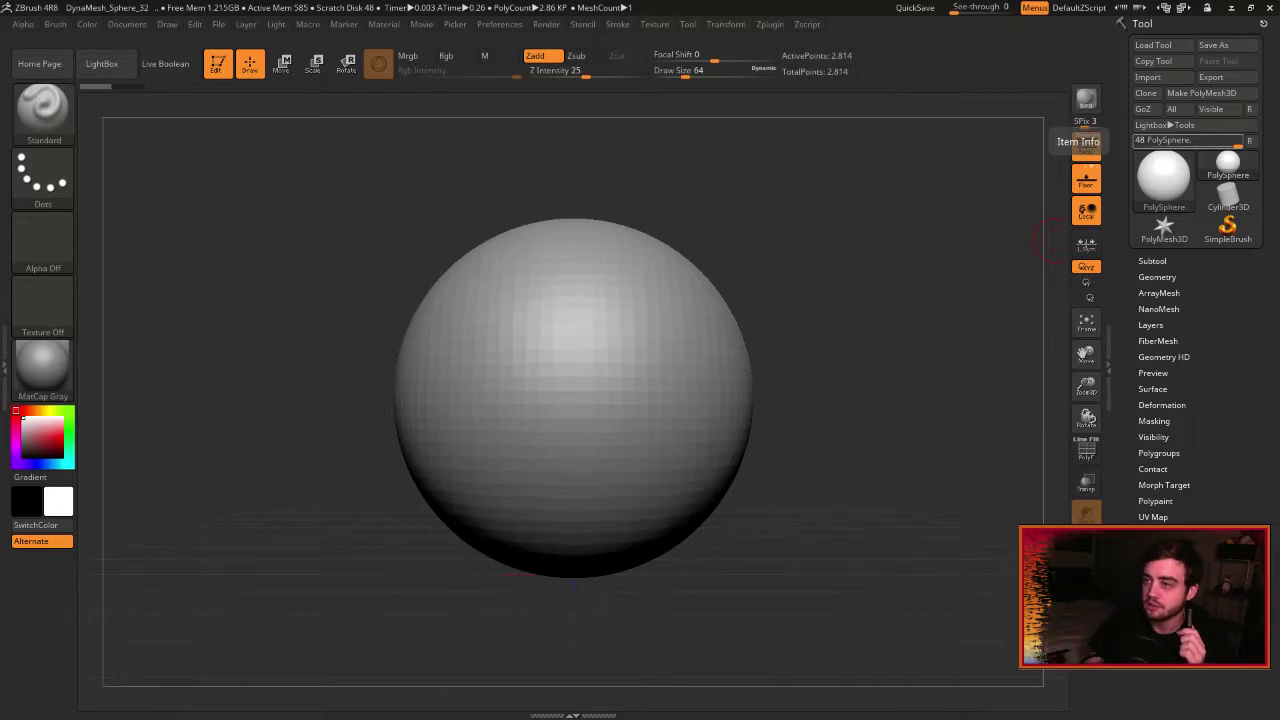
Switch to the browser's realistic Pokemon image results and examine the Feraligatr, Zoroark, Blastoise and Bulbasaur artwork as creature references.
left_click_drag(1279, 218, 837, 44)
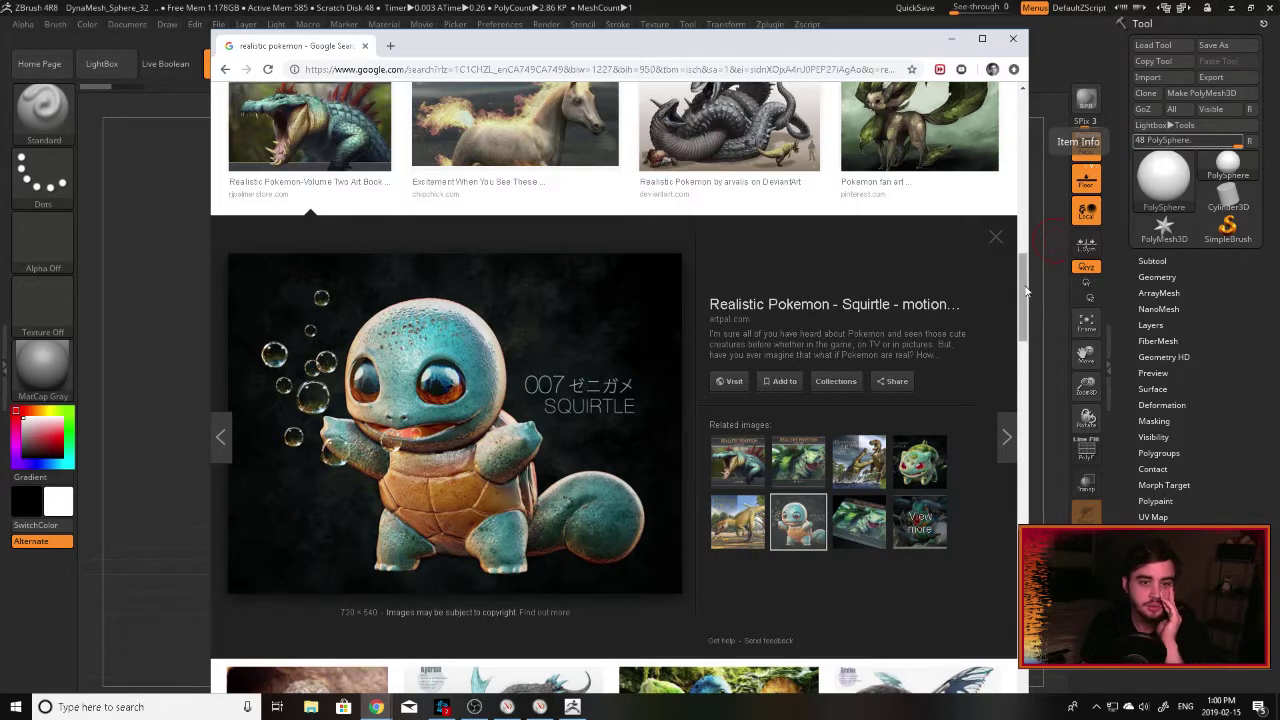
left_click_drag(1017, 287, 1022, 331)
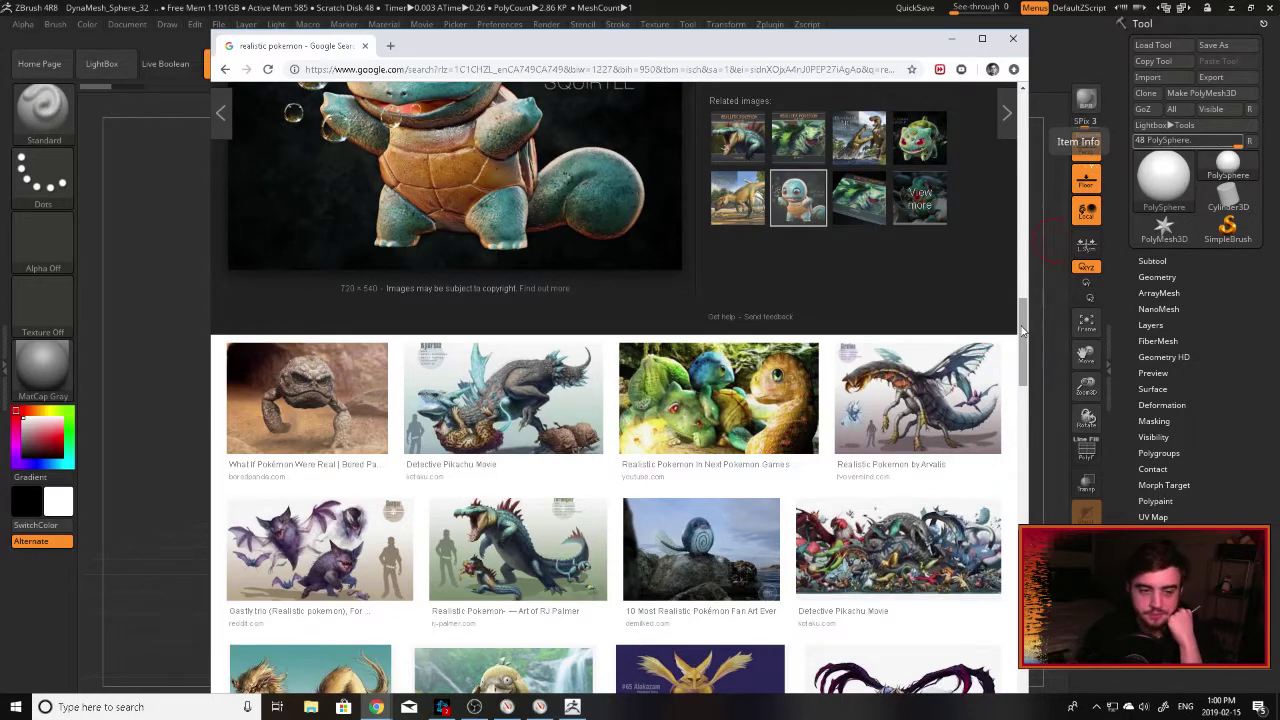
left_click(563, 530)
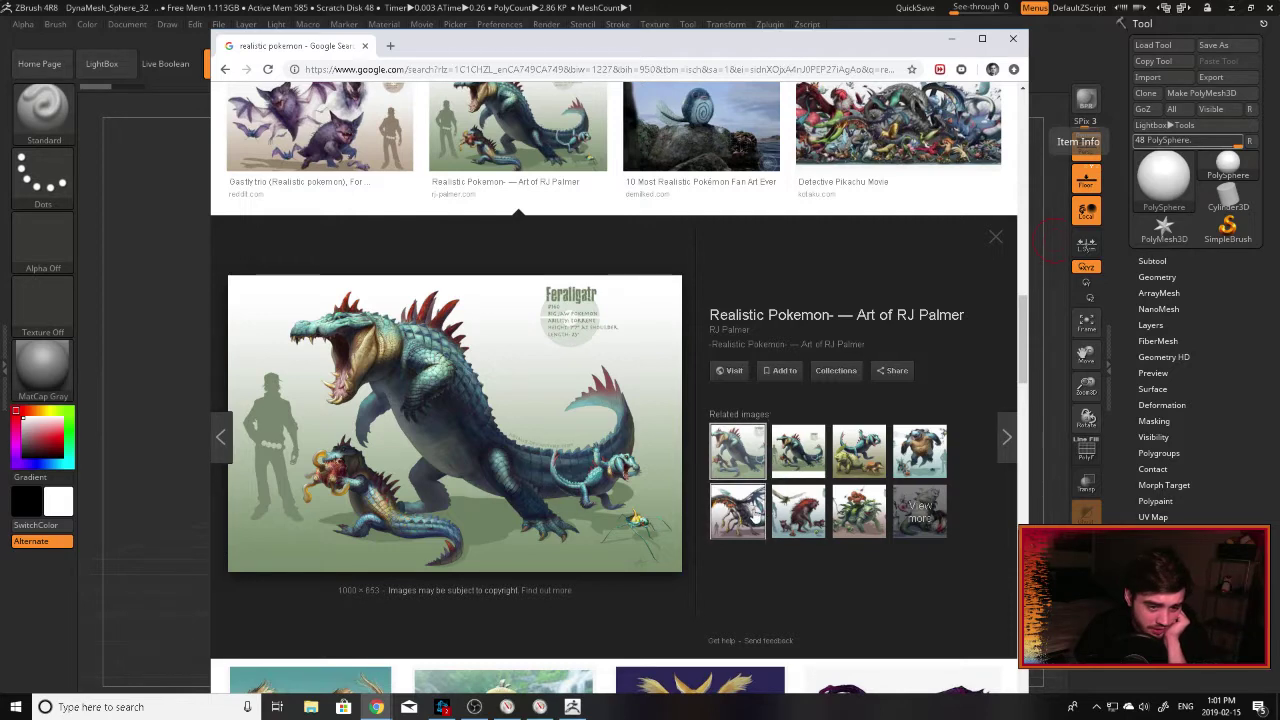
left_click(745, 498)
left_click(792, 519)
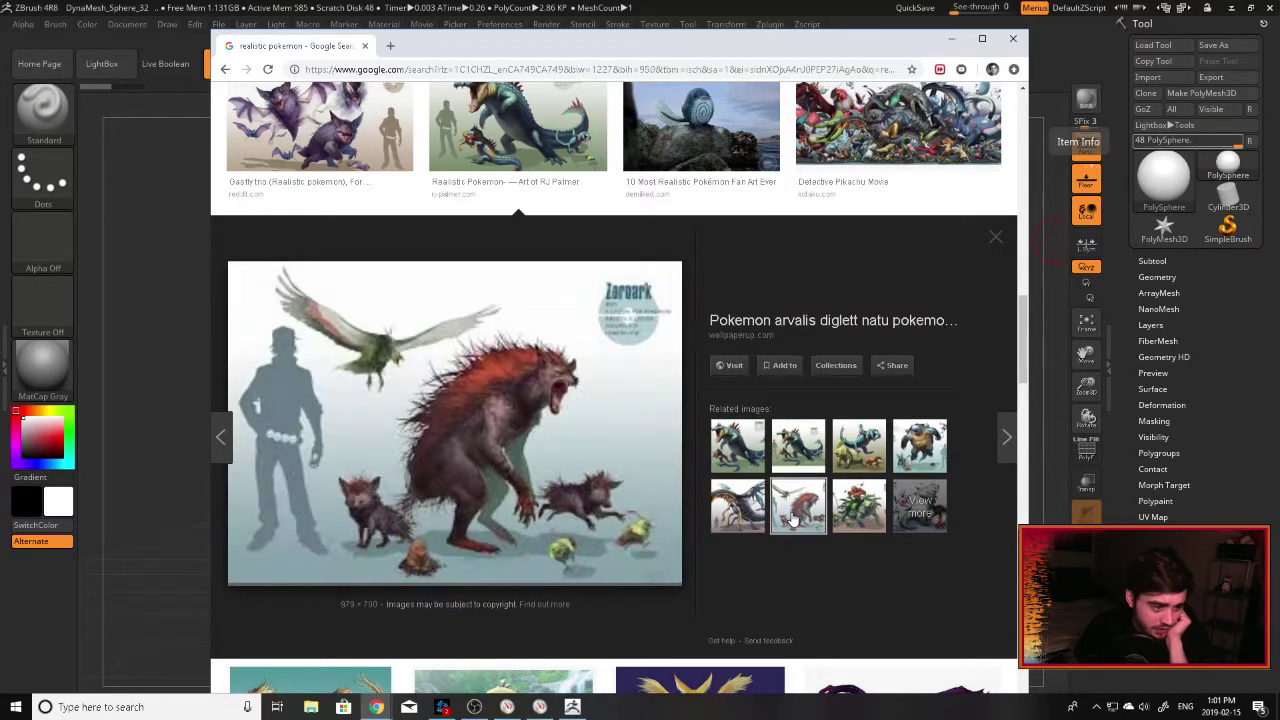
left_click(852, 455)
left_click(928, 455)
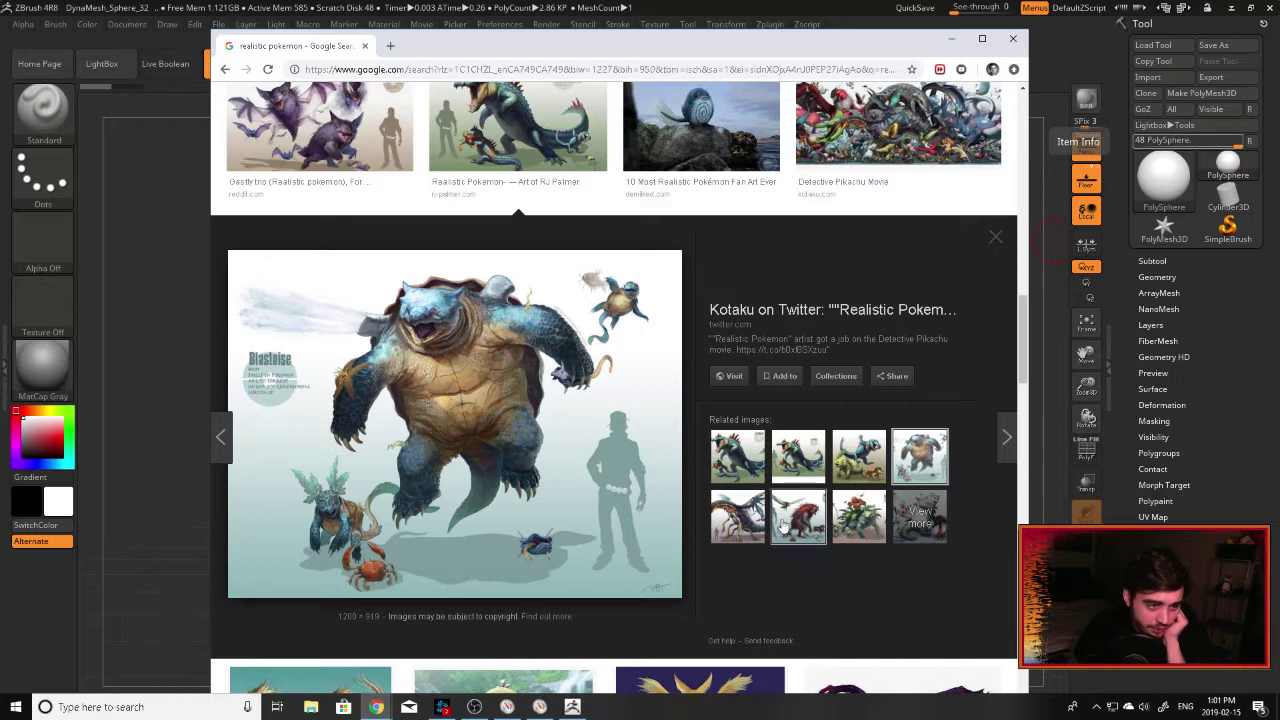
left_click(857, 527)
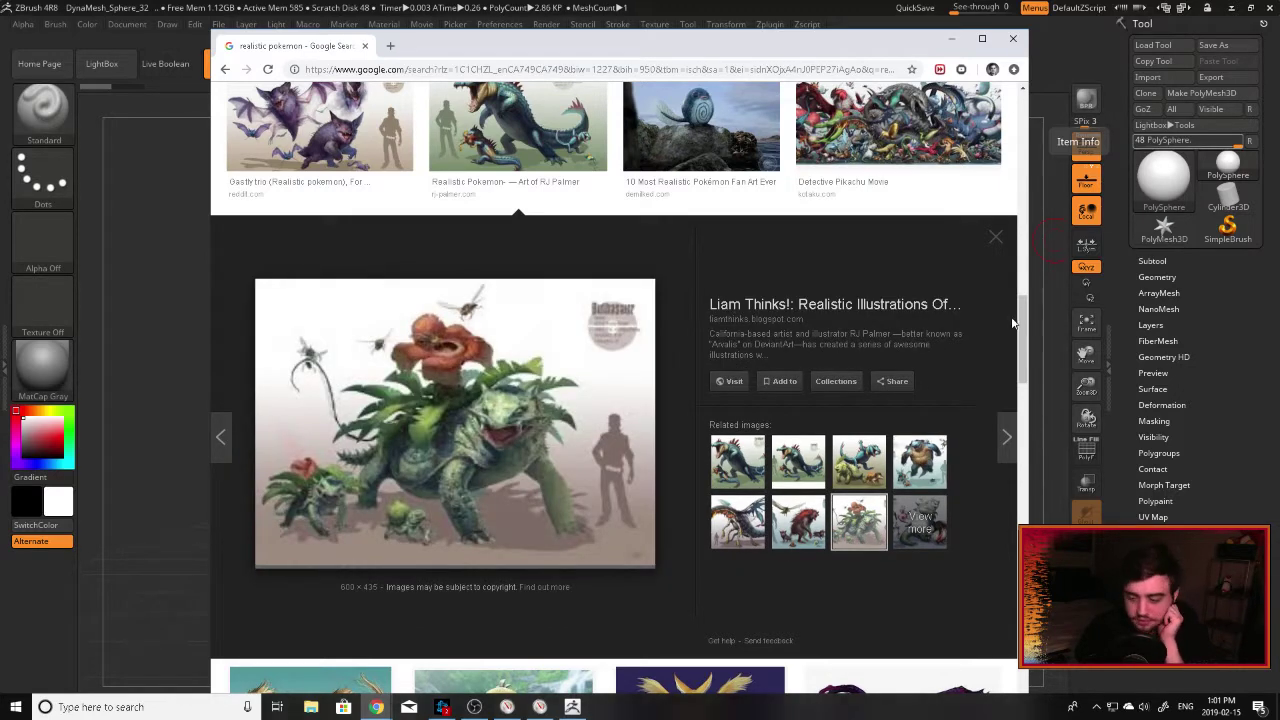
Examine the realistic mole creature in the mud and its related ArtStation Weedle and Blastoise pictures.
left_click_drag(1022, 318, 1020, 385)
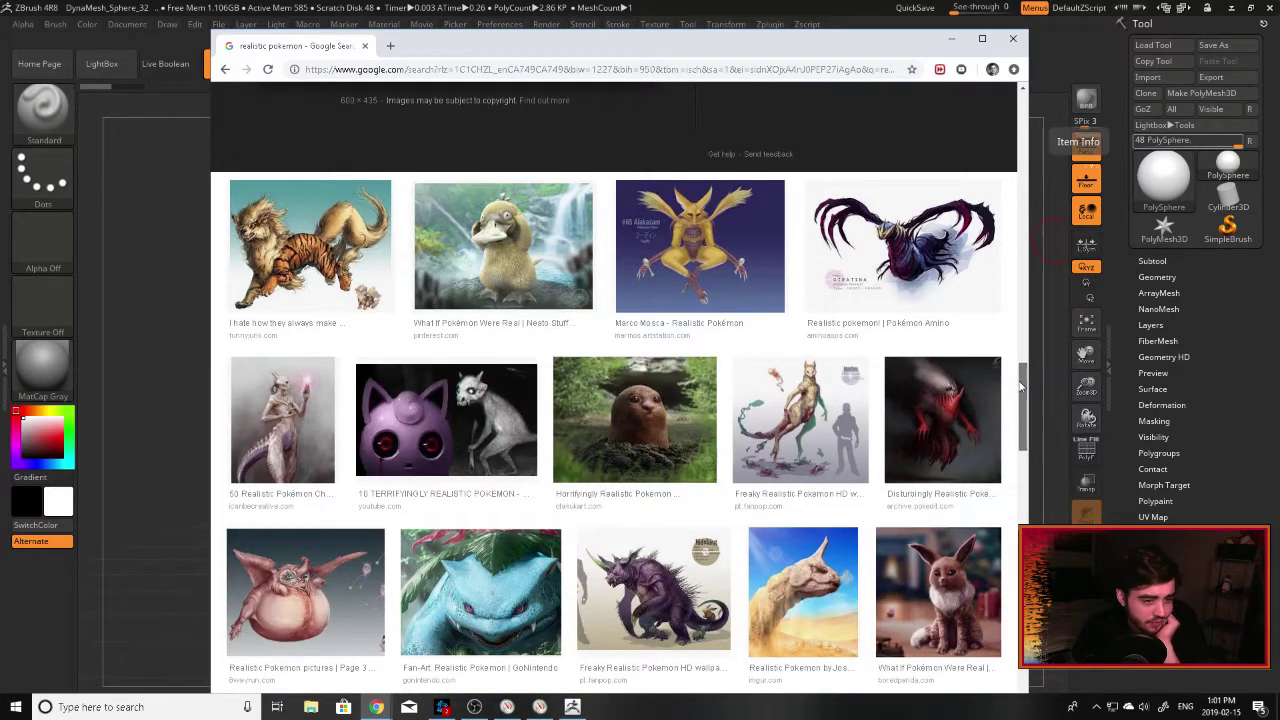
left_click(641, 402)
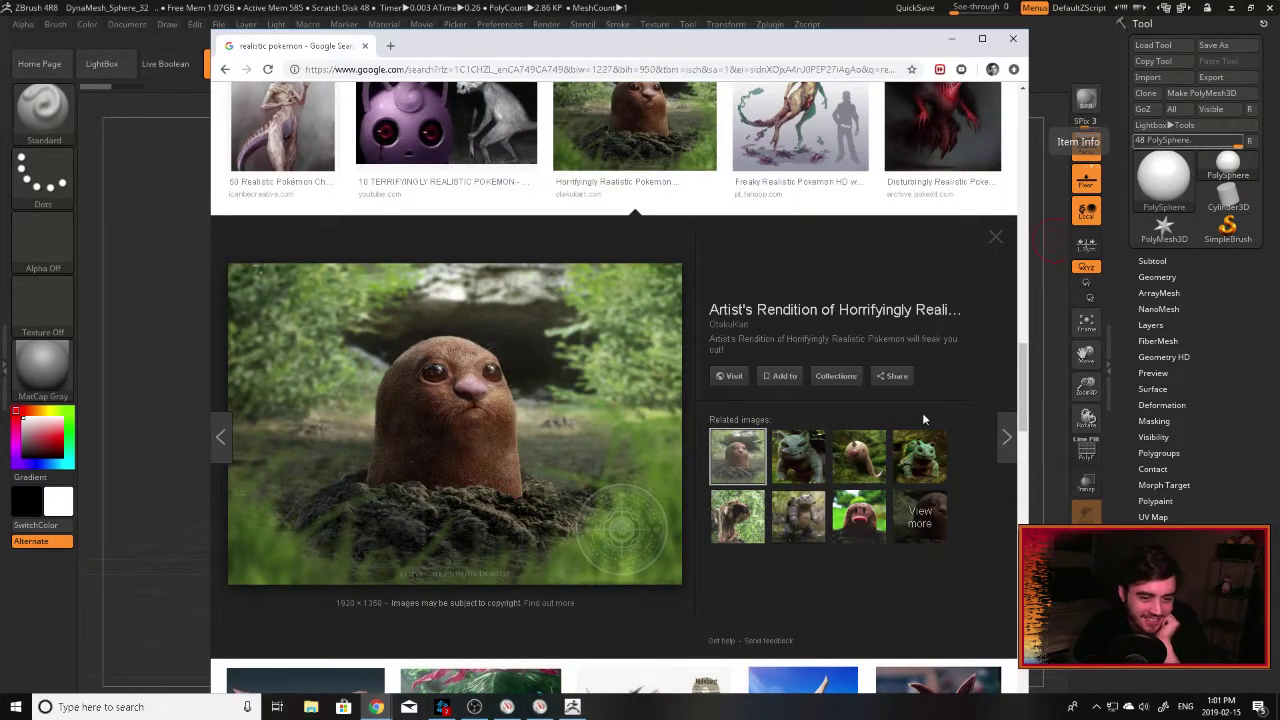
left_click(860, 468)
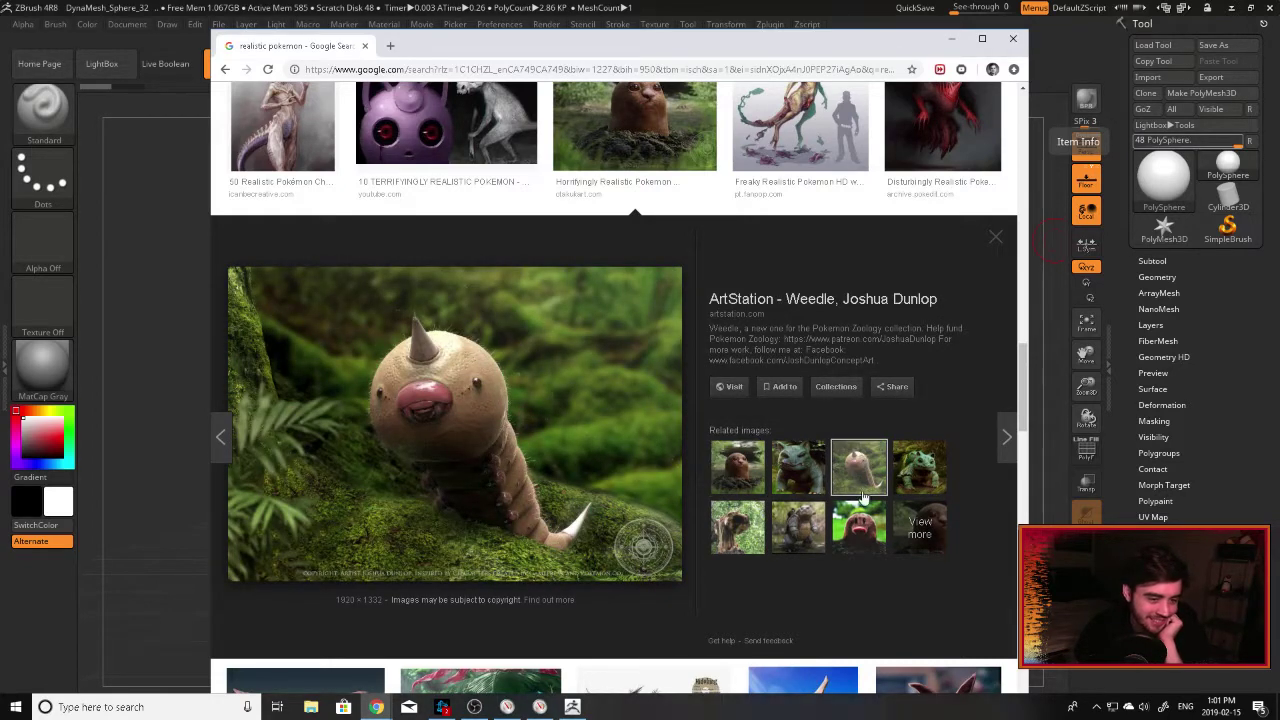
left_click(799, 530)
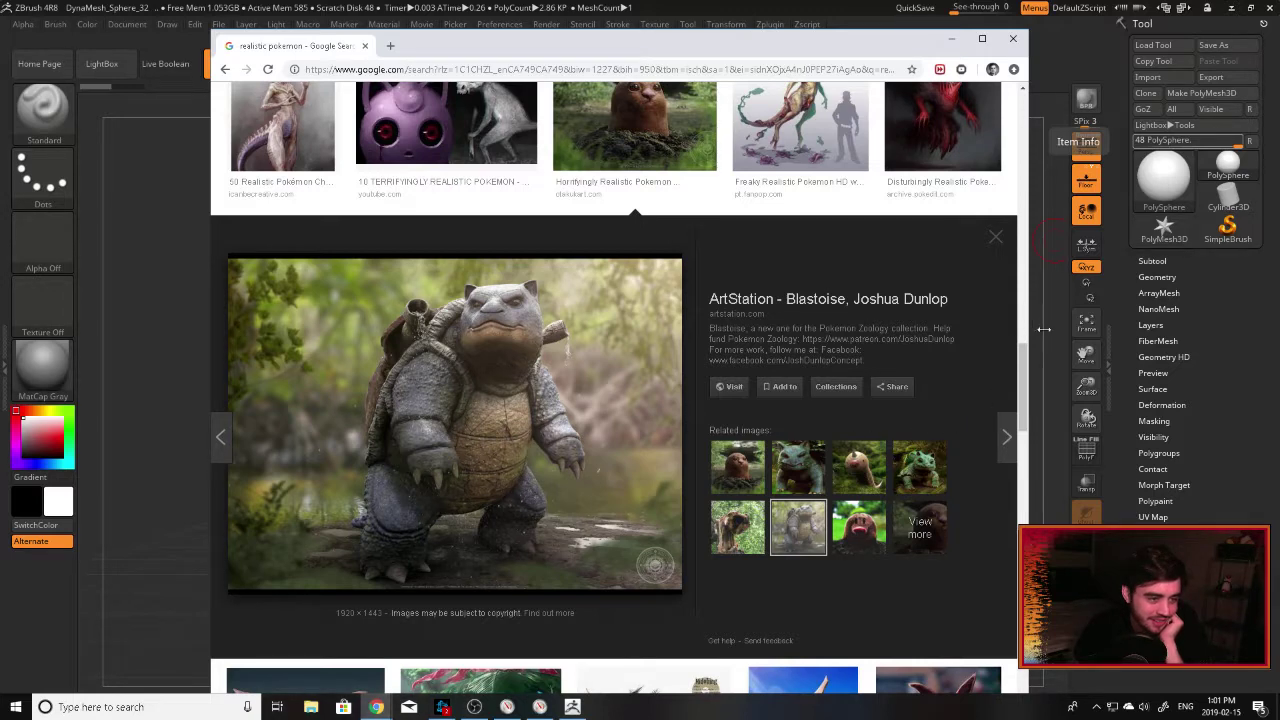
Examine the realistic Bergmite artwork and the related picture of the blue finned amphibian creature.
scroll(1020, 425, "down", 3)
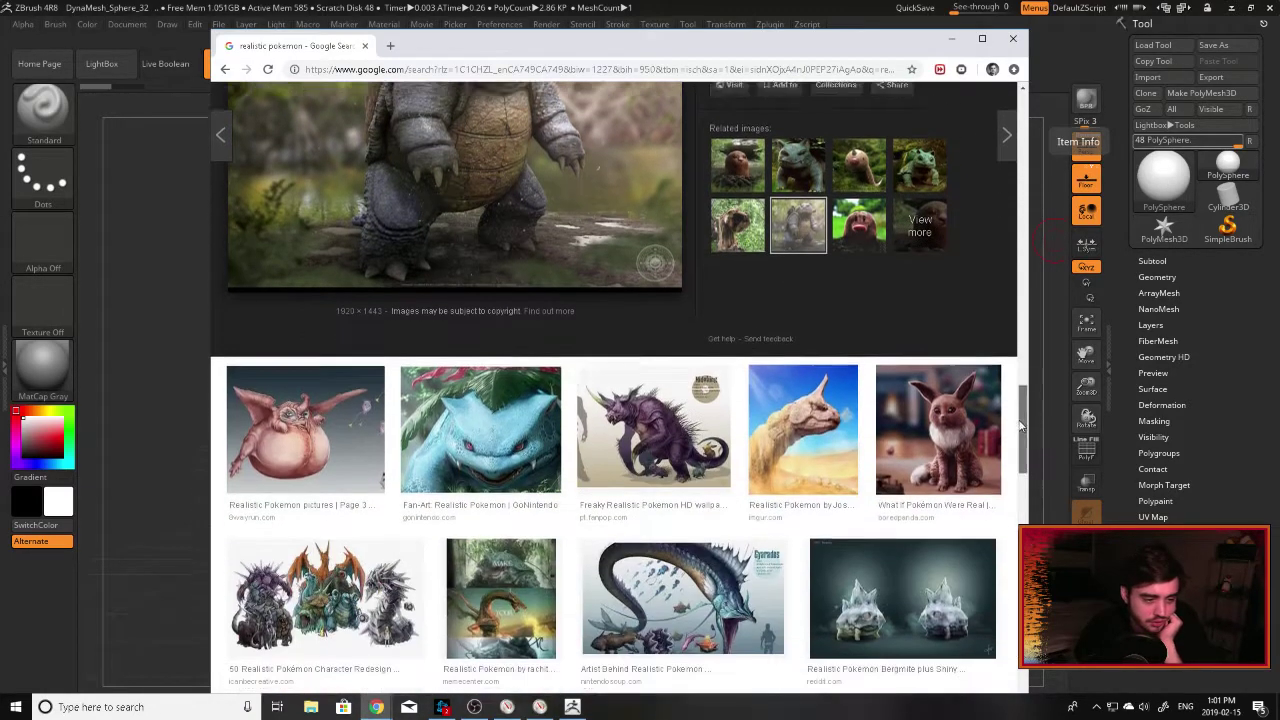
left_click_drag(1020, 425, 1020, 442)
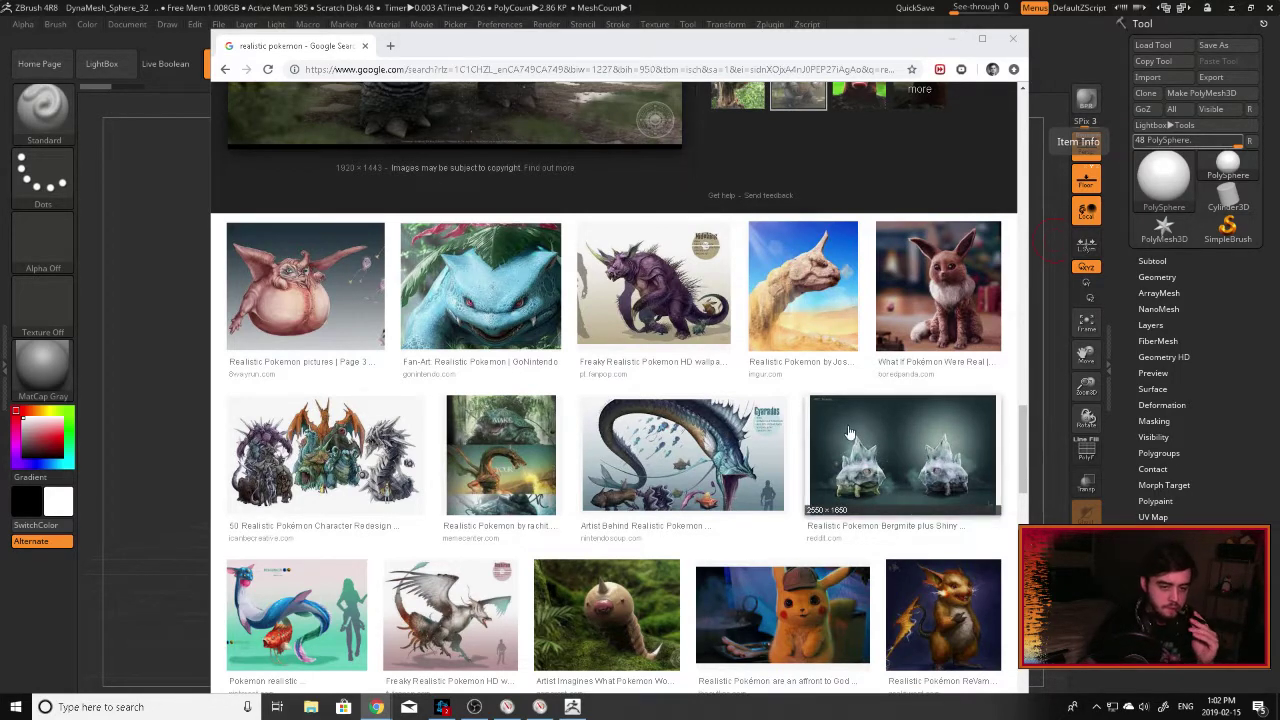
left_click(943, 462)
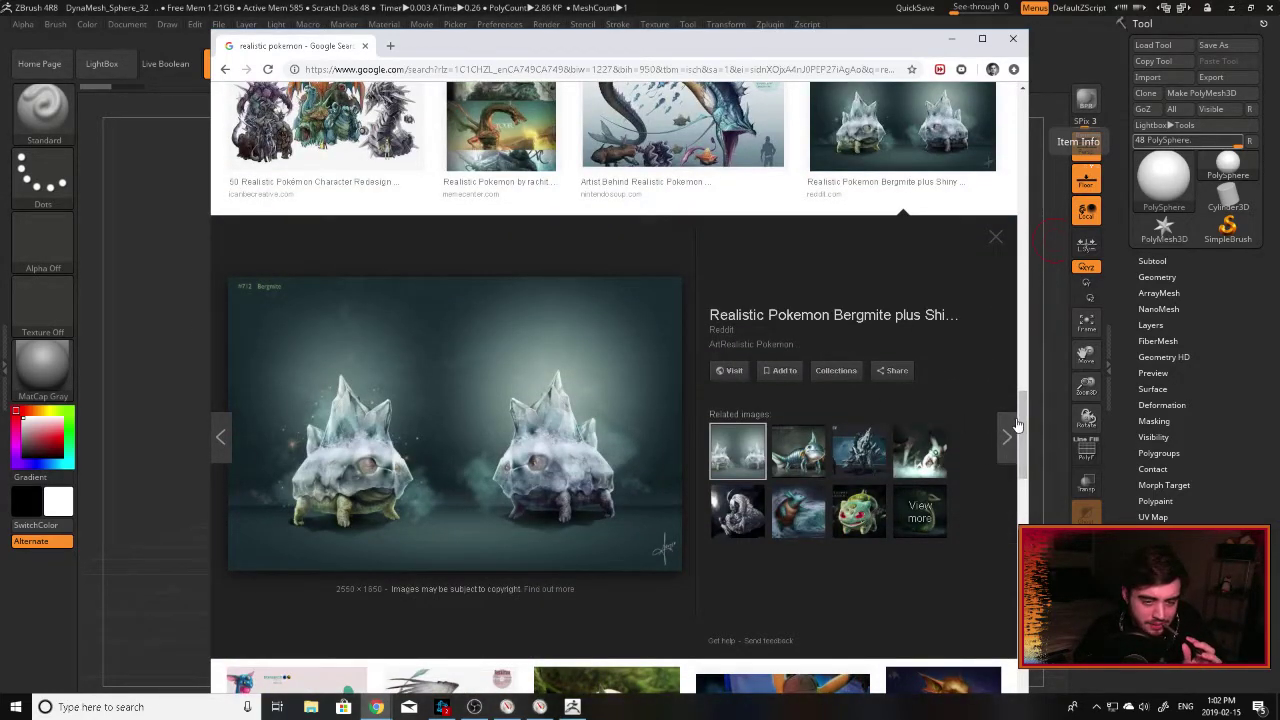
left_click(798, 450)
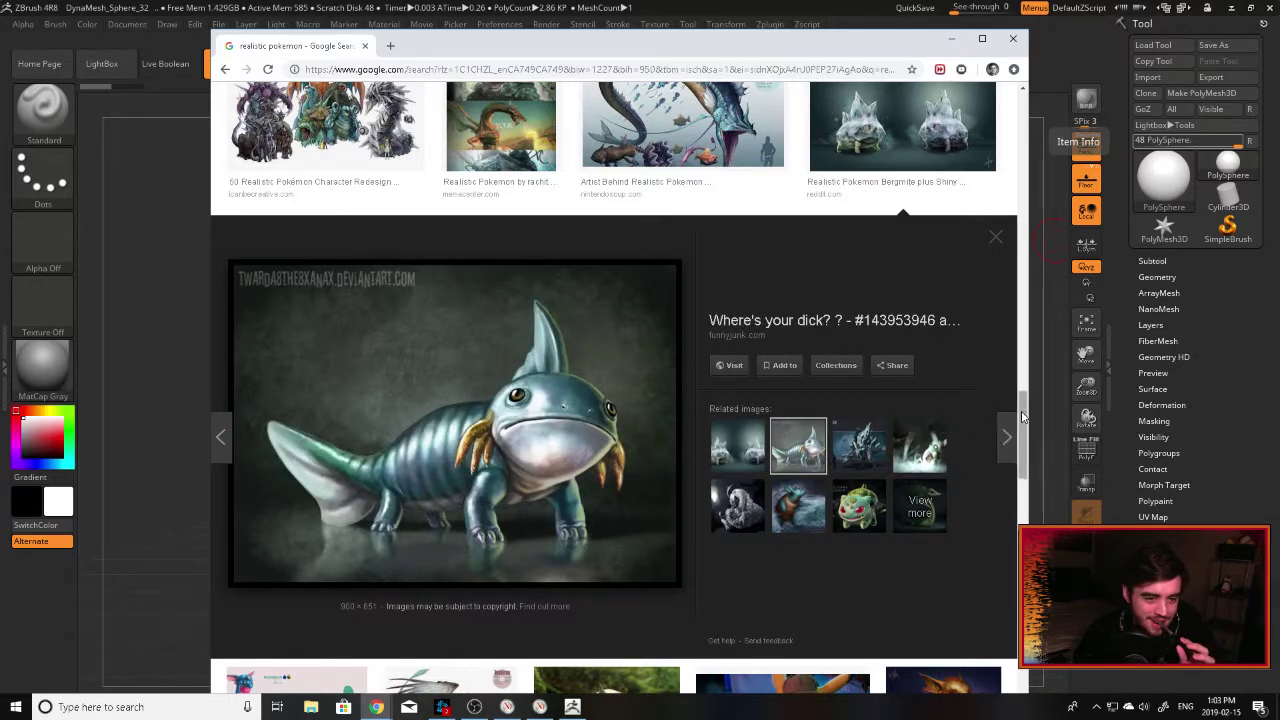
View the ArtStation Charmander picture further down the image results and move the browser window off the ZBrush canvas.
left_click_drag(1007, 430, 1024, 518)
scroll(1022, 517, "down", 2)
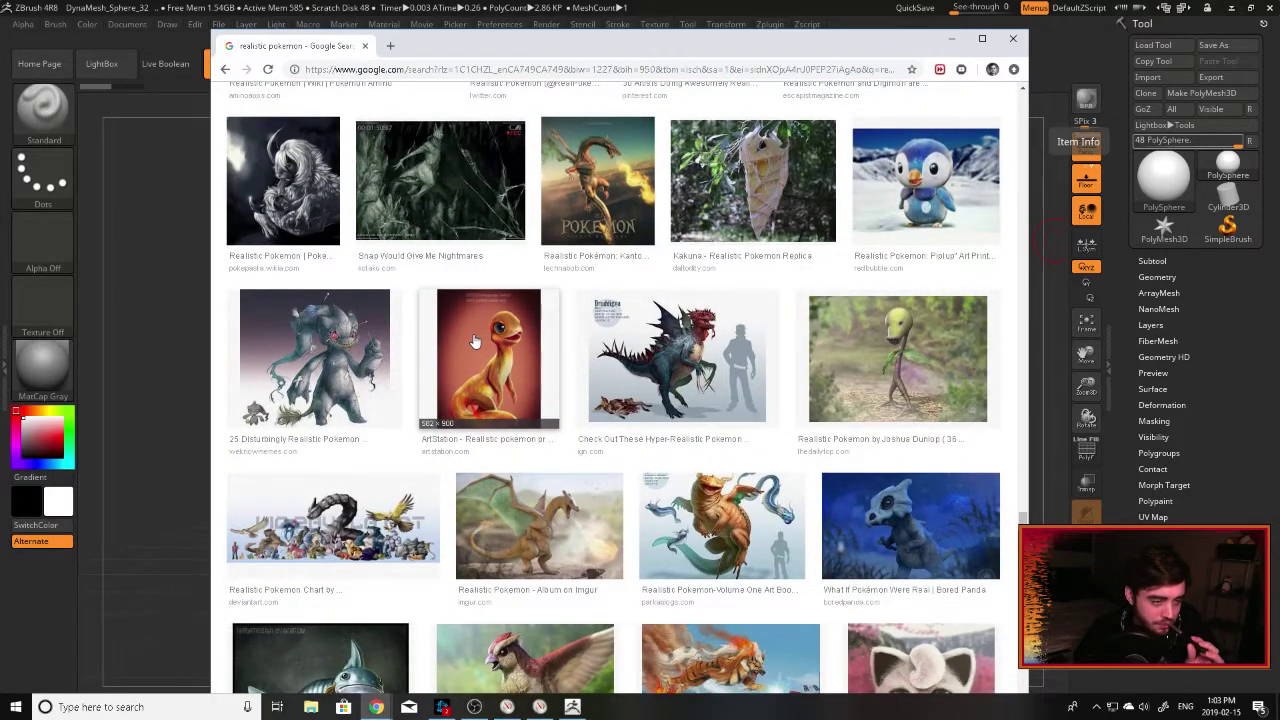
left_click(475, 341)
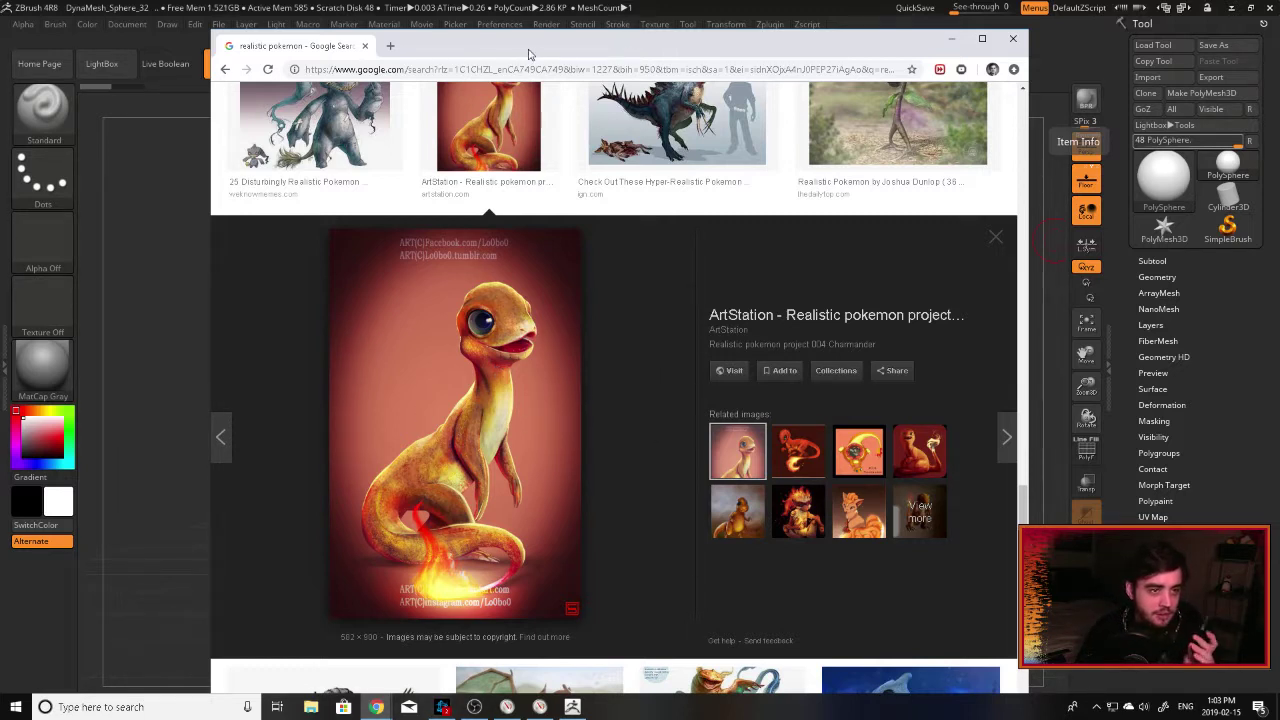
left_click_drag(530, 53, 630, 44)
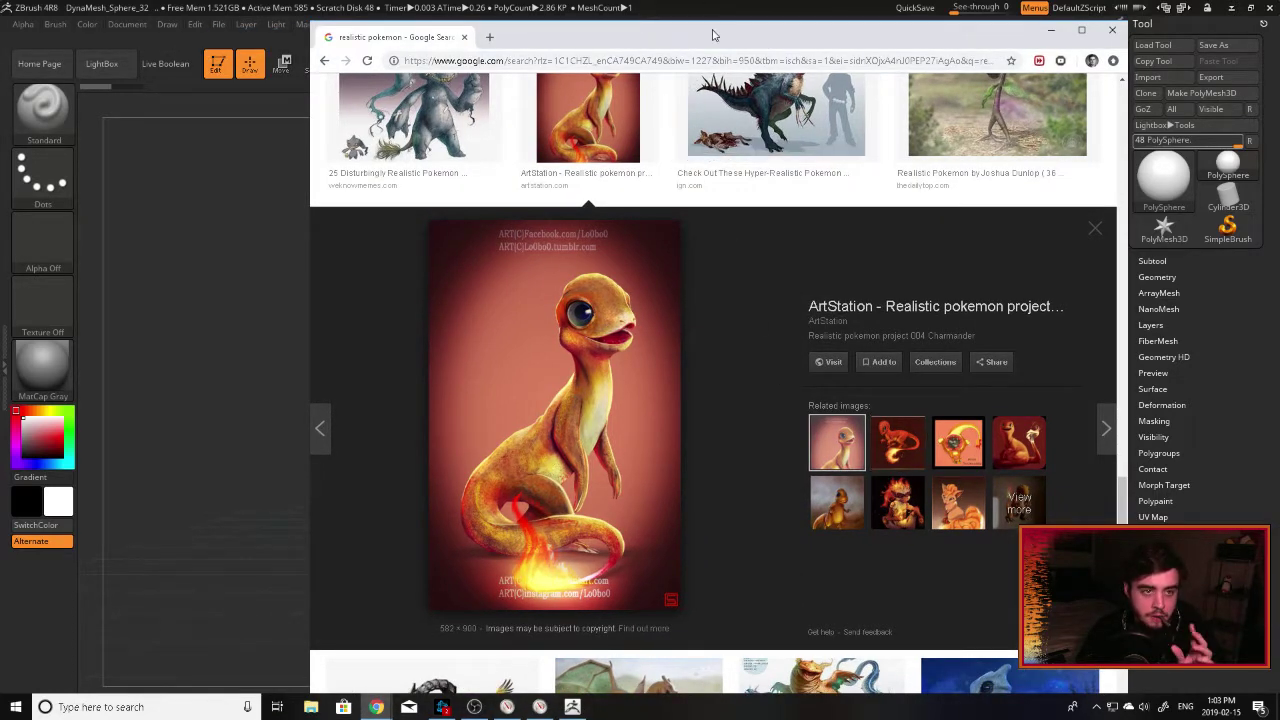
left_click_drag(705, 48, 1279, 30)
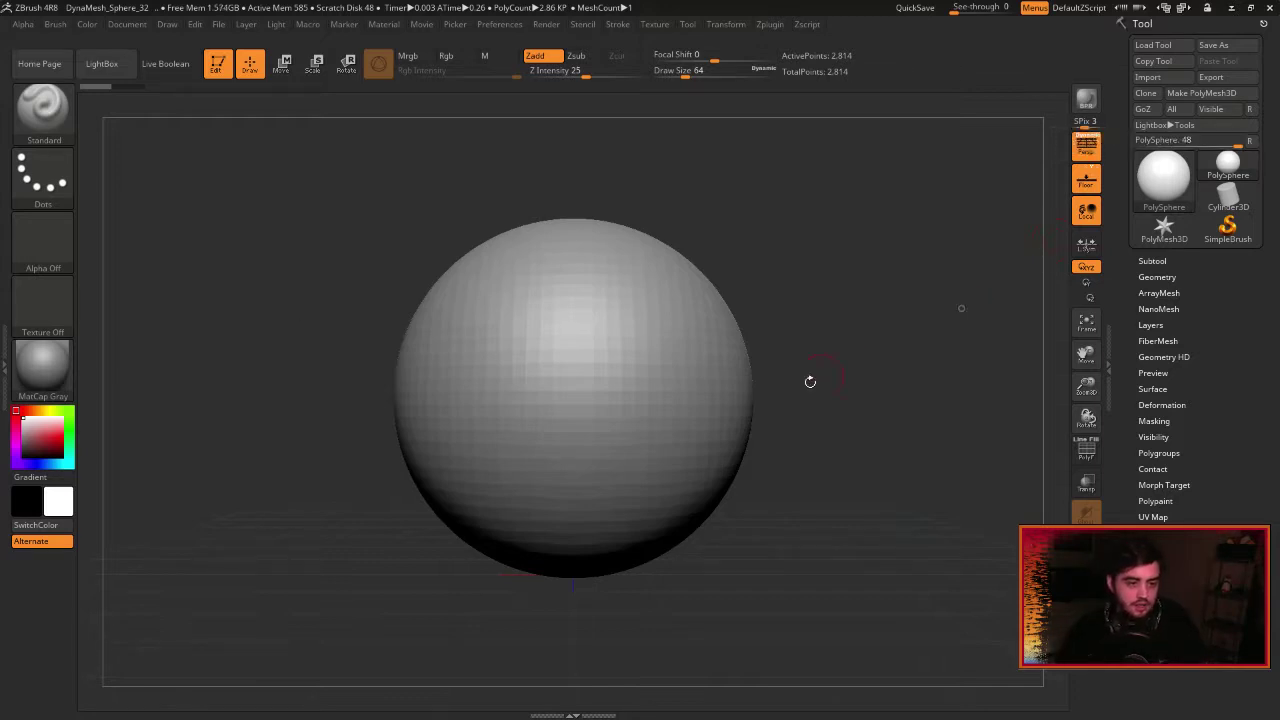
left_click_drag(810, 381, 841, 361)
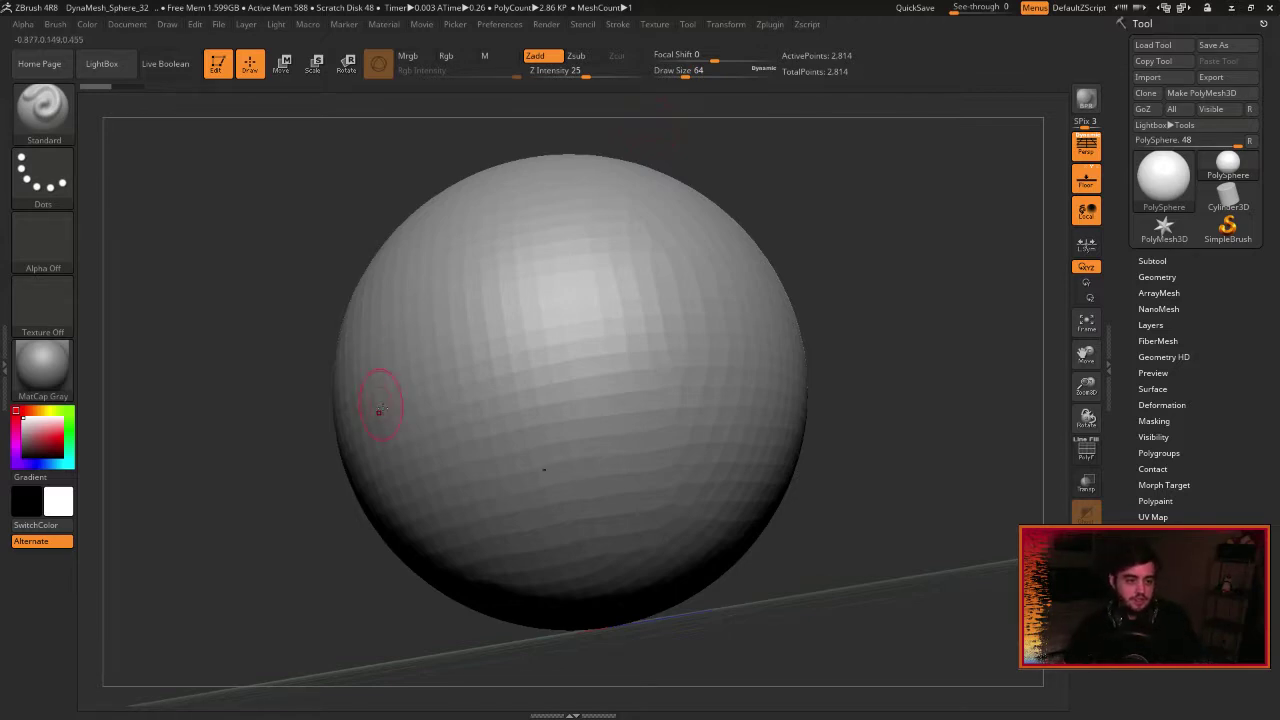
mouse_move(885, 365)
left_mouse_down()
mouse_move(629, 358)
mouse_move(845, 358)
left_mouse_up()
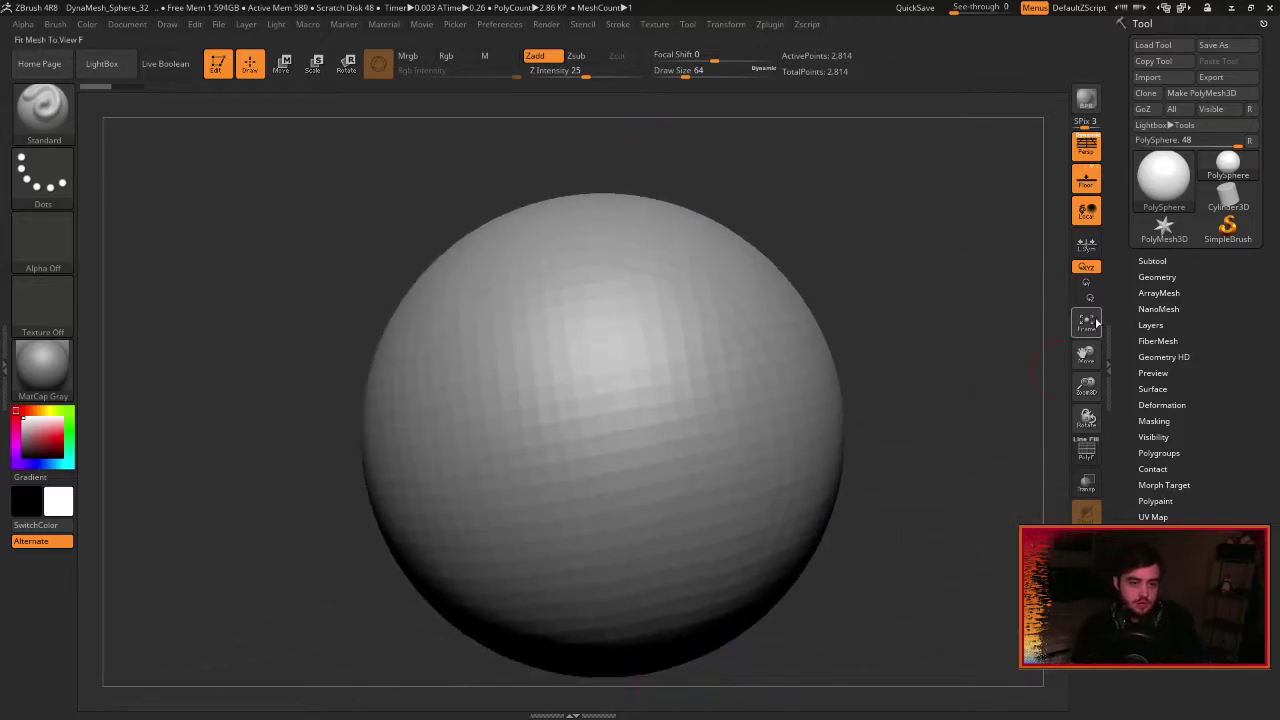
left_click(1090, 325)
left_click_drag(998, 367, 958, 364, "shift")
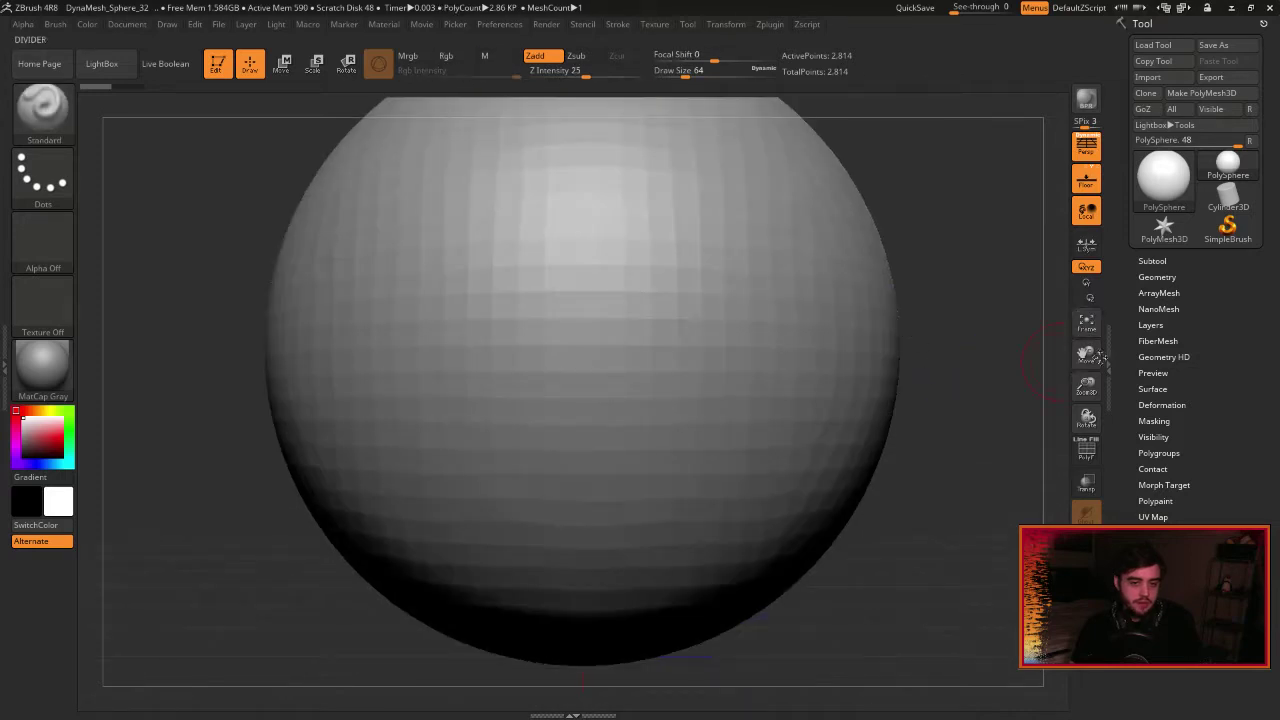
left_click_drag(1087, 386, 1060, 312)
left_click_drag(938, 363, 974, 383)
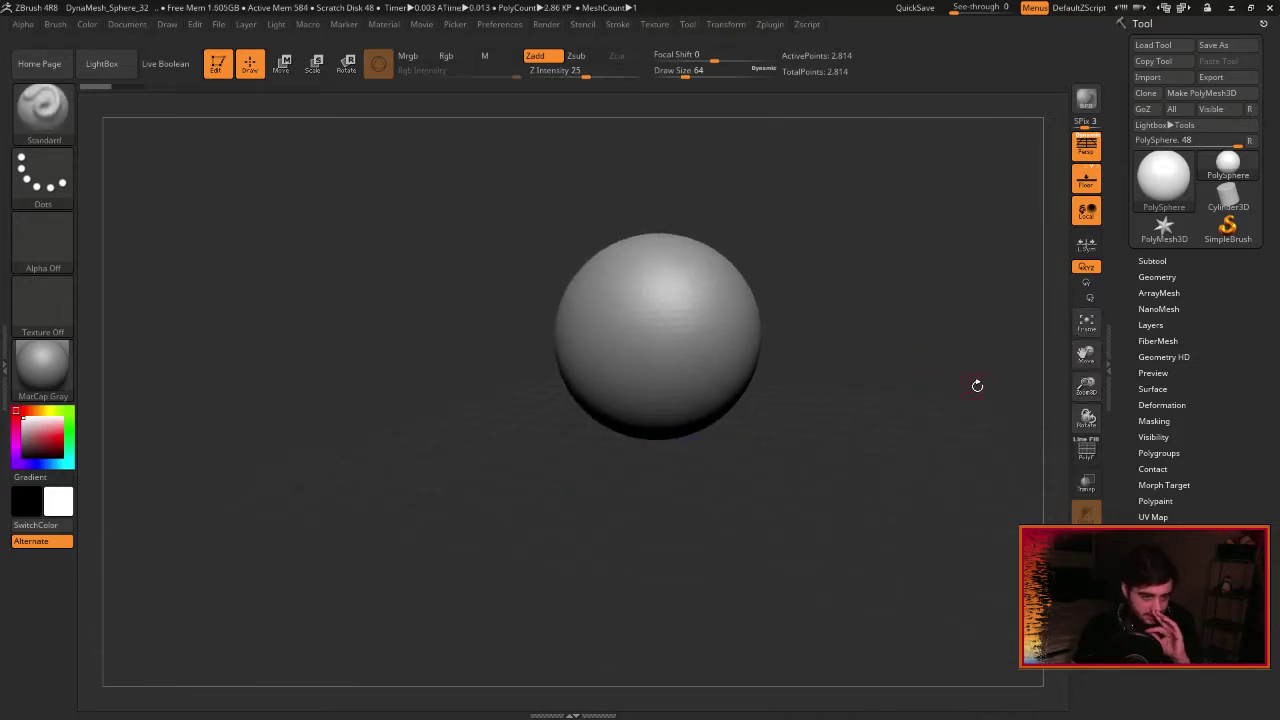
left_click_drag(802, 307, 778, 349)
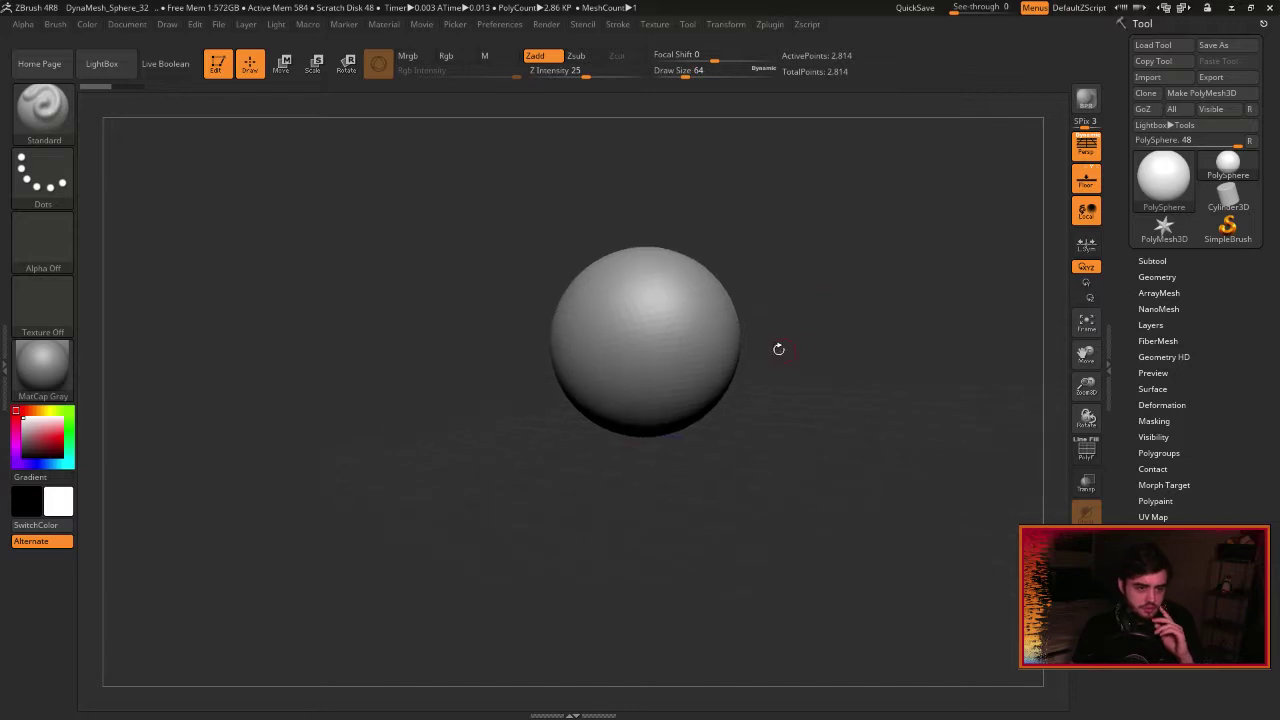
Sculpt a short raised test stroke on the front of the sphere with the Standard brush and quick-save the project.
left_click_drag(652, 358, 642, 331)
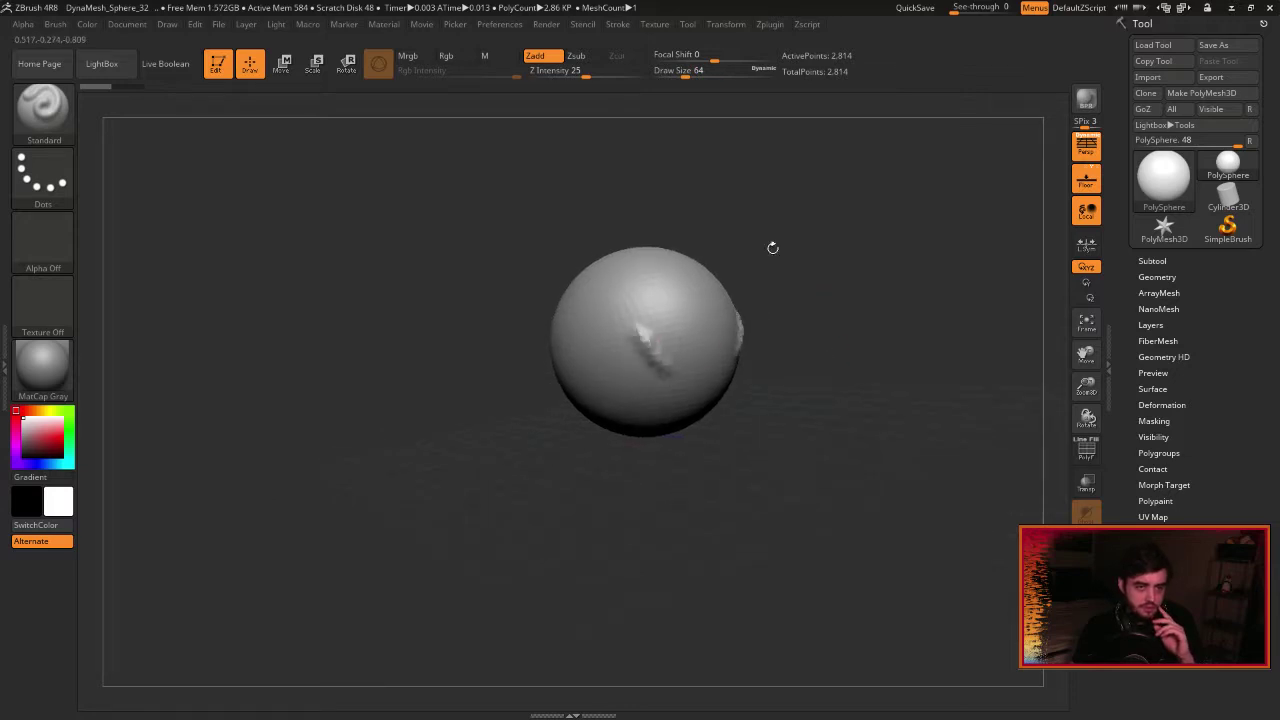
left_click(914, 9)
left_click_drag(817, 426, 897, 365)
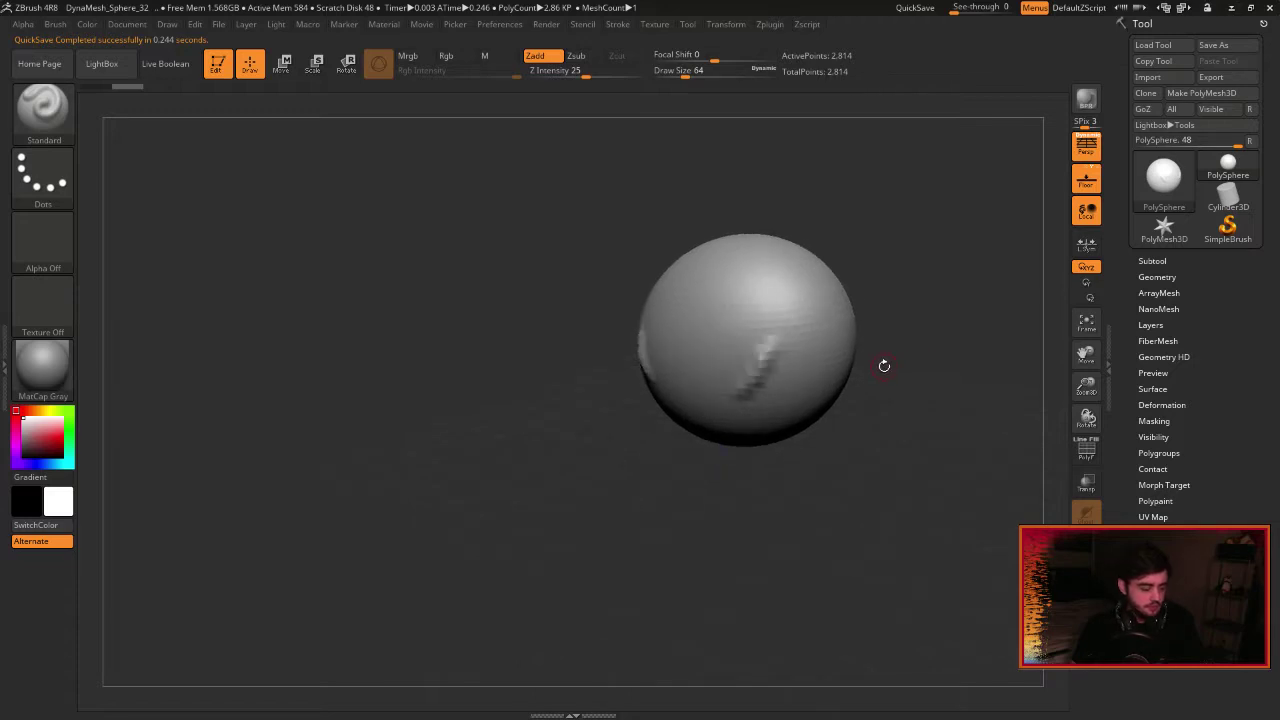
key("b")
key("t")
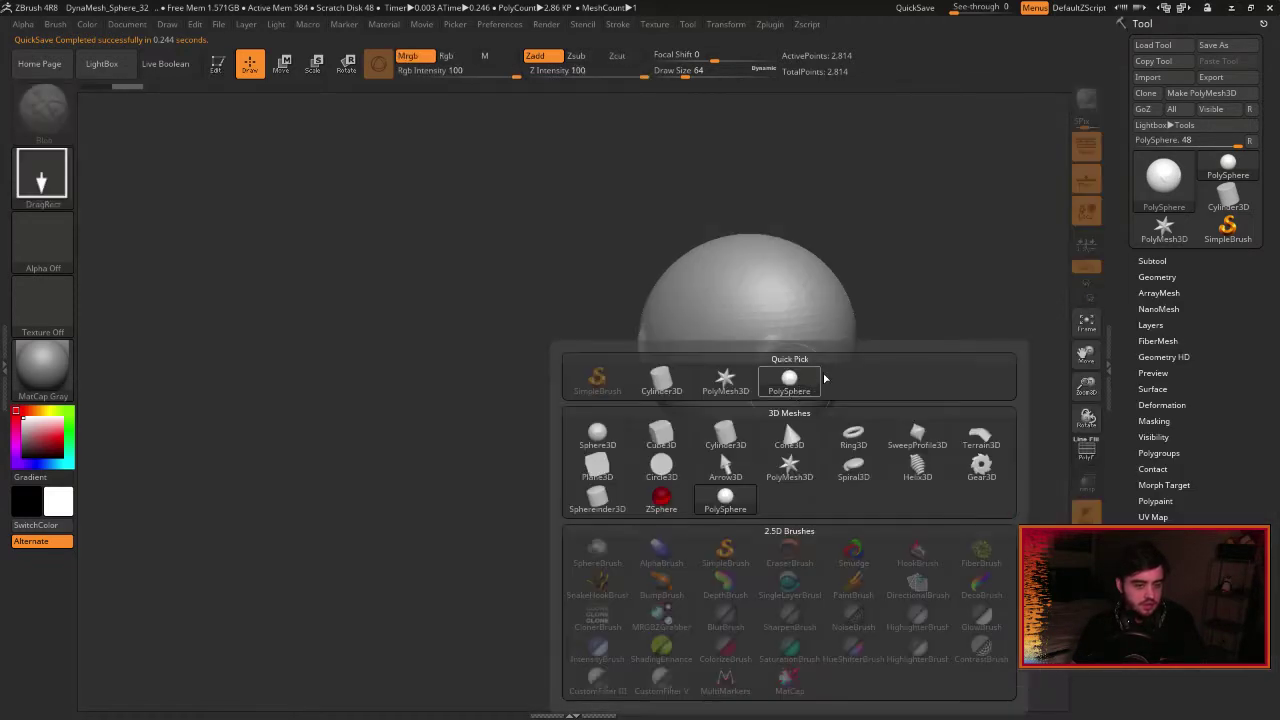
key("Escape")
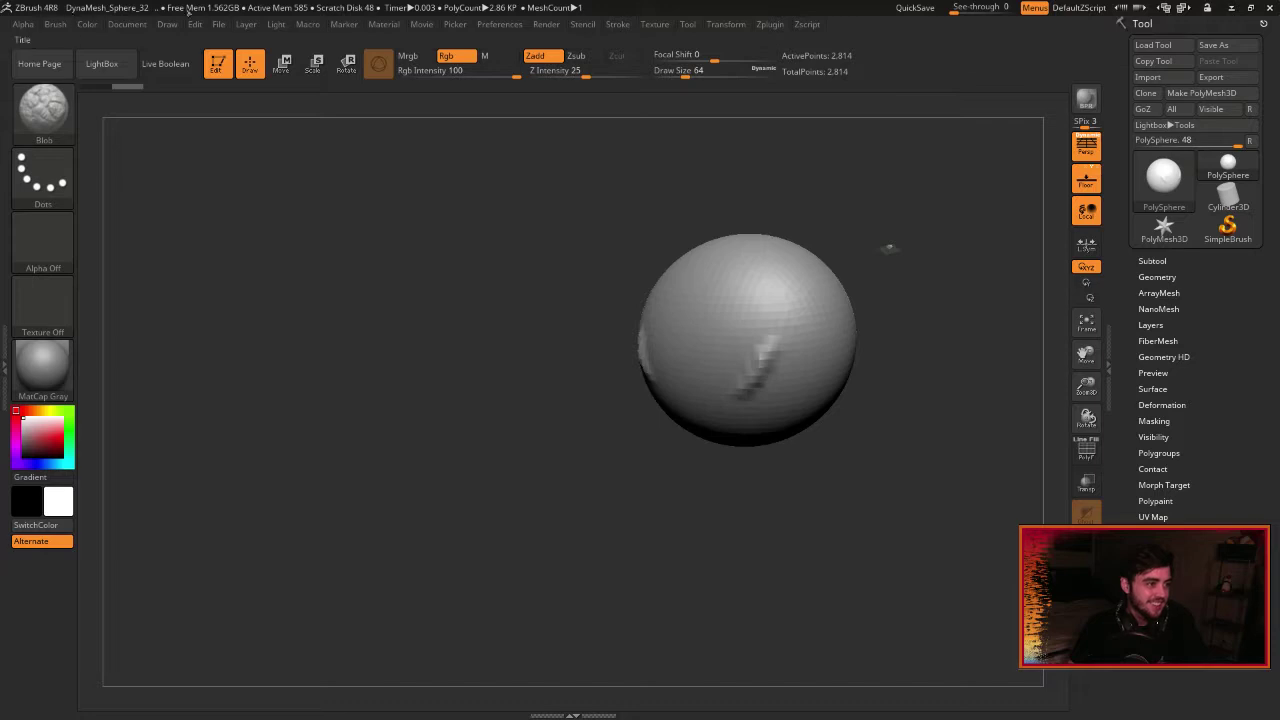
Reload the DynaMesh_Sphere_32 project from the recent files without saving the current changes.
left_click(218, 25)
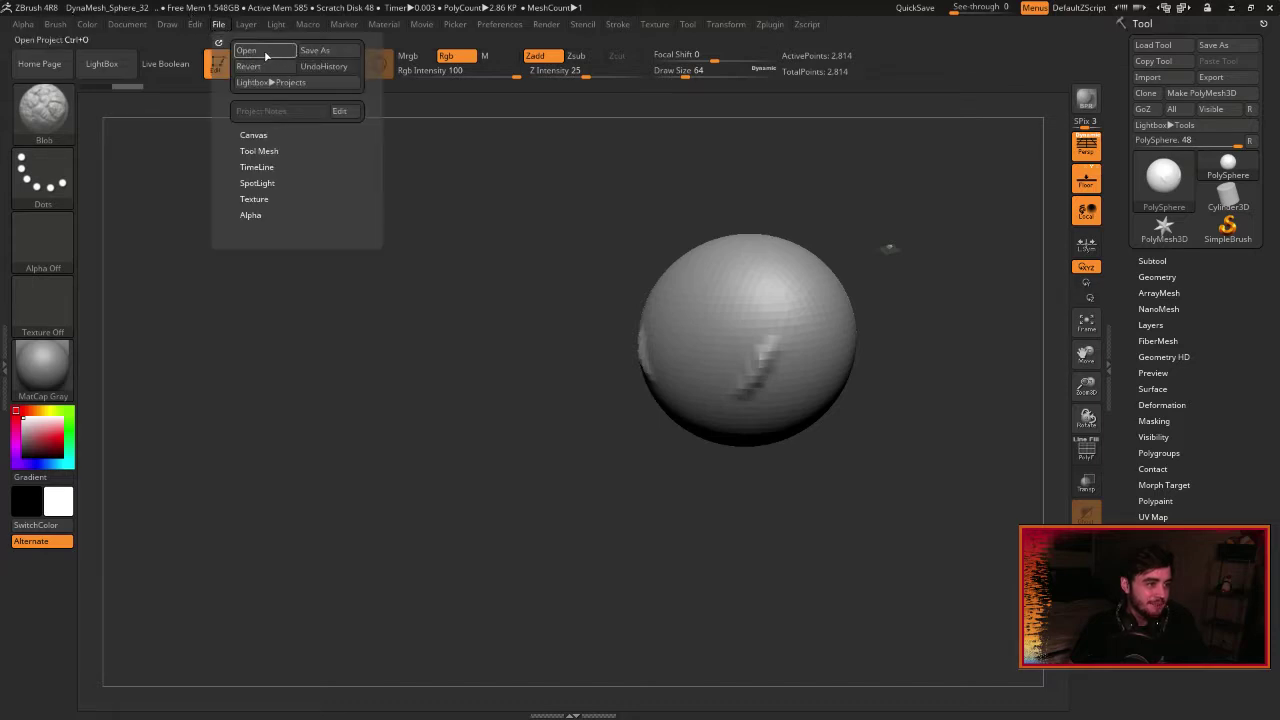
left_click(106, 75)
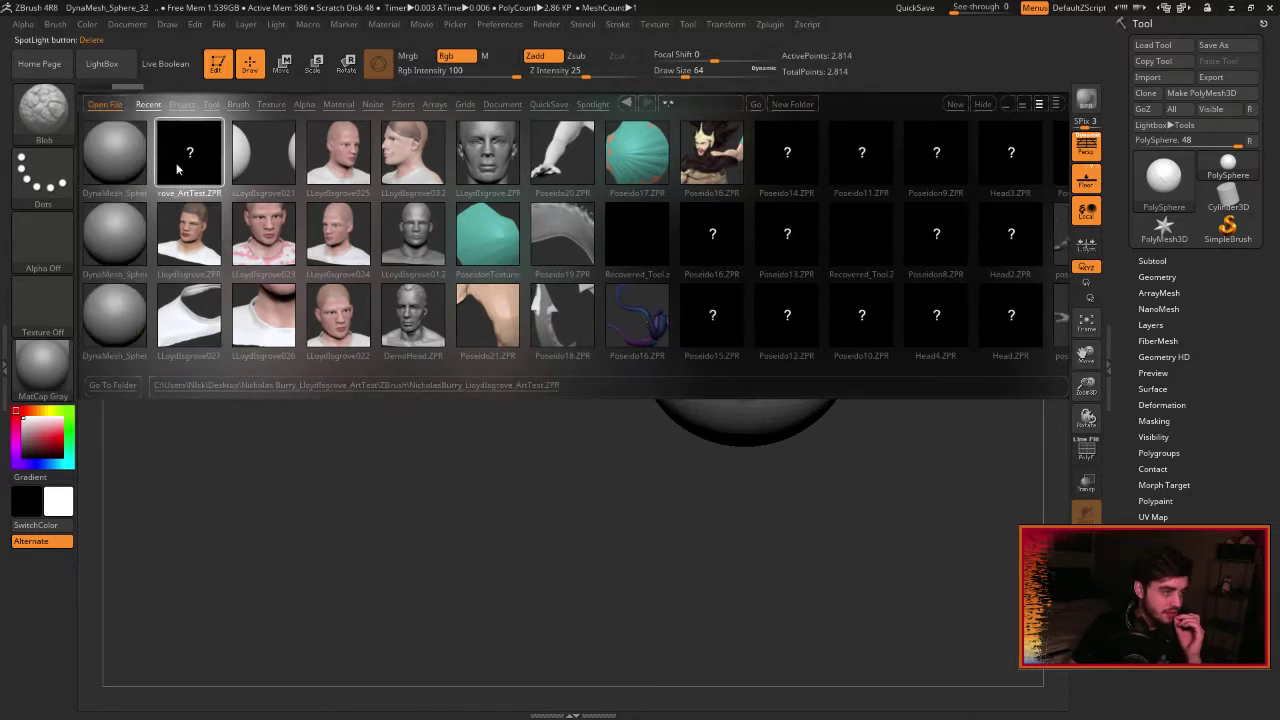
double_click(116, 160)
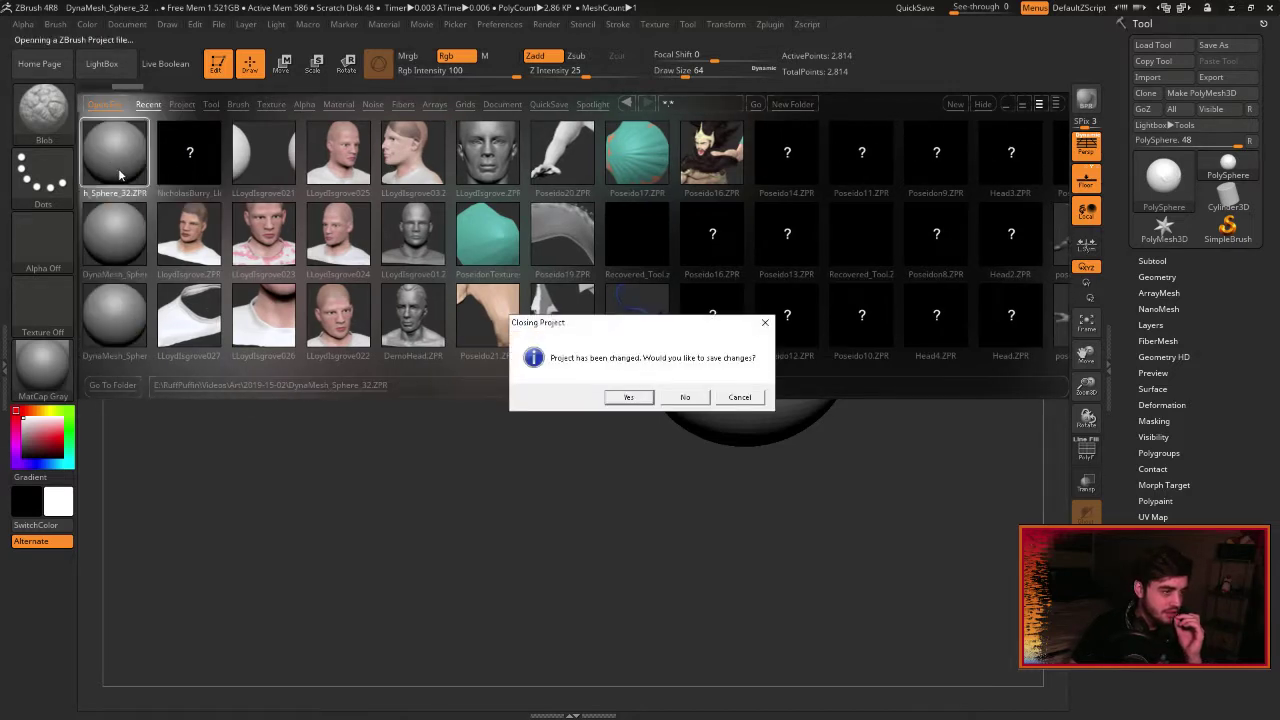
left_click(686, 398)
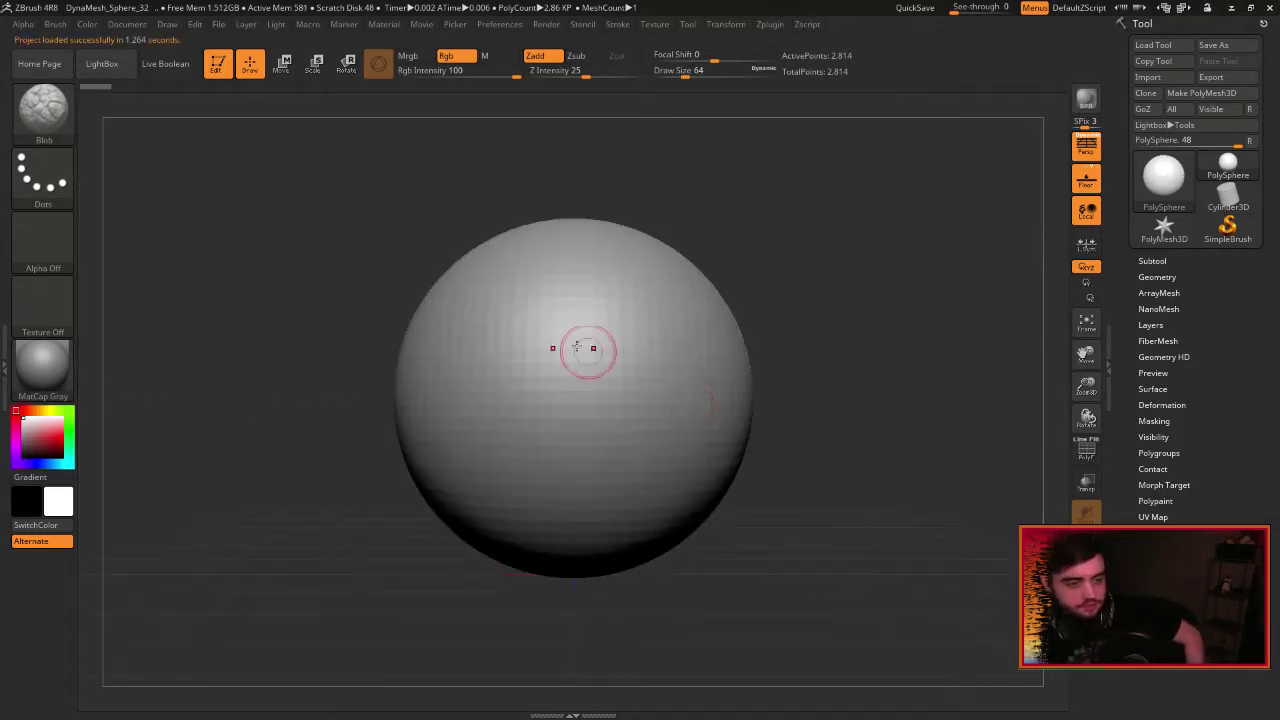
Switch from the Blob brush to the Move Topological brush and enlarge its draw size to 412.
left_click(525, 392)
left_click_drag(856, 303, 771, 343)
key("b")
key("m")
key("t")
key("bracketright")
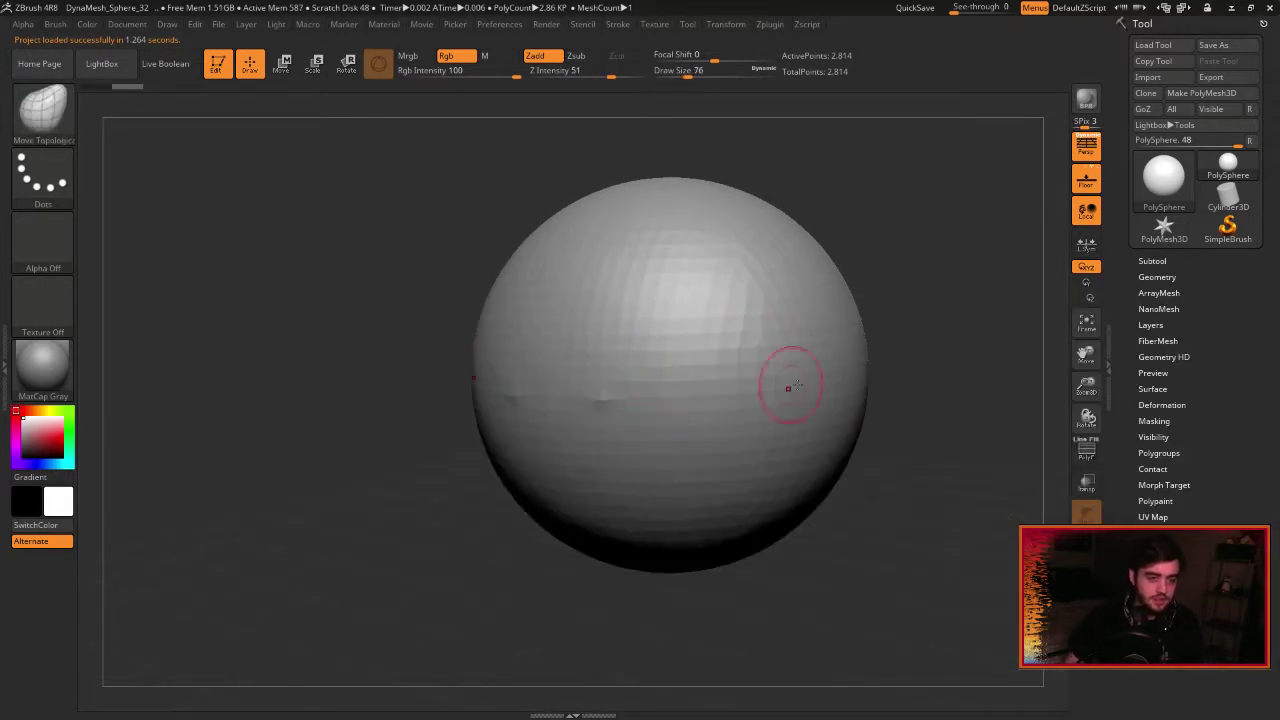
left_click_drag(1087, 384, 645, 434)
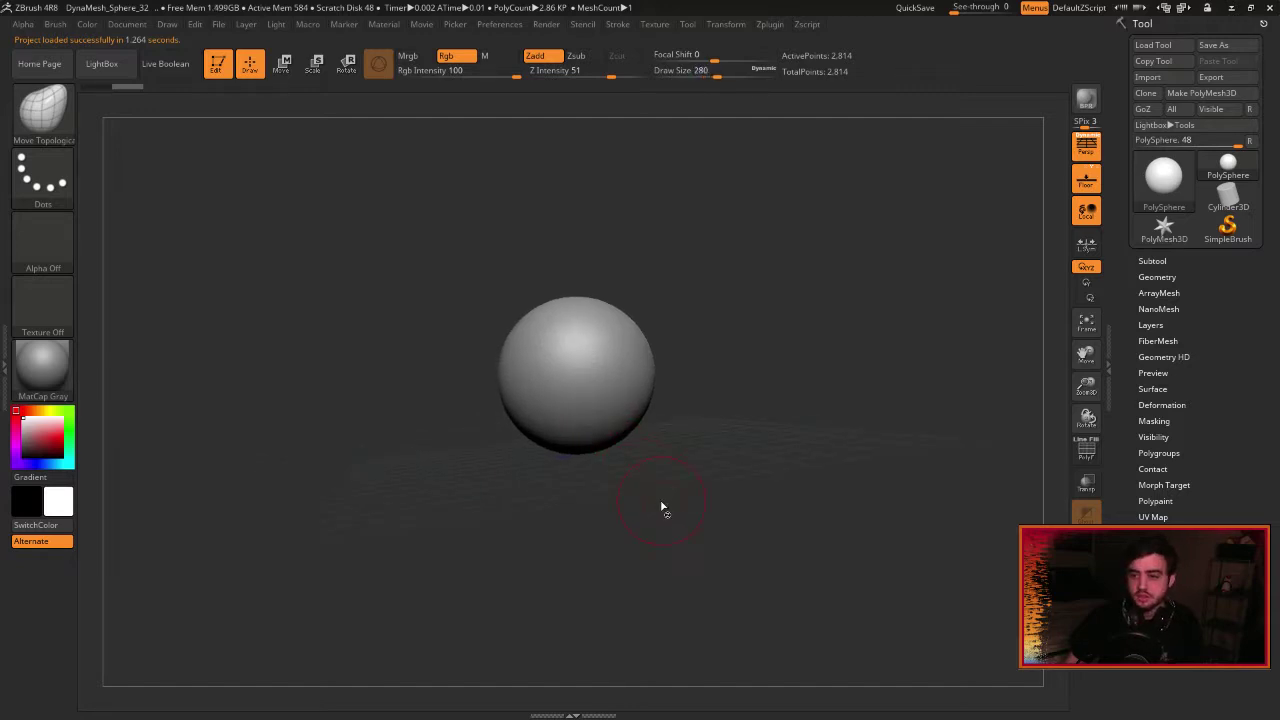
key("bracketright")
Pull the lower part of the sphere downward with the Move Topological brush into a long tapered muzzle shape.
key("b")
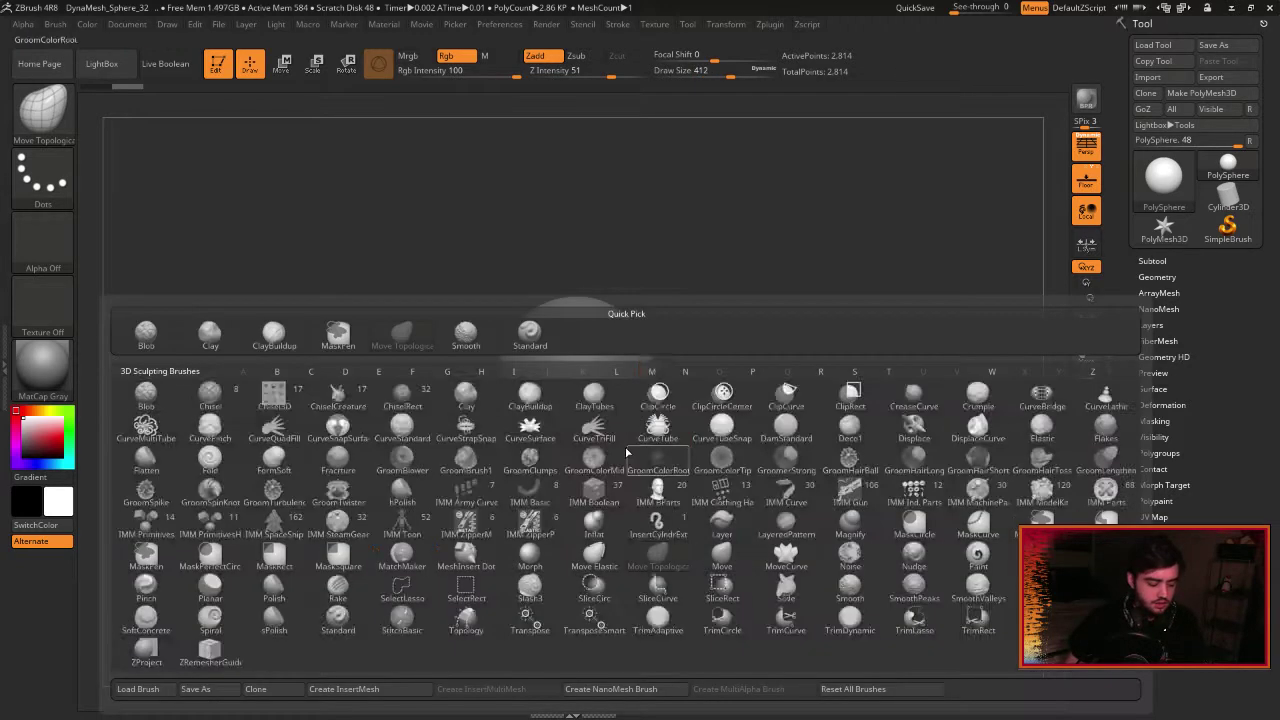
key("m")
key("t")
left_click_drag(626, 446, 702, 513)
left_click_drag(574, 509, 815, 468)
mouse_move(655, 440)
left_mouse_down()
mouse_move(674, 486)
mouse_move(646, 520)
mouse_move(660, 616)
left_mouse_up()
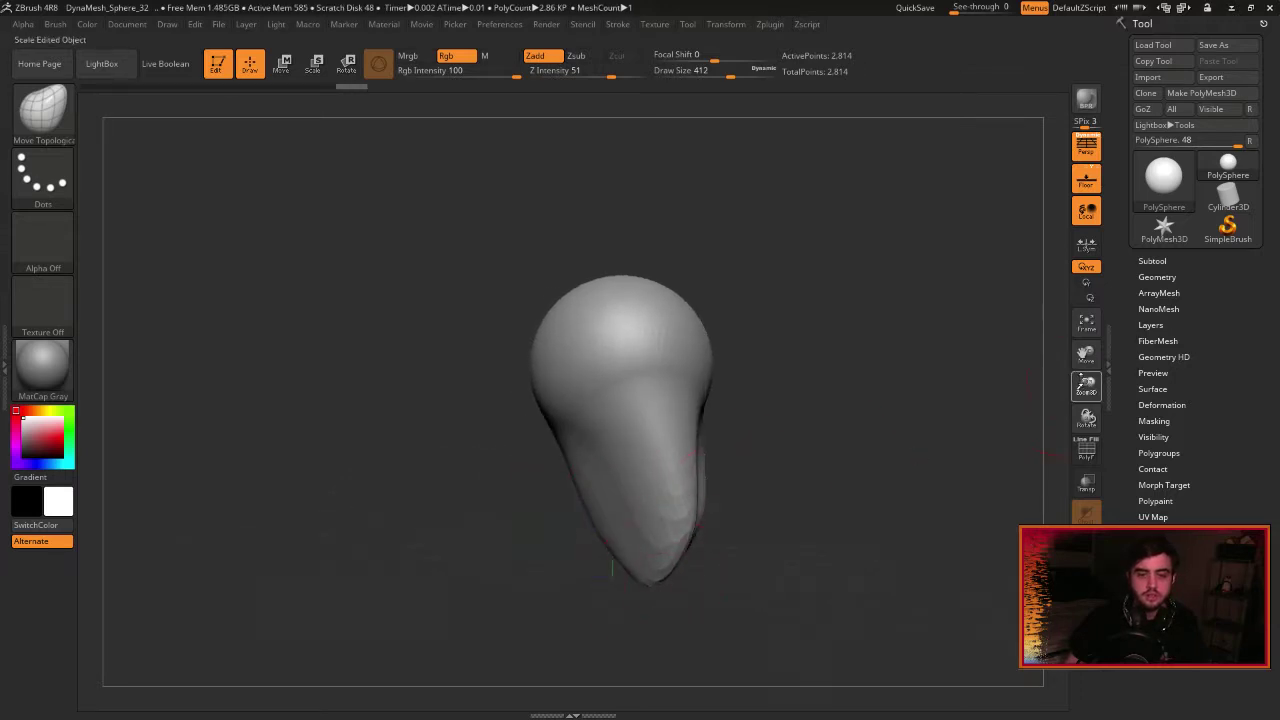
Pull the lower end of the form further down with the Move Topological brush, smooth it and remesh it with DynaMesh.
left_click_drag(1086, 386, 850, 440)
left_click_drag(1087, 355, 1109, 297)
left_click_drag(900, 385, 826, 400)
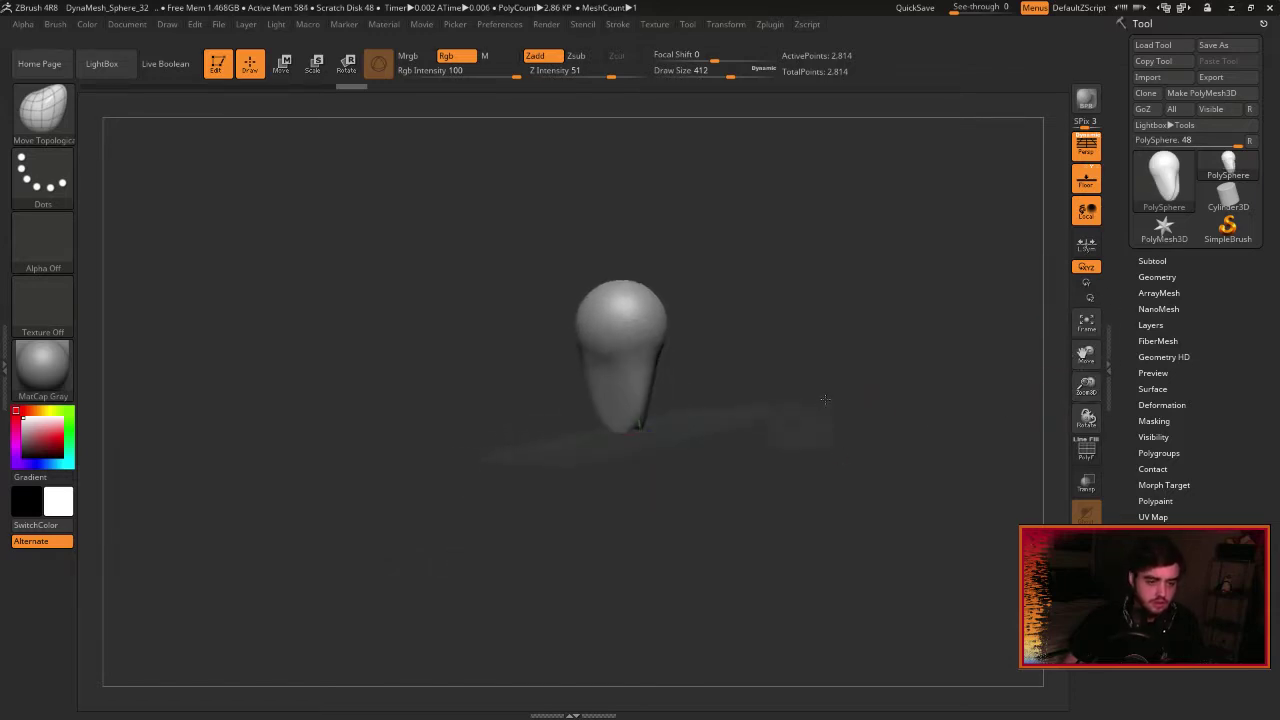
mouse_move(633, 436)
left_mouse_down()
mouse_move(640, 475)
mouse_move(600, 466)
mouse_move(600, 500)
left_mouse_up()
left_click_drag(626, 405, 618, 450, "shift")
left_click_drag(723, 395, 806, 451, "ctrl")
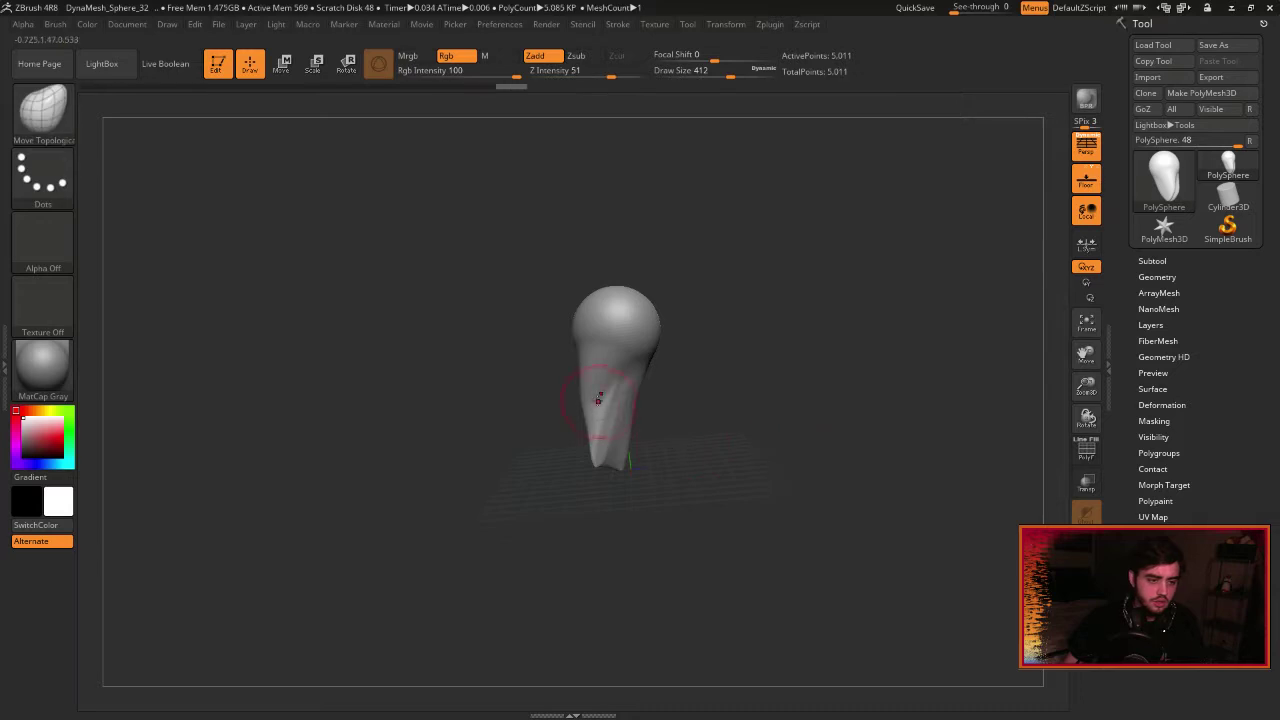
left_click_drag(597, 394, 592, 415)
mouse_move(535, 490)
left_mouse_down()
mouse_move(579, 477)
mouse_move(612, 420)
mouse_move(558, 400)
mouse_move(742, 452)
left_mouse_up()
Swell the lower end of the body into bulging hips with the Inflat brush and remesh it with DynaMesh.
key("b")
key("i")
key("n")
left_click_drag(735, 450, 700, 475)
mouse_move(567, 402)
left_mouse_down()
mouse_move(578, 408)
mouse_move(594, 380)
left_mouse_up()
mouse_move(665, 456)
left_mouse_down()
mouse_move(749, 418)
mouse_move(730, 425)
left_mouse_up()
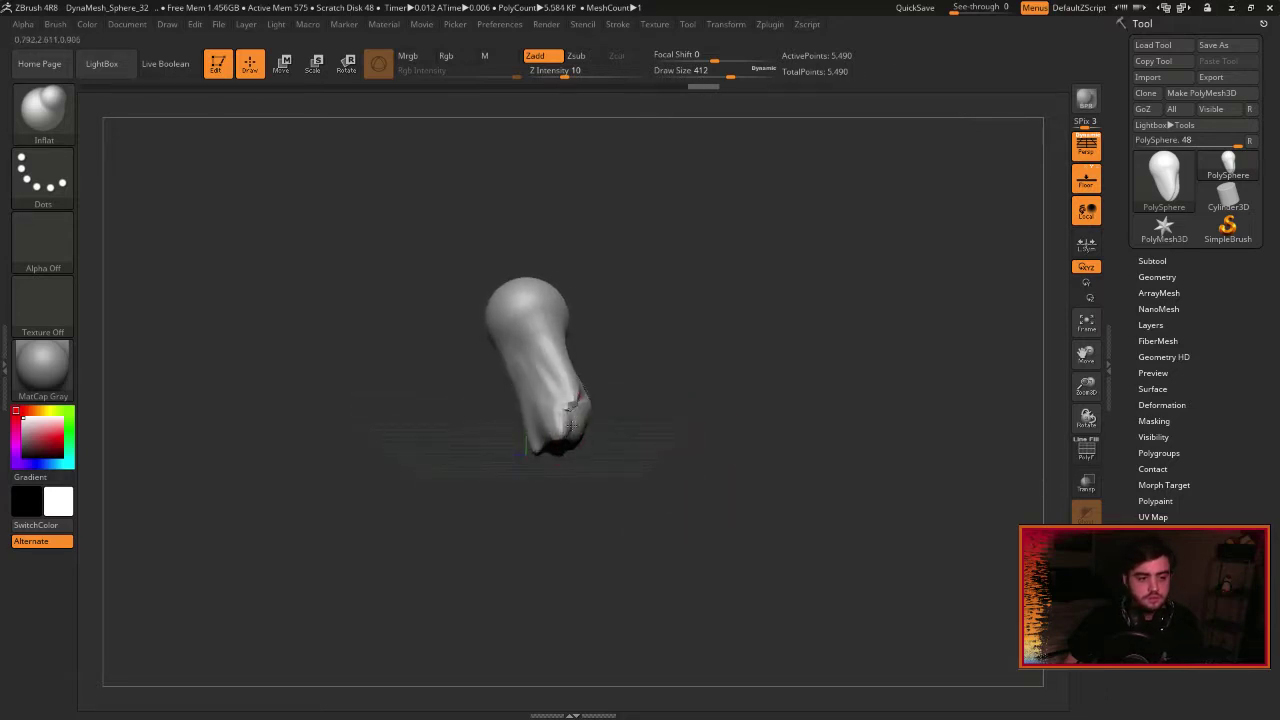
left_click_drag(572, 426, 573, 407)
mouse_move(567, 455)
left_mouse_down()
mouse_move(548, 468)
mouse_move(649, 456)
mouse_move(580, 404)
left_mouse_up()
mouse_move(654, 437)
left_mouse_down()
mouse_move(590, 468)
mouse_move(620, 458)
left_mouse_up()
left_click_drag(727, 371, 820, 420, "ctrl")
Inflate the two rounded lobes at the base of the body and save the project.
left_click_drag(784, 424, 700, 430)
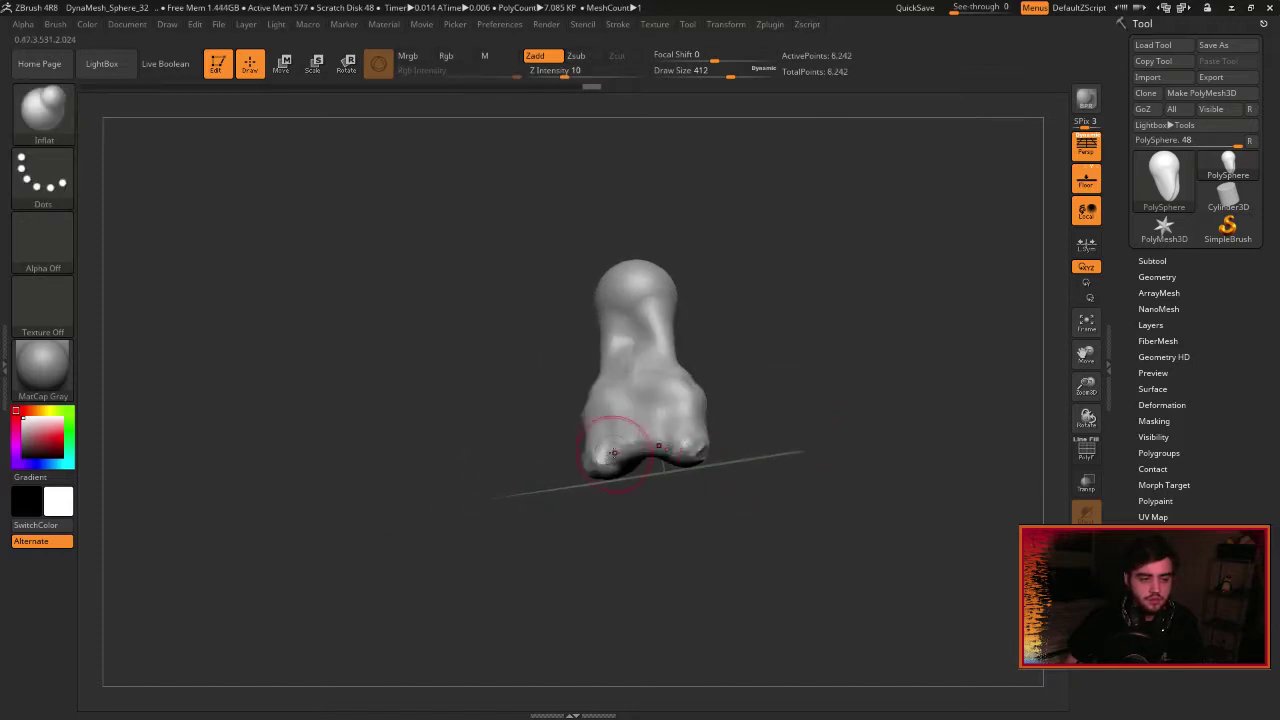
left_click_drag(617, 450, 643, 469)
left_click_drag(800, 396, 754, 287)
key("ctrl")
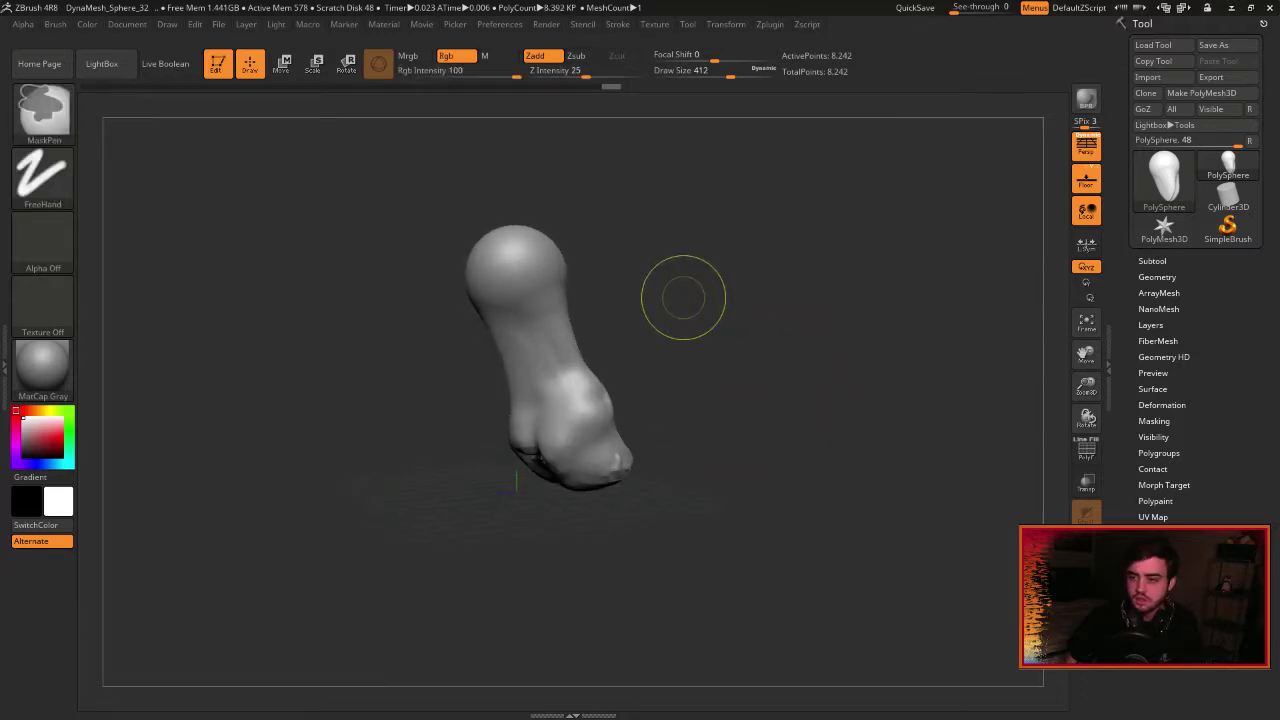
key("ctrl+s")
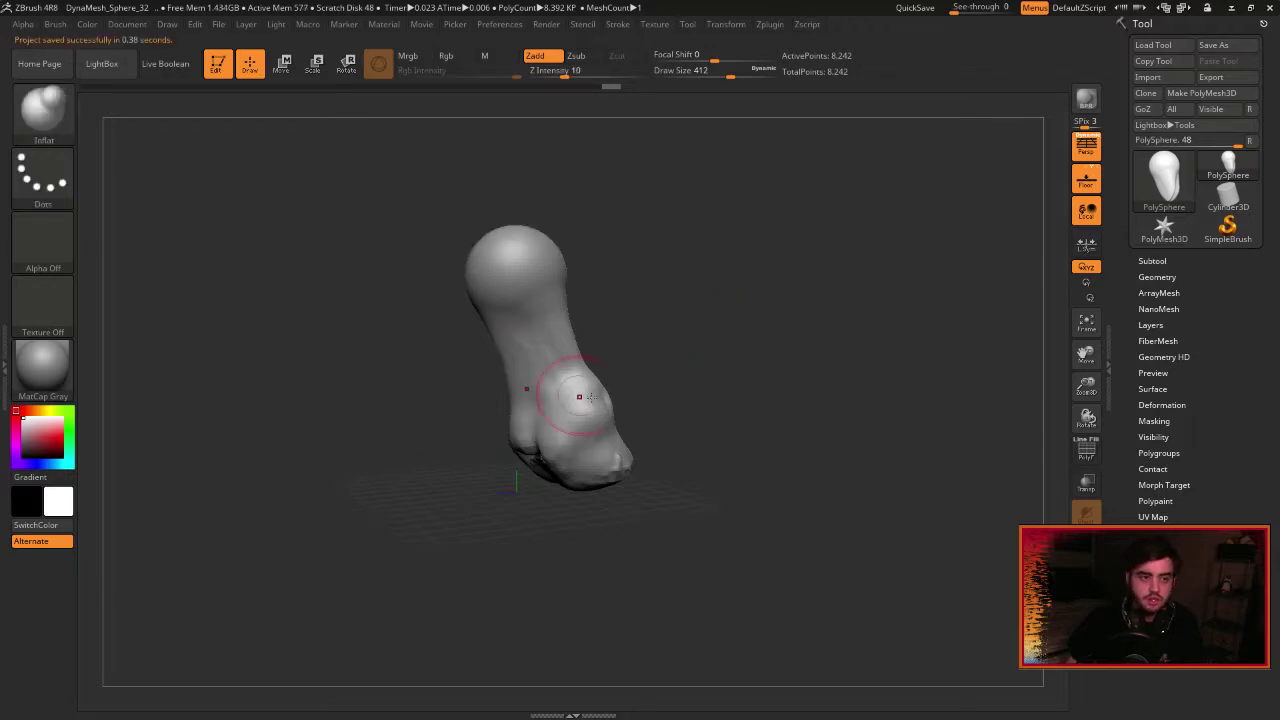
mouse_move(711, 363)
left_mouse_down()
mouse_move(680, 389)
mouse_move(719, 380)
left_mouse_up()
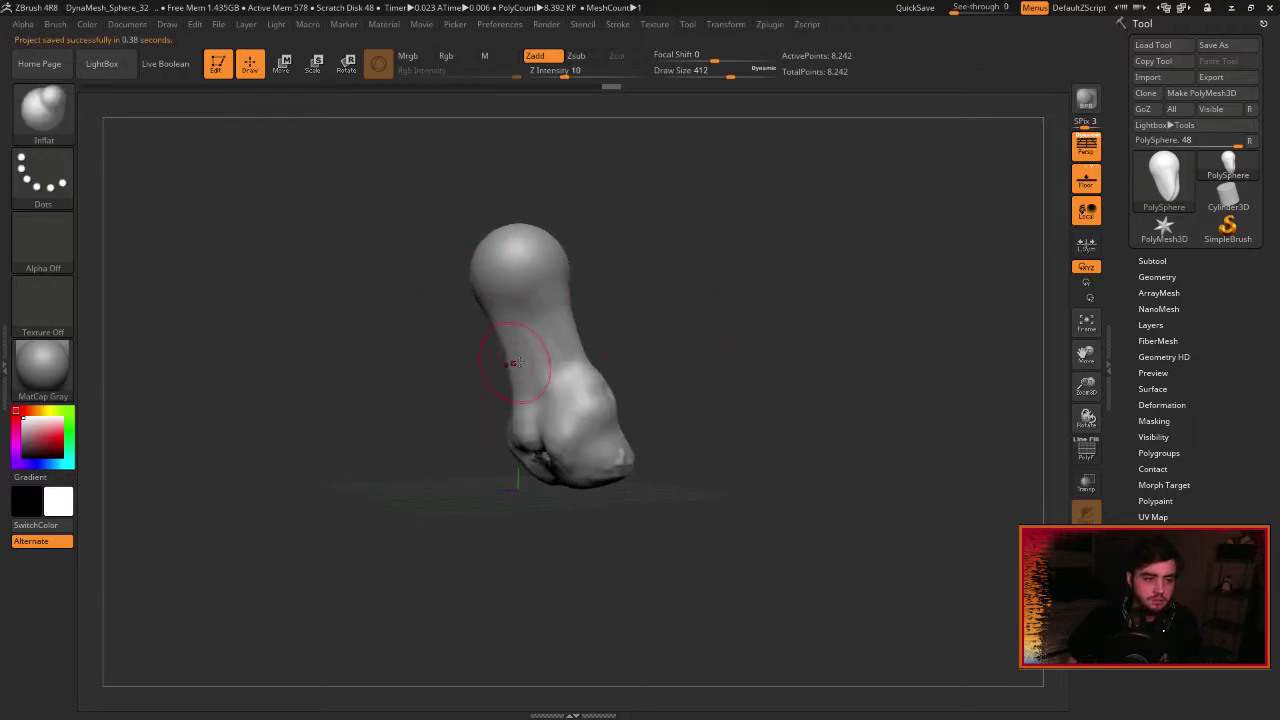
Fill out the underside and rear of the body's base with further Inflat strokes.
mouse_move(513, 362)
left_mouse_down()
mouse_move(493, 445)
mouse_move(564, 460)
mouse_move(567, 477)
left_mouse_up()
left_click_drag(690, 440, 615, 442)
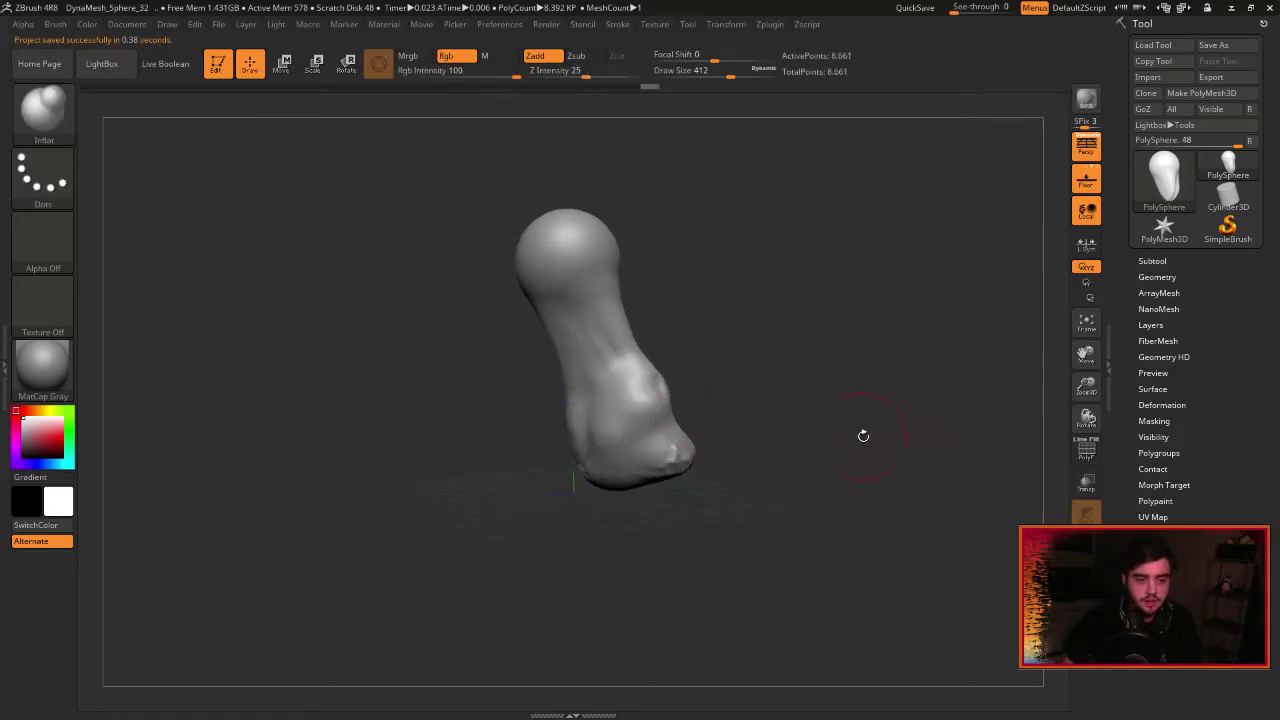
left_click_drag(860, 434, 923, 434)
left_click_drag(1086, 386, 1073, 358)
left_click_drag(1078, 358, 1090, 306)
left_click_drag(986, 346, 860, 376)
left_click_drag(579, 461, 664, 412)
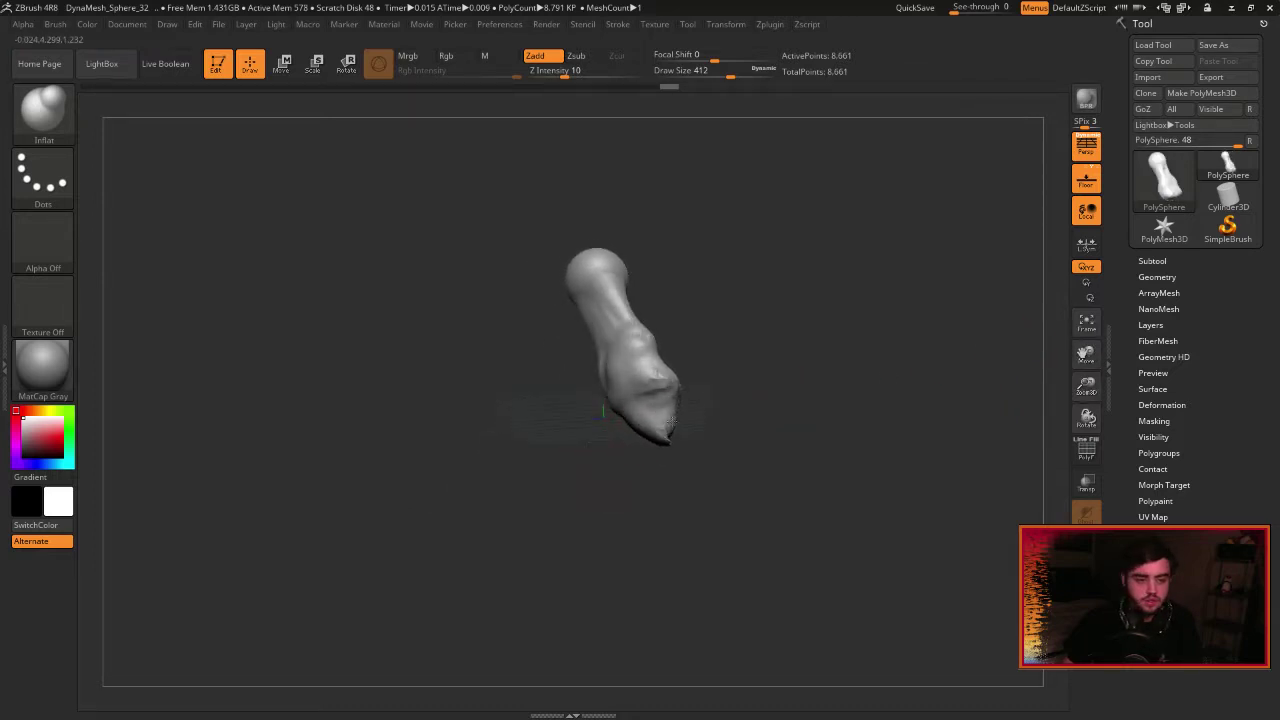
mouse_move(824, 400)
left_mouse_down()
mouse_move(694, 449)
mouse_move(769, 428)
mouse_move(697, 428)
mouse_move(690, 440)
mouse_move(774, 432)
mouse_move(752, 436)
left_mouse_up()
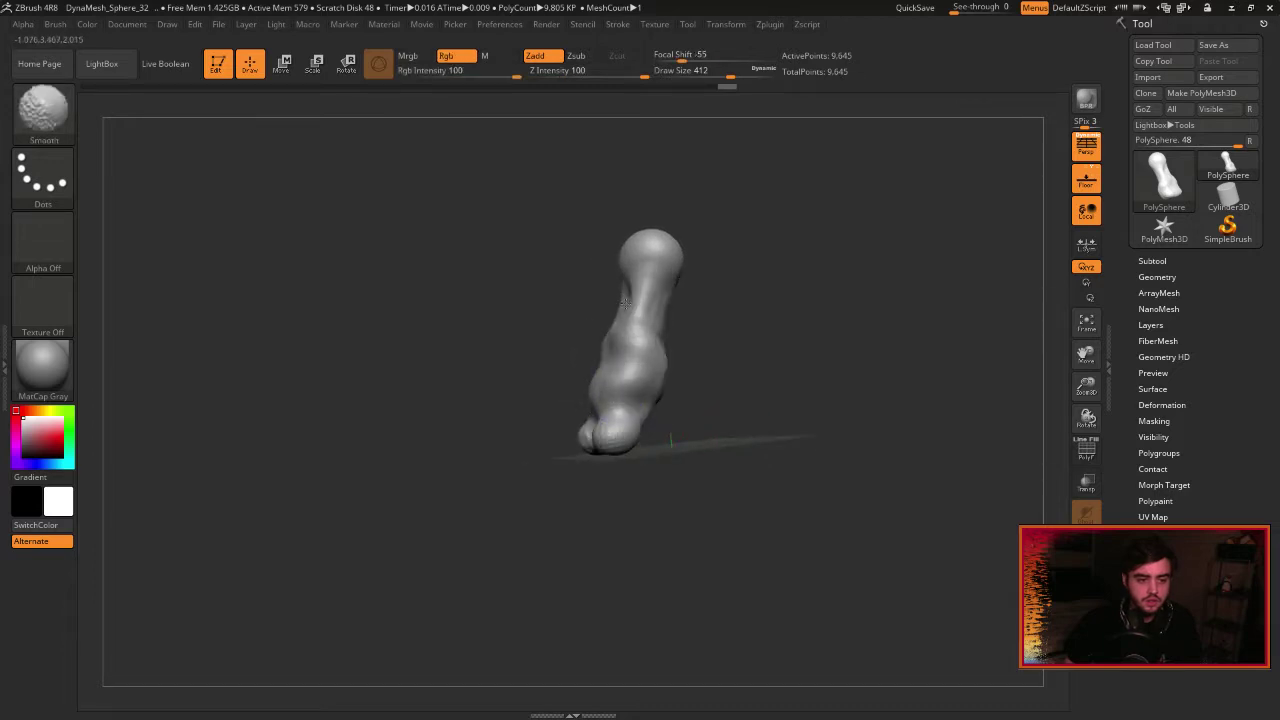
Inflate the gap between the two rear lobes into a single tail stub and remesh it with DynaMesh.
mouse_move(509, 352)
left_mouse_down()
mouse_move(629, 346)
mouse_move(589, 352)
left_mouse_up()
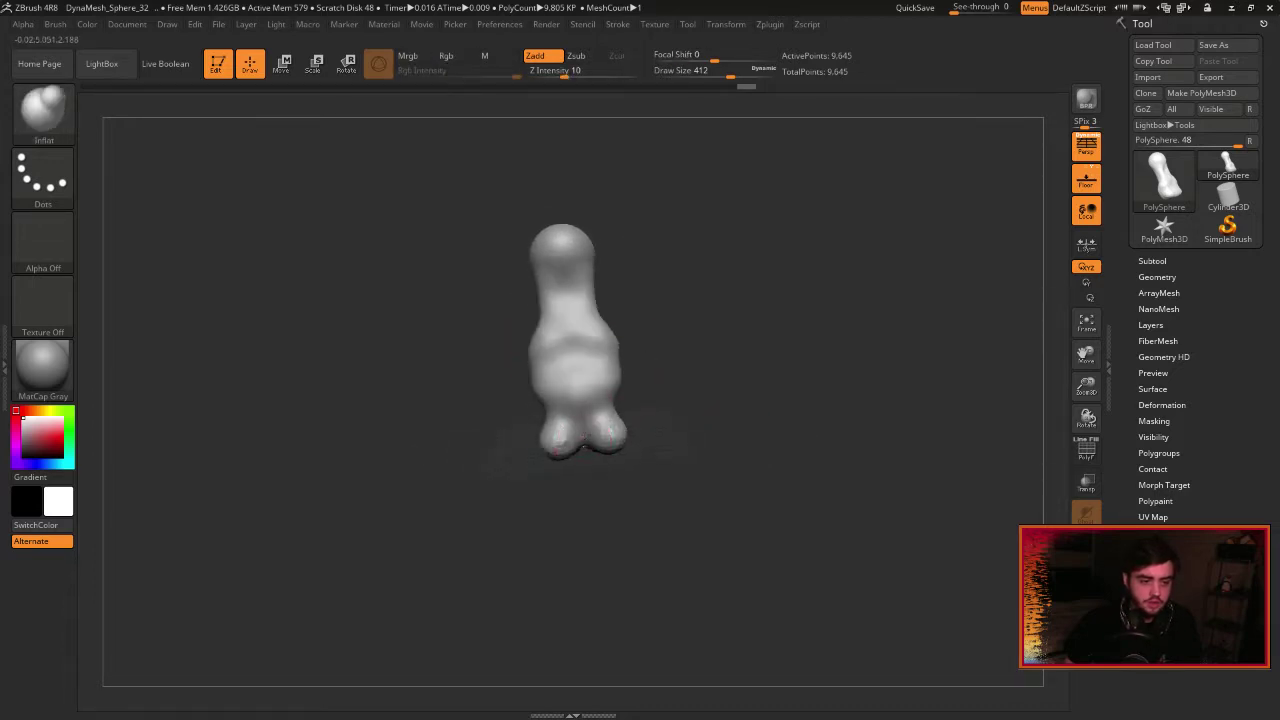
left_click_drag(584, 443, 586, 457)
mouse_move(680, 460)
left_mouse_down("ctrl")
mouse_move(697, 476)
mouse_move(576, 448)
mouse_move(606, 458)
left_mouse_up("ctrl")
mouse_move(697, 420)
left_mouse_down("ctrl")
mouse_move(725, 419)
mouse_move(640, 421)
left_mouse_up("ctrl")
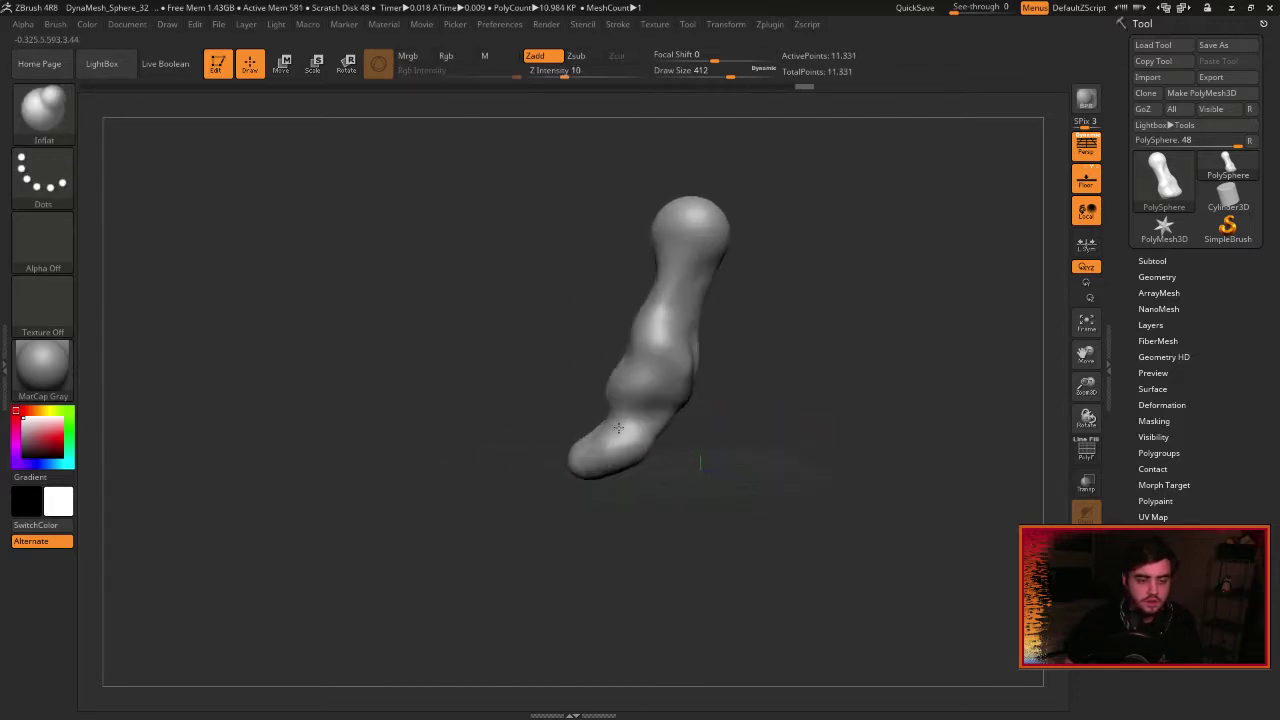
mouse_move(740, 419)
left_mouse_down()
mouse_move(796, 418)
mouse_move(610, 432)
mouse_move(609, 421)
left_mouse_up()
mouse_move(803, 405)
left_mouse_down("ctrl")
mouse_move(743, 408)
mouse_move(703, 384)
mouse_move(754, 389)
mouse_move(741, 396)
mouse_move(785, 433)
mouse_move(762, 437)
mouse_move(718, 406)
mouse_move(607, 443)
mouse_move(606, 457)
mouse_move(626, 463)
mouse_move(609, 486)
left_mouse_up("ctrl")
Extend the tip of the tail stub with the Inflat brush and remesh it with DynaMesh.
right_click_drag(609, 486, 605, 480)
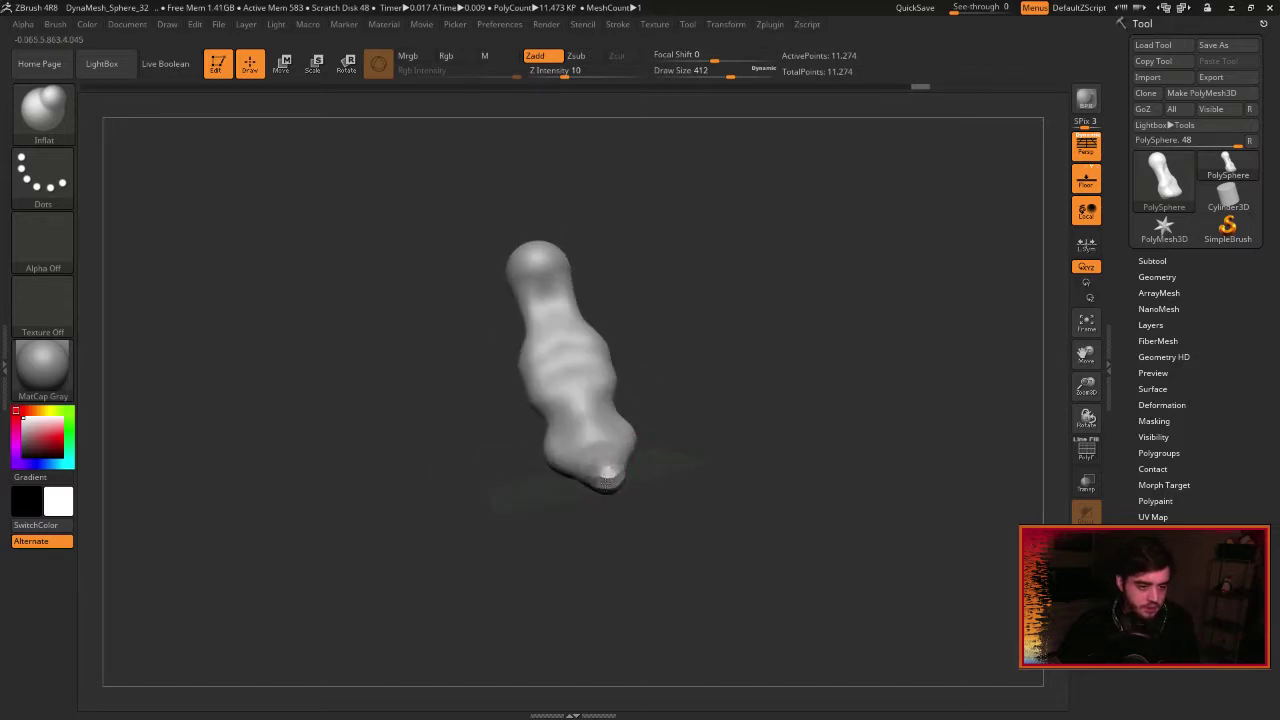
left_click_drag(605, 482, 608, 484)
left_click_drag(704, 437, 788, 467, "ctrl")
left_click_drag(665, 455, 722, 454)
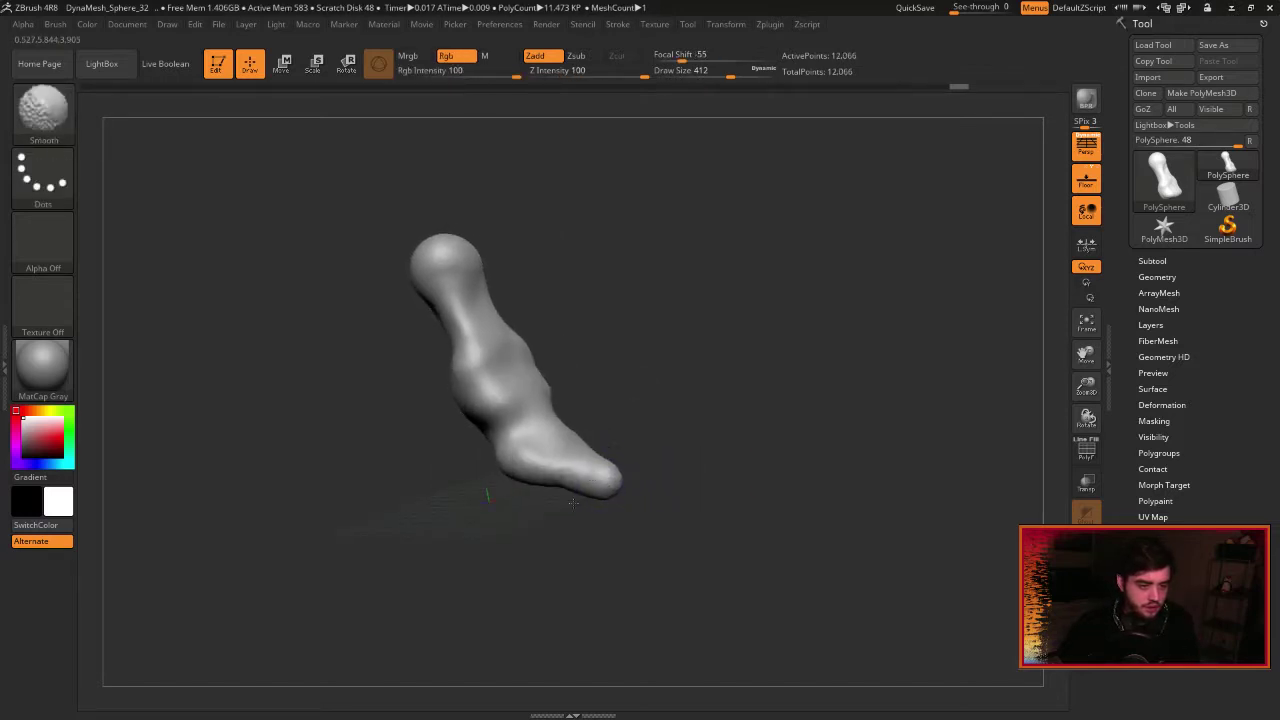
Smooth the bumps along the sides and belly of the torso.
left_click_drag(518, 411, 540, 398, "shift")
left_click_drag(614, 377, 577, 387)
left_click_drag(448, 392, 430, 406, "shift")
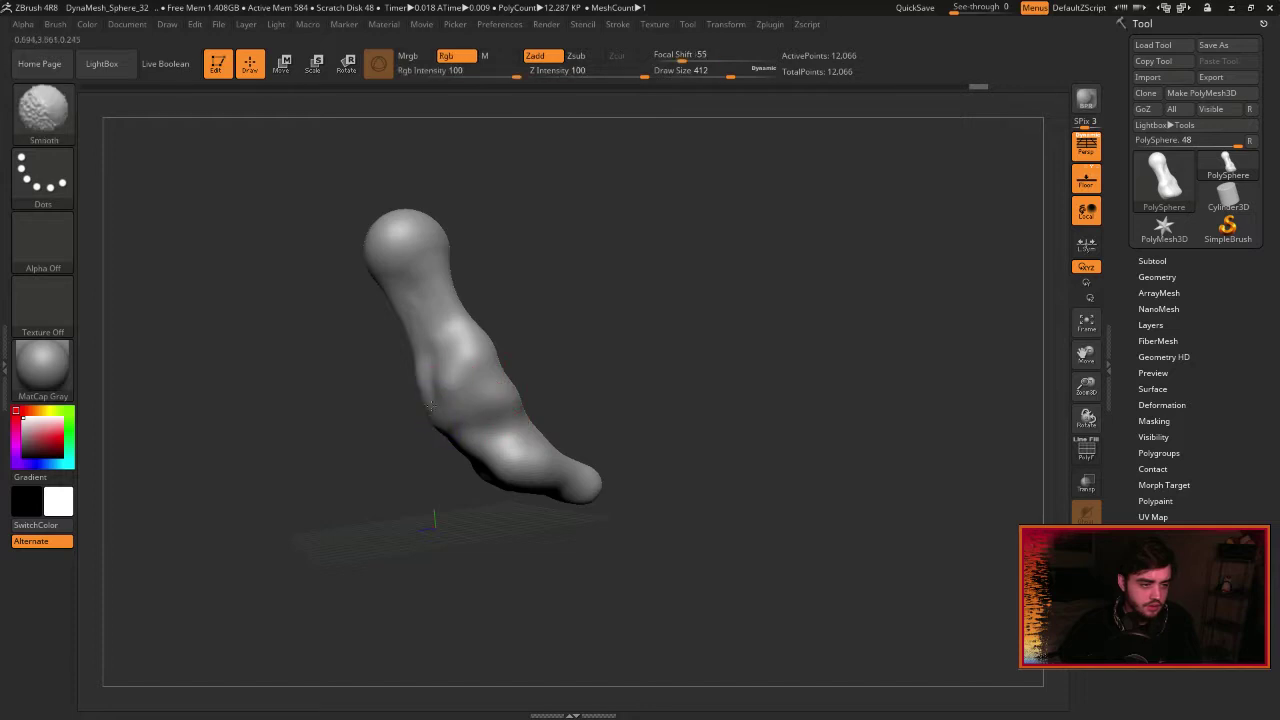
mouse_move(589, 382)
left_mouse_down()
mouse_move(490, 288)
mouse_move(480, 234)
mouse_move(418, 203)
mouse_move(394, 218)
left_mouse_up()
left_click_drag(585, 210, 446, 204)
Smooth the upper back and neck, adding light Inflat volume where the neck meets the torso.
key("shift")
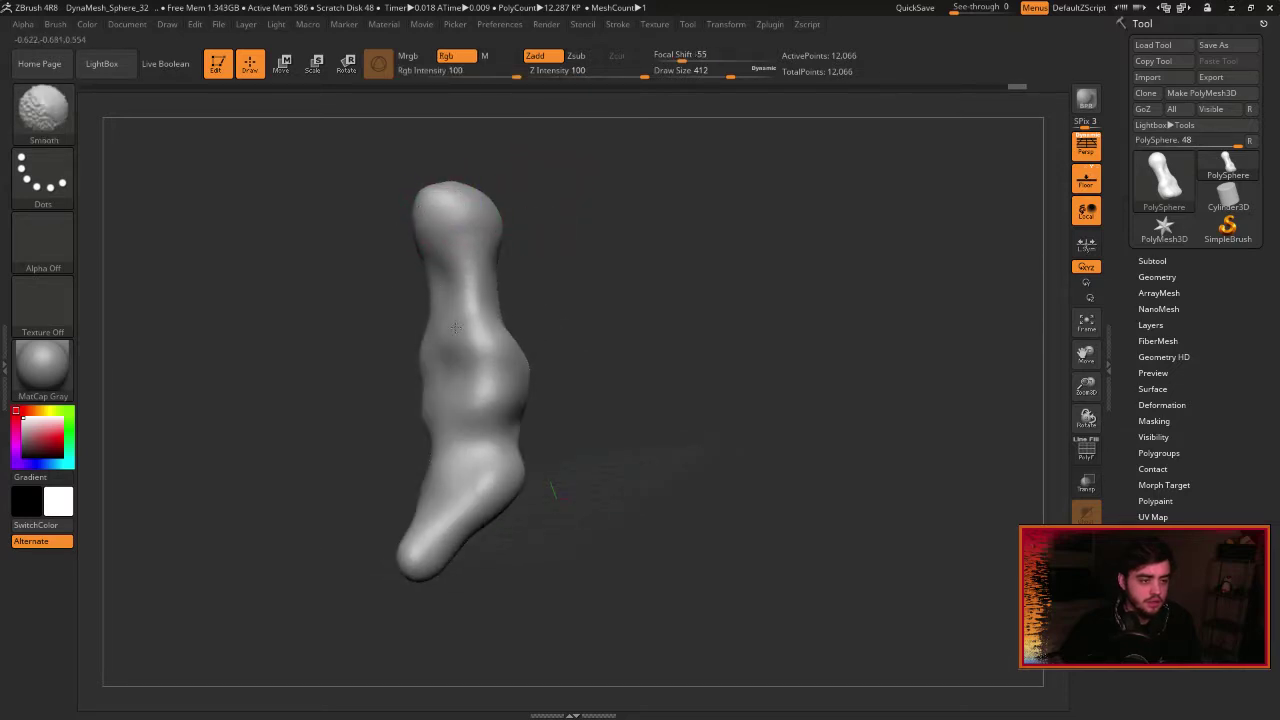
left_click_drag(455, 328, 505, 320, "shift")
left_click_drag(625, 317, 370, 266)
left_click_drag(457, 267, 467, 294)
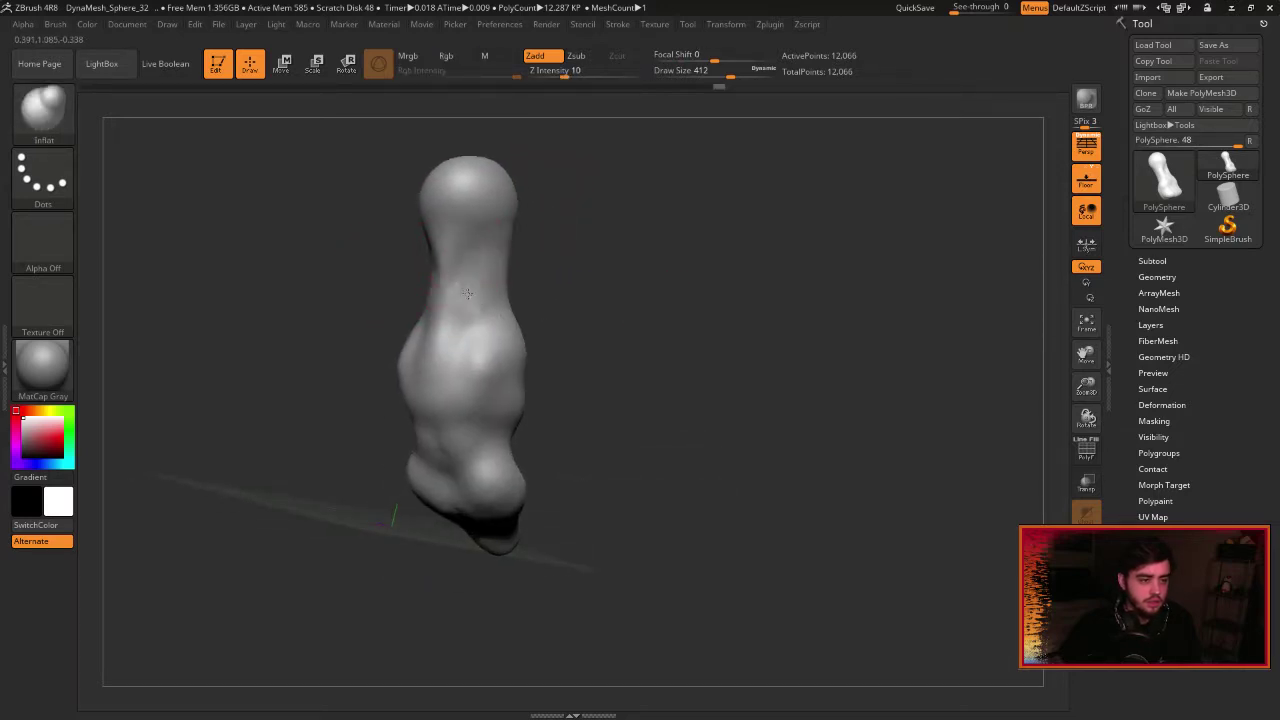
key("shift")
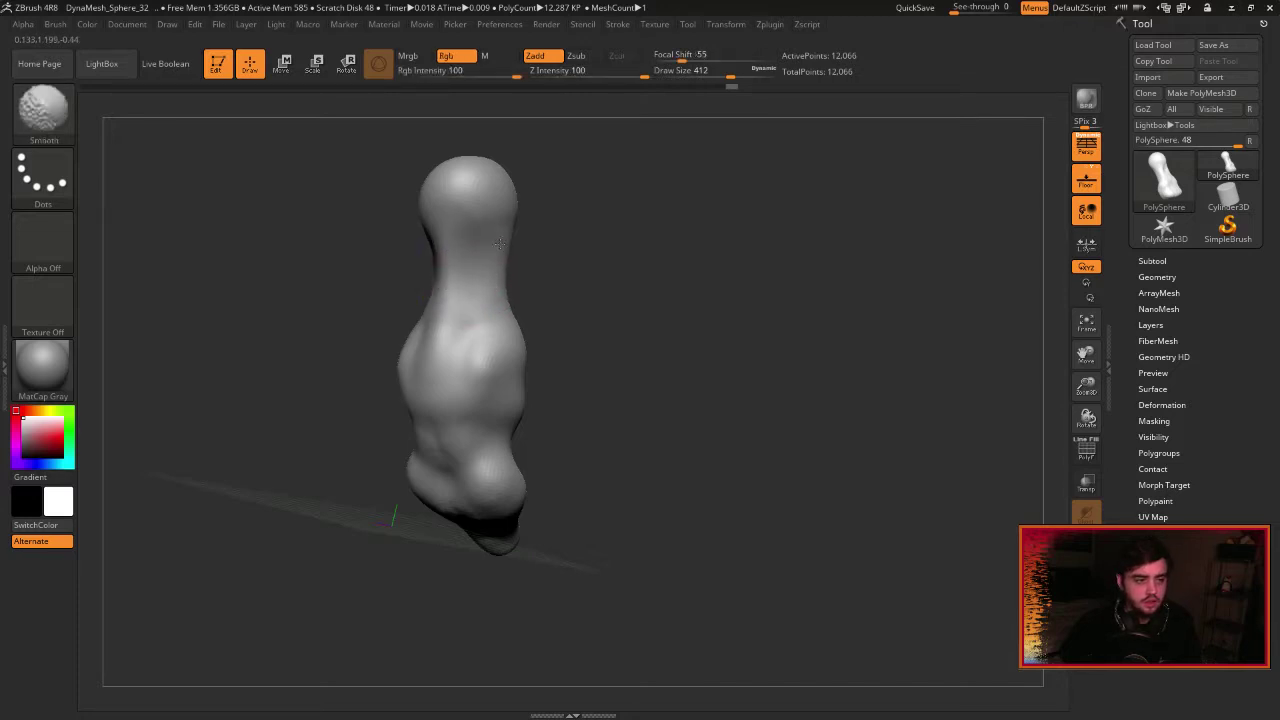
left_click_drag(500, 244, 507, 290, "shift")
mouse_move(566, 322)
left_mouse_down()
mouse_move(495, 324)
mouse_move(566, 346)
left_mouse_up()
Inflate a symmetrical pair of arm nubs from the sides of the torso with the draw size reduced to 292.
left_click_drag(491, 374, 524, 355)
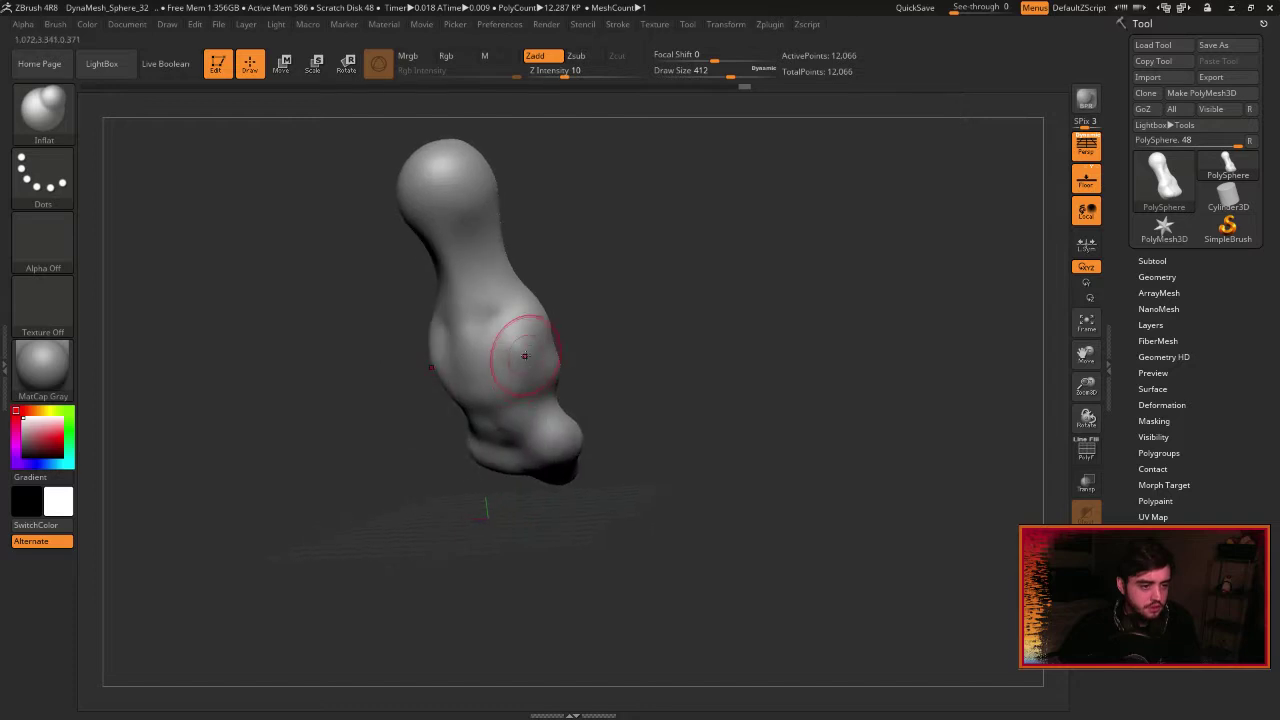
key("bracketleft")
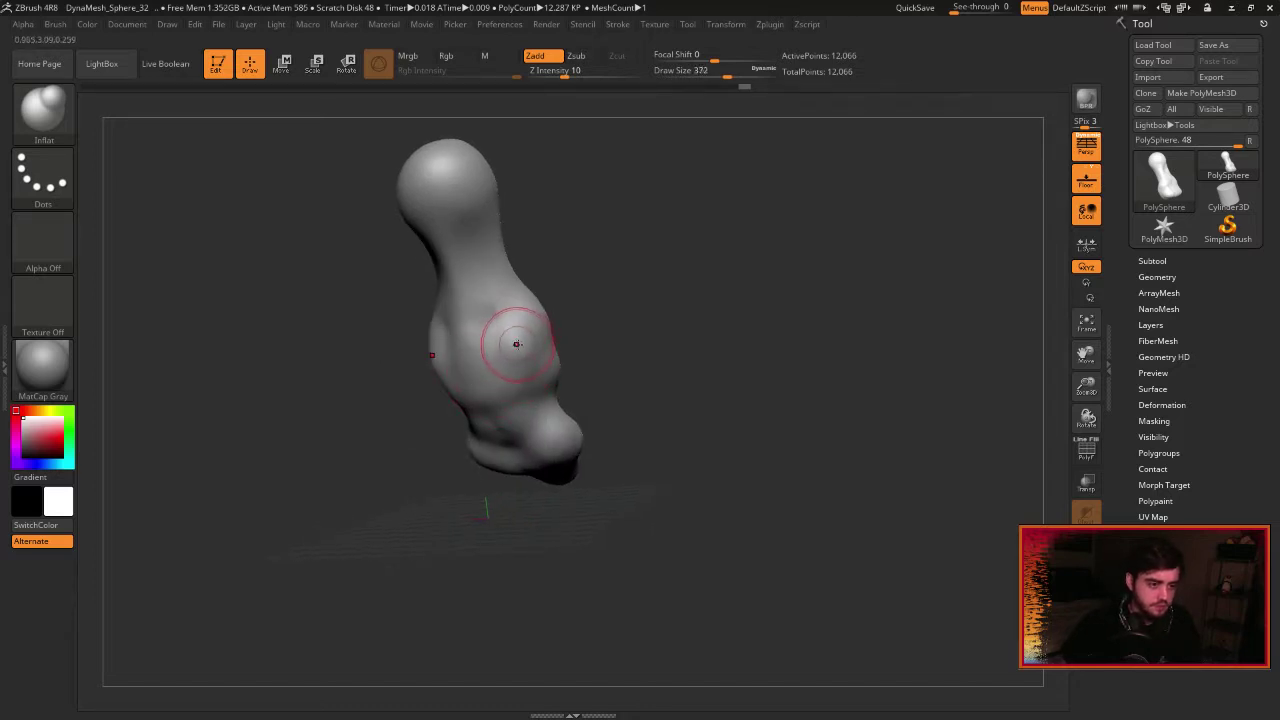
left_click_drag(520, 343, 519, 348)
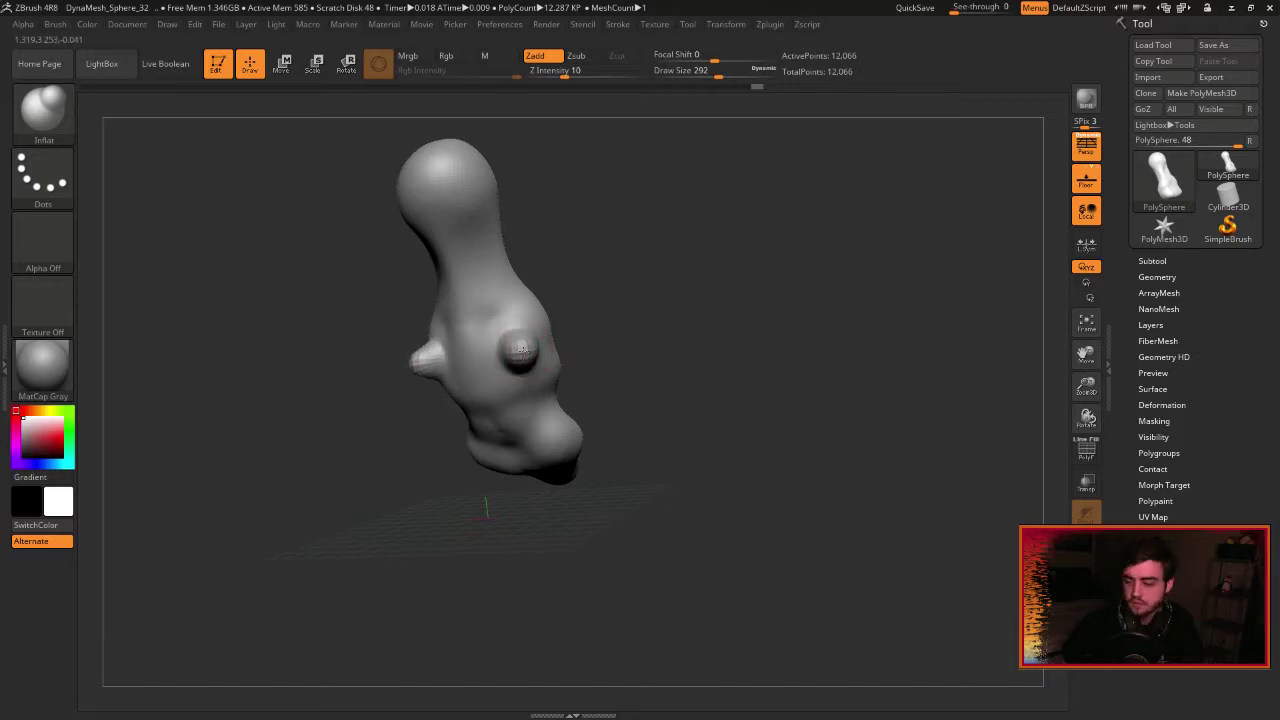
key("shift")
mouse_move(611, 347)
left_mouse_down()
mouse_move(638, 339)
mouse_move(613, 344)
left_mouse_up()
Pull the side nubs down into long pointed arms with the Move Topological brush at draw size 516, smoothing and remeshing them.
key("b")
key("m")
key("t")
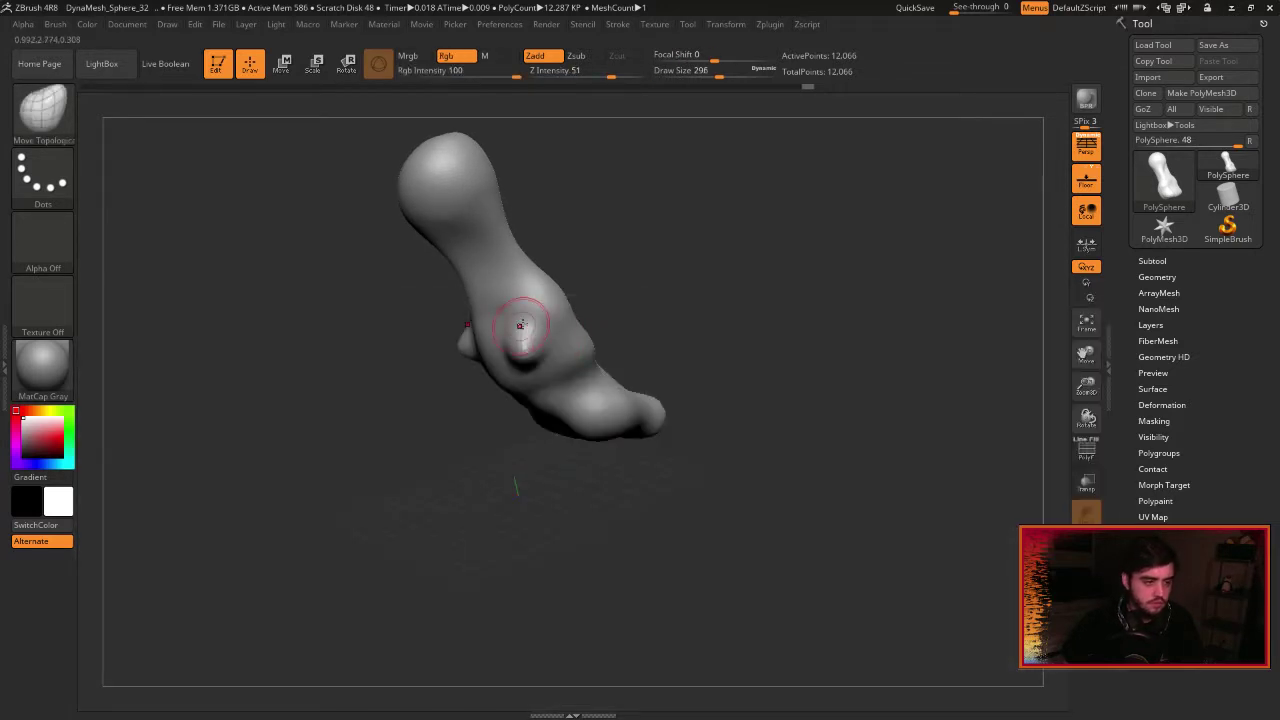
left_click_drag(635, 269, 529, 346)
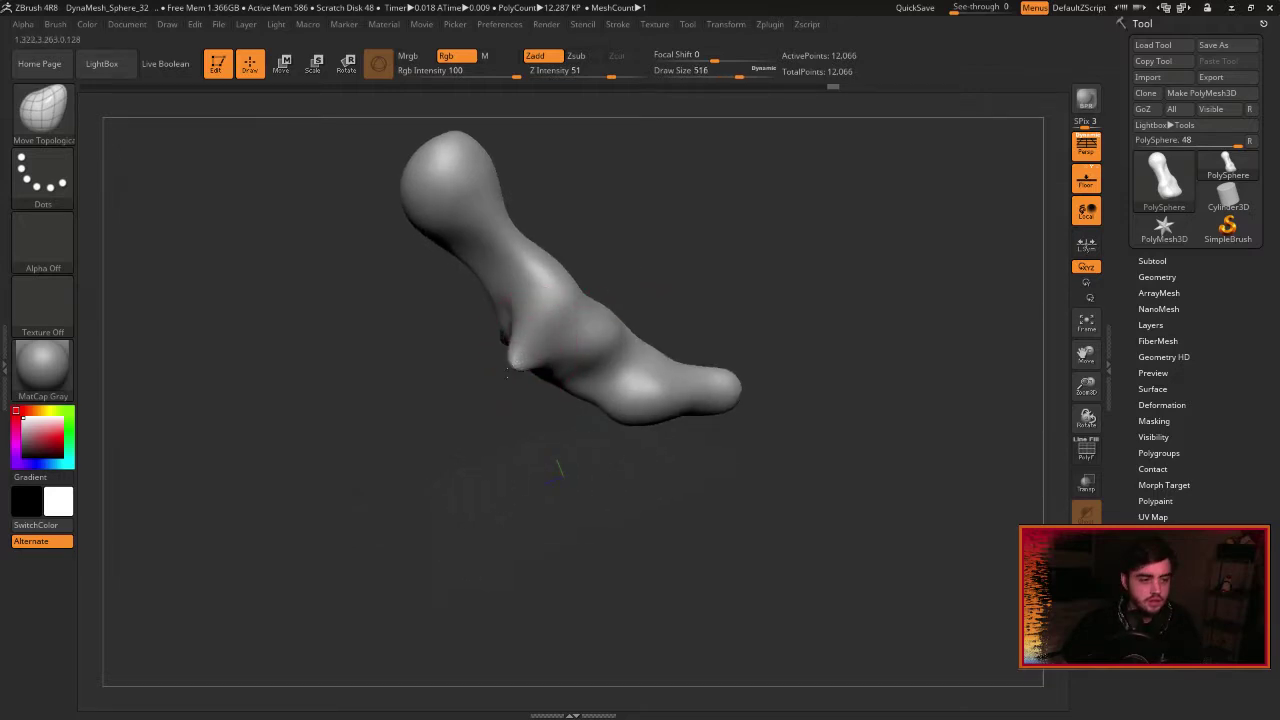
left_click_drag(489, 411, 503, 452)
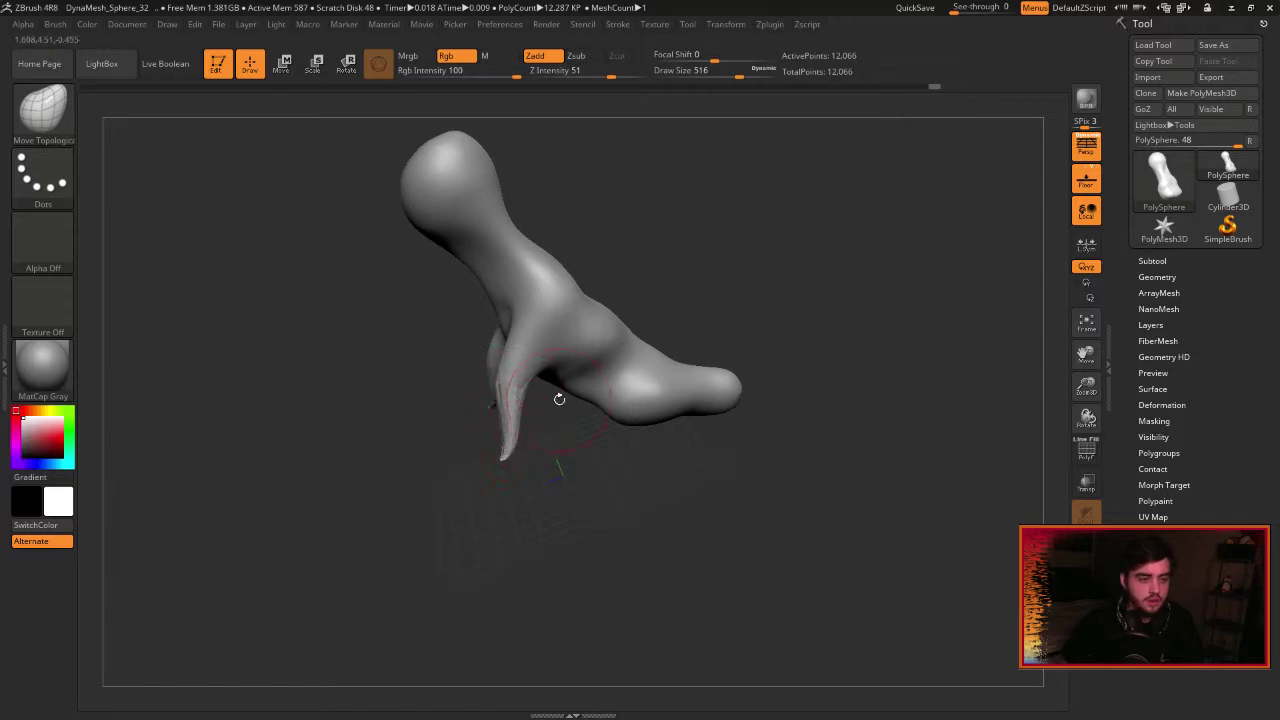
mouse_move(521, 388)
left_mouse_down("shift")
mouse_move(508, 446)
mouse_move(706, 397)
left_mouse_up("shift")
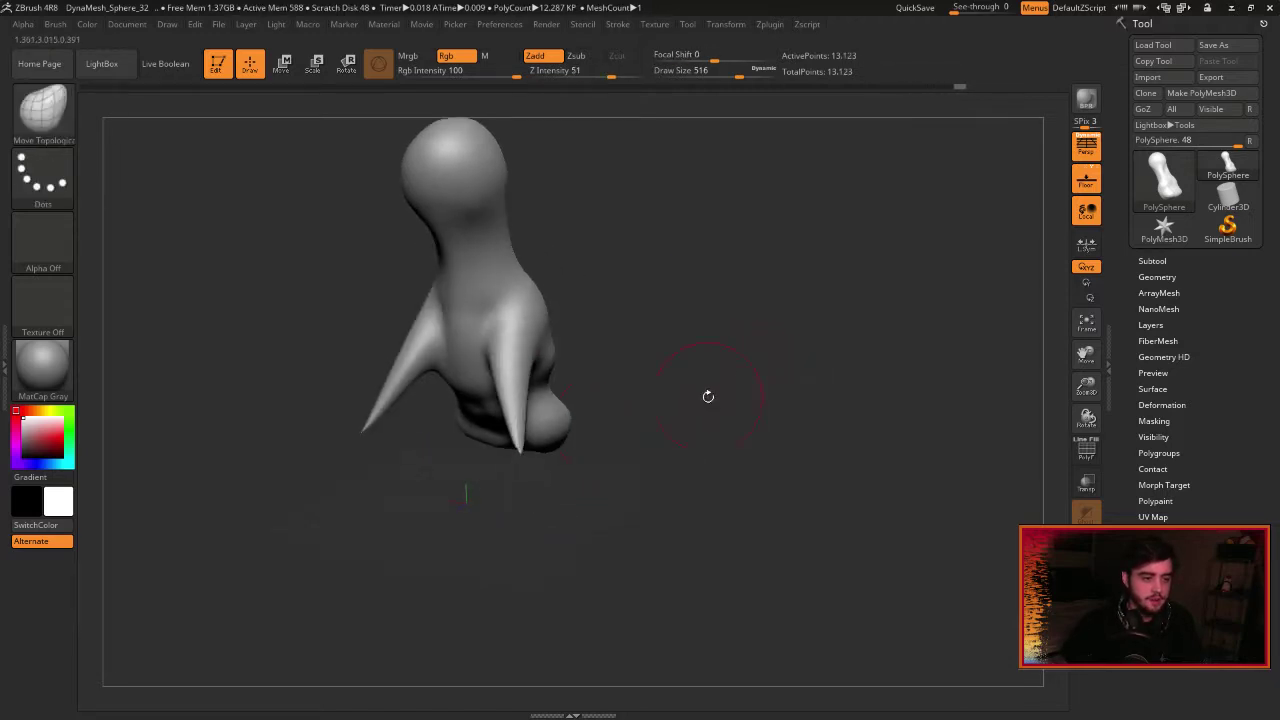
Adjust the shape of the arms and shoulders with the Move Topological brush, enlarging its draw size to 800.
mouse_move(575, 400)
left_mouse_down()
mouse_move(800, 350)
mouse_move(617, 328)
left_mouse_up()
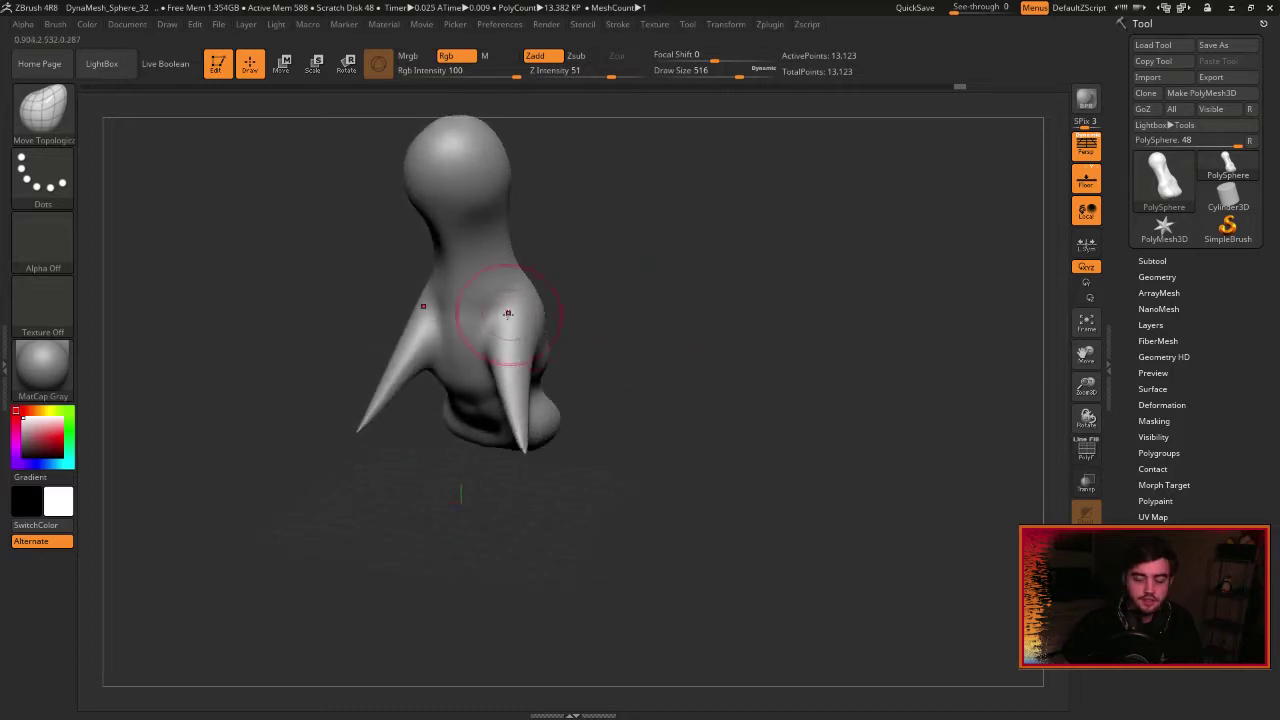
mouse_move(436, 333)
left_mouse_down()
mouse_move(420, 345)
mouse_move(429, 371)
mouse_move(363, 338)
left_mouse_up()
left_click_drag(783, 428, 344, 346)
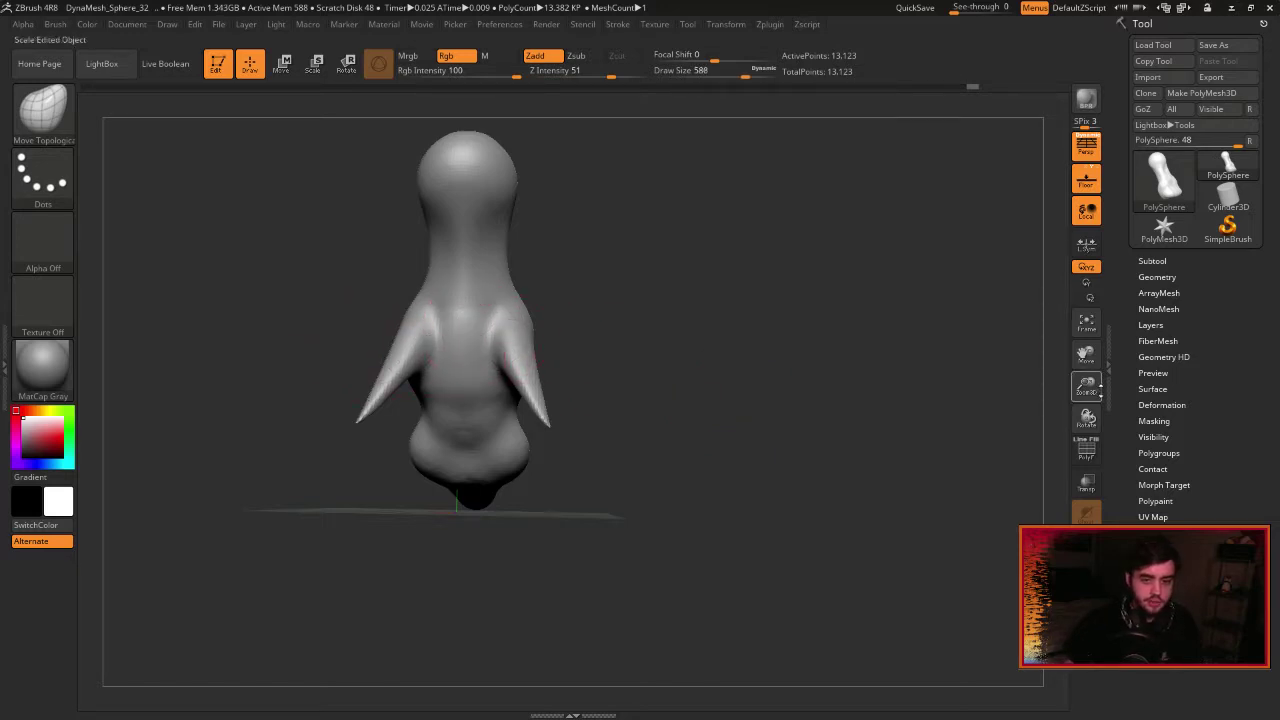
left_click_drag(1101, 391, 1050, 368)
left_click_drag(560, 362, 526, 300)
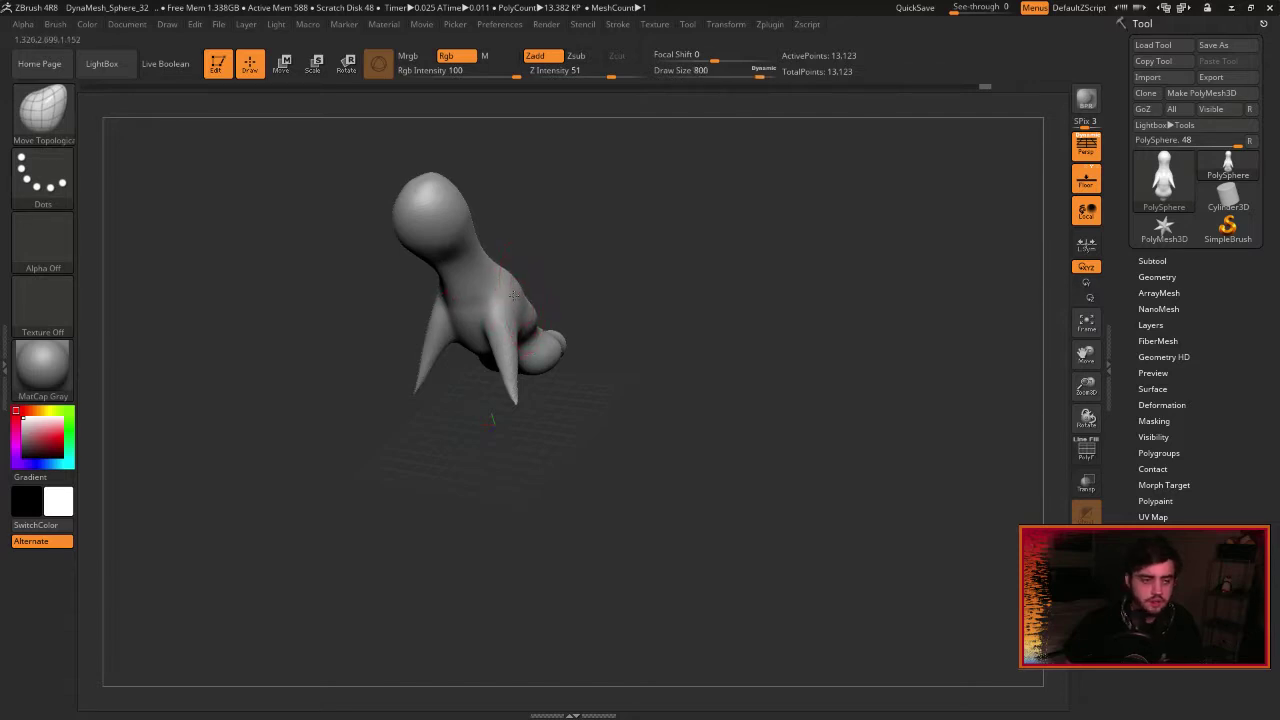
left_click_drag(606, 285, 641, 253)
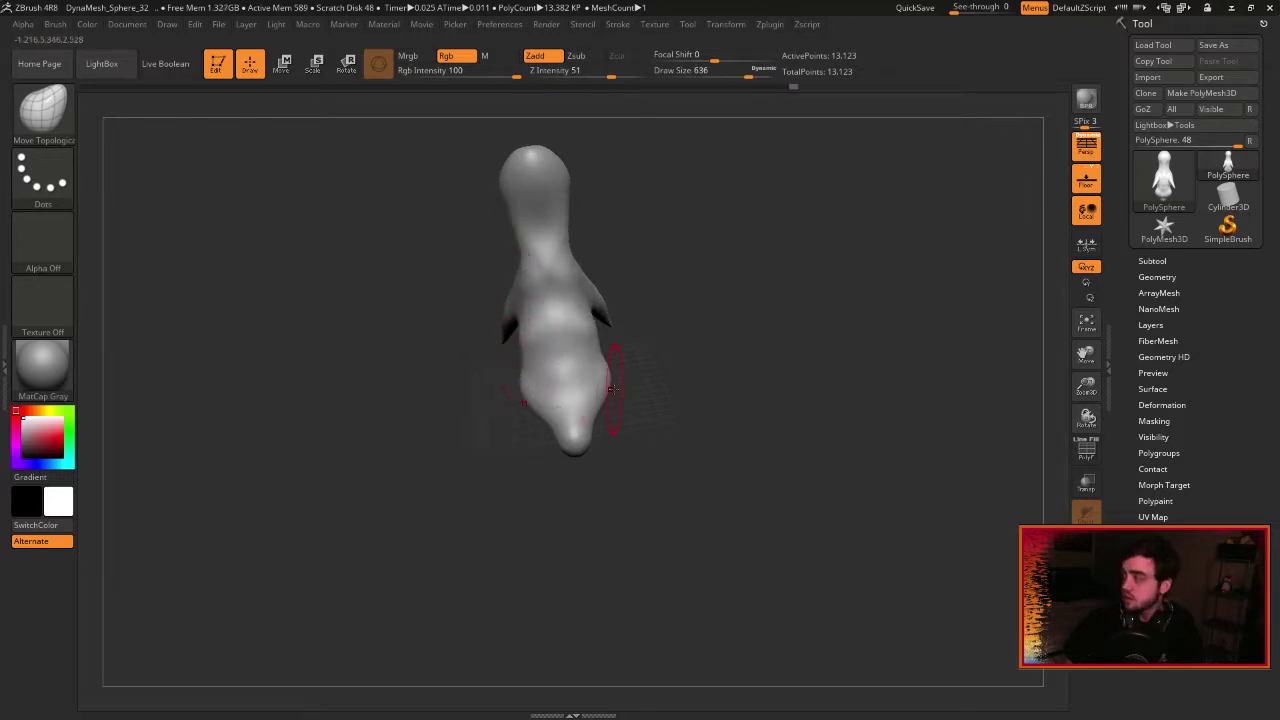
Pull the tail stub into a long tapered tail with the Move Topological brush at draw size 636, thinning and smoothing its tip.
mouse_move(673, 417)
left_mouse_down()
mouse_move(660, 405)
mouse_move(691, 384)
left_mouse_up()
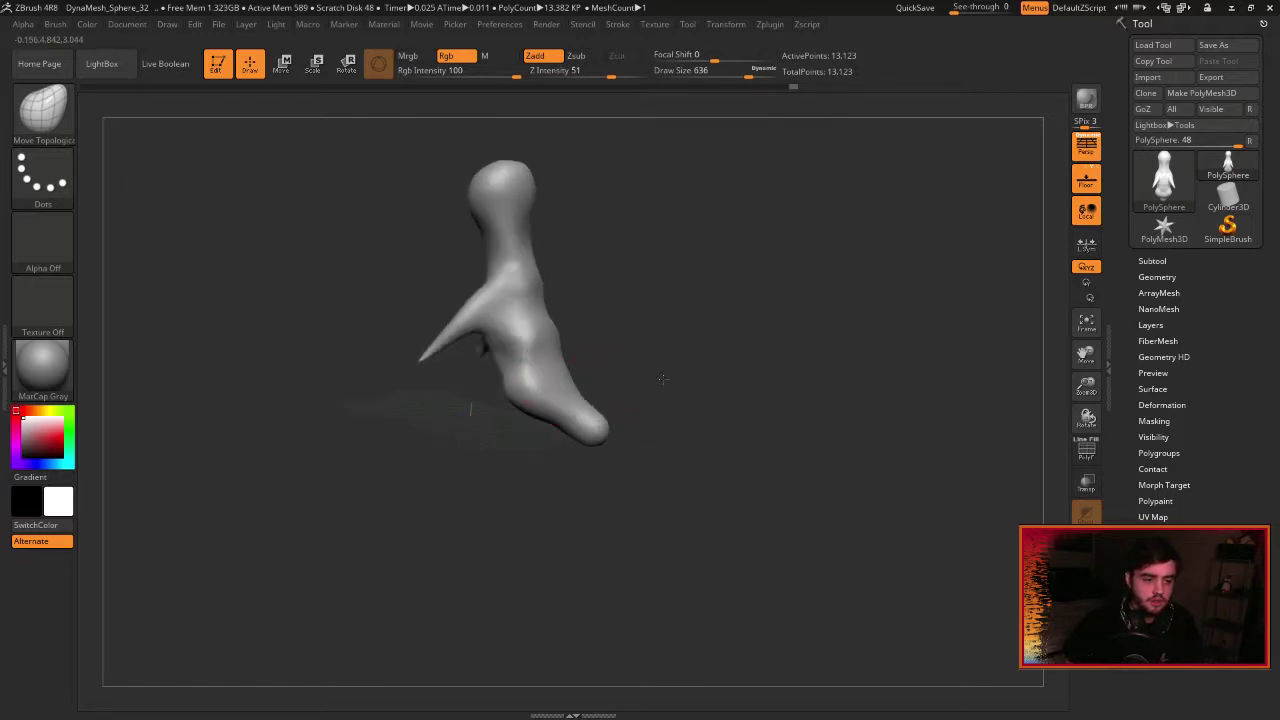
left_click_drag(594, 430, 773, 473)
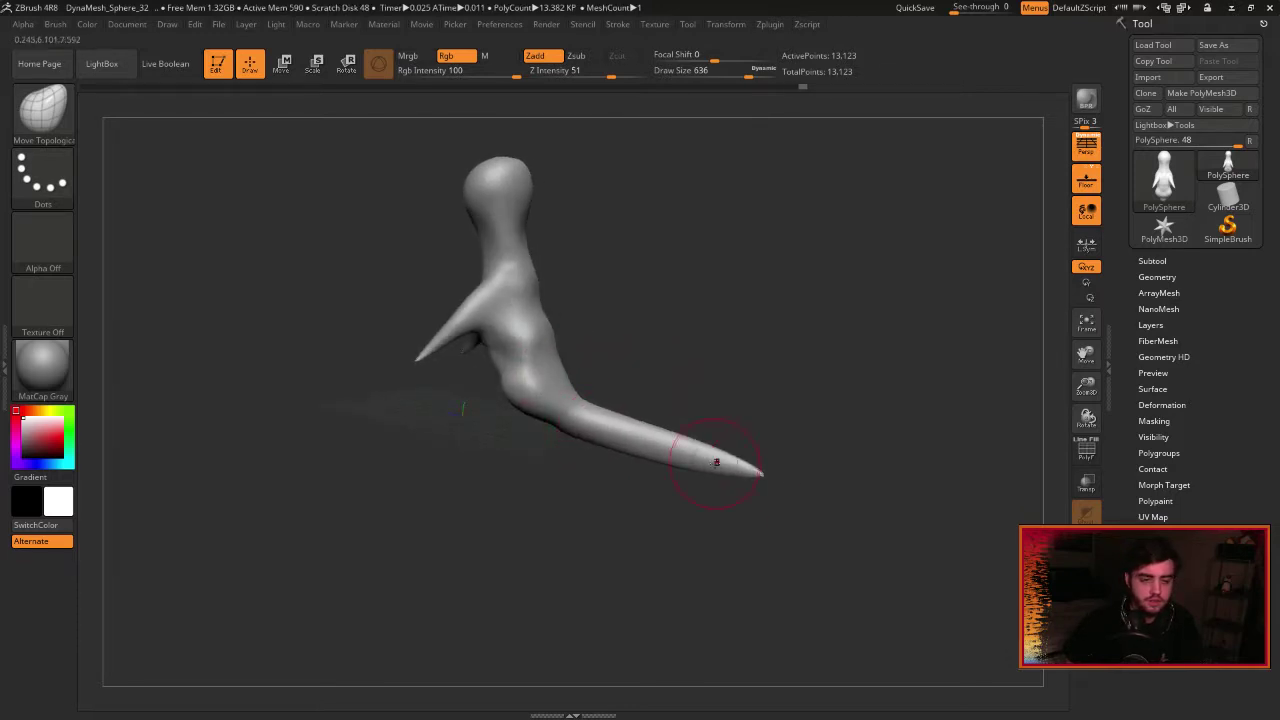
left_click_drag(686, 441, 648, 432)
right_click_drag(600, 402, 660, 426)
left_click_drag(699, 455, 640, 428, "shift")
left_click_drag(746, 470, 737, 464)
right_click_drag(738, 453, 772, 455)
left_click_drag(716, 456, 710, 469)
right_click_drag(686, 450, 658, 439)
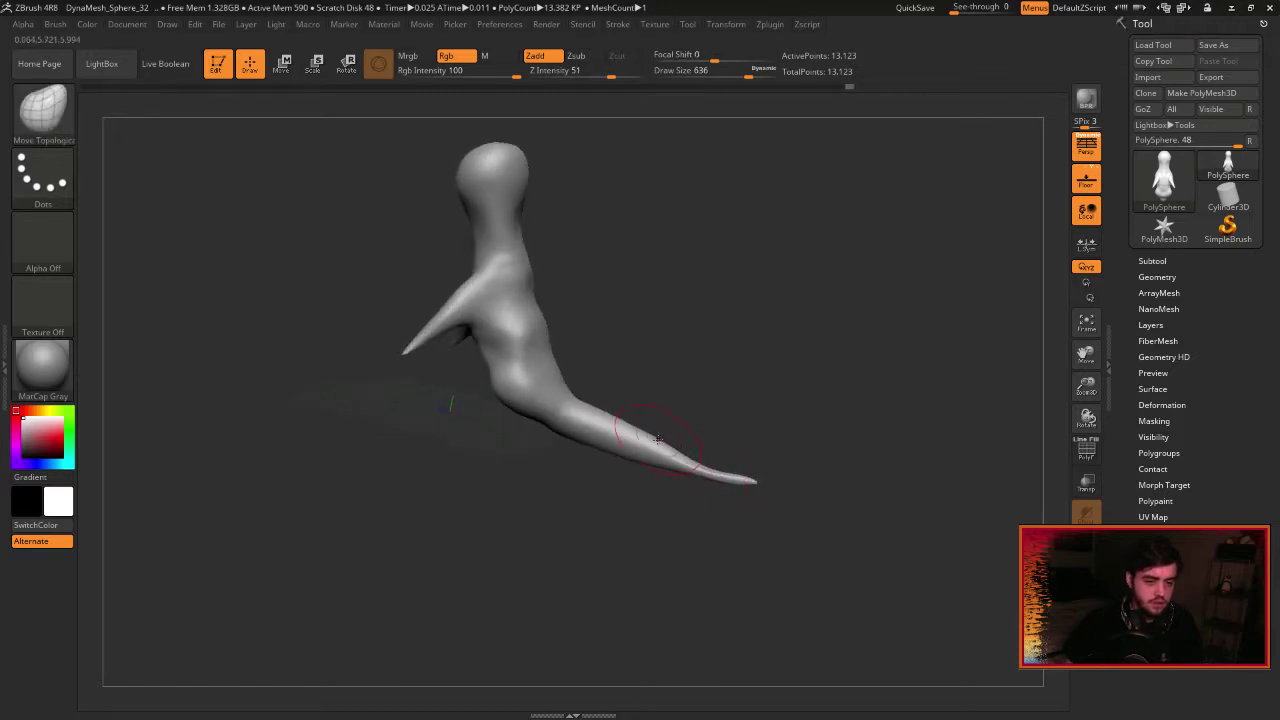
Pull the lower back outward to thicken the tail's base and blend it into the torso.
mouse_move(677, 420)
left_mouse_down()
mouse_move(674, 403)
mouse_move(650, 400)
left_mouse_up()
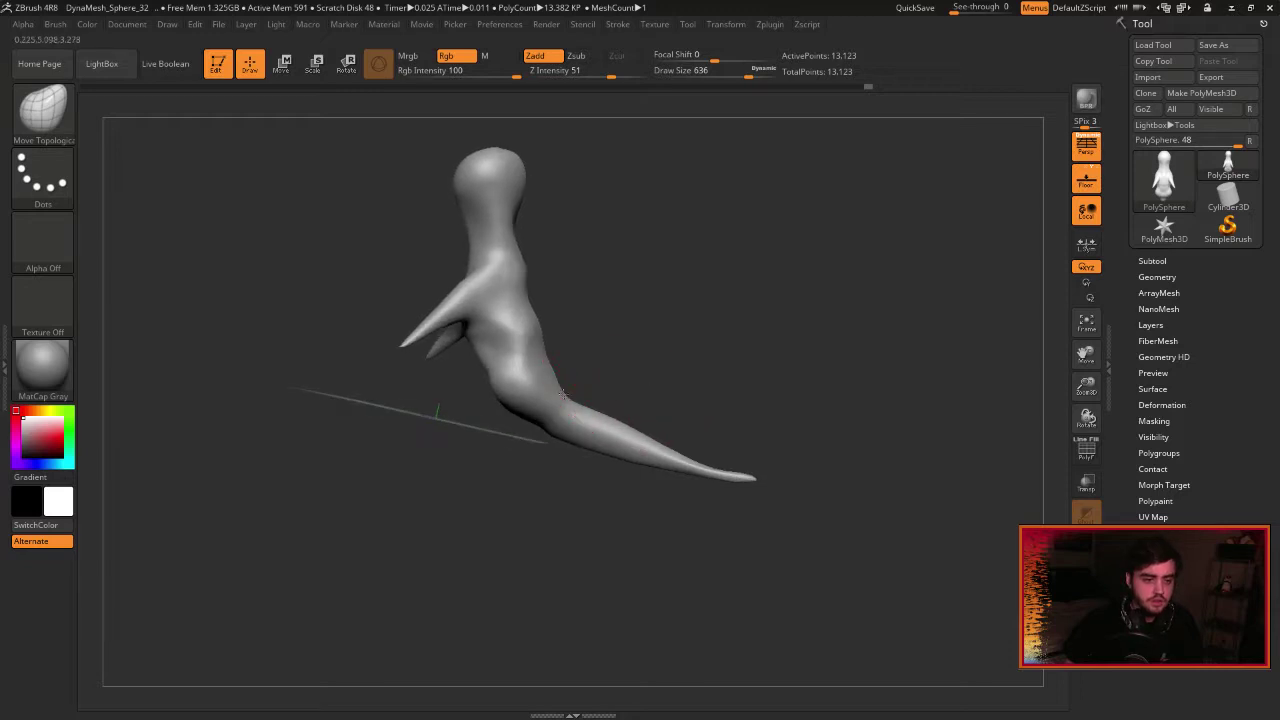
left_click_drag(548, 356, 559, 352)
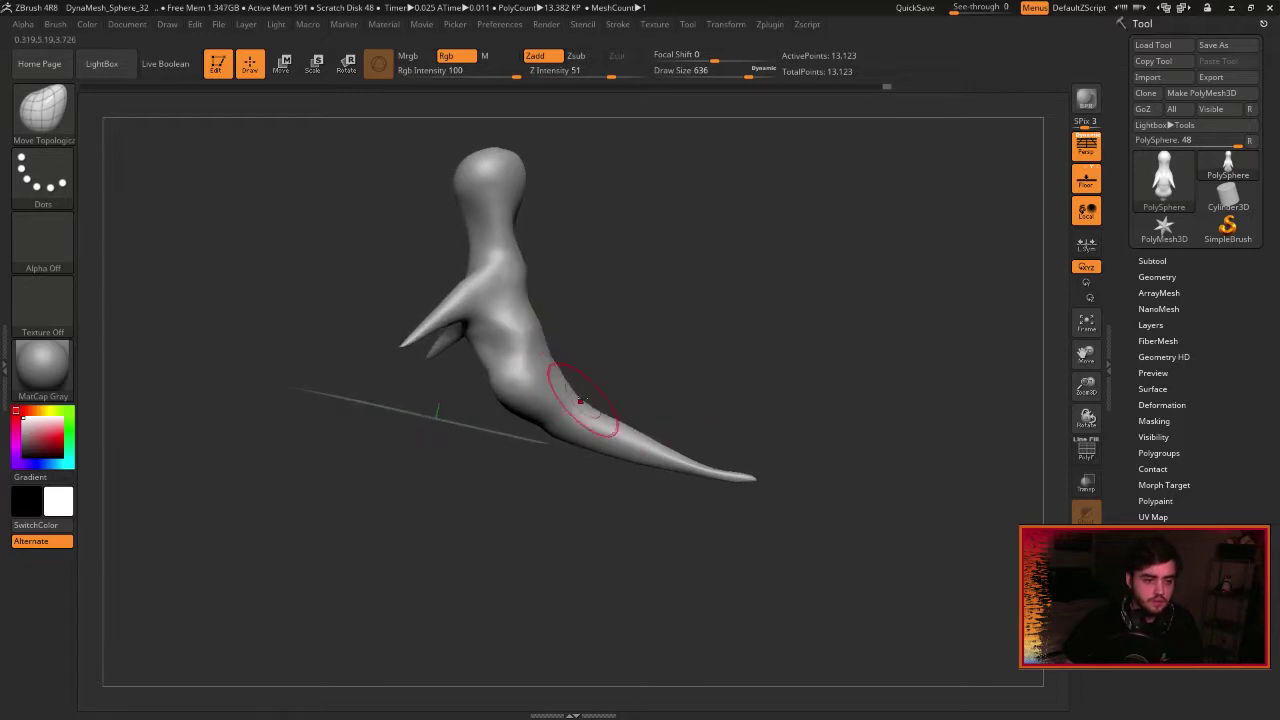
left_click_drag(583, 400, 590, 394)
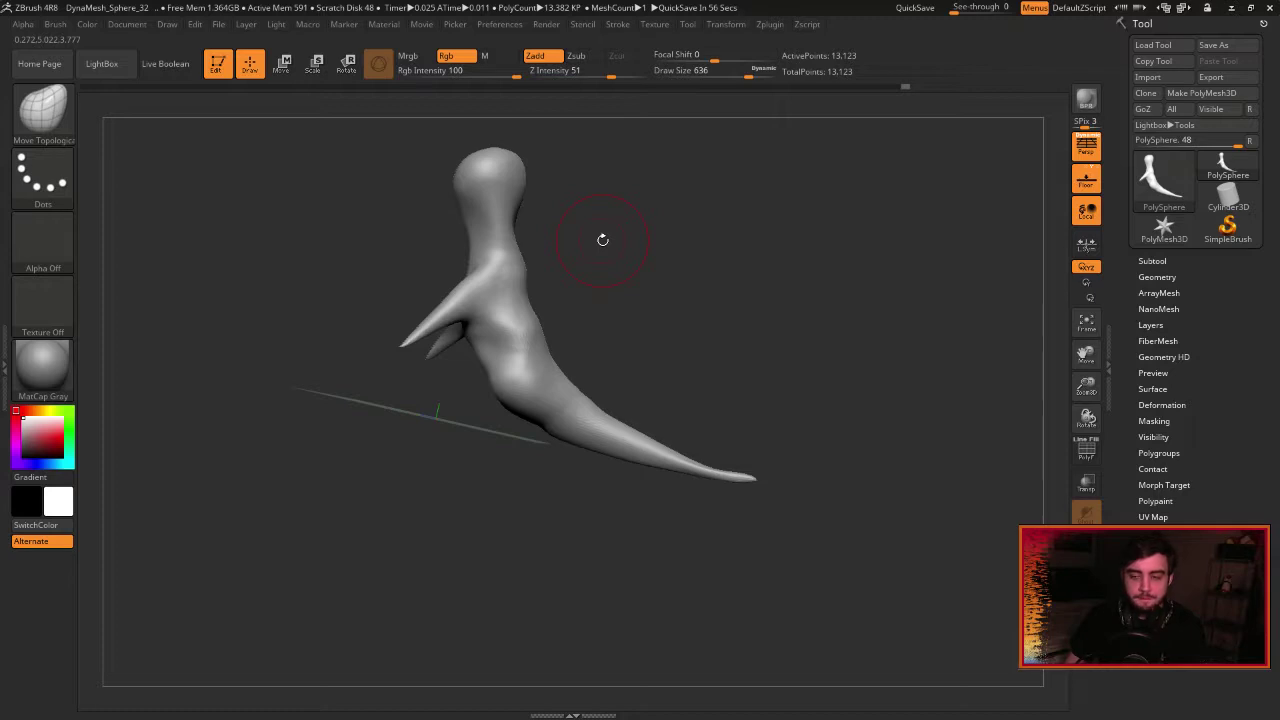
Pull the front of the round head forward into a blunt snout with the Move Topological brush at draw size 448.
left_click_drag(585, 258, 326, 94)
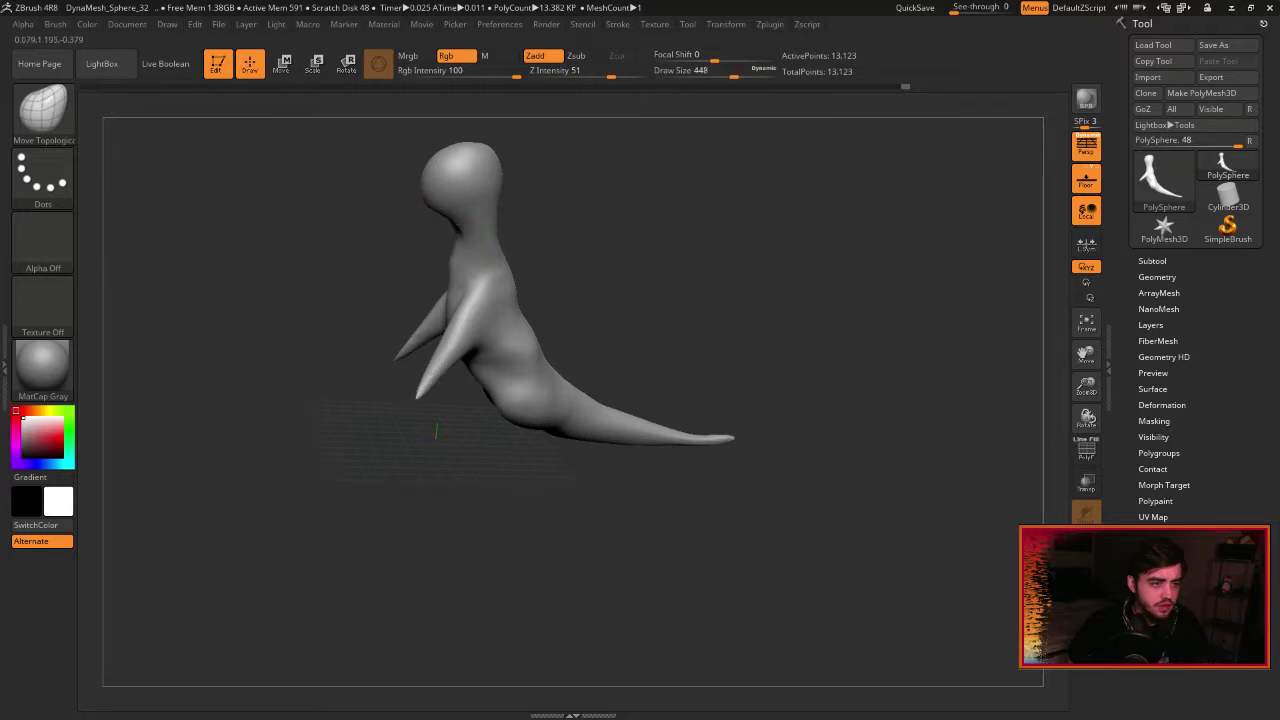
mouse_move(430, 202)
left_mouse_down()
mouse_move(414, 196)
mouse_move(419, 177)
mouse_move(405, 183)
mouse_move(445, 192)
mouse_move(438, 164)
left_mouse_up()
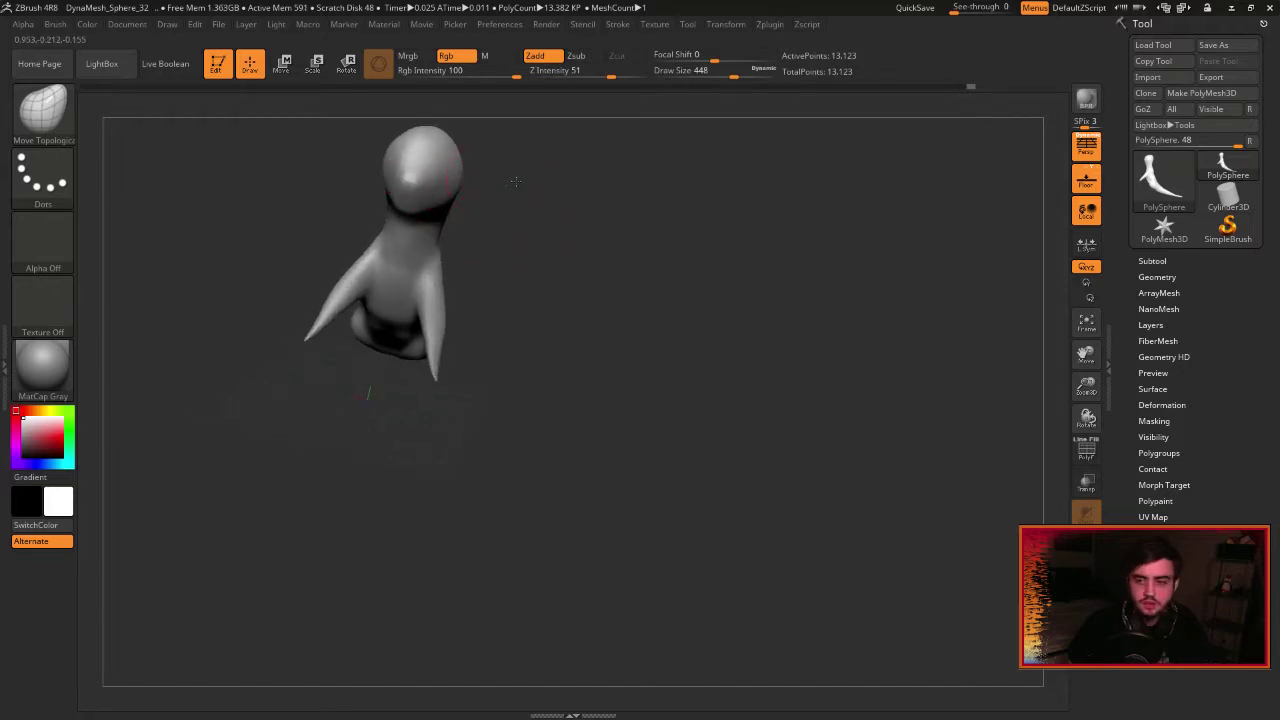
left_click_drag(520, 215, 540, 218)
left_click_drag(1097, 350, 1255, 424)
left_click_drag(649, 302, 608, 258)
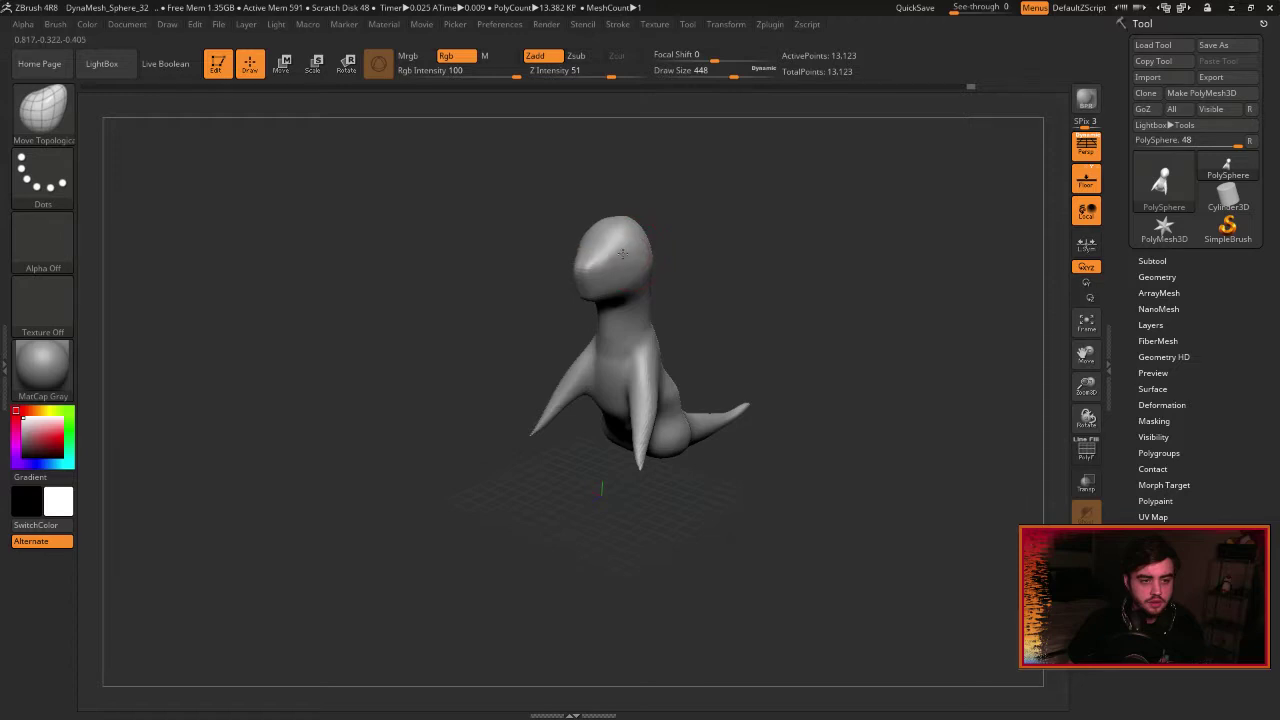
Inflate leg nubs on the lower sides of the hips with the Inflat brush at draw size 416, remeshing and quick-saving the model.
left_click_drag(732, 280, 898, 346)
left_click_drag(806, 495, 756, 494)
left_click_drag(1086, 384, 1087, 422)
left_click_drag(1086, 354, 988, 290)
left_click_drag(775, 353, 703, 362)
key("b")
key("i")
key("n")
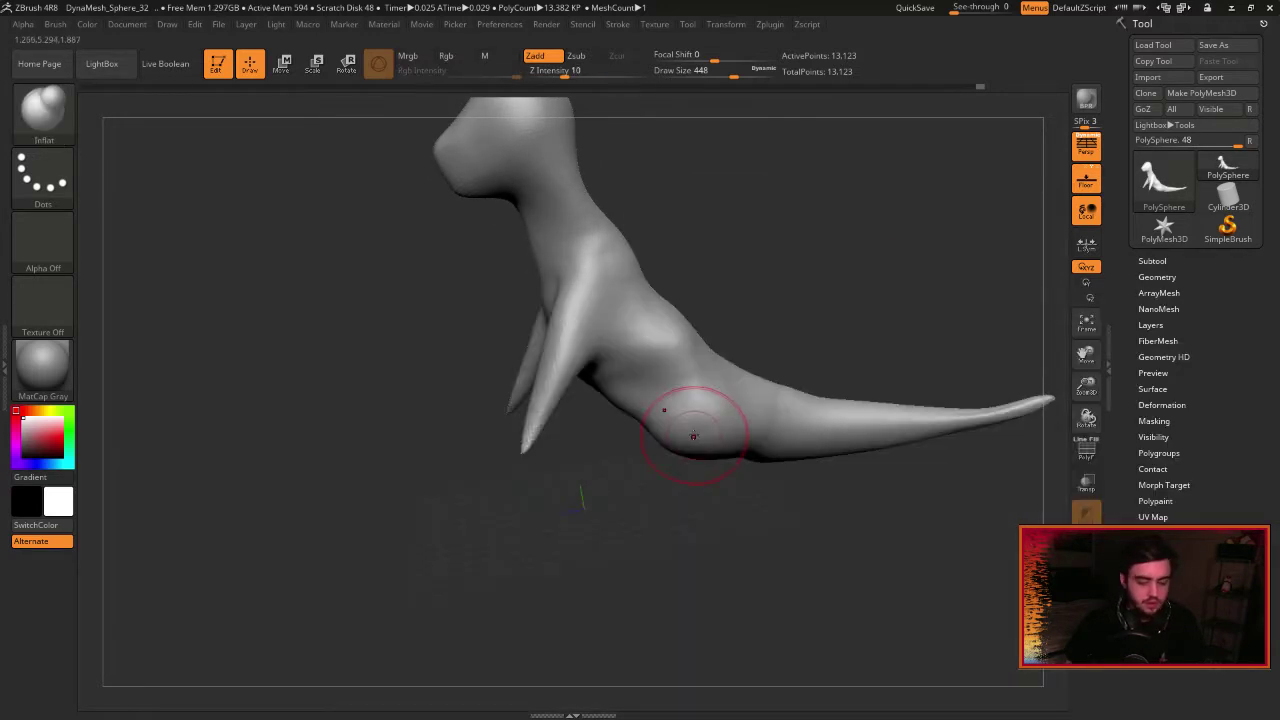
key("[")
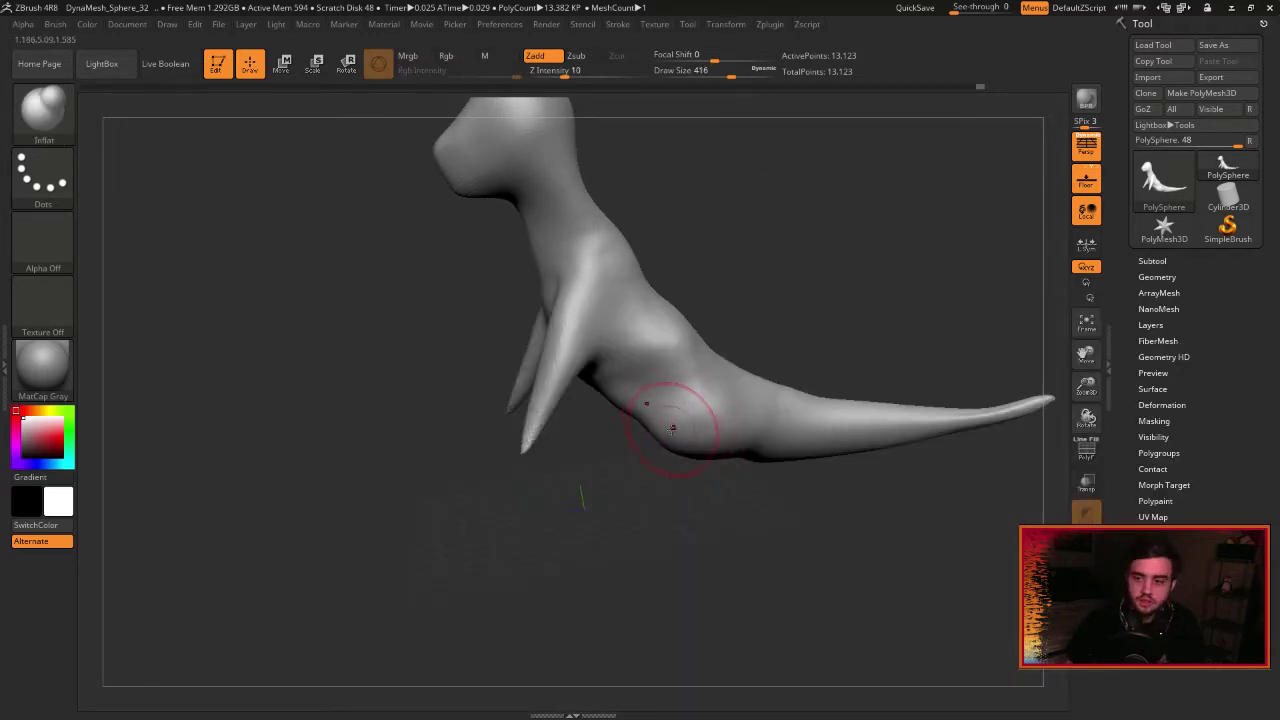
left_click_drag(678, 430, 661, 445)
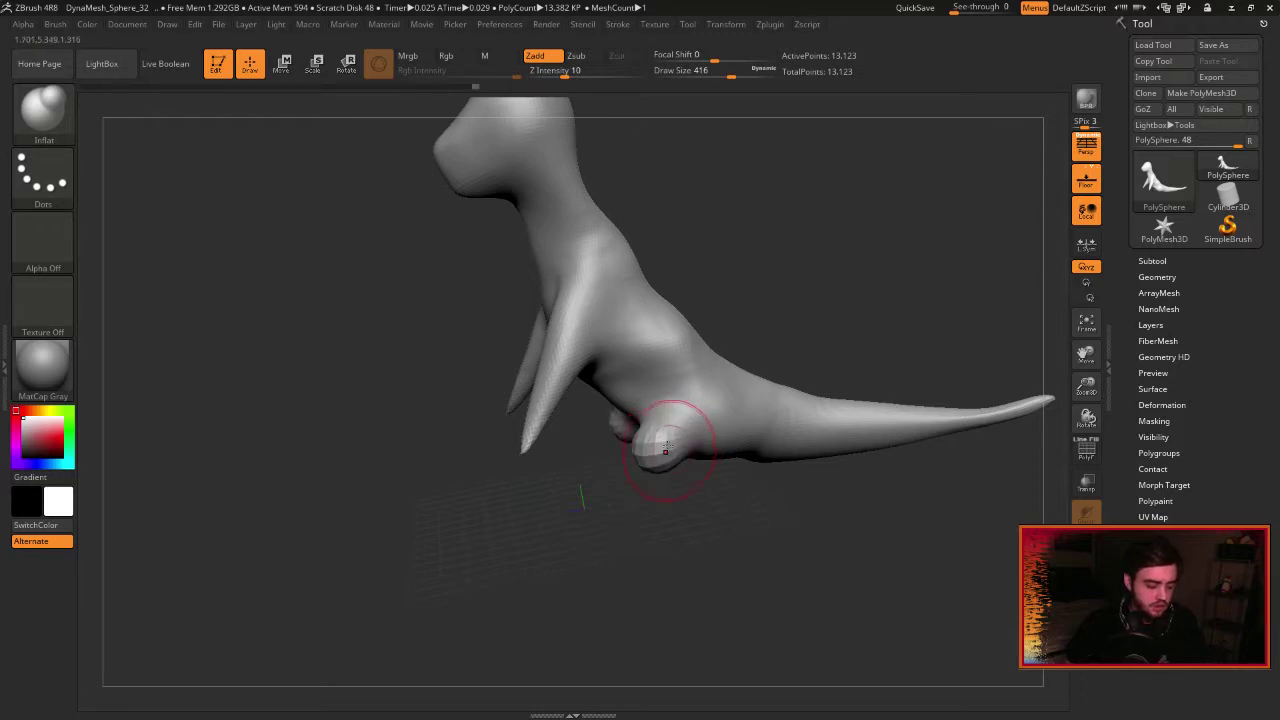
left_click_drag(792, 274, 865, 304, "ctrl")
left_click(915, 10)
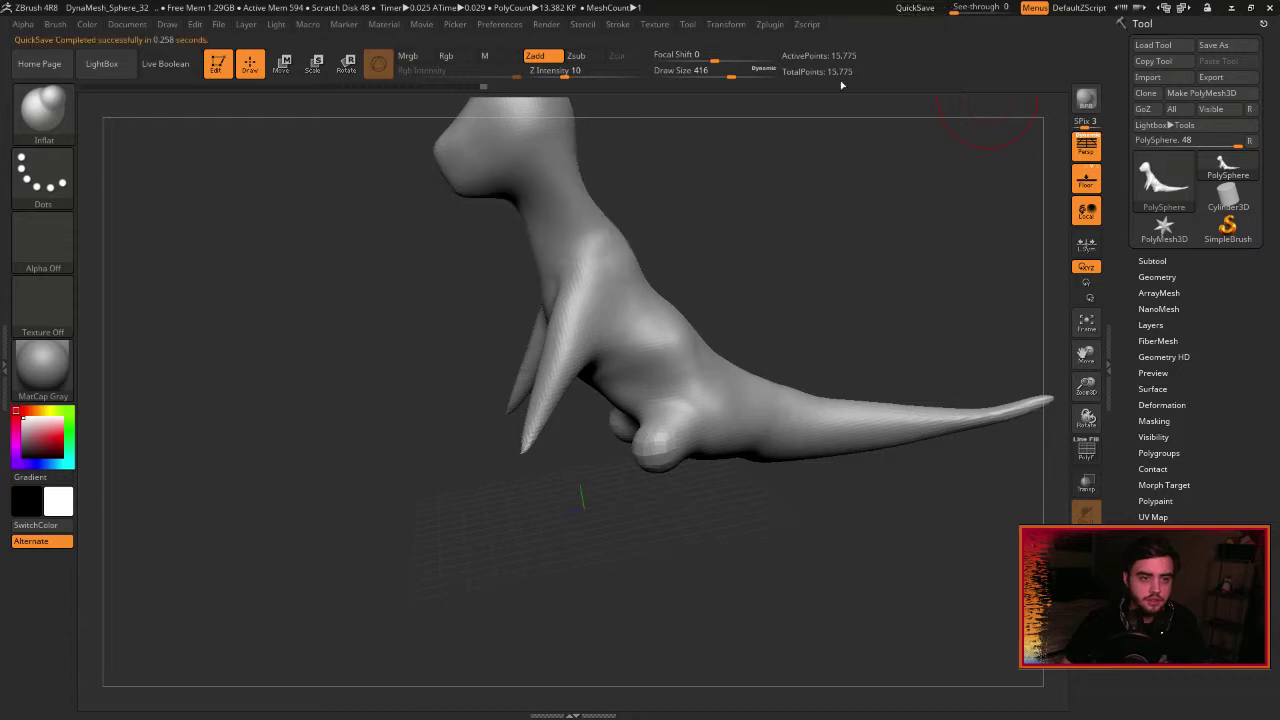
Pull the hip nubs down into long legs with the Move Topological brush at draw size 416 and remesh the model.
left_click_drag(780, 315, 747, 336)
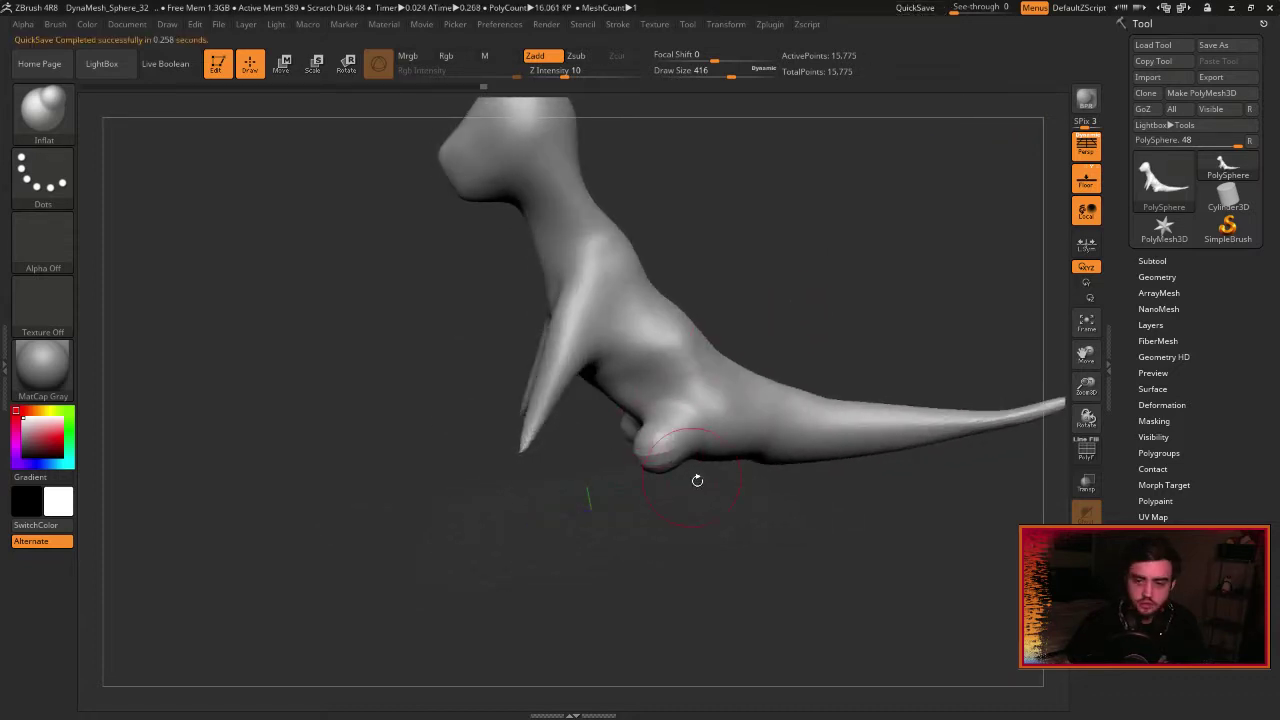
key("b")
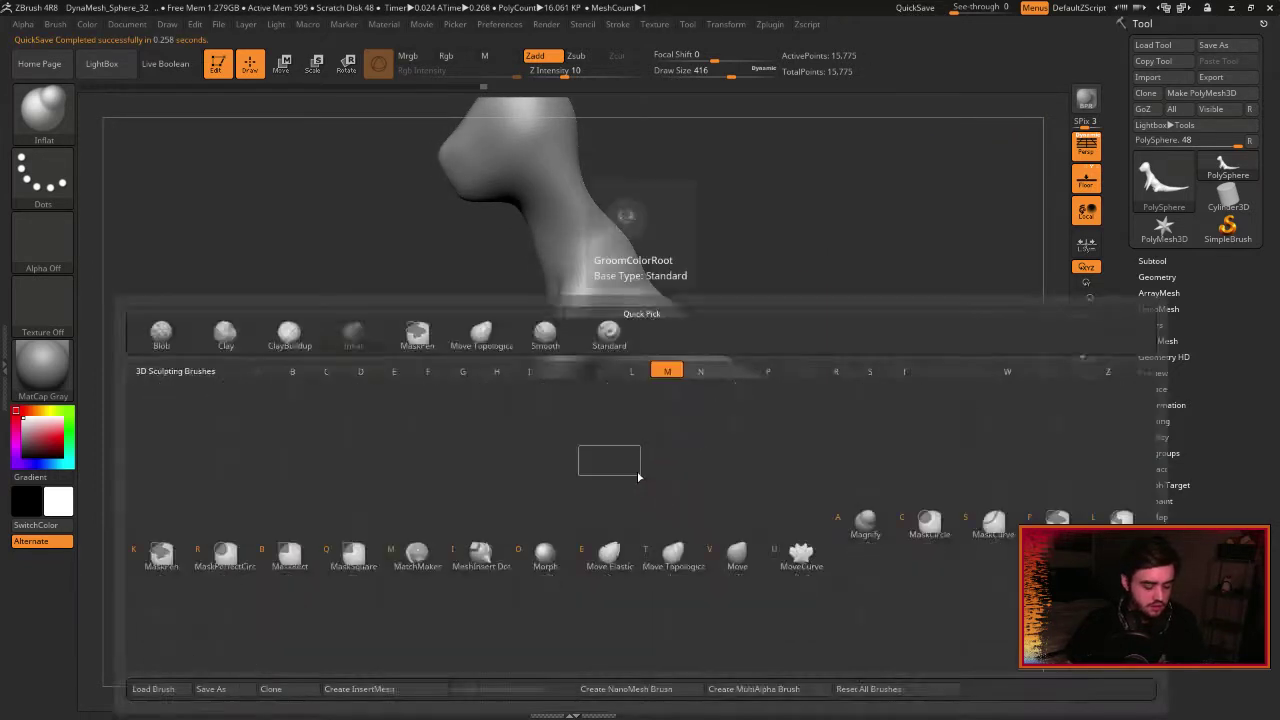
key("m")
key("t")
mouse_move(650, 440)
left_mouse_down()
mouse_move(616, 498)
mouse_move(640, 534)
mouse_move(631, 520)
mouse_move(652, 518)
left_mouse_up()
left_click_drag(740, 503, 790, 533, "ctrl")
left_click_drag(731, 563, 620, 305)
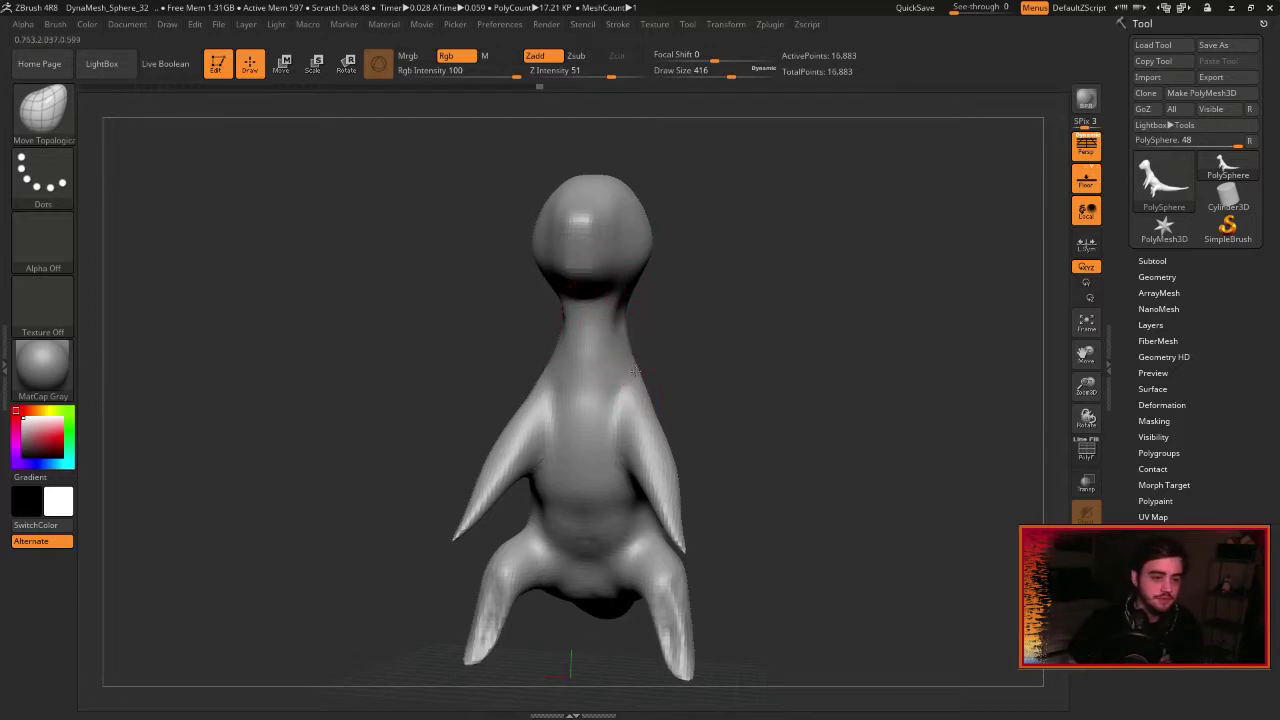
Refine the neck and the sides of the face with the Move Topological brush, smooth and remesh them, and quick-save.
left_click_drag(635, 372, 621, 374)
mouse_move(692, 341)
left_mouse_down()
mouse_move(634, 350)
mouse_move(716, 357)
mouse_move(650, 309)
mouse_move(767, 268)
mouse_move(674, 286)
left_mouse_up()
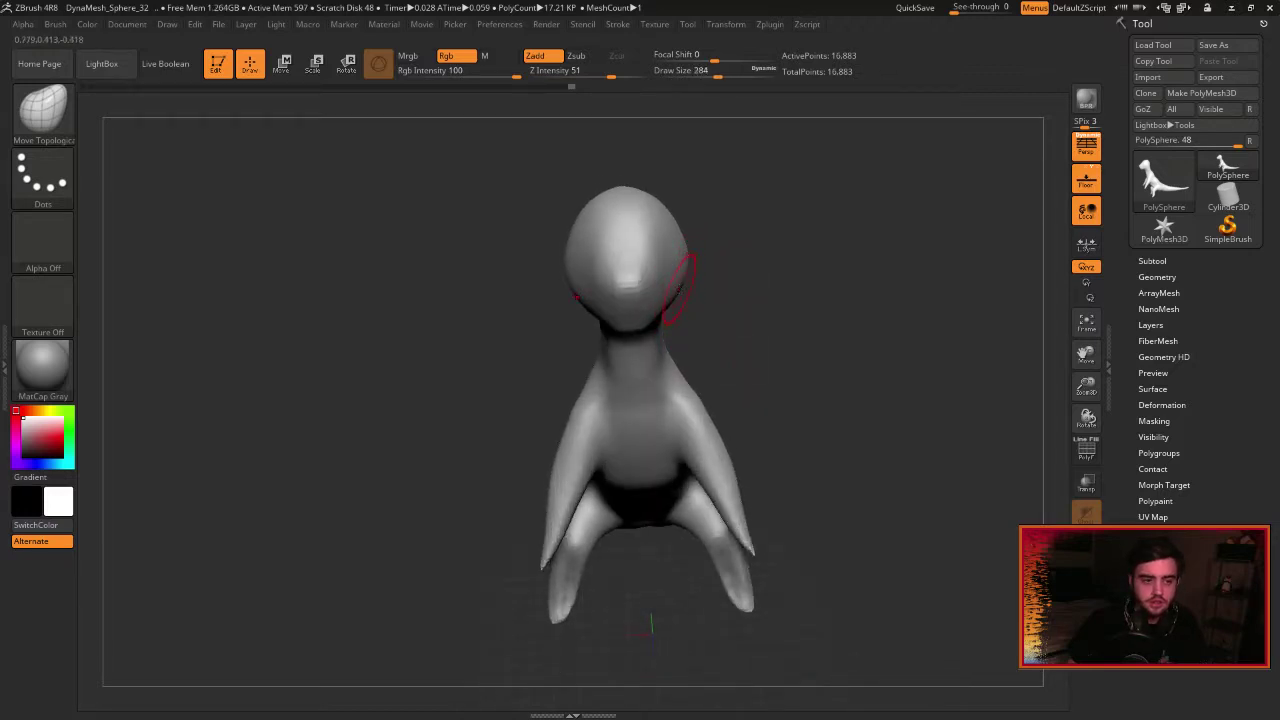
left_click_drag(672, 290, 685, 294)
left_click_drag(738, 306, 694, 264)
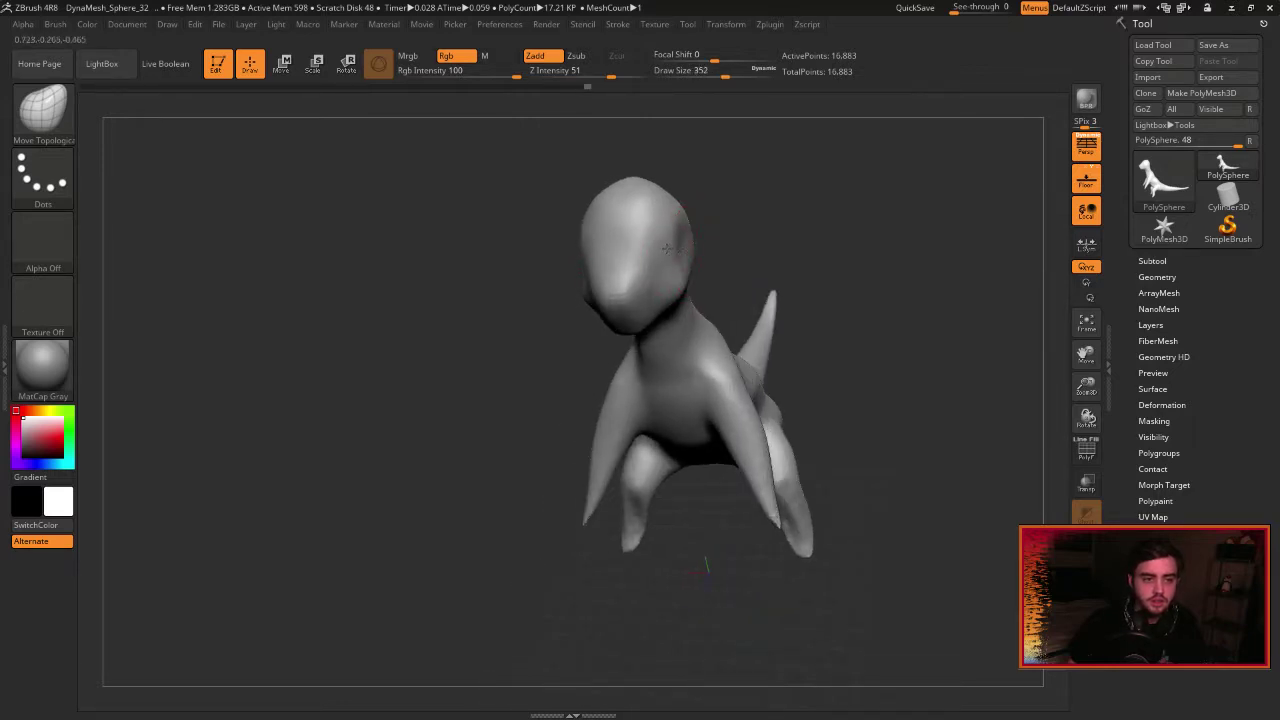
key("shift")
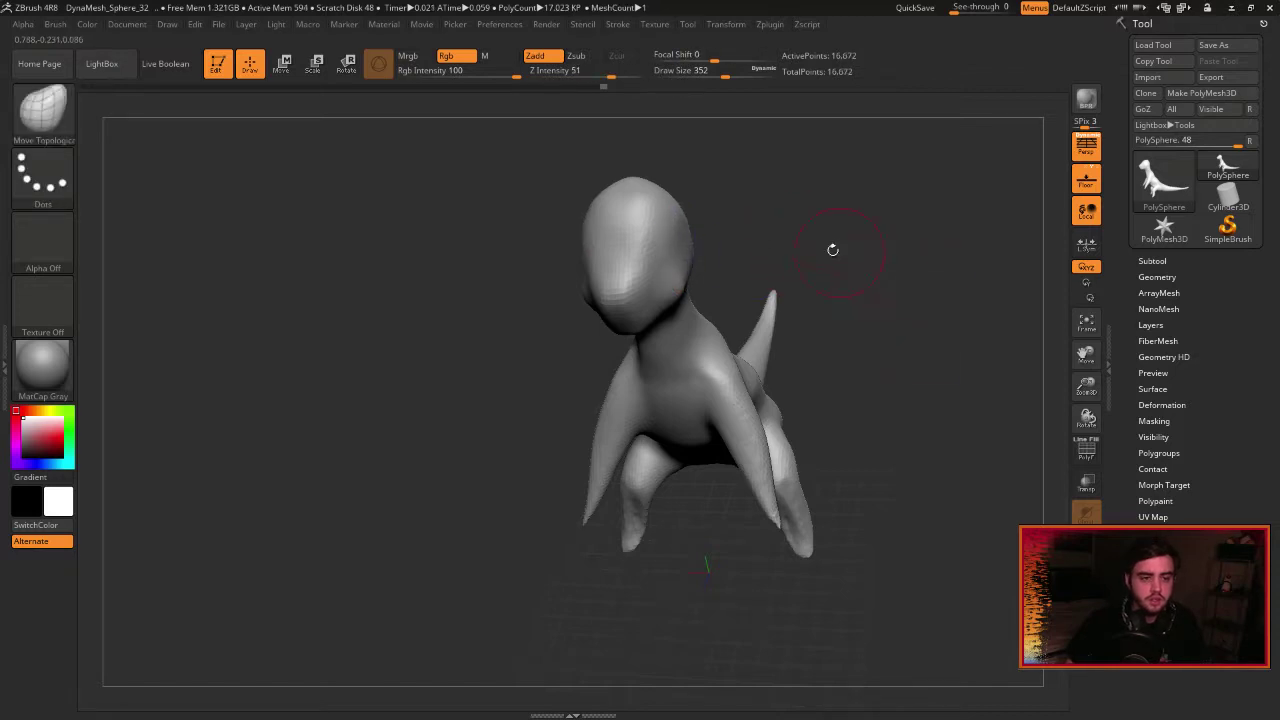
left_click(935, 9)
Round off the back and sides of the head, smoothing the surface at draw size 352.
left_click_drag(925, 249, 860, 247)
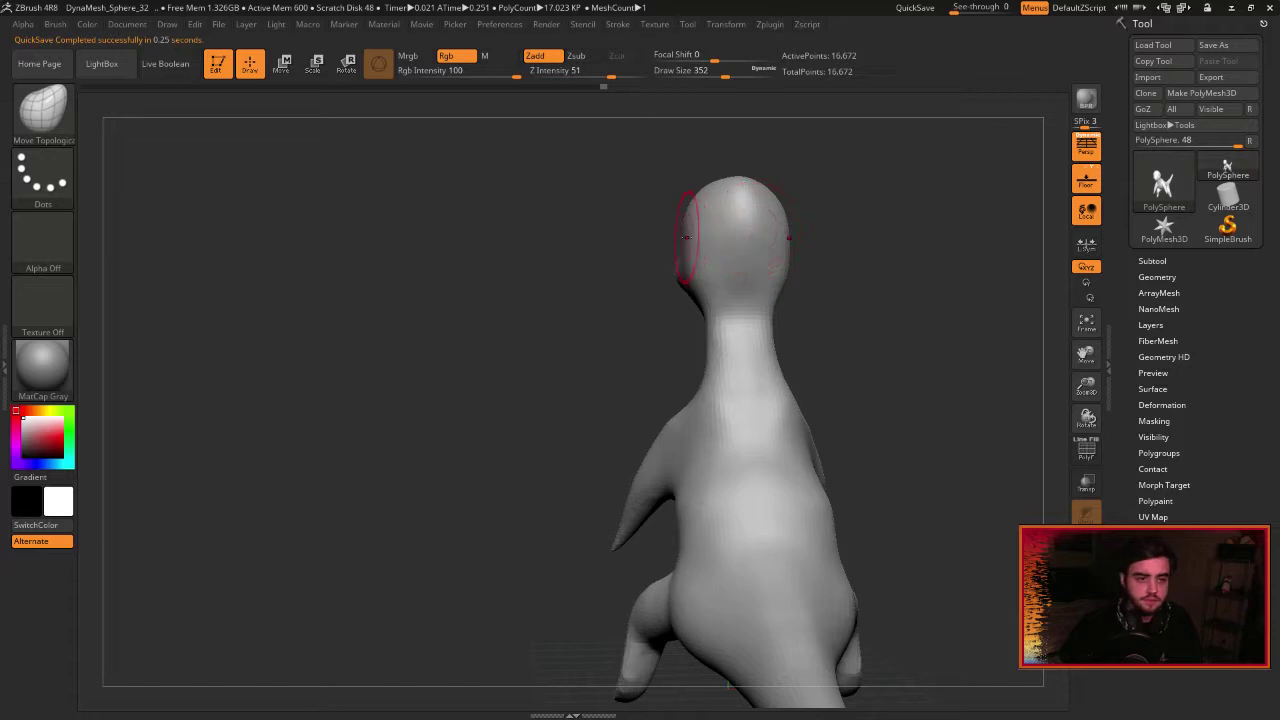
left_click_drag(649, 242, 691, 214)
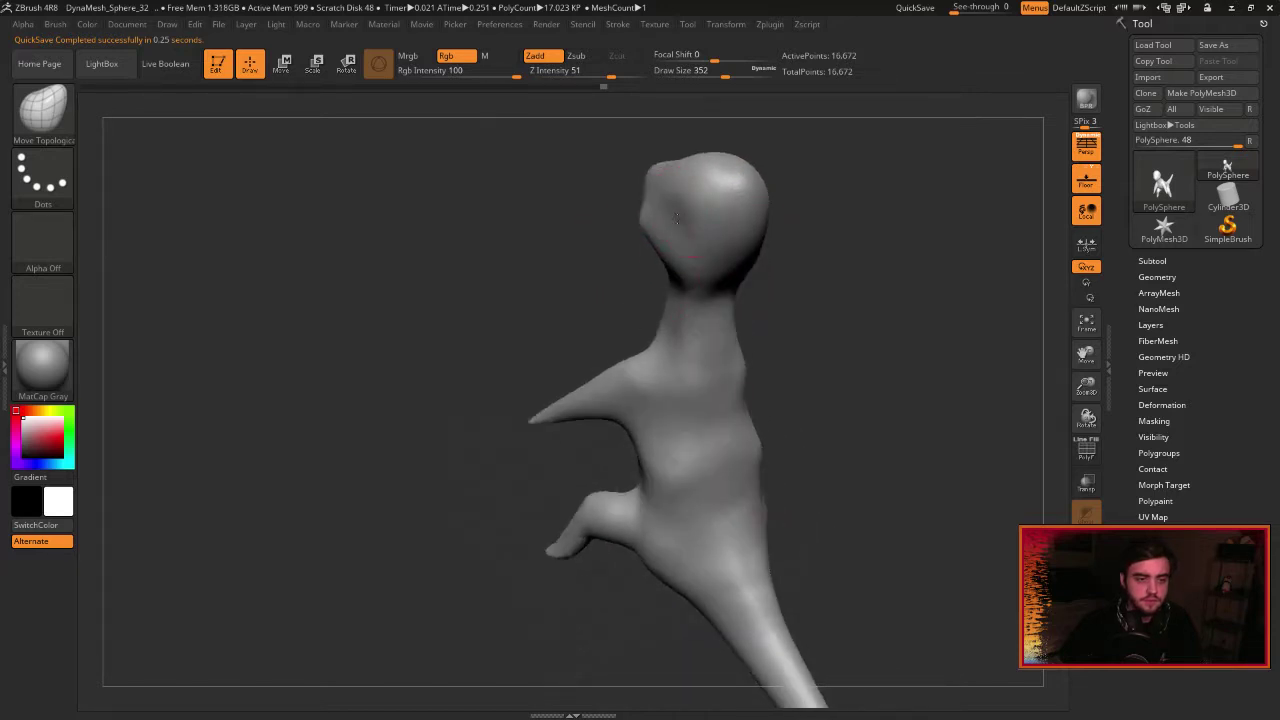
mouse_move(830, 248)
left_mouse_down()
mouse_move(863, 246)
mouse_move(854, 220)
mouse_move(910, 215)
mouse_move(986, 266)
mouse_move(757, 271)
mouse_move(823, 266)
left_mouse_up()
left_click_drag(672, 220, 633, 275, "shift")
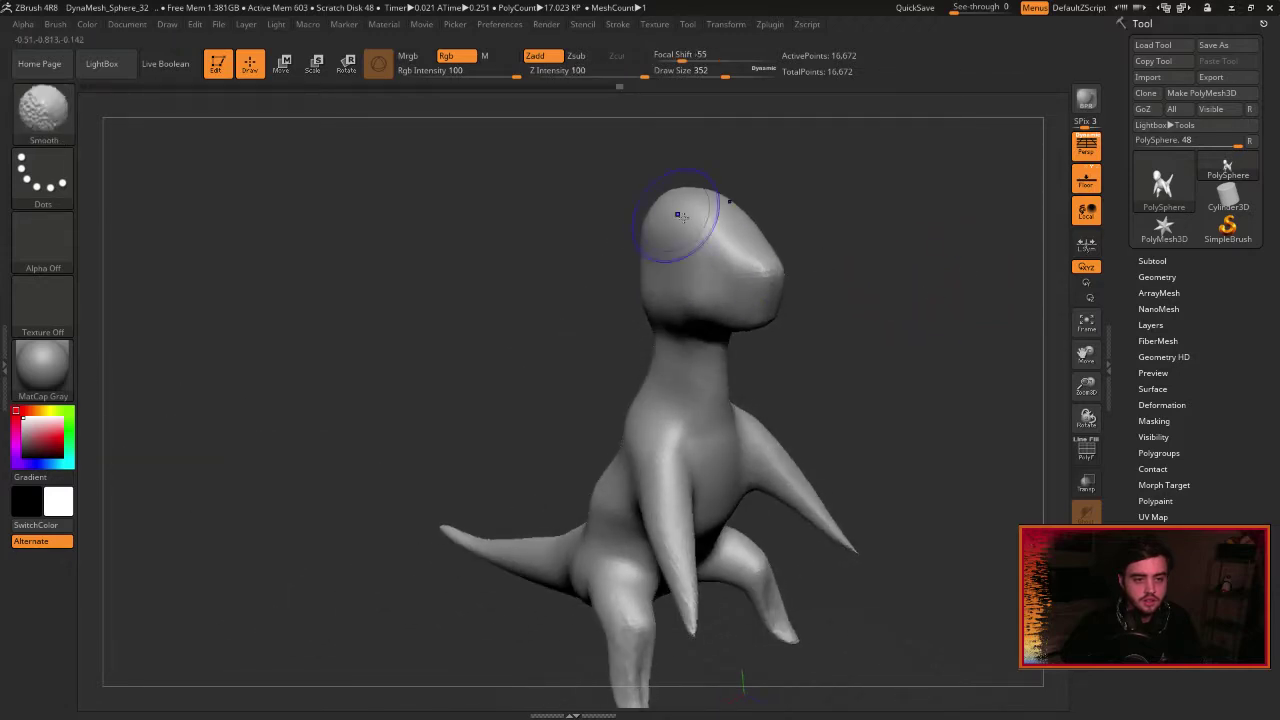
mouse_move(891, 329)
left_mouse_down()
mouse_move(812, 337)
mouse_move(960, 291)
left_mouse_up()
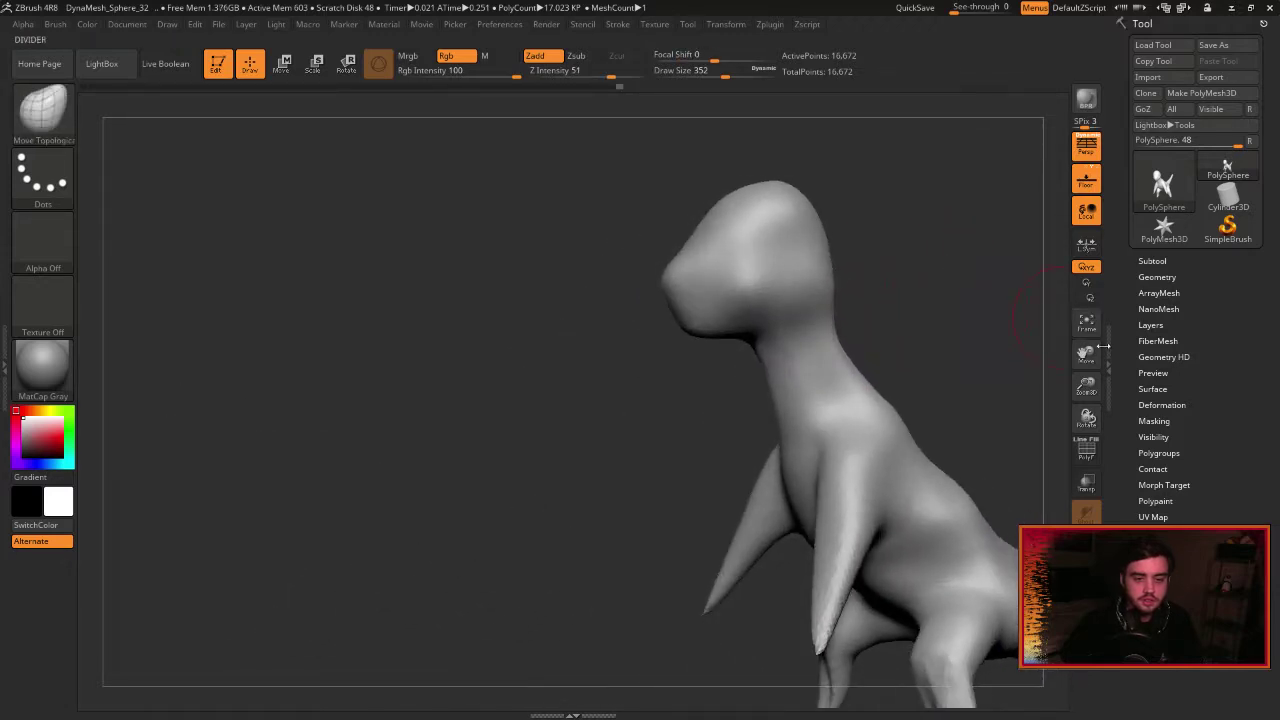
Adjust the side of the chest beside the arm with the Move Topological brush at draw size 352.
left_click_drag(1096, 349, 900, 232)
left_click_drag(893, 245, 941, 270)
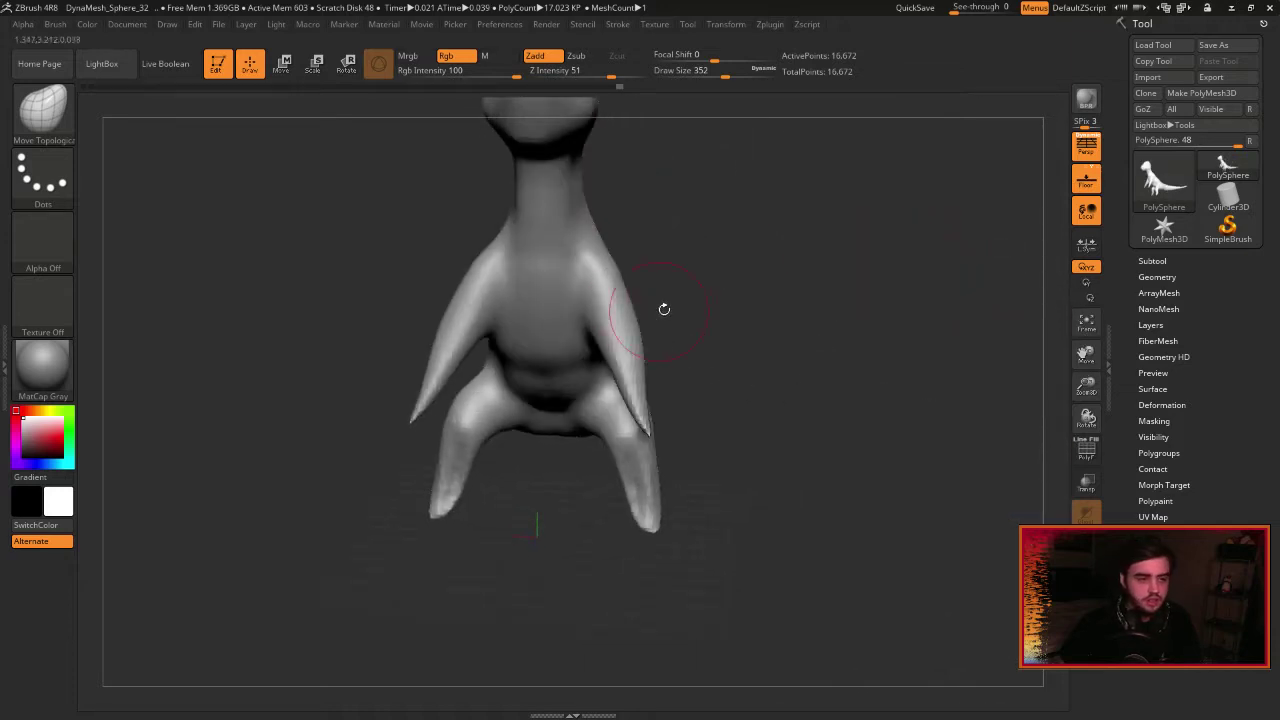
left_click_drag(709, 271, 692, 252)
left_click_drag(578, 328, 590, 320)
mouse_move(690, 330)
left_mouse_down()
mouse_move(720, 270)
mouse_move(708, 238)
left_mouse_up()
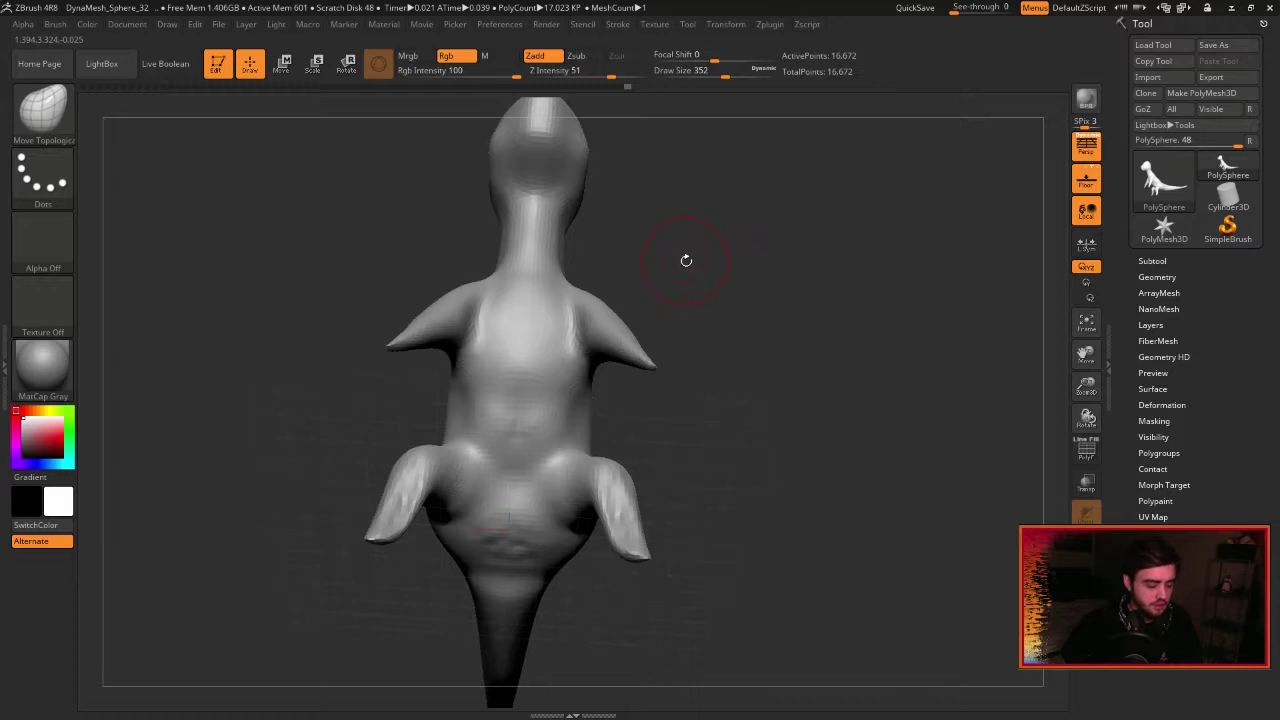
Carve creases between the chest and the arms with the DamStandard brush at draw size 352, undoing a stroke.
key("b")
key("d")
key("s")
mouse_move(648, 280)
left_mouse_down()
mouse_move(677, 294)
mouse_move(645, 300)
left_mouse_up()
left_click_drag(490, 284, 473, 349)
key("ctrl+z")
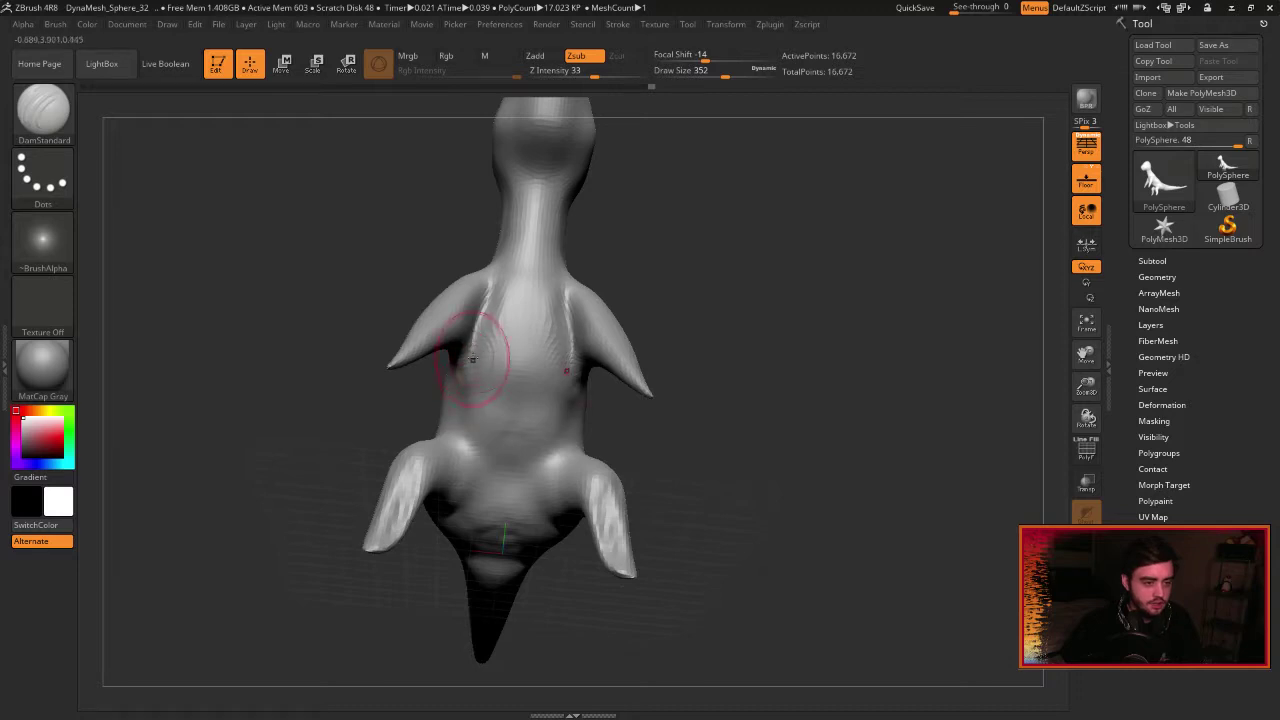
Build up the front of the neck with the Inflat brush at draw size 352 and smooth it into the upper chest.
mouse_move(711, 254)
left_mouse_down()
mouse_move(740, 291)
mouse_move(681, 268)
left_mouse_up()
key("b")
key("i")
key("n")
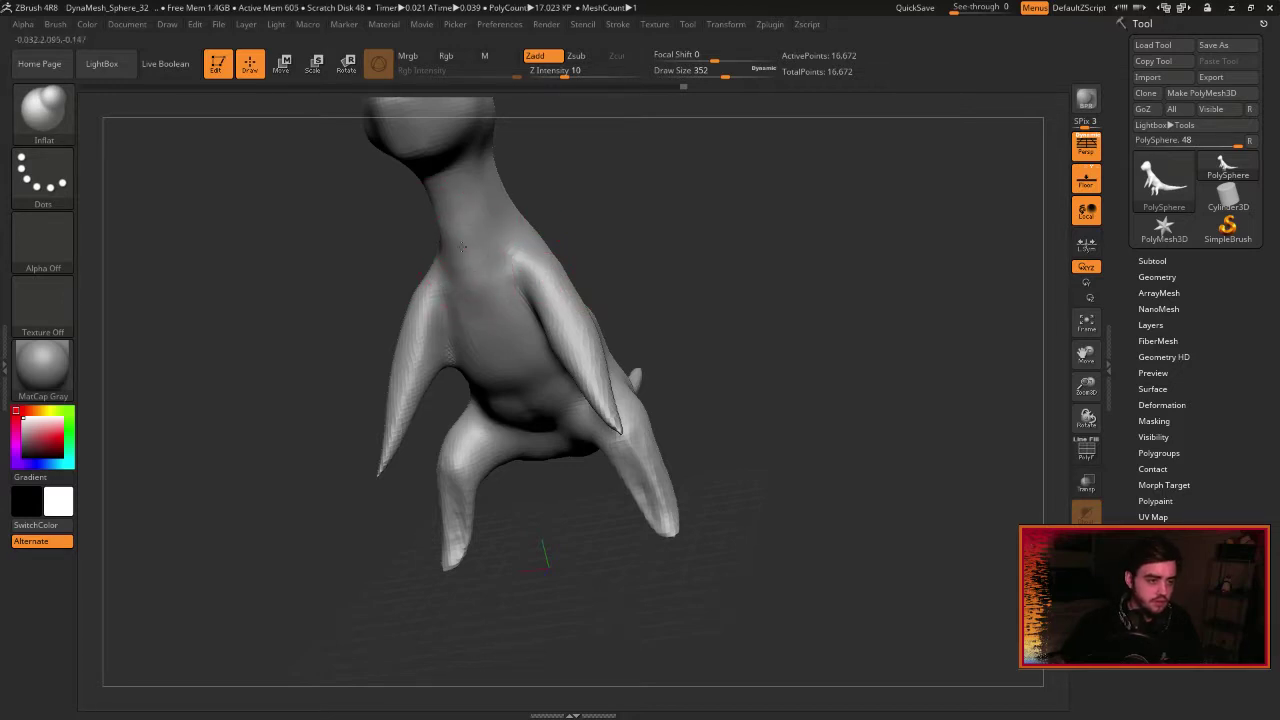
key("shift")
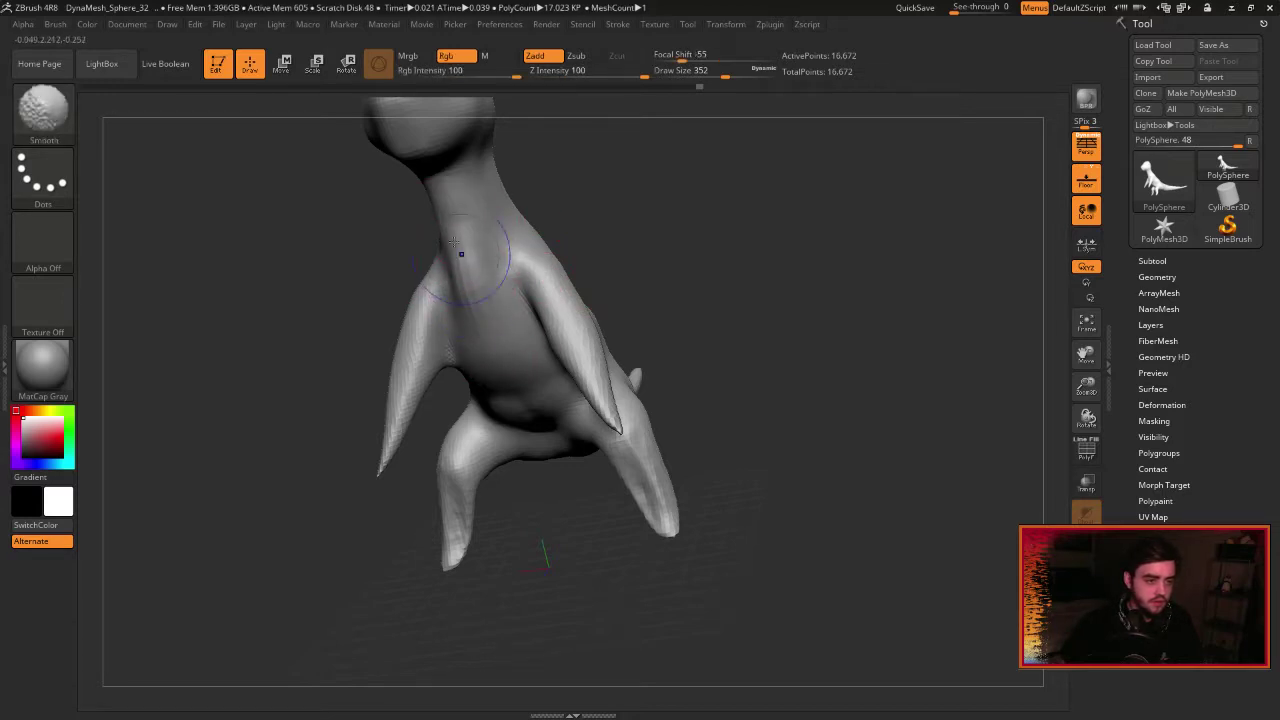
left_click_drag(662, 258, 908, 289)
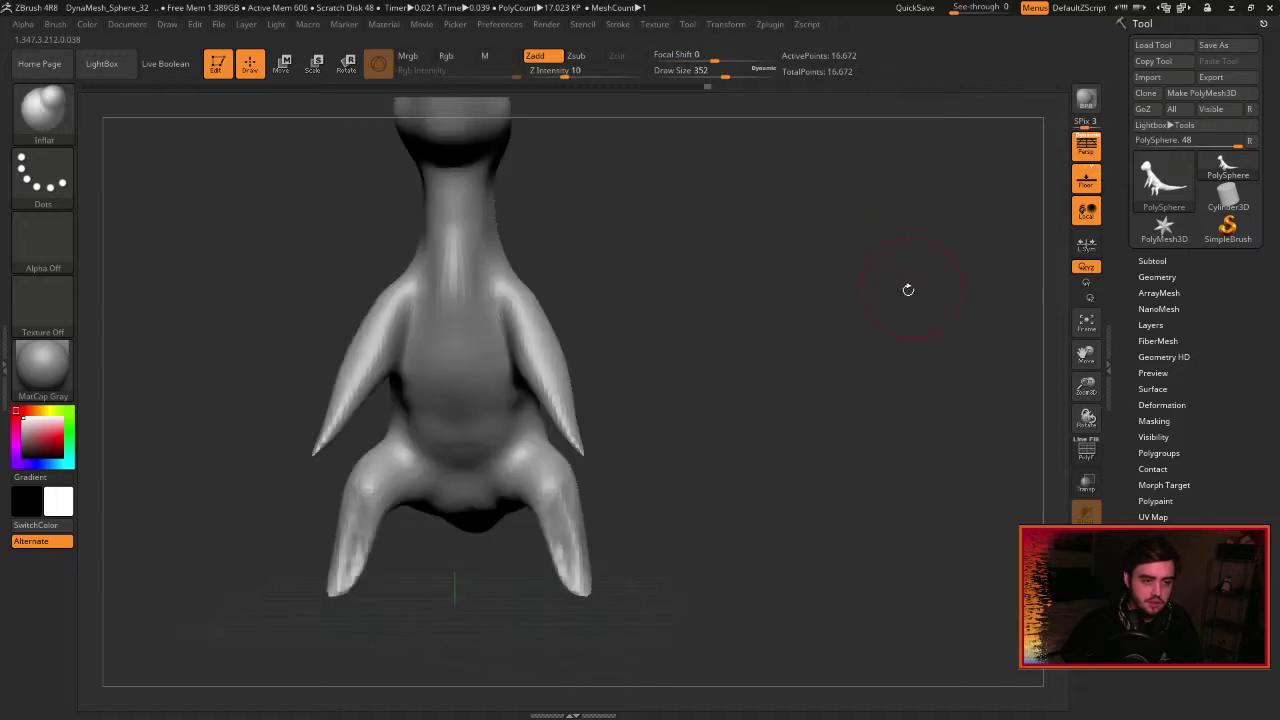
Push the sides of the torso inward behind the arms with the Move Topological brush at draw size 840.
left_click_drag(768, 374, 995, 333)
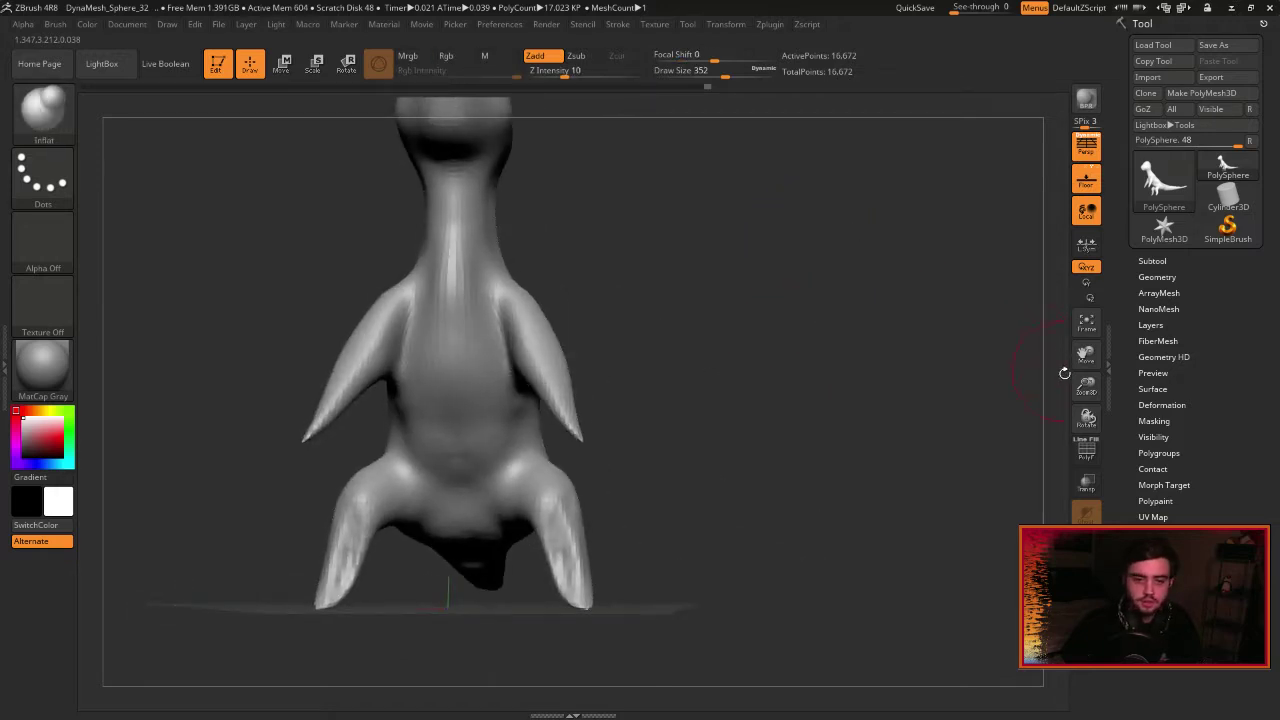
left_click_drag(1086, 386, 1040, 366)
left_click_drag(715, 335, 1114, 314)
left_click_drag(1086, 385, 1128, 389)
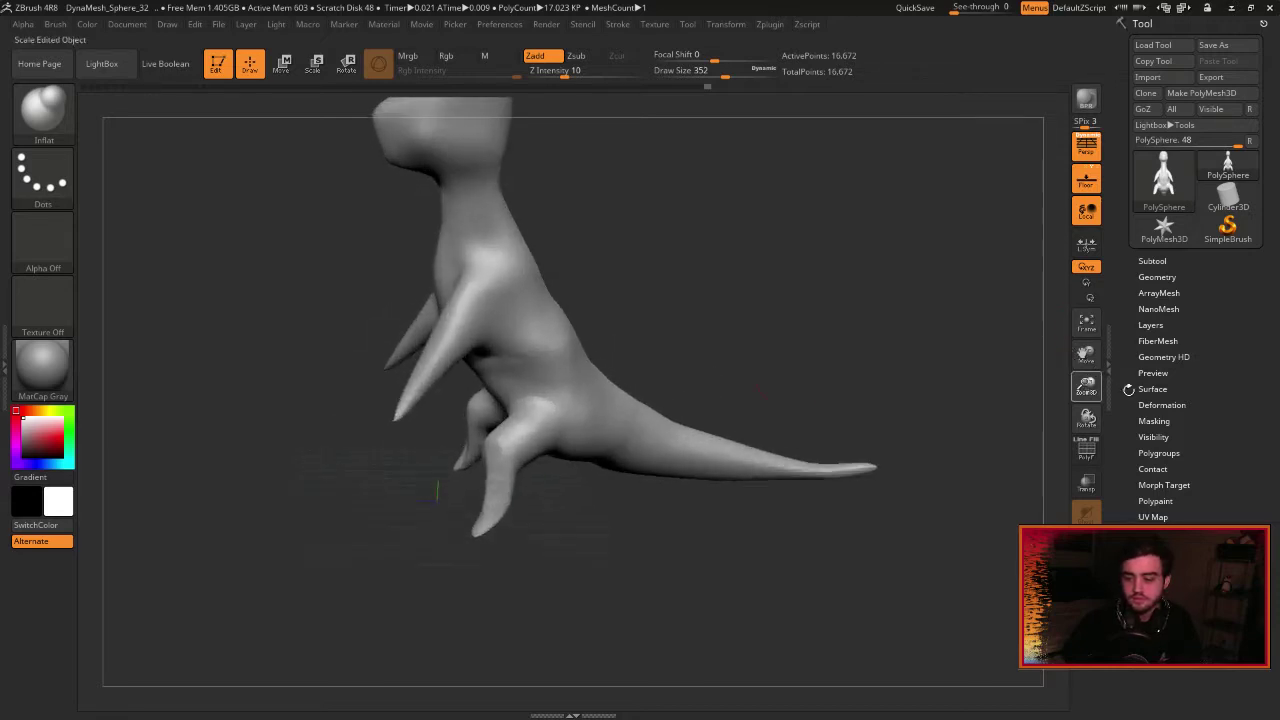
left_click_drag(680, 331, 663, 271)
key("b")
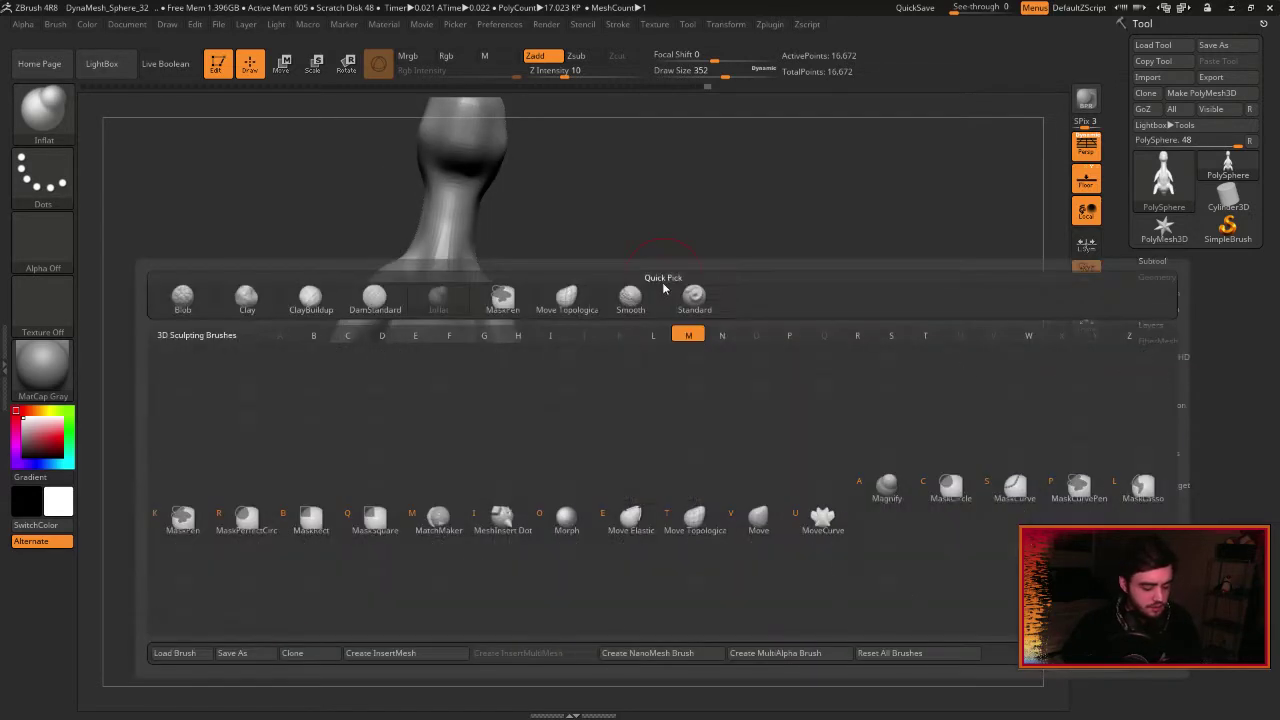
key("t")
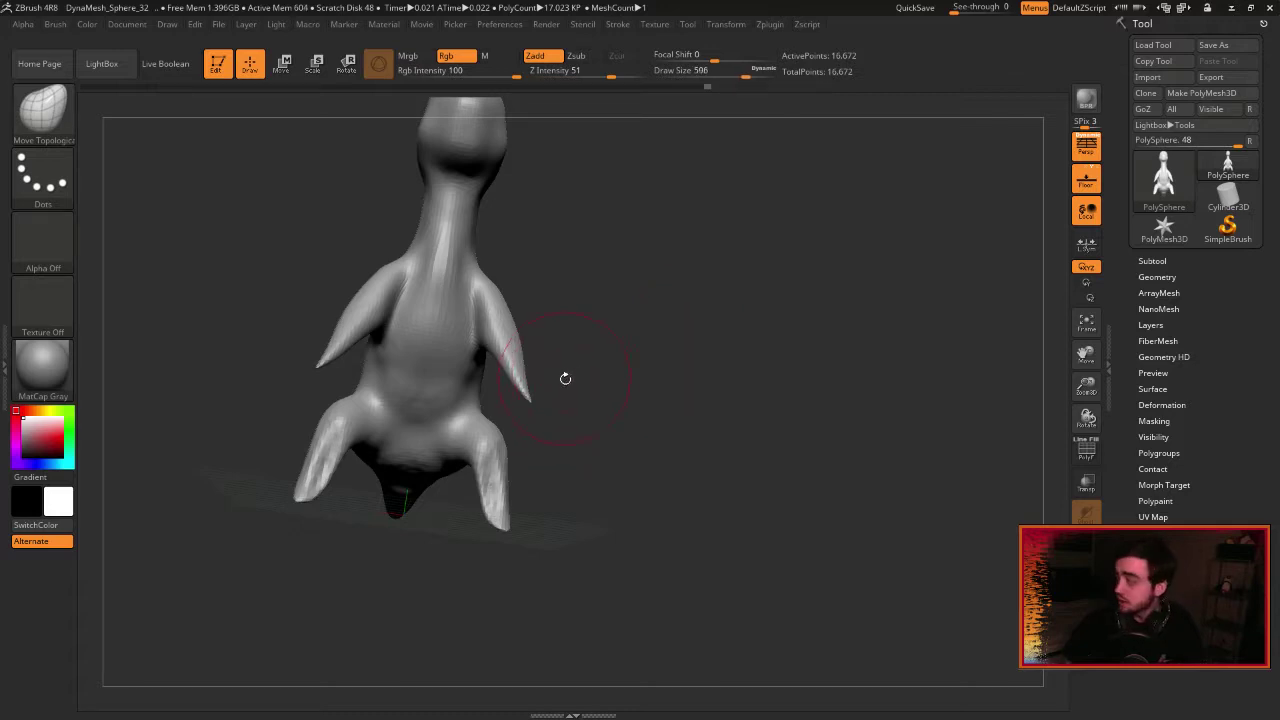
mouse_move(576, 356)
left_mouse_down()
mouse_move(677, 300)
mouse_move(488, 456)
mouse_move(503, 453)
left_mouse_up()
left_click_drag(449, 369, 469, 365)
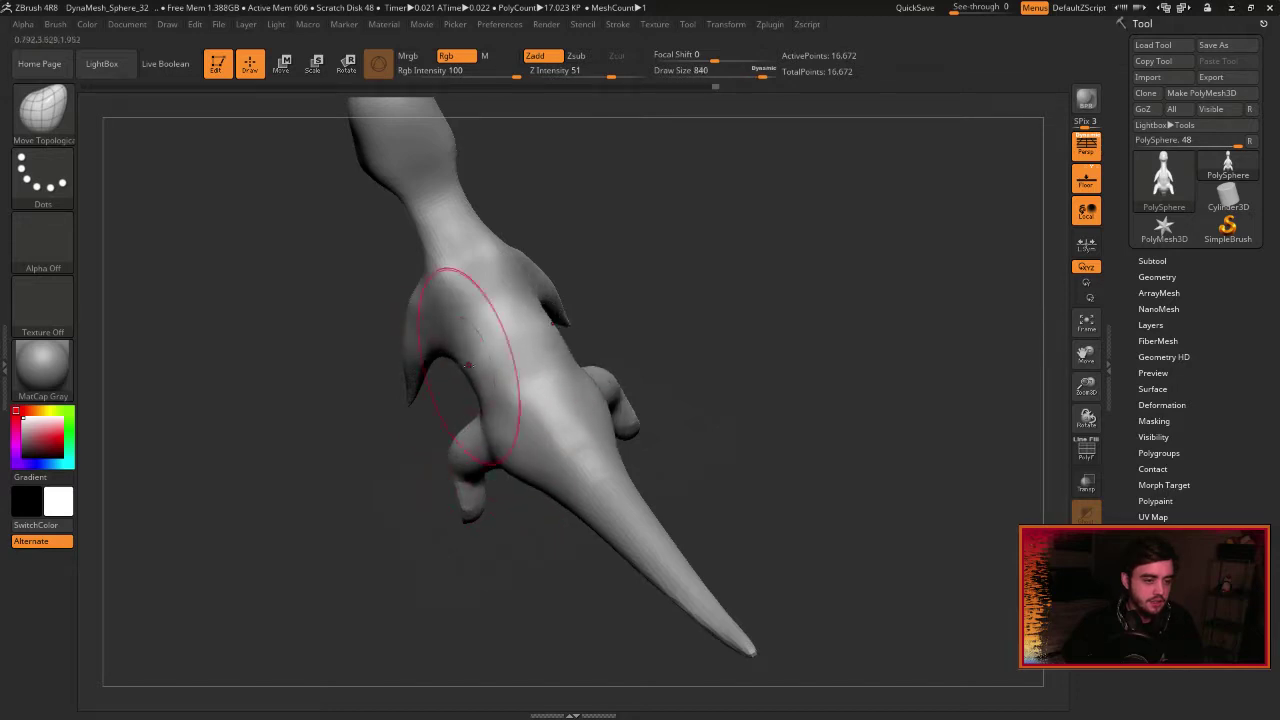
Reshape the legs with fuller, bent thighs and tapered feet using the Move Topological brush.
mouse_move(603, 323)
left_mouse_down()
mouse_move(723, 289)
mouse_move(617, 362)
mouse_move(607, 402)
left_mouse_up()
mouse_move(414, 440)
left_mouse_down()
mouse_move(440, 488)
mouse_move(426, 487)
mouse_move(426, 520)
mouse_move(414, 480)
mouse_move(420, 505)
left_mouse_up()
left_click_drag(594, 478, 506, 448)
mouse_move(565, 340)
left_mouse_down()
mouse_move(617, 338)
mouse_move(571, 340)
left_mouse_up()
left_click_drag(310, 362, 582, 295)
Adjust the upper back, shoulders and chest contour with the Move Topological brush at draw size 480.
key("[")
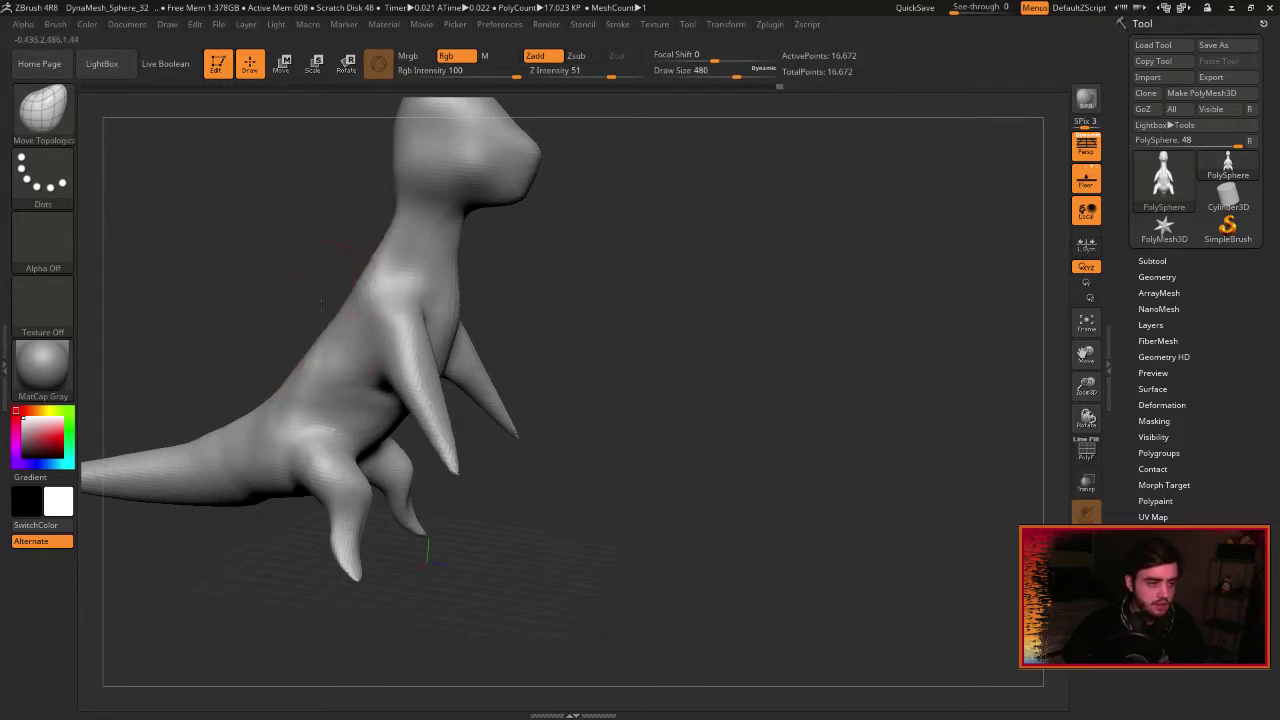
mouse_move(440, 262)
left_mouse_down()
mouse_move(469, 261)
mouse_move(494, 300)
mouse_move(484, 304)
left_mouse_up()
left_click_drag(357, 284, 342, 247)
left_click_drag(431, 260, 427, 261)
left_click_drag(348, 235, 336, 223)
Deepen the creases where the arms meet the chest with the DamStandard brush at draw size 480.
mouse_move(513, 297)
left_mouse_down()
mouse_move(591, 254)
mouse_move(455, 410)
mouse_move(553, 297)
mouse_move(530, 317)
mouse_move(437, 260)
left_mouse_up()
key("b")
key("d")
key("s")
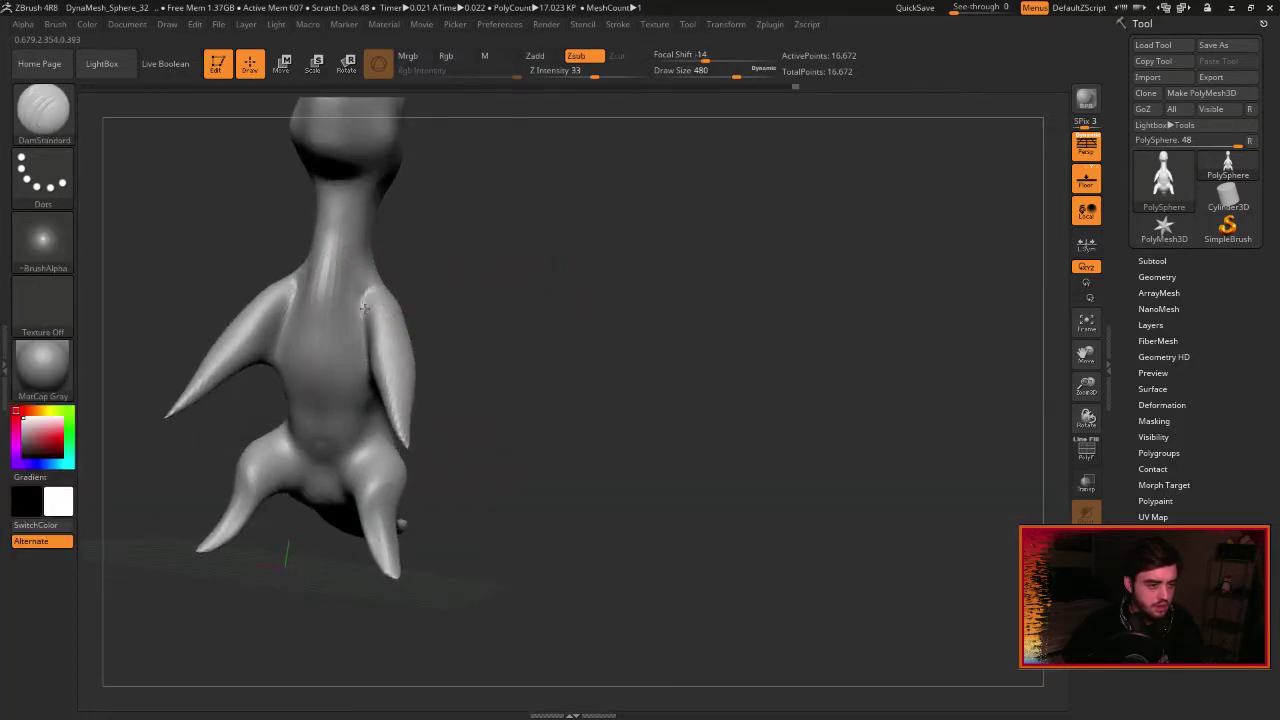
Pull the torso's sides inward below the armpits with the Move Topological brush at draw size 356.
key("b")
key("m")
key("t")
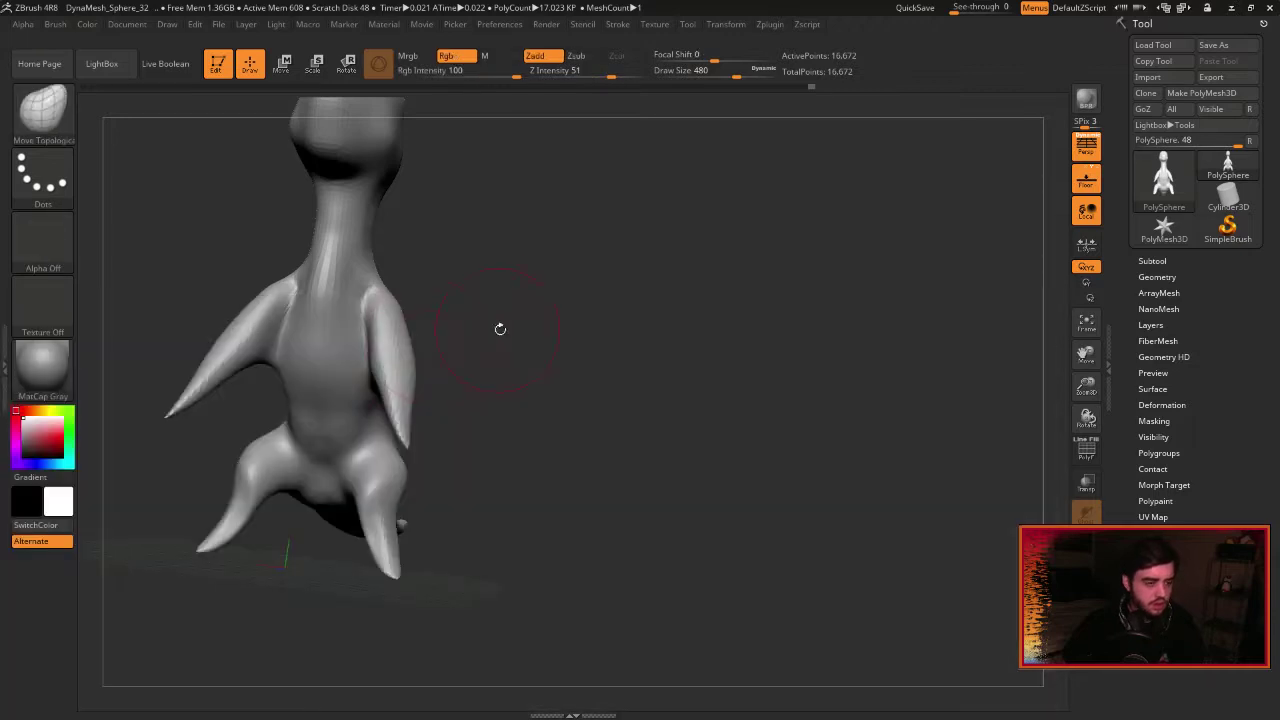
left_click_drag(500, 329, 470, 300)
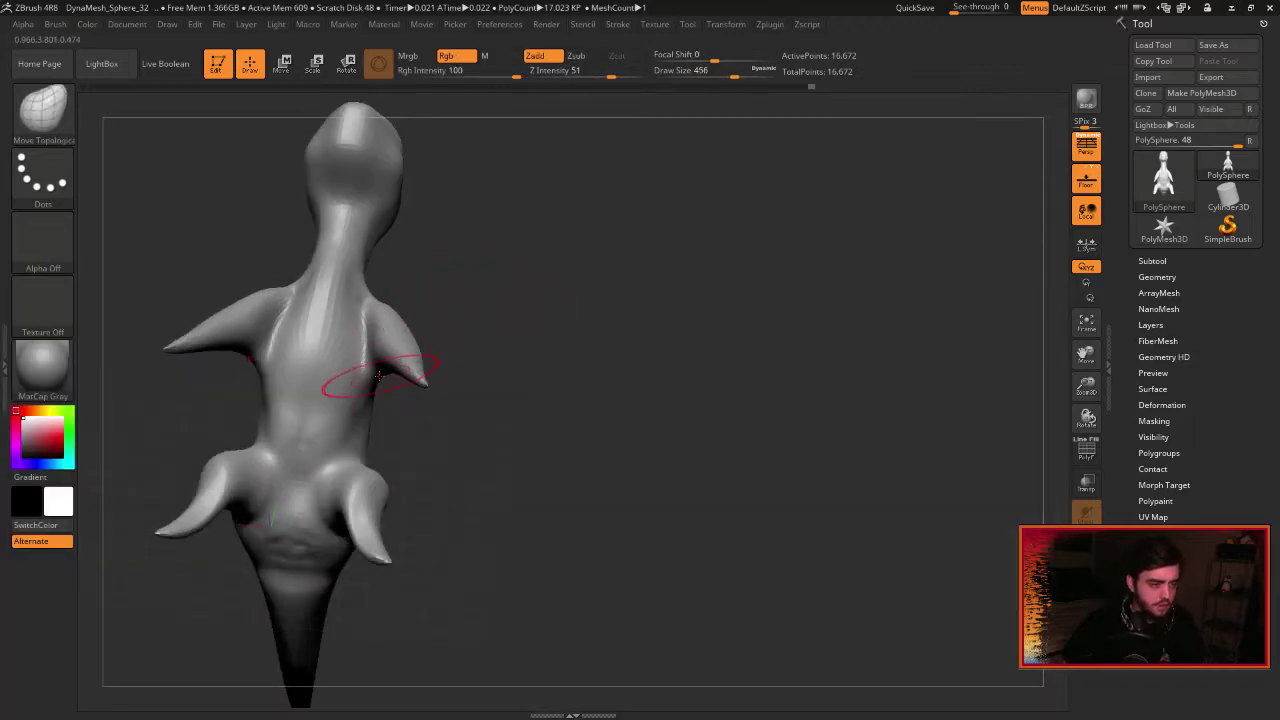
key("bracketleft")
key("bracketleft")
key("bracketleft")
key("bracketleft")
left_click_drag(368, 371, 357, 370)
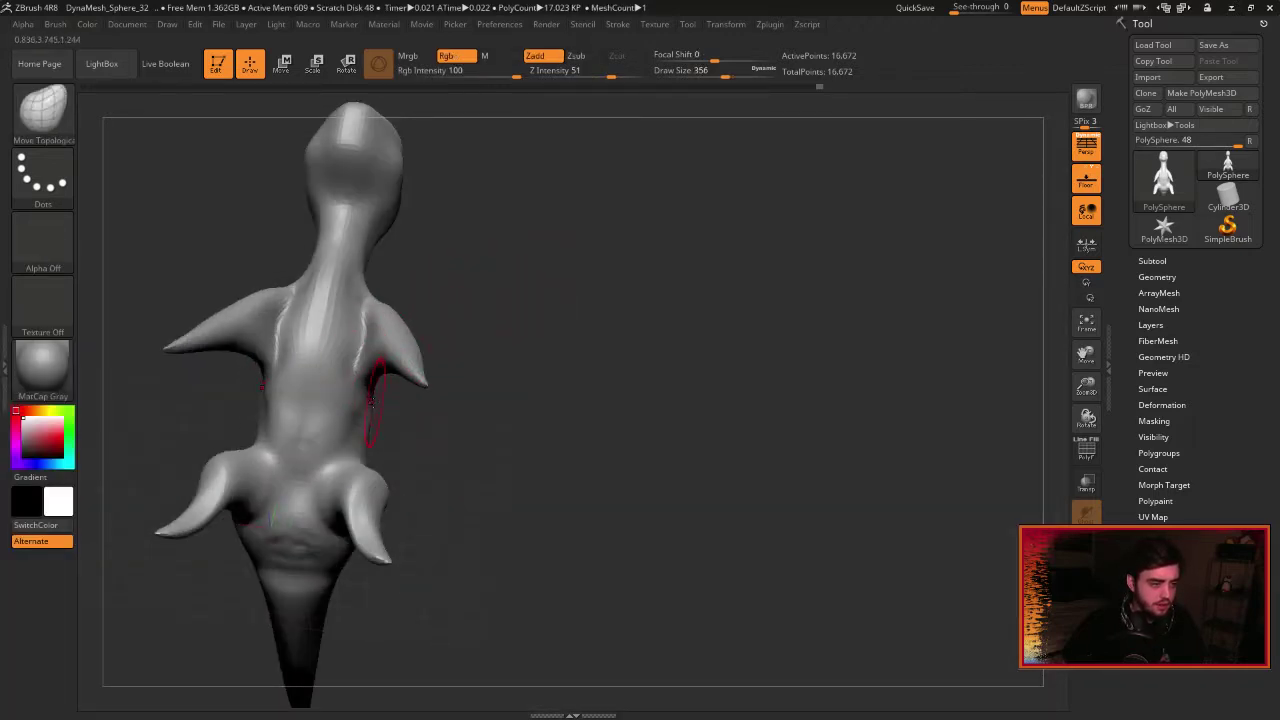
Thicken the arm tips with the Inflat brush at draw size 356, update the DynaMesh, and quick-save the project.
mouse_move(486, 306)
left_mouse_down()
mouse_move(534, 311)
mouse_move(537, 335)
mouse_move(497, 325)
mouse_move(510, 305)
mouse_move(679, 235)
mouse_move(607, 259)
mouse_move(648, 258)
mouse_move(434, 300)
left_mouse_up()
key("b")
key("i")
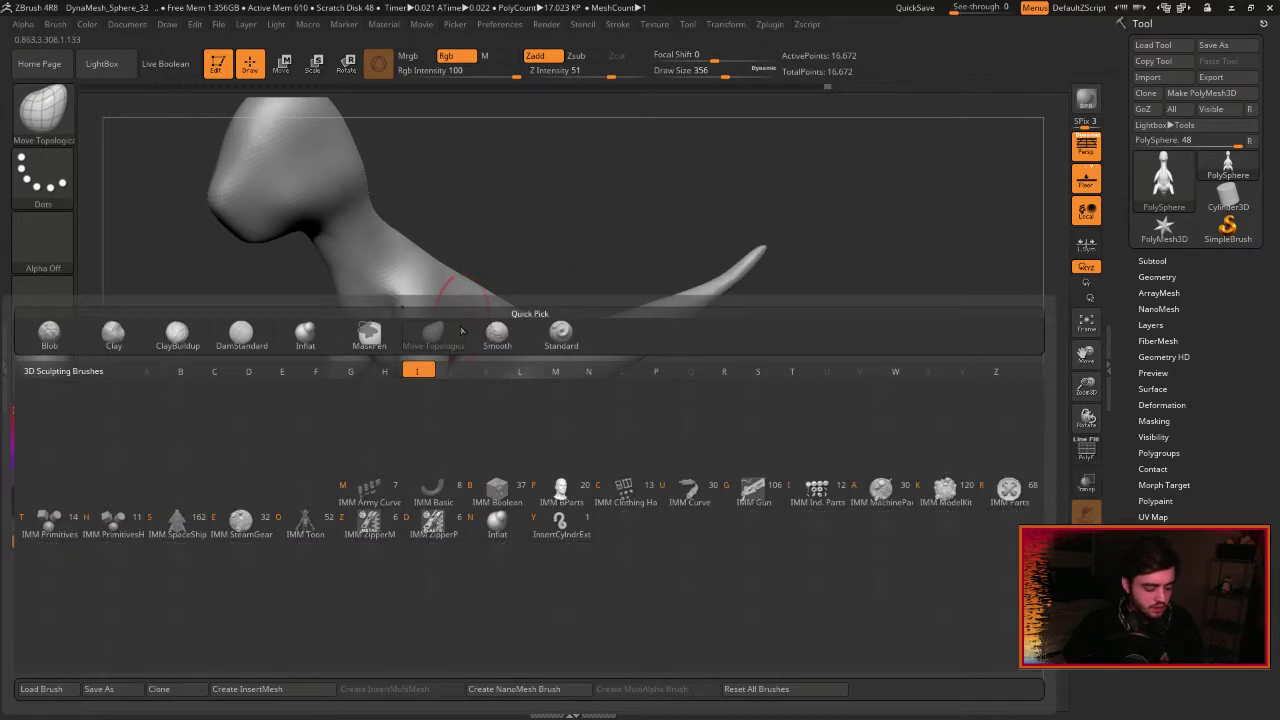
key("n")
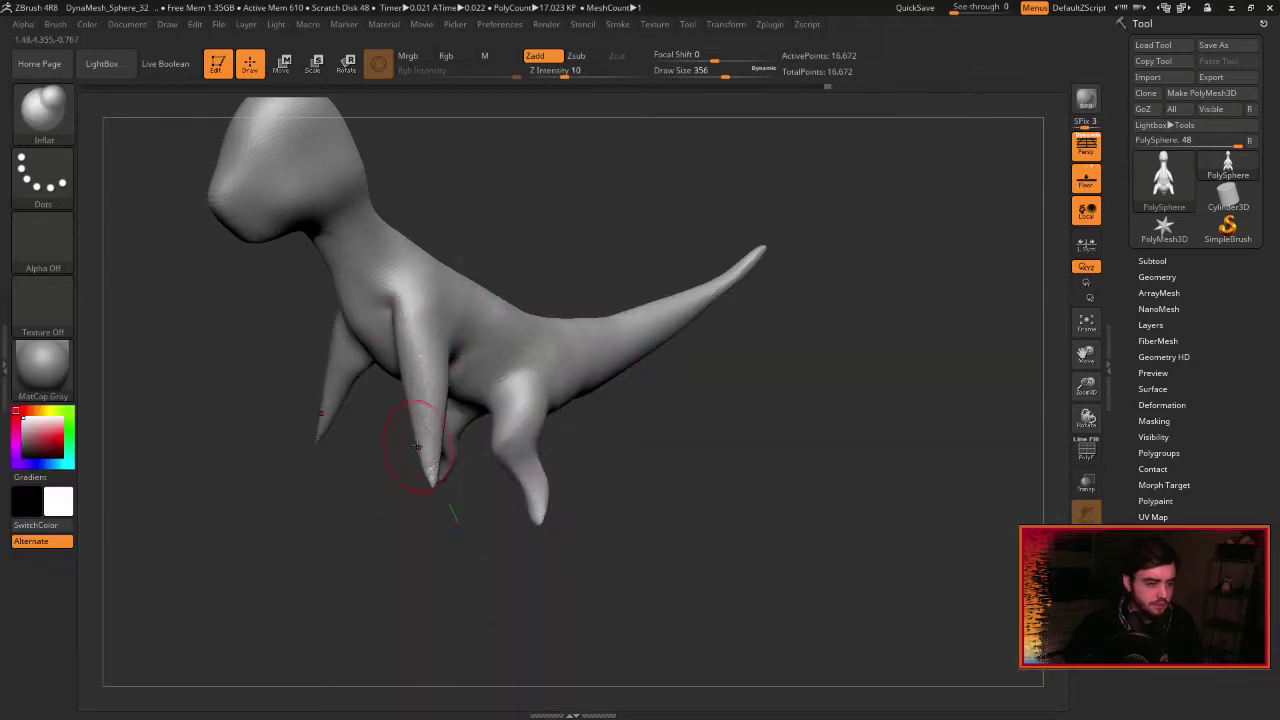
left_click_drag(425, 452, 430, 474)
left_click_drag(696, 428, 736, 459, "ctrl")
left_click(915, 8)
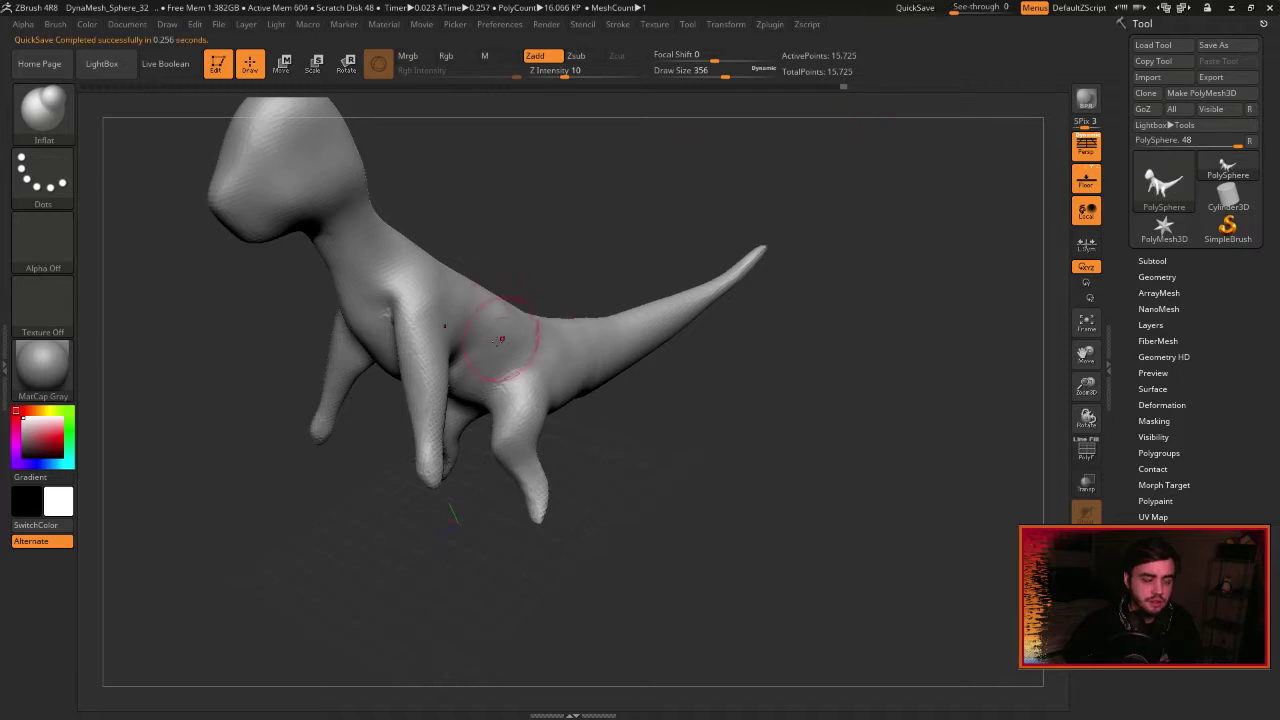
Reshape the arms and shoulders with the Move Topological brush at draw sizes from 360 to 460.
mouse_move(472, 222)
left_mouse_down()
mouse_move(683, 287)
mouse_move(586, 371)
left_mouse_up()
key("b")
key("m")
key("t")
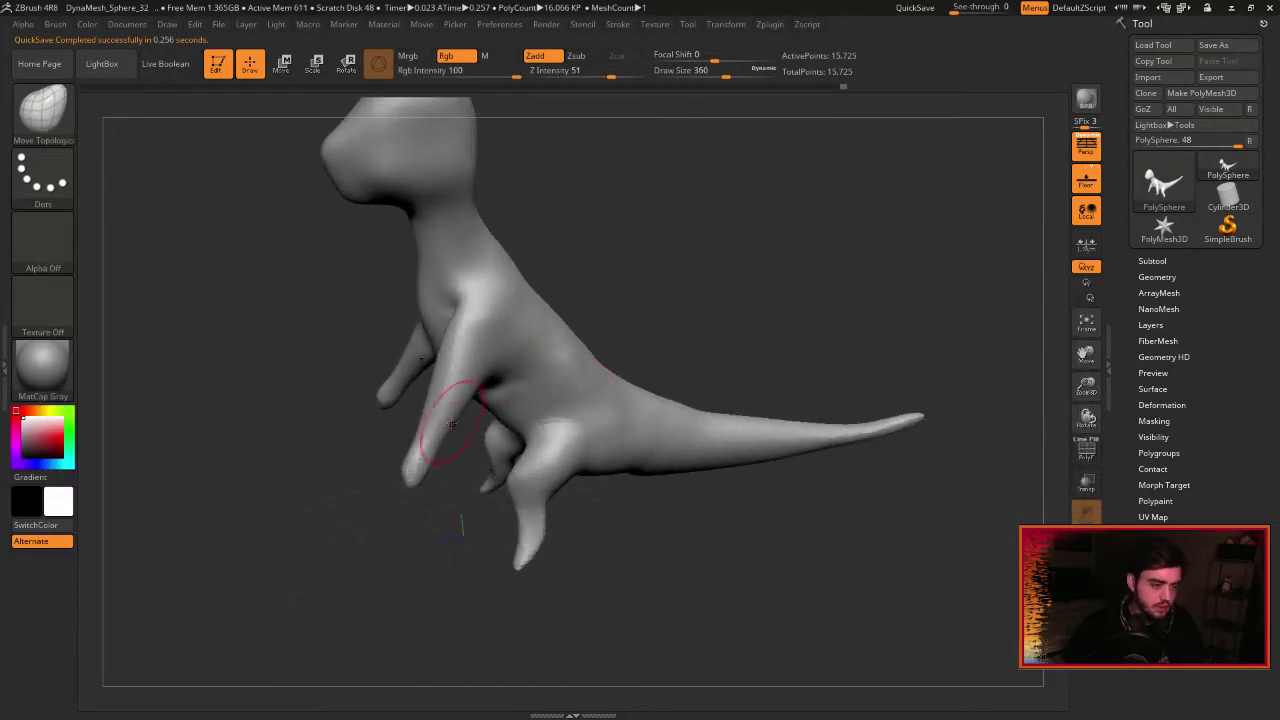
left_click_drag(456, 456, 413, 444)
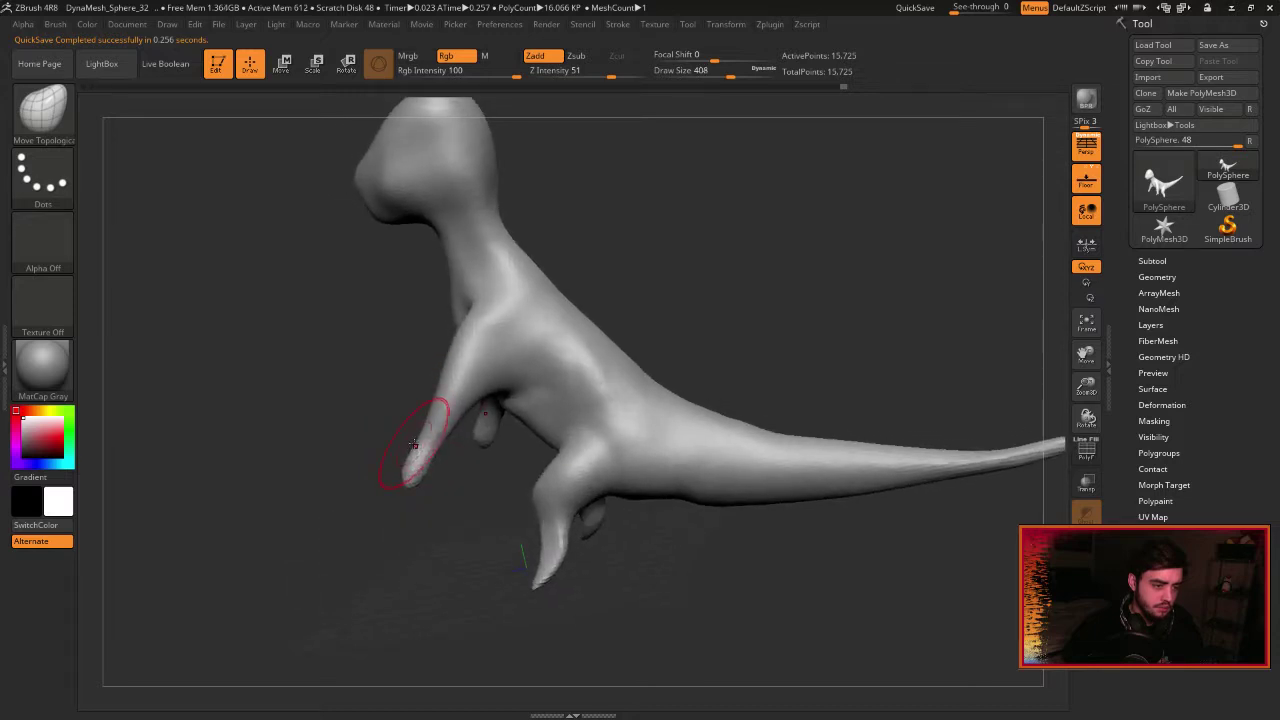
mouse_move(446, 450)
left_mouse_down()
mouse_move(436, 446)
mouse_move(500, 422)
mouse_move(512, 395)
left_mouse_up()
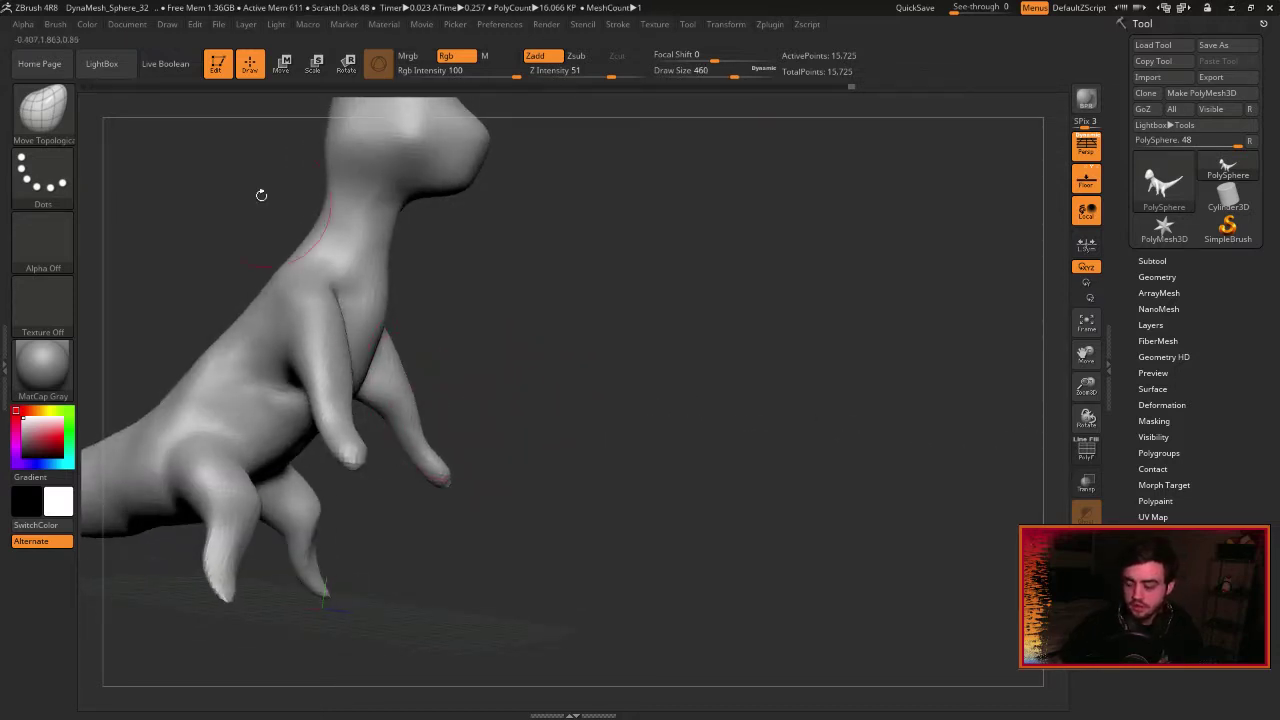
left_click_drag(456, 363, 353, 358)
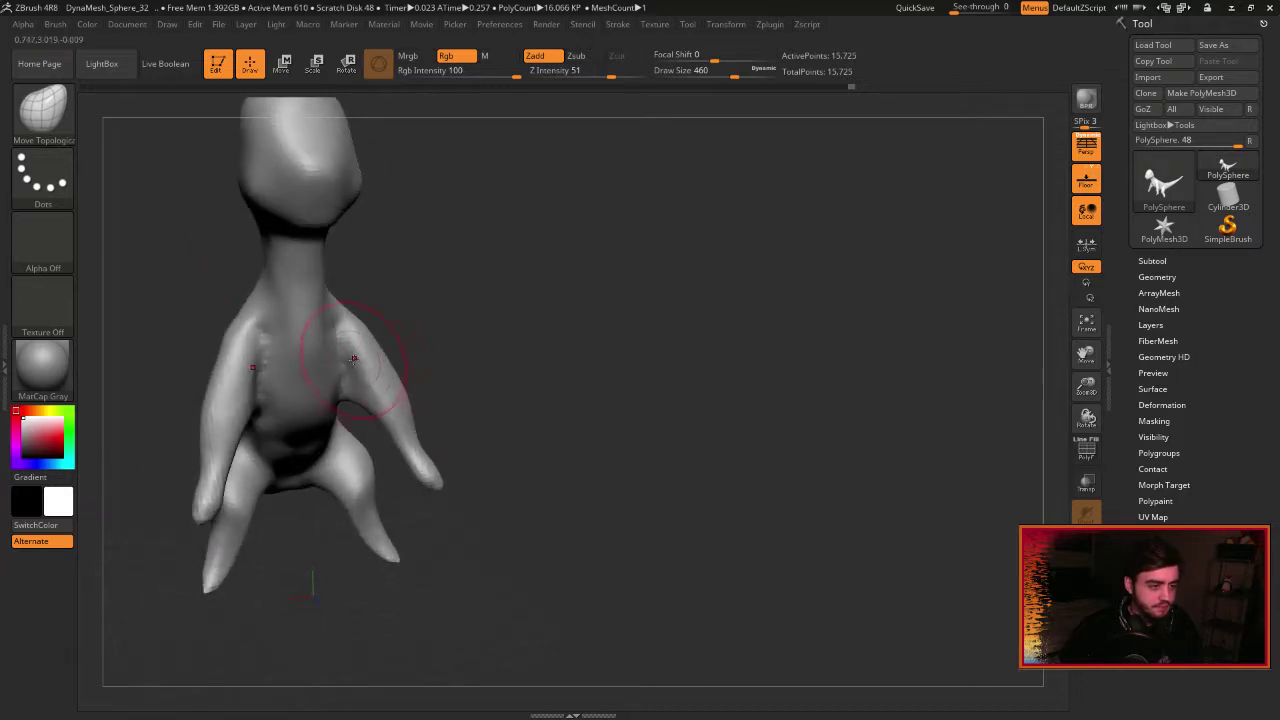
Subdivide the mesh once to subdivision level 2 and open the Geometry settings.
left_click_drag(466, 343, 512, 370, "ctrl")
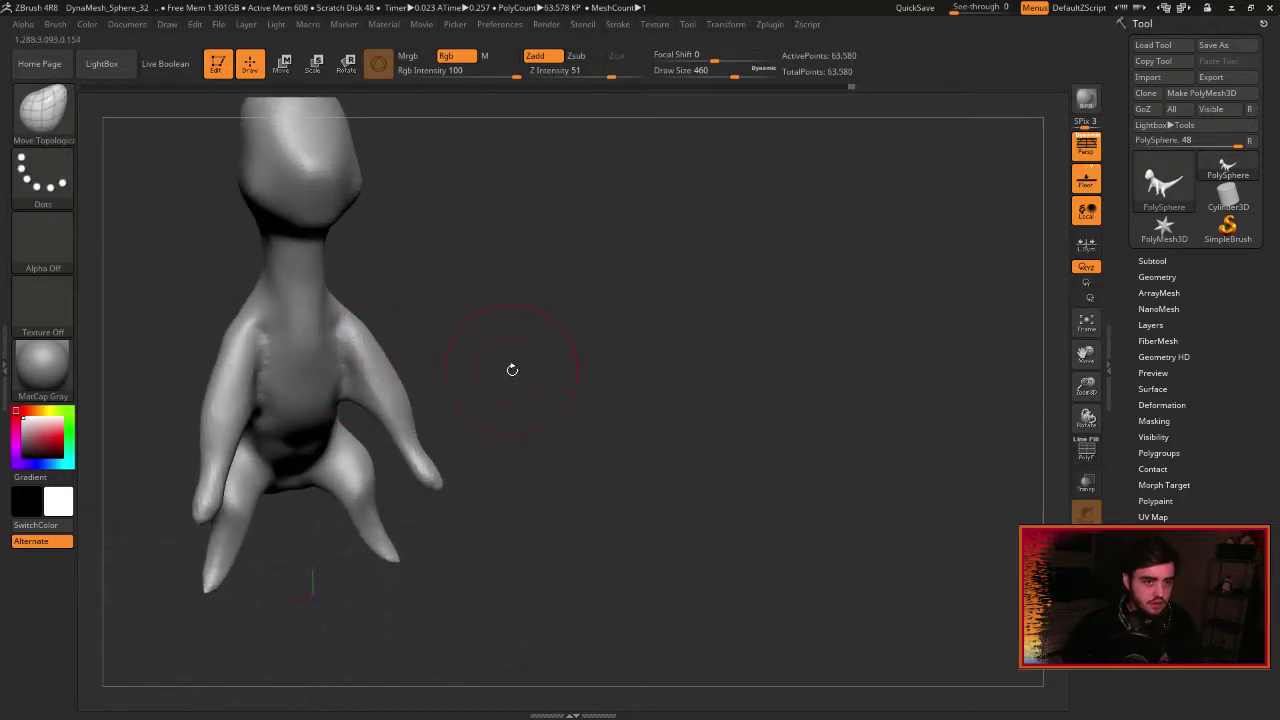
left_click_drag(526, 298, 783, 293)
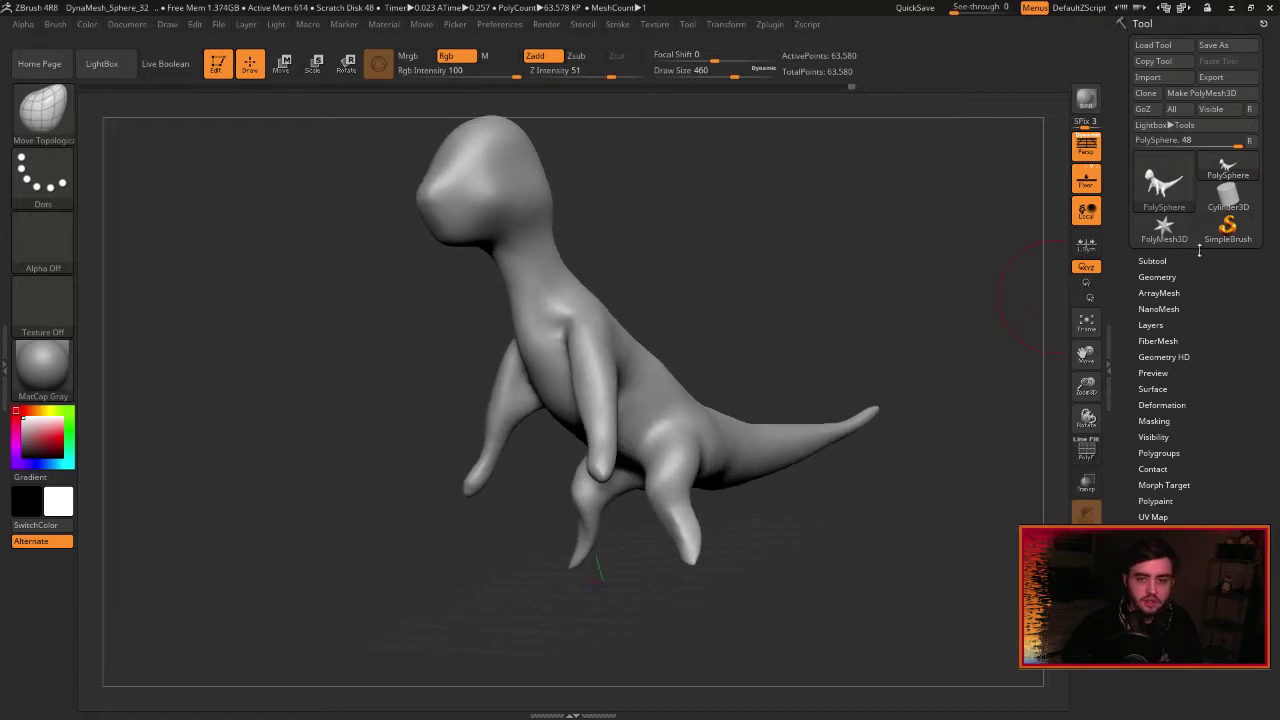
left_click(1158, 277)
left_click_drag(631, 275, 563, 302)
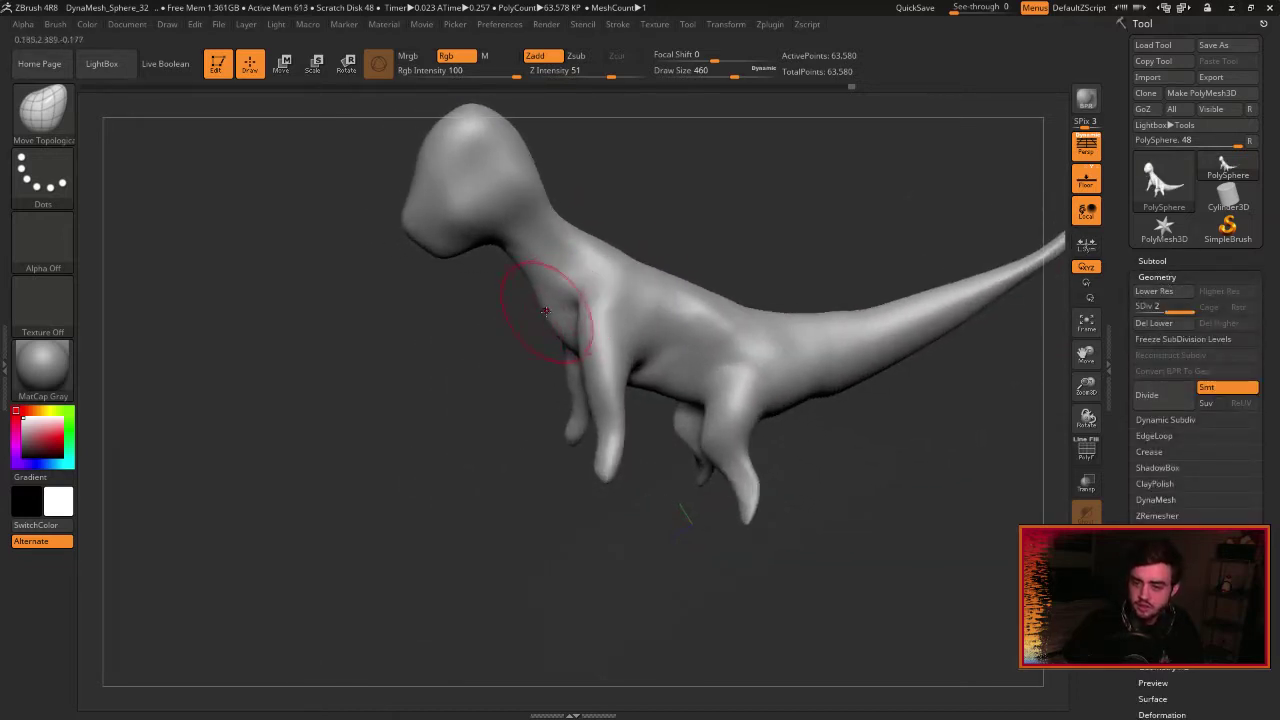
Carve the armpit creases with the DamStandard brush at draw size 460 and smooth the transitions into the torso.
right_click_drag(585, 294, 663, 314)
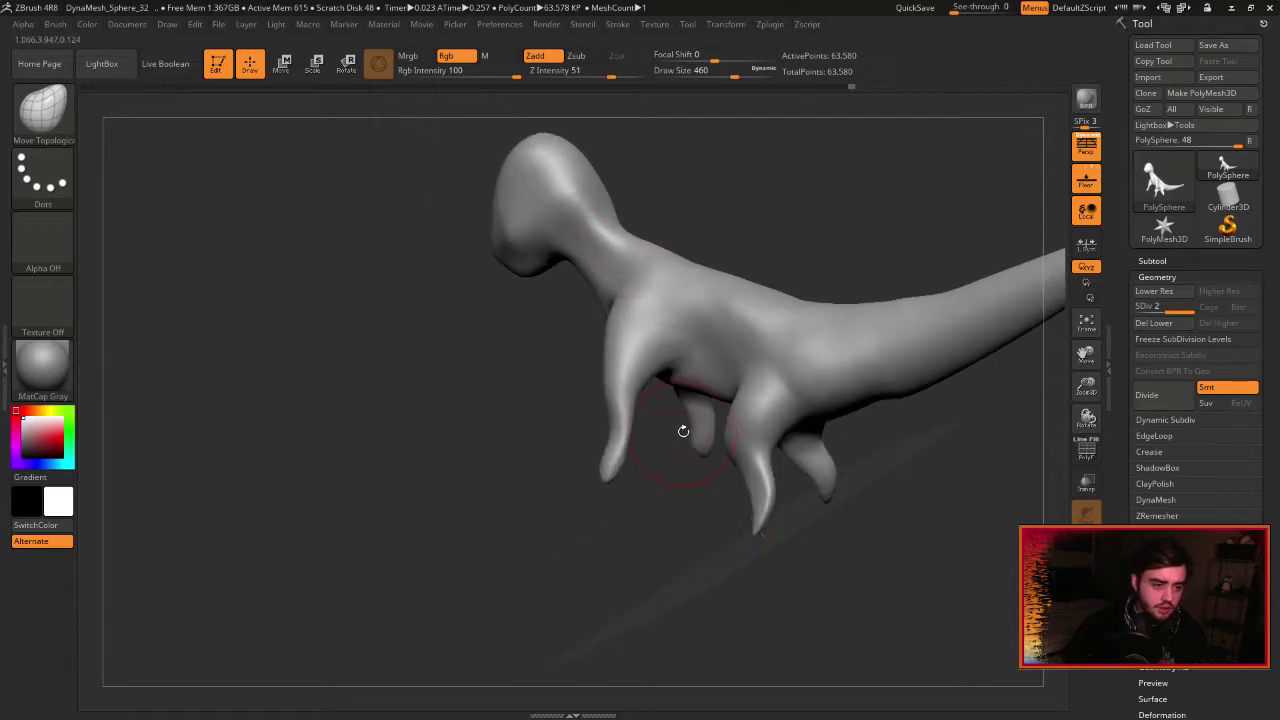
mouse_move(683, 431)
right_mouse_down()
mouse_move(654, 389)
mouse_move(673, 380)
right_mouse_up()
key("b")
key("d")
key("s")
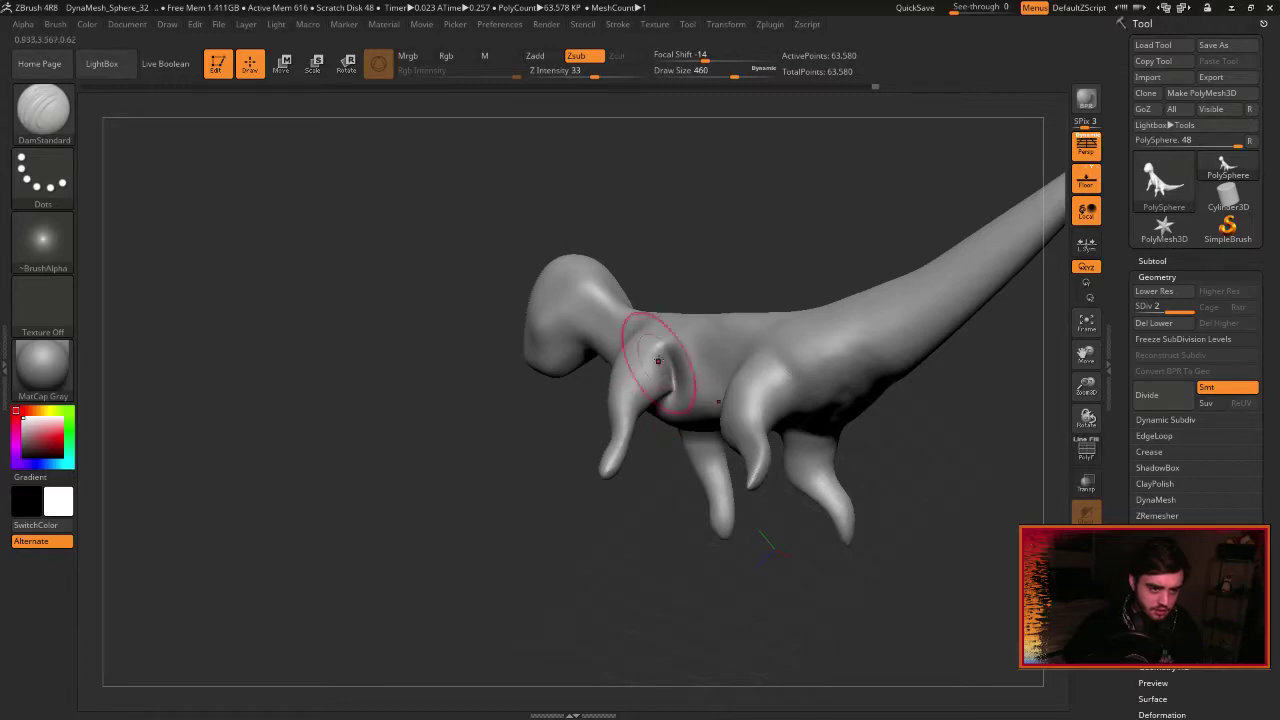
key("shift")
mouse_move(688, 339)
left_mouse_down()
mouse_move(786, 224)
mouse_move(641, 322)
left_mouse_up()
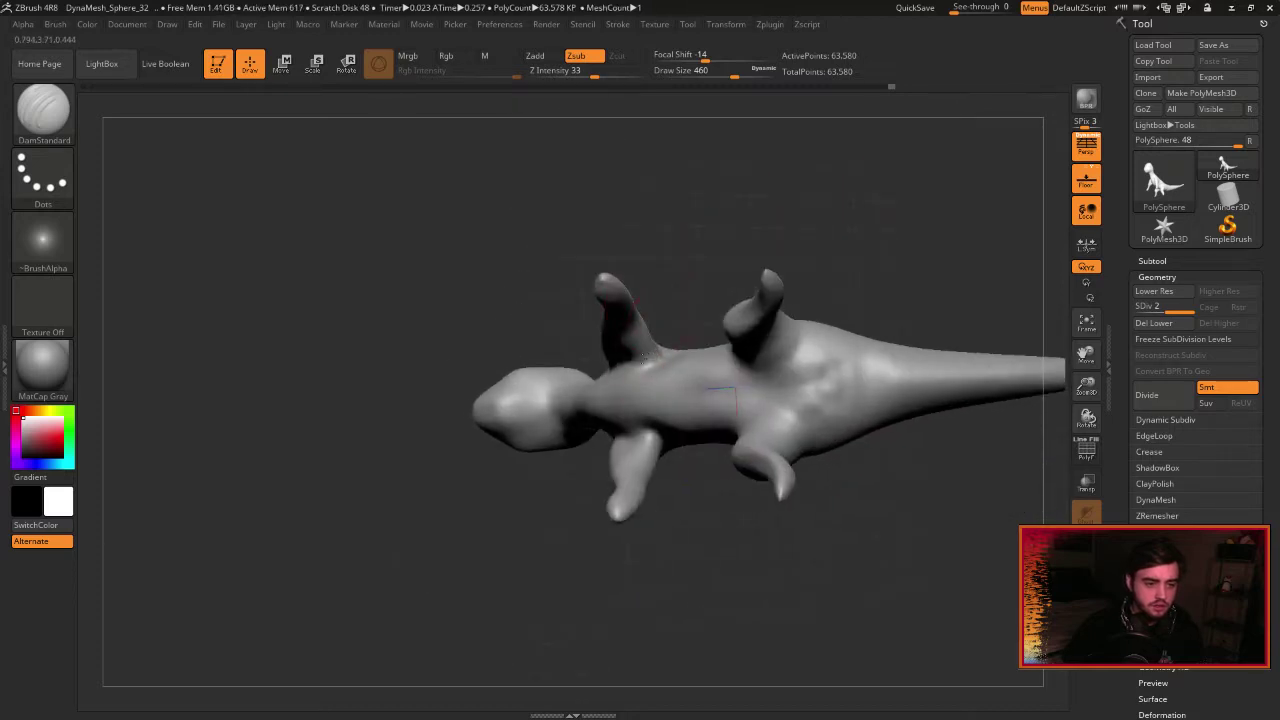
key("shift")
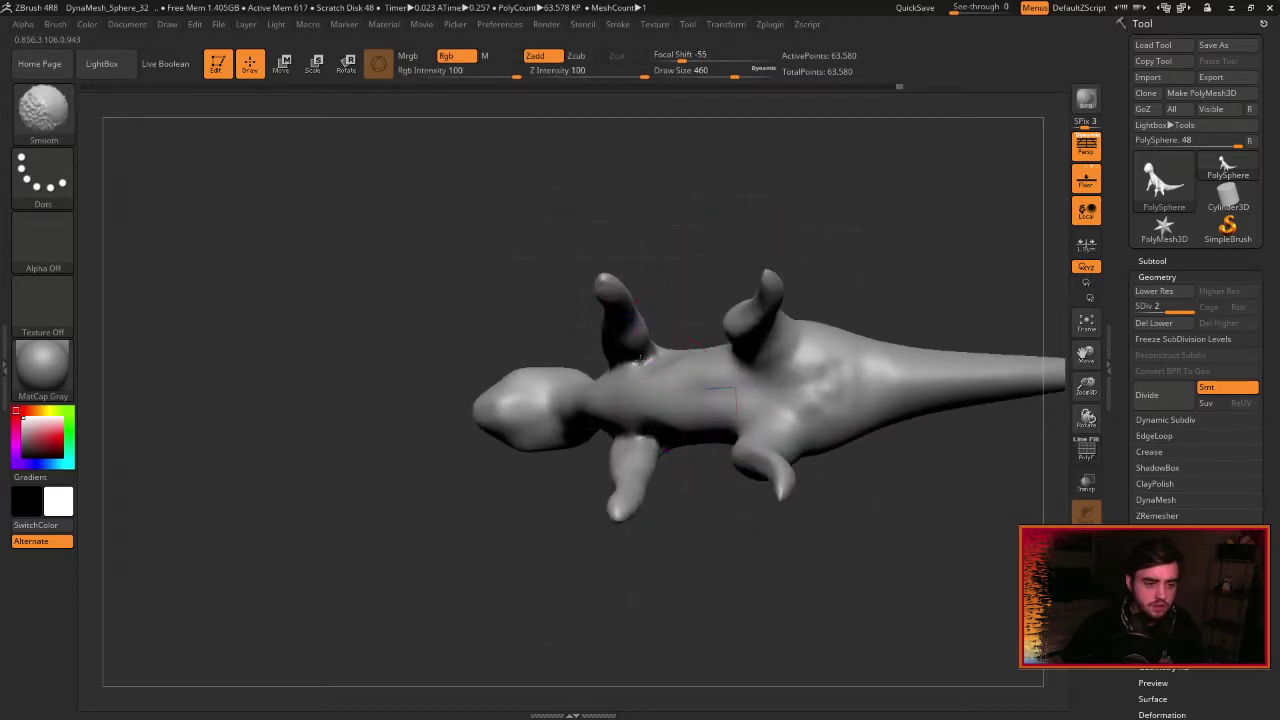
mouse_move(680, 322)
left_mouse_down()
mouse_move(803, 318)
mouse_move(812, 270)
left_mouse_up()
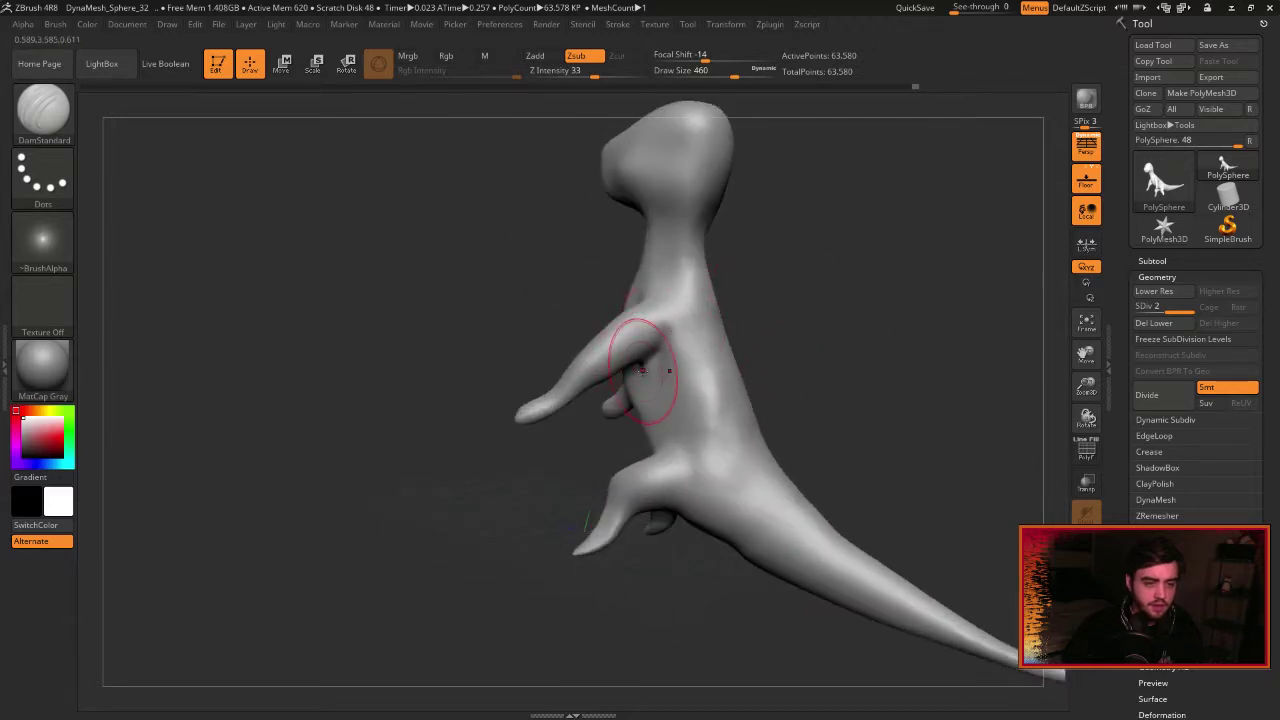
key("shift")
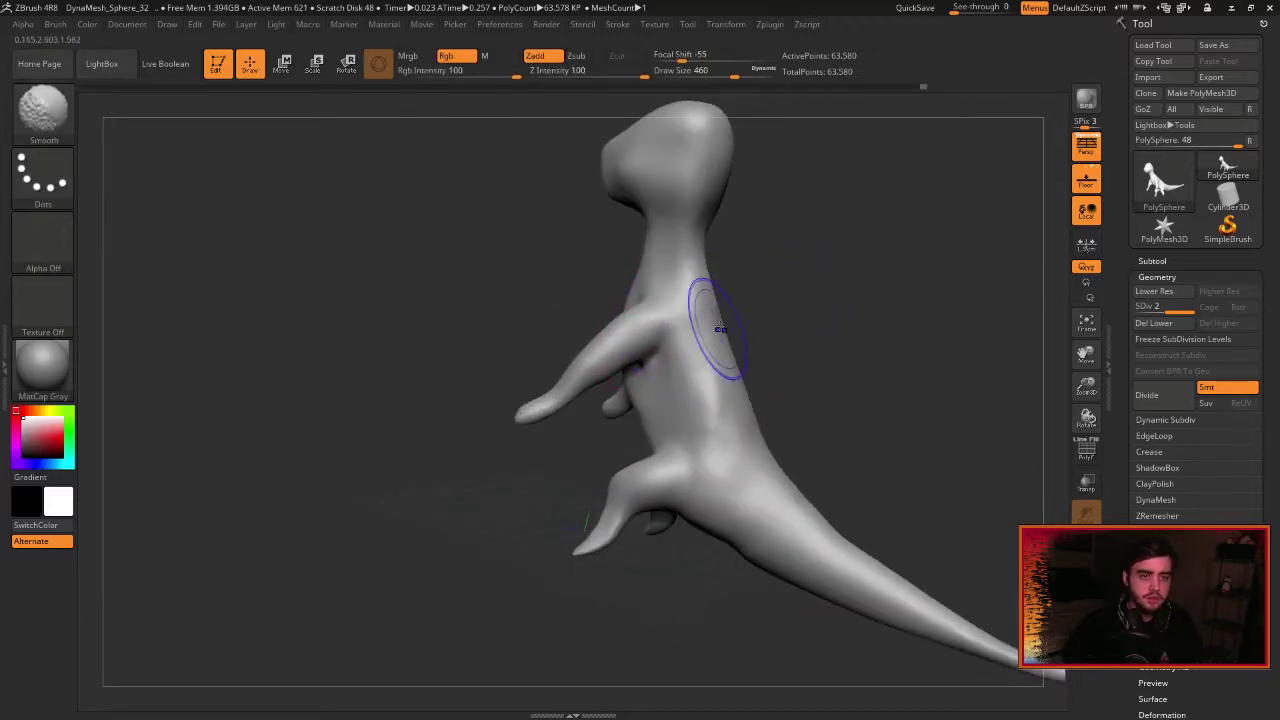
mouse_move(720, 329)
left_mouse_down("shift")
mouse_move(793, 333)
mouse_move(760, 271)
mouse_move(782, 338)
left_mouse_up("shift")
Adjust the shoulders and upper back with the Move Topological brush at draw size 480.
key("b")
key("m")
key("t")
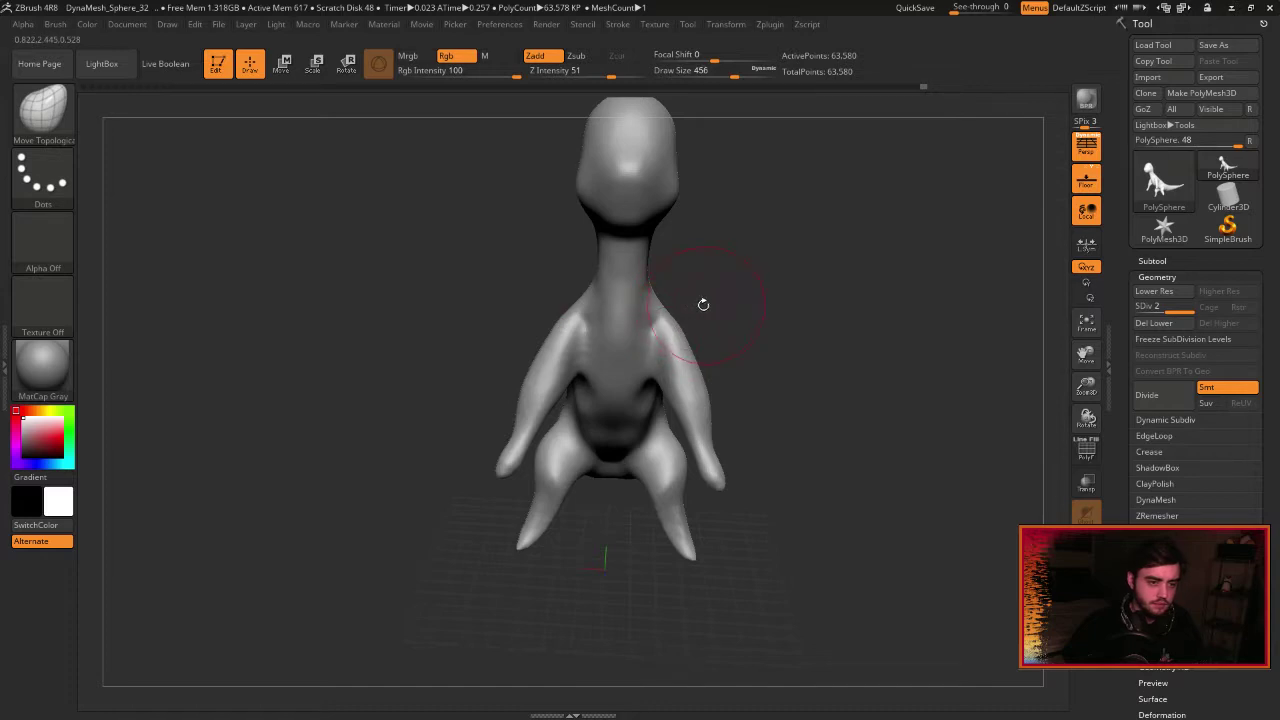
mouse_move(727, 304)
left_mouse_down()
mouse_move(810, 292)
mouse_move(671, 299)
left_mouse_up()
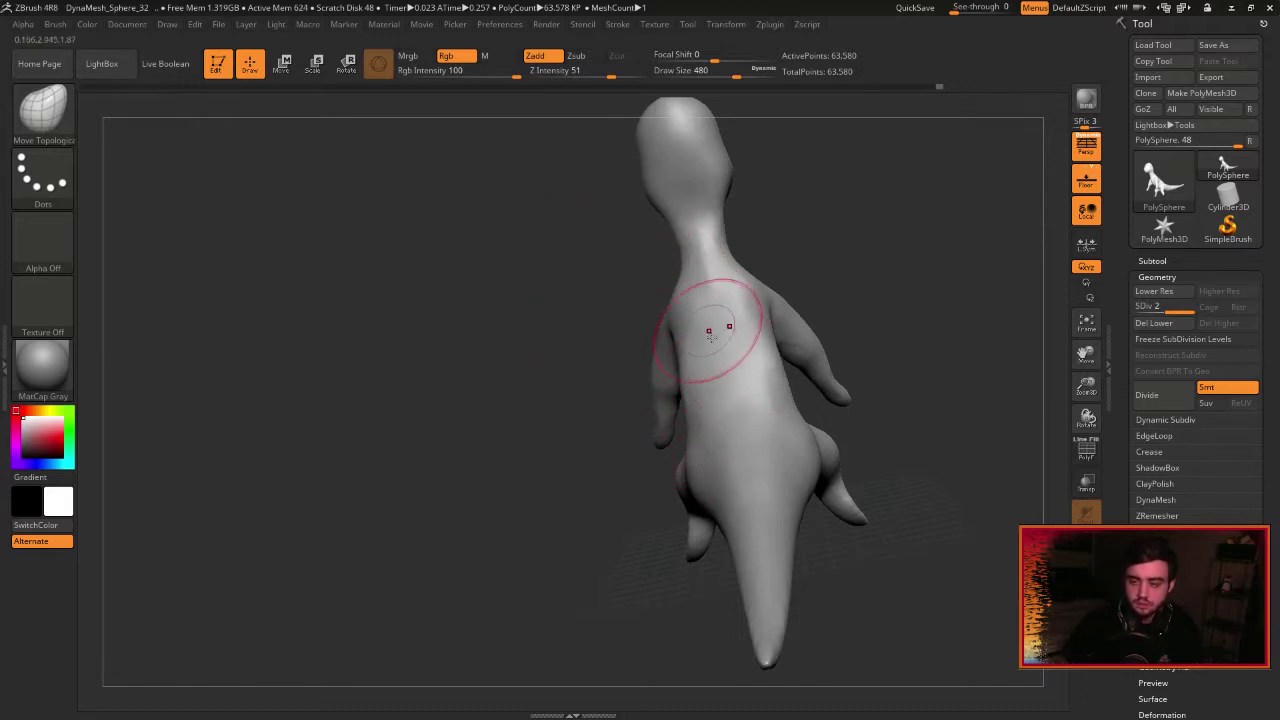
Paint a mask over the legs and invert it so that only the legs stay editable.
mouse_move(640, 458)
left_mouse_down()
mouse_move(1127, 347)
mouse_move(1081, 347)
mouse_move(1030, 290)
left_mouse_up()
left_click_drag(1091, 390, 1186, 420)
left_click_drag(924, 369, 870, 406)
mouse_move(1086, 385)
left_mouse_down()
mouse_move(983, 380)
mouse_move(760, 470)
left_mouse_up()
mouse_move(680, 520)
left_mouse_down("ctrl")
mouse_move(655, 595)
mouse_move(684, 475)
mouse_move(725, 500)
mouse_move(688, 501)
mouse_move(728, 490)
left_mouse_up("ctrl")
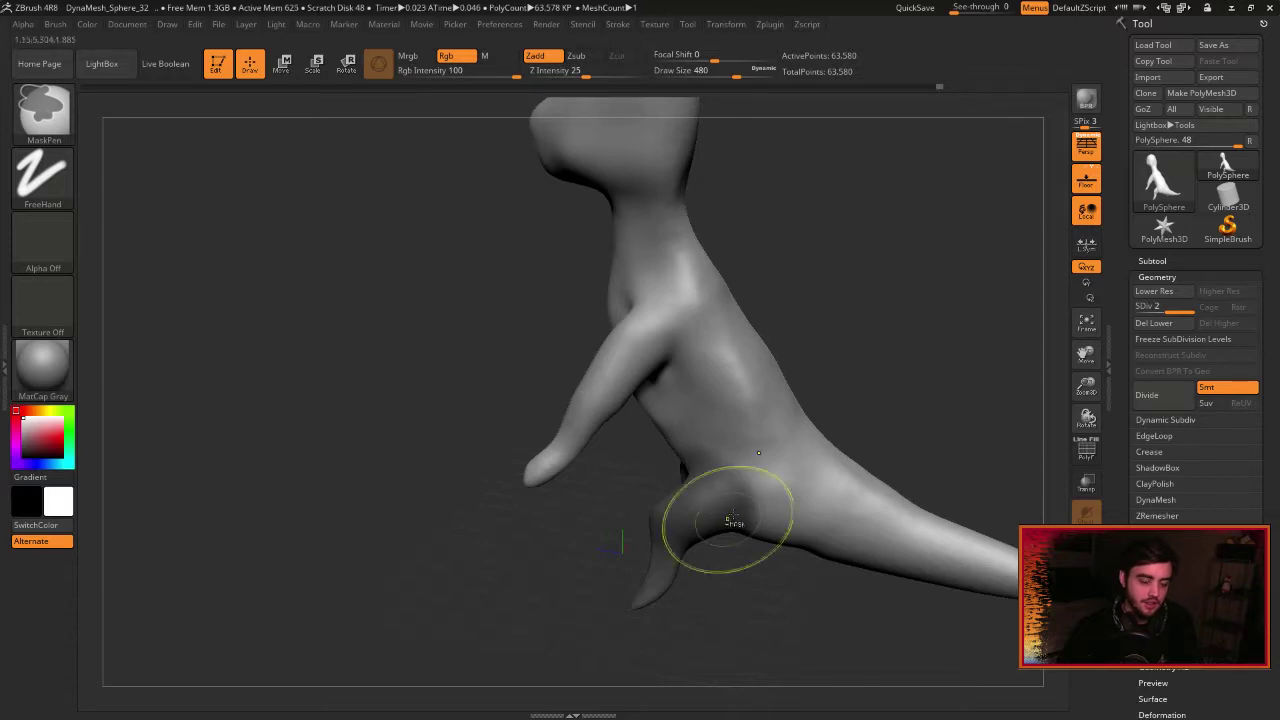
left_click_drag(944, 339, 880, 302, "ctrl")
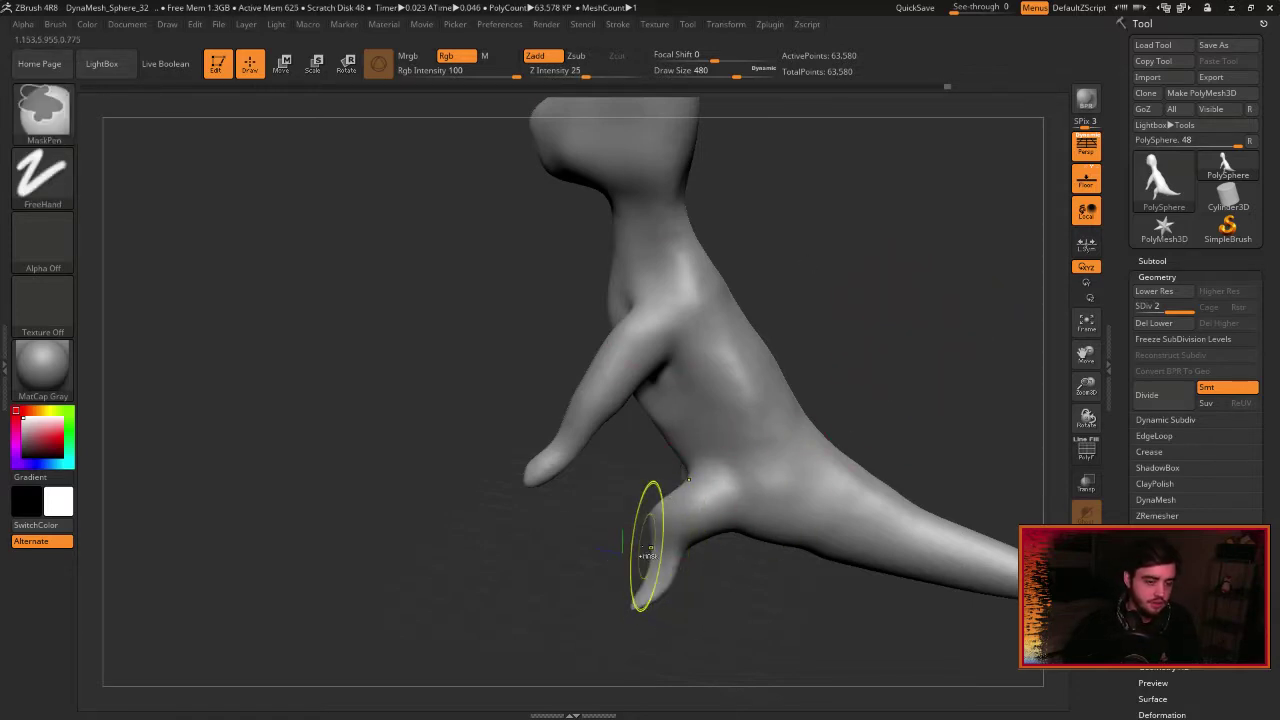
left_click(866, 380, "ctrl")
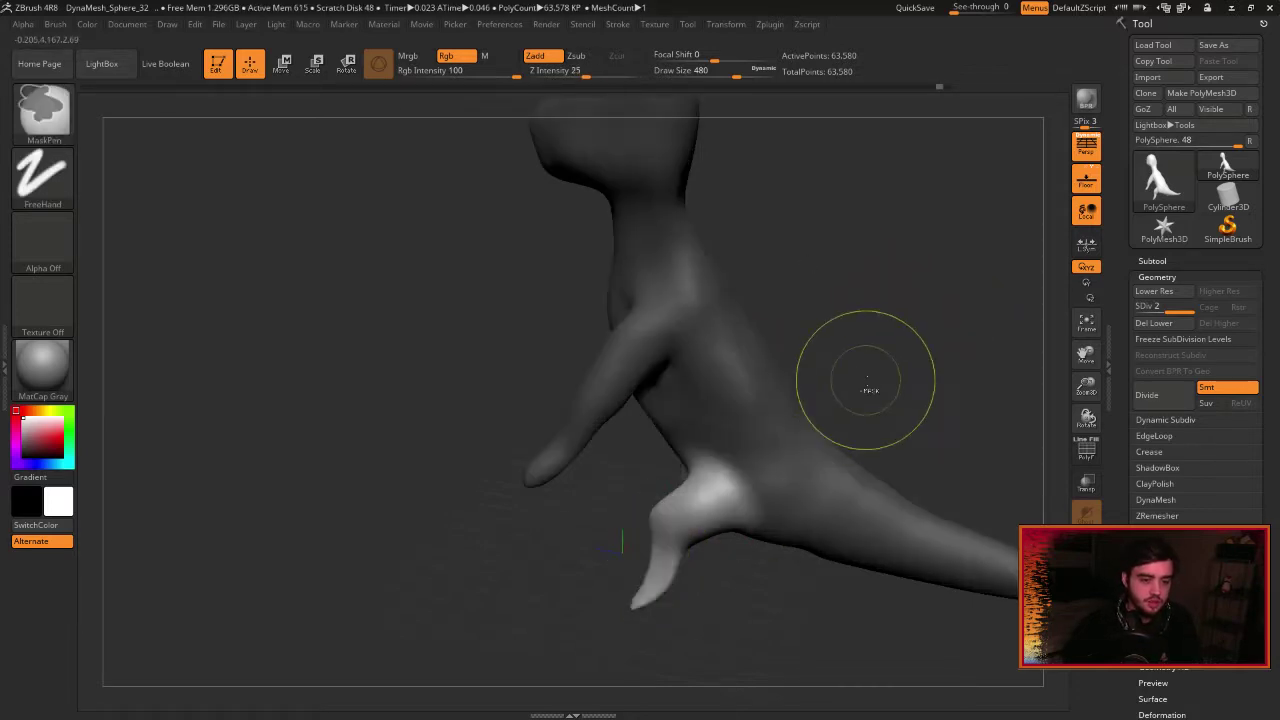
Center the transform gizmo on the unmasked legs, scale them up to about 1.4 times, and clear the mask.
key("e")
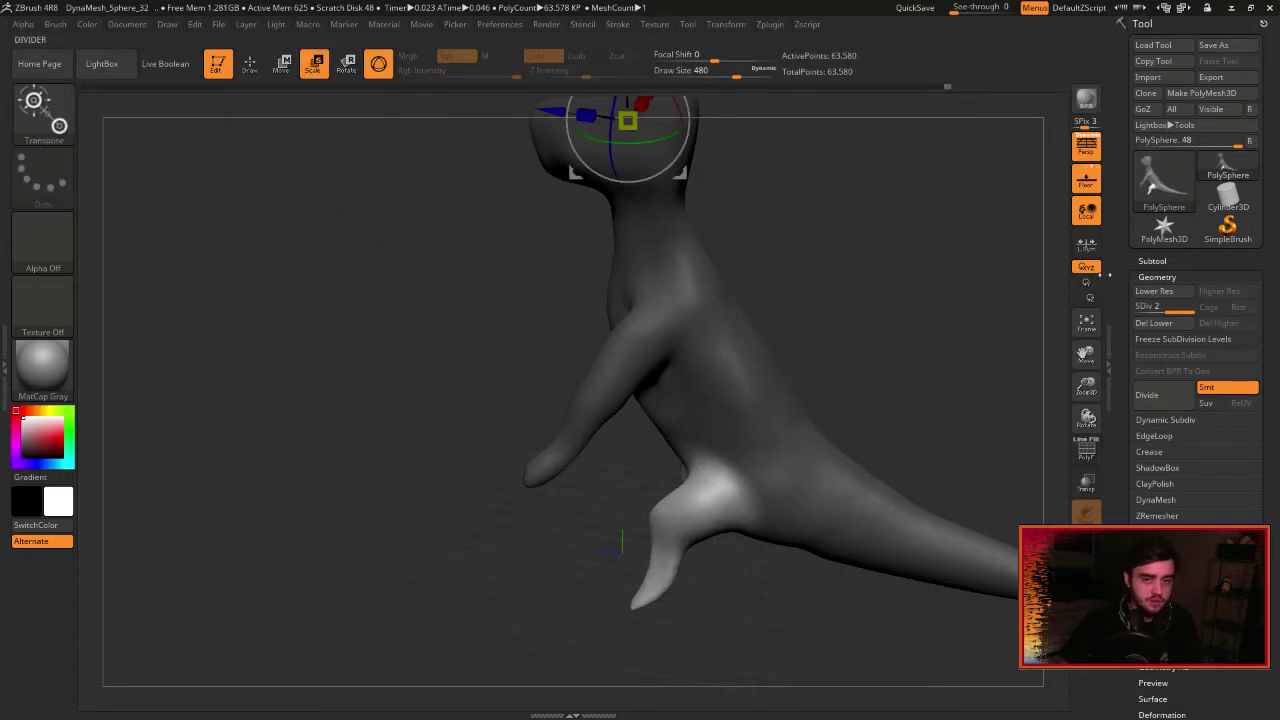
left_click(1086, 320)
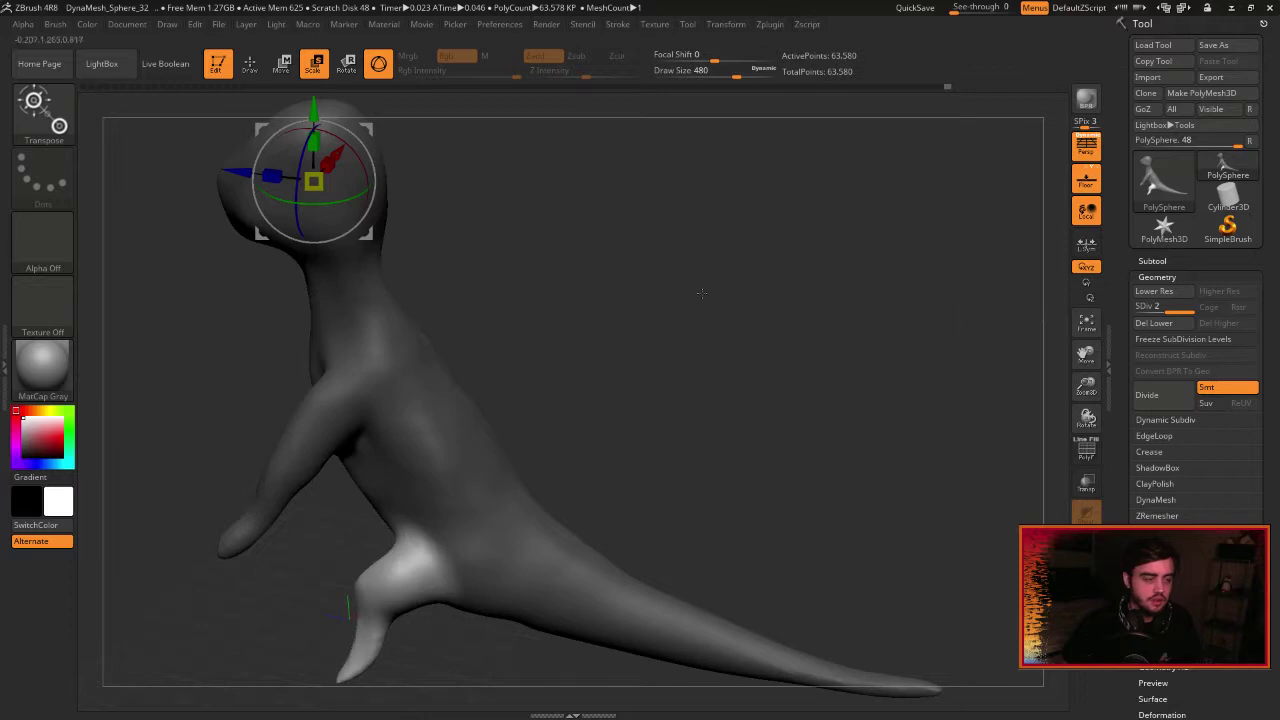
left_click_drag(1086, 386, 1214, 425)
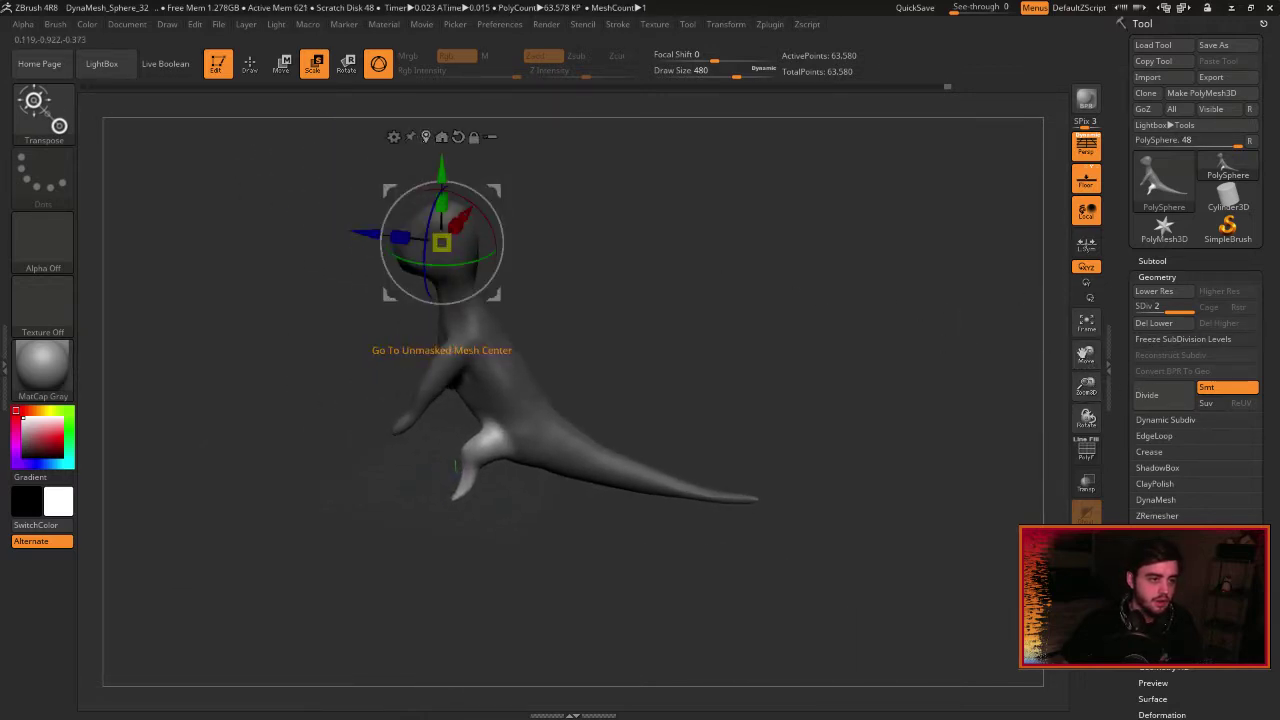
left_click(441, 136)
left_click_drag(475, 458, 495, 445)
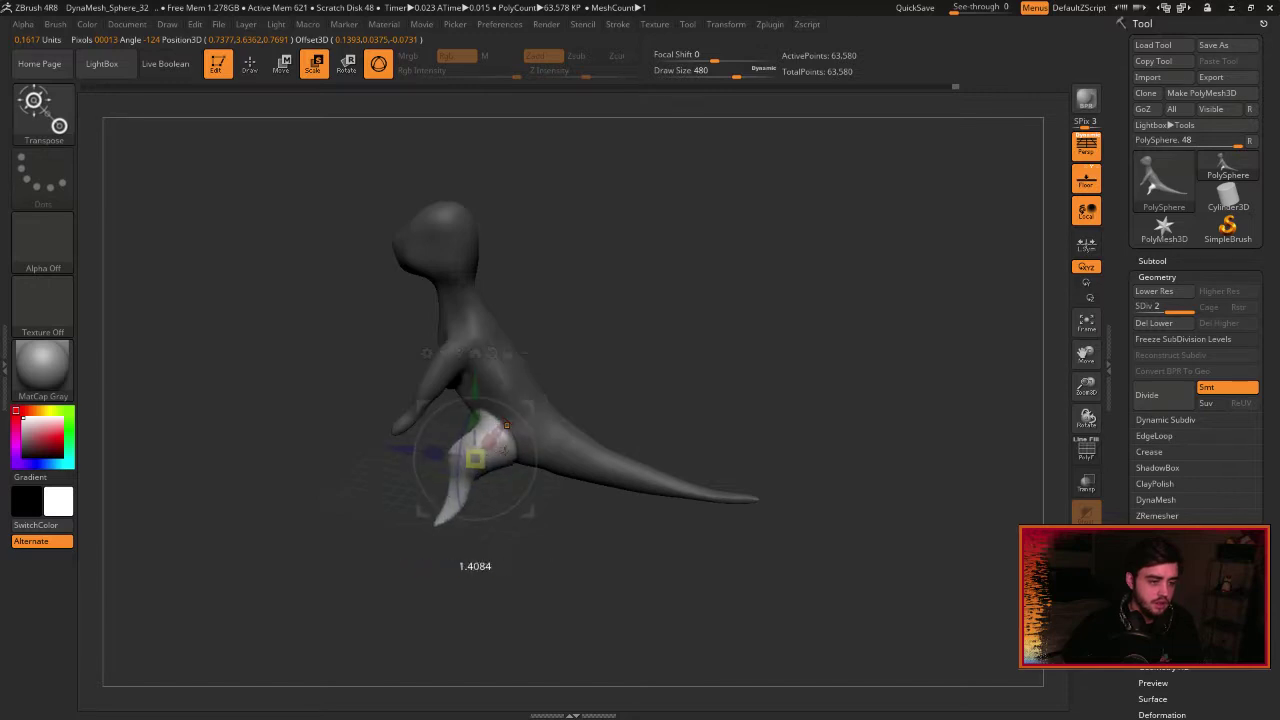
left_click_drag(690, 365, 717, 412, "ctrl")
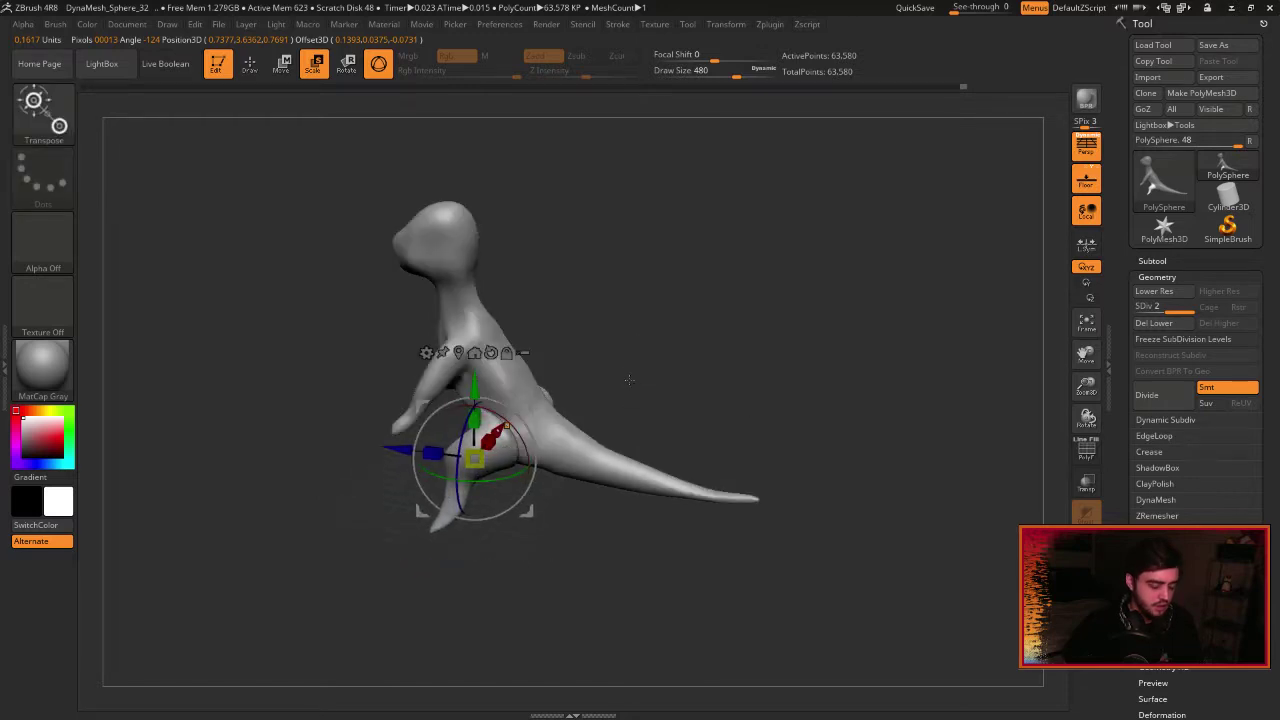
Return to sculpting, smooth the joint between the enlarged thigh and the torso, and quick-save the project.
key("q")
left_click_drag(508, 430, 492, 418, "shift")
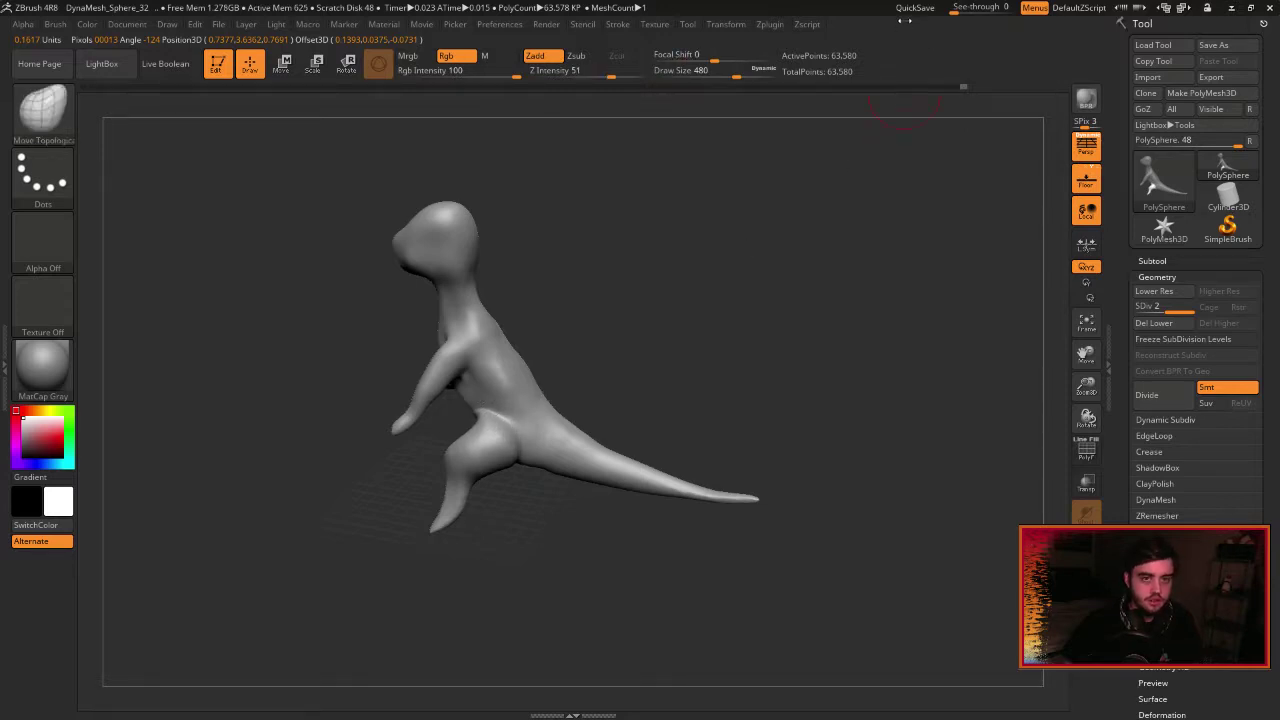
left_click(915, 7)
Push the outer thighs in toward the body with the Move Topological brush at draw size 820.
mouse_move(683, 369)
left_mouse_down()
mouse_move(705, 332)
mouse_move(580, 352)
left_mouse_up()
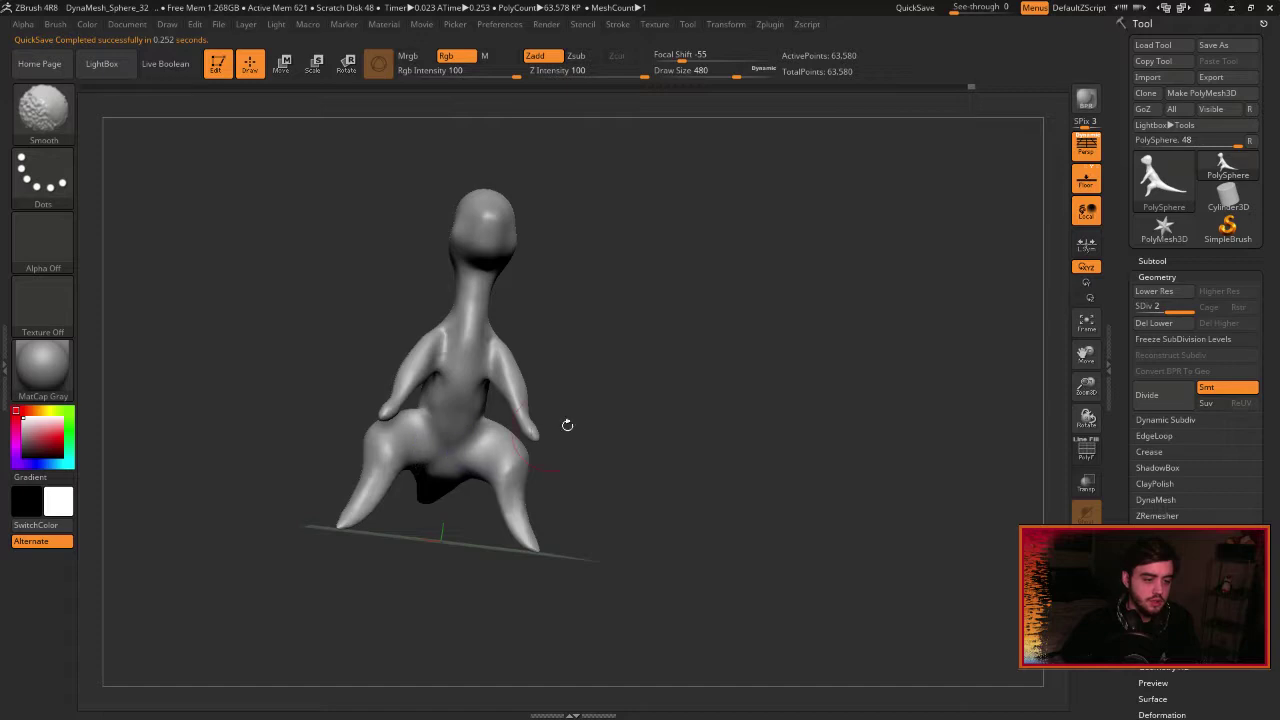
mouse_move(567, 425)
left_mouse_down()
mouse_move(674, 388)
mouse_move(693, 320)
mouse_move(655, 349)
mouse_move(675, 340)
left_mouse_up()
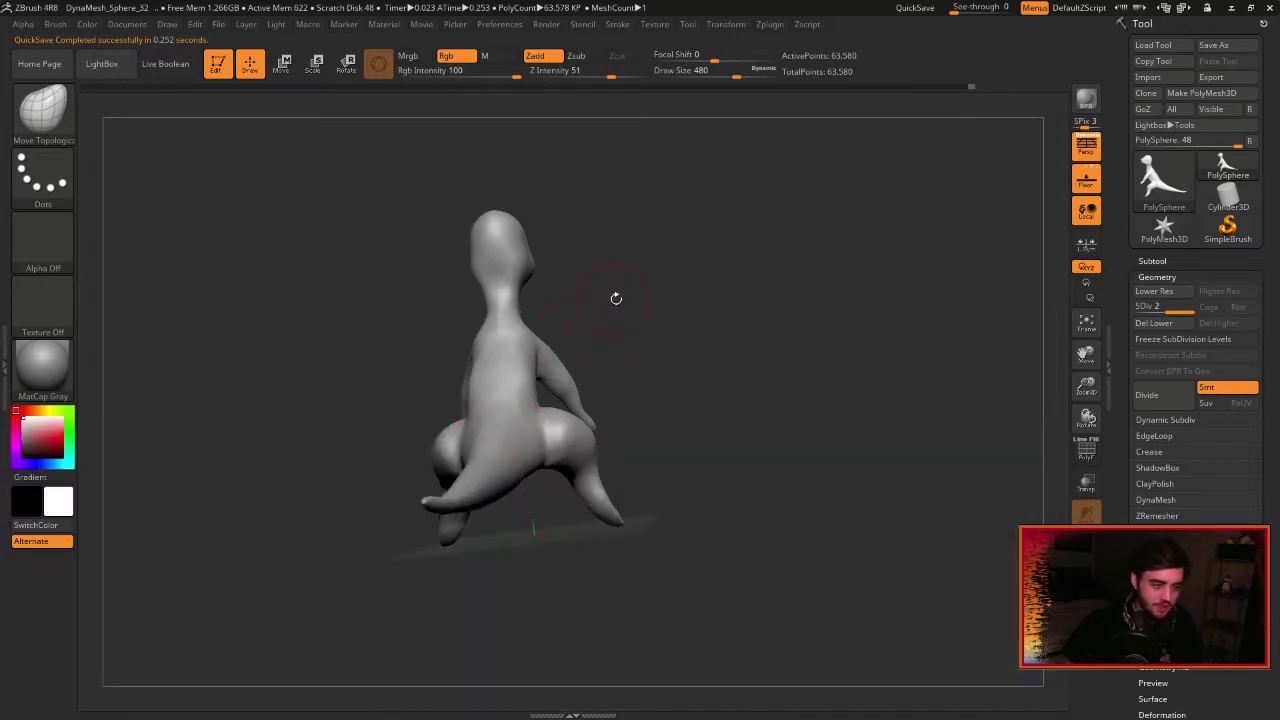
left_click_drag(616, 298, 450, 470)
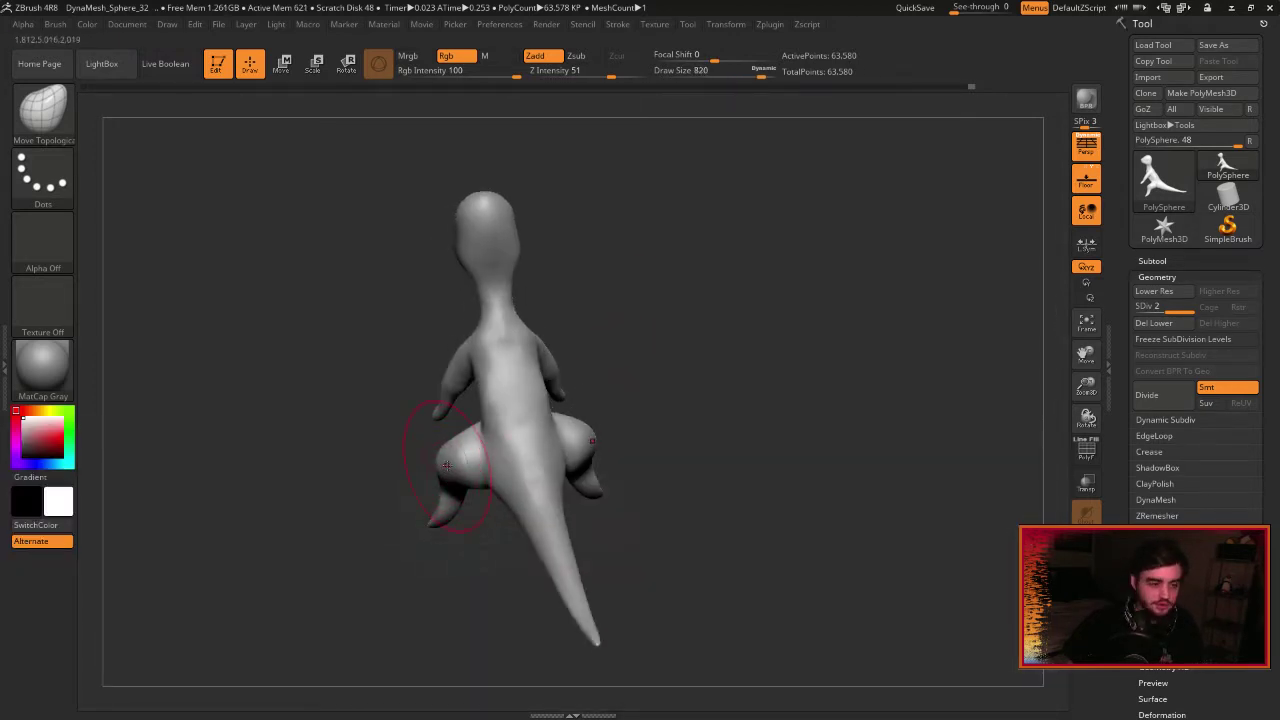
mouse_move(445, 461)
left_mouse_down()
mouse_move(470, 465)
mouse_move(455, 464)
left_mouse_up()
left_click_drag(446, 463, 455, 462)
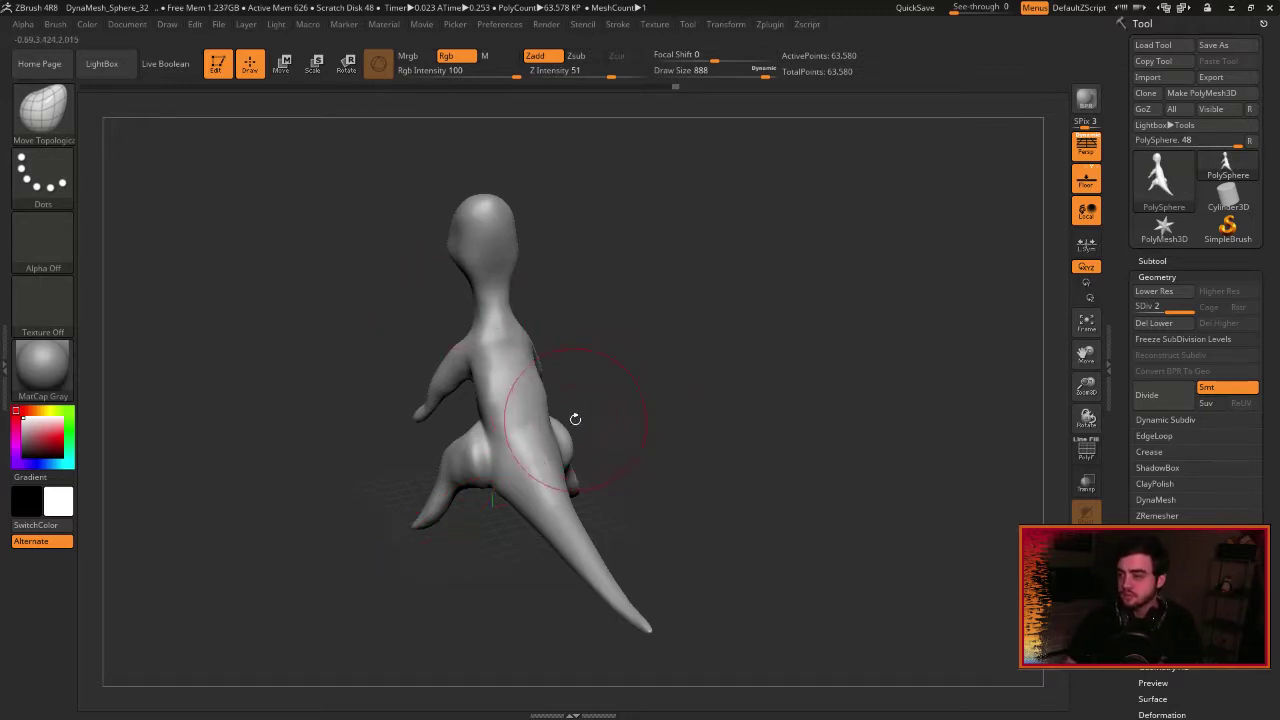
Build up the crease where the thigh meets the hip with the Inflat brush.
right_click_drag(558, 409, 712, 377)
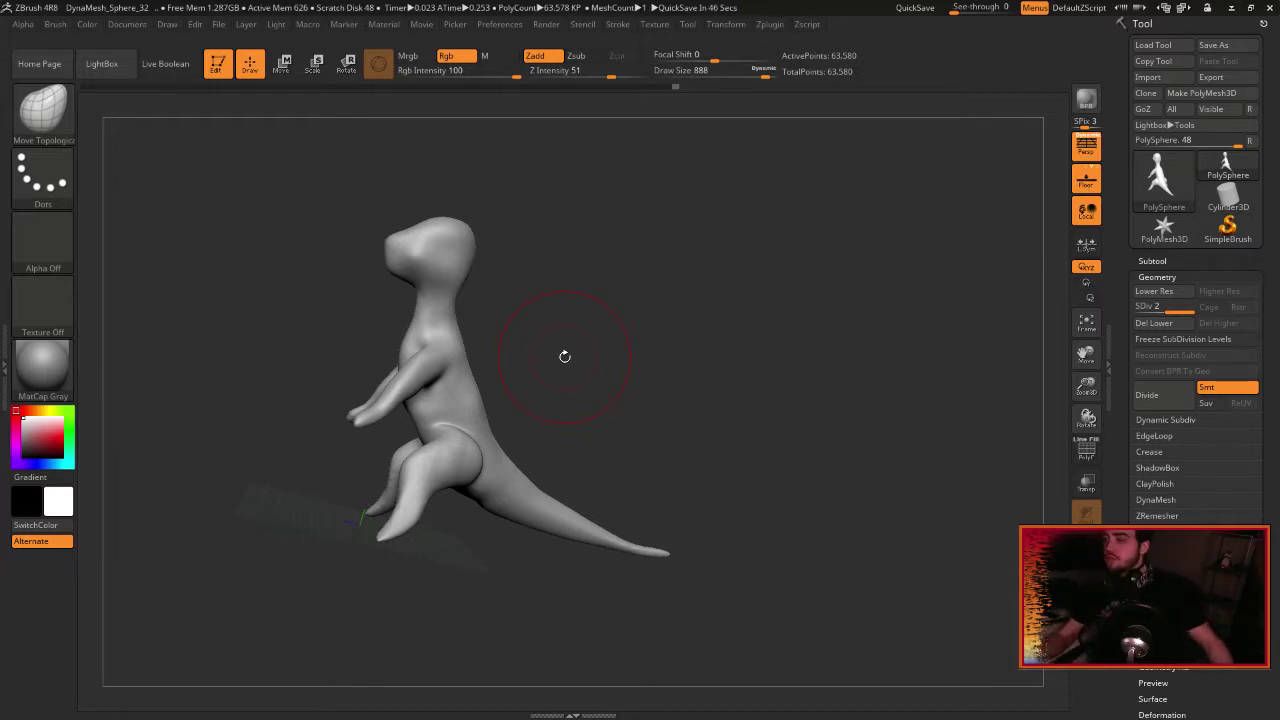
mouse_move(625, 381)
left_mouse_down()
mouse_move(743, 362)
mouse_move(729, 466)
left_mouse_up()
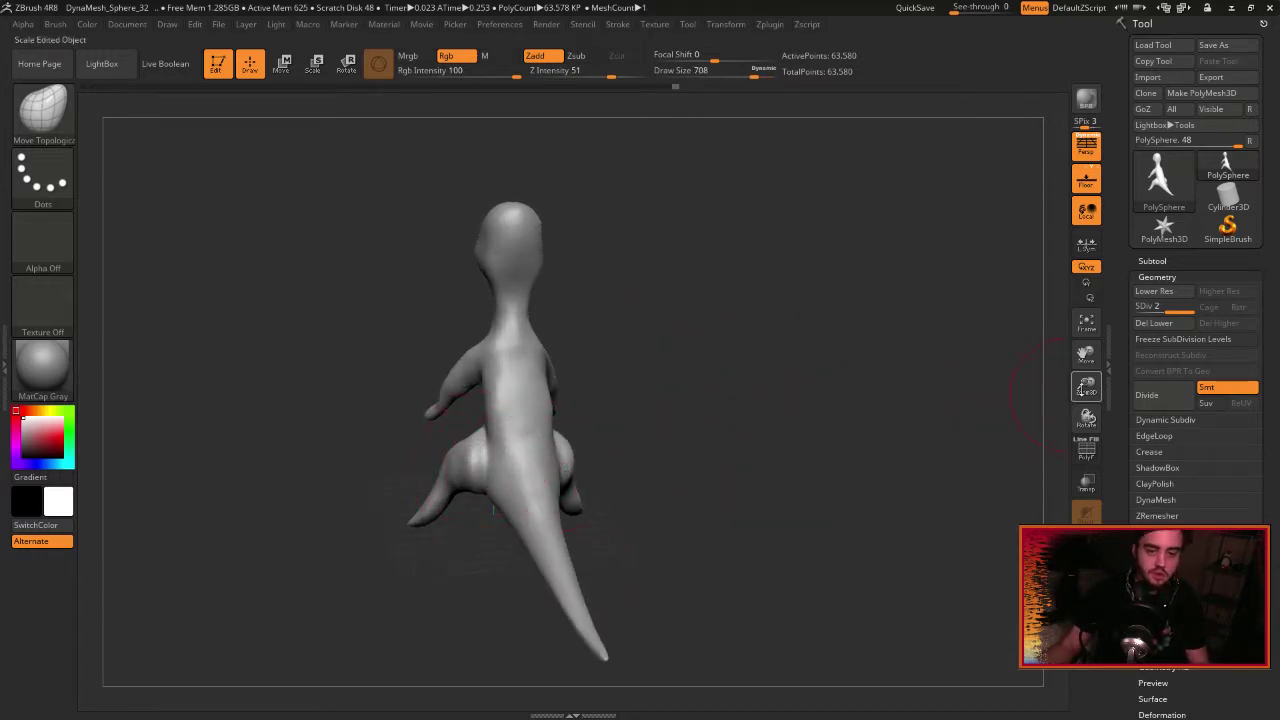
left_click_drag(1086, 388, 1026, 434)
left_click_drag(654, 400, 760, 377)
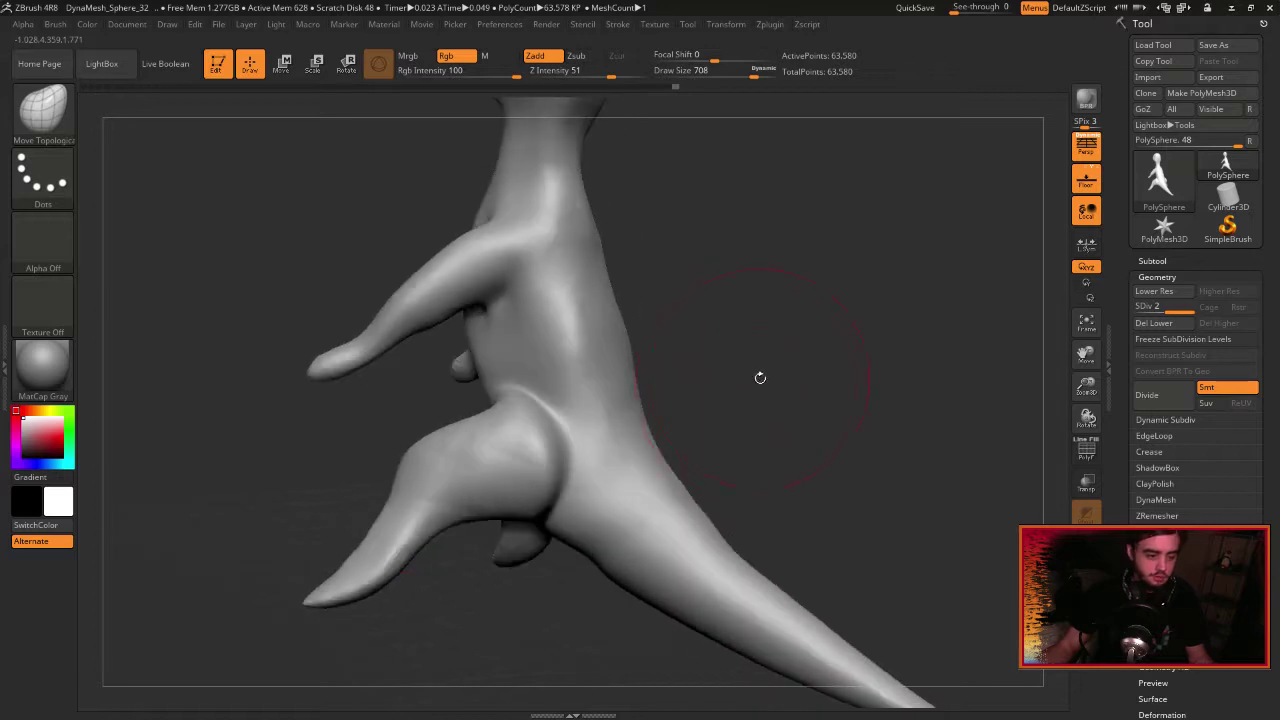
key("b")
key("i")
key("n")
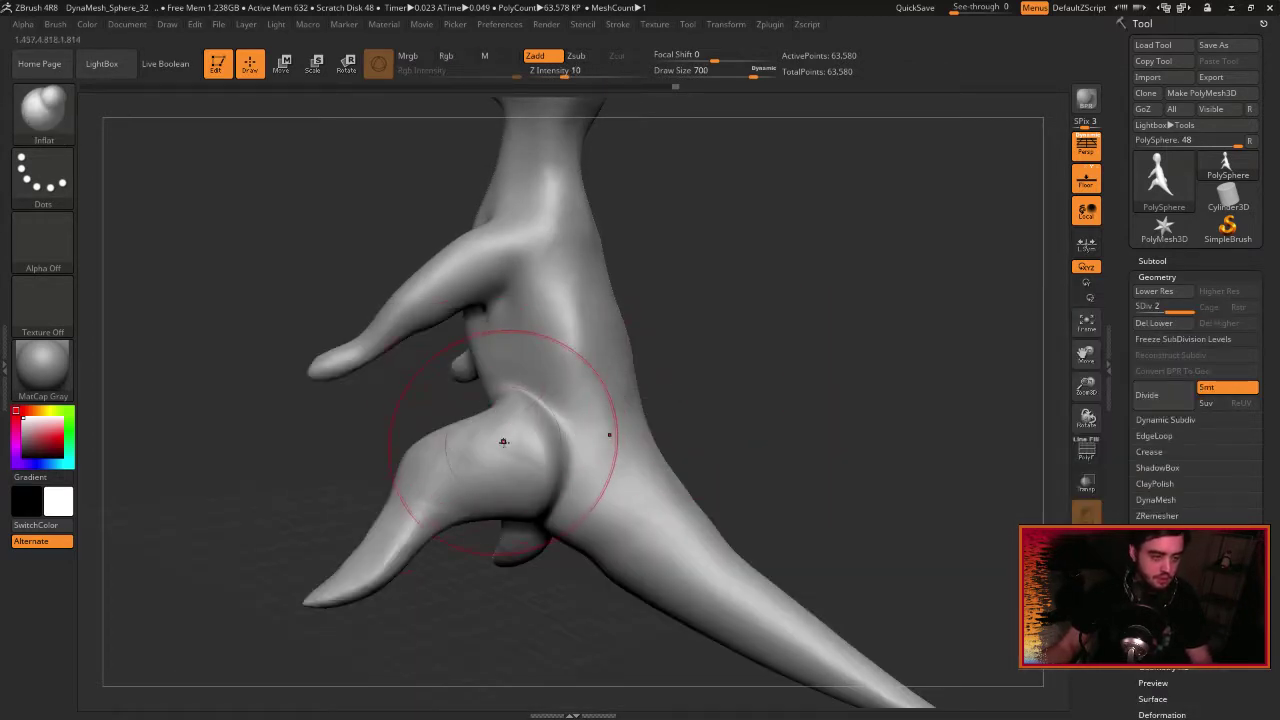
mouse_move(534, 427)
left_mouse_down()
mouse_move(523, 437)
mouse_move(555, 424)
mouse_move(540, 400)
mouse_move(585, 470)
mouse_move(566, 508)
left_mouse_up()
Reduce the brush to draw size 260 and smooth the joint between the thigh and the torso.
key("bracketleft")
key("bracketleft")
key("bracketleft")
key("bracketleft")
key("bracketleft")
left_click_drag(560, 439, 564, 445, "shift")
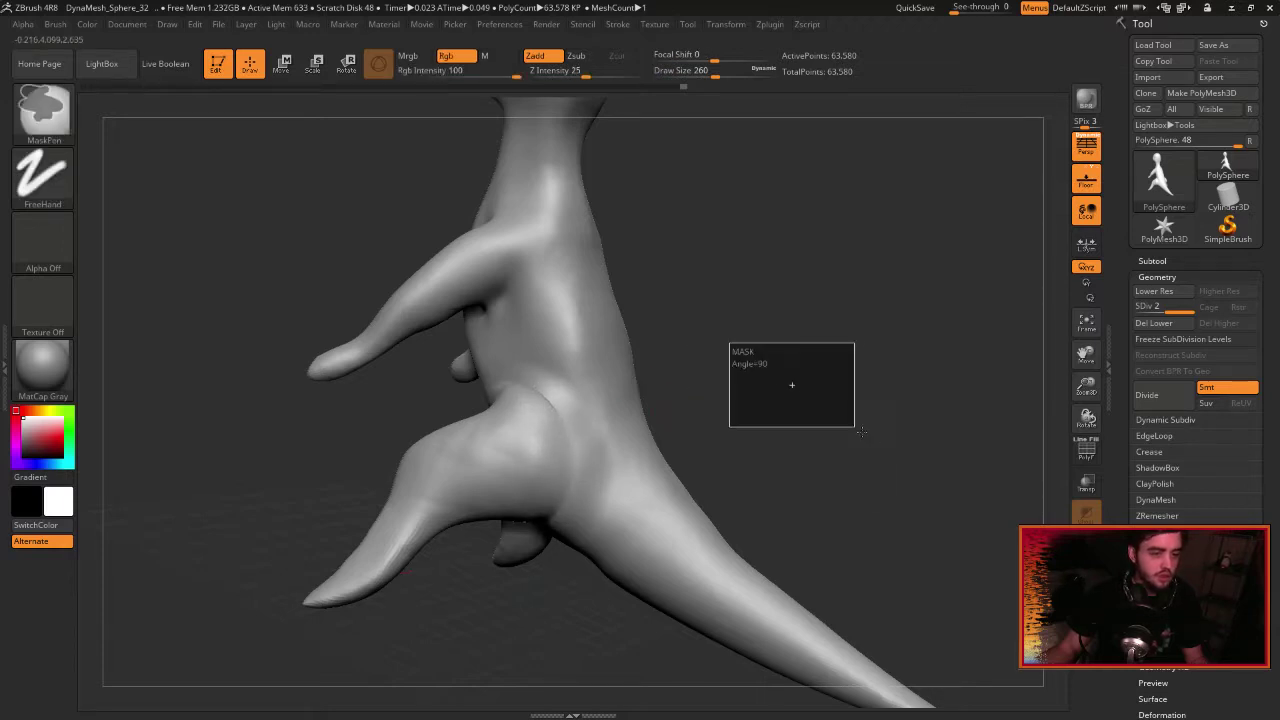
left_click_drag(556, 400, 560, 411, "shift")
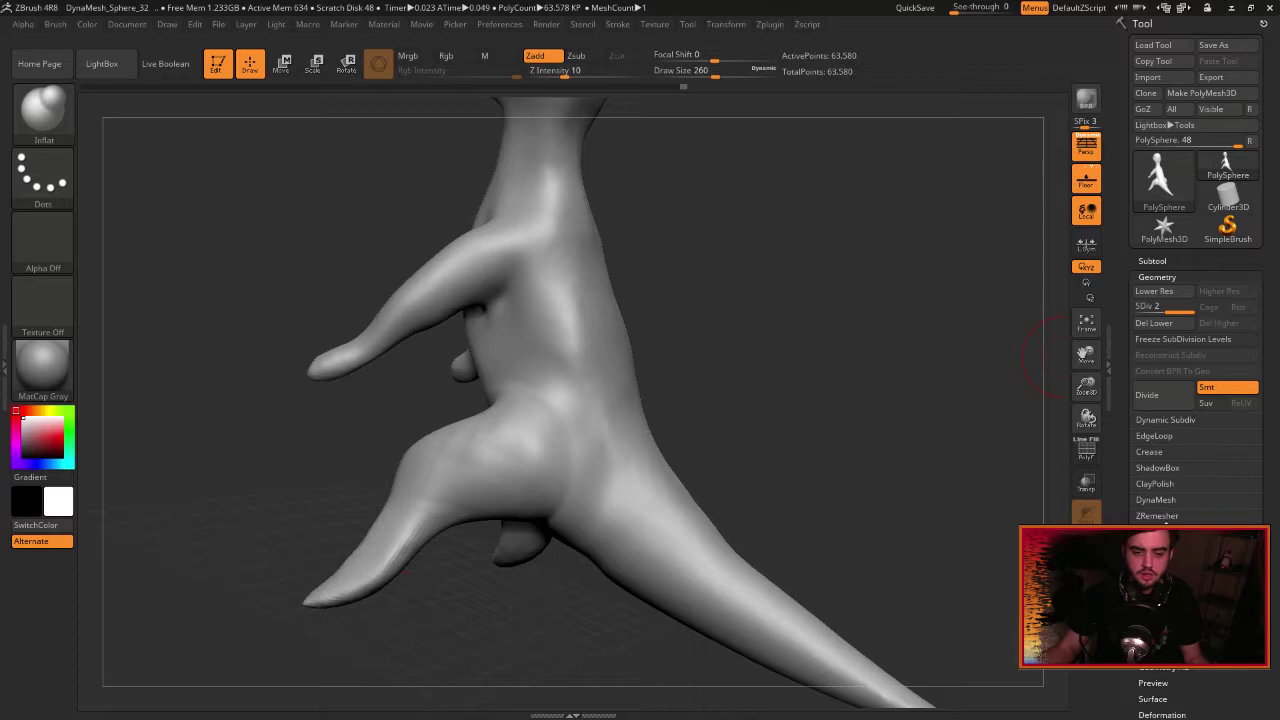
Try to convert the model to DynaMesh while freezing its subdivision levels.
left_click(1163, 504)
left_click(1160, 530)
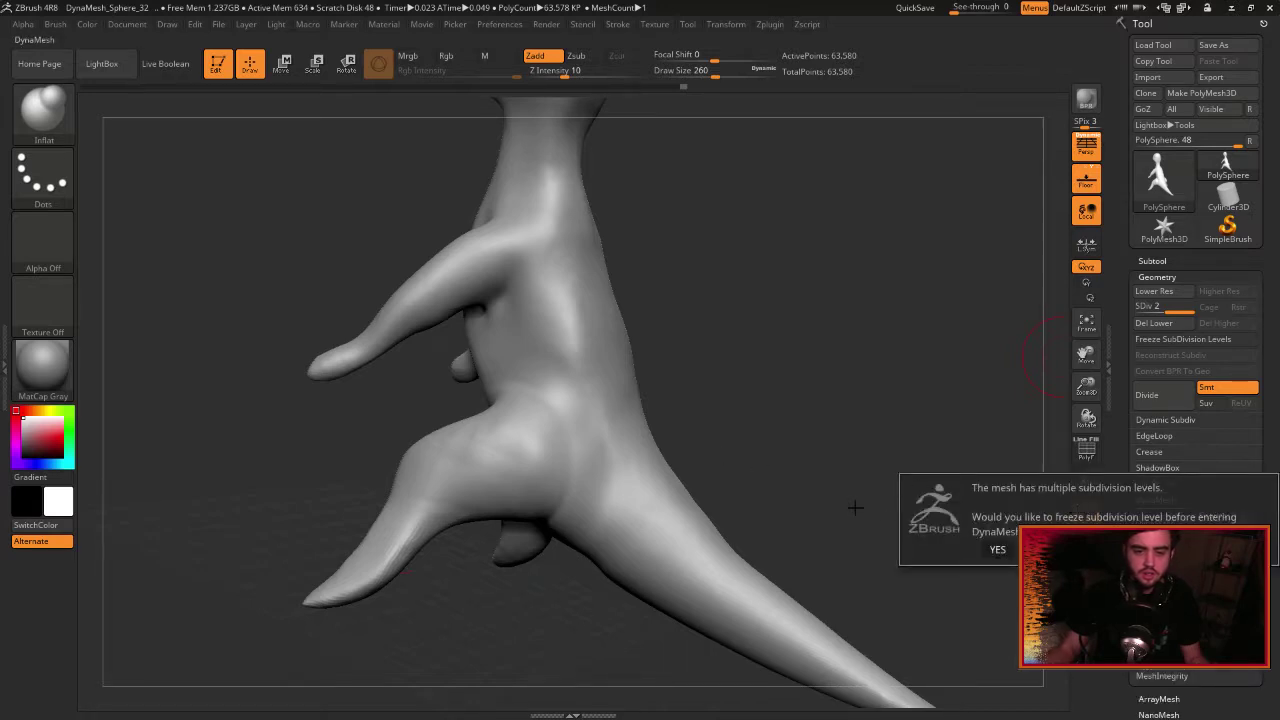
left_click(997, 549)
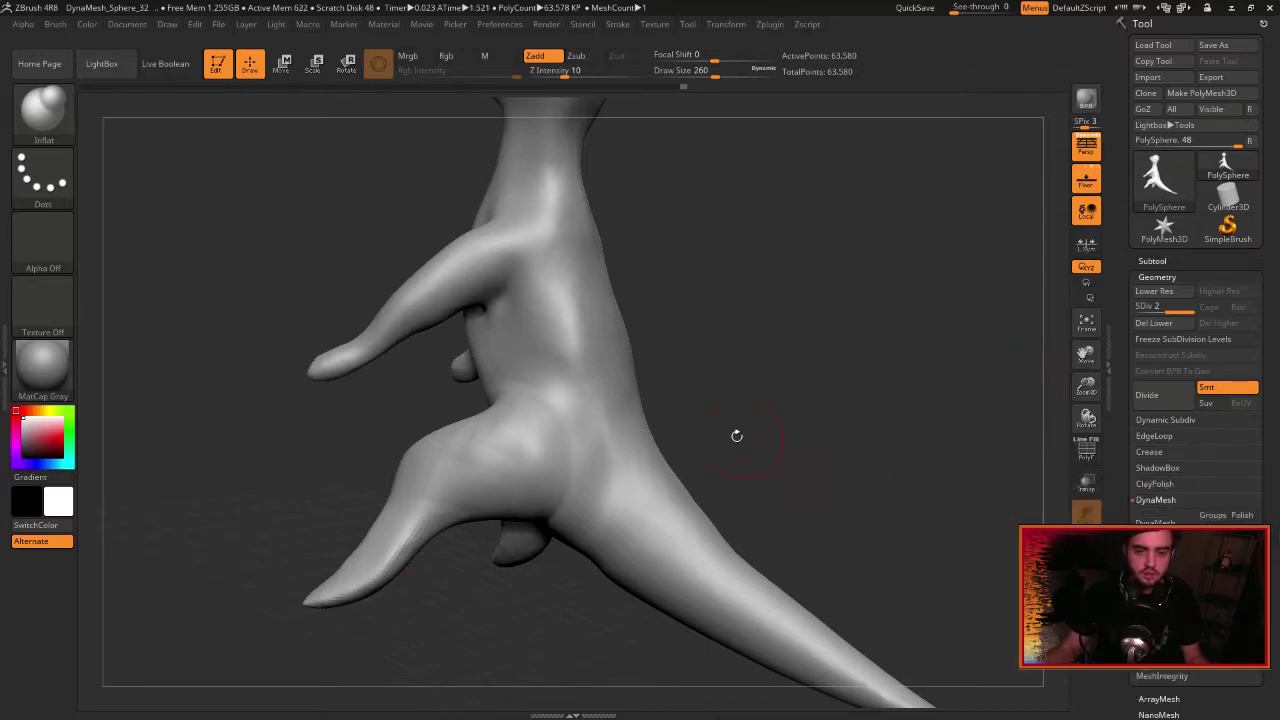
left_click(1154, 518)
left_click(998, 542)
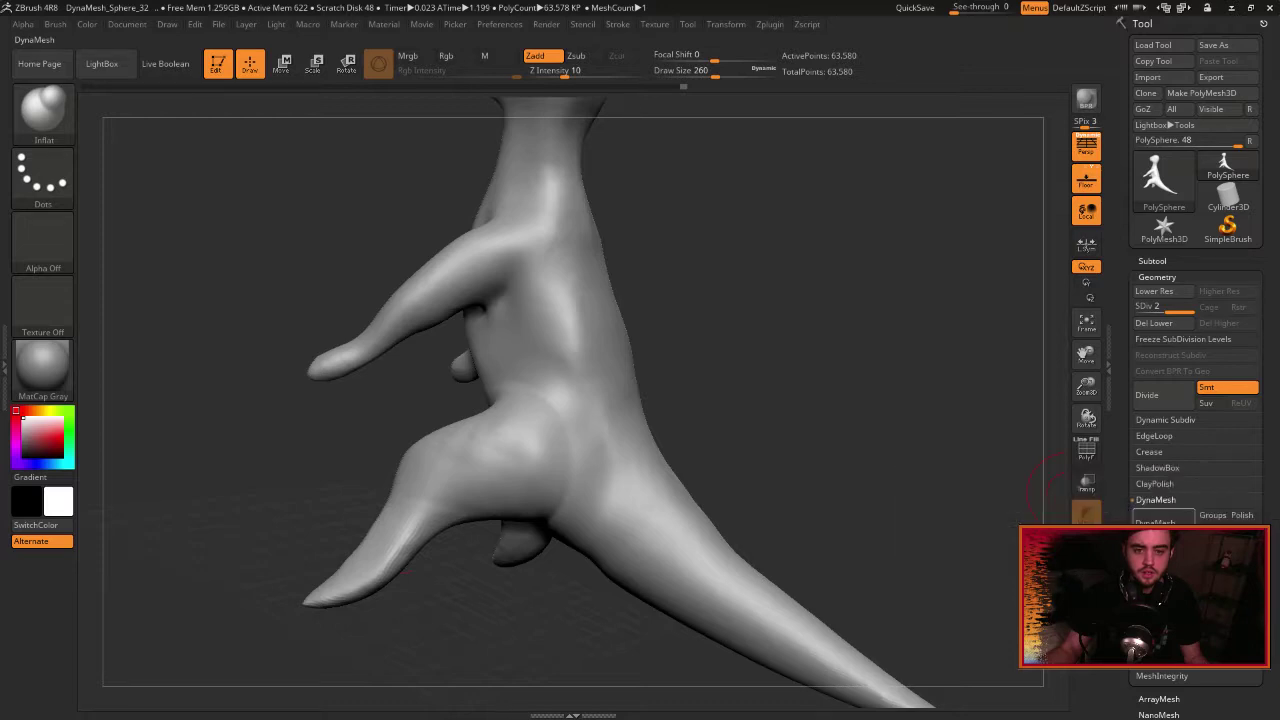
Smooth the remaining ridge across the upper thigh and lower side of the torso.
key("shift")
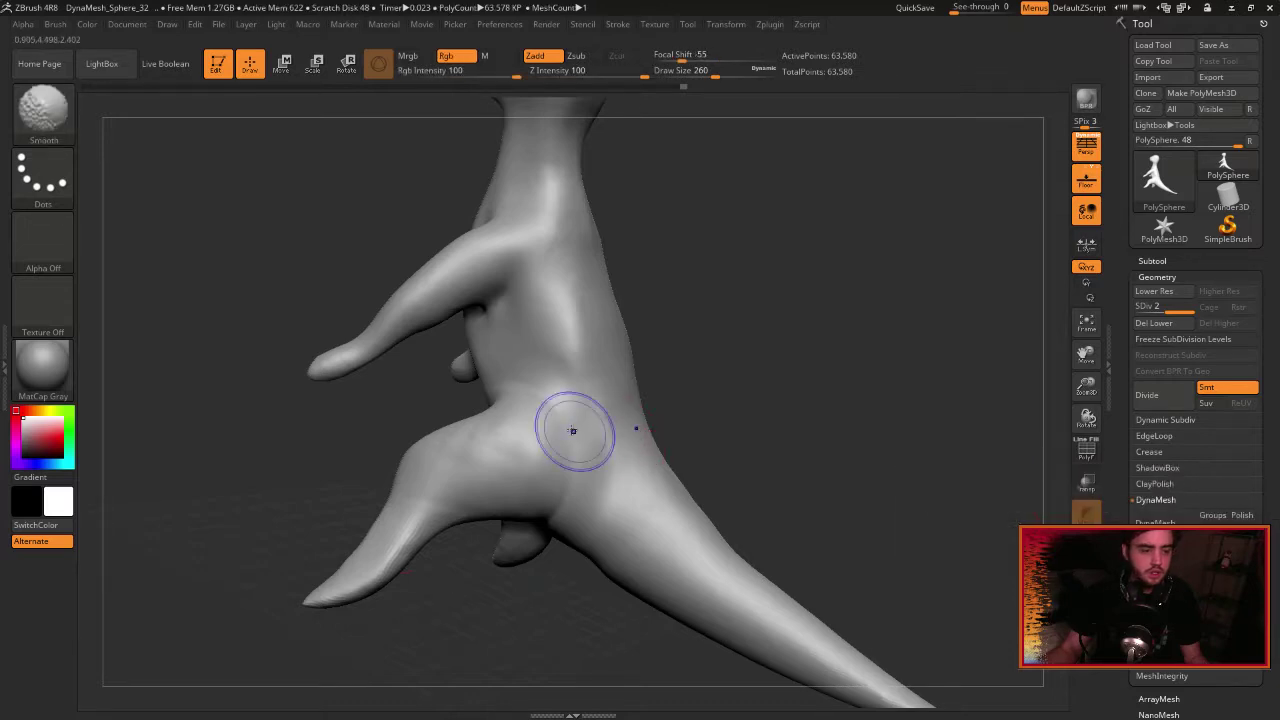
mouse_move(478, 410)
left_mouse_down()
mouse_move(835, 392)
mouse_move(610, 440)
left_mouse_up()
key("shift")
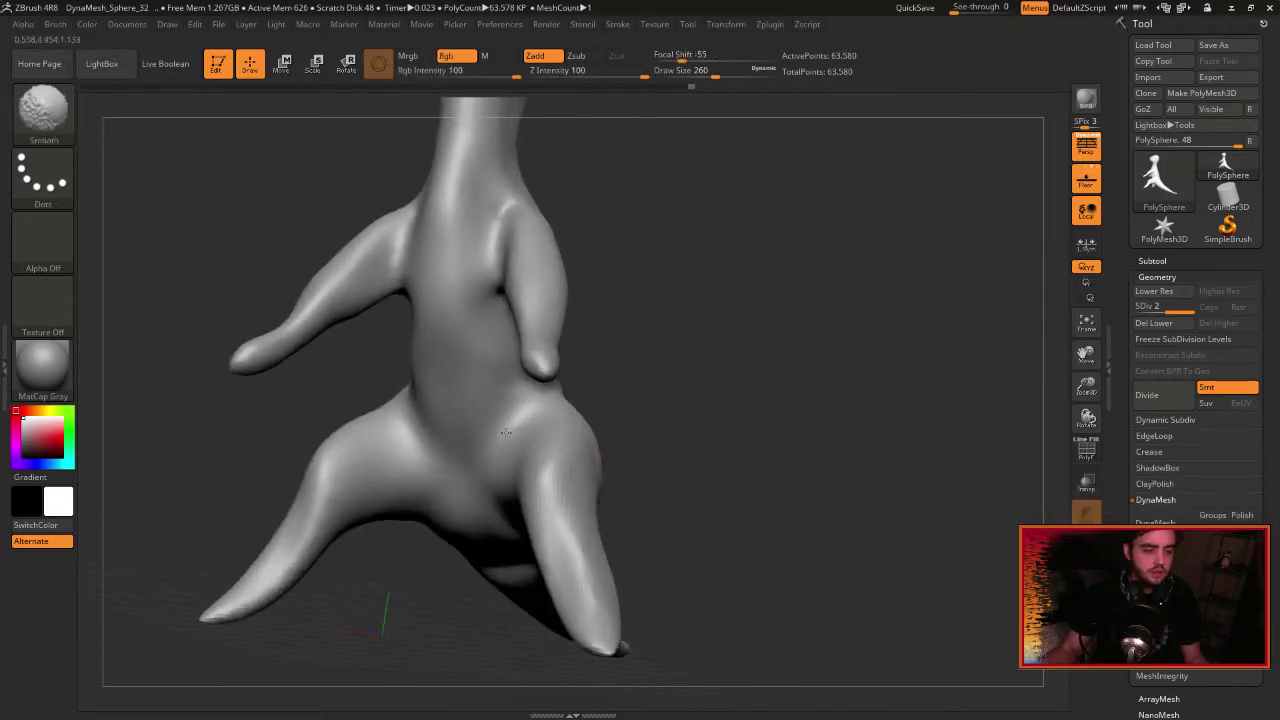
Add volume to the belly and pelvis with the Inflat brush at draw size 260.
key("b")
key("i")
key("n")
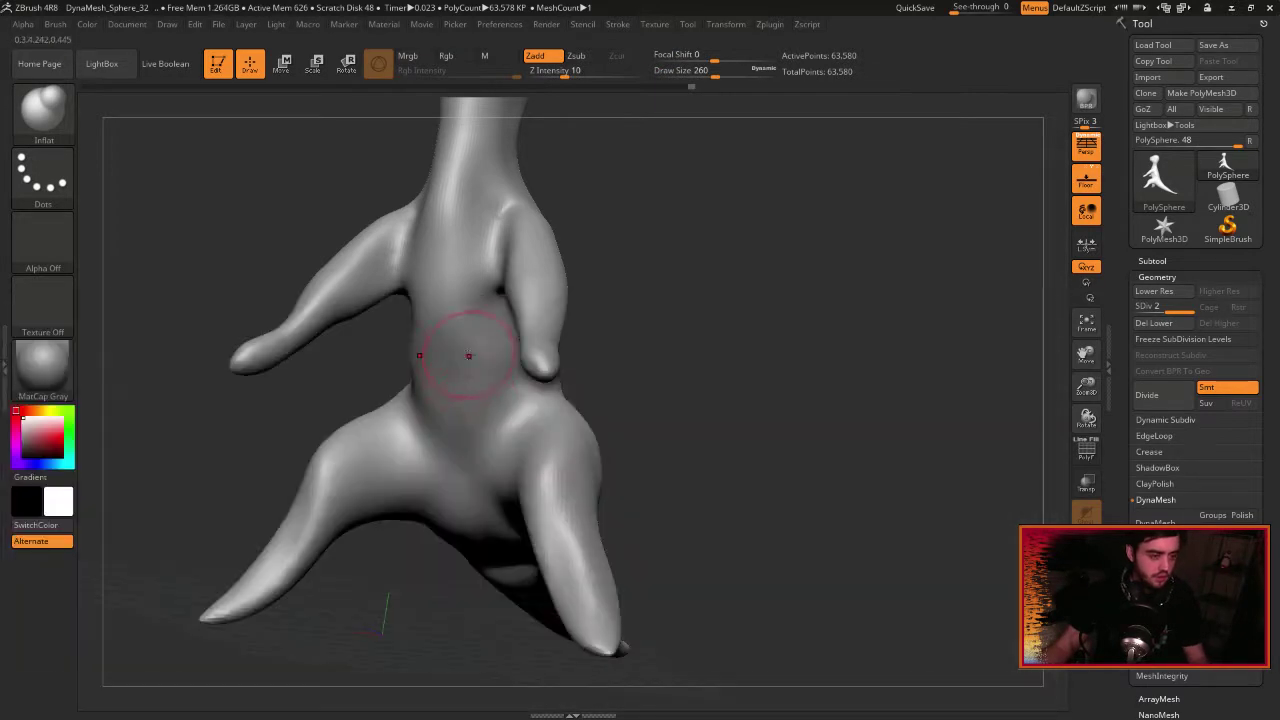
mouse_move(497, 498)
left_mouse_down()
mouse_move(456, 490)
mouse_move(443, 358)
left_mouse_up()
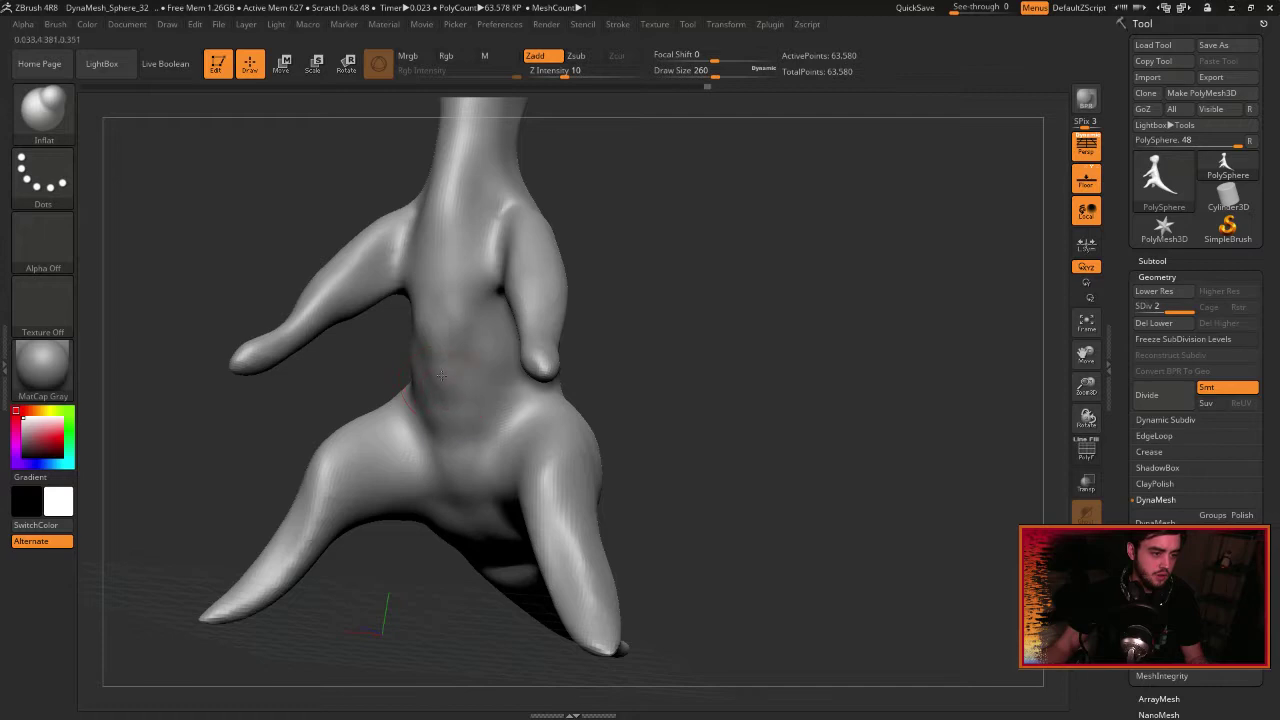
left_click_drag(445, 448, 462, 514)
Even out the grooves on the underside between the legs and the tail base.
left_click_drag(675, 580, 652, 432)
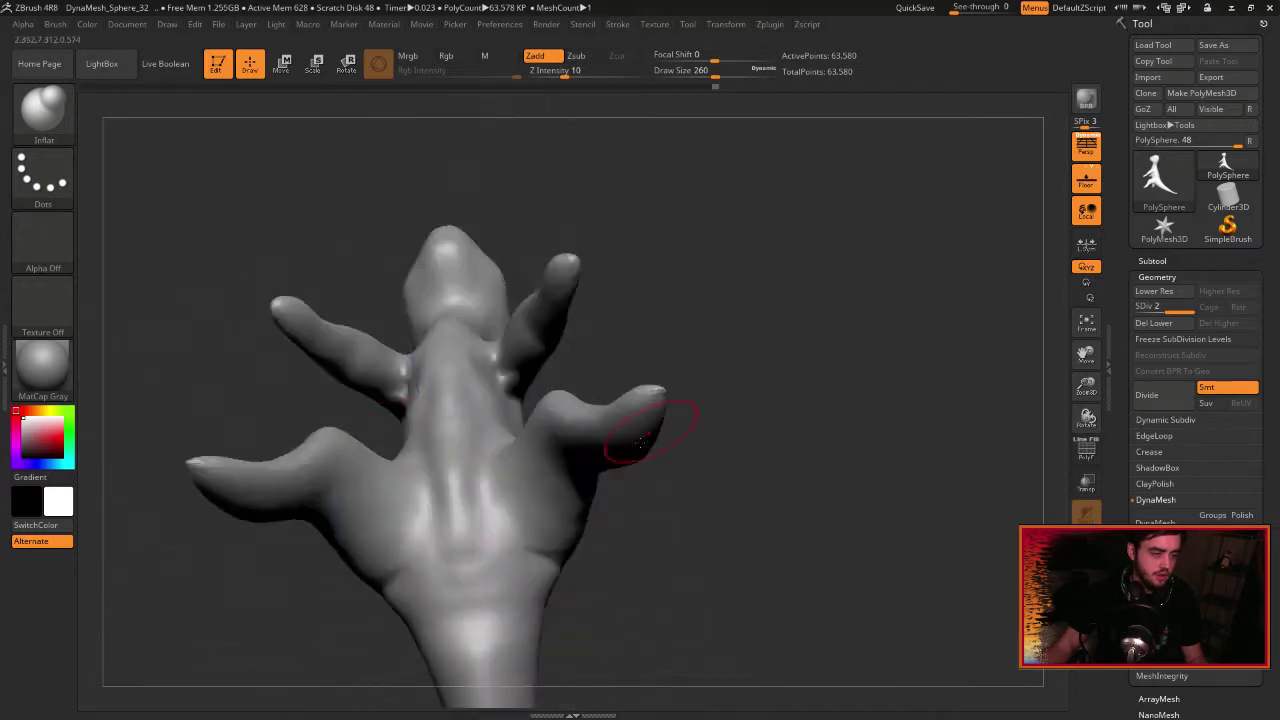
left_click_drag(474, 600, 480, 678)
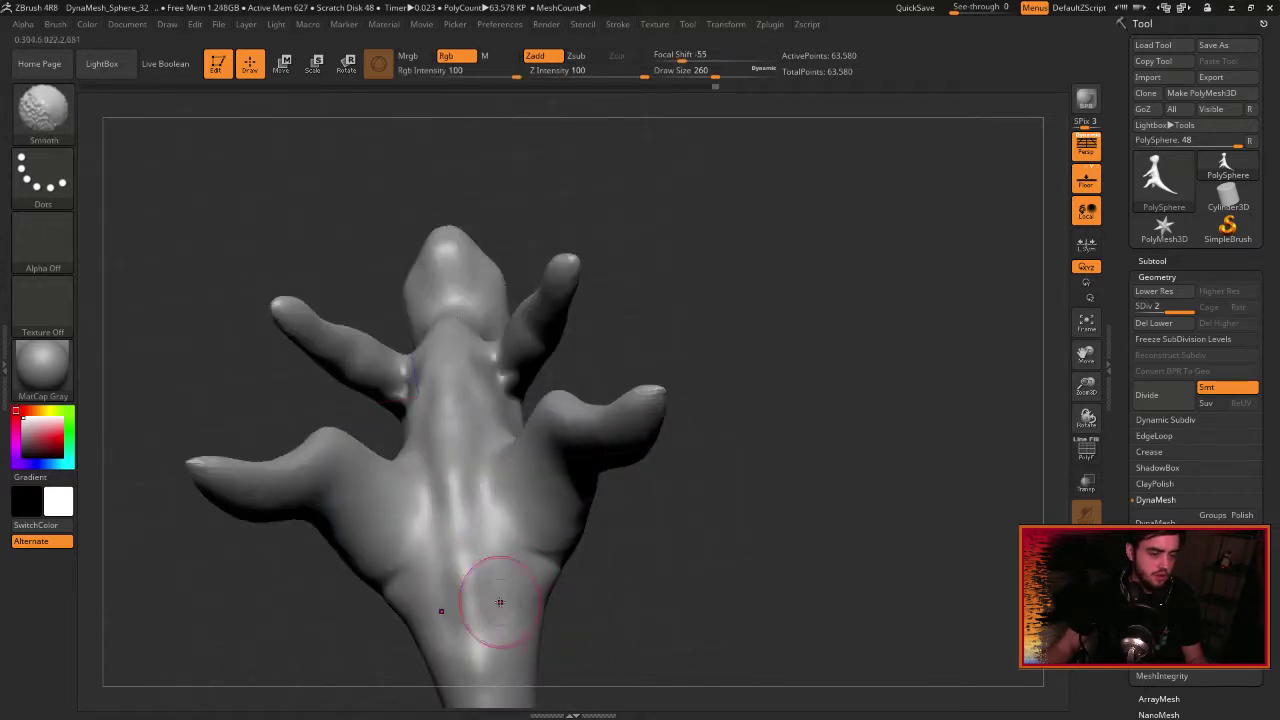
left_click_drag(484, 592, 480, 528)
key("shift")
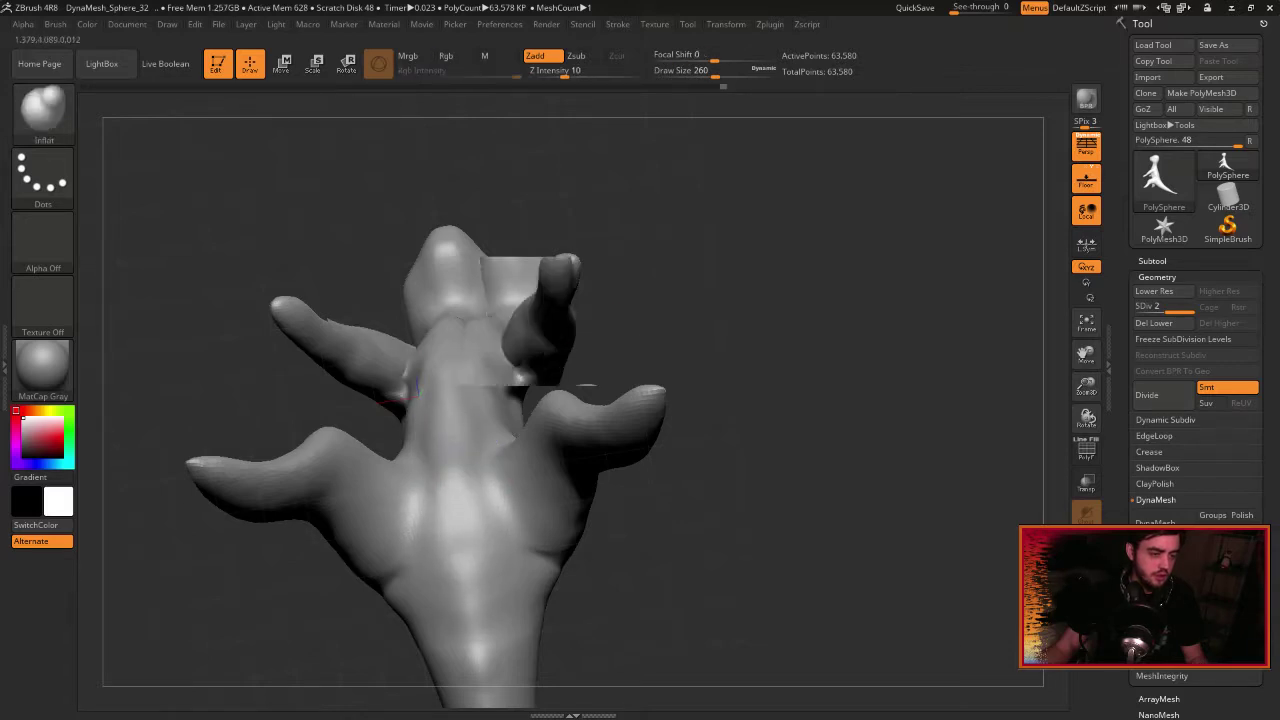
Push the front of the torso below the arms slightly inward with an enlarged Move Topological brush.
mouse_move(586, 383)
left_mouse_down()
mouse_move(797, 294)
mouse_move(746, 277)
mouse_move(789, 293)
left_mouse_up()
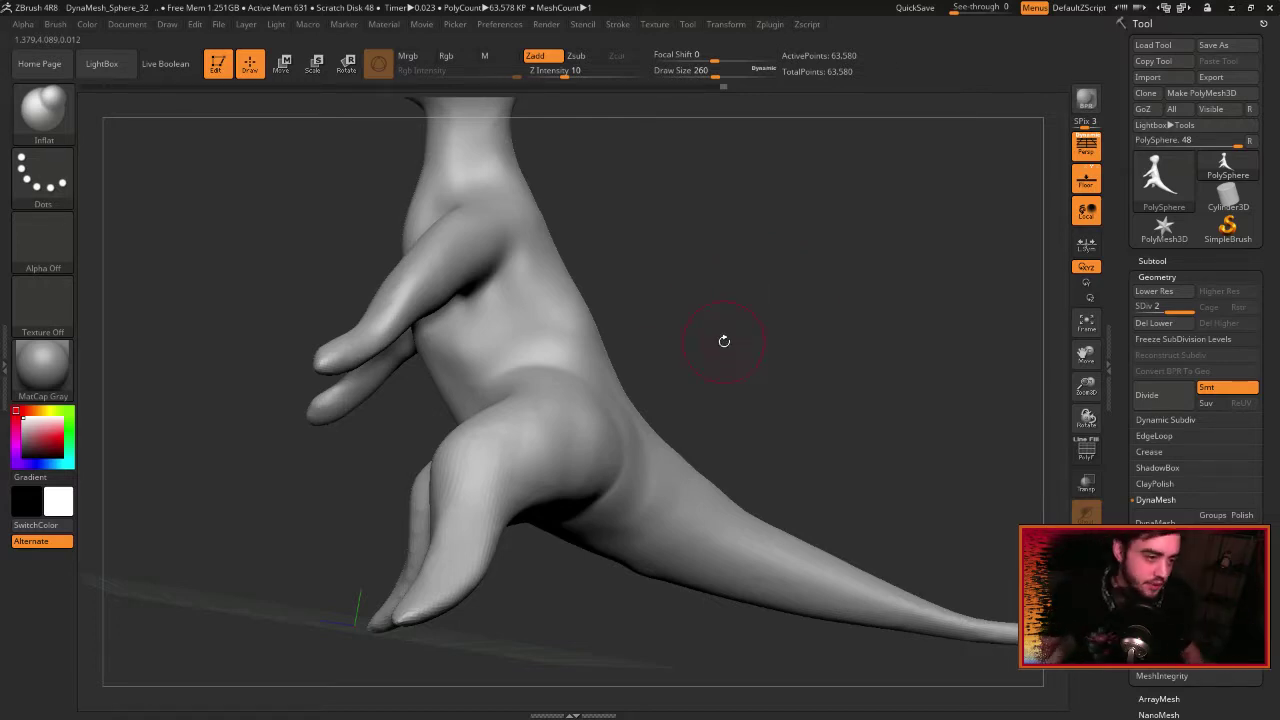
mouse_move(638, 323)
left_mouse_down()
mouse_move(690, 275)
mouse_move(655, 260)
left_mouse_up()
key("b")
key("m")
key("t")
left_click_drag(740, 247, 708, 258)
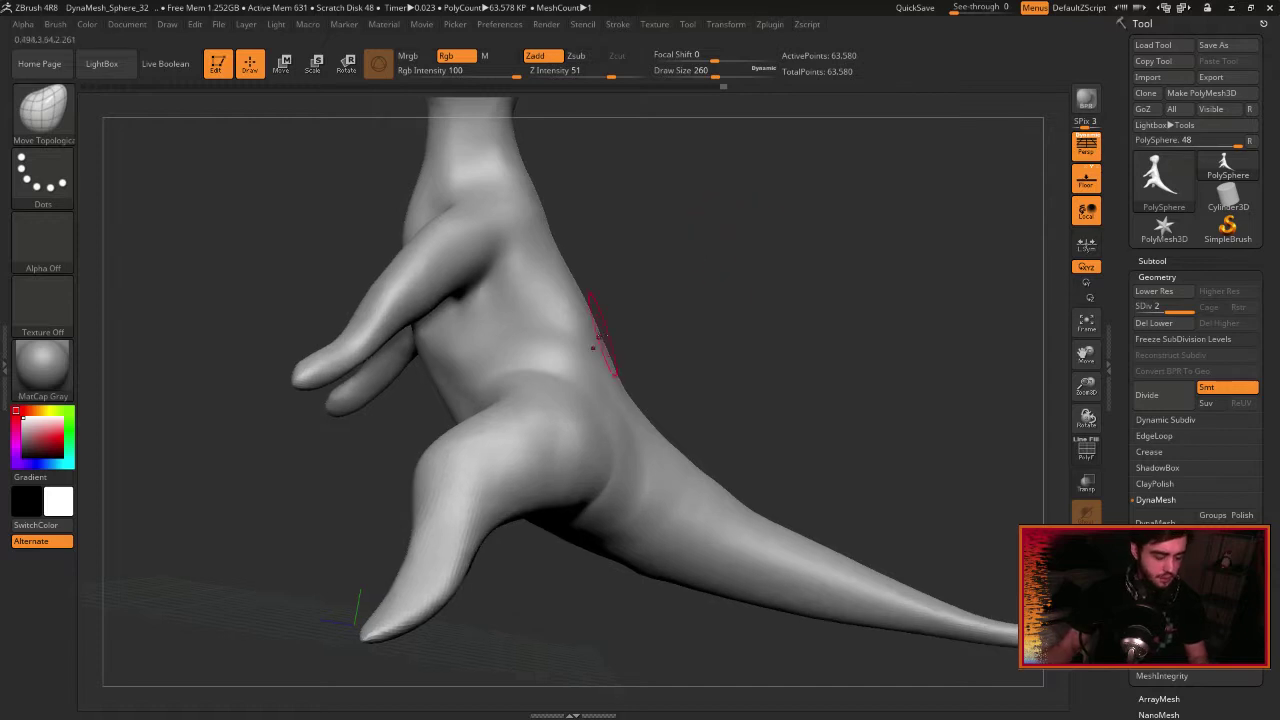
key("bracketright")
key("bracketright")
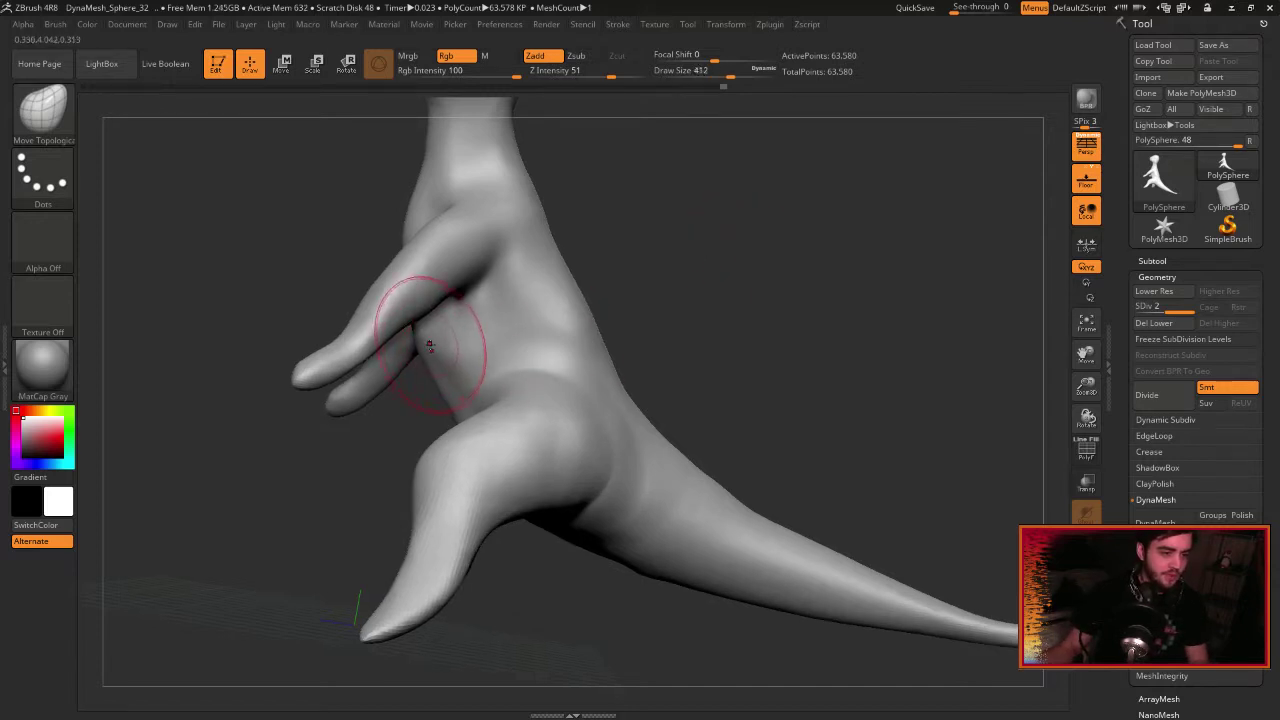
left_click_drag(431, 349, 437, 337)
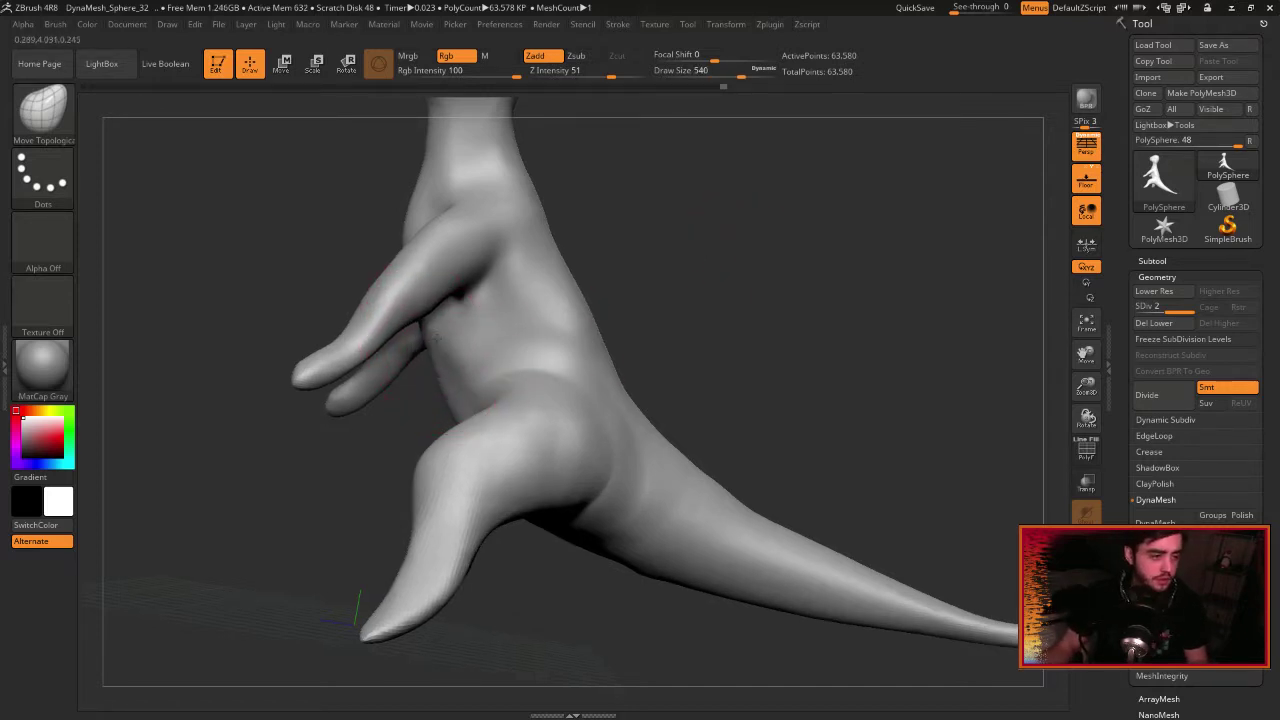
left_click_drag(325, 212, 366, 207)
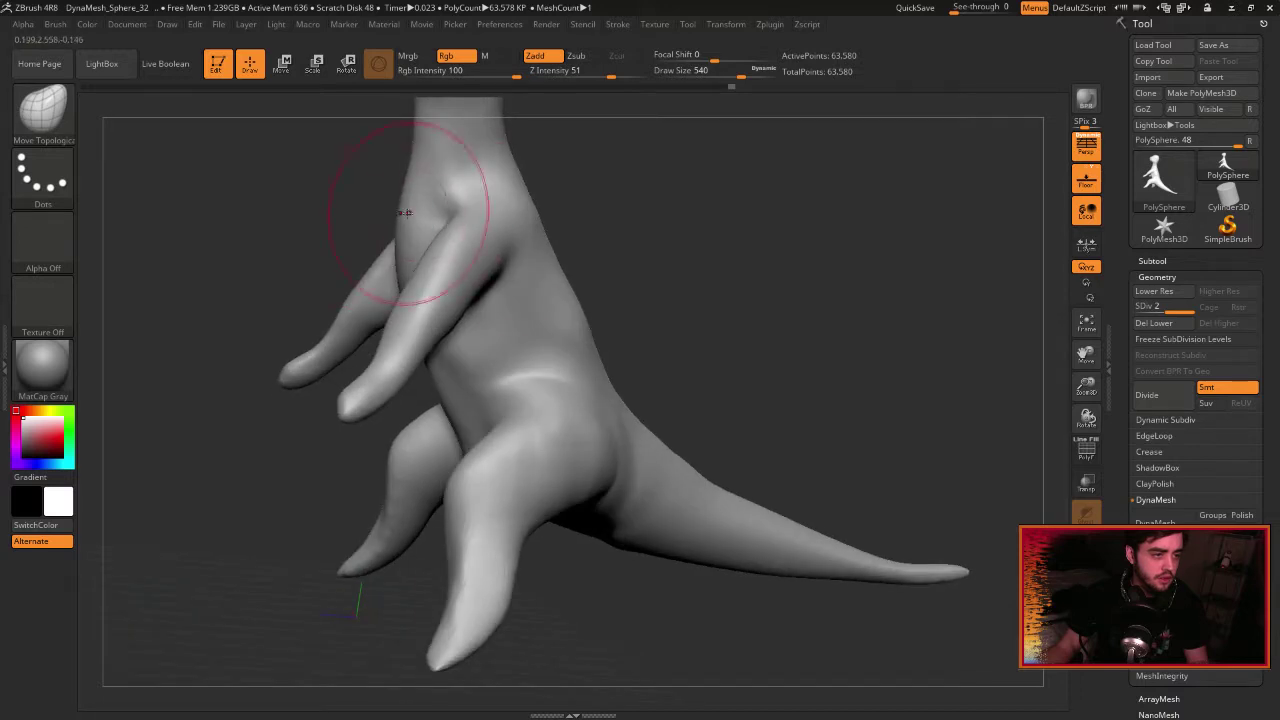
Fill out the lower belly between the thighs with the Inflat brush at draw size 212.
mouse_move(688, 258)
left_mouse_down()
mouse_move(750, 257)
mouse_move(726, 266)
mouse_move(674, 217)
mouse_move(420, 262)
left_mouse_up()
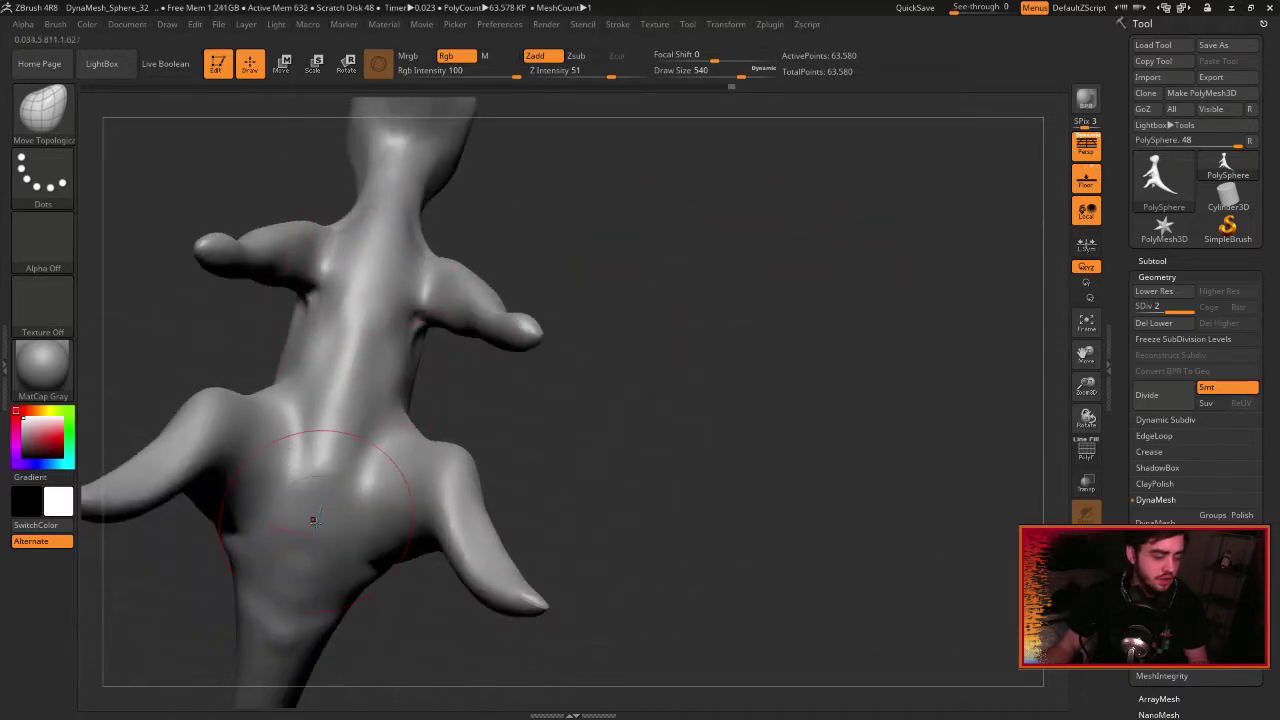
key("b")
key("i")
key("n")
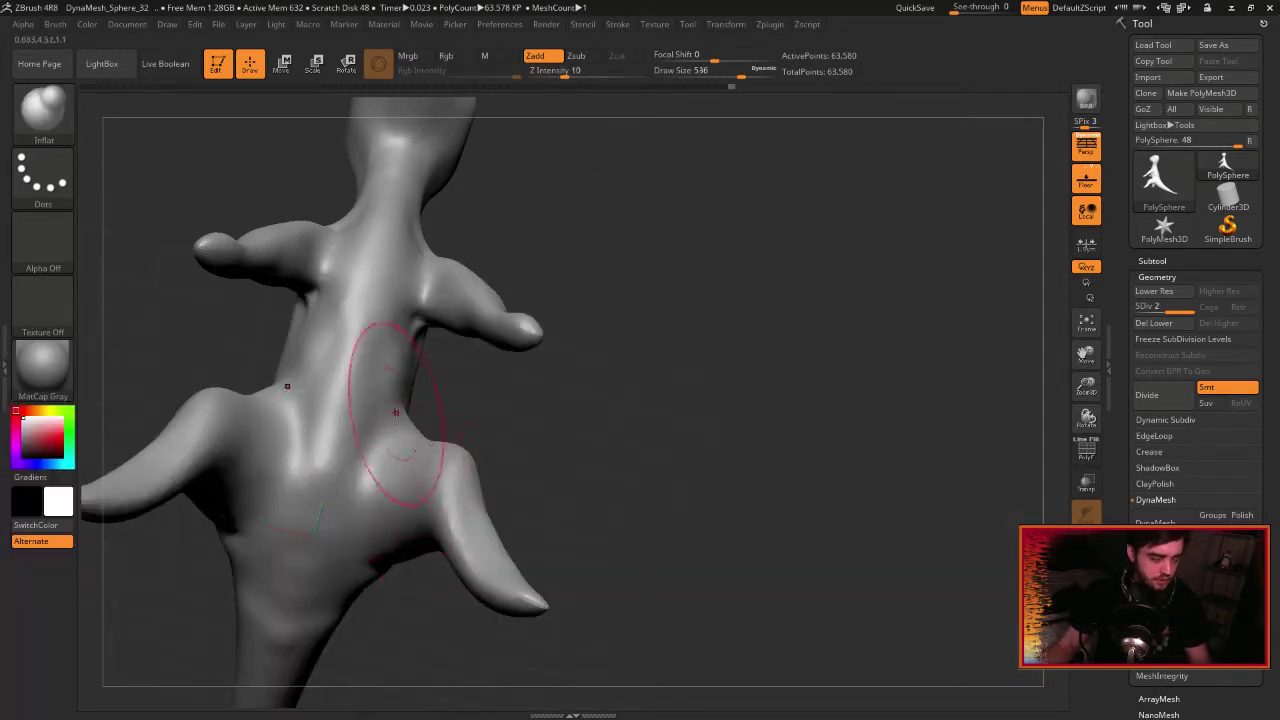
key("[")
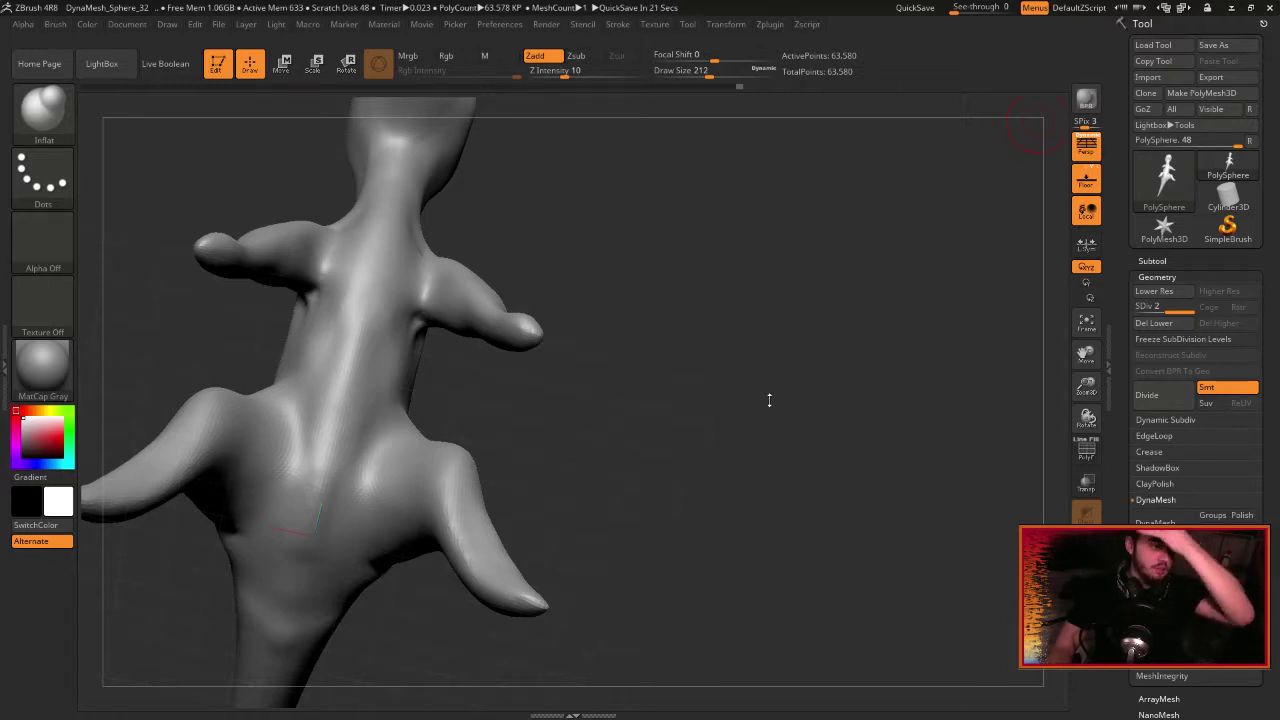
left_click_drag(766, 397, 754, 291)
mouse_move(1228, 165)
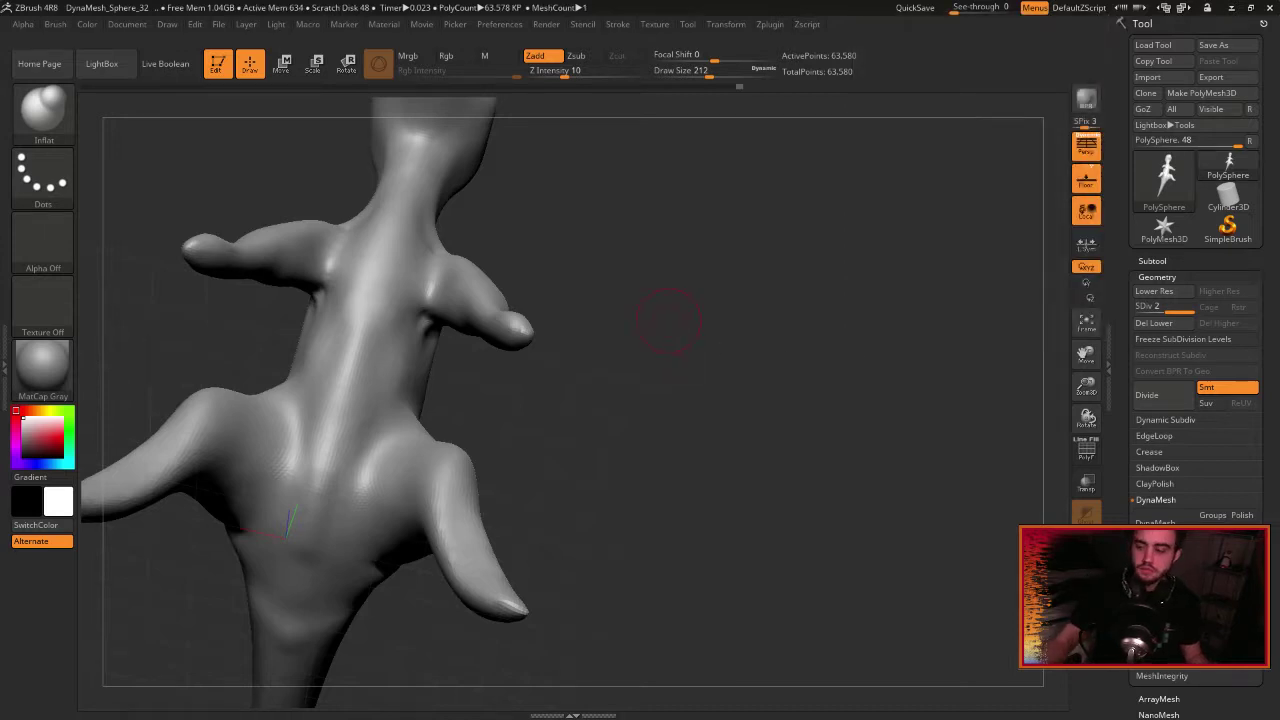
Carve a wide mouth opening into the front of the head with the Inflat brush at draw size 196.
mouse_move(689, 291)
left_mouse_down()
mouse_move(746, 243)
mouse_move(606, 233)
mouse_move(674, 209)
mouse_move(714, 334)
mouse_move(660, 254)
mouse_move(701, 247)
mouse_move(620, 200)
left_mouse_up()
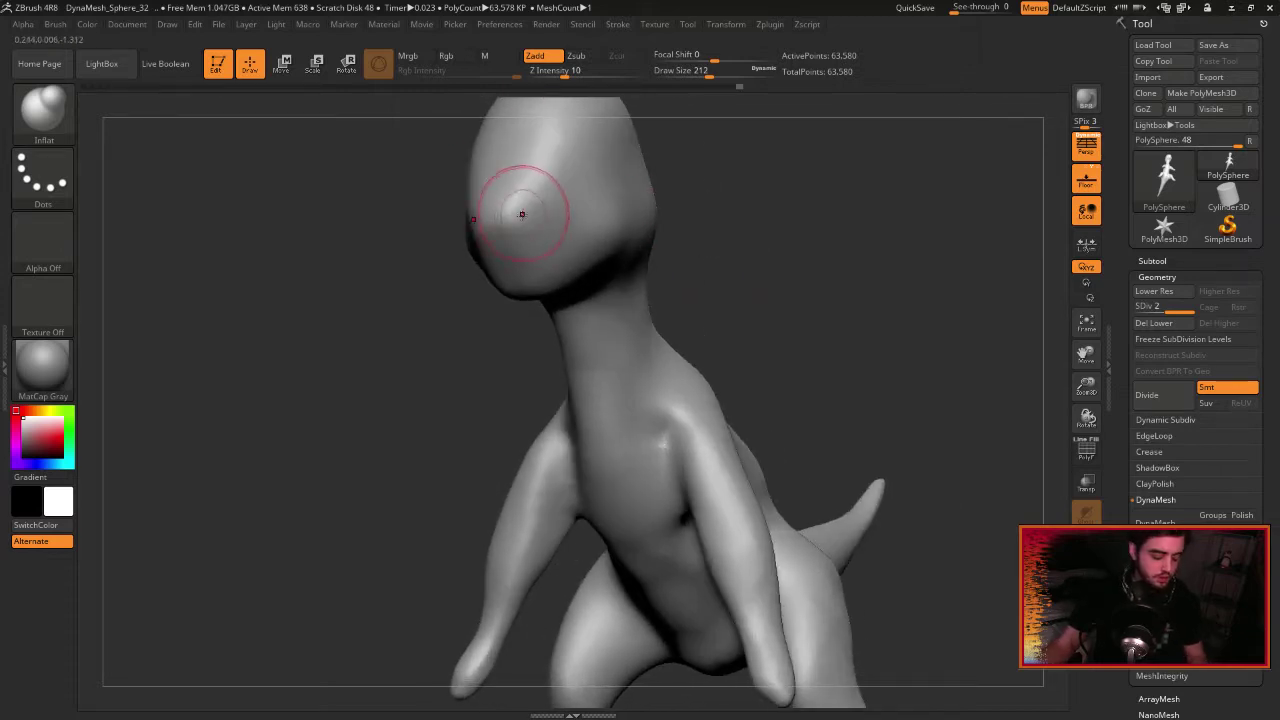
left_click_drag(429, 317, 489, 280)
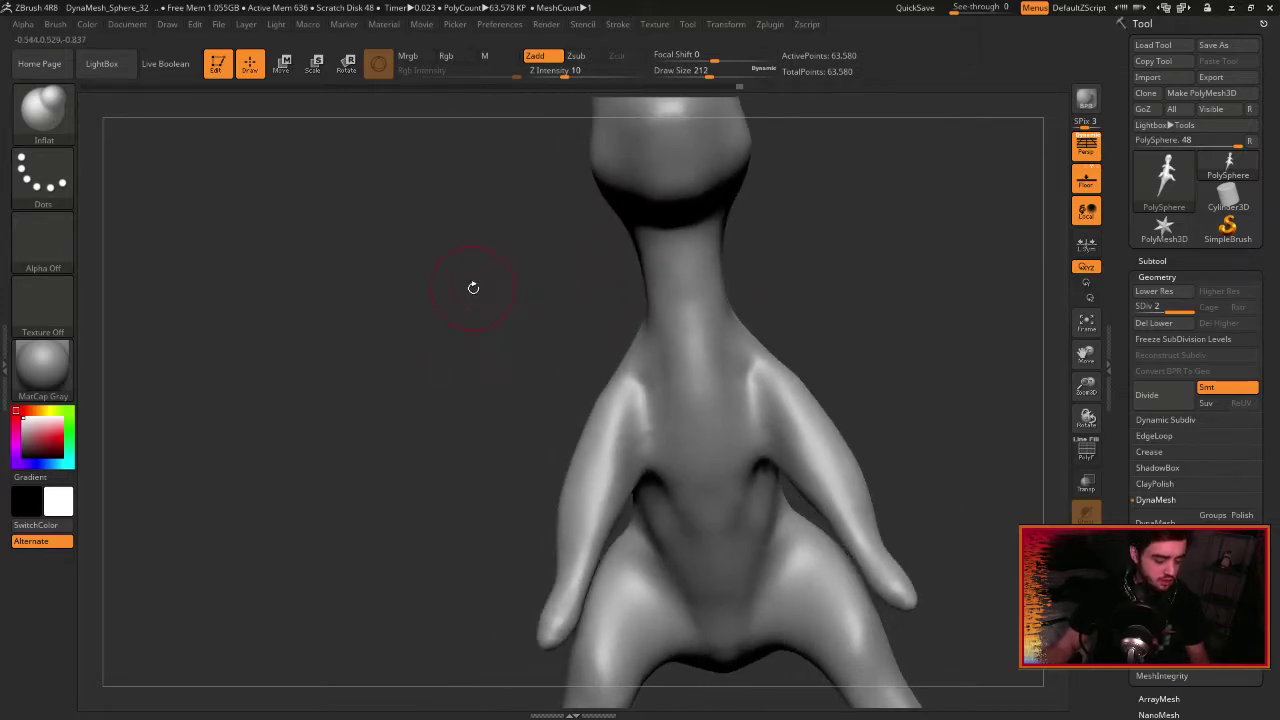
key("b")
key("[")
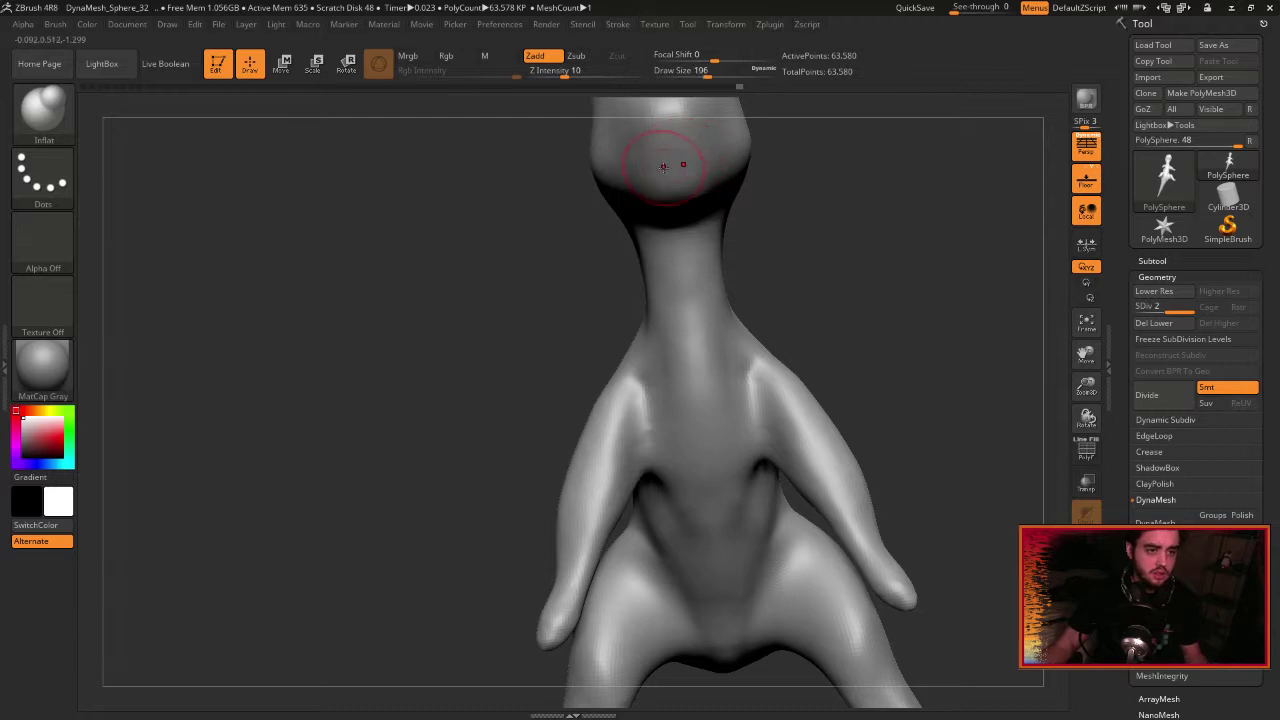
mouse_move(674, 162)
left_mouse_down()
mouse_move(648, 161)
mouse_move(680, 165)
left_mouse_up()
mouse_move(790, 235)
left_mouse_down()
mouse_move(650, 270)
mouse_move(540, 337)
mouse_move(629, 251)
mouse_move(586, 285)
mouse_move(556, 288)
left_mouse_up()
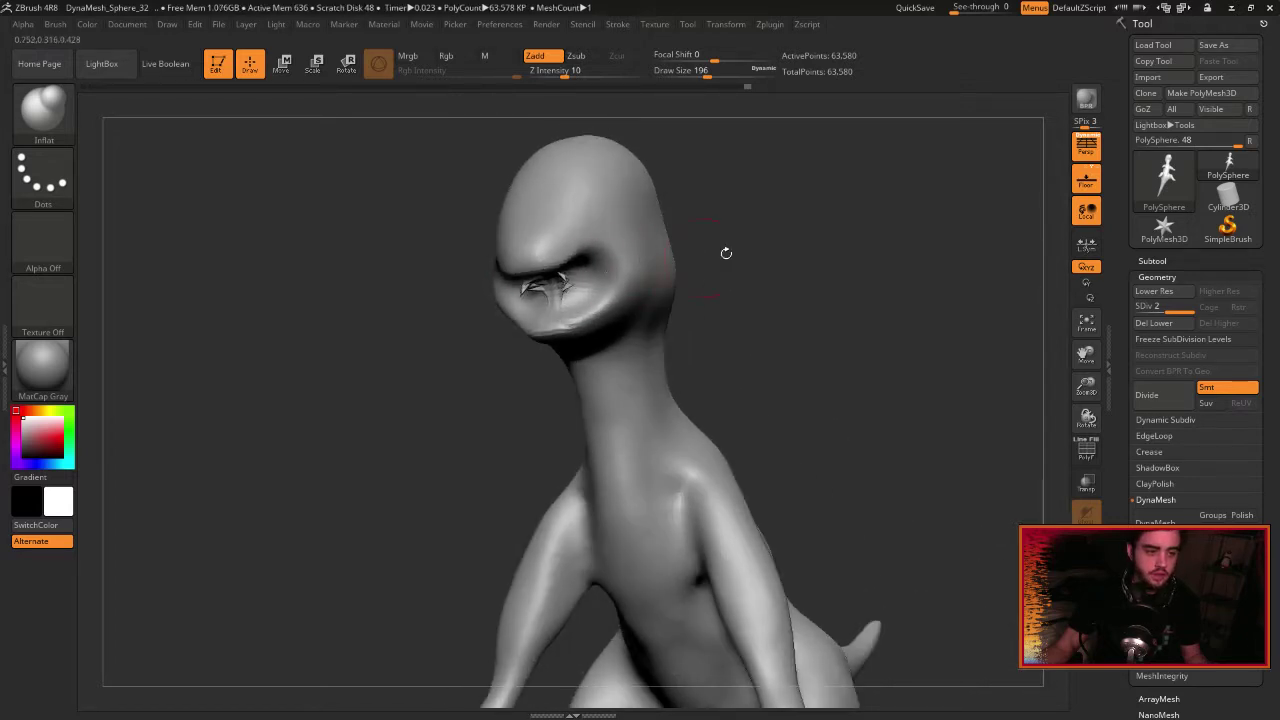
Delete the model's lower subdivision levels and remesh it with DynaMesh.
key("shift")
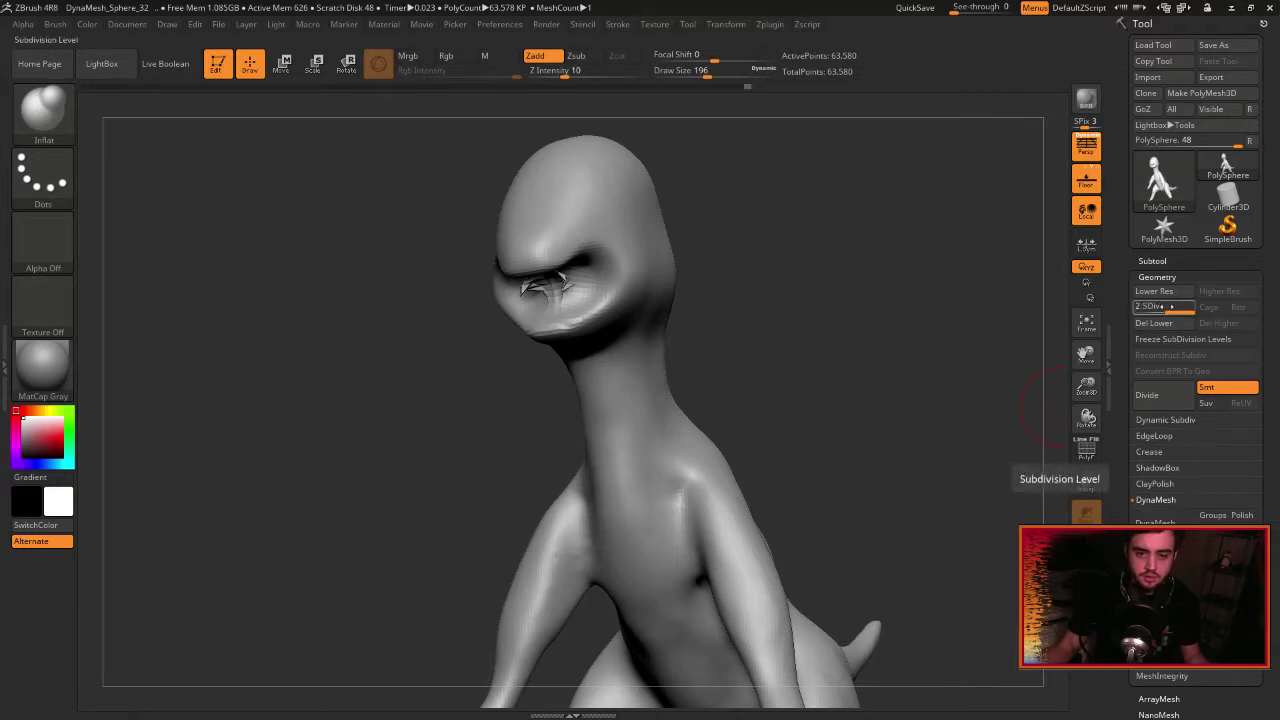
left_click(1154, 323)
left_click(1160, 521)
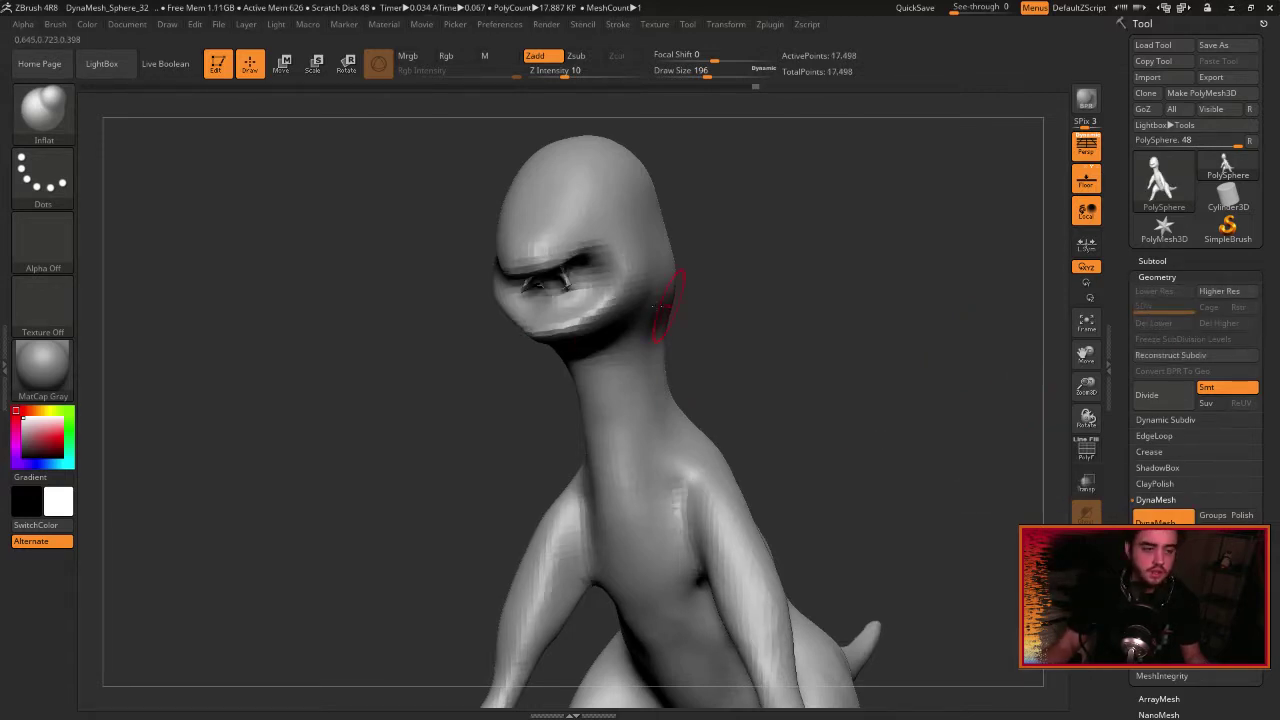
Smooth the torn geometry inside the mouth opening.
left_click_drag(760, 256, 865, 258)
left_click_drag(535, 282, 570, 284, "shift")
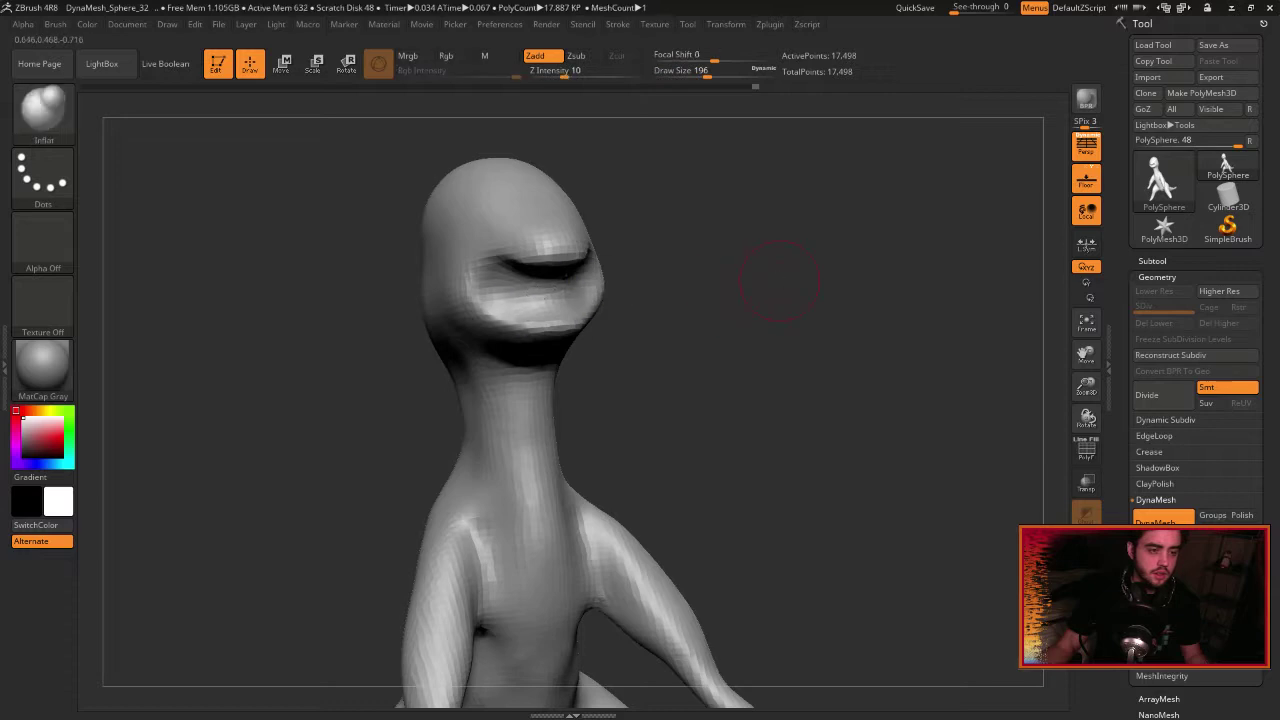
Reshape the lower jaw and the sides of the mouth with the Move Topological brush at draw size 196.
mouse_move(777, 278)
left_mouse_down()
mouse_move(684, 310)
mouse_move(742, 304)
left_mouse_up()
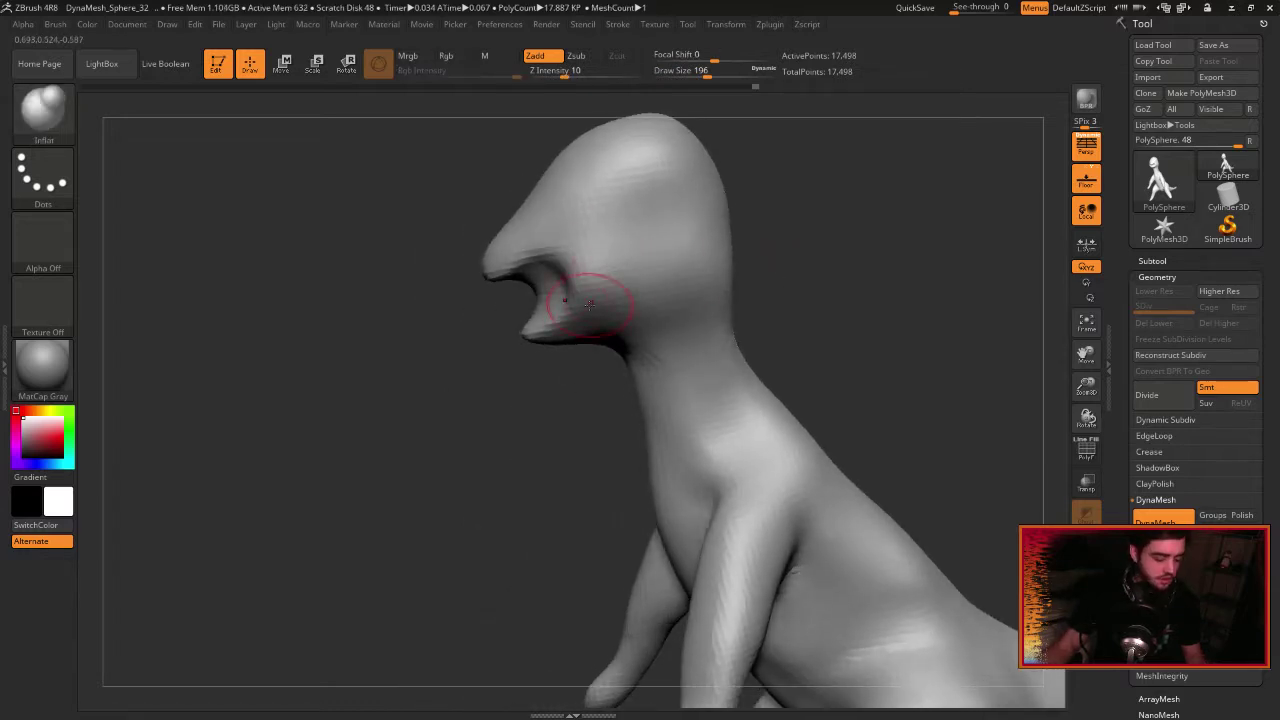
key("b")
key("m")
key("t")
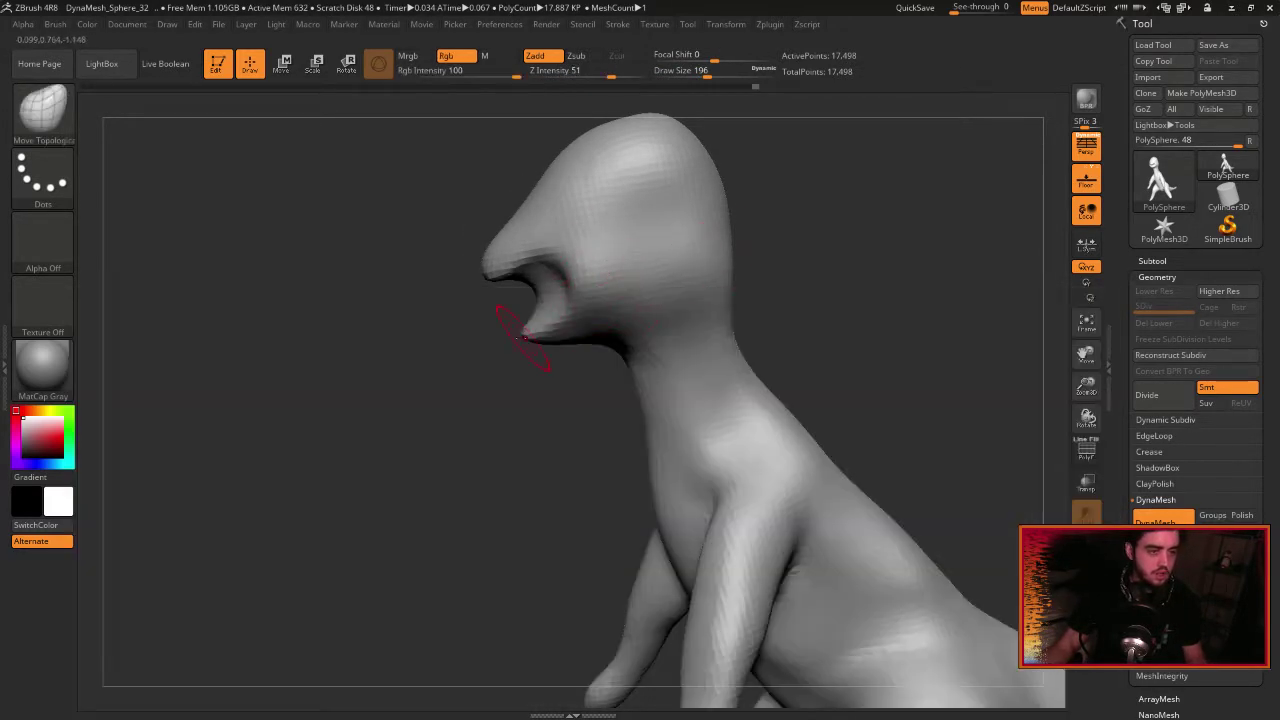
mouse_move(457, 365)
left_mouse_down()
mouse_move(547, 330)
mouse_move(560, 313)
mouse_move(535, 302)
left_mouse_up()
mouse_move(640, 274)
left_mouse_down()
mouse_move(565, 335)
mouse_move(592, 296)
left_mouse_up()
left_click_drag(740, 218, 509, 251)
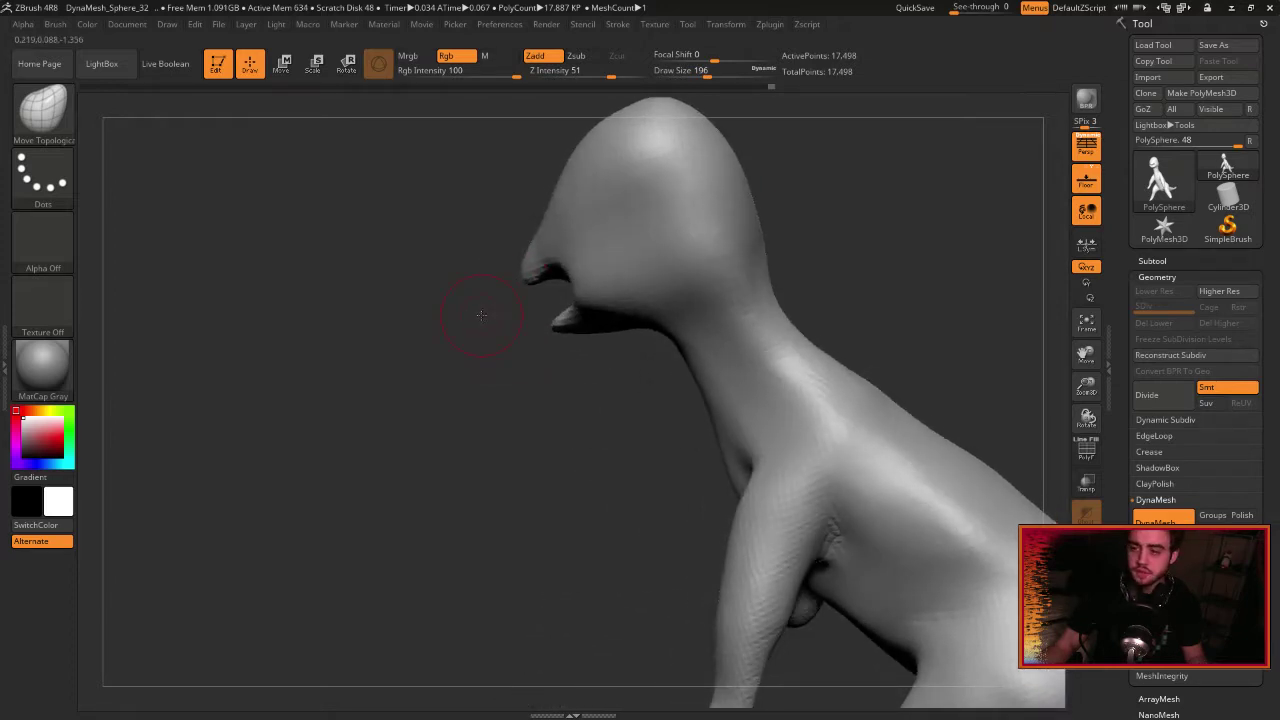
Pull the lower jaw tip back at draw size 316 and reshape the mouth corner with a smaller Move Topological brush.
mouse_move(481, 315)
left_mouse_down()
mouse_move(646, 269)
mouse_move(631, 286)
mouse_move(642, 258)
mouse_move(606, 294)
left_mouse_up()
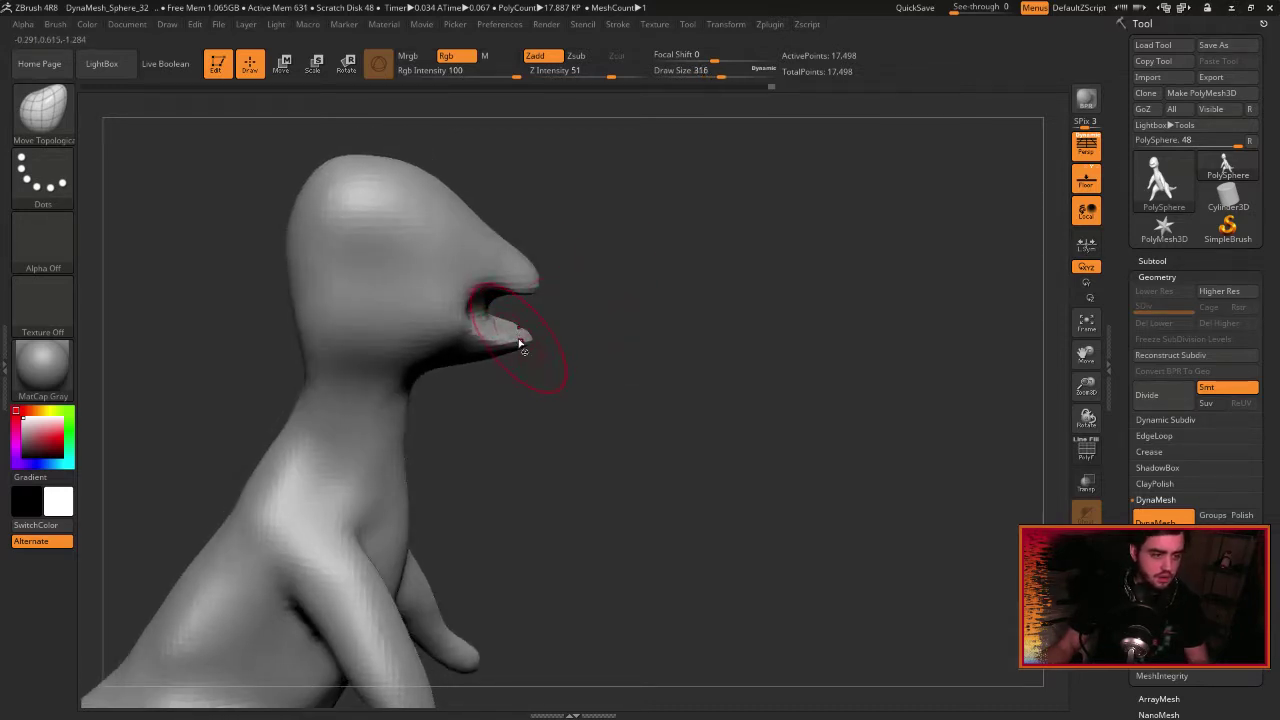
left_click_drag(505, 334, 502, 329)
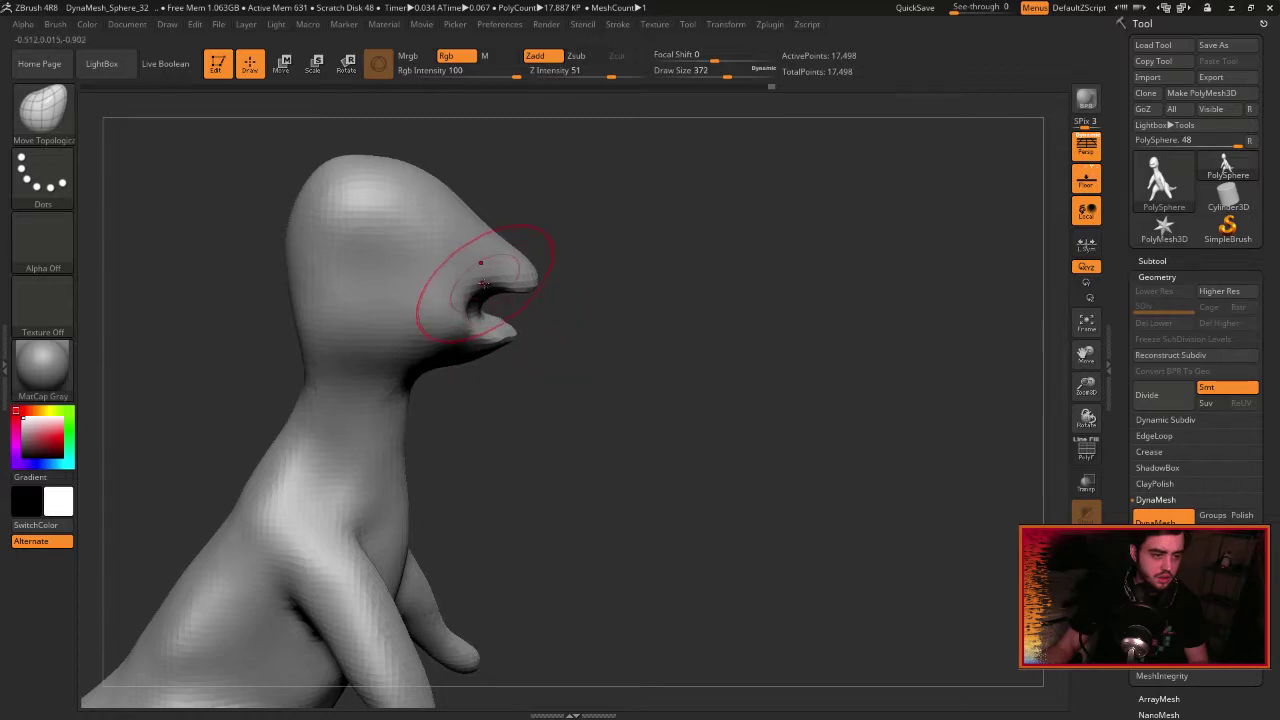
key("bracketleft")
key("bracketleft")
key("bracketleft")
left_click_drag(485, 284, 478, 301)
Push in the upper side of the head with the Move Topological brush at draw size 380.
mouse_move(552, 287)
left_mouse_down()
mouse_move(440, 285)
mouse_move(400, 300)
left_mouse_up()
left_click_drag(598, 266, 628, 279)
mouse_move(797, 251)
left_mouse_down()
mouse_move(883, 251)
mouse_move(786, 243)
mouse_move(763, 298)
mouse_move(635, 302)
left_mouse_up()
key("]")
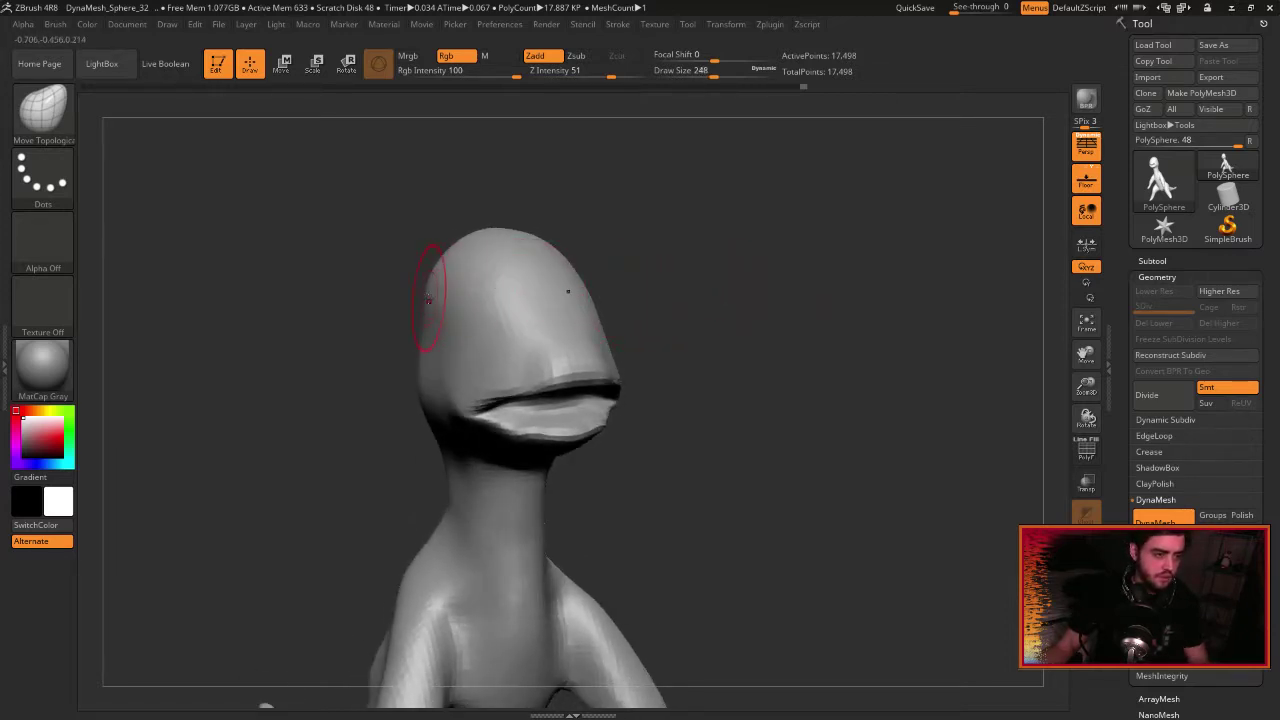
key("]")
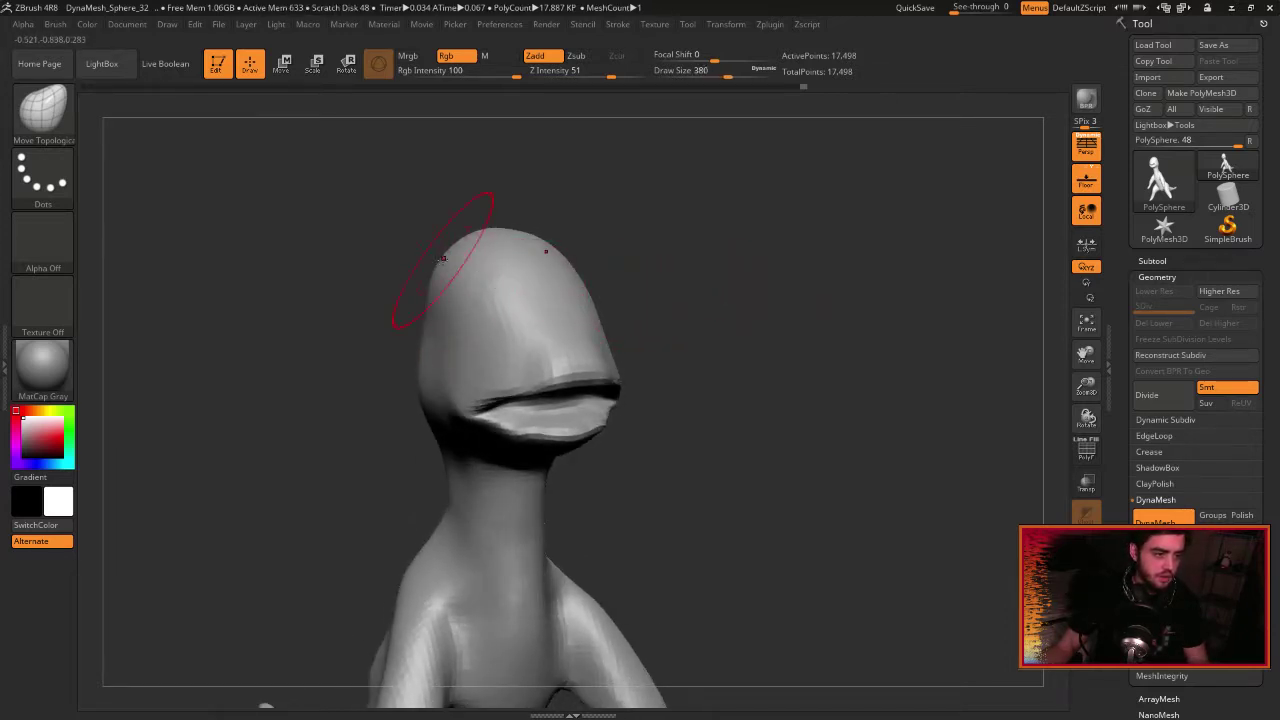
left_click_drag(443, 258, 451, 267)
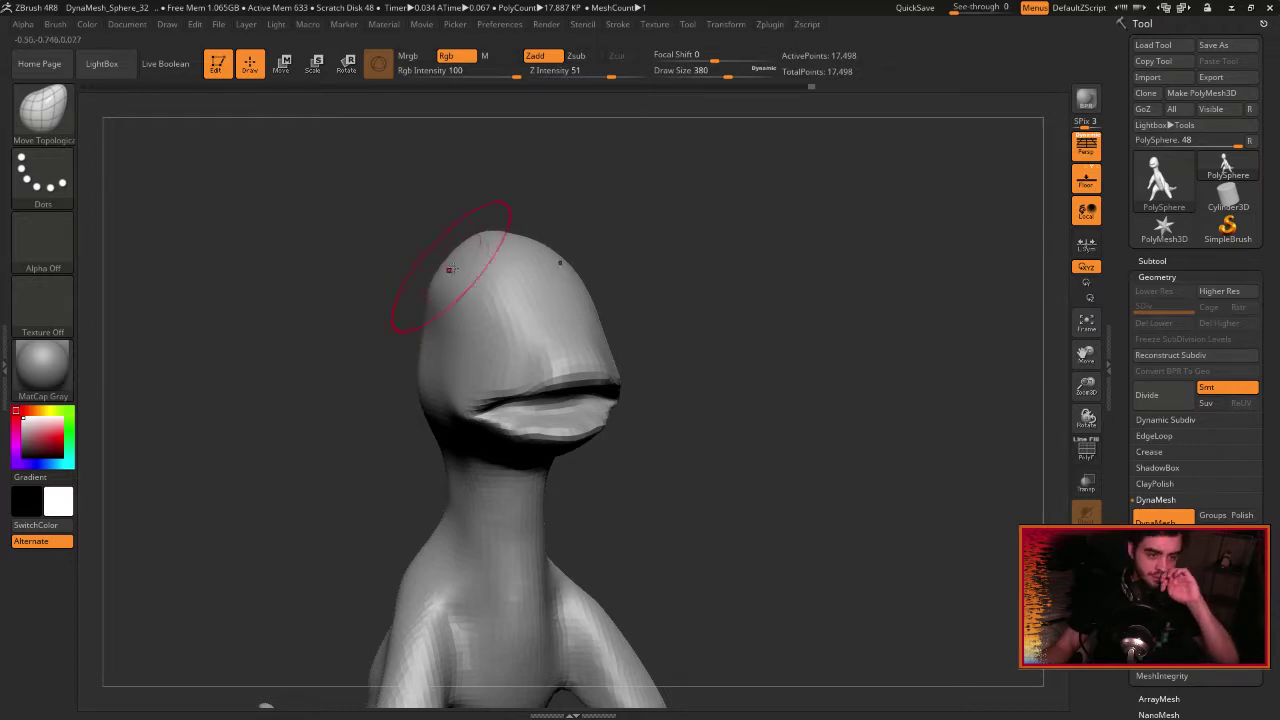
left_click_drag(686, 313, 623, 301)
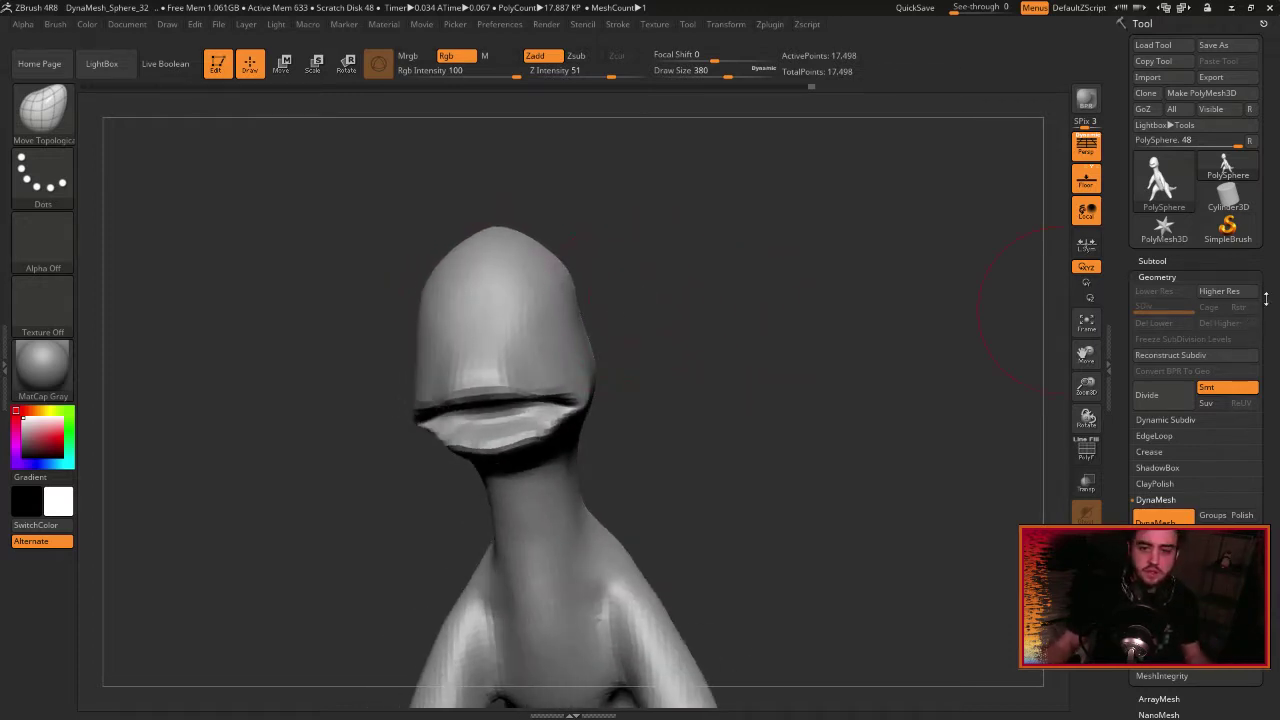
Try to append a Sphere3D to the creature as a new subtool.
left_click(1153, 261)
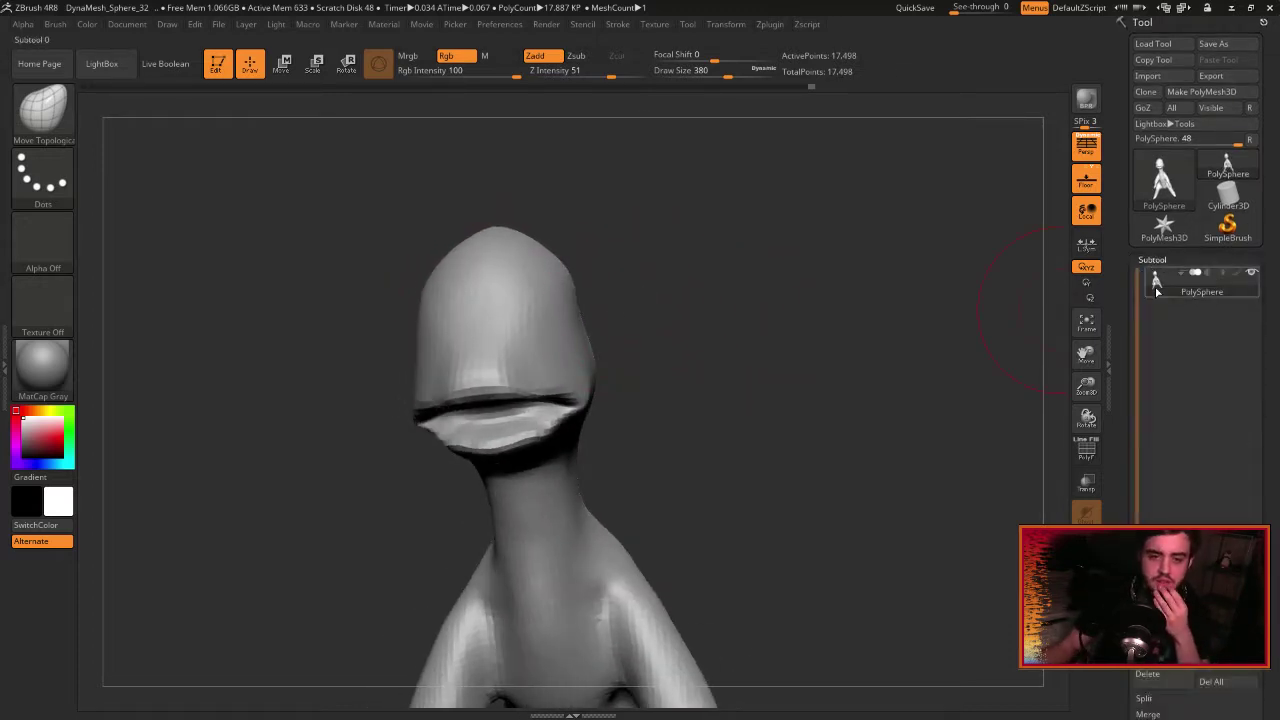
left_click(1210, 635)
left_click(879, 490)
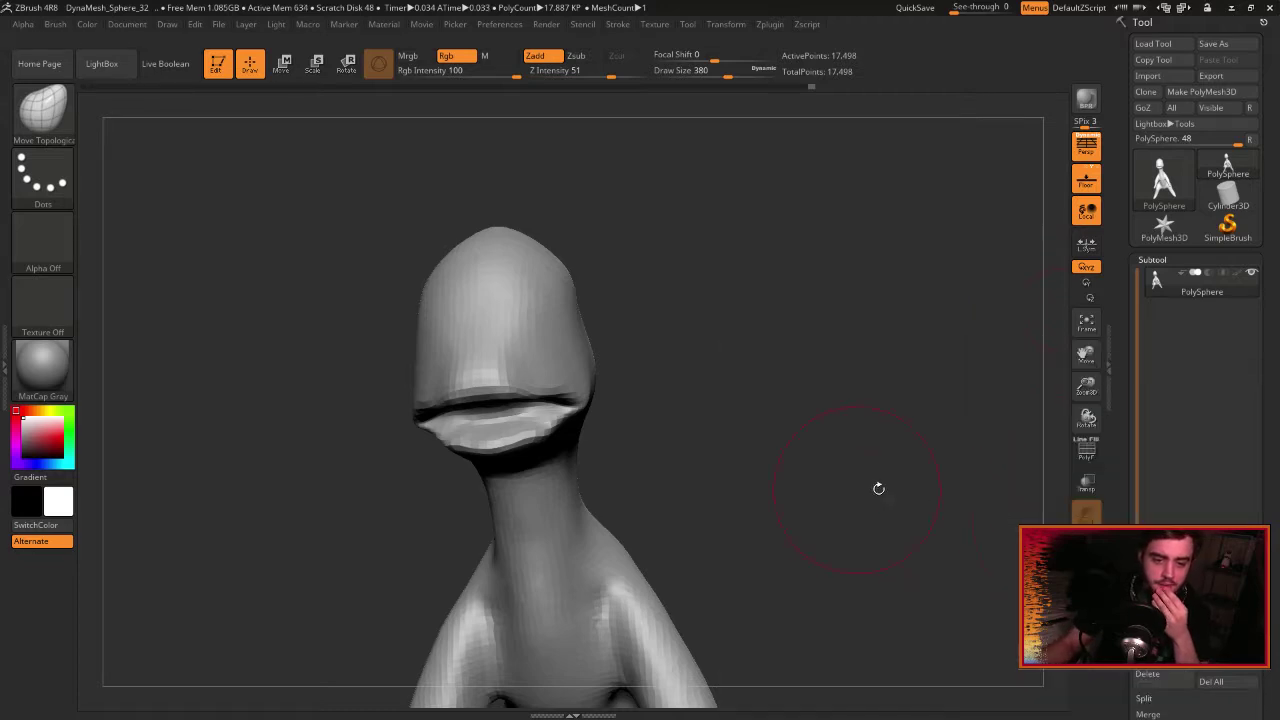
key("F1")
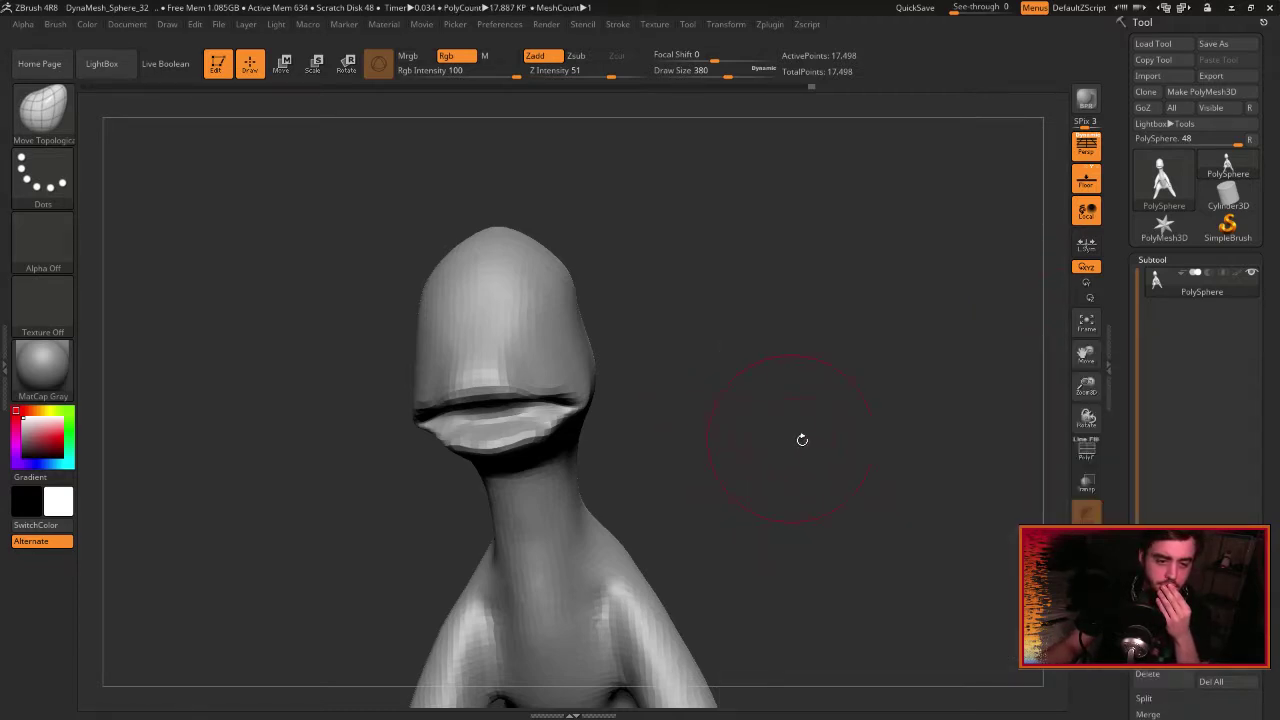
left_click(1210, 635)
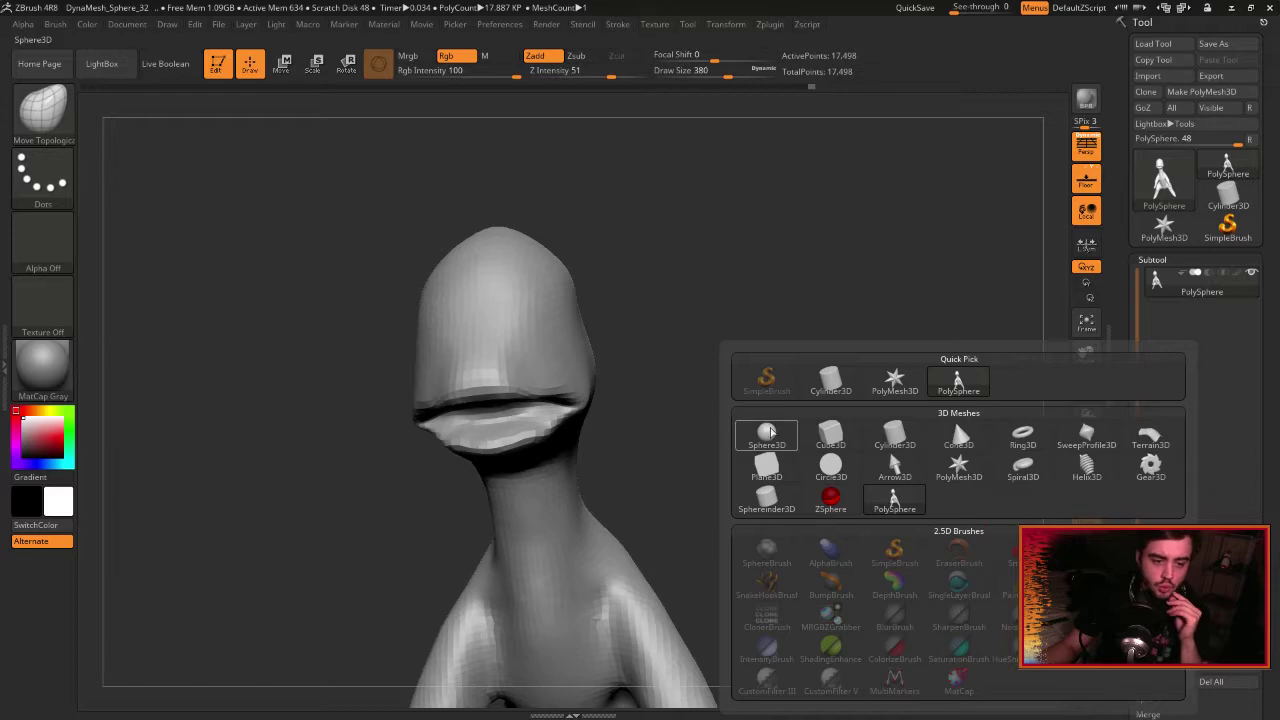
left_click(767, 438)
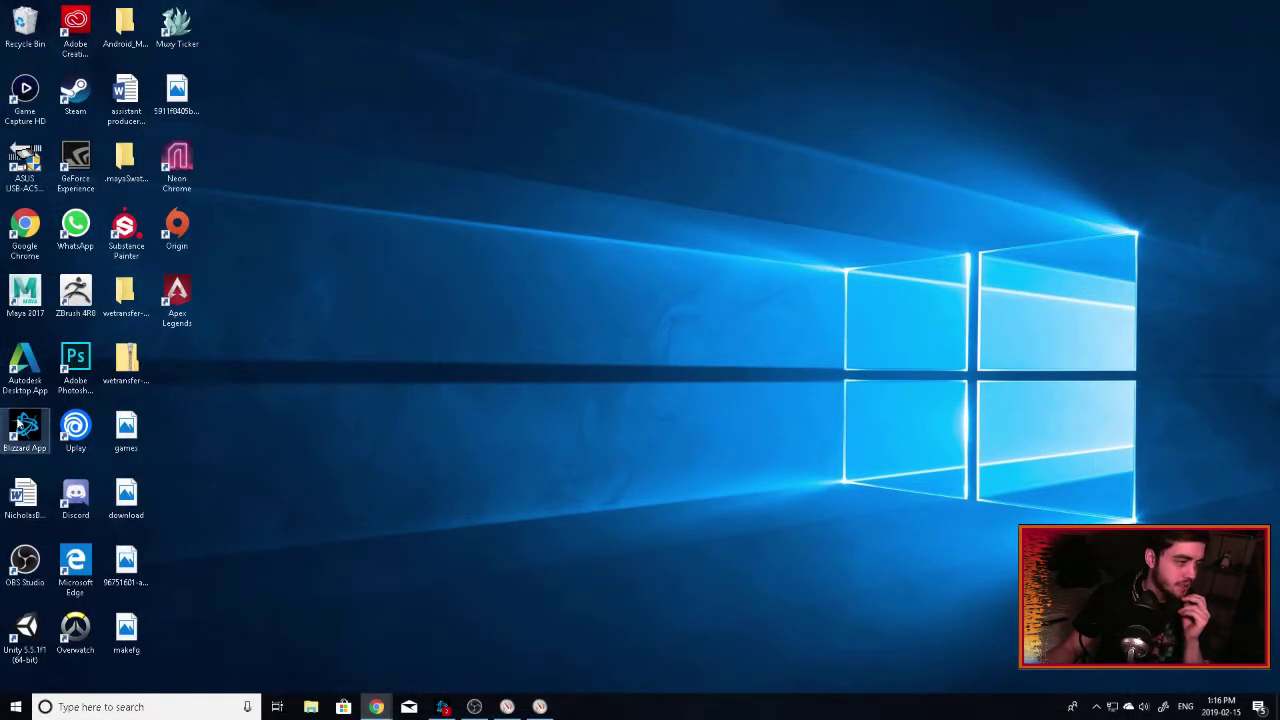
Relaunch ZBrush 4R8 with the ArtStation reference window alongside, and dismiss the ZBrush home page.
double_click(82, 297)
double_click(80, 293)
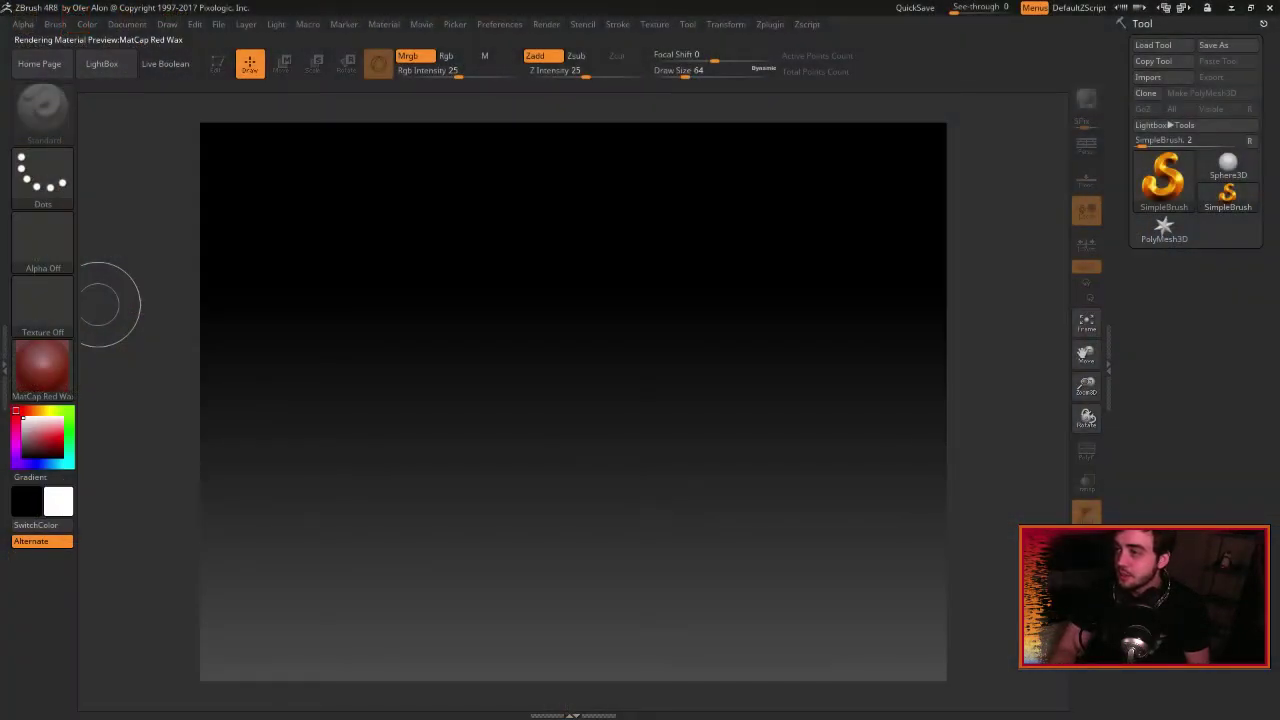
left_click_drag(1279, 131, 1095, 122)
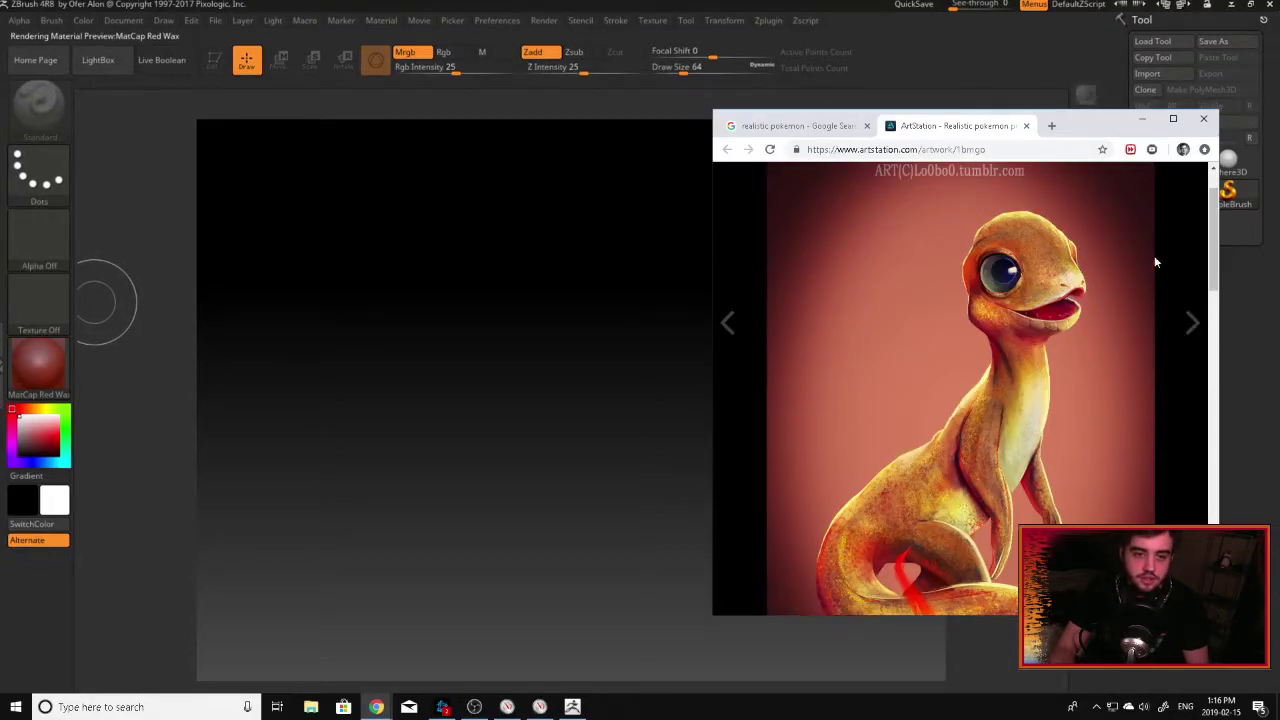
scroll(1211, 292, "down", 5)
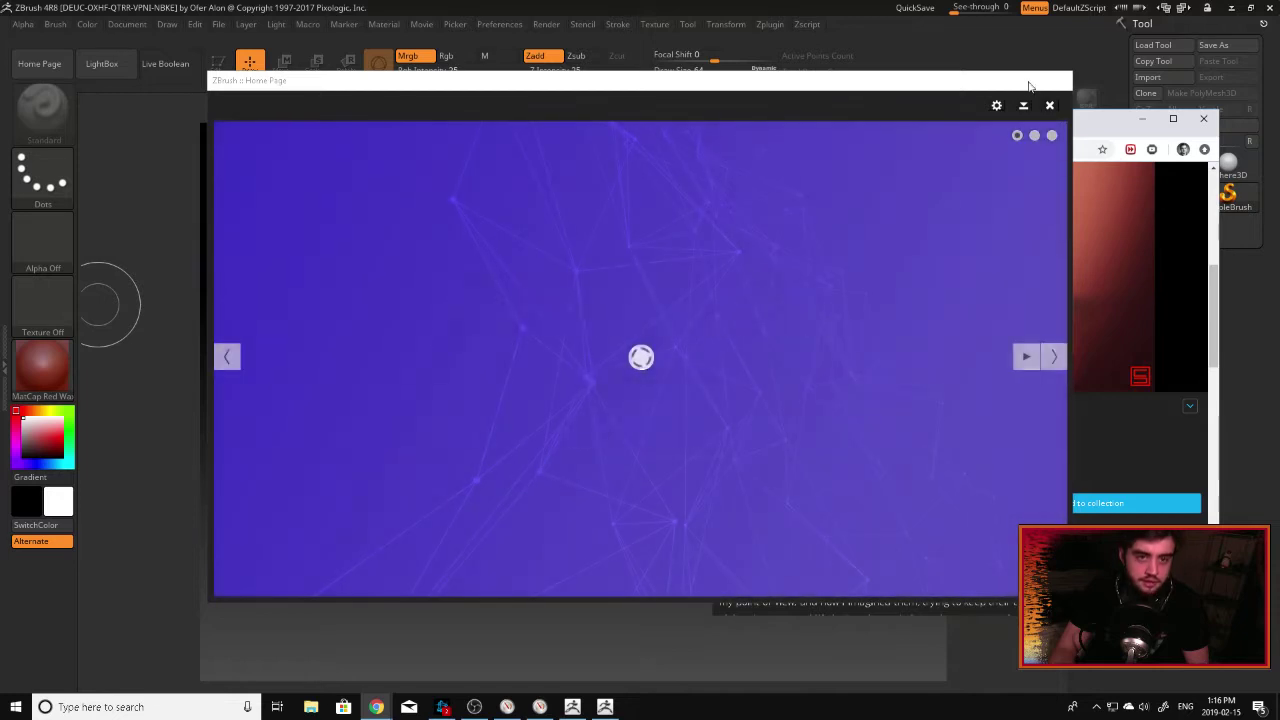
left_click(1049, 105)
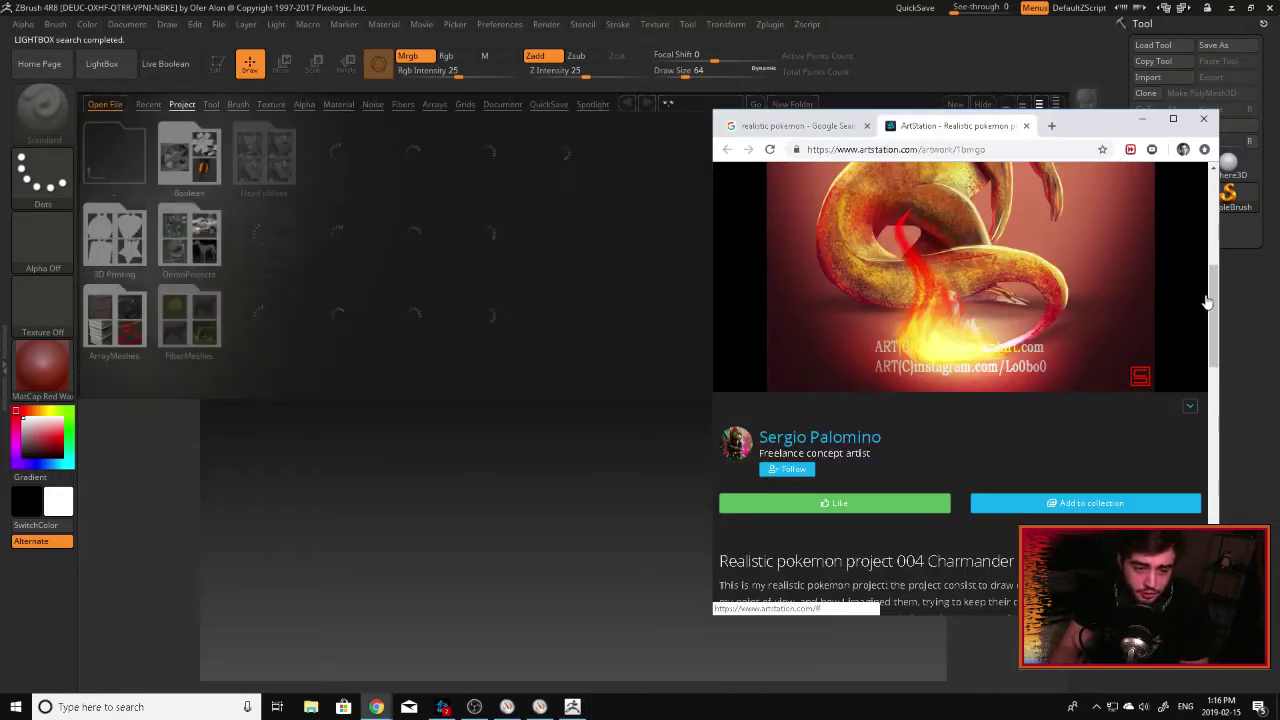
Enlarge and reposition the reference browser window so the Charmander figure is framed from head to tail flame.
left_click_drag(1211, 302, 1212, 237)
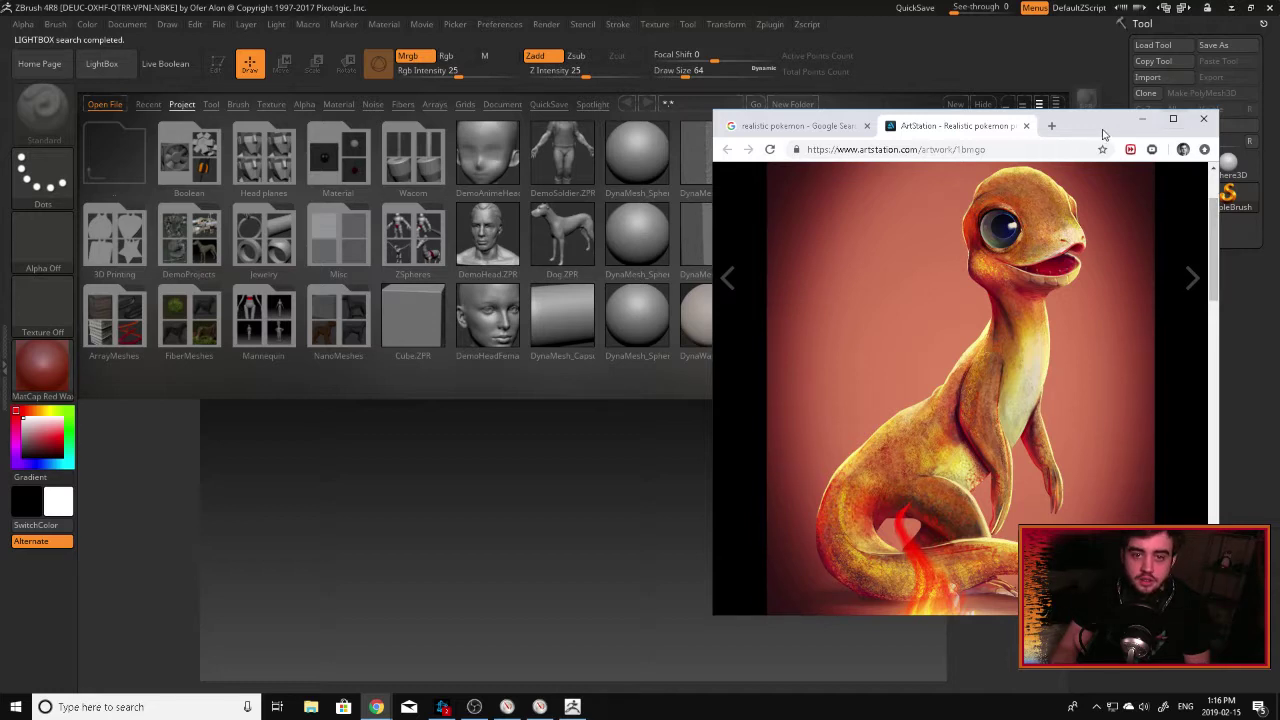
left_click_drag(1218, 614, 1232, 665)
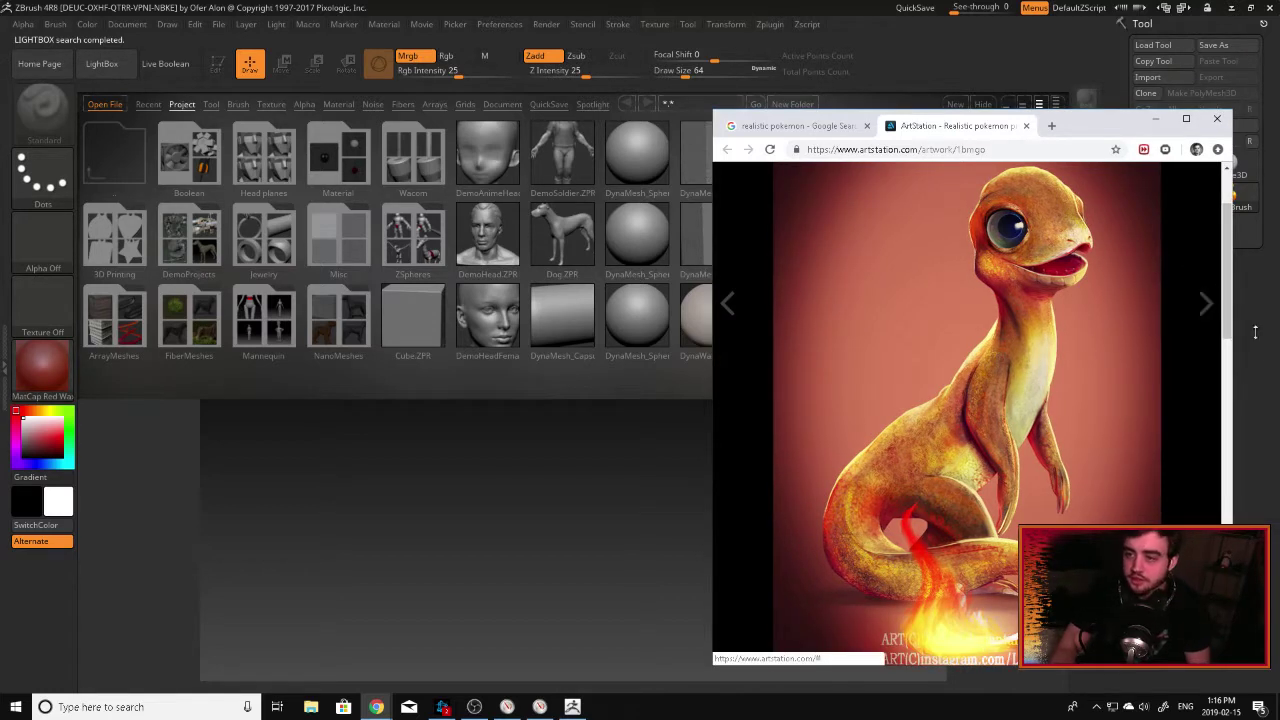
mouse_move(1105, 118)
left_mouse_down()
mouse_move(1128, 116)
mouse_move(1087, 106)
left_mouse_up()
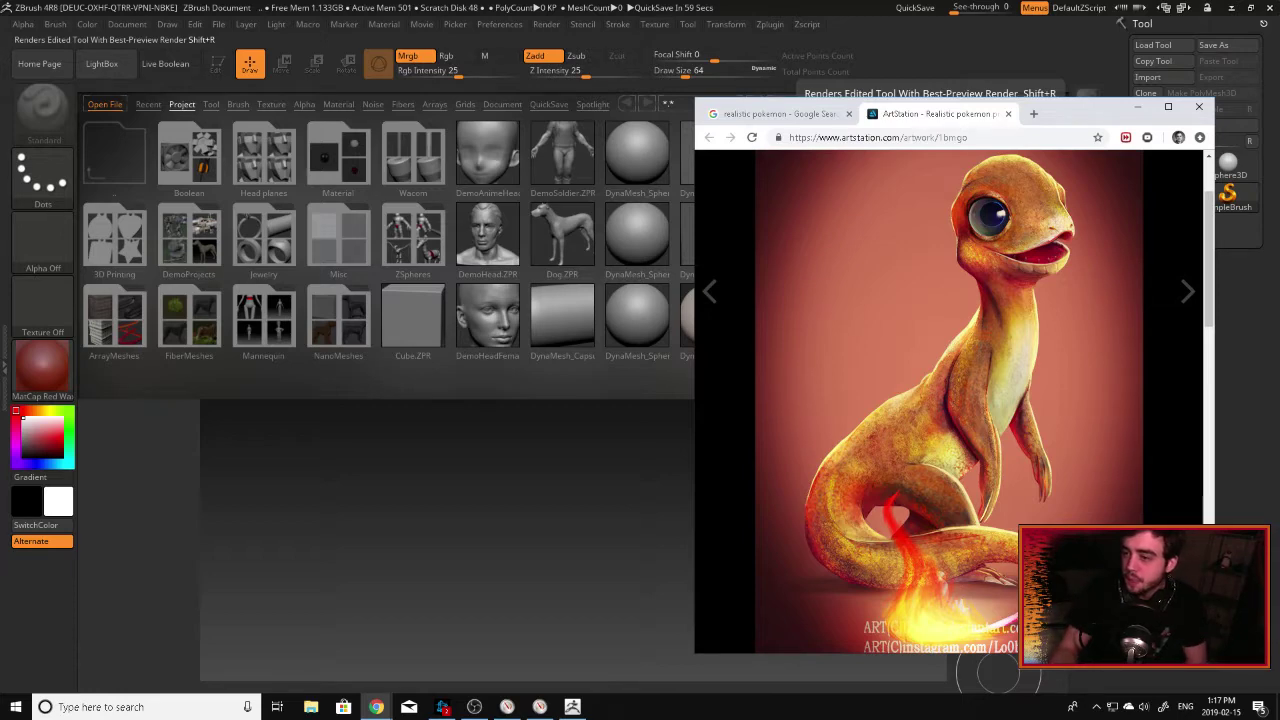
Load the recent DynaMesh_Sphere_32 project from LightBox and reopen LightBox on the project files.
key("alt+Tab")
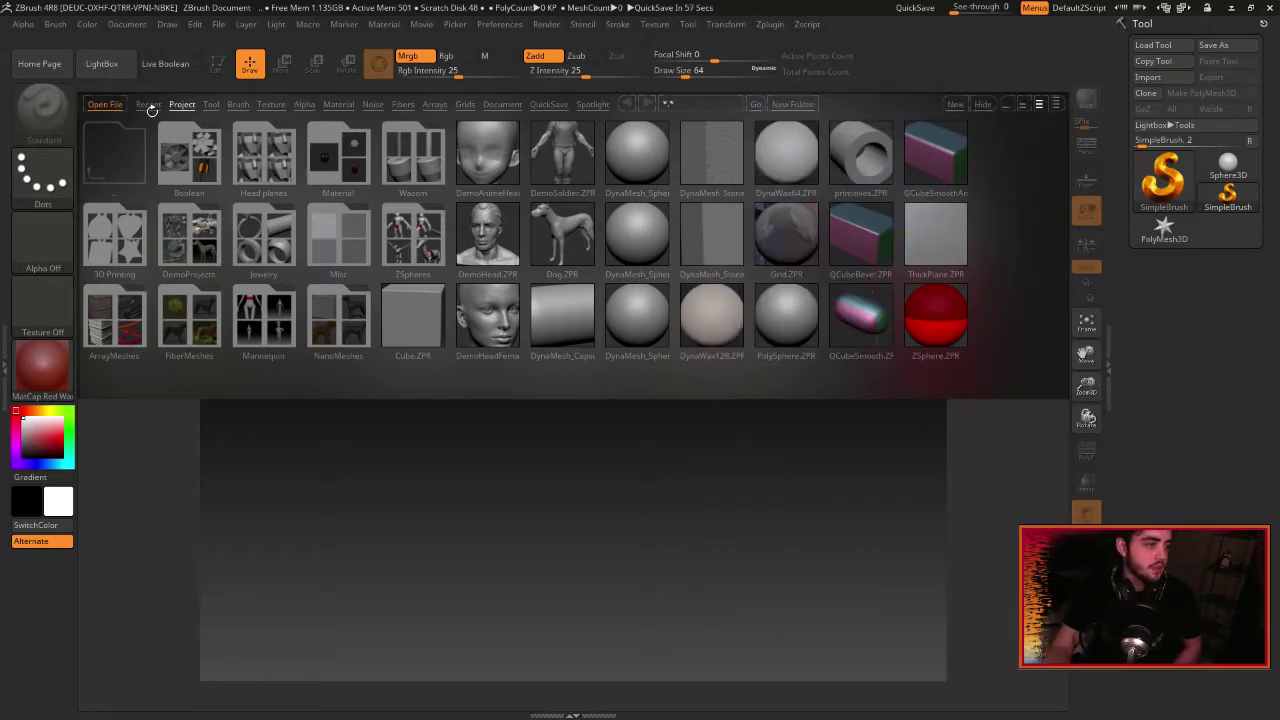
left_click(148, 105)
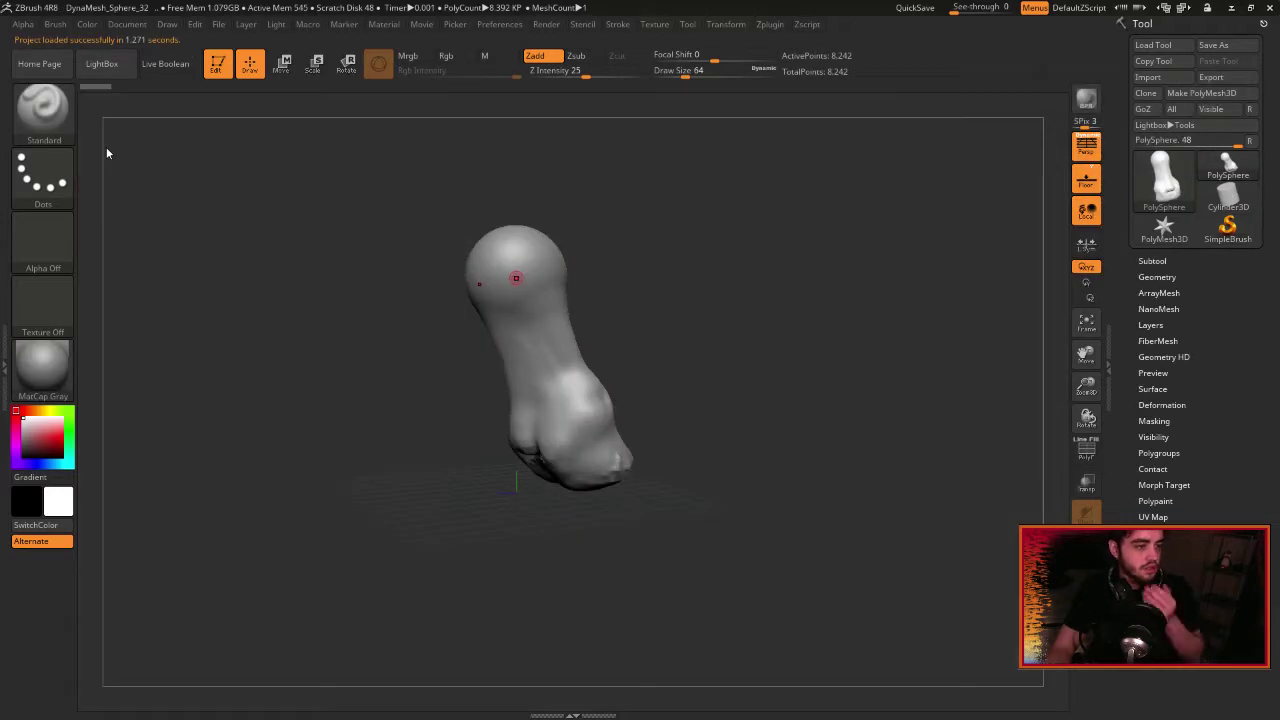
left_click(101, 63)
left_click(182, 105)
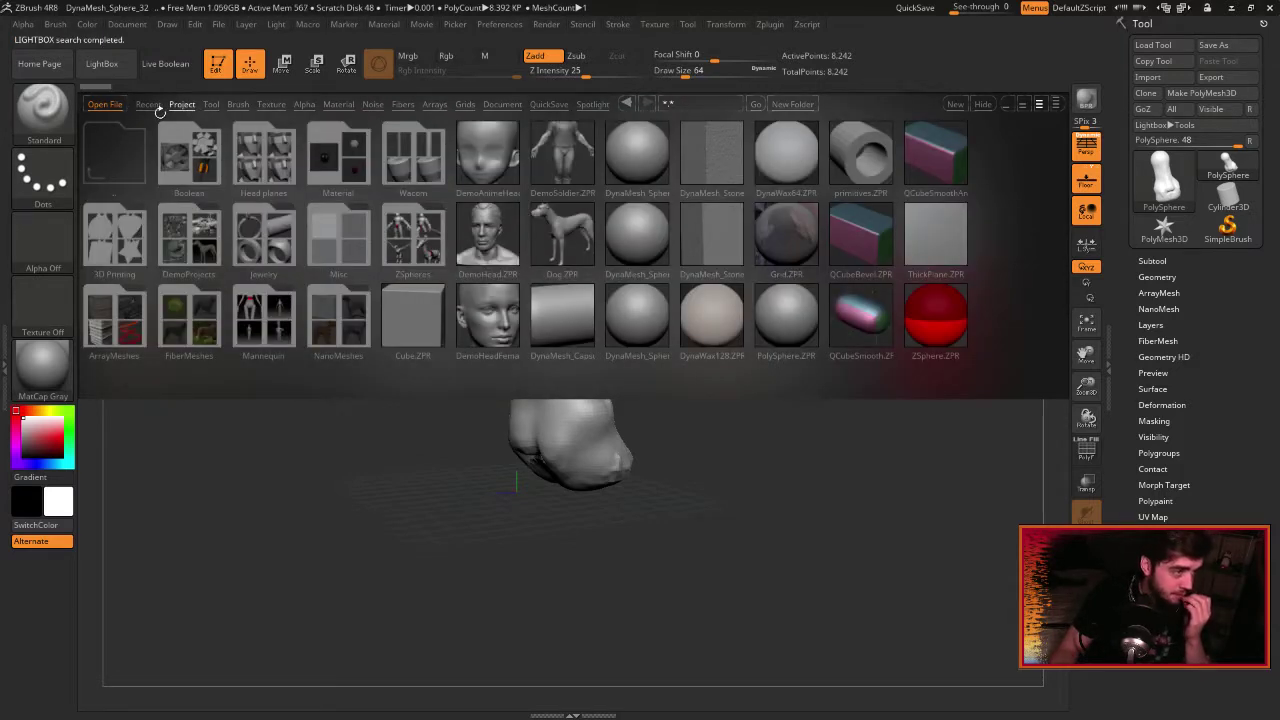
Try arranging a reduced ZBrush window next to the Charmander reference, and maximize ZBrush again.
left_click(1247, 8)
left_click_drag(443, 107, 0, 107)
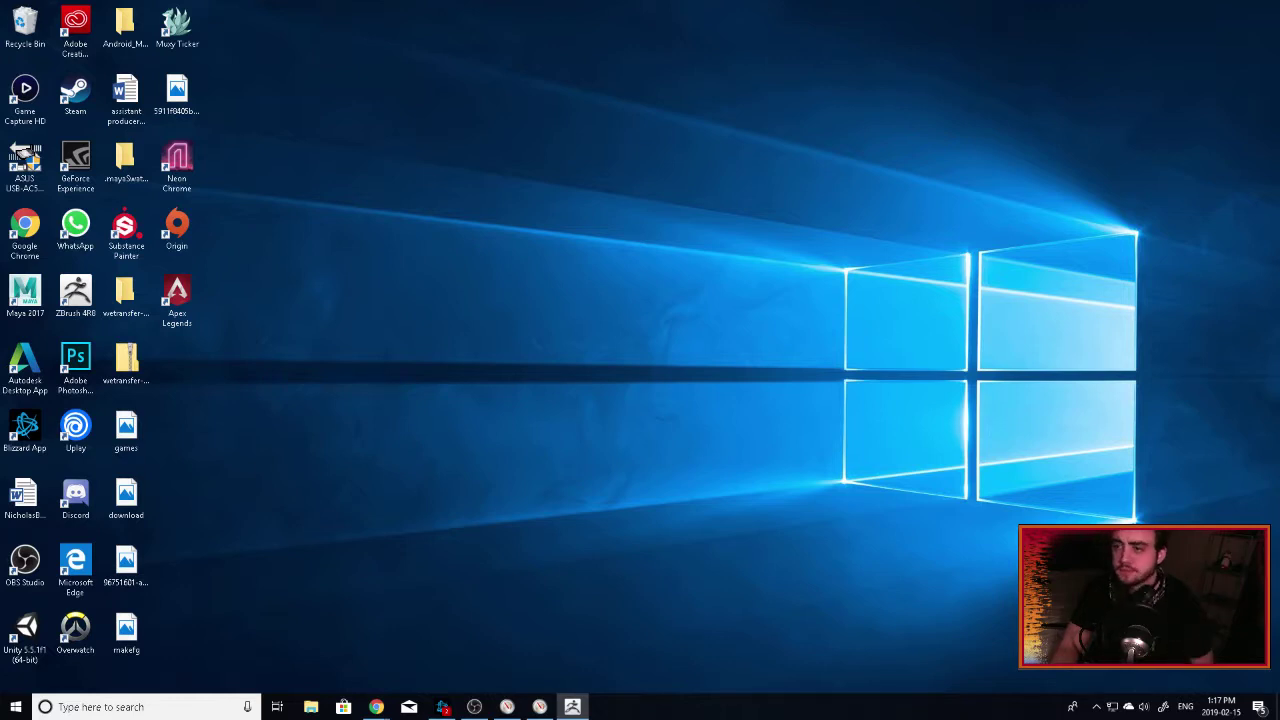
left_click_drag(1279, 56, 1045, 54)
key("alt+Tab")
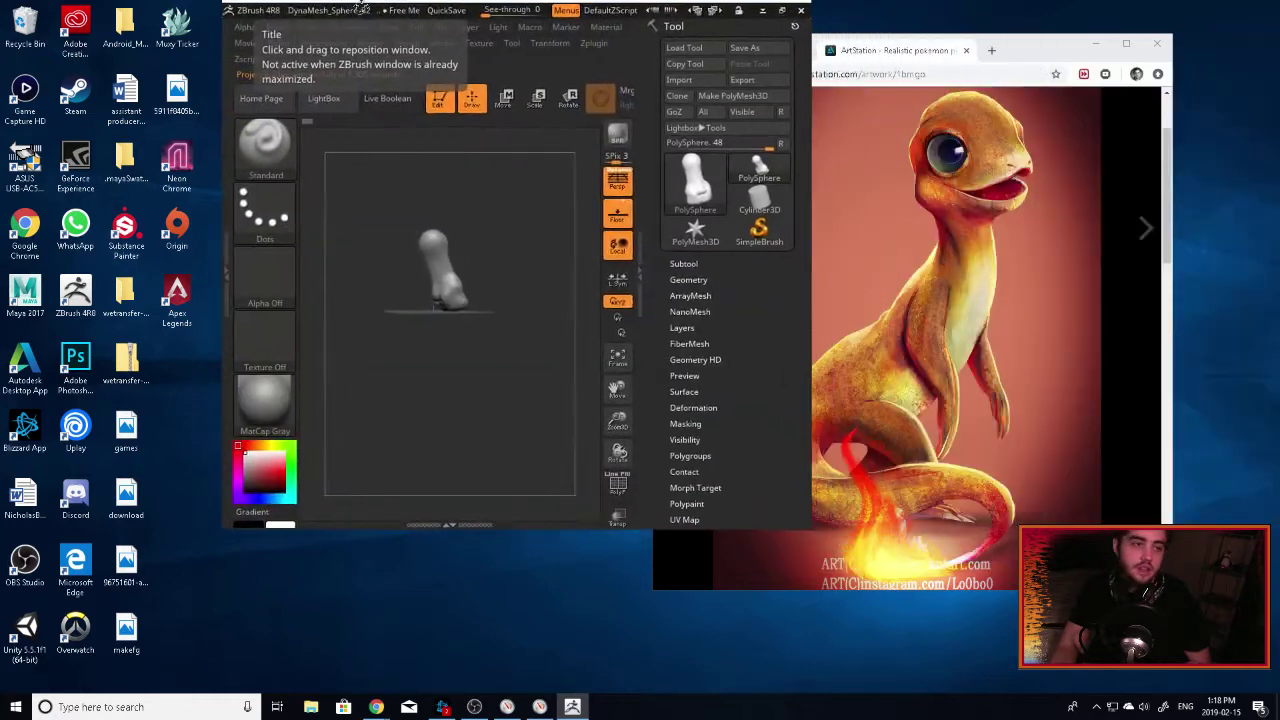
left_click_drag(1029, 49, 1060, 2)
left_click(771, 44)
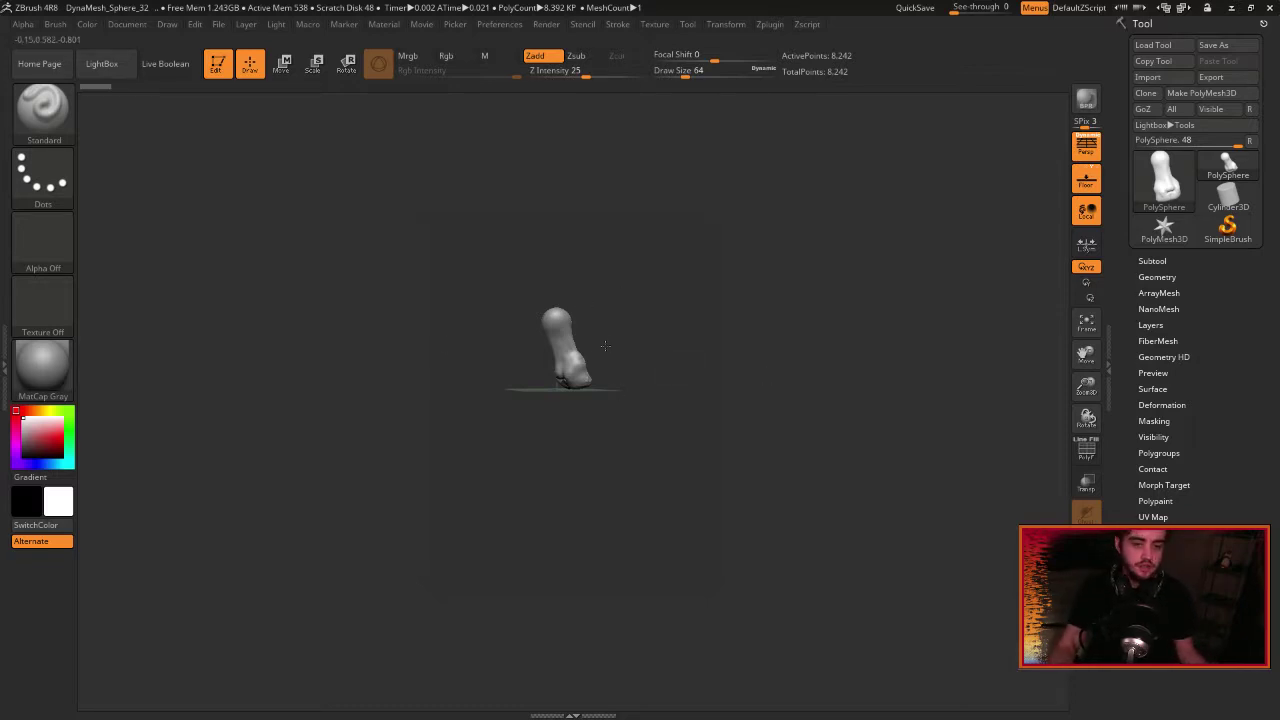
Switch to the Move Topological brush for the reloaded creature model.
left_click(1107, 378)
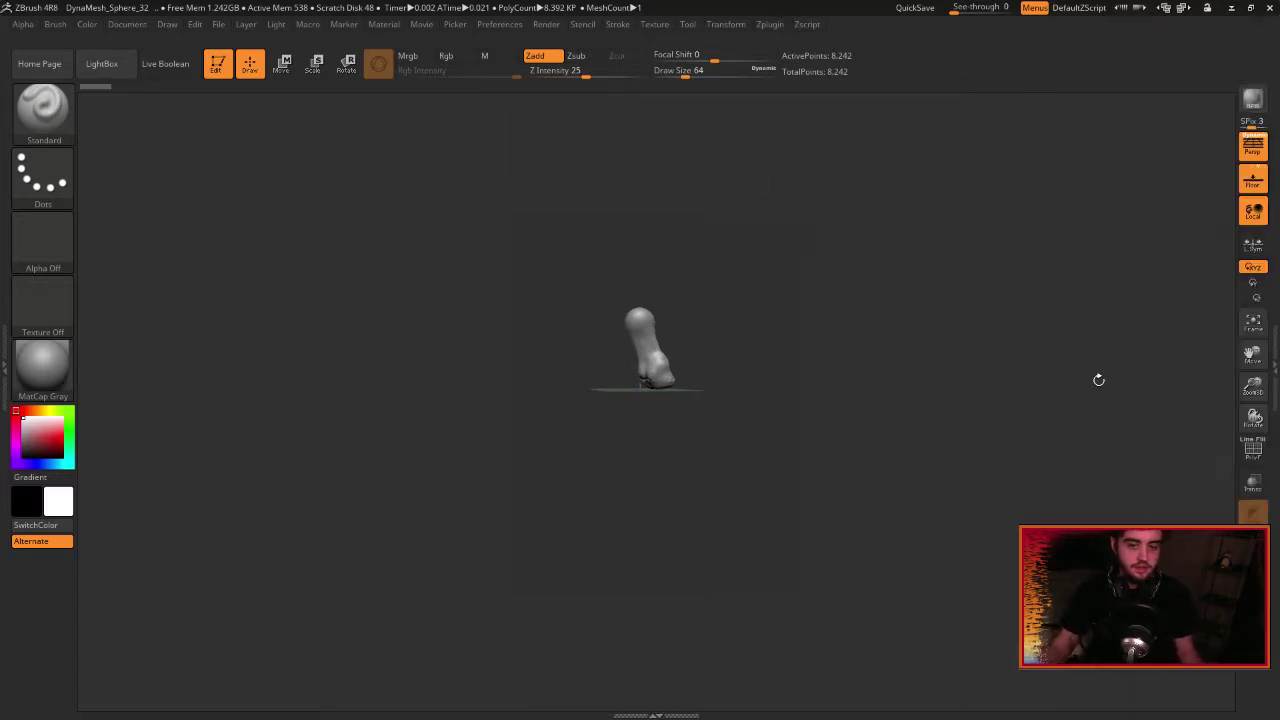
left_click(1274, 372)
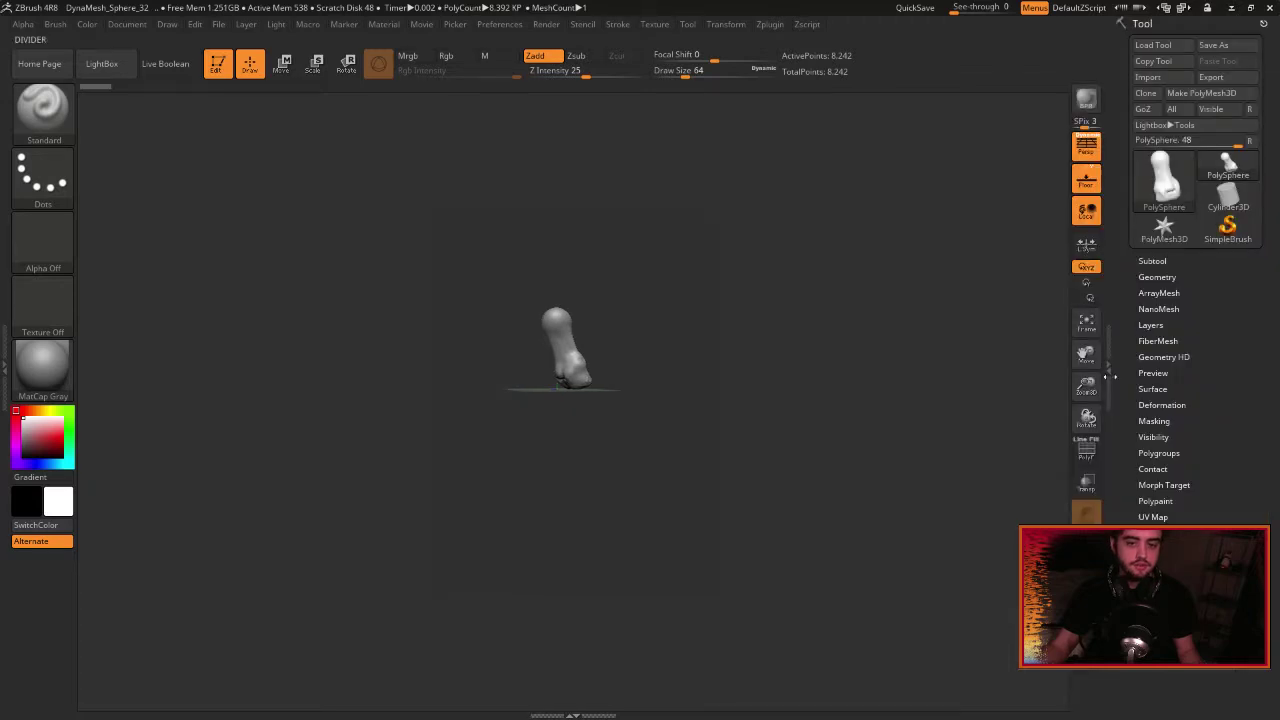
left_click_drag(1087, 388, 1087, 420)
left_click_drag(1087, 355, 1078, 232)
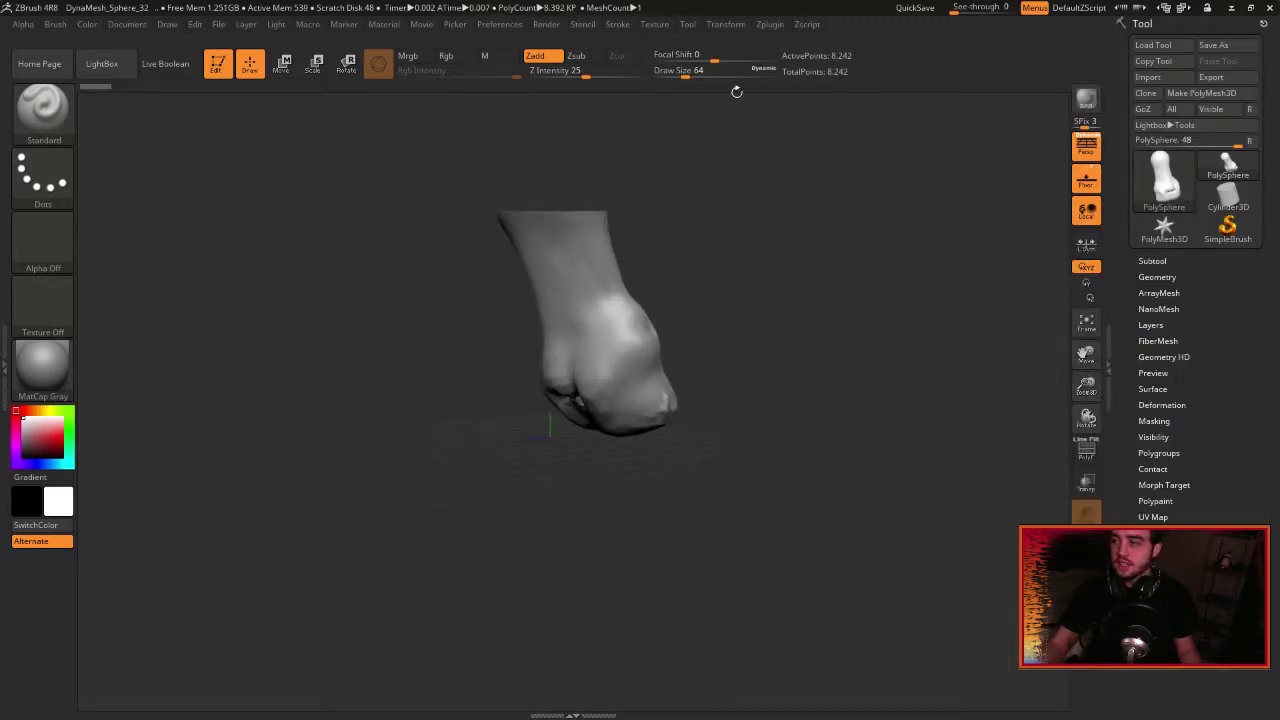
key("b")
key("m")
key("t")
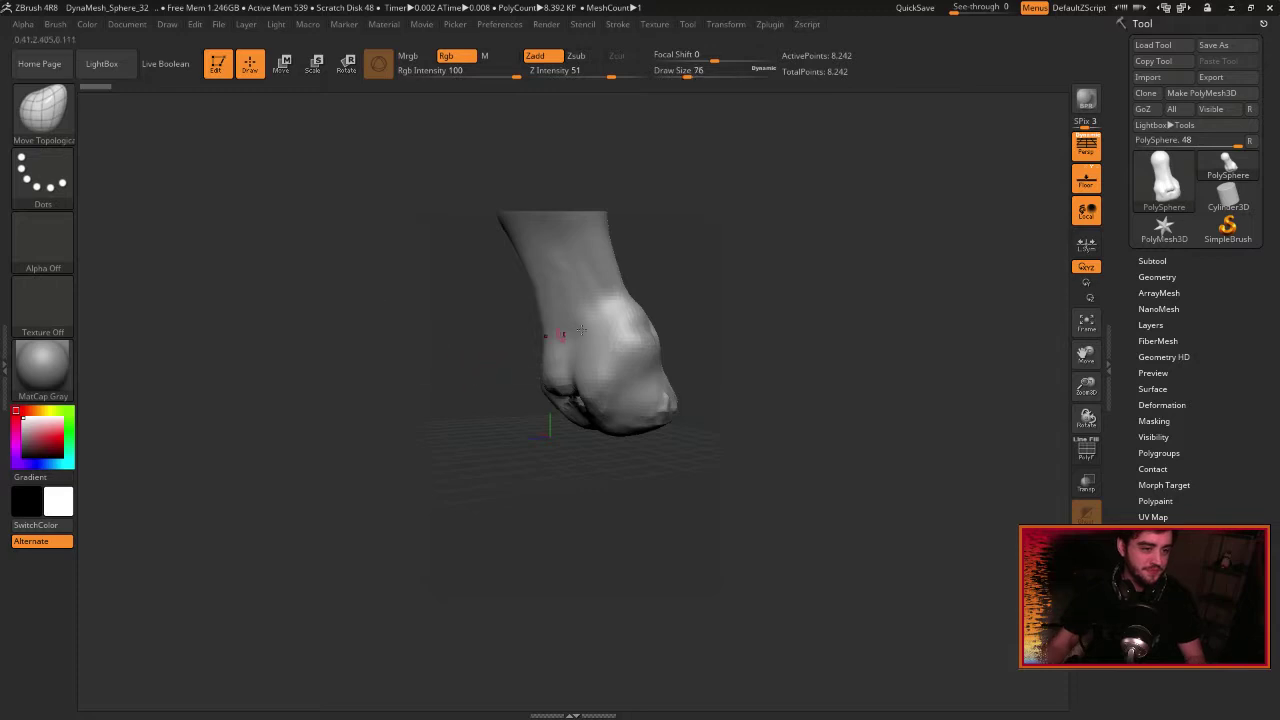
left_click_drag(728, 338, 824, 349)
left_click_drag(734, 236, 654, 148)
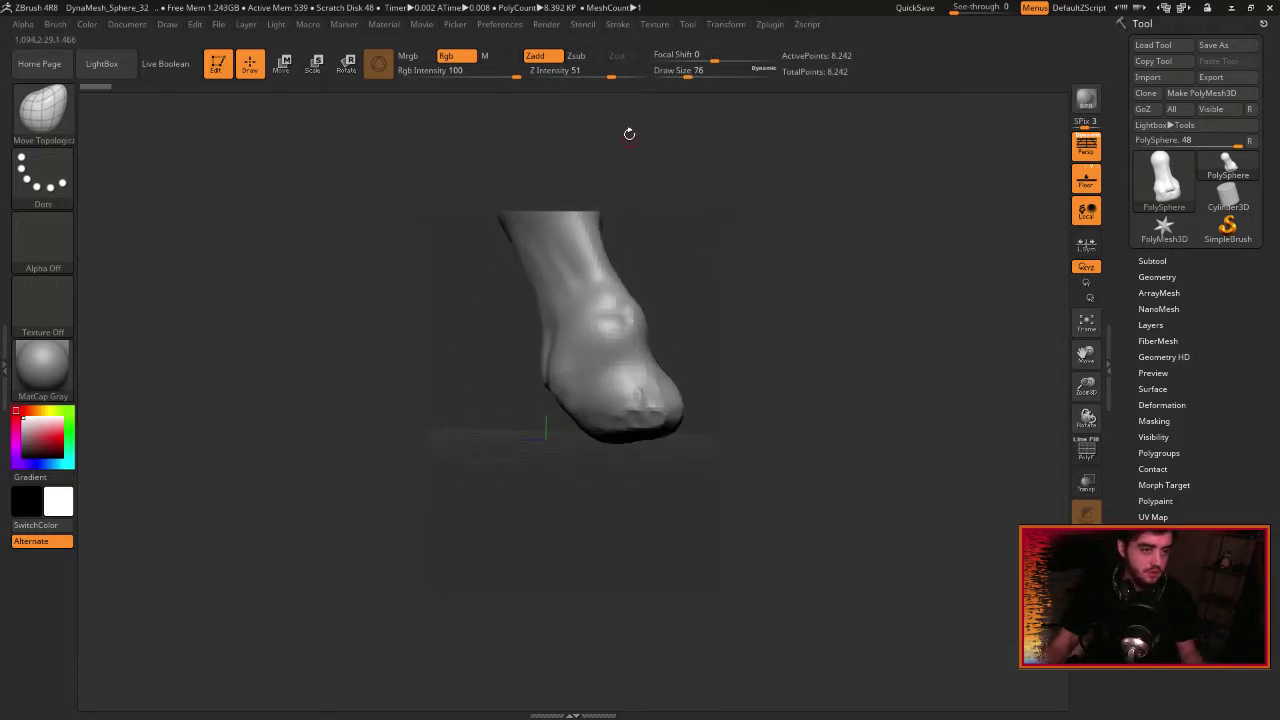
left_click(4, 365)
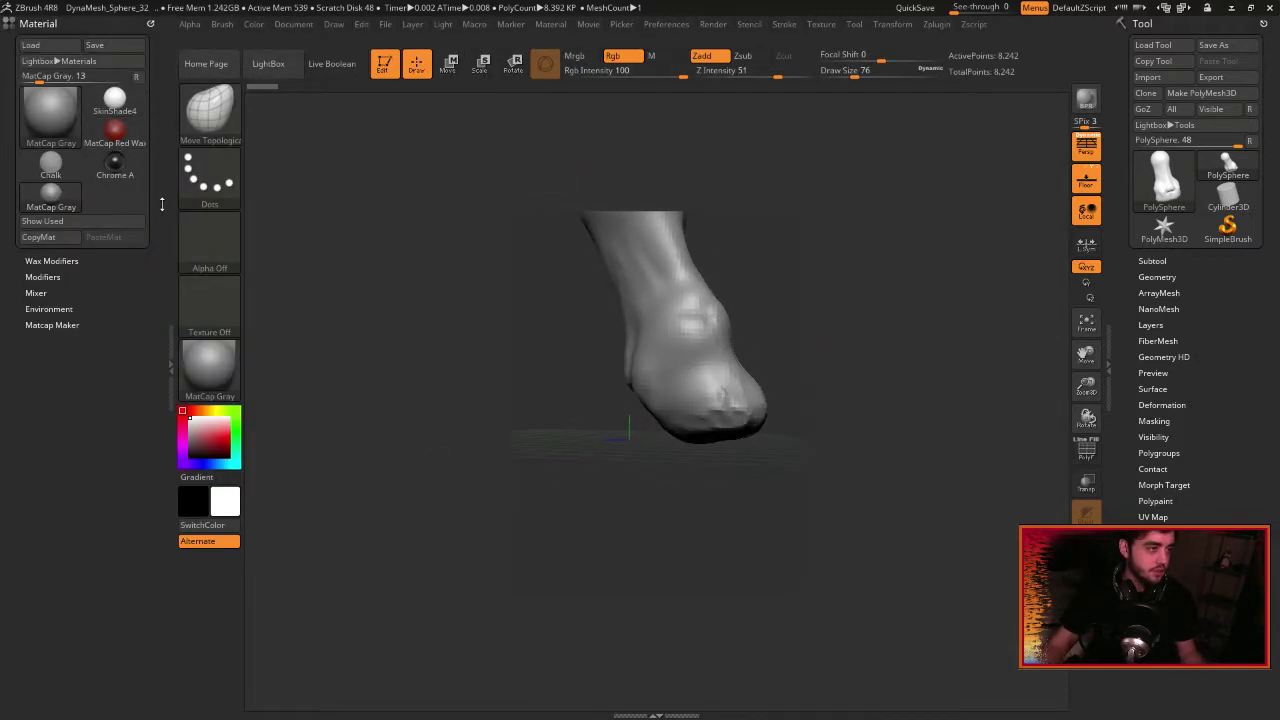
left_click(169, 330)
left_click(110, 63)
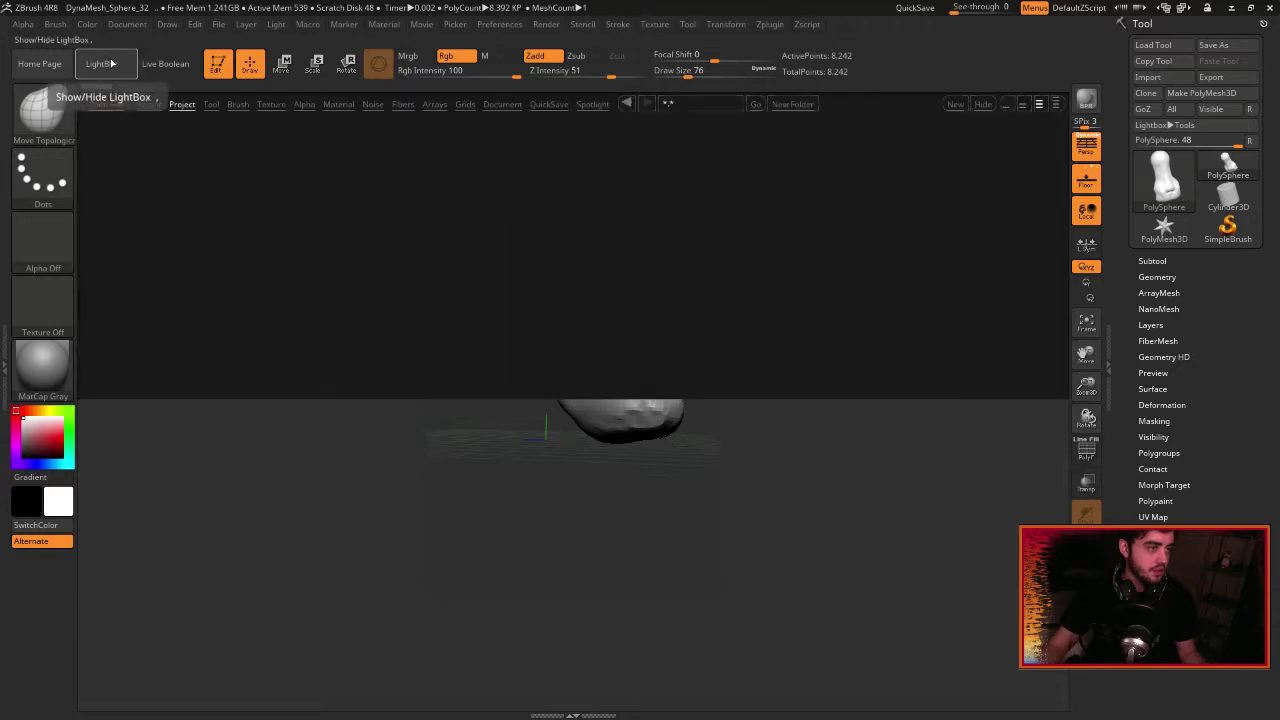
left_click(110, 63)
mouse_move(575, 473)
left_mouse_down()
mouse_move(650, 441)
mouse_move(760, 339)
mouse_move(814, 440)
mouse_move(955, 420)
mouse_move(918, 426)
left_mouse_up()
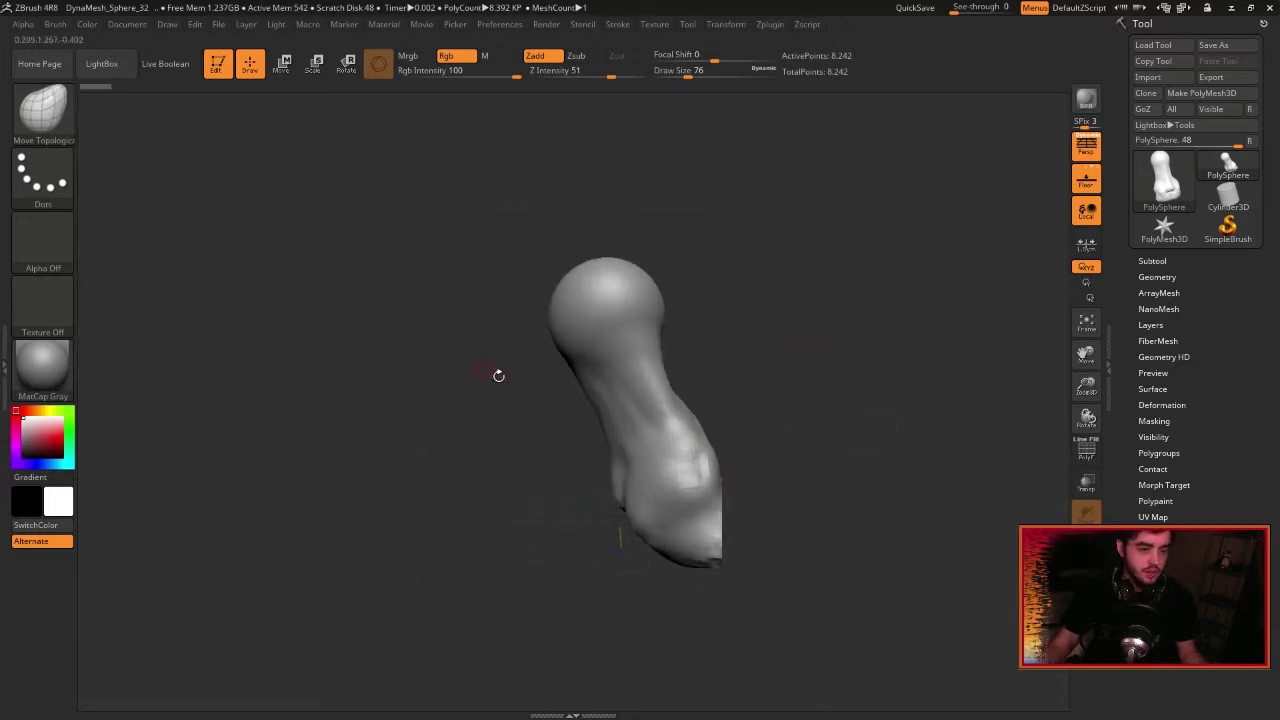
Close ZBrush without saving the project changes, then relaunch it from the desktop.
left_click(1250, 7)
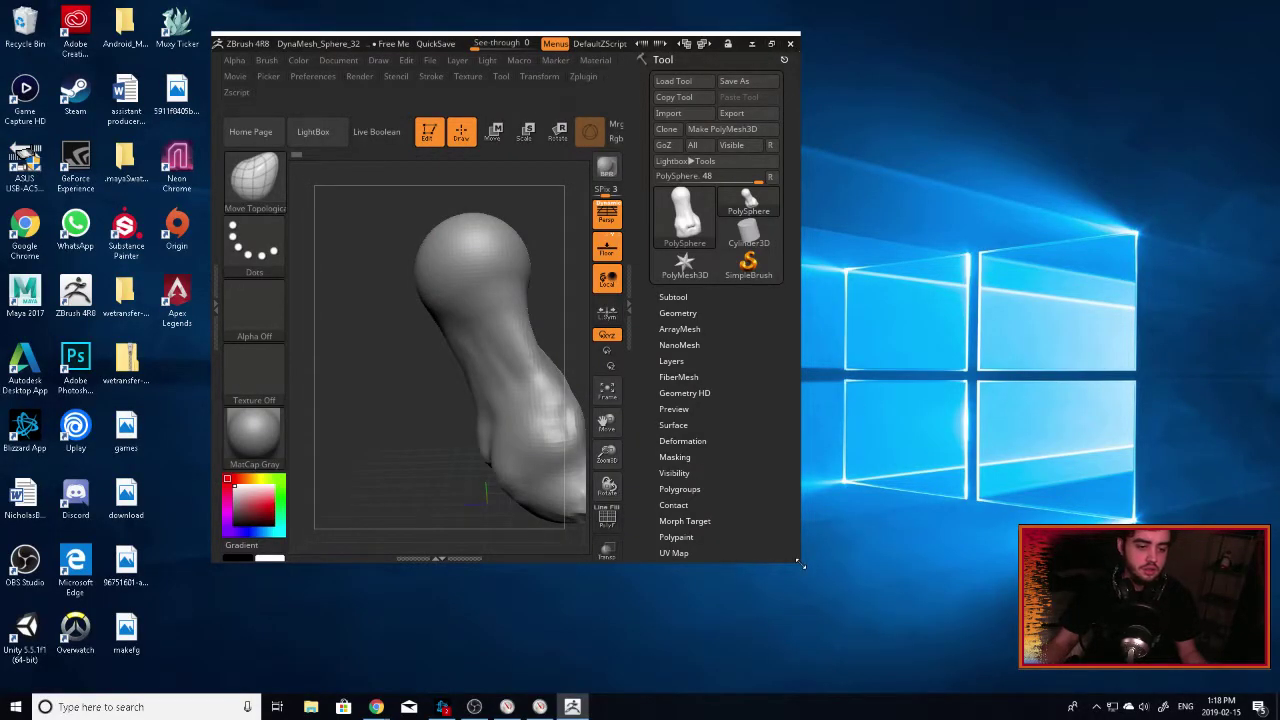
left_click_drag(800, 565, 1155, 631)
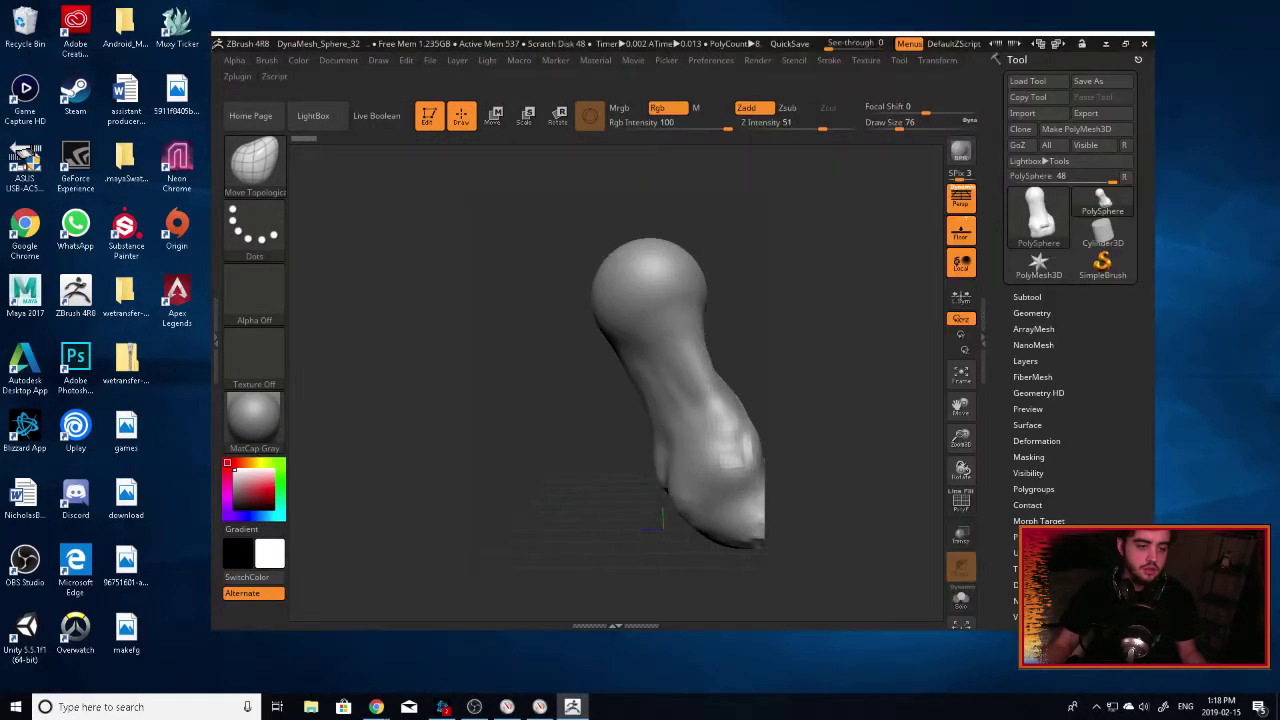
left_click(1145, 45)
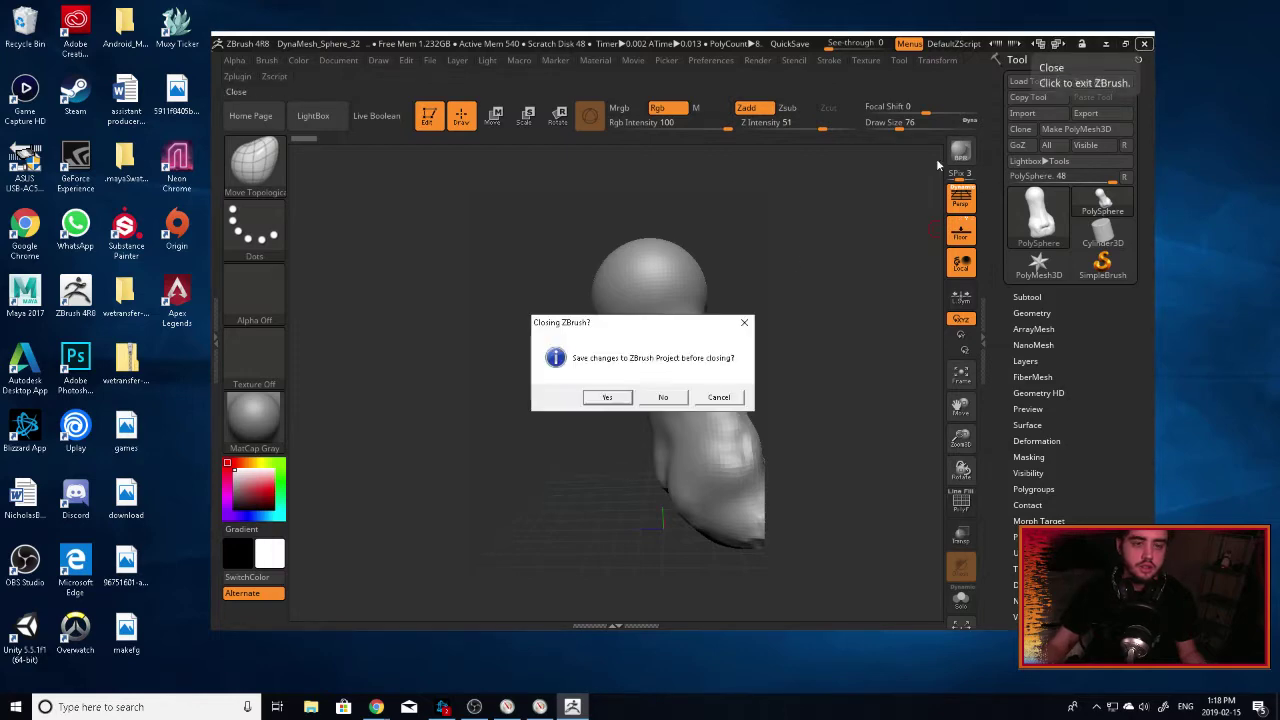
left_click(657, 400)
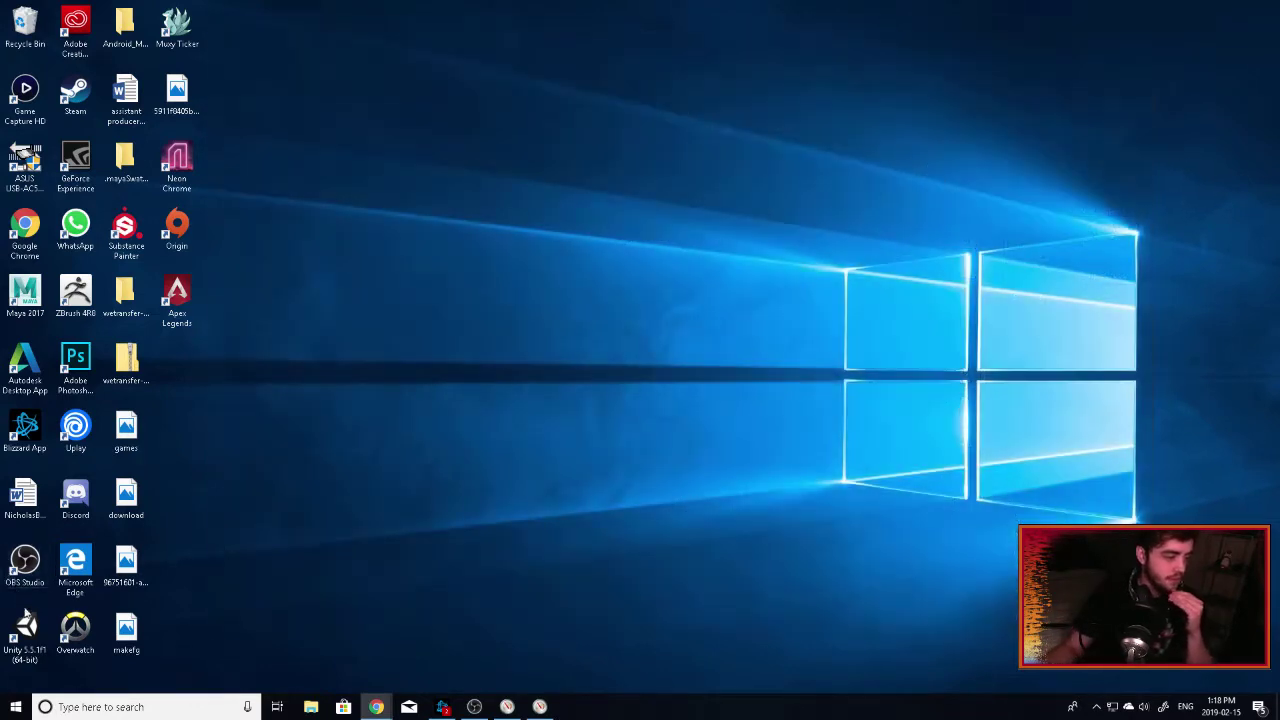
double_click(85, 295)
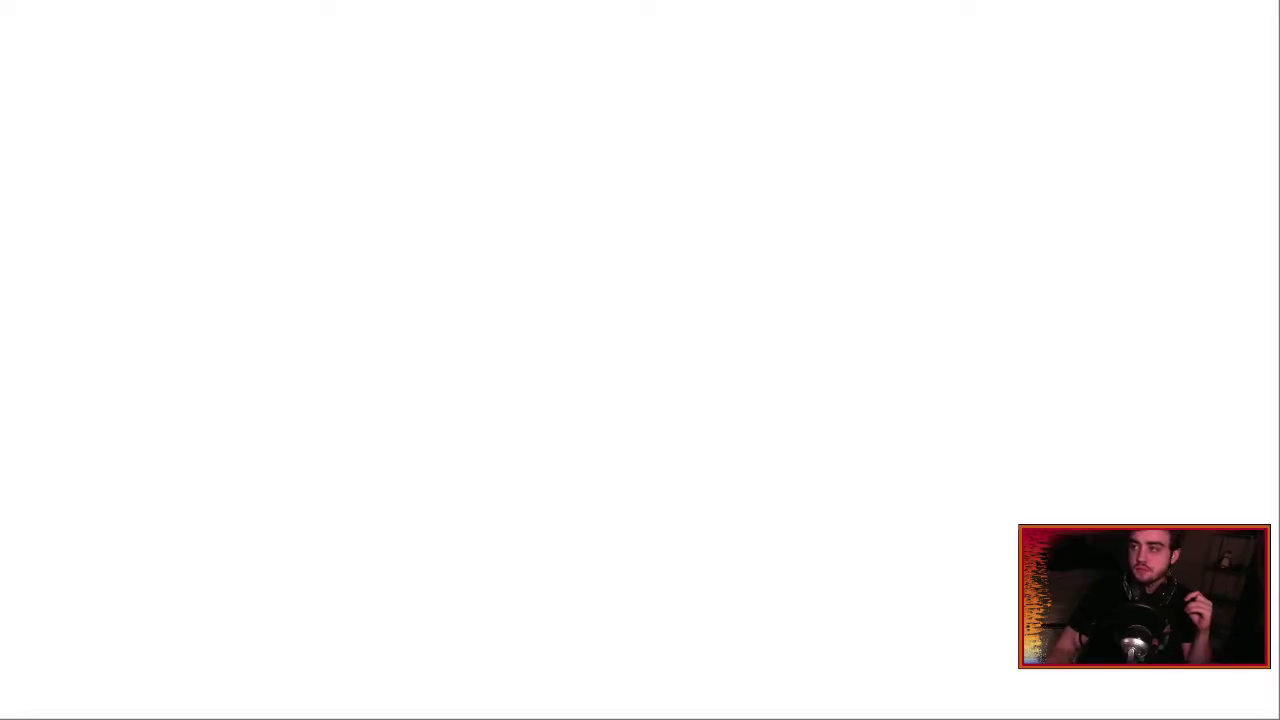
Shrink and reposition the reference browser window beside the sculpting area, framing the Charmander's head and body.
left_click_drag(768, 16, 768, 134)
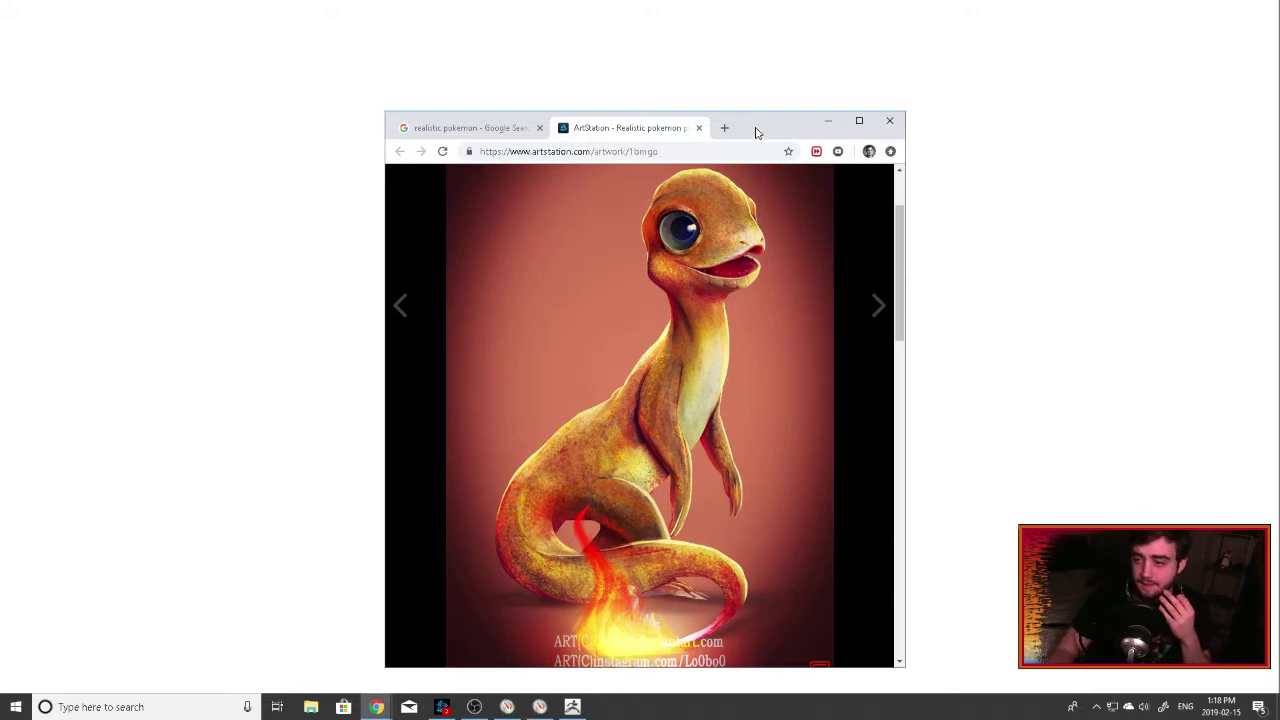
left_click_drag(757, 133, 851, 102)
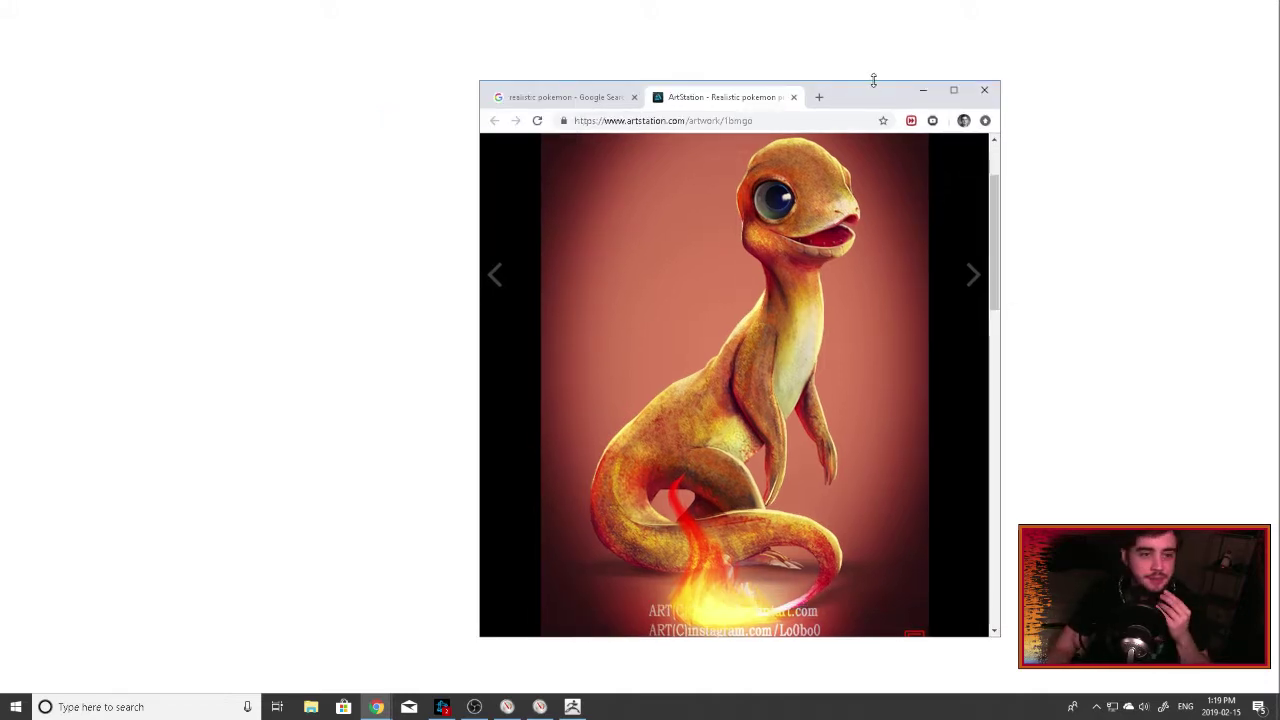
left_click_drag(864, 99, 1200, 95)
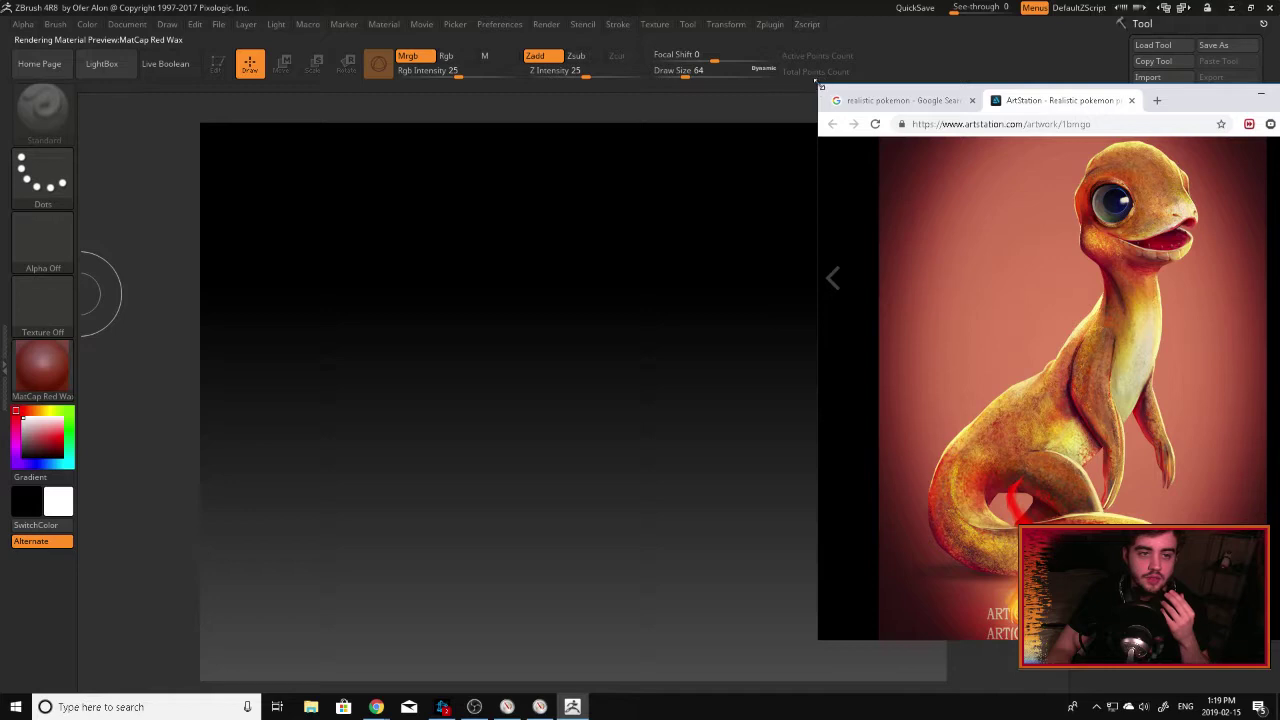
left_click_drag(817, 84, 1051, 251)
left_click_drag(1222, 258, 1044, 132)
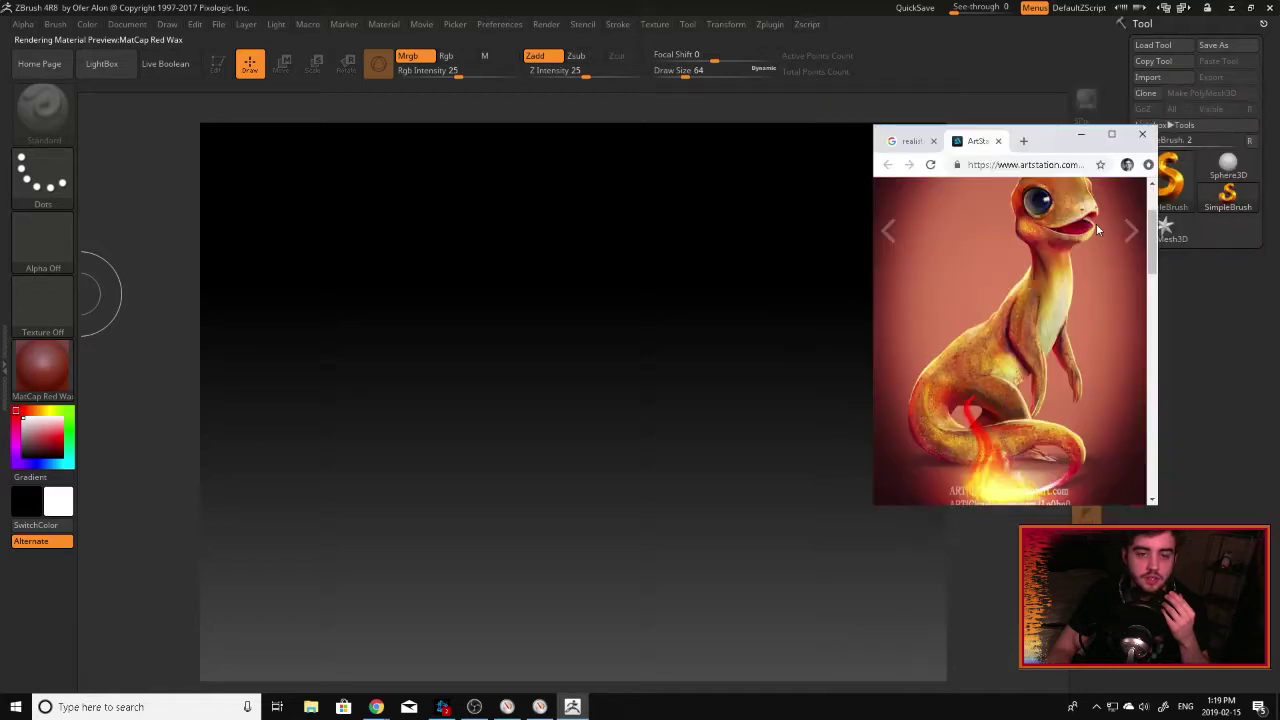
left_click_drag(1158, 508, 1182, 573)
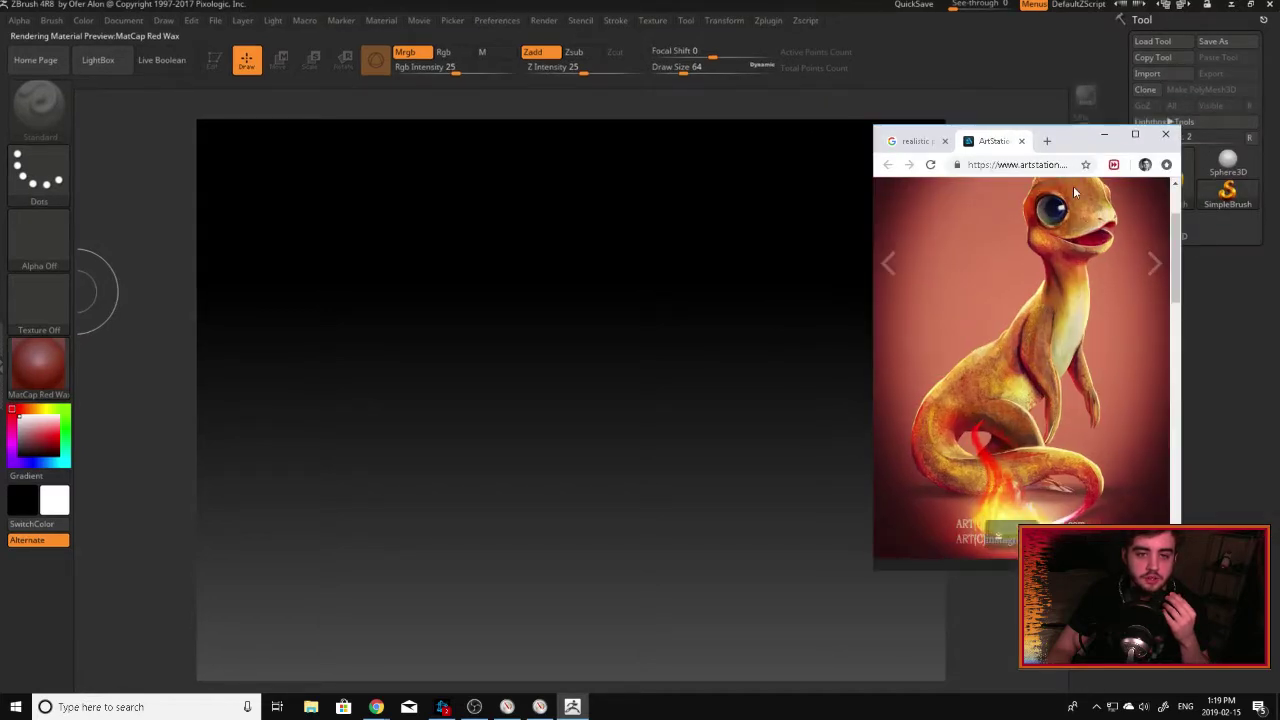
left_click_drag(1071, 137, 923, 202)
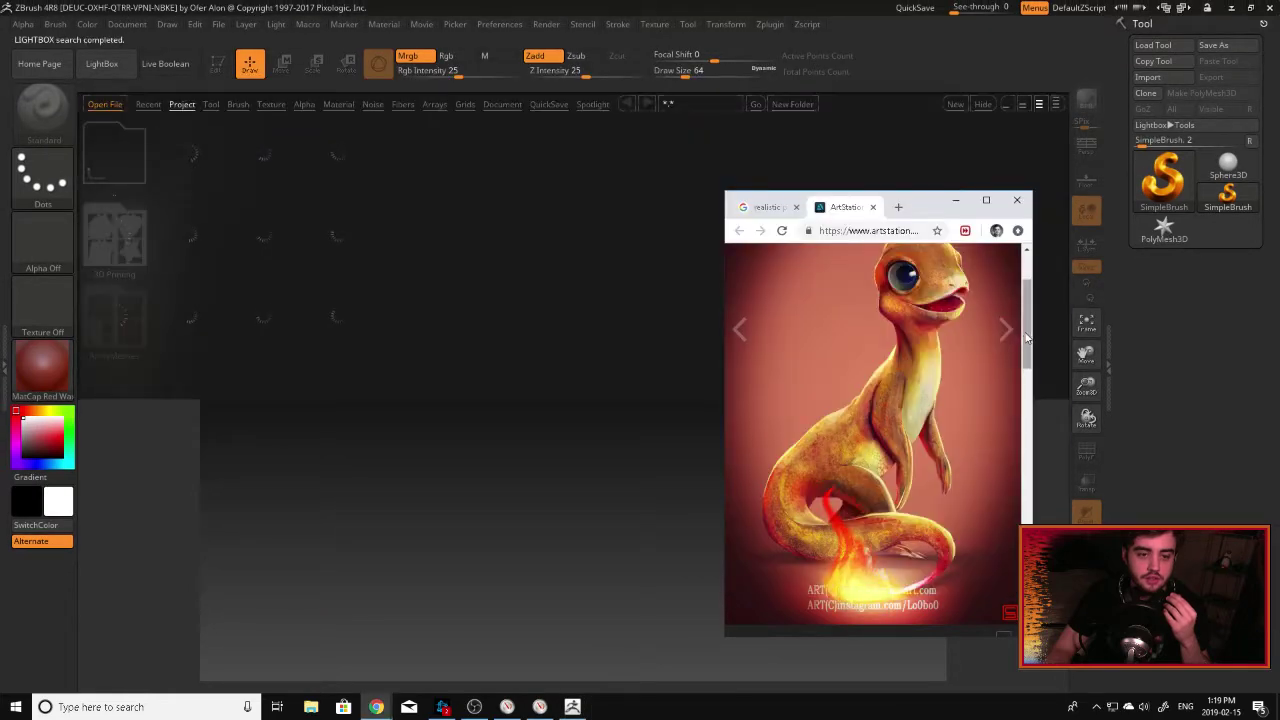
left_click_drag(1026, 338, 1026, 320)
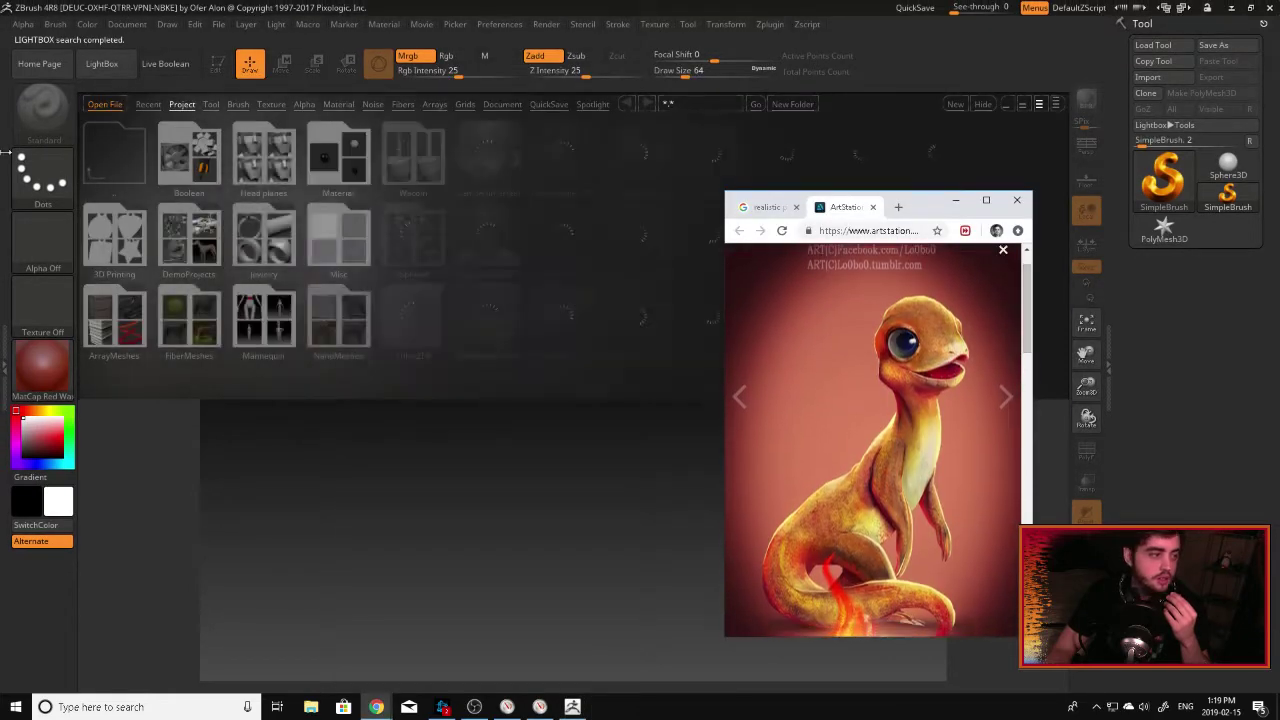
Load the recent DynaMesh_Sphere_32 project from LightBox and set See-through to 36 to reveal the reference behind the canvas.
left_click(148, 105)
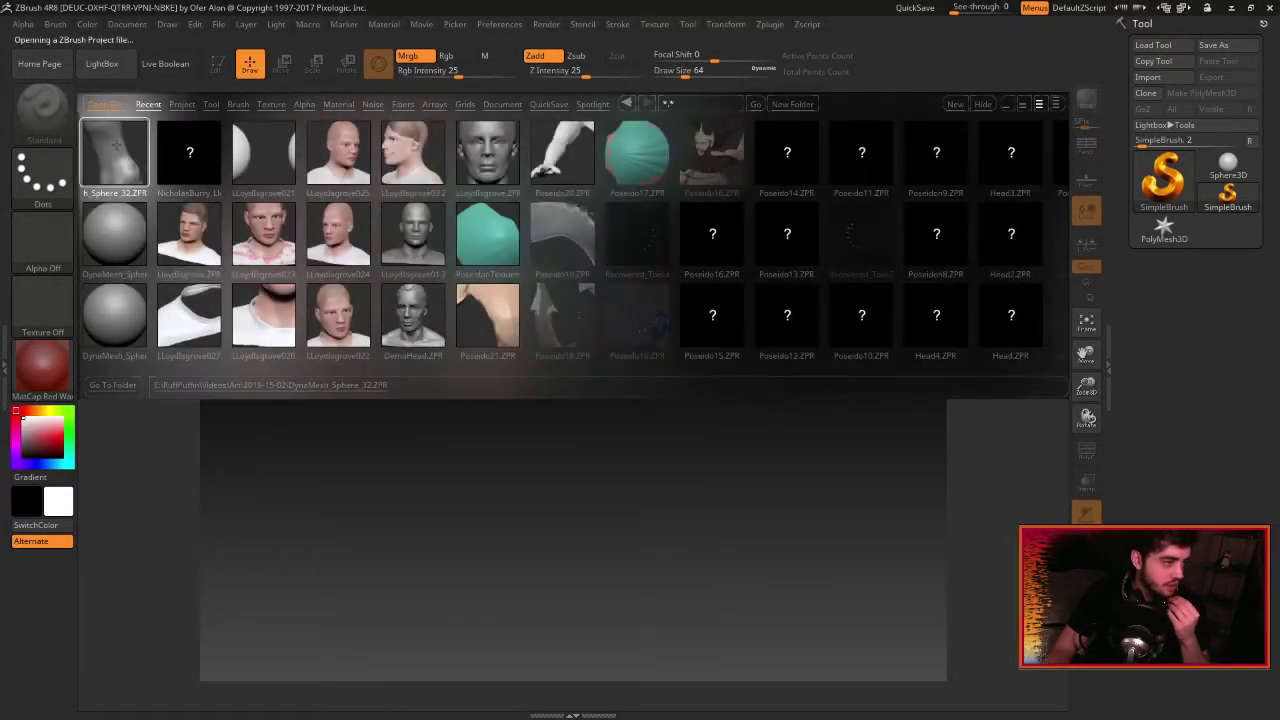
double_click(117, 147)
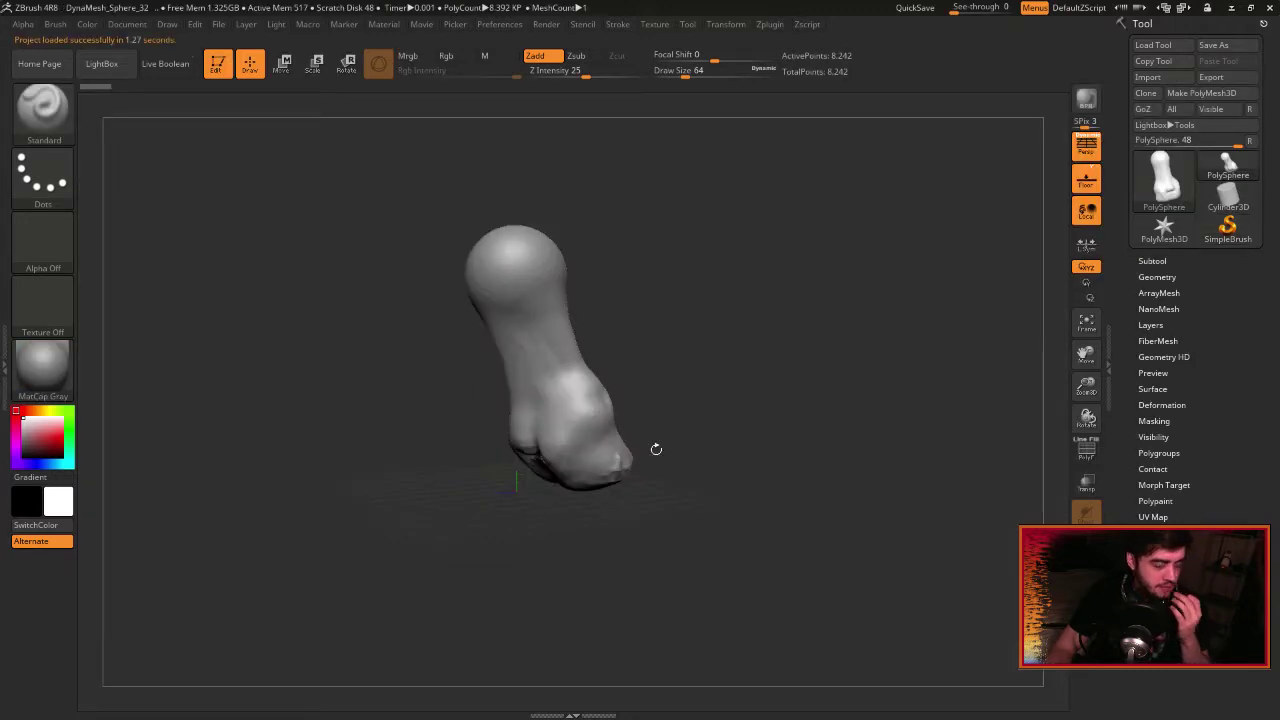
mouse_move(955, 7)
left_mouse_down()
mouse_move(995, 7)
mouse_move(975, 10)
left_mouse_up()
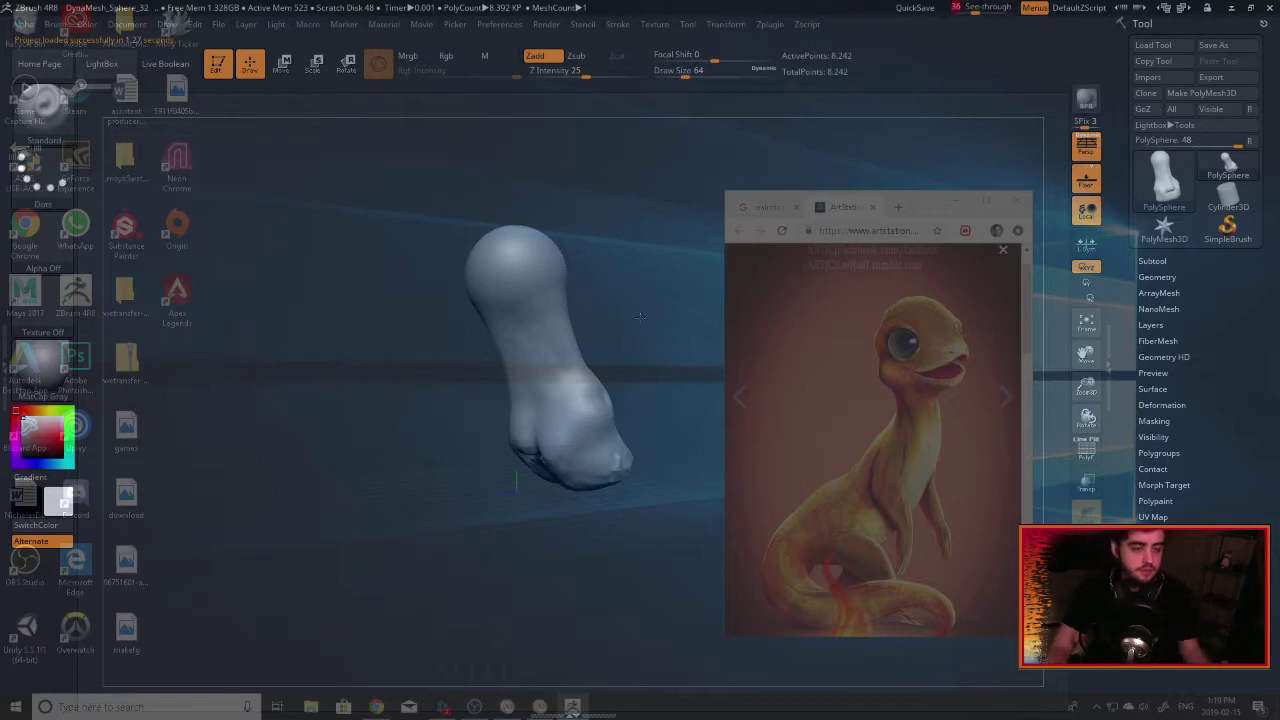
mouse_move(578, 527)
left_mouse_down()
mouse_move(490, 527)
mouse_move(580, 528)
left_mouse_up()
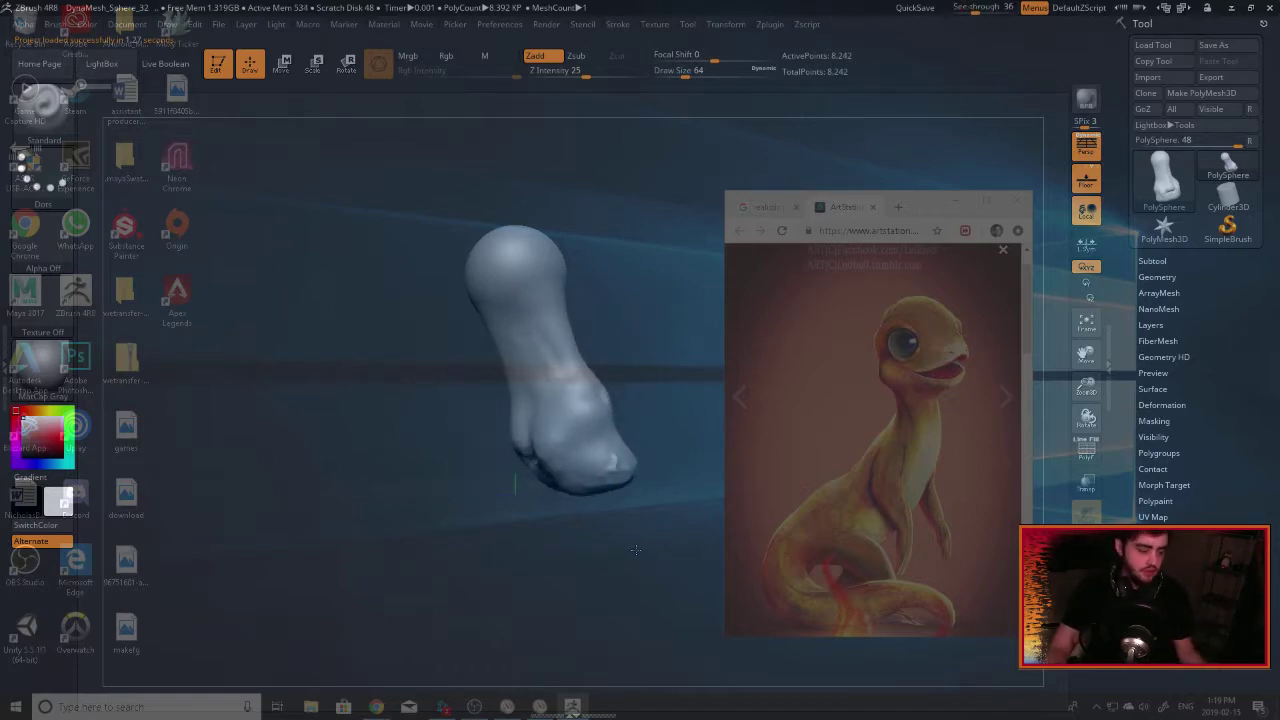
Pull the model's lower end into a pointed tail using the Move Topological brush at draw size 592, smoothing the surface.
key("b")
key("m")
key("t")
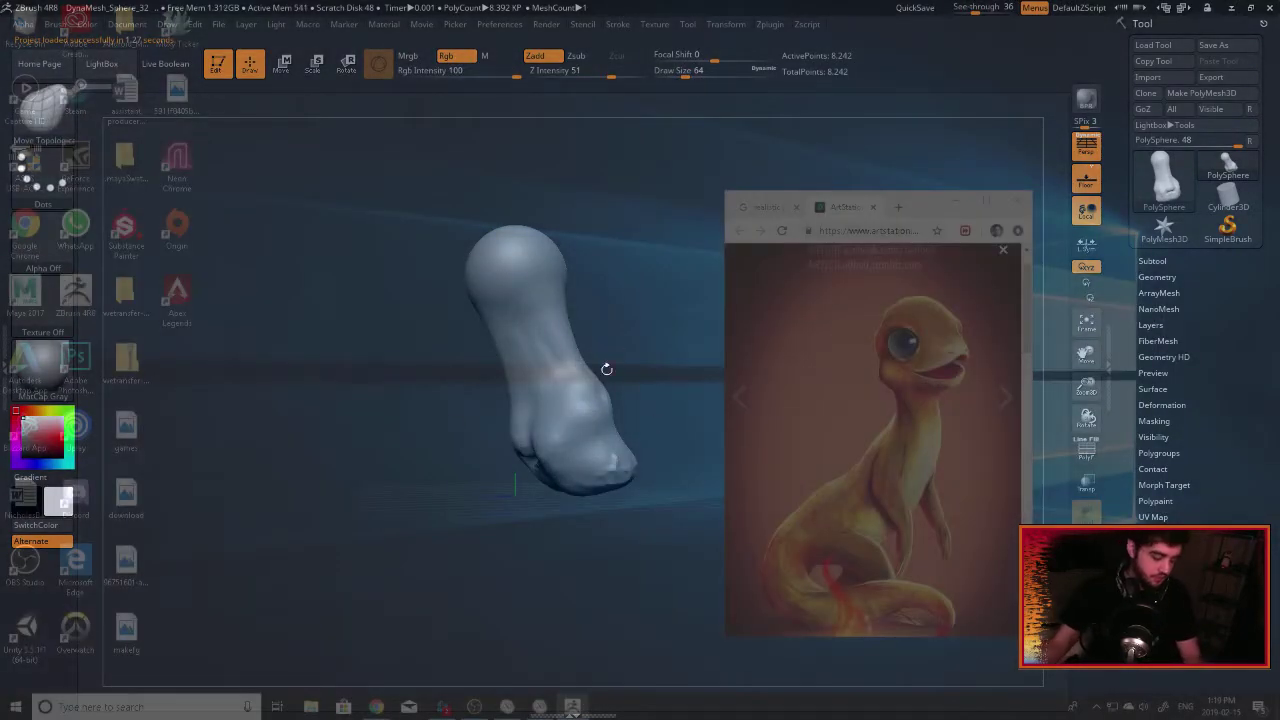
key("]")
key("bracketright")
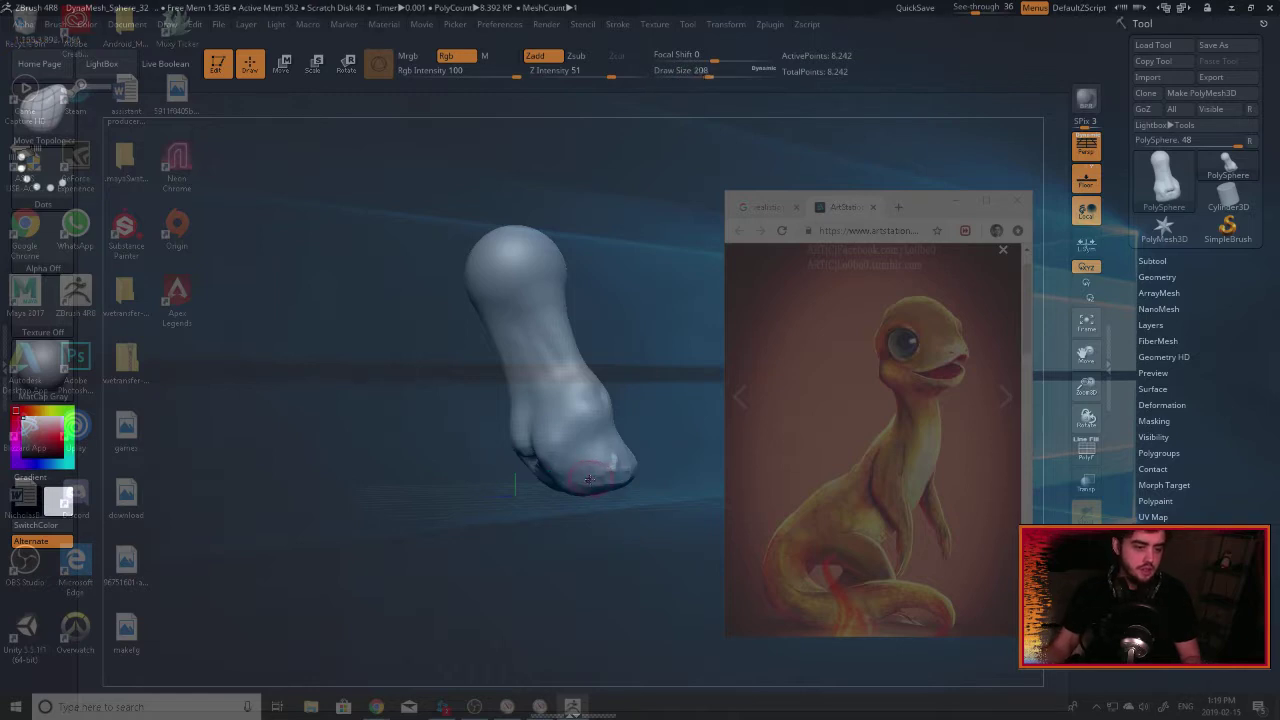
key("bracketright")
key("bracketright")
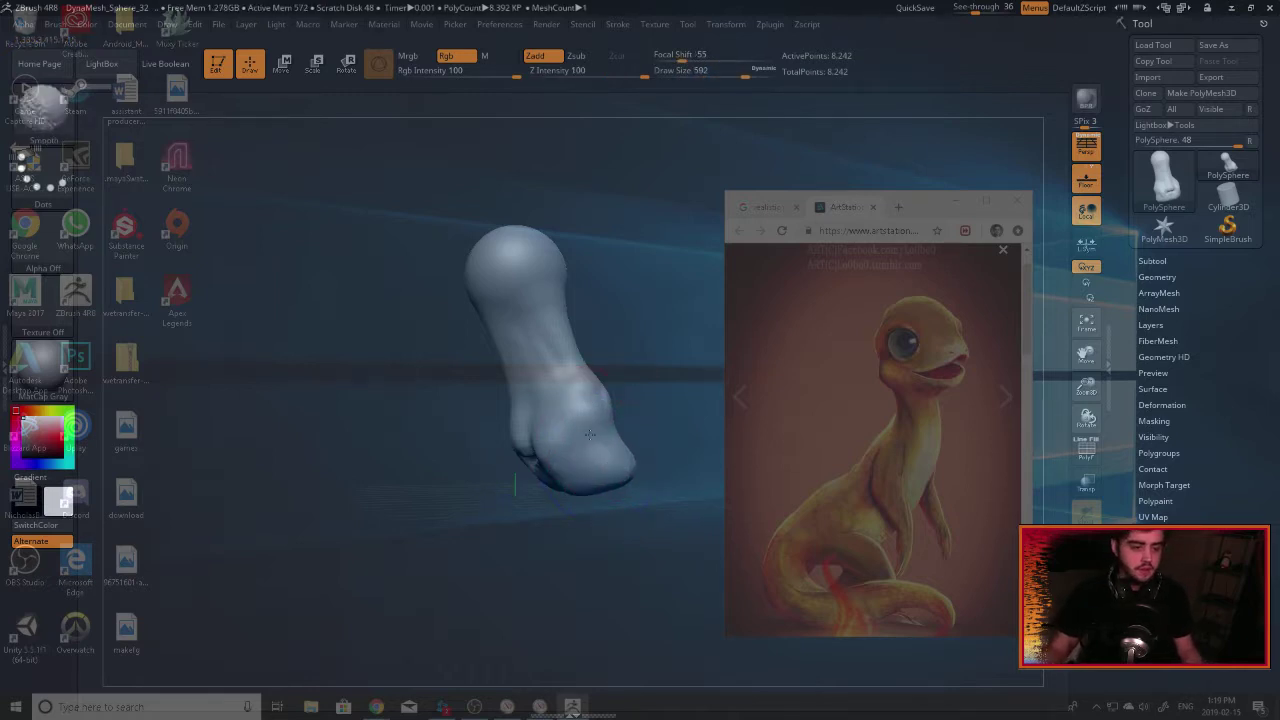
mouse_move(663, 463)
left_mouse_down()
mouse_move(657, 522)
mouse_move(695, 561)
left_mouse_up()
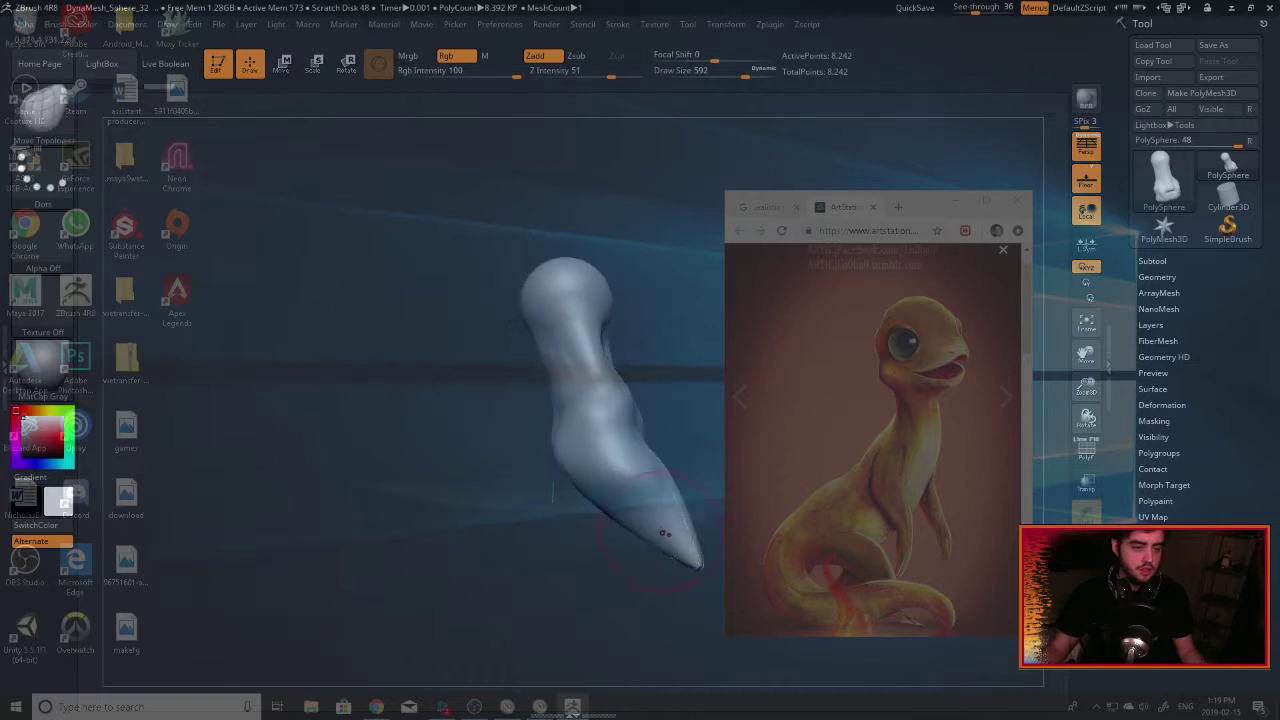
left_click_drag(611, 557, 607, 538)
key("shift")
left_click_drag(572, 487, 556, 455, "shift")
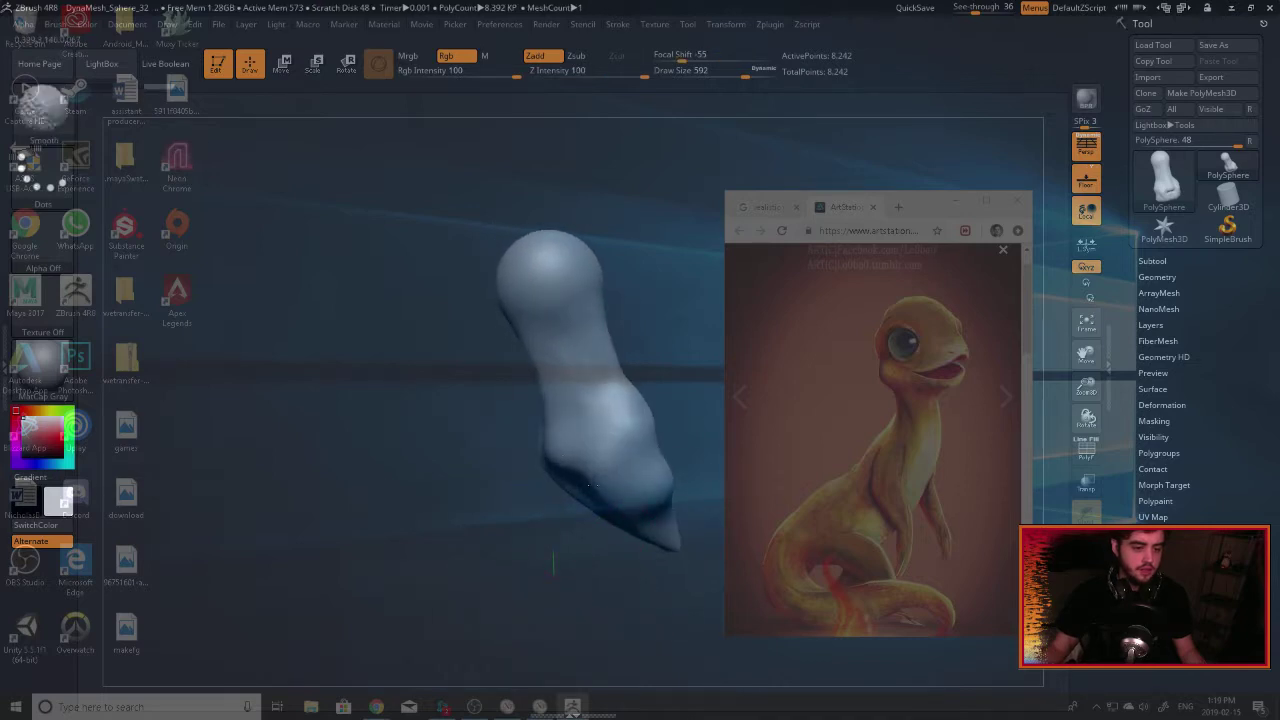
Lengthen the tail from the lower body, remesh the model with DynaMesh, and smooth the stretched area.
left_click_drag(654, 371, 682, 425)
mouse_move(650, 490)
left_mouse_down()
mouse_move(705, 460)
mouse_move(765, 465)
mouse_move(728, 485)
left_mouse_up()
left_click_drag(622, 304, 709, 393, "ctrl")
mouse_move(654, 361)
left_mouse_down()
mouse_move(690, 366)
mouse_move(657, 354)
mouse_move(633, 388)
left_mouse_up()
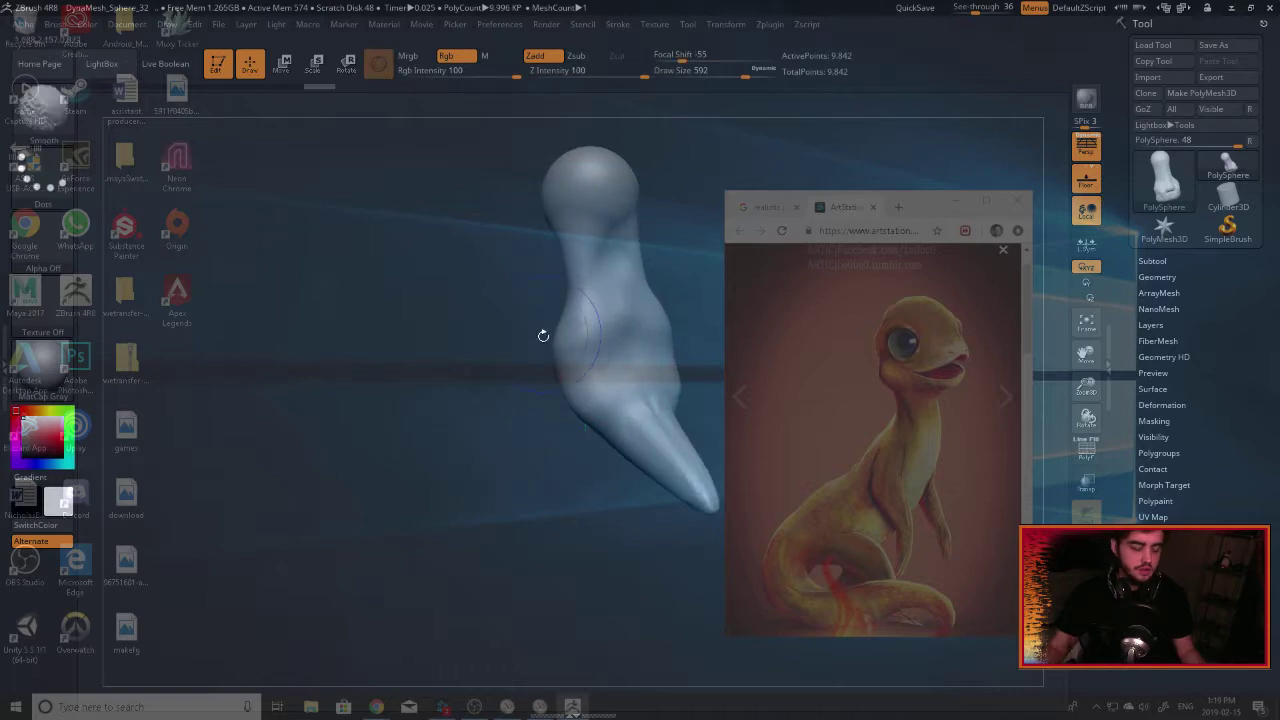
Reshape the neck, torso and hips with the Move Topological brush and QuickSave the project.
left_click_drag(445, 285, 537, 266)
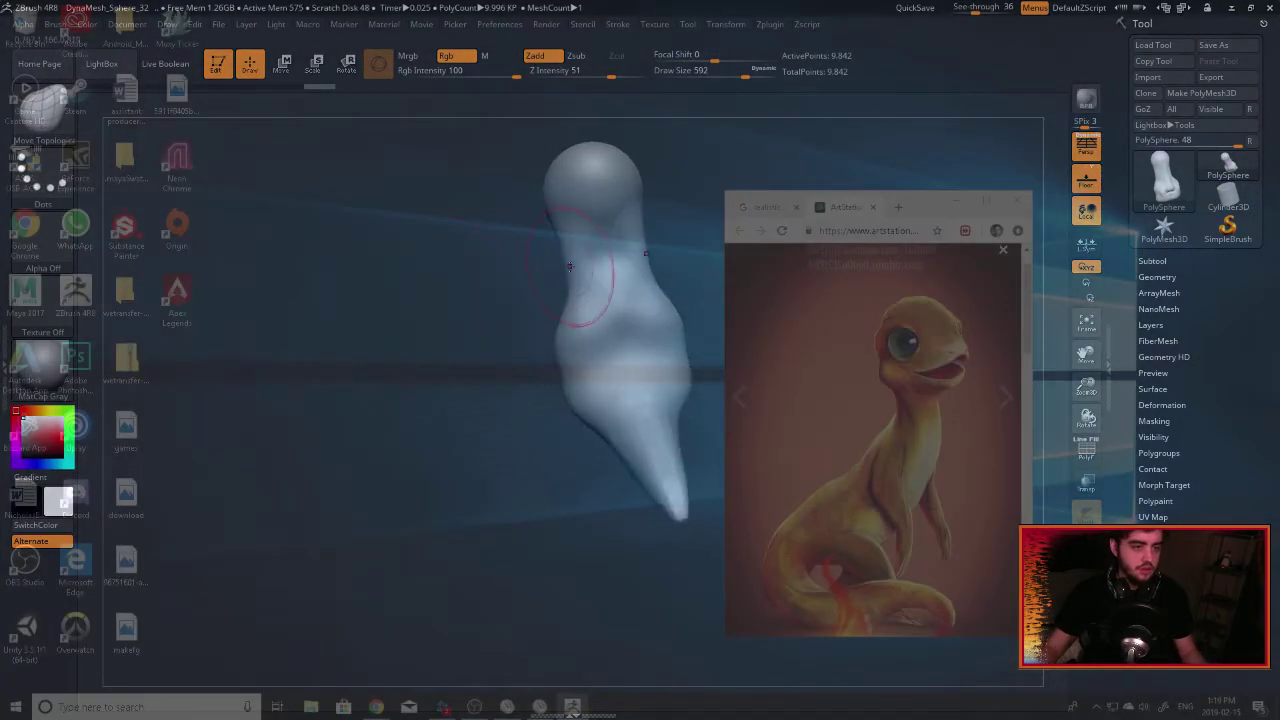
left_click_drag(565, 311, 584, 308)
mouse_move(564, 338)
left_mouse_down()
mouse_move(579, 335)
mouse_move(579, 350)
mouse_move(528, 352)
left_mouse_up()
mouse_move(574, 381)
left_mouse_down()
mouse_move(611, 405)
mouse_move(622, 392)
mouse_move(606, 371)
left_mouse_up()
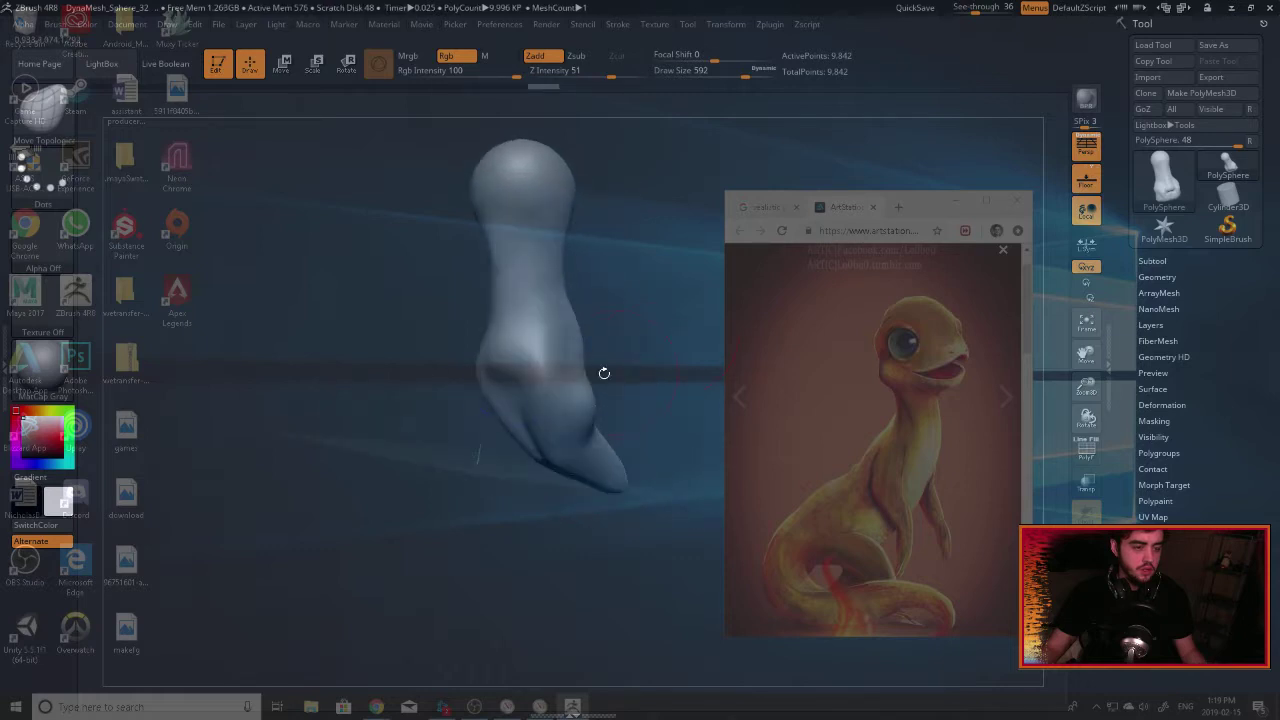
key("ctrl")
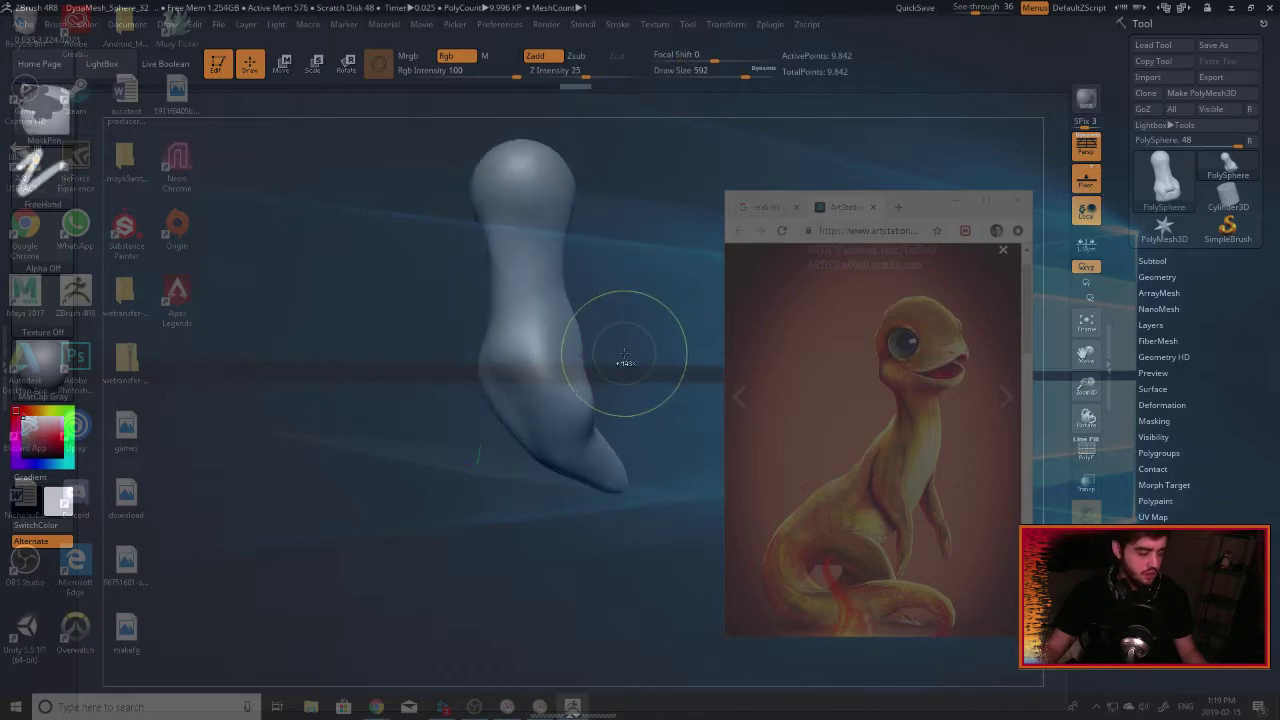
left_click(917, 9)
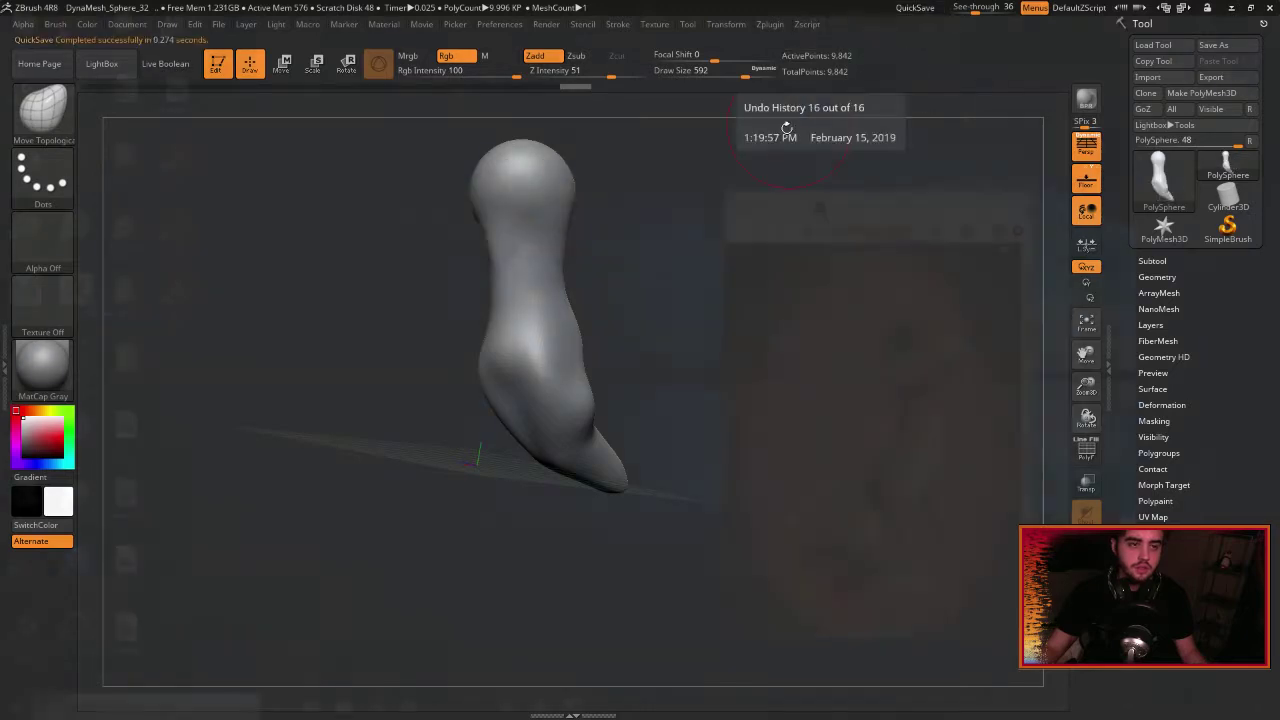
Stretch the tail out behind the body into a long, thin taper with the Move Topological brush.
mouse_move(666, 399)
left_mouse_down()
mouse_move(652, 430)
mouse_move(573, 350)
left_mouse_up()
mouse_move(636, 414)
left_mouse_down()
mouse_move(770, 412)
mouse_move(611, 351)
mouse_move(538, 276)
left_mouse_up()
left_click_drag(607, 247, 666, 363)
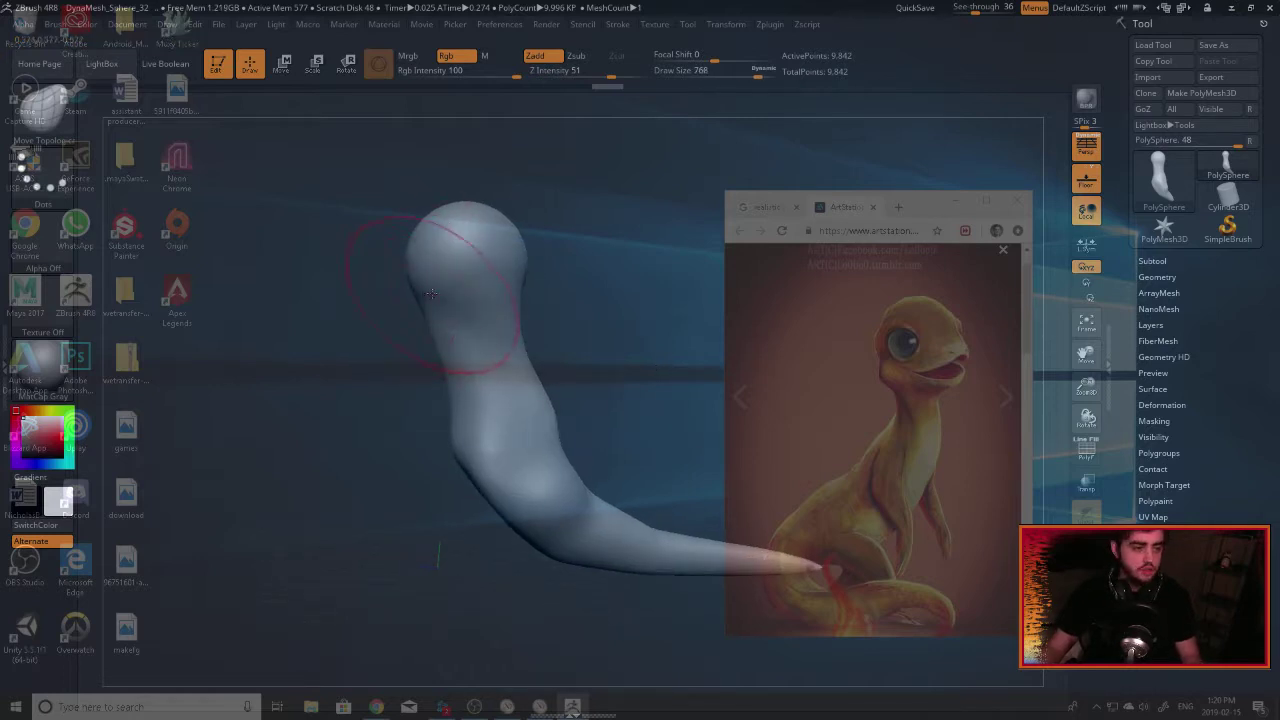
Push in the throat under the head to form a distinct neck and chin, and refine the front of the face.
key("]")
left_click_drag(424, 286, 438, 283)
left_click_drag(440, 328, 474, 328)
left_click_drag(425, 250, 433, 269)
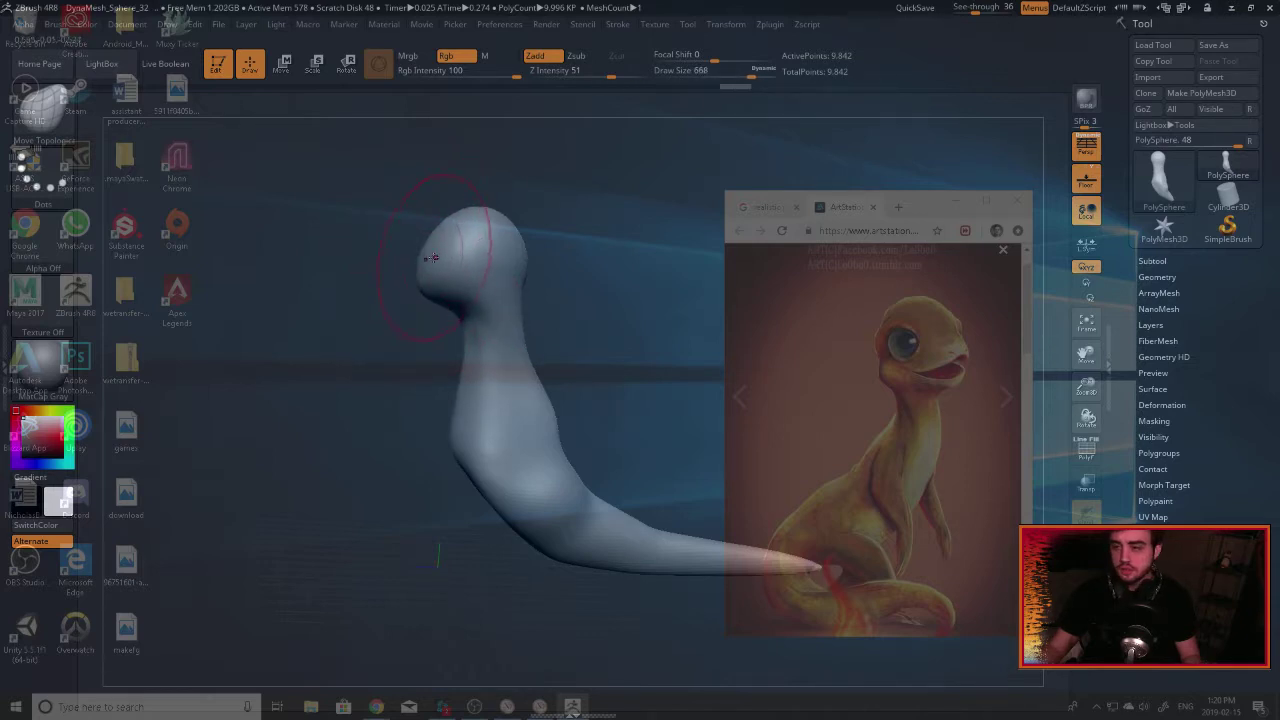
key("bracketleft")
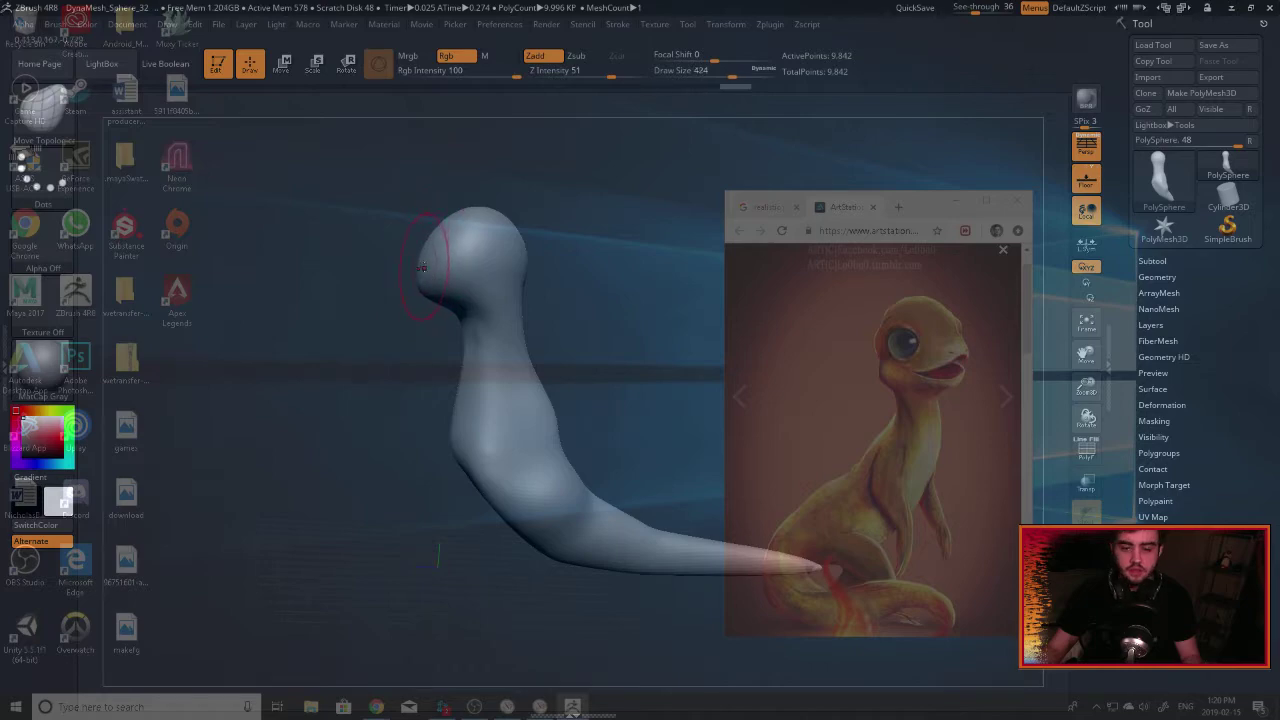
left_click_drag(410, 259, 453, 270)
Carve the mouth line across the front of the head with the DamStandard brush at draw size 312, and remesh with DynaMesh.
key("b")
key("d")
key("s")
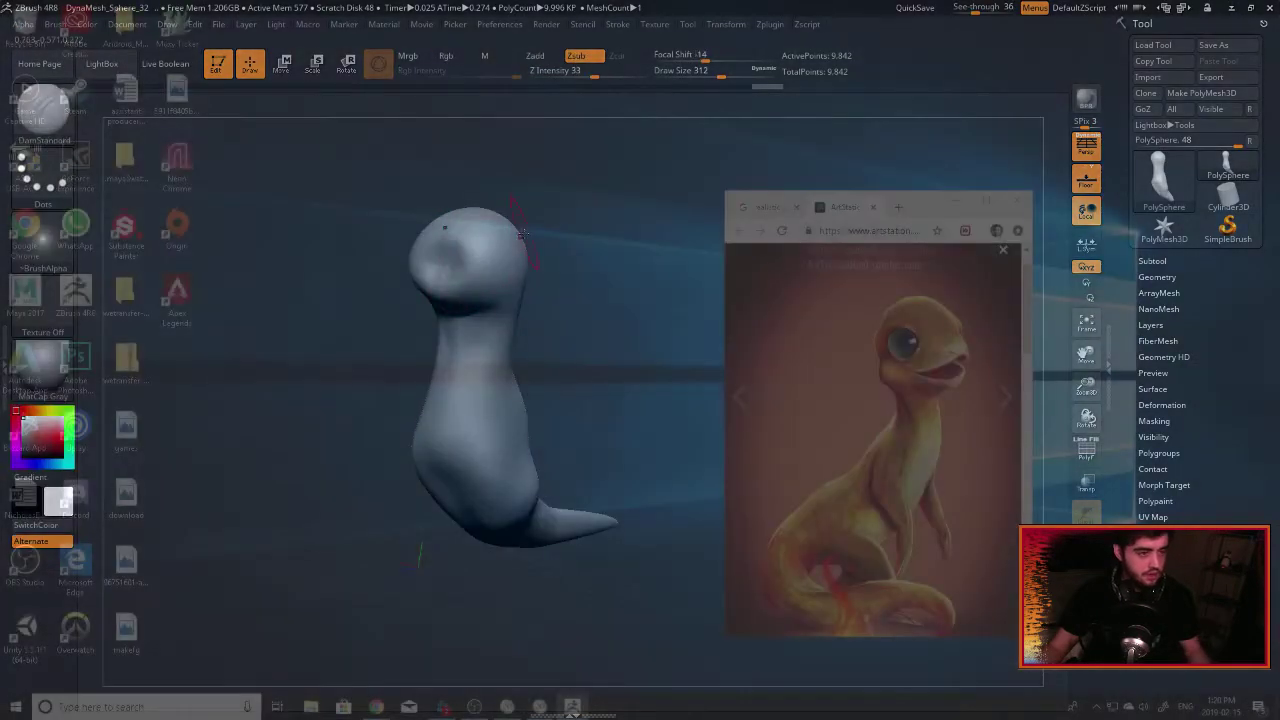
mouse_move(446, 228)
right_mouse_down()
mouse_move(520, 248)
mouse_move(446, 263)
right_mouse_up()
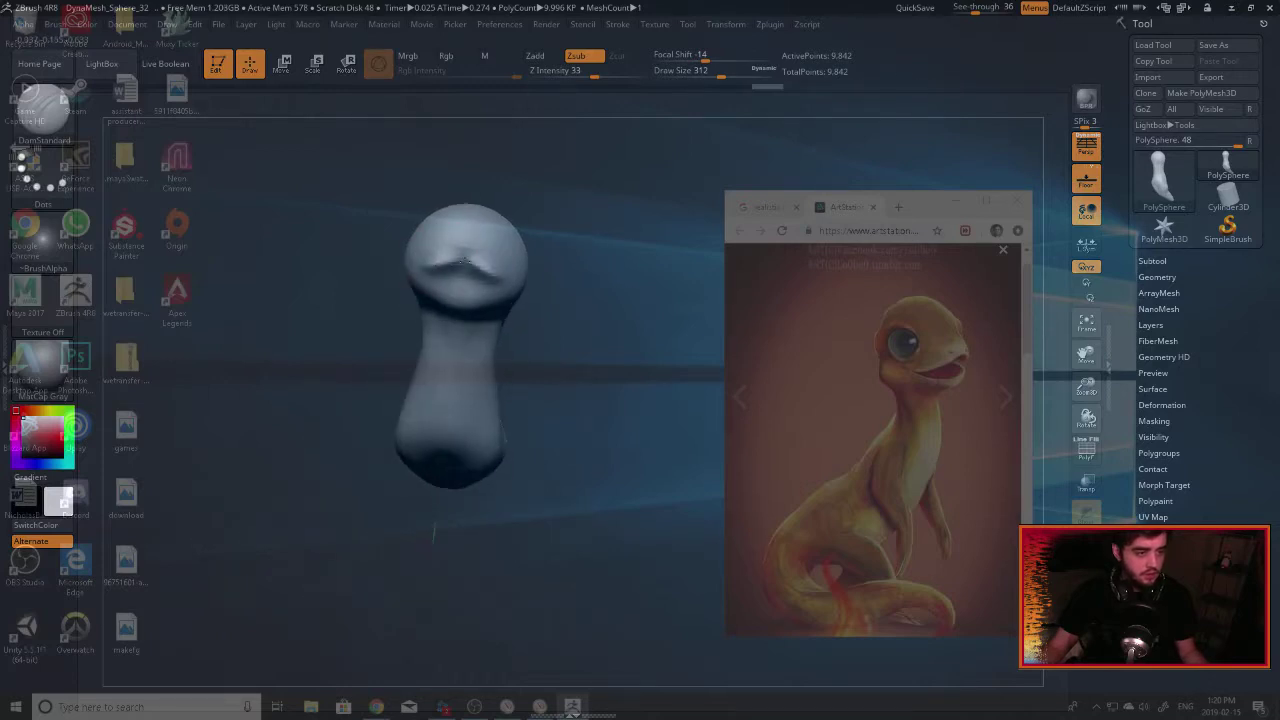
left_click_drag(478, 267, 456, 275)
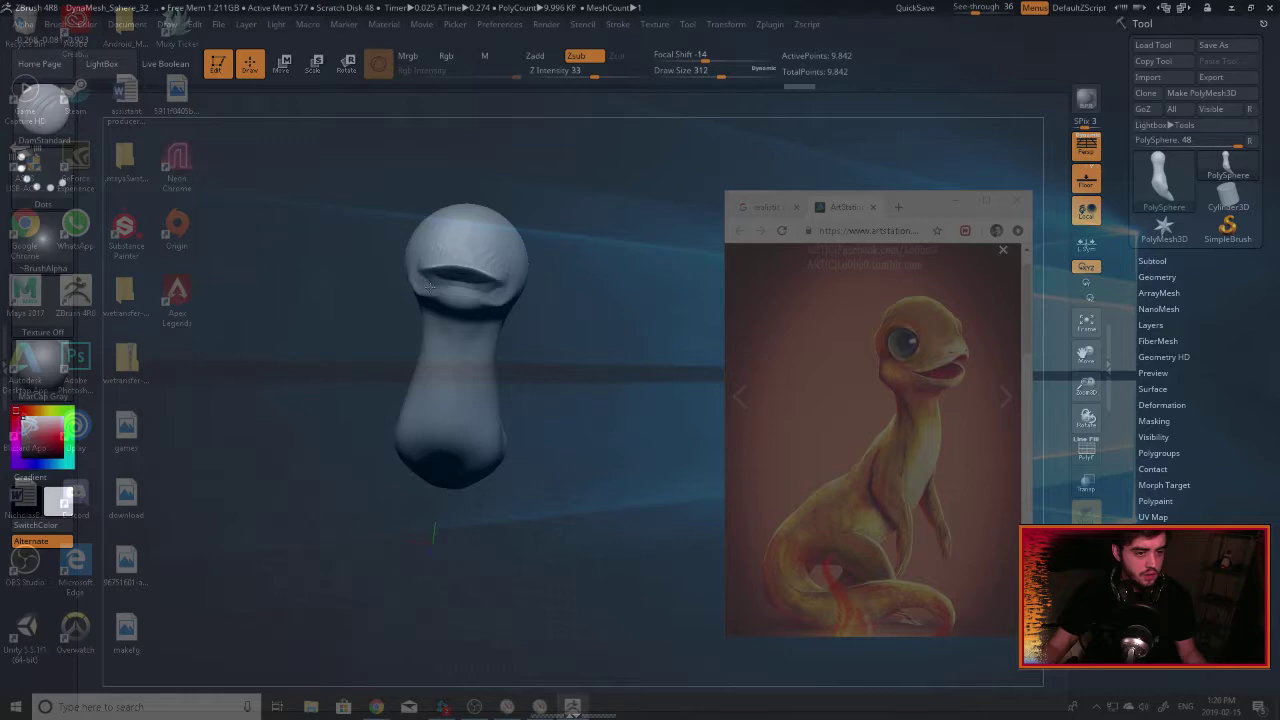
left_click_drag(600, 298, 615, 311, "ctrl")
mouse_move(604, 299)
left_mouse_down()
mouse_move(550, 293)
mouse_move(593, 296)
left_mouse_up()
Pull the mouth area forward into a snout with upper and lower jaws using the Move Topological brush at draw size 264.
key("b")
key("m")
key("t")
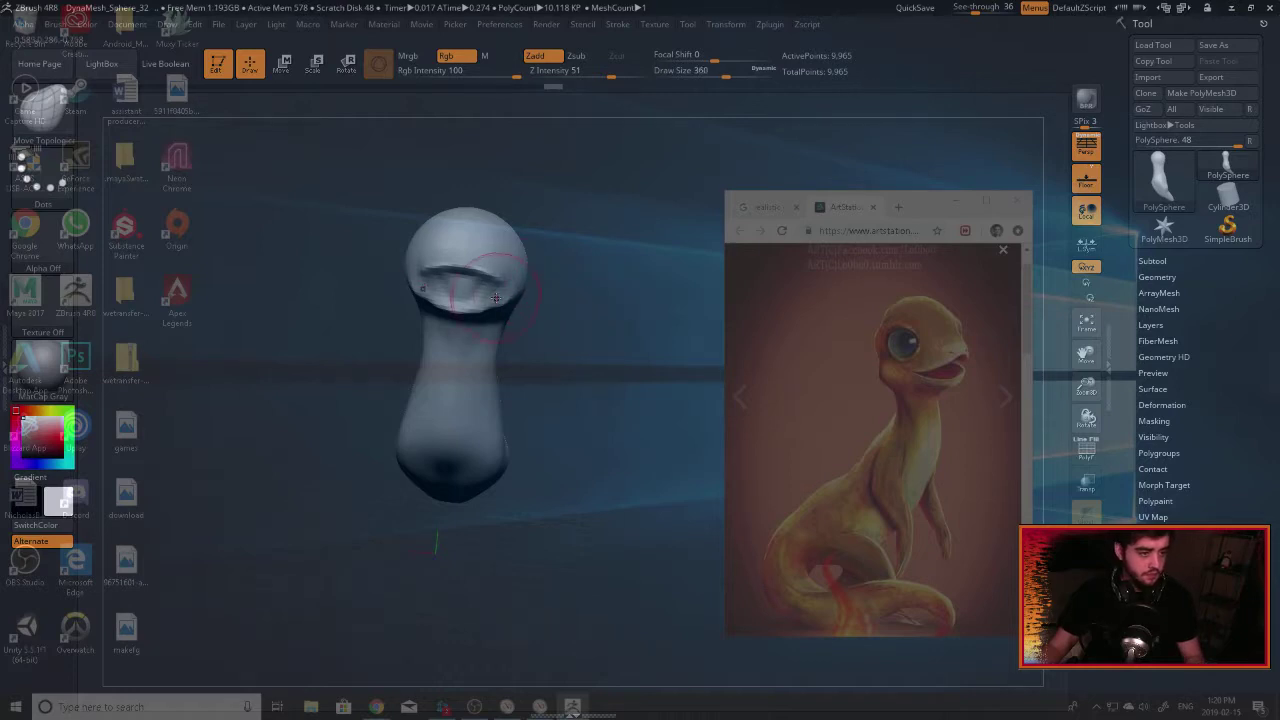
mouse_move(604, 299)
left_mouse_down()
mouse_move(635, 268)
mouse_move(619, 253)
mouse_move(640, 300)
left_mouse_up()
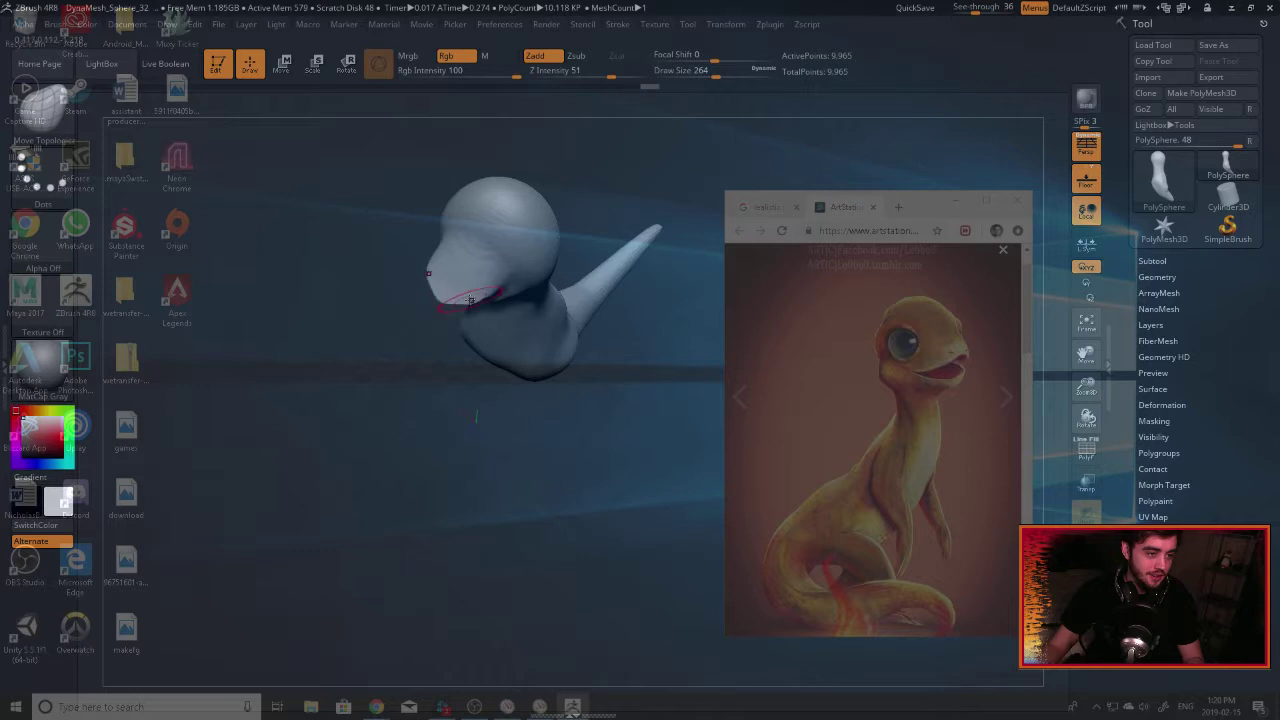
mouse_move(480, 410)
left_mouse_down()
mouse_move(442, 376)
mouse_move(512, 388)
mouse_move(434, 282)
mouse_move(500, 296)
mouse_move(457, 337)
mouse_move(462, 348)
mouse_move(432, 343)
mouse_move(487, 343)
mouse_move(466, 391)
mouse_move(527, 381)
mouse_move(482, 302)
mouse_move(440, 282)
mouse_move(450, 287)
left_mouse_up()
key("shift")
mouse_move(575, 300)
left_mouse_down()
mouse_move(510, 260)
mouse_move(552, 256)
mouse_move(580, 308)
mouse_move(576, 284)
mouse_move(647, 367)
left_mouse_up()
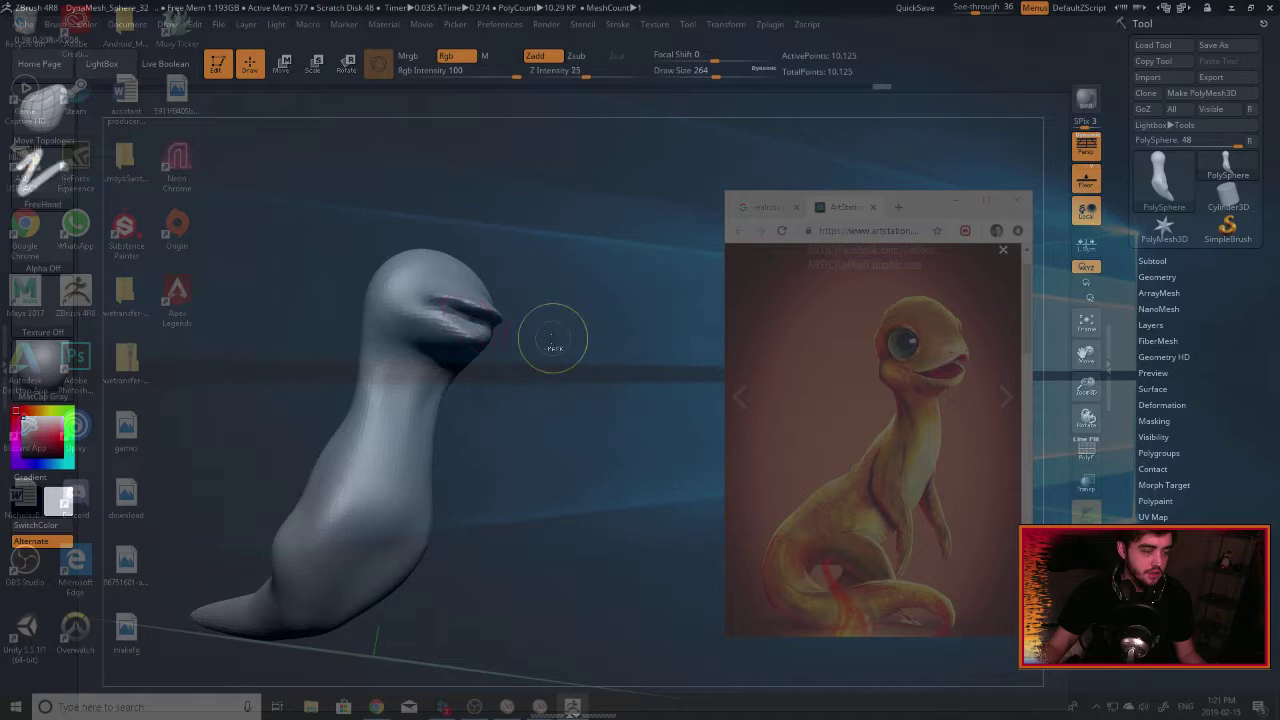
Shorten the snout and round out the forehead and crown with the Move Topological brush, and smooth the side of the face.
mouse_move(556, 335)
left_mouse_down()
mouse_move(580, 309)
mouse_move(626, 315)
mouse_move(415, 313)
left_mouse_up()
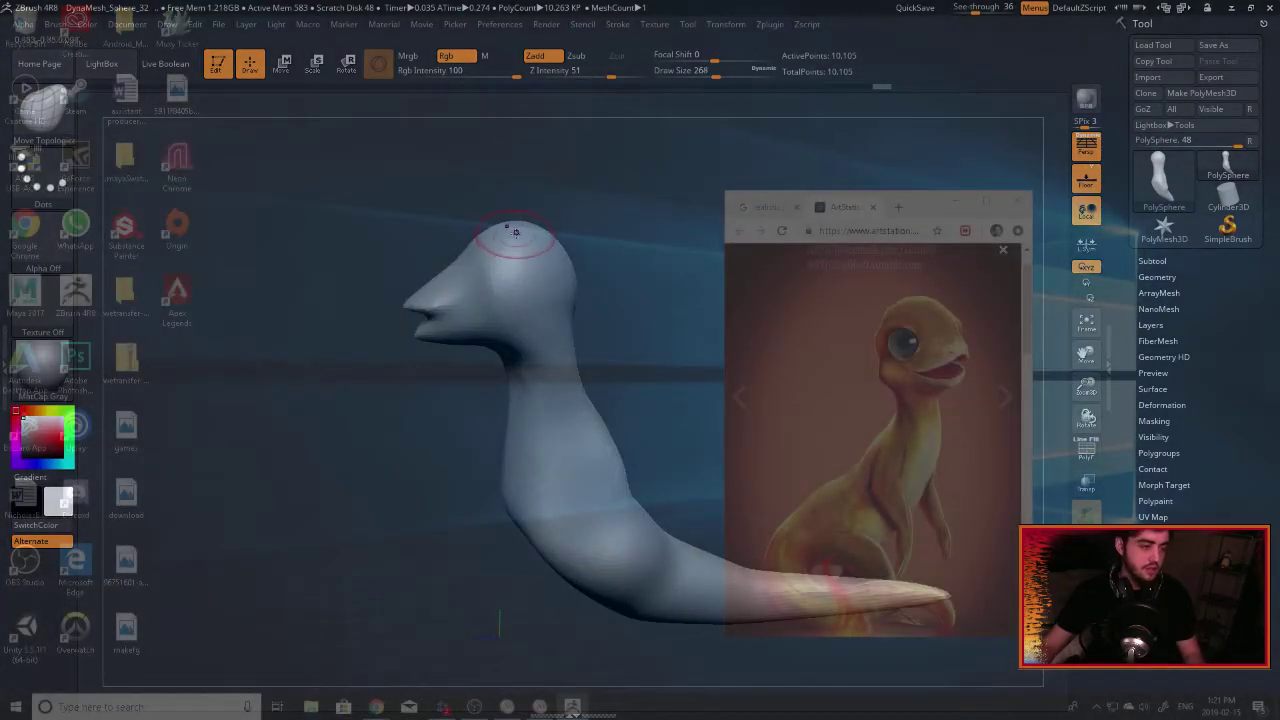
key("bracketright")
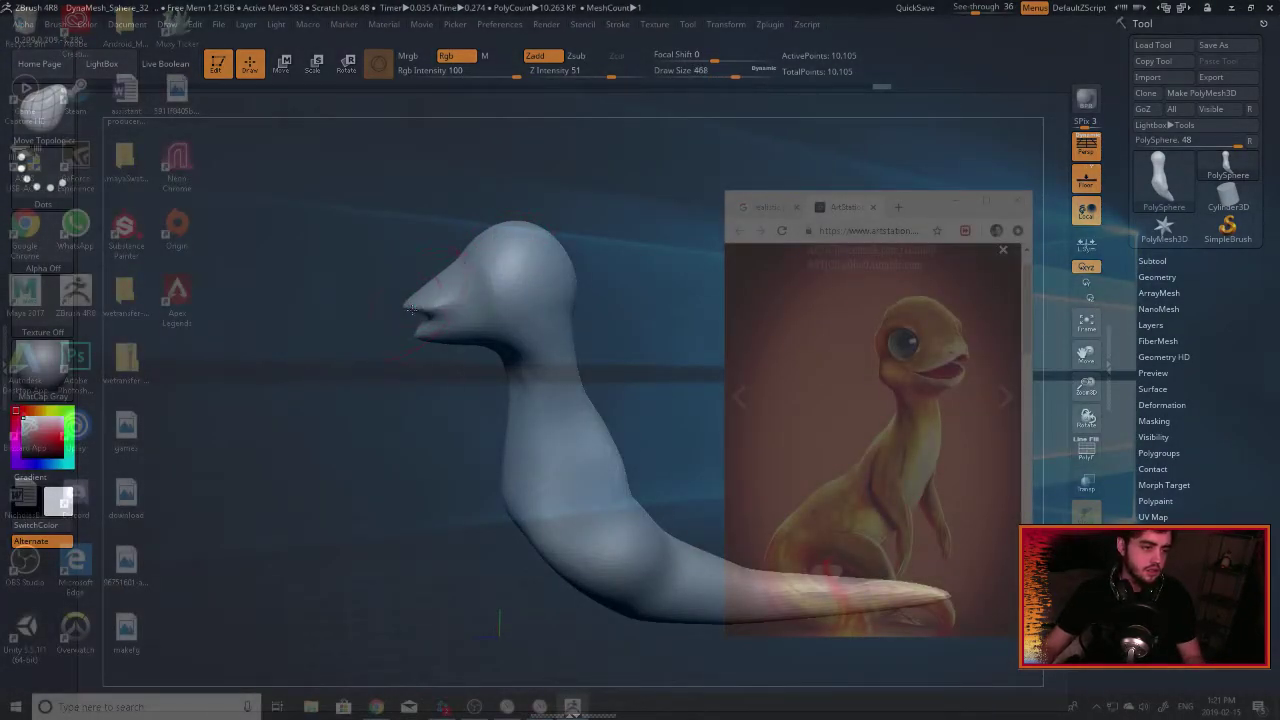
key("bracketright")
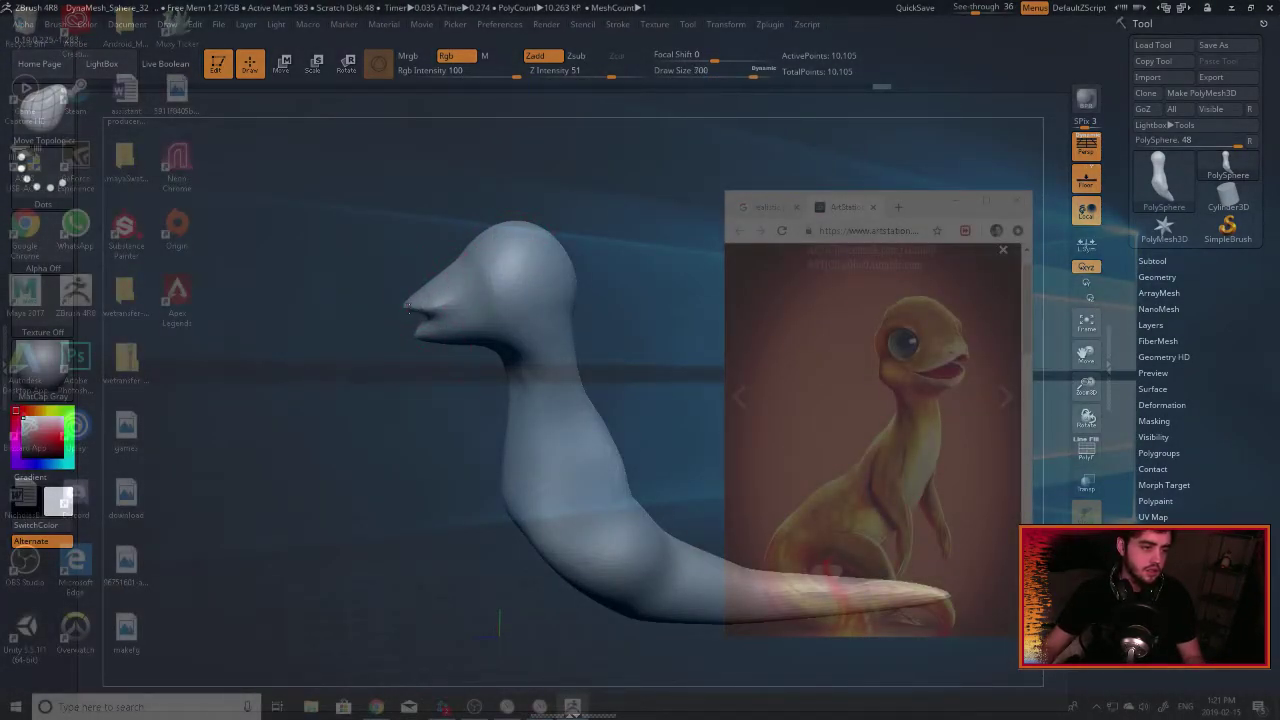
left_click_drag(408, 307, 428, 297)
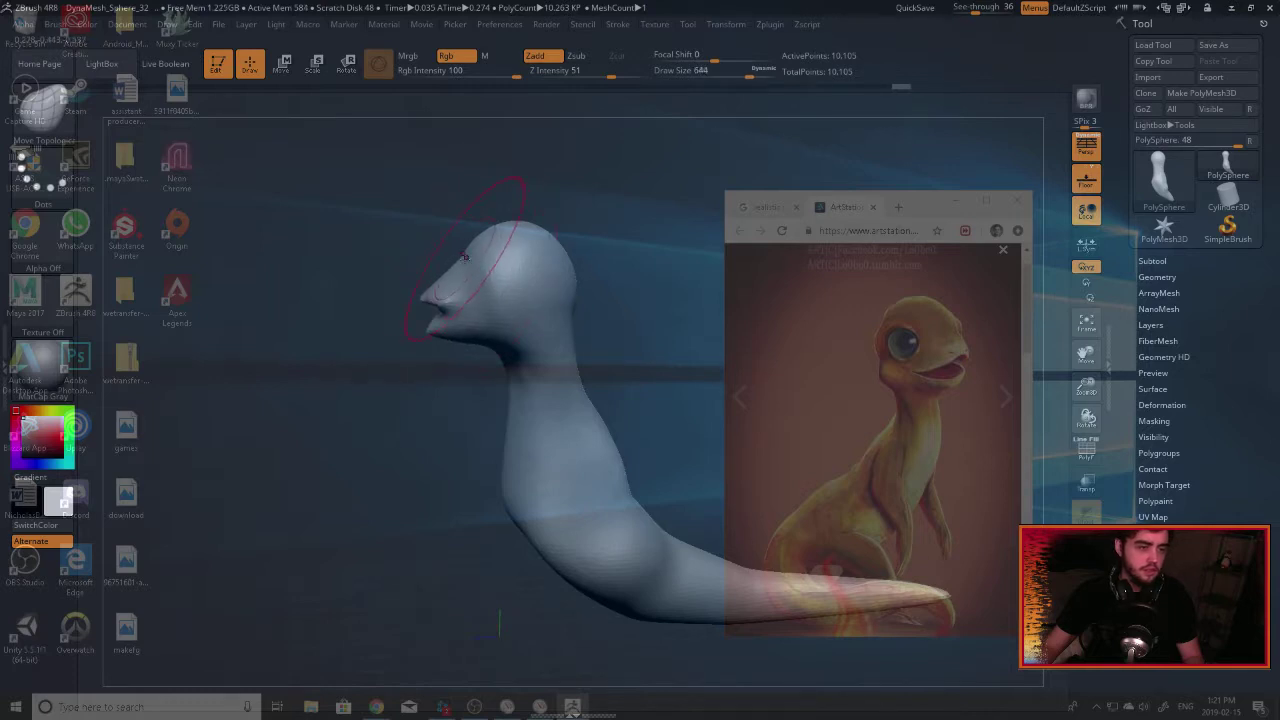
key("bracketleft")
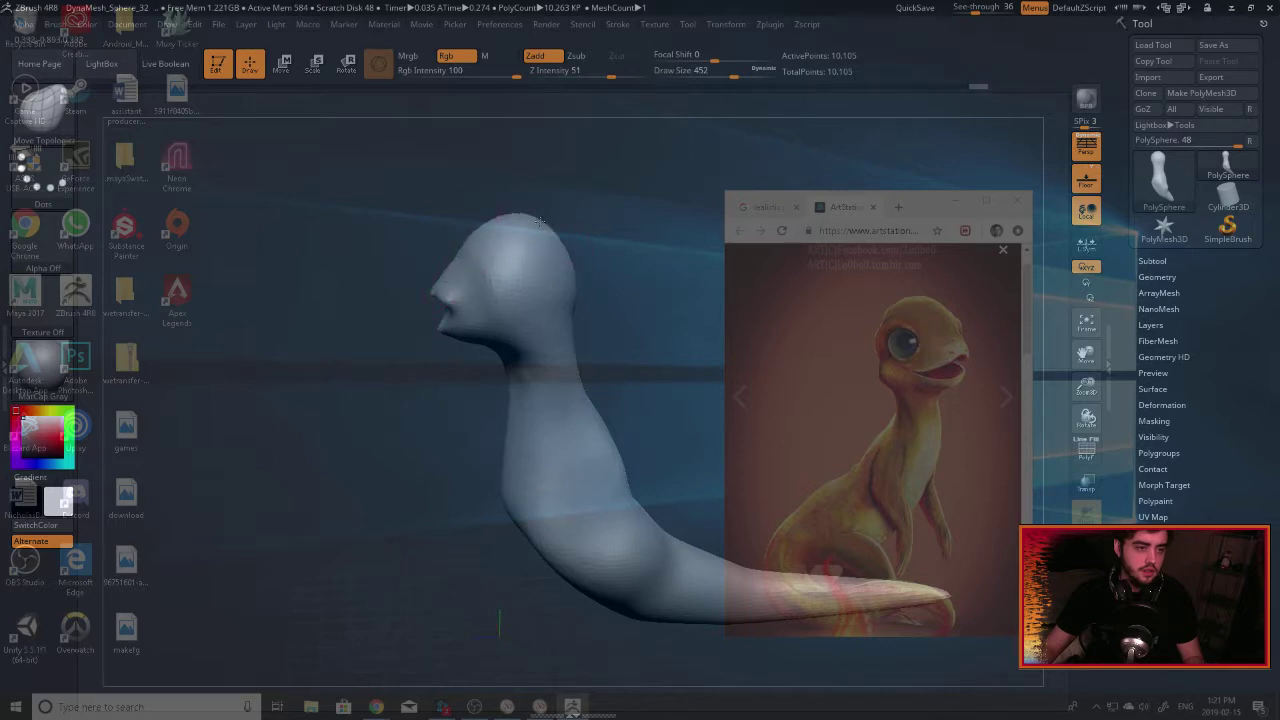
mouse_move(606, 291)
left_mouse_down()
mouse_move(651, 307)
mouse_move(607, 294)
mouse_move(650, 298)
mouse_move(640, 276)
mouse_move(573, 270)
left_mouse_up()
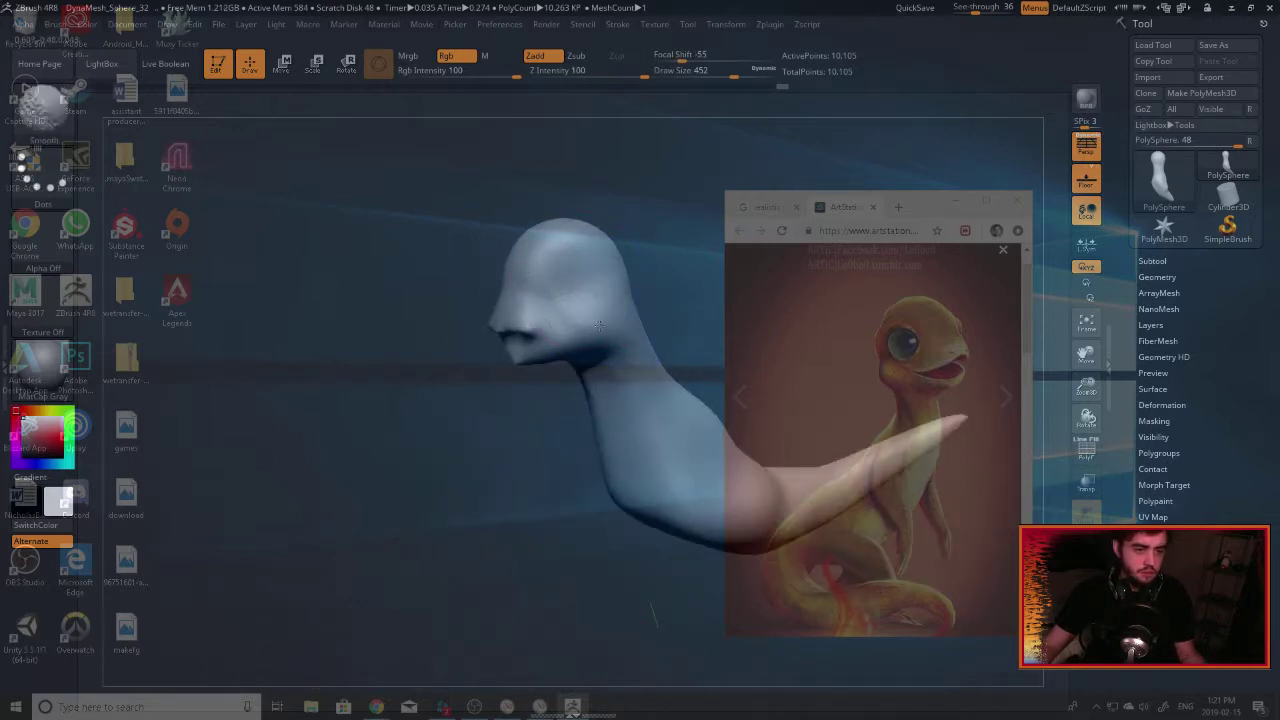
left_click_drag(599, 325, 629, 331)
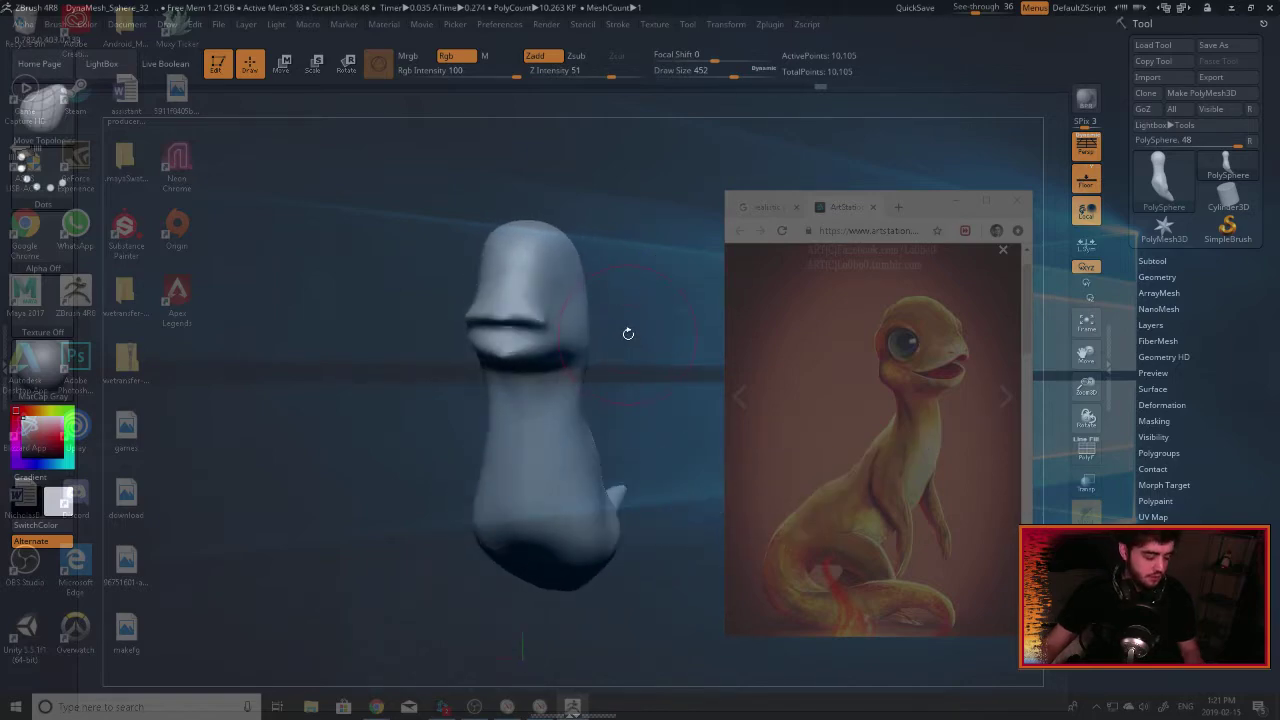
Puff out the cheeks beside the mouth with the Inflat brush at draw size 244, smooth the sides of the face, and quick-save.
key("b")
key("i")
key("n")
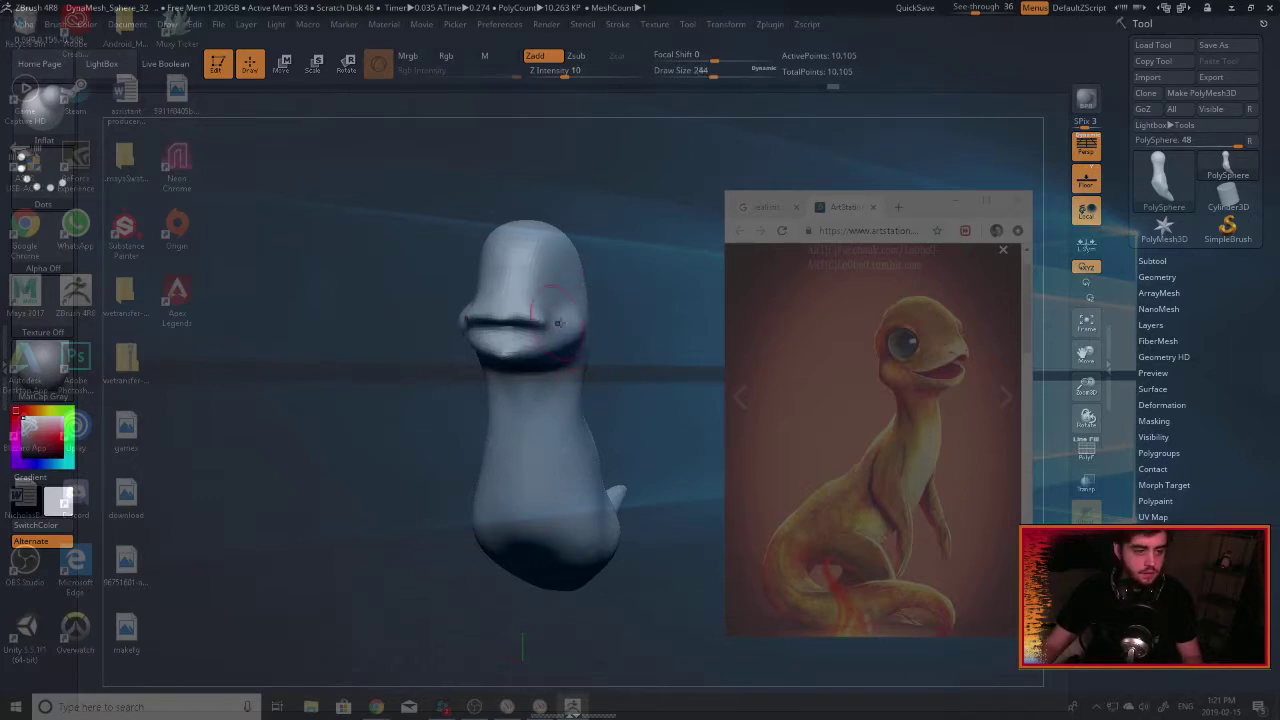
left_click_drag(598, 312, 628, 310)
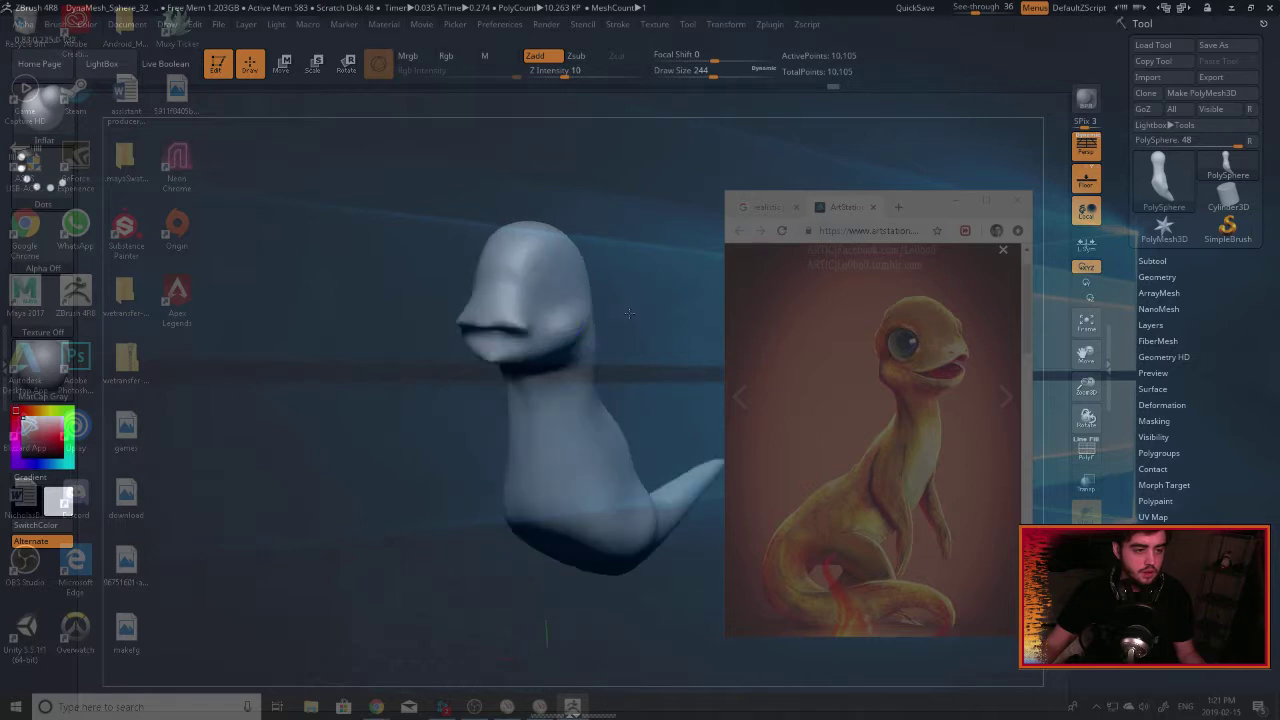
mouse_move(545, 278)
left_mouse_down("shift")
mouse_move(543, 322)
mouse_move(532, 285)
mouse_move(568, 282)
left_mouse_up("shift")
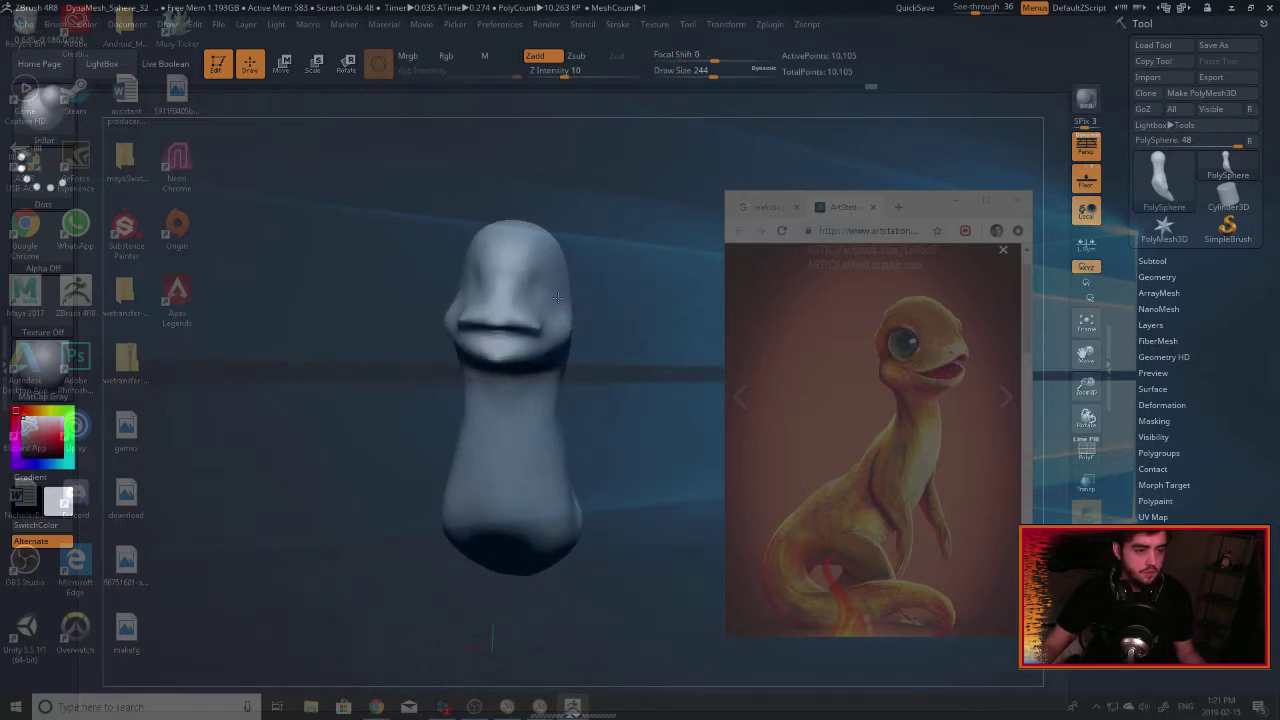
left_click_drag(566, 315, 553, 300, "shift")
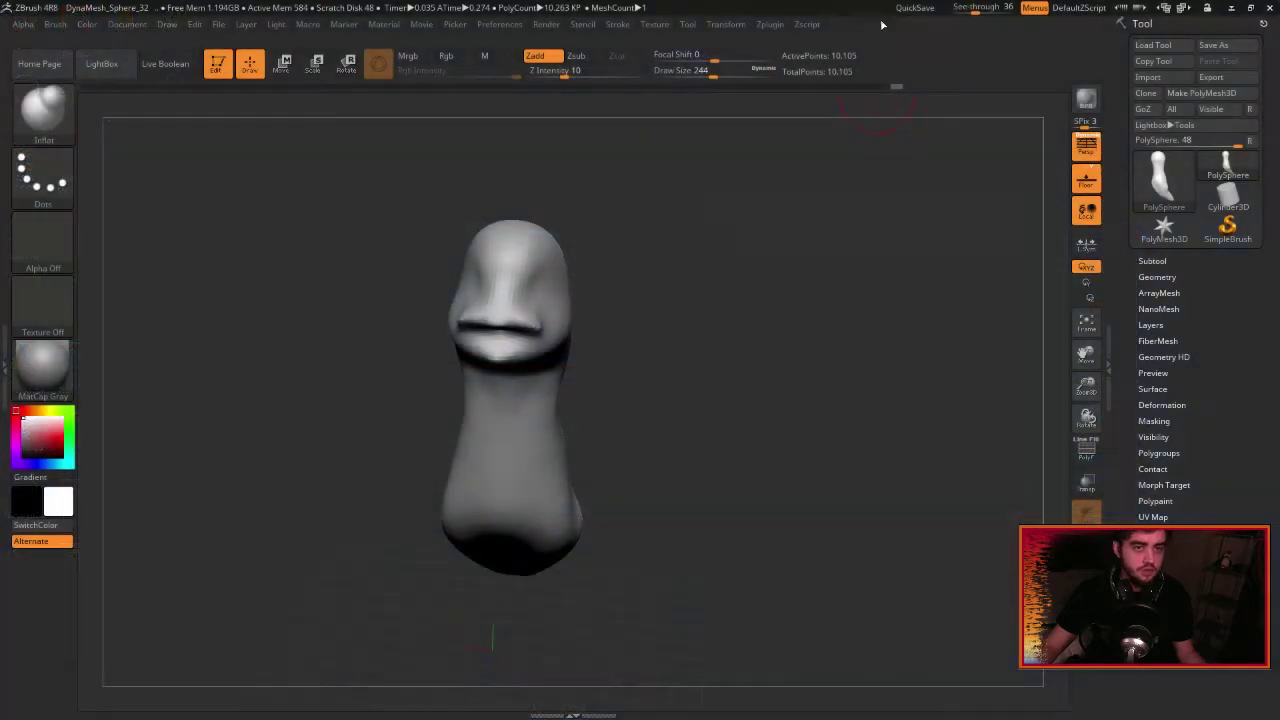
left_click(918, 10)
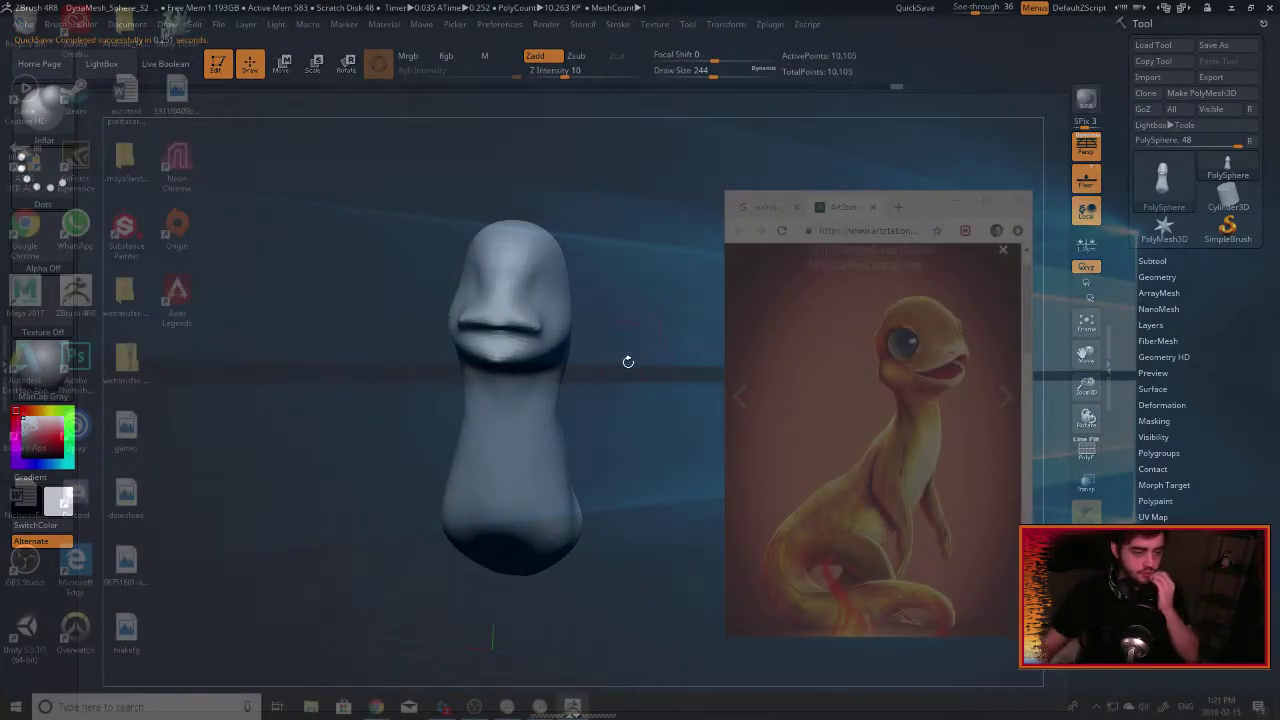
Narrow the neck and shoulders from the front with the Move Topological brush at draw size 492.
mouse_move(646, 331)
left_mouse_down()
mouse_move(720, 330)
mouse_move(657, 332)
mouse_move(682, 318)
mouse_move(680, 340)
mouse_move(605, 220)
left_mouse_up()
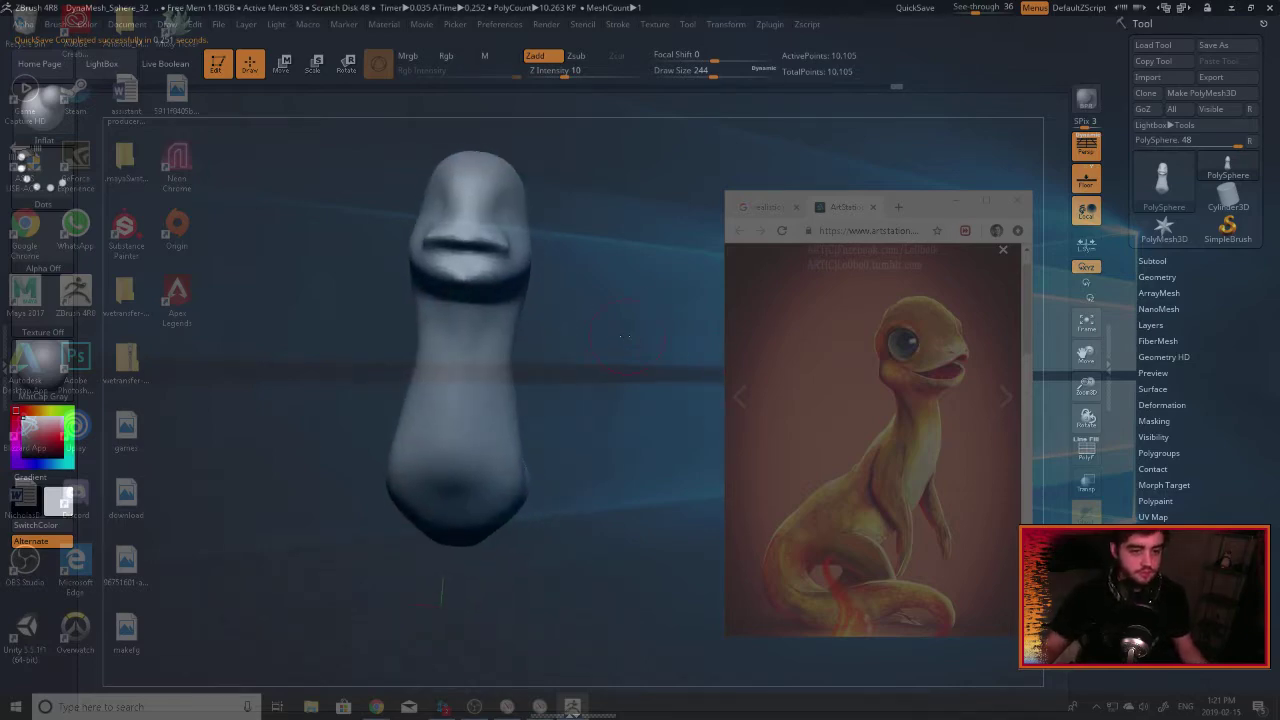
left_click_drag(623, 337, 608, 311)
key("b")
key("m")
key("t")
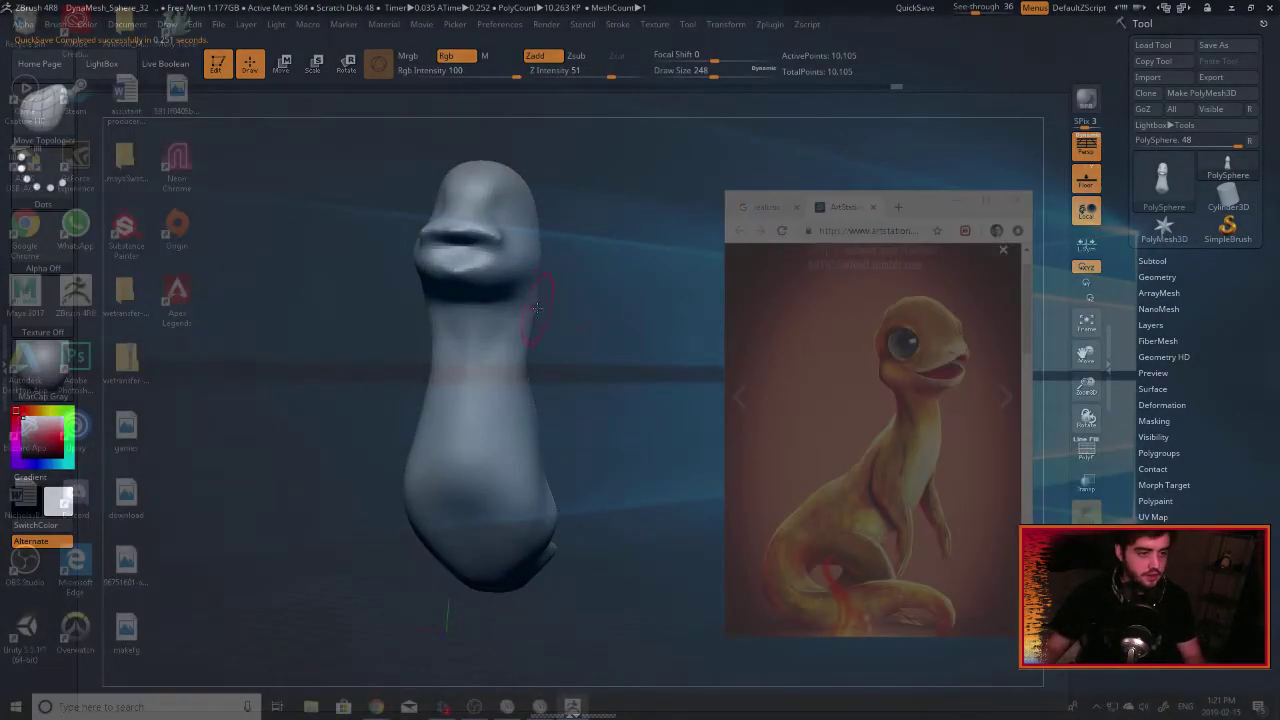
key("bracketright")
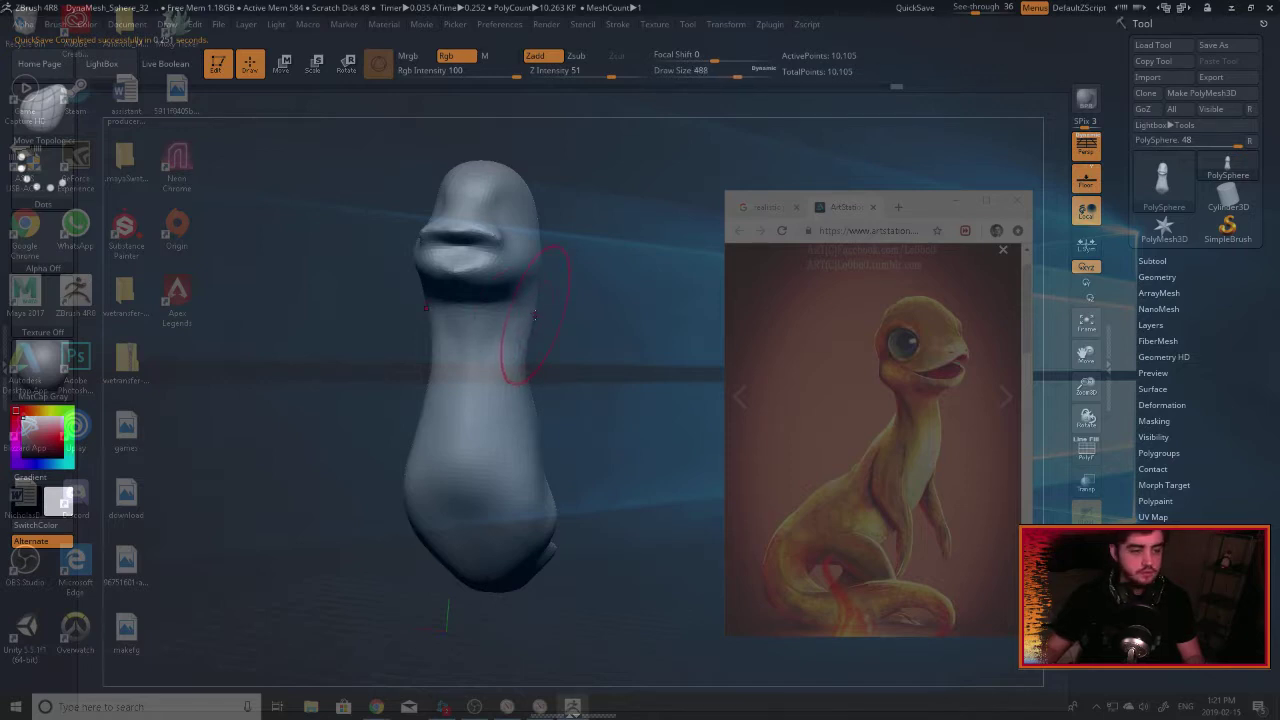
left_click_drag(535, 315, 518, 318)
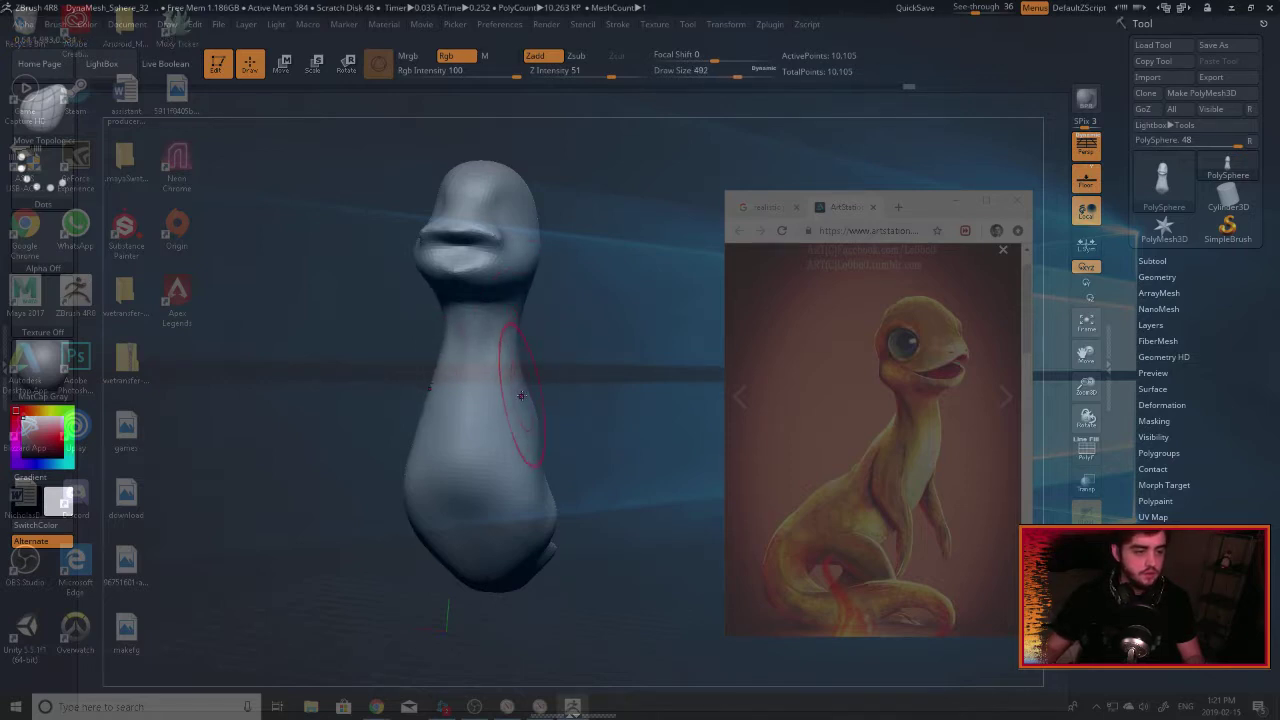
left_click_drag(521, 395, 505, 392)
mouse_move(609, 381)
left_mouse_down()
mouse_move(577, 406)
mouse_move(630, 410)
left_mouse_up()
left_click_drag(503, 267, 509, 271)
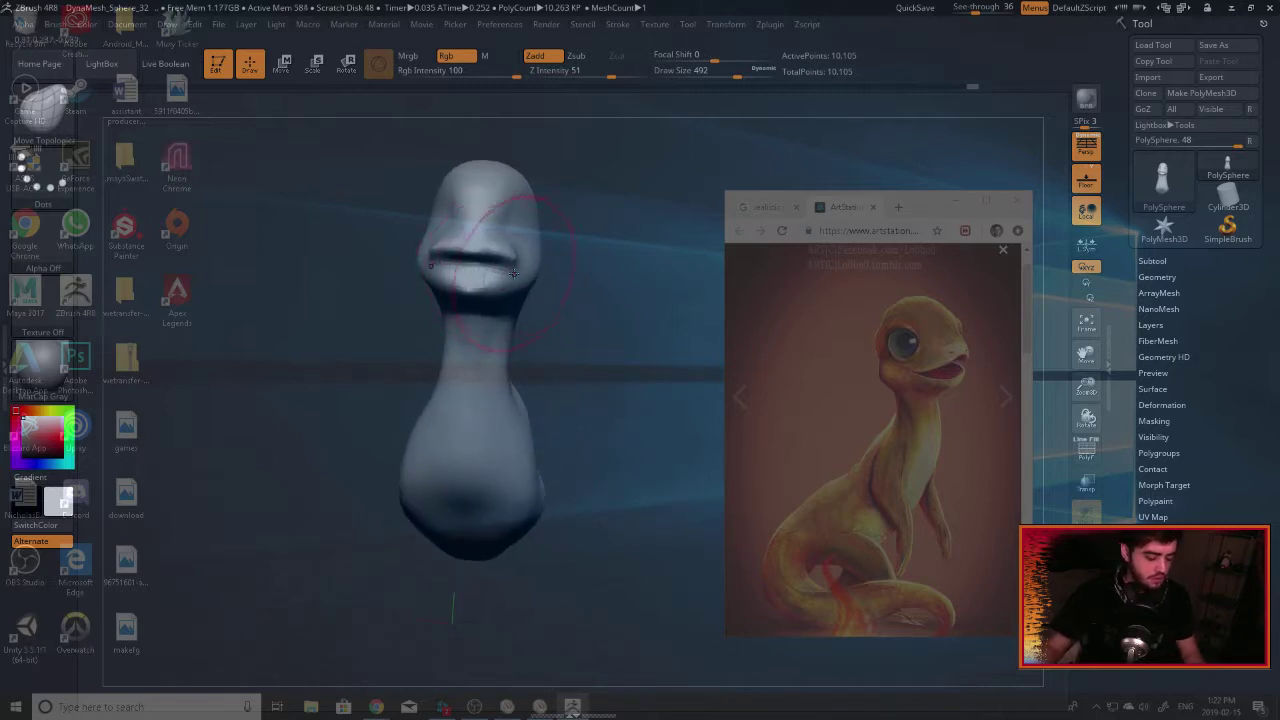
Turn off perspective, extend the mouth corners back along the cheeks with the Move Topological brush at draw size 148, and remesh with DynaMesh.
left_click_drag(592, 256, 650, 247)
key("p")
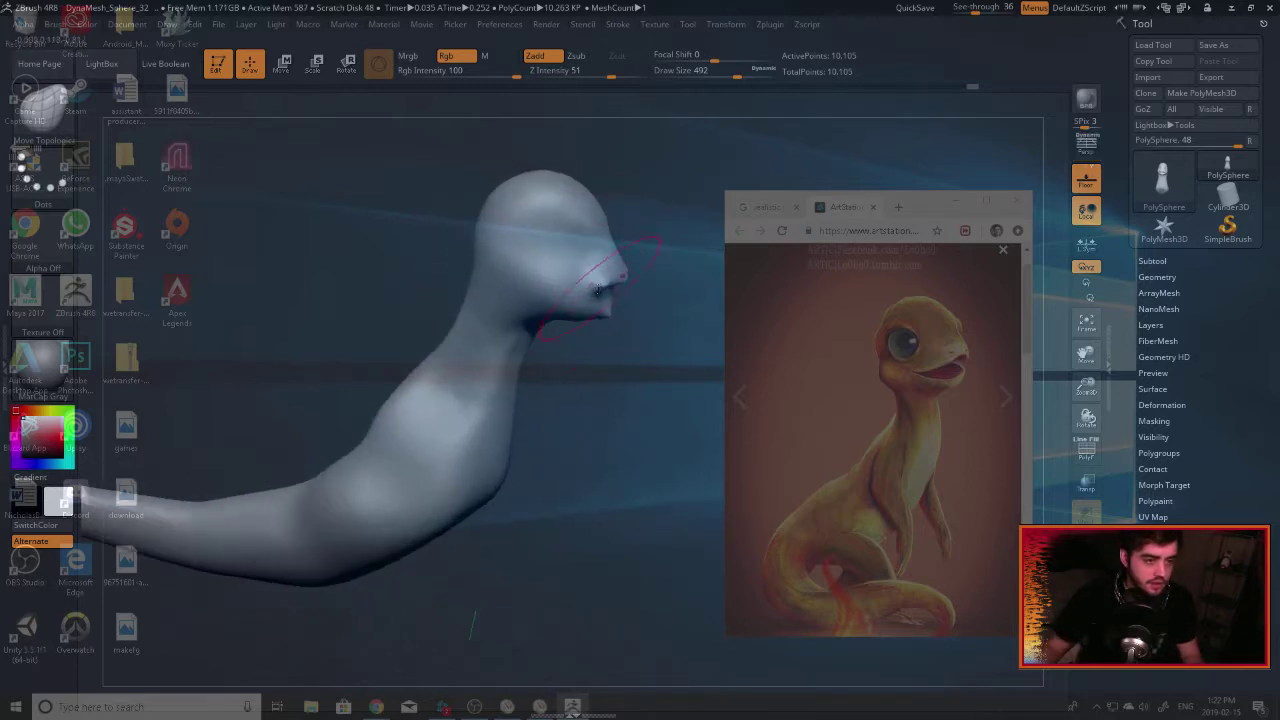
key("p")
key("p")
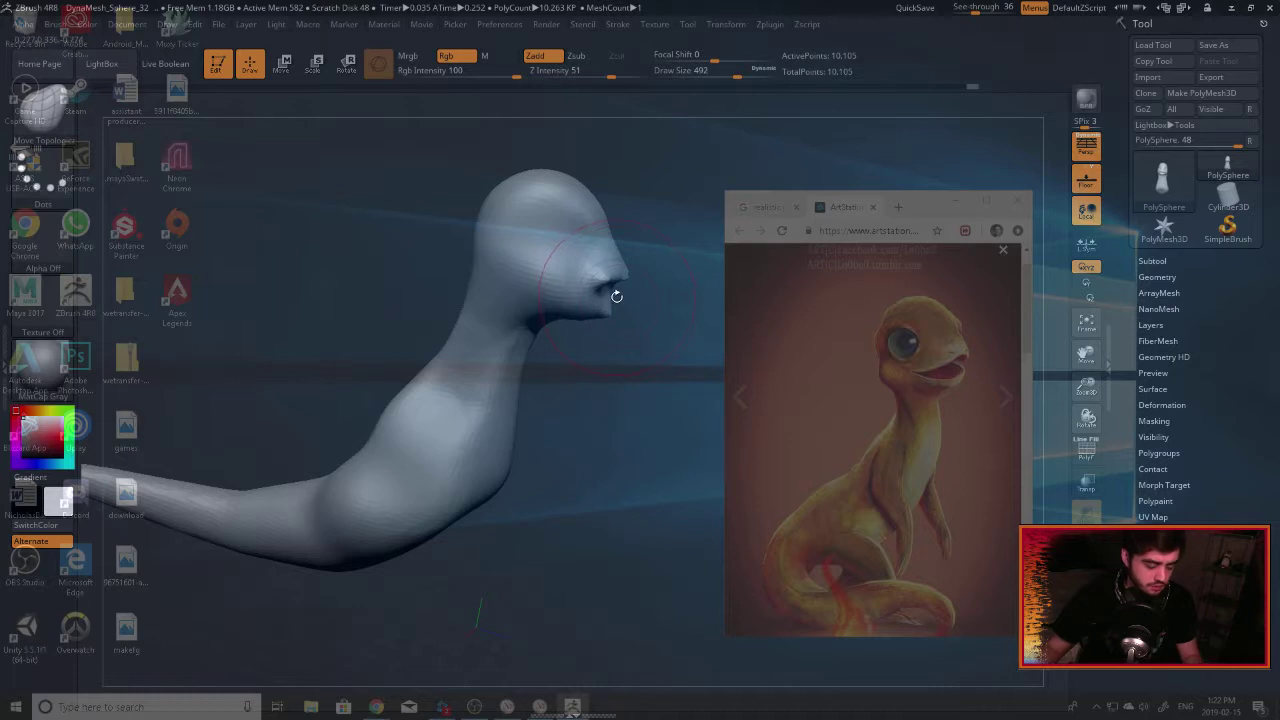
key("[")
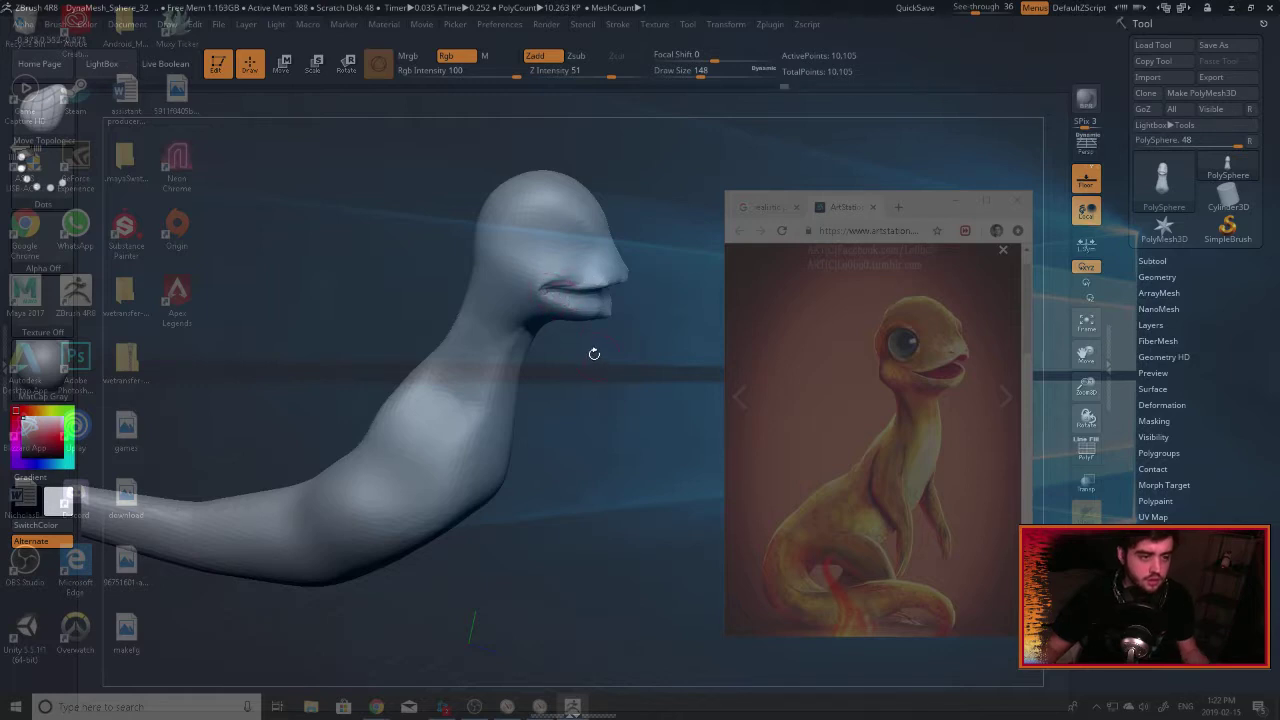
mouse_move(594, 354)
left_mouse_down("ctrl")
mouse_move(656, 378)
mouse_move(631, 341)
left_mouse_up("ctrl")
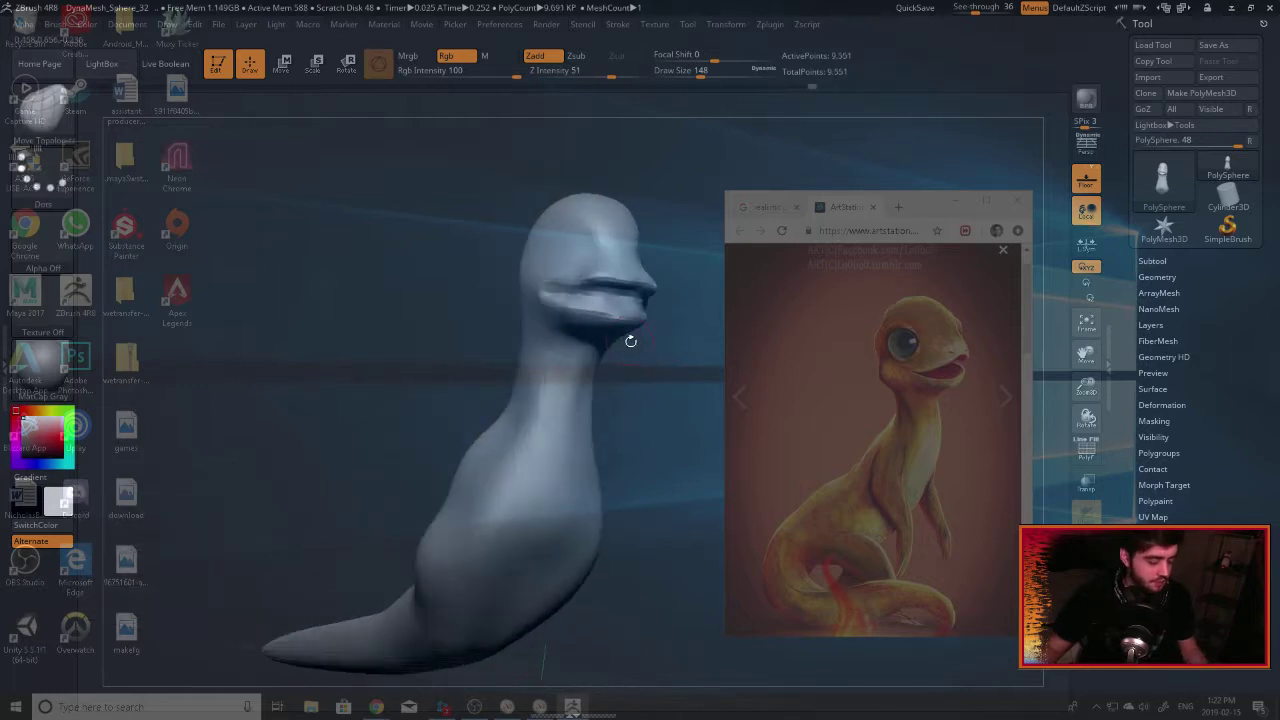
Deepen the opening between the upper and lower jaws with the DamStandard brush at draw size 148.
key("b")
key("d")
key("s")
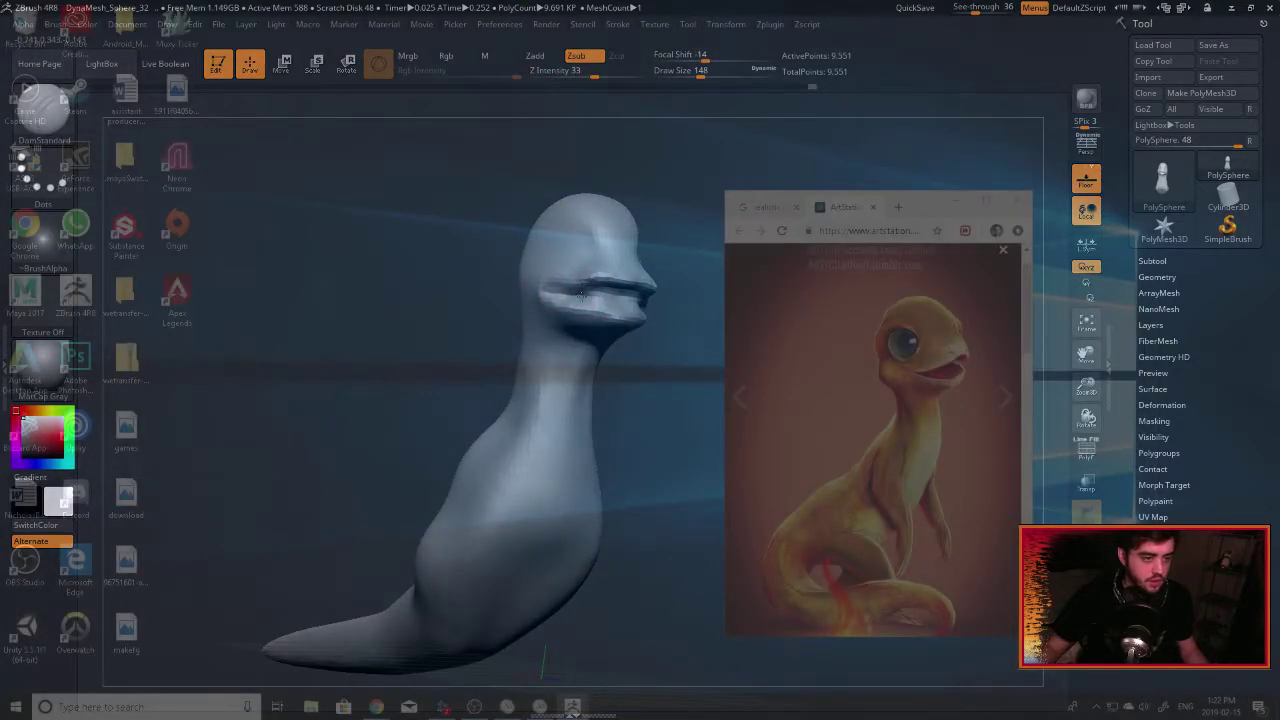
left_click_drag(630, 345, 668, 318)
mouse_move(678, 368)
left_mouse_down()
mouse_move(660, 386)
mouse_move(662, 374)
left_mouse_up()
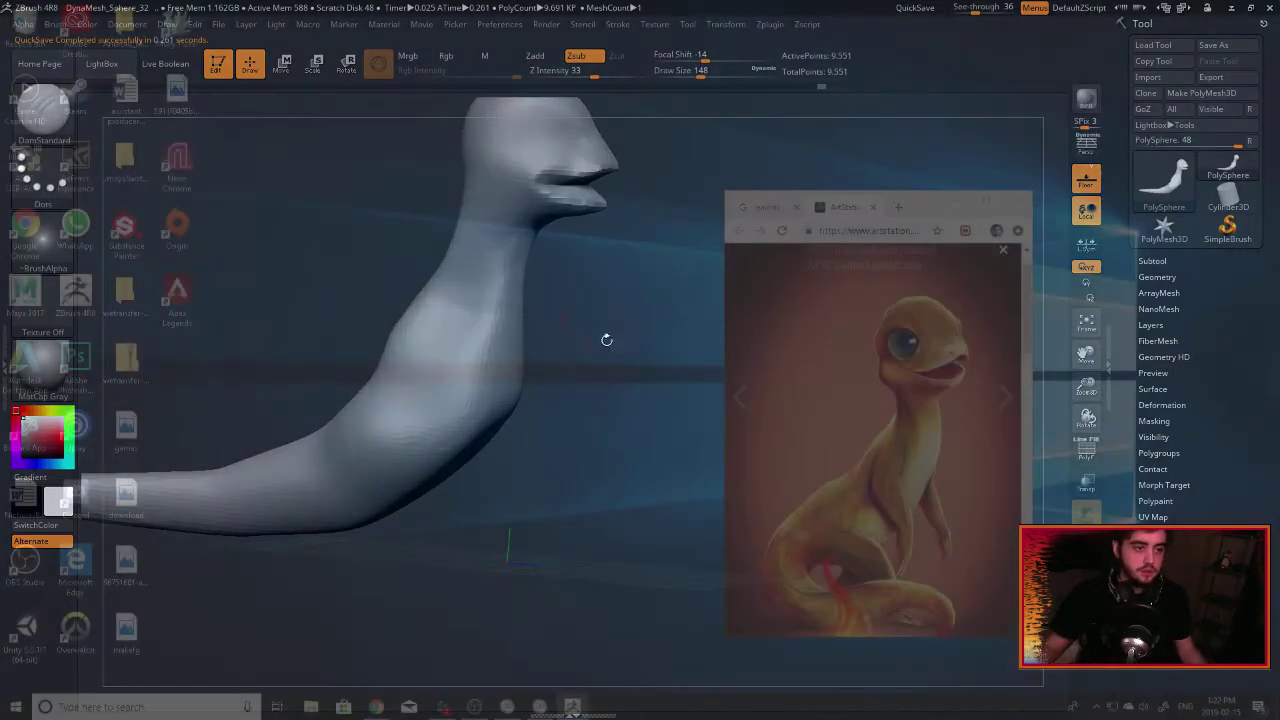
Raise bumps at the shoulders and hips with the Inflat brush as starting points for the limbs, remesh with DynaMesh, and quick-save.
key("b")
key("i")
key("n")
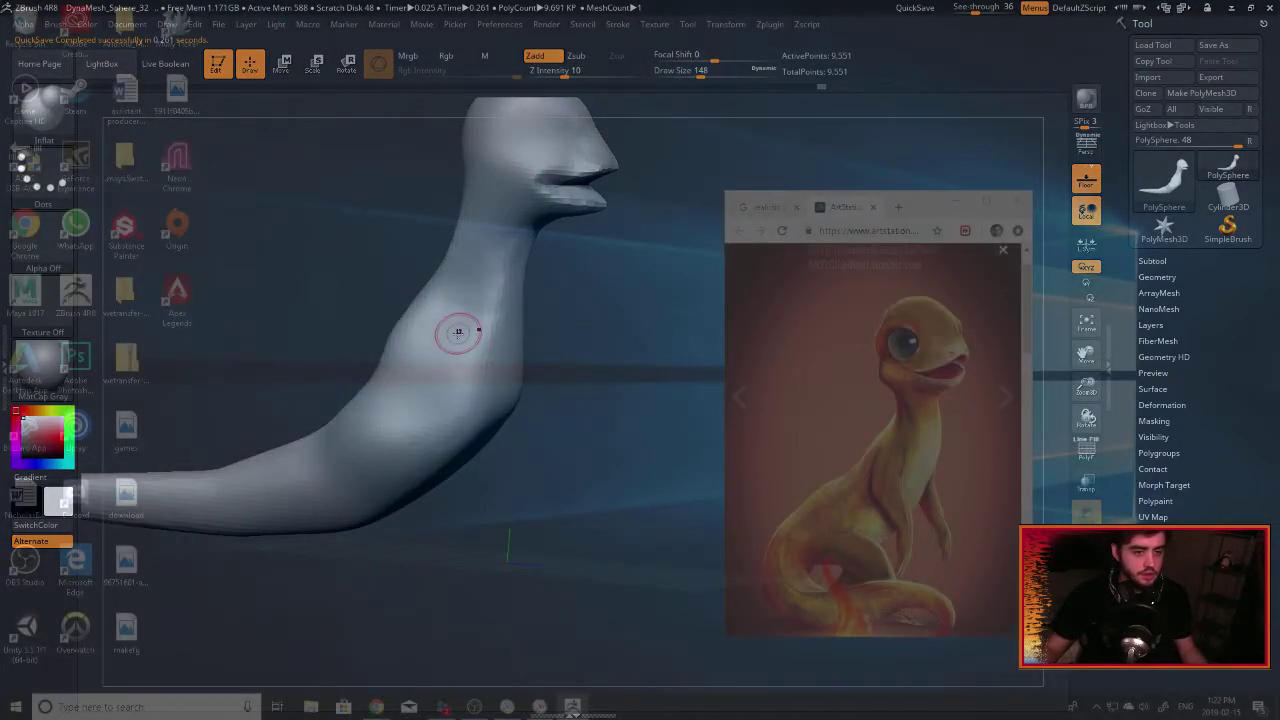
left_click_drag(590, 352, 583, 341)
left_click_drag(466, 311, 462, 308)
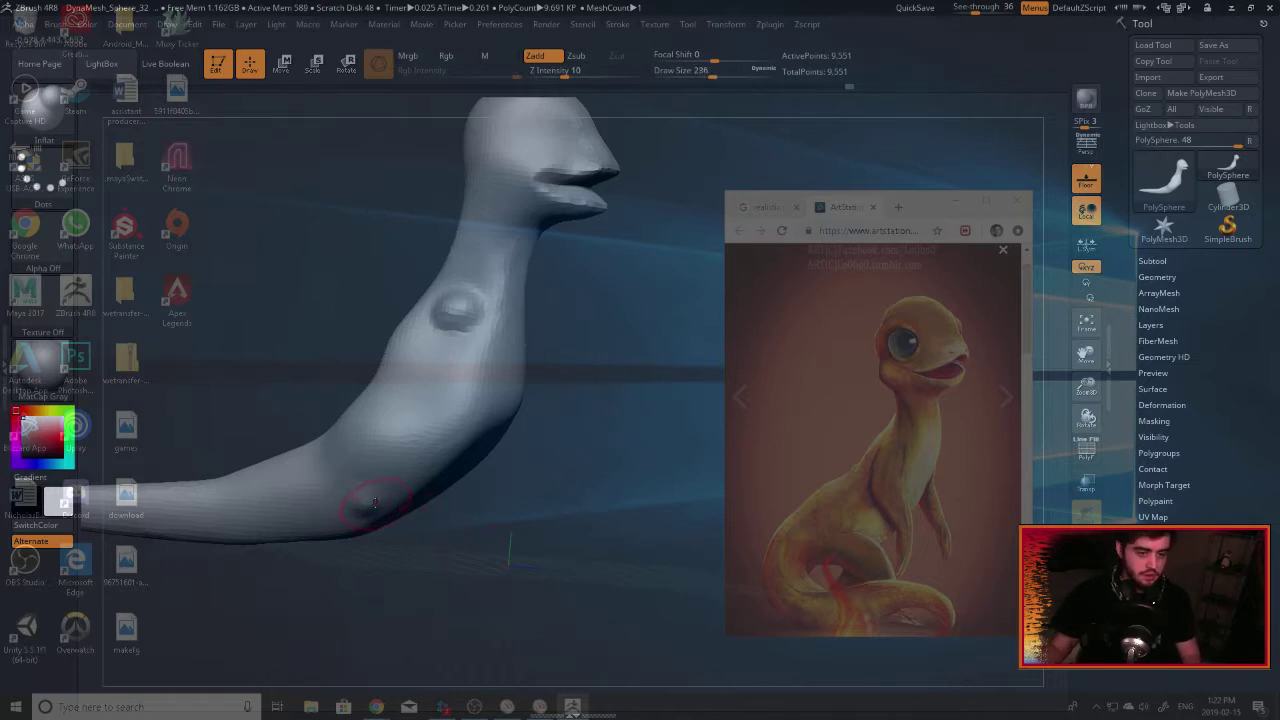
left_click_drag(374, 487, 378, 503)
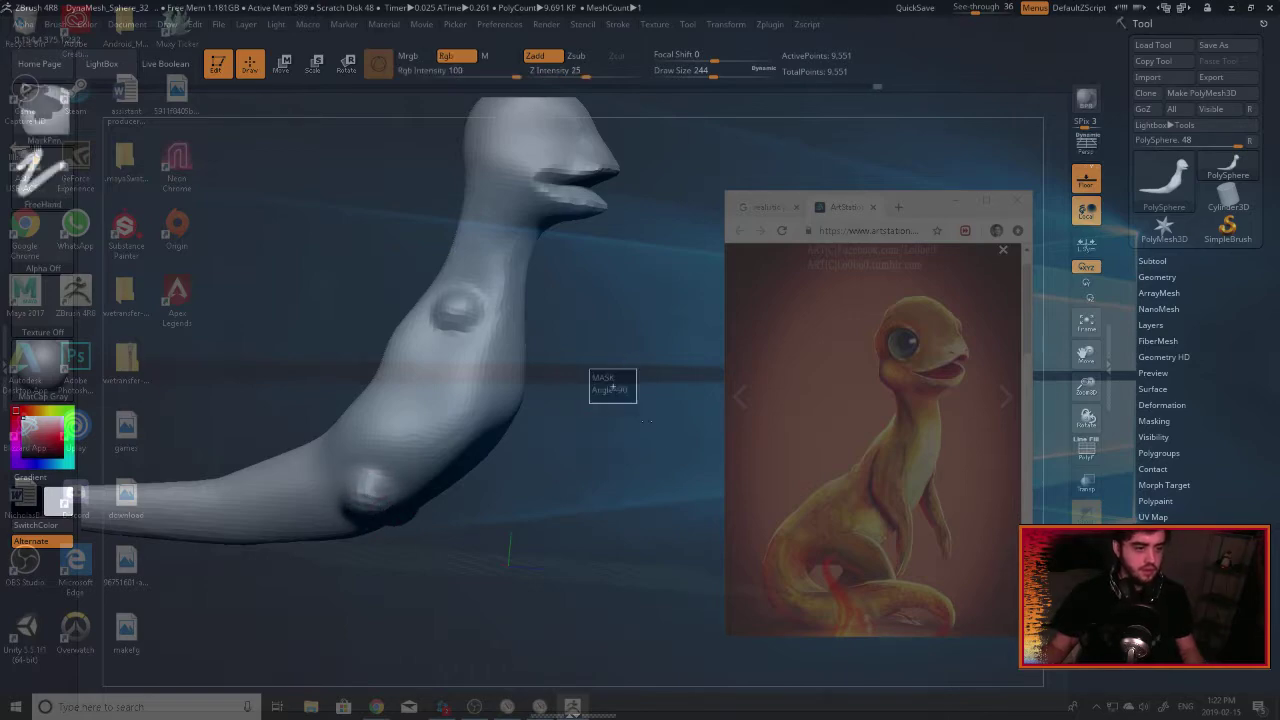
left_click(985, 7)
left_click(914, 8)
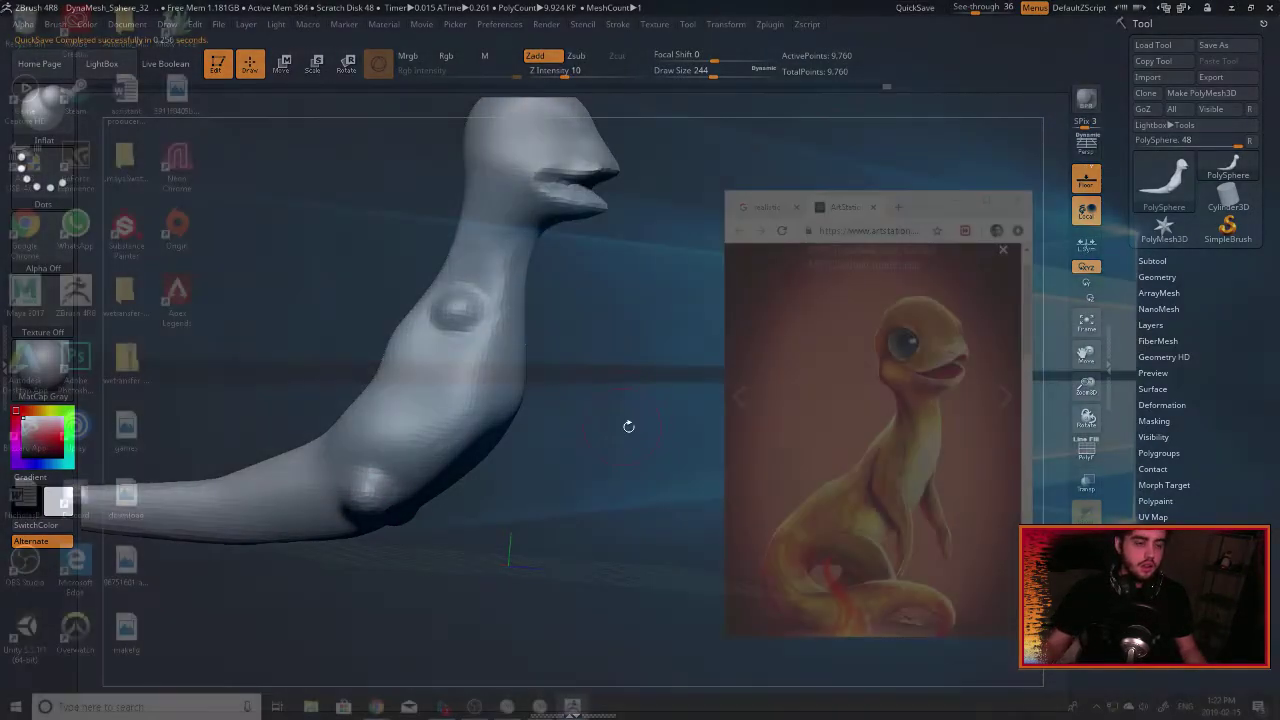
Pull the hip bumps forward into short legs and the shoulder bumps out into arms with the Move Topological brush.
mouse_move(629, 426)
left_mouse_down()
mouse_move(590, 422)
mouse_move(634, 418)
left_mouse_up()
key("b")
key("m")
key("t")
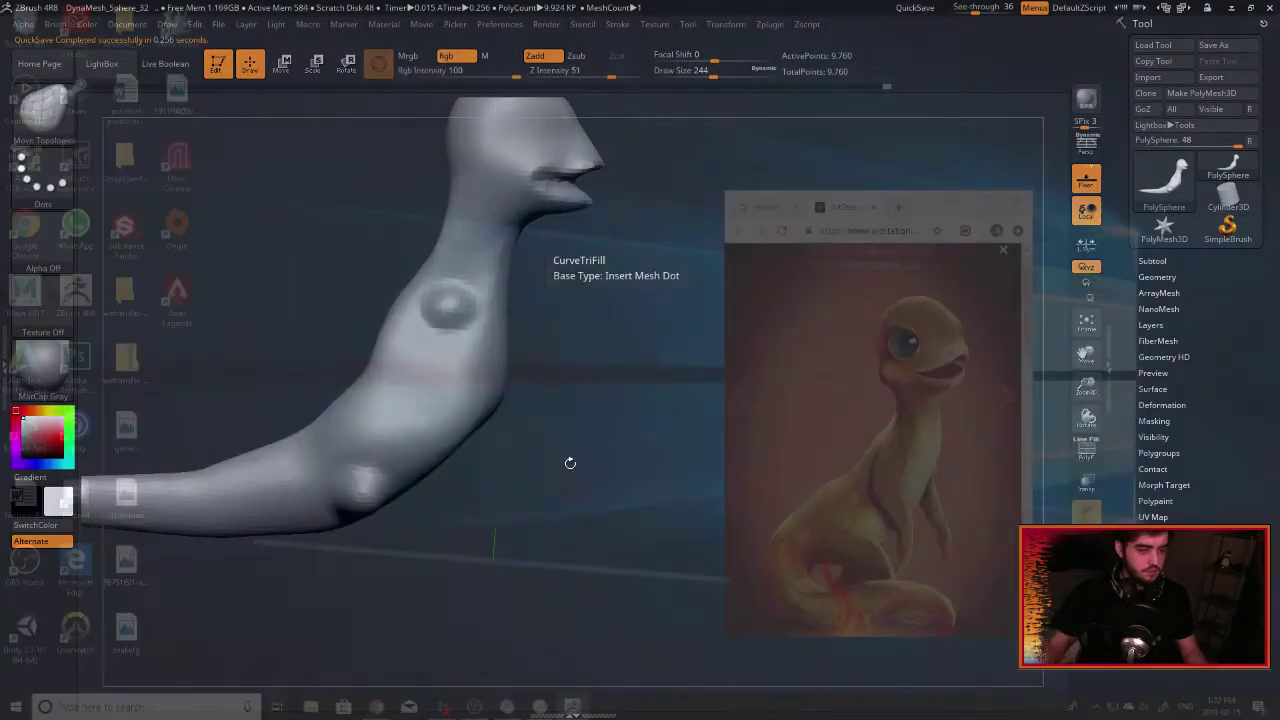
mouse_move(407, 512)
left_mouse_down()
mouse_move(445, 507)
mouse_move(420, 515)
mouse_move(450, 520)
left_mouse_up()
key("bracketright")
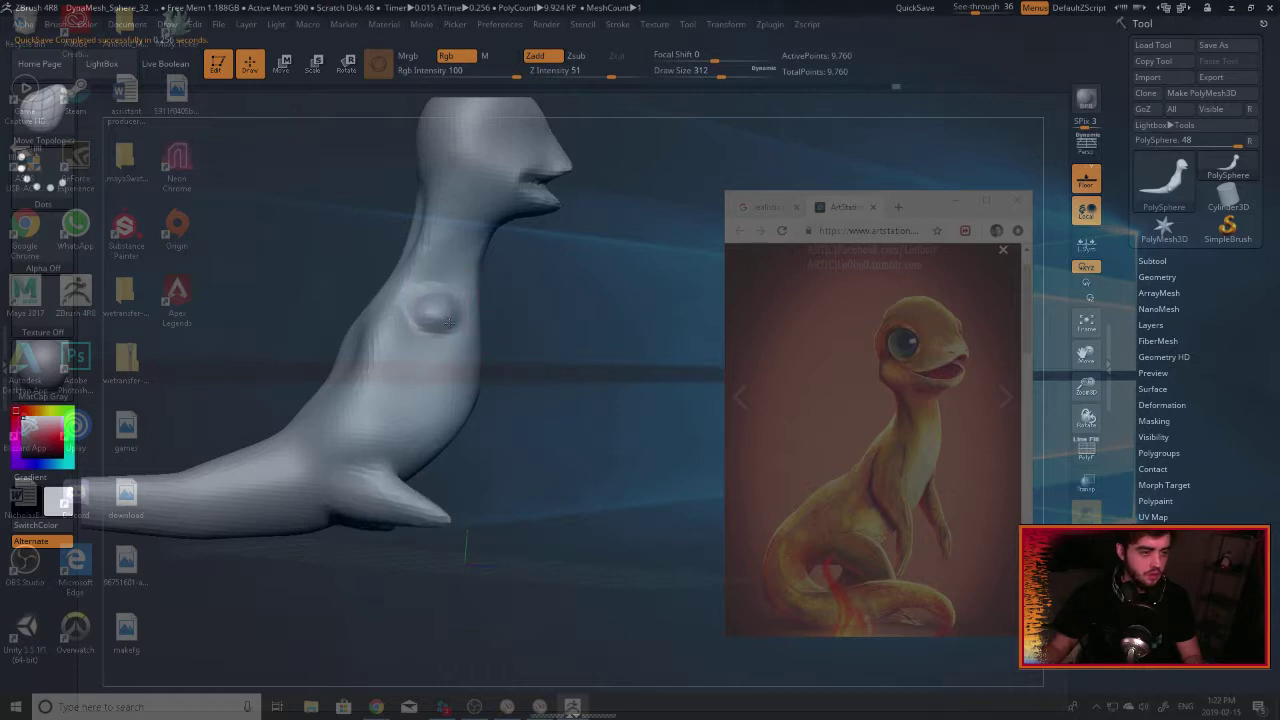
mouse_move(580, 329)
left_mouse_down()
mouse_move(496, 340)
mouse_move(408, 310)
mouse_move(386, 352)
left_mouse_up()
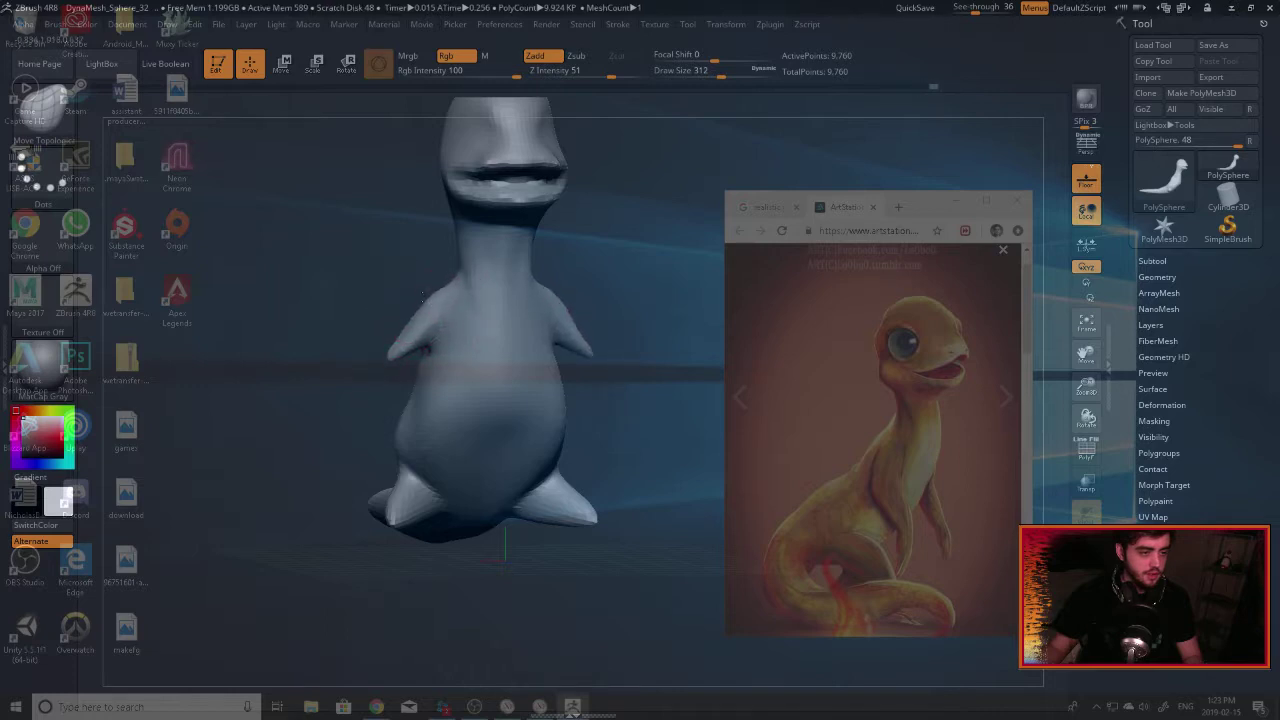
Stretch the arms down along the torso with the Move Topological brush at draw size 312, and remesh with DynaMesh.
left_click_drag(250, 330, 420, 295)
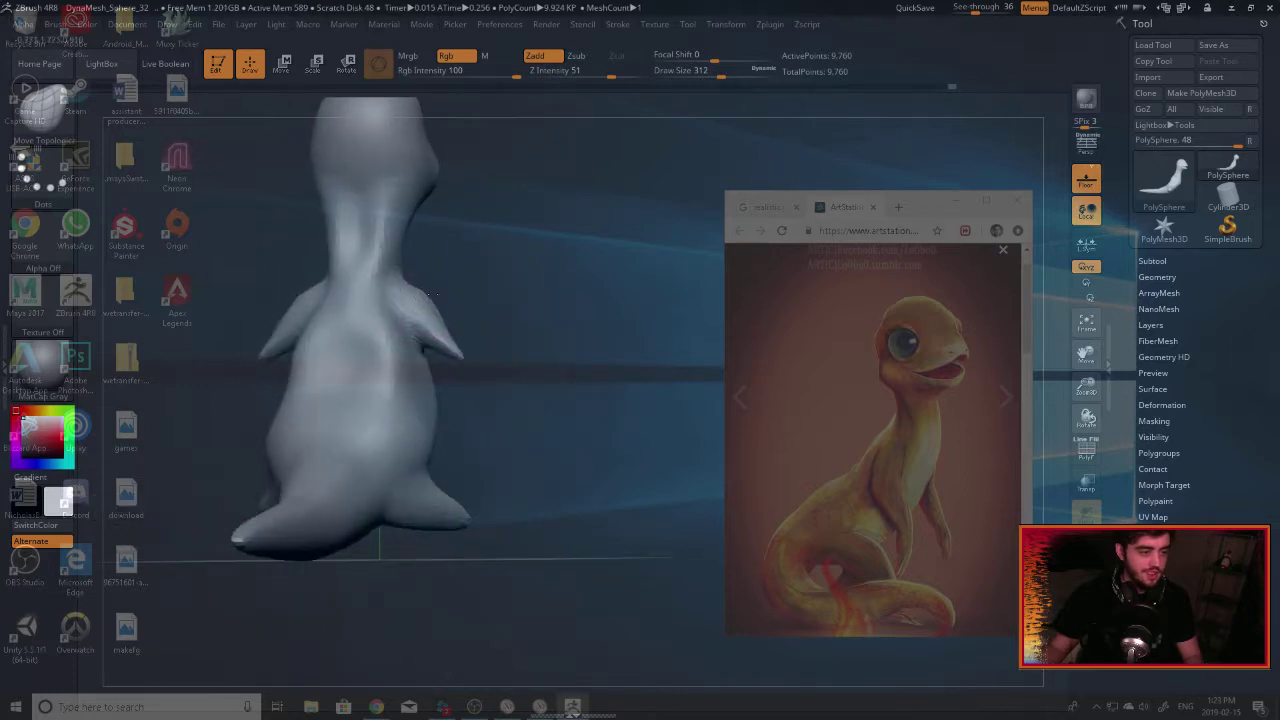
mouse_move(514, 336)
left_mouse_down()
mouse_move(430, 340)
mouse_move(493, 343)
mouse_move(471, 417)
left_mouse_up()
mouse_move(541, 386)
left_mouse_down()
mouse_move(452, 402)
mouse_move(473, 437)
left_mouse_up()
left_click_drag(461, 394, 504, 374)
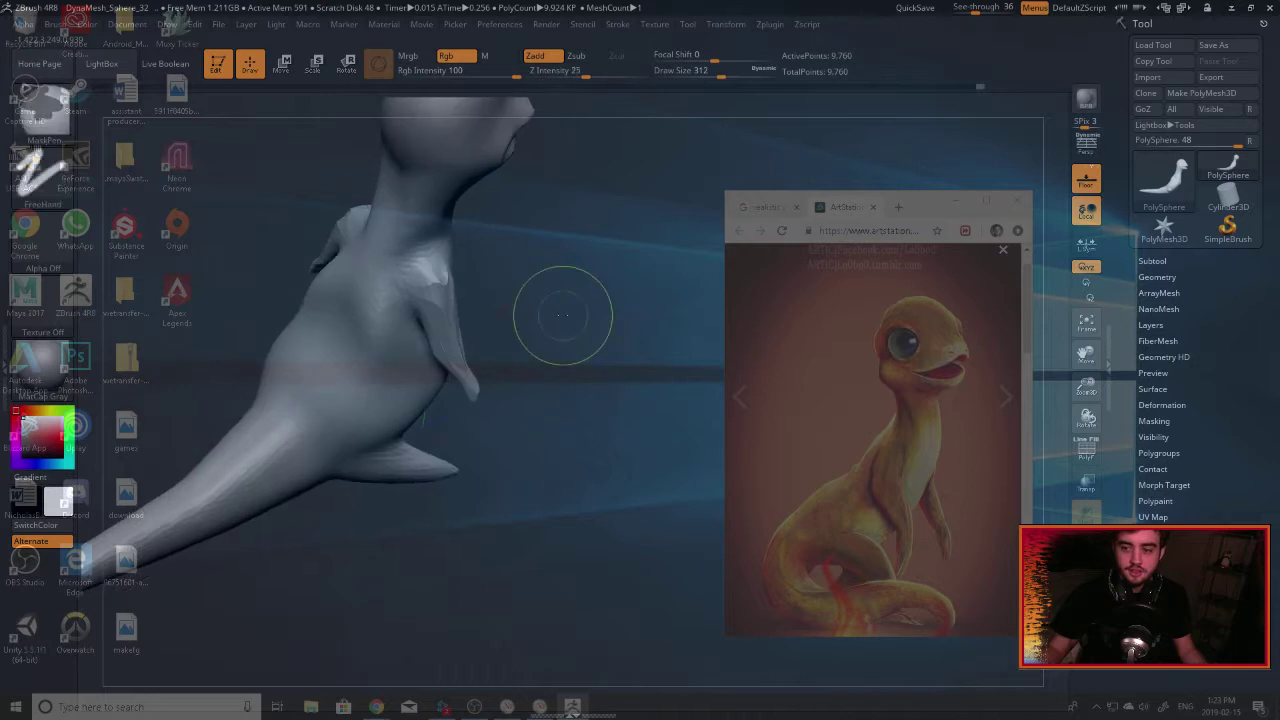
left_click_drag(563, 314, 655, 390, "ctrl")
left_click_drag(657, 466, 536, 398)
mouse_move(430, 385)
left_mouse_down()
mouse_move(400, 345)
mouse_move(366, 329)
mouse_move(408, 359)
mouse_move(620, 385)
mouse_move(700, 410)
mouse_move(709, 429)
mouse_move(753, 419)
left_mouse_up()
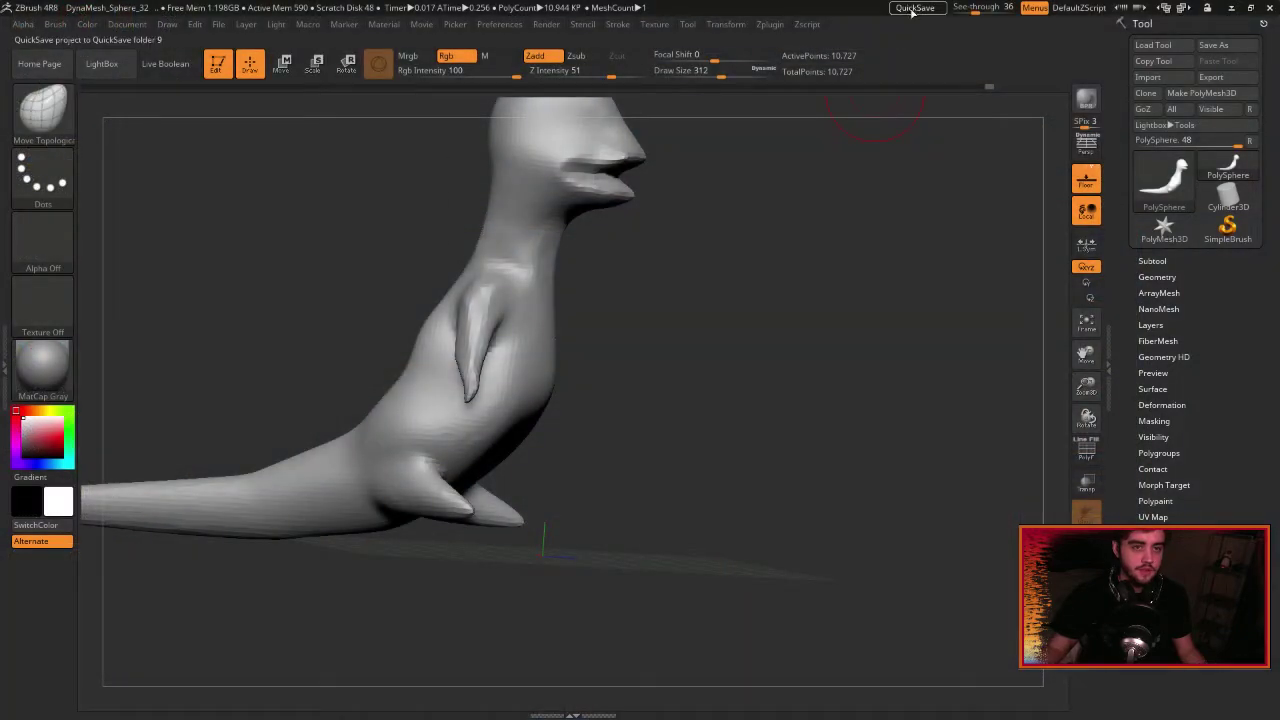
Thicken the legs with the Inflat brush at draw size 312 and smooth them into rounded stumps.
mouse_move(642, 489)
left_mouse_down()
mouse_move(620, 431)
mouse_move(603, 446)
left_mouse_up()
key("b")
key("i")
key("n")
mouse_move(622, 366)
left_mouse_down()
mouse_move(487, 416)
mouse_move(516, 463)
mouse_move(612, 508)
left_mouse_up()
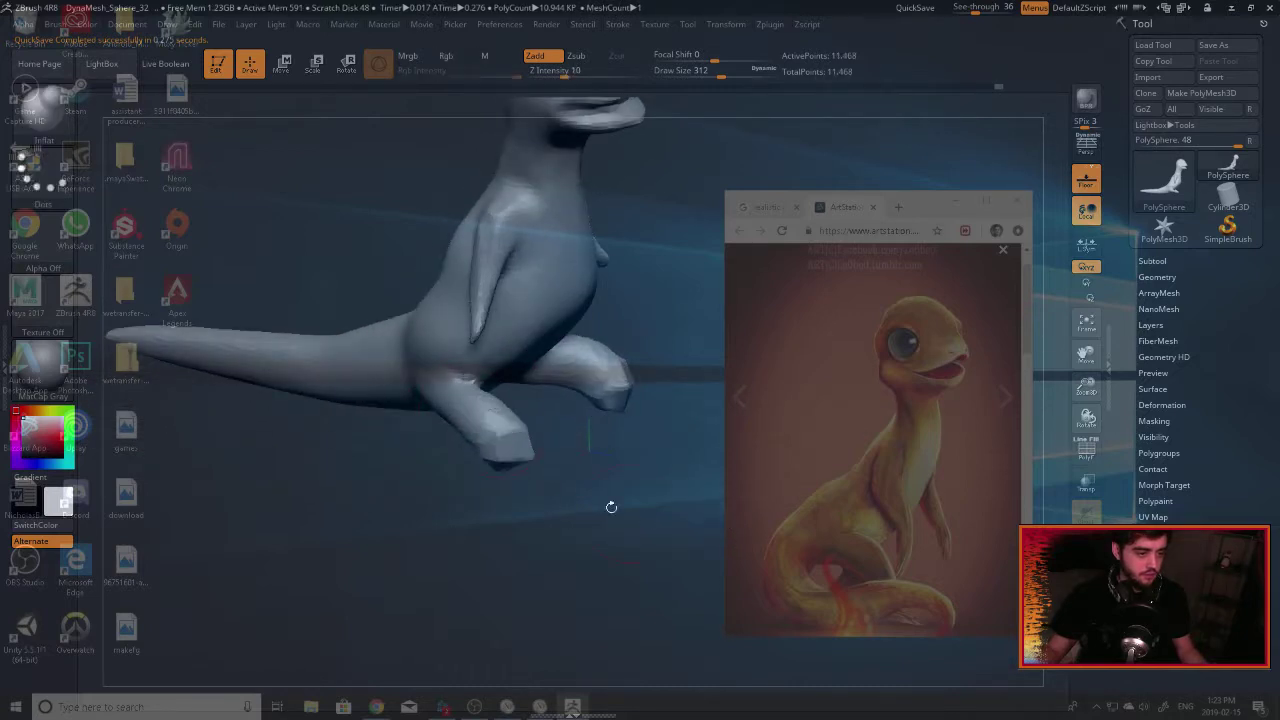
left_click_drag(487, 416, 512, 440, "shift")
mouse_move(632, 445)
left_mouse_down()
mouse_move(556, 454)
mouse_move(520, 438)
mouse_move(628, 452)
mouse_move(548, 430)
left_mouse_up()
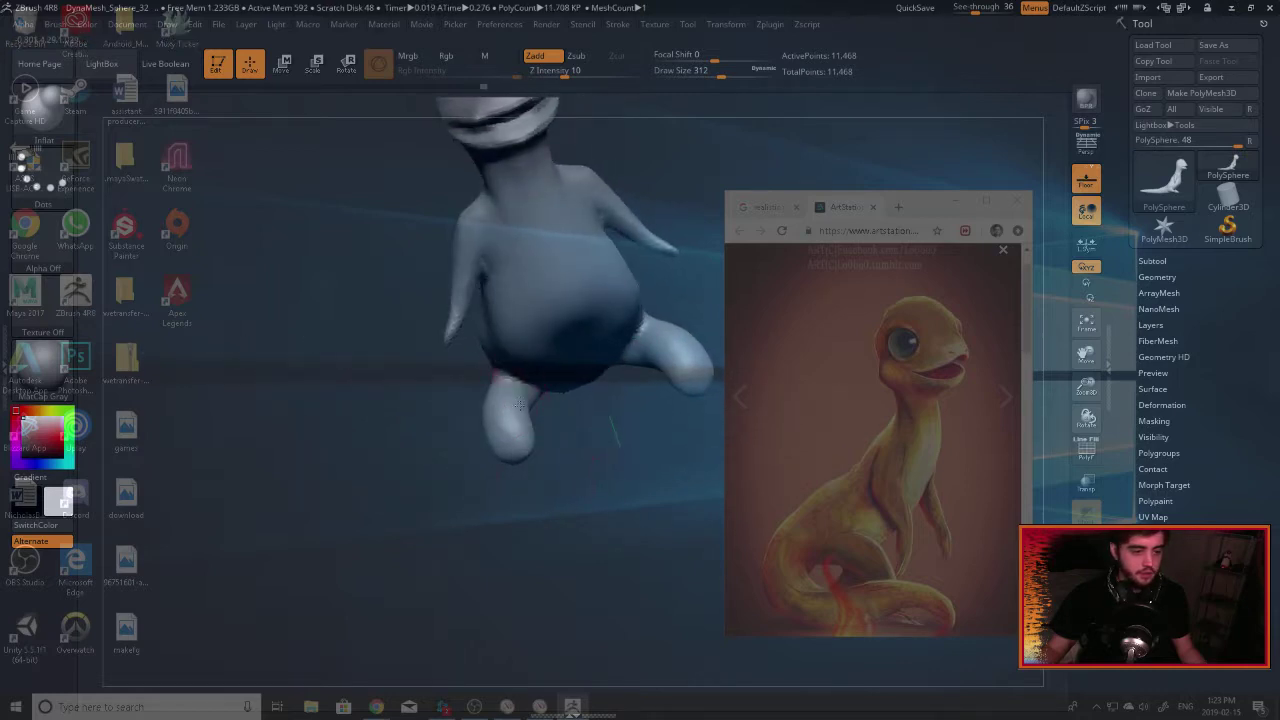
Remesh the model with DynaMesh and smooth the rounded ends of the legs.
mouse_move(570, 486)
left_mouse_down()
mouse_move(575, 422)
mouse_move(580, 434)
left_mouse_up()
left_click_drag(667, 345, 725, 395, "ctrl")
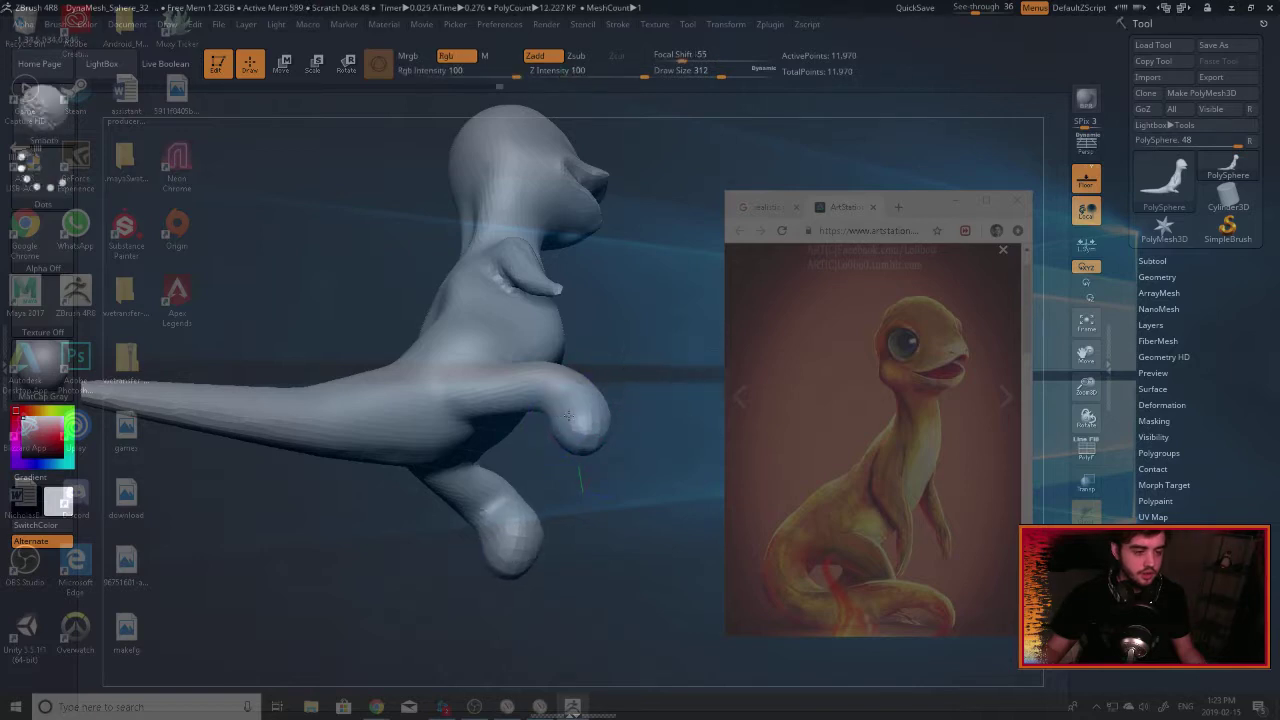
mouse_move(582, 436)
left_mouse_down("shift")
mouse_move(568, 410)
mouse_move(586, 436)
left_mouse_up("shift")
Pull the lower legs out longer and straighter with the Move Topological brush.
mouse_move(672, 372)
left_mouse_down()
mouse_move(677, 414)
mouse_move(642, 426)
mouse_move(617, 397)
mouse_move(637, 406)
mouse_move(651, 394)
mouse_move(680, 438)
mouse_move(660, 472)
mouse_move(550, 420)
left_mouse_up()
key("b")
key("m")
key("t")
Build up small feet at the ends of the legs with the Inflat brush at draw size 168, and quick-save.
key("b")
key("i")
key("n")
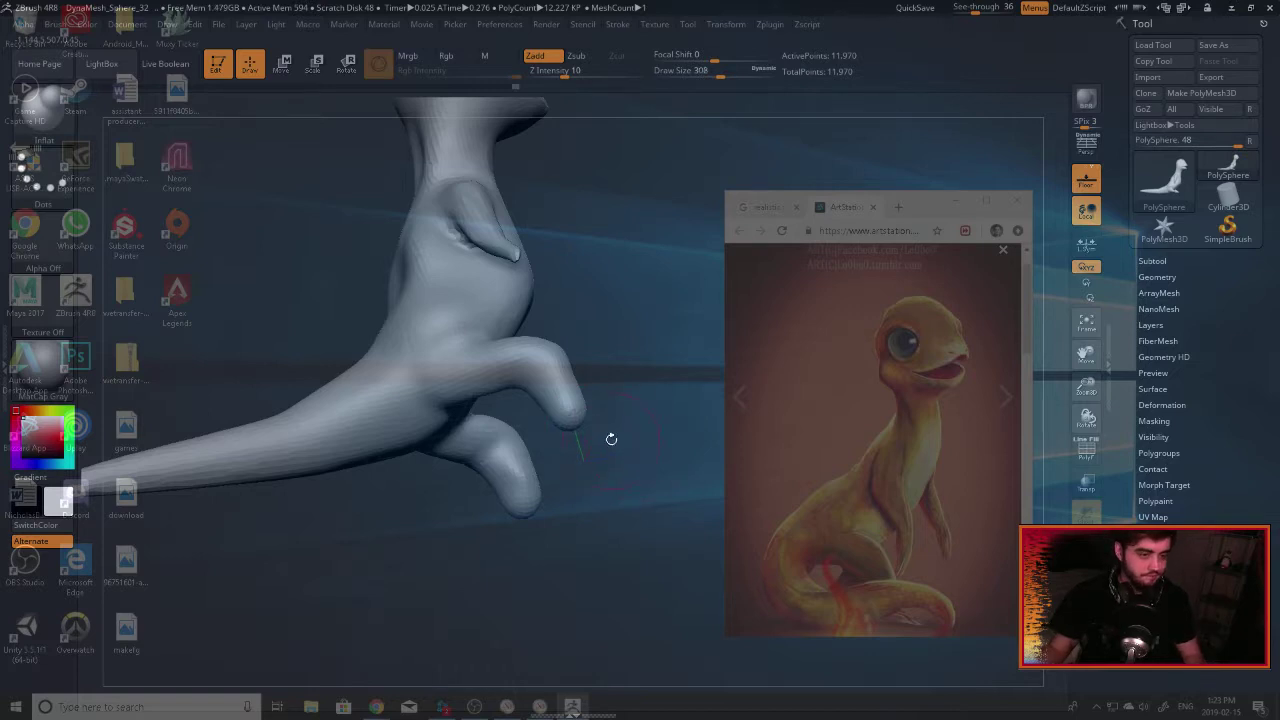
mouse_move(619, 448)
left_mouse_down()
mouse_move(567, 410)
mouse_move(571, 449)
mouse_move(556, 418)
left_mouse_up()
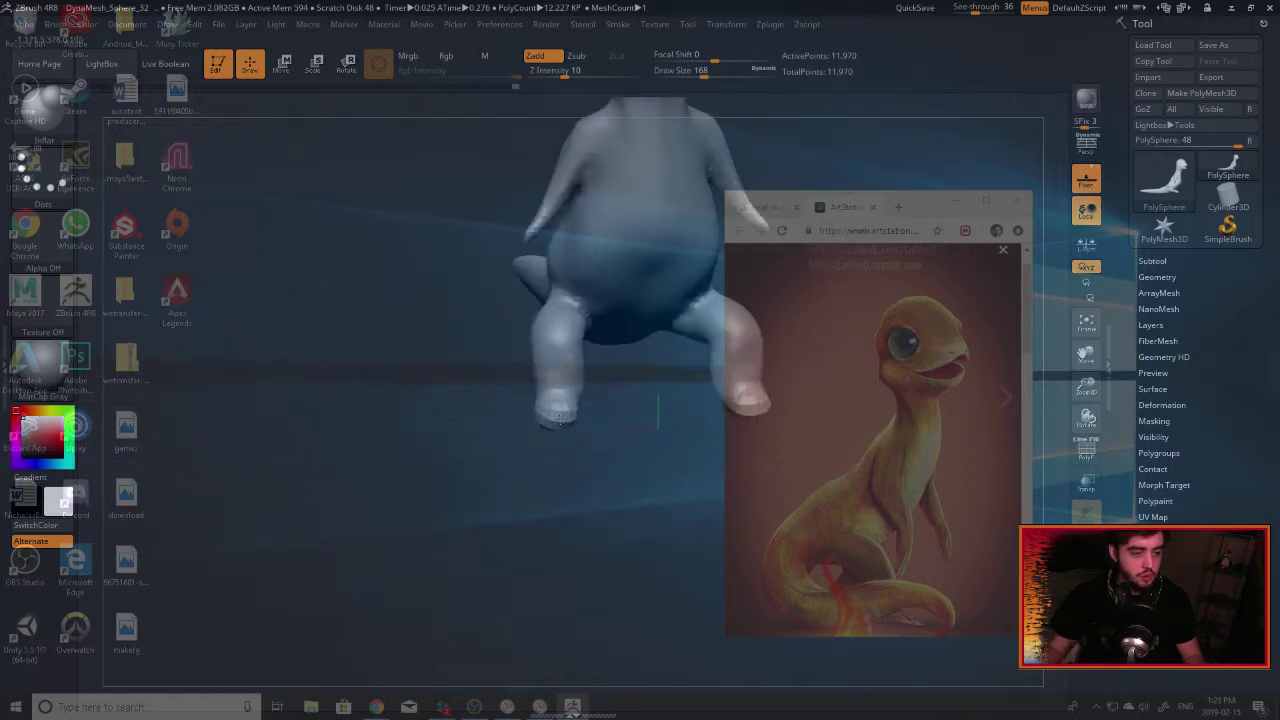
left_click(915, 7)
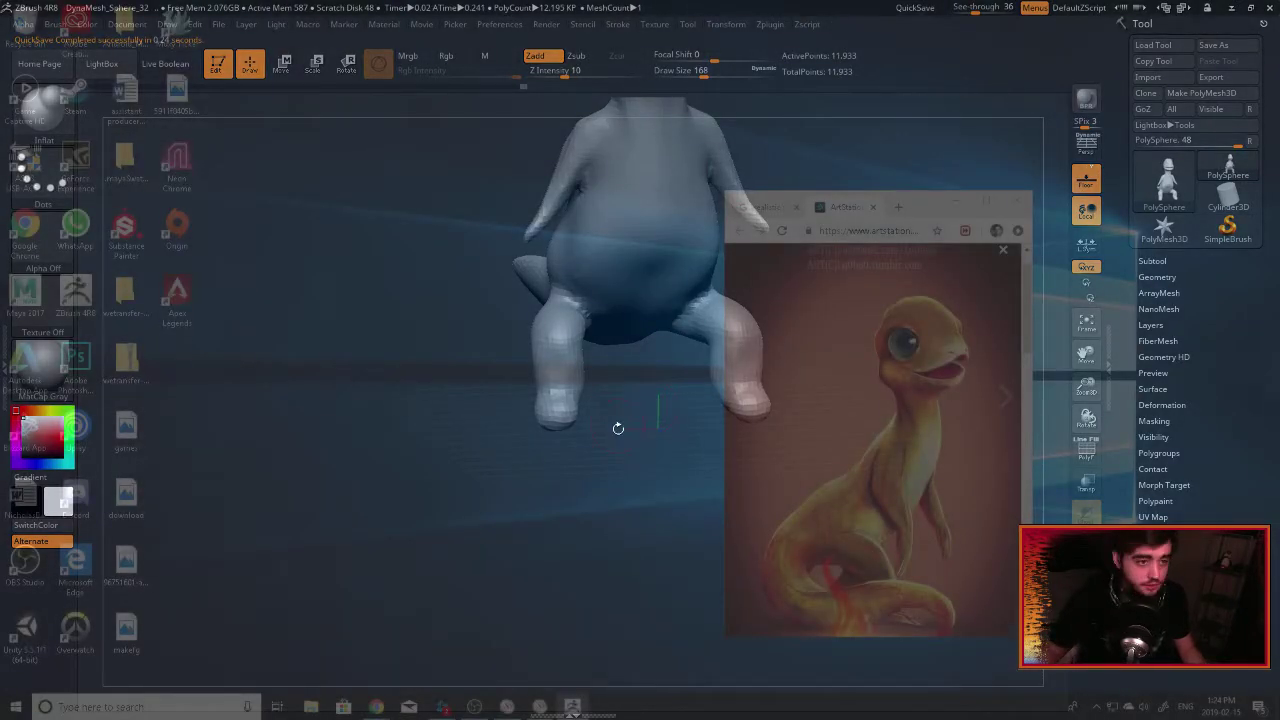
Push the feet further out with the Inflat brush and subdivide the mesh once.
mouse_move(618, 428)
left_mouse_down()
mouse_move(700, 430)
mouse_move(556, 424)
left_mouse_up()
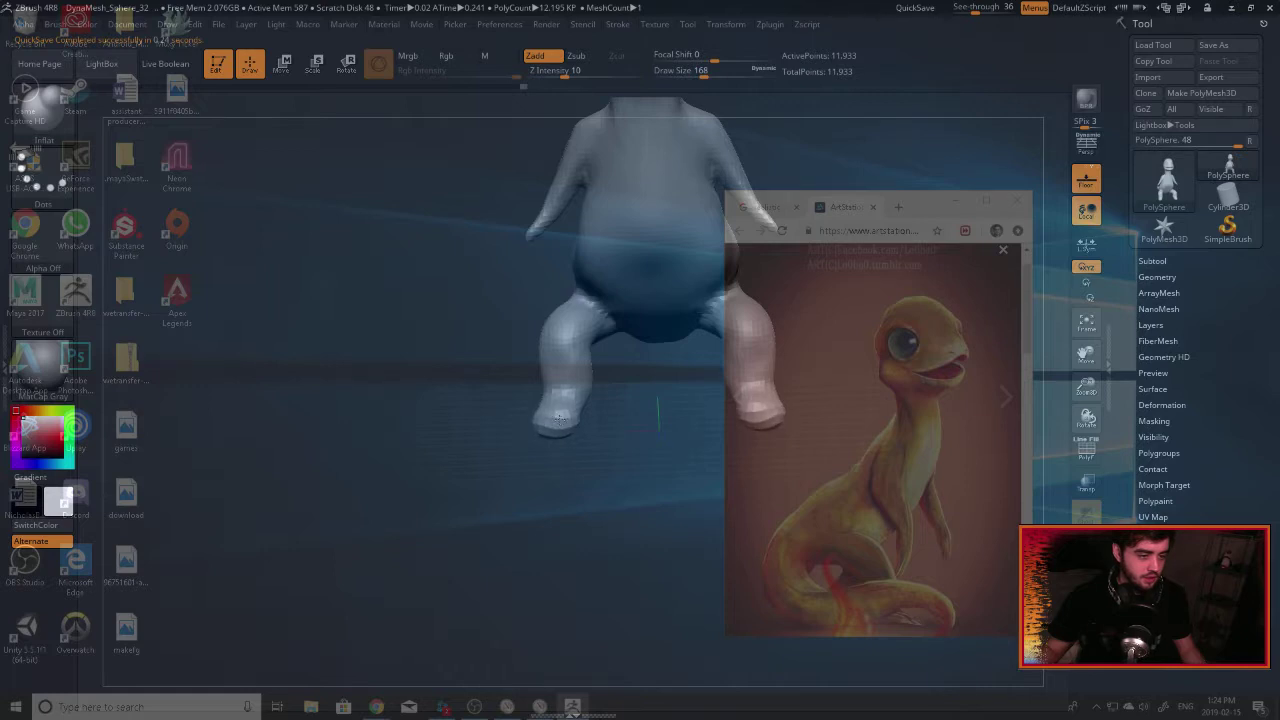
mouse_move(630, 449)
left_mouse_down()
mouse_move(686, 437)
mouse_move(640, 434)
mouse_move(682, 462)
mouse_move(652, 452)
left_mouse_up()
key("ctrl+d")
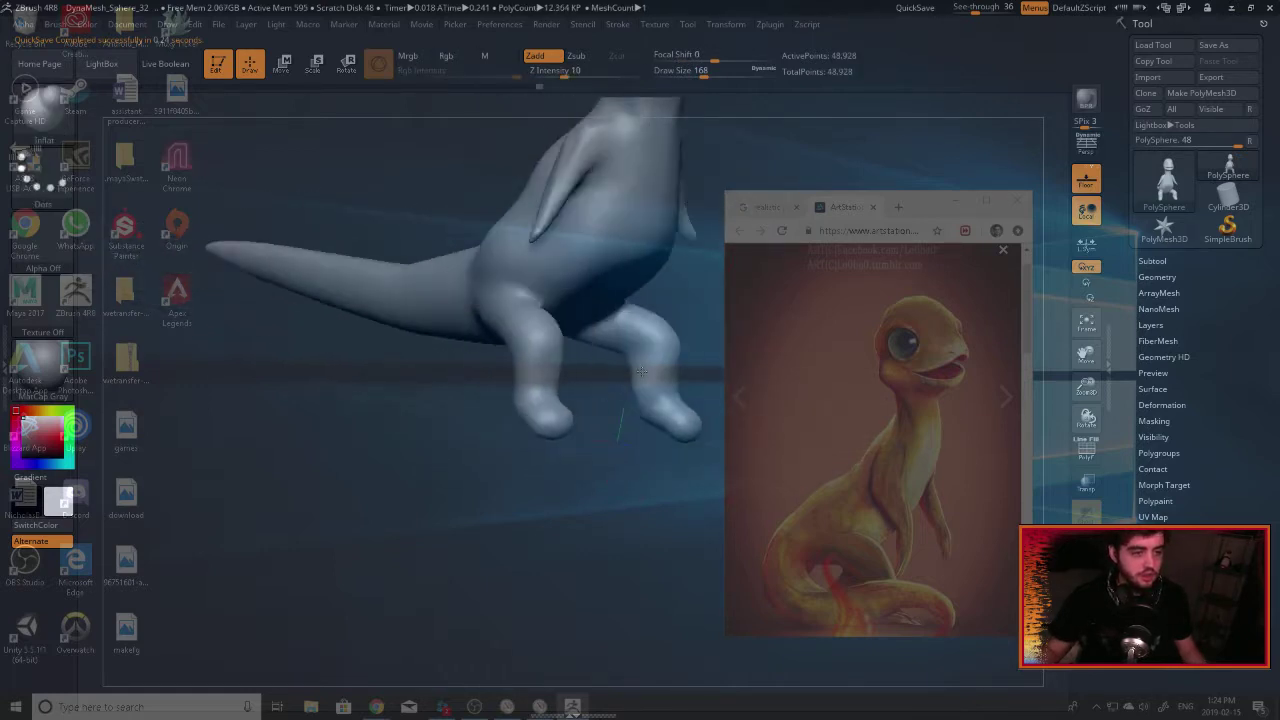
Slim the belly and hips from the front with the Move Topological brush, enlarging its draw size to 556.
mouse_move(641, 371)
left_mouse_down()
mouse_move(618, 365)
mouse_move(660, 372)
mouse_move(553, 373)
mouse_move(613, 428)
left_mouse_up()
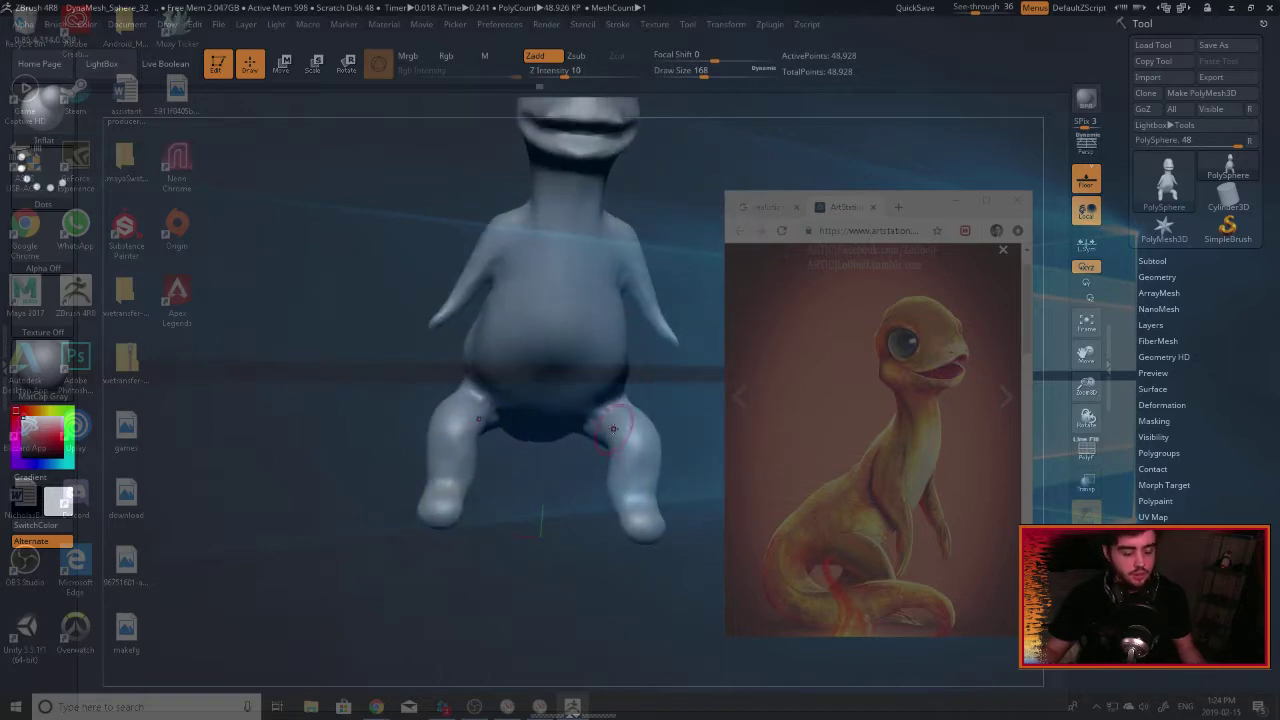
key("b")
key("m")
key("t")
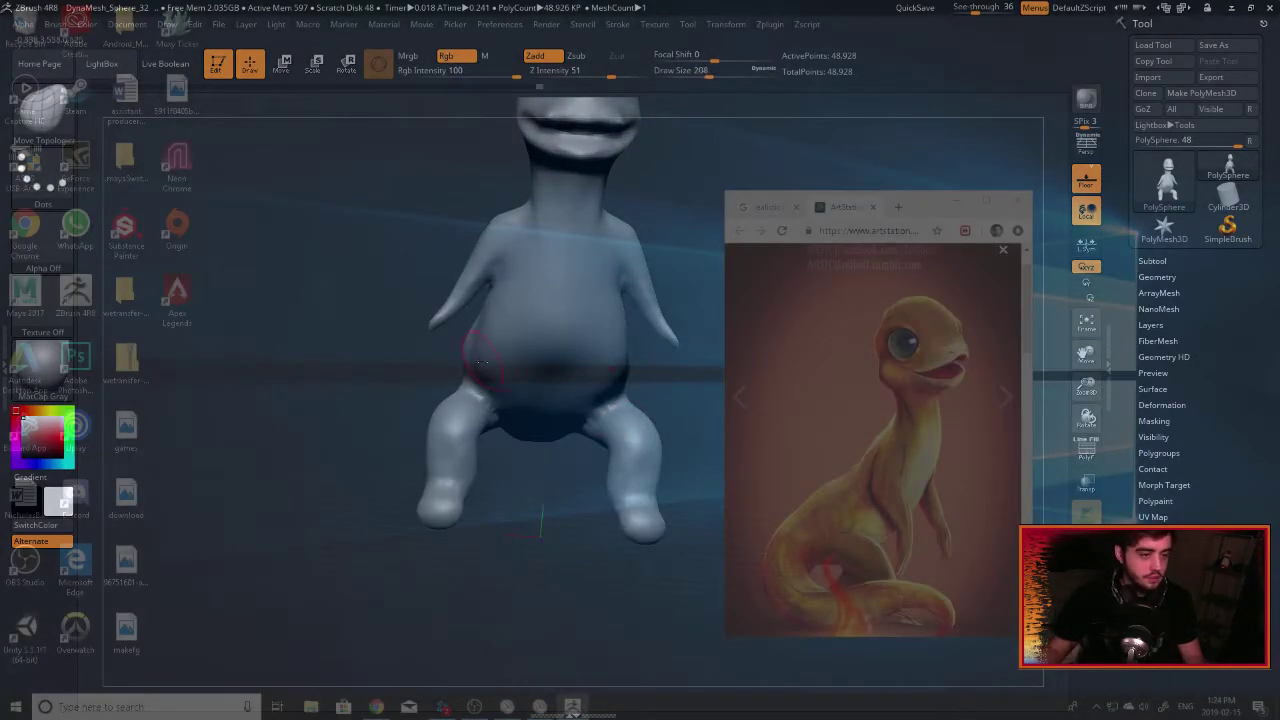
key("]")
key("]")
key("]")
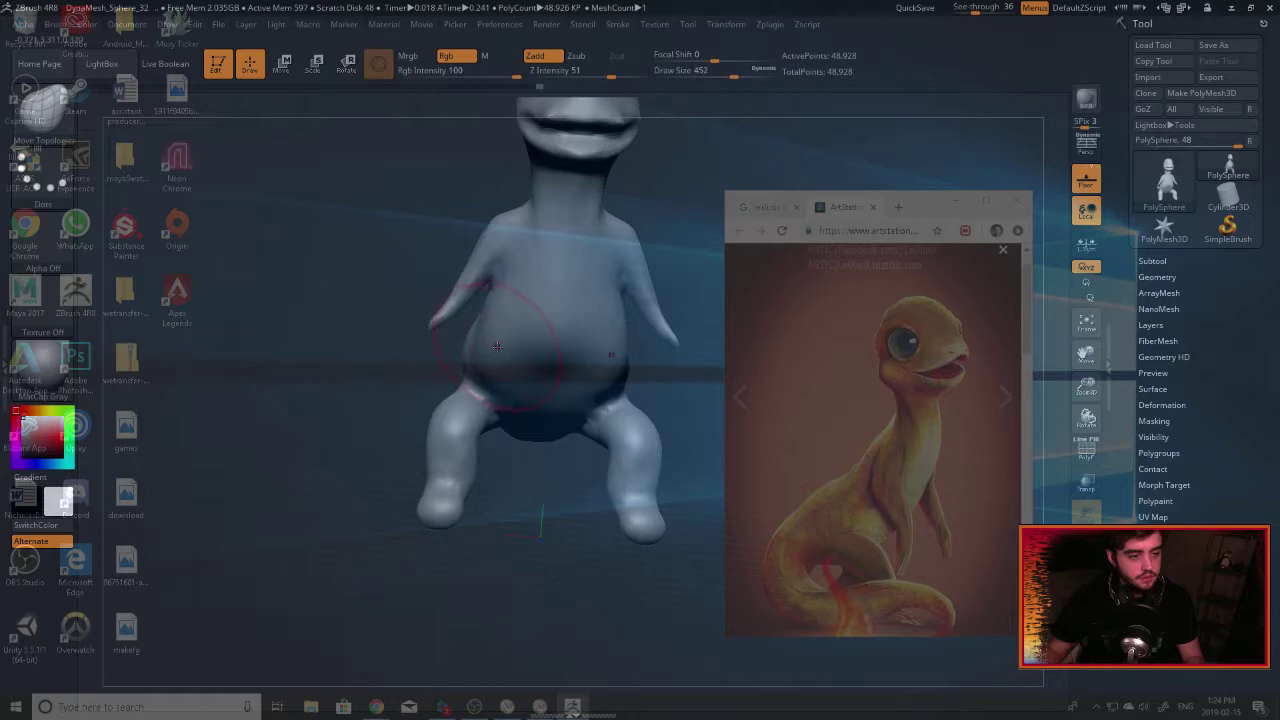
mouse_move(419, 380)
left_mouse_down()
mouse_move(345, 376)
mouse_move(510, 335)
mouse_move(528, 316)
mouse_move(458, 312)
mouse_move(464, 302)
left_mouse_up()
key("]")
right_click_drag(490, 328, 418, 335)
left_click_drag(418, 335, 407, 346)
right_click_drag(406, 349, 428, 362)
left_click_drag(418, 330, 428, 328)
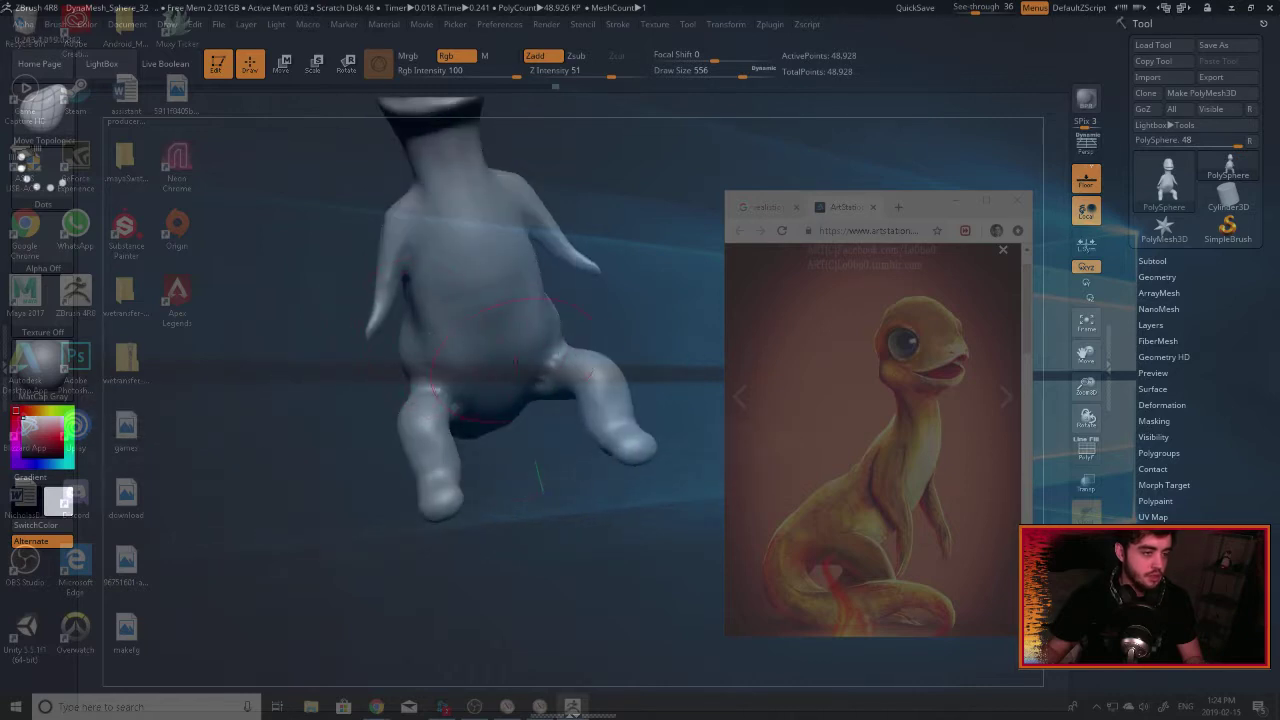
Pull in the sides of the lower torso from the side and back with the Move Topological brush, and quick-save.
mouse_move(428, 362)
right_mouse_down()
mouse_move(653, 441)
mouse_move(728, 492)
right_mouse_up()
mouse_move(432, 315)
left_mouse_down()
mouse_move(412, 317)
mouse_move(418, 281)
left_mouse_up()
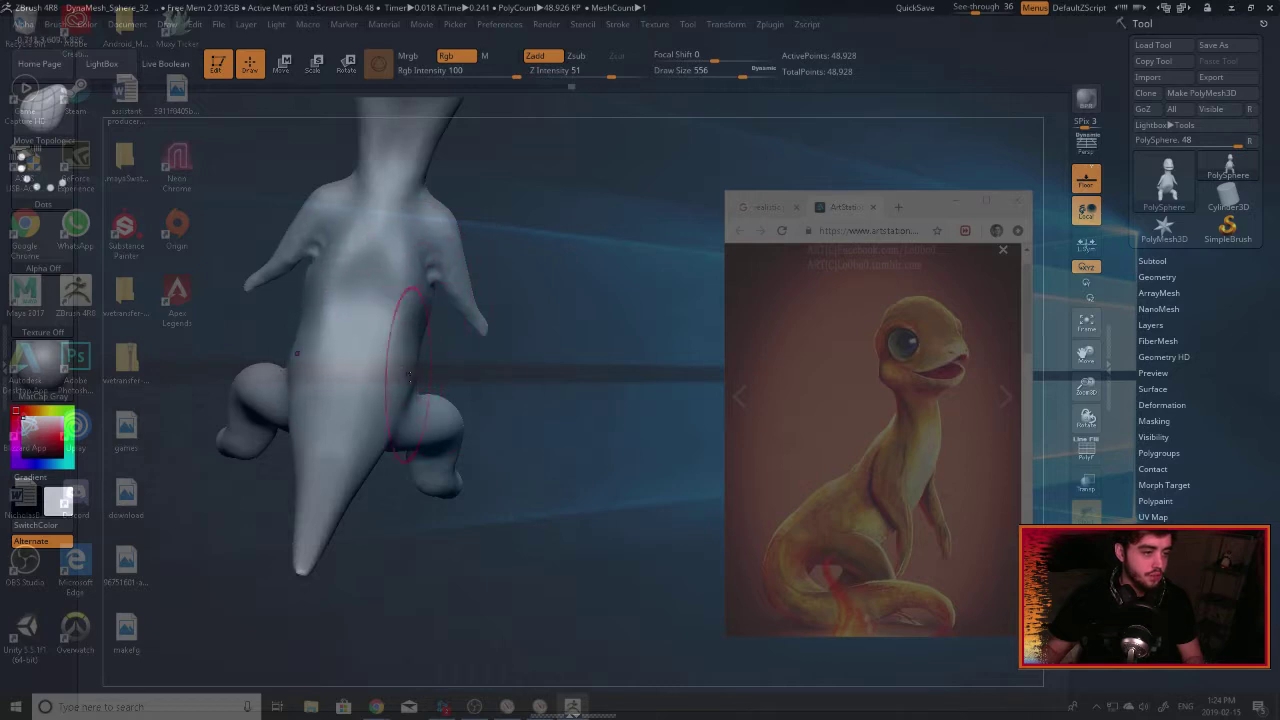
left_click_drag(419, 363, 376, 396)
mouse_move(560, 520)
right_mouse_down()
mouse_move(497, 494)
mouse_move(407, 316)
right_mouse_up()
mouse_move(397, 311)
left_mouse_down()
mouse_move(406, 330)
mouse_move(589, 294)
mouse_move(314, 337)
left_mouse_up()
key("[")
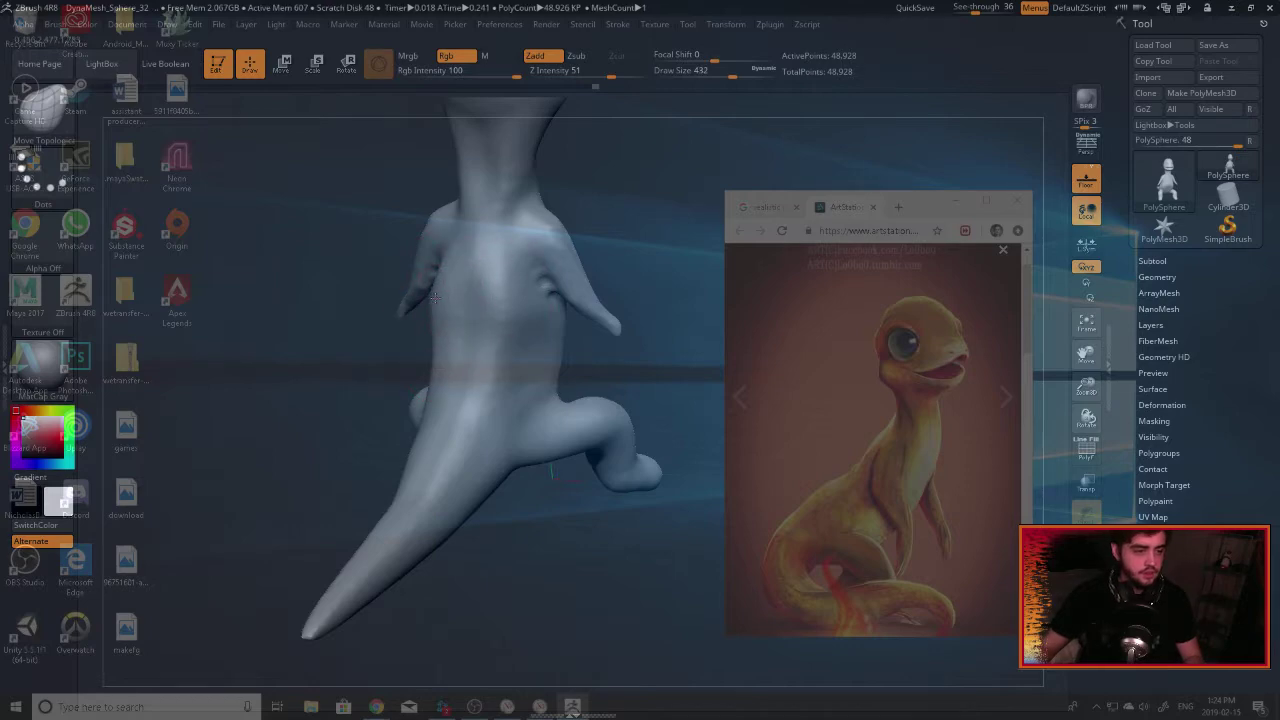
left_click_drag(976, 9, 877, 27)
left_click(922, 11)
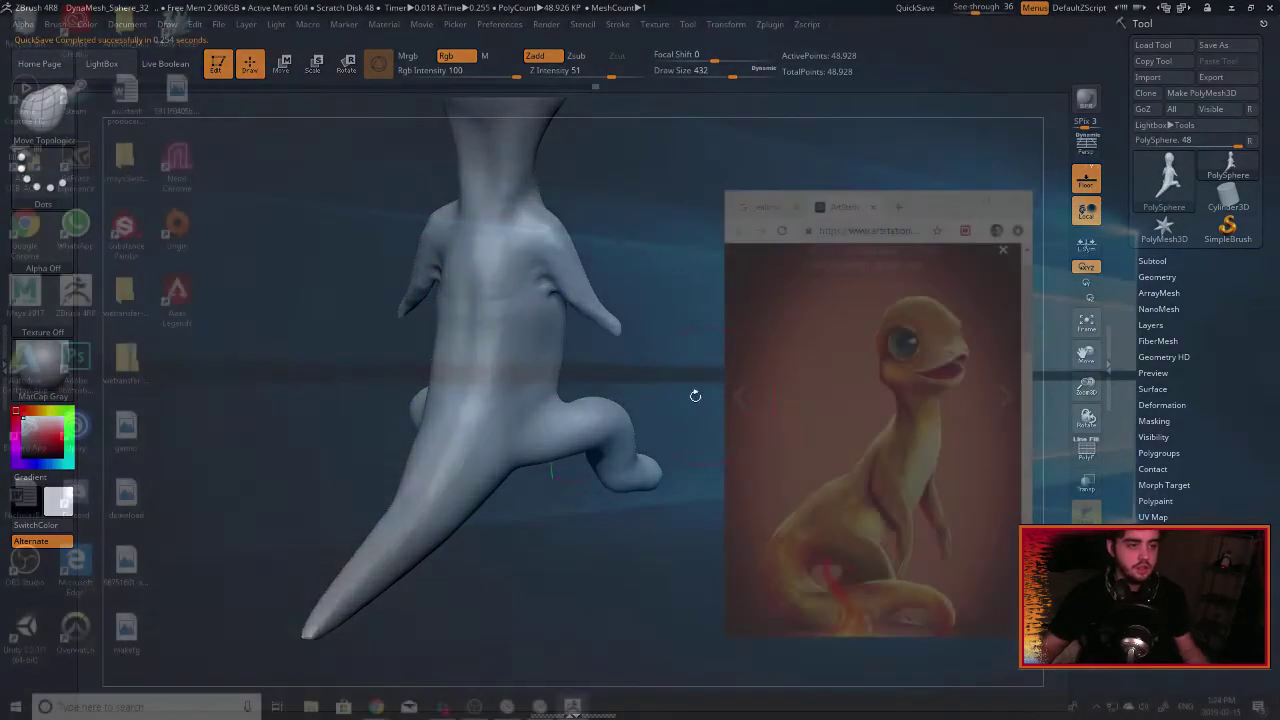
Smooth the back and fill out the hips and tail base with the Inflat brush at draw size 432.
left_click_drag(691, 394, 772, 384)
mouse_move(461, 304)
left_mouse_down("shift")
mouse_move(480, 331)
mouse_move(455, 350)
left_mouse_up("shift")
left_click_drag(392, 350, 605, 365)
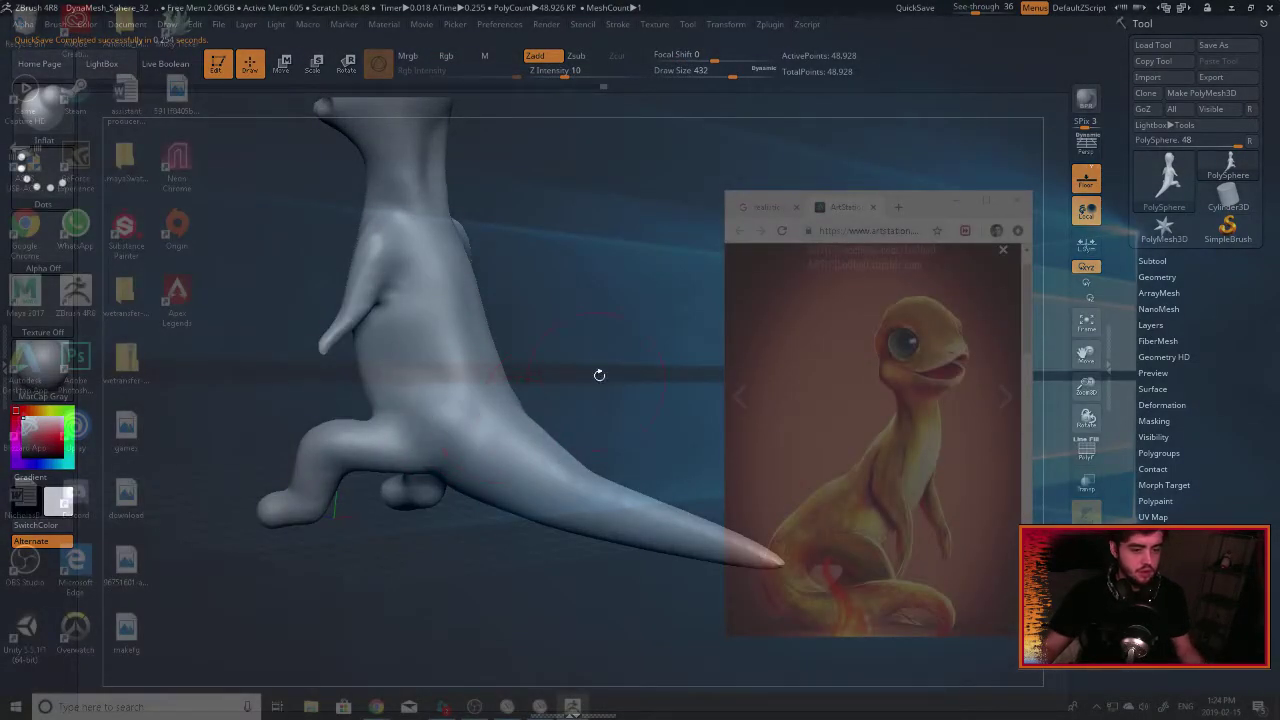
left_click_drag(599, 375, 528, 392)
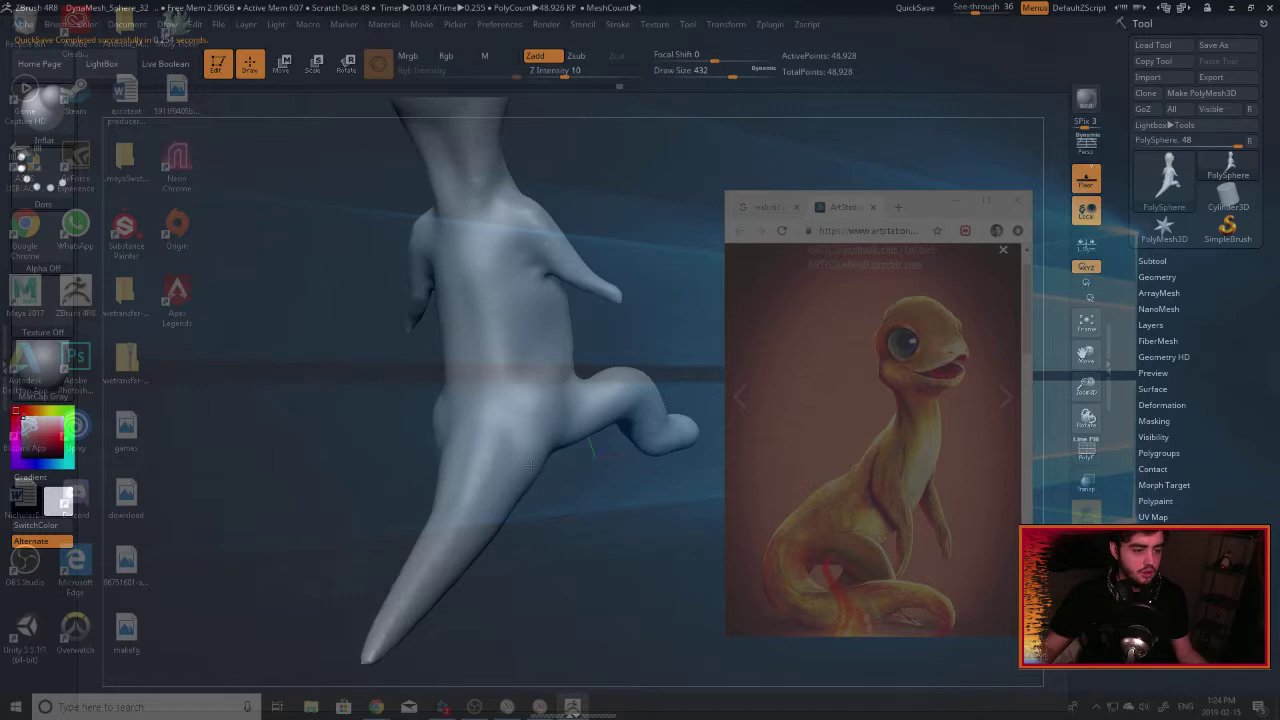
left_click_drag(520, 460, 497, 519)
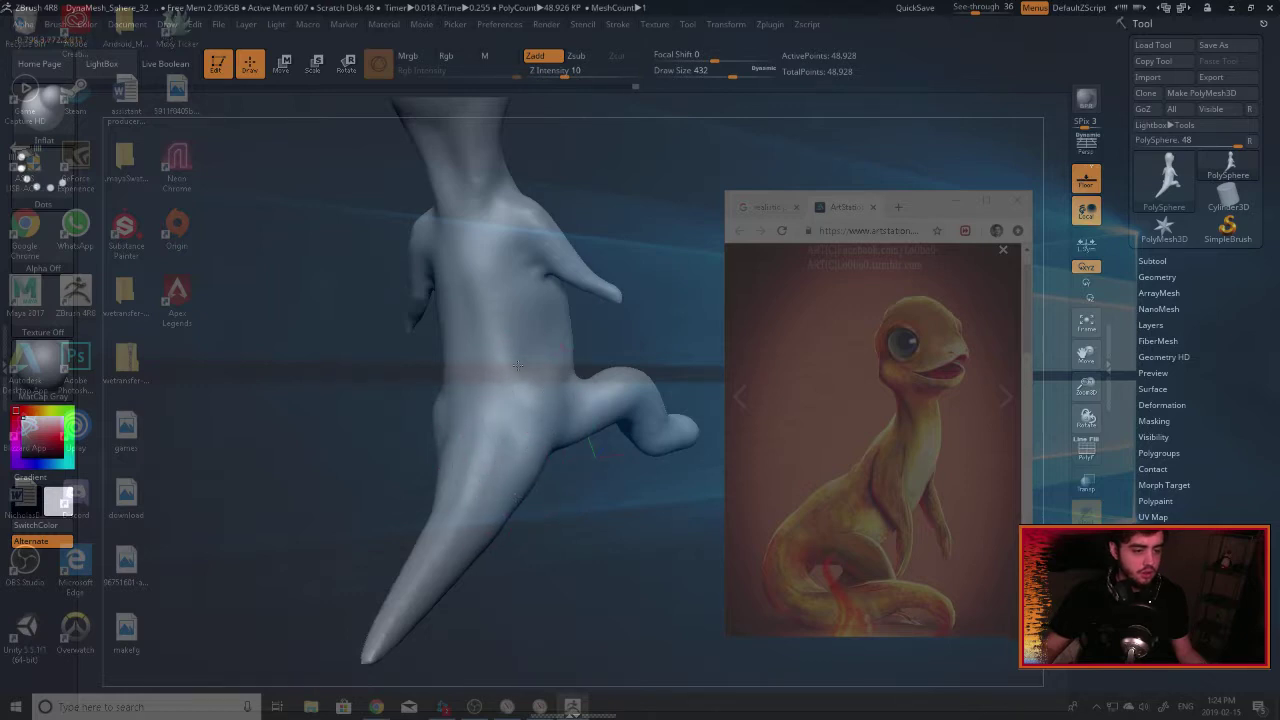
Lengthen the arms downward in front of the torso with the Move Topological brush at draw size 484.
mouse_move(637, 323)
left_mouse_down()
mouse_move(669, 287)
mouse_move(585, 270)
mouse_move(560, 320)
mouse_move(500, 366)
left_mouse_up()
key("b")
key("m")
key("t")
left_click_drag(415, 402, 400, 458)
left_click_drag(394, 397, 386, 399)
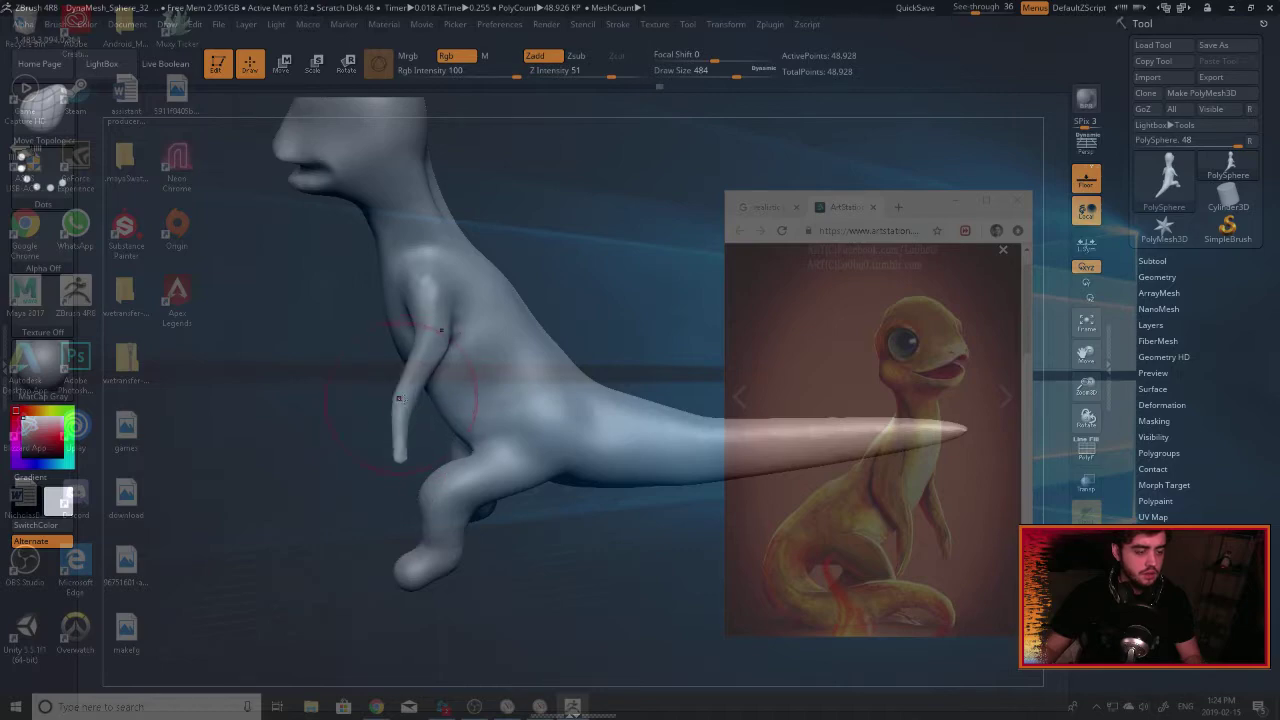
Thicken the forearms with the Inflat brush at draw size 484.
key("b")
key("i")
key("n")
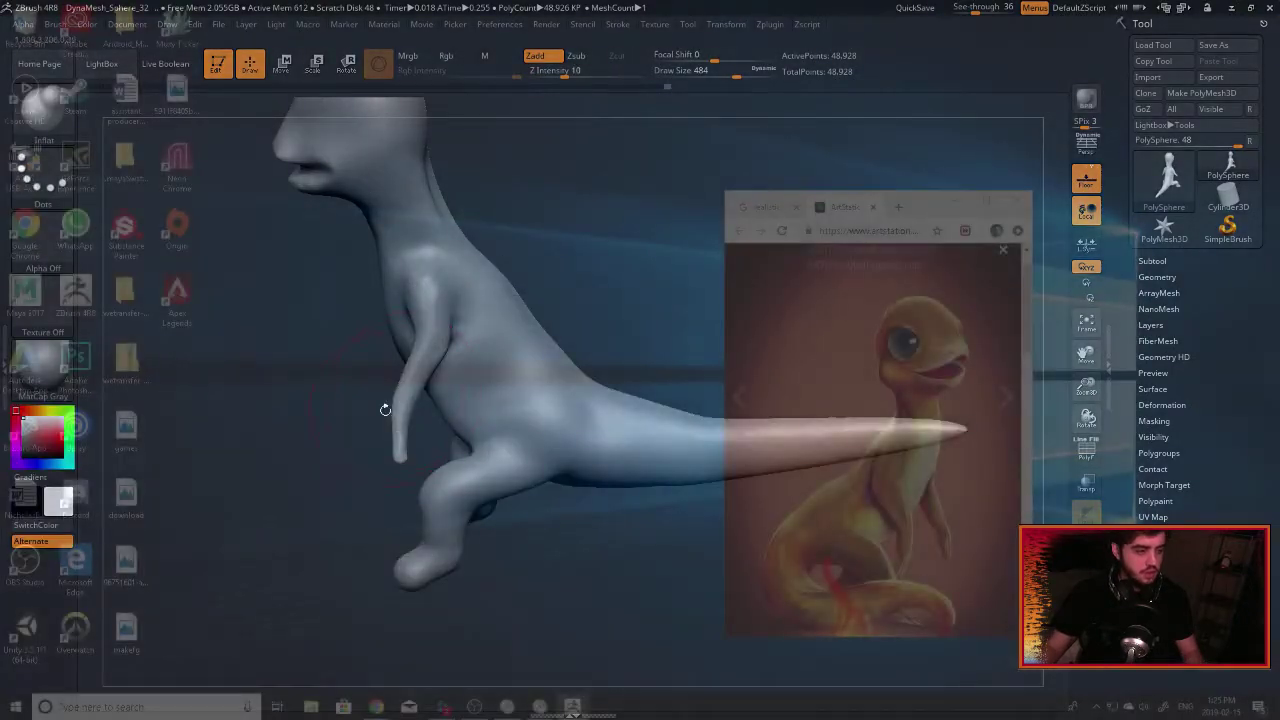
mouse_move(425, 365)
left_mouse_down()
mouse_move(430, 332)
mouse_move(405, 435)
left_mouse_up()
Narrow the waist and upper torso with the Move Topological brush, reducing its draw size to 368.
mouse_move(312, 455)
left_mouse_down()
mouse_move(354, 460)
mouse_move(520, 370)
left_mouse_up()
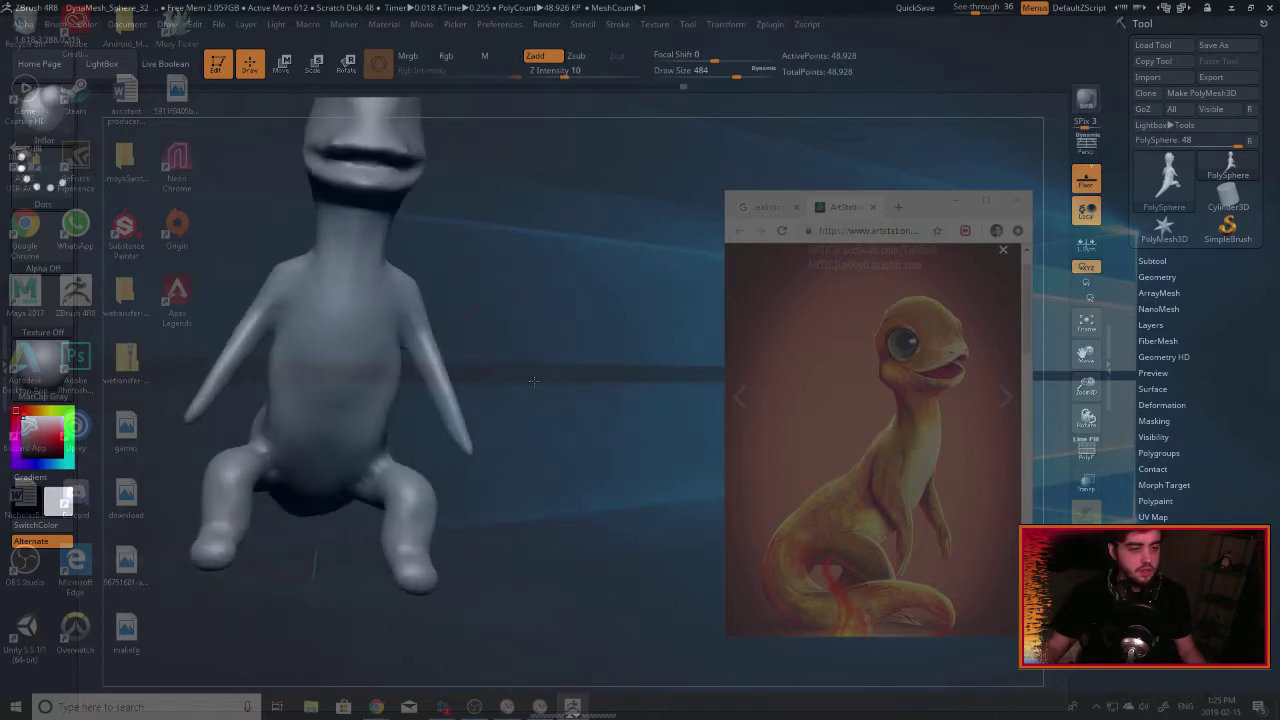
key("b")
key("m")
key("t")
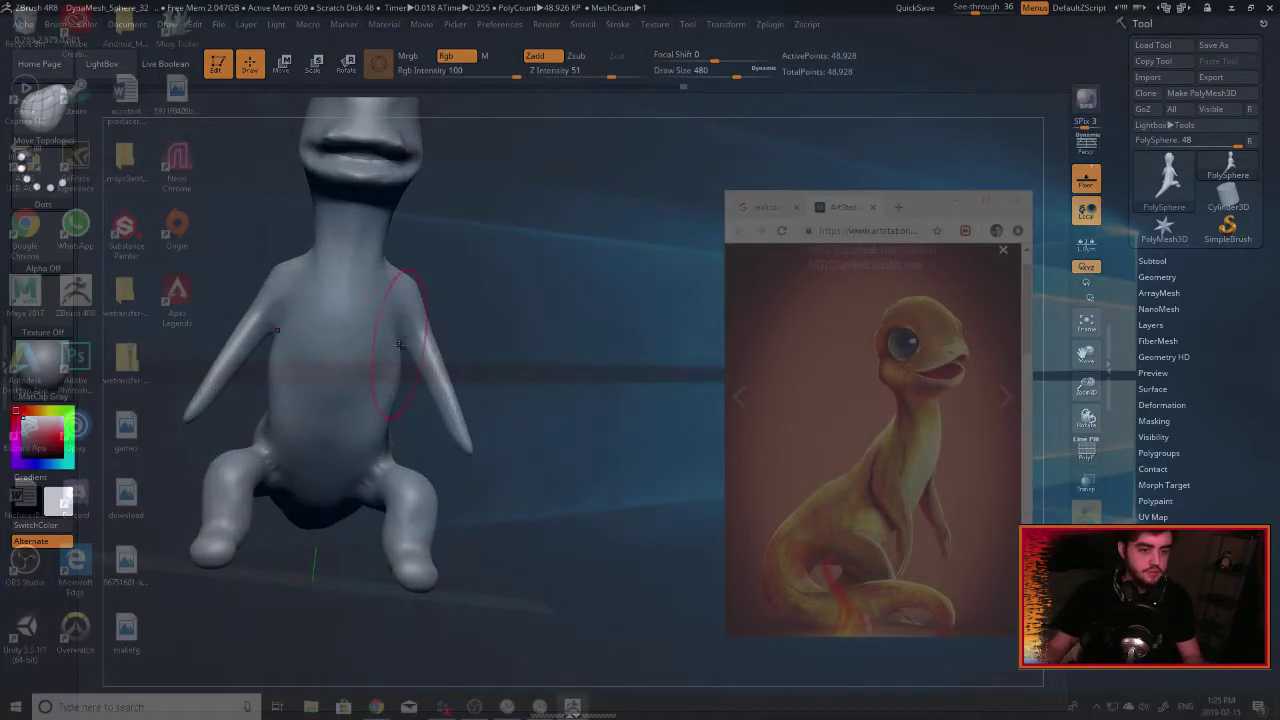
left_click_drag(386, 374, 376, 417)
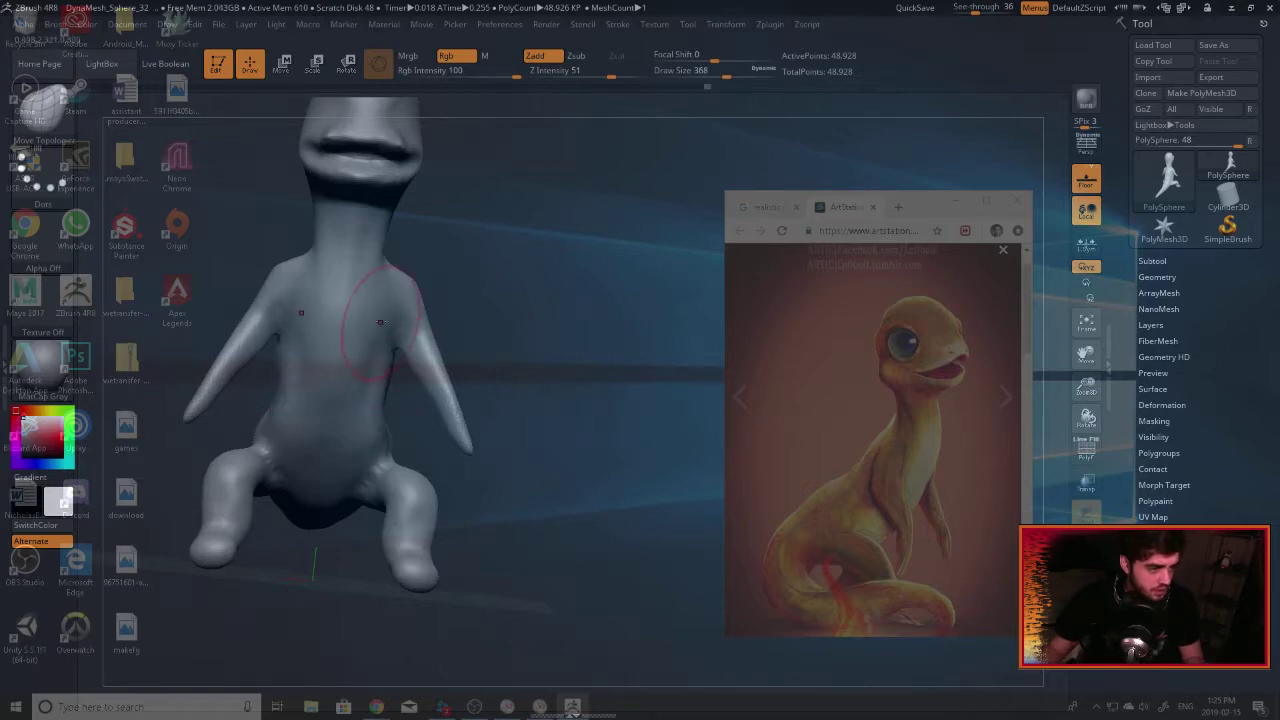
Set the Inflat brush to a FreeHand stroke at draw size 188, then build up and smooth the underside of the belly.
key("b")
key("i")
key("n")
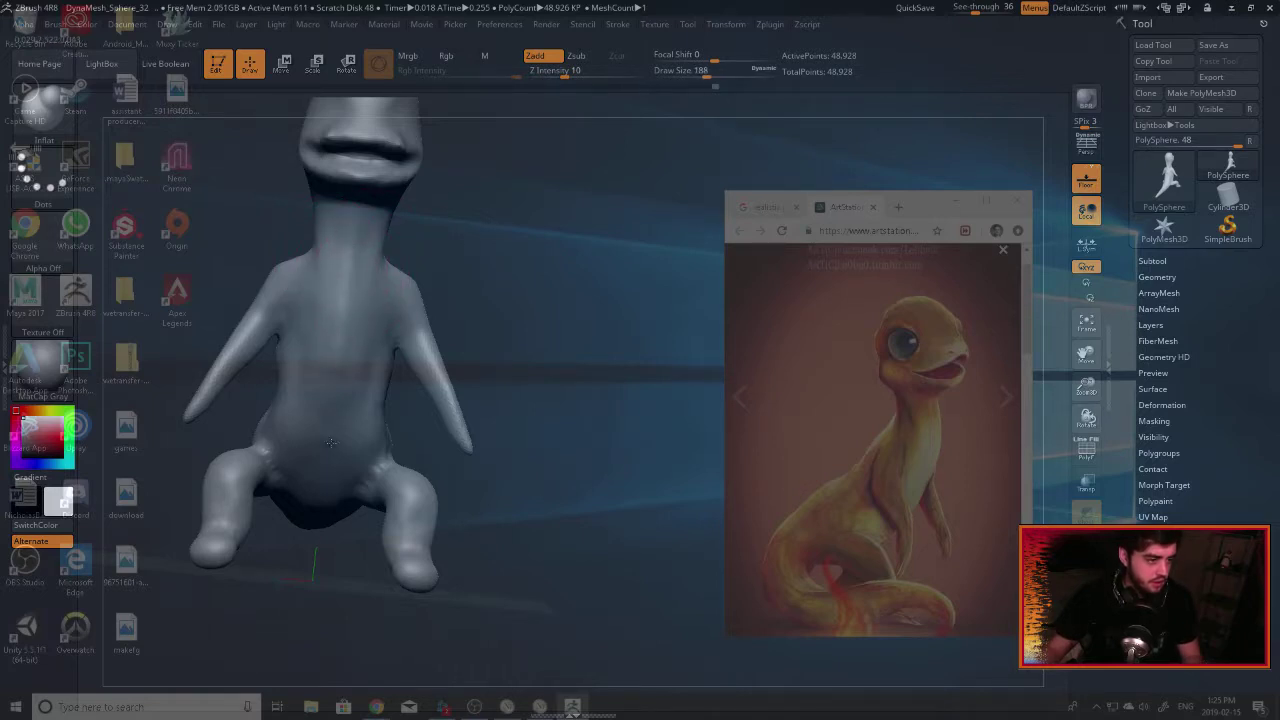
left_click_drag(551, 346, 503, 271)
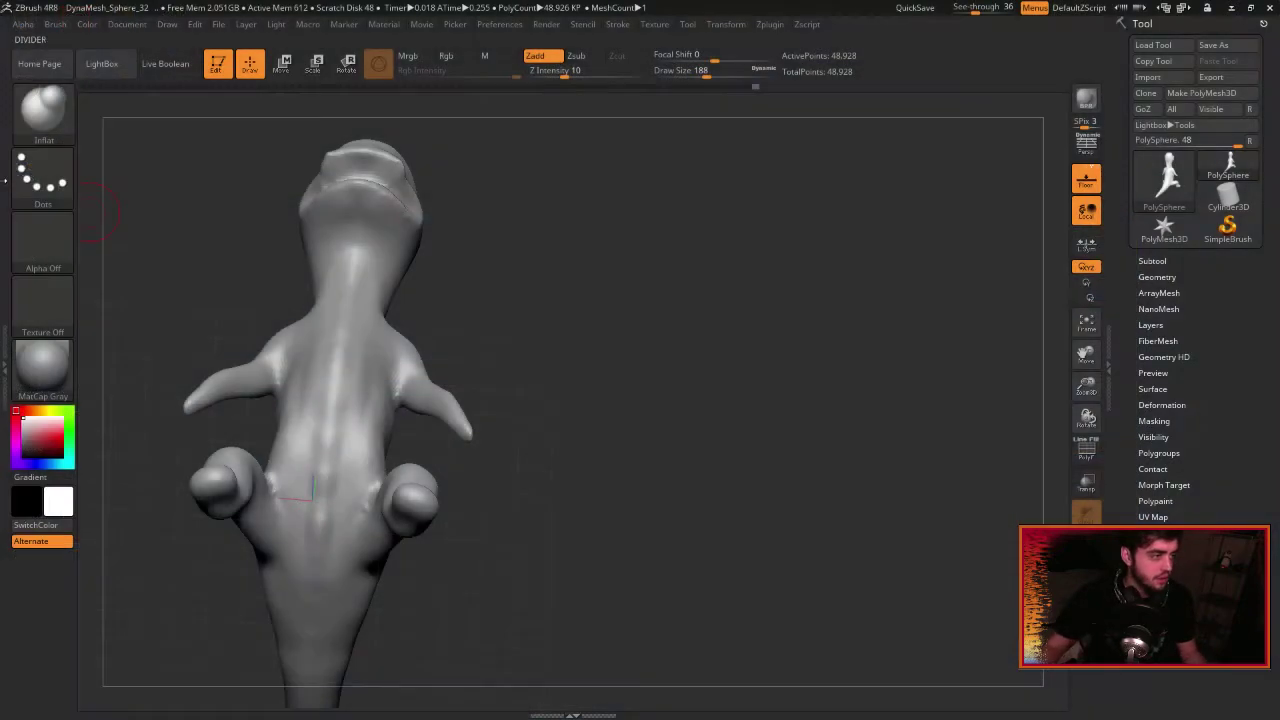
left_click(42, 175)
left_click(252, 184)
key("shift")
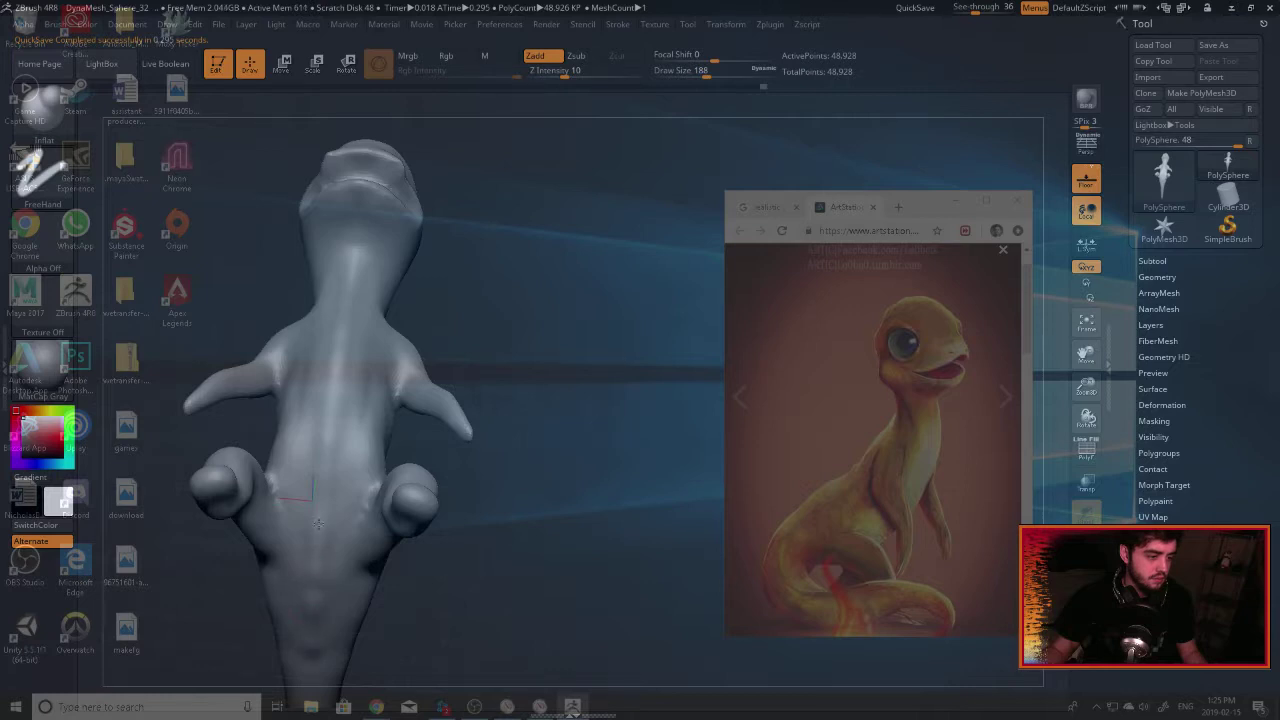
key("shift")
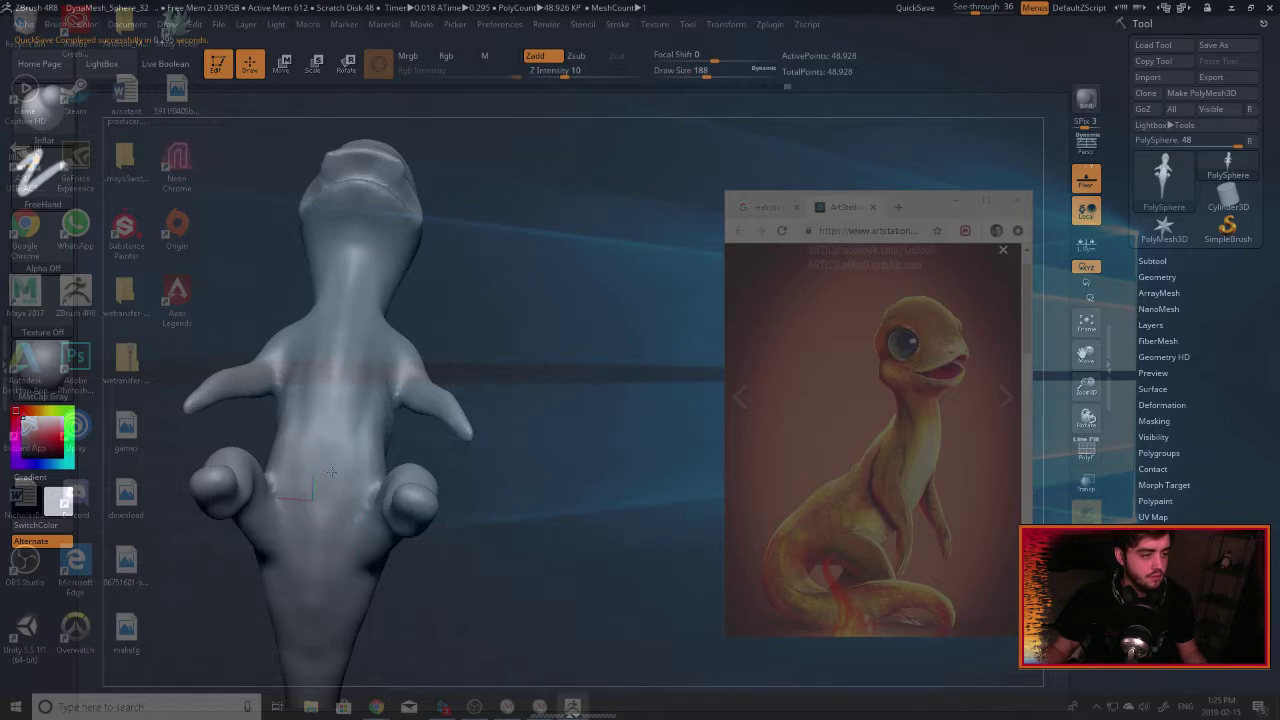
key("shift")
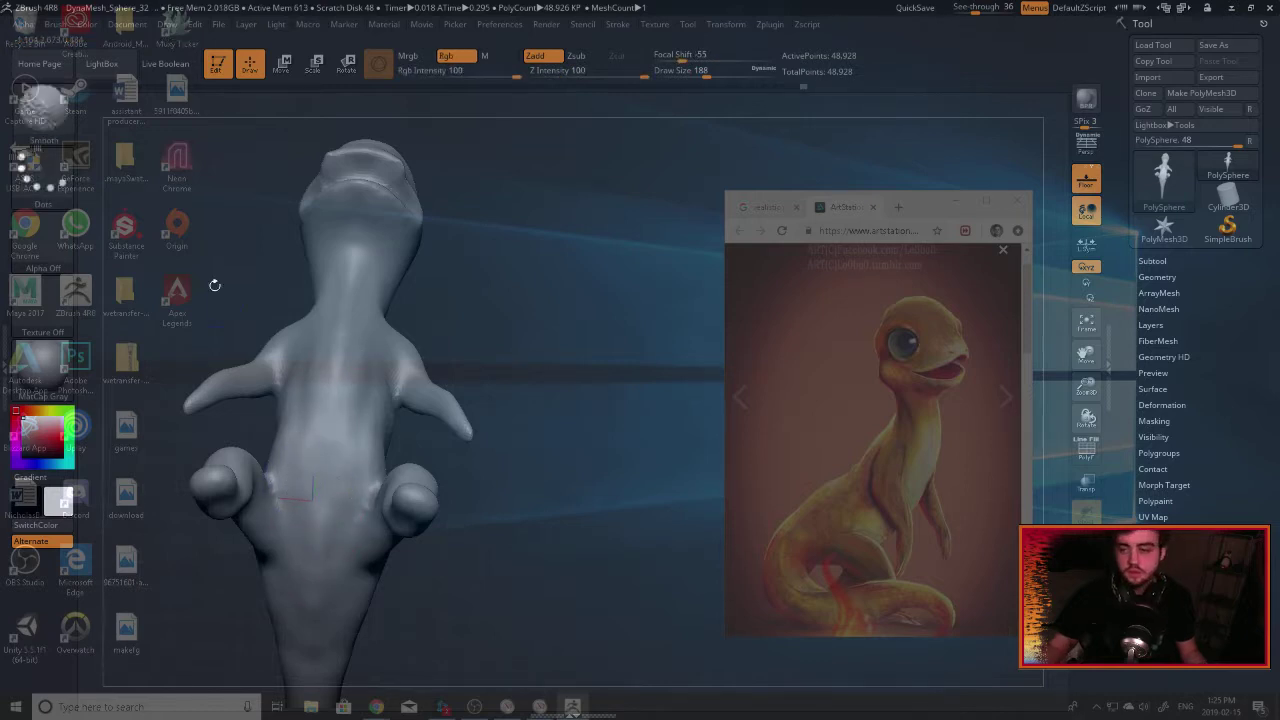
Slope the shoulders and reshape the torso with the Move Topological brush at draw size 340, and quick-save.
left_click_drag(549, 309, 590, 341)
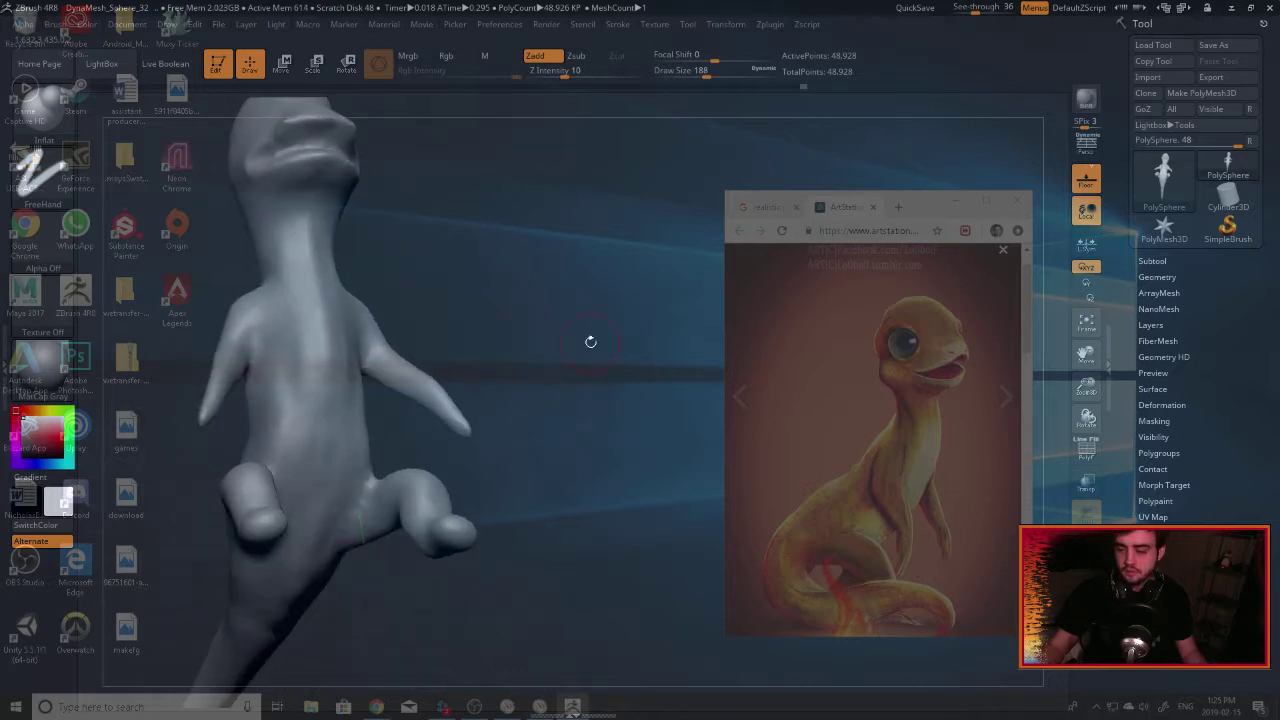
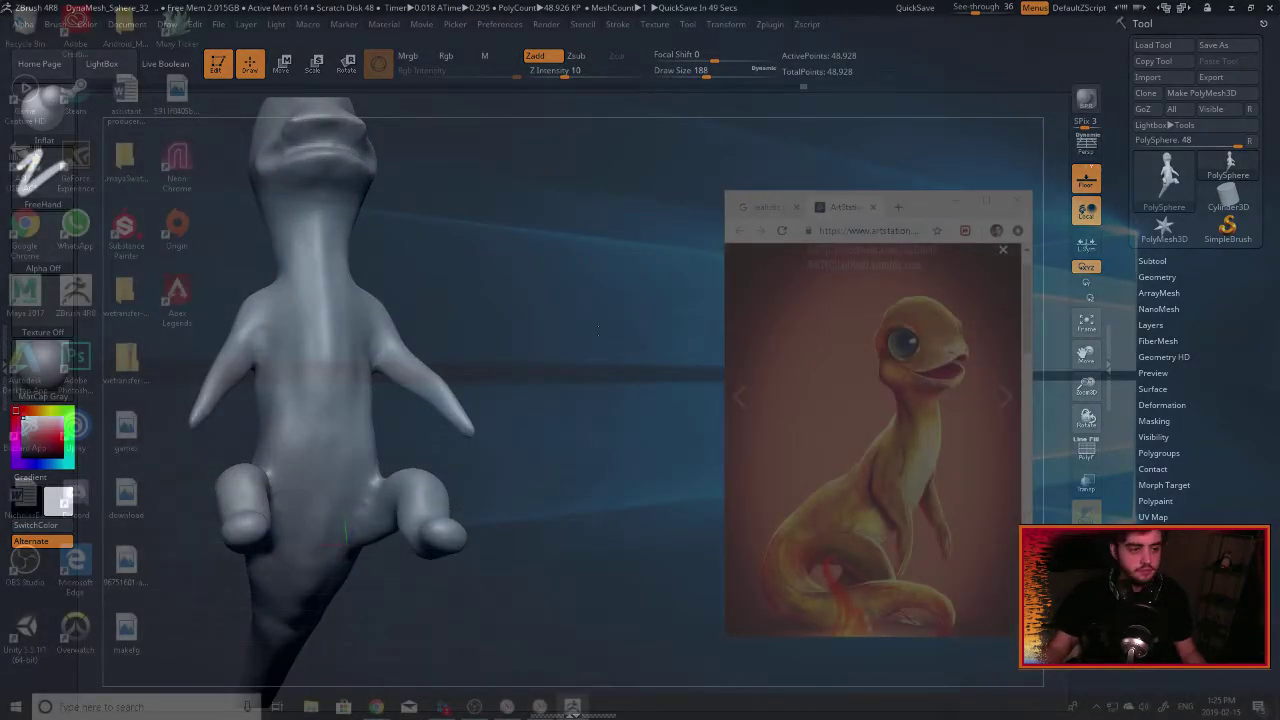
mouse_move(597, 330)
left_mouse_down()
mouse_move(550, 322)
mouse_move(622, 302)
mouse_move(497, 301)
left_mouse_up()
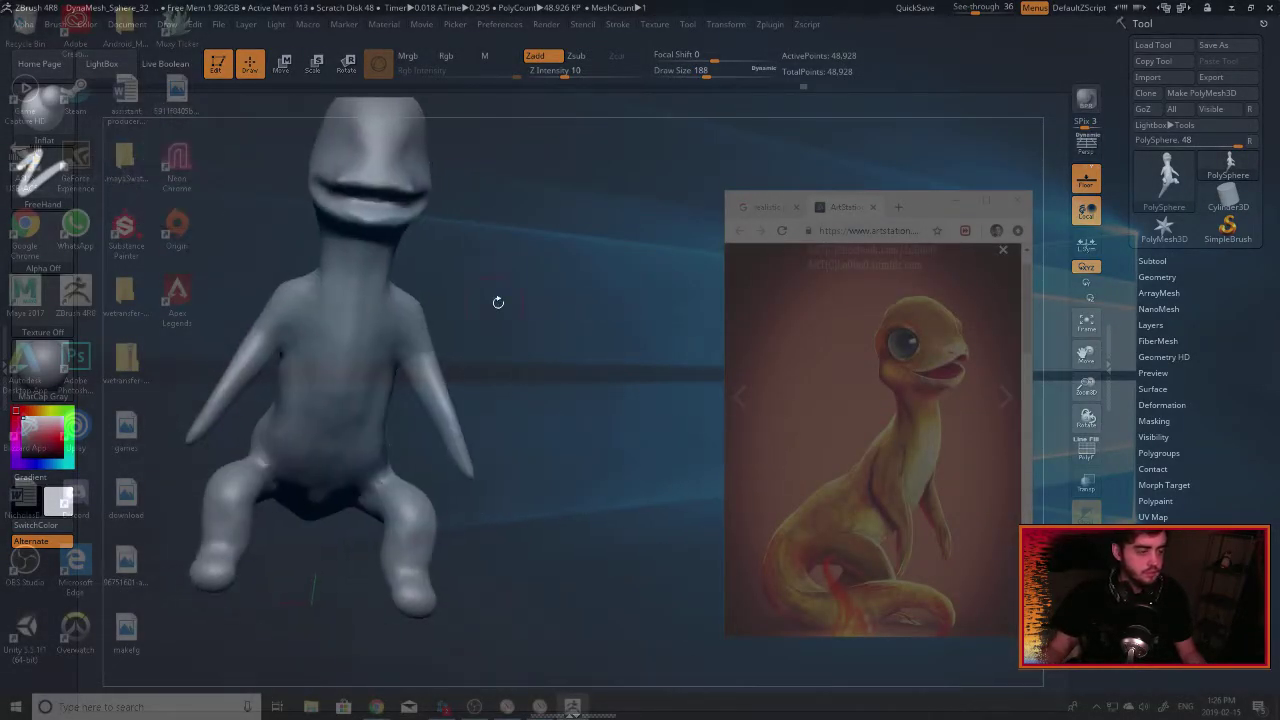
key("b")
key("m")
key("t")
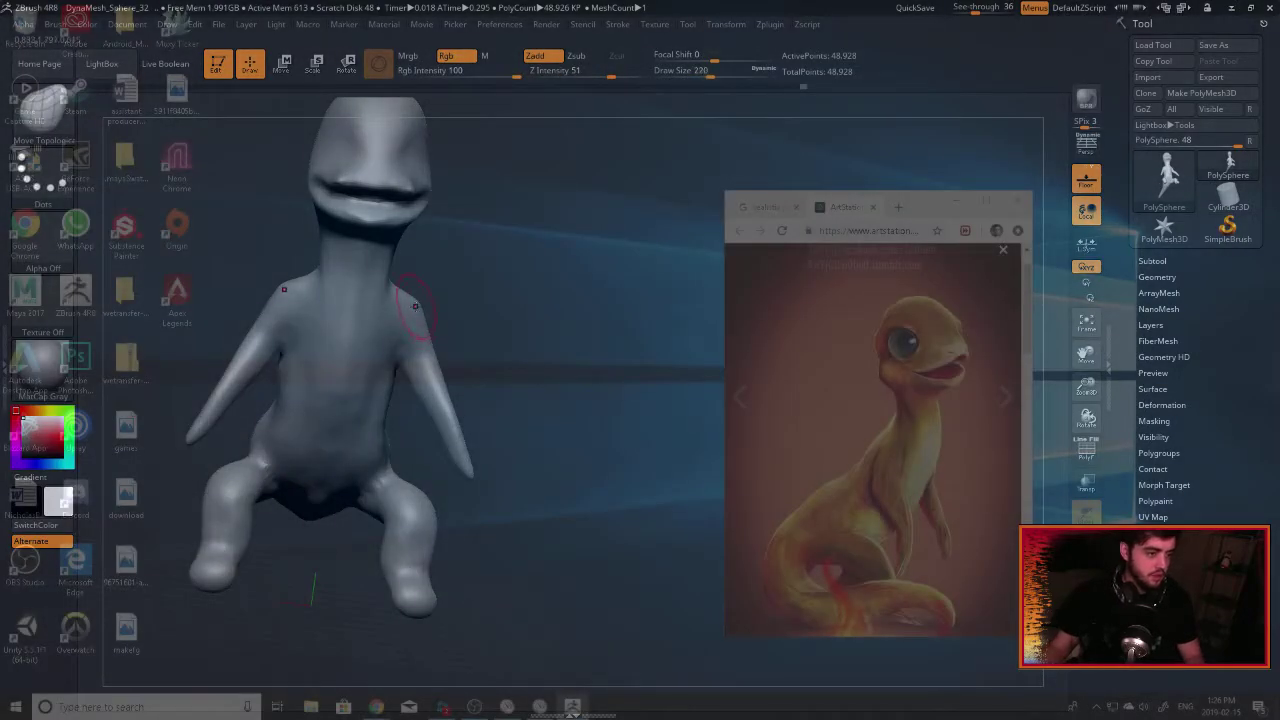
mouse_move(478, 294)
left_mouse_down()
mouse_move(378, 309)
mouse_move(412, 309)
mouse_move(391, 318)
left_mouse_up()
left_click(912, 8)
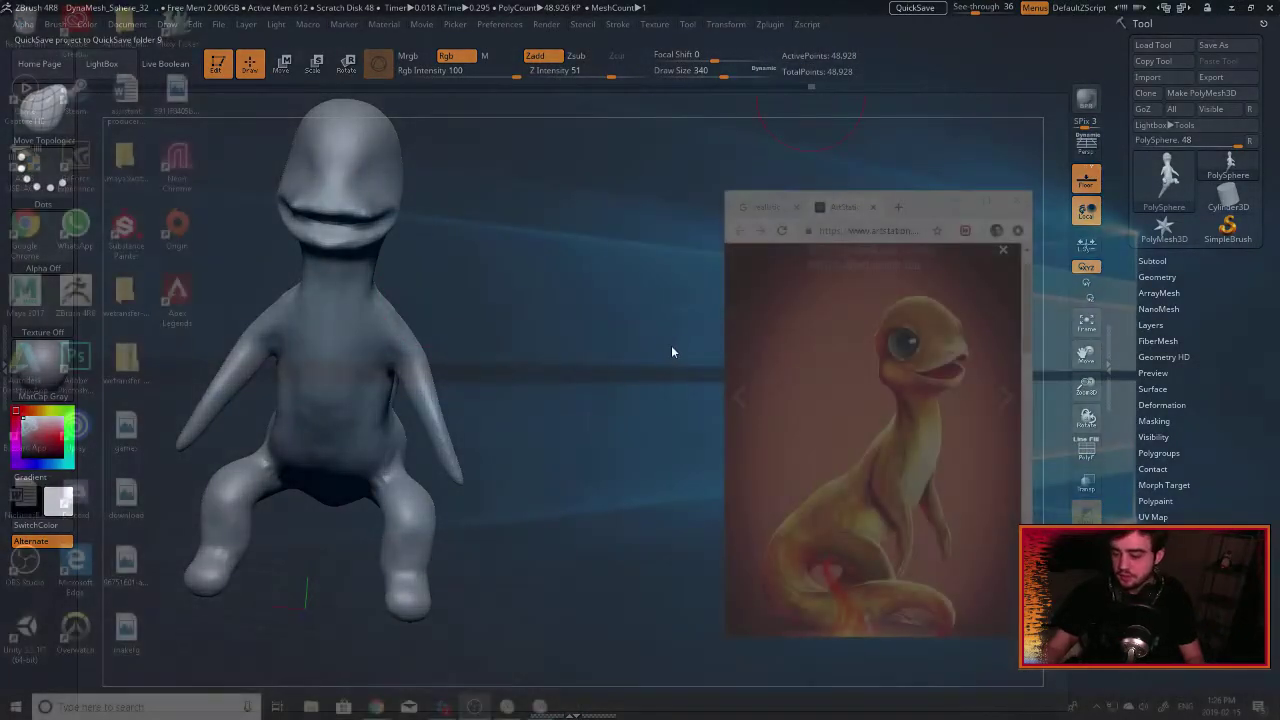
Go to the desktop and launch ZBrush again.
key("super+d")
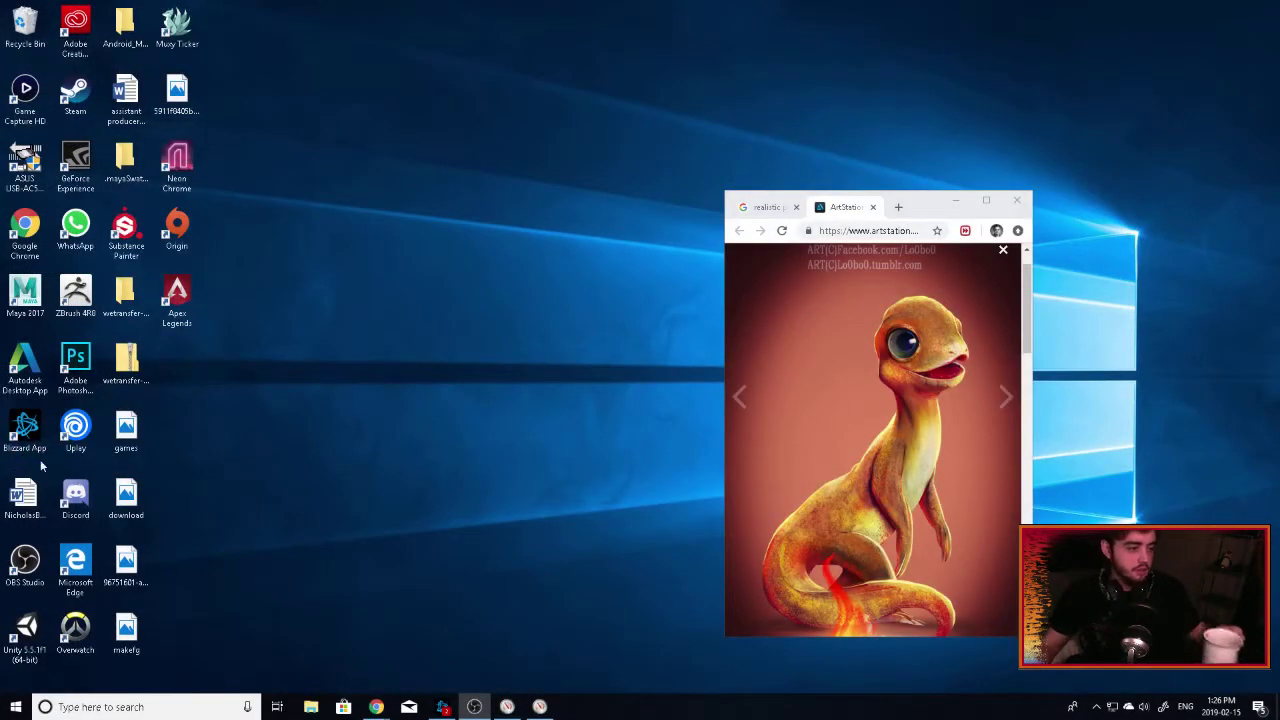
double_click(80, 297)
double_click(70, 295)
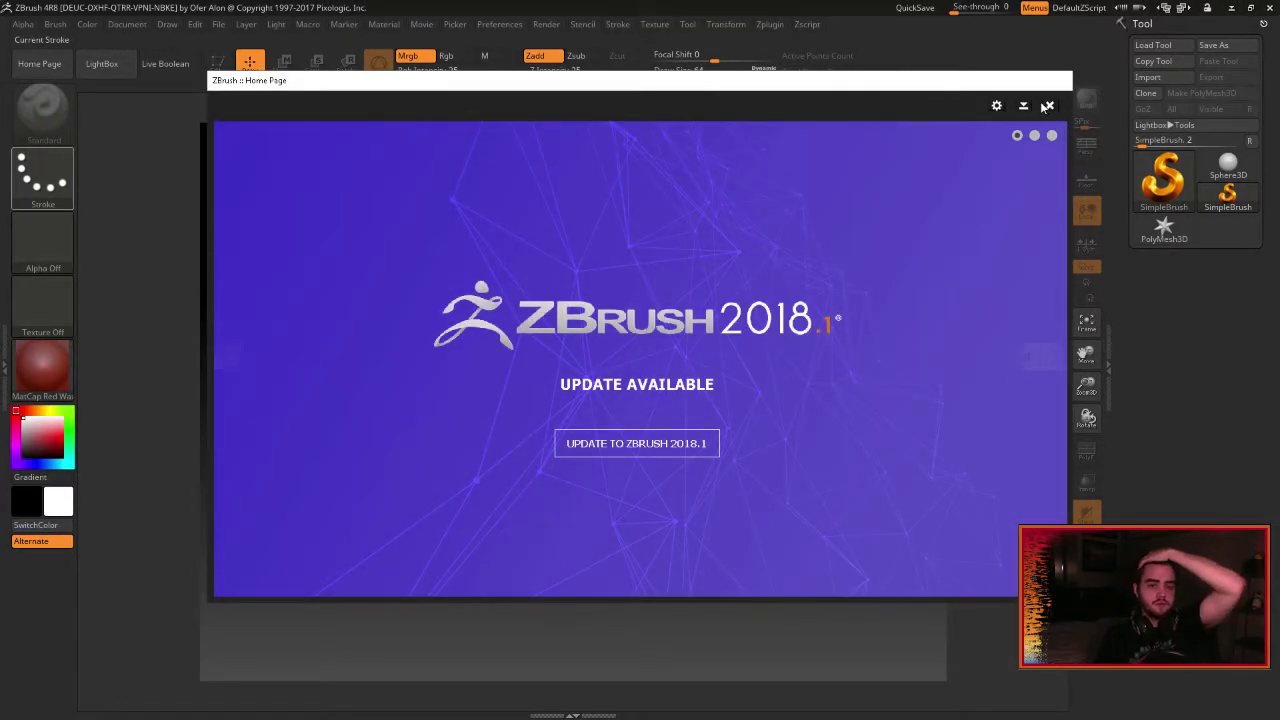
Dismiss the home page and load the first project among the recent files.
left_click(1049, 105)
left_click(148, 104)
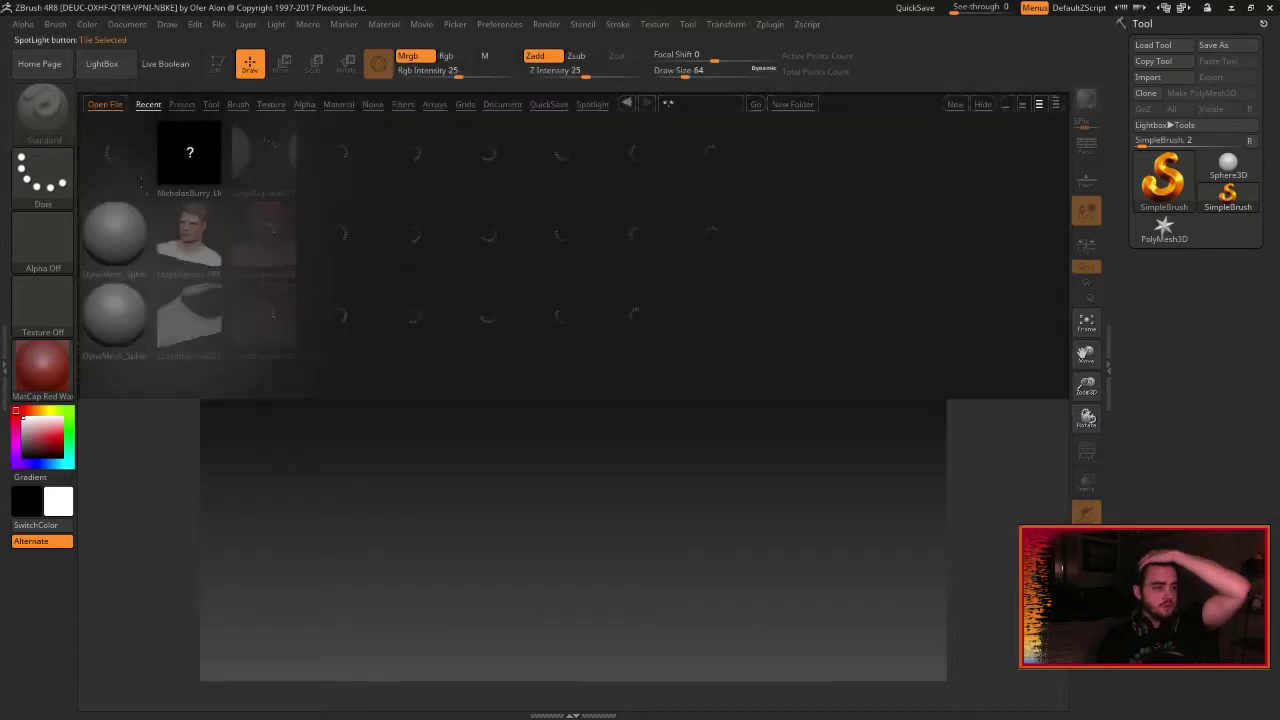
double_click(109, 153)
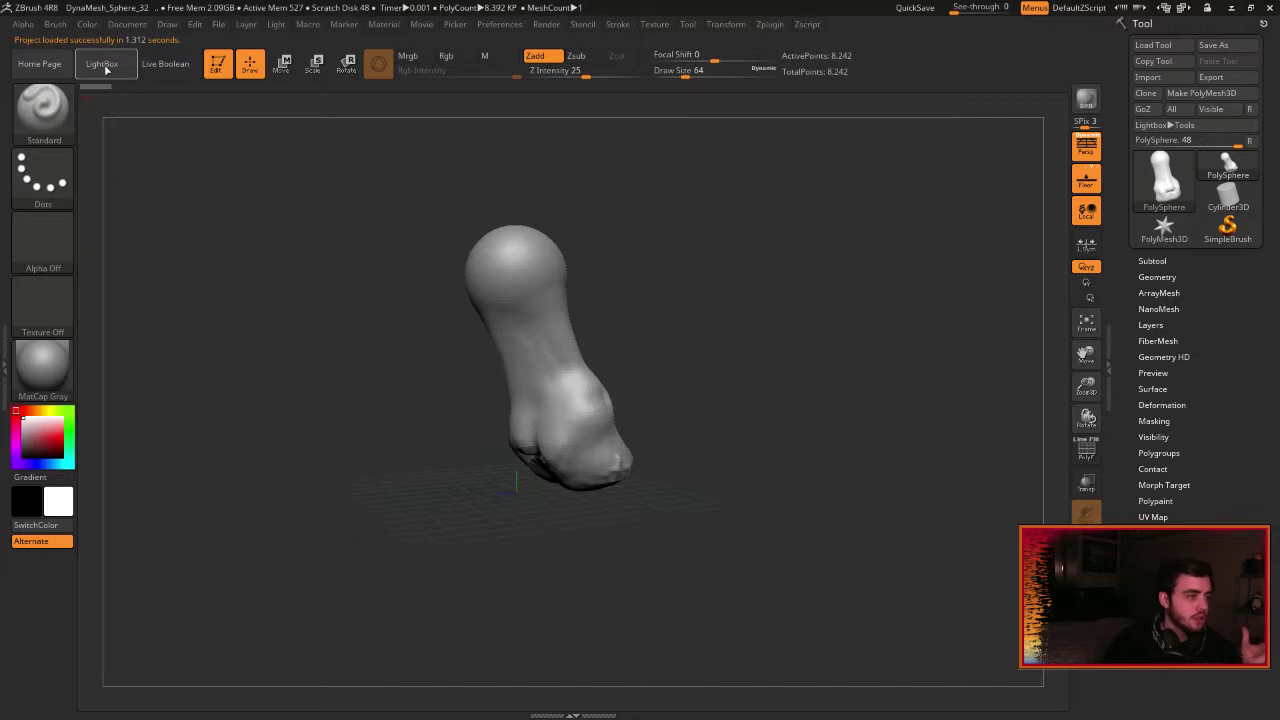
Load the QS_3212 quick-saved project from LightBox and restore the window to full size.
left_click(104, 66)
left_click(186, 104)
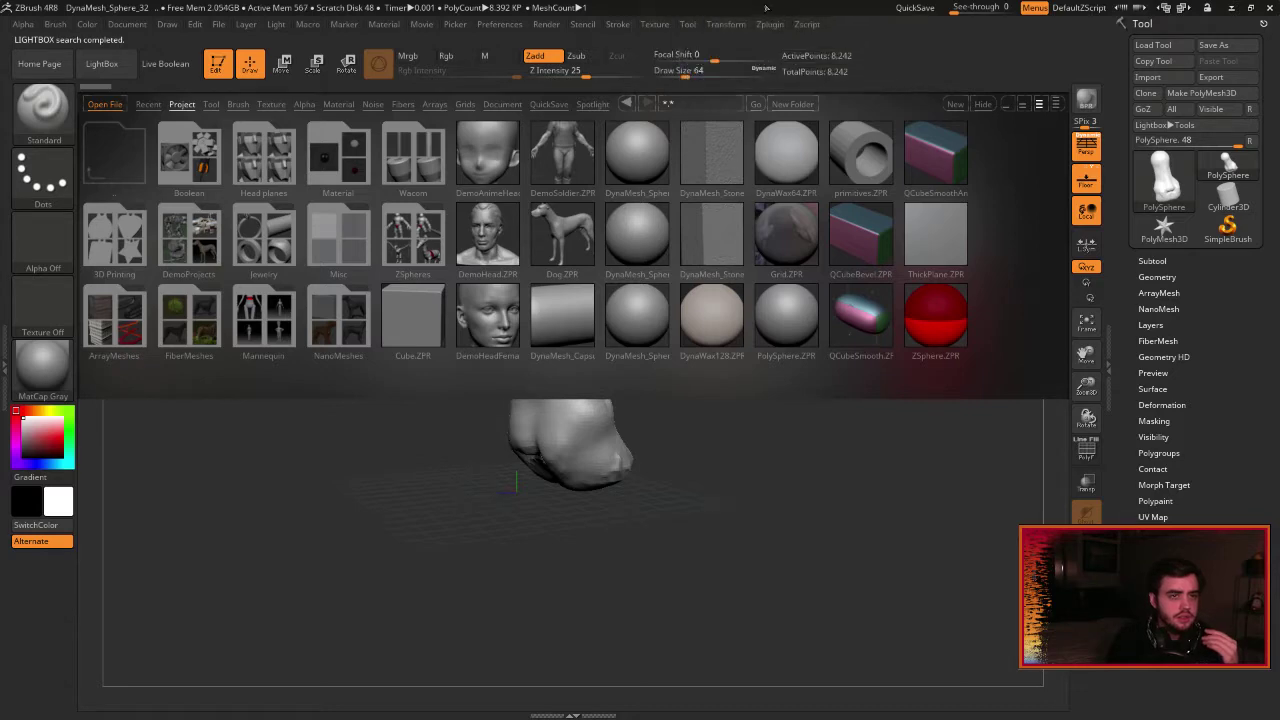
left_click(1250, 8)
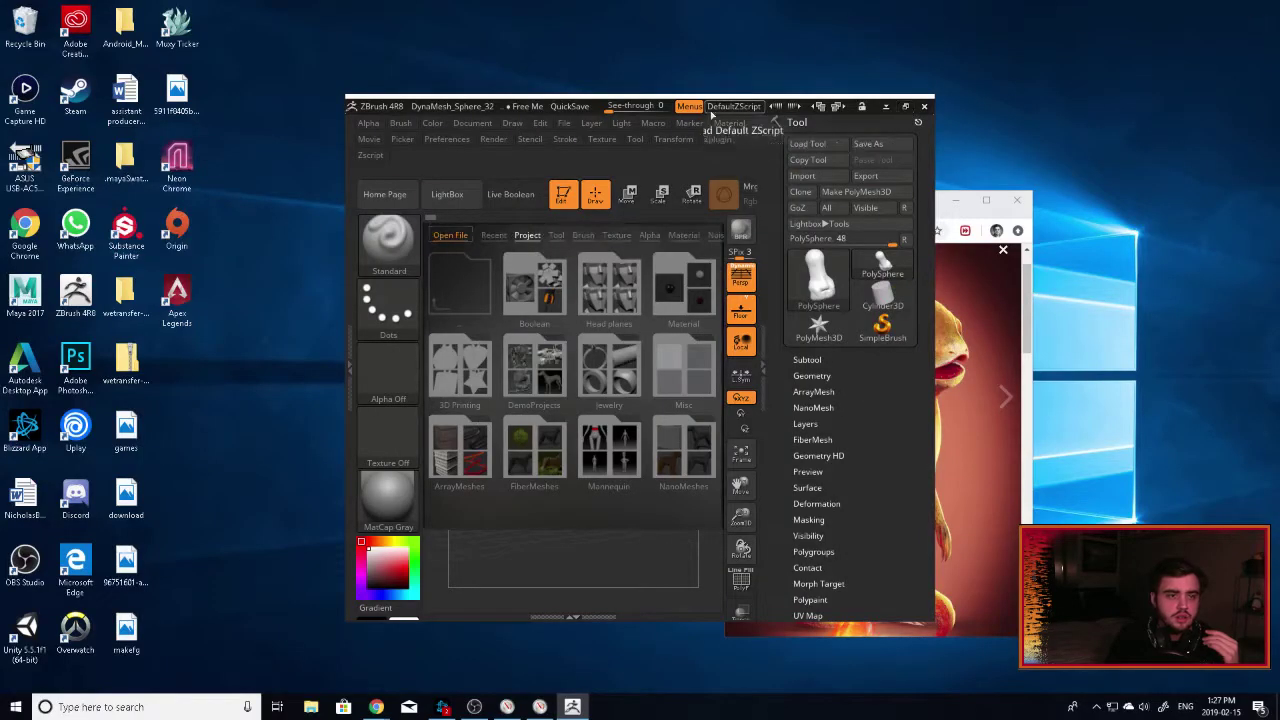
left_click_drag(578, 108, 1279, 103)
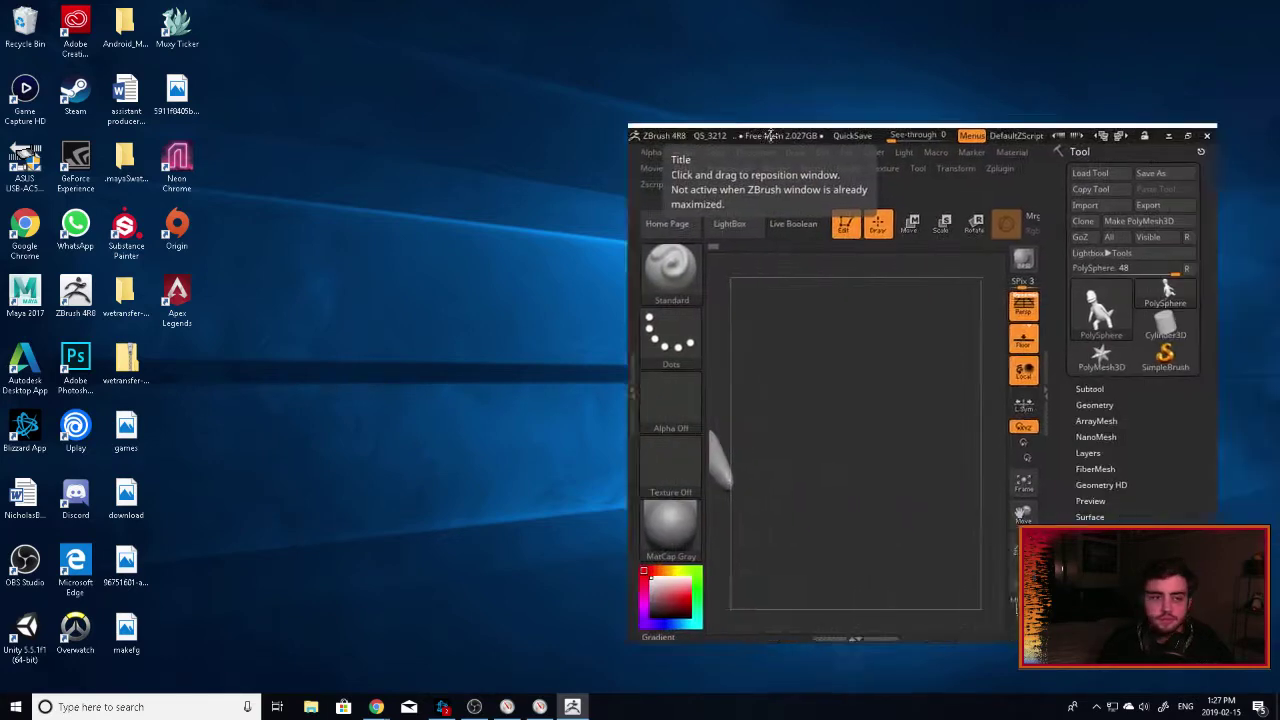
left_click_drag(925, 121, 405, 55)
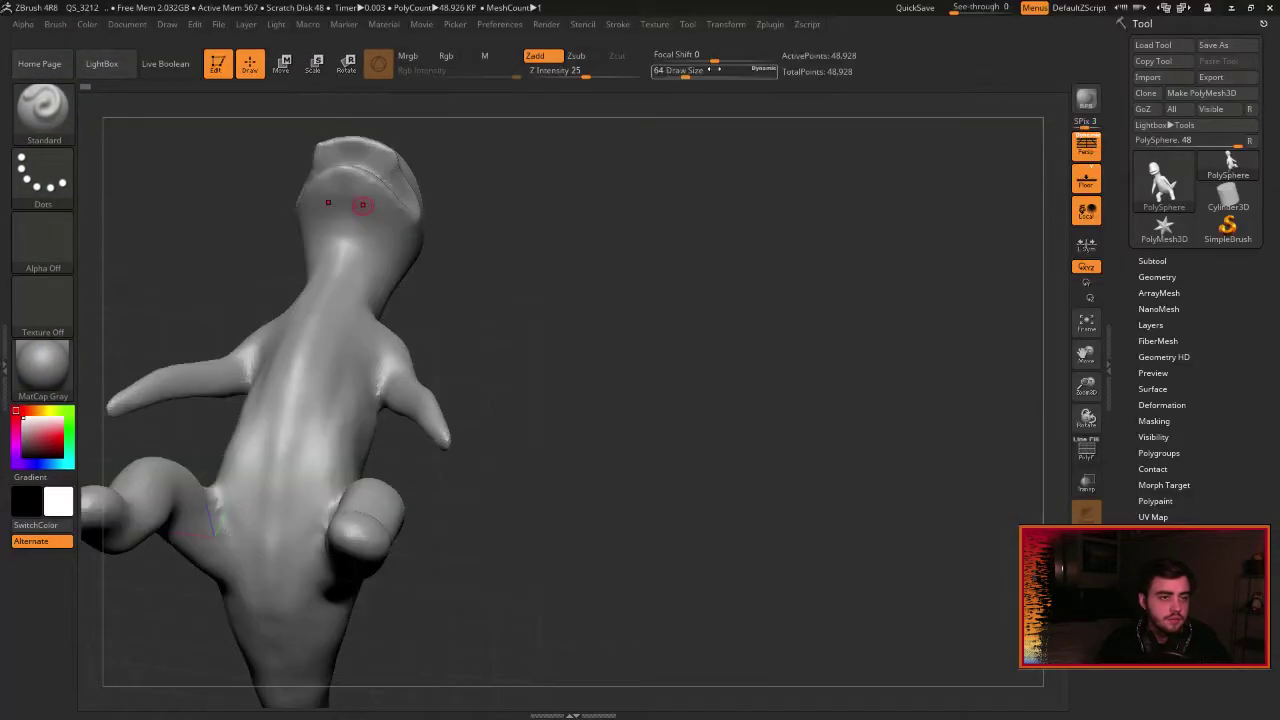
mouse_move(906, 220)
left_mouse_down()
mouse_move(700, 290)
mouse_move(667, 329)
mouse_move(794, 234)
mouse_move(782, 261)
left_mouse_up()
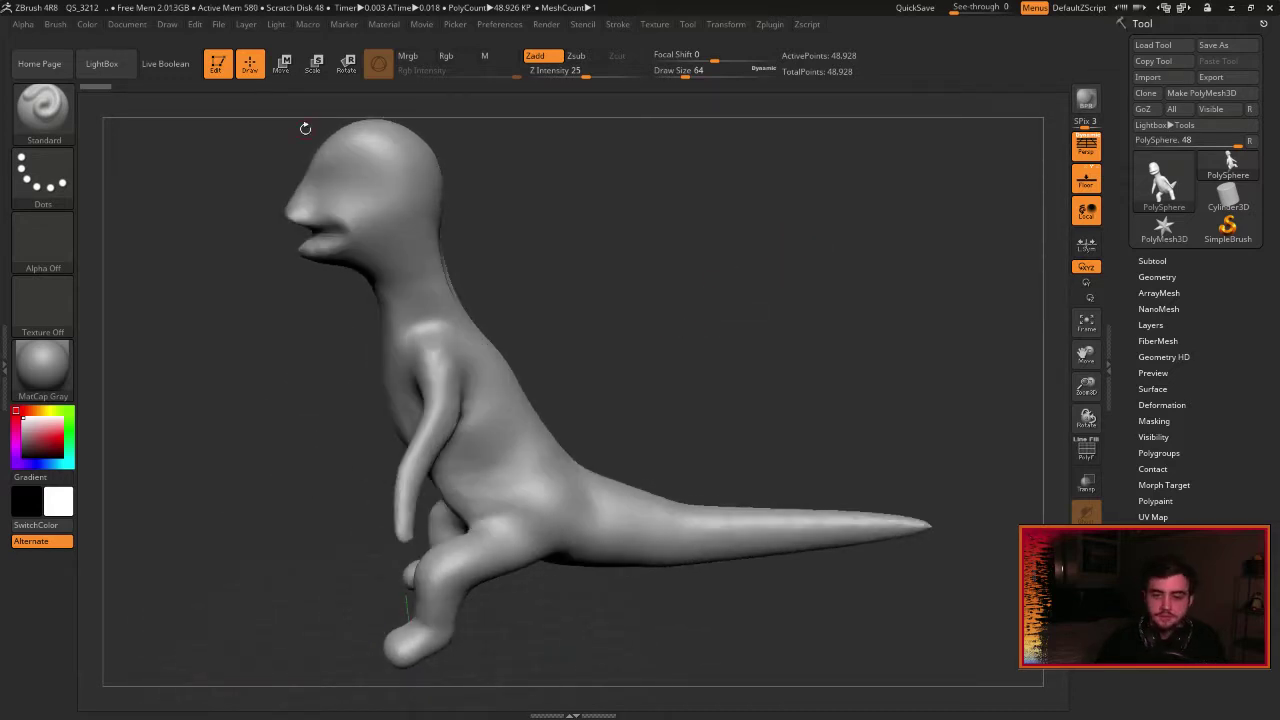
mouse_move(593, 253)
left_mouse_down()
mouse_move(825, 215)
mouse_move(757, 208)
left_mouse_up()
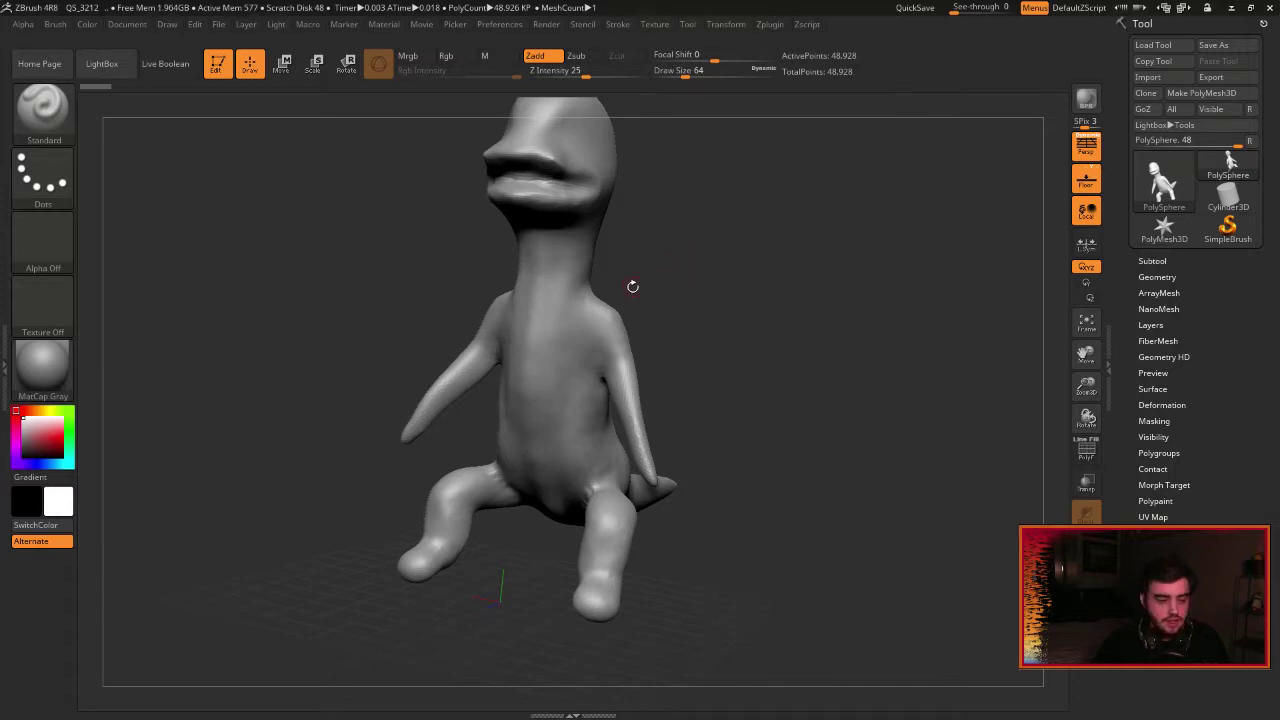
Reshape the shoulders with the Move Topological brush at draw size 220 and smooth around the armpits.
key("bracketright")
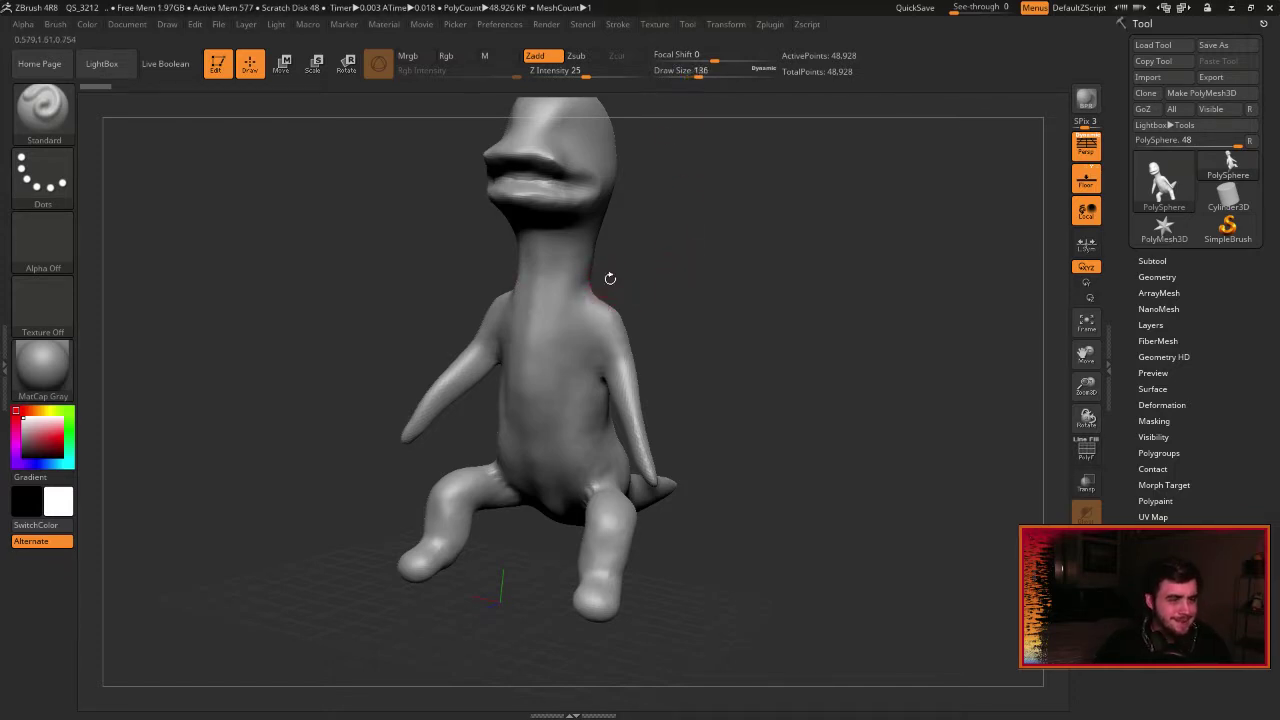
key("bracketright")
key("bracketright")
key("b")
key("m")
key("t")
mouse_move(701, 309)
left_mouse_down()
mouse_move(765, 300)
mouse_move(722, 408)
left_mouse_up()
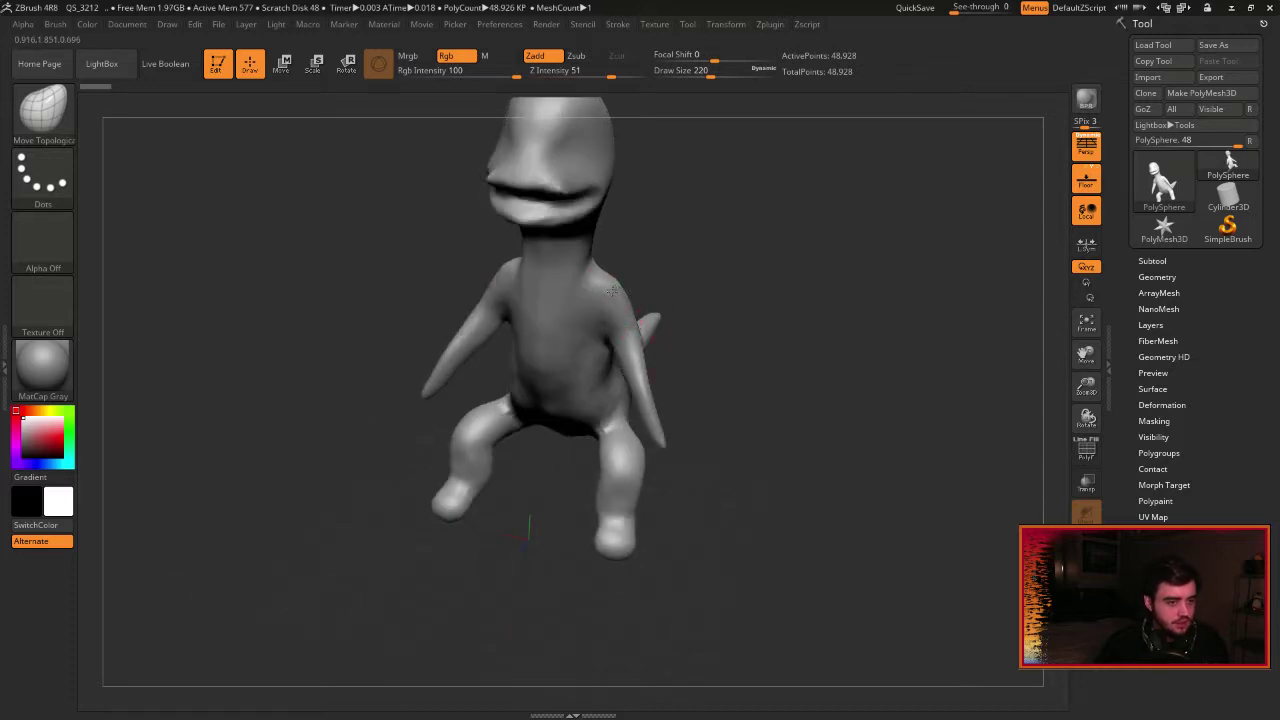
left_click_drag(612, 290, 612, 286)
left_click_drag(719, 311, 612, 320)
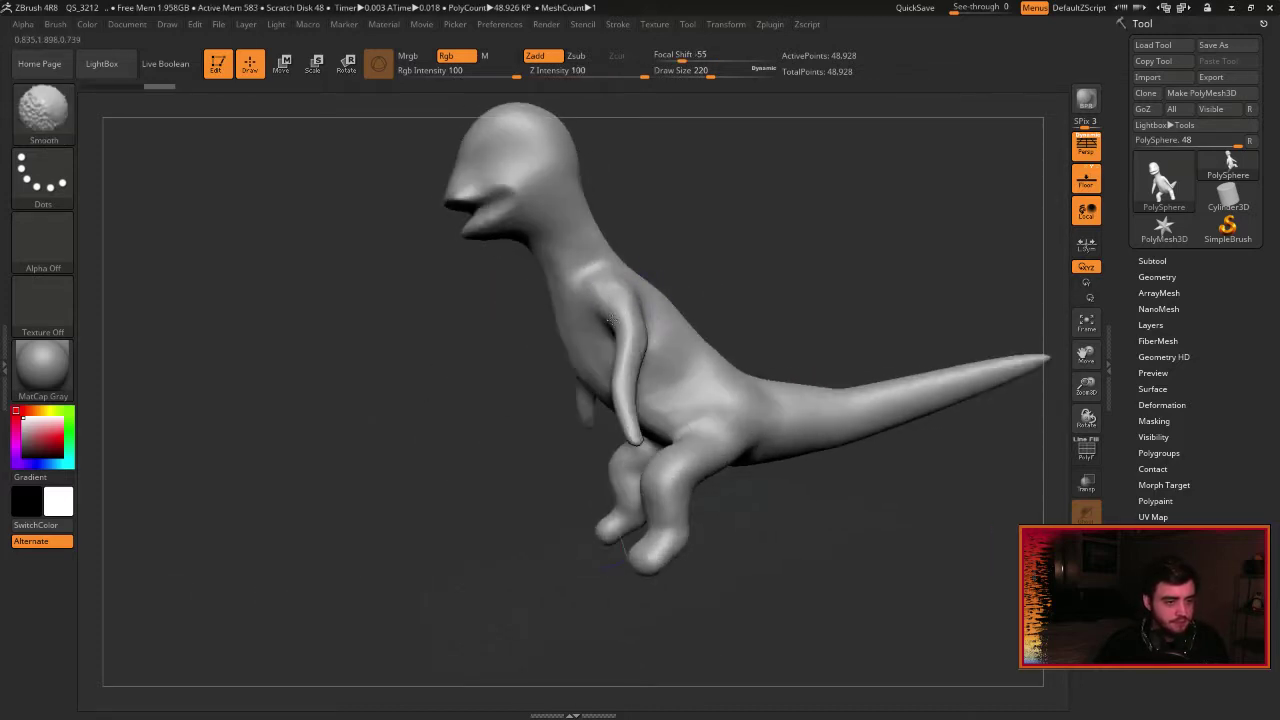
mouse_move(745, 262)
left_mouse_down()
mouse_move(715, 265)
mouse_move(838, 240)
mouse_move(830, 250)
left_mouse_up()
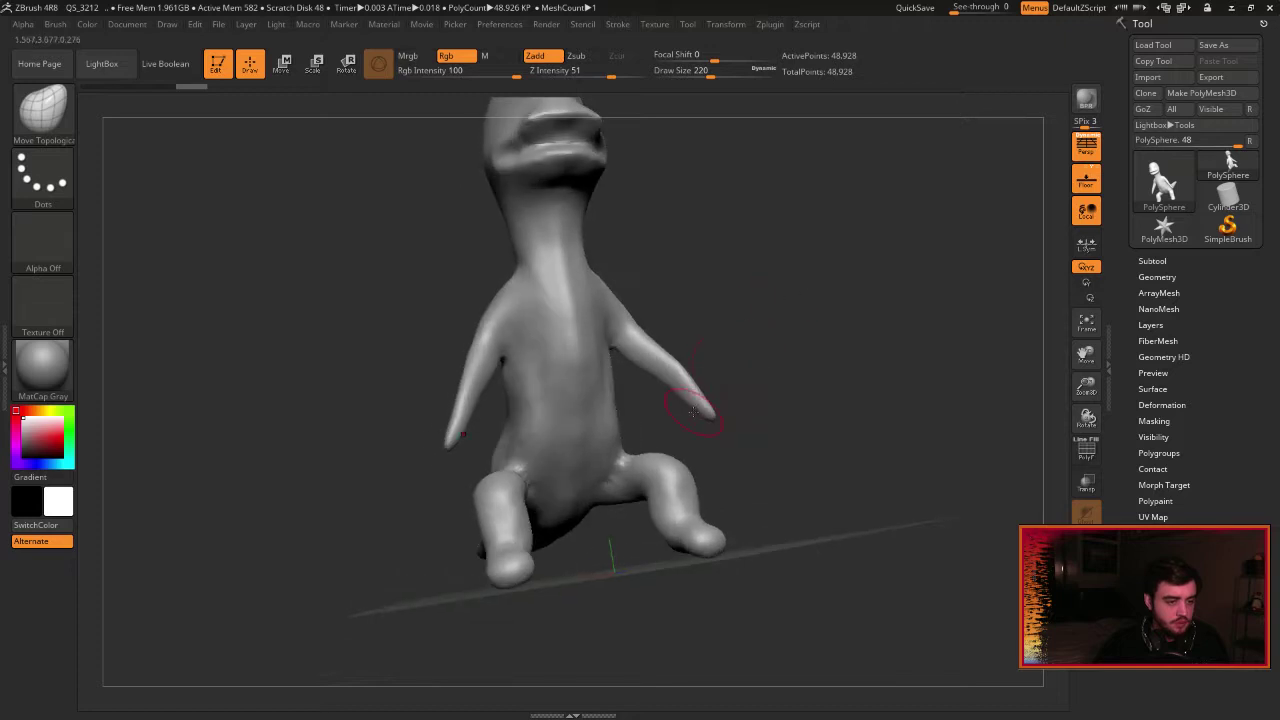
Adjust the waist just above the hips with the Move Topological brush at draw size 340.
key("shift")
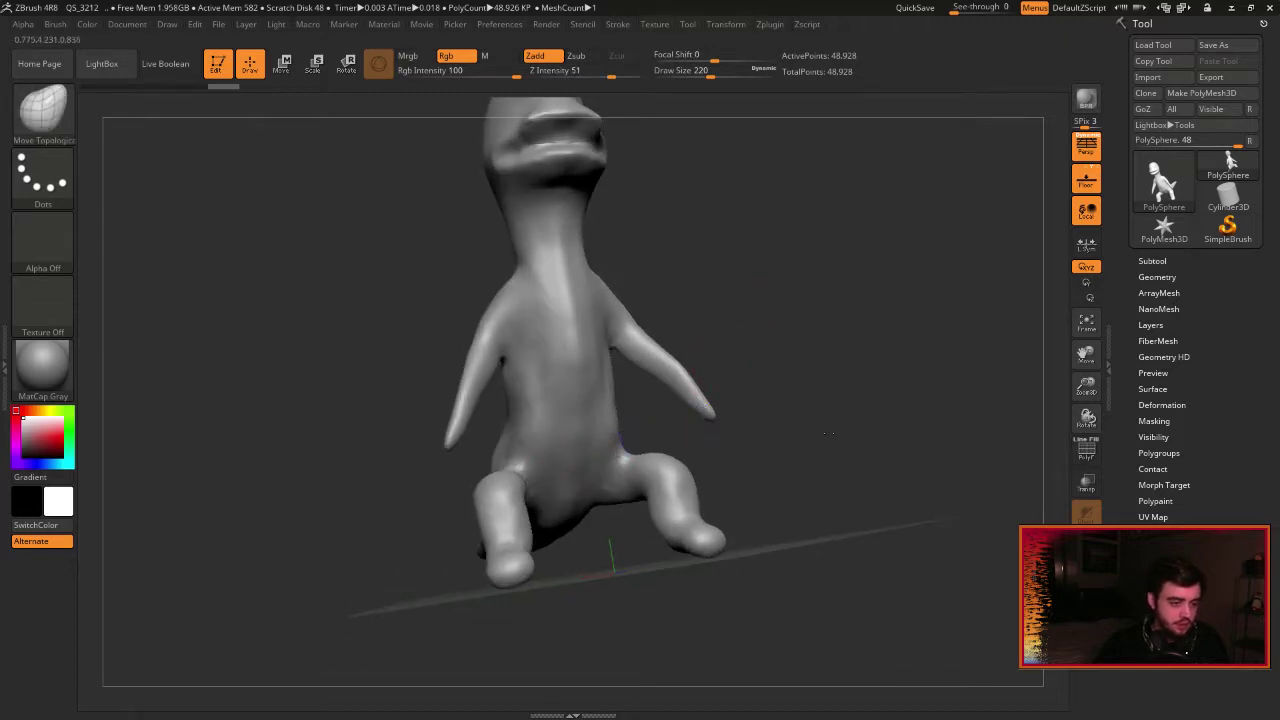
mouse_move(740, 470)
left_mouse_down()
mouse_move(774, 482)
mouse_move(731, 465)
mouse_move(768, 444)
left_mouse_up()
key("bracketright")
left_click_drag(629, 451, 613, 448)
mouse_move(385, 490)
left_mouse_down()
mouse_move(515, 492)
mouse_move(372, 440)
mouse_move(379, 403)
mouse_move(663, 560)
mouse_move(752, 572)
left_mouse_up()
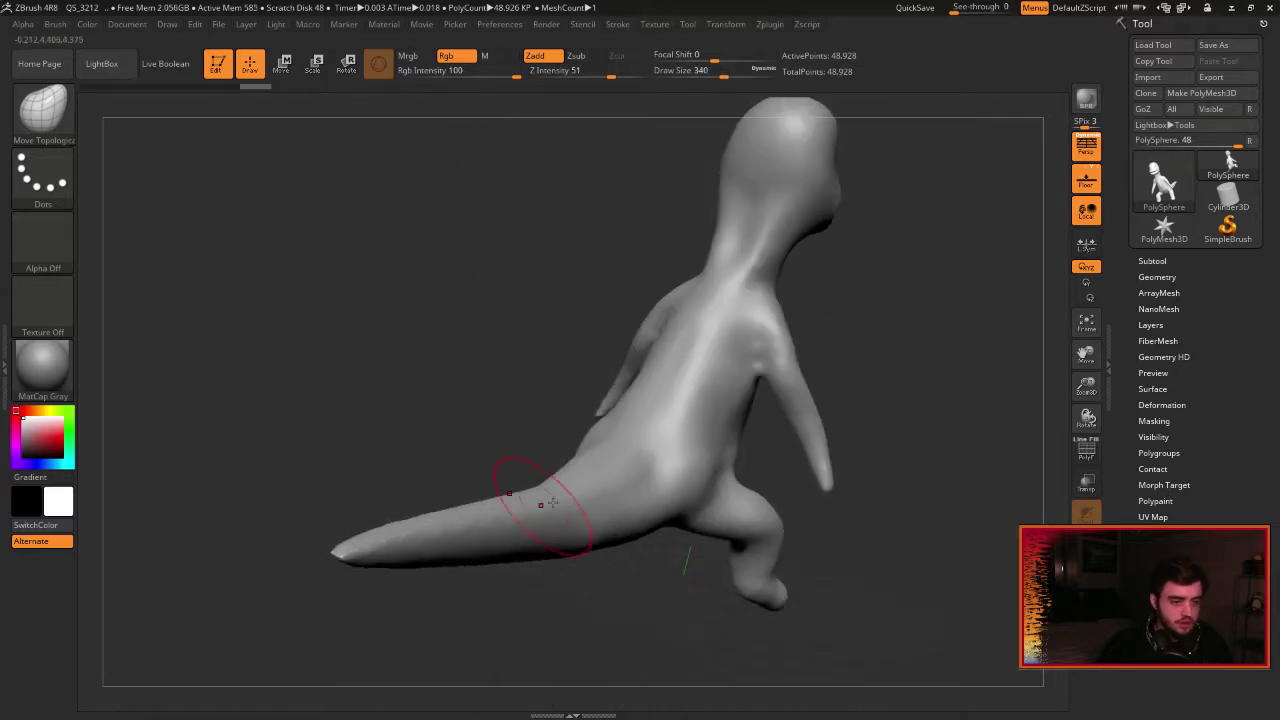
left_click_drag(881, 447, 935, 490)
left_click_drag(904, 417, 900, 130)
Set See-through to 38 and refine the neck below the head against the reference with Move Topological at draw size 316.
left_click_drag(957, 7, 978, 7)
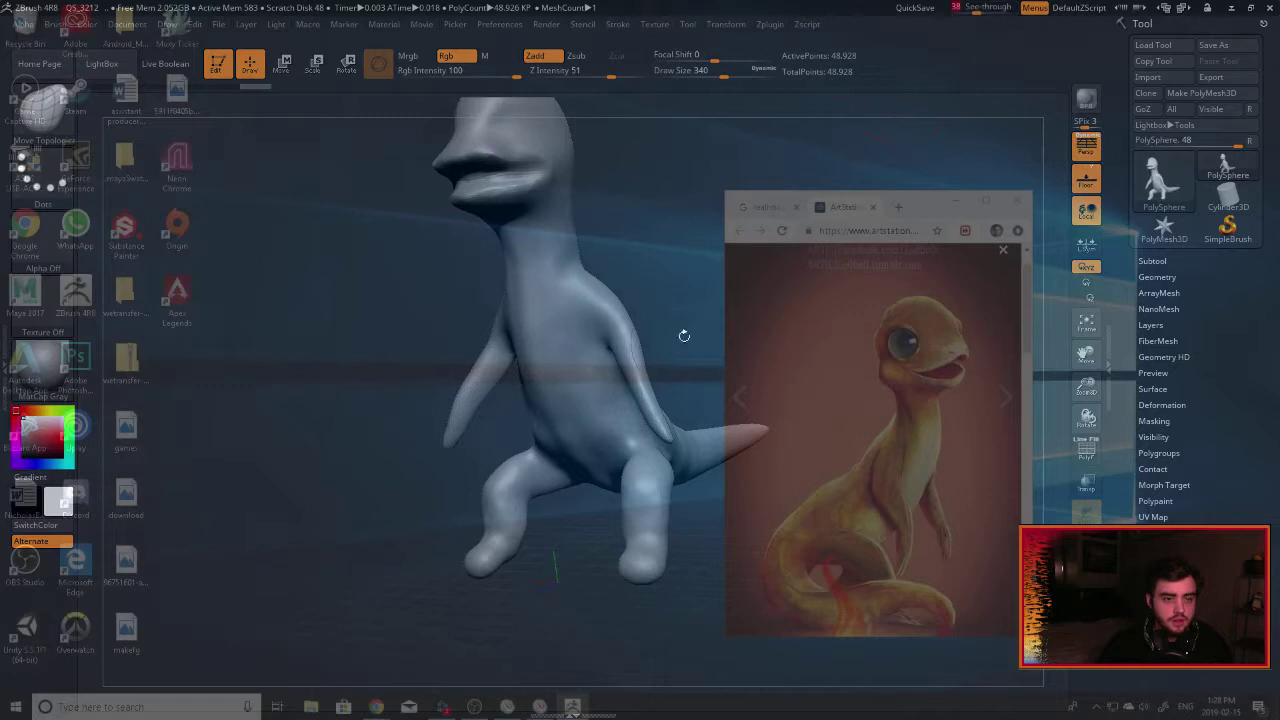
left_click_drag(683, 334, 688, 277)
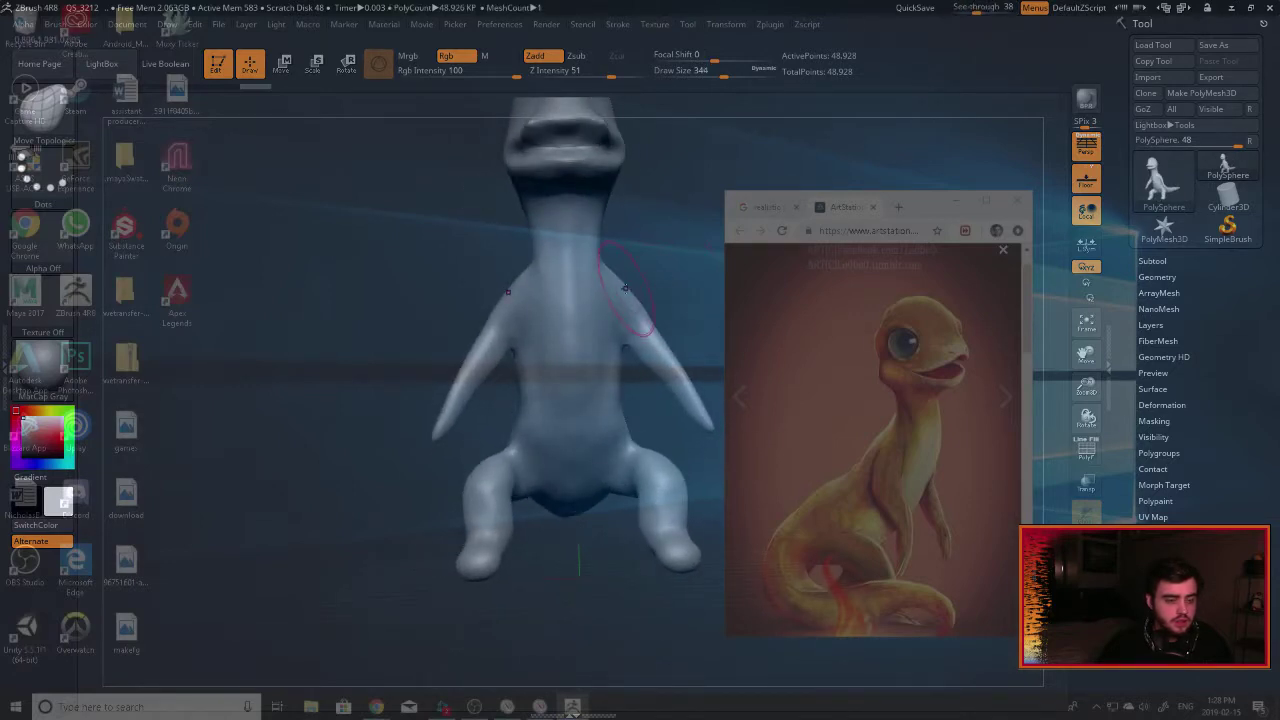
key("bracketright")
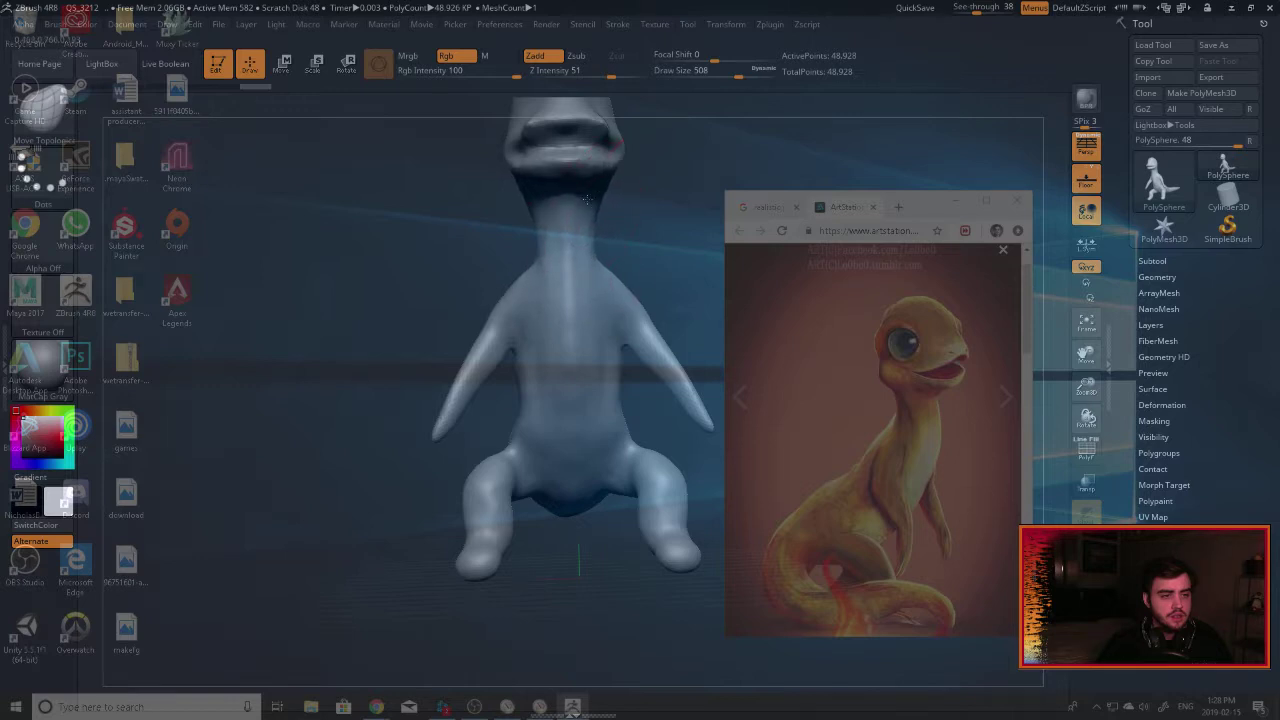
key("bracketleft")
key("bracketleft")
mouse_move(604, 186)
left_mouse_down()
mouse_move(651, 174)
mouse_move(567, 176)
mouse_move(614, 213)
left_mouse_up()
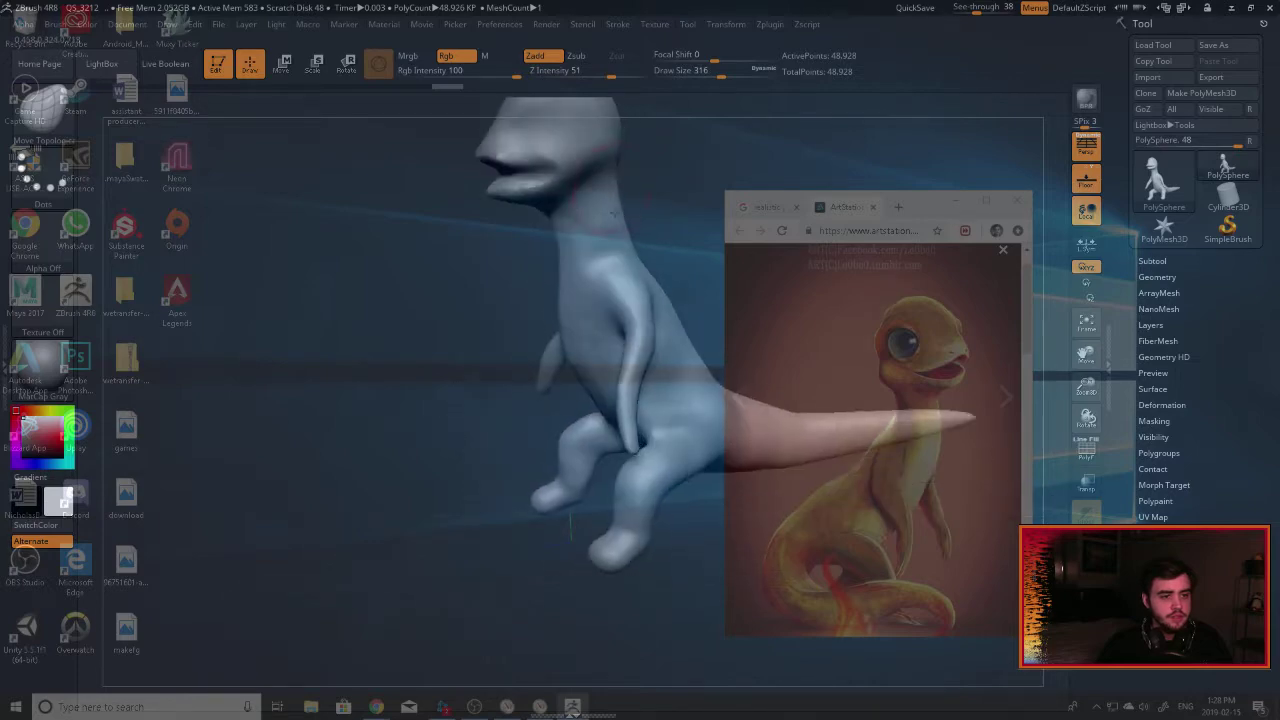
mouse_move(651, 173)
left_mouse_down()
mouse_move(630, 176)
mouse_move(671, 169)
left_mouse_up()
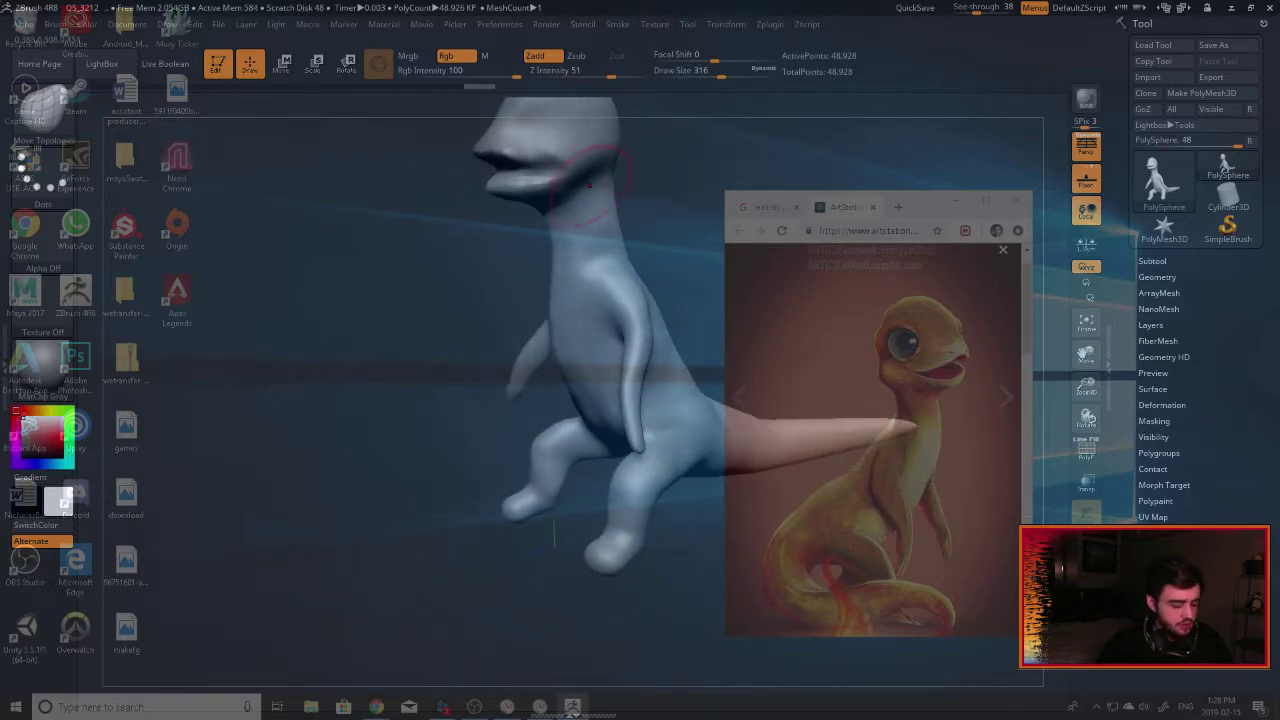
Build up the jaw and back of the head with the Inflat brush at draw size 232, smoothing the result.
key("b")
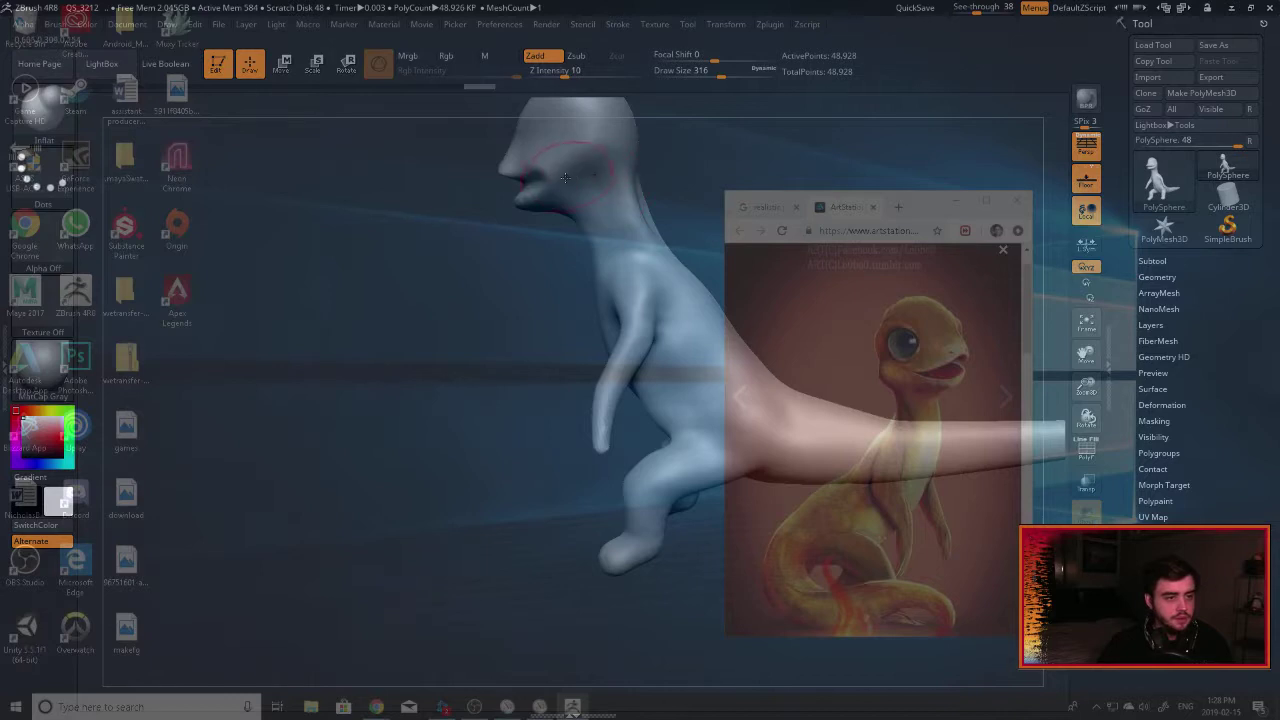
key("[")
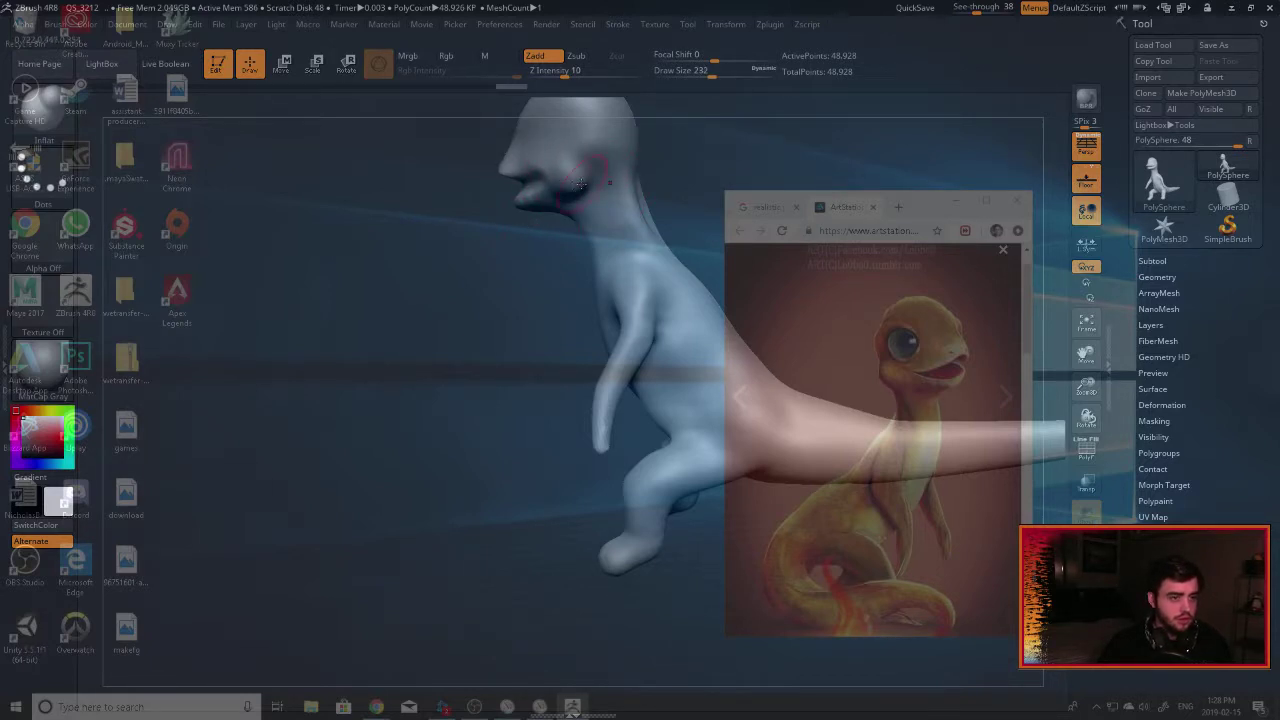
mouse_move(632, 184)
left_mouse_down()
mouse_move(685, 180)
mouse_move(663, 169)
mouse_move(700, 175)
mouse_move(666, 157)
mouse_move(640, 236)
left_mouse_up()
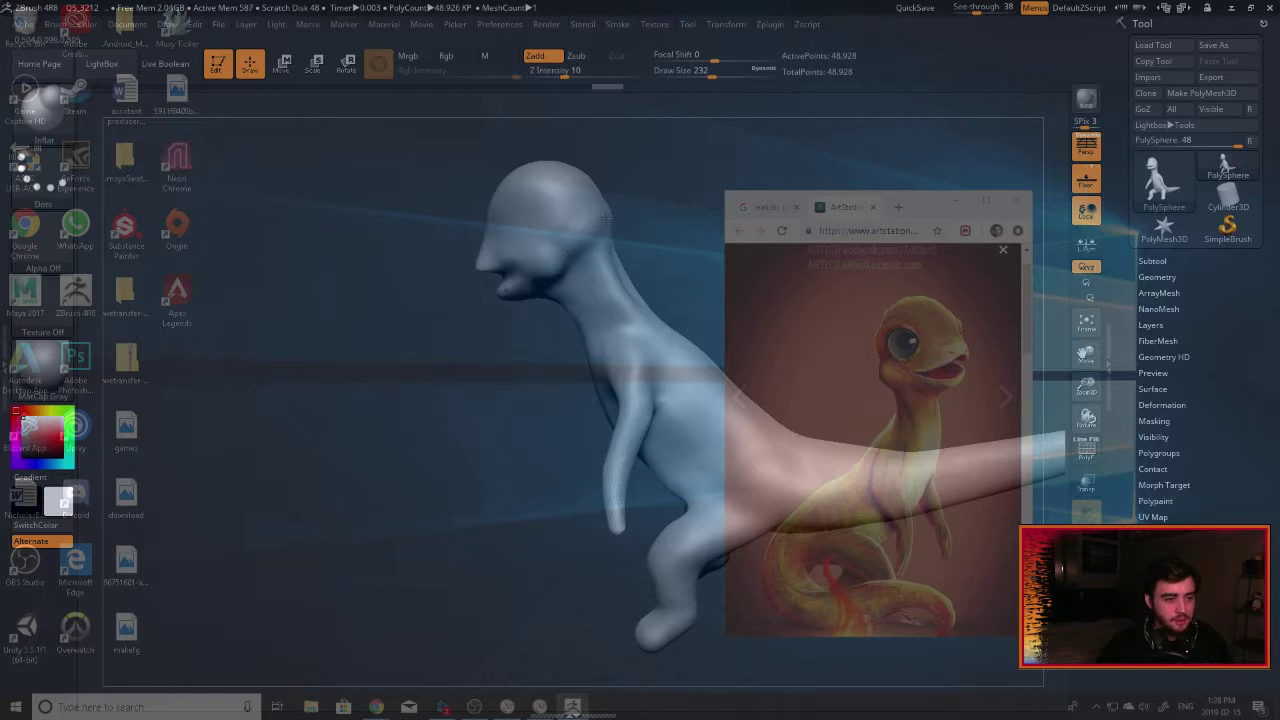
key("shift")
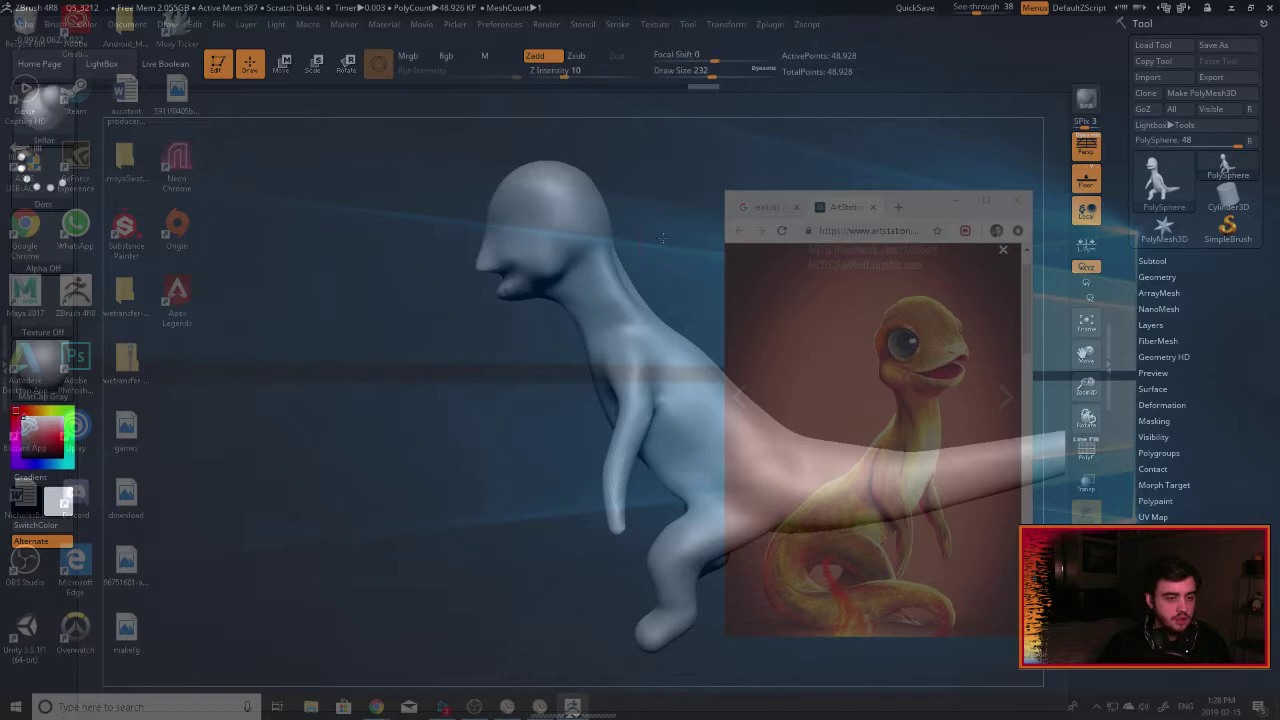
Reshape the neck and upper back with the Move Topological brush at draw size 324, and quick-save the project.
left_click_drag(661, 245, 289, 194)
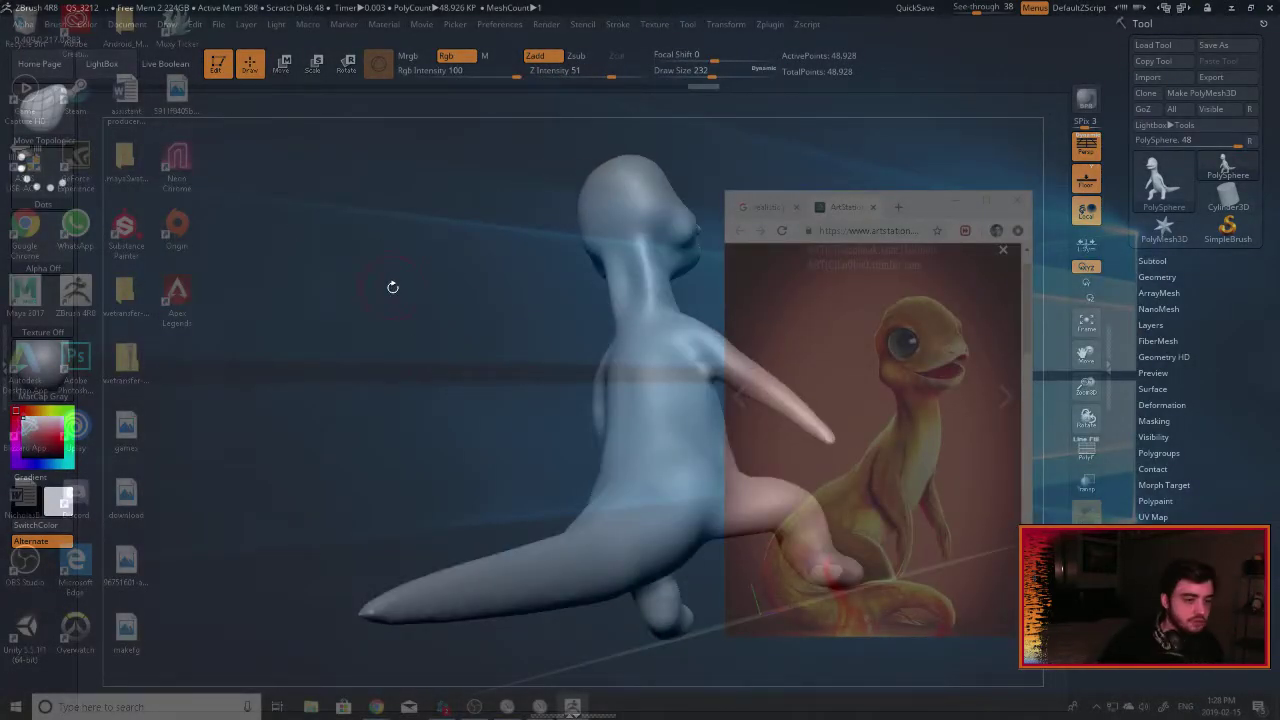
mouse_move(391, 283)
left_mouse_down()
mouse_move(531, 303)
mouse_move(538, 284)
mouse_move(623, 284)
mouse_move(606, 250)
left_mouse_up()
mouse_move(572, 308)
left_mouse_down()
mouse_move(674, 254)
mouse_move(588, 258)
mouse_move(587, 281)
left_mouse_up()
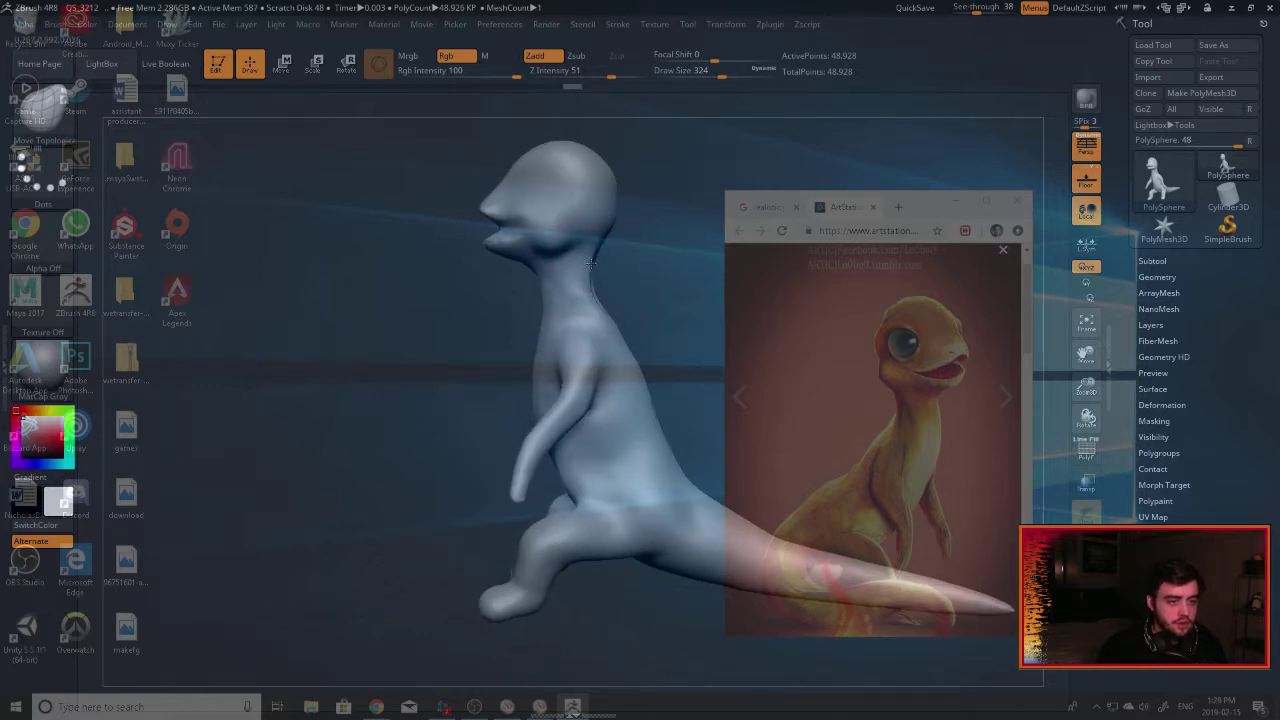
mouse_move(641, 342)
left_mouse_down()
mouse_move(637, 360)
mouse_move(660, 340)
mouse_move(590, 298)
left_mouse_up()
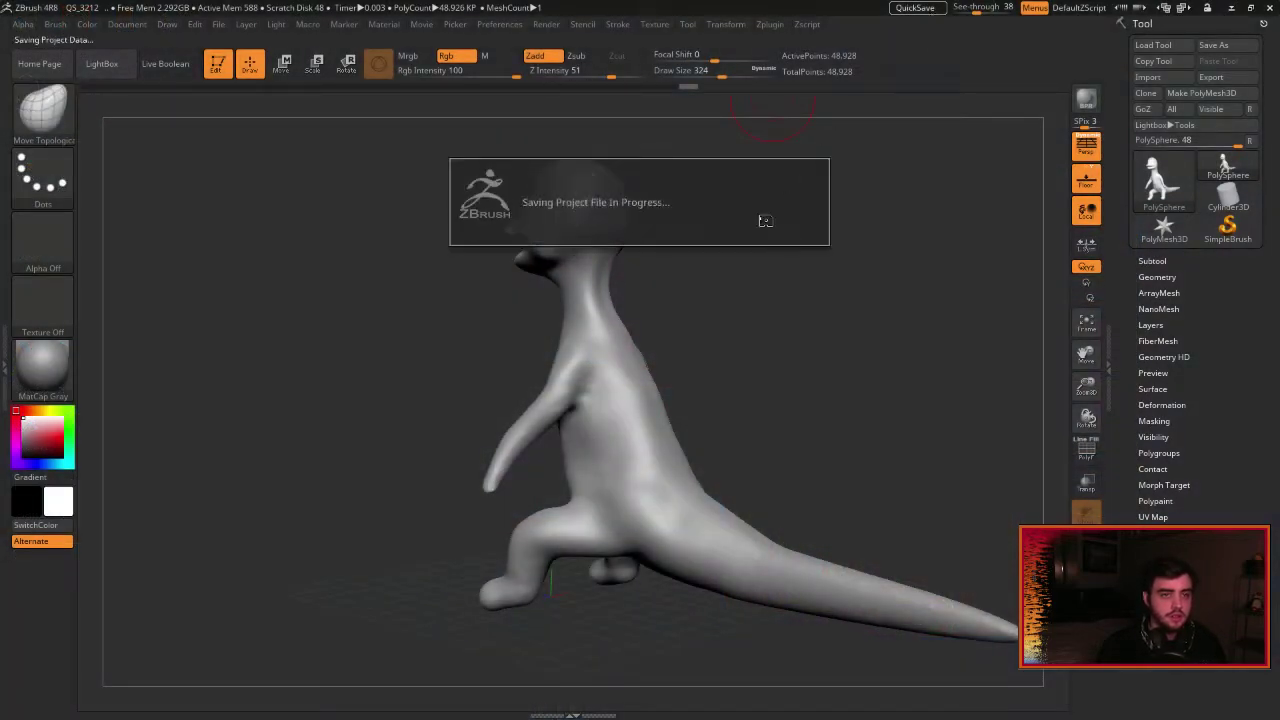
mouse_move(674, 330)
left_mouse_down()
mouse_move(691, 320)
mouse_move(648, 283)
mouse_move(683, 280)
mouse_move(641, 222)
mouse_move(537, 222)
left_mouse_up()
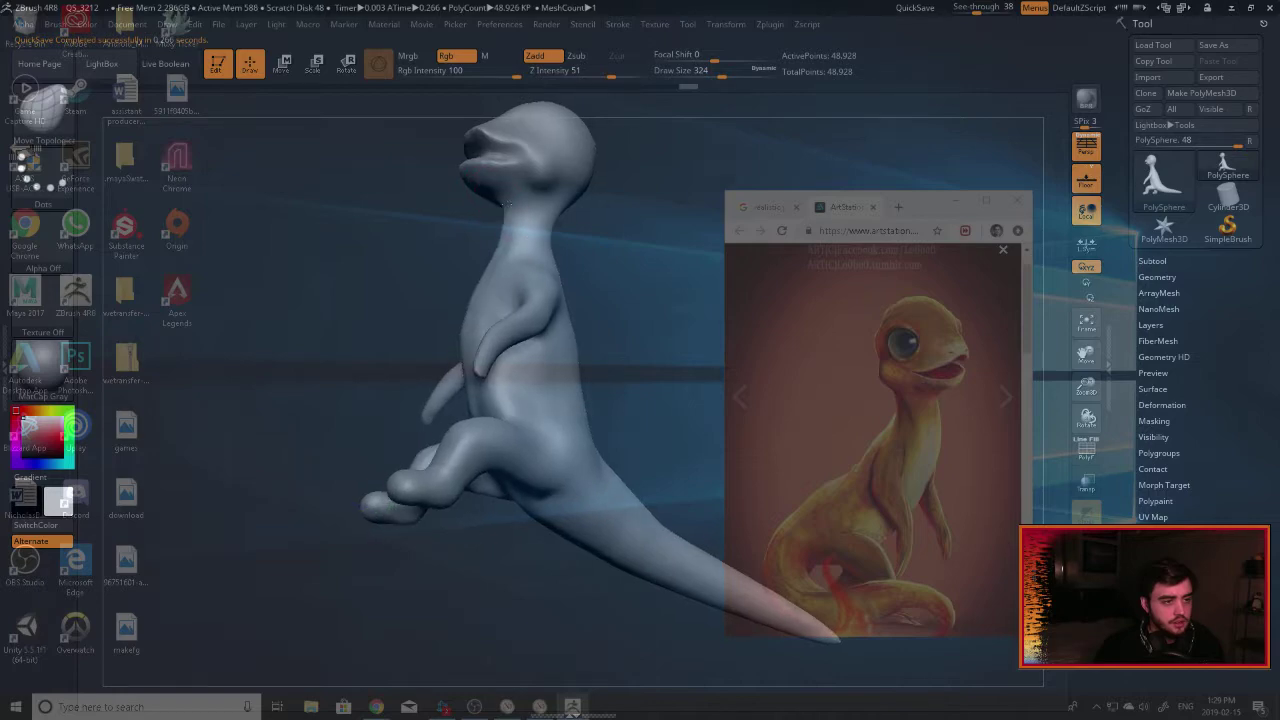
Fill out the underside of the jaw and throat with the Inflat brush at draw size 156, and smooth it.
key("b")
key("i")
key("n")
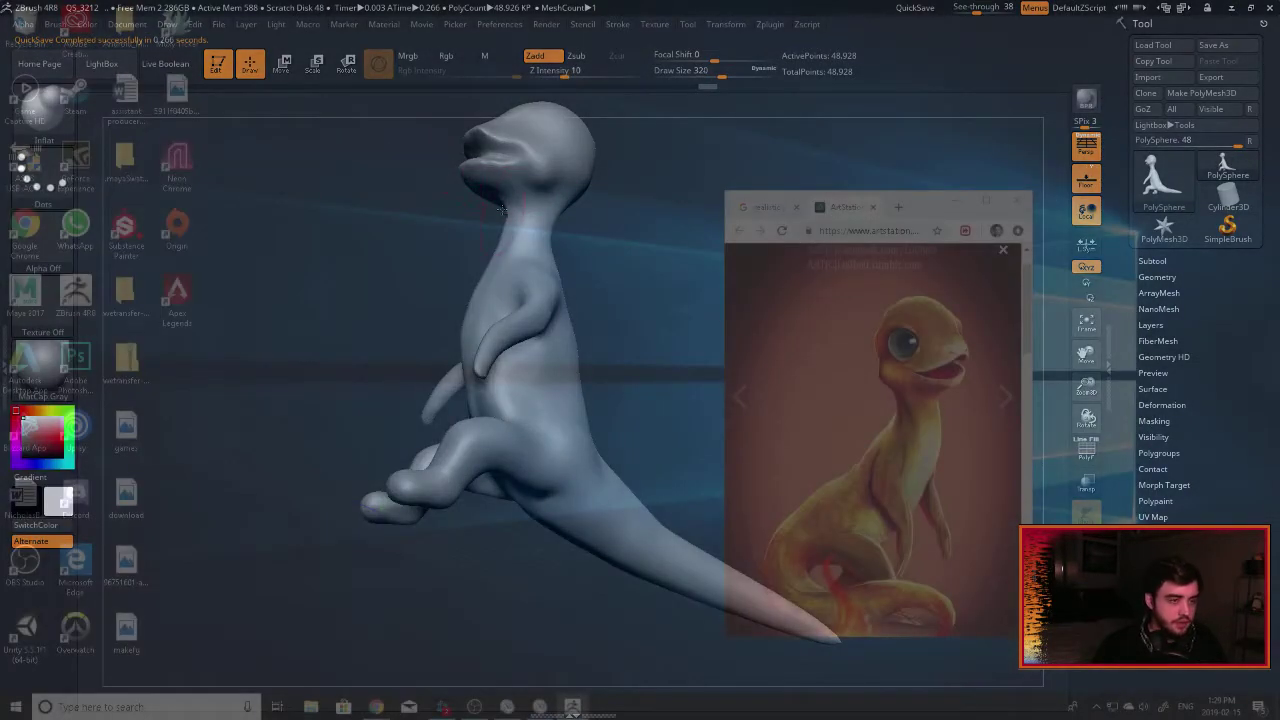
left_click_drag(457, 207, 507, 180)
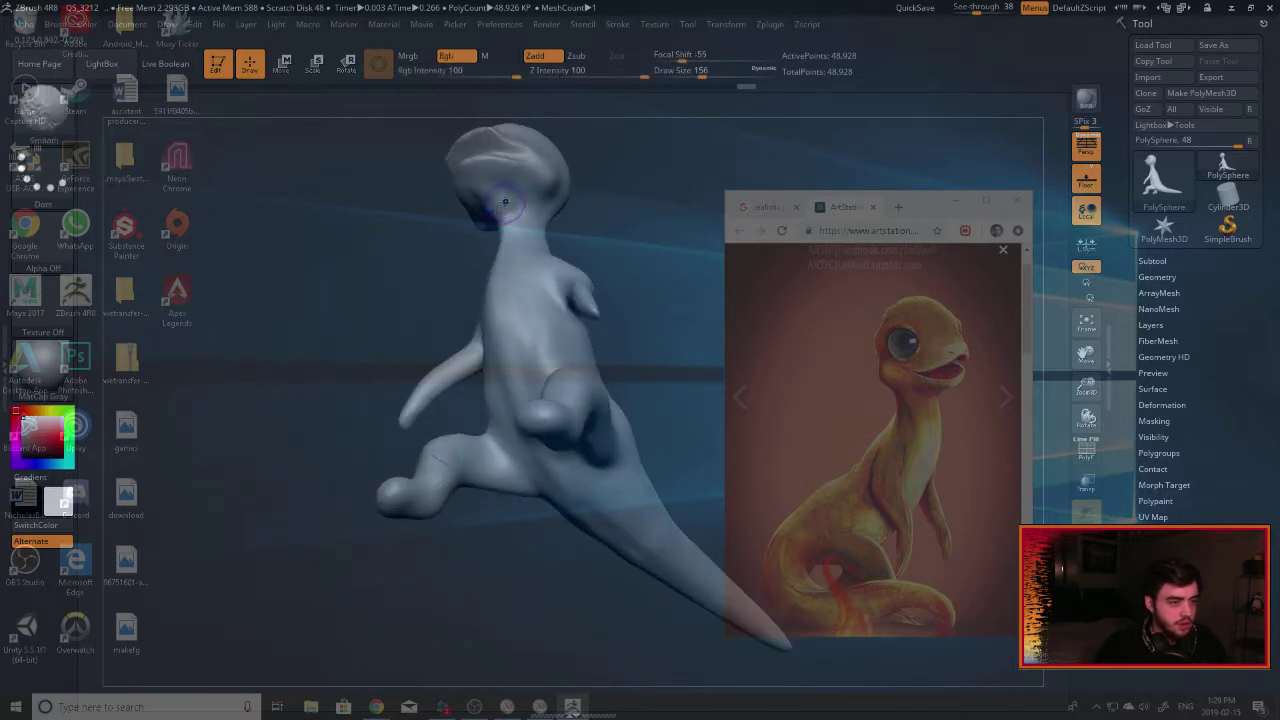
mouse_move(632, 174)
left_mouse_down()
mouse_move(685, 181)
mouse_move(643, 171)
mouse_move(485, 184)
left_mouse_up()
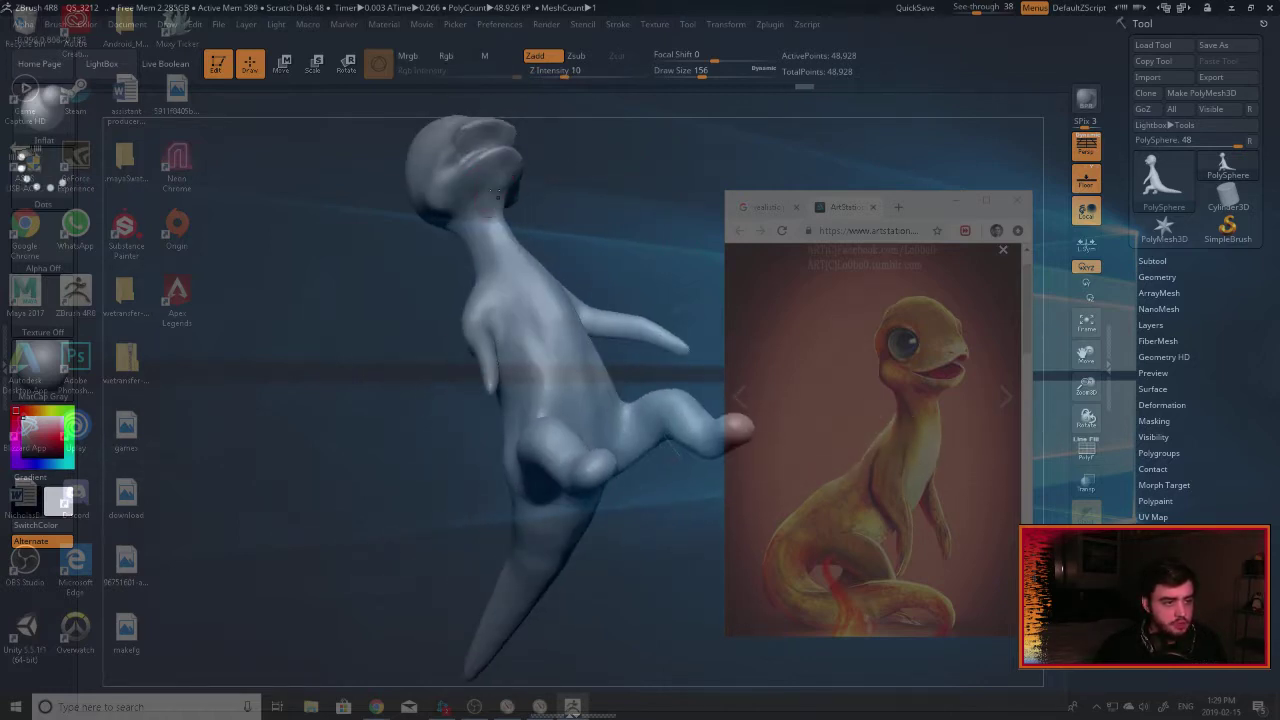
key("shift")
mouse_move(690, 180)
left_mouse_down()
mouse_move(645, 180)
mouse_move(709, 234)
mouse_move(668, 183)
mouse_move(657, 215)
mouse_move(668, 212)
mouse_move(650, 197)
left_mouse_up()
Reshape the hips and upper legs with the Move Topological brush at draw size 336, and quick-save.
key("b")
key("m")
key("t")
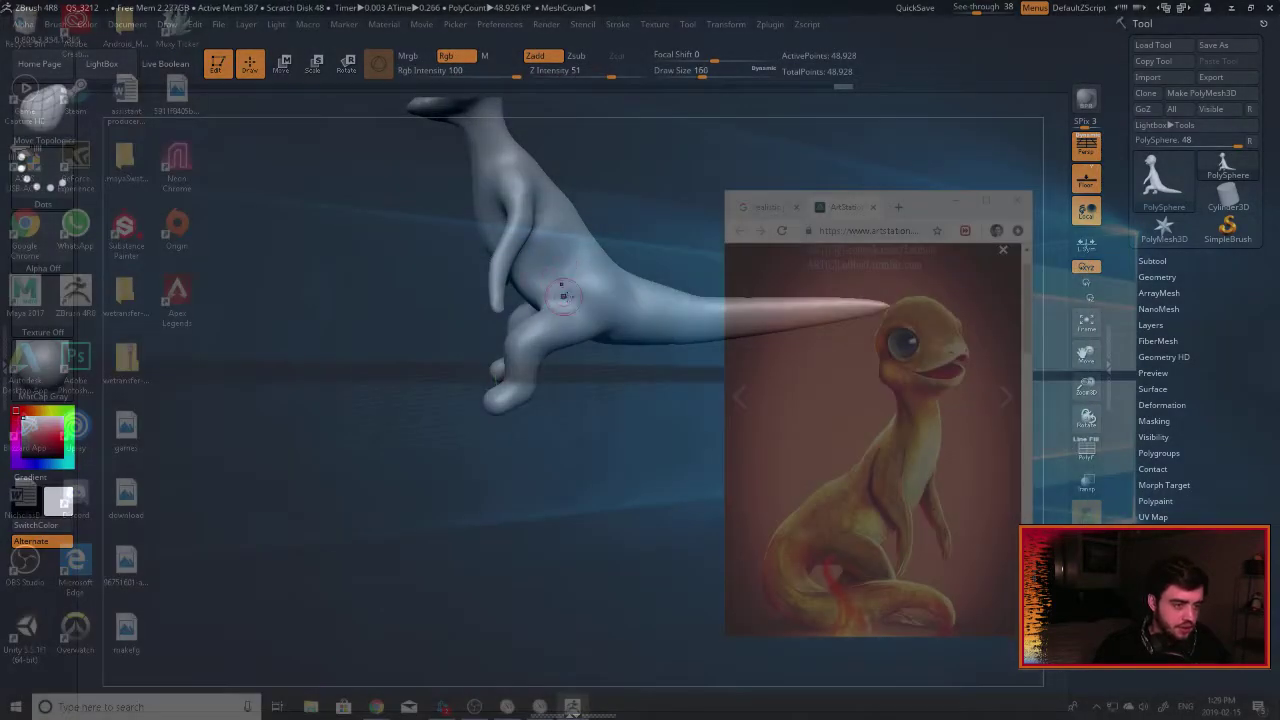
key("bracketright")
left_click_drag(646, 374, 600, 370)
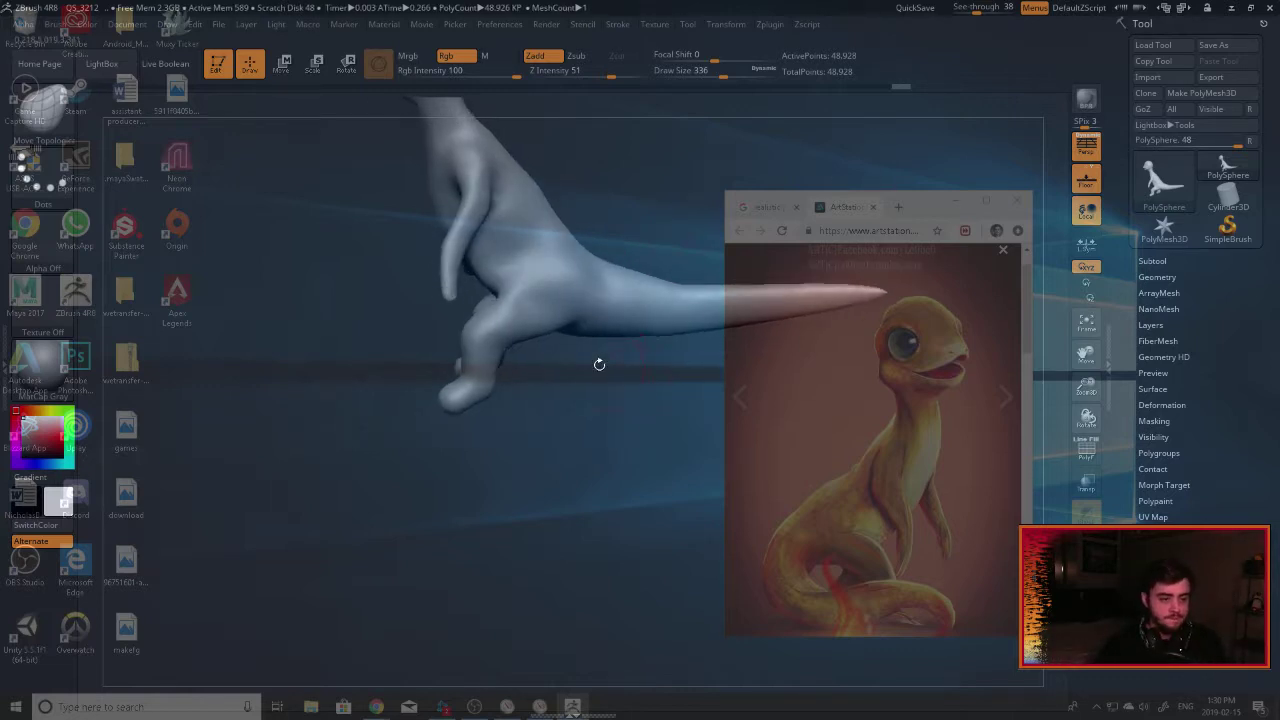
left_click(915, 8)
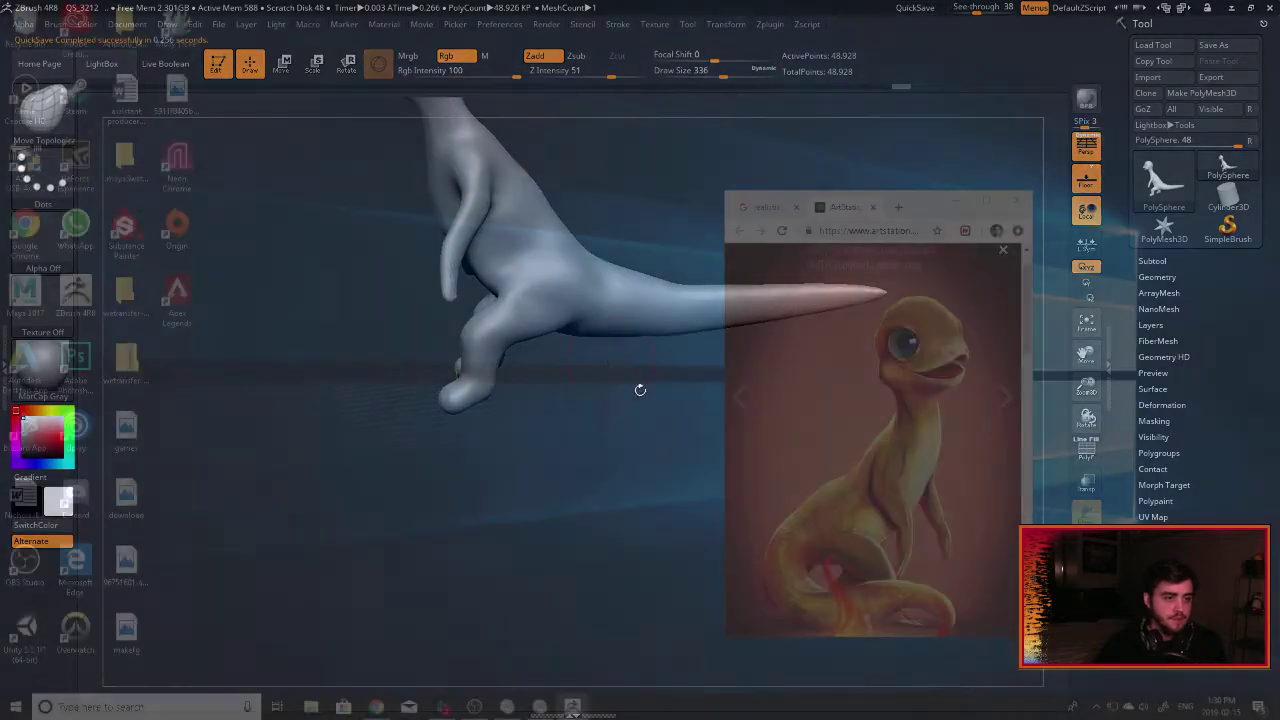
Set the Move Topological brush to draw size 536 for reshaping the lower legs and feet.
left_click_drag(640, 389, 594, 452)
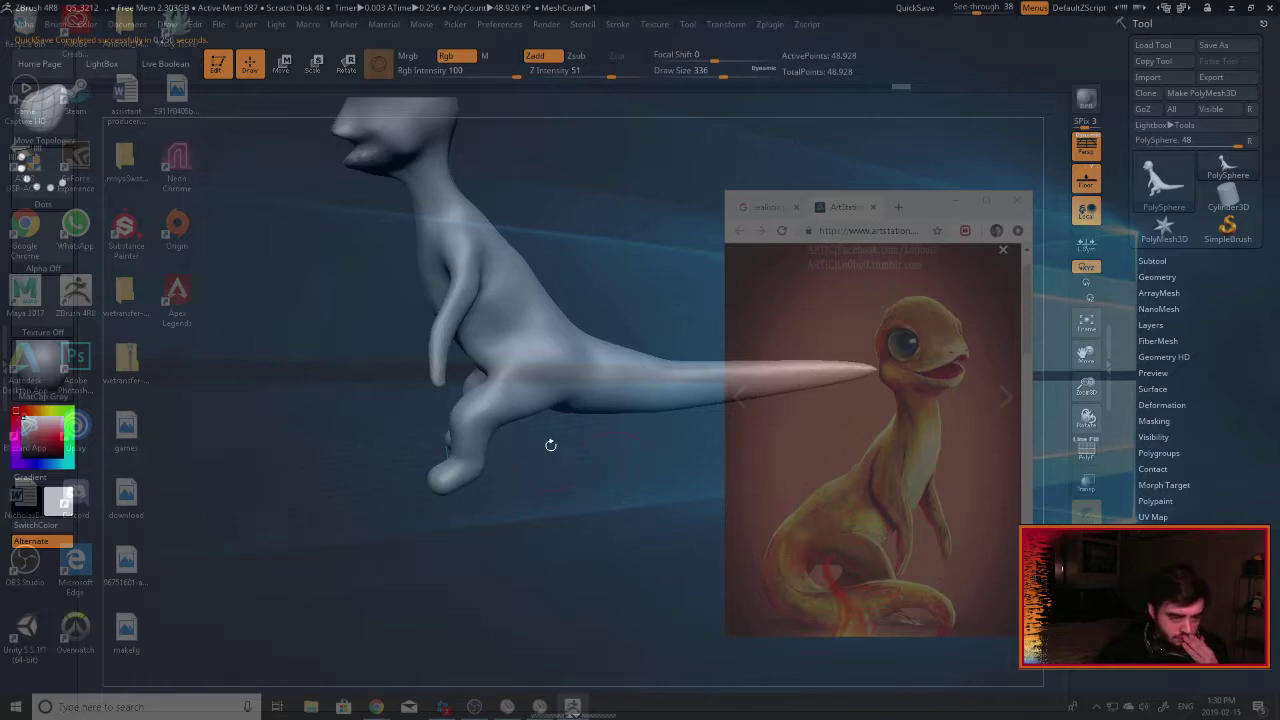
key("b")
key("m")
key("t")
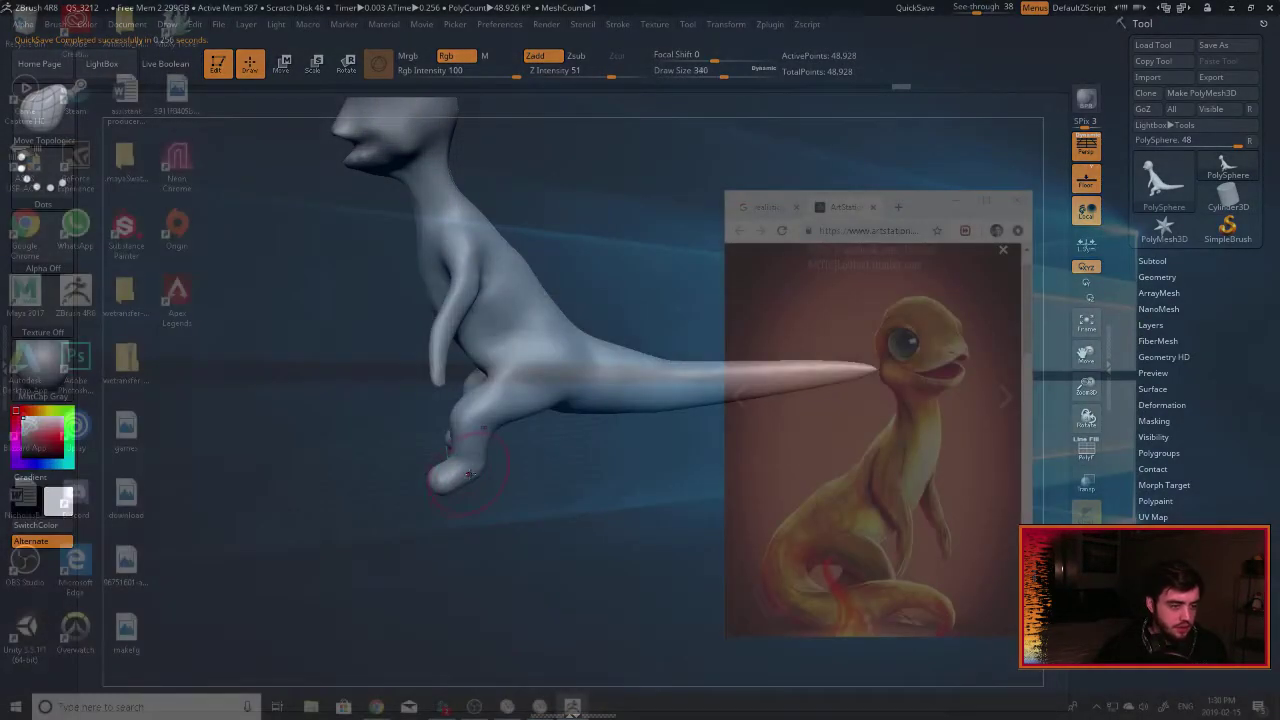
key("]")
key("]")
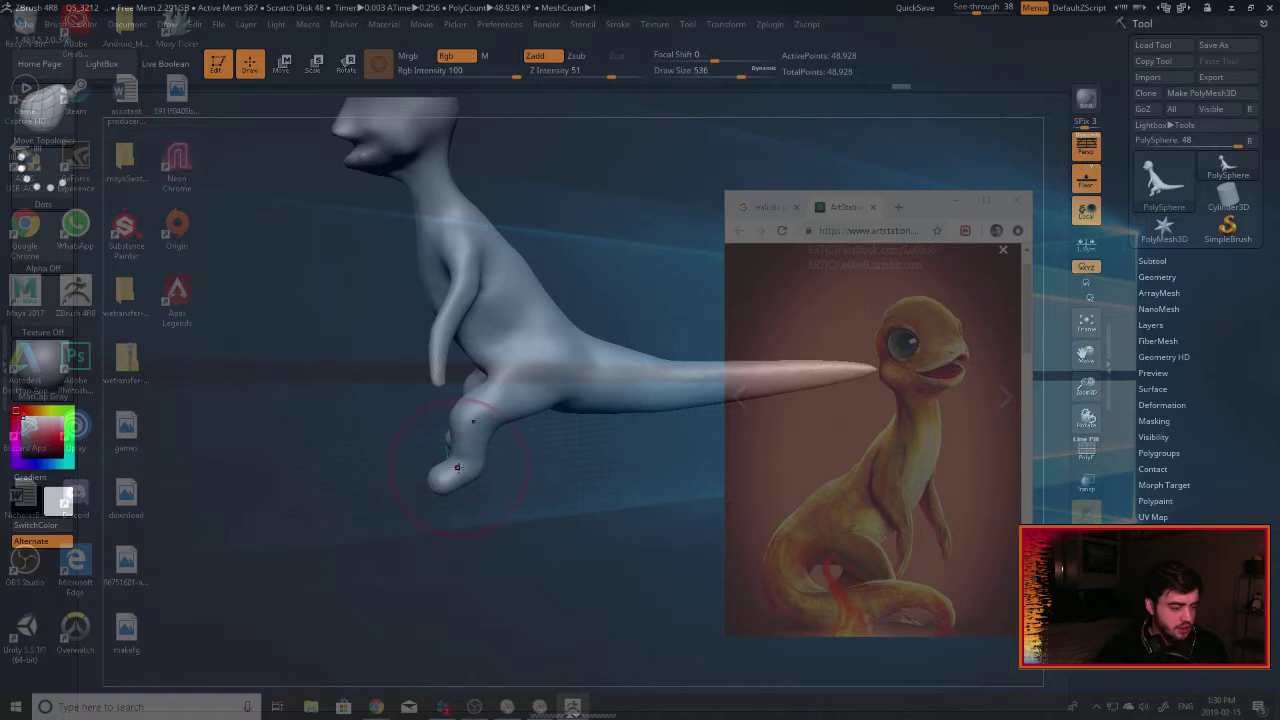
Reshape the creature's lower leg and foot from the side with the Move Topological brush and smooth the leg.
left_click_drag(456, 467, 488, 470)
right_click_drag(488, 470, 588, 469)
left_click_drag(438, 420, 474, 411)
left_click_drag(593, 455, 515, 431)
key("shift")
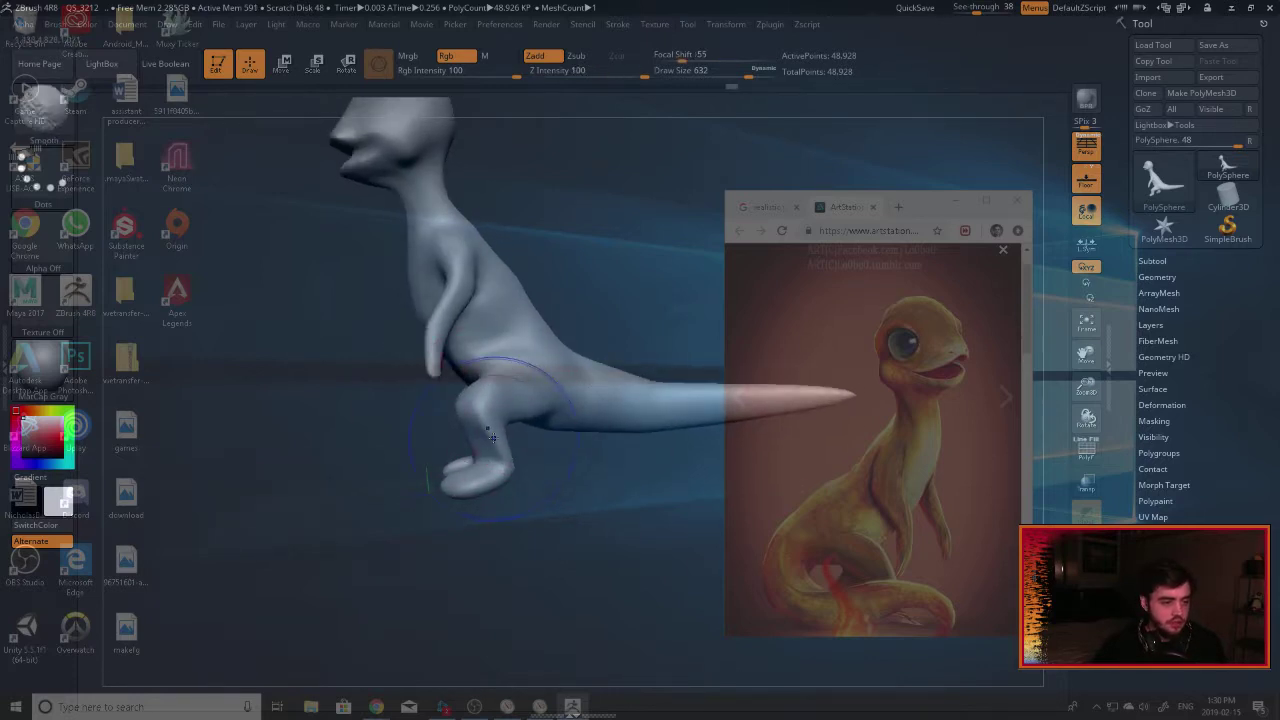
Reshape the hips and legs from the front with Move Topological, spreading the feet outward.
mouse_move(491, 503)
left_mouse_down()
mouse_move(575, 500)
mouse_move(580, 475)
left_mouse_up()
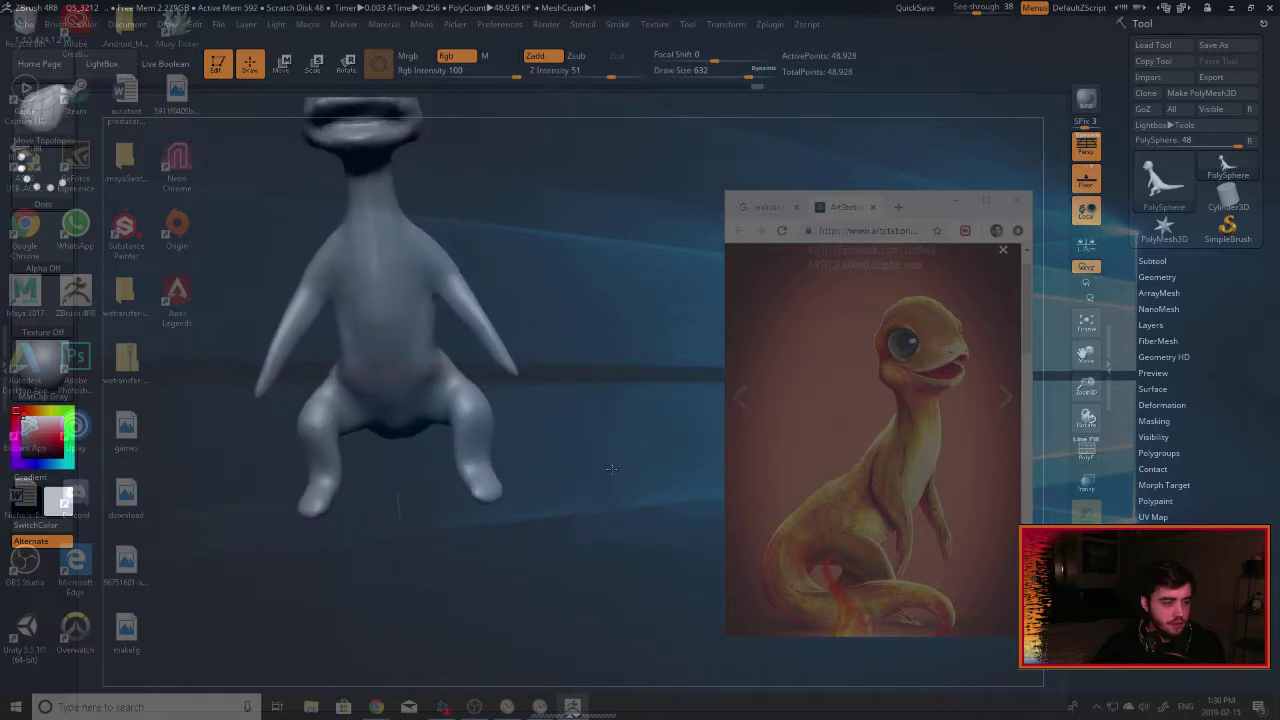
left_click_drag(411, 454, 446, 368)
mouse_move(588, 427)
left_mouse_down()
mouse_move(617, 426)
mouse_move(651, 331)
mouse_move(745, 369)
mouse_move(574, 337)
left_mouse_up()
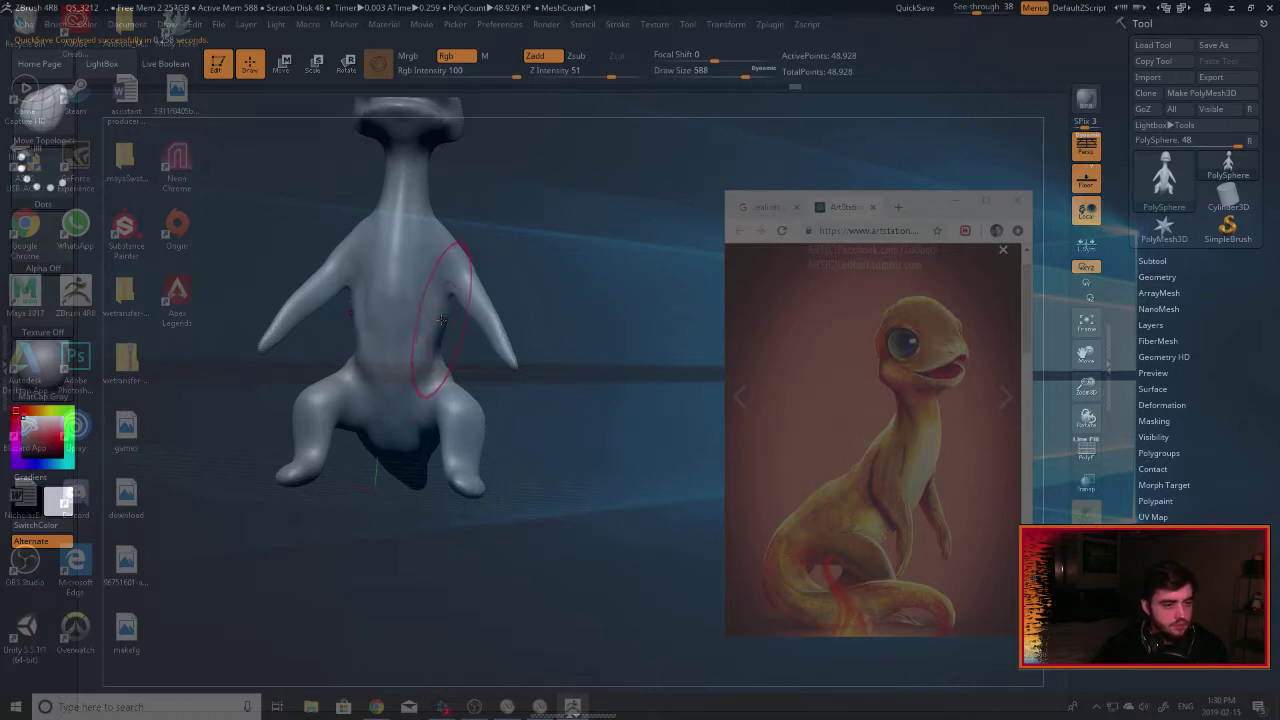
mouse_move(449, 312)
left_mouse_down()
mouse_move(640, 275)
mouse_move(563, 300)
mouse_move(565, 322)
mouse_move(533, 327)
left_mouse_up()
Bend the arm at the elbow in side view with the Move Topological brush at draw size 576.
key("b")
key("i")
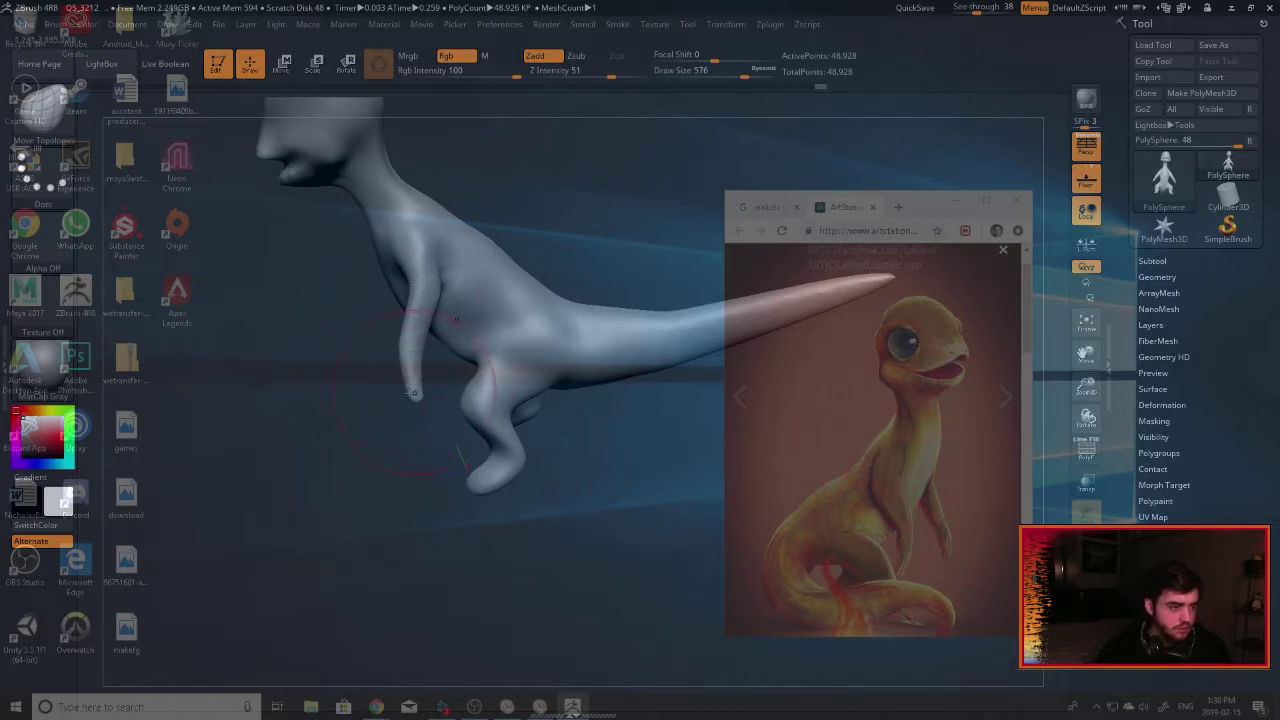
right_click_drag(419, 290, 434, 291)
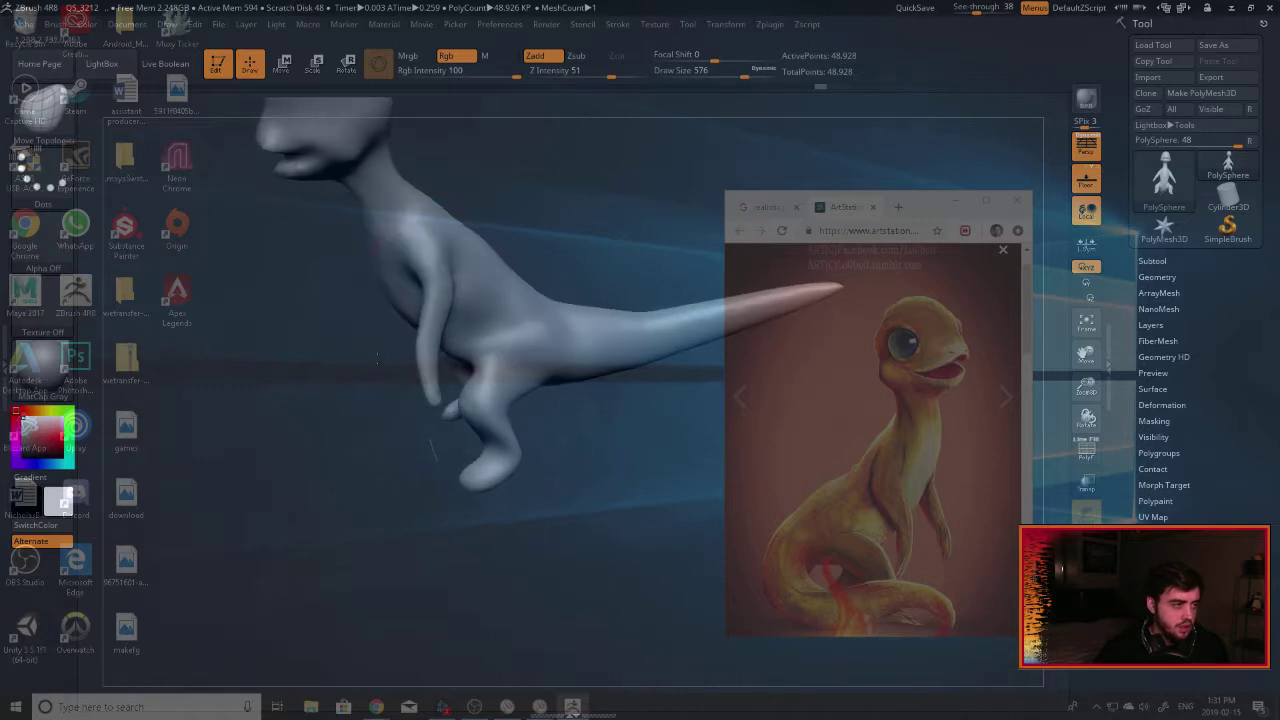
left_click_drag(426, 342, 445, 350)
left_click_drag(429, 299, 446, 321)
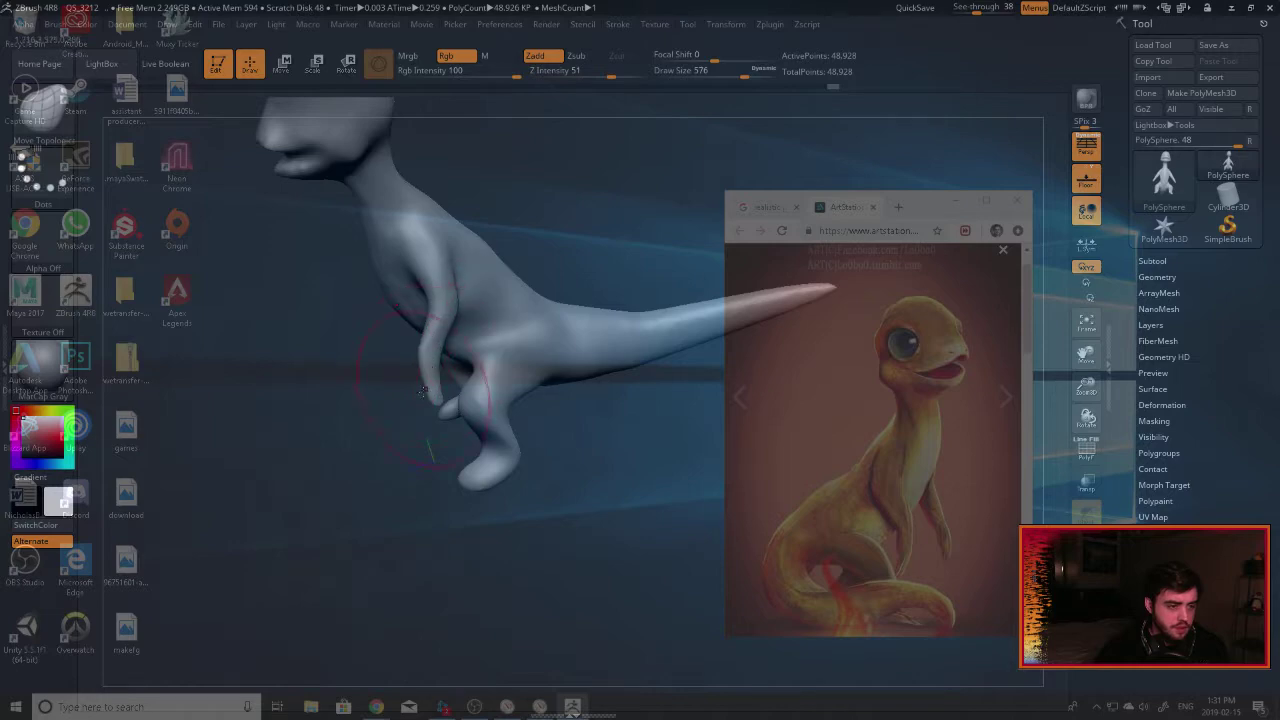
left_click_drag(422, 393, 486, 350)
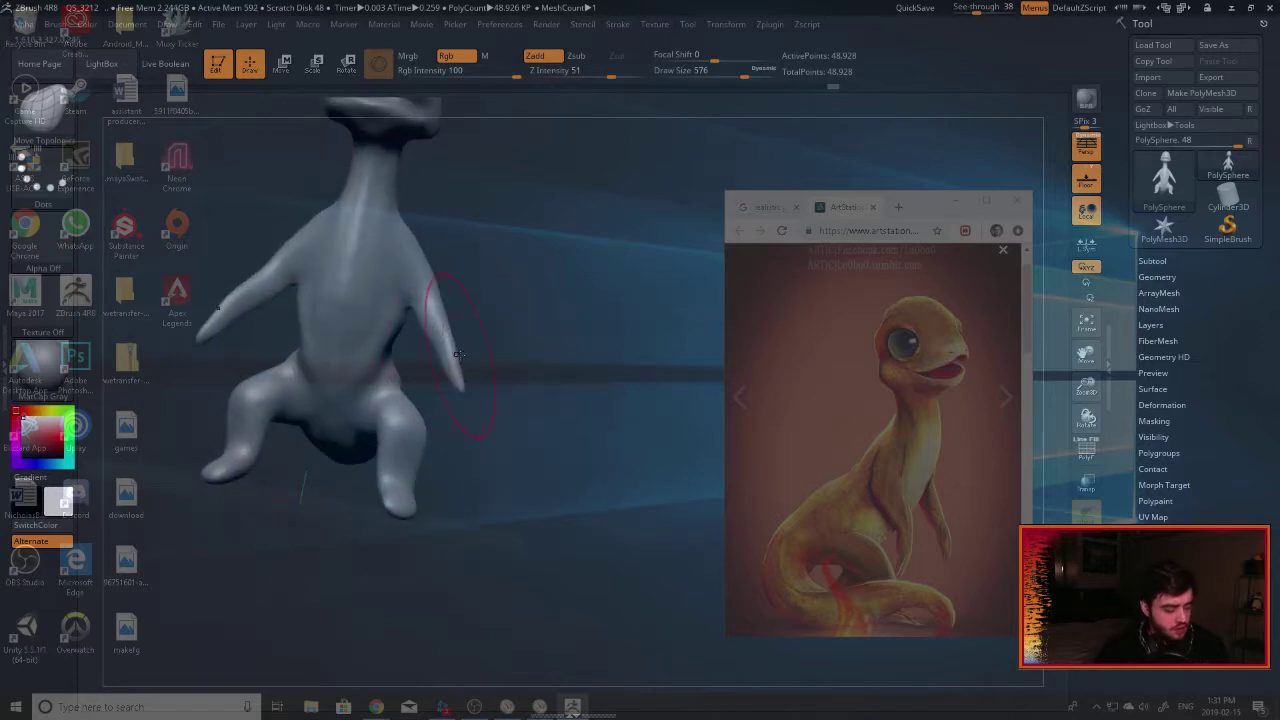
Thicken the forearm and swell its tip into a rounded hand with the Inflat brush at draw size 160.
key("b")
key("i")
key("n")
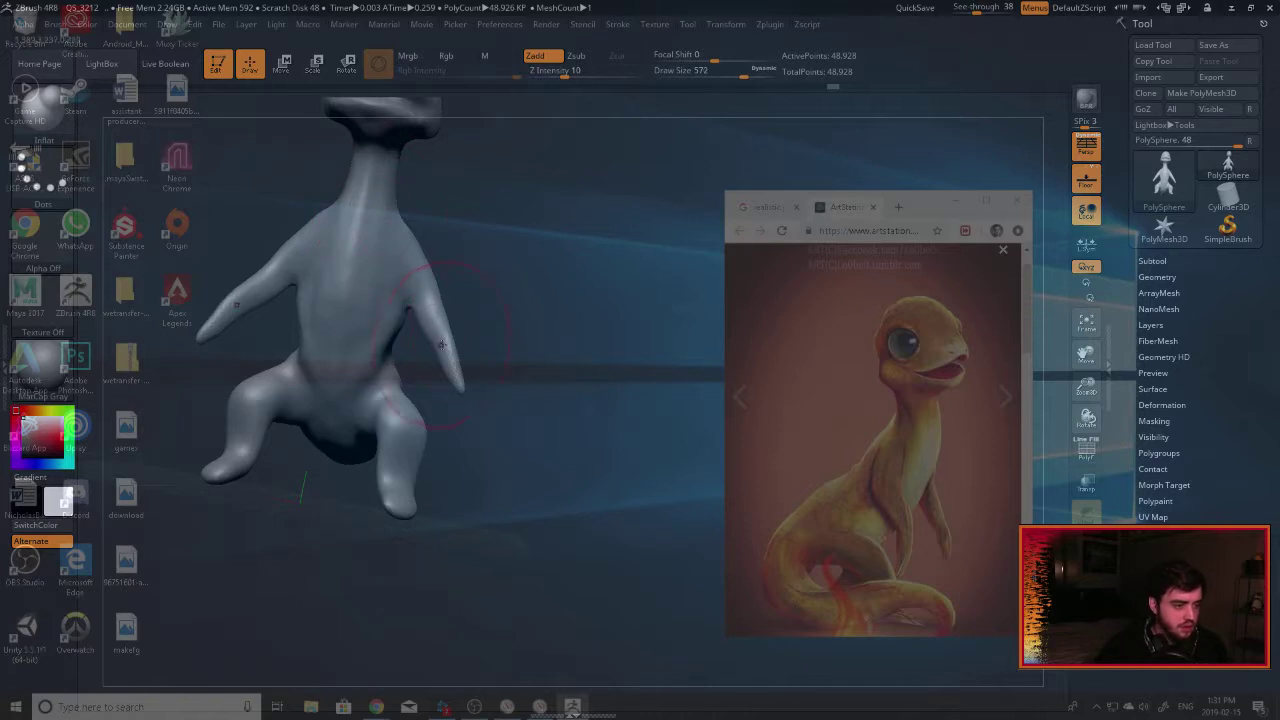
mouse_move(480, 331)
left_mouse_down()
mouse_move(505, 370)
mouse_move(565, 372)
mouse_move(560, 362)
left_mouse_up()
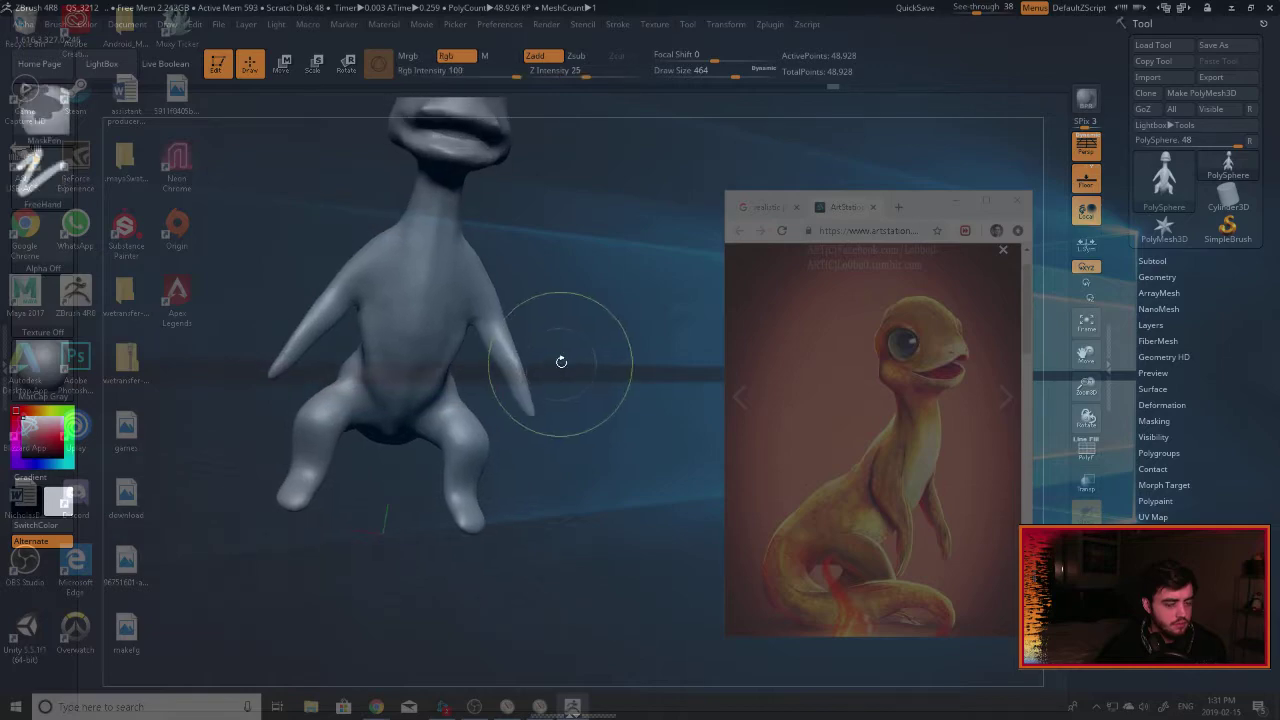
left_click_drag(1086, 386, 1088, 456)
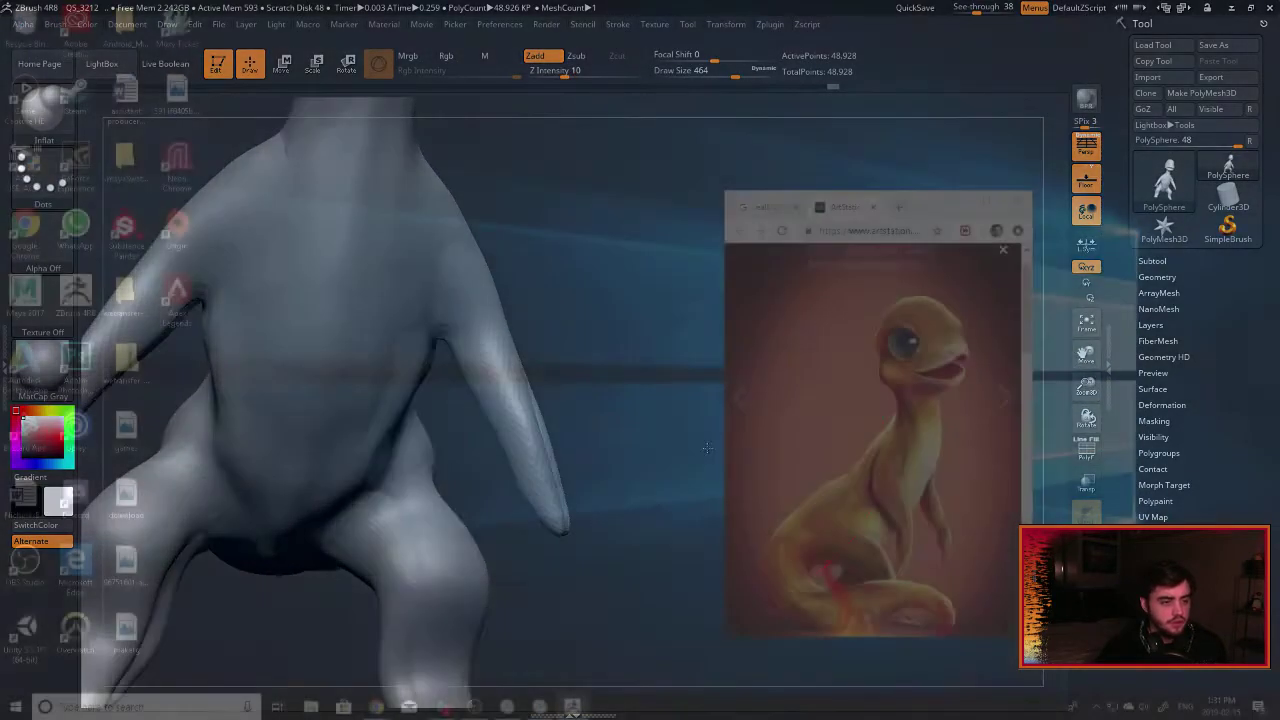
left_click_drag(672, 410, 629, 411)
key("b")
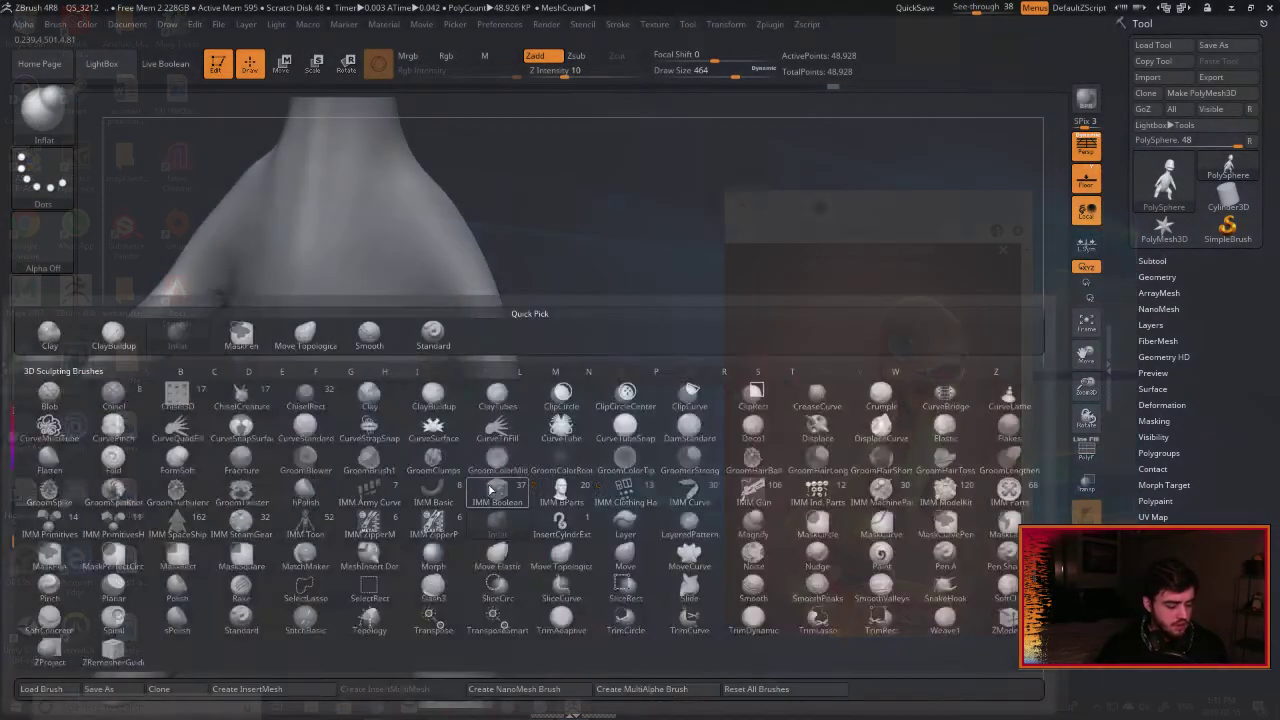
key("i")
key("n")
key("bracketleft")
key("bracketleft")
key("bracketleft")
key("bracketleft")
key("bracketleft")
key("bracketleft")
key("bracketleft")
key("bracketleft")
key("bracketleft")
key("bracketleft")
key("bracketleft")
key("bracketleft")
key("bracketleft")
key("bracketleft")
key("bracketleft")
key("bracketleft")
key("bracketleft")
key("bracketleft")
key("bracketleft")
key("bracketleft")
key("bracketleft")
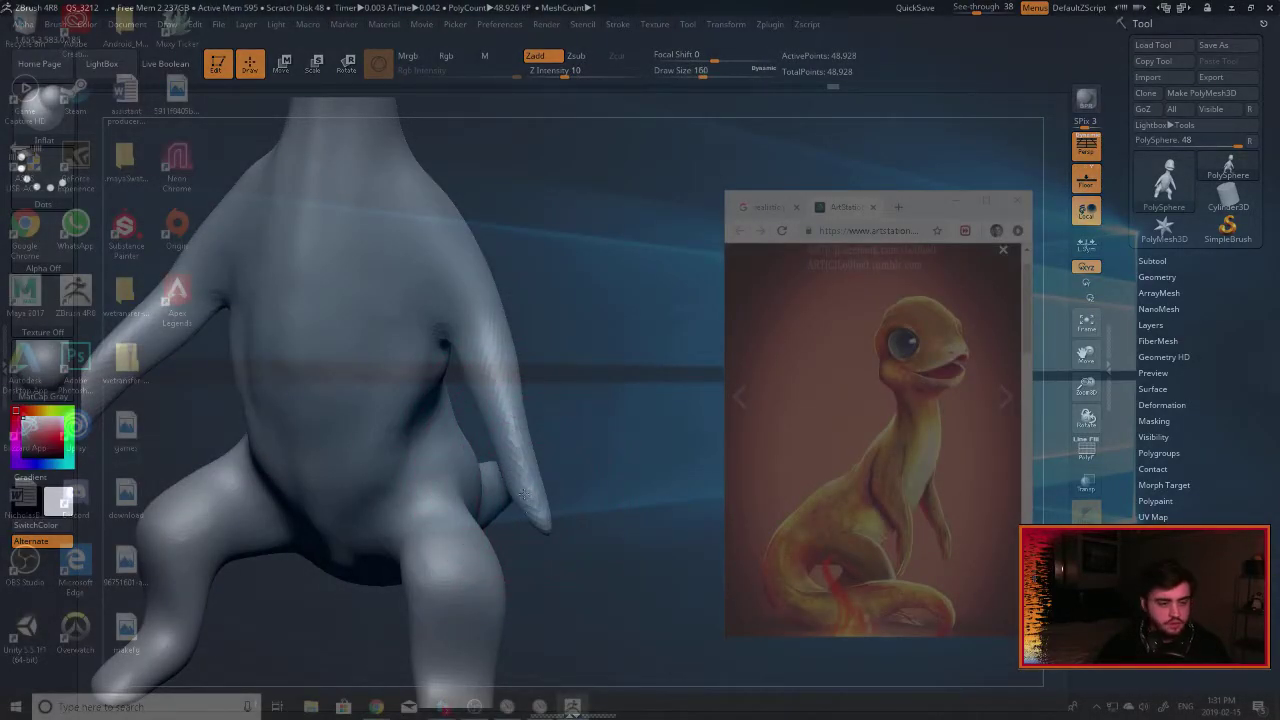
mouse_move(524, 494)
left_mouse_down()
mouse_move(533, 508)
mouse_move(523, 484)
left_mouse_up()
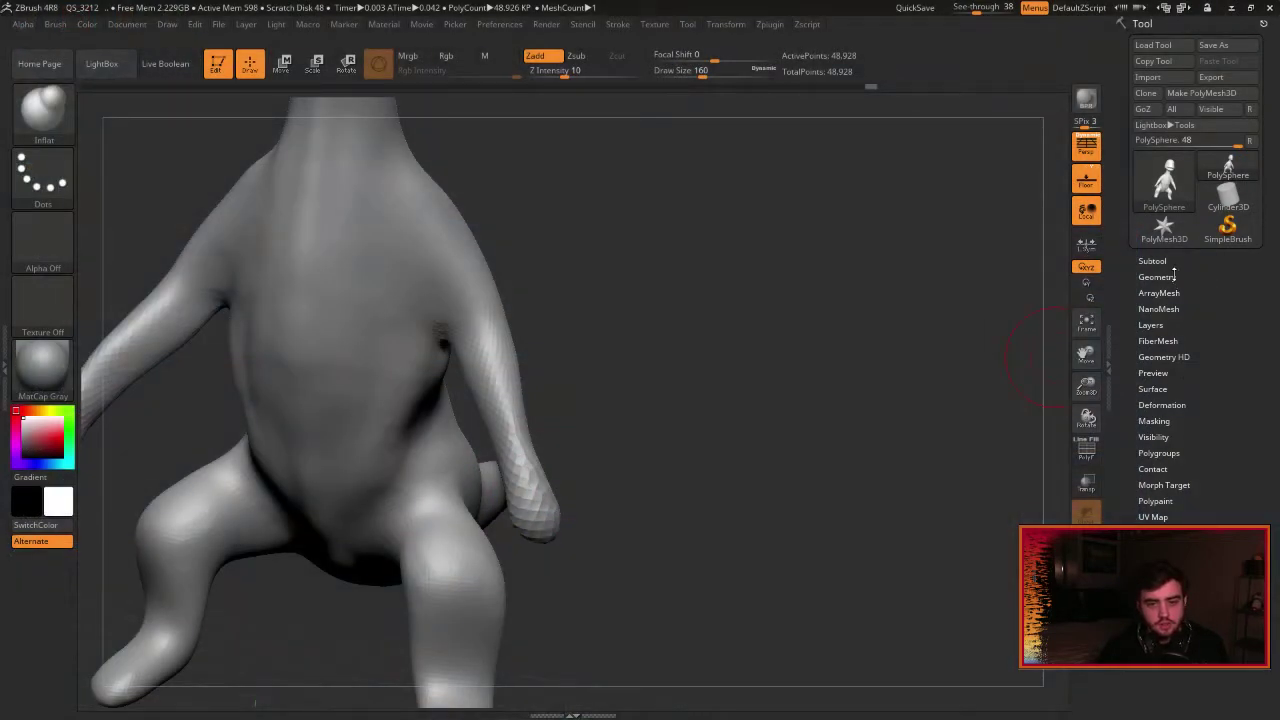
Enable DynaMesh on the body, freezing its subdivision levels, and remesh it.
left_click(1160, 277)
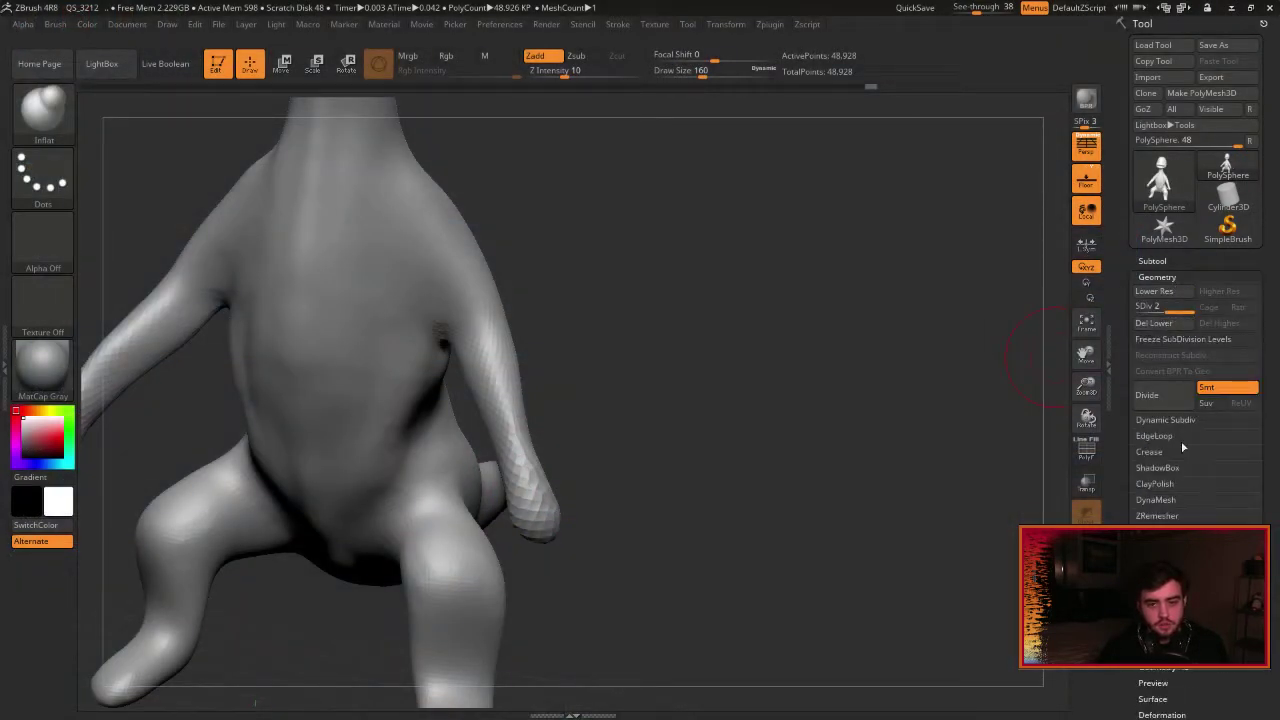
left_click(1160, 500)
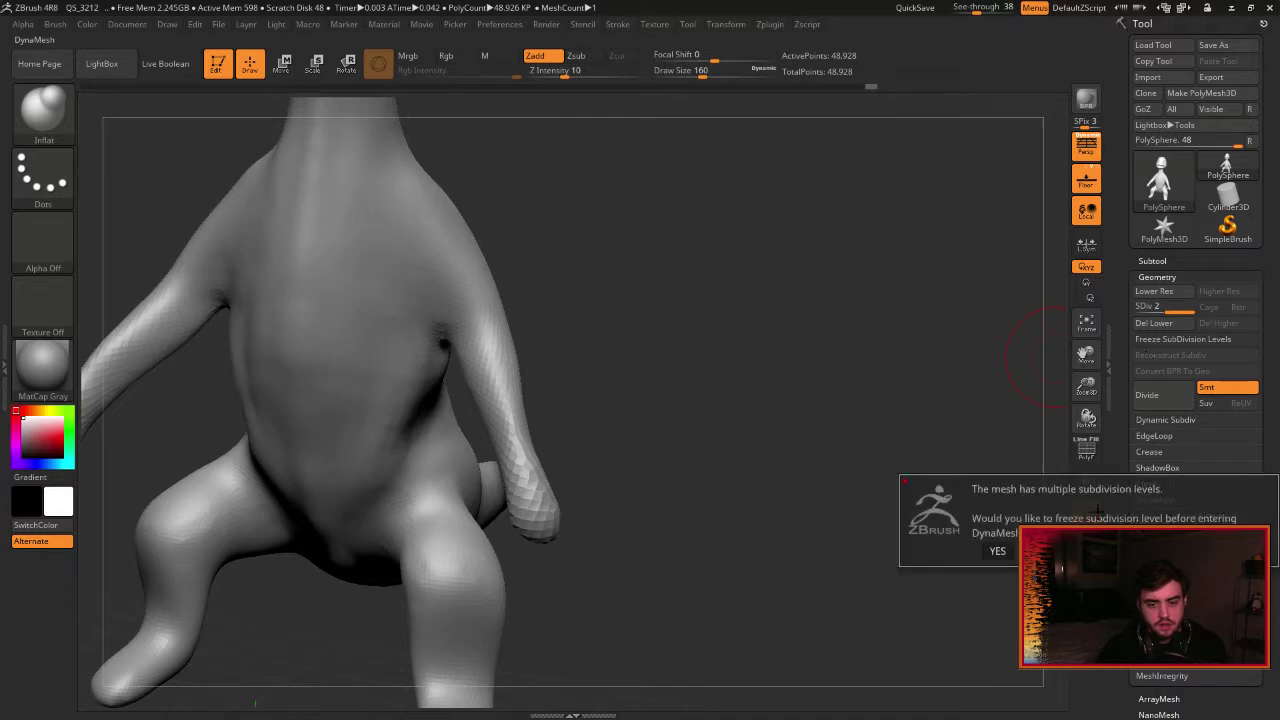
left_click(997, 551)
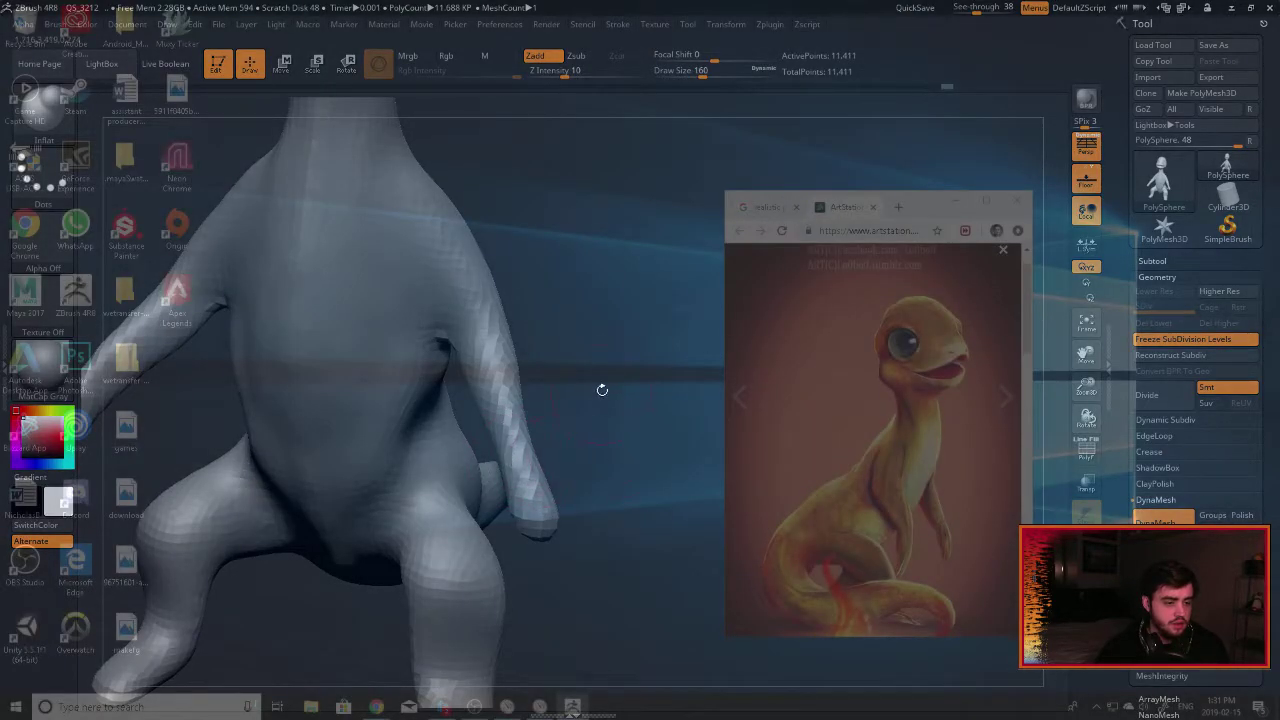
mouse_move(602, 390)
left_mouse_down("ctrl")
mouse_move(711, 446)
mouse_move(568, 430)
left_mouse_up("ctrl")
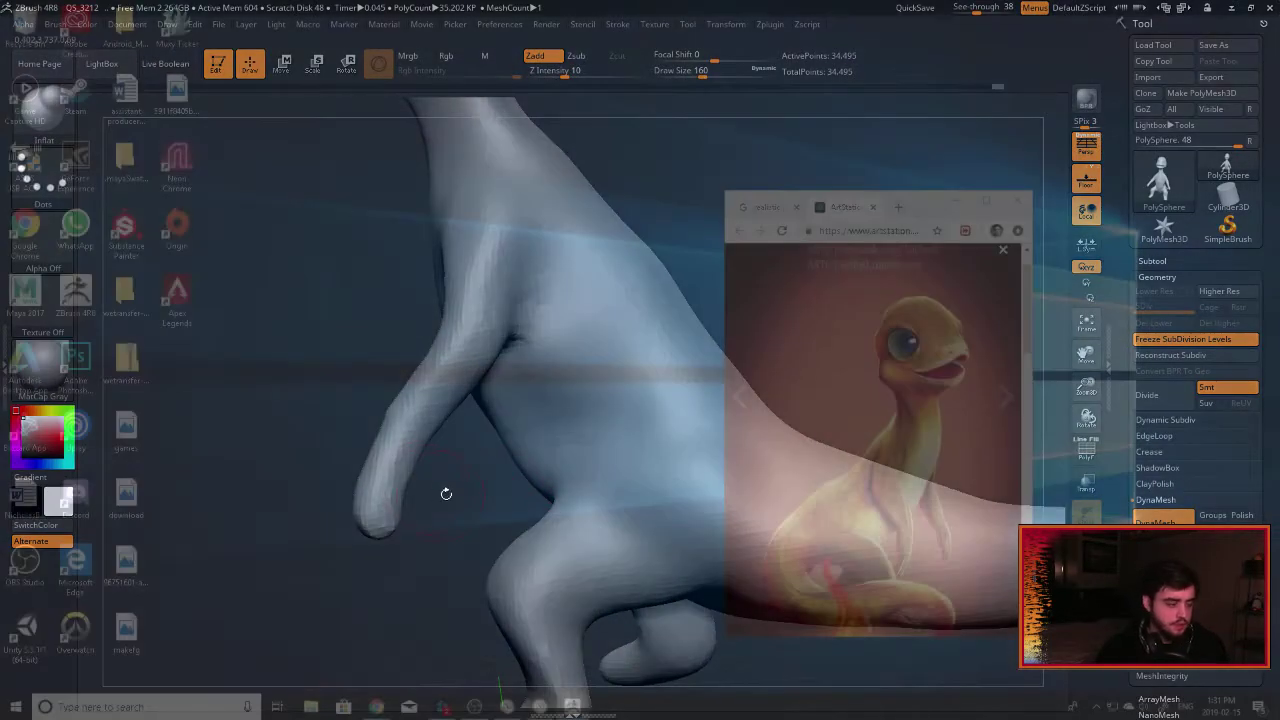
Shape the hand's outline from the side with the Move Topological brush.
key("b")
key("m")
key("t")
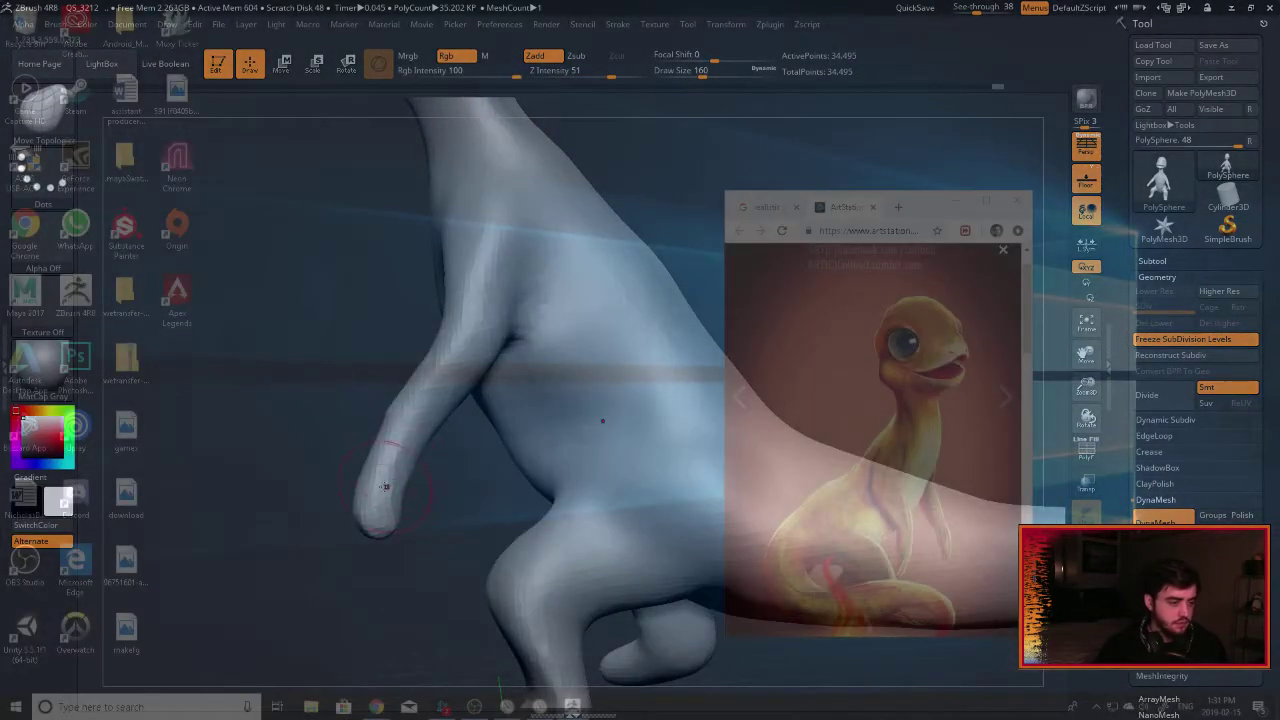
left_click_drag(328, 507, 348, 508)
key("bracketleft")
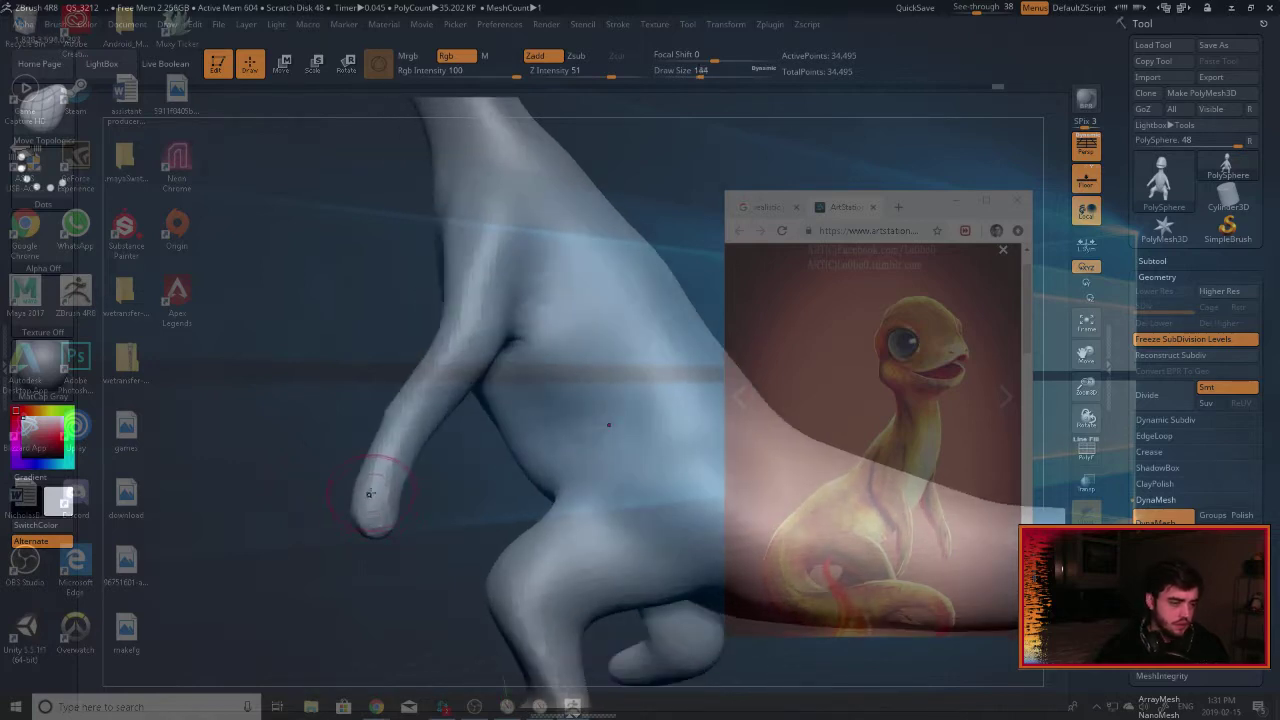
key("bracketright")
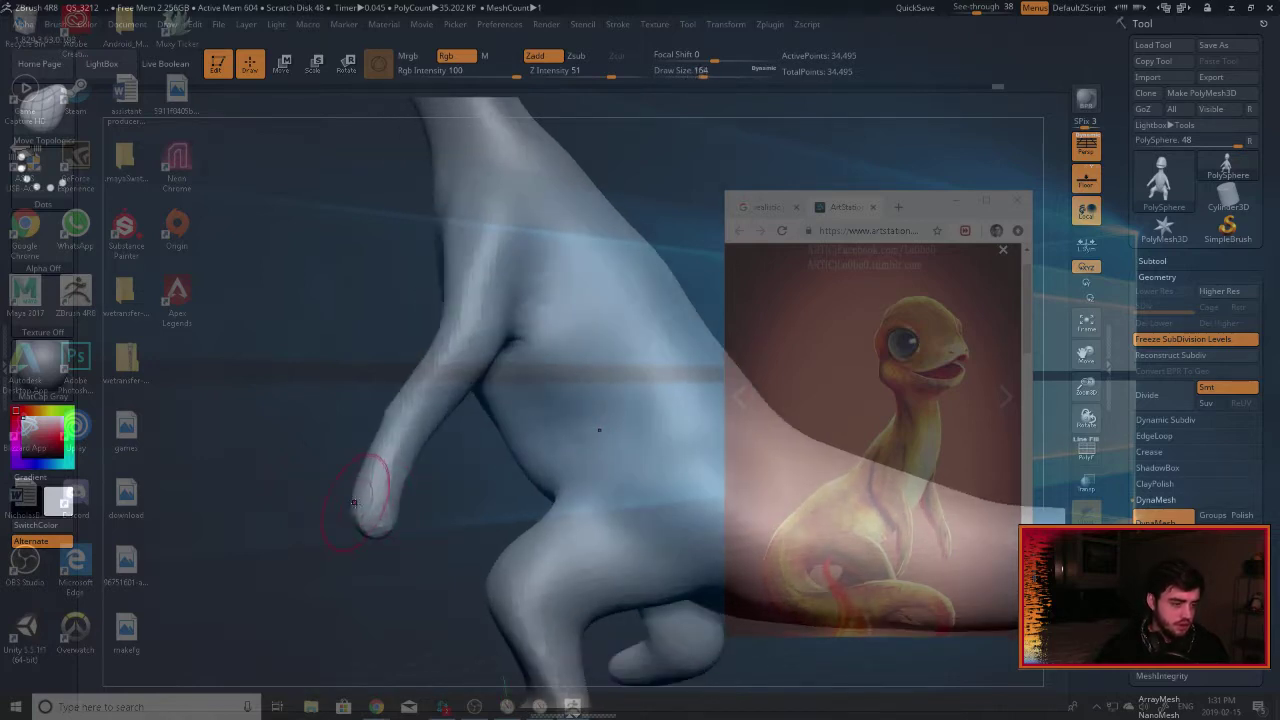
key("bracketright")
mouse_move(354, 503)
left_mouse_down()
mouse_move(590, 507)
mouse_move(560, 505)
left_mouse_up()
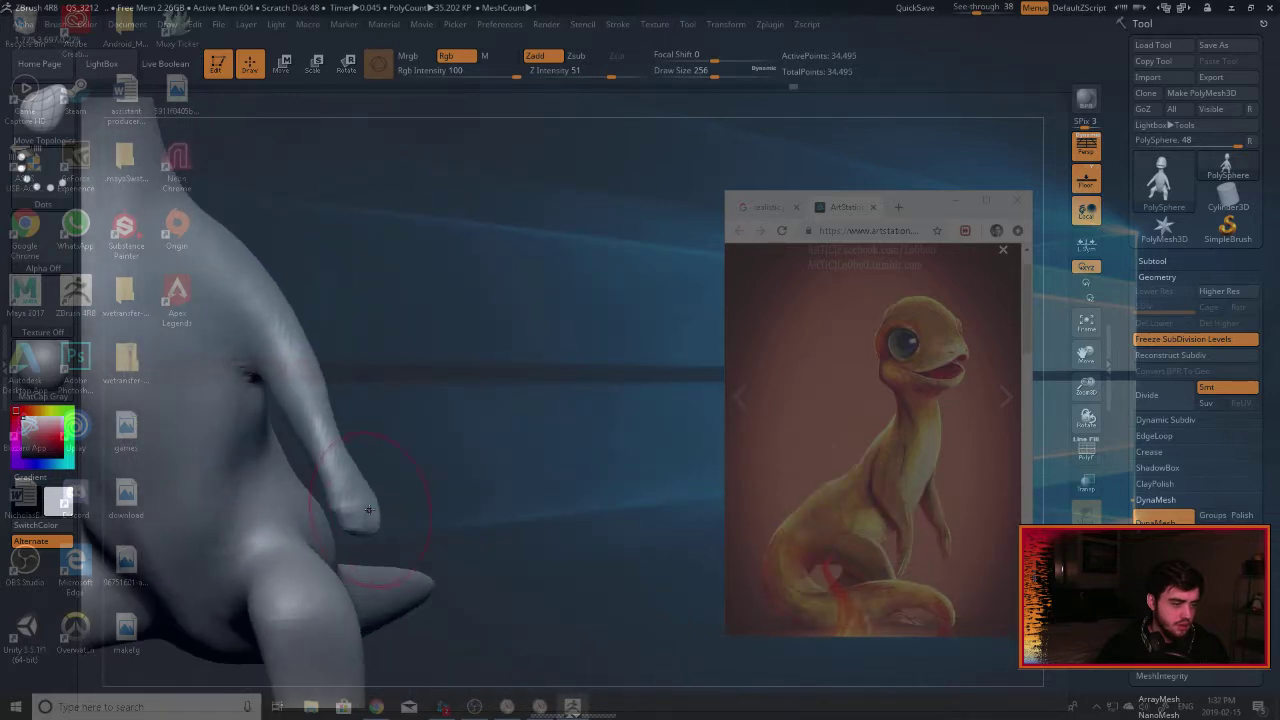
Pull the hand and wrist inward toward the body with Move Topological, enlarging the draw size to 344.
key("bracketright")
key("bracketright")
left_click_drag(371, 526, 329, 536)
key("bracketright")
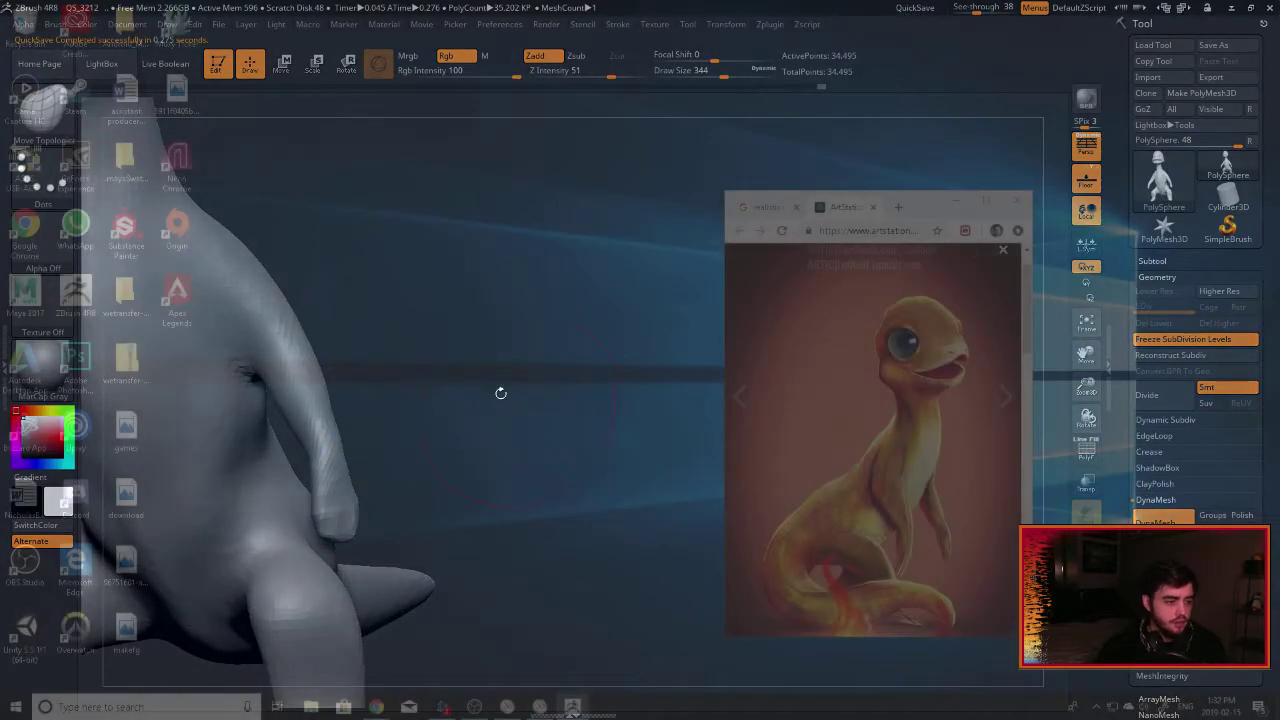
Build up the shoulder and upper arm from the front with the Inflat brush, reducing the draw size to 100.
left_click_drag(500, 391, 601, 280)
left_click_drag(503, 320, 483, 310)
mouse_move(630, 325)
left_mouse_down()
mouse_move(560, 322)
mouse_move(625, 312)
left_mouse_up()
left_click_drag(508, 285, 557, 277)
key("b")
key("i")
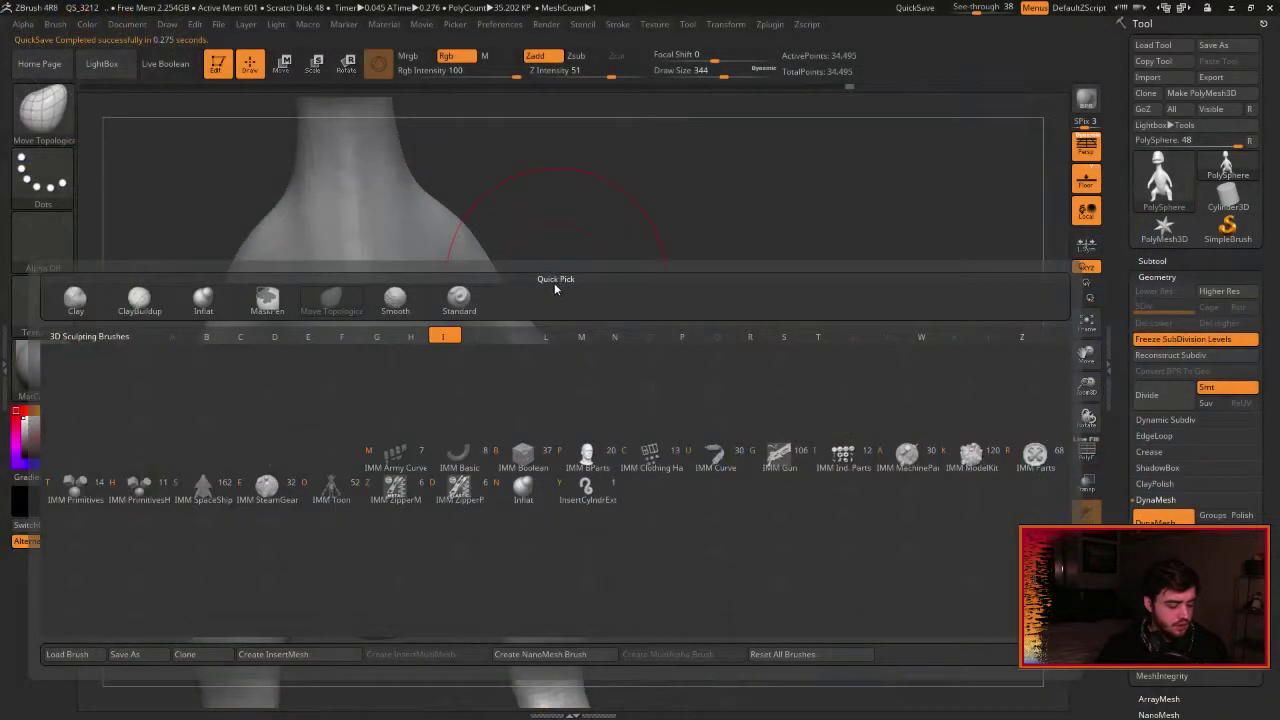
key("n")
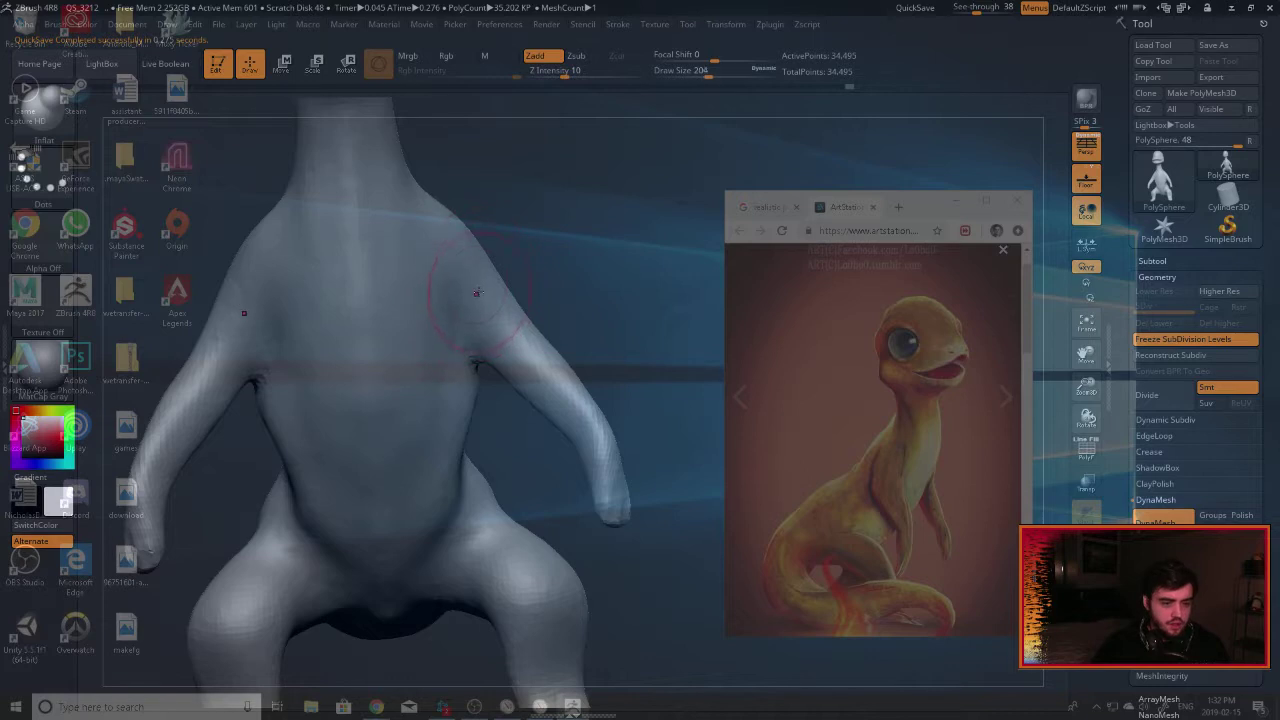
key("bracketleft")
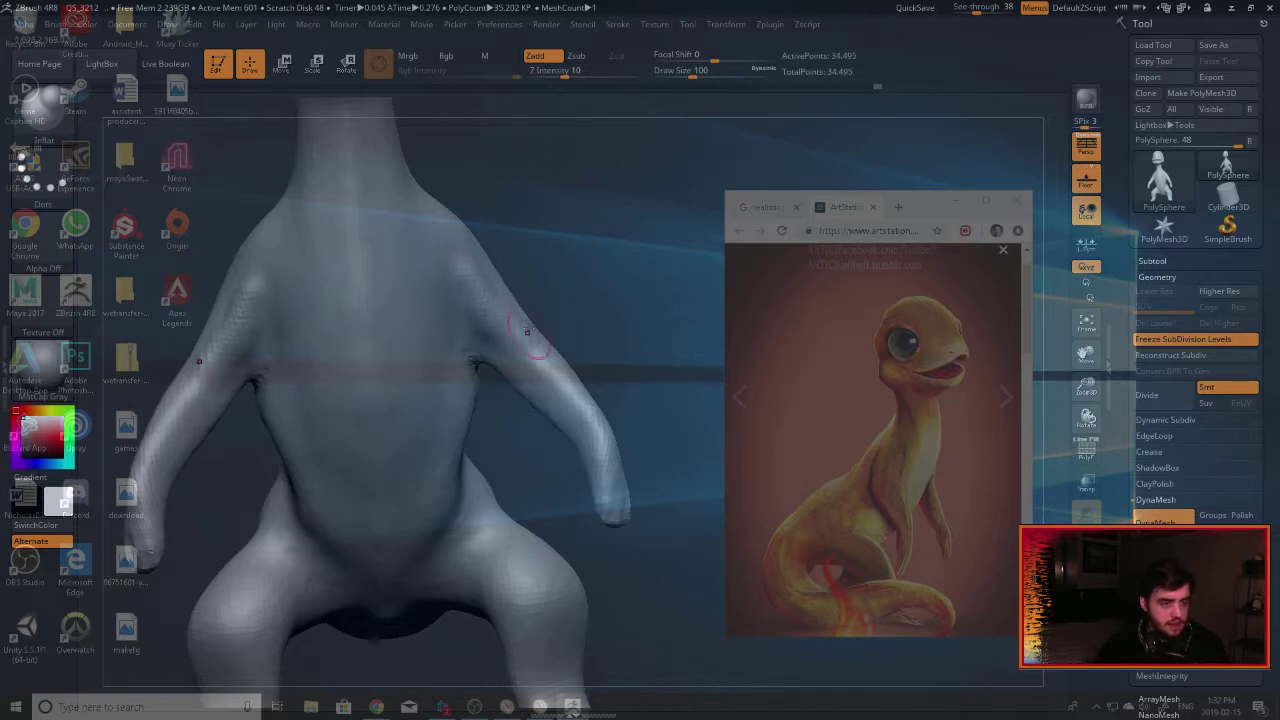
Smooth the inflated shoulder where it meets the chest and remesh the body with DynaMesh.
mouse_move(670, 285)
left_mouse_down()
mouse_move(566, 251)
mouse_move(625, 297)
left_mouse_up()
left_click_drag(471, 270, 484, 268, "shift")
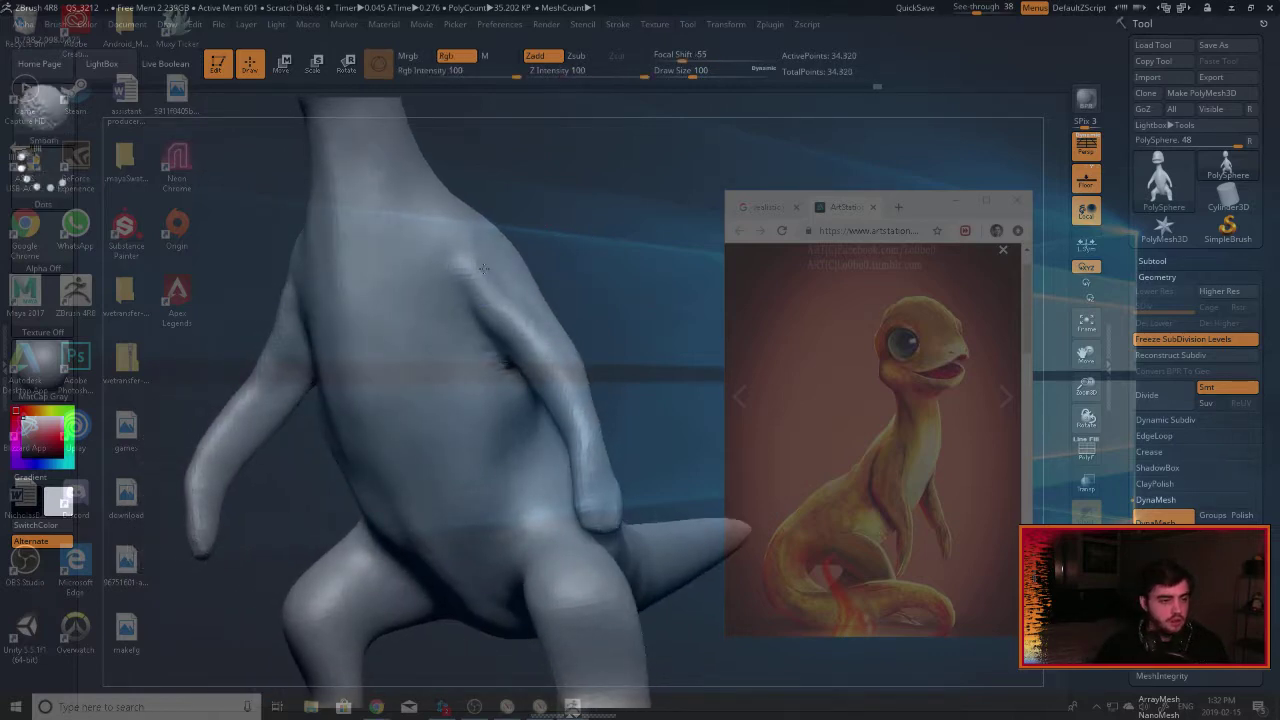
mouse_move(609, 263)
left_mouse_down()
mouse_move(545, 262)
mouse_move(586, 269)
left_mouse_up()
right_click_drag(587, 268, 494, 274)
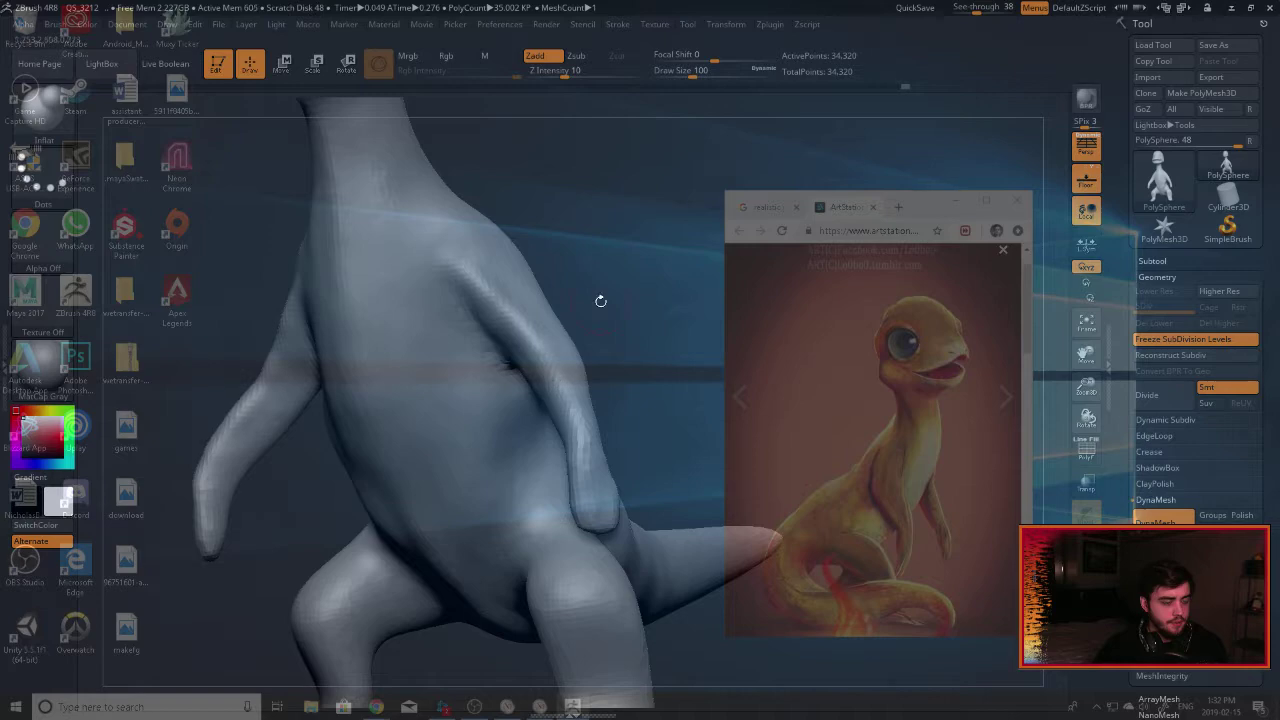
left_click_drag(604, 274, 696, 340, "ctrl")
left_click_drag(460, 270, 436, 277, "shift")
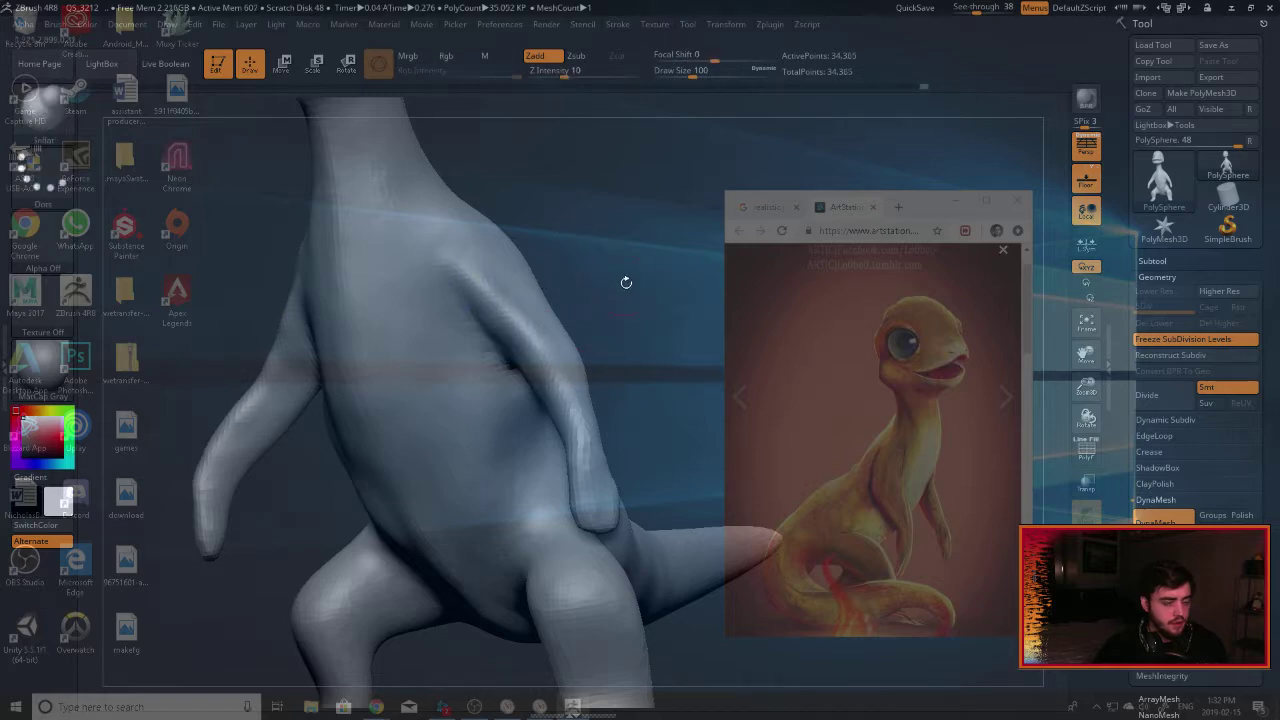
Carve creases between the chest and upper arms with DamStandard at draw size 100 and smooth their edges.
right_click_drag(626, 282, 609, 266)
key("b")
key("d")
key("s")
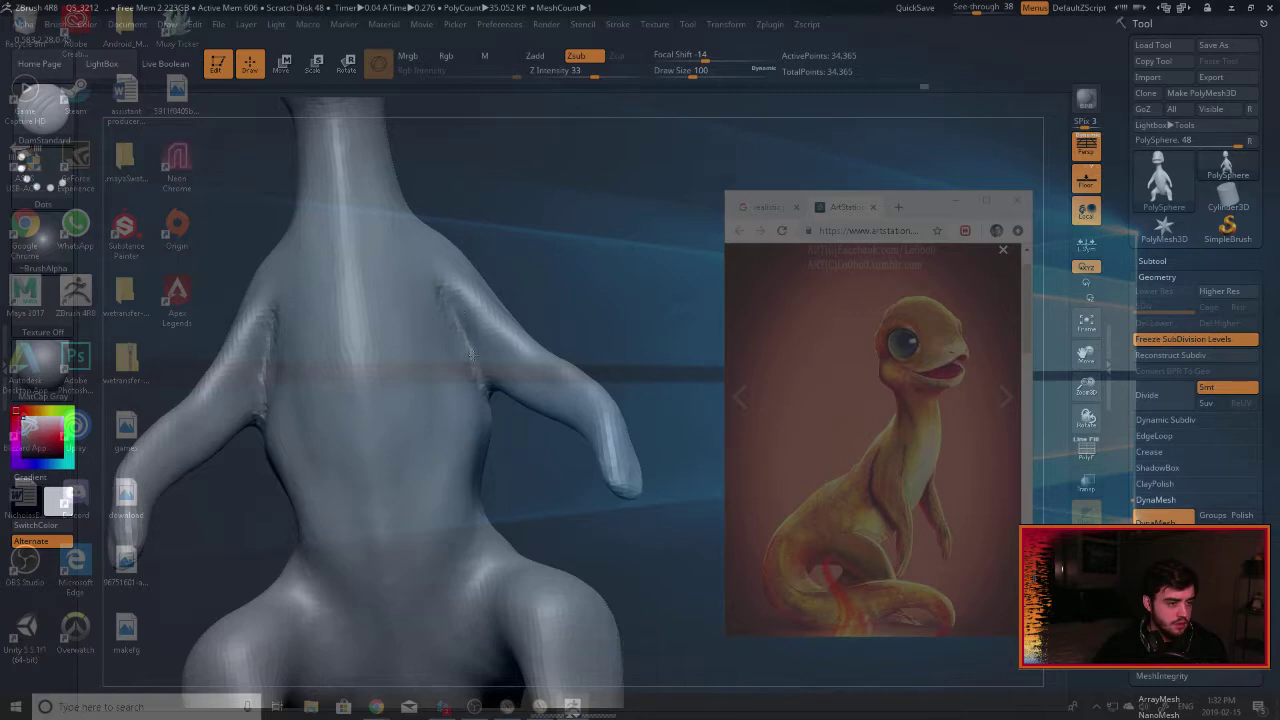
key("shift")
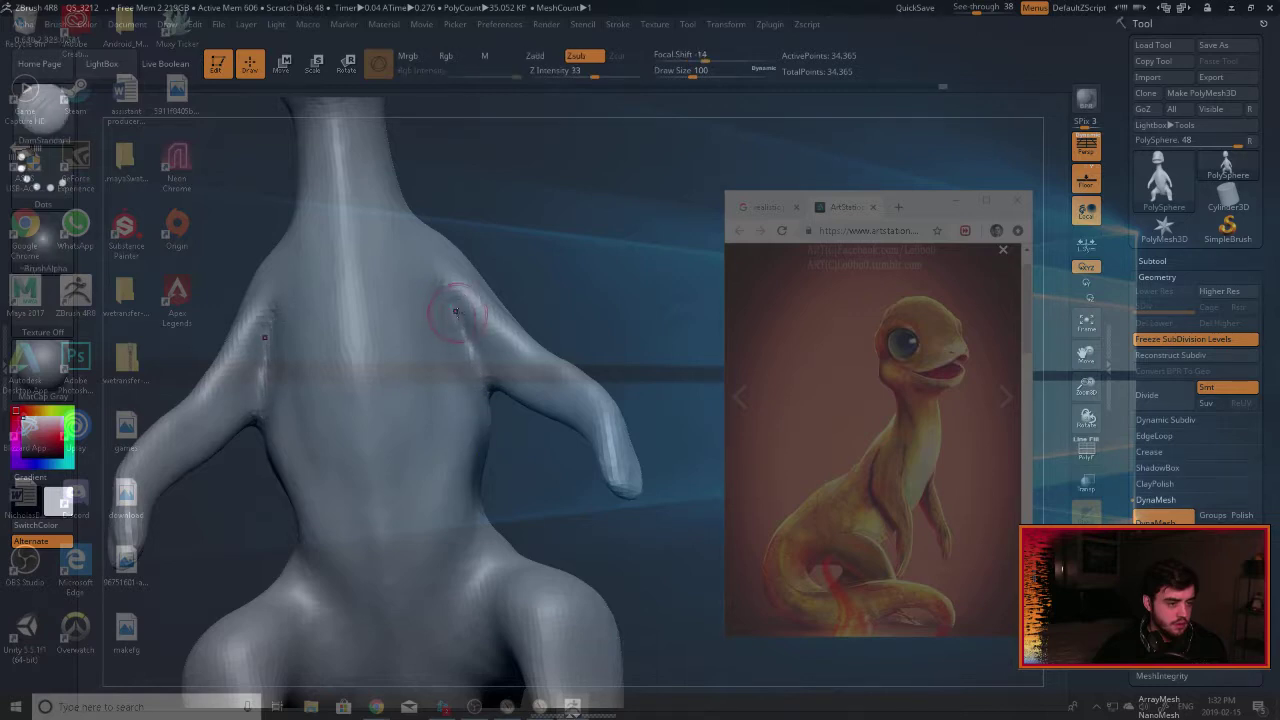
key("shift")
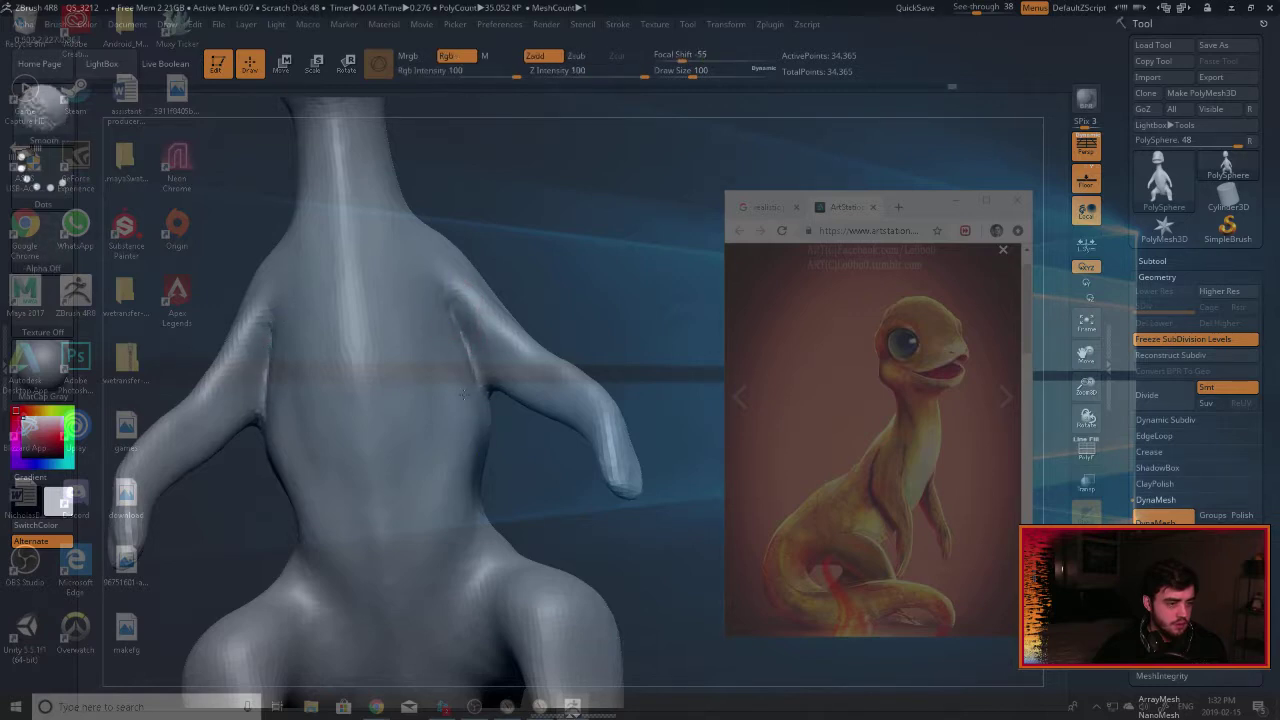
Remesh the body with DynaMesh and smooth the armpit crease along the chest.
left_click_drag(549, 231, 600, 274, "ctrl")
key("shift")
left_click_drag(441, 314, 477, 400, "shift")
left_click_drag(534, 243, 450, 262)
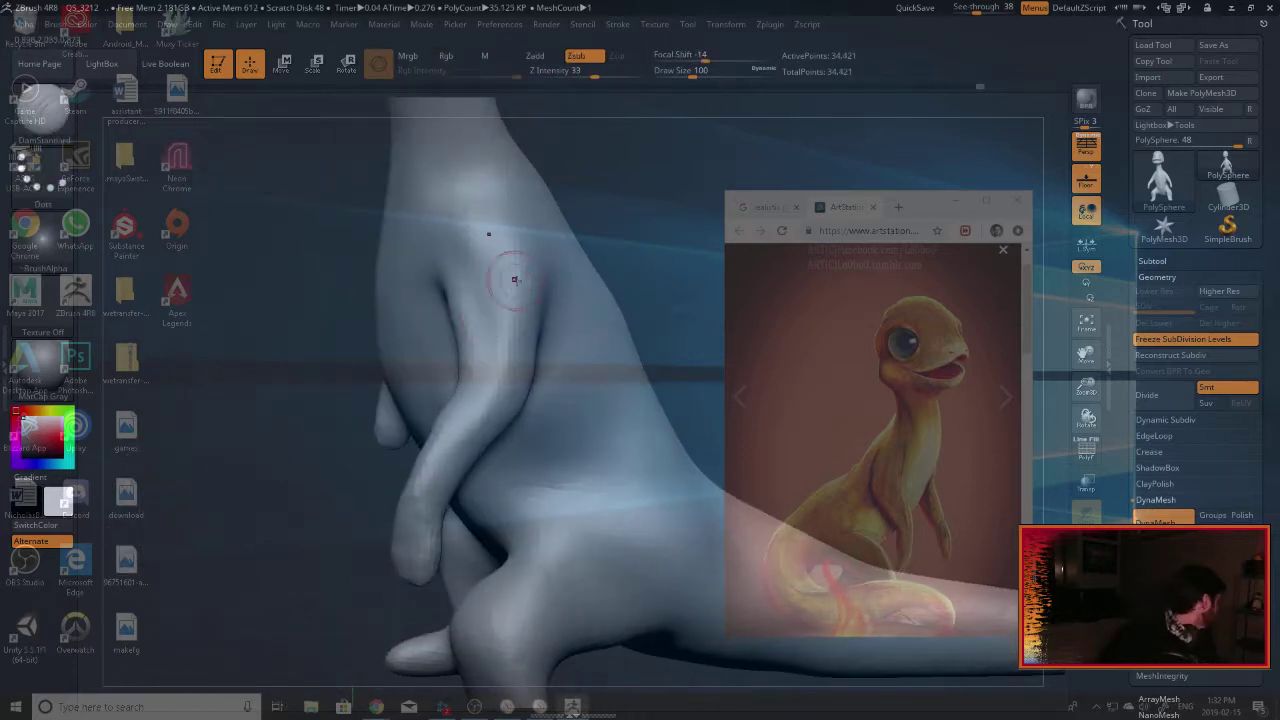
Raise a rounded elbow bump on the back of the arm with the Inflat brush at draw size 100.
left_click_drag(644, 231, 697, 331)
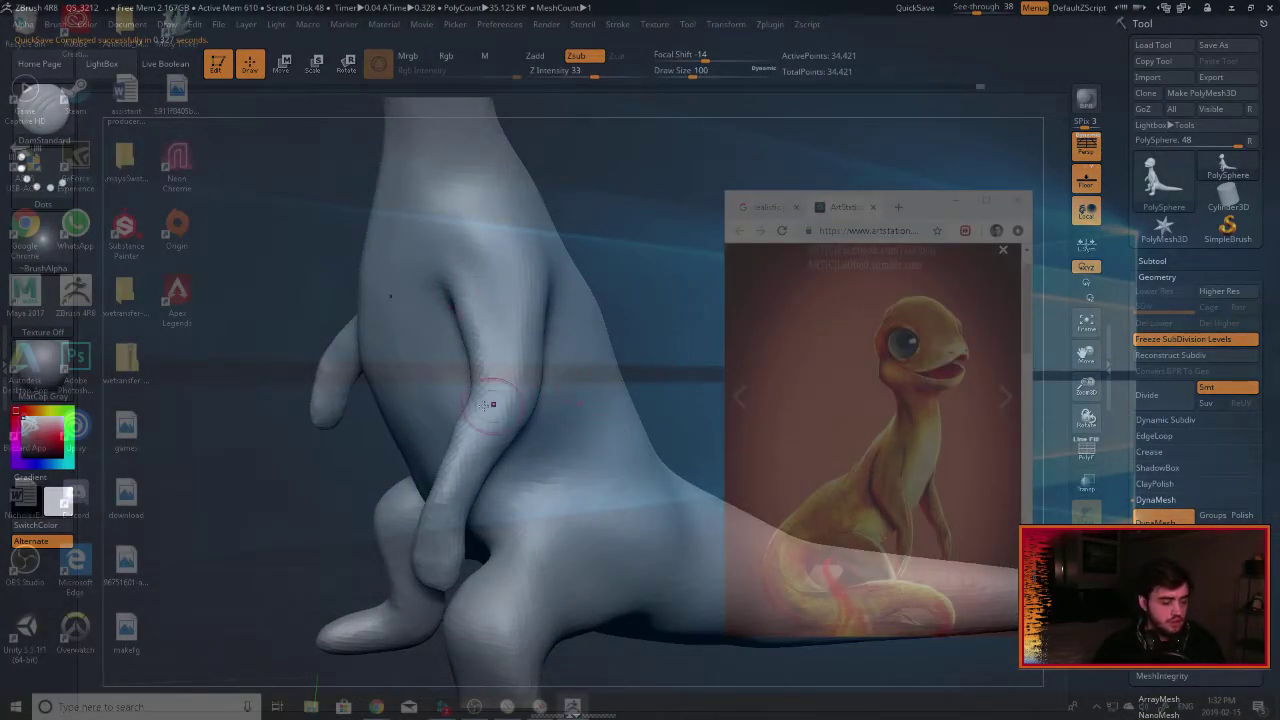
key("b")
key("n")
mouse_move(642, 349)
left_mouse_down()
mouse_move(715, 340)
mouse_move(620, 298)
left_mouse_up()
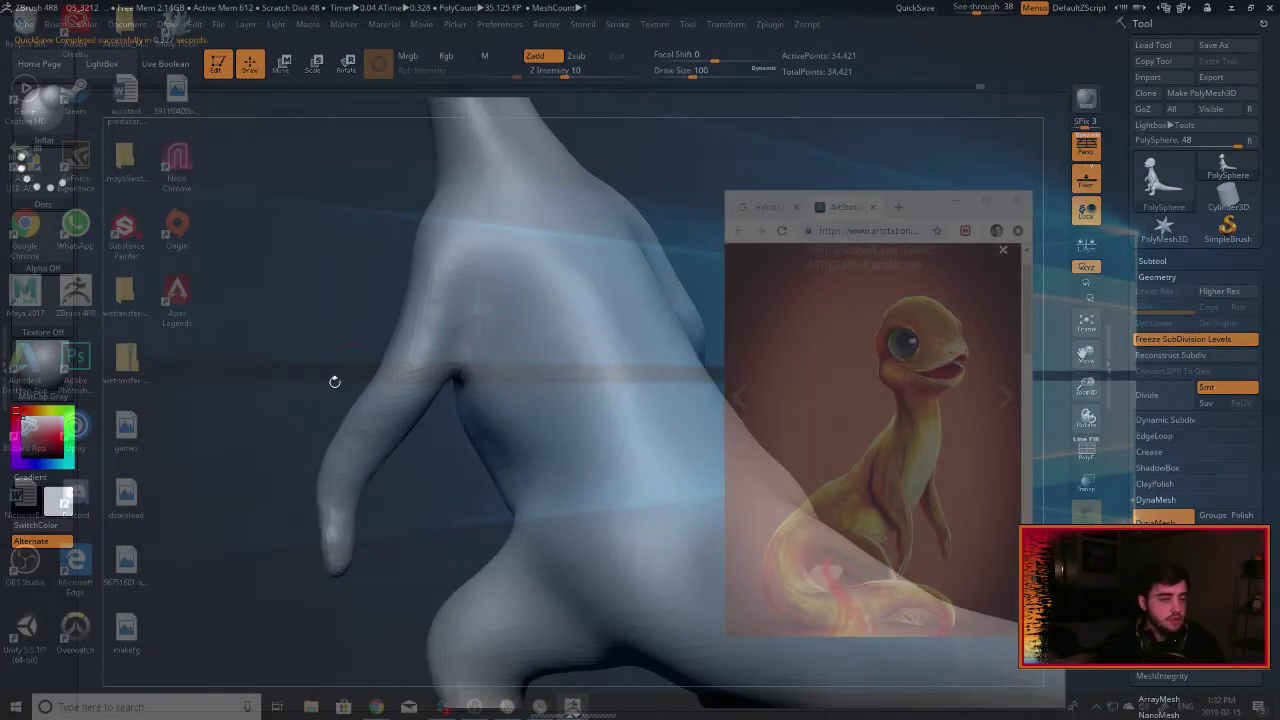
mouse_move(334, 380)
left_mouse_down()
mouse_move(310, 383)
mouse_move(365, 378)
left_mouse_up()
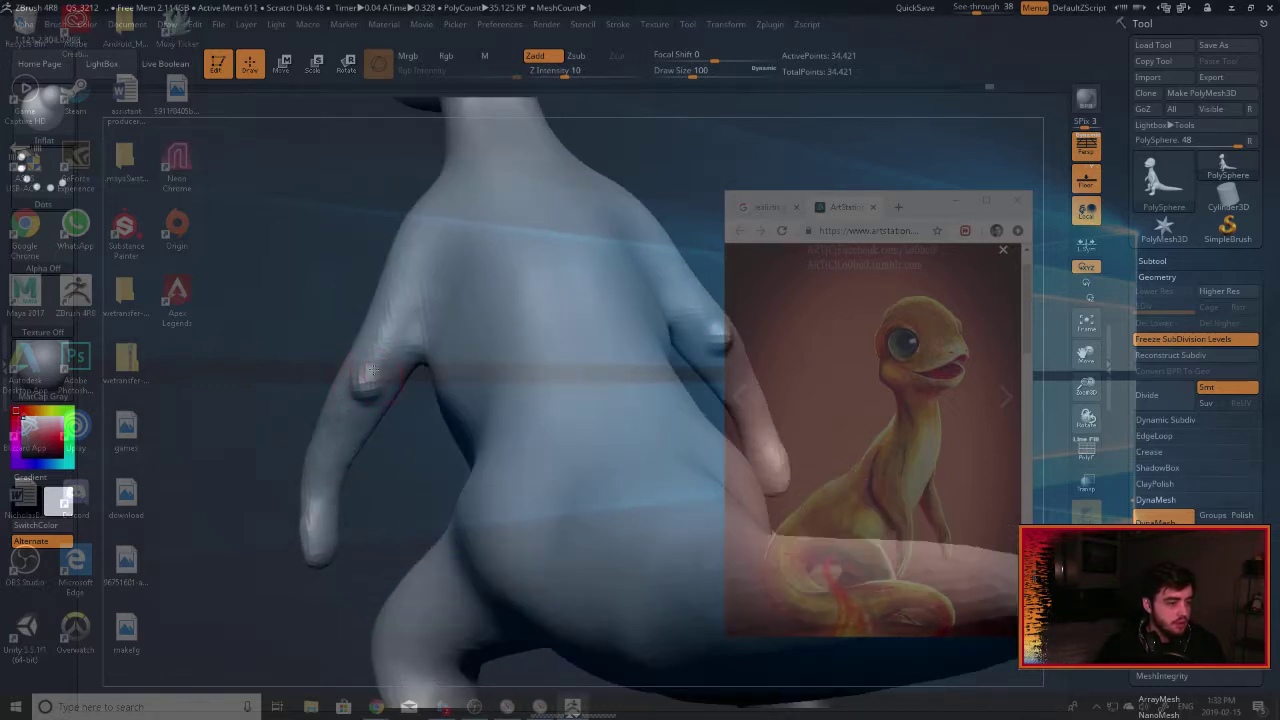
Build up the elbow bump with the Inflat brush, then remesh the body with DynaMesh and smooth the elbow and forearm.
left_click_drag(379, 348, 383, 340)
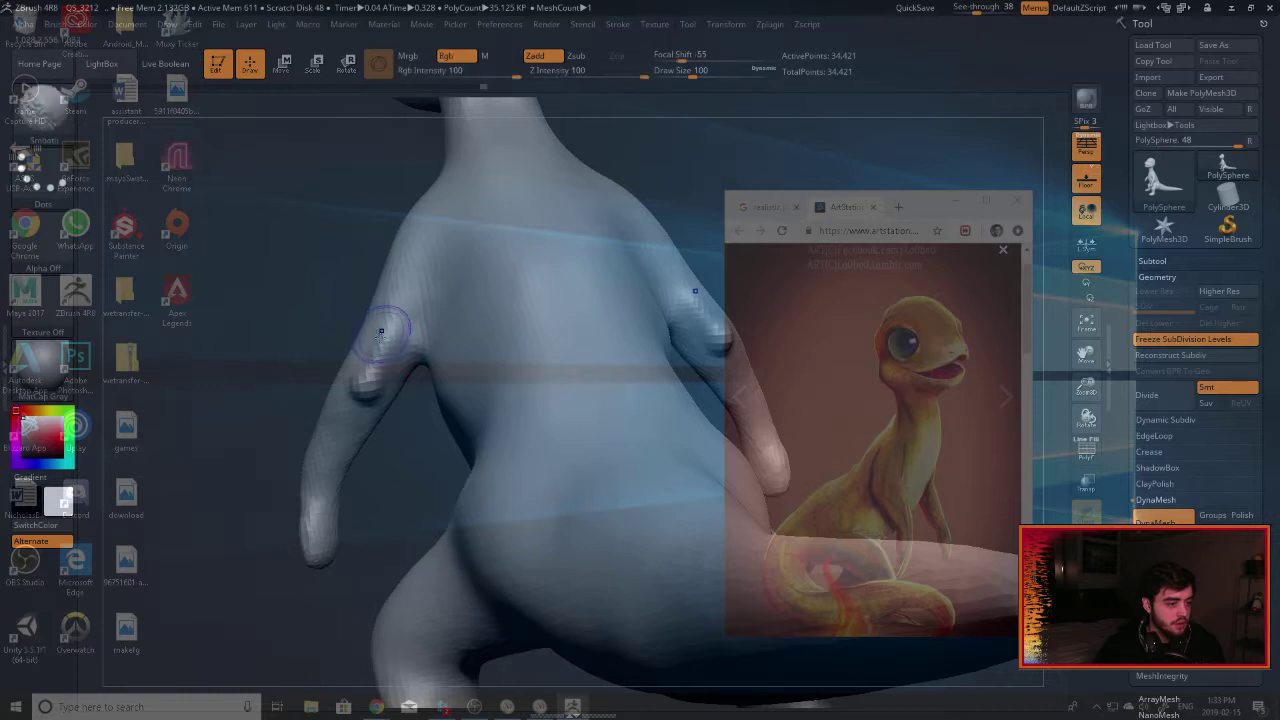
left_click_drag(245, 311, 299, 352, "ctrl")
left_click_drag(380, 350, 369, 393, "shift")
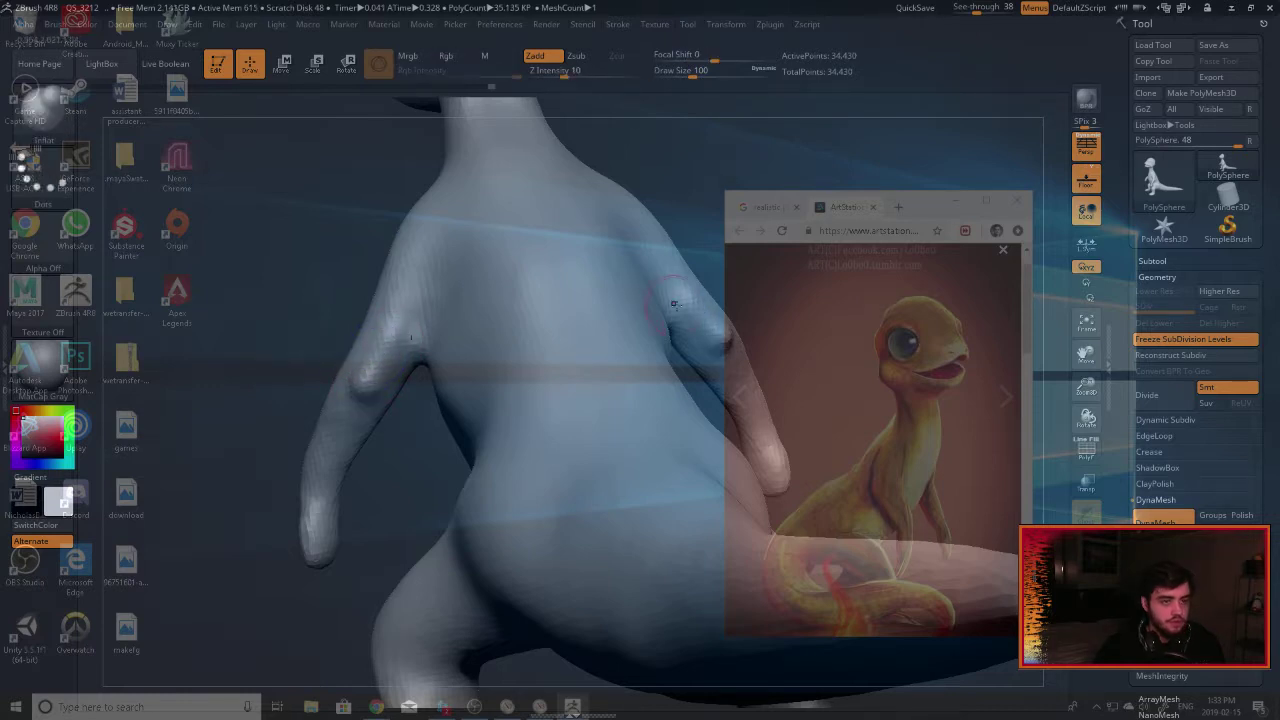
left_click_drag(303, 310, 388, 308)
left_click_drag(332, 404, 329, 434, "shift")
Carve a crease around the wrist with the DamStandard brush at draw size 100 to separate the hand from the forearm.
left_click_drag(150, 408, 900, 505)
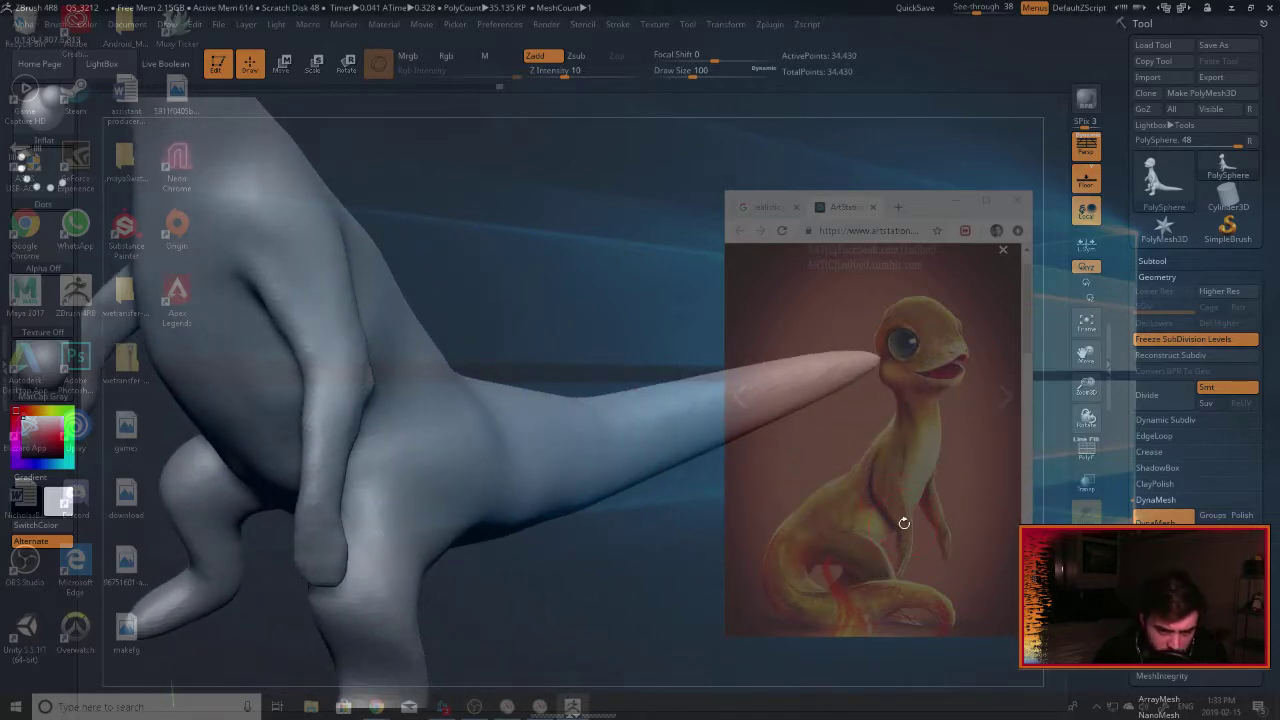
mouse_move(449, 566)
left_mouse_down()
mouse_move(343, 491)
mouse_move(430, 495)
left_mouse_up()
key("b")
key("d")
key("s")
left_click_drag(586, 343, 565, 318)
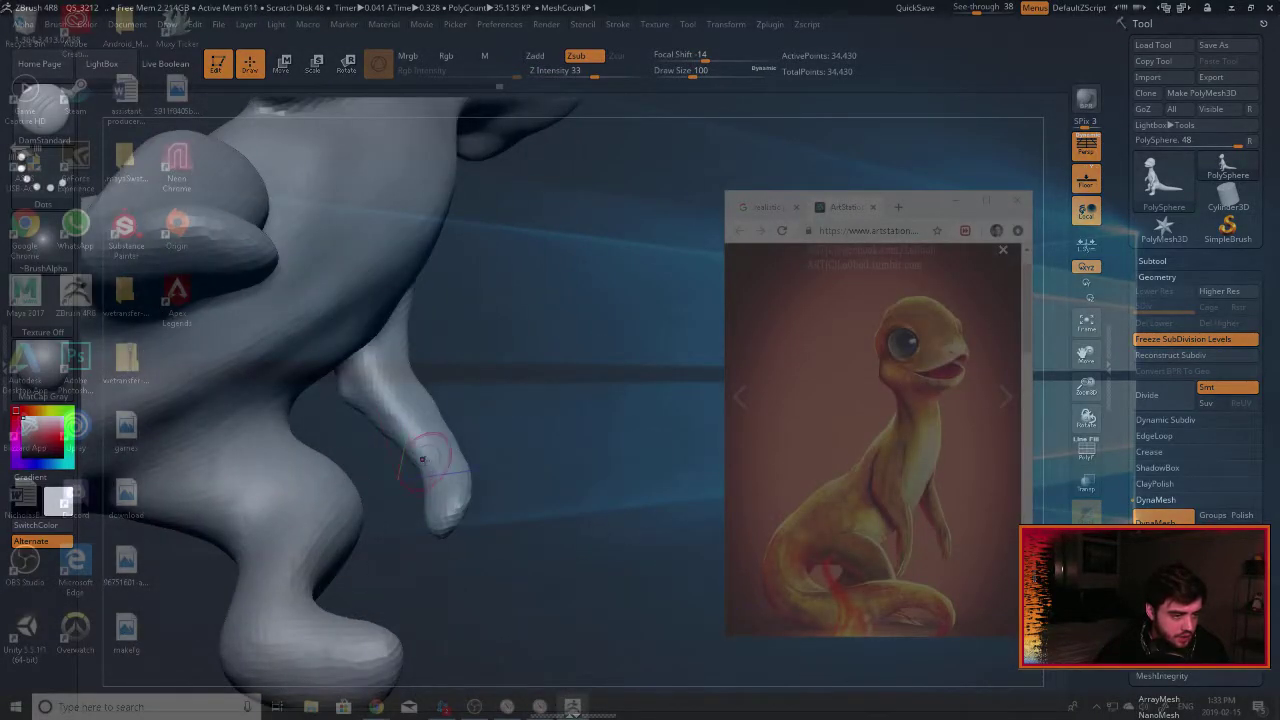
left_click_drag(472, 436, 611, 414)
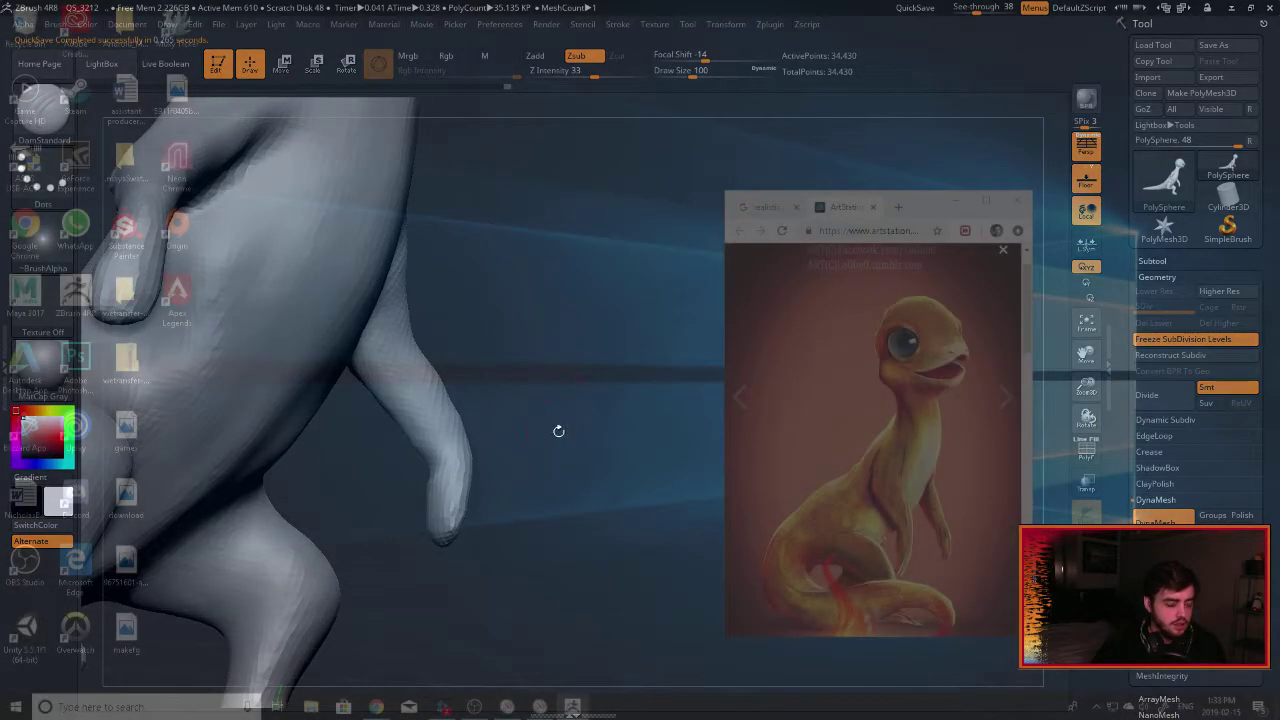
left_click_drag(558, 431, 367, 390)
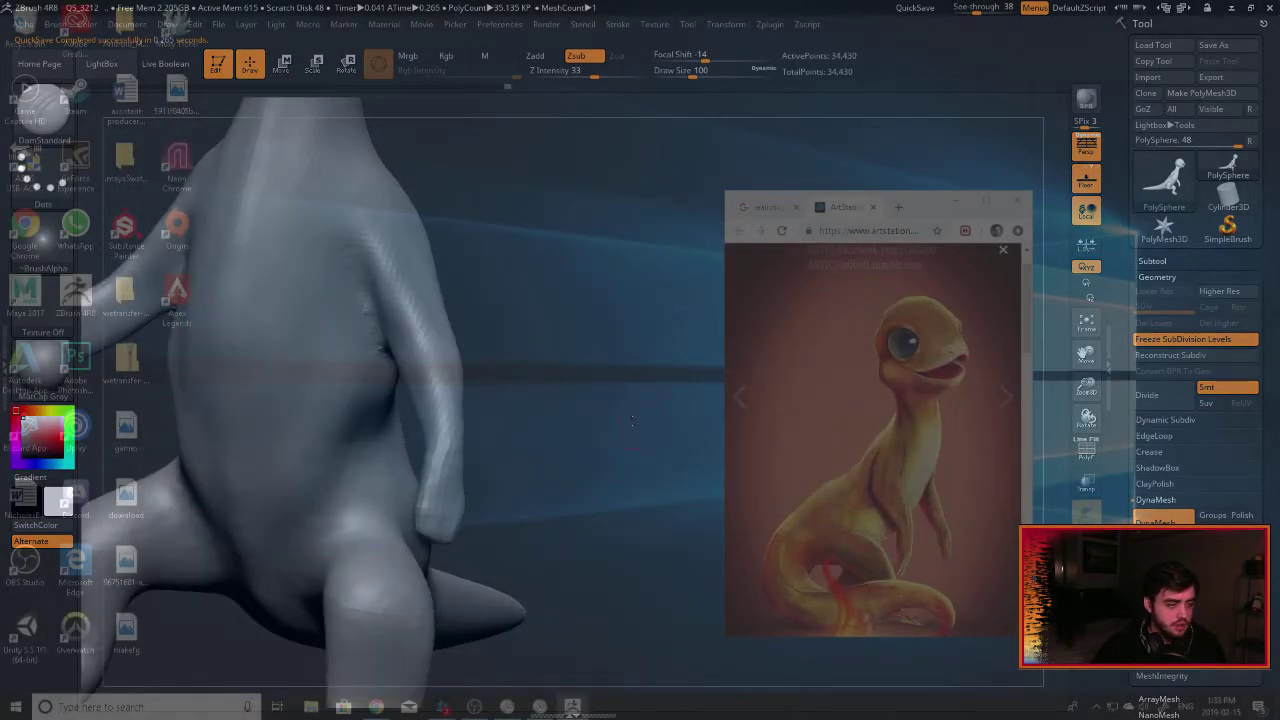
left_click_drag(632, 420, 405, 460)
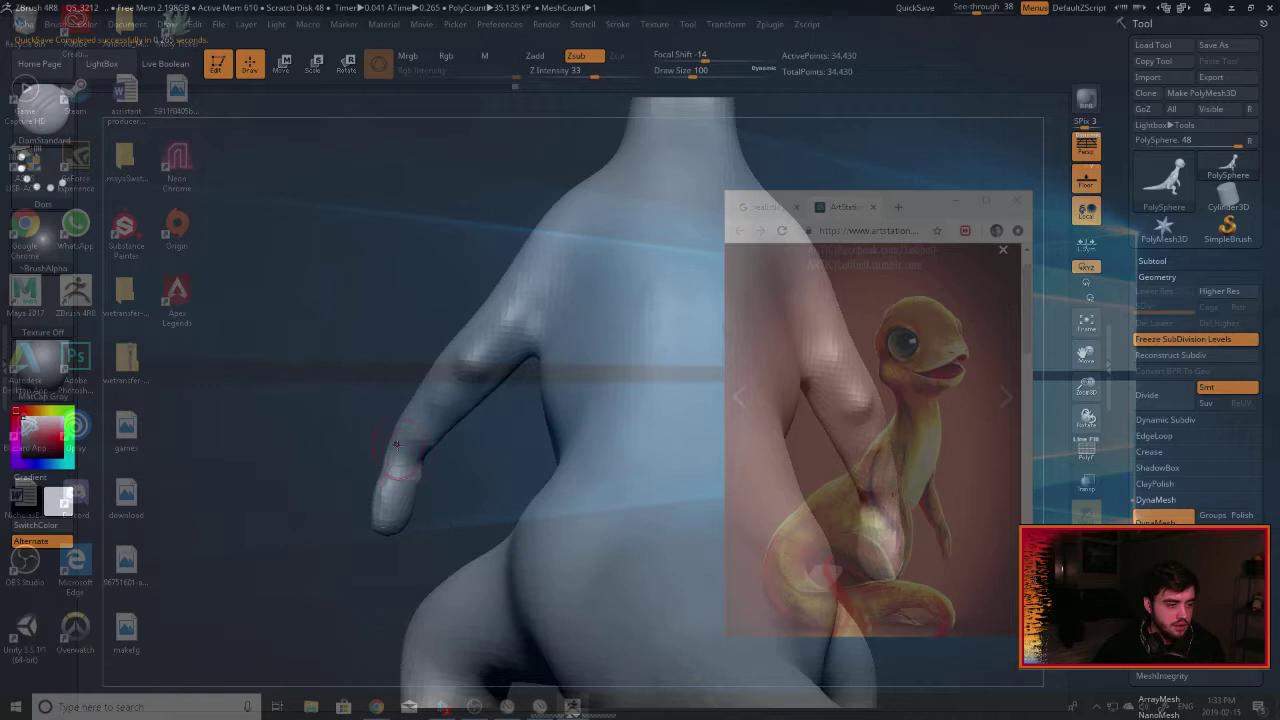
left_click_drag(486, 453, 451, 437)
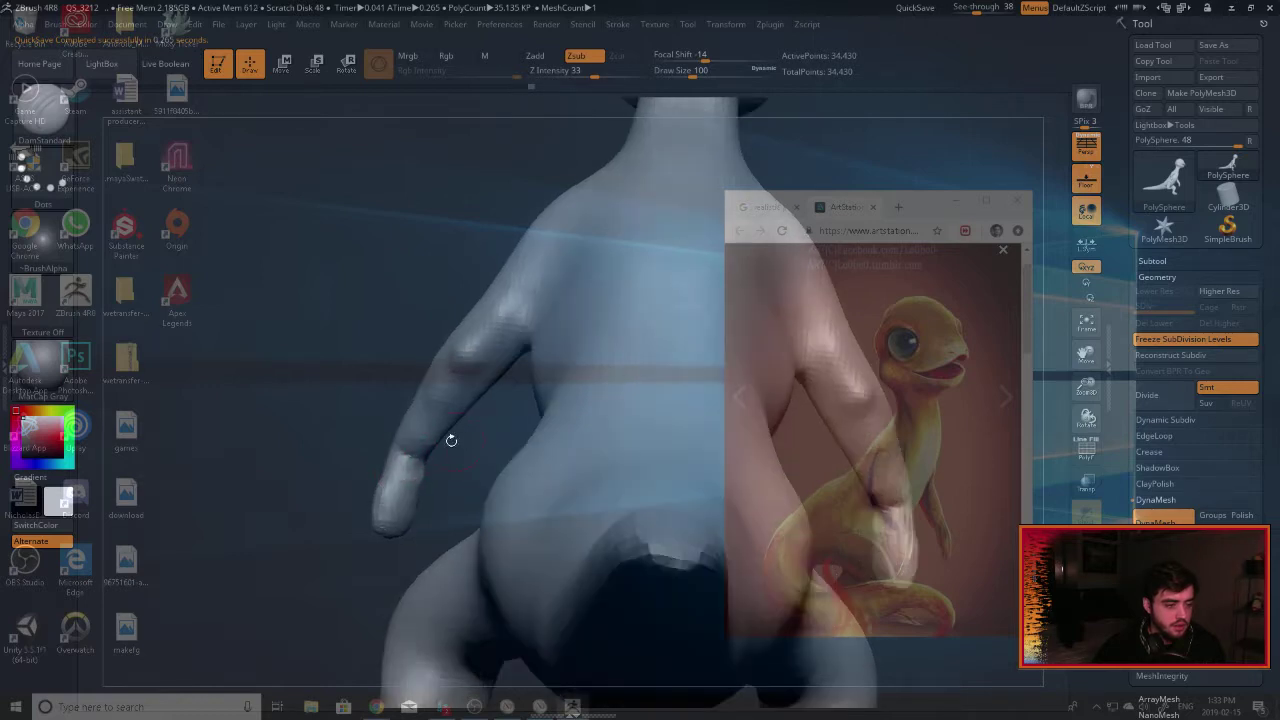
mouse_move(299, 354)
left_mouse_down()
mouse_move(397, 408)
mouse_move(306, 384)
mouse_move(470, 340)
mouse_move(559, 352)
left_mouse_up()
Choose the Move Topological brush, frame the whole creature and quick-save the project.
key("b")
key("m")
key("t")
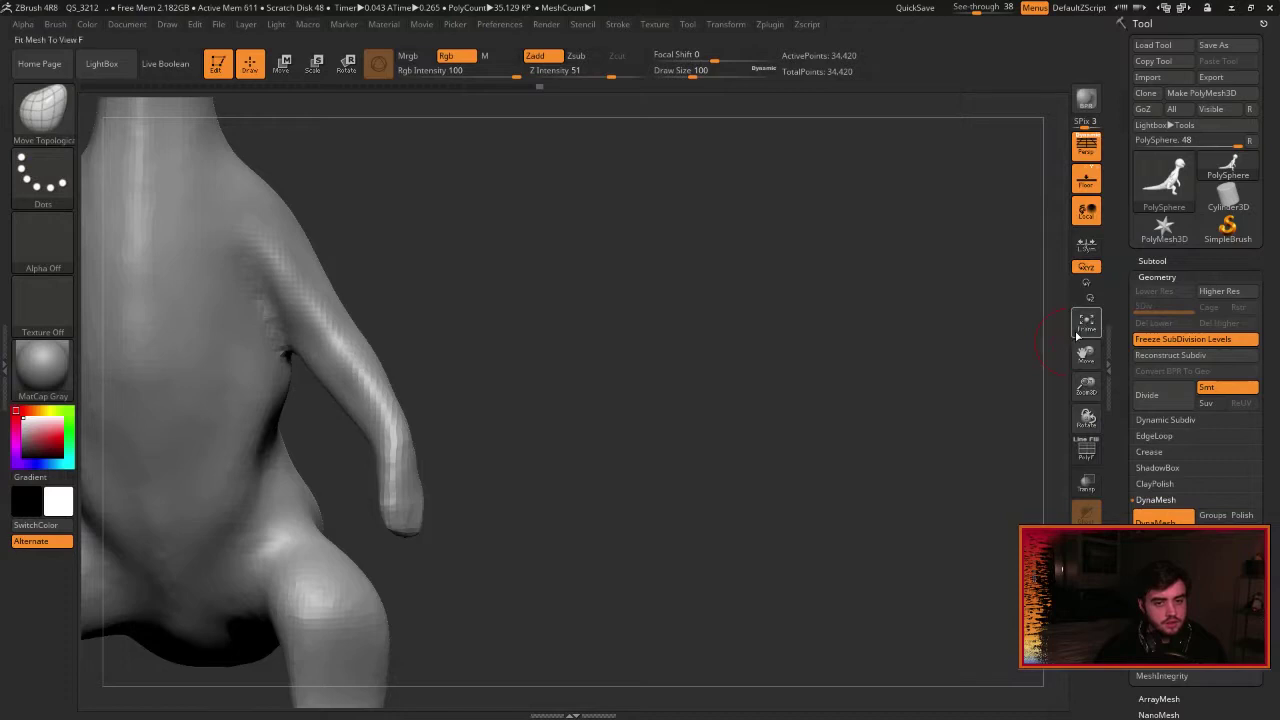
left_click(1078, 336)
mouse_move(760, 360)
left_mouse_down()
mouse_move(543, 389)
mouse_move(380, 357)
mouse_move(405, 370)
mouse_move(350, 376)
left_mouse_up()
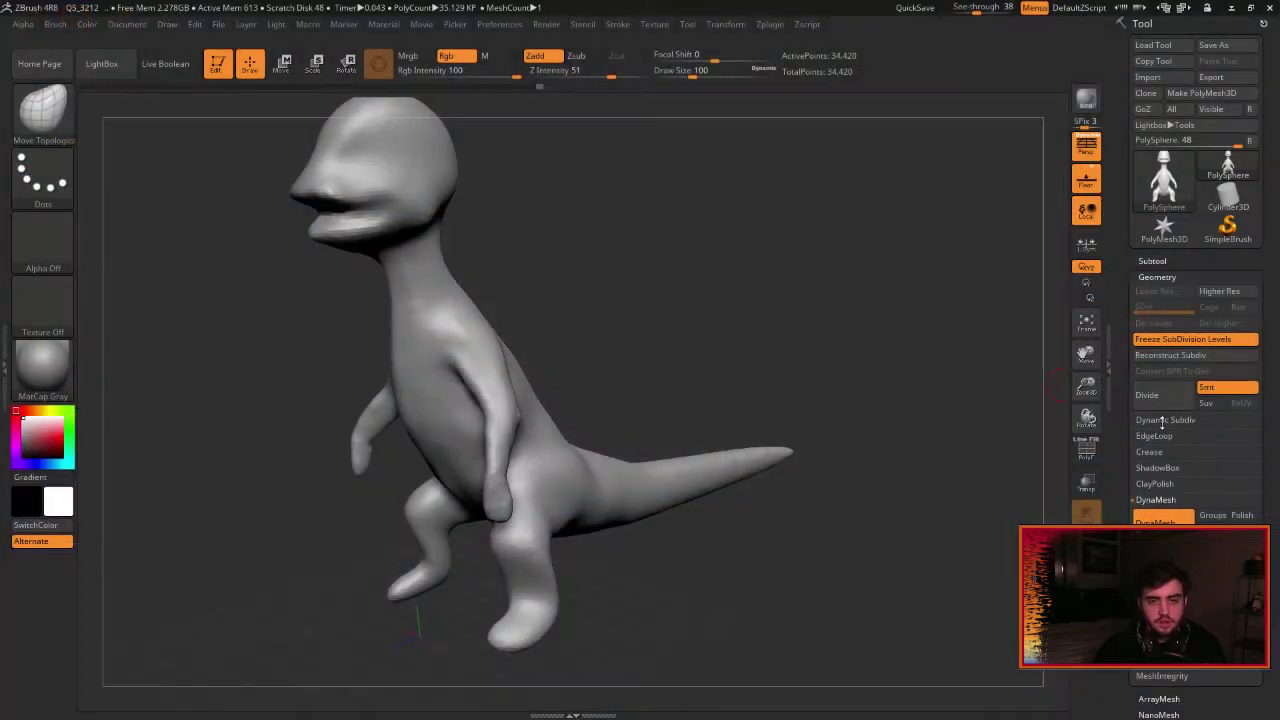
left_click(921, 9)
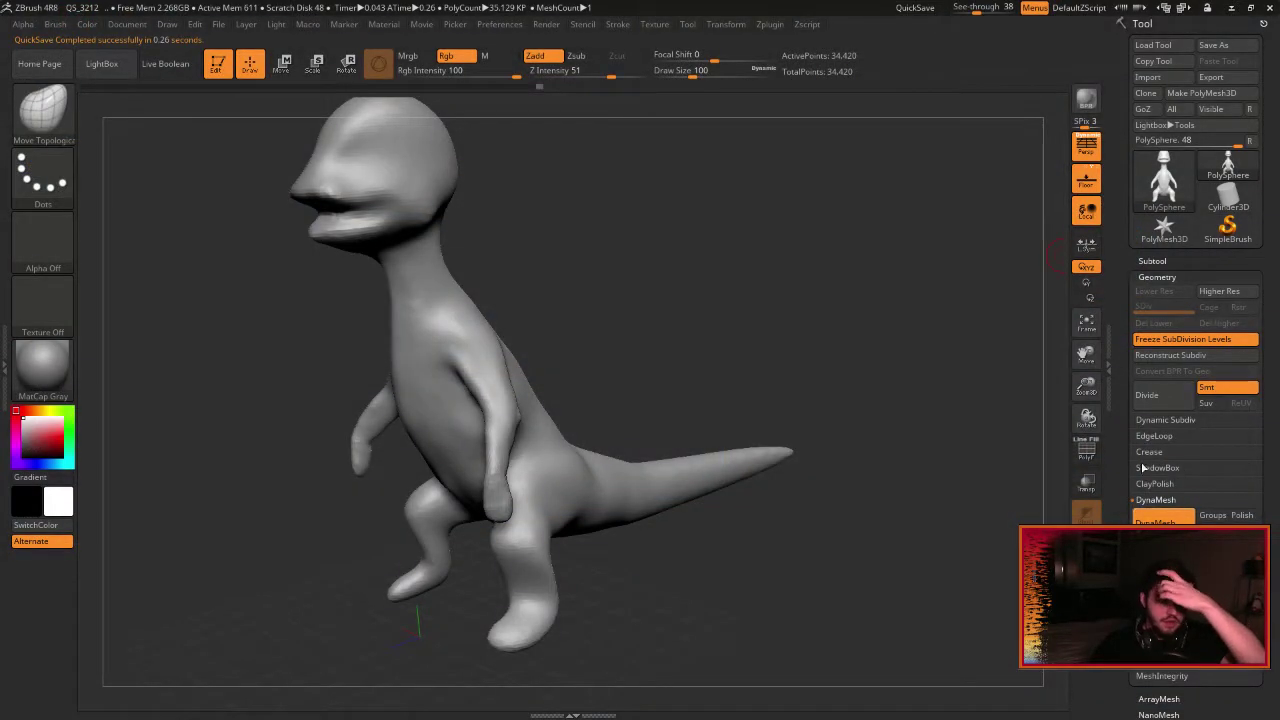
Append a Sphere3D to the creature as a new subtool and make it the active one.
left_click(1155, 260)
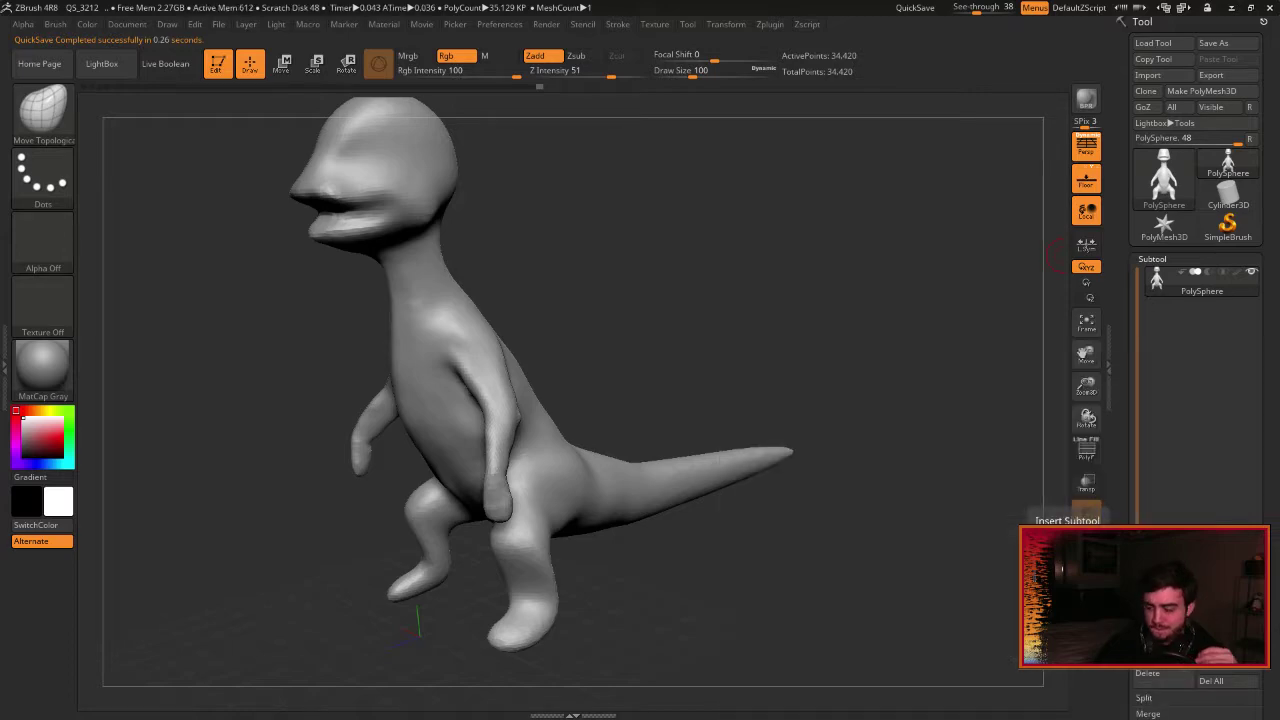
left_click(1228, 635)
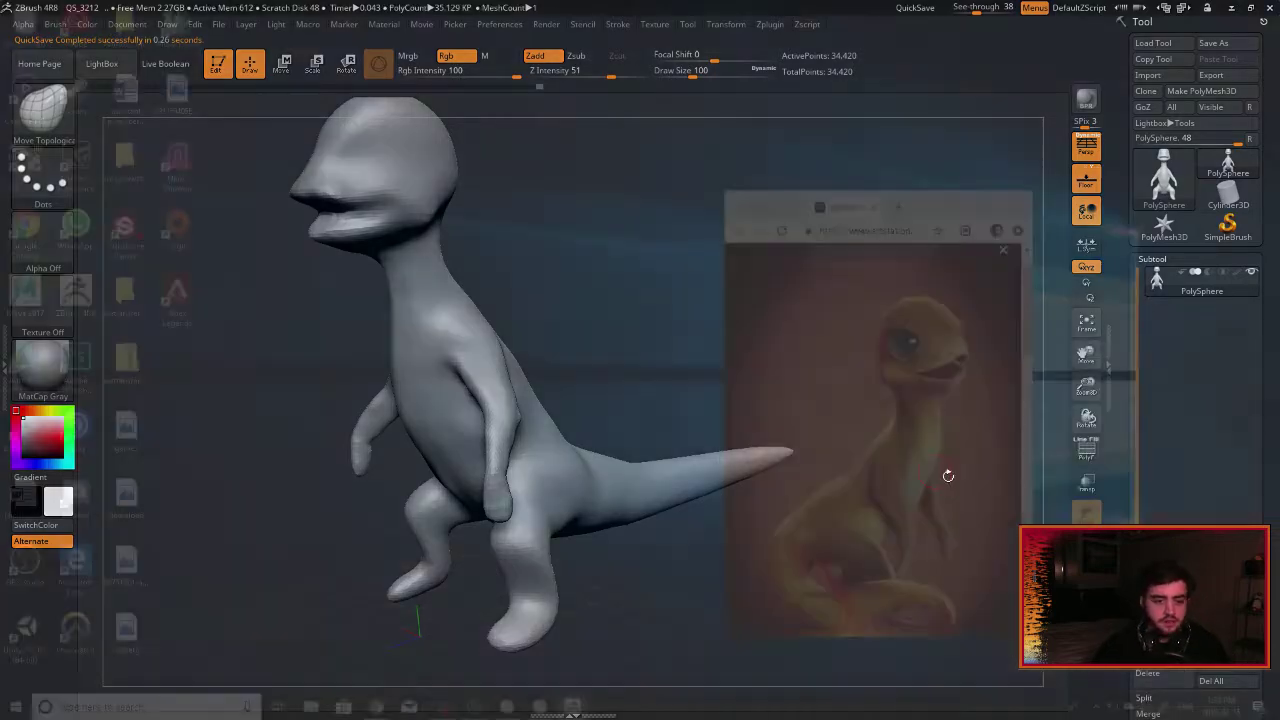
left_click(1226, 635)
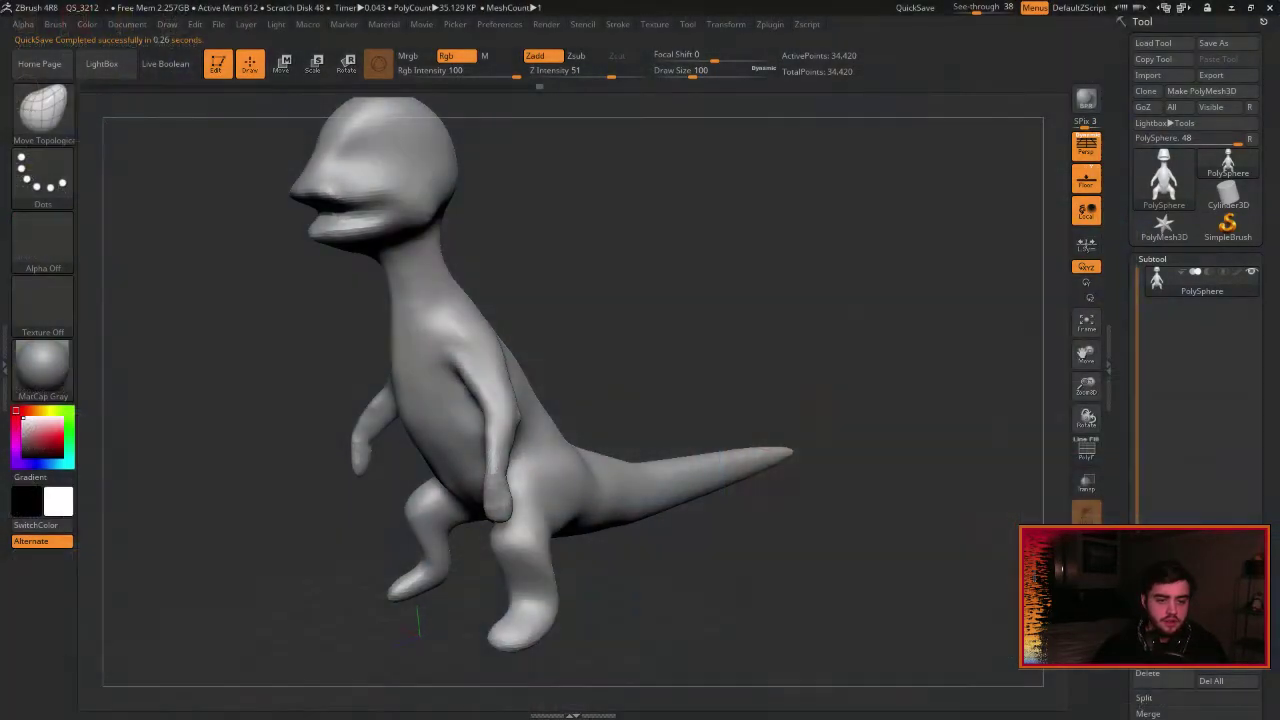
left_click(1165, 655)
left_click(770, 435)
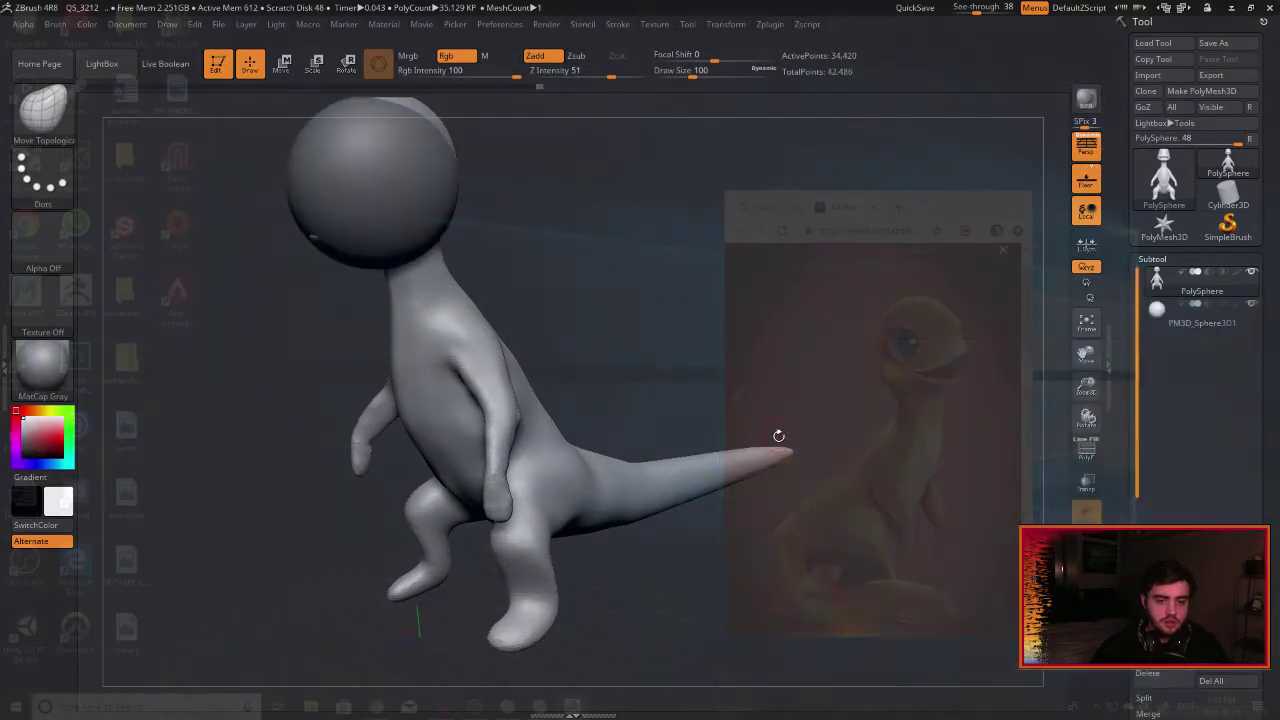
left_click(1168, 318)
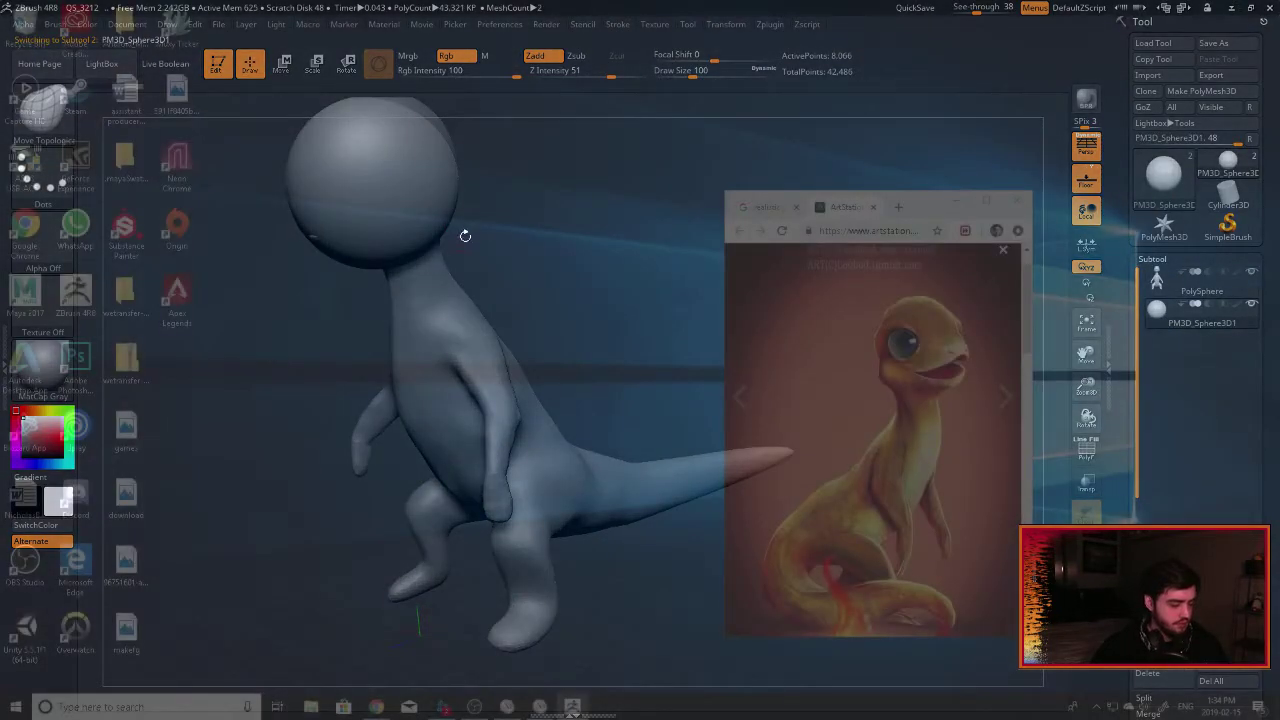
Turn on transparency and scale the sphere down to eyeball size inside the creature's head.
key("w")
left_click_drag(372, 184, 335, 176)
left_click(1086, 483)
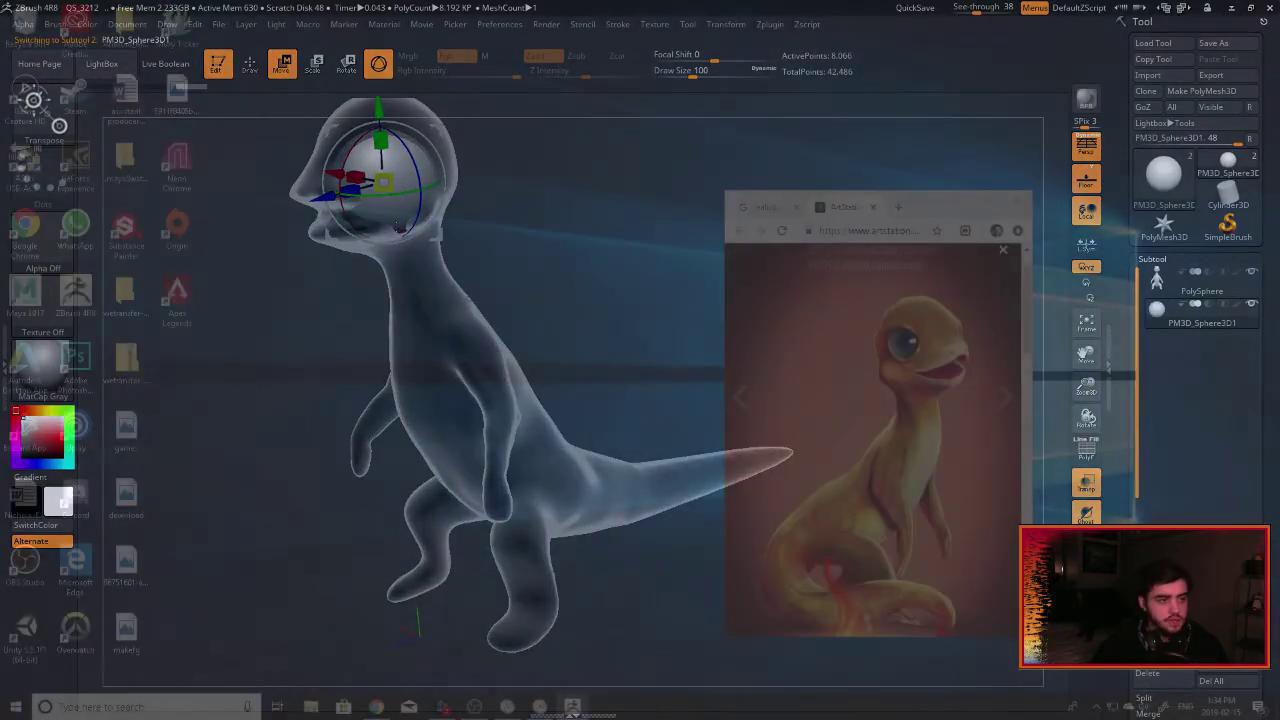
left_click_drag(380, 112, 372, 96)
left_click_drag(554, 213, 642, 340, "alt")
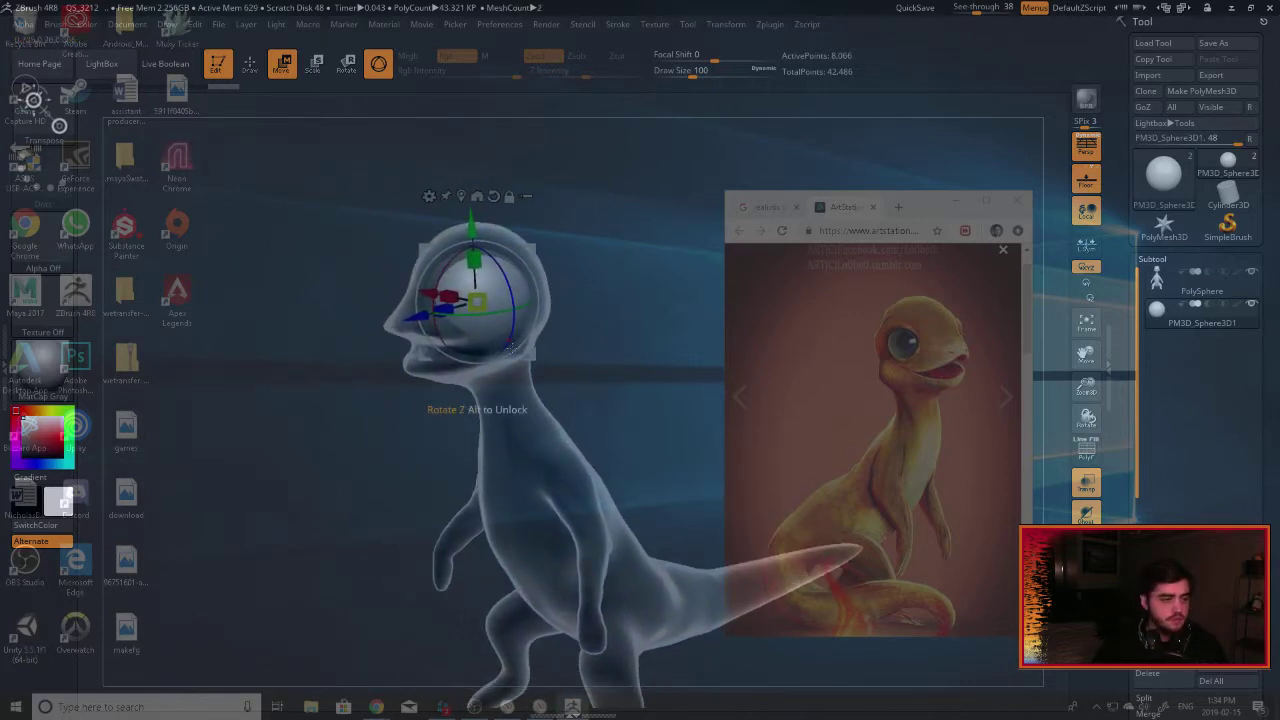
mouse_move(477, 302)
left_mouse_down()
mouse_move(430, 302)
mouse_move(463, 283)
left_mouse_up()
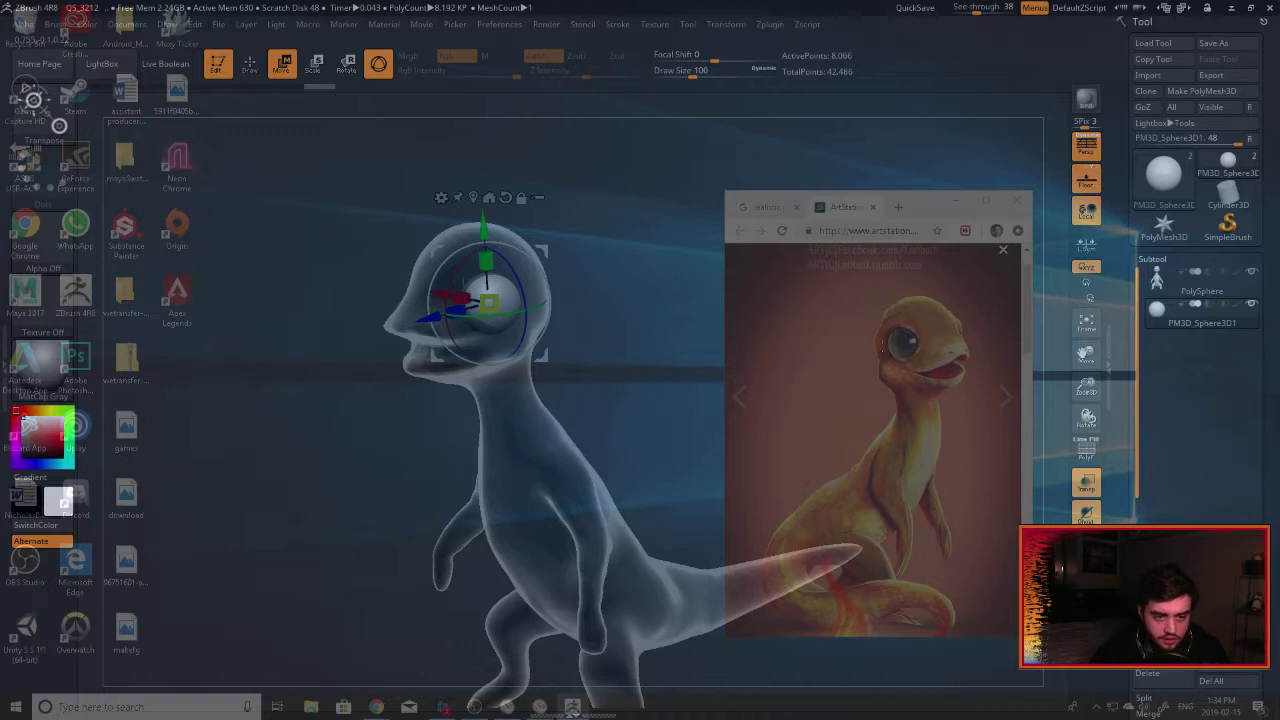
Move the eyeball sphere outward to the side of the head and forward towards the snout, scaling it slightly smaller.
left_click_drag(627, 349, 484, 220)
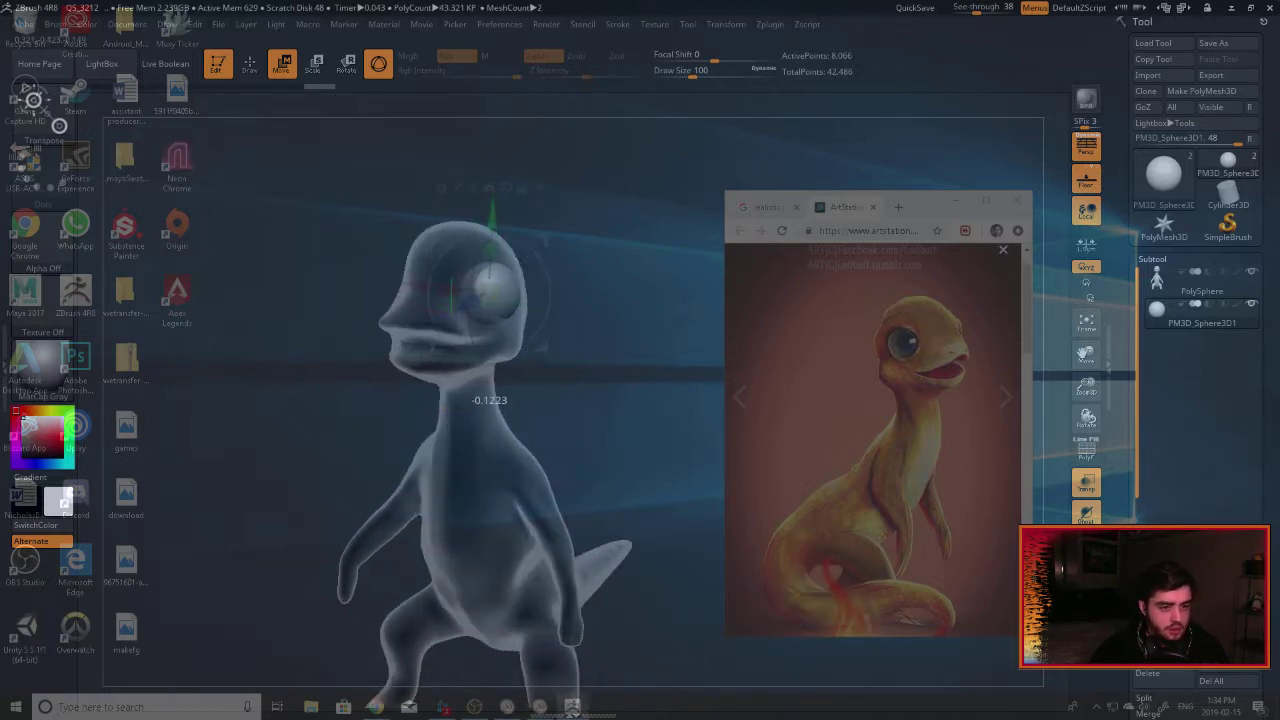
mouse_move(600, 312)
left_mouse_down()
mouse_move(690, 314)
mouse_move(582, 312)
left_mouse_up()
left_click_drag(489, 292, 476, 290)
left_click_drag(610, 306, 626, 394)
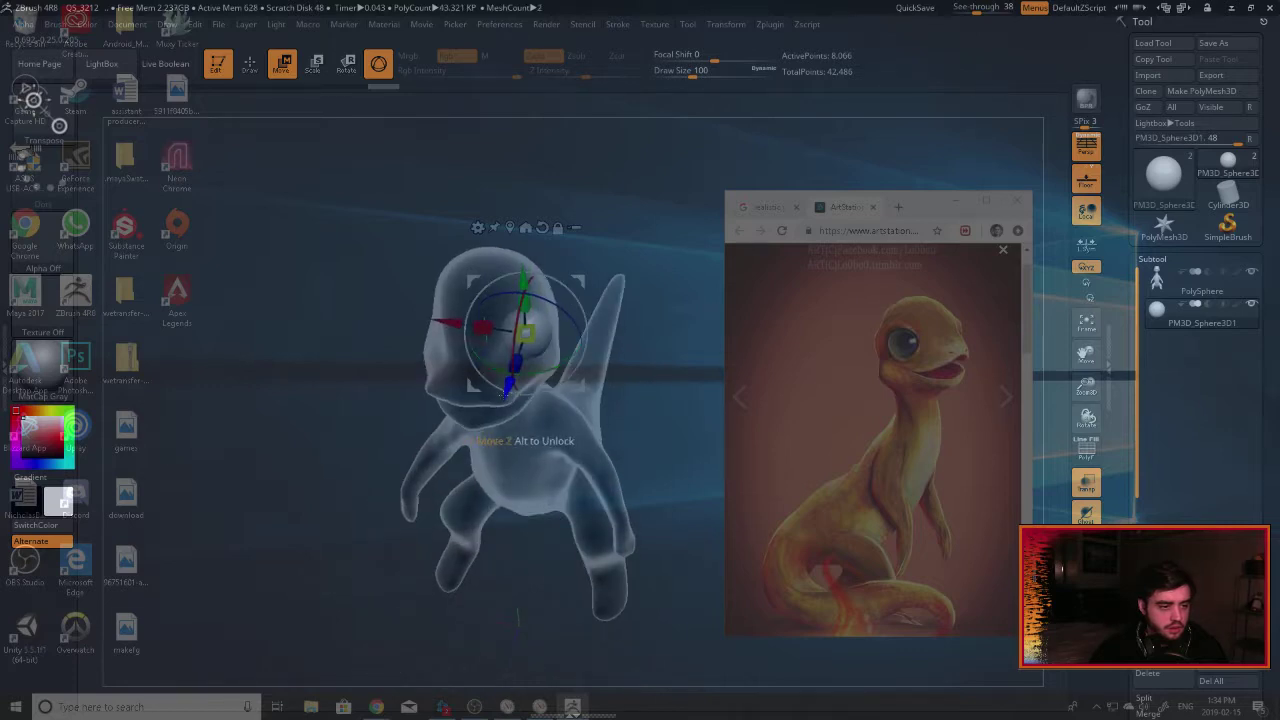
left_click_drag(505, 394, 510, 388)
left_click_drag(652, 374, 588, 356)
left_click_drag(455, 390, 416, 408)
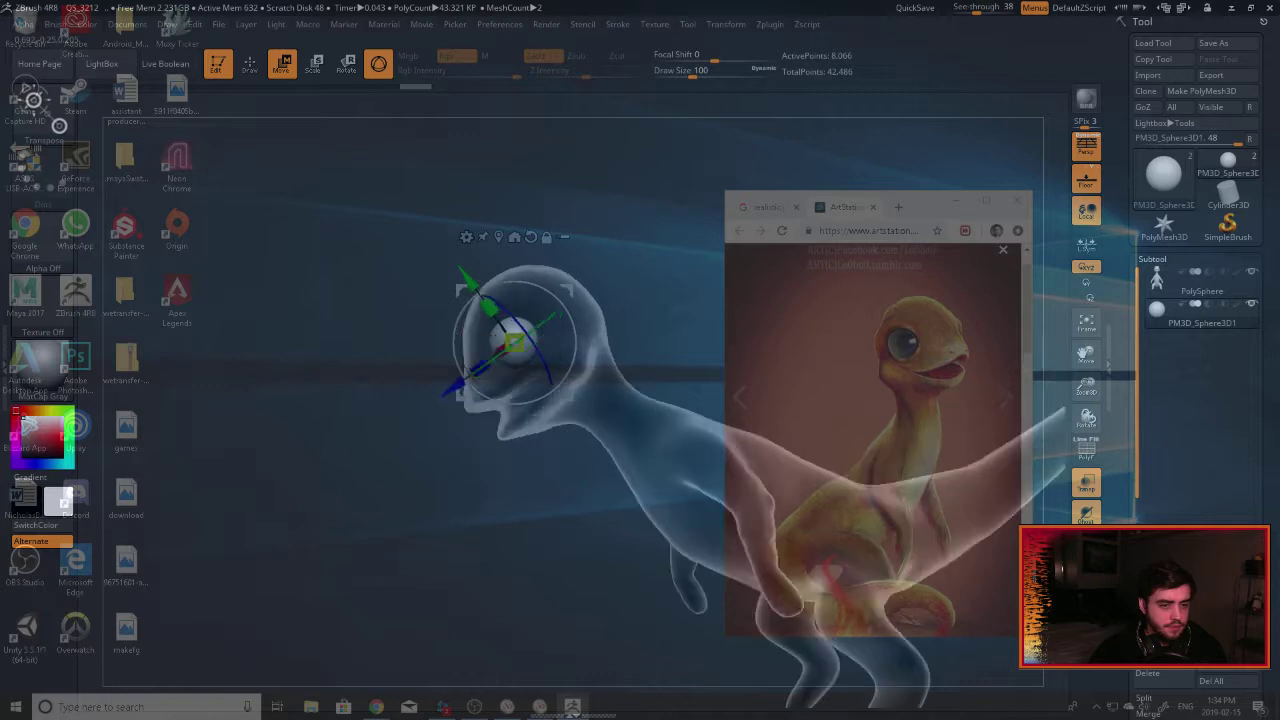
left_click_drag(560, 410, 640, 401)
left_click_drag(452, 347, 376, 349)
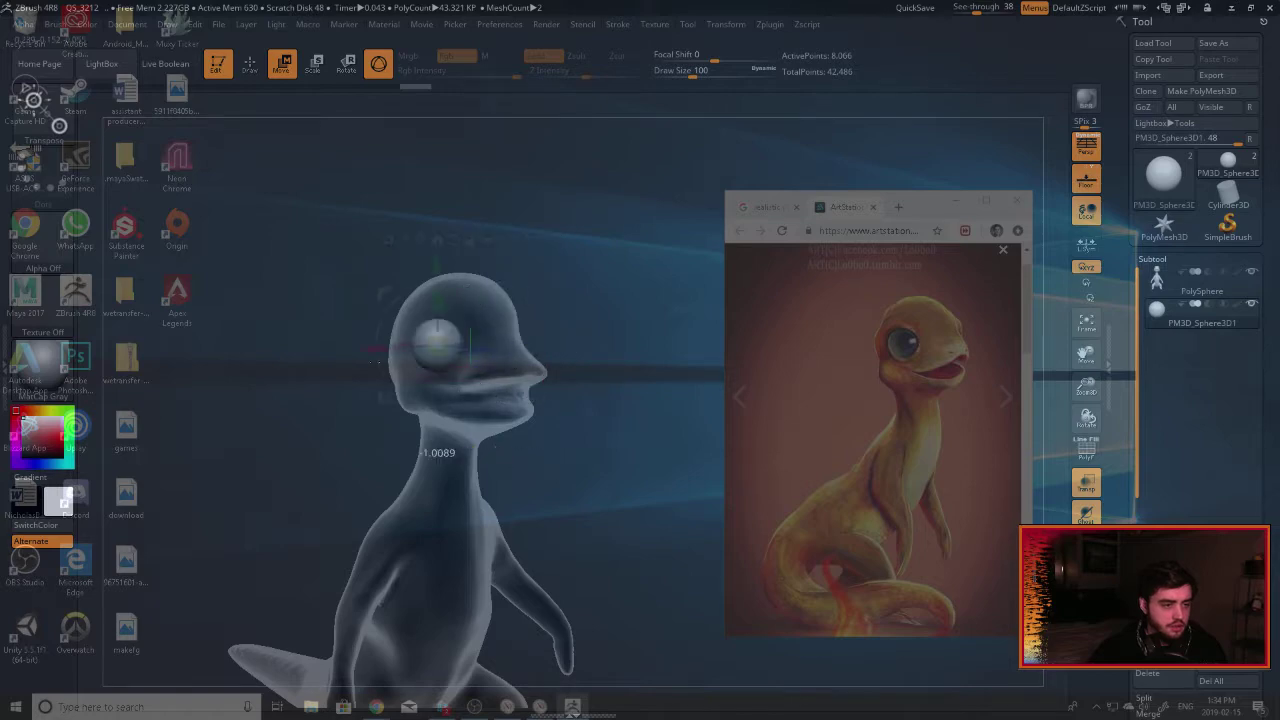
Turn off transparency and fine-tune the eyeball's height and how far it protrudes from the side of the head.
left_click(1087, 485)
left_click(1087, 485)
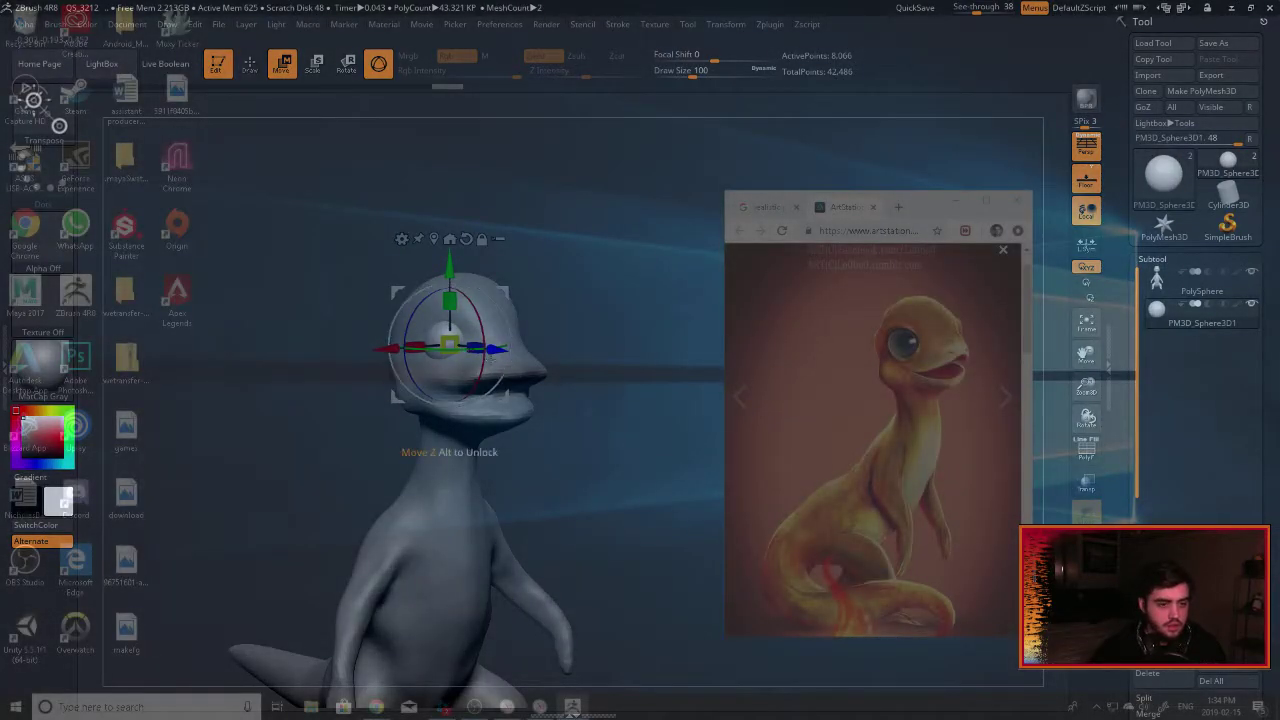
left_click_drag(385, 349, 367, 350)
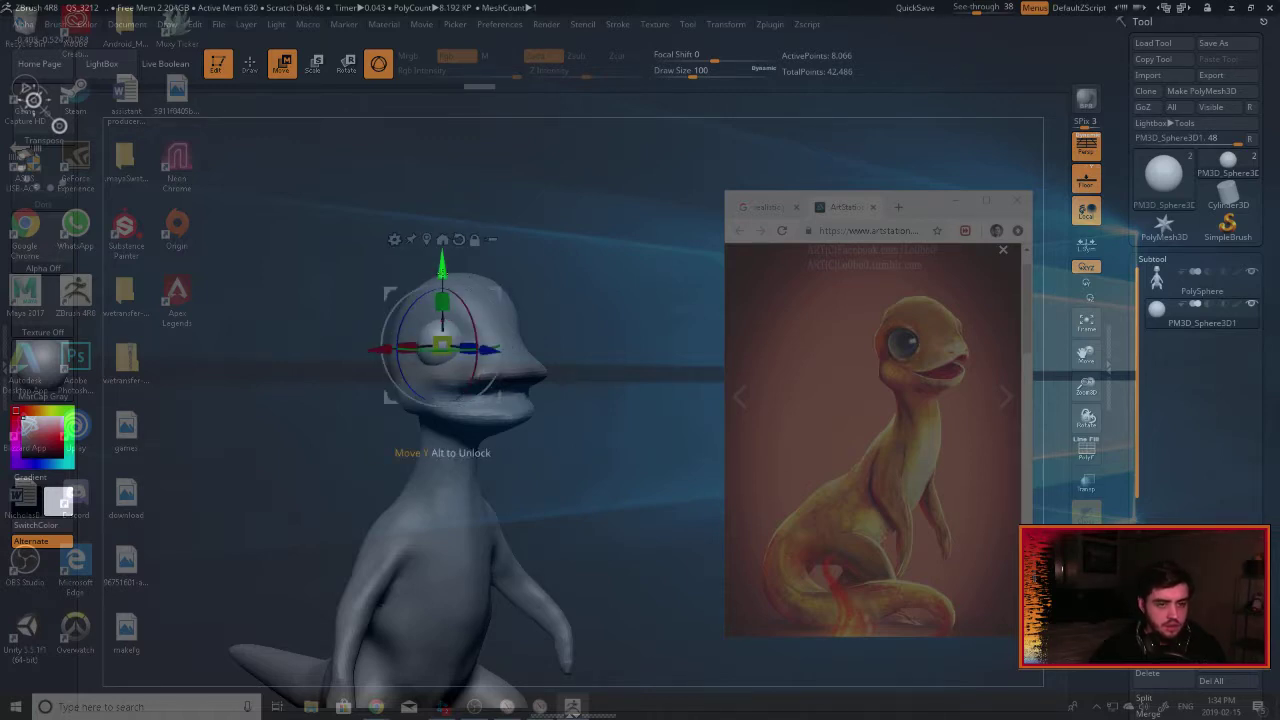
left_click_drag(442, 262, 442, 258)
left_click_drag(381, 346, 379, 346)
left_click_drag(745, 340, 656, 336)
left_click_drag(366, 349, 370, 348)
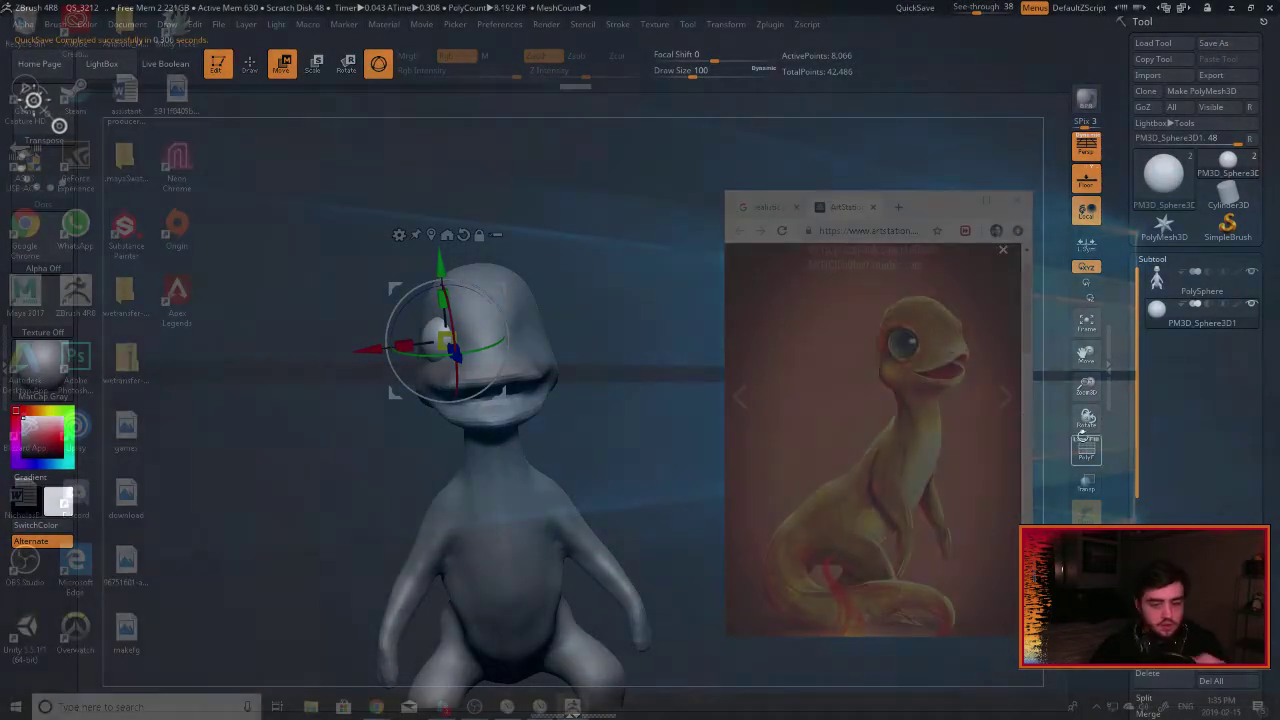
Duplicate the eyeball, mirror the copy to the other side of the head with the Mirror deformation and quick-save.
left_click(1160, 640)
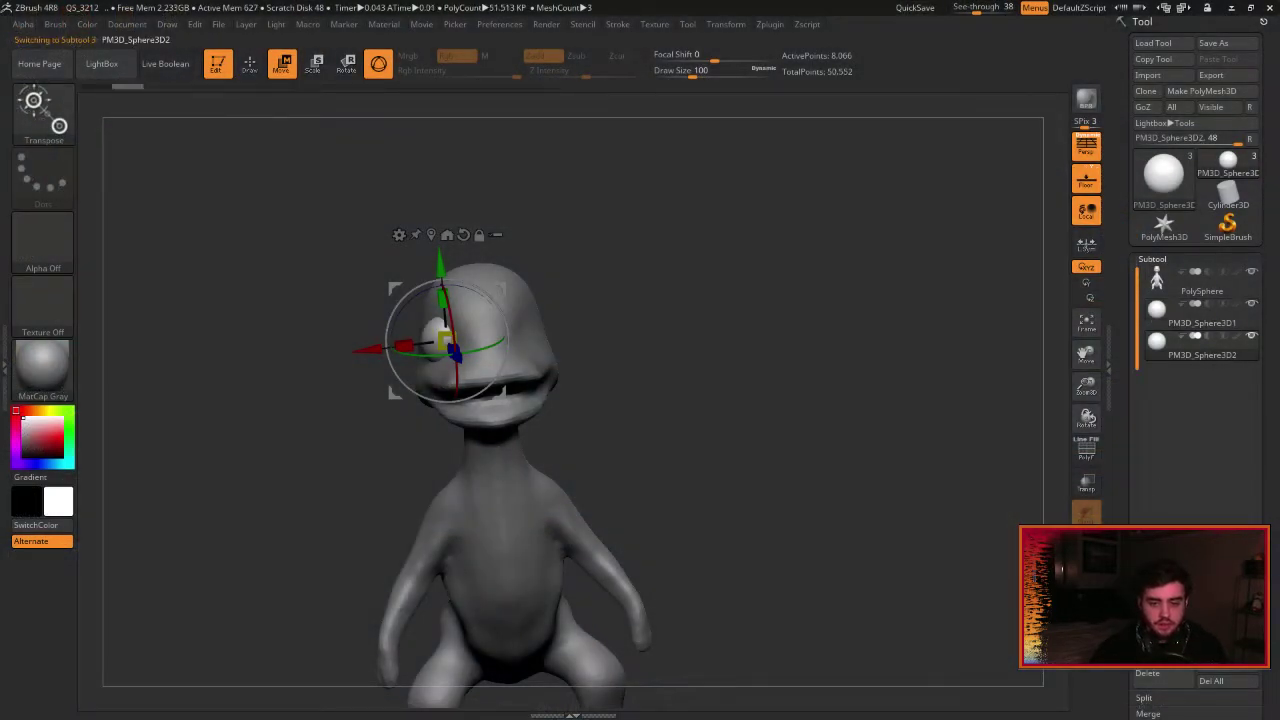
left_click_drag(1247, 505, 1247, 354)
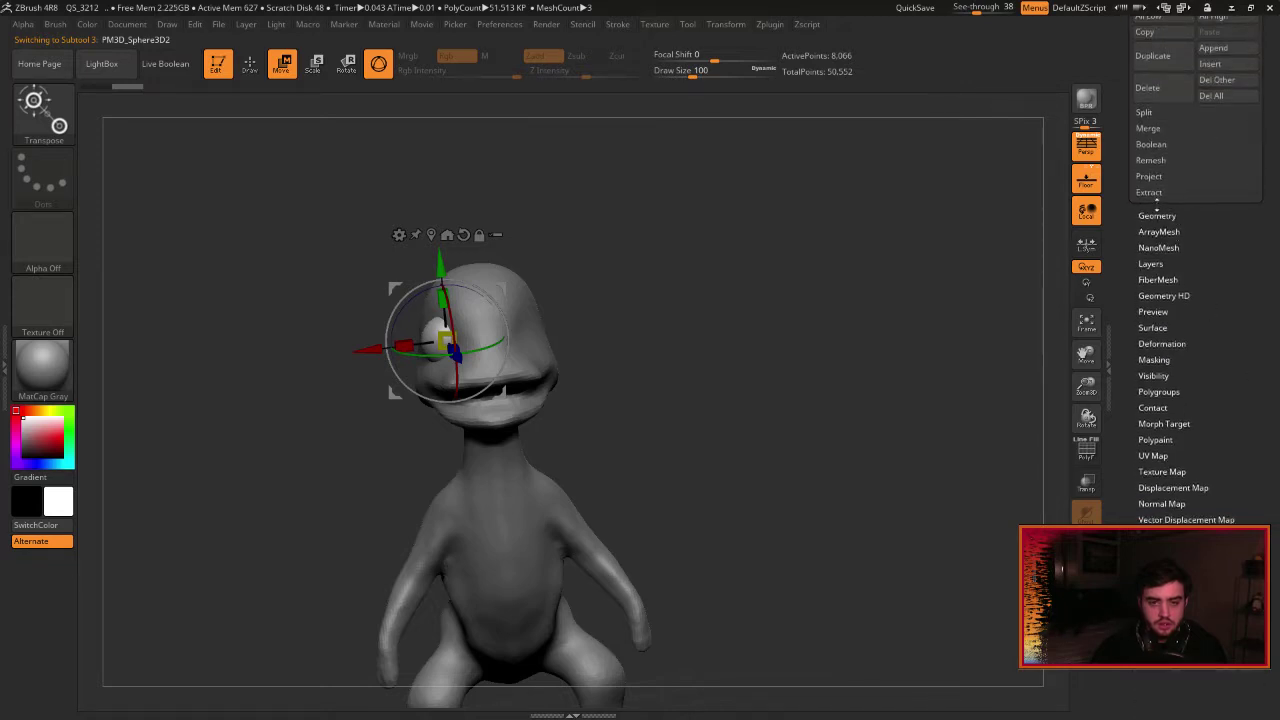
left_click(1157, 214)
left_click_drag(1197, 225, 1197, 292)
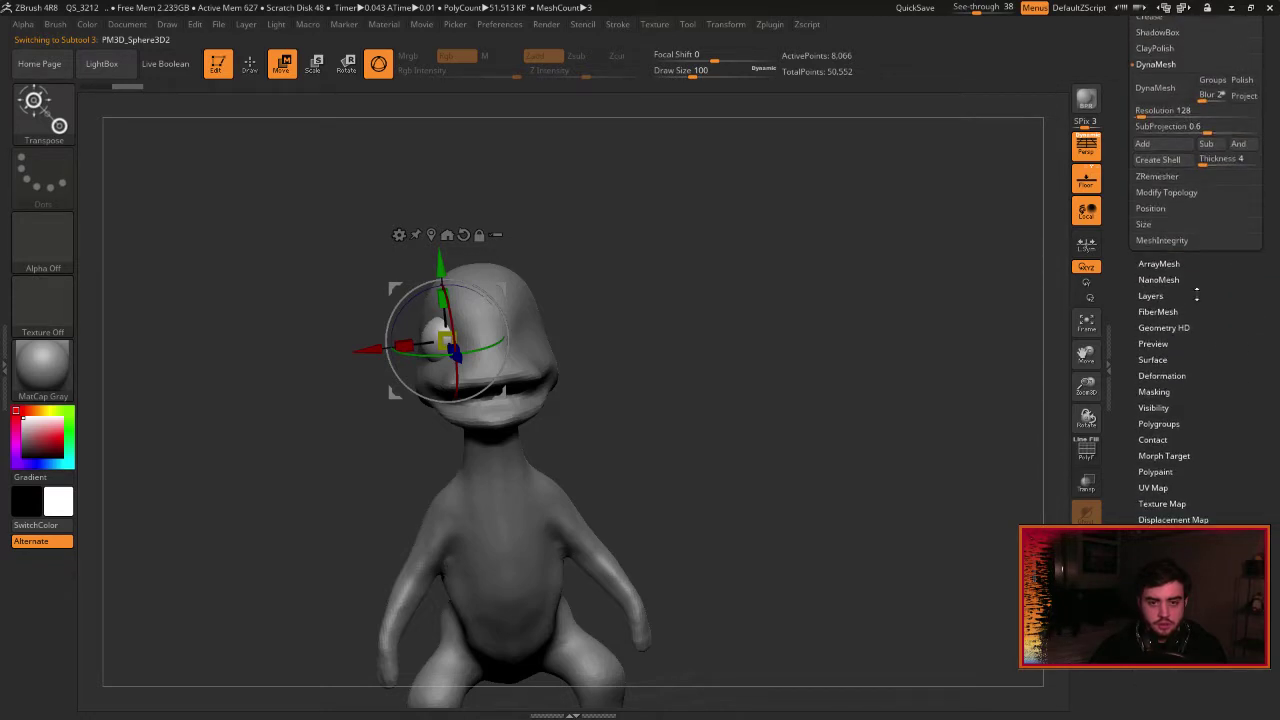
left_click(1162, 375)
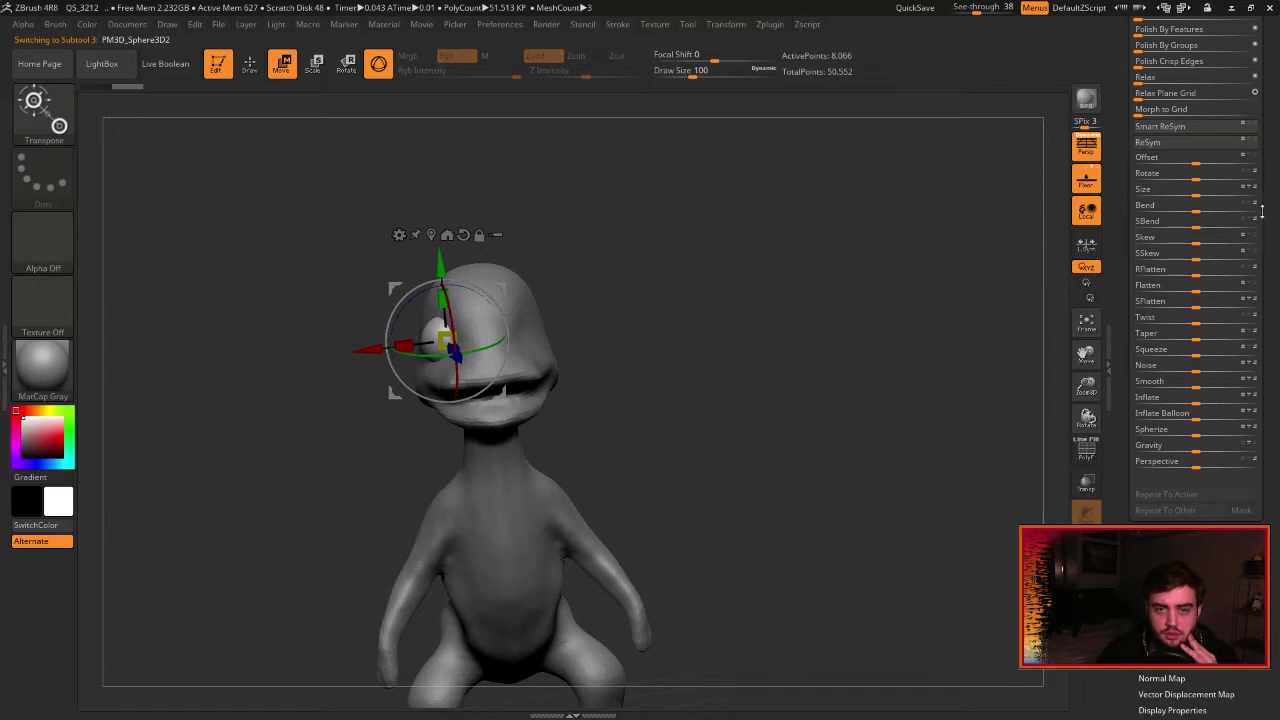
scroll(1262, 212, "up", 5)
left_click(1186, 296)
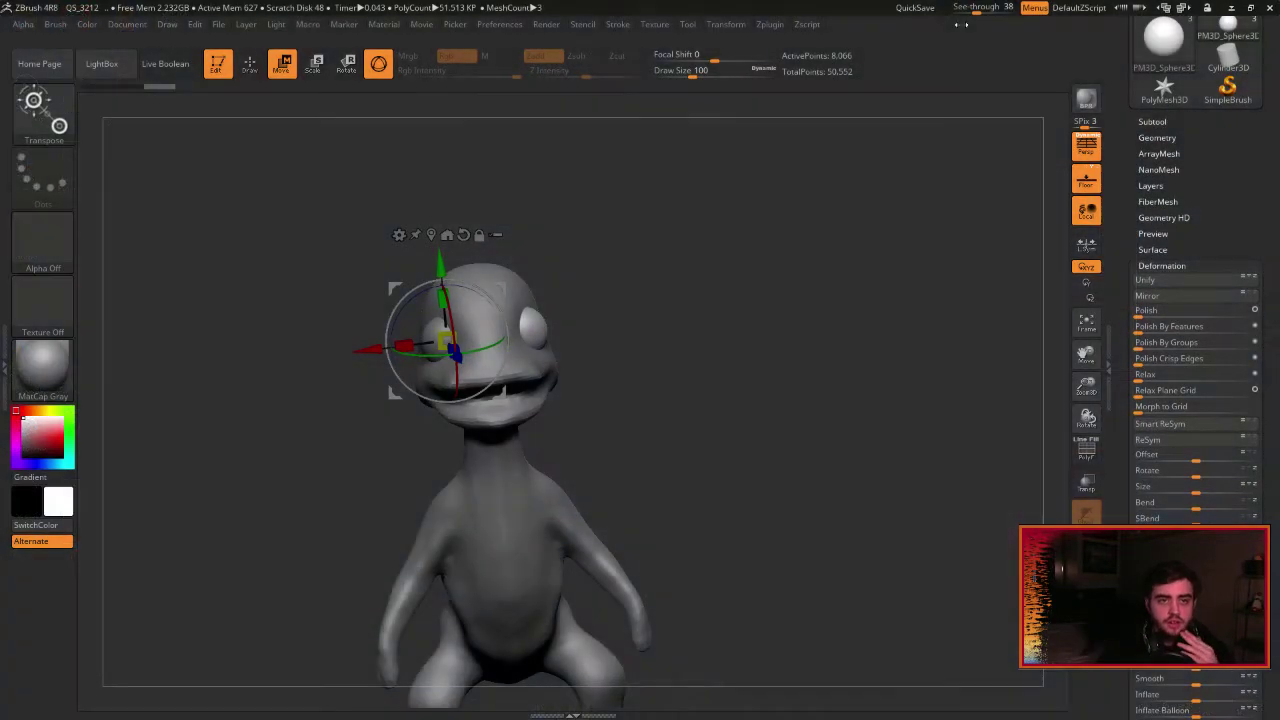
left_click(914, 9)
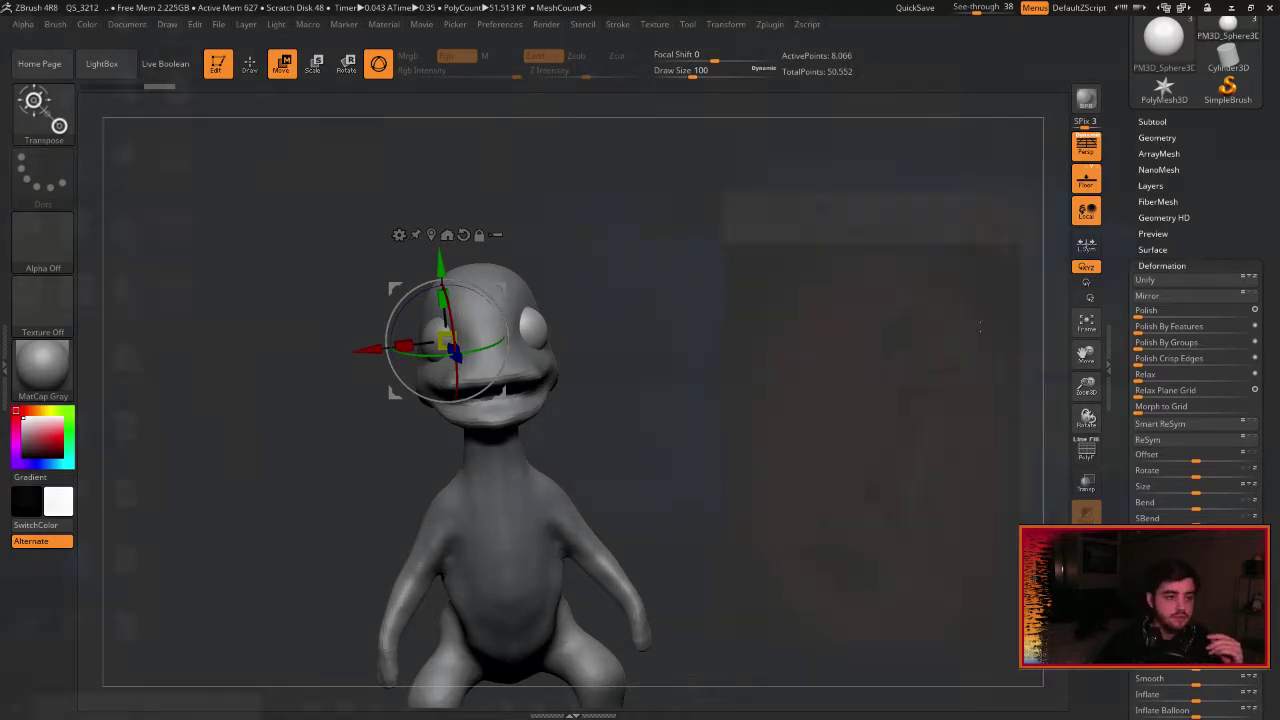
Select the PolySphere body subtool and build up brow ridges above the eyes with the Inflate brush at Z Intensity 10.
left_click(1152, 121)
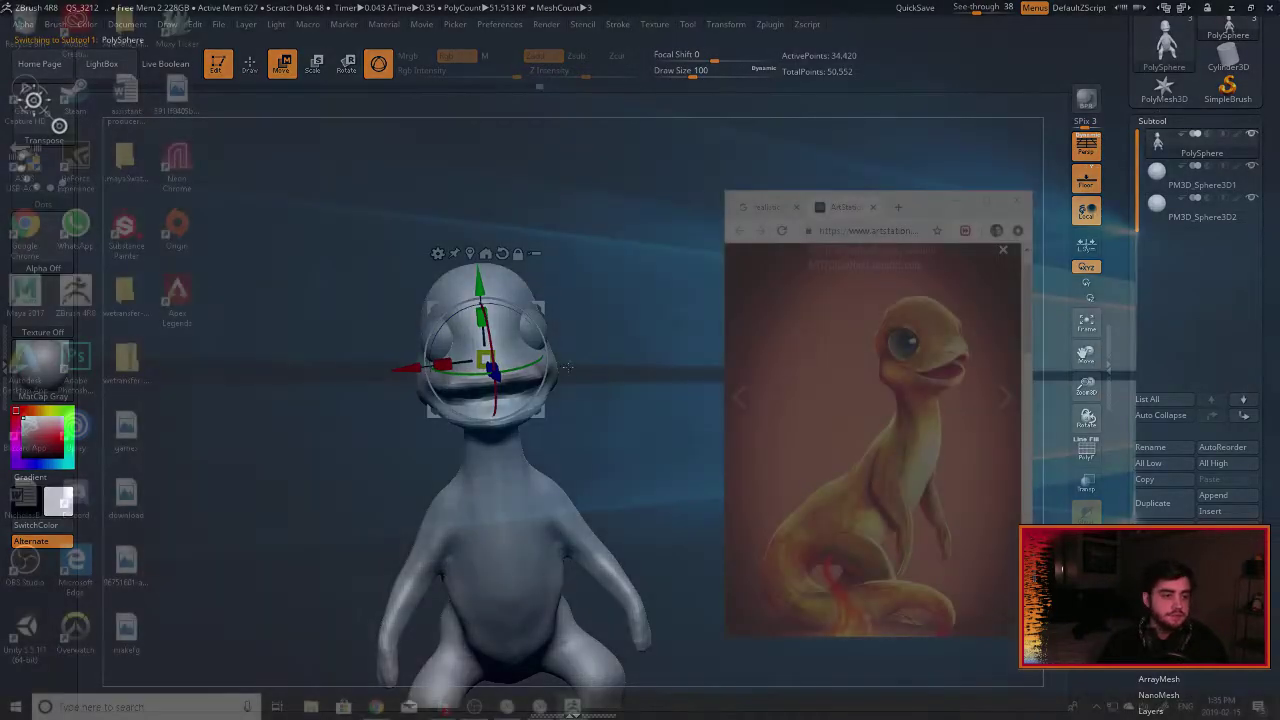
mouse_move(682, 366)
left_mouse_down()
mouse_move(800, 370)
mouse_move(690, 364)
left_mouse_up()
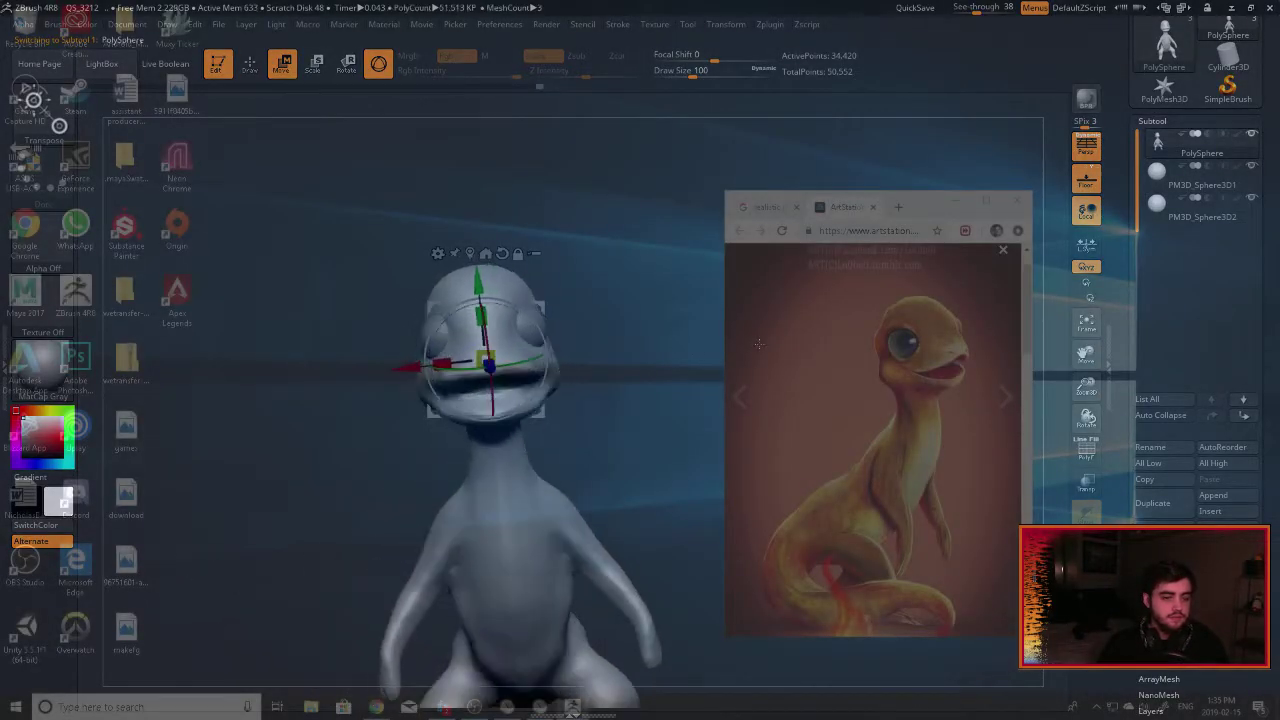
left_click_drag(1094, 378, 1105, 379)
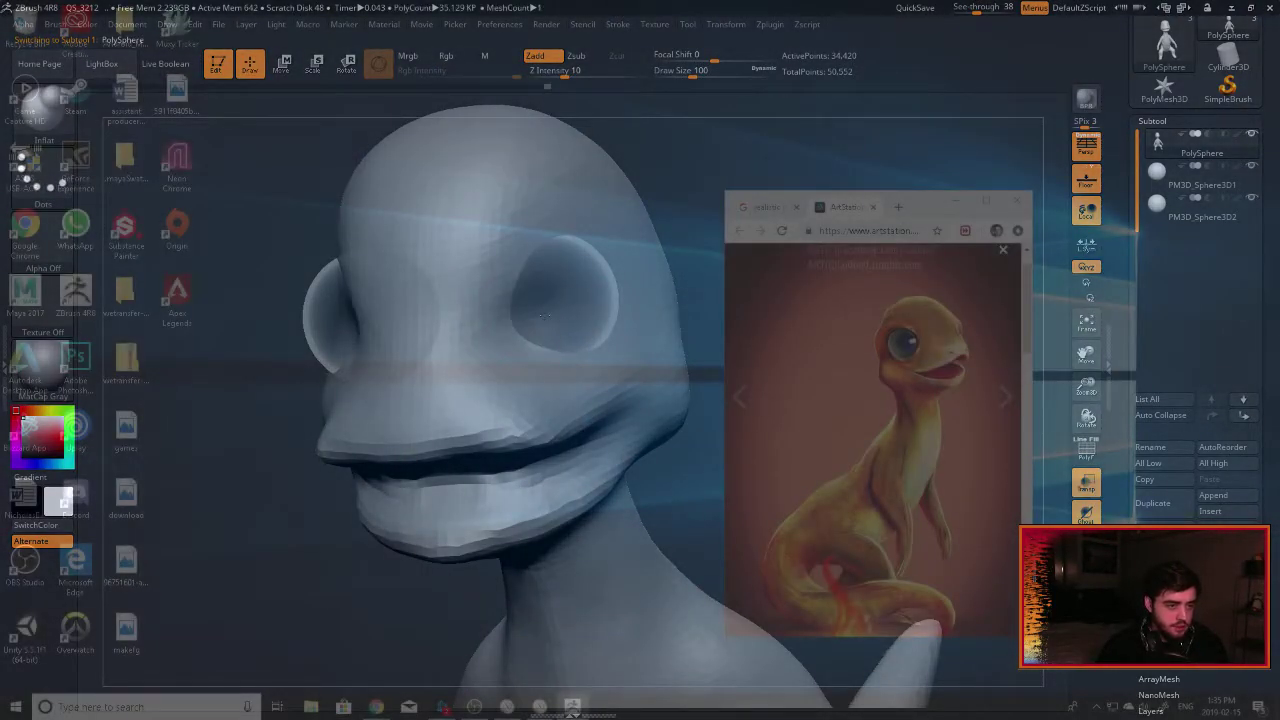
left_click_drag(505, 263, 533, 257)
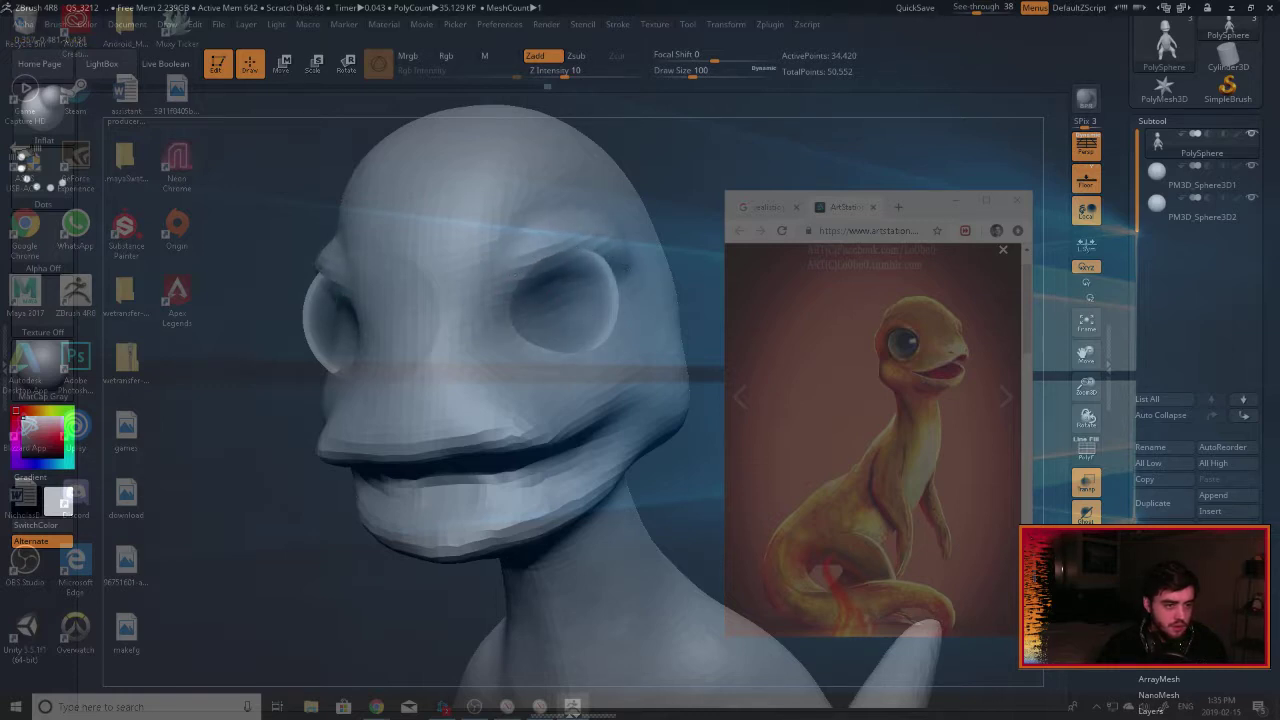
left_click_drag(545, 260, 557, 256)
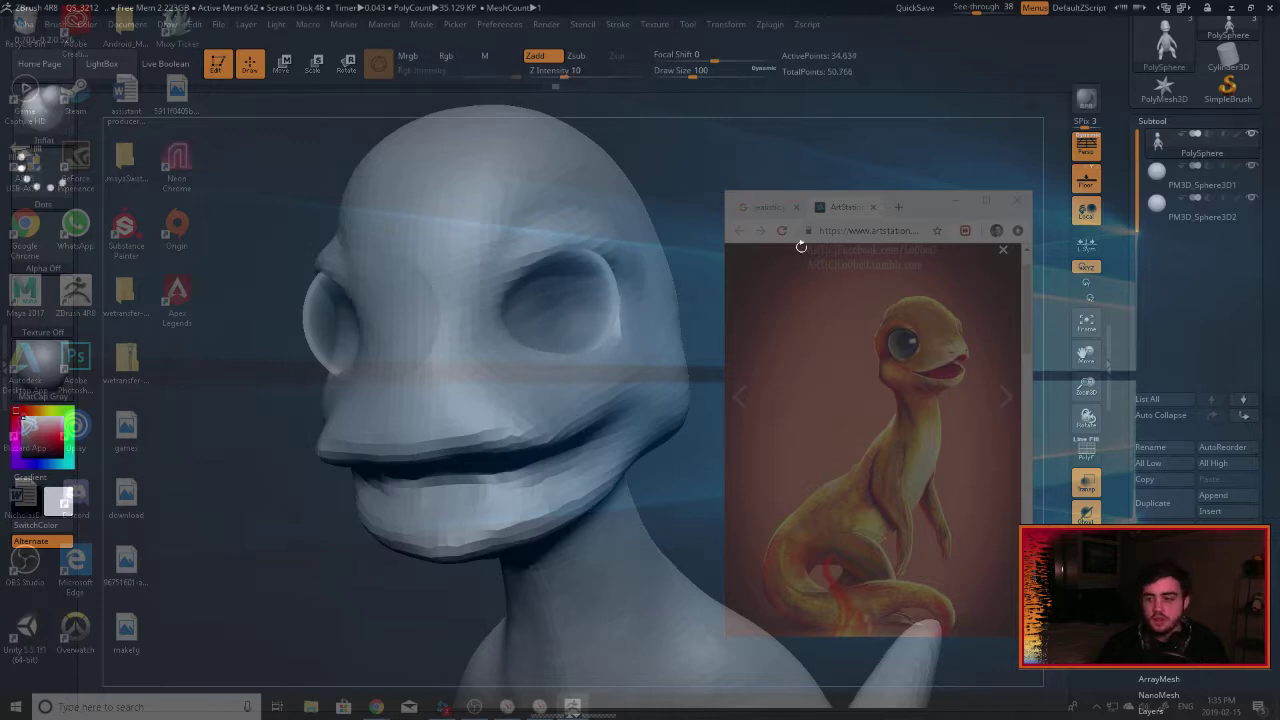
Extend the inflated eyelids around the back and underside of the eyes, update the DynaMesh and smooth the area behind them.
mouse_move(769, 298)
left_mouse_down()
mouse_move(520, 360)
mouse_move(611, 336)
left_mouse_up()
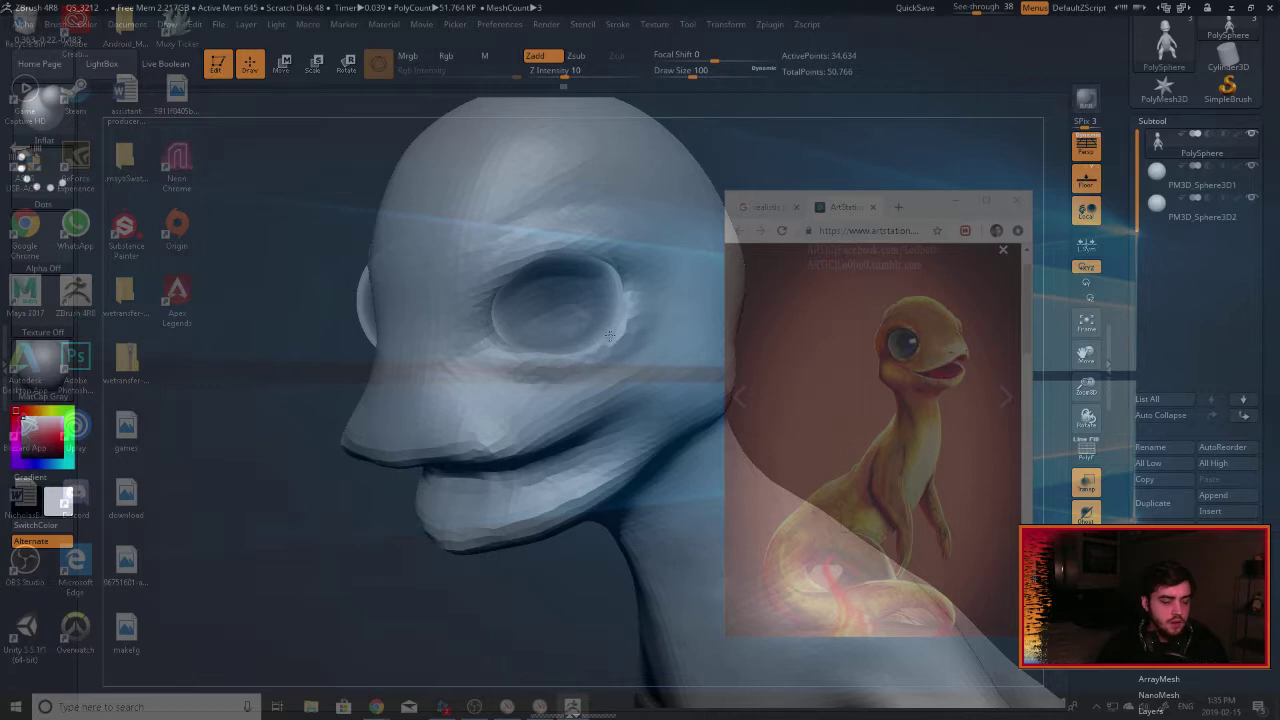
left_click_drag(263, 323, 349, 348, "ctrl")
left_click_drag(650, 292, 645, 330, "shift")
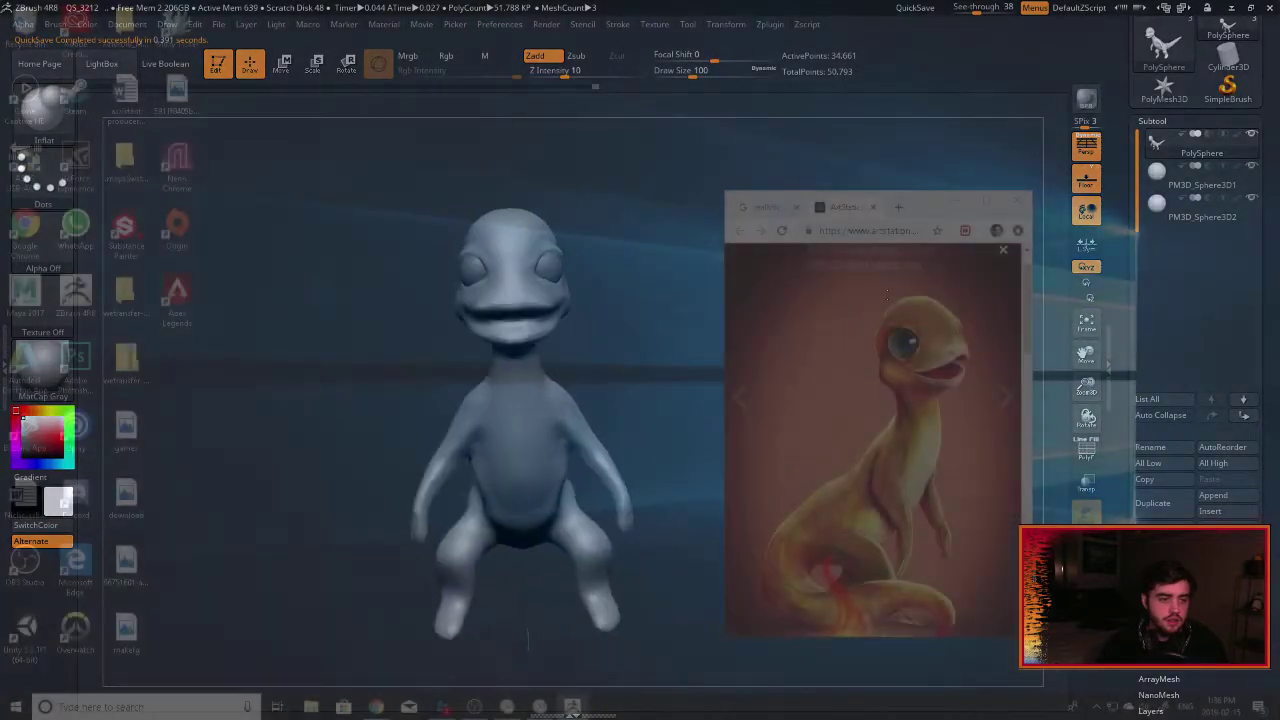
Reshape the lips with the Move Topological brush, enlarging the draw size to 140.
mouse_move(857, 394)
left_mouse_down()
mouse_move(777, 369)
mouse_move(771, 337)
mouse_move(773, 363)
mouse_move(730, 367)
left_mouse_up()
left_click_drag(623, 299, 705, 303)
left_click_drag(1086, 385, 1072, 430)
mouse_move(640, 364)
left_mouse_down()
mouse_move(612, 367)
mouse_move(631, 330)
left_mouse_up()
key("b")
key("m")
key("t")
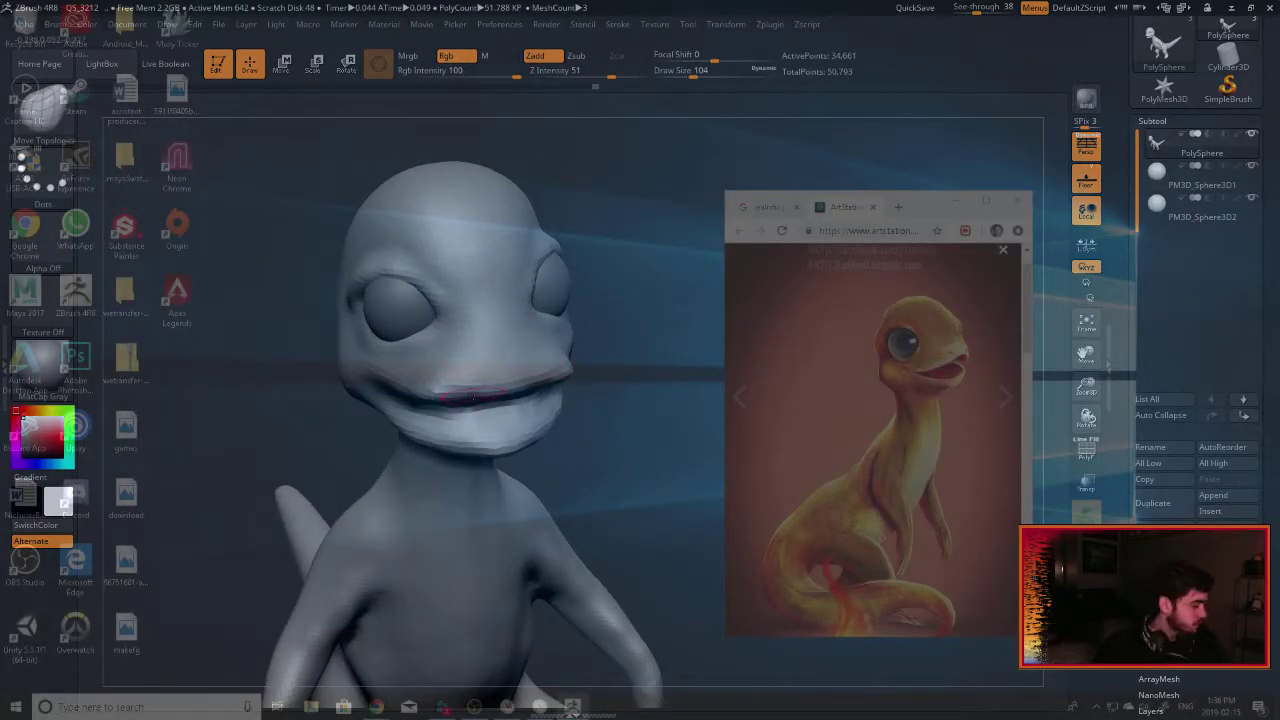
key("bracketright")
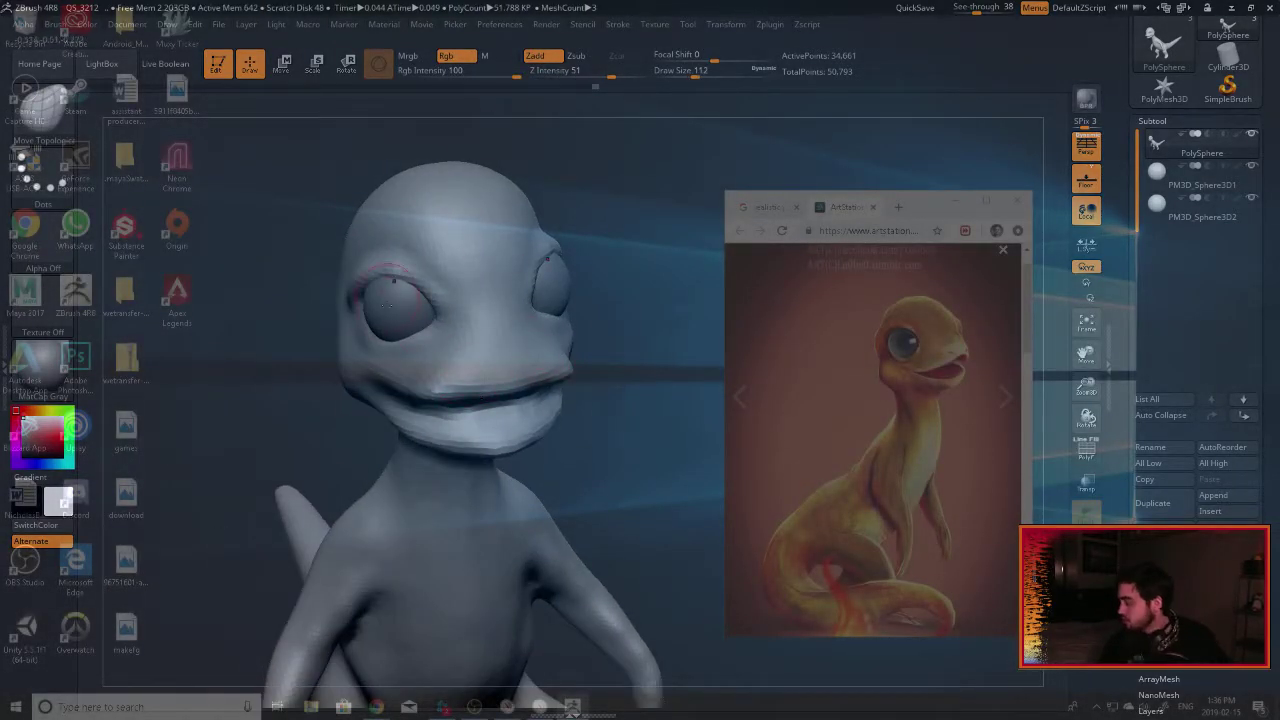
mouse_move(591, 361)
left_mouse_down()
mouse_move(616, 377)
mouse_move(477, 408)
left_mouse_up()
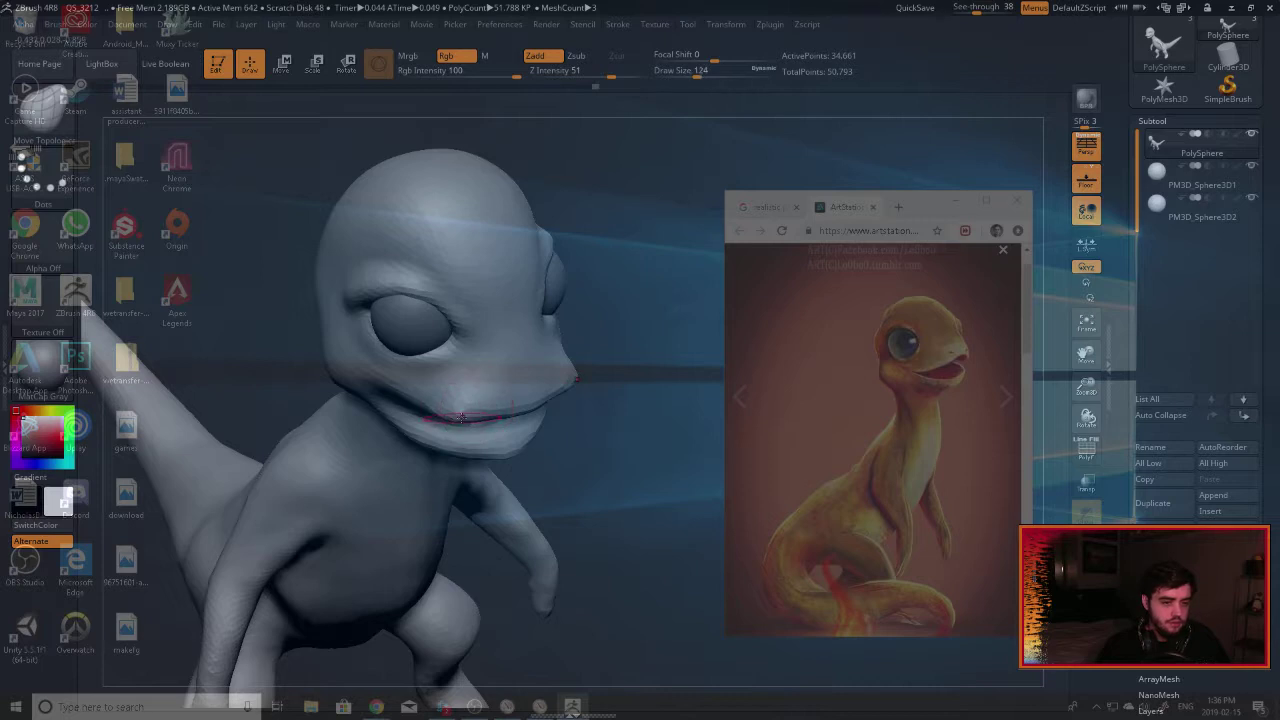
left_click_drag(646, 380, 615, 428)
key("bracketright")
left_click_drag(458, 410, 456, 410)
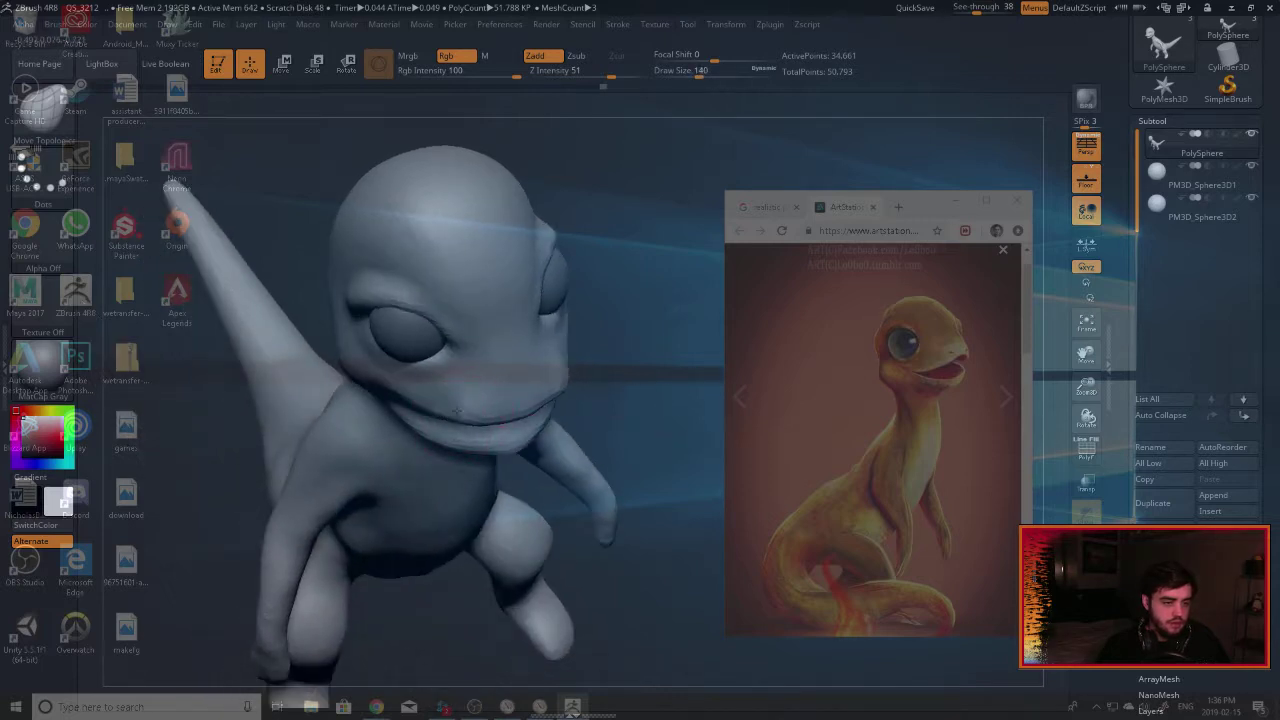
mouse_move(537, 404)
left_mouse_down()
mouse_move(528, 432)
mouse_move(511, 412)
left_mouse_up()
right_click_drag(511, 412, 482, 405)
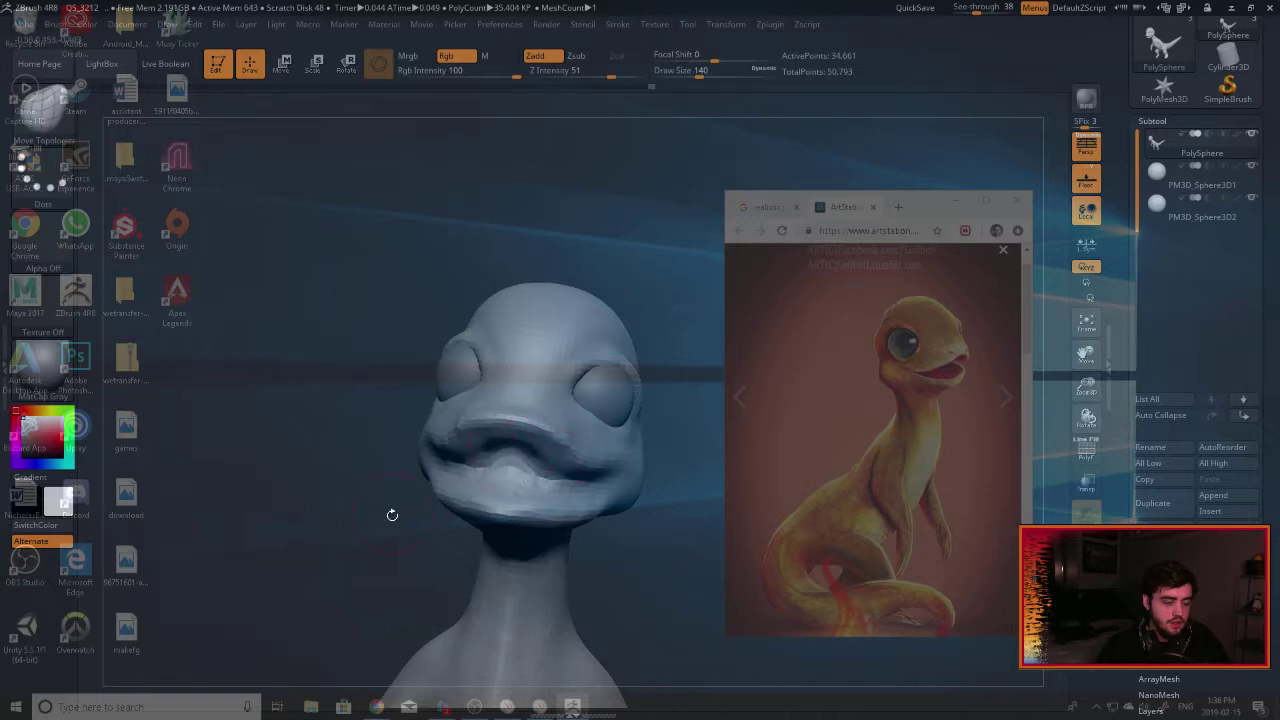
Pull the front of the mouth open with the Move Topological brush, then smooth its corners and update the DynaMesh.
mouse_move(392, 514)
left_mouse_down()
mouse_move(527, 477)
mouse_move(500, 486)
mouse_move(520, 420)
mouse_move(505, 335)
left_mouse_up()
mouse_move(341, 300)
left_mouse_down()
mouse_move(215, 300)
mouse_move(419, 303)
left_mouse_up()
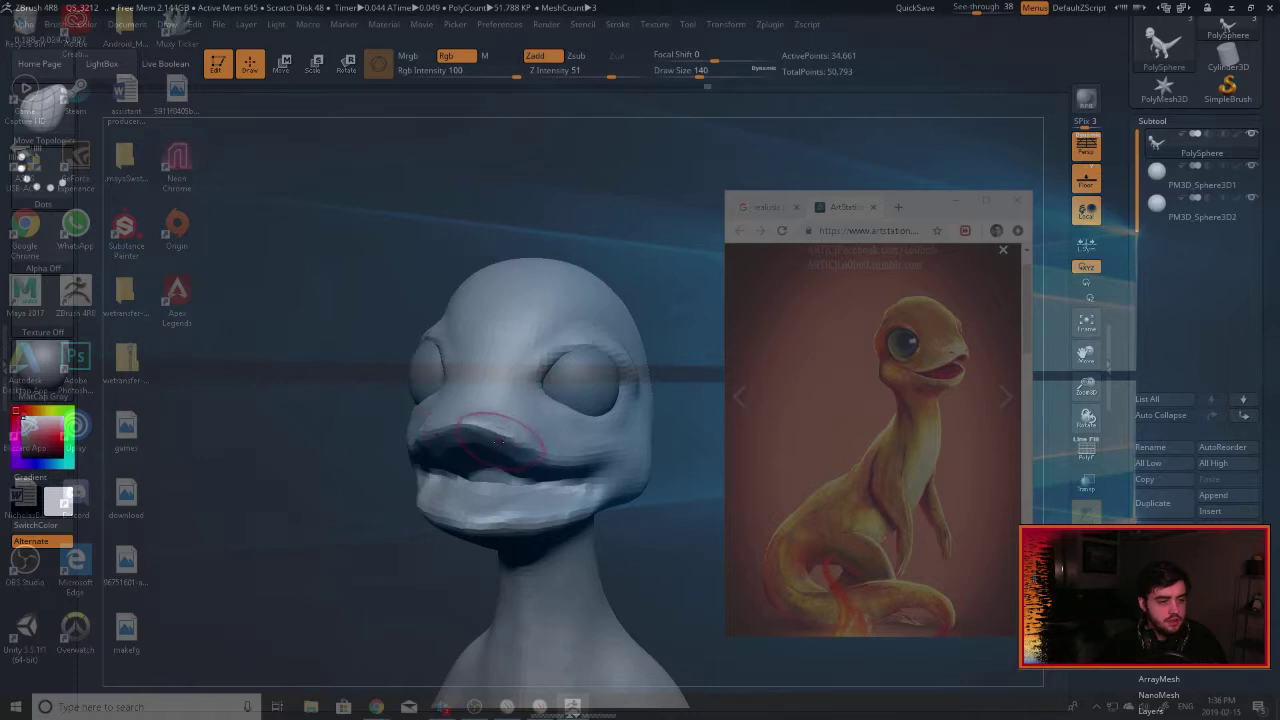
left_click_drag(392, 420, 362, 461)
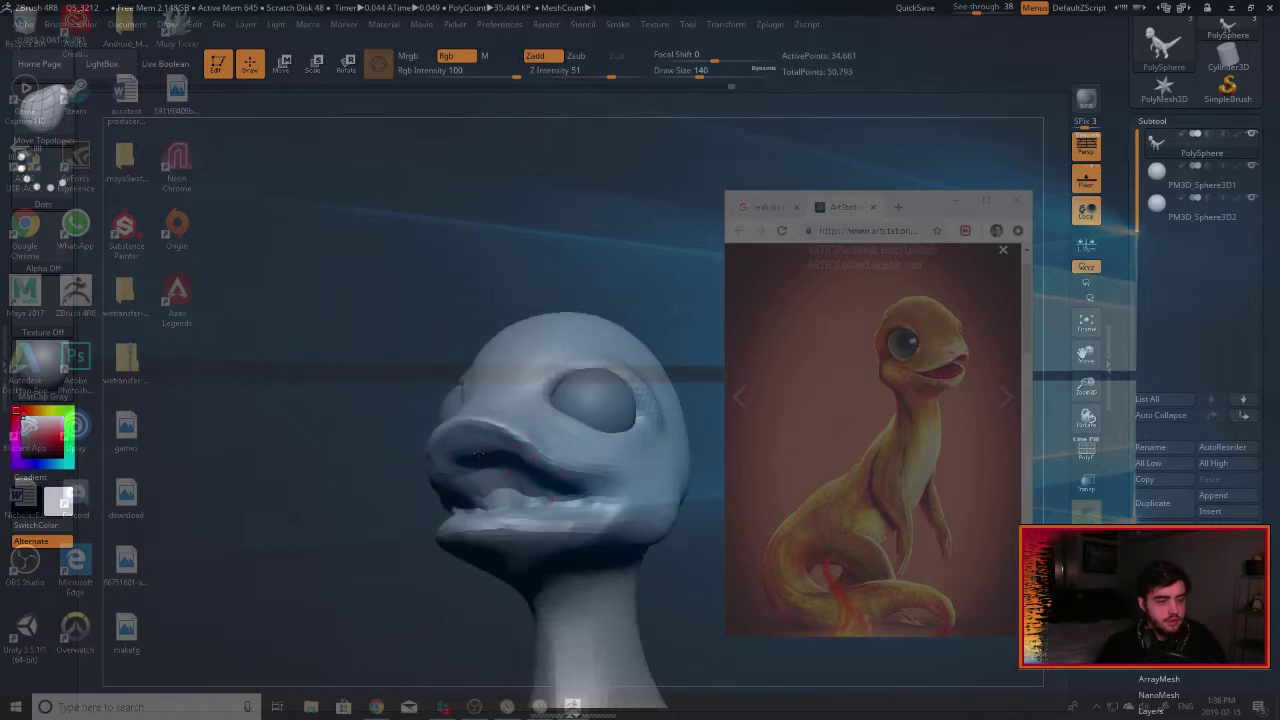
mouse_move(343, 385)
left_mouse_down()
mouse_move(372, 432)
mouse_move(398, 402)
left_mouse_up()
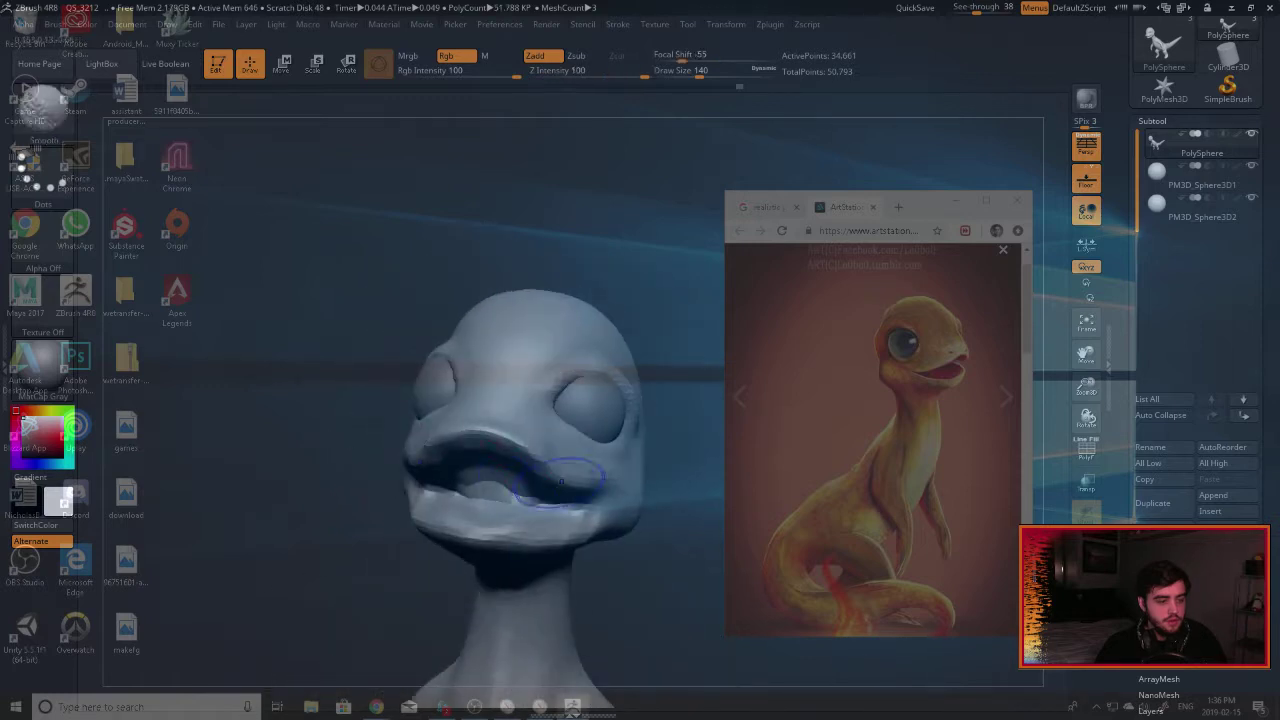
left_click_drag(259, 368, 342, 409, "ctrl")
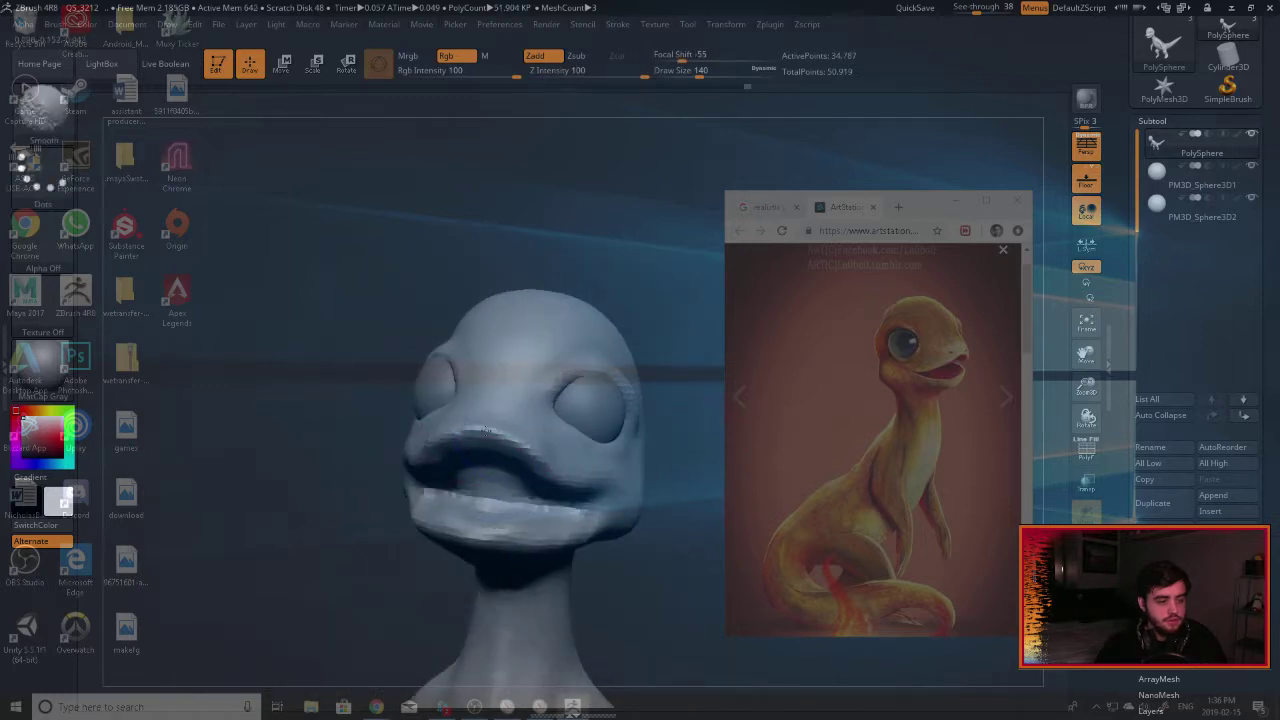
left_click_drag(715, 468, 552, 385)
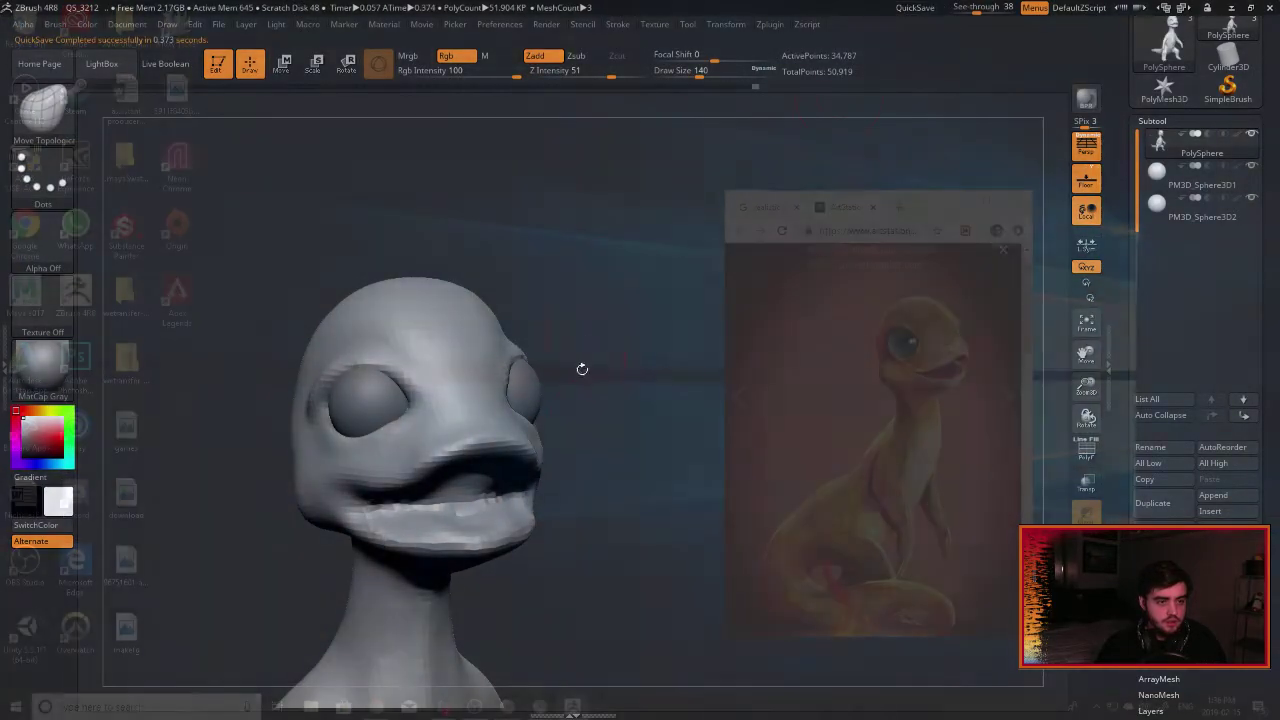
Reshape the cheek behind the eye and the back of the head from the side with the Move Topological brush.
mouse_move(604, 384)
left_mouse_down()
mouse_move(694, 388)
mouse_move(675, 390)
left_mouse_up()
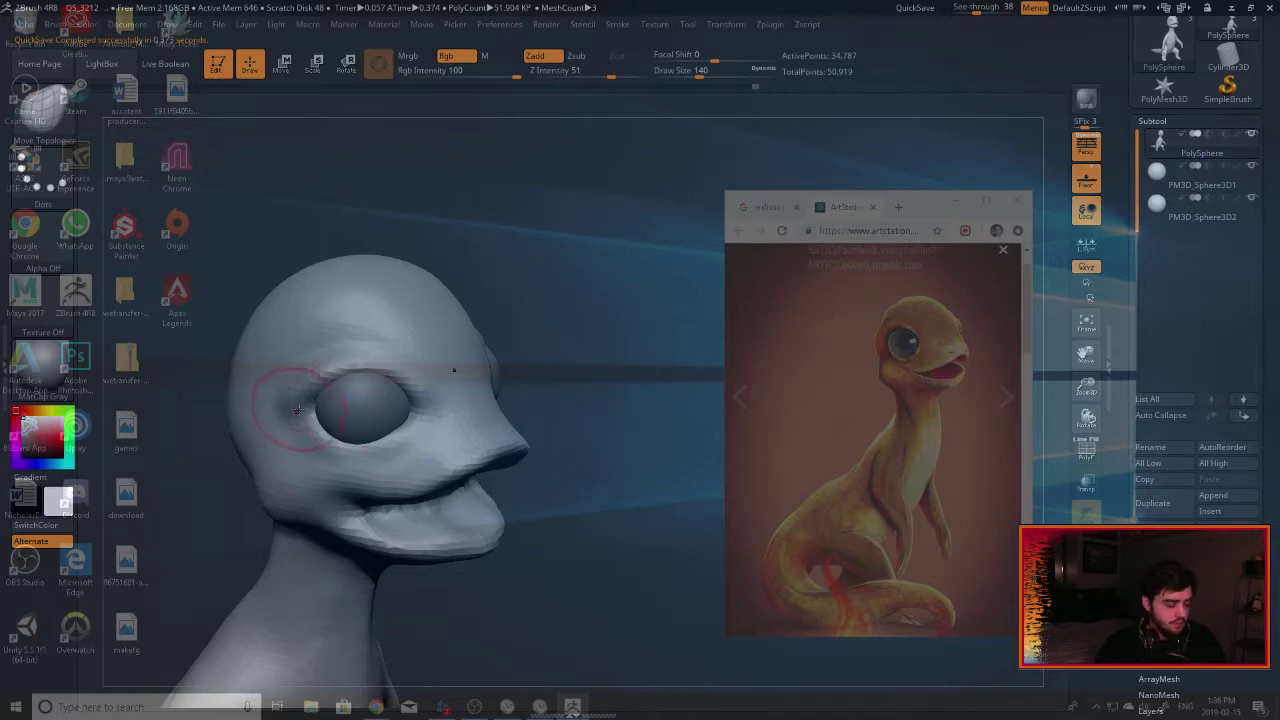
key("b")
left_click_drag(285, 400, 309, 437)
left_click_drag(540, 360, 485, 366)
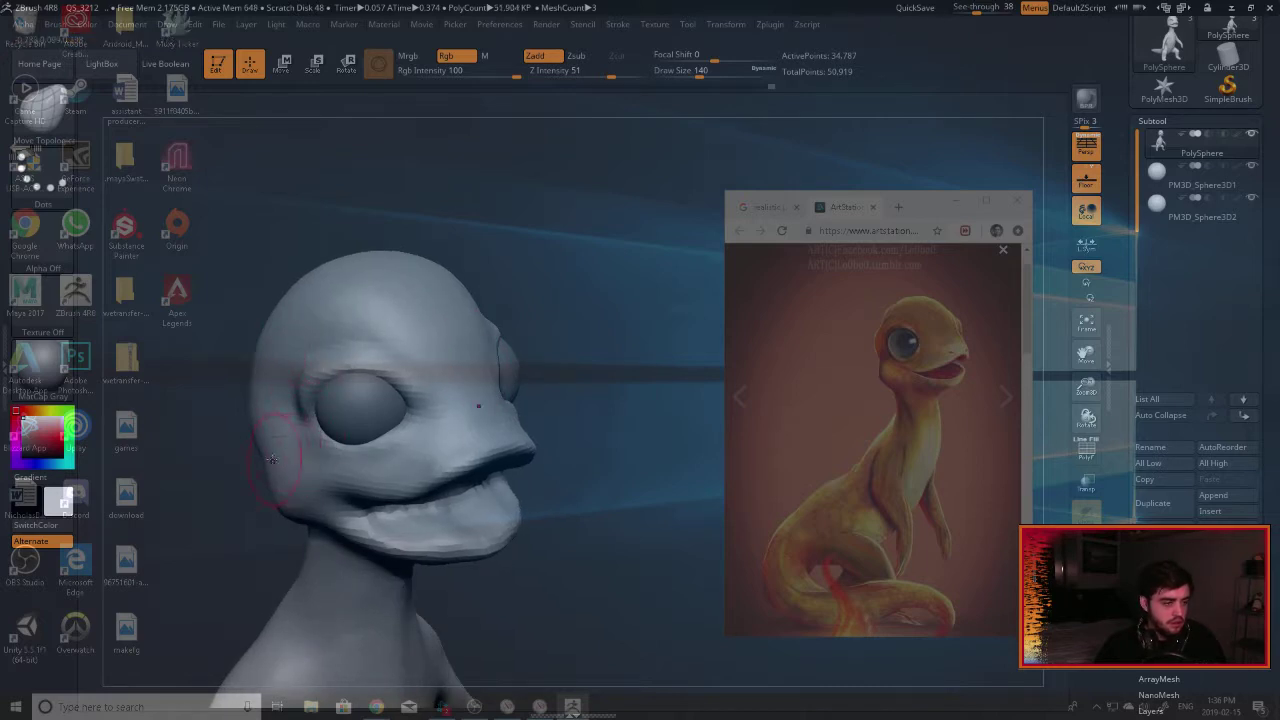
mouse_move(263, 454)
left_mouse_down()
mouse_move(241, 433)
mouse_move(286, 426)
mouse_move(223, 428)
left_mouse_up()
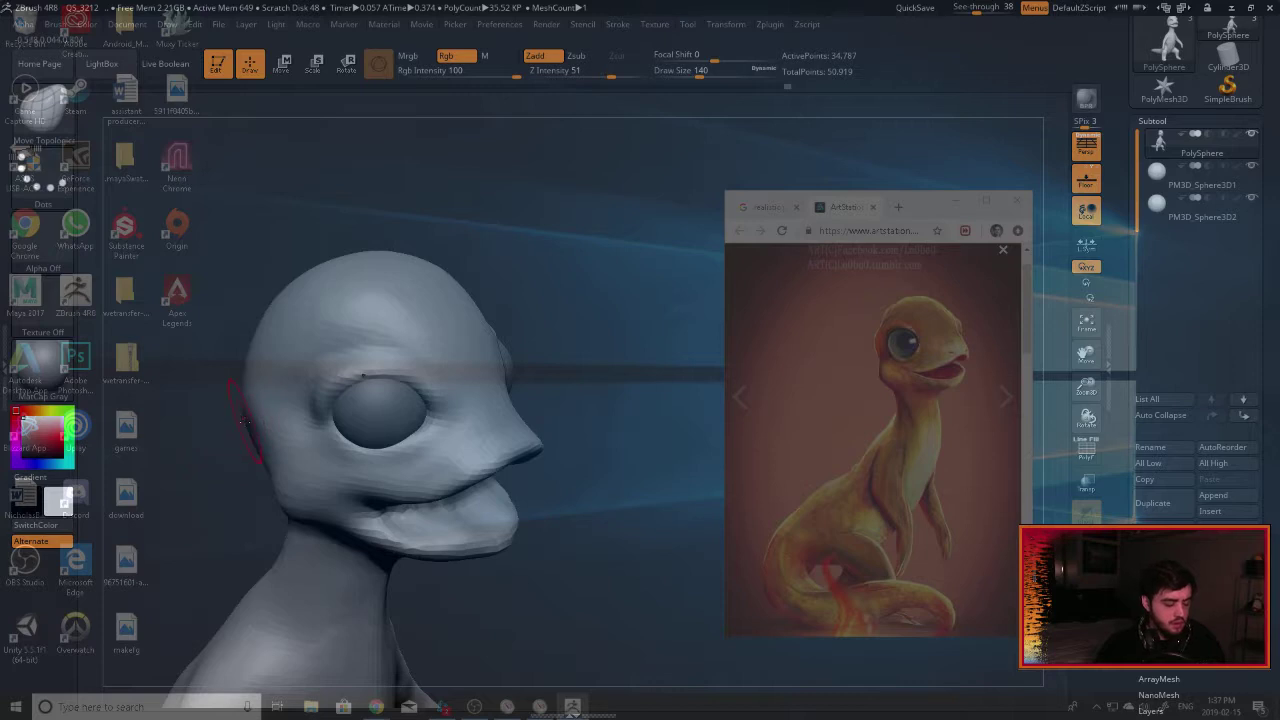
mouse_move(252, 377)
left_mouse_down()
mouse_move(360, 338)
mouse_move(327, 420)
mouse_move(237, 343)
left_mouse_up()
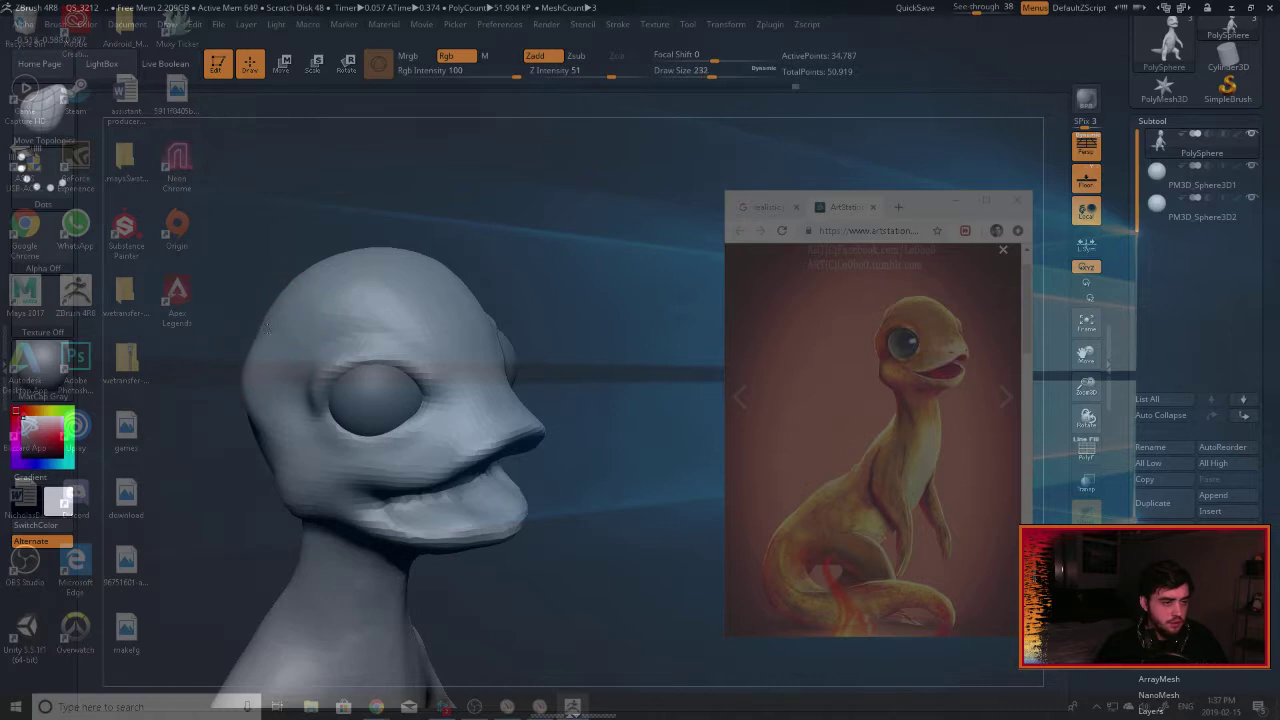
Refine the outline of the skull with the Move Topological brush at draw size 232 and quick-save the project.
left_click_drag(222, 378, 306, 334)
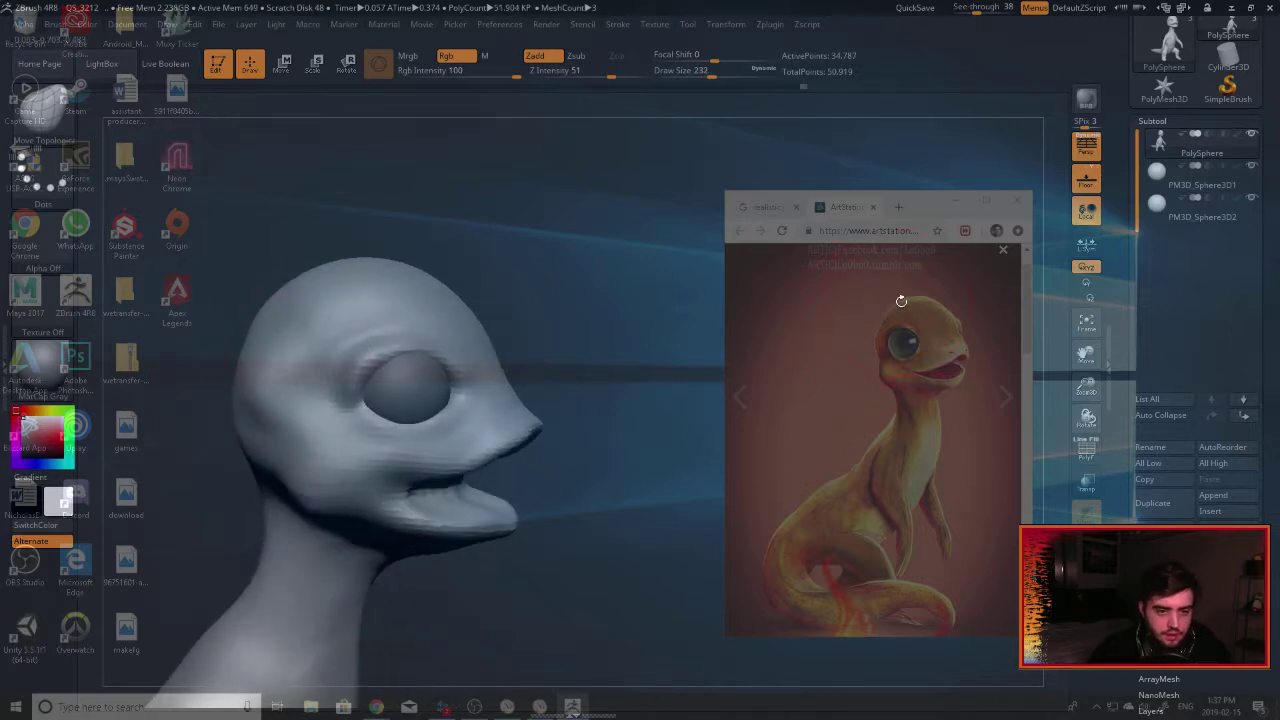
mouse_move(511, 283)
left_mouse_down()
mouse_move(536, 281)
mouse_move(336, 265)
left_mouse_up()
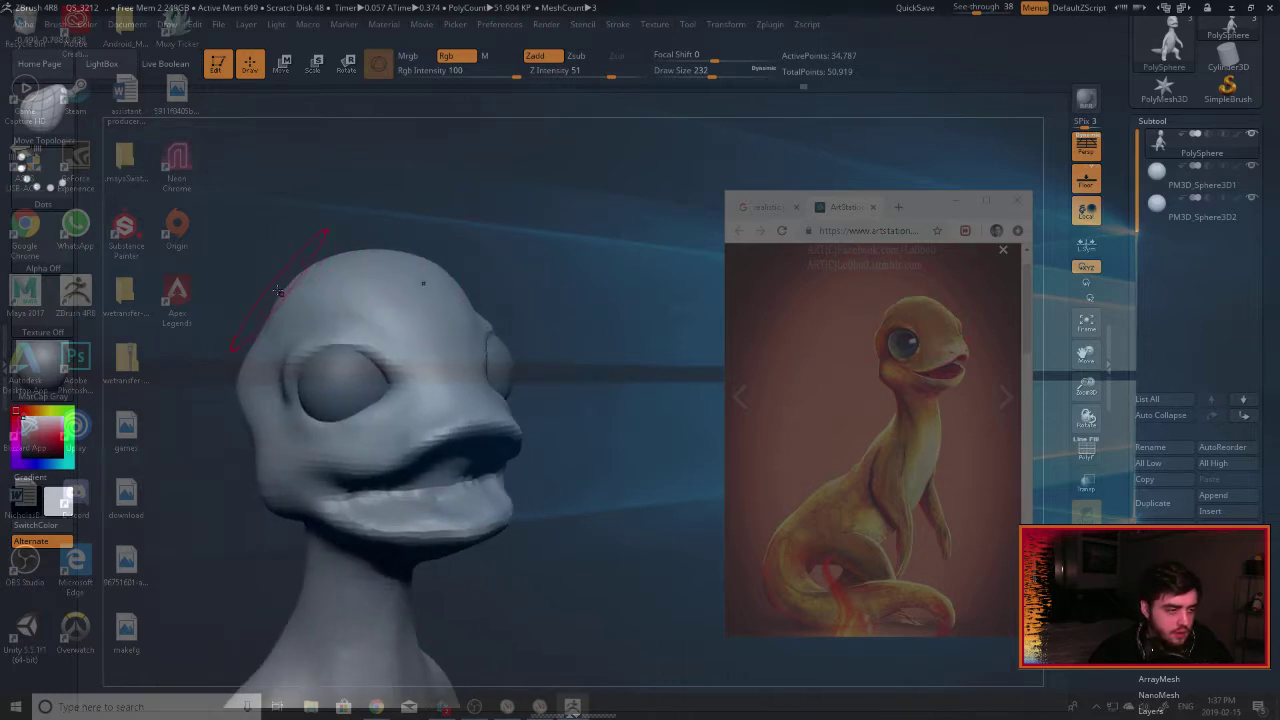
left_click_drag(236, 276, 230, 277)
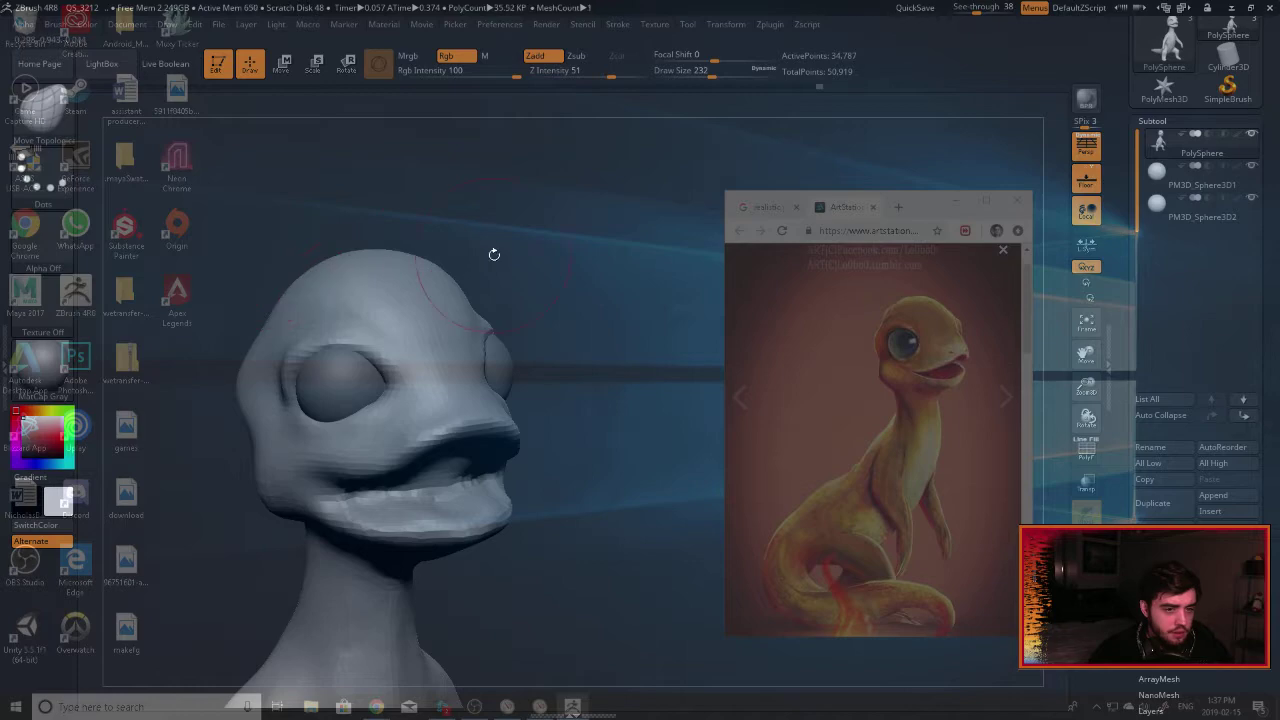
left_click_drag(493, 254, 592, 283)
left_click(914, 9)
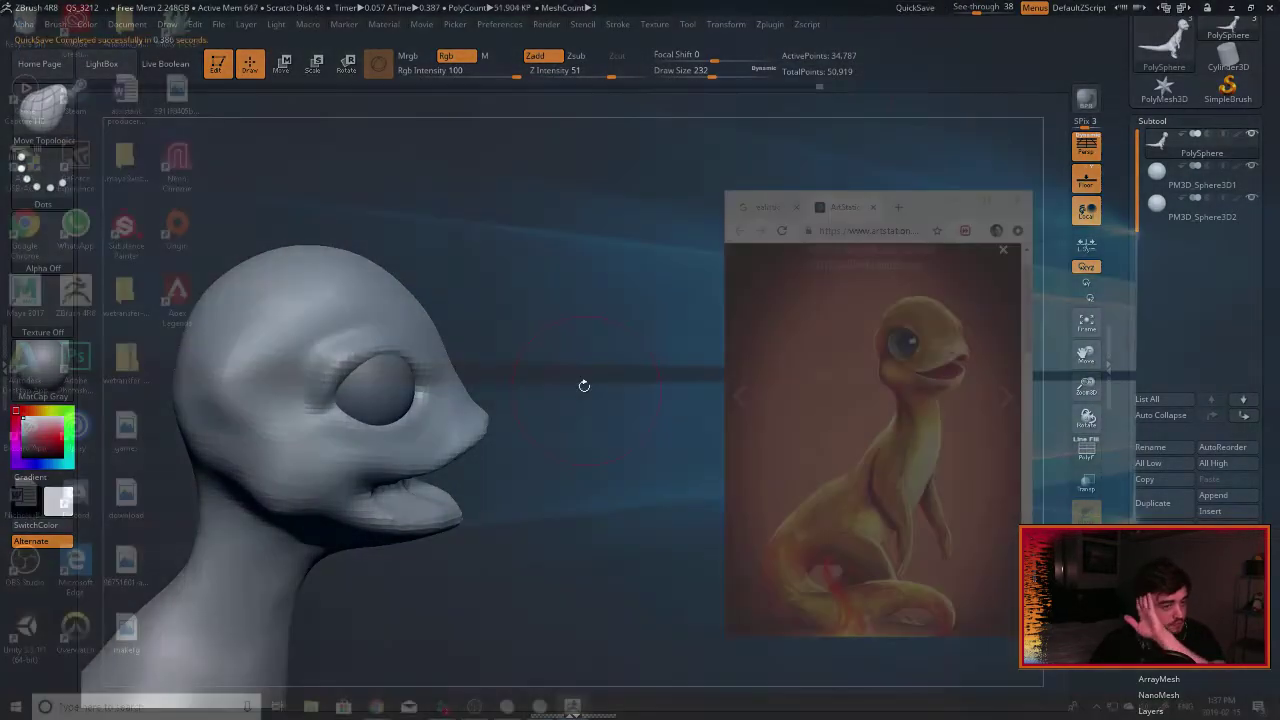
Try to fill out the neck with the Inflate brush at draw size 136, smooth it below the jaw and remesh.
mouse_move(808, 366)
left_mouse_down()
mouse_move(578, 394)
mouse_move(785, 177)
left_mouse_up()
mouse_move(569, 409)
left_mouse_down()
mouse_move(609, 400)
mouse_move(520, 380)
mouse_move(489, 403)
mouse_move(497, 371)
mouse_move(396, 372)
mouse_move(426, 369)
mouse_move(426, 396)
mouse_move(434, 388)
left_mouse_up()
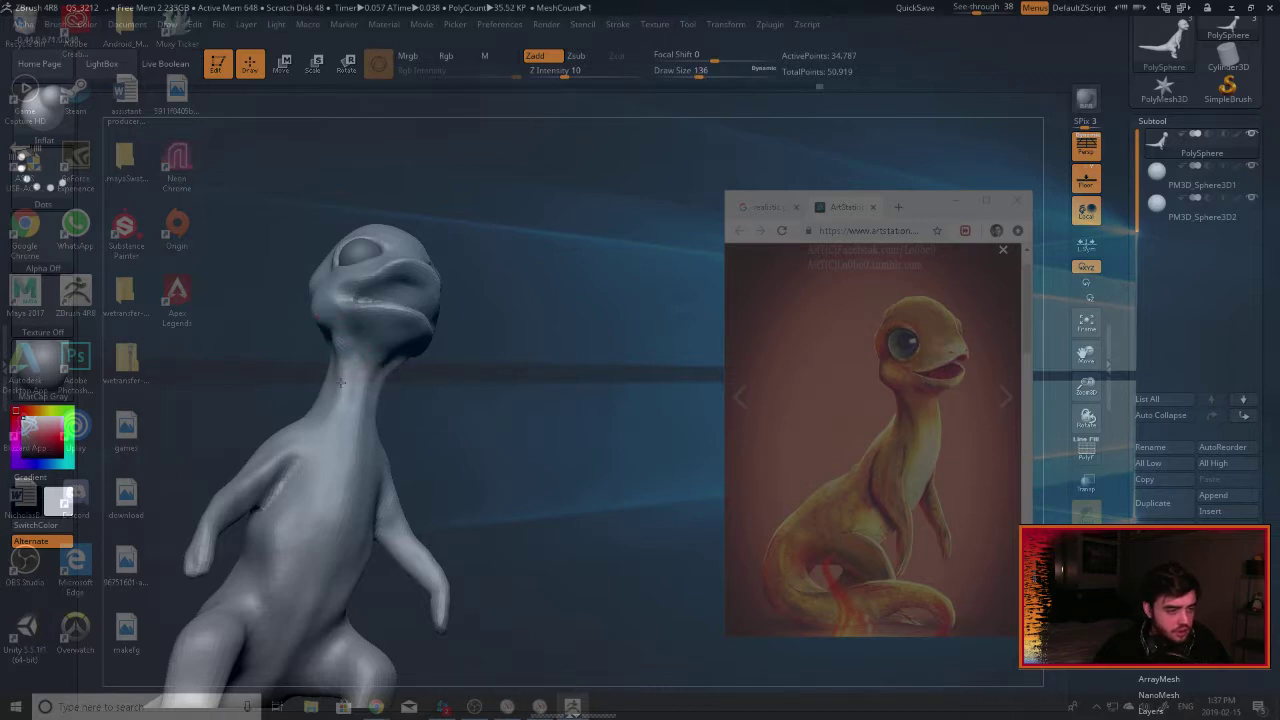
left_click_drag(352, 376, 344, 364, "shift")
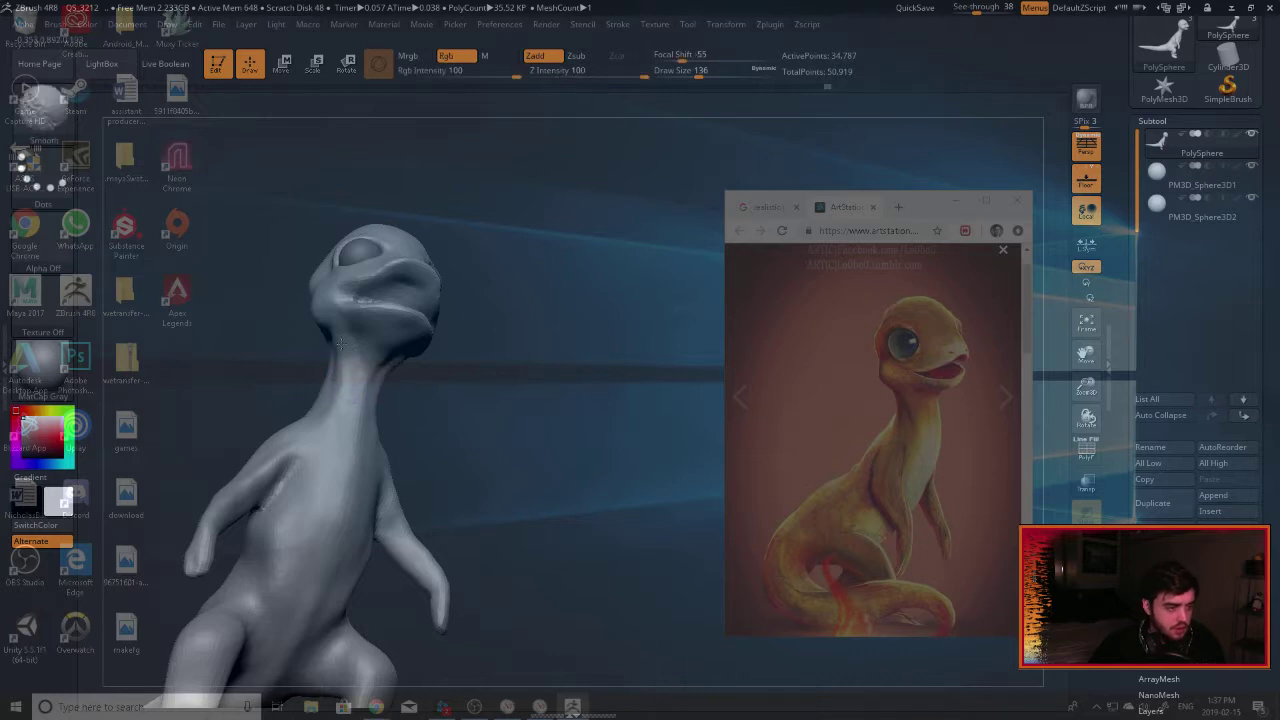
mouse_move(480, 341)
left_mouse_down()
mouse_move(558, 376)
mouse_move(508, 360)
left_mouse_up()
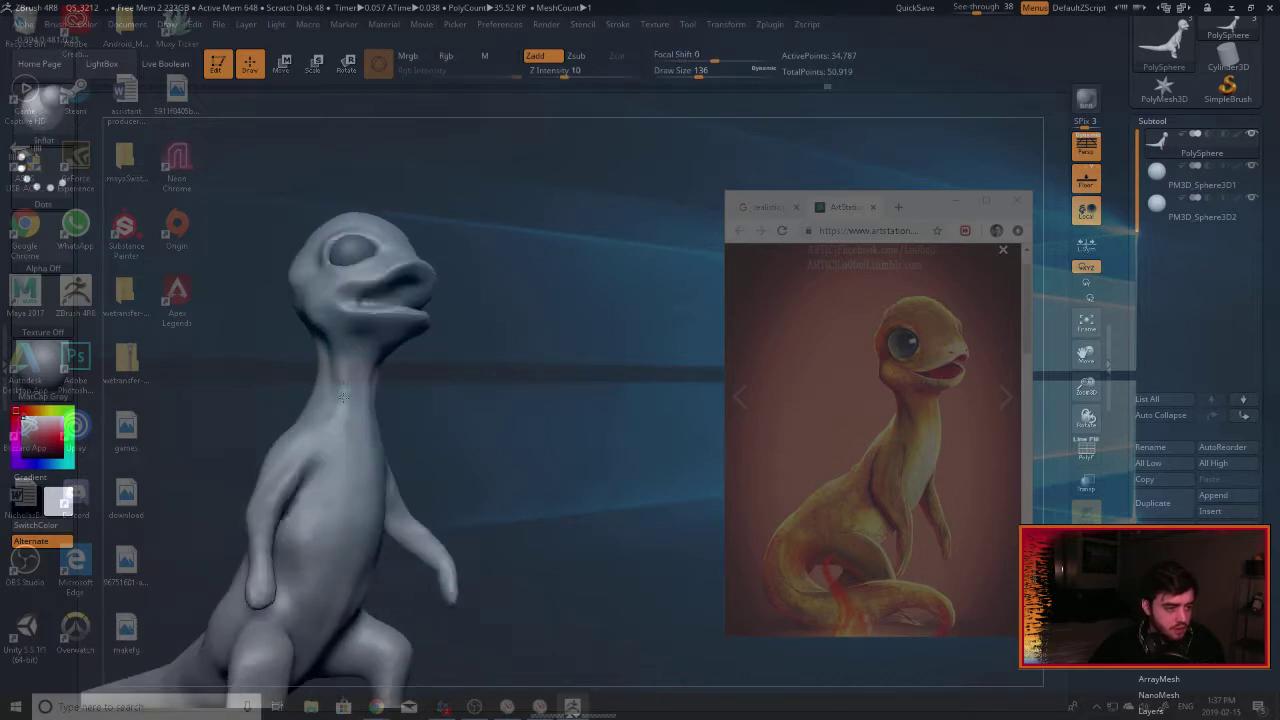
key("shift")
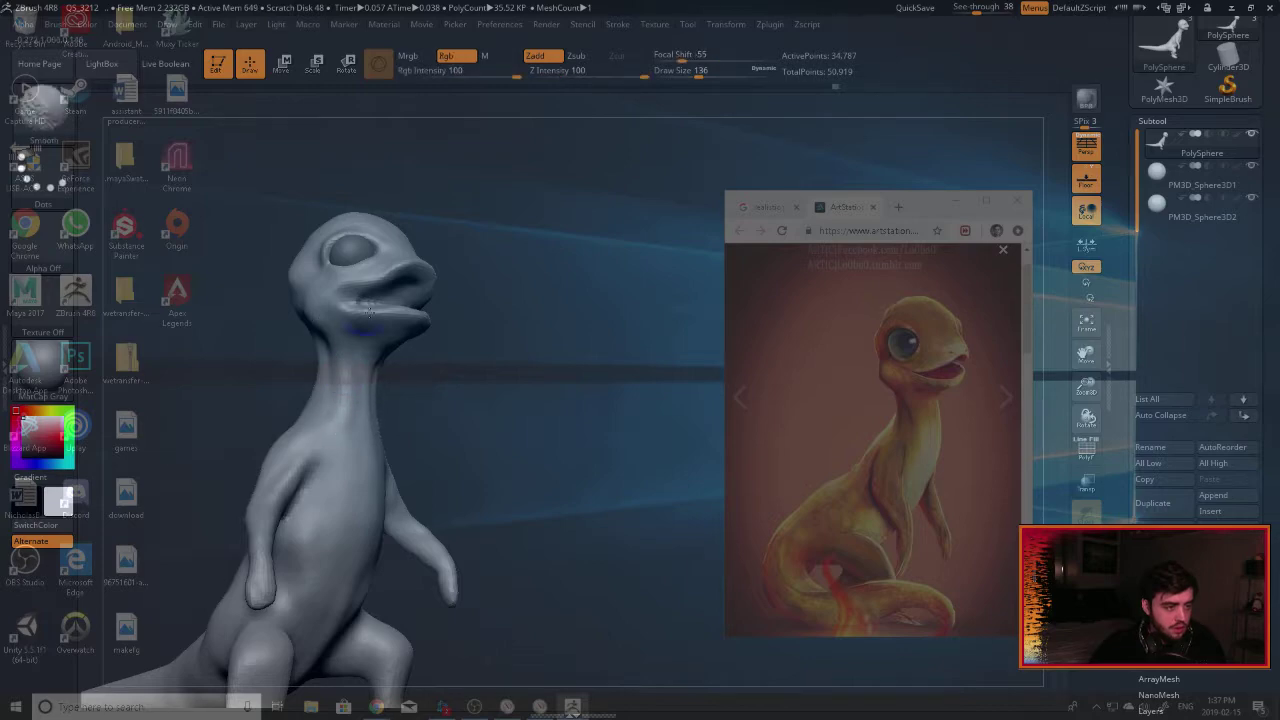
left_click_drag(862, 190, 896, 210, "ctrl")
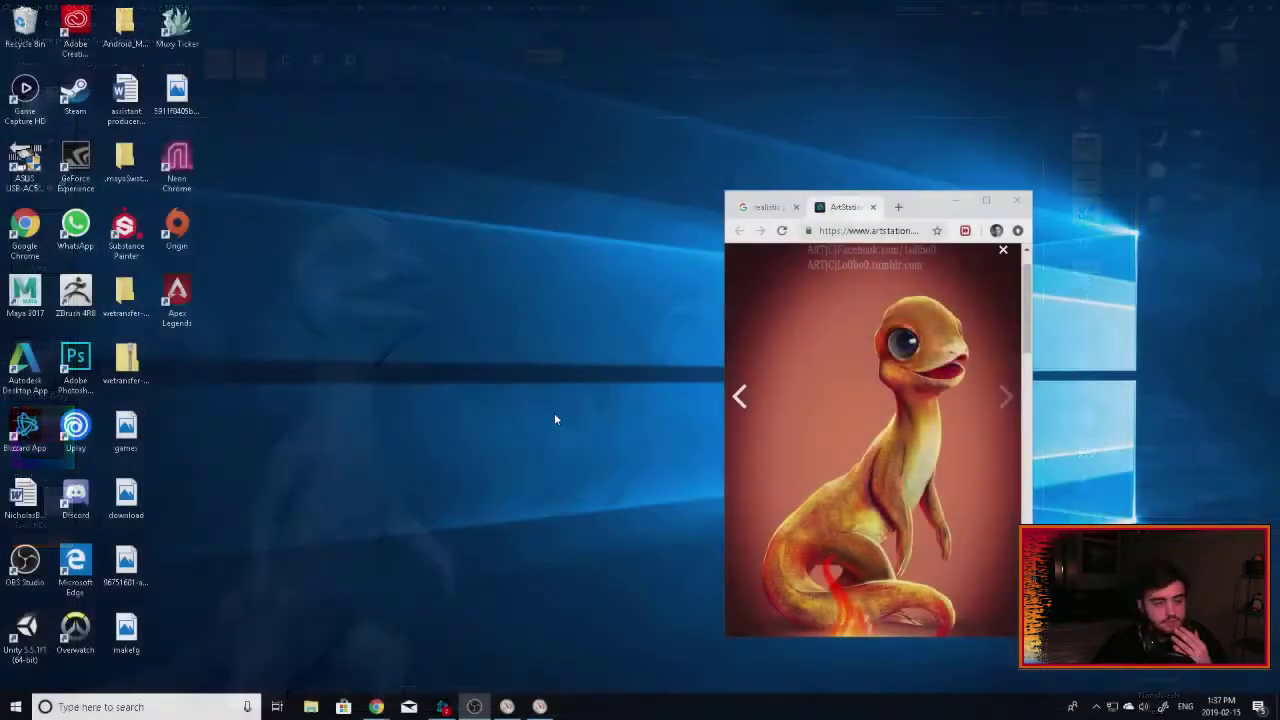
Relaunch ZBrush and restore the creature from the quick-save QS_3224.ZPR.
double_click(88, 300)
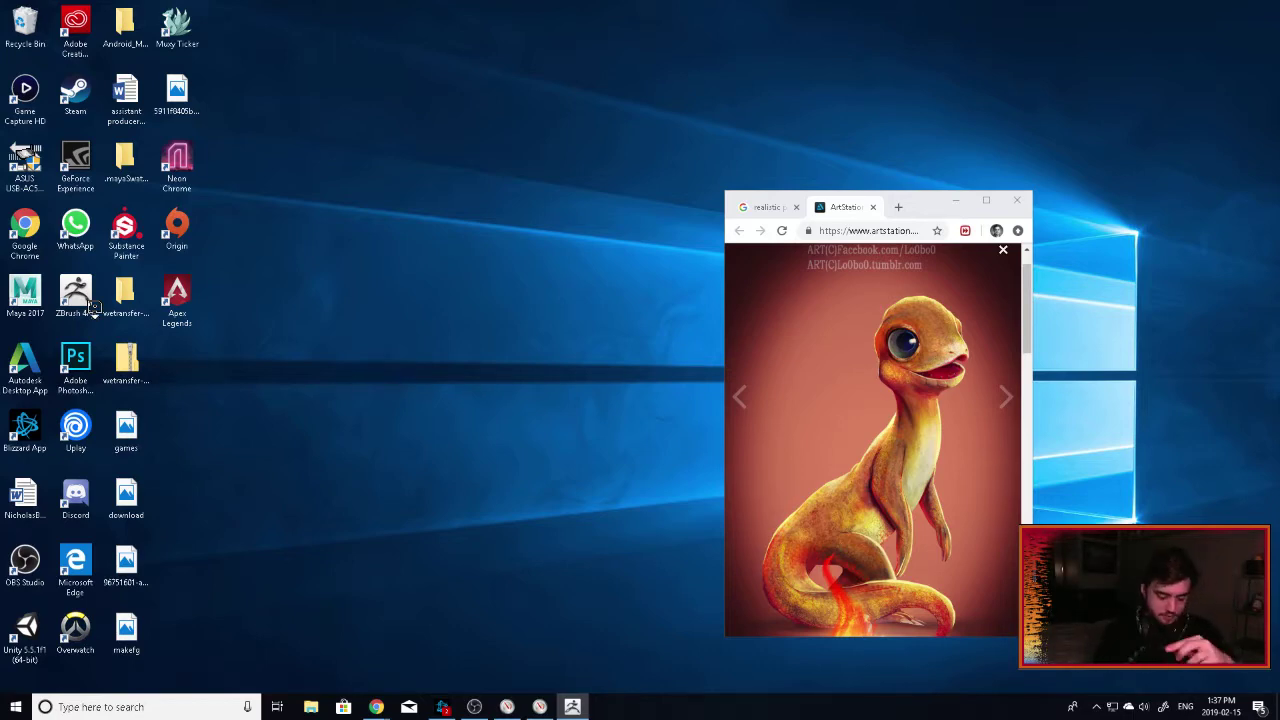
double_click(90, 308)
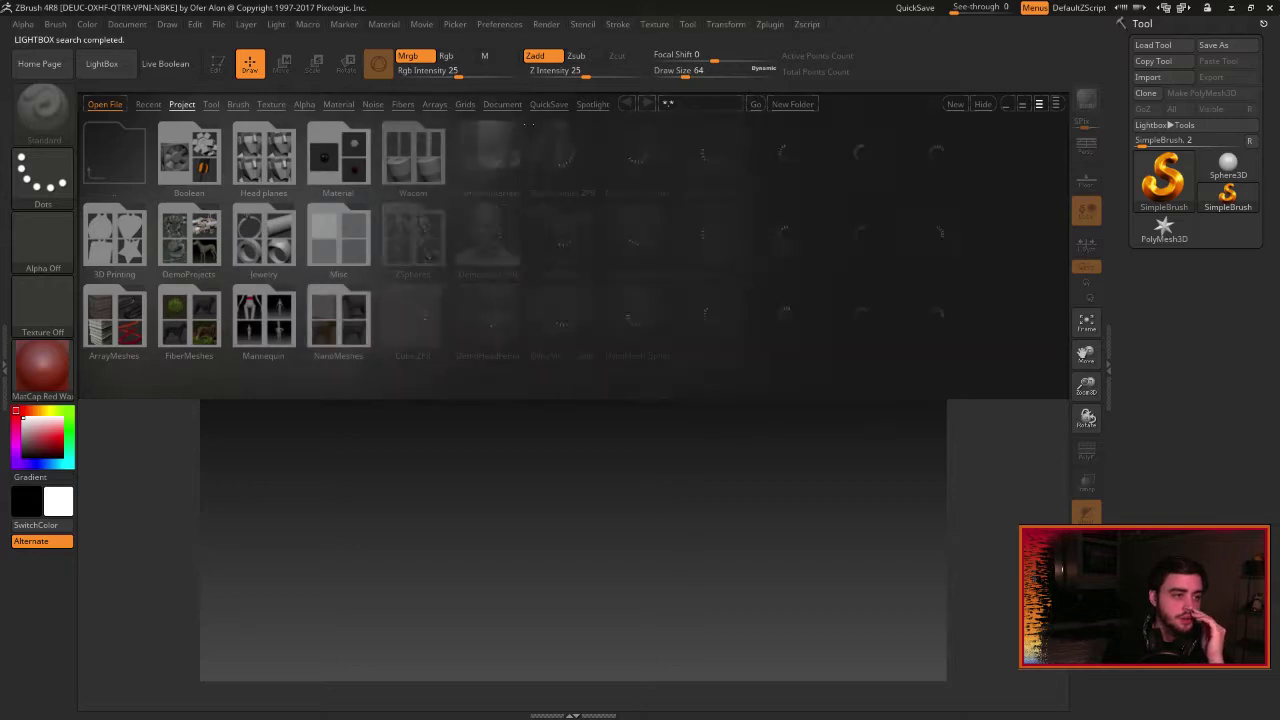
left_click(549, 104)
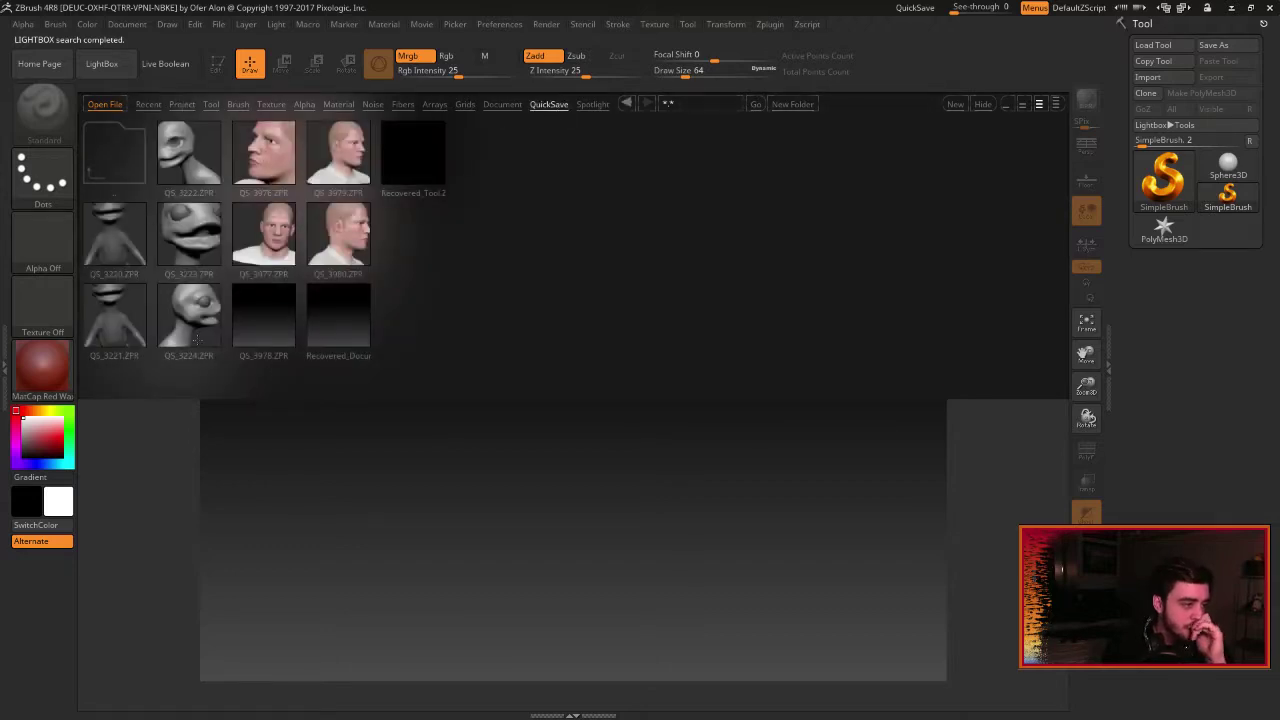
left_click(197, 320)
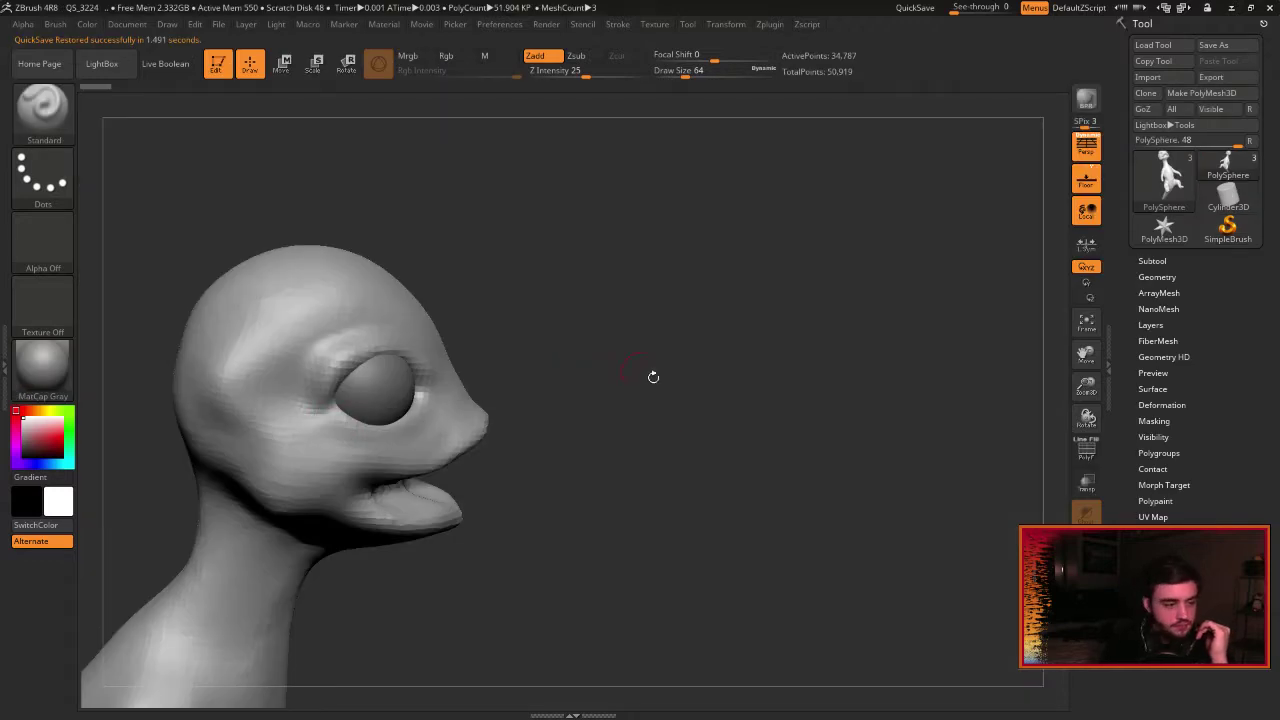
Set the See-through value to 31 to reveal the reference artwork behind the restored sculpt.
left_click_drag(653, 376, 760, 385)
left_click_drag(955, 8, 965, 8)
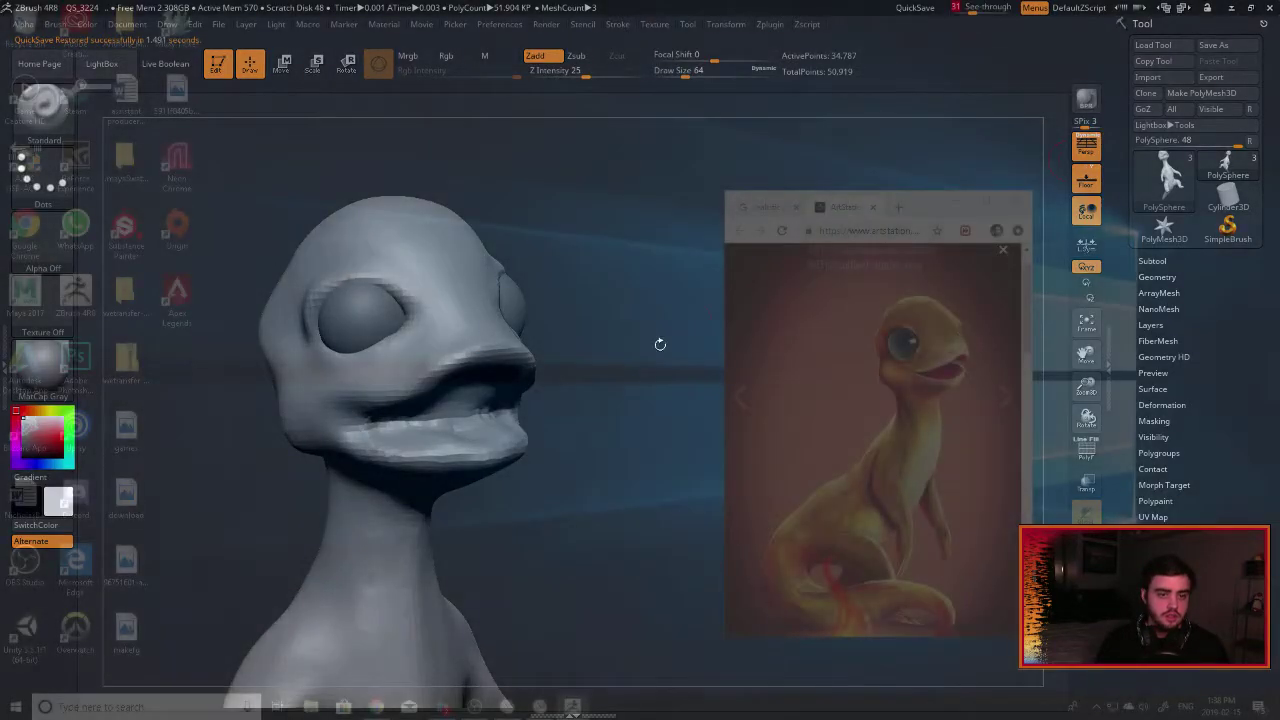
Reshape the upper outline of the snout in profile with the Move Topological brush at draw size 148.
left_click_drag(559, 429, 588, 399)
key("b")
key("m")
key("t")
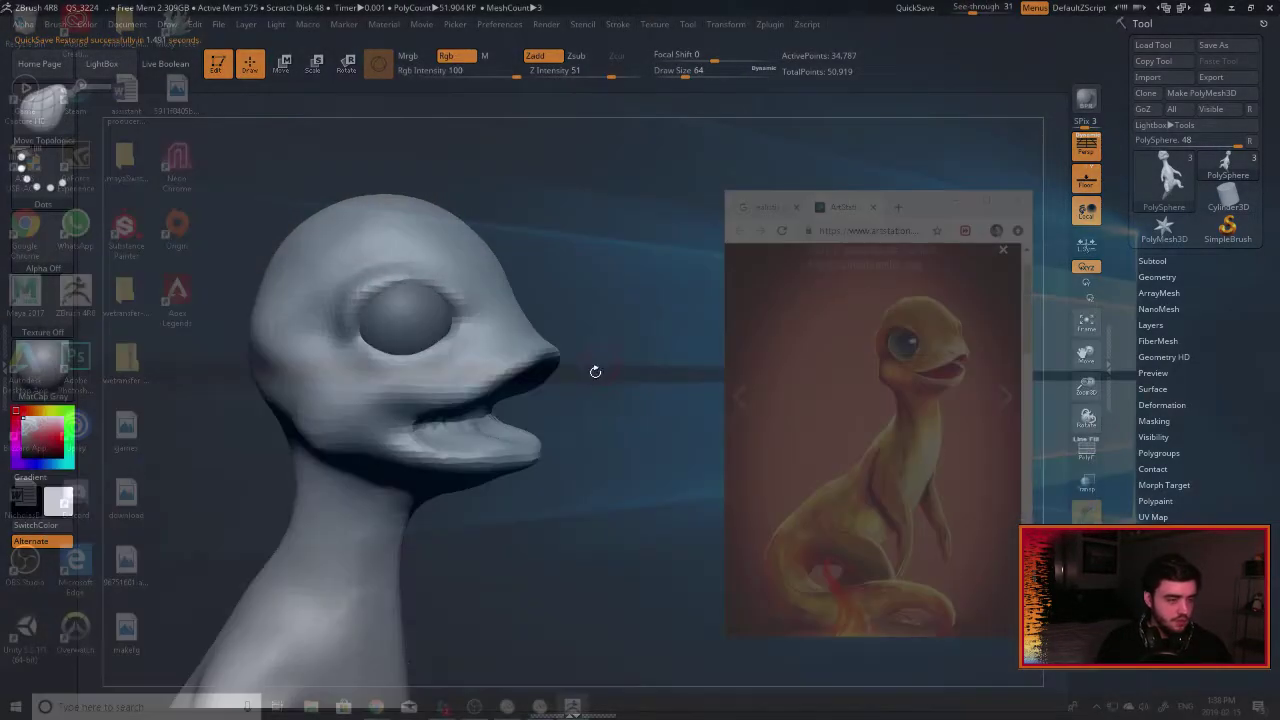
key("]")
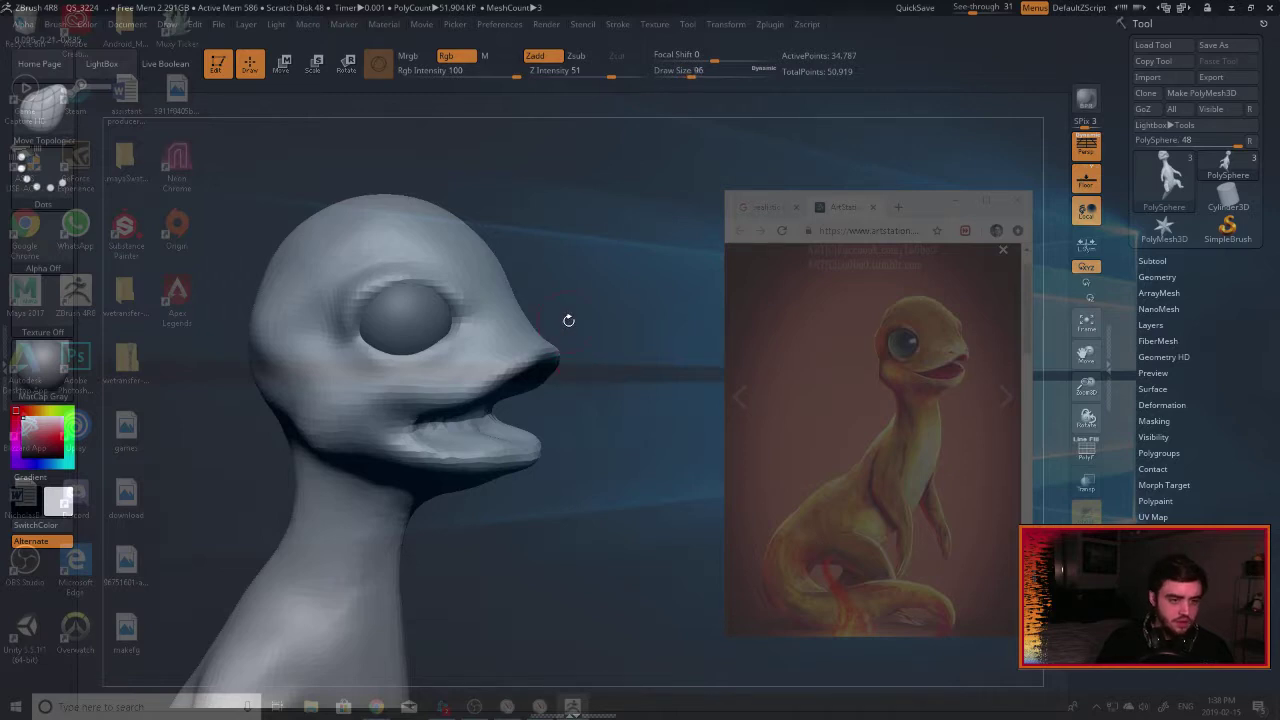
left_click_drag(566, 311, 554, 322)
key("]")
key("]")
key("]")
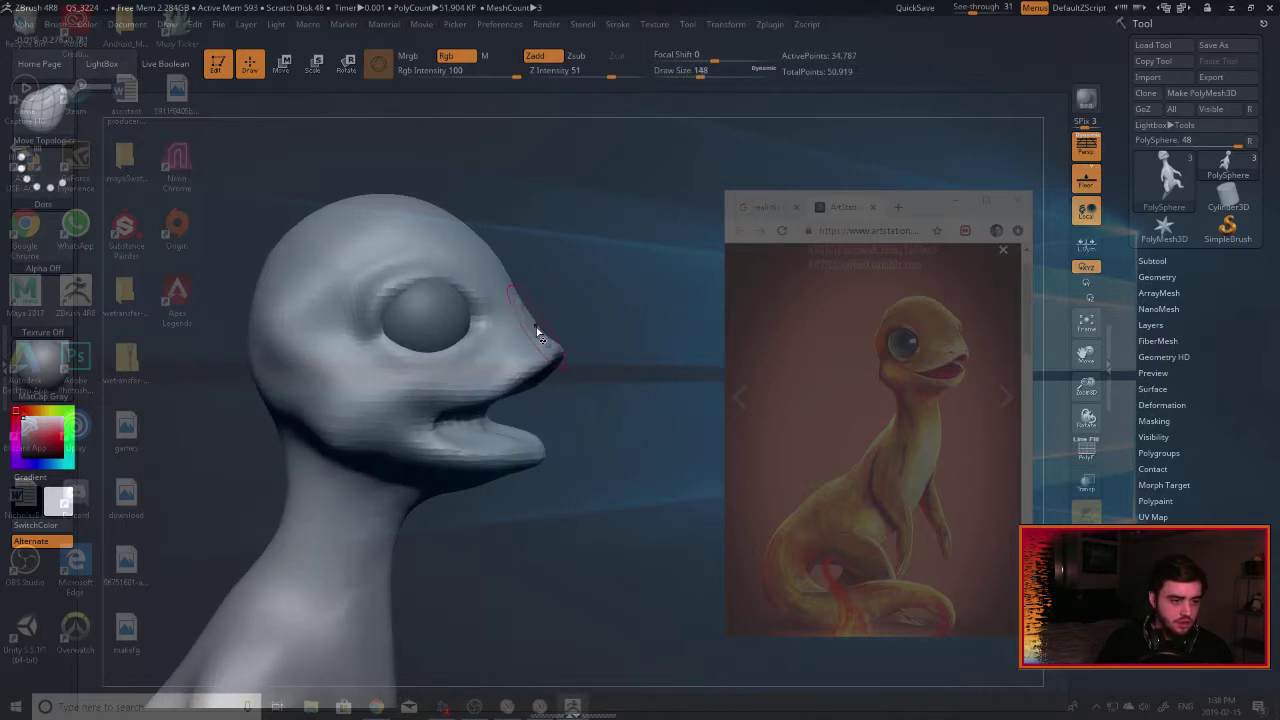
Refine the side of the snout at draw size 160 and smooth the surface between the eye and the snout tip.
left_click_drag(592, 322, 440, 320)
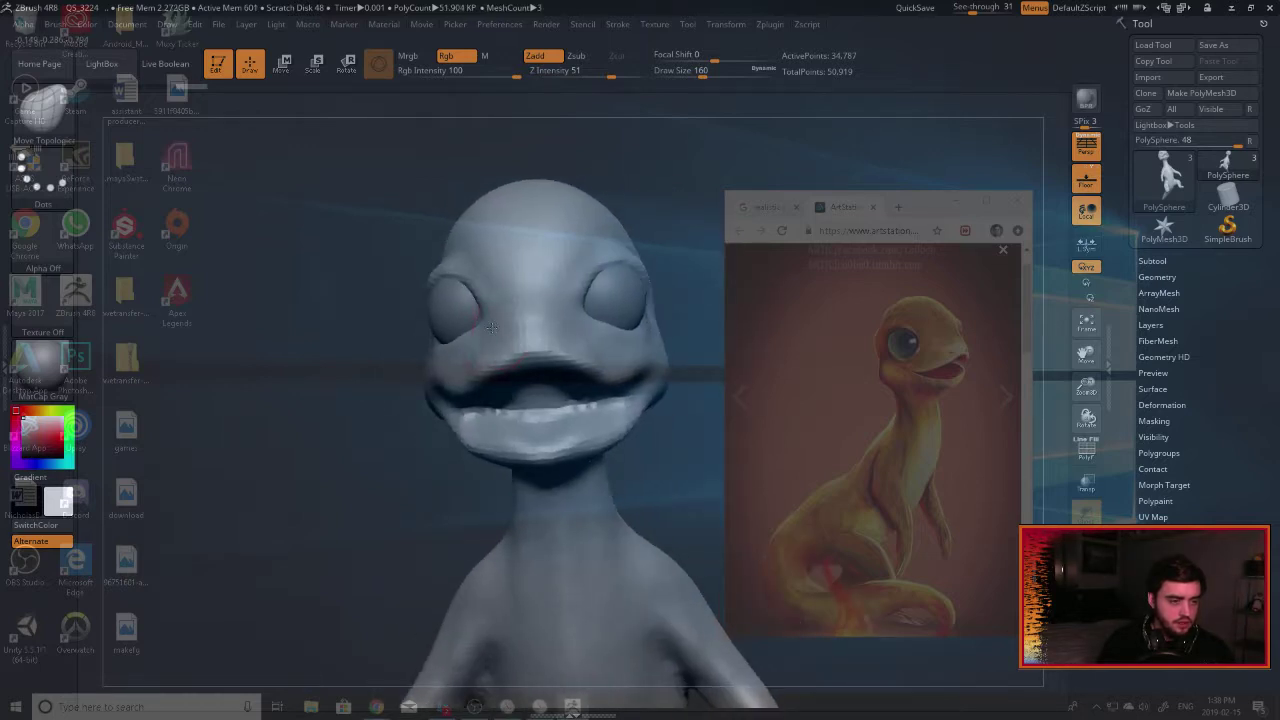
mouse_move(354, 429)
left_mouse_down()
mouse_move(550, 358)
mouse_move(500, 343)
left_mouse_up()
key("shift")
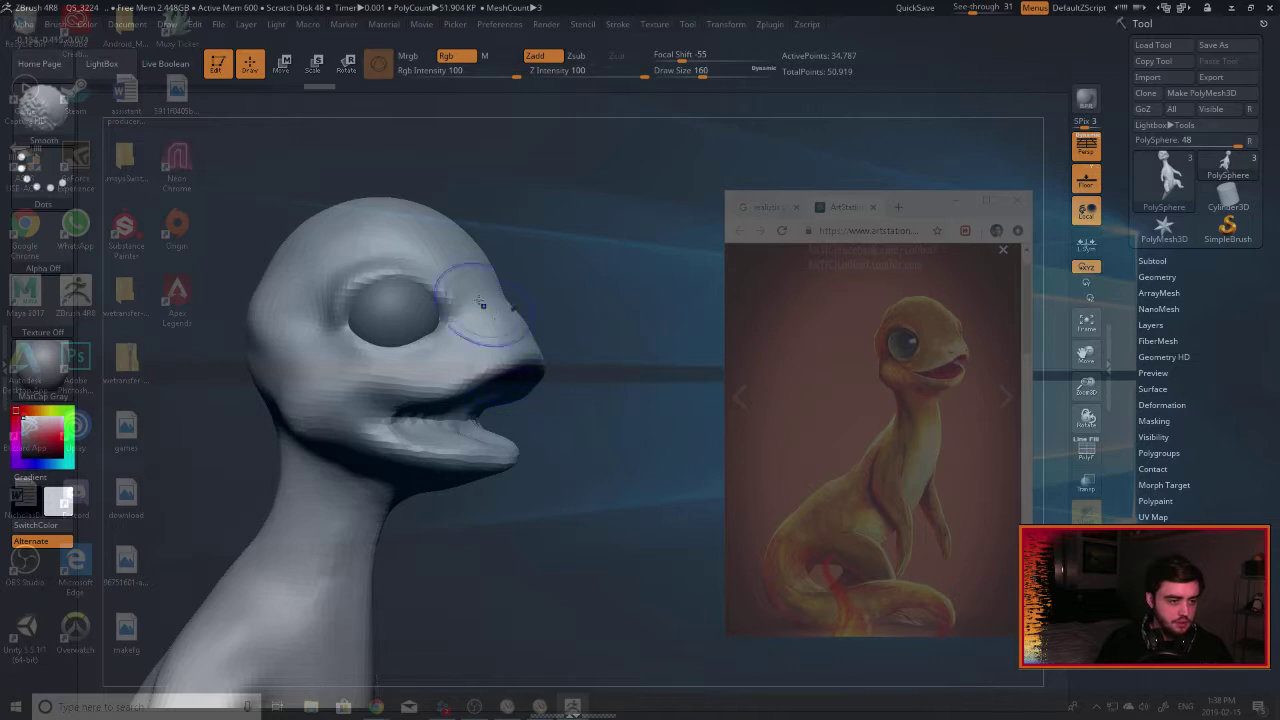
mouse_move(634, 389)
left_mouse_down()
mouse_move(597, 401)
mouse_move(654, 409)
mouse_move(648, 440)
mouse_move(631, 328)
mouse_move(662, 410)
left_mouse_up()
mouse_move(672, 416)
left_mouse_down()
mouse_move(572, 426)
mouse_move(671, 440)
mouse_move(605, 374)
mouse_move(617, 351)
mouse_move(578, 362)
mouse_move(607, 351)
mouse_move(579, 362)
mouse_move(534, 346)
left_mouse_up()
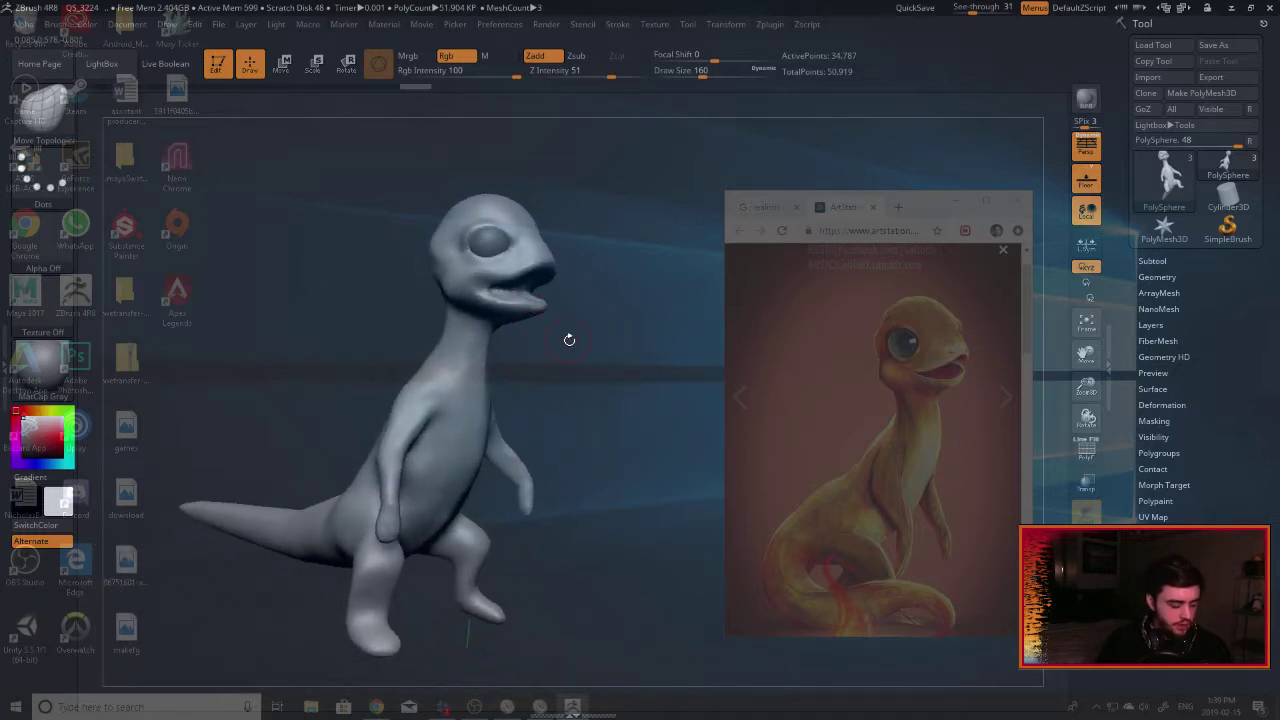
Adjust the lower jaw with Move Topological at draw size 208, and fill out and smooth the throat beneath it with the Inflate brush.
key("bracketright")
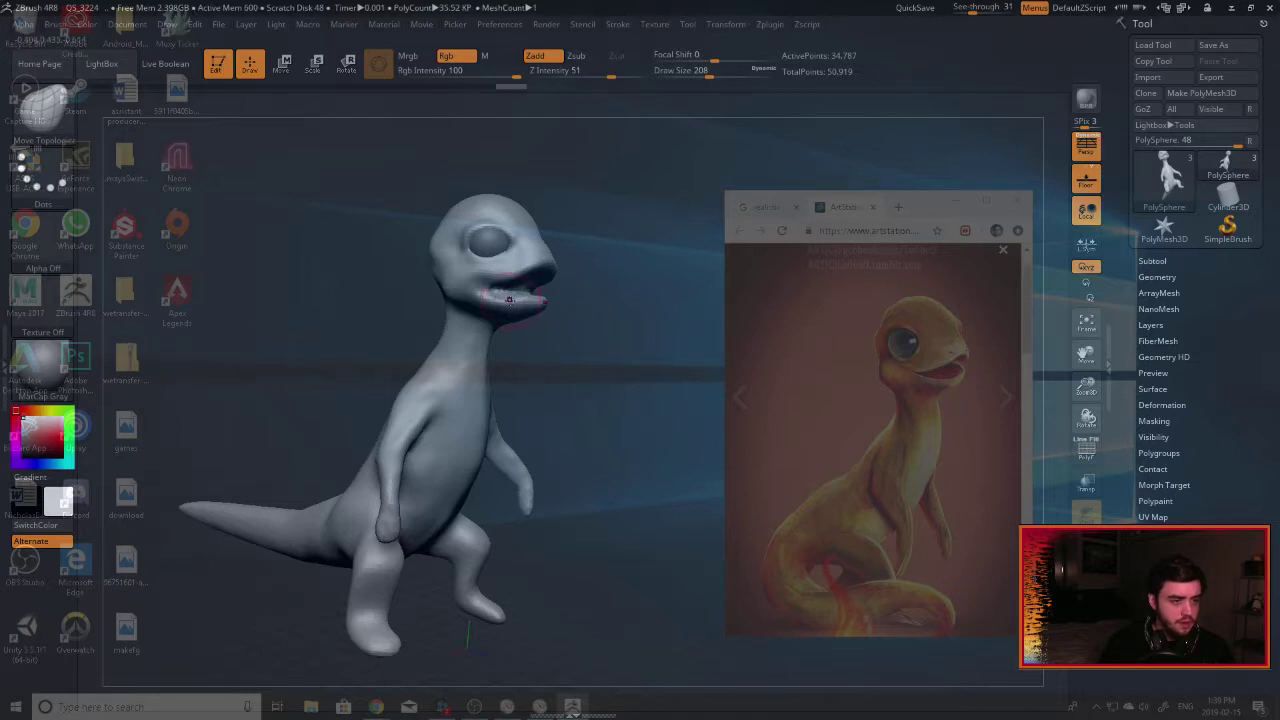
left_click_drag(594, 323, 506, 320)
key("b")
key("i")
key("n")
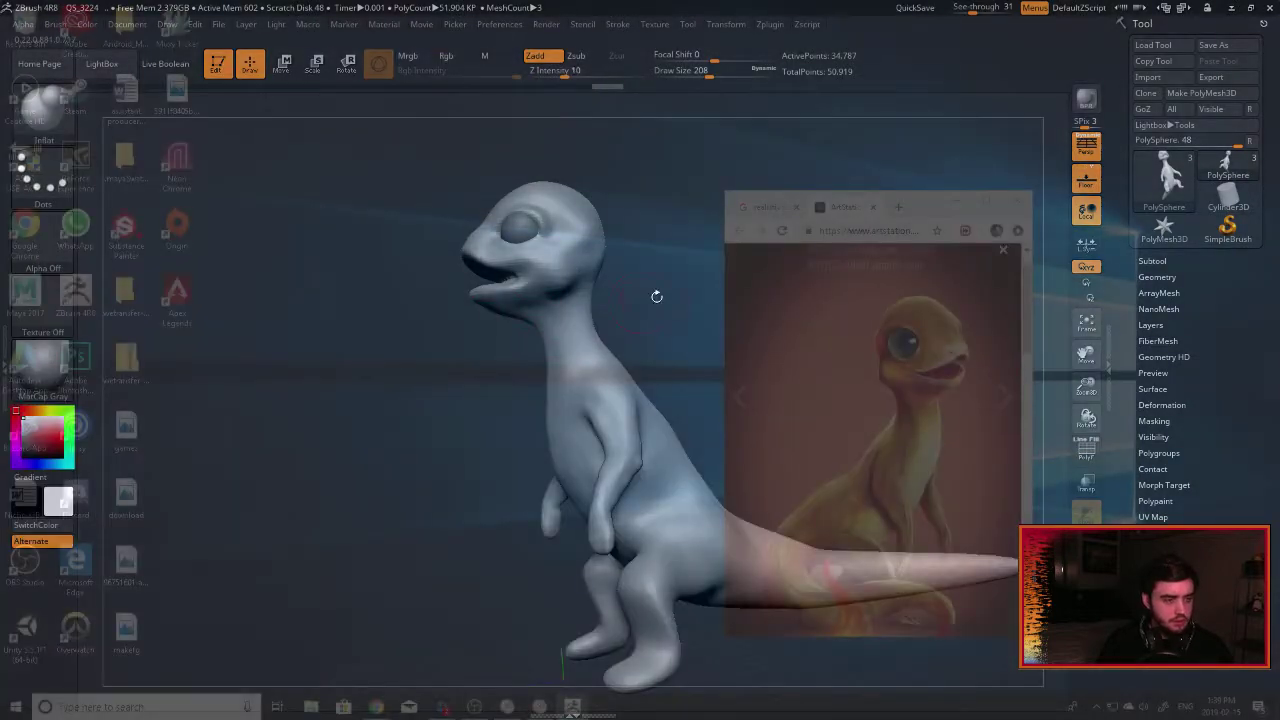
left_click_drag(654, 296, 672, 297)
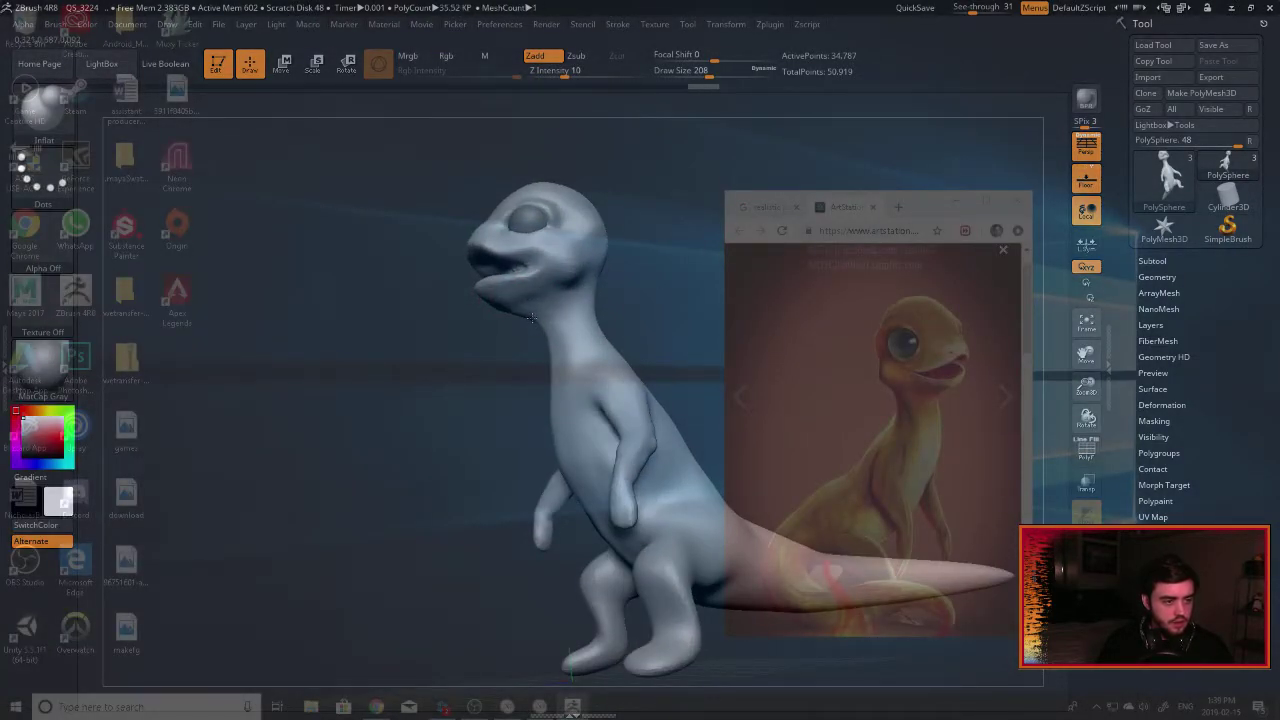
key("shift")
mouse_move(559, 318)
left_mouse_down()
mouse_move(721, 269)
mouse_move(623, 320)
mouse_move(610, 320)
mouse_move(650, 300)
mouse_move(600, 310)
left_mouse_up()
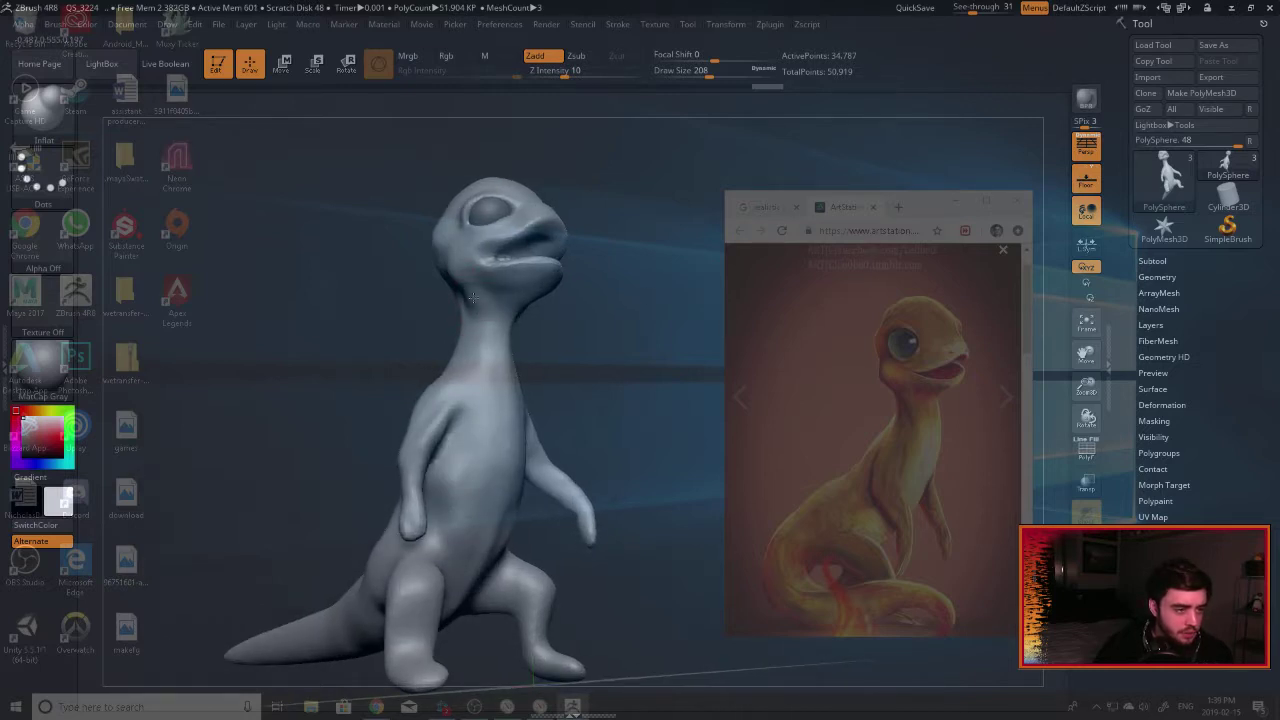
Inflate the upper neck behind the jaw at draw size 208 and intensity 10, and quick-save the project.
left_click_drag(490, 313, 490, 349)
mouse_move(468, 306)
left_mouse_down()
mouse_move(488, 378)
mouse_move(480, 320)
left_mouse_up()
mouse_move(643, 342)
left_mouse_down()
mouse_move(626, 393)
mouse_move(626, 305)
mouse_move(638, 331)
mouse_move(652, 296)
mouse_move(672, 300)
left_mouse_up()
left_click_drag(973, 9, 926, 21)
left_click(916, 8)
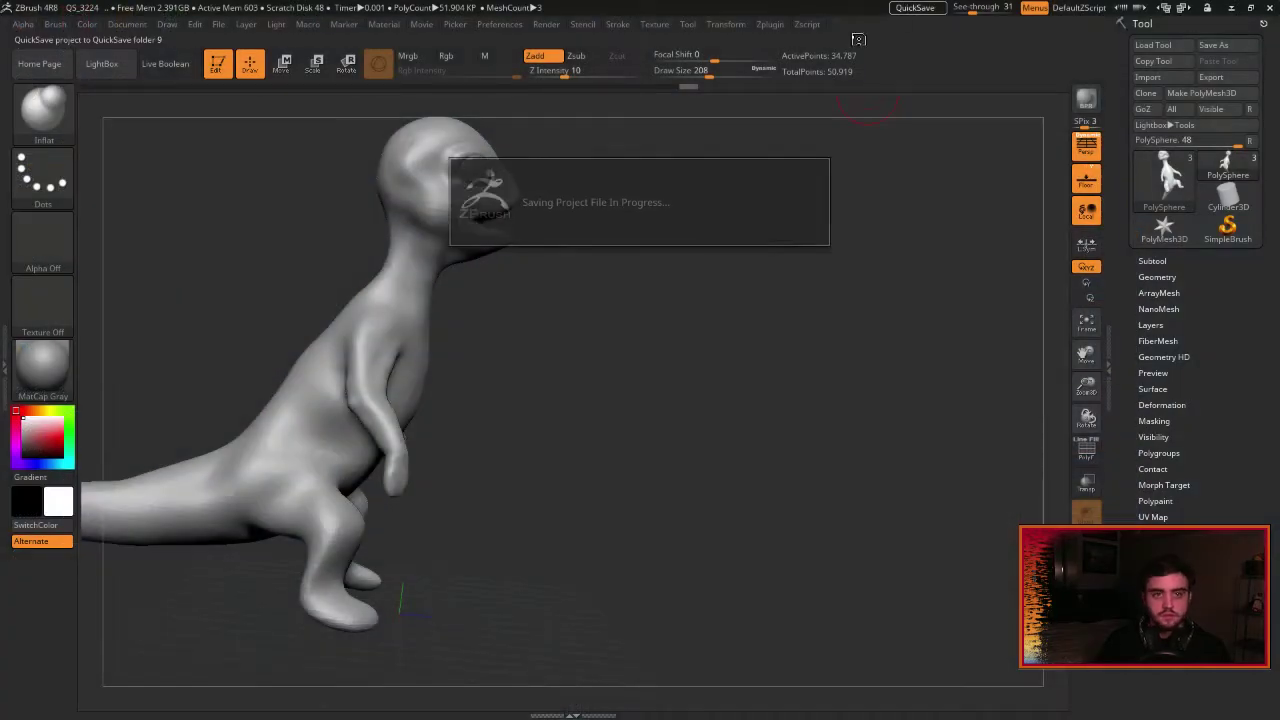
Examine the whole creature's proportions from the side and the front against the reference artwork.
mouse_move(549, 356)
left_mouse_down()
mouse_move(597, 337)
mouse_move(674, 346)
mouse_move(656, 327)
mouse_move(651, 366)
mouse_move(683, 297)
mouse_move(700, 318)
mouse_move(657, 346)
left_mouse_up()
key("b")
key("m")
key("t")
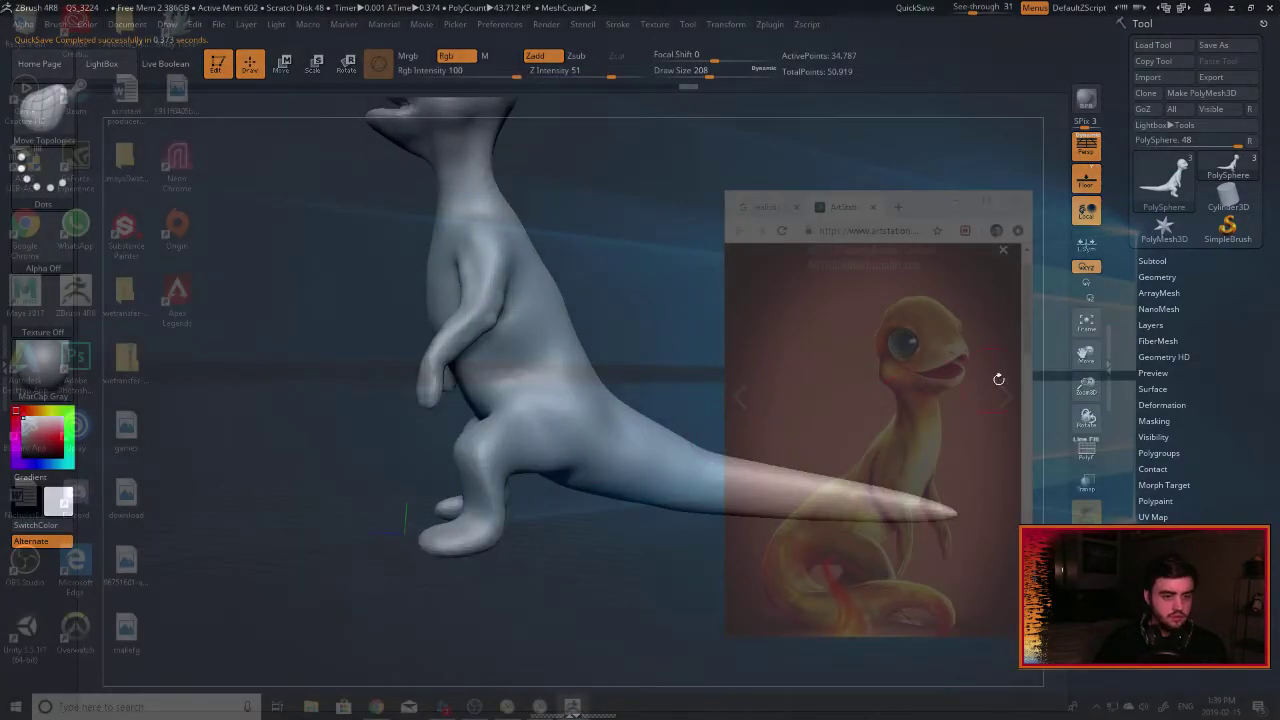
left_click_drag(1090, 390, 1056, 308)
left_click_drag(584, 328, 680, 451, "alt")
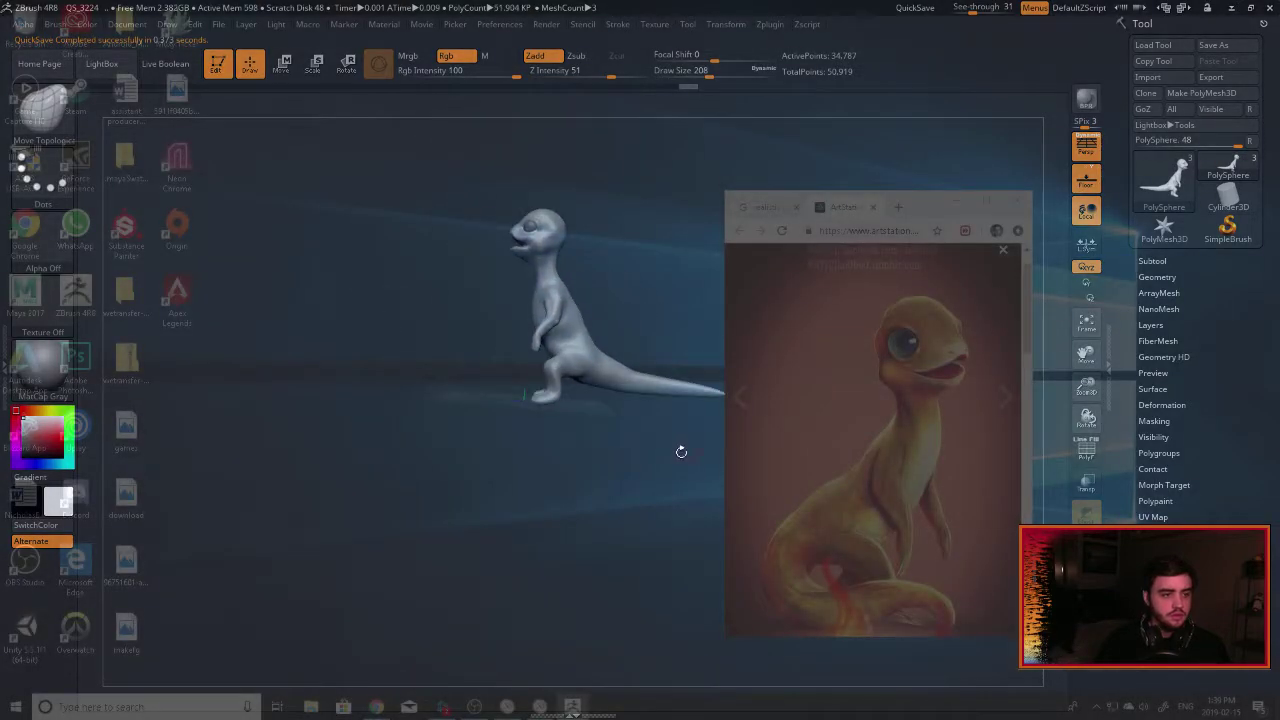
left_click_drag(664, 326, 634, 316)
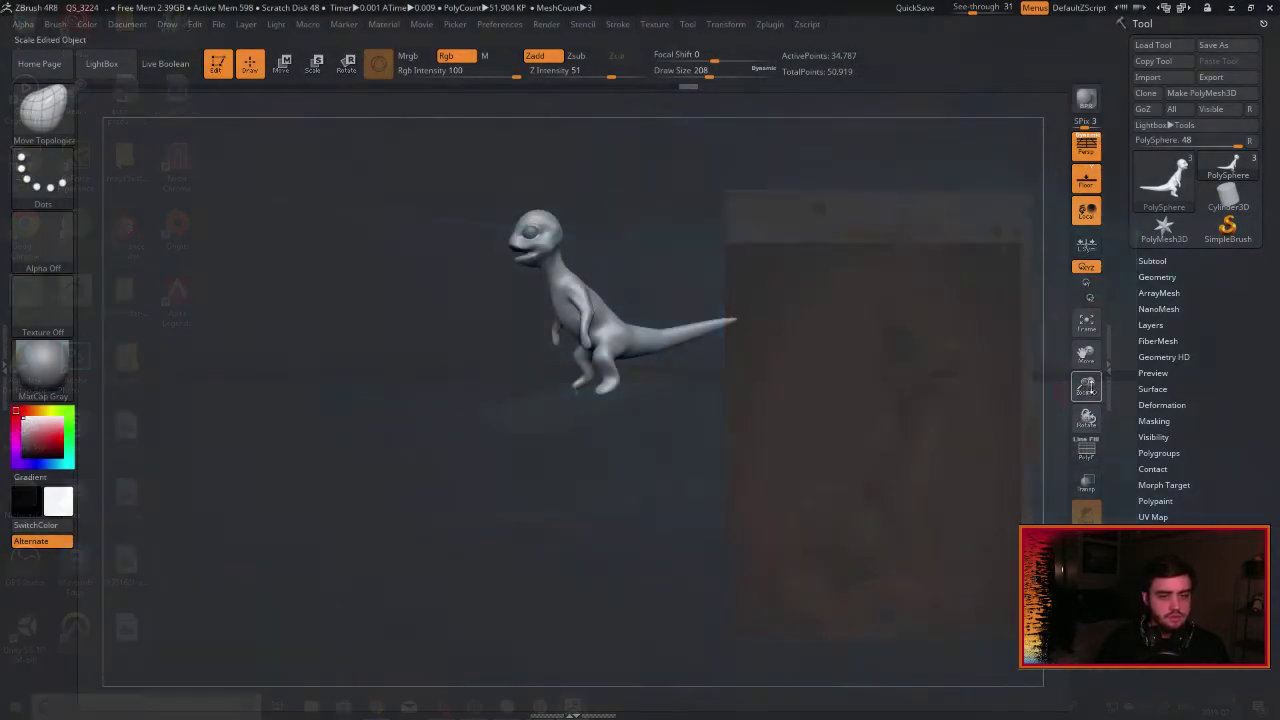
left_click_drag(1088, 391, 1075, 424)
left_click_drag(783, 321, 734, 306)
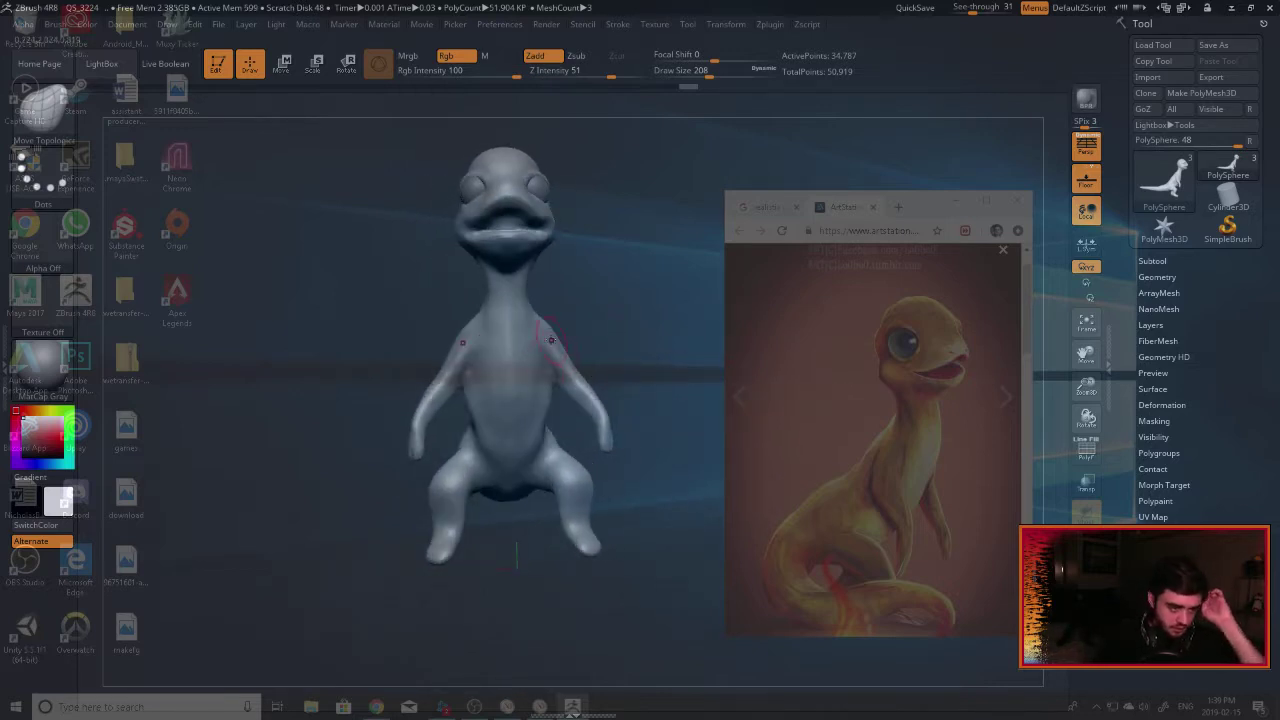
left_click_drag(606, 276, 557, 307)
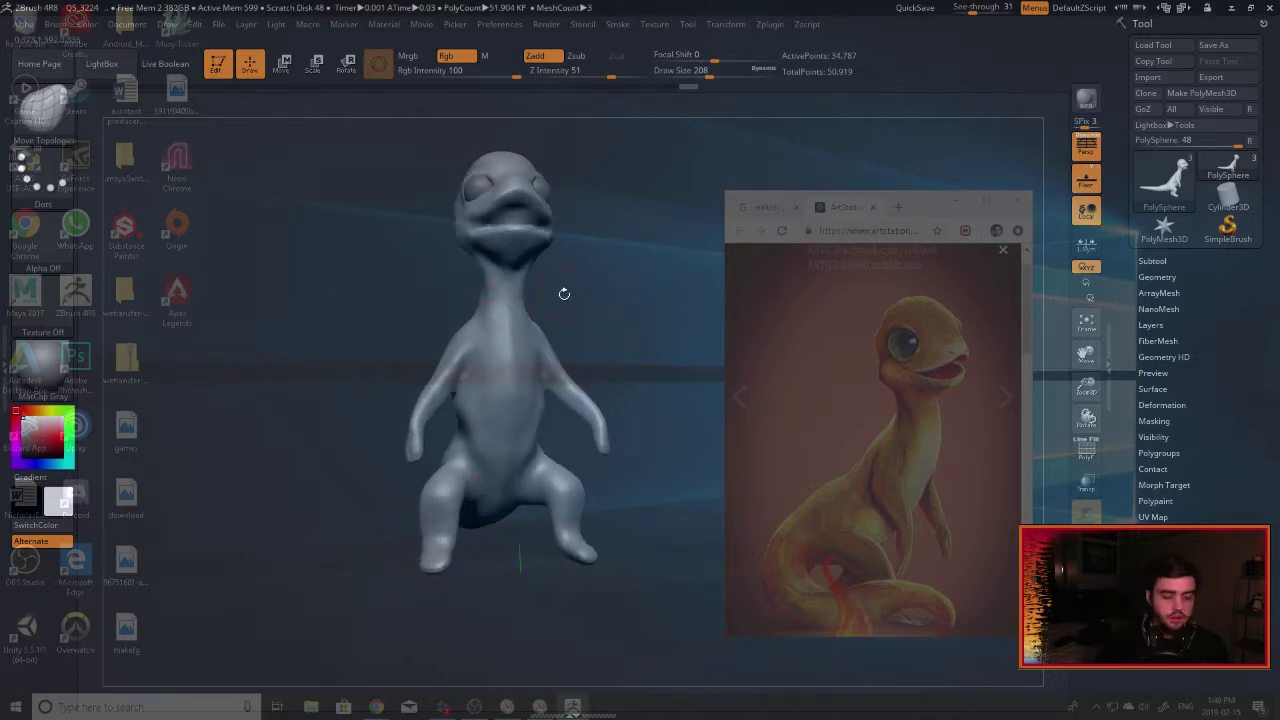
key("ctrl+alt+g")
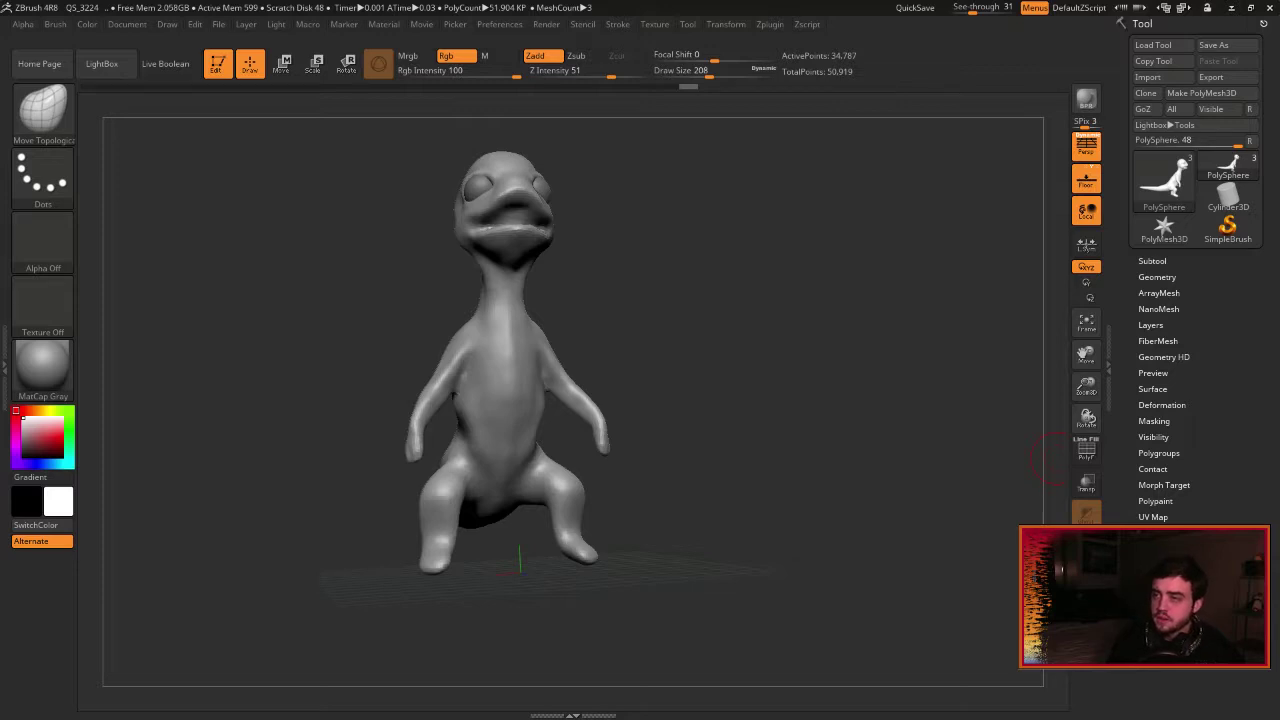
Shrink the browser window with the lizard underside photo and place it behind the sculpt as a second reference.
left_click_drag(1279, 135, 573, 70)
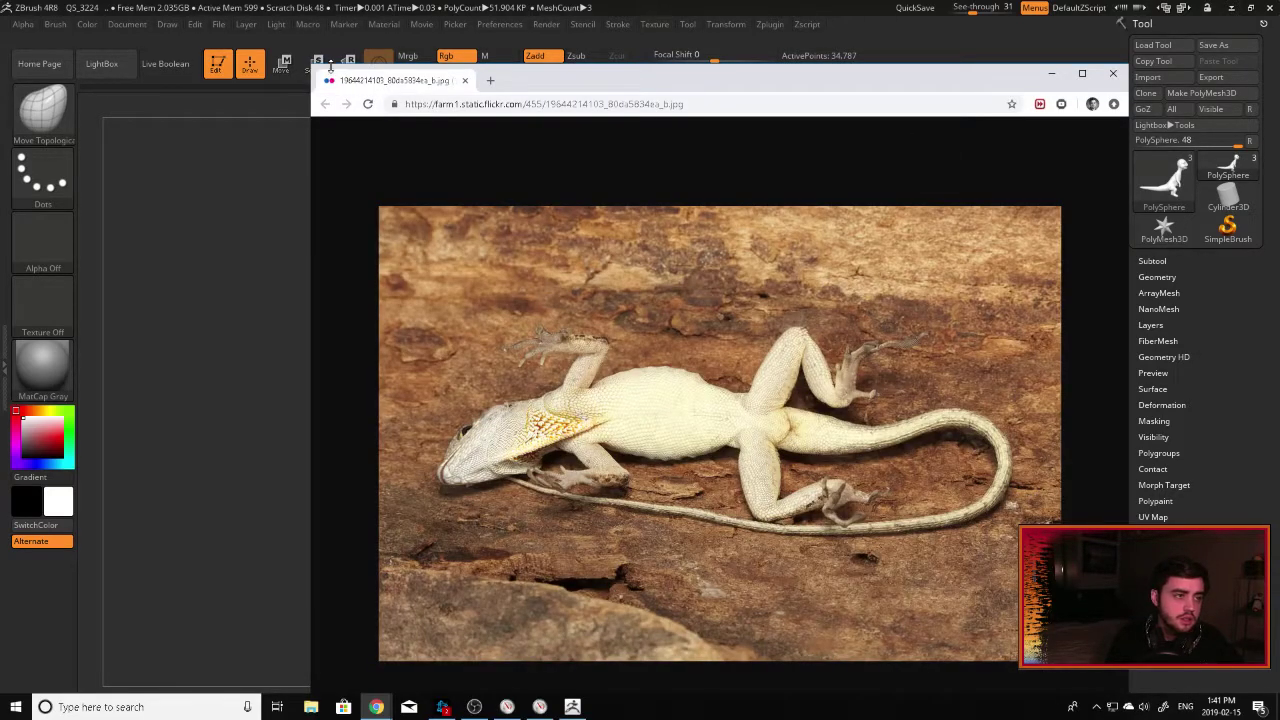
left_click_drag(315, 65, 619, 195)
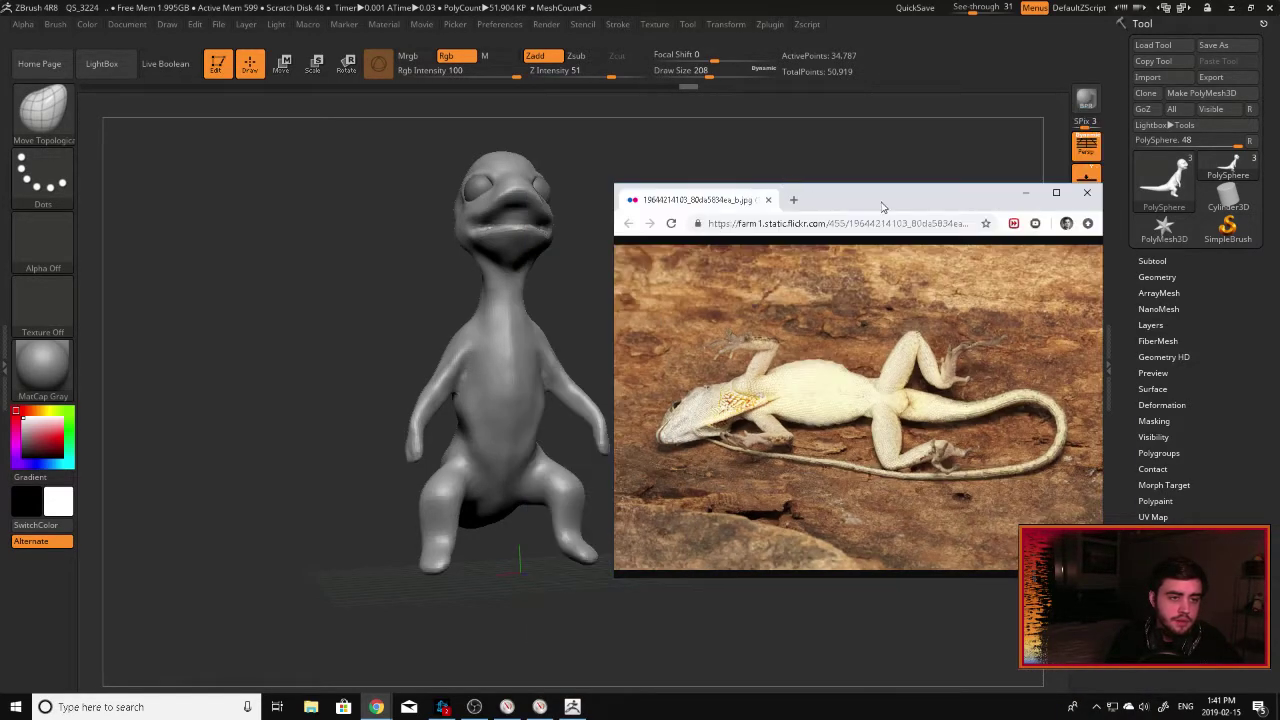
left_click_drag(882, 207, 284, 78)
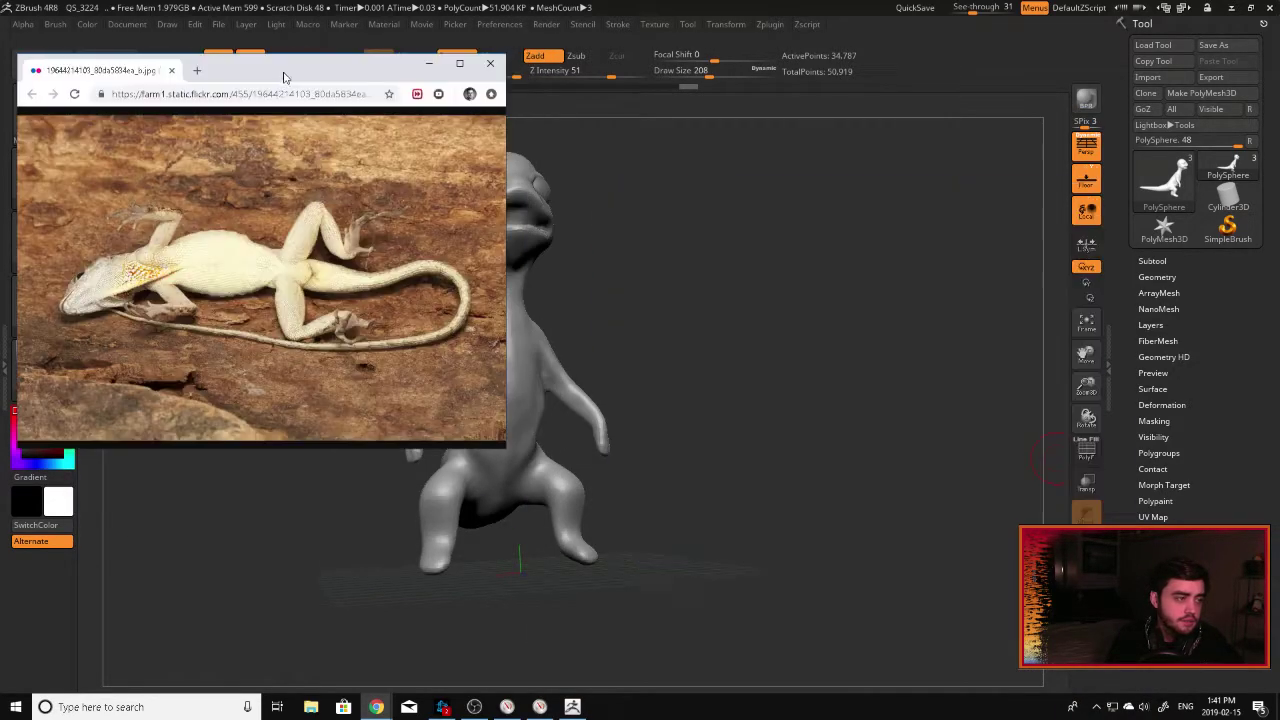
left_click(977, 34)
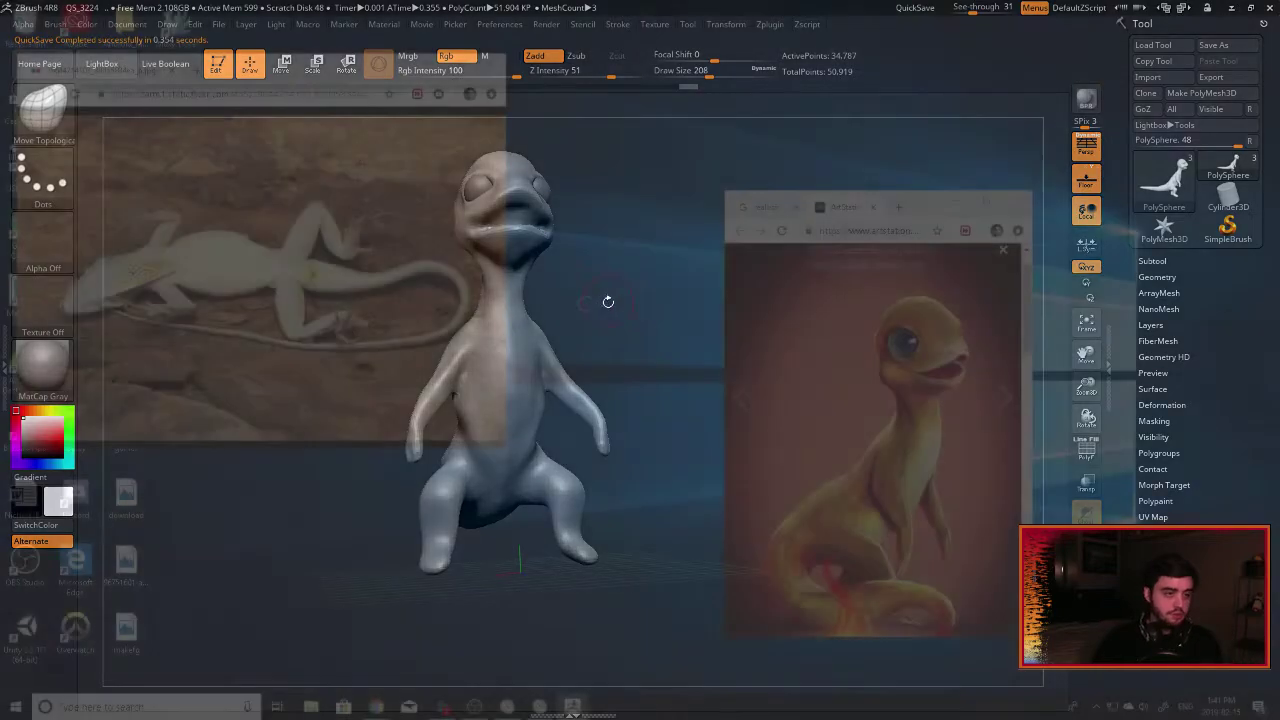
Narrow the base of the tail from the underside with the Move Topological brush at draw size 584.
left_click_drag(645, 327, 640, 398)
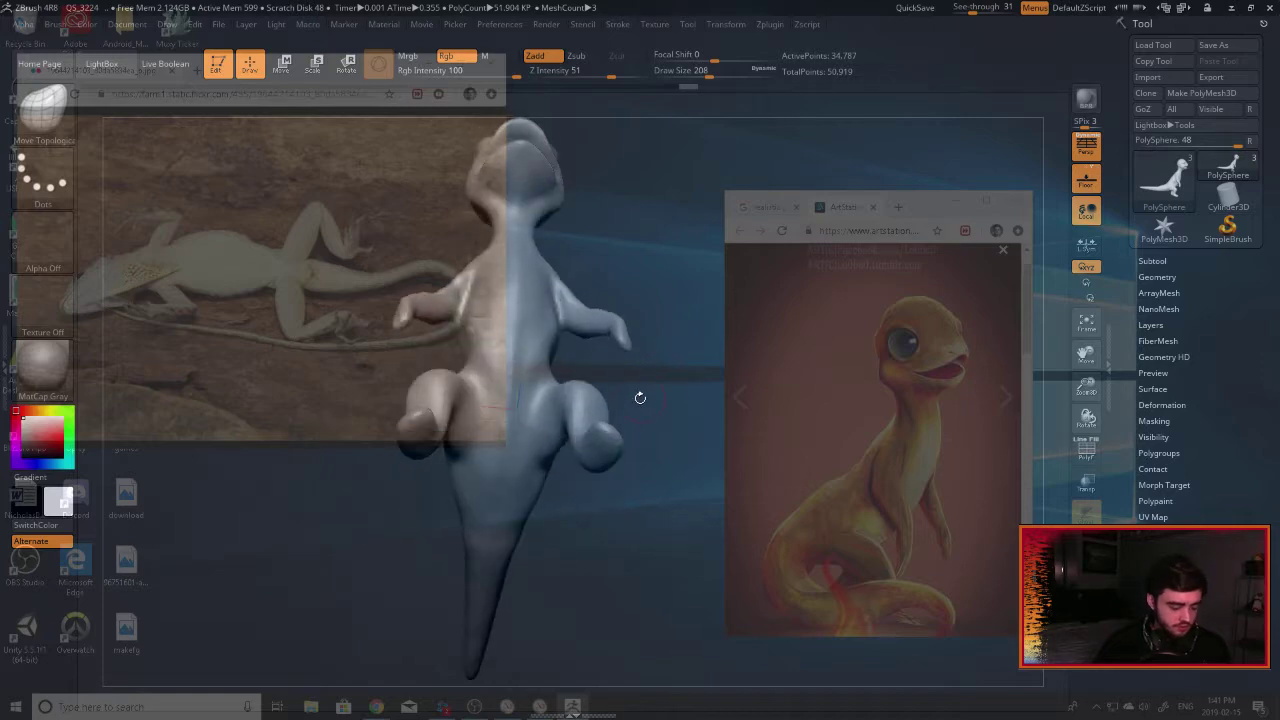
key("b")
key("m")
key("t")
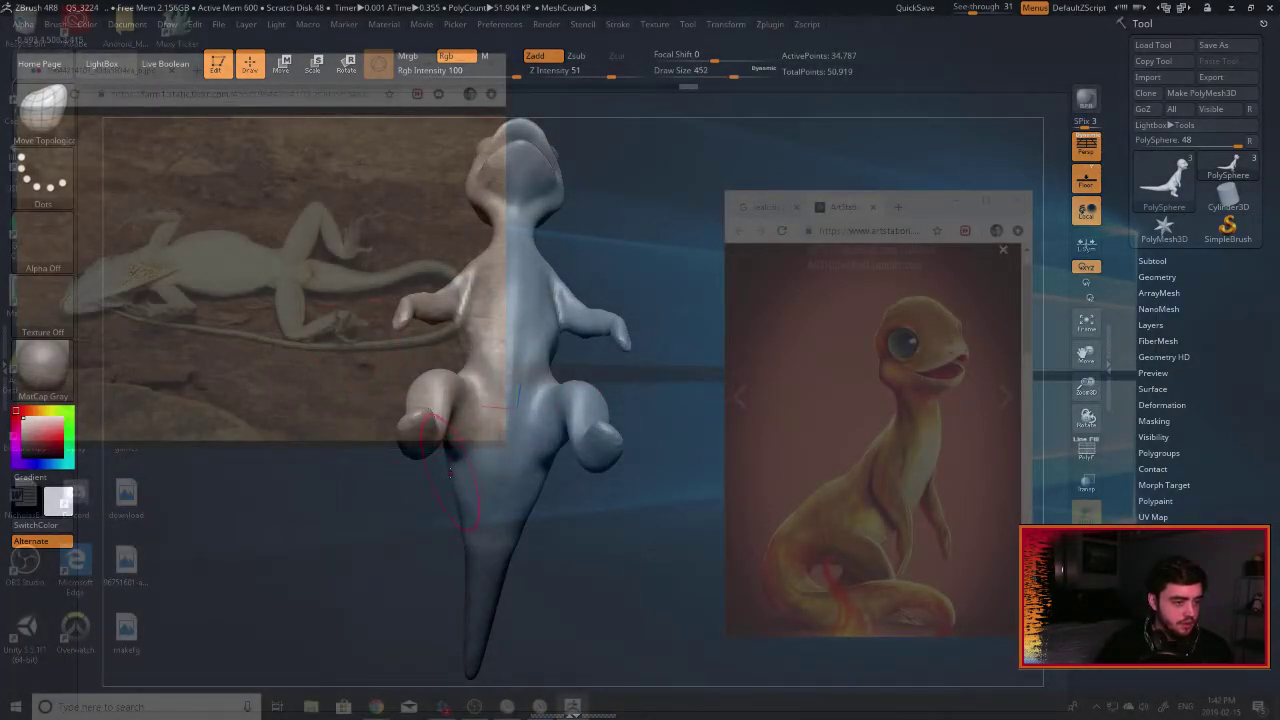
key("bracketright")
key("]")
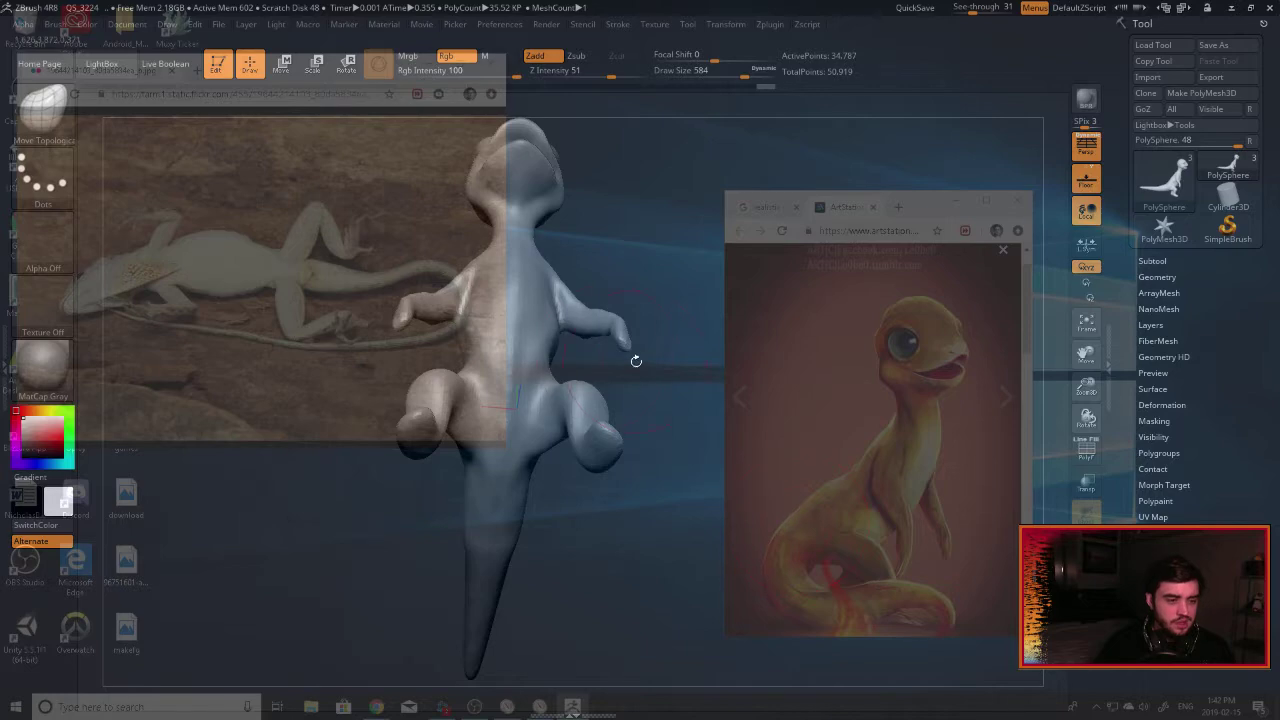
left_click_drag(636, 361, 557, 397)
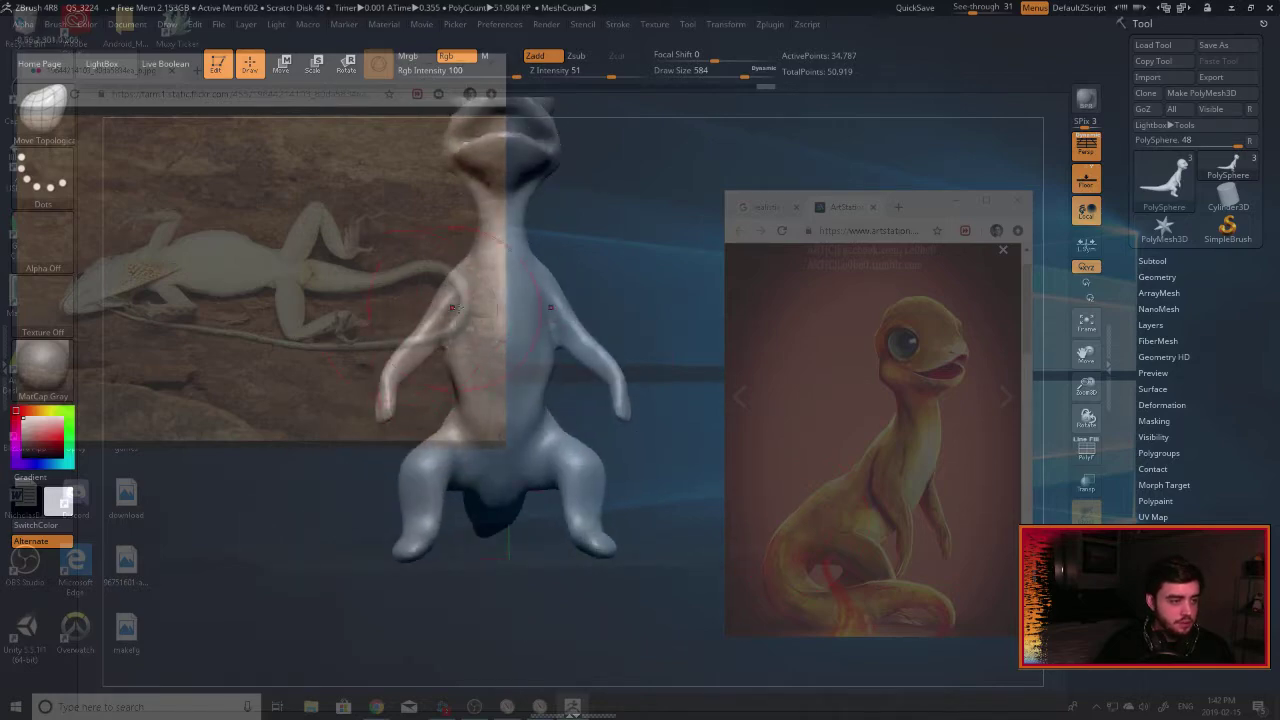
Lower the See-through value to 6 and reshape the sides of the torso below the arms at draw size 424.
mouse_move(665, 250)
left_mouse_down()
mouse_move(725, 280)
mouse_move(740, 325)
left_mouse_up()
mouse_move(962, 8)
left_mouse_down()
mouse_move(950, 8)
mouse_move(973, 10)
mouse_move(957, 10)
left_mouse_up()
mouse_move(660, 283)
left_mouse_down()
mouse_move(655, 312)
mouse_move(233, 280)
left_mouse_up()
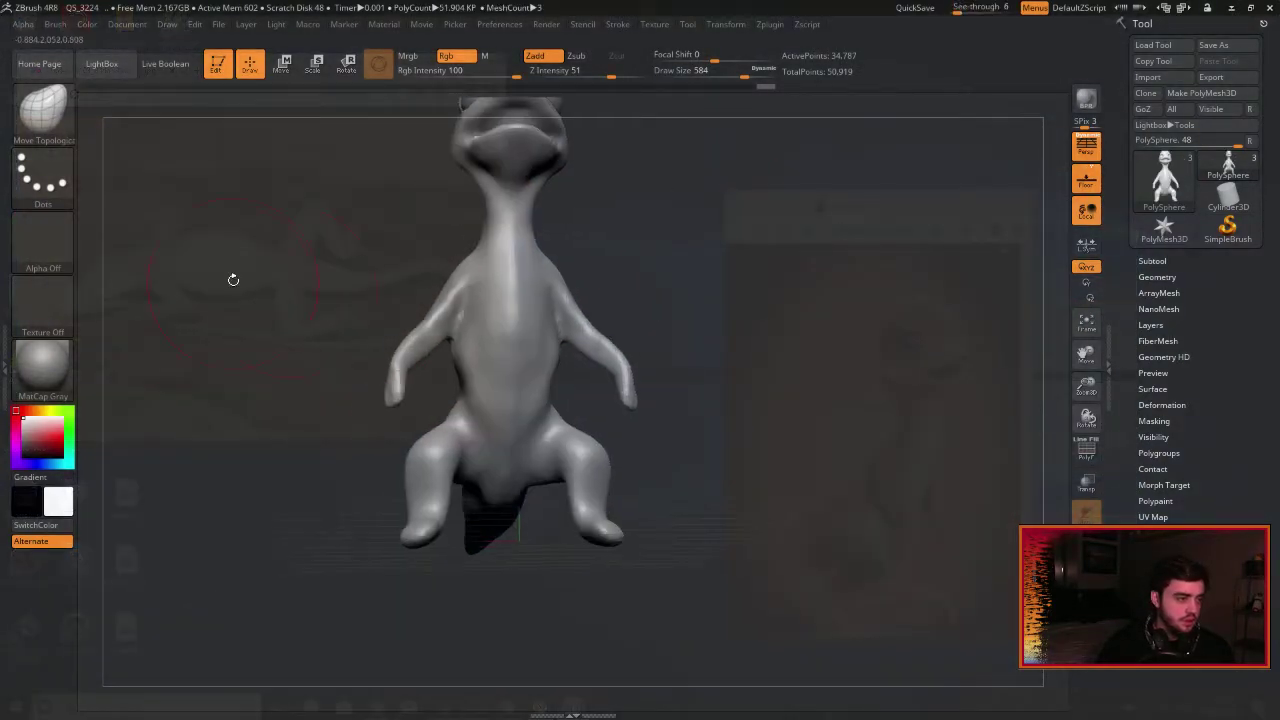
left_click_drag(663, 240, 652, 221)
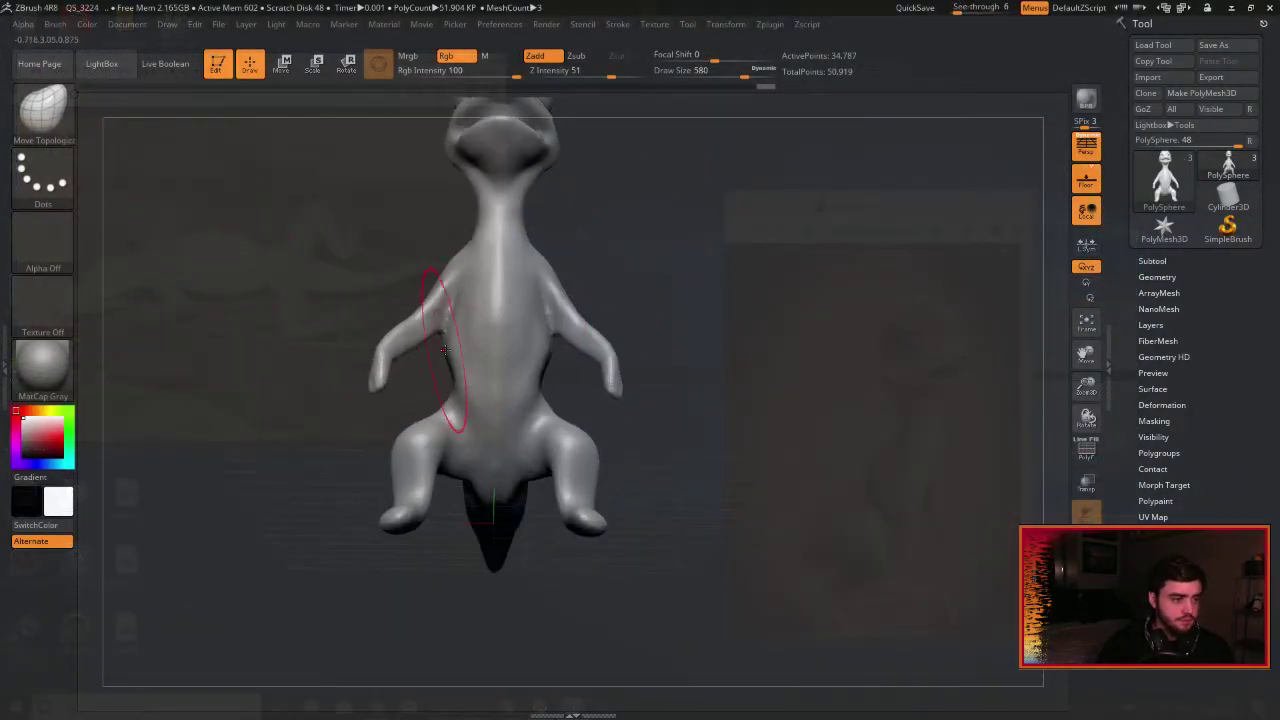
key("[")
key("[")
left_click_drag(448, 346, 458, 346)
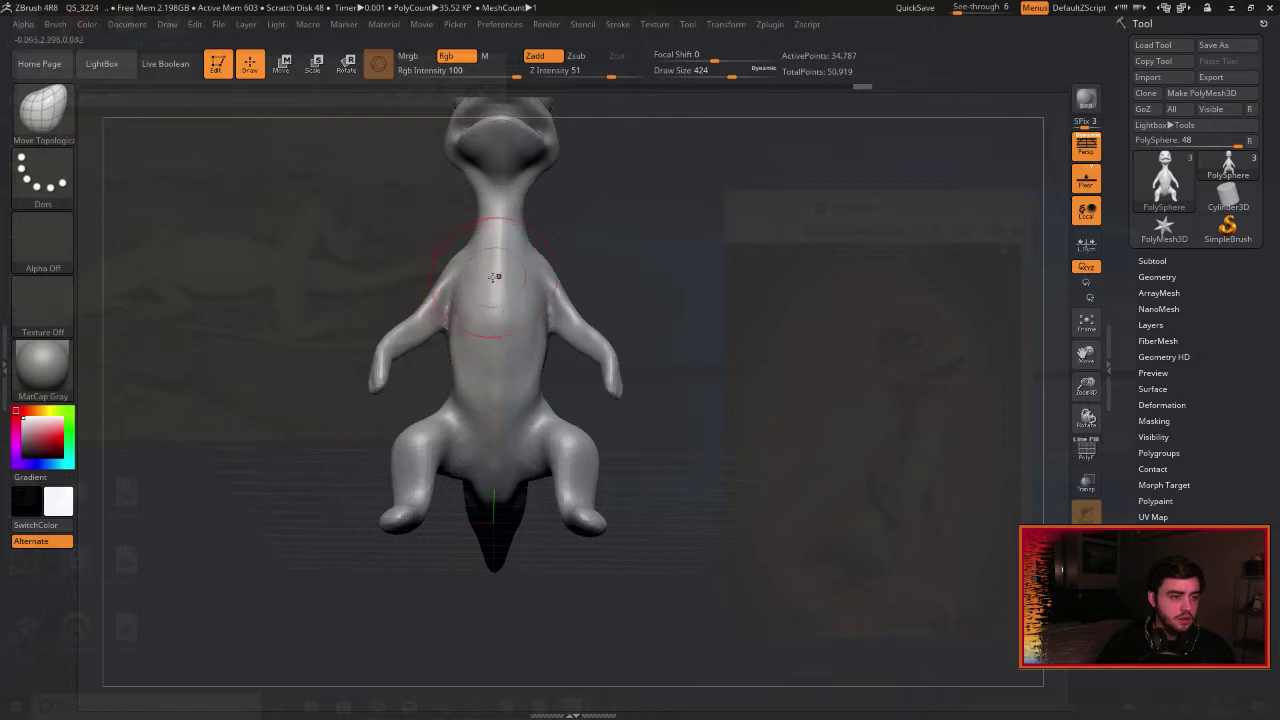
mouse_move(591, 231)
right_mouse_down()
mouse_move(514, 270)
mouse_move(604, 312)
mouse_move(580, 297)
right_mouse_up()
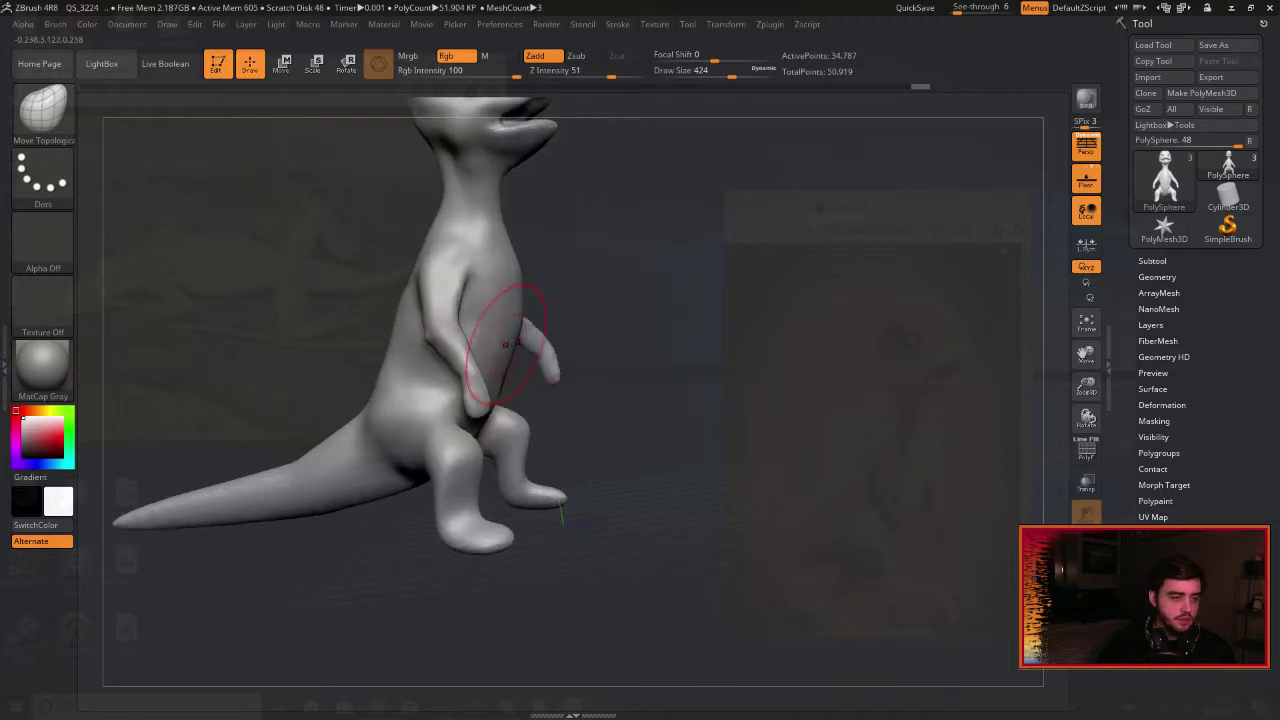
Refine the chest and belly outline from the side at draw size 424 and quick-save the project.
right_click_drag(495, 358, 451, 334)
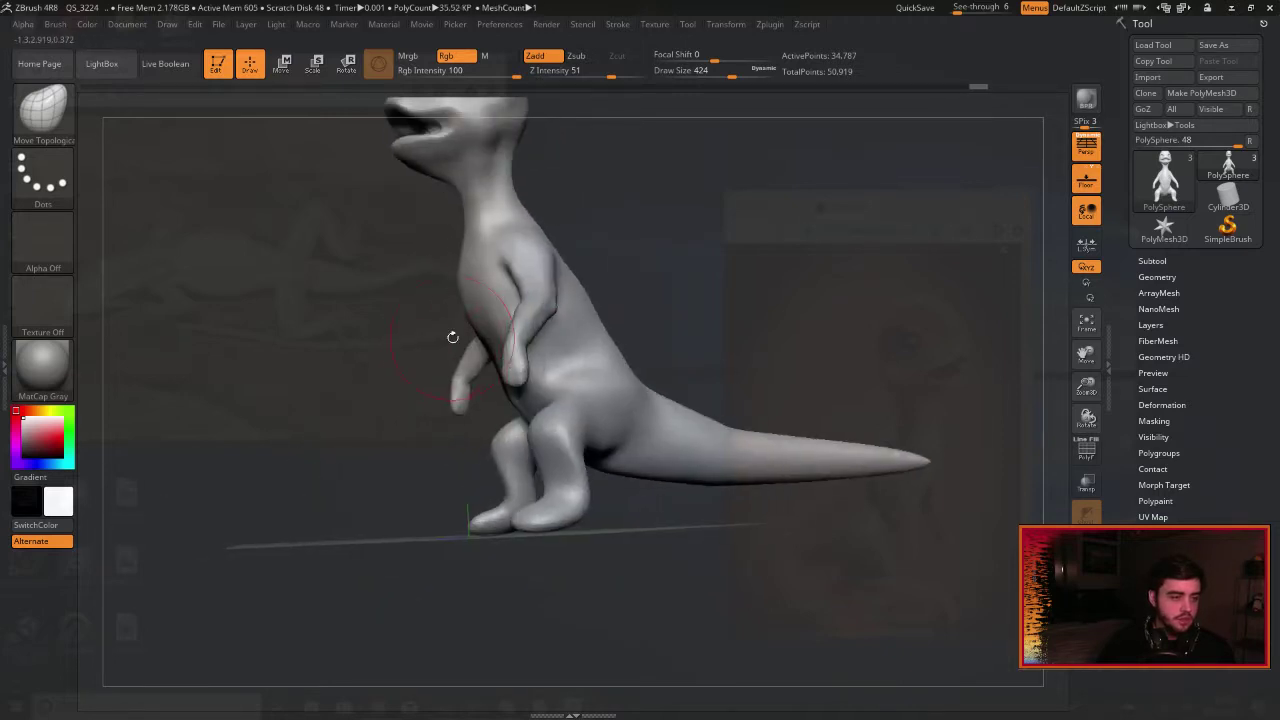
left_click_drag(473, 318, 486, 308)
mouse_move(503, 278)
right_mouse_down()
mouse_move(689, 266)
mouse_move(850, 112)
right_mouse_up()
mouse_move(617, 277)
right_mouse_down()
mouse_move(646, 289)
mouse_move(646, 243)
mouse_move(674, 331)
mouse_move(640, 330)
mouse_move(659, 317)
mouse_move(634, 289)
right_mouse_up()
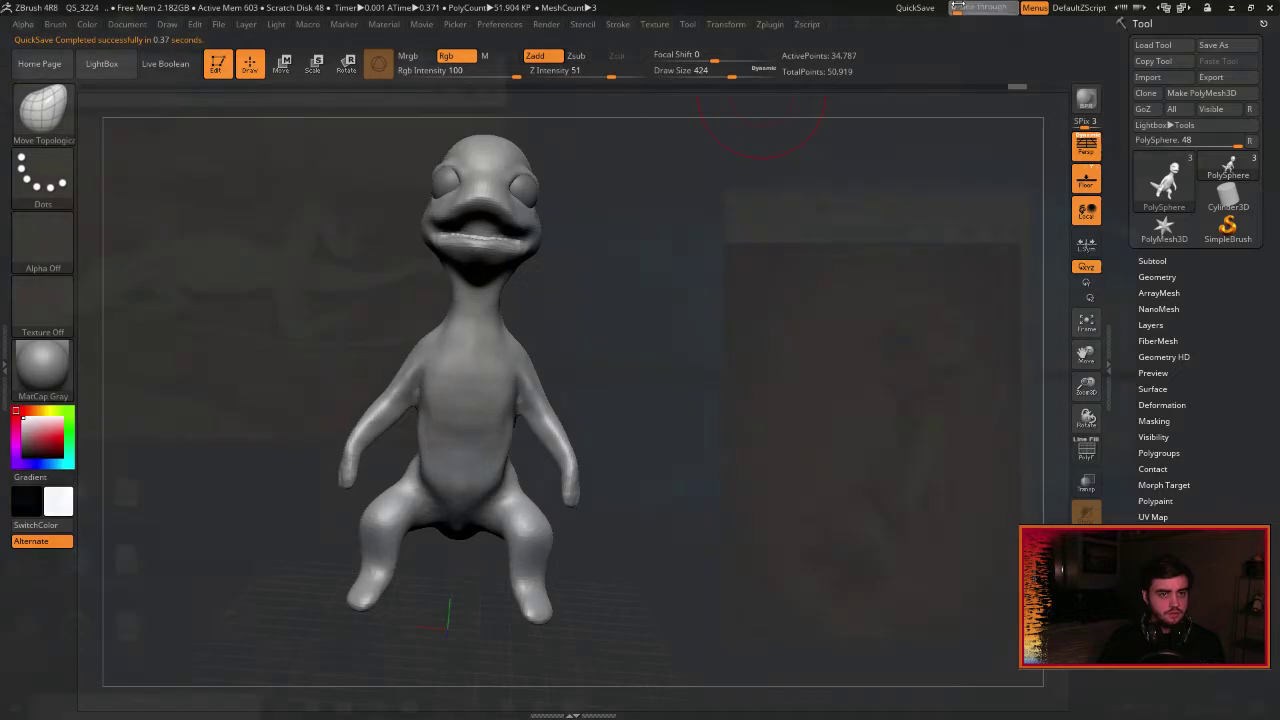
Raise the See-through value to 12 and reshape the upper back and shoulder from the side at draw size 496.
left_click_drag(958, 7, 965, 7)
right_click_drag(674, 317, 696, 322)
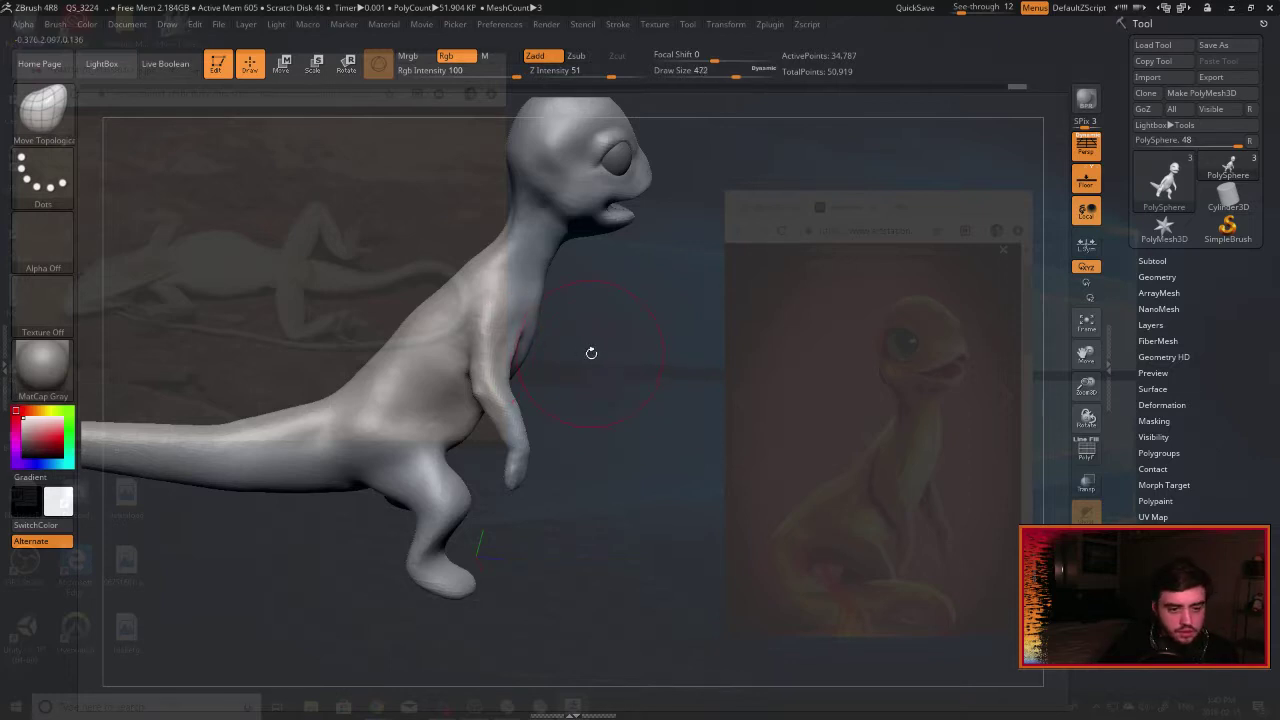
right_click_drag(589, 351, 610, 350)
left_click_drag(407, 327, 419, 331)
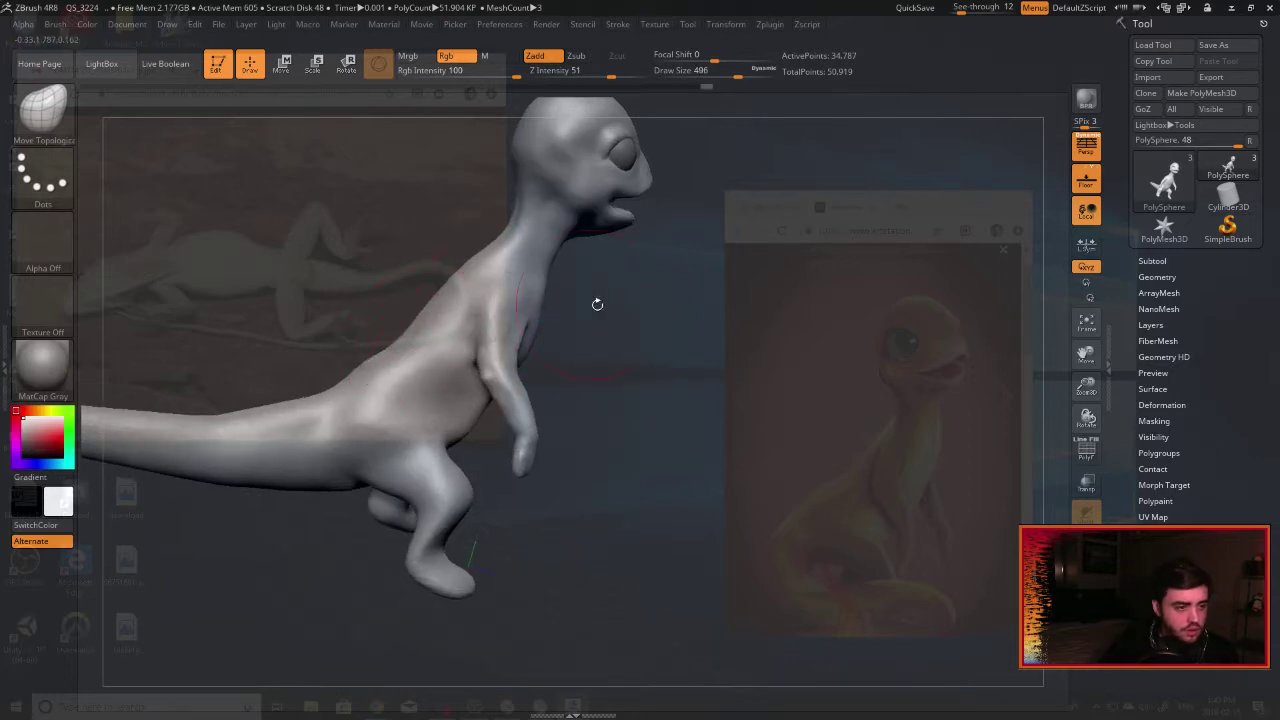
left_click_drag(597, 303, 574, 303)
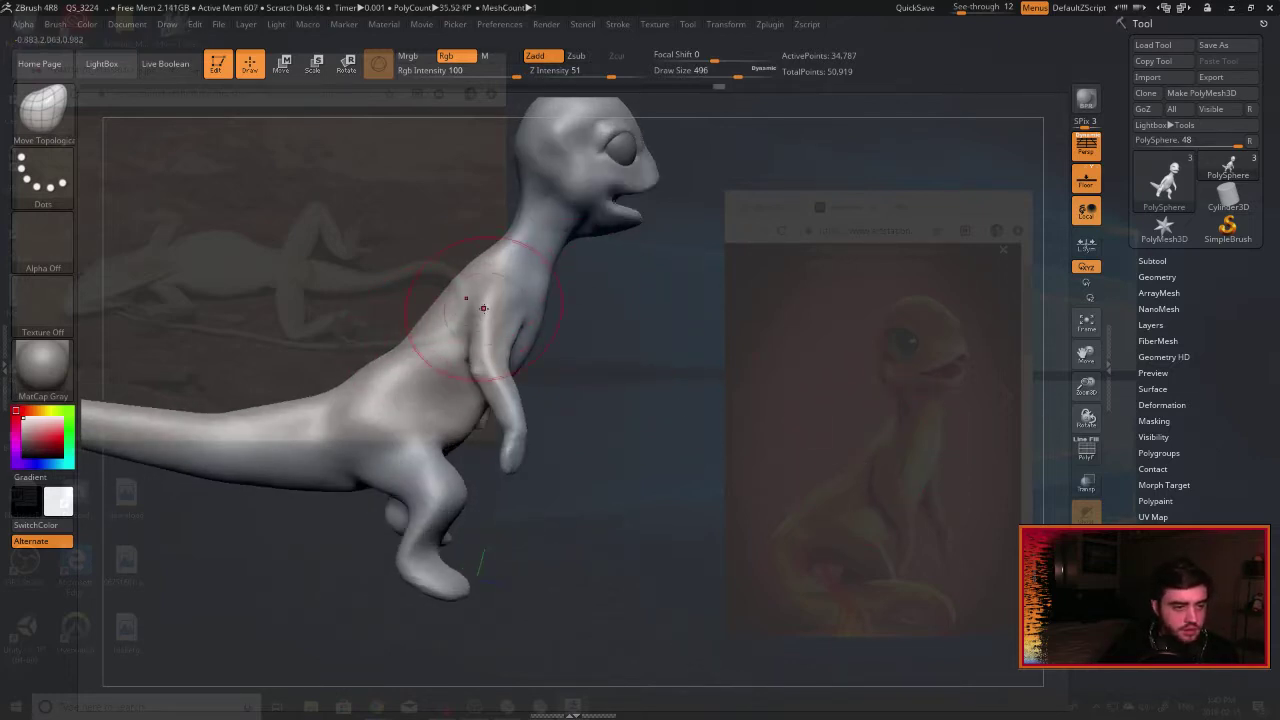
Refine the shoulders and upper back from behind with the Move Topological brush at draw size 492.
right_click_drag(471, 300, 545, 288)
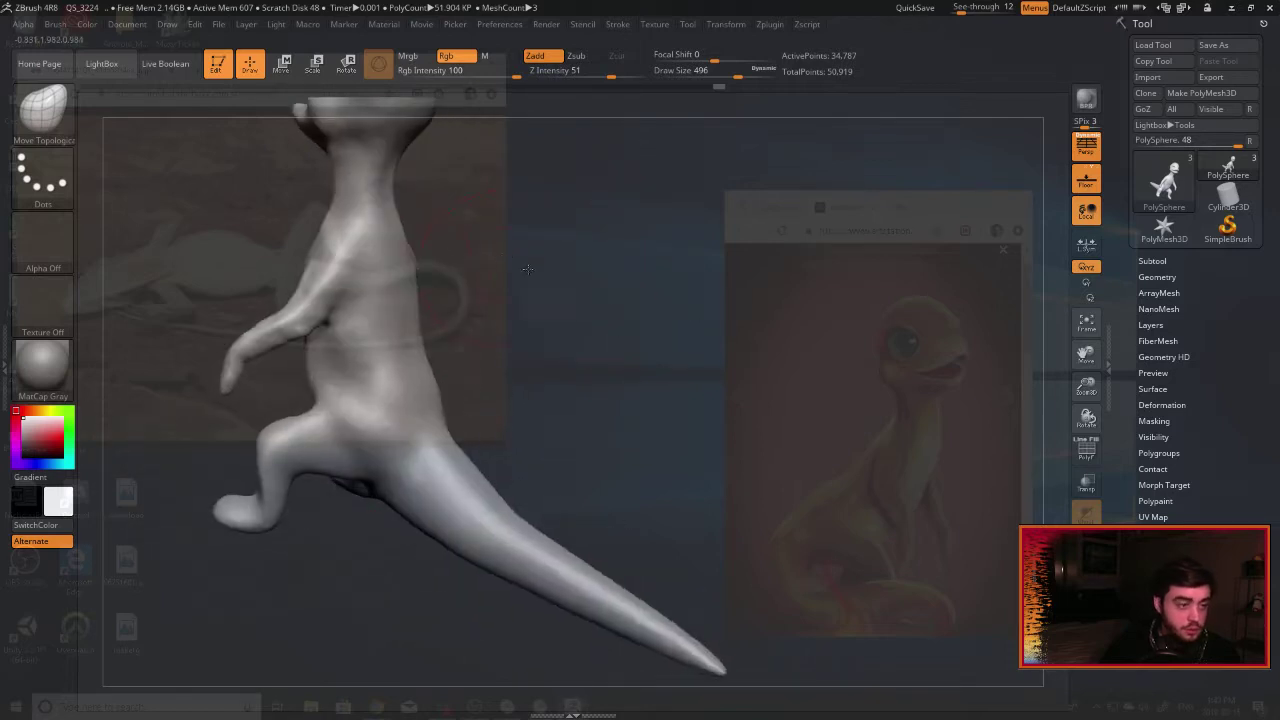
left_click_drag(430, 258, 414, 262)
right_click_drag(440, 278, 398, 263)
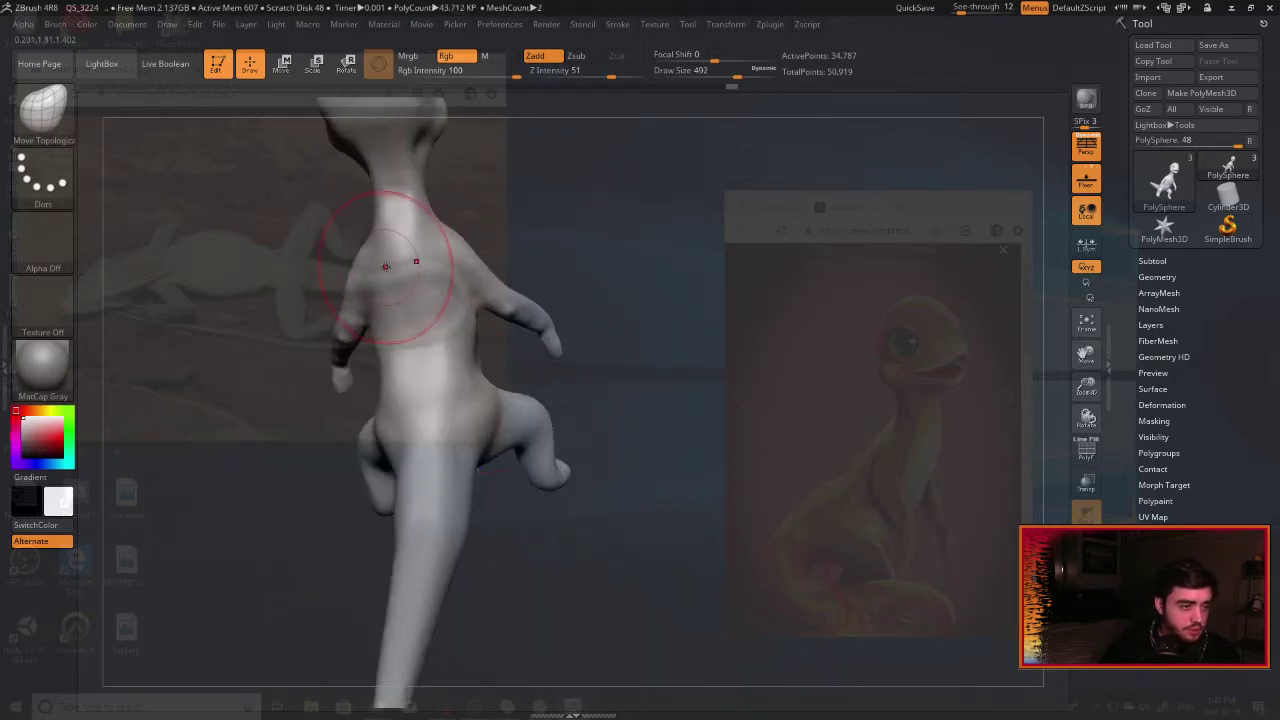
left_click_drag(366, 262, 368, 270)
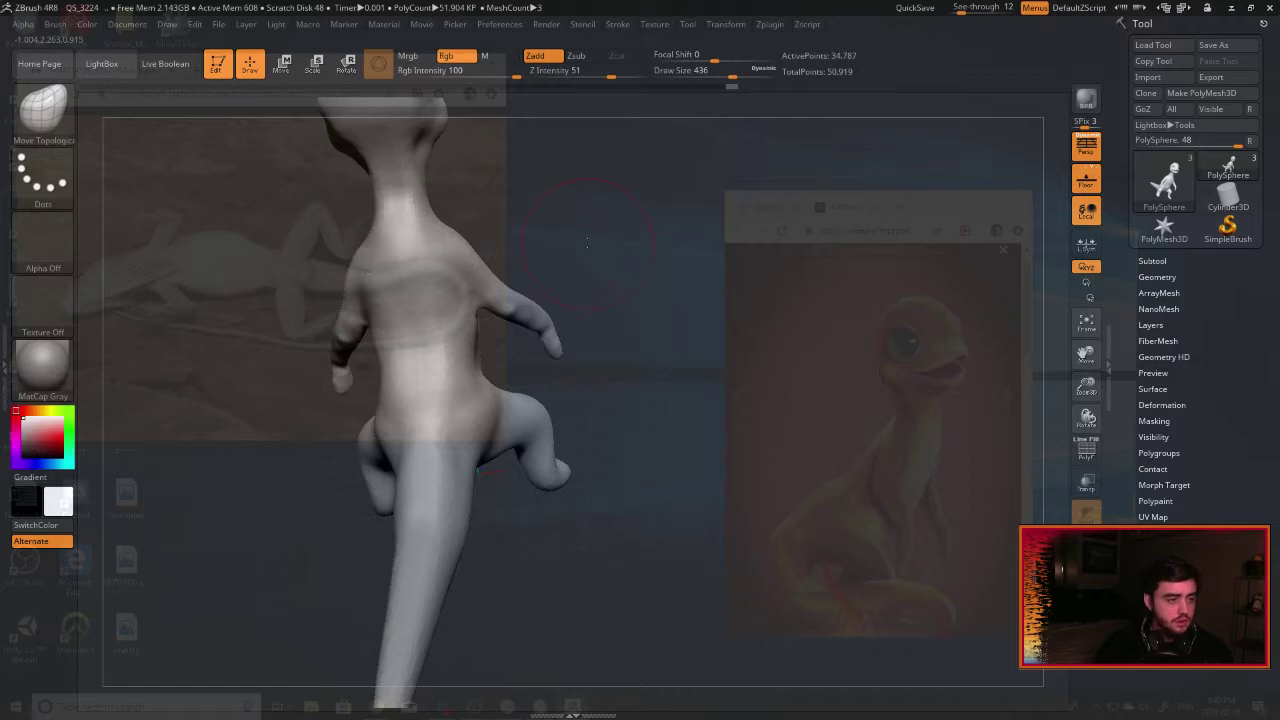
Refine the outline of the lower back from the side, enlarging the draw size to 560.
right_click_drag(367, 268, 614, 251)
right_click_drag(347, 260, 385, 272)
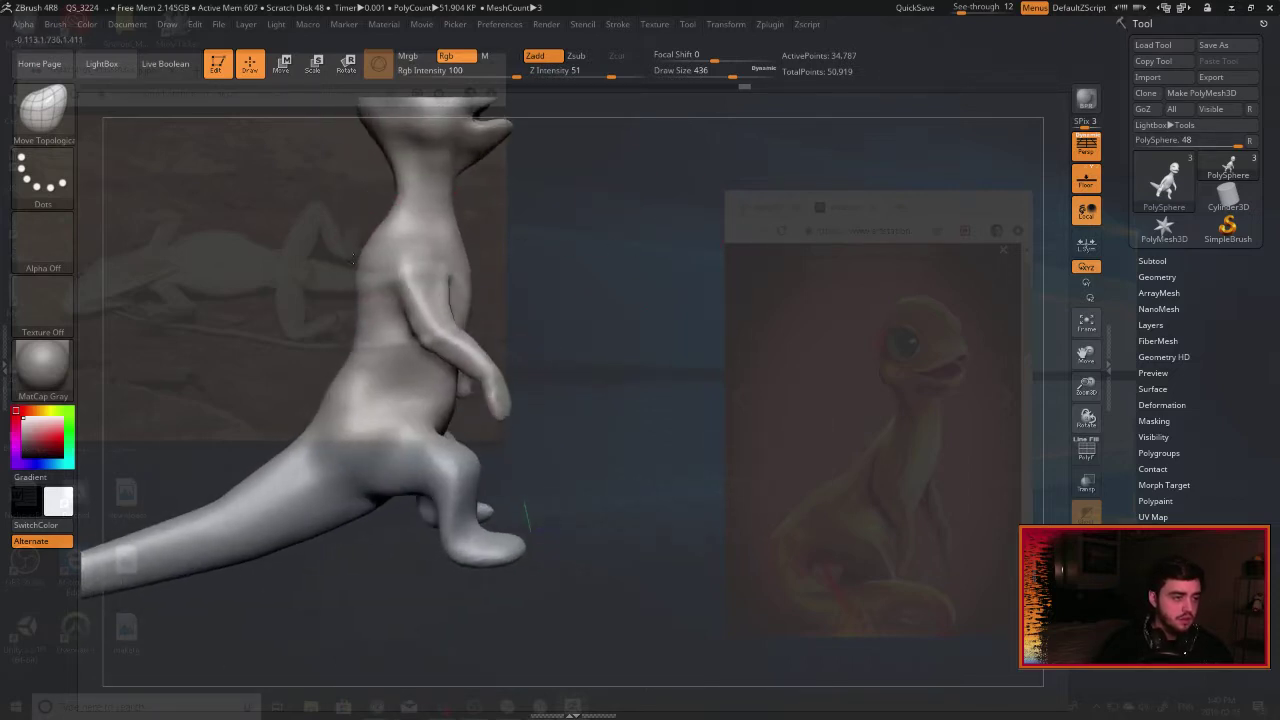
left_click_drag(272, 361, 312, 355)
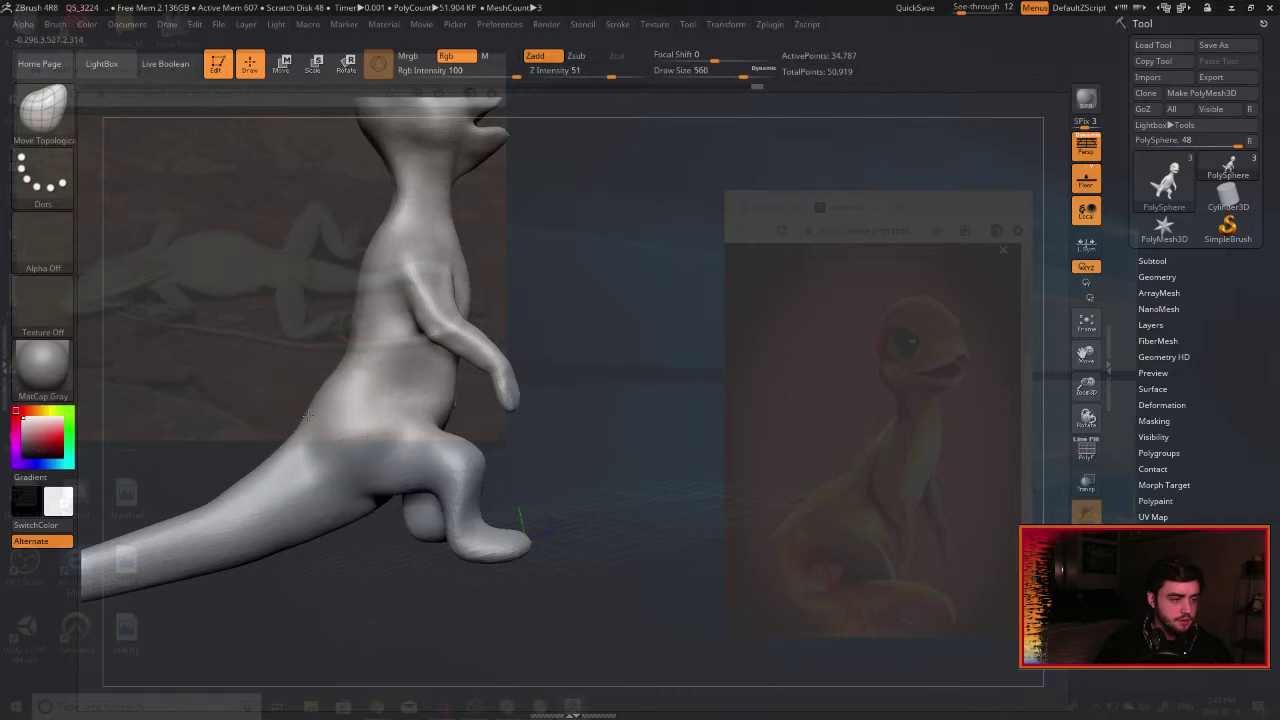
Switch to the Inflat brush with the underside of the pelvis in view and quick-save the project.
mouse_move(478, 362)
right_mouse_down()
mouse_move(639, 333)
mouse_move(628, 395)
mouse_move(610, 370)
mouse_move(626, 366)
mouse_move(459, 327)
mouse_move(583, 398)
mouse_move(318, 321)
mouse_move(345, 262)
right_mouse_up()
key("b")
key("i")
key("n")
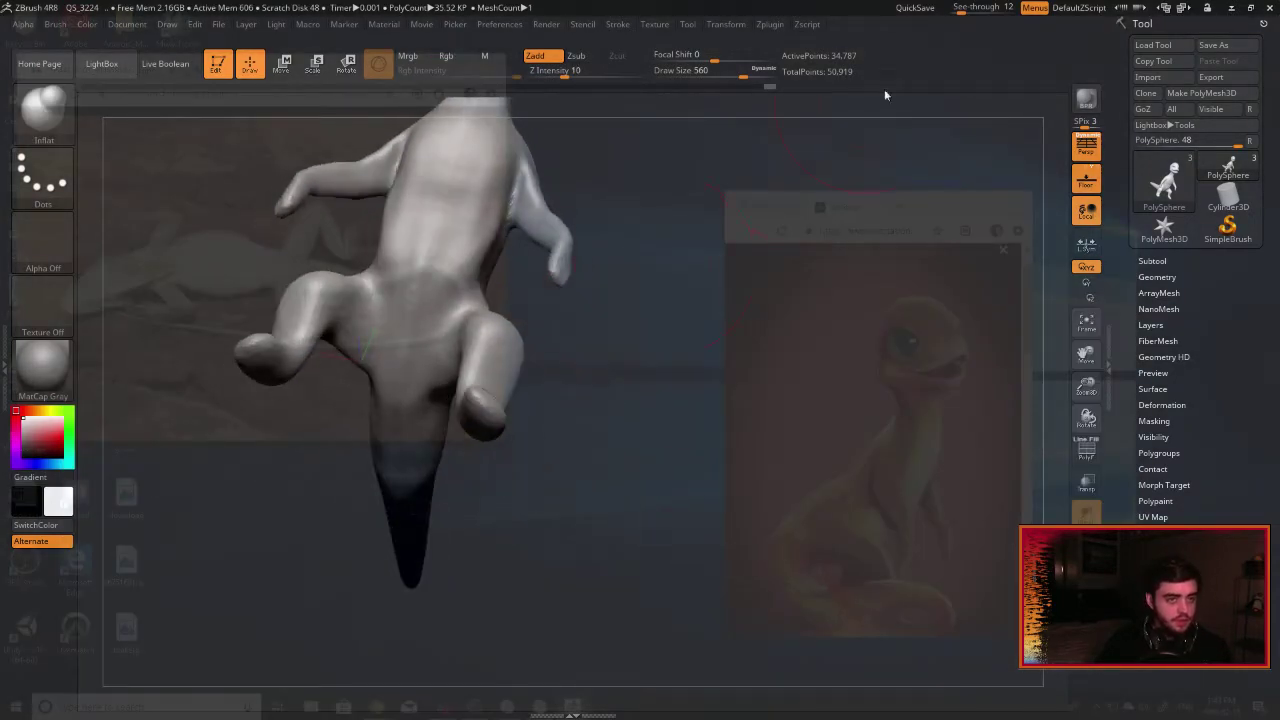
left_click(915, 8)
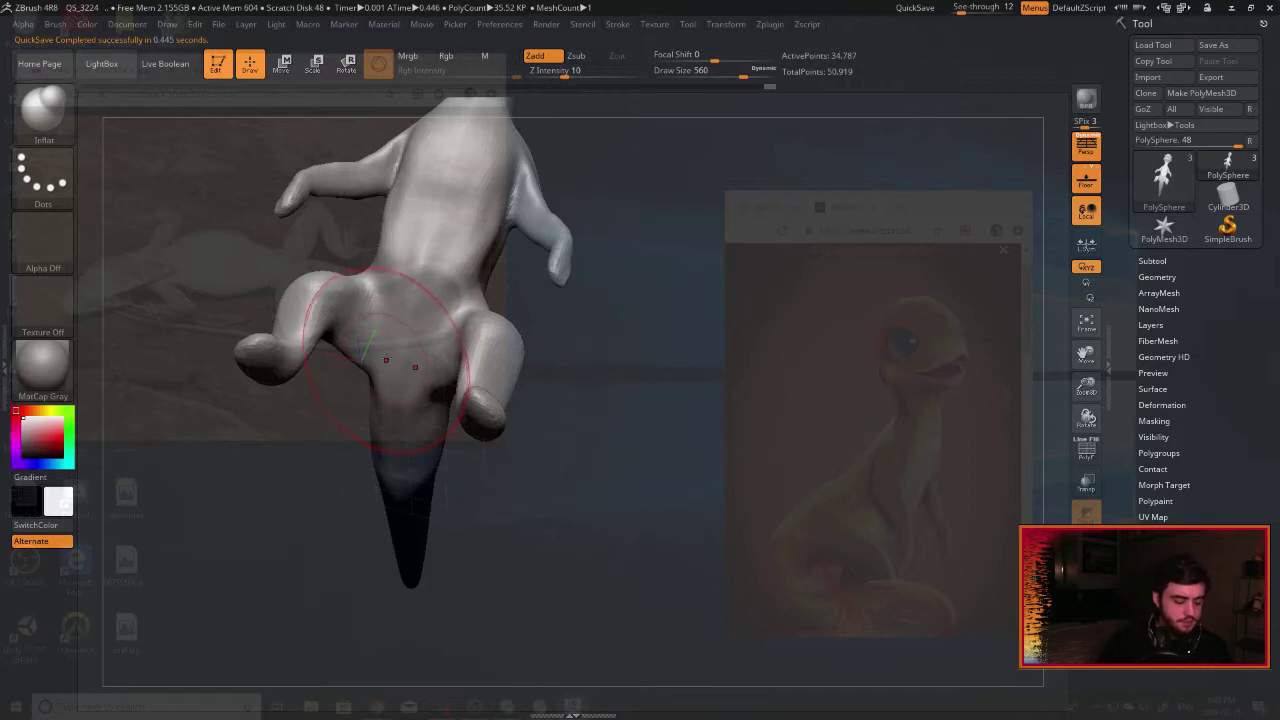
Reduce the draw size to 272 and smooth the surface between the hips and around the upper thighs.
key("bracketleft")
key("bracketleft")
key("bracketleft")
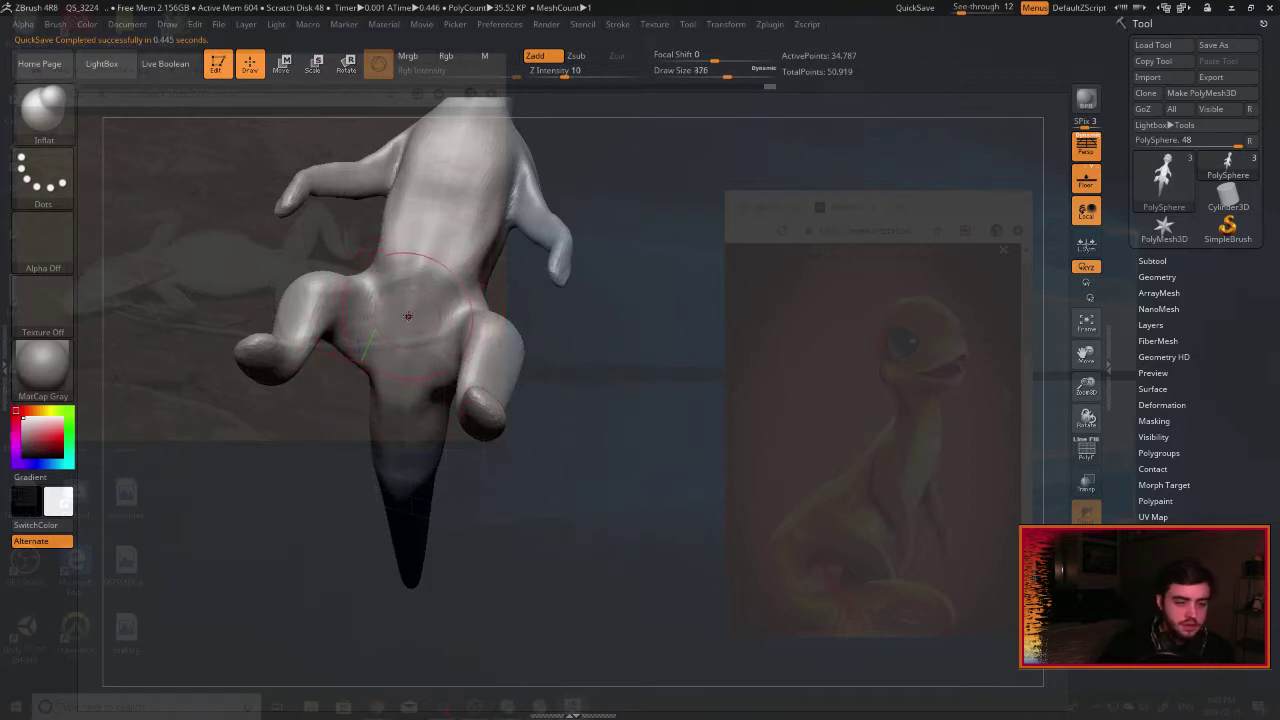
key("bracketleft")
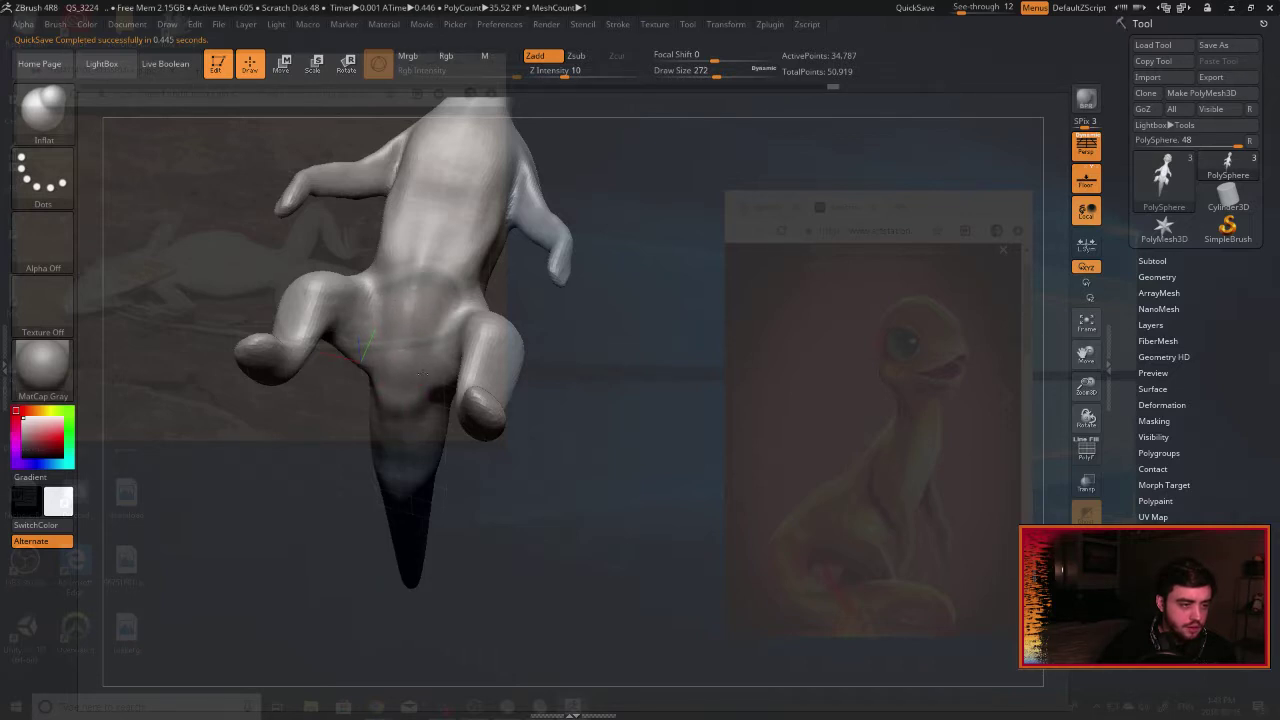
key("shift")
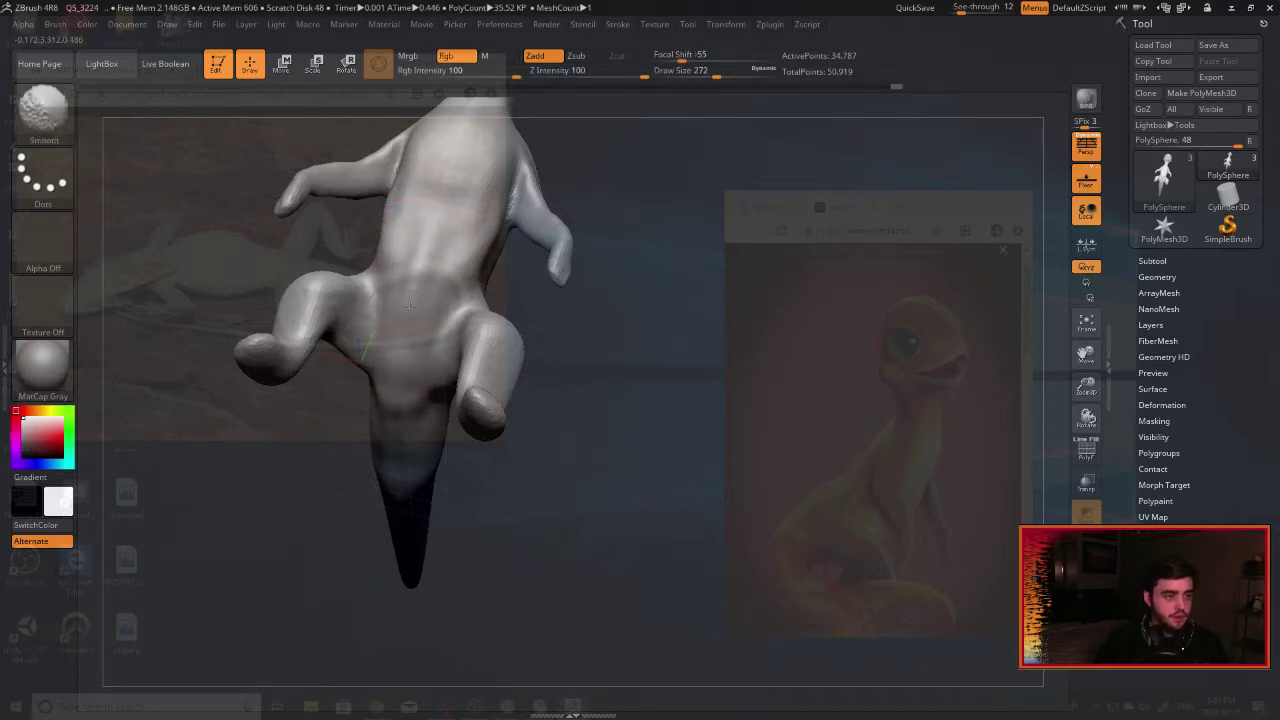
mouse_move(560, 325)
left_mouse_down()
mouse_move(620, 326)
mouse_move(580, 350)
mouse_move(540, 335)
mouse_move(688, 181)
mouse_move(500, 174)
left_mouse_up()
mouse_move(430, 303)
left_mouse_down()
mouse_move(462, 296)
mouse_move(460, 284)
left_mouse_up()
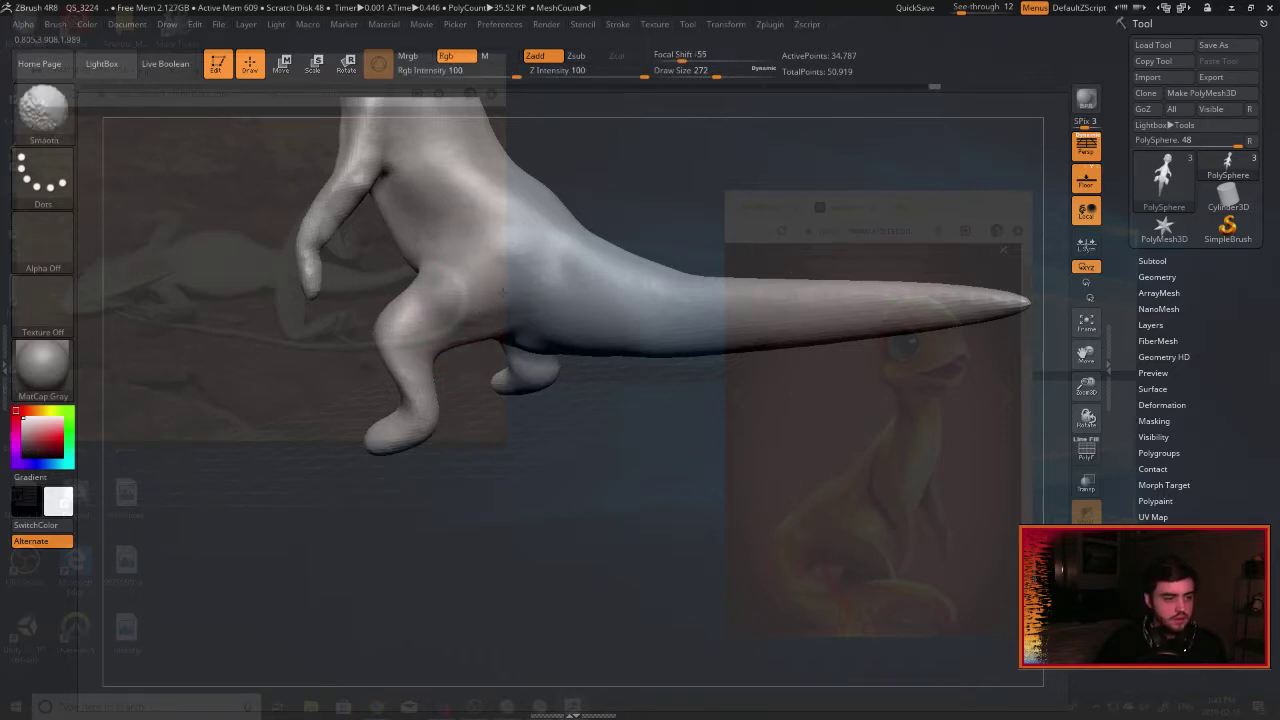
left_click_drag(331, 477, 580, 300)
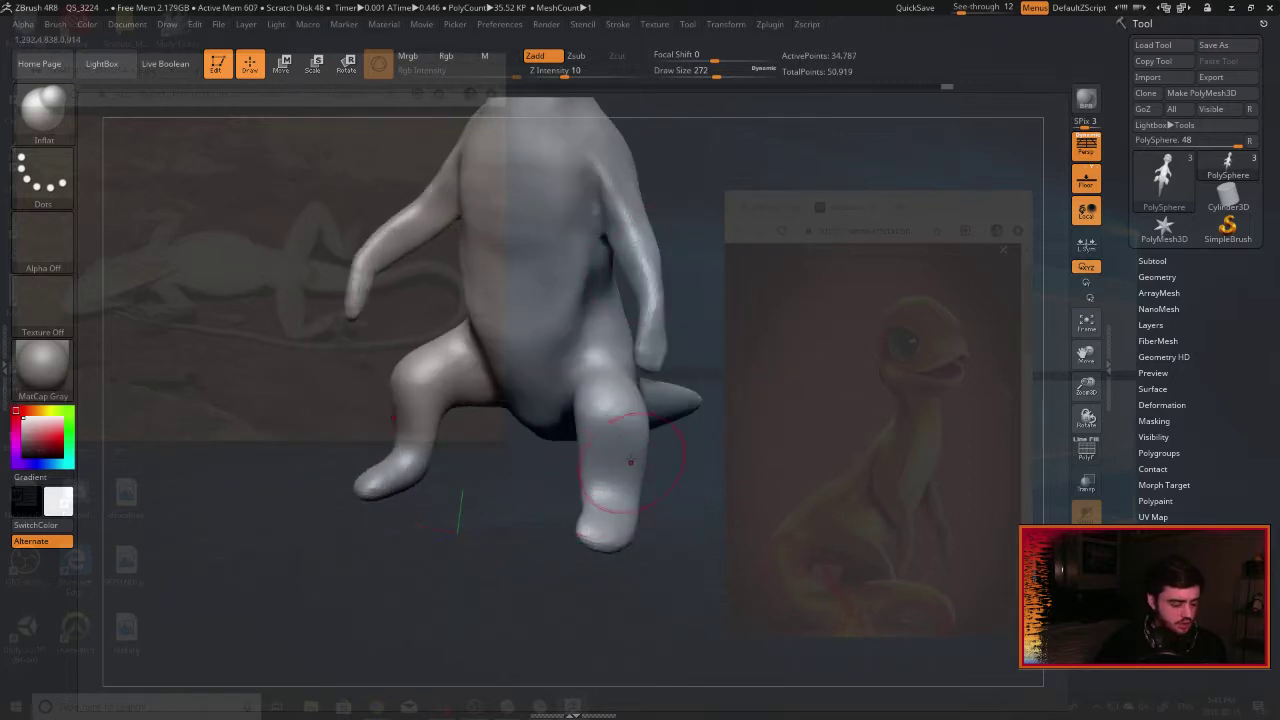
Reshape the lower legs and ankles with the Move Topological brush, enlarging the draw size to 368.
key("b")
key("m")
key("t")
key("bracketright")
key("bracketright")
key("bracketright")
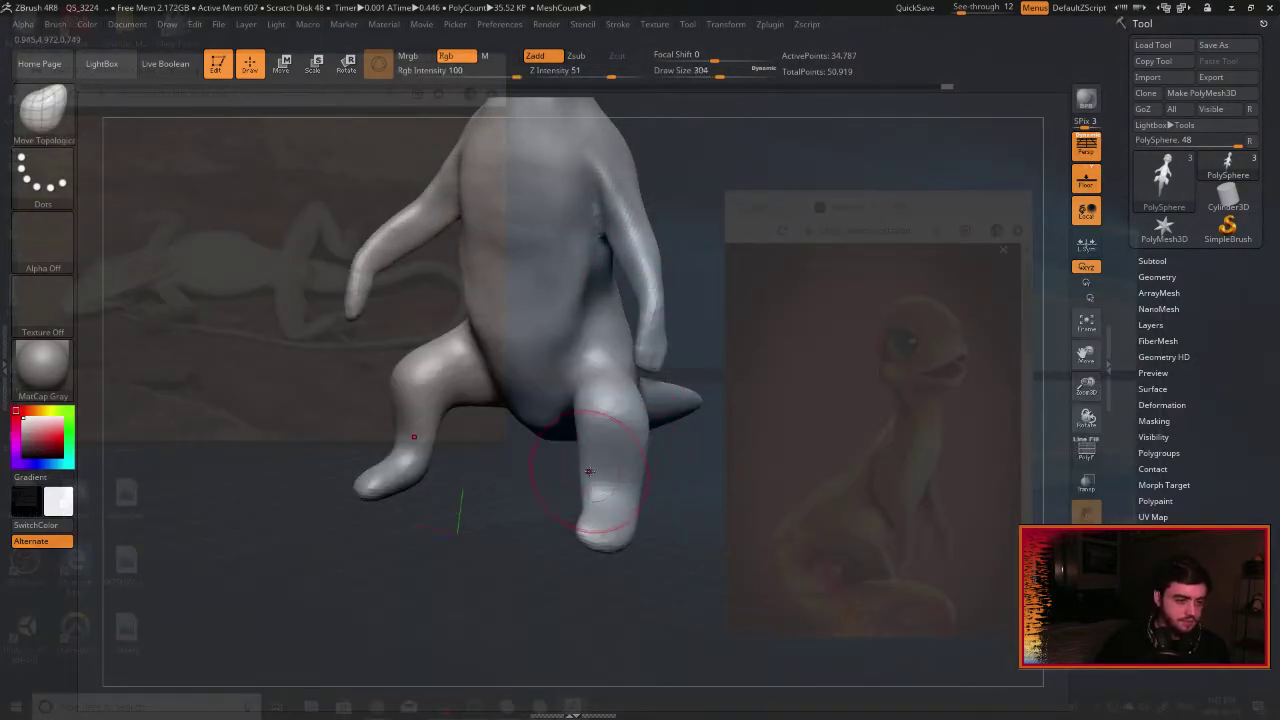
mouse_move(552, 477)
left_mouse_down()
mouse_move(649, 466)
mouse_move(633, 468)
mouse_move(700, 485)
mouse_move(662, 528)
mouse_move(700, 534)
mouse_move(665, 533)
left_mouse_up()
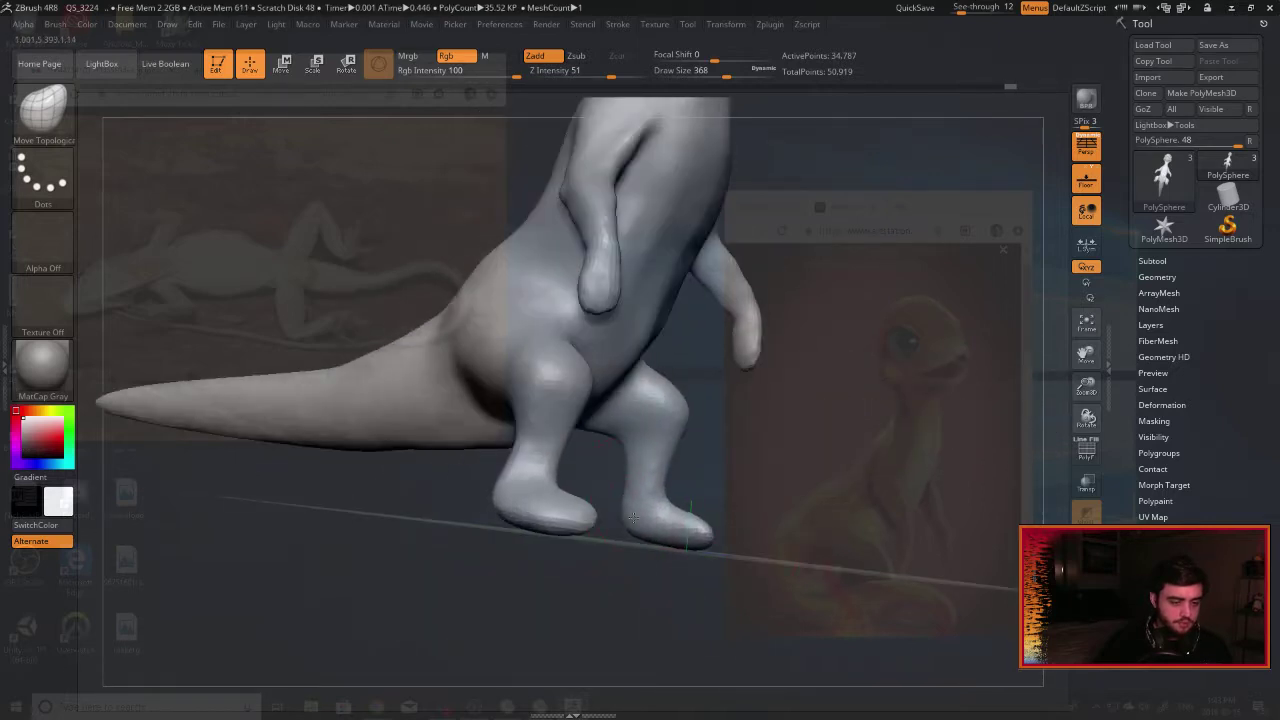
Refine the heels and feet at draw size 368, quick-save the project and frame the whole creature.
mouse_move(630, 519)
left_mouse_down()
mouse_move(642, 528)
mouse_move(632, 525)
left_mouse_up()
left_click_drag(611, 528, 720, 486)
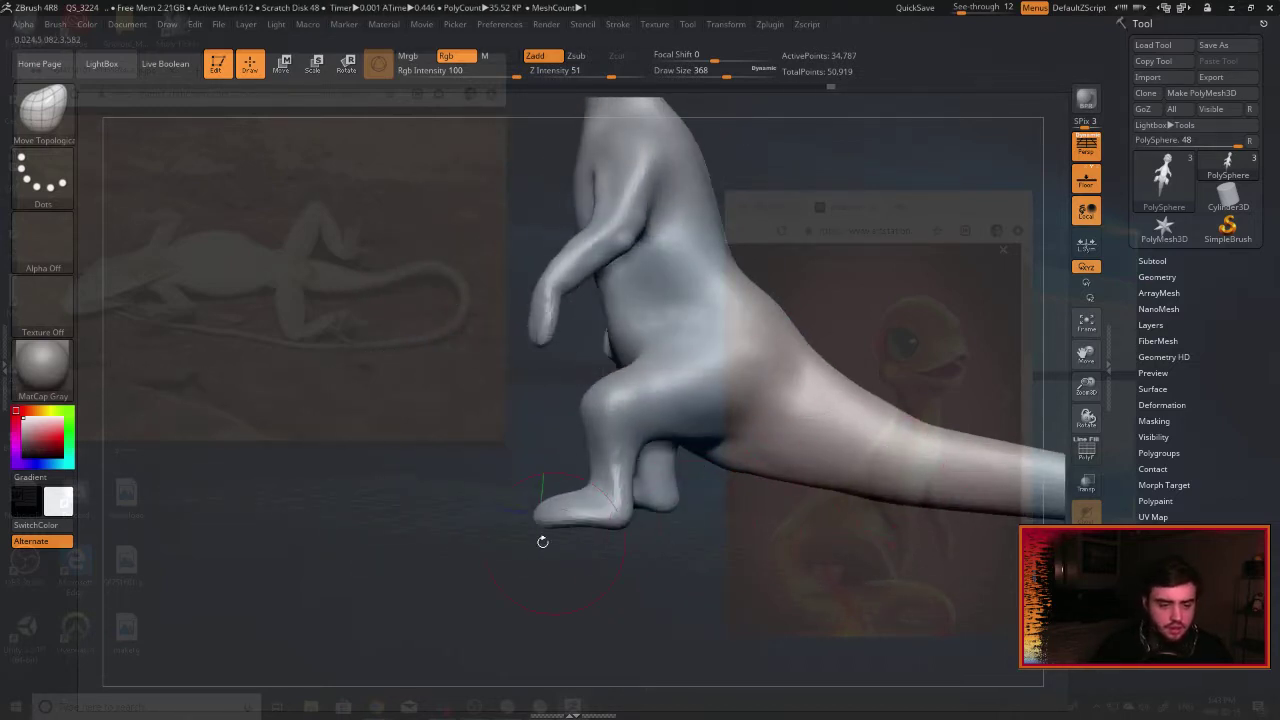
left_click_drag(452, 562, 497, 572)
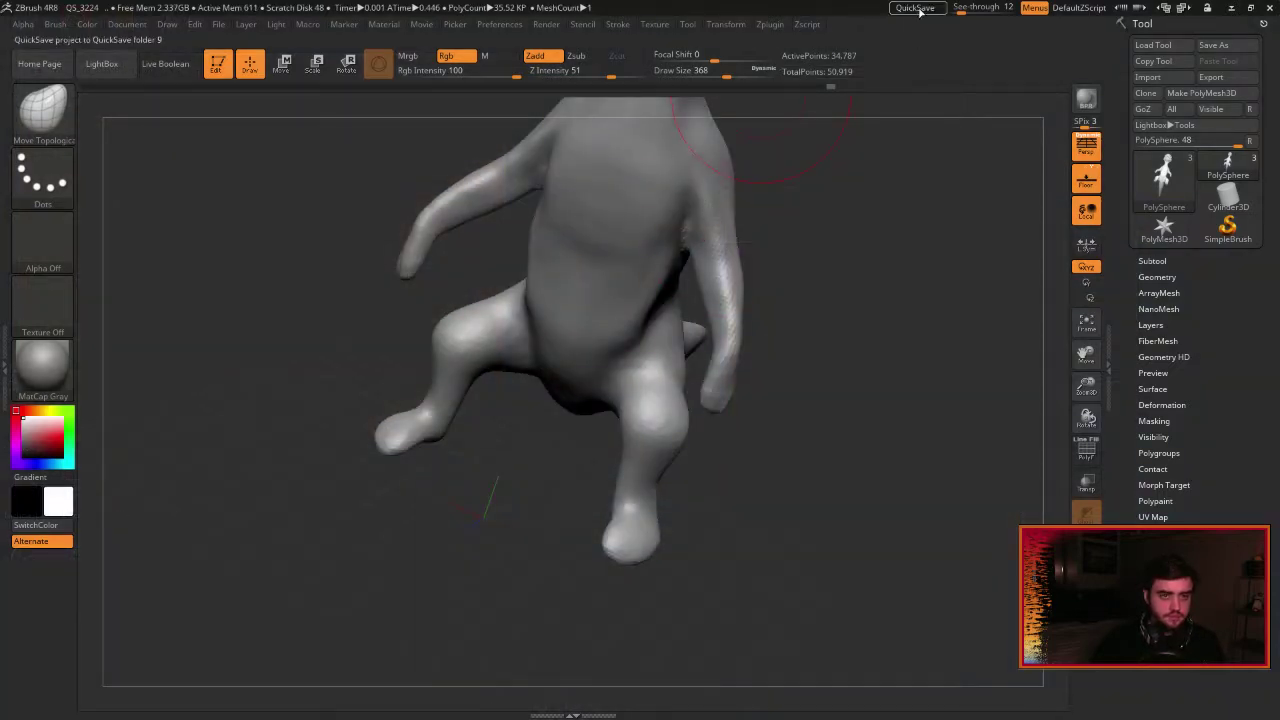
left_click_drag(738, 300, 605, 481)
key("f")
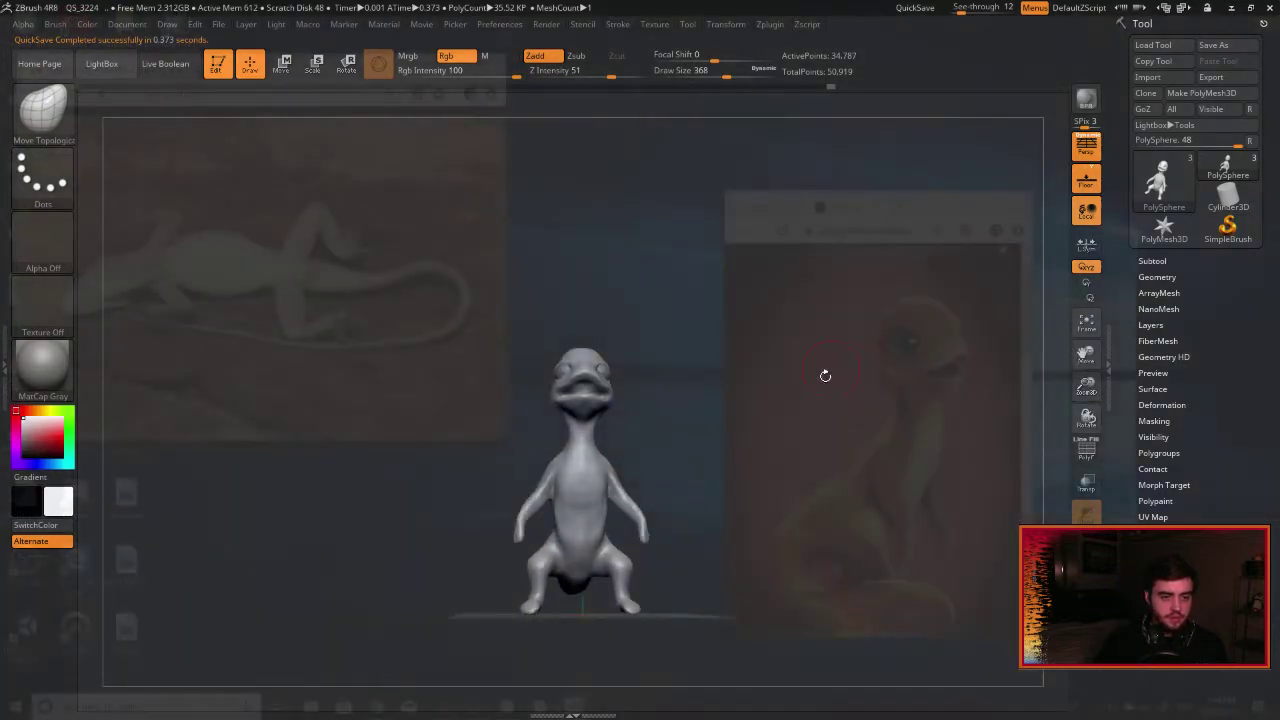
Adjust the head and neck proportions from the side at draw size 436 and quick-save the project.
left_click_drag(823, 371, 702, 439)
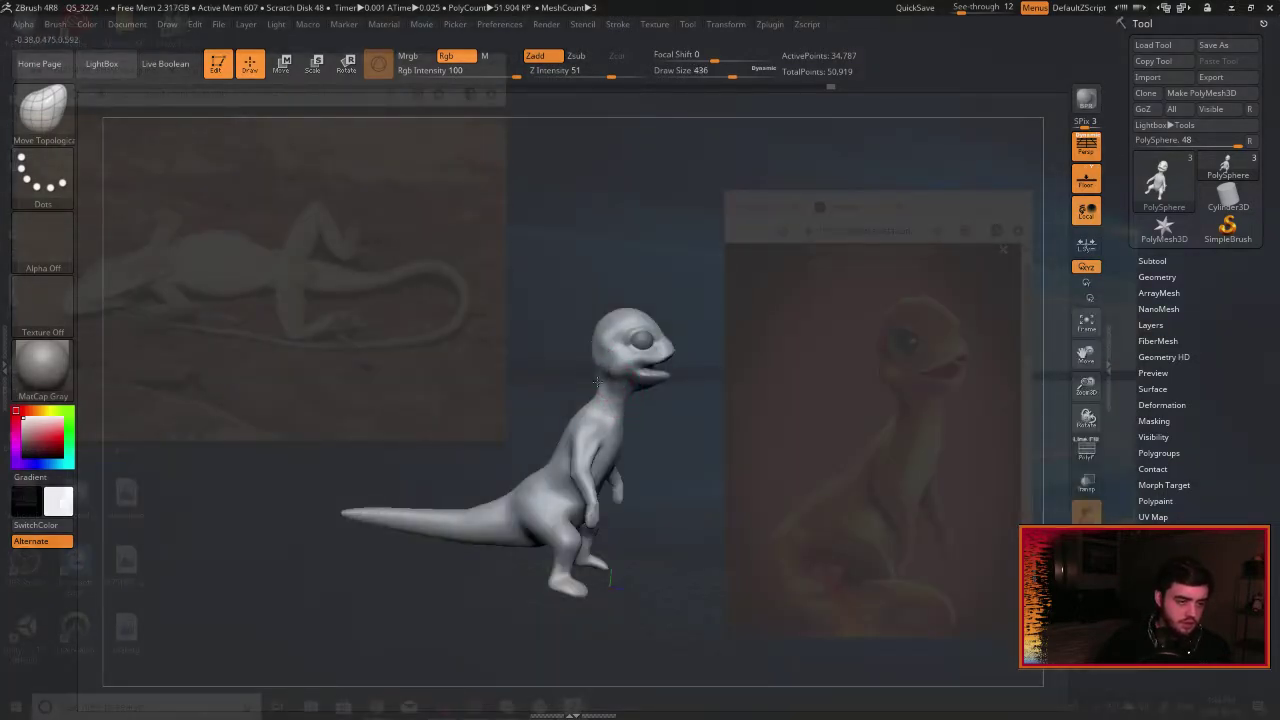
left_click_drag(690, 443, 683, 420)
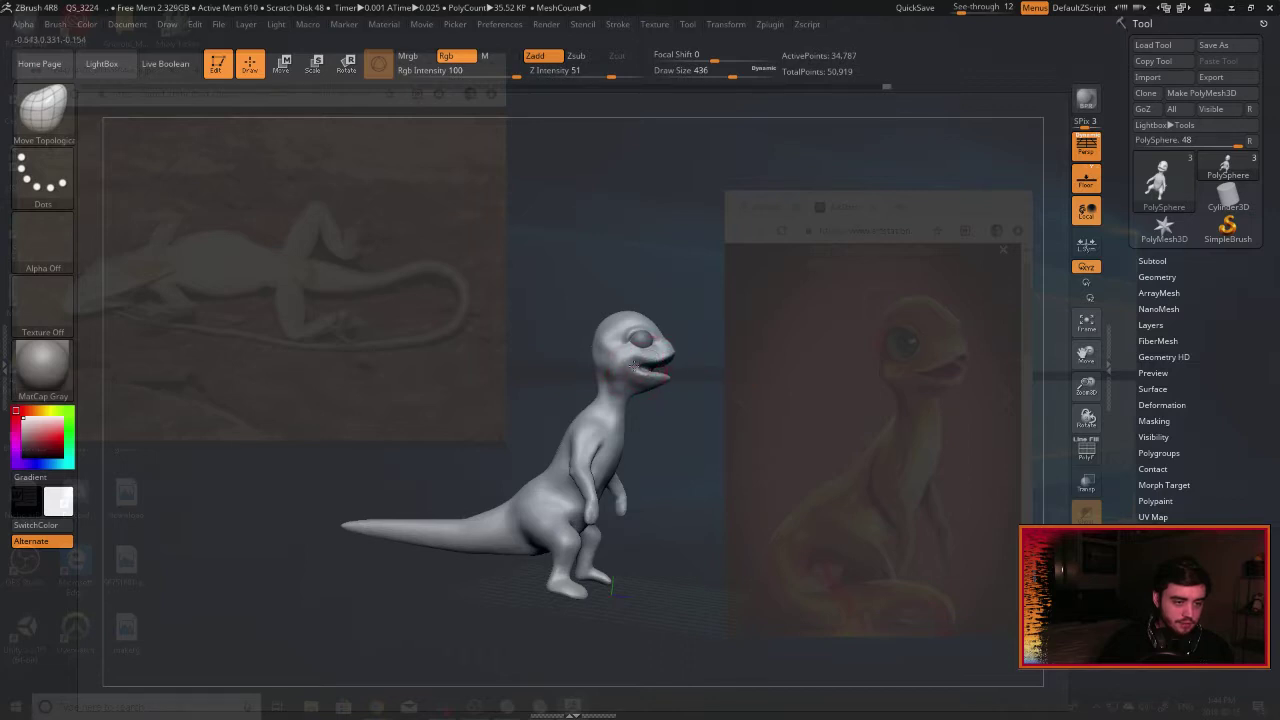
left_click_drag(715, 381, 445, 372)
key("9")
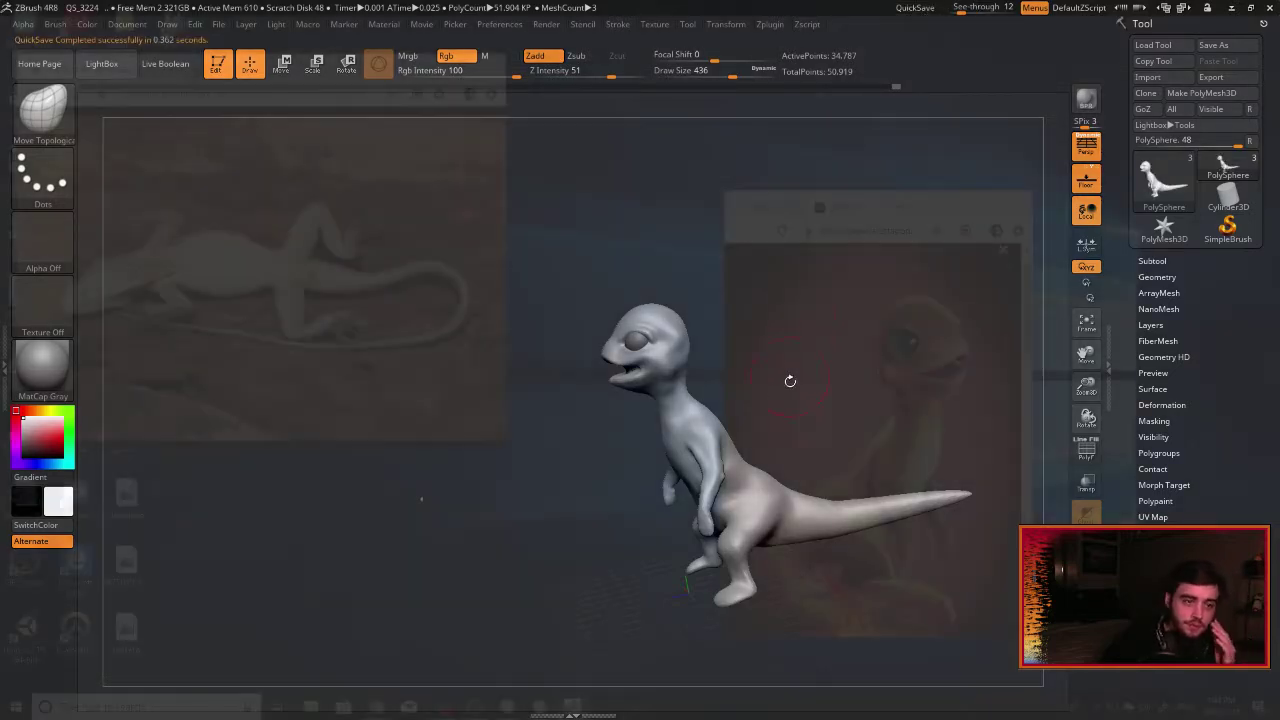
Try a muted pink and a brownish tan as the creature's display color.
mouse_move(768, 403)
left_mouse_down()
mouse_move(750, 392)
mouse_move(778, 372)
mouse_move(751, 398)
left_mouse_up()
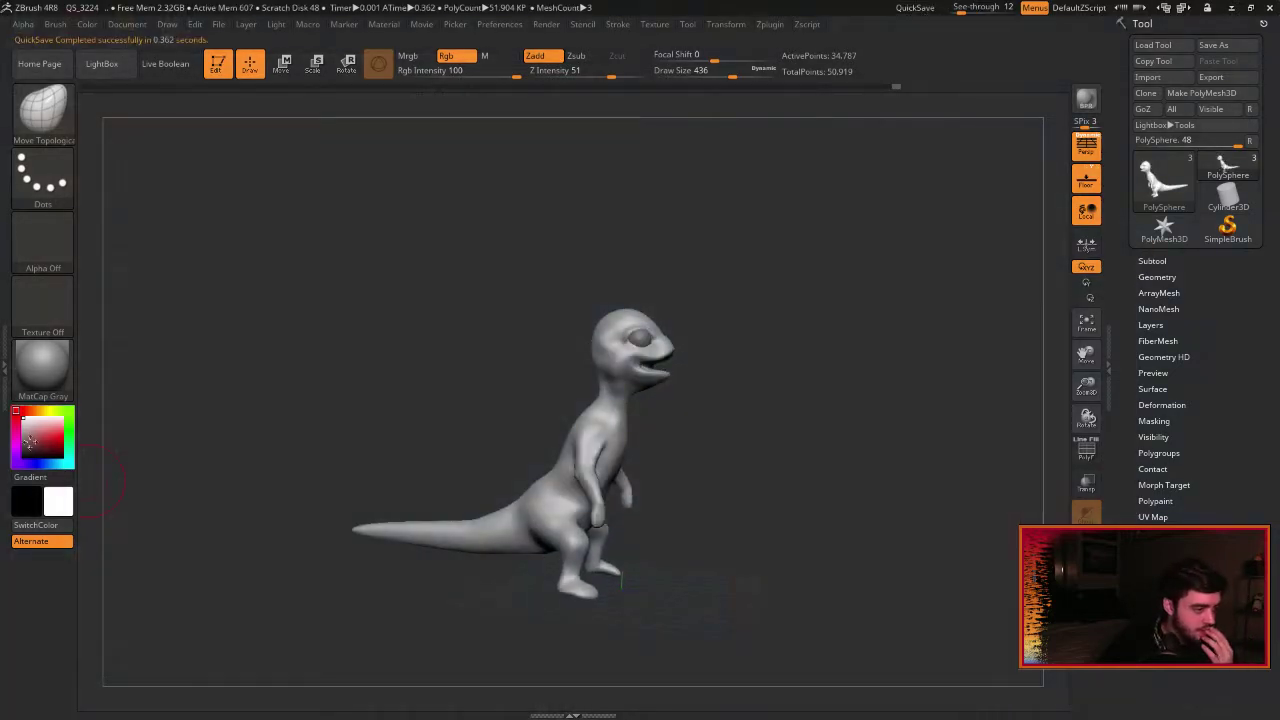
left_click(33, 432)
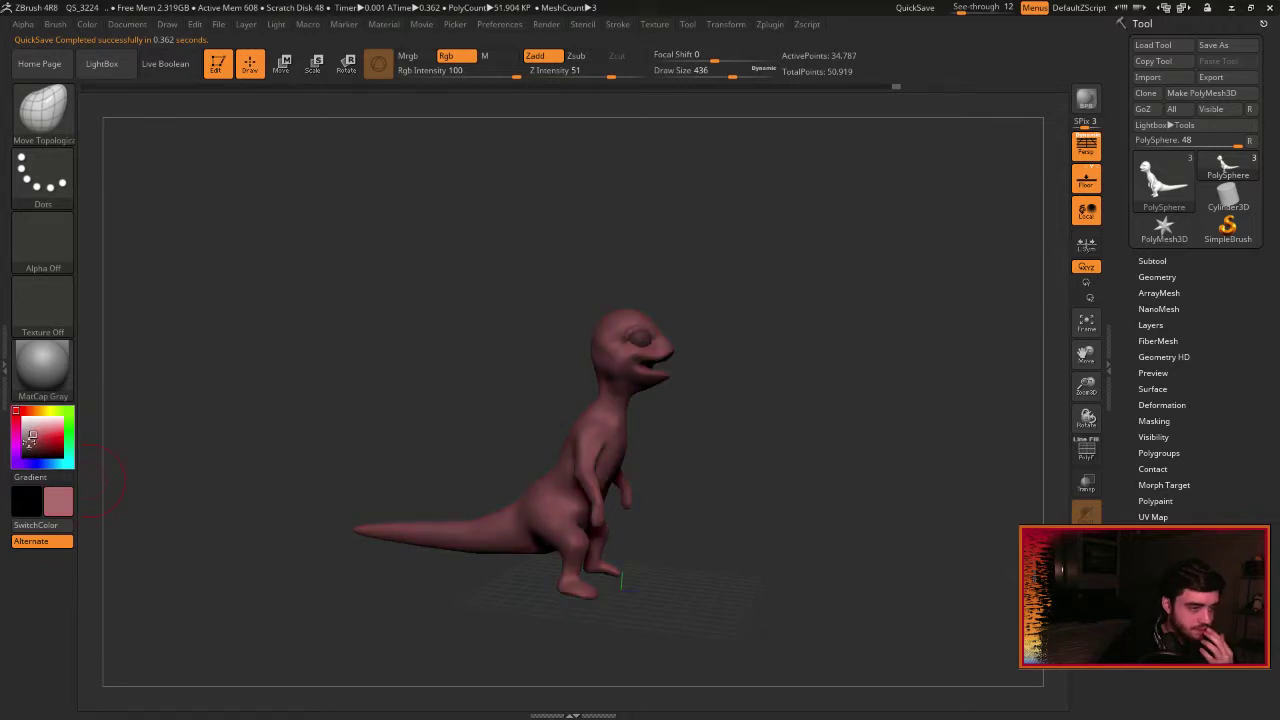
left_click_drag(285, 458, 211, 466)
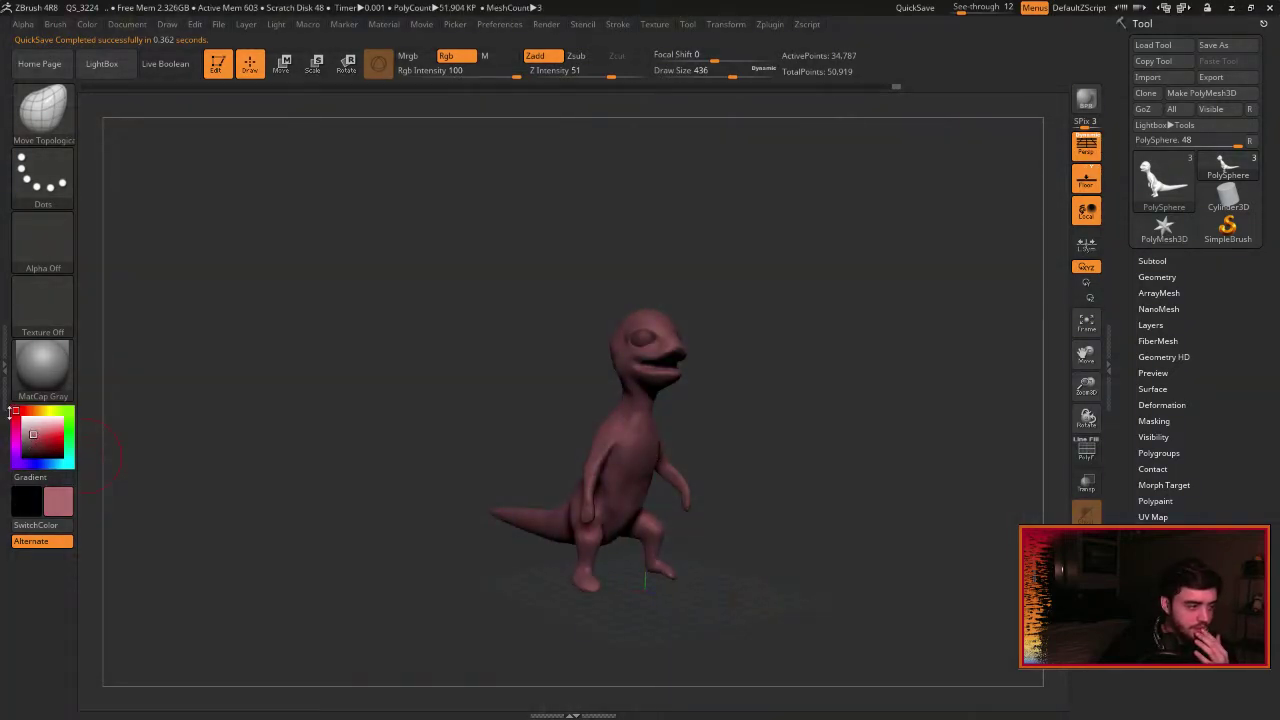
left_click(29, 411)
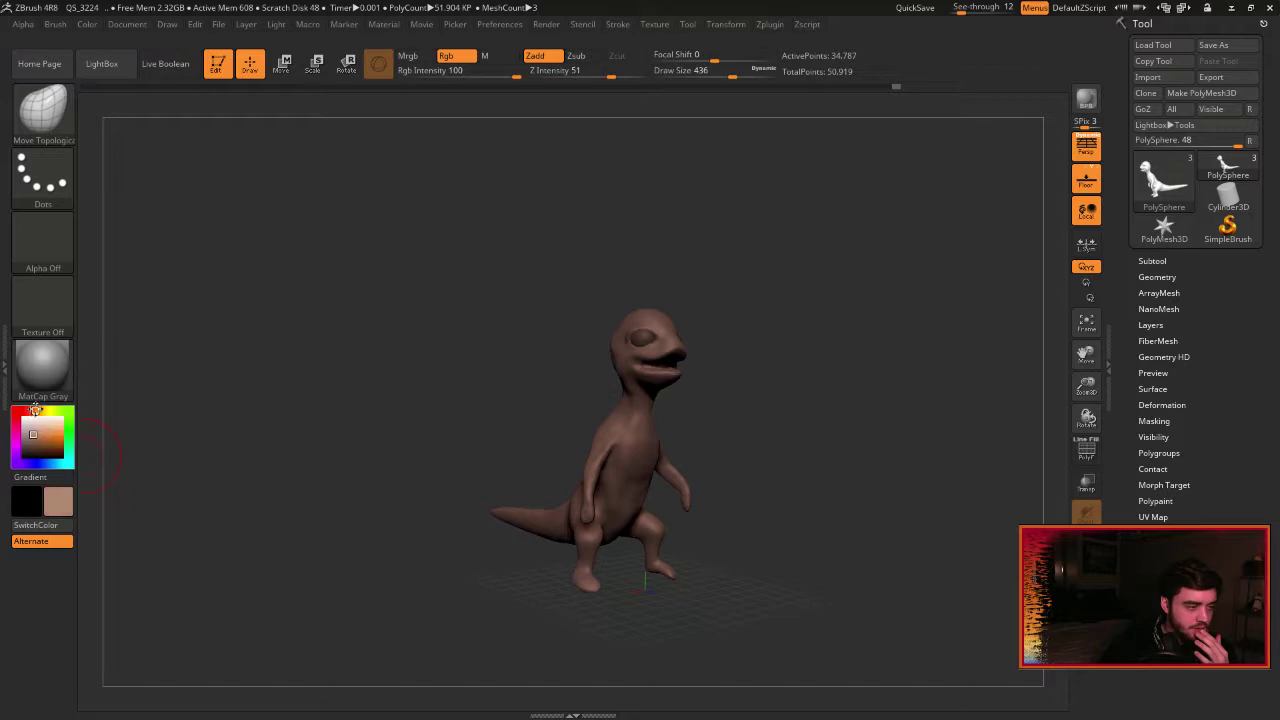
Try the Chalk material on the creature and replace it with SkinShade4.
left_click(42, 368)
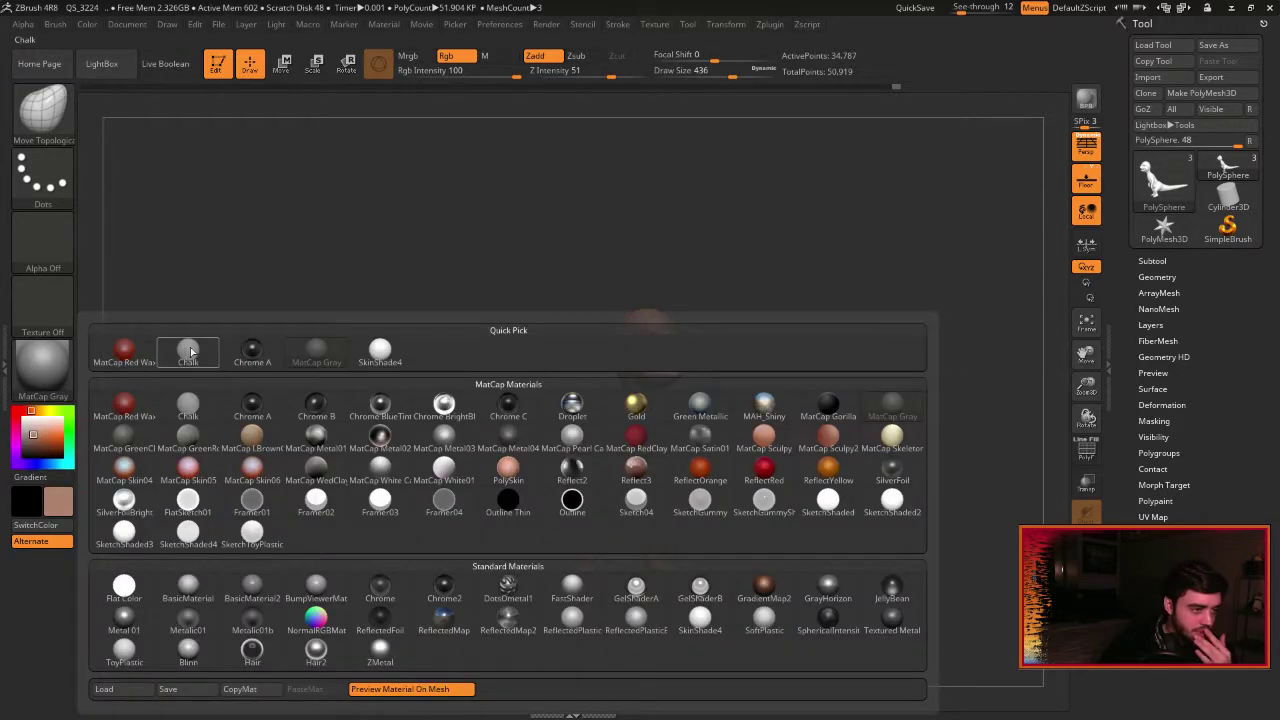
left_click(191, 352)
left_click(42, 368)
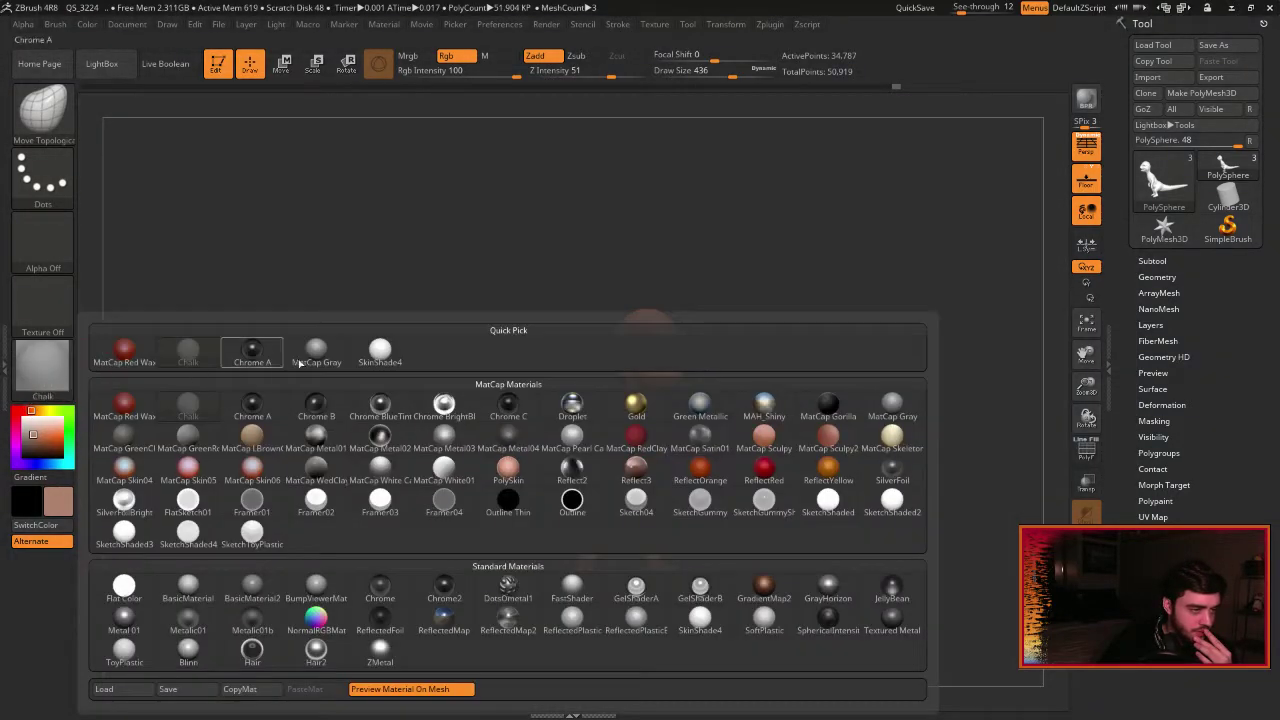
left_click(392, 354)
left_click_drag(512, 420, 560, 432)
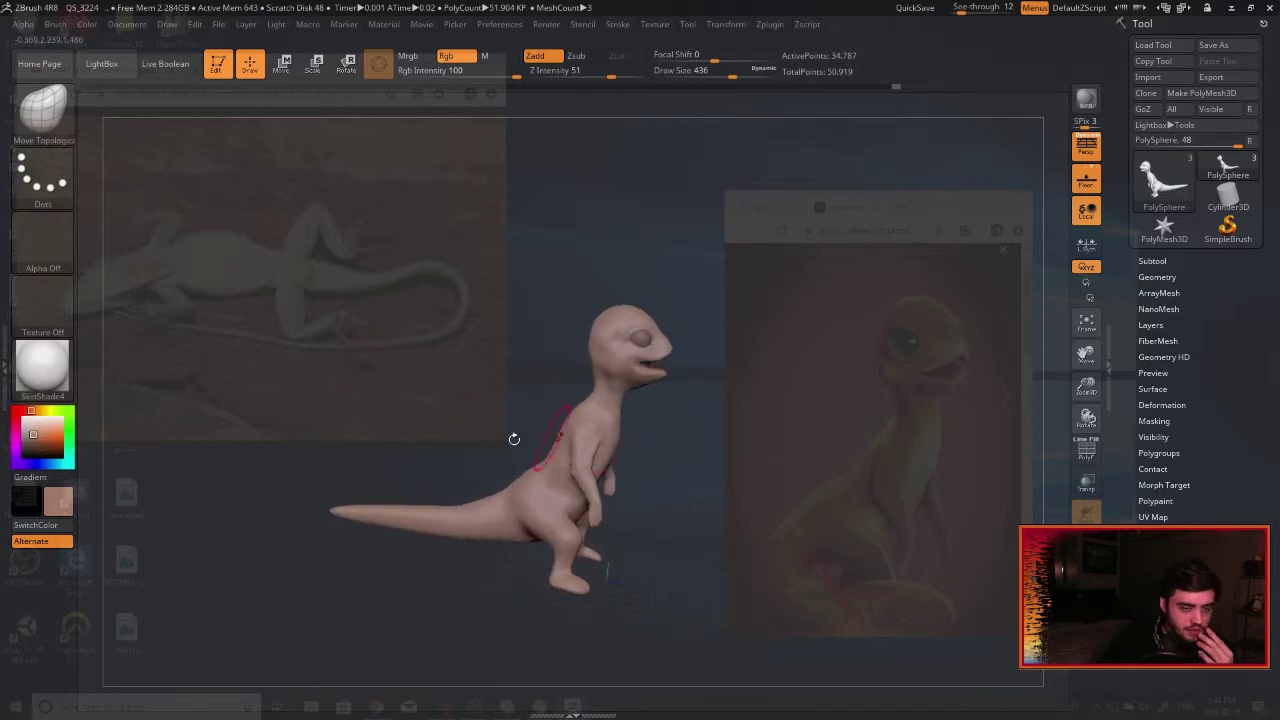
Try orange and brown tones for the creature and set its color to a light salmon red.
left_click(43, 434)
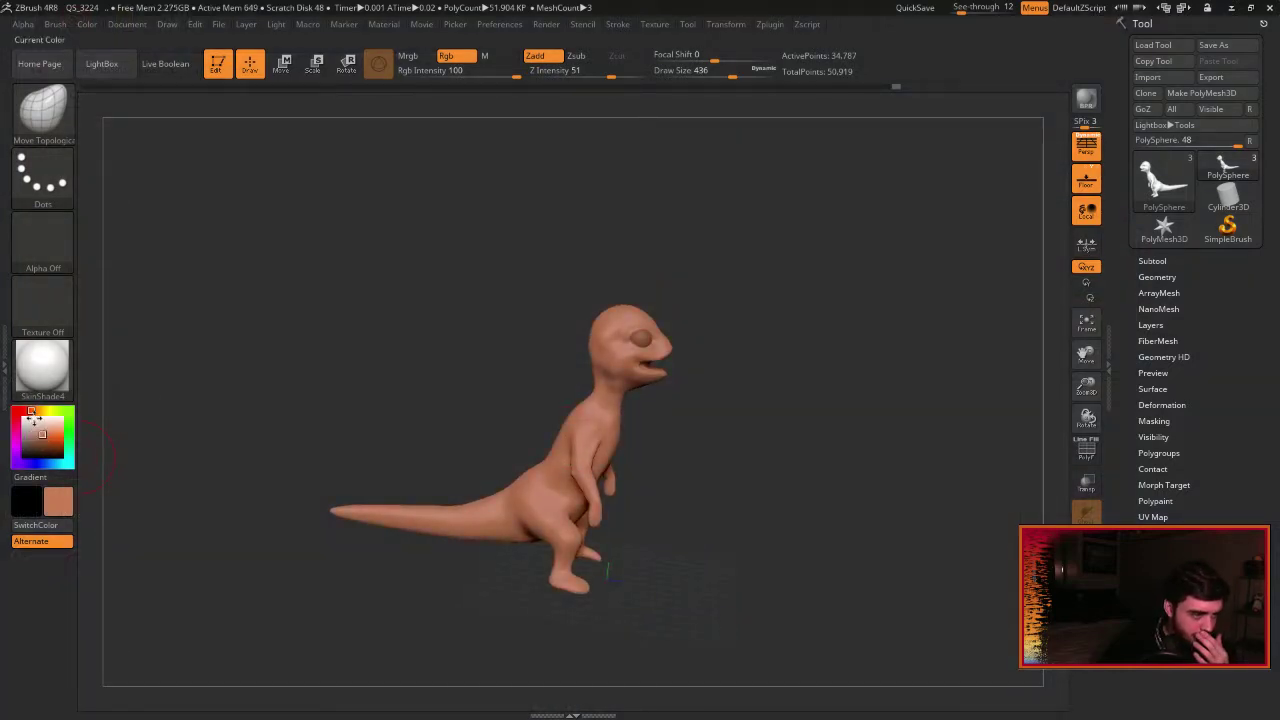
left_click(36, 411)
left_click(50, 434)
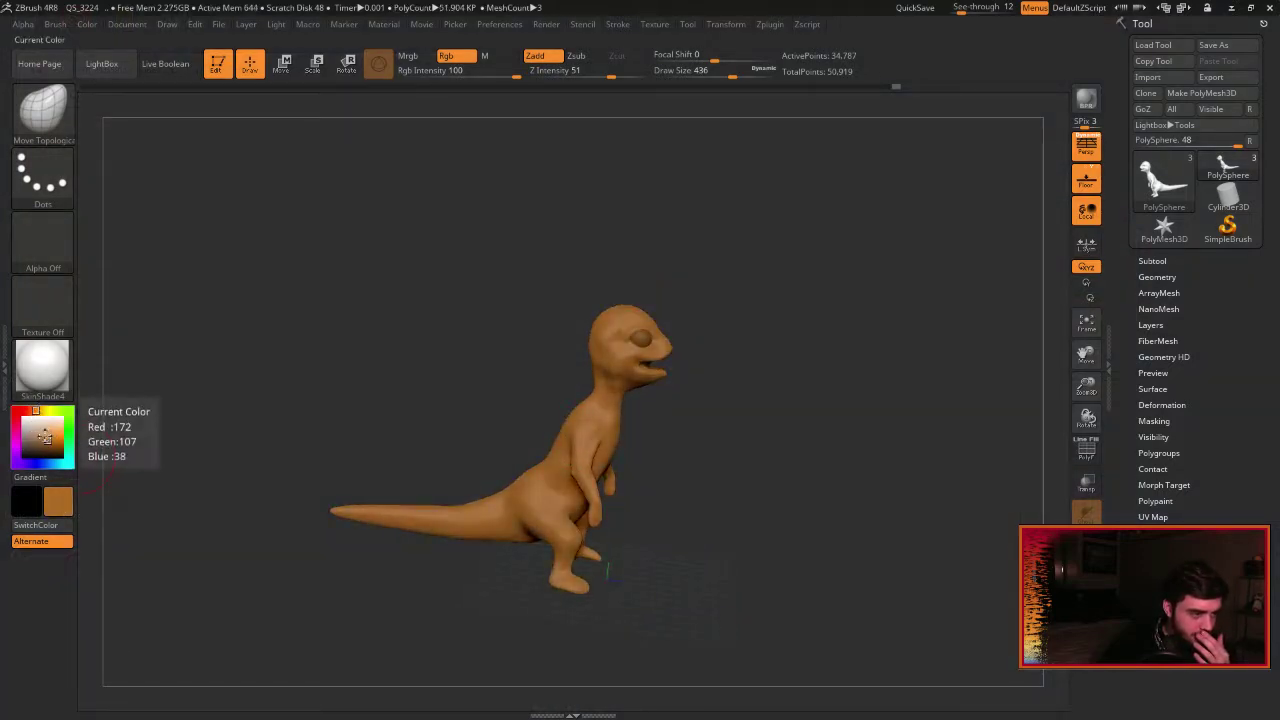
left_click(44, 437)
left_click(28, 411)
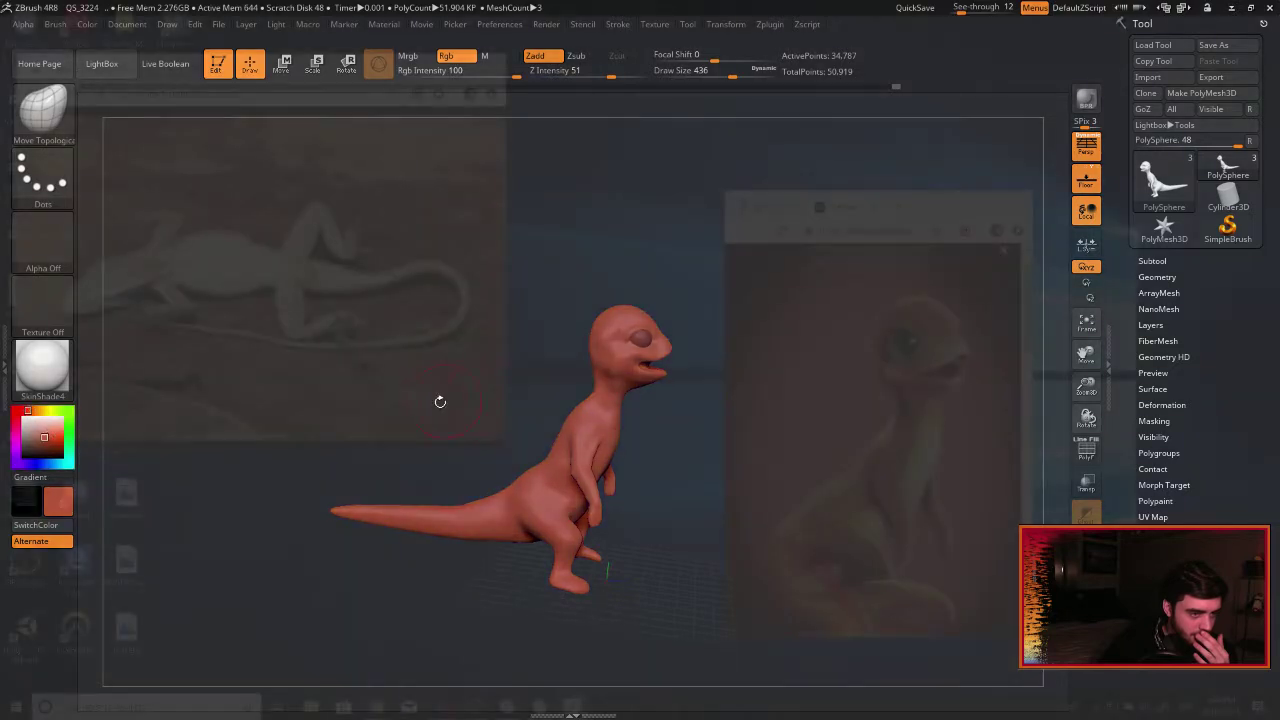
left_click(49, 432)
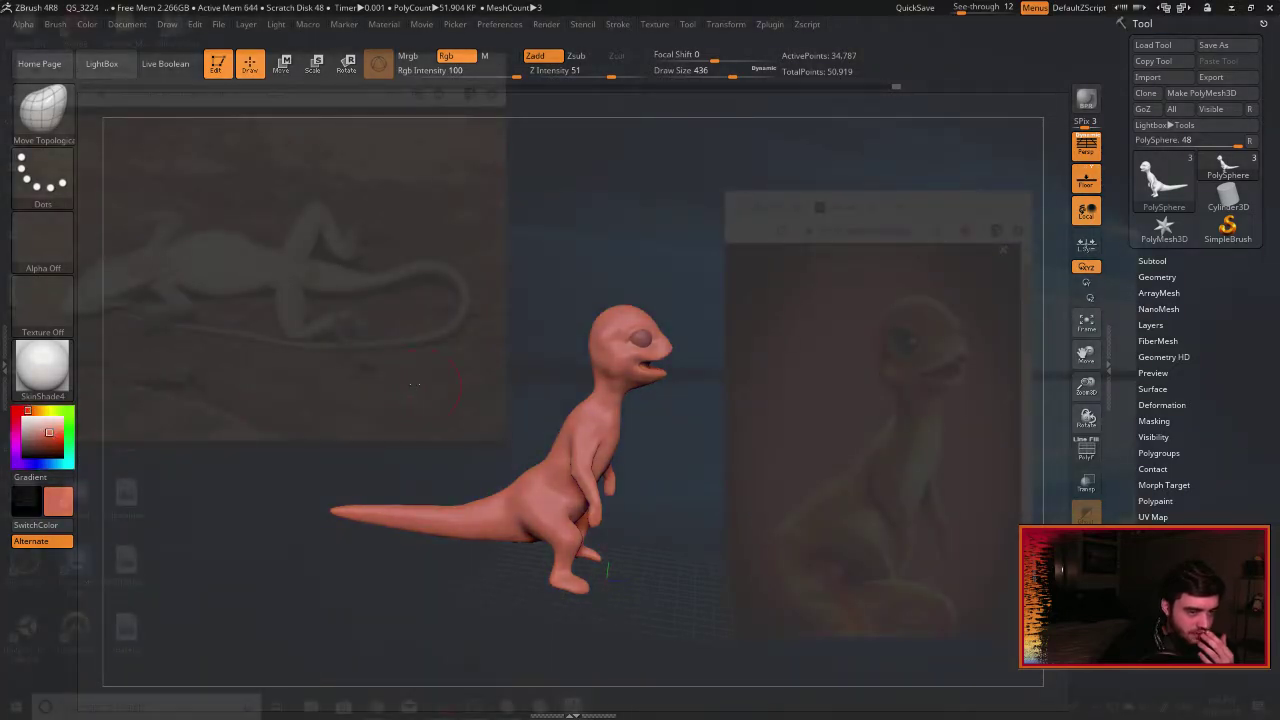
Select the Inflate brush for refining the creature's neck and head, and quick-save the project.
left_click_drag(400, 294, 322, 292)
left_click_drag(425, 407, 716, 436)
left_click_drag(1086, 388, 1068, 436)
mouse_move(690, 454)
left_mouse_down("alt")
mouse_move(699, 354)
mouse_move(699, 408)
mouse_move(660, 390)
mouse_move(686, 360)
left_mouse_up("alt")
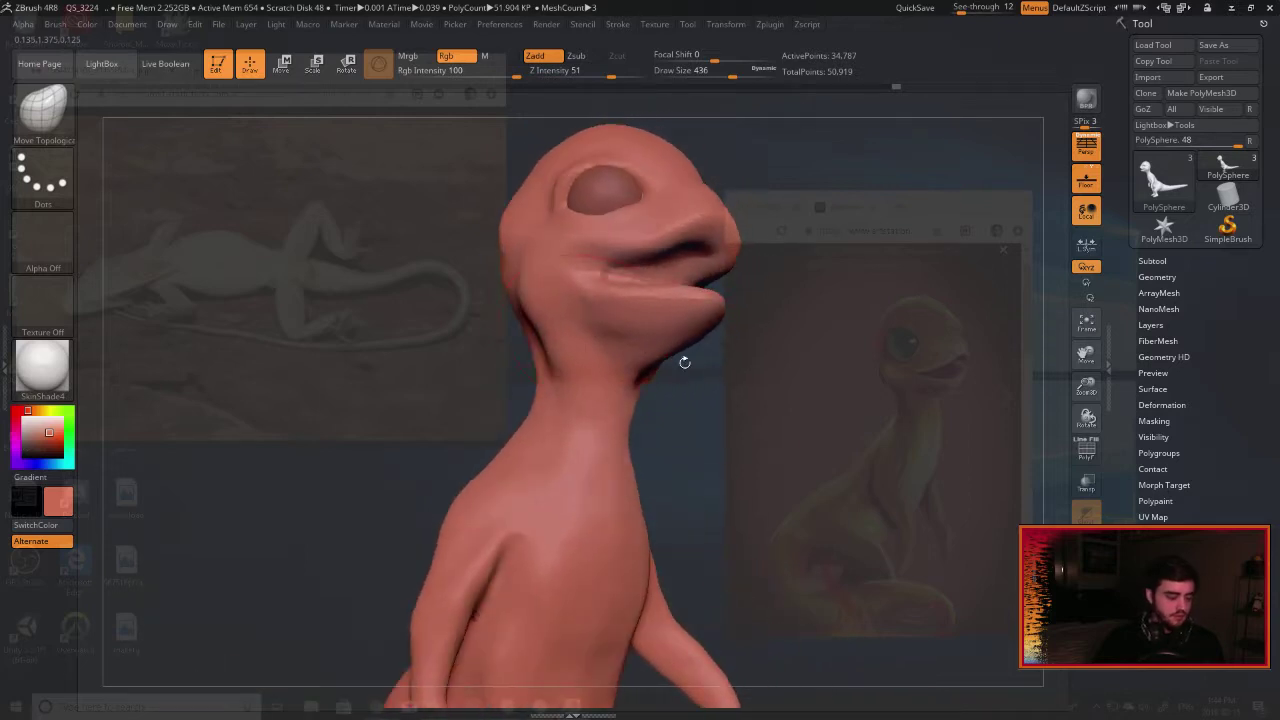
key("b")
key("i")
key("n")
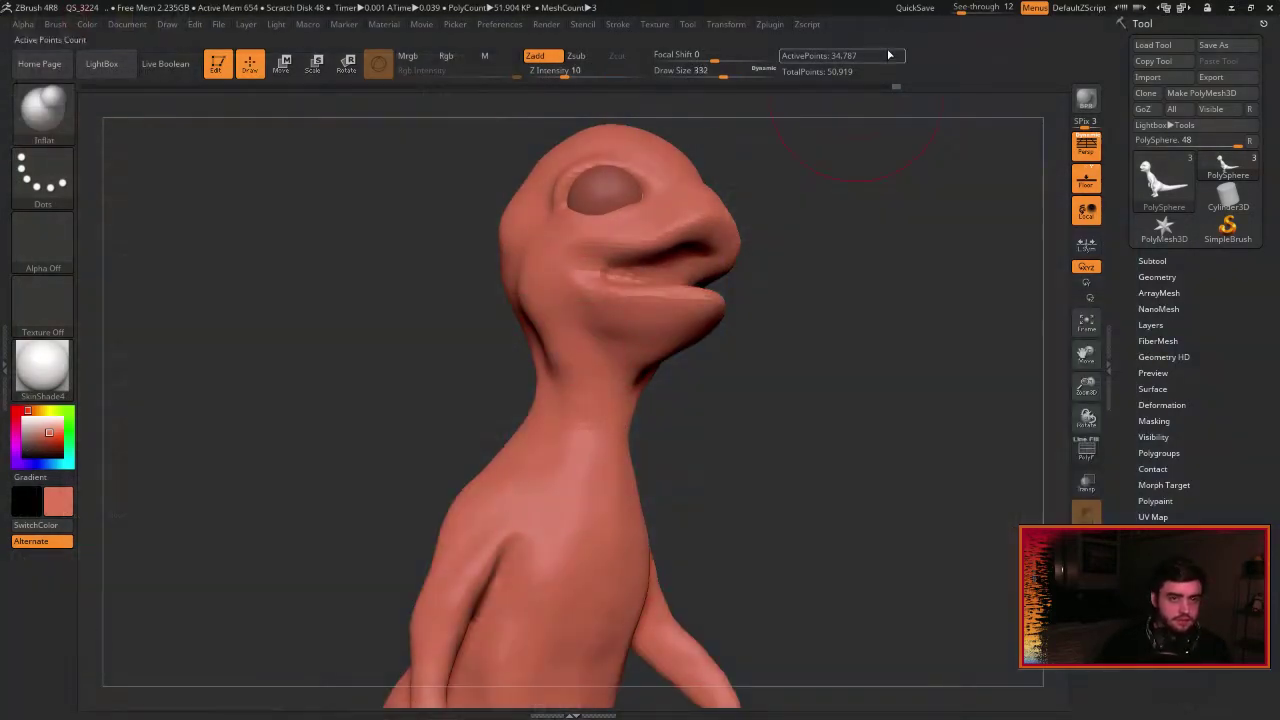
left_click(912, 9)
Build up the front of the neck and upper chest with the Inflate brush at draw size 176.
mouse_move(689, 419)
left_mouse_down()
mouse_move(716, 428)
mouse_move(555, 434)
left_mouse_up()
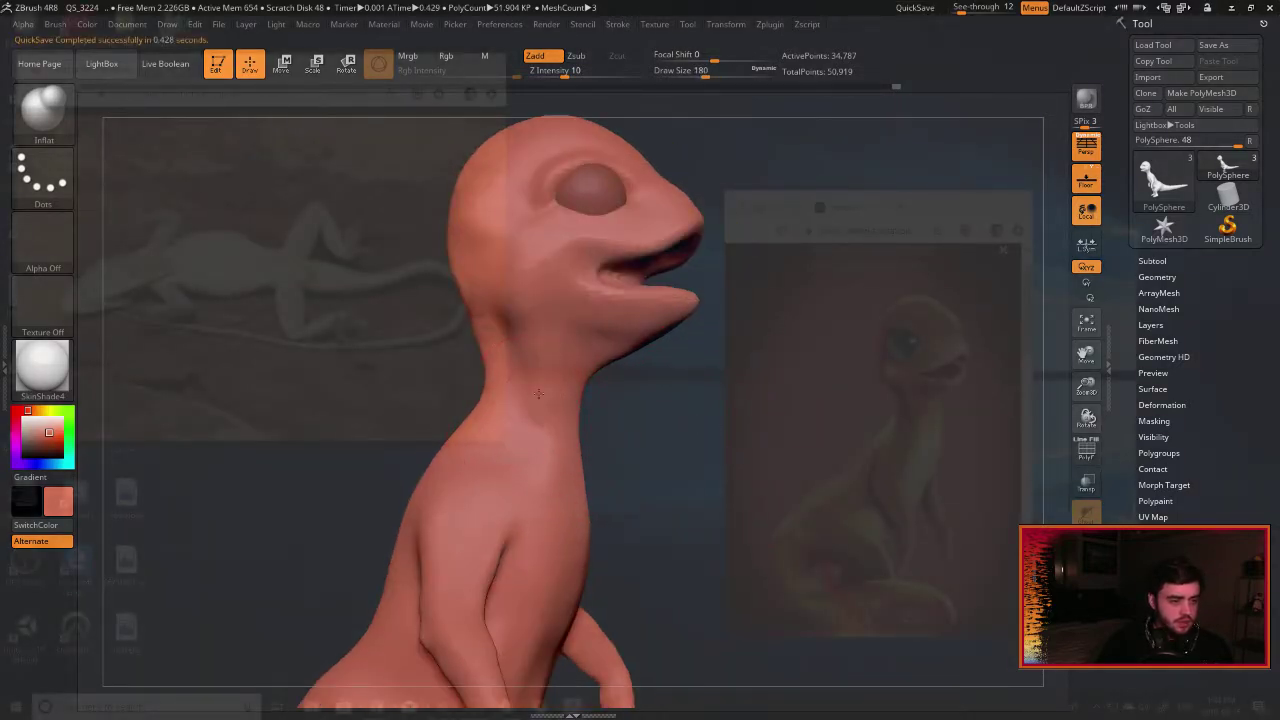
left_click_drag(641, 434, 603, 382)
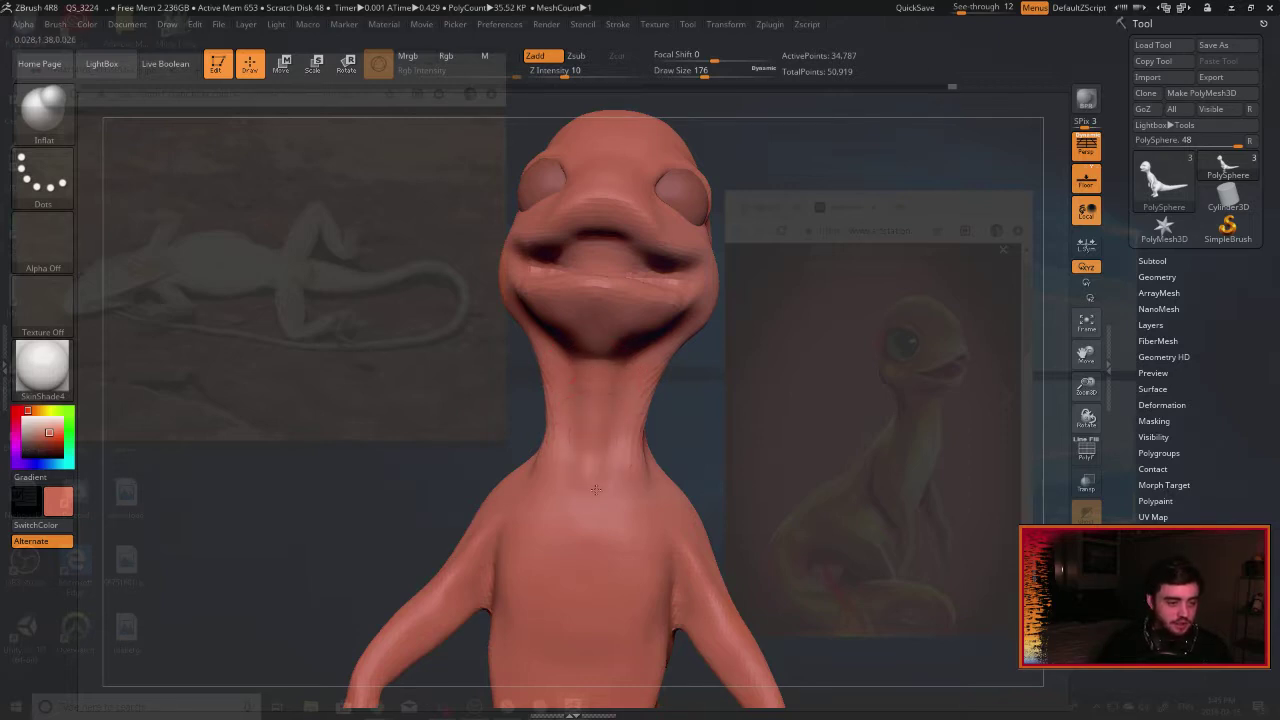
left_click_drag(595, 489, 543, 424)
mouse_move(700, 365)
left_mouse_down()
mouse_move(775, 410)
mouse_move(820, 415)
mouse_move(735, 399)
mouse_move(750, 375)
mouse_move(800, 372)
left_mouse_up()
left_click_drag(1086, 386, 651, 358)
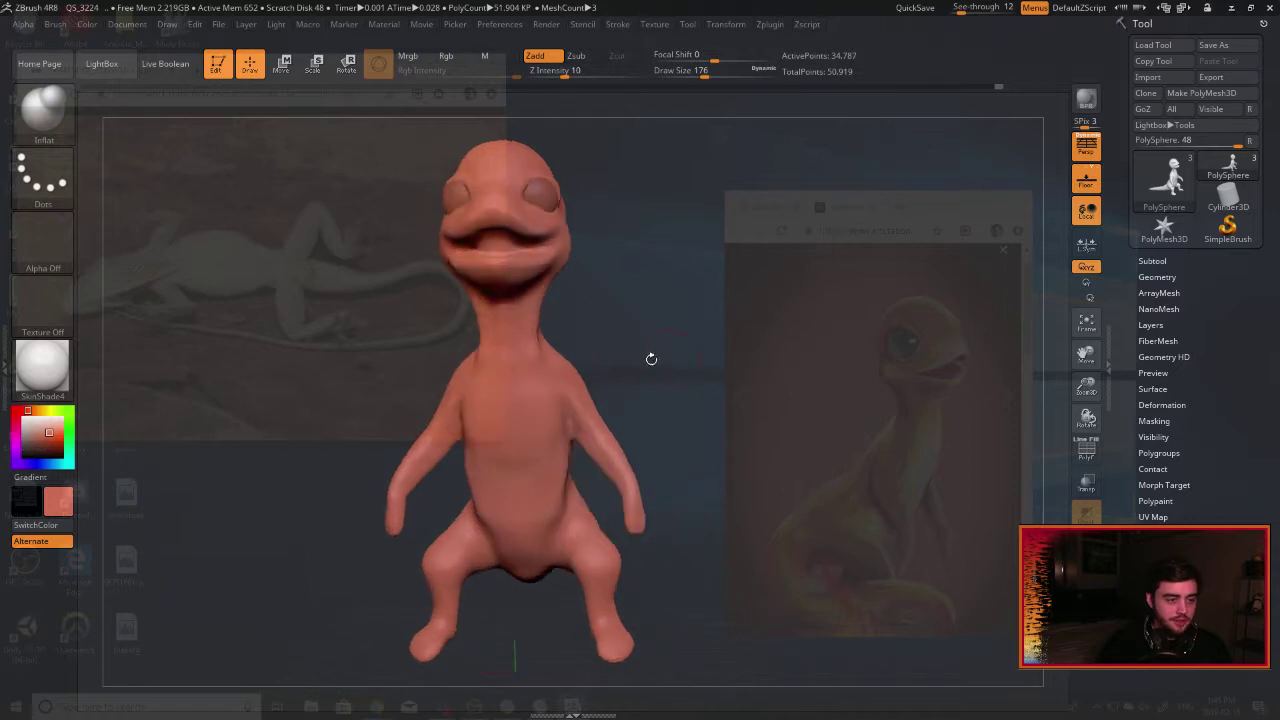
mouse_move(620, 294)
left_mouse_down()
mouse_move(690, 296)
mouse_move(625, 296)
left_mouse_up()
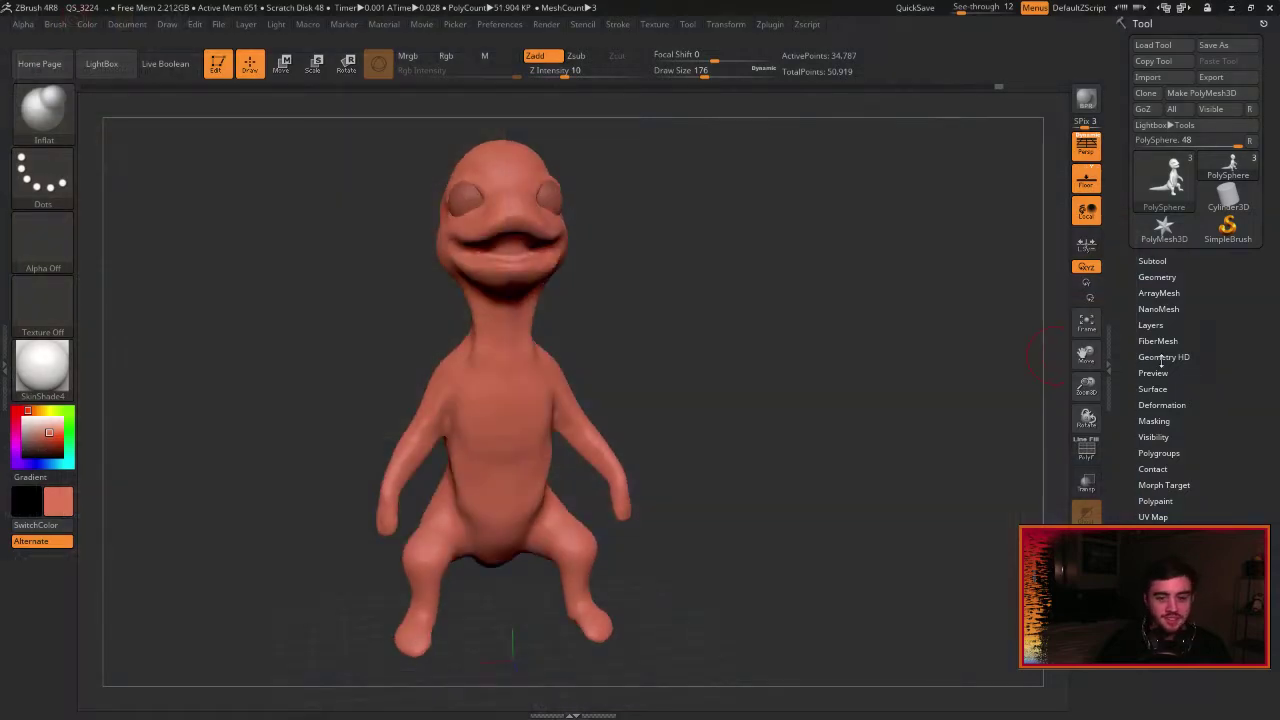
left_click_drag(1086, 386, 1031, 393)
left_click_drag(739, 281, 770, 370, "alt")
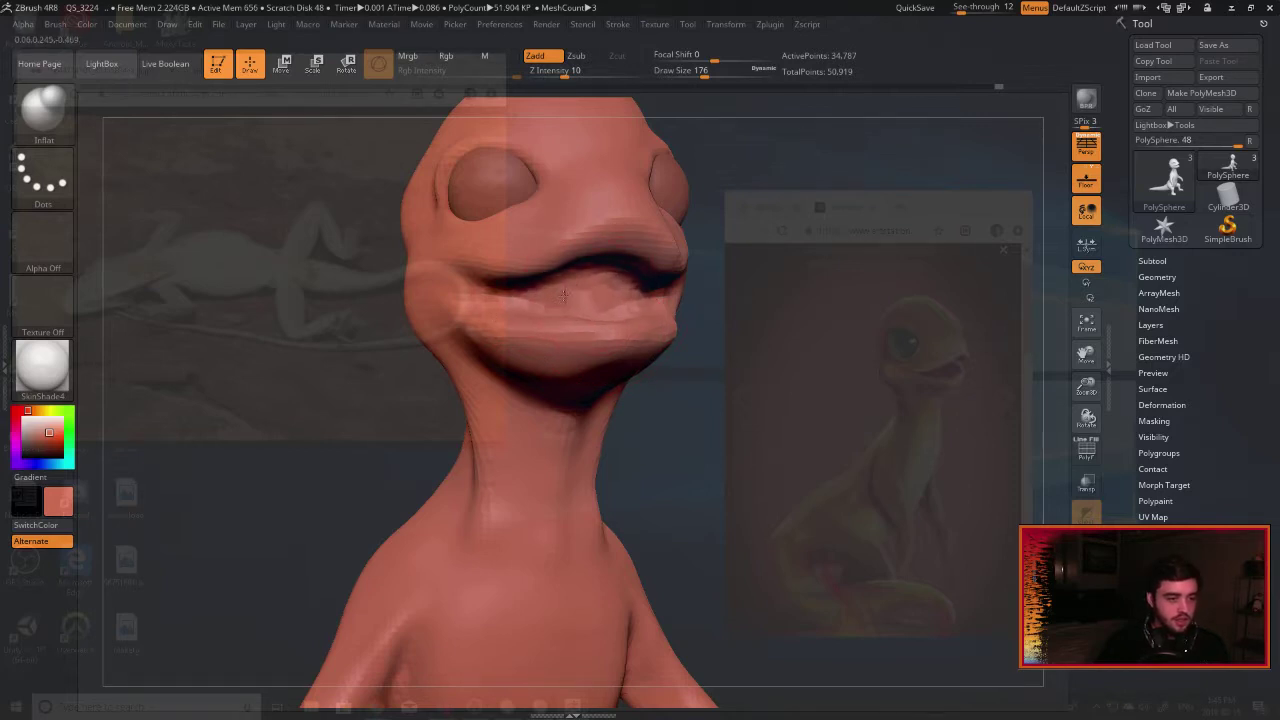
Inflate a tongue inside the open mouth, re-DynaMesh the sculpt and smooth the tongue's surface.
left_click_drag(564, 296, 598, 299)
left_click_drag(736, 375, 777, 412, "ctrl")
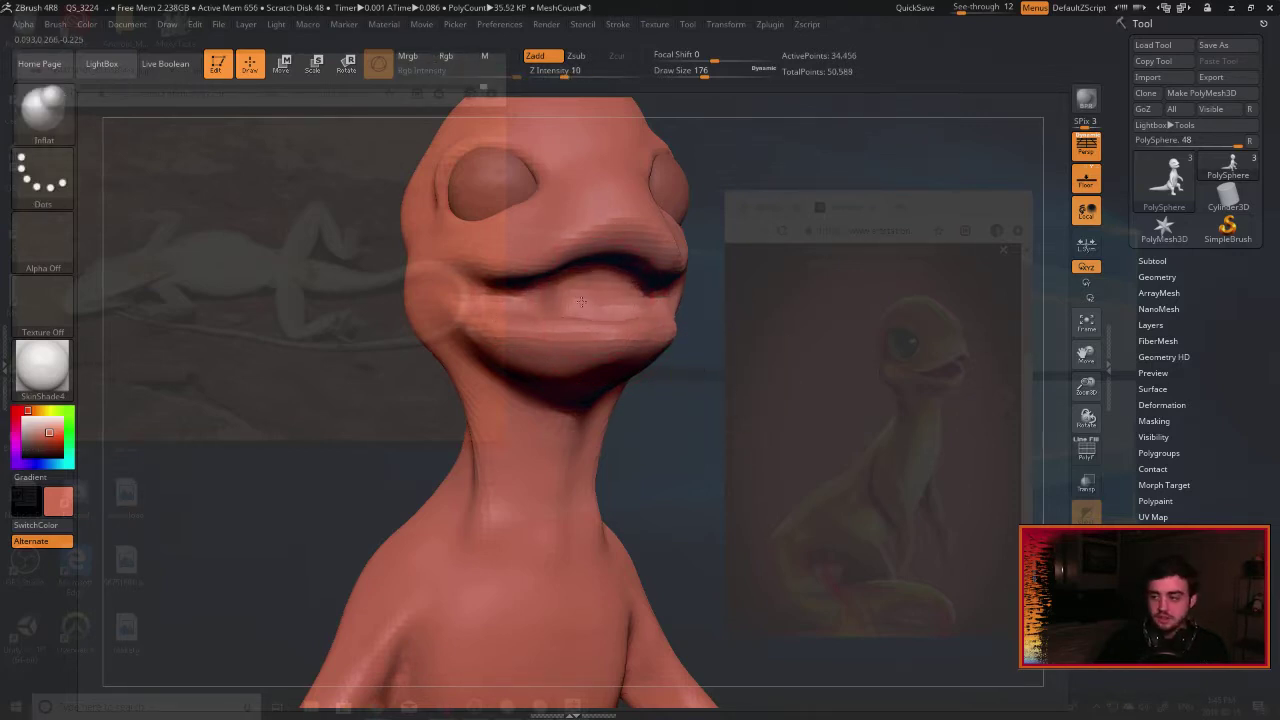
right_click_drag(586, 293, 597, 316)
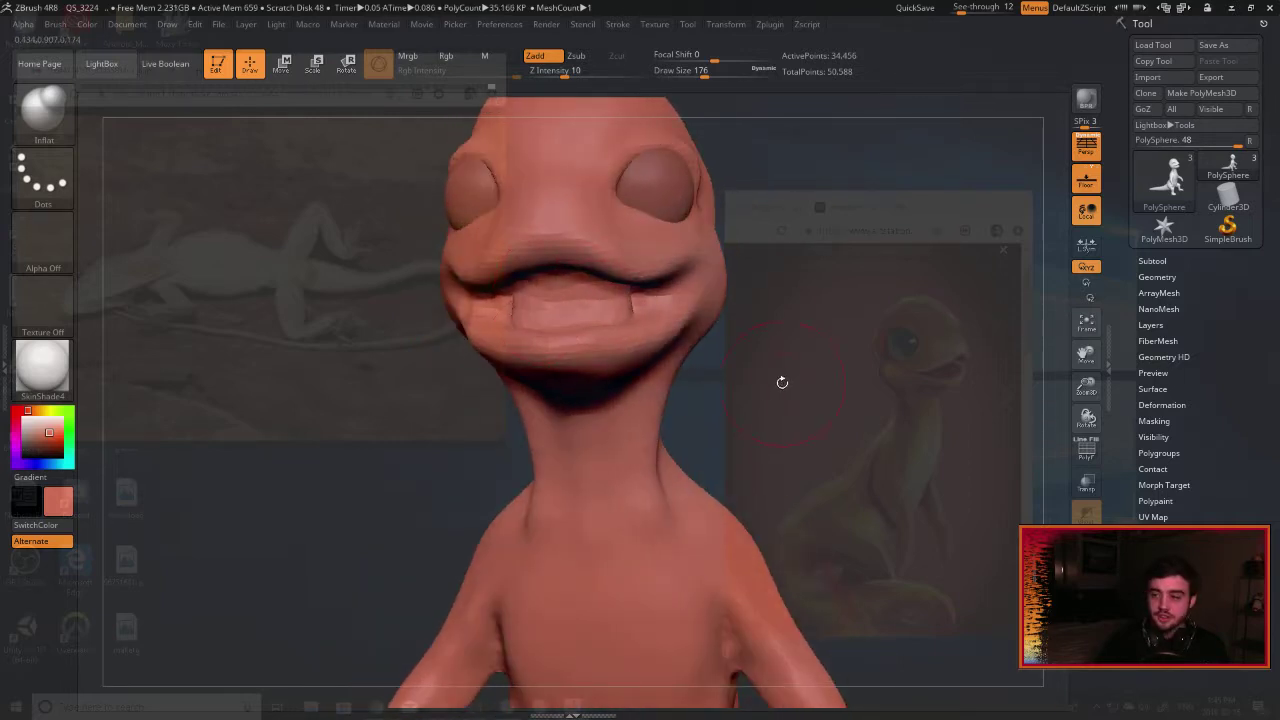
left_click_drag(764, 341, 893, 433, "ctrl")
mouse_move(622, 308)
left_mouse_down("shift")
mouse_move(570, 311)
mouse_move(599, 324)
left_mouse_up("shift")
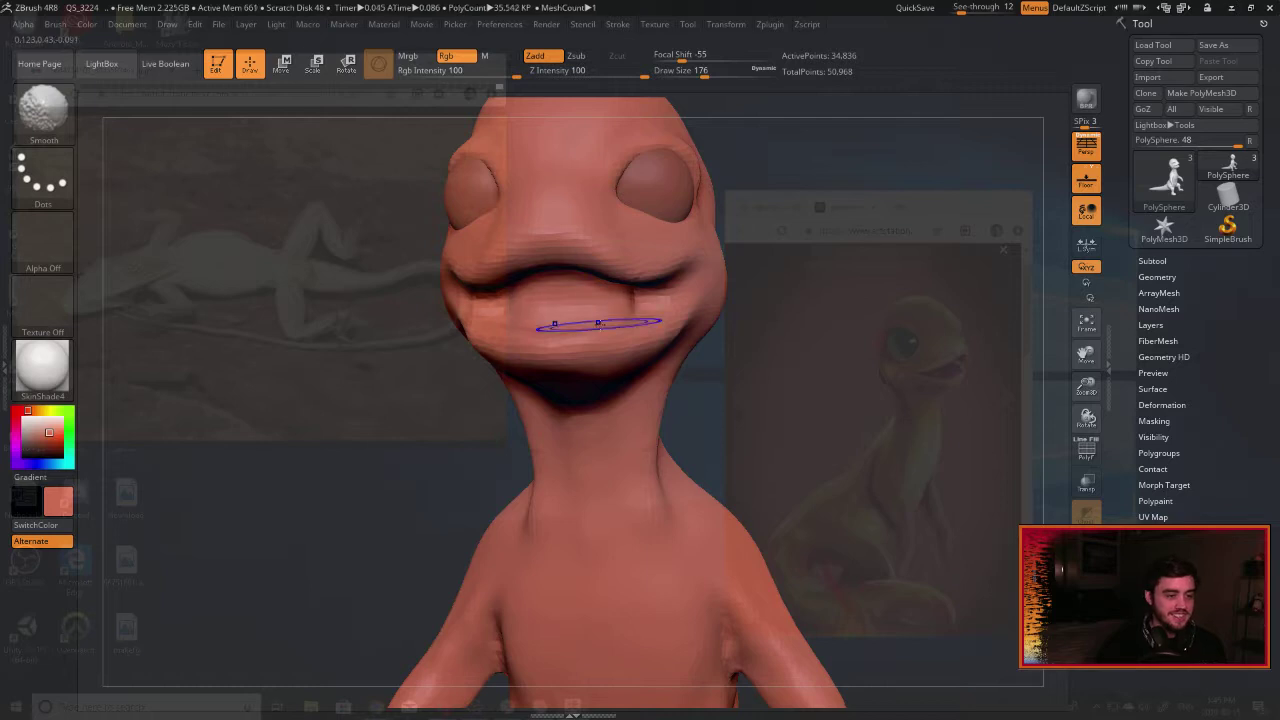
right_click_drag(598, 323, 510, 337)
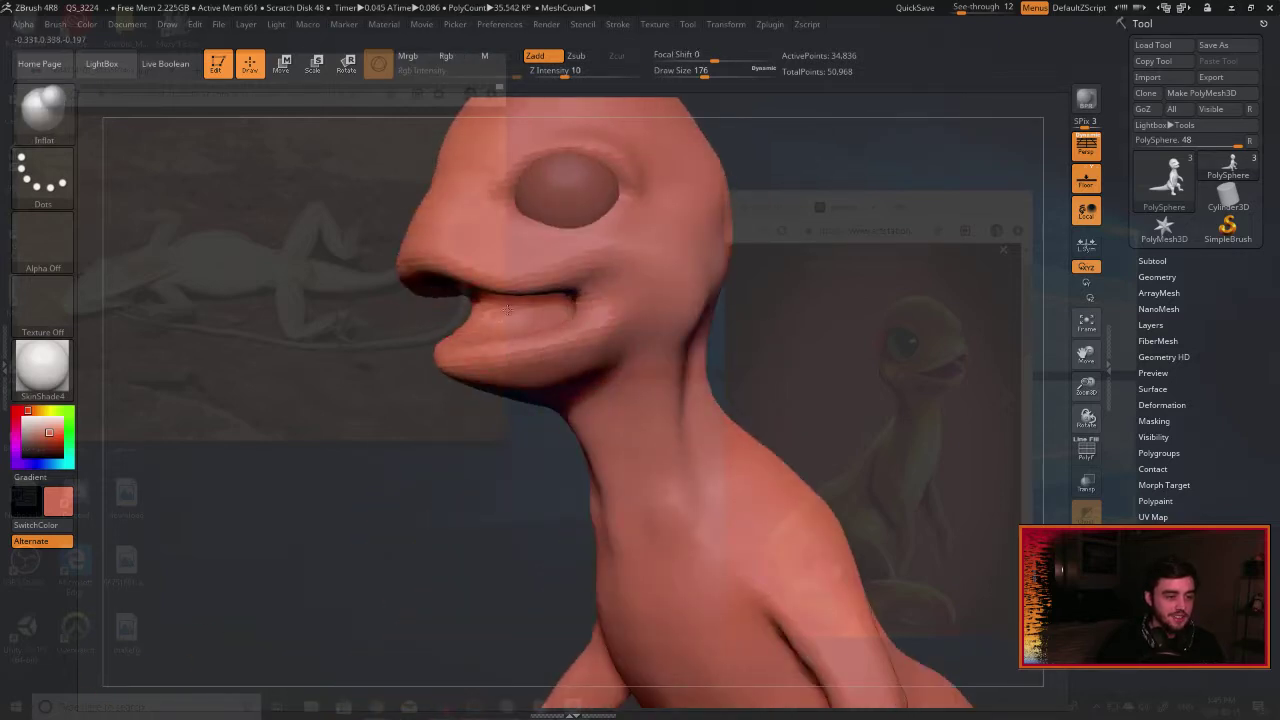
mouse_move(468, 435)
right_mouse_down()
mouse_move(644, 351)
mouse_move(690, 356)
right_mouse_up()
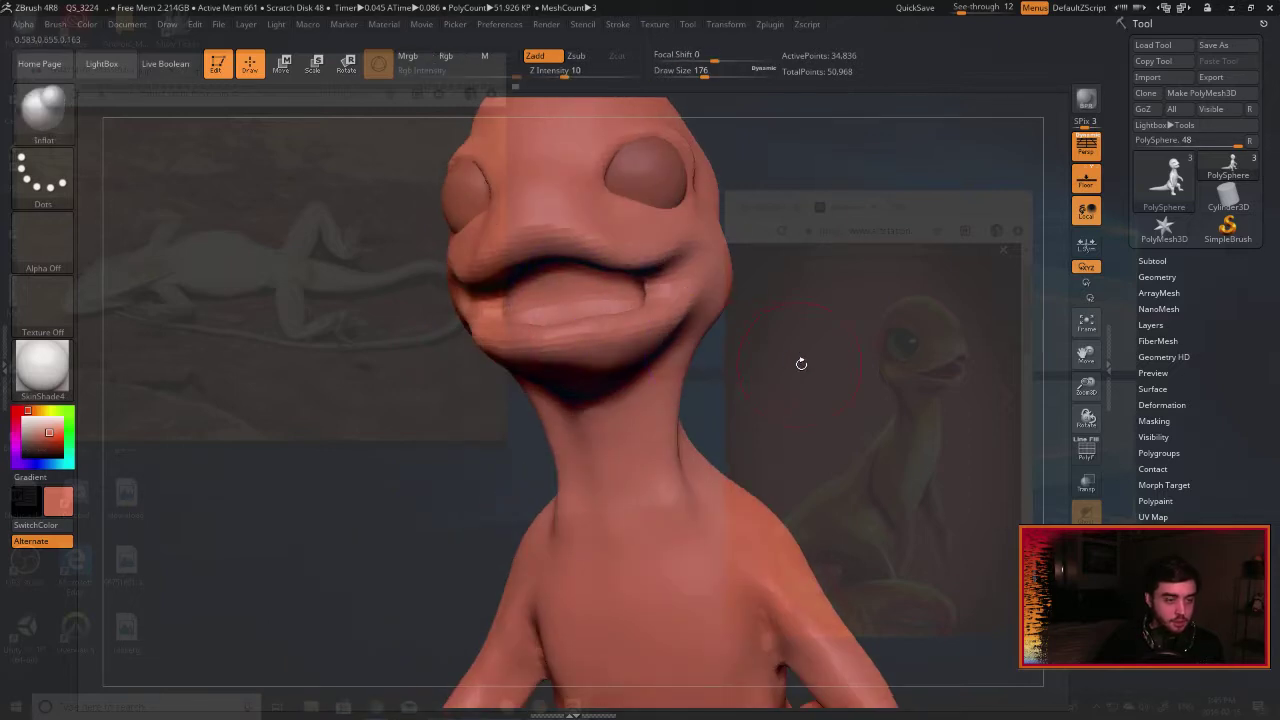
Review the whole creature's proportions from the front and side and quick-save the project.
right_click_drag(876, 300, 910, 387)
left_click_drag(910, 387, 860, 390)
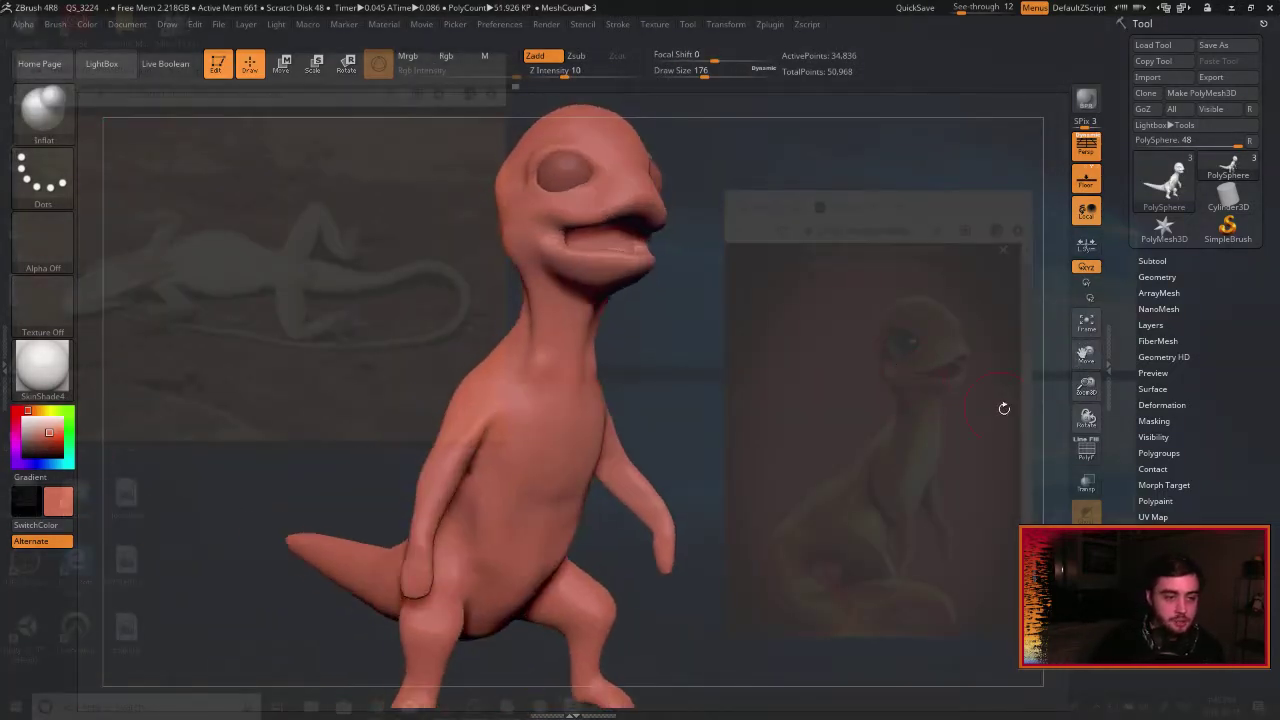
left_click_drag(1086, 386, 1086, 350)
left_click_drag(940, 378, 889, 373)
right_click_drag(889, 374, 827, 339)
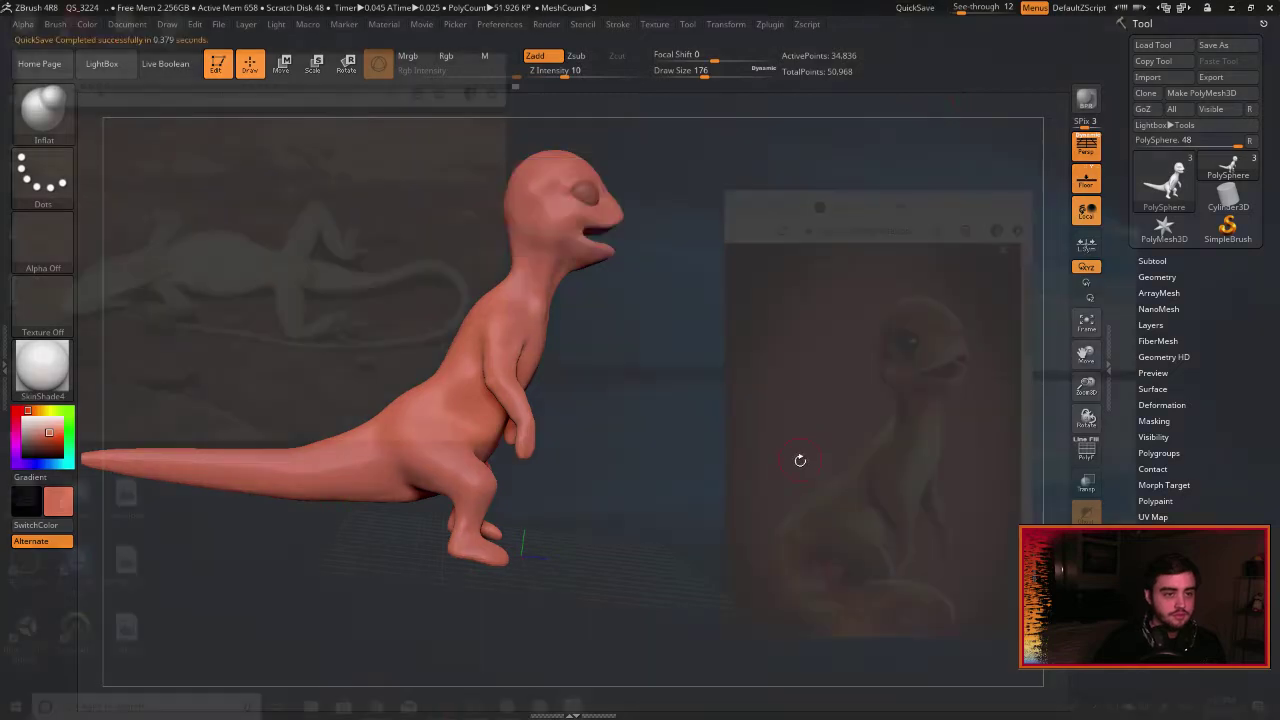
Select the Move Topological brush, mask both legs from the thighs down and invert the mask.
mouse_move(800, 460)
left_mouse_down()
mouse_move(755, 497)
mouse_move(743, 482)
mouse_move(765, 442)
mouse_move(722, 433)
left_mouse_up()
key("b")
key("m")
key("t")
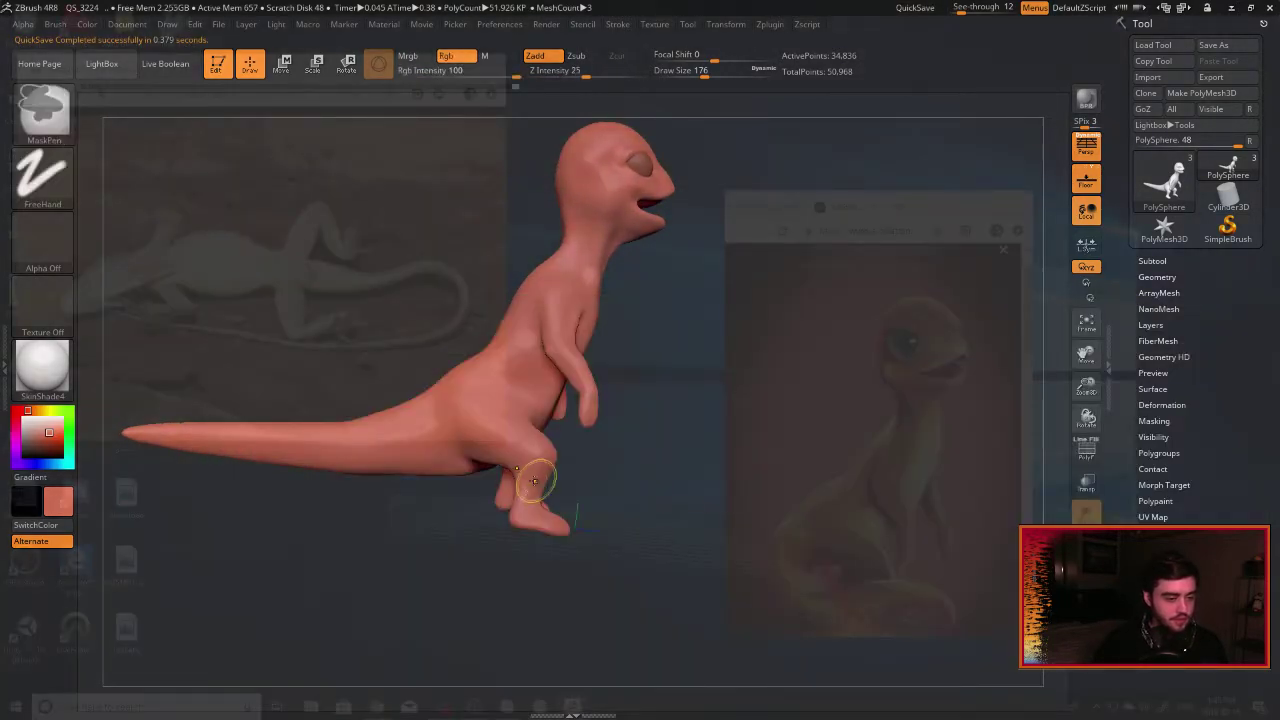
mouse_move(529, 491)
left_mouse_down("ctrl")
mouse_move(530, 465)
mouse_move(537, 490)
left_mouse_up("ctrl")
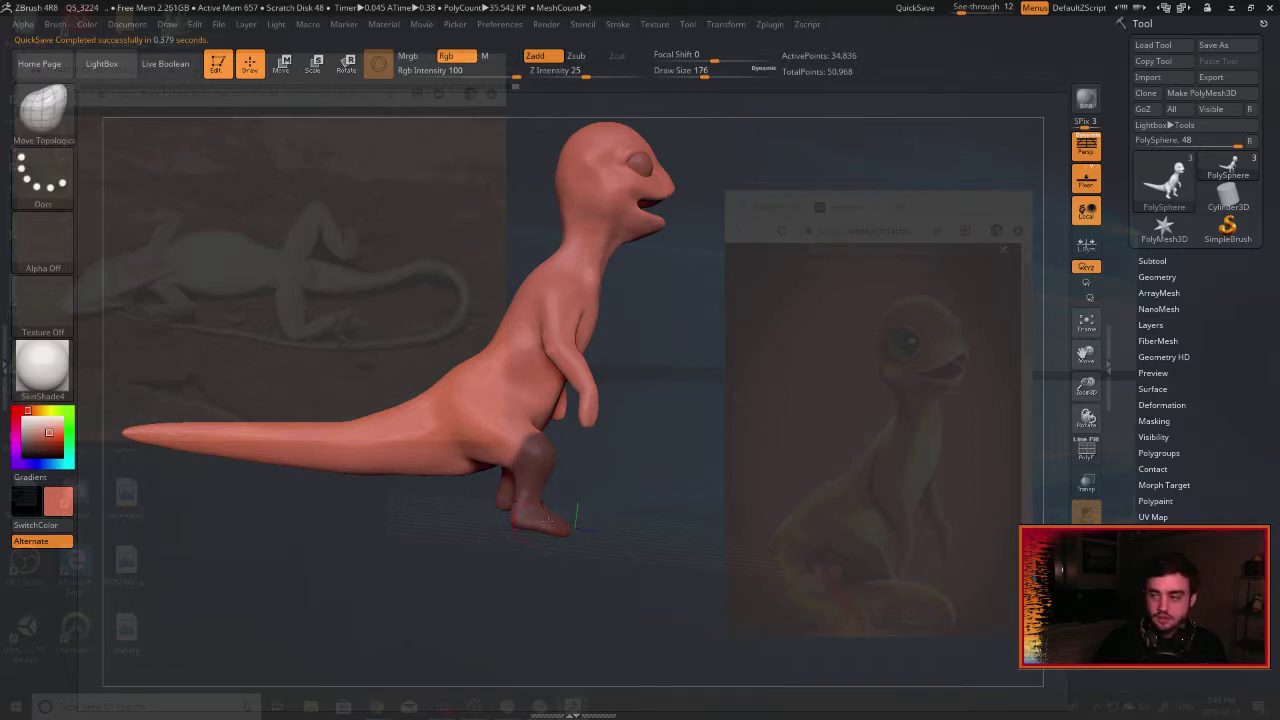
right_click_drag(548, 518, 500, 470)
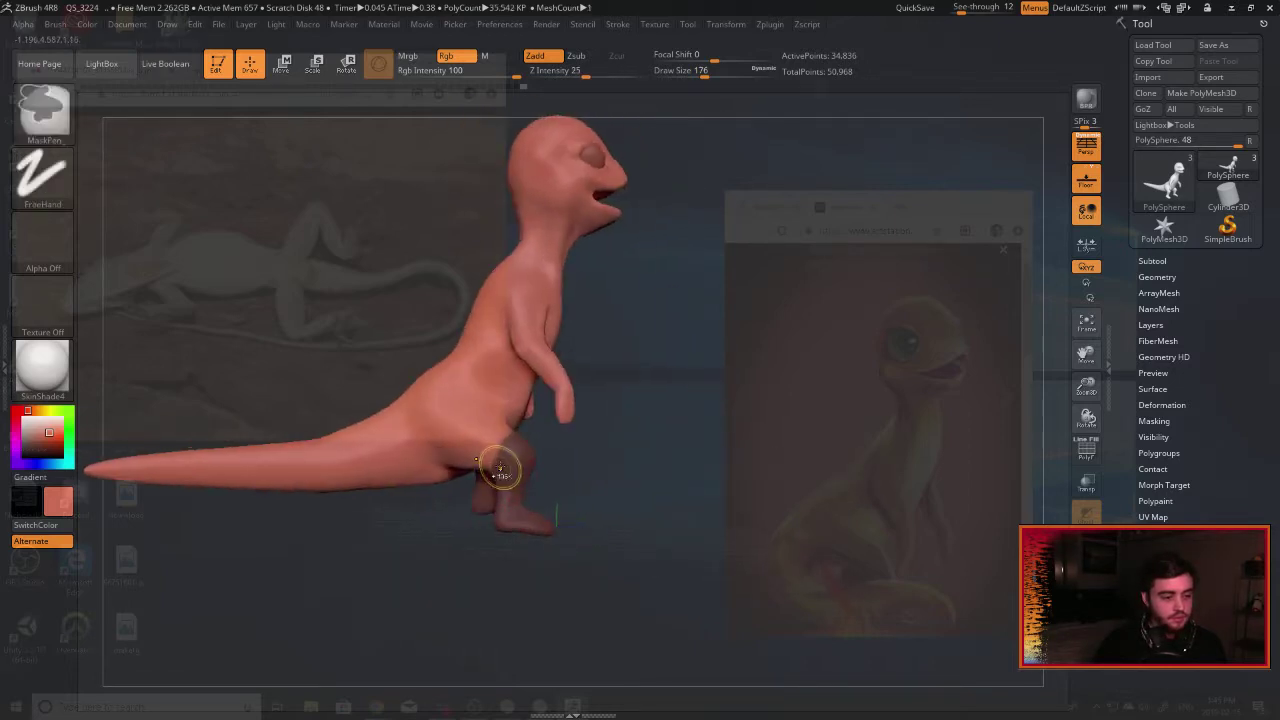
left_click(651, 437, "ctrl")
right_click_drag(651, 437, 539, 443)
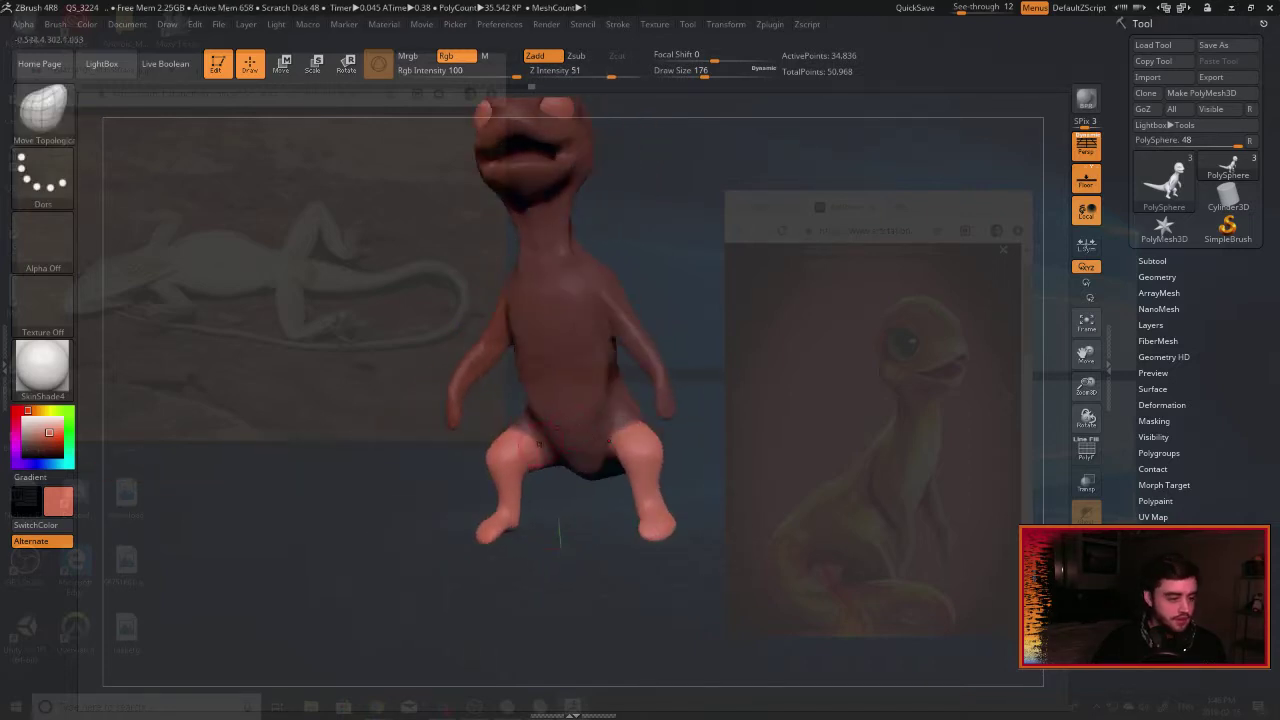
Activate the Scale transform and place its gizmo at the thigh of the unmasked leg.
left_click(318, 64)
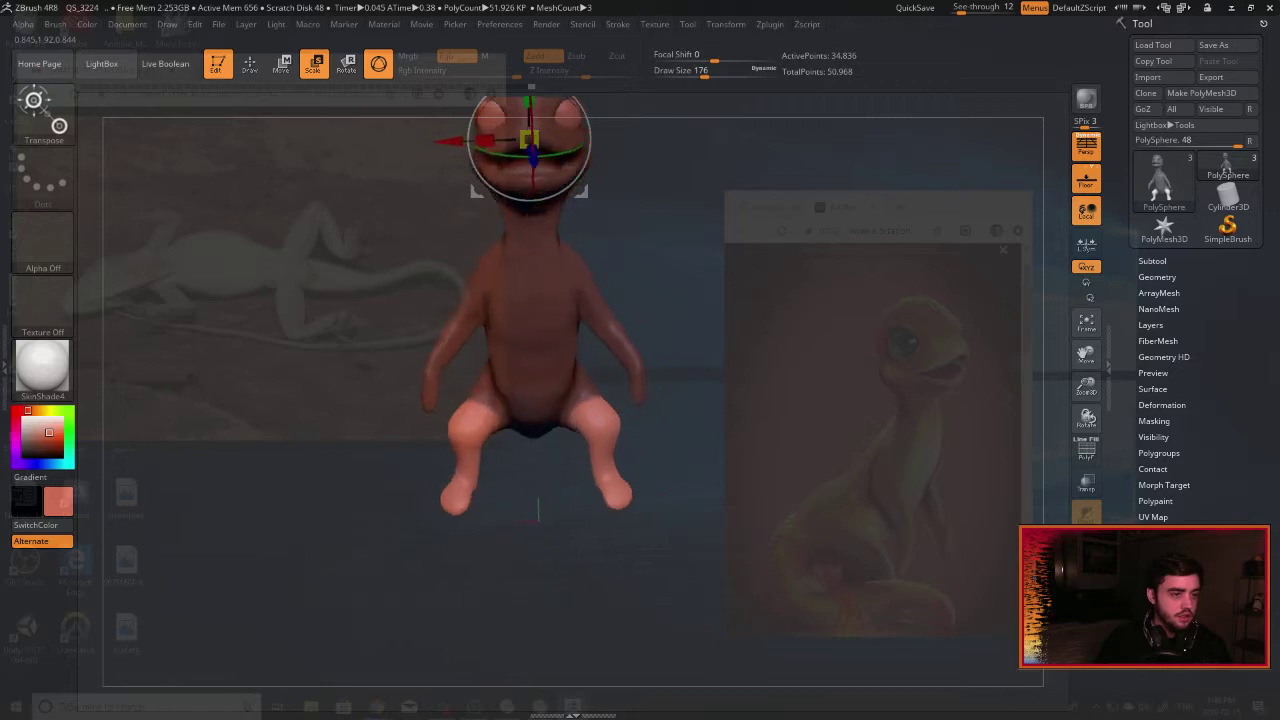
left_click_drag(529, 102, 540, 150)
left_click(527, 123)
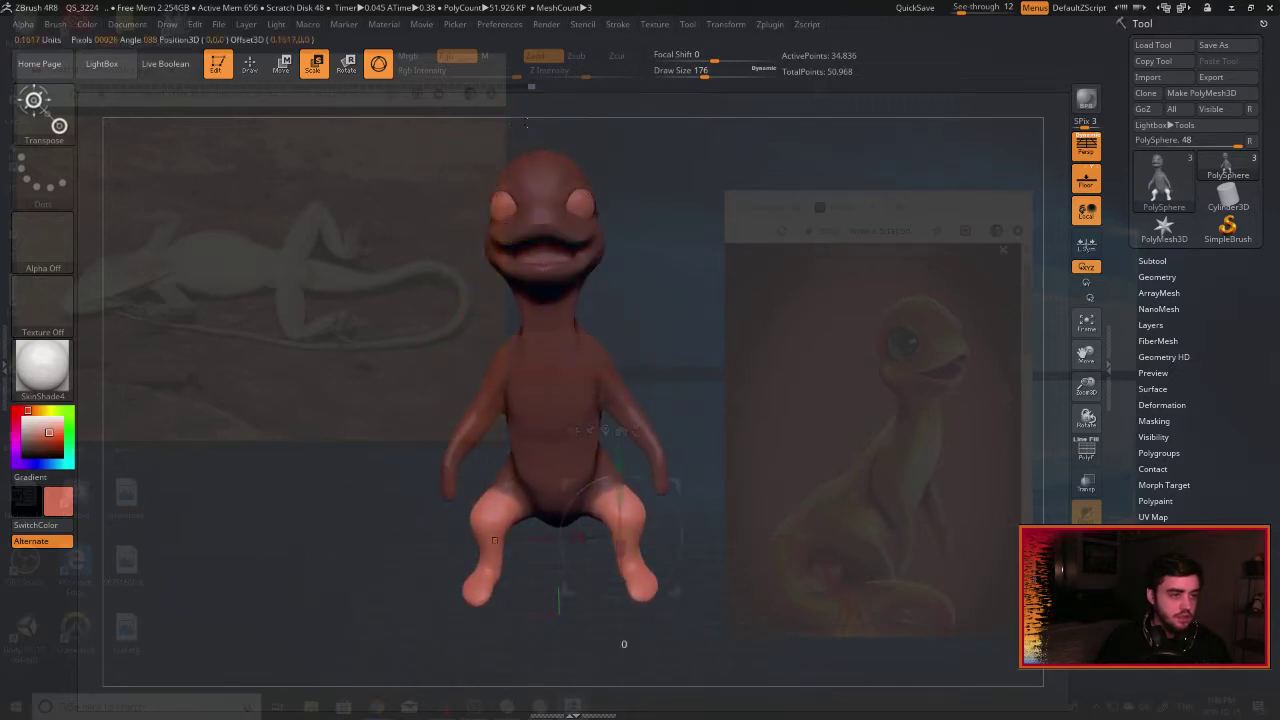
left_click_drag(695, 436, 555, 448)
left_click(740, 503, "alt")
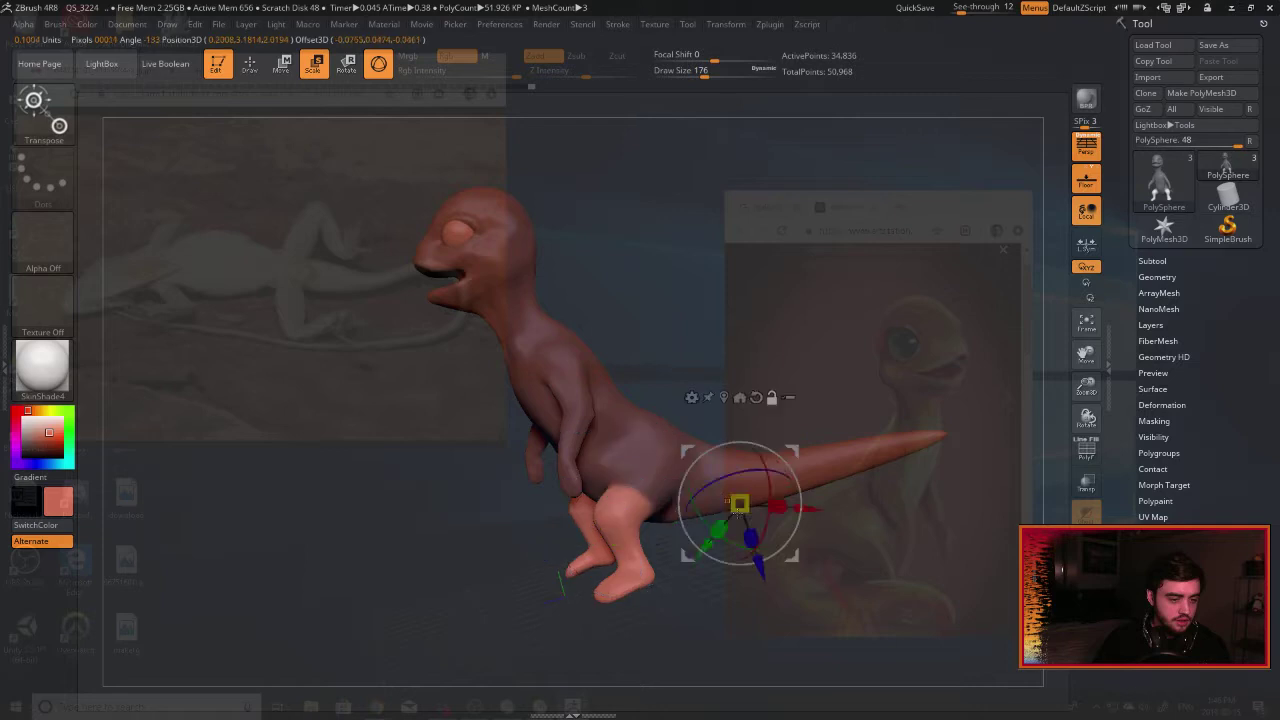
left_click(631, 490, "alt")
left_click_drag(548, 500, 681, 464)
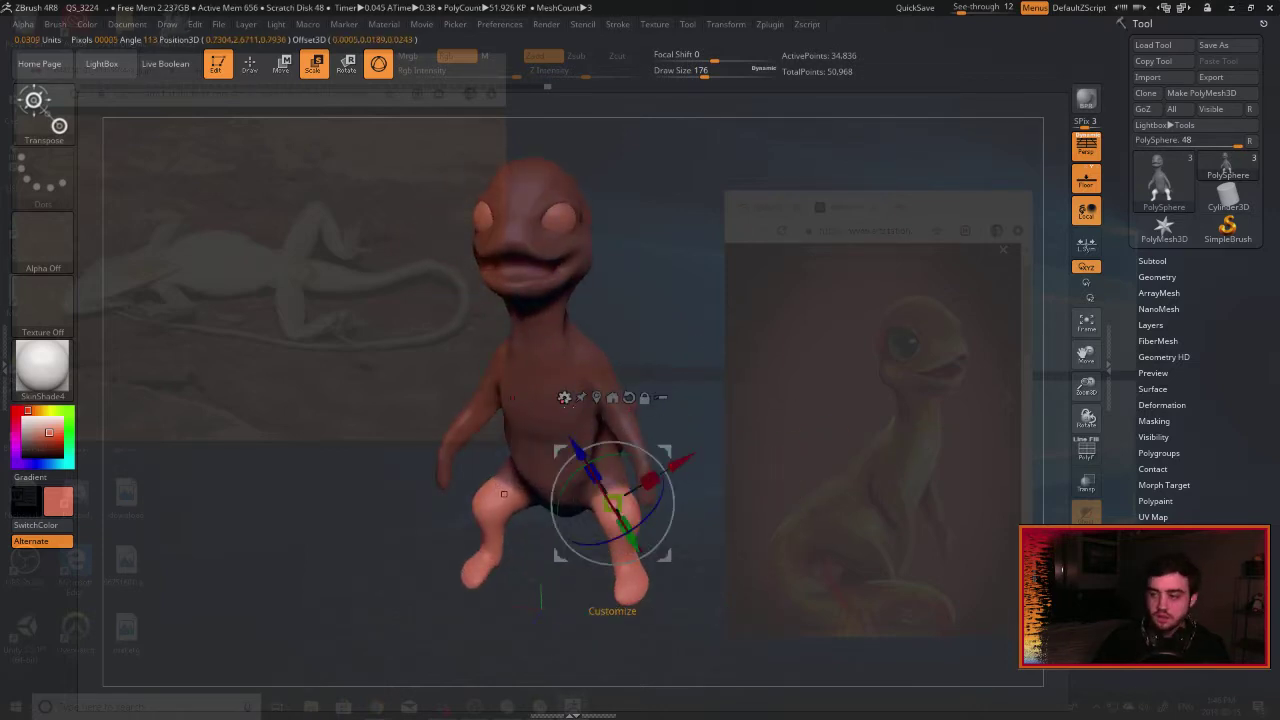
left_click_drag(611, 503, 639, 499)
key("ctrl+z")
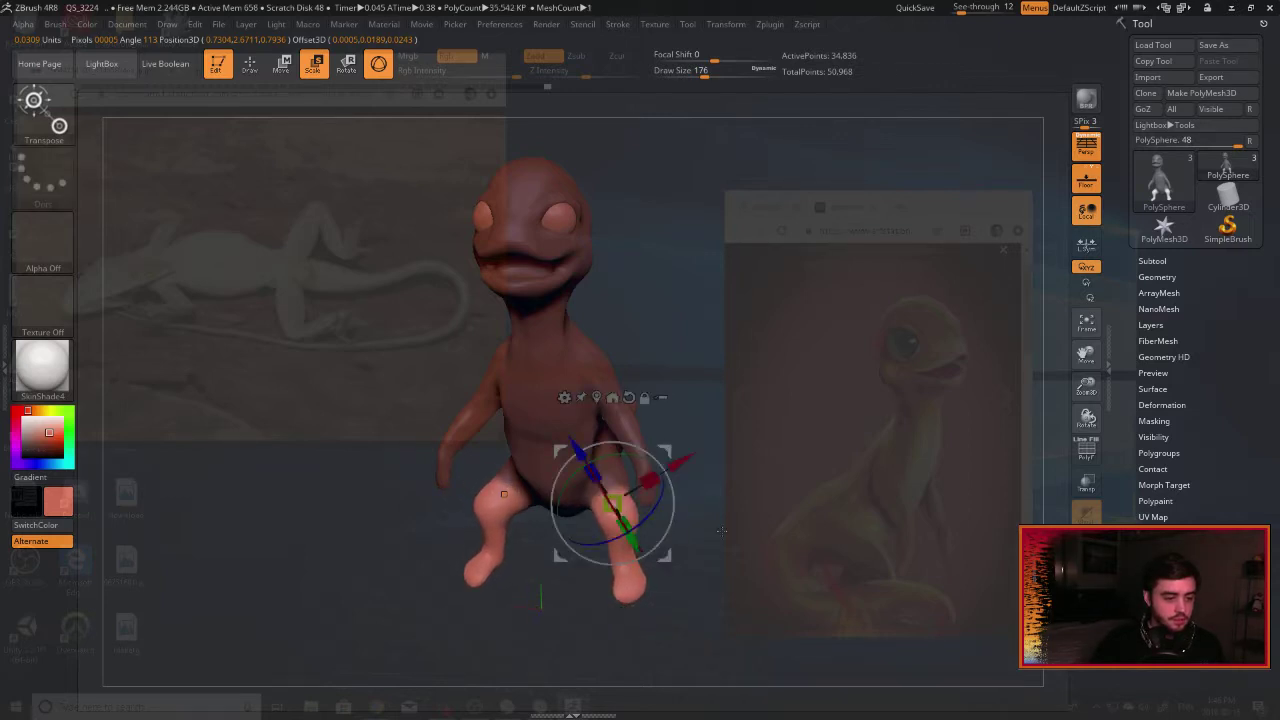
left_click_drag(722, 531, 567, 532)
key("ctrl+z")
key("ctrl+z")
key("ctrl+shift+z")
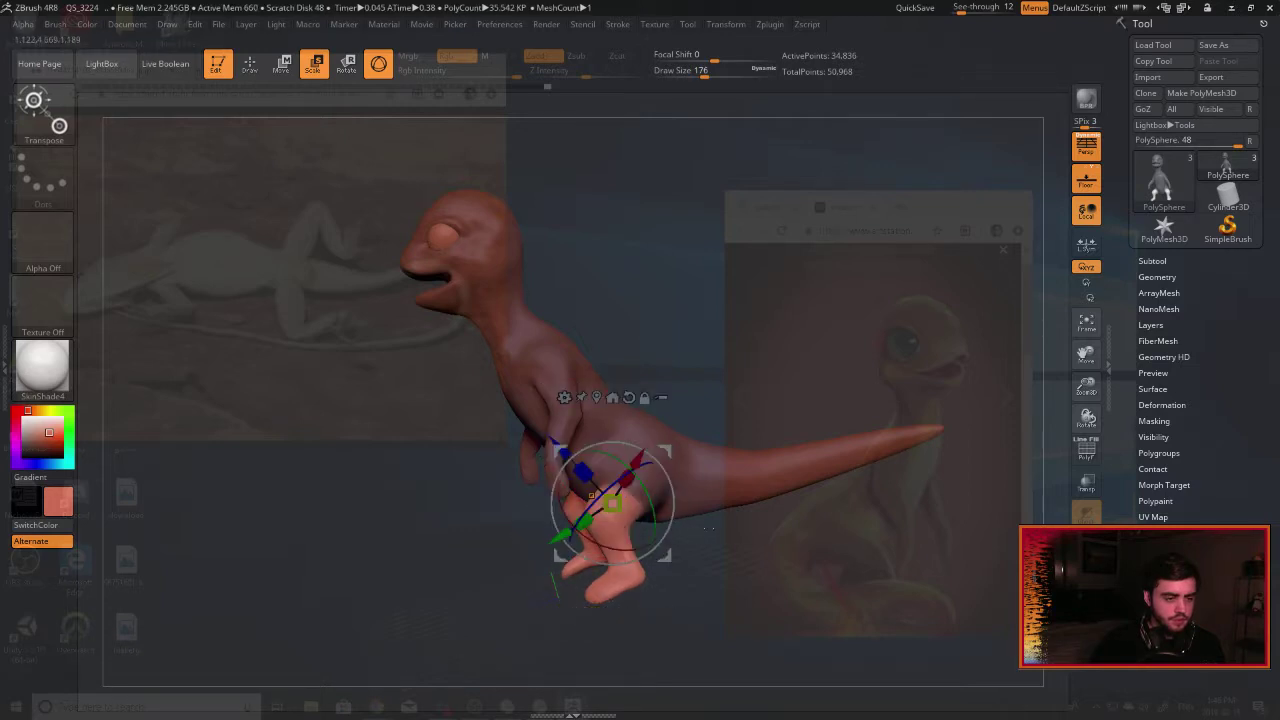
Scale up the unmasked legs uniformly, adjust their placement and clear the mask.
left_click_drag(706, 528, 615, 557)
left_click_drag(612, 503, 602, 500)
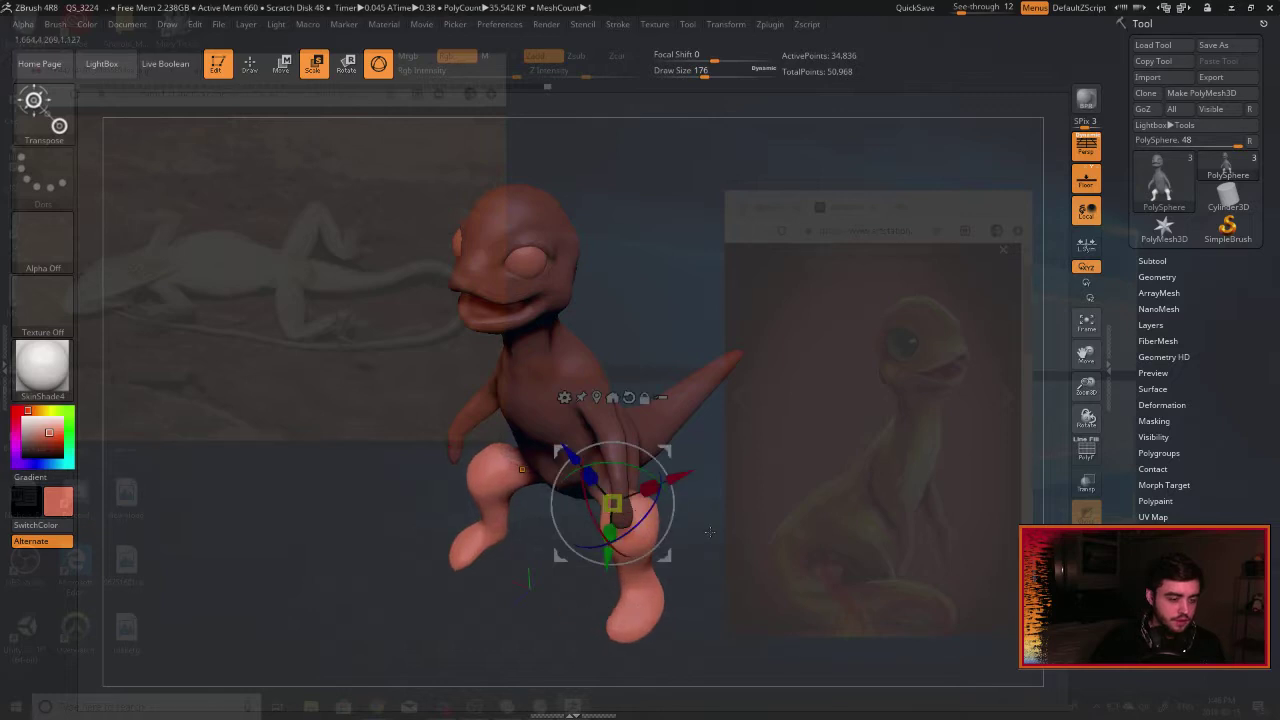
left_click_drag(709, 532, 765, 501)
left_click_drag(662, 451, 645, 449)
left_click_drag(760, 350, 678, 318)
left_click_drag(678, 272, 696, 287, "ctrl")
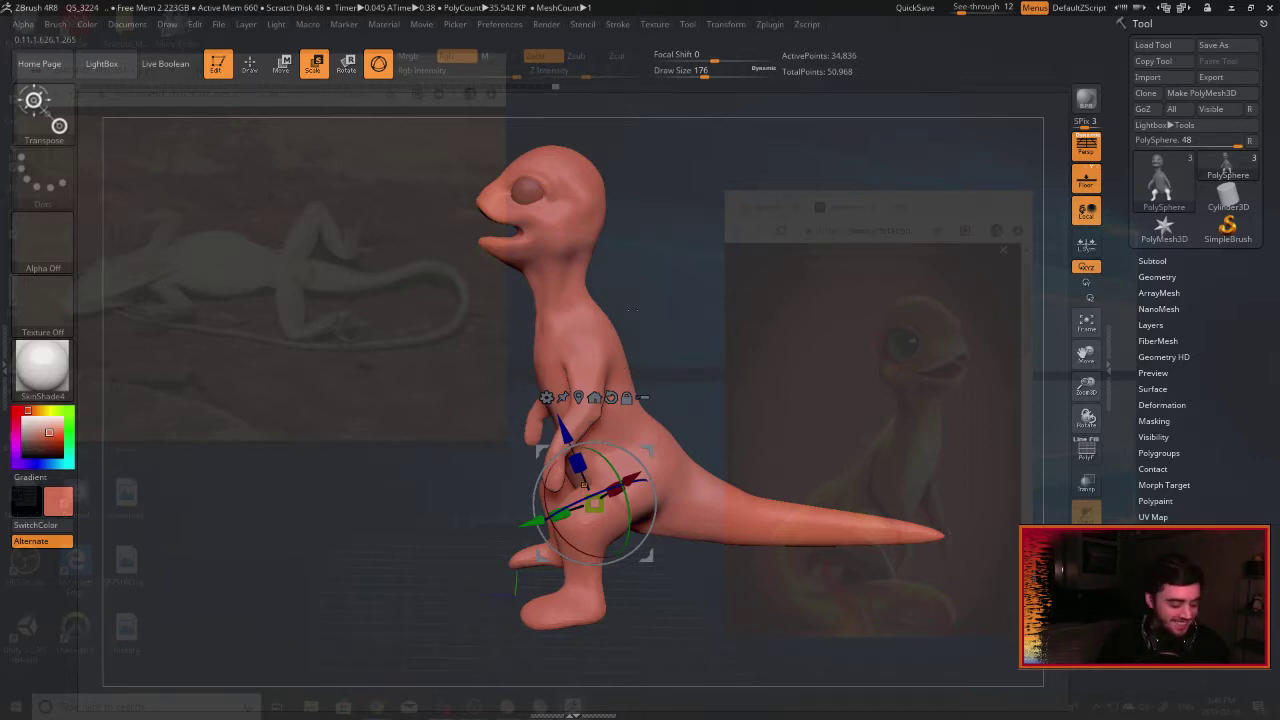
Return to sculpting and smooth the area where the enlarged thighs meet the hips.
key("q")
left_click_drag(1087, 390, 1087, 346)
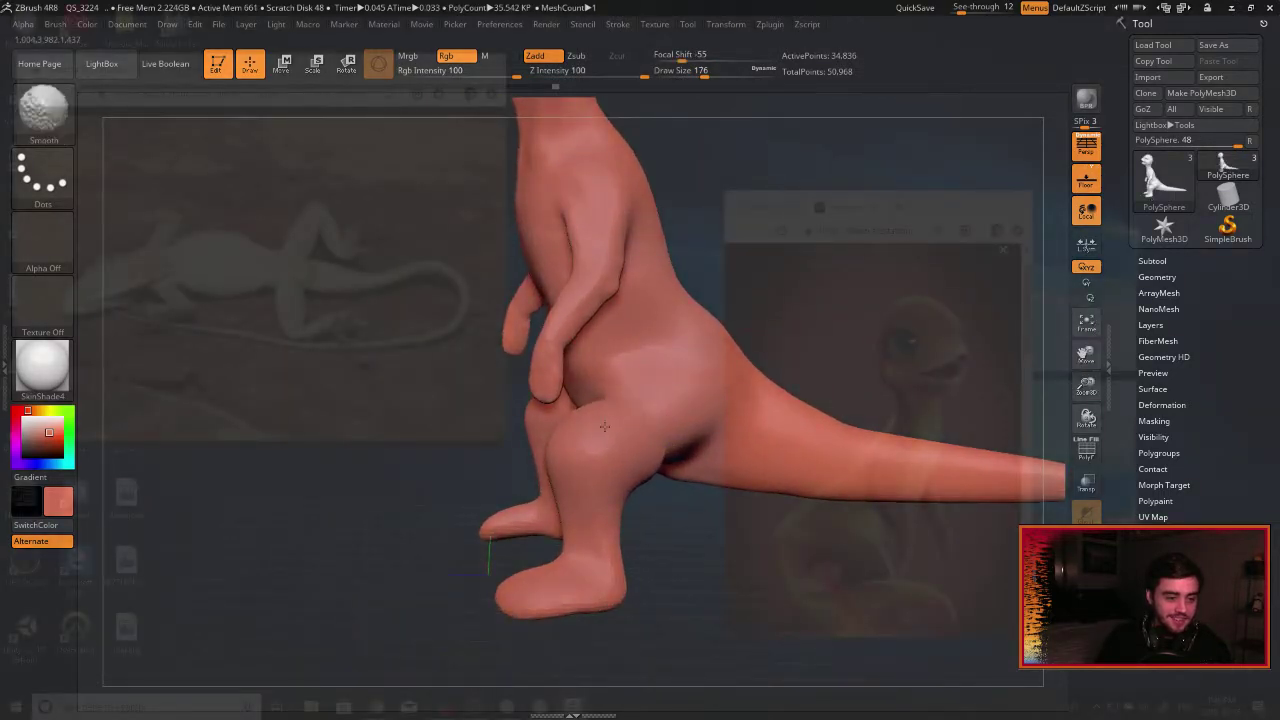
mouse_move(684, 540)
left_mouse_down()
mouse_move(642, 515)
mouse_move(640, 486)
left_mouse_up()
left_click_drag(683, 450, 677, 443, "shift")
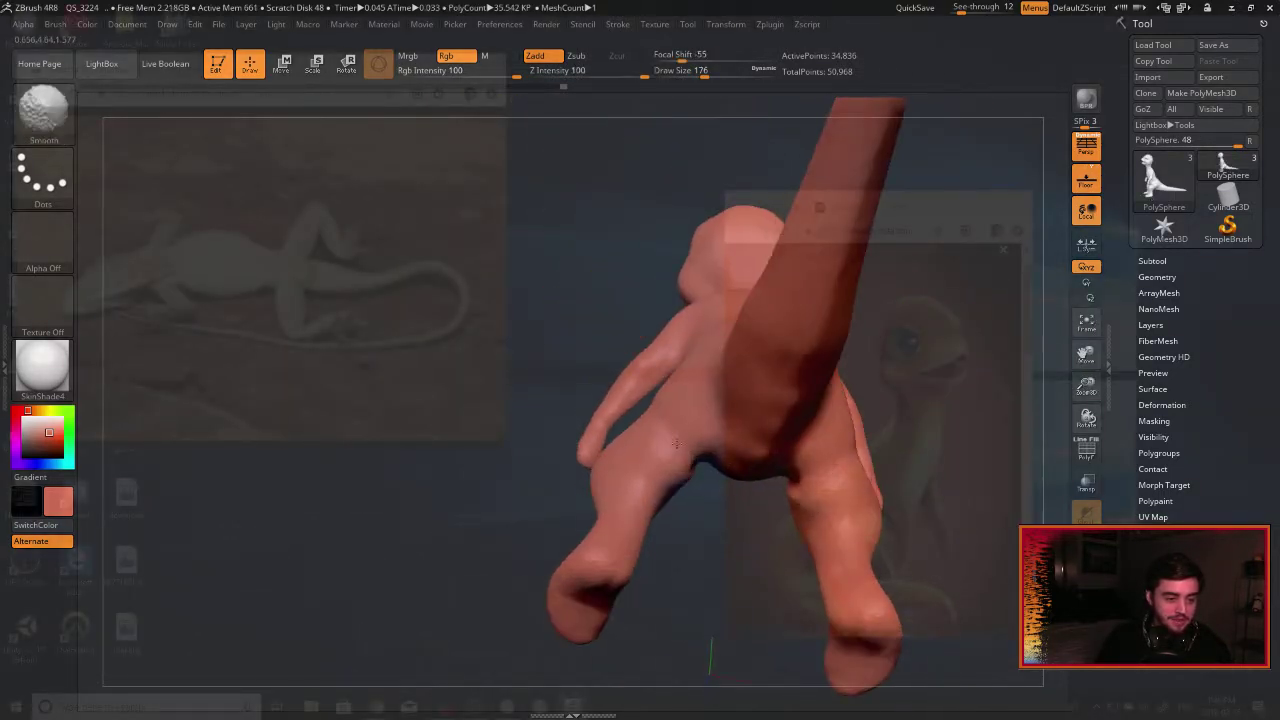
Smooth the tongue surface inside the creature's open mouth at draw size 176.
mouse_move(454, 343)
right_mouse_down()
mouse_move(603, 323)
mouse_move(749, 206)
mouse_move(773, 430)
right_mouse_up()
left_click_drag(773, 431, 824, 256)
left_click_drag(878, 181, 834, 384, "alt")
mouse_move(834, 383)
right_mouse_down()
mouse_move(790, 385)
mouse_move(846, 380)
right_mouse_up()
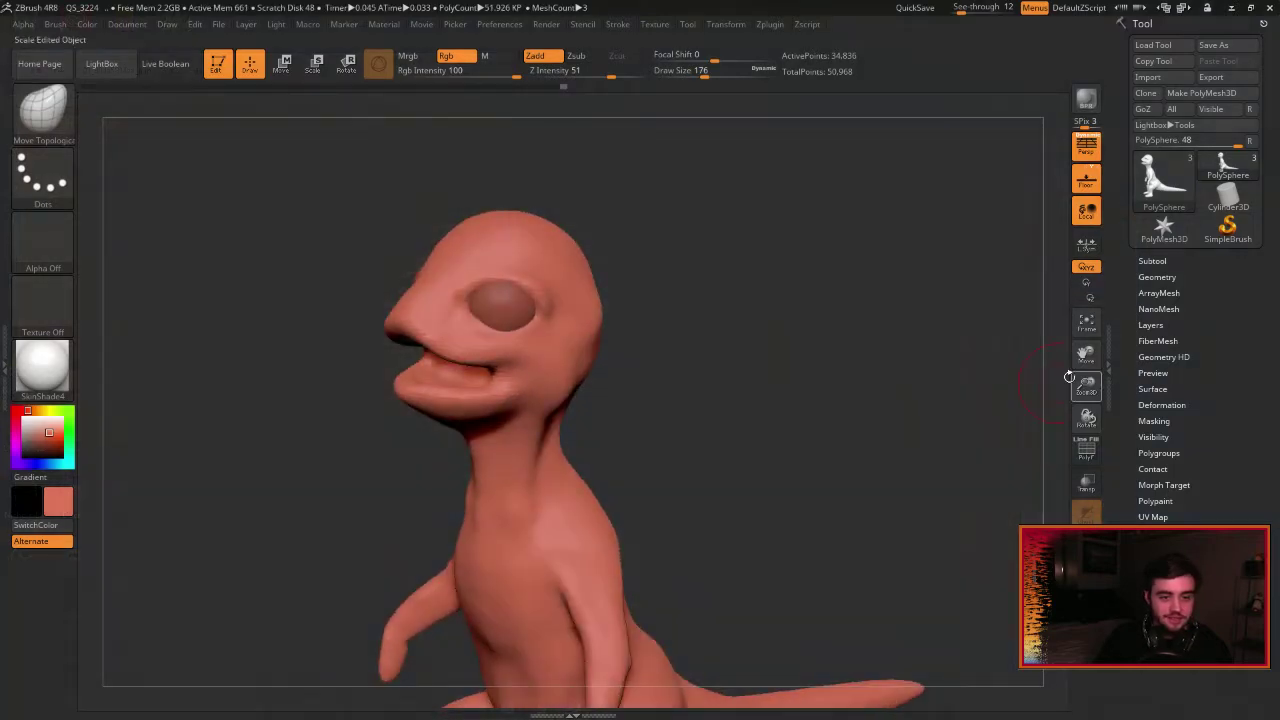
left_click_drag(717, 417, 885, 376)
left_click_drag(1086, 356, 1042, 343)
right_click_drag(1042, 343, 723, 415)
right_click_drag(645, 418, 508, 275)
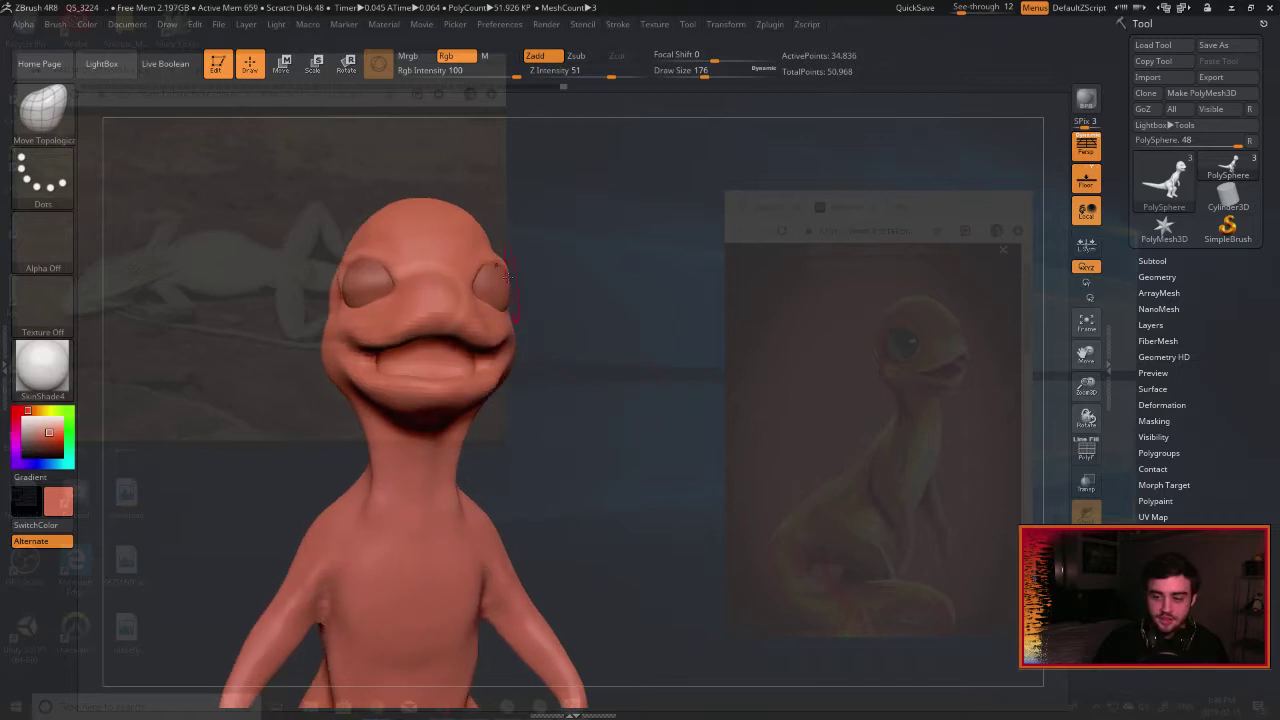
mouse_move(436, 384)
right_mouse_down()
mouse_move(490, 392)
mouse_move(440, 345)
right_mouse_up()
left_click_drag(438, 330, 432, 323, "shift")
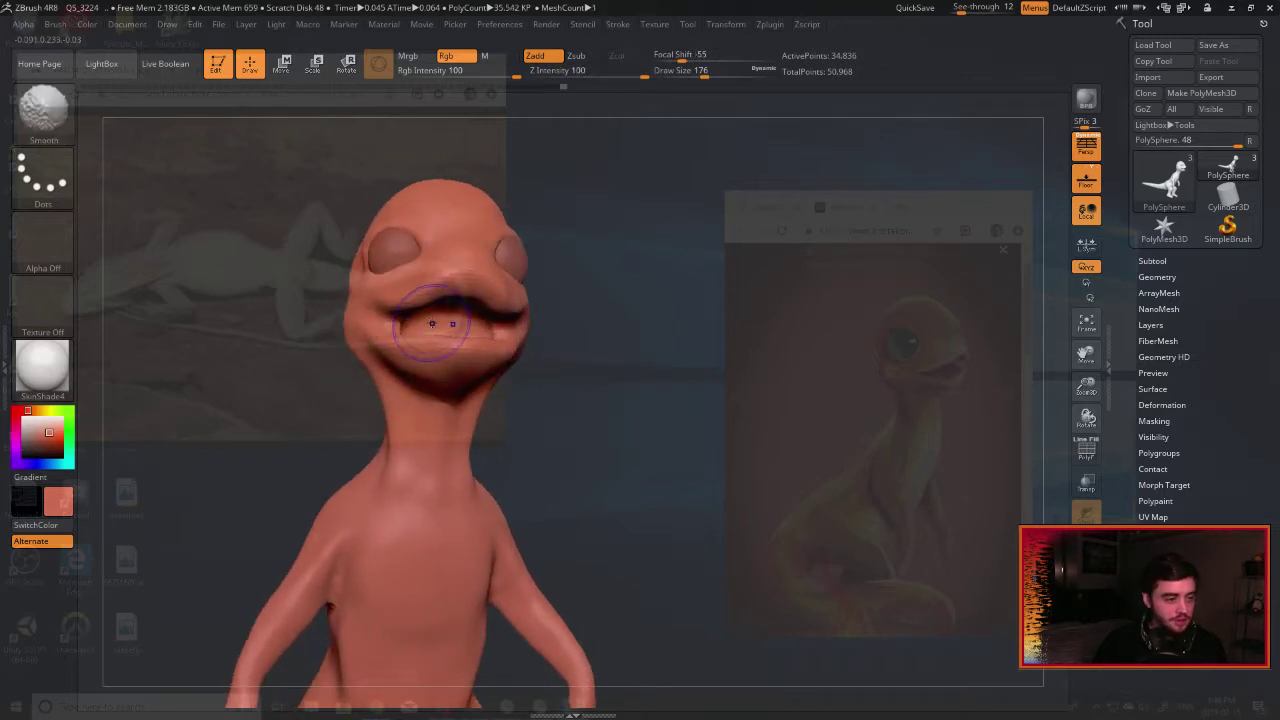
Switch to the Inflate brush for further work on the tongue.
right_click_drag(706, 392, 613, 381)
key("b")
key("i")
key("n")
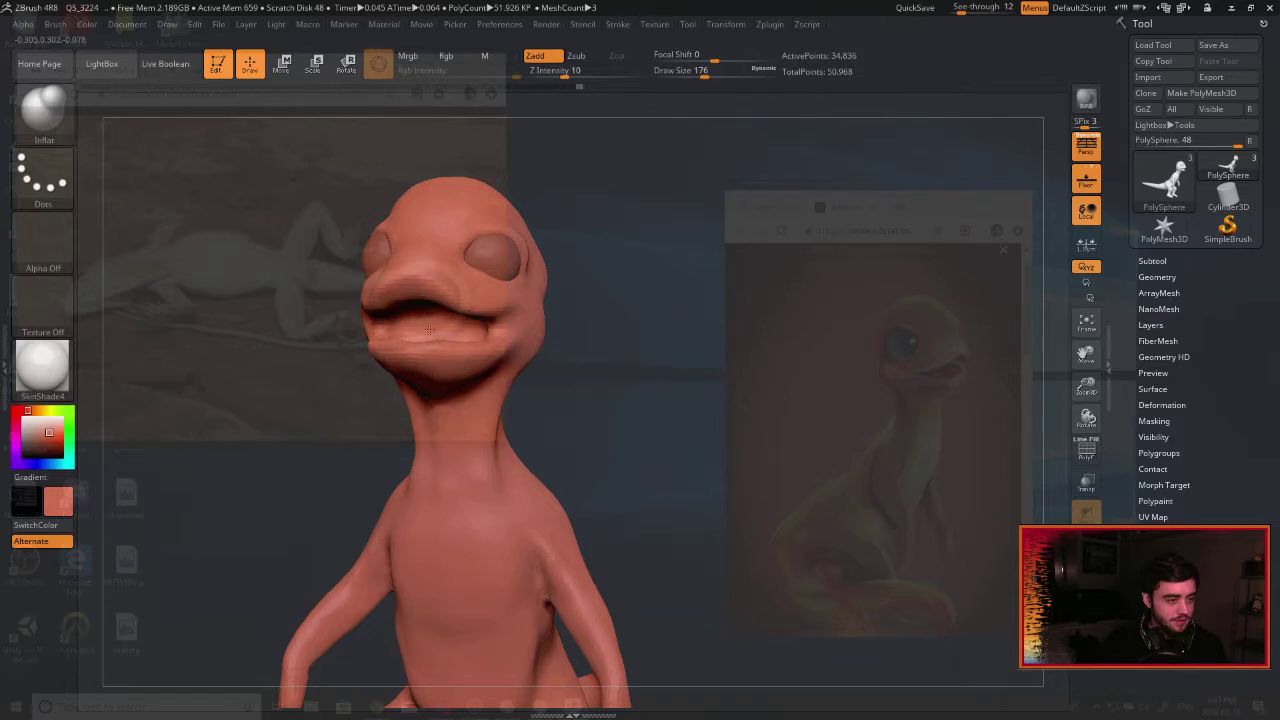
right_click_drag(605, 338, 433, 360)
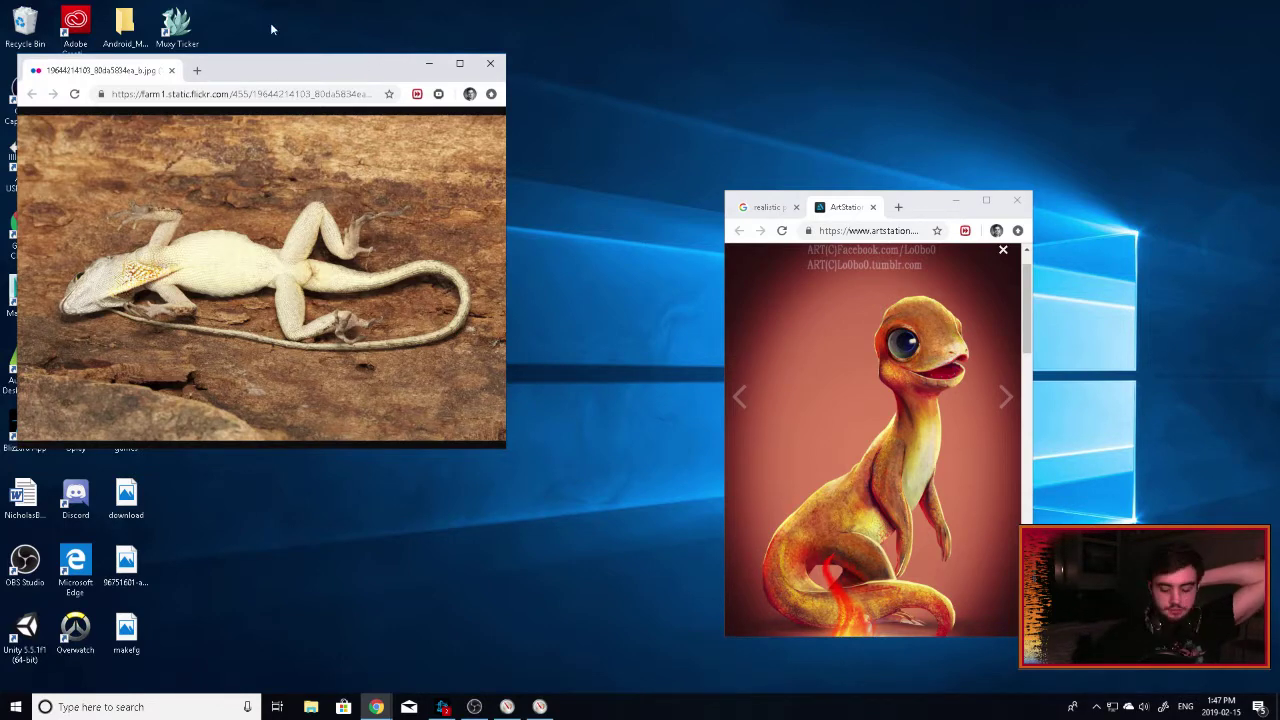
Move the lizard photo window clear of the desktop icons and launch ZBrush 4R8.
left_click_drag(287, 68, 450, 43)
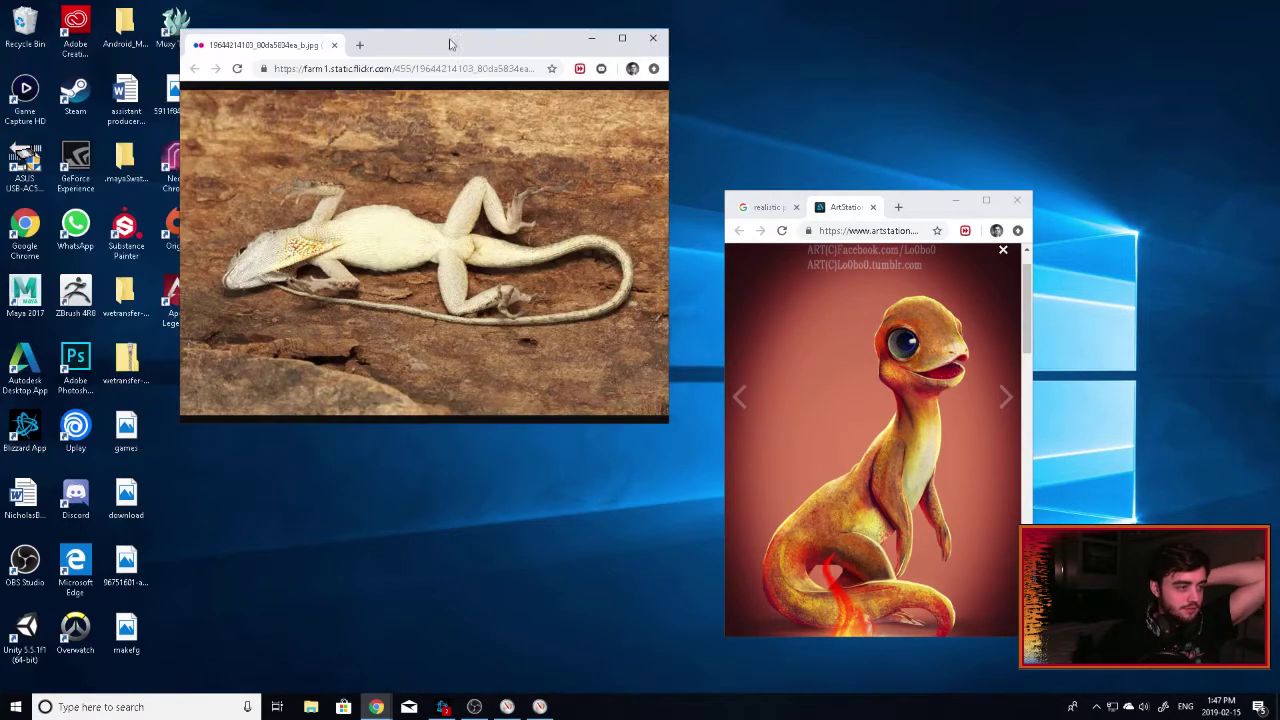
double_click(88, 294)
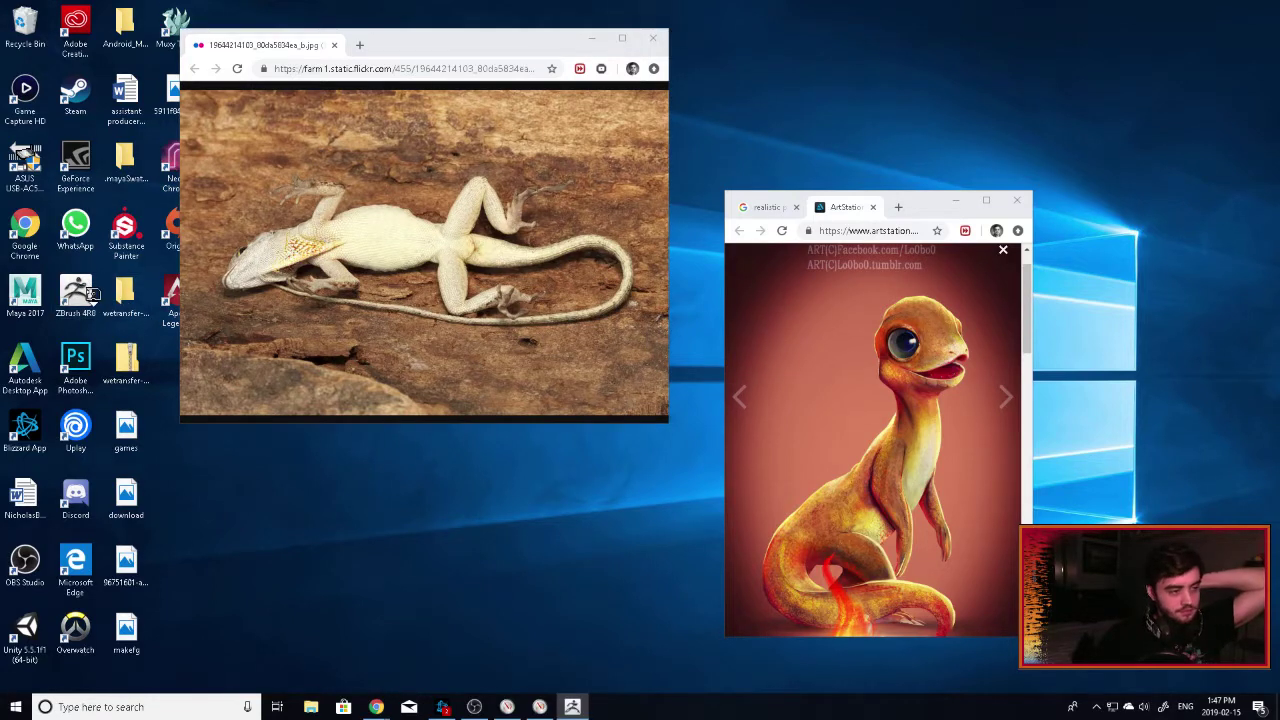
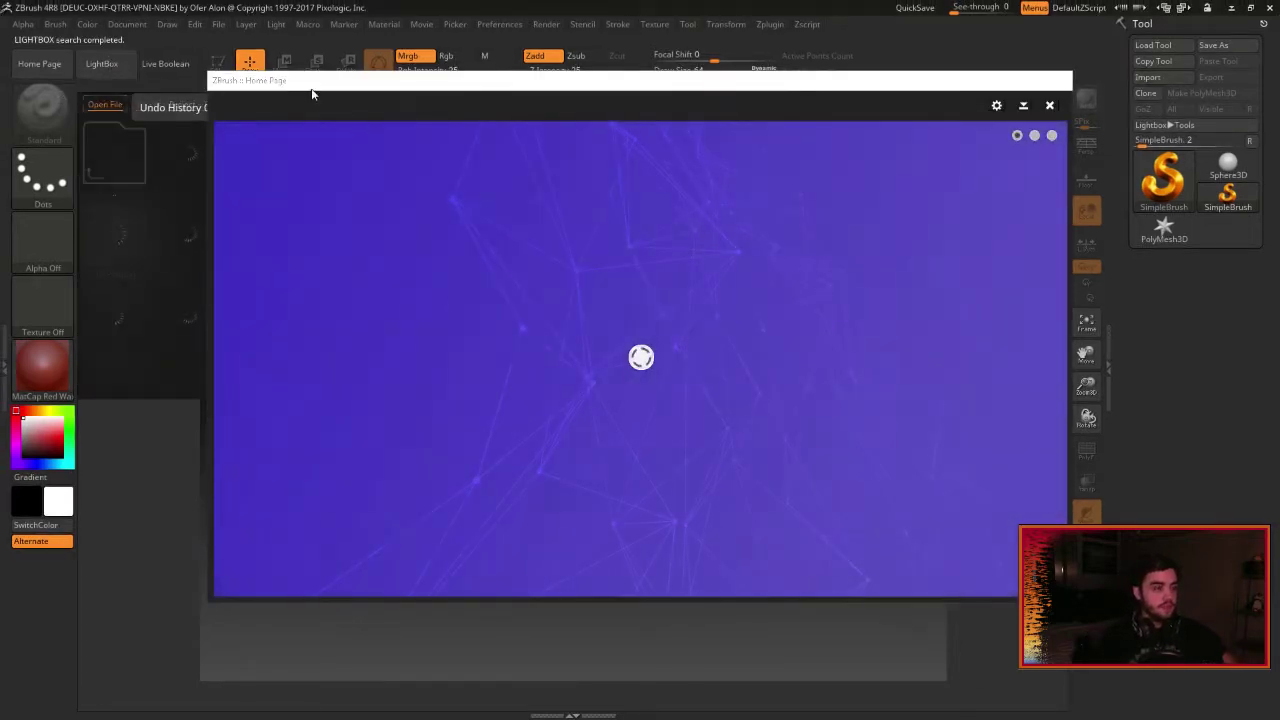
Dismiss the home page and load quicksave QS_3230.ZPR, replacing it with quicksave QS_3232.ZPR.
left_click(1024, 107)
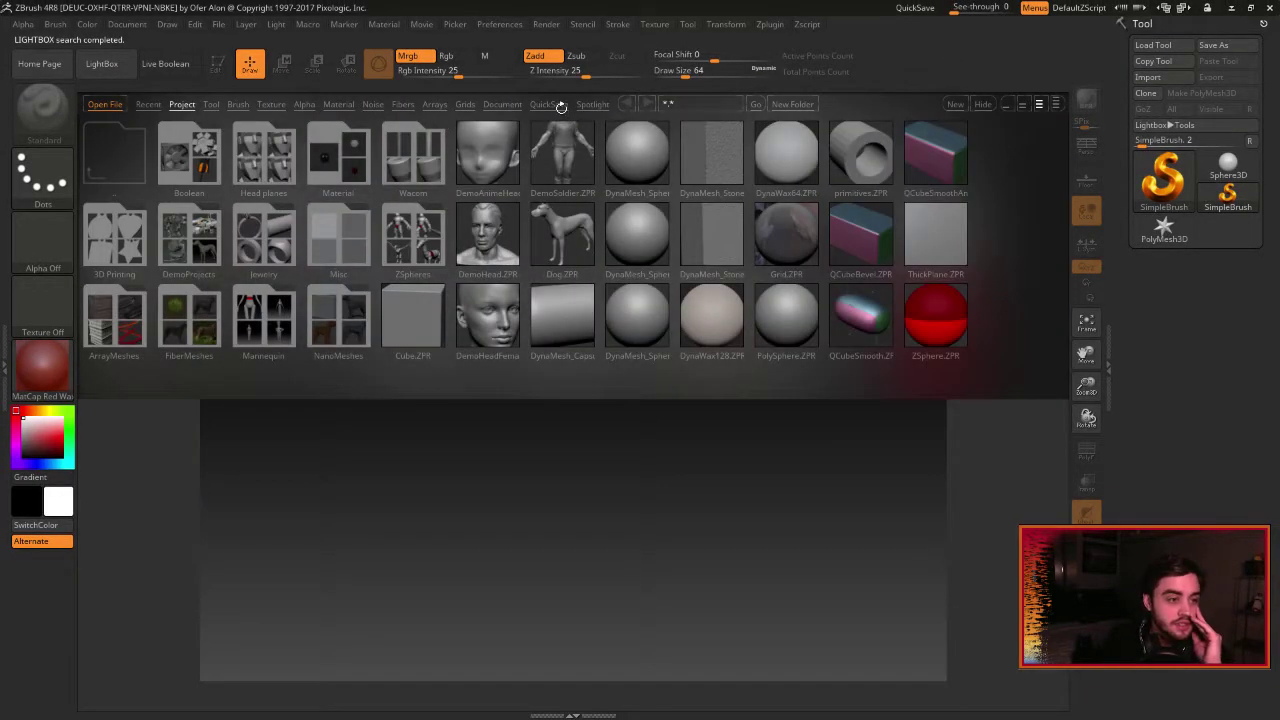
left_click(558, 108)
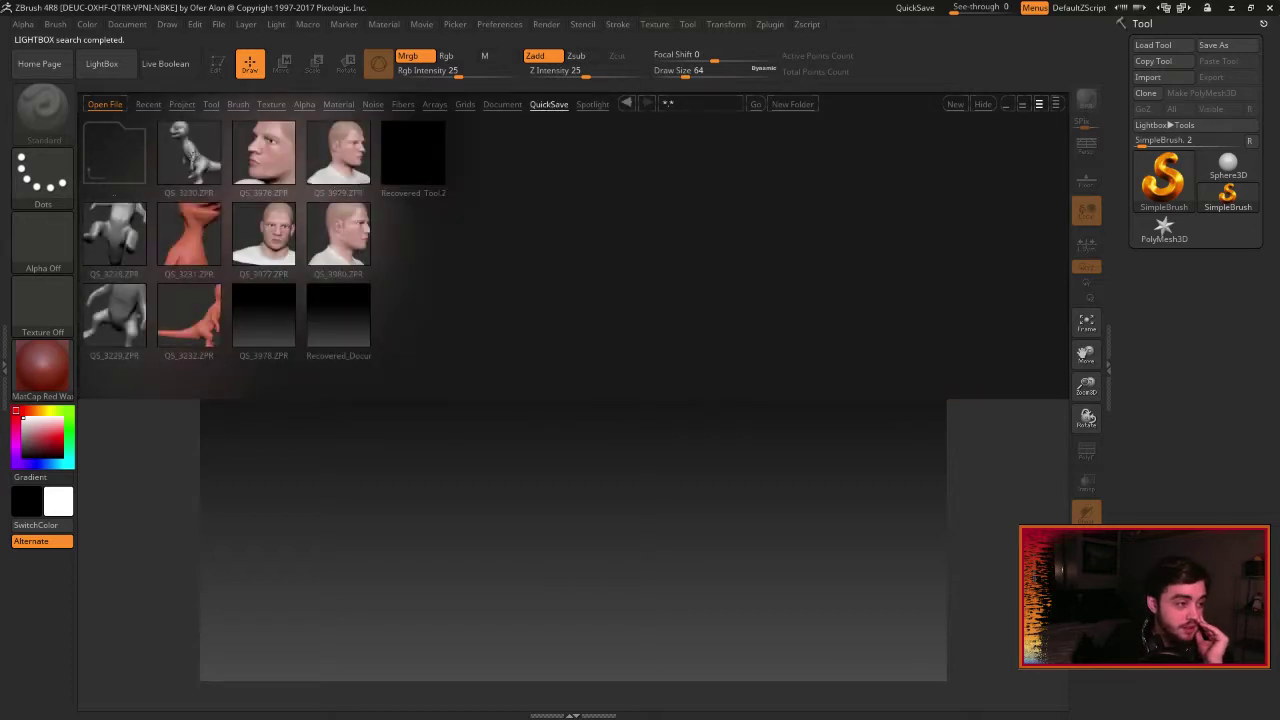
left_click(187, 160)
double_click(187, 160)
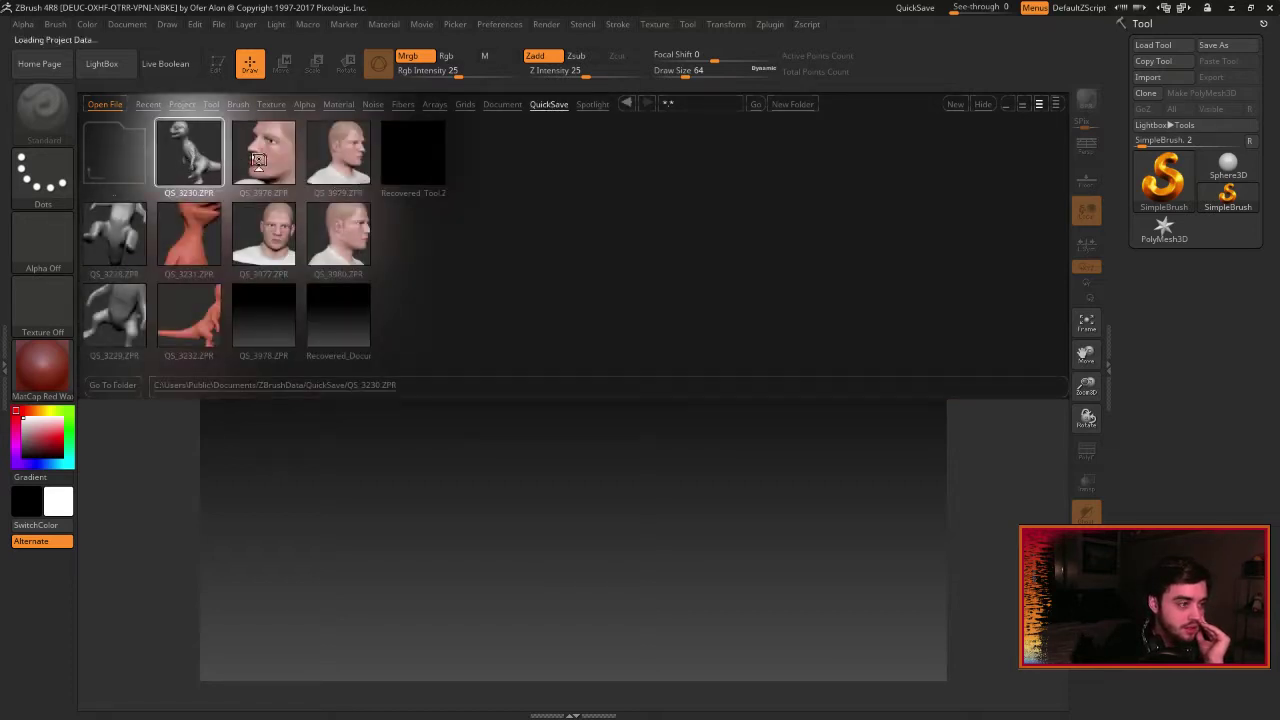
left_click(115, 77)
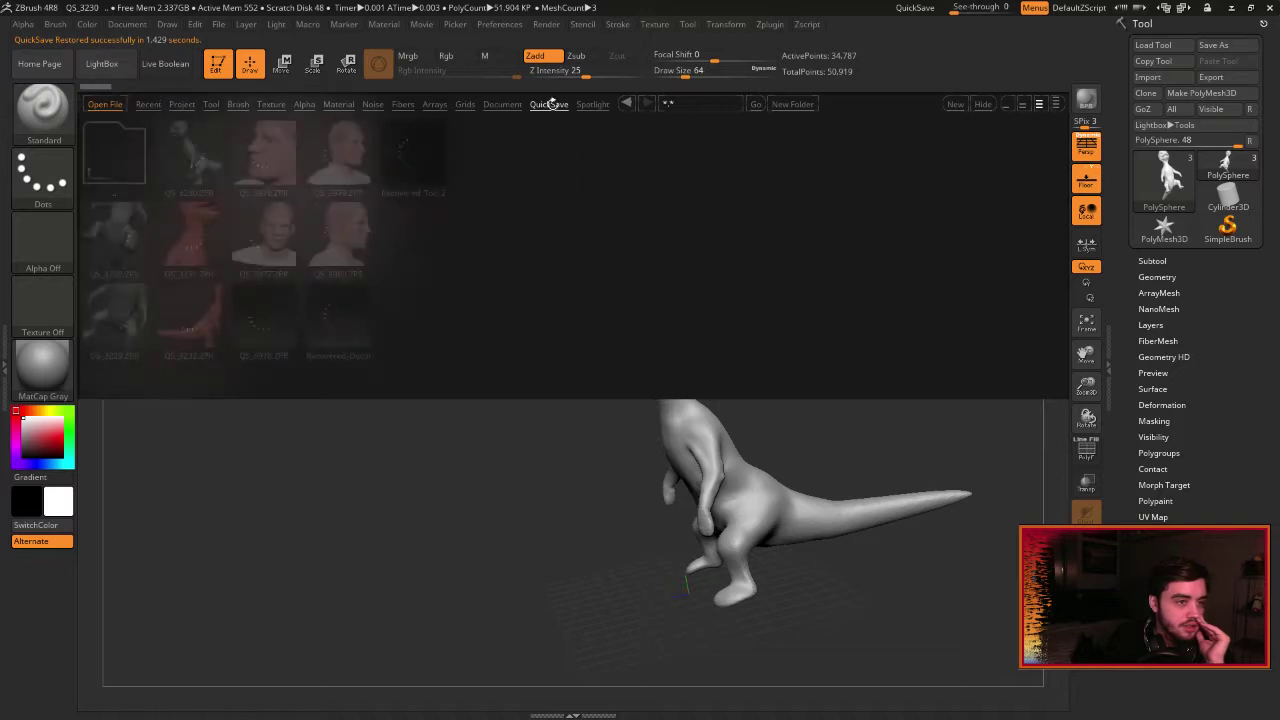
double_click(202, 317)
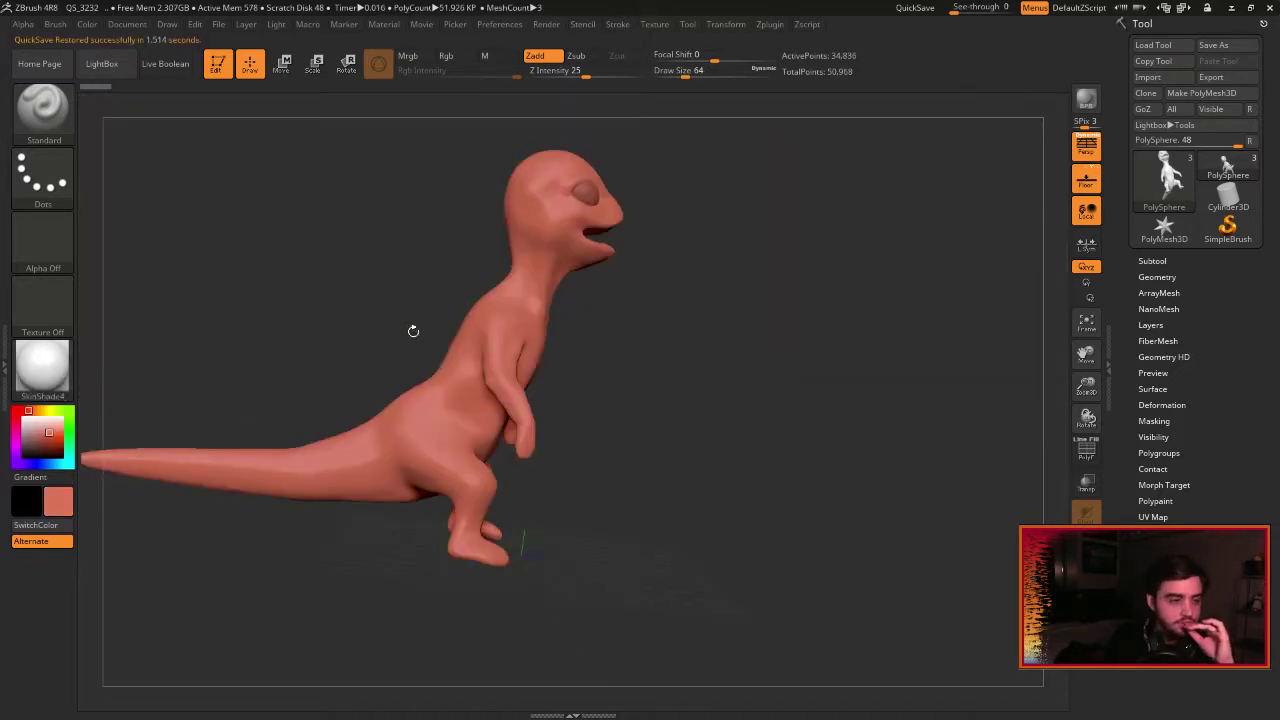
left_click_drag(609, 395, 335, 425)
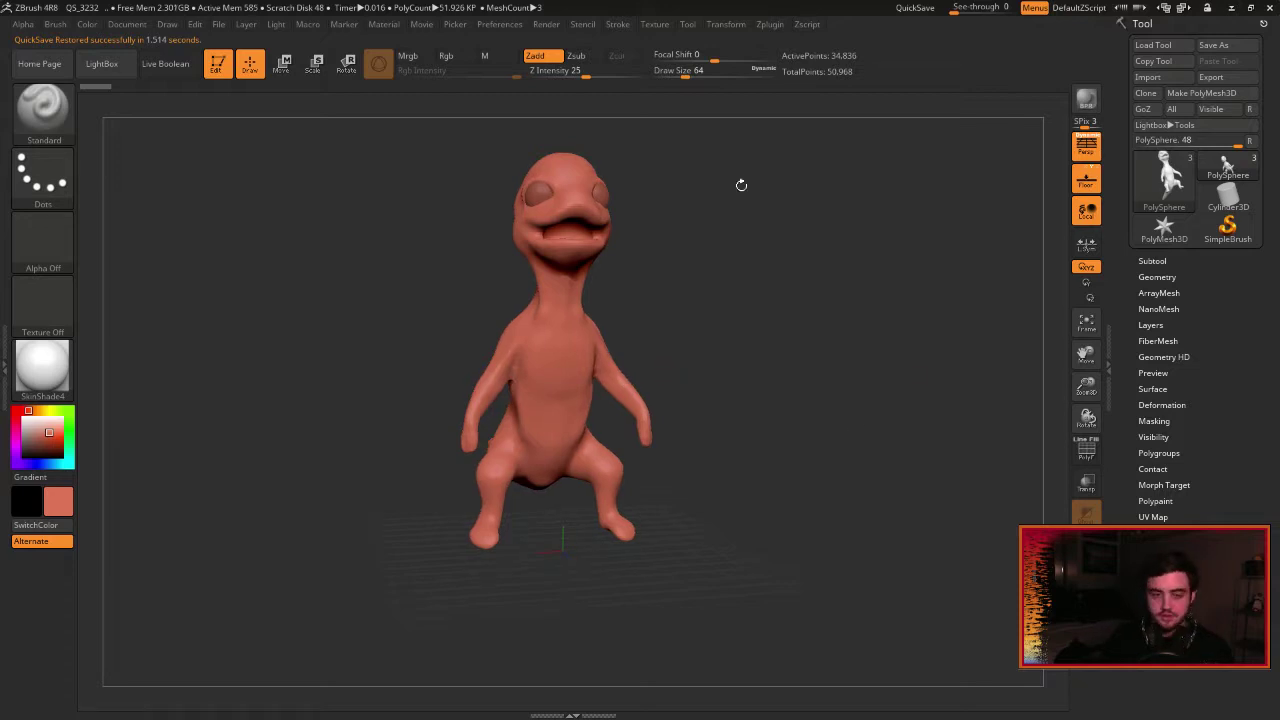
mouse_move(727, 266)
left_mouse_down()
mouse_move(690, 272)
mouse_move(738, 252)
left_mouse_up()
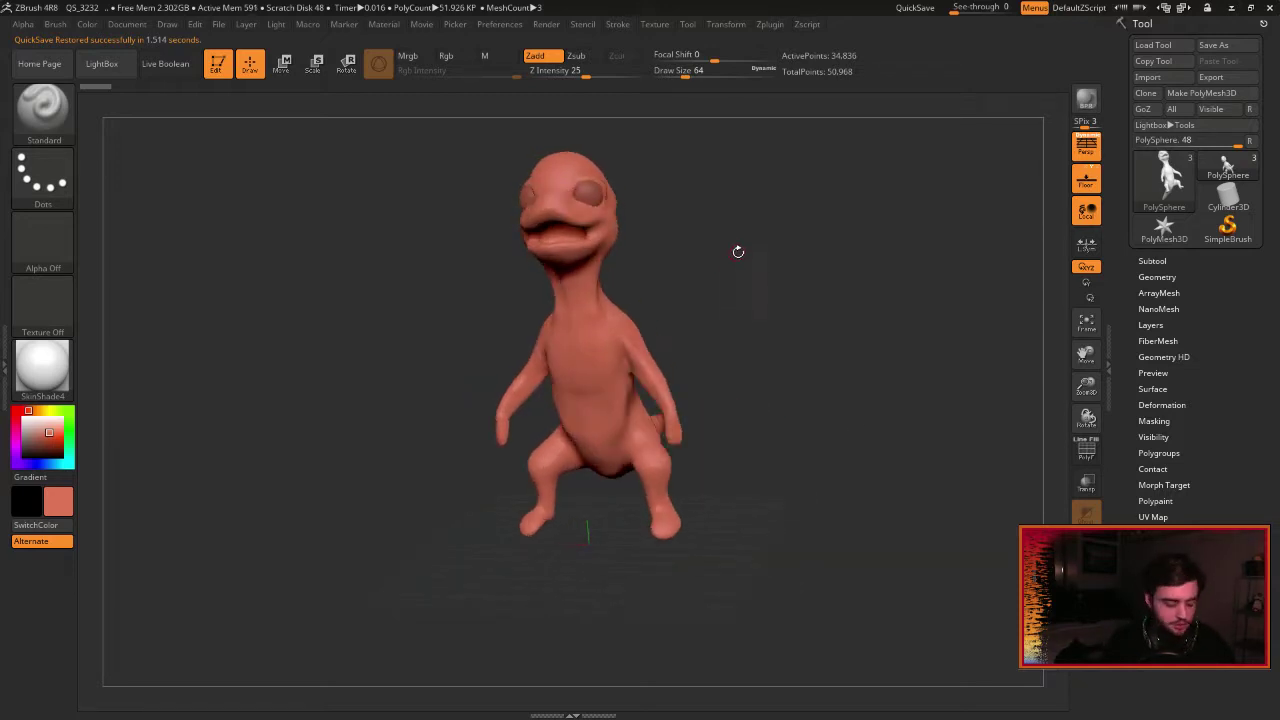
key("b")
key("i")
key("n")
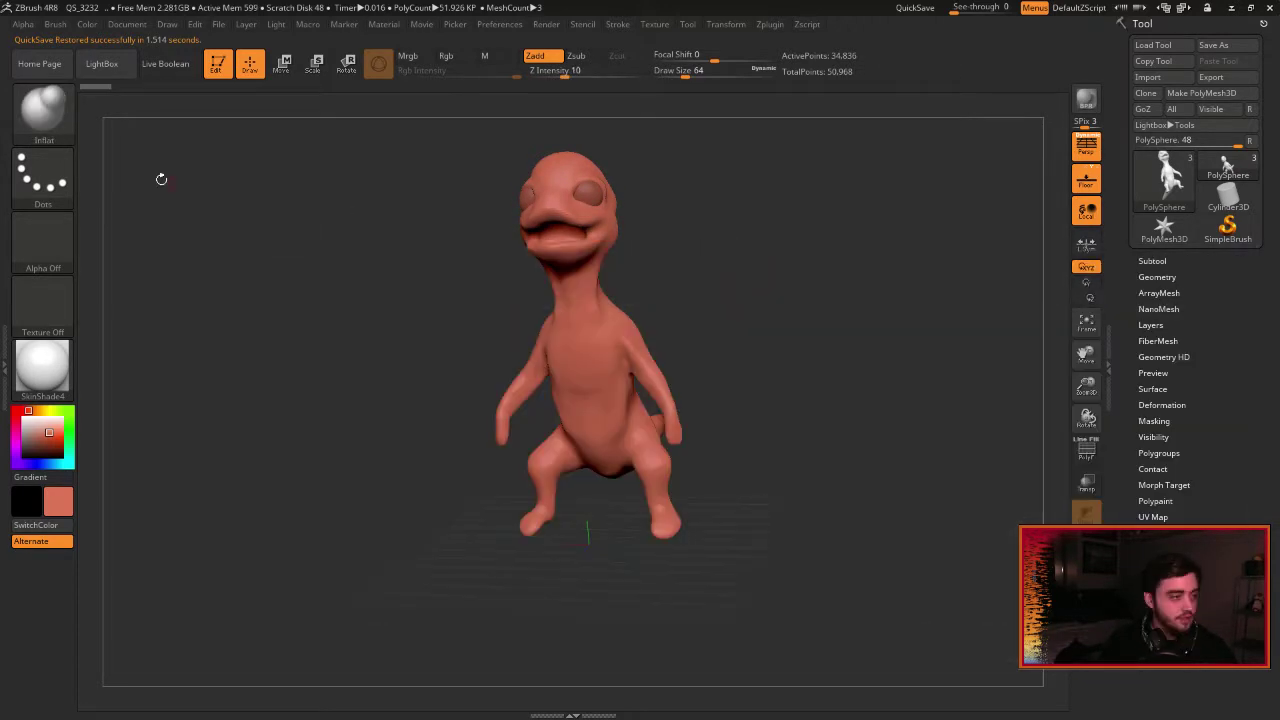
Switch to the Paint brush and set the window see-through to 12 so the reference images show behind the model.
left_click(45, 116)
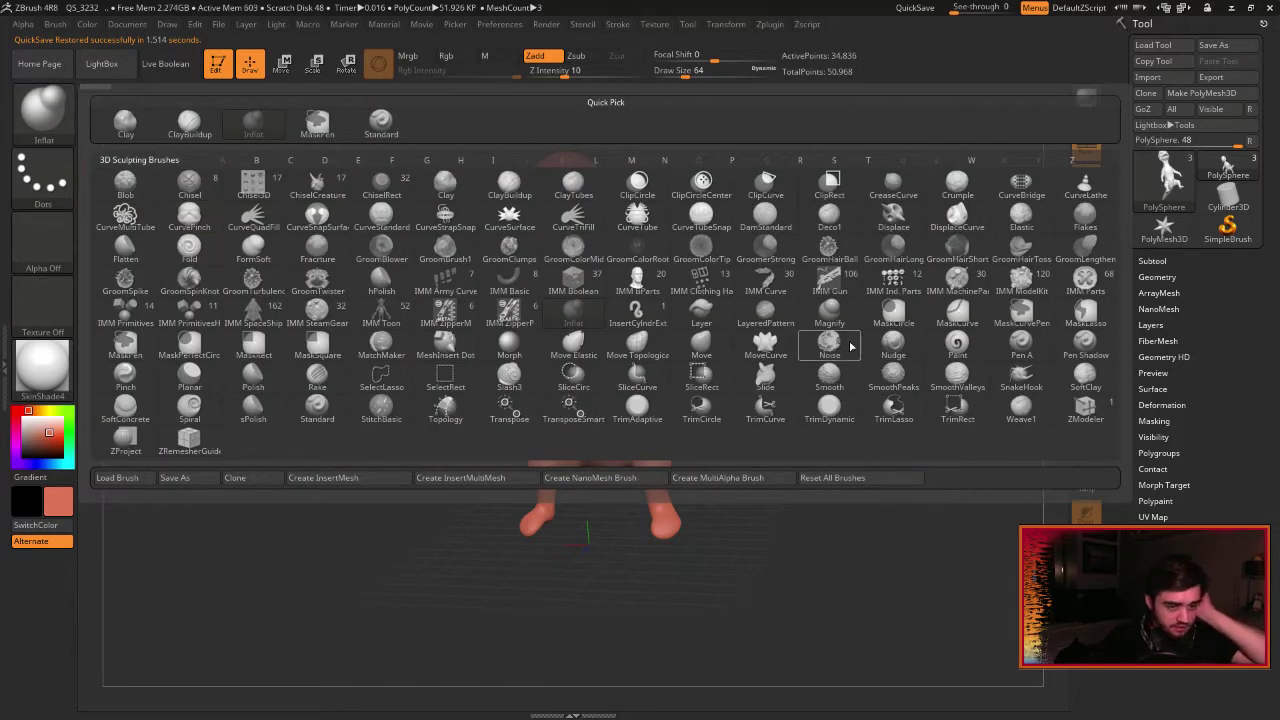
left_click(962, 348)
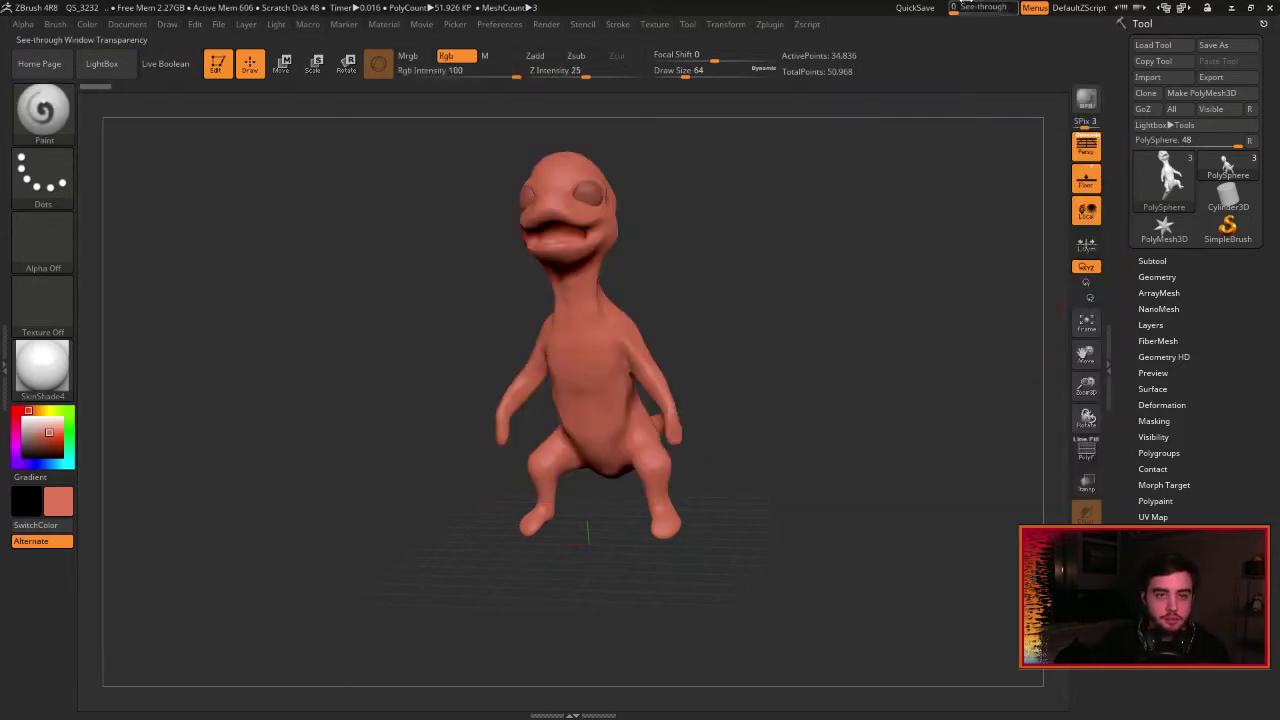
mouse_move(958, 7)
left_mouse_down()
mouse_move(985, 8)
mouse_move(958, 8)
left_mouse_up()
Choose a salmon-orange colour and paint the creature's whole body, including its back, tail and underside, at draw size 360.
left_click(48, 411)
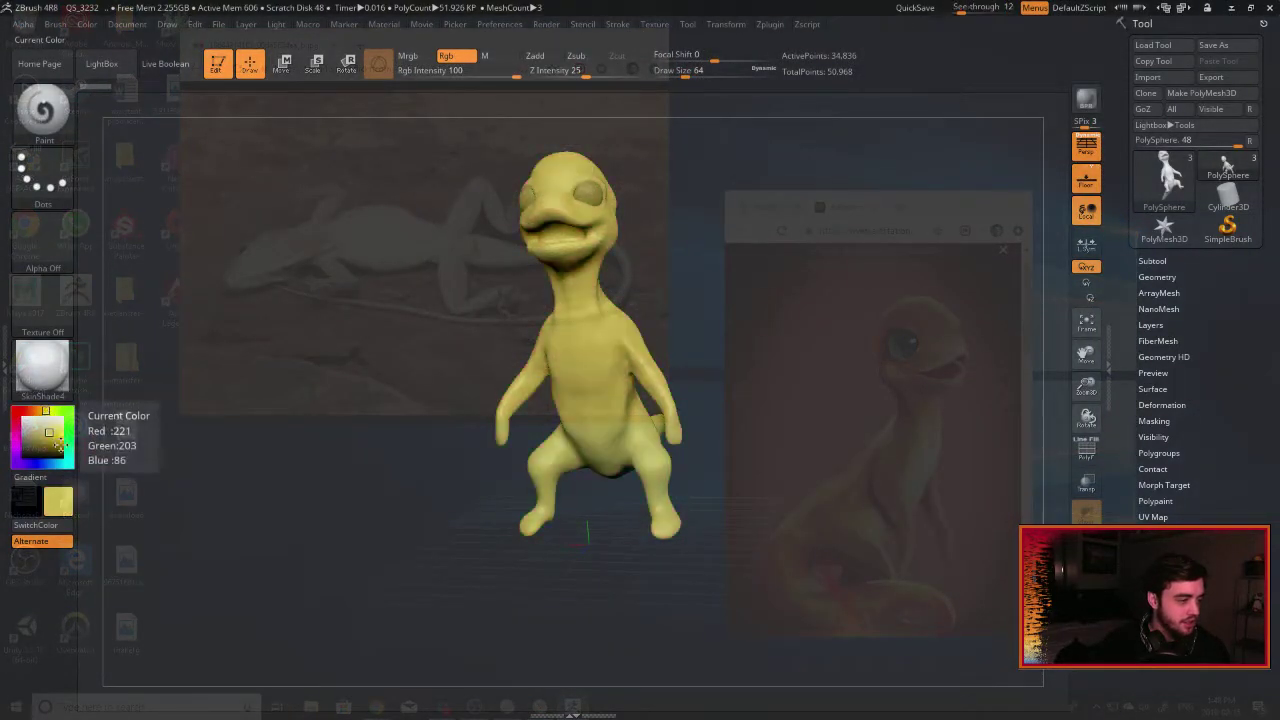
left_click_drag(38, 411, 31, 411)
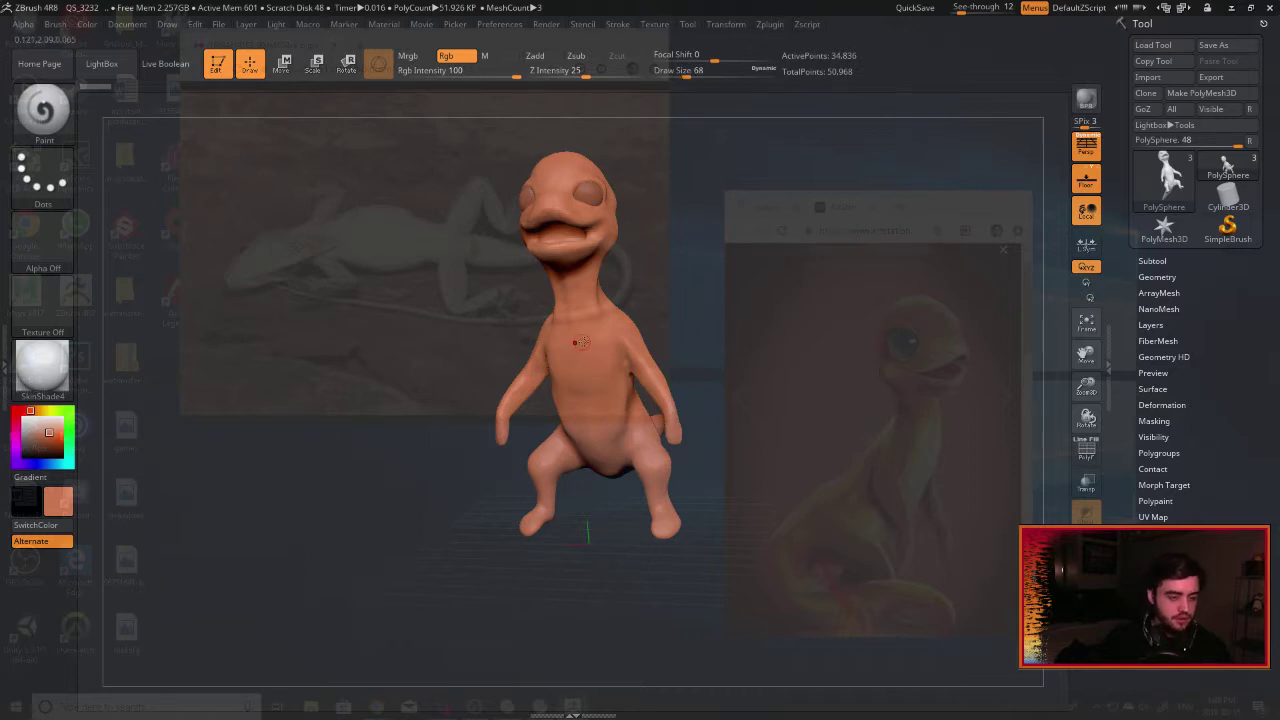
key("bracketright")
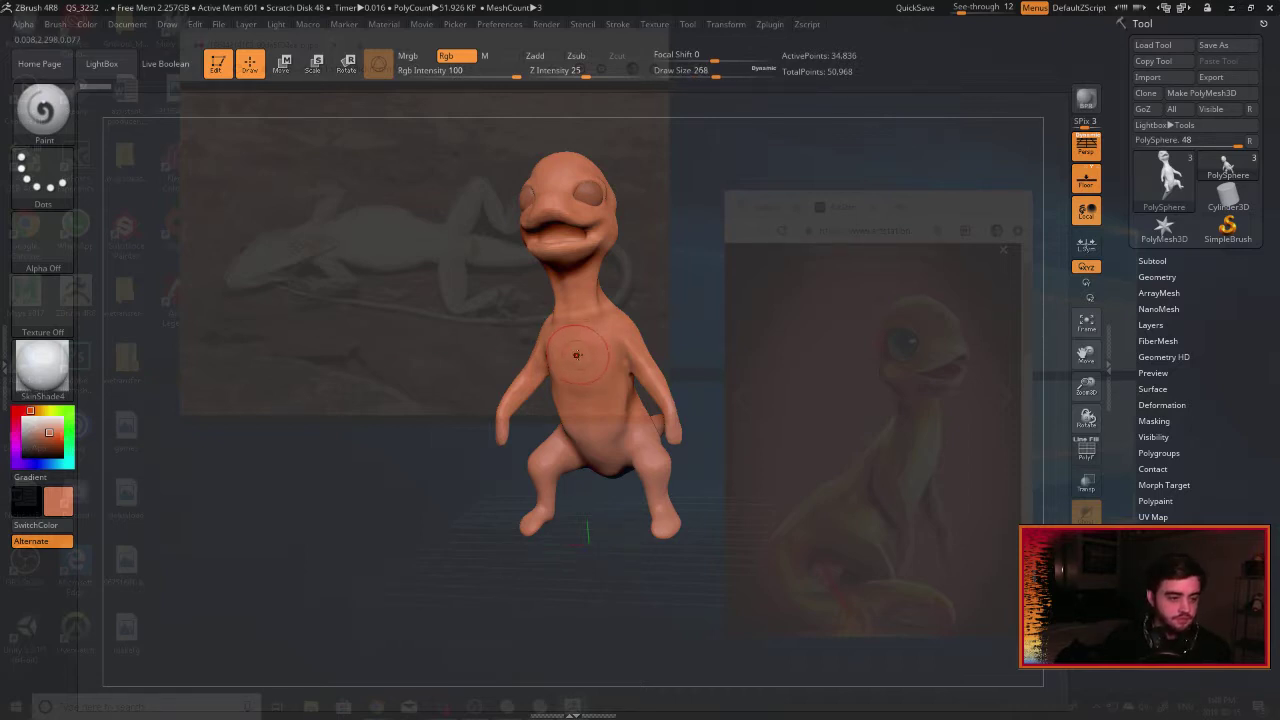
key("bracketright")
mouse_move(577, 351)
left_mouse_down()
mouse_move(598, 415)
mouse_move(669, 418)
mouse_move(649, 425)
mouse_move(570, 215)
mouse_move(580, 176)
left_mouse_up()
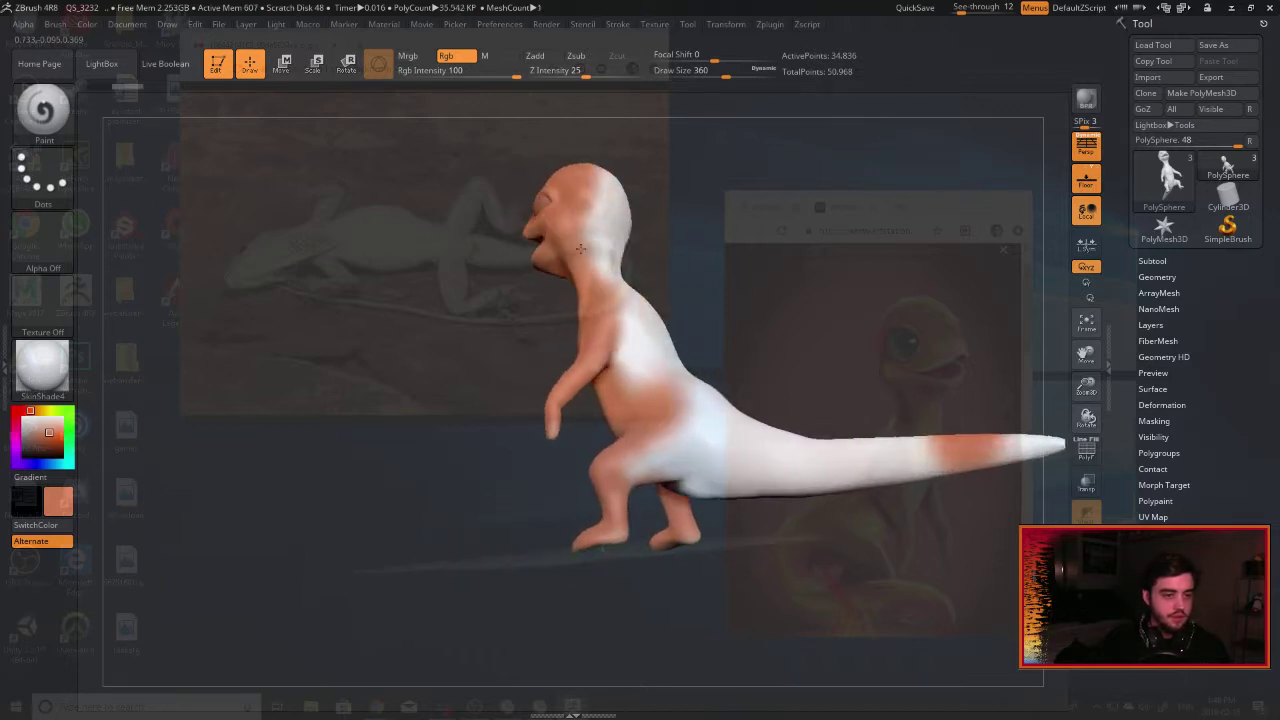
mouse_move(590, 190)
left_mouse_down()
mouse_move(650, 330)
mouse_move(725, 417)
mouse_move(700, 470)
mouse_move(640, 470)
mouse_move(650, 535)
mouse_move(870, 480)
left_mouse_up()
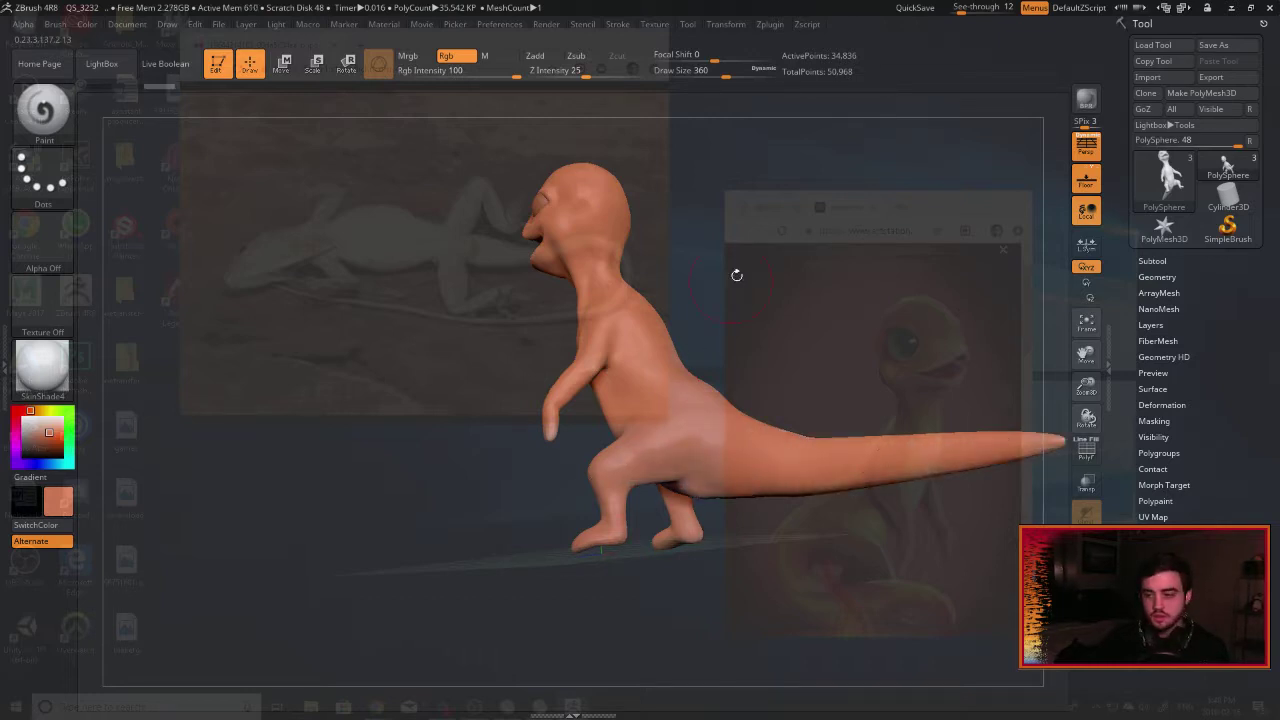
left_click_drag(737, 277, 802, 395)
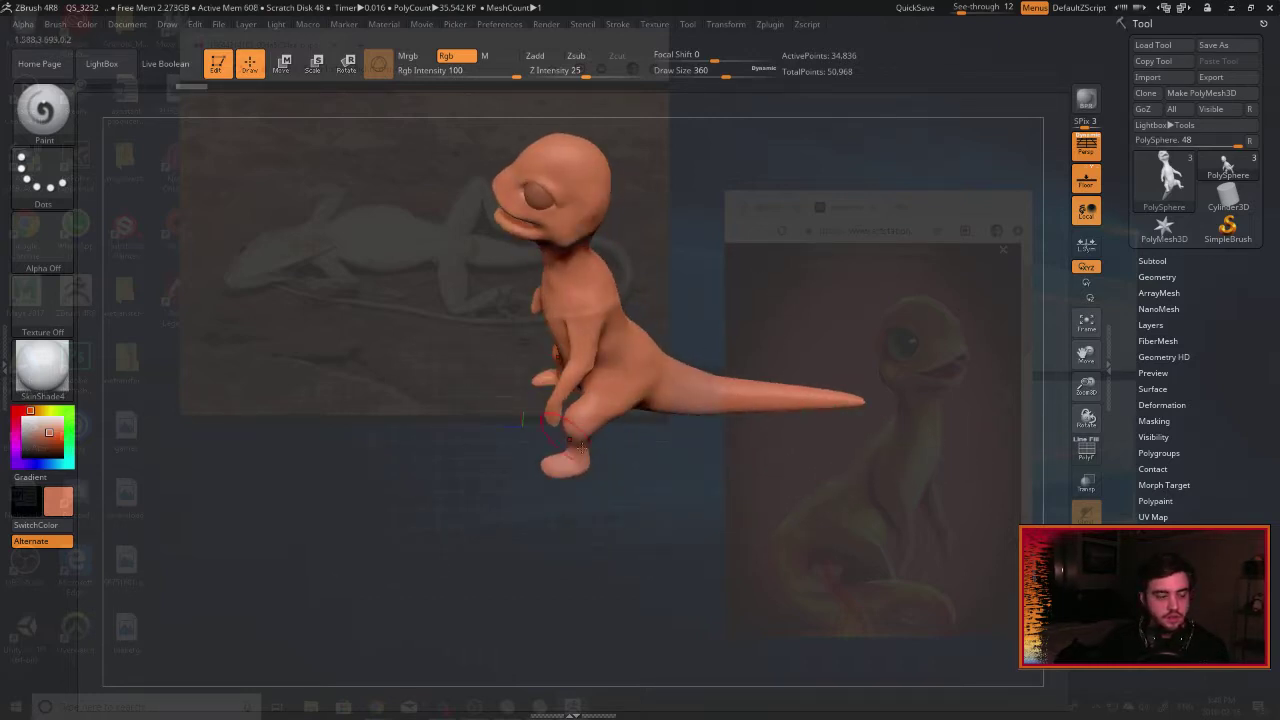
right_click_drag(577, 393, 565, 295)
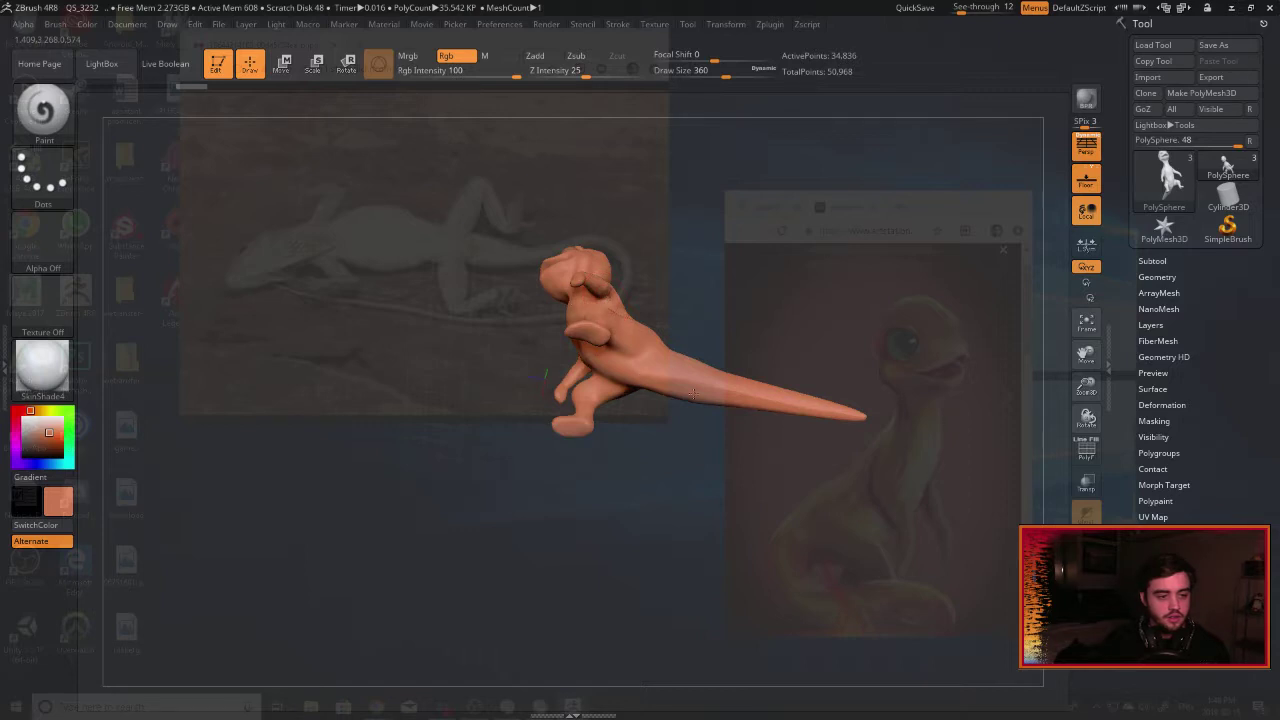
left_click_drag(699, 275, 790, 195)
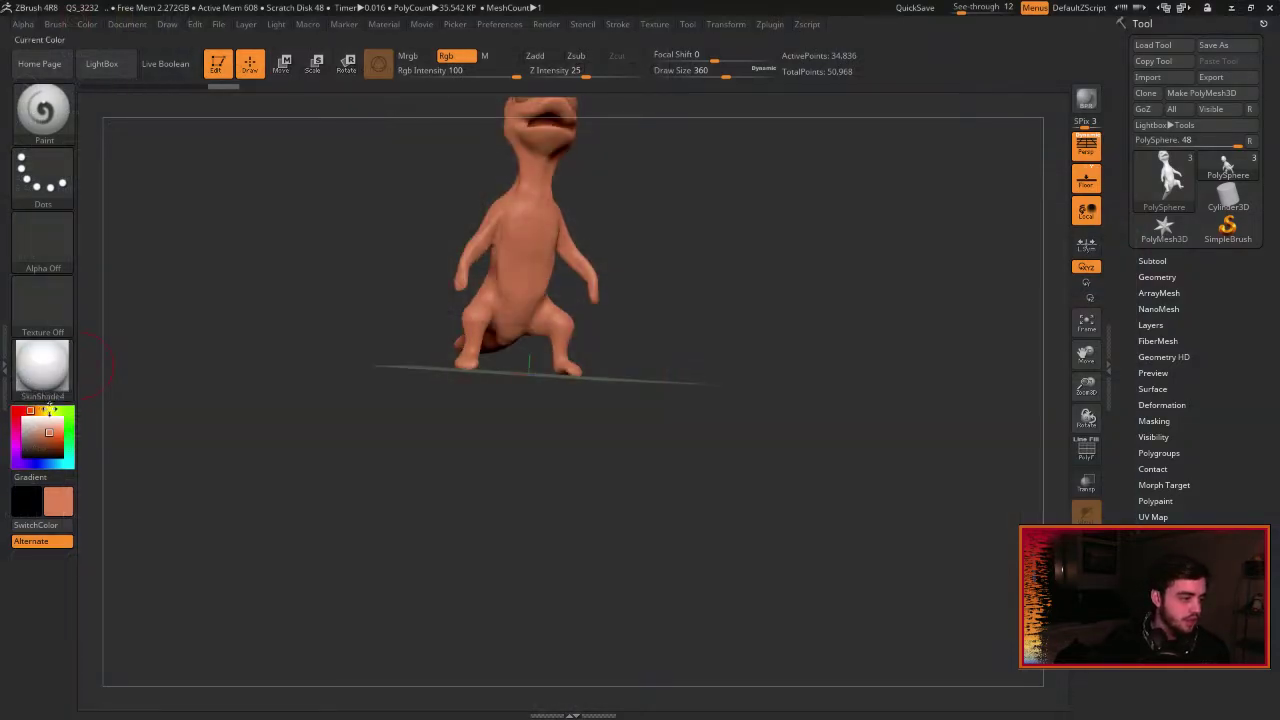
Choose a golden-yellow colour and paint a stripe down the creature's throat, chest and belly at draw size 360.
left_click(49, 409)
left_click(40, 411)
left_click(41, 411)
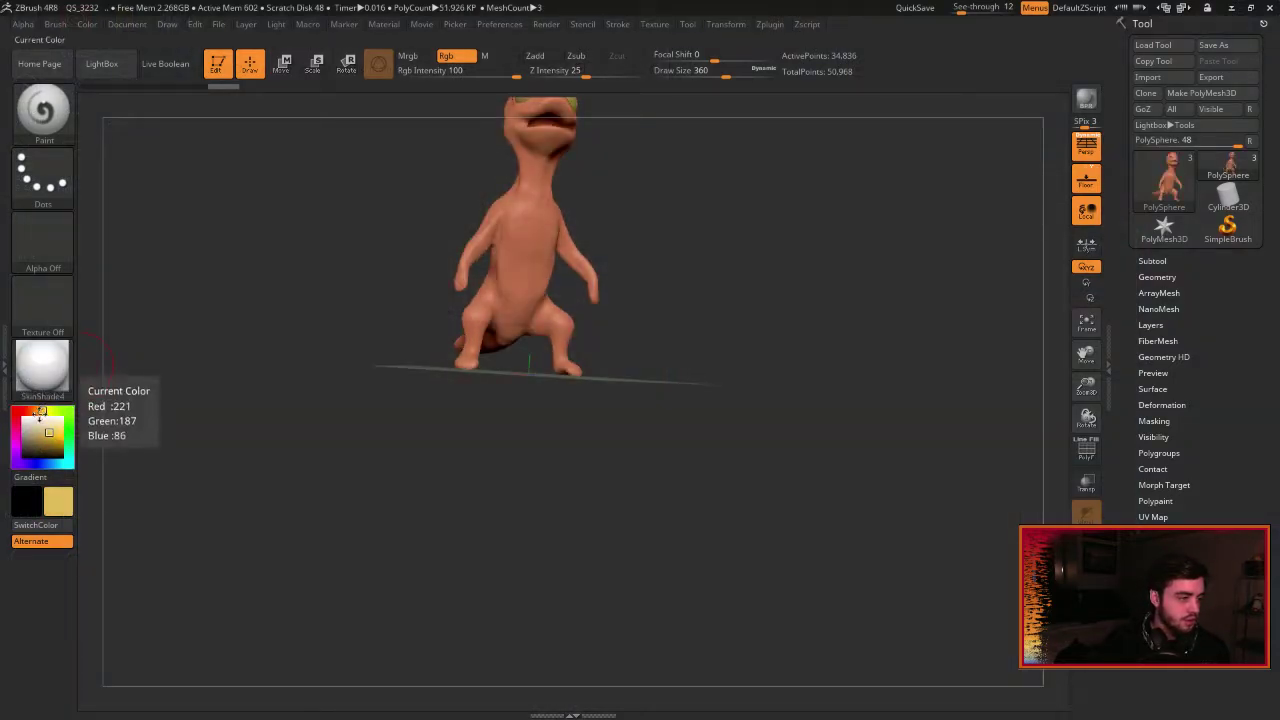
mouse_move(674, 220)
left_mouse_down()
mouse_move(512, 294)
mouse_move(530, 312)
mouse_move(526, 350)
left_mouse_up()
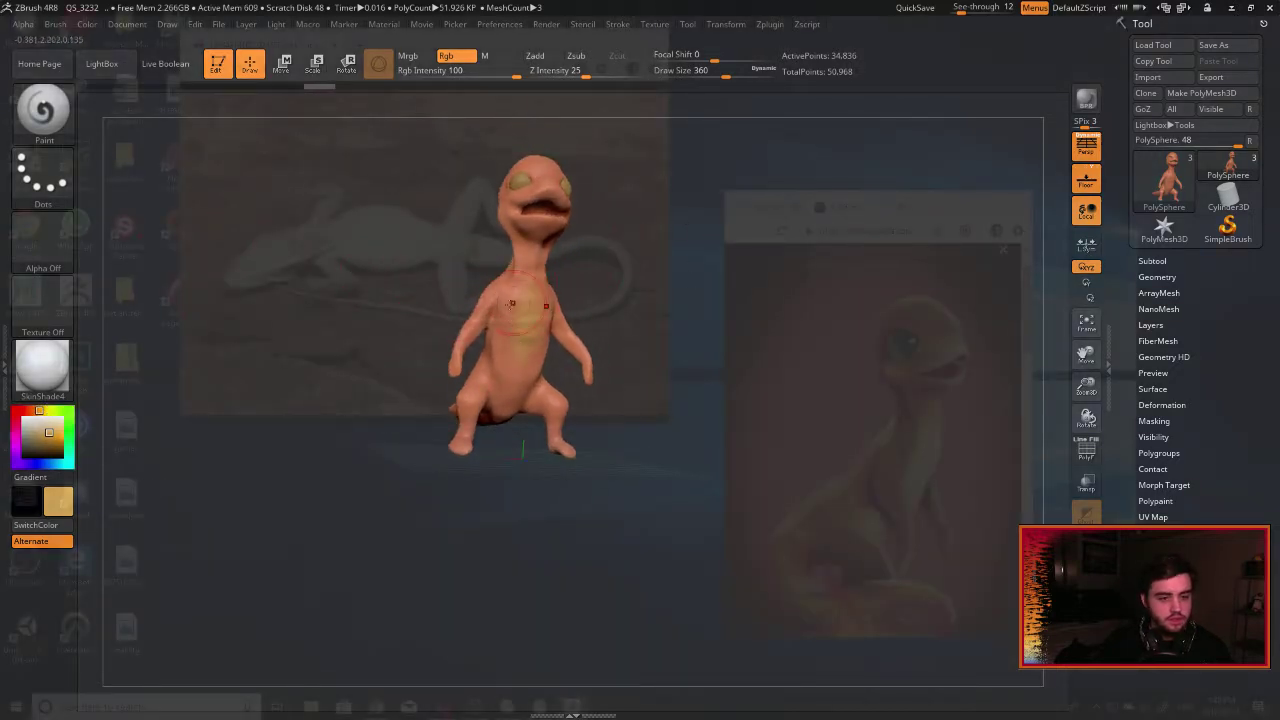
left_click_drag(512, 303, 523, 334)
left_click_drag(534, 259, 527, 292)
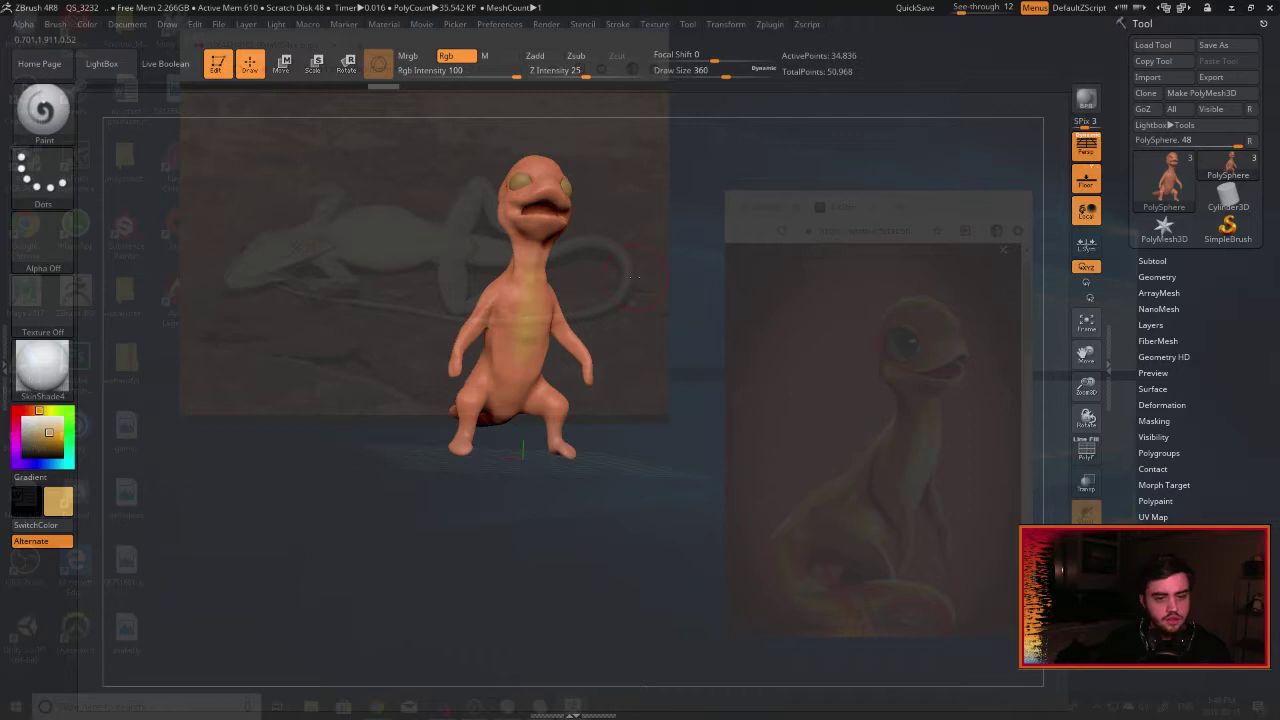
left_click_drag(636, 278, 587, 234)
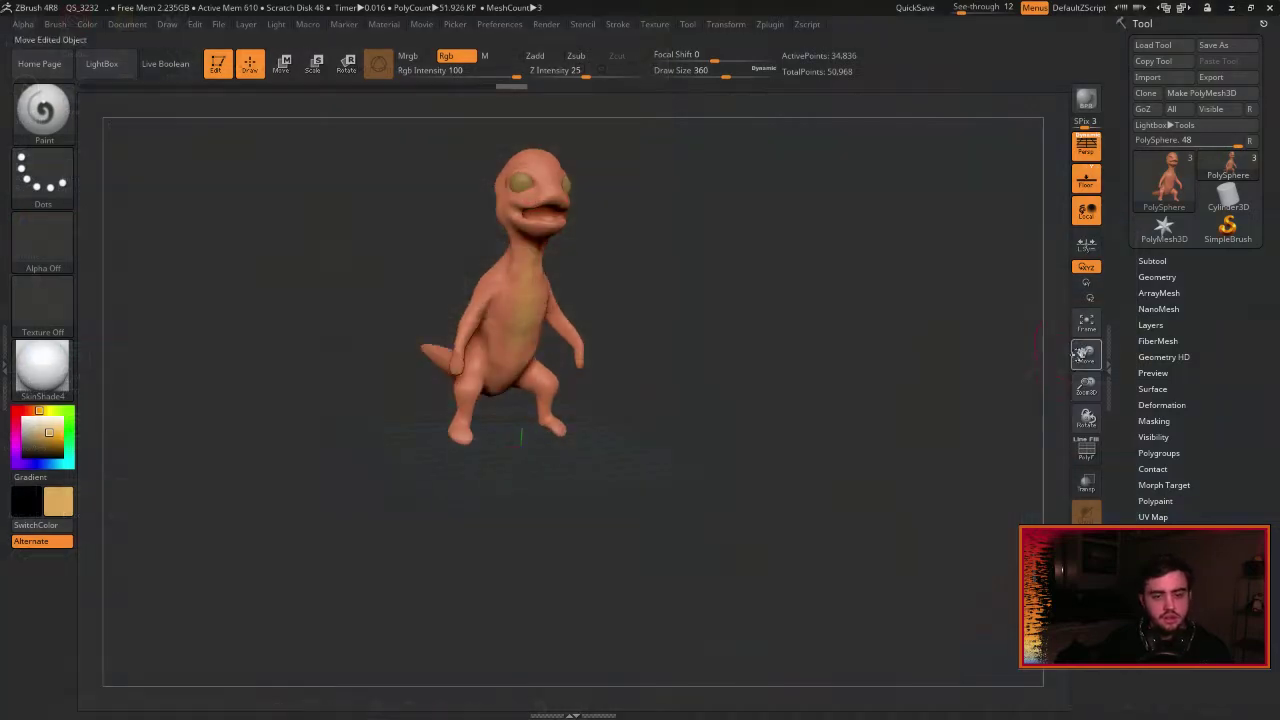
Paint the creature's upper and lower lips golden yellow with the draw size reduced to 80.
left_click_drag(1088, 386, 924, 390)
left_click_drag(669, 263, 480, 268)
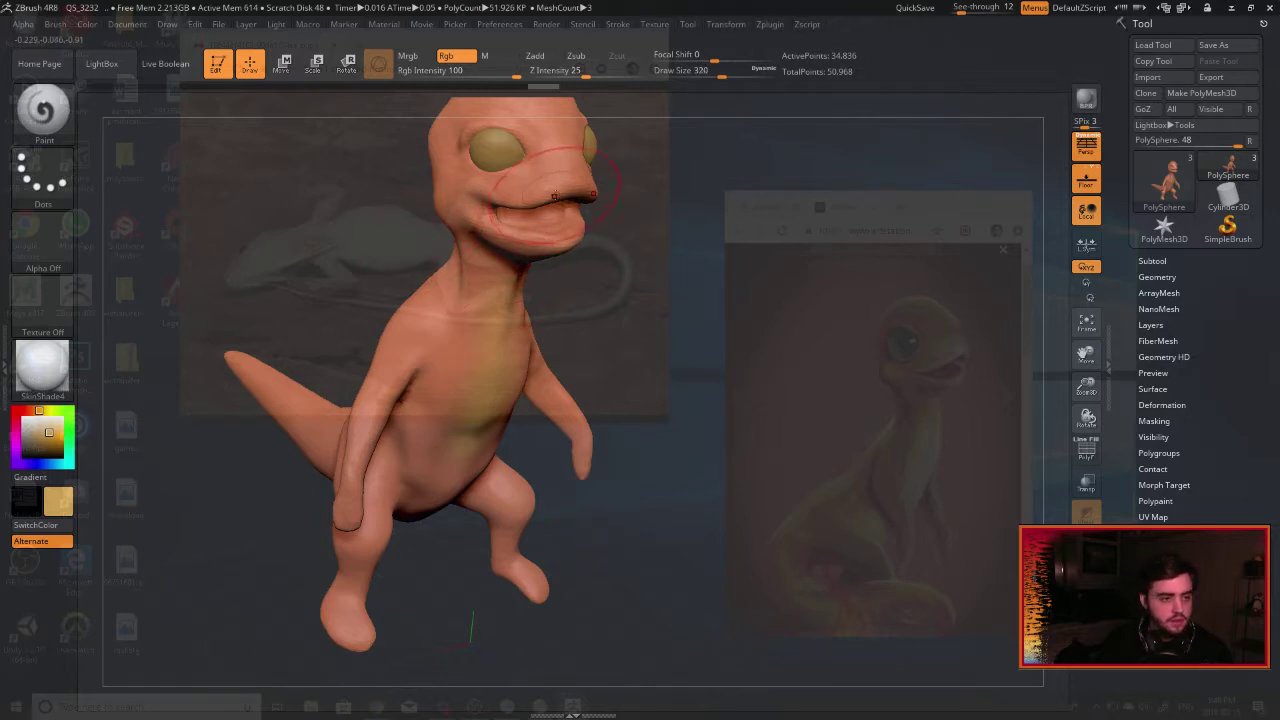
key("bracketleft")
key("bracketleft")
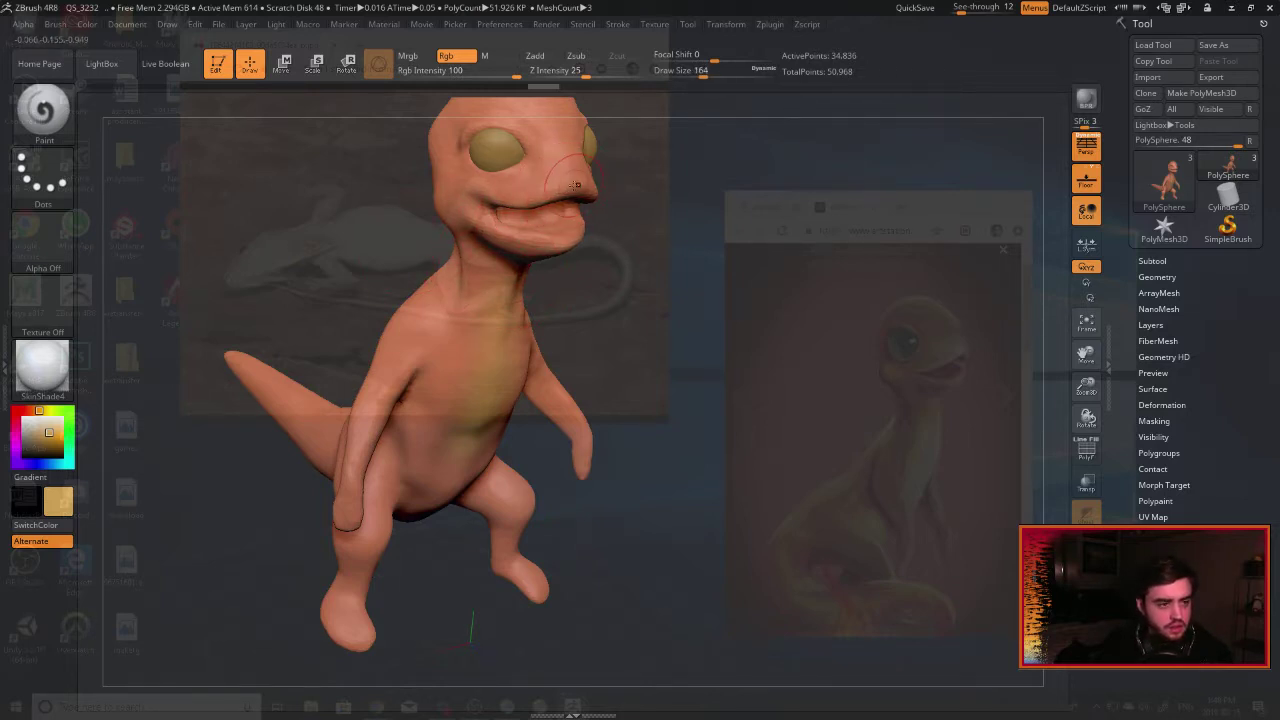
mouse_move(540, 201)
left_mouse_down()
mouse_move(578, 194)
mouse_move(560, 190)
left_mouse_up()
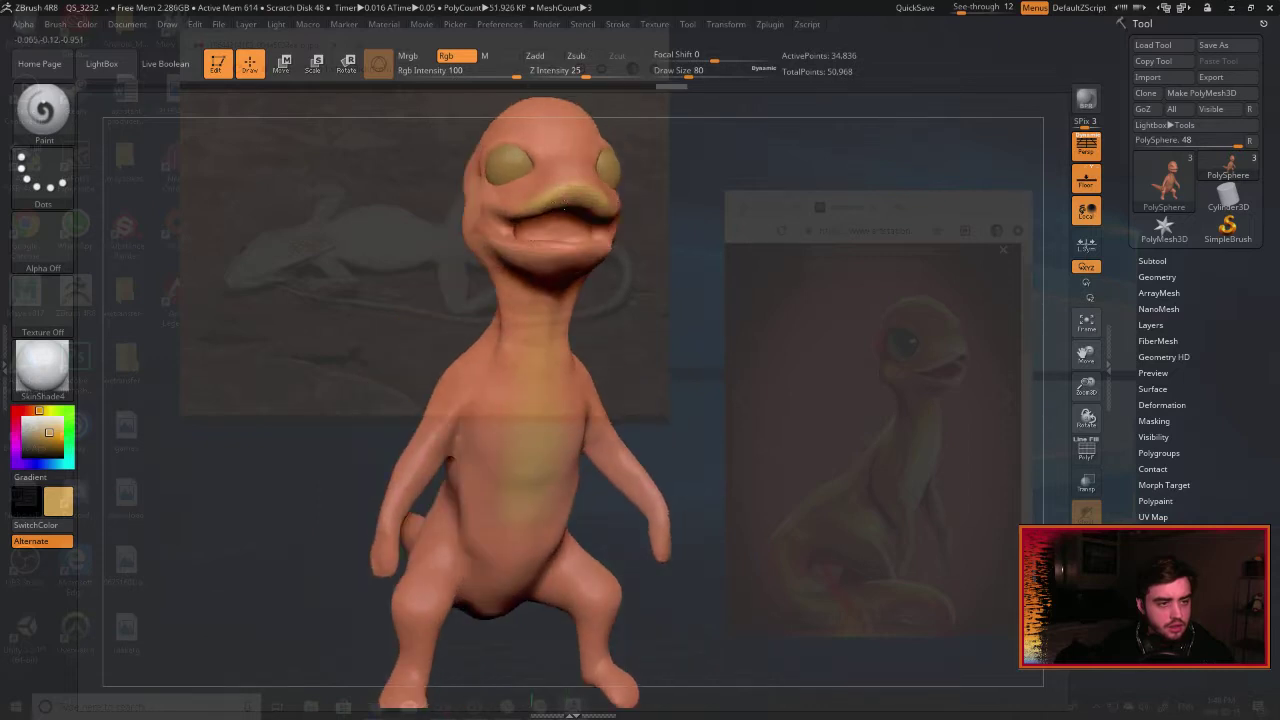
left_click_drag(617, 240, 695, 248)
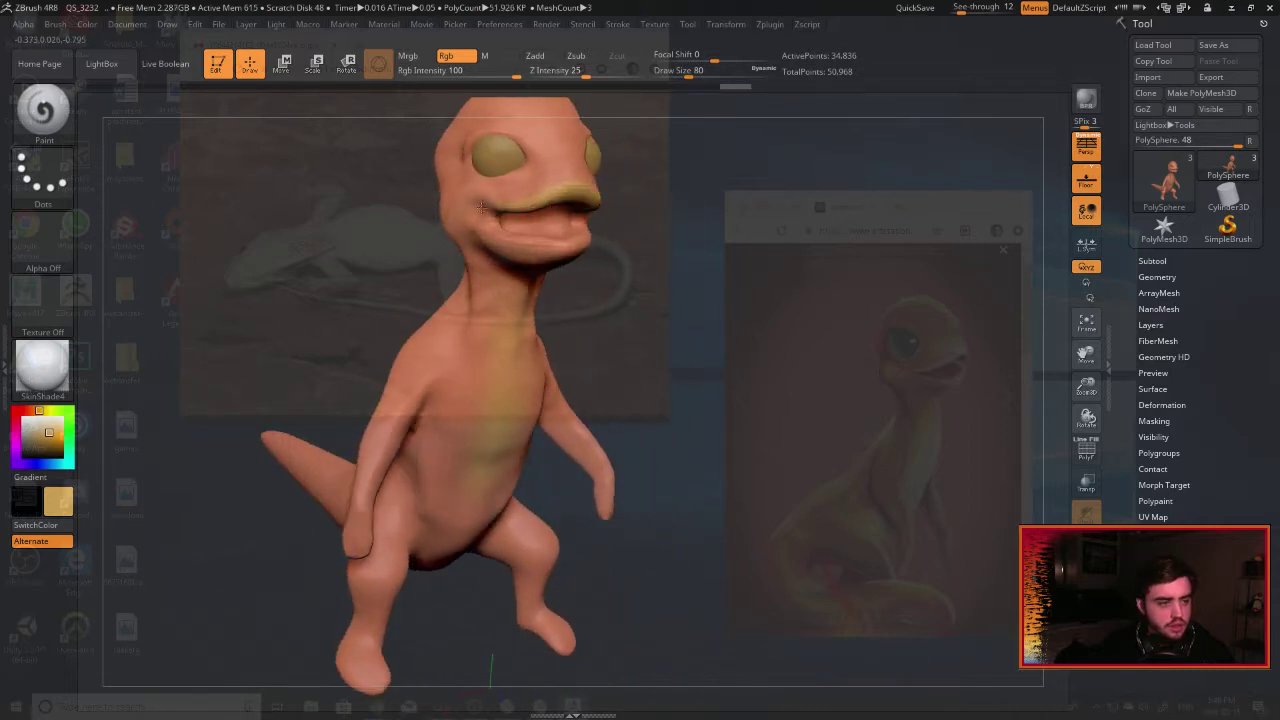
left_click_drag(483, 228, 559, 241)
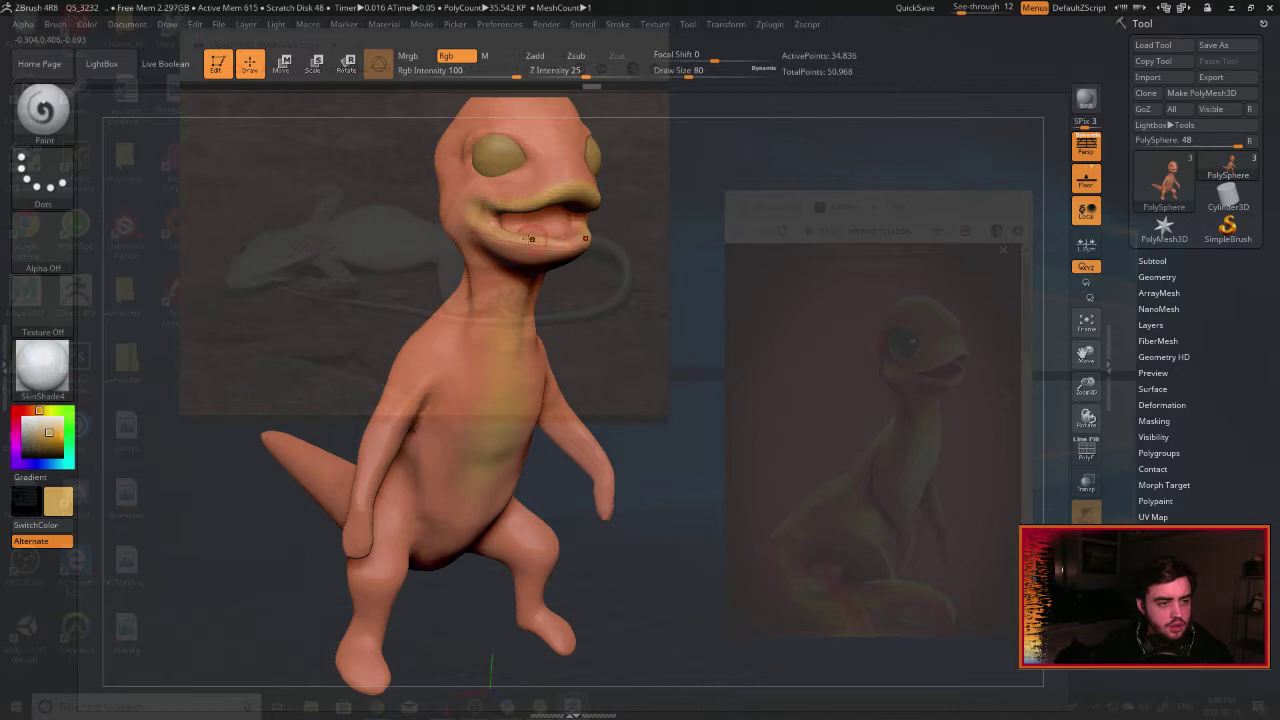
Raise the window see-through to 56 and tint the top of the creature's head golden yellow at draw size 225.
left_click(978, 7)
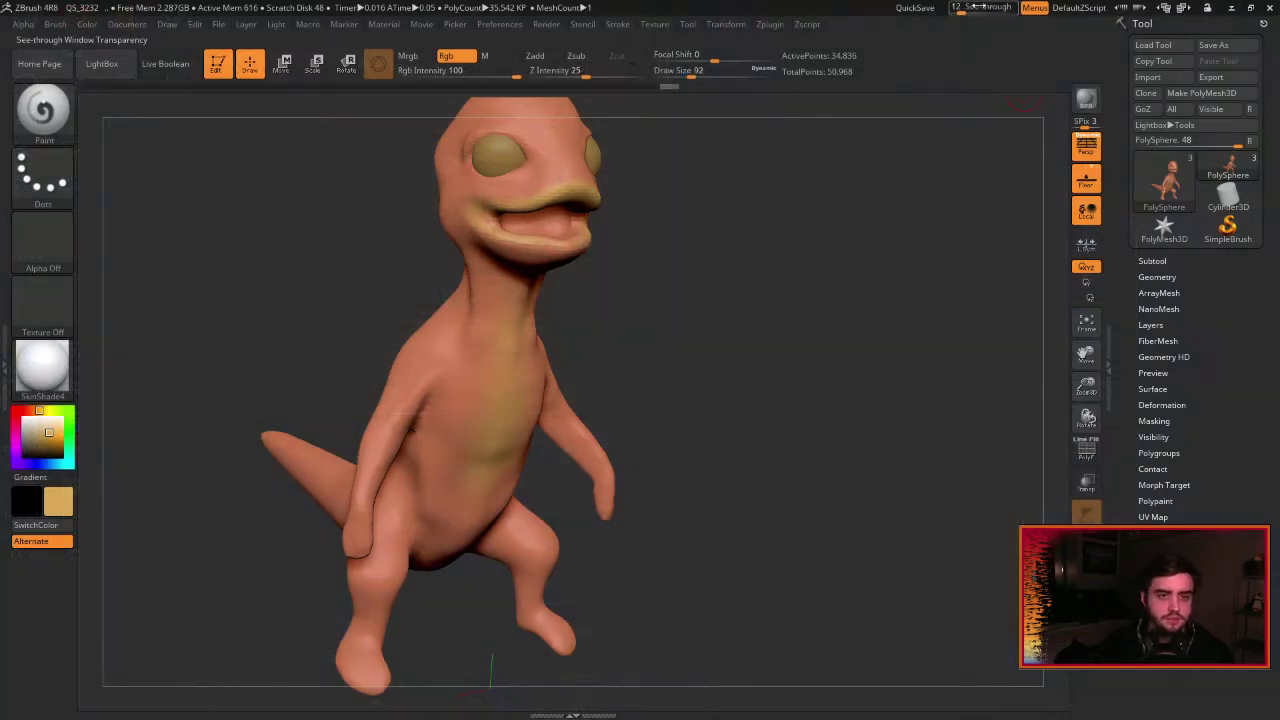
left_click(978, 7)
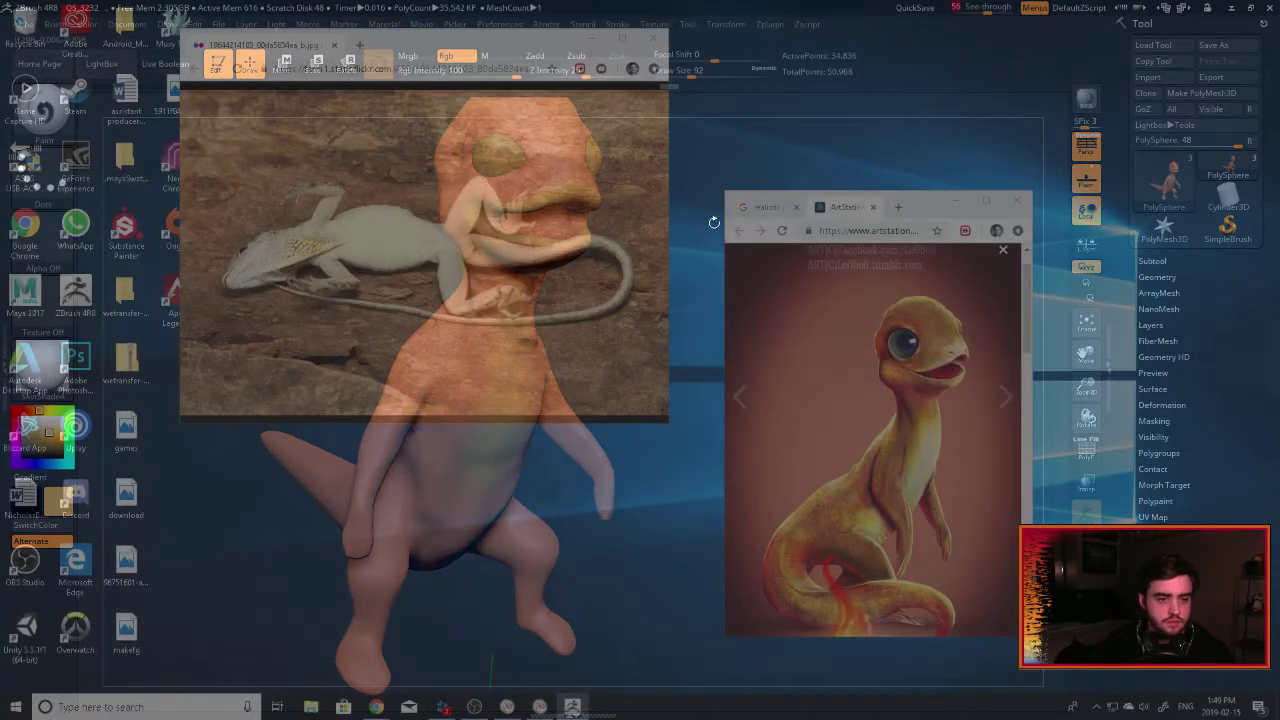
mouse_move(714, 222)
left_mouse_down()
mouse_move(690, 153)
mouse_move(645, 203)
mouse_move(616, 211)
left_mouse_up()
key("space")
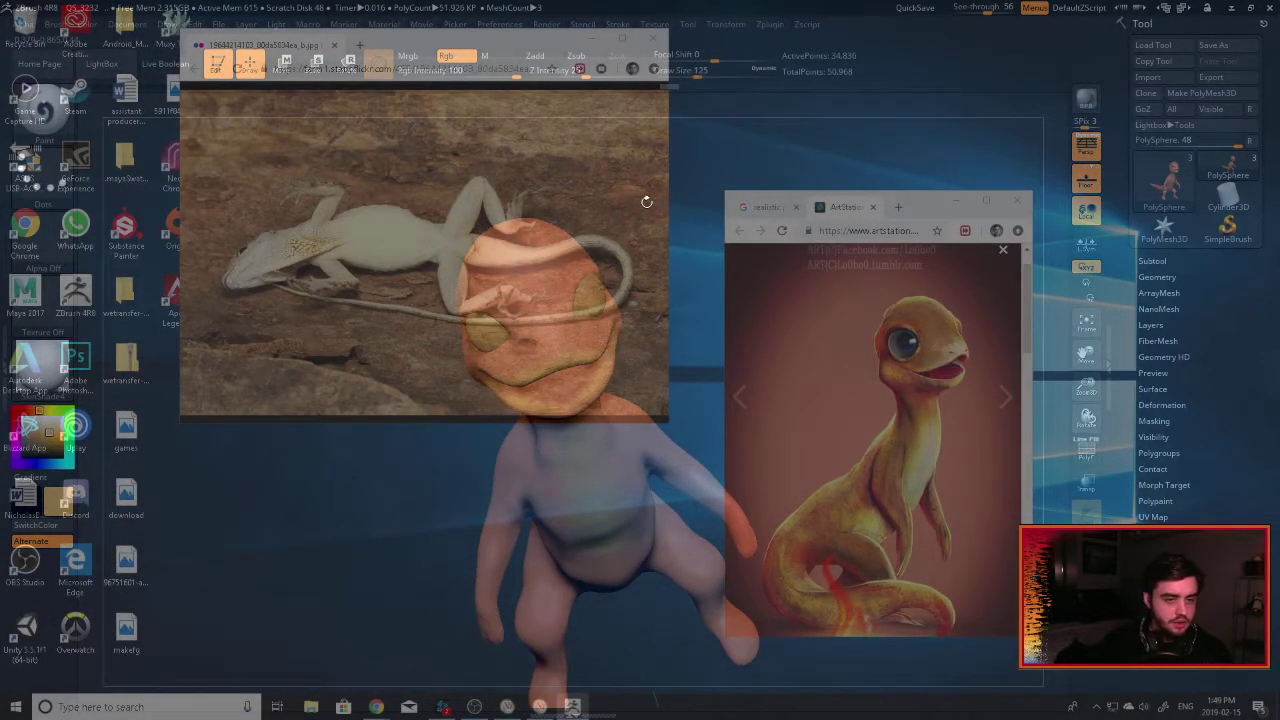
left_click_drag(597, 162, 483, 633)
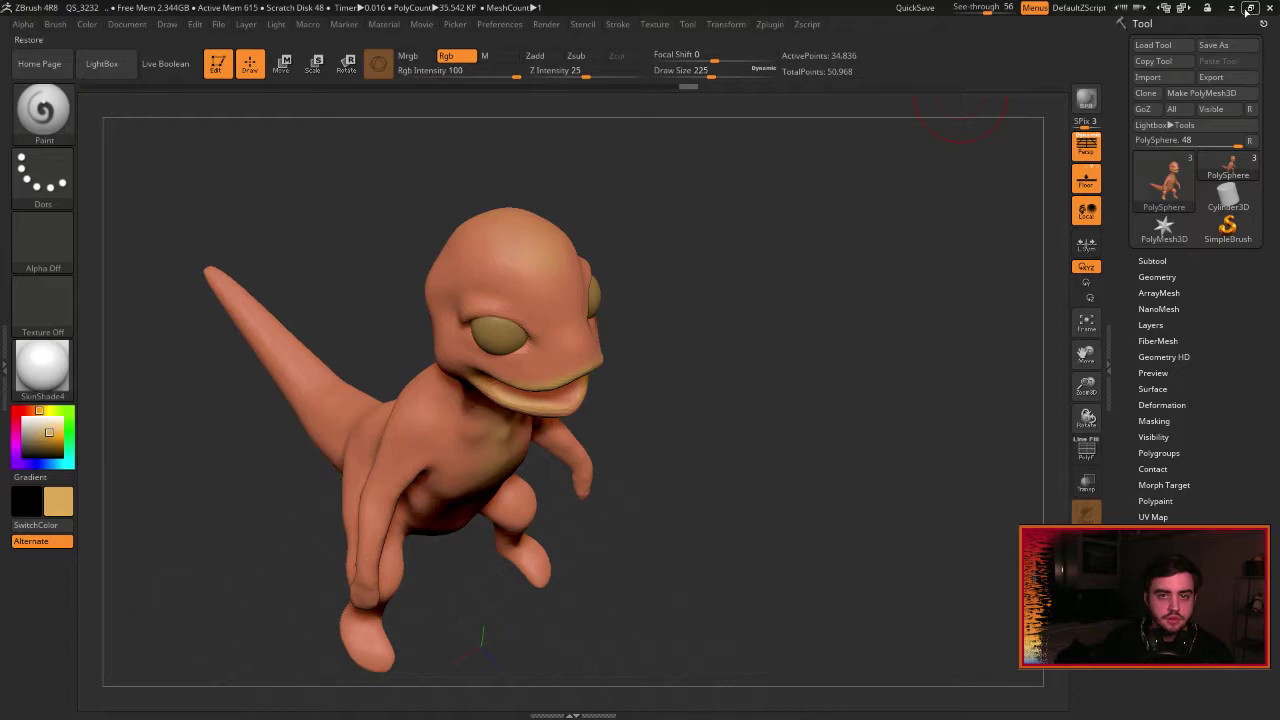
Restore the ZBrush window to a smaller size, maximize it again, and set its see-through to 100.
left_click(1249, 8)
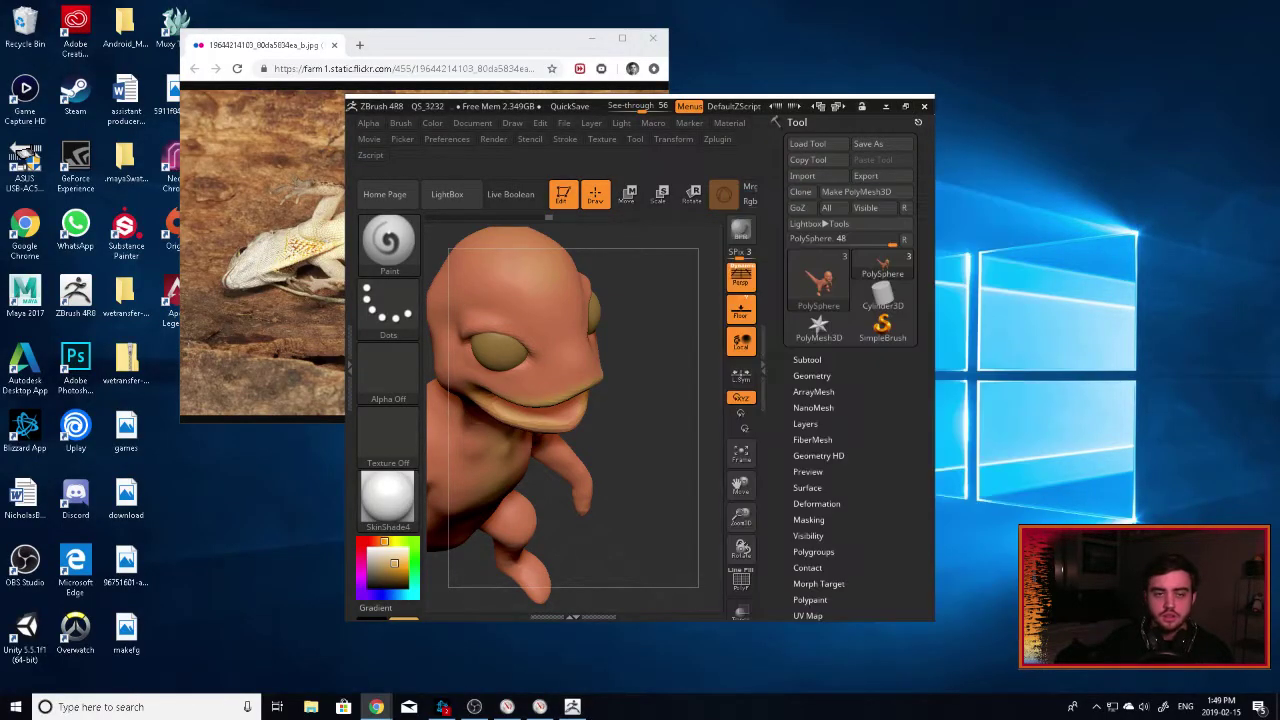
left_click(909, 107)
left_click_drag(985, 9, 1008, 9)
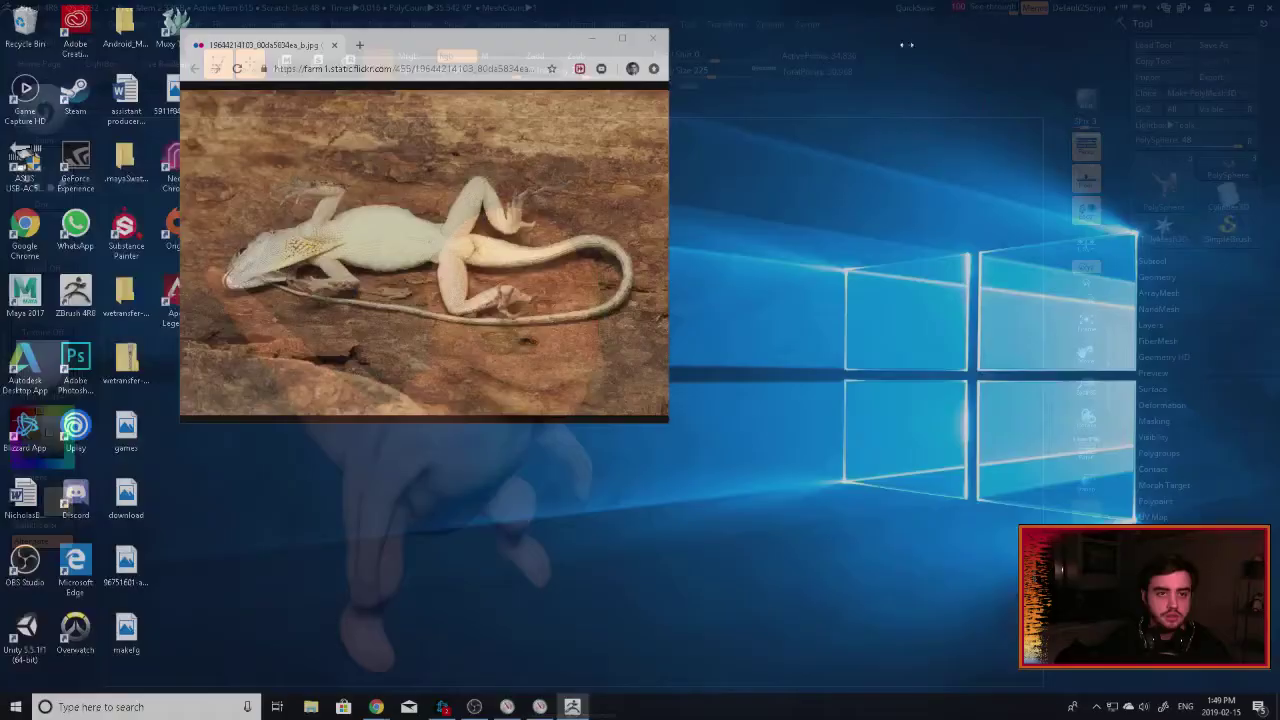
left_click_drag(694, 317, 746, 279)
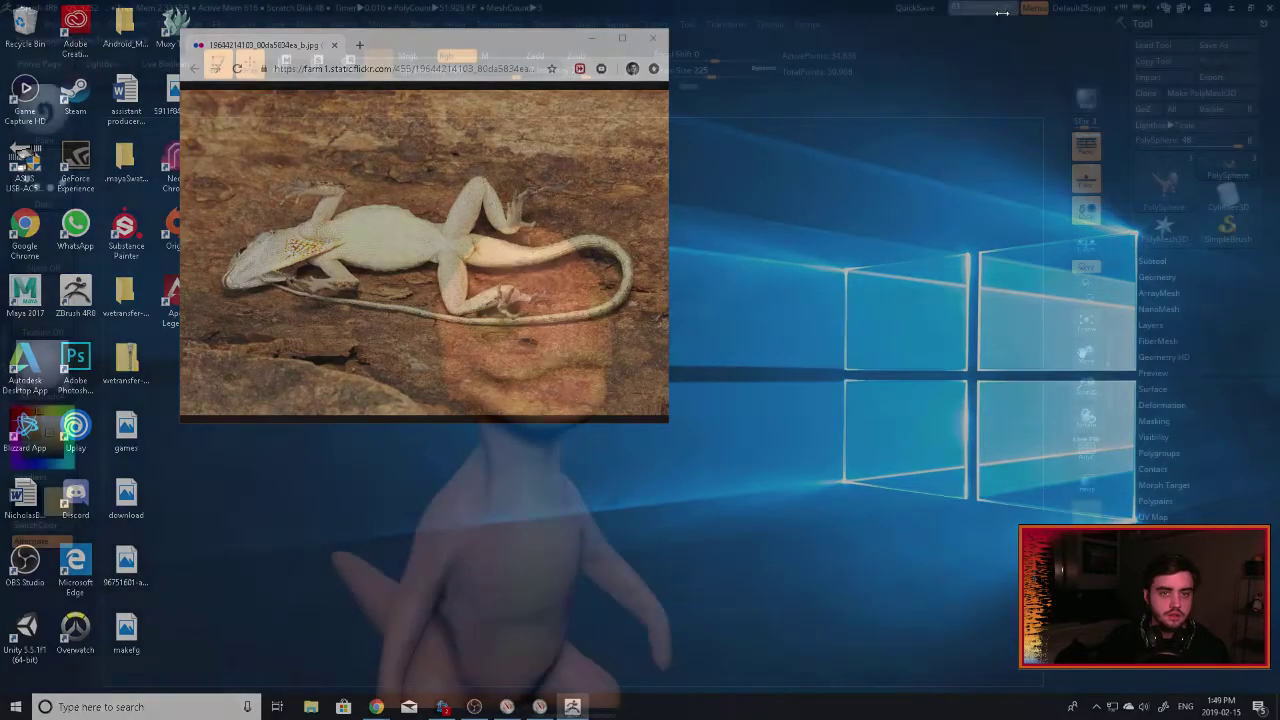
Set the ZBrush window see-through to 0 and turn the creature to a three-quarter front view.
left_click(957, 8)
left_click_drag(746, 266, 837, 303)
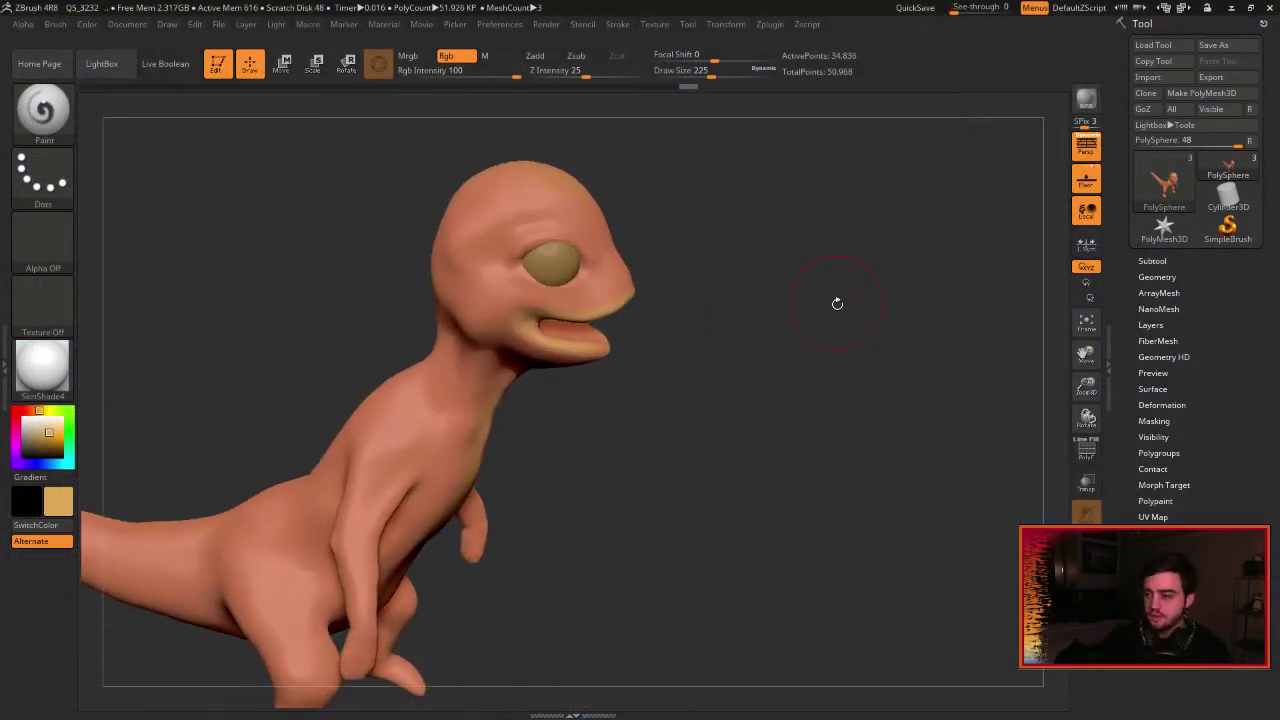
left_click_drag(711, 319, 704, 328)
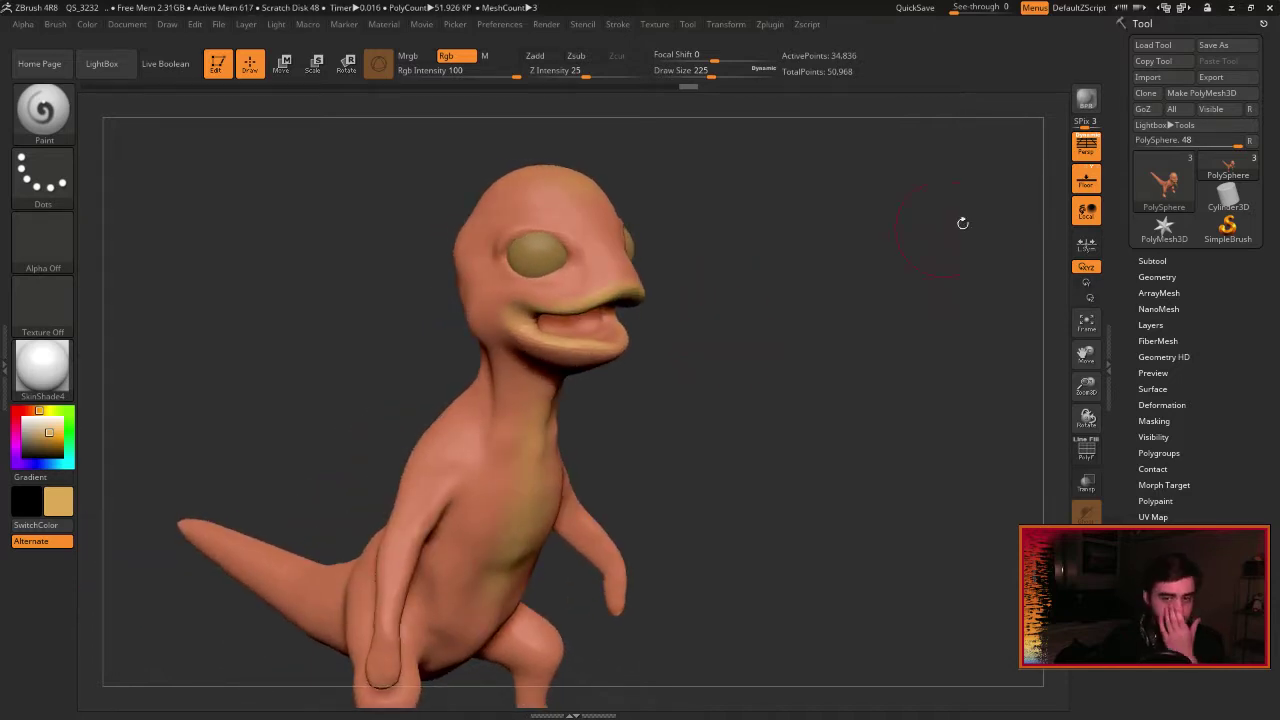
Examine the skin, throat and belly colours in the ArtStation reference artwork beside the model.
left_click_drag(1279, 193, 920, 211)
scroll(921, 215, "down", 4)
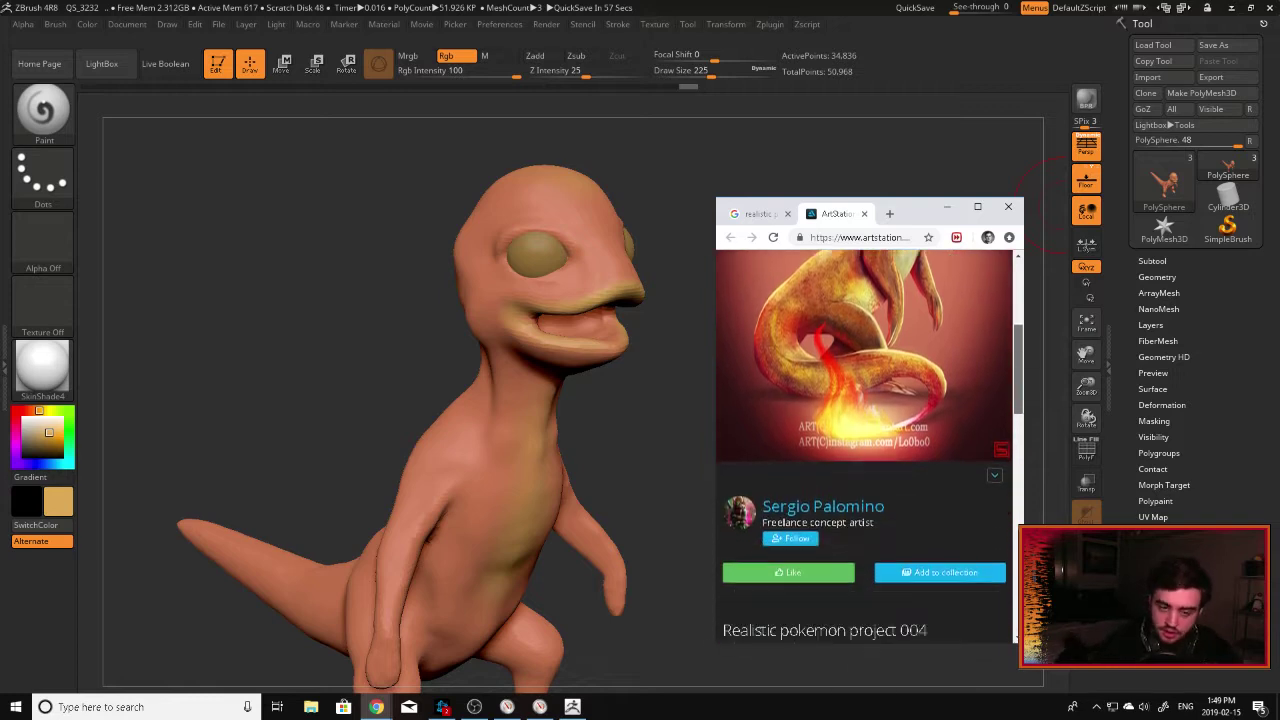
scroll(921, 215, "up", 1)
scroll(921, 215, "up", 3)
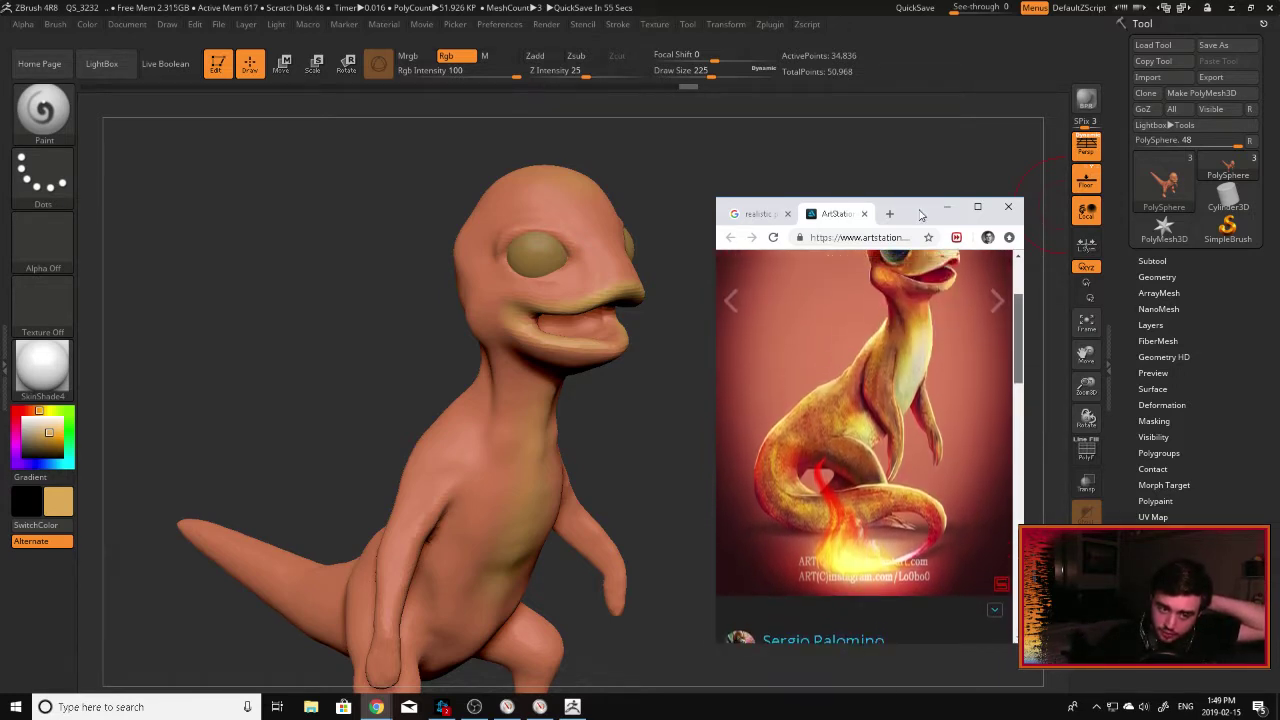
scroll(921, 215, "down", 2)
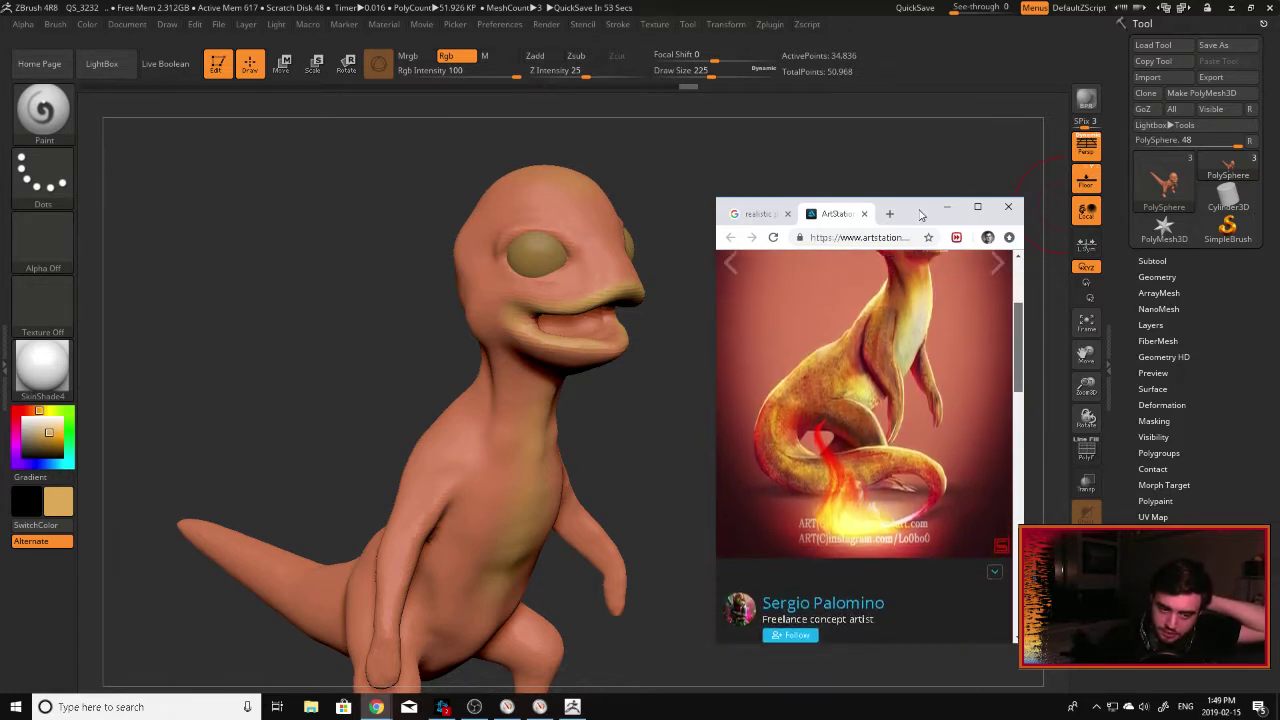
scroll(921, 215, "up", 2)
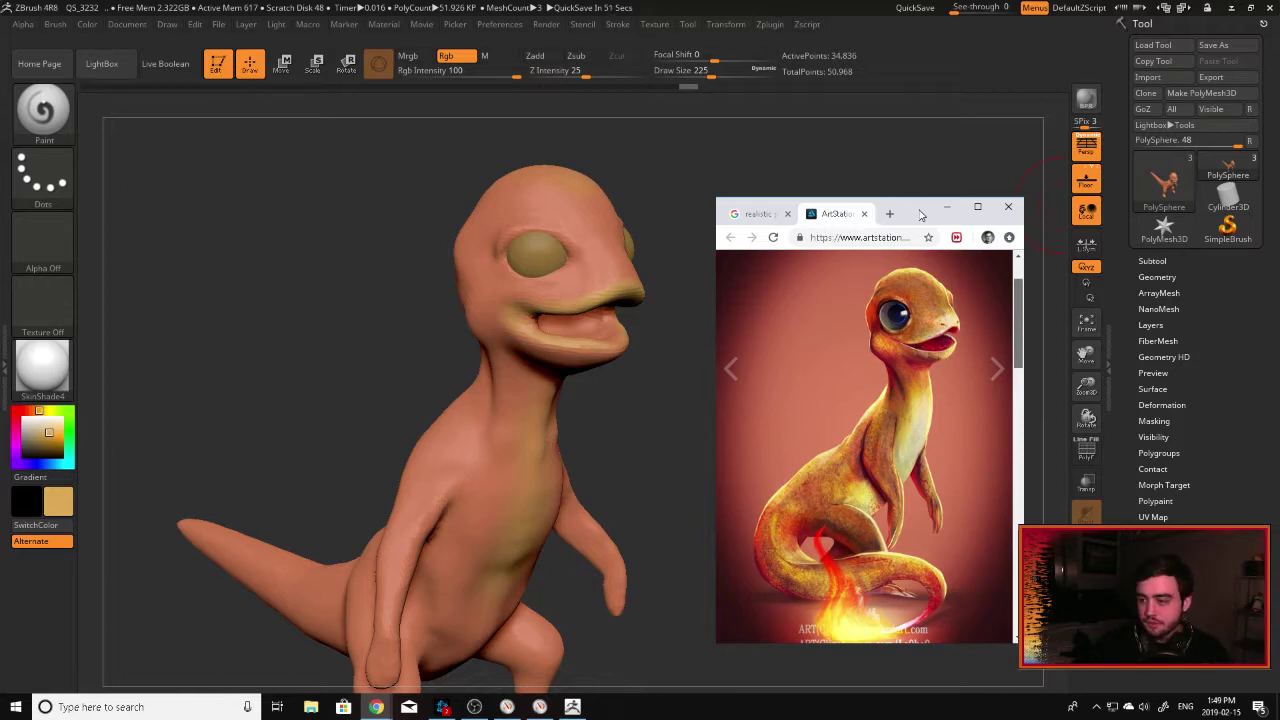
key("Right")
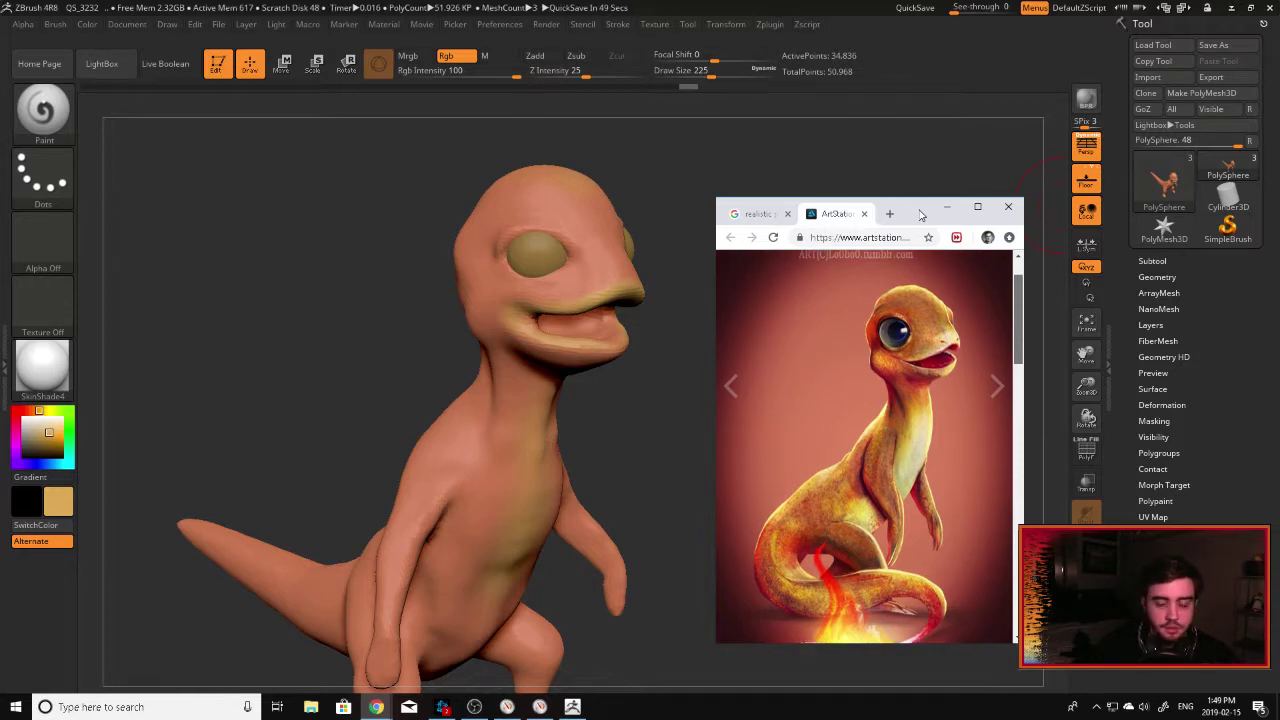
key("Right")
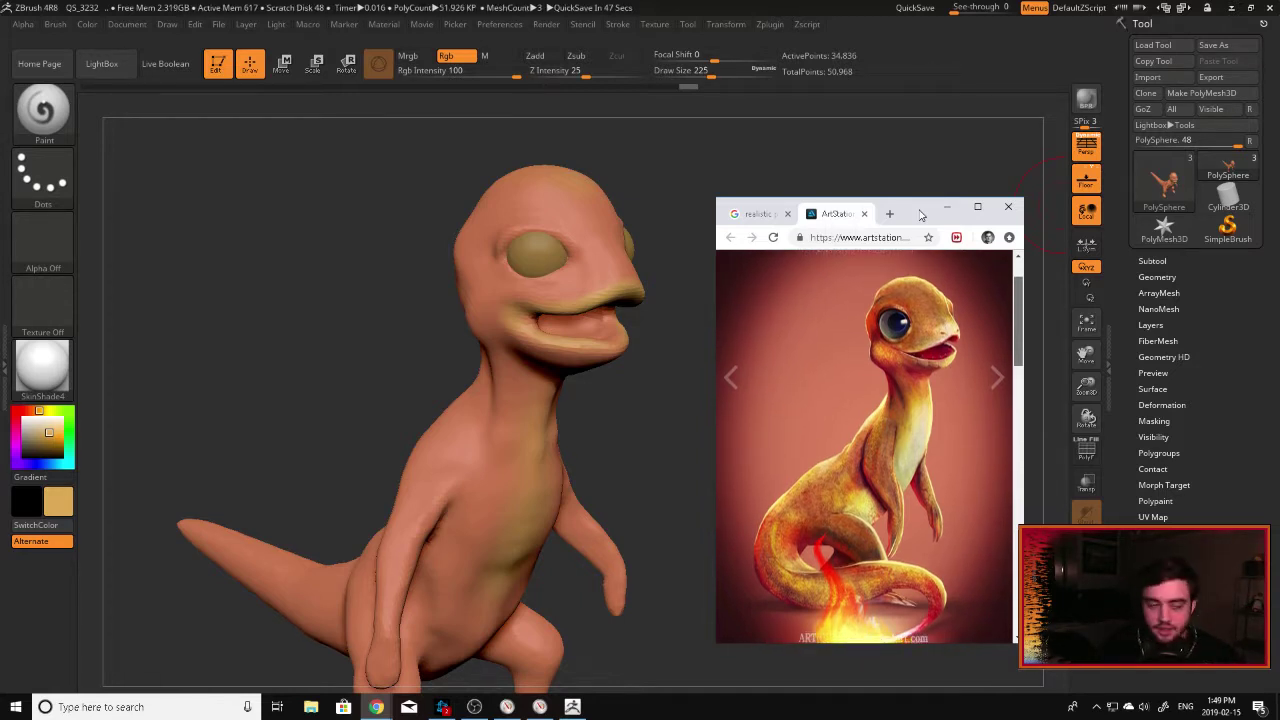
key("Right")
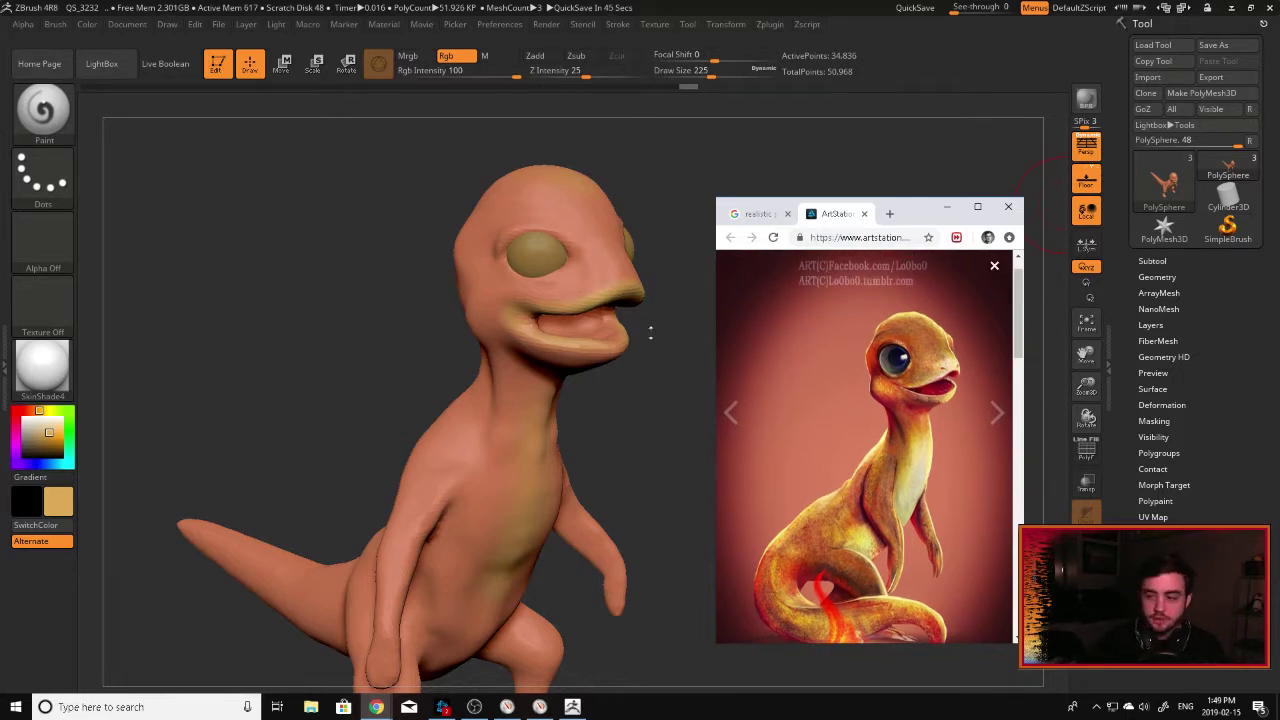
left_click(605, 367)
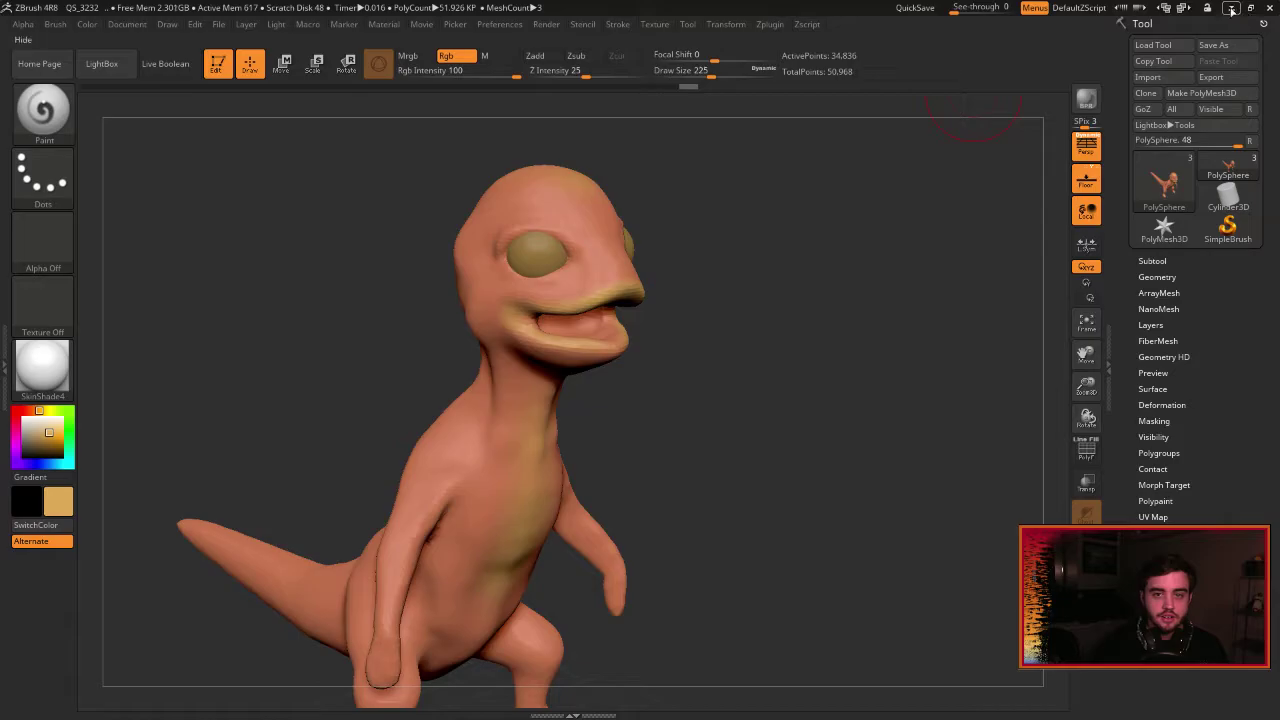
left_click(1232, 8)
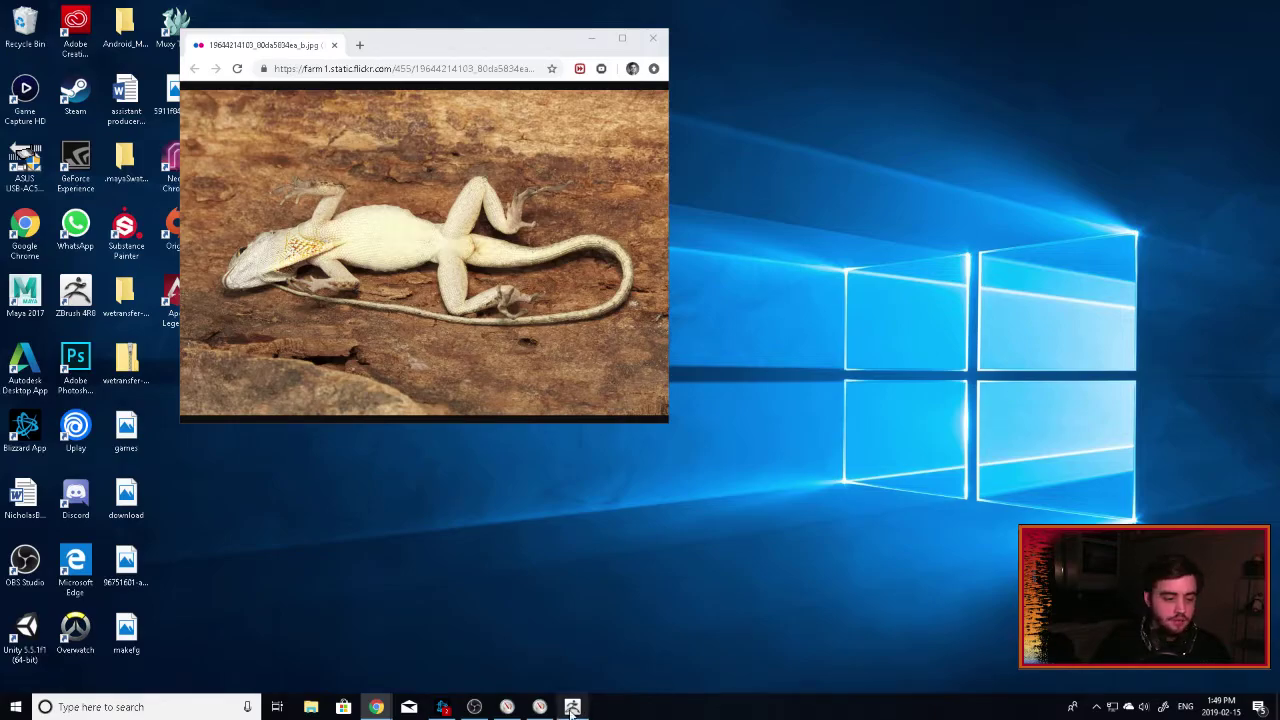
left_click(572, 706)
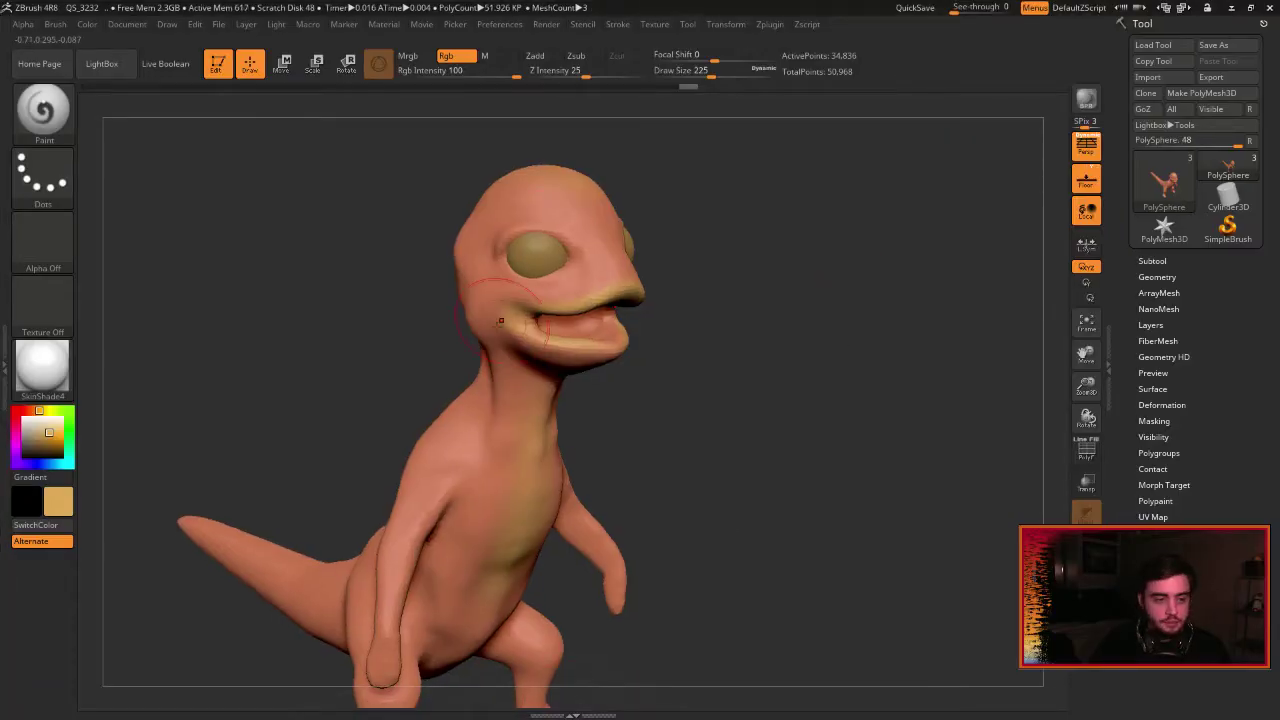
Widen the golden-yellow stripe over the creature's chest and belly and extend it along the underside to the tail at draw size 225.
left_click_drag(671, 388, 684, 264, "alt")
left_click_drag(728, 368, 731, 308)
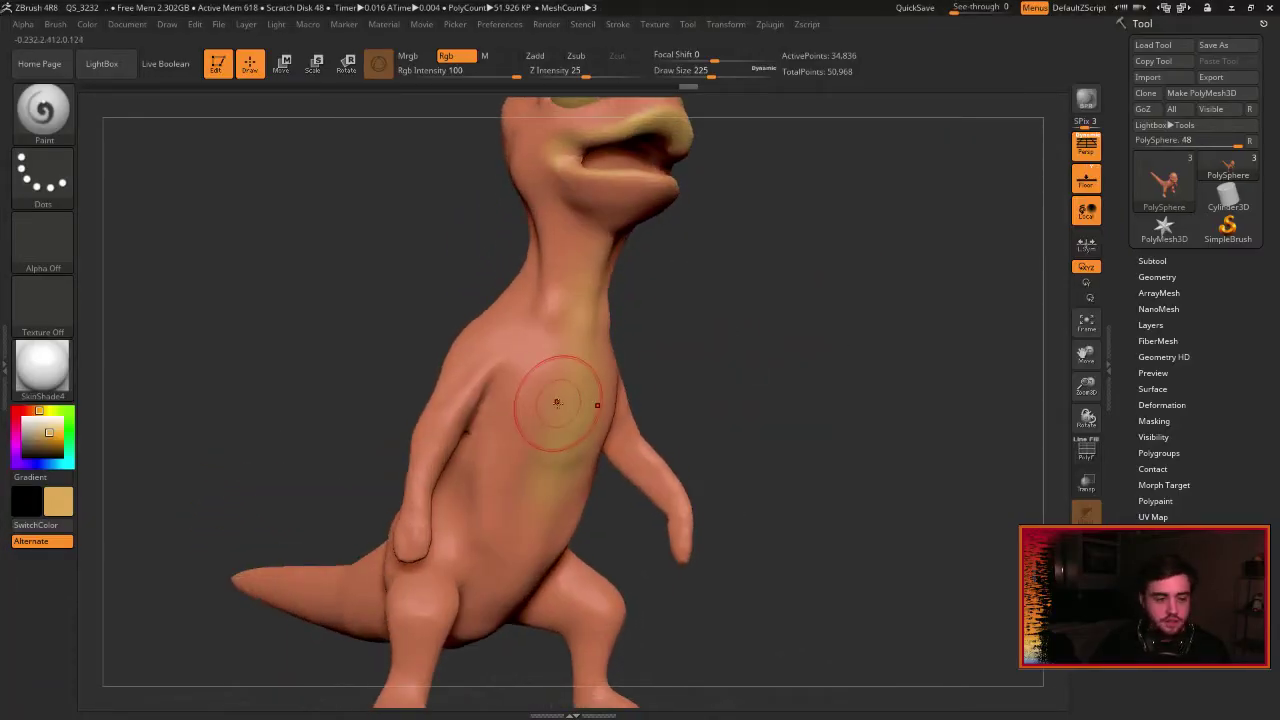
left_click_drag(557, 404, 514, 590)
left_click_drag(672, 612, 744, 464, "alt")
left_click_drag(735, 580, 723, 431)
mouse_move(562, 420)
left_mouse_down()
mouse_move(521, 484)
mouse_move(480, 624)
left_mouse_up()
mouse_move(882, 178)
left_mouse_down()
mouse_move(858, 271)
mouse_move(628, 282)
left_mouse_up()
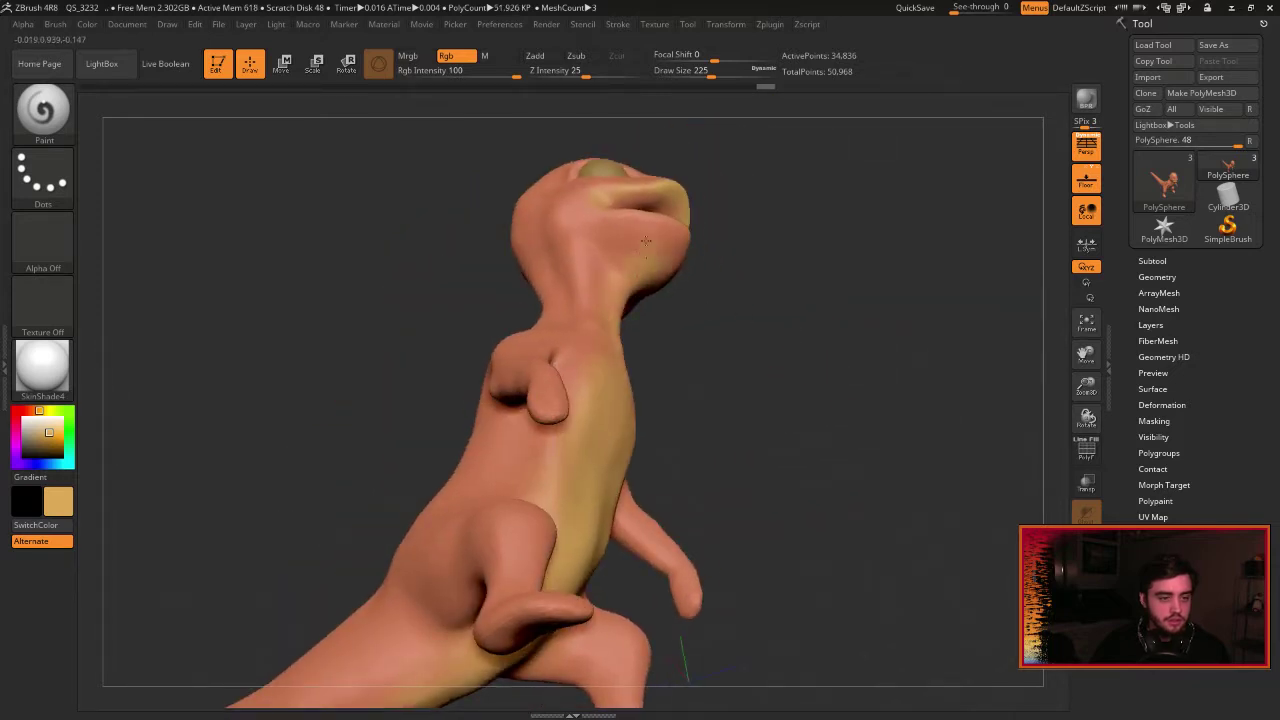
Choose a light grey colour and paint the centre of the creature's throat, chest and belly with it.
left_click(25, 426)
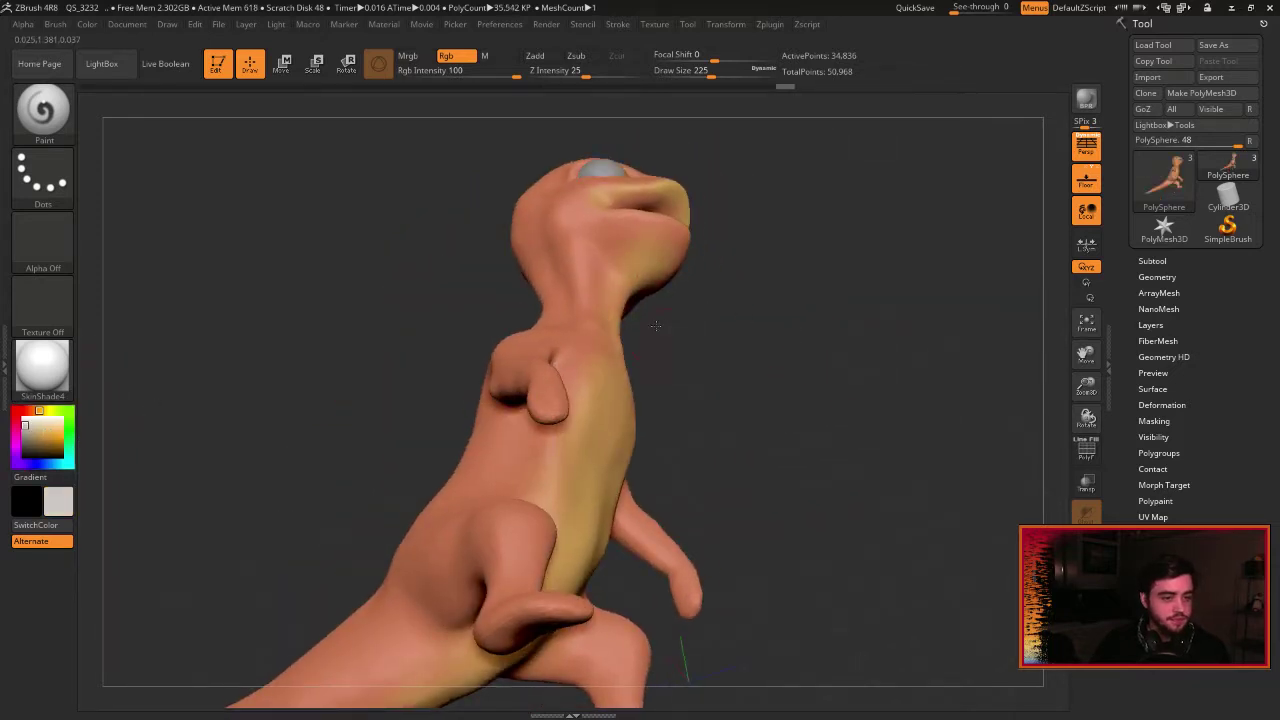
left_click_drag(655, 325, 651, 271)
left_click_drag(557, 400, 537, 449)
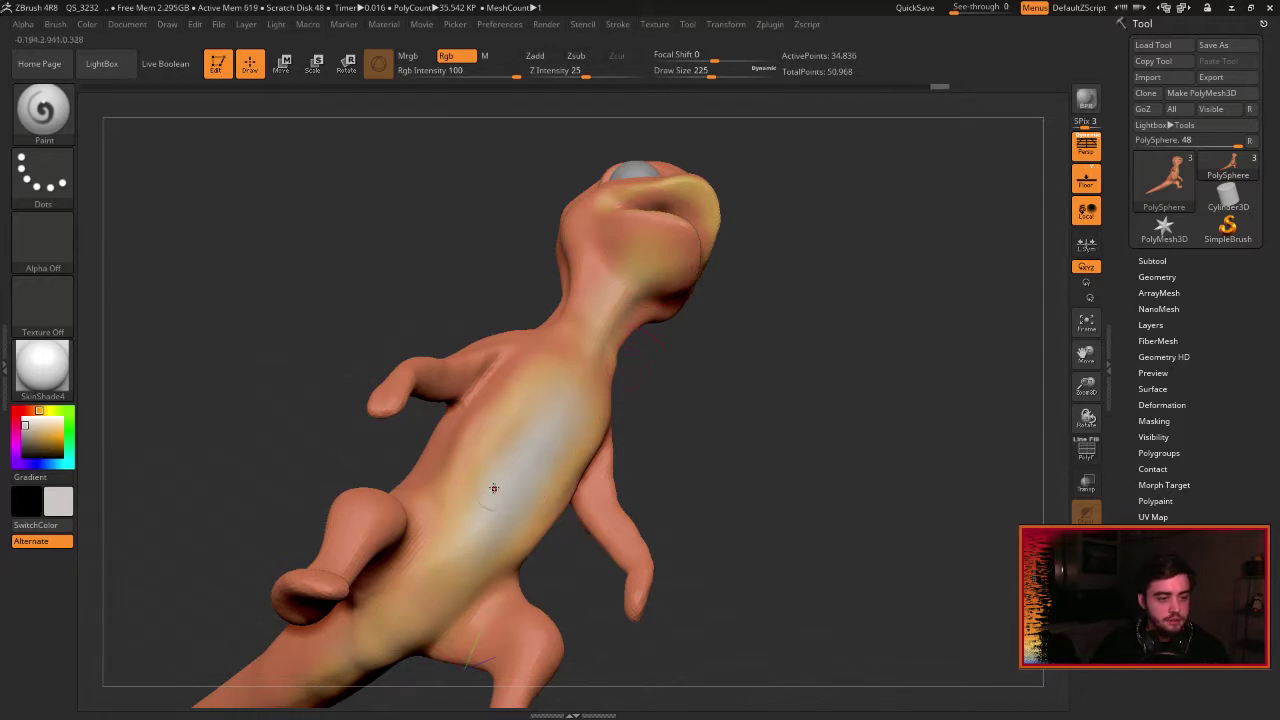
left_click_drag(800, 231, 829, 315)
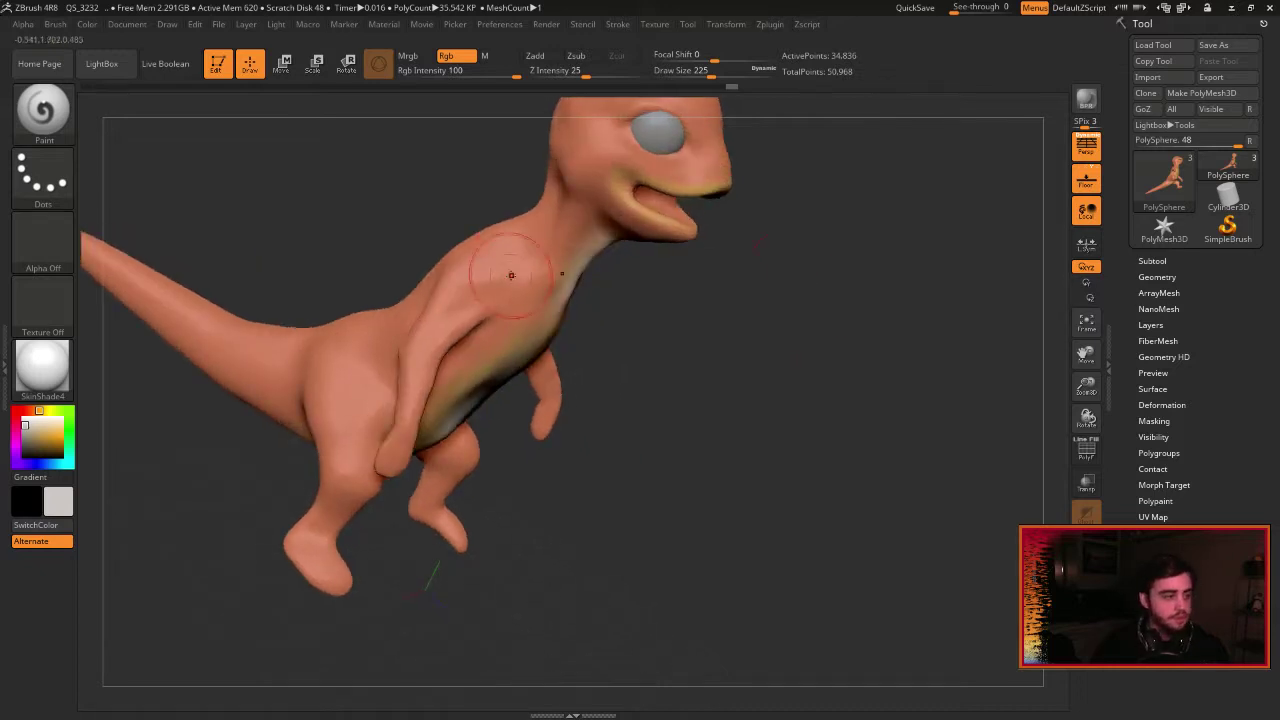
Choose a dark red colour, reduce the draw size to 177 and paint the inside of the creature's mouth.
left_click(30, 411)
left_click_drag(49, 431, 47, 449)
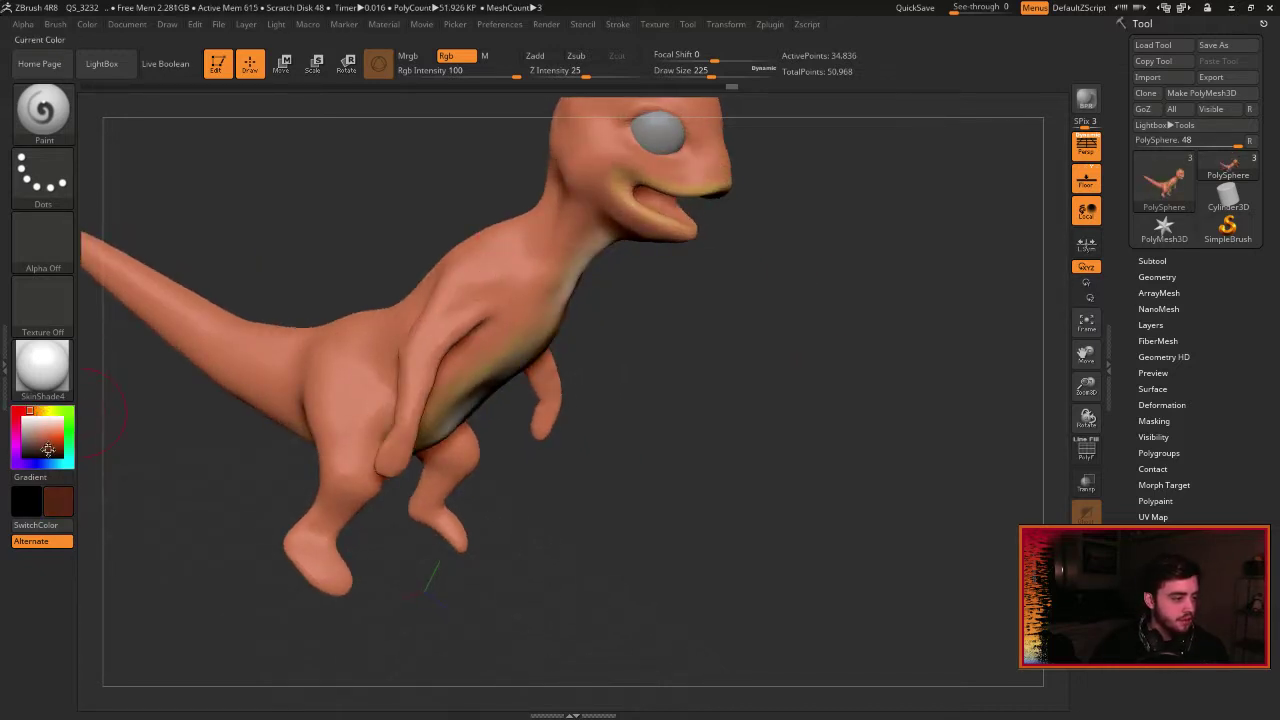
left_click_drag(685, 338, 612, 326)
mouse_move(688, 206)
left_mouse_down()
mouse_move(672, 205)
mouse_move(871, 226)
mouse_move(751, 260)
left_mouse_up()
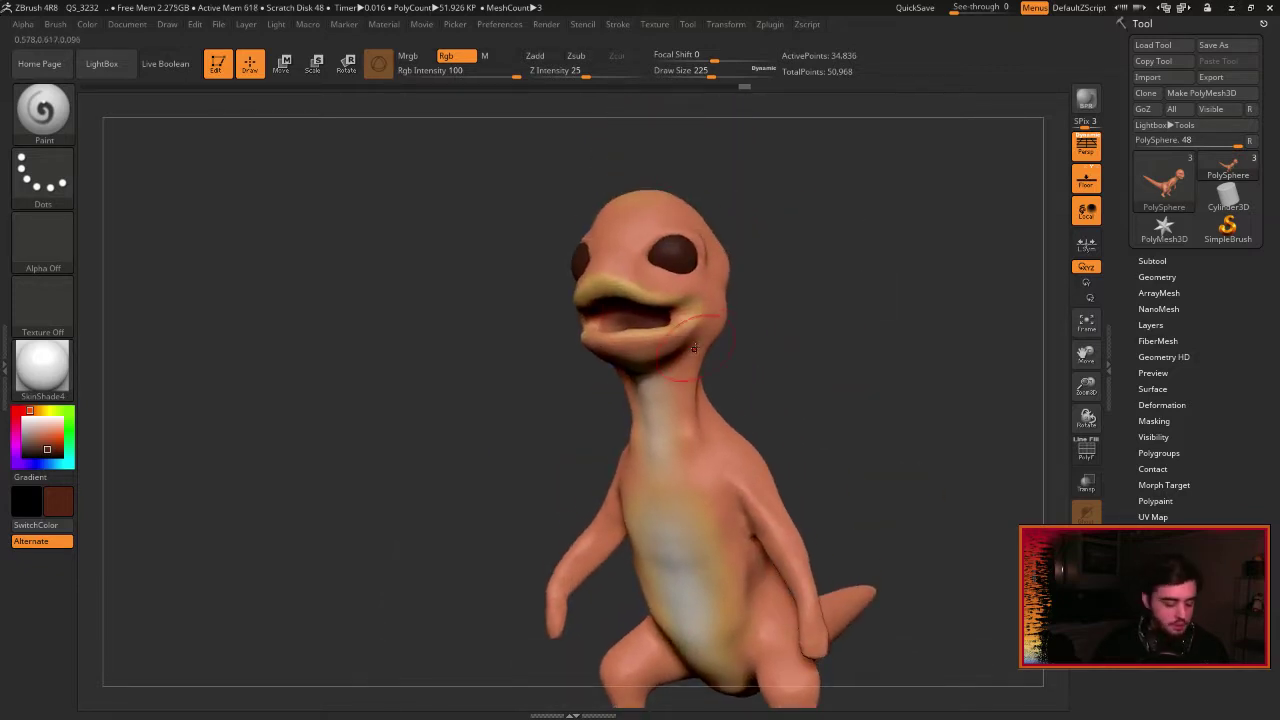
key("bracketleft")
key("bracketleft")
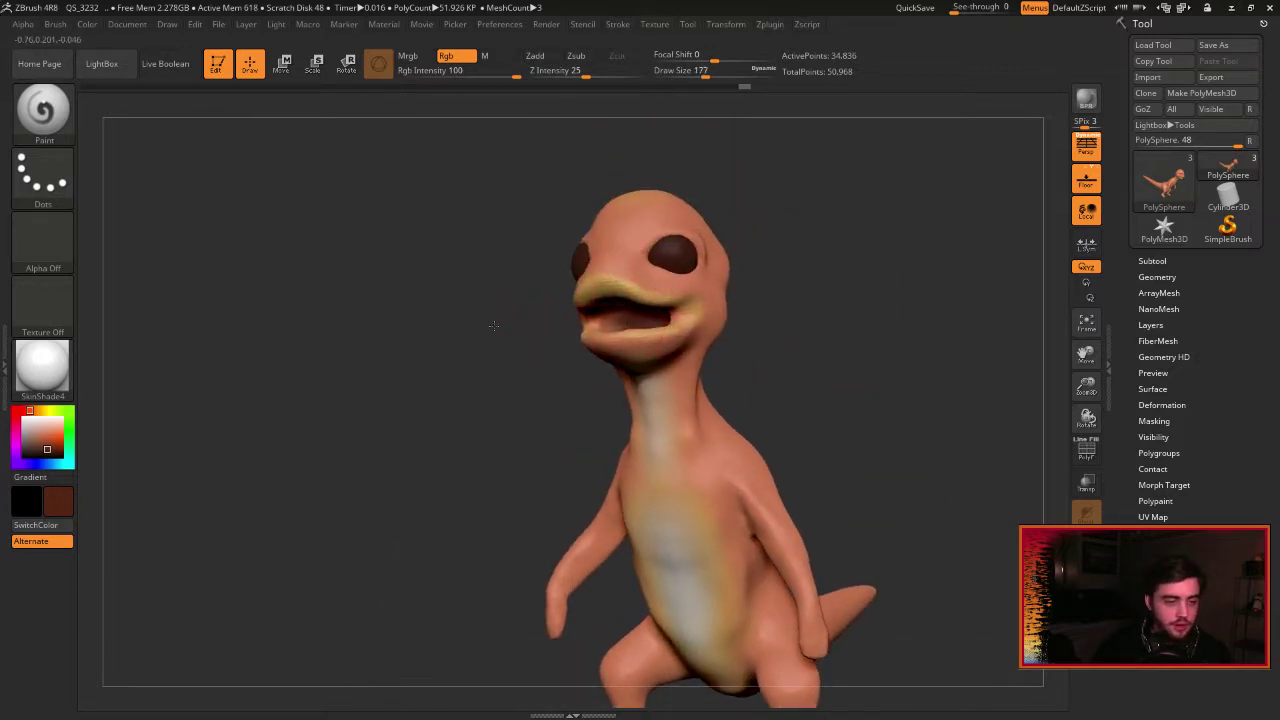
left_click_drag(493, 325, 420, 350)
left_click_drag(27, 411, 42, 444)
mouse_move(404, 374)
left_mouse_down()
mouse_move(636, 327)
mouse_move(613, 320)
left_mouse_up()
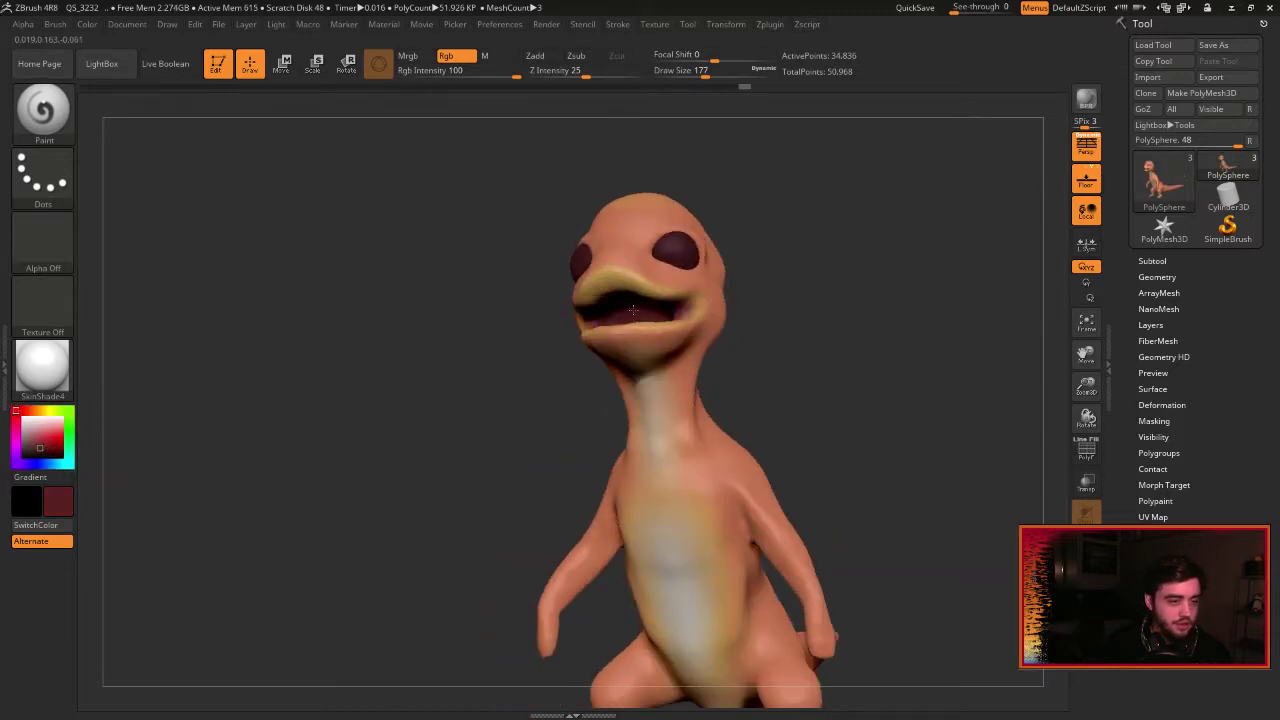
left_click_drag(570, 375, 600, 410)
left_click_drag(634, 318, 604, 313)
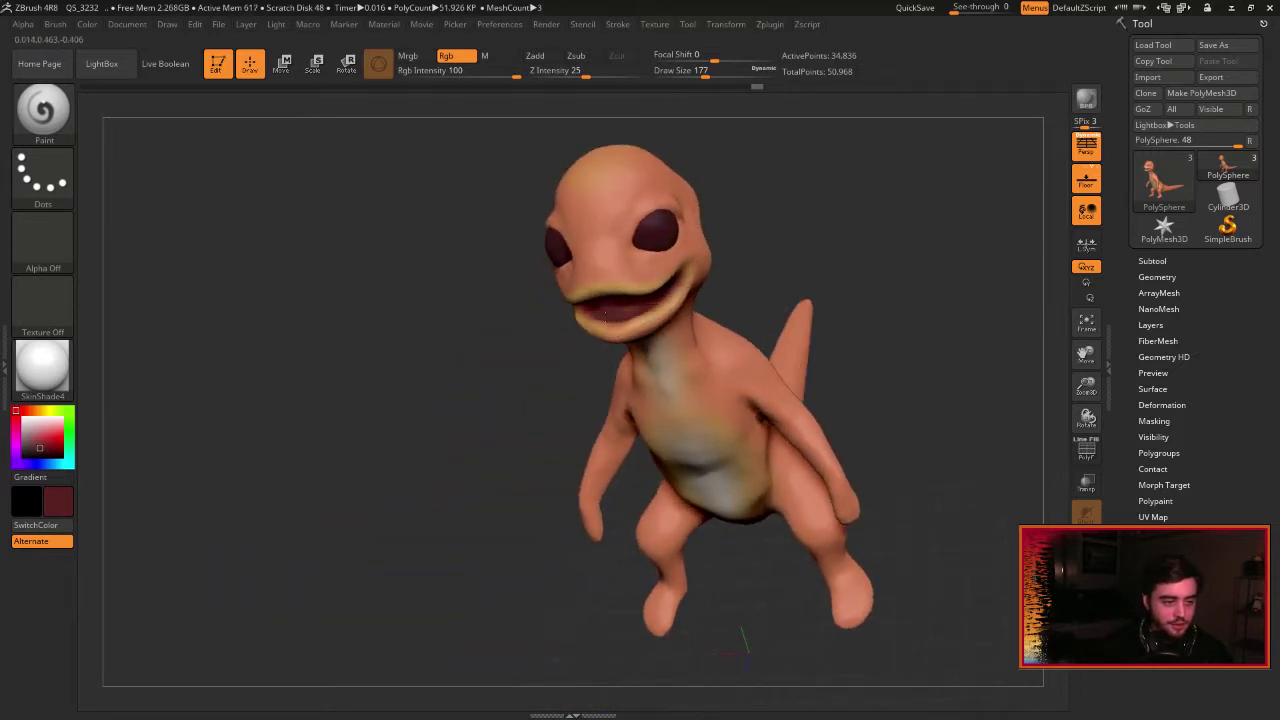
Paint the roof and remaining inner edges of the creature's mouth dark red at draw size 97.
left_click_drag(1086, 387, 1104, 424)
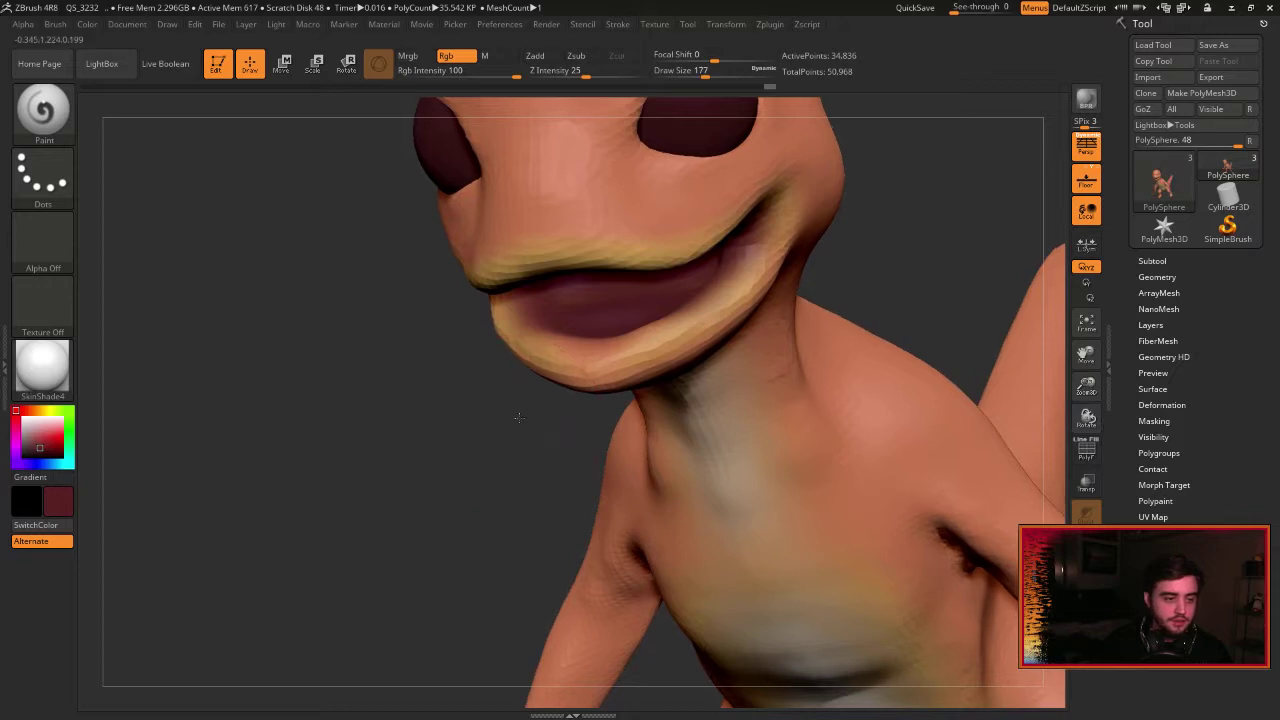
mouse_move(517, 417)
left_mouse_down()
mouse_move(501, 395)
mouse_move(490, 258)
left_mouse_up()
left_click_drag(452, 326, 520, 262)
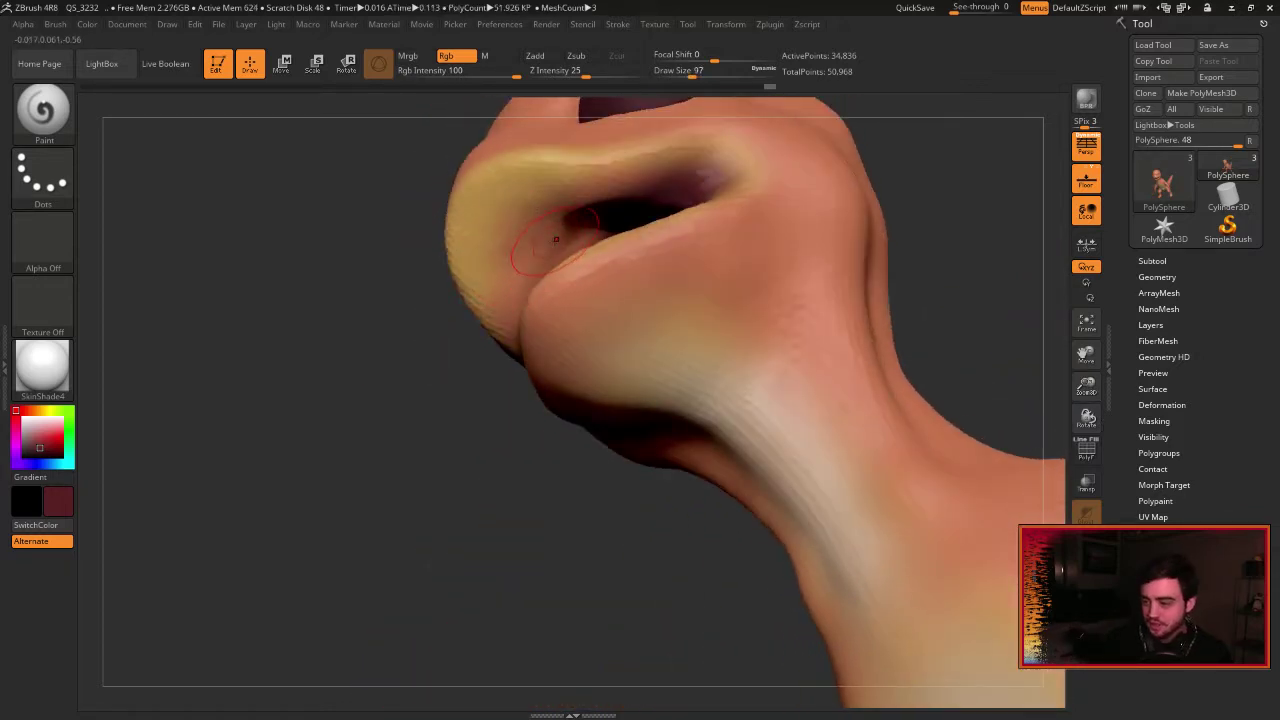
mouse_move(549, 239)
left_mouse_down()
mouse_move(512, 255)
mouse_move(500, 225)
mouse_move(600, 192)
mouse_move(575, 247)
left_mouse_up()
mouse_move(390, 400)
left_mouse_down()
mouse_move(395, 490)
mouse_move(400, 430)
left_mouse_up()
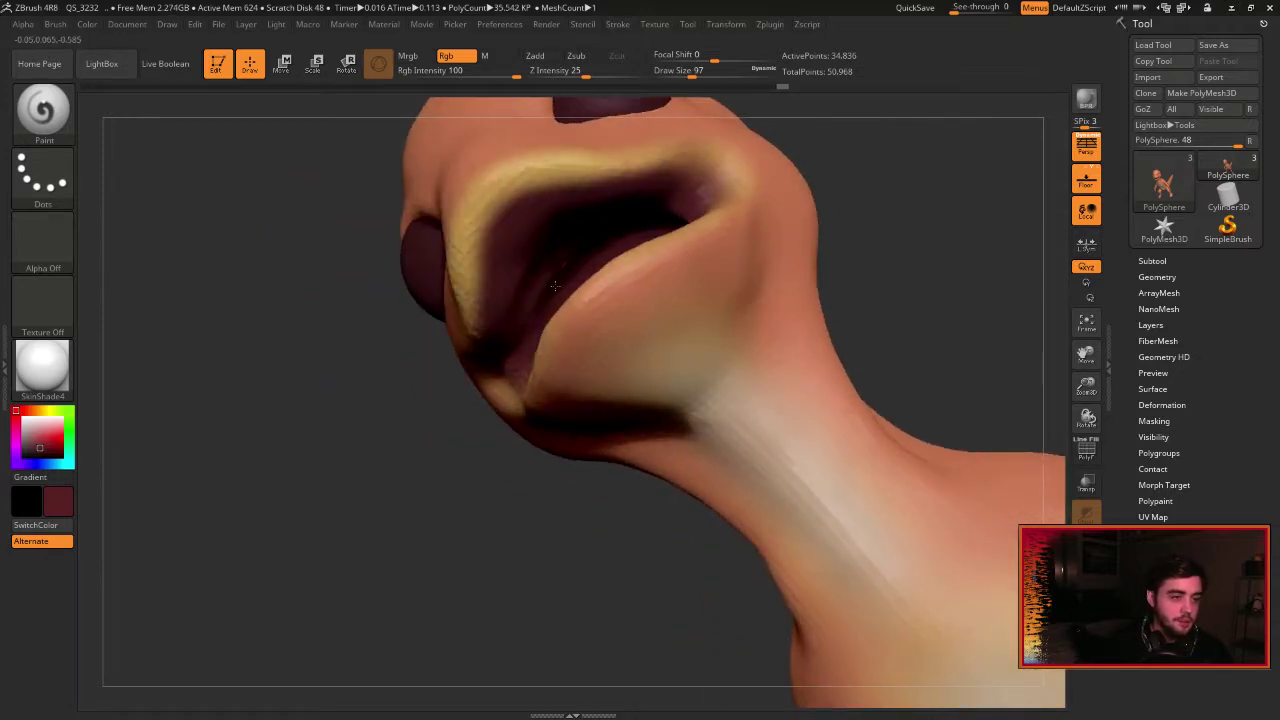
left_click_drag(418, 340, 515, 416)
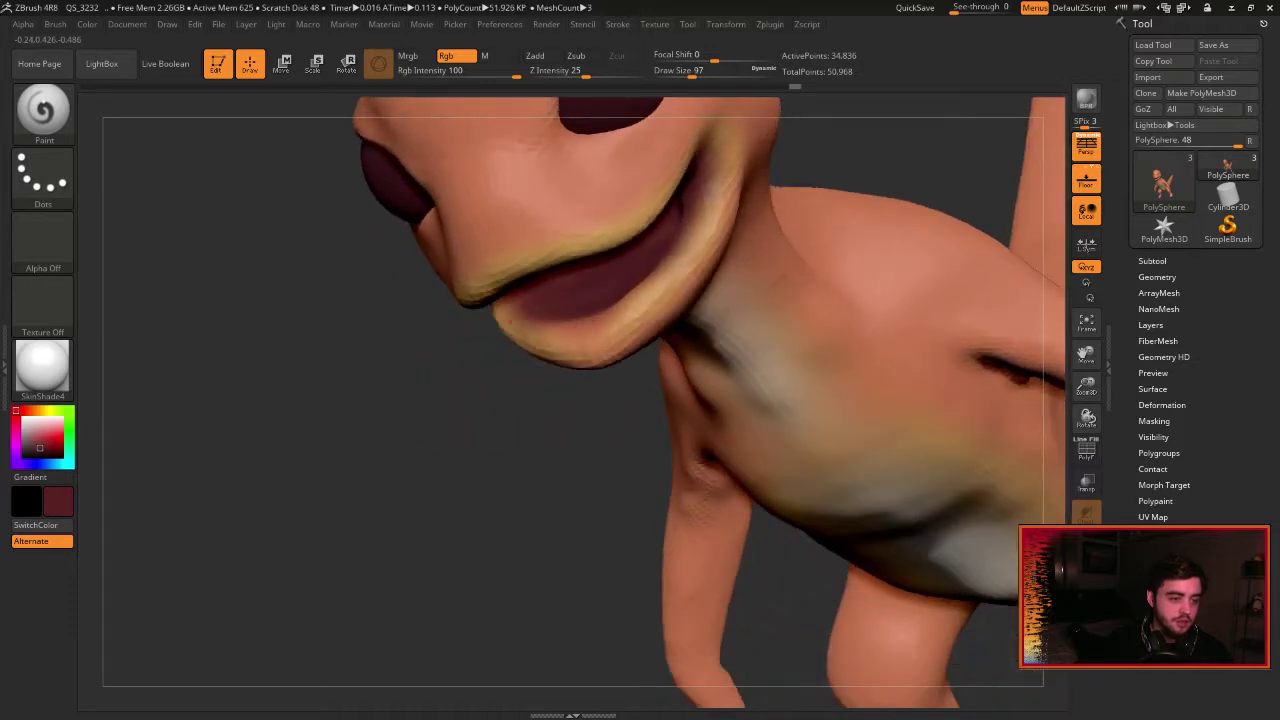
mouse_move(522, 314)
left_mouse_down()
mouse_move(592, 318)
mouse_move(557, 320)
left_mouse_up()
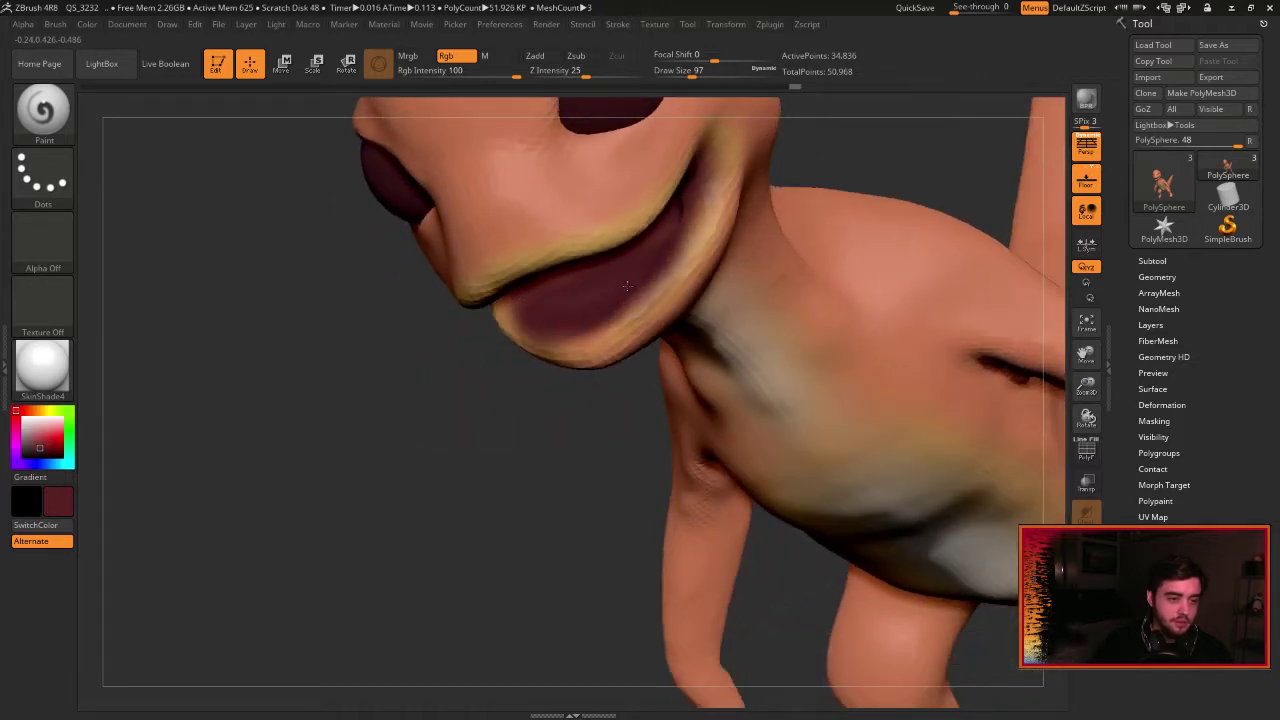
mouse_move(871, 163)
left_mouse_down()
mouse_move(836, 224)
mouse_move(675, 250)
left_mouse_up()
left_click_drag(954, 224, 968, 248)
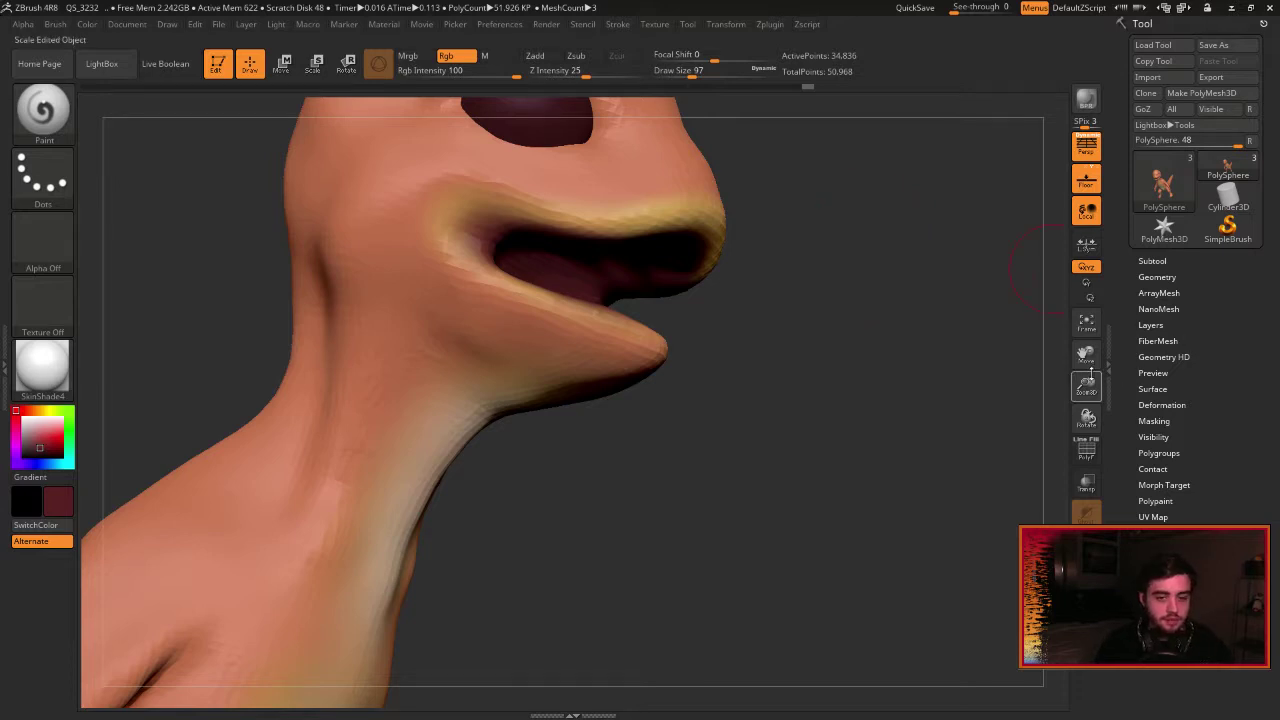
Select the creature's eye subtool PM3D_Sphere3D2 and display the list of subtools.
key("f")
left_click_drag(891, 280, 584, 242)
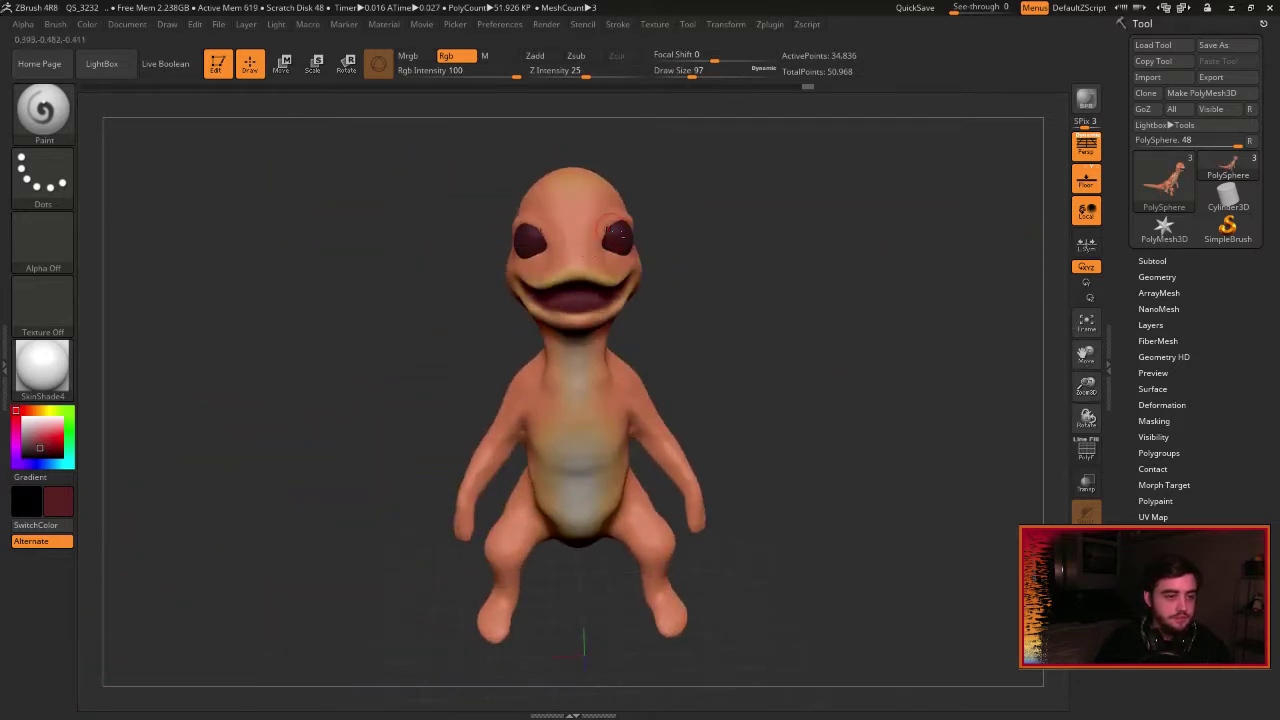
left_click(600, 232, "alt")
left_click(1160, 261)
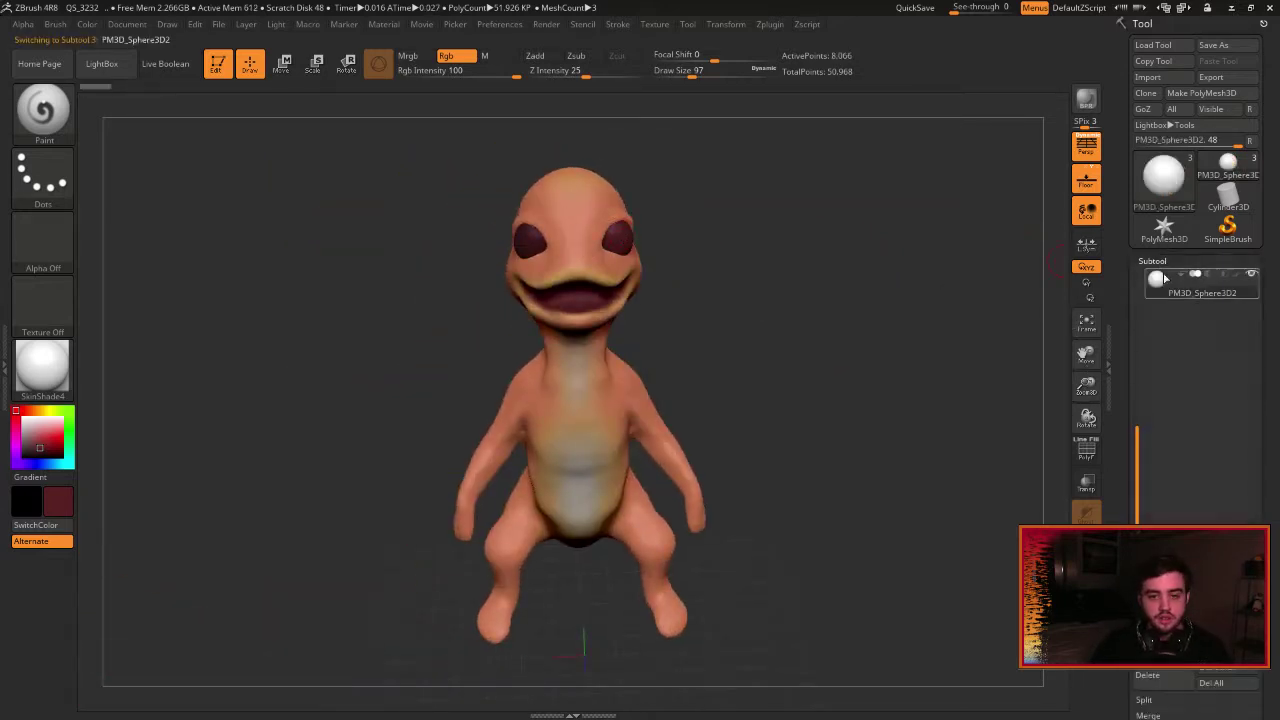
scroll(1140, 370, "up", 3)
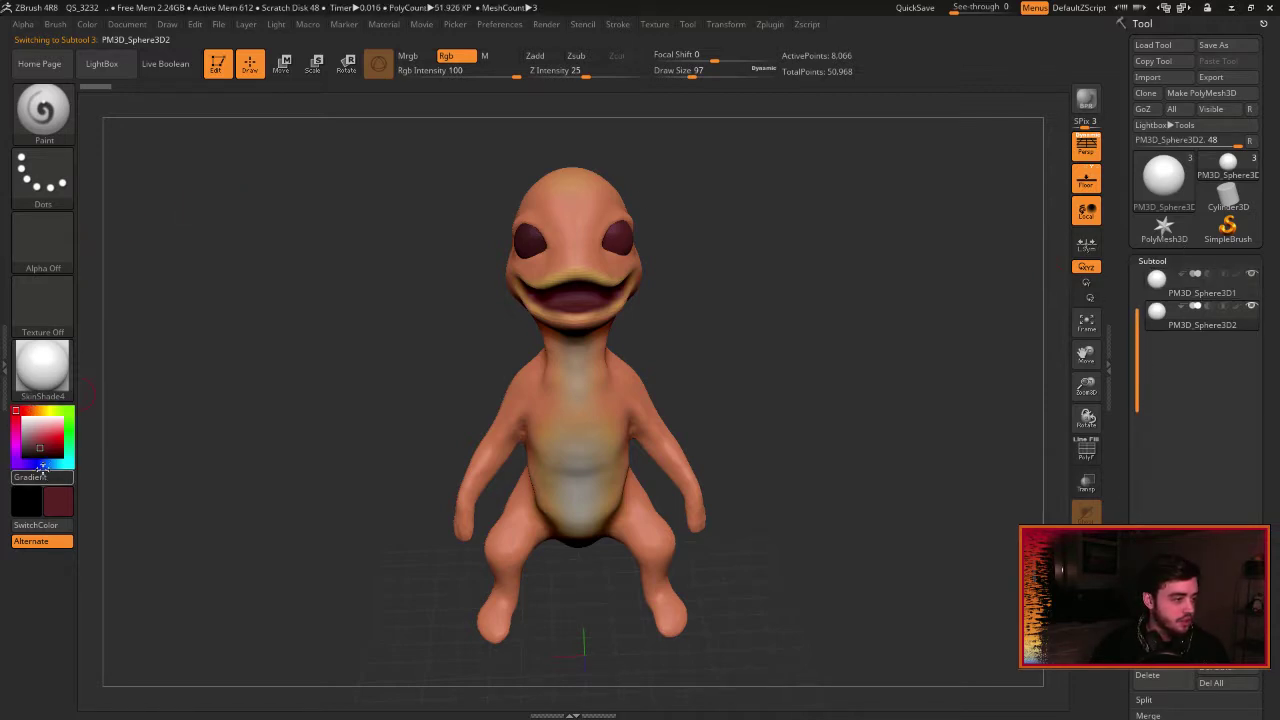
Choose a muted greyish blue as the painting colour for the eyes.
left_click(42, 462)
left_click(30, 434)
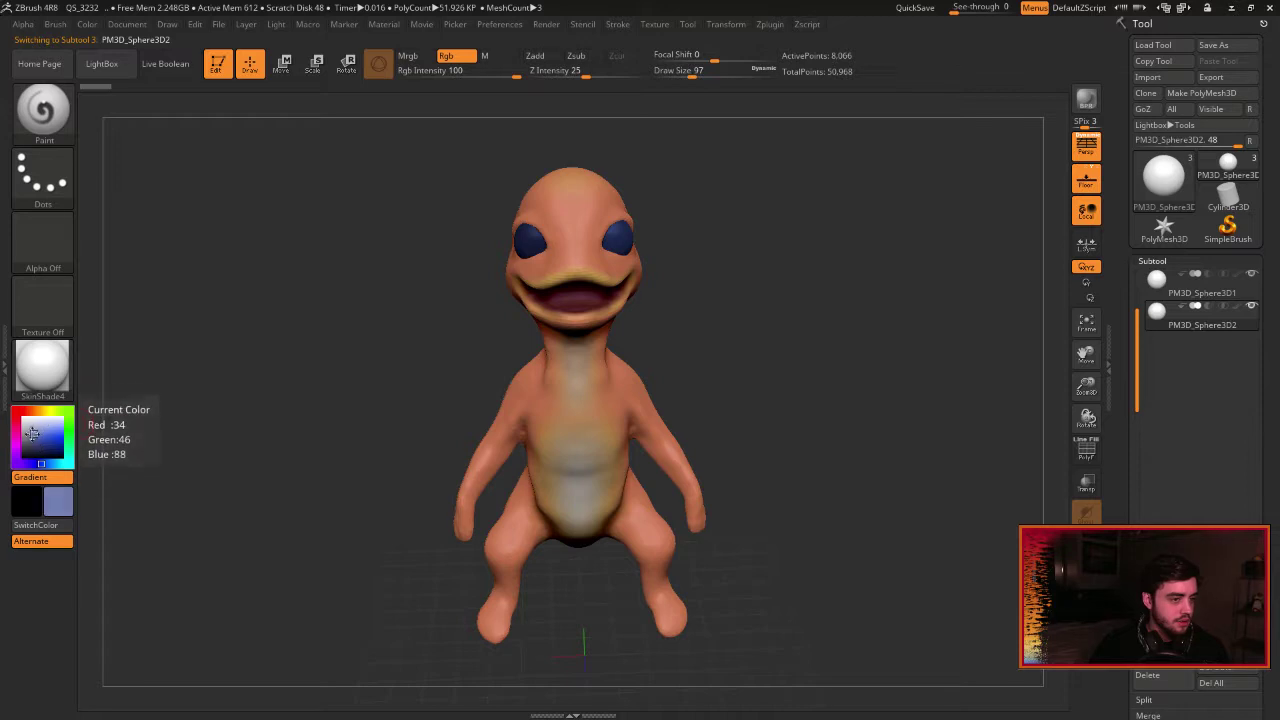
left_click_drag(30, 432, 31, 440)
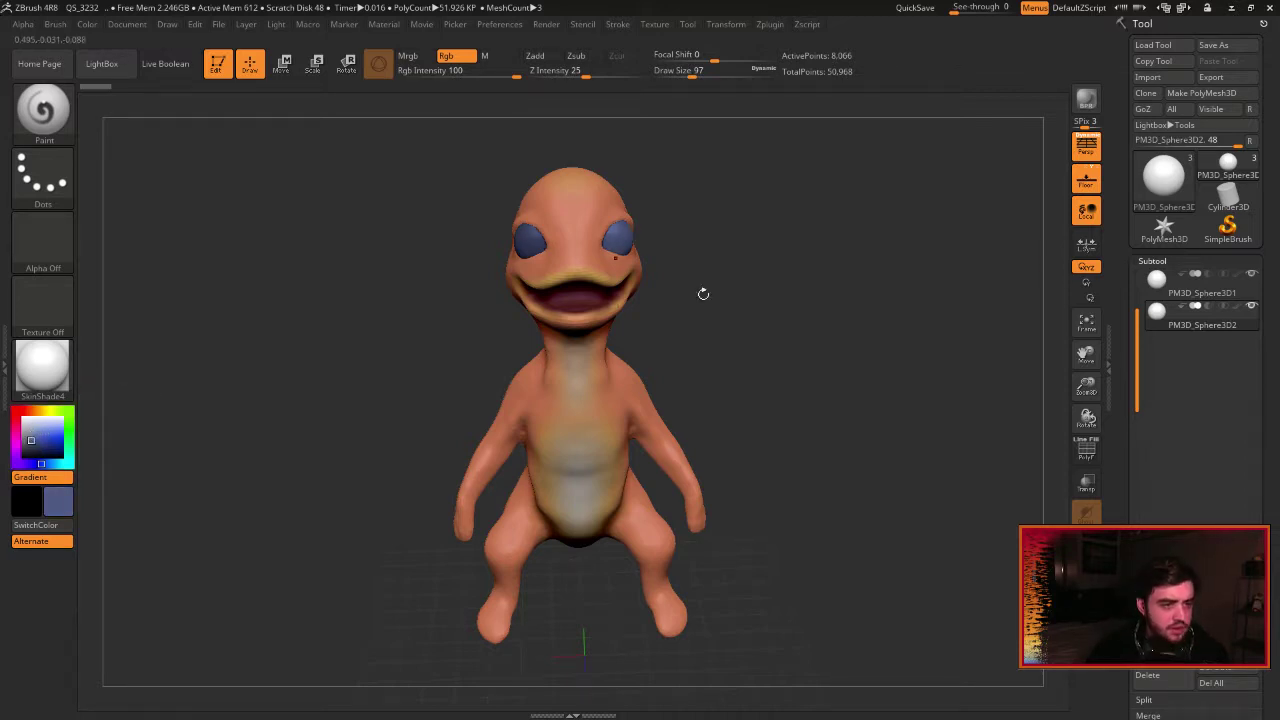
Bring up the reference artwork and restore the ZBrush window to a smaller size beside it.
key("alt+Tab")
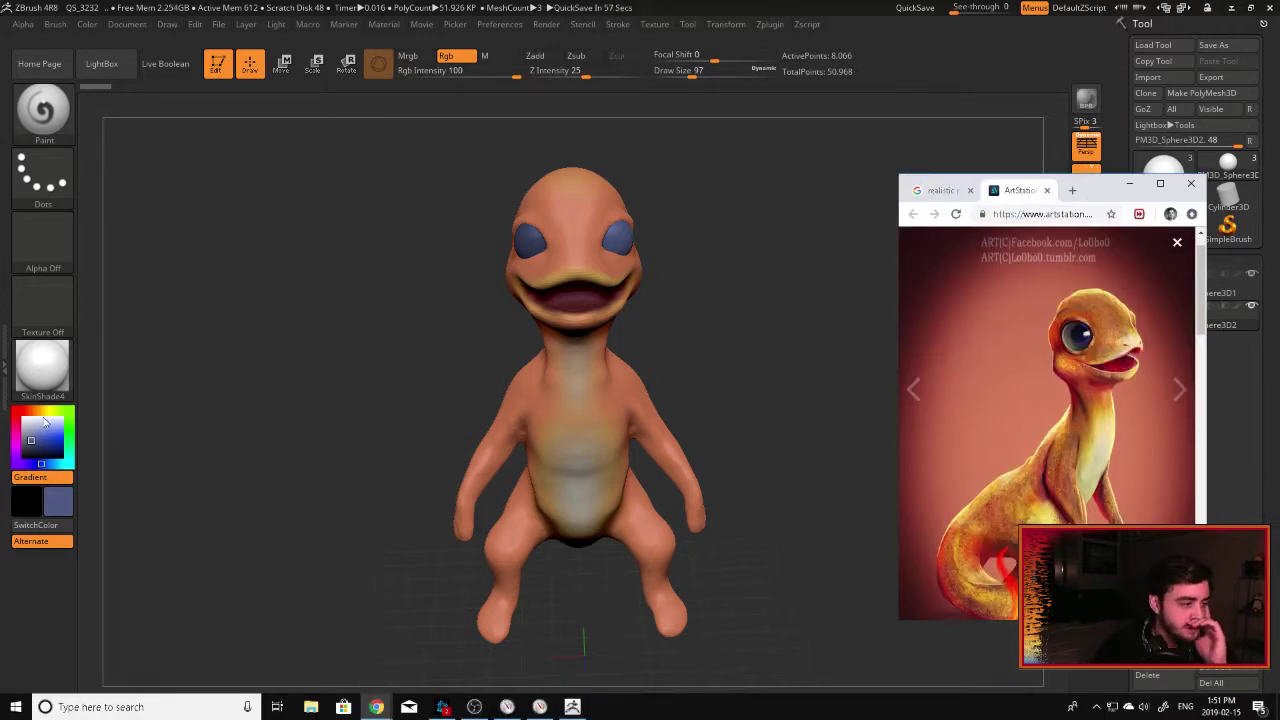
left_click(1183, 7)
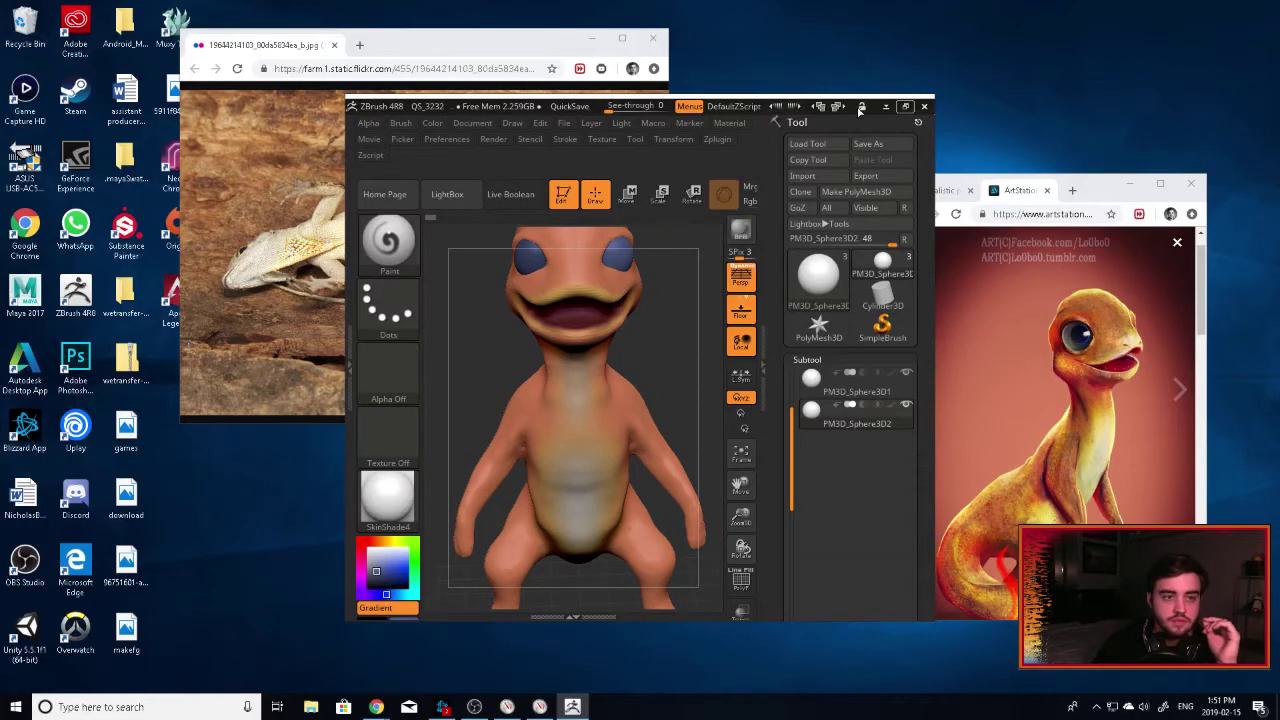
Enlarge the ZBrush window over most of the desktop and place the reference artwork window beside it for comparison.
left_click_drag(345, 94, 2, 2)
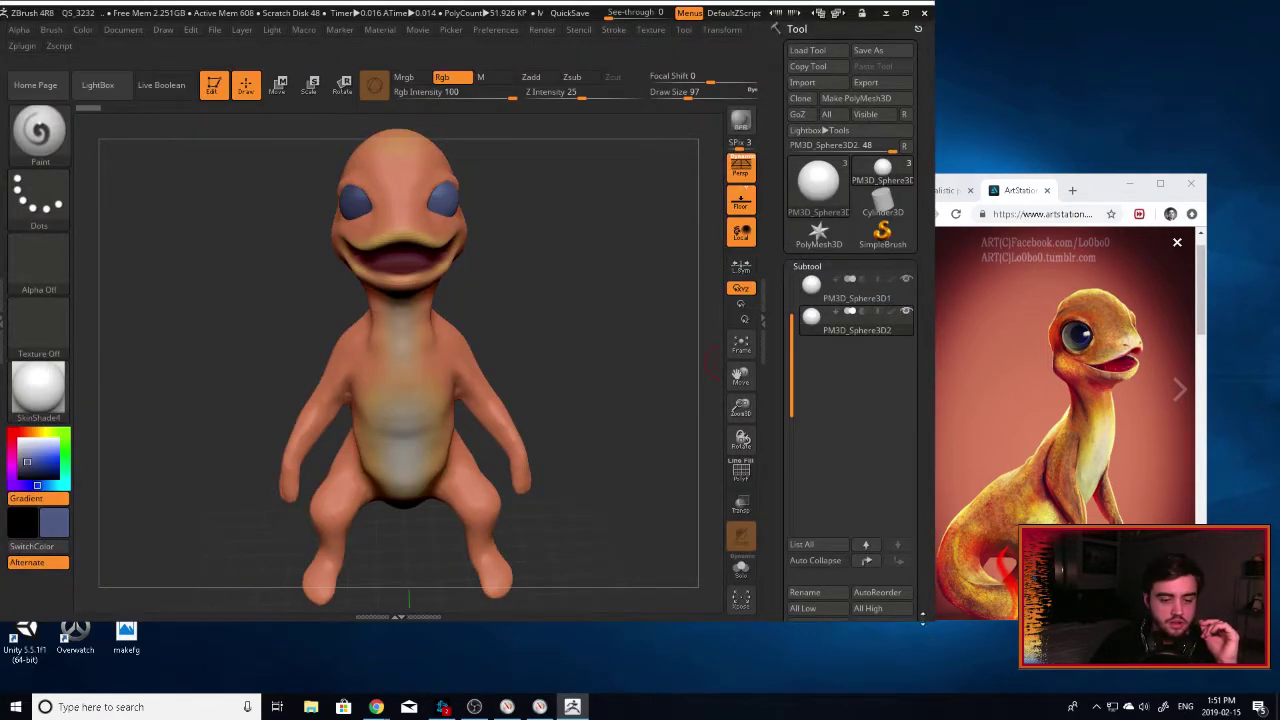
left_click_drag(935, 618, 1038, 694)
left_click_drag(1106, 190, 1160, 50)
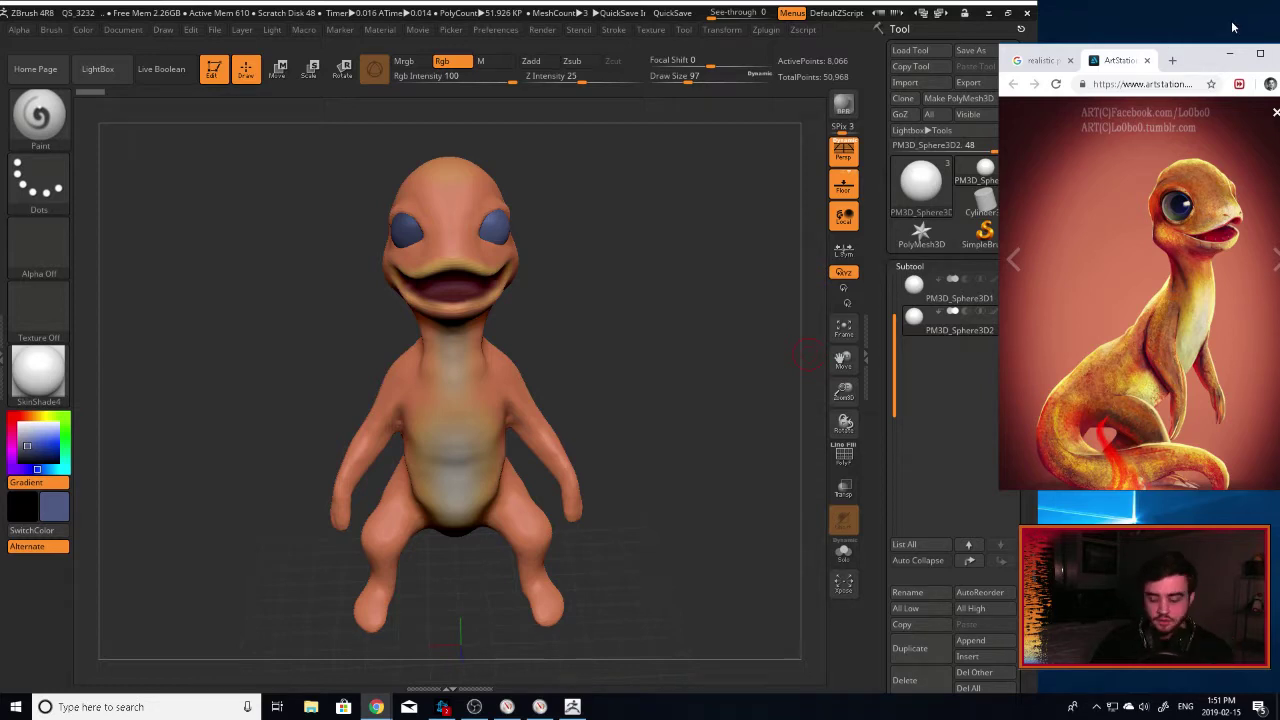
left_click_drag(1209, 70, 1177, 30)
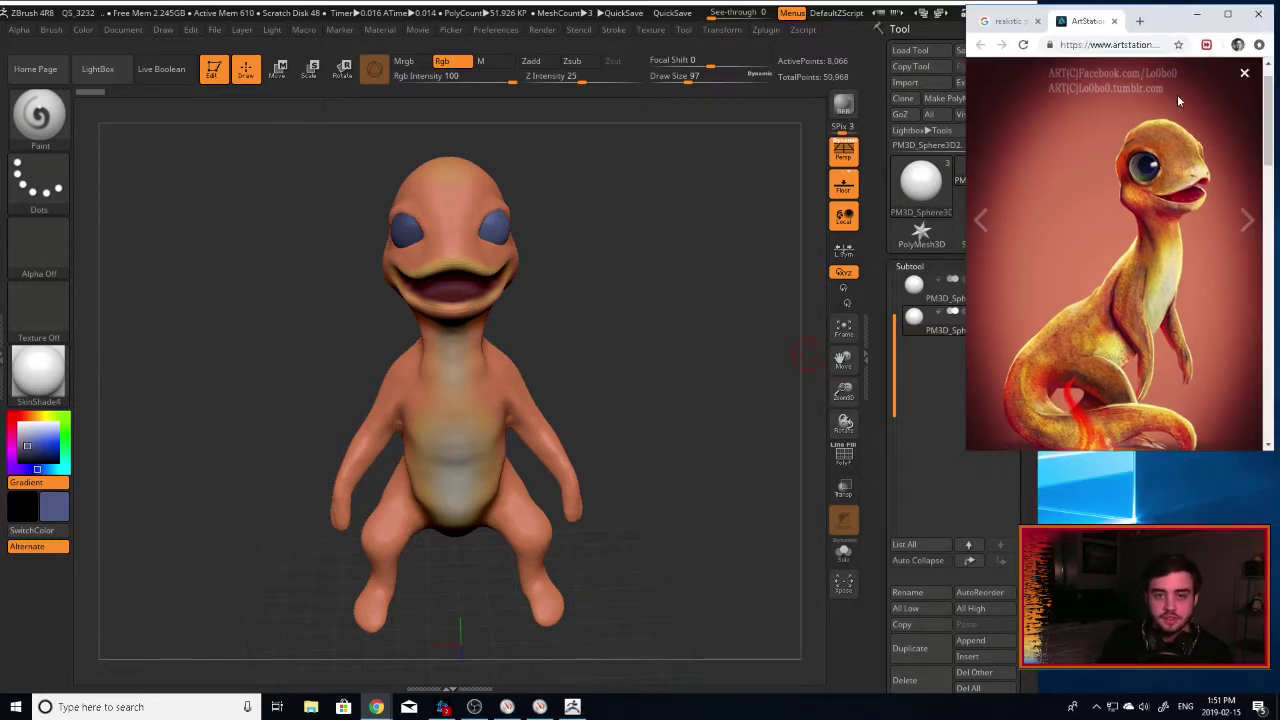
left_click(559, 343)
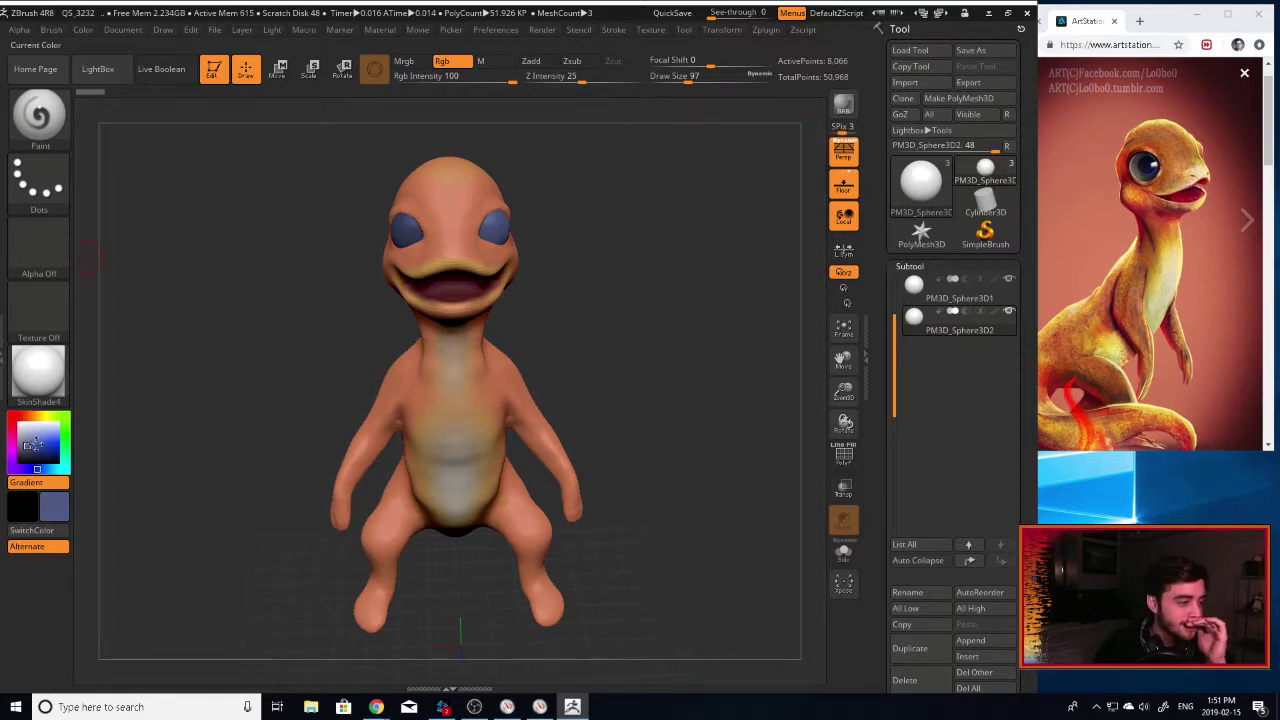
Choose a muted green (red 80, green 130, blue 115) as the painting colour and isolate the eye PM3D_Sphere3D2.
left_click(50, 468)
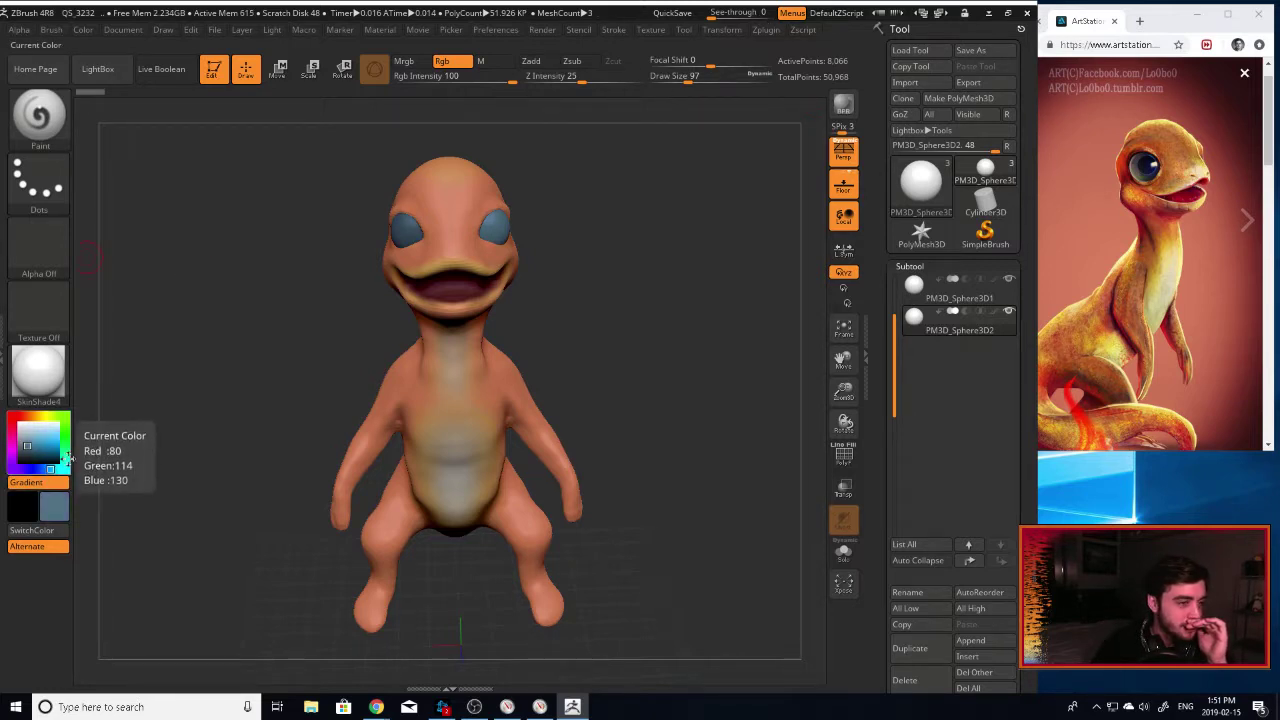
left_click(66, 457)
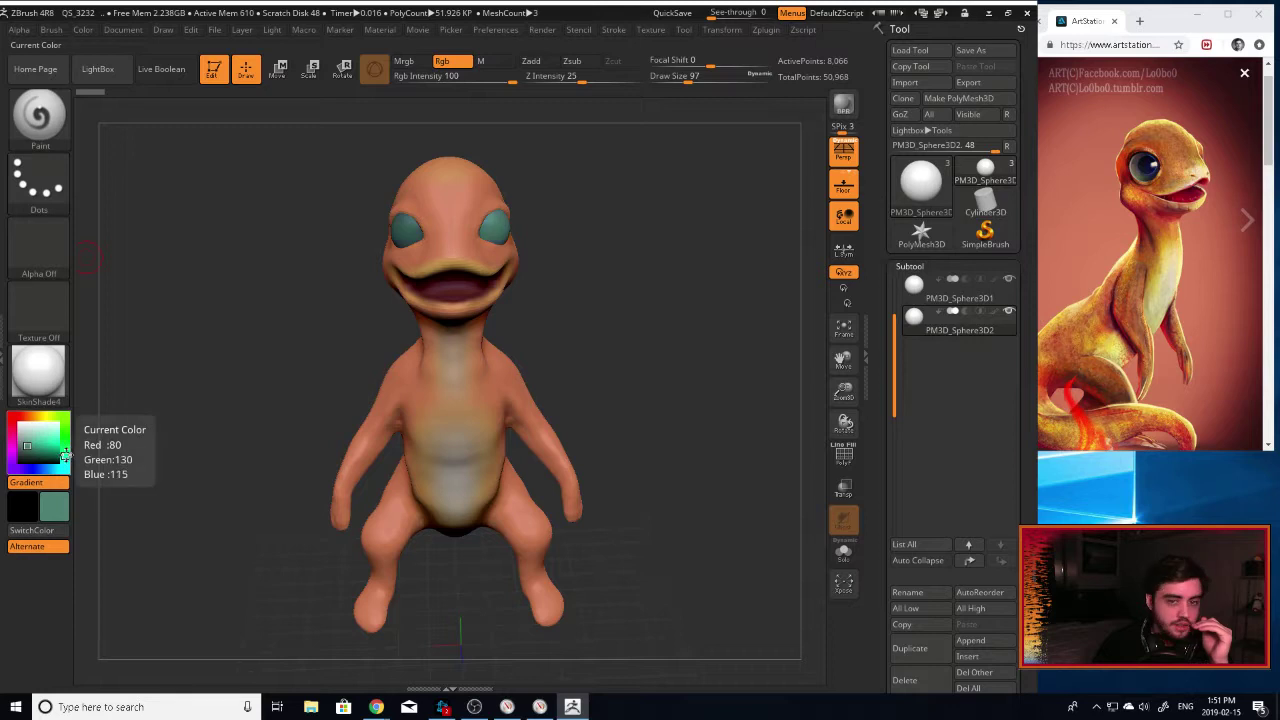
left_click_drag(214, 309, 470, 225)
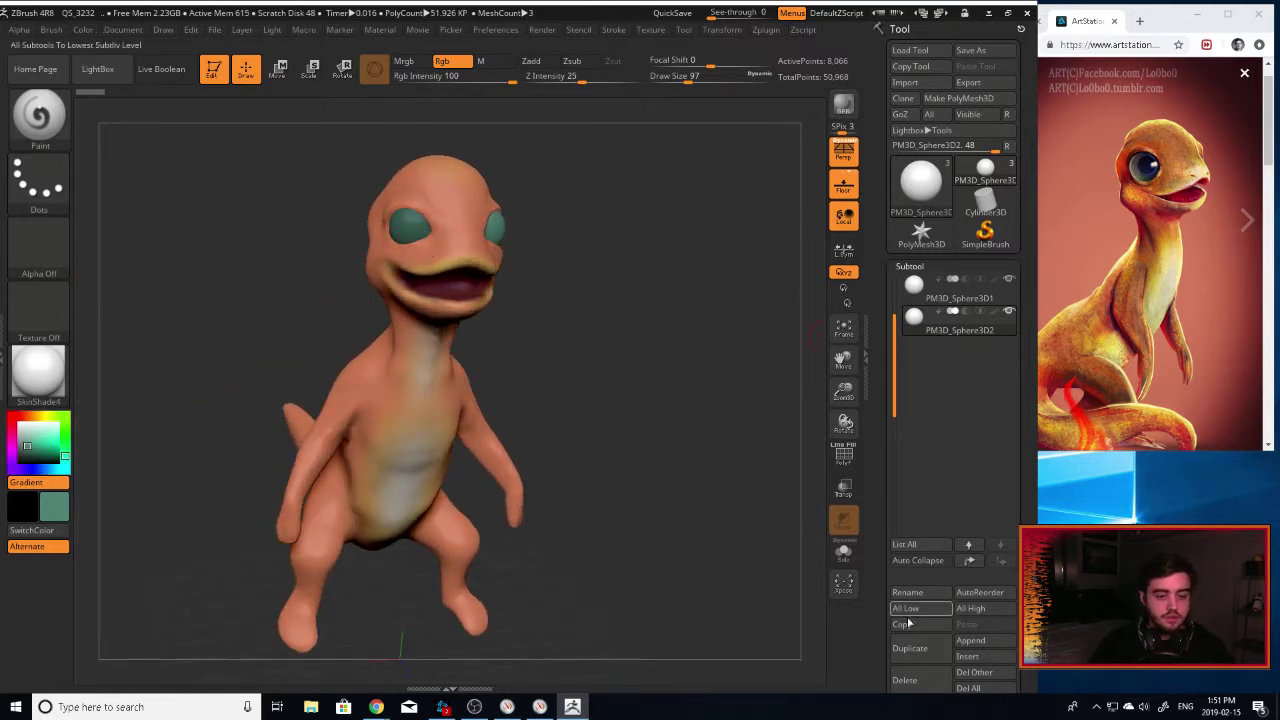
left_click(843, 552)
Paint muted green strokes over the front and side of the isolated eye with the Dots stroke at draw size 97.
mouse_move(487, 219)
left_mouse_down()
mouse_move(468, 232)
mouse_move(497, 238)
mouse_move(474, 259)
left_mouse_up()
mouse_move(521, 238)
left_mouse_down()
mouse_move(512, 222)
mouse_move(537, 240)
mouse_move(497, 282)
mouse_move(475, 271)
mouse_move(514, 240)
left_mouse_up()
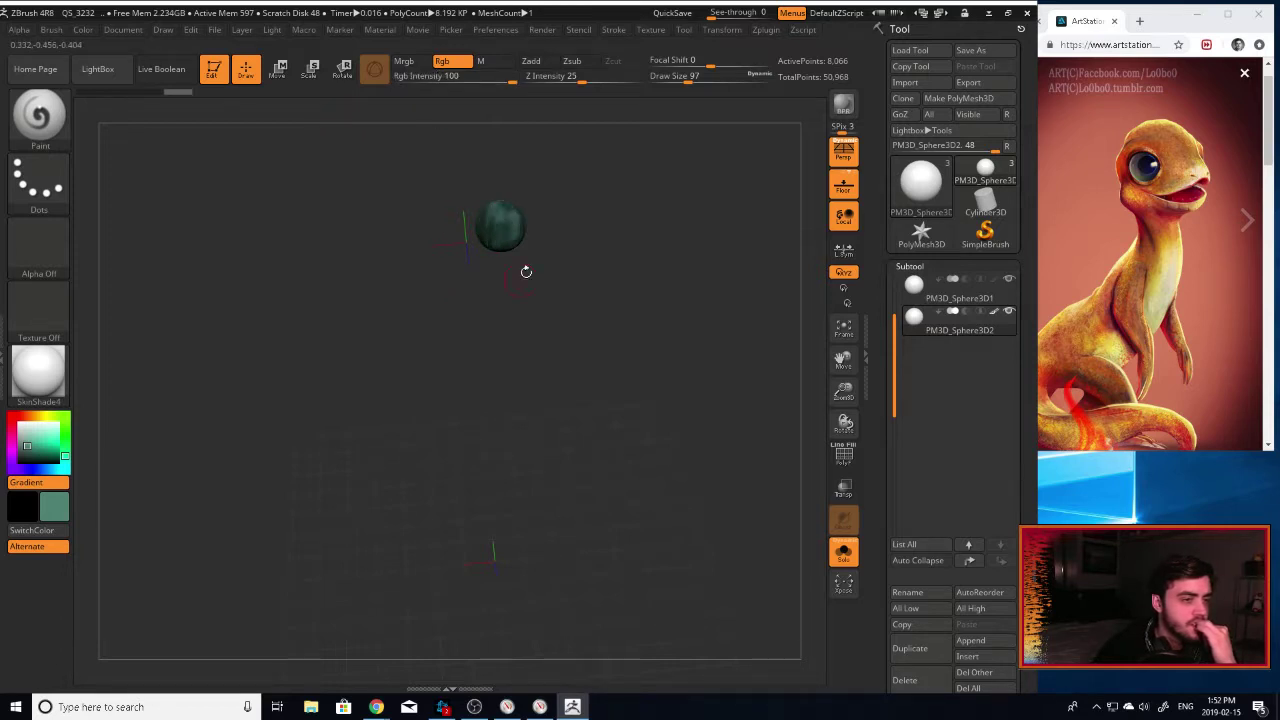
left_click_drag(845, 394, 852, 520)
left_click_drag(500, 420, 620, 420)
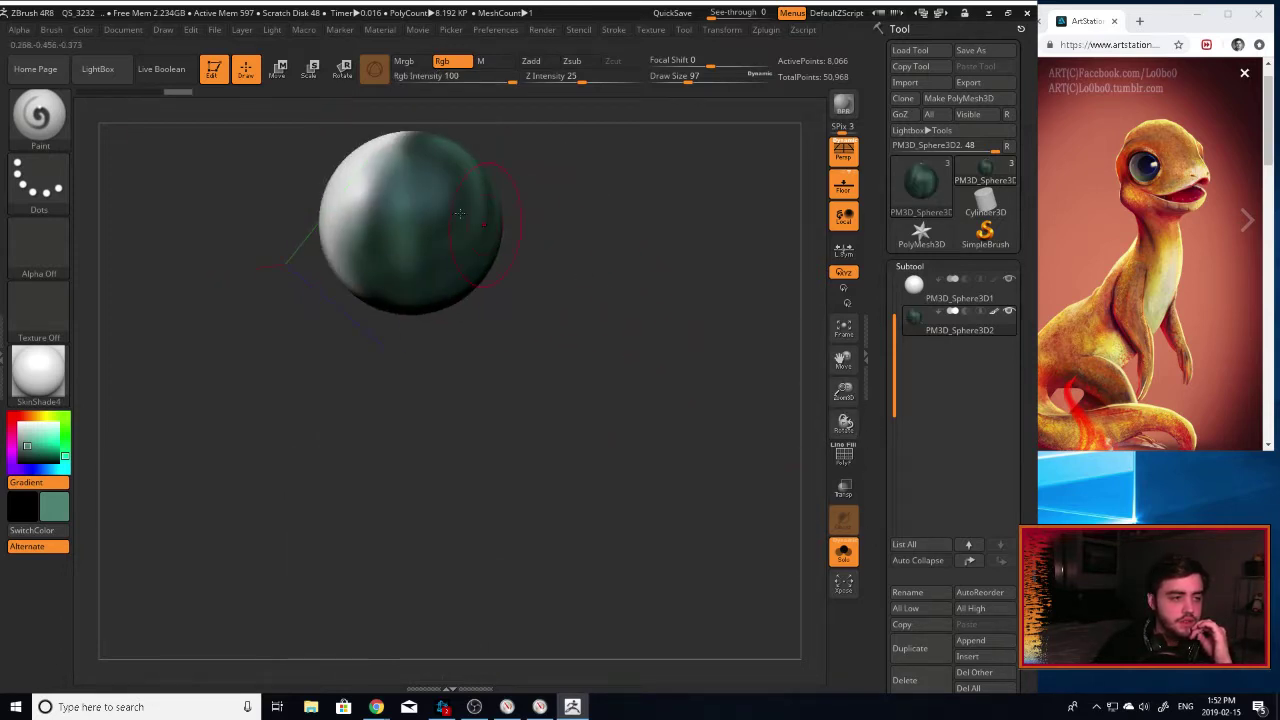
mouse_move(402, 150)
left_mouse_down()
mouse_move(382, 238)
mouse_move(352, 220)
mouse_move(398, 205)
mouse_move(415, 215)
mouse_move(385, 225)
mouse_move(378, 185)
mouse_move(440, 230)
left_mouse_up()
Try other stroke types on the eye, including green dabs with the DragDot stroke.
left_click(38, 180)
left_click(400, 197)
left_click(37, 190)
left_click(376, 198)
left_click_drag(526, 311, 590, 305)
mouse_move(525, 225)
left_mouse_down()
mouse_move(538, 207)
mouse_move(489, 268)
mouse_move(492, 240)
left_mouse_up()
left_click(38, 180)
left_click(440, 196)
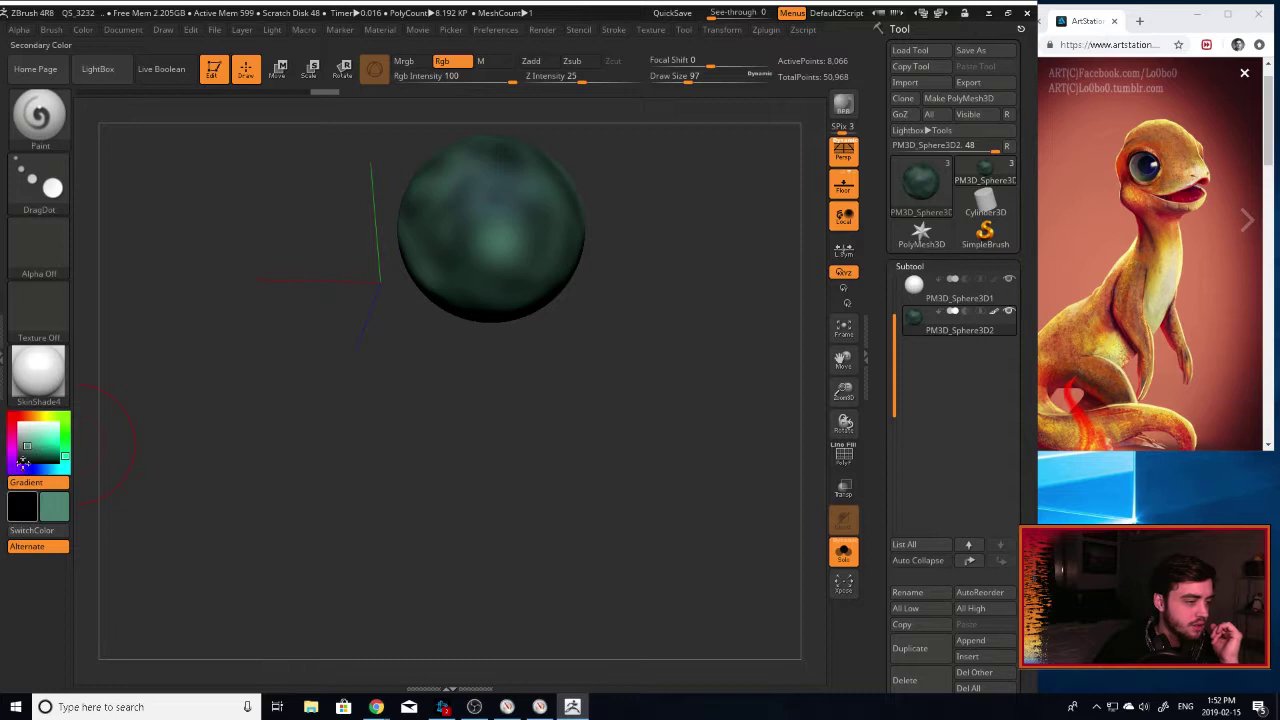
mouse_move(455, 255)
left_mouse_down()
mouse_move(425, 245)
mouse_move(445, 262)
left_mouse_up()
Turn off the colour gradient and set the Paint brush's stroke type to FreeHand.
left_click(3, 410)
left_click(168, 202)
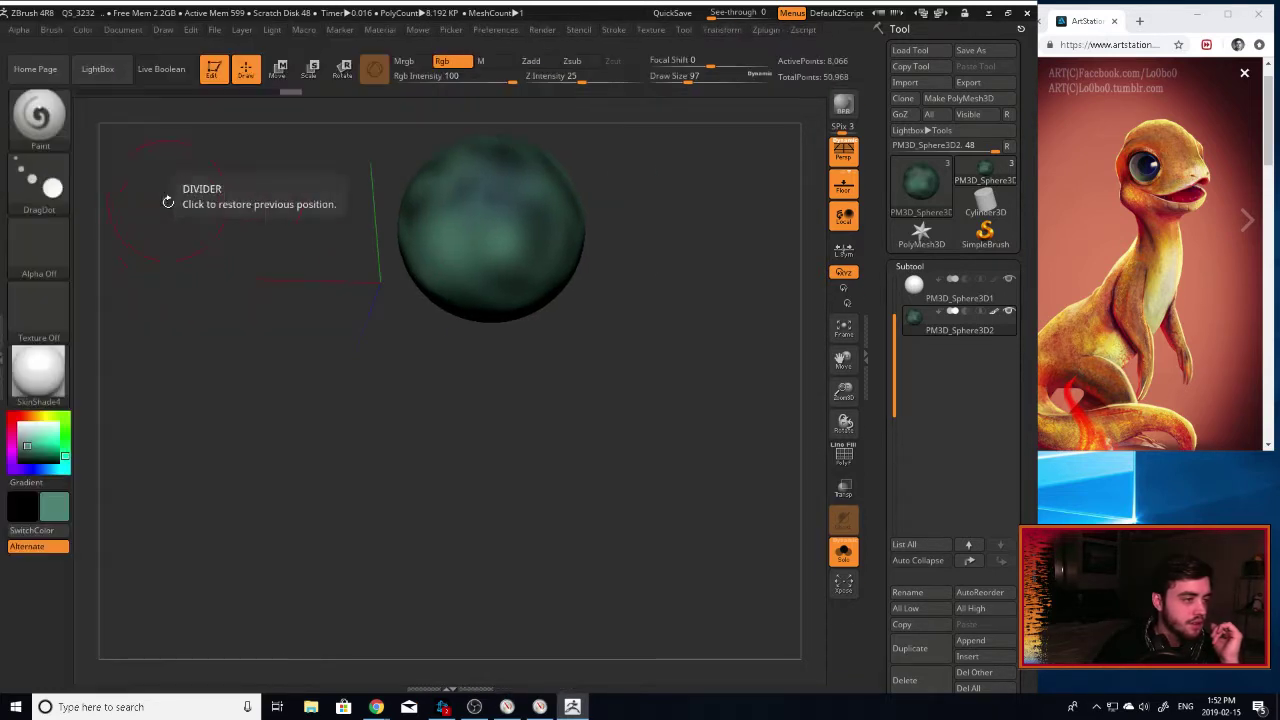
left_click(40, 184)
left_click(247, 194)
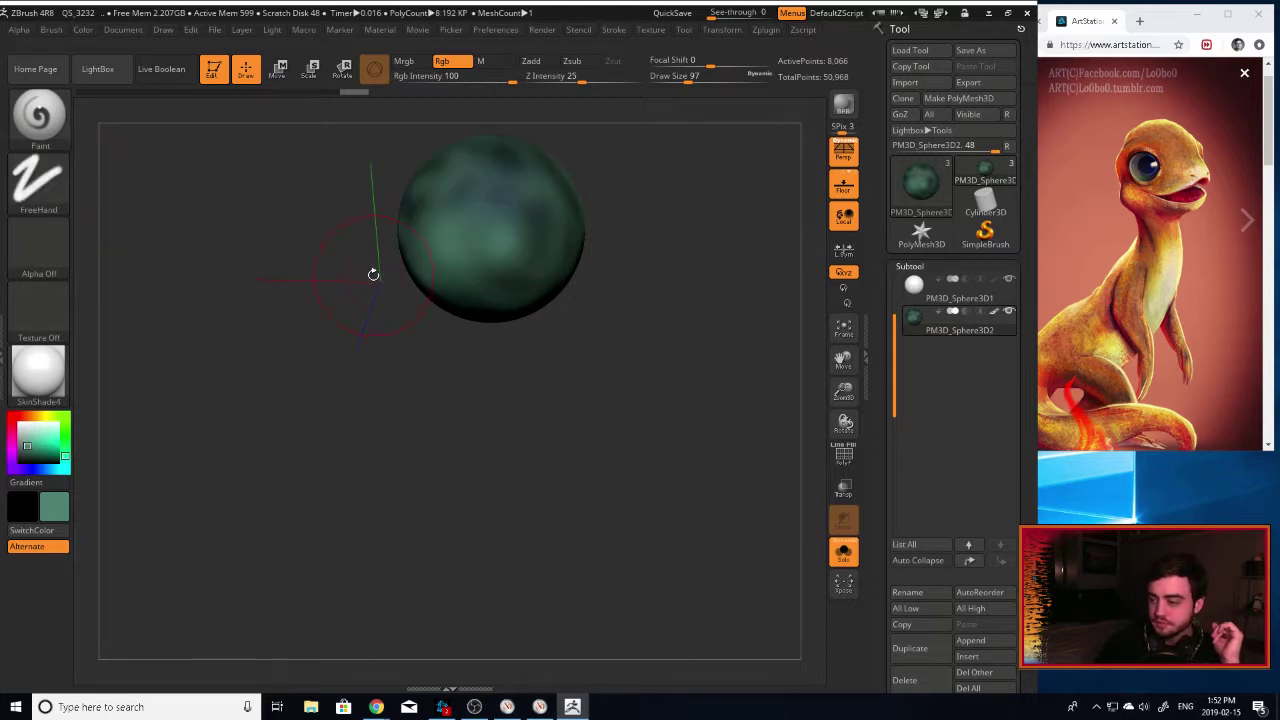
Cover the remaining dark and unpainted areas of the eye PM3D_Sphere3D2 in muted green from all sides.
mouse_move(476, 258)
left_mouse_down()
mouse_move(434, 174)
mouse_move(571, 189)
left_mouse_up()
mouse_move(629, 326)
left_mouse_down()
mouse_move(597, 229)
mouse_move(486, 306)
mouse_move(512, 296)
mouse_move(508, 310)
left_mouse_up()
mouse_move(378, 278)
left_mouse_down()
mouse_move(372, 268)
mouse_move(258, 295)
mouse_move(388, 318)
left_mouse_up()
mouse_move(416, 362)
left_mouse_down()
mouse_move(398, 374)
mouse_move(482, 350)
left_mouse_up()
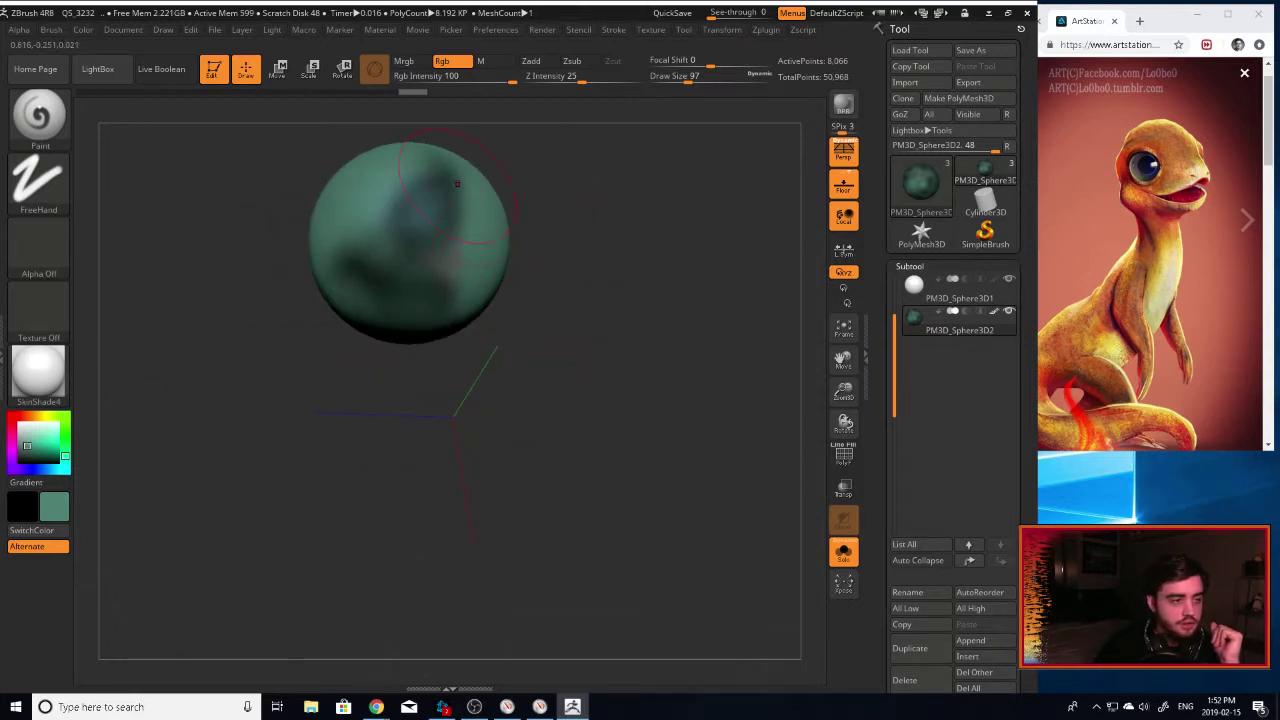
mouse_move(420, 285)
left_mouse_down()
mouse_move(433, 210)
mouse_move(421, 138)
left_mouse_up()
left_click_drag(652, 267, 578, 238)
Select the other eye, PM3D_Sphere3D1, and show the whole creature again.
left_click(944, 289)
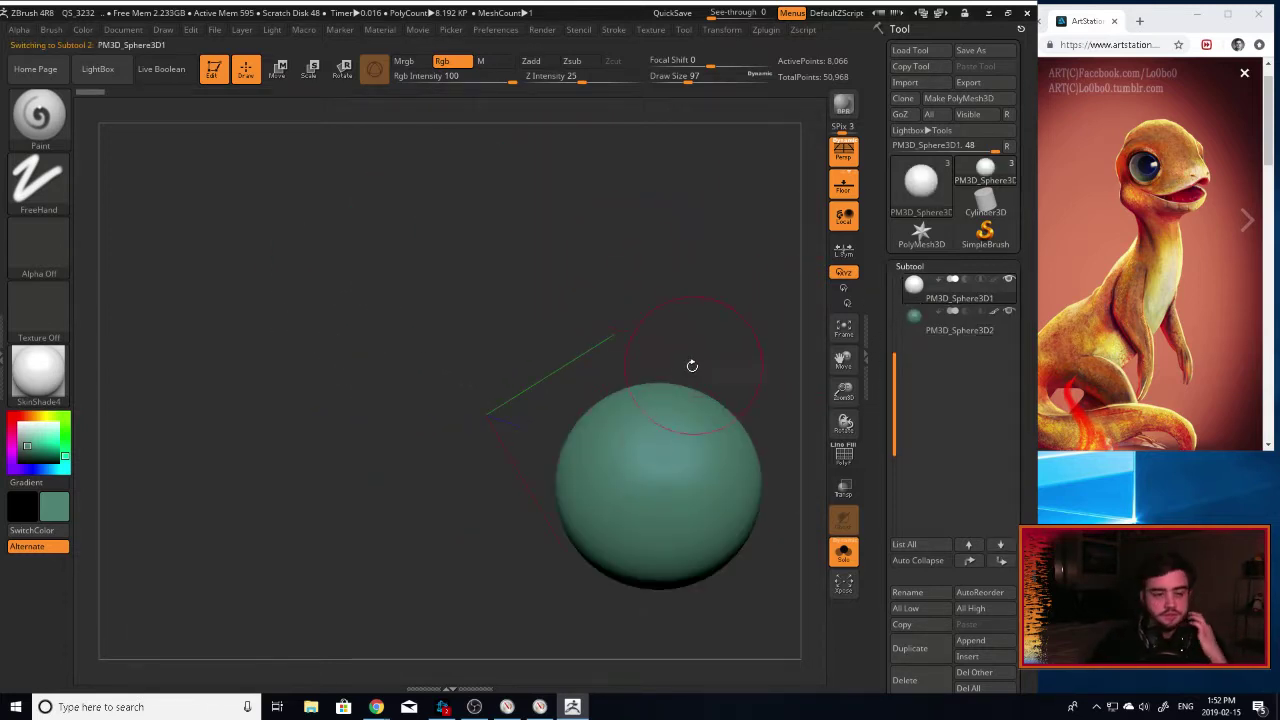
left_click(846, 333)
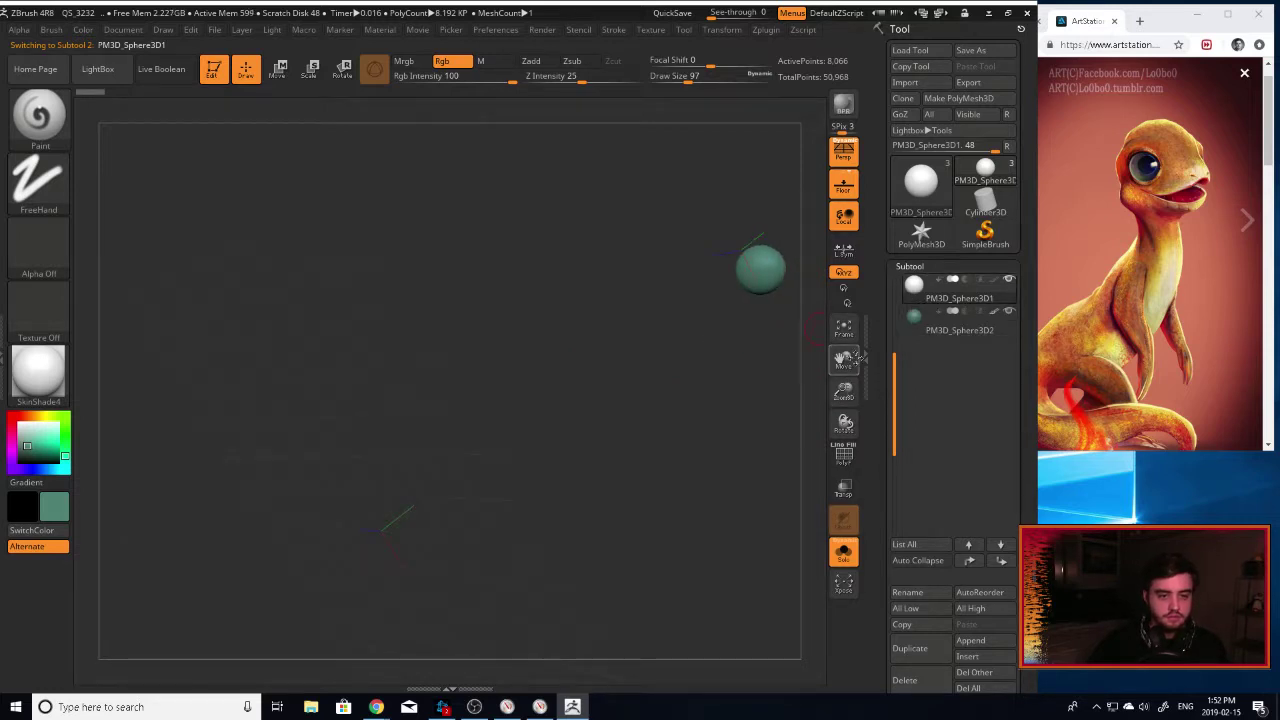
left_click_drag(843, 362, 510, 357)
left_click(846, 549)
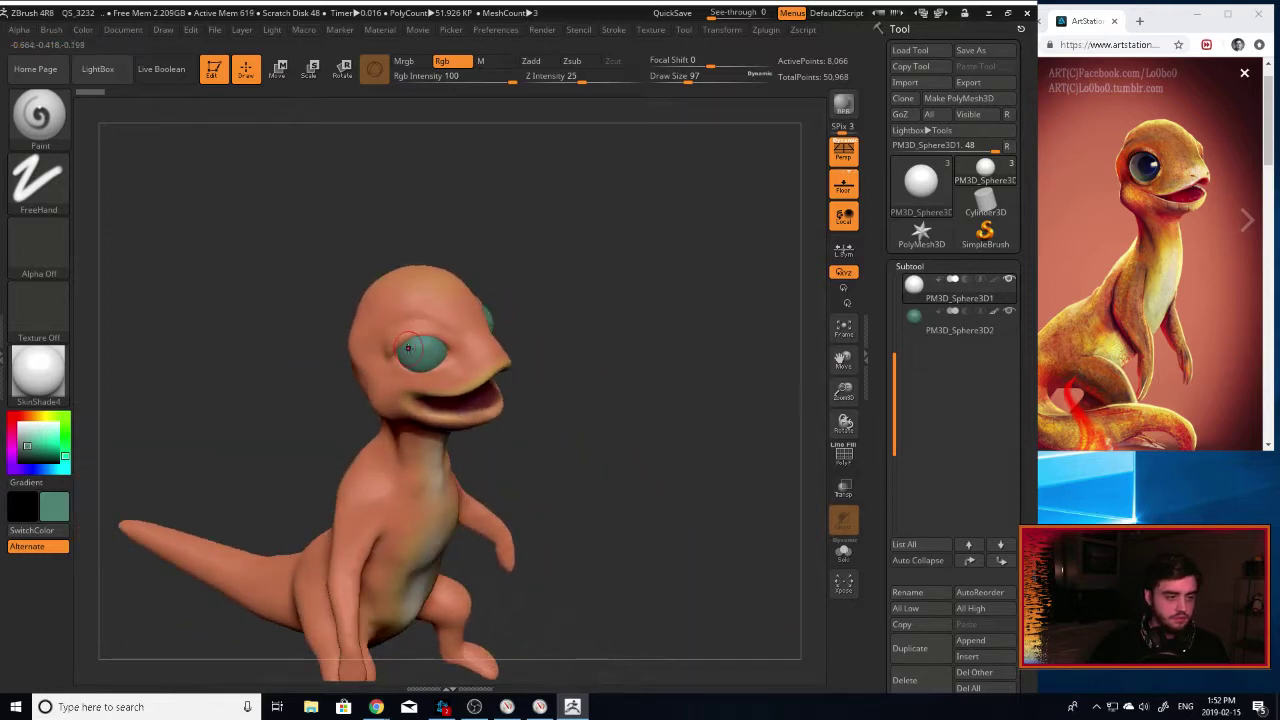
Paint the eye PM3D_Sphere3D1 muted green on all sides, isolating it to reach its hidden surfaces.
left_click_drag(611, 323, 505, 320)
left_click_drag(367, 423, 419, 381)
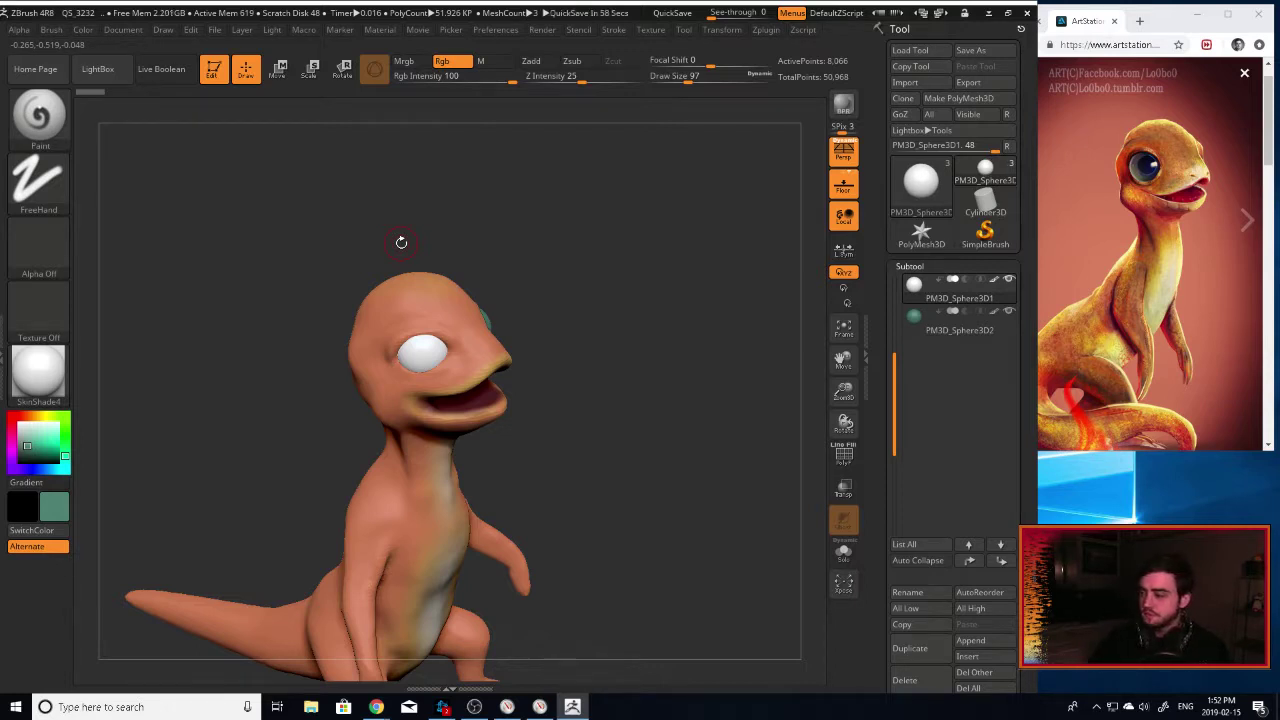
left_click_drag(423, 355, 406, 345)
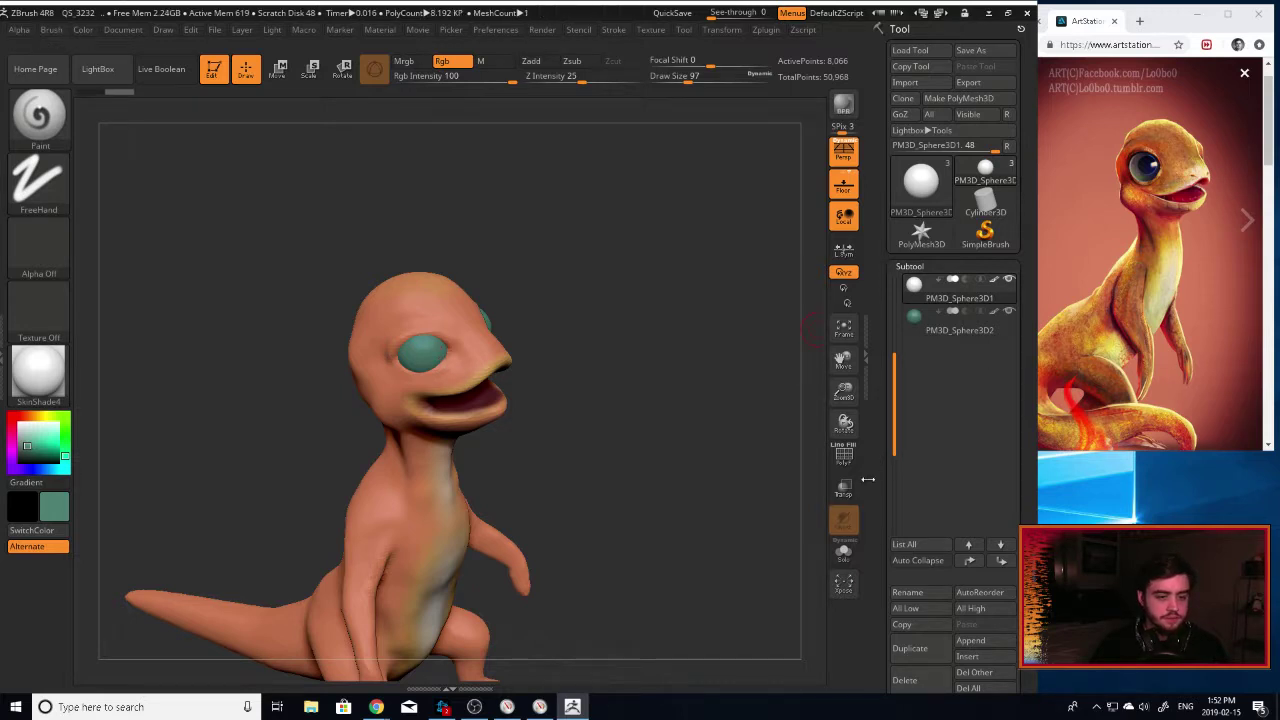
left_click(843, 551)
mouse_move(530, 445)
left_mouse_down()
mouse_move(486, 345)
mouse_move(411, 387)
left_mouse_up()
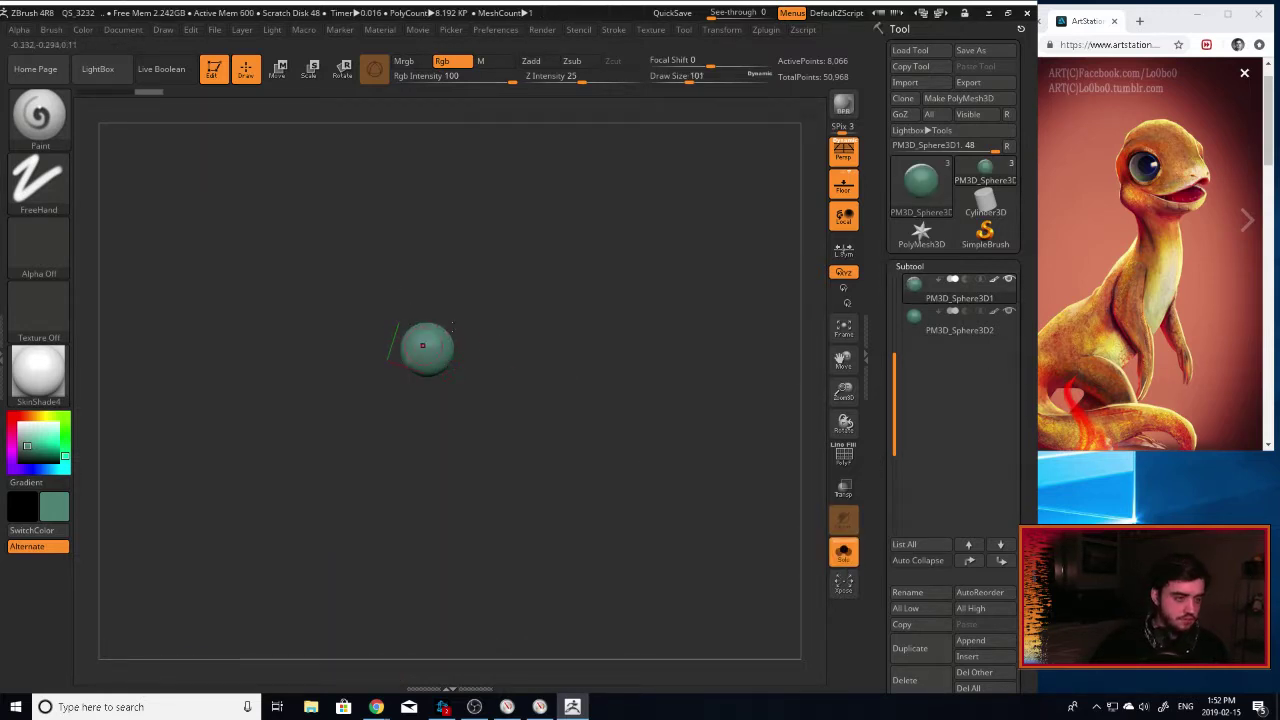
mouse_move(452, 325)
left_mouse_down()
mouse_move(500, 280)
mouse_move(500, 295)
mouse_move(417, 314)
mouse_move(606, 335)
mouse_move(453, 301)
left_mouse_up()
left_click_drag(570, 319, 549, 296)
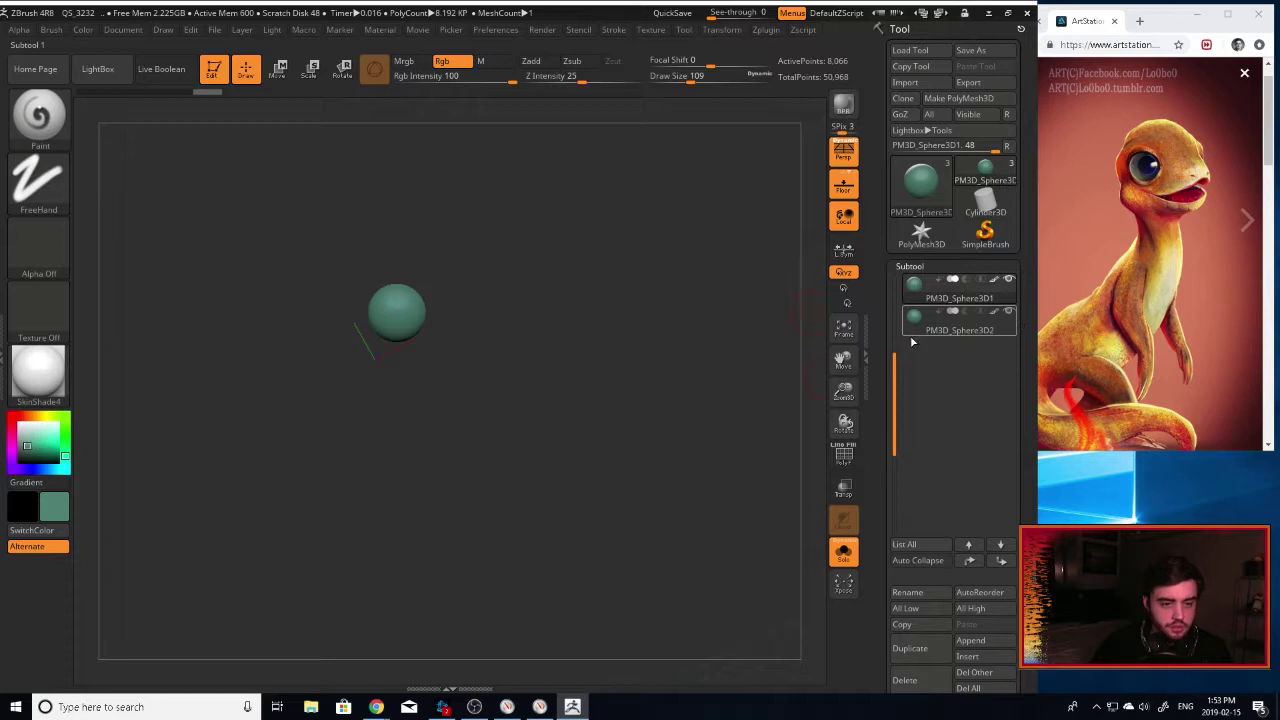
Leave isolation, hide the PolySphere body so only the two eyes are displayed, and quick-save the project.
left_click(843, 551)
left_click_drag(642, 423, 940, 320)
left_click_drag(898, 360, 902, 310)
left_click(1009, 280)
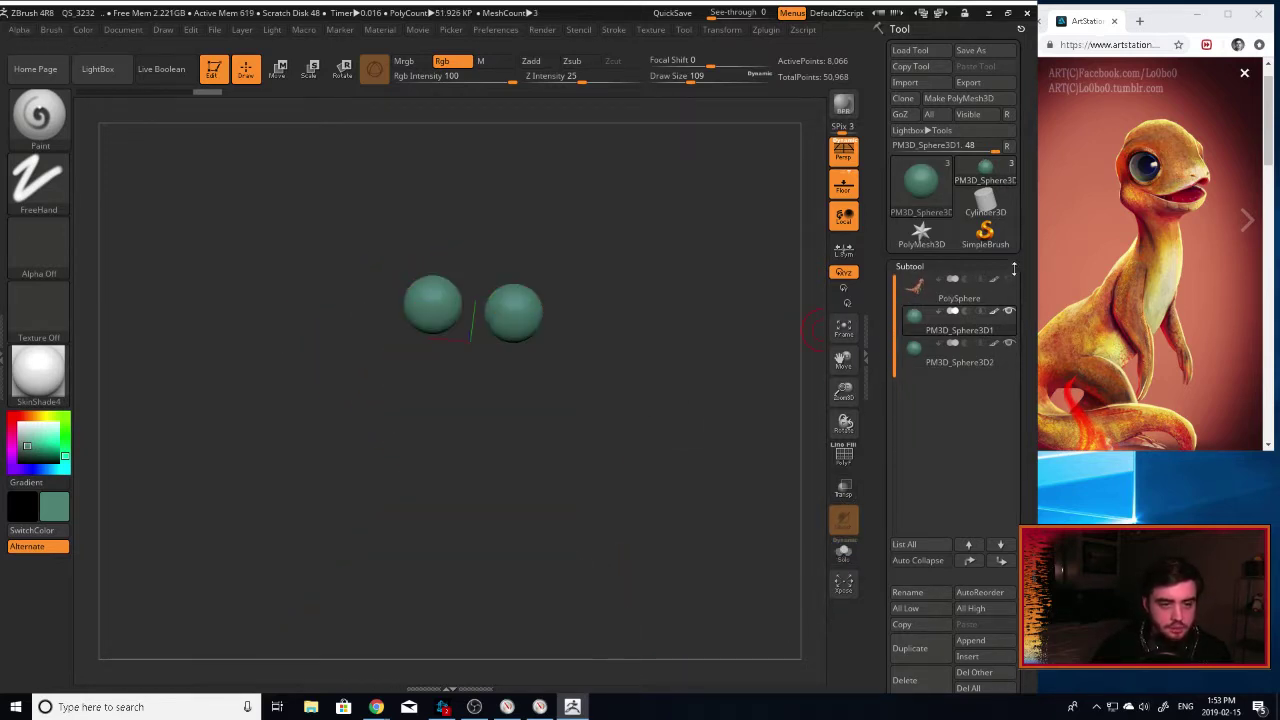
left_click(673, 14)
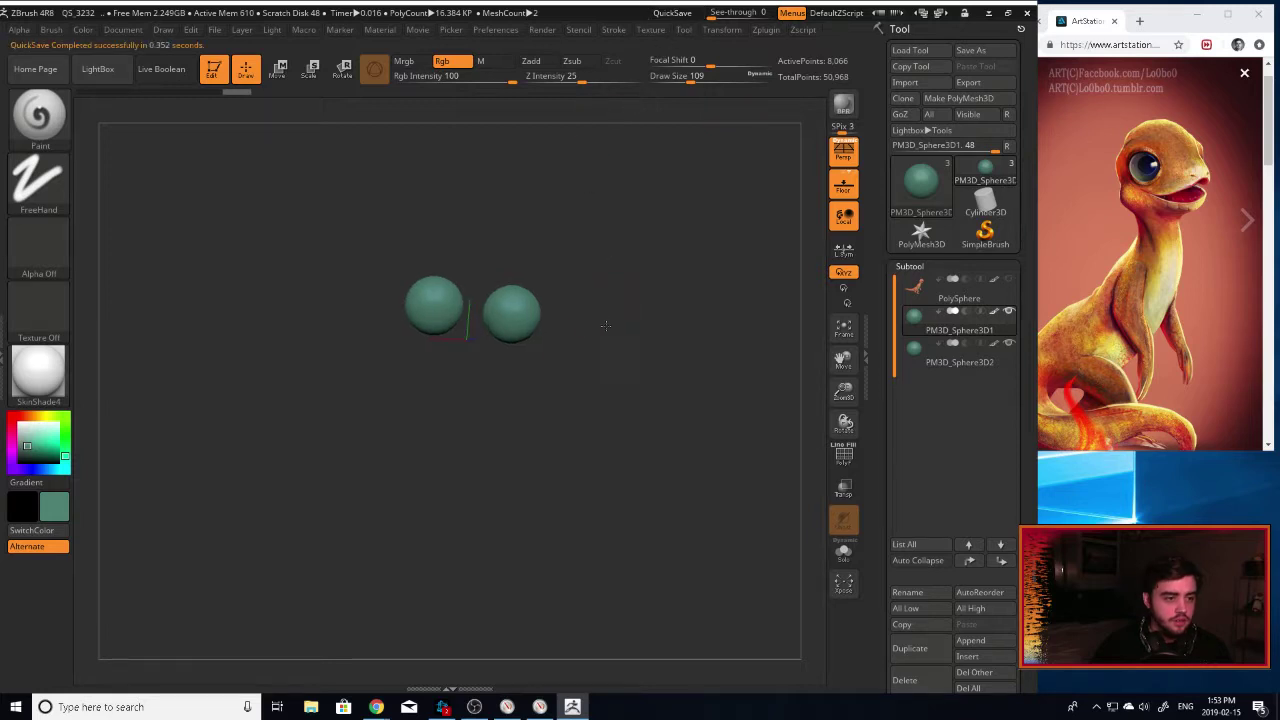
Select the eye PM3D_Sphere3D2, face both eyes from the front up close, and swap the painting colour to black.
left_click(513, 307, "alt")
left_click_drag(440, 350, 620, 351)
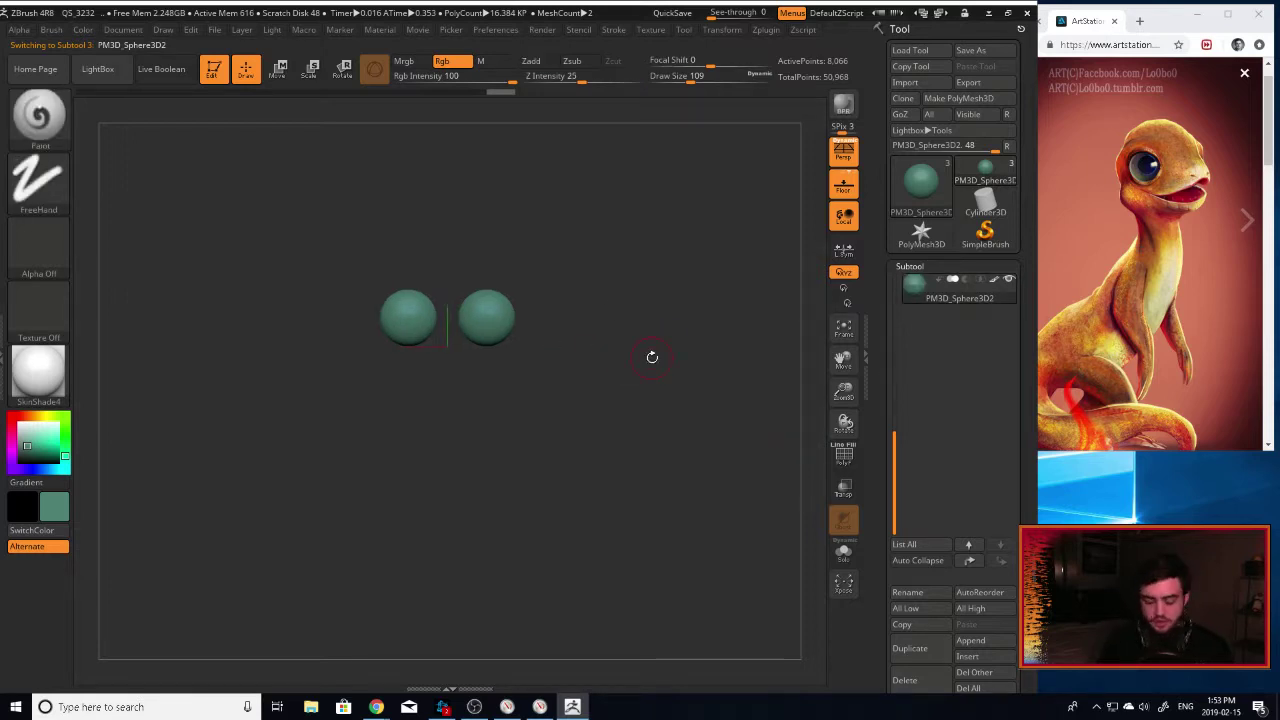
left_click(30, 524)
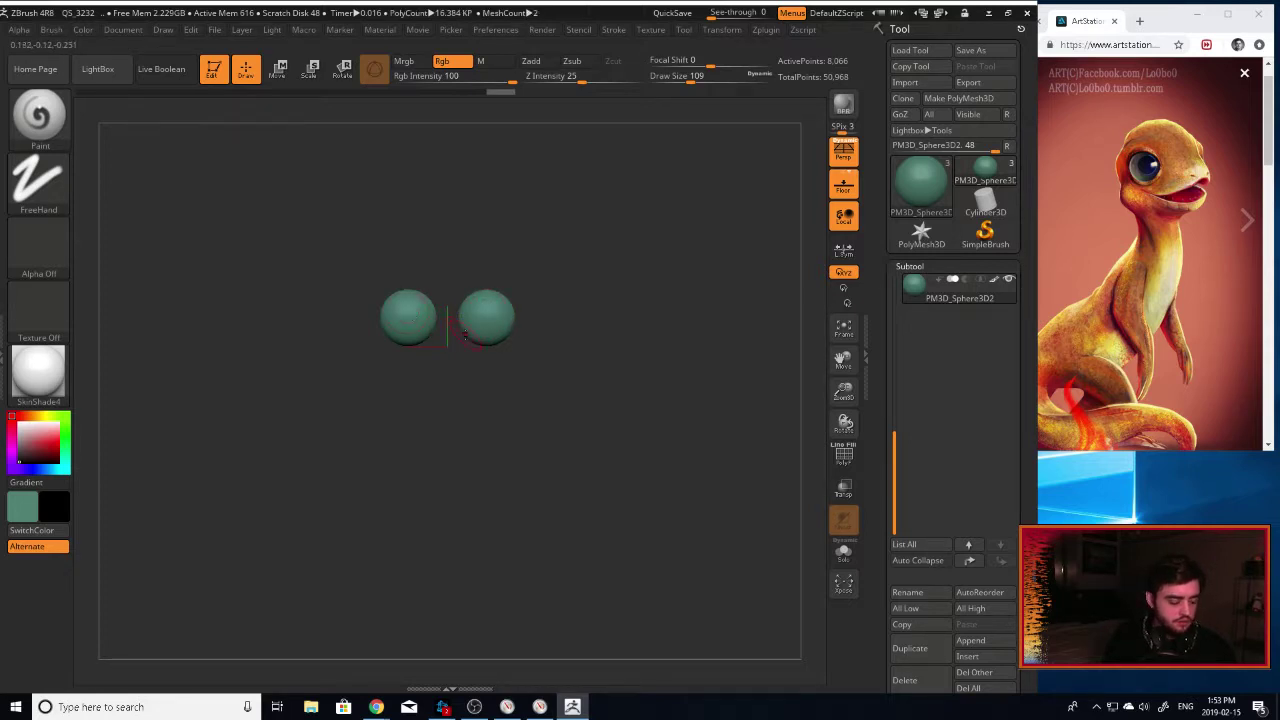
left_click_drag(458, 353, 510, 375, "alt")
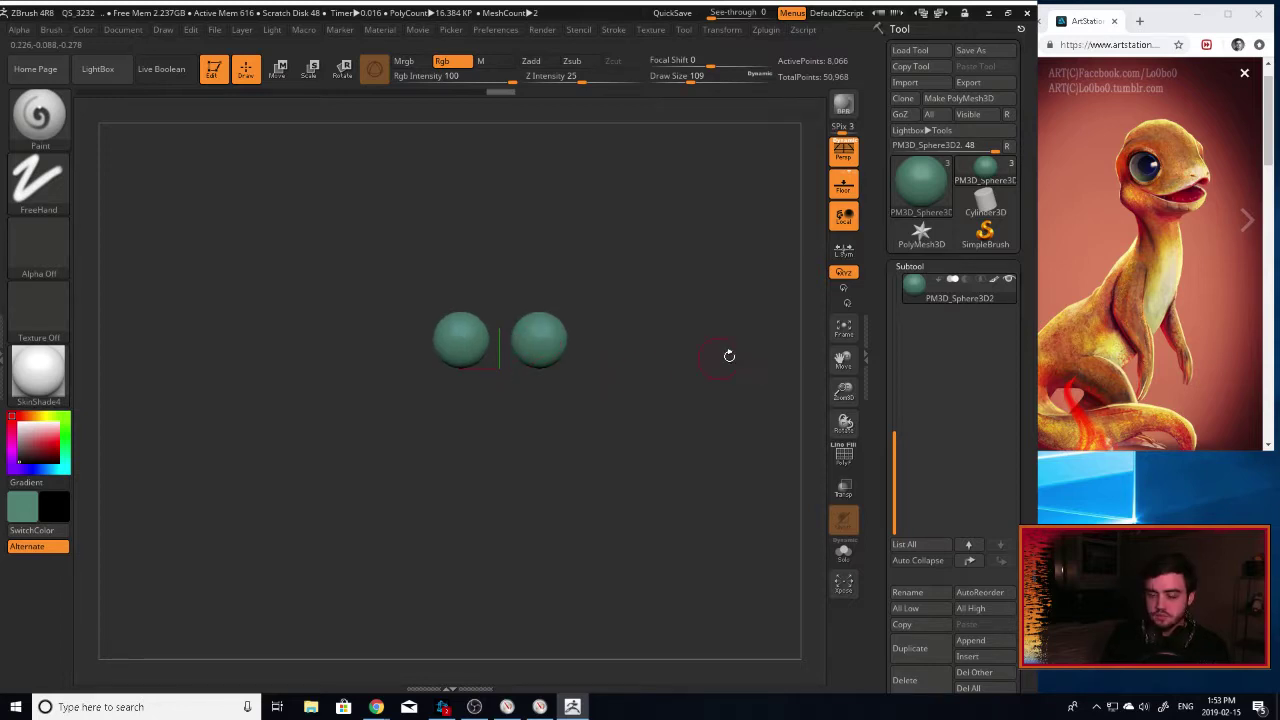
left_click_drag(851, 391, 846, 432)
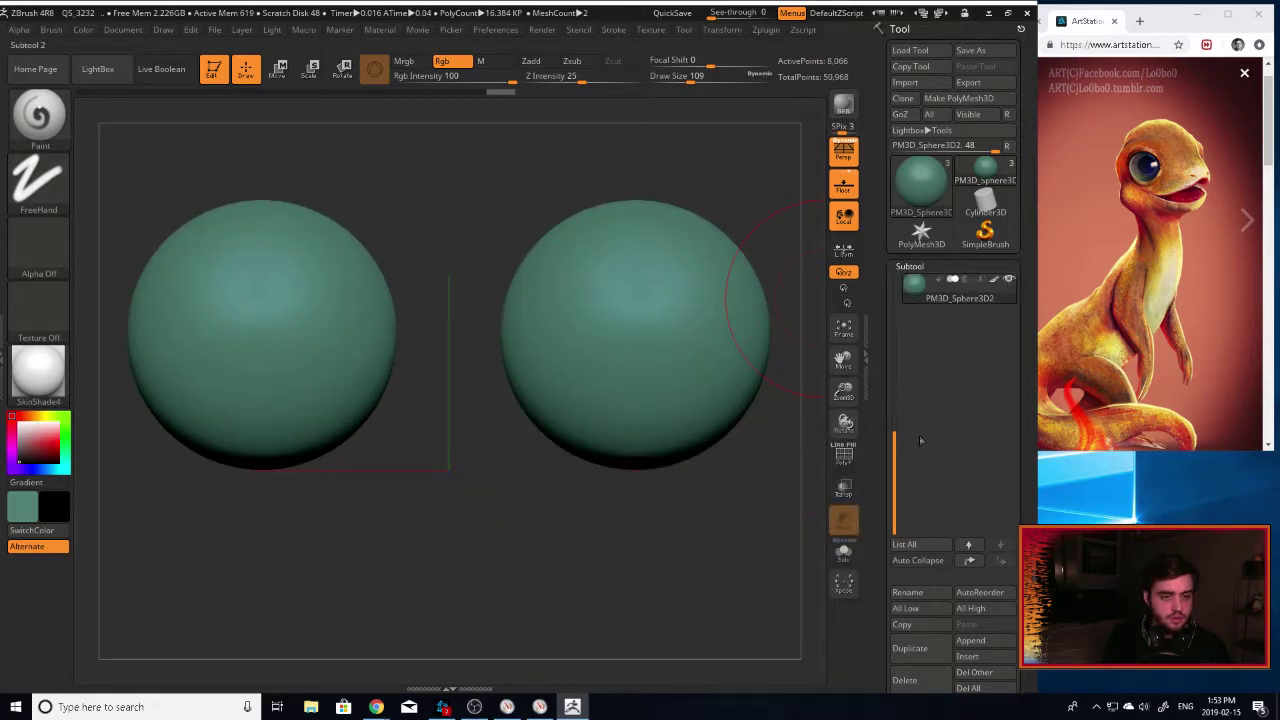
Try painting a black pupil on the eye PM3D_Sphere3D2 at draw size 109 with Focal Shift 0.
left_click_drag(895, 385, 895, 285)
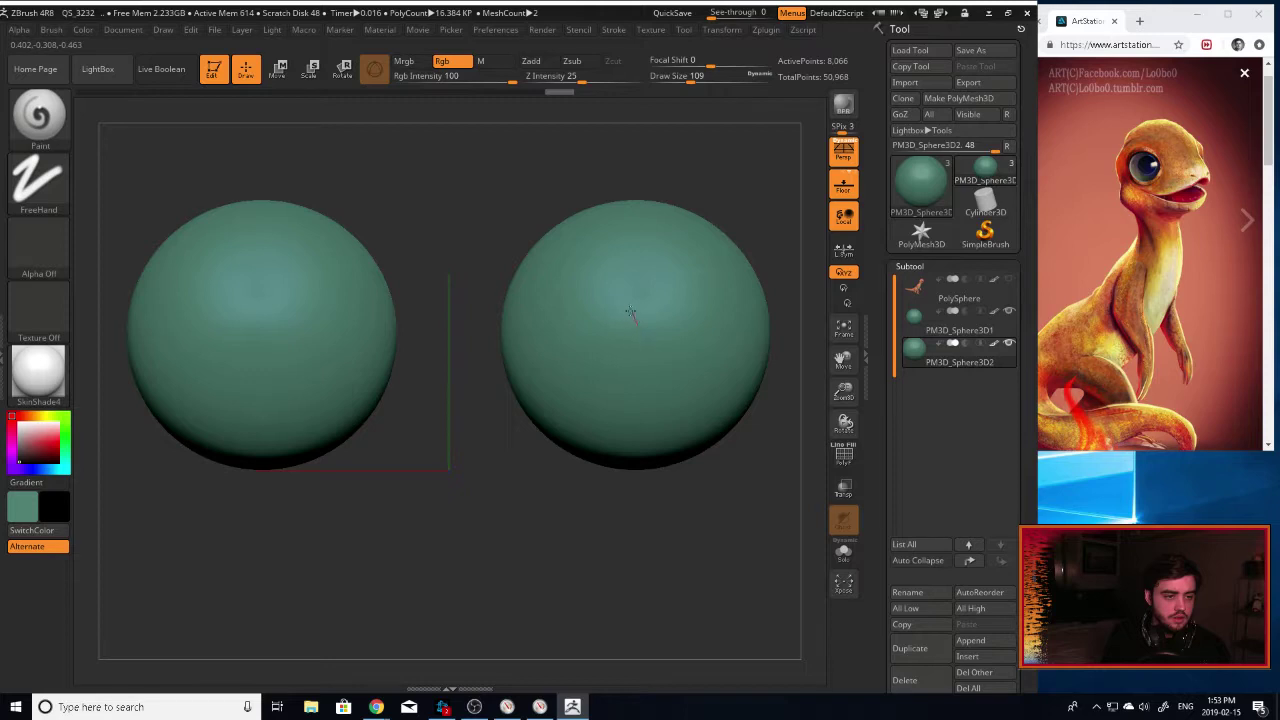
mouse_move(631, 333)
left_mouse_down()
mouse_move(668, 338)
mouse_move(630, 314)
mouse_move(642, 320)
left_mouse_up()
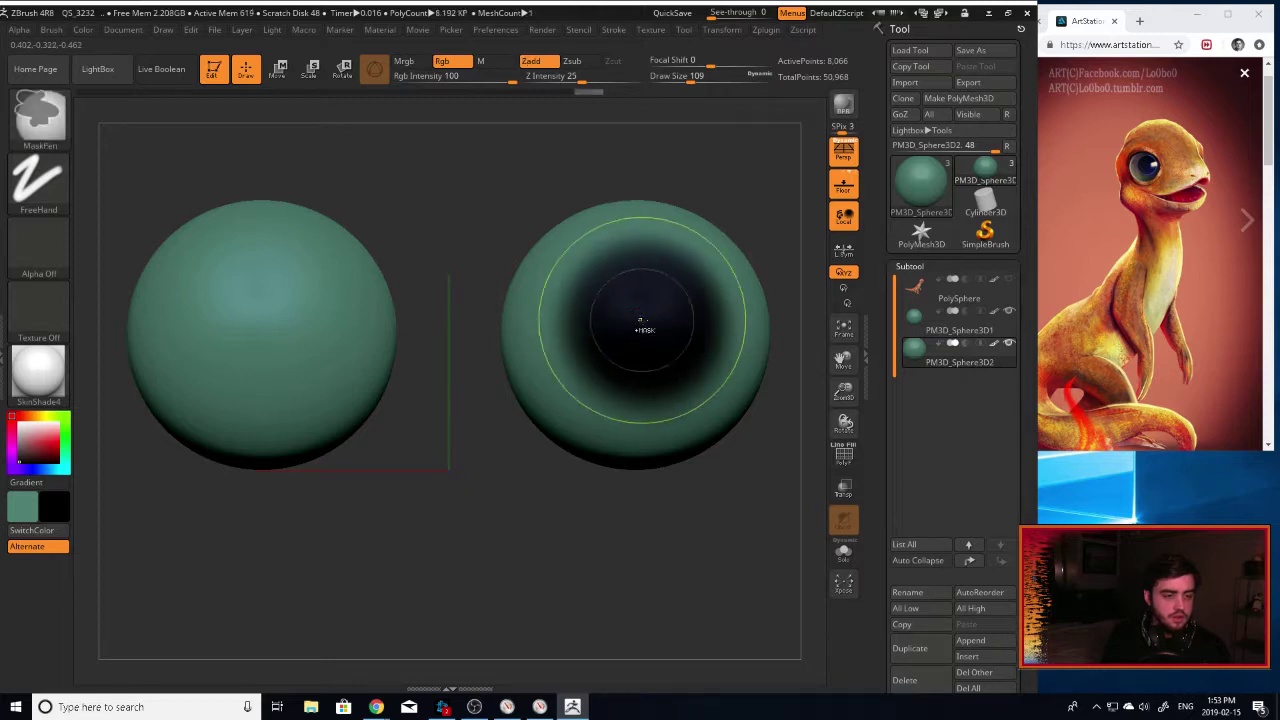
key("ctrl+z")
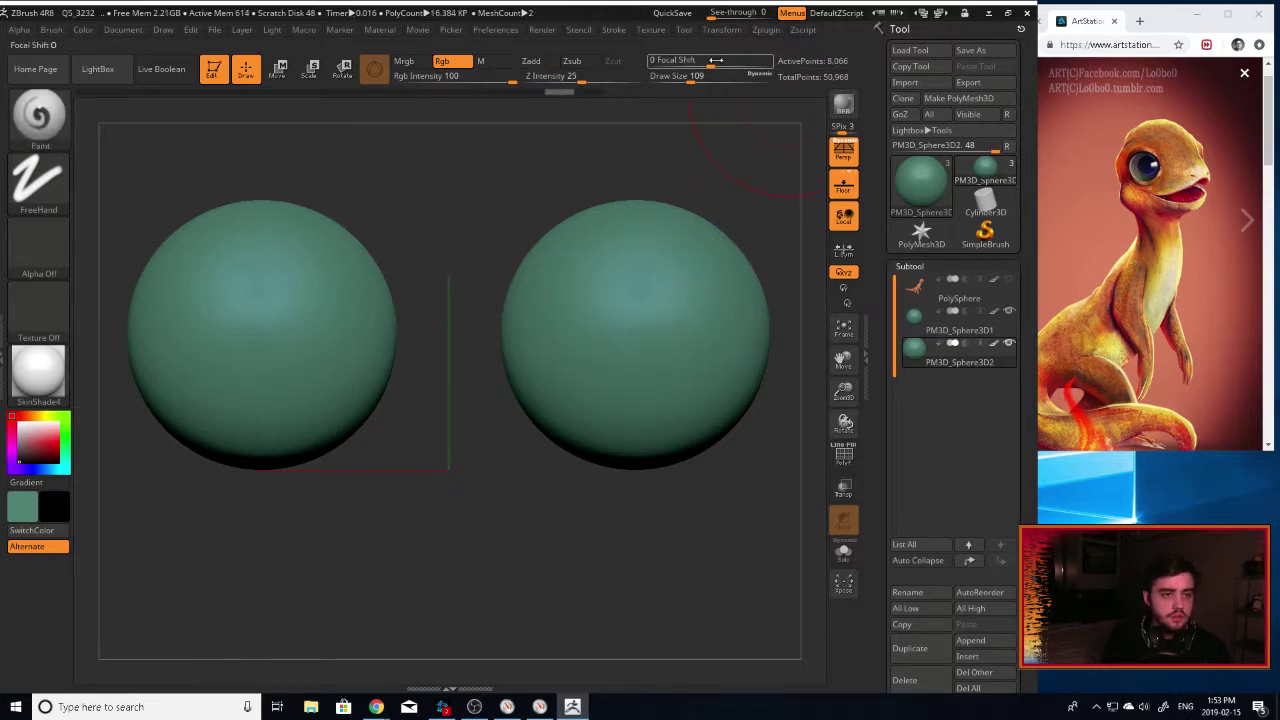
Paint a hard-edged black pupil at the centre of the eye PM3D_Sphere3D2 with Focal Shift -100 and draw size 69.
left_click_drag(716, 60, 642, 63)
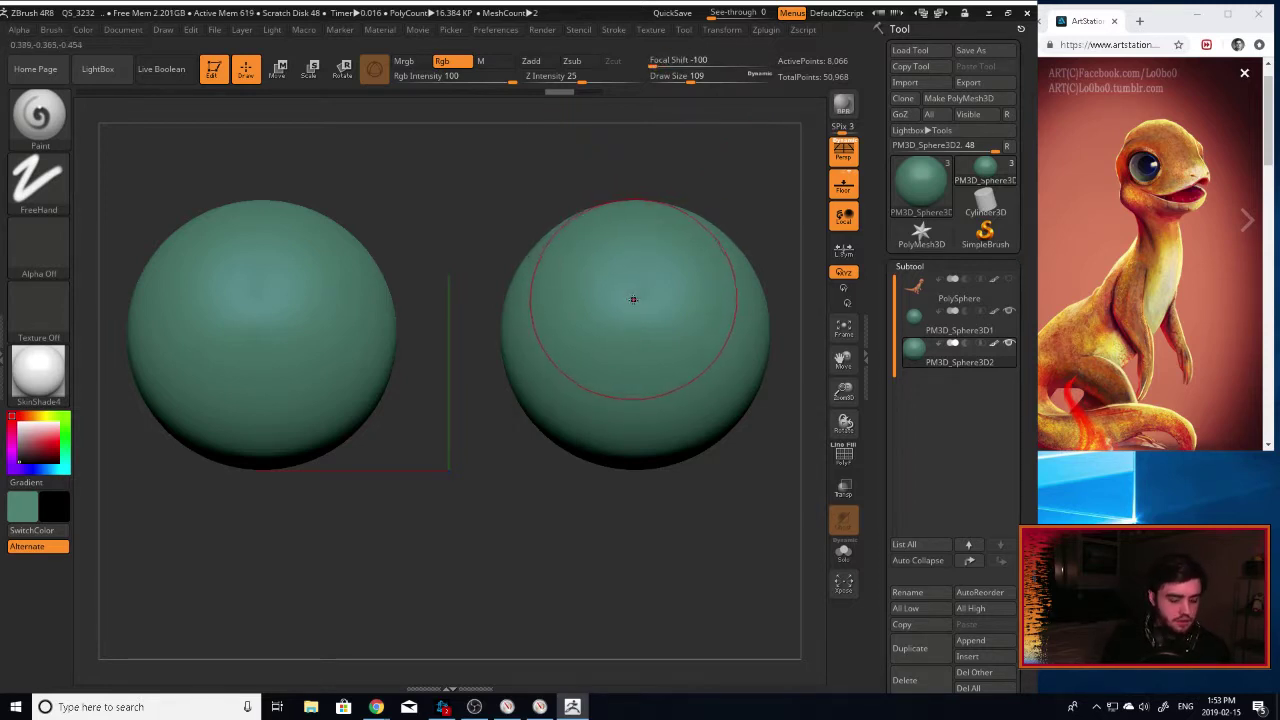
key("bracketleft")
key("bracketleft")
key("bracketleft")
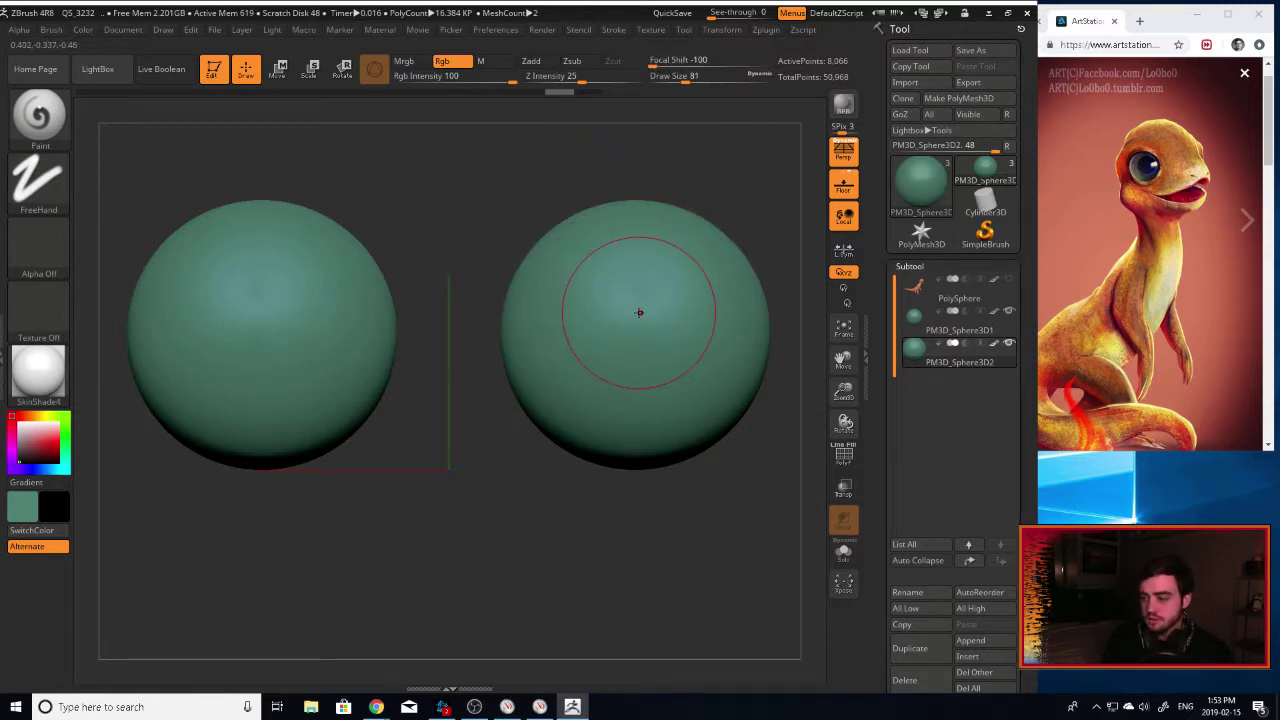
key("bracketleft")
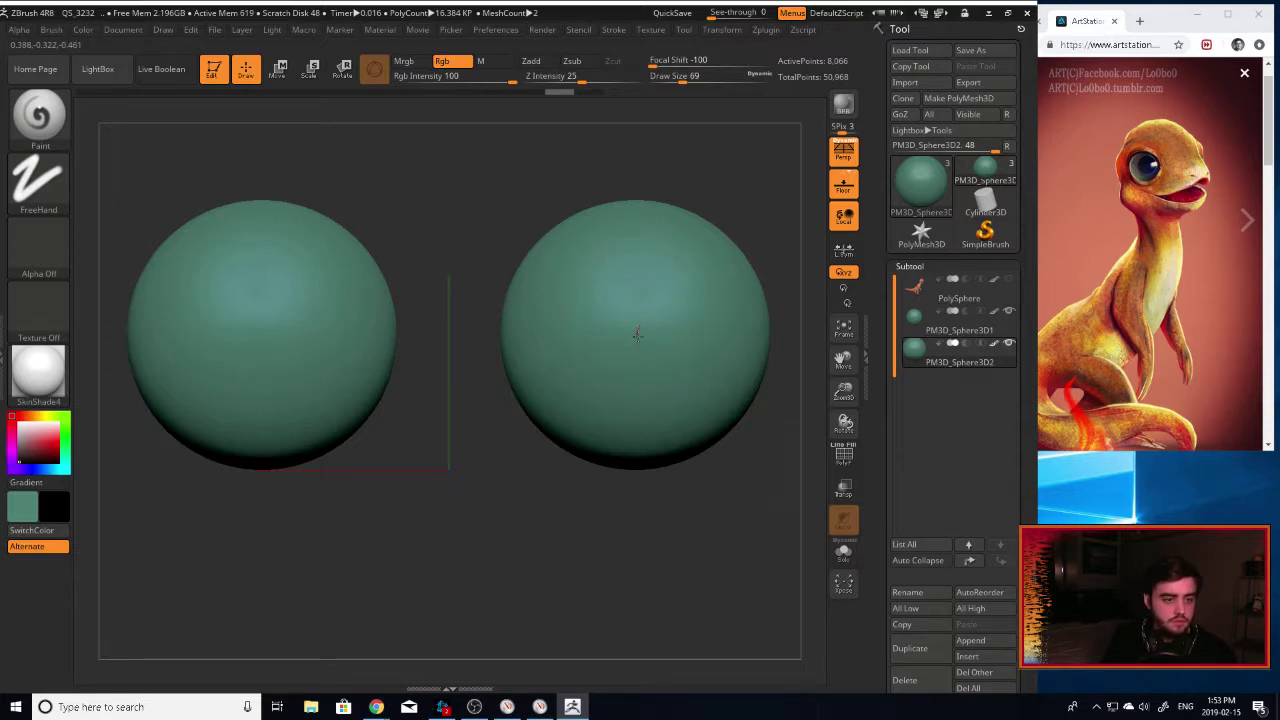
mouse_move(637, 333)
left_mouse_down()
mouse_move(648, 318)
mouse_move(627, 313)
left_mouse_up()
left_click_drag(638, 326, 656, 306)
Try smoothing the edge of the black pupil and undo the smoothing strokes.
mouse_move(604, 266)
left_mouse_down("shift")
mouse_move(580, 324)
mouse_move(615, 380)
mouse_move(700, 362)
mouse_move(706, 256)
mouse_move(676, 232)
left_mouse_up("shift")
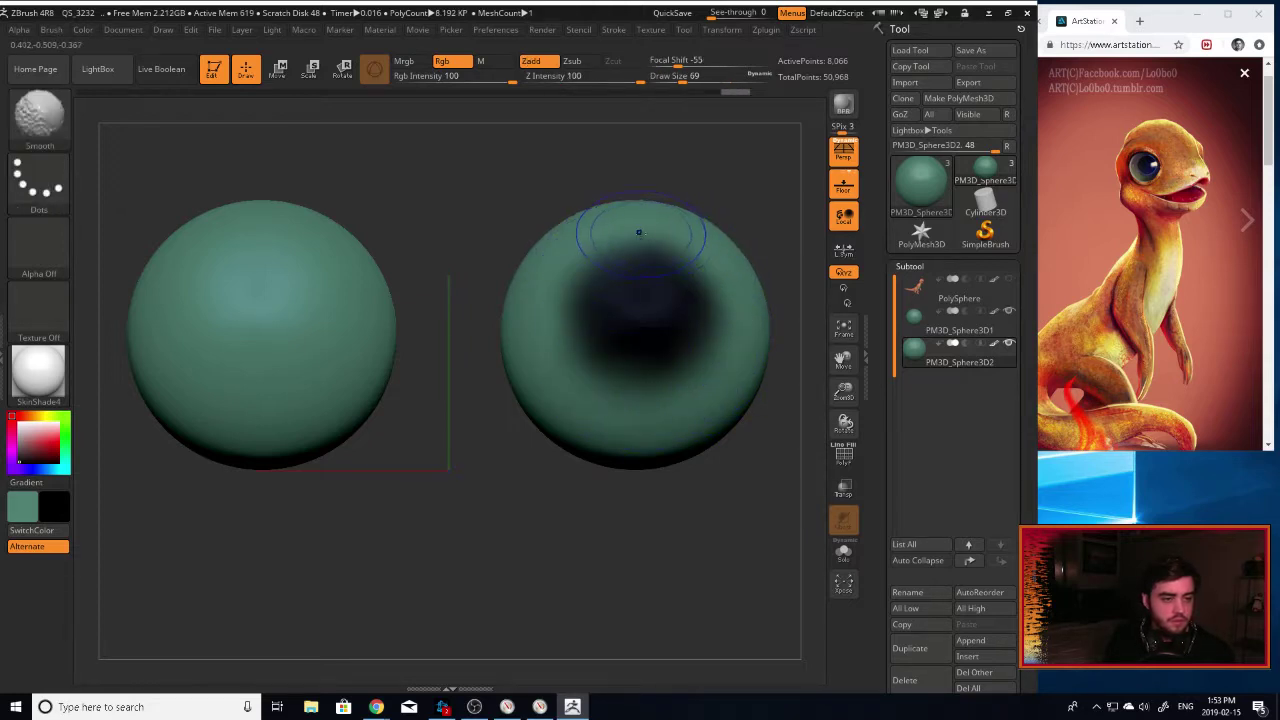
key("ctrl")
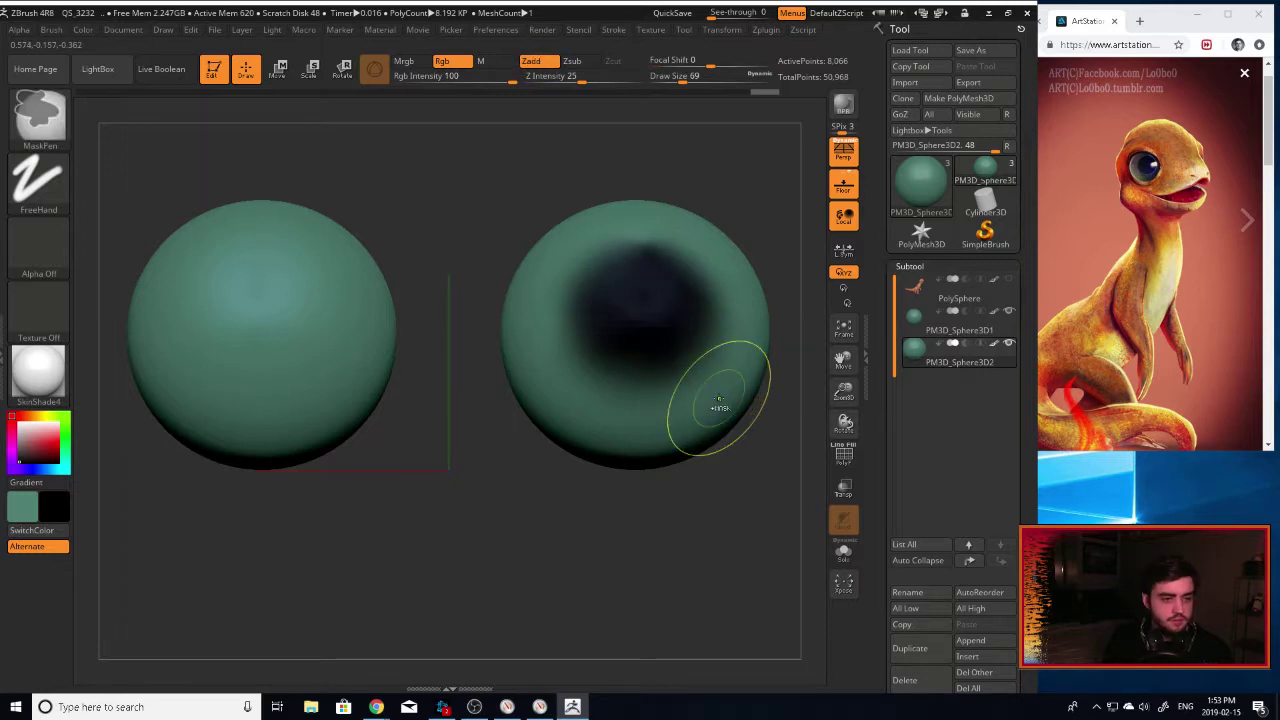
key("ctrl+z")
key("ctrl+z")
key("ctrl+z")
key("ctrl+z")
key("ctrl+z")
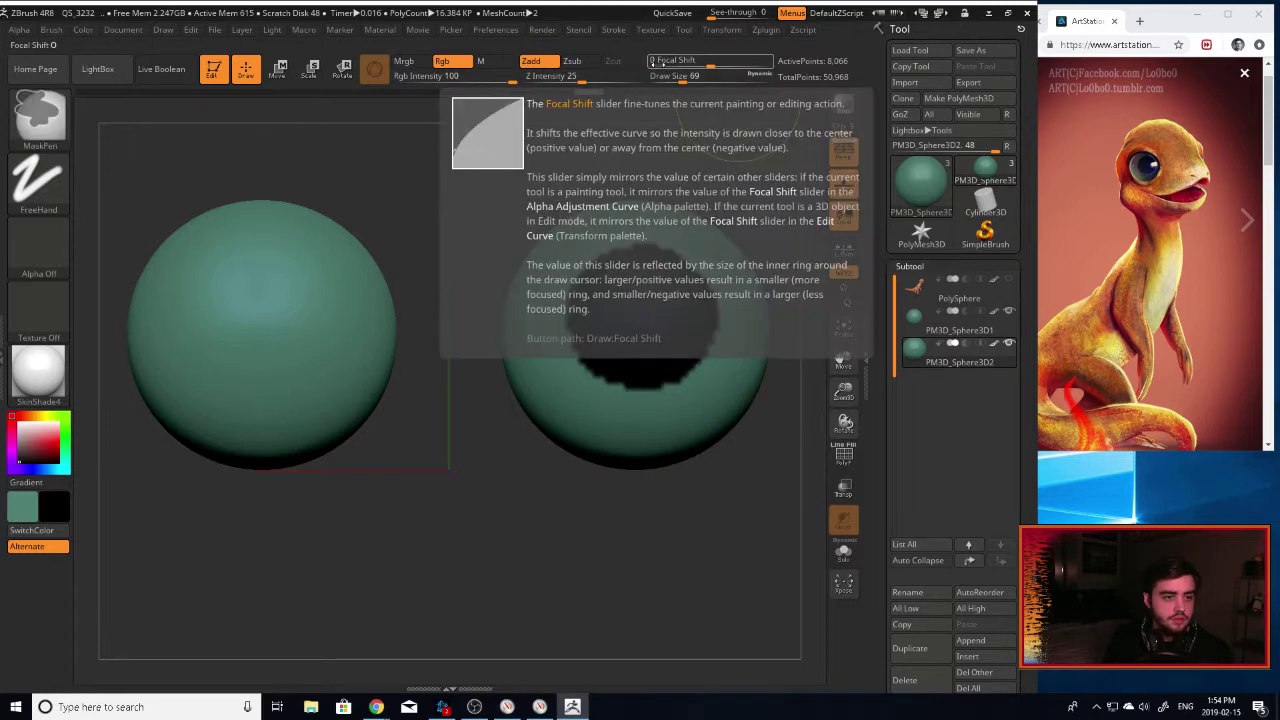
Undo the hard-edged pupil and paint soft-edged black pupils on PM3D_Sphere3D2 and PM3D_Sphere3D1 with Focal Shift -33 and draw size 69.
key("ctrl+z")
left_click_drag(653, 64, 689, 62)
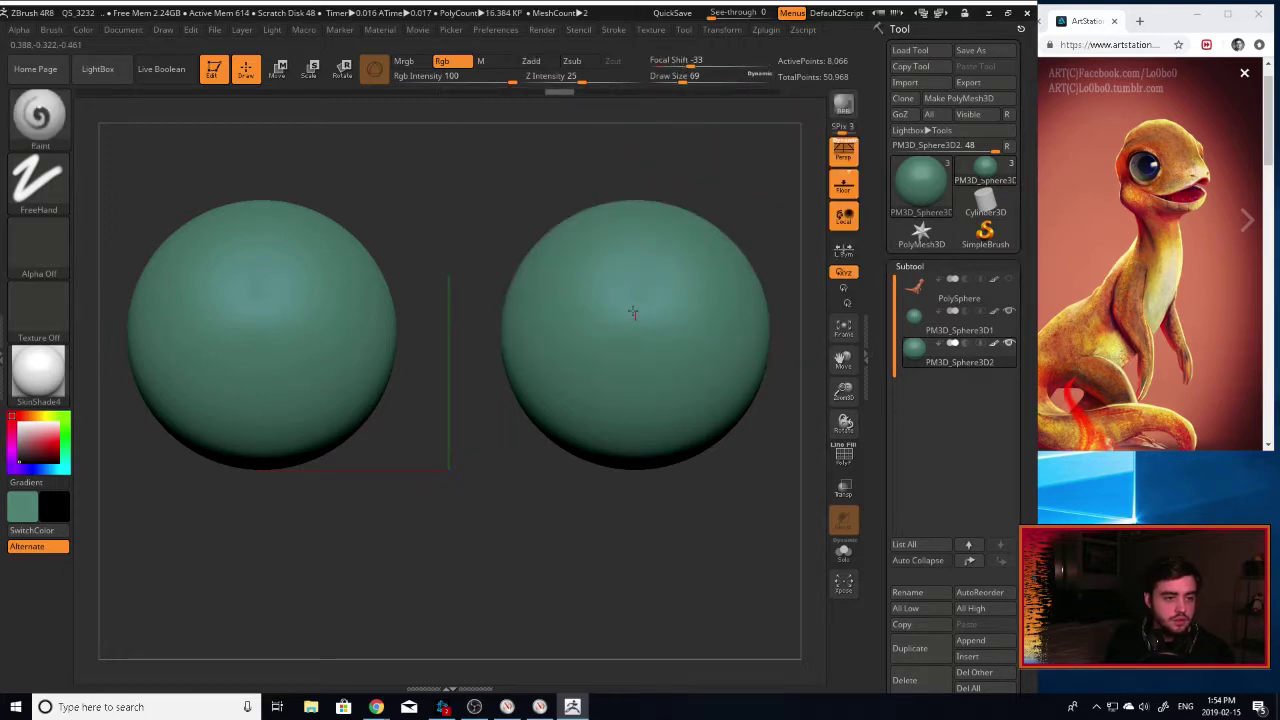
mouse_move(632, 313)
left_mouse_down("ctrl")
mouse_move(619, 327)
mouse_move(655, 335)
mouse_move(644, 280)
mouse_move(611, 285)
mouse_move(688, 342)
mouse_move(652, 268)
left_mouse_up("ctrl")
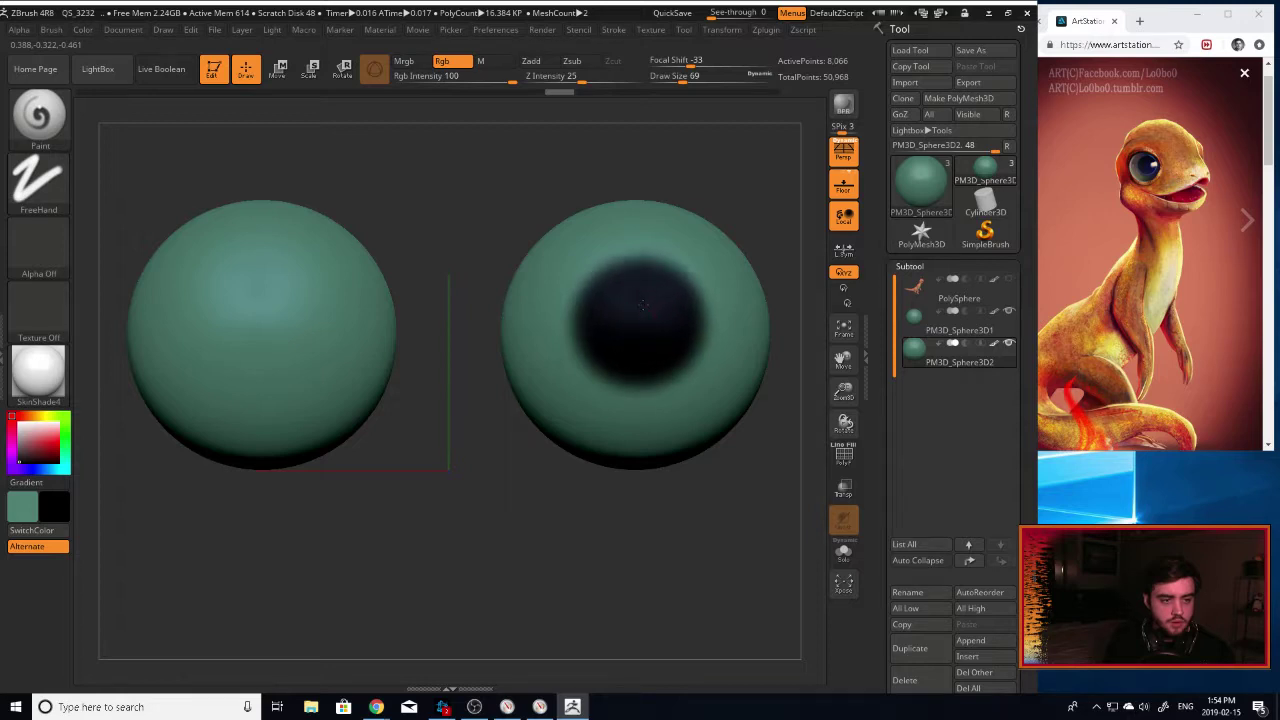
left_click(916, 320)
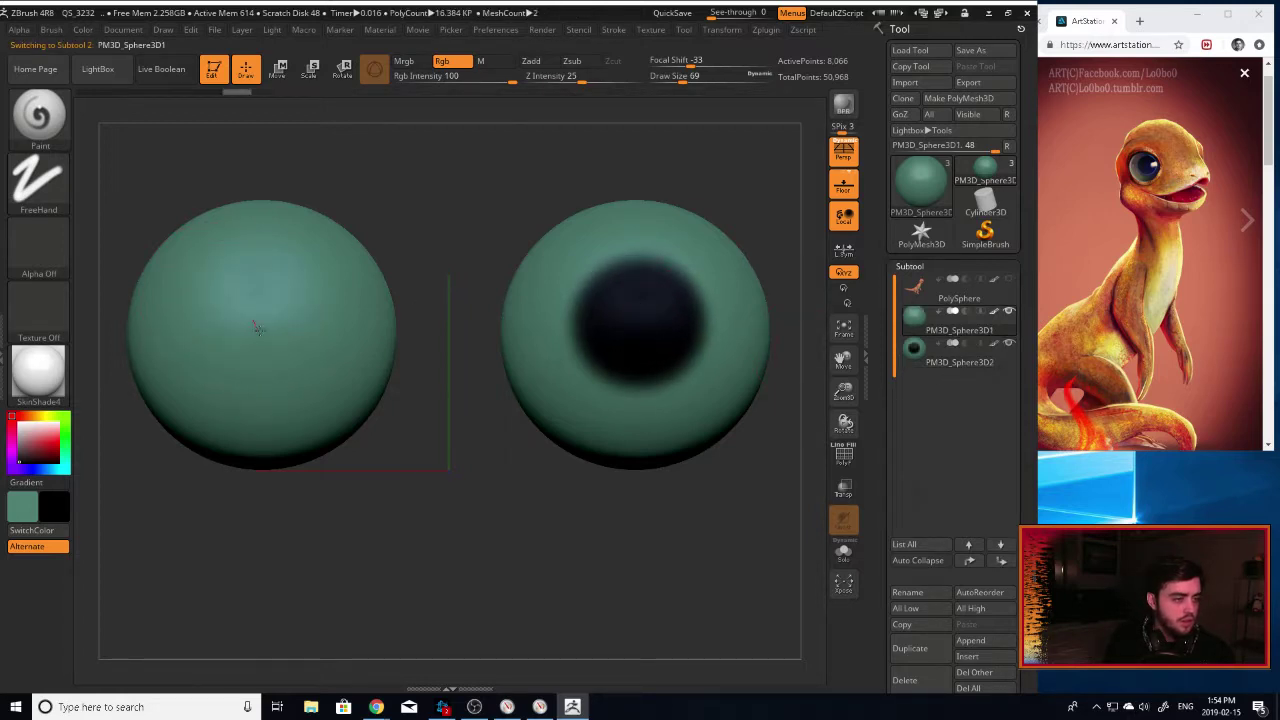
mouse_move(248, 305)
left_mouse_down("ctrl")
mouse_move(239, 324)
mouse_move(273, 345)
mouse_move(276, 304)
mouse_move(243, 336)
mouse_move(300, 370)
mouse_move(315, 295)
left_mouse_up("ctrl")
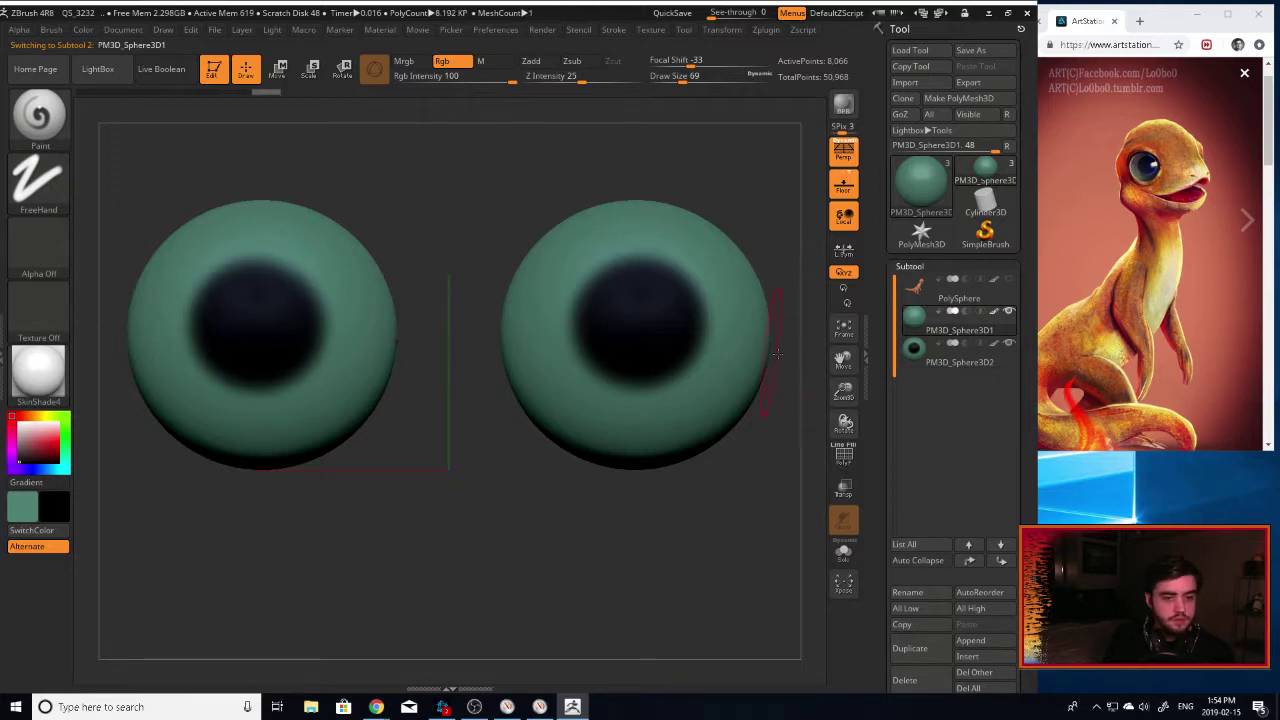
Show the PolySphere body again and rotate the eye PM3D_Sphere3D1 so its pupil points further outward.
left_click(1008, 279)
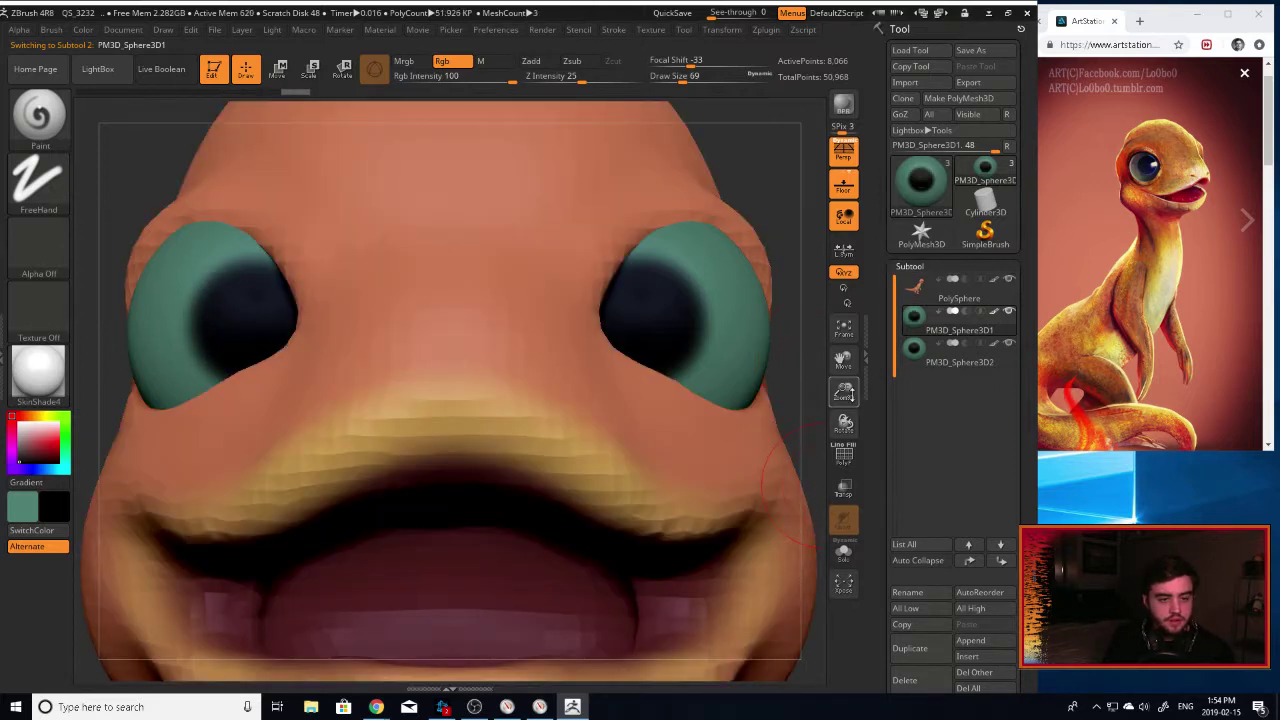
left_click_drag(843, 390, 660, 363)
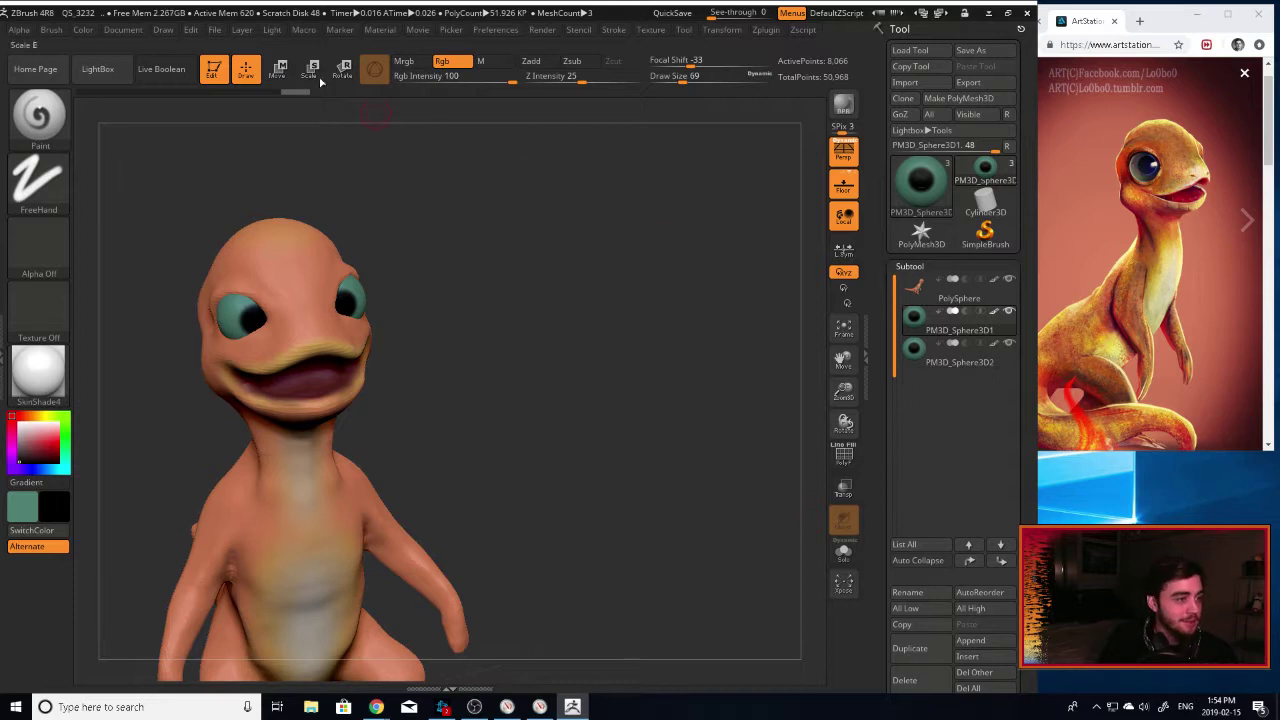
left_click(343, 68)
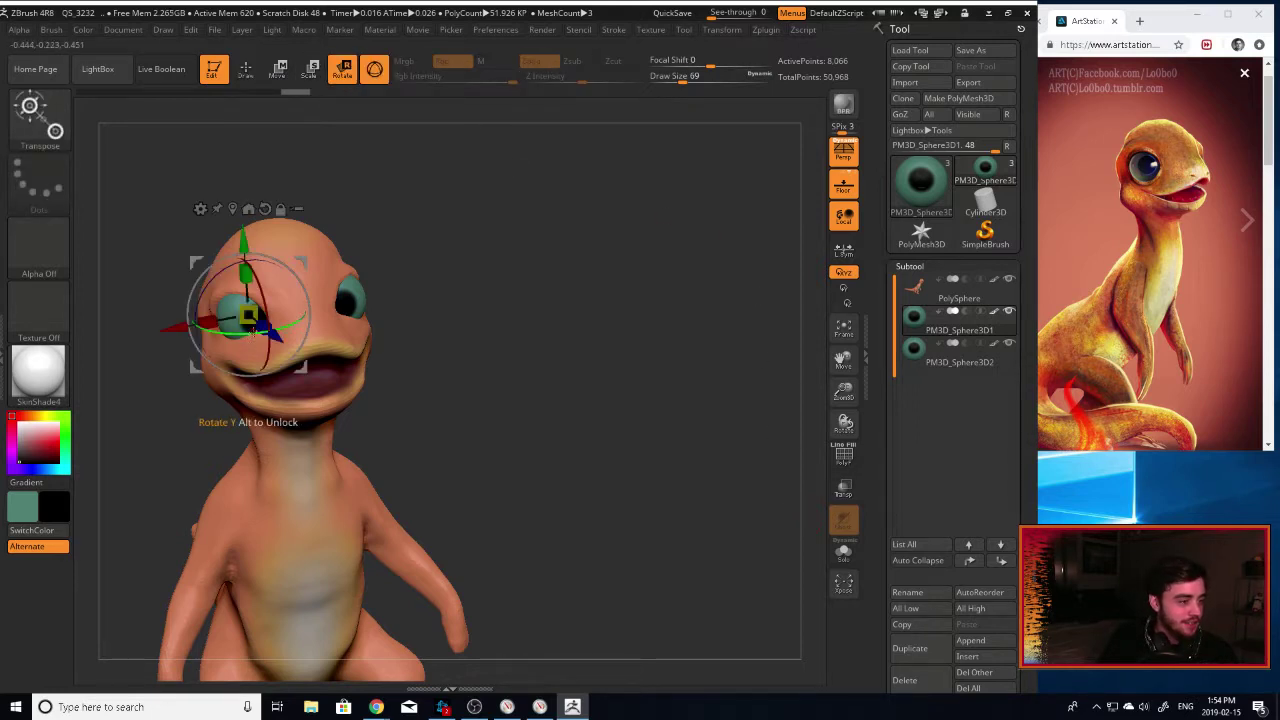
left_click_drag(253, 332, 248, 288)
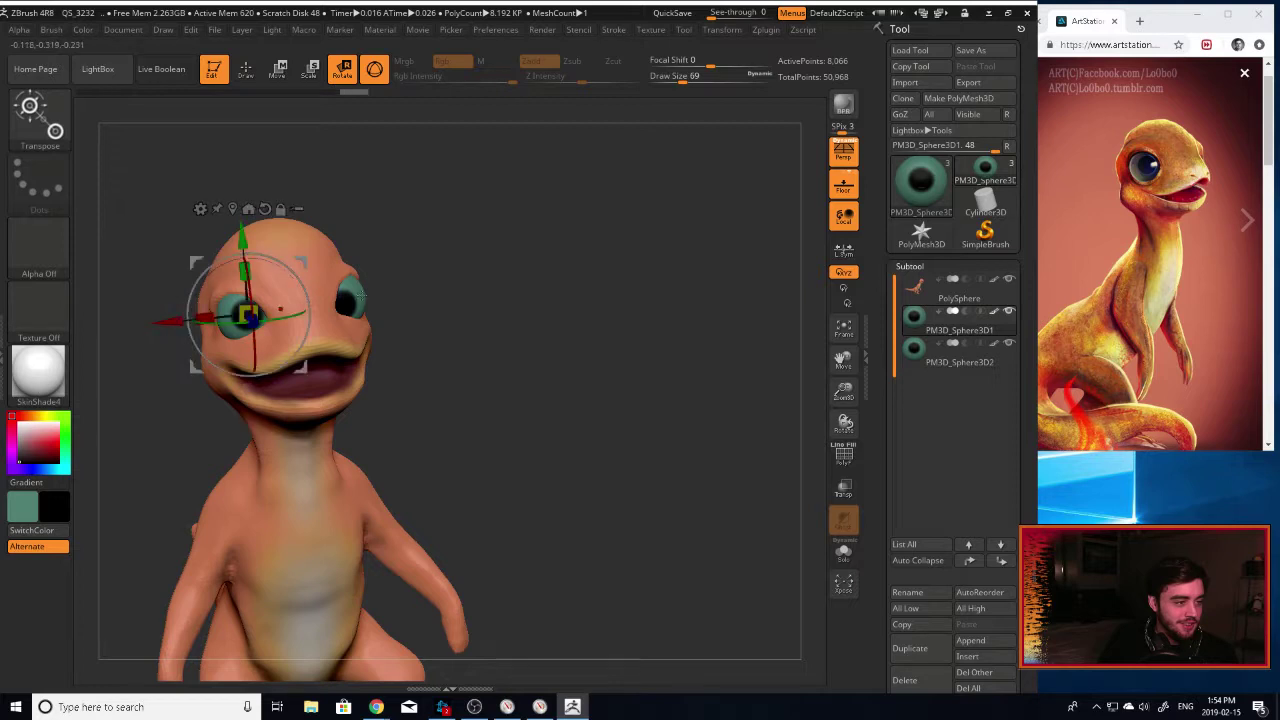
Centre the gizmo on the eye PM3D_Sphere3D2 and rotate the eye so its pupil points further outward.
left_click(915, 348)
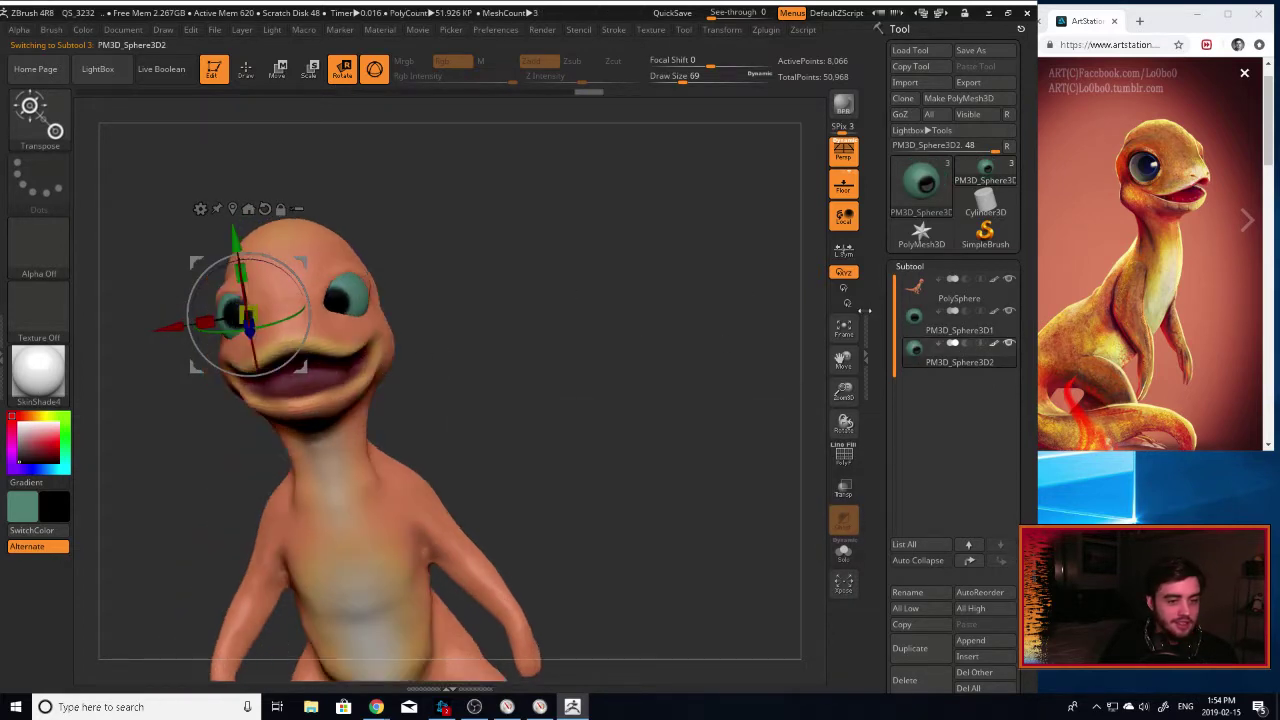
left_click(923, 329)
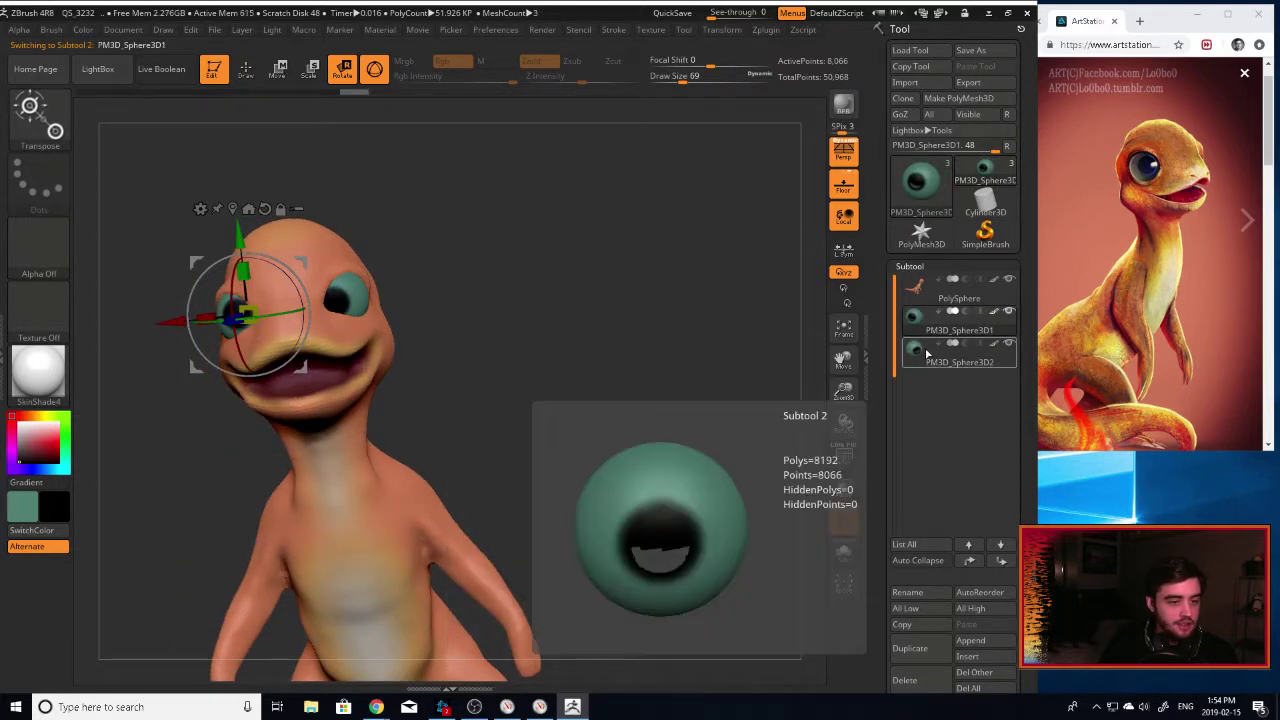
left_click(916, 348)
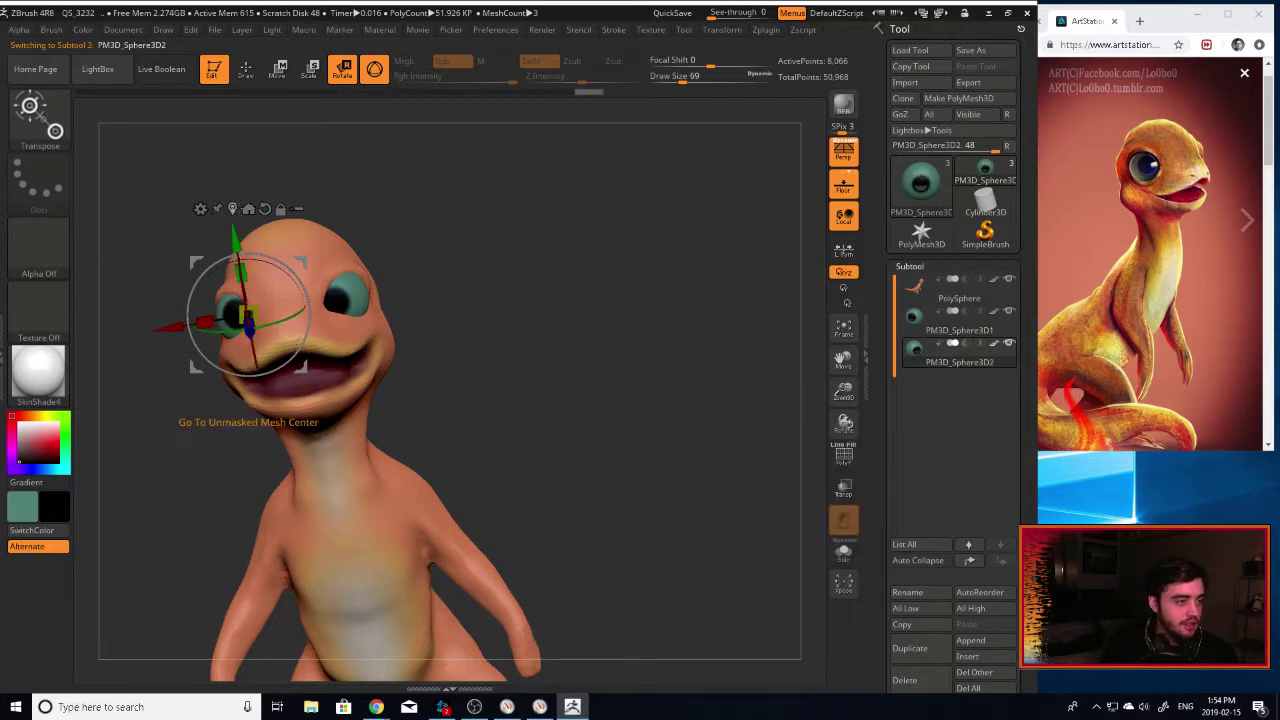
left_click(233, 209)
left_click(355, 290)
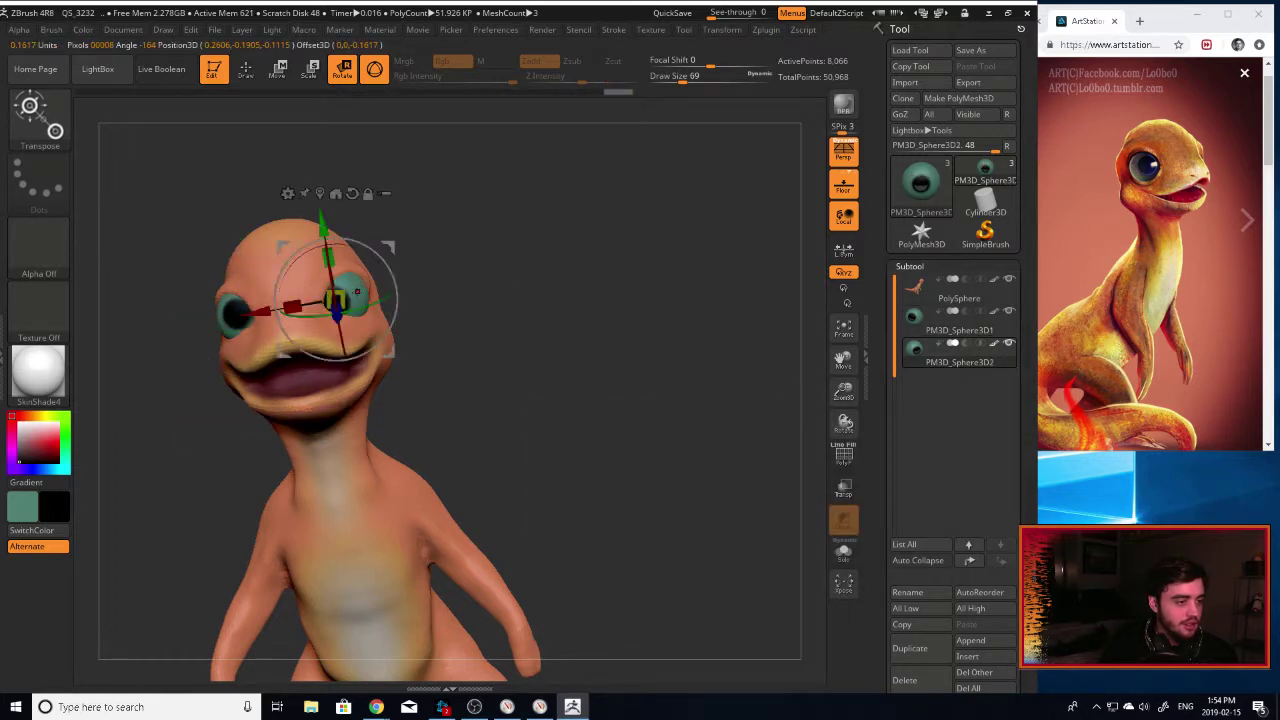
left_click_drag(355, 312, 344, 314)
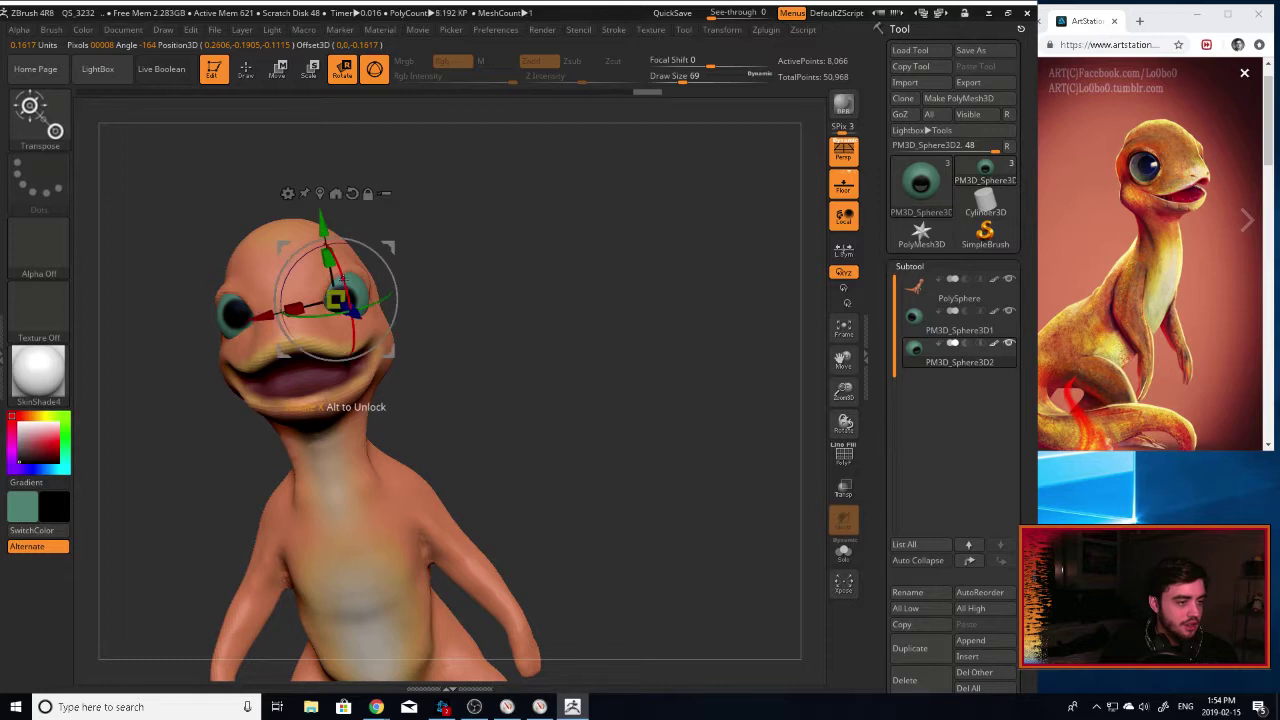
left_click_drag(338, 265, 342, 269)
Rotate the eye PM3D_Sphere3D1 slightly more outward around its Y axis.
left_click_drag(430, 352, 506, 370)
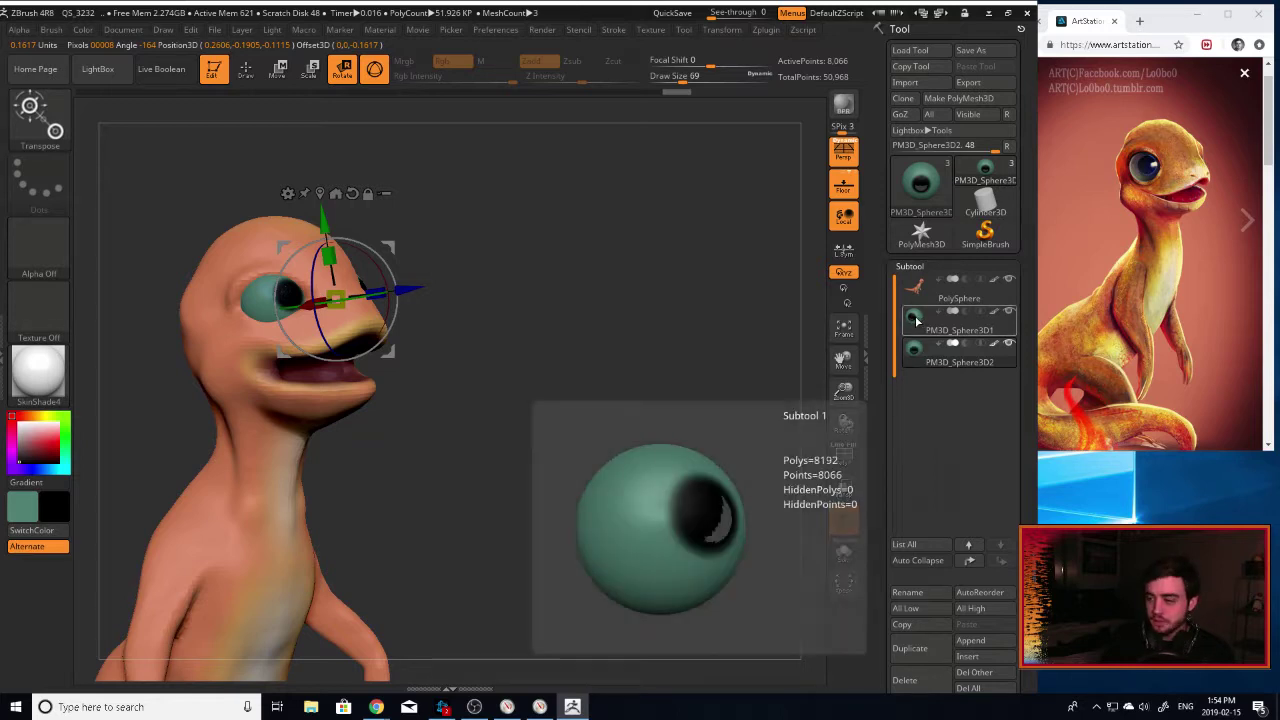
left_click(917, 320)
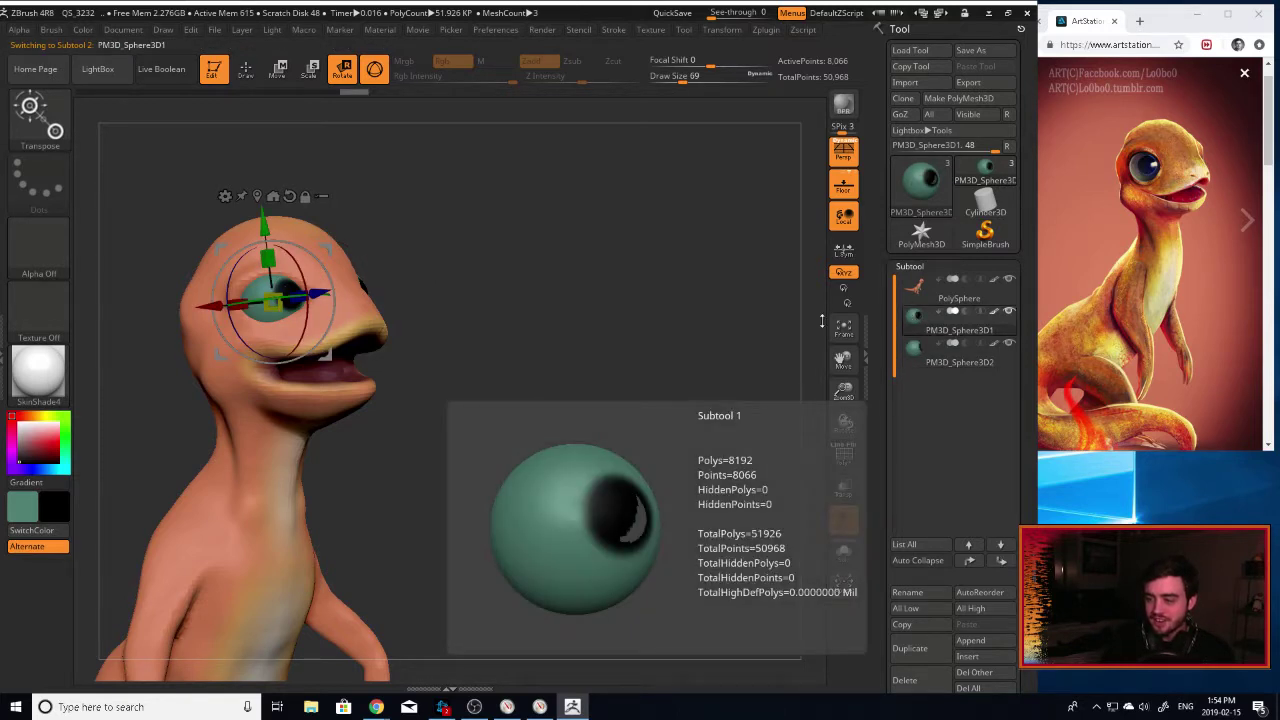
left_click(283, 297)
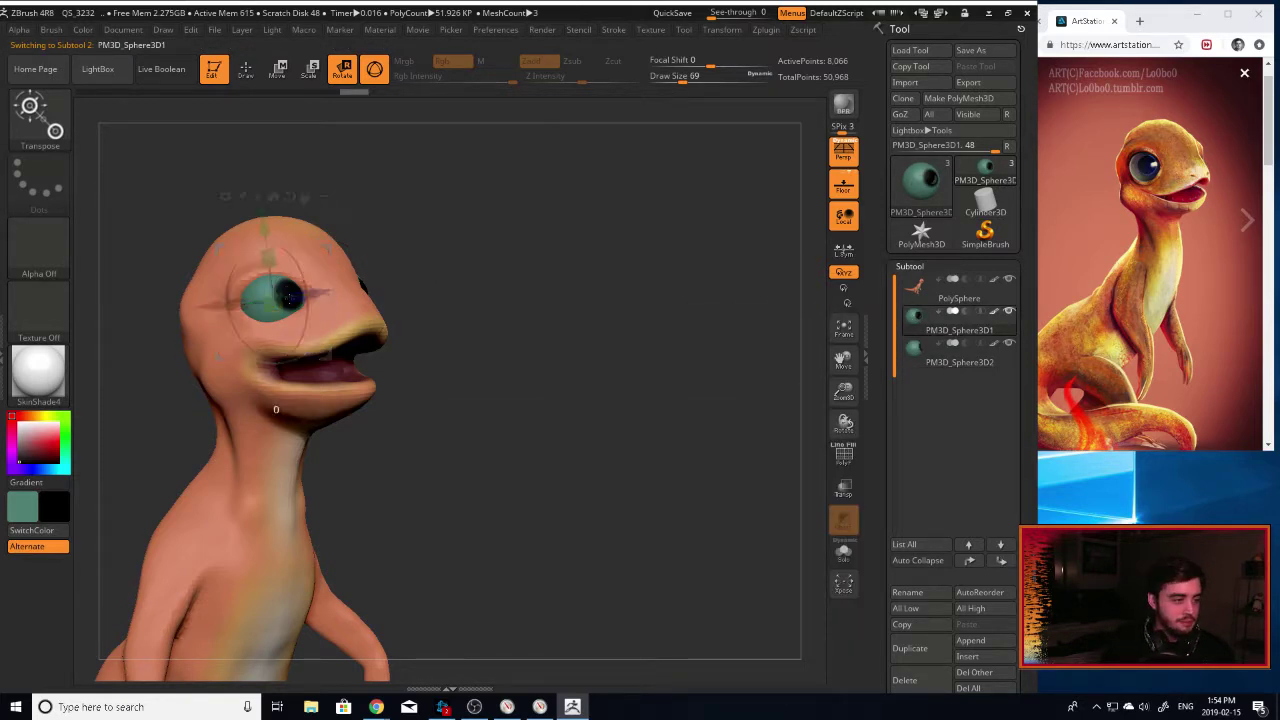
left_click_drag(282, 297, 273, 298)
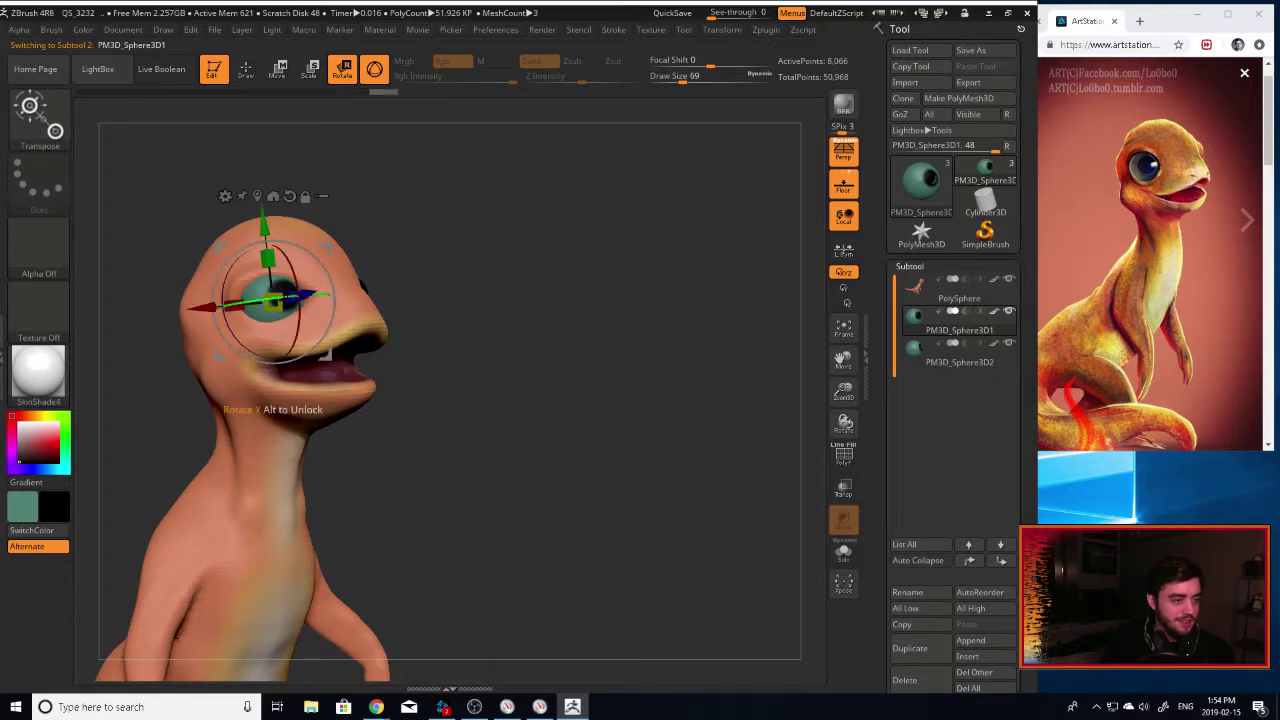
Rotate the eye PM3D_Sphere3D2 slightly so its gaze matches the other eye.
left_click_drag(540, 310, 430, 312)
left_click(917, 355)
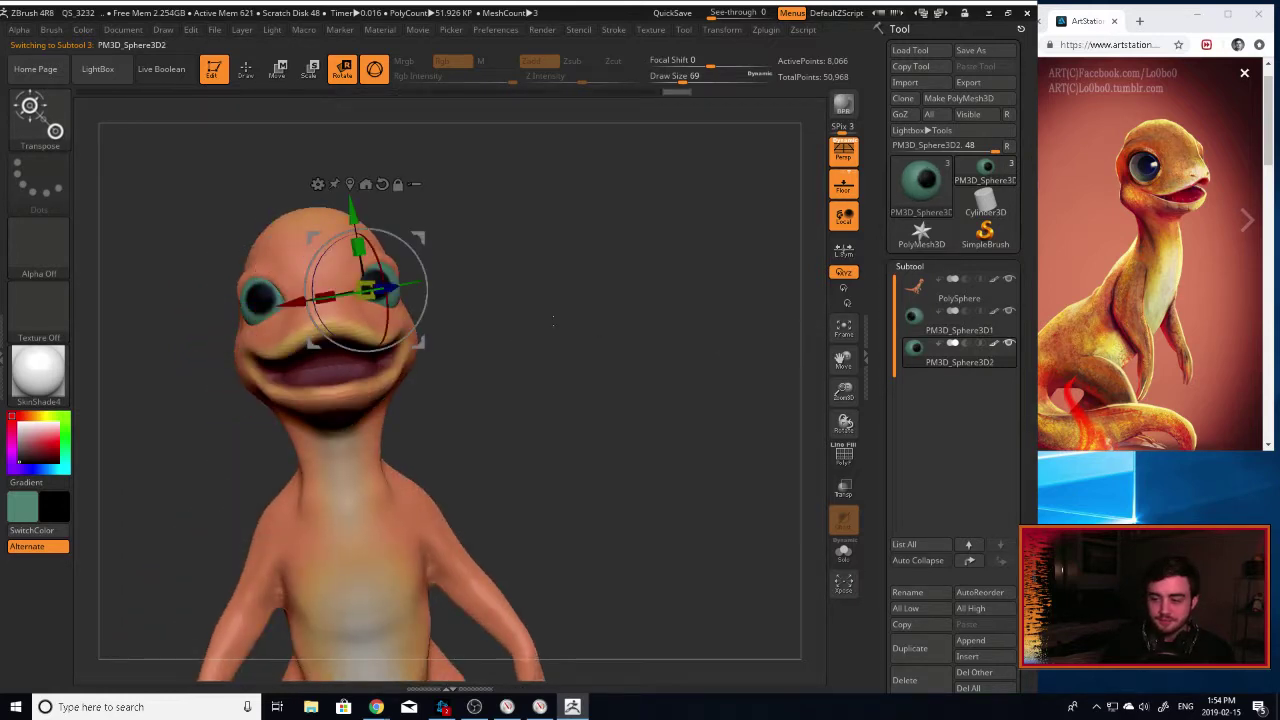
left_click_drag(586, 314, 515, 310)
left_click_drag(408, 281, 416, 278)
Subdivide the eye PM3D_Sphere3D1 twice and quick-save the project.
left_click_drag(560, 375, 655, 399)
left_click_drag(836, 388, 837, 335)
left_click_drag(570, 350, 635, 338)
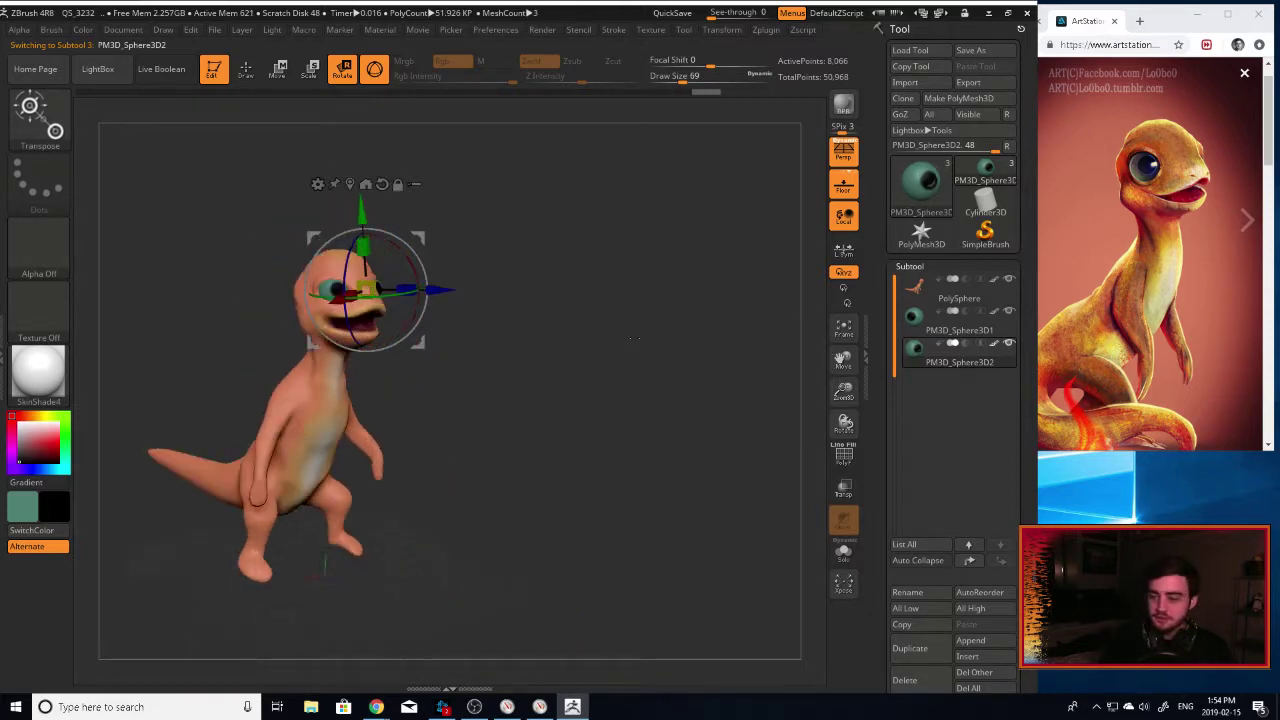
left_click_drag(581, 417, 646, 501, "alt")
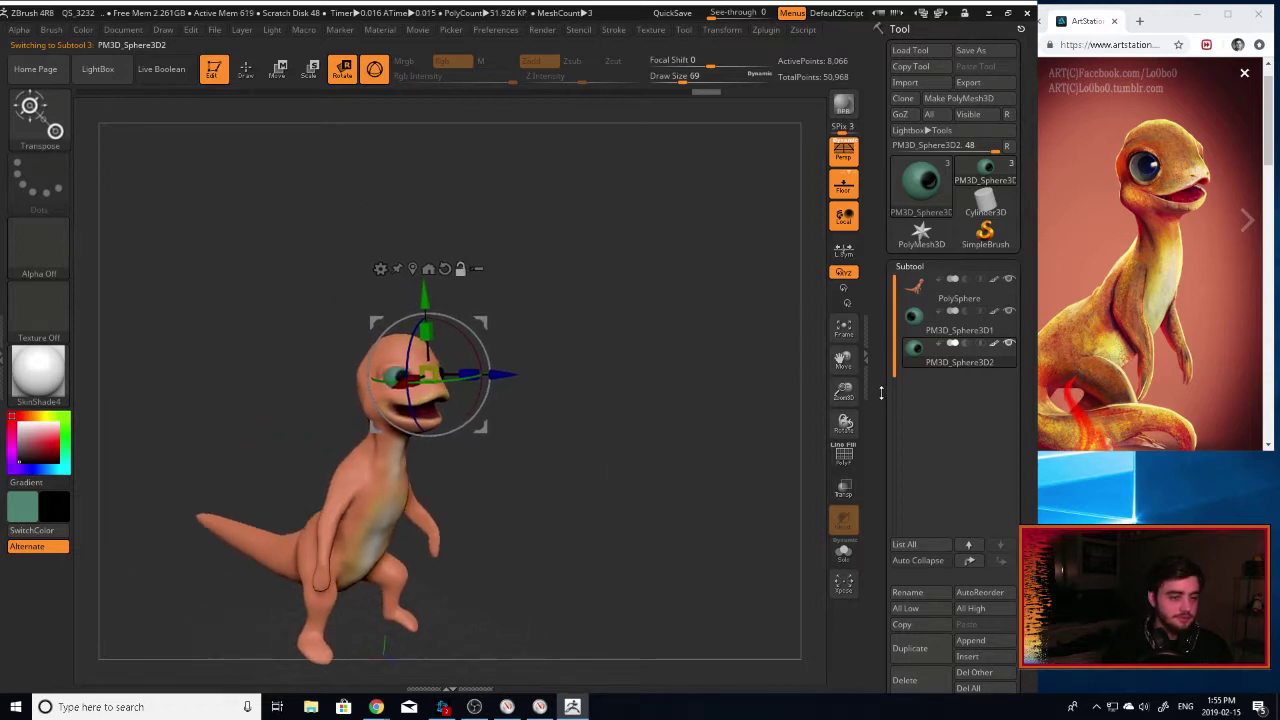
left_click_drag(836, 387, 708, 487)
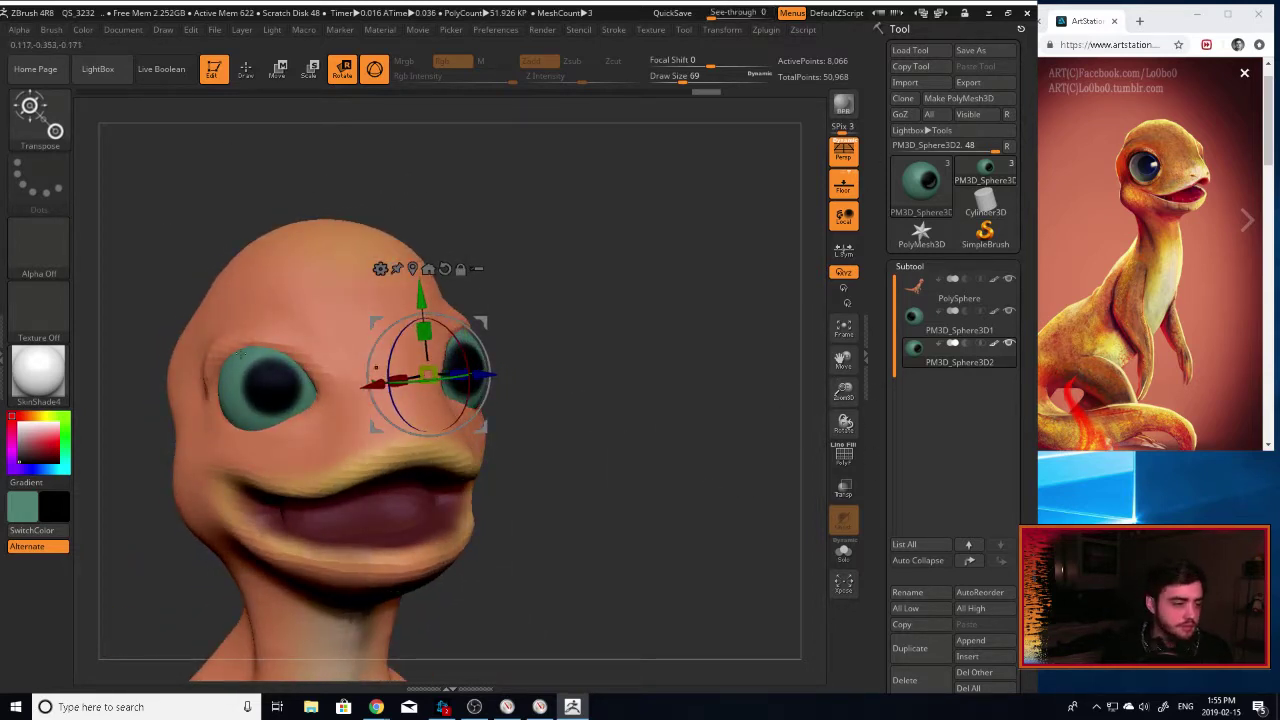
left_click(935, 325)
key("ctrl+d")
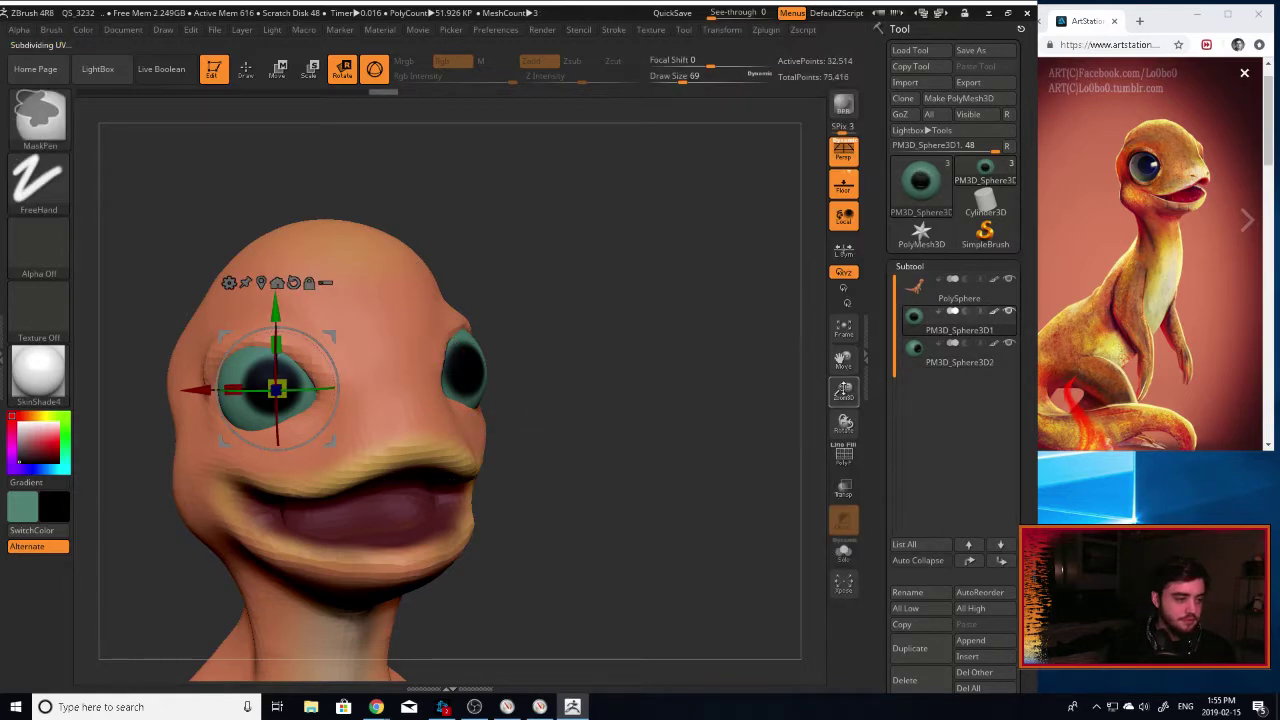
key("ctrl+d")
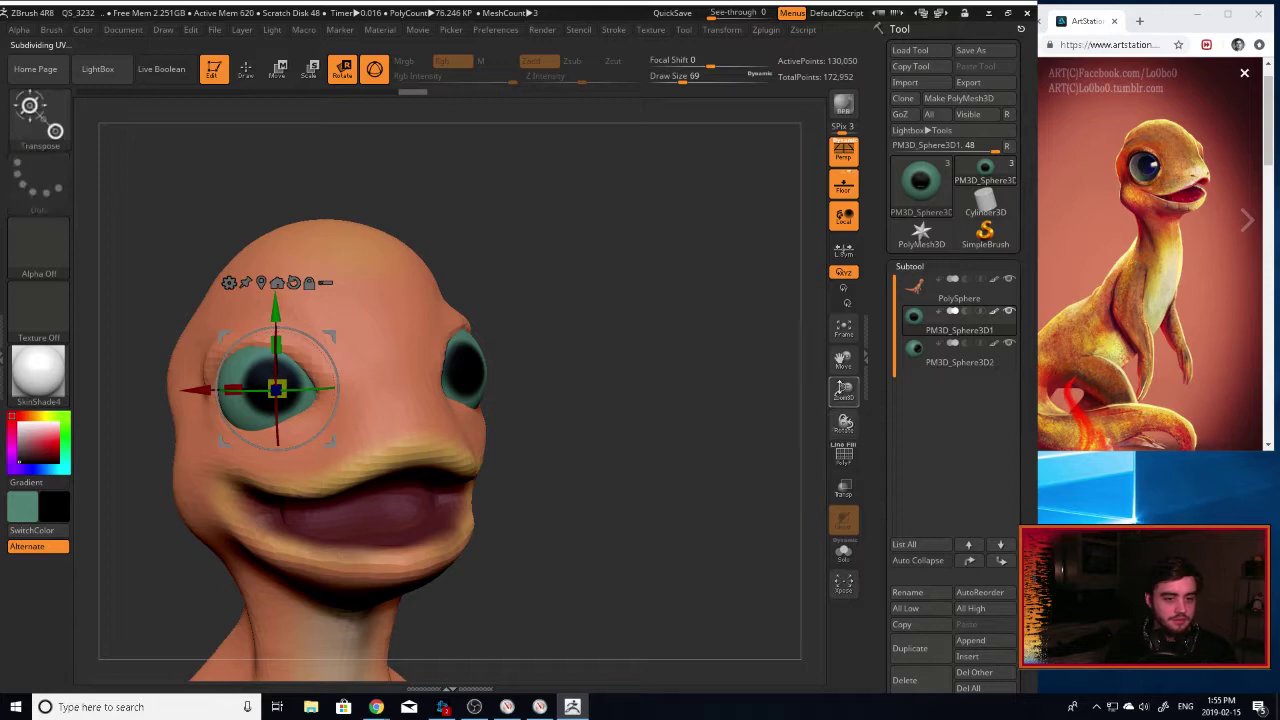
mouse_move(843, 392)
left_mouse_down()
mouse_move(827, 420)
mouse_move(844, 386)
mouse_move(841, 408)
left_mouse_up()
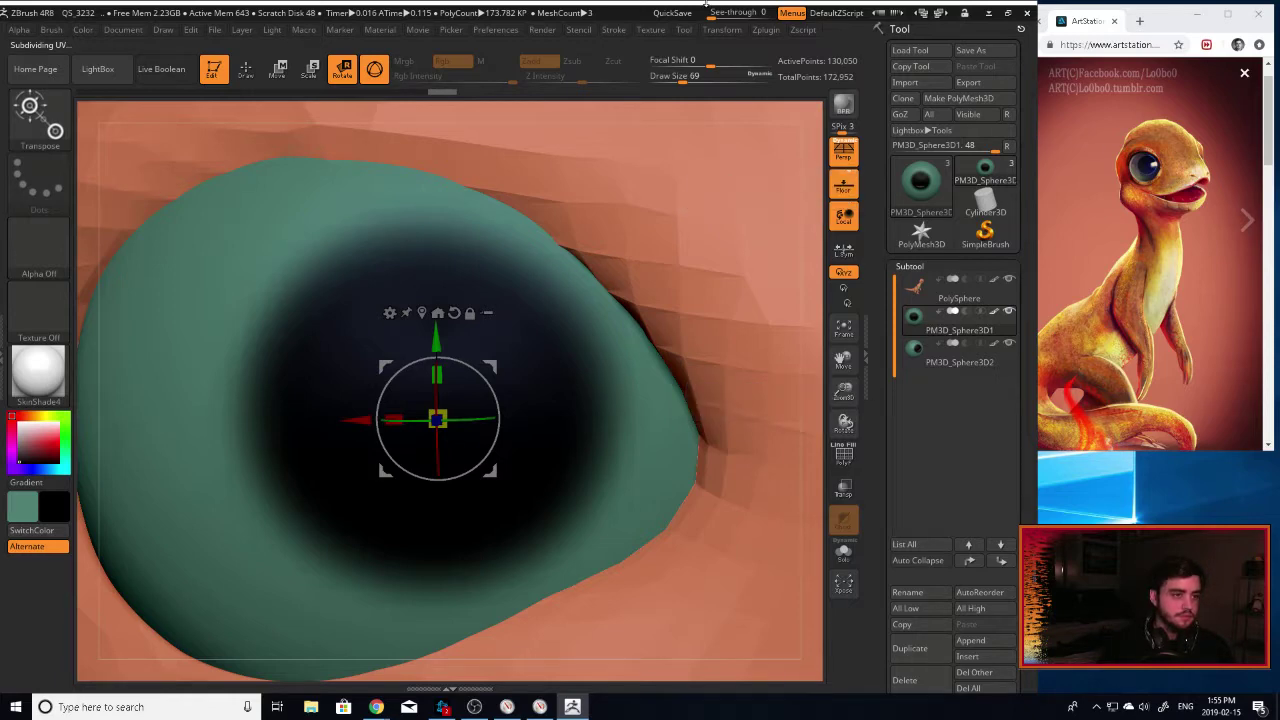
left_click(672, 12)
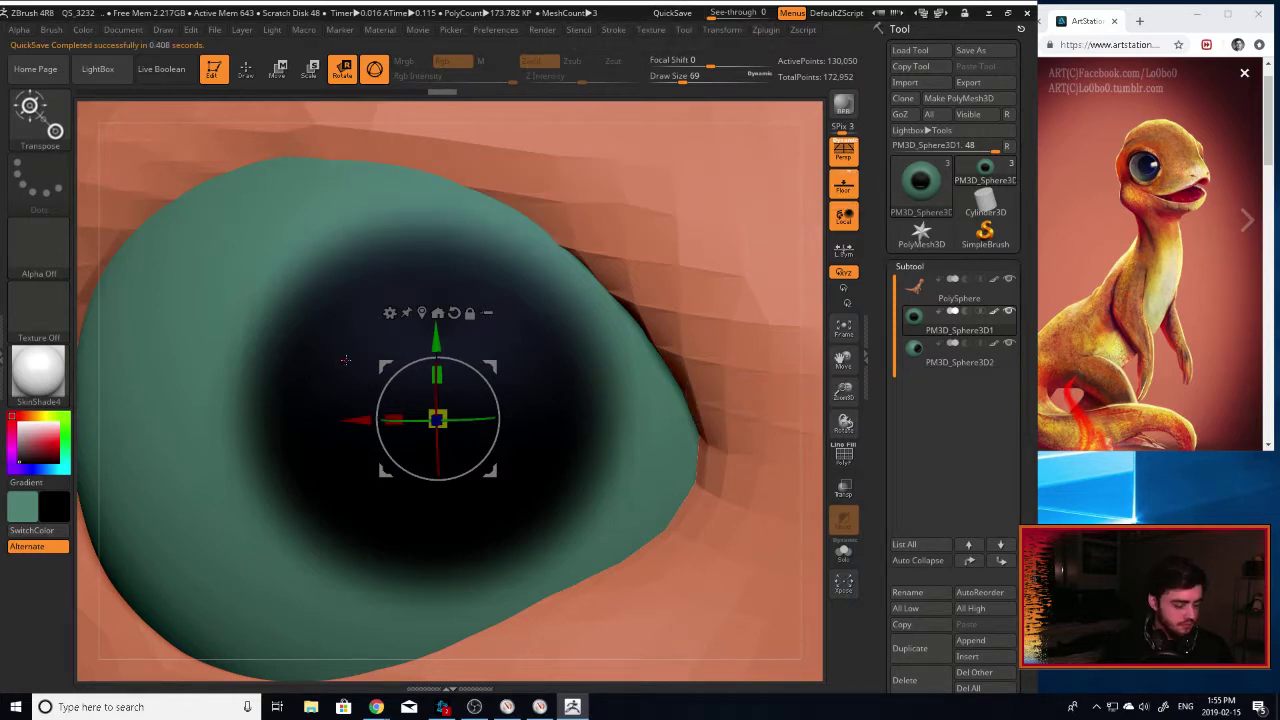
Paint black over the upper outer edge of the pupil on PM3D_Sphere3D1 with the Paint brush.
key("b")
key("b")
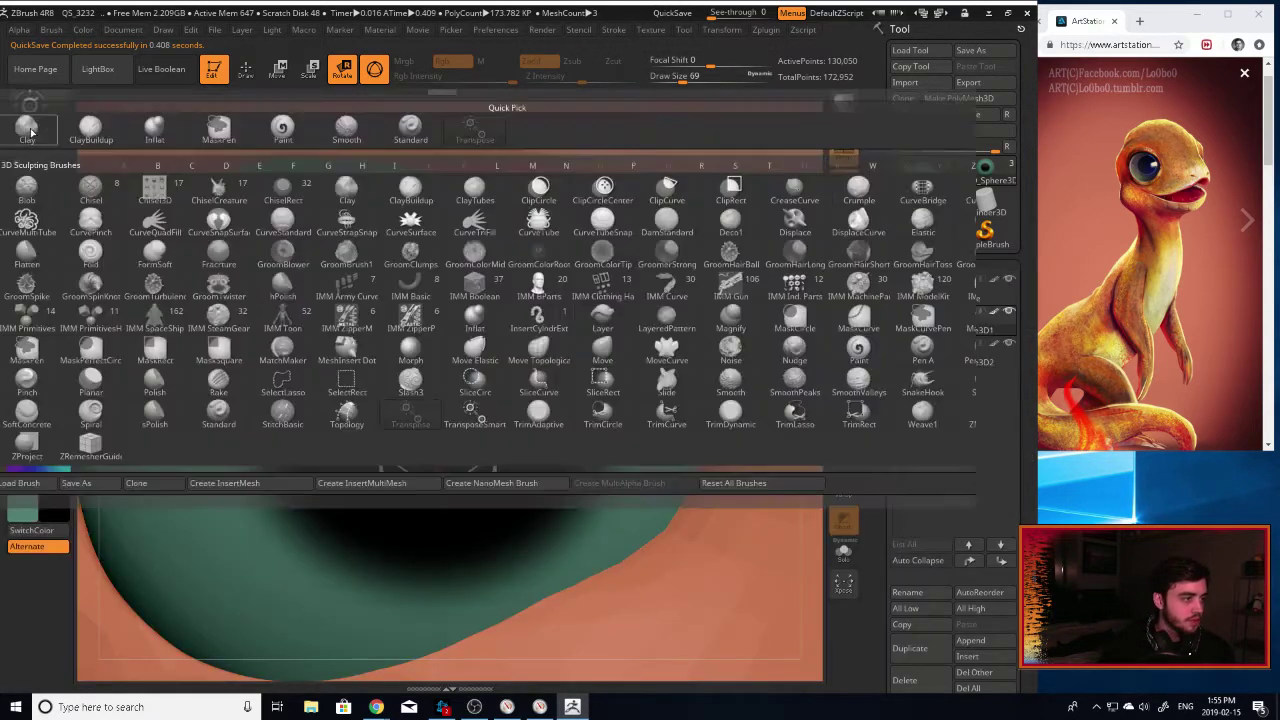
left_click(858, 345)
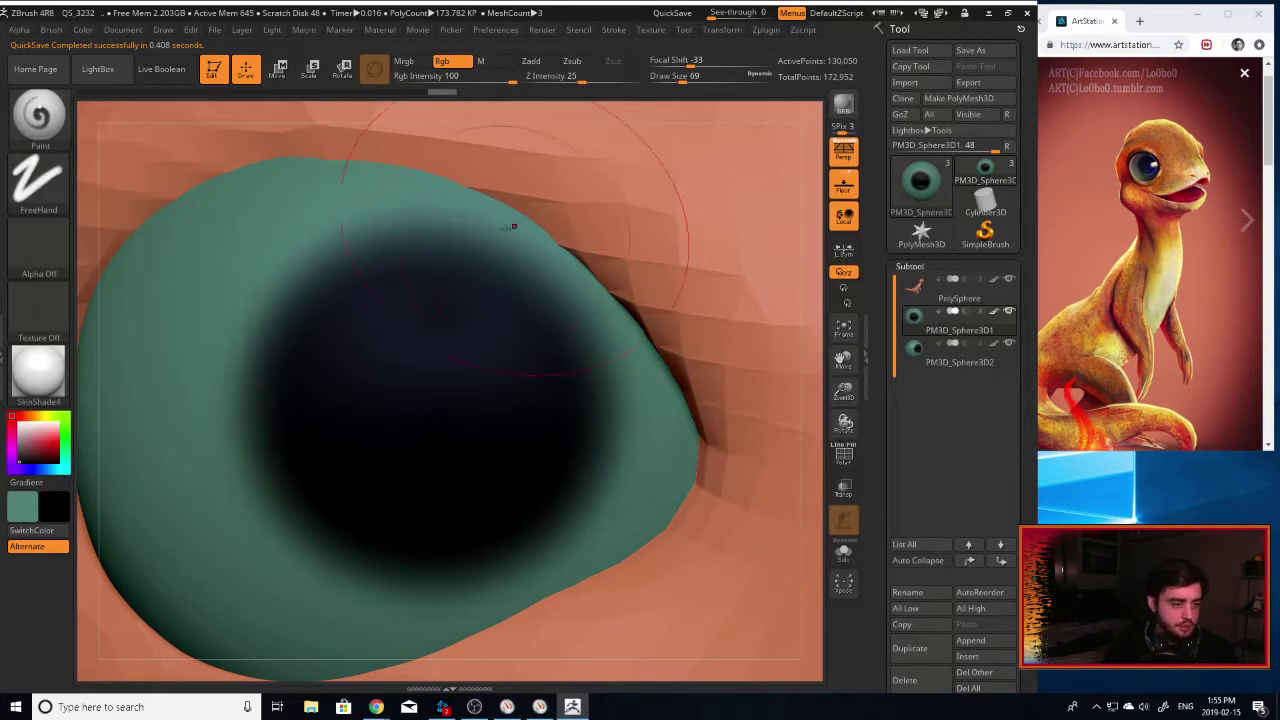
key("bracketleft")
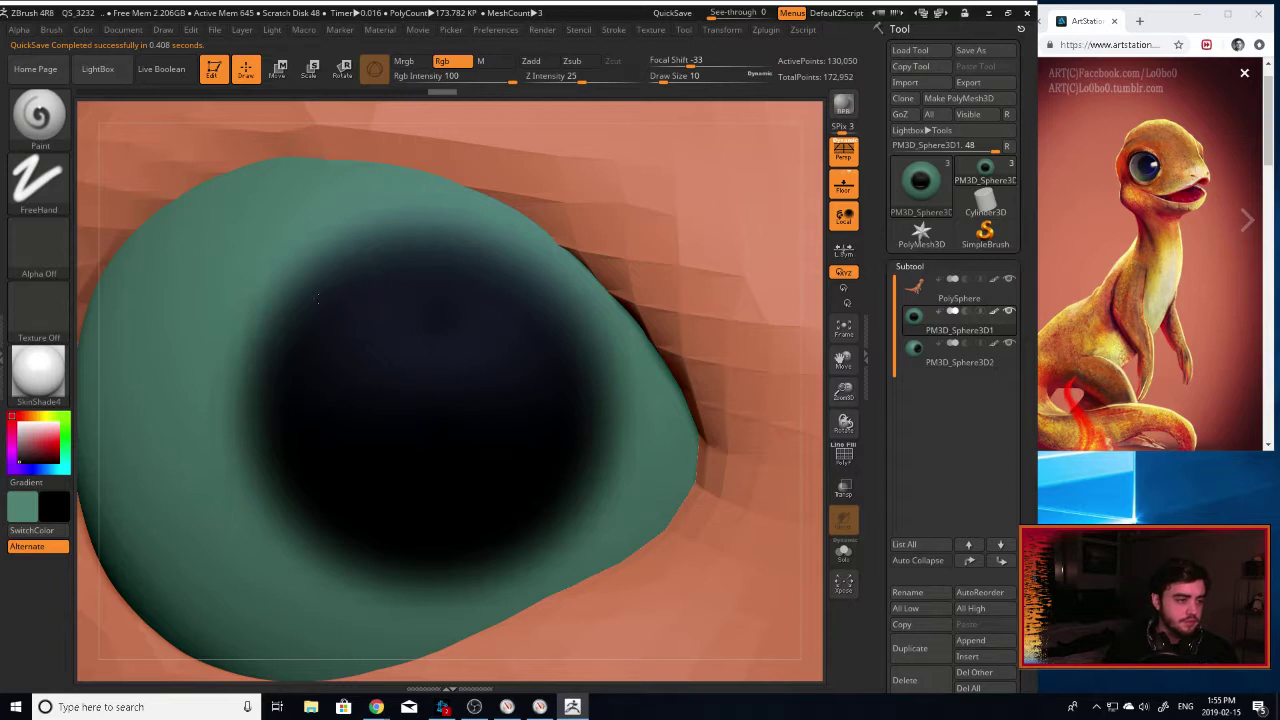
mouse_move(318, 298)
left_mouse_down()
mouse_move(300, 288)
mouse_move(331, 275)
left_mouse_up()
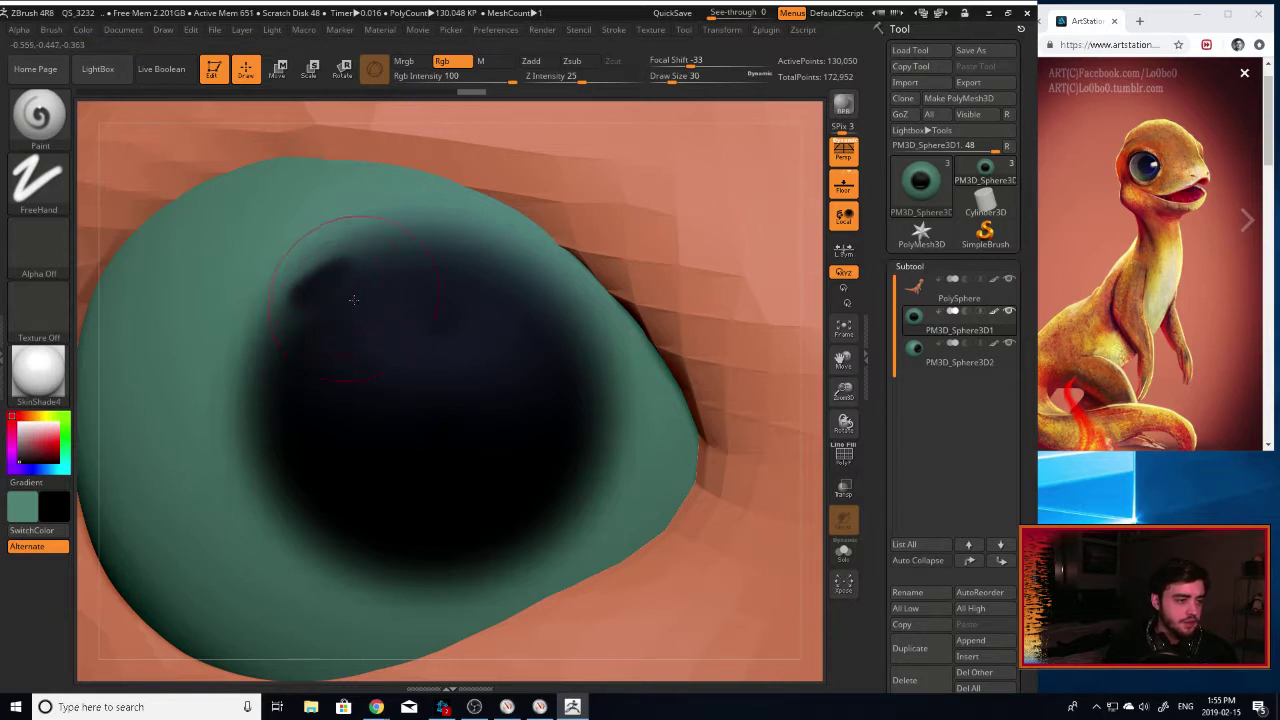
left_click_drag(332, 302, 359, 308)
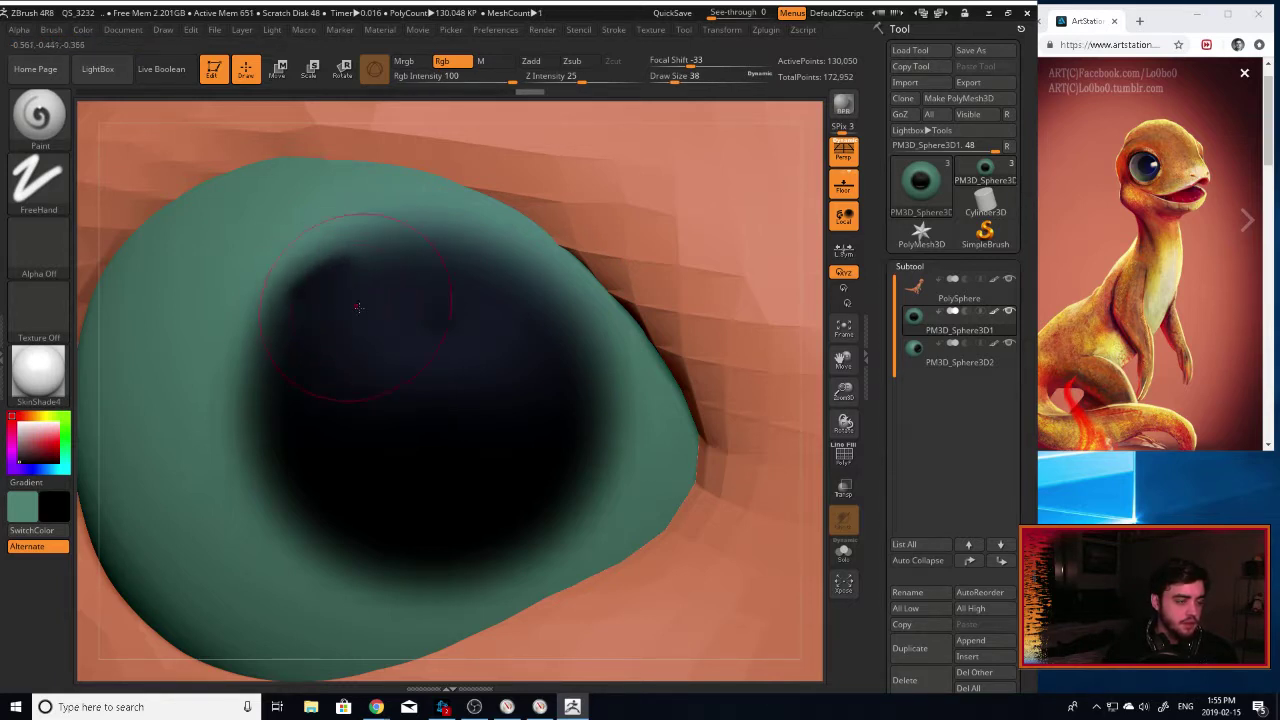
Reduce the Paint brush's draw size to 14 for touching up the pupil's edge on PM3D_Sphere3D1.
left_click_drag(674, 80, 663, 80)
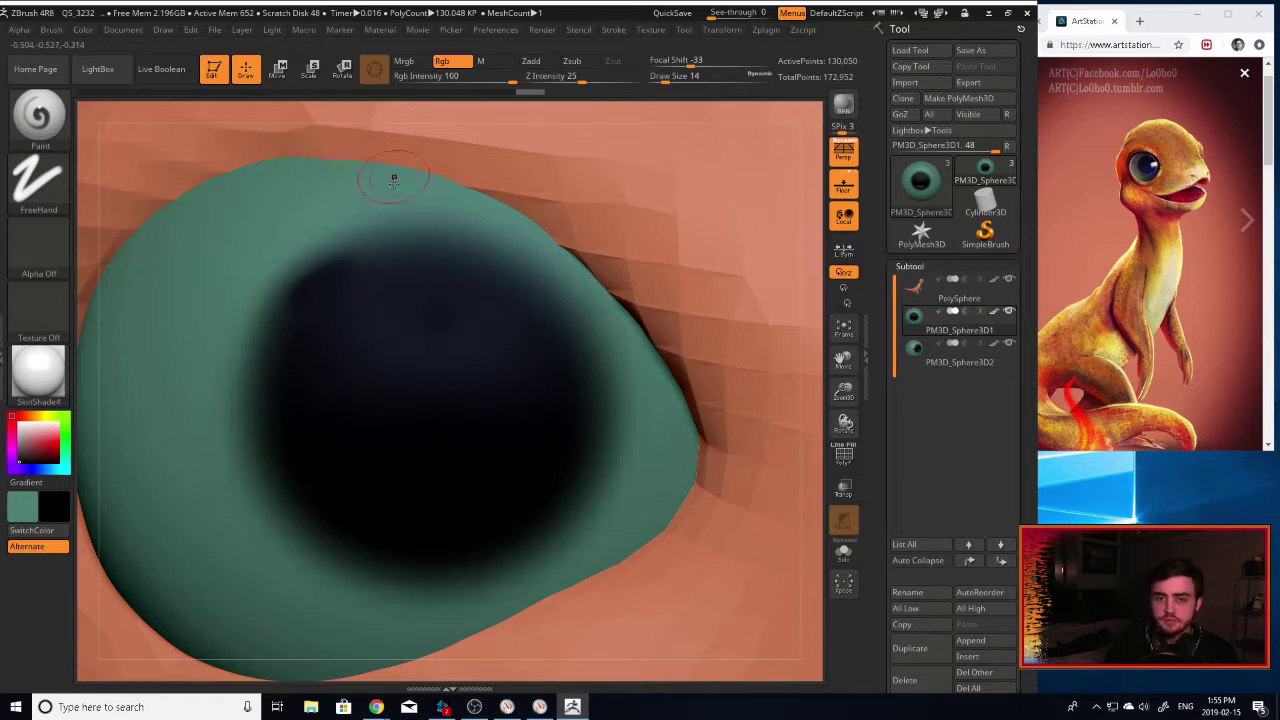
key("bracketleft")
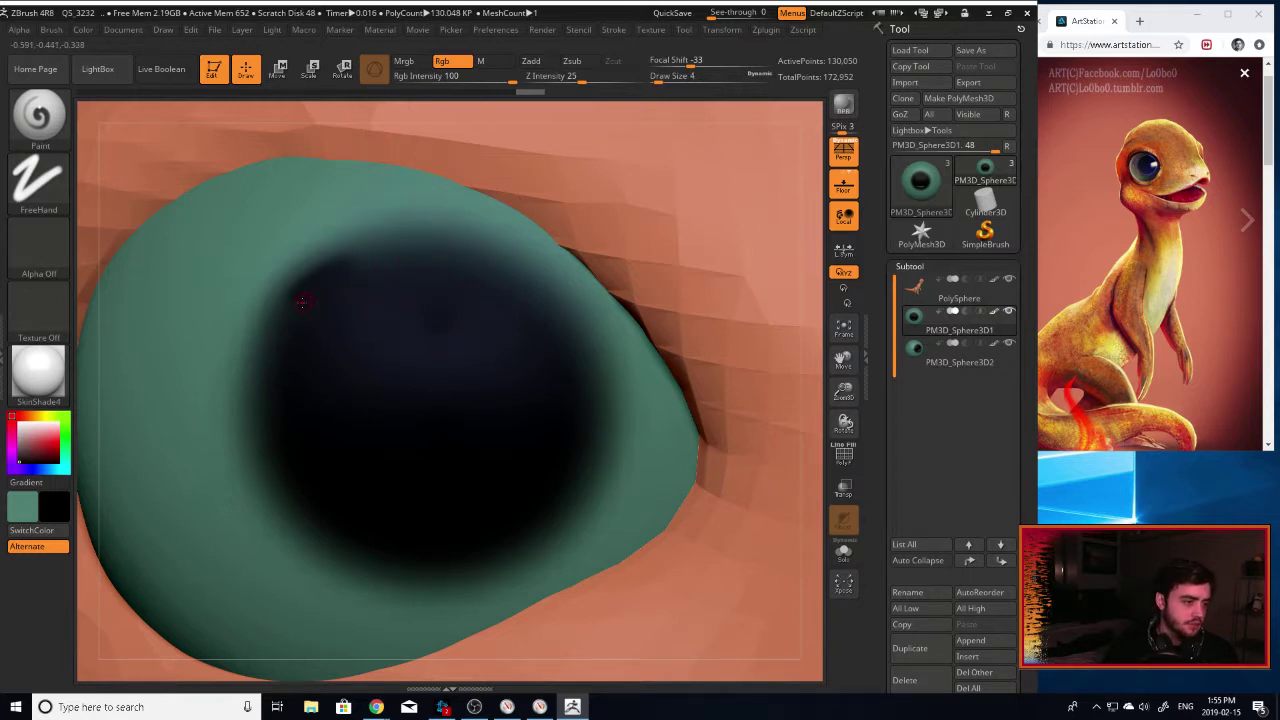
key("bracketleft")
key("bracketleft")
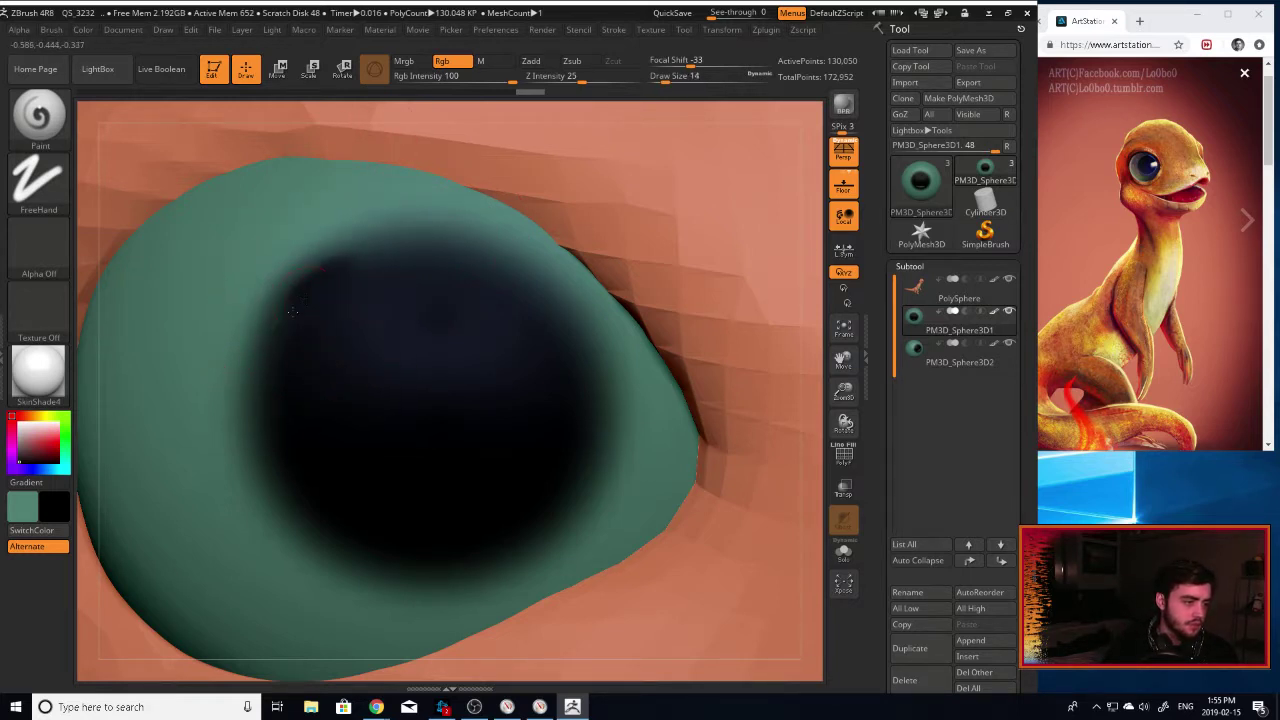
Paint black around the pupil's rim on the eye to round and even out its edge.
mouse_move(281, 331)
left_mouse_down()
mouse_move(272, 318)
mouse_move(345, 256)
mouse_move(400, 242)
mouse_move(488, 254)
mouse_move(548, 326)
left_mouse_up()
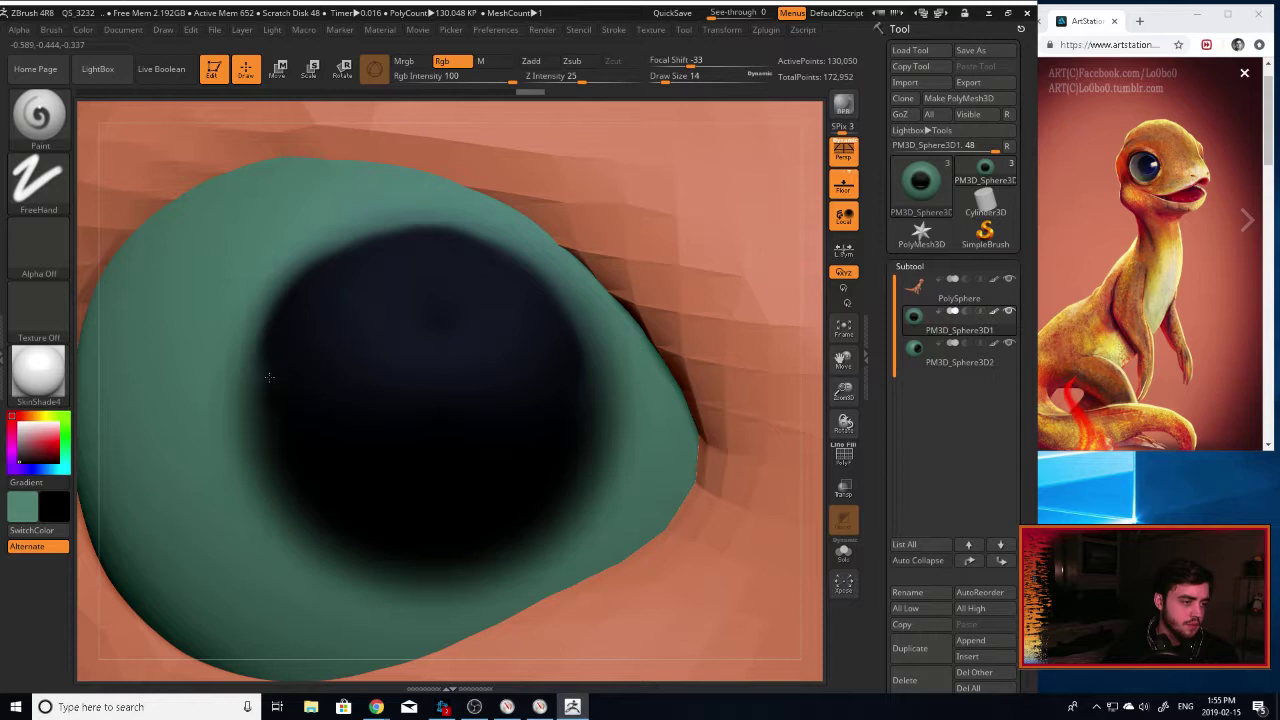
left_click_drag(270, 358, 284, 462)
left_click_drag(362, 535, 434, 543)
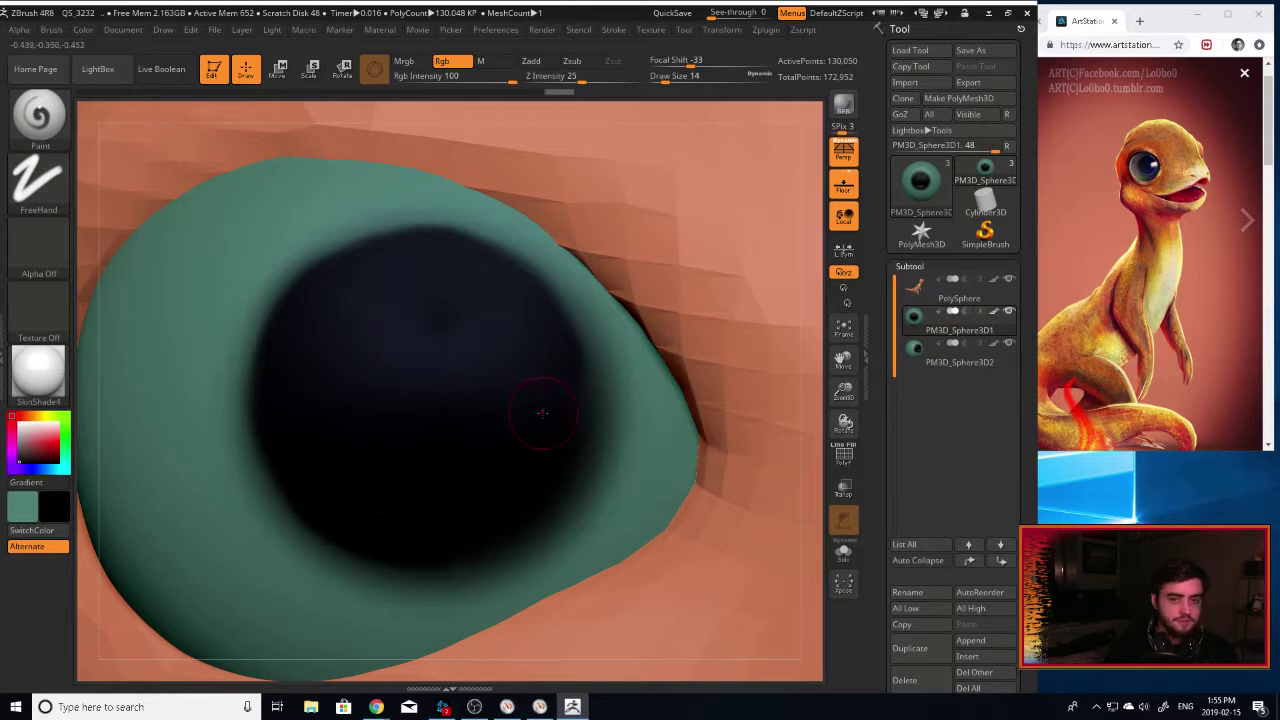
left_click_drag(541, 413, 405, 497)
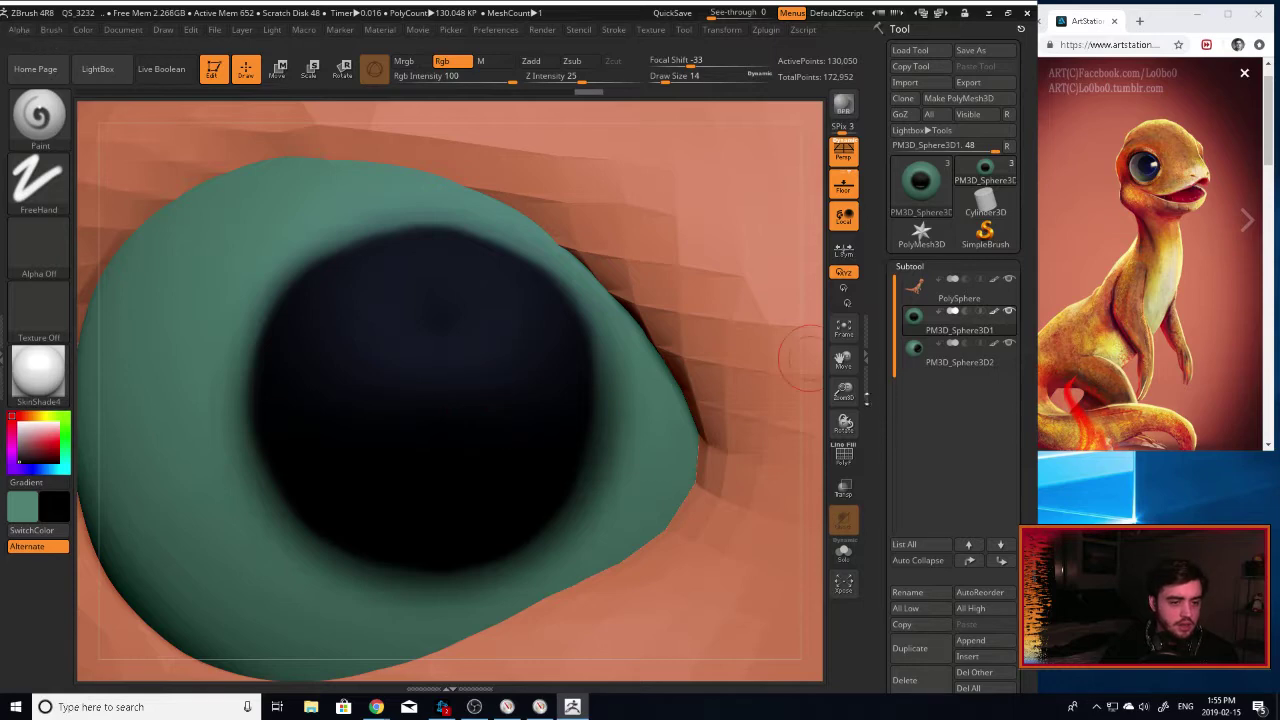
Tint the green iris beside the pupil with bright green, using the Paint brush at draw size 22.
left_click_drag(843, 390, 843, 405)
left_click_drag(843, 253, 843, 388)
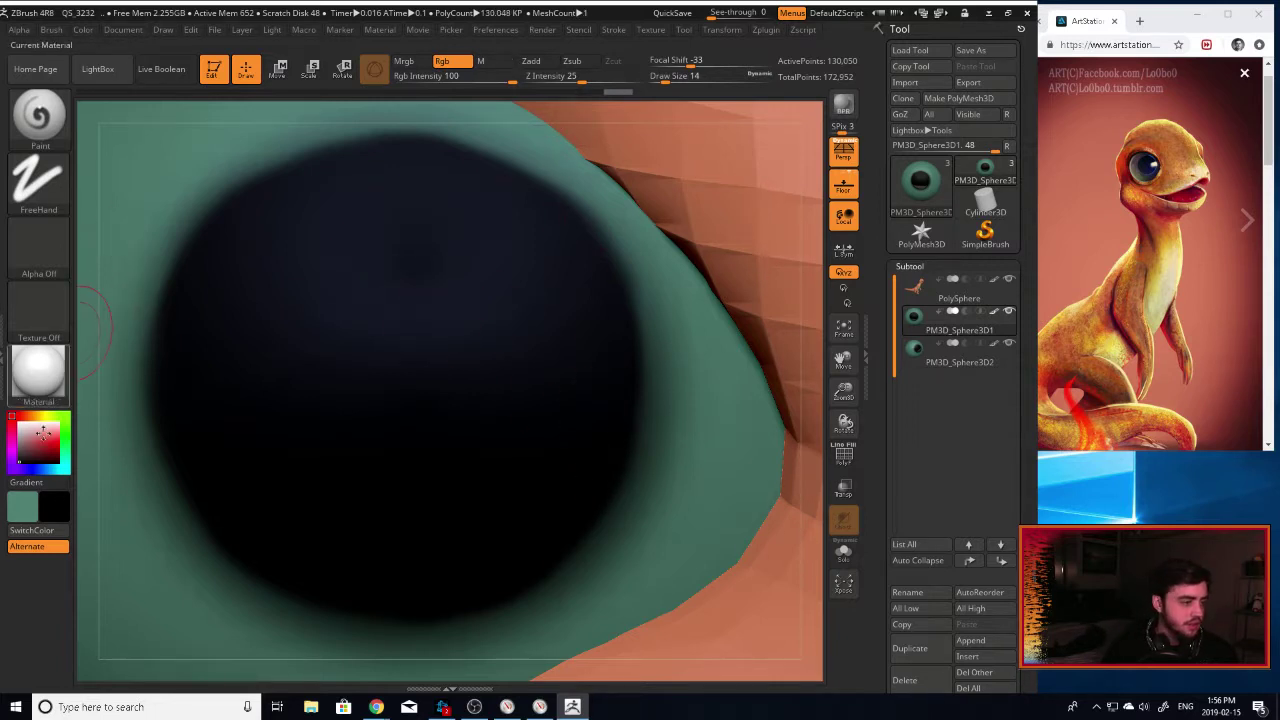
left_click(64, 443)
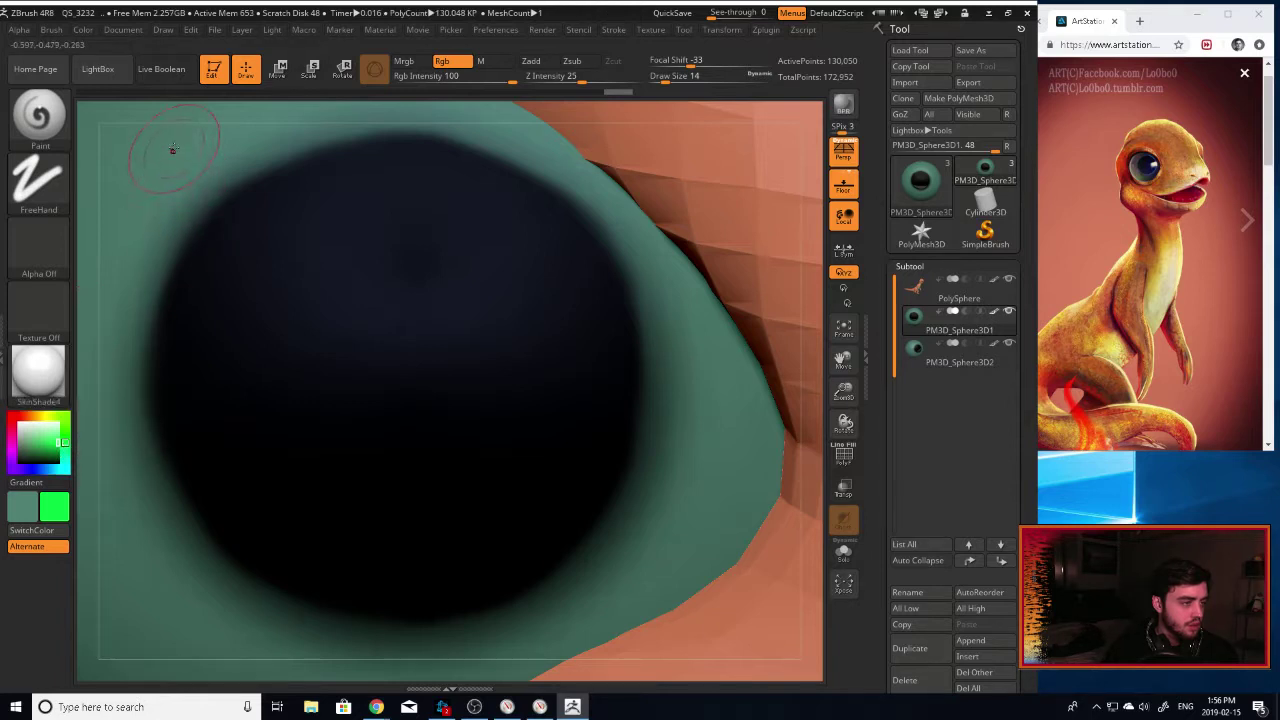
key("bracketright")
key("bracketright")
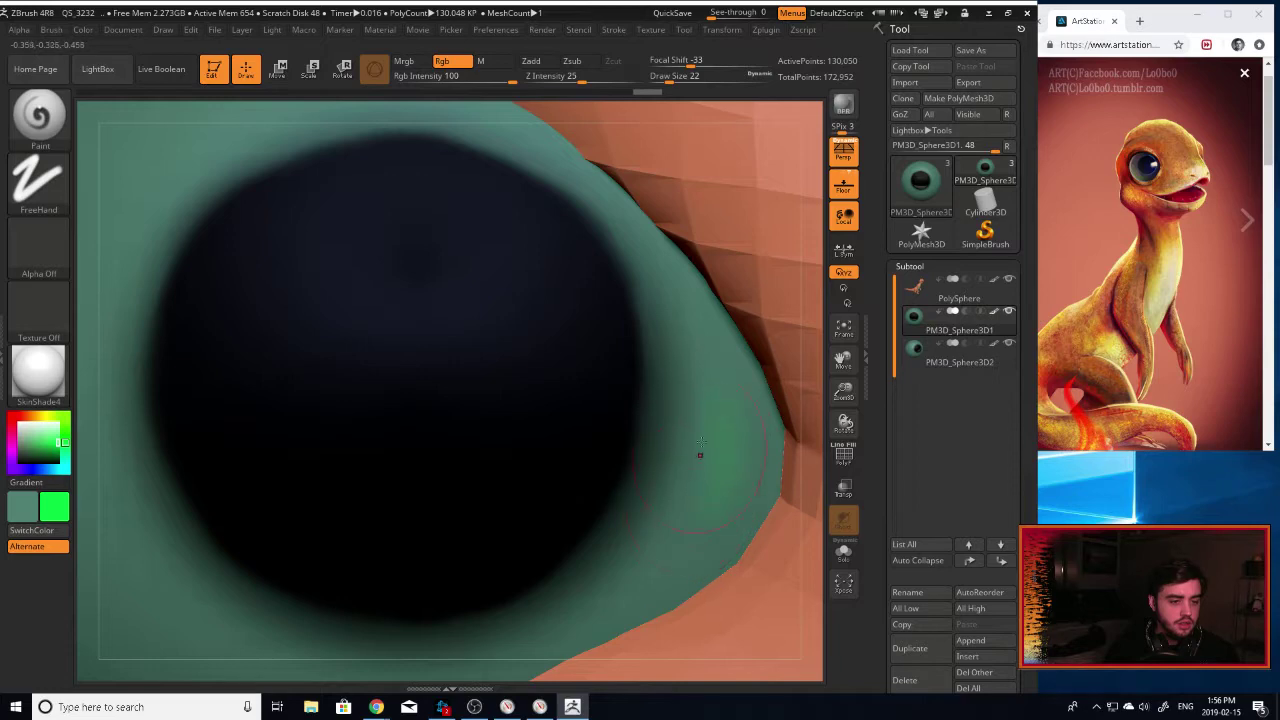
Shade the iris around the pupil with dark green and a lighter mid green at draw size 38.
left_click_drag(843, 390, 843, 415)
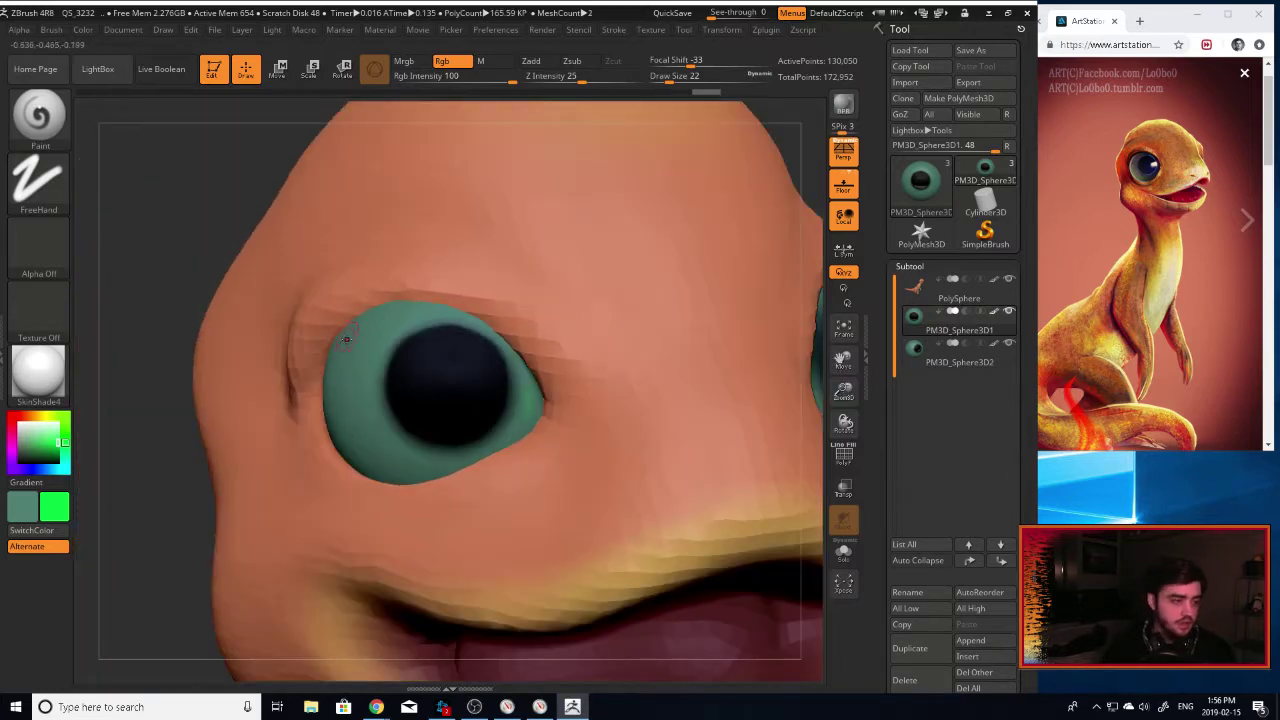
left_click(44, 451)
left_click(33, 453)
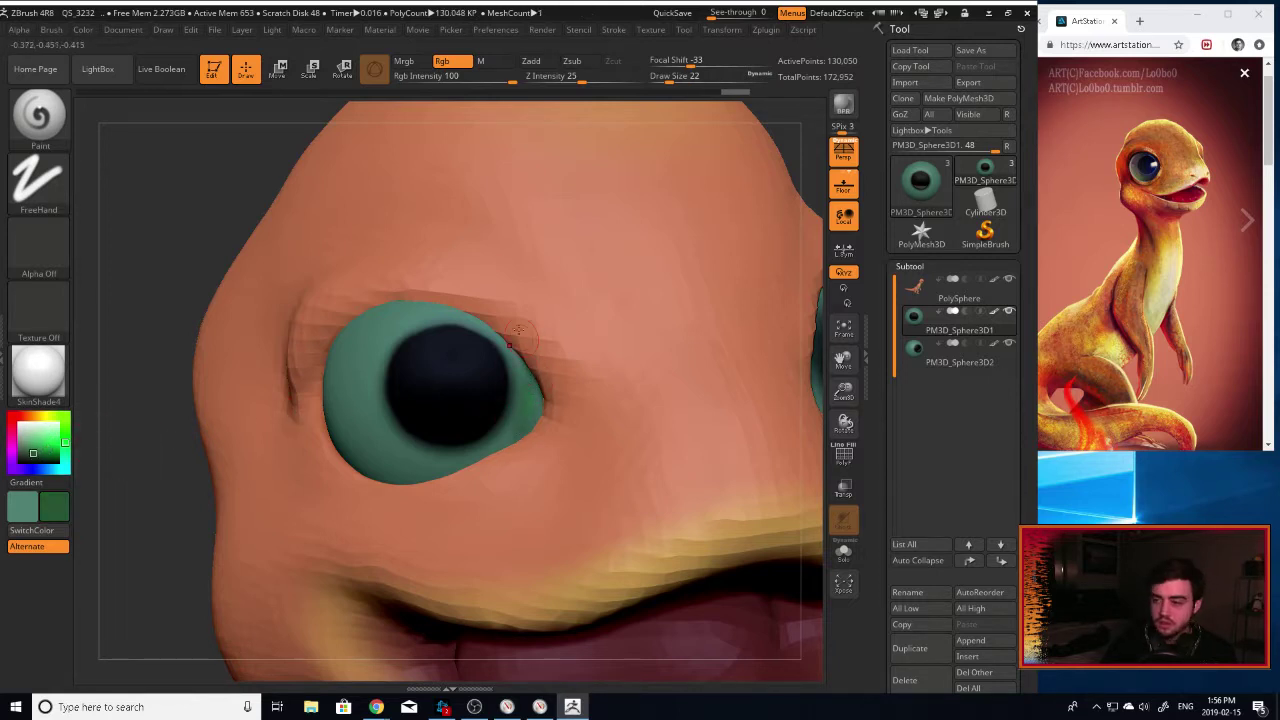
key("bracketright")
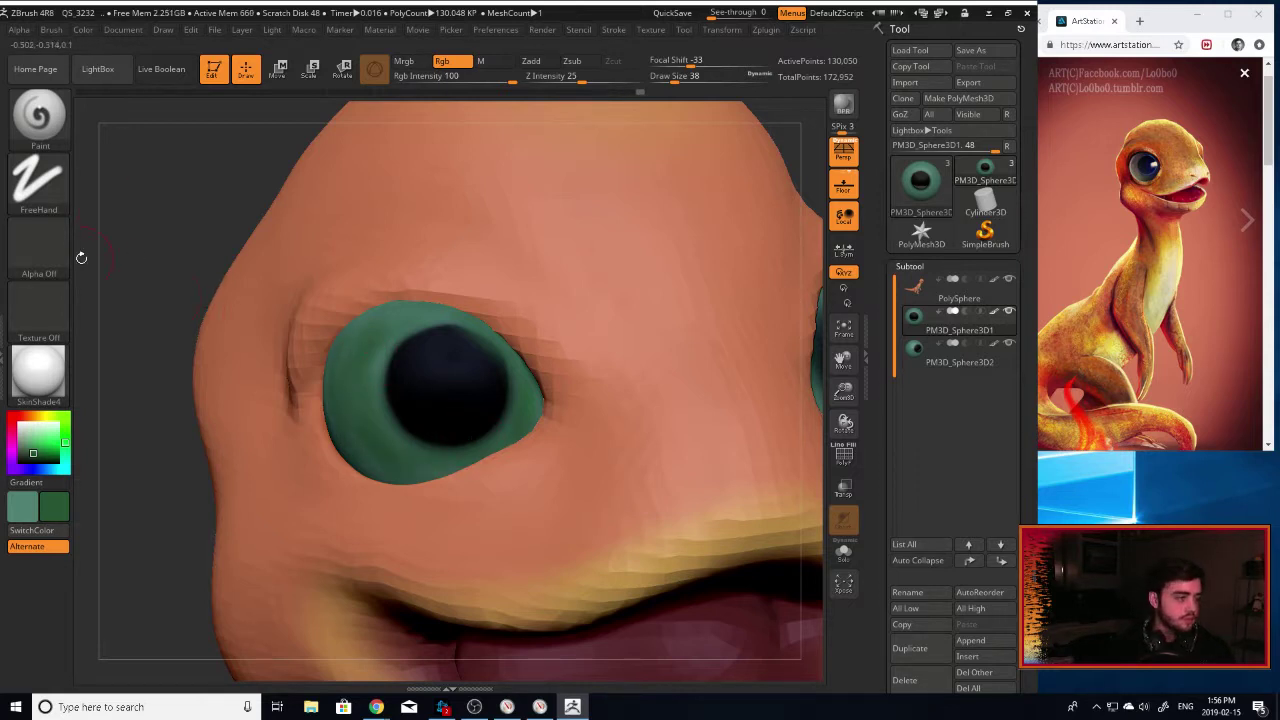
left_click(29, 444)
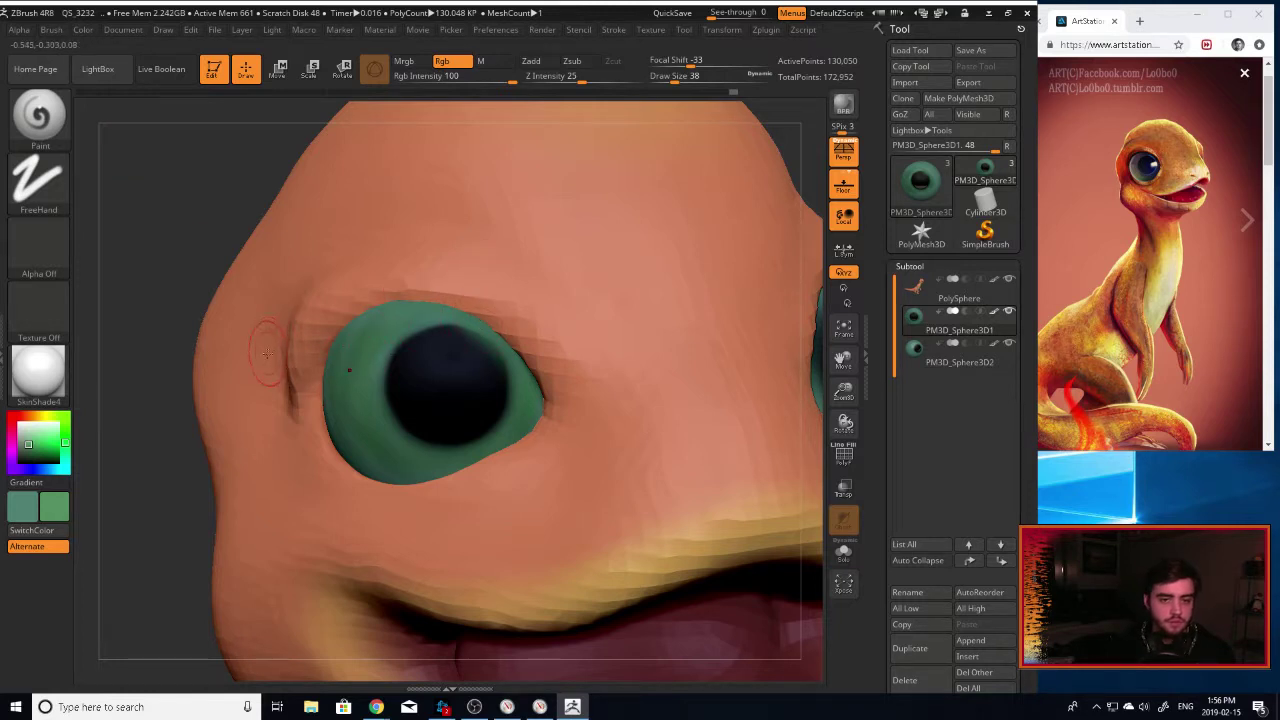
Paint the rear corner of the eyeball pale green and cover its tip with white.
left_click_drag(194, 449, 120, 388)
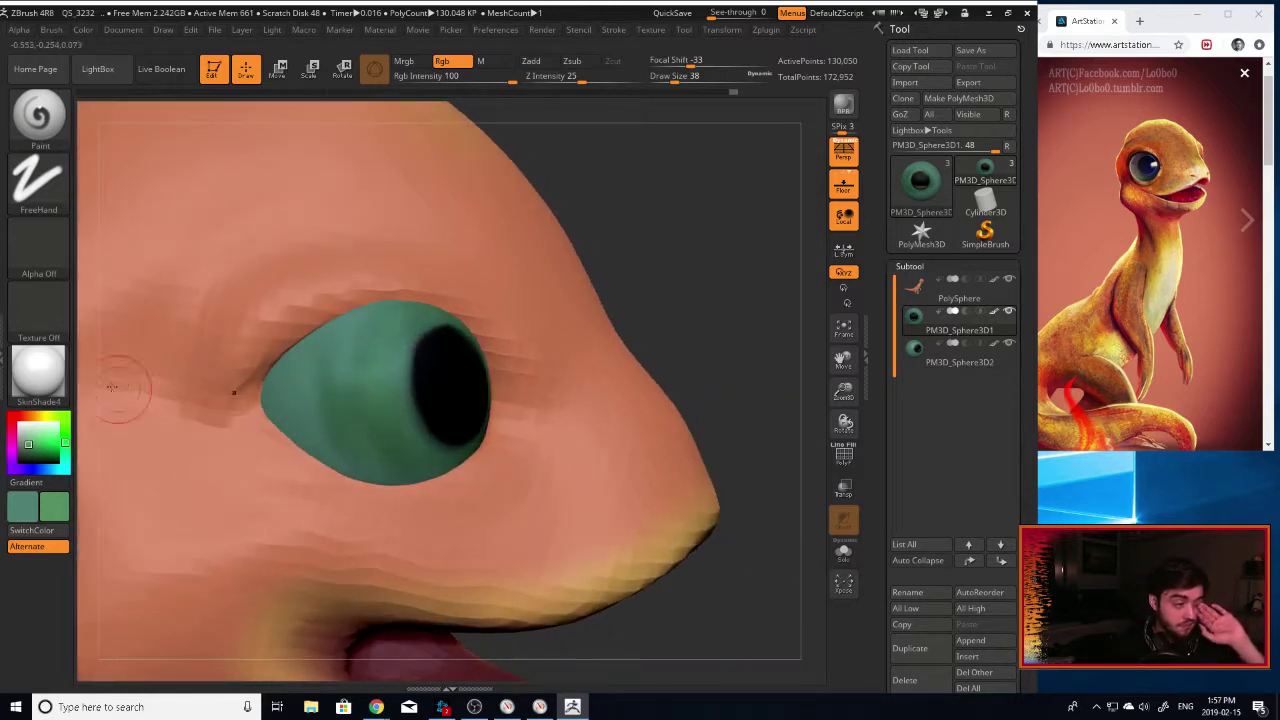
left_click(23, 436)
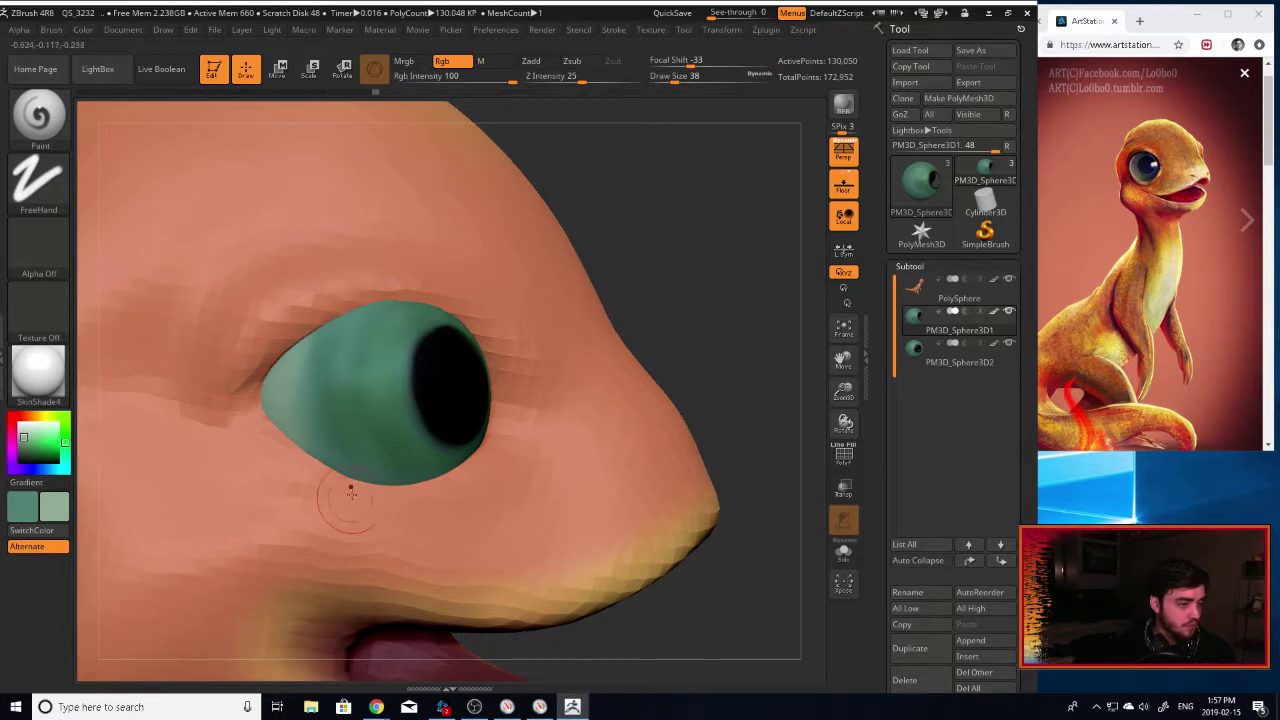
left_click(18, 425)
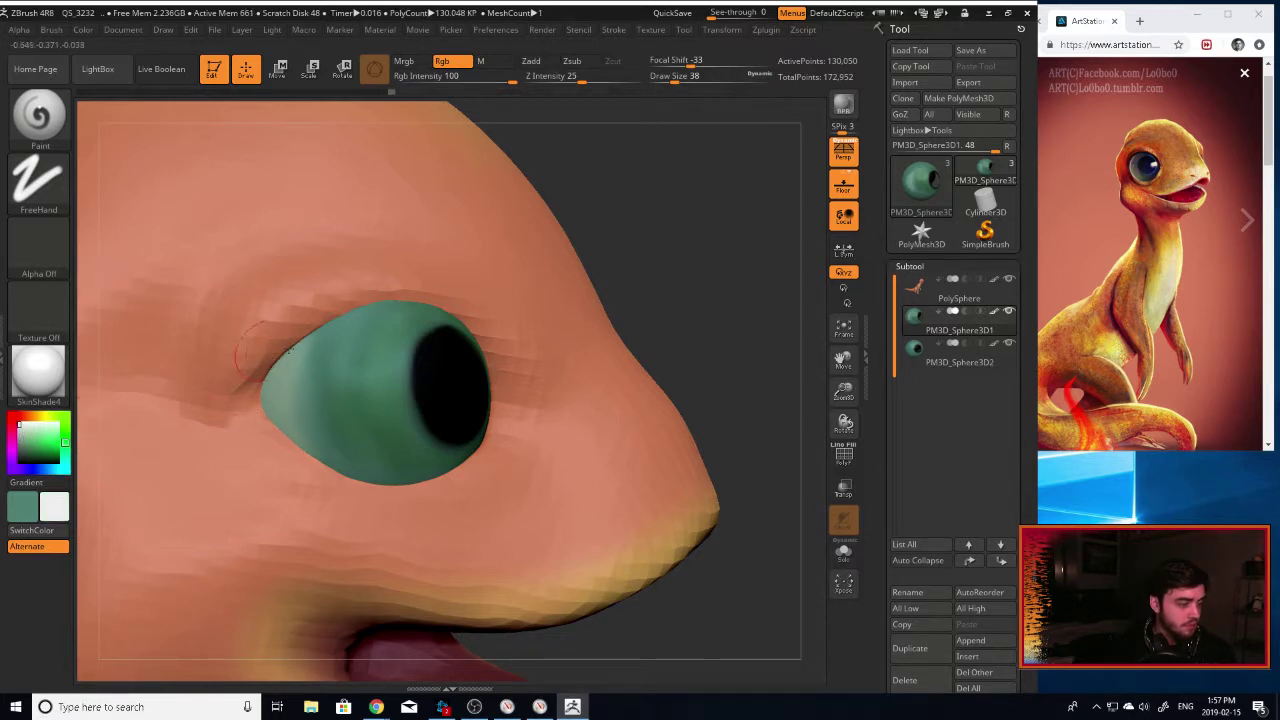
left_click_drag(268, 399, 292, 366)
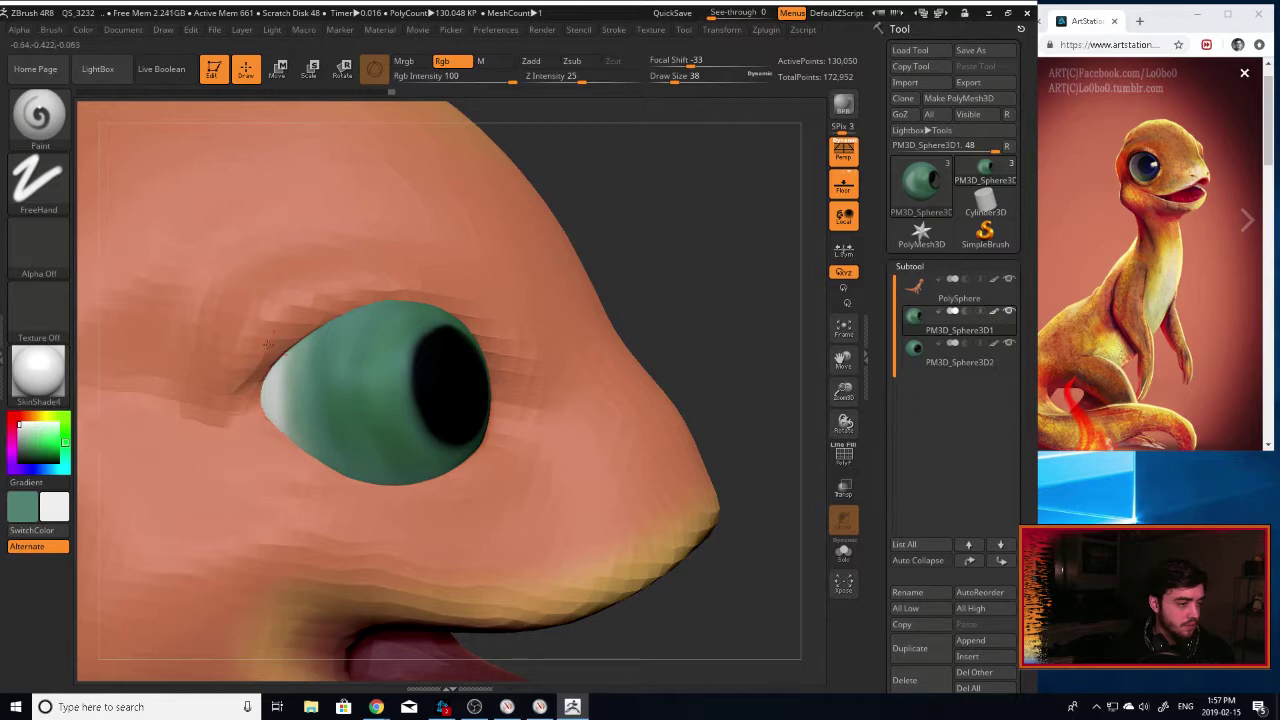
Set the Smooth brush to the Rgb channel and blend the white eye corner into the green.
key("shift")
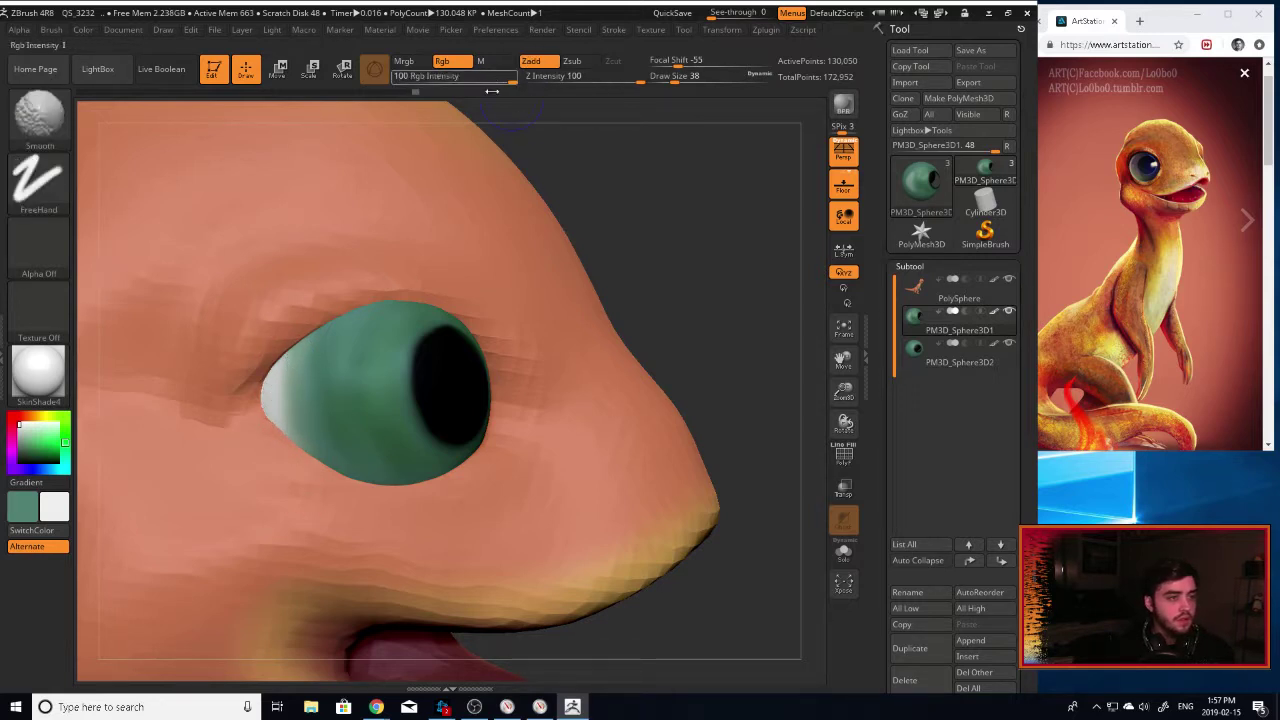
key("shift")
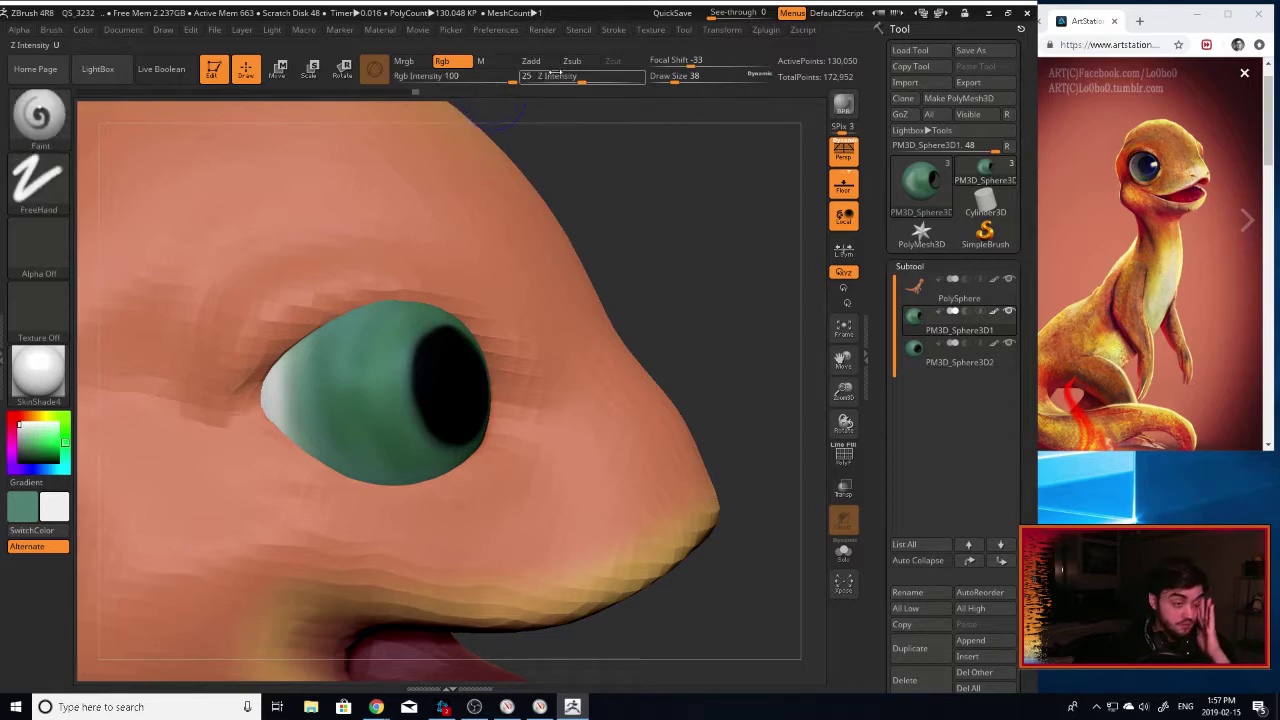
key("shift")
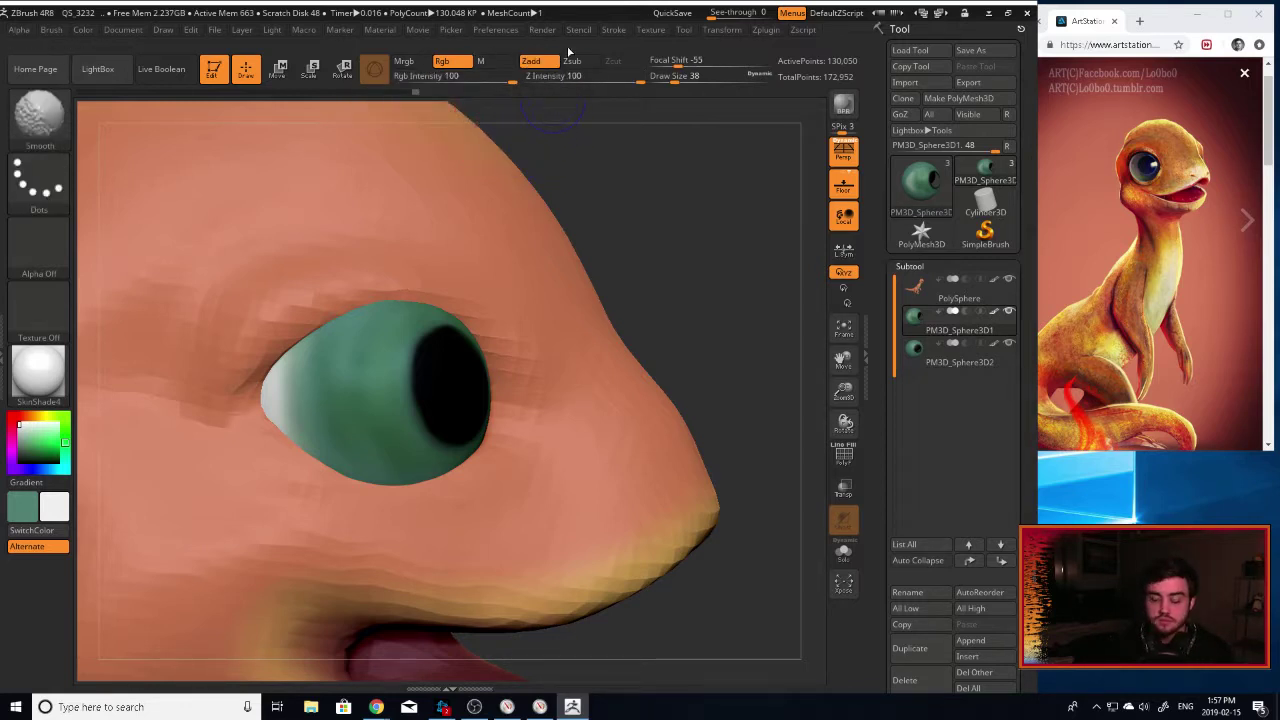
left_click(408, 65, "shift")
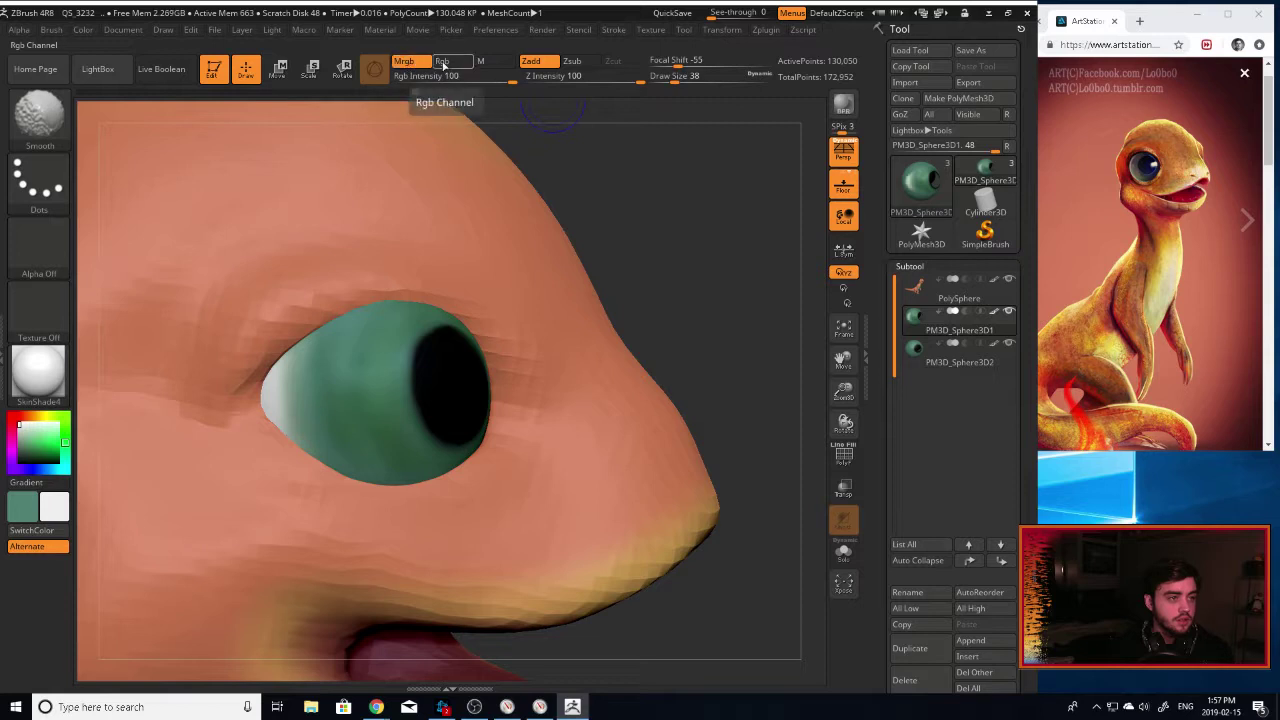
left_click(444, 63, "shift")
key("shift")
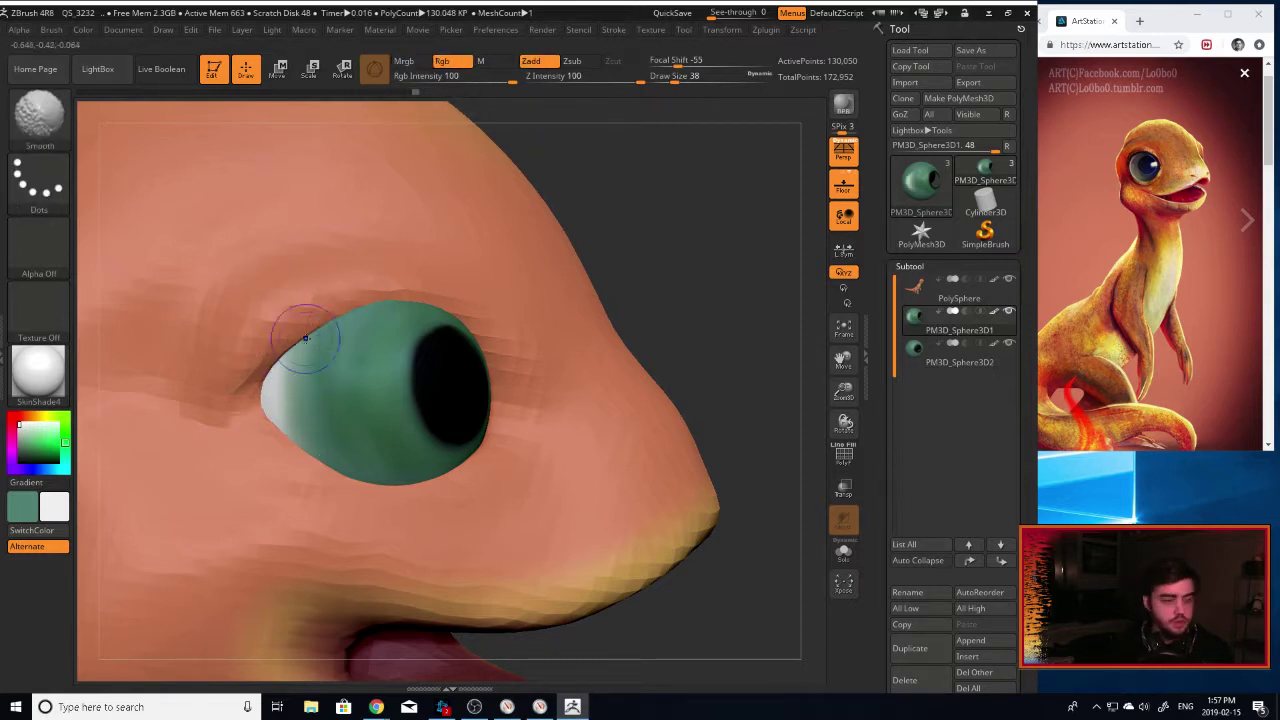
Examine the painted eye from the side and front, both up close and with the whole character in view.
left_click_drag(772, 283, 708, 299)
left_click_drag(843, 389, 830, 215)
left_click_drag(640, 300, 715, 305)
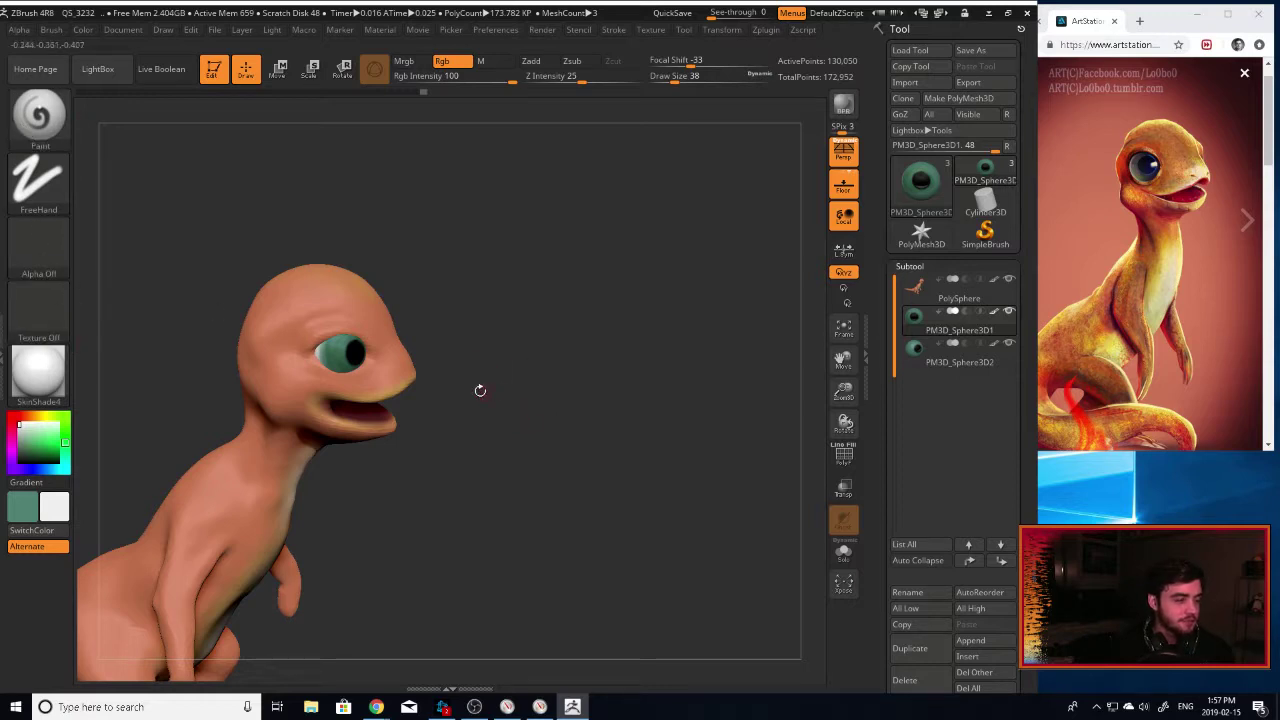
left_click_drag(480, 390, 552, 383)
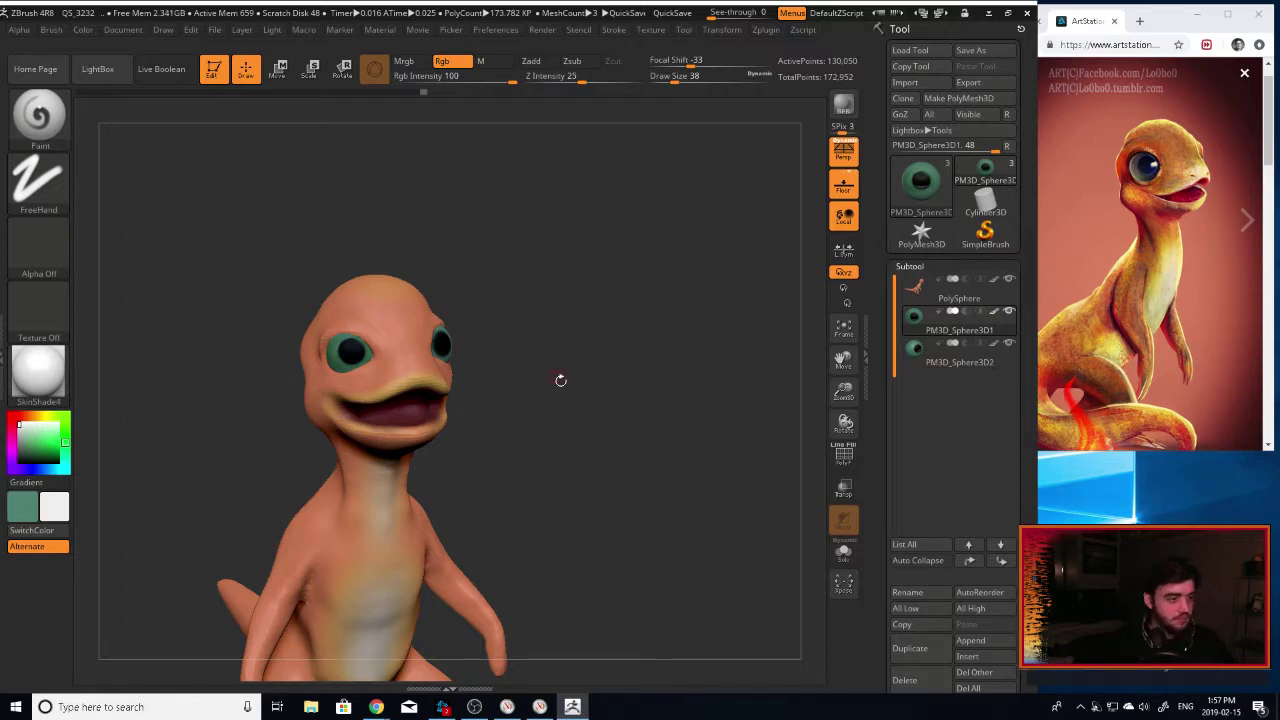
left_click_drag(543, 447, 795, 444)
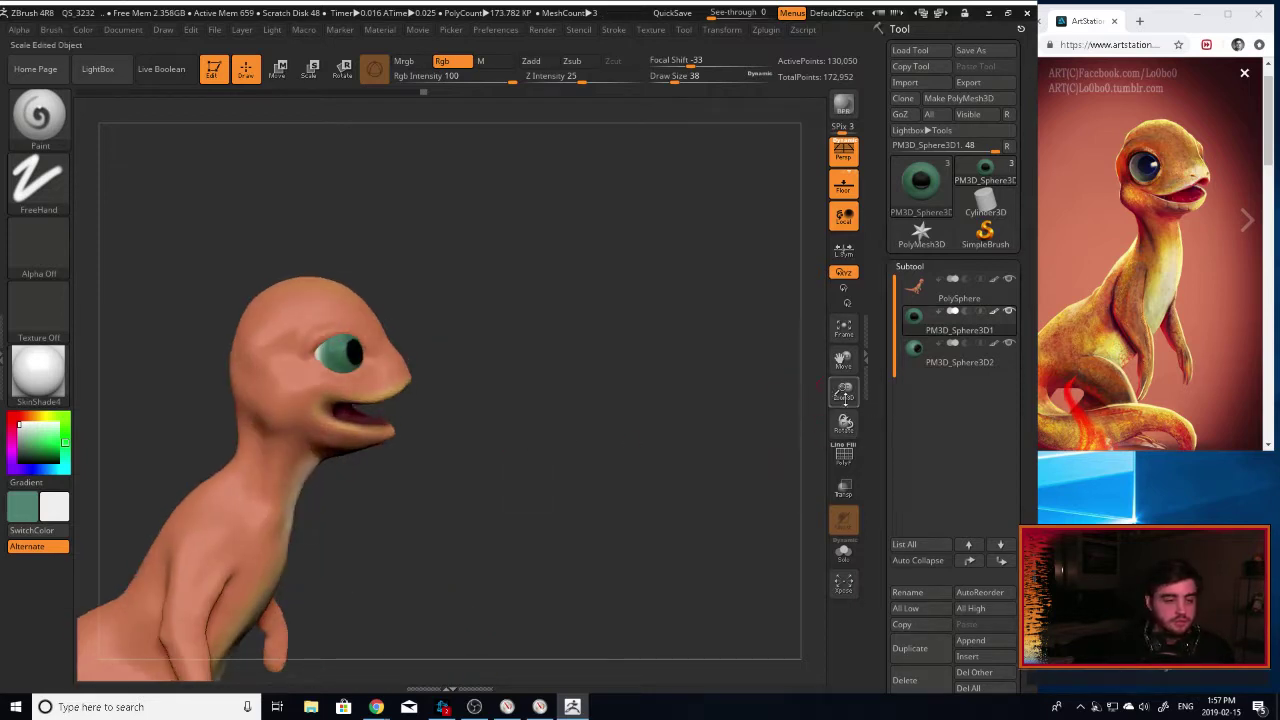
mouse_move(844, 394)
left_mouse_down()
mouse_move(646, 423)
mouse_move(779, 414)
left_mouse_up()
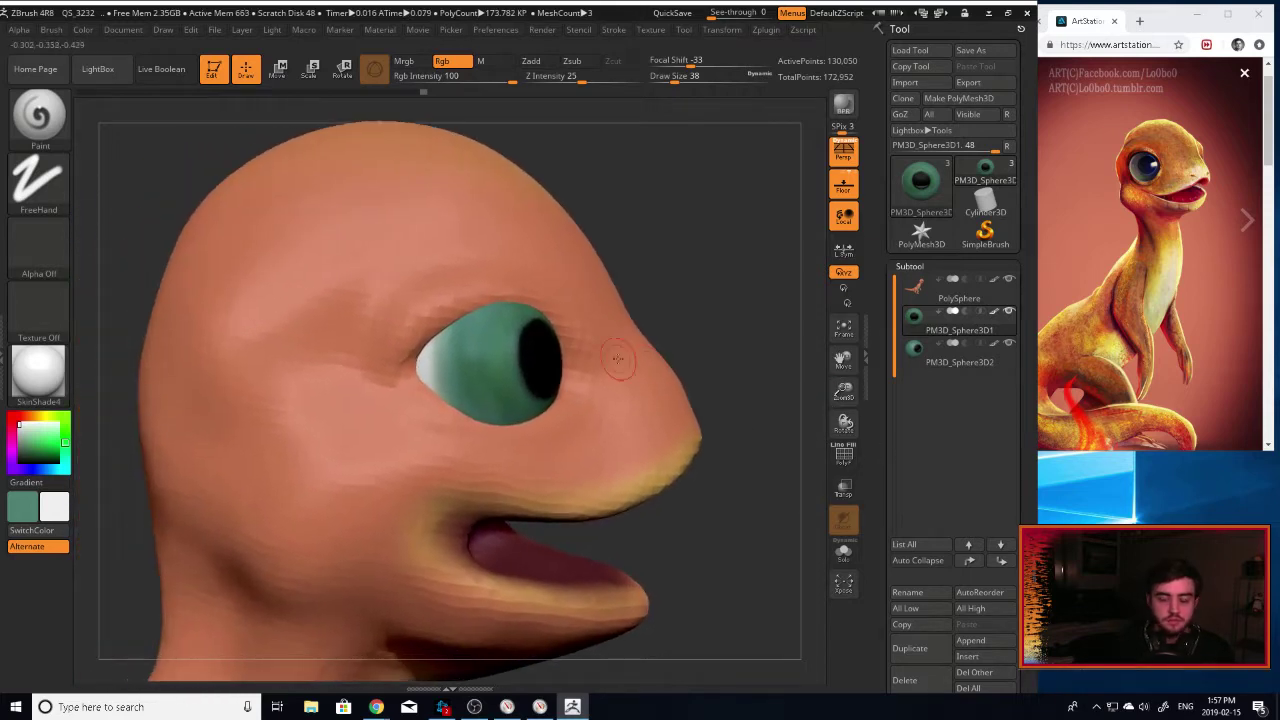
left_click_drag(717, 283, 652, 294)
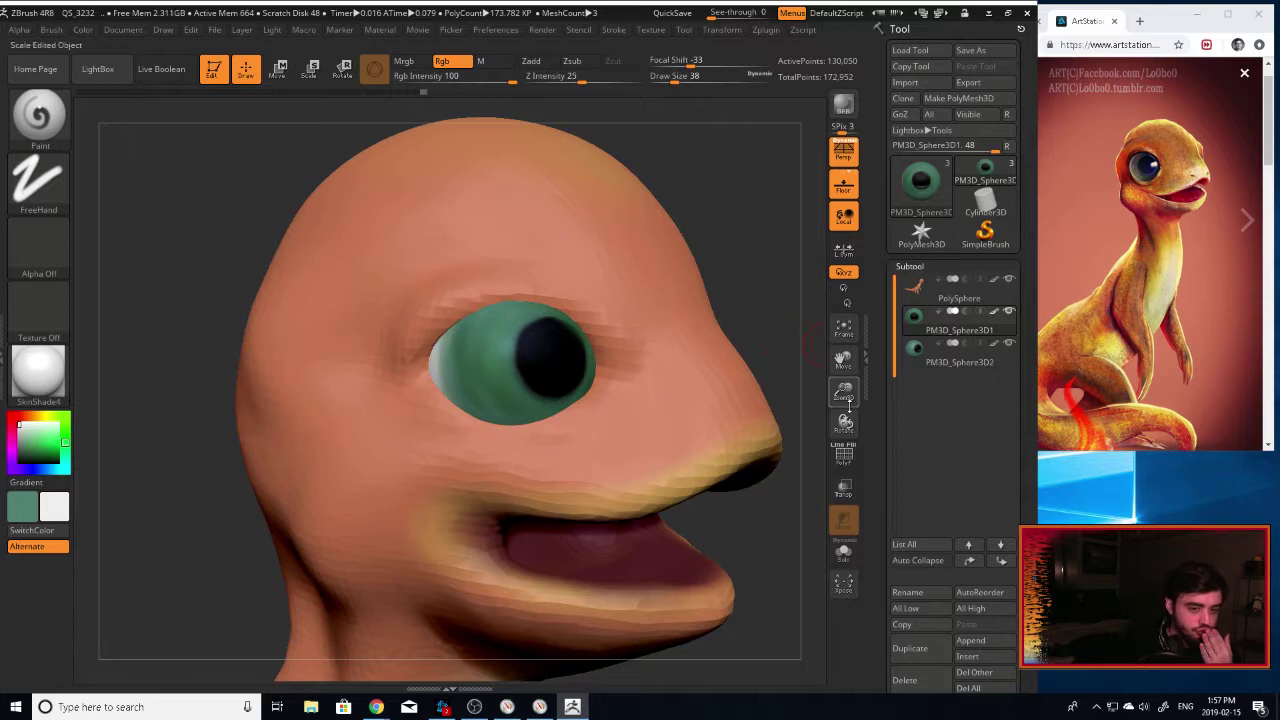
left_click_drag(843, 390, 630, 428)
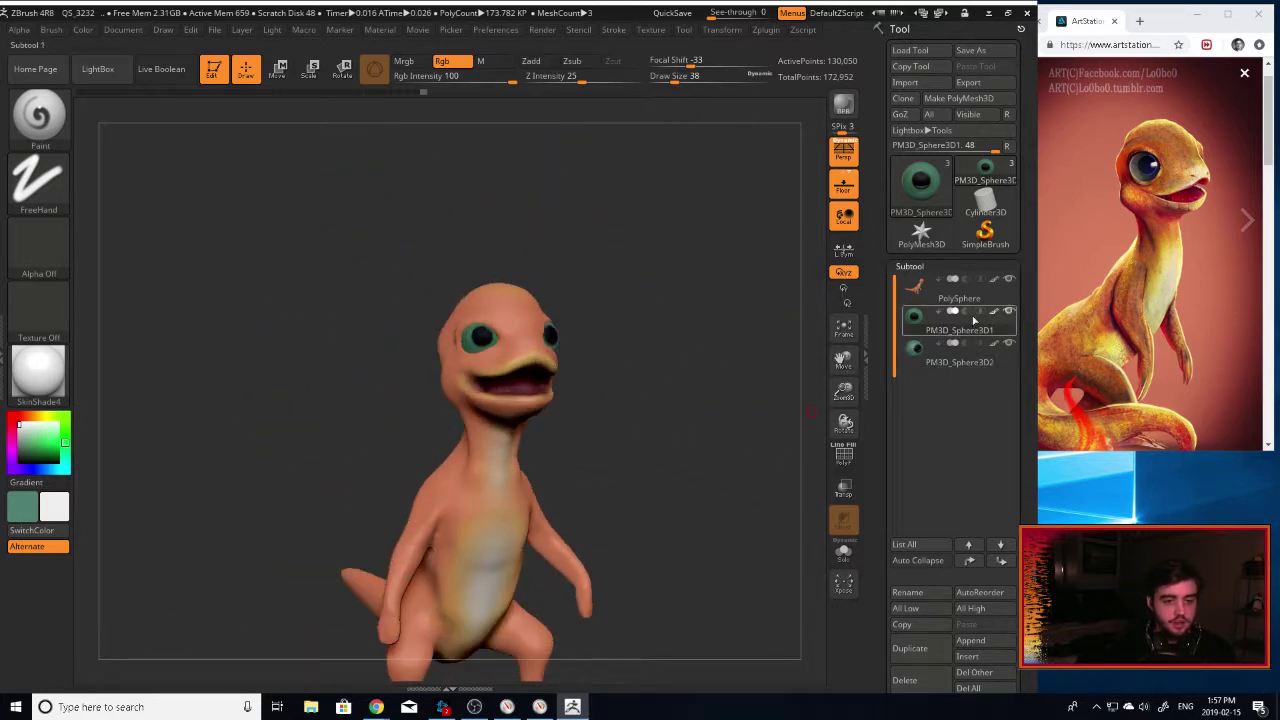
QuickSave the project and delete the unpainted second eye subtool, PM3D_Sphere3D2.
left_click(1009, 313)
left_click(1010, 345)
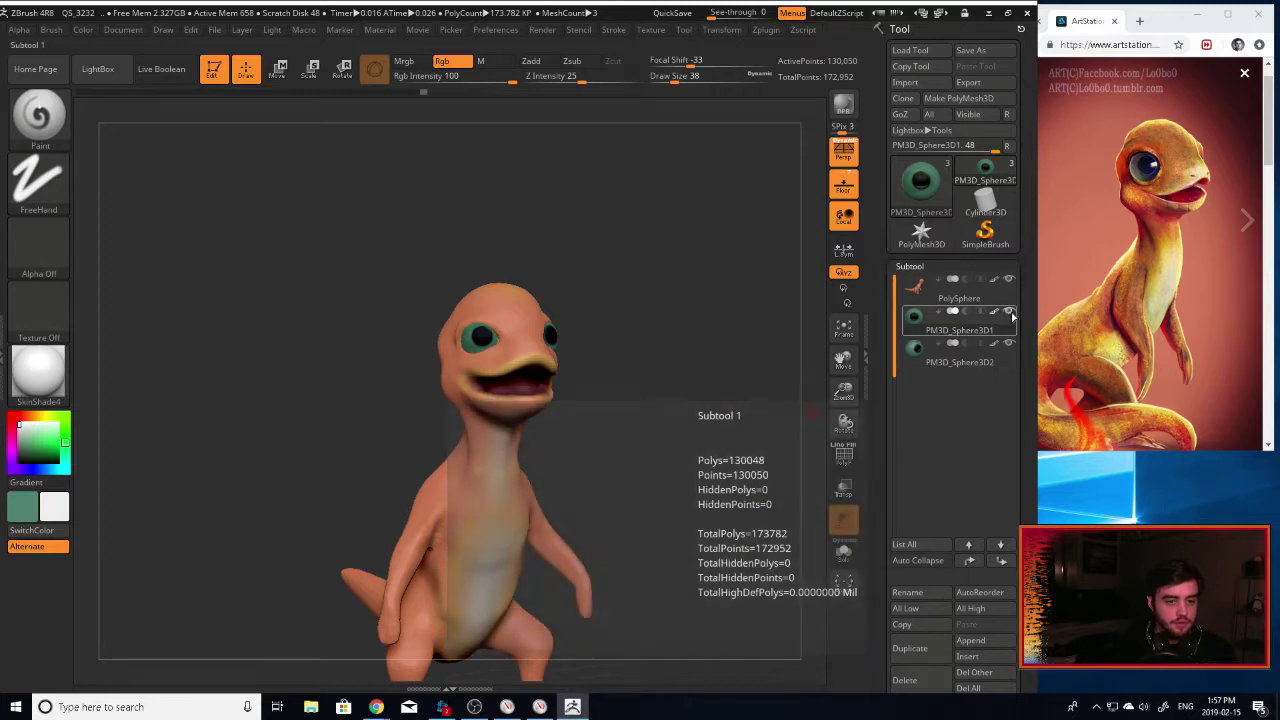
left_click(927, 358)
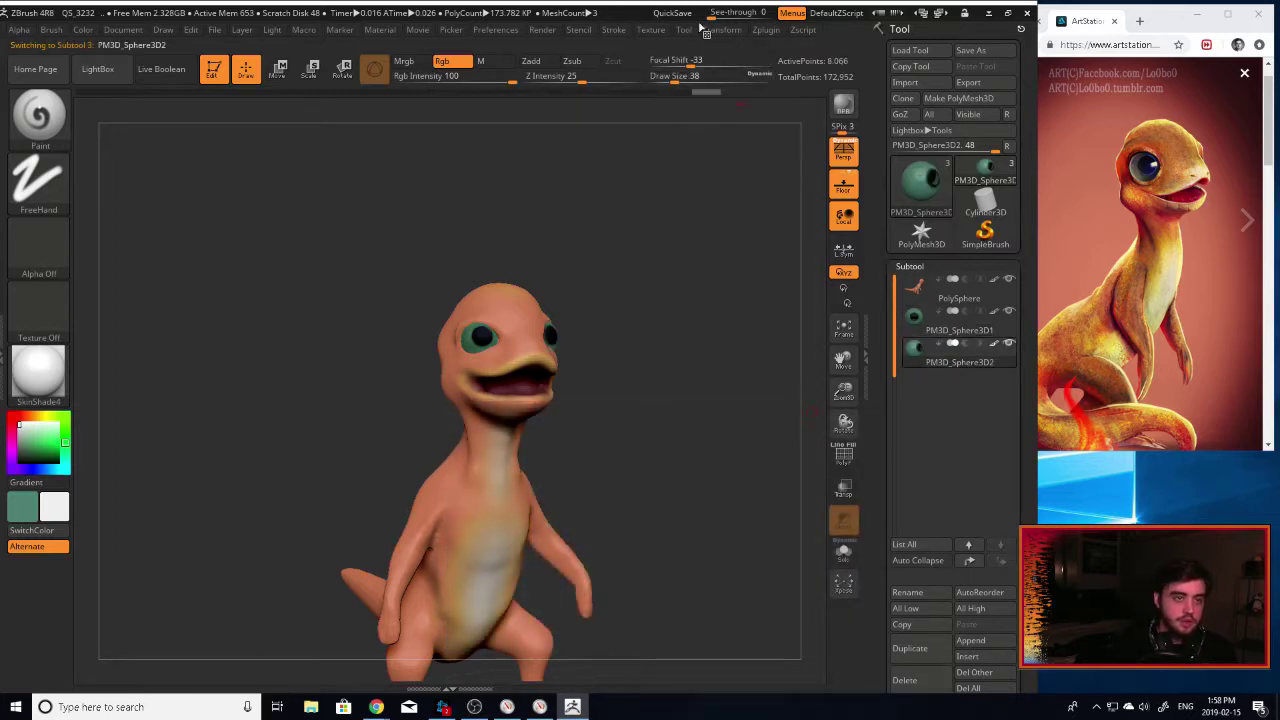
left_click(672, 13)
left_click(929, 681)
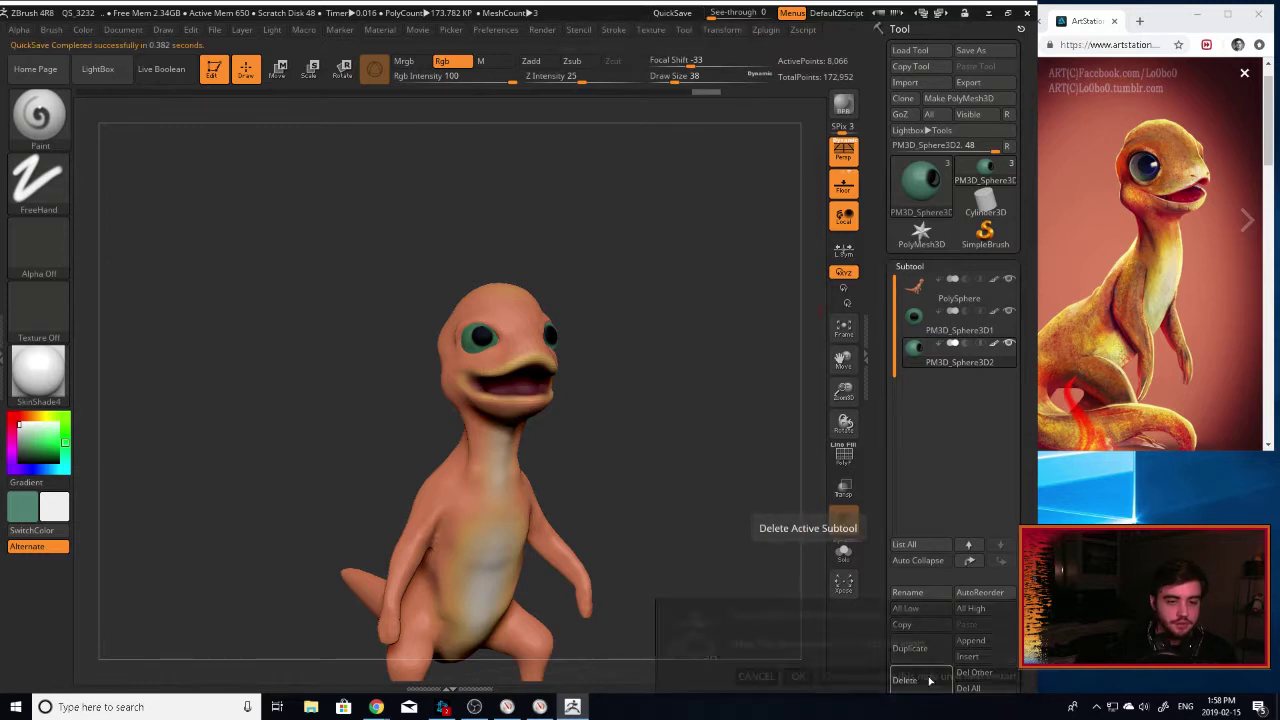
left_click(846, 675)
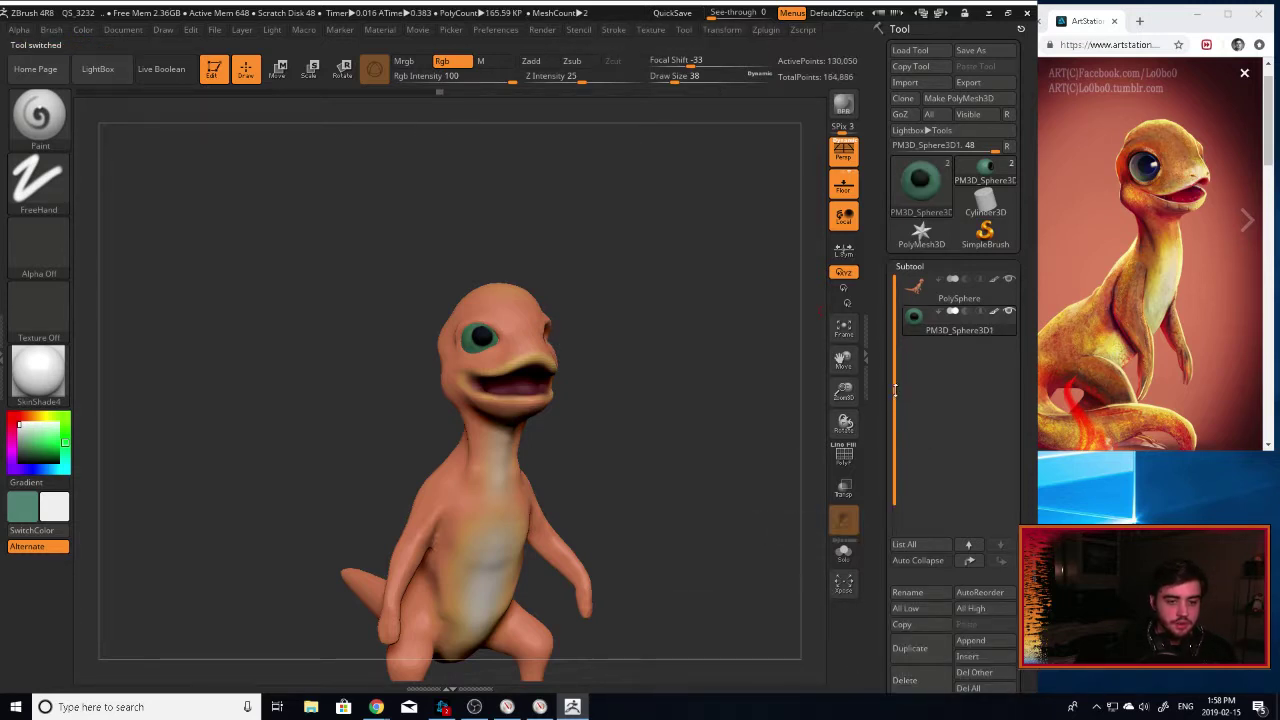
Duplicate the painted eye subtool PM3D_Sphere3D1 as the basis for the missing second eye.
left_click_drag(895, 390, 897, 424)
left_click_drag(1024, 431, 1031, 262)
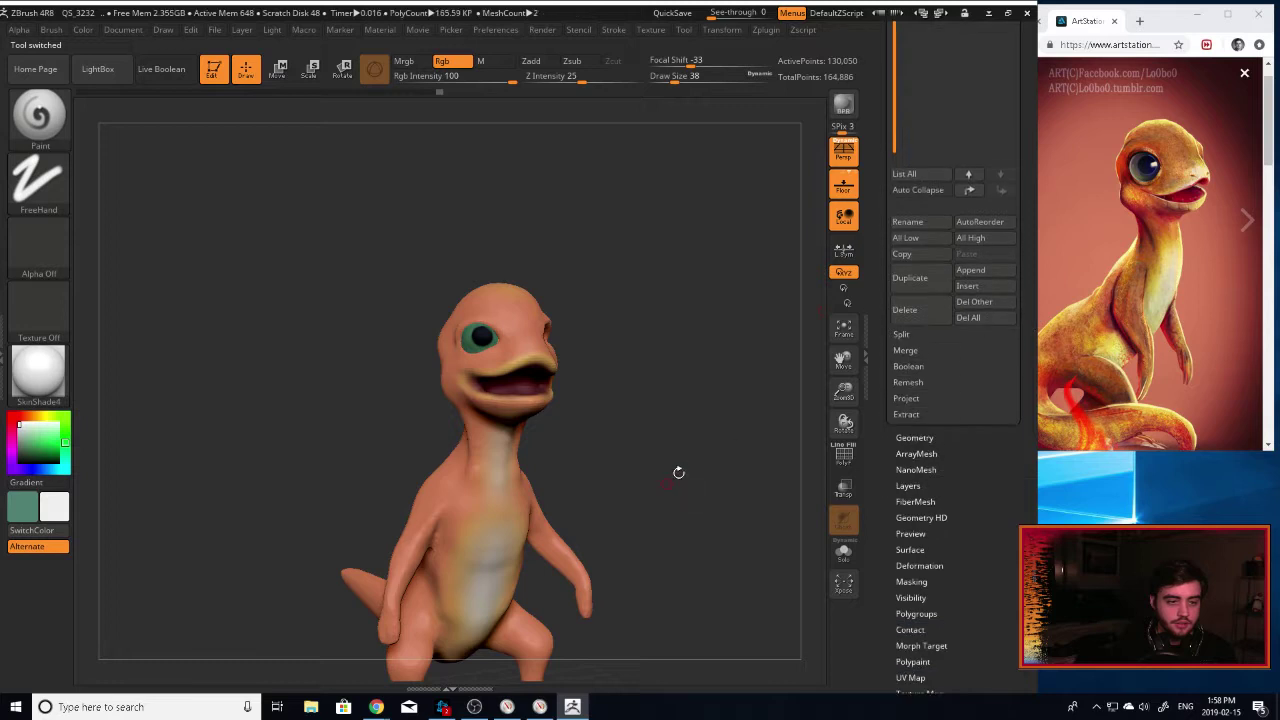
left_click_drag(678, 472, 787, 391)
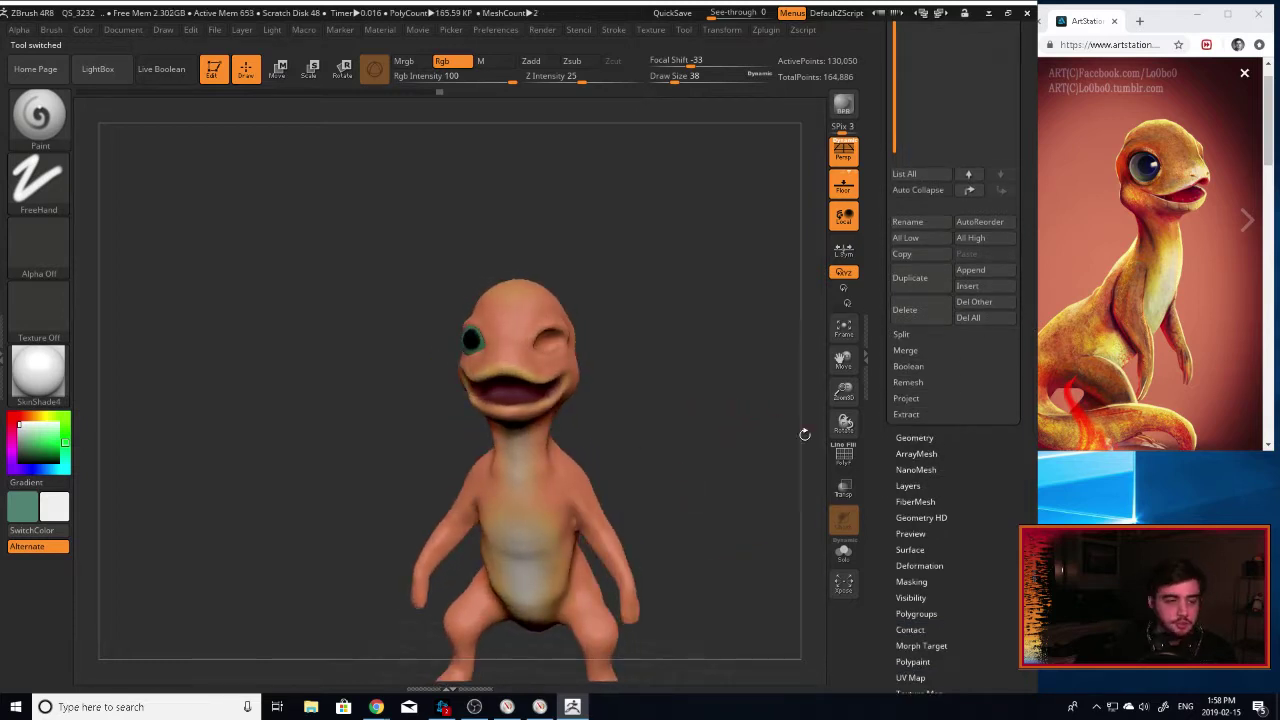
left_click_drag(804, 434, 960, 400)
scroll(1030, 368, "down", 3)
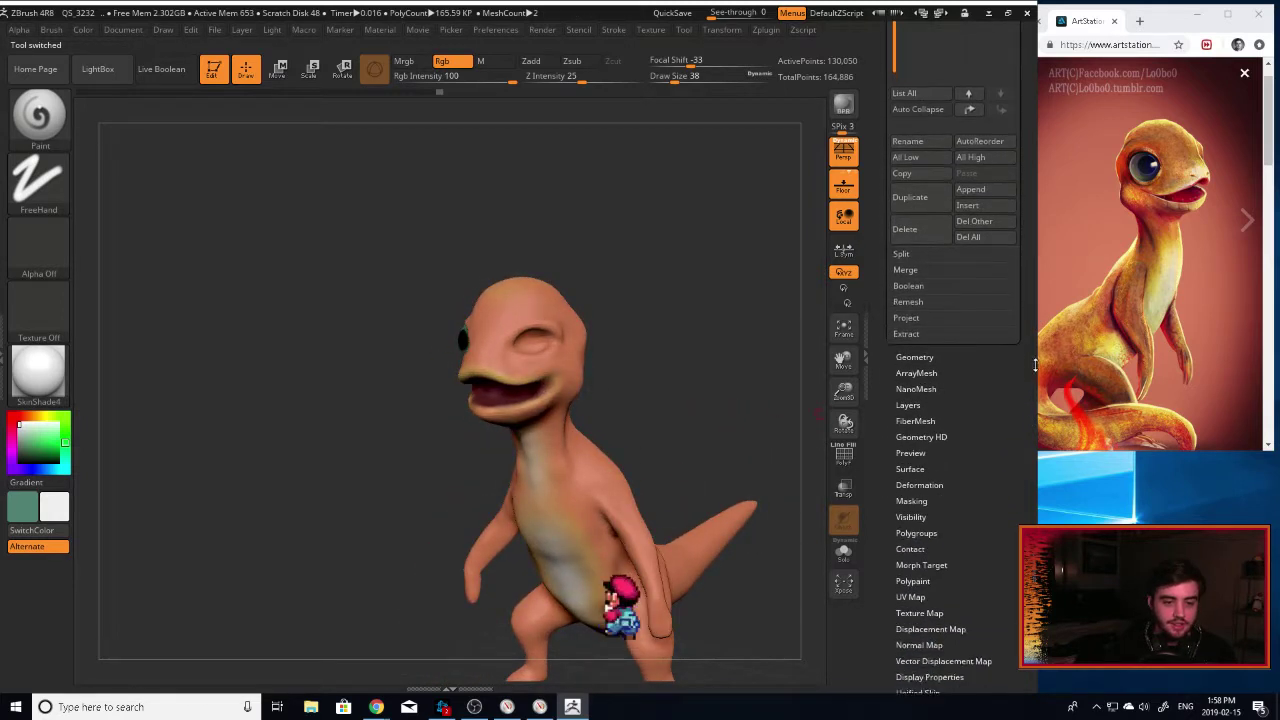
scroll(1032, 365, "down", 2)
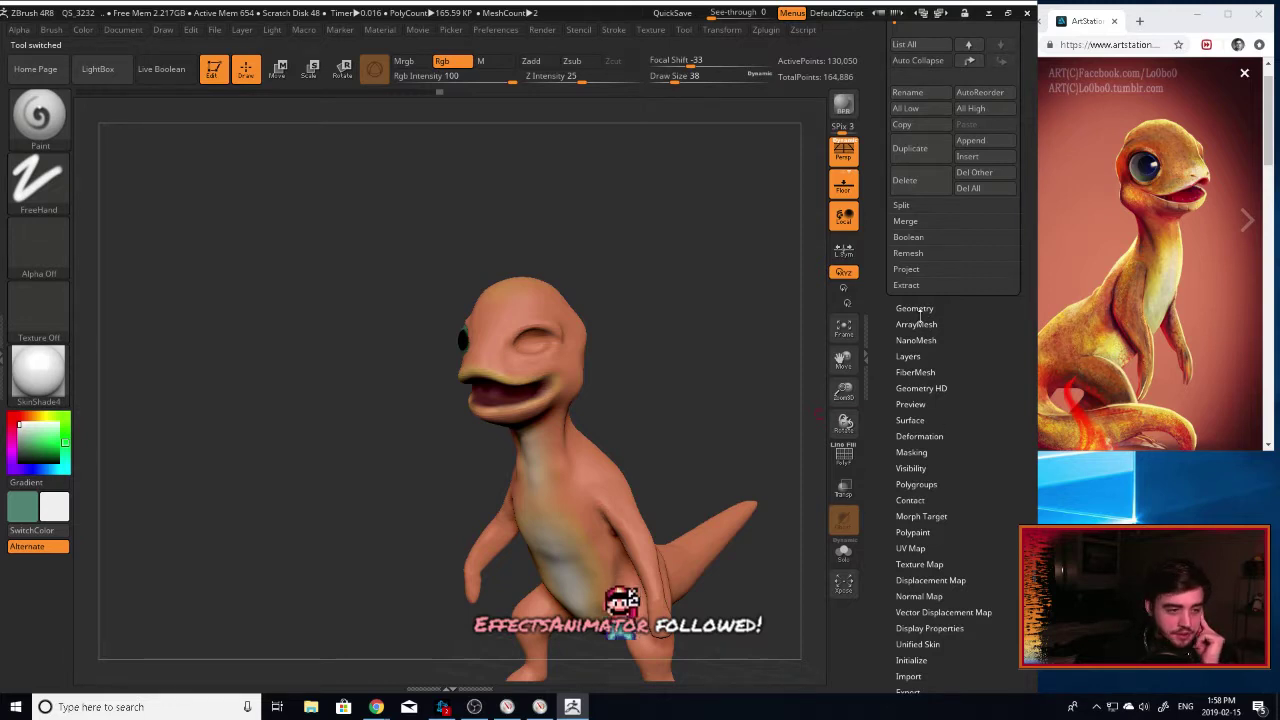
scroll(1021, 357, "up", 5)
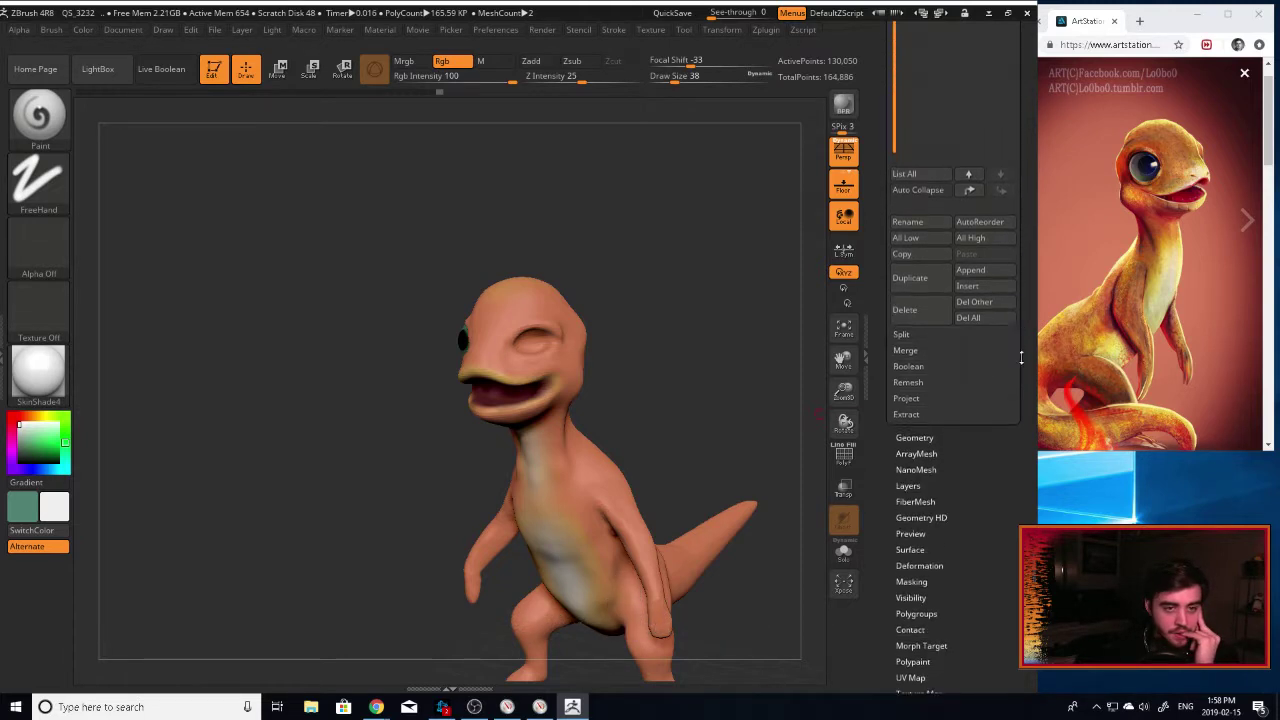
scroll(1015, 362, "up", 1)
left_click(910, 314)
left_click_drag(1030, 298, 1030, 272)
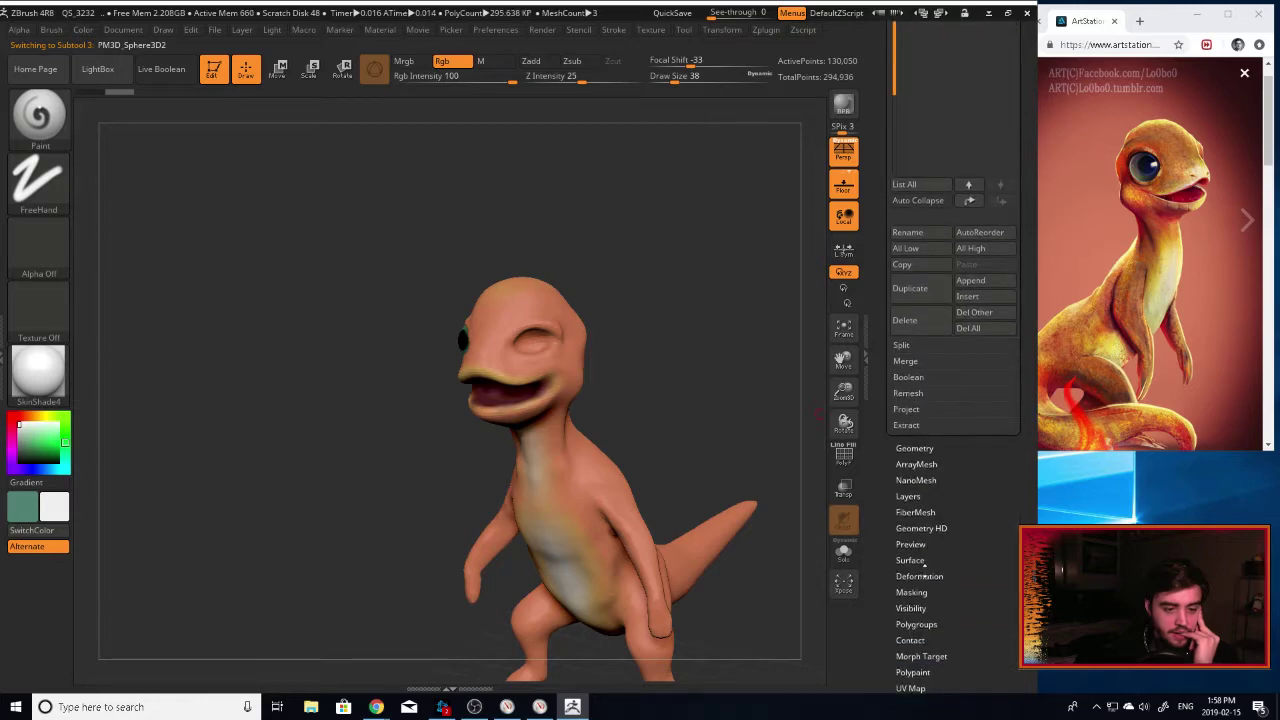
Try to flip the duplicated eye to the other side with the Mirror deformation.
left_click(921, 572)
left_click_drag(1022, 109, 1022, 167)
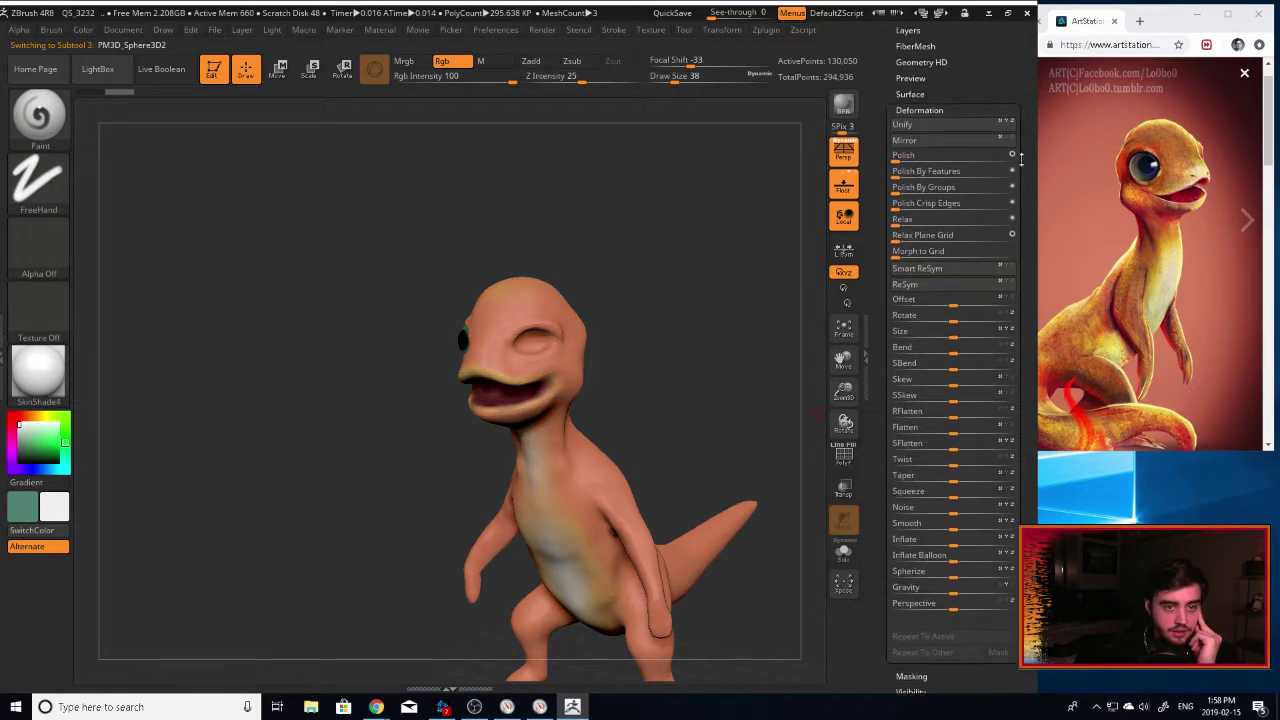
left_click(945, 142)
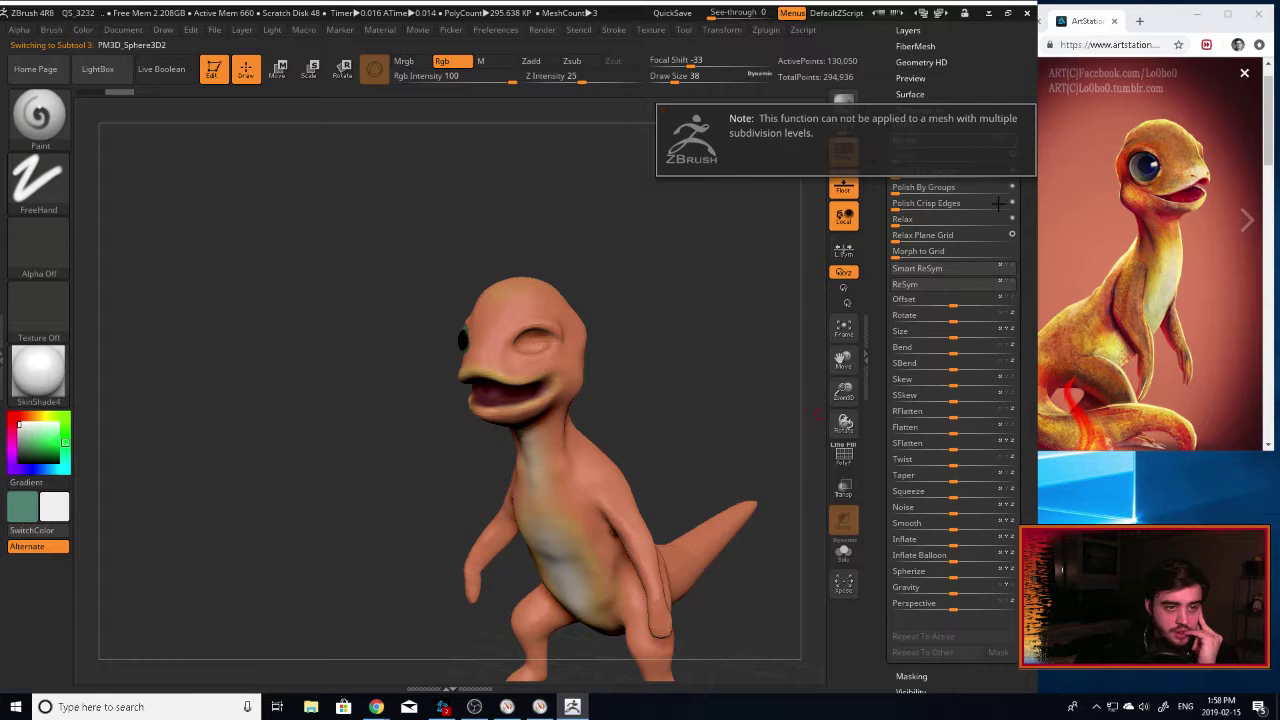
Delete the duplicated eye's lower subdivision levels and mirror it to the empty socket with the Mirror deformation.
scroll(964, 231, "up", 5)
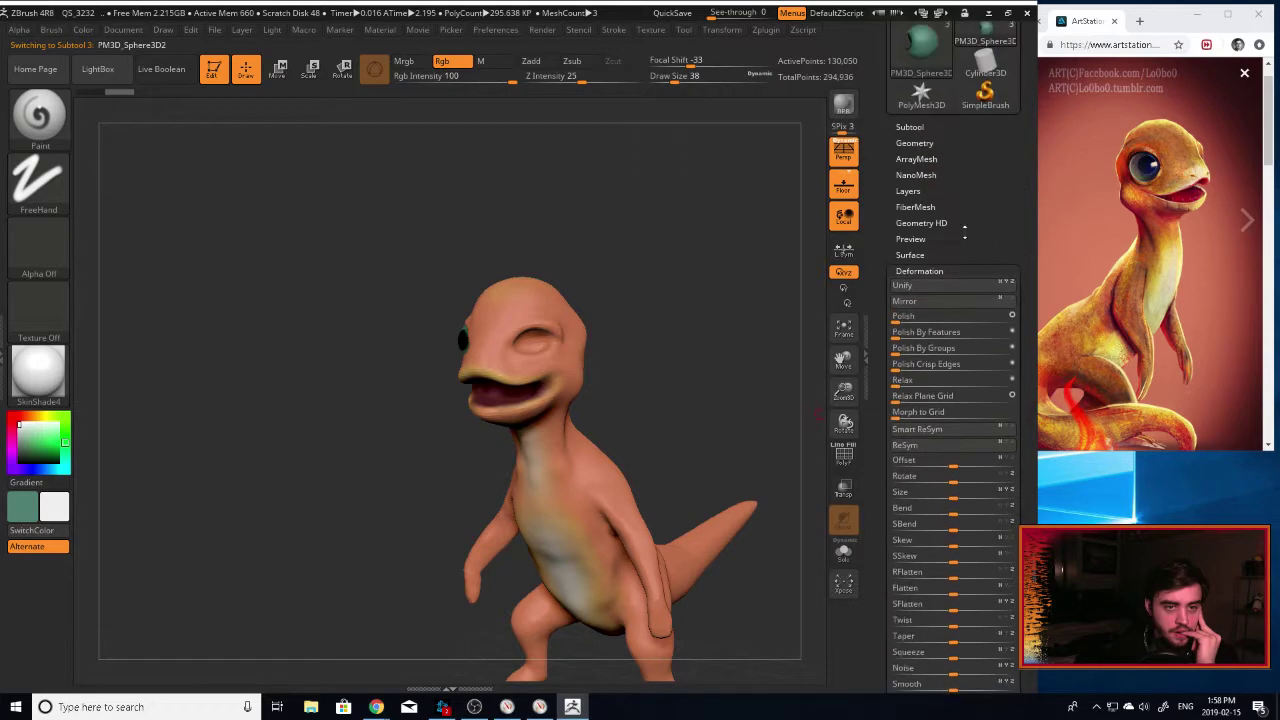
left_click(914, 143)
scroll(1032, 241, "down", 4)
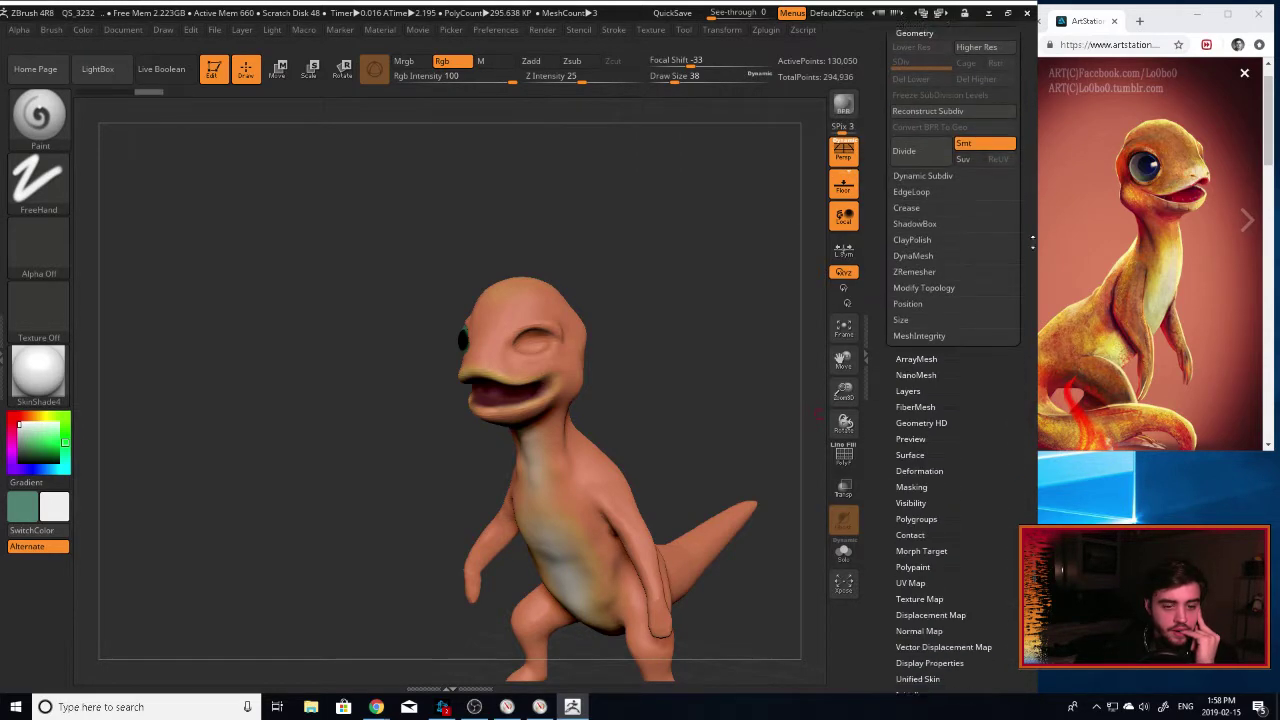
left_click_drag(1032, 241, 1030, 249)
left_click(919, 479)
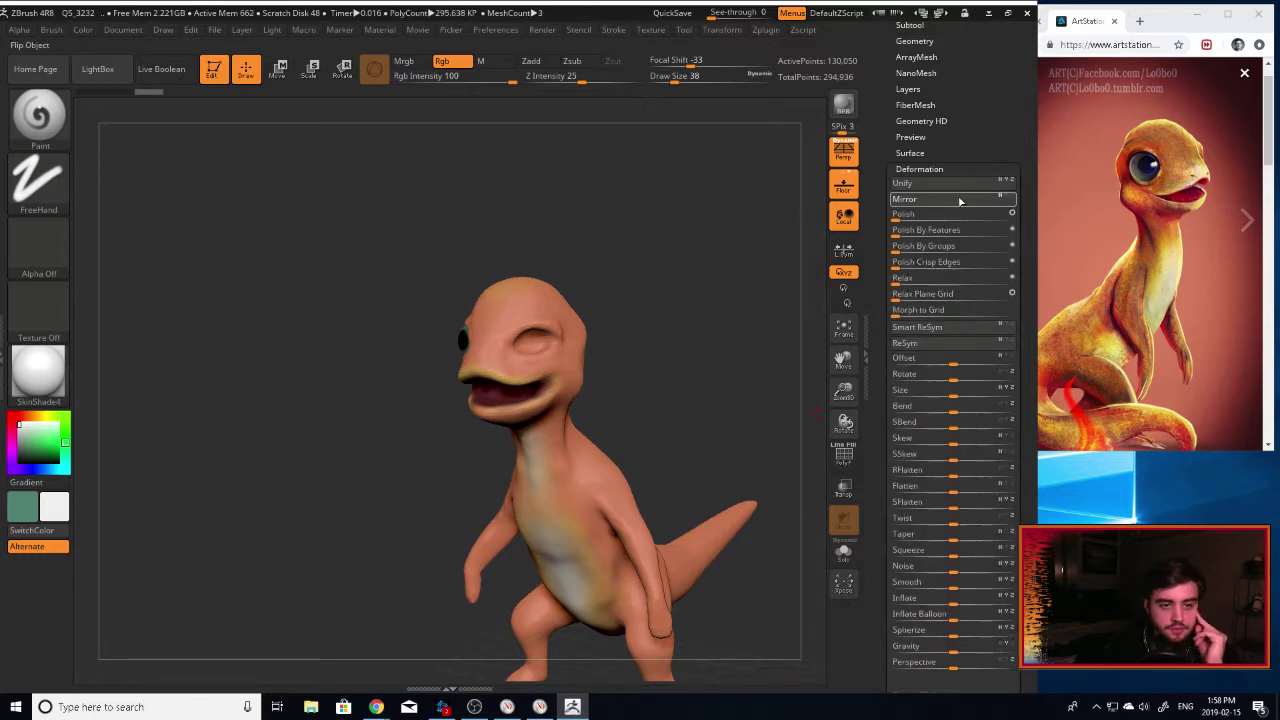
mouse_move(686, 420)
left_mouse_down()
mouse_move(766, 415)
mouse_move(700, 418)
left_mouse_up()
Select the body subtool and pull the hands downward into longer, tapered tips using the Move Topological brush with Rgb off.
left_click_drag(846, 389, 868, 215)
mouse_move(722, 446)
left_mouse_down()
mouse_move(656, 458)
mouse_move(731, 466)
mouse_move(758, 408)
mouse_move(548, 482)
left_mouse_up()
left_click_drag(698, 475, 652, 470)
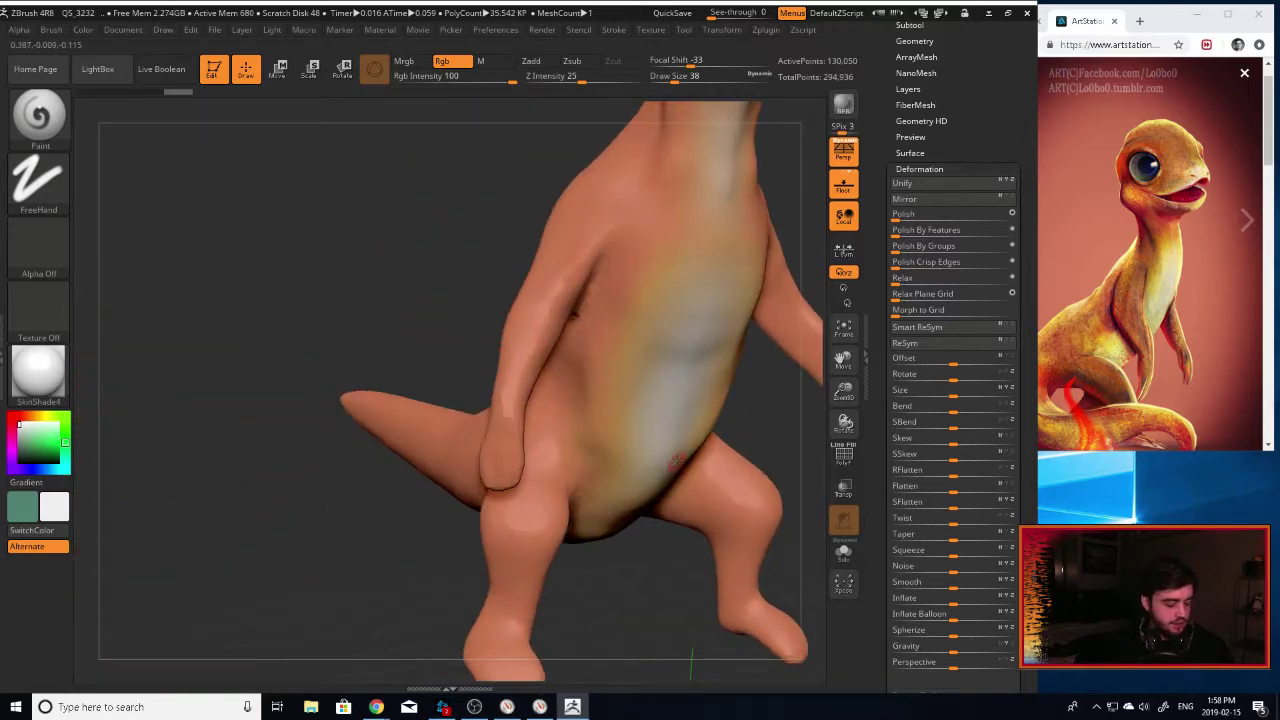
key("b")
key("m")
key("t")
left_click_drag(750, 434, 383, 401)
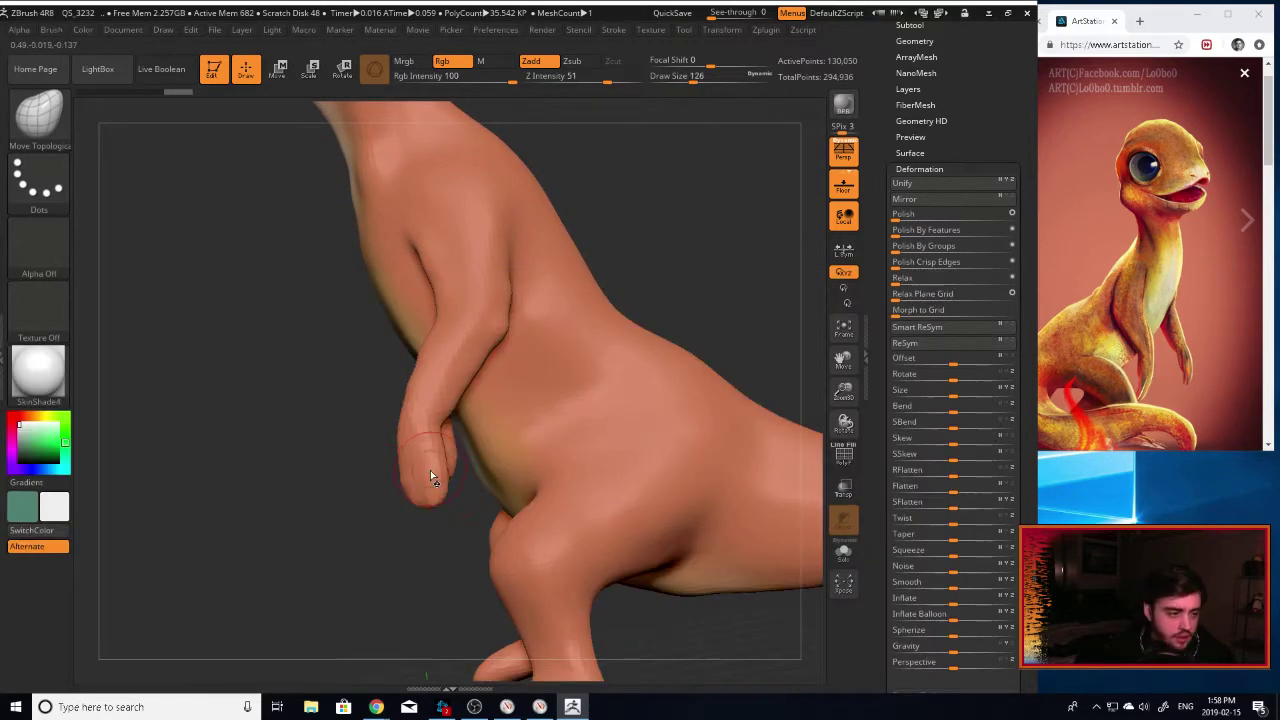
left_click_drag(434, 542, 540, 478)
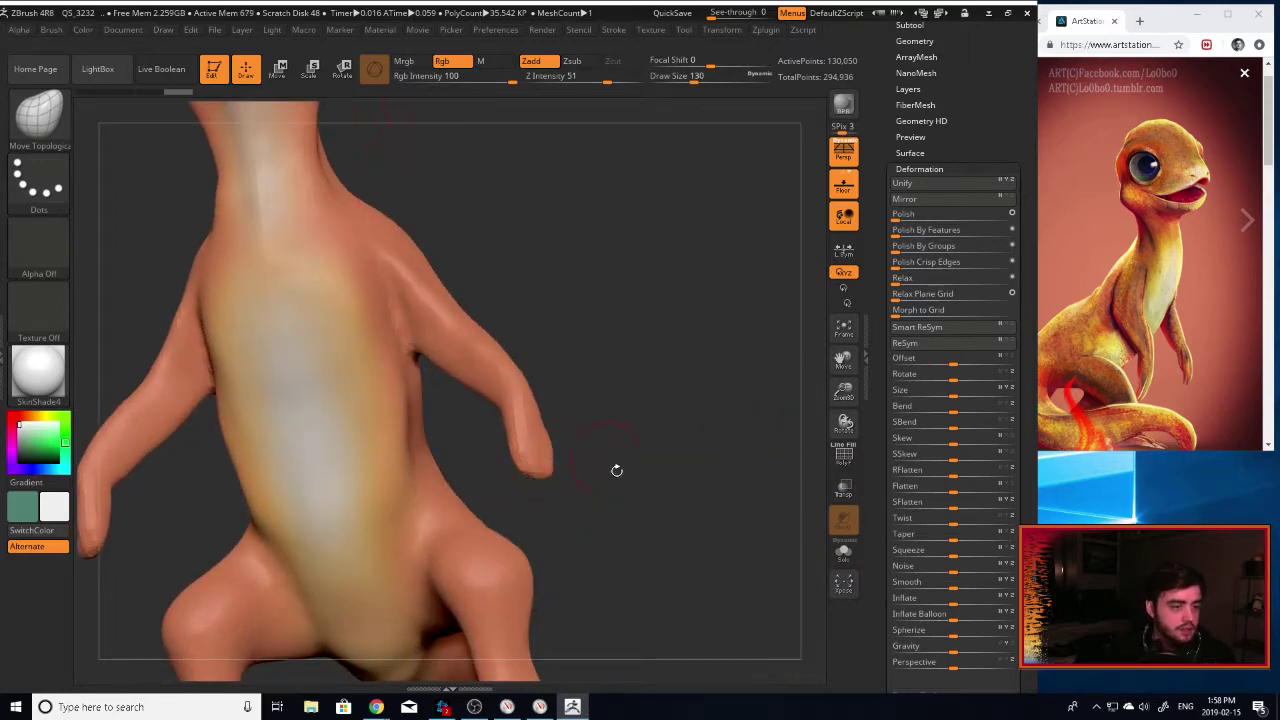
left_click_drag(465, 200, 445, 120)
left_click(445, 60)
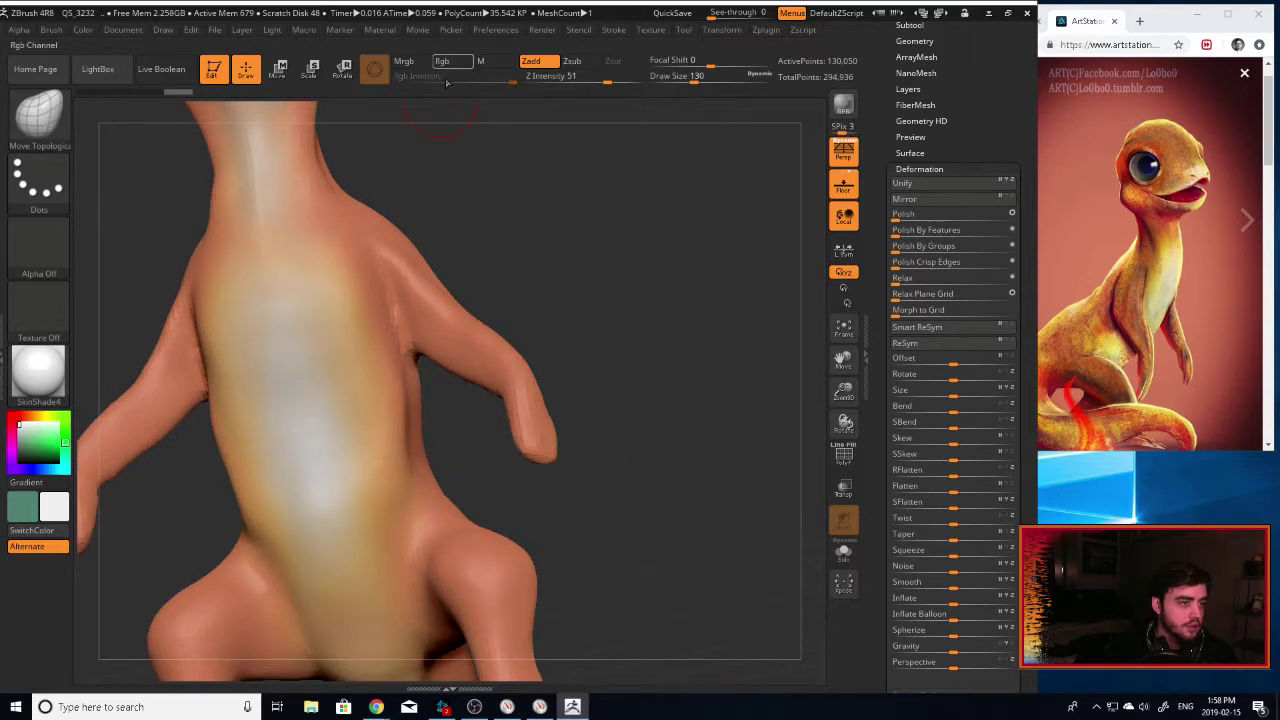
left_click(531, 441, "alt")
left_click_drag(546, 460, 566, 512)
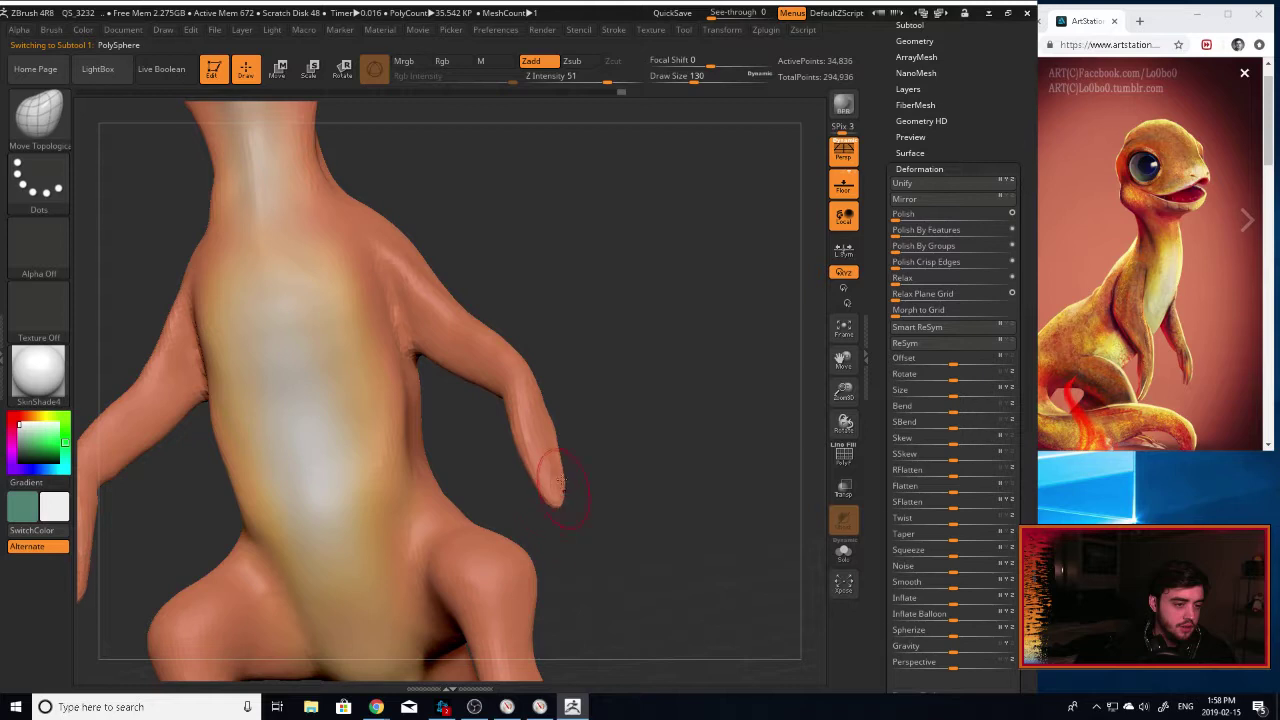
Refine the lengthened hands from the side with the Move Topological brush and QuickSave the project.
mouse_move(670, 515)
left_mouse_down()
mouse_move(537, 491)
mouse_move(597, 497)
mouse_move(554, 466)
mouse_move(573, 421)
mouse_move(630, 464)
left_mouse_up()
mouse_move(556, 436)
left_mouse_down("shift")
mouse_move(588, 411)
mouse_move(640, 416)
left_mouse_up("shift")
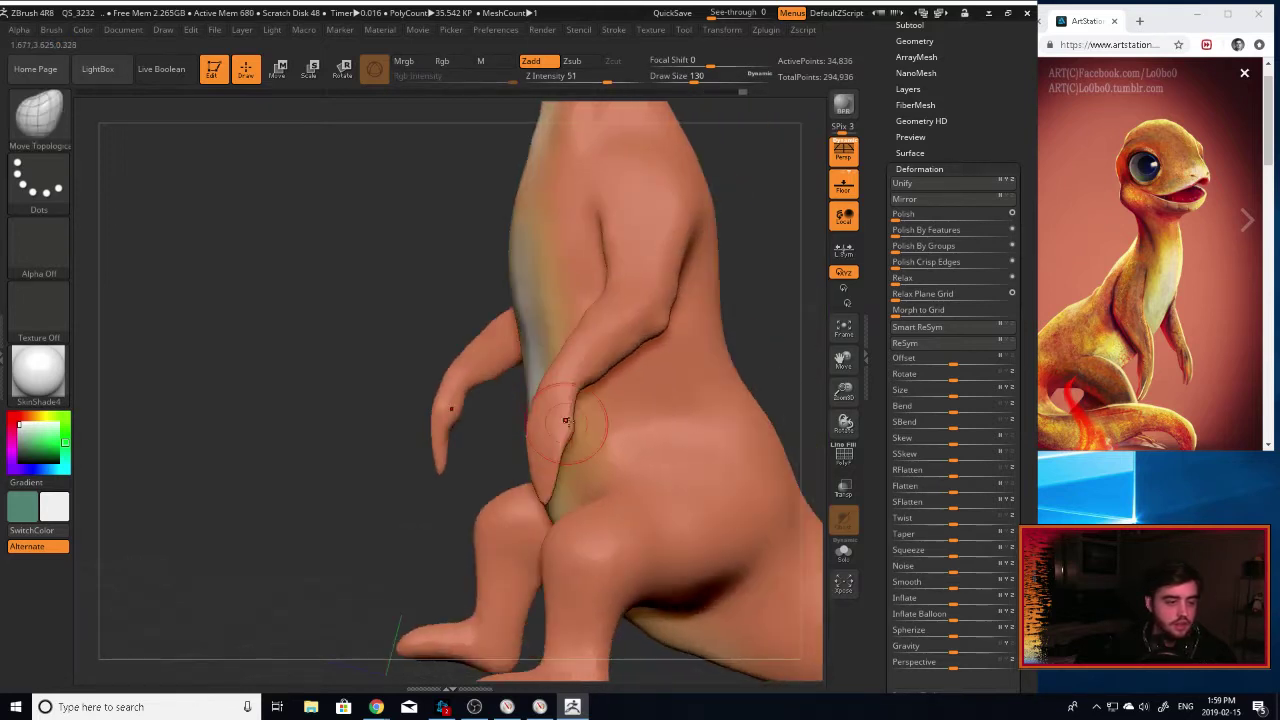
mouse_move(500, 405)
left_mouse_down()
mouse_move(600, 400)
mouse_move(580, 420)
left_mouse_up()
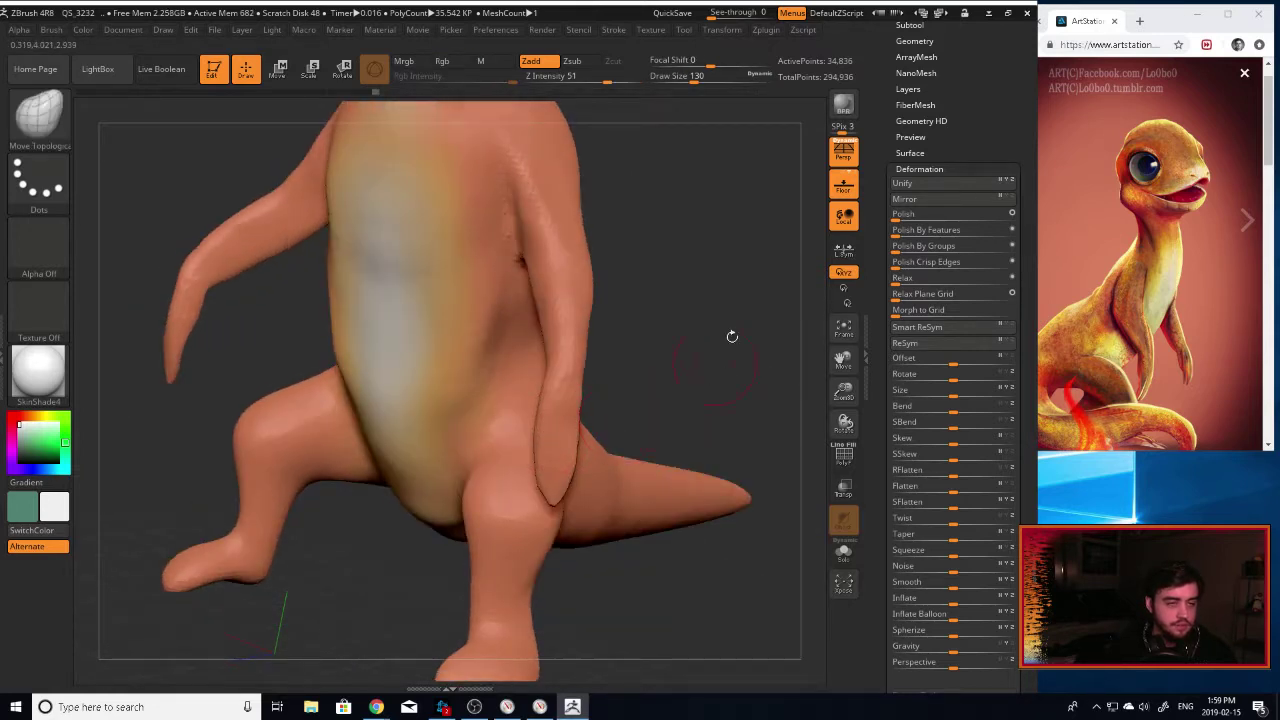
left_click(672, 13)
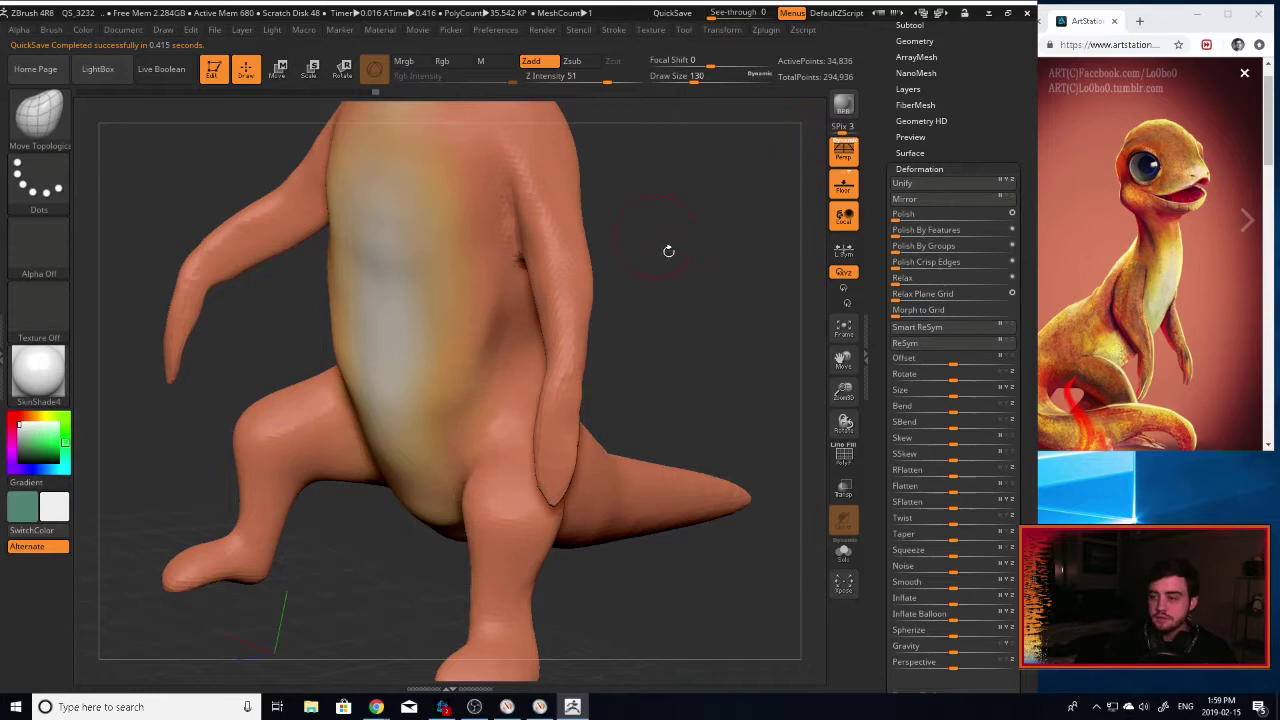
Inflate the front of the feet with the Inflat brush at Draw Size 130.
left_click_drag(672, 379, 690, 432)
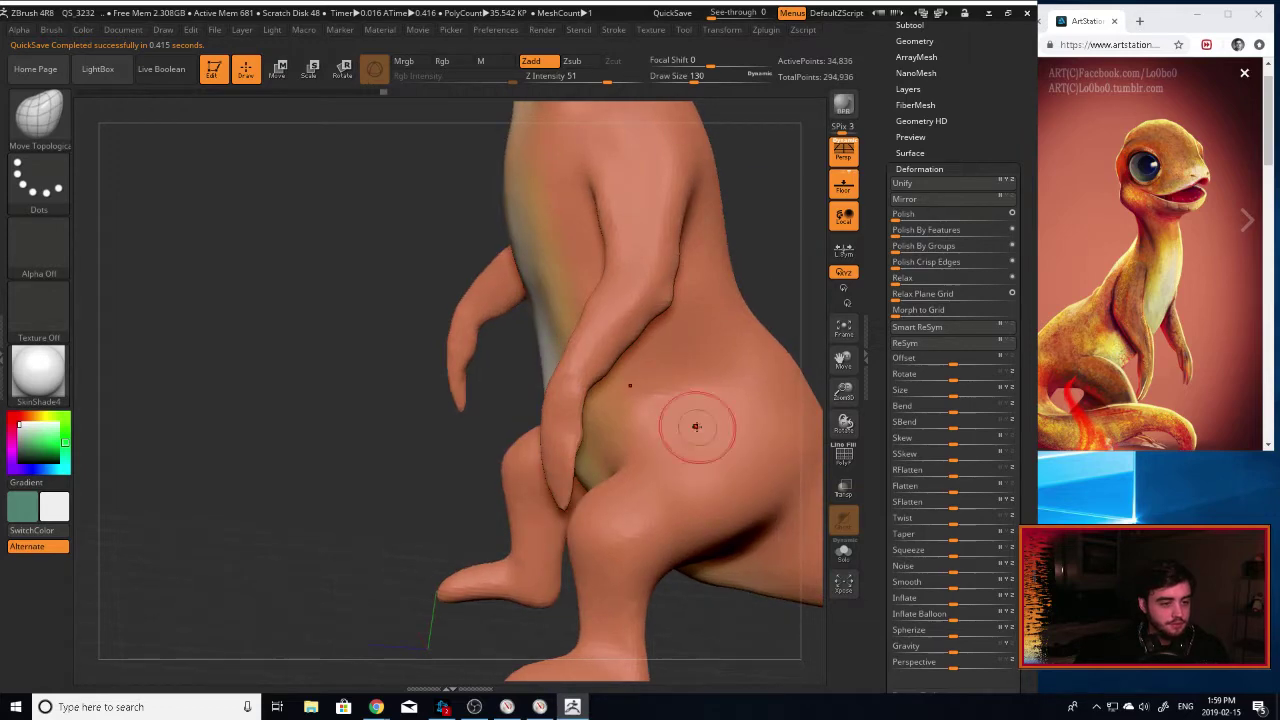
left_click_drag(760, 625, 724, 505)
key("b")
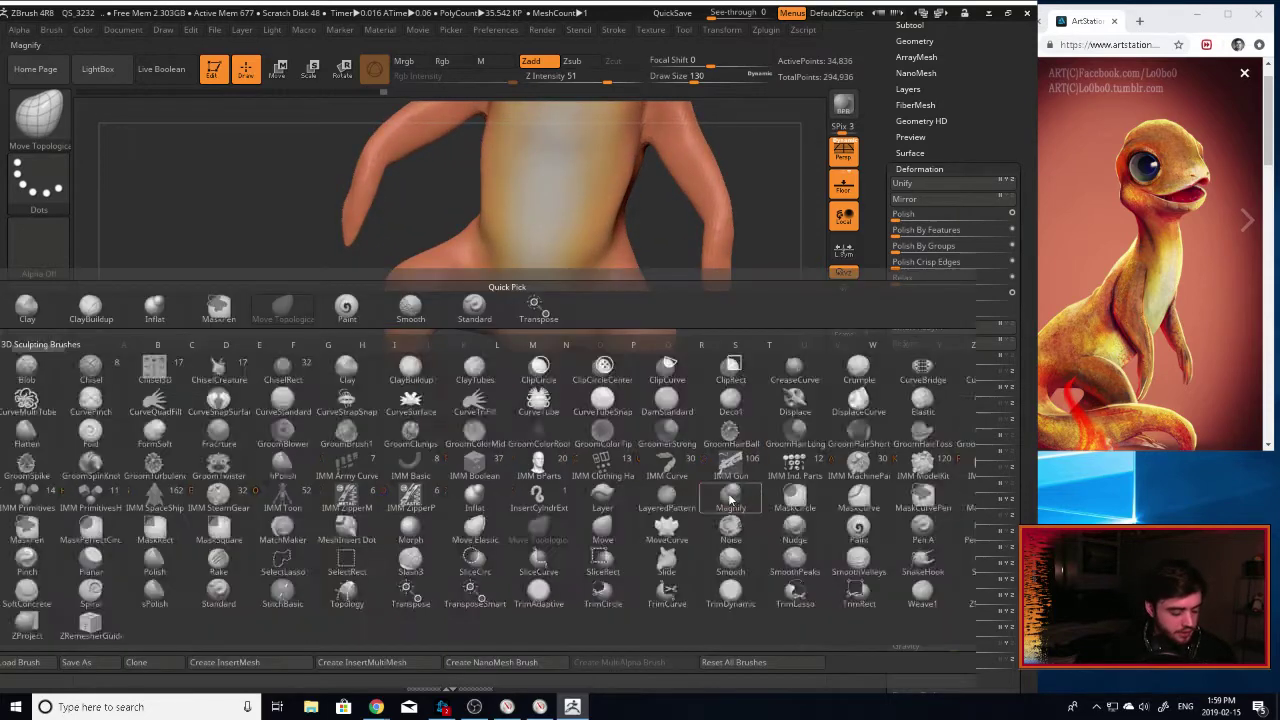
key("i")
key("n")
left_click_drag(844, 396, 826, 252)
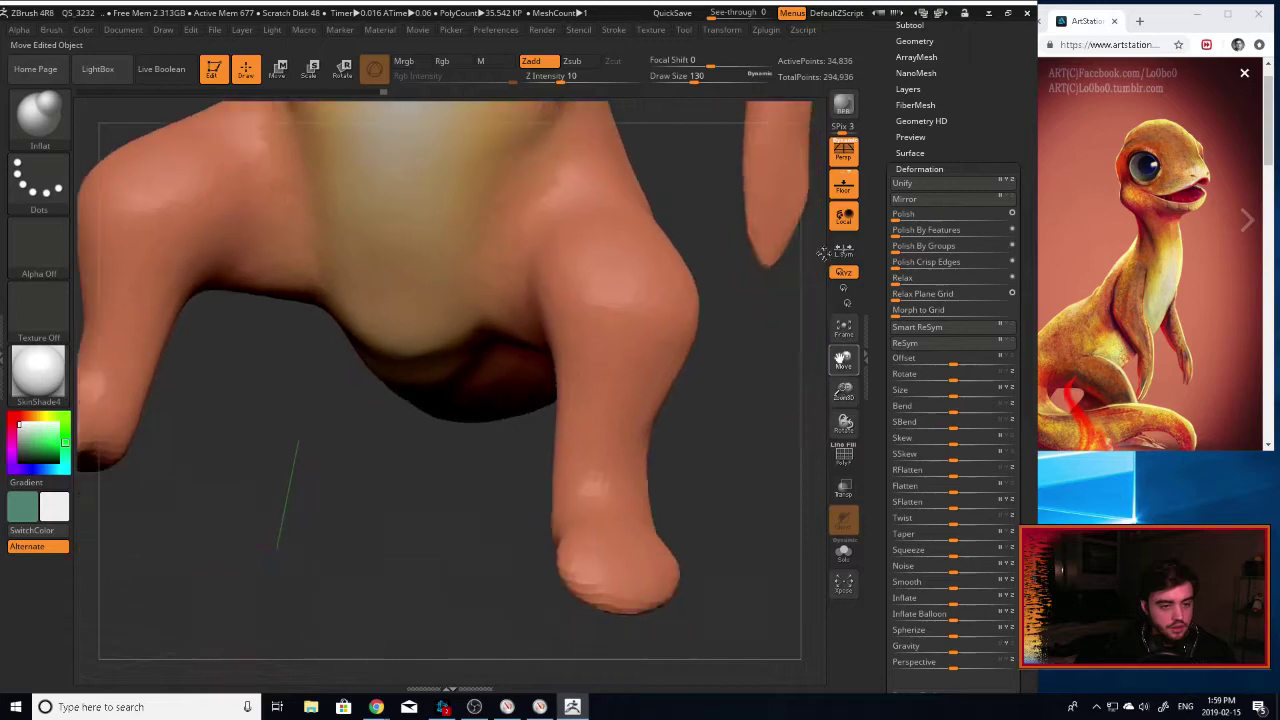
left_click_drag(765, 478, 678, 481)
left_click_drag(449, 546, 414, 545)
left_click_drag(370, 597, 418, 605)
left_click_drag(477, 577, 440, 574)
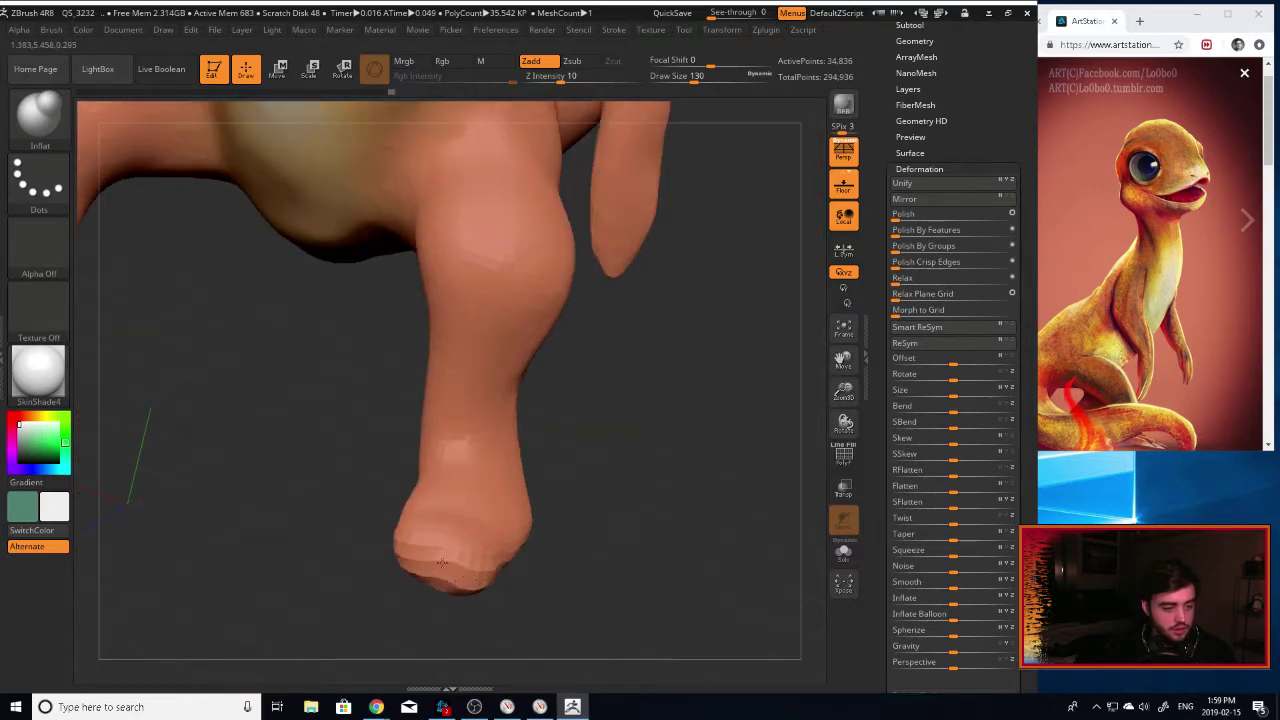
Push in the side of the lower leg using the Move Topological brush at a Draw Size of about 414.
mouse_move(598, 550)
left_mouse_down()
mouse_move(525, 562)
mouse_move(614, 552)
left_mouse_up()
key("b")
key("m")
key("t")
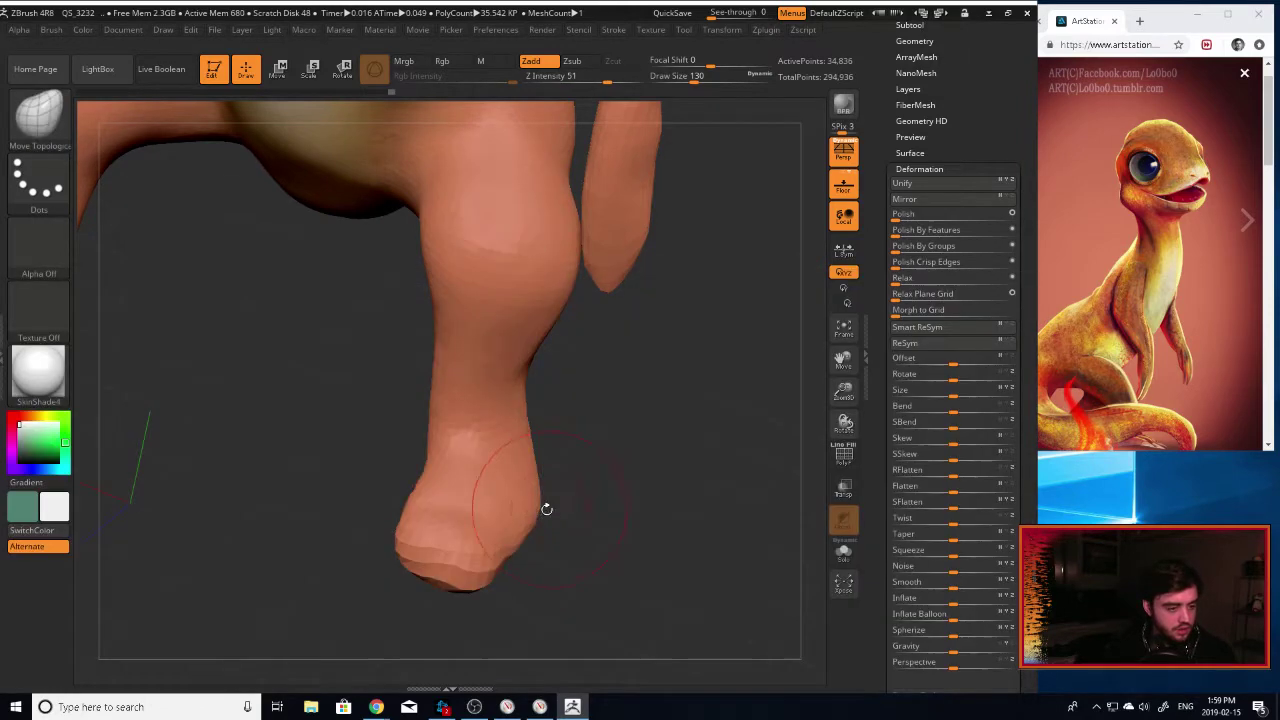
mouse_move(547, 508)
left_mouse_down()
mouse_move(532, 513)
mouse_move(560, 556)
mouse_move(540, 530)
left_mouse_up()
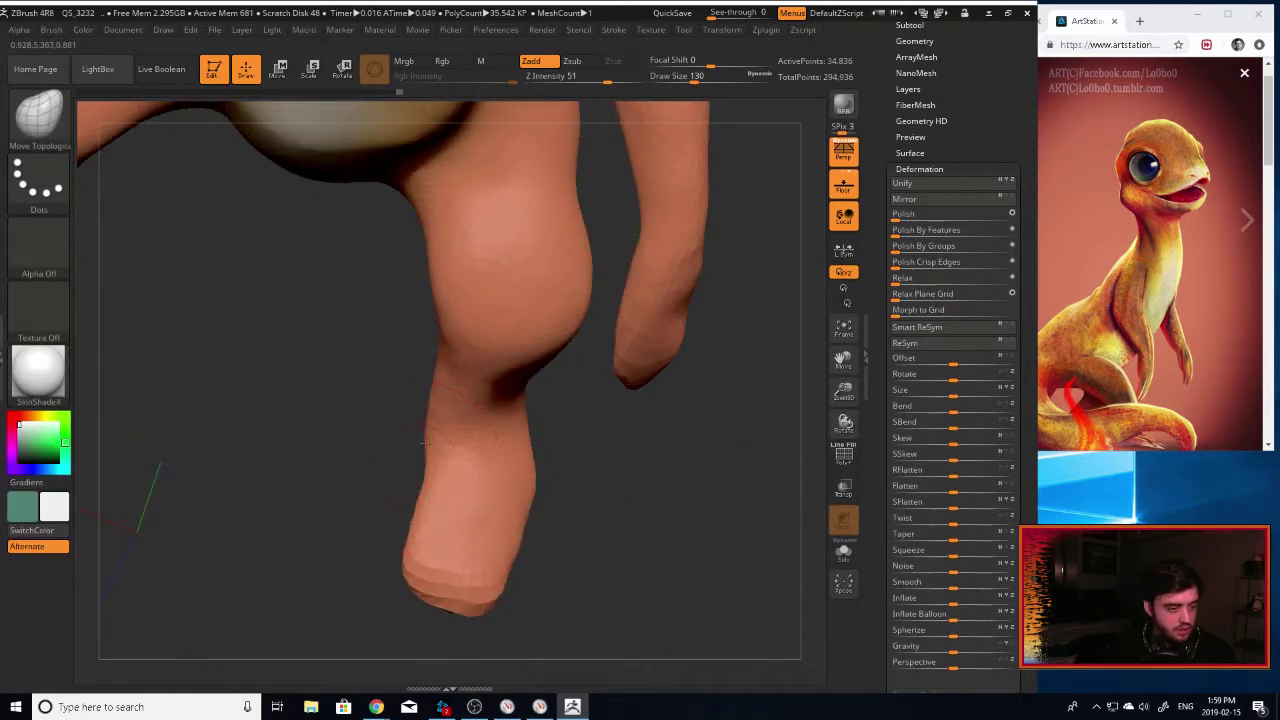
key("bracketright")
key("bracketright")
key("bracketright")
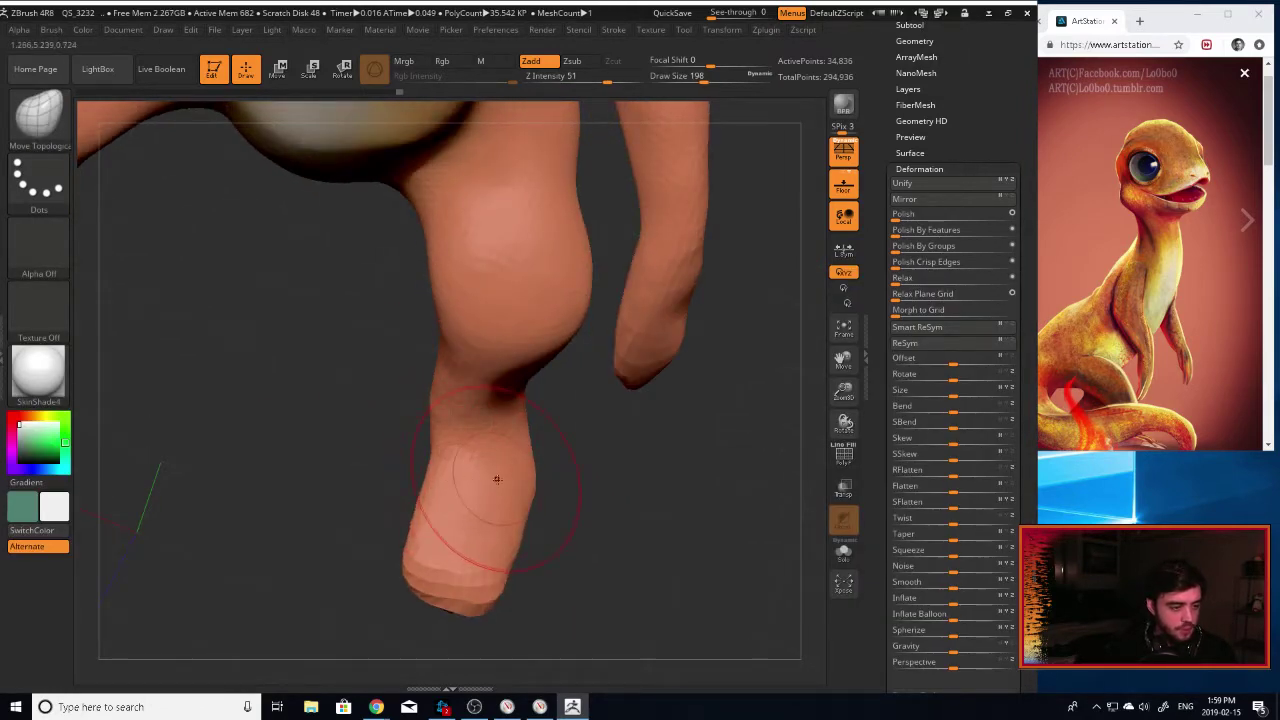
key("bracketright")
key("bracketright")
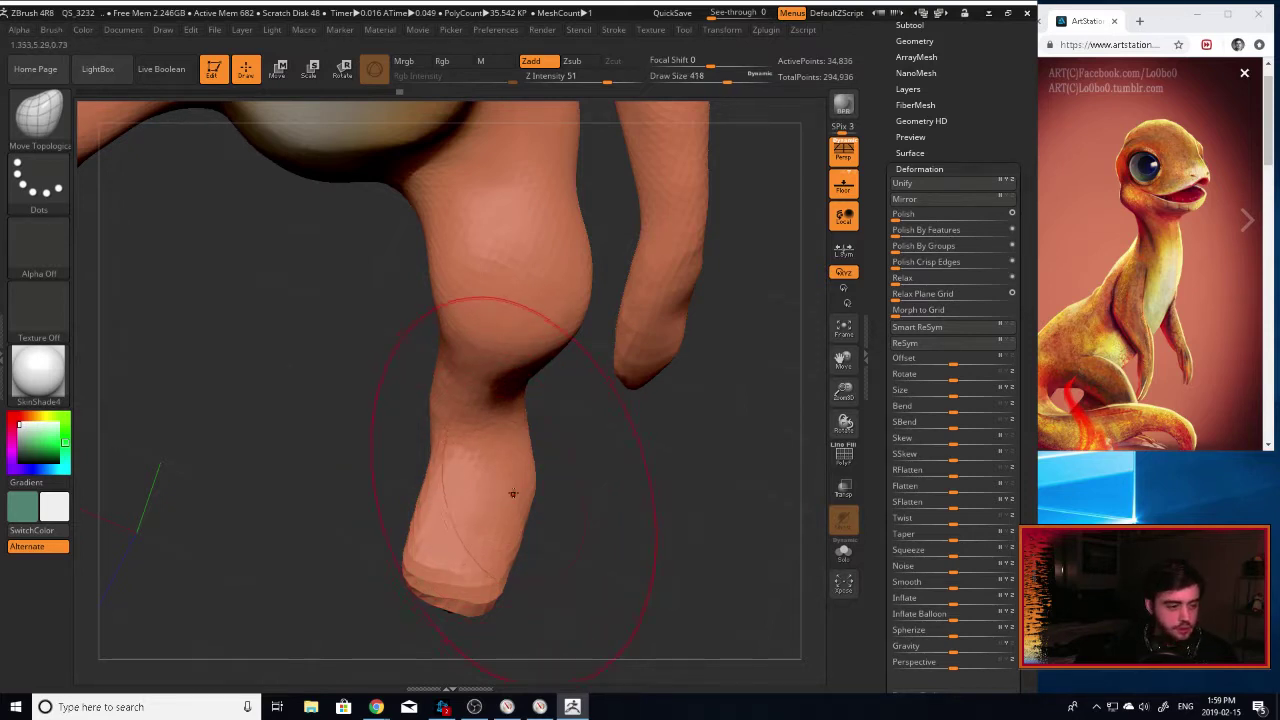
left_click_drag(517, 503, 493, 497)
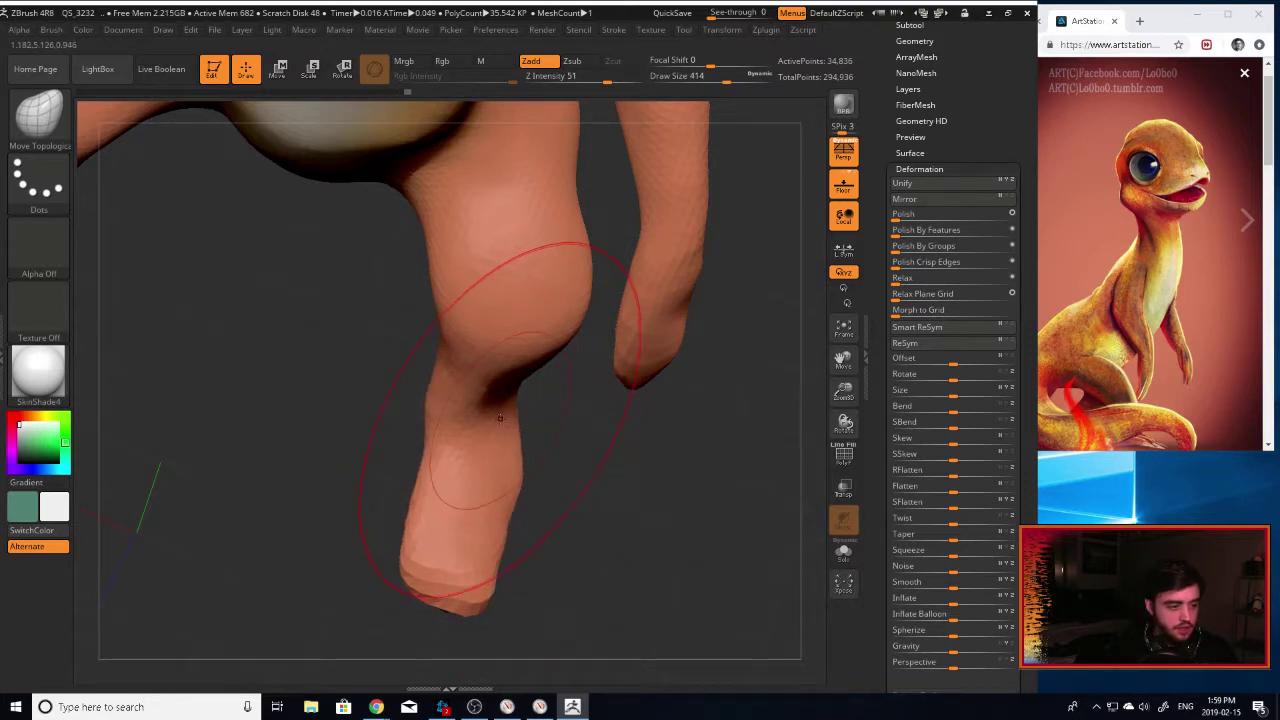
Reshape both sides of the ankle using the Move Topological brush at Draw Size 242.
key("bracketleft")
key("bracketleft")
key("bracketleft")
left_click_drag(503, 408, 519, 424)
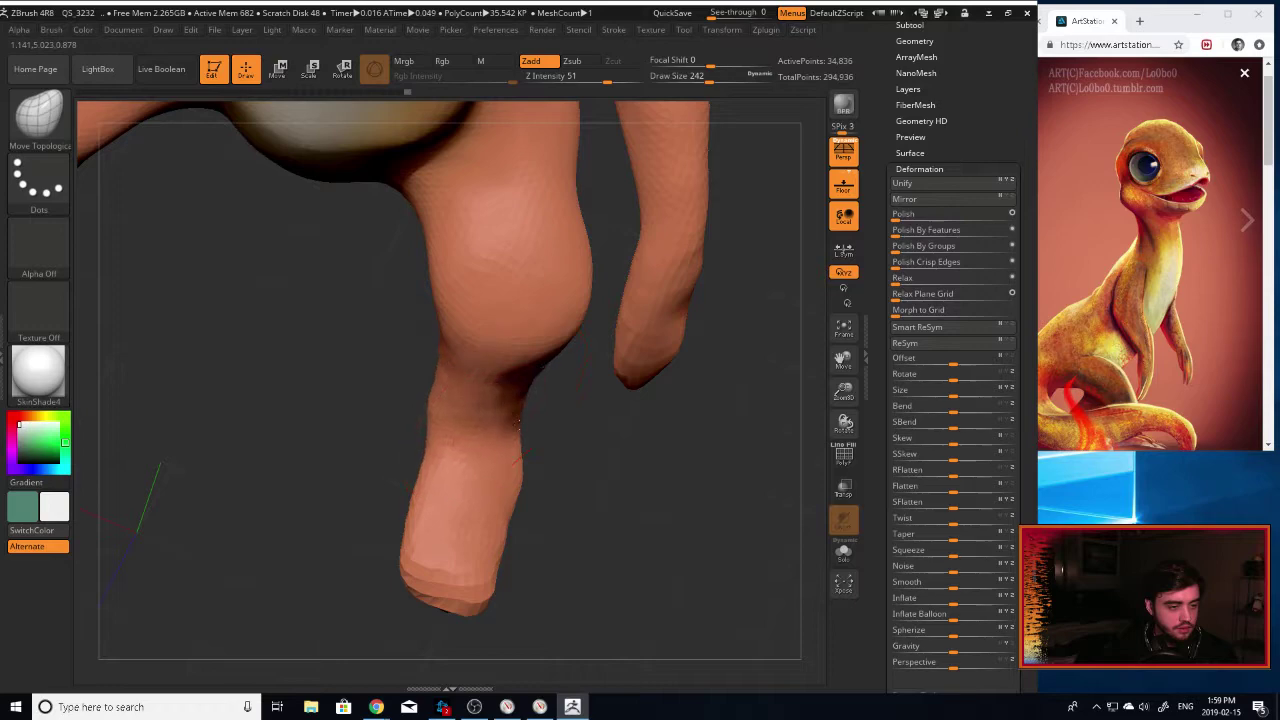
left_click_drag(428, 403, 455, 421)
Inflate the foot around the heel and underside with the Inflat brush and remesh the body with DynaMesh.
mouse_move(636, 455)
left_mouse_down()
mouse_move(630, 410)
mouse_move(580, 385)
left_mouse_up()
right_click_drag(479, 383, 519, 358)
key("b")
key("i")
key("n")
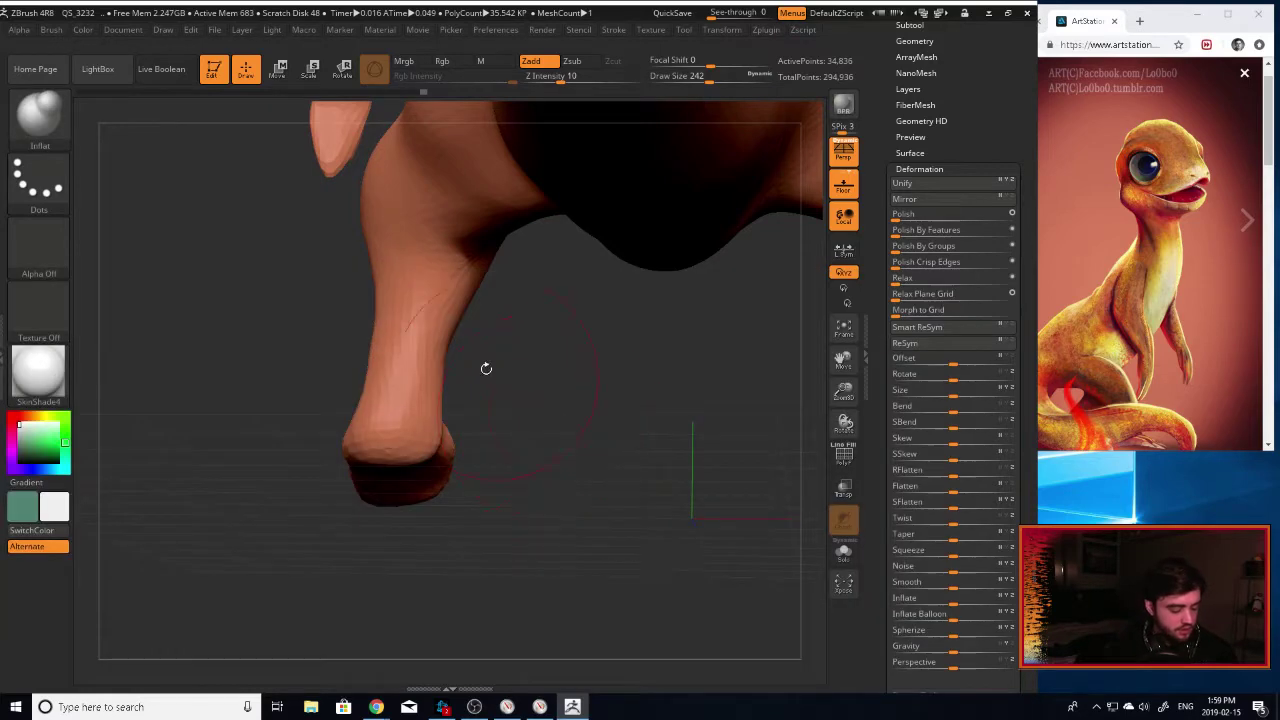
mouse_move(504, 401)
right_mouse_down()
mouse_move(500, 463)
mouse_move(415, 459)
right_mouse_up()
left_click_drag(413, 448, 409, 439)
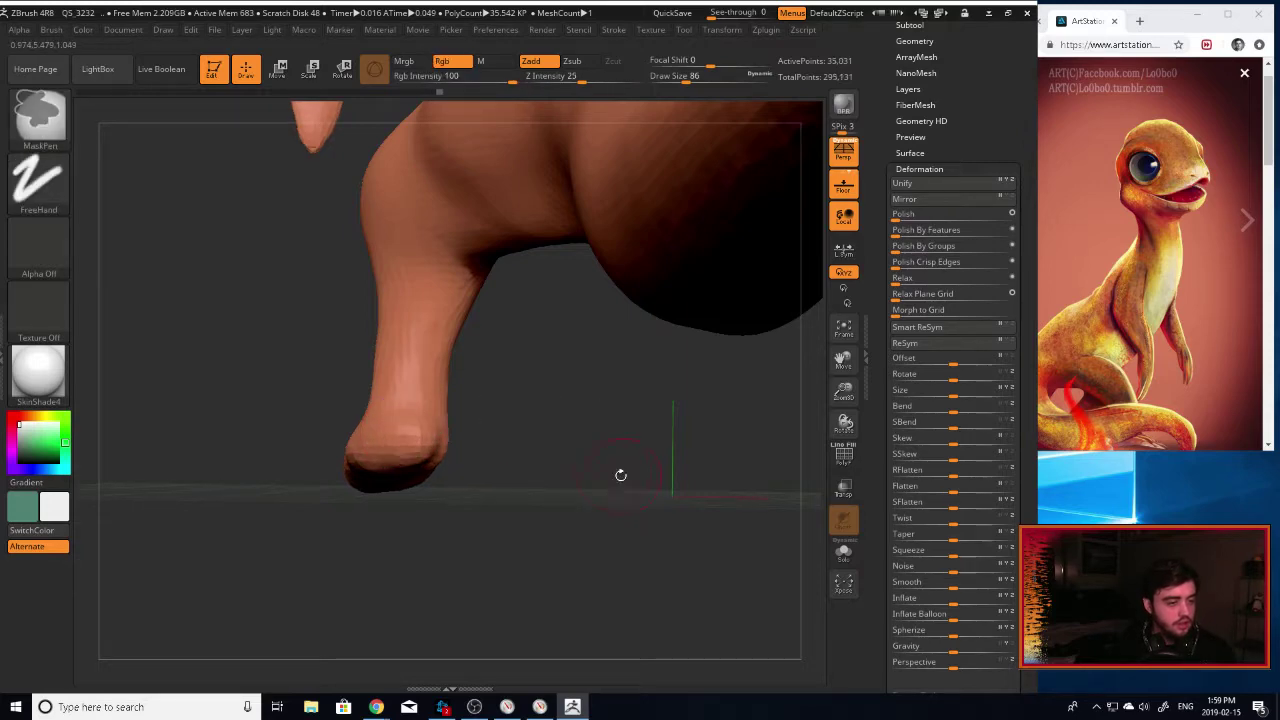
left_click_drag(620, 474, 669, 431)
left_click_drag(844, 391, 877, 332)
right_click_drag(621, 404, 761, 361)
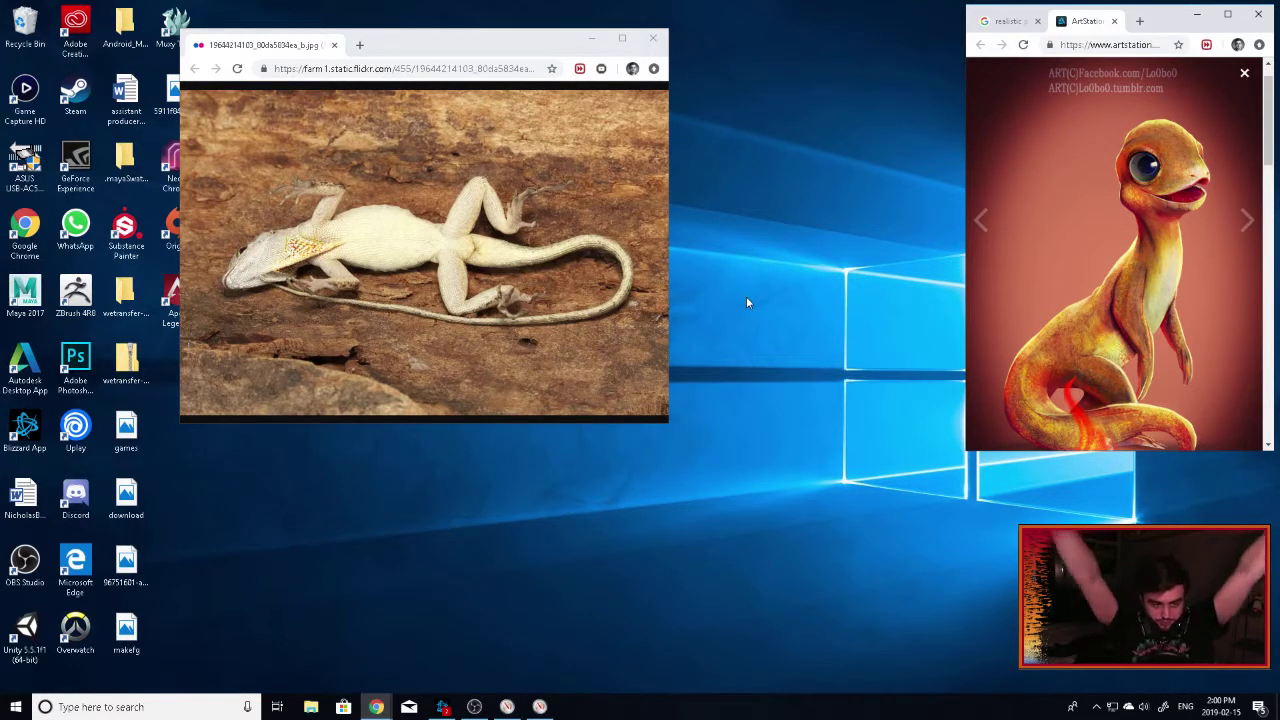
Relaunch ZBrush, dismiss its home page and restore the QS_3236.ZPR project from the LightBox QuickSave files.
double_click(75, 293)
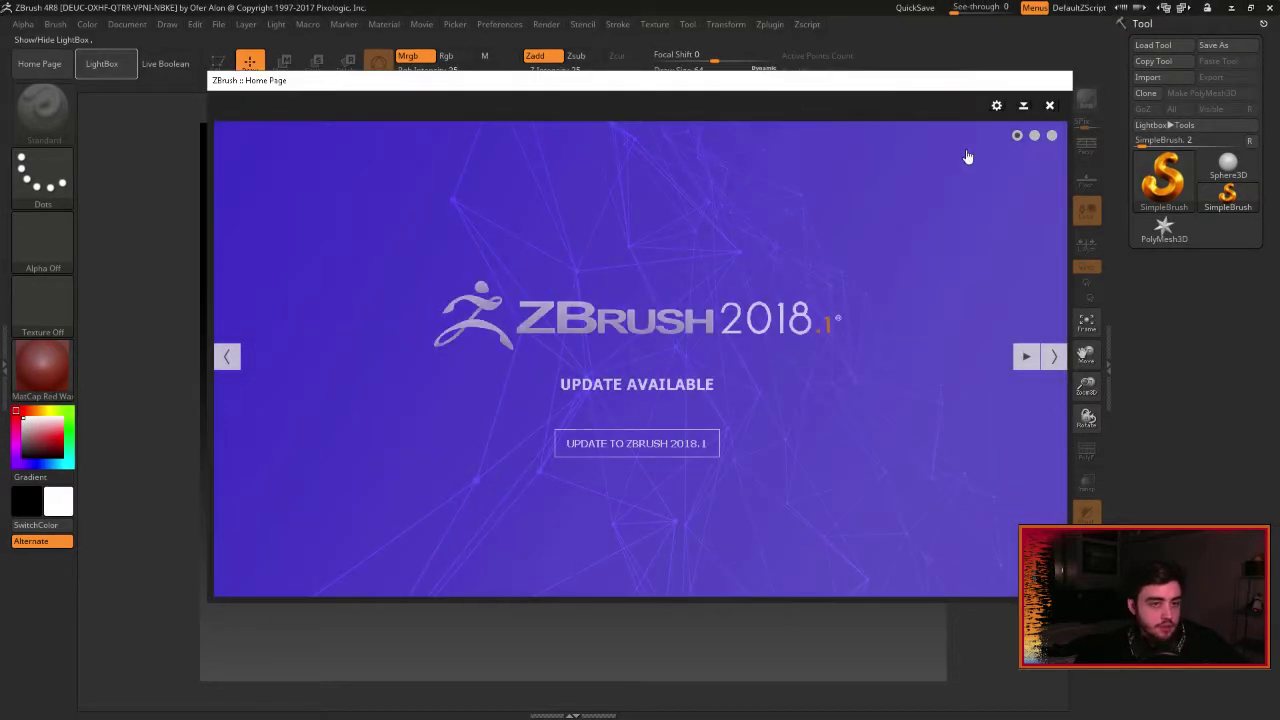
left_click(1050, 105)
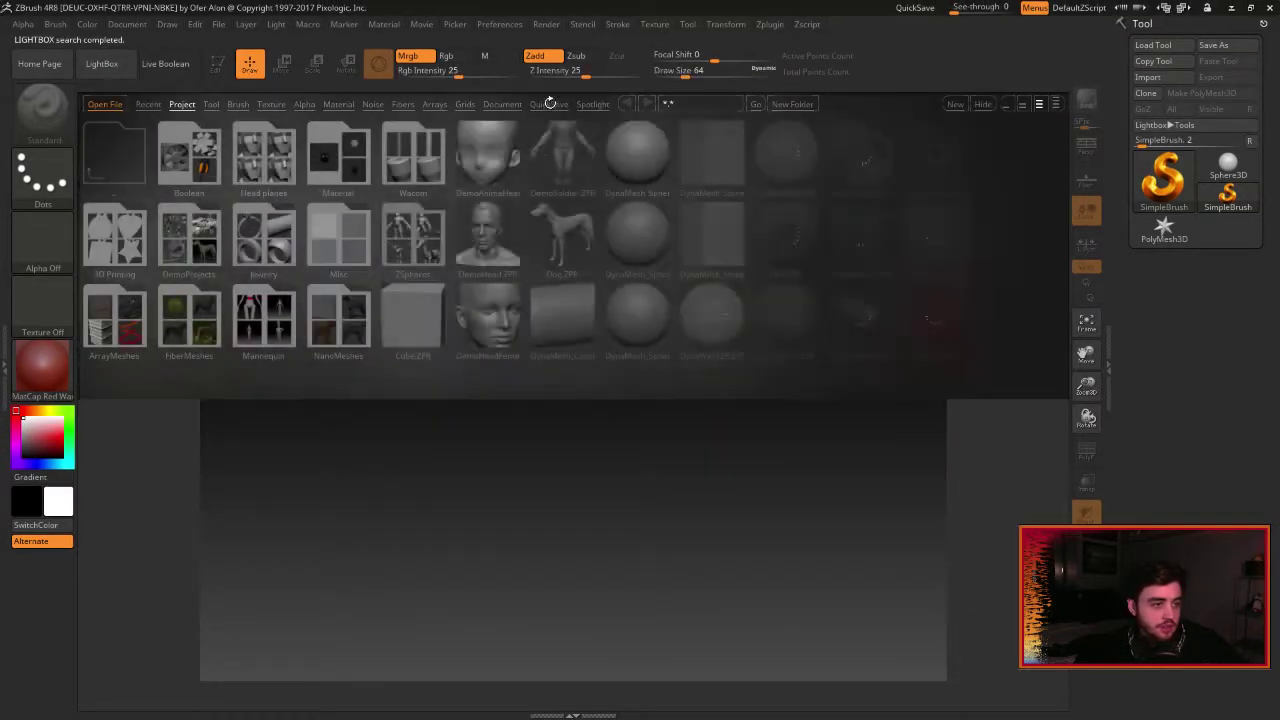
left_click(549, 104)
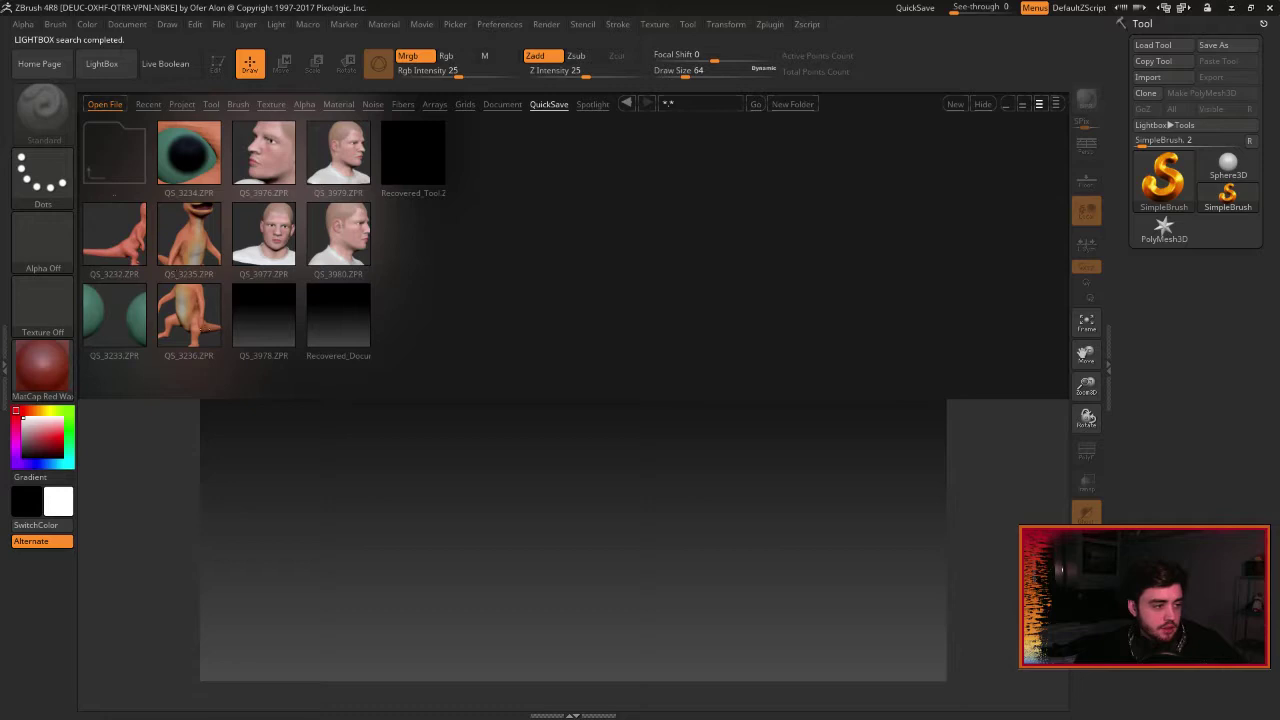
left_click(184, 323)
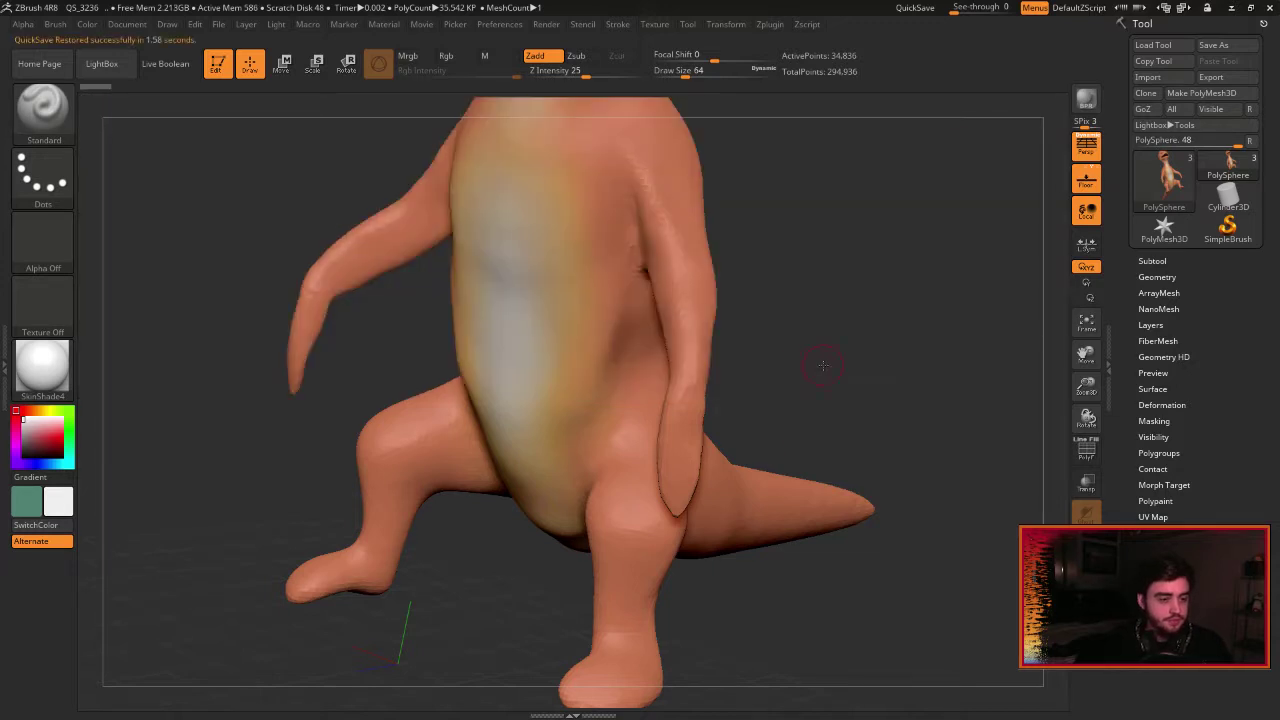
Slim the lower legs above the feet using the Move Topological brush at a Draw Size of up to 272.
left_click_drag(822, 365, 839, 393)
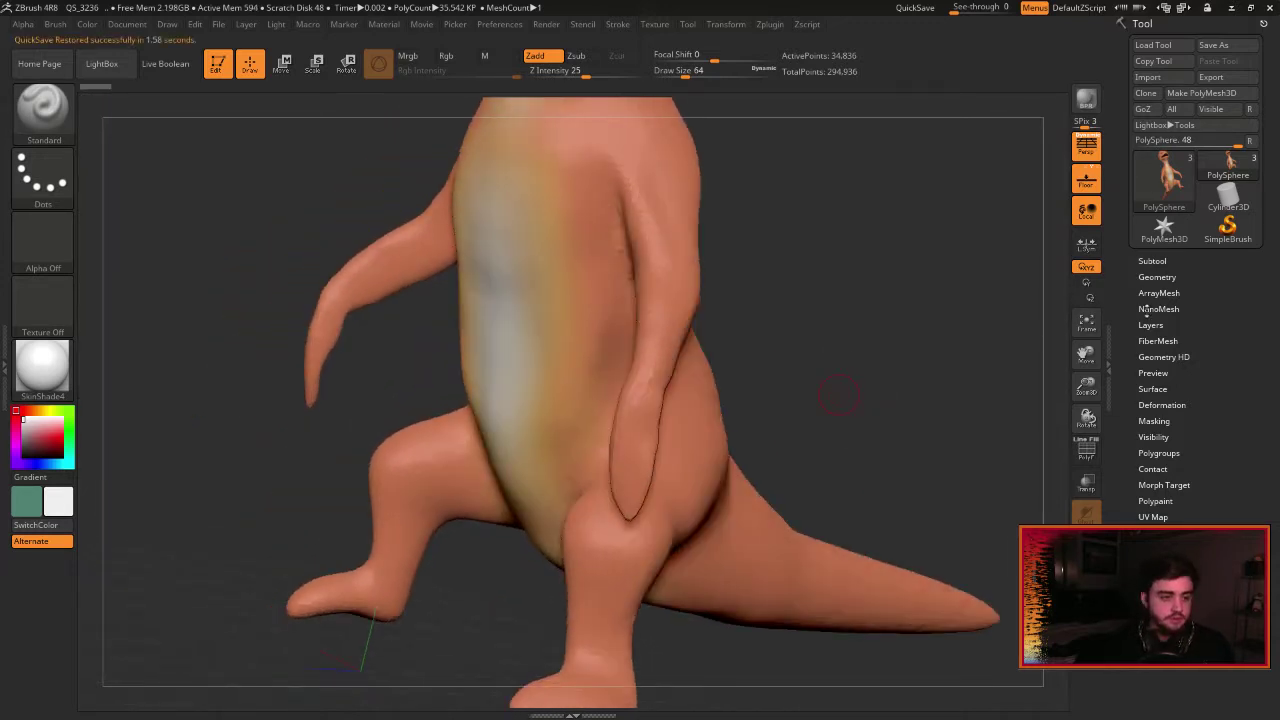
left_click_drag(1086, 352, 1087, 112)
mouse_move(684, 446)
left_mouse_down()
mouse_move(500, 415)
mouse_move(739, 404)
mouse_move(529, 363)
left_mouse_up()
key("b")
key("m")
key("t")
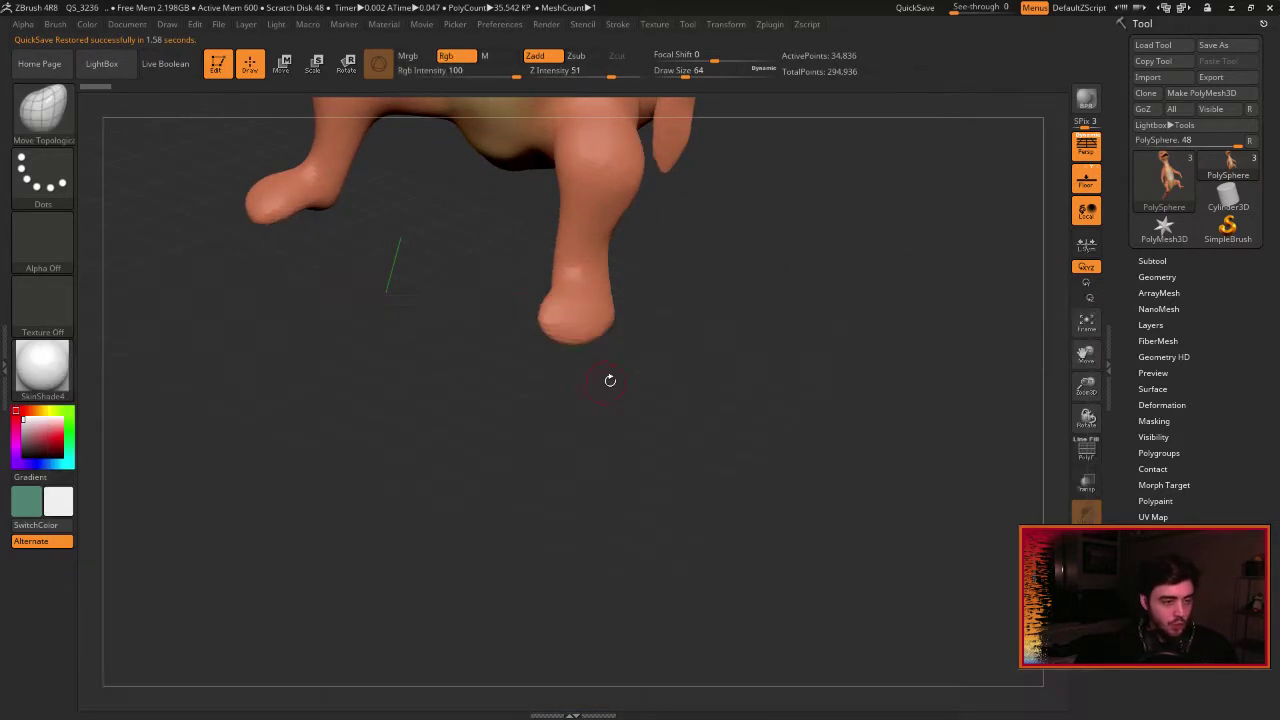
key("]")
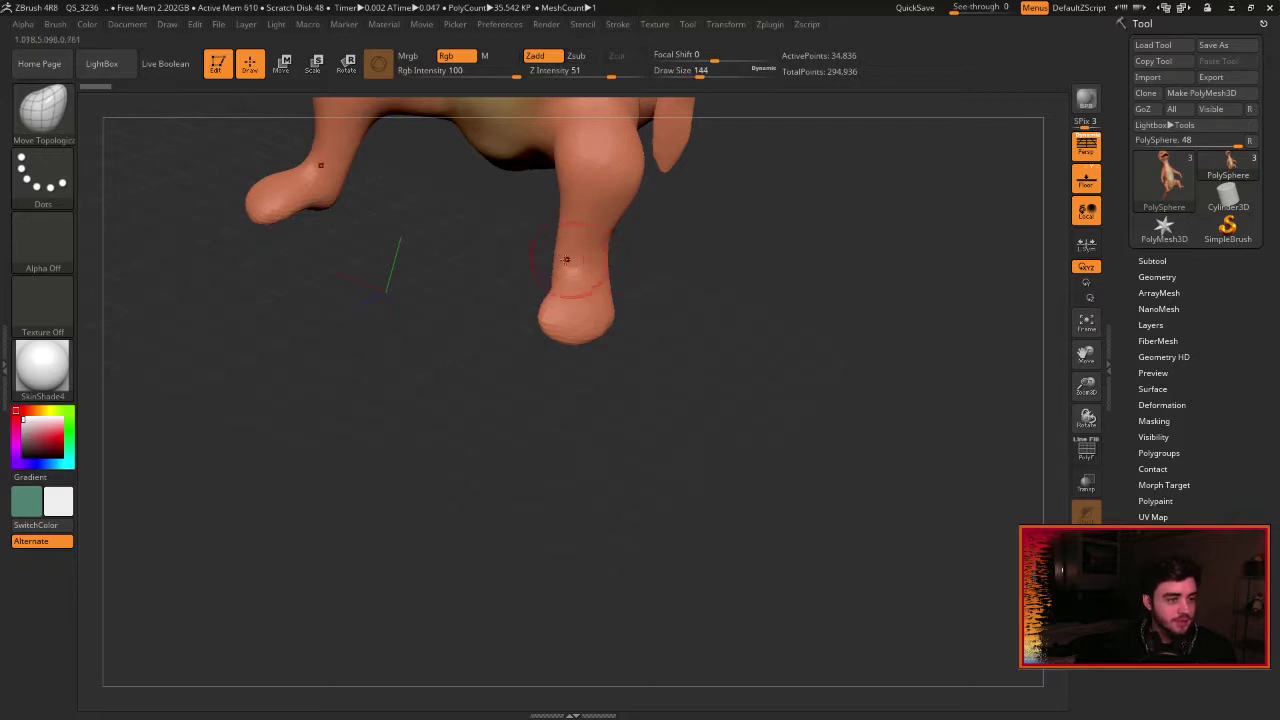
mouse_move(553, 259)
left_mouse_down()
mouse_move(537, 253)
mouse_move(548, 190)
left_mouse_up()
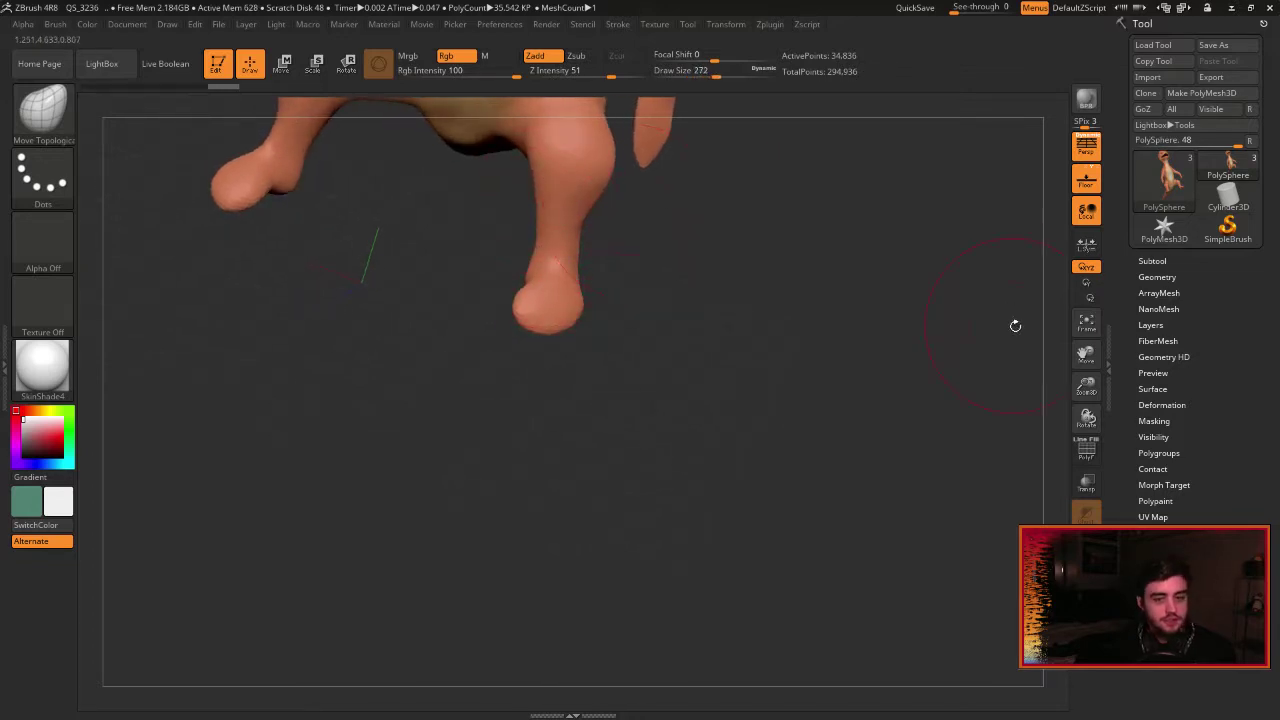
left_click_drag(1086, 354, 1187, 466)
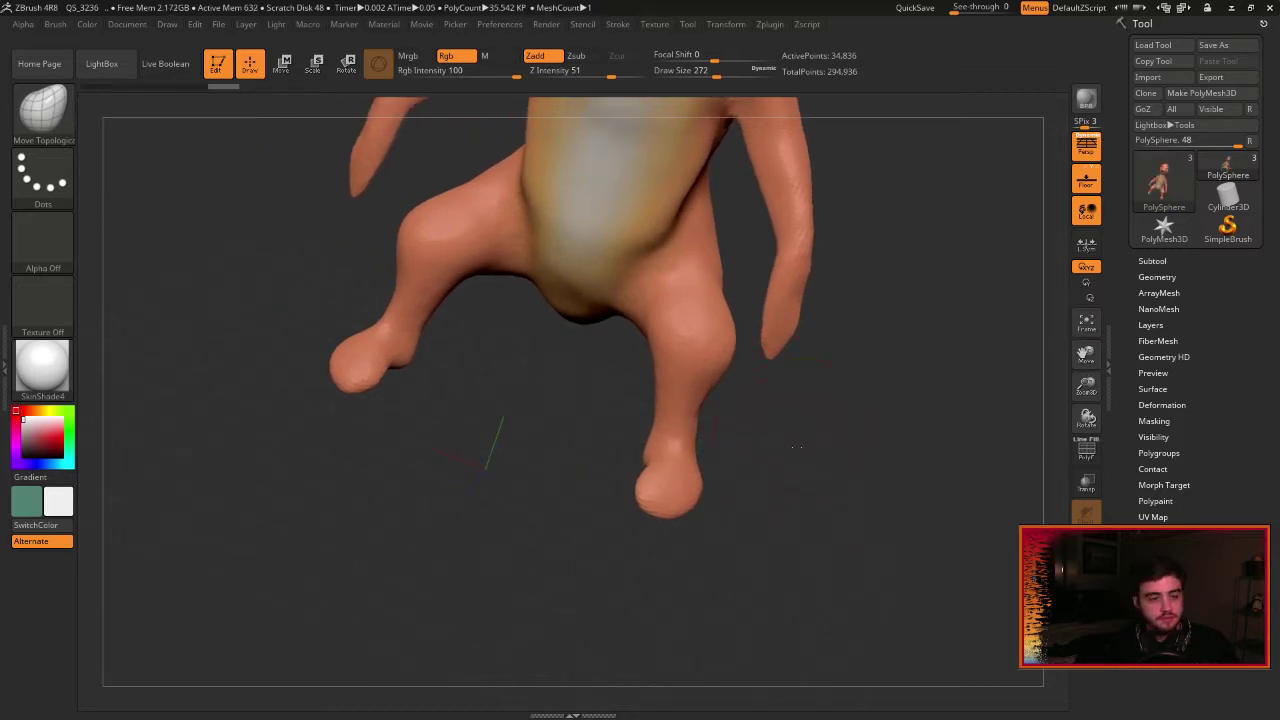
Reshape the thighs and hips around the belly from several angles using the Move Topological brush at Draw Size 272.
left_click_drag(797, 447, 700, 410)
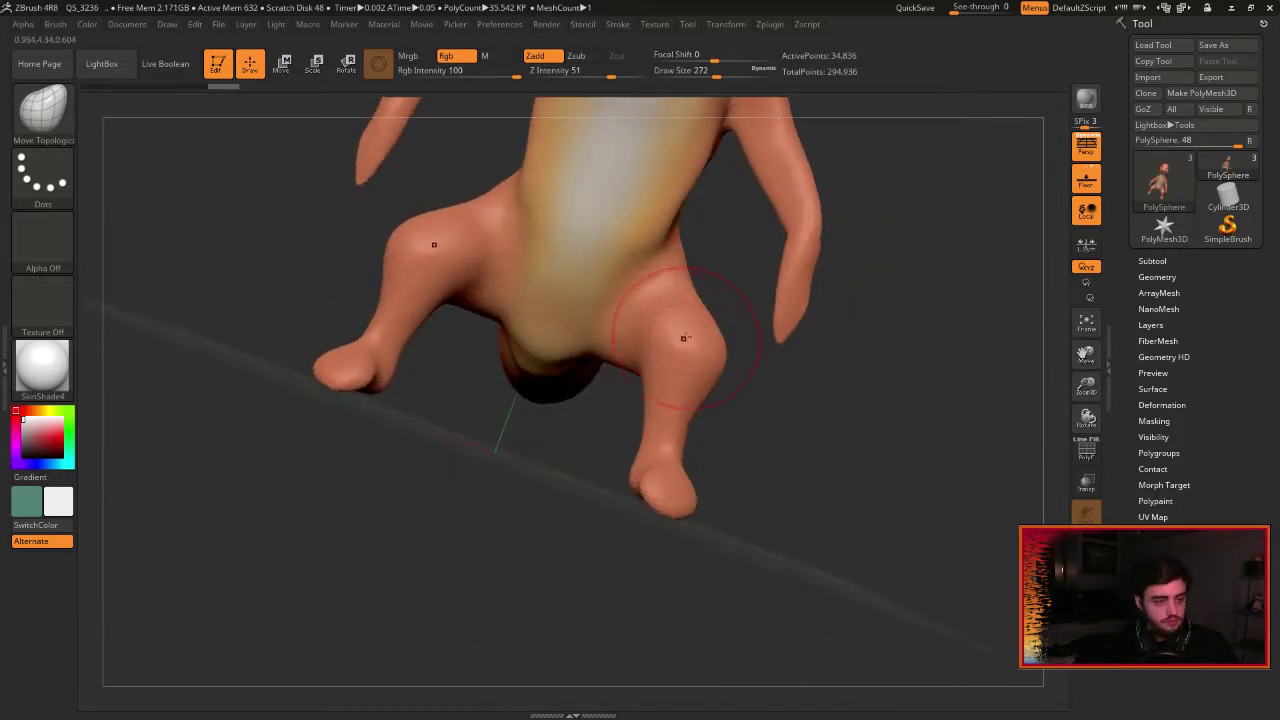
mouse_move(612, 275)
left_mouse_down()
mouse_move(608, 262)
mouse_move(600, 290)
left_mouse_up()
mouse_move(588, 468)
left_mouse_down()
mouse_move(577, 352)
mouse_move(570, 380)
left_mouse_up()
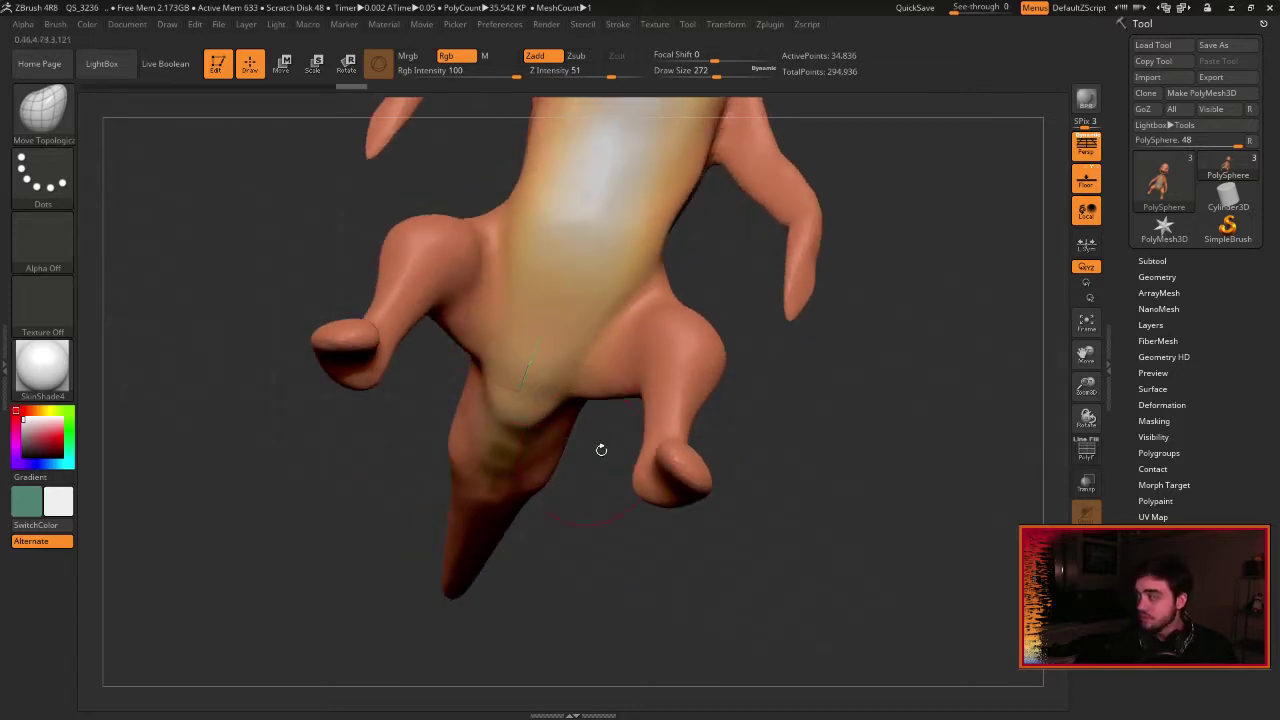
mouse_move(760, 374)
left_mouse_down()
mouse_move(845, 436)
mouse_move(829, 449)
left_mouse_up()
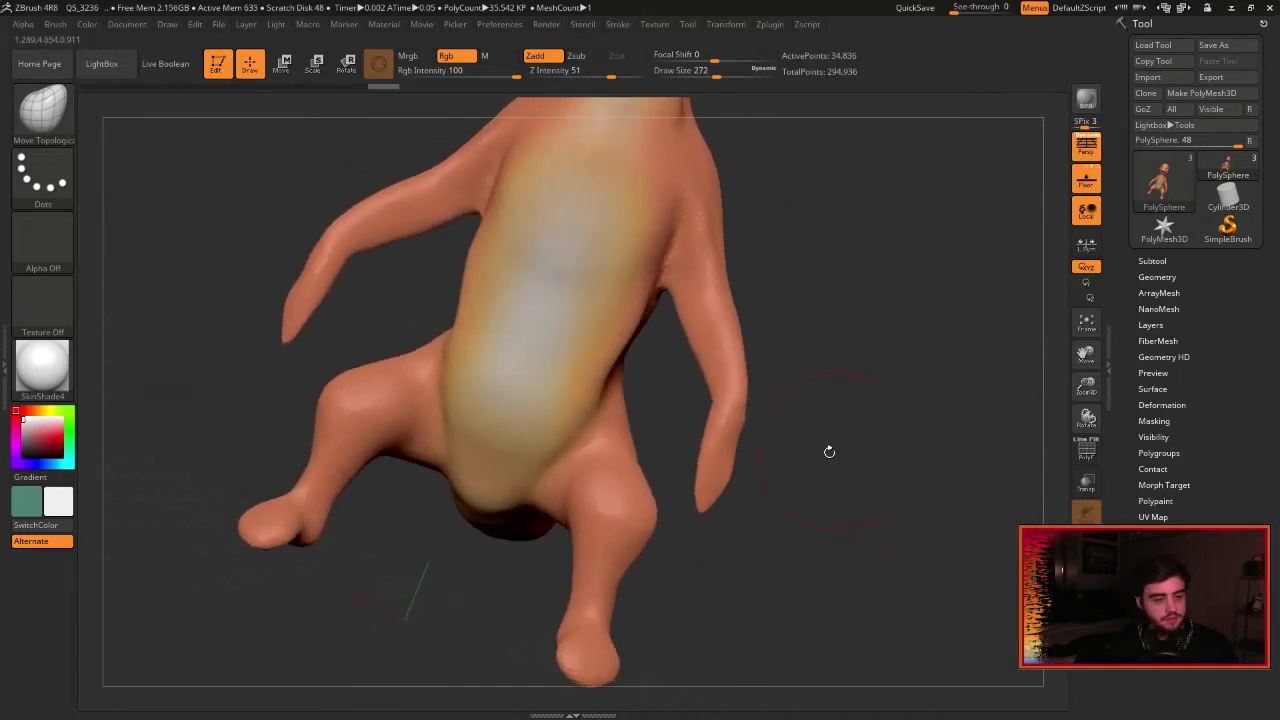
left_click_drag(597, 467, 597, 450)
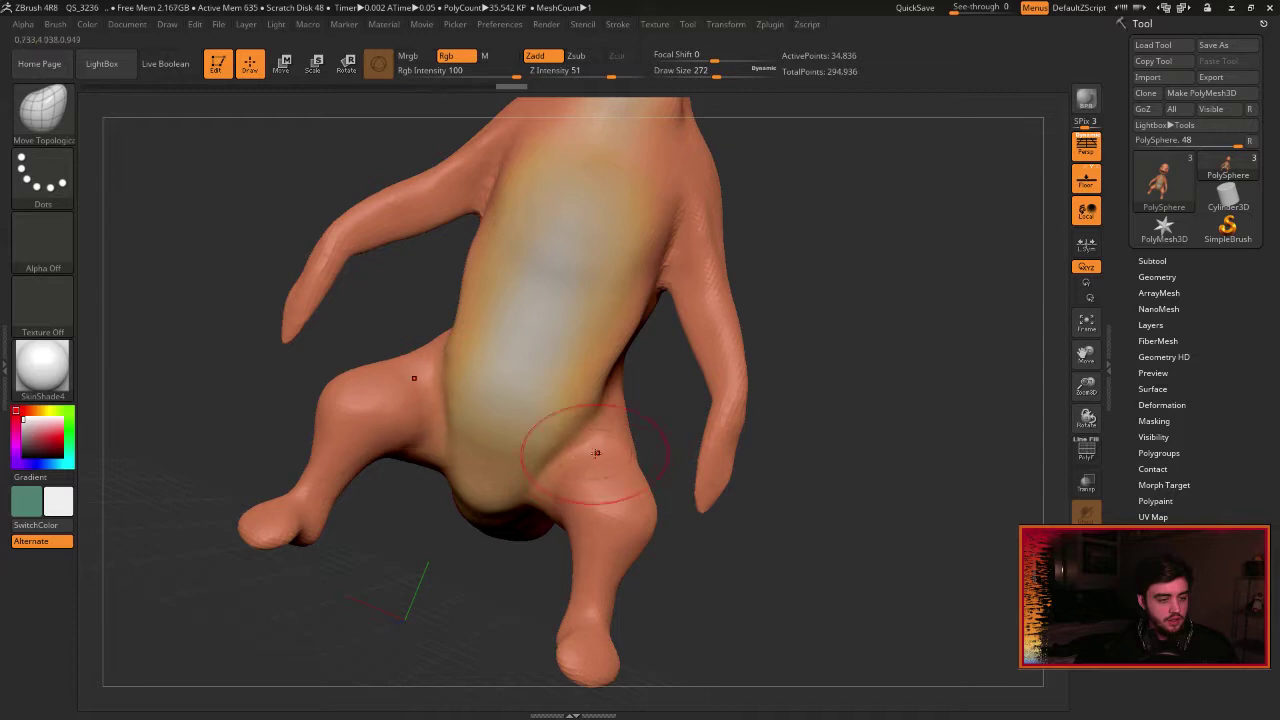
left_click_drag(520, 575, 676, 385)
mouse_move(560, 440)
left_mouse_down()
mouse_move(572, 433)
mouse_move(543, 457)
left_mouse_up()
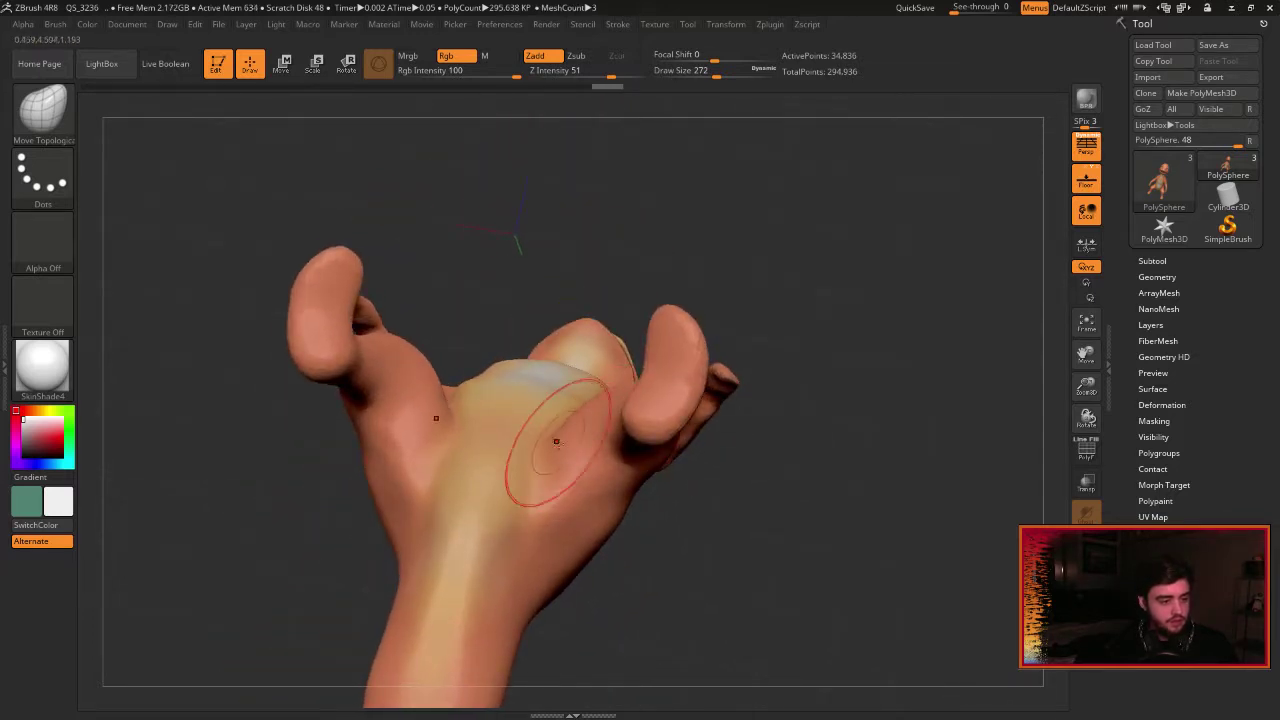
left_click_drag(740, 470, 871, 396)
mouse_move(683, 403)
left_mouse_down()
mouse_move(457, 429)
mouse_move(495, 436)
mouse_move(540, 385)
left_mouse_up()
left_click_drag(790, 320, 610, 345)
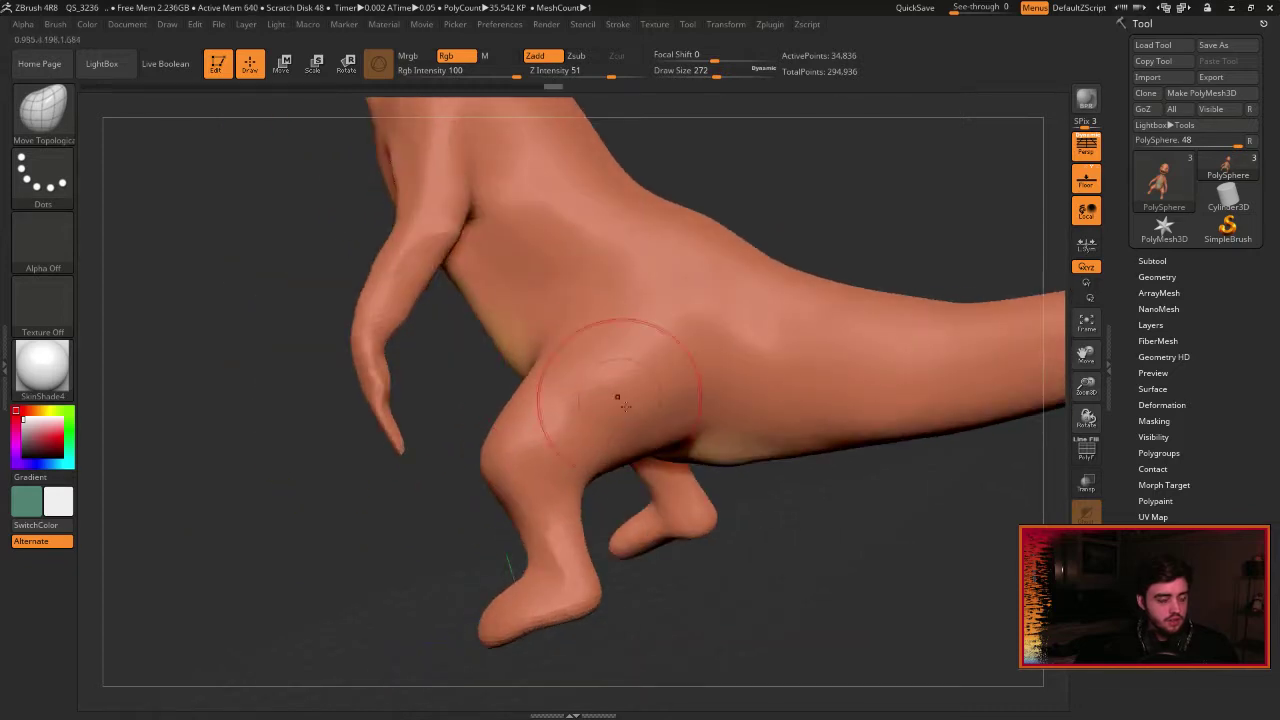
Build up volume on the thighs and hips using the Inflat brush at Z Intensity 10 and Draw Size 272.
right_click_drag(614, 400, 795, 500)
key("b")
key("i")
key("n")
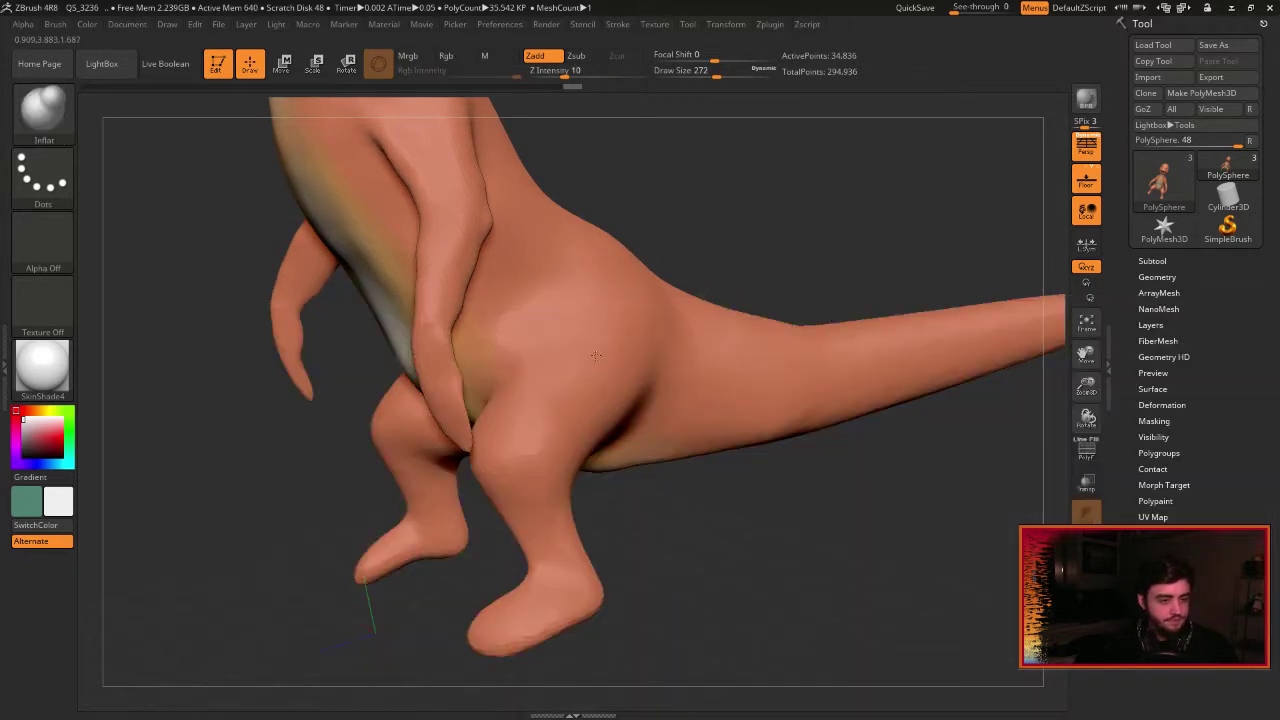
right_click_drag(795, 229, 653, 290)
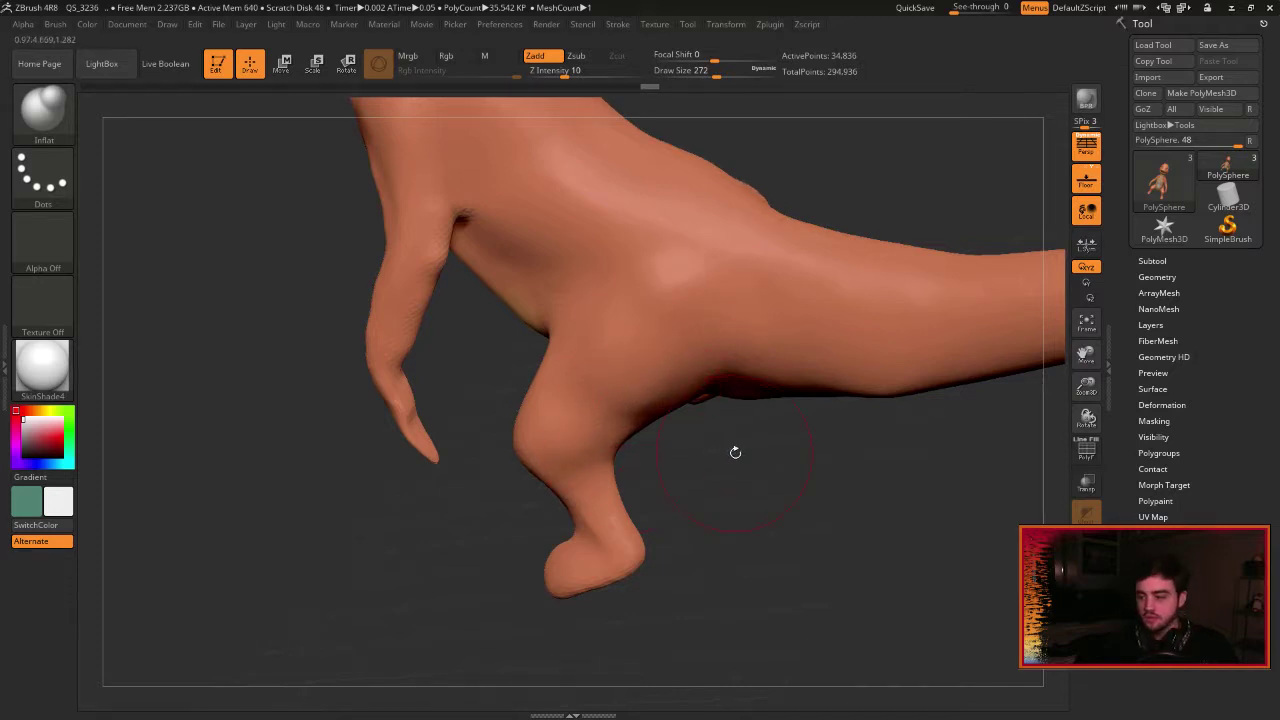
right_click_drag(735, 452, 714, 277)
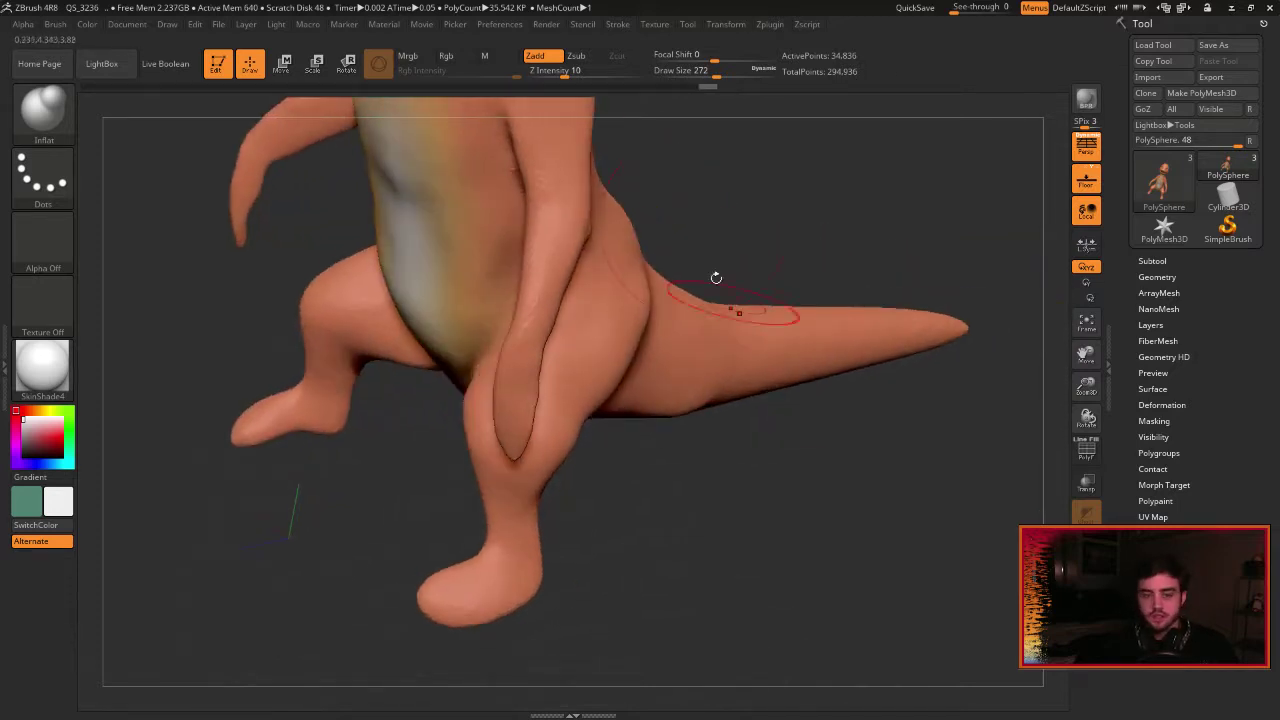
Resize the sculpting window to sit beside the browser and show the whole lizard reference image on ArtStation.
left_click(1248, 7)
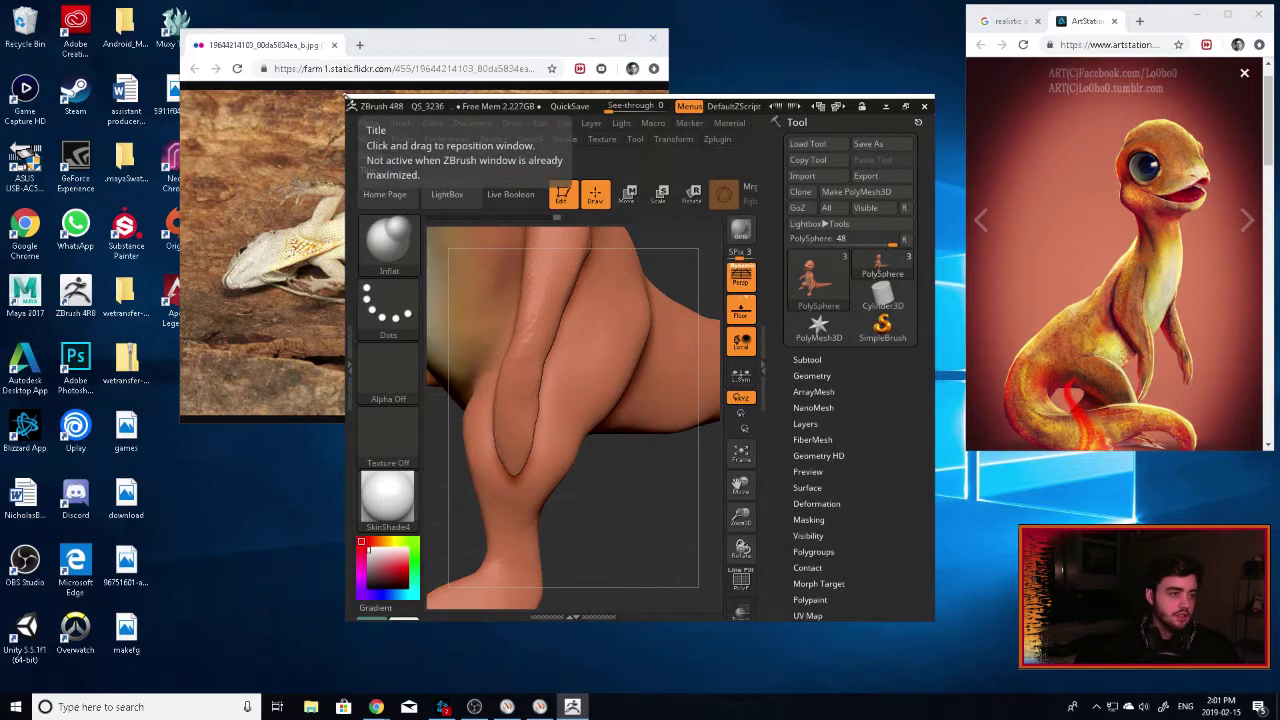
left_click_drag(348, 99, 2, 8)
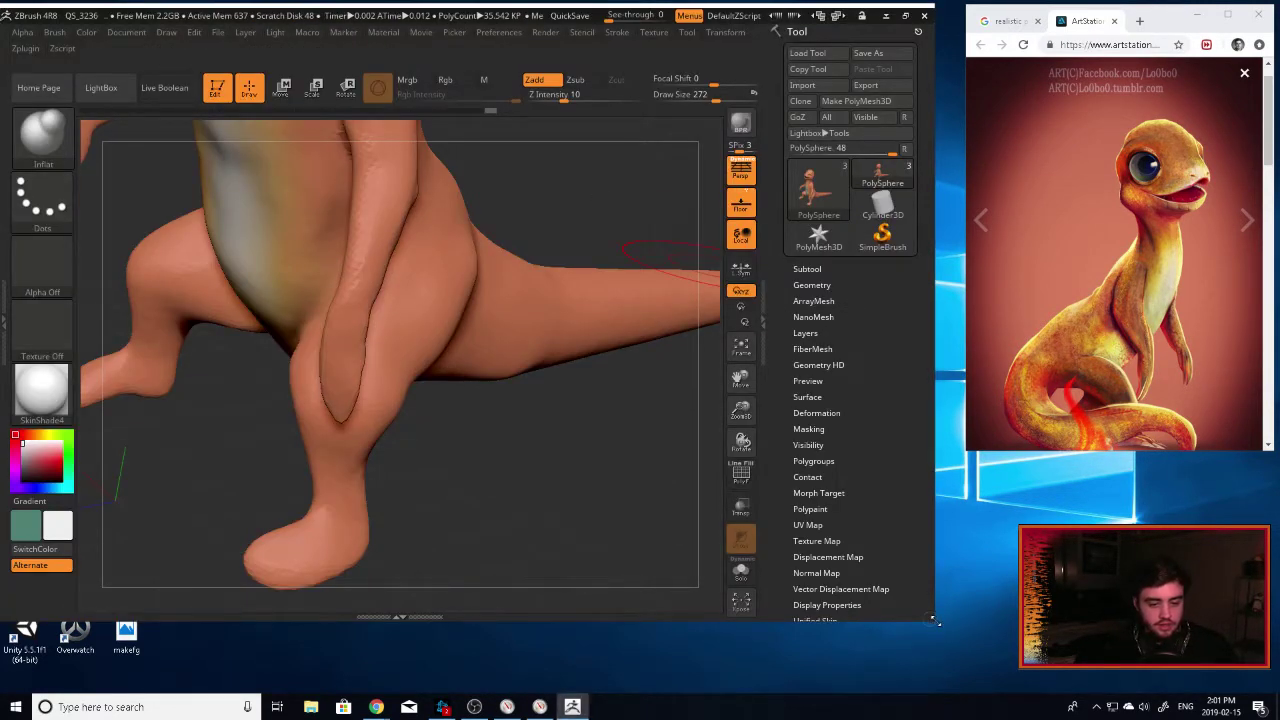
left_click_drag(930, 618, 962, 680)
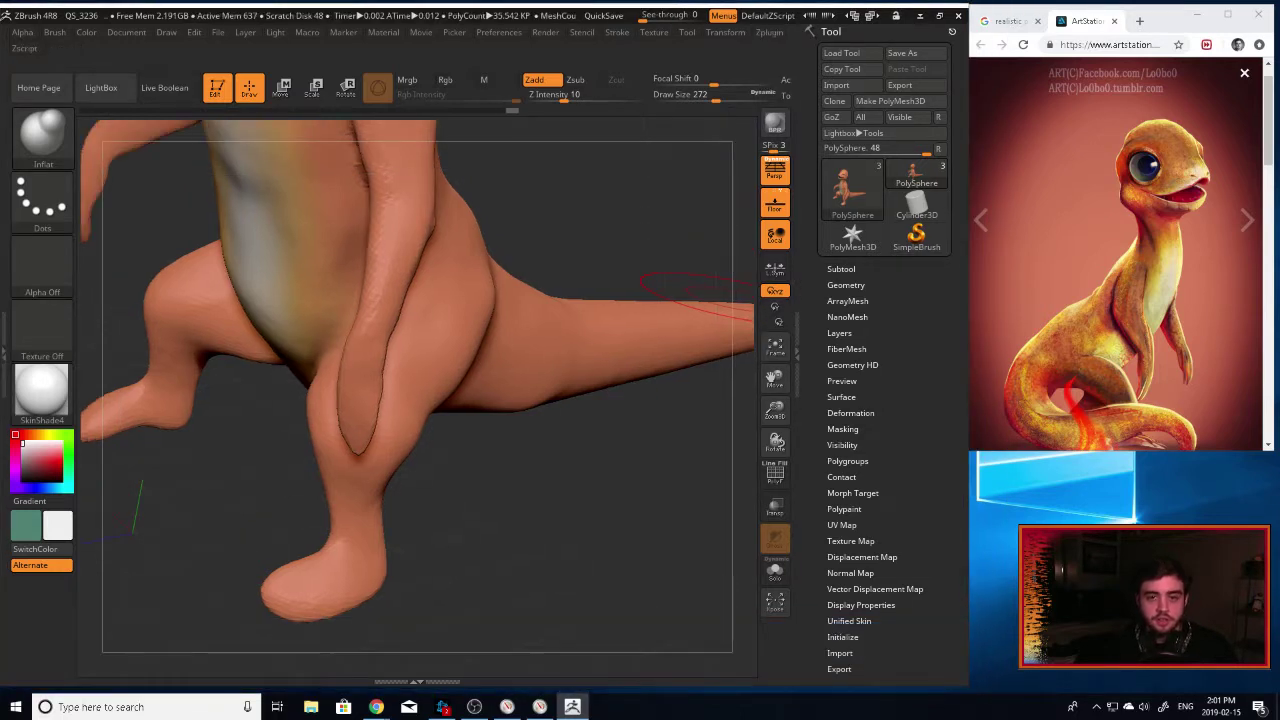
mouse_move(1269, 129)
left_mouse_down()
mouse_move(1269, 146)
mouse_move(1269, 133)
left_mouse_up()
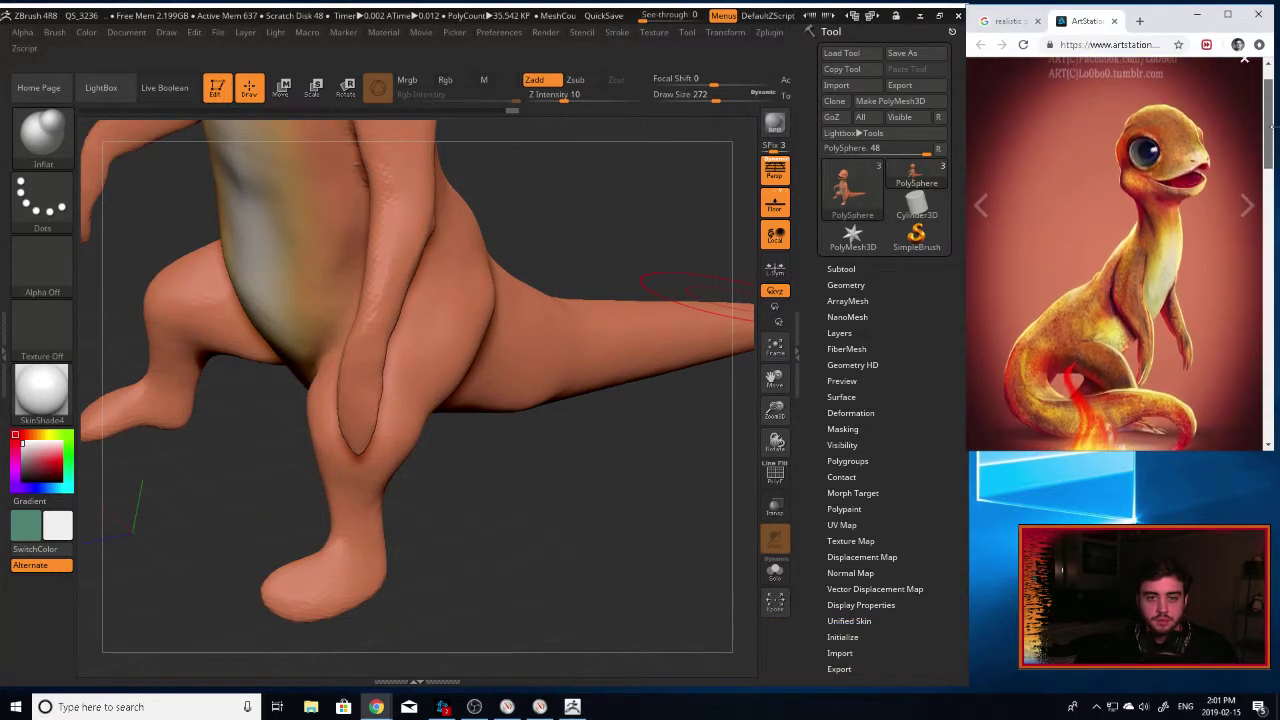
left_click_drag(1170, 457, 1170, 522)
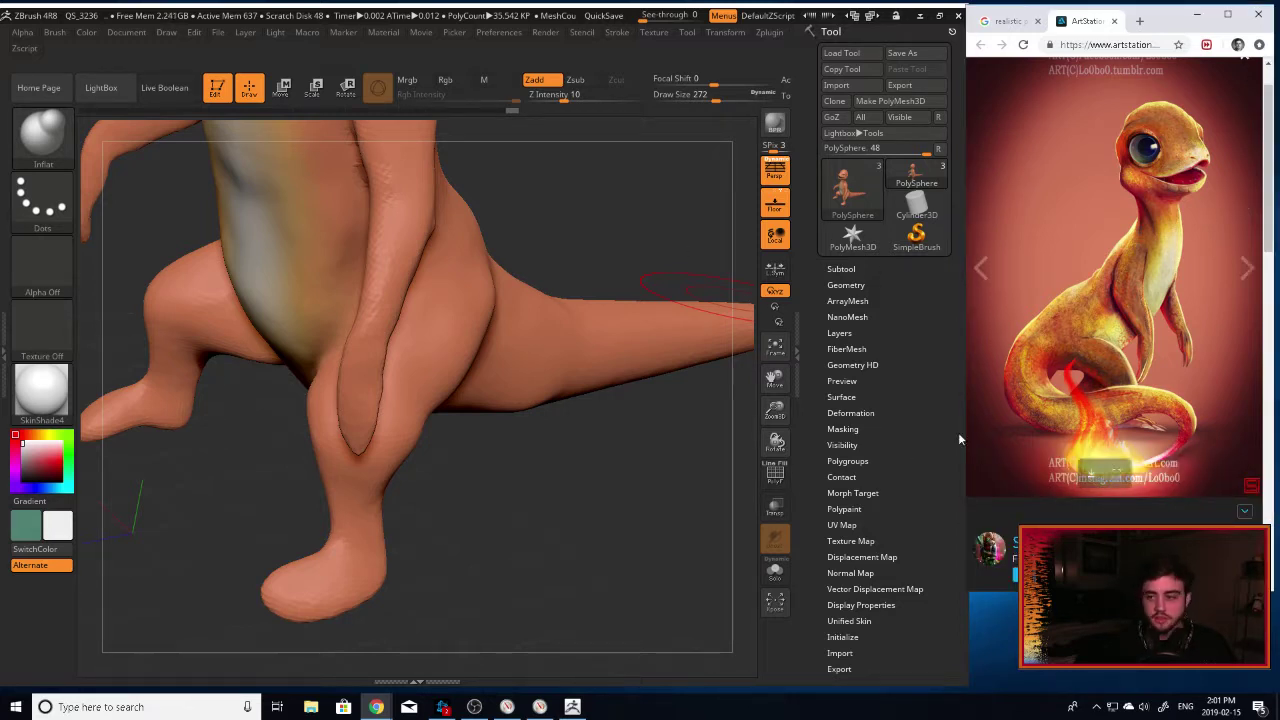
left_click(991, 548)
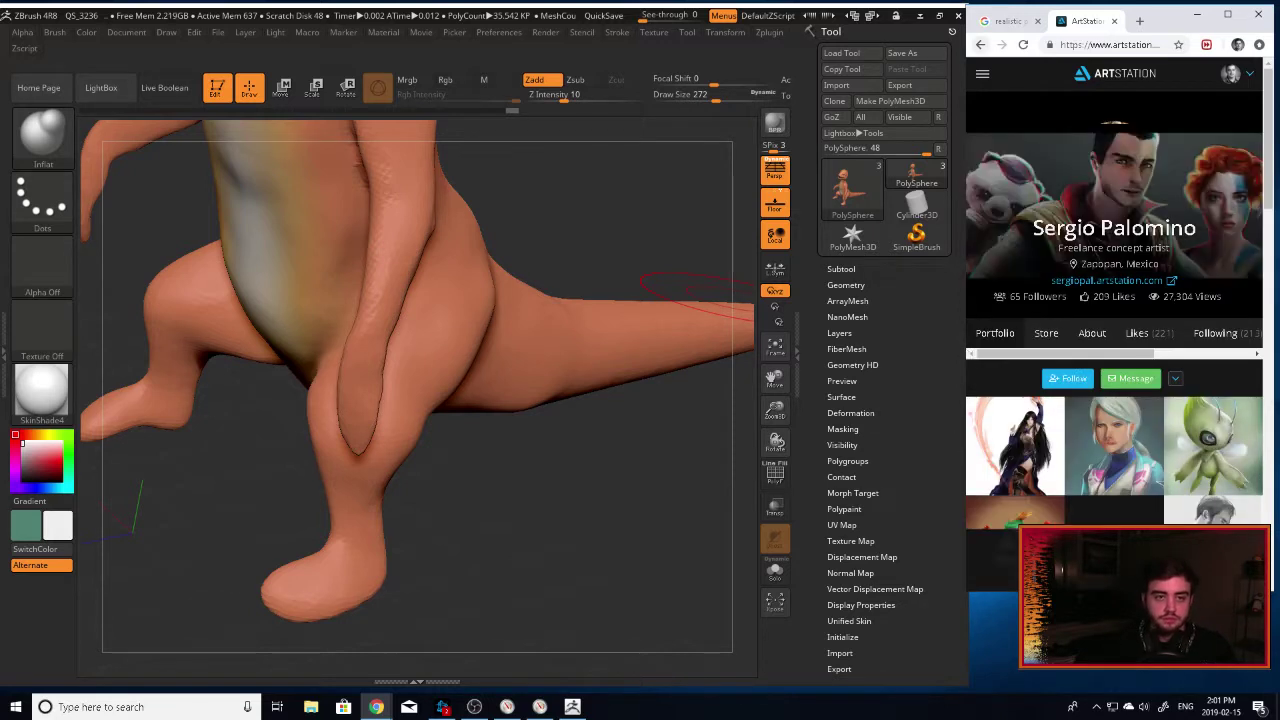
left_click(980, 45)
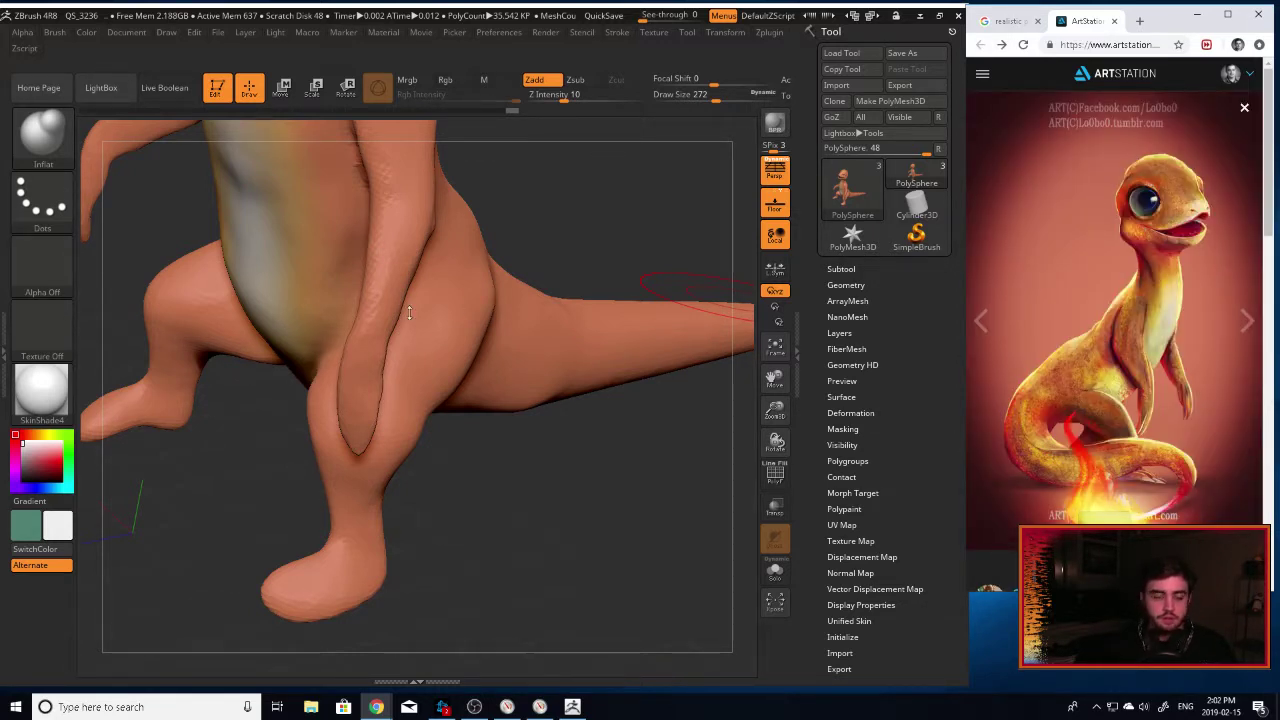
Push in the bulging knee and reshape the front of the leg using the Move Topological brush at Draw Size 380 to 404.
mouse_move(518, 489)
left_mouse_down()
mouse_move(543, 511)
mouse_move(513, 525)
mouse_move(634, 475)
mouse_move(583, 477)
mouse_move(387, 410)
mouse_move(426, 422)
left_mouse_up()
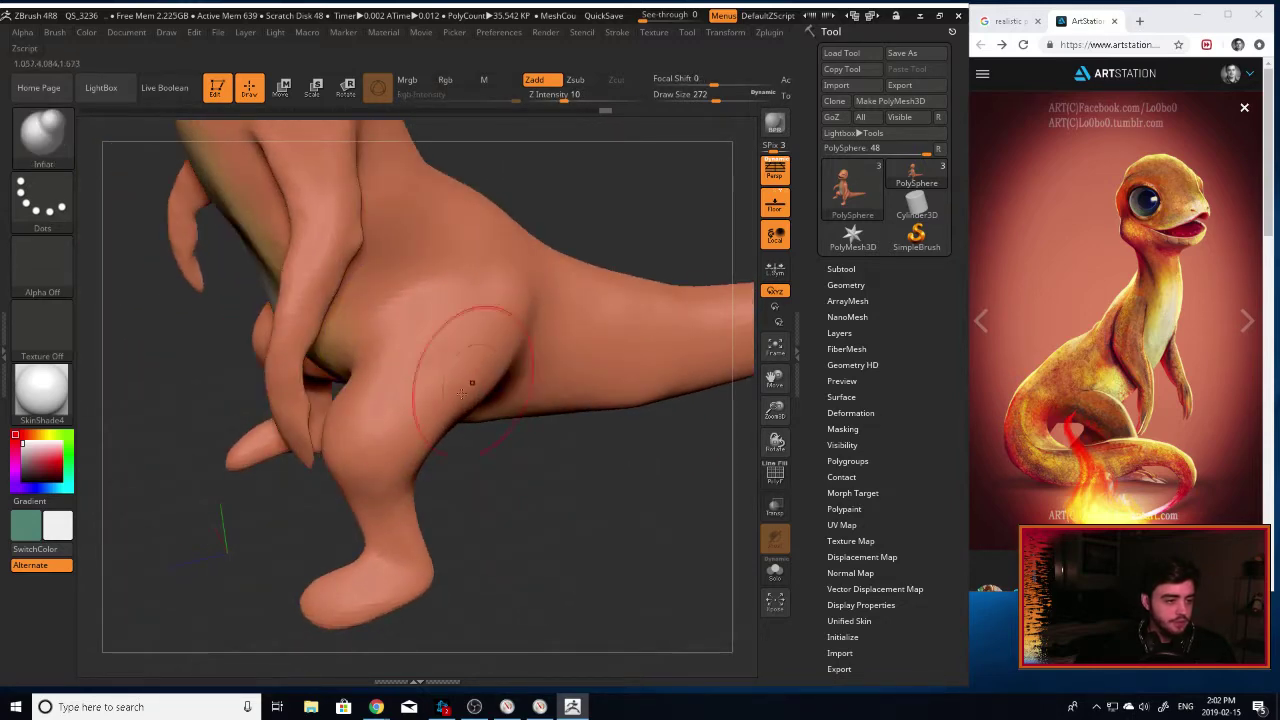
left_click_drag(544, 538, 531, 451)
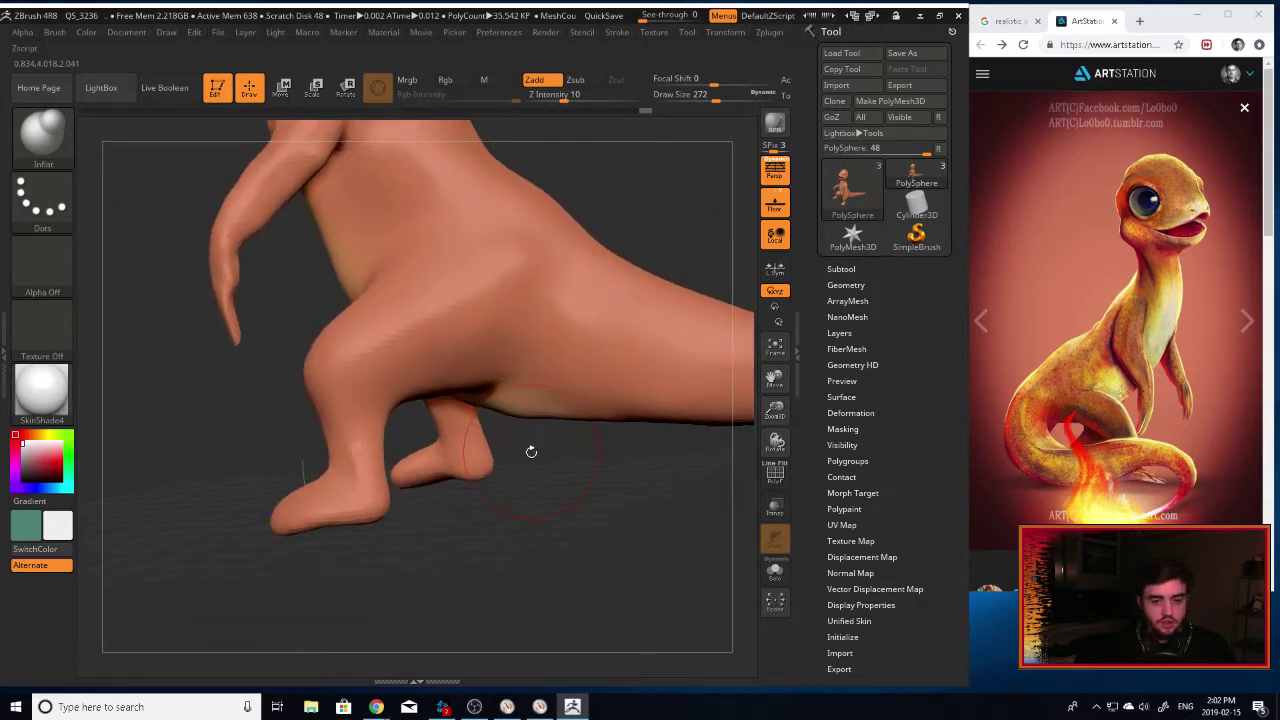
key("b")
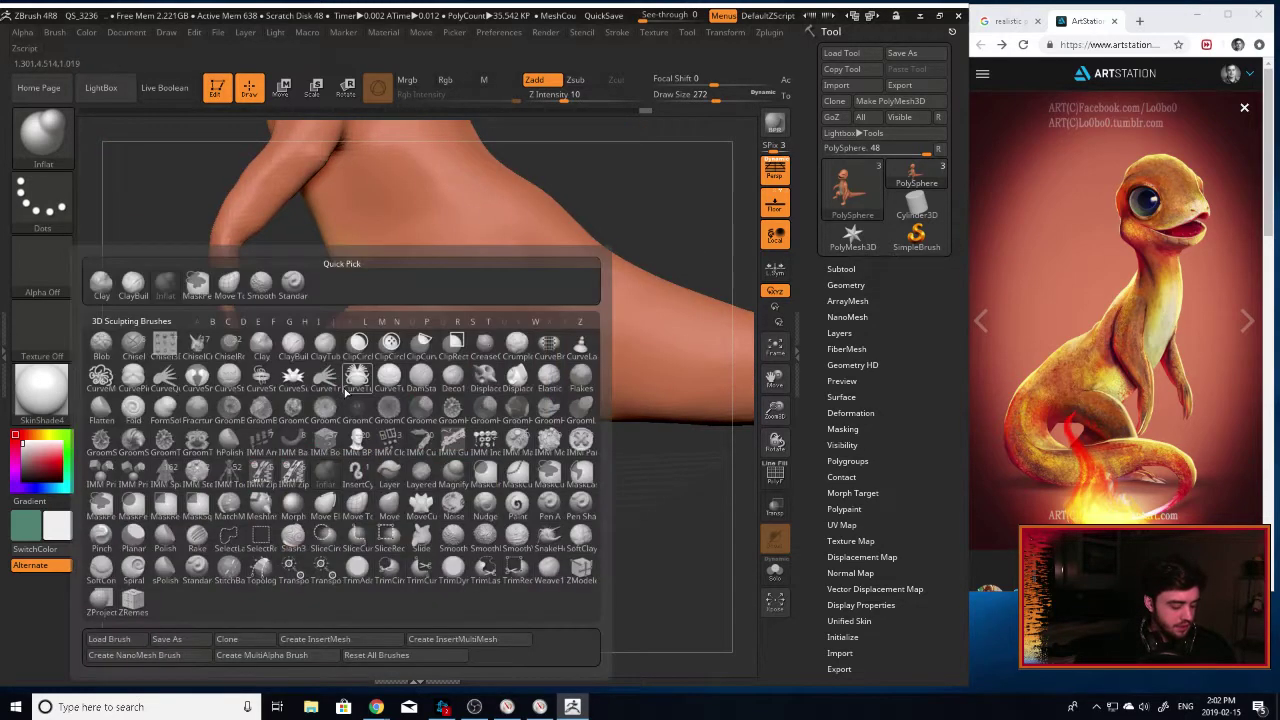
key("m")
key("t")
left_click_drag(262, 416, 287, 423)
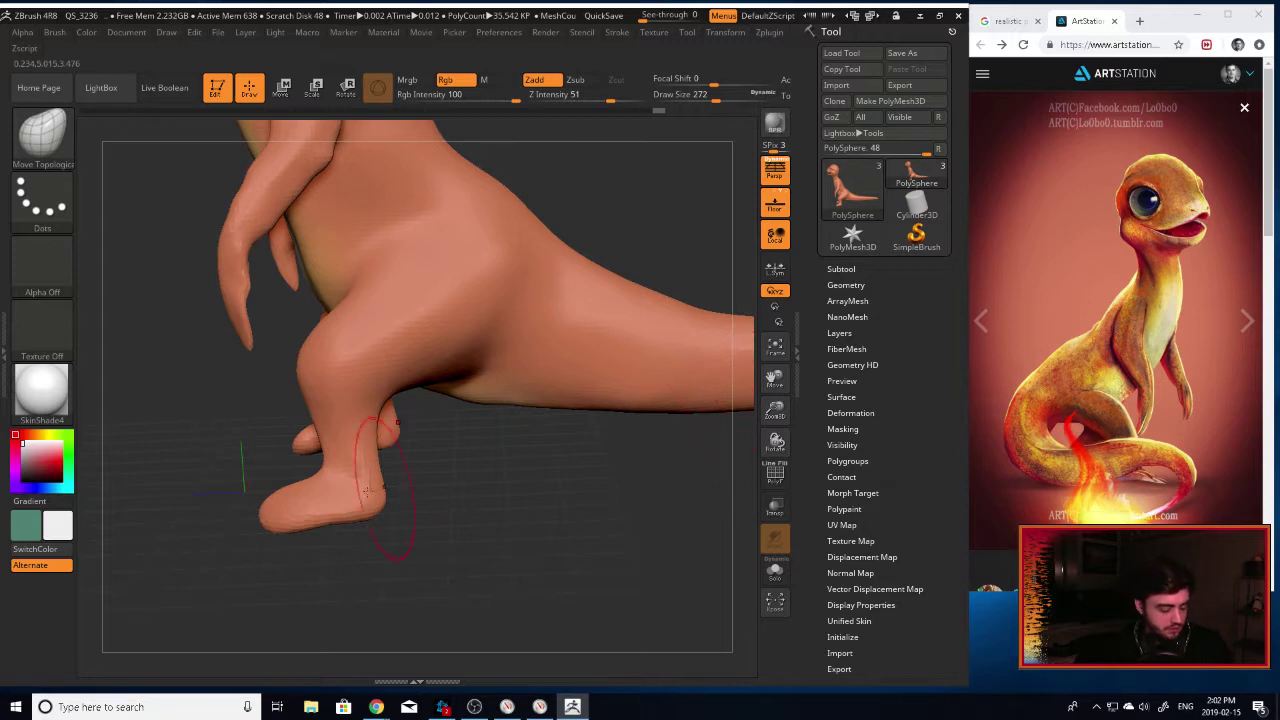
key("bracketright")
key("bracketright")
key("bracketright")
key("bracketright")
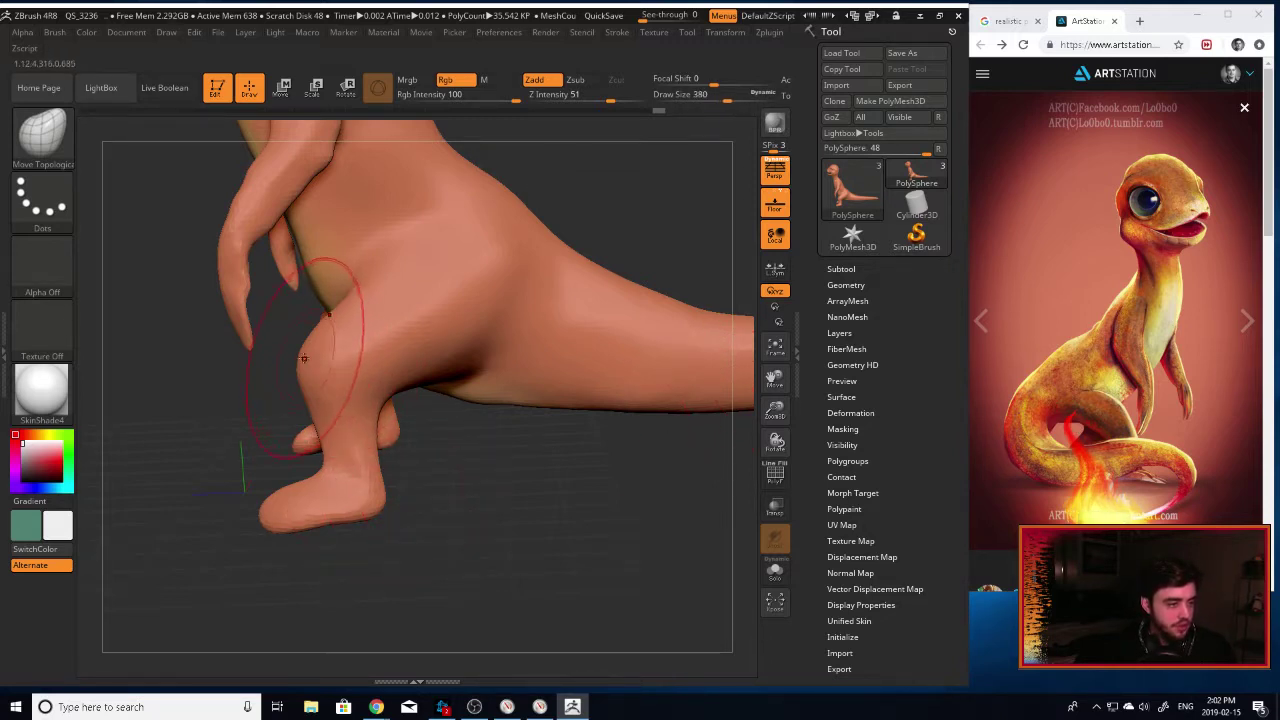
mouse_move(307, 361)
left_mouse_down()
mouse_move(338, 373)
mouse_move(344, 410)
mouse_move(333, 410)
left_mouse_up()
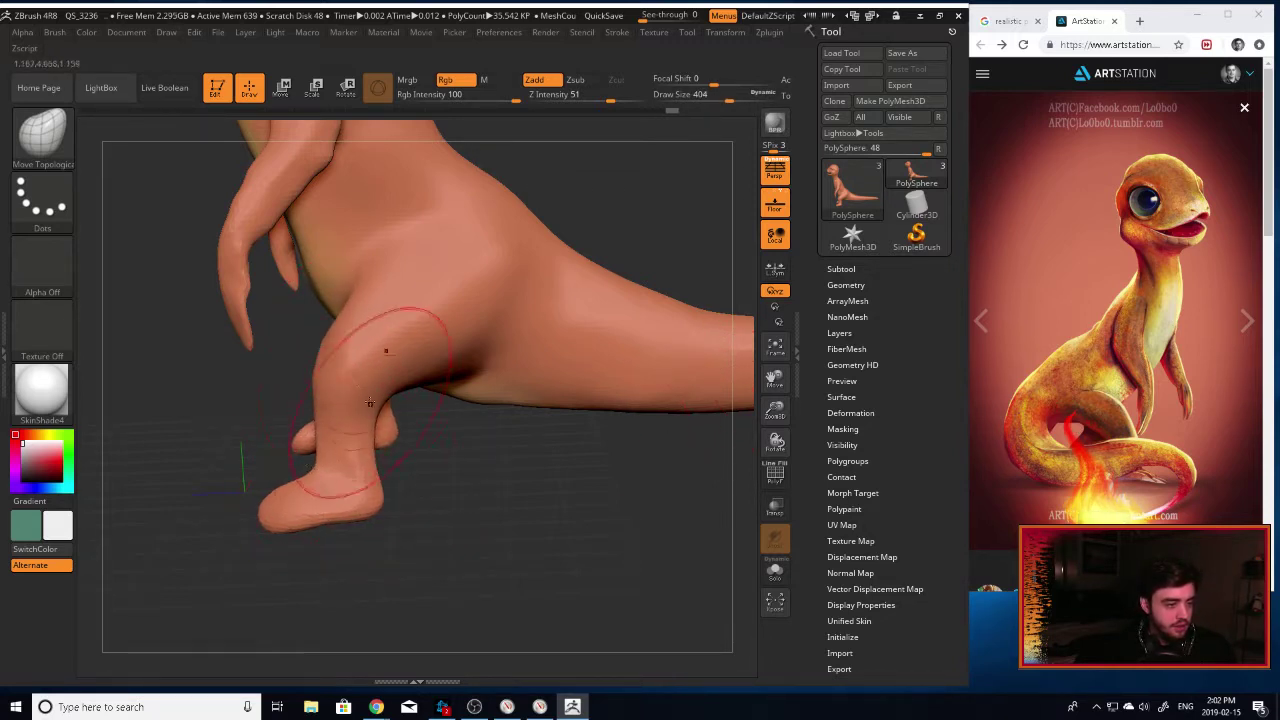
left_click_drag(335, 346, 352, 354)
mouse_move(449, 426)
left_mouse_down()
mouse_move(391, 429)
mouse_move(403, 410)
left_mouse_up()
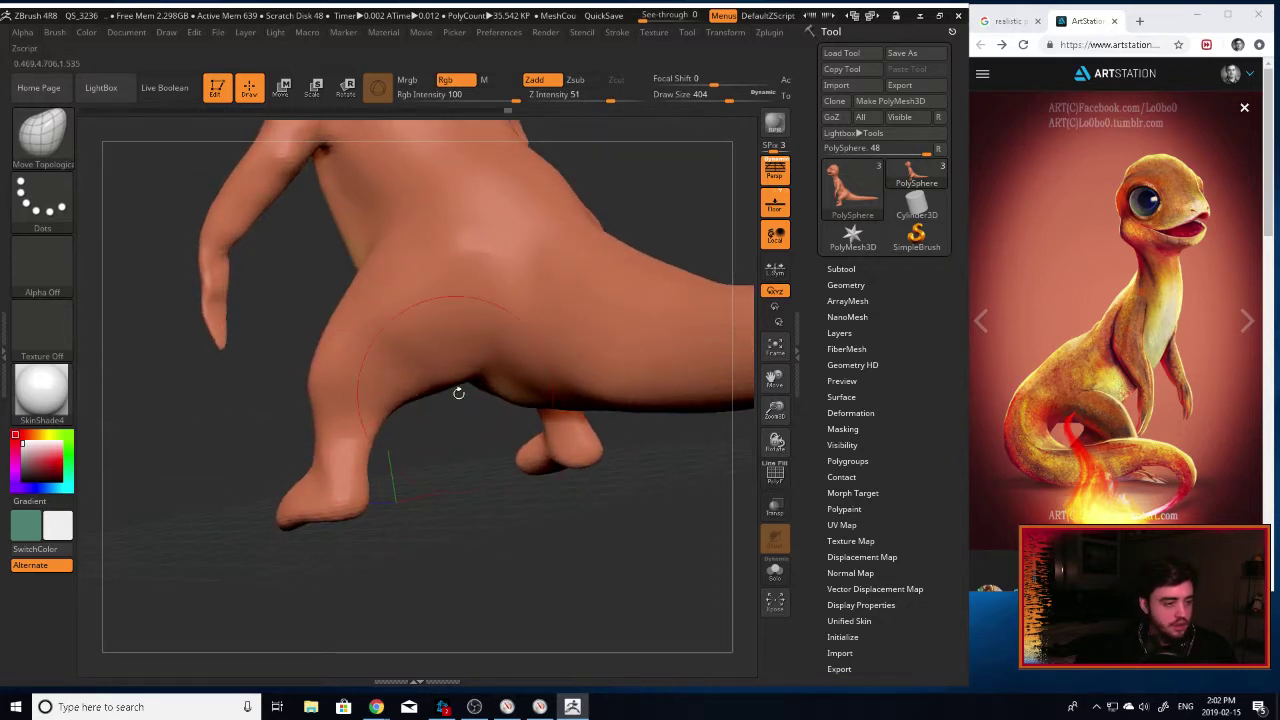
Smooth the thigh and knee surfaces using the Smooth brush at Draw Size 280.
mouse_move(522, 480)
left_mouse_down()
mouse_move(473, 474)
mouse_move(444, 346)
left_mouse_up()
left_click_drag(430, 360, 422, 385, "shift")
left_click_drag(417, 431, 427, 482)
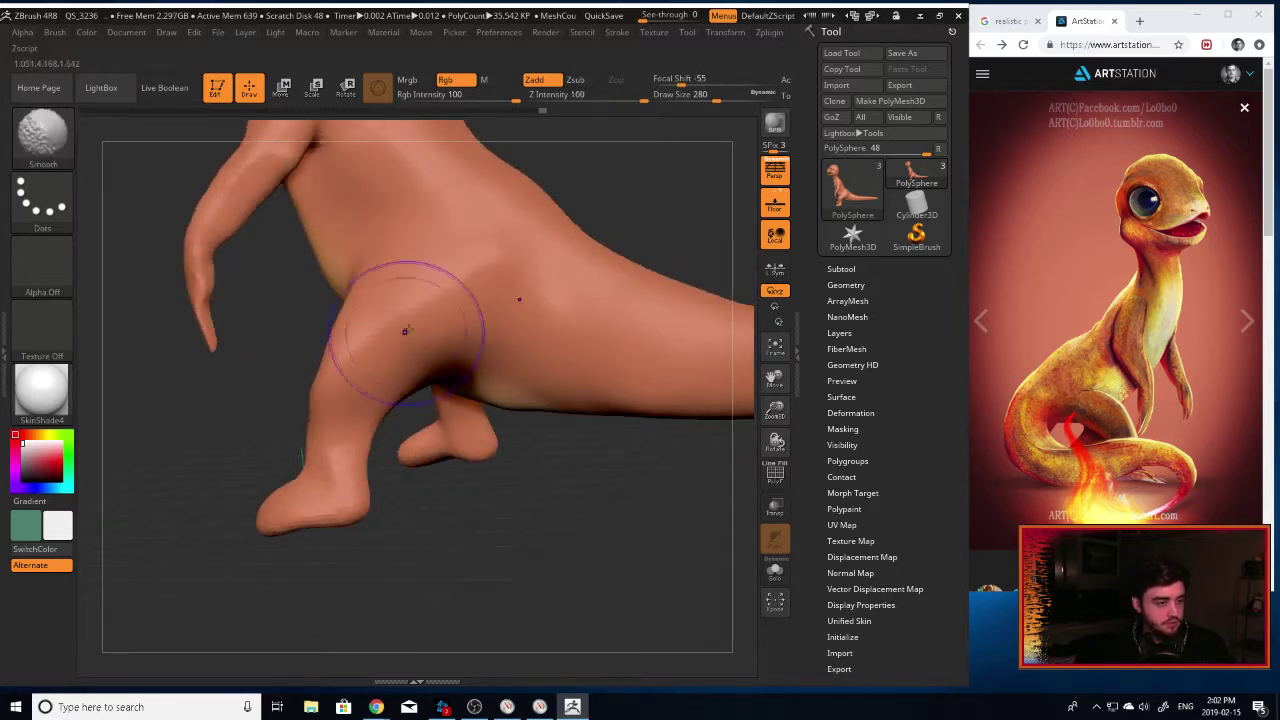
left_click_drag(340, 365, 338, 332, "shift")
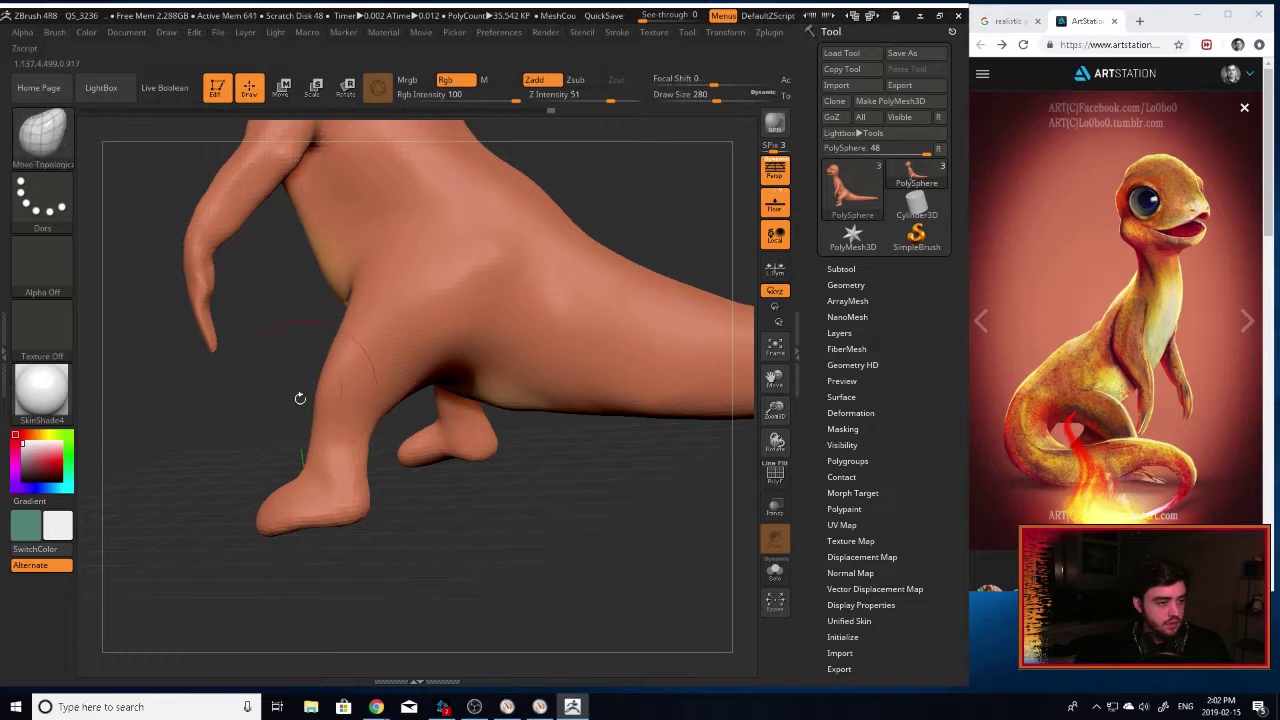
Refine the inner and outer contours of the thighs and knees from the front with Move Topological at Draw Size 280, smoothing the surface.
mouse_move(297, 398)
left_mouse_down()
mouse_move(534, 474)
mouse_move(590, 460)
left_mouse_up()
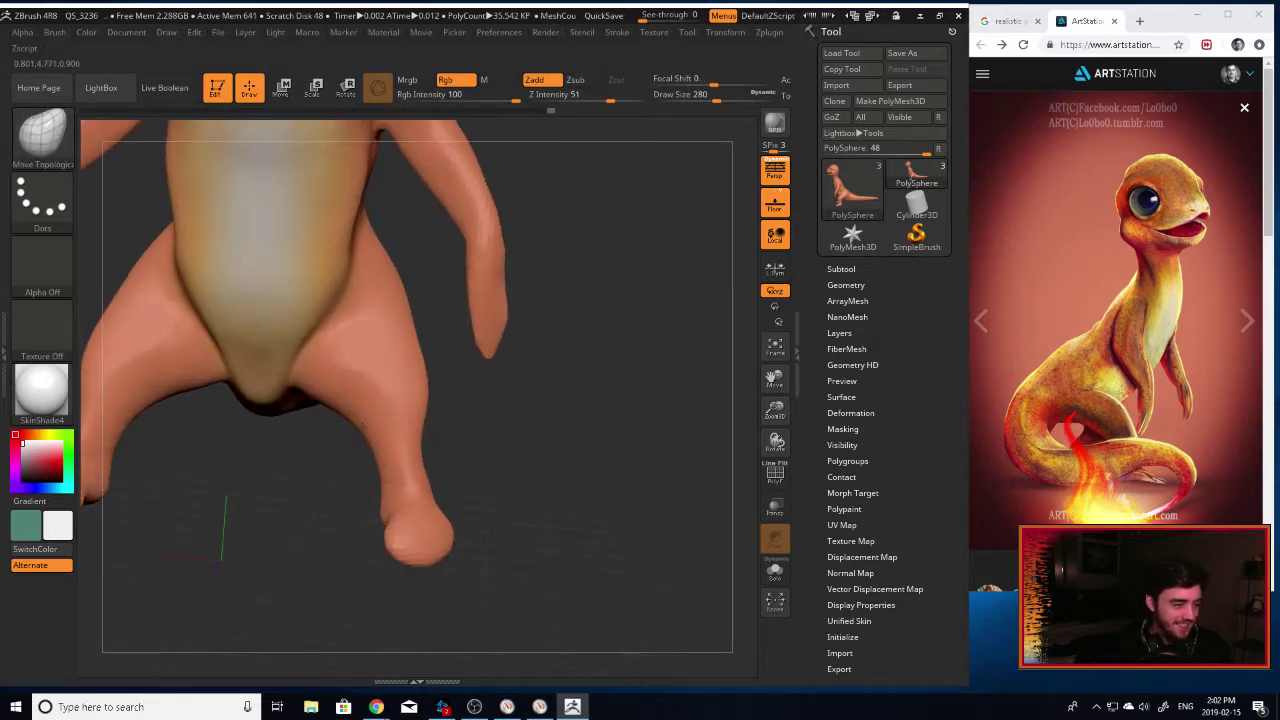
left_click_drag(358, 408, 335, 416)
mouse_move(388, 452)
left_mouse_down()
mouse_move(367, 458)
mouse_move(426, 436)
left_mouse_up()
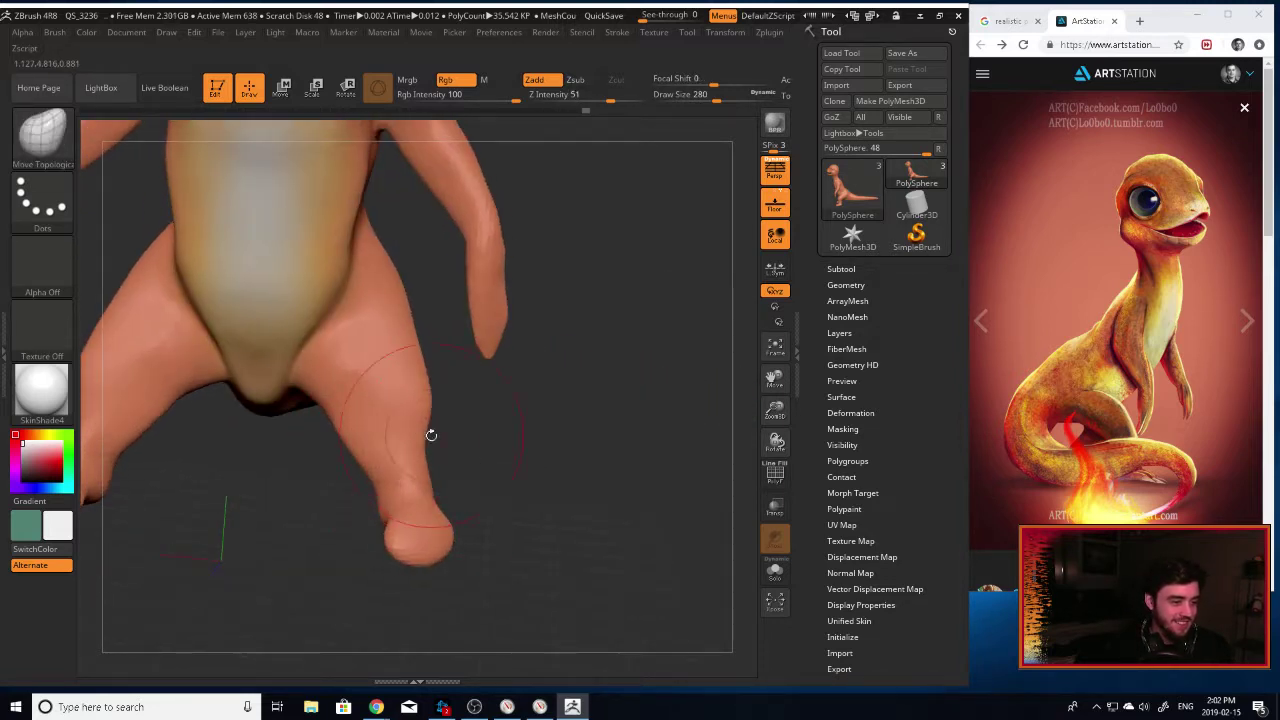
mouse_move(346, 430)
left_mouse_down()
mouse_move(358, 428)
mouse_move(328, 378)
left_mouse_up()
key("shift")
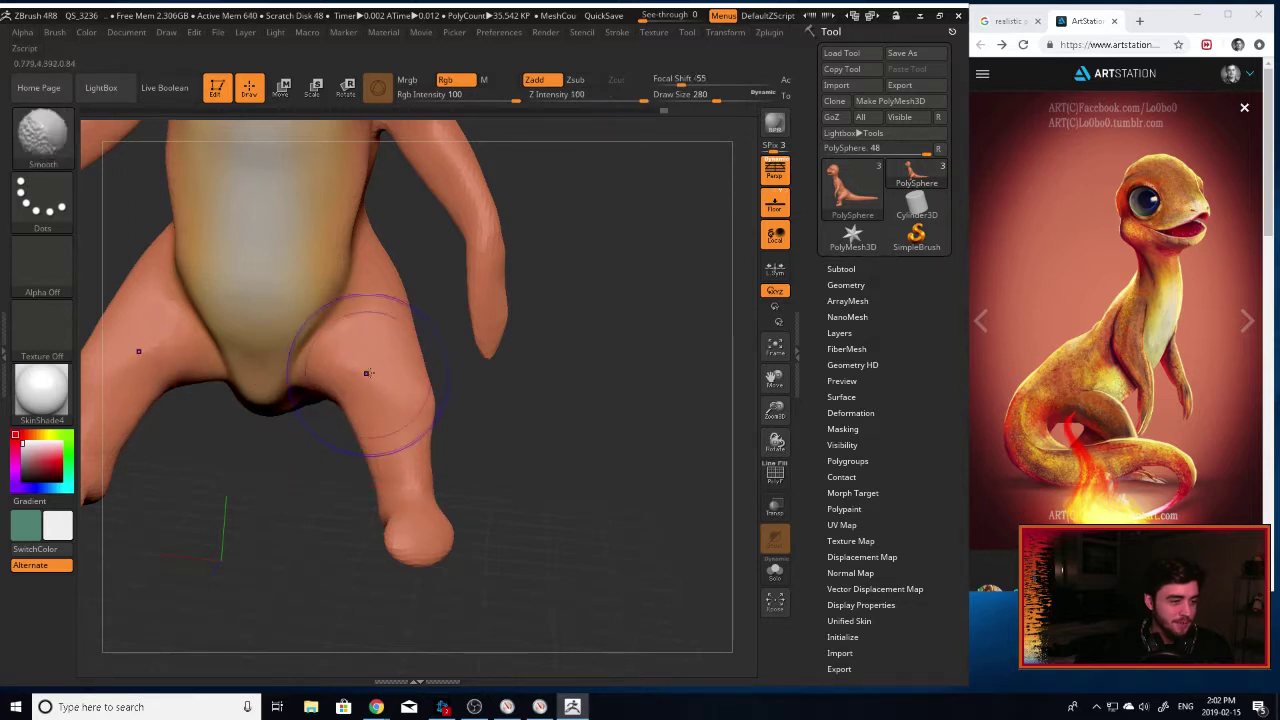
mouse_move(489, 466)
left_mouse_down()
mouse_move(470, 495)
mouse_move(395, 488)
mouse_move(415, 395)
mouse_move(371, 302)
left_mouse_up()
mouse_move(580, 490)
left_mouse_down()
mouse_move(584, 480)
mouse_move(470, 470)
mouse_move(548, 482)
mouse_move(460, 485)
left_mouse_up()
key("bracketleft")
left_click_drag(295, 429, 388, 391)
mouse_move(511, 440)
left_mouse_down()
mouse_move(489, 422)
mouse_move(440, 452)
mouse_move(468, 442)
mouse_move(450, 465)
left_mouse_up()
Inflate the feet and heels with the Inflat brush at Draw Size 112 and smooth the back of the ankles.
key("b")
key("i")
key("n")
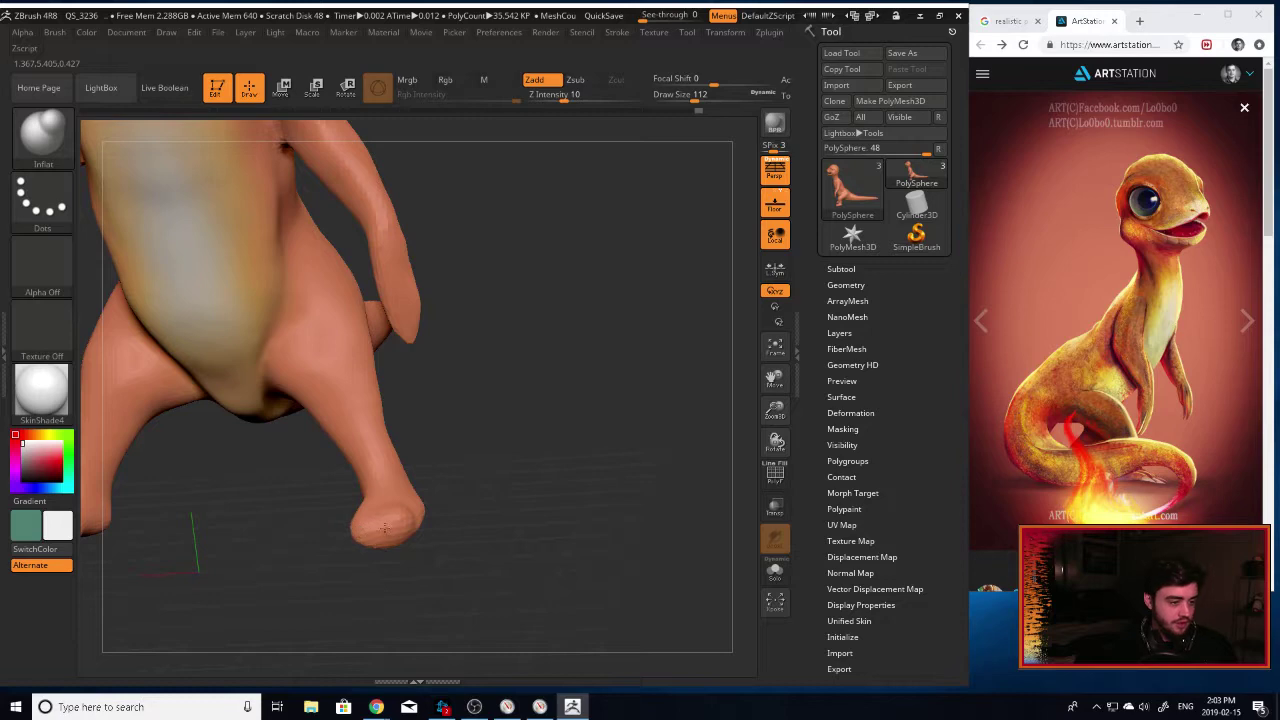
left_click_drag(463, 500, 552, 490)
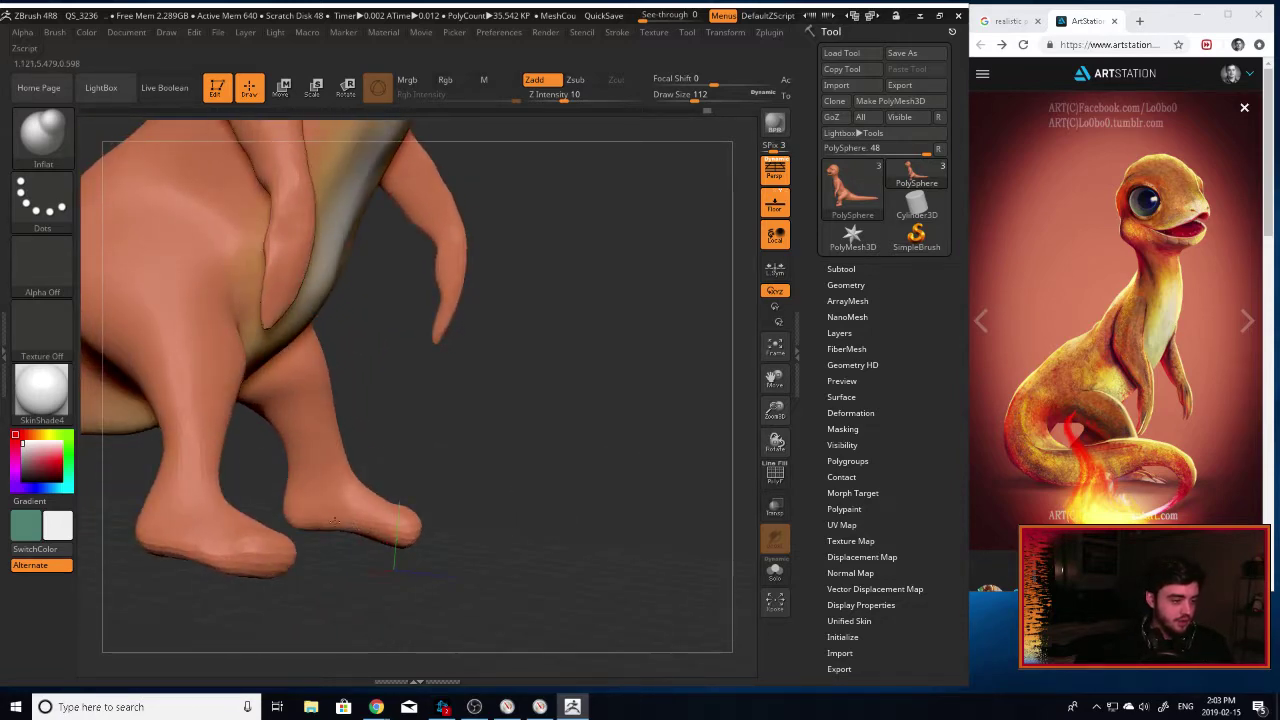
mouse_move(285, 518)
left_mouse_down()
mouse_move(325, 508)
mouse_move(308, 491)
left_mouse_up()
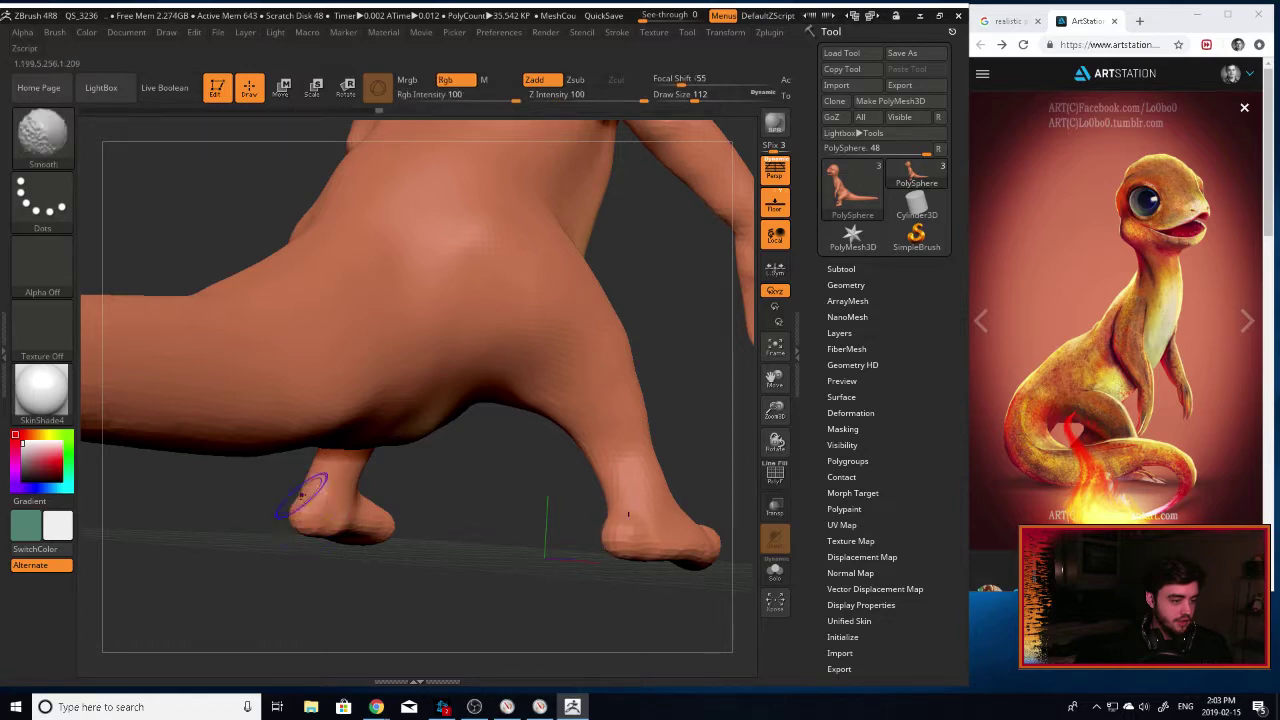
left_click_drag(400, 488, 420, 486, "shift")
Remesh the body with DynaMesh and quick-save the project.
left_click_drag(377, 542, 545, 528)
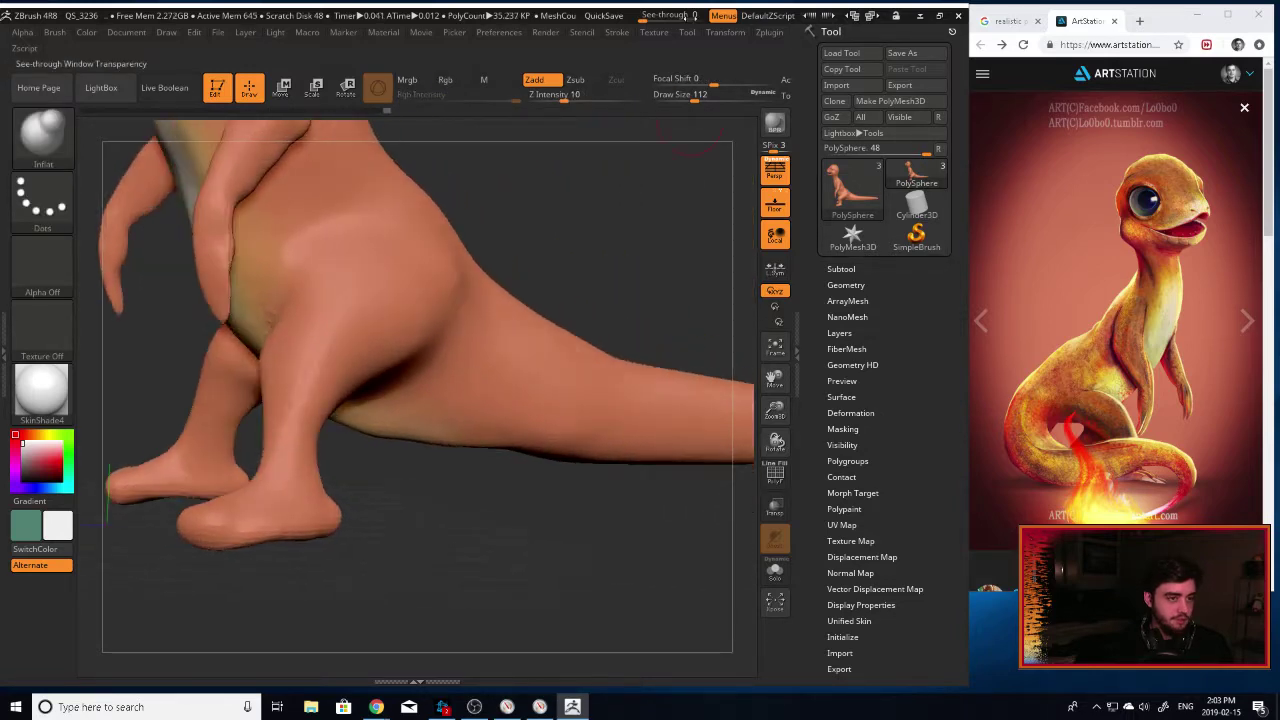
left_click(602, 18)
Reshape the outline of the foot from underneath using the Move Topological brush at Draw Size 160 to 224.
left_click_drag(423, 537, 387, 376)
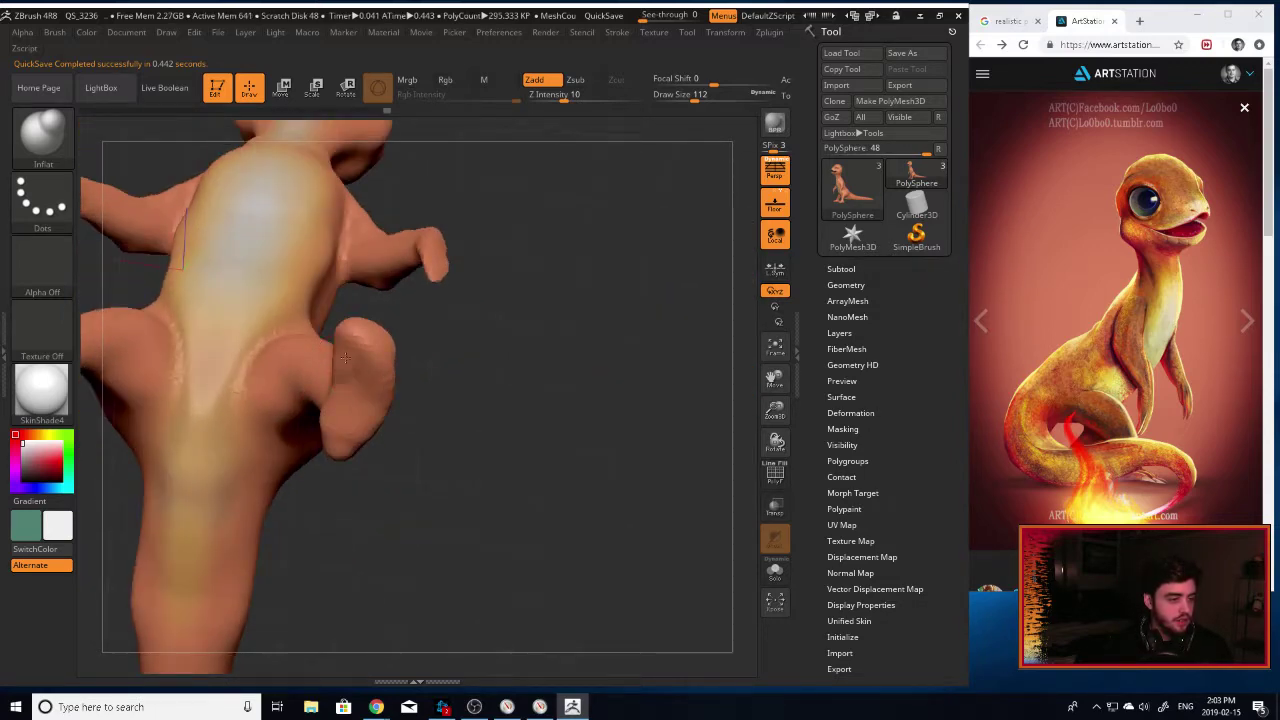
left_click_drag(418, 400, 525, 430)
key("b")
key("m")
key("t")
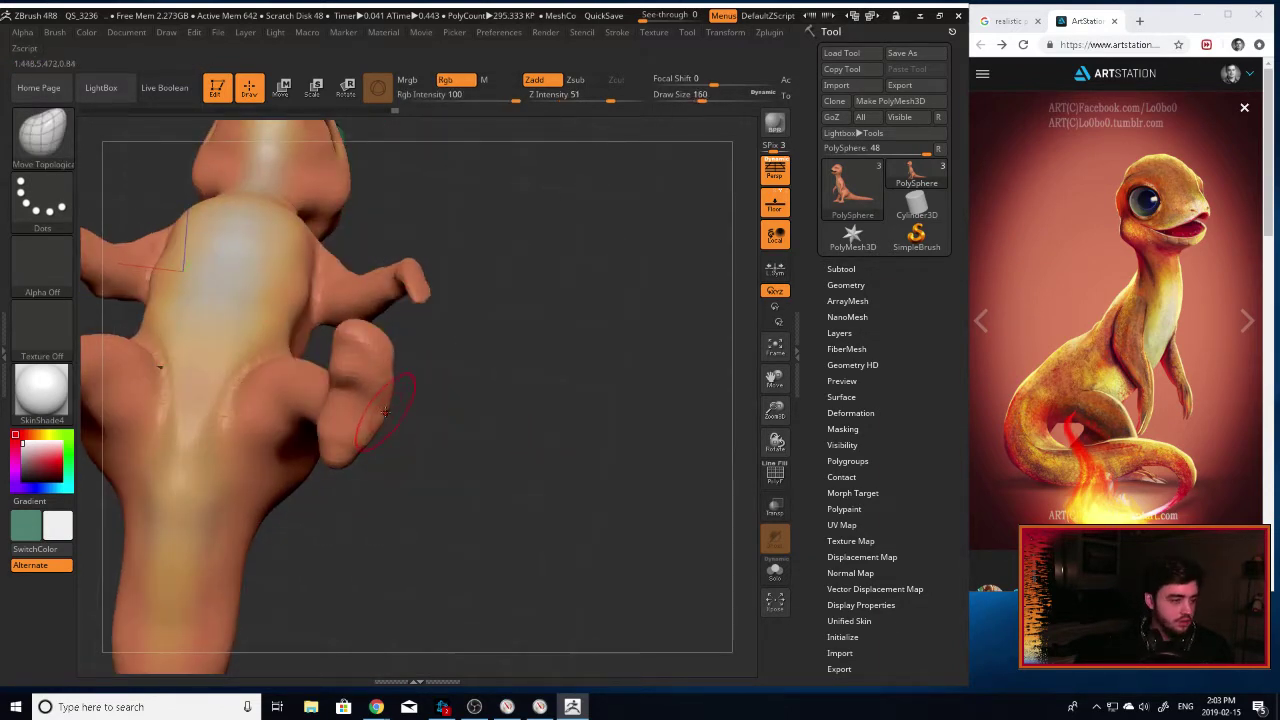
mouse_move(385, 410)
left_mouse_down()
mouse_move(368, 410)
mouse_move(404, 423)
mouse_move(379, 426)
mouse_move(437, 404)
mouse_move(411, 333)
left_mouse_up()
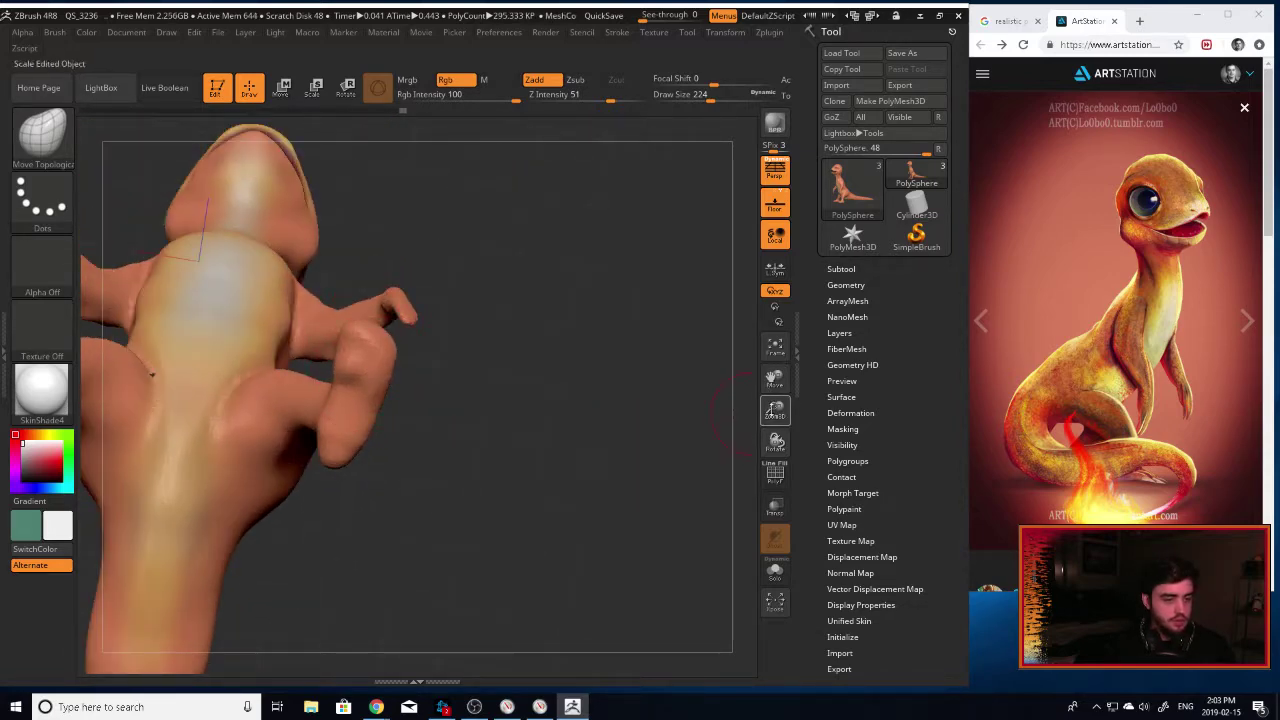
Widen the front of the foot from underneath with the Move Topological brush at Draw Size 228 to 264.
left_click_drag(771, 410, 838, 480)
mouse_move(449, 406)
left_mouse_down("alt")
mouse_move(491, 466)
mouse_move(650, 528)
left_mouse_up("alt")
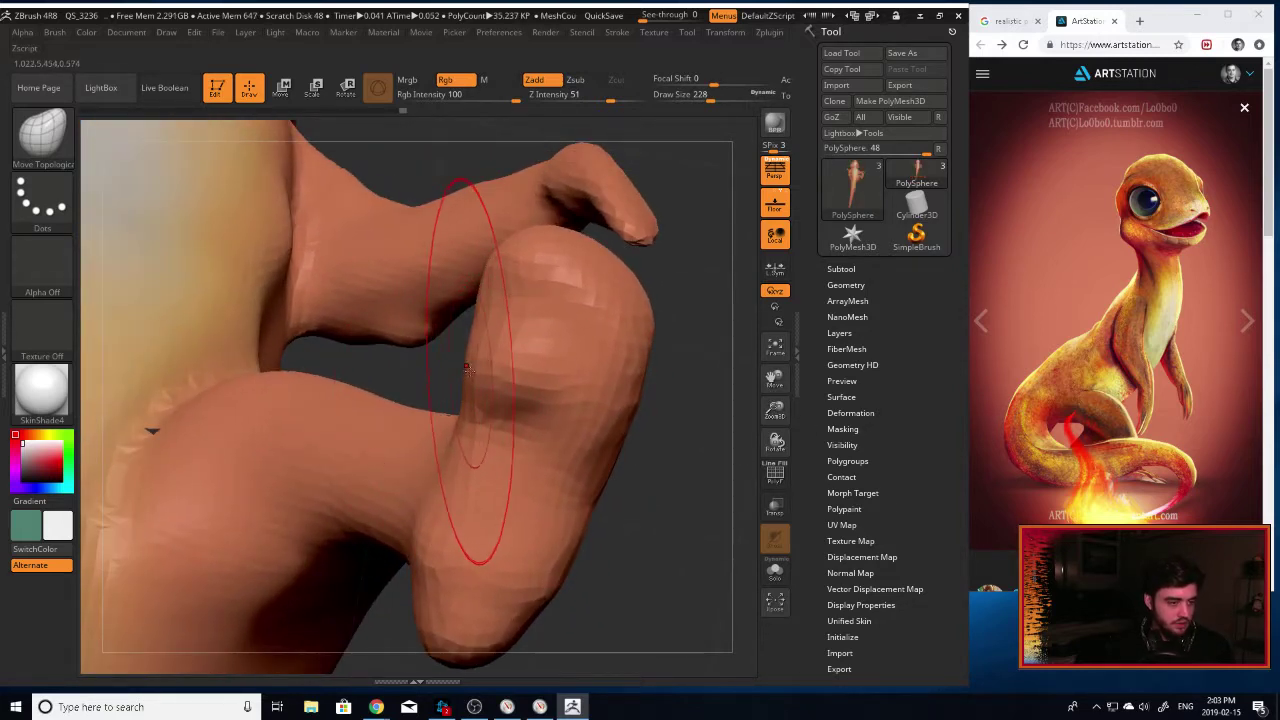
left_click_drag(483, 337, 440, 330)
key("]")
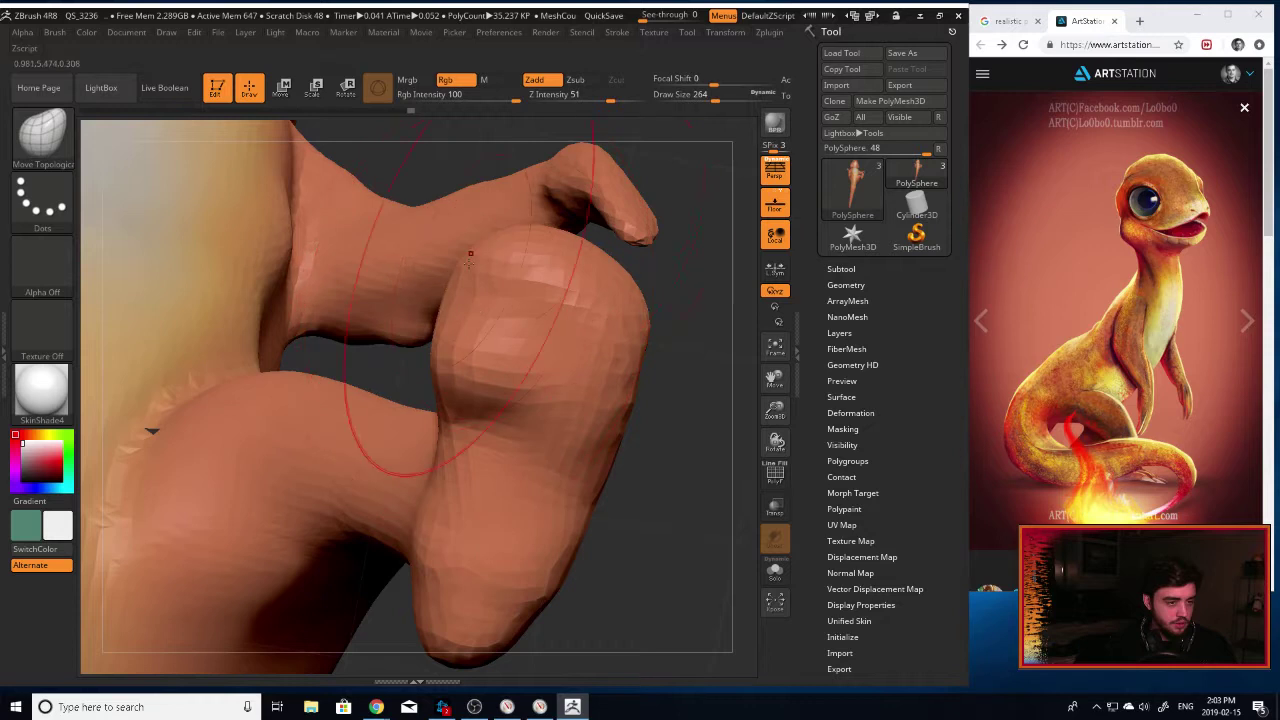
left_click_drag(640, 376, 690, 372)
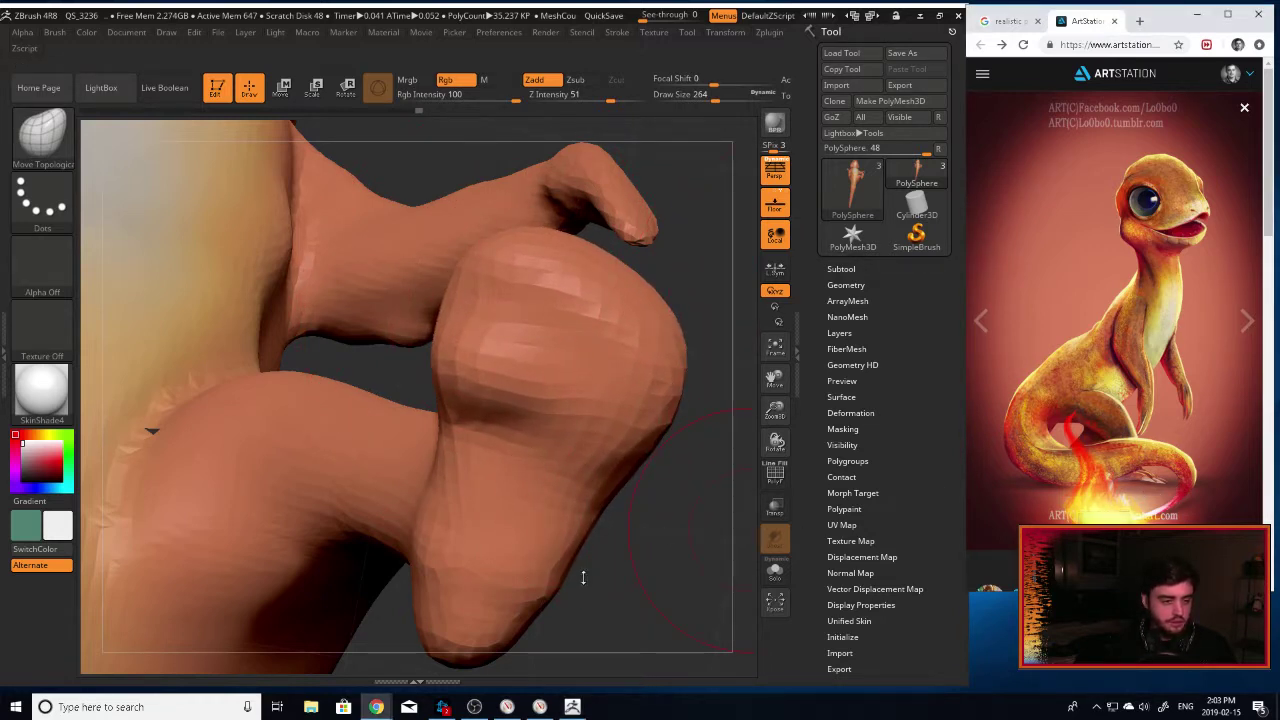
left_click_drag(651, 545, 700, 520)
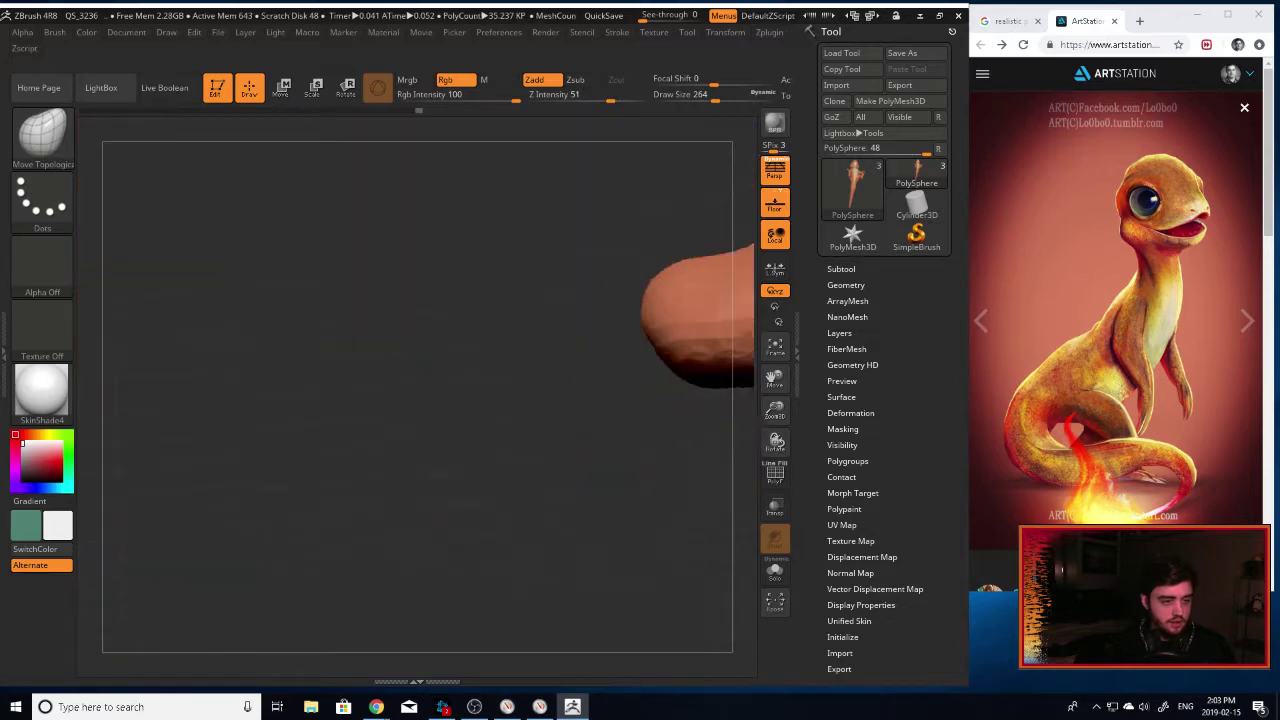
Slim the lower legs above the ankles from behind with Move Topological at Draw Size 192 to 224, and quick-save the project.
left_click_drag(775, 378, 640, 444)
mouse_move(601, 456)
left_mouse_down()
mouse_move(543, 491)
mouse_move(551, 517)
mouse_move(486, 485)
mouse_move(440, 515)
mouse_move(370, 526)
mouse_move(250, 522)
mouse_move(290, 521)
left_mouse_up()
left_click_drag(437, 521, 455, 508)
mouse_move(270, 525)
left_mouse_down()
mouse_move(530, 528)
mouse_move(600, 510)
left_mouse_up()
mouse_move(622, 452)
left_mouse_down("ctrl")
mouse_move(684, 495)
mouse_move(655, 370)
left_mouse_up("ctrl")
left_click_drag(560, 450, 700, 460)
left_click_drag(500, 510, 461, 503)
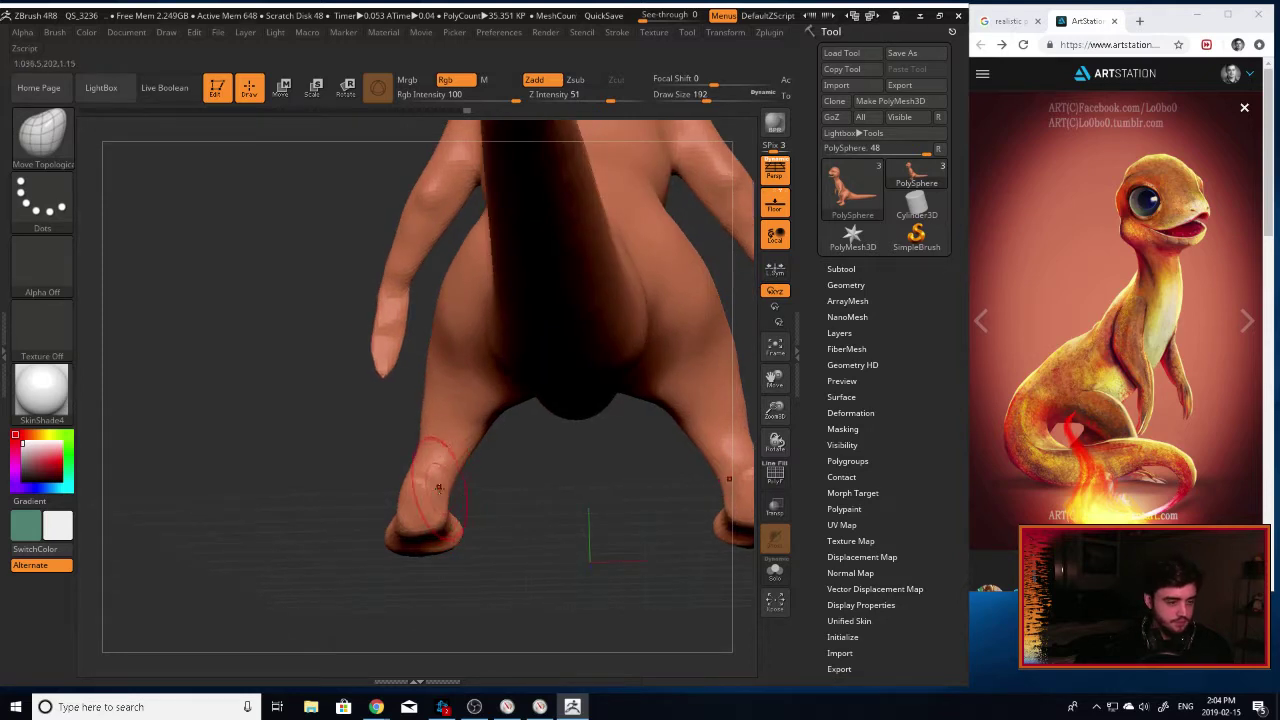
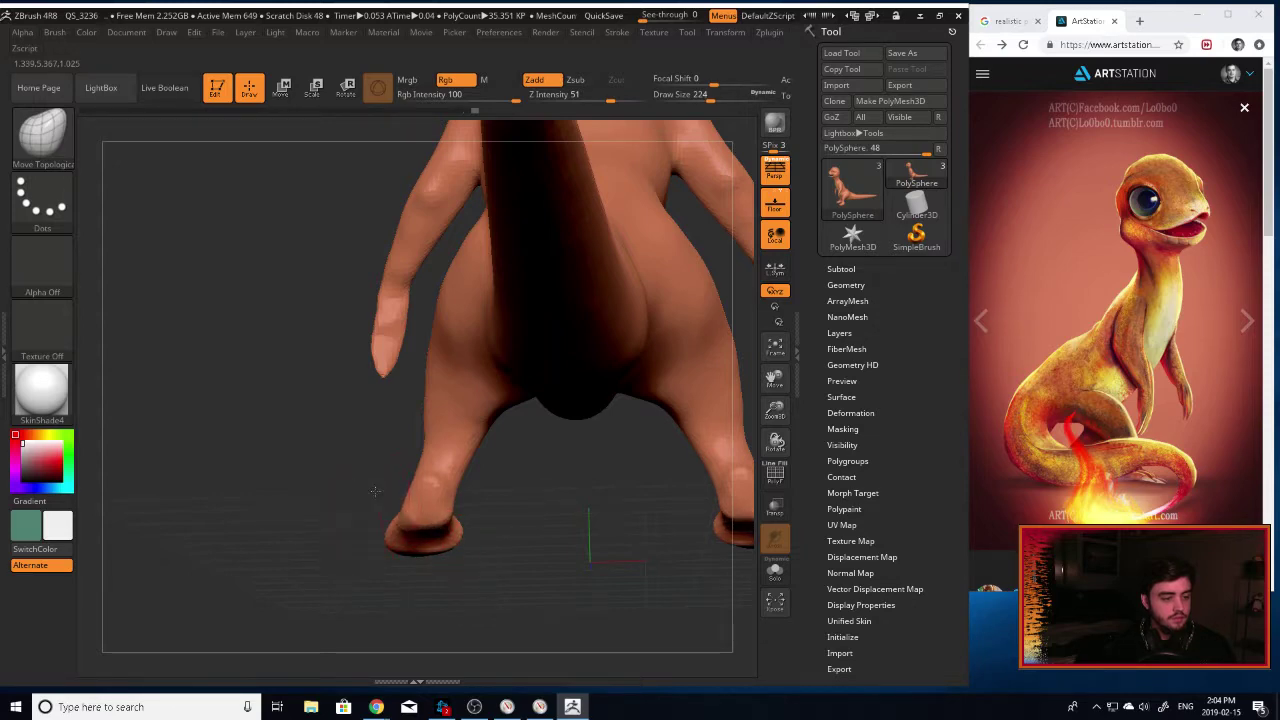
left_click_drag(375, 490, 528, 530)
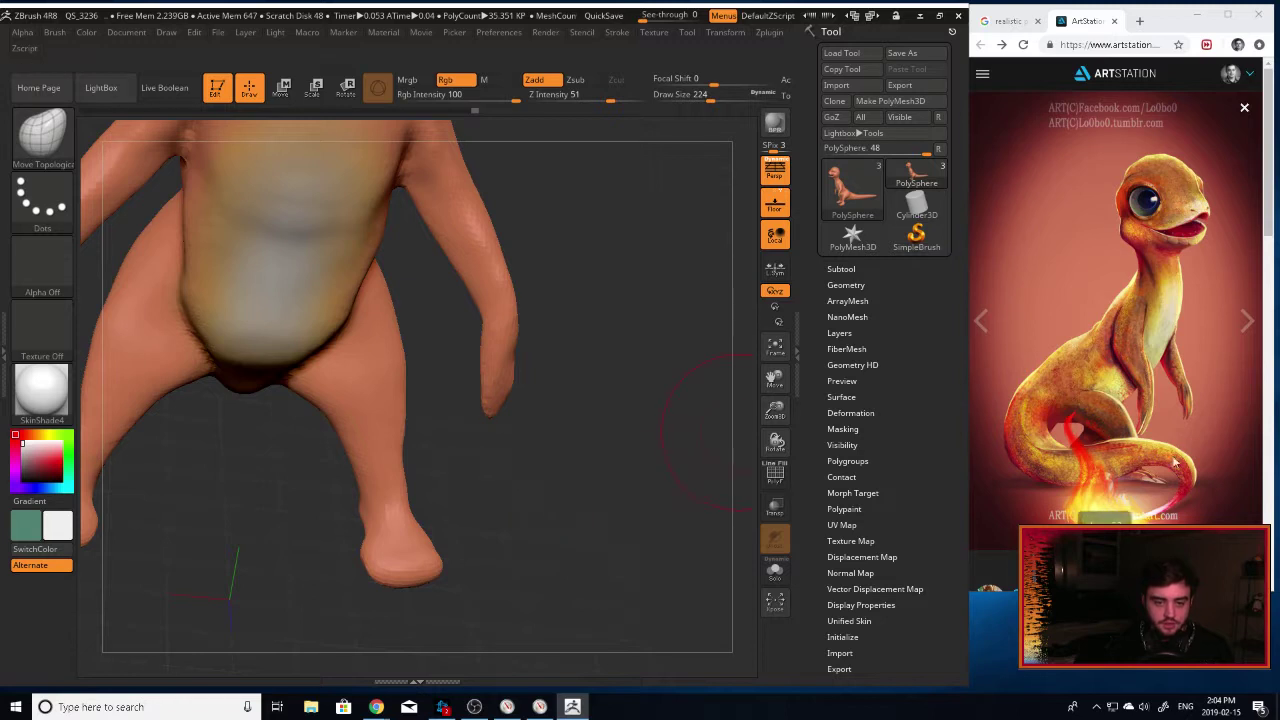
left_click_drag(469, 520, 511, 504)
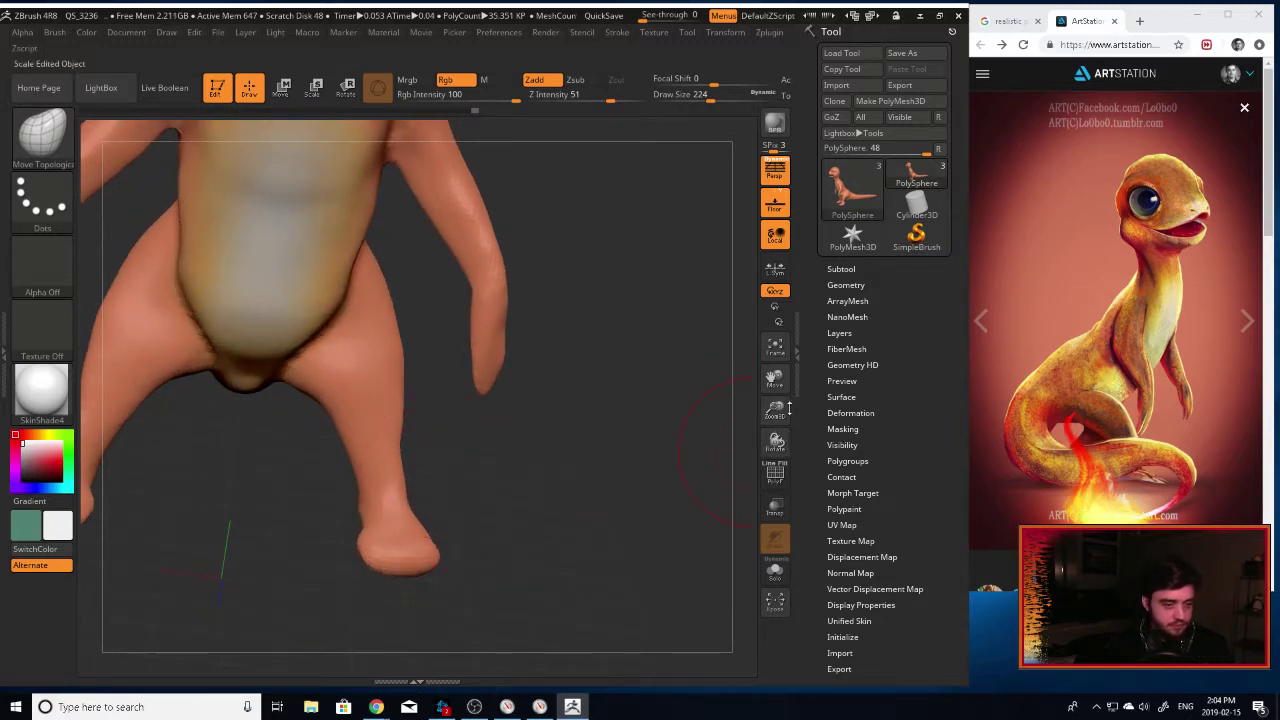
left_click_drag(637, 443, 620, 370, "alt")
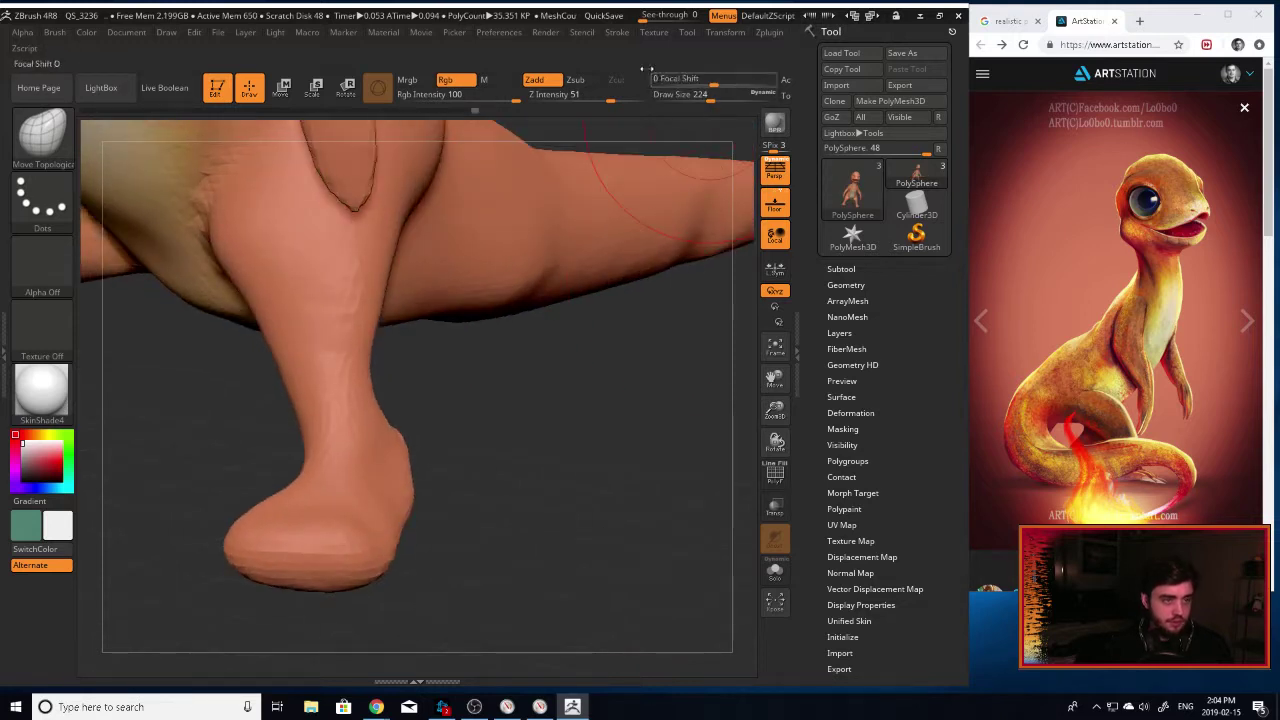
left_click(604, 15)
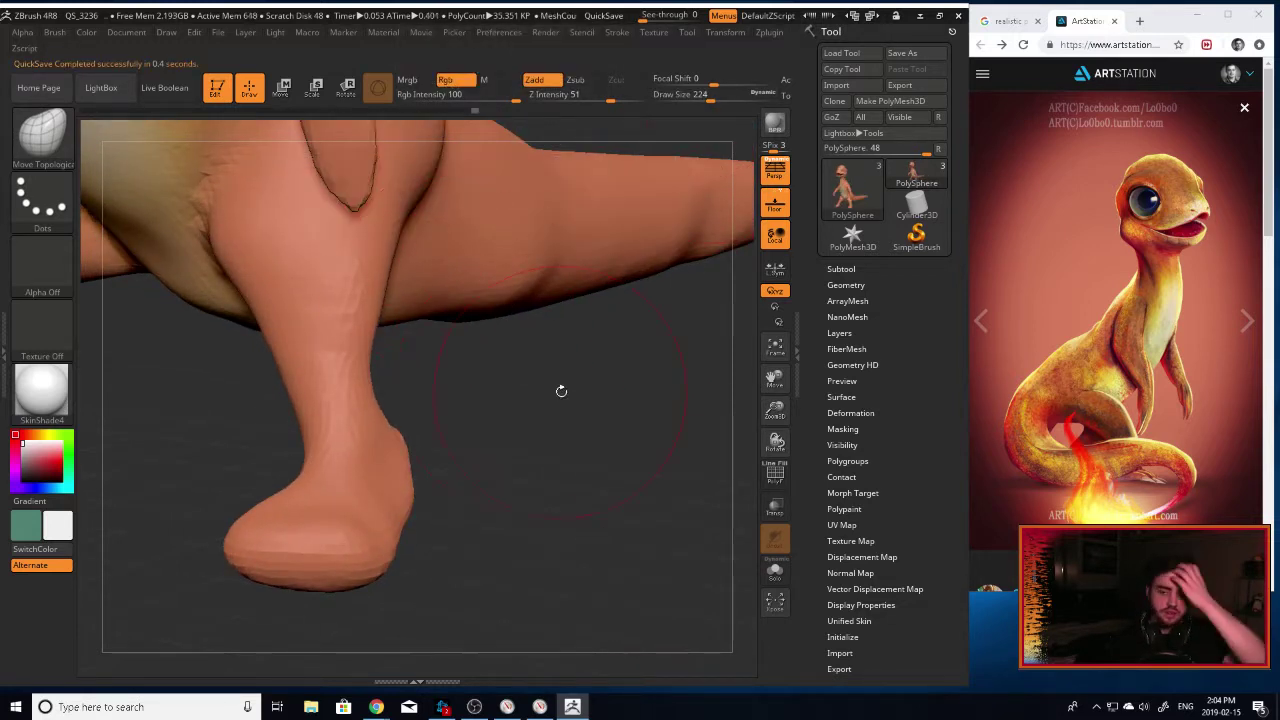
Touch up the front of the foot near the sole with Move Topological at Draw Size 60.
left_click_drag(488, 506, 718, 400, "alt")
left_click_drag(655, 530, 642, 438)
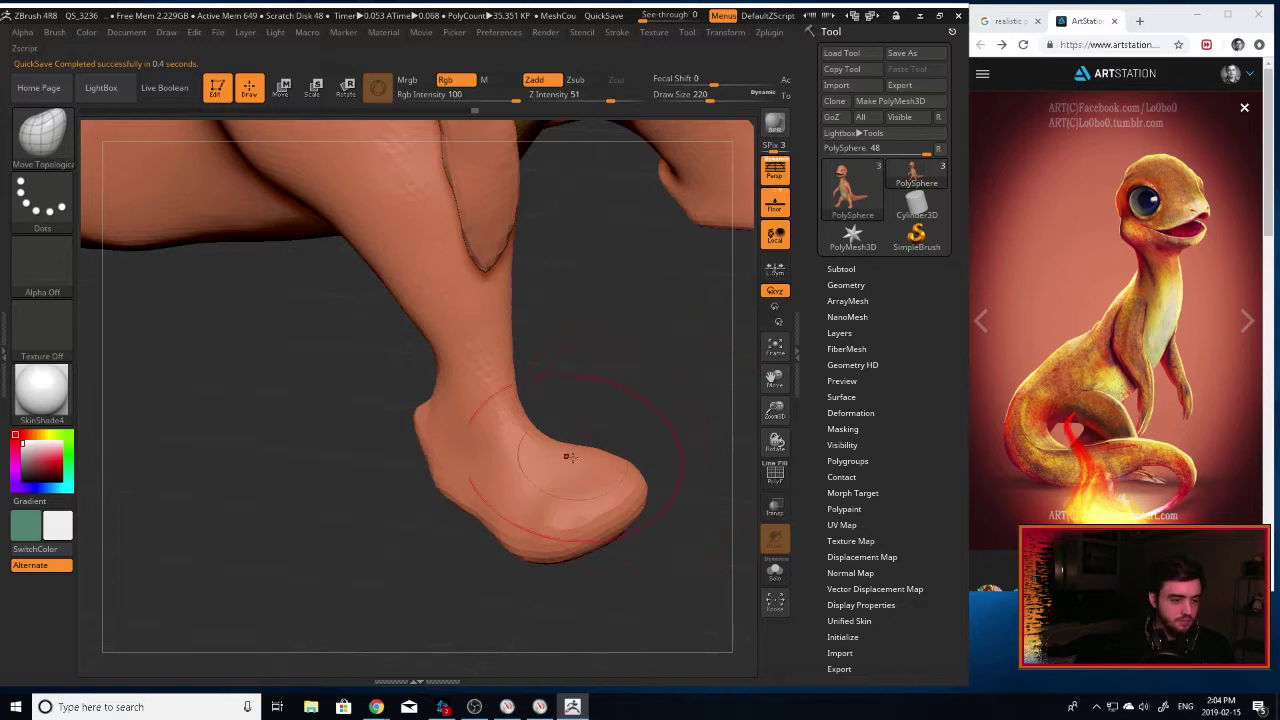
key("bracketleft")
key("bracketleft")
key("bracketleft")
left_click_drag(590, 569, 547, 541)
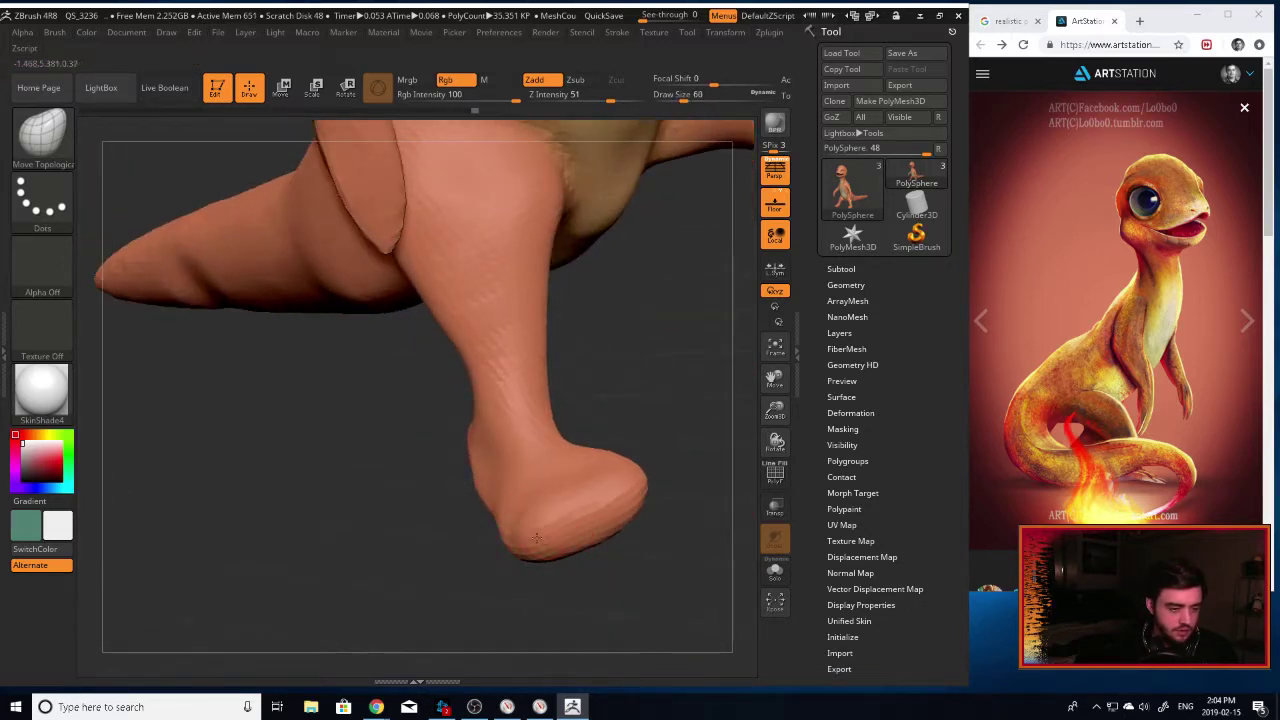
Build up small rounded toes along the front of the foot with the Inflat brush at Draw Size 60 and Z Intensity 10.
key("b")
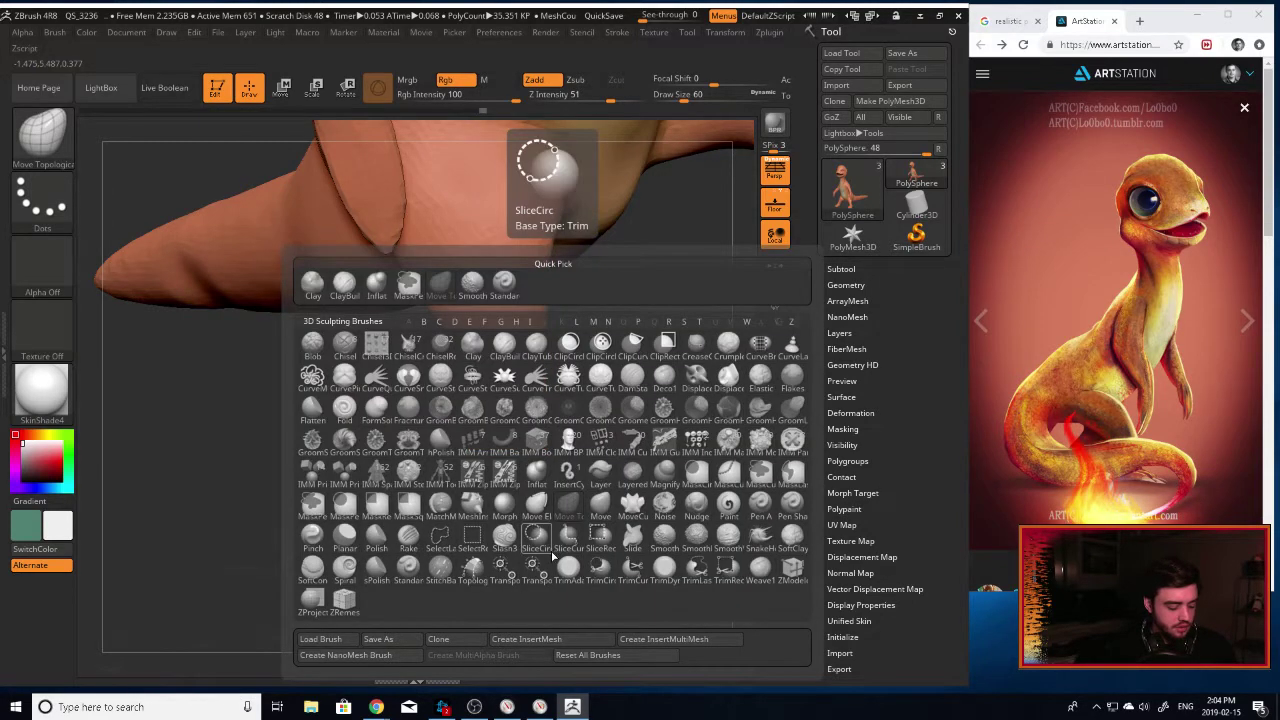
key("n")
key("b")
key("i")
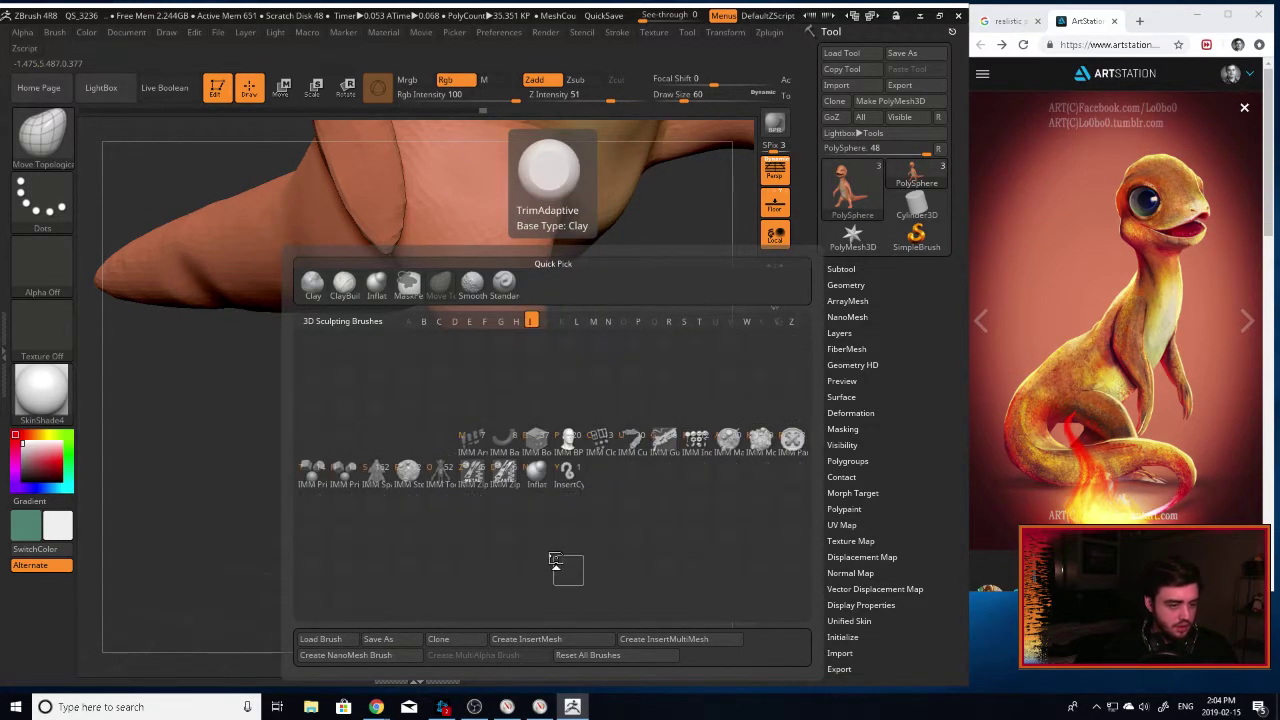
key("a")
key("b")
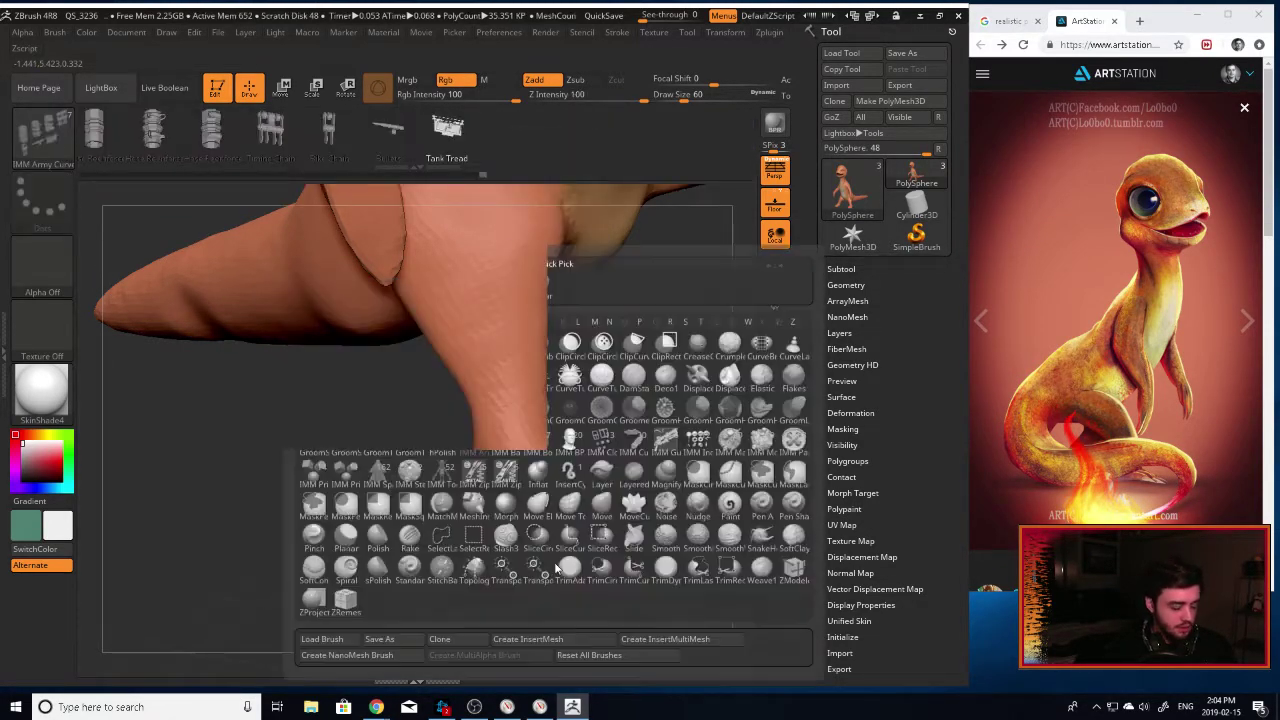
key("i")
key("n")
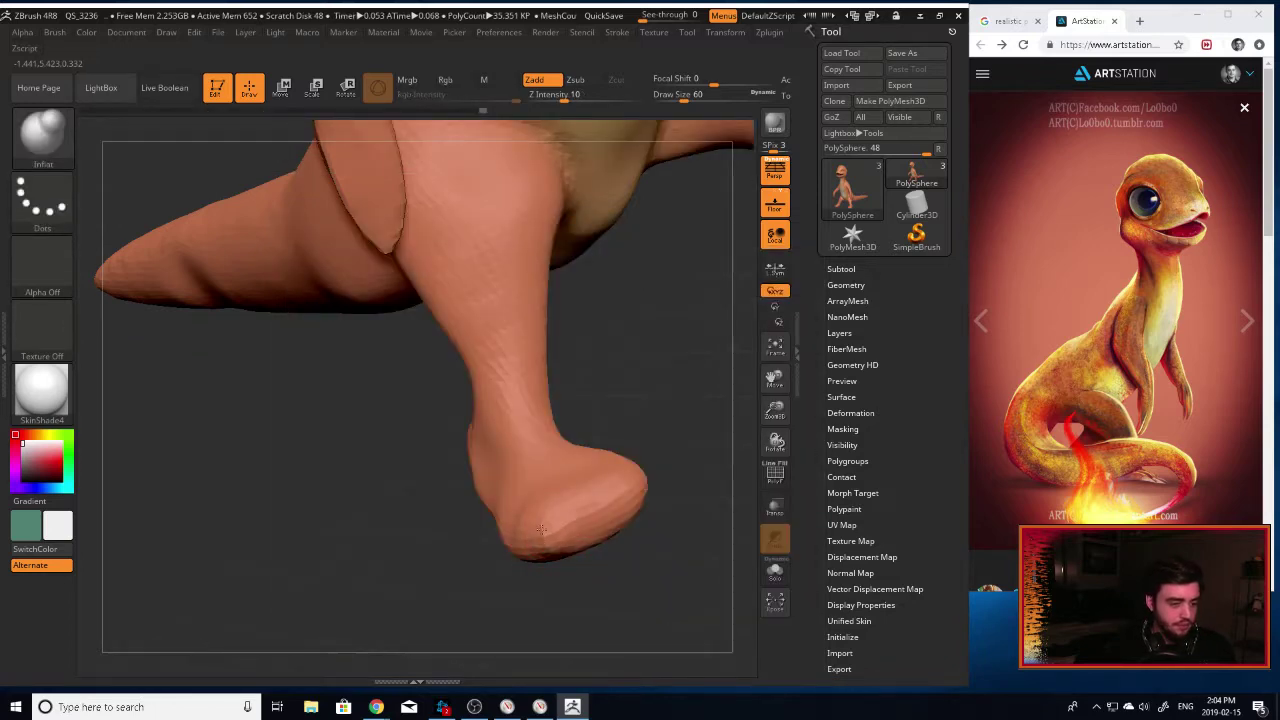
mouse_move(677, 519)
left_mouse_down()
mouse_move(613, 519)
mouse_move(651, 474)
left_mouse_up()
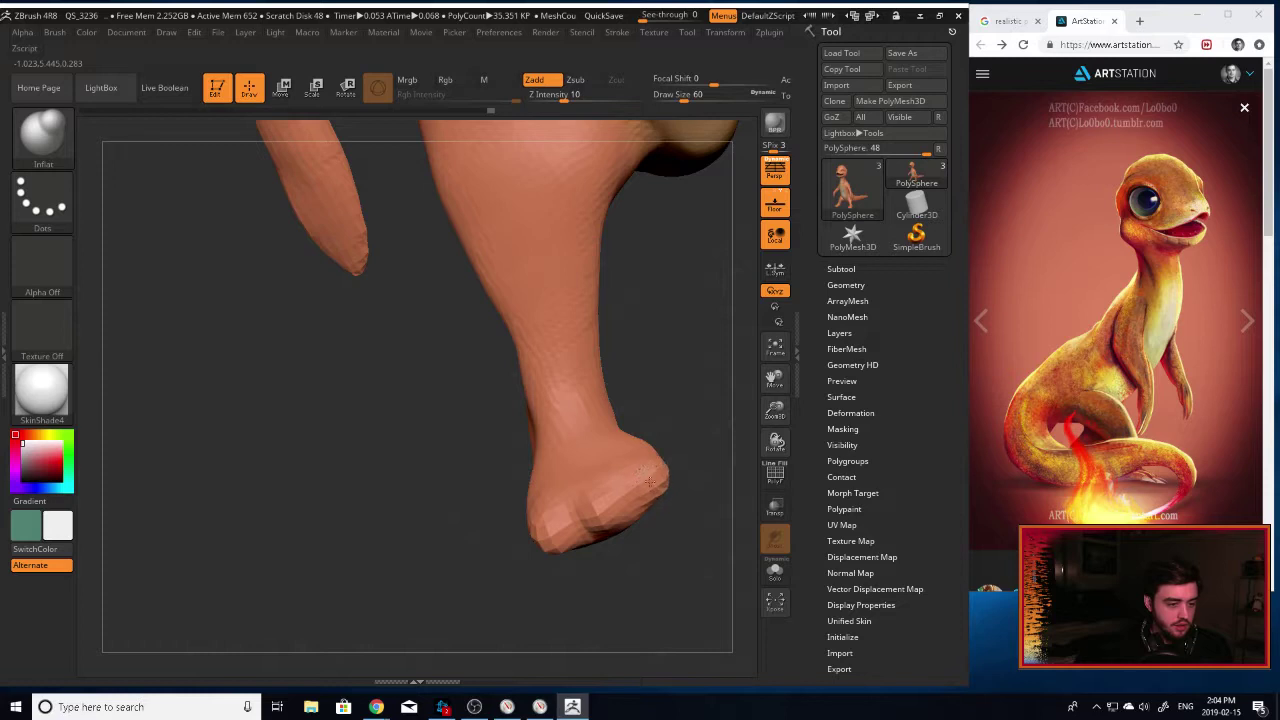
mouse_move(729, 534)
left_mouse_down()
mouse_move(733, 560)
mouse_move(622, 547)
left_mouse_up()
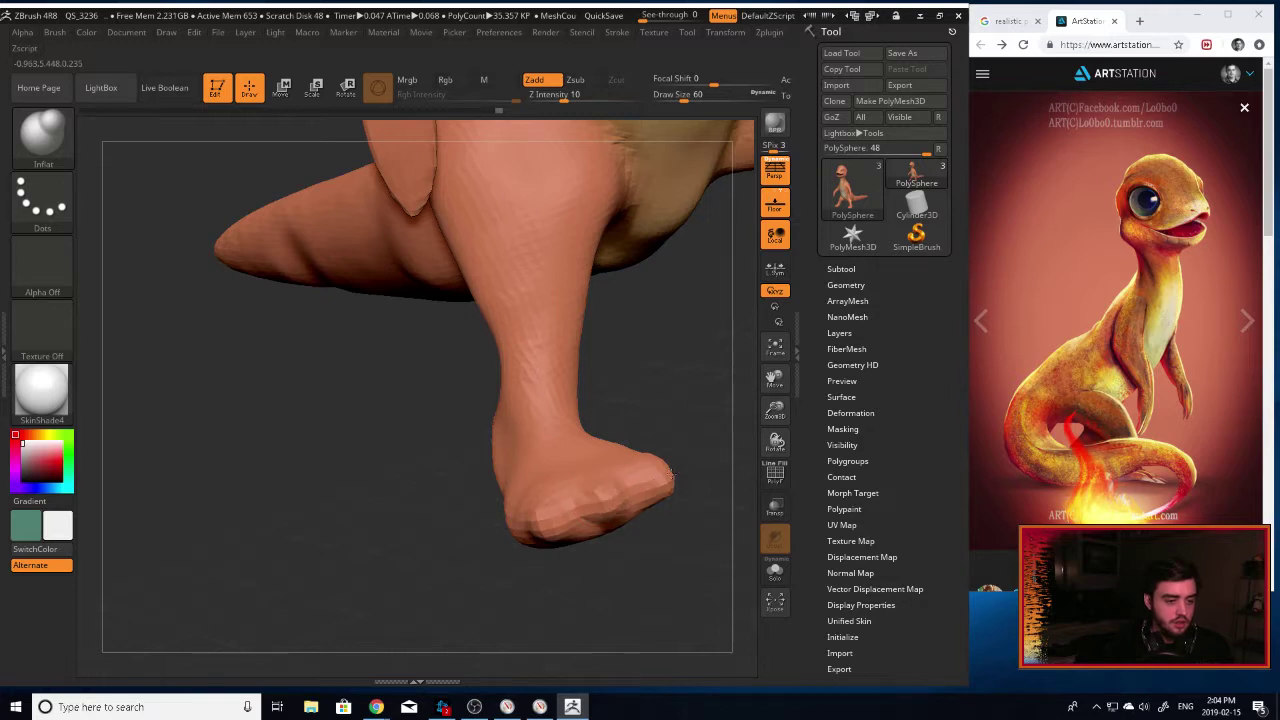
left_click_drag(667, 407, 740, 300)
left_click_drag(724, 486, 692, 430)
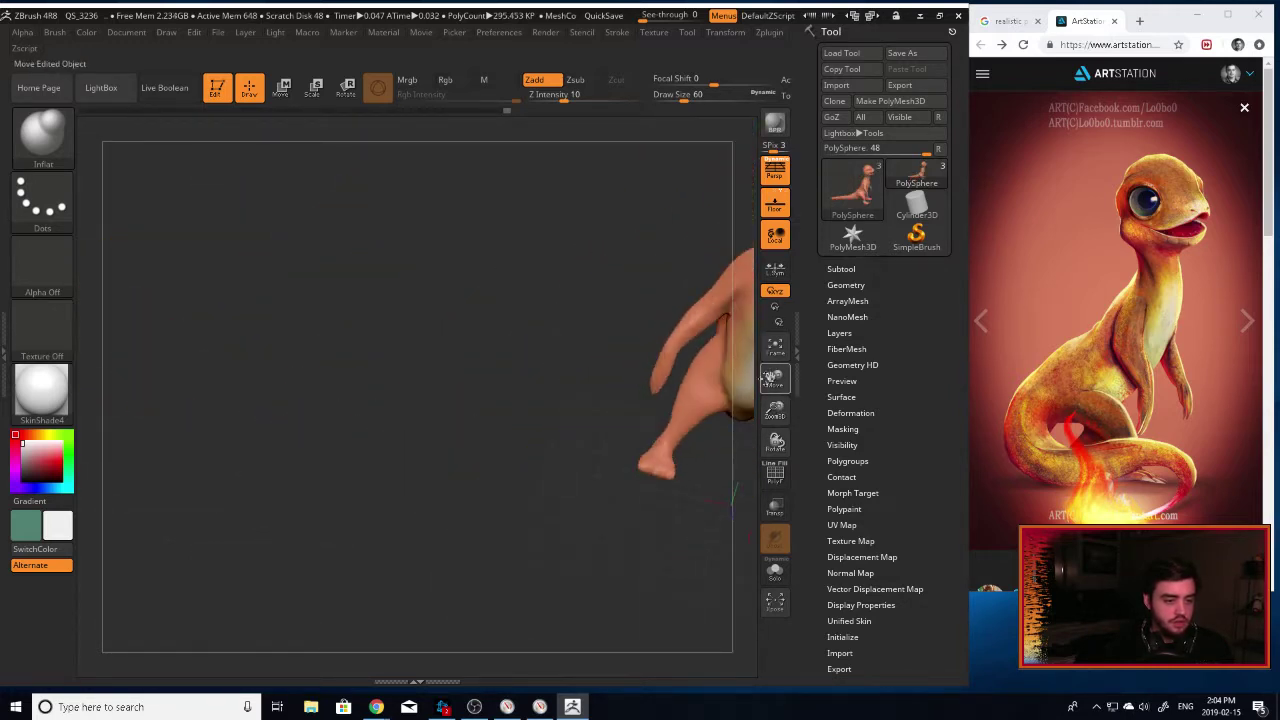
Paint a white highlight on the lizard's eyes, PM3D_Sphere3D2 and PM3D_Sphere3D1, with the Paint brush at Draw Size 40.
left_click(774, 348)
left_click_drag(770, 376, 778, 362)
left_click_drag(672, 510, 562, 516)
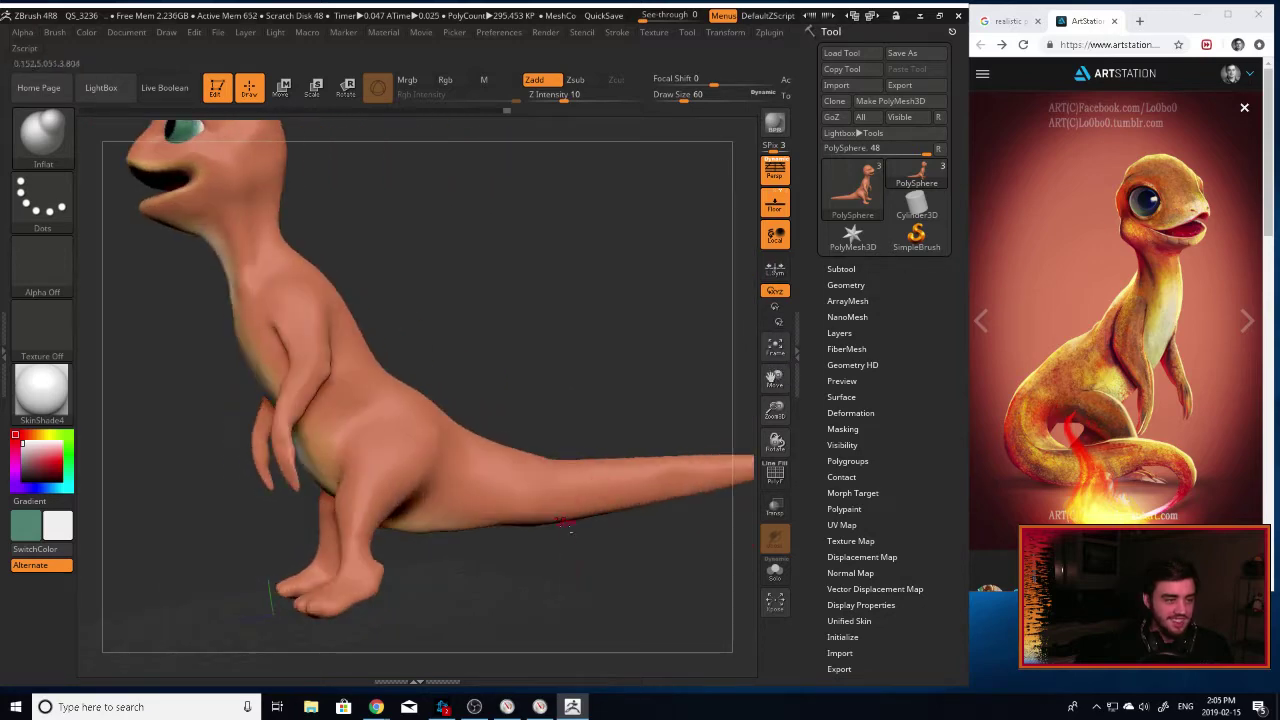
mouse_move(487, 313)
left_mouse_down()
mouse_move(571, 397)
mouse_move(569, 354)
left_mouse_up()
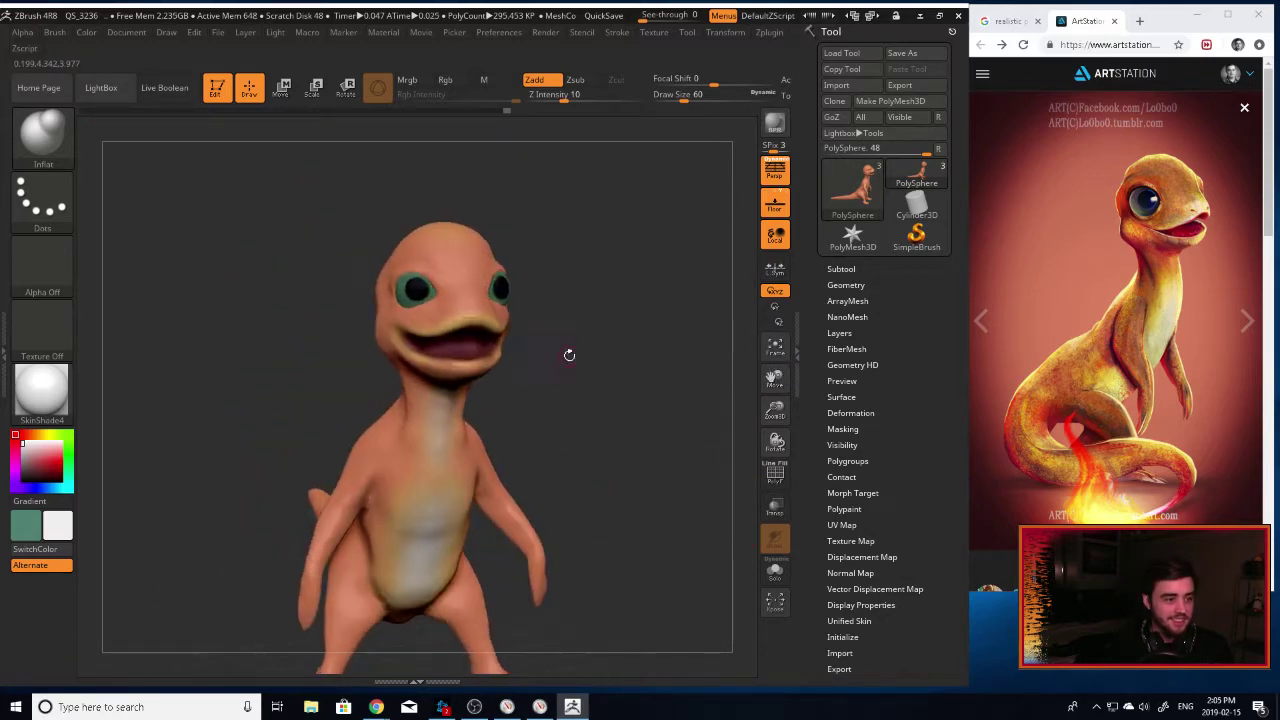
left_click(843, 268)
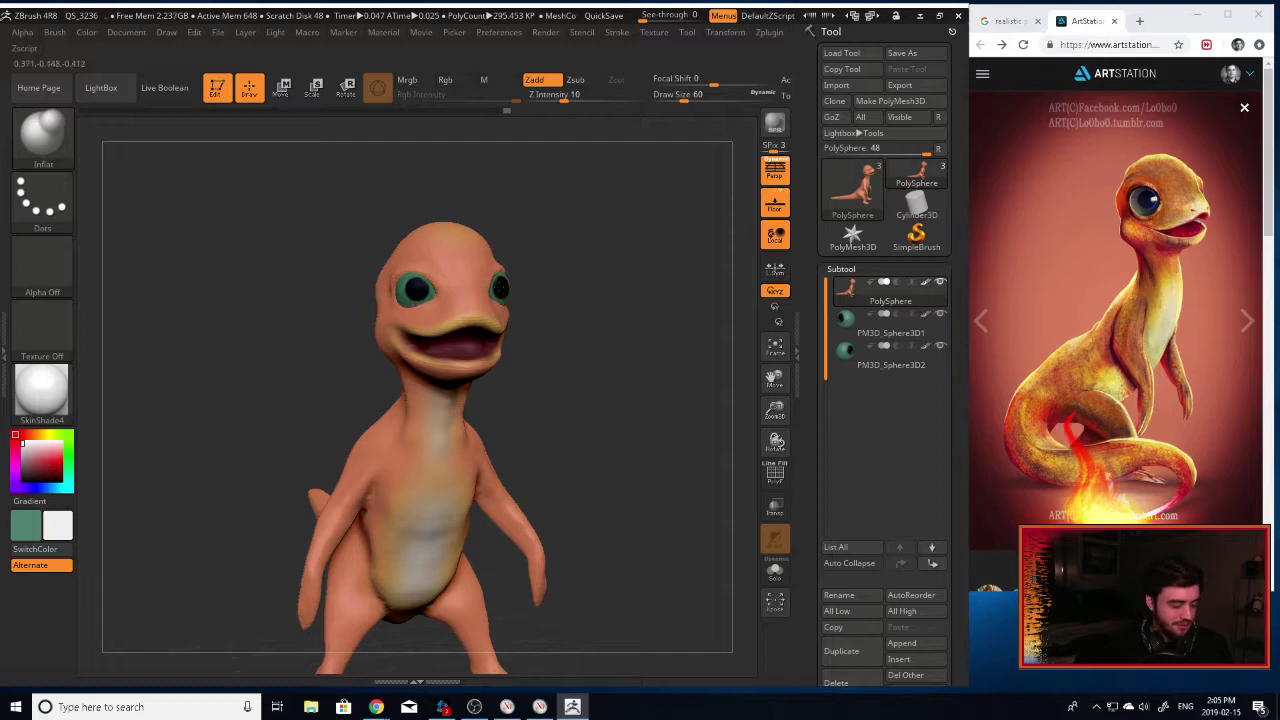
left_click(501, 288, "alt")
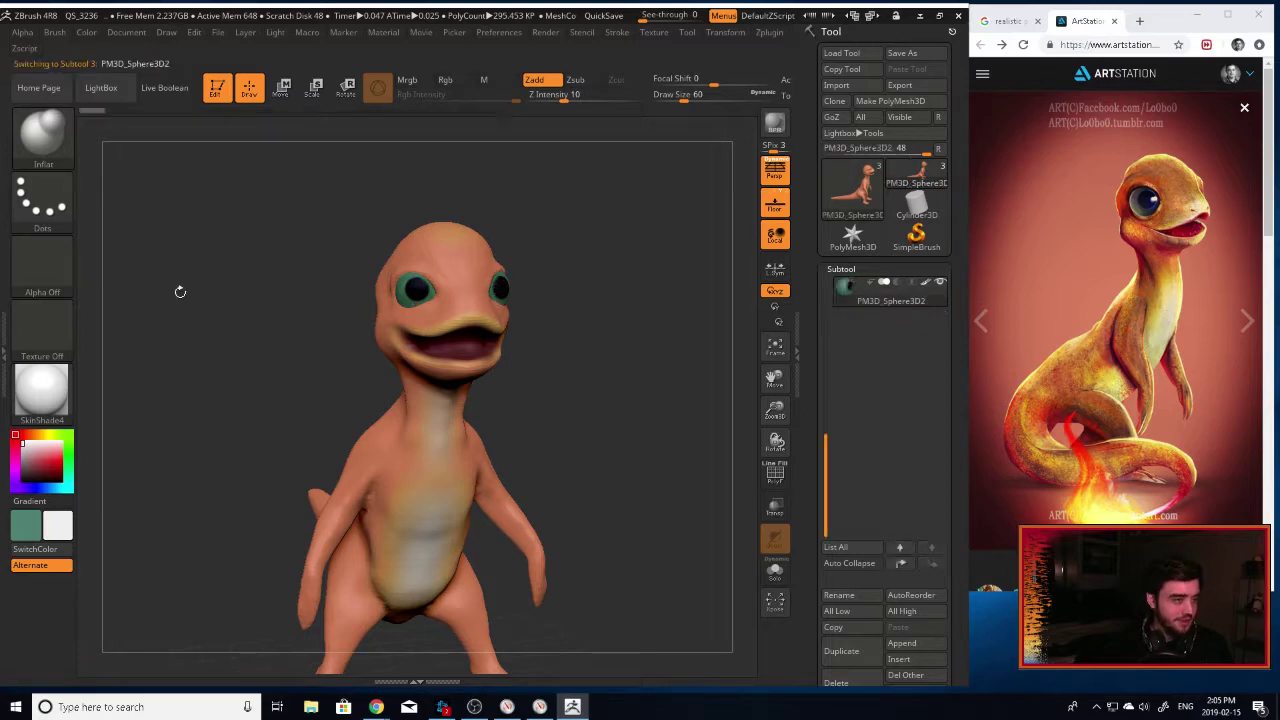
left_click(14, 145)
left_click(534, 363)
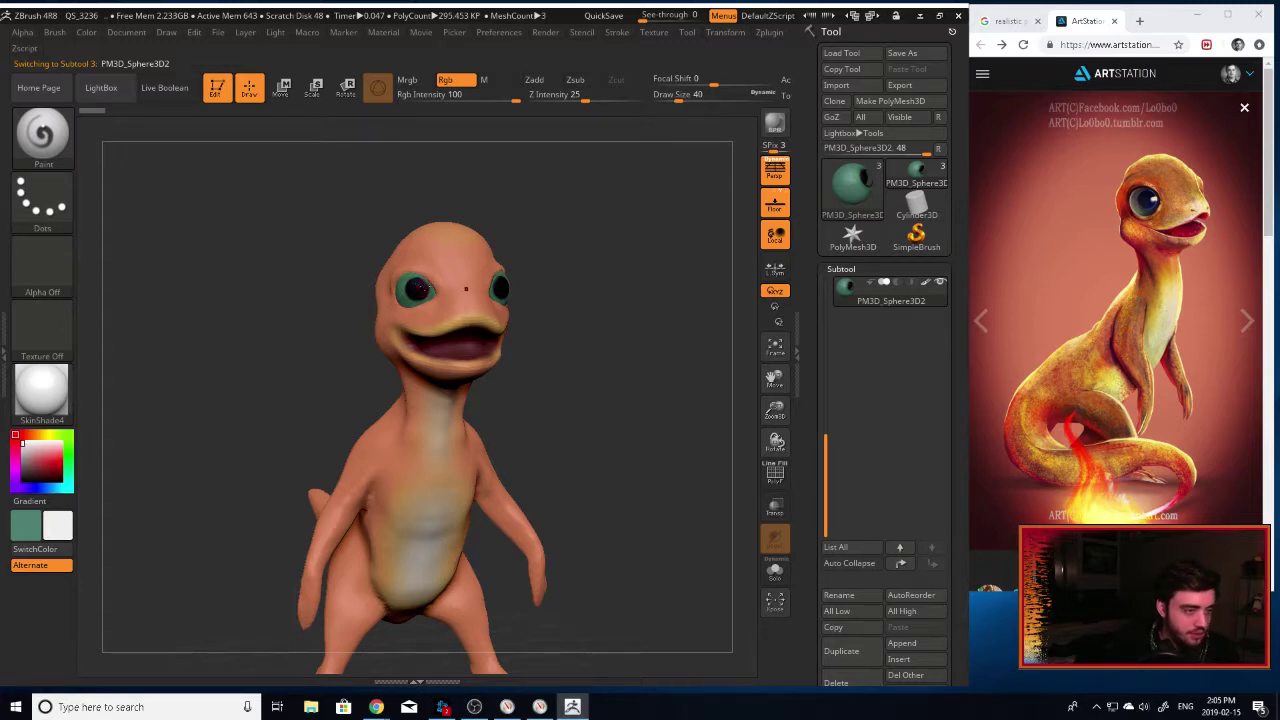
left_click_drag(604, 285, 515, 290)
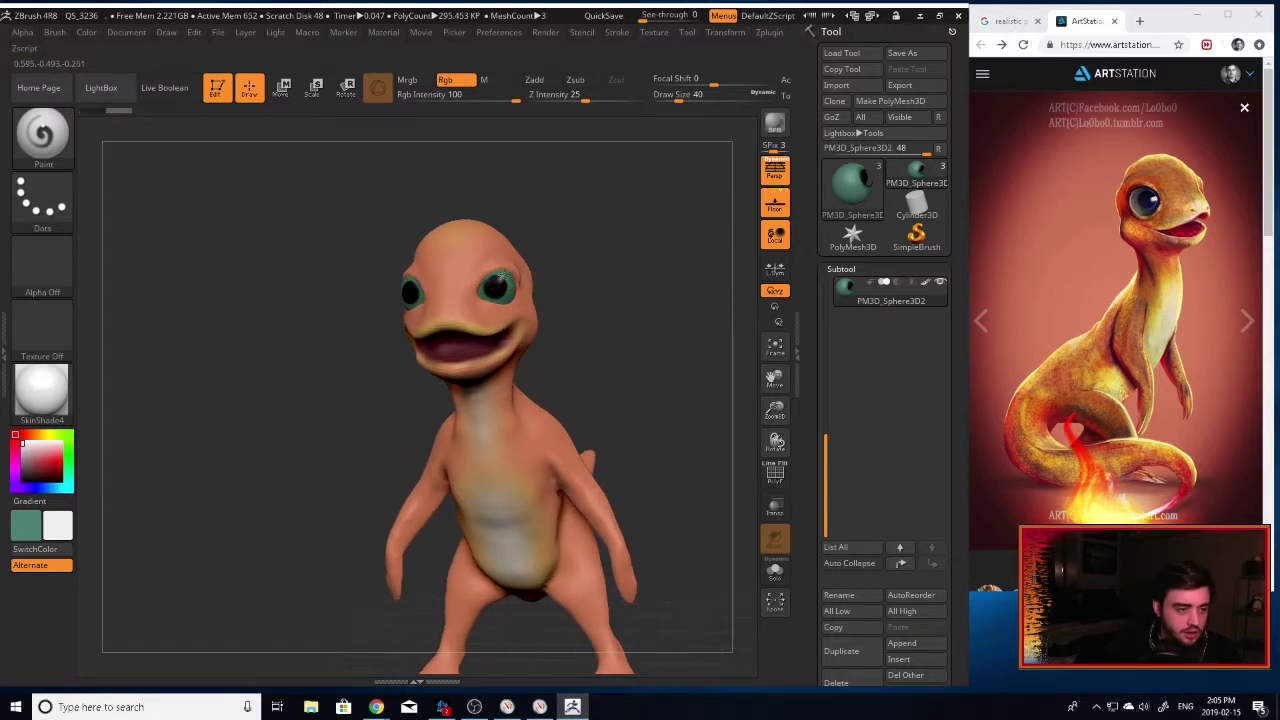
left_click_drag(355, 321, 457, 289)
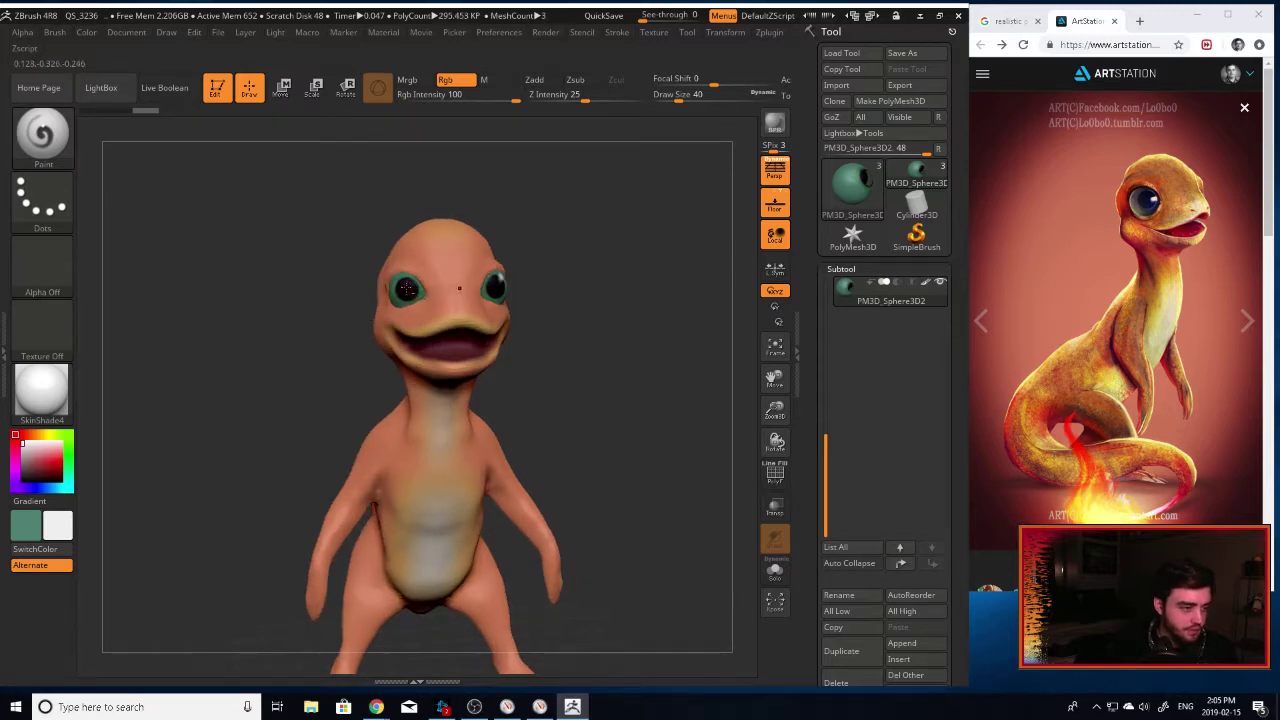
left_click(406, 289, "alt")
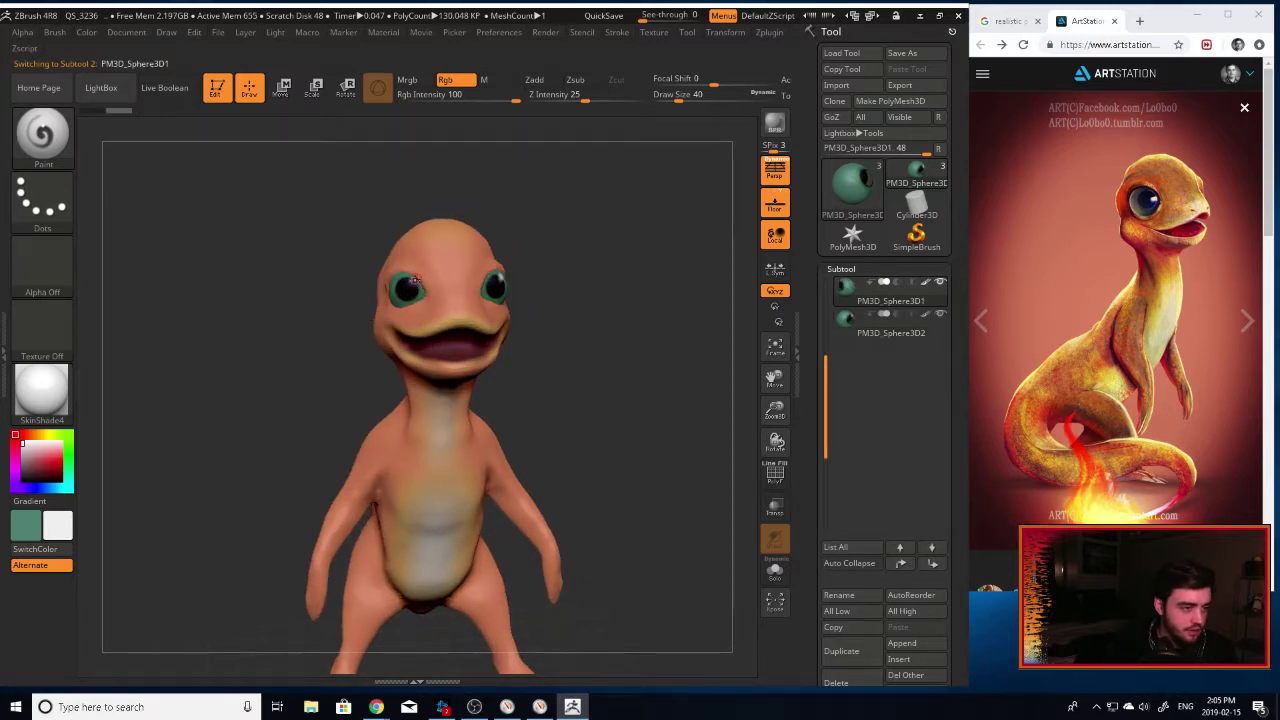
Try further highlight strokes on the PM3D_Sphere3D2 eye and undo them.
left_click_drag(568, 326, 466, 348)
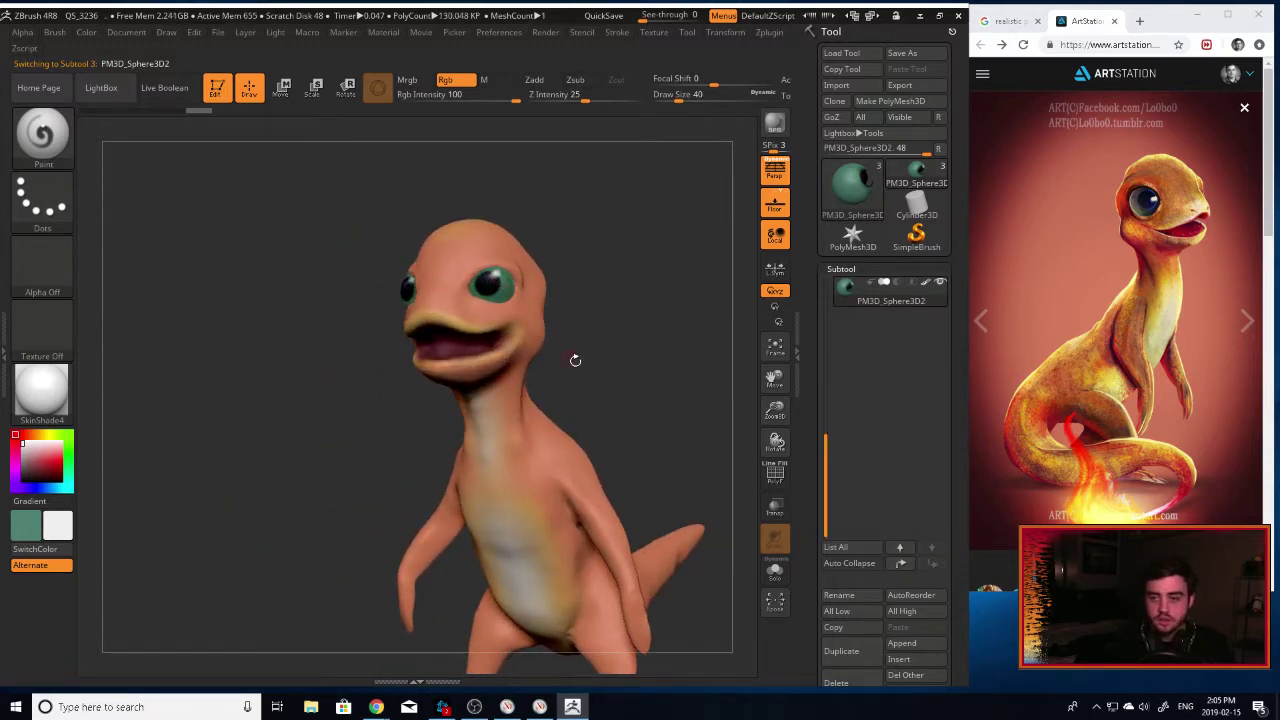
key("ctrl")
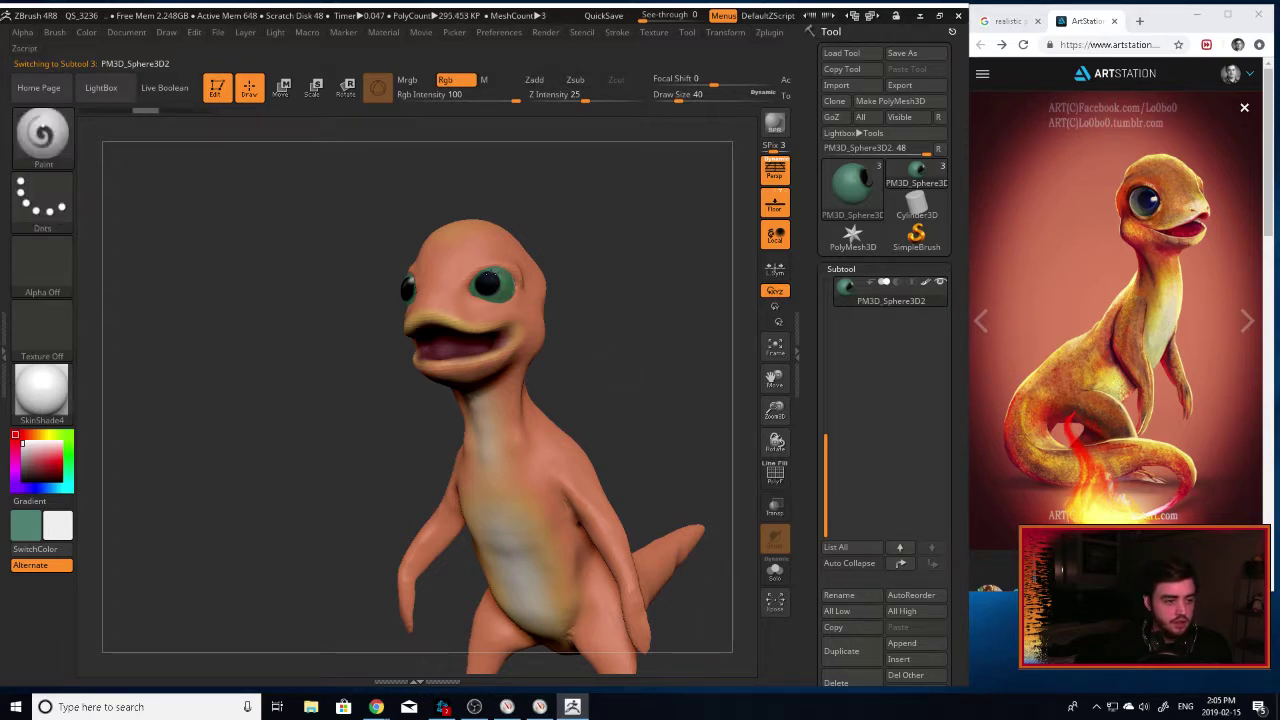
key("ctrl+z")
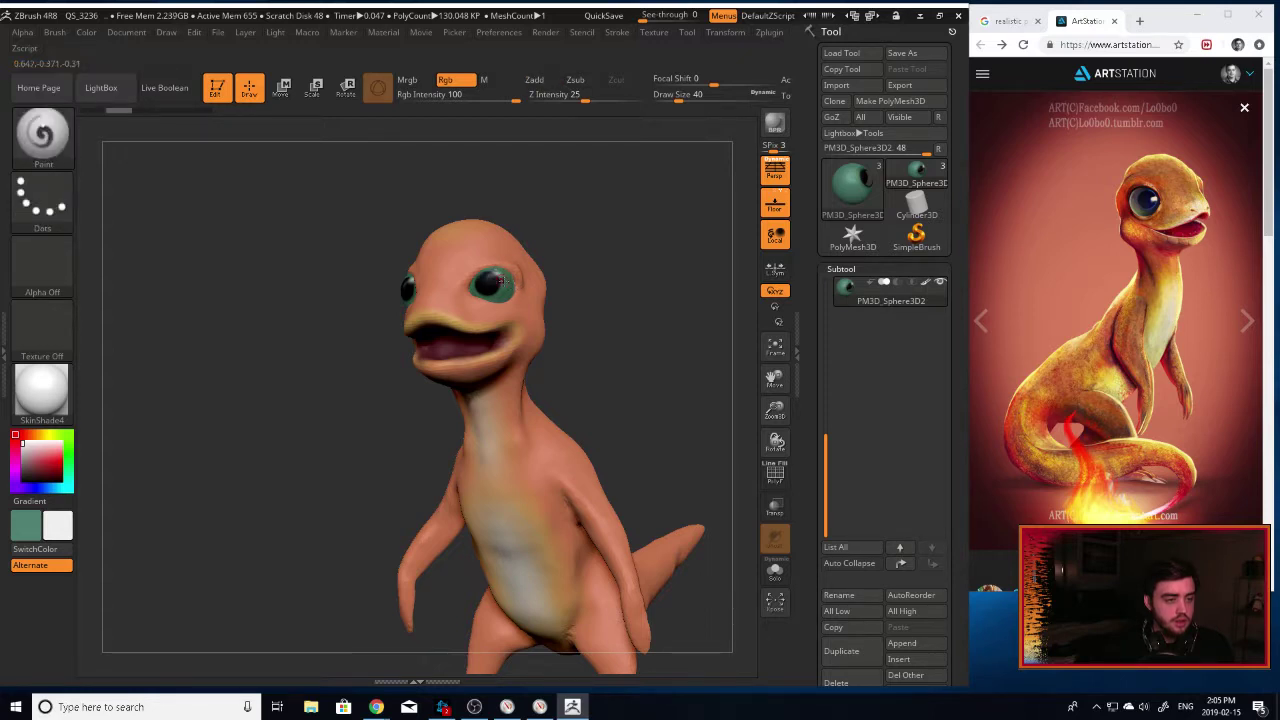
left_click_drag(650, 365, 675, 343)
Make the PolySphere body the active subtool and quick-save the project.
left_click_drag(786, 401, 760, 352)
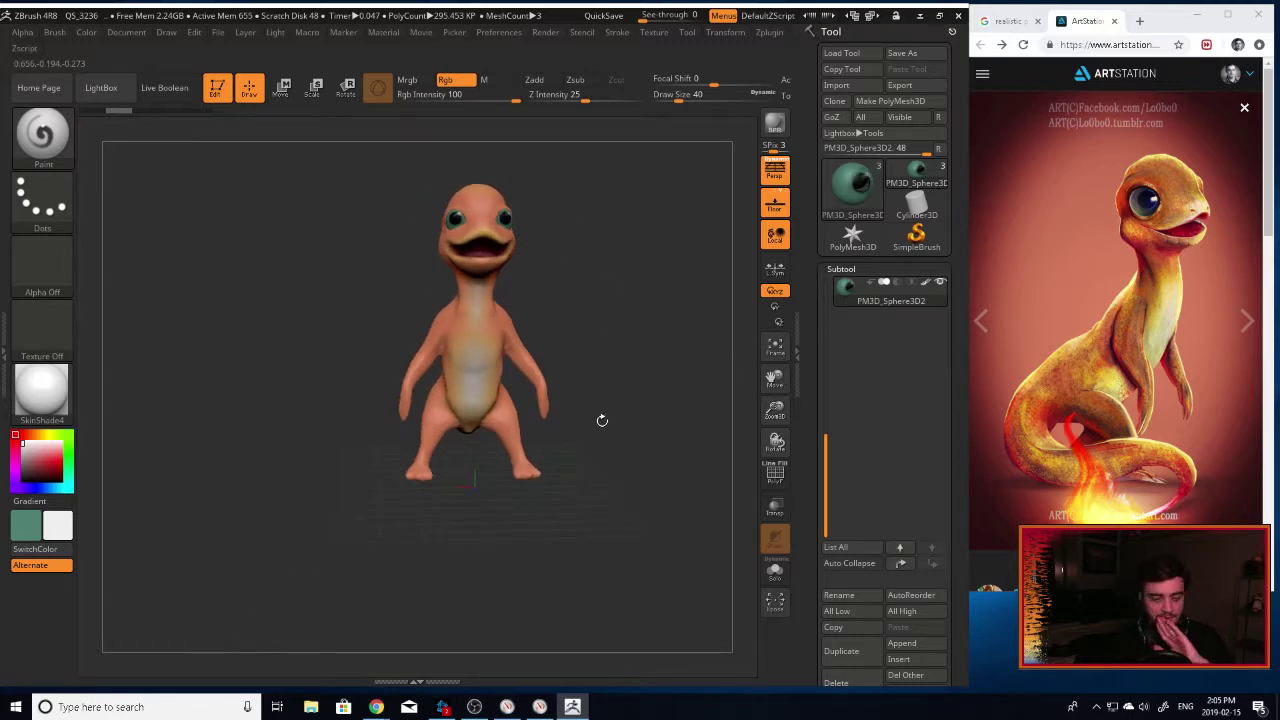
left_click_drag(598, 396, 497, 232)
left_click(472, 322, "alt")
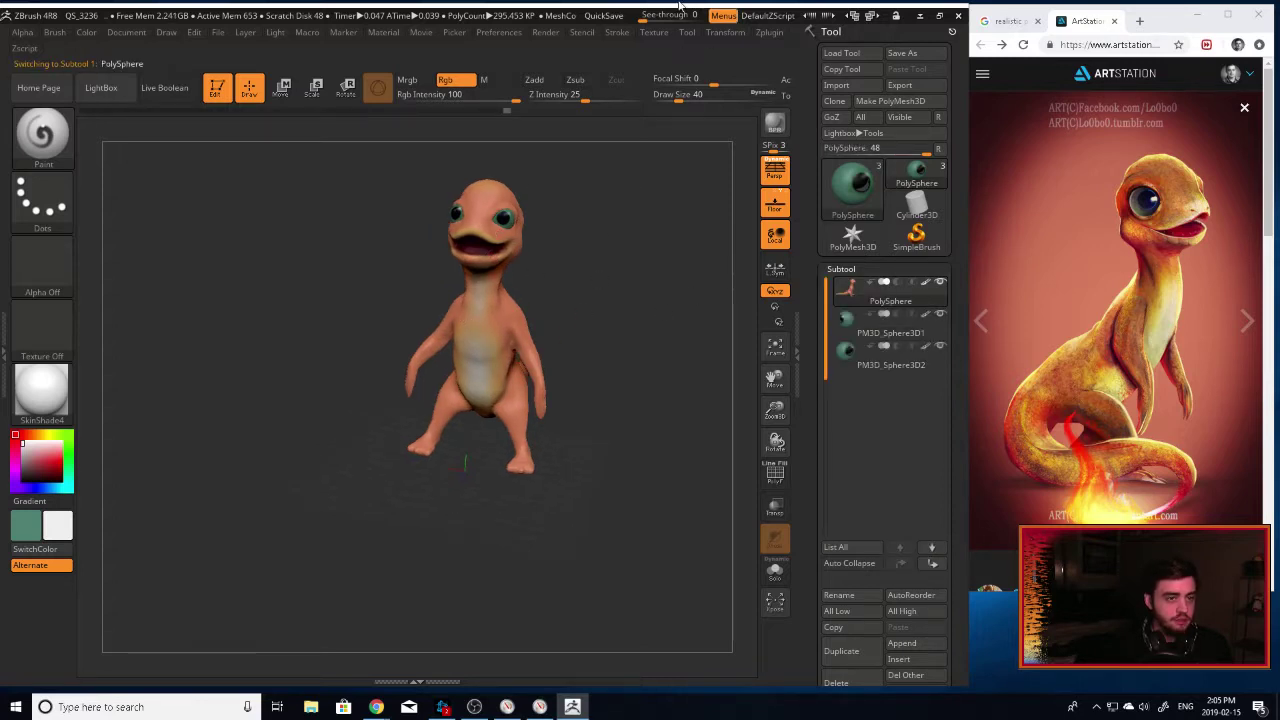
left_click(604, 15)
Sample the dark mouth colour, shift it to a brighter red, and paint the tongue area with the Paint brush at Draw Size 40.
left_click_drag(775, 378, 688, 478)
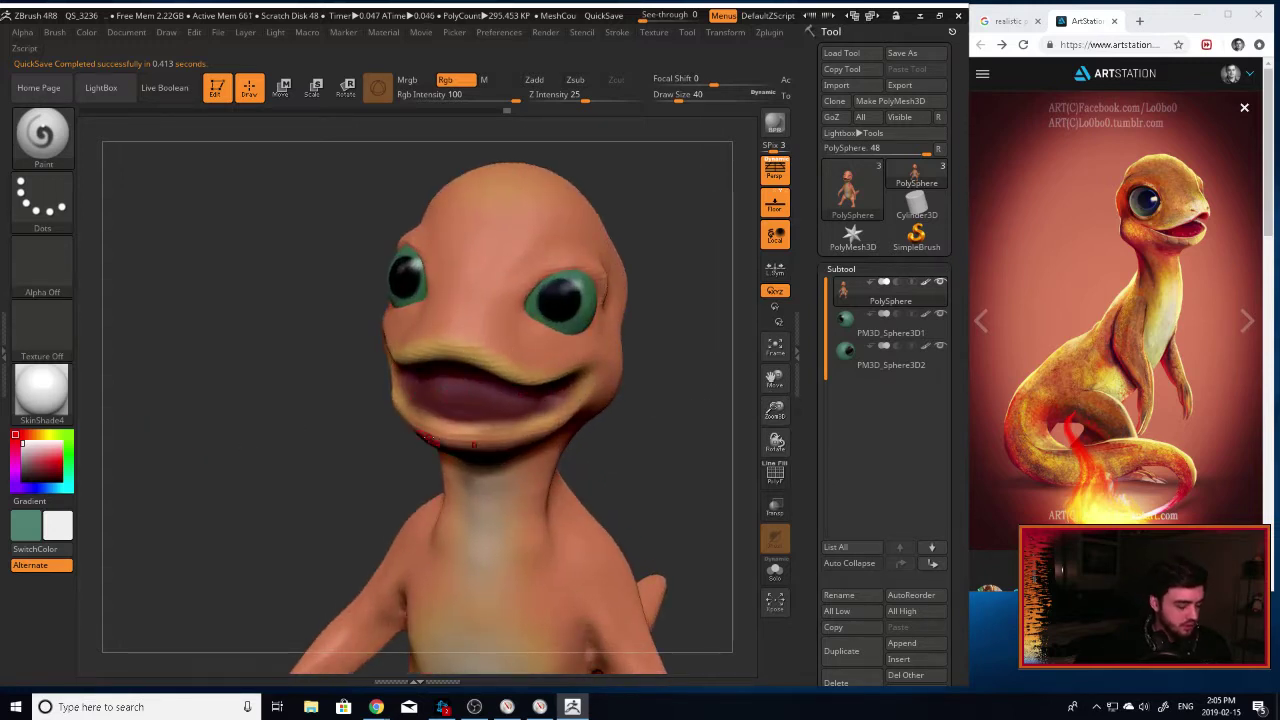
key("i")
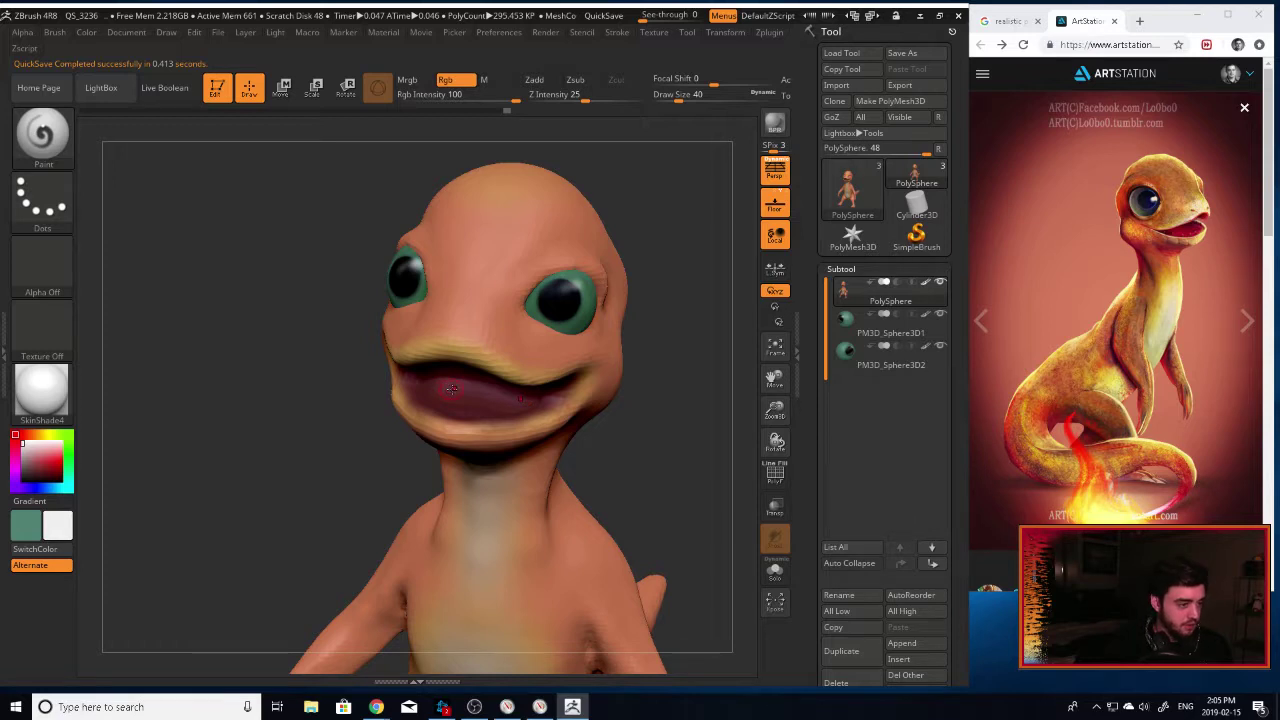
key("c")
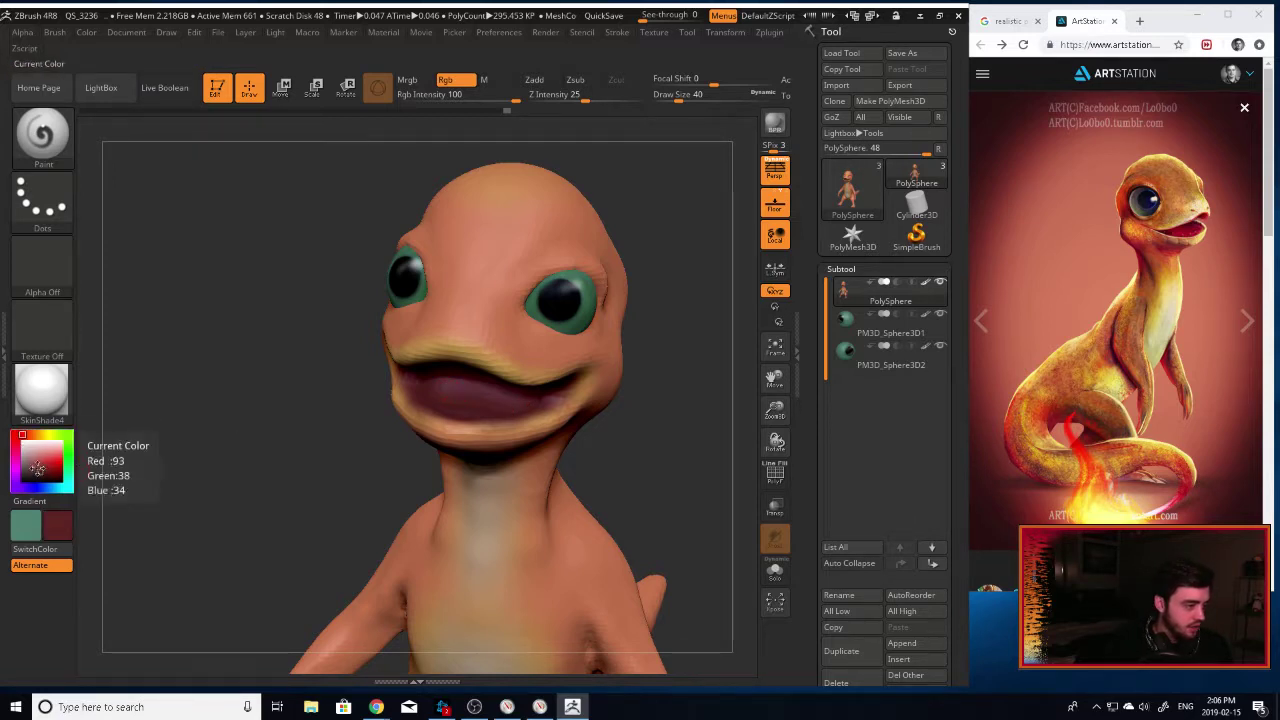
left_click(40, 466)
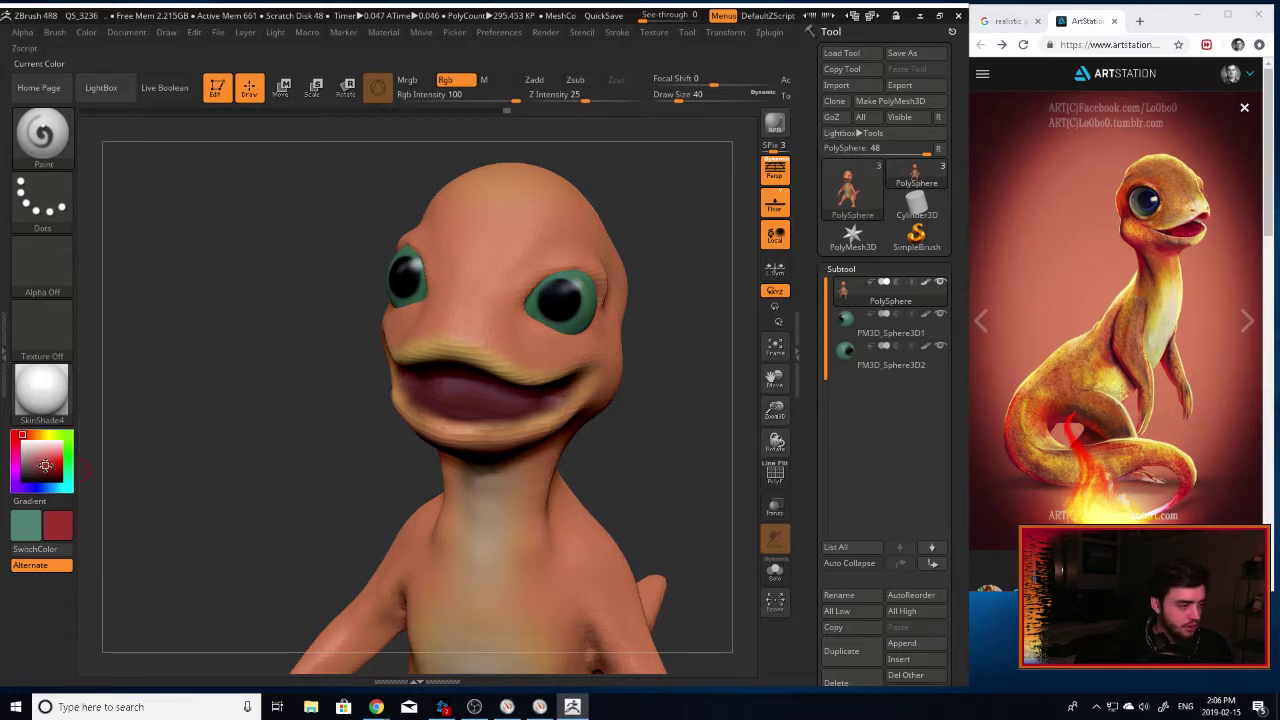
left_click_drag(470, 385, 518, 400)
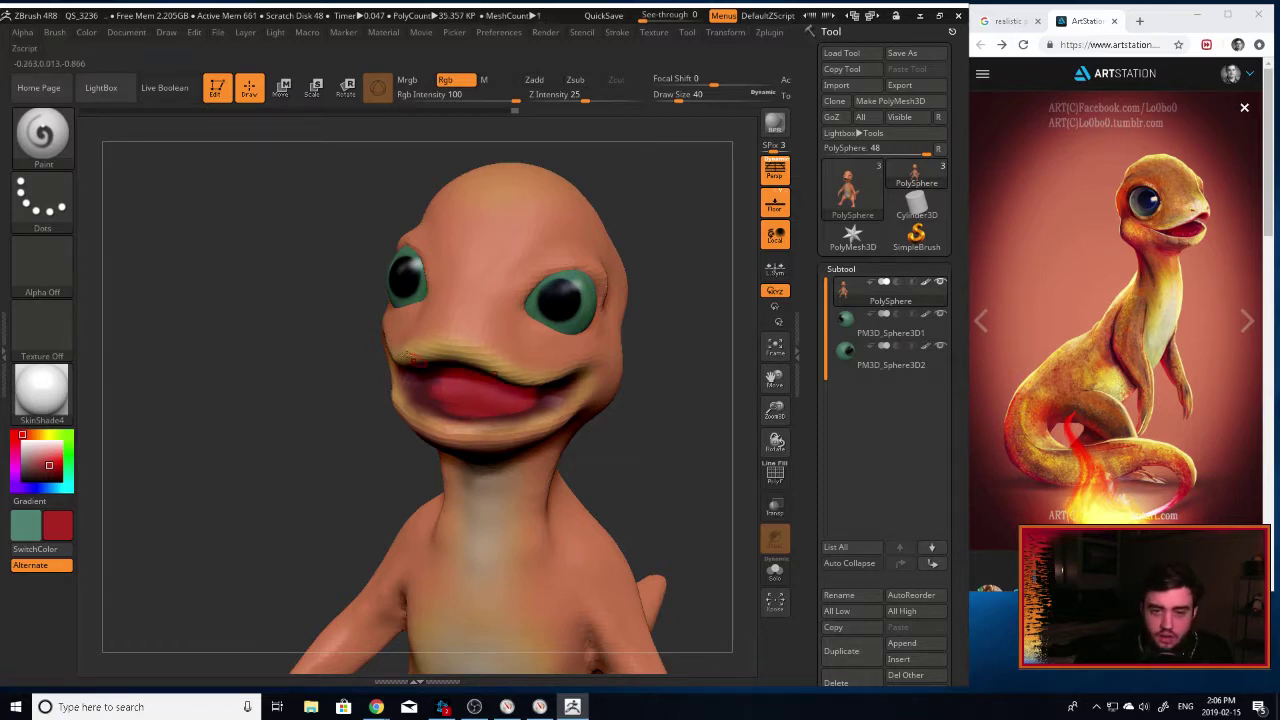
Spread the red paint across the roof, sides and floor of the mouth interior with the Paint brush at Draw Size 76.
left_click_drag(284, 460, 383, 363)
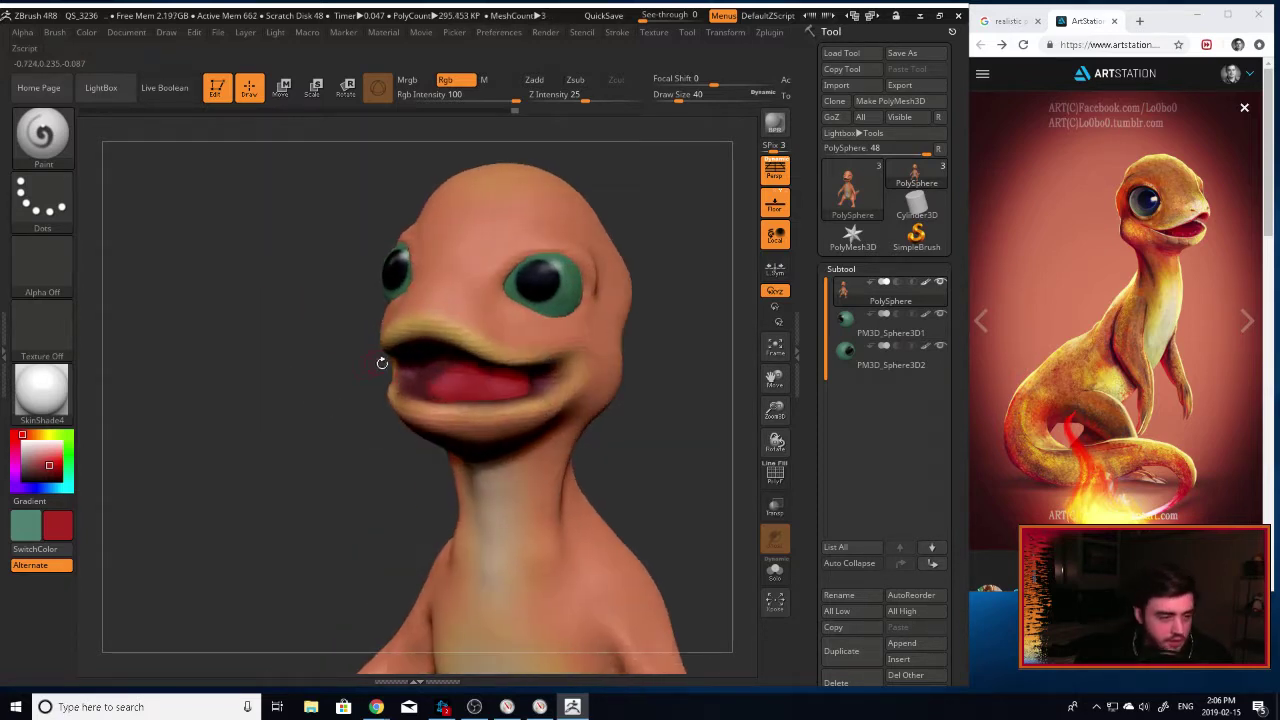
left_click_drag(339, 468, 228, 364)
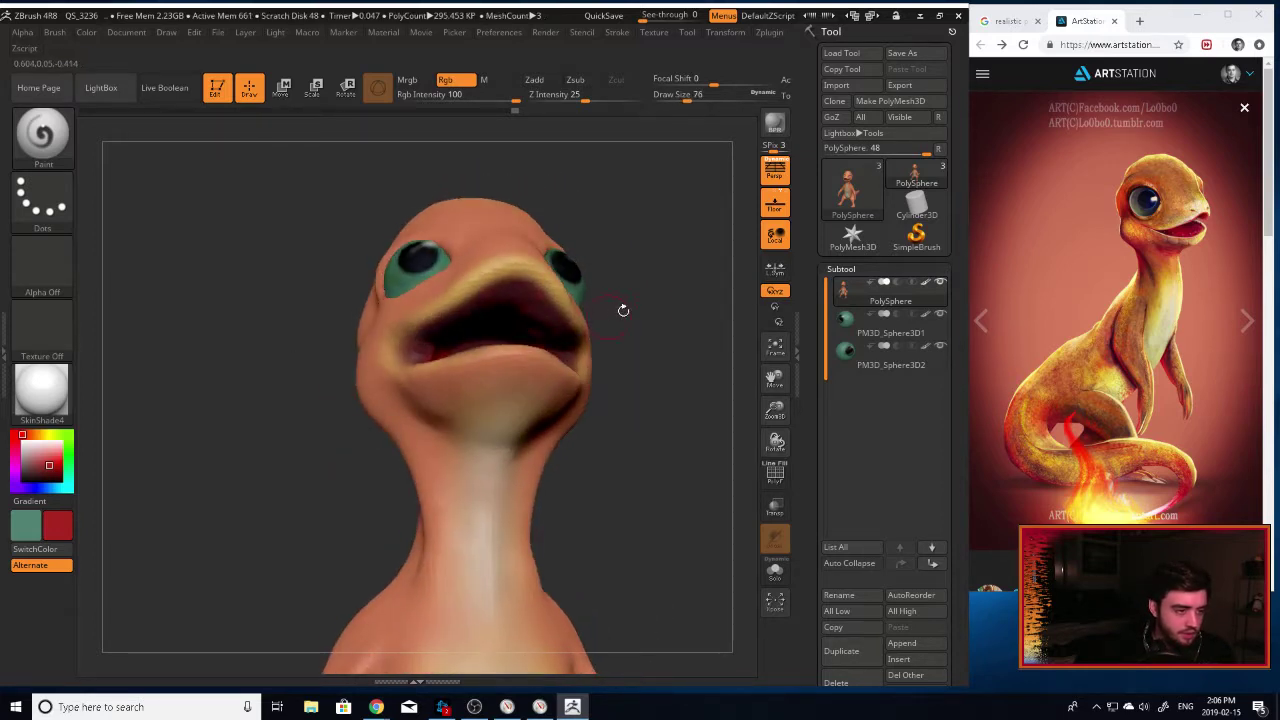
left_click_drag(620, 309, 702, 262)
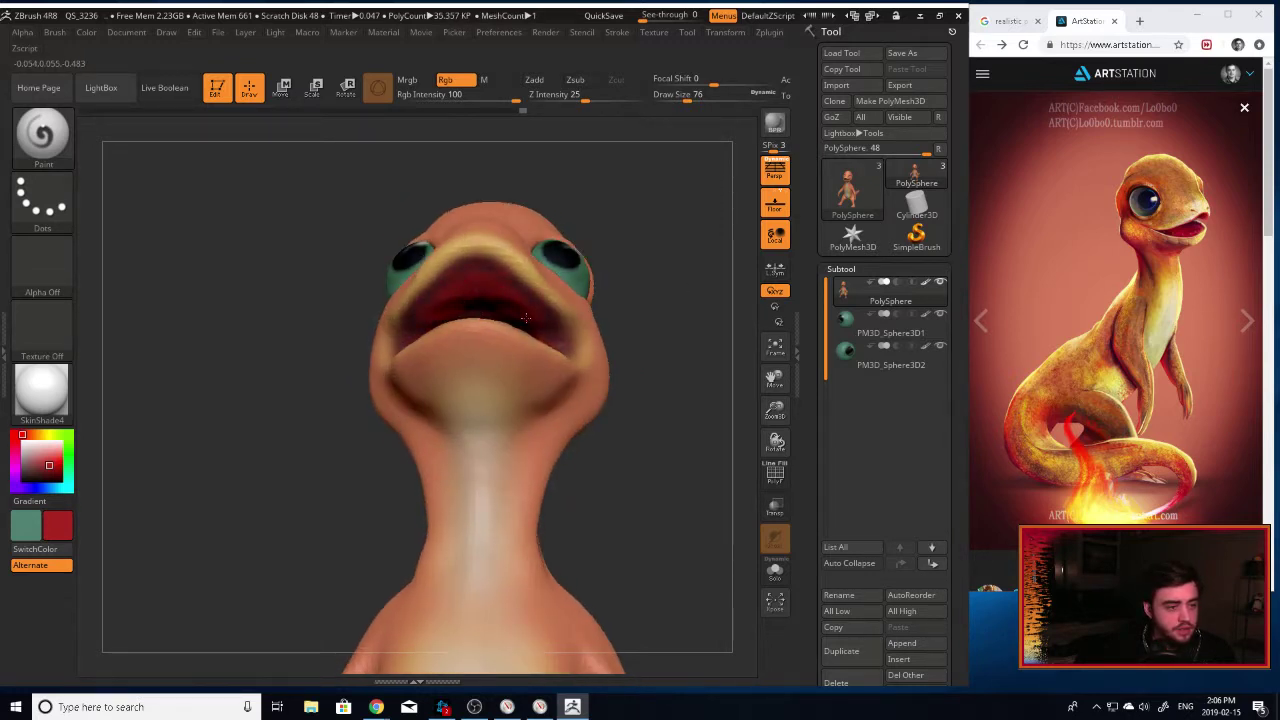
left_click_drag(642, 332, 652, 402)
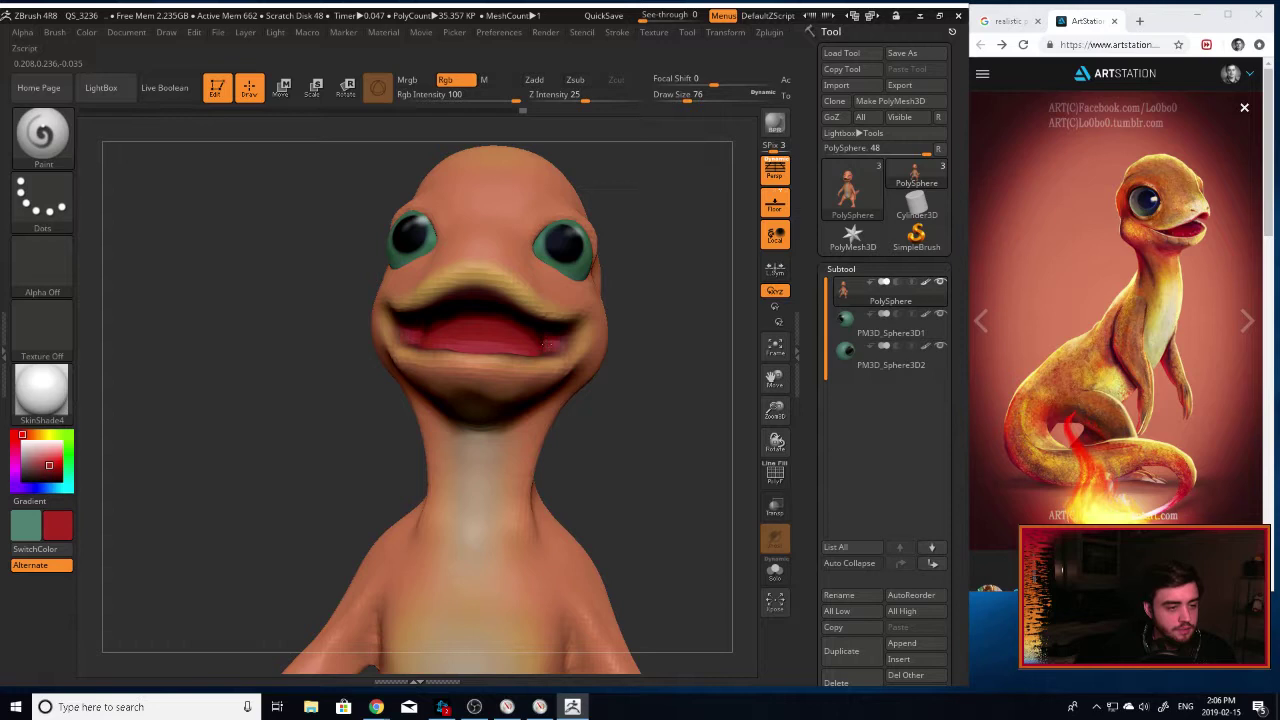
left_click_drag(691, 330, 505, 349)
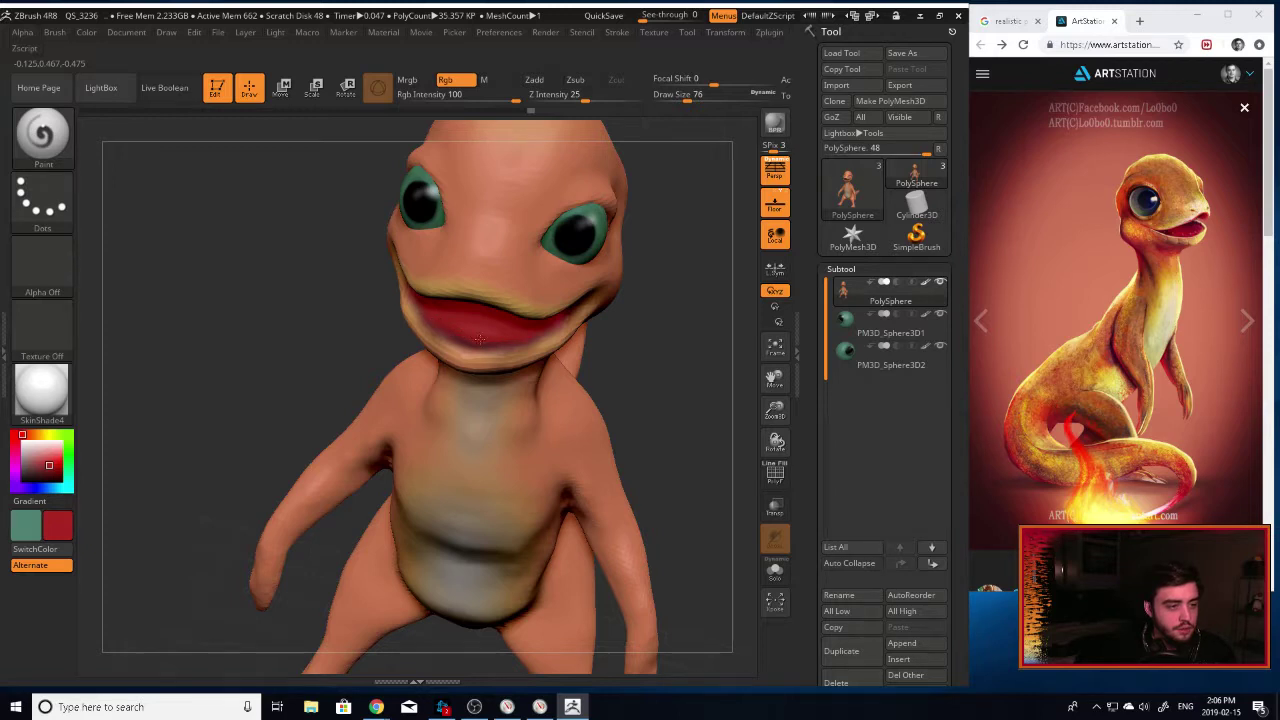
left_click_drag(669, 364, 417, 349)
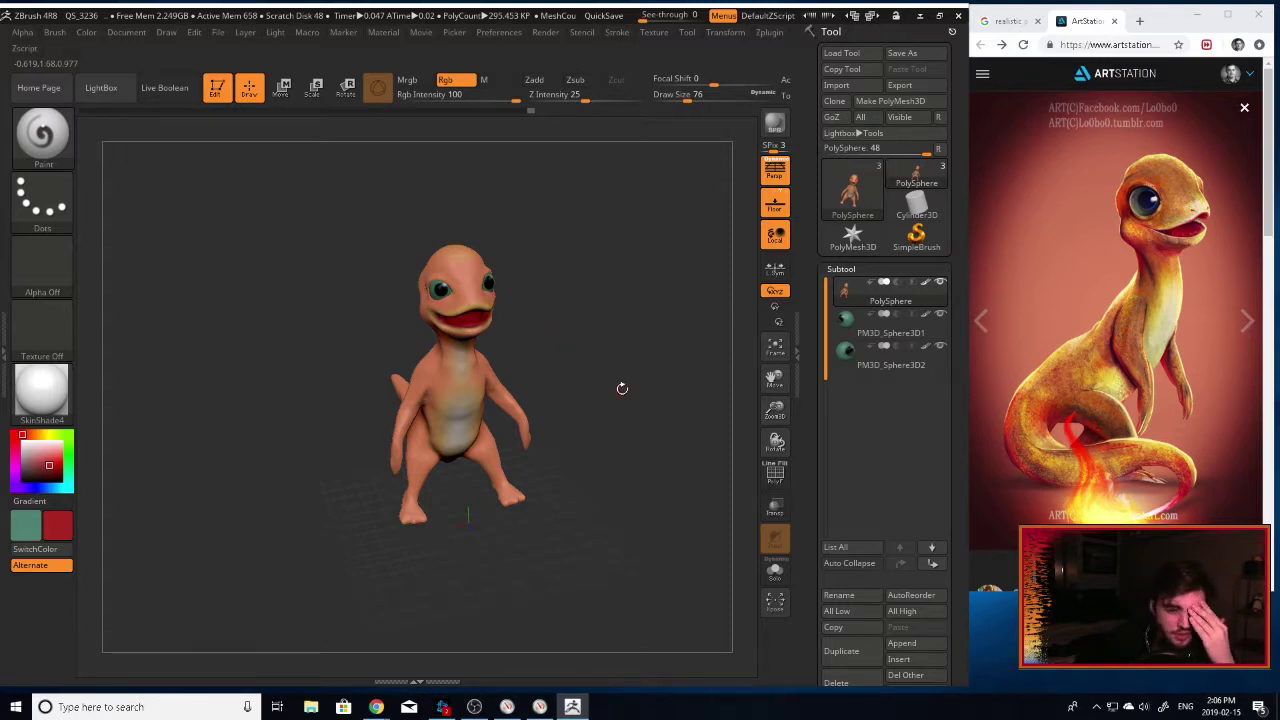
Examine the whole lizard, its belly, arms, legs and feet, from the front and side.
left_click_drag(620, 386, 660, 365)
left_click(796, 376)
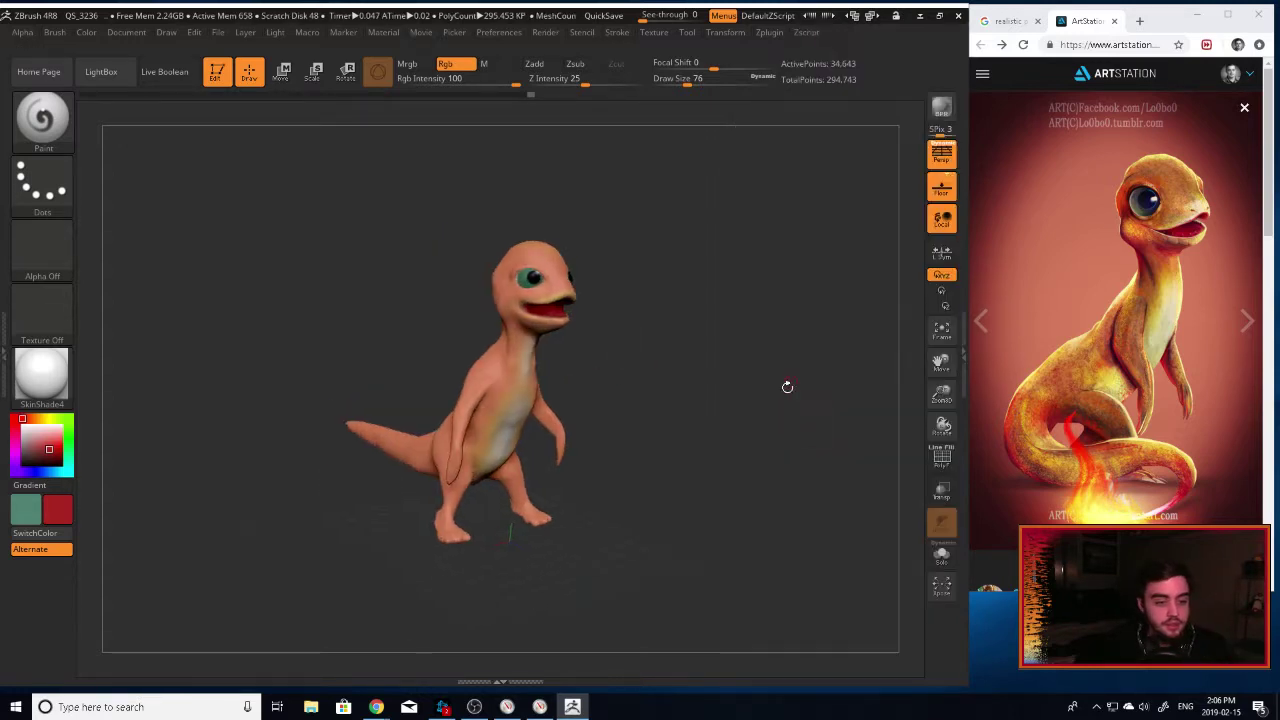
left_click(964, 369)
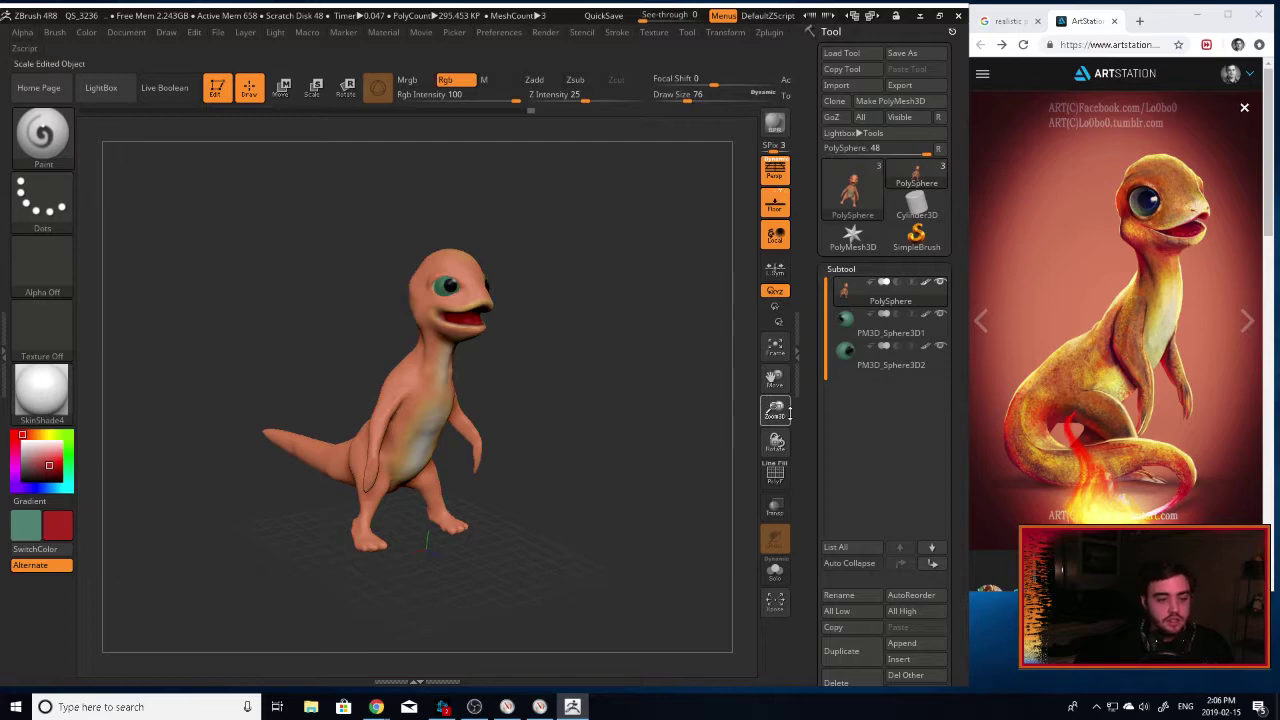
left_click_drag(790, 414, 748, 500)
left_click_drag(690, 430, 606, 195)
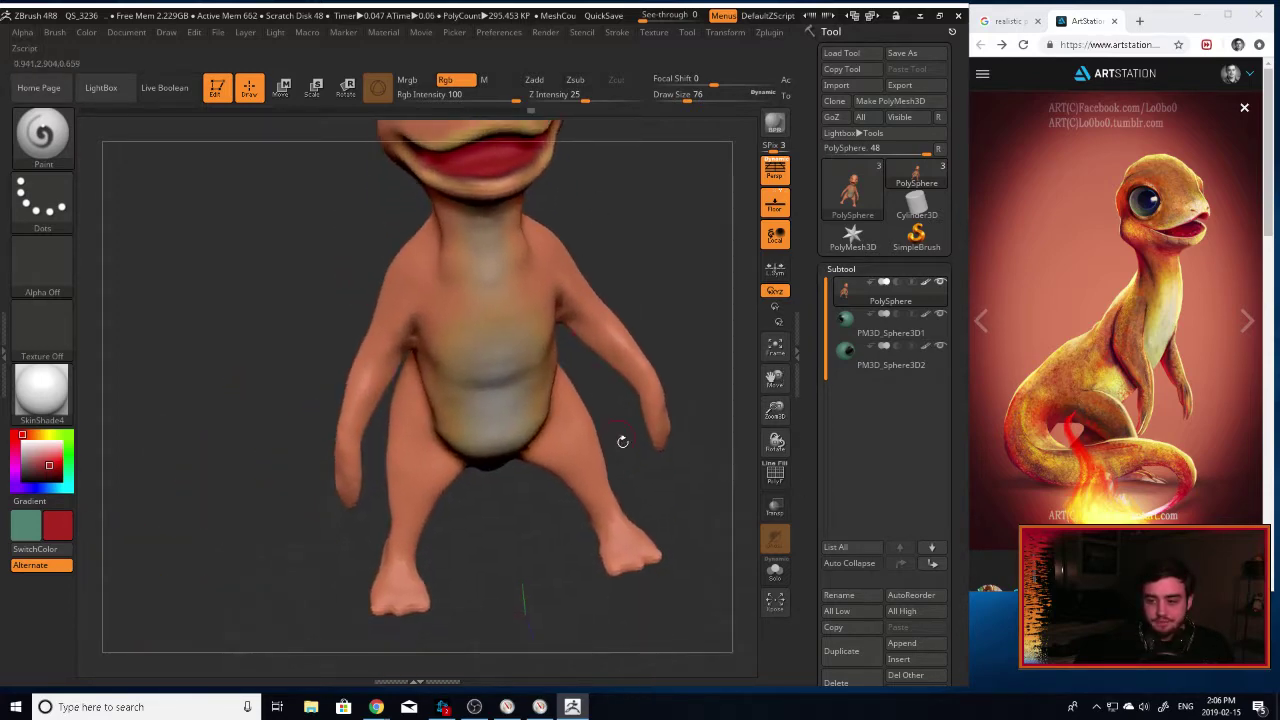
mouse_move(611, 460)
left_mouse_down()
mouse_move(689, 463)
mouse_move(651, 477)
mouse_move(654, 303)
left_mouse_up()
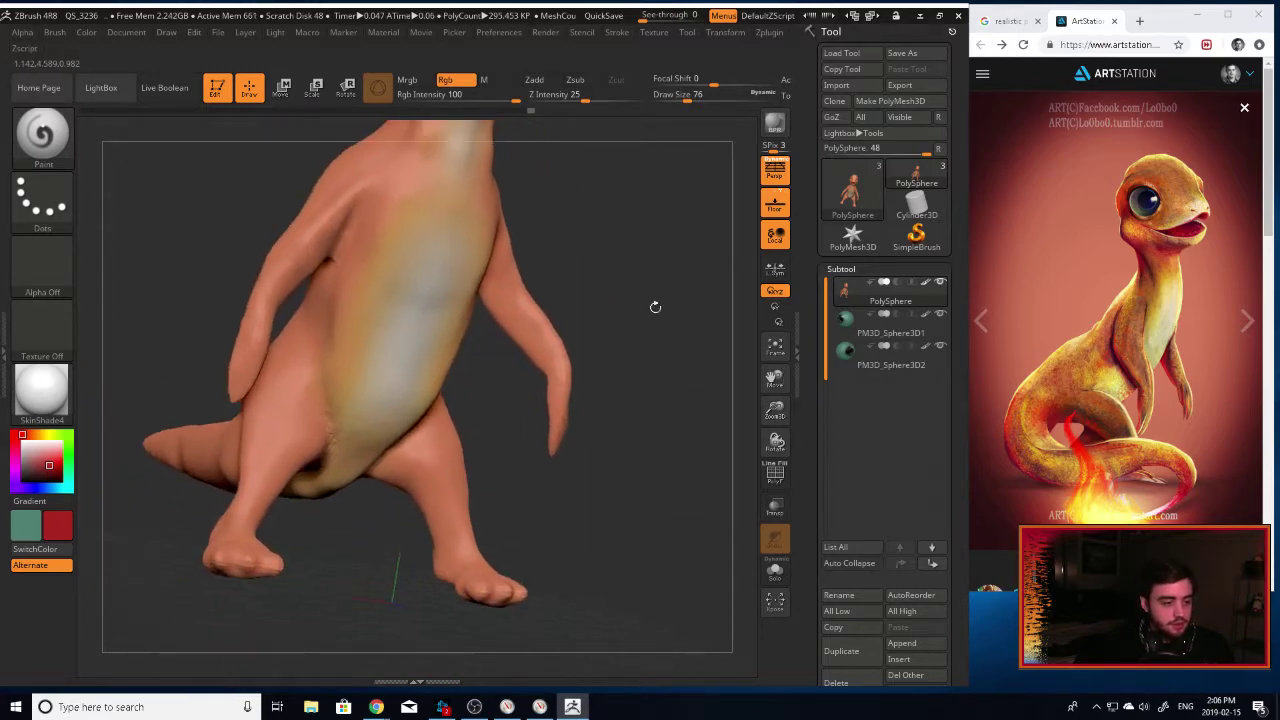
key("shift")
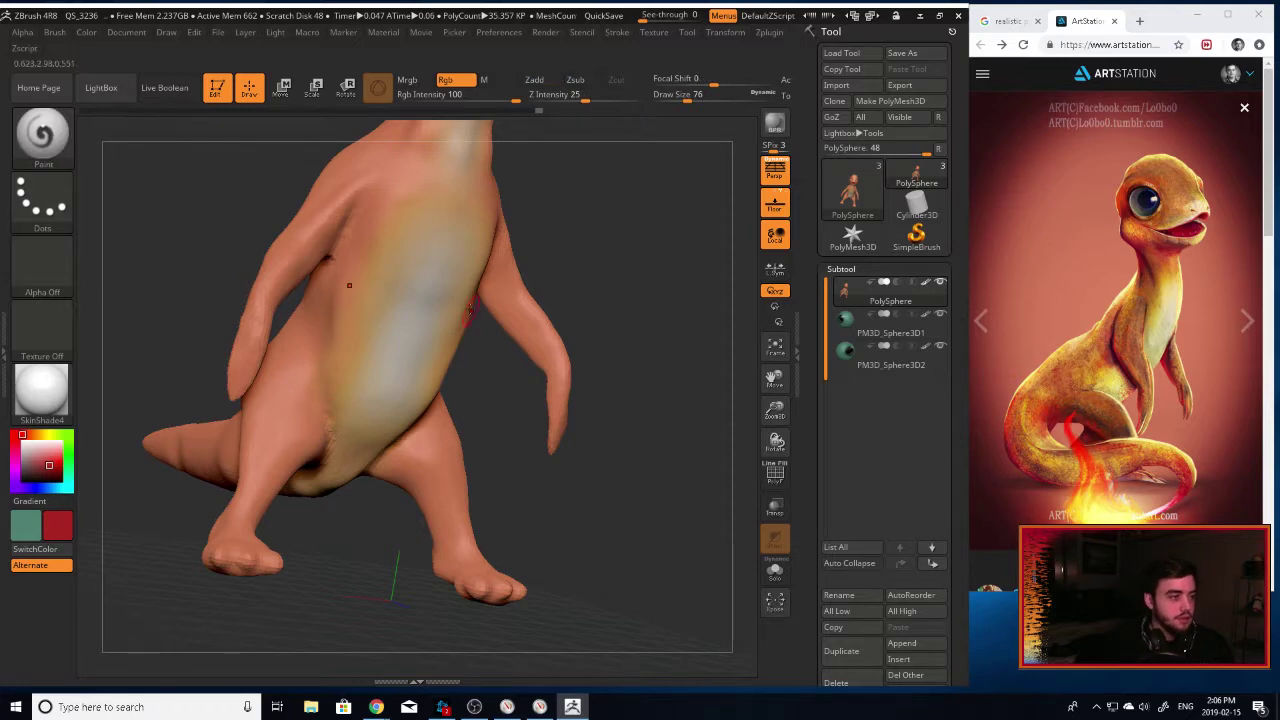
Switch from the Paint brush to the TrimAdaptive brush for working on the legs and feet.
left_click(58, 150)
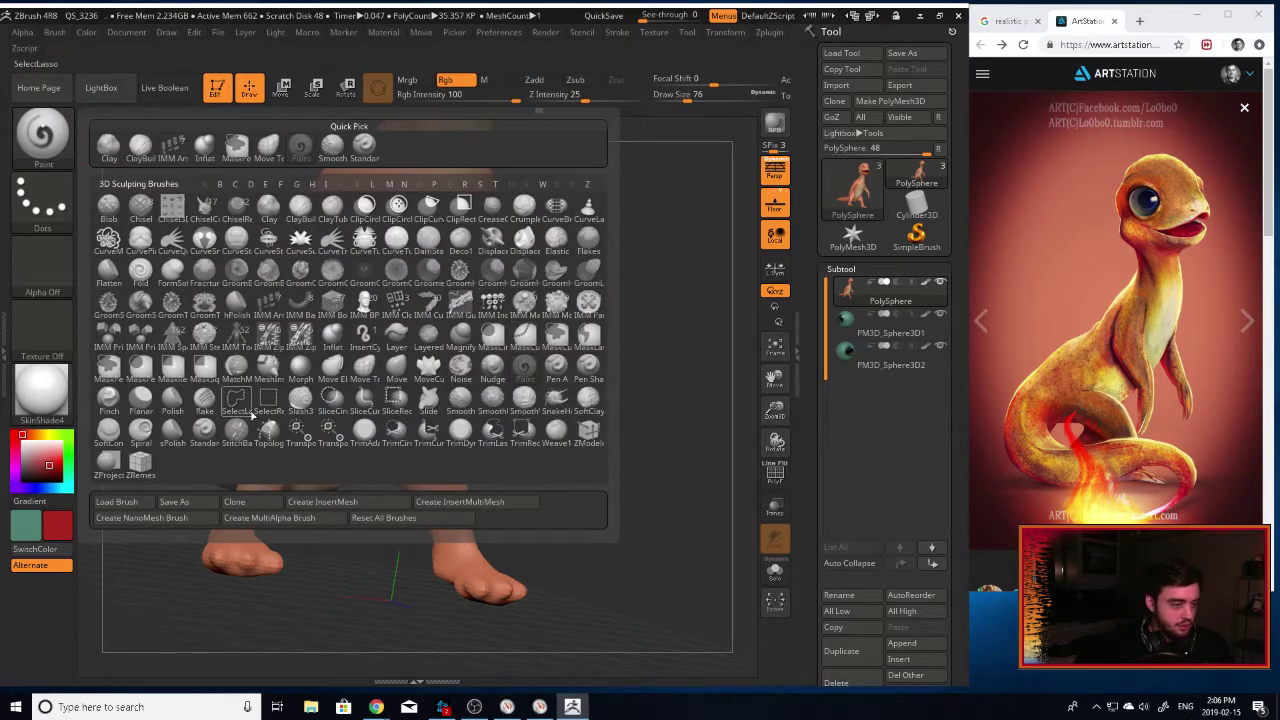
left_click(372, 438)
mouse_move(486, 520)
left_mouse_down()
mouse_move(691, 441)
mouse_move(446, 463)
left_mouse_up()
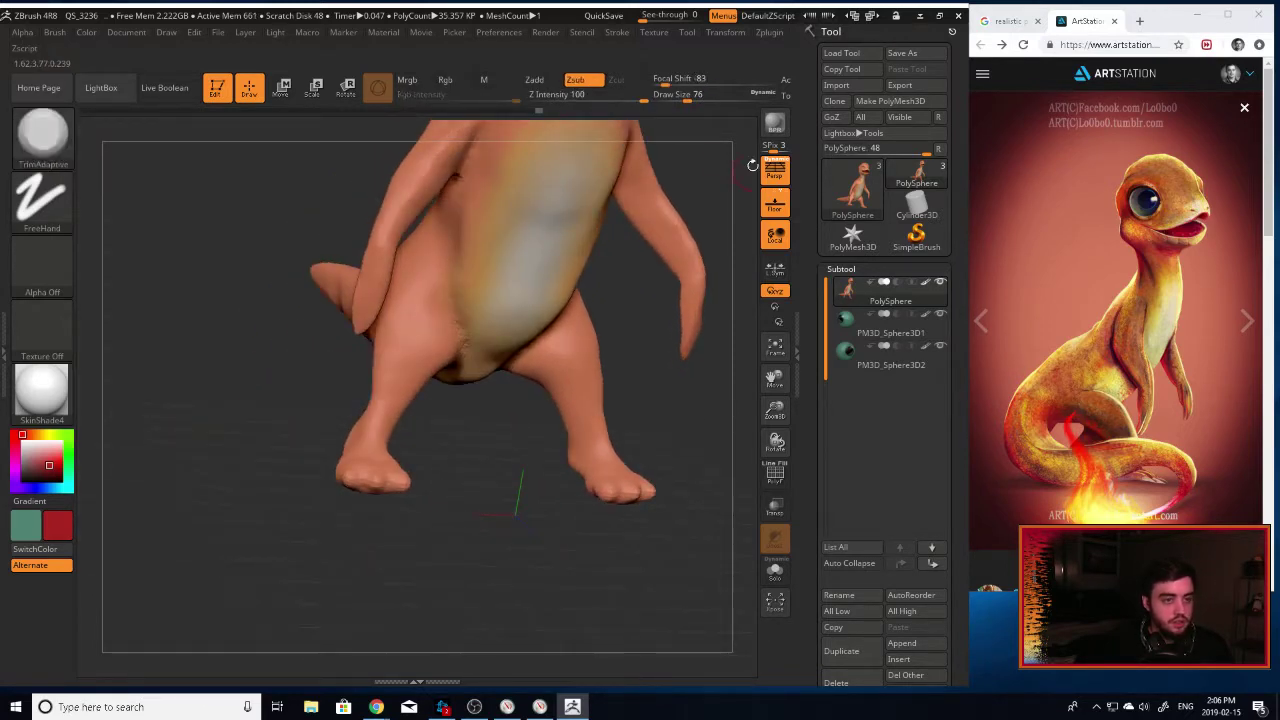
Open the DynaMesh settings within the PolySphere body's geometry options.
scroll(951, 495, "down", 3)
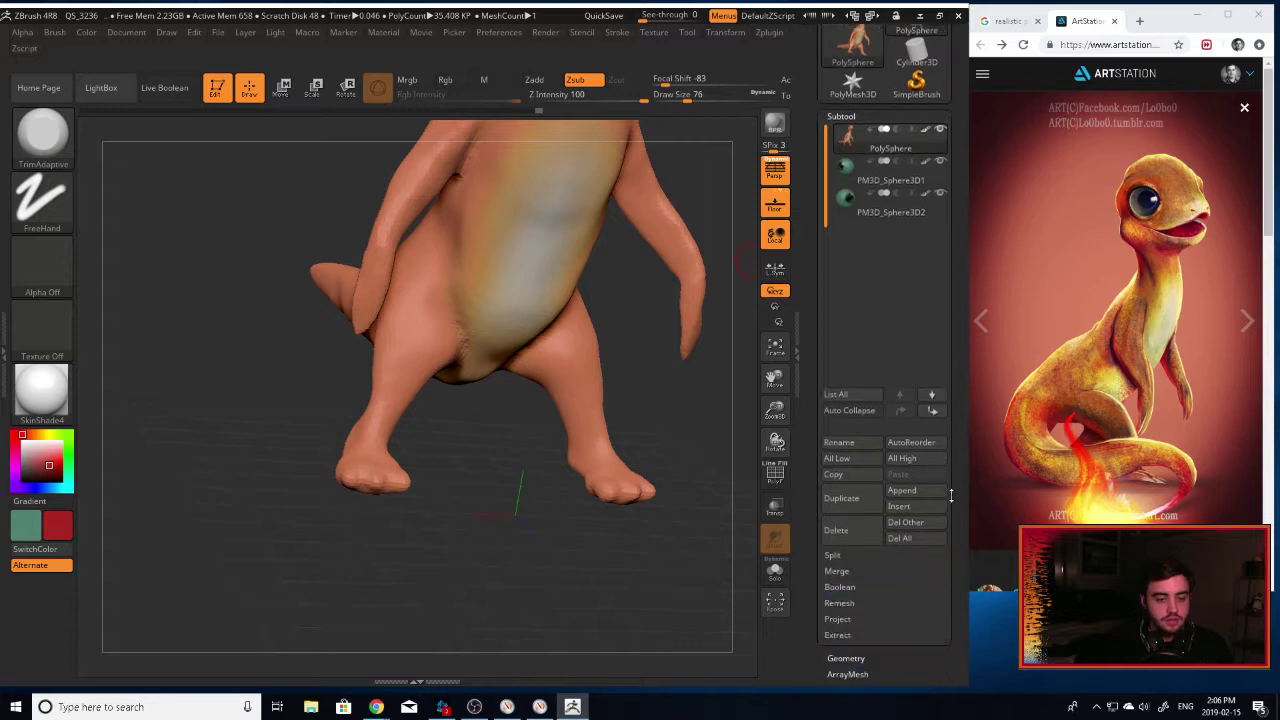
scroll(951, 495, "down", 8)
scroll(848, 262, "down", 4)
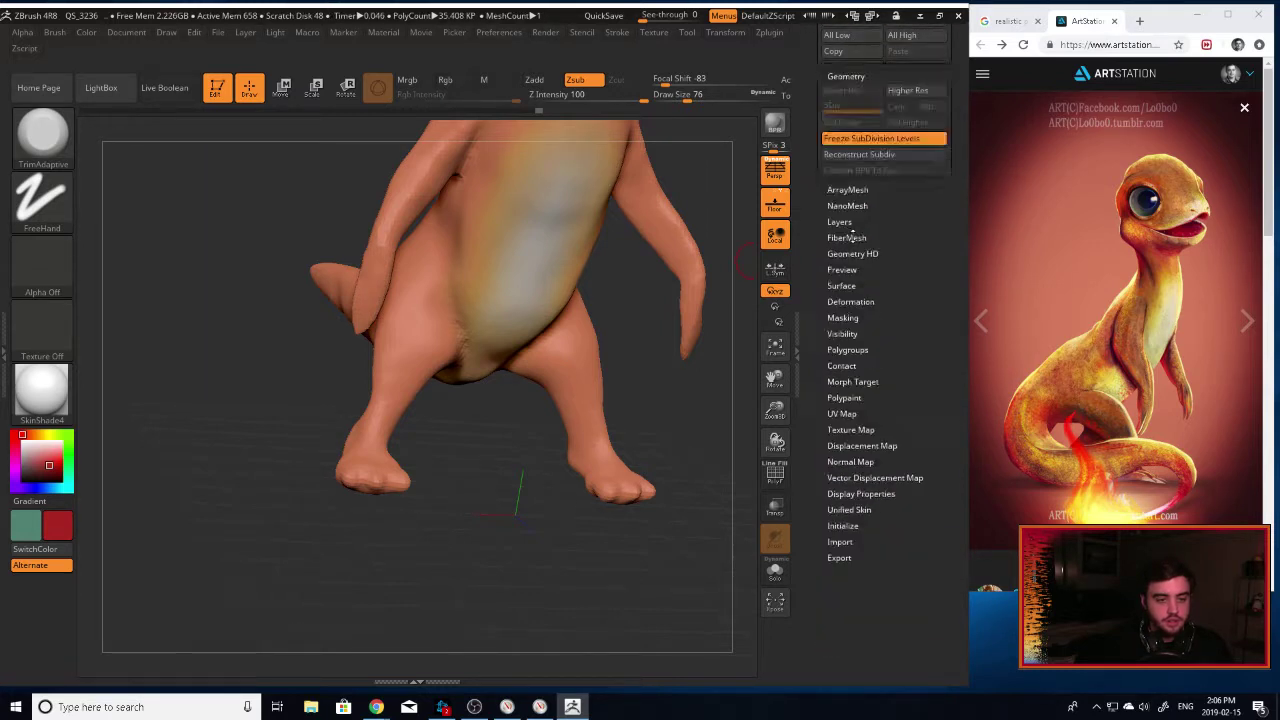
scroll(935, 362, "up", 8)
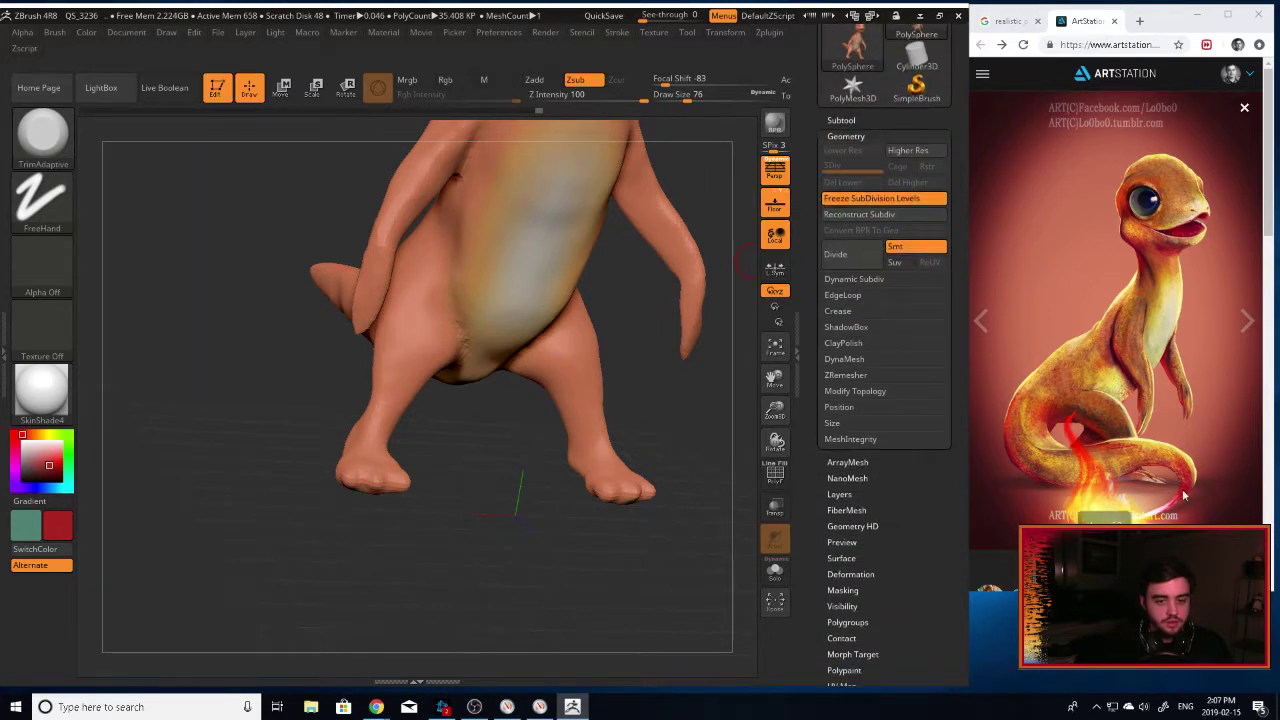
left_click(1152, 481)
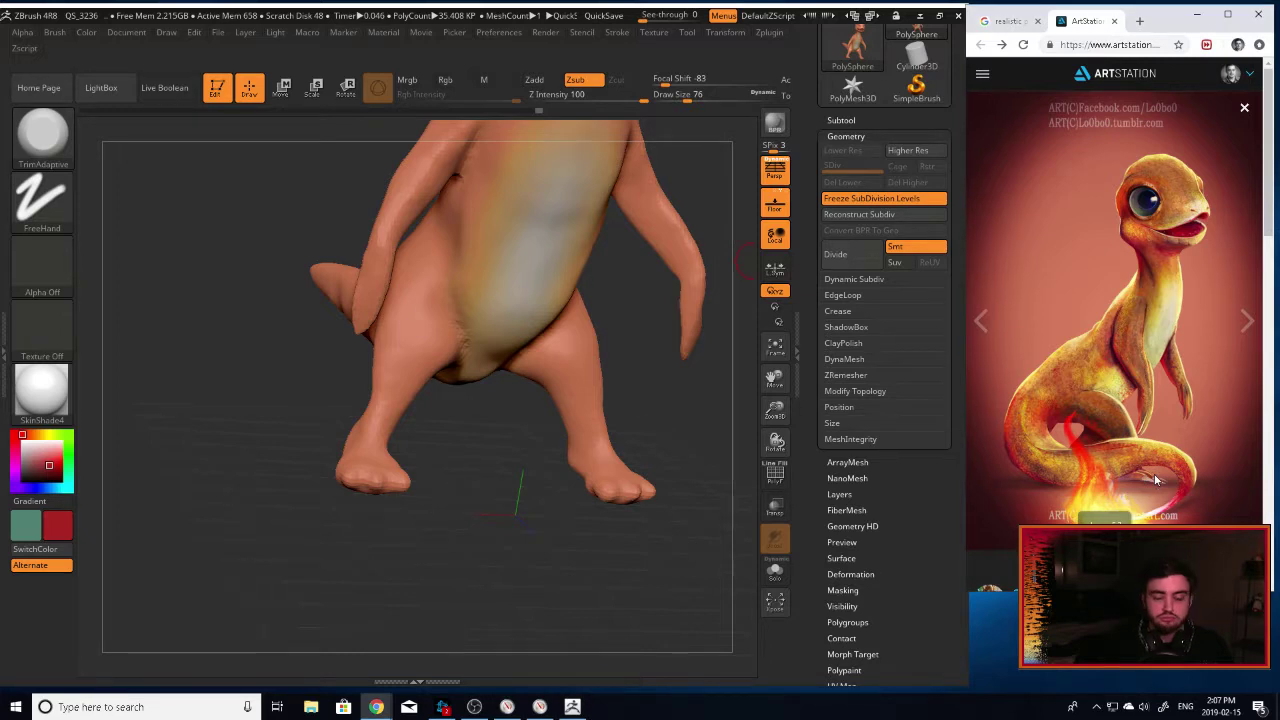
left_click(844, 359)
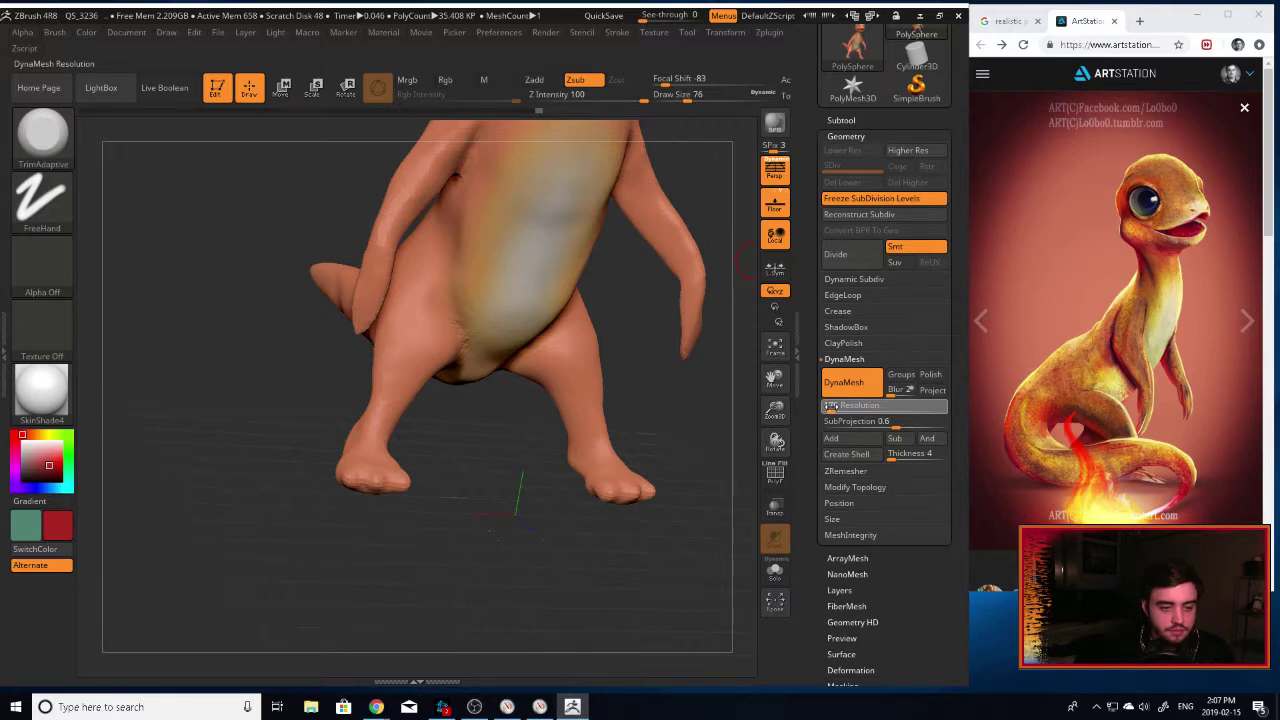
Try remeshing the body with DynaMesh at resolution 240.
left_click(857, 382)
left_click(855, 384)
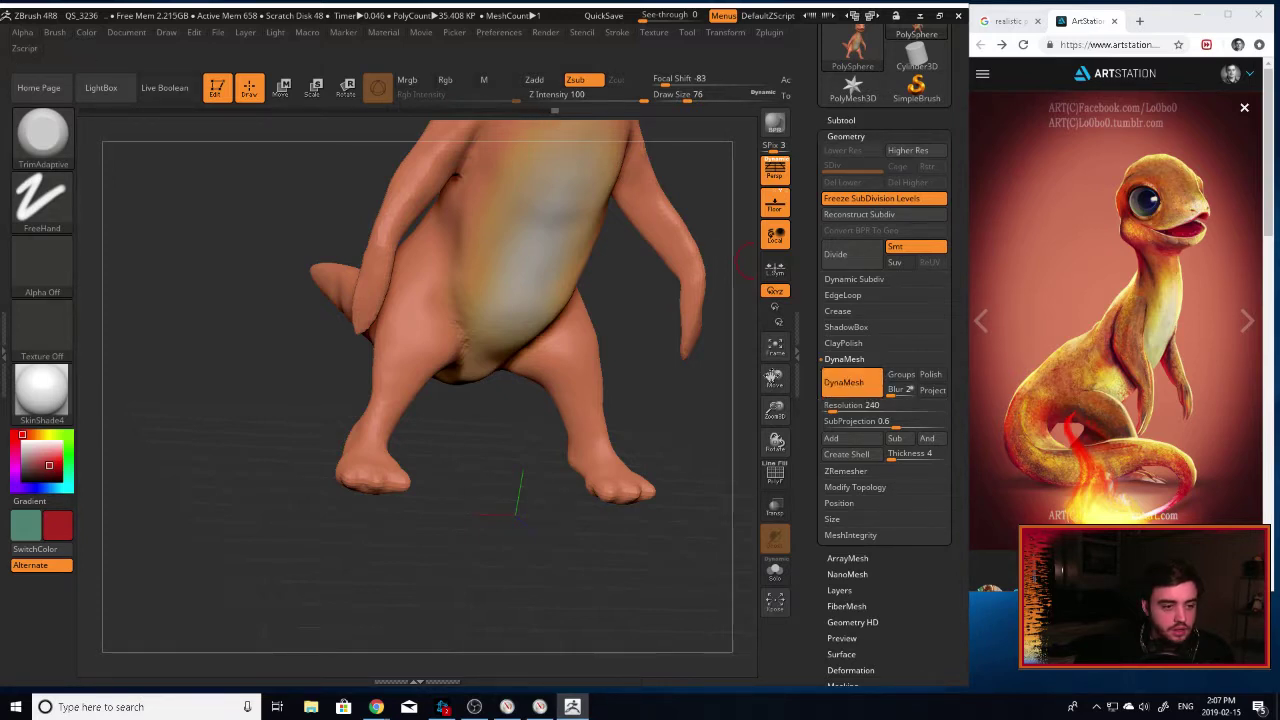
key("ctrl")
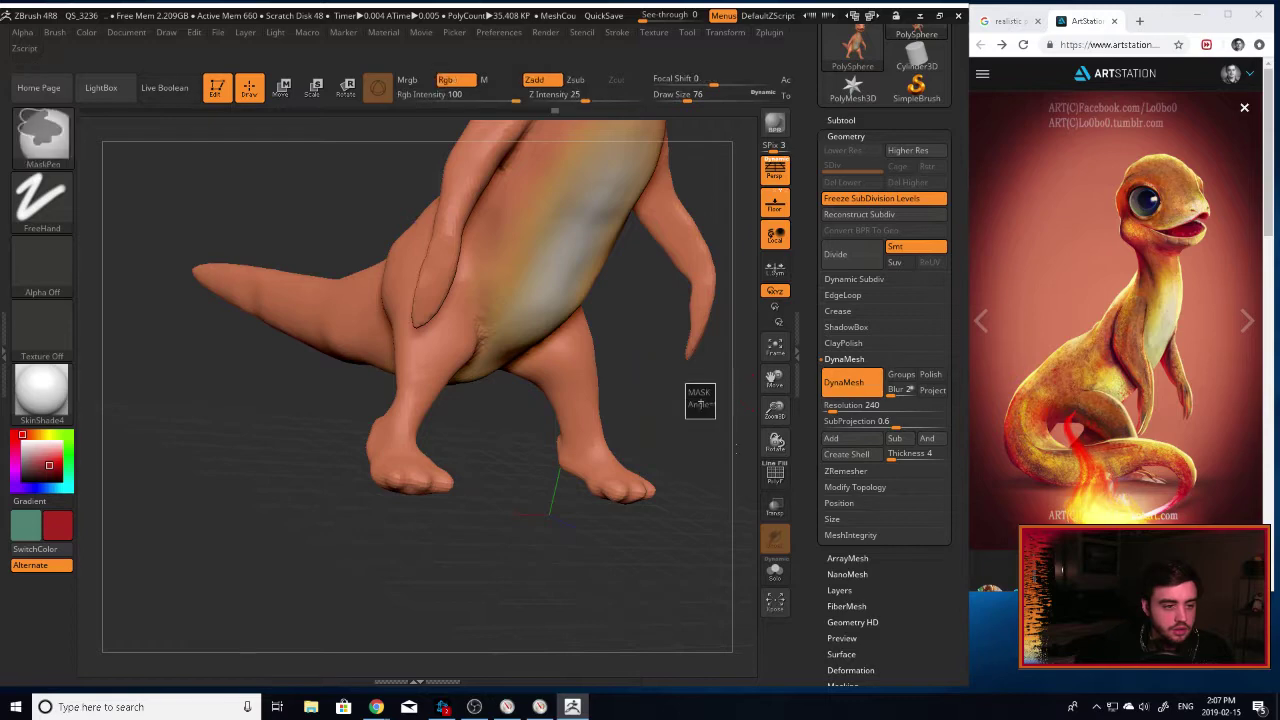
left_click_drag(685, 384, 675, 379, "ctrl")
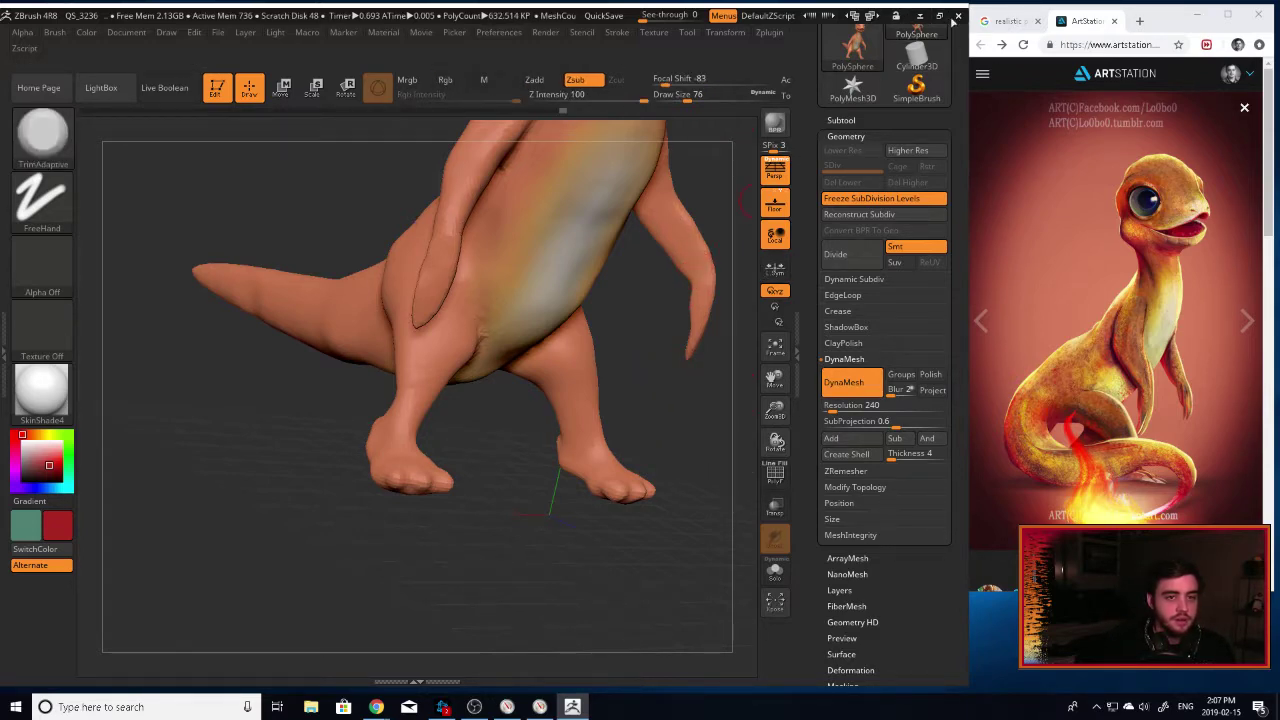
left_click(940, 16)
left_click(1234, 8)
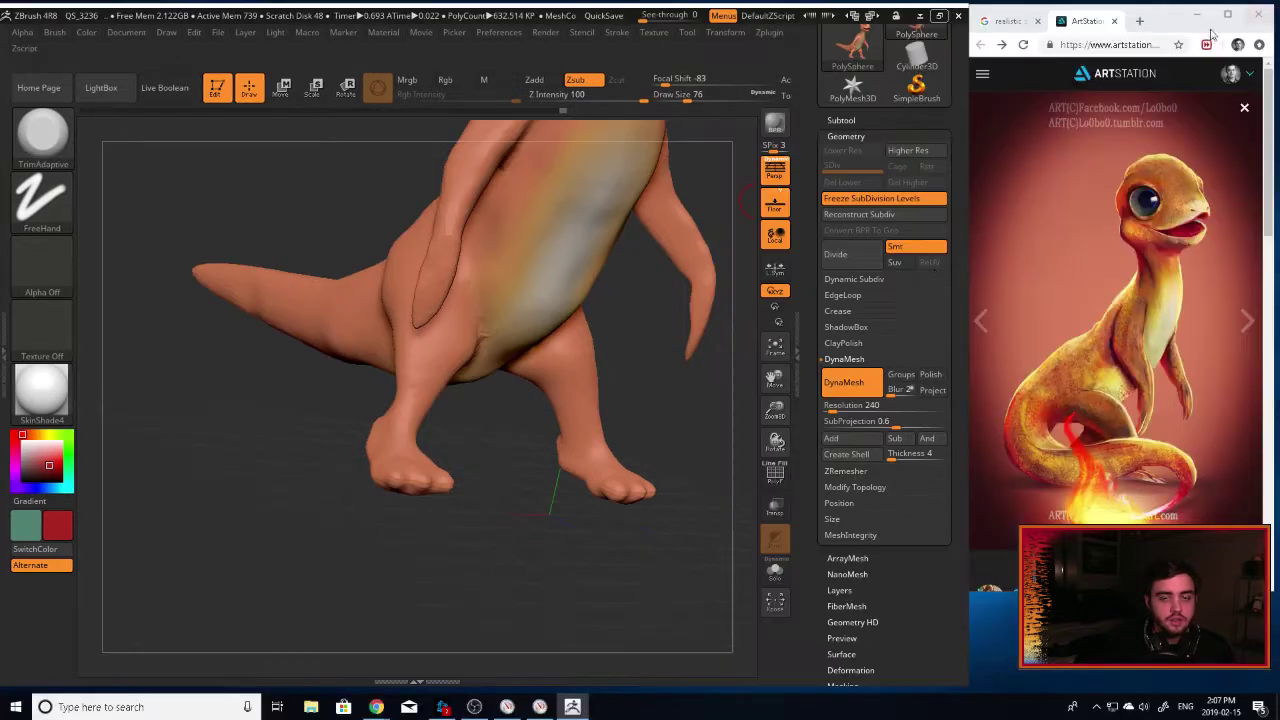
Remesh the PolySphere body with DynaMesh at resolution 128.
left_click_drag(817, 404, 844, 409)
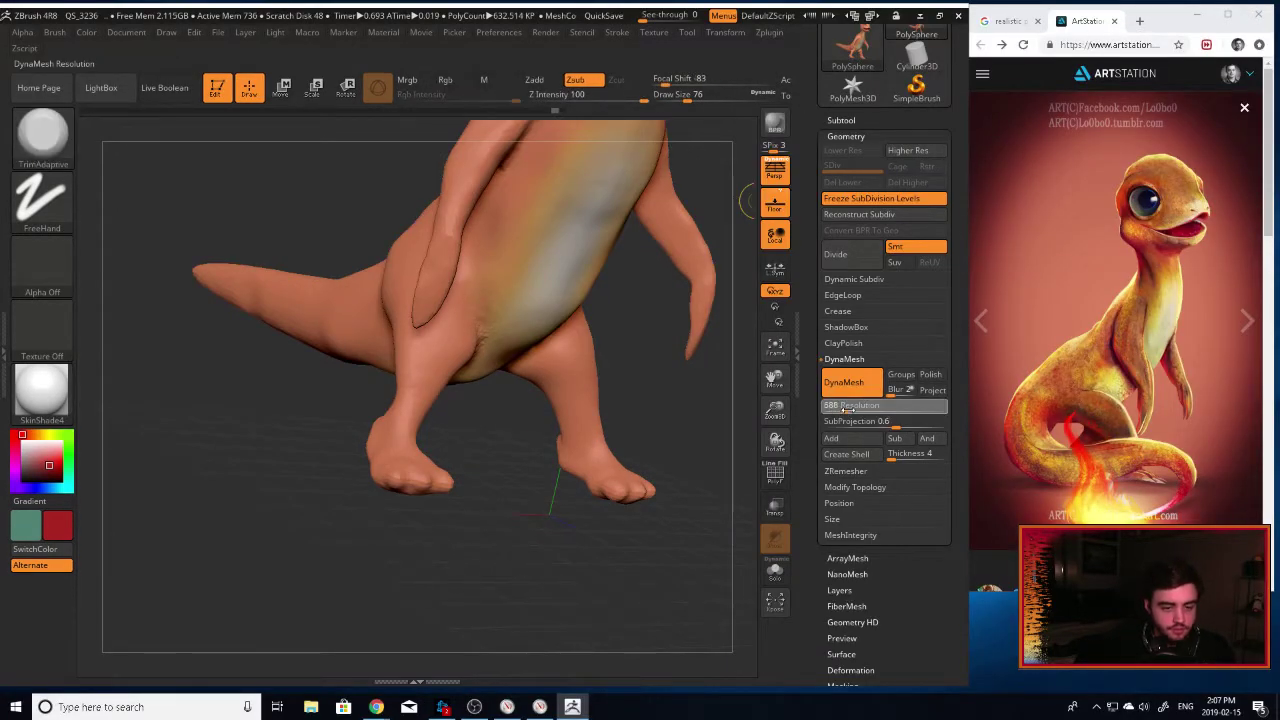
left_click(861, 390)
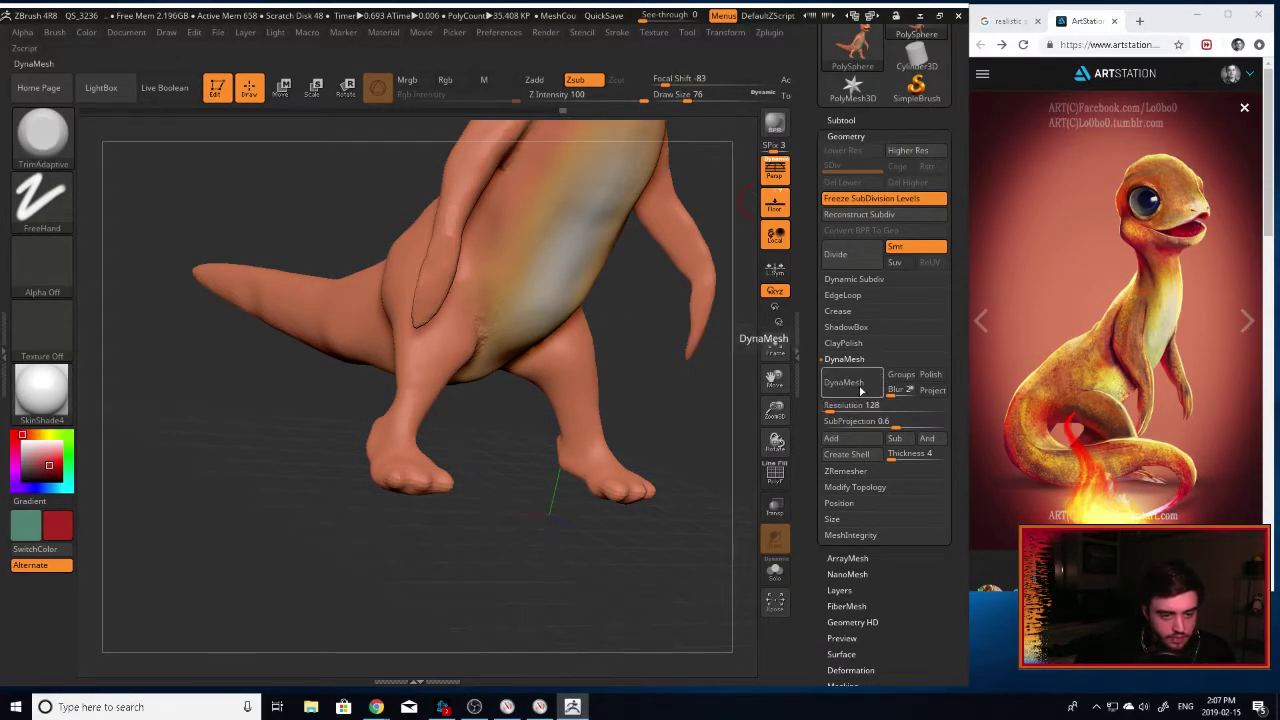
left_click(857, 386)
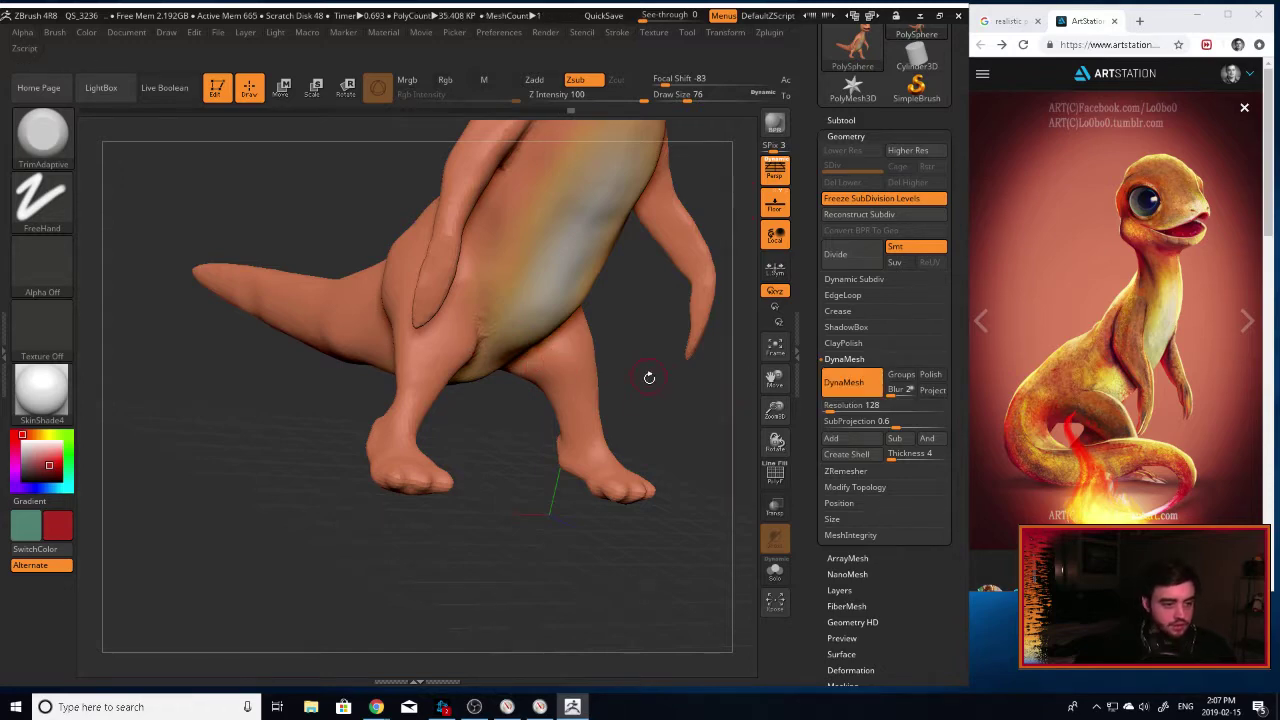
left_click_drag(665, 379, 623, 373)
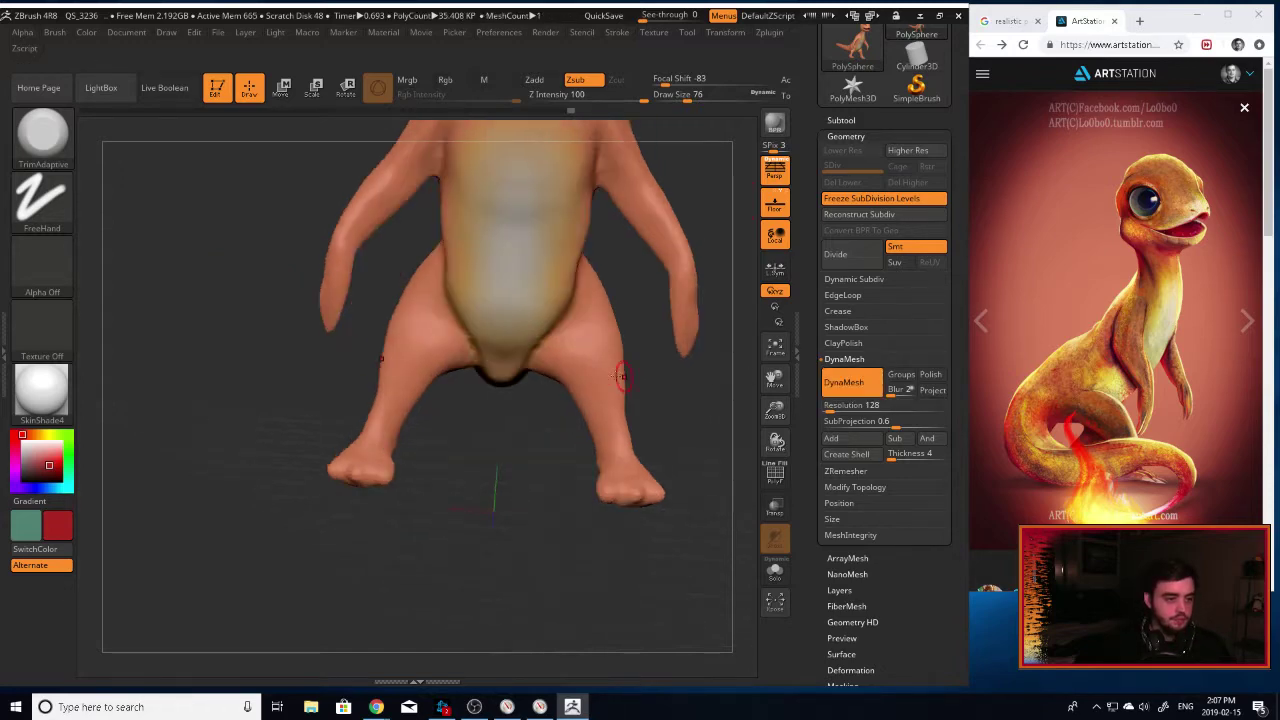
left_click(944, 17)
left_click(1250, 10)
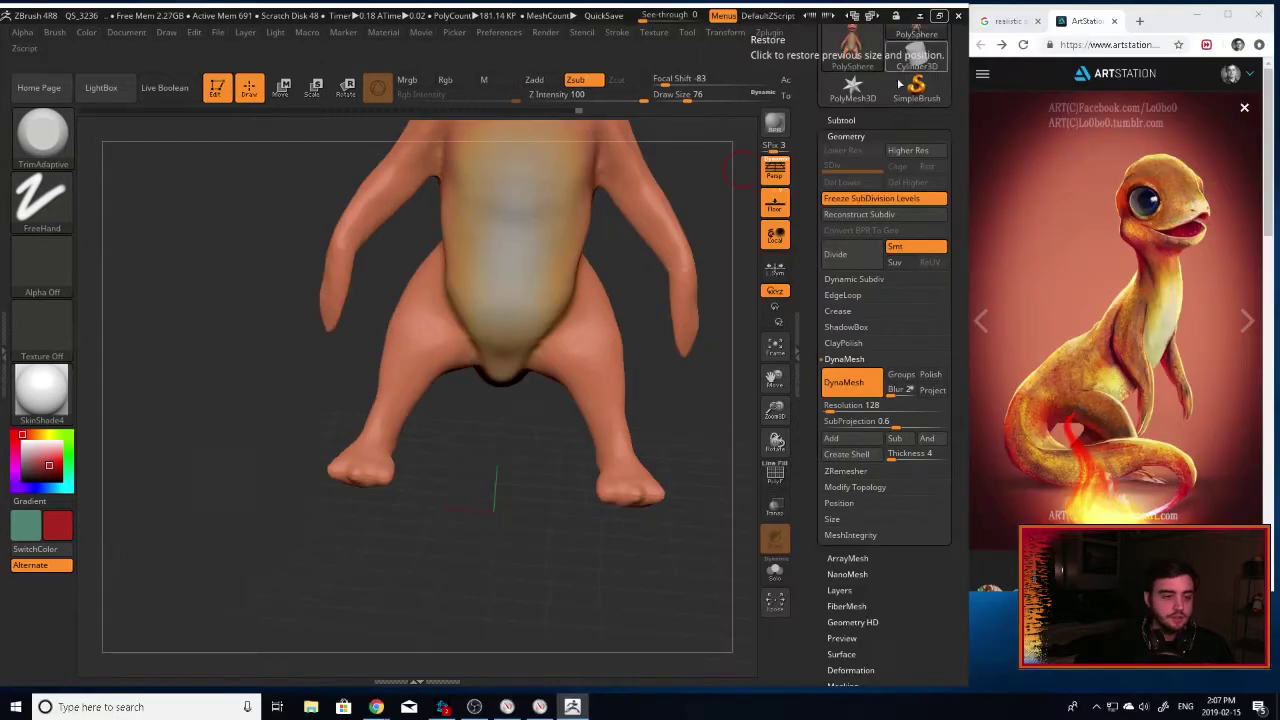
Switch from the TrimAdaptive brush to the Inflat brush for working on the feet.
left_click_drag(486, 480, 534, 434)
key("b")
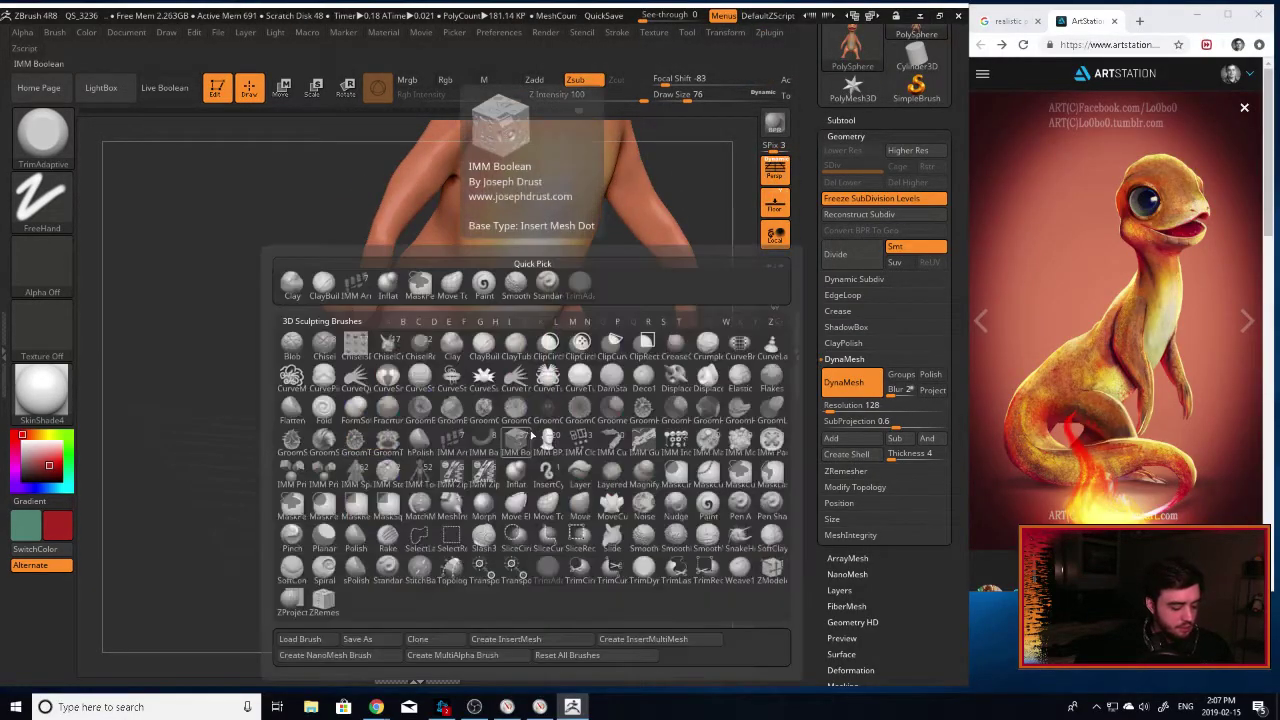
key("i")
key("b")
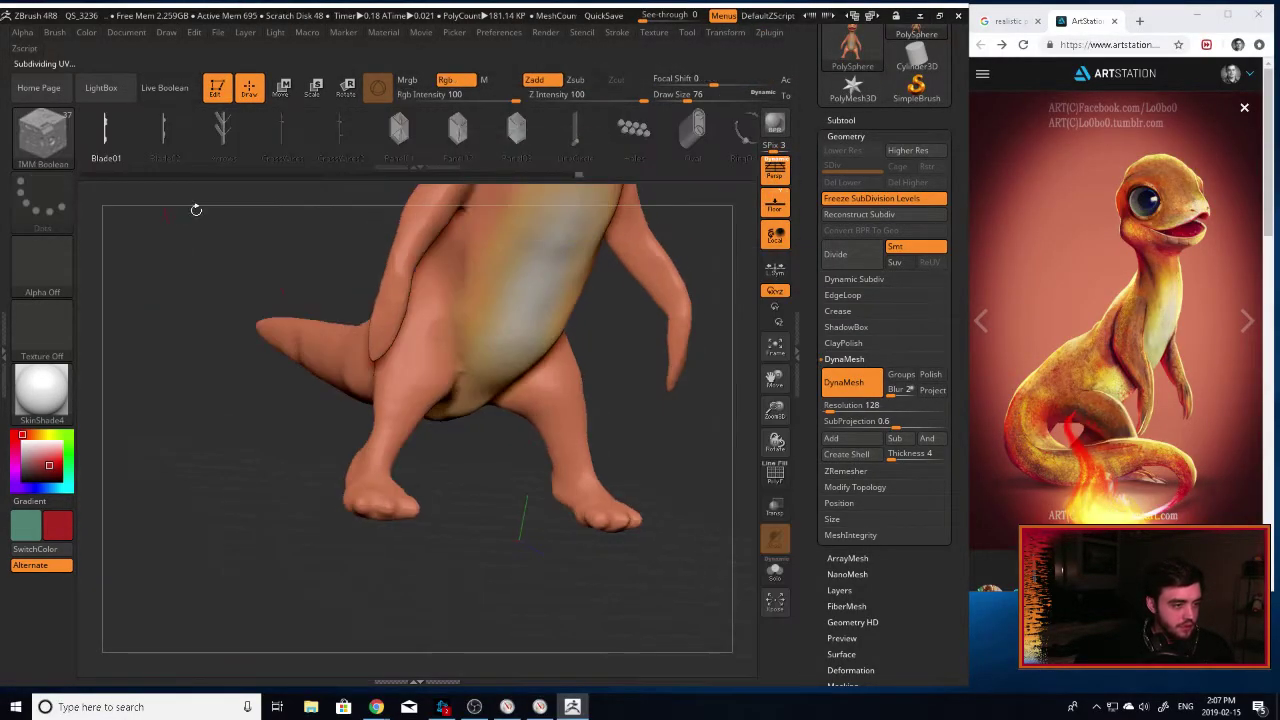
key("b")
key("i")
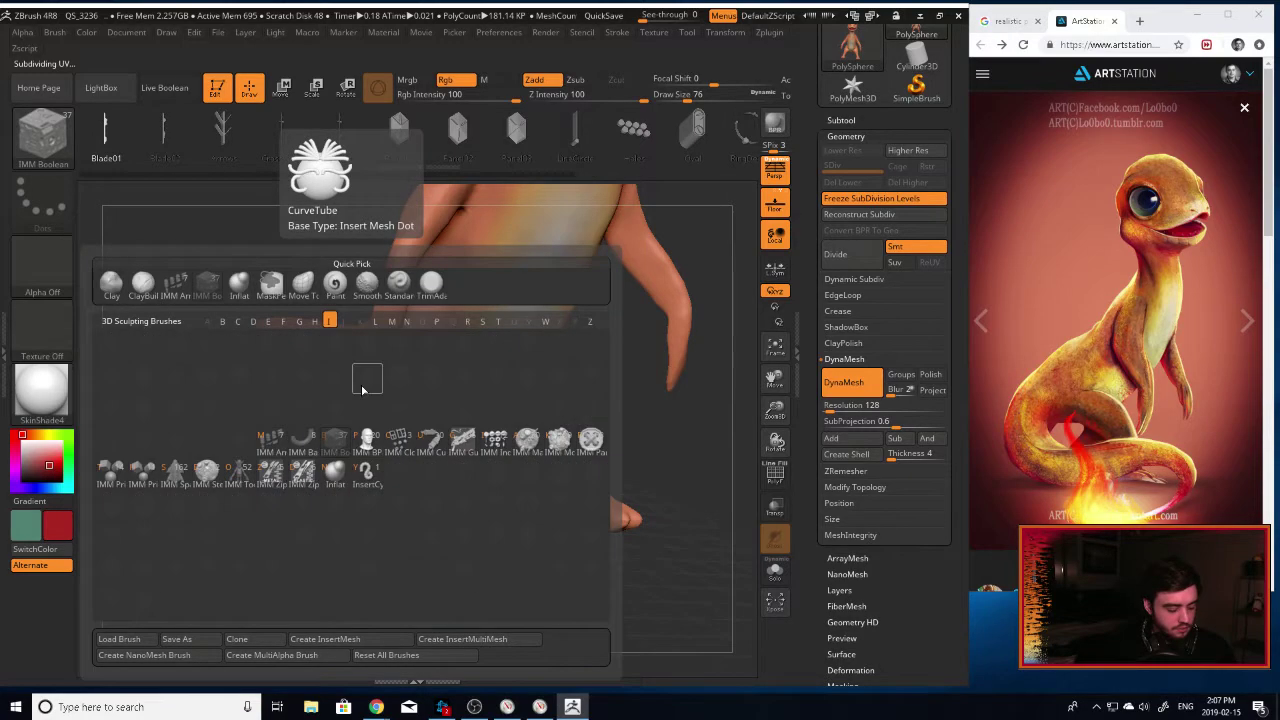
key("n")
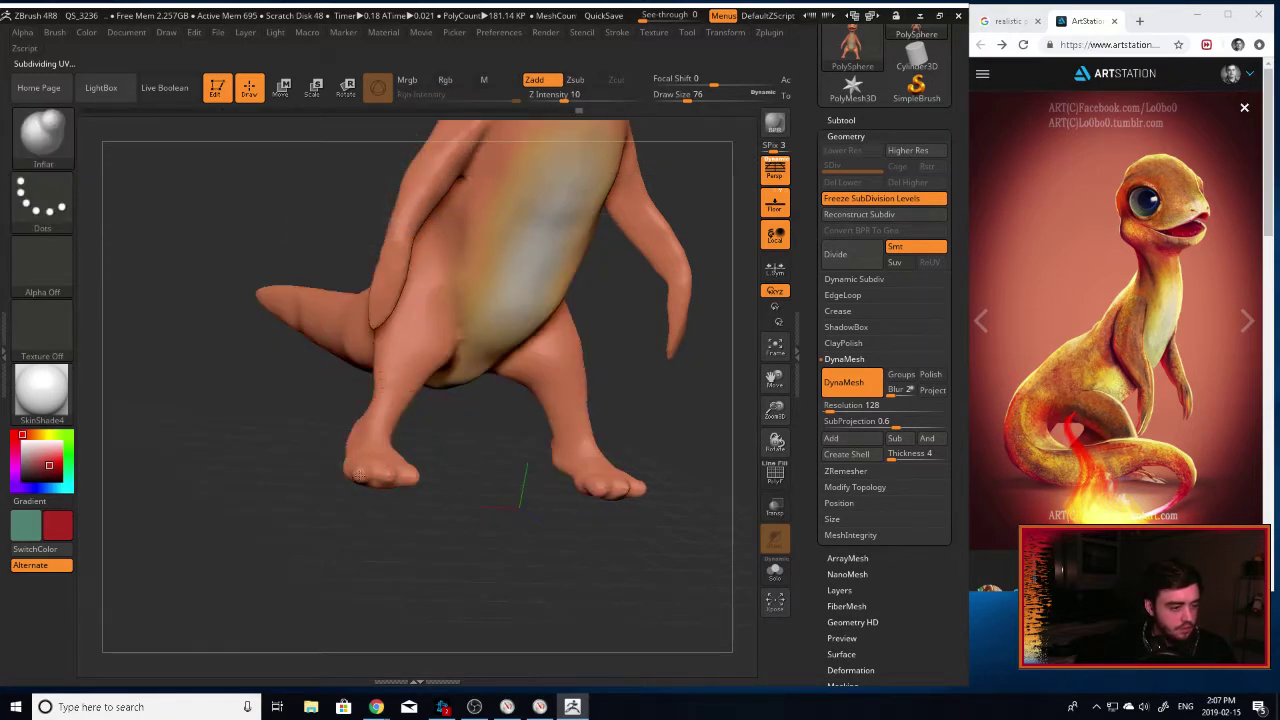
Save the current state of the lizard project with QuickSave.
left_click_drag(504, 488, 529, 509)
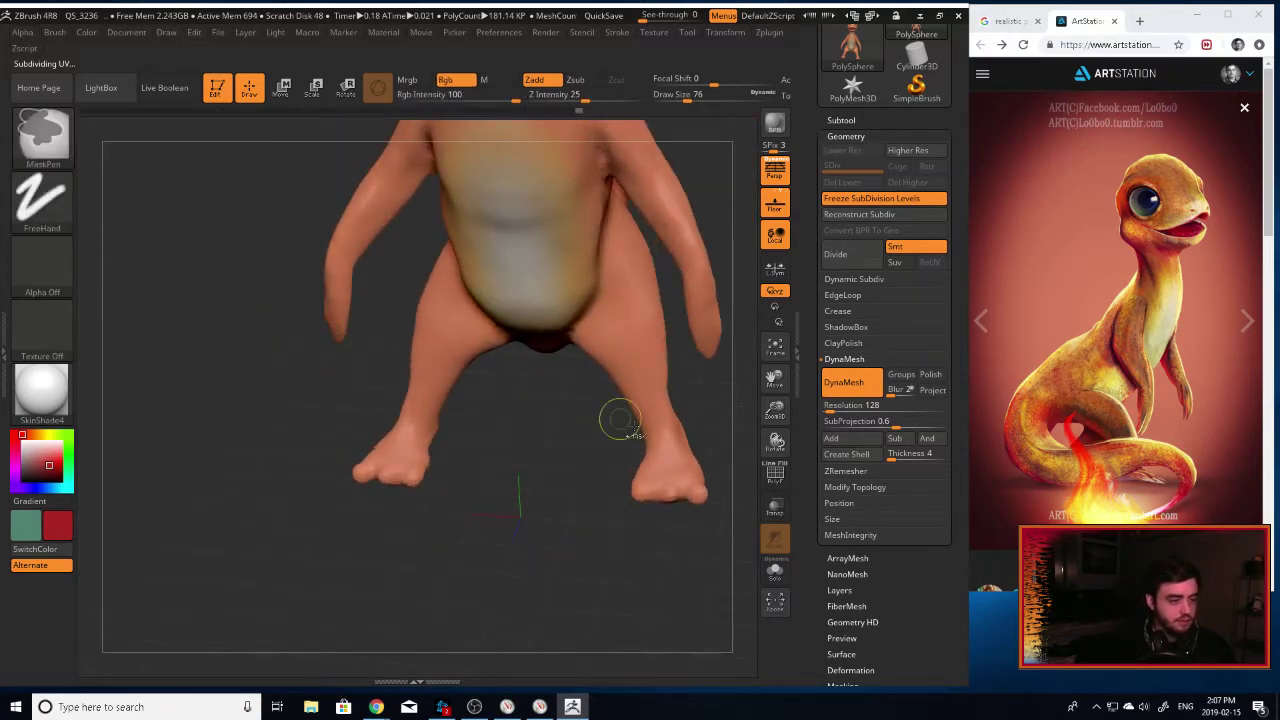
left_click_drag(775, 412, 768, 520)
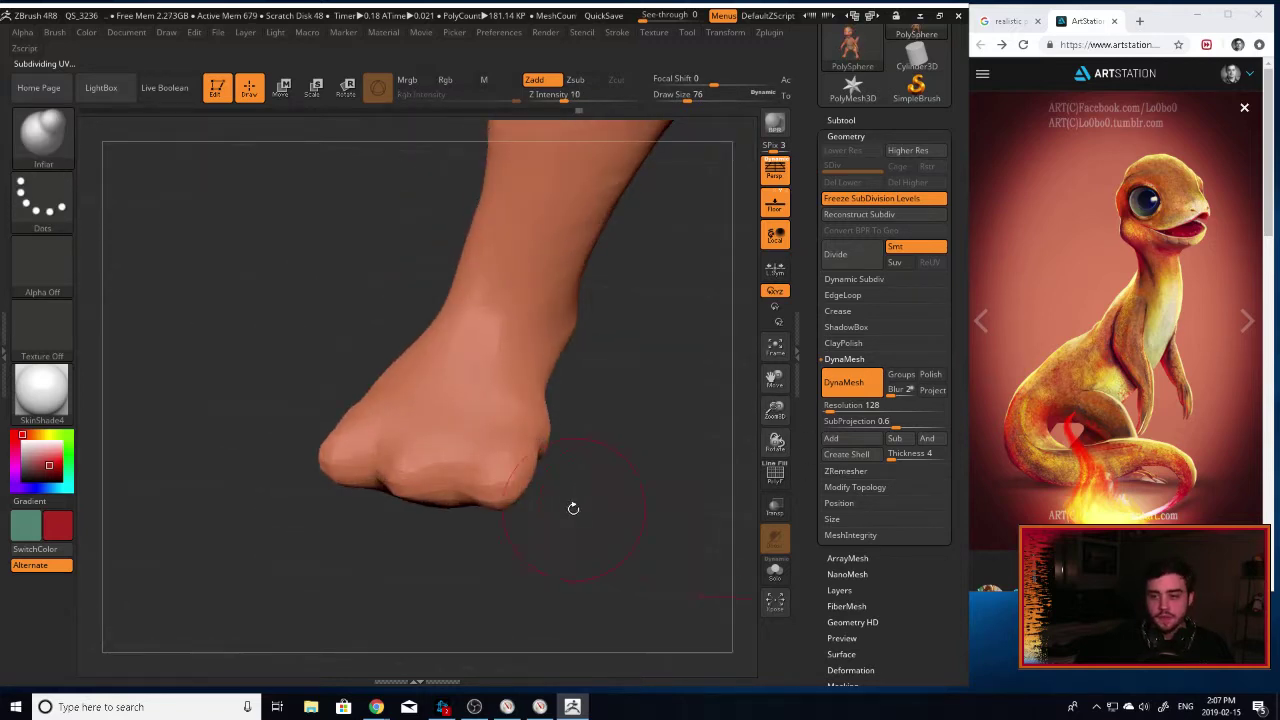
left_click_drag(573, 508, 641, 532)
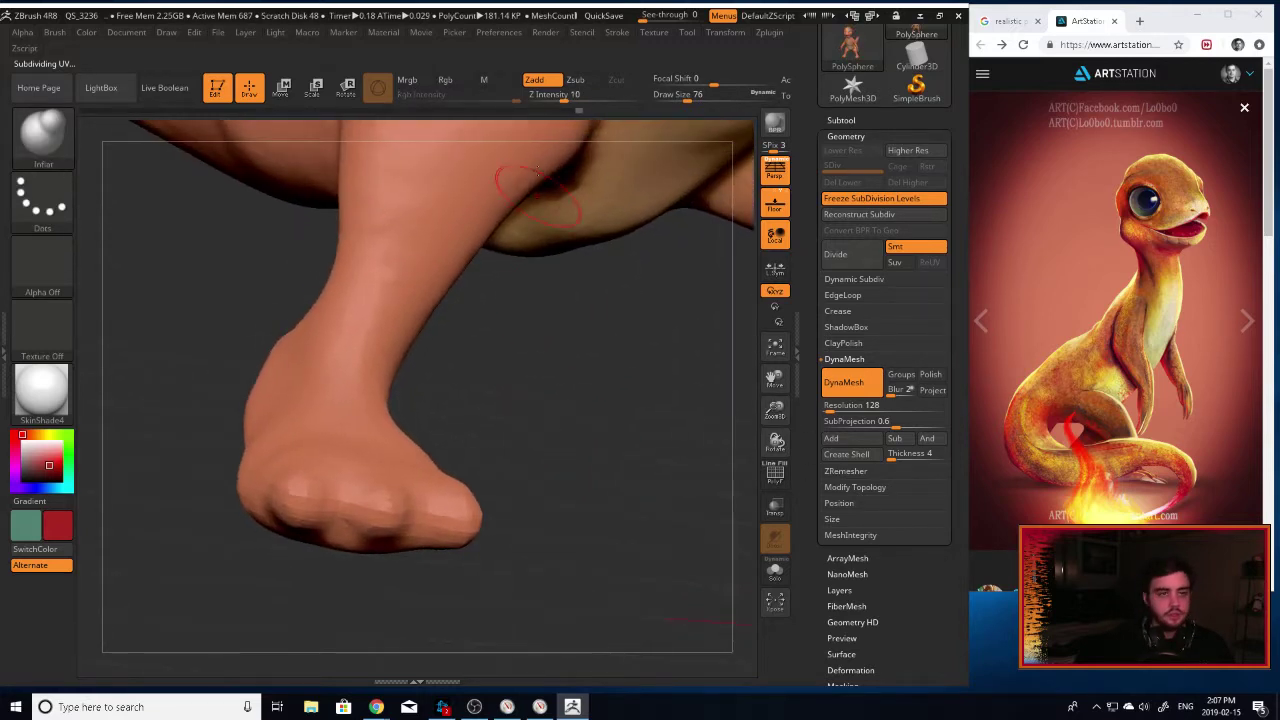
left_click(603, 16)
Inflate the toe tips of the foot into rounder bulbs with the Inflat brush at draw size 36.
mouse_move(589, 403)
left_mouse_down()
mouse_move(397, 463)
mouse_move(468, 517)
left_mouse_up()
key("]")
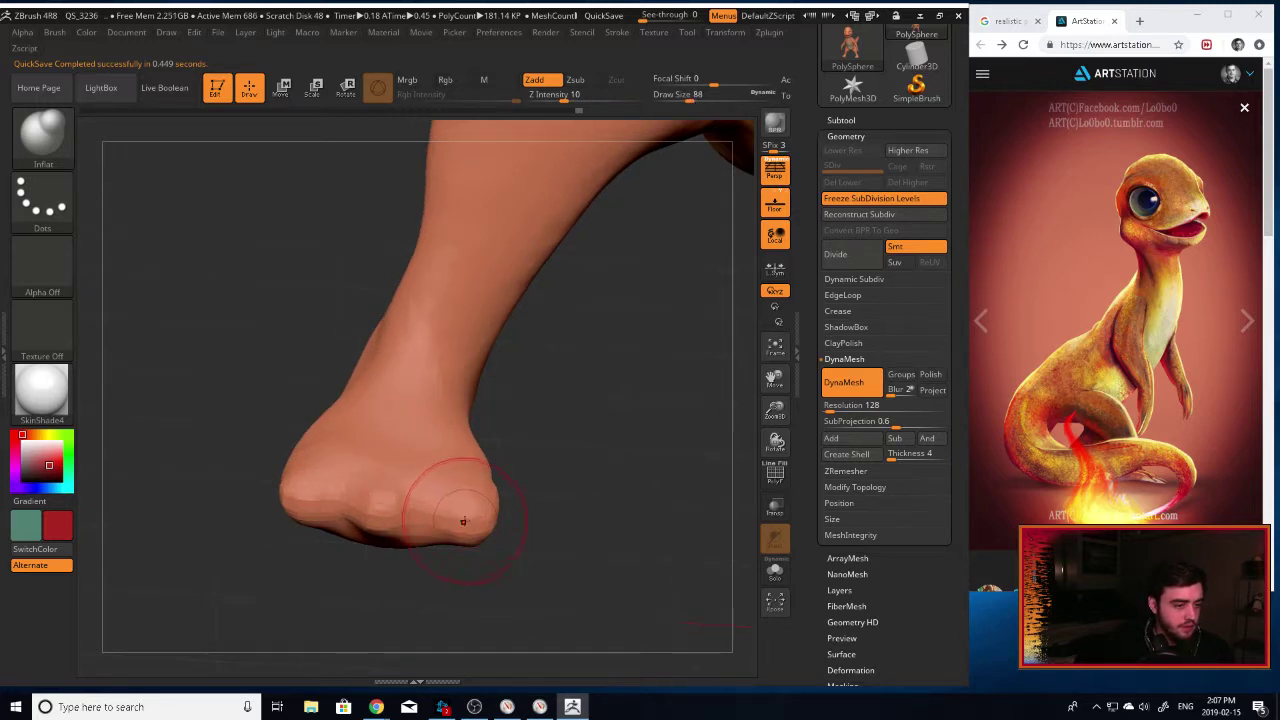
key("[")
key("[")
key("[")
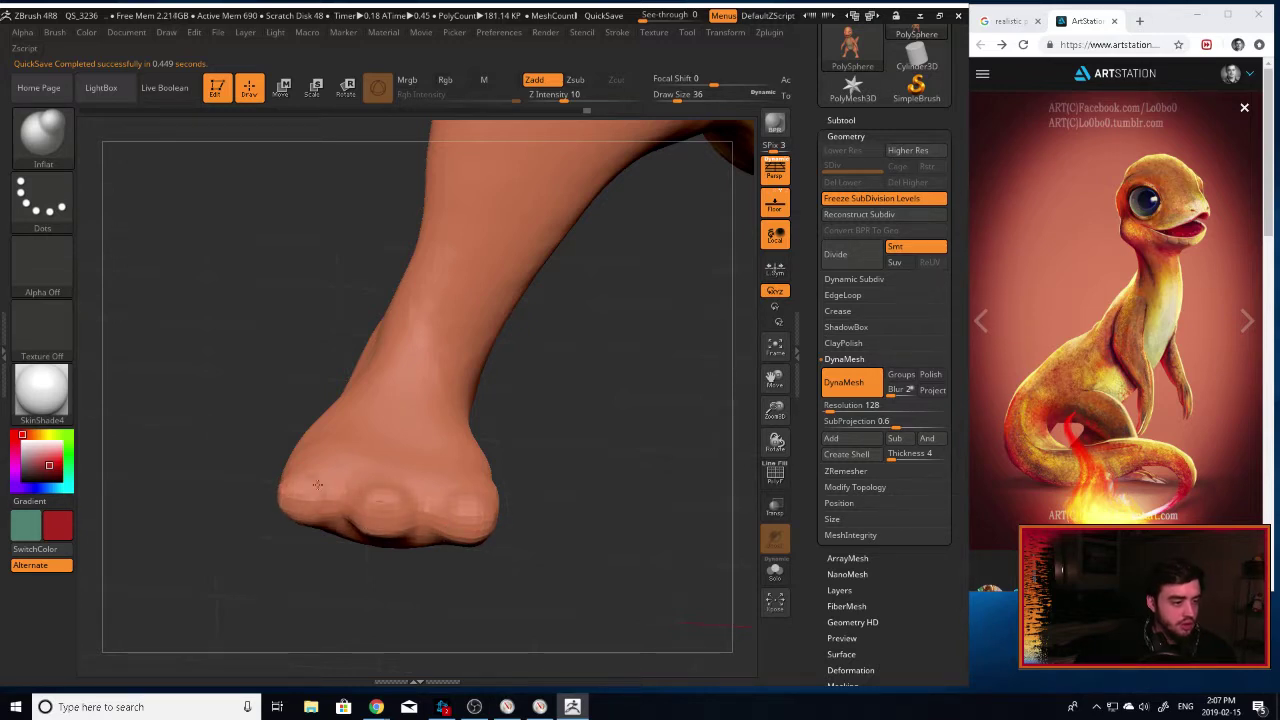
mouse_move(317, 485)
left_mouse_down()
mouse_move(365, 515)
mouse_move(421, 497)
mouse_move(470, 440)
left_mouse_up()
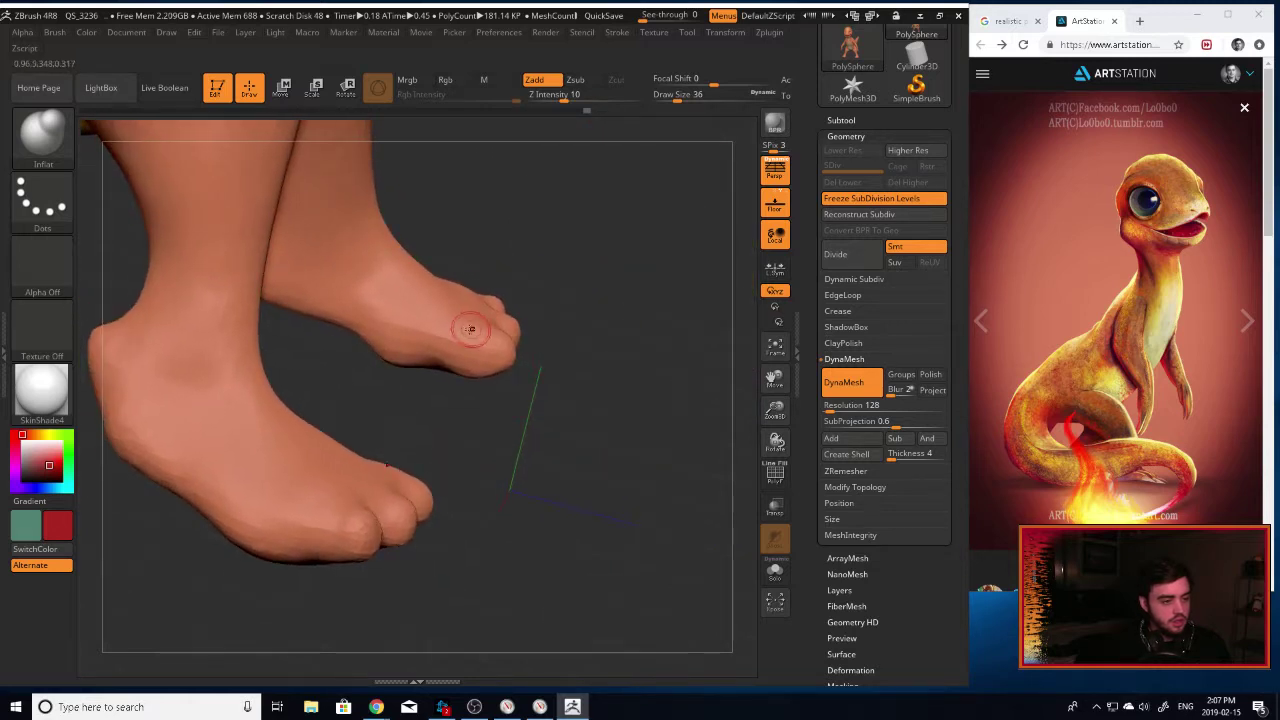
Inflate a round bump on the heel and round out the toes, remeshing the body and smoothing the outer toe.
mouse_move(335, 395)
left_mouse_down()
mouse_move(430, 435)
mouse_move(443, 414)
mouse_move(420, 405)
left_mouse_up()
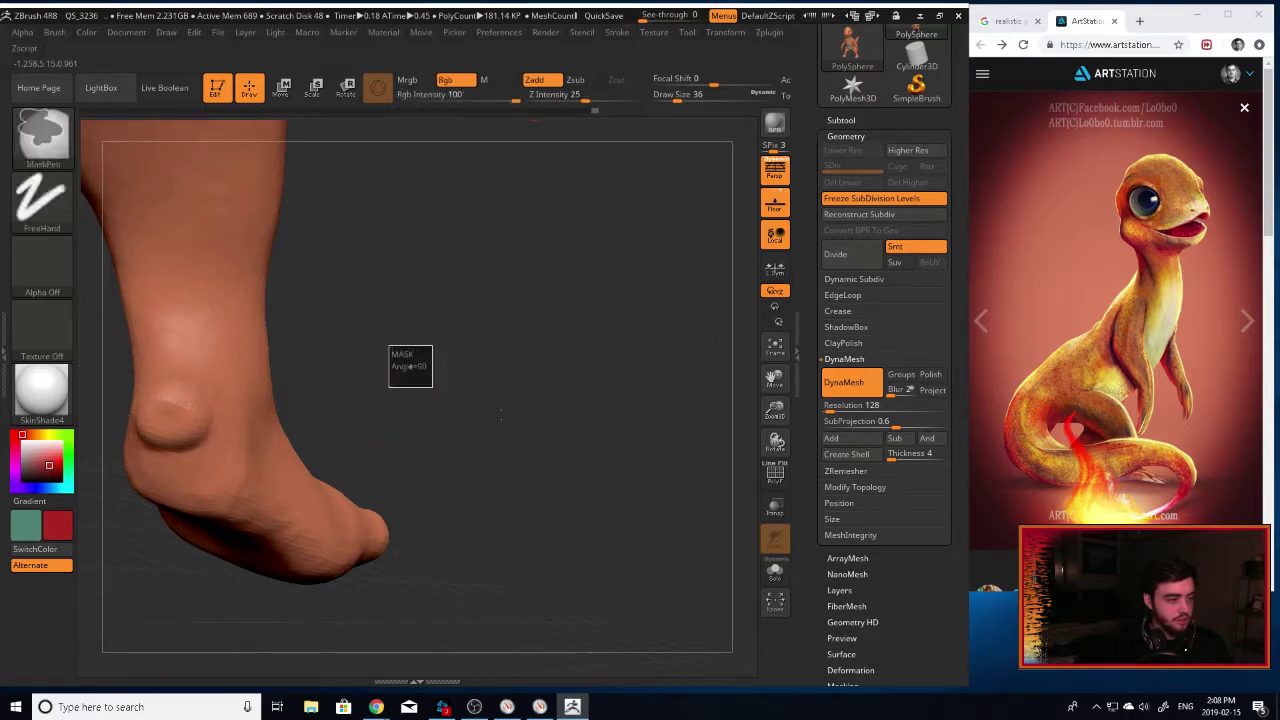
left_click_drag(563, 400, 277, 500)
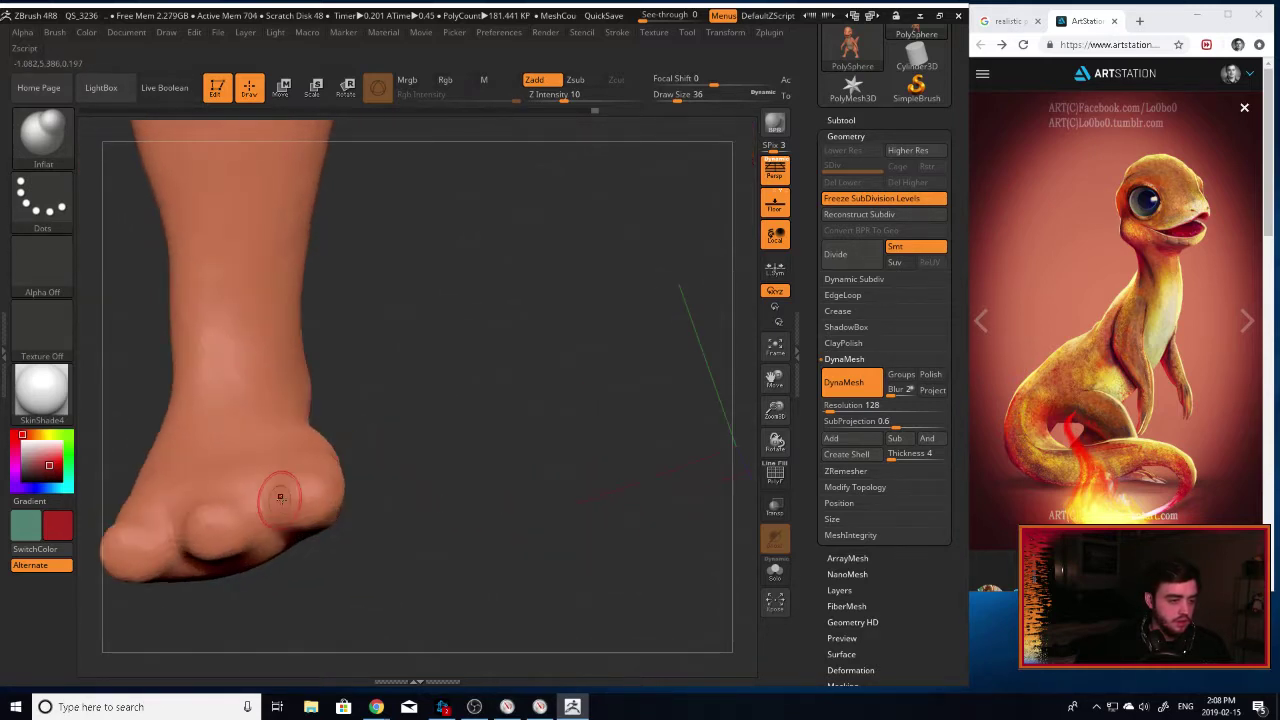
left_click_drag(420, 517, 460, 471)
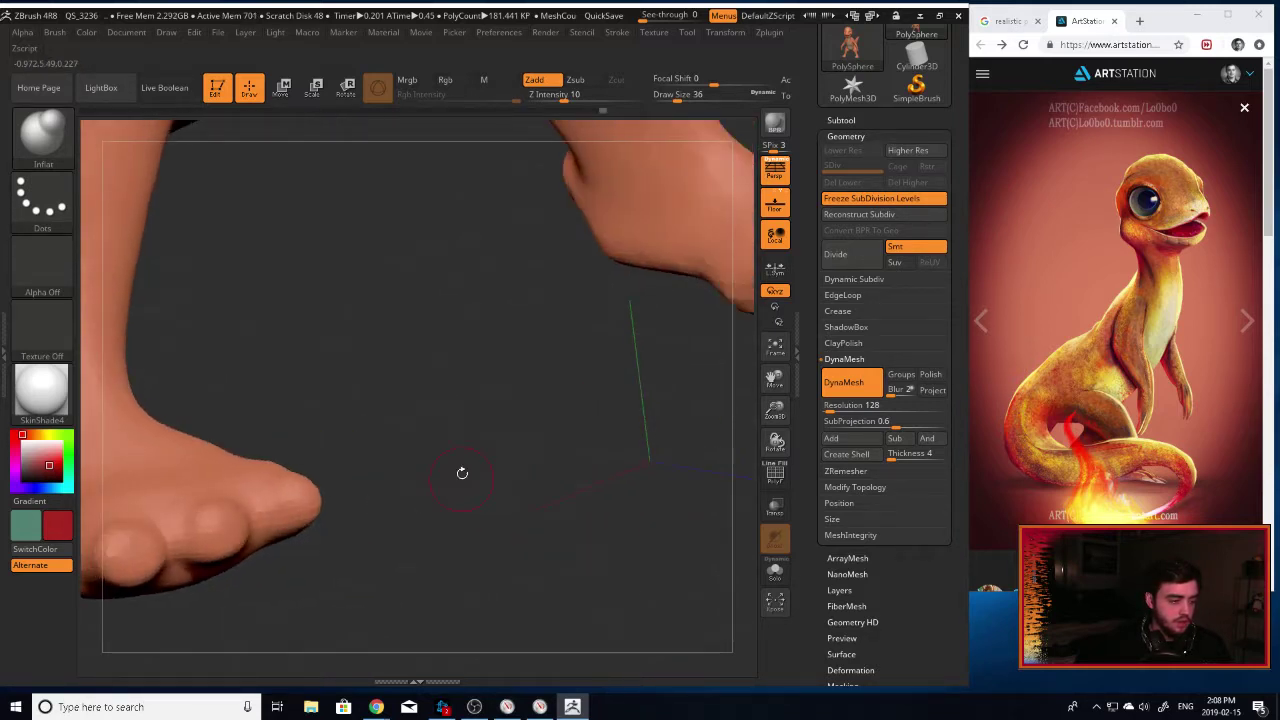
left_click_drag(400, 443, 211, 354)
left_click_drag(285, 530, 272, 545, "shift")
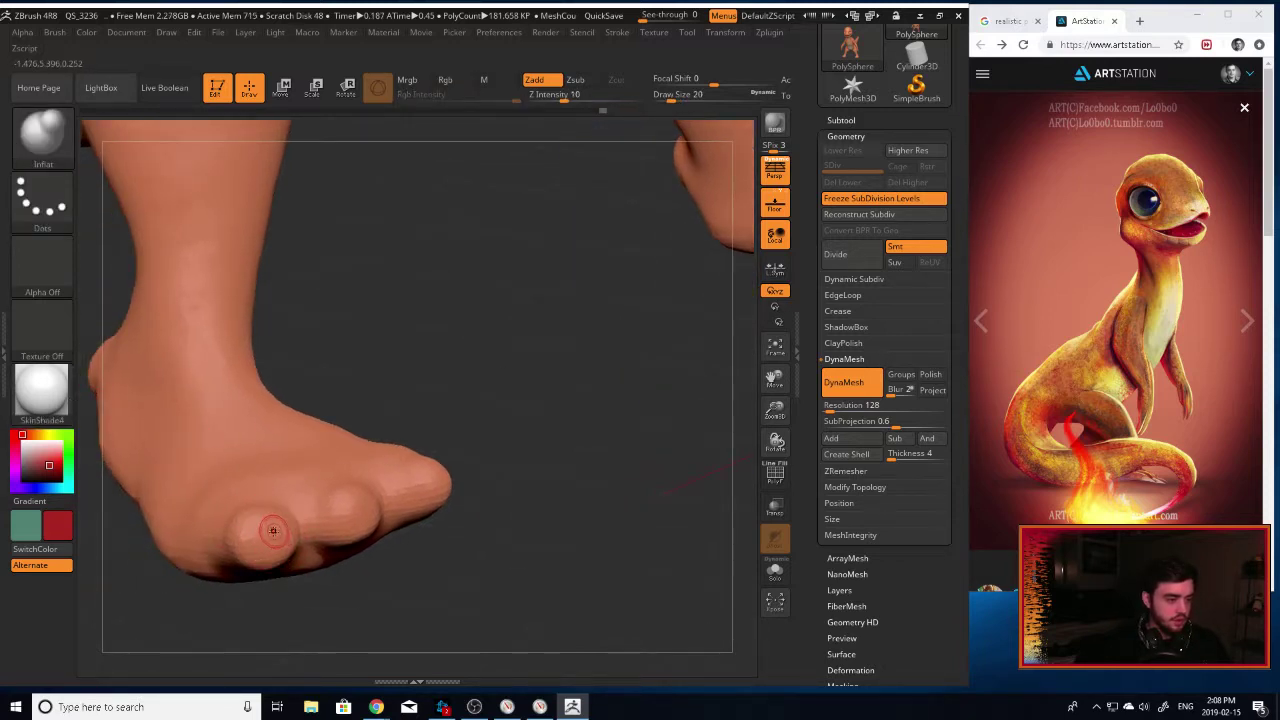
Clear the trial mask on the toe and subdivide the body up to SDiv 3.
left_click_drag(275, 546, 257, 533, "ctrl")
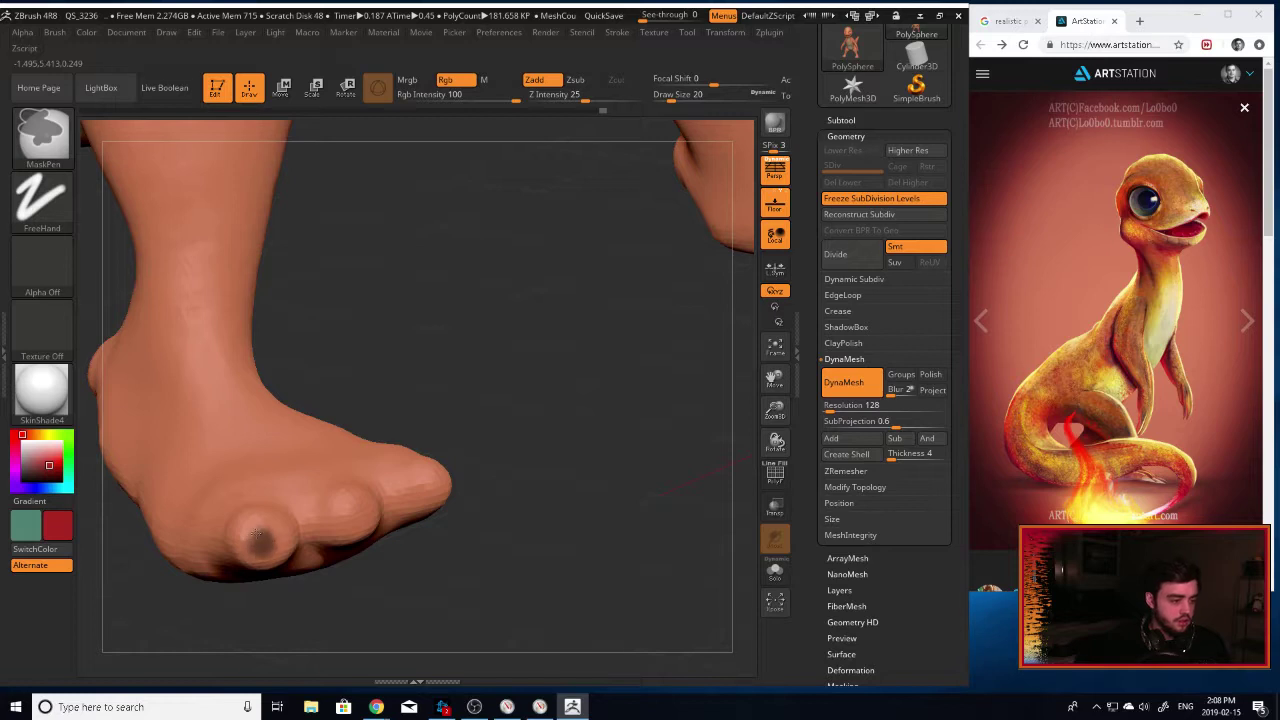
left_click_drag(429, 394, 420, 403, "ctrl")
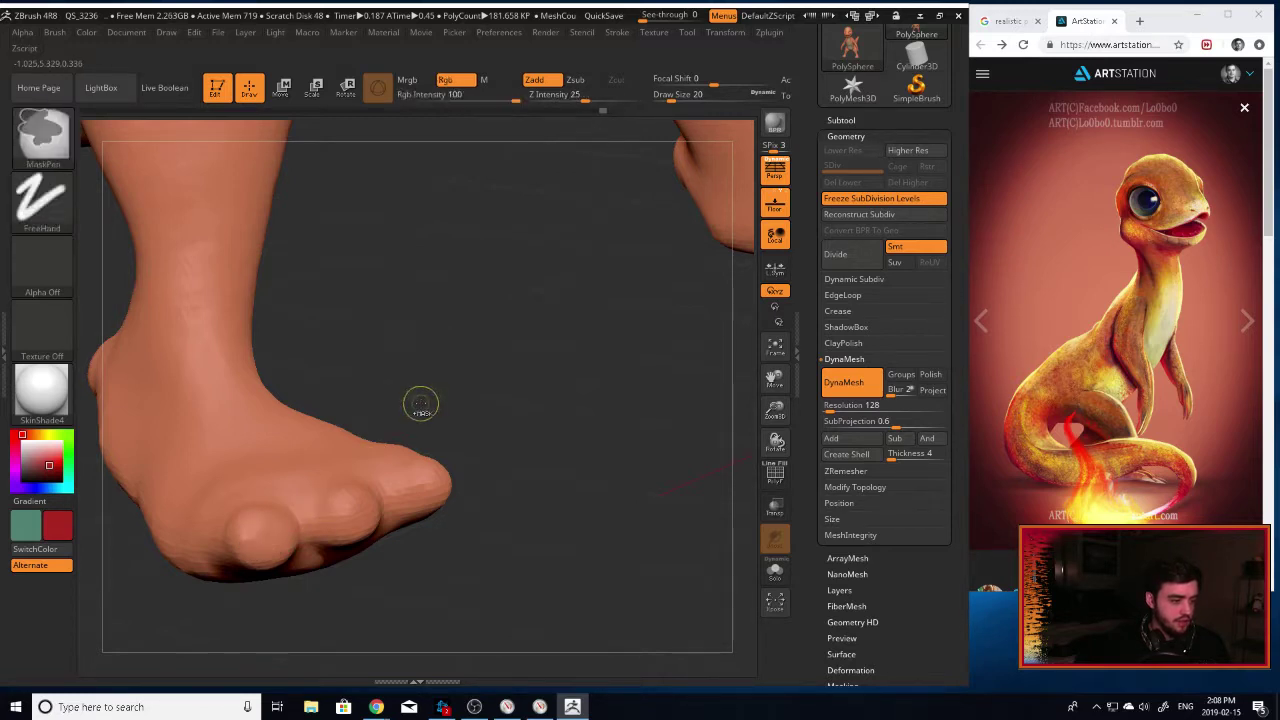
key("ctrl+d")
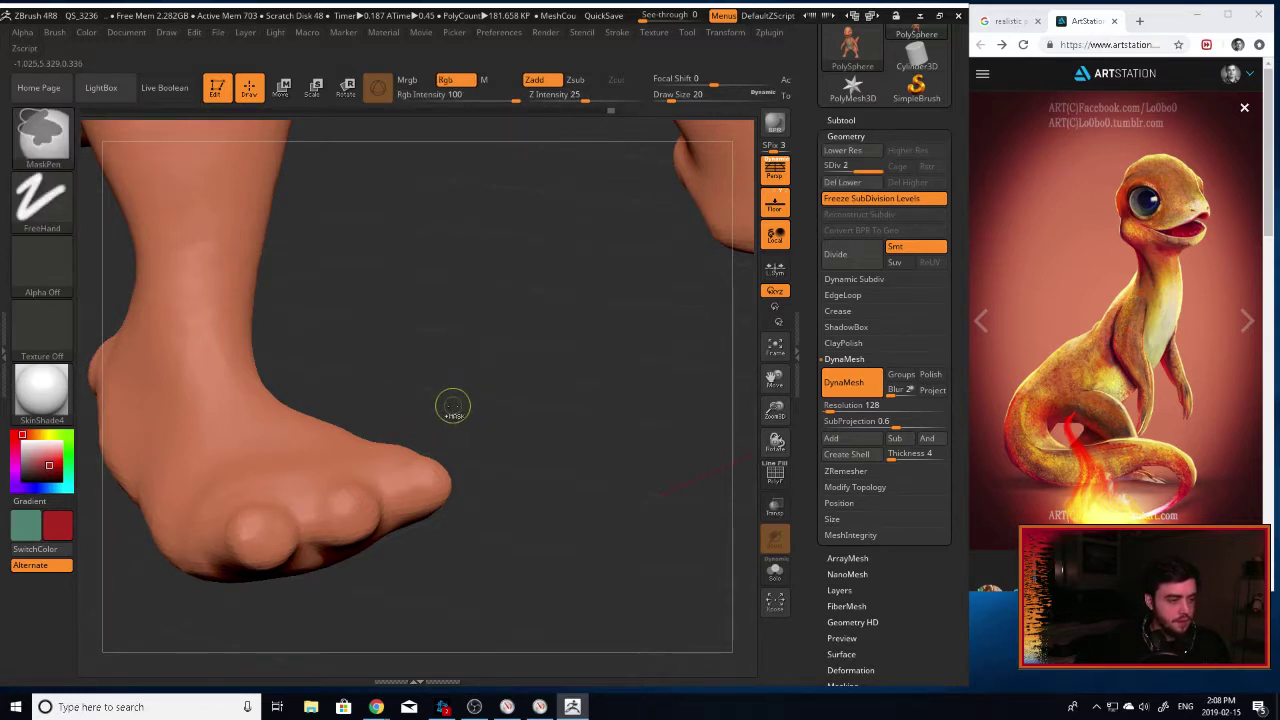
Mask a round nail area on the tip of each of the three front toes.
left_click_drag(243, 534, 258, 540, "ctrl")
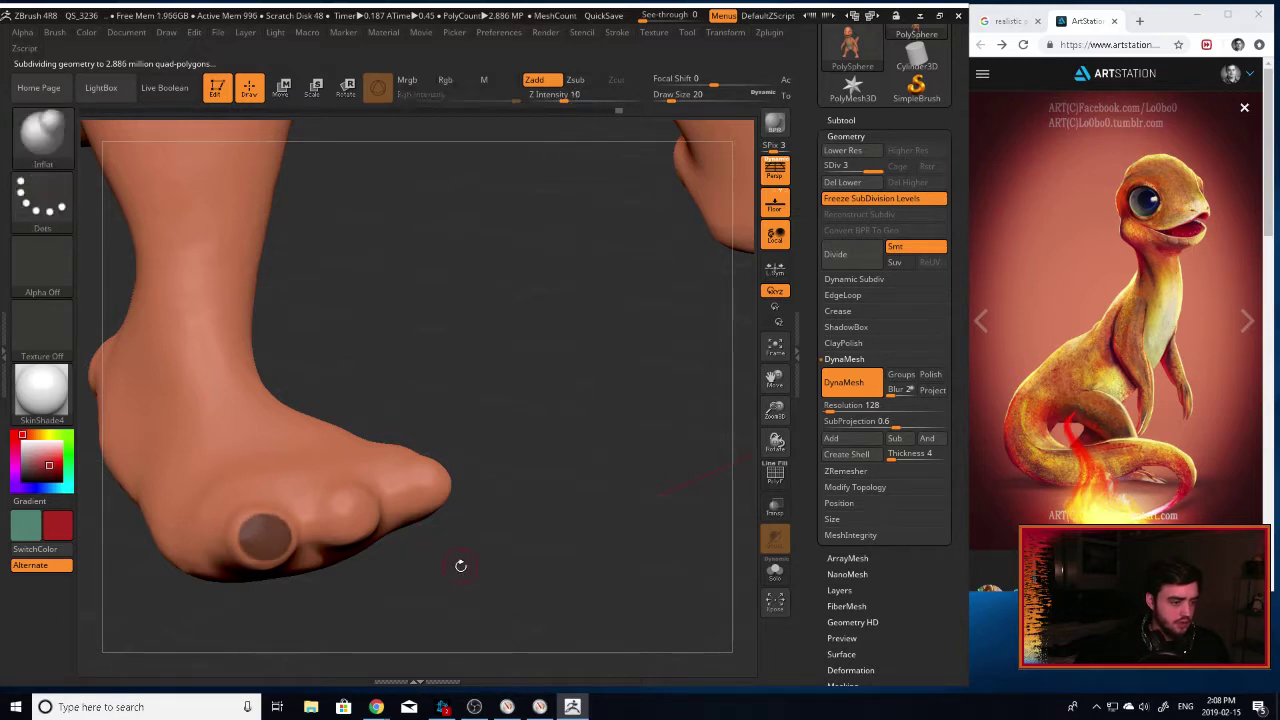
left_click_drag(460, 566, 345, 562)
mouse_move(354, 512)
left_mouse_down("ctrl")
mouse_move(376, 516)
mouse_move(358, 527)
left_mouse_up("ctrl")
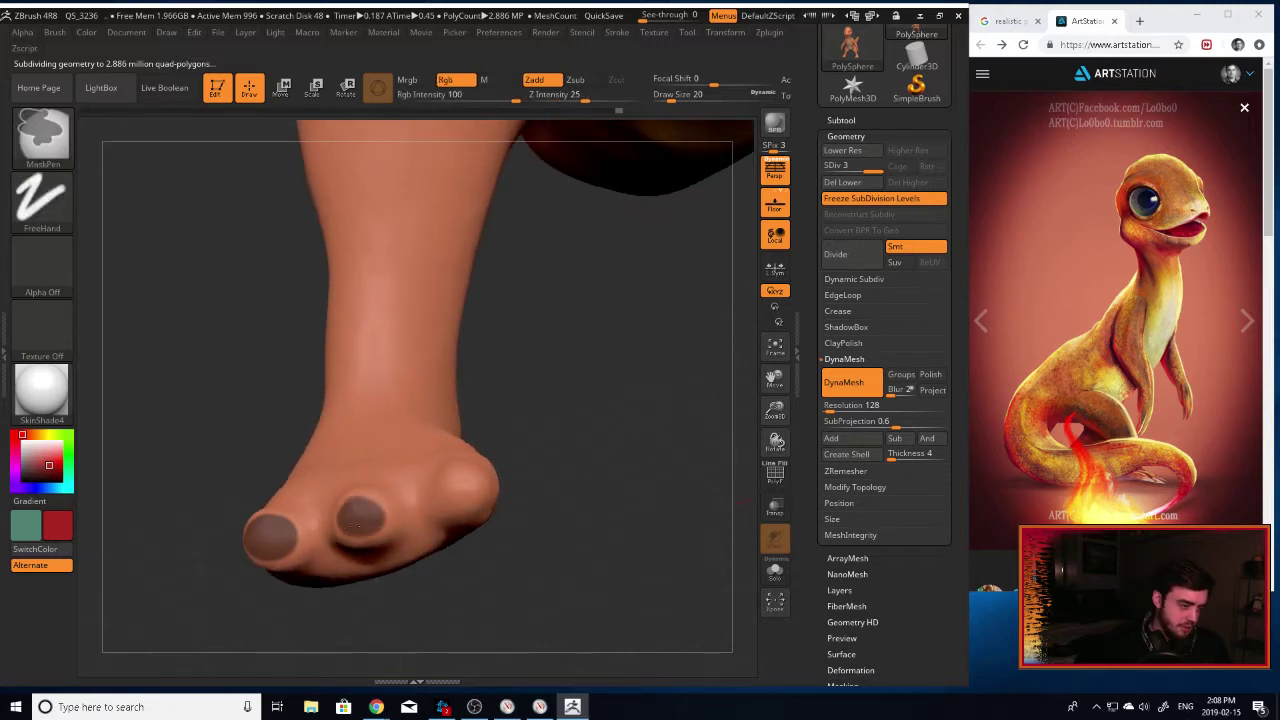
left_click_drag(482, 505, 462, 489, "ctrl")
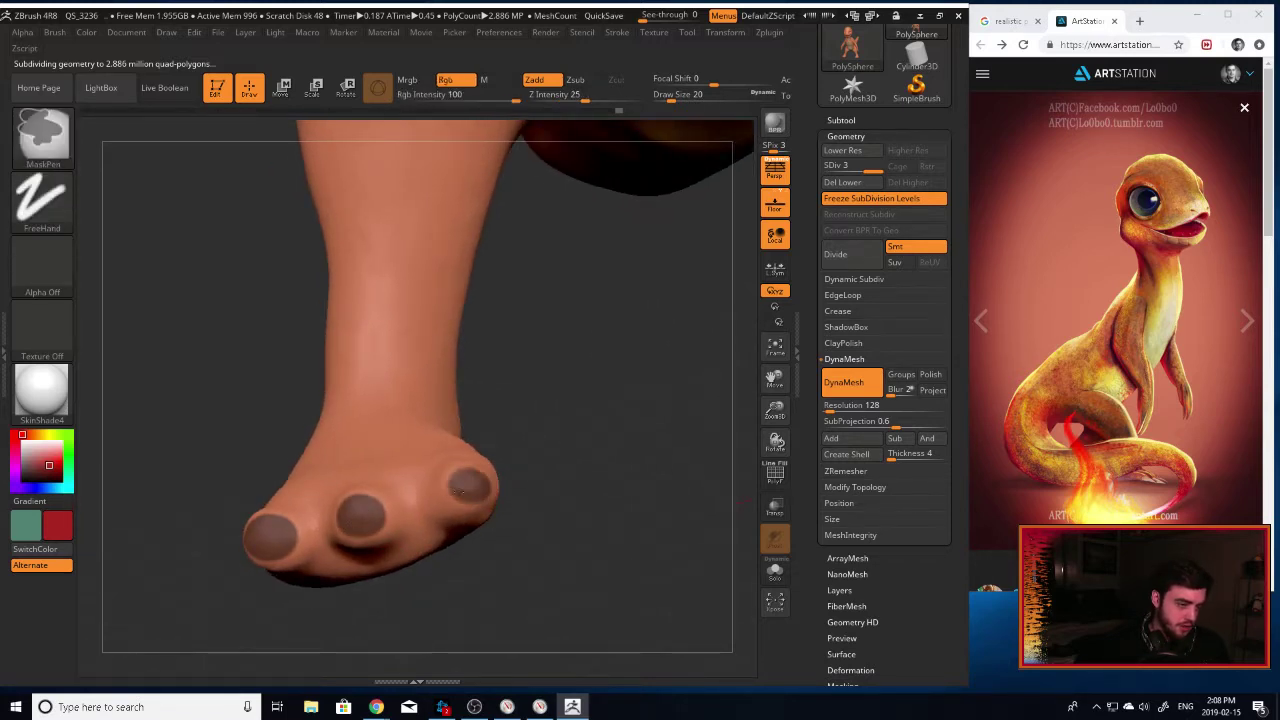
Mask a matching round nail area on the bump at the heel.
mouse_move(578, 437)
left_mouse_down()
mouse_move(650, 510)
mouse_move(530, 480)
left_mouse_up()
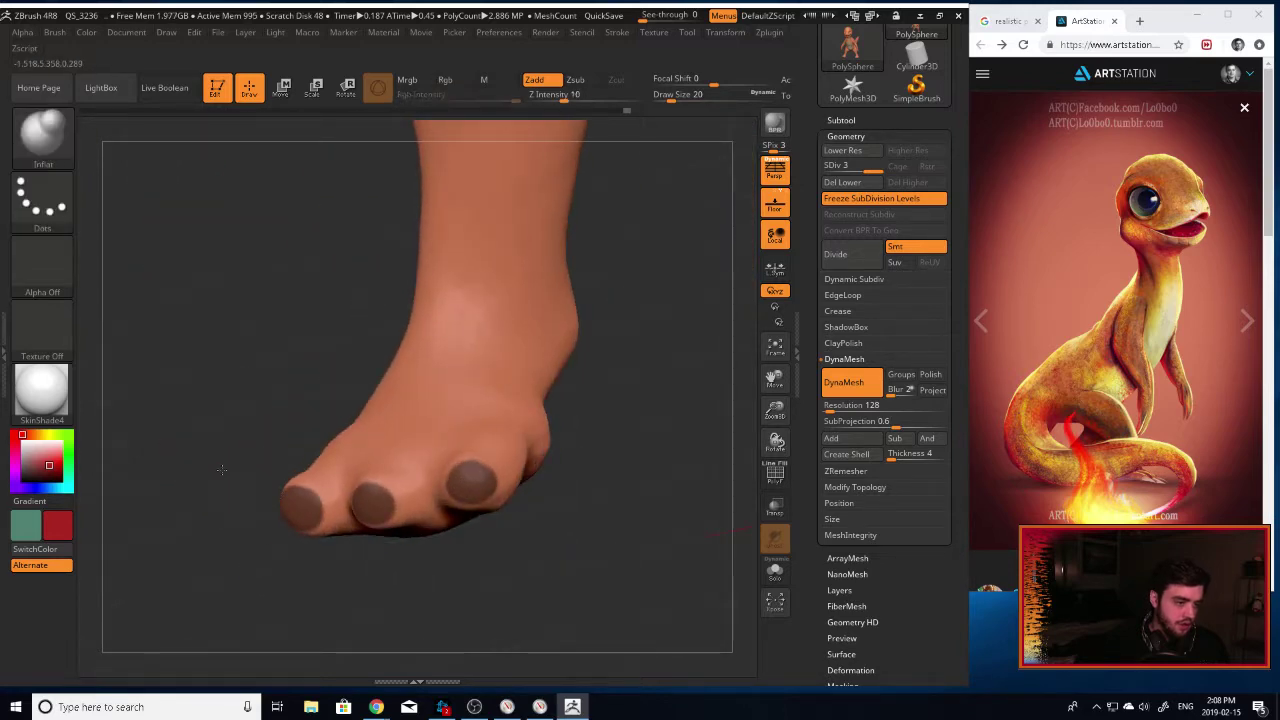
left_click_drag(220, 466, 545, 435)
left_click_drag(250, 430, 674, 360)
mouse_move(740, 299)
left_mouse_down()
mouse_move(580, 370)
mouse_move(531, 406)
mouse_move(549, 410)
left_mouse_up()
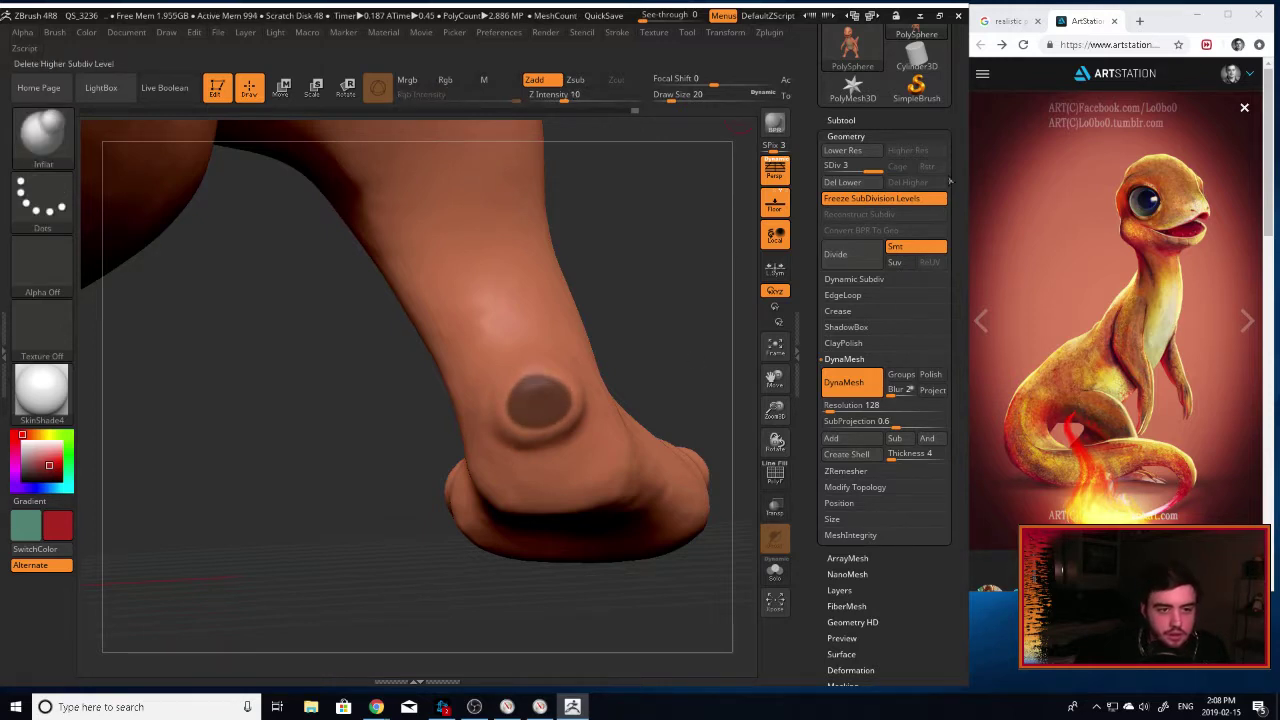
Open the Extract options of the PolySphere subtool and preview extracting the masked nail areas at thickness 0.02.
left_click(840, 120)
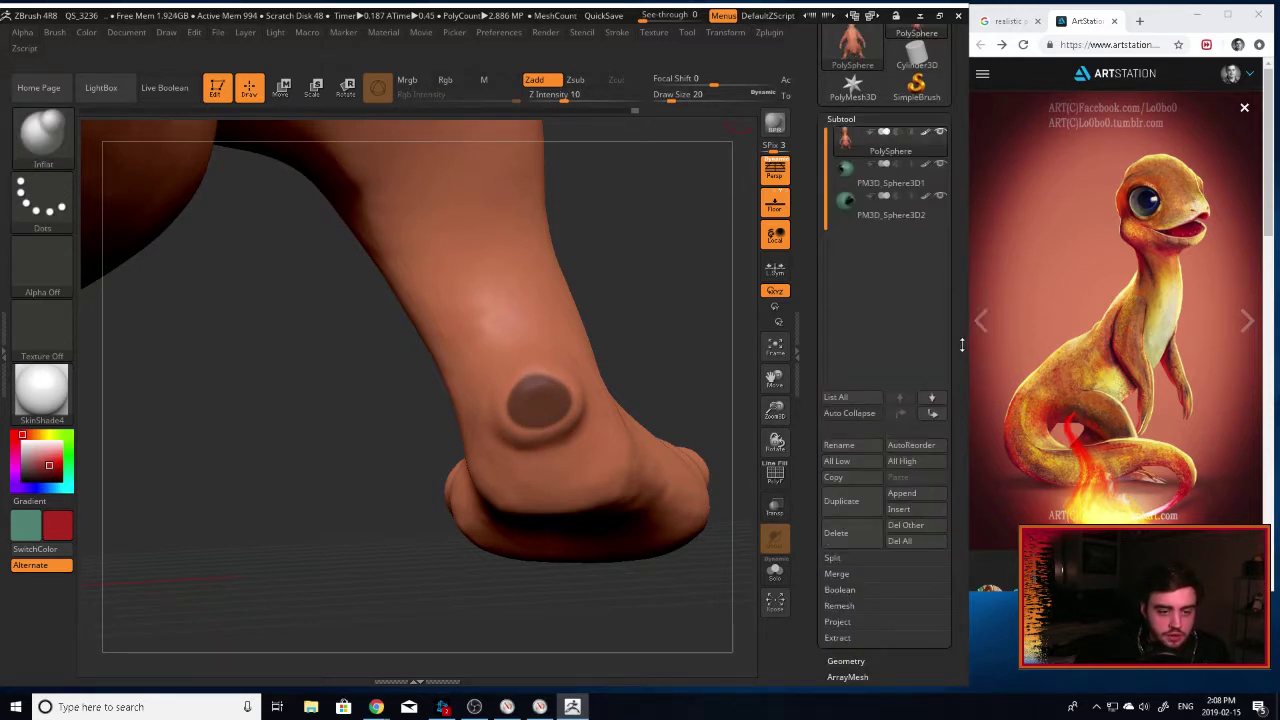
left_click(837, 637)
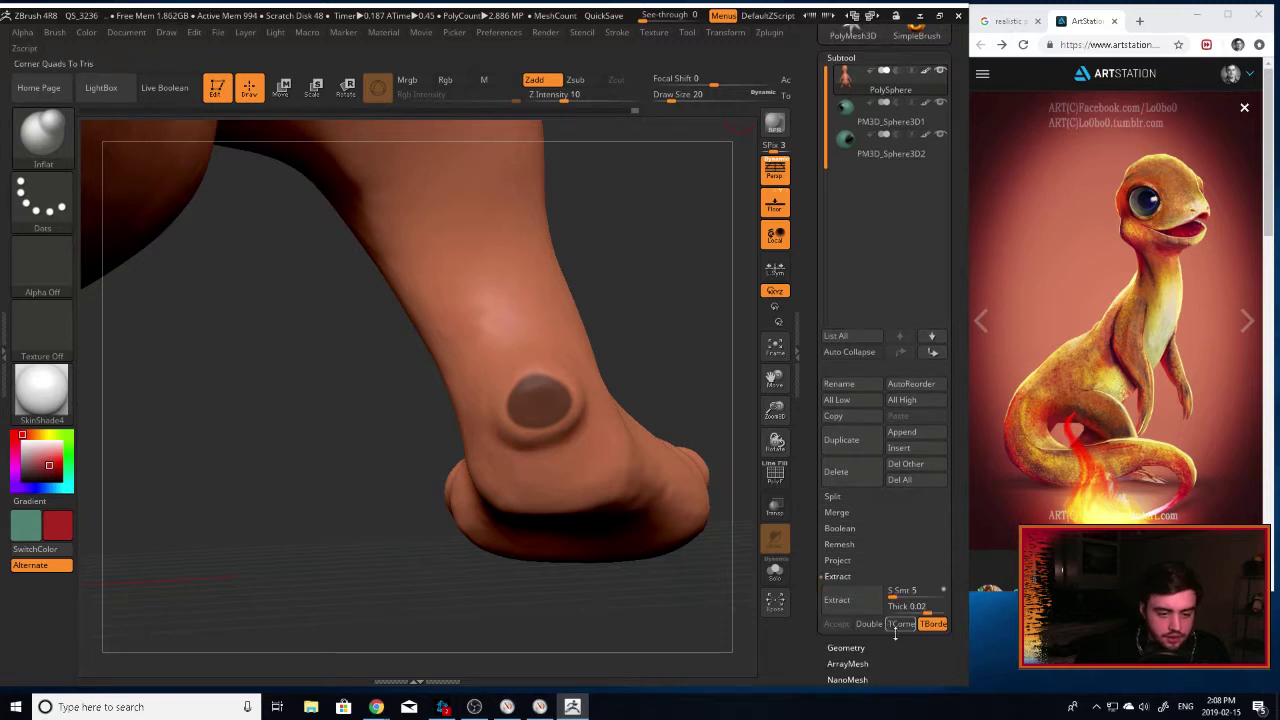
left_click(848, 606)
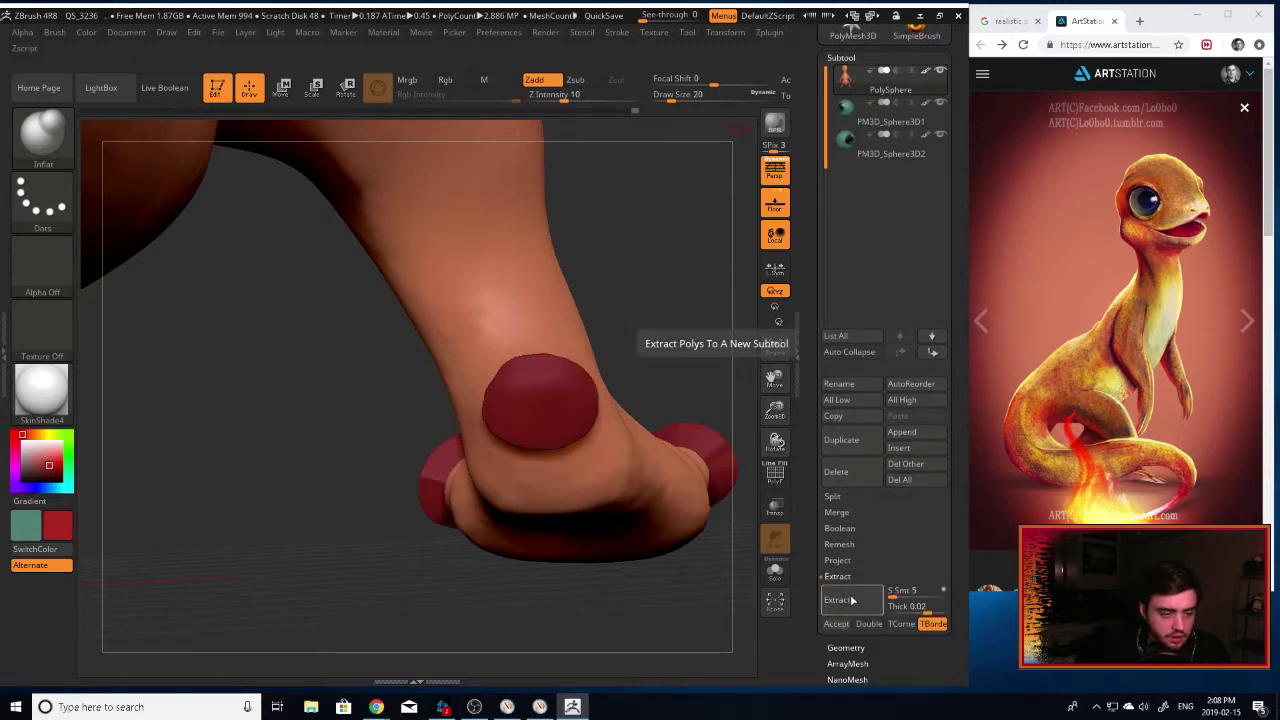
left_click_drag(626, 314, 430, 370)
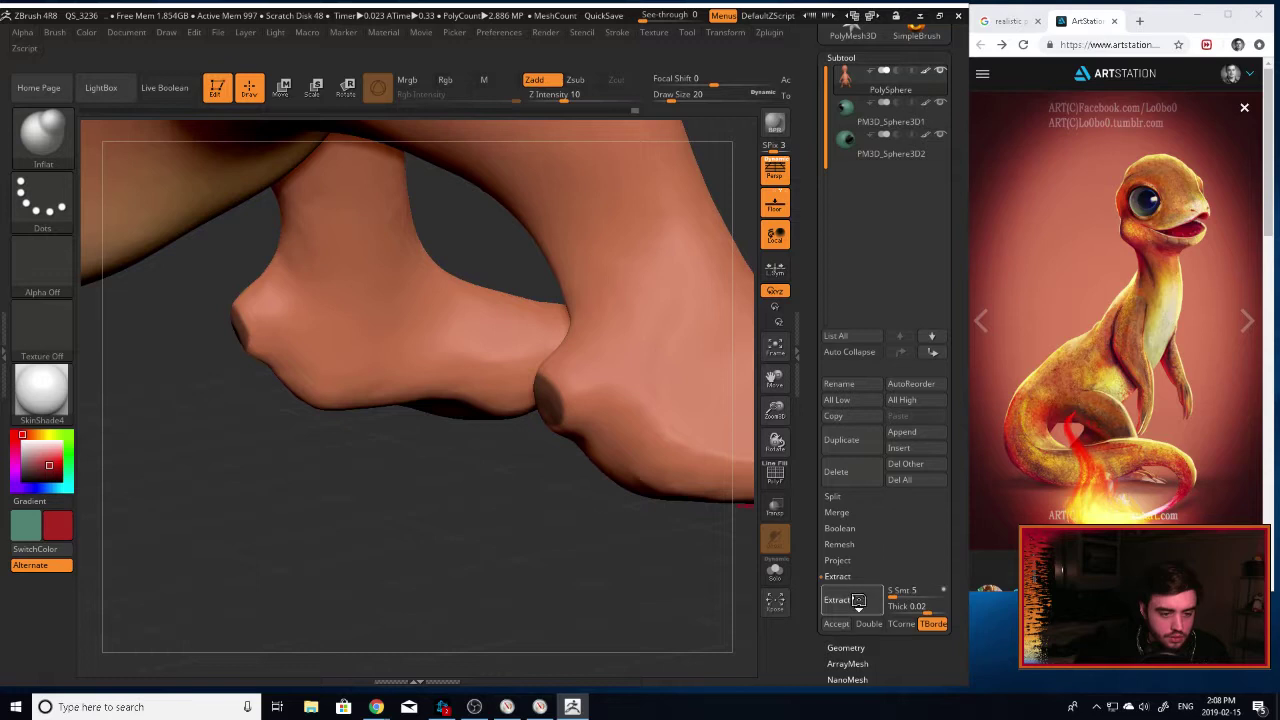
left_click(858, 600)
left_click(864, 602)
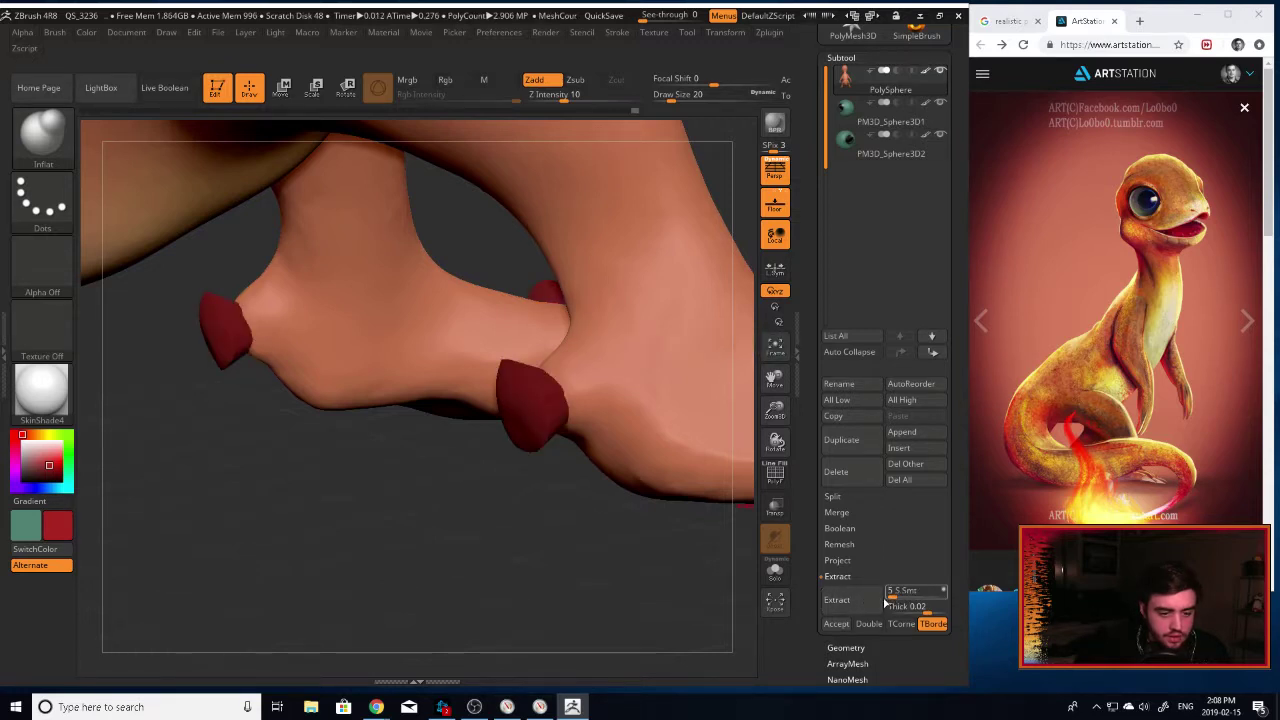
left_click_drag(657, 570, 720, 564)
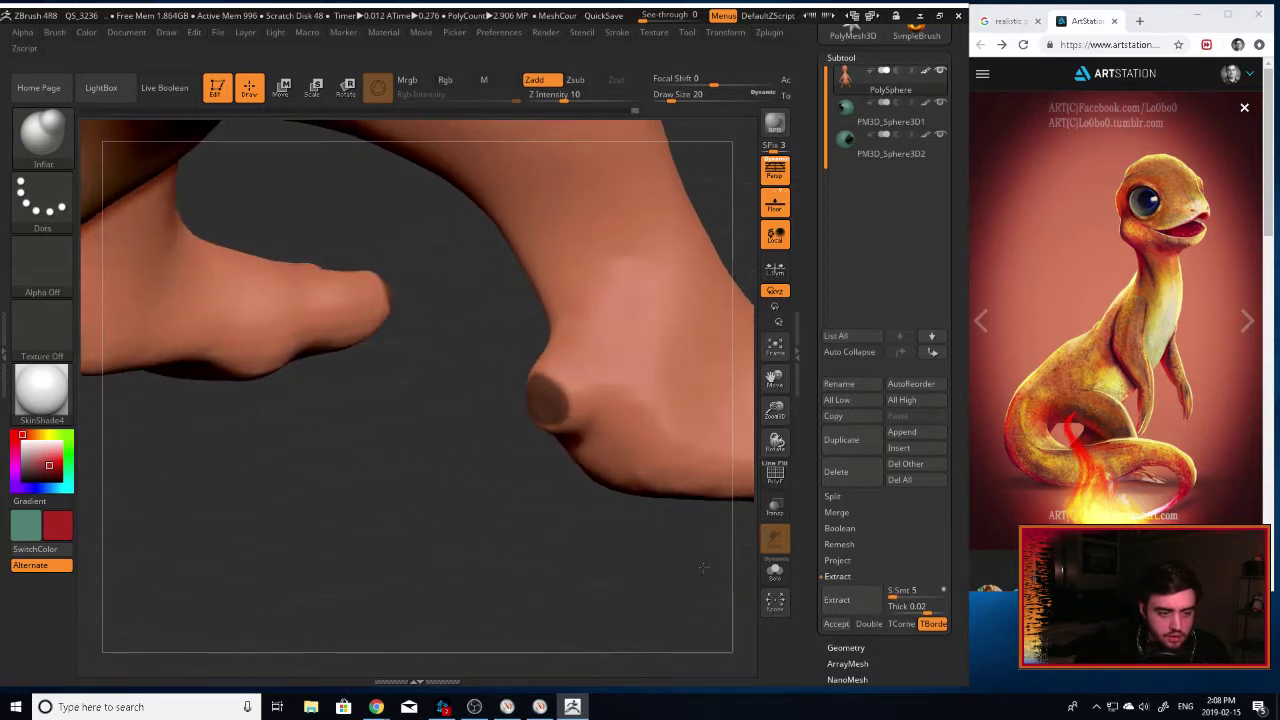
Try extracting the masked nail areas at a thickness of 0.00458.
left_click(921, 607)
left_click_drag(921, 607, 917, 609)
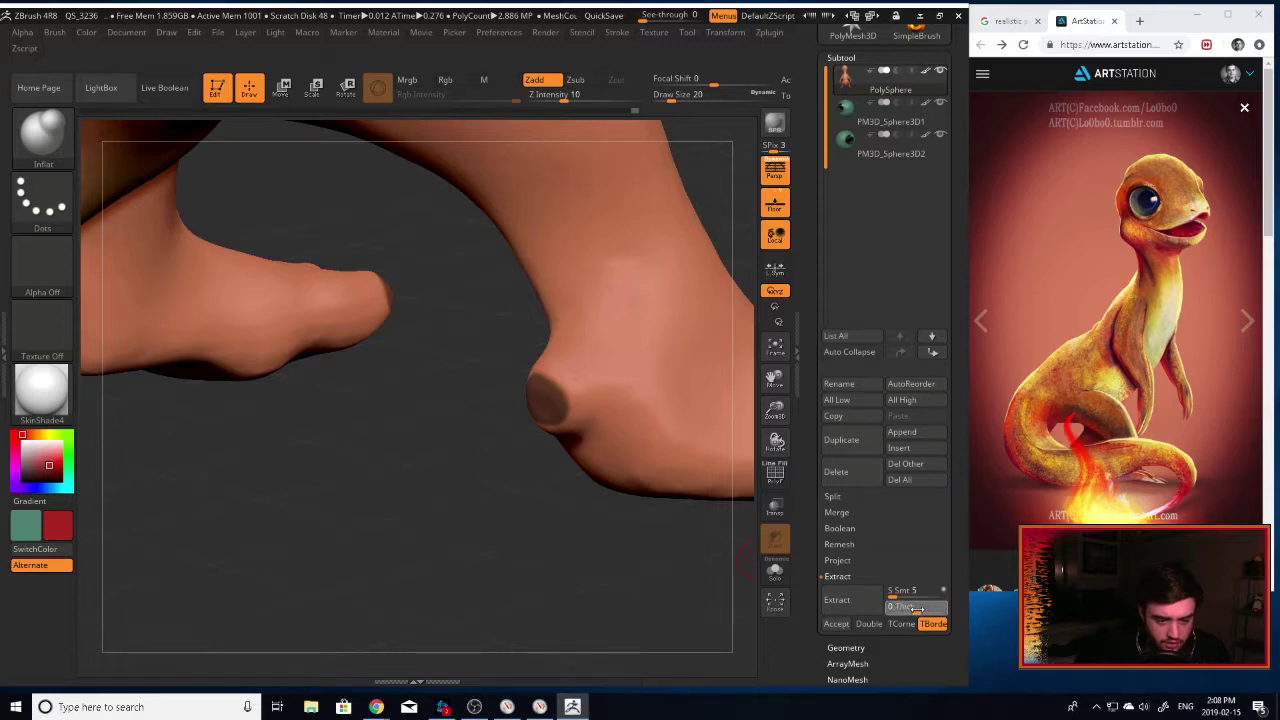
key("Return")
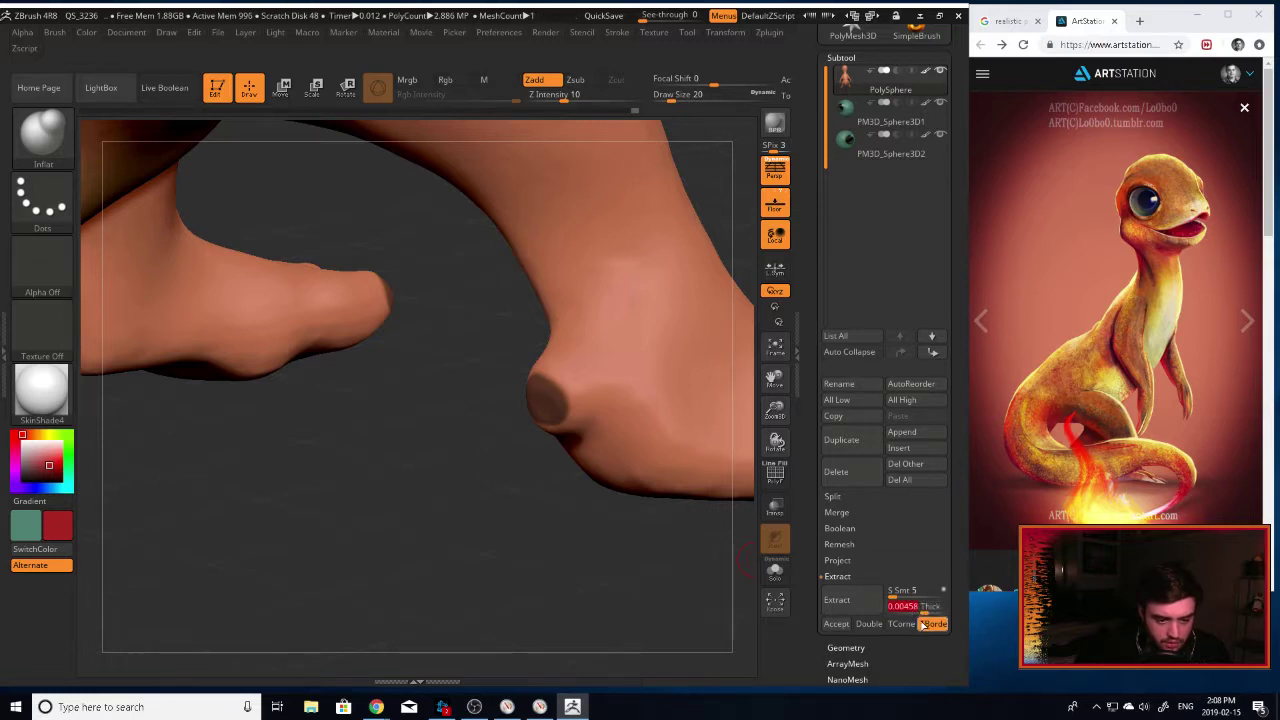
left_click(864, 602)
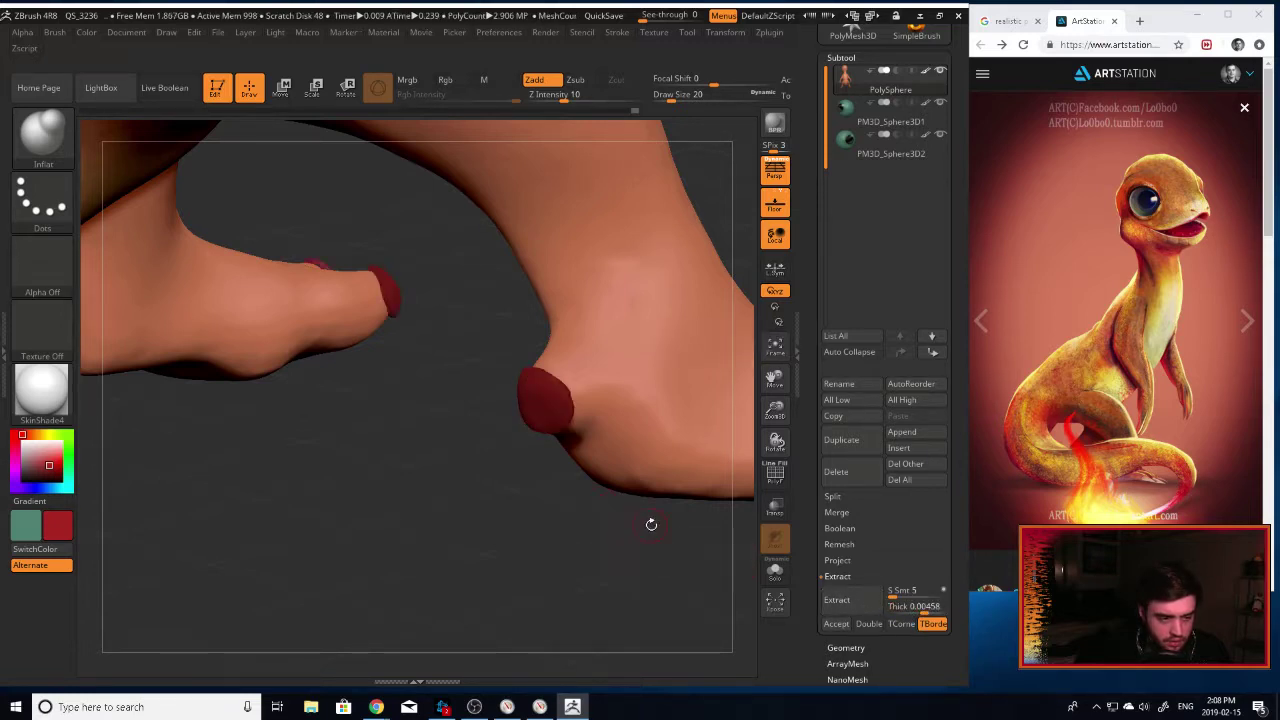
Turn on ghost transparency and preview the extraction of the masked nail areas again.
left_click(781, 512)
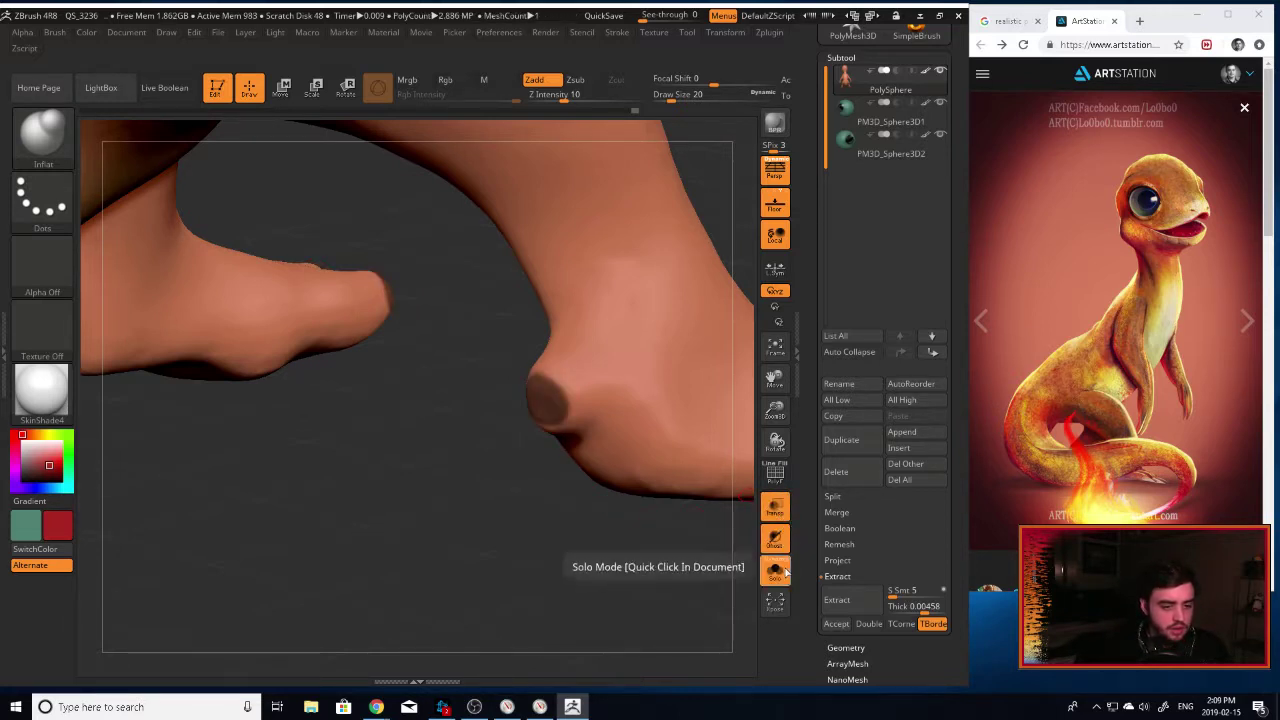
left_click(783, 515)
left_click(786, 518)
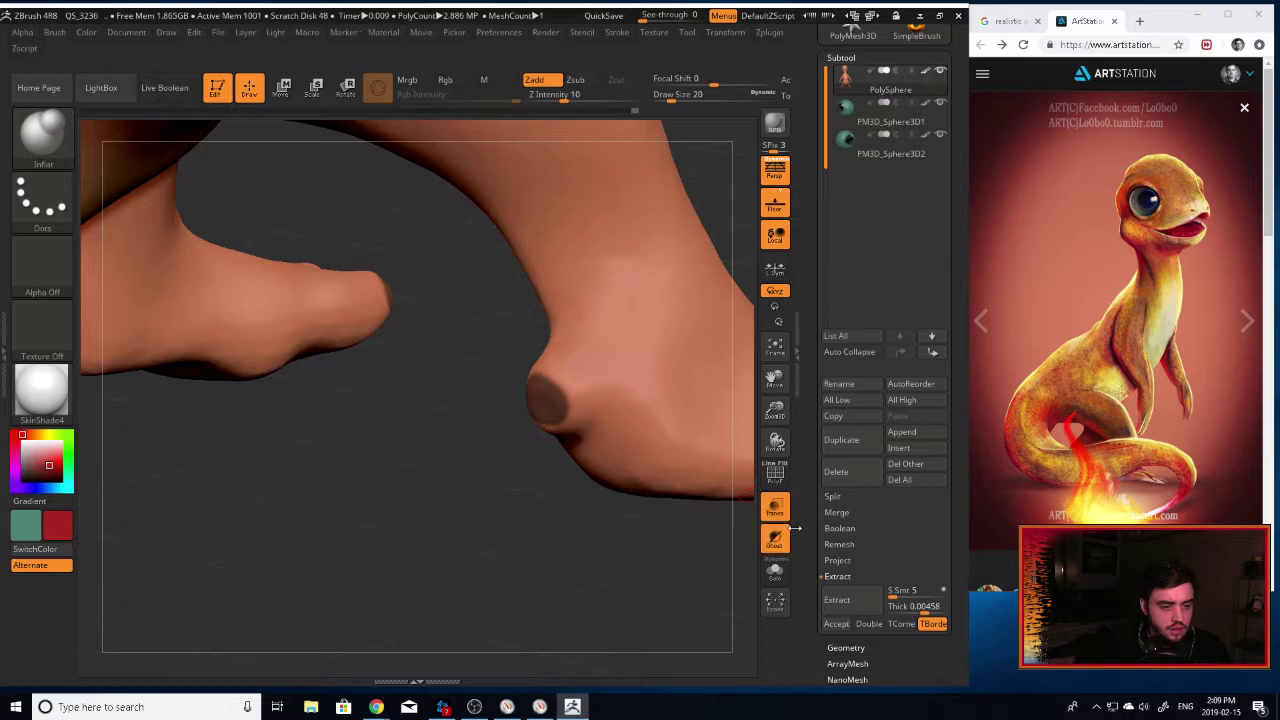
left_click(874, 602)
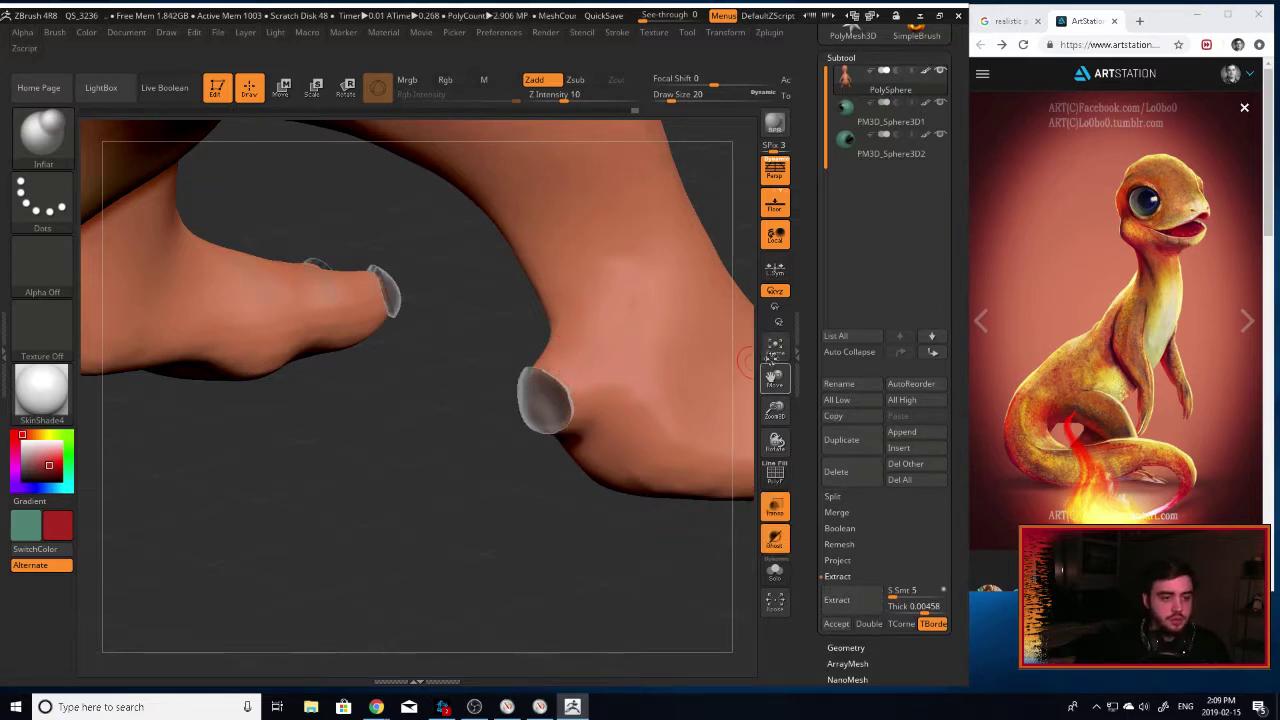
Extract the masked nail areas at a thickness of 0.03252 as a new subtool and quick-save the project.
left_click_drag(900, 606, 931, 606)
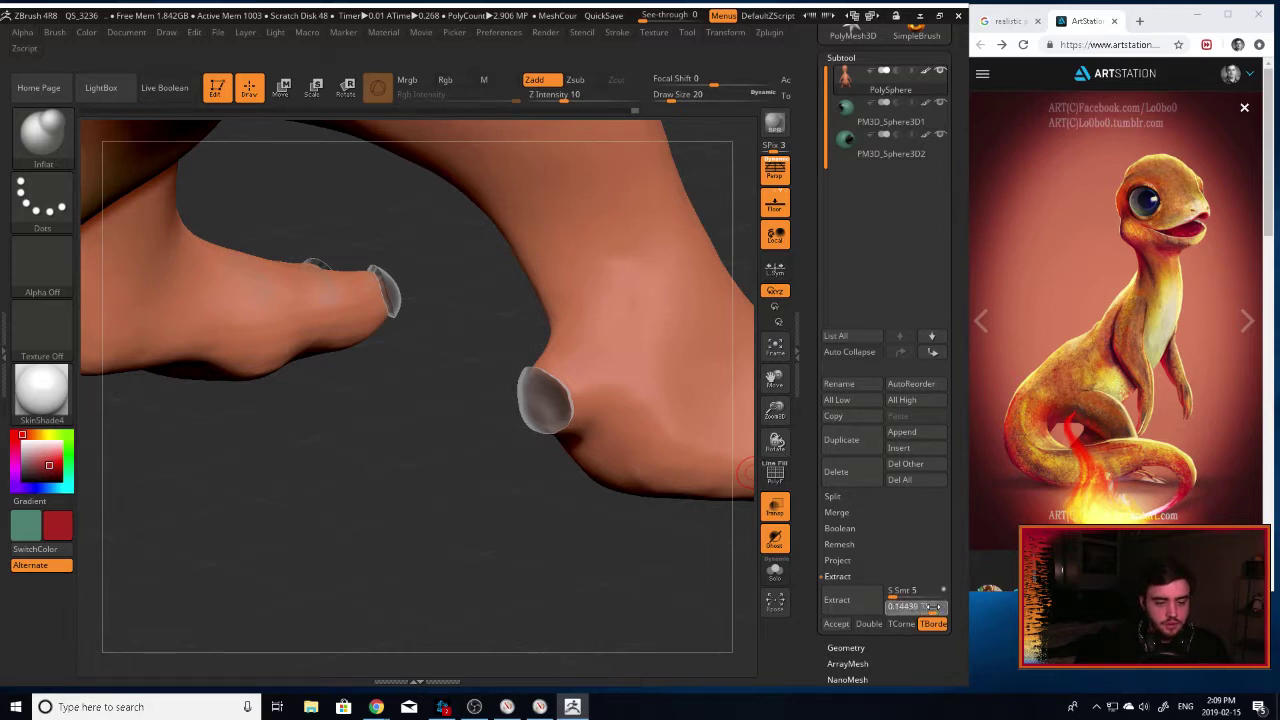
left_click(864, 608)
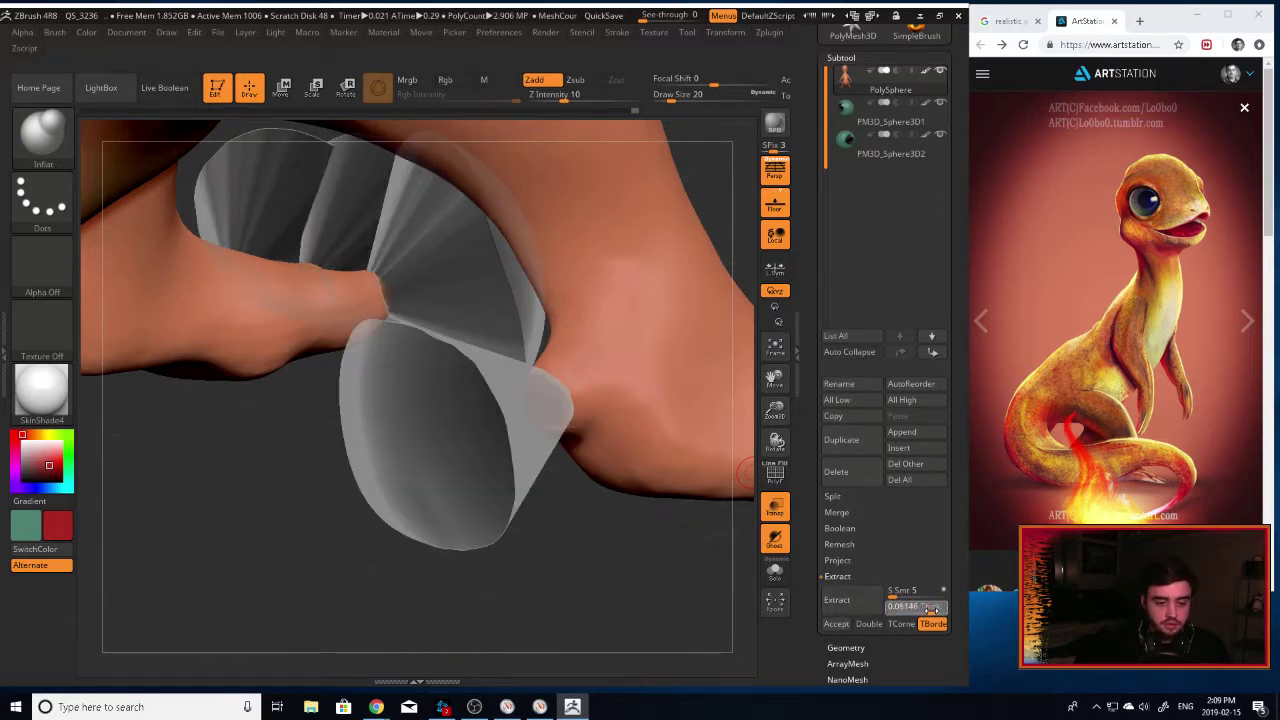
left_click_drag(928, 610, 932, 610)
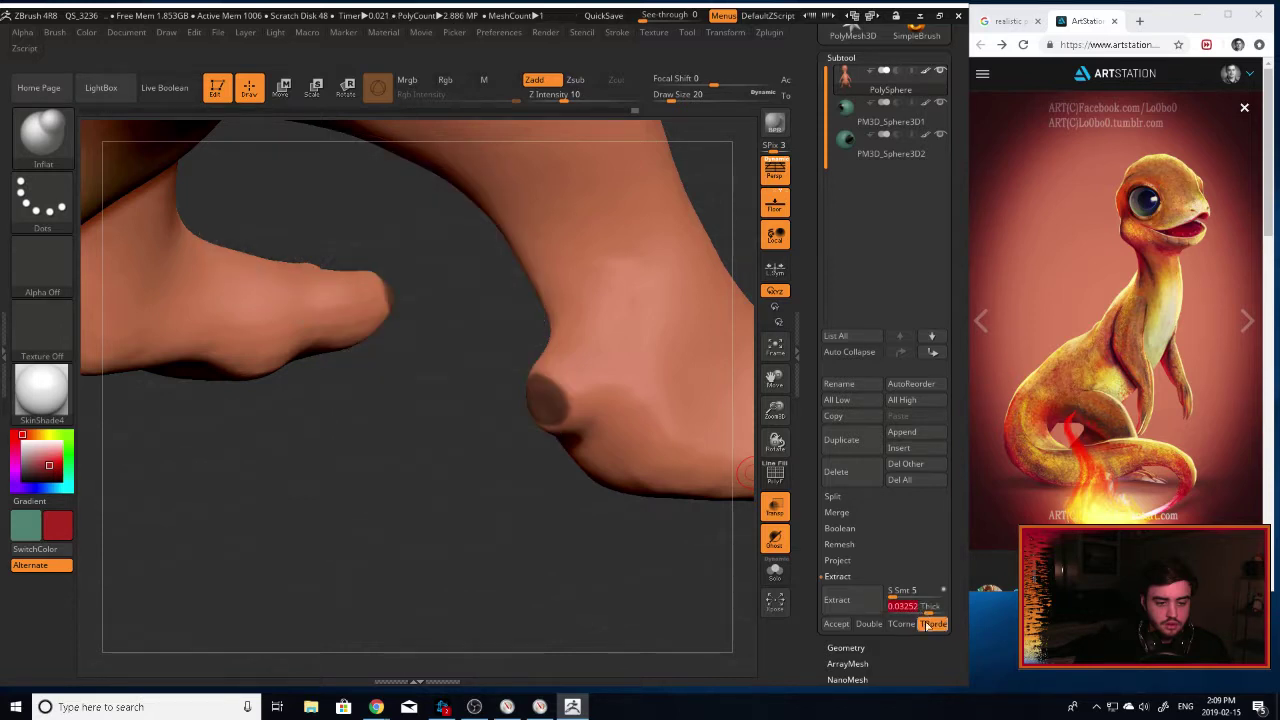
left_click(837, 600)
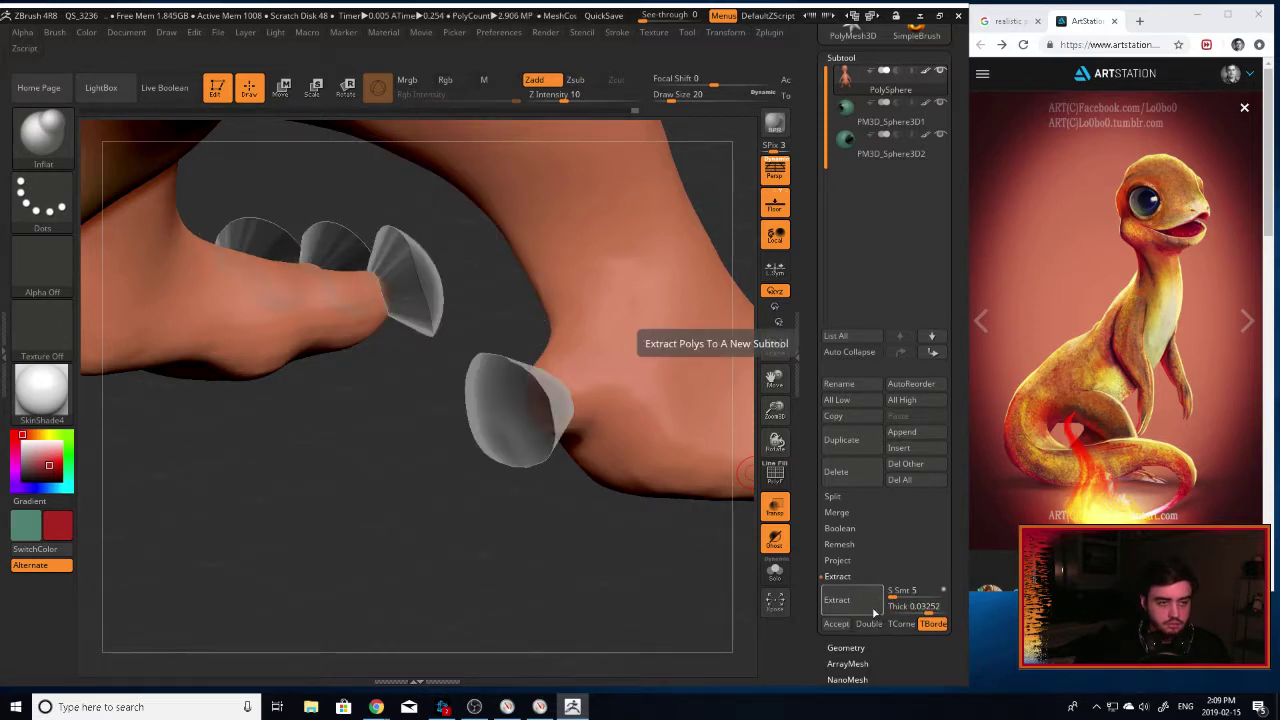
left_click(836, 624)
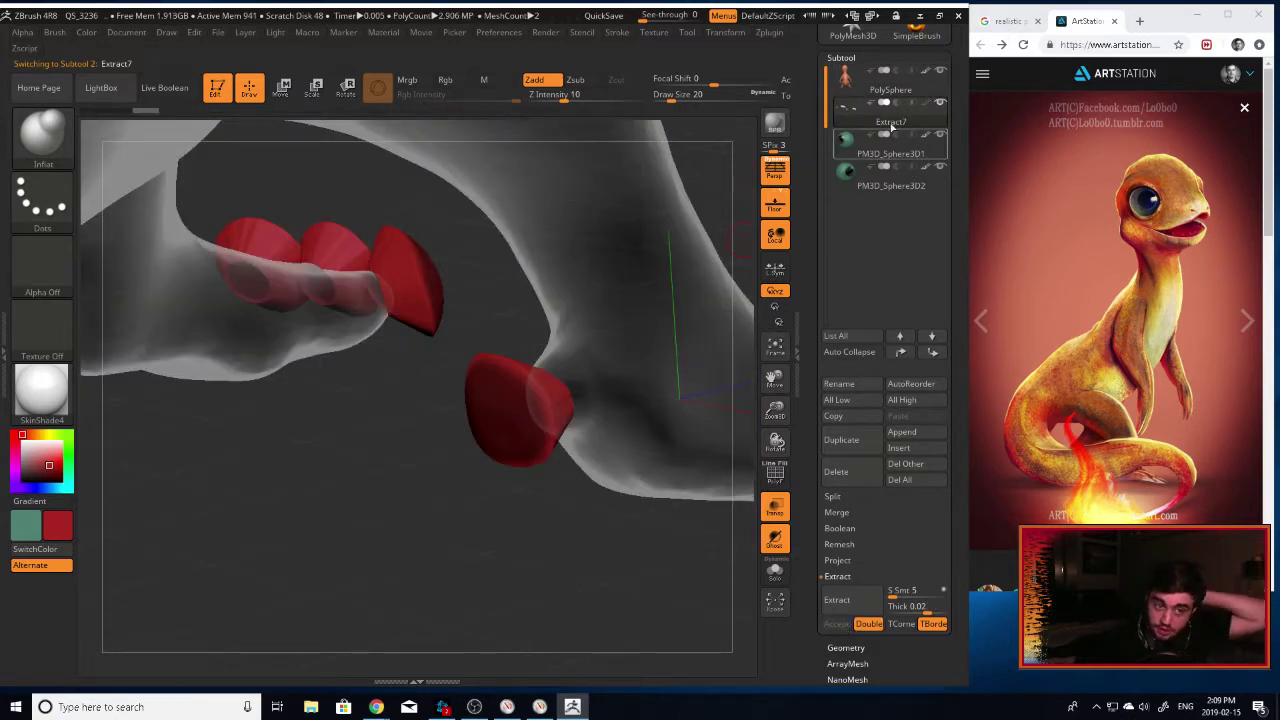
left_click(584, 18)
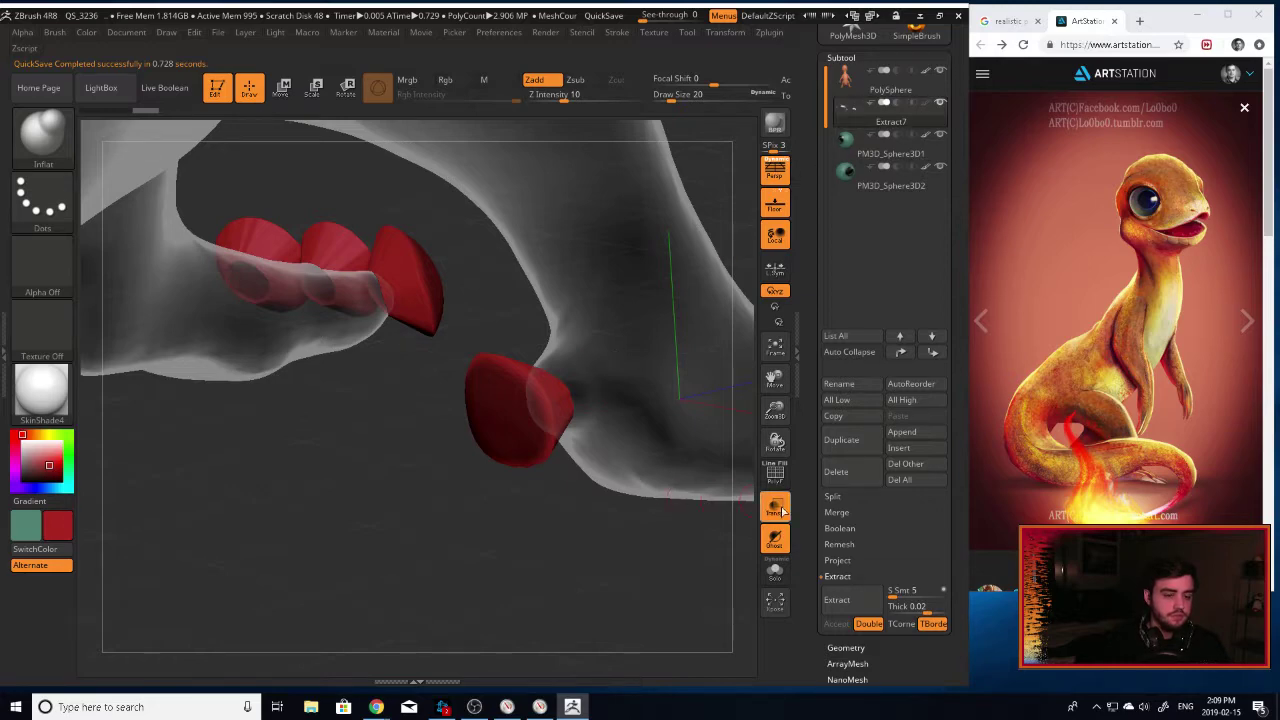
Smooth the heel nail into a rounded form and pull it out into a pointed claw with the Move Topological brush.
left_click_drag(643, 540, 623, 517)
key("b")
key("m")
key("t")
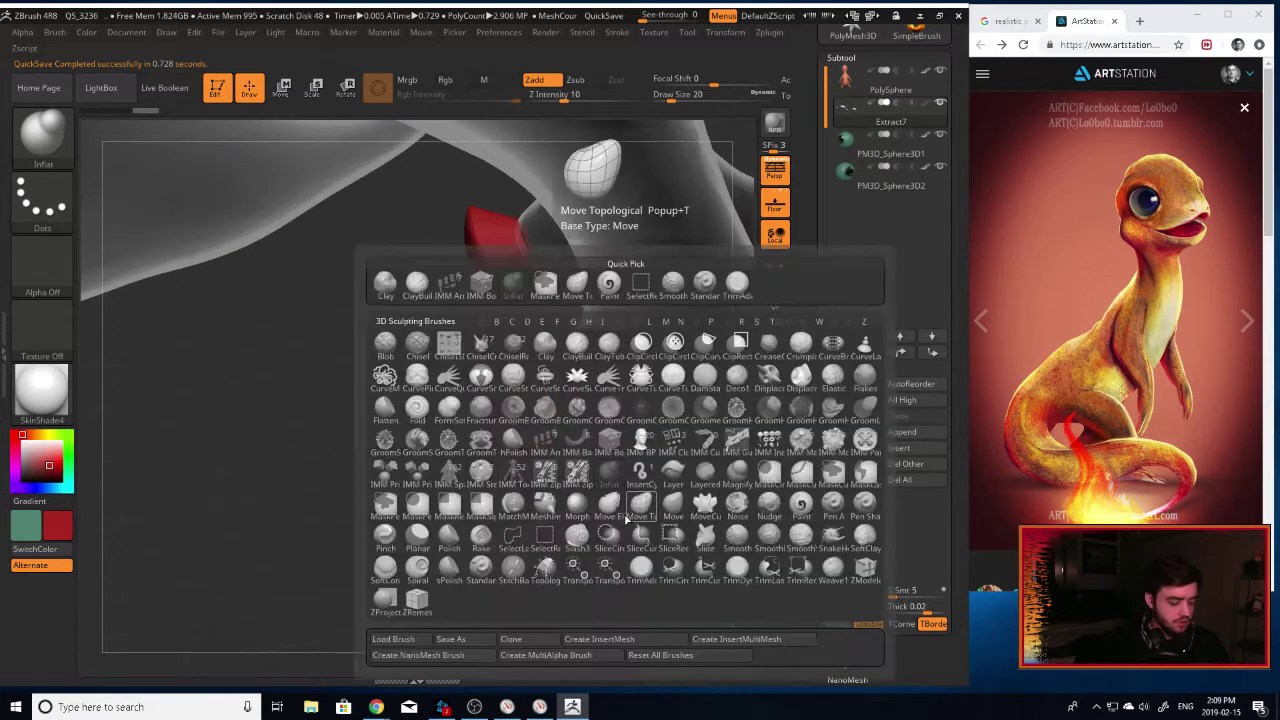
mouse_move(457, 371)
left_mouse_down()
mouse_move(486, 372)
mouse_move(528, 475)
mouse_move(487, 380)
left_mouse_up()
key("shift")
key("ctrl+z")
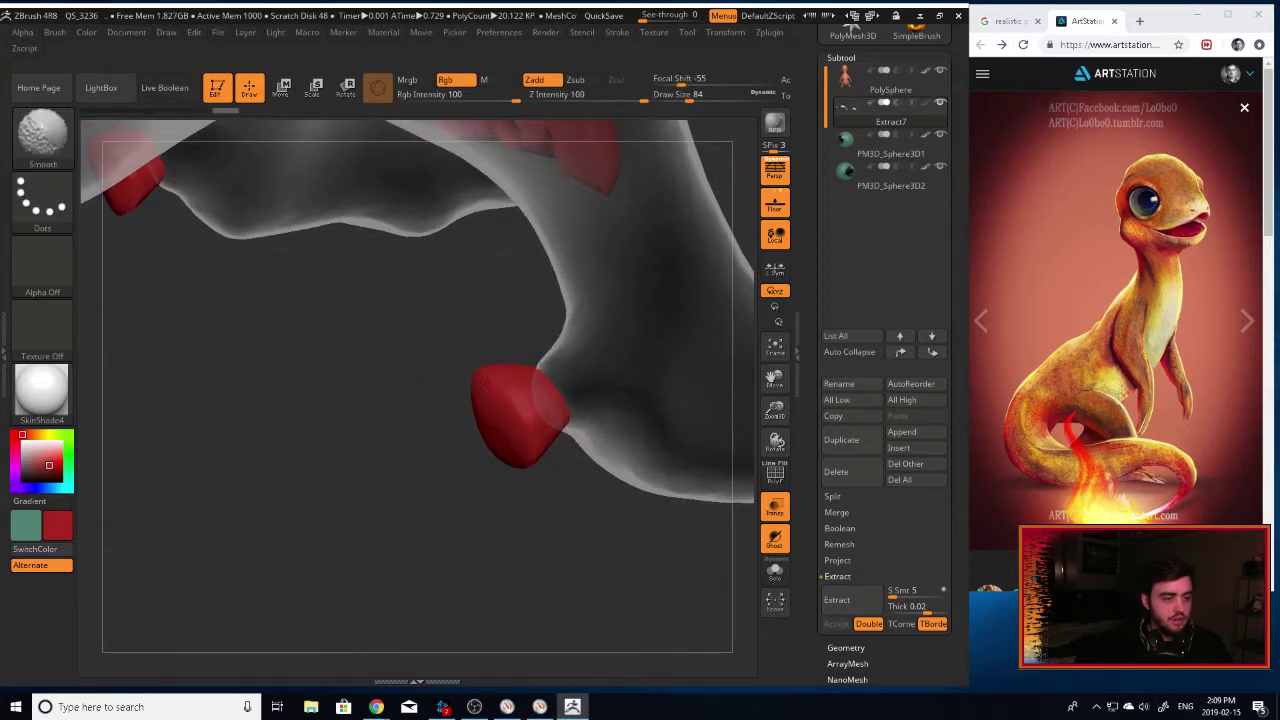
left_click_drag(523, 441, 508, 438, "shift")
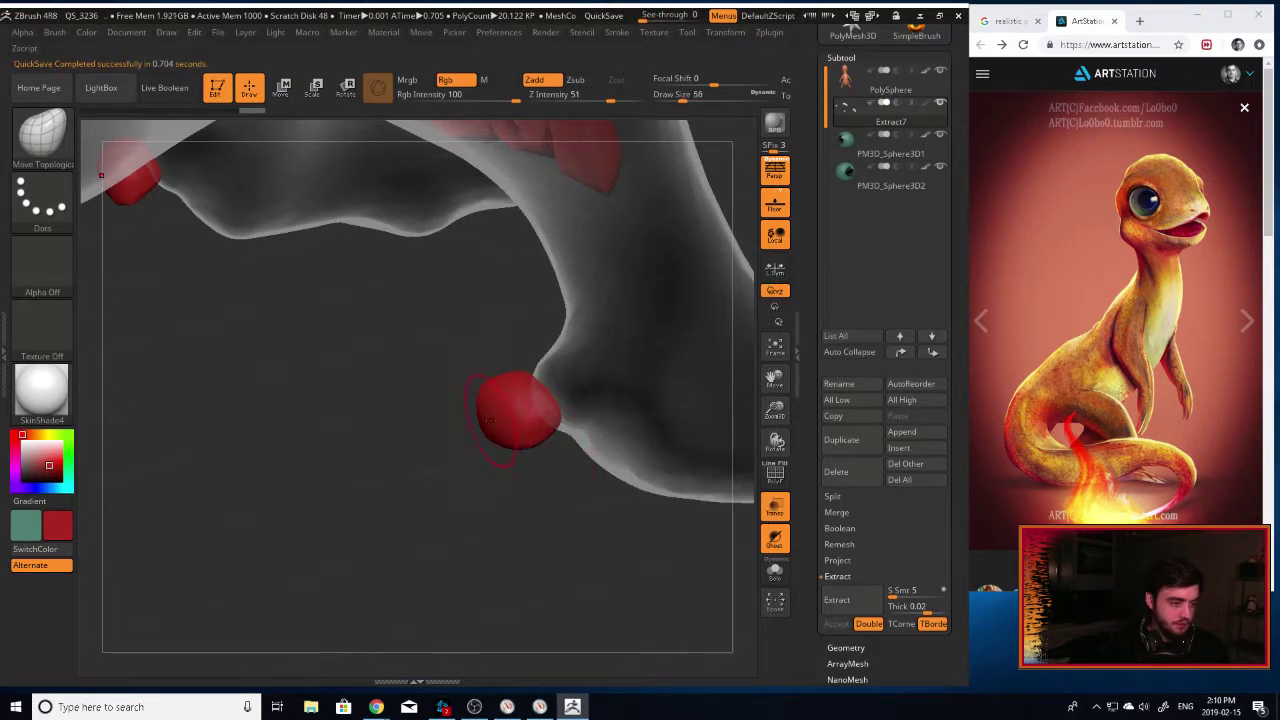
left_click_drag(484, 428, 425, 490)
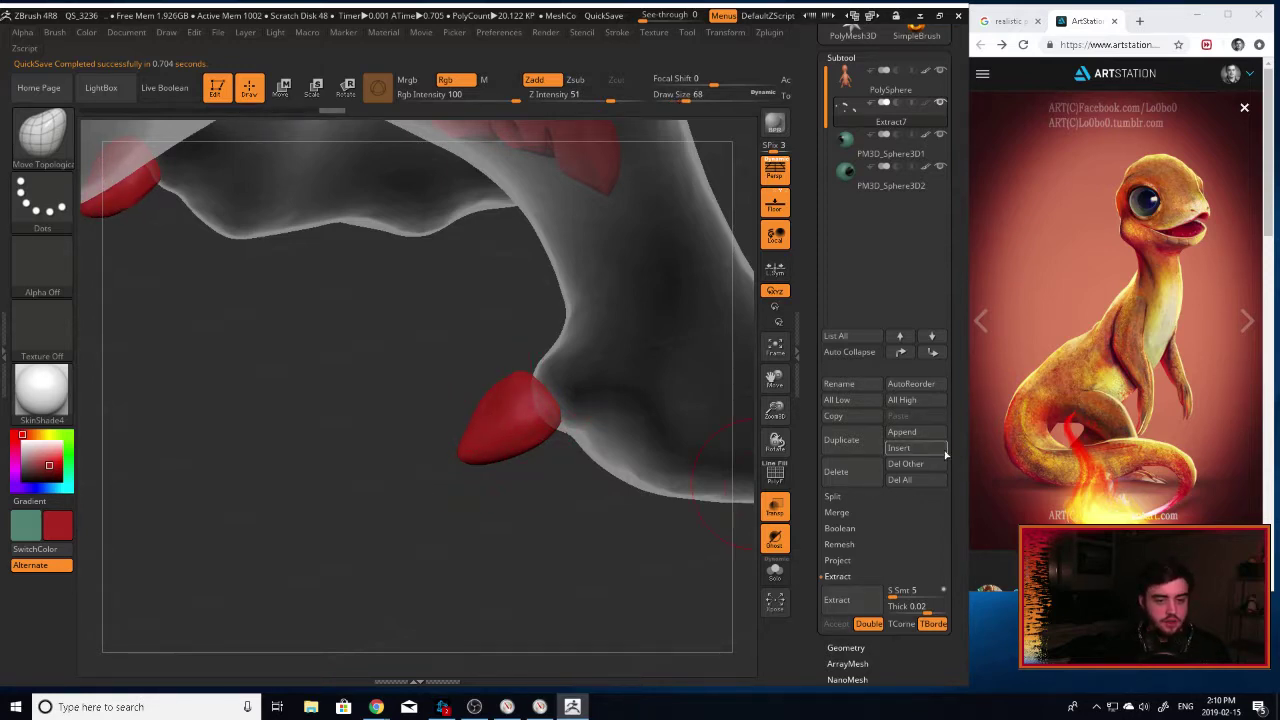
Remesh the nail subtool with DynaMesh at a resolution of 80.
scroll(882, 458, "down", 5)
left_click(855, 390)
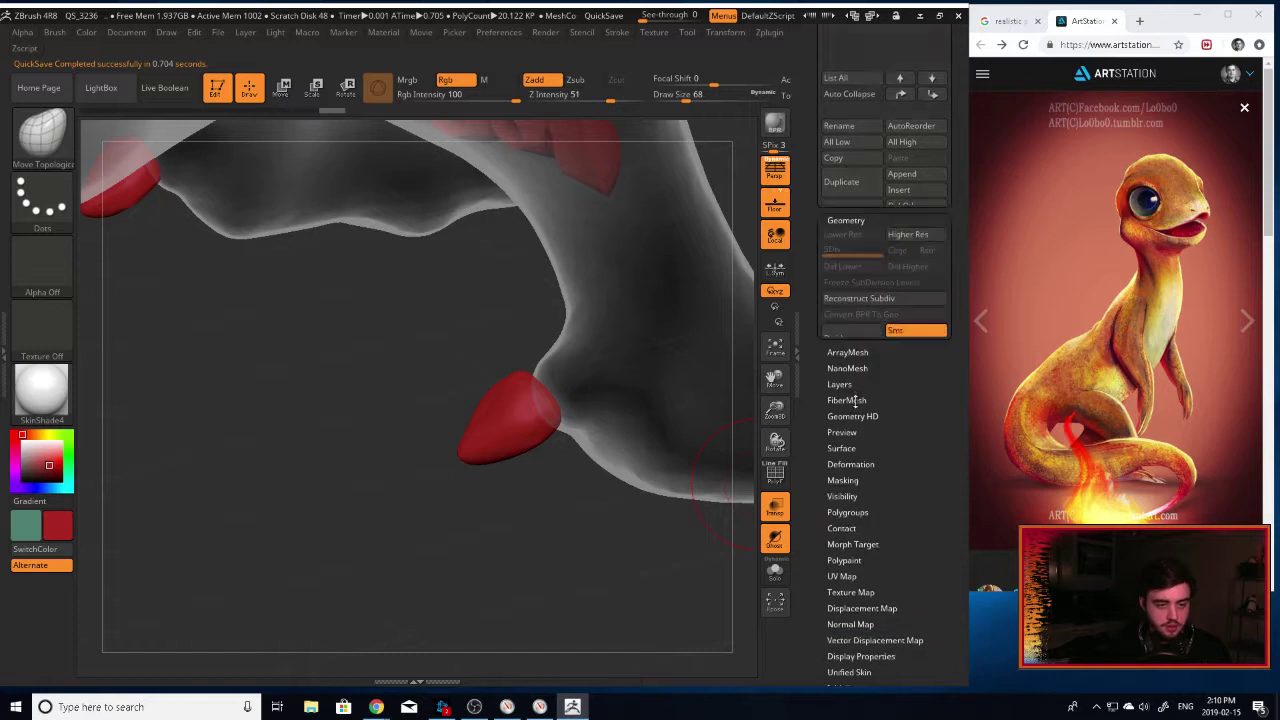
scroll(910, 290, "up", 2)
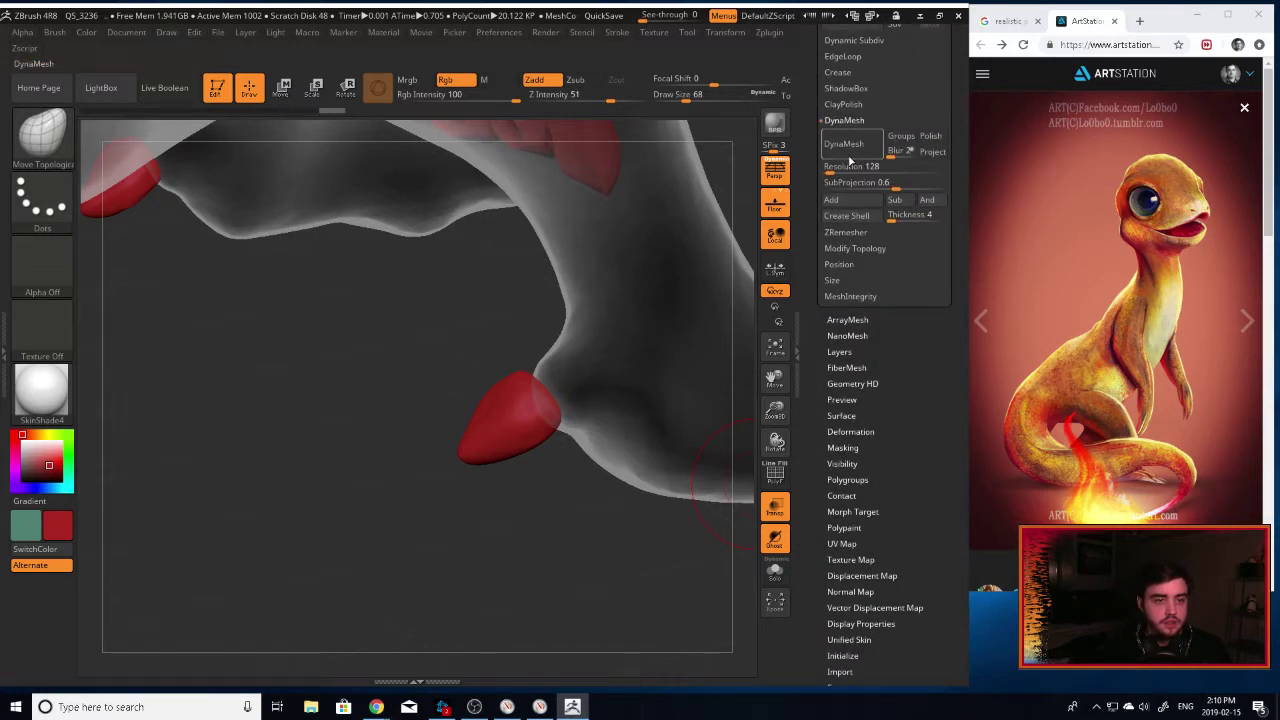
left_click_drag(831, 171, 827, 170)
key("Return")
left_click(843, 143)
Smooth the tip and base of the remeshed heel claw from several sides.
left_click_drag(538, 408, 500, 440, "shift")
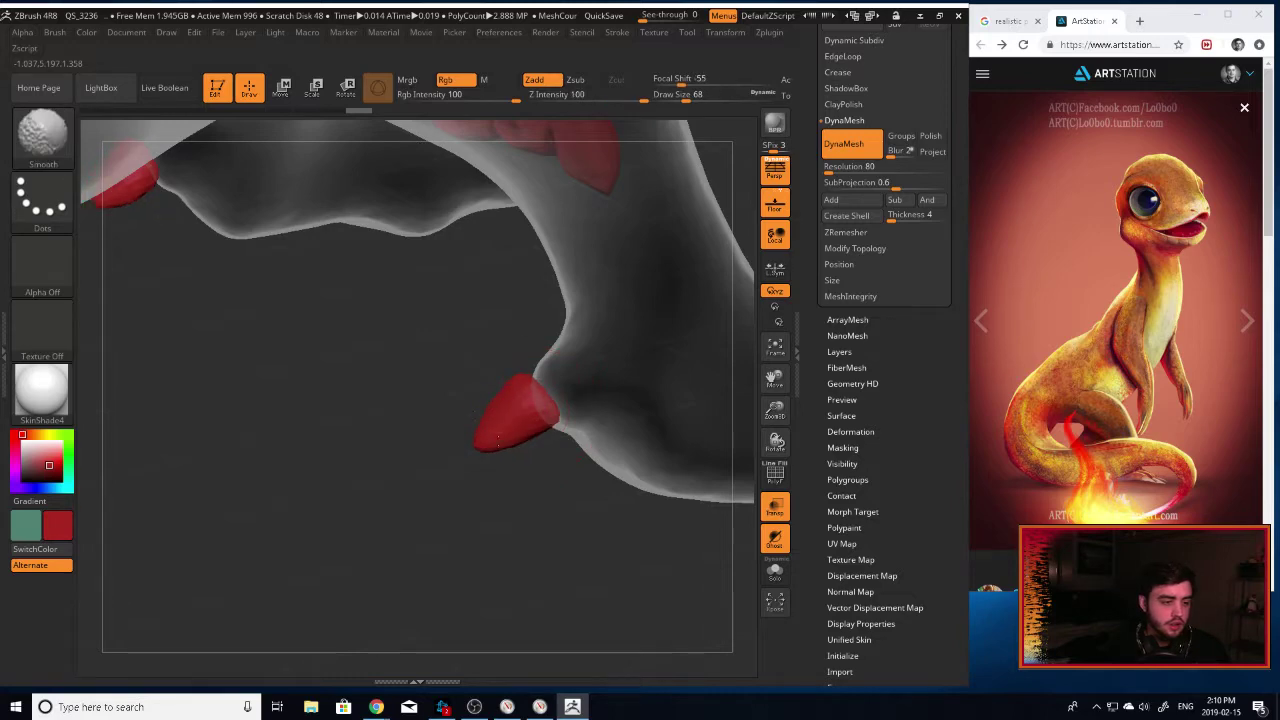
left_click_drag(430, 535, 500, 520)
left_click_drag(506, 428, 545, 430, "shift")
left_click_drag(470, 550, 660, 545)
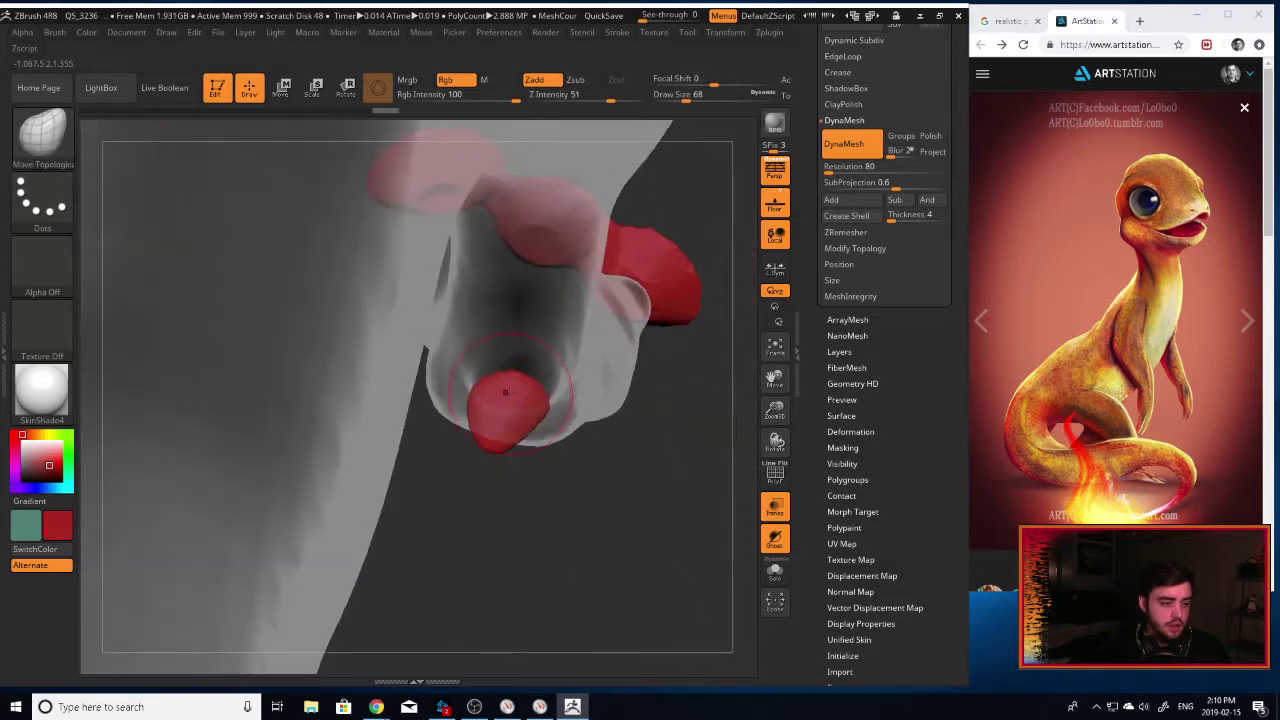
left_click_drag(506, 386, 512, 398, "shift")
Turn off subtool transparency and set the nails' colour to a pale off-white.
left_click(775, 508)
left_click_drag(629, 483, 735, 455)
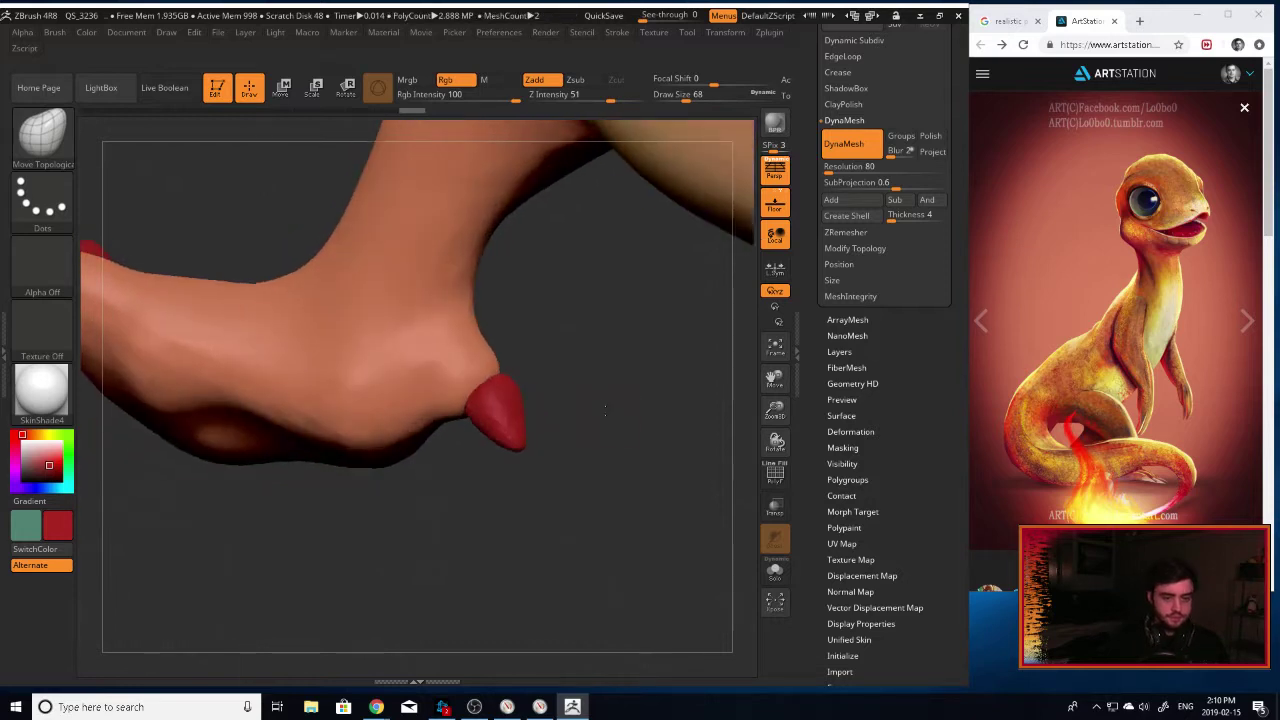
left_click(22, 438)
left_click(24, 446)
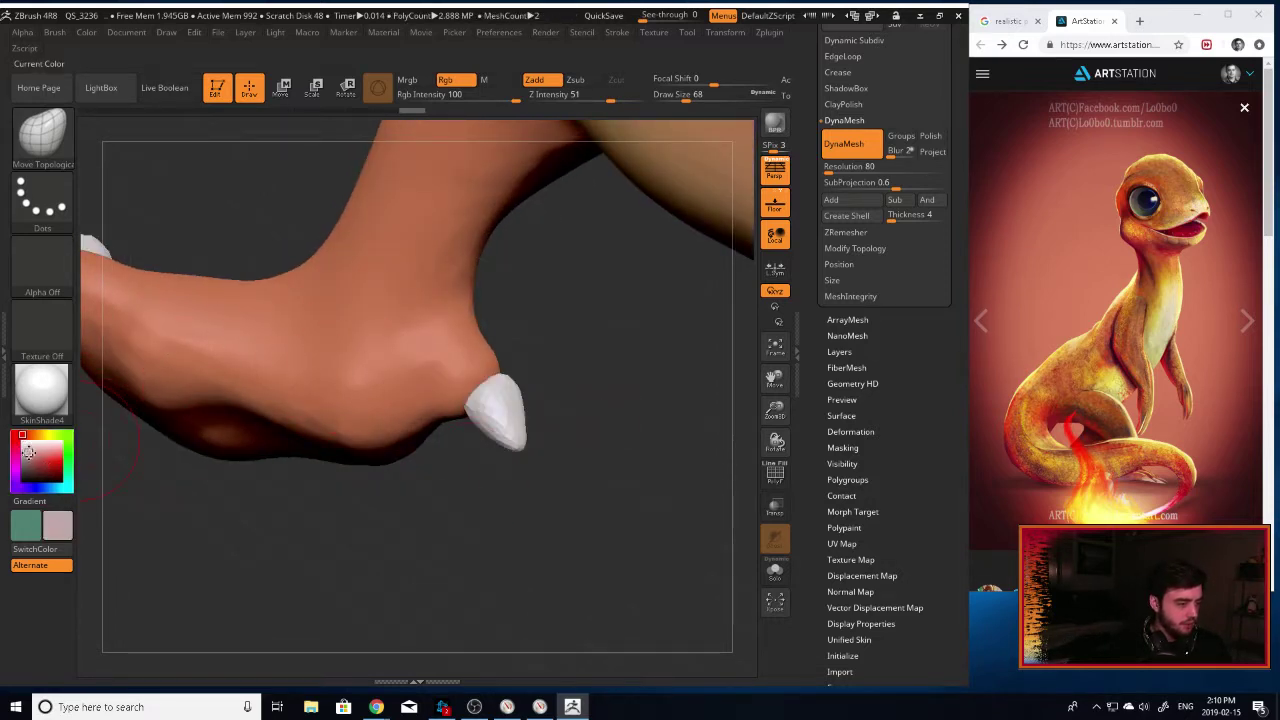
left_click(26, 446)
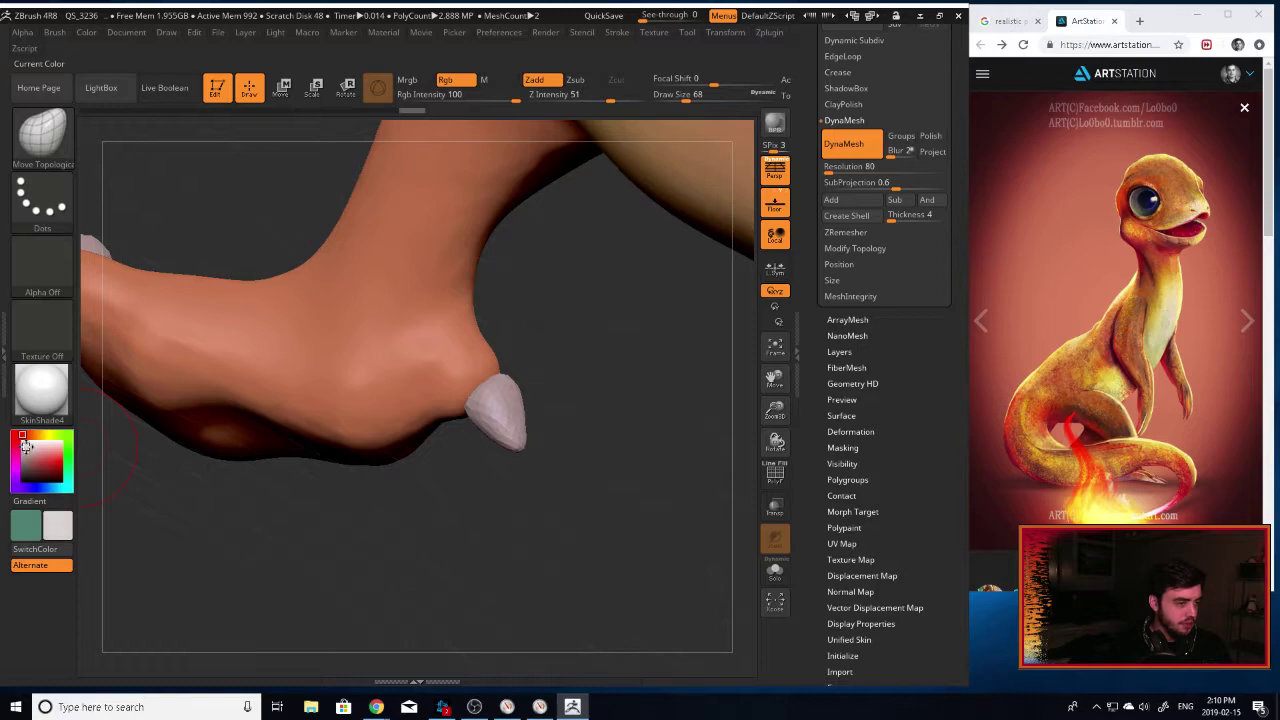
mouse_move(625, 490)
left_mouse_down()
mouse_move(452, 488)
mouse_move(508, 476)
left_mouse_up()
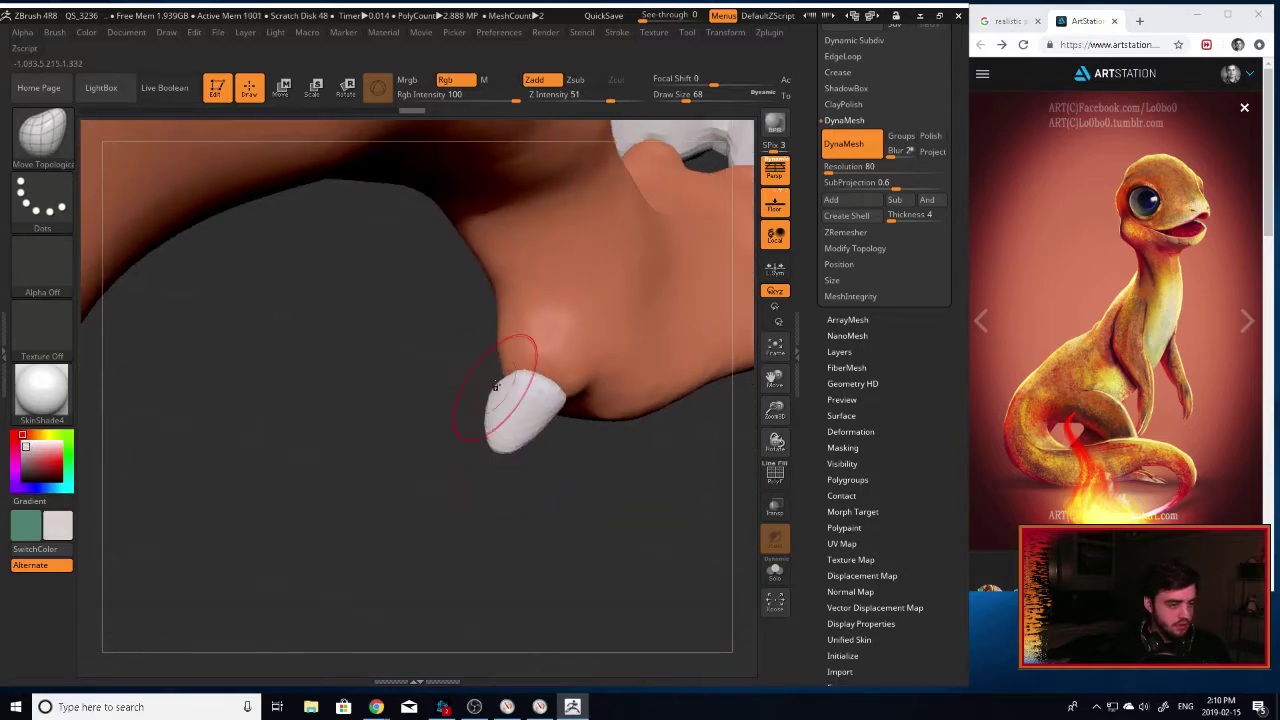
mouse_move(440, 440)
left_mouse_down()
mouse_move(390, 450)
mouse_move(445, 442)
left_mouse_up()
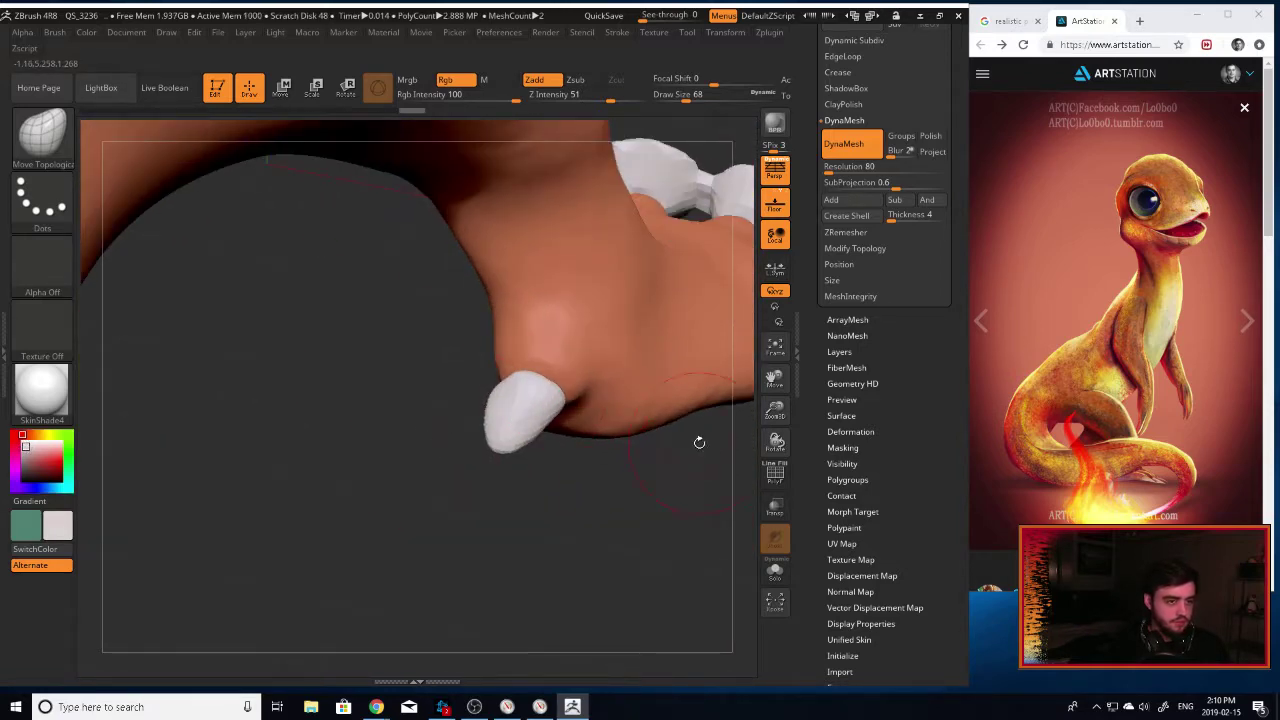
mouse_move(697, 440)
left_mouse_down()
mouse_move(600, 466)
mouse_move(624, 482)
mouse_move(646, 424)
left_mouse_up()
Reduce the brush size and mask the fused strips joining the toenails at the front of the foot.
left_click_drag(662, 500, 672, 552, "shift")
mouse_move(722, 588)
left_mouse_down()
mouse_move(705, 580)
mouse_move(734, 486)
mouse_move(720, 463)
mouse_move(668, 458)
mouse_move(630, 345)
left_mouse_up()
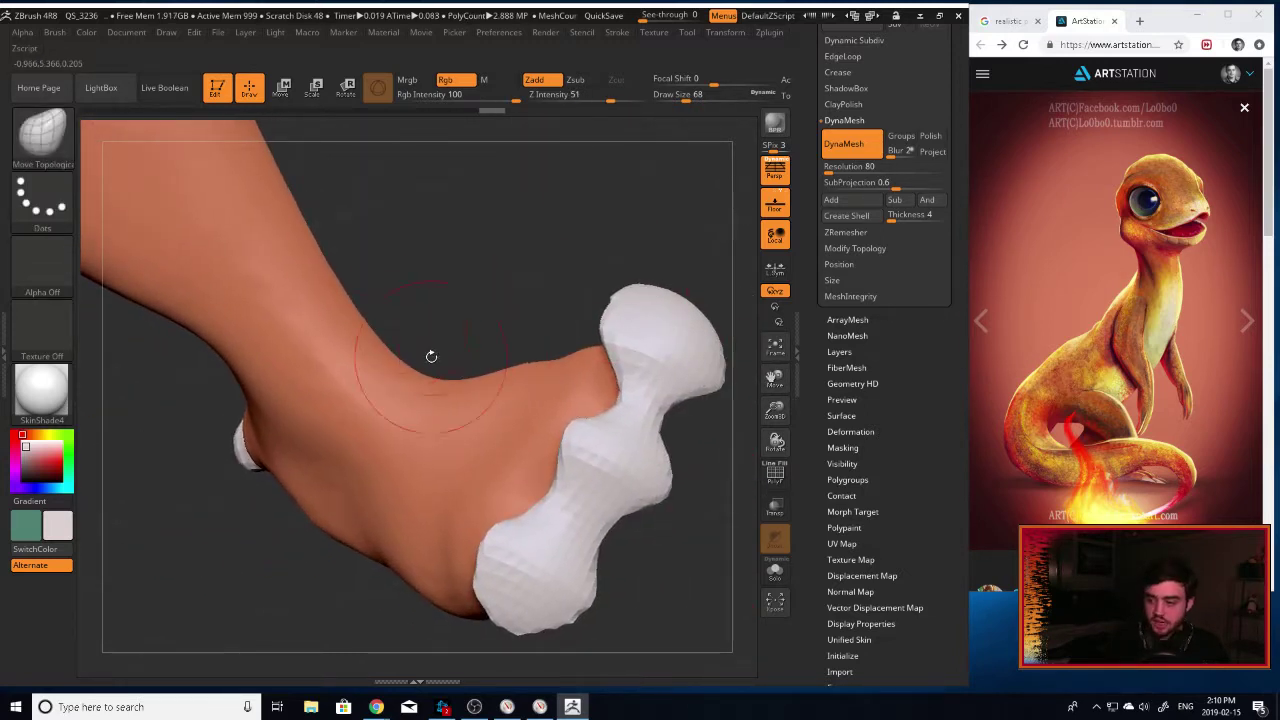
key("[")
key("[")
key("[")
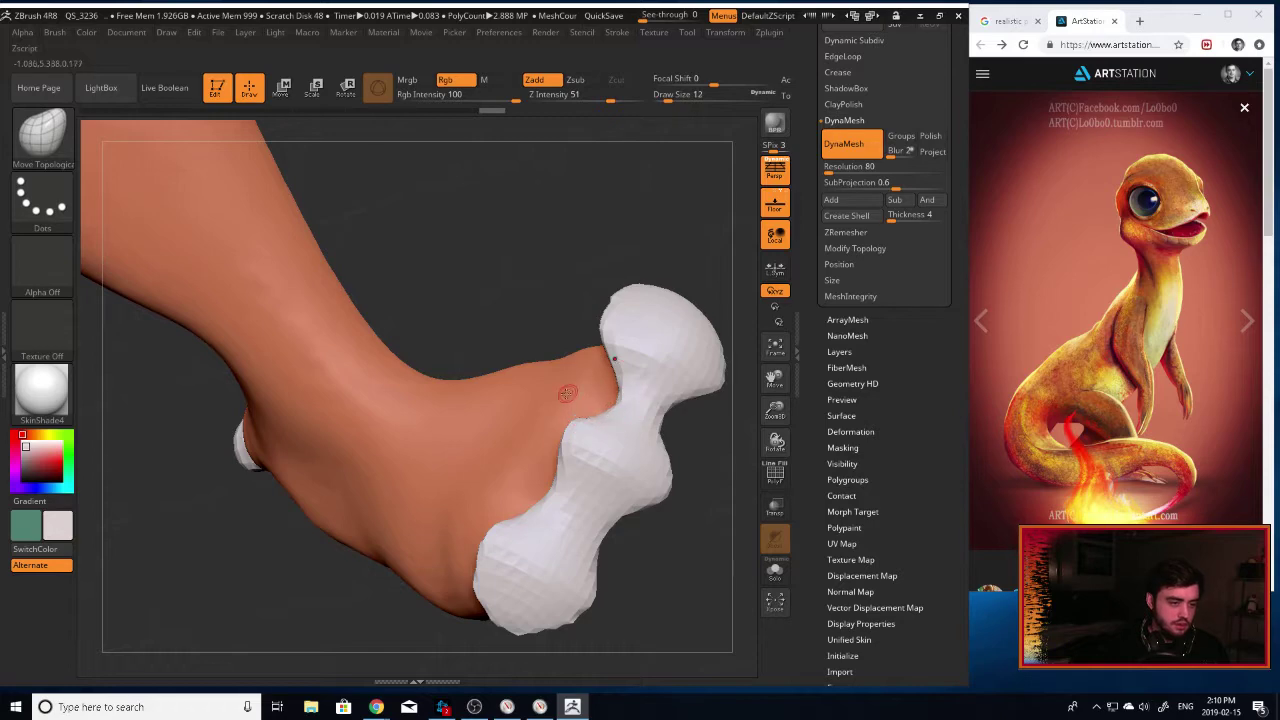
left_click_drag(690, 432, 680, 350)
mouse_move(586, 378)
left_mouse_down("shift")
mouse_move(548, 385)
mouse_move(571, 413)
mouse_move(579, 395)
mouse_move(492, 389)
left_mouse_up("shift")
key("ctrl")
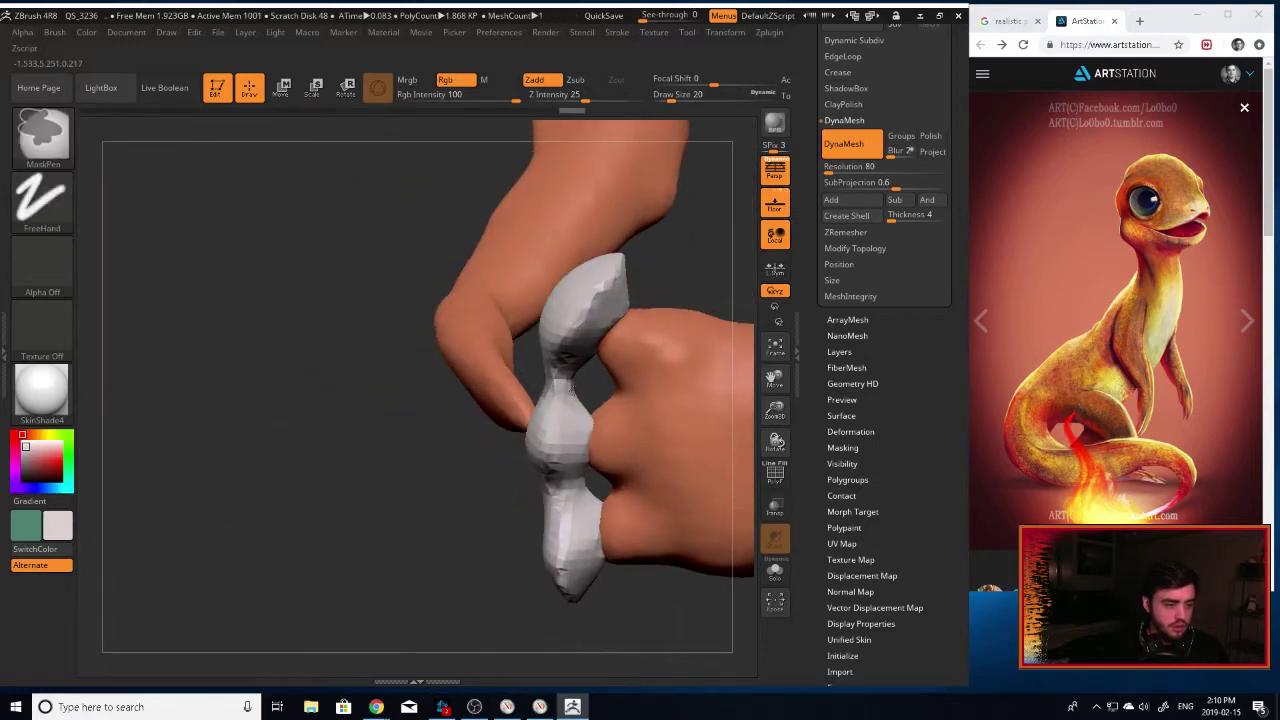
left_click_drag(600, 384, 464, 365, "ctrl")
Split the masked points of the Extract7 nail subtool into a separate subtool.
mouse_move(460, 500)
left_mouse_down()
mouse_move(501, 456)
mouse_move(652, 462)
left_mouse_up()
left_click(777, 349)
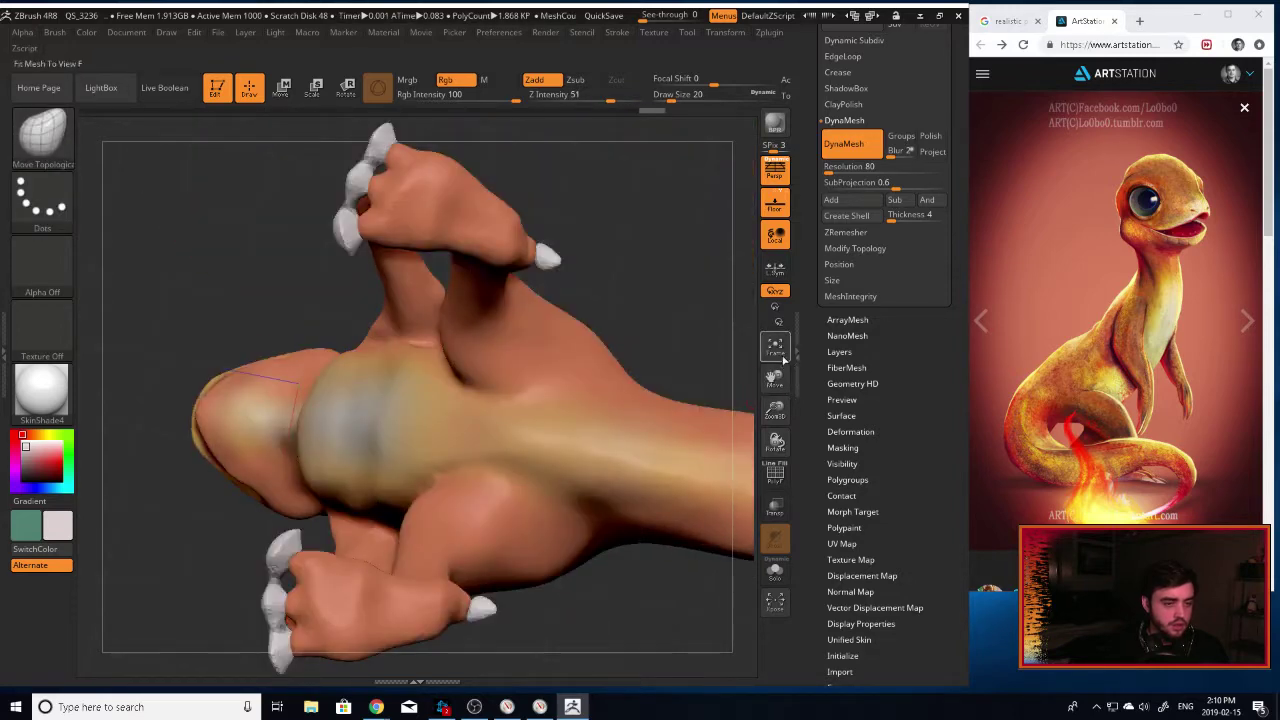
left_click_drag(625, 299, 608, 403)
left_click(783, 361)
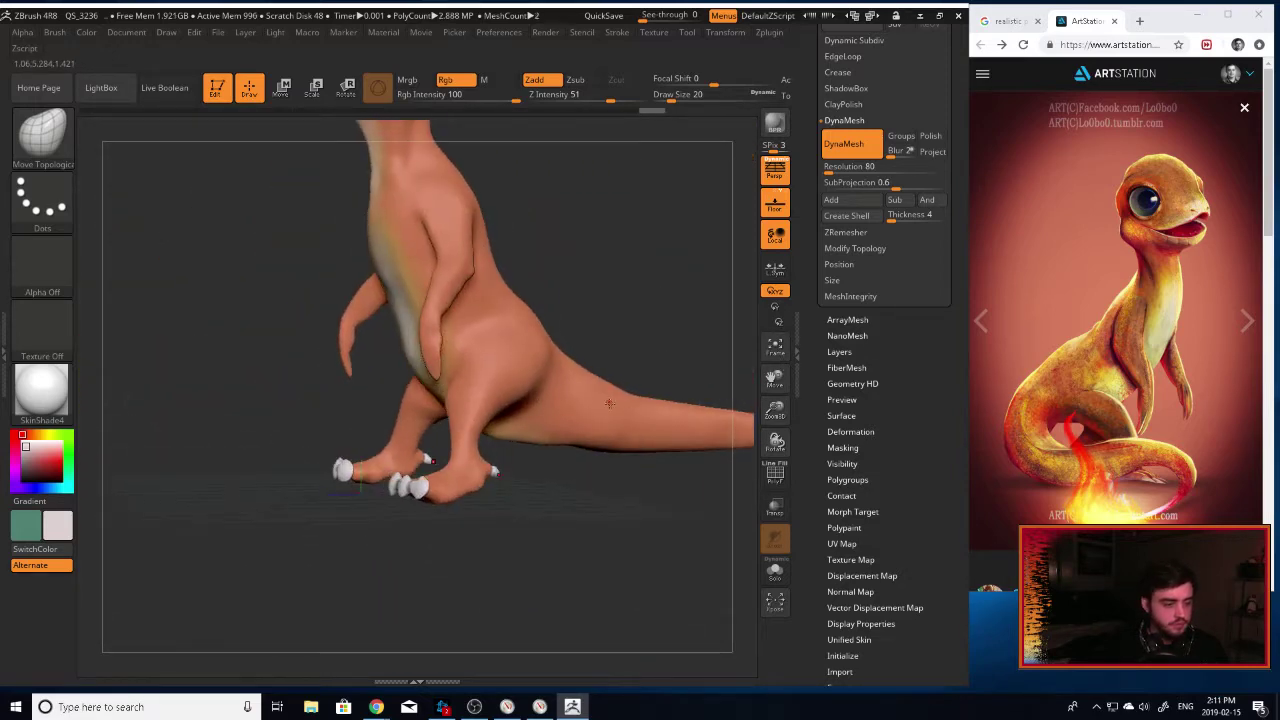
left_click(858, 320)
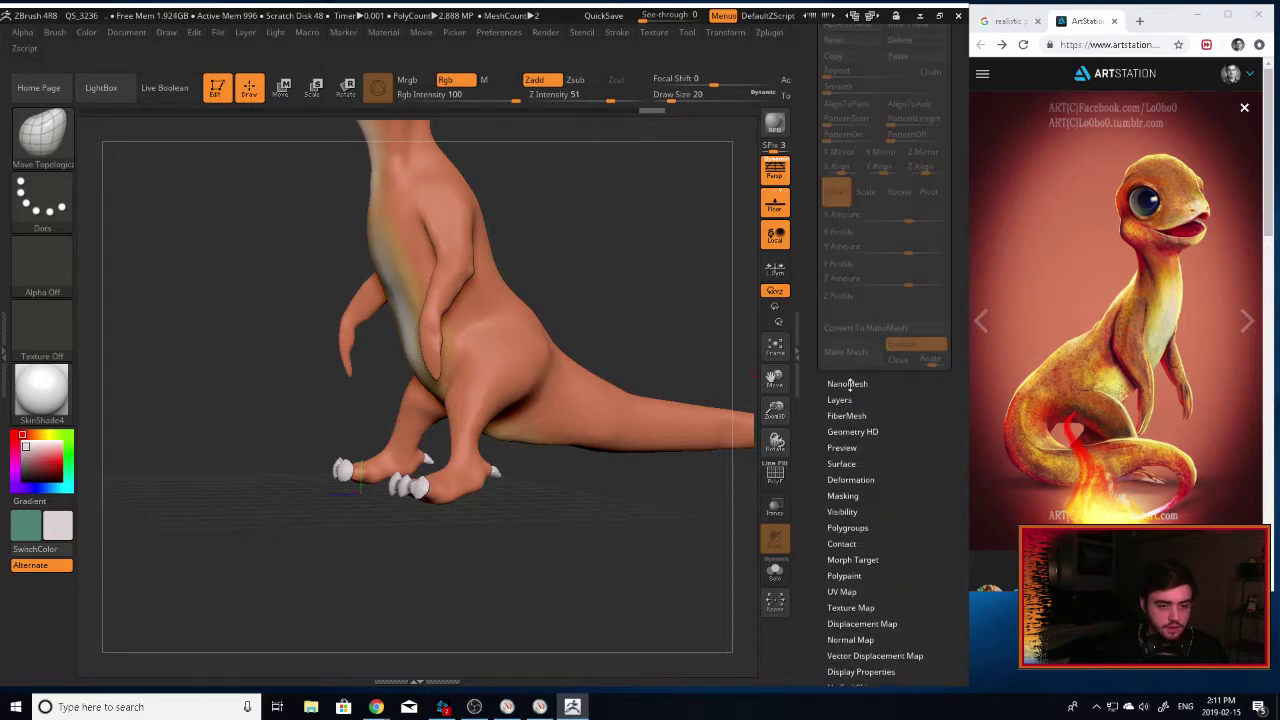
left_click(848, 384)
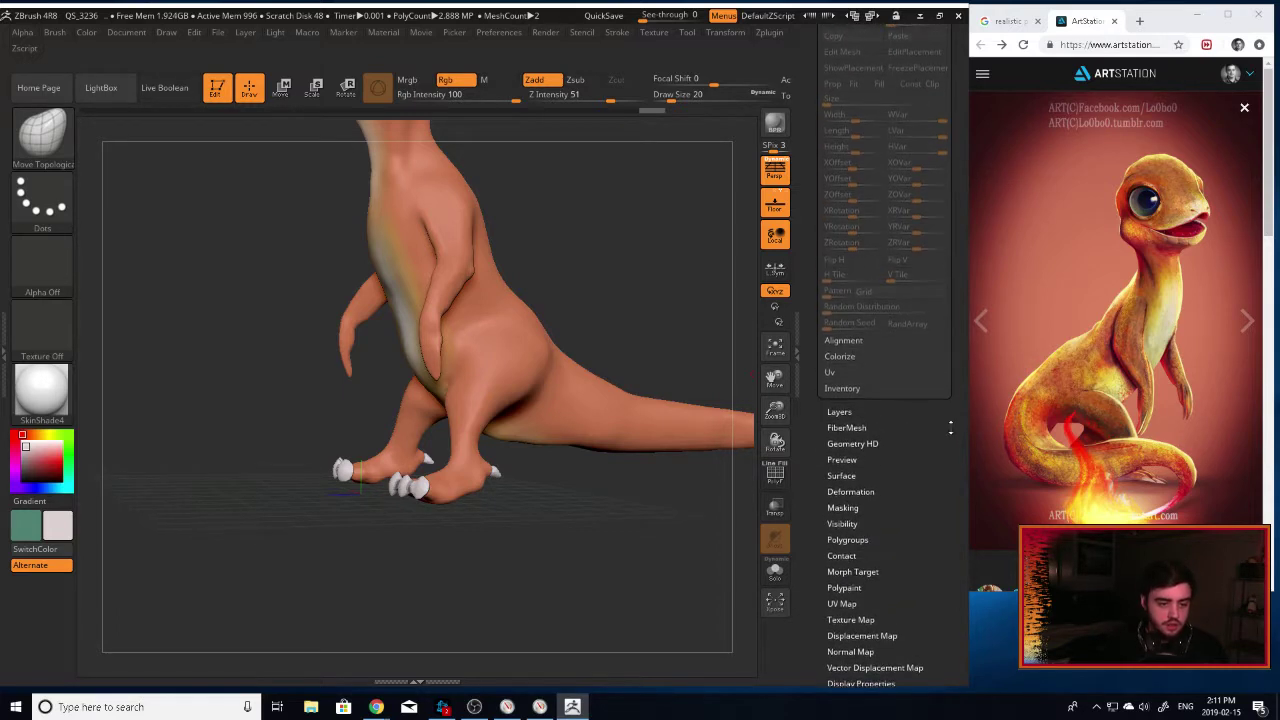
left_click(862, 503)
scroll(936, 390, "up", 5)
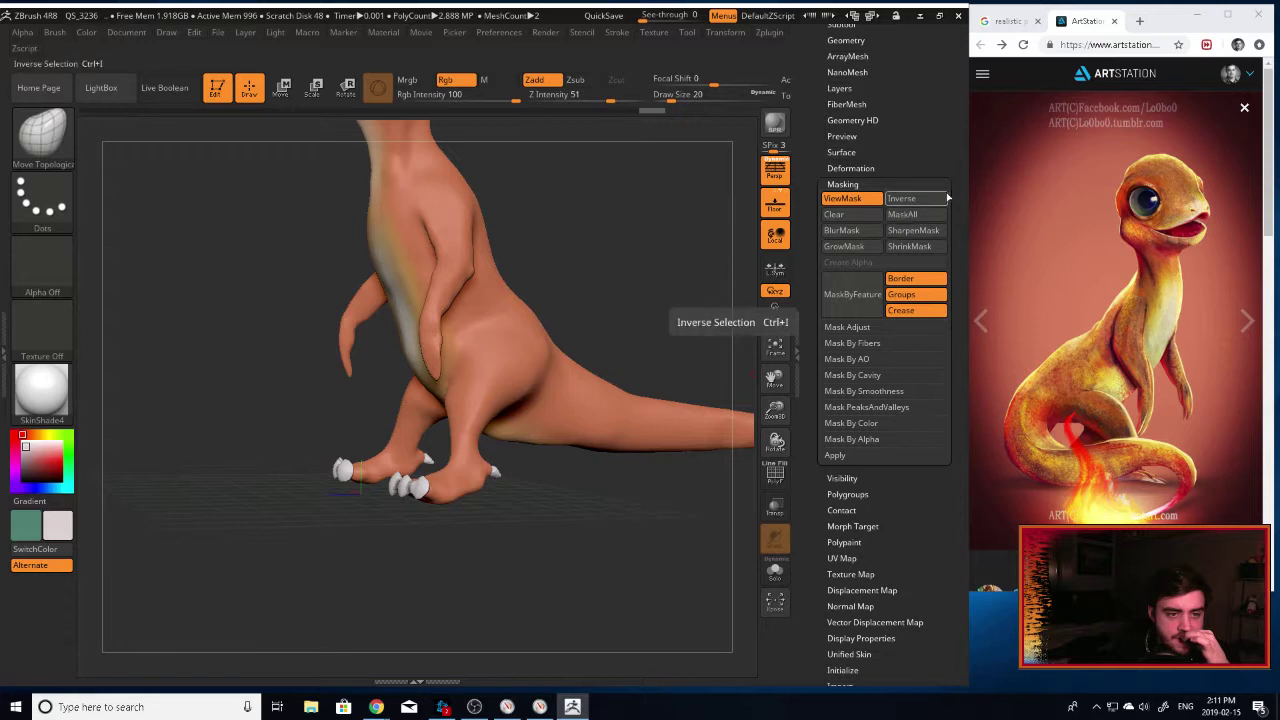
left_click_drag(948, 130, 948, 250)
left_click(847, 150)
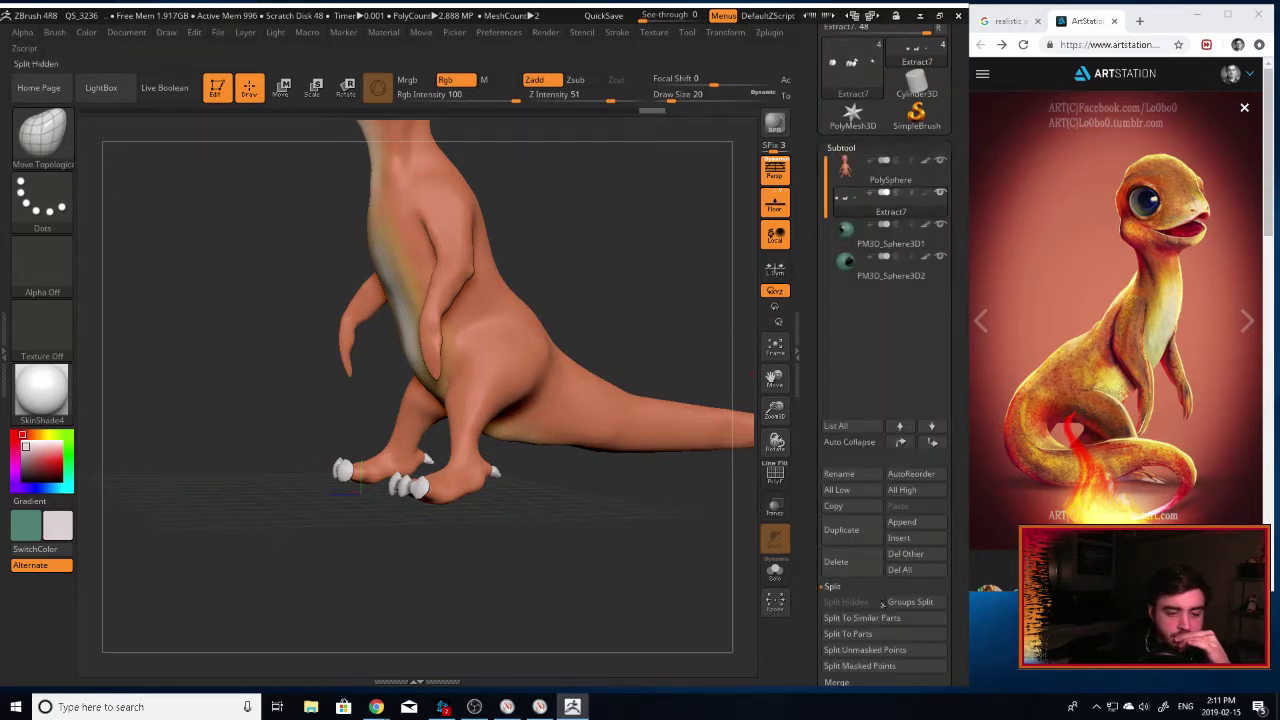
left_click(860, 586)
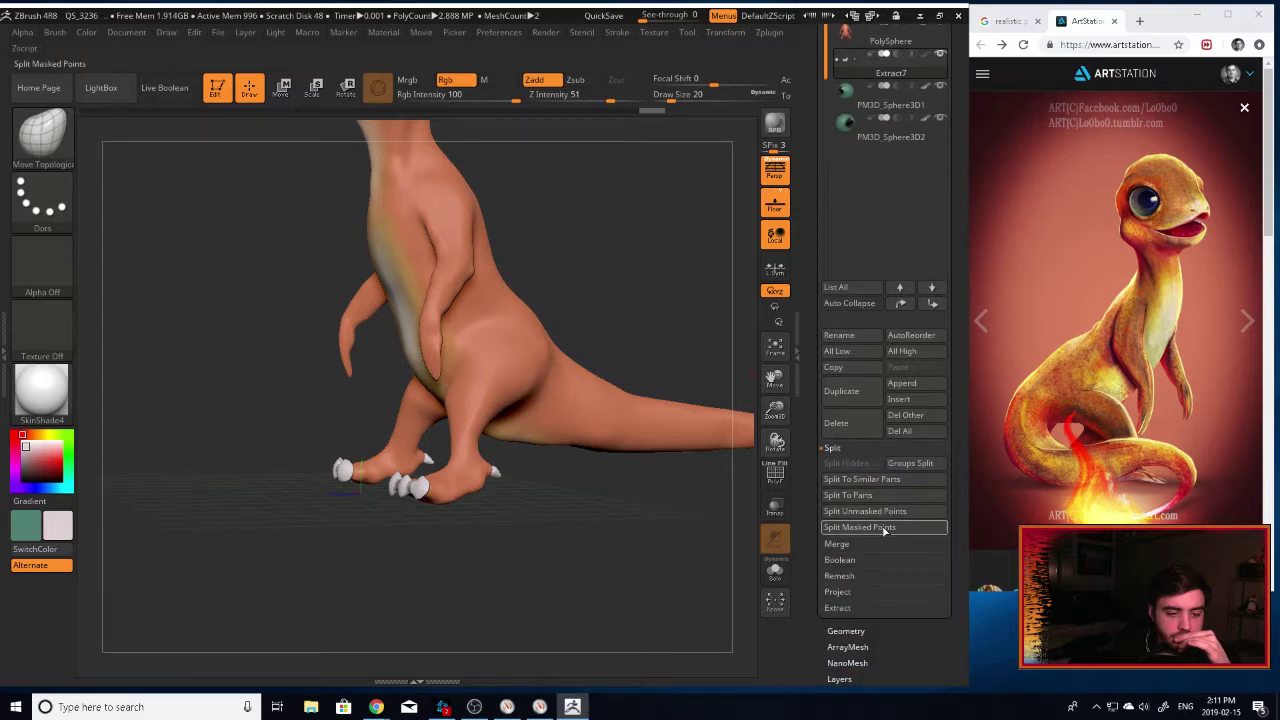
left_click(888, 527)
left_click_drag(529, 503, 590, 498)
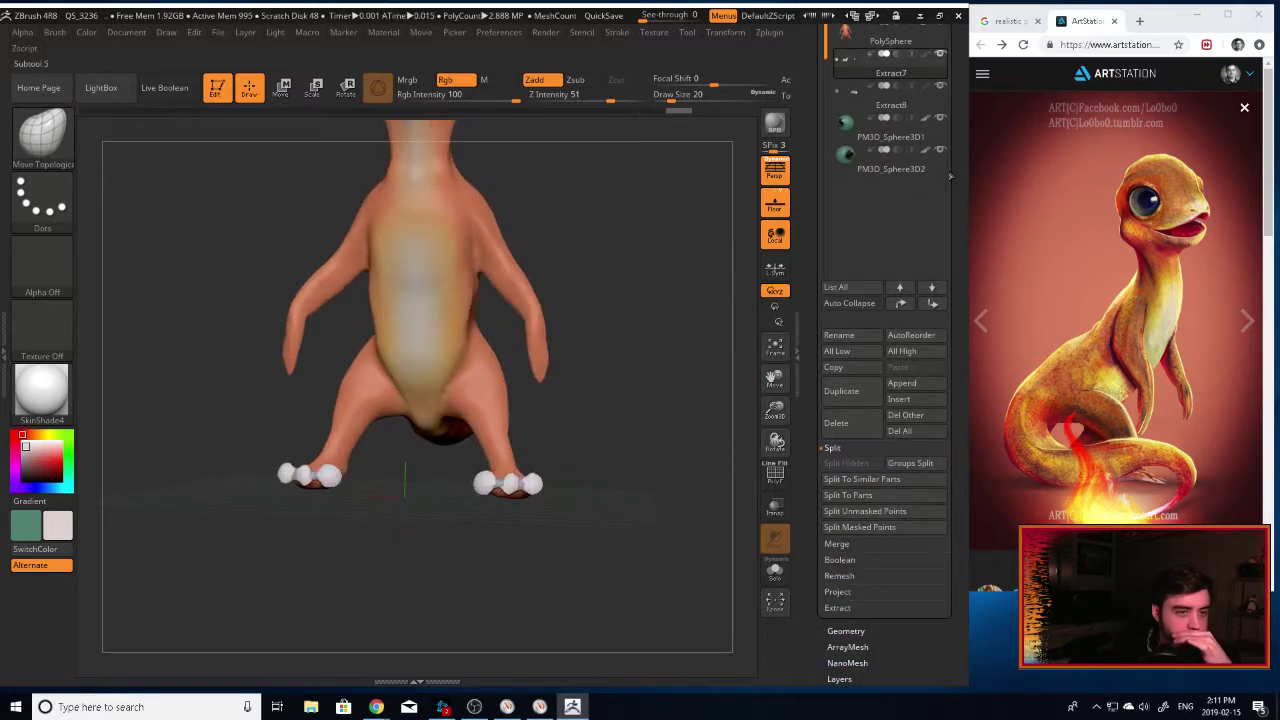
Compare the two split nail subtools and delete Extract8.
scroll(900, 160, "up", 1)
left_click(847, 110)
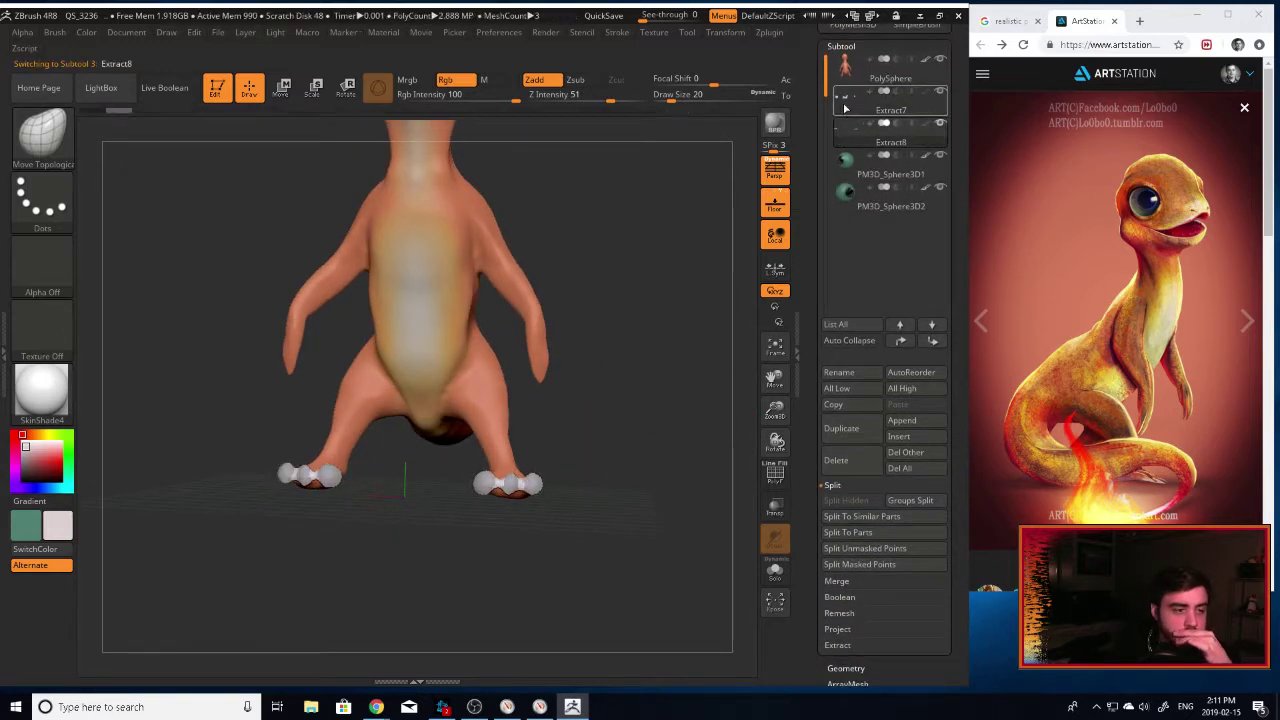
mouse_move(840, 112)
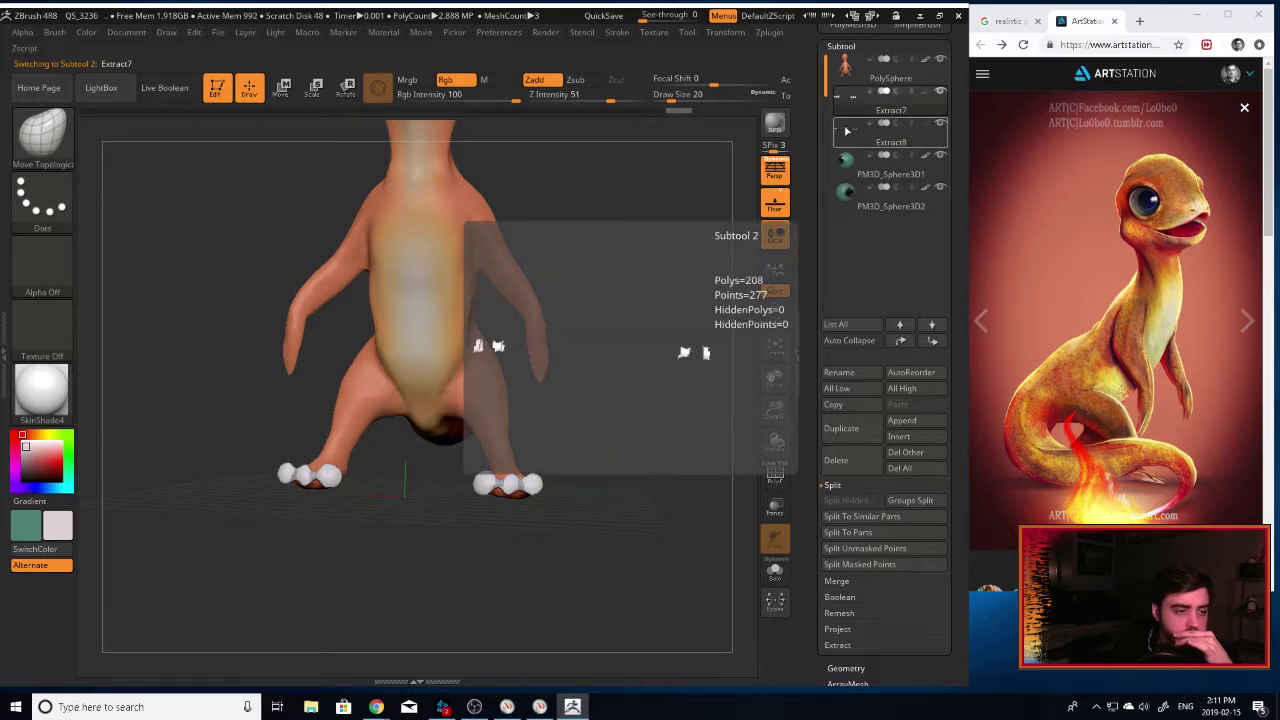
left_click(846, 131)
left_click(846, 455)
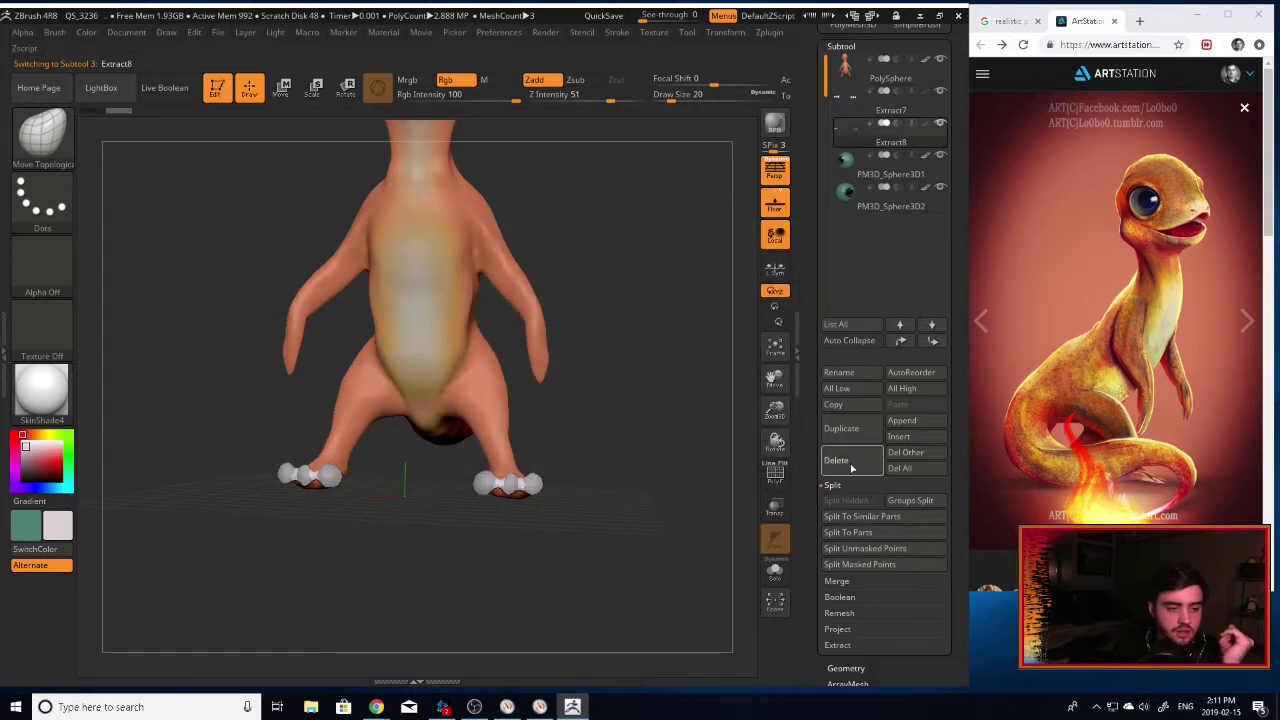
left_click(730, 493)
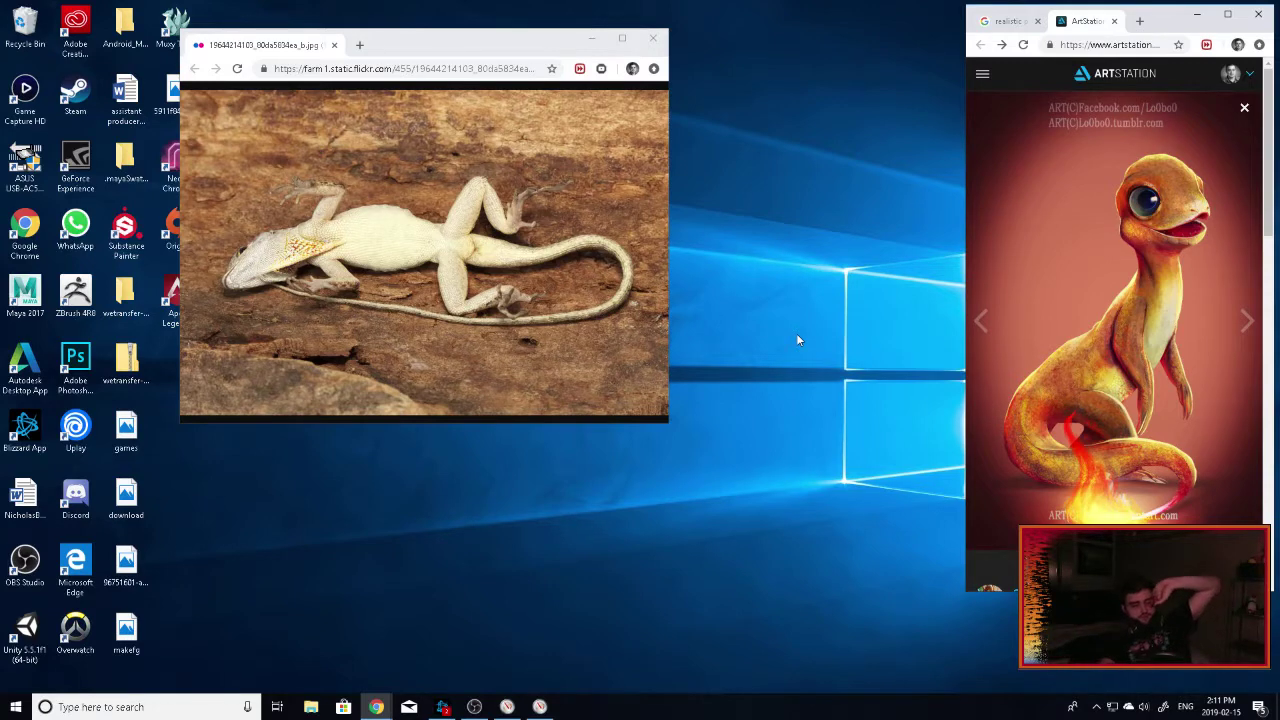
Relaunch ZBrush 4R8 from the desktop.
double_click(80, 292)
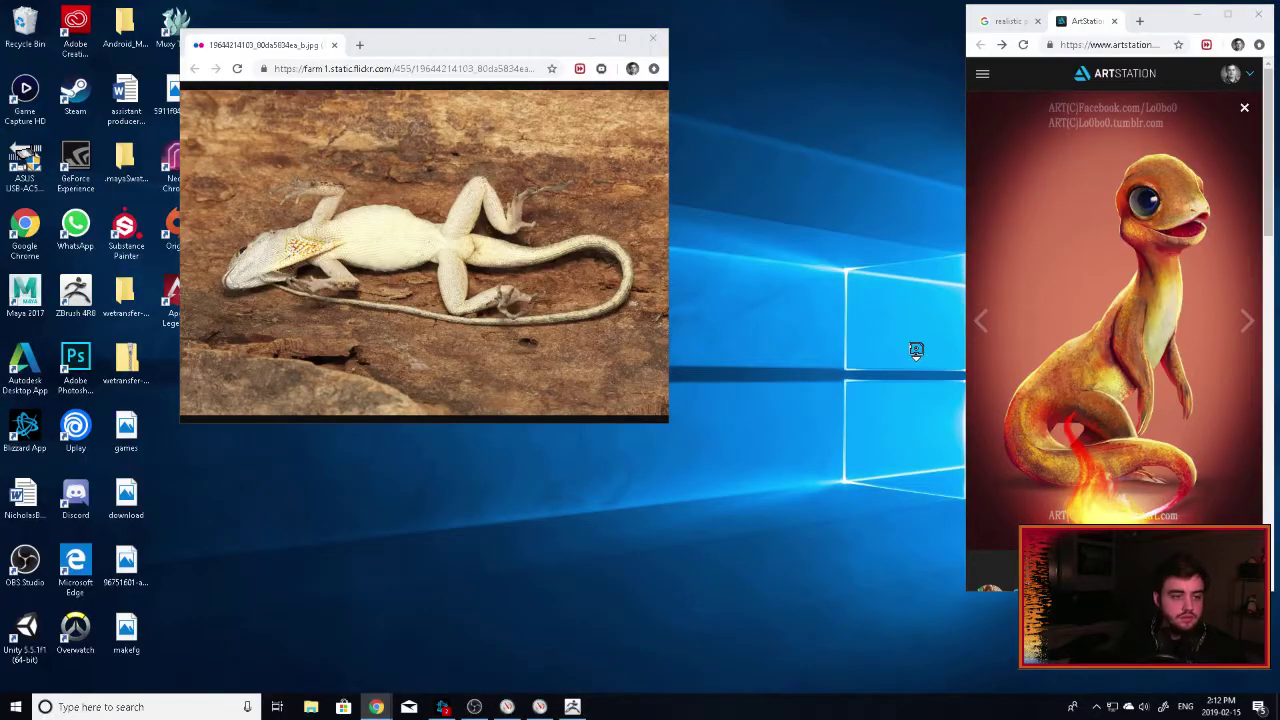
Bring ZBrush to the front, dismiss its home page and list the QuickSave files.
left_click(572, 707)
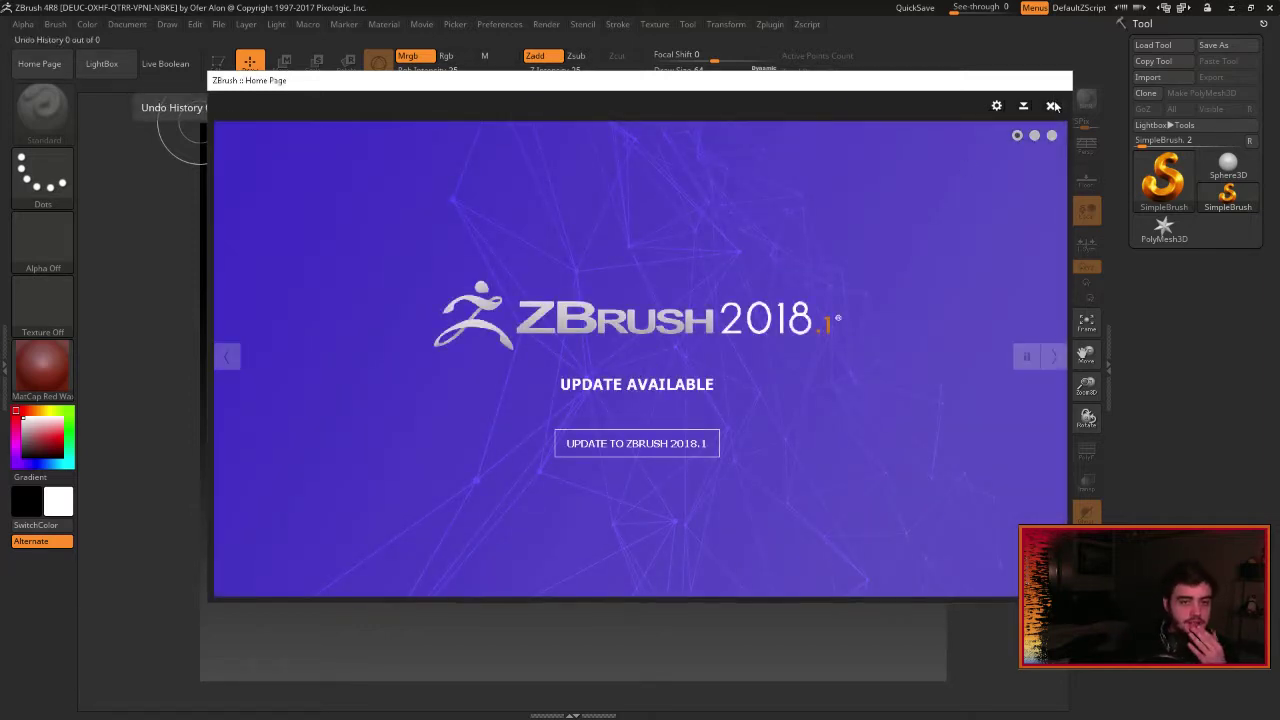
left_click(1050, 105)
left_click(549, 104)
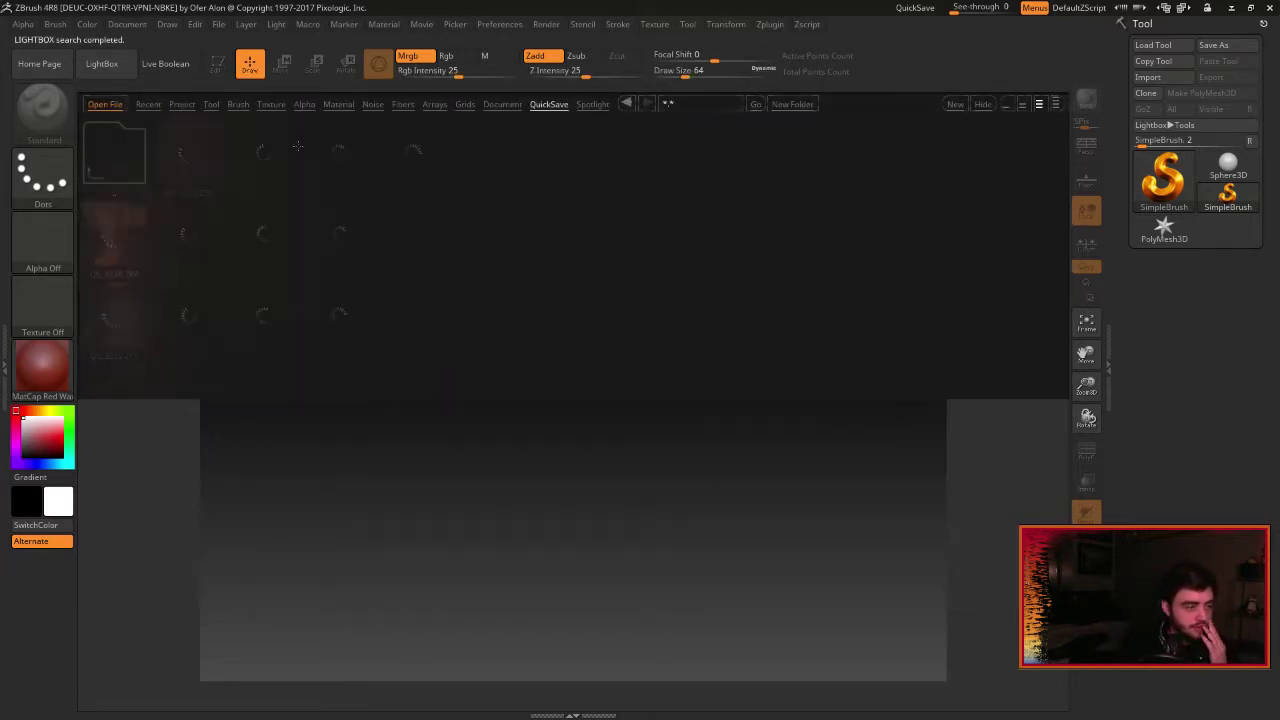
Restore quicksave QS_3242.ZPR and inspect the nails and the framed model.
left_click(185, 318)
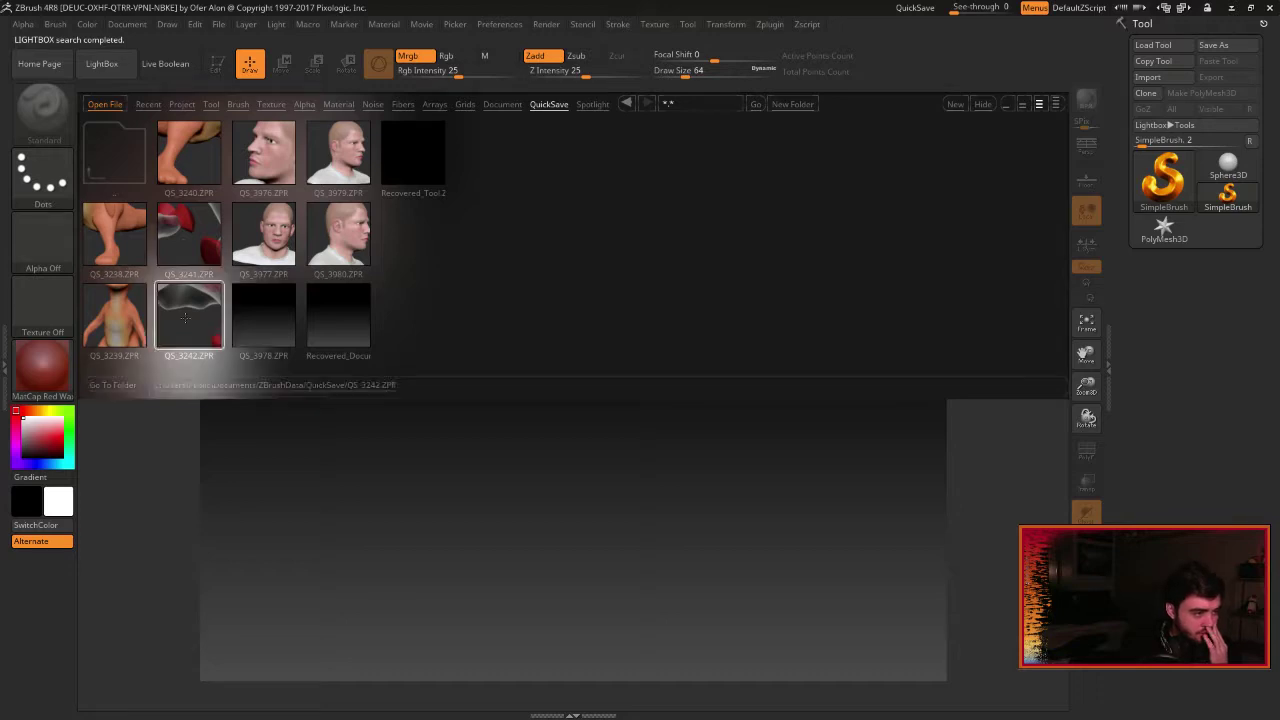
double_click(190, 318)
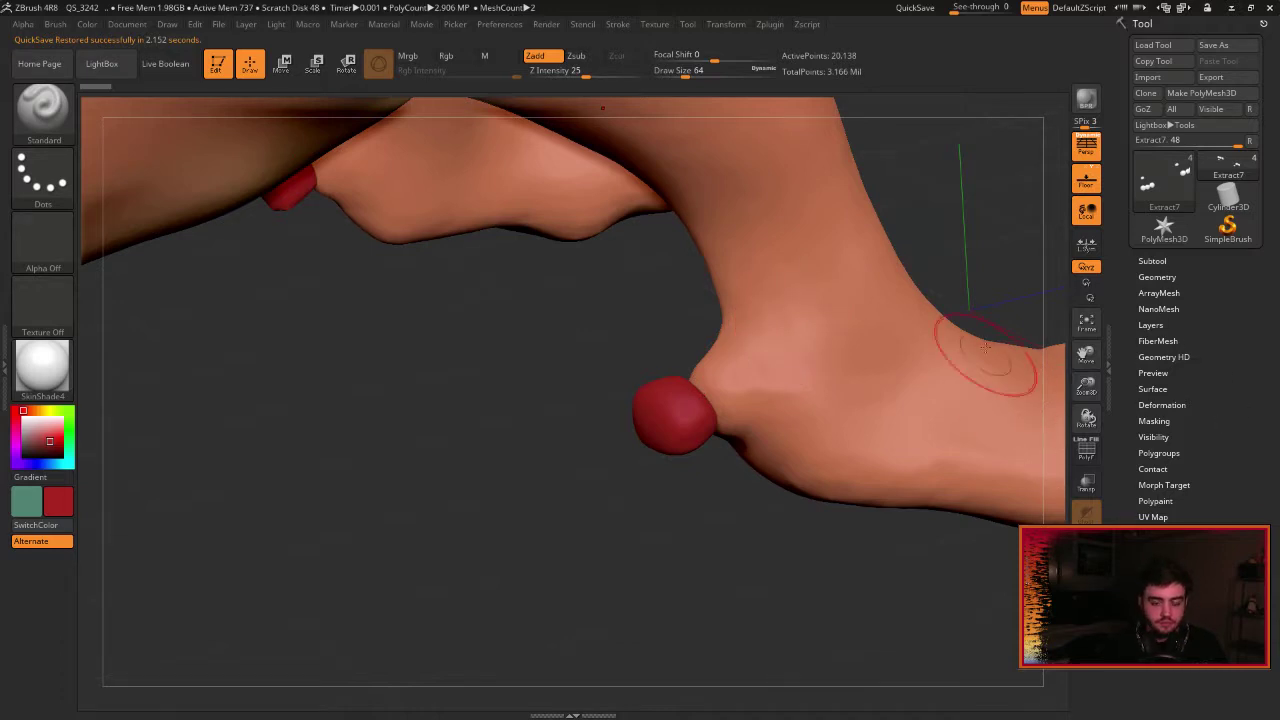
mouse_move(1000, 291)
left_mouse_down()
mouse_move(886, 278)
mouse_move(926, 329)
mouse_move(965, 328)
left_mouse_up()
left_click(1086, 329)
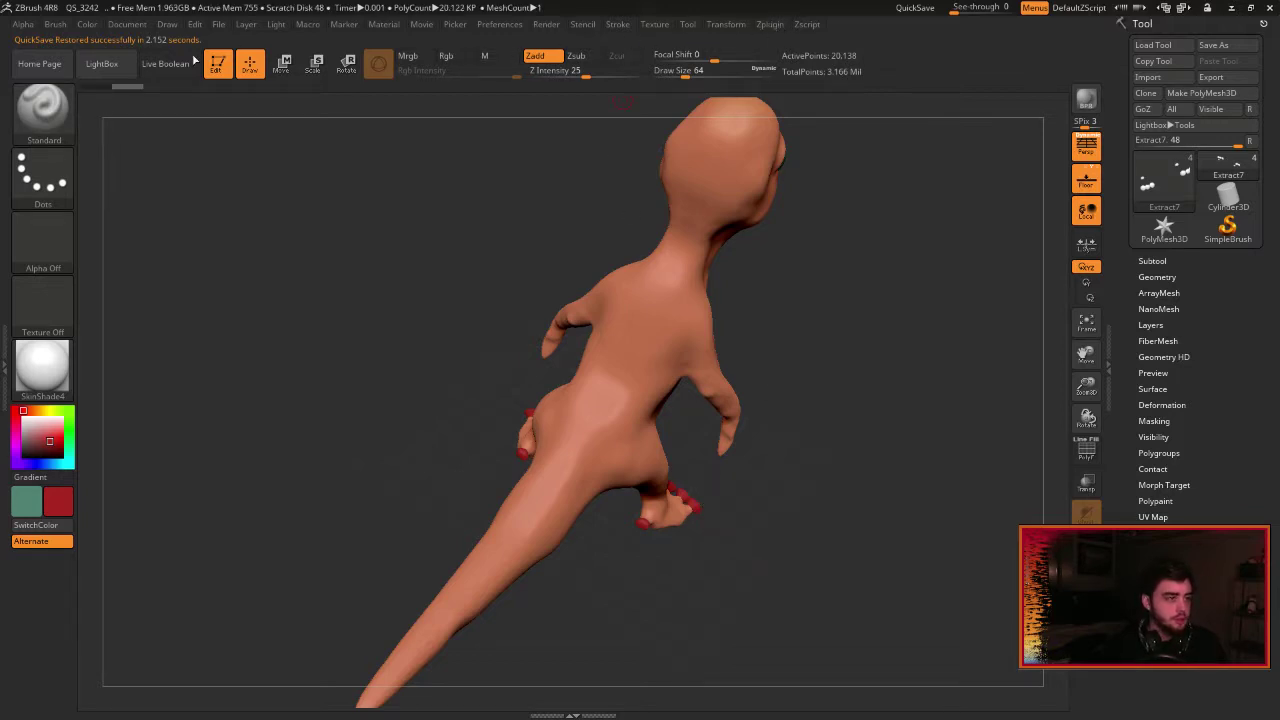
Load the earlier quicksave QS_3241.ZPR without saving the open project's changes.
left_click(103, 65)
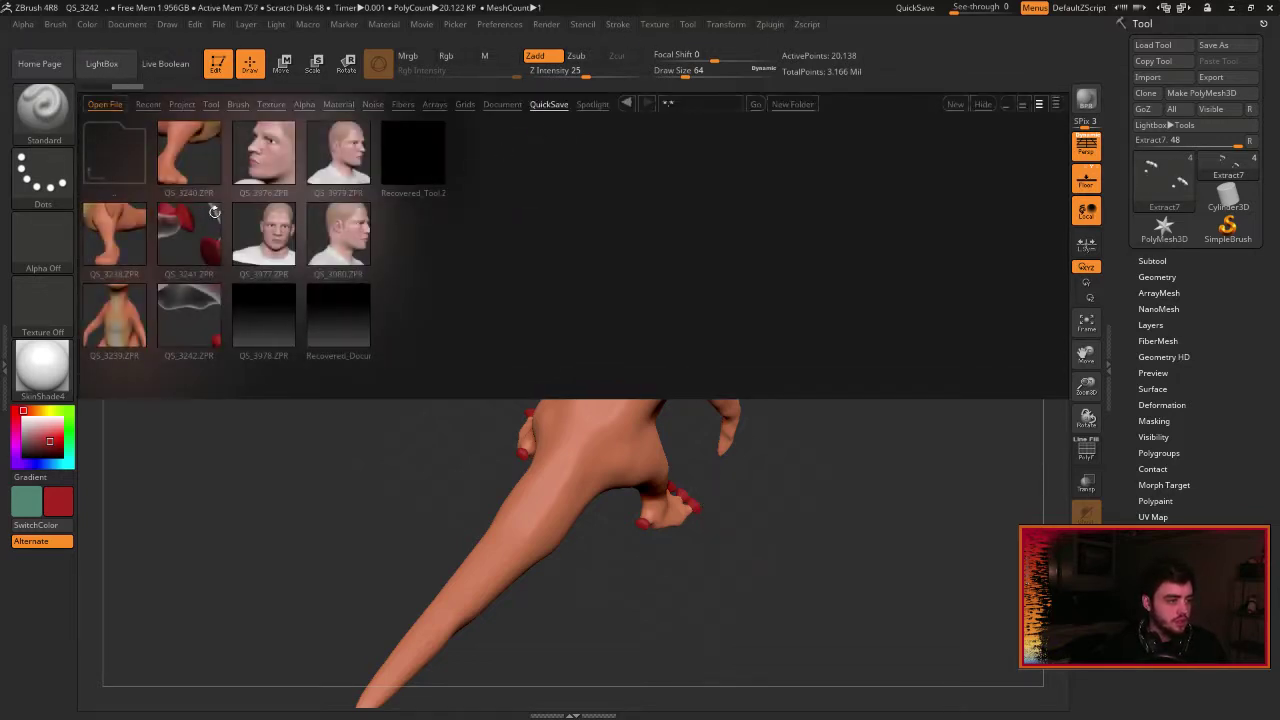
double_click(190, 230)
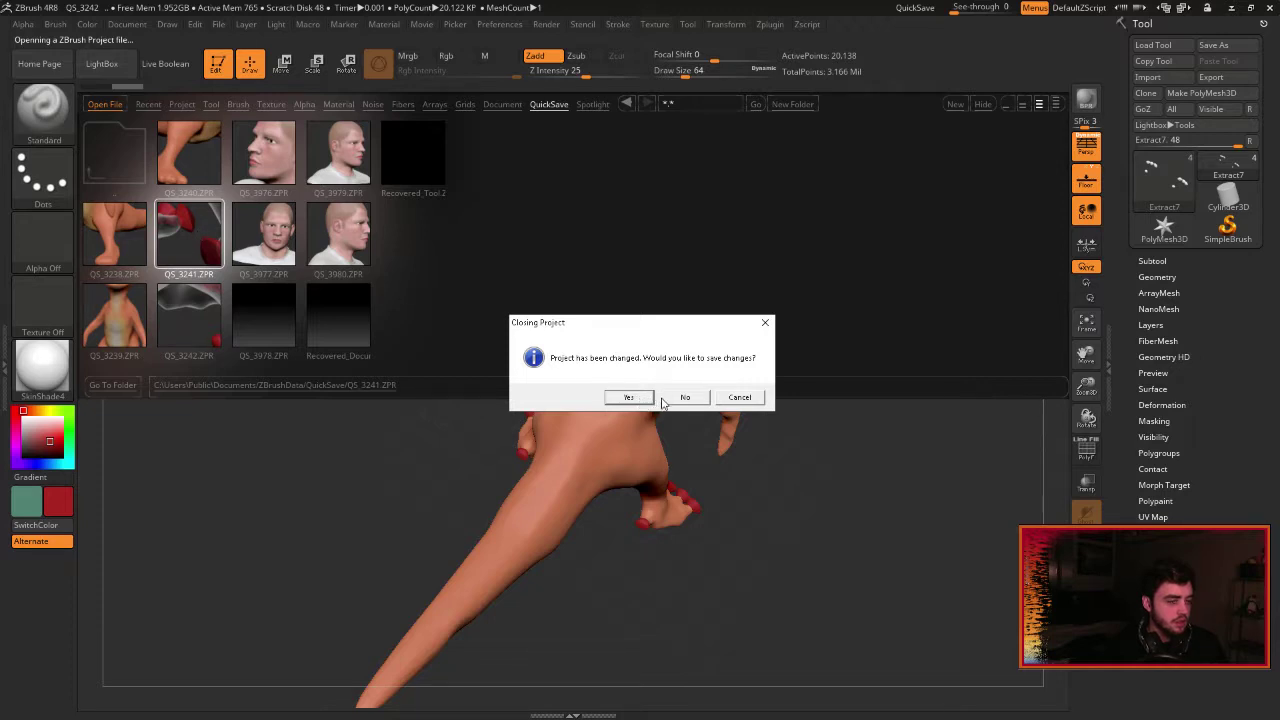
left_click(684, 398)
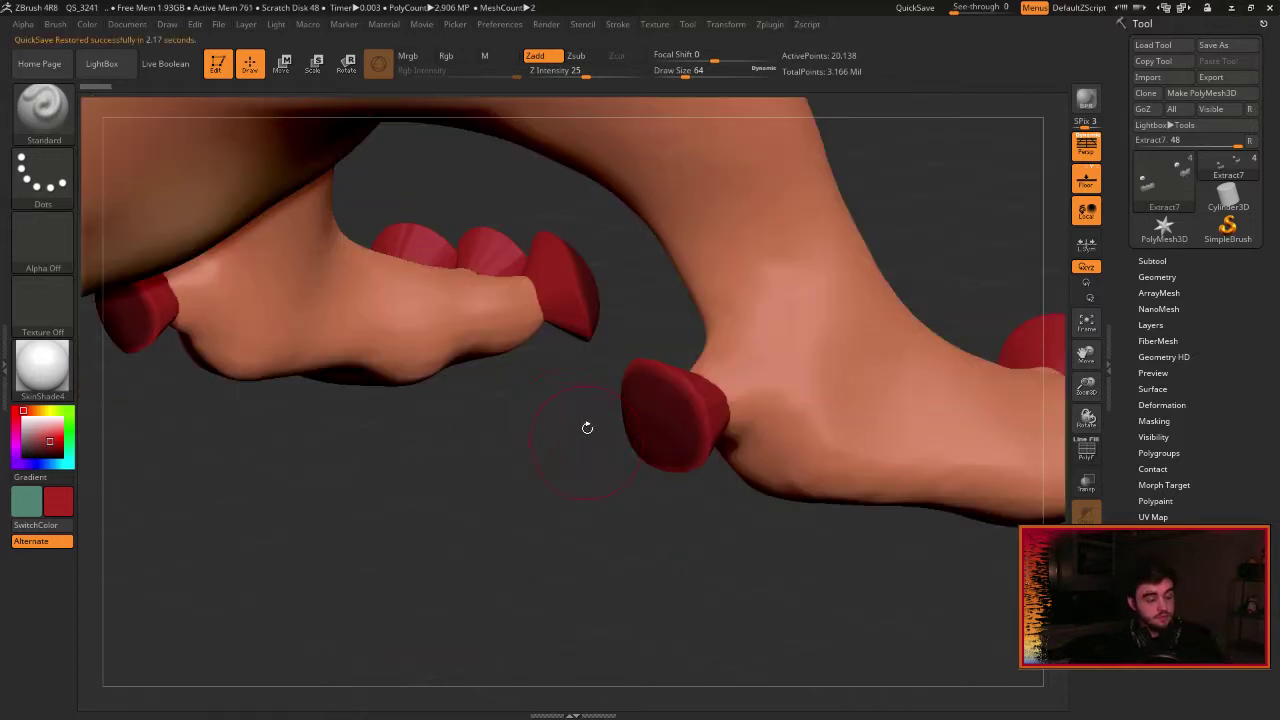
Smooth the hard edges of the red Extract7 nails at the toes and heel.
left_click_drag(946, 232, 966, 347)
left_click(1087, 357)
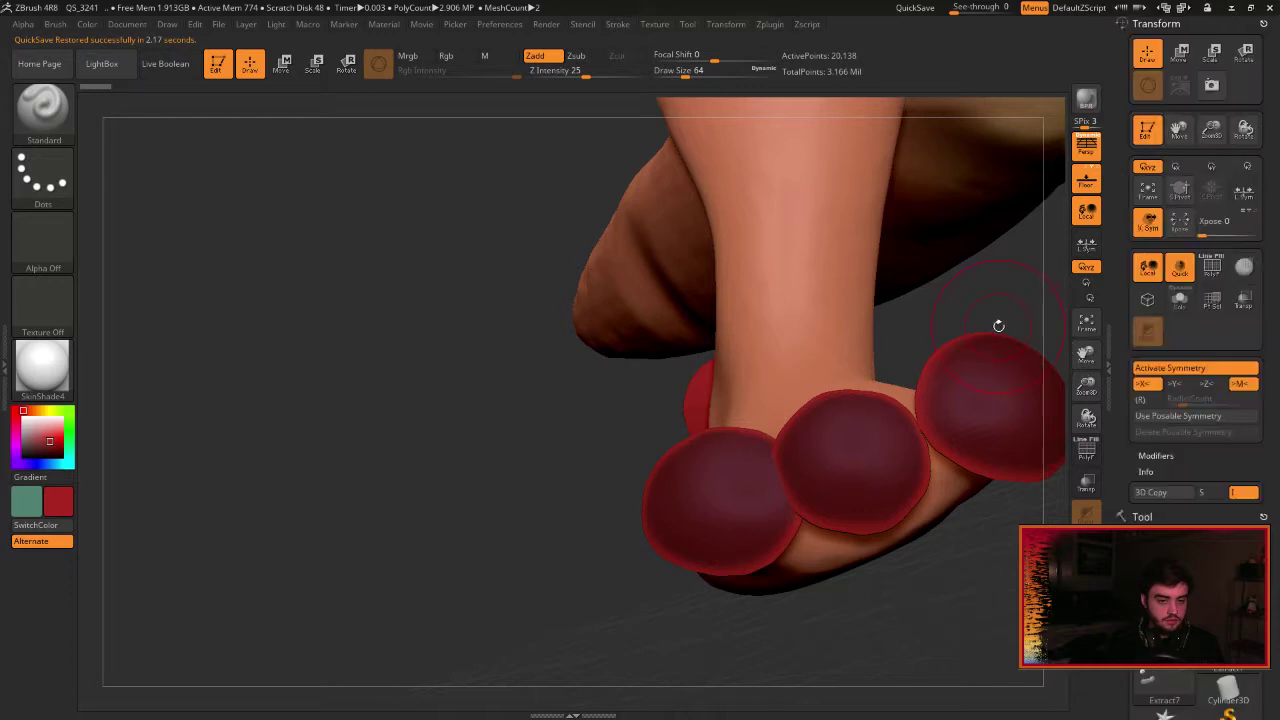
mouse_move(1087, 387)
left_mouse_down()
mouse_move(1087, 356)
mouse_move(897, 347)
mouse_move(940, 366)
left_mouse_up()
left_click(1087, 355)
key("shift")
left_click_drag(738, 457, 733, 489, "shift")
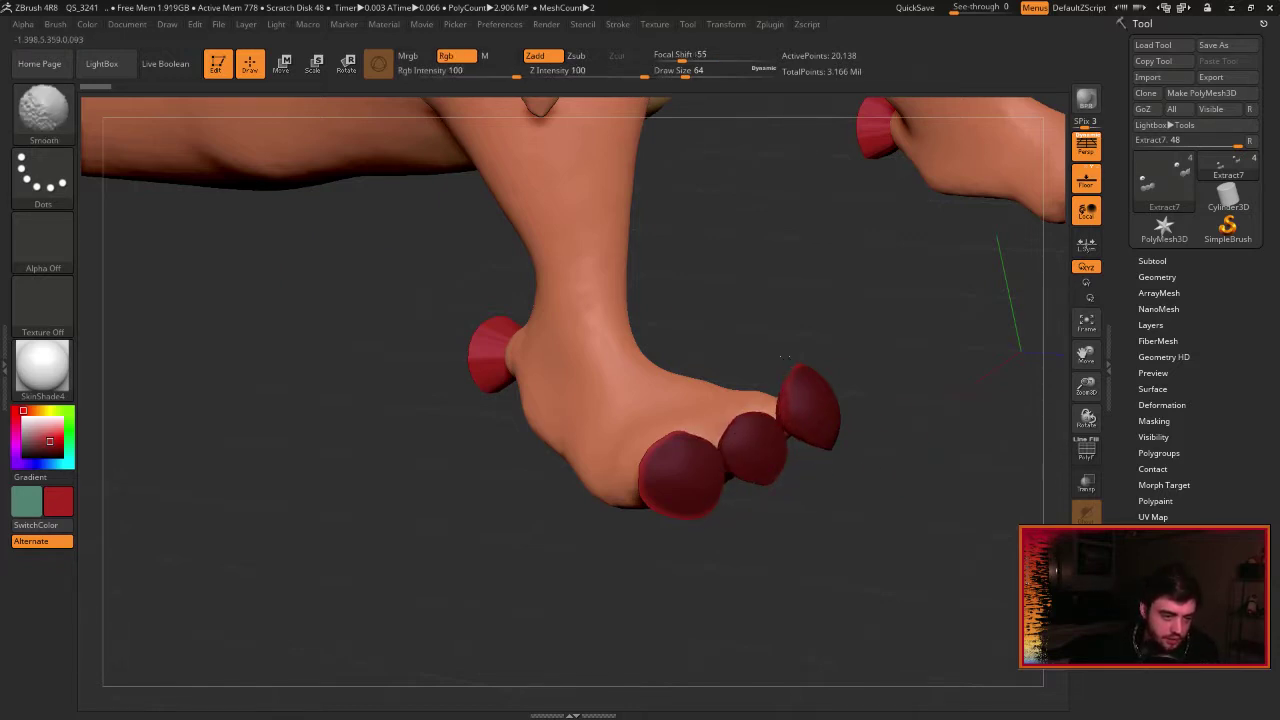
left_click_drag(645, 502, 662, 450, "shift")
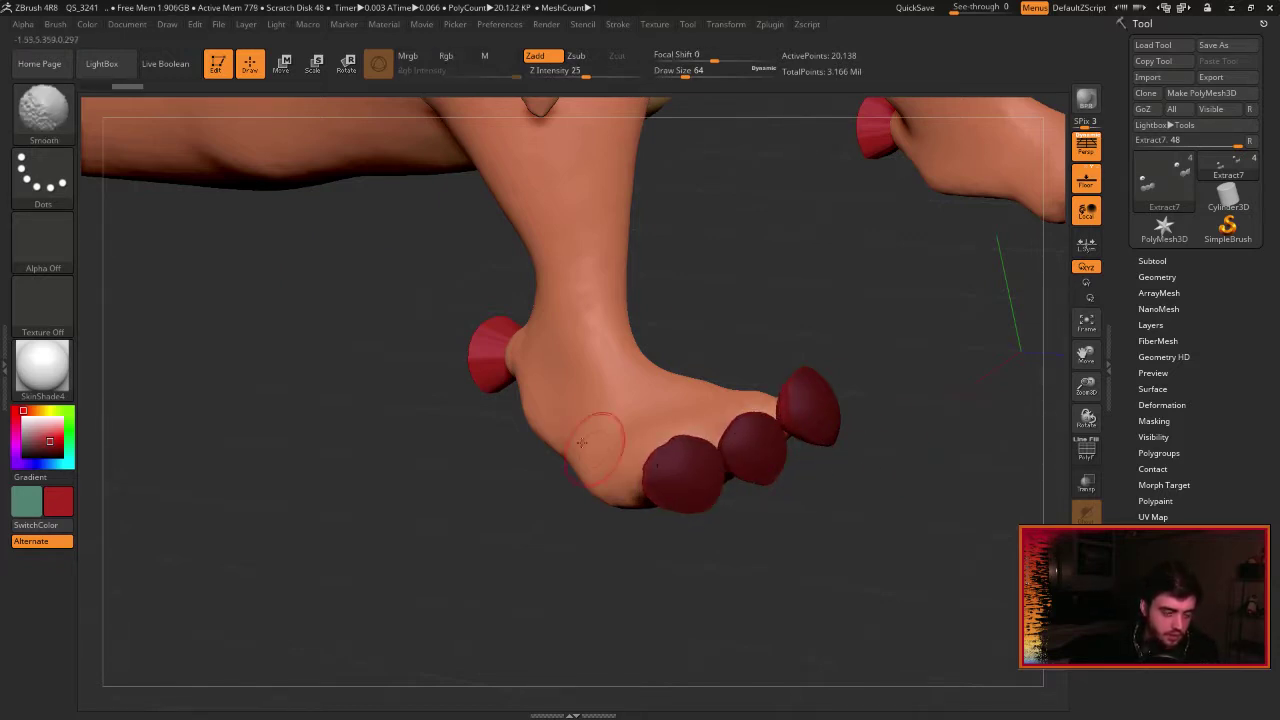
left_click_drag(395, 445, 525, 420)
key("shift")
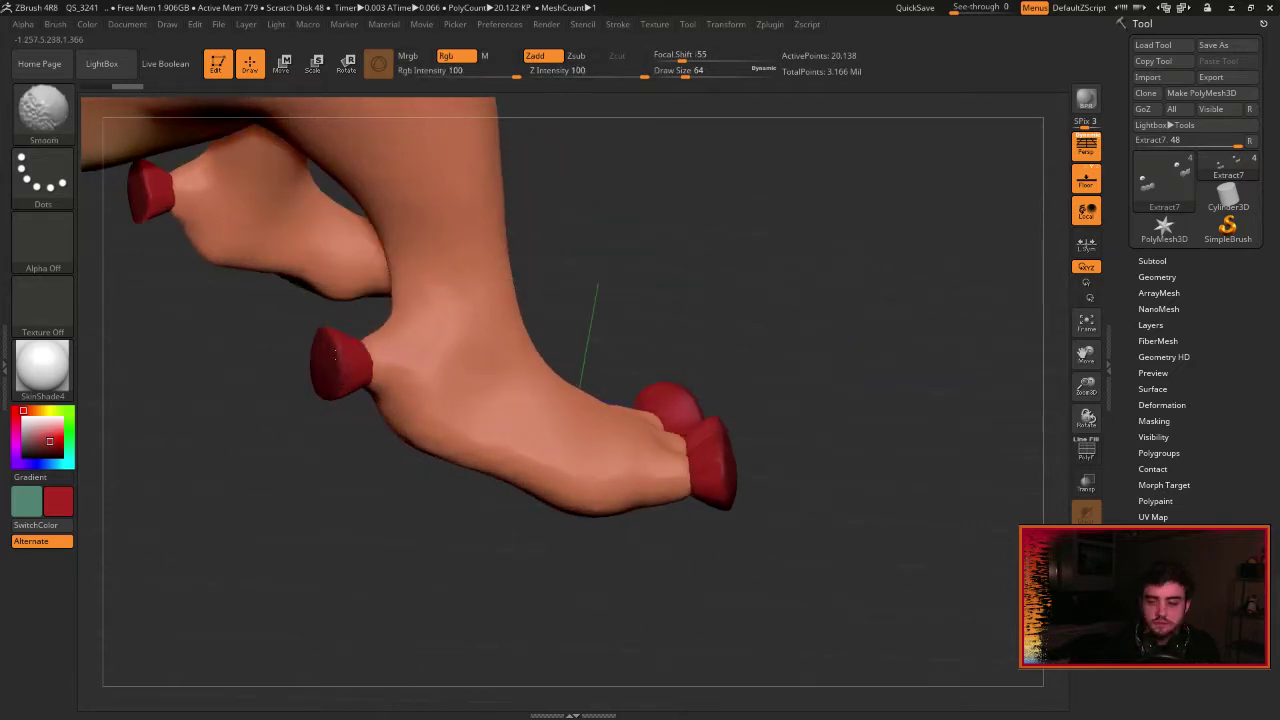
mouse_move(862, 490)
left_mouse_down()
mouse_move(684, 467)
mouse_move(700, 457)
left_mouse_up()
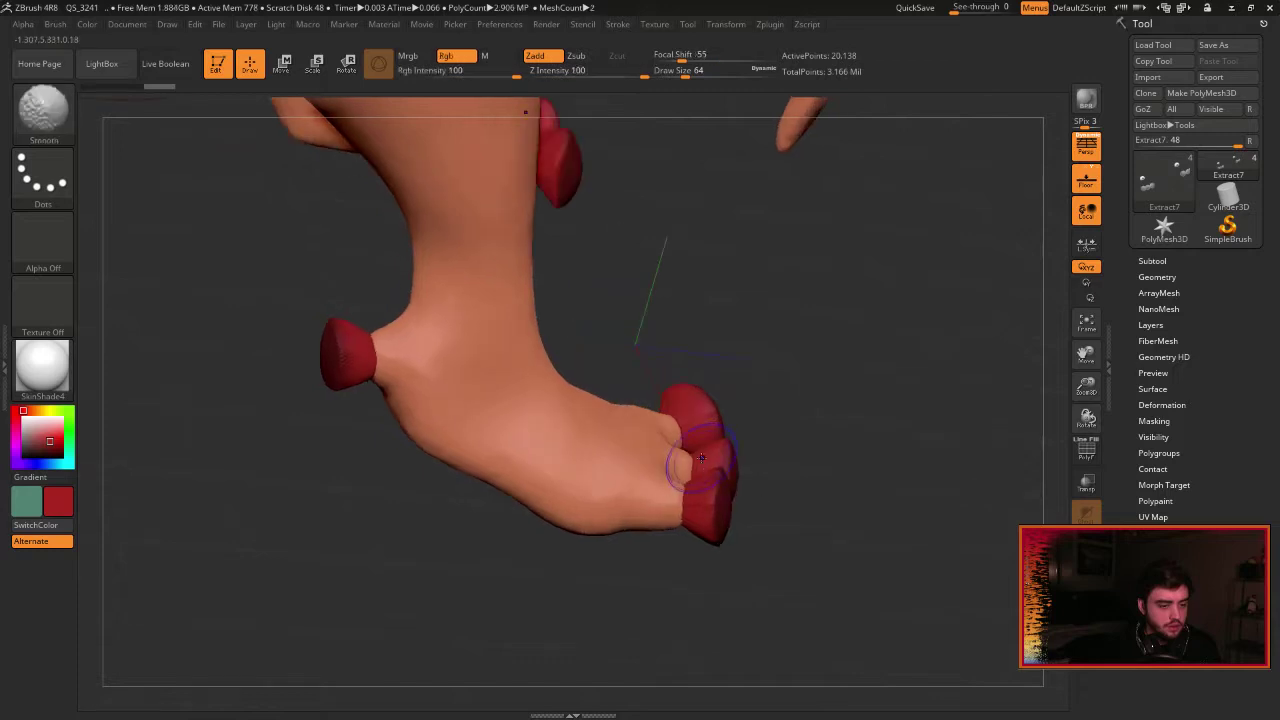
mouse_move(768, 500)
left_mouse_down()
mouse_move(846, 480)
mouse_move(960, 420)
mouse_move(922, 426)
left_mouse_up()
left_click_drag(700, 472, 714, 473, "shift")
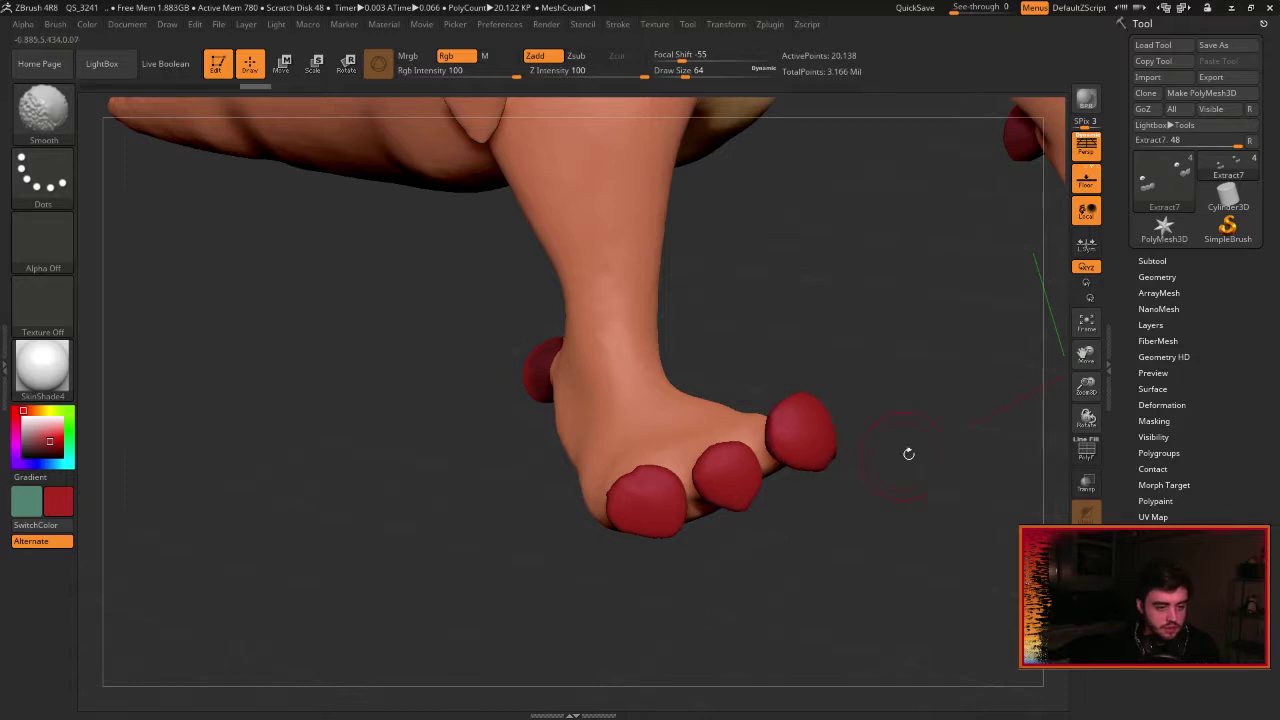
left_click_drag(906, 451, 907, 426)
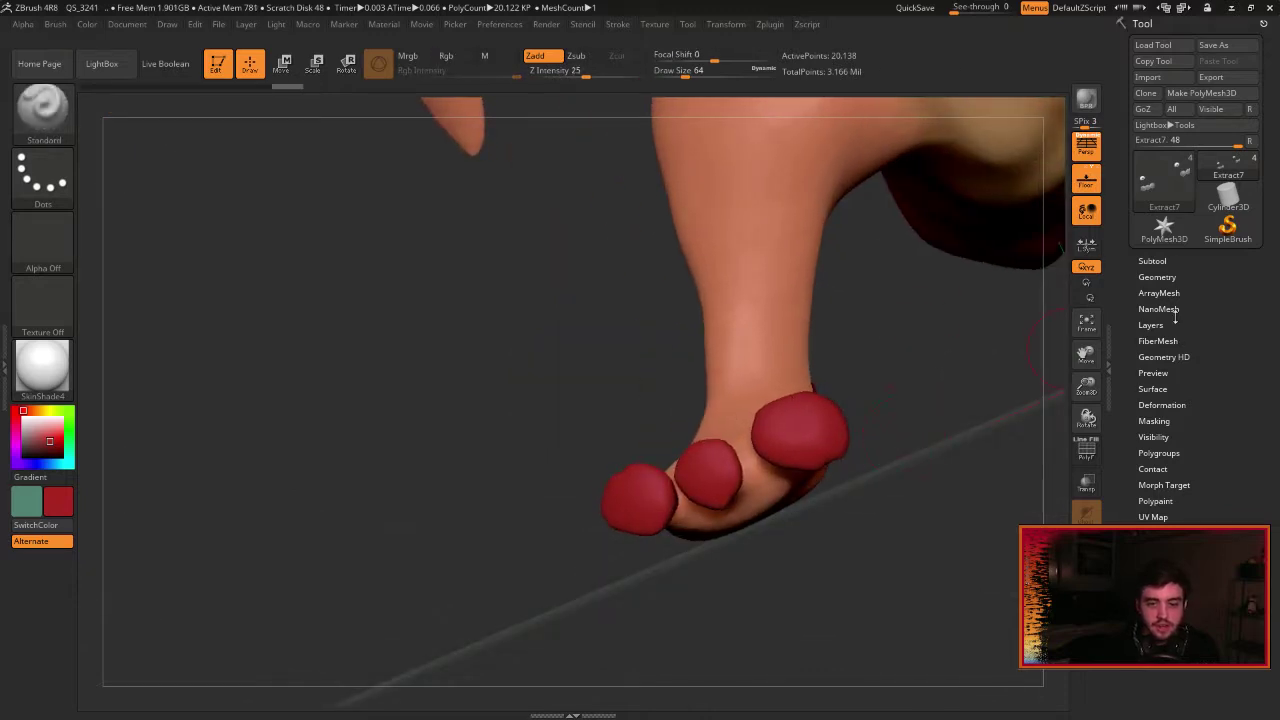
Try to DynaMesh the Extract7 nails at resolution 56 with the mask cleared, and undo the remesh.
left_click(1154, 261)
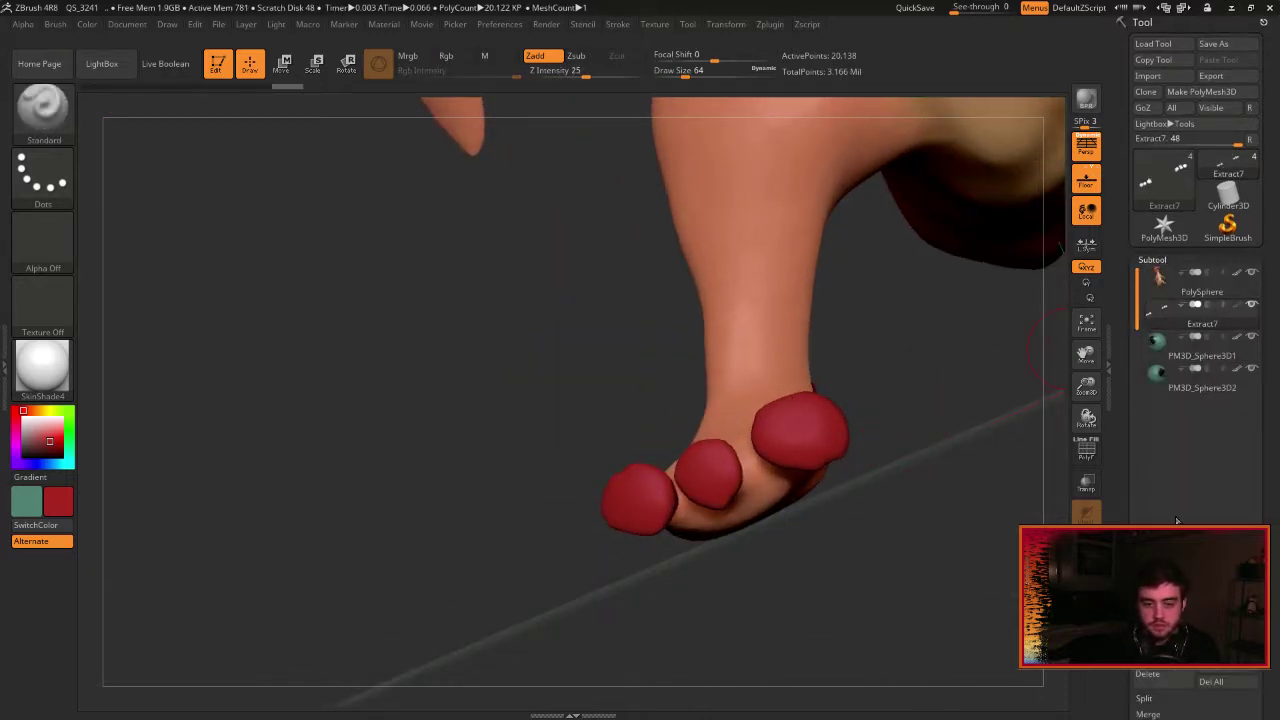
scroll(1272, 435, "down", 5)
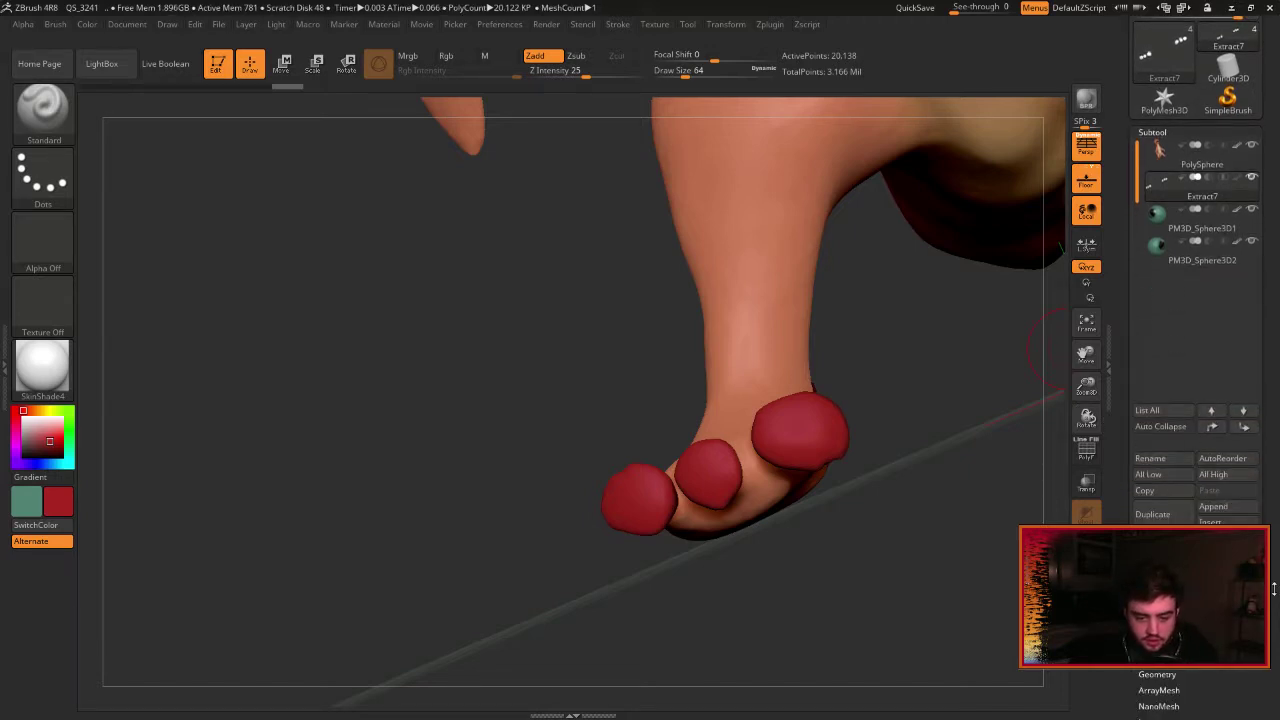
left_click_drag(1273, 589, 1273, 495)
left_click(1158, 580)
left_click_drag(1232, 416, 1233, 432)
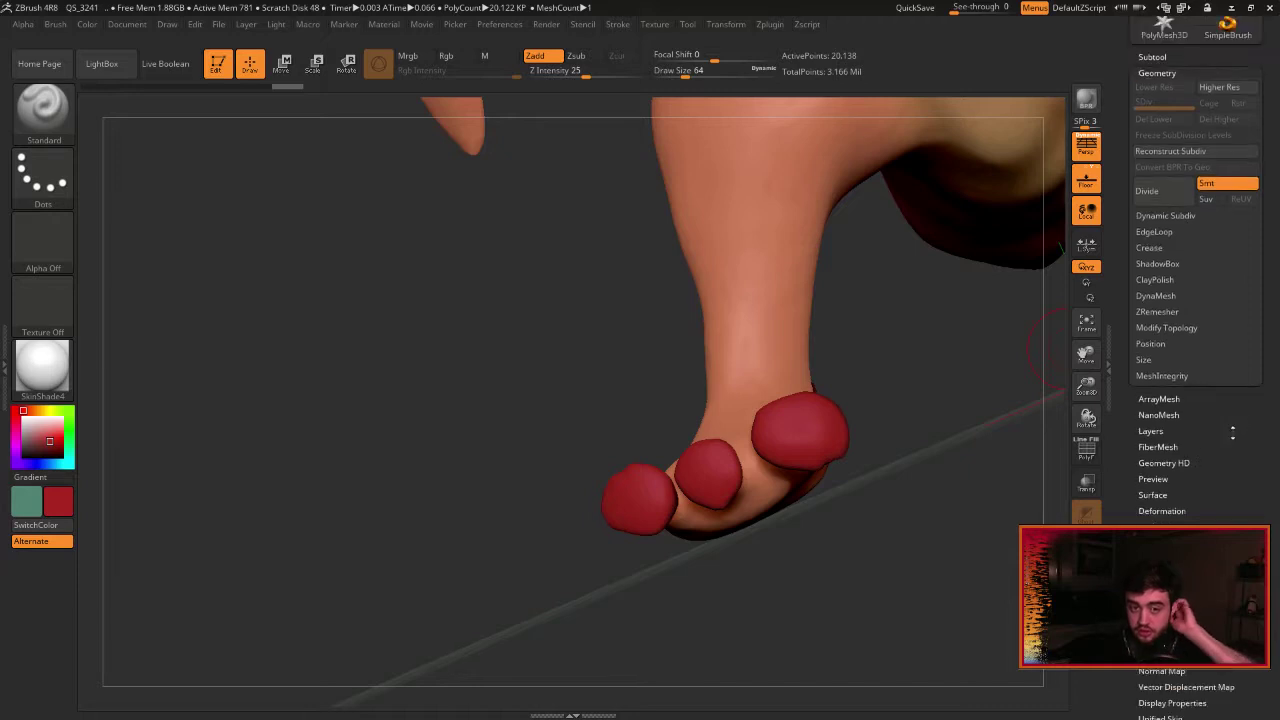
left_click(1156, 295)
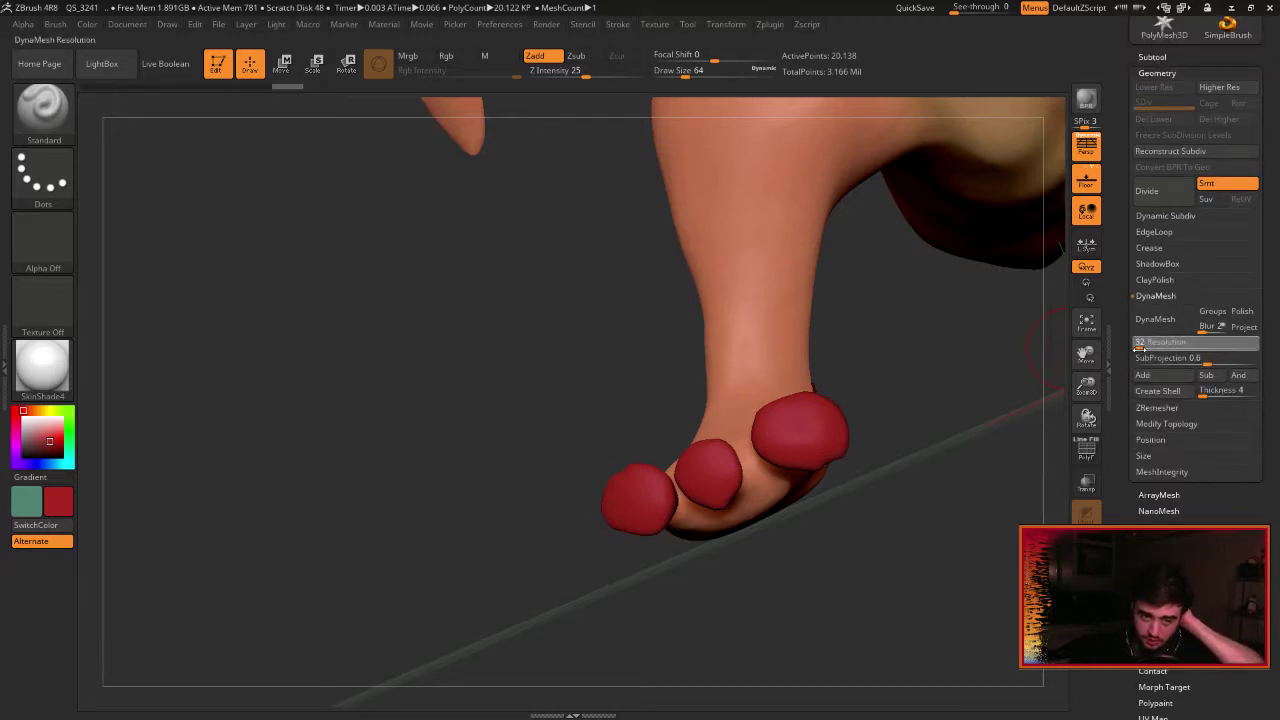
key("Return")
left_click(1160, 320)
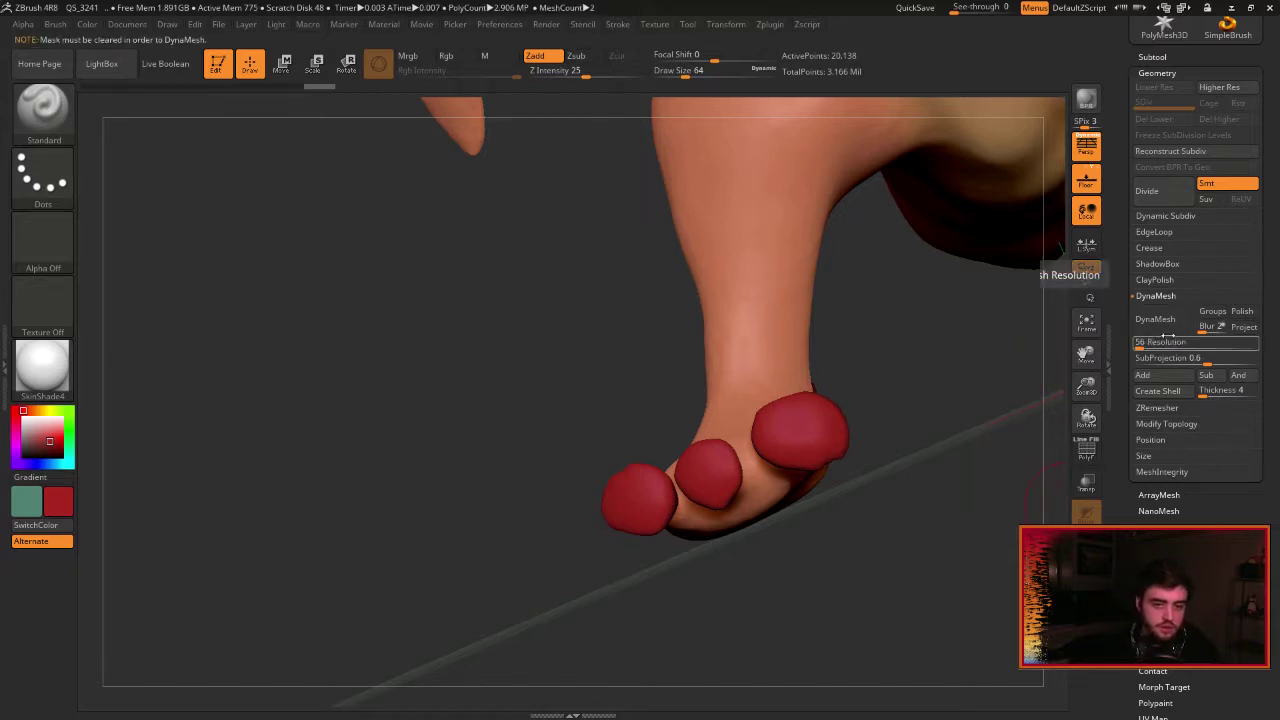
key("ctrl")
left_click(1156, 318)
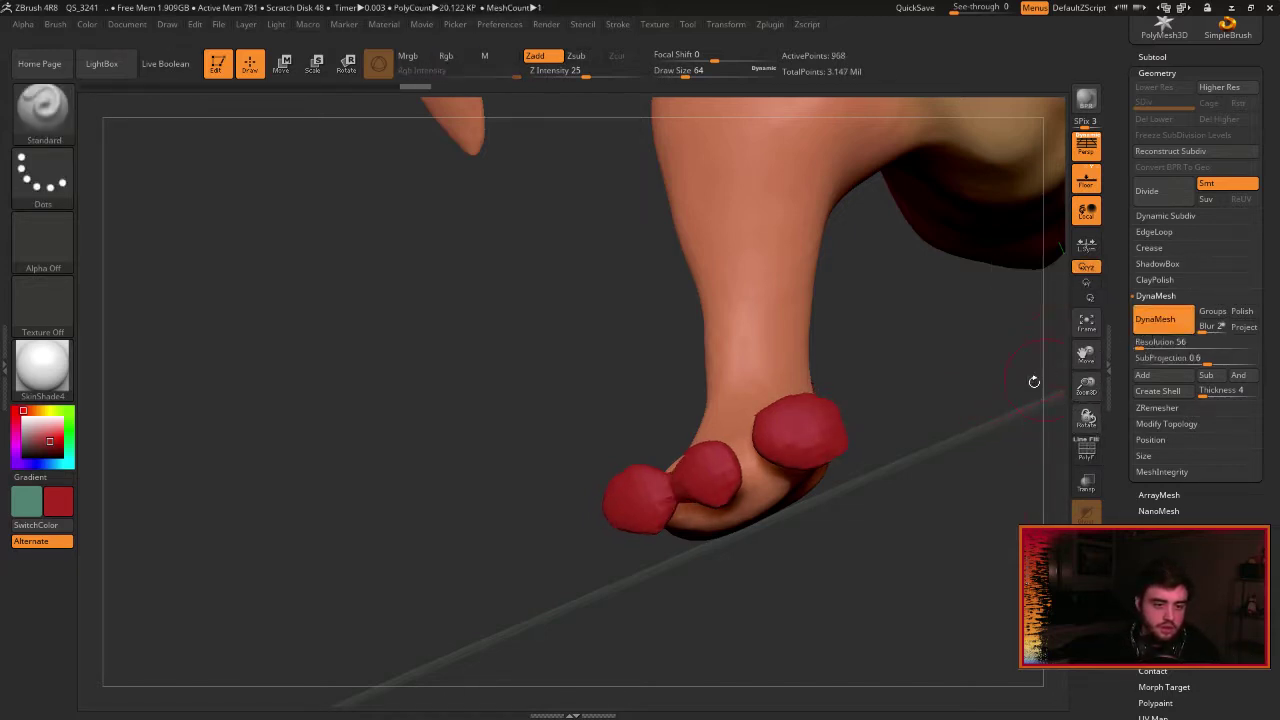
key("ctrl+z")
Try to DynaMesh the nails at resolution 104, and undo the remesh.
left_click(1145, 343)
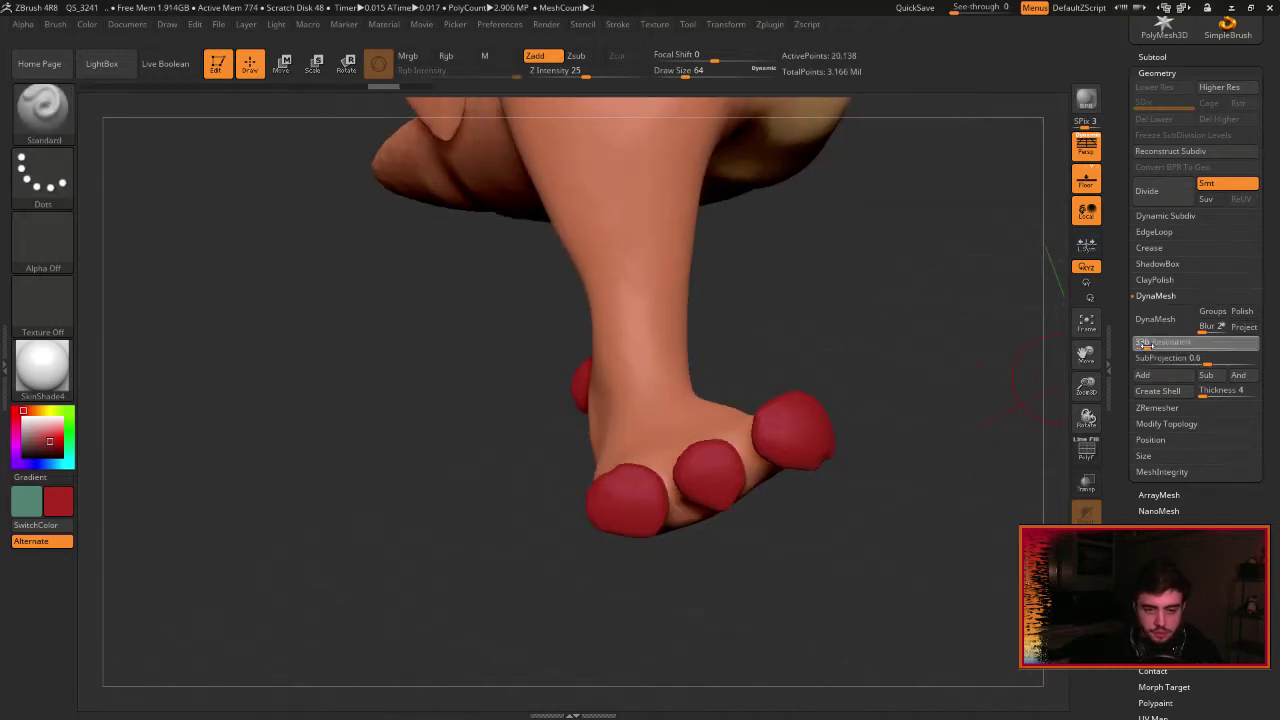
type("56")
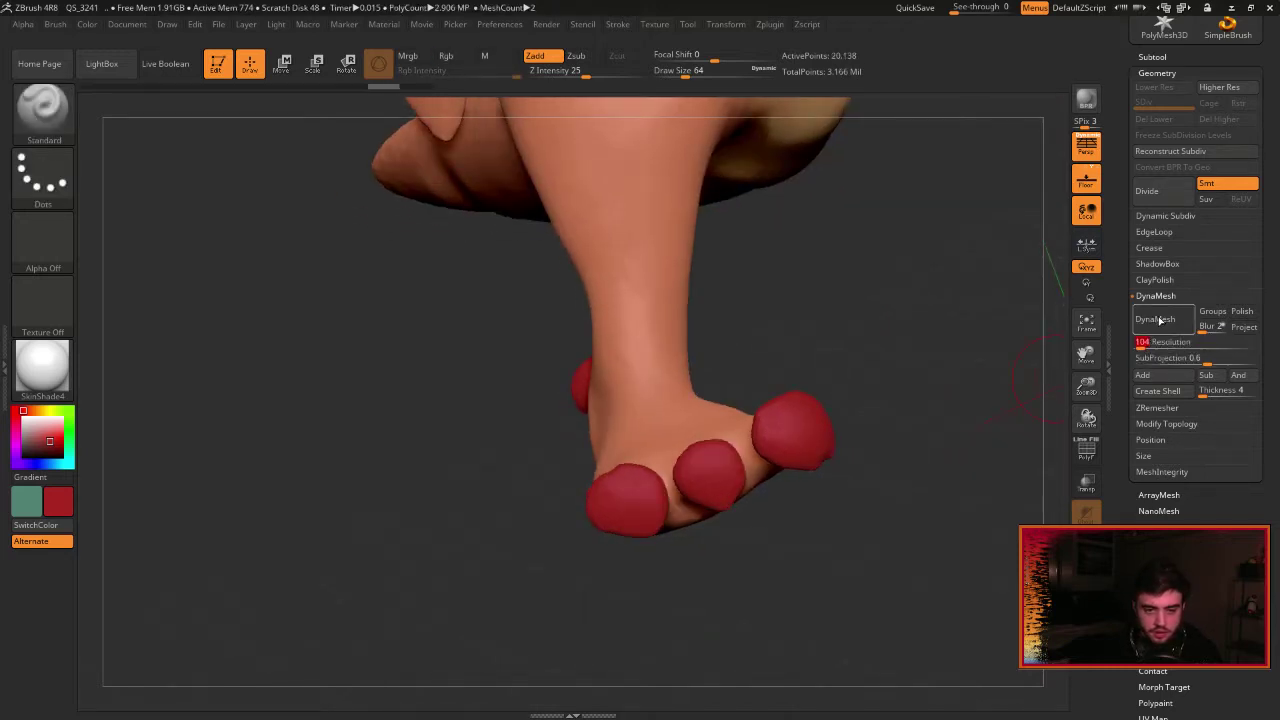
key("Return")
left_click(1162, 323)
key("ctrl+z")
DynaMesh the Extract7 nails at resolution 176.
left_click(1146, 345)
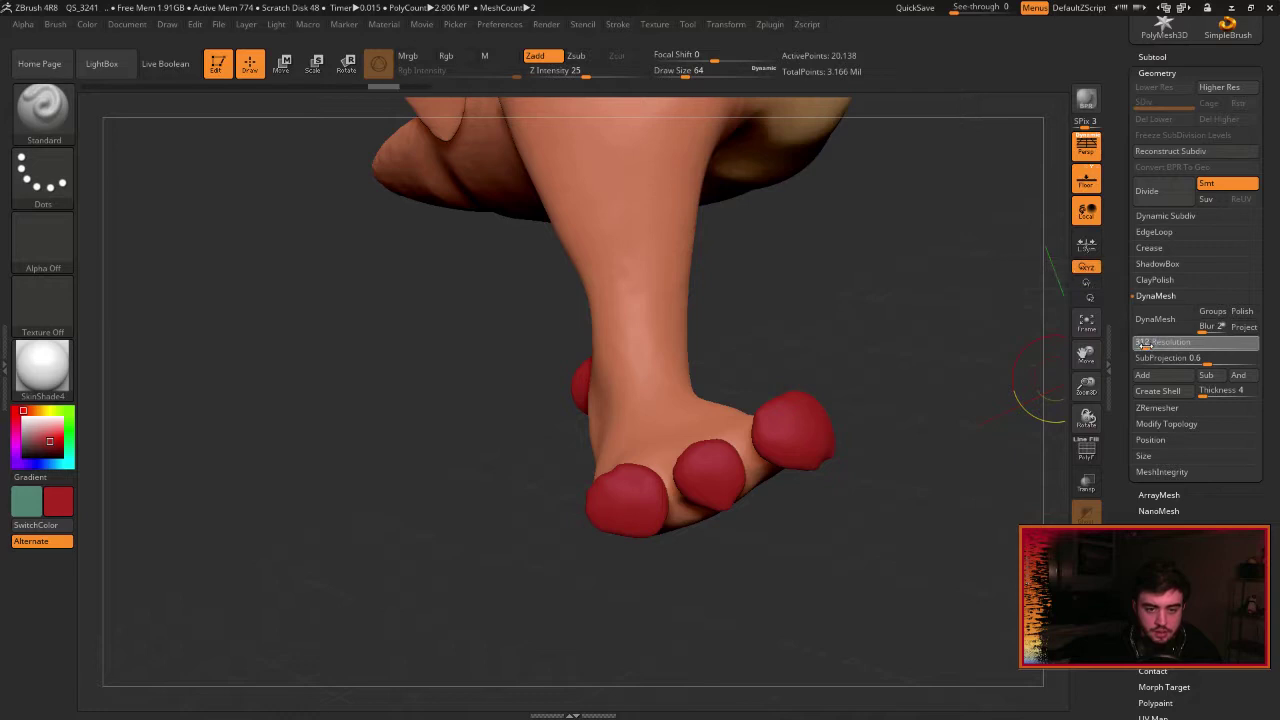
type("176")
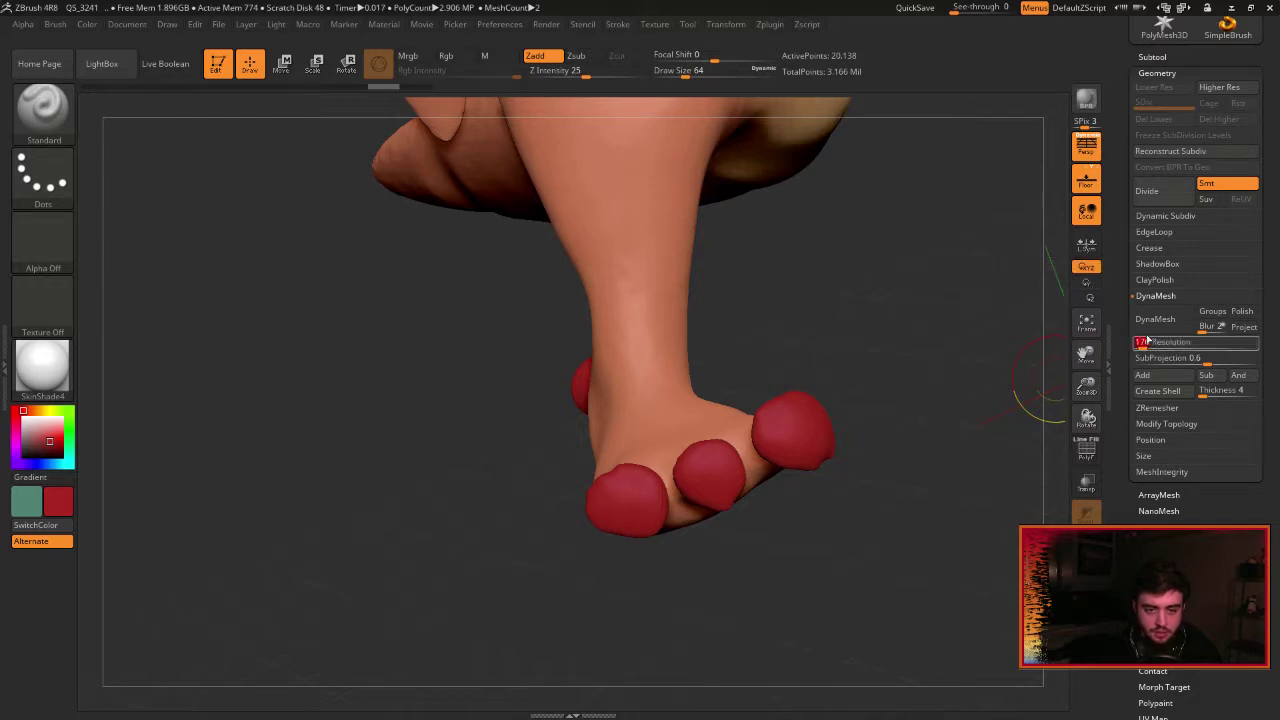
left_click(1155, 318)
Smooth the remeshed toenails and heel nail into rounded, slightly smaller forms.
key("shift")
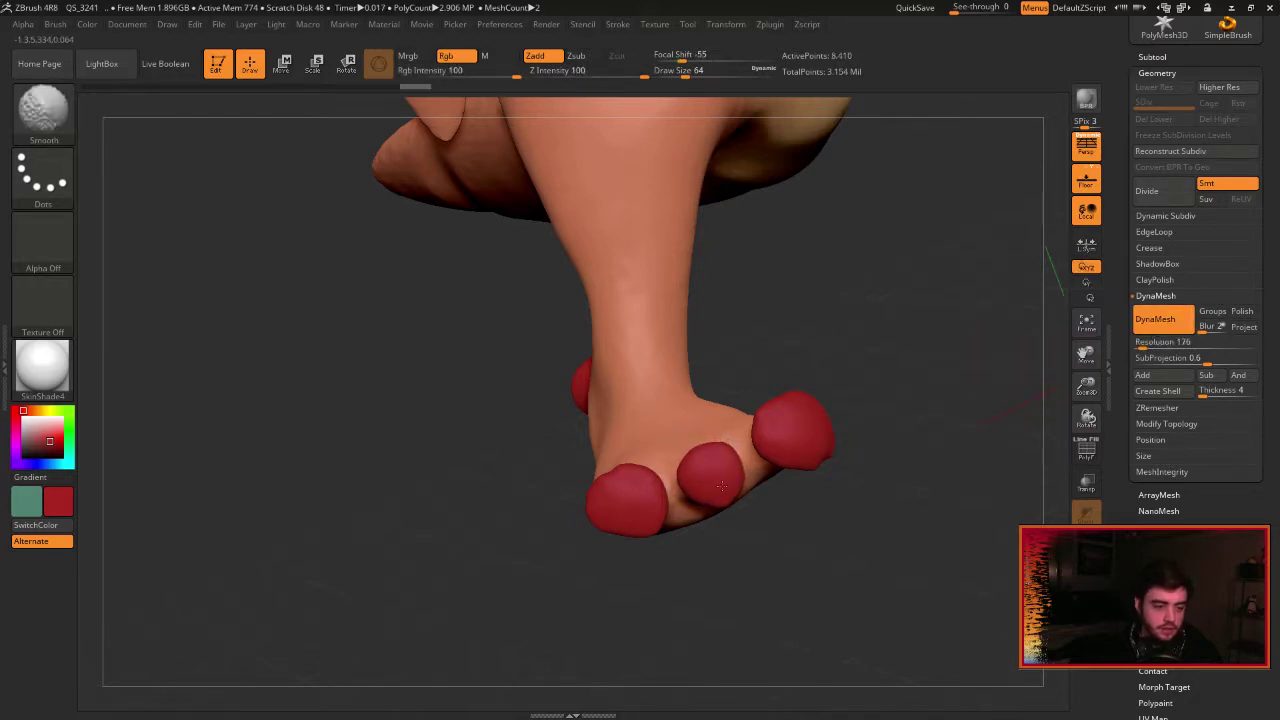
left_click_drag(722, 486, 712, 466, "shift")
mouse_move(814, 452)
left_mouse_down("shift")
mouse_move(784, 424)
mouse_move(772, 443)
left_mouse_up("shift")
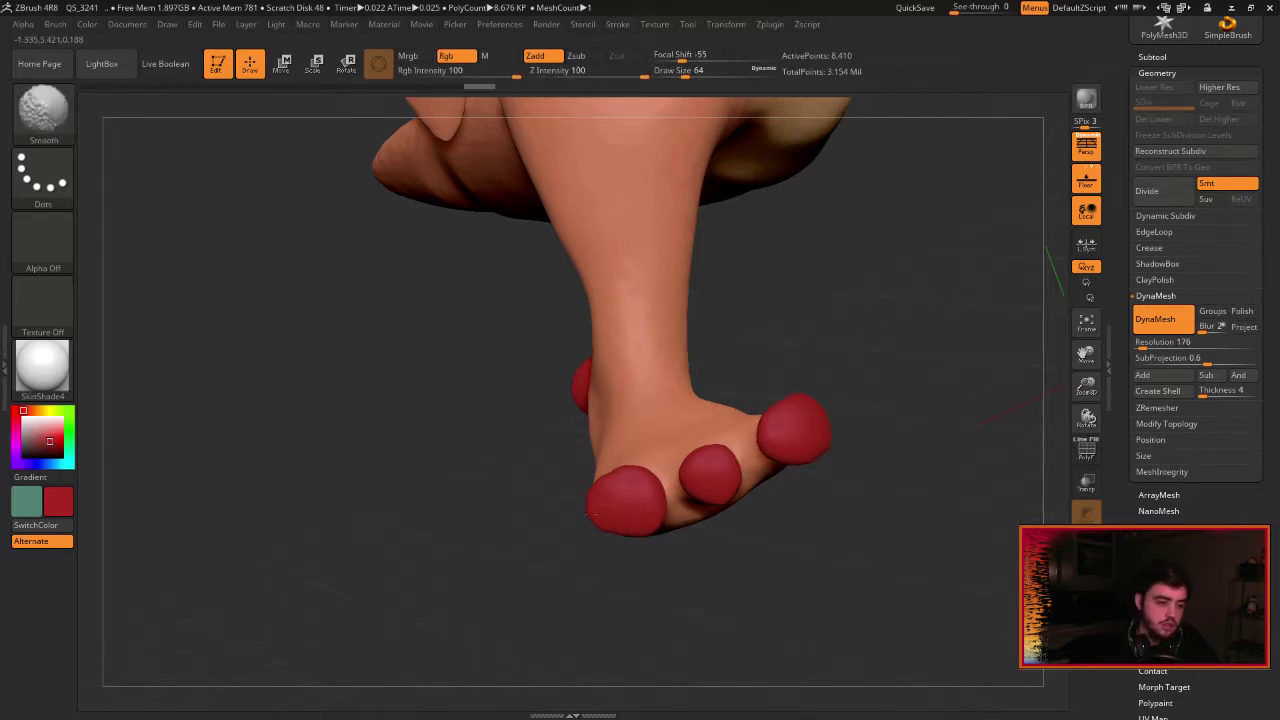
left_click_drag(482, 500, 298, 410)
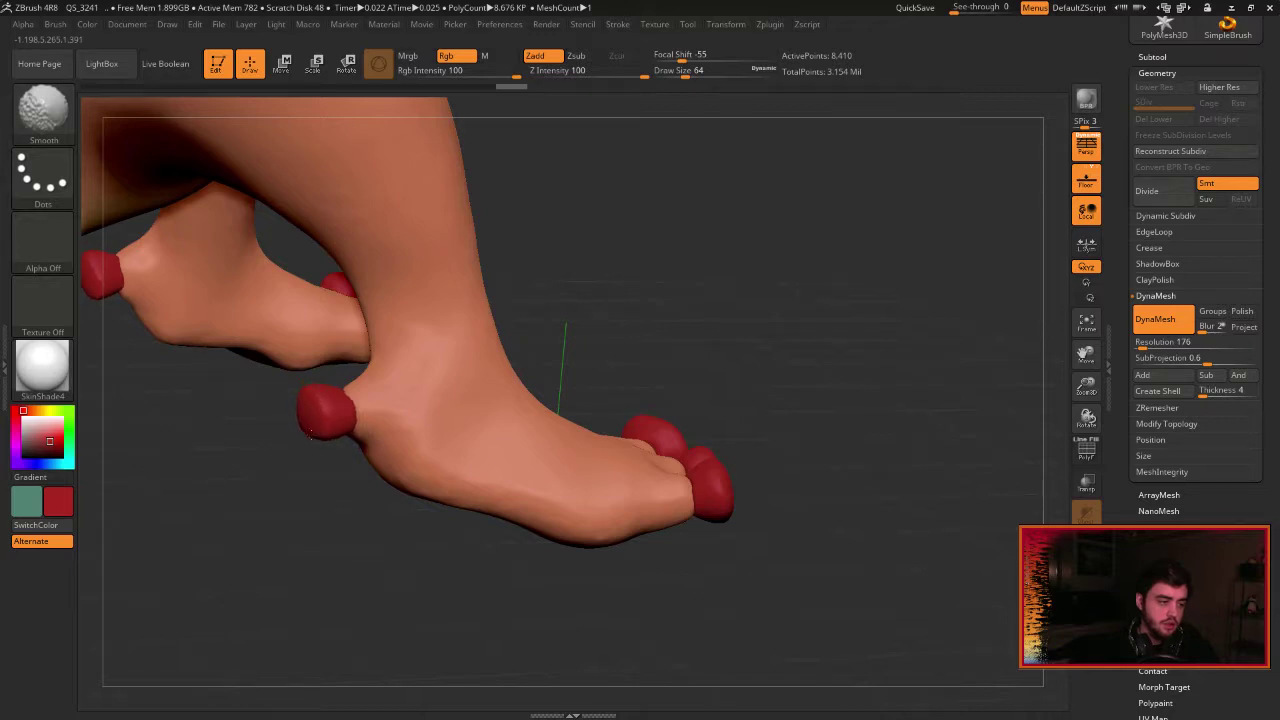
left_click_drag(680, 366, 669, 297)
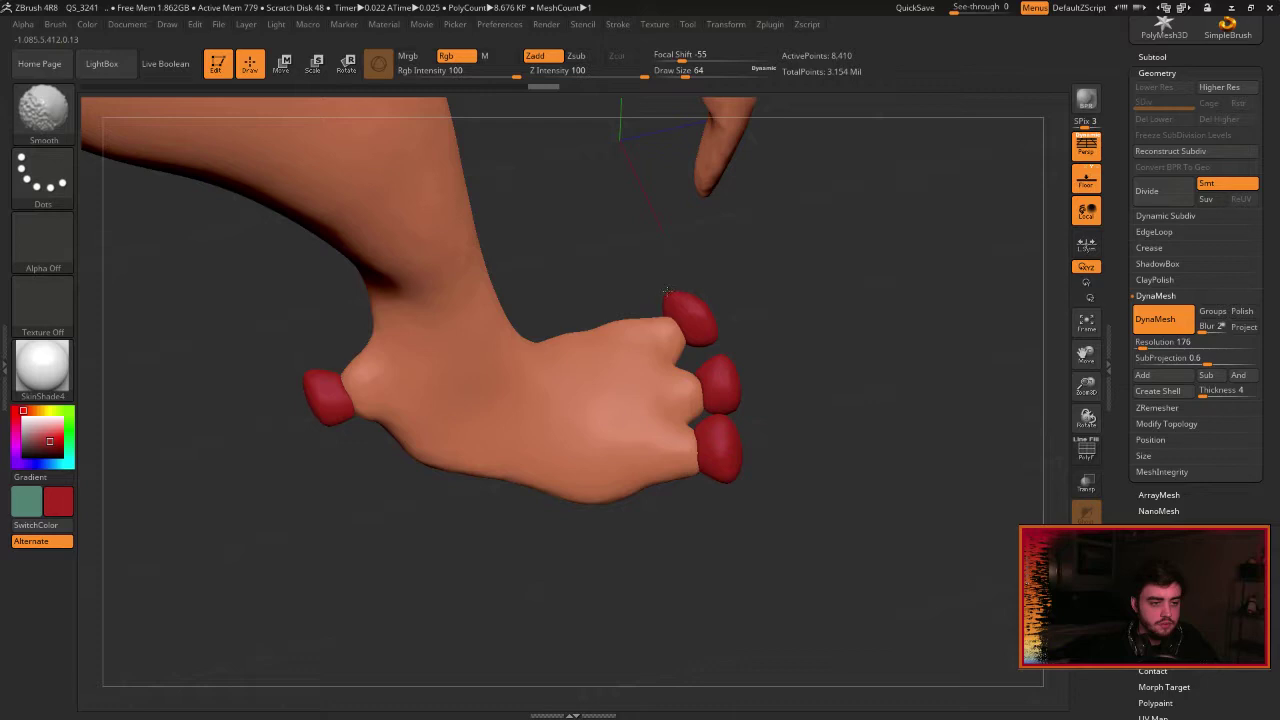
left_click_drag(702, 294, 285, 374)
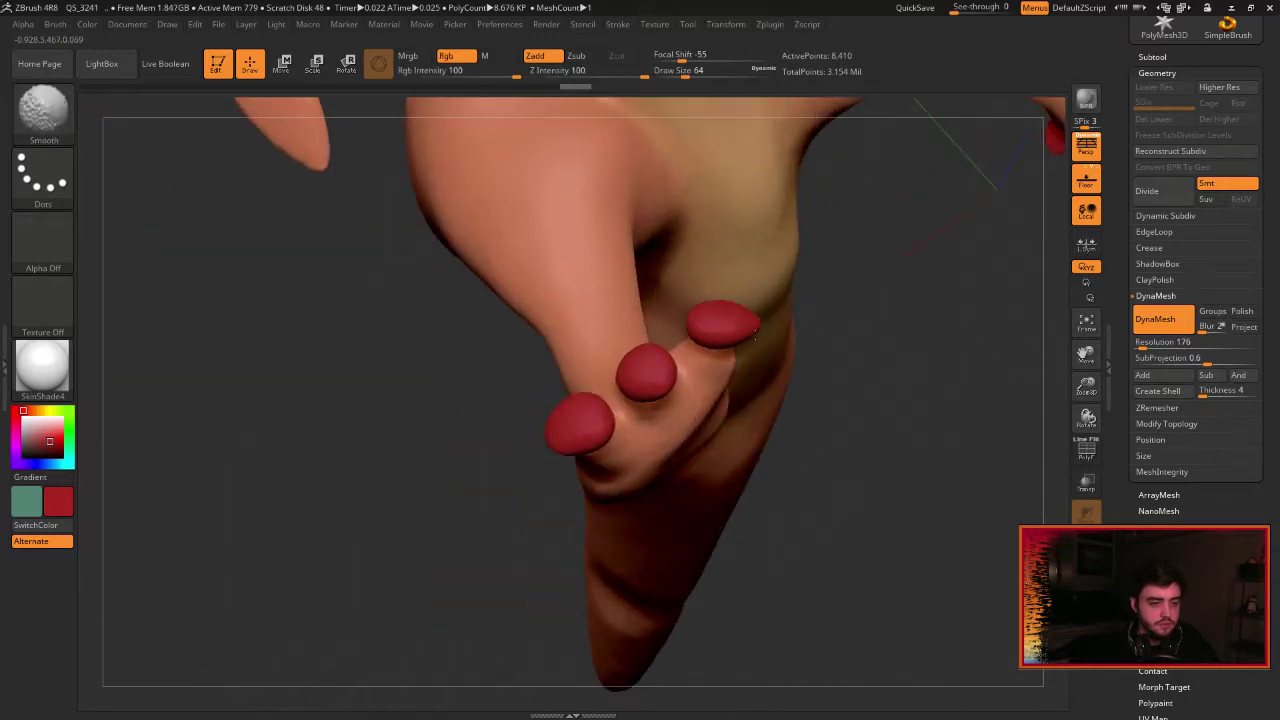
Recolour the nails a pale pinkish white and check them around the foot.
left_click(28, 425)
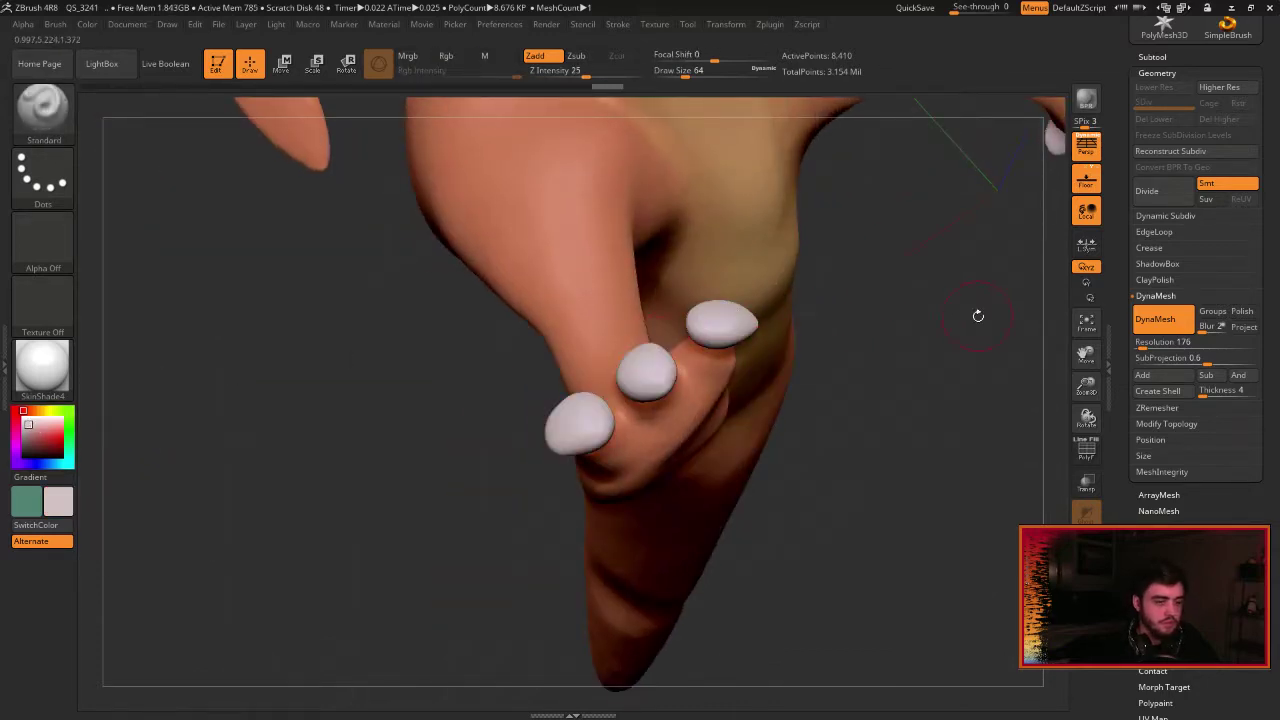
left_click_drag(977, 314, 705, 352)
key("shift")
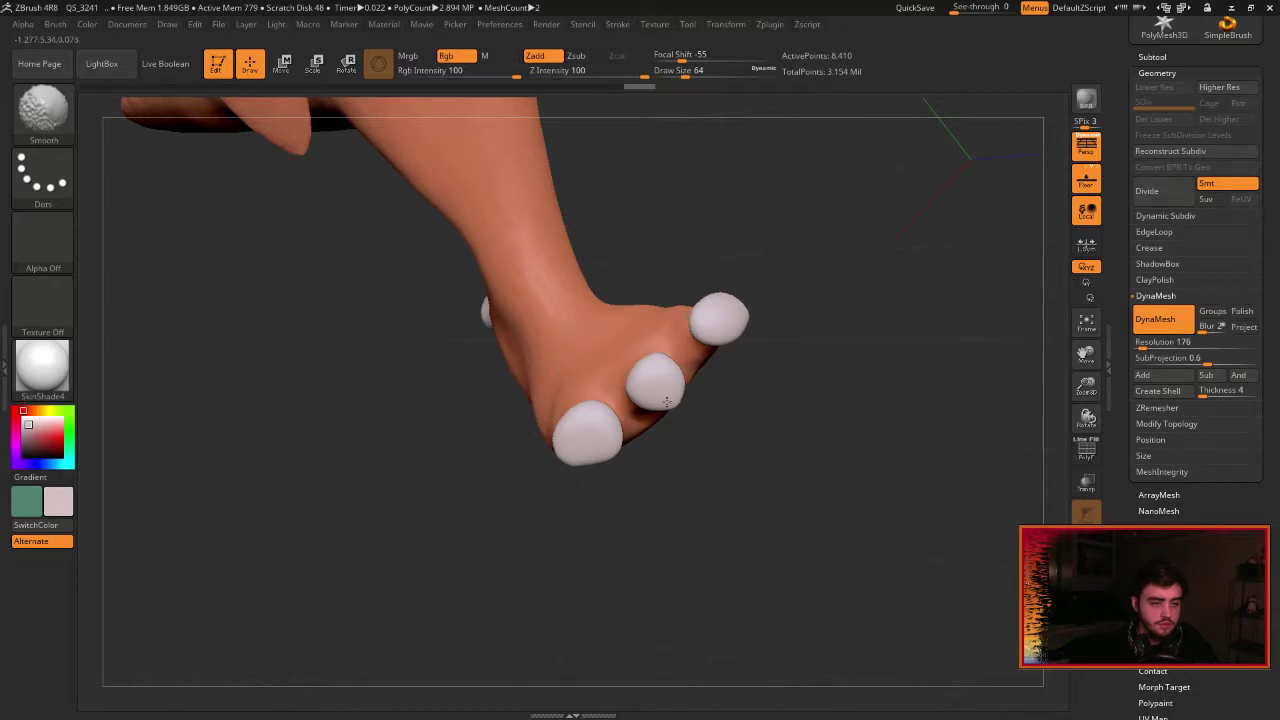
mouse_move(766, 463)
left_mouse_down()
mouse_move(757, 378)
mouse_move(743, 411)
left_mouse_up()
Choose the Move Topological brush and place the ZBrush window, restored to a smaller size, beside the lizard reference image.
key("b")
key("m")
key("t")
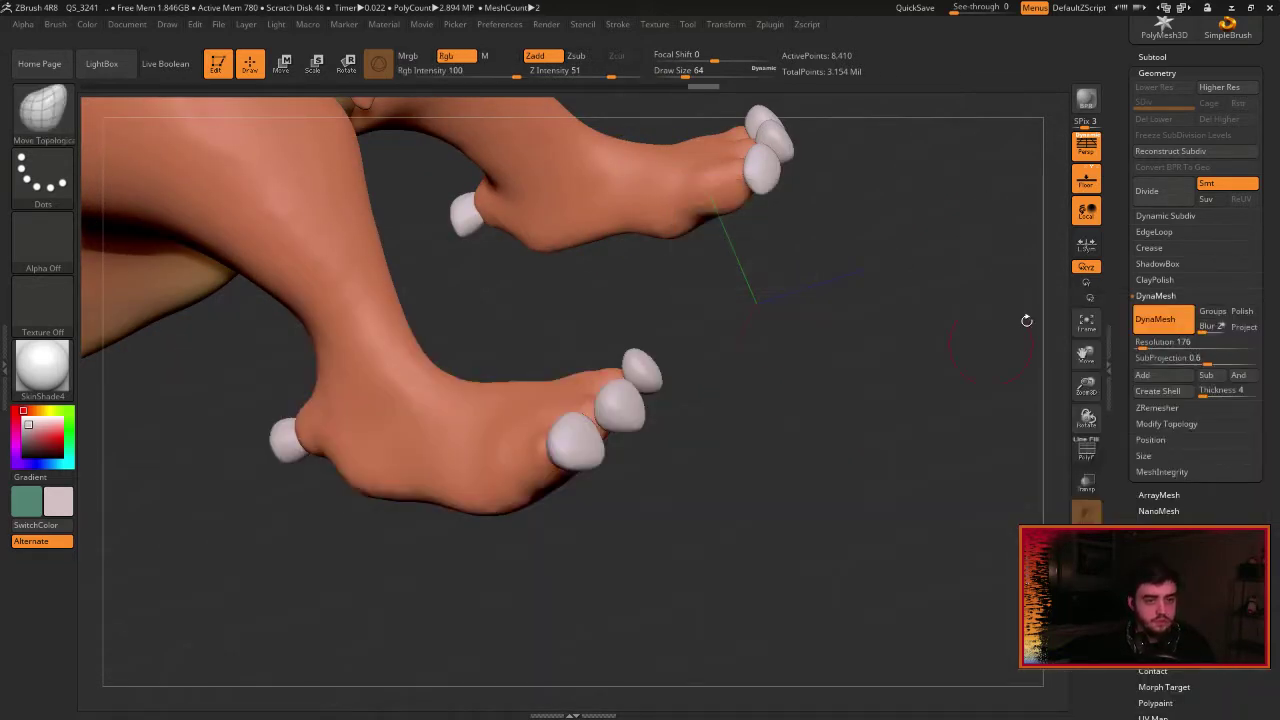
left_click(1251, 7)
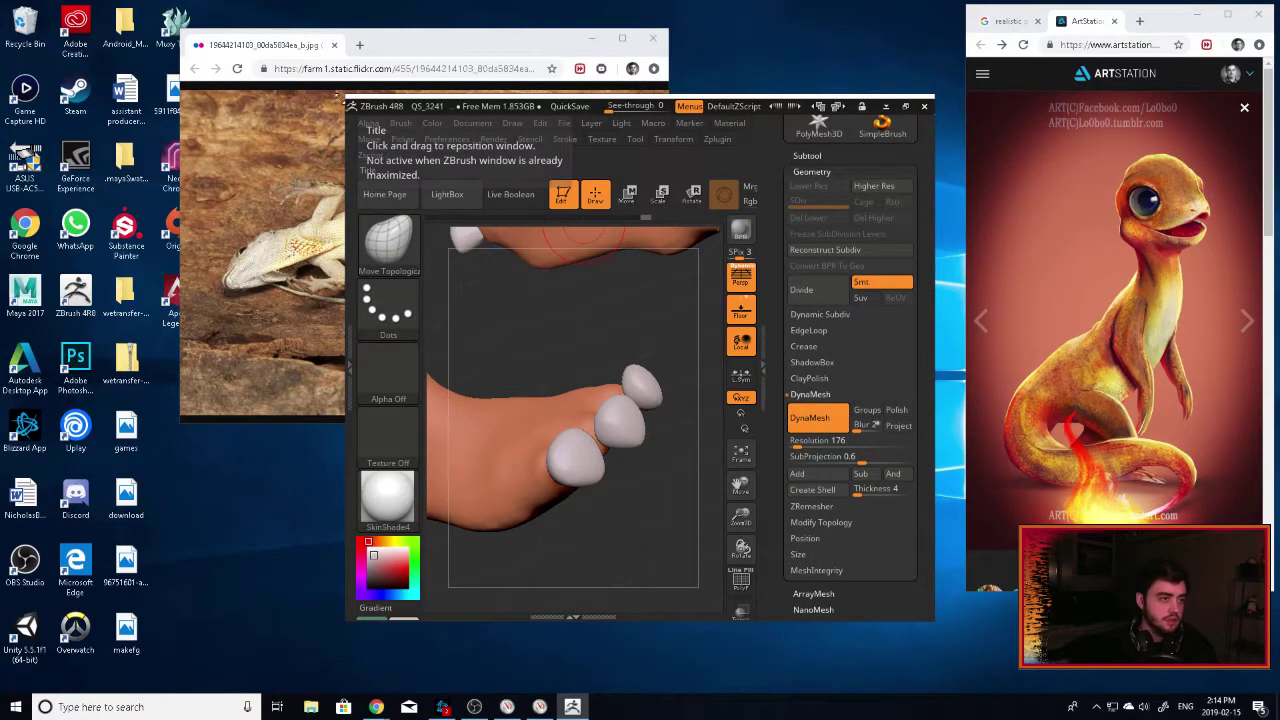
left_click_drag(343, 95, 1, 1)
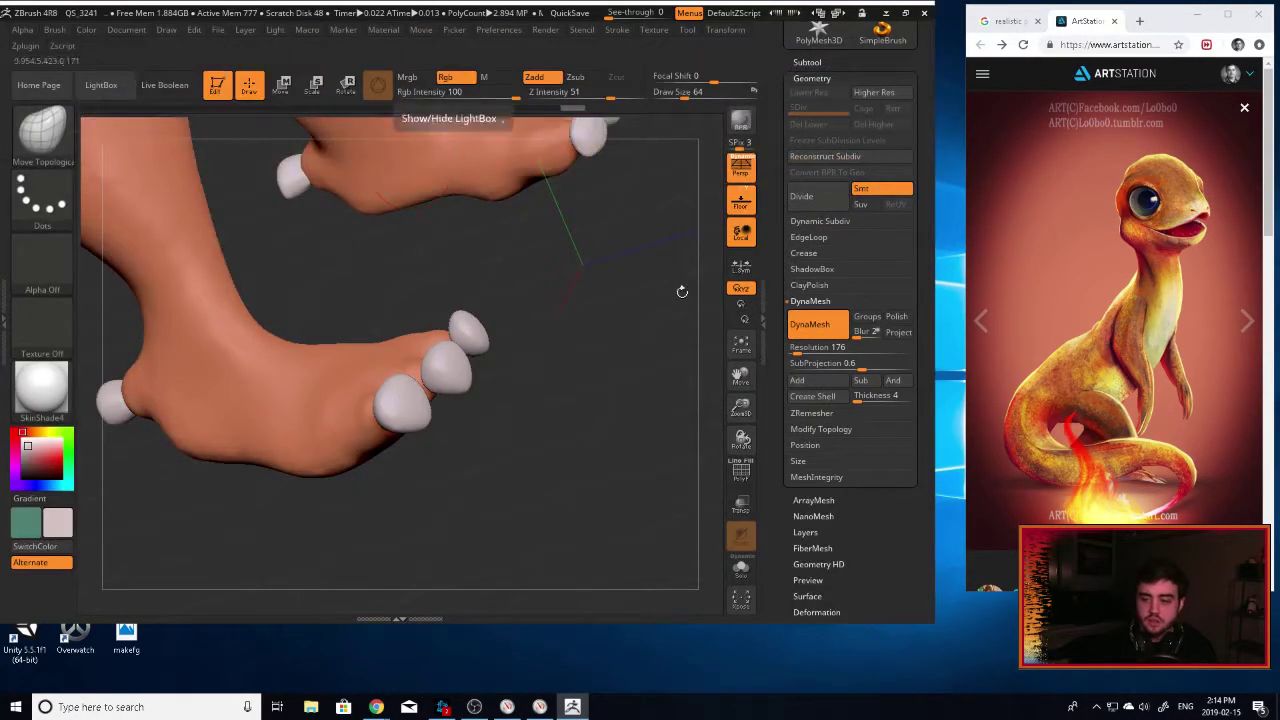
Enlarge the ZBrush window up to the reference image and pull the front toenails into long pointed claws with Move Topological.
left_click_drag(933, 620, 977, 698)
left_click_drag(626, 451, 614, 414)
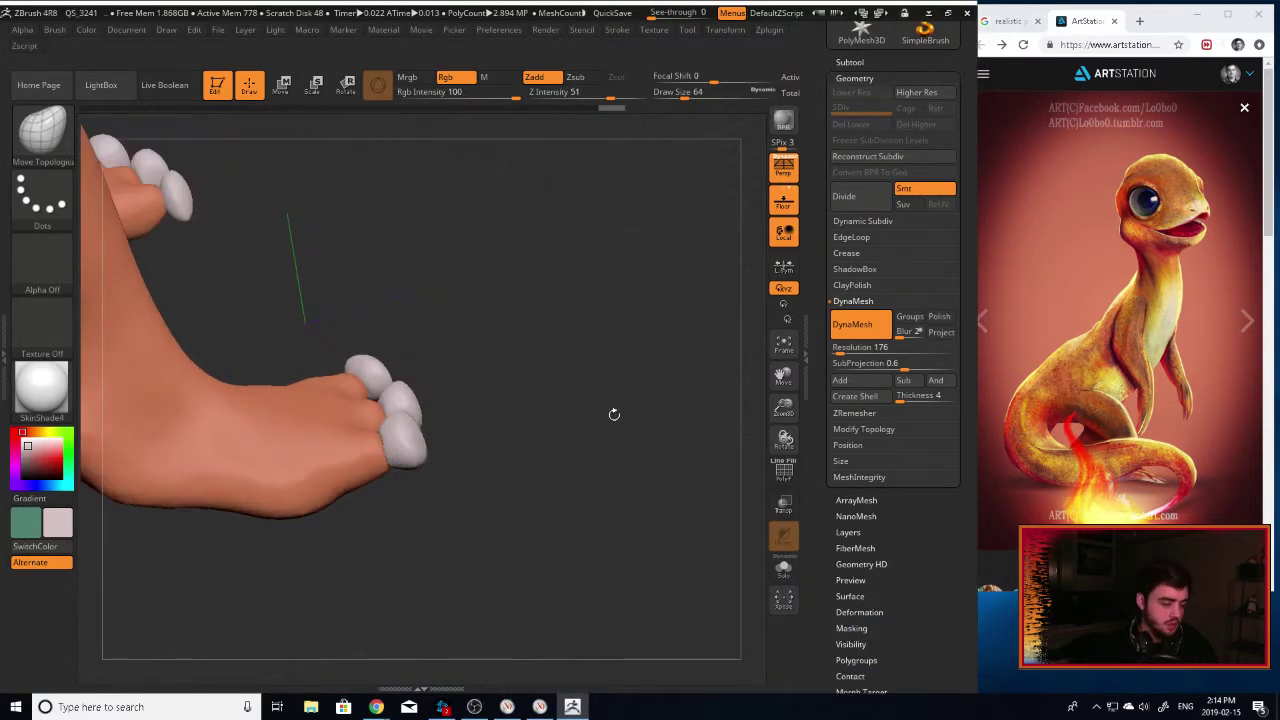
left_click_drag(464, 402, 444, 400)
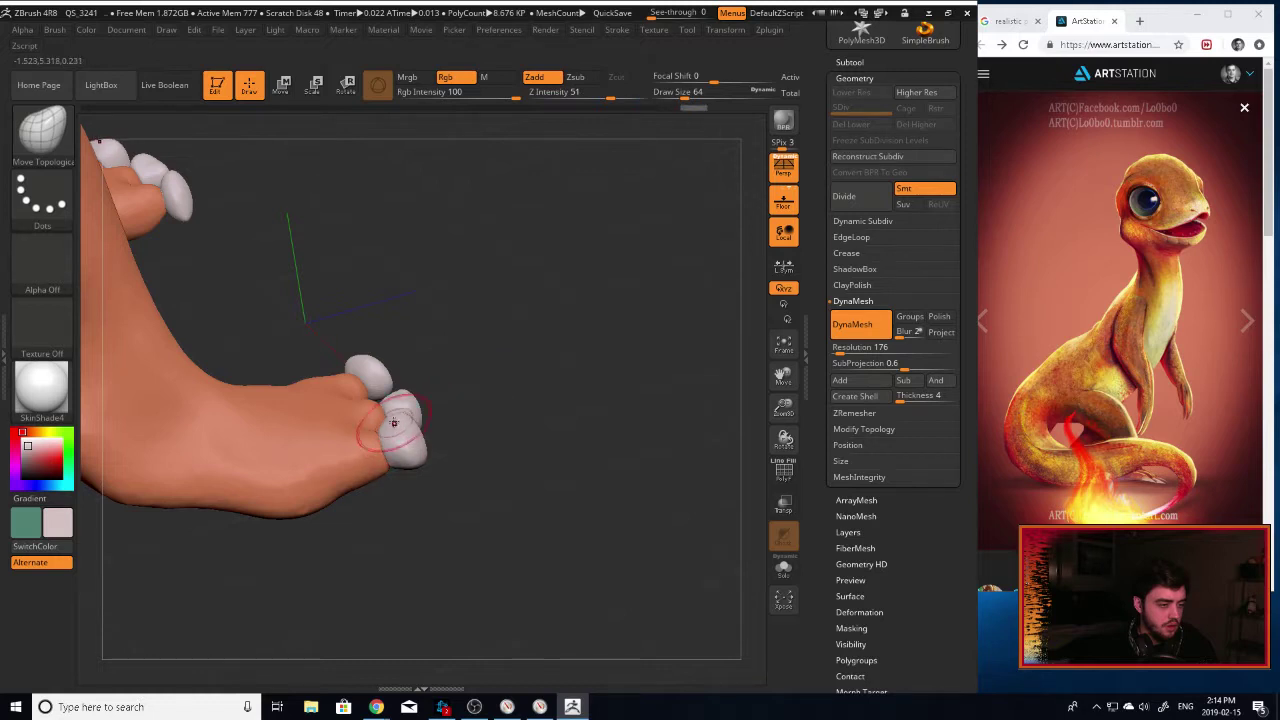
mouse_move(394, 422)
left_mouse_down()
mouse_move(467, 465)
mouse_move(470, 432)
mouse_move(546, 422)
mouse_move(514, 433)
left_mouse_up()
mouse_move(600, 446)
left_mouse_down()
mouse_move(496, 438)
mouse_move(579, 444)
left_mouse_up()
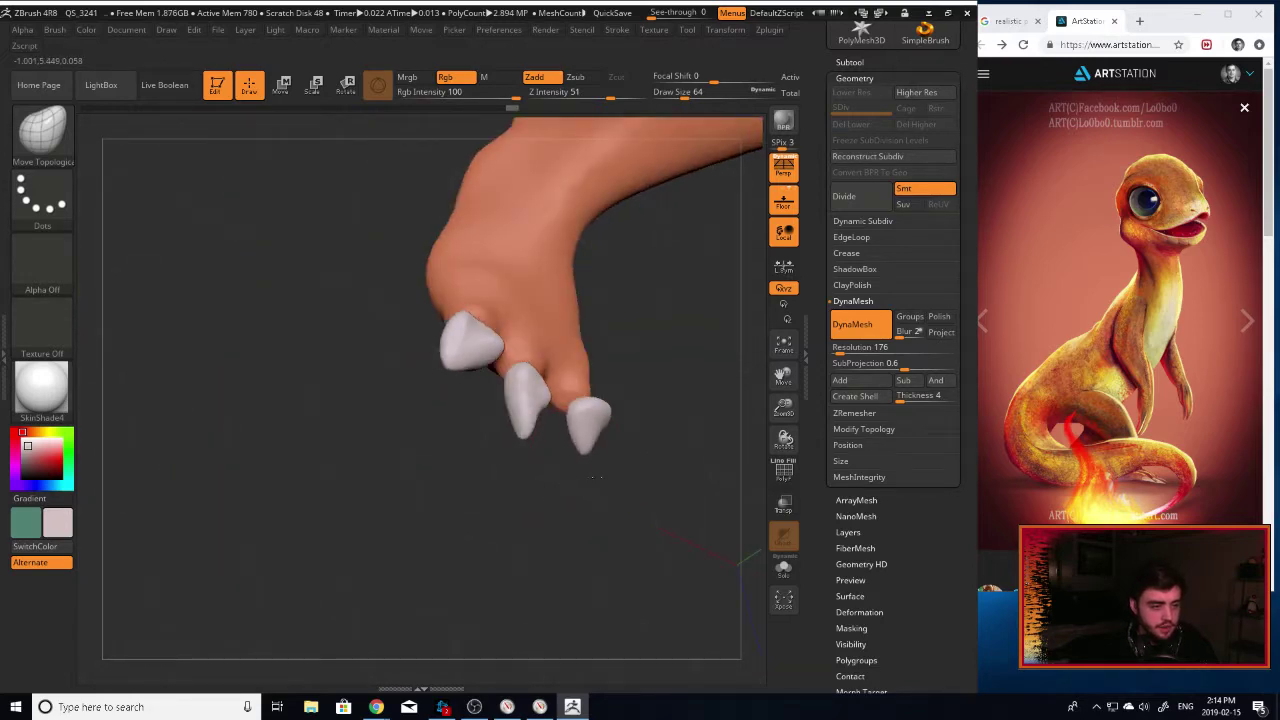
left_click_drag(646, 366, 590, 455)
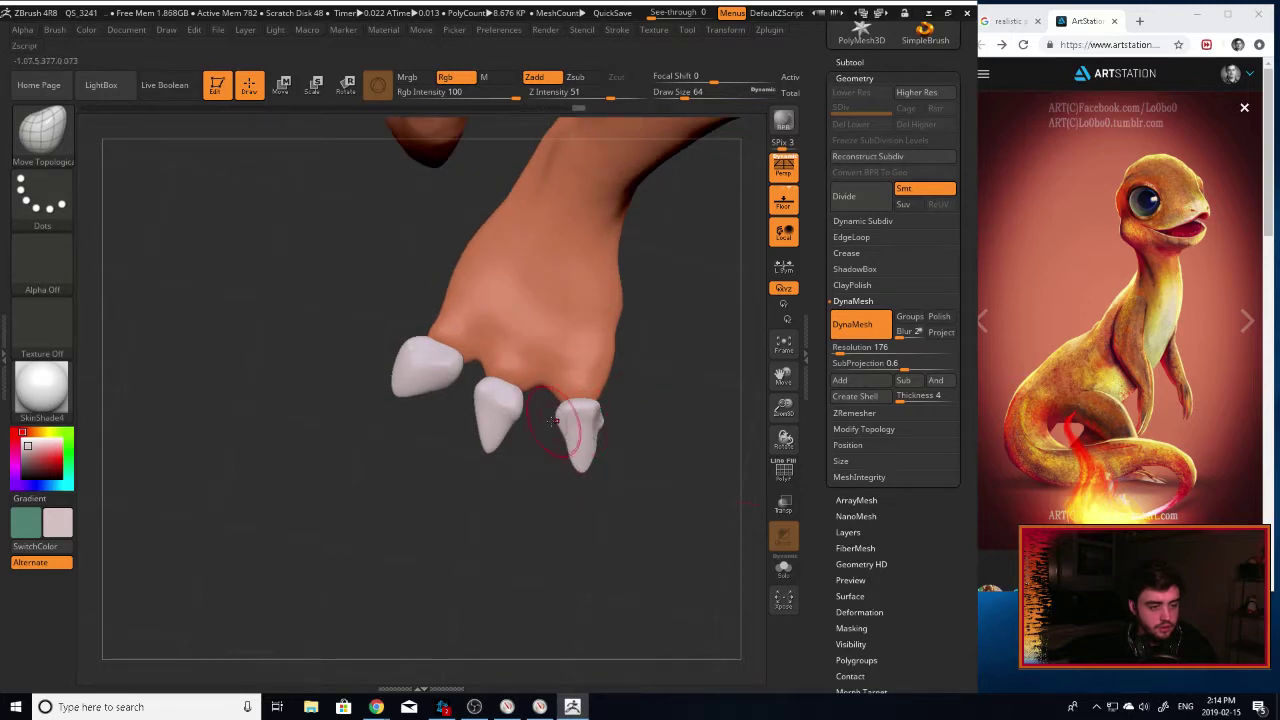
Smooth the three front claws and sharpen the tip of the widest one.
key("shift")
mouse_move(458, 388)
left_mouse_down("shift")
mouse_move(560, 440)
mouse_move(590, 415)
left_mouse_up("shift")
mouse_move(497, 425)
left_mouse_down("shift")
mouse_move(462, 405)
mouse_move(490, 402)
left_mouse_up("shift")
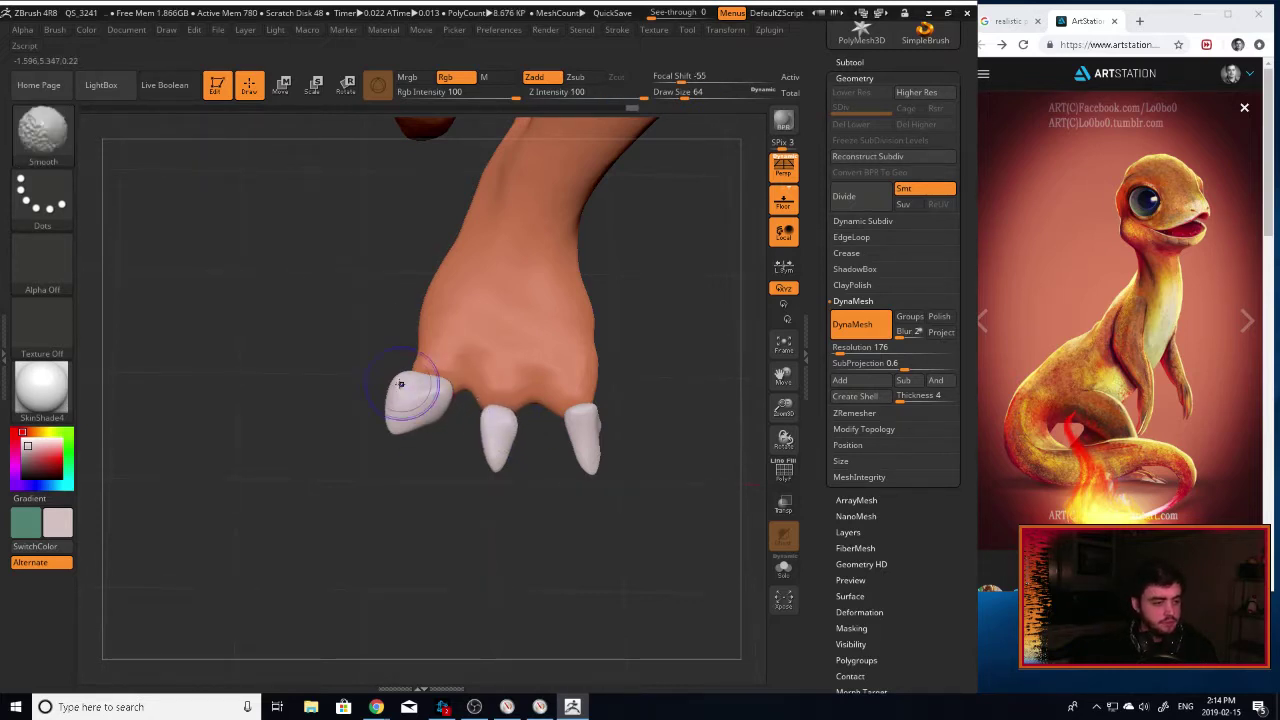
left_click_drag(408, 392, 394, 415, "shift")
left_click_drag(353, 439, 550, 392)
left_click_drag(488, 421, 722, 392)
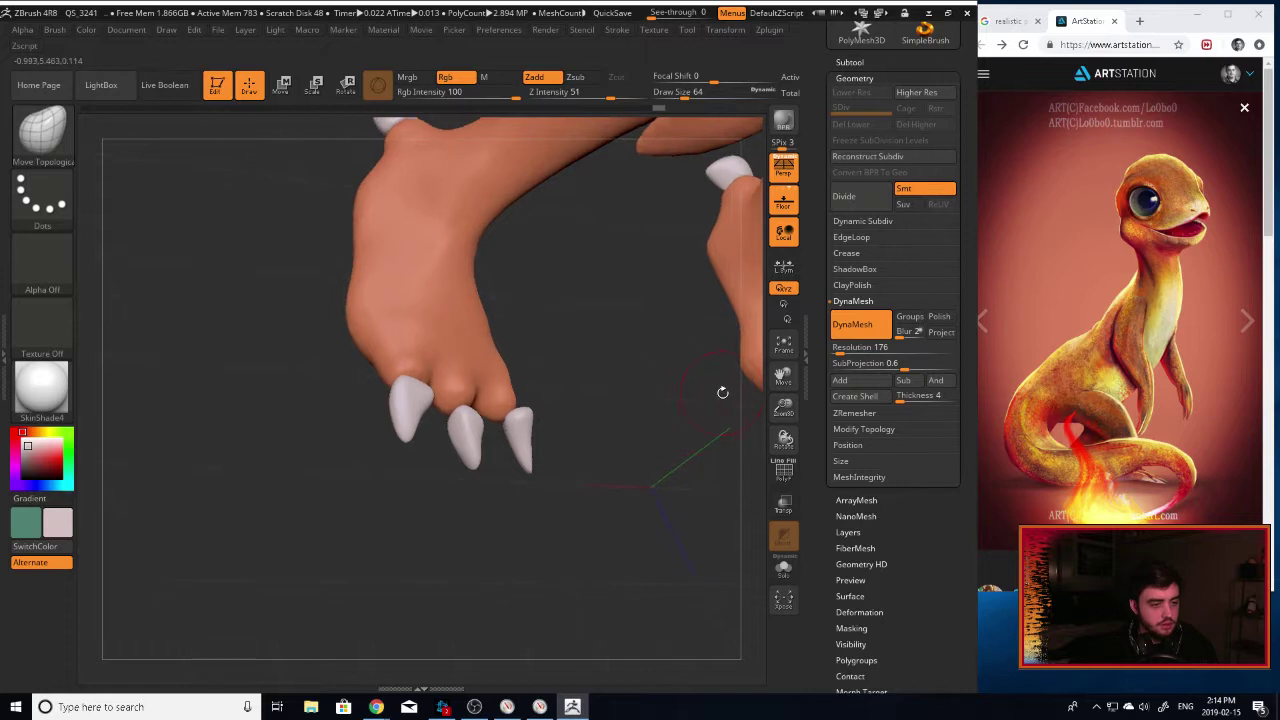
Narrow and adjust the outer front claw's outline, checking the claws against the whole character.
left_click(789, 356)
mouse_move(500, 471)
left_mouse_down()
mouse_move(421, 458)
mouse_move(261, 385)
mouse_move(751, 354)
left_mouse_up()
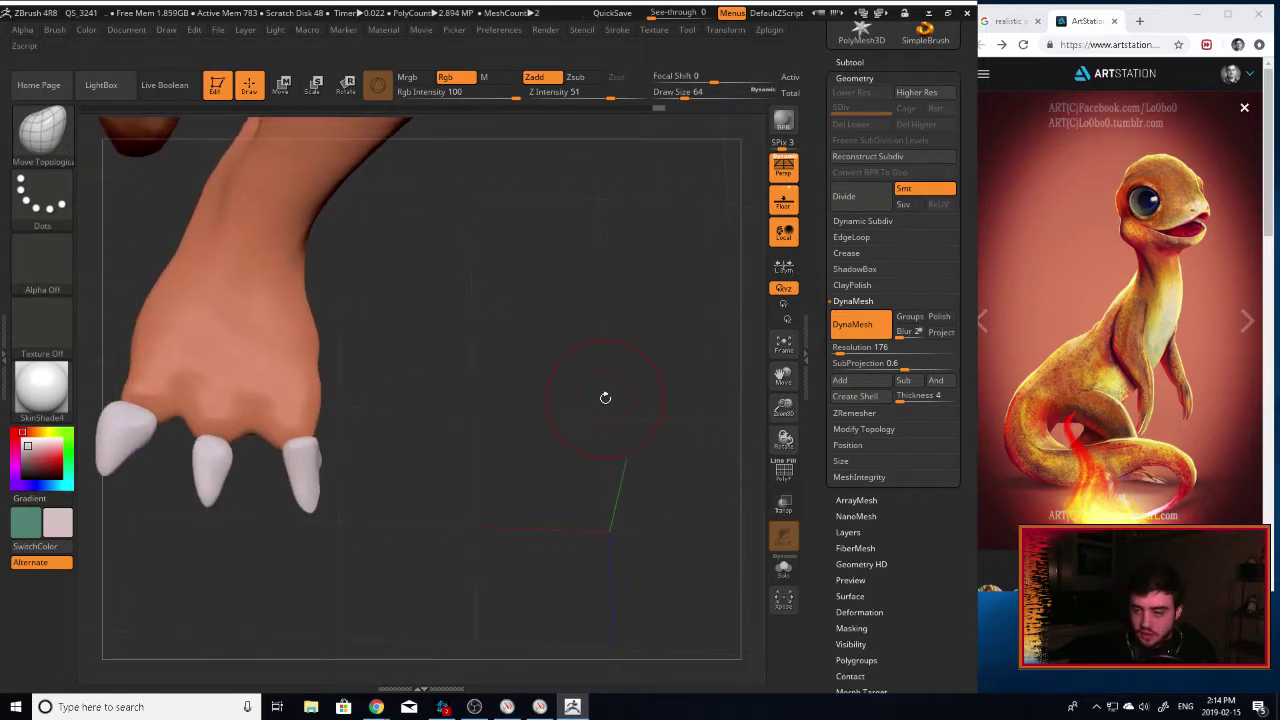
left_click_drag(407, 420, 362, 485)
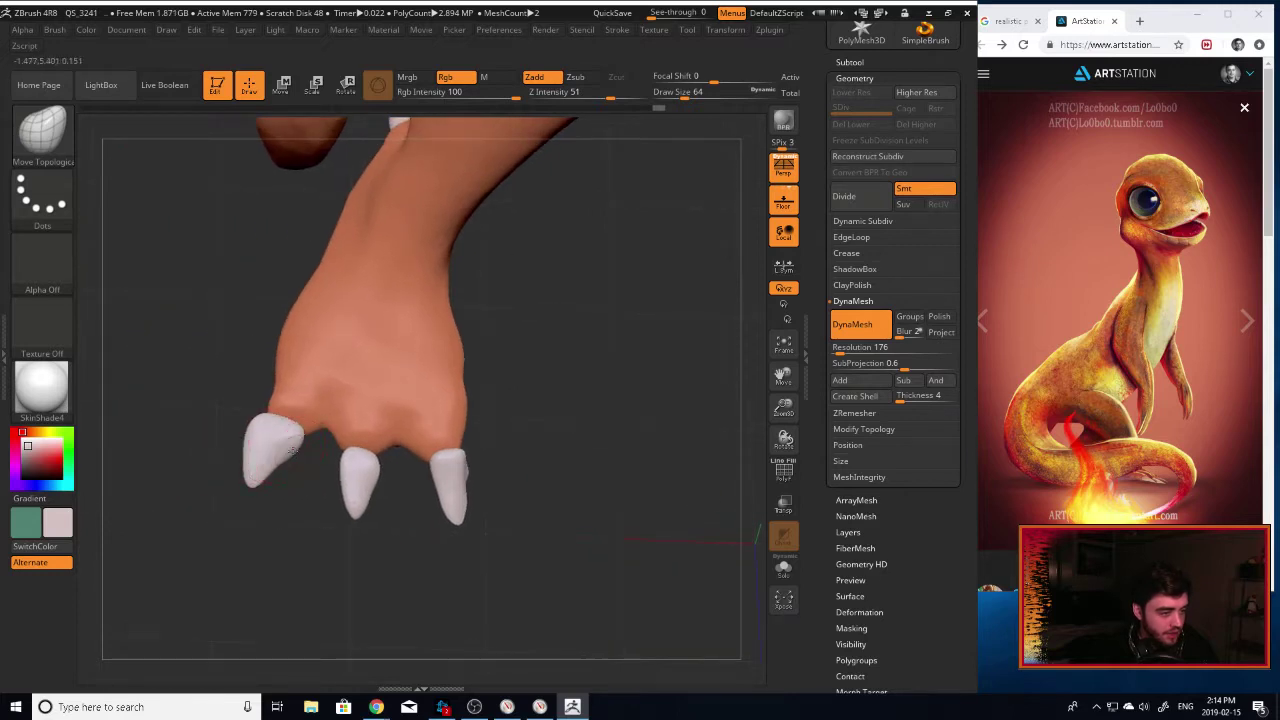
mouse_move(231, 425)
left_mouse_down()
mouse_move(262, 446)
mouse_move(248, 447)
mouse_move(256, 458)
mouse_move(238, 450)
left_mouse_up()
left_click_drag(662, 383, 603, 451)
left_click(793, 352)
left_click_drag(470, 506, 162, 580, "alt")
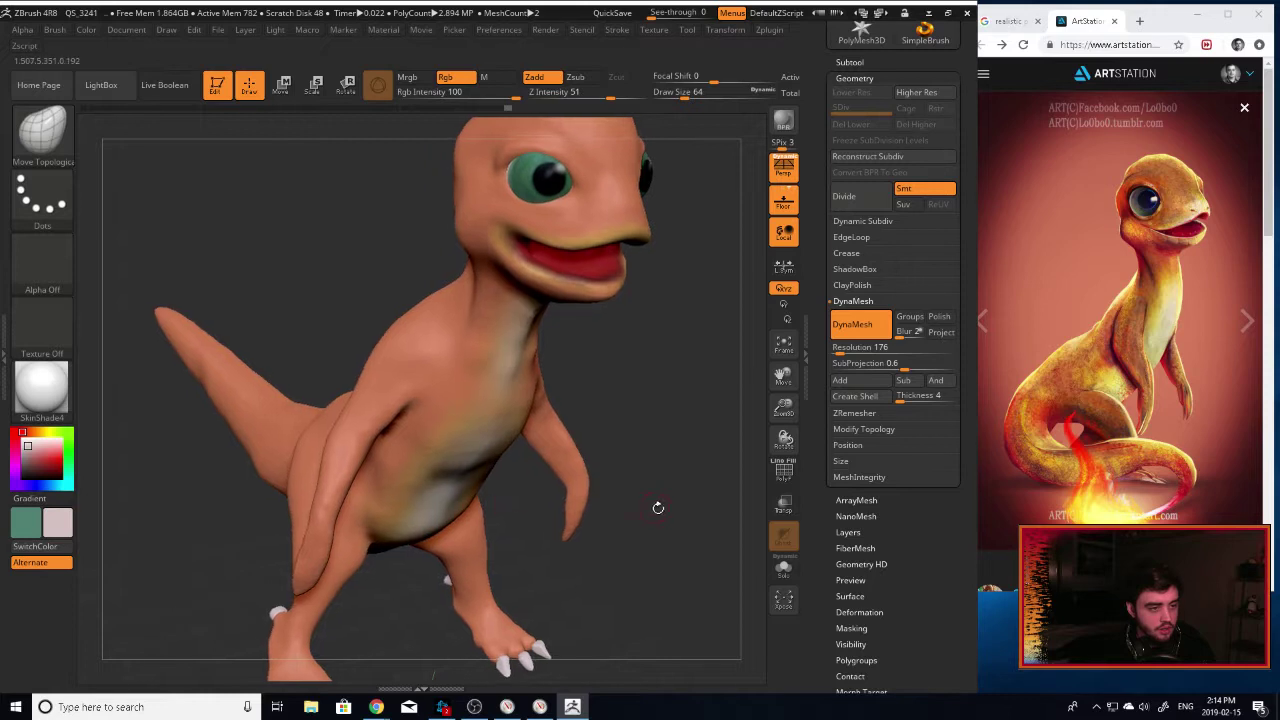
Reshape the bases and sides of the front claws so they taper and sit snugly on the toes.
left_click_drag(657, 508, 727, 300)
left_click_drag(784, 406, 820, 594)
mouse_move(430, 506)
left_mouse_down()
mouse_move(341, 432)
mouse_move(330, 388)
left_mouse_up()
left_click_drag(493, 356, 496, 496)
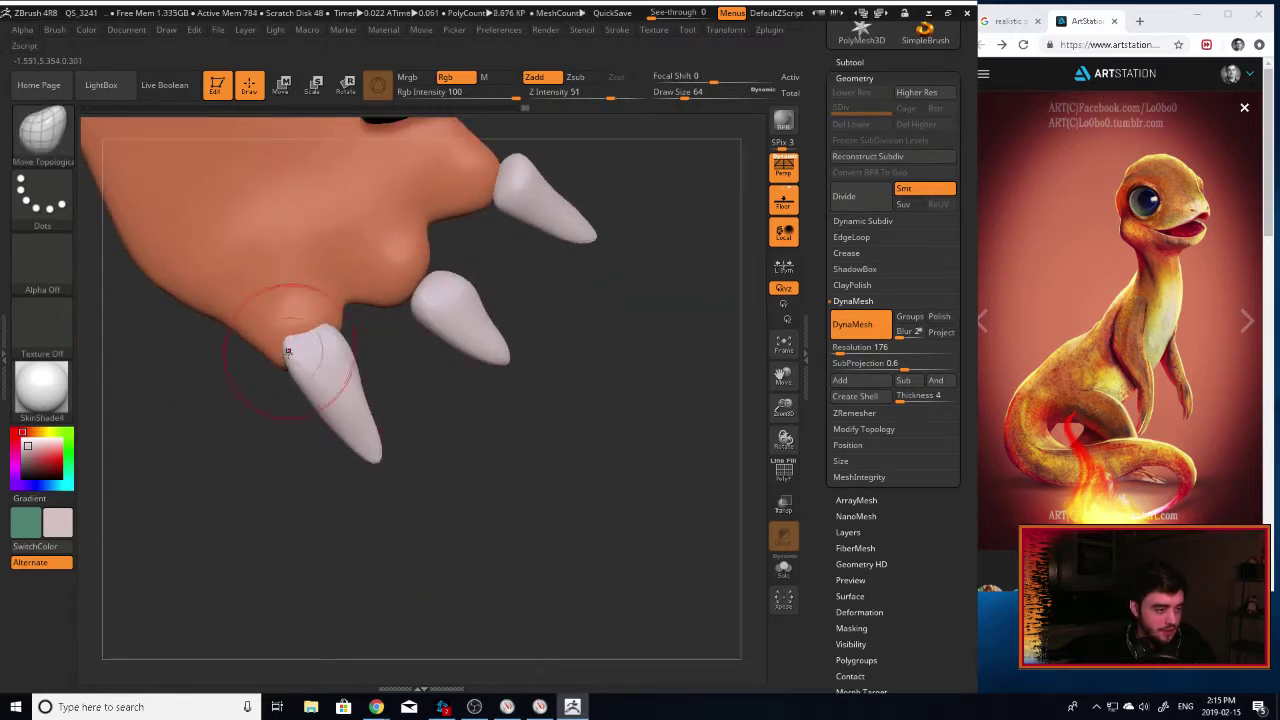
left_click_drag(468, 409, 348, 364)
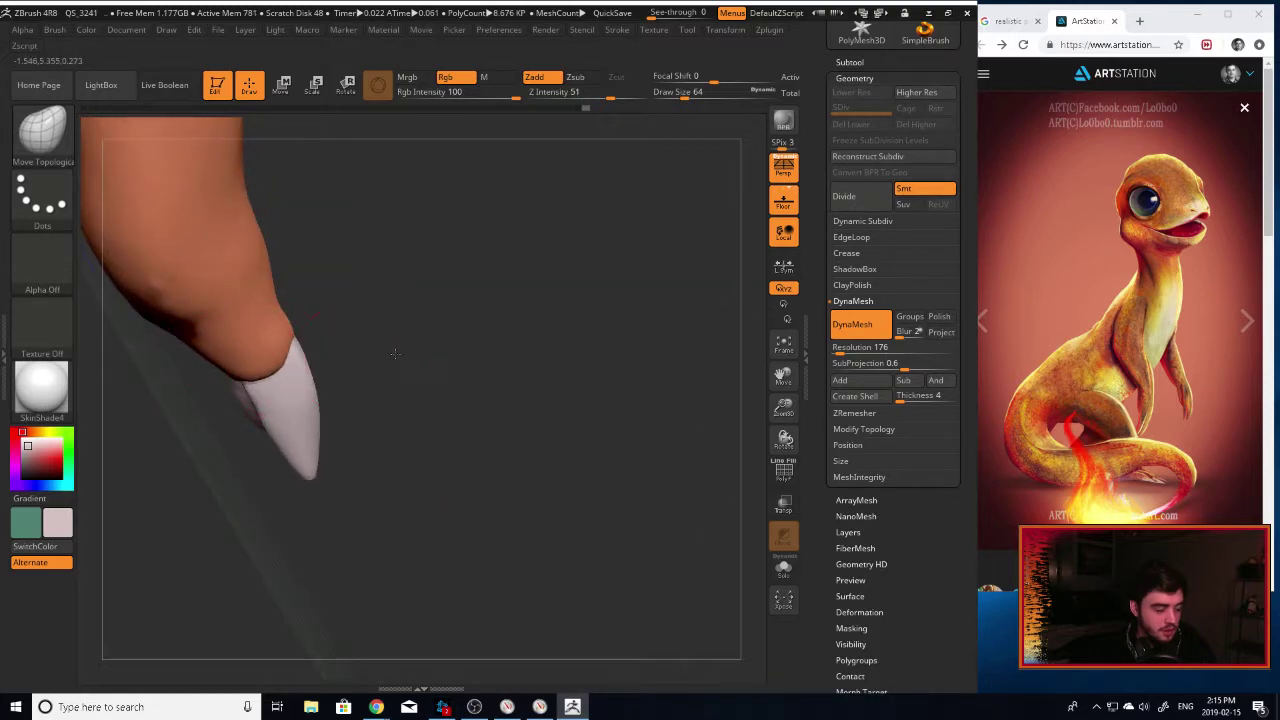
left_click_drag(394, 353, 254, 364)
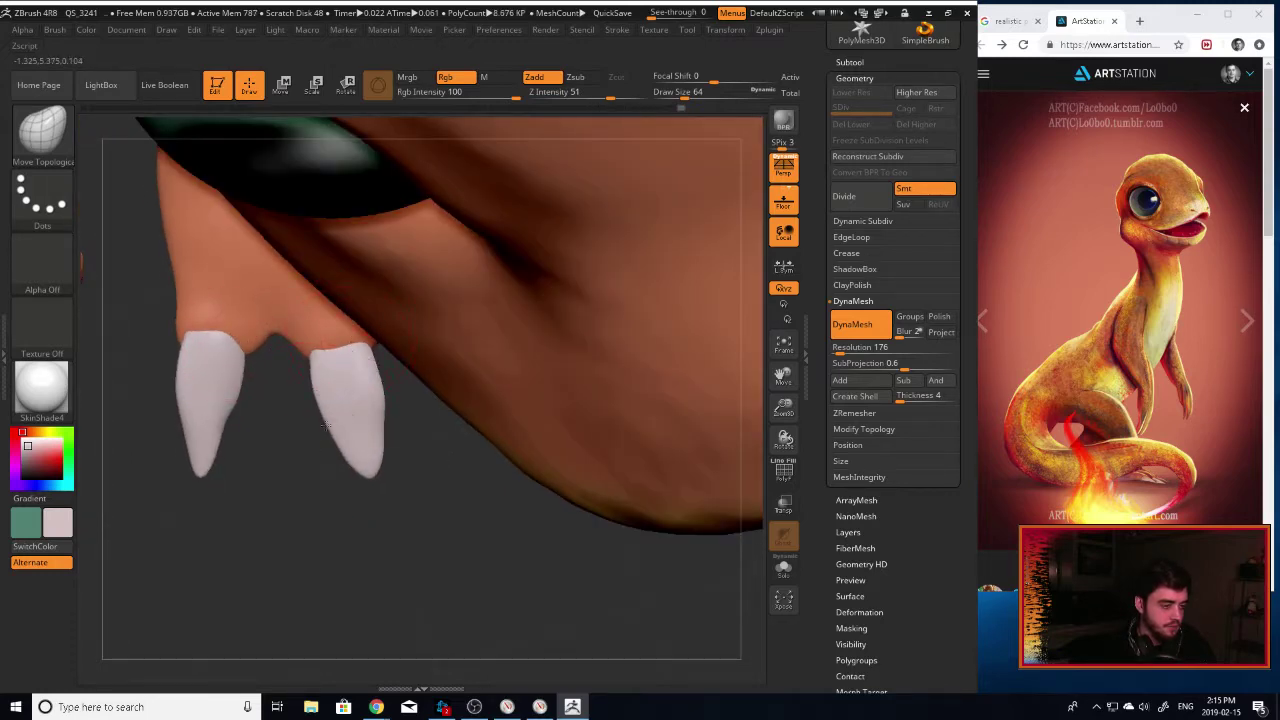
left_click_drag(323, 426, 293, 336)
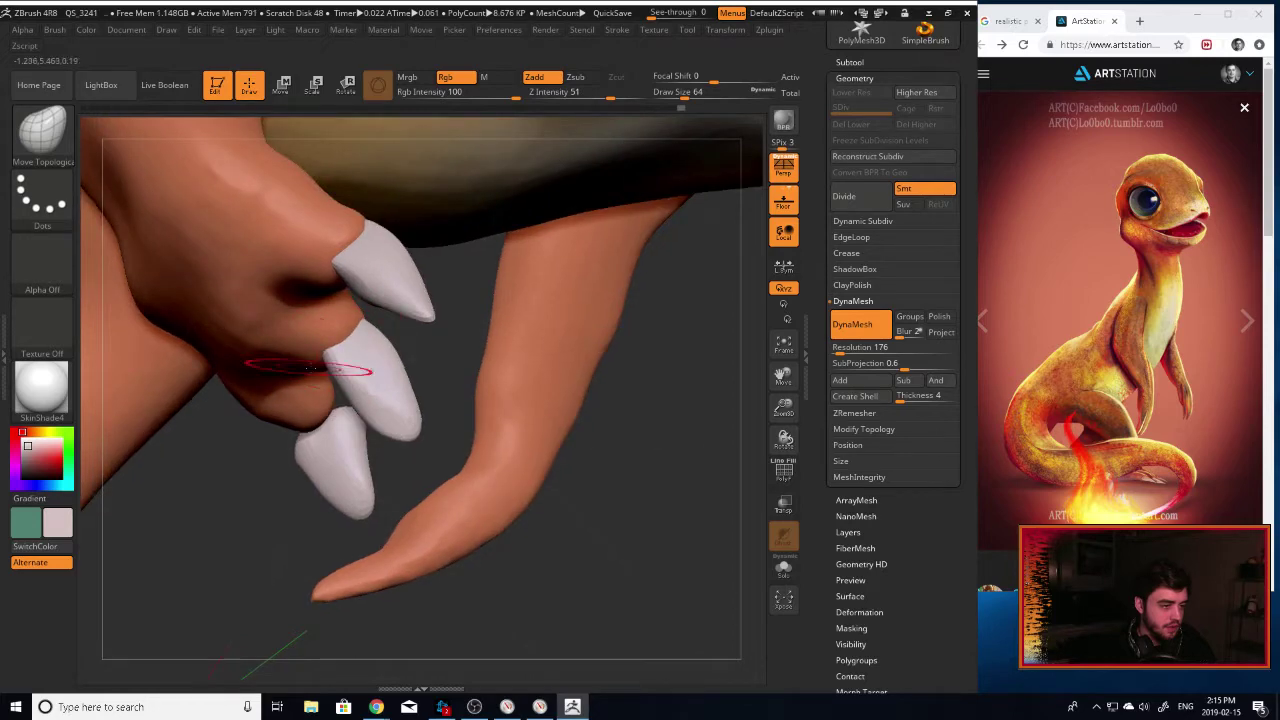
Smooth the front claws and slim them where they meet the toes.
mouse_move(448, 371)
left_mouse_down()
mouse_move(471, 414)
mouse_move(265, 406)
mouse_move(226, 383)
mouse_move(210, 455)
left_mouse_up()
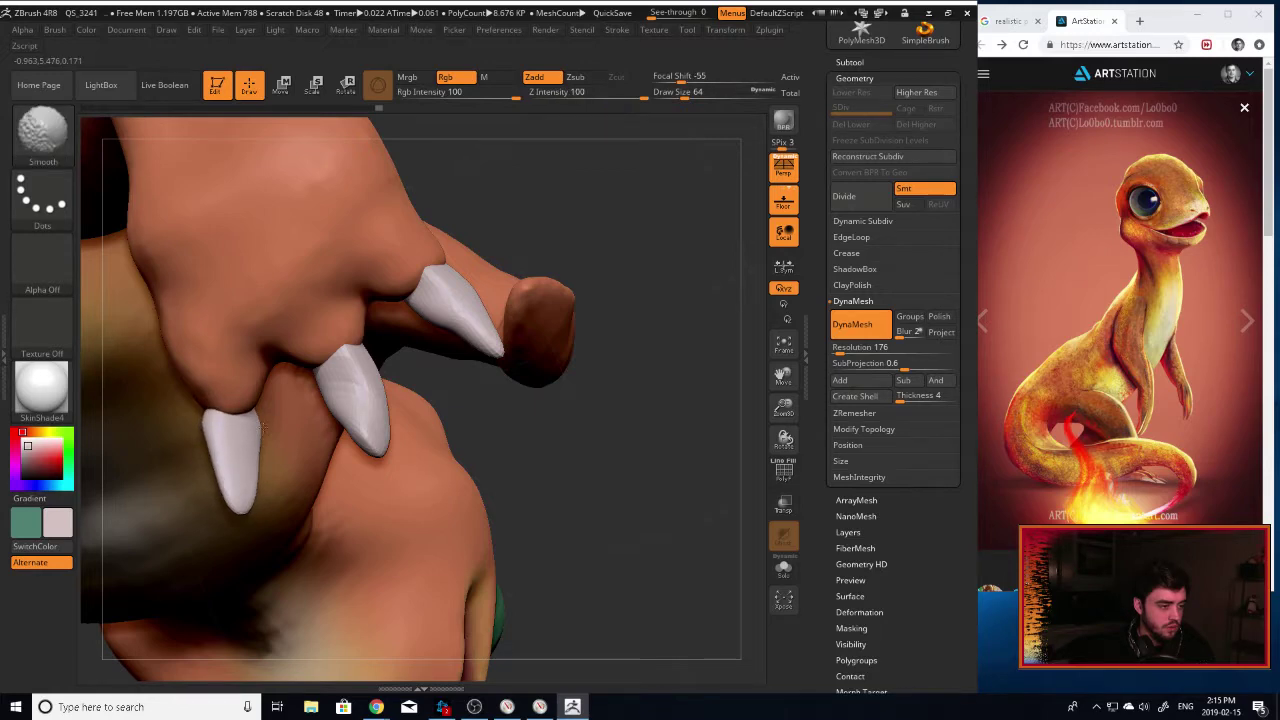
mouse_move(557, 407)
left_mouse_down()
mouse_move(603, 377)
mouse_move(514, 443)
mouse_move(549, 363)
mouse_move(528, 432)
mouse_move(560, 440)
left_mouse_up()
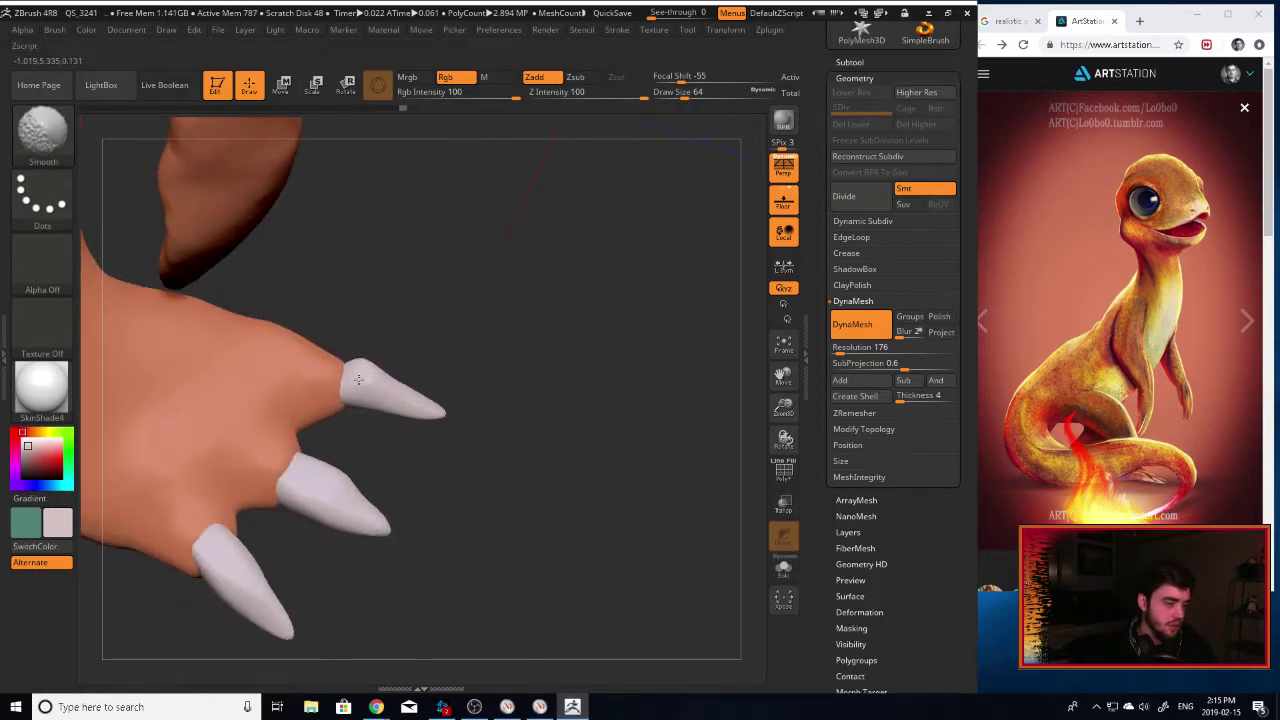
mouse_move(397, 280)
left_mouse_down()
mouse_move(374, 342)
mouse_move(333, 369)
mouse_move(351, 382)
left_mouse_up()
mouse_move(434, 446)
left_mouse_down()
mouse_move(423, 408)
mouse_move(436, 406)
left_mouse_up()
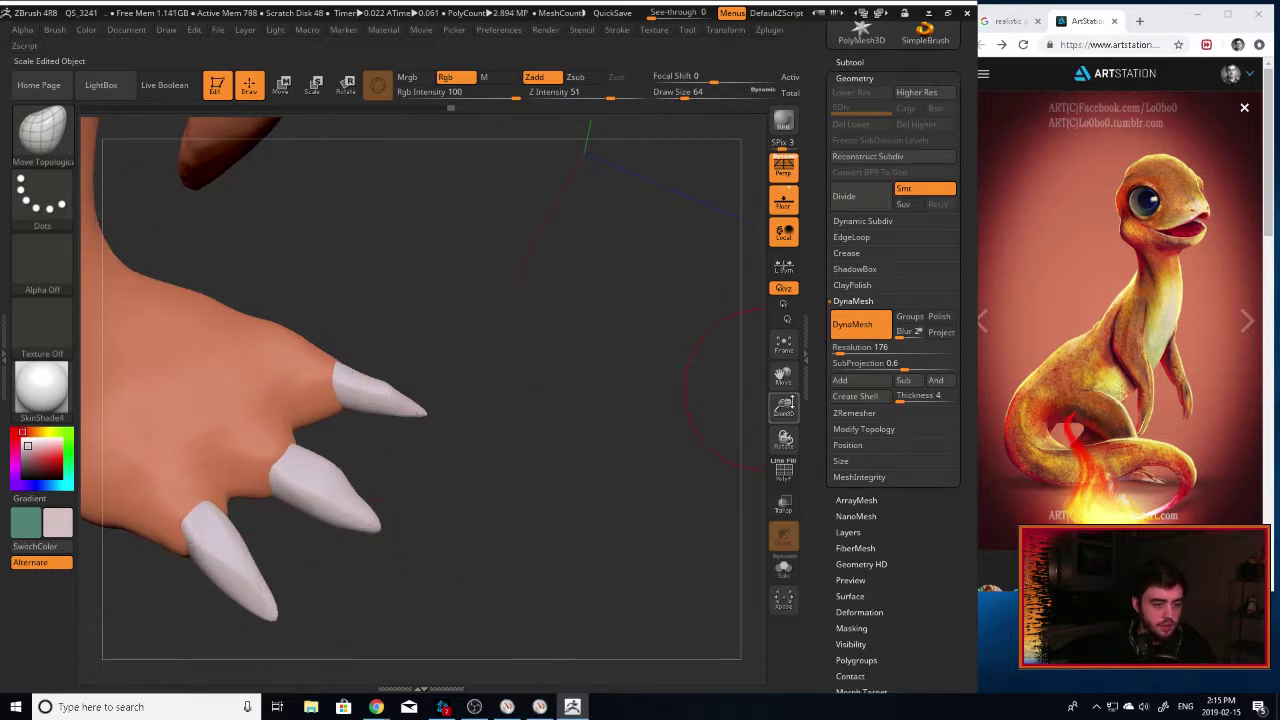
Turn on transparent display, mask one outer front claw and open the subtool list.
left_click_drag(765, 390, 463, 444)
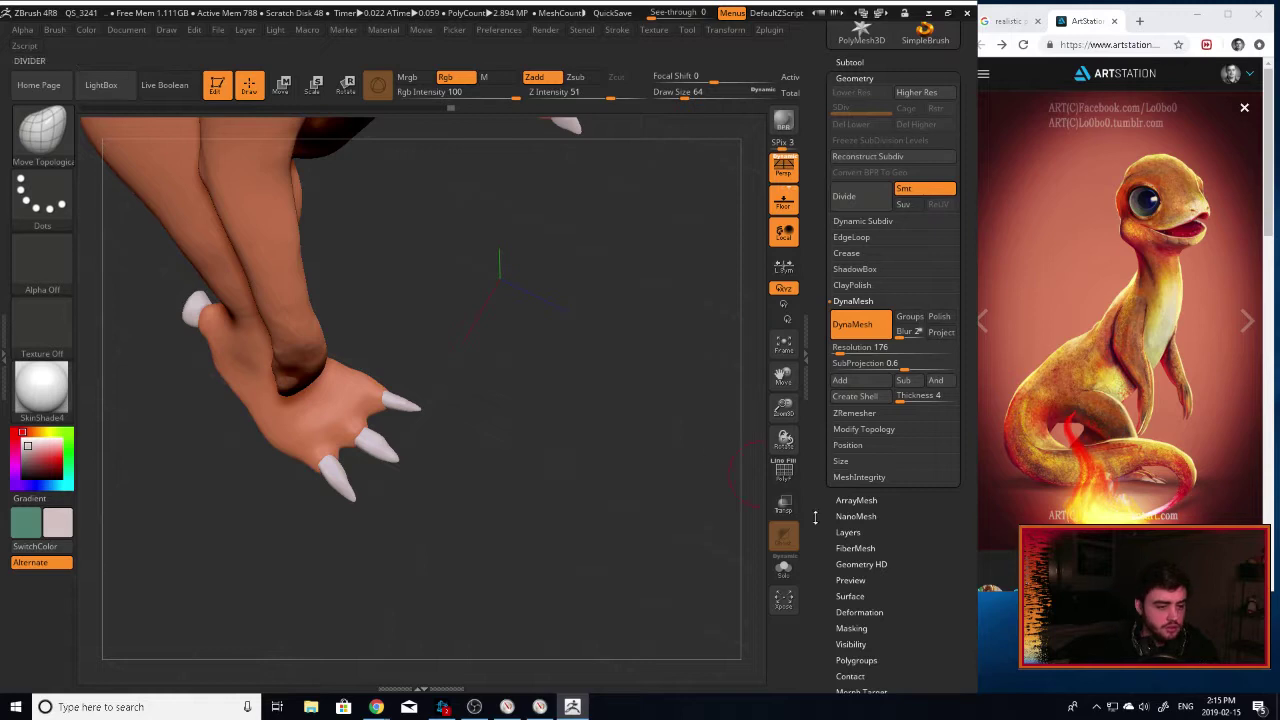
left_click(784, 507)
key("ctrl")
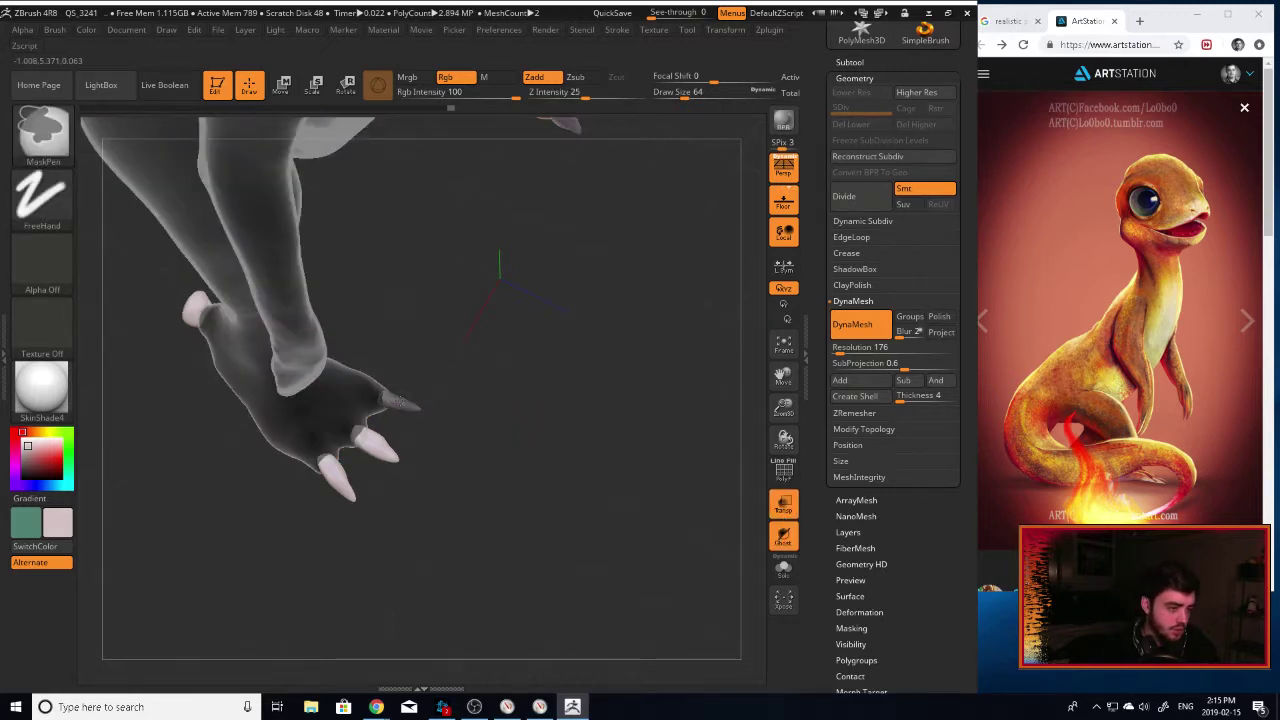
left_click_drag(478, 322, 380, 412, "ctrl")
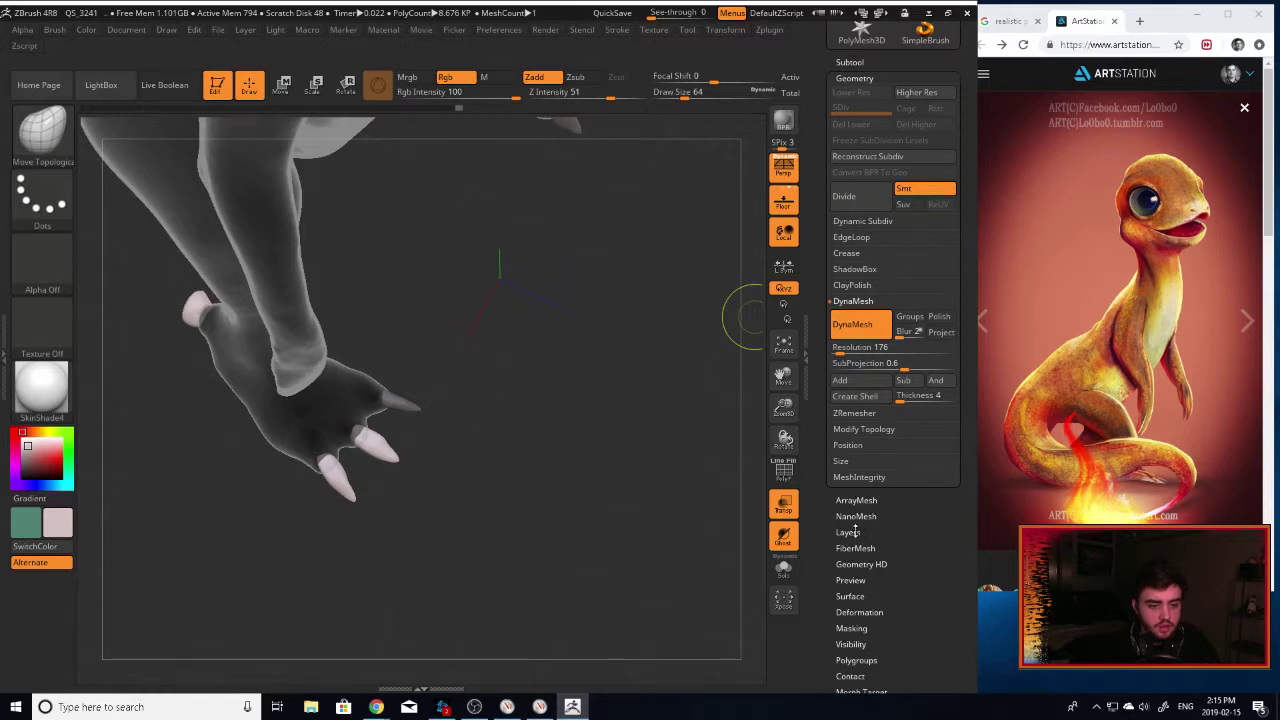
scroll(880, 300, "up", 3)
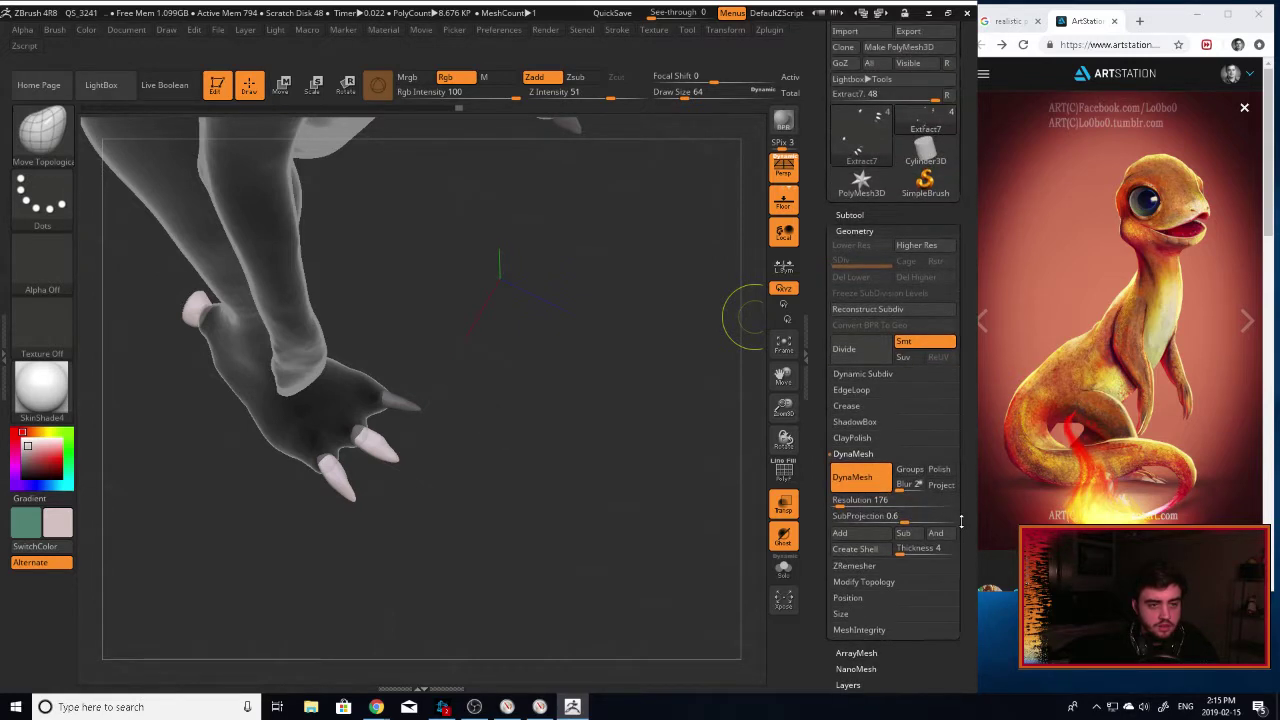
left_click(842, 198)
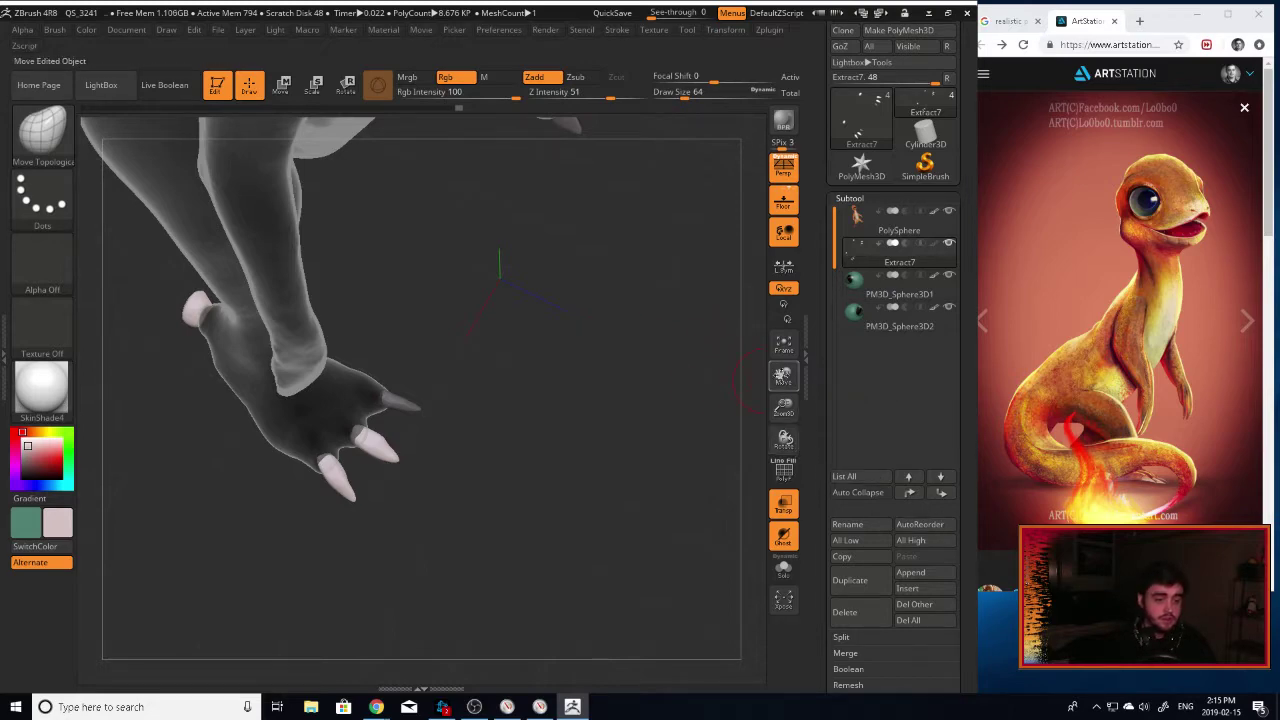
Replace the mask with one covering all nails of the opposite foot, and split the masked points into a separate subtool.
left_click_drag(783, 376, 323, 244)
left_click_drag(490, 235, 526, 249, "ctrl")
left_click_drag(385, 242, 762, 467, "ctrl")
left_click_drag(668, 463, 604, 456)
left_click(608, 456, "ctrl")
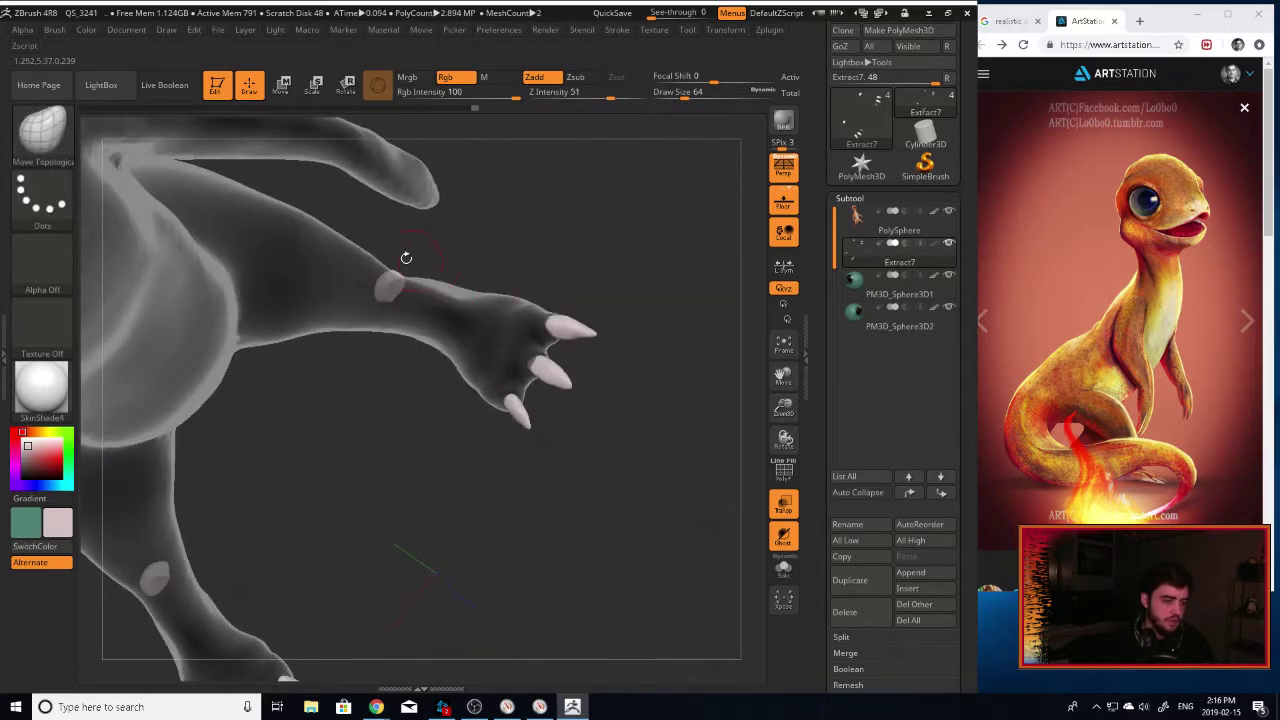
left_click_drag(330, 226, 712, 468, "ctrl")
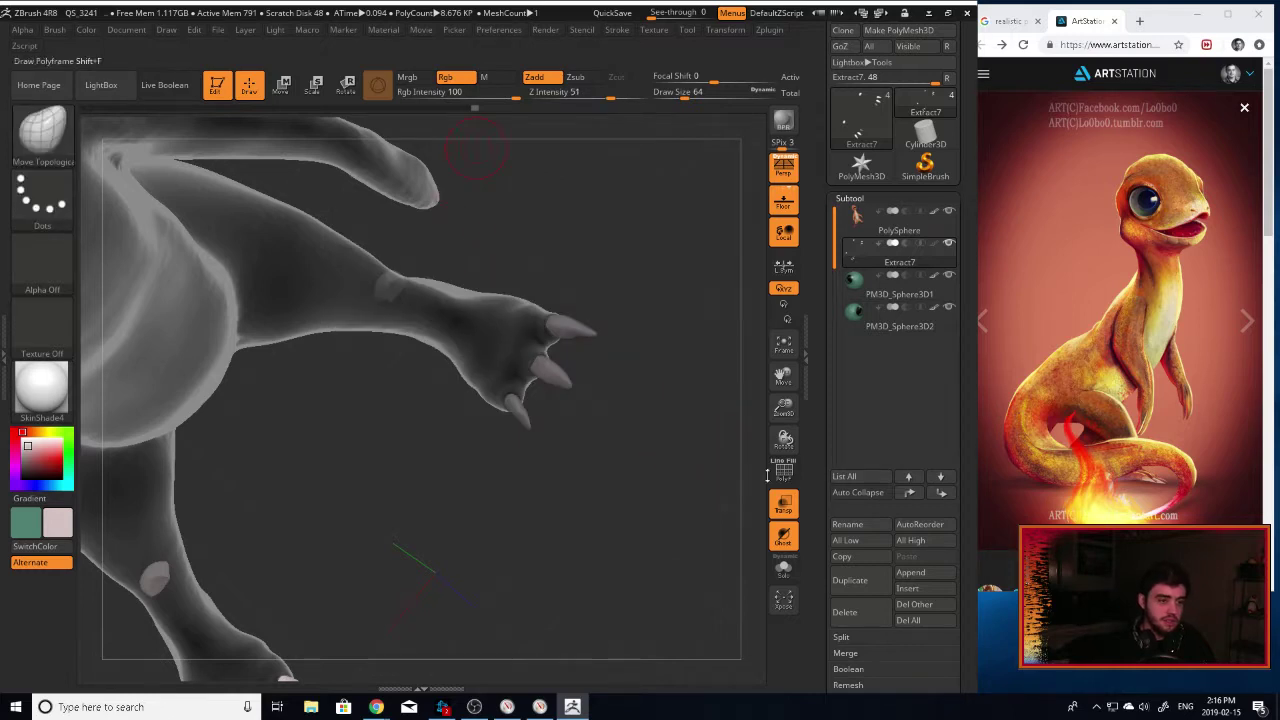
left_click(870, 637)
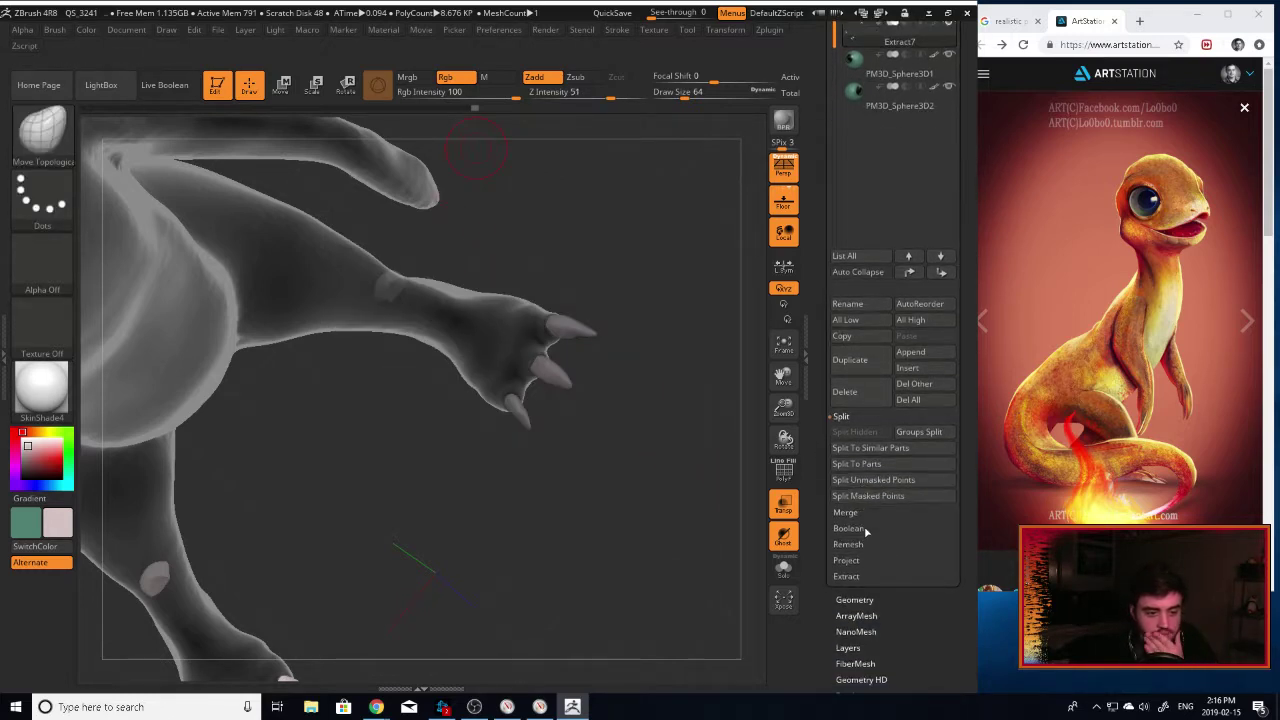
left_click(891, 495)
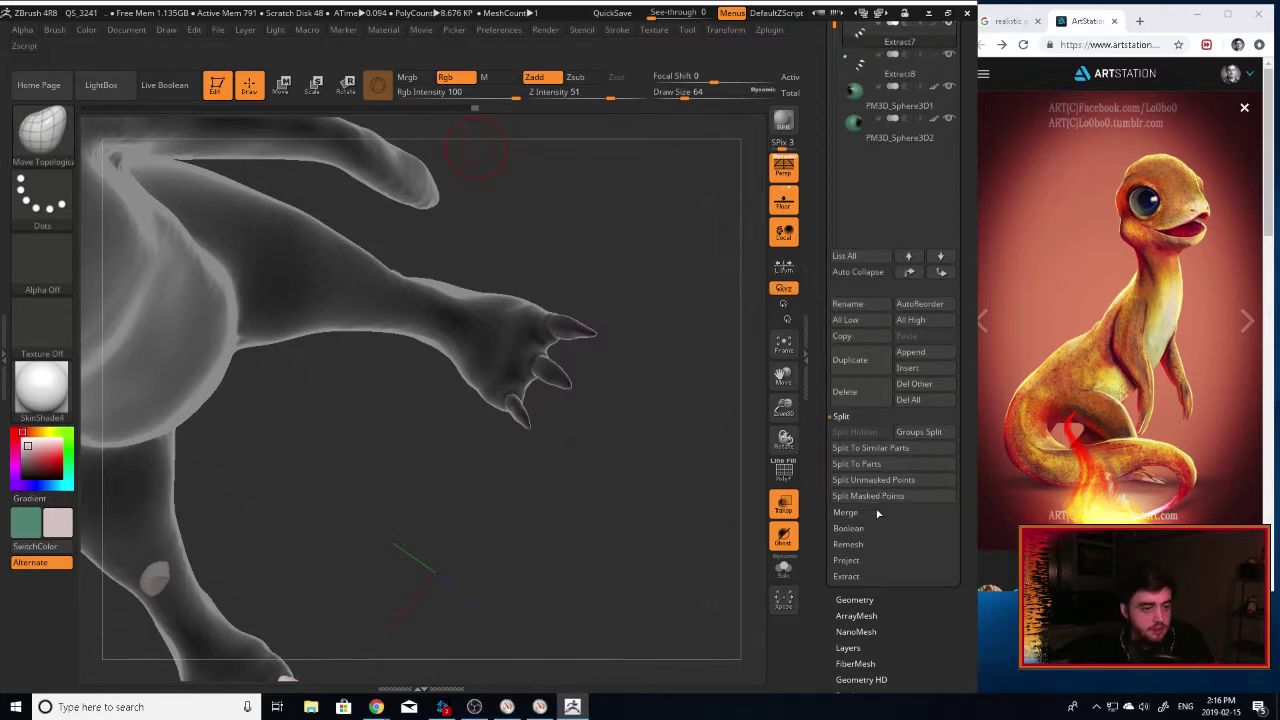
Turn off transparent display and delete the Extract8 subtool containing the opposite foot's nails.
left_click_drag(958, 209, 963, 290)
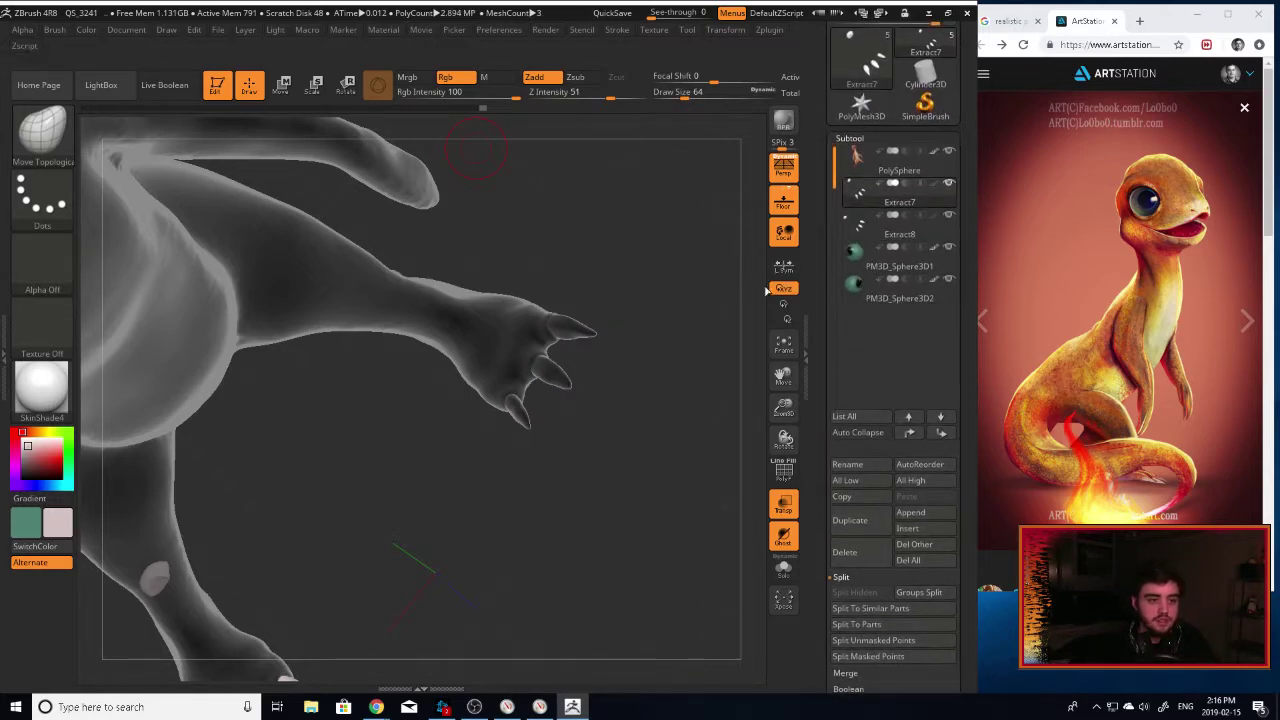
left_click_drag(582, 490, 690, 342)
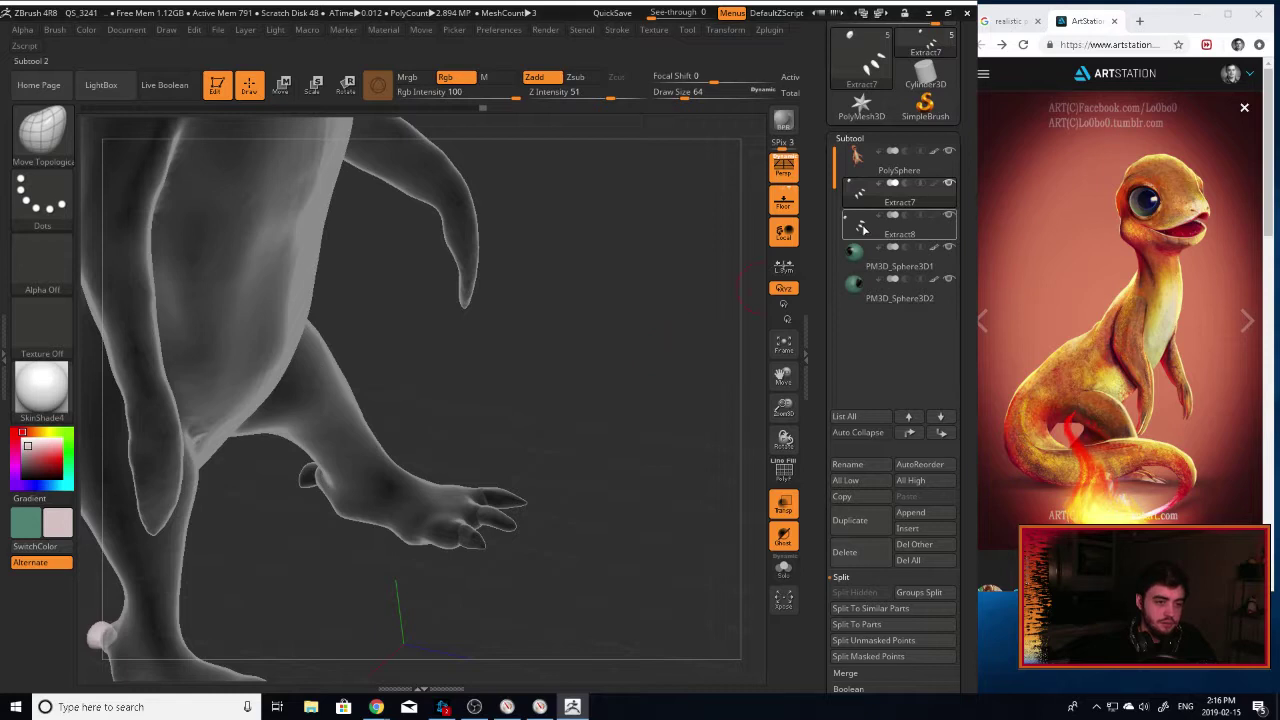
left_click(862, 228)
left_click_drag(655, 430, 700, 470)
left_click(783, 505)
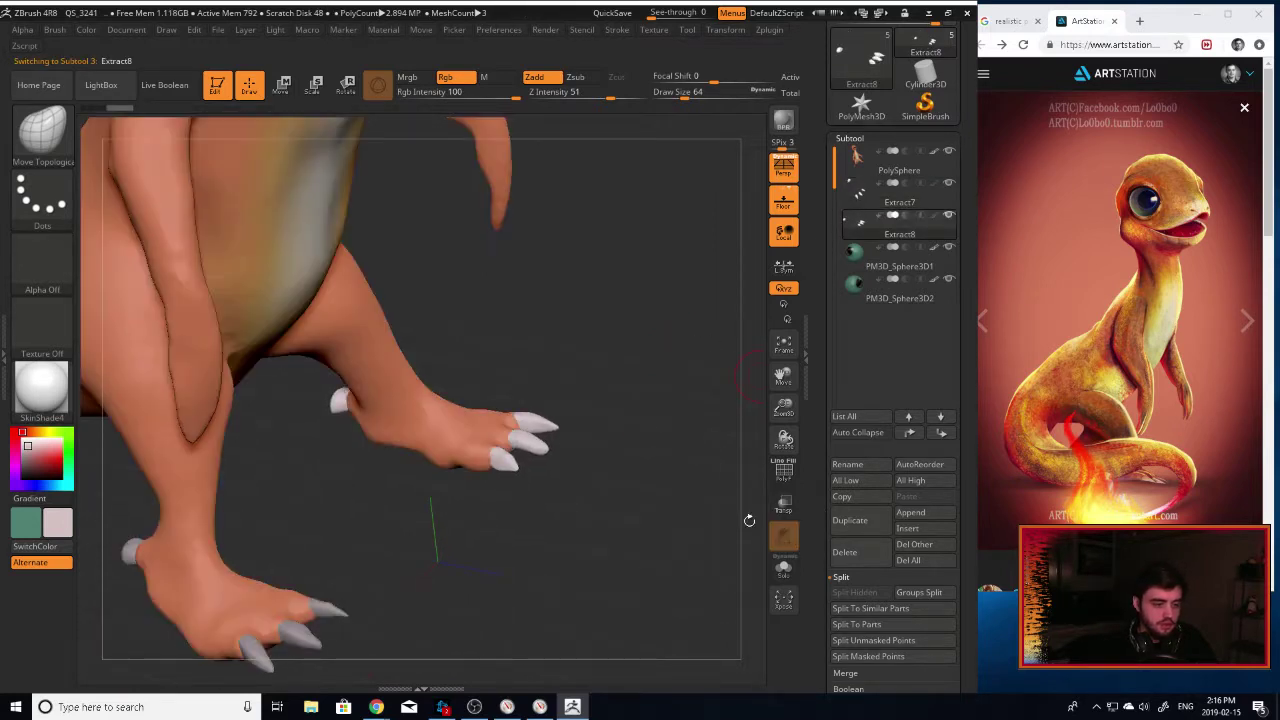
left_click_drag(749, 520, 827, 320)
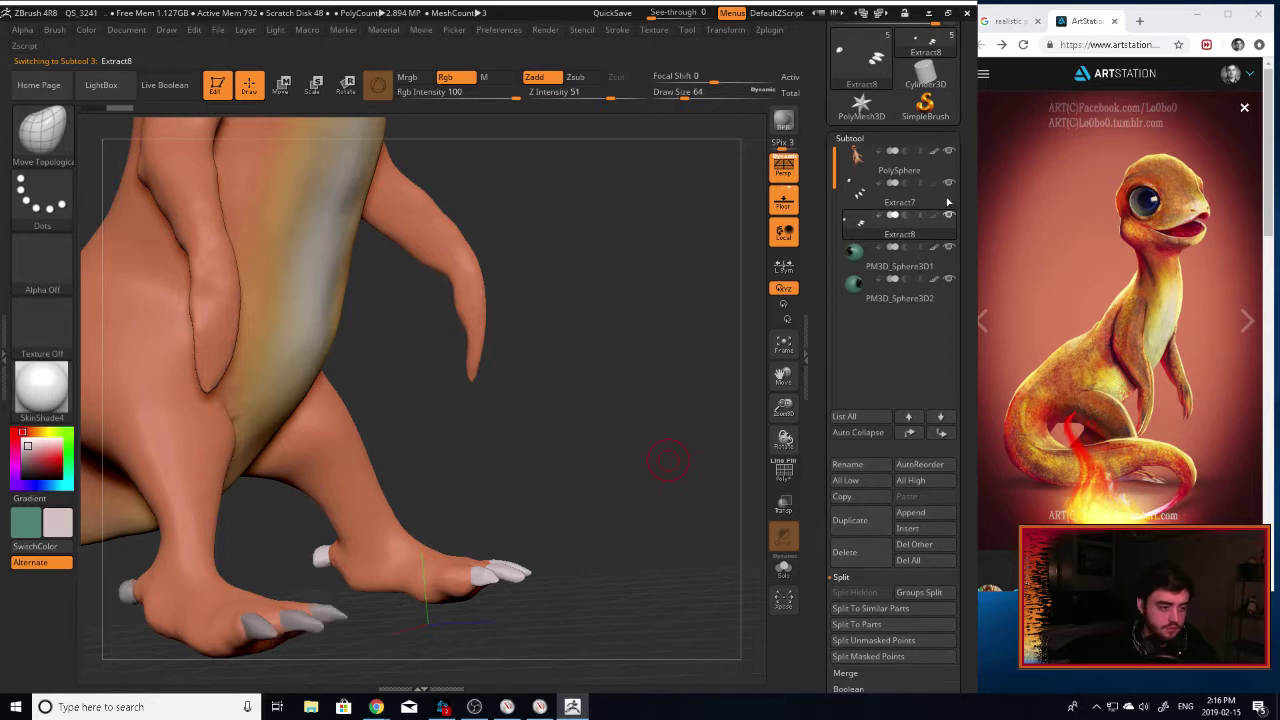
mouse_move(884, 232)
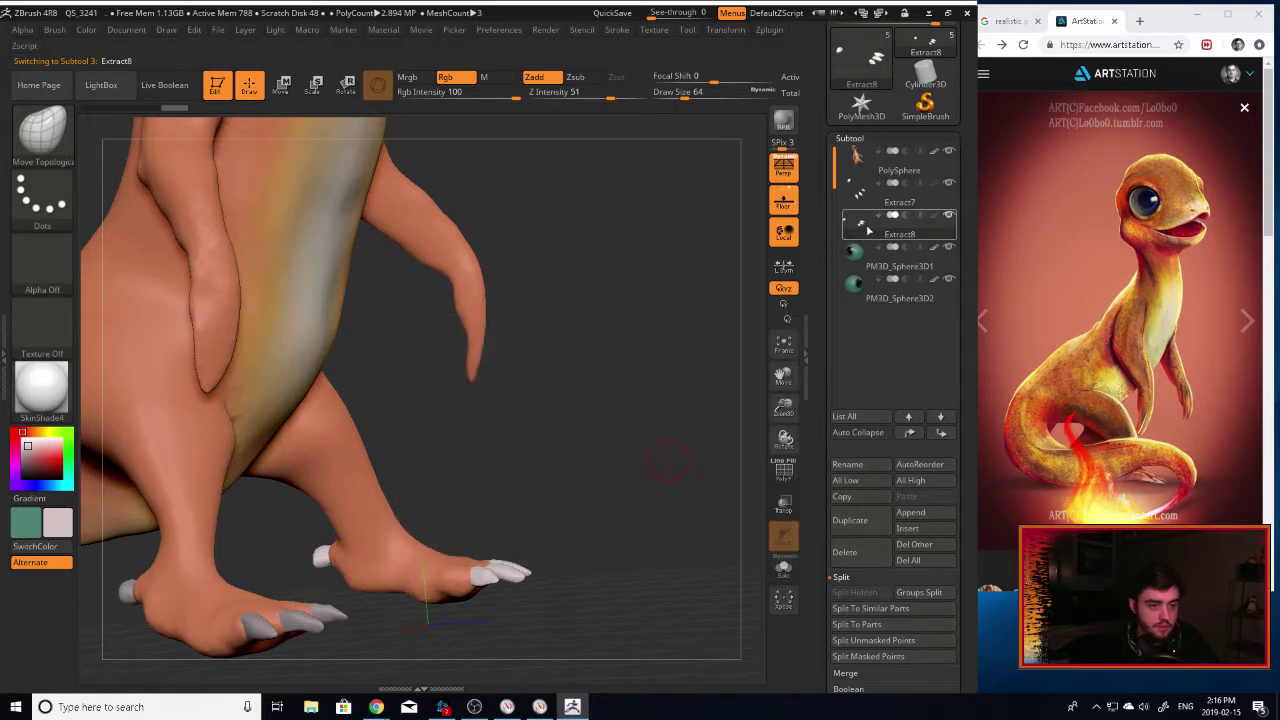
left_click(845, 552)
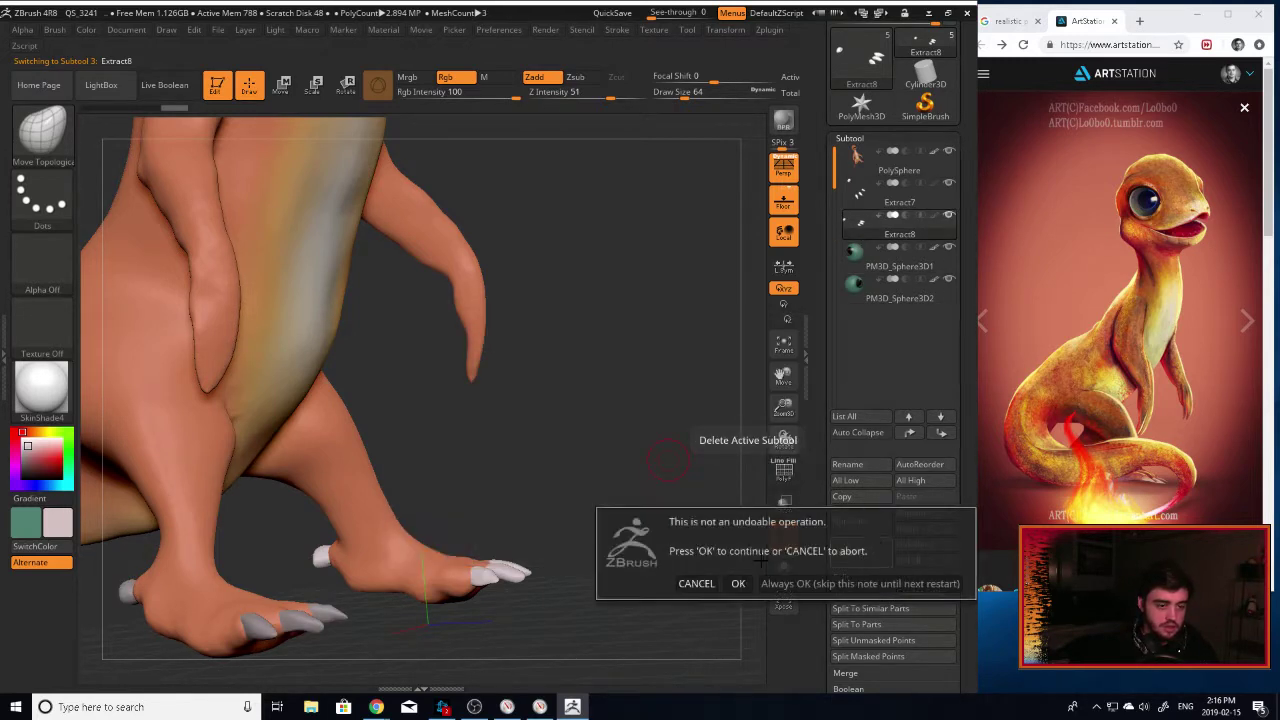
left_click(738, 583)
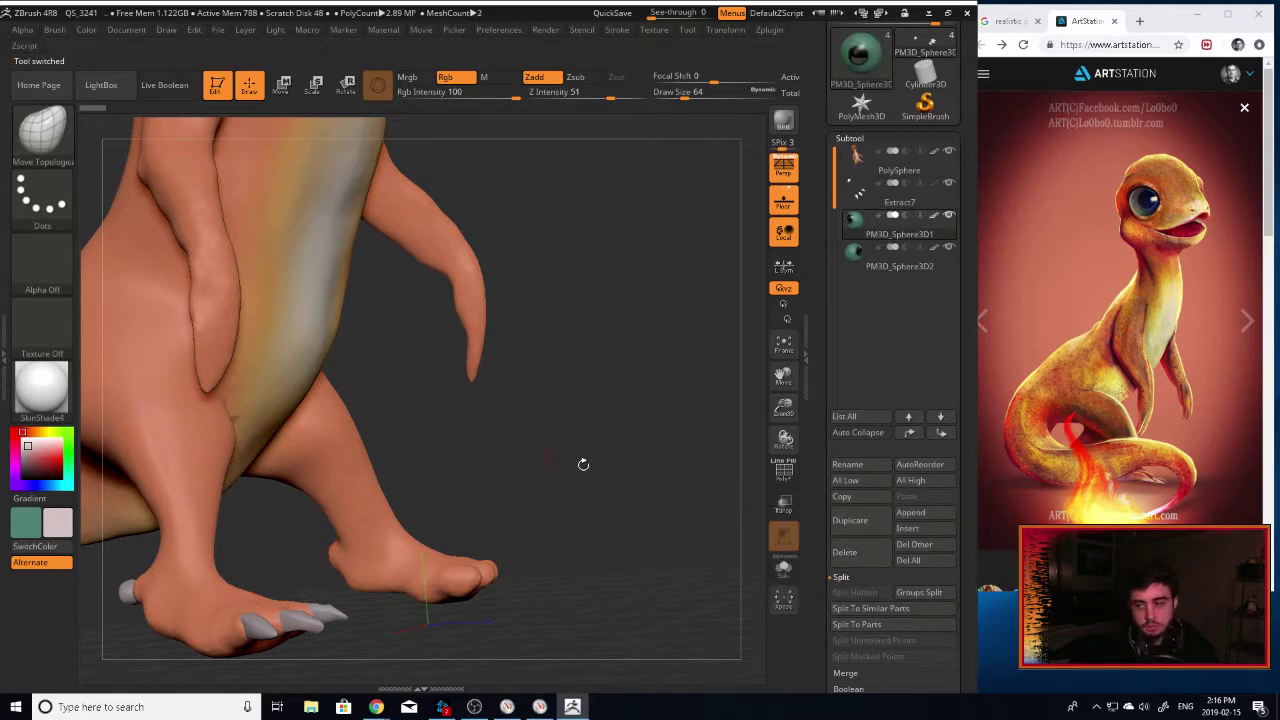
Select the Extract7 subtool and mask one outer front claw on the remaining foot.
left_click_drag(588, 492, 645, 404)
left_click(864, 196)
mouse_move(565, 569)
left_mouse_down("alt")
mouse_move(649, 511)
mouse_move(600, 515)
mouse_move(643, 600)
mouse_move(789, 435)
mouse_move(785, 398)
mouse_move(597, 511)
left_mouse_up("alt")
left_click_drag(472, 452, 510, 476, "ctrl")
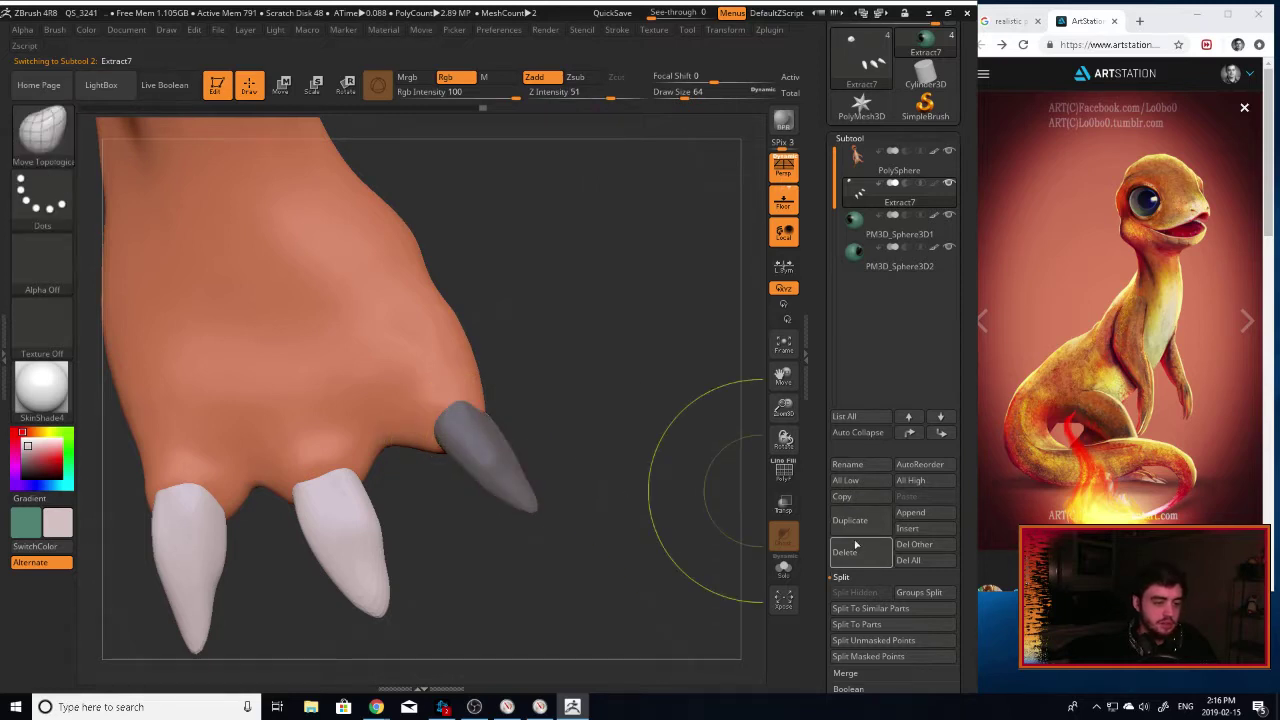
Isolate the Extract7 nails with transparency and Solo on, and finish masking the outer claw from all sides.
left_click(783, 505)
left_click_drag(568, 407, 630, 400)
left_click(783, 568)
left_click_drag(691, 531, 510, 500)
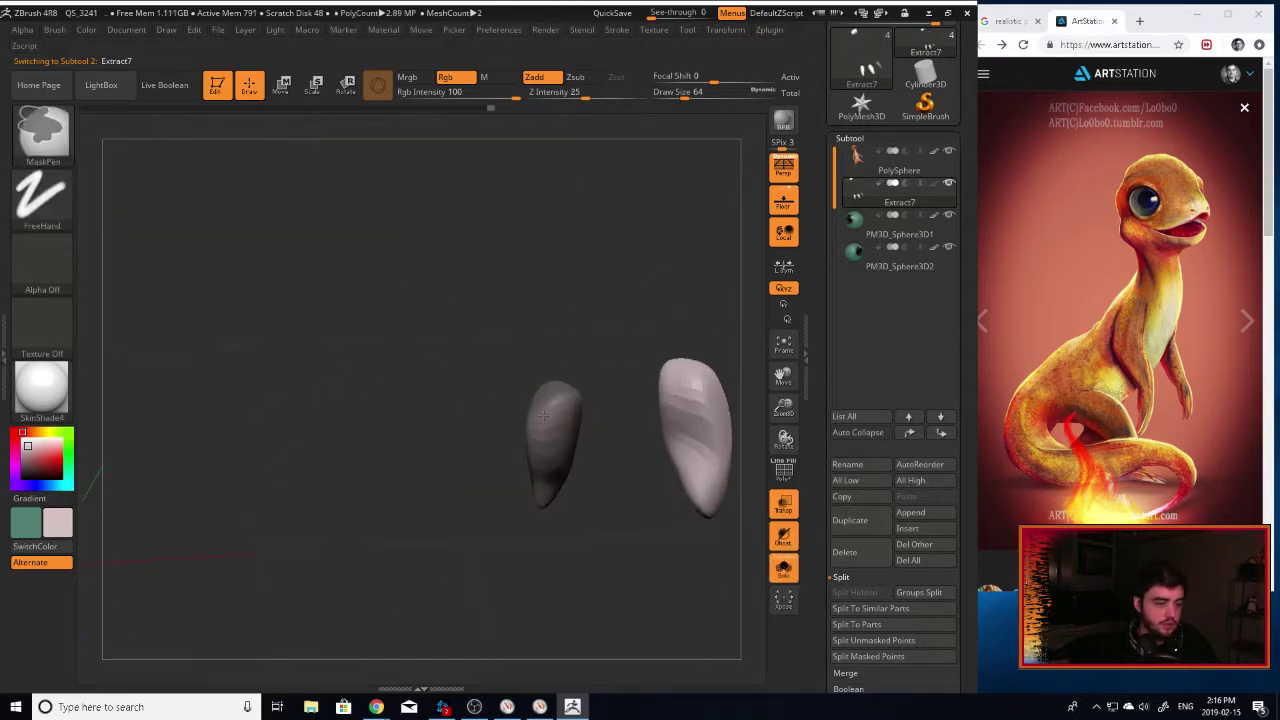
left_click_drag(558, 408, 545, 430, "ctrl")
left_click_drag(660, 565, 455, 520)
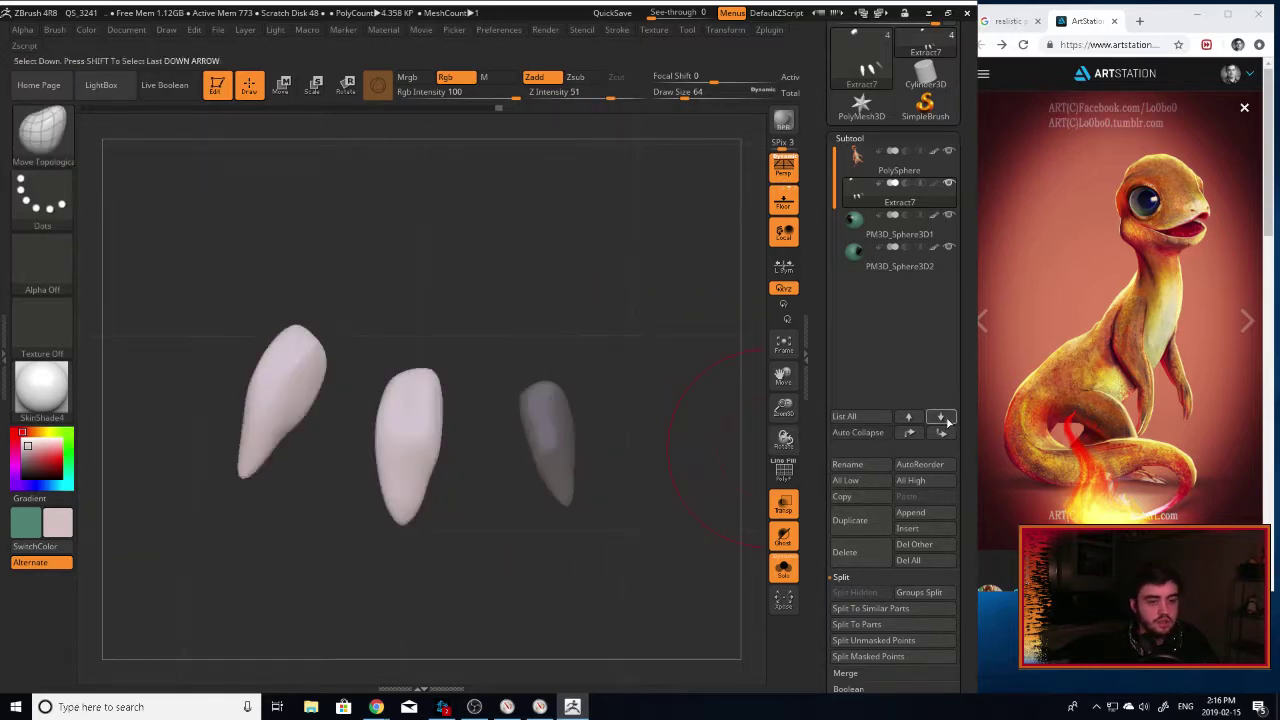
Split the masked outer claw into its own subtool, and mask the middle claw from all sides and split it off too.
scroll(900, 520, "down", 3)
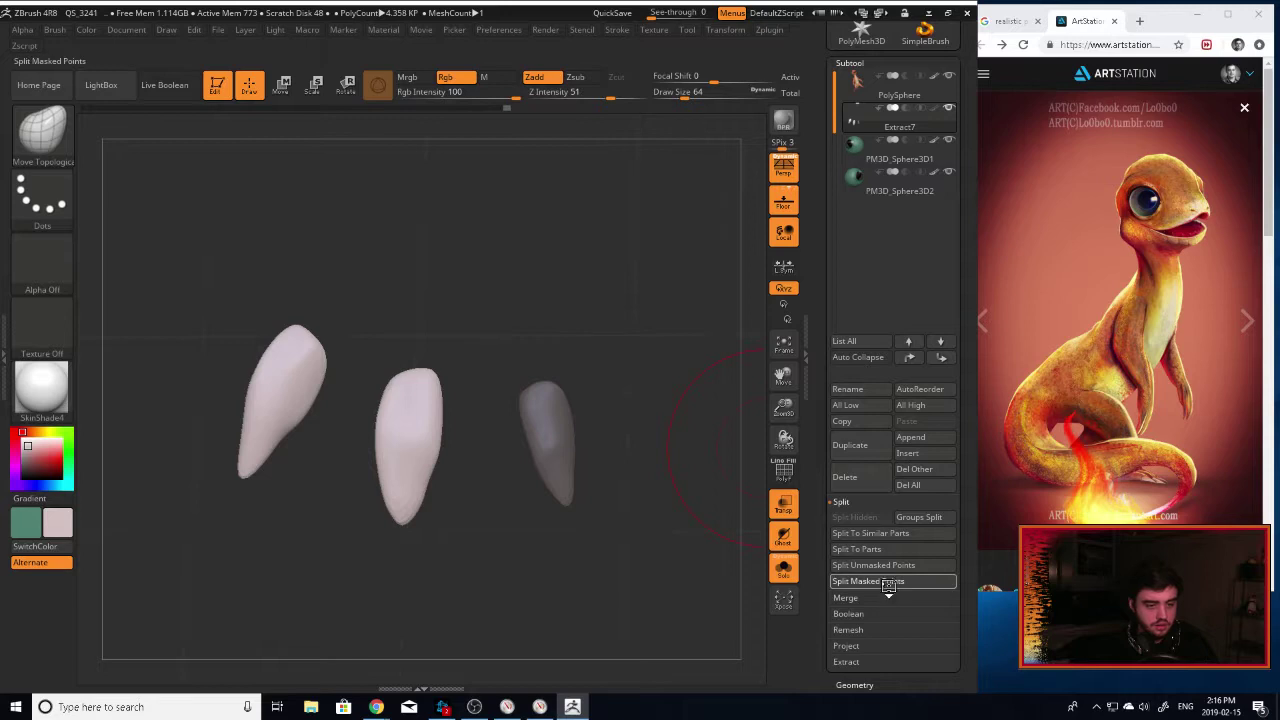
left_click(868, 581)
mouse_move(392, 388)
left_mouse_down("ctrl")
mouse_move(405, 475)
mouse_move(405, 440)
left_mouse_up("ctrl")
mouse_move(590, 565)
left_mouse_down()
mouse_move(755, 576)
mouse_move(585, 440)
left_mouse_up()
left_click_drag(438, 440, 415, 372, "ctrl")
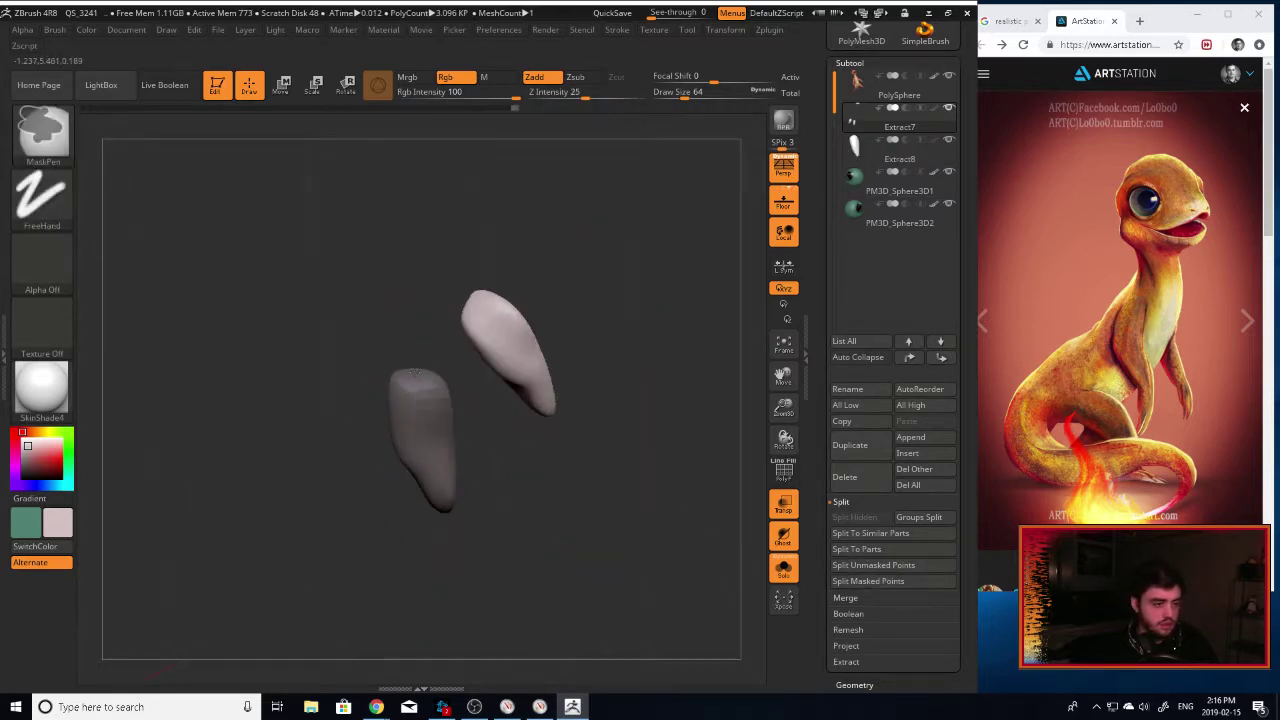
left_click_drag(436, 487, 438, 495, "ctrl")
left_click_drag(590, 568, 750, 578)
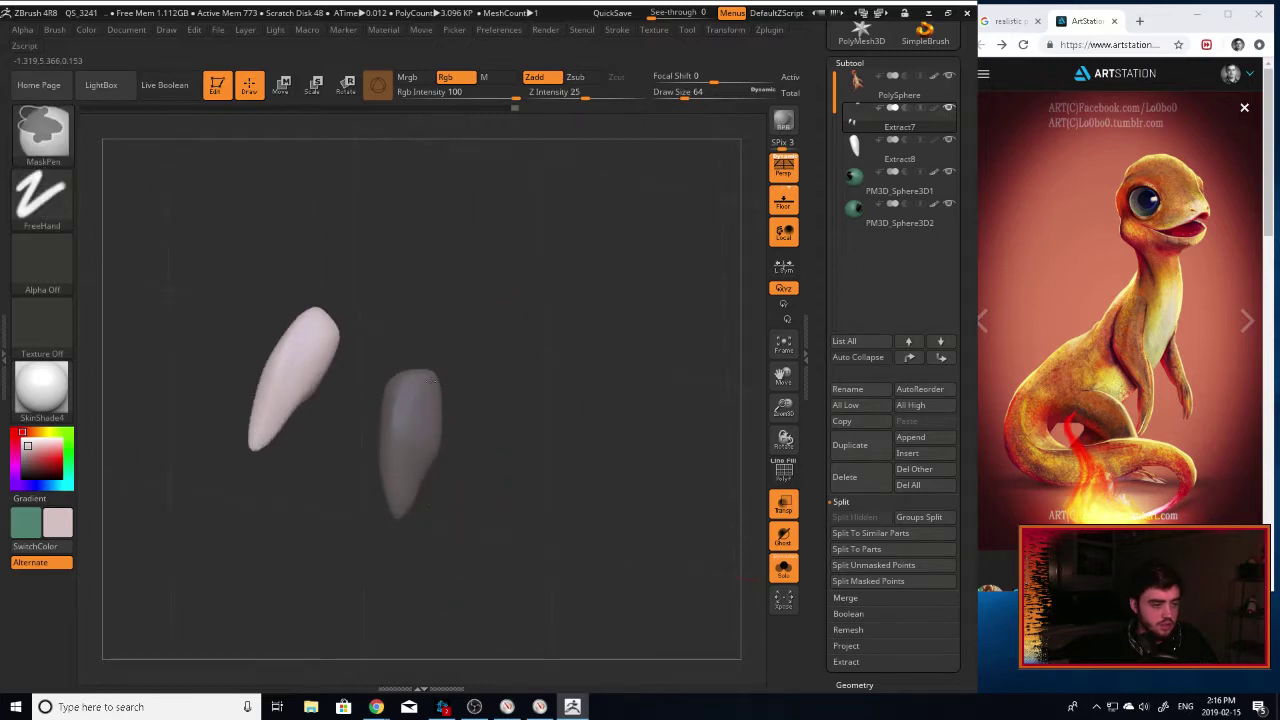
left_click(878, 581)
Mask the last remaining front claw of Extract7 from all sides and split the masked points into a separate subtool.
left_click(293, 322, "ctrl")
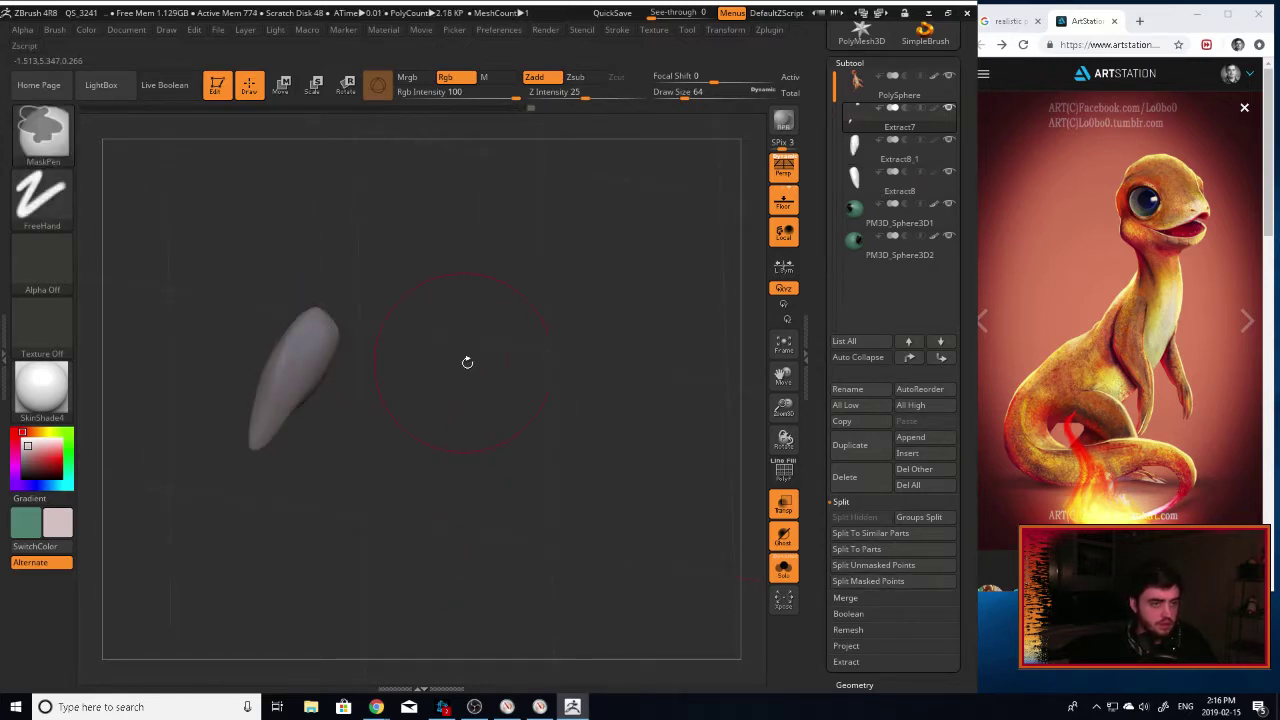
left_click(467, 362, "ctrl")
left_click_drag(467, 362, 437, 354)
mouse_move(302, 325)
left_mouse_down("ctrl")
mouse_move(342, 406)
mouse_move(290, 354)
left_mouse_up("ctrl")
left_click_drag(440, 358, 501, 352)
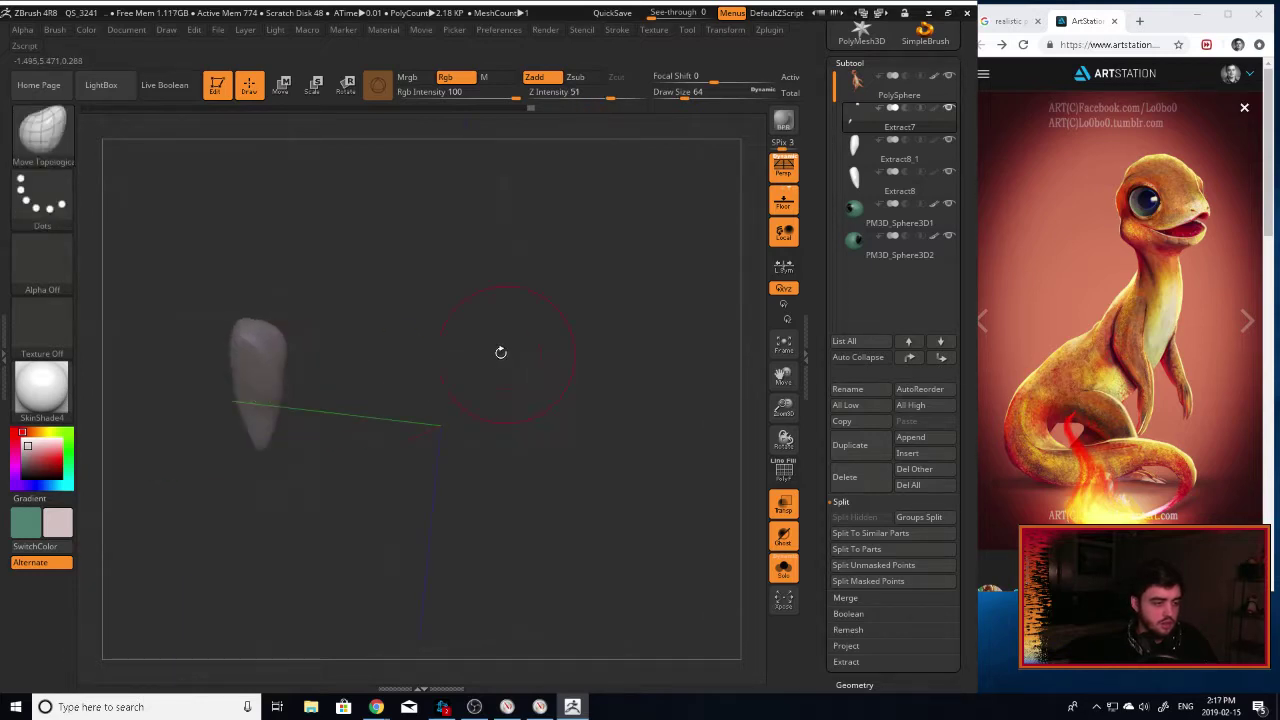
left_click_drag(279, 337, 250, 345, "ctrl")
left_click_drag(469, 363, 330, 374)
left_click_drag(262, 350, 268, 400, "ctrl")
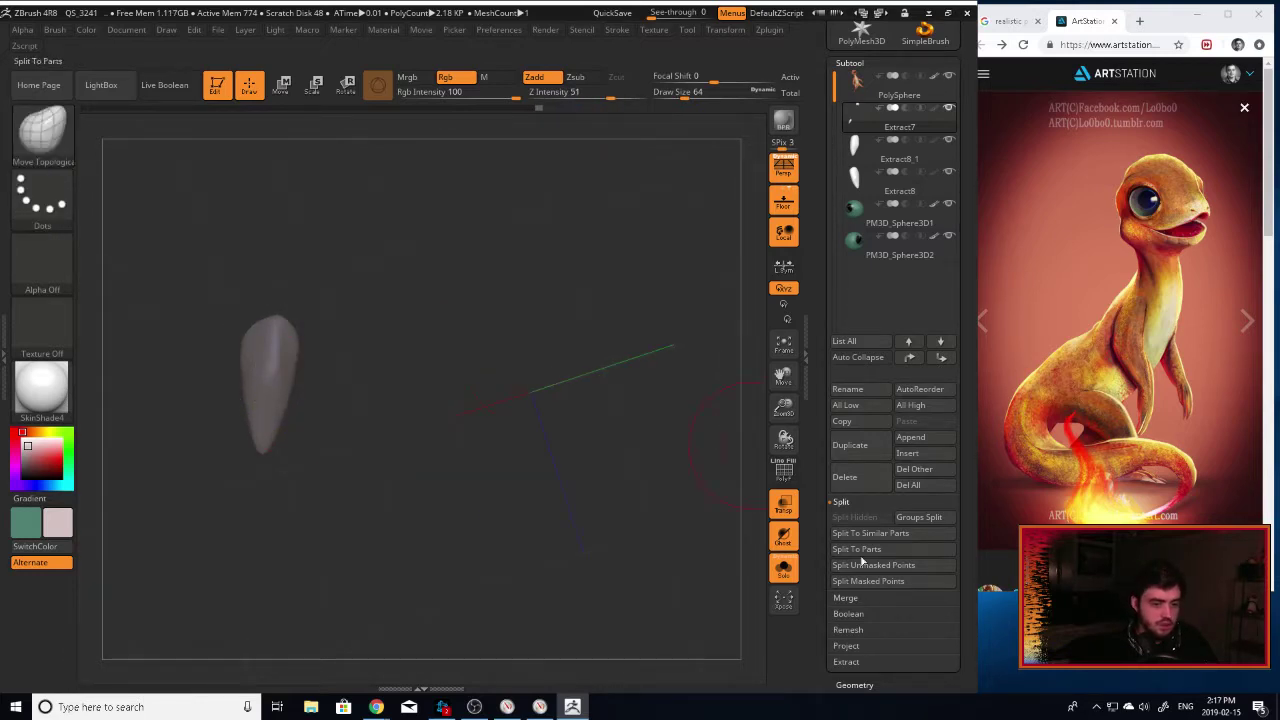
left_click(891, 583)
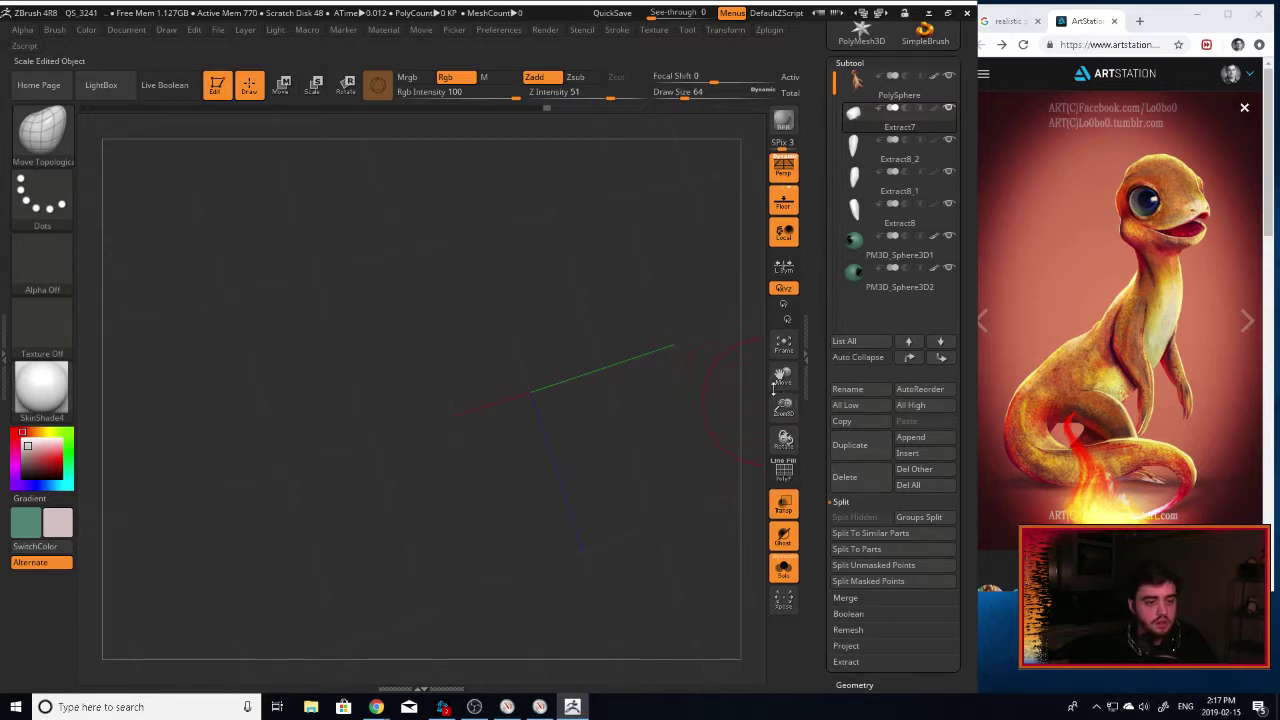
Turn off Solo to show the whole character and select the Extract8_2 claw on the foot.
left_click(781, 343)
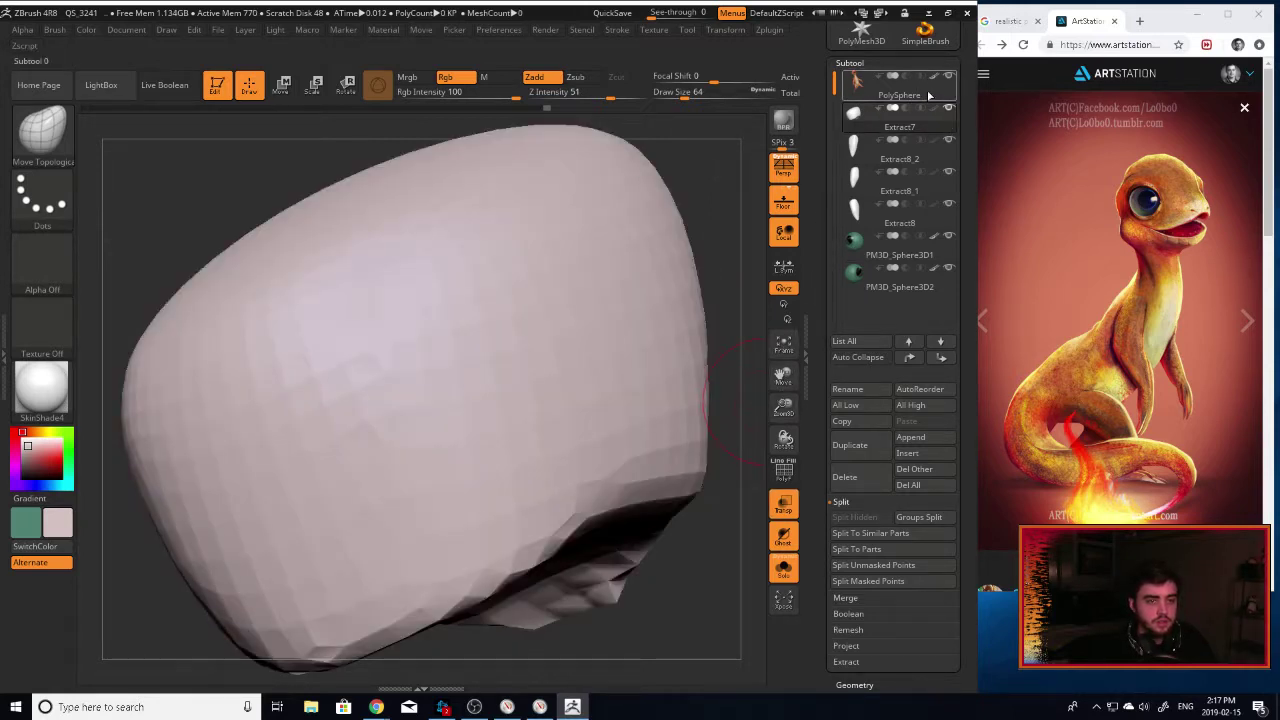
left_click(796, 569)
left_click(783, 345)
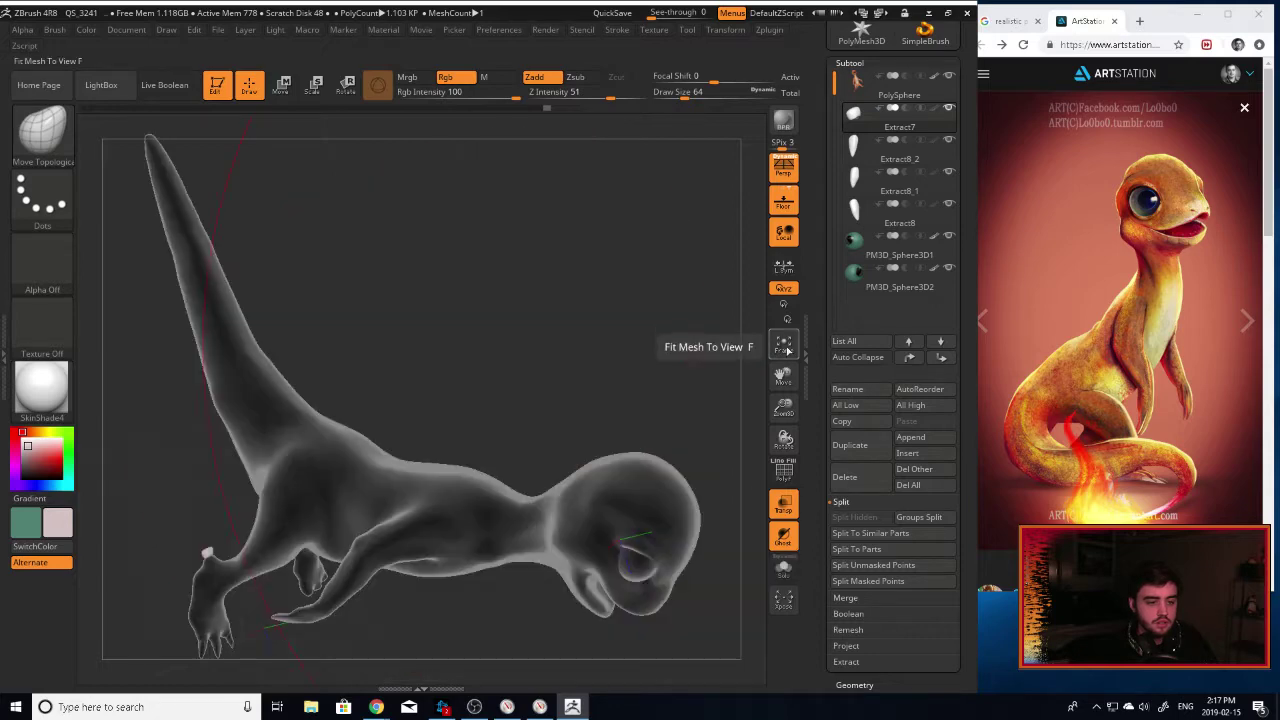
left_click_drag(631, 357, 595, 398)
left_click_drag(580, 425, 801, 517)
left_click_drag(650, 500, 735, 470)
left_click_drag(783, 376, 570, 300)
left_click_drag(545, 390, 540, 452)
left_click(318, 525, "alt")
left_click_drag(540, 545, 518, 491, "alt")
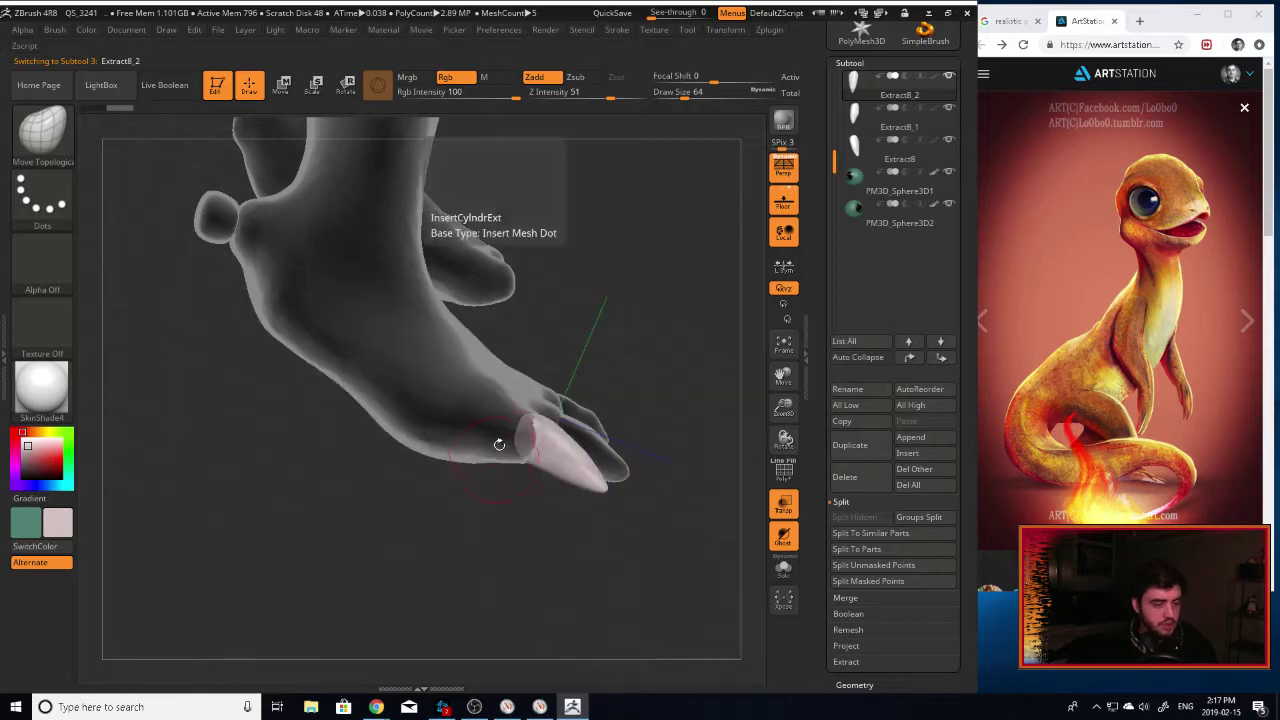
Centre the Rotate gizmo on the Extract8_2 claw and reposition the claw at the tip of its toe.
left_click_drag(497, 444, 640, 528)
key("r")
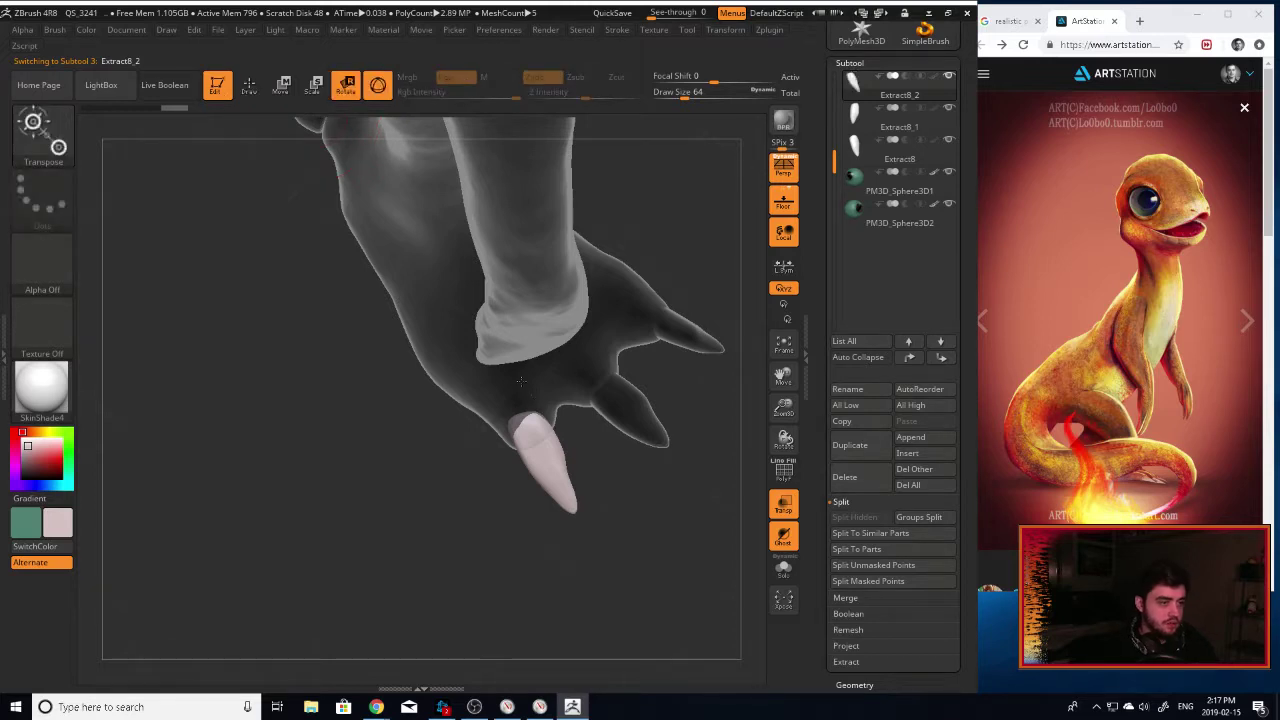
left_click(785, 345)
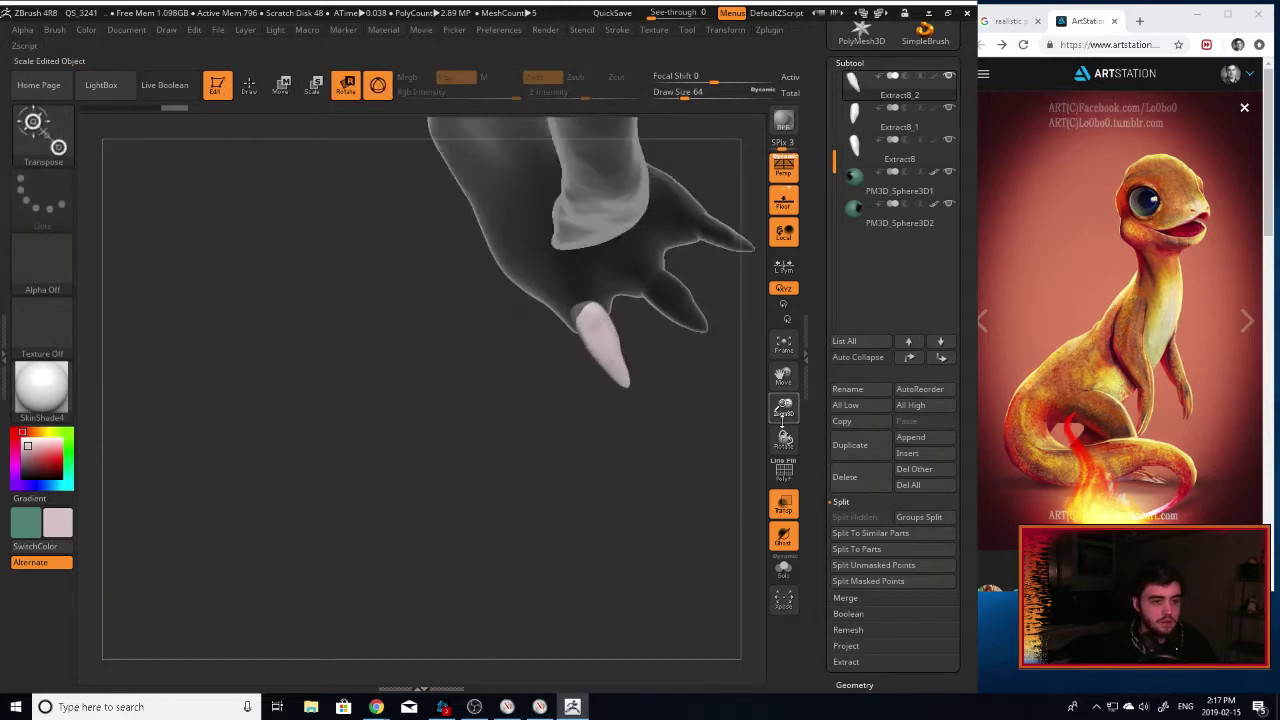
left_click(791, 352)
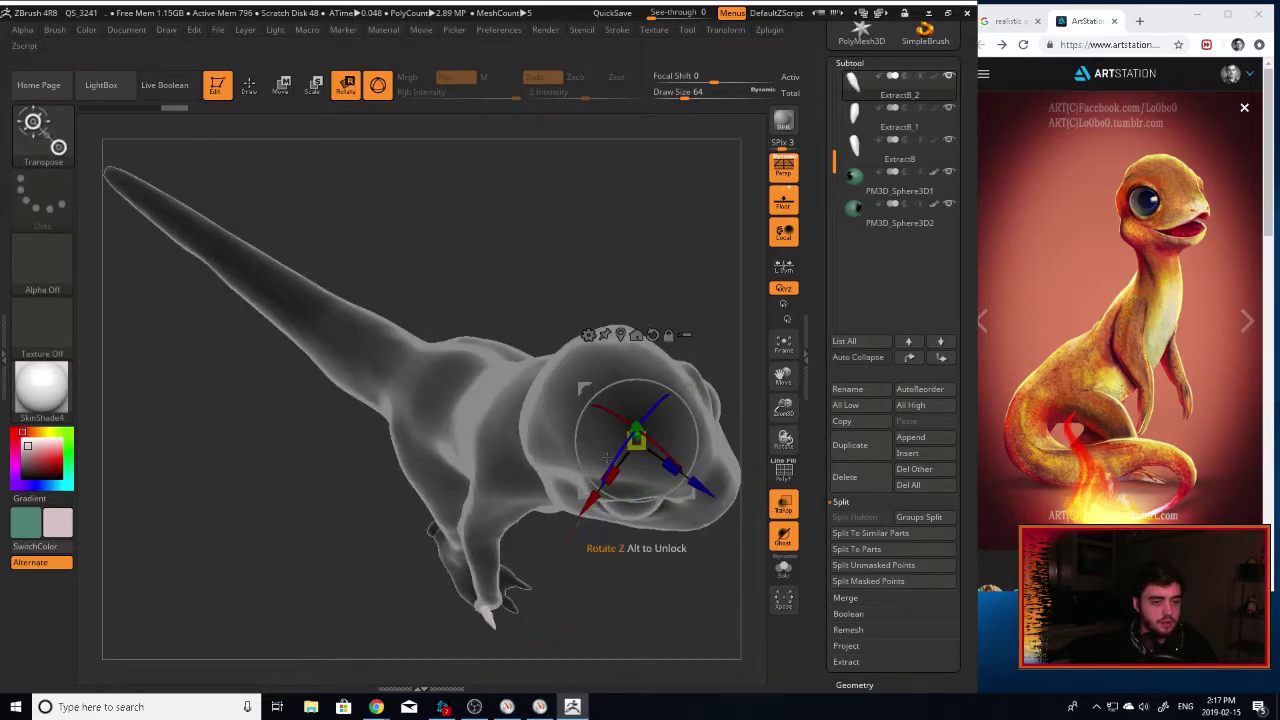
left_click(690, 357, "alt")
left_click_drag(783, 408, 803, 575)
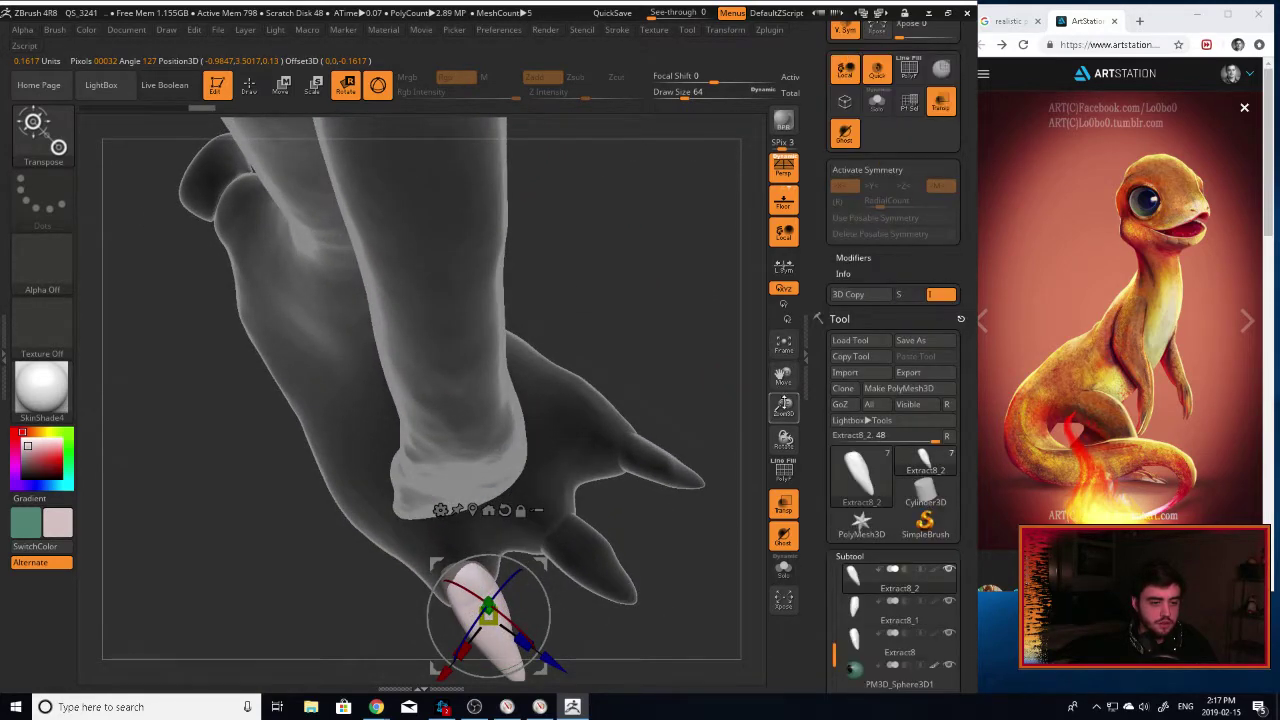
left_click_drag(784, 377, 820, 227)
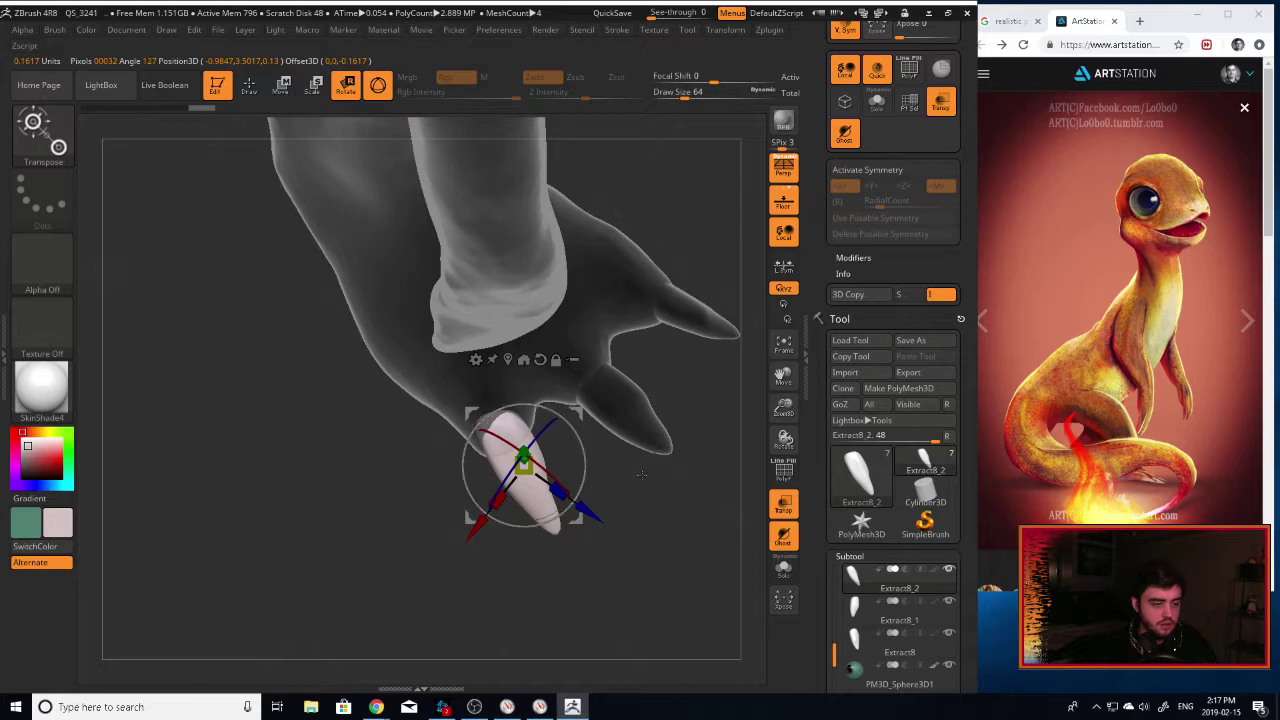
left_click_drag(630, 540, 435, 522)
left_click_drag(535, 519, 478, 492)
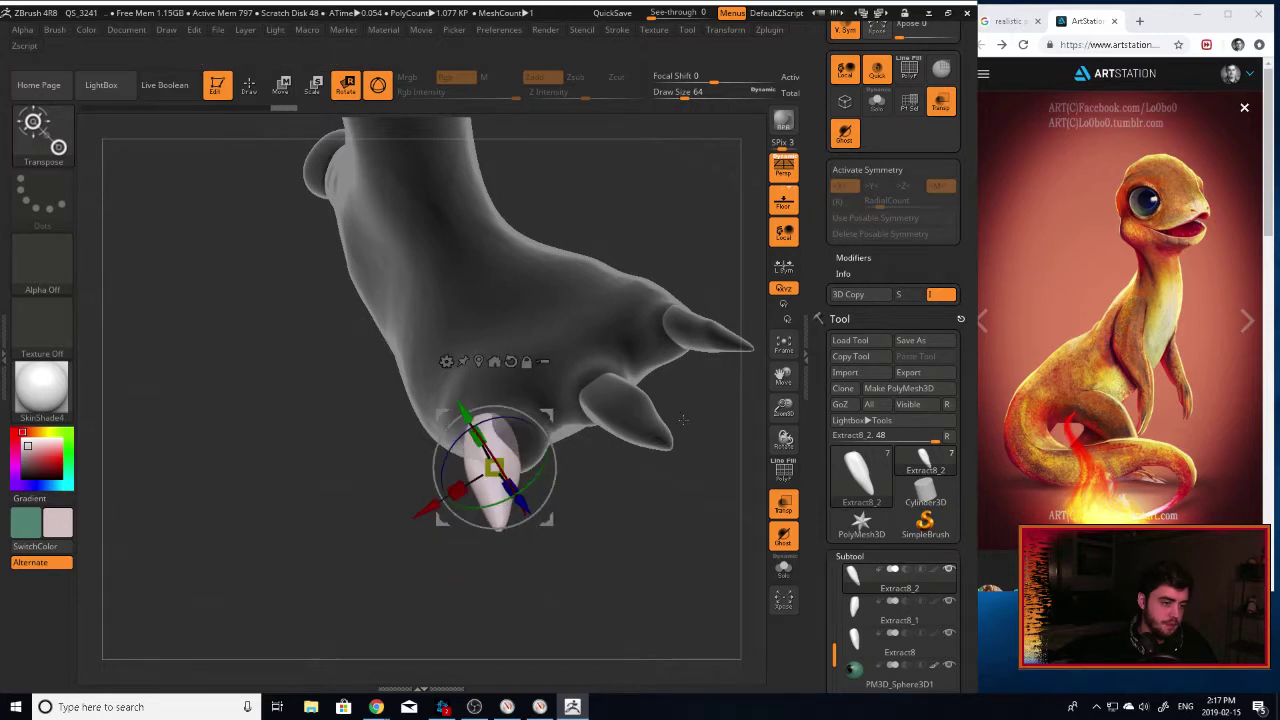
Select the Extract8 claw on the opposite outer toe and centre the Scale gizmo on it.
left_click(712, 340, "alt")
left_click_drag(783, 378, 652, 442)
key("e")
left_click(784, 345)
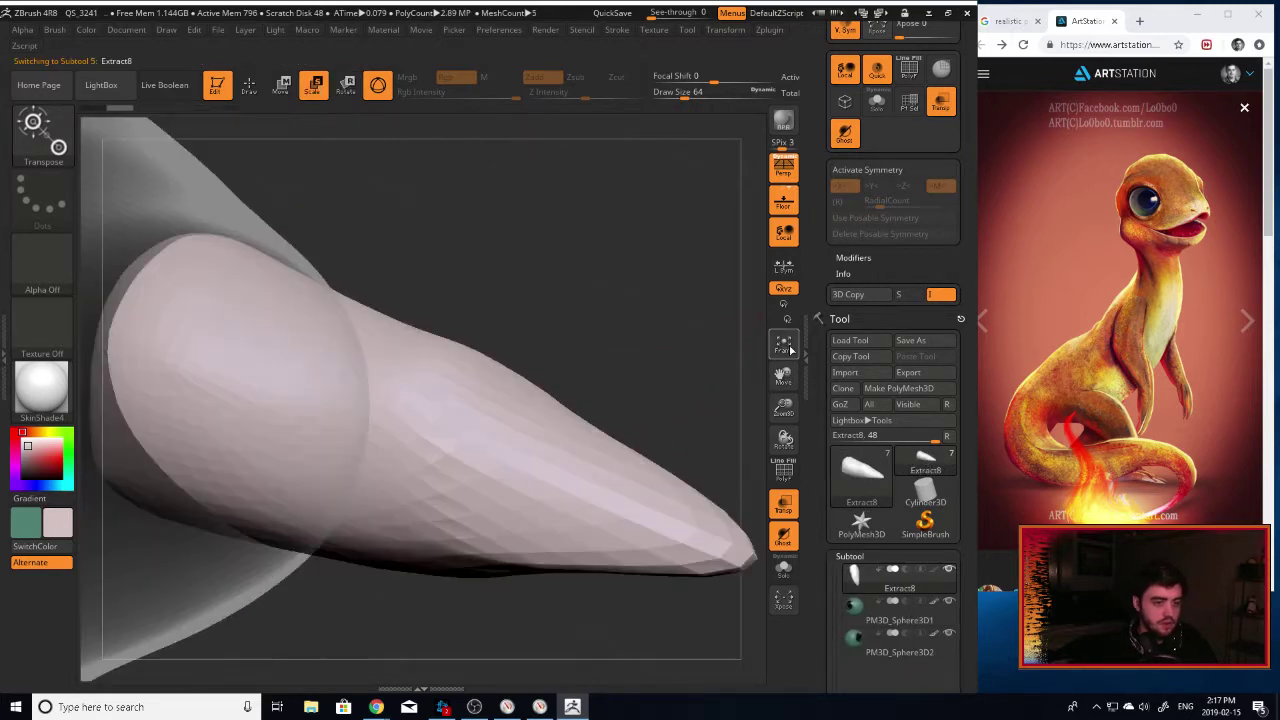
left_click(785, 345)
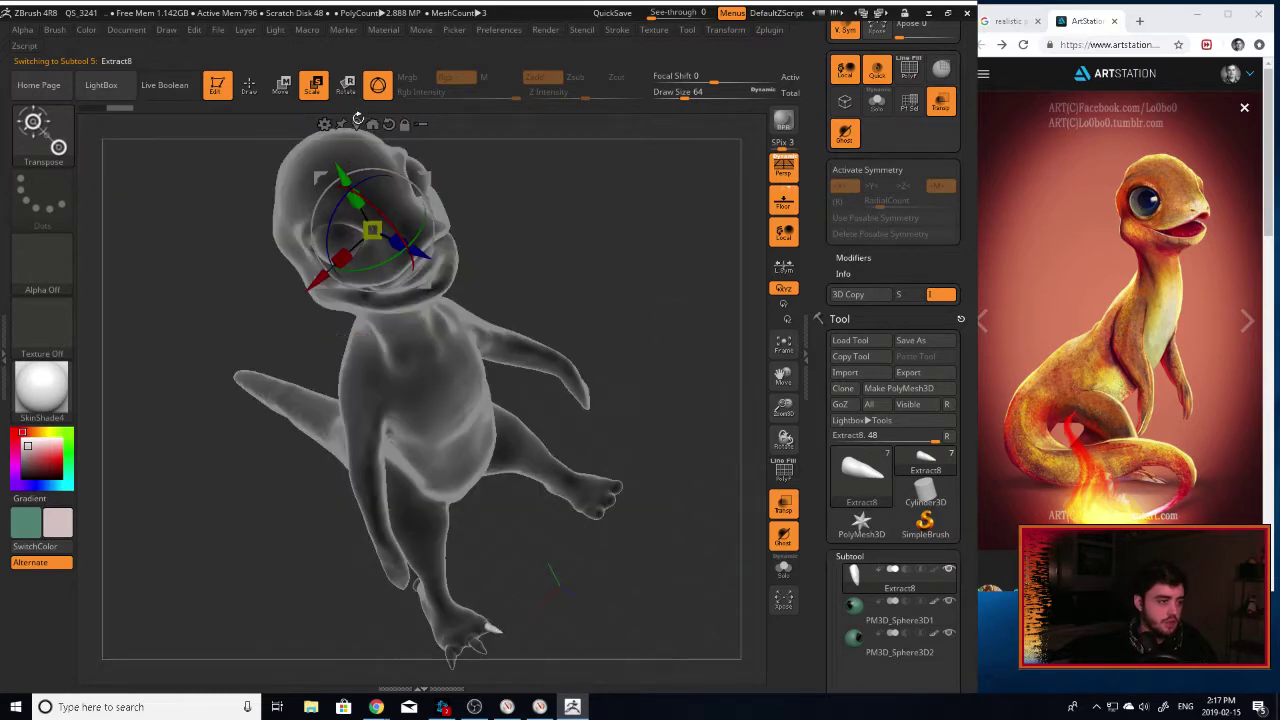
left_click(355, 126)
left_click_drag(778, 408, 600, 445)
mouse_move(780, 377)
left_mouse_down()
mouse_move(795, 189)
mouse_move(781, 366)
left_mouse_up()
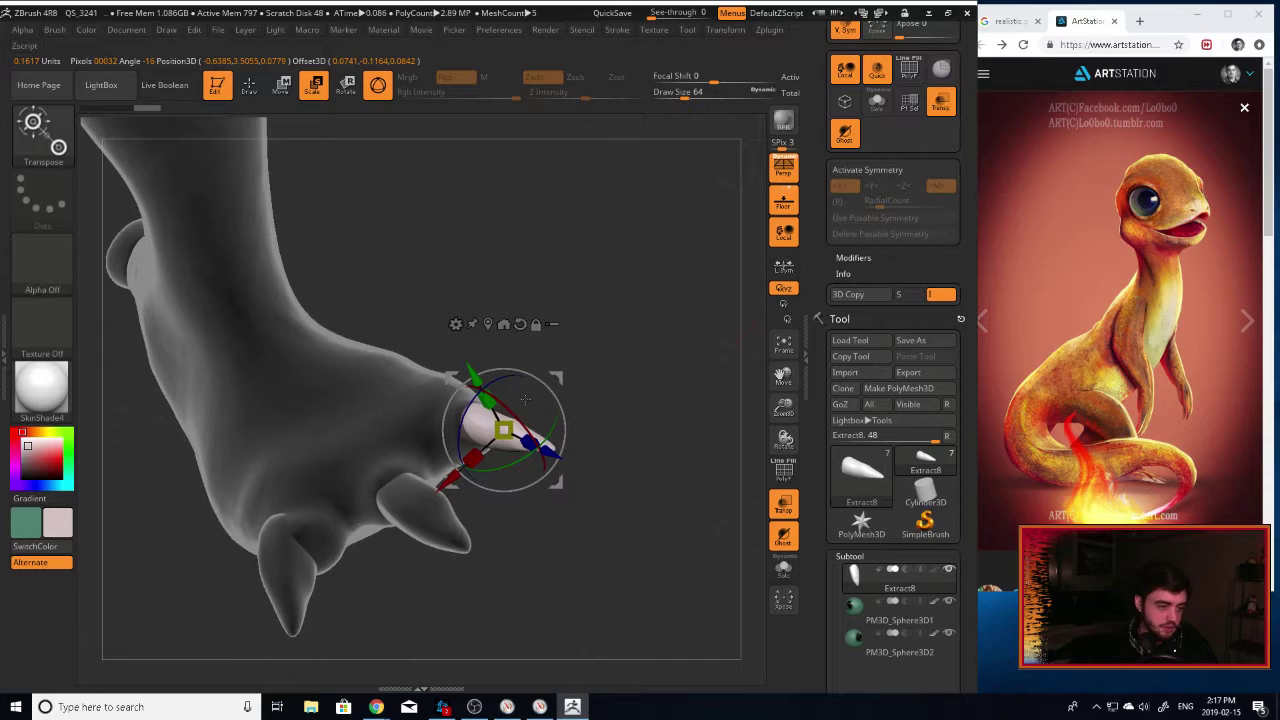
Move the Extract8 claw with the gizmo so its base sits in the toe.
left_click_drag(560, 440, 546, 470)
left_click_drag(472, 495, 481, 476)
left_click_drag(576, 441, 559, 433)
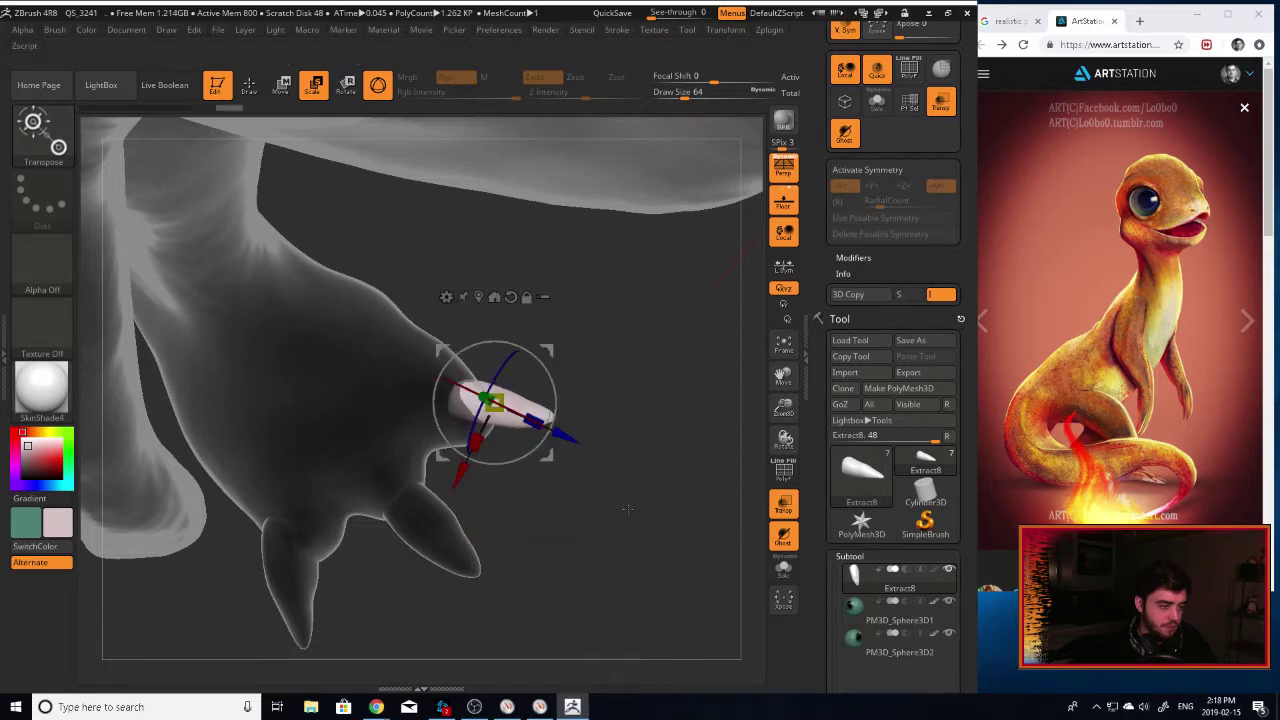
Check the adjusted claw against the foot and QuickSave the project.
mouse_move(610, 490)
left_mouse_down()
mouse_move(570, 480)
mouse_move(630, 492)
mouse_move(600, 490)
left_mouse_up()
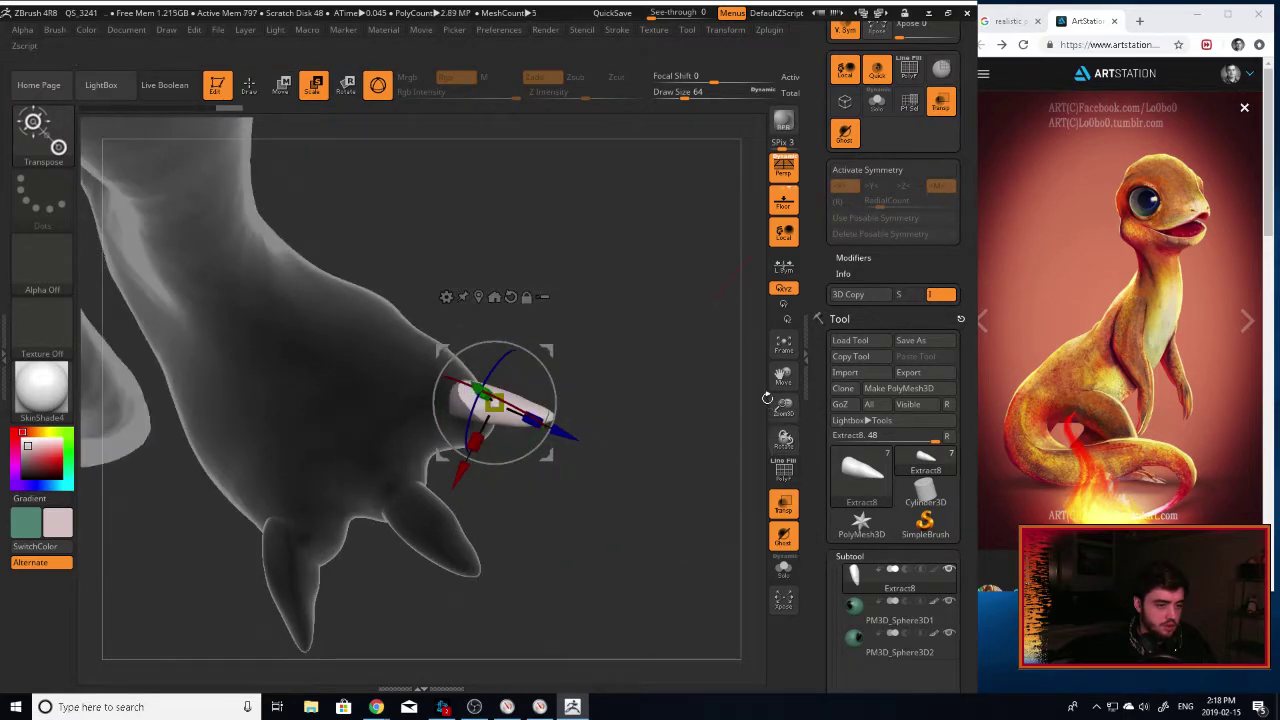
left_click_drag(752, 392, 790, 358)
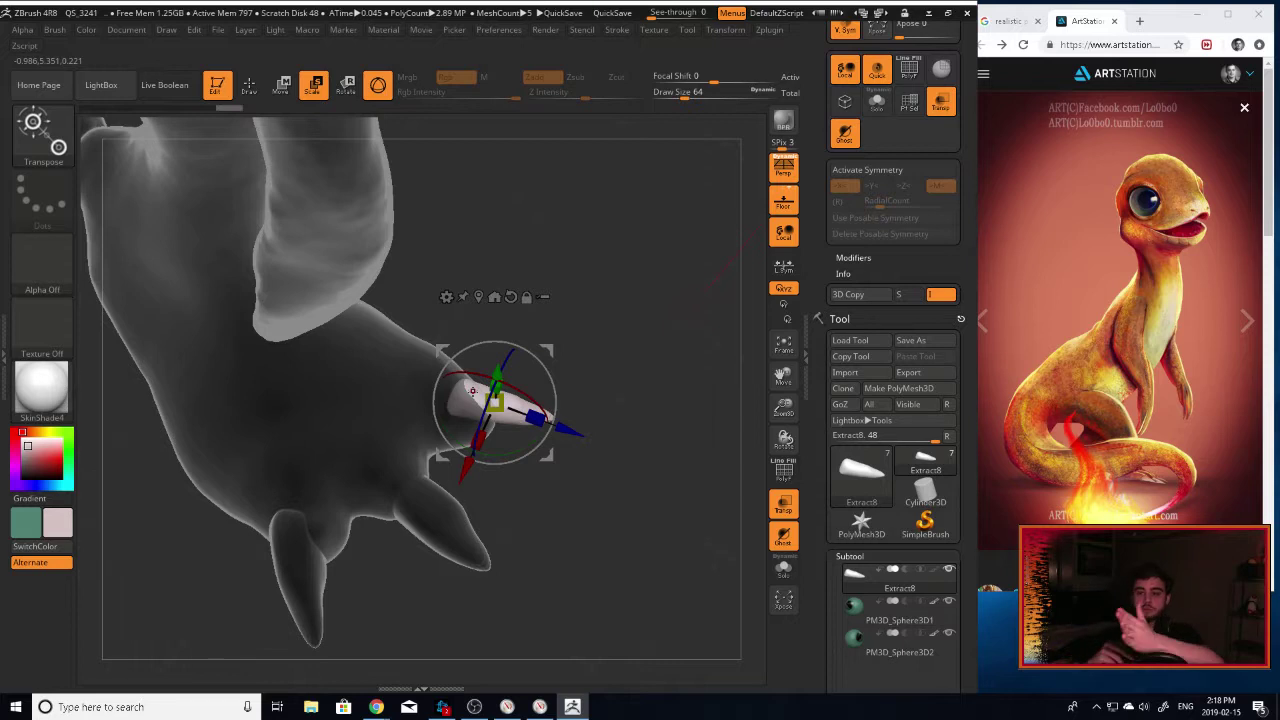
left_click_drag(784, 409, 680, 180)
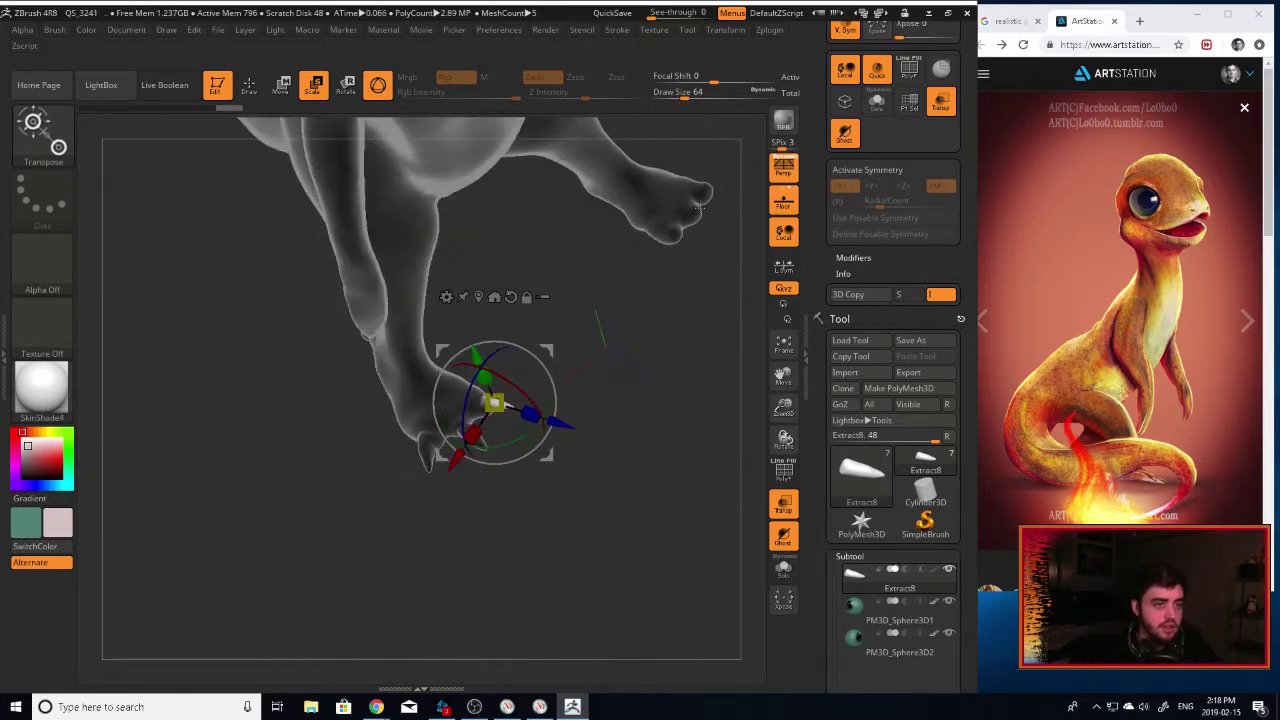
left_click(627, 14)
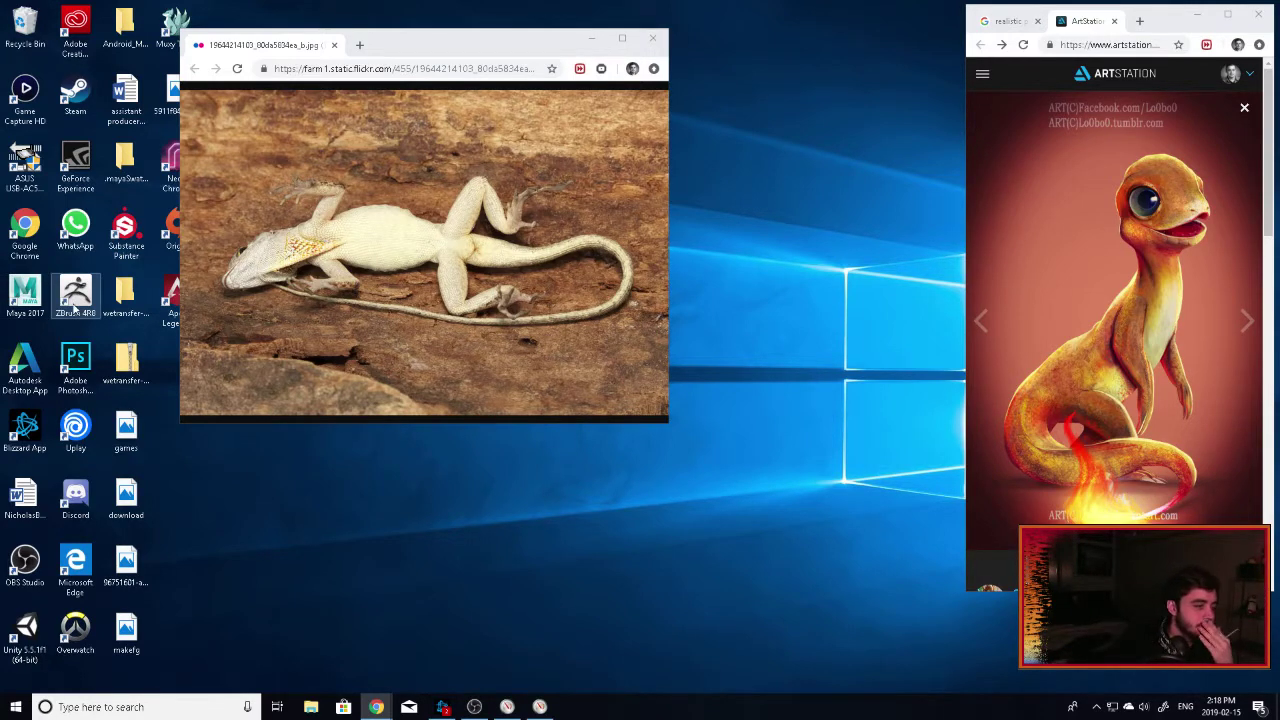
Relaunch ZBrush and open the QuickSave project QS_3242.ZPR.
double_click(75, 295)
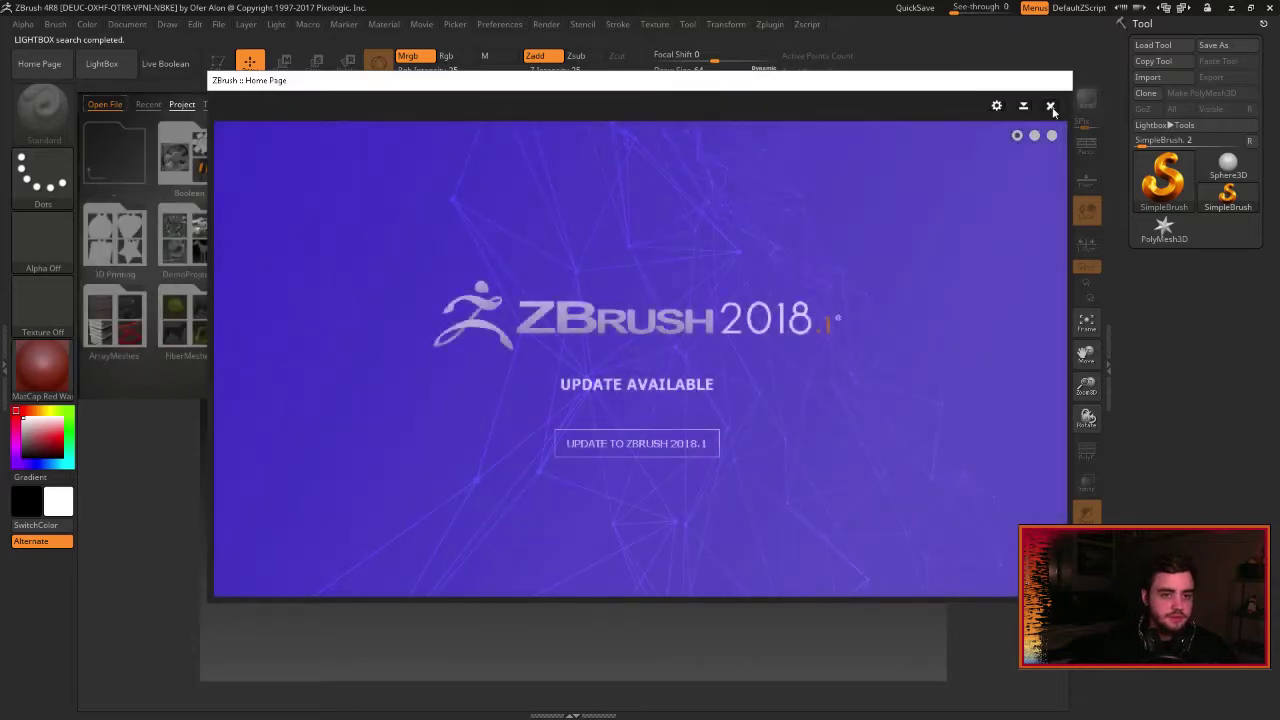
left_click(1050, 106)
left_click(548, 104)
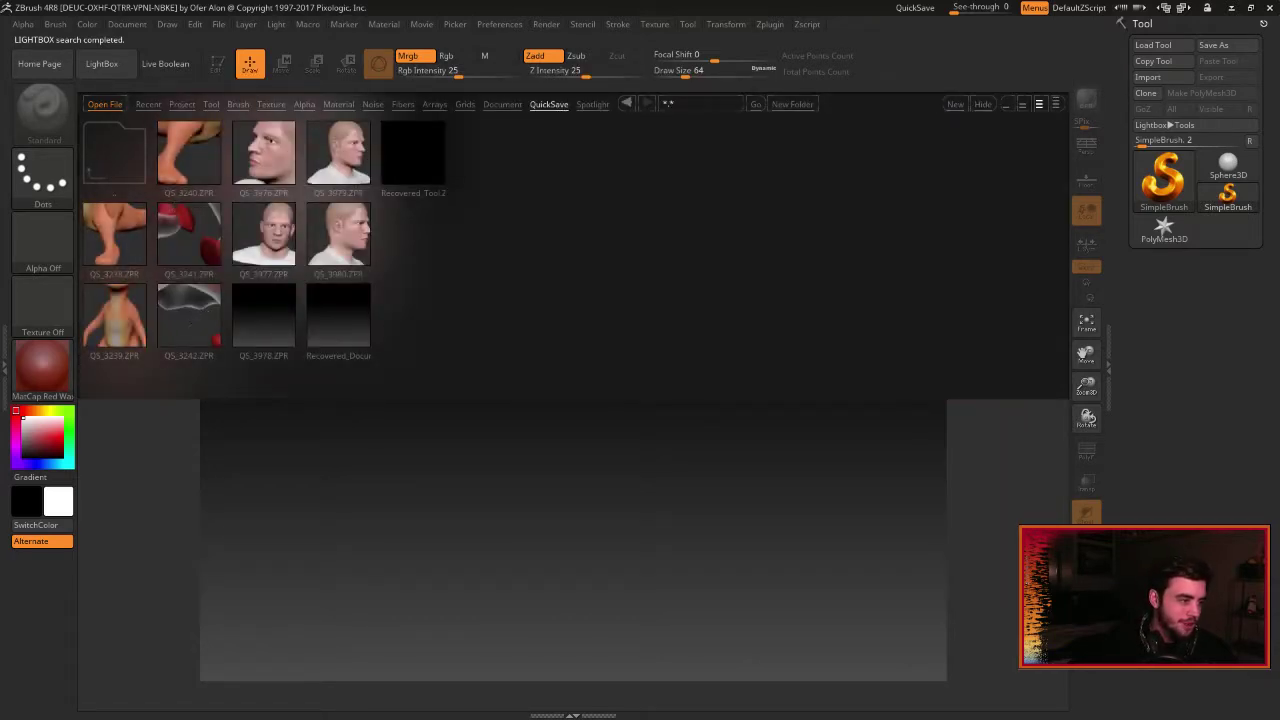
left_click(197, 334)
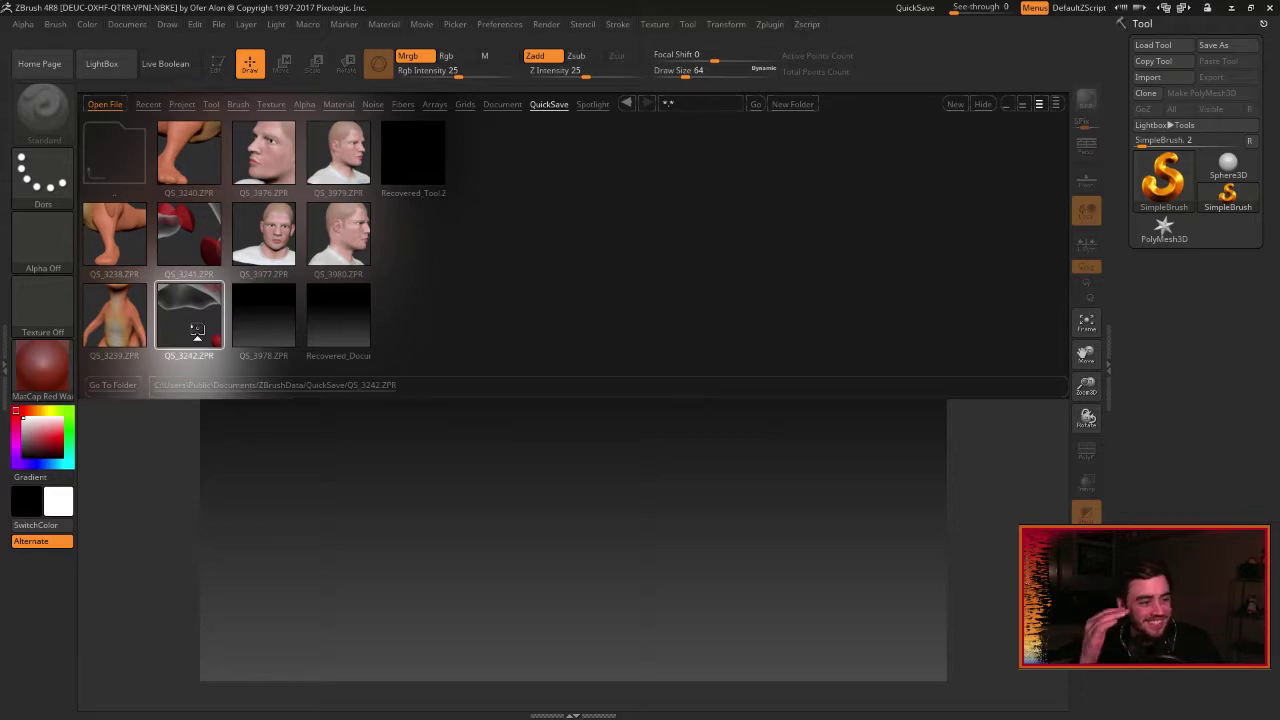
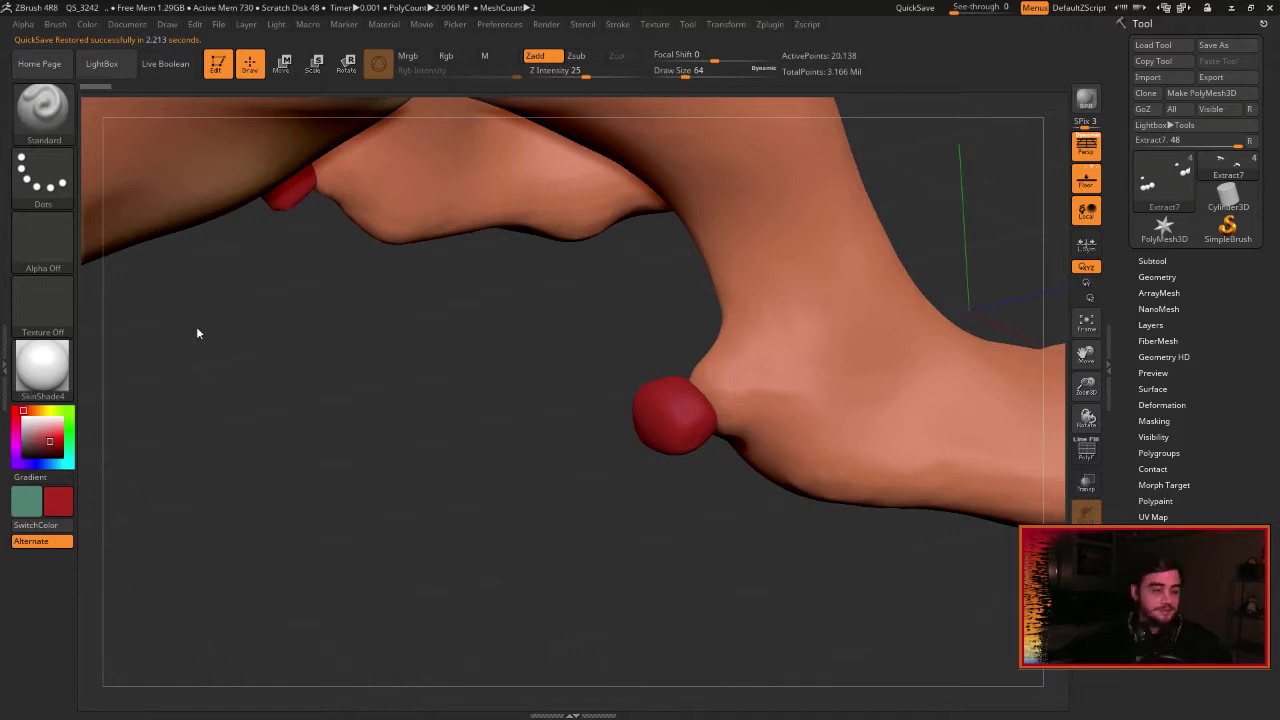
Inspect the red nail spheres on both feet of the restored model and open its subtool list.
left_click_drag(1083, 386, 1080, 347)
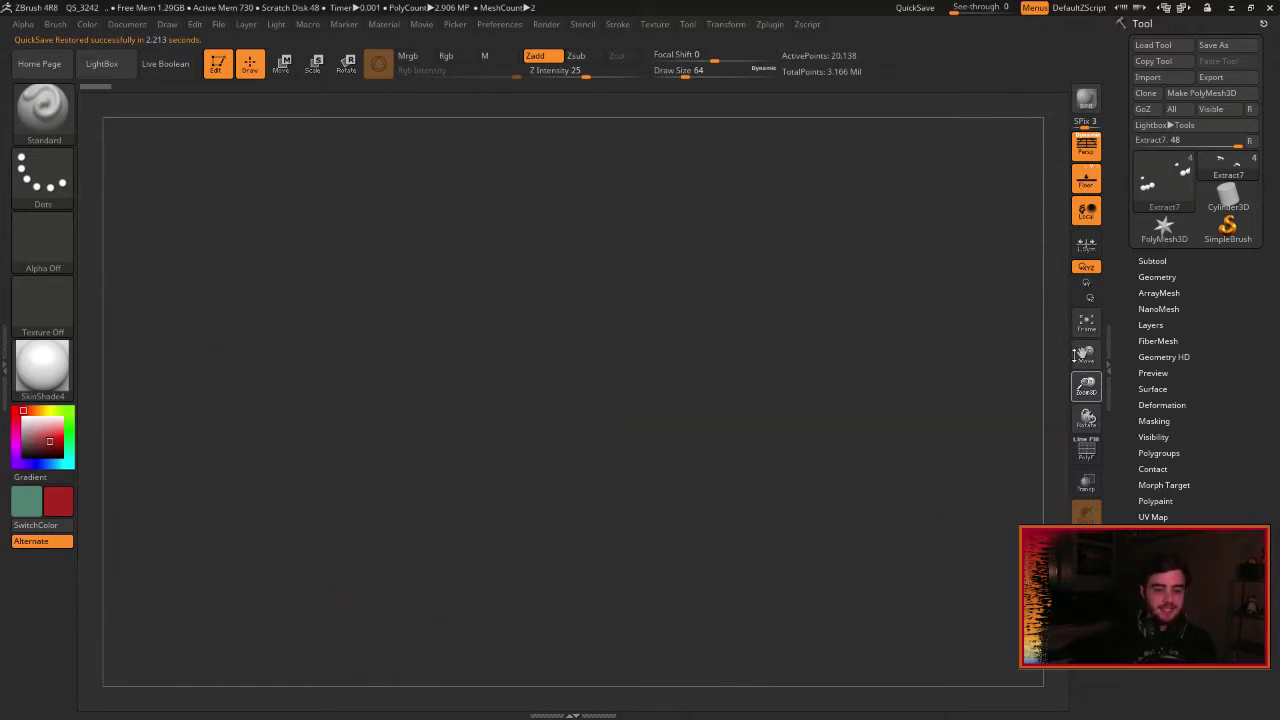
left_click(1086, 322)
left_click_drag(978, 551, 730, 400)
left_click_drag(730, 400, 745, 470)
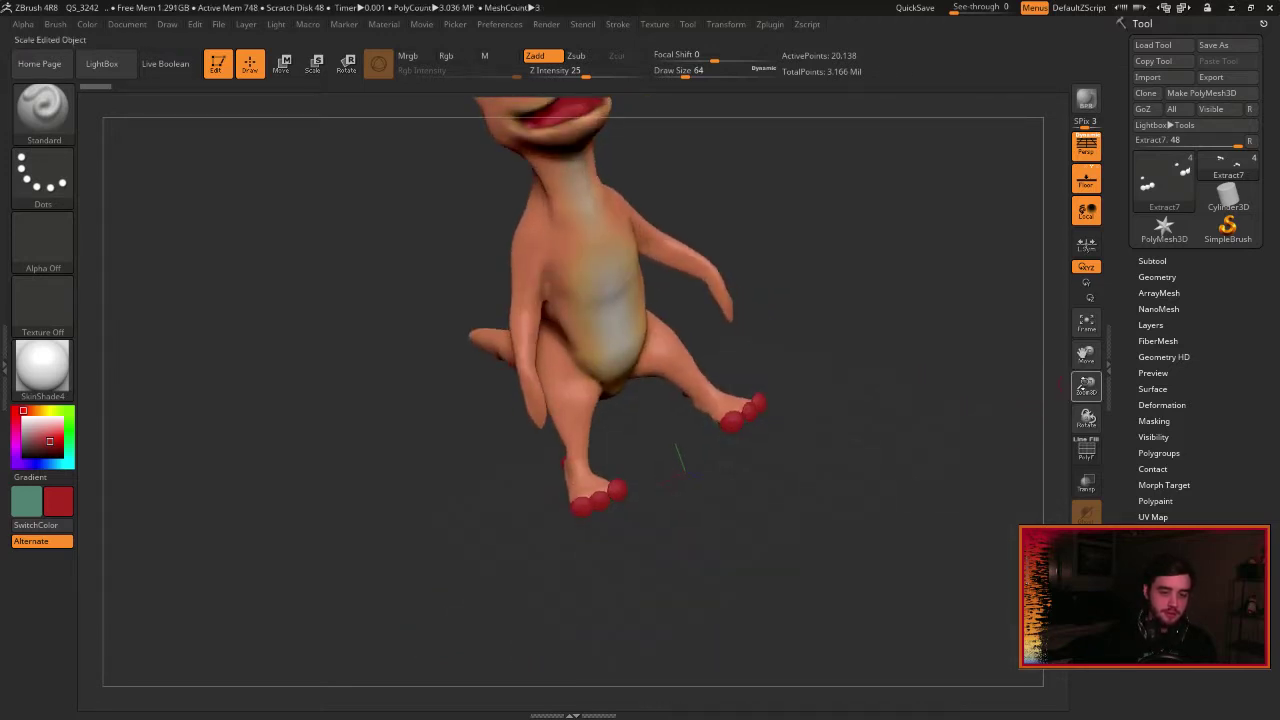
left_click_drag(1082, 387, 1092, 464)
left_click(1095, 331)
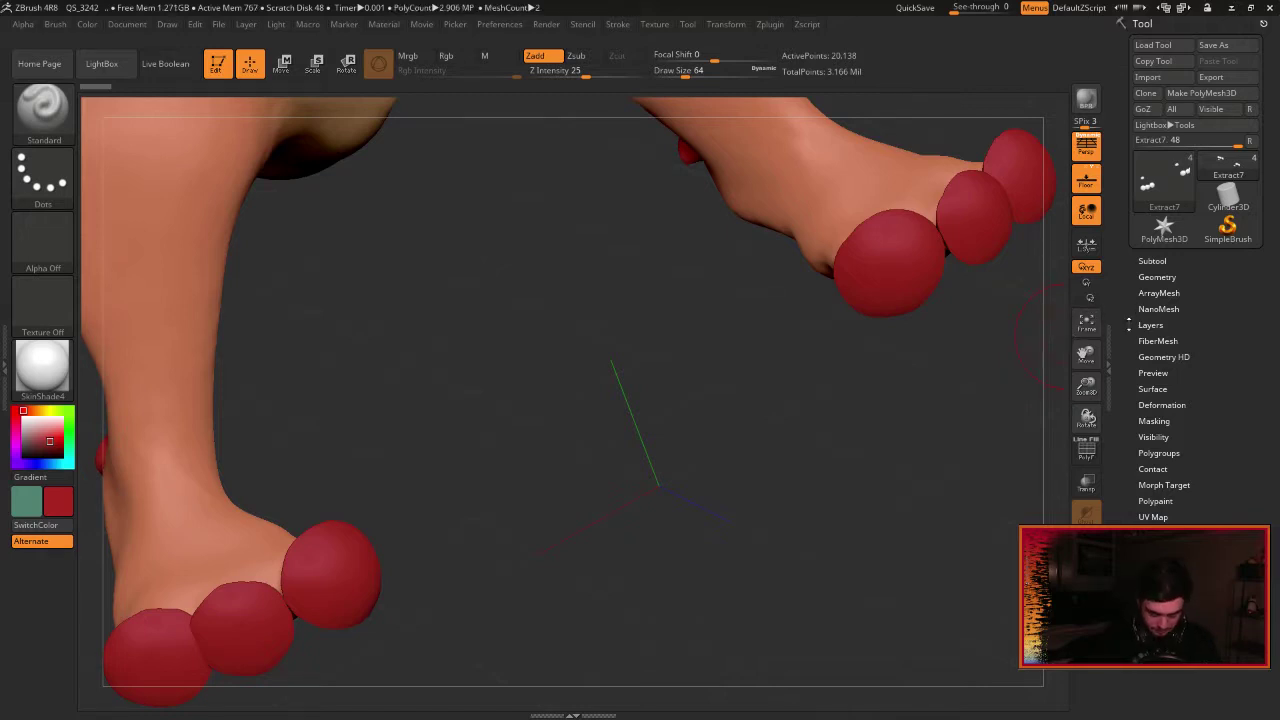
left_click_drag(947, 387, 988, 352)
left_click_drag(1087, 354, 1192, 258)
left_click(1172, 261)
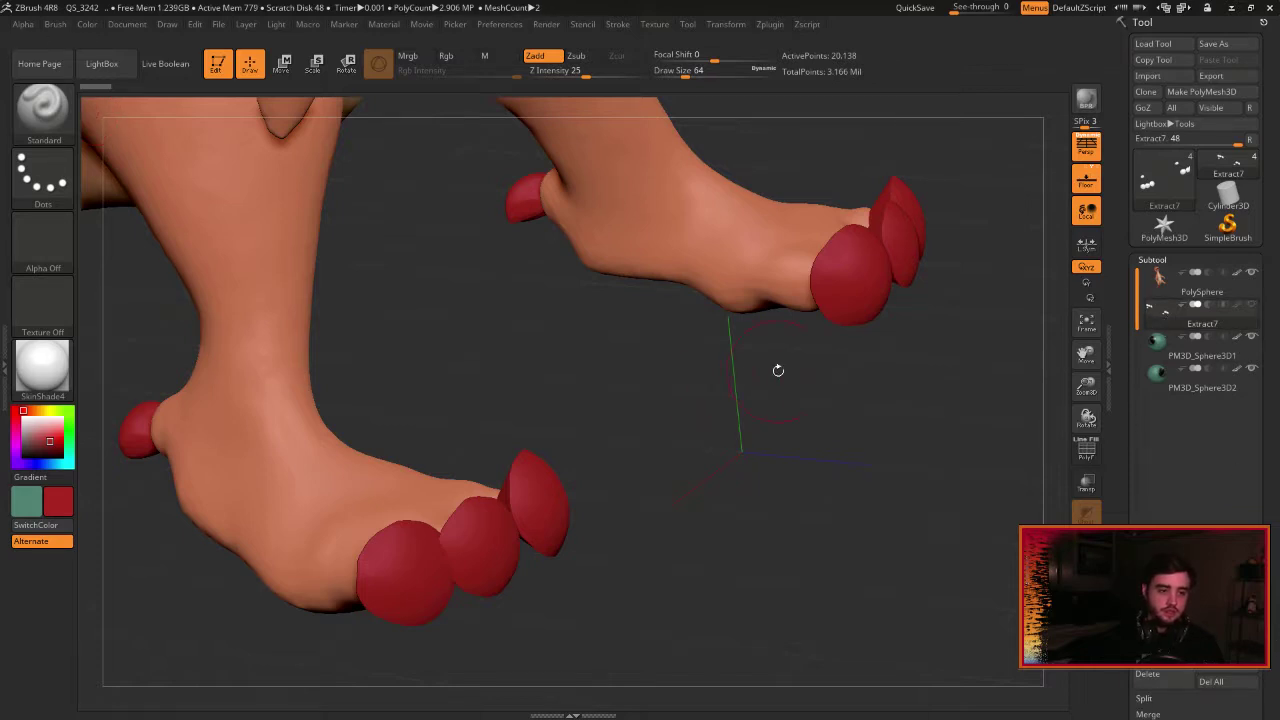
Isolate the Extract7 toe caps, mask the ones on the far foot and split the masked points into a separate subtool.
left_click(1087, 546)
mouse_move(1087, 354)
left_mouse_down()
mouse_move(1076, 424)
mouse_move(283, 187)
left_mouse_up()
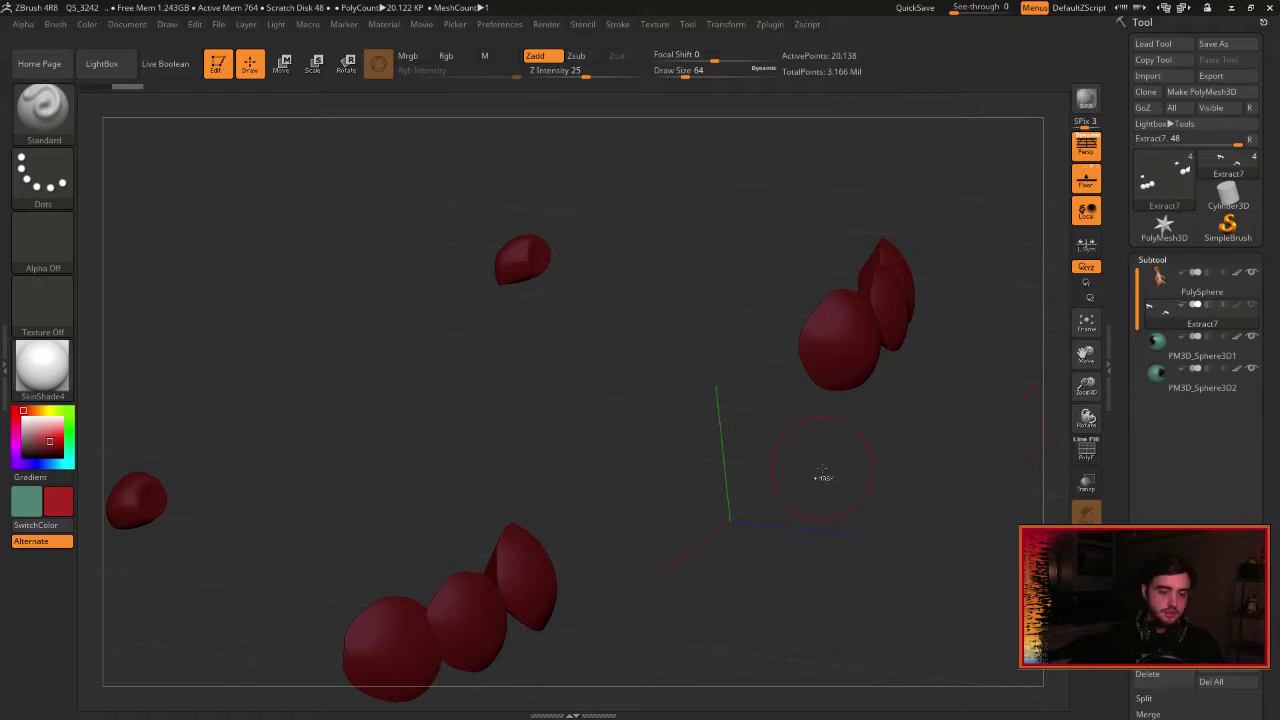
mouse_move(820, 520)
left_mouse_down("ctrl")
mouse_move(823, 468)
mouse_move(807, 450)
left_mouse_up("ctrl")
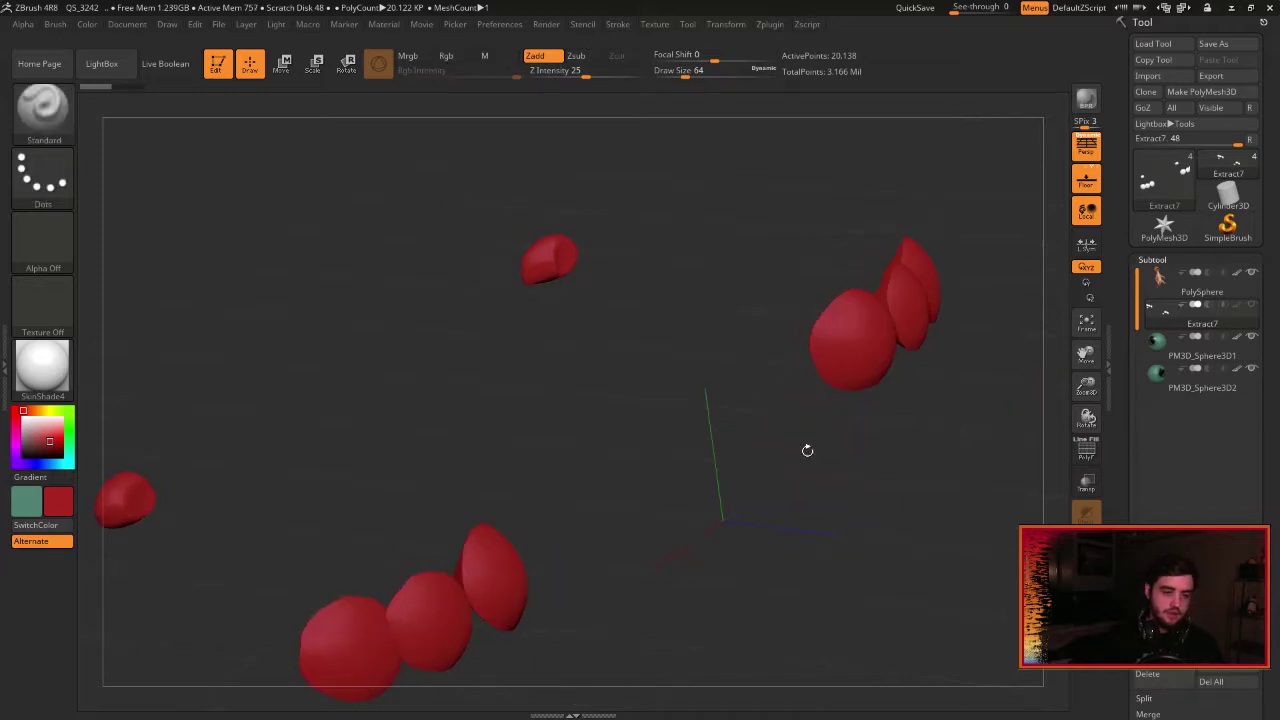
left_click_drag(986, 404, 394, 164, "ctrl")
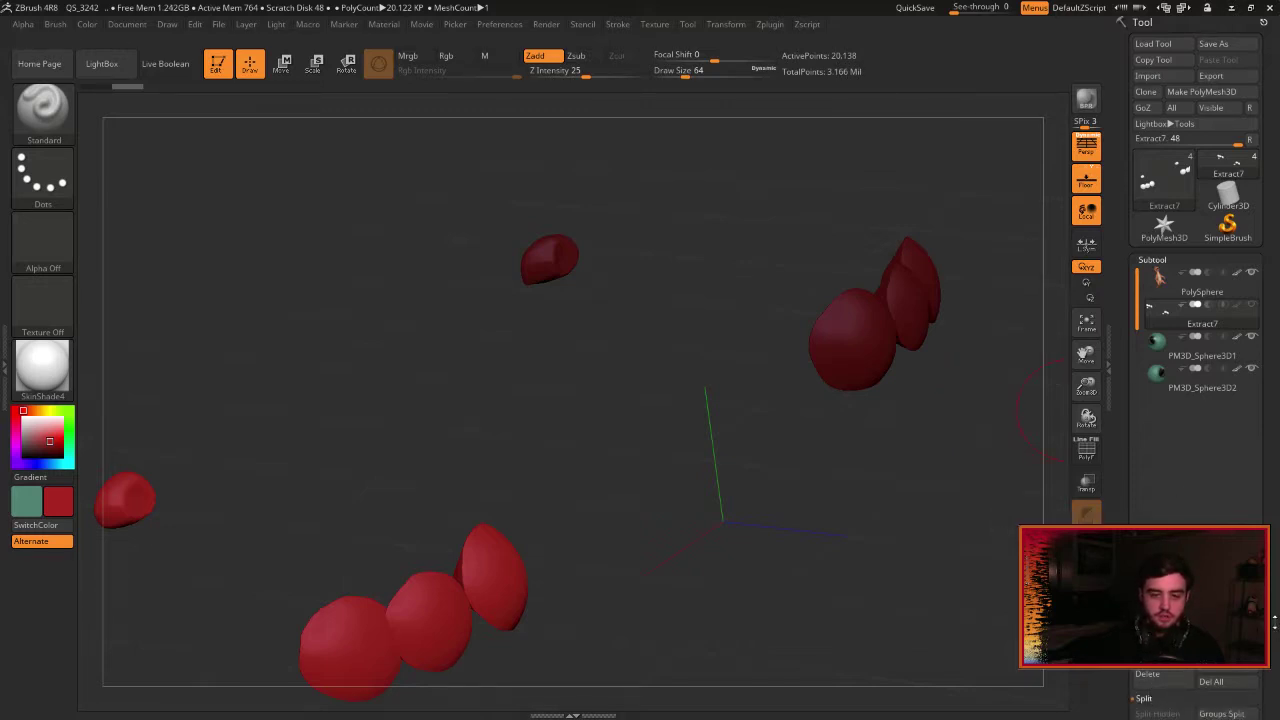
left_click_drag(1274, 622, 1273, 438)
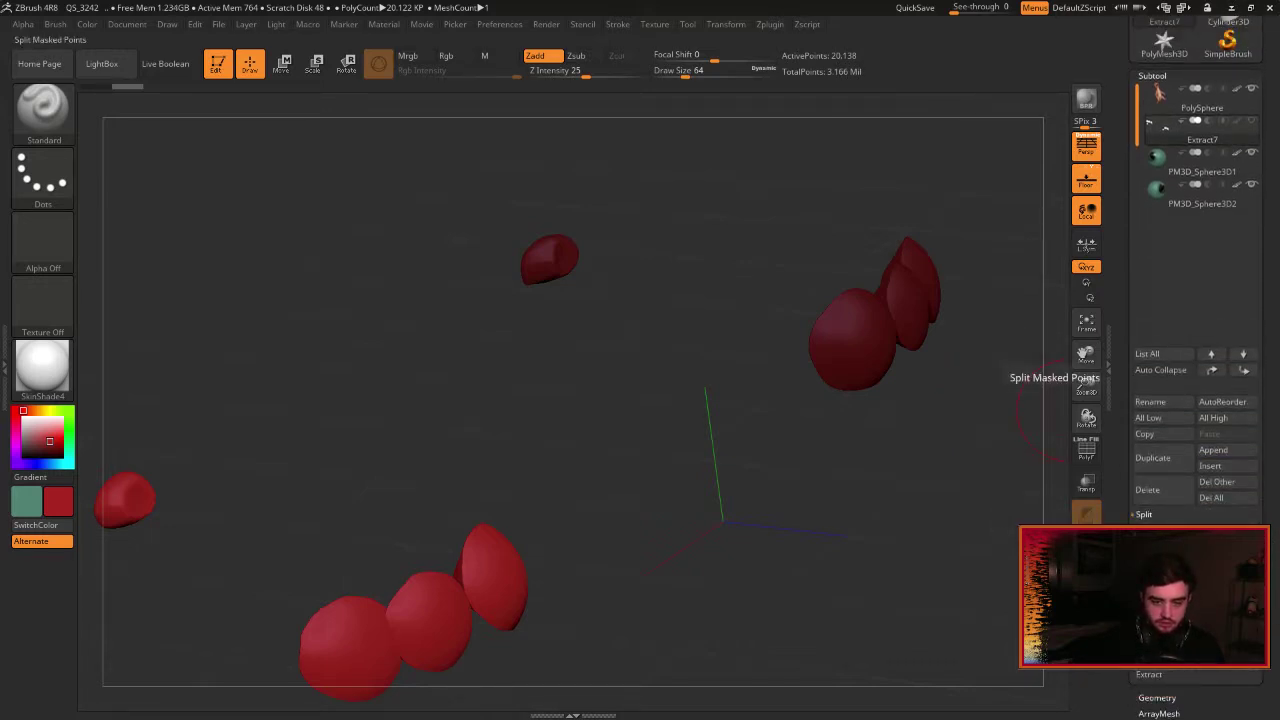
left_click(1195, 594)
Delete the Extract8 subtool that holds the far foot's toe caps.
left_click(1138, 163)
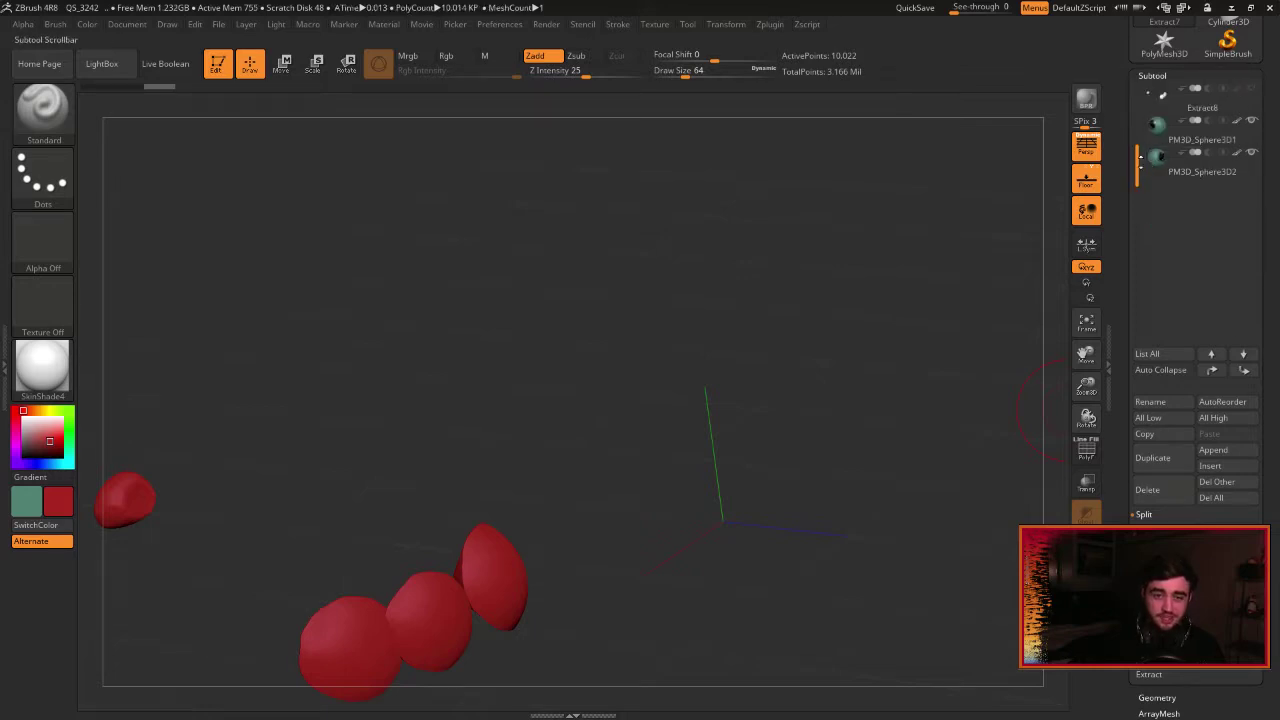
left_click_drag(1139, 155, 1135, 142)
left_click(1143, 121)
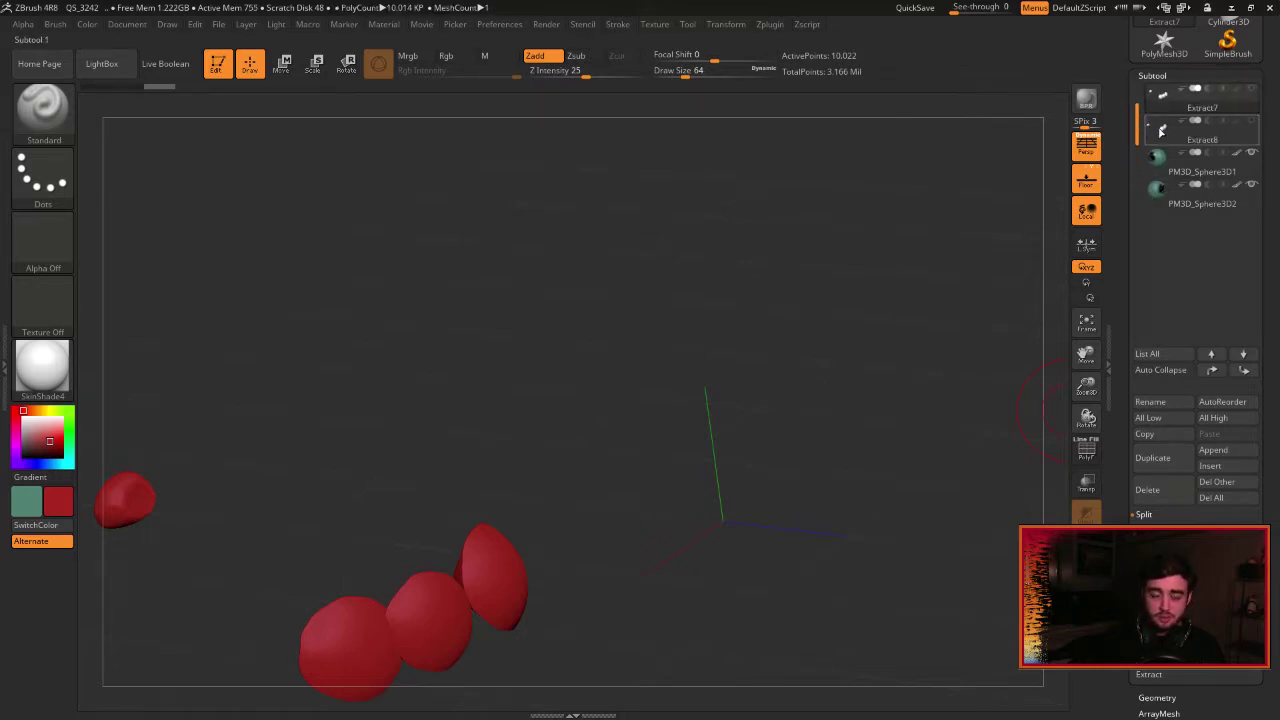
left_click(1148, 489)
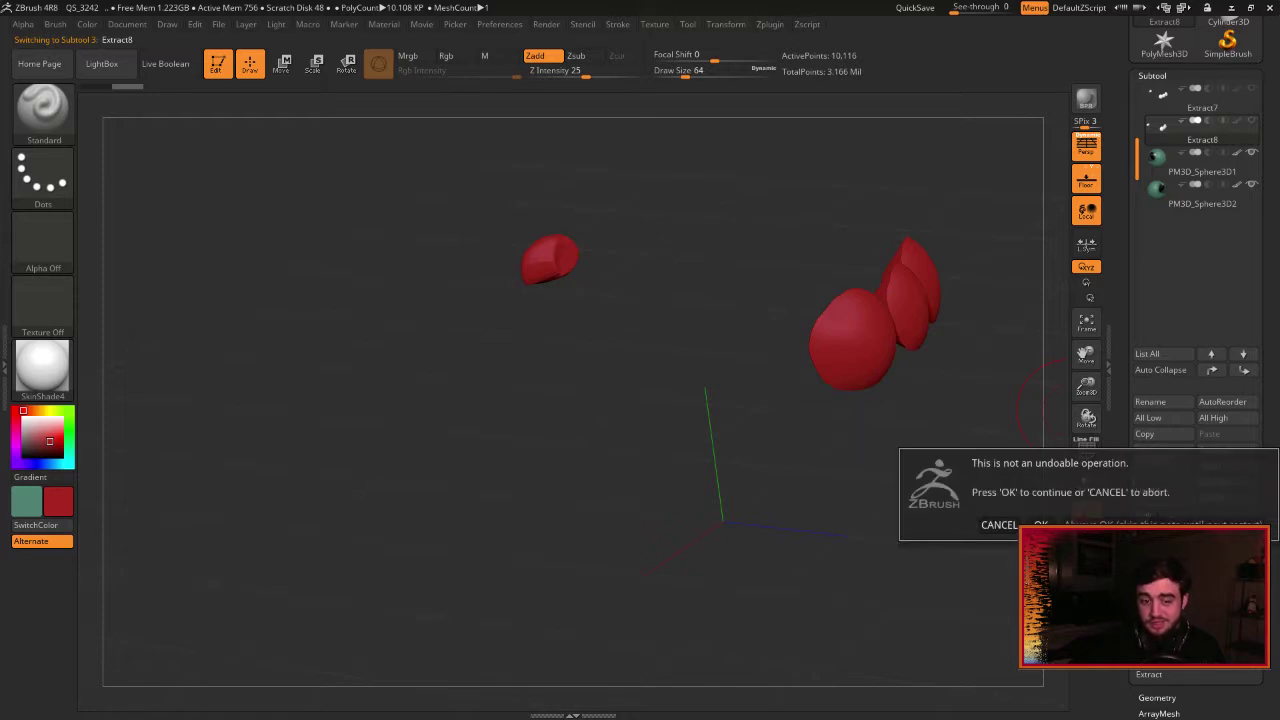
left_click(1040, 524)
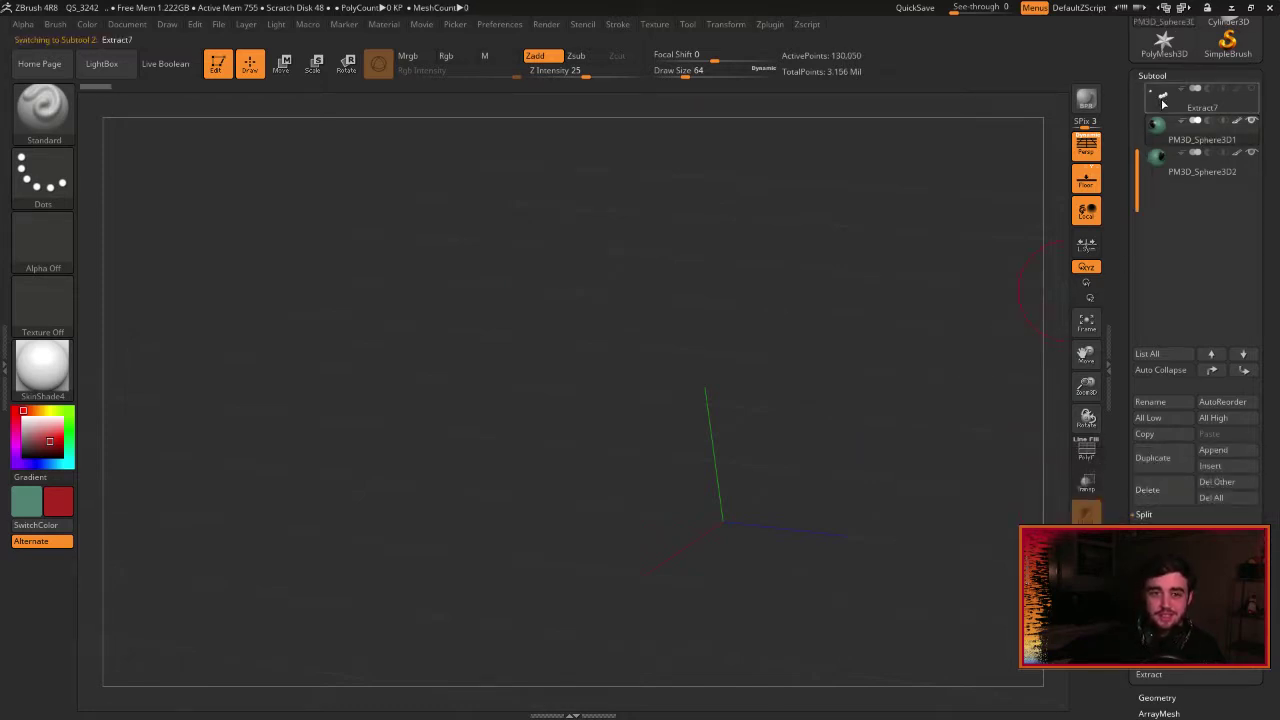
Smooth the remaining red toe caps of the Extract7 subtool.
left_click_drag(873, 458, 1049, 187)
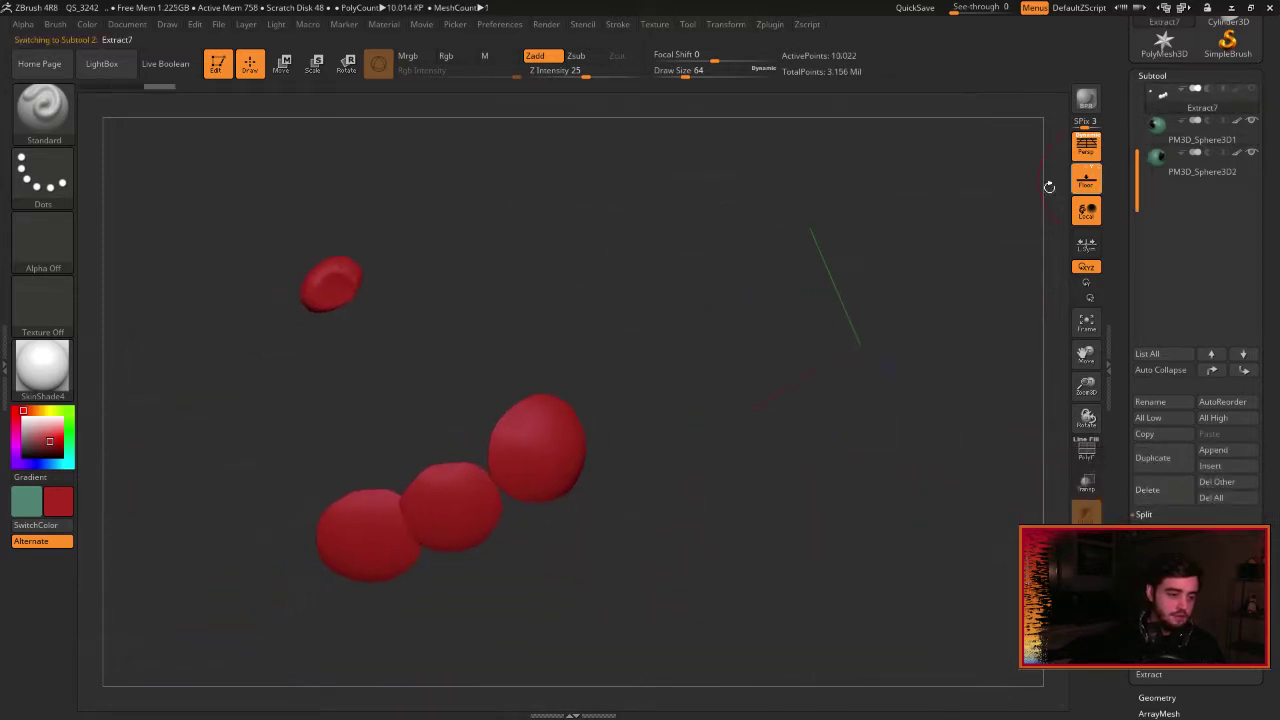
left_click_drag(608, 410, 731, 380)
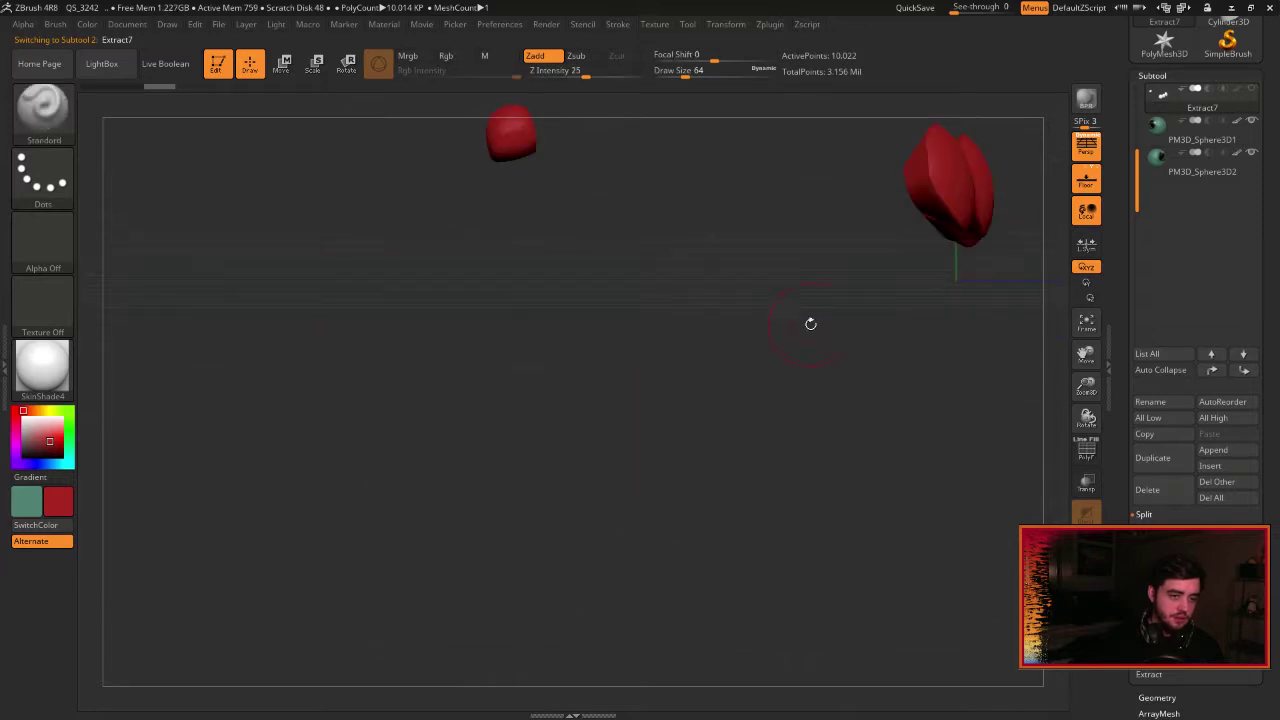
left_click_drag(811, 323, 792, 362)
key("shift")
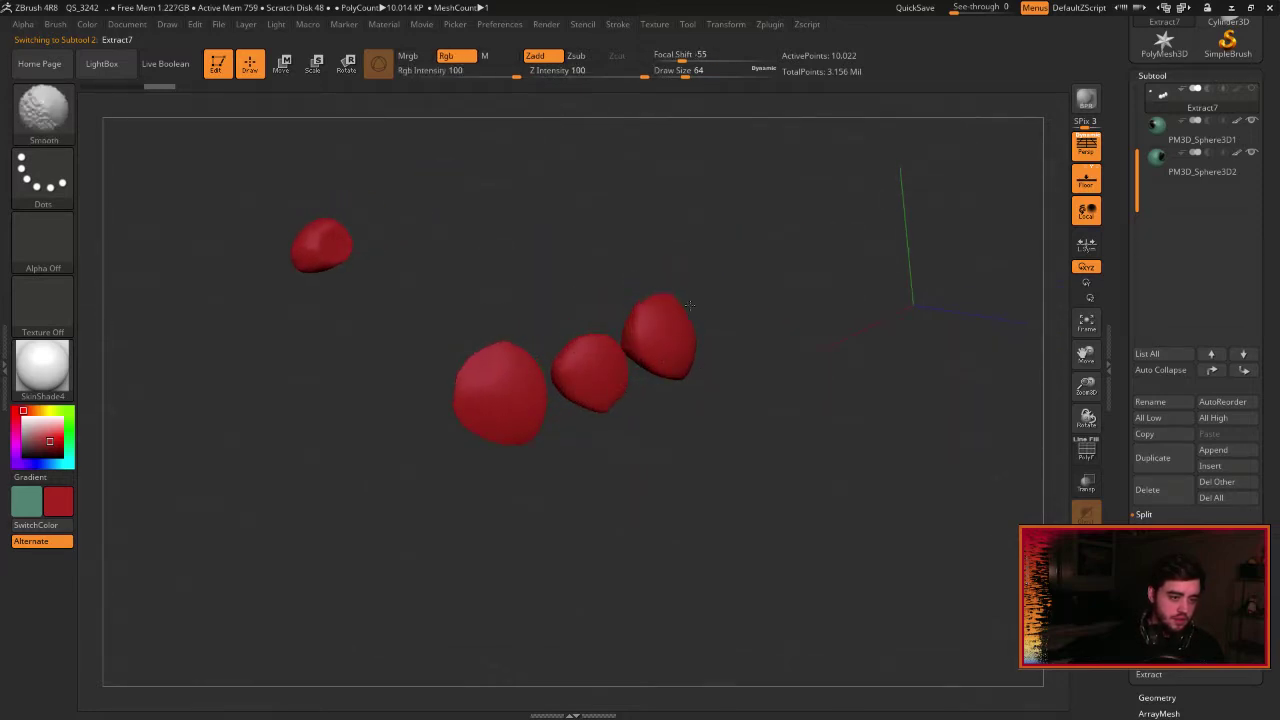
mouse_move(470, 362)
left_mouse_down()
mouse_move(434, 410)
mouse_move(448, 418)
left_mouse_up()
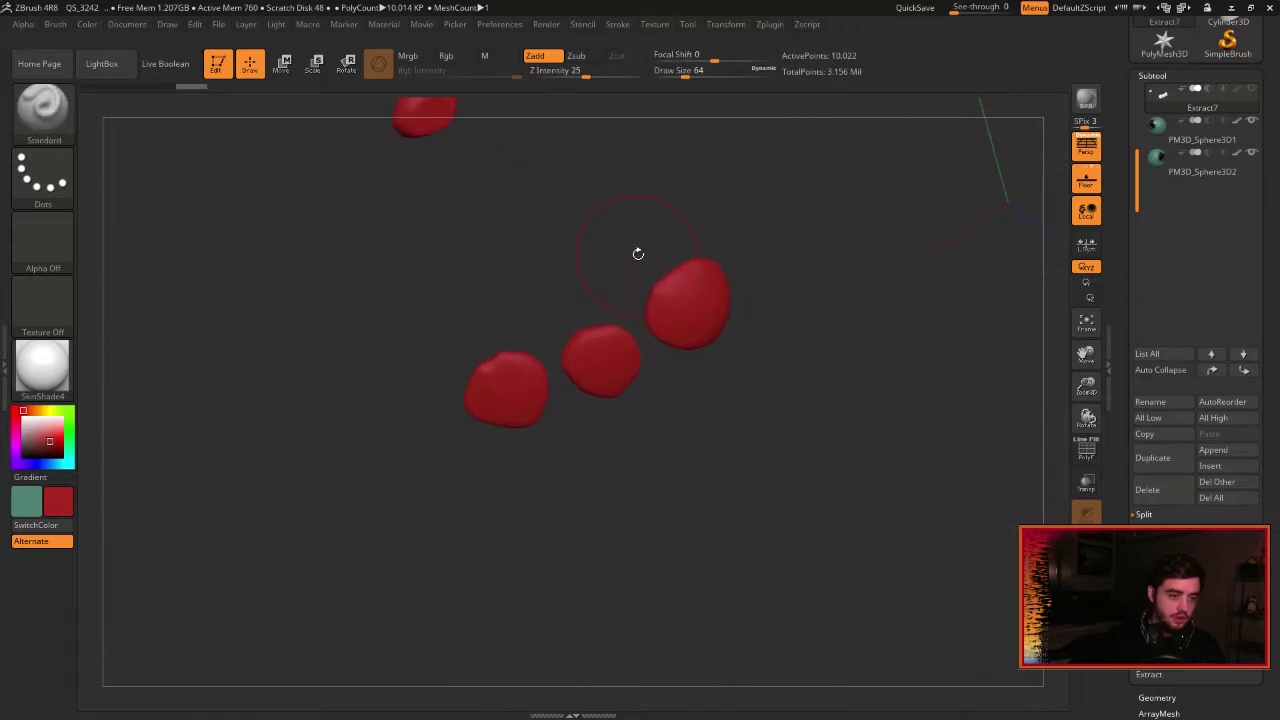
Mask the three front toe caps one at a time and split each masked cap into its own subtool.
mouse_move(642, 240)
left_mouse_down("ctrl")
mouse_move(676, 279)
mouse_move(801, 362)
mouse_move(801, 345)
mouse_move(818, 358)
mouse_move(785, 391)
mouse_move(740, 383)
left_mouse_up("ctrl")
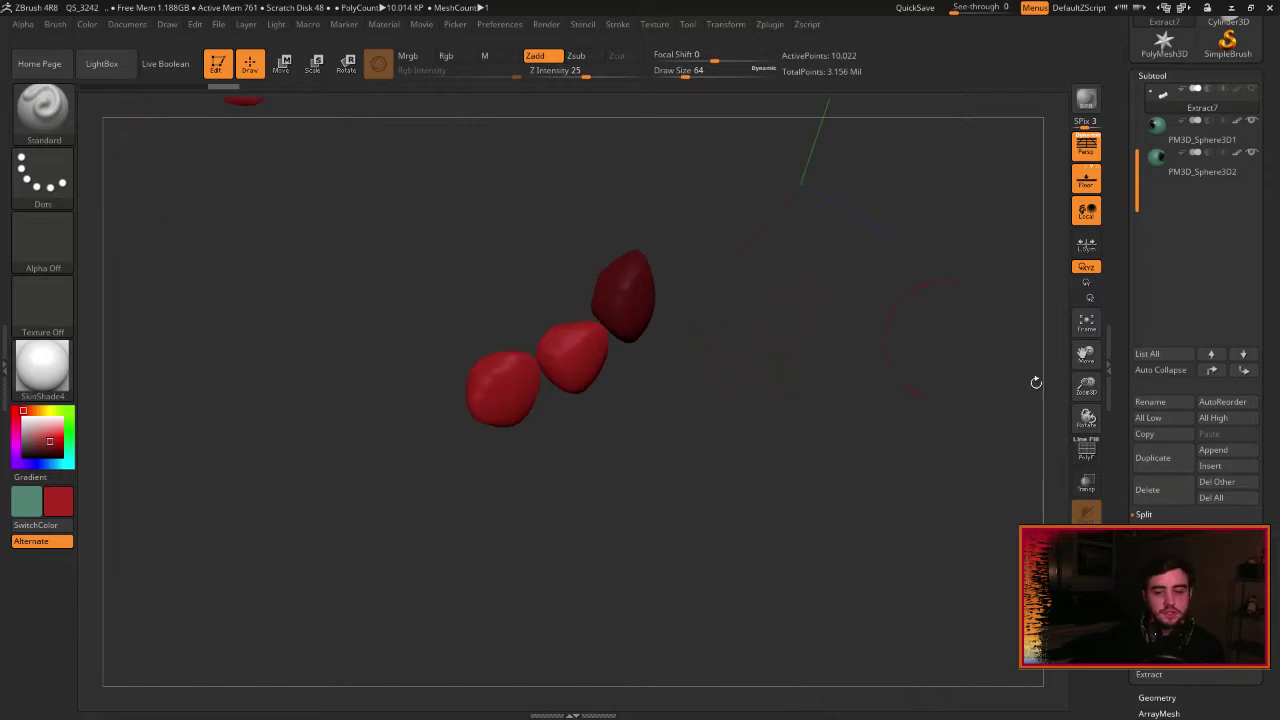
left_click(1190, 594)
left_click_drag(588, 416, 568, 444)
mouse_move(545, 295)
left_mouse_down("ctrl")
mouse_move(700, 400)
mouse_move(718, 434)
left_mouse_up("ctrl")
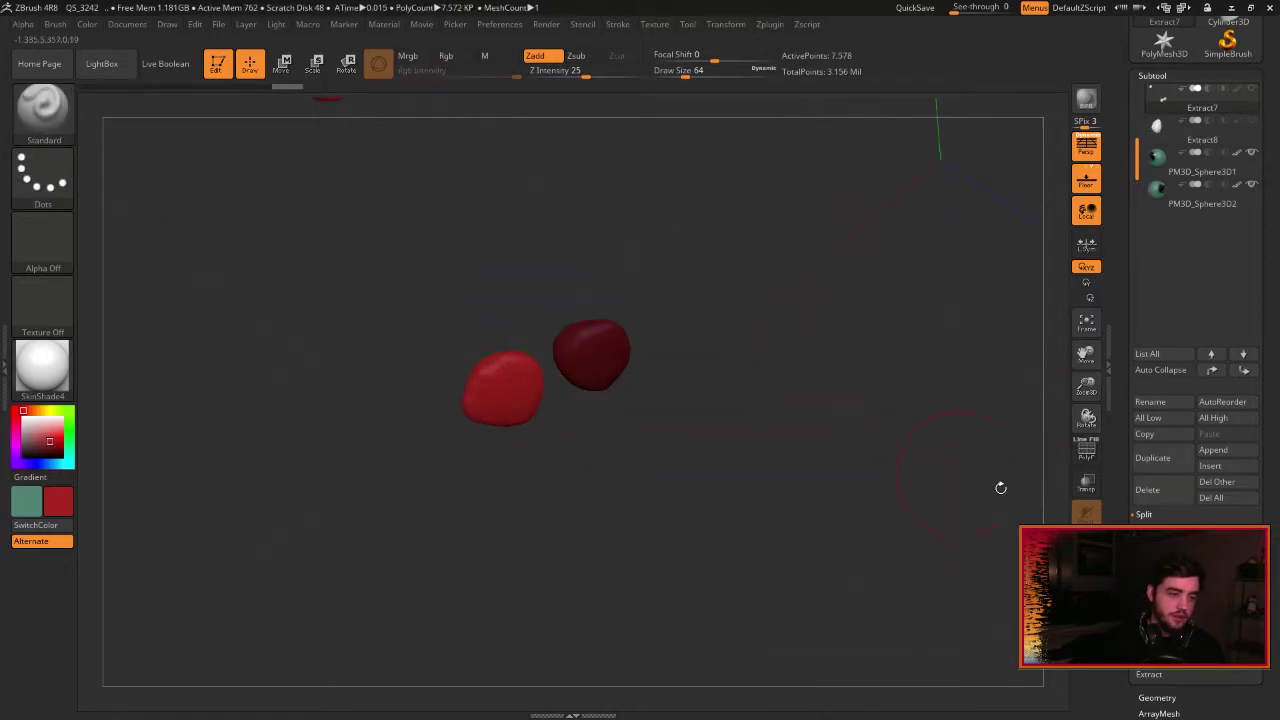
left_click(1190, 594)
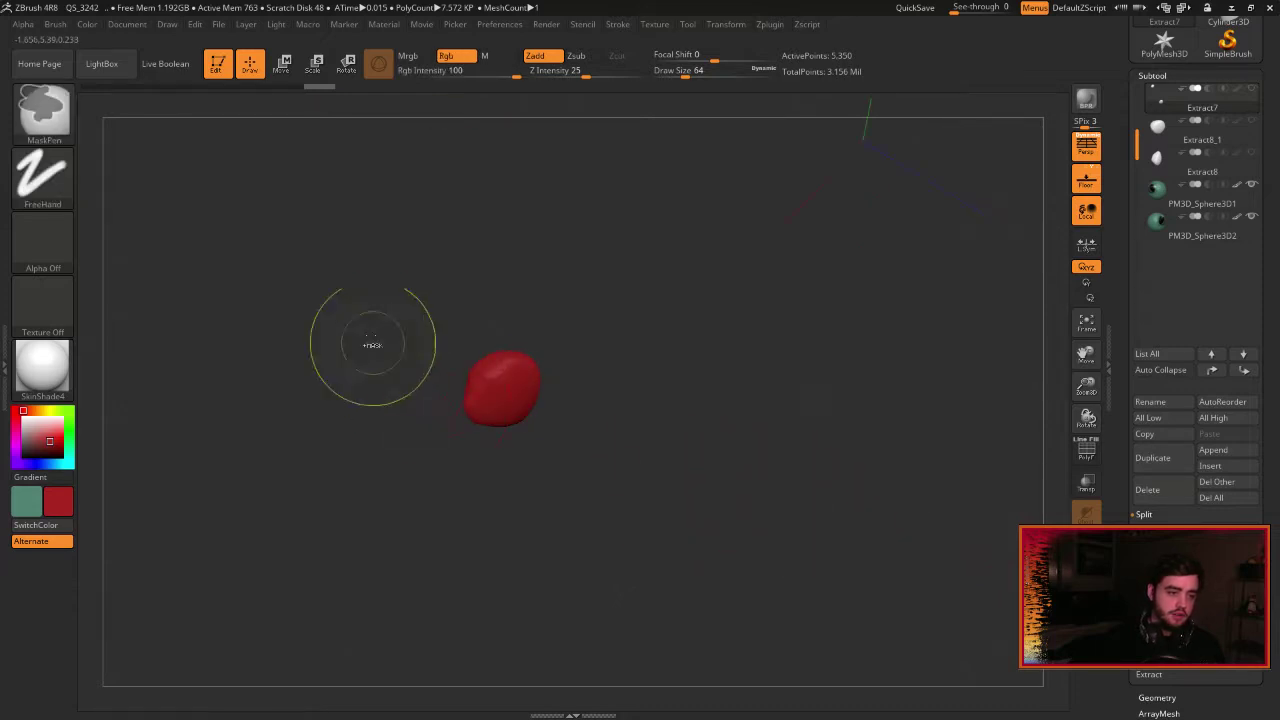
mouse_move(357, 307)
left_mouse_down("ctrl")
mouse_move(584, 464)
mouse_move(742, 352)
left_mouse_up("ctrl")
left_click(1190, 594)
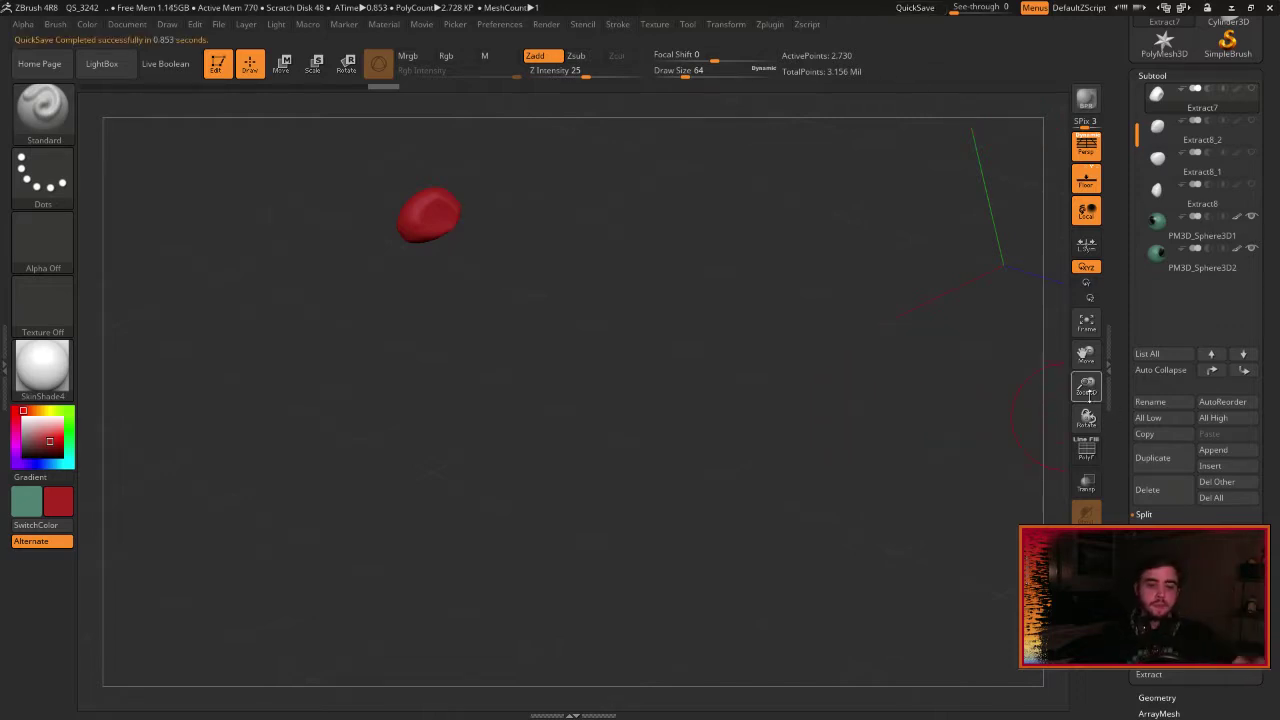
Show the whole model again, recolor the middle toe's Extract8_1 cap pale pink and quicksave the project.
left_click_drag(1086, 393, 1088, 373)
left_click(1086, 546)
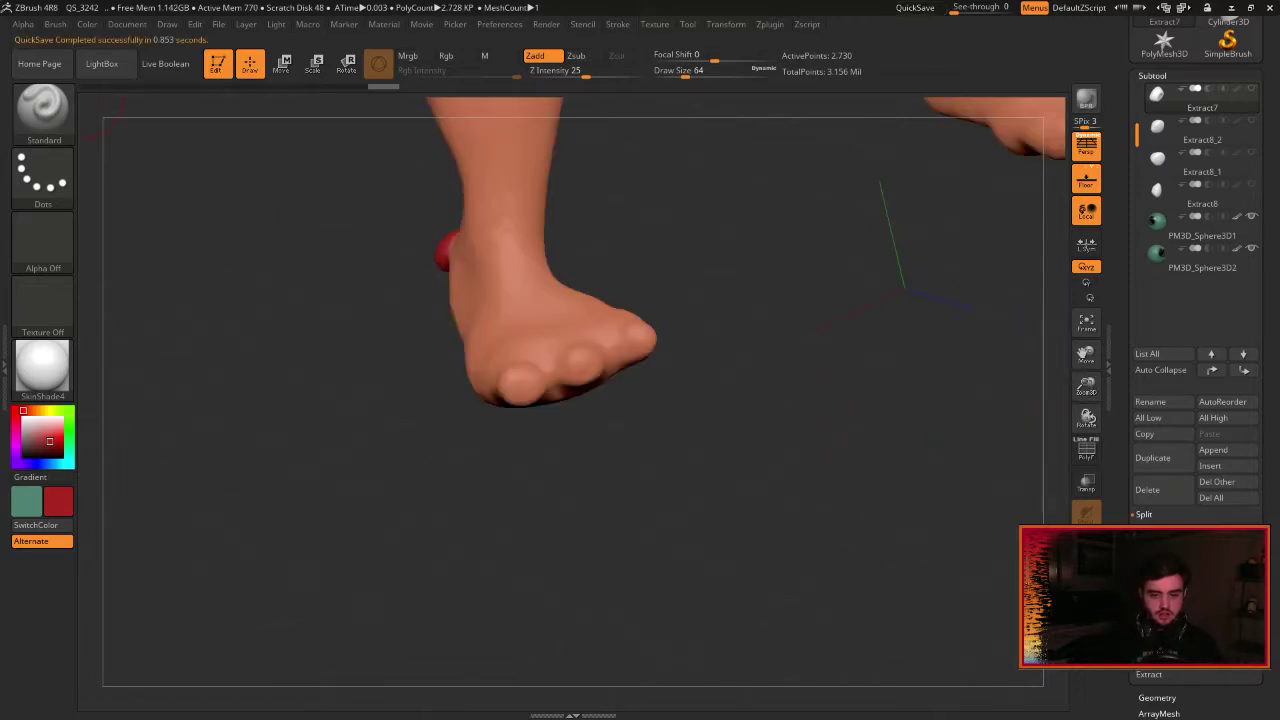
left_click_drag(815, 484, 842, 432)
left_click(1160, 166)
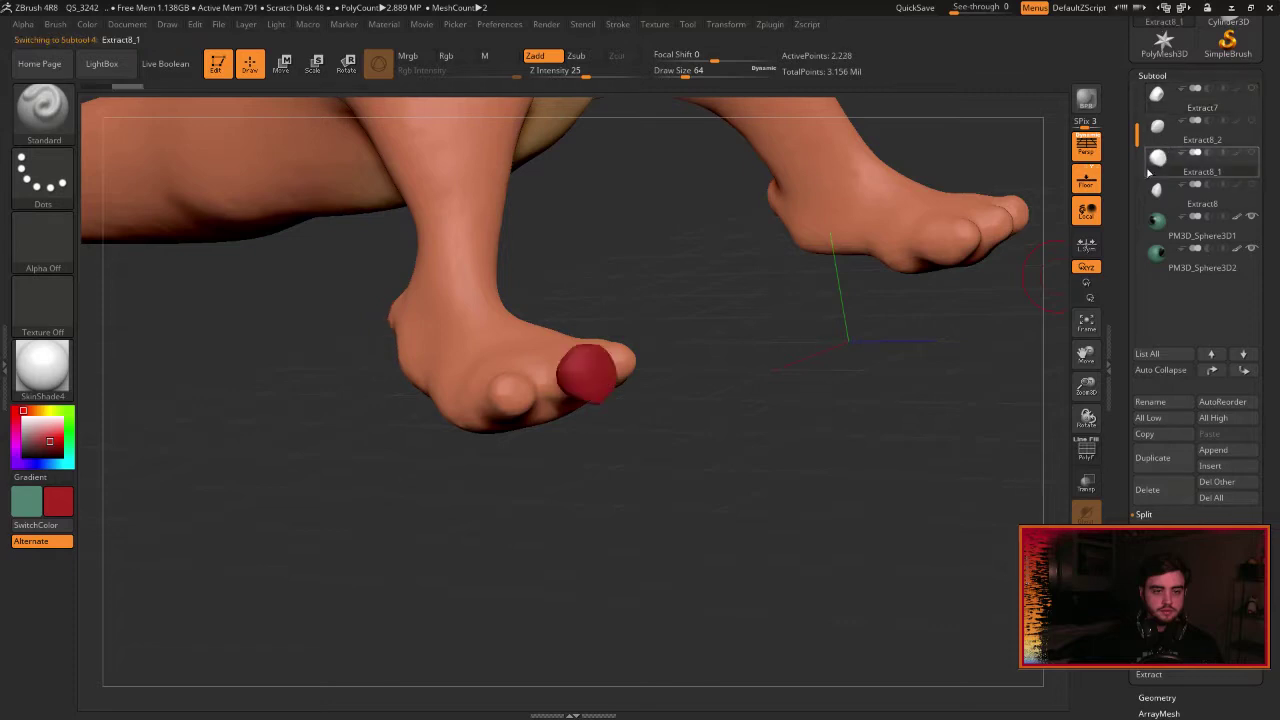
left_click_drag(882, 367, 926, 346)
key("shift")
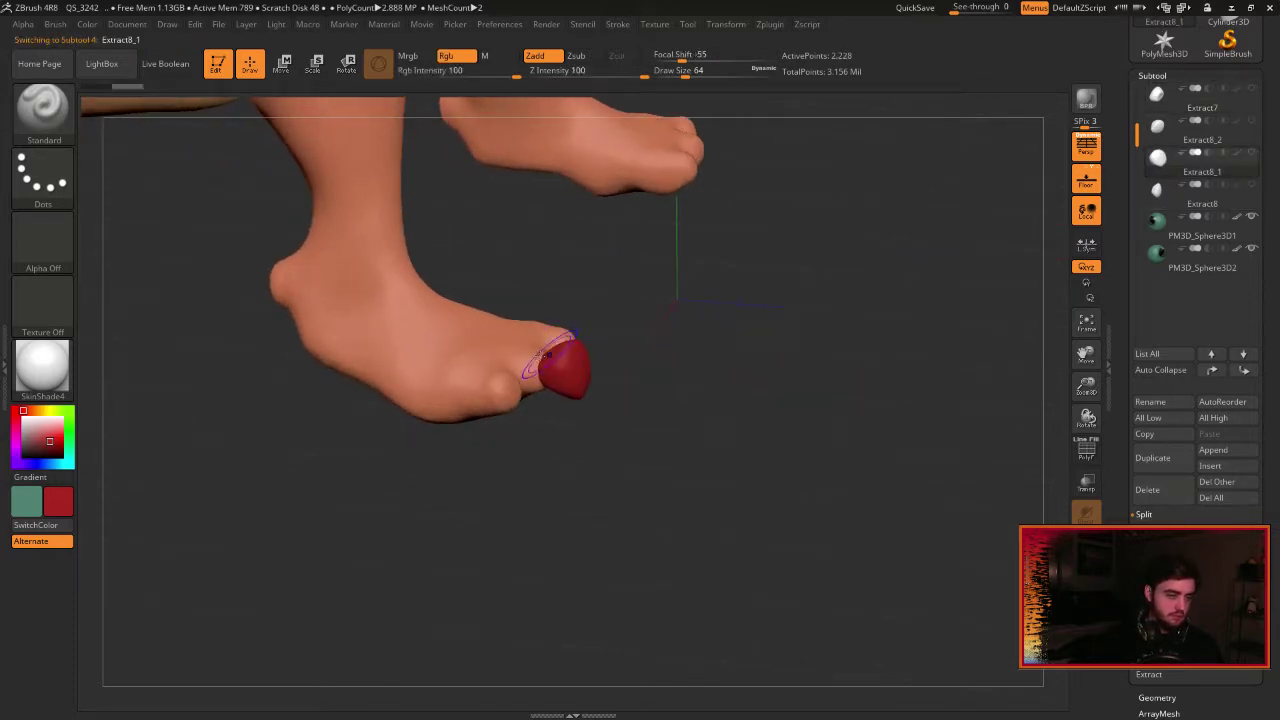
left_click(30, 427)
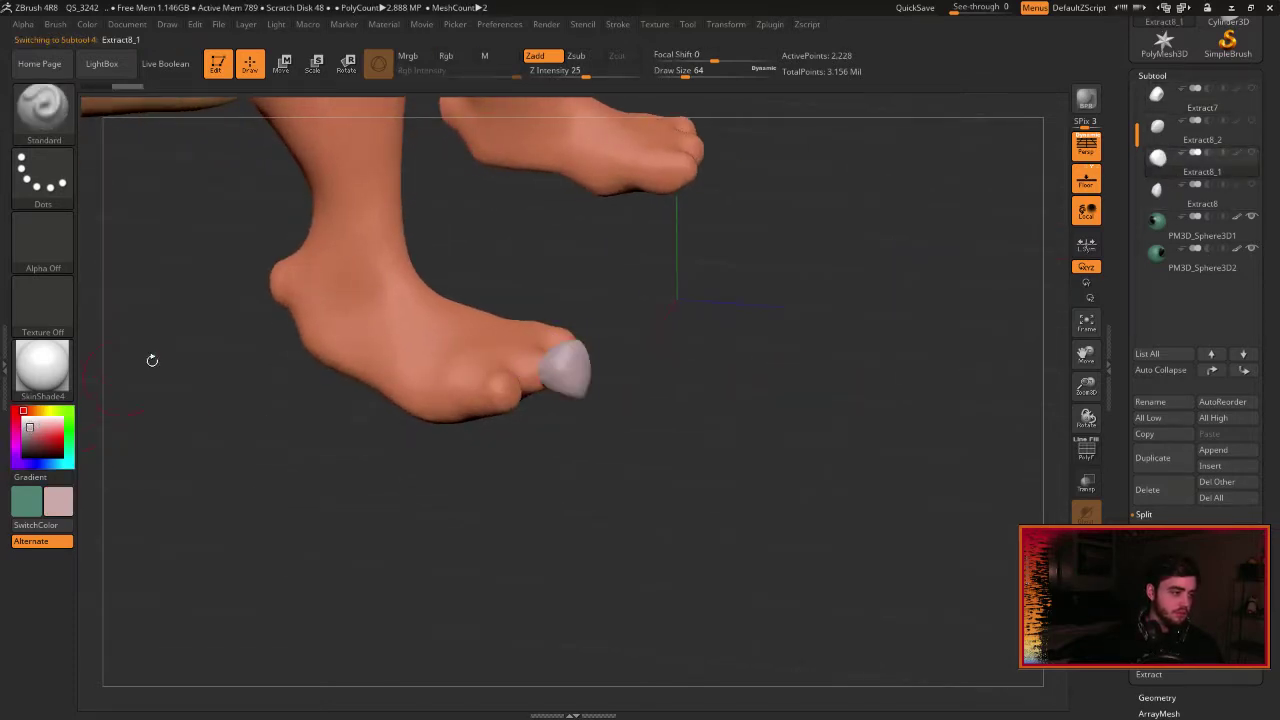
left_click(900, 10)
Smooth the middle toe cap and switch to the Move Topological brush with a draw size of 58.
left_click_drag(1086, 385, 1117, 500)
mouse_move(556, 362)
left_mouse_down("shift")
mouse_move(613, 376)
mouse_move(570, 385)
mouse_move(590, 360)
mouse_move(580, 395)
mouse_move(565, 378)
mouse_move(575, 370)
mouse_move(643, 403)
mouse_move(674, 428)
mouse_move(670, 440)
left_mouse_up("shift")
key("b")
key("m")
key("t")
key("[")
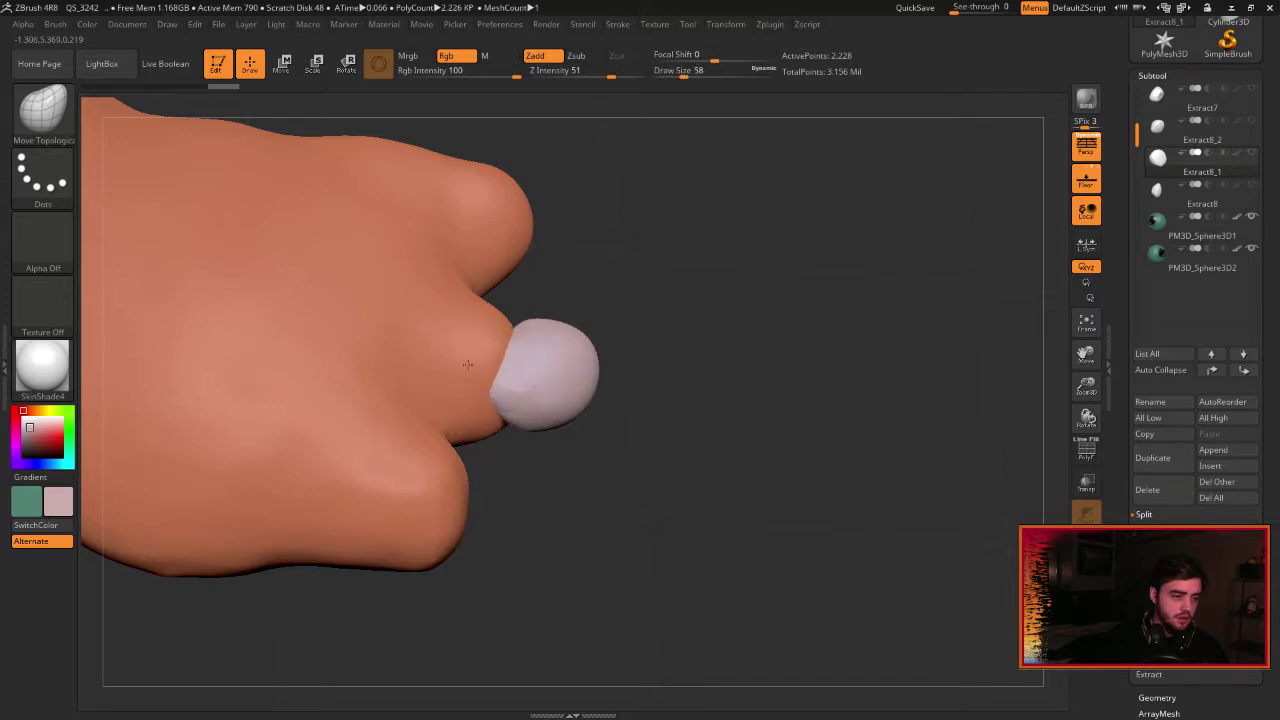
Narrow the middle toe cap around its toe and pull its tip out into a long, curved, pointed claw.
right_click_drag(530, 422, 473, 367)
left_click_drag(442, 384, 535, 355)
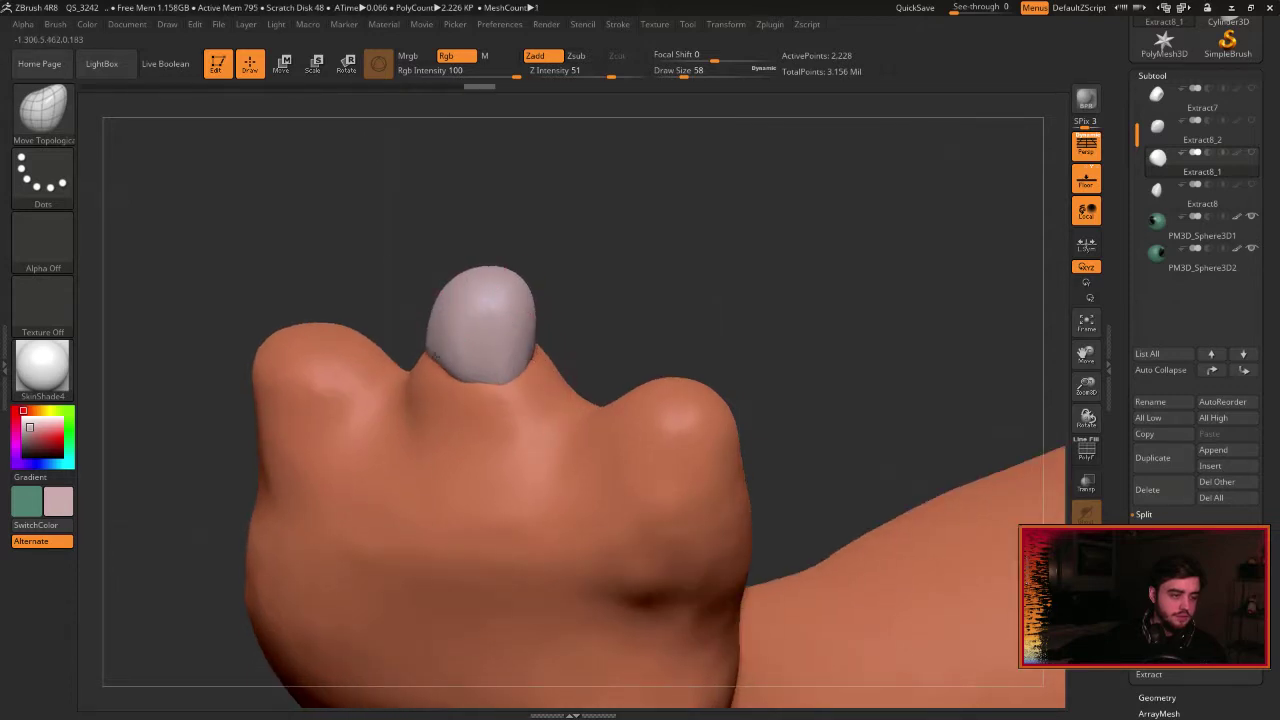
left_click_drag(426, 372, 470, 362)
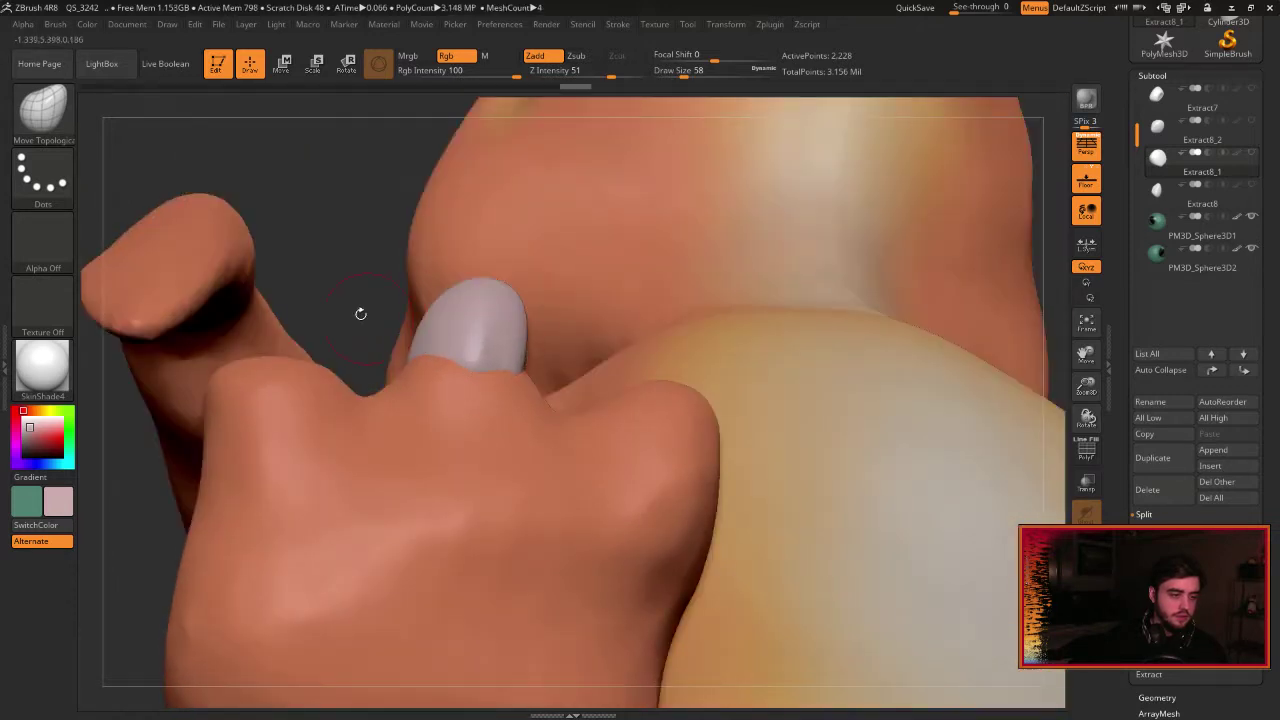
left_click_drag(360, 314, 393, 327)
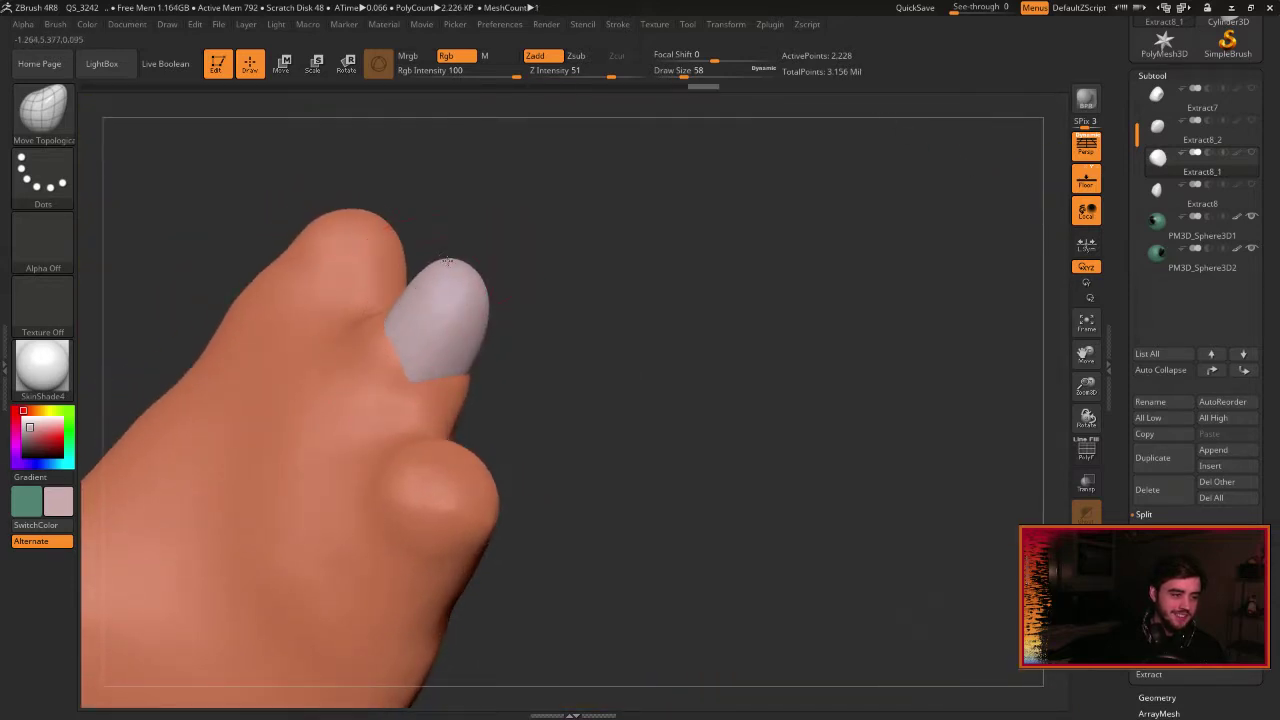
mouse_move(447, 260)
left_mouse_down()
mouse_move(475, 225)
mouse_move(556, 176)
left_mouse_up()
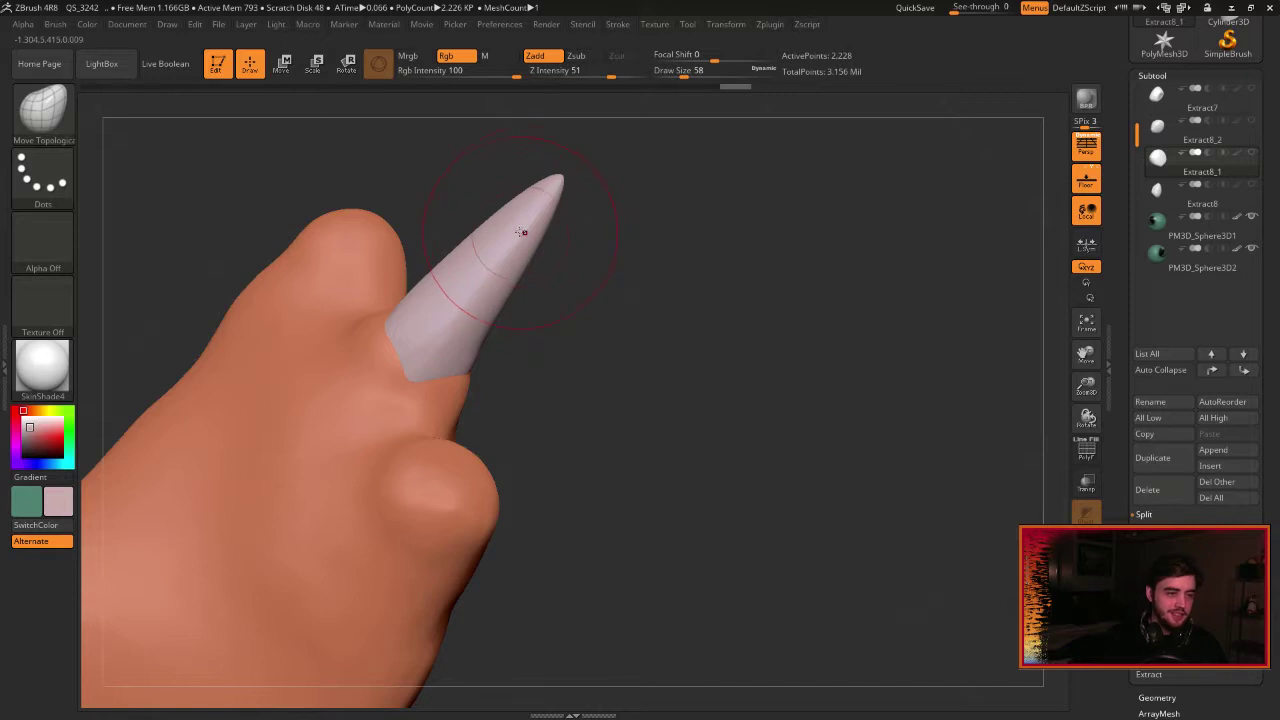
mouse_move(521, 232)
left_mouse_down("shift")
mouse_move(559, 219)
mouse_move(545, 210)
left_mouse_up("shift")
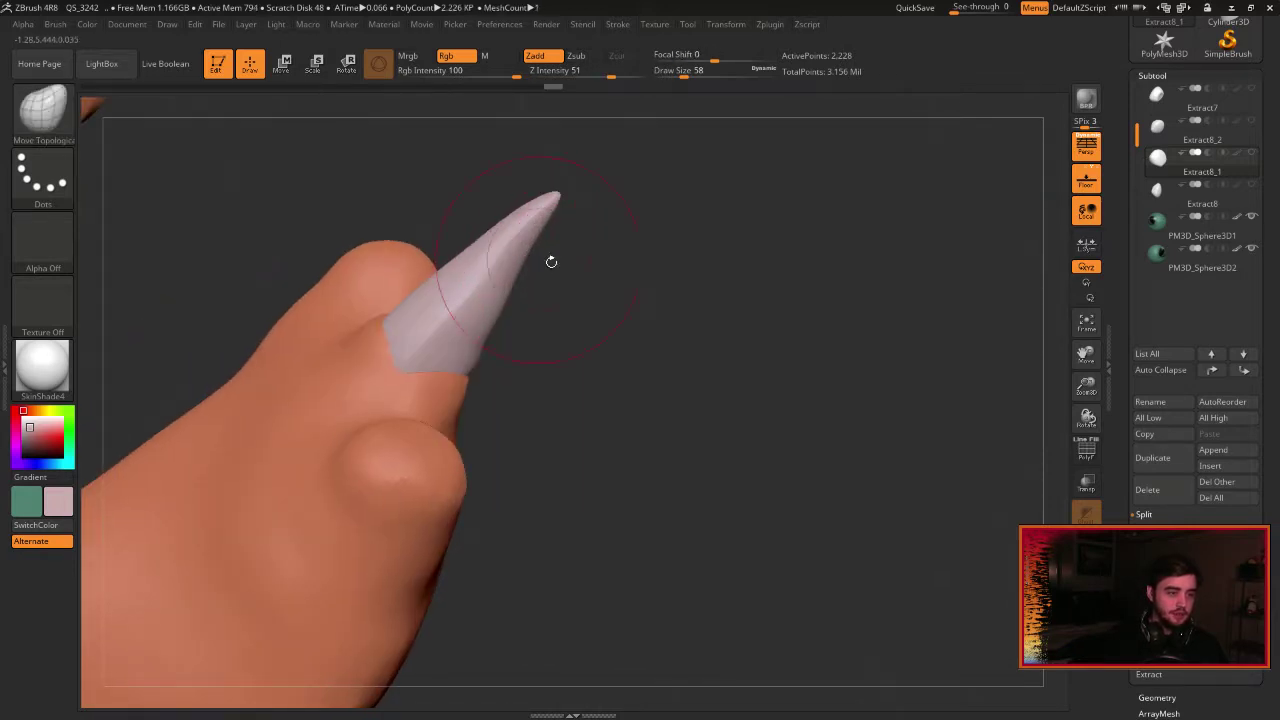
left_click_drag(551, 260, 886, 349)
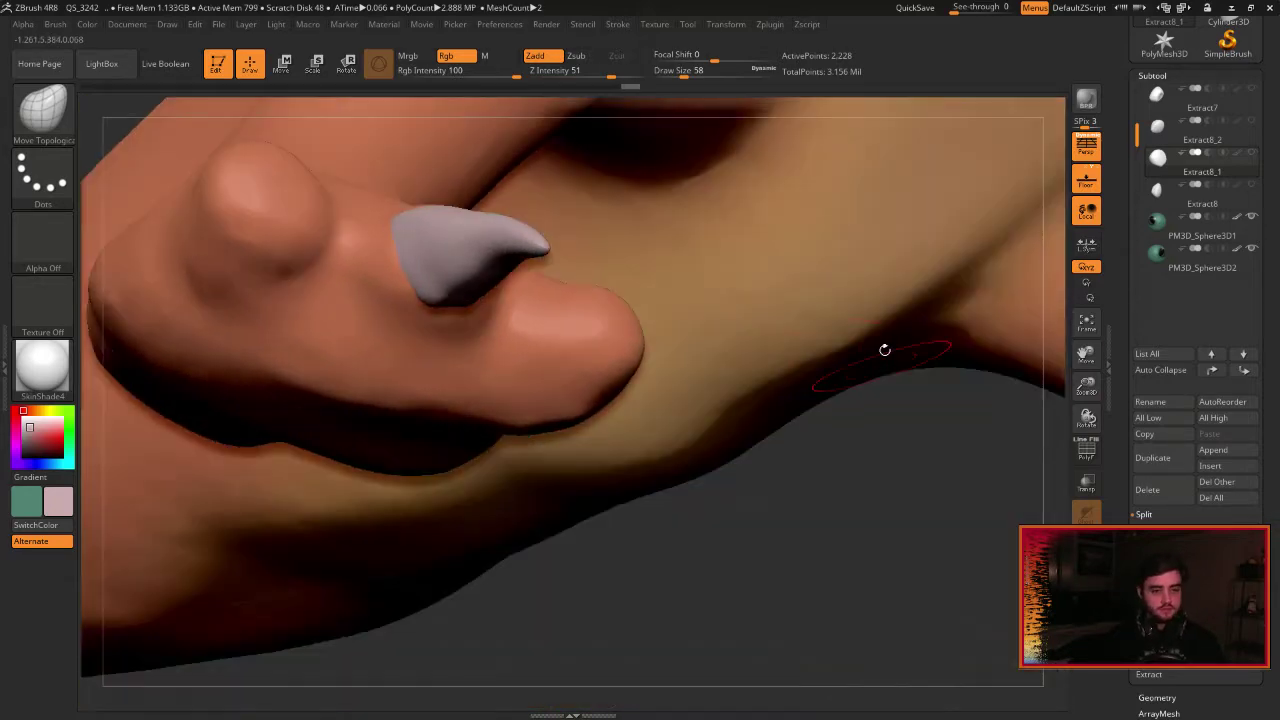
Smooth the Extract8_2 toe cap and return to the Move Topological brush.
left_click(1150, 138)
left_click_drag(830, 465, 590, 405)
mouse_move(480, 348)
left_mouse_down("shift")
mouse_move(432, 259)
mouse_move(425, 320)
mouse_move(438, 219)
left_mouse_up("shift")
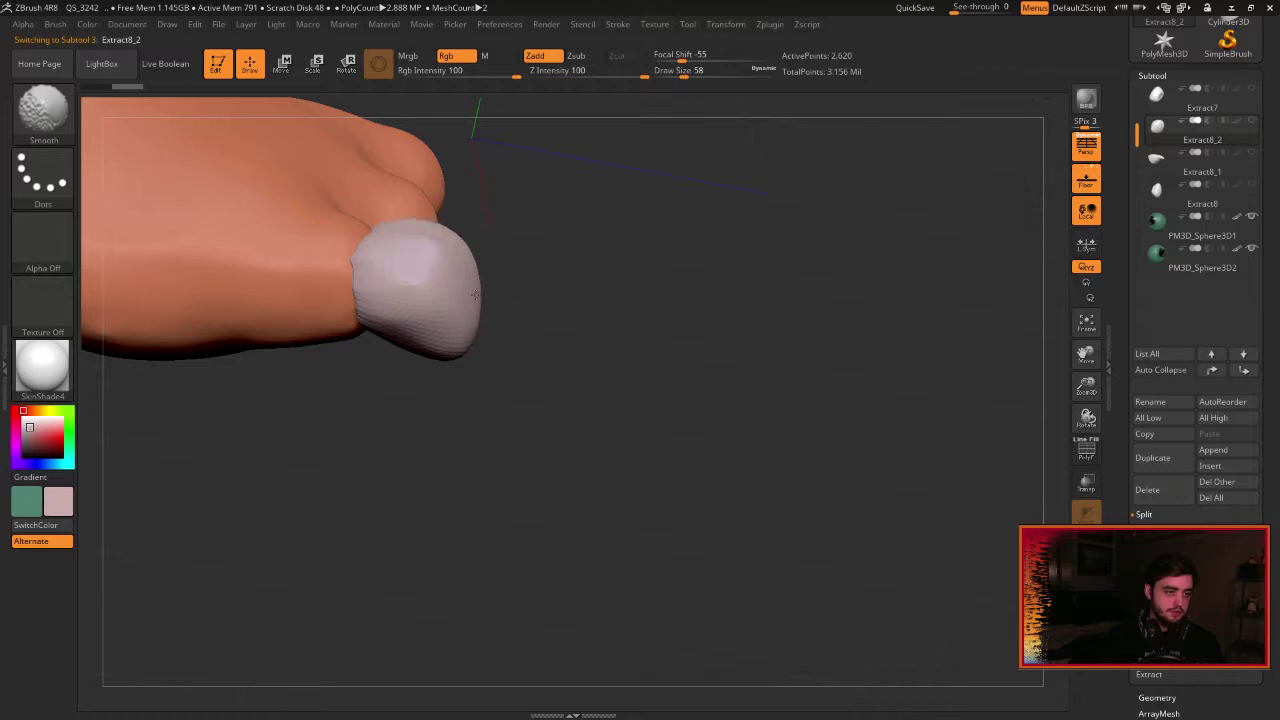
left_click_drag(474, 294, 480, 290, "shift")
key("b")
key("m")
key("t")
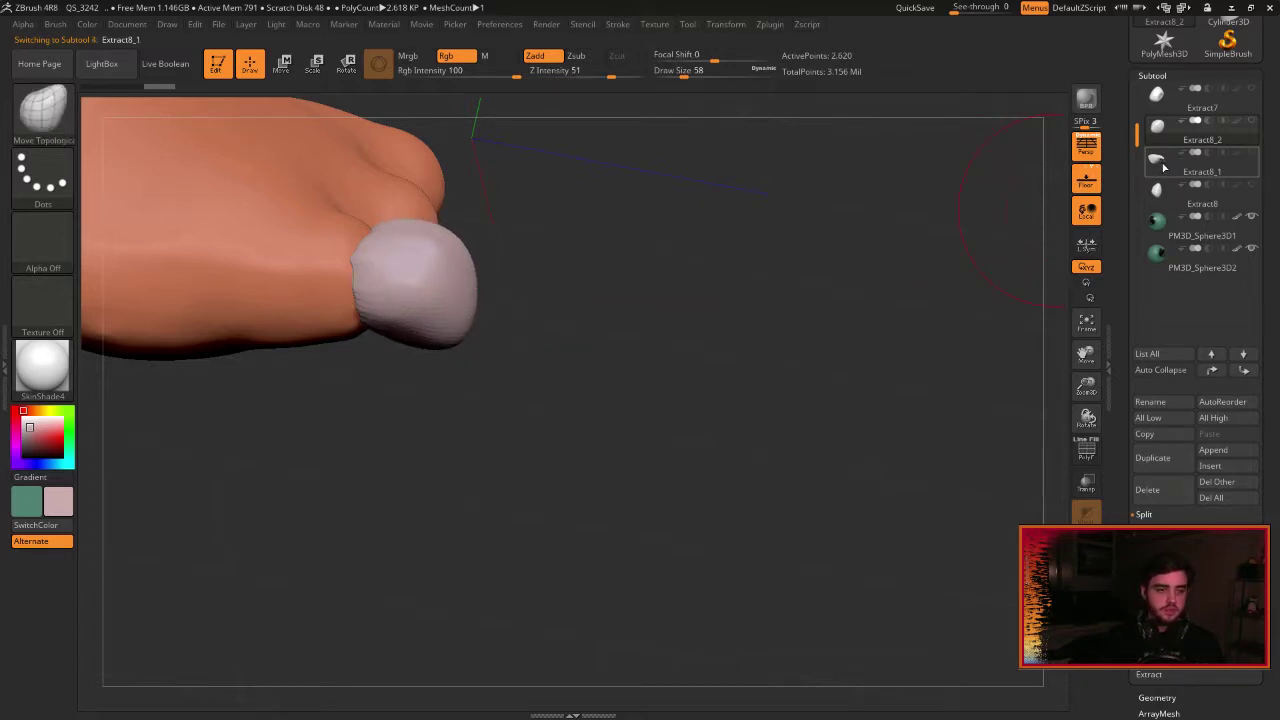
Delete the unshaped Extract8_2 and Extract8 toe cap subtools, keeping the finished claw.
left_click(1164, 135)
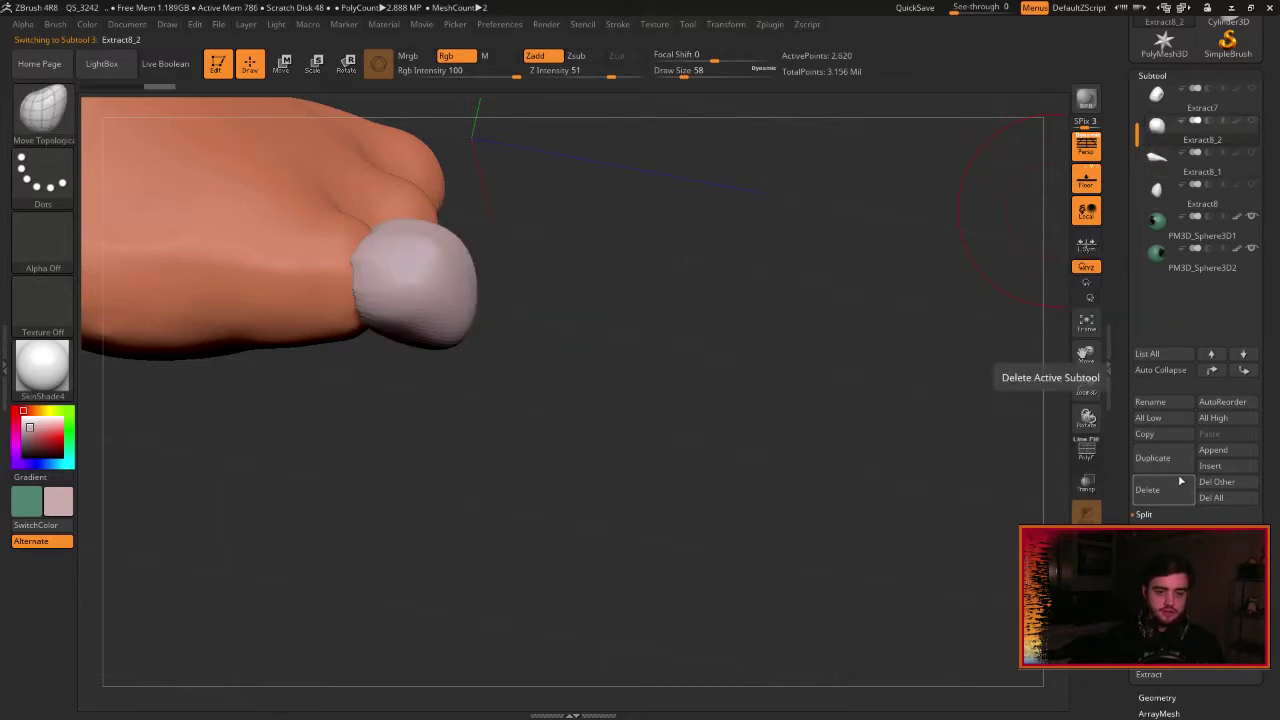
left_click(1180, 484)
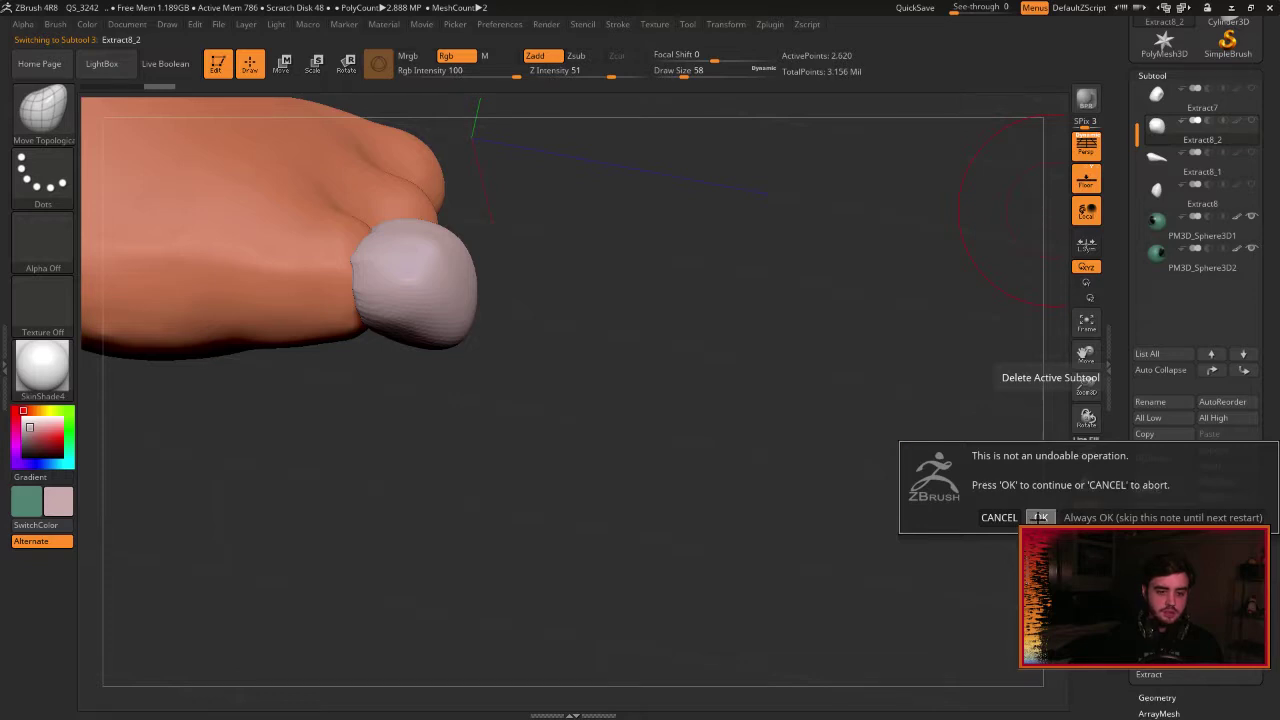
left_click(1040, 517)
left_click(1176, 158)
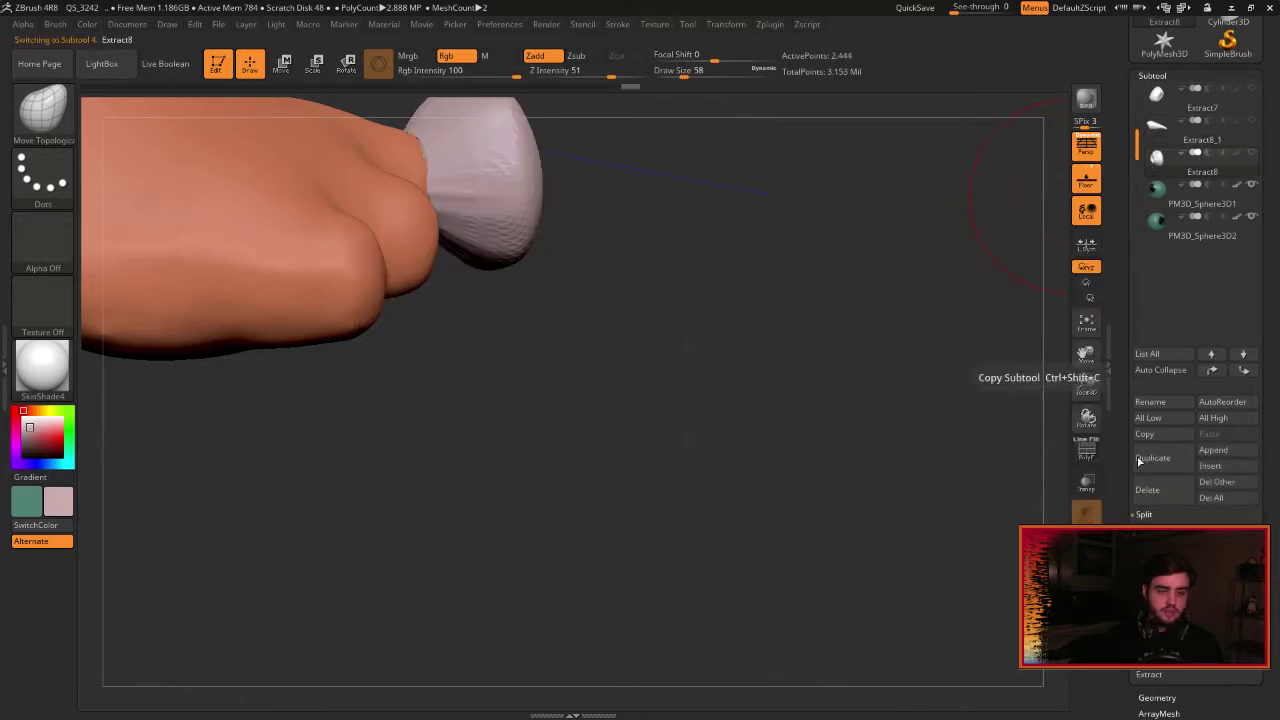
left_click(1160, 487)
left_click(1040, 520)
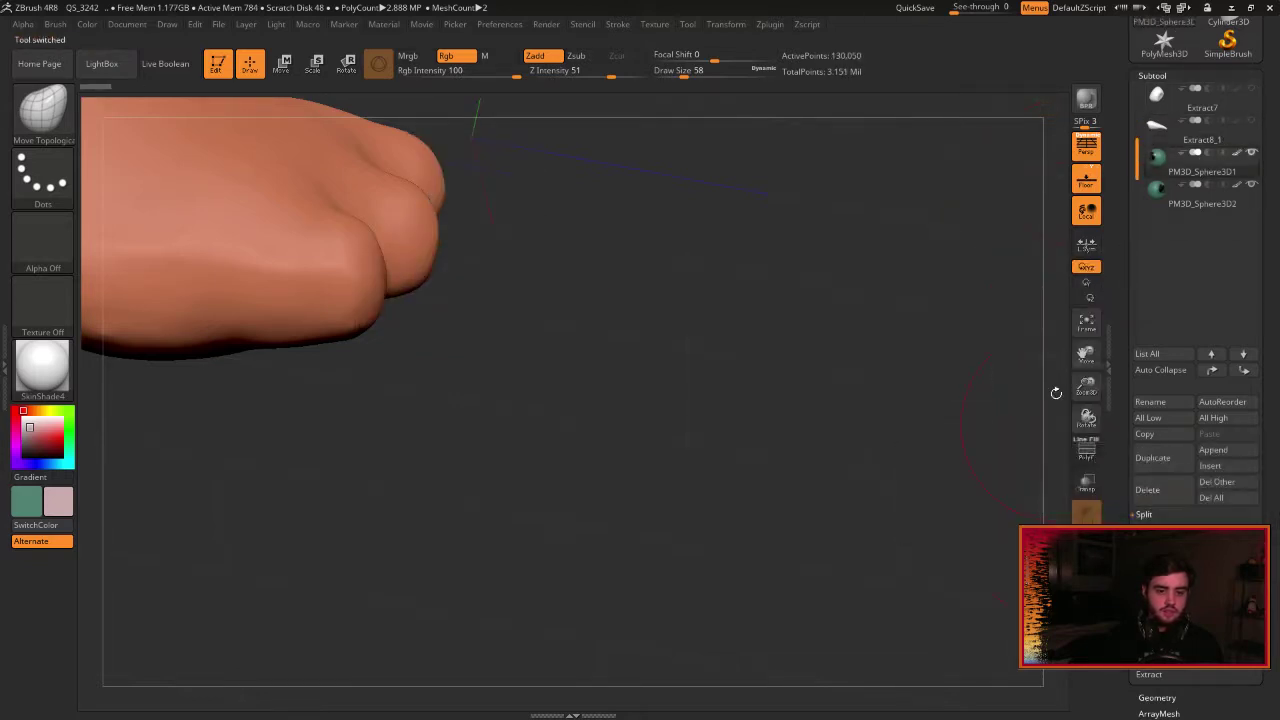
Select the Extract8_1 claw subtool and adjust both sides of its base around the middle toe with Move Topological.
left_click(1160, 125)
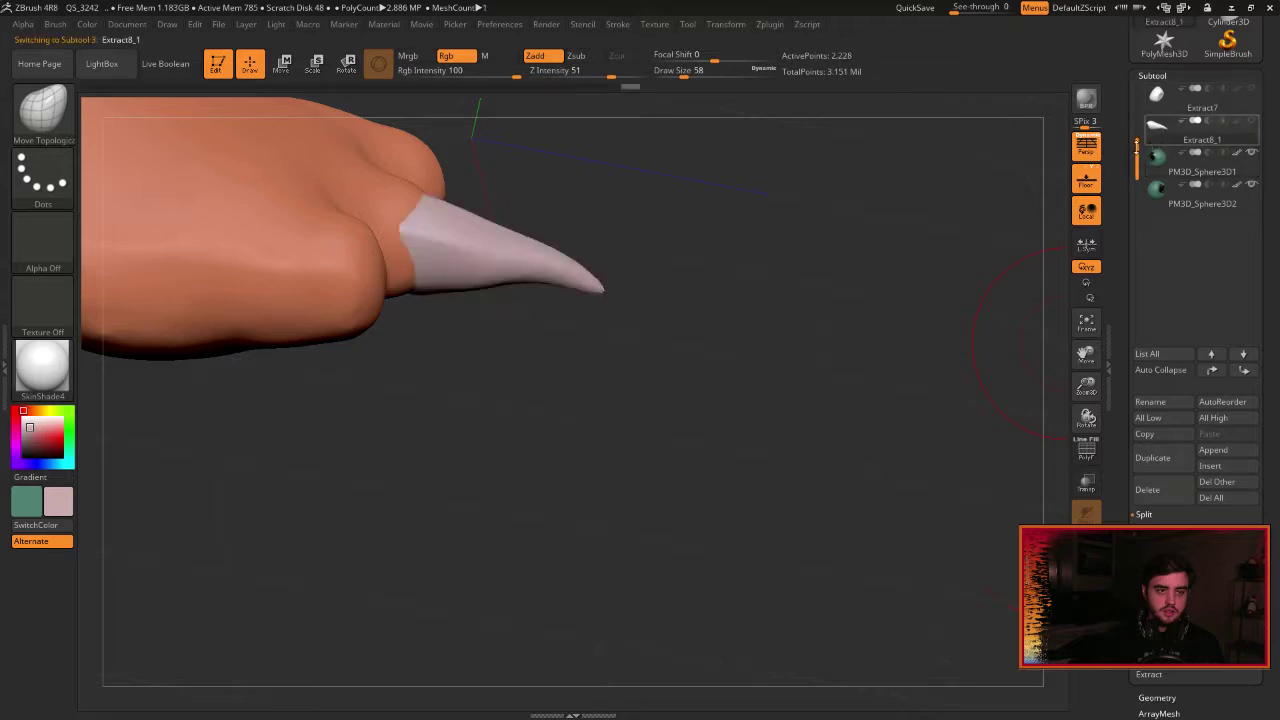
left_click(1158, 96)
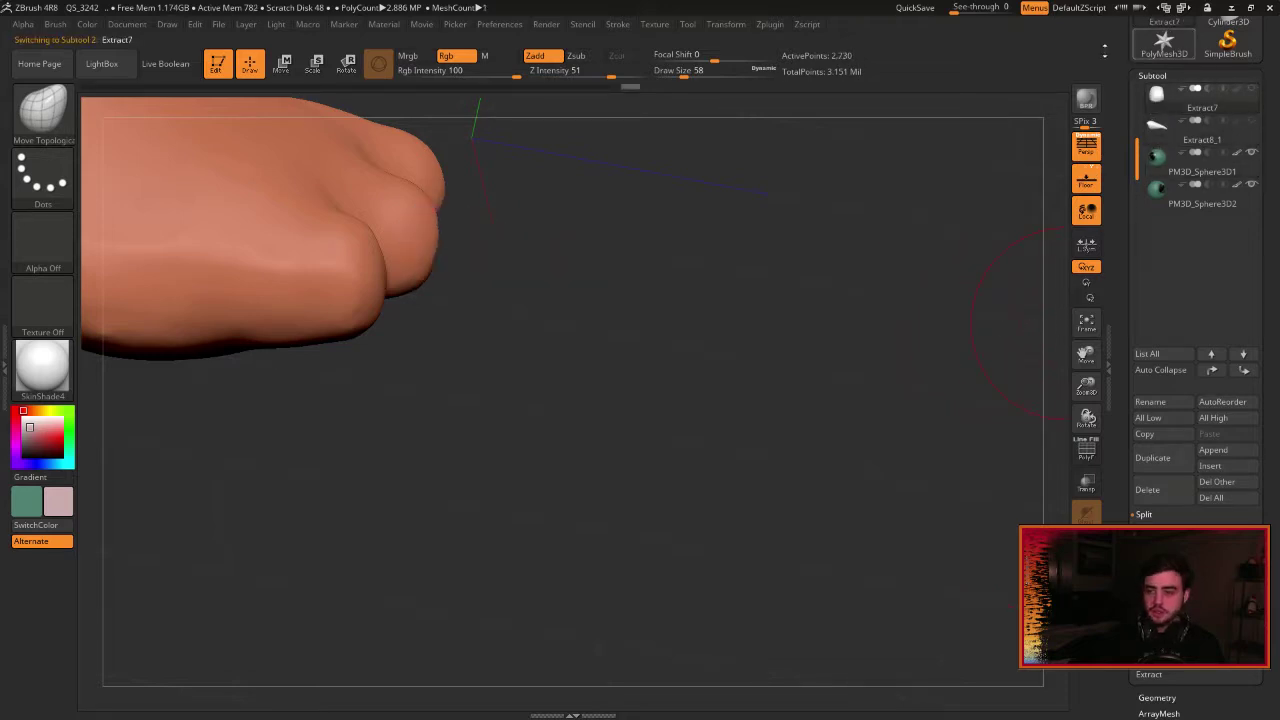
left_click(1168, 128)
mouse_move(1010, 320)
left_mouse_down()
mouse_move(922, 322)
mouse_move(905, 310)
mouse_move(929, 432)
mouse_move(748, 385)
mouse_move(720, 421)
left_mouse_up()
left_click_drag(652, 257, 664, 231)
left_click_drag(756, 223, 753, 227)
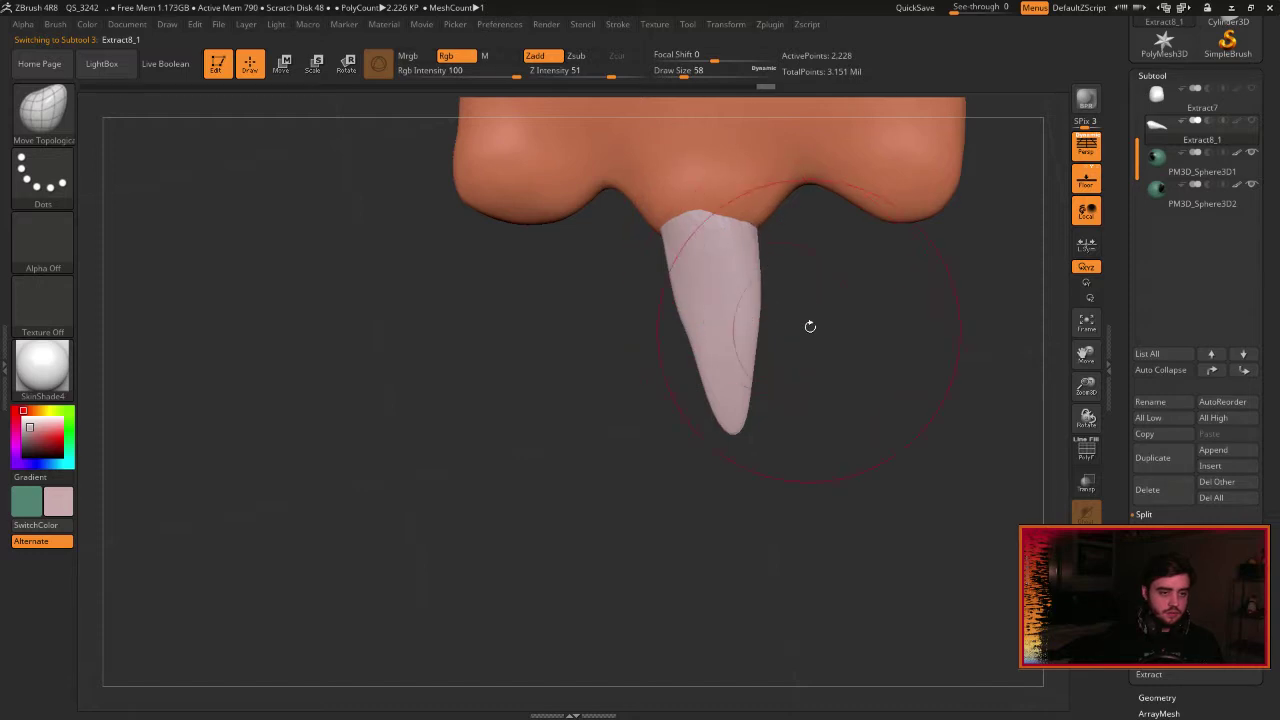
mouse_move(809, 326)
left_mouse_down()
mouse_move(880, 214)
mouse_move(916, 188)
left_mouse_up()
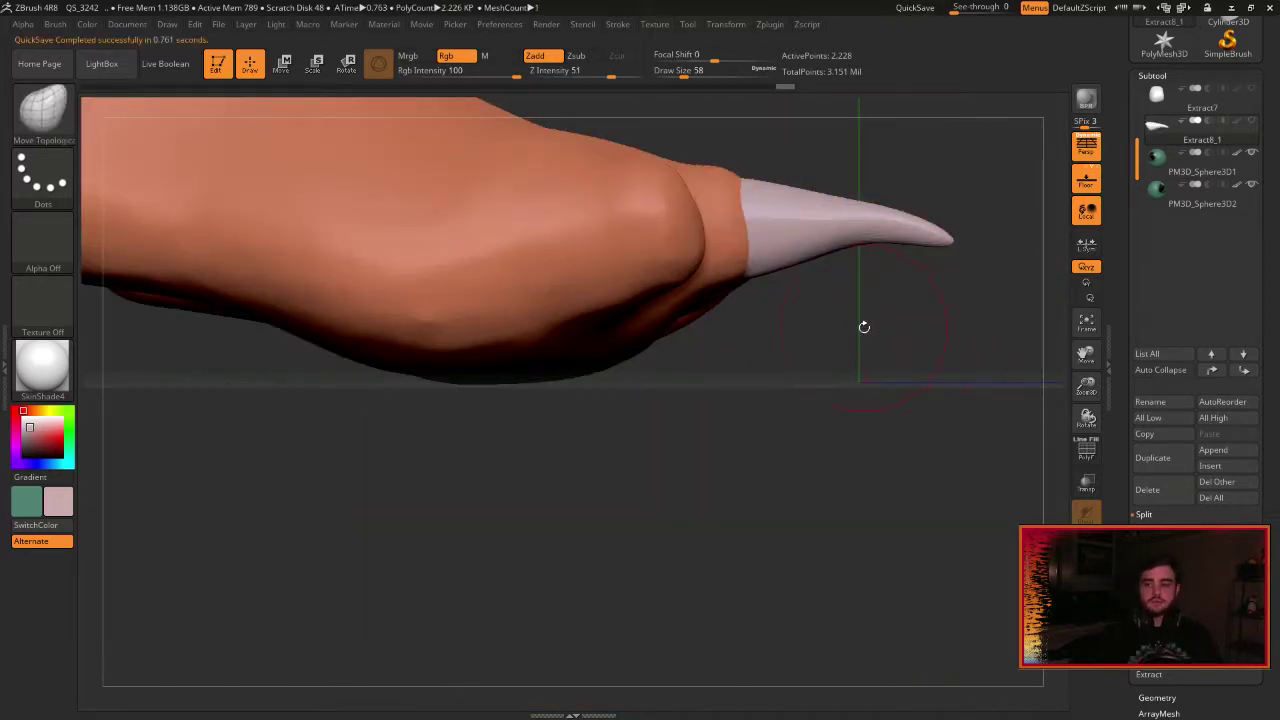
Refine the Extract8_1 claw's fit around the toe from several sides and smooth its surface toward the tip.
left_click_drag(900, 326, 940, 332)
left_click_drag(766, 343, 757, 348)
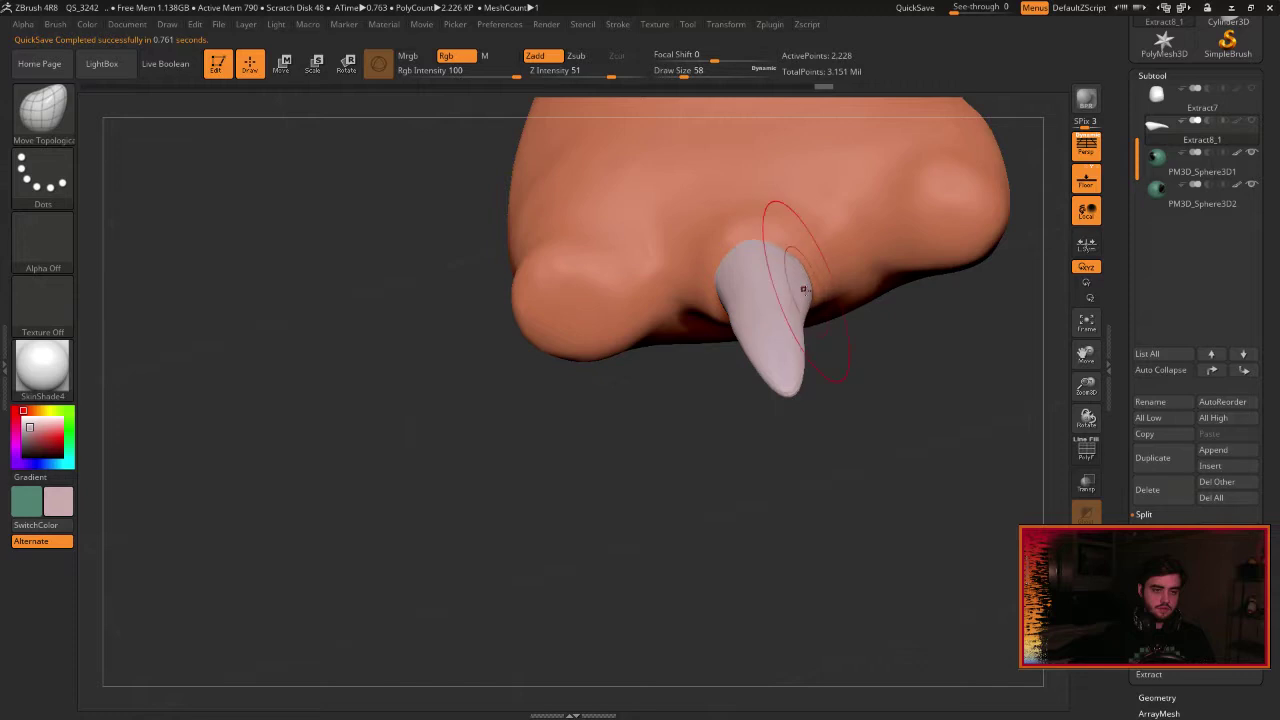
left_click_drag(845, 330, 814, 331)
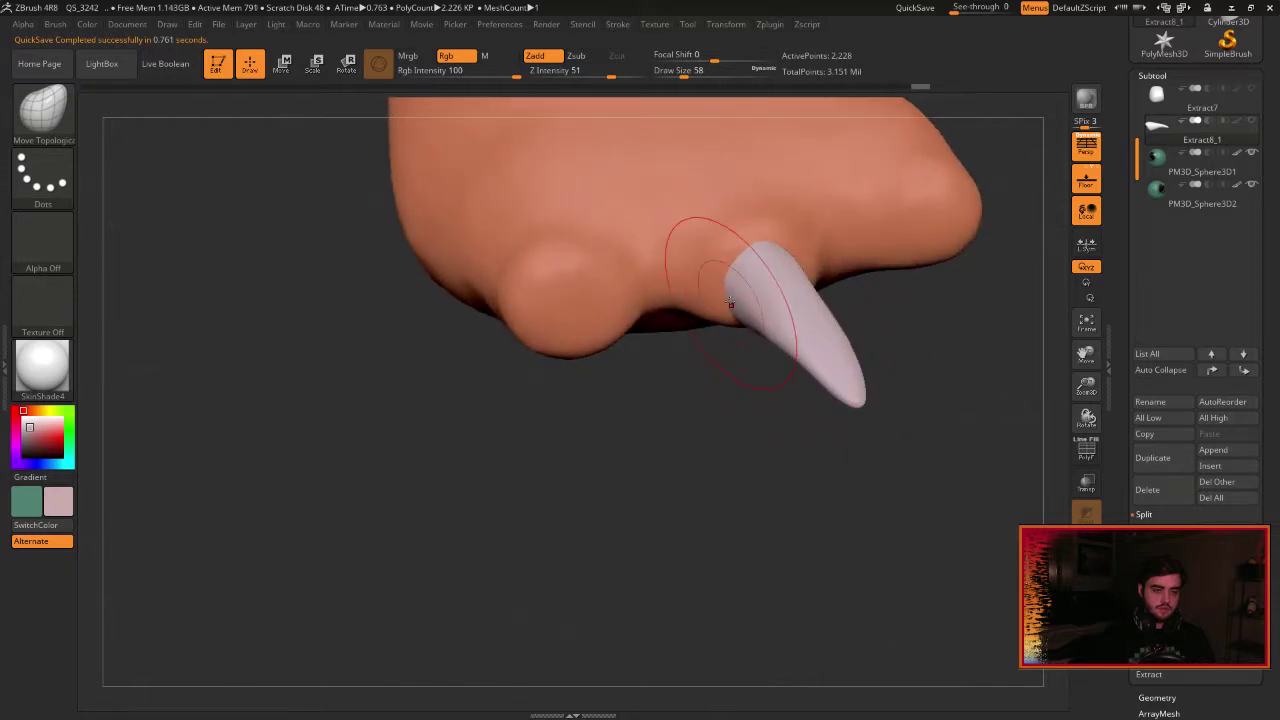
mouse_move(914, 360)
left_mouse_down()
mouse_move(977, 337)
mouse_move(790, 347)
left_mouse_up()
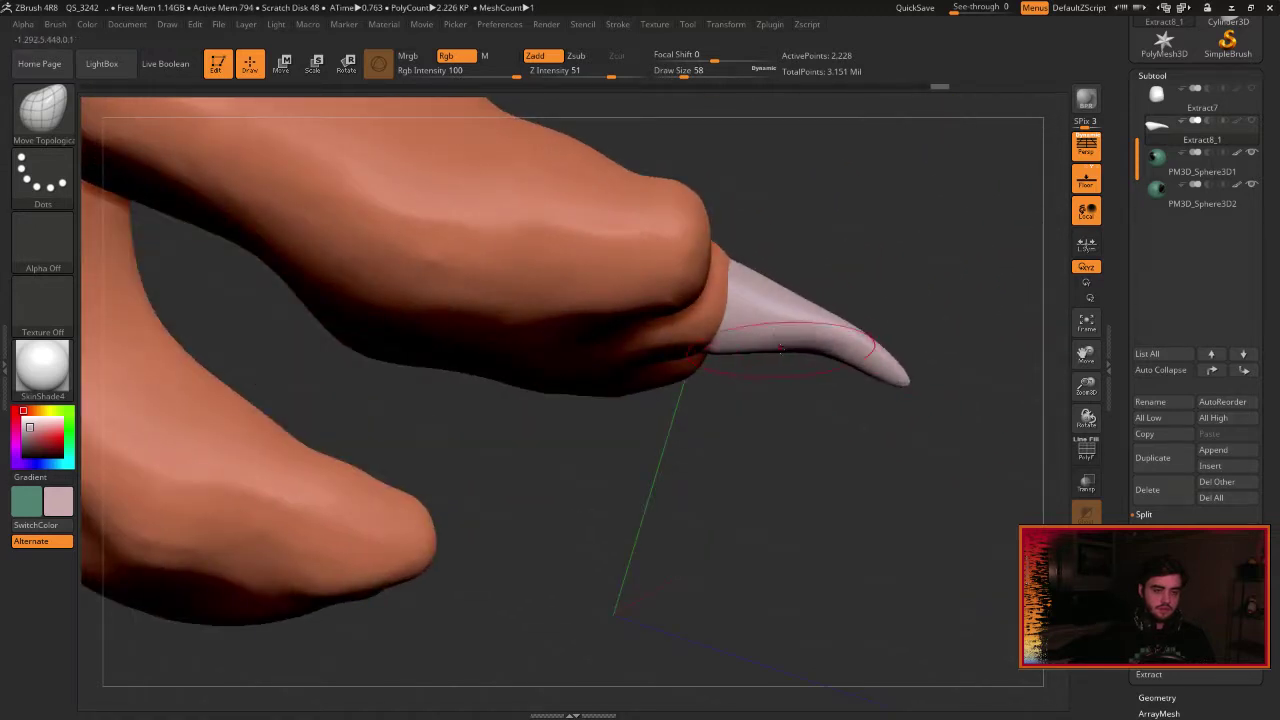
mouse_move(857, 257)
left_mouse_down()
mouse_move(949, 363)
mouse_move(881, 357)
mouse_move(868, 343)
left_mouse_up()
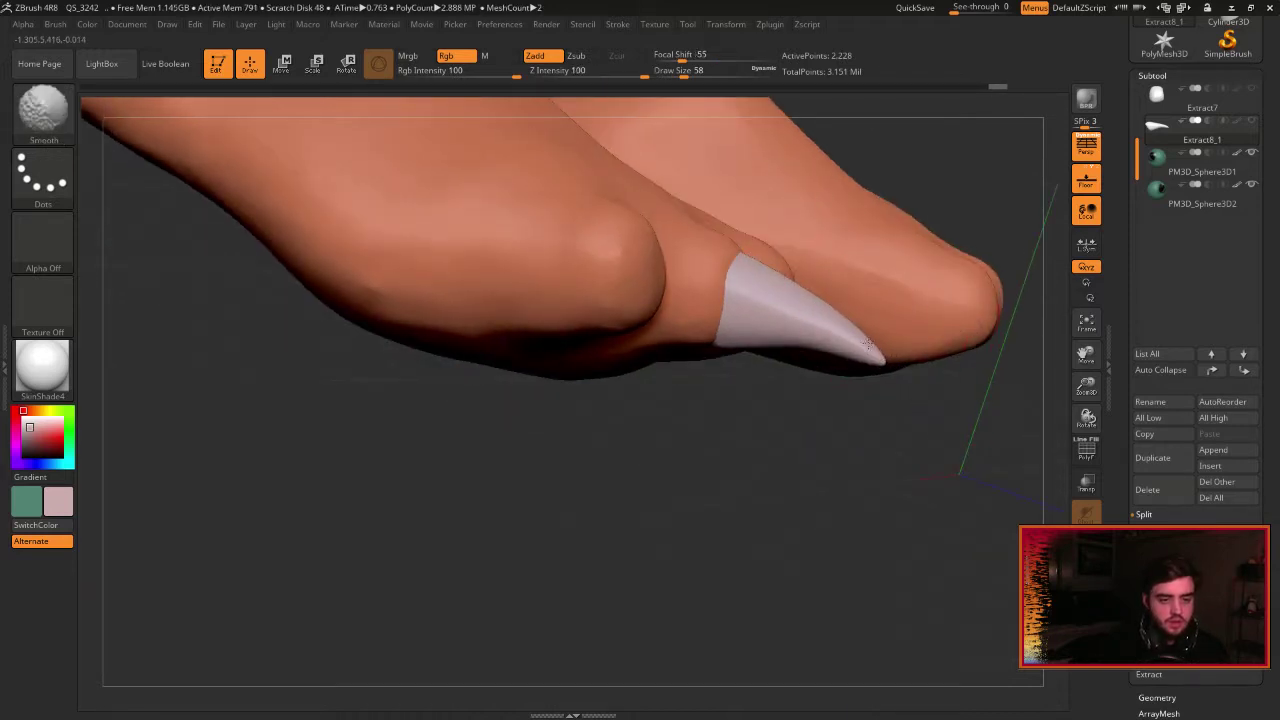
mouse_move(980, 380)
left_mouse_down()
mouse_move(899, 381)
mouse_move(874, 353)
left_mouse_up()
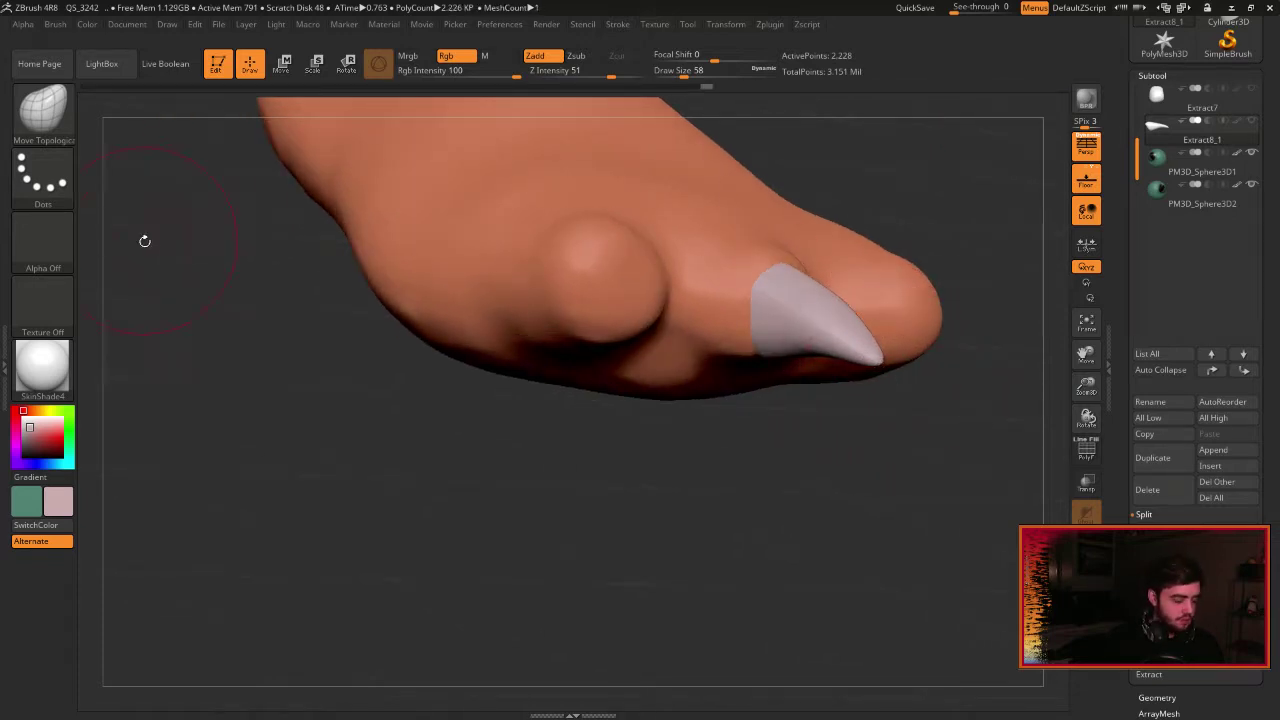
Switch to the TrimDynamic brush and plane the side of the Extract8_1 claw from base to tip.
key("b")
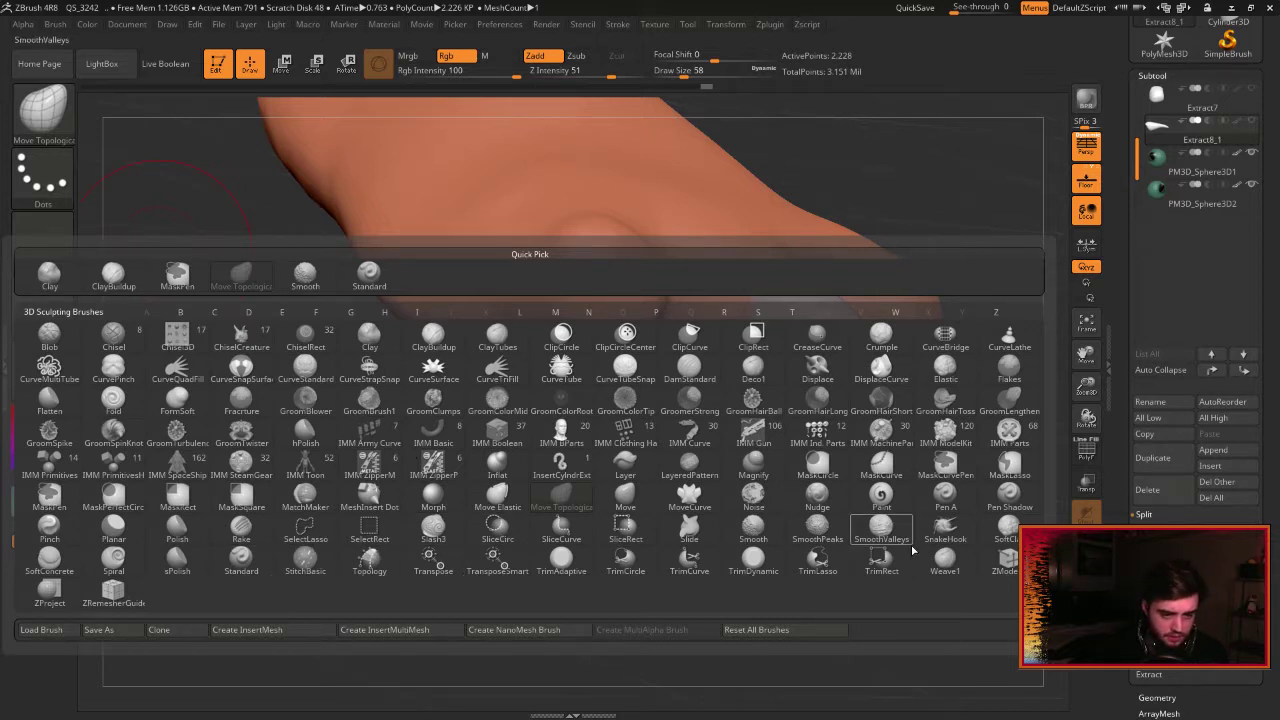
key("t")
left_click(755, 573)
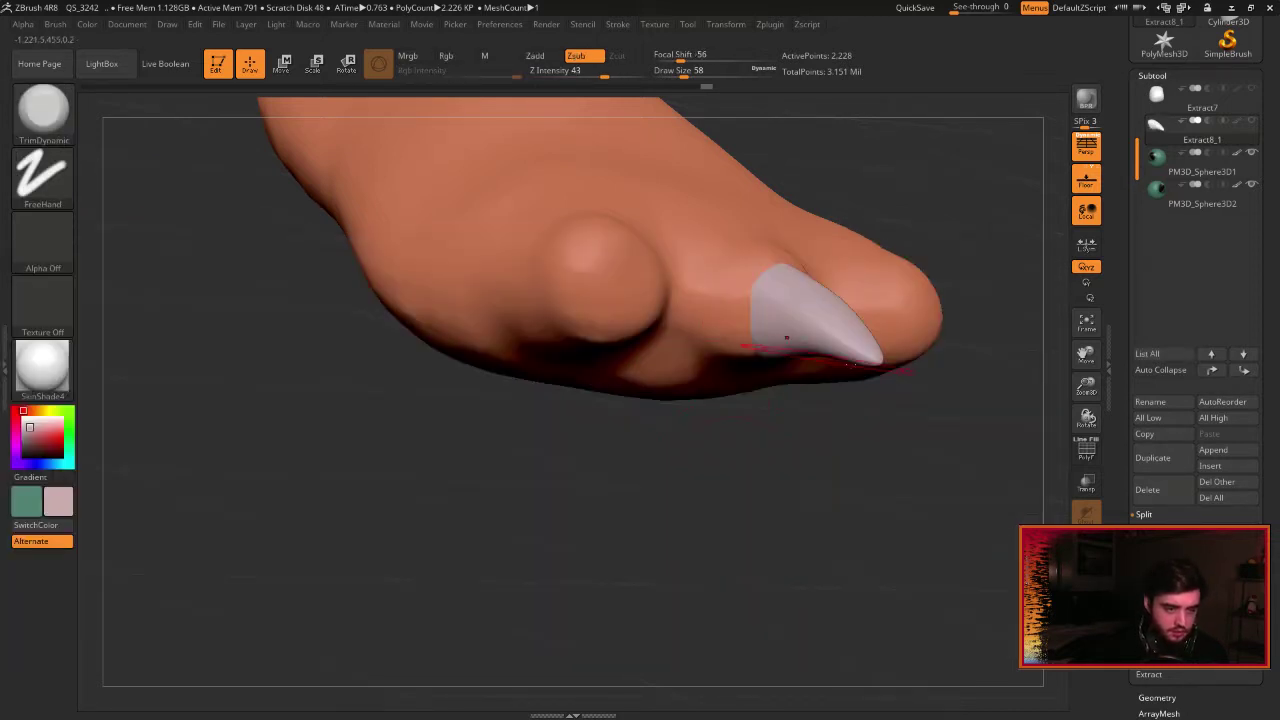
mouse_move(835, 470)
left_mouse_down()
mouse_move(854, 434)
mouse_move(940, 415)
left_mouse_up()
left_click_drag(764, 315, 867, 356)
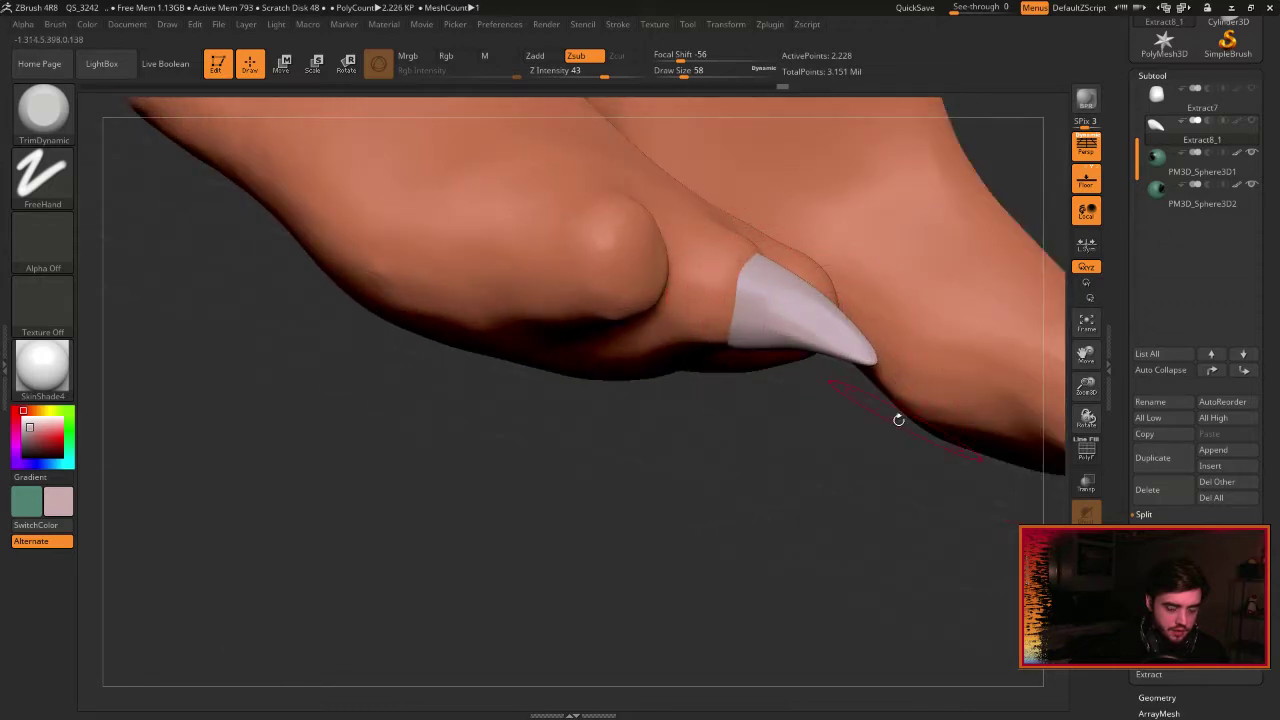
left_click_drag(898, 420, 818, 316)
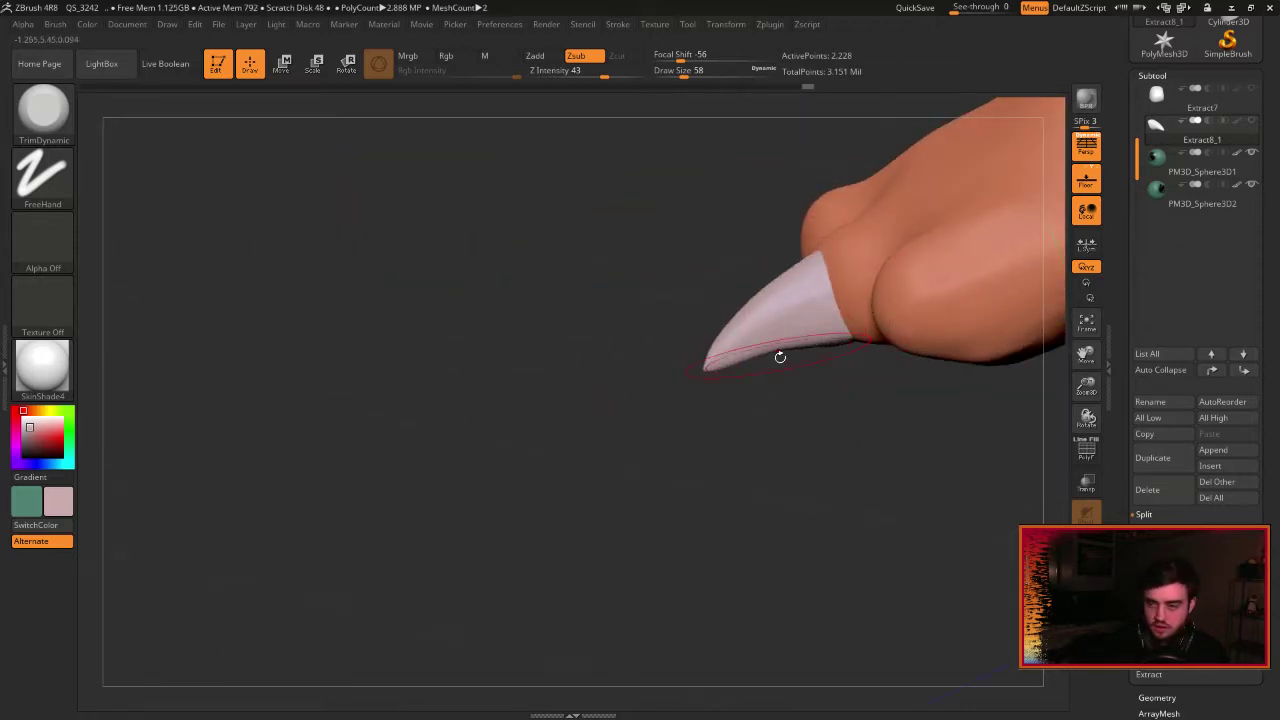
Restore the sculpting window to a smaller size and place it beside the creature reference image.
left_click(1250, 7)
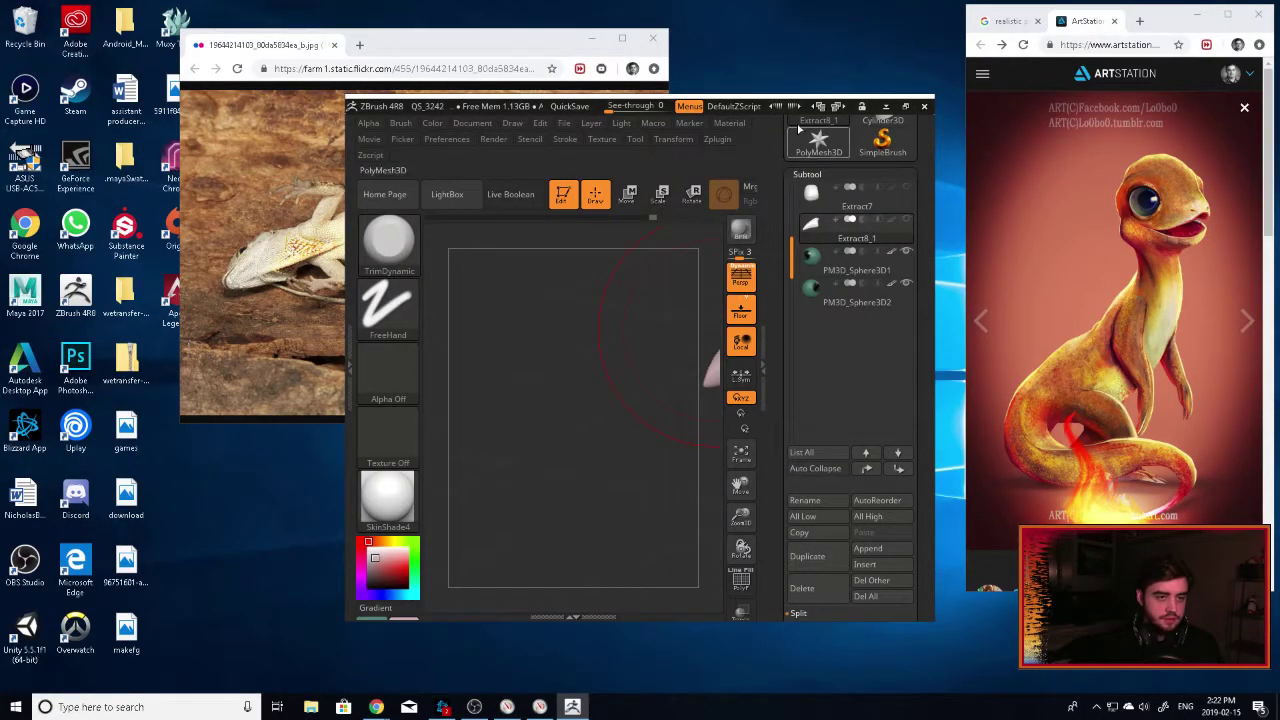
left_click_drag(339, 95, 2, 2)
left_click_drag(420, 260, 240, 305)
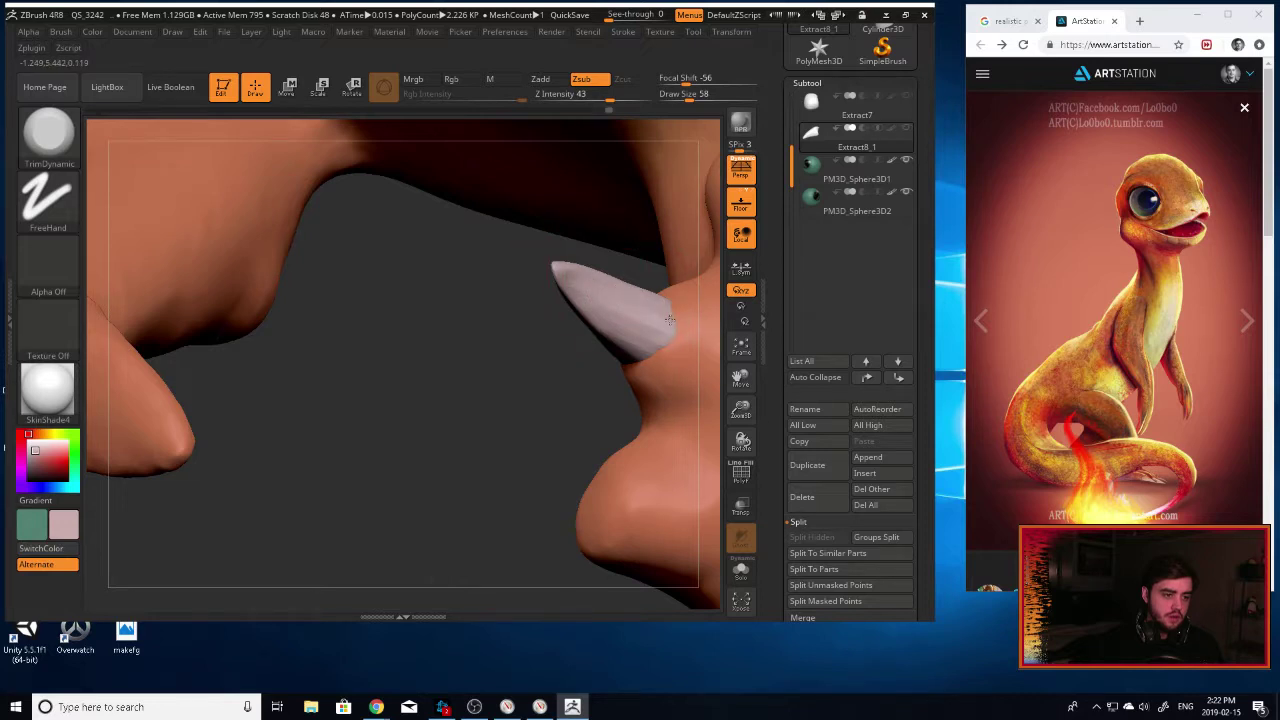
Trim and smooth the upper and side surfaces of the claw to soften the ridges toward its tip.
key("shift")
left_click_drag(583, 344, 568, 307)
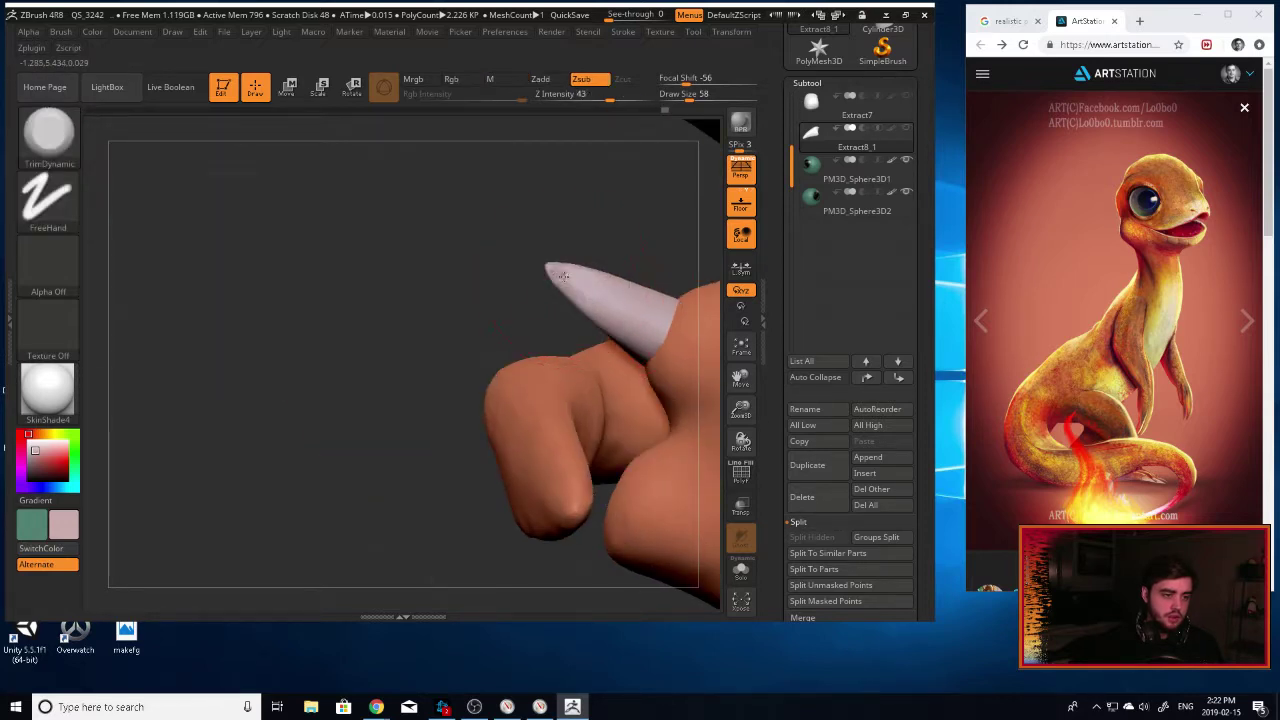
key("shift")
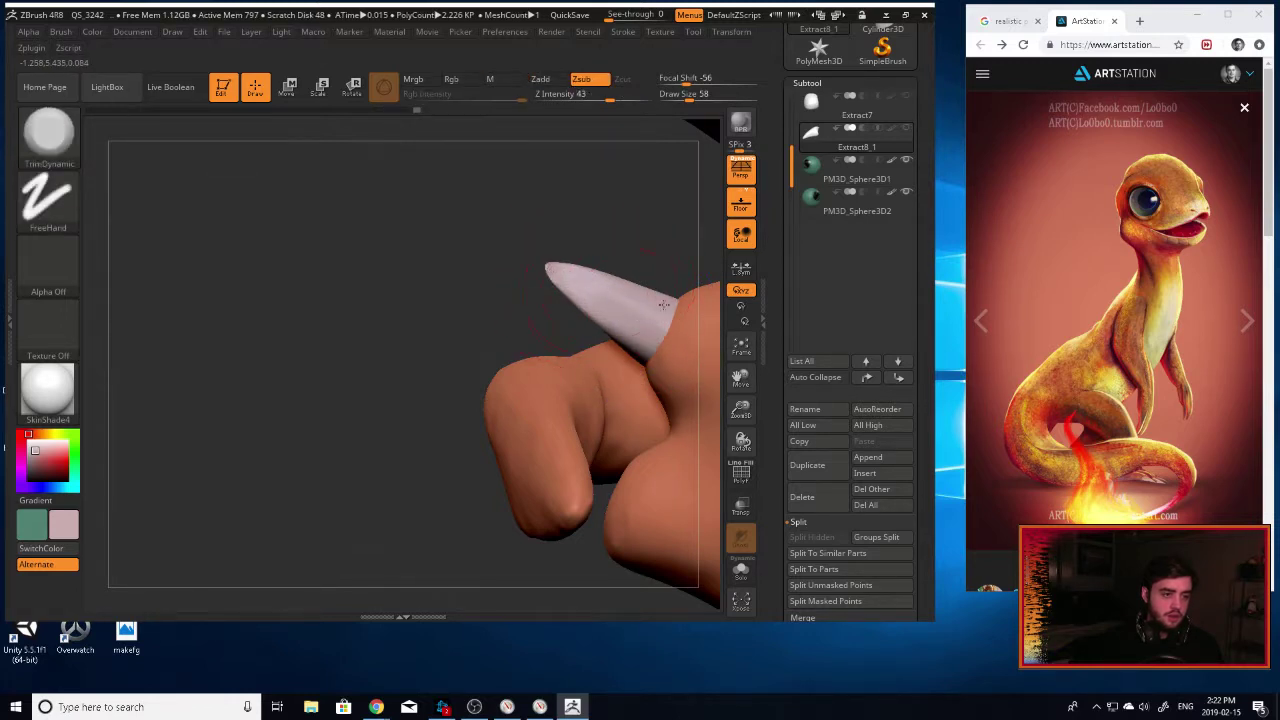
left_click_drag(580, 286, 600, 298, "shift")
mouse_move(634, 226)
left_mouse_down()
mouse_move(612, 300)
mouse_move(634, 380)
mouse_move(617, 374)
mouse_move(663, 366)
mouse_move(687, 278)
mouse_move(640, 231)
mouse_move(588, 281)
left_mouse_up()
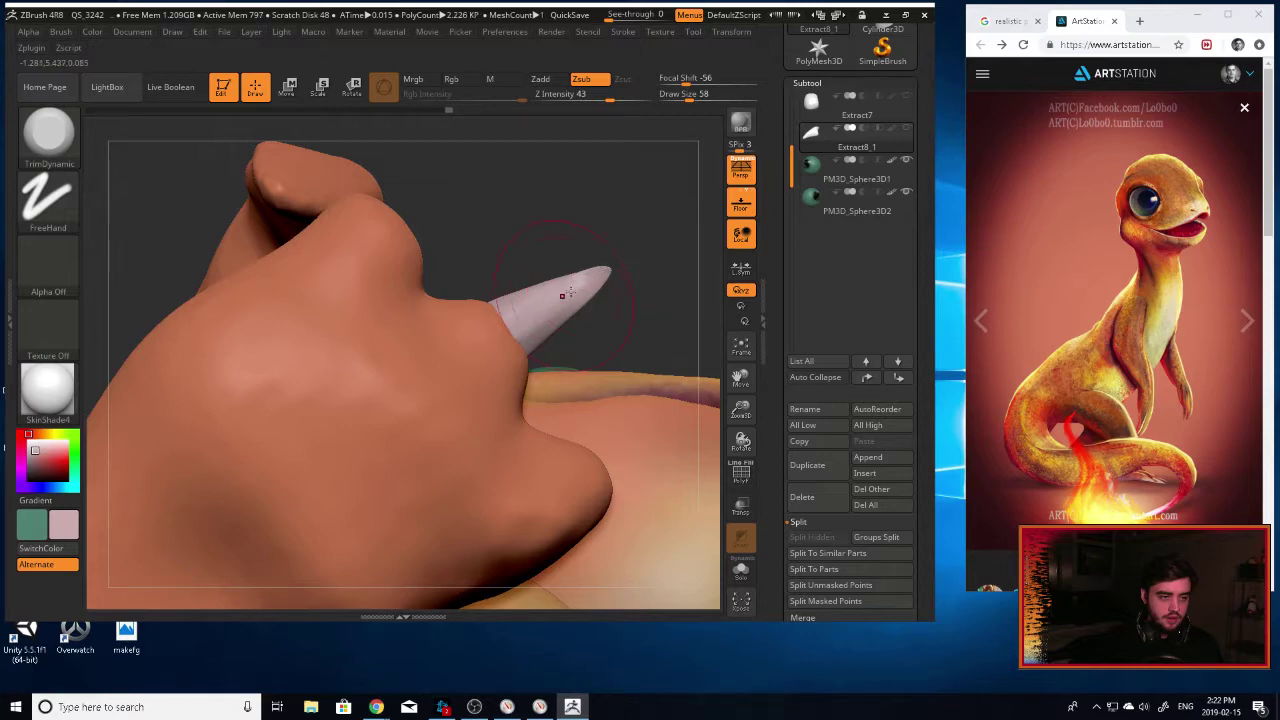
mouse_move(575, 290)
left_mouse_down("shift")
mouse_move(634, 272)
mouse_move(644, 414)
mouse_move(583, 300)
left_mouse_up("shift")
left_click_drag(663, 340, 608, 242)
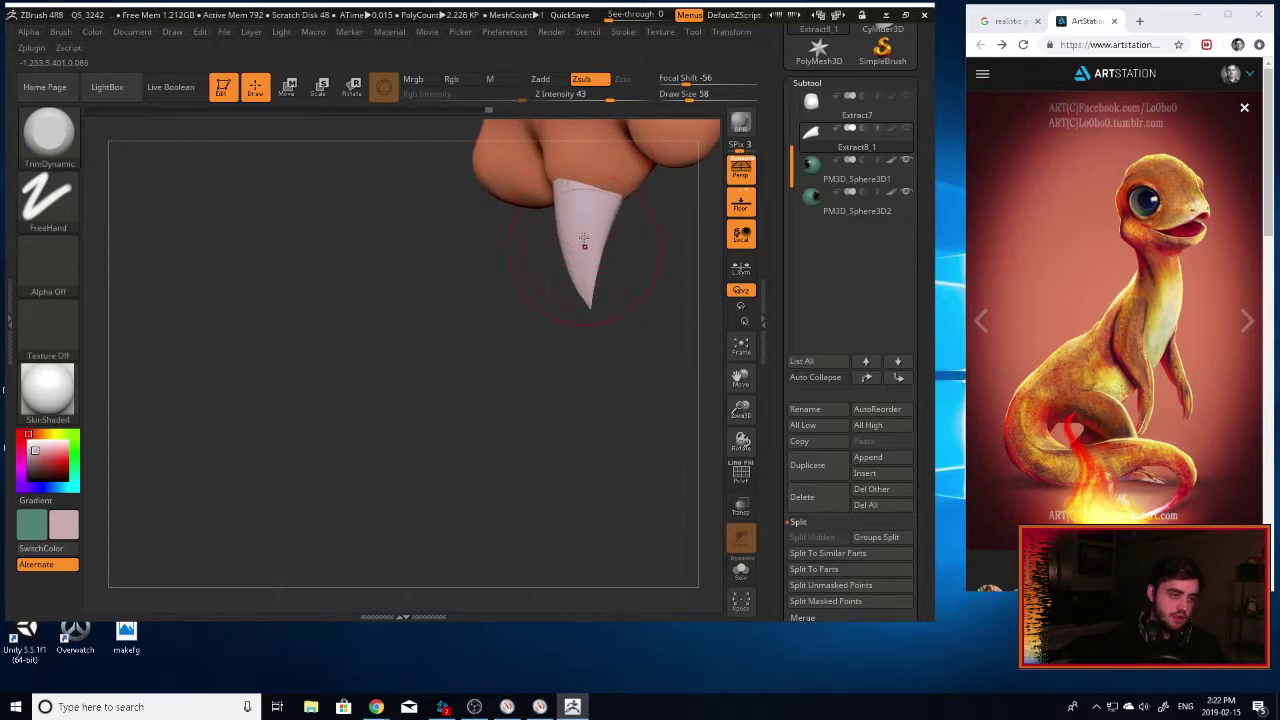
Trim the claw's base, smooth the claw down to its tip, and quick-save the project.
left_click_drag(596, 373, 555, 196)
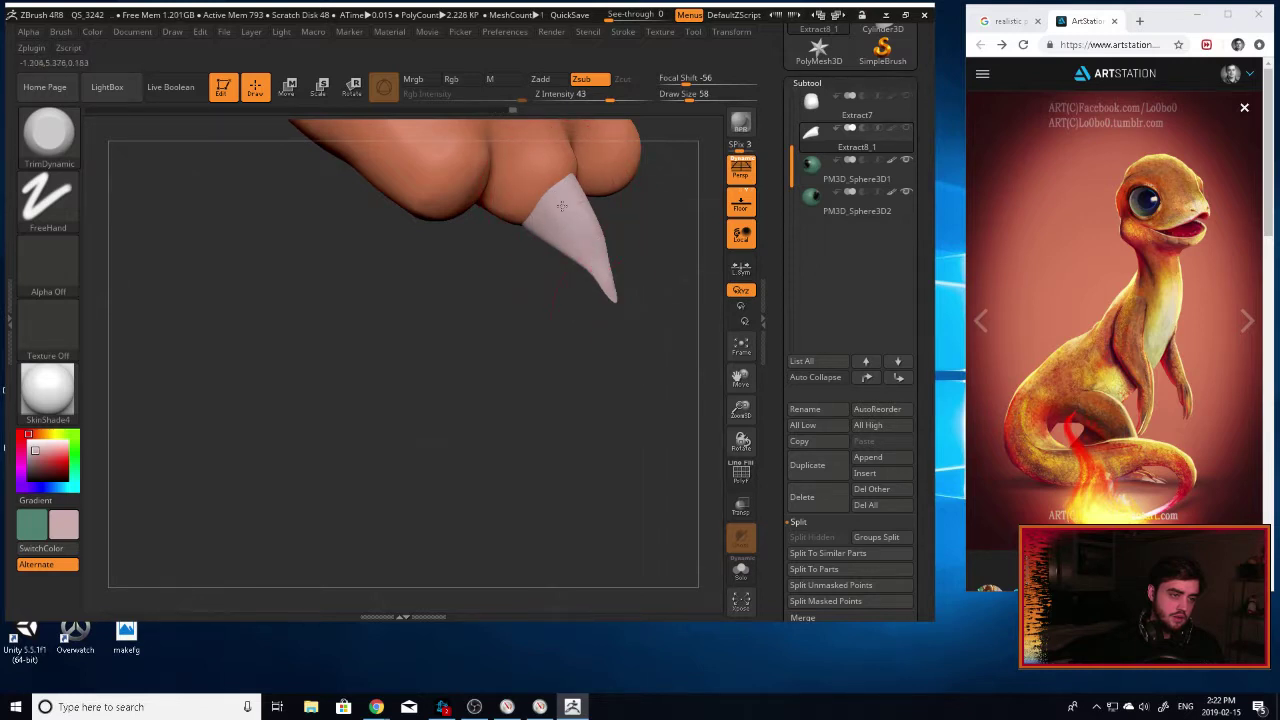
mouse_move(561, 205)
left_mouse_down()
mouse_move(560, 230)
mouse_move(548, 198)
left_mouse_up()
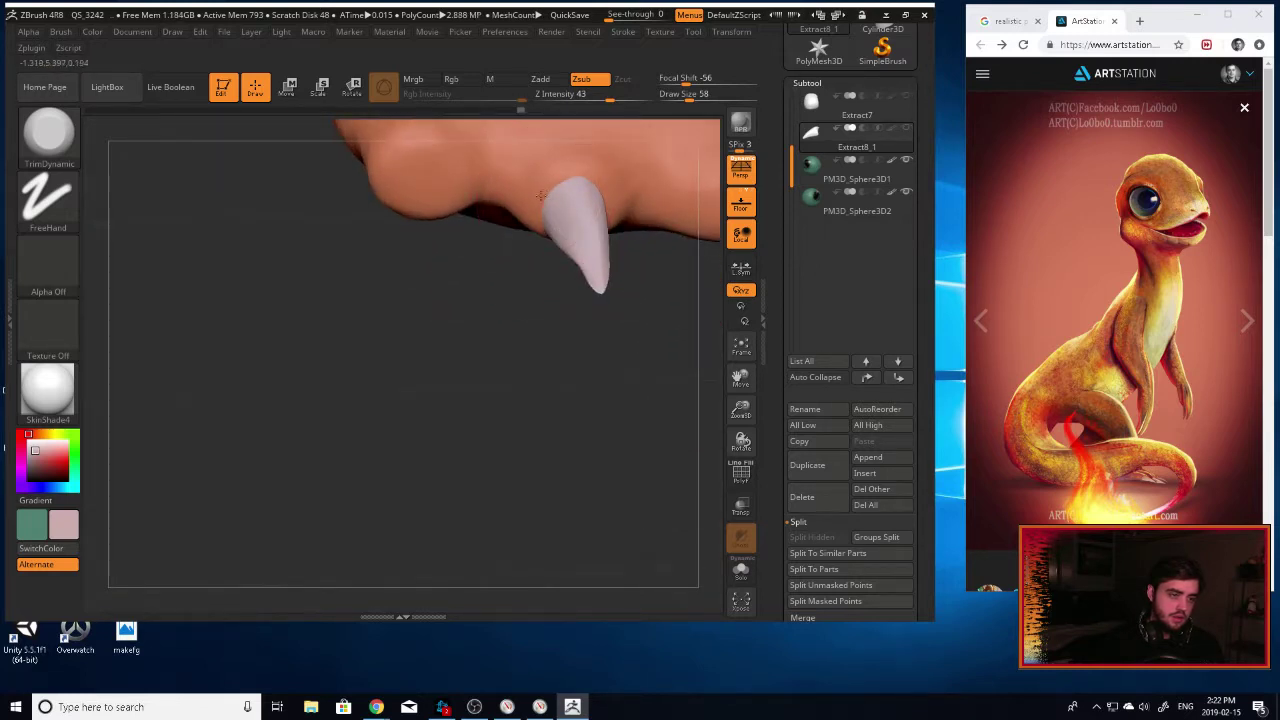
left_click_drag(580, 239, 597, 268, "shift")
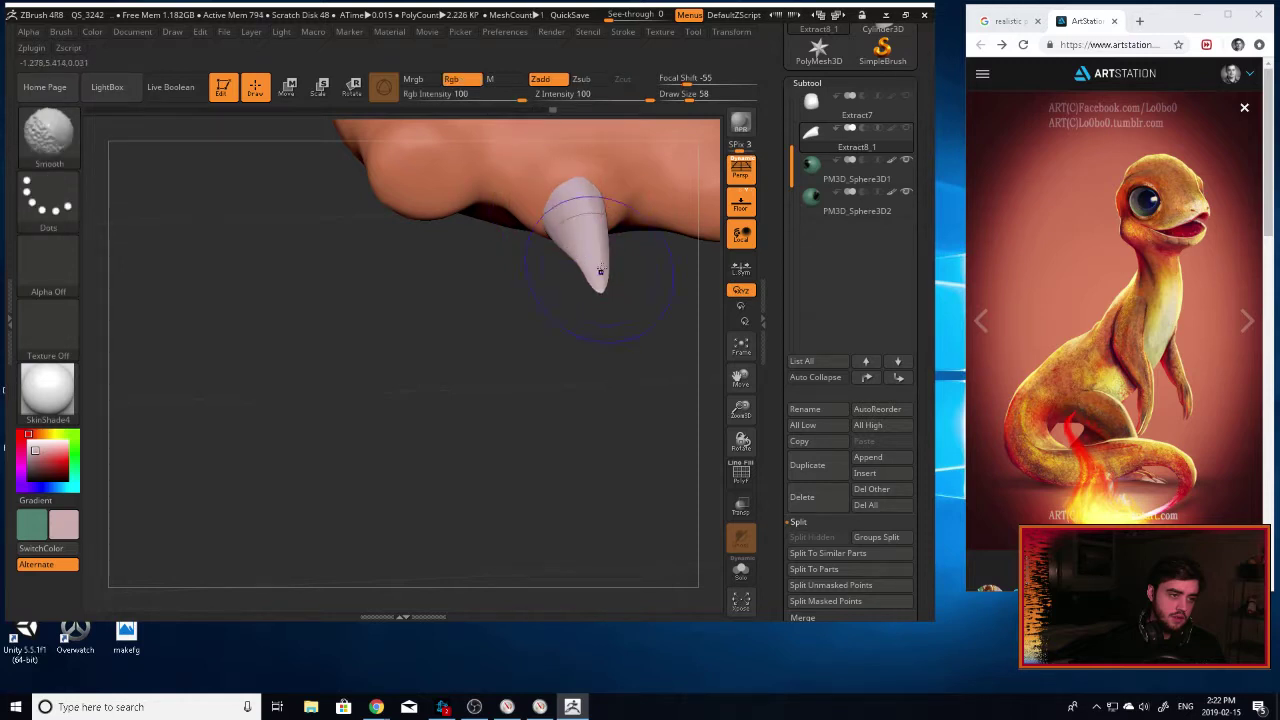
left_click_drag(650, 300, 604, 262)
left_click_drag(573, 194, 588, 226, "shift")
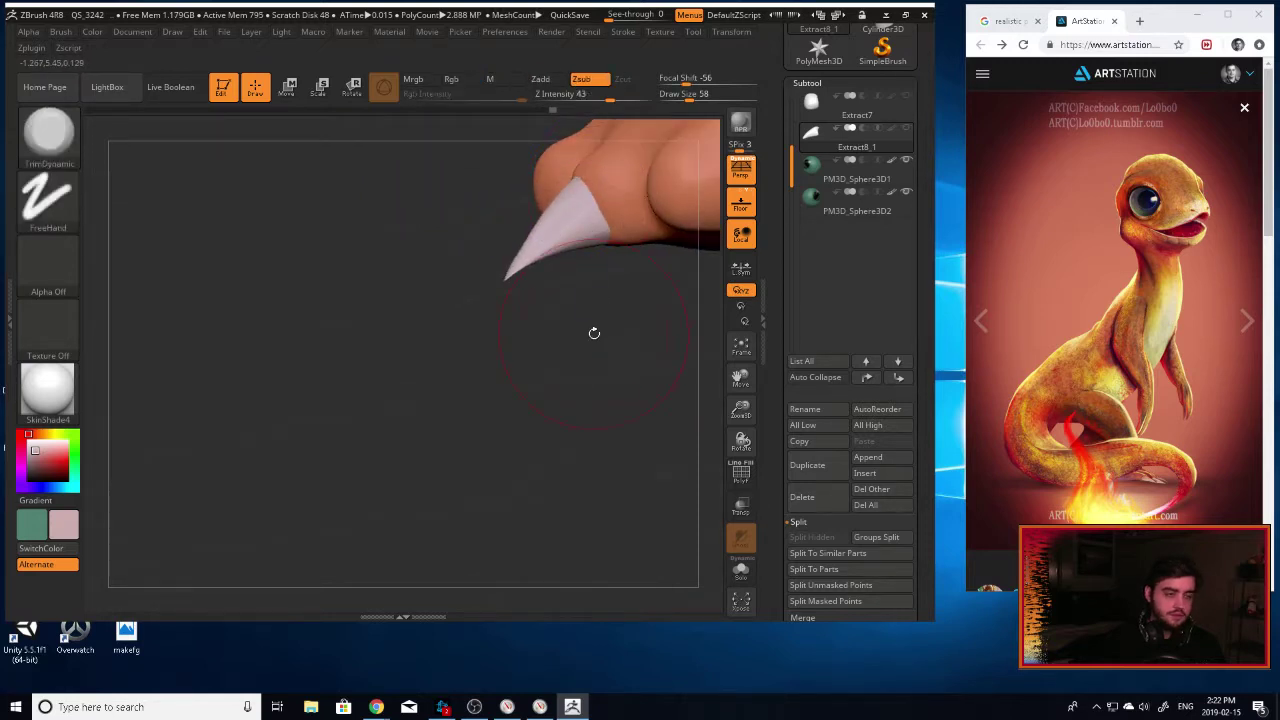
left_click_drag(588, 351, 645, 318)
left_click(572, 15)
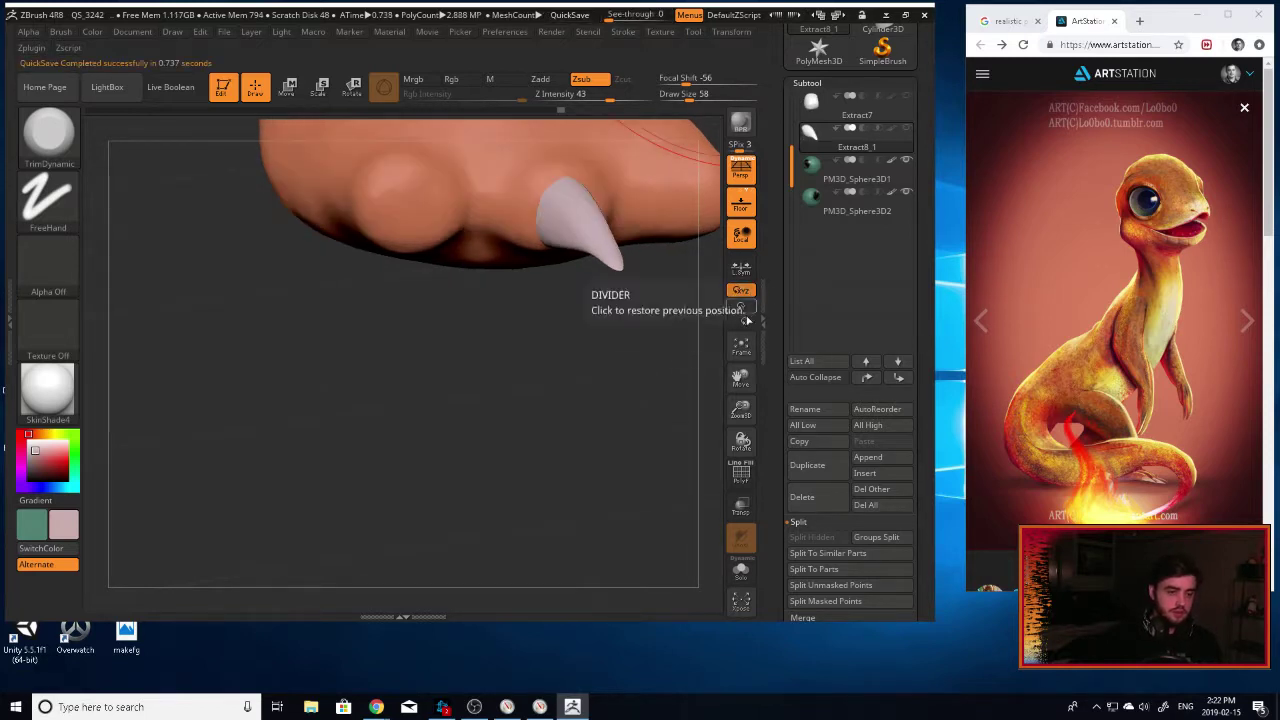
mouse_move(740, 377)
left_mouse_down()
mouse_move(635, 452)
mouse_move(609, 237)
mouse_move(630, 285)
mouse_move(604, 337)
mouse_move(489, 364)
mouse_move(629, 320)
mouse_move(712, 322)
mouse_move(670, 360)
mouse_move(757, 366)
left_mouse_up()
left_click(740, 350)
left_click(761, 359)
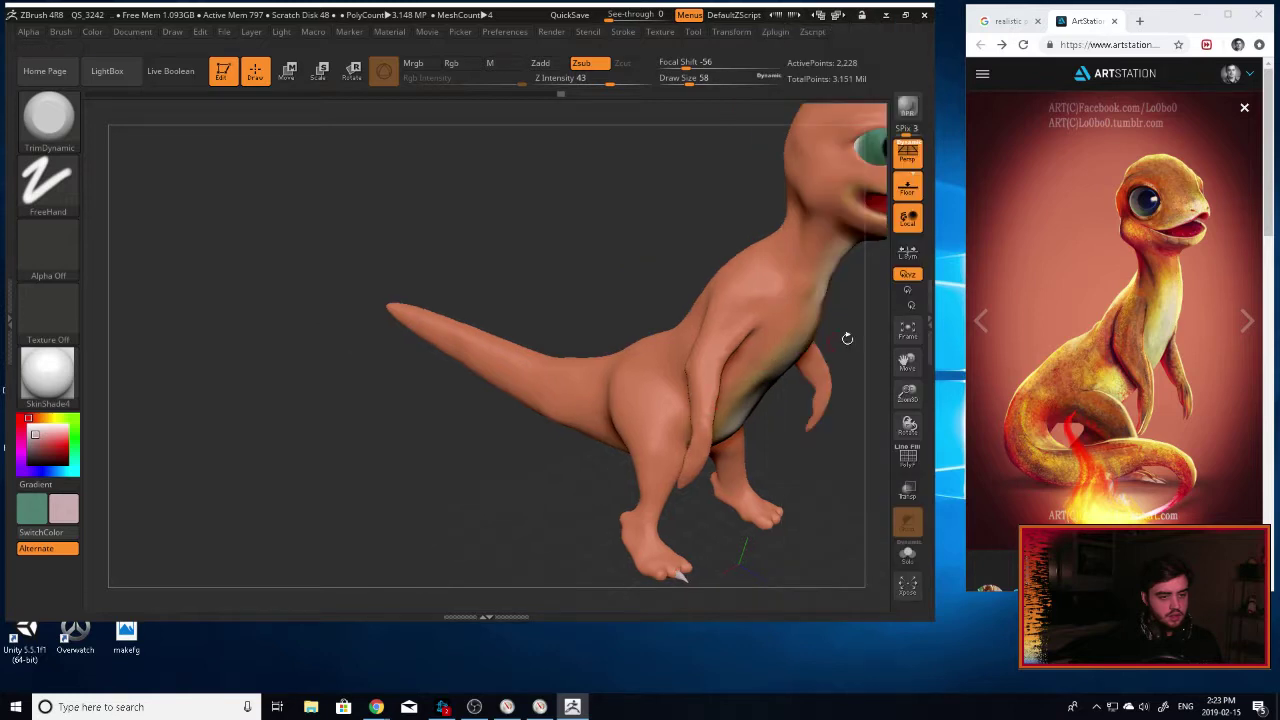
left_click(930, 310)
Activate the Rotate transform mode and place the gizmo on the middle toe's claw.
left_click_drag(743, 383, 676, 304)
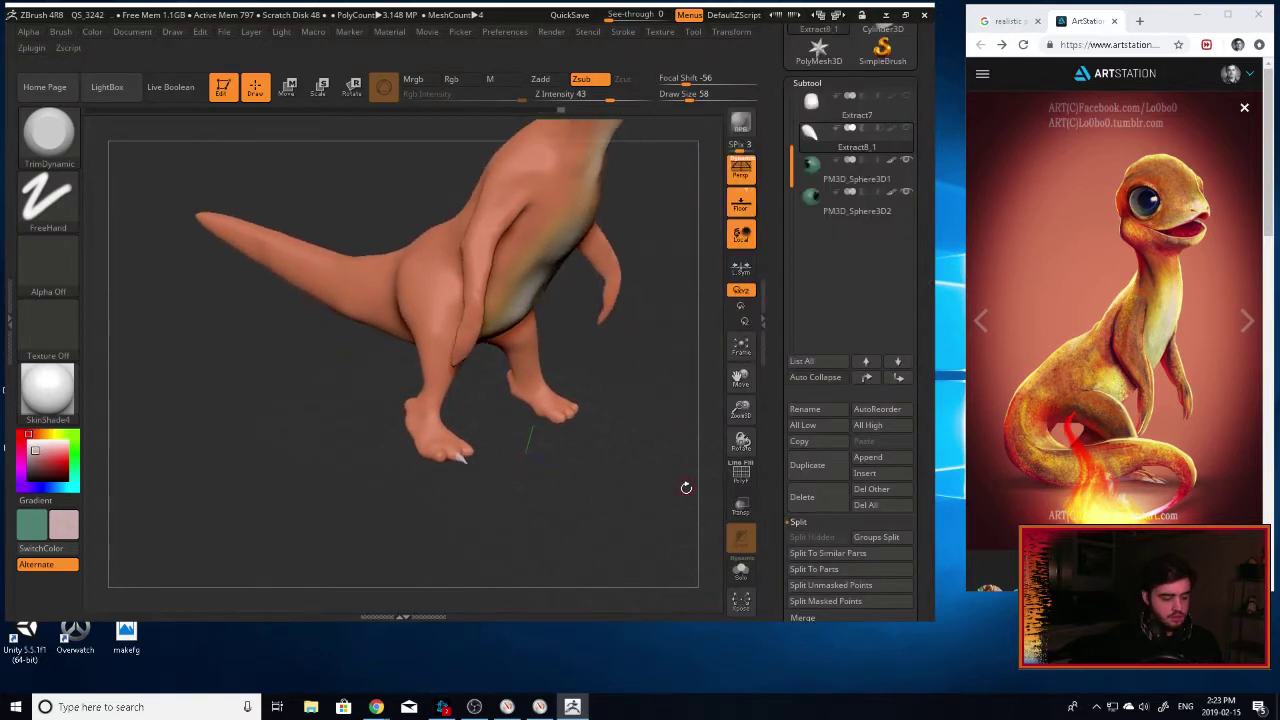
key("r")
left_click_drag(740, 377, 735, 457)
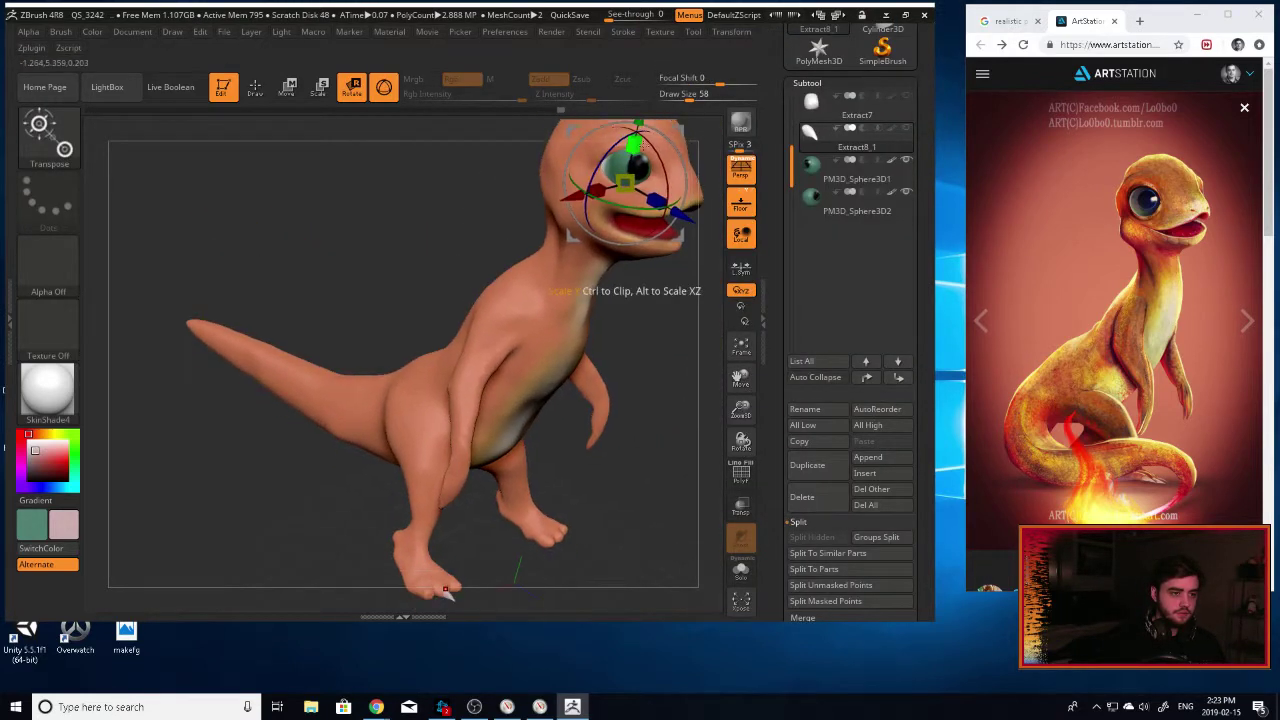
left_click_drag(741, 381, 720, 502)
left_click_drag(653, 334, 630, 292)
left_click_drag(742, 381, 739, 351)
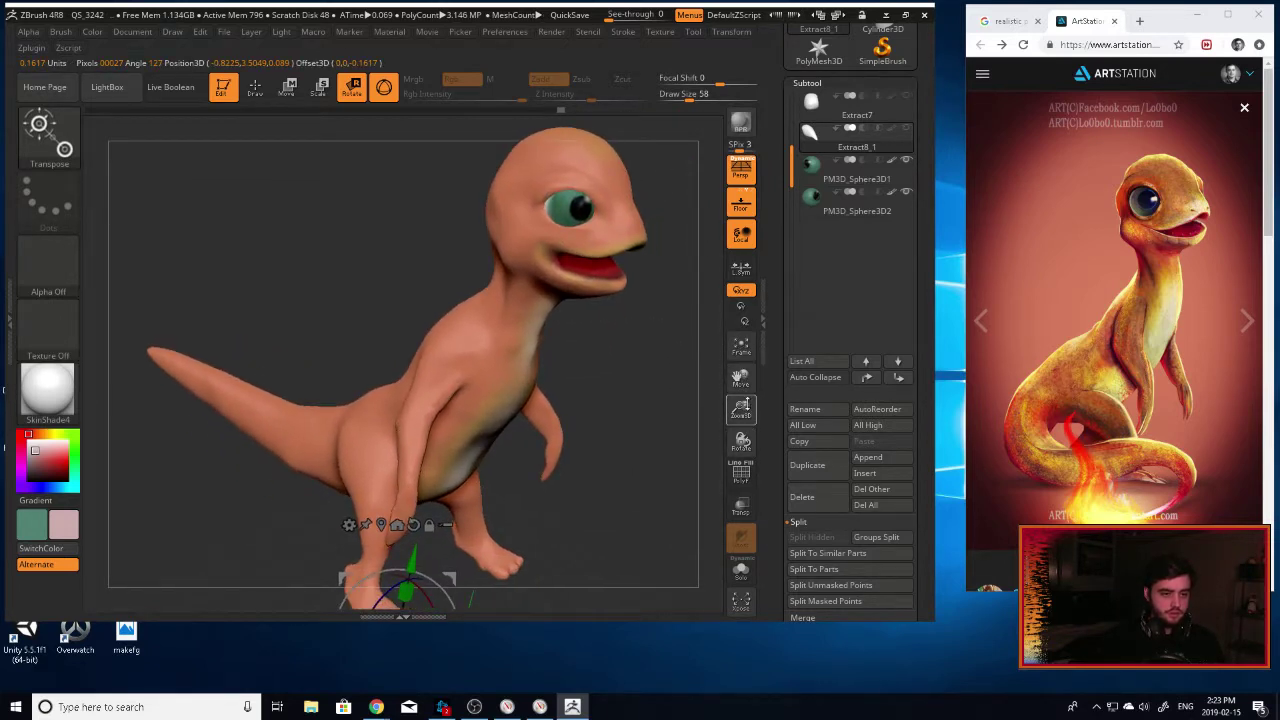
left_click_drag(740, 408, 737, 377)
left_click_drag(739, 326, 715, 216)
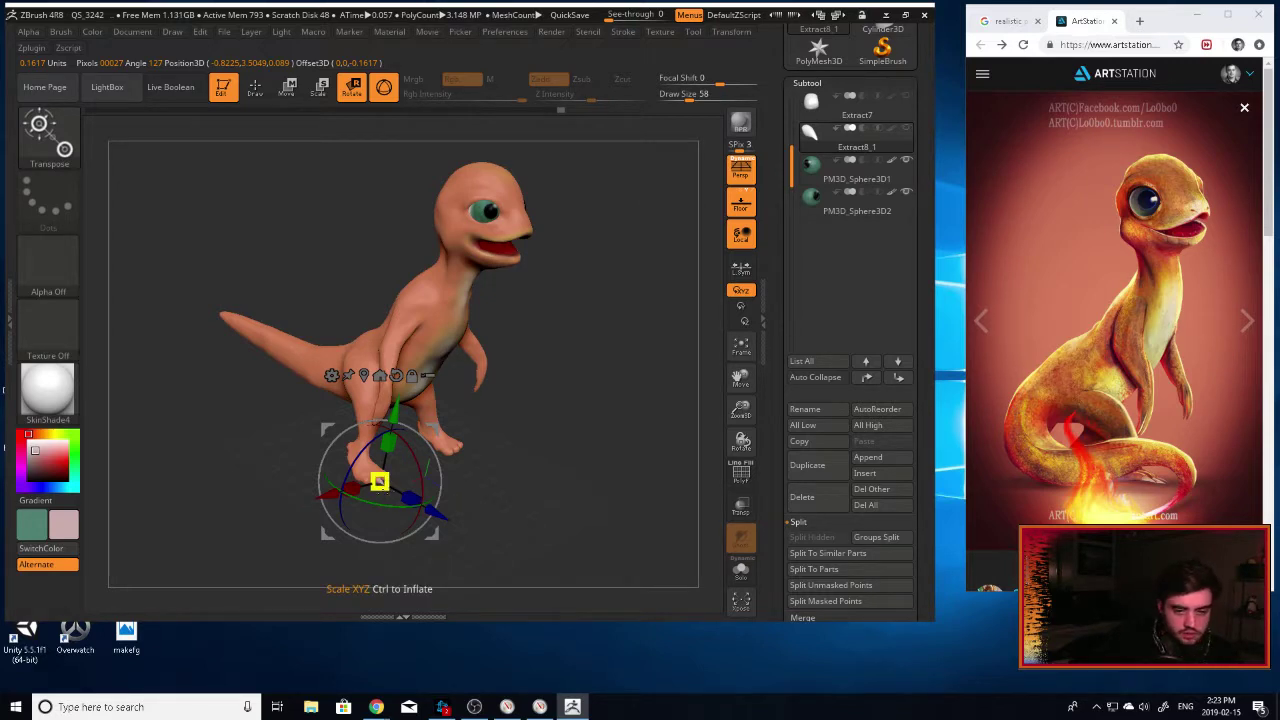
left_click_drag(379, 482, 378, 479)
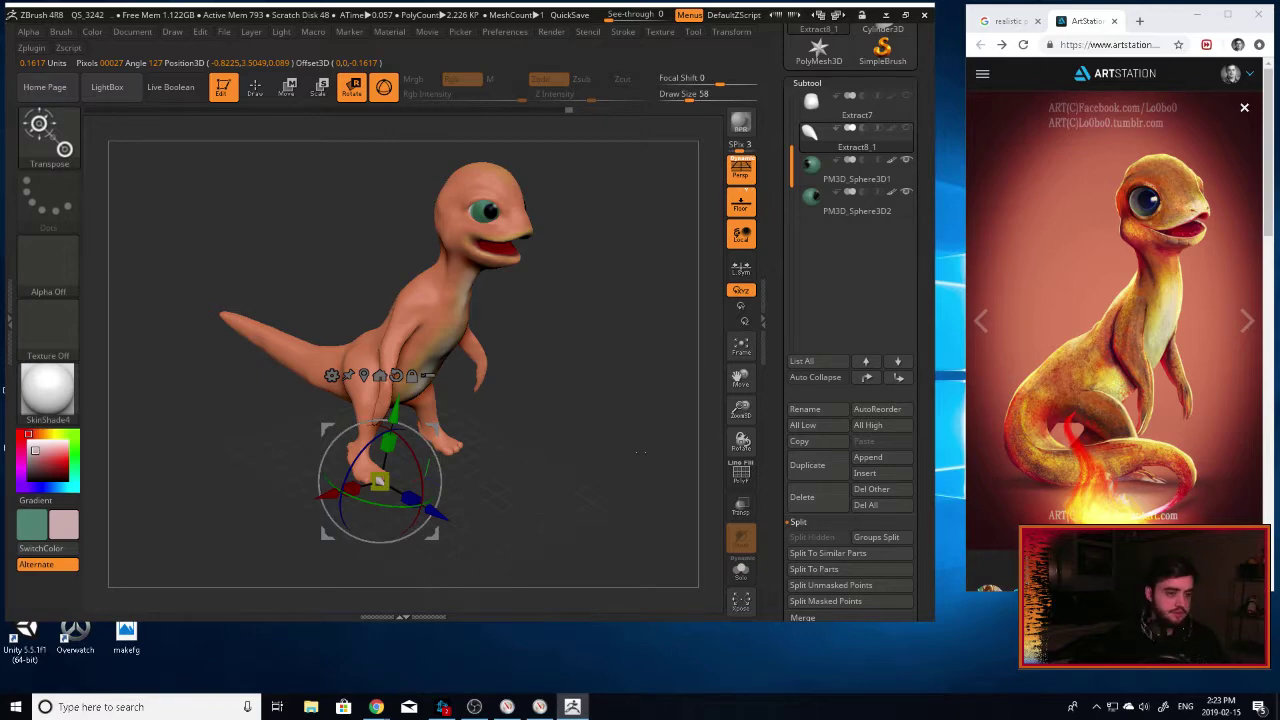
Duplicate the Extract8_1 claw subtool and make the copy active.
left_click_drag(741, 409, 798, 590)
left_click_drag(610, 470, 568, 442)
left_click_drag(378, 483, 338, 500)
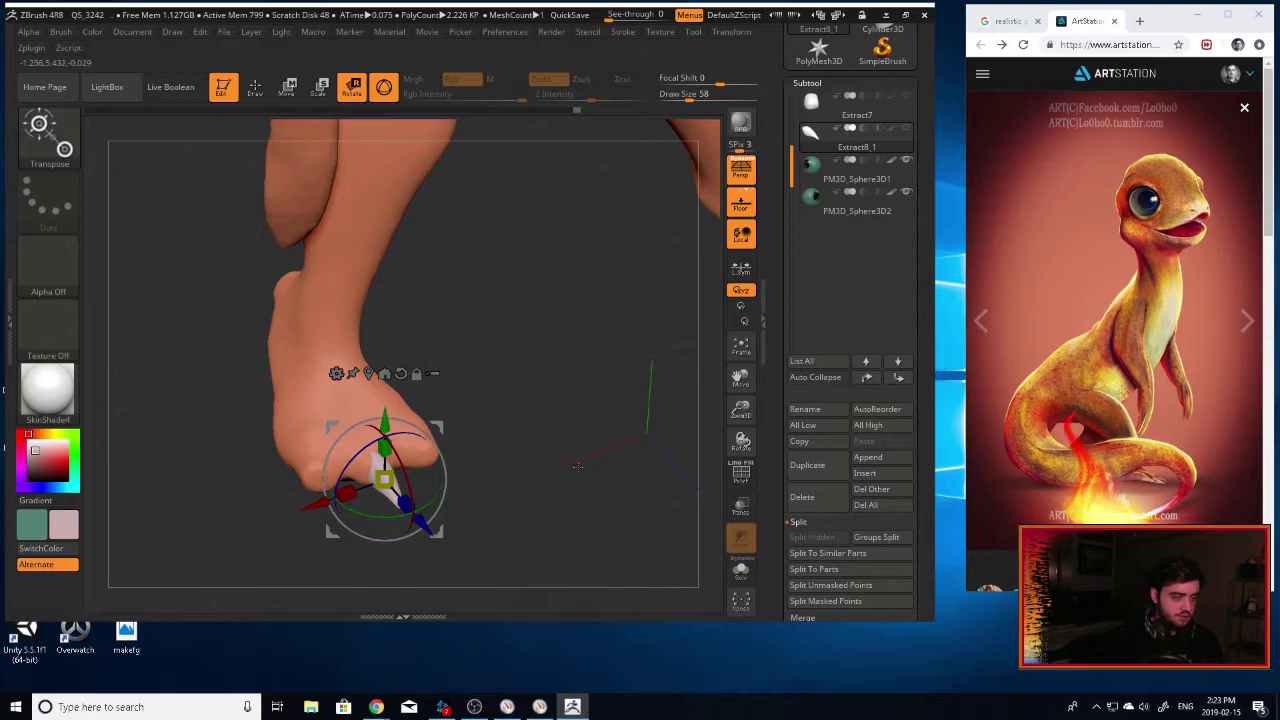
left_click_drag(577, 466, 532, 430)
left_click(812, 466)
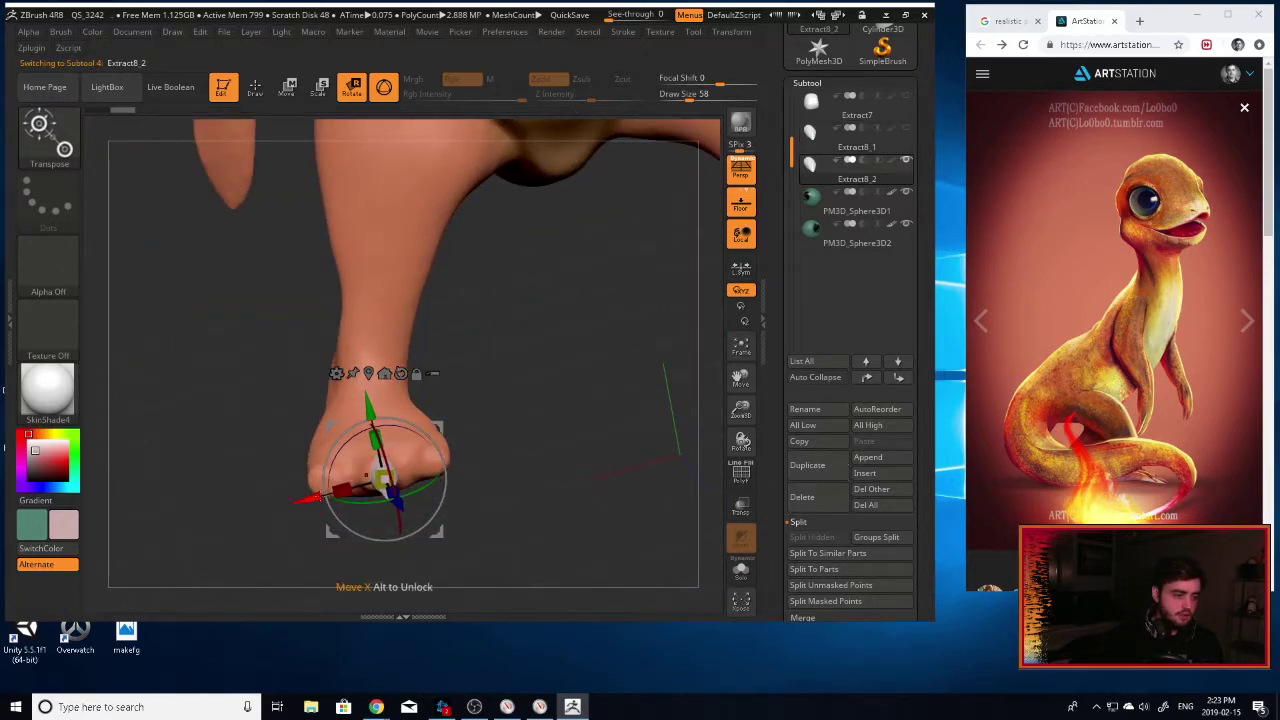
Move the duplicated claw along the X axis onto the neighbouring outer toe and check its placement from above.
left_click_drag(305, 497, 358, 497)
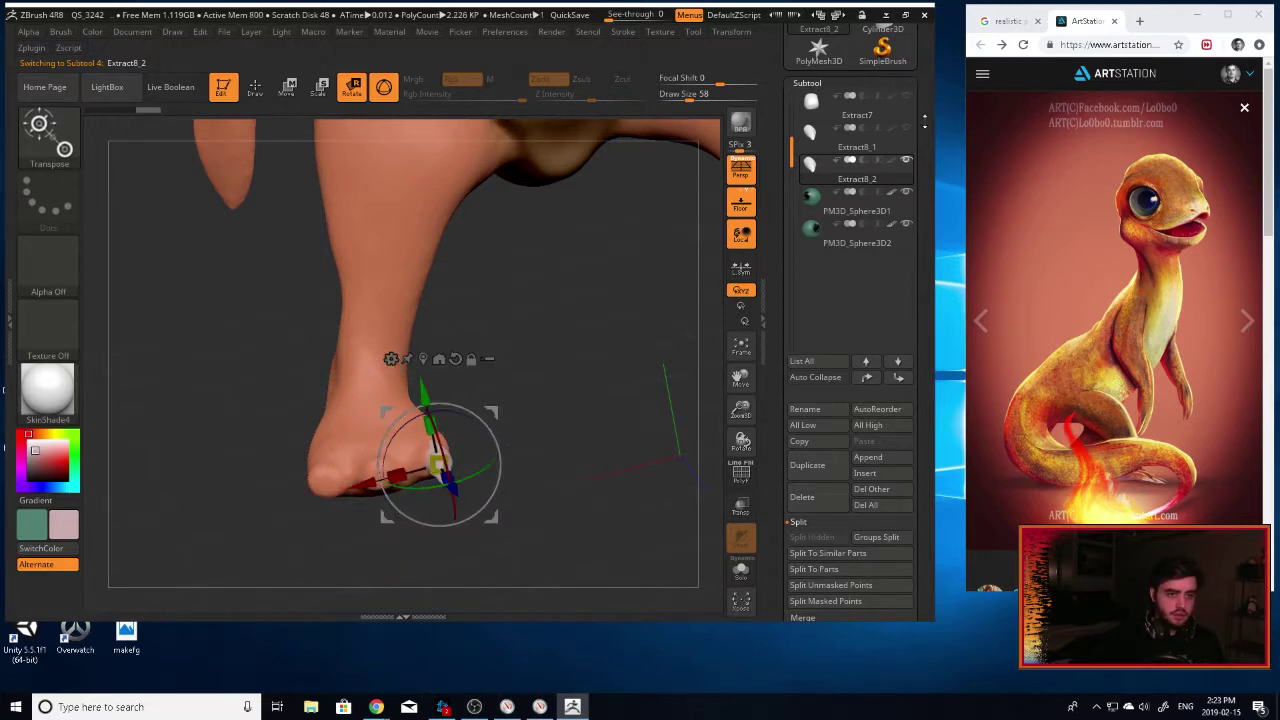
left_click_drag(540, 340, 401, 517)
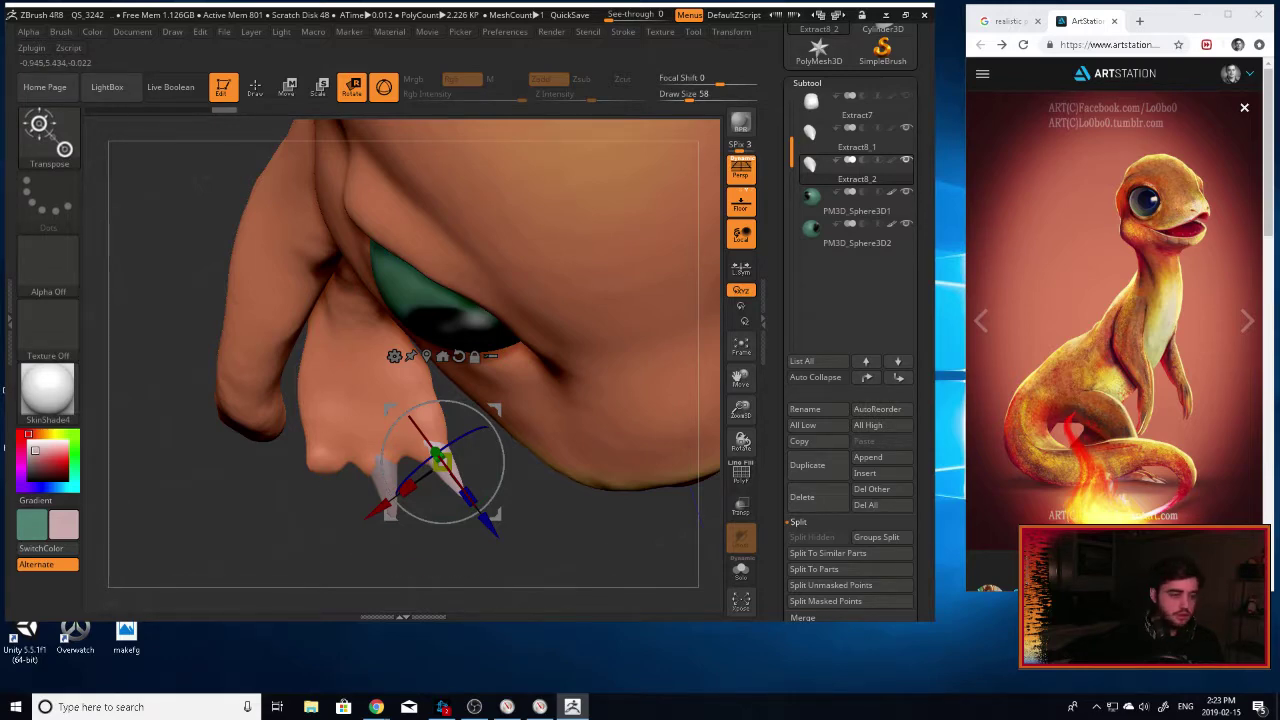
mouse_move(596, 545)
left_mouse_down()
mouse_move(592, 450)
mouse_move(520, 425)
mouse_move(594, 440)
mouse_move(606, 545)
mouse_move(605, 530)
left_mouse_up()
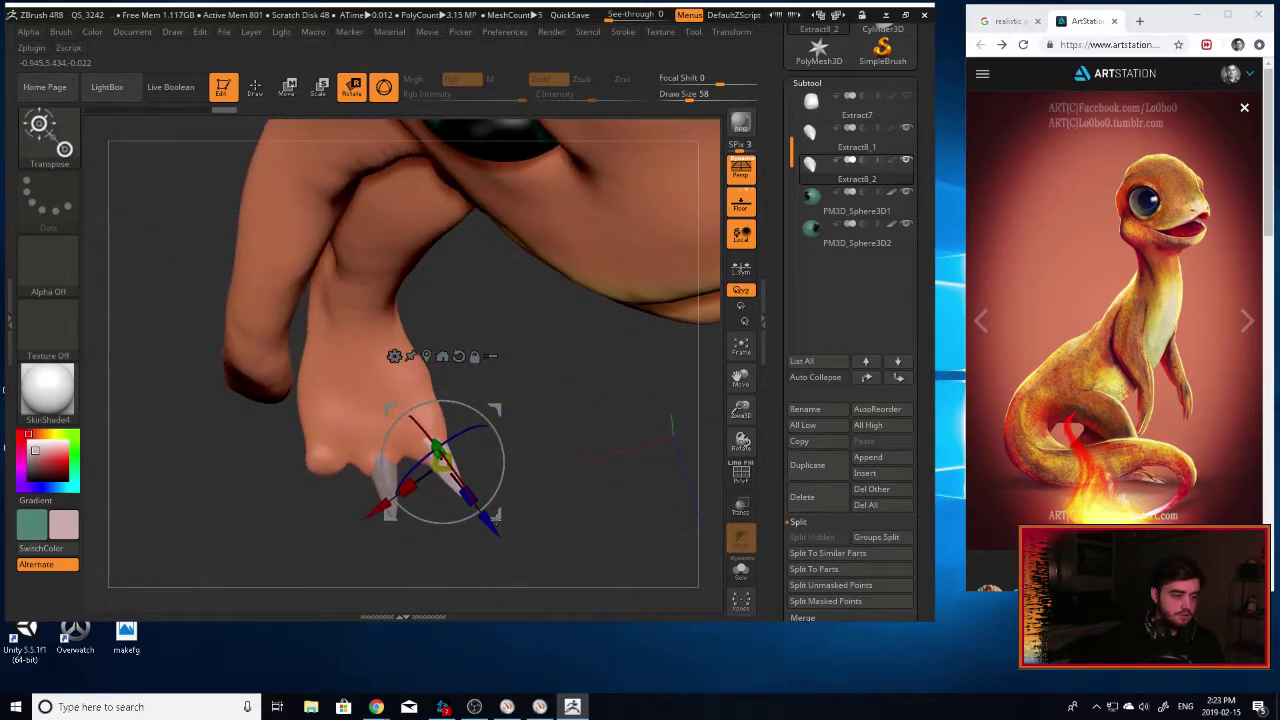
Duplicate the Extract8_2 claw, rotate and move the copy onto the foot's remaining bare toe, and quick-save the project.
left_click(807, 465)
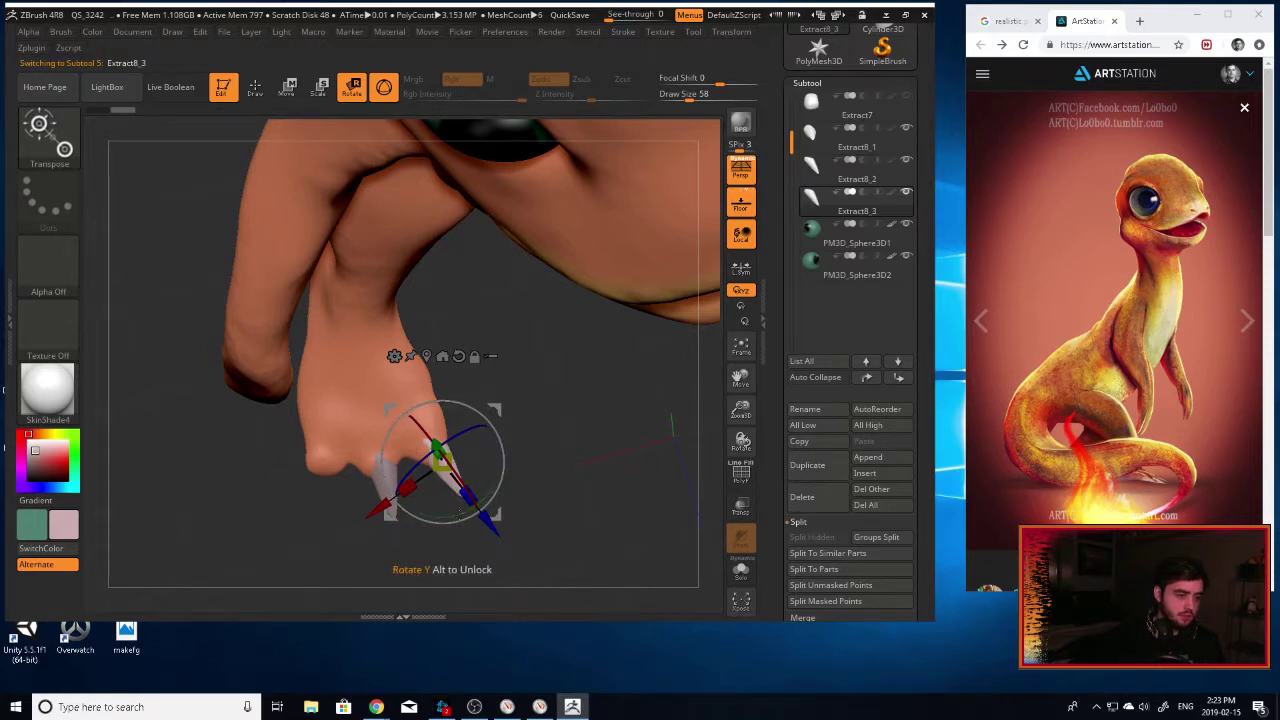
left_click_drag(460, 513, 411, 501)
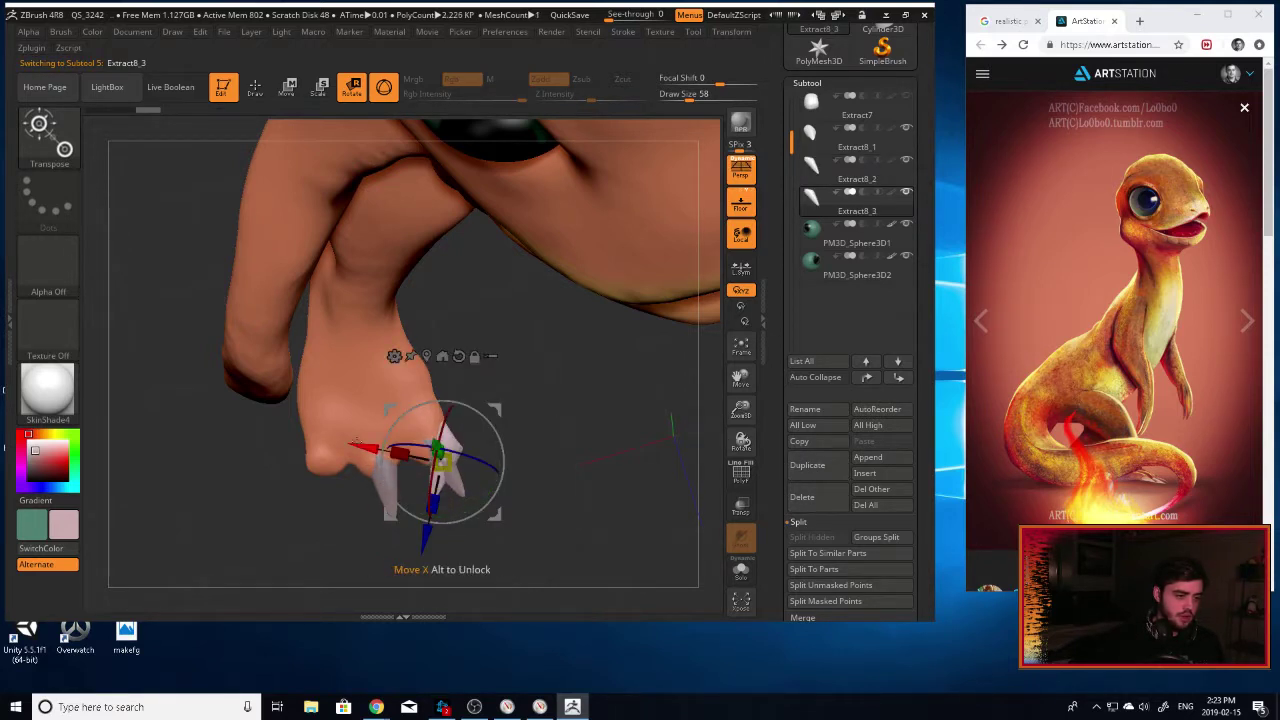
left_click_drag(357, 441, 250, 427)
left_click_drag(311, 526, 304, 563)
left_click_drag(250, 466, 238, 464)
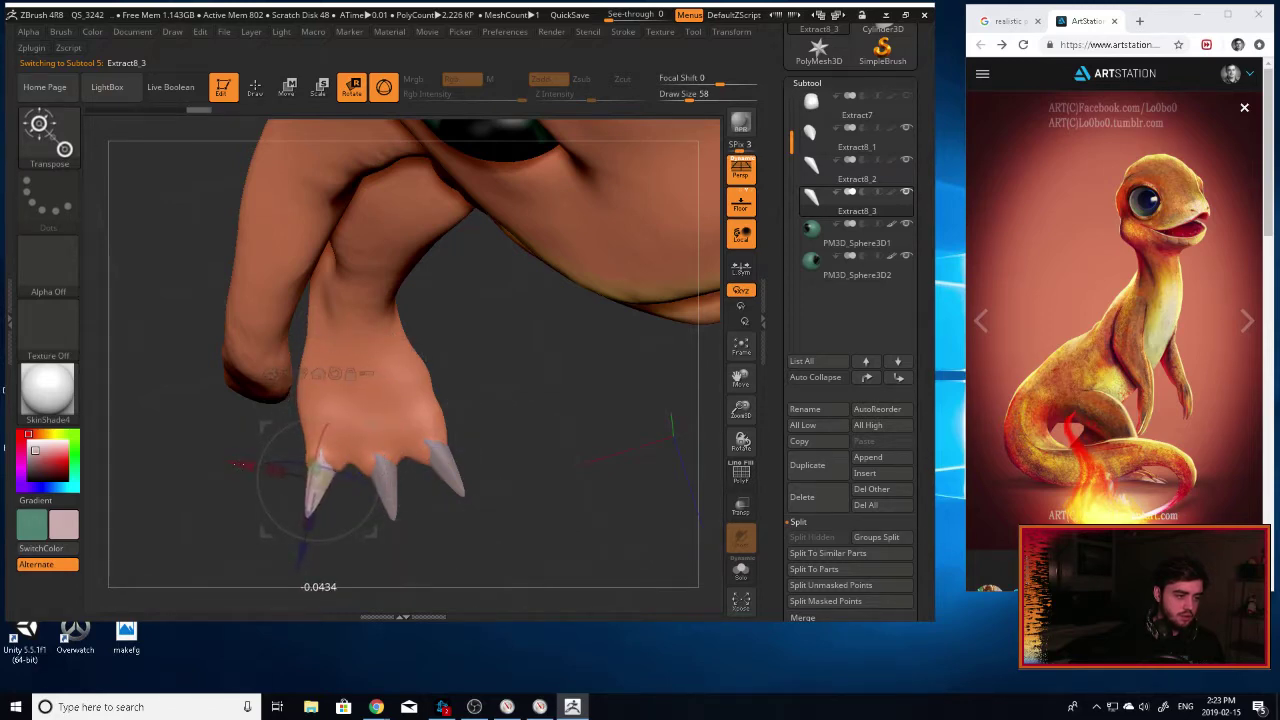
left_click_drag(420, 530, 496, 391)
key("ctrl+s")
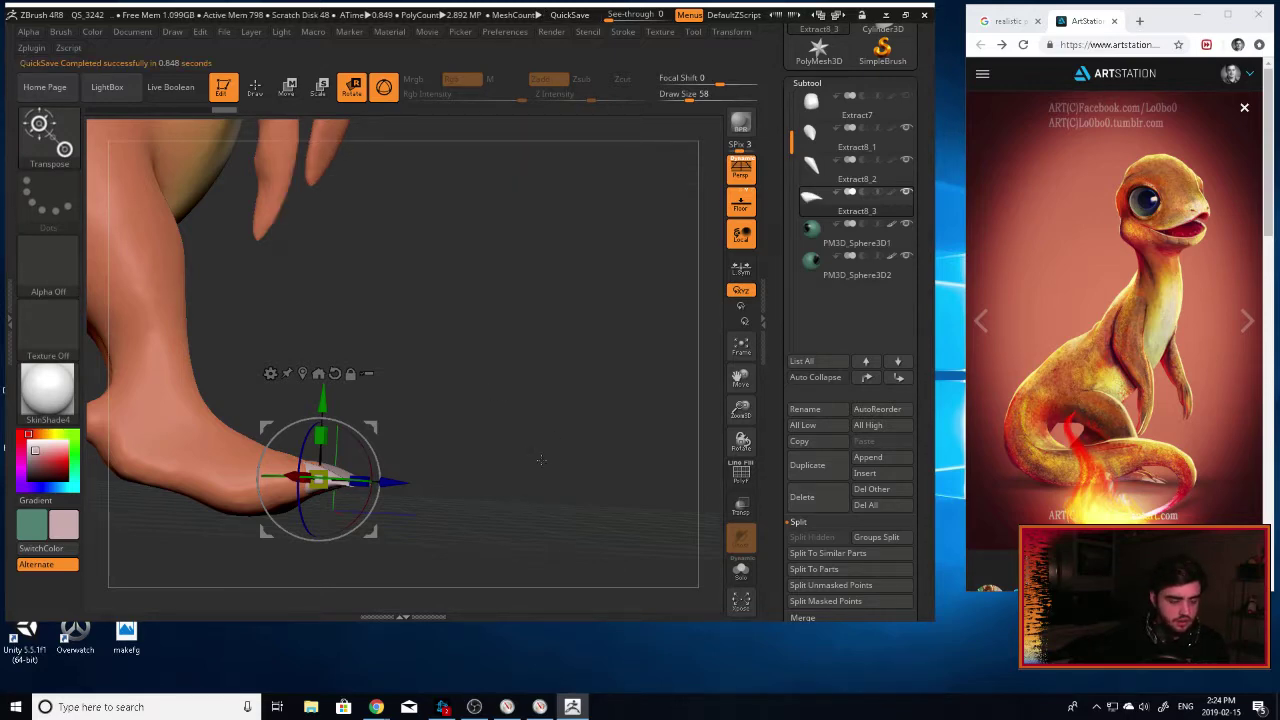
Select the body subtool and push up the bulging underside of the clawed foot with the Move Topological brush at draw size 246.
left_click_drag(540, 460, 86, 479)
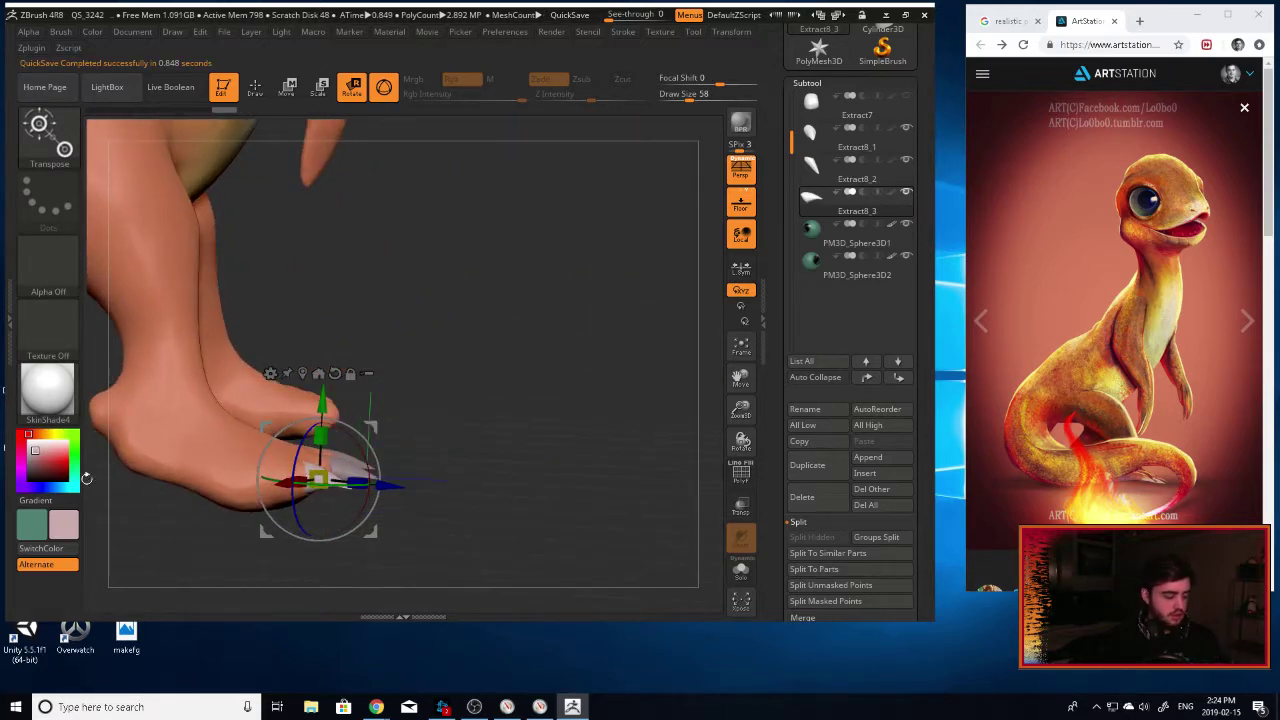
left_click(200, 433, "alt")
left_click_drag(489, 422, 431, 404)
key("b")
key("m")
key("t")
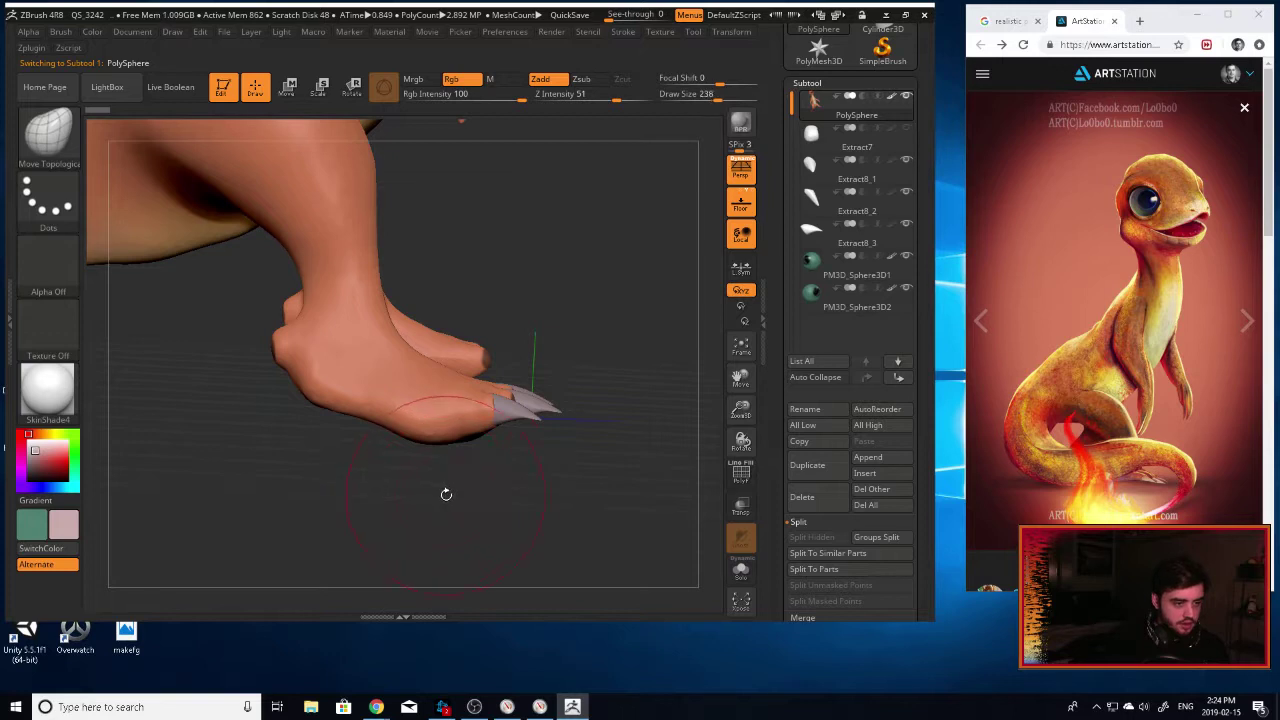
left_click_drag(446, 494, 470, 485)
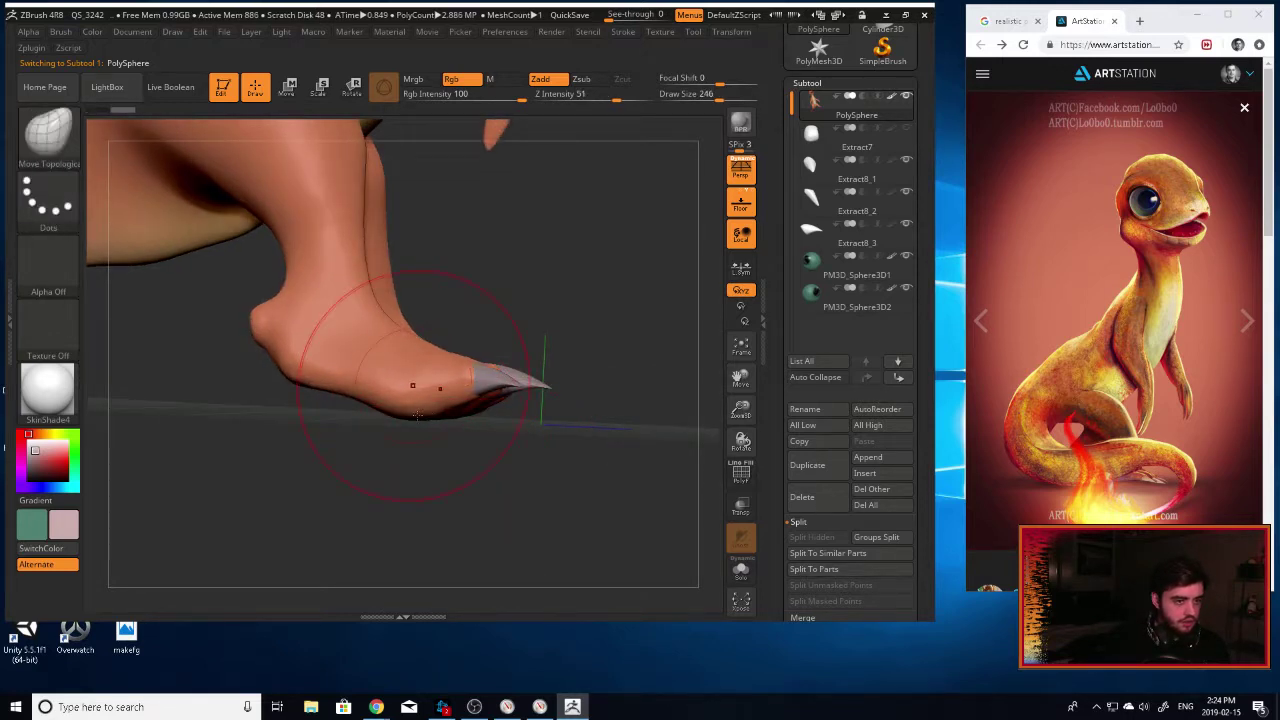
left_click_drag(413, 386, 414, 377)
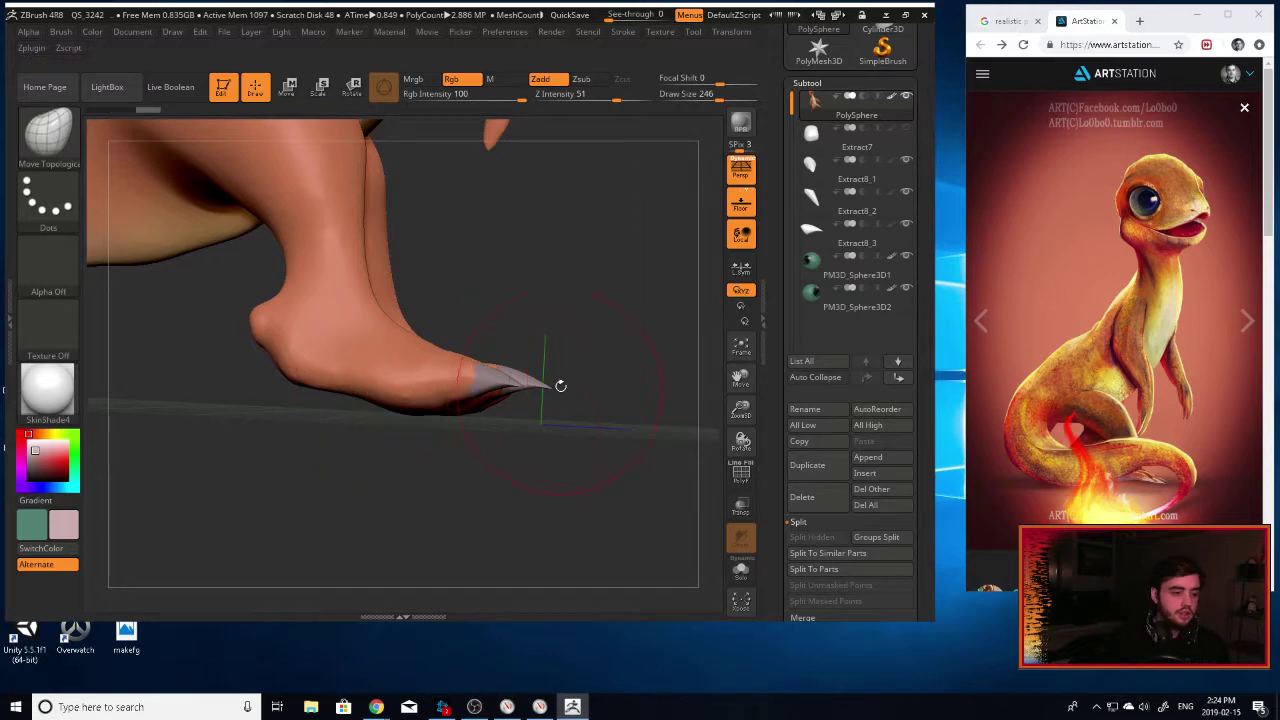
Reshape the heel and sole of the clawed foot with the Move Topological brush.
mouse_move(495, 460)
left_mouse_down()
mouse_move(468, 426)
mouse_move(437, 420)
left_mouse_up()
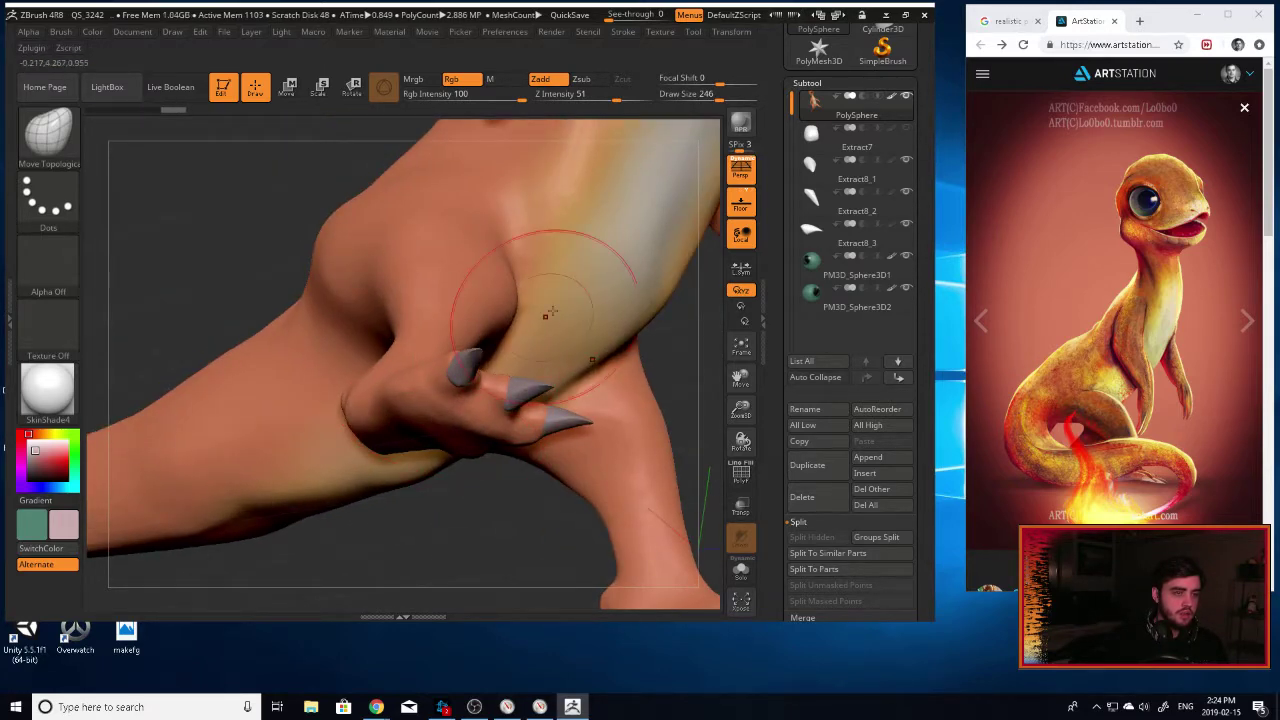
left_click_drag(143, 299, 236, 345)
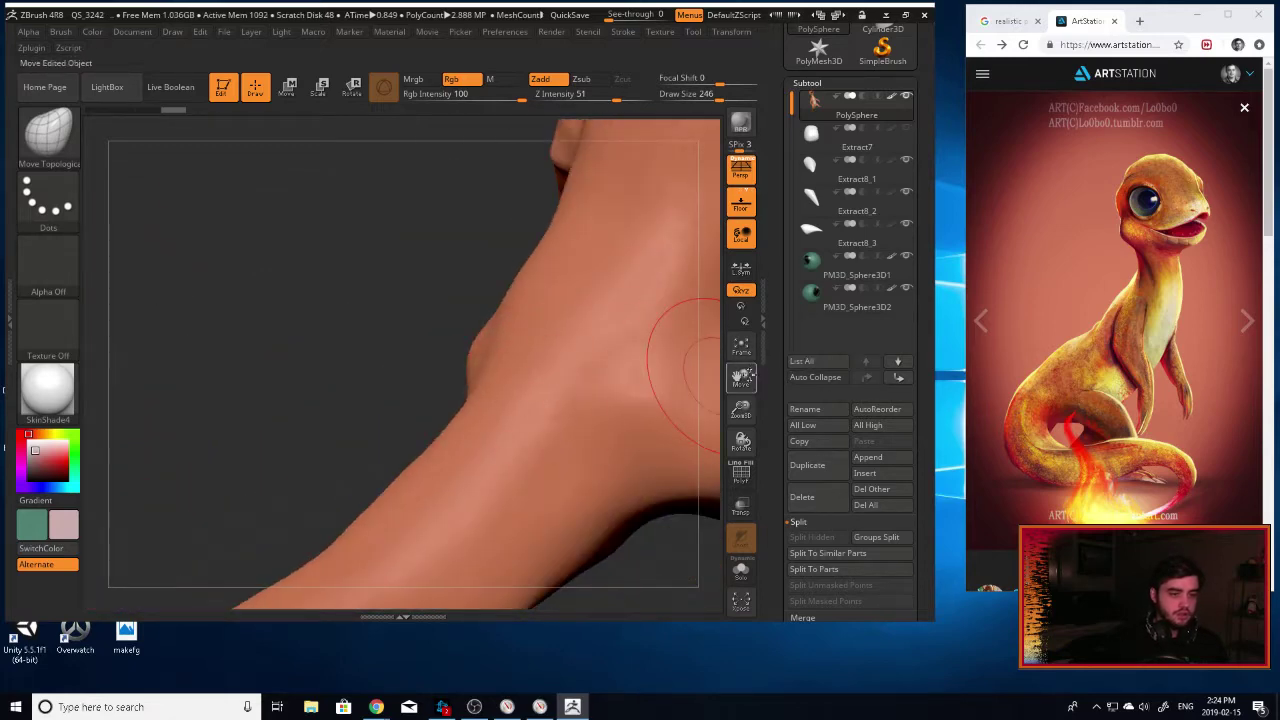
mouse_move(740, 378)
left_mouse_down()
mouse_move(449, 217)
mouse_move(412, 218)
left_mouse_up()
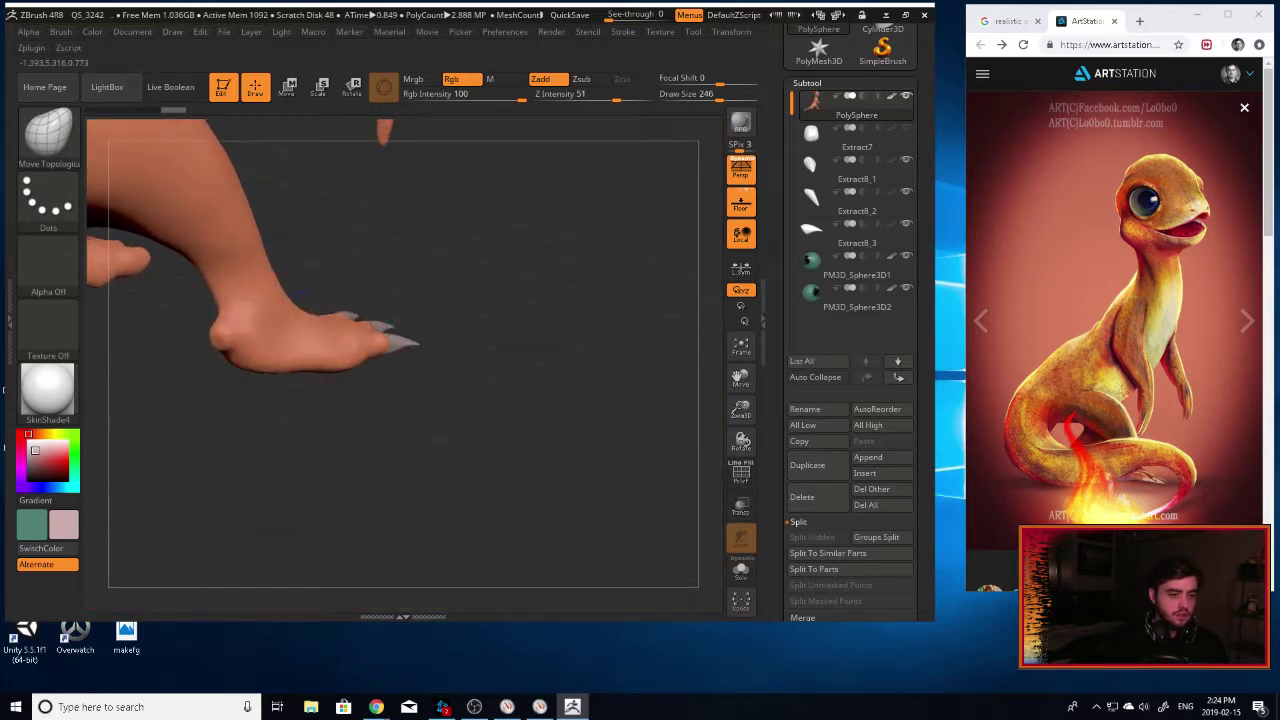
left_click_drag(739, 405, 796, 500)
left_click_drag(740, 378, 376, 130)
left_click_drag(430, 230, 551, 400)
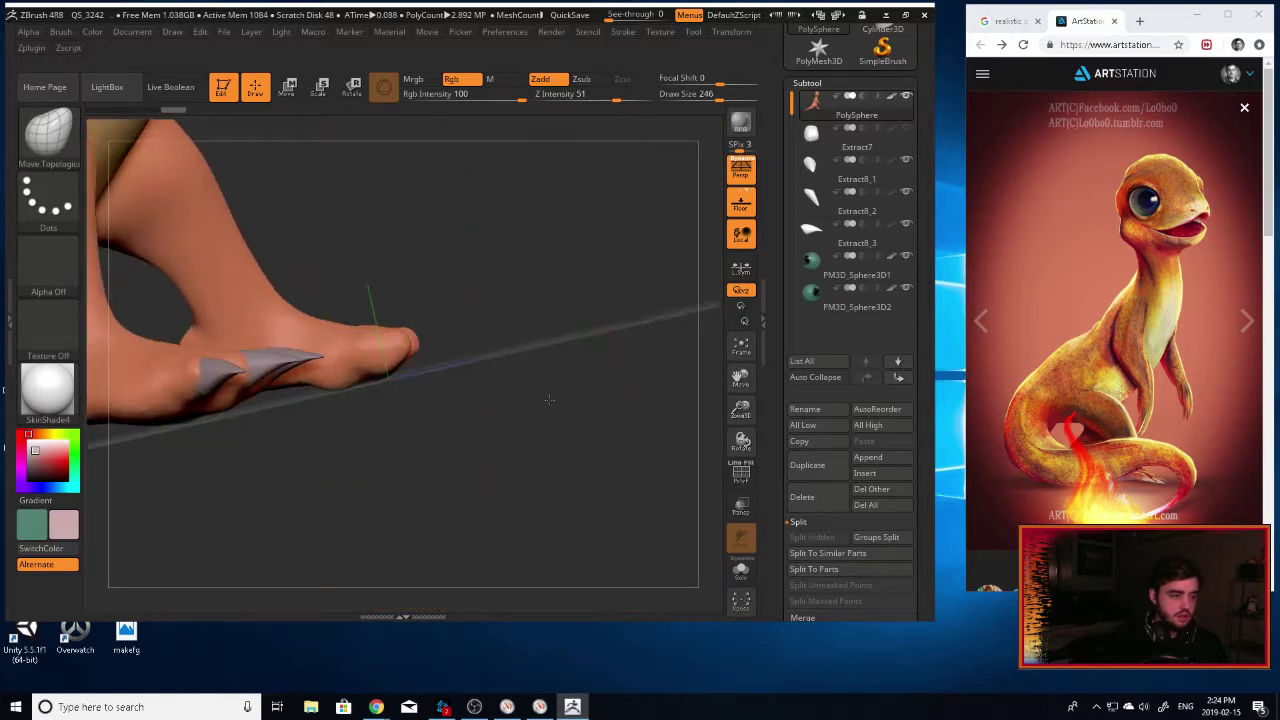
mouse_move(260, 437)
left_mouse_down("alt")
mouse_move(529, 417)
mouse_move(450, 372)
left_mouse_up("alt")
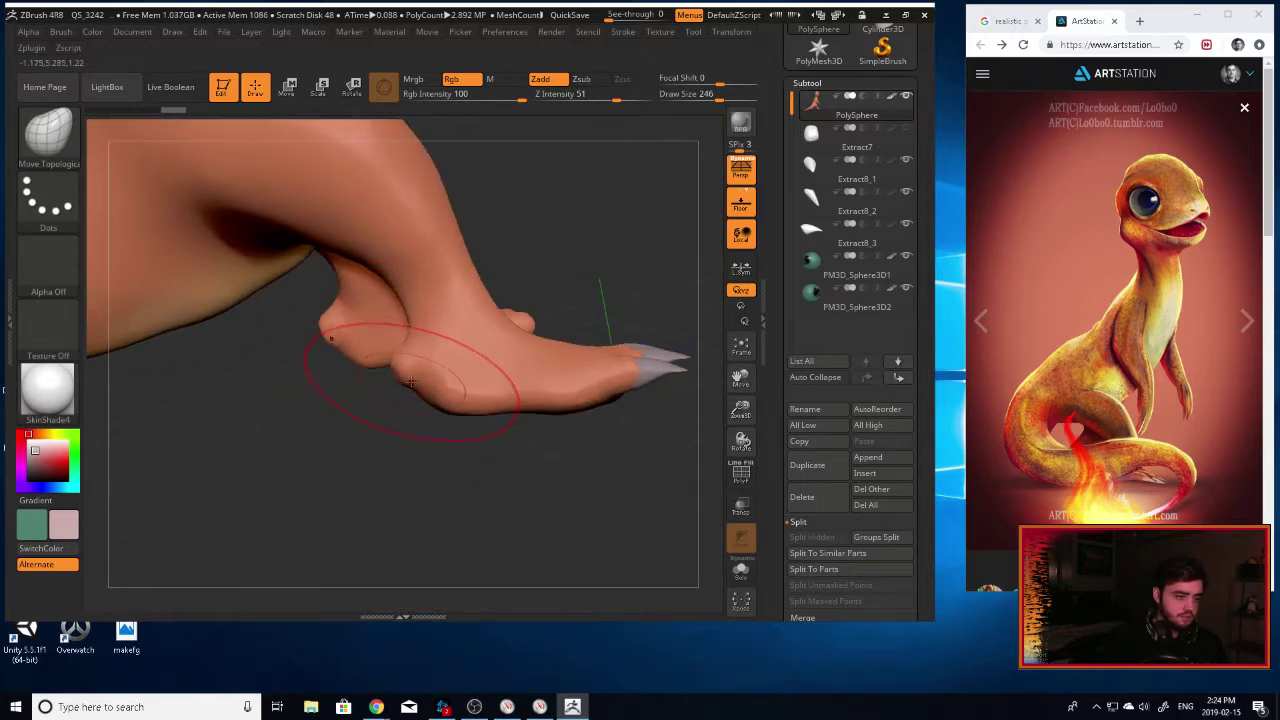
left_click_drag(443, 421, 458, 446)
mouse_move(567, 456)
left_mouse_down()
mouse_move(502, 428)
mouse_move(615, 461)
left_mouse_up()
left_click_drag(755, 377, 265, 423, "alt")
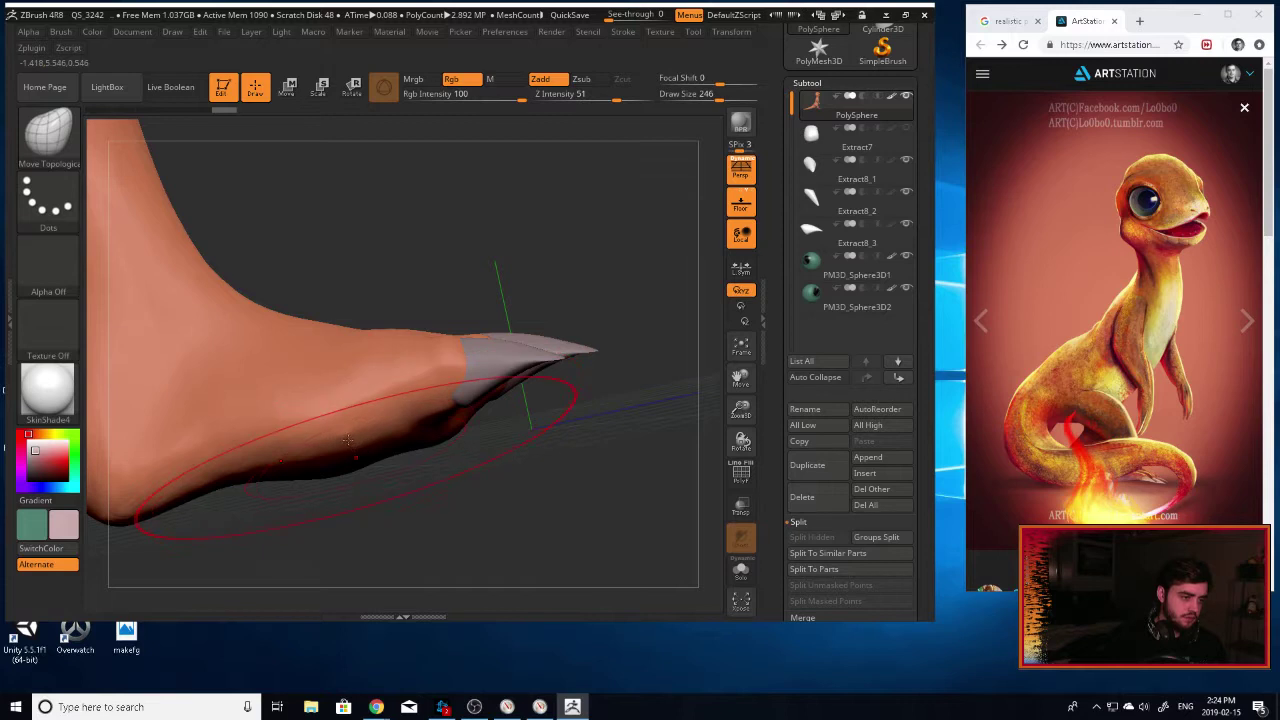
mouse_move(345, 436)
left_mouse_down()
mouse_move(390, 450)
mouse_move(460, 395)
left_mouse_up()
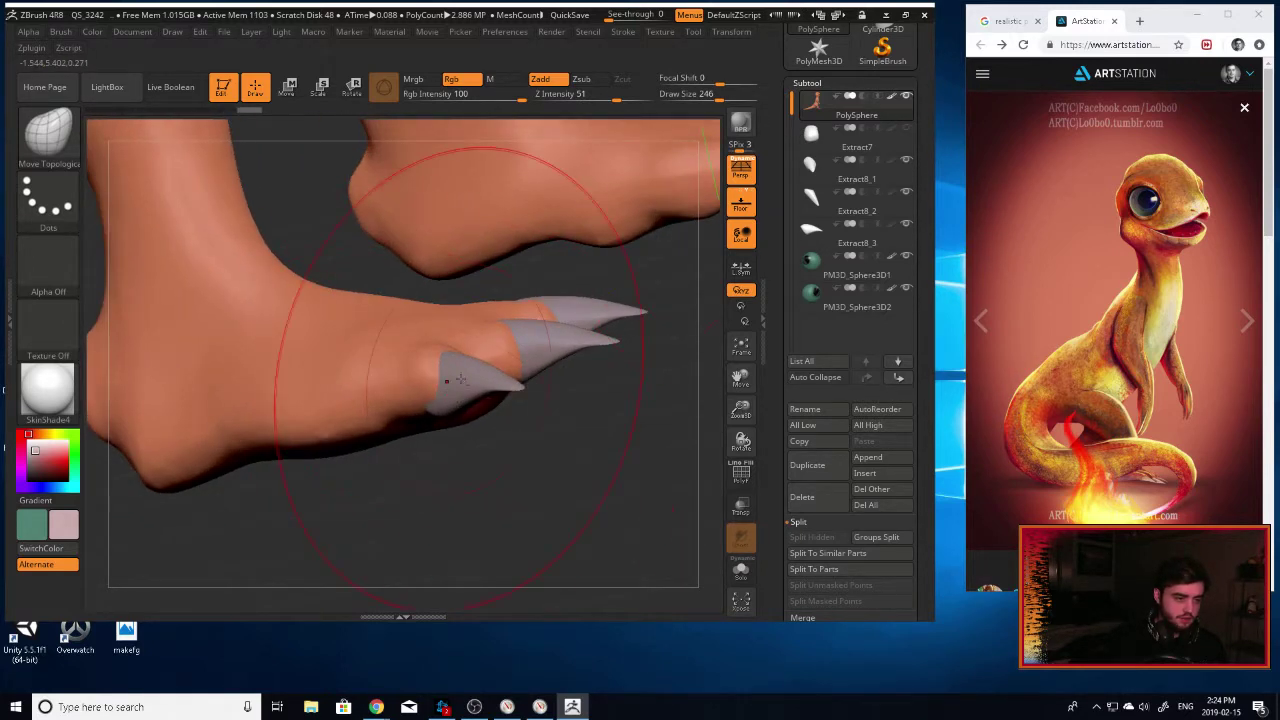
Make the Extract8_3 claw active for transforming and rotate it about the X axis so its tip tilts downward.
left_click_drag(582, 428, 510, 395)
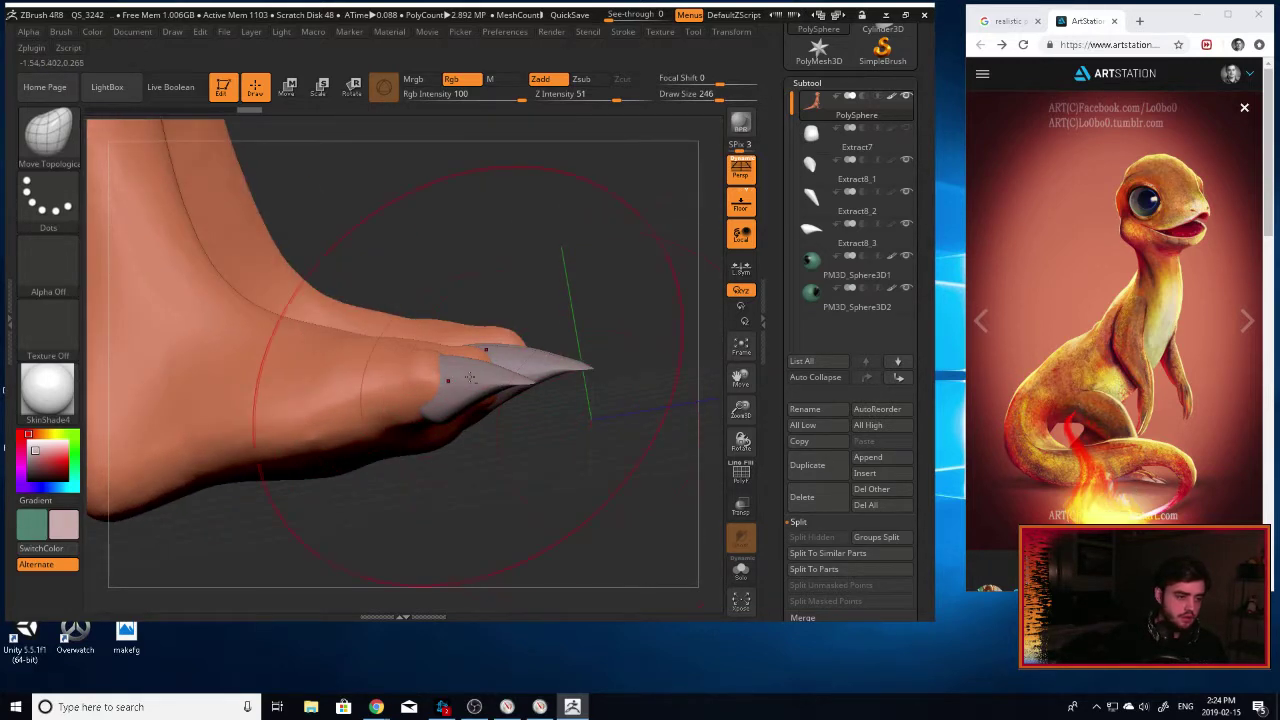
key("e")
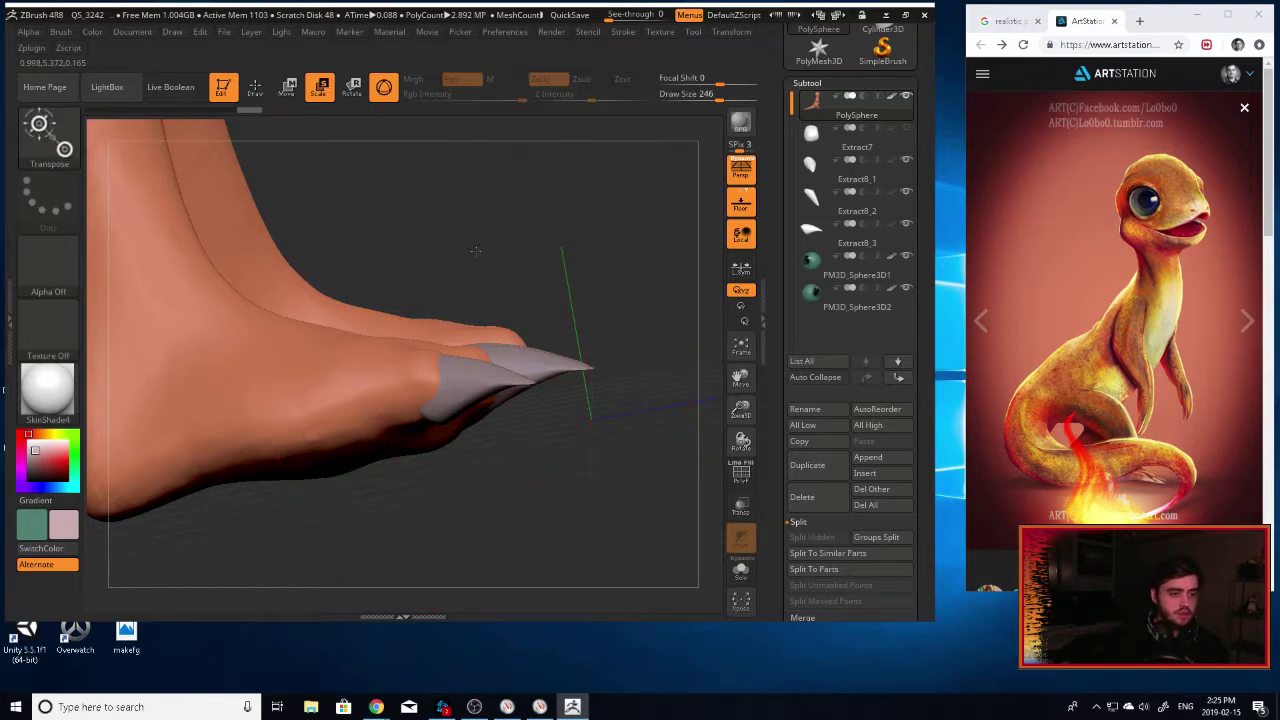
left_click(814, 230)
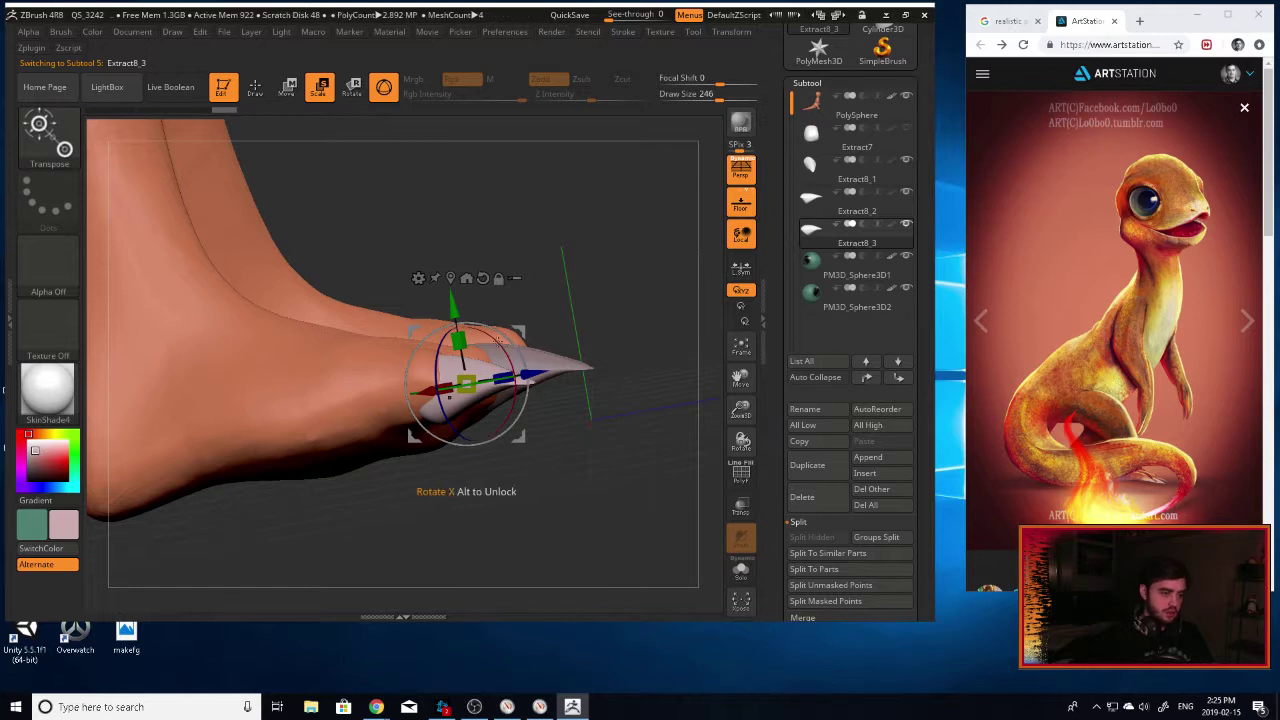
left_click_drag(496, 340, 509, 355)
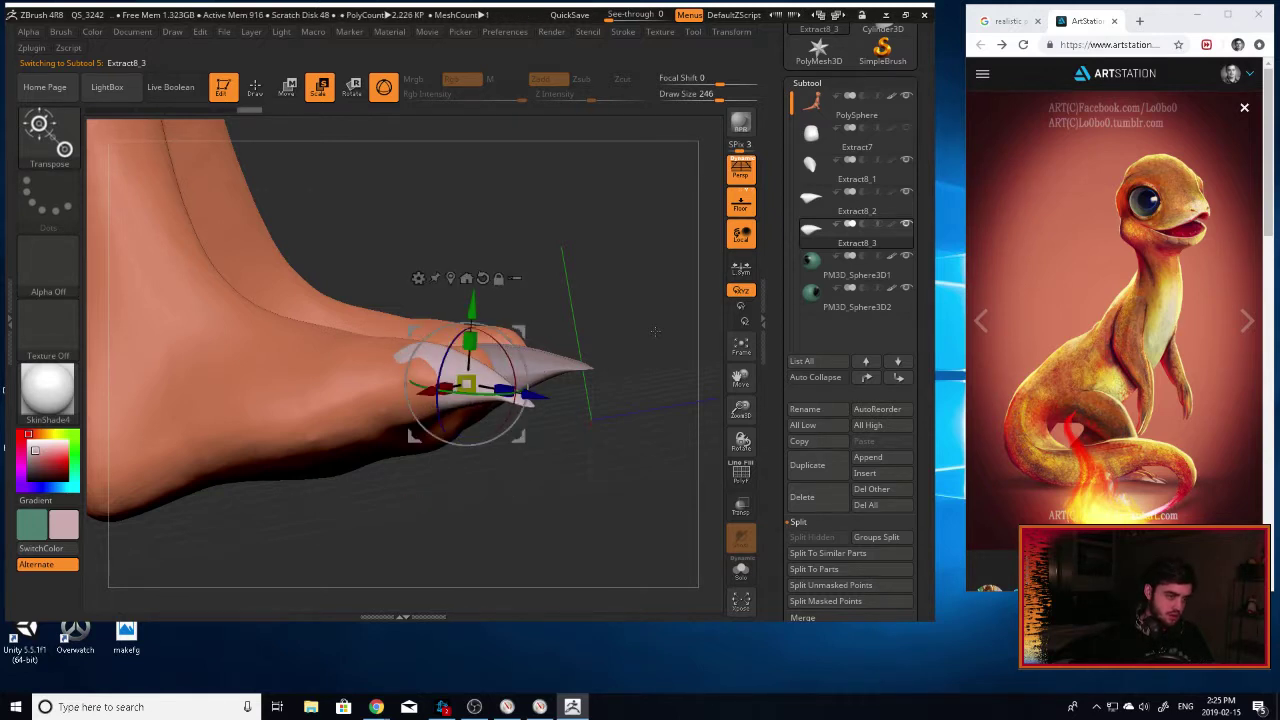
left_click_drag(609, 357, 609, 312)
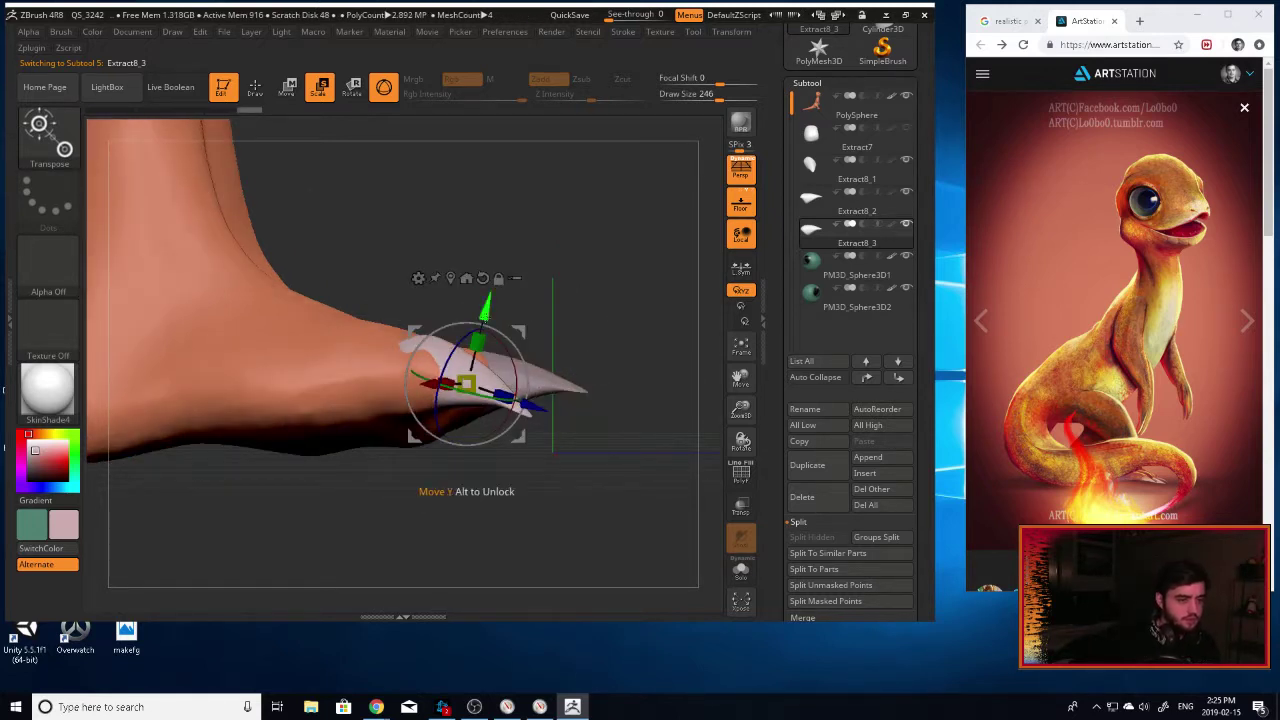
Rotate the Extract8_1 and Extract8_2 claws downward about their X axes to match the tilt of the Extract8_3 claw.
left_click(557, 378, "alt")
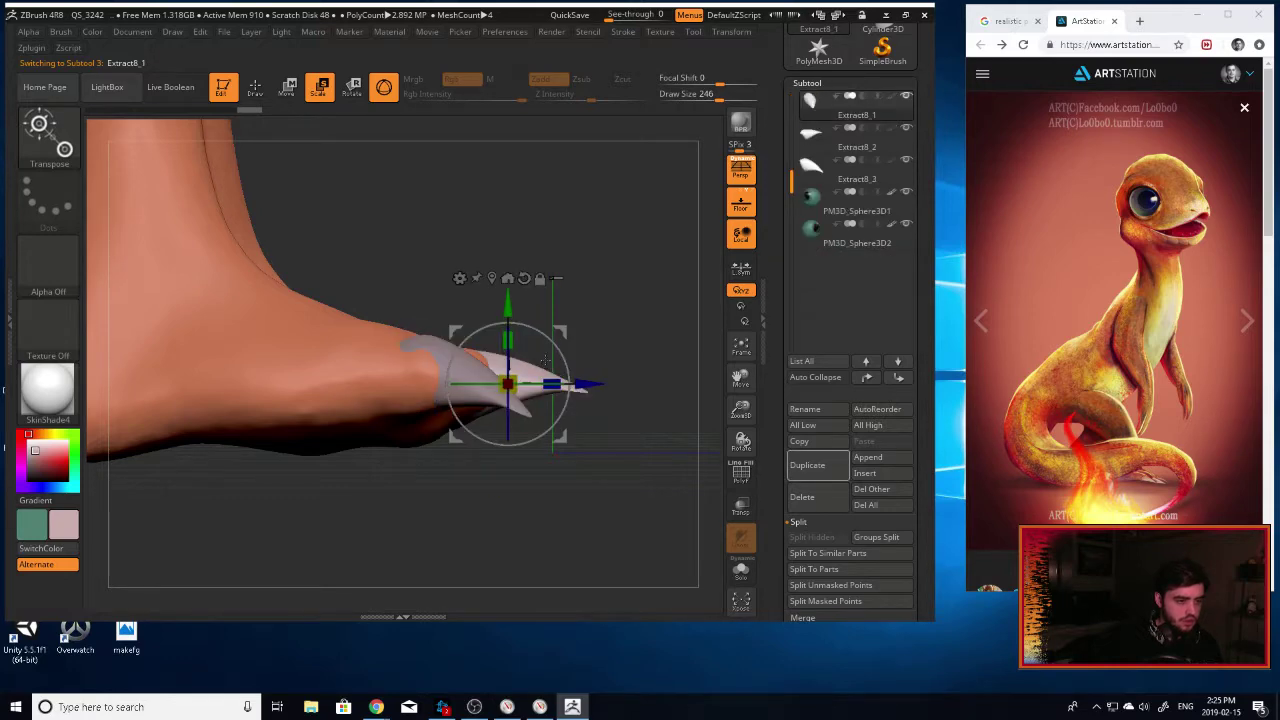
left_click_drag(636, 345, 572, 334)
left_click_drag(543, 357, 550, 375)
left_click_drag(648, 318, 568, 358)
left_click(630, 354, "alt")
left_click_drag(678, 315, 610, 363)
left_click_drag(598, 302, 600, 315)
Lower the Extract8_1 and Extract8_3 claws along the Y axis so their bases sit into the toes.
left_click_drag(400, 440, 528, 387)
left_click(532, 326, "alt")
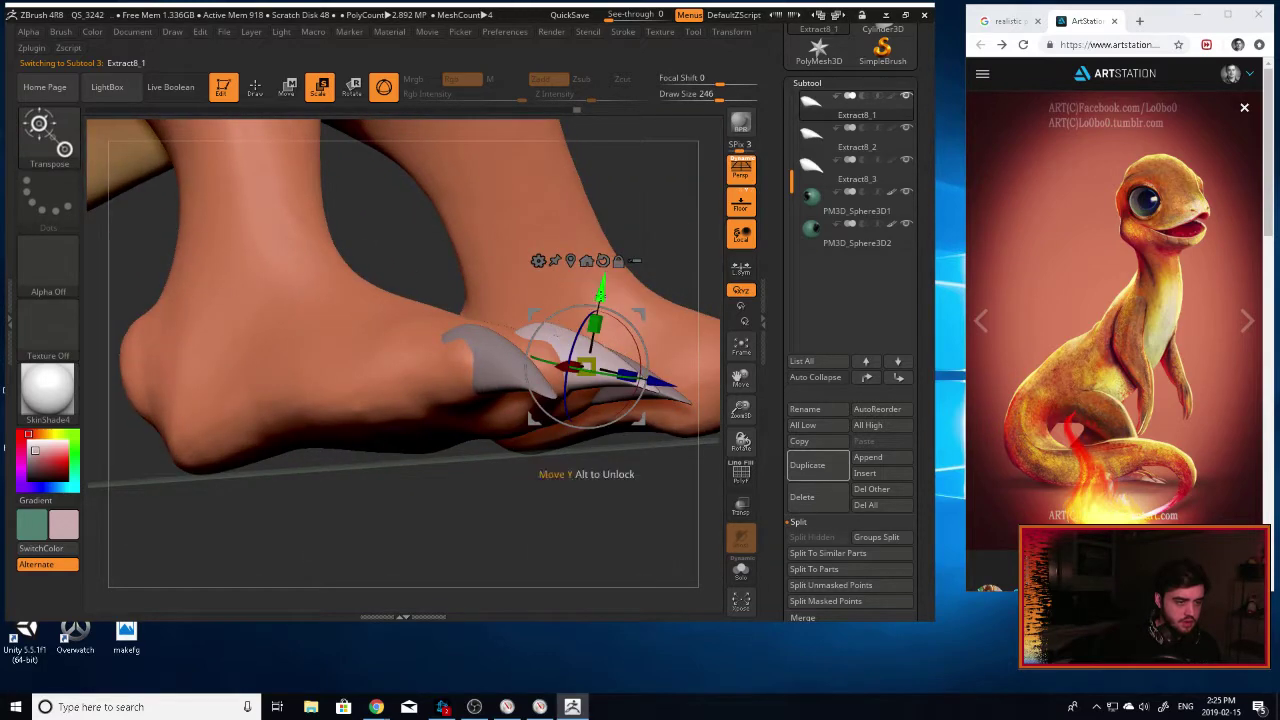
left_click_drag(600, 296, 598, 308)
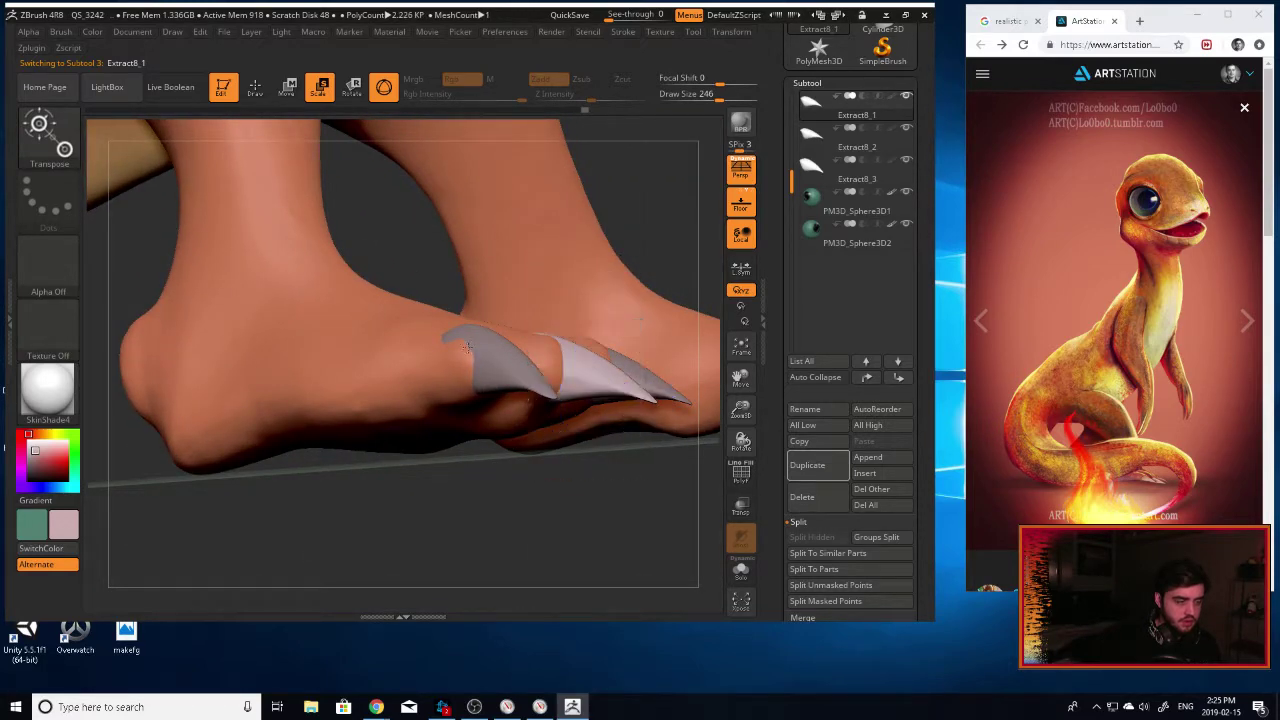
left_click(526, 338, "alt")
left_click(492, 348, "alt")
left_click_drag(513, 293, 514, 299)
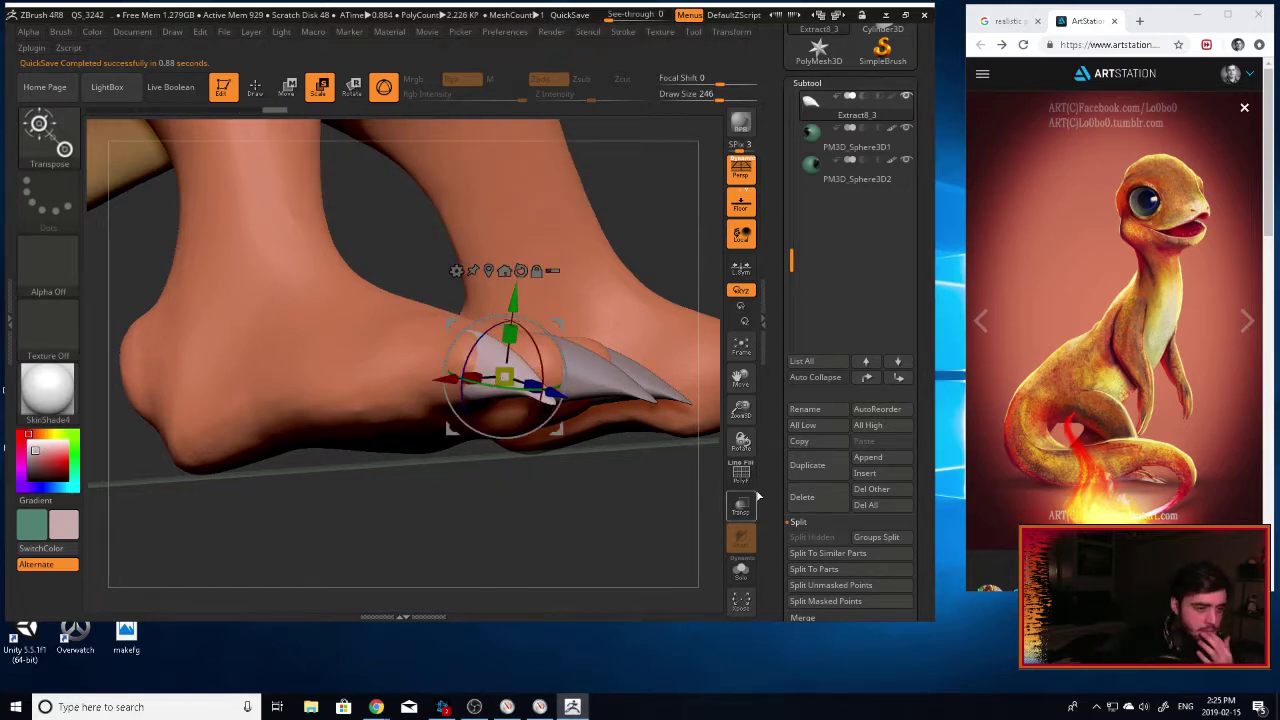
Return to sculpting on the body subtool, undo the last stroke, and reduce the Move Topological draw size to 138.
left_click_drag(739, 411, 615, 445)
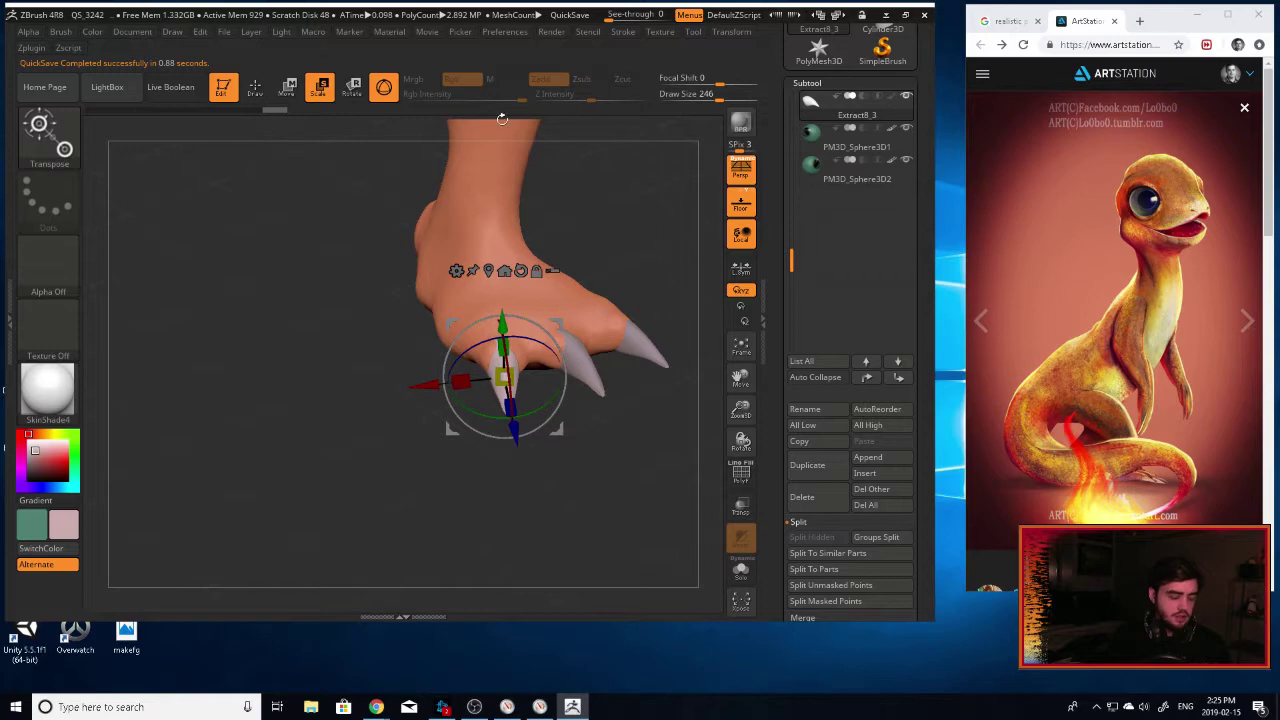
key("q")
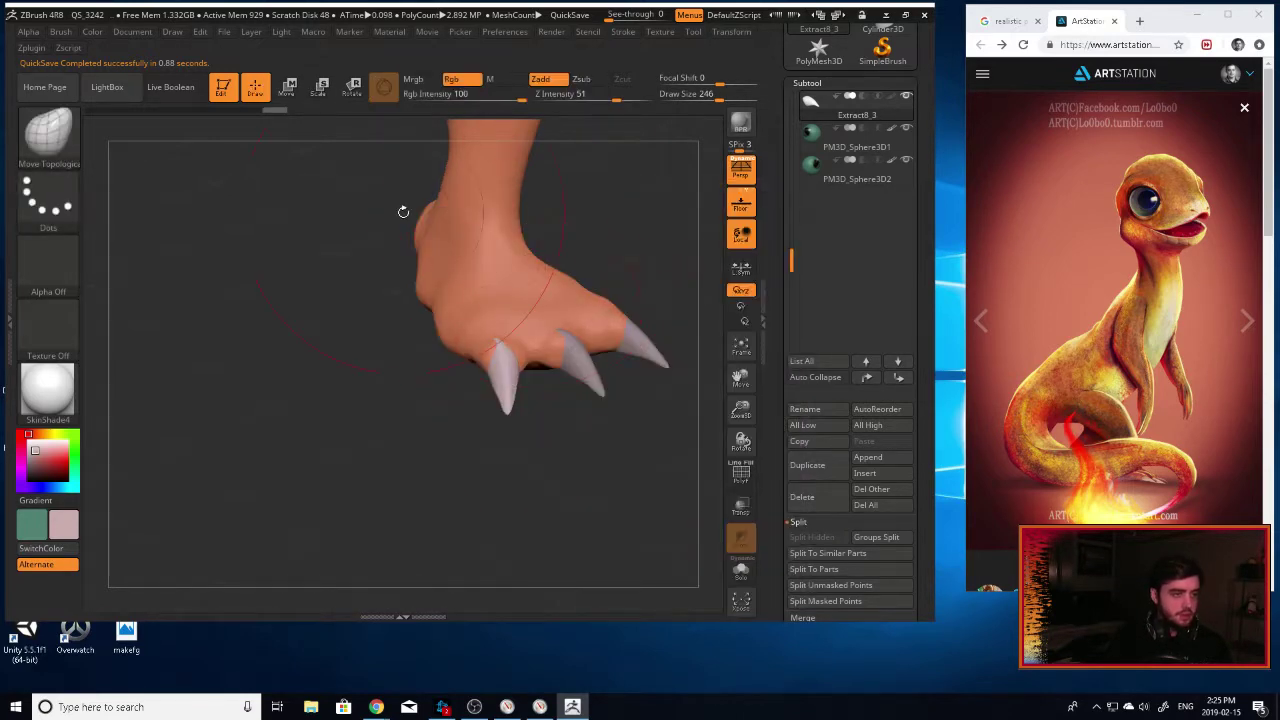
key("shift+d")
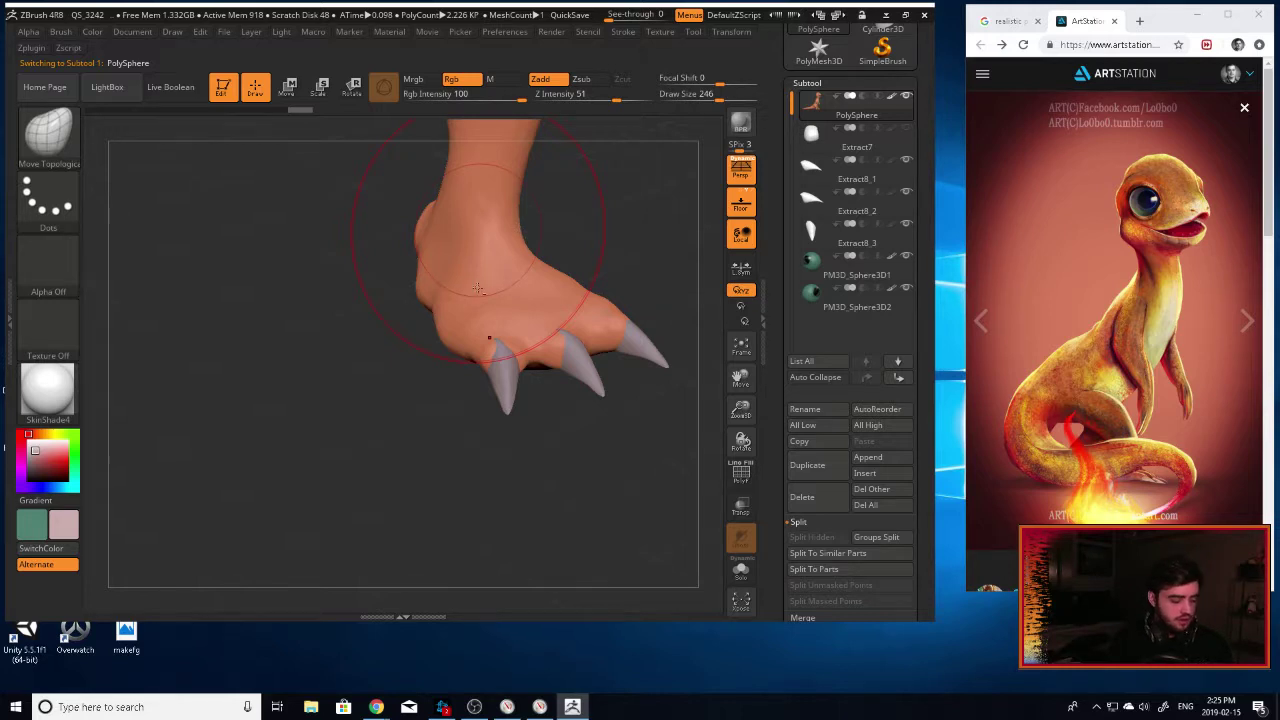
key("ctrl+z")
key("[")
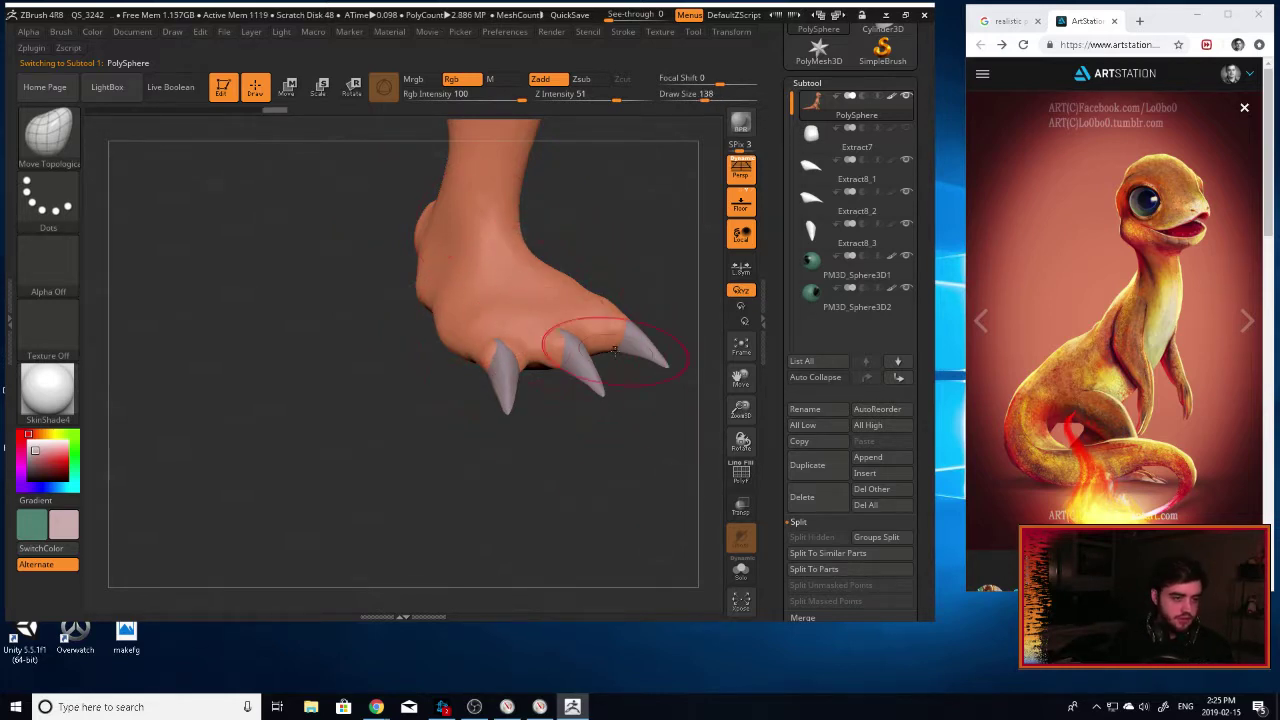
Nudge the toe skin around the upper edge of the Extract8_3 claw's base with Move Topological at draw size 46.
left_click_drag(739, 411, 739, 500)
left_click_drag(738, 378, 652, 228)
left_click_drag(564, 277, 534, 264)
mouse_move(498, 487)
left_mouse_down()
mouse_move(330, 482)
mouse_move(388, 470)
left_mouse_up()
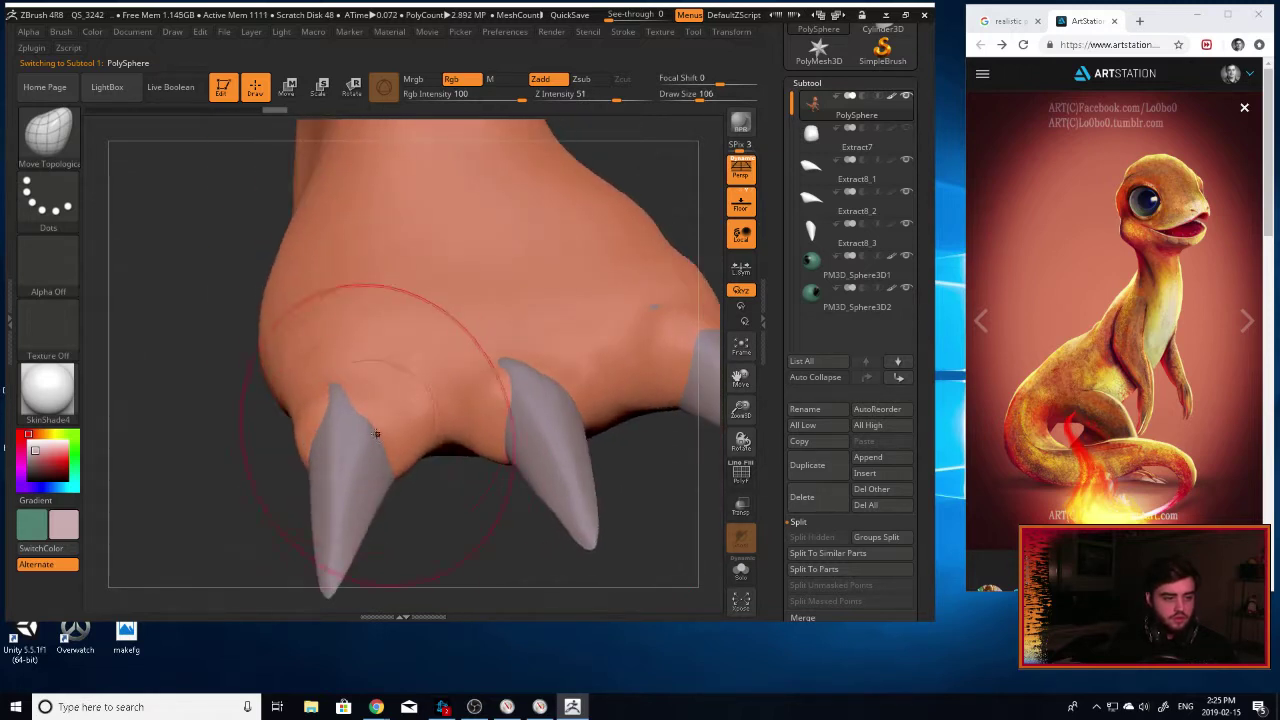
key("[")
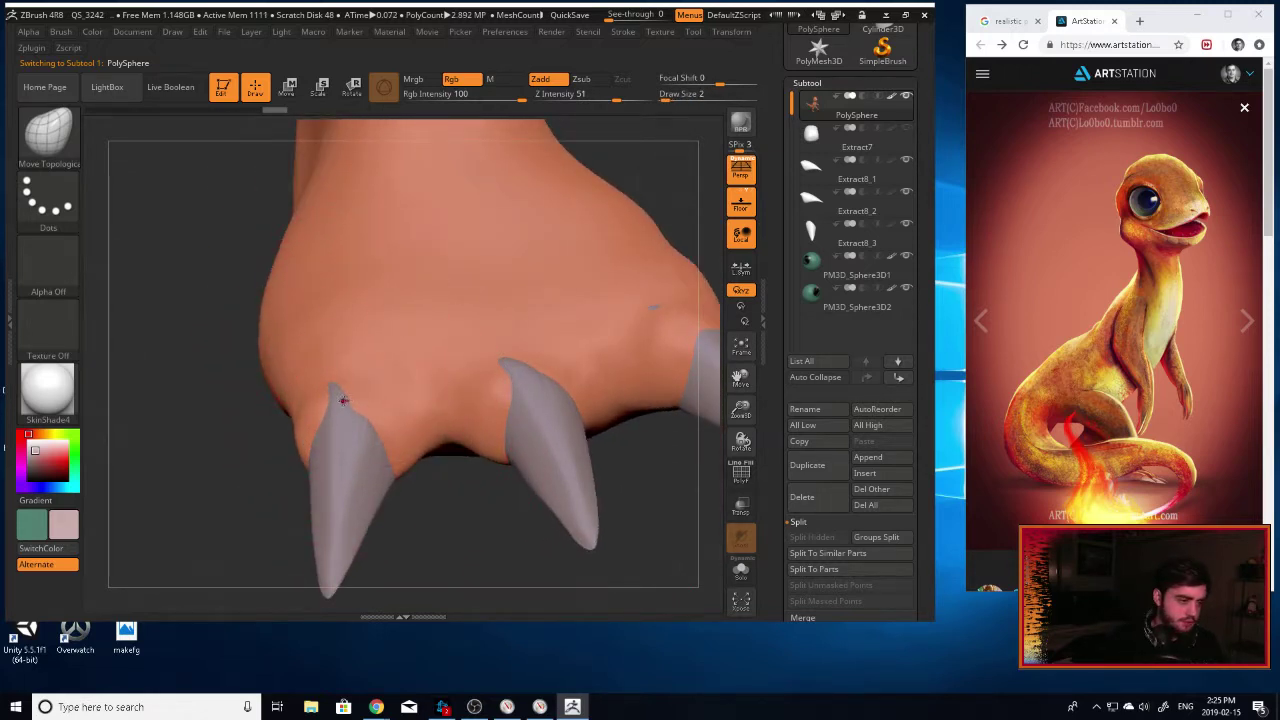
key("]")
key("]")
key("]")
left_click_drag(342, 384, 339, 379)
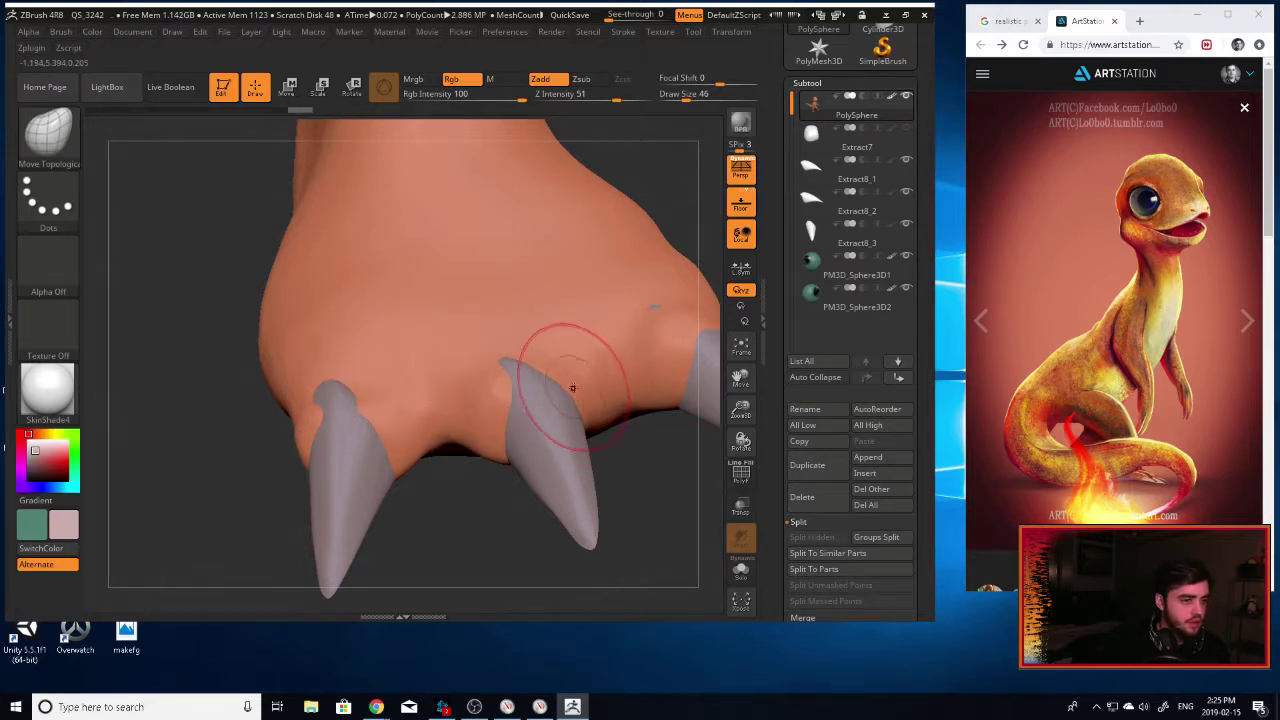
Puff up the skin around the bases of all three claws with the Inflat brush at Z Intensity 10 and draw size 46.
key("b")
key("i")
key("n")
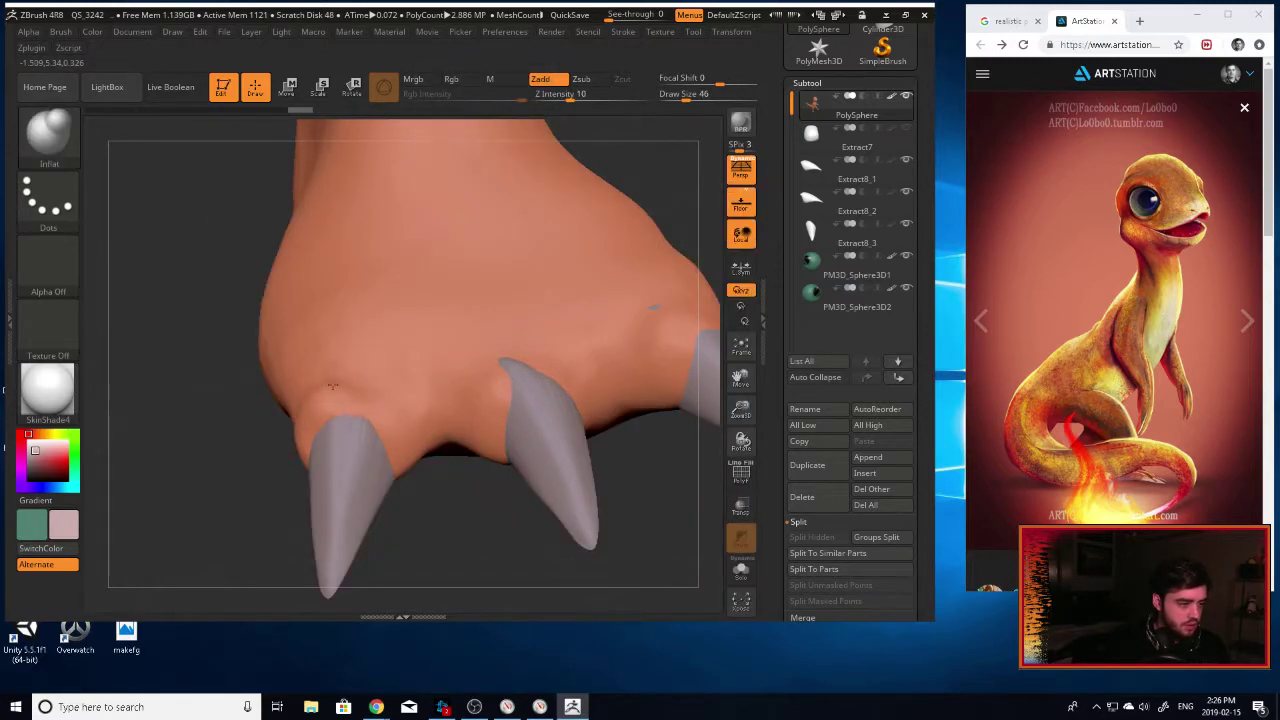
left_click_drag(333, 386, 391, 412)
left_click_drag(514, 392, 502, 386)
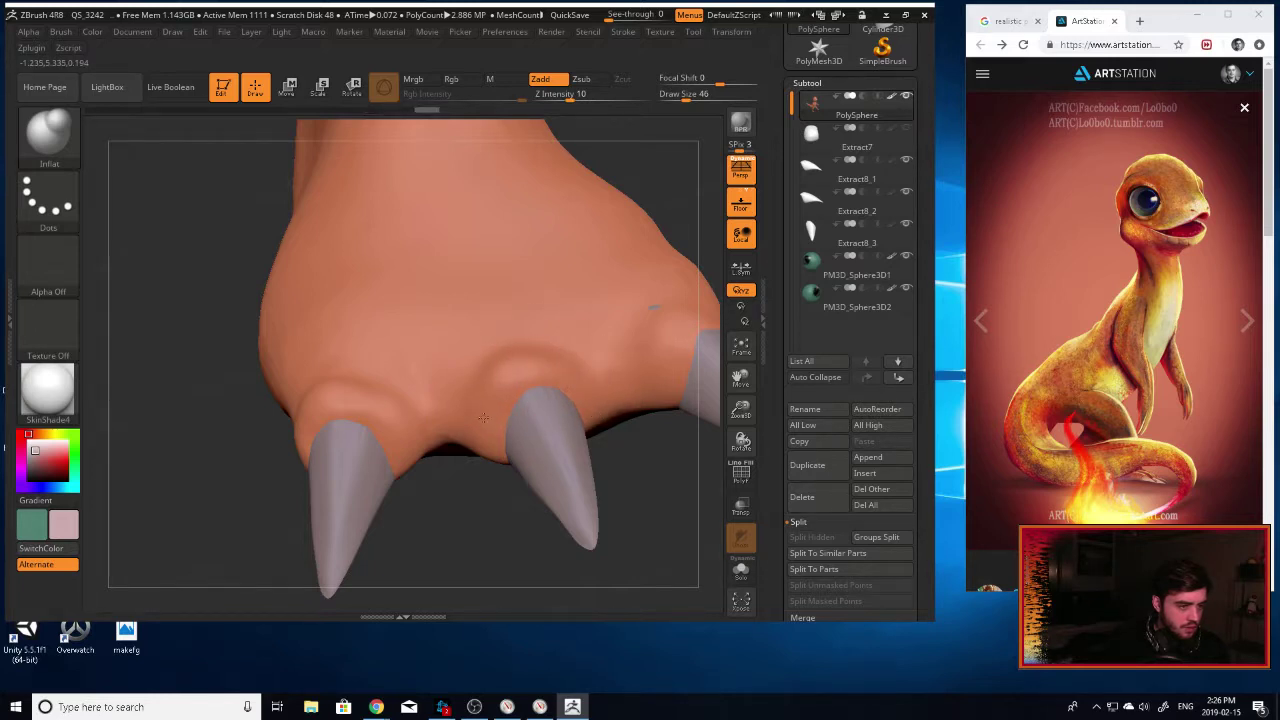
left_click_drag(741, 378, 547, 427)
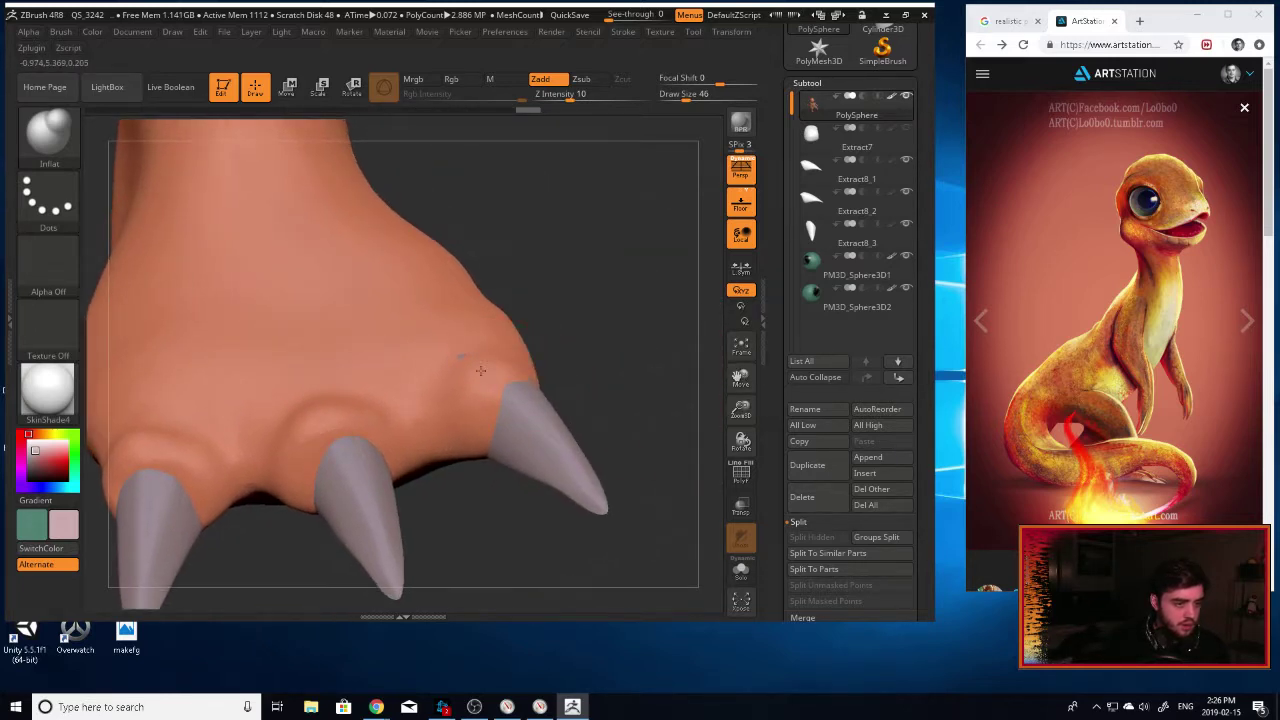
left_click_drag(614, 360, 533, 362)
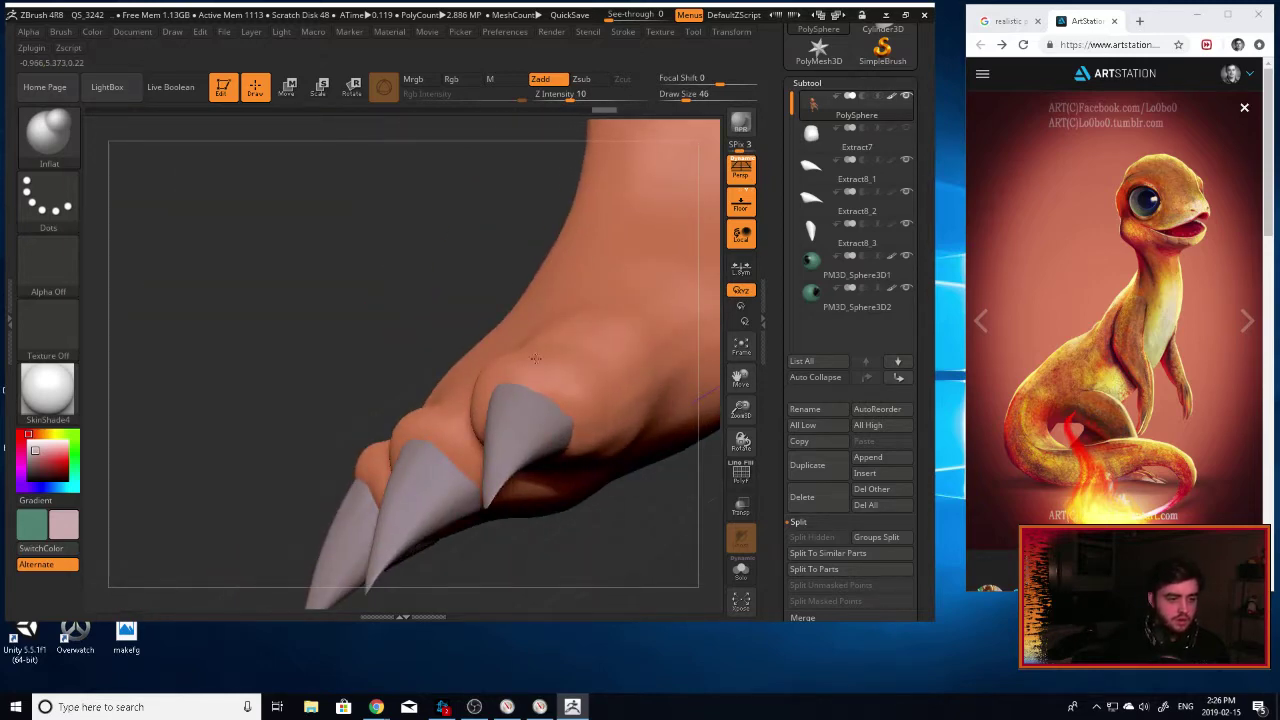
Sculpt and smooth raised tendon ridges with grooves between them on top of the foot using the Inflat brush, and quick-save the project.
left_click_drag(337, 354, 441, 307)
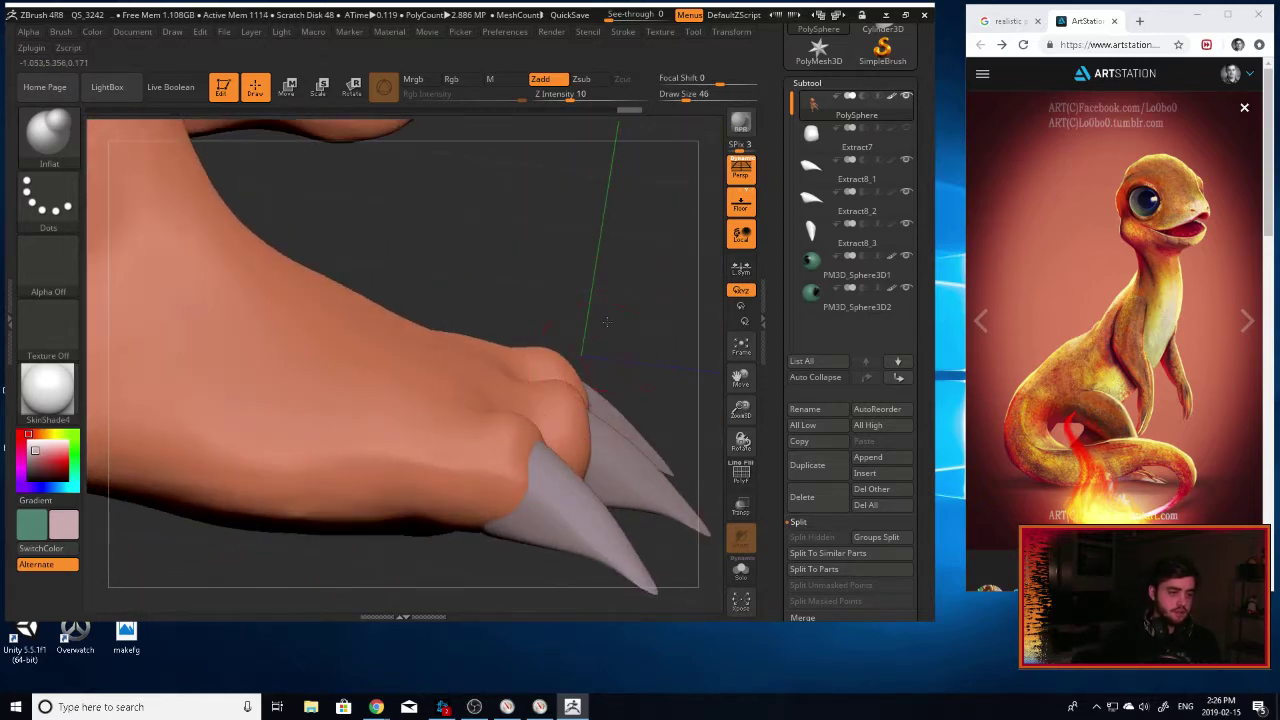
left_click_drag(607, 322, 601, 372)
left_click_drag(483, 406, 509, 403, "shift")
left_click_drag(597, 312, 576, 350)
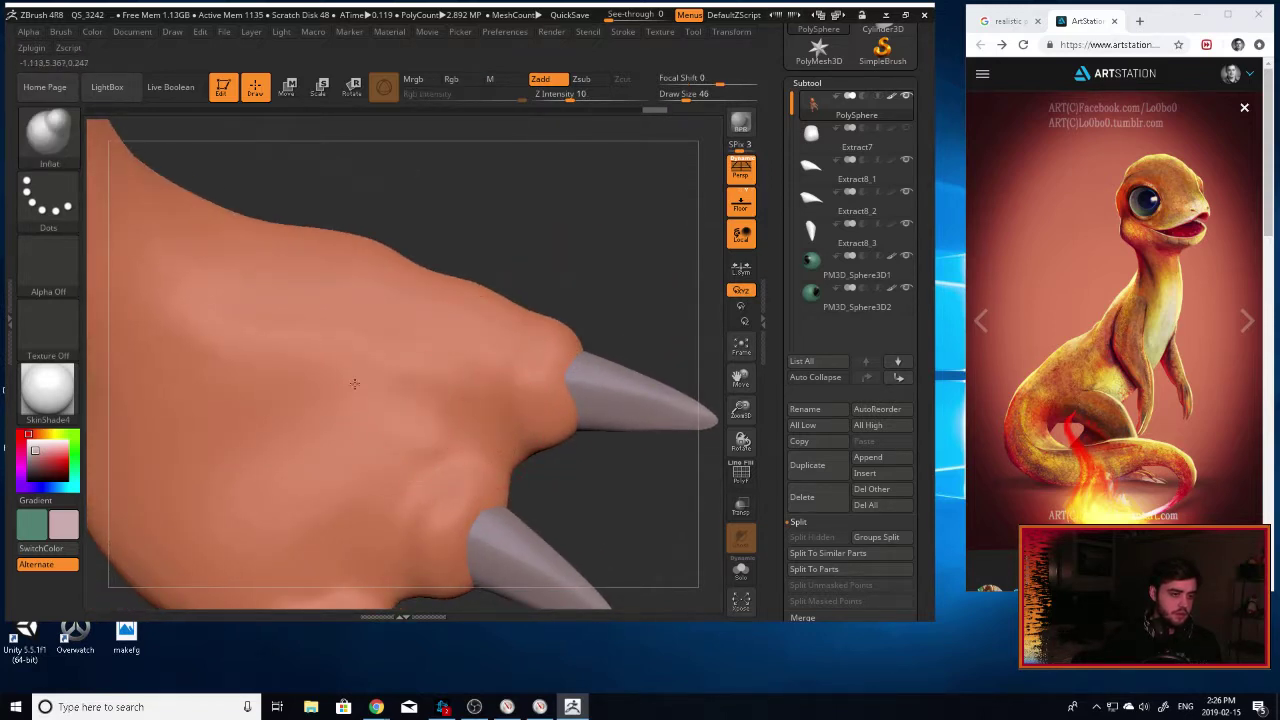
left_click_drag(355, 384, 351, 386)
left_click_drag(368, 538, 265, 494)
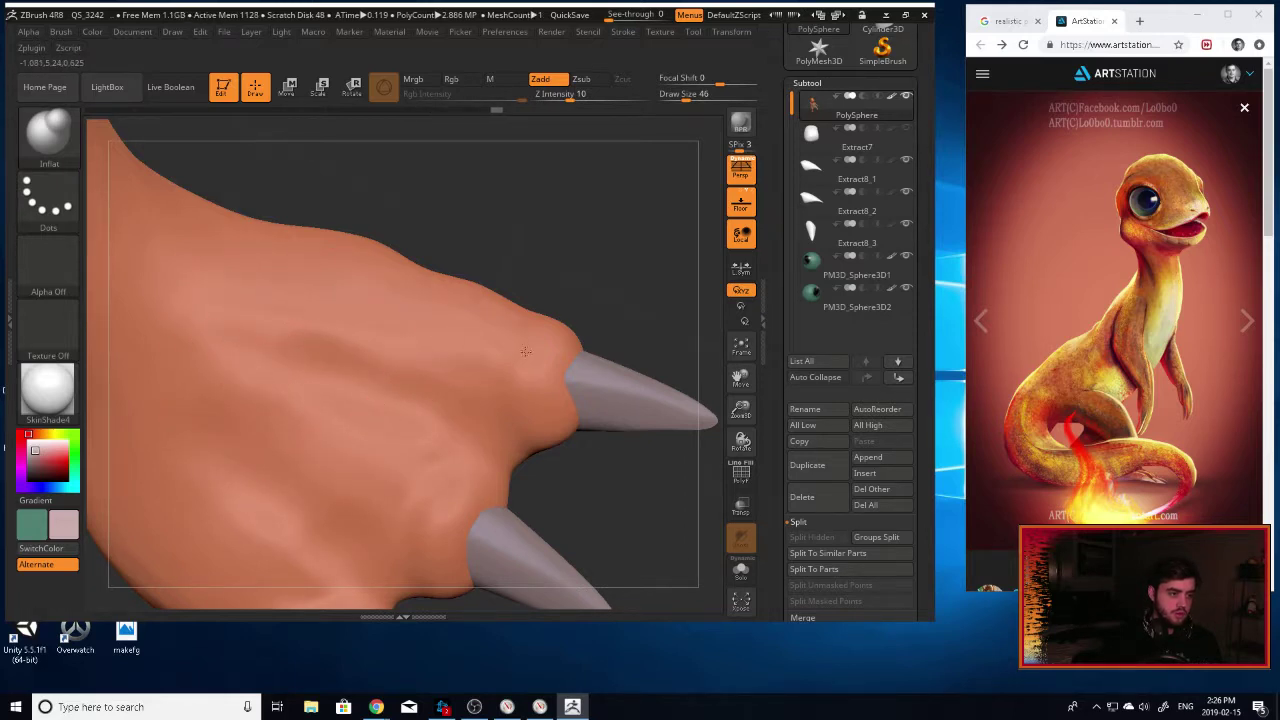
left_click_drag(614, 289, 670, 340)
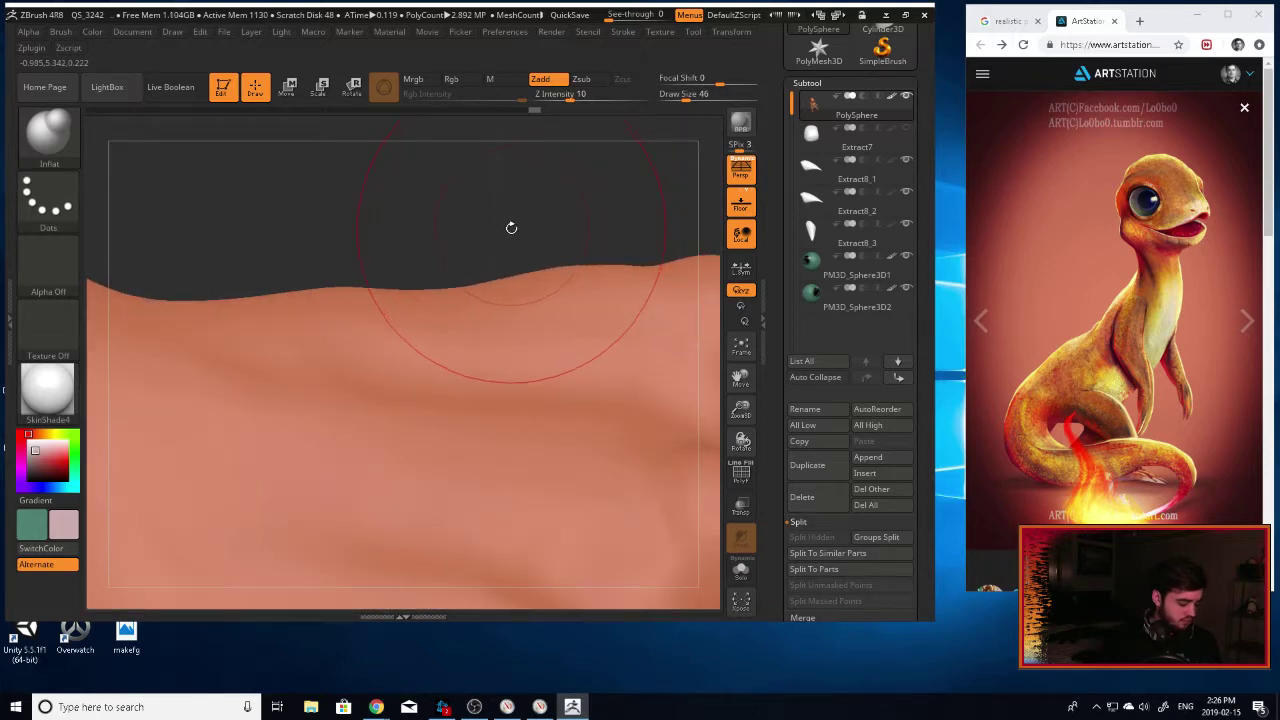
left_click_drag(740, 378, 742, 470)
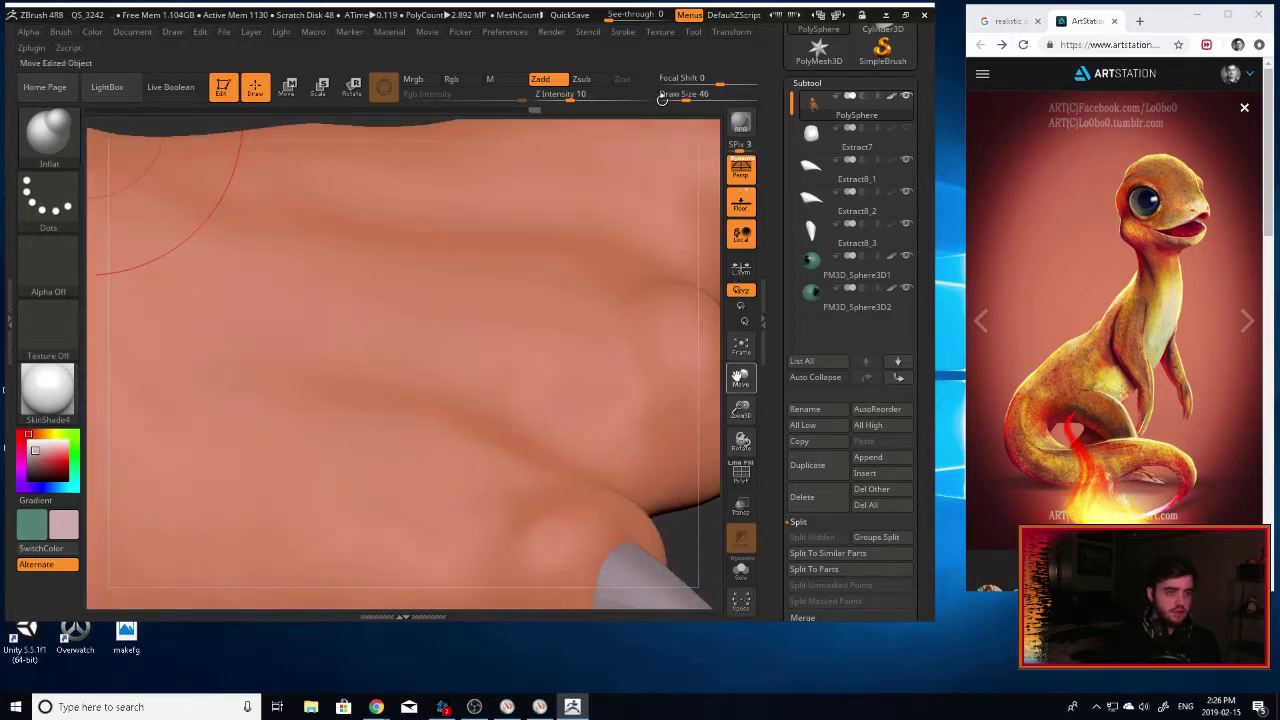
left_click(570, 15)
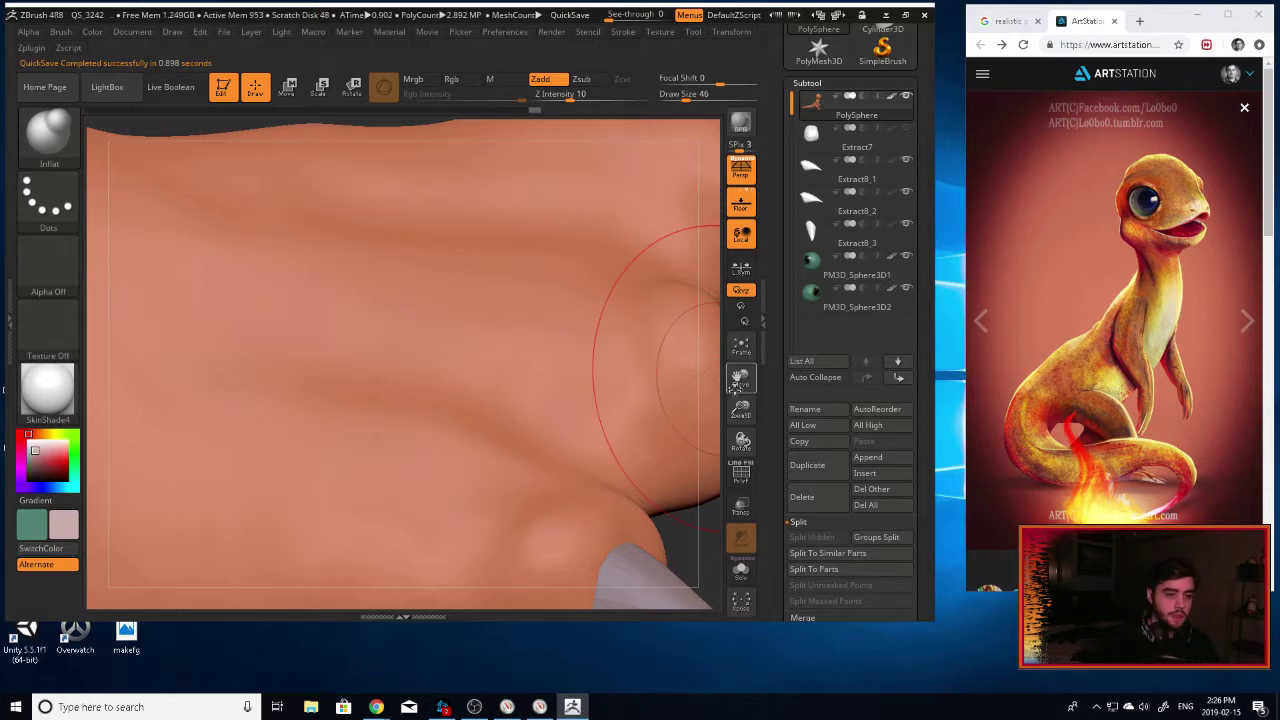
Refine the ridges running from the ankle to the three toes with Inflat at Z Intensity 10 and draw size 46.
left_click_drag(740, 386, 694, 328)
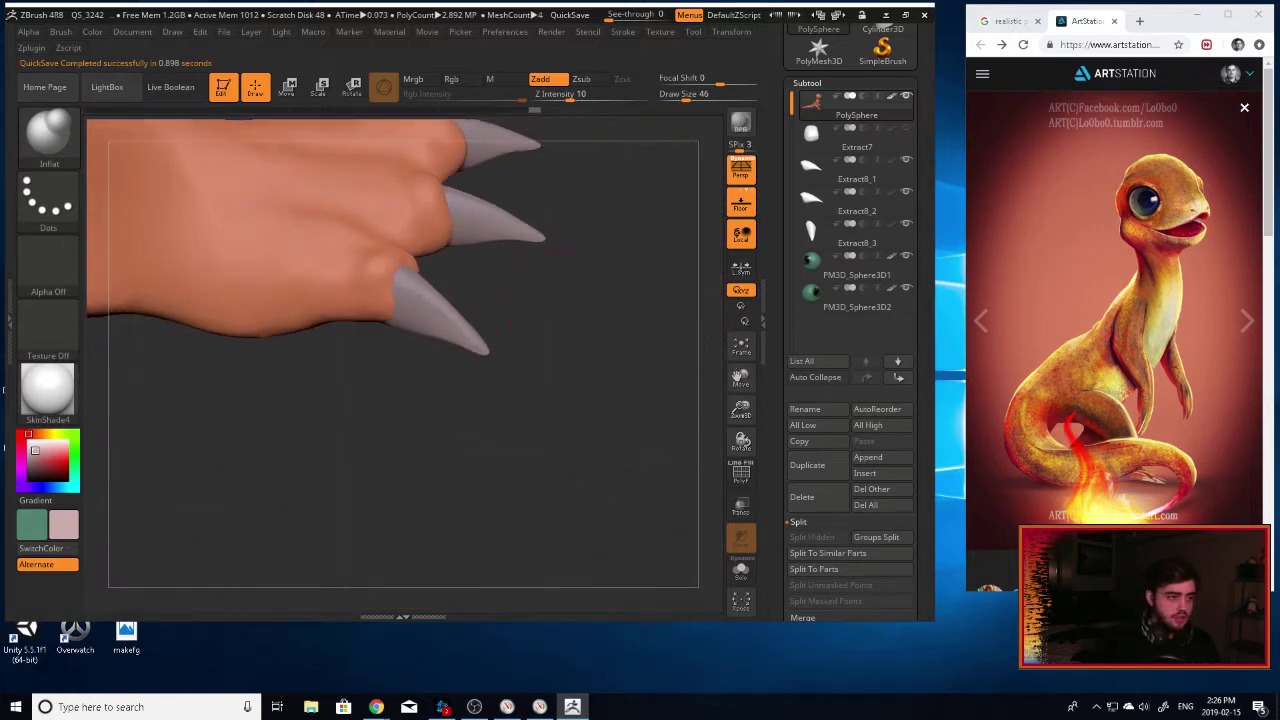
mouse_move(590, 334)
left_mouse_down("alt")
mouse_move(591, 437)
mouse_move(462, 430)
mouse_move(490, 530)
mouse_move(462, 532)
left_mouse_up("alt")
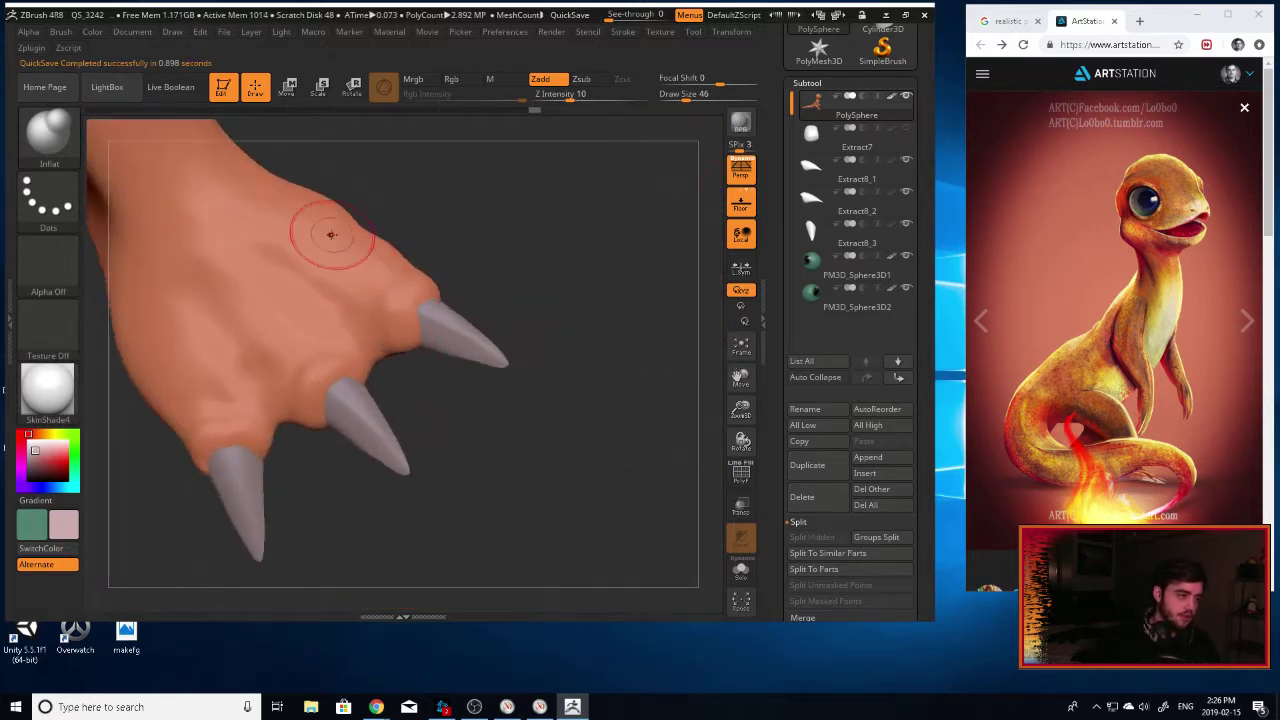
left_click_drag(590, 200, 660, 170)
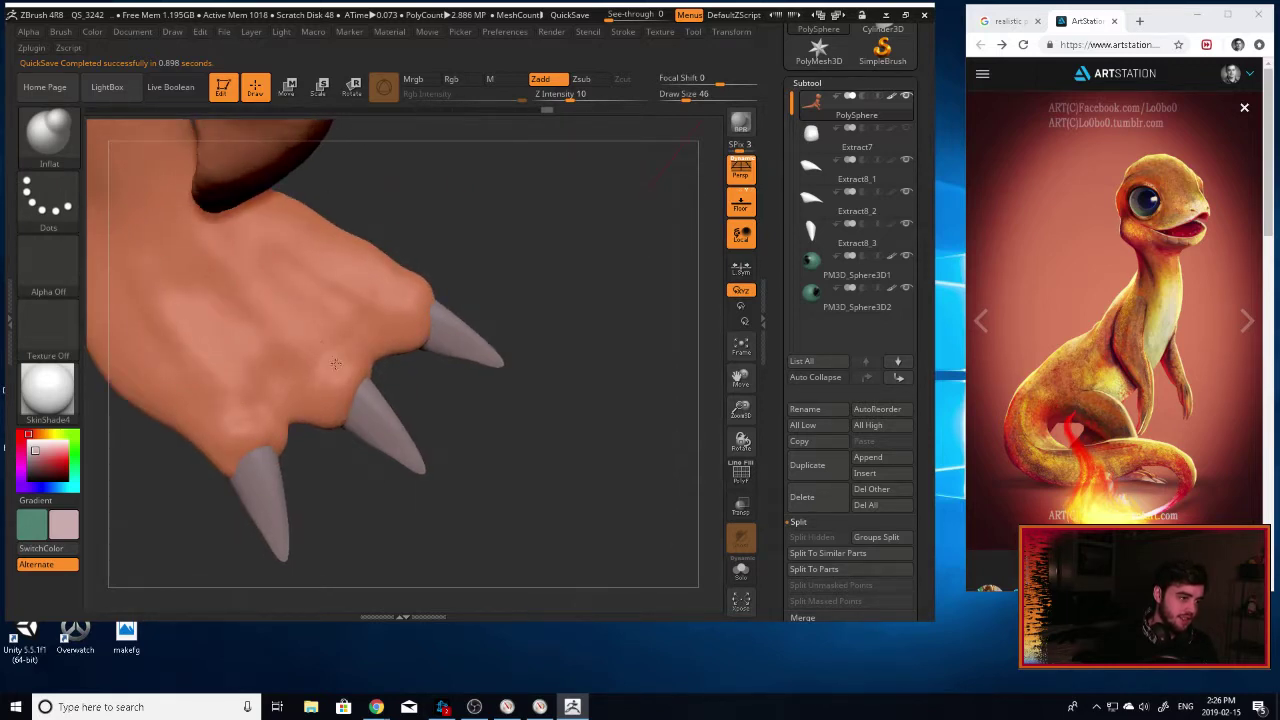
left_click_drag(407, 242, 271, 214)
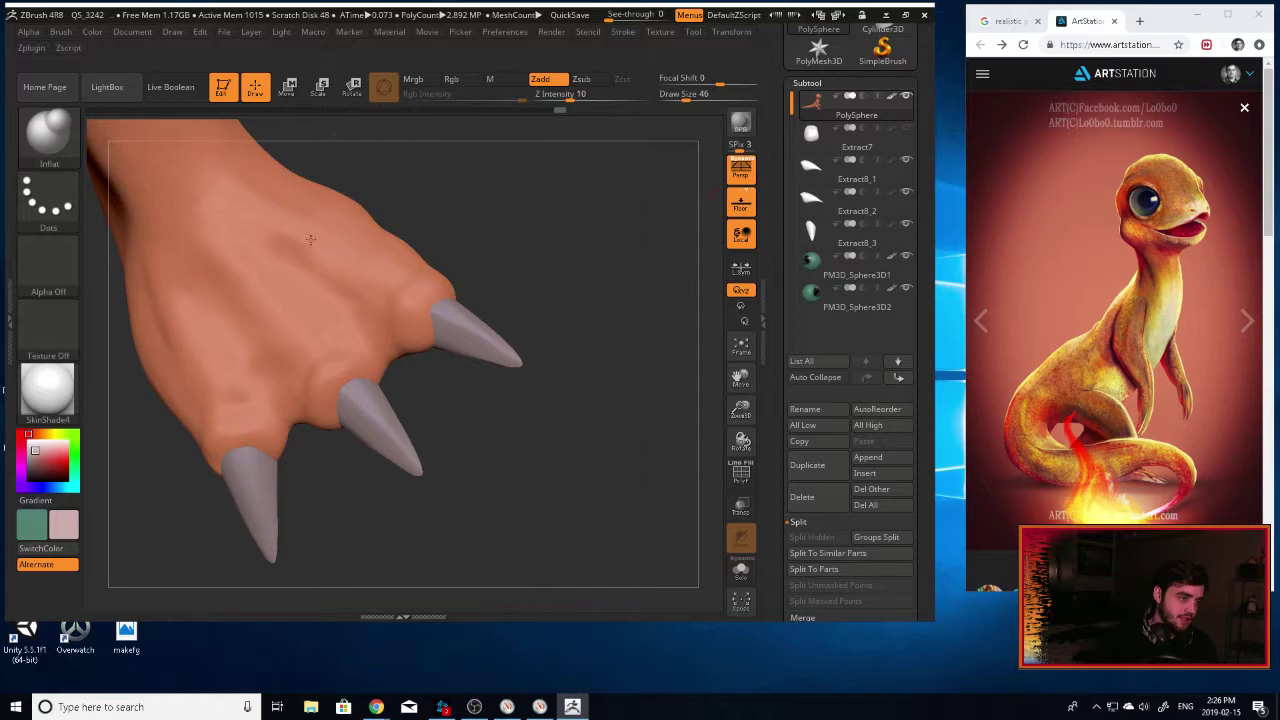
Build up and smooth fleshy pads on the sole beneath the toes with the Inflat brush, and quick-save the project.
mouse_move(481, 291)
left_mouse_down()
mouse_move(462, 250)
mouse_move(510, 262)
mouse_move(484, 226)
mouse_move(290, 176)
mouse_move(498, 214)
mouse_move(320, 357)
mouse_move(289, 273)
left_mouse_up()
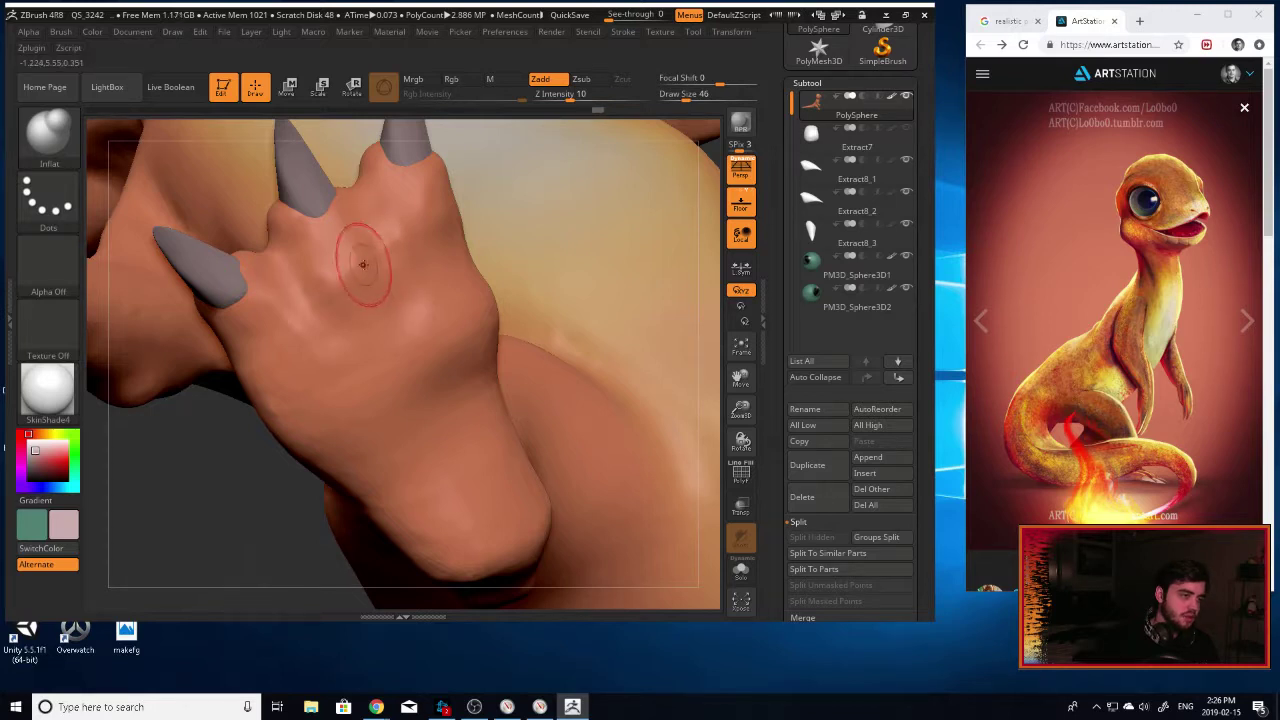
key("shift")
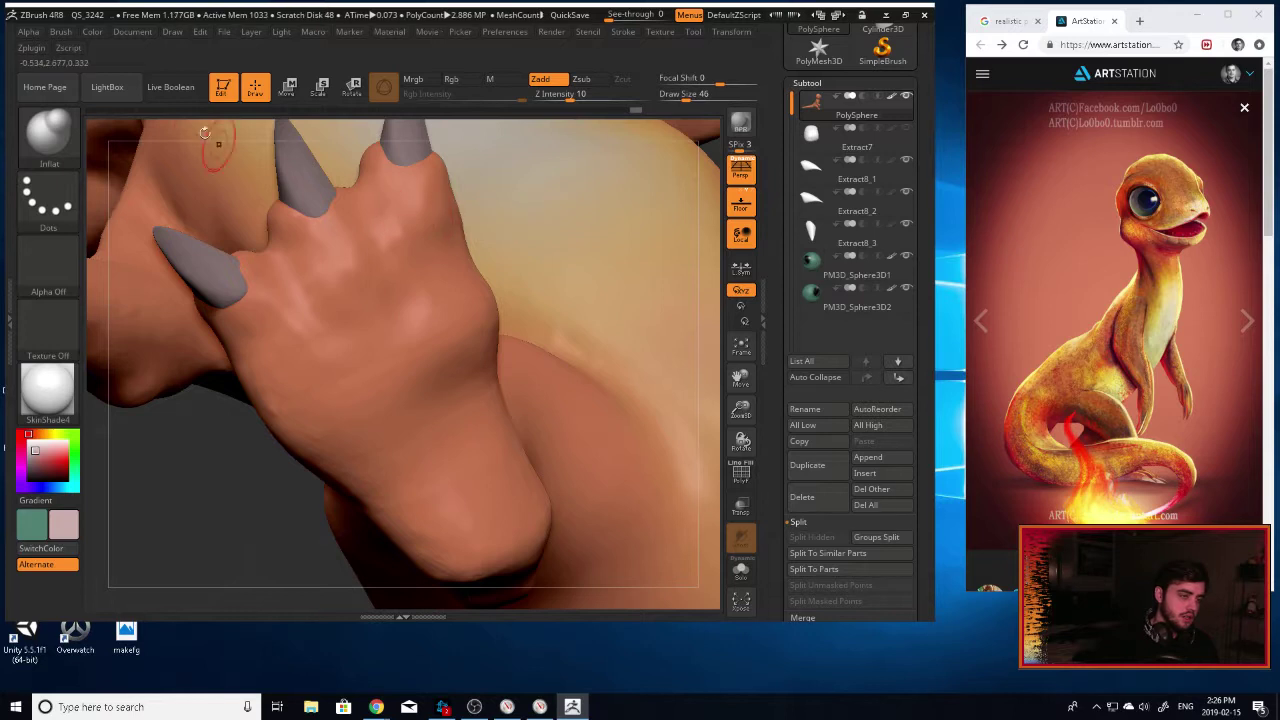
key("shift")
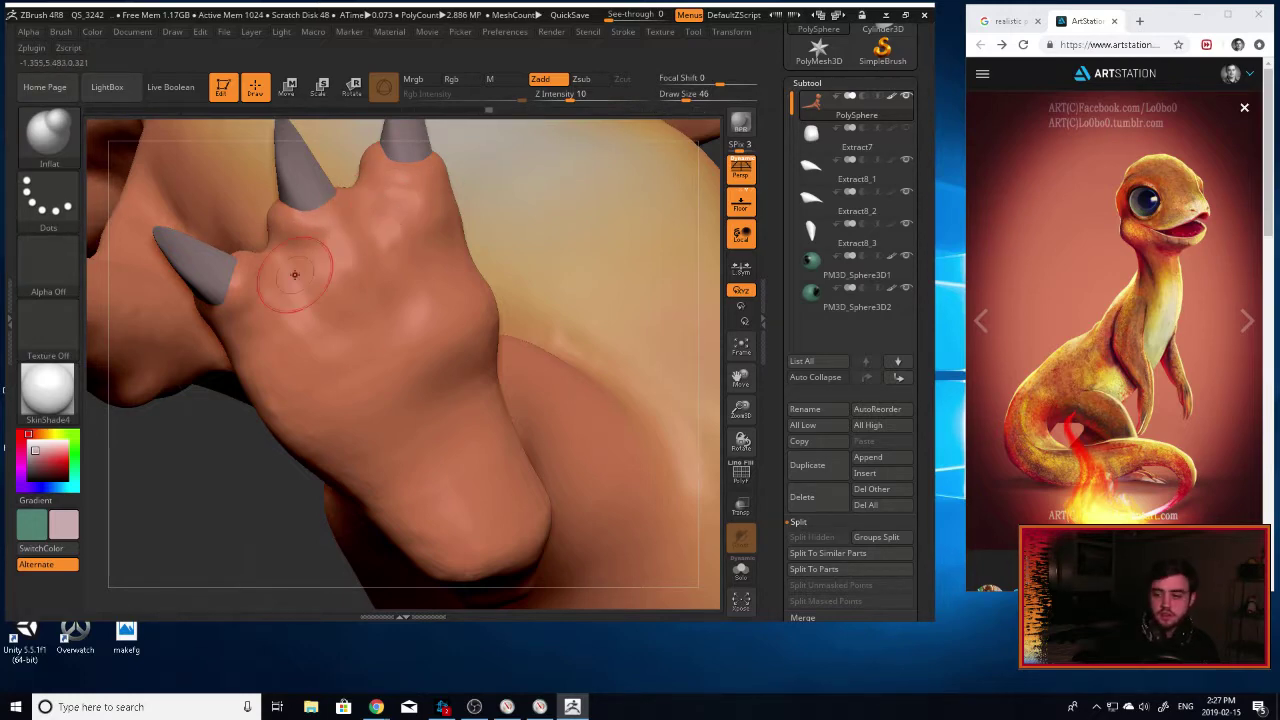
mouse_move(231, 457)
left_mouse_down()
mouse_move(222, 508)
mouse_move(228, 482)
left_mouse_up()
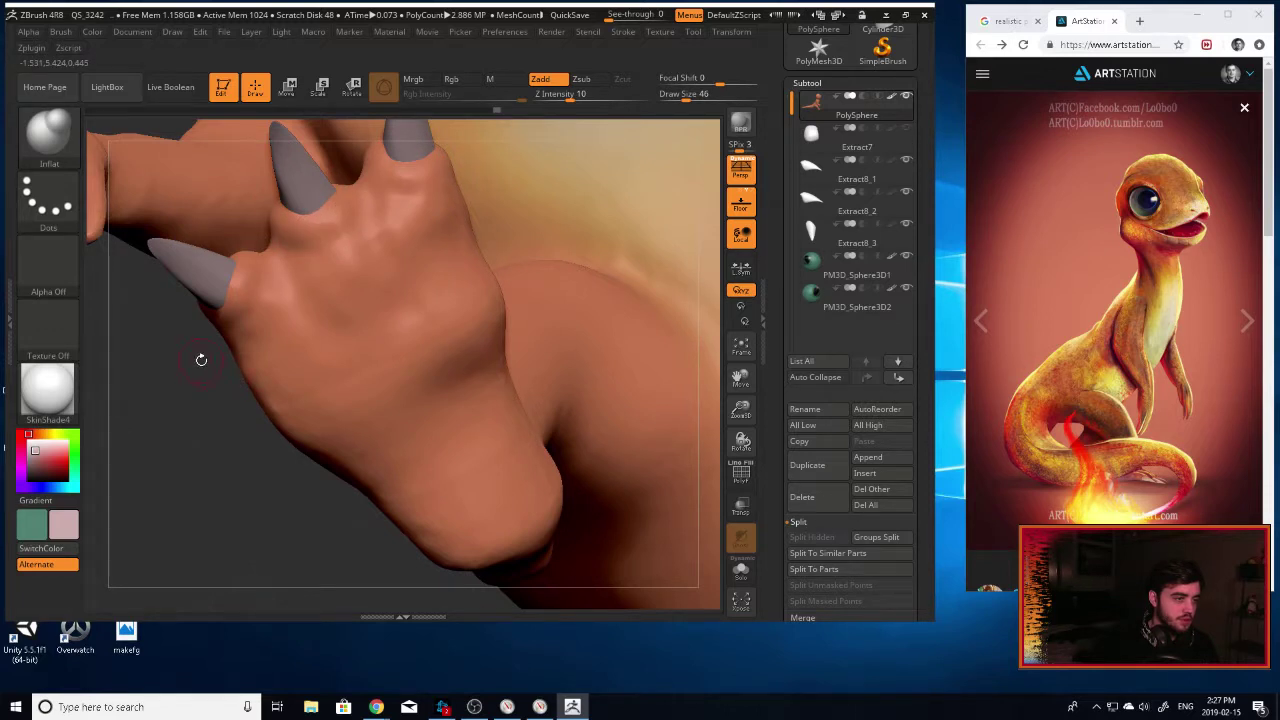
mouse_move(201, 359)
left_mouse_down()
mouse_move(243, 403)
mouse_move(280, 380)
left_mouse_up()
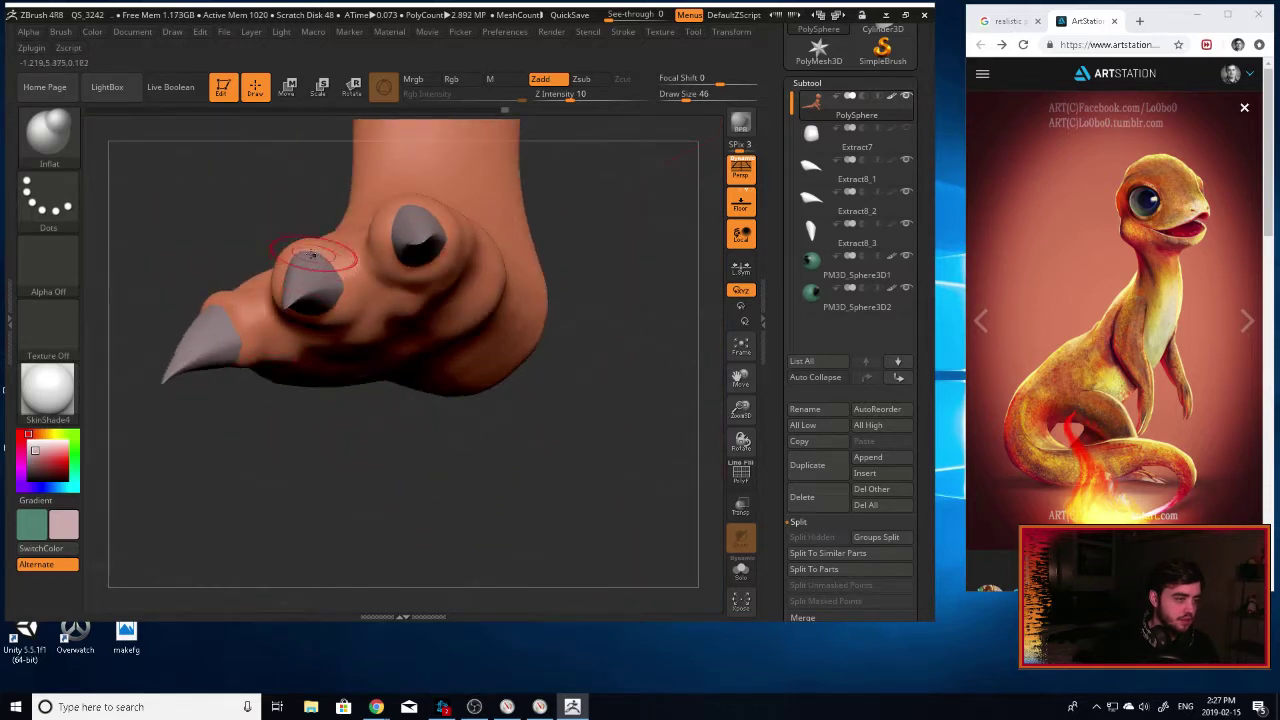
left_click_drag(267, 230, 354, 267)
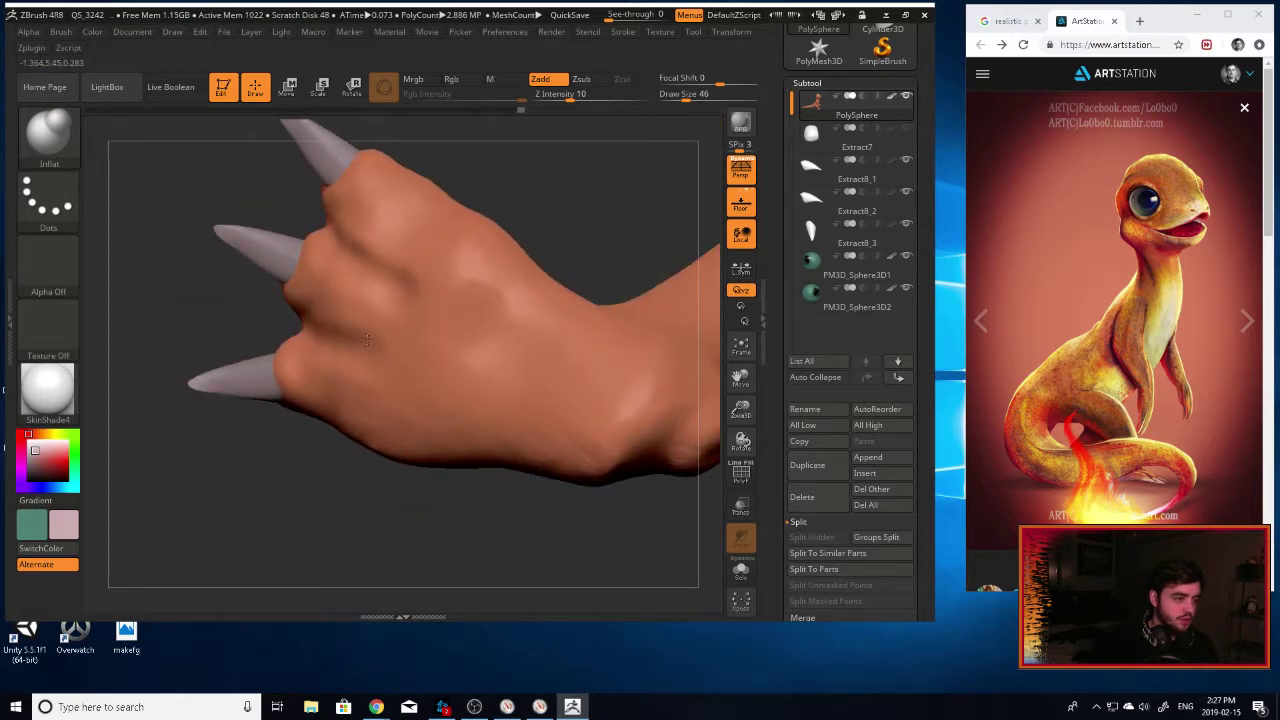
left_click_drag(362, 194, 395, 248)
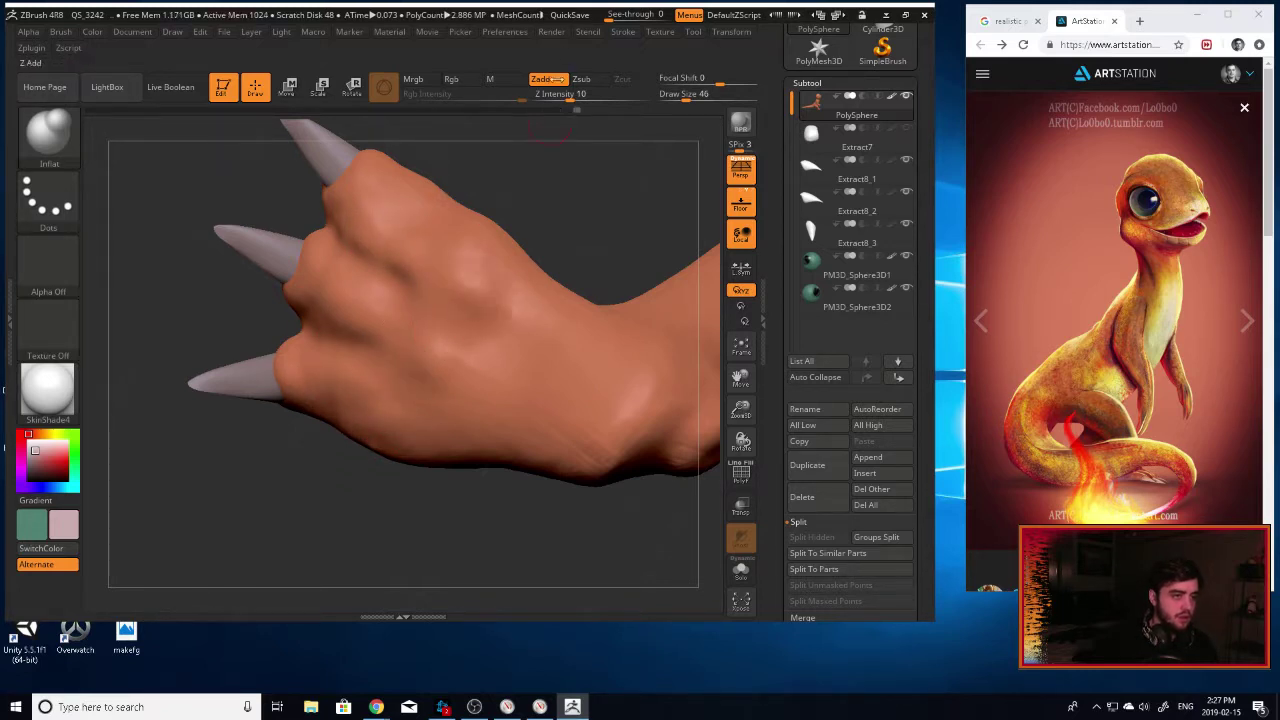
left_click(569, 14)
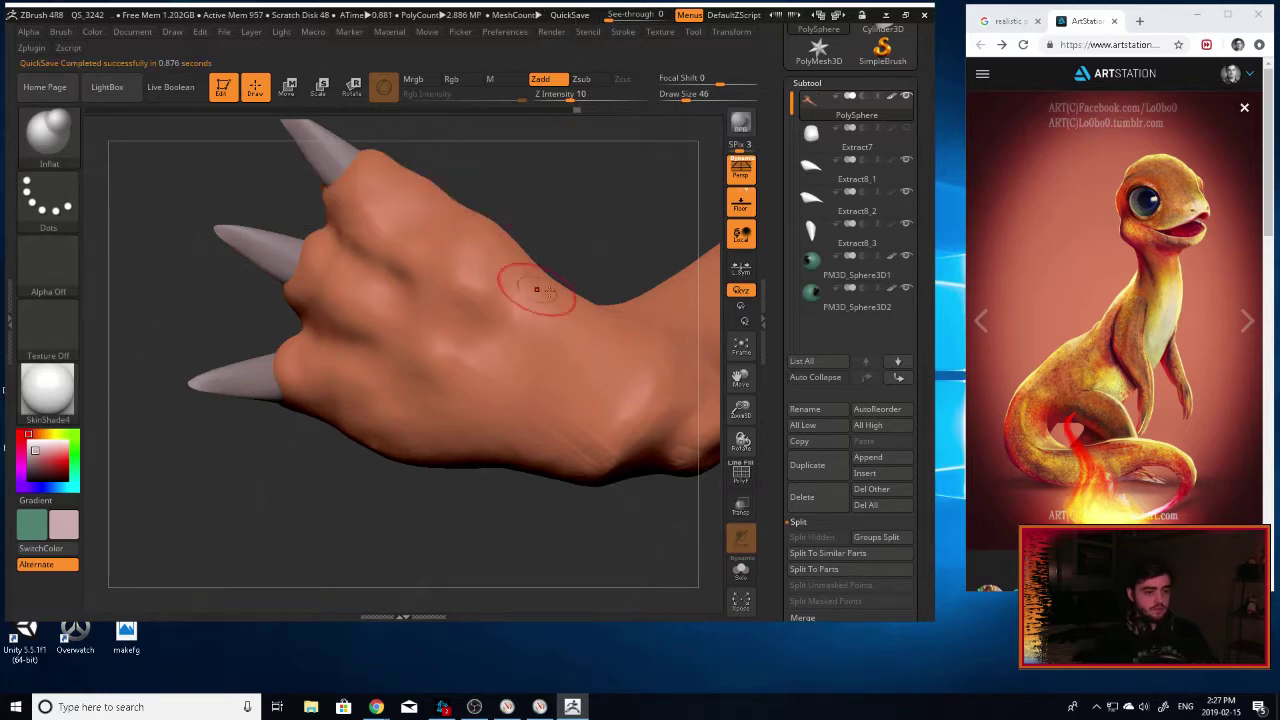
Puff up the rear of the sole toward the heel with Inflat and smooth it.
left_click_drag(574, 250, 615, 323)
right_click_drag(614, 322, 501, 365)
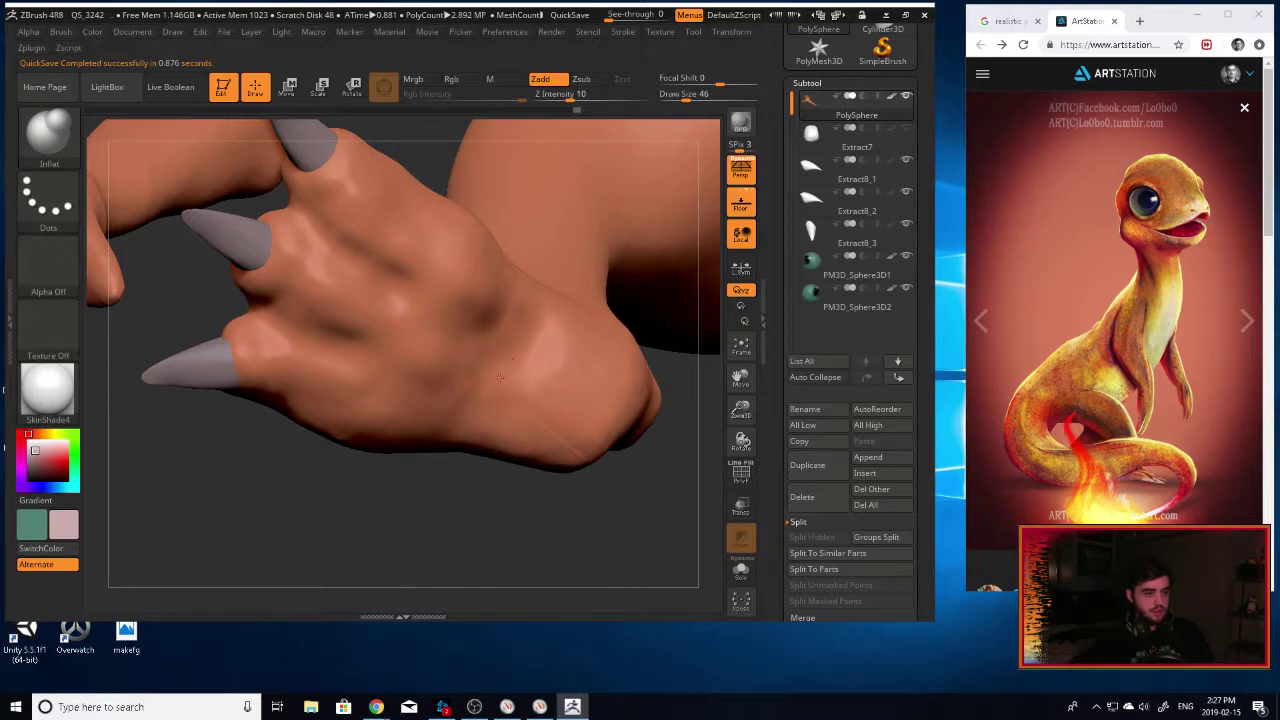
key("shift")
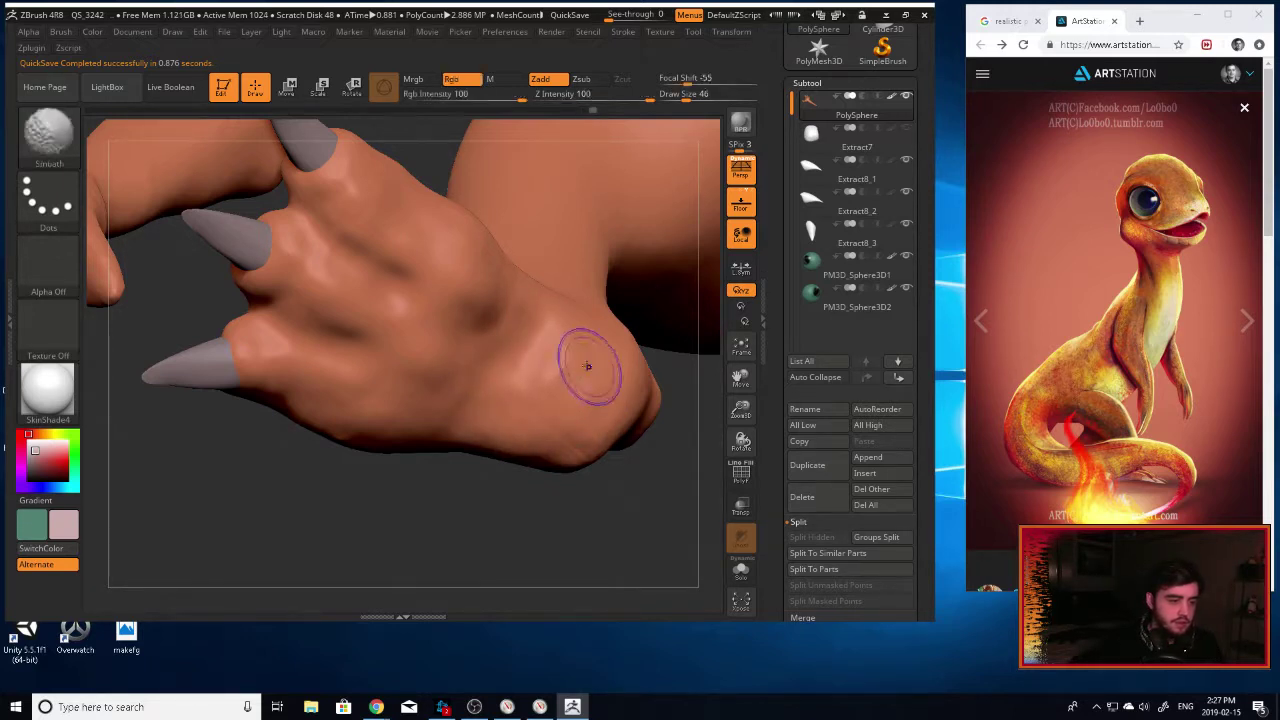
mouse_move(577, 478)
right_mouse_down()
mouse_move(657, 417)
mouse_move(666, 391)
mouse_move(626, 453)
mouse_move(575, 425)
mouse_move(600, 405)
right_mouse_up()
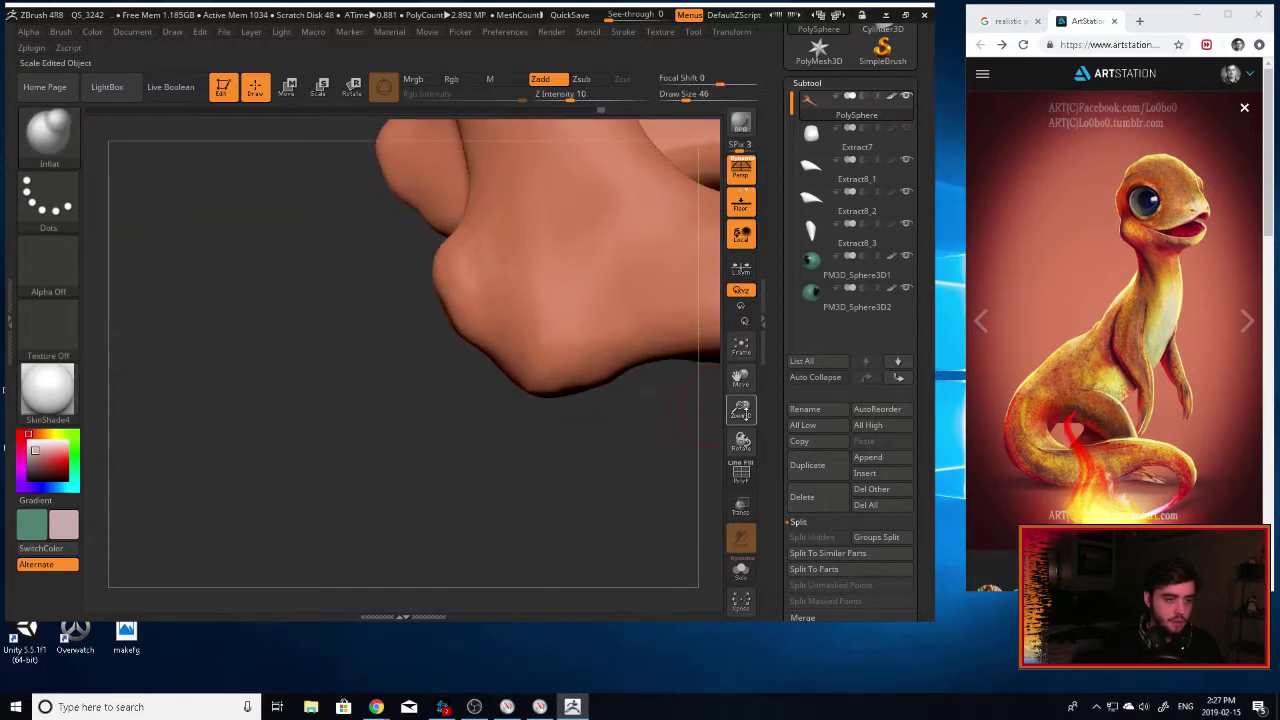
Reshape the arch on the underside of the clawed foot with the Move Topological brush at draw size 210.
left_click_drag(741, 409, 650, 255)
right_click_drag(640, 270, 565, 285)
right_click_drag(690, 365, 512, 321)
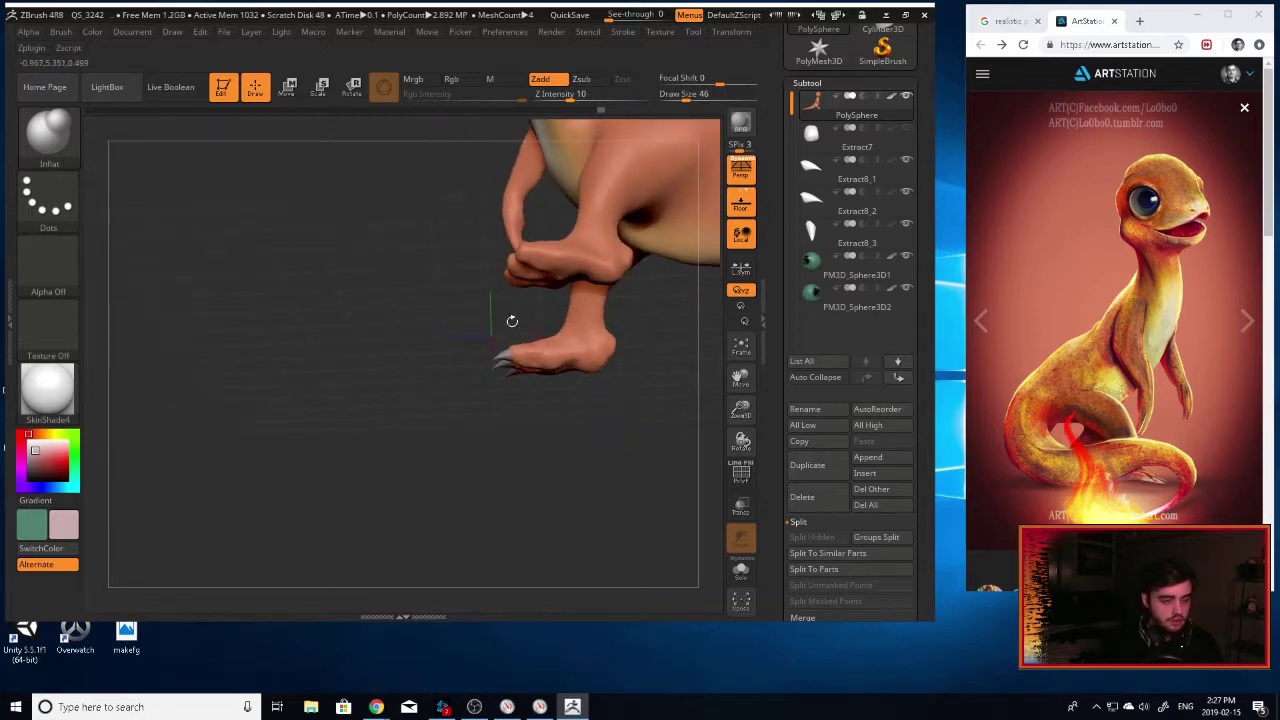
right_click_drag(605, 410, 713, 436)
mouse_move(741, 407)
left_mouse_down()
mouse_move(739, 365)
mouse_move(694, 425)
left_mouse_up()
key("b")
left_click(660, 216)
left_click_drag(700, 375, 133, 362)
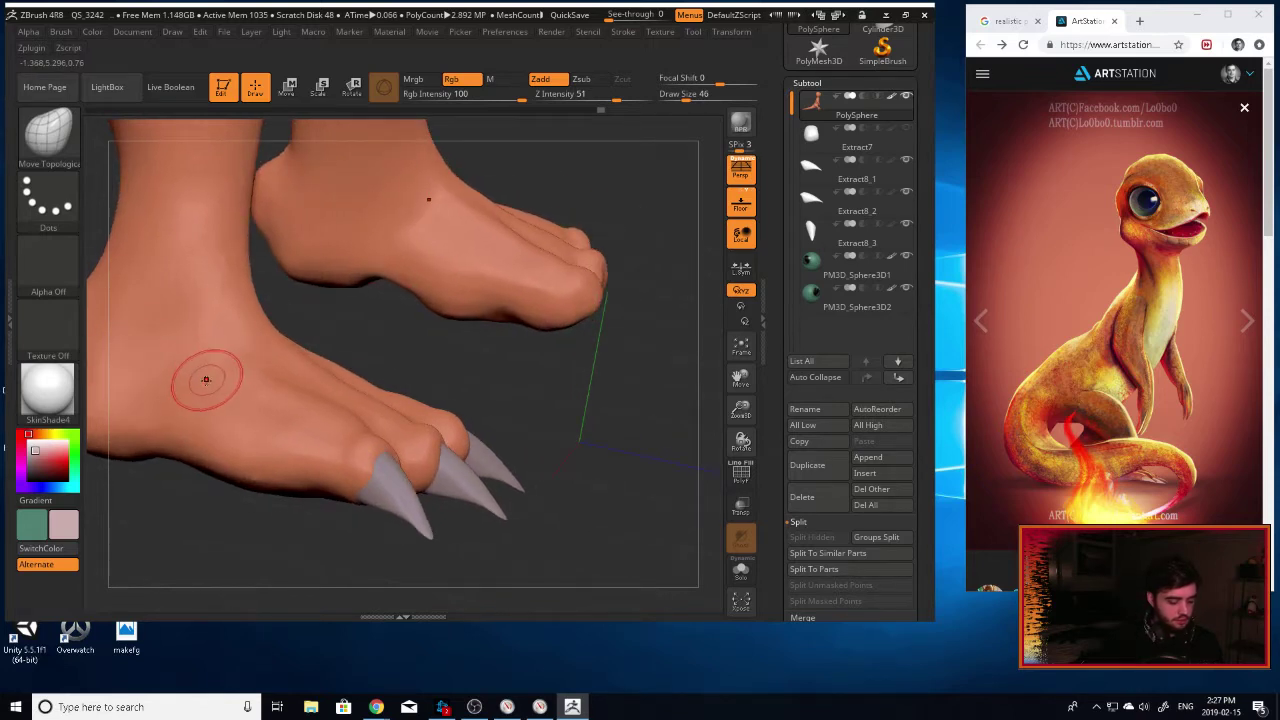
key("bracketright")
key("bracketright")
key("bracketright")
key("bracketright")
key("bracketright")
key("bracketright")
key("bracketright")
key("bracketright")
key("bracketright")
key("bracketright")
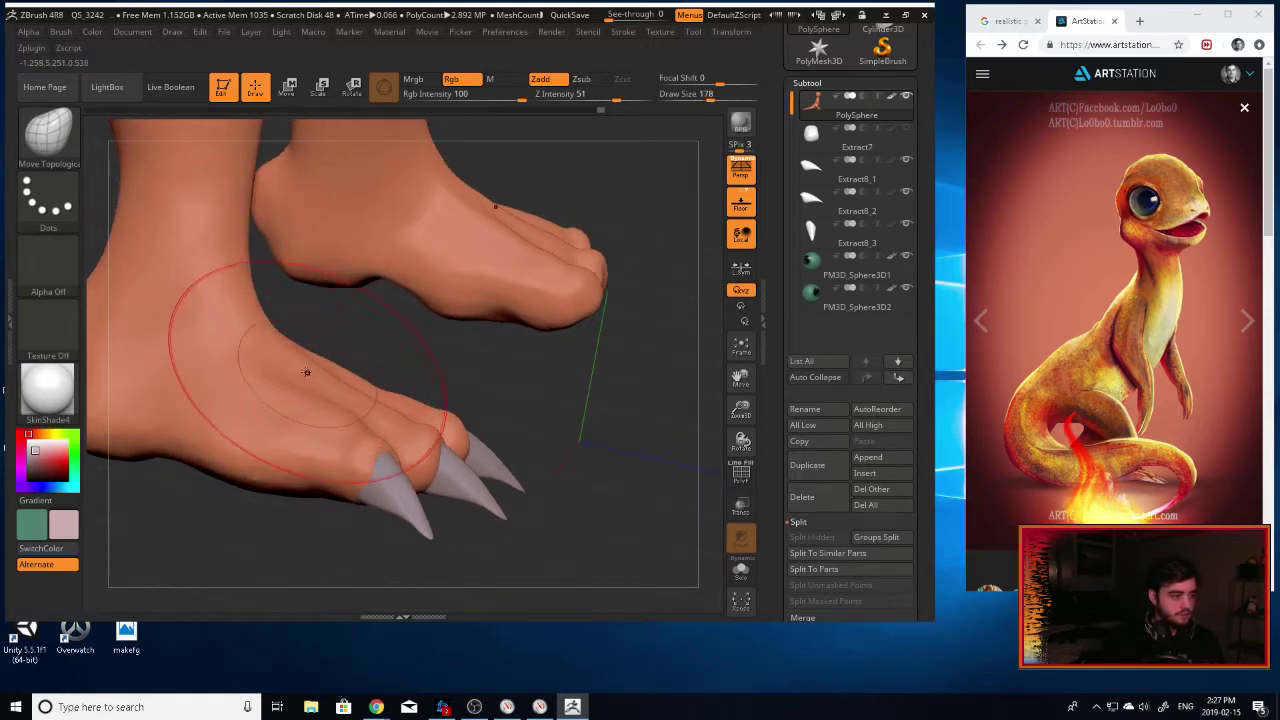
left_click_drag(287, 370, 283, 374)
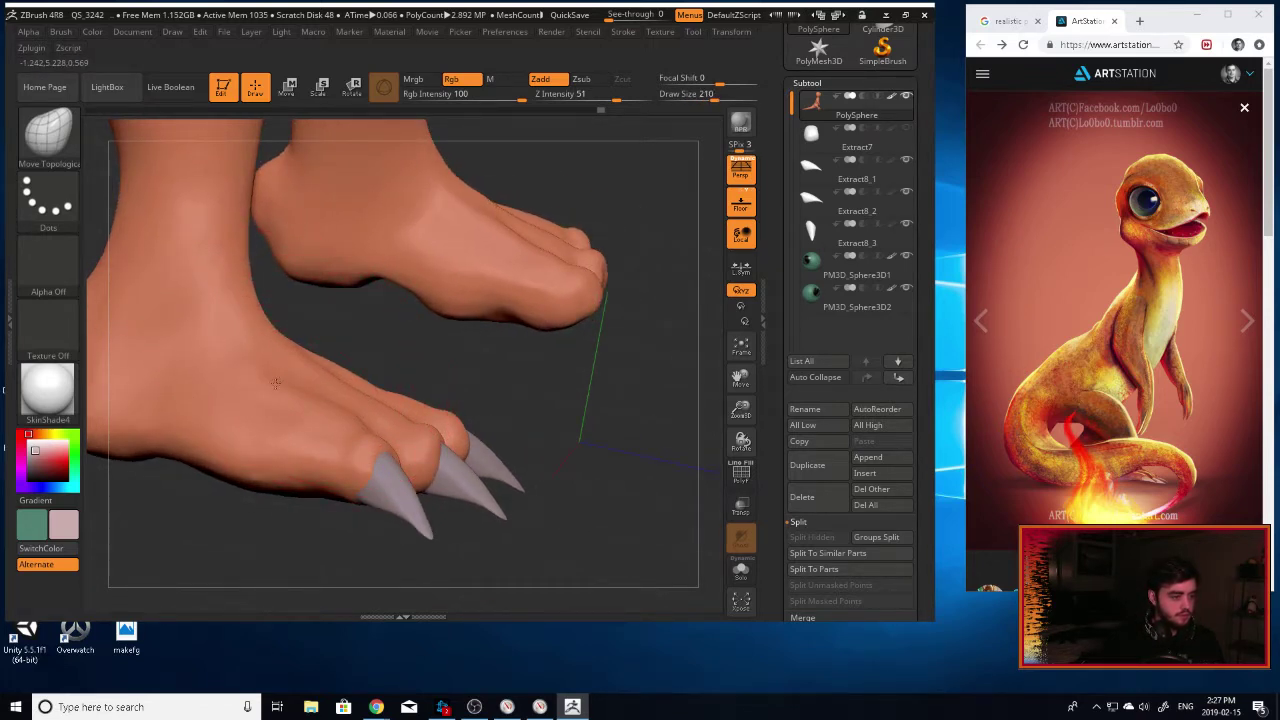
right_click_drag(271, 386, 253, 477)
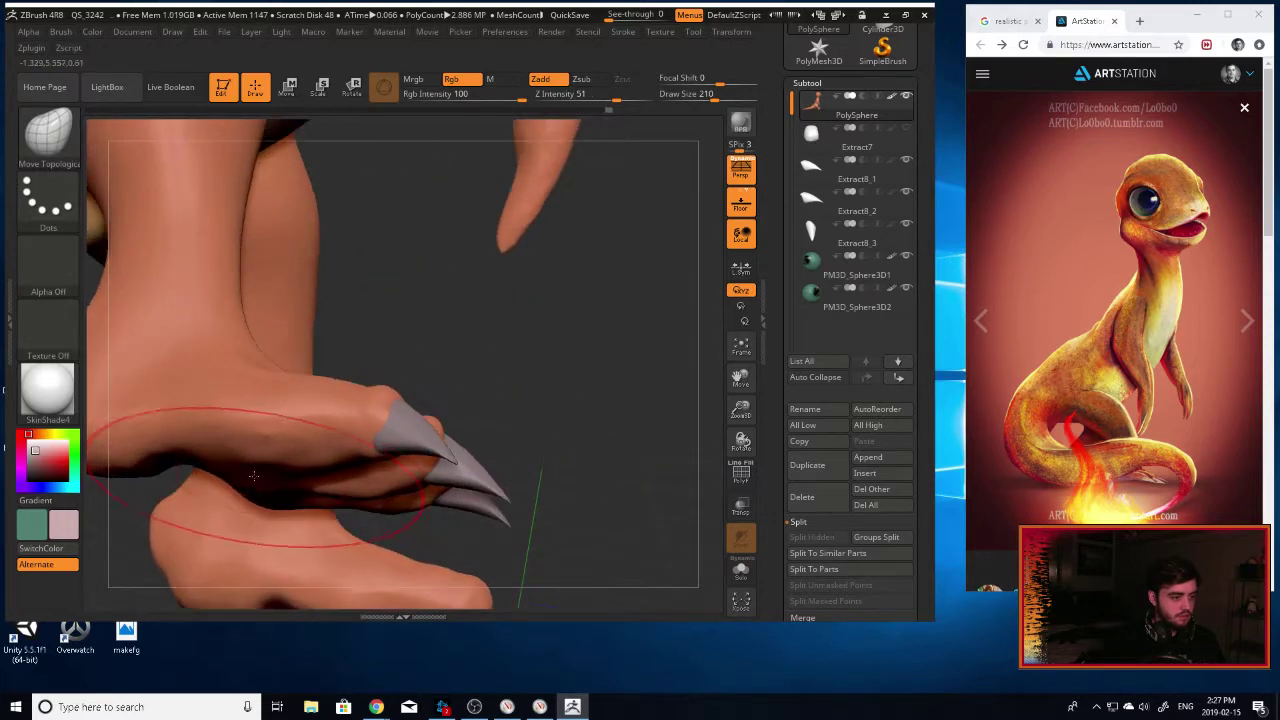
left_click(267, 458)
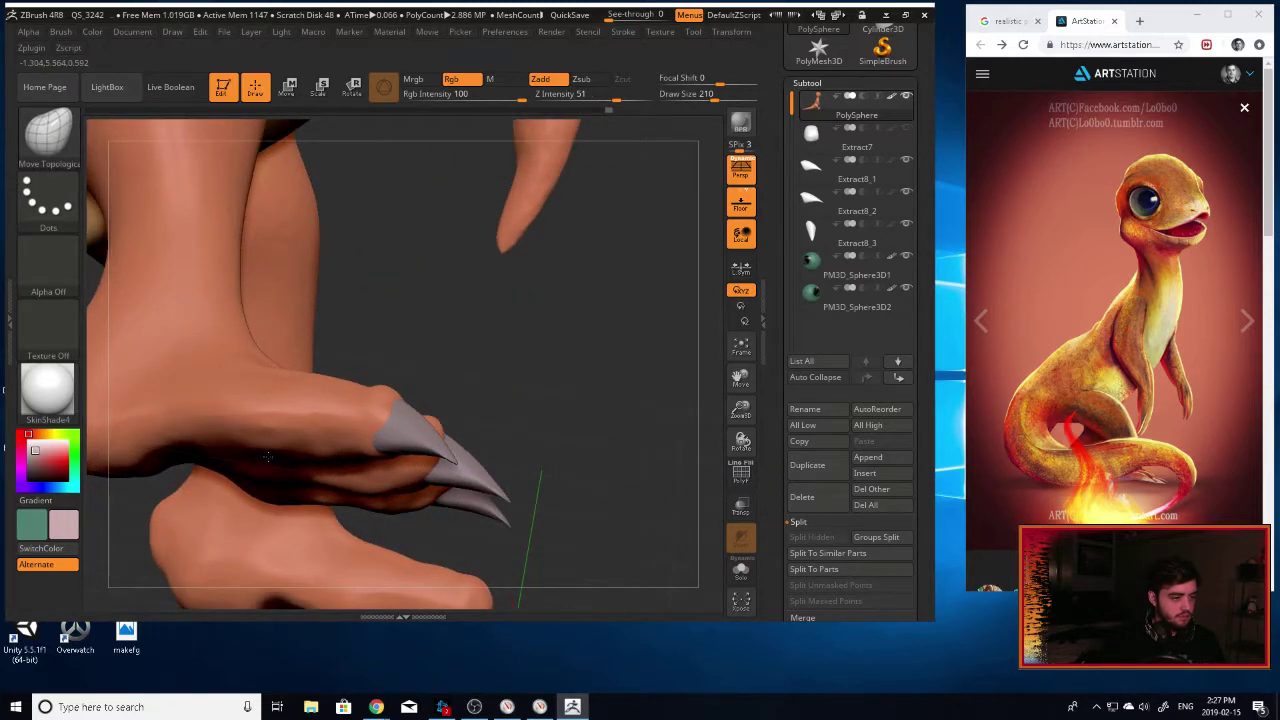
left_click_drag(454, 337, 490, 400)
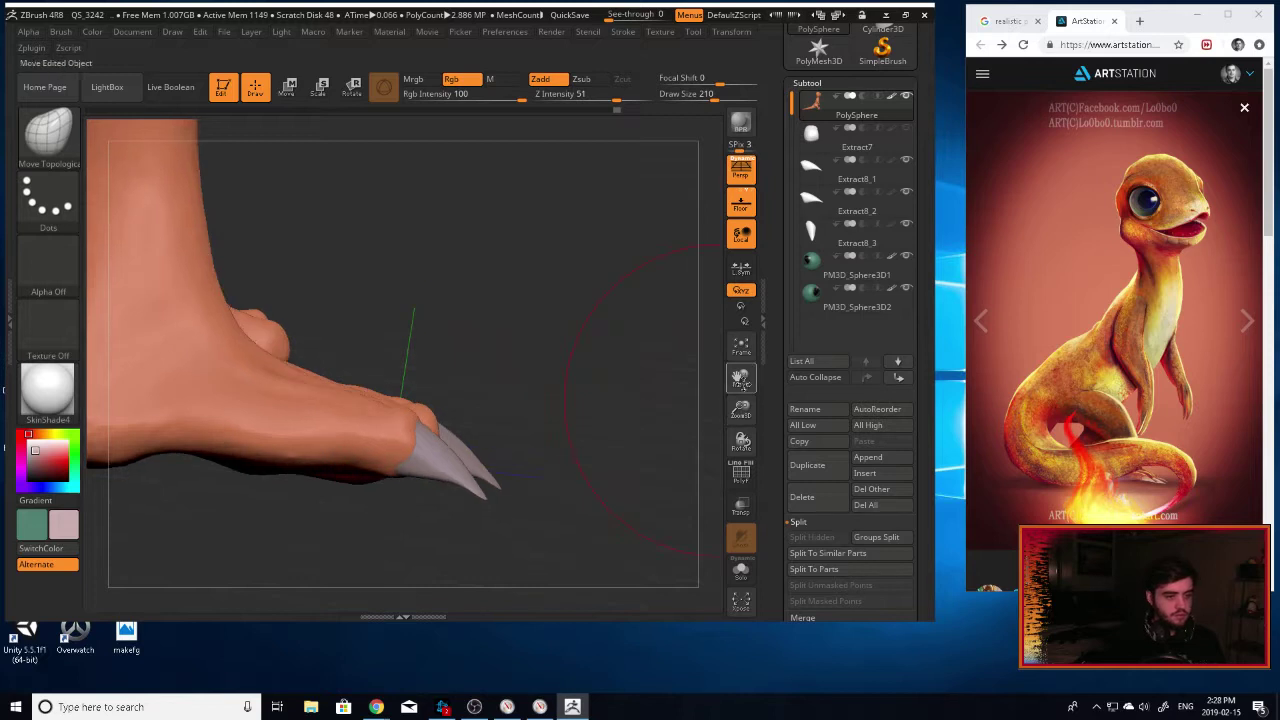
Lift and round the underside of the heel with Move Topological at draw size 210, smooth it, and quick-save the project.
left_click_drag(737, 411, 581, 369)
left_click_drag(457, 393, 486, 309, "alt")
mouse_move(741, 409)
left_mouse_down()
mouse_move(766, 408)
mouse_move(329, 443)
left_mouse_up()
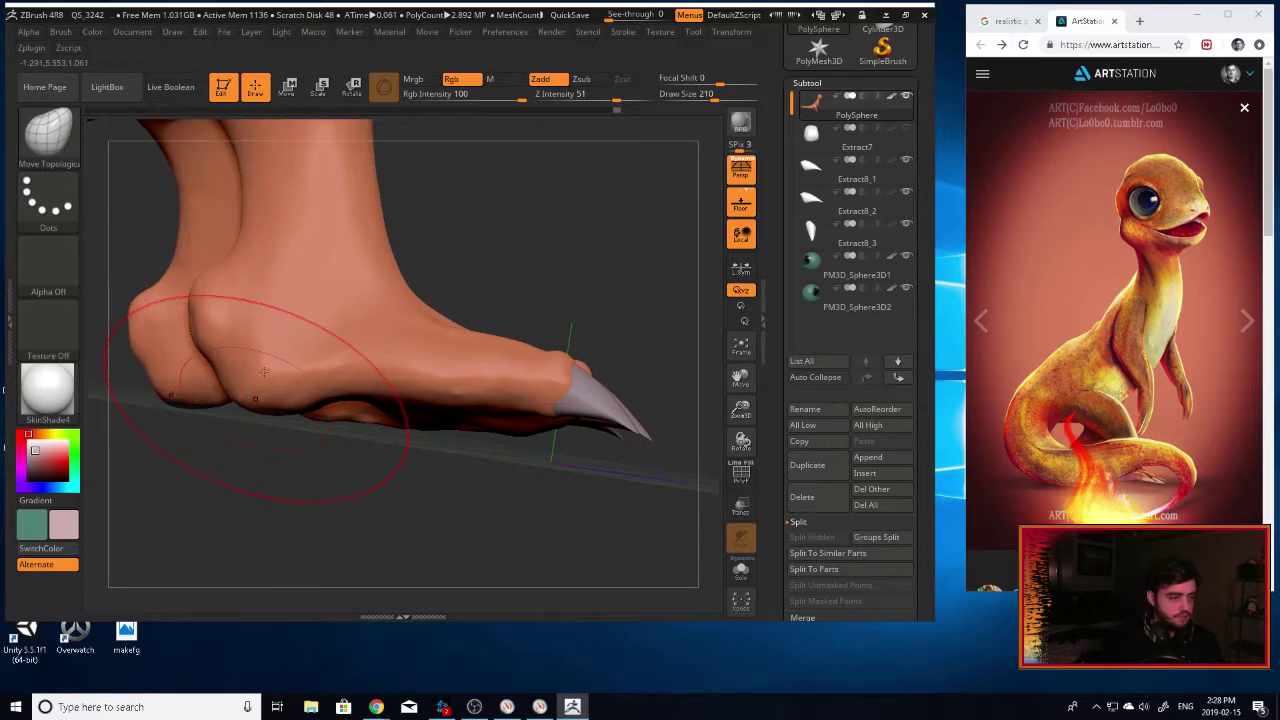
left_click_drag(263, 362, 267, 344)
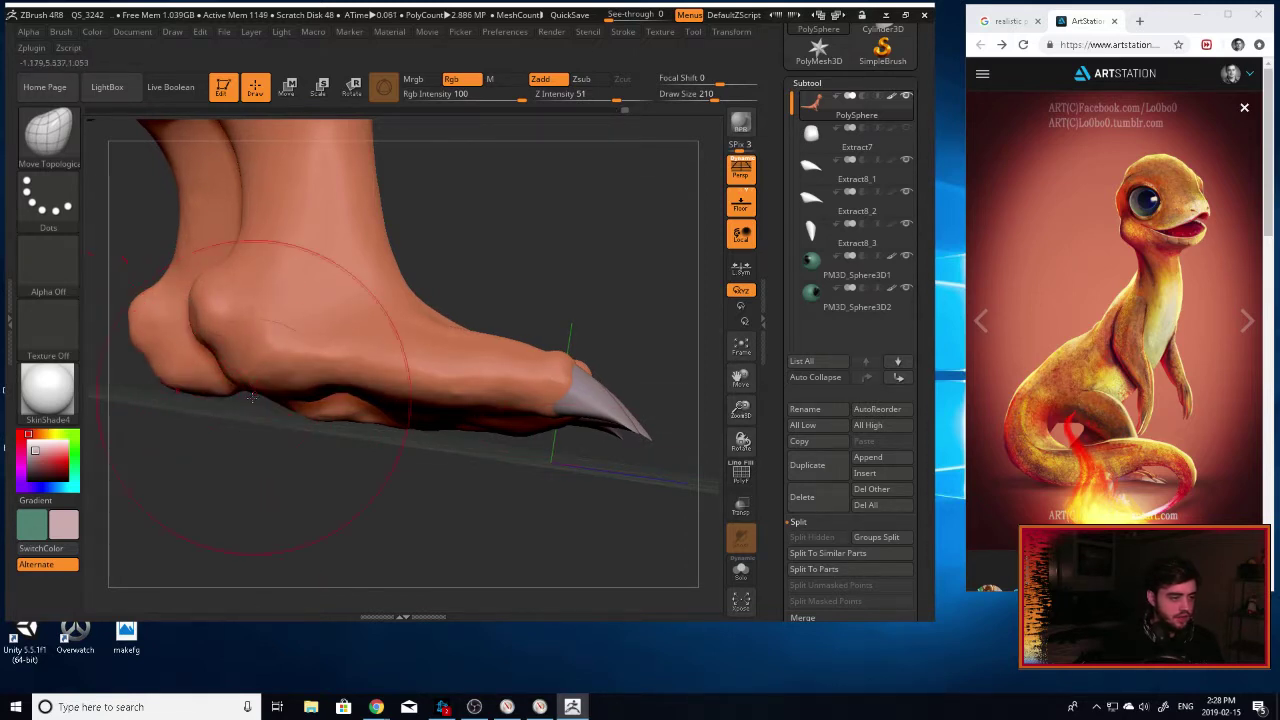
mouse_move(252, 398)
left_mouse_down("ctrl+shift")
mouse_move(261, 346)
mouse_move(194, 352)
mouse_move(204, 365)
left_mouse_up("ctrl+shift")
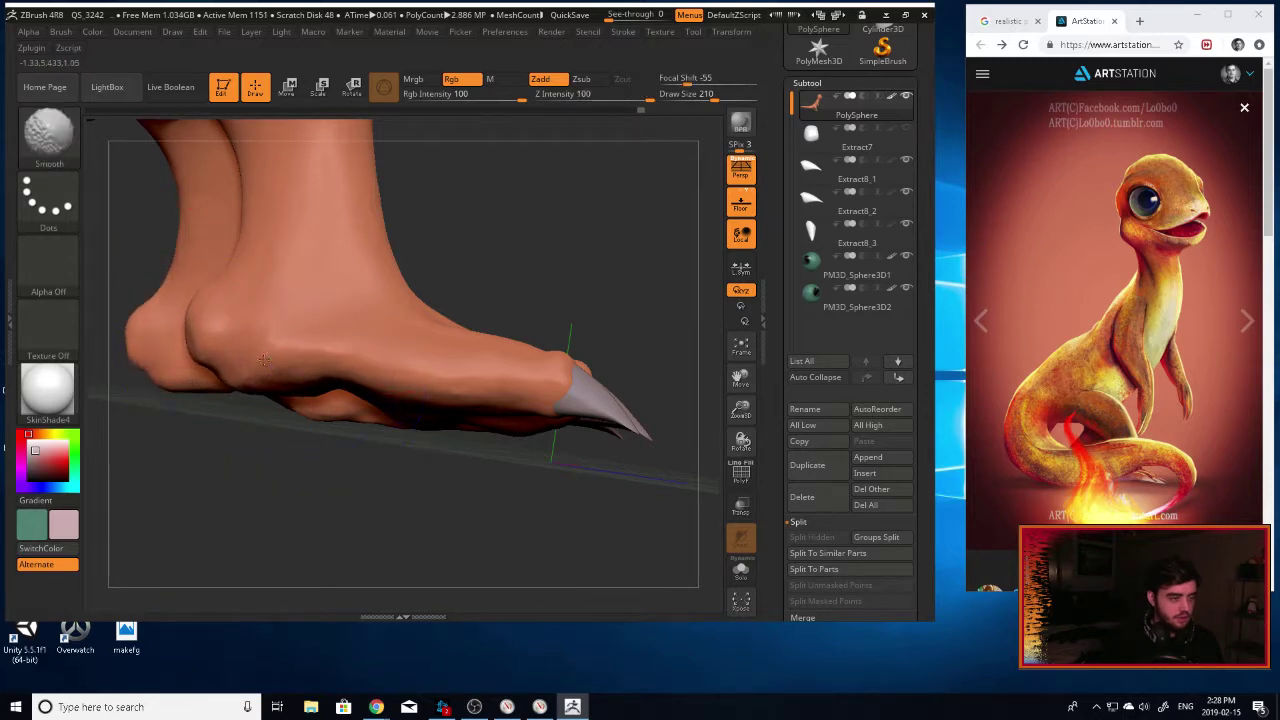
left_click_drag(257, 289, 259, 284, "shift")
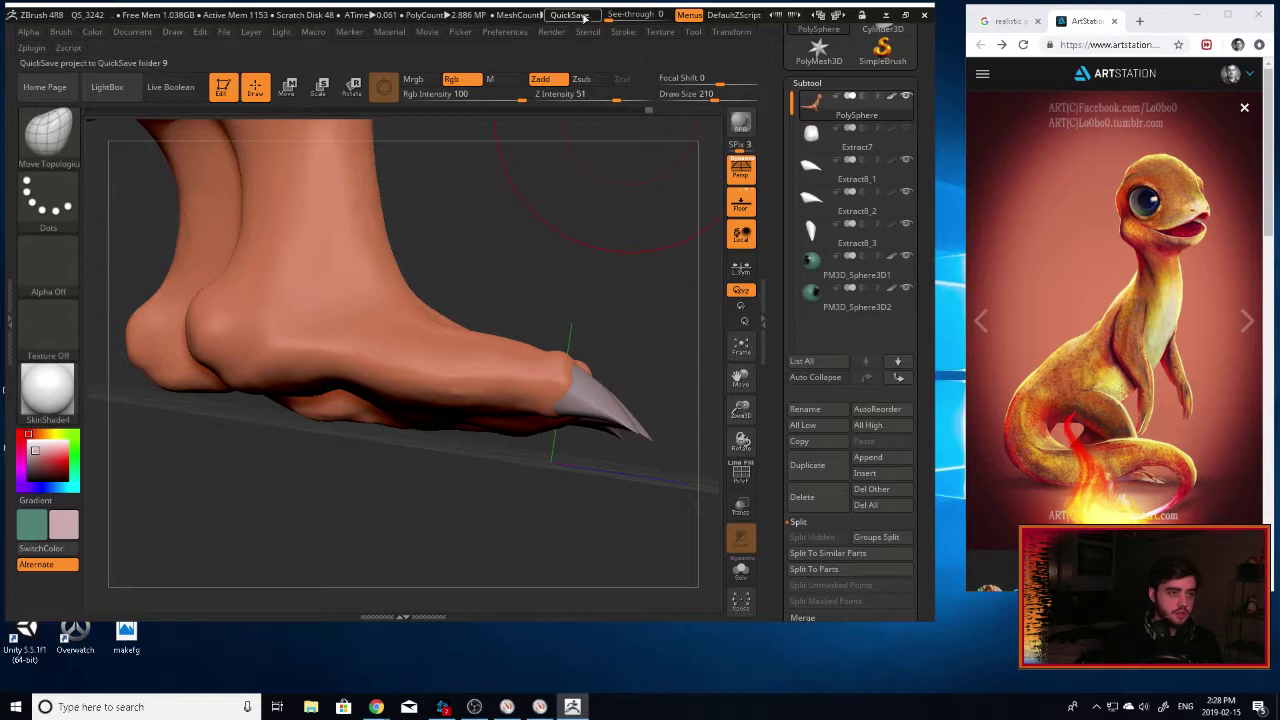
left_click(584, 17)
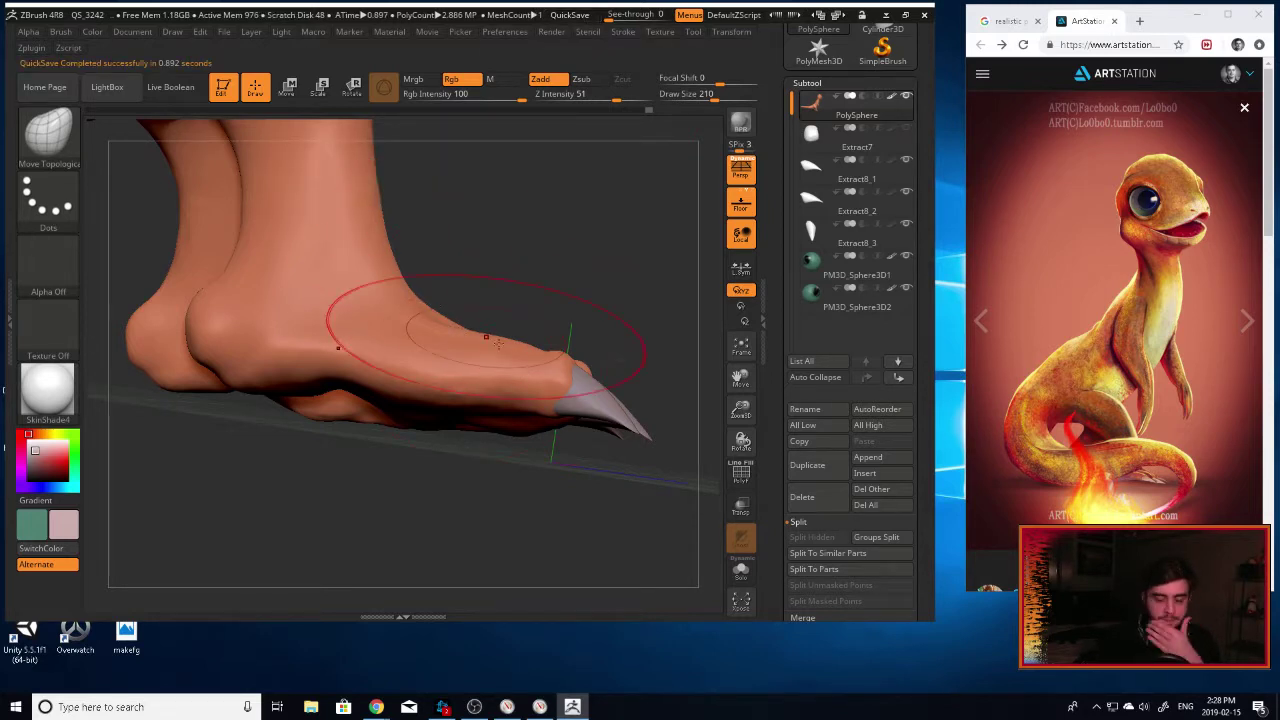
mouse_move(498, 343)
right_mouse_down()
mouse_move(608, 345)
mouse_move(341, 339)
right_mouse_up()
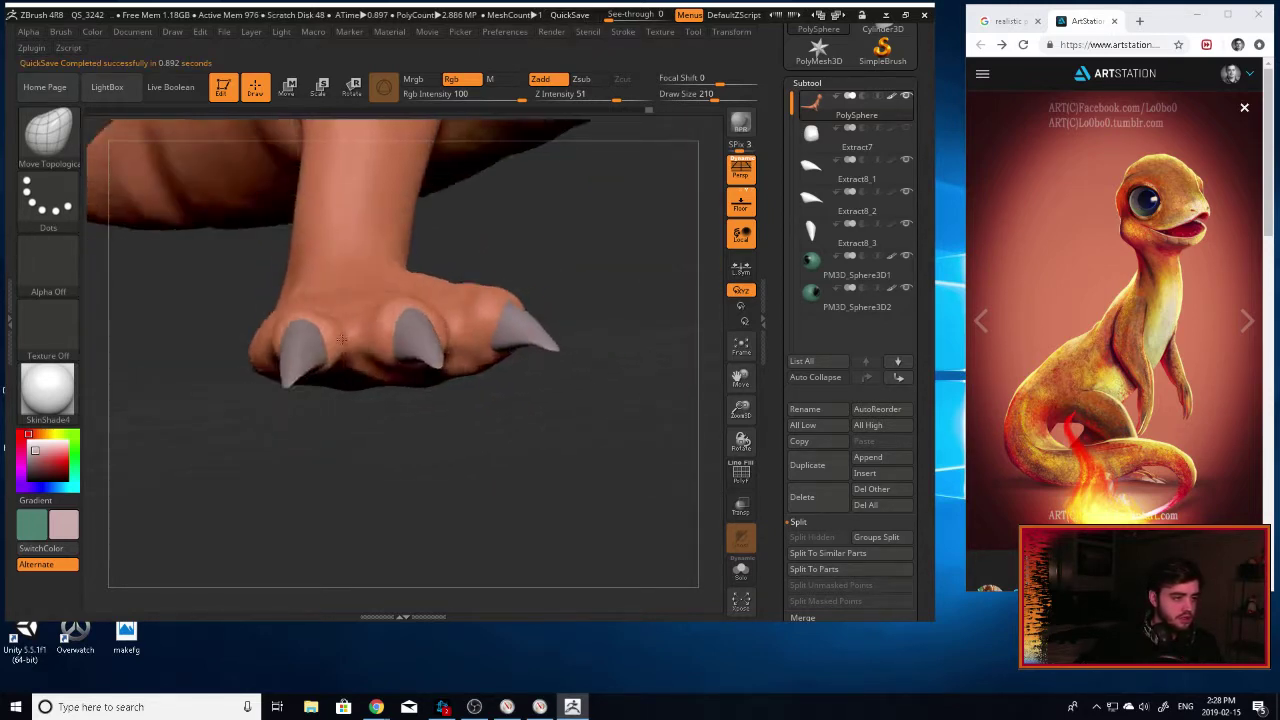
mouse_move(341, 340)
left_mouse_down()
mouse_move(430, 335)
mouse_move(540, 420)
mouse_move(620, 410)
mouse_move(520, 405)
mouse_move(300, 440)
left_mouse_up()
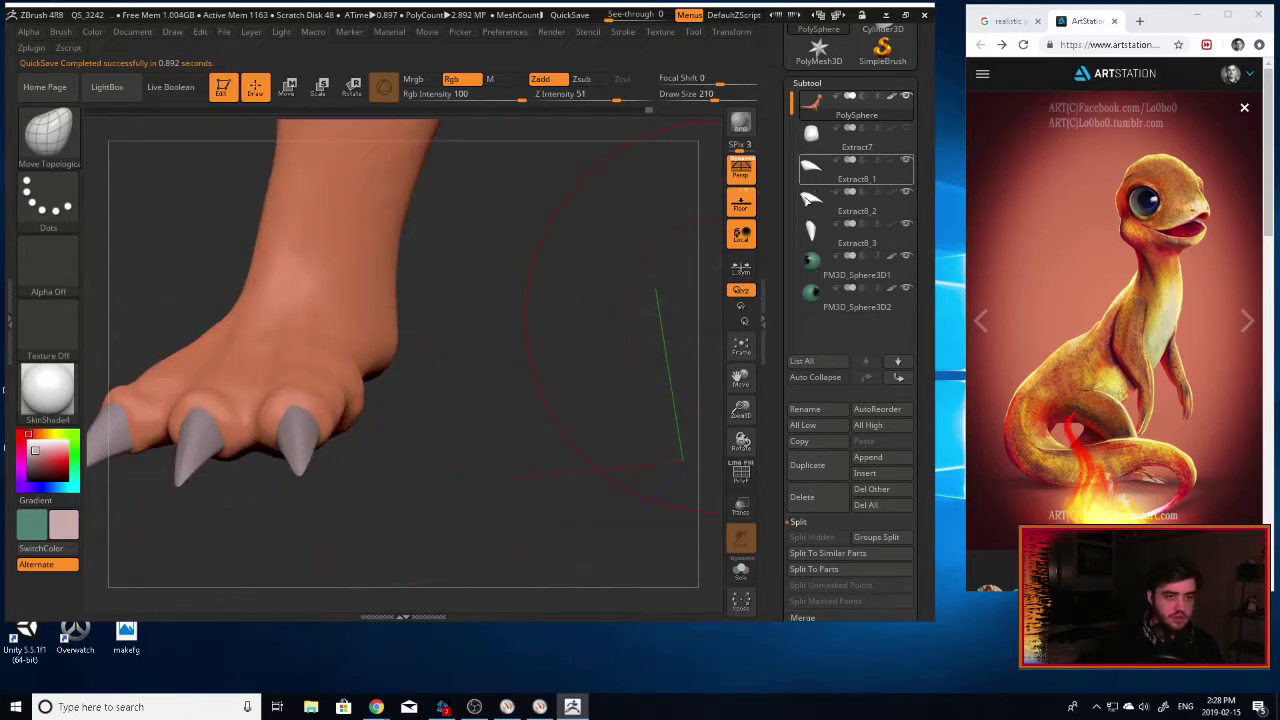
left_click(819, 241)
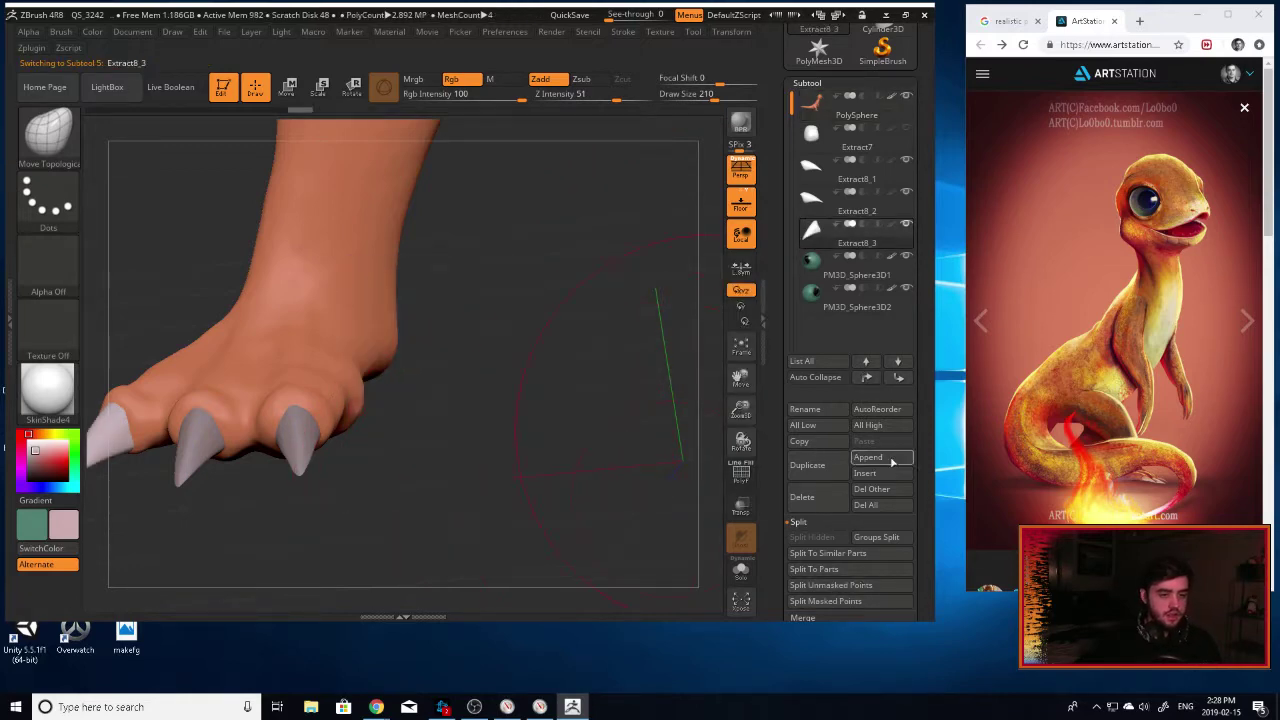
left_click(836, 472)
key("w")
left_click_drag(463, 411, 1085, 398)
left_click_drag(572, 302, 510, 345)
left_click_drag(470, 424, 101, 362)
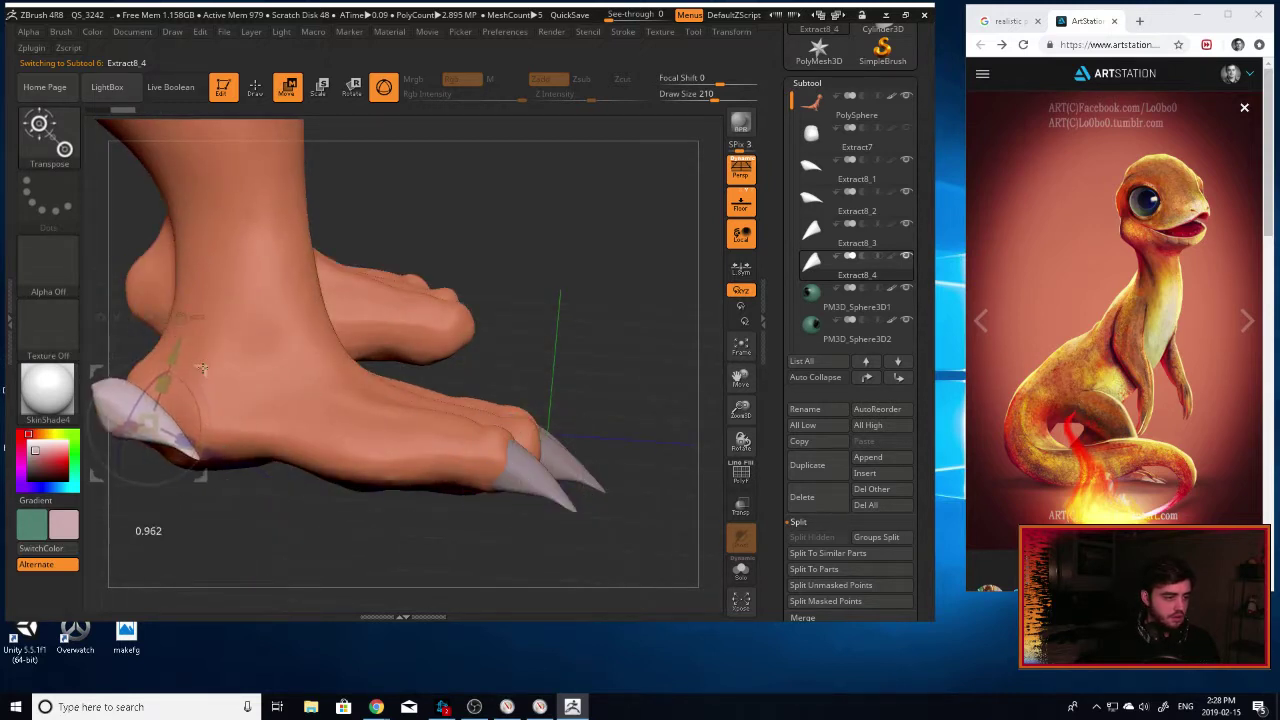
left_click_drag(340, 528, 358, 401)
left_click_drag(632, 407, 470, 418)
left_click(829, 500)
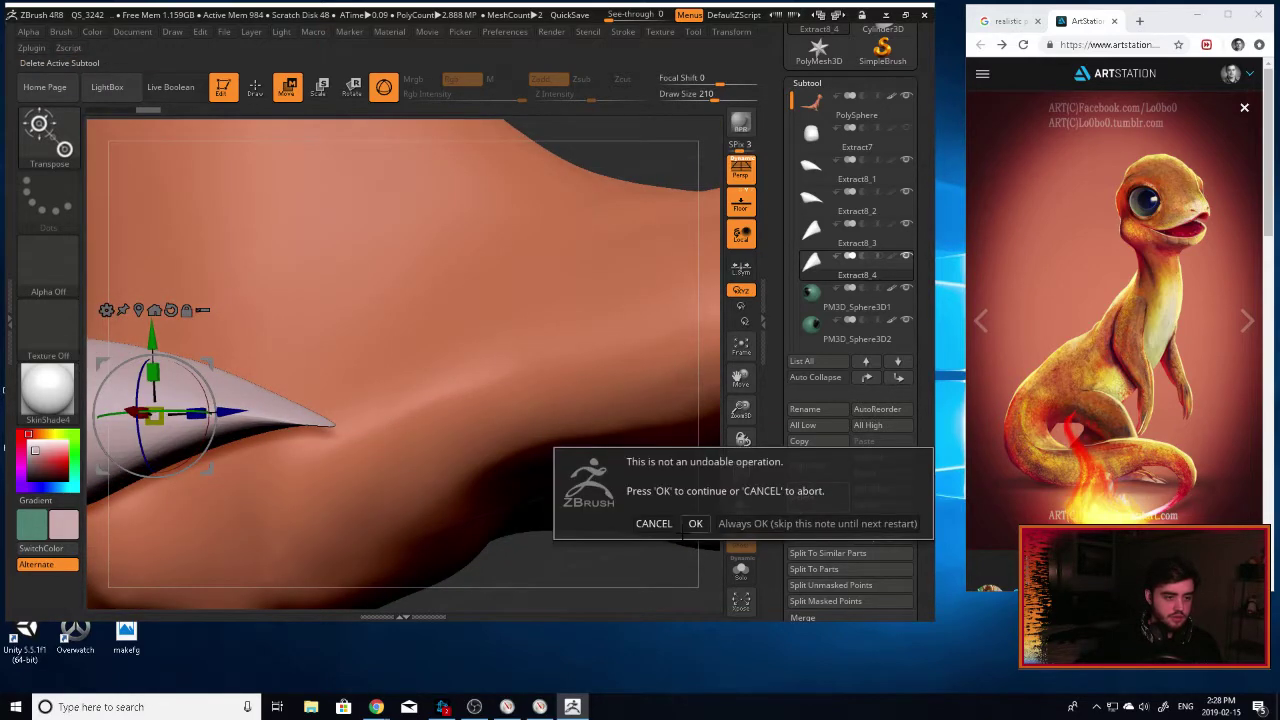
left_click(697, 524)
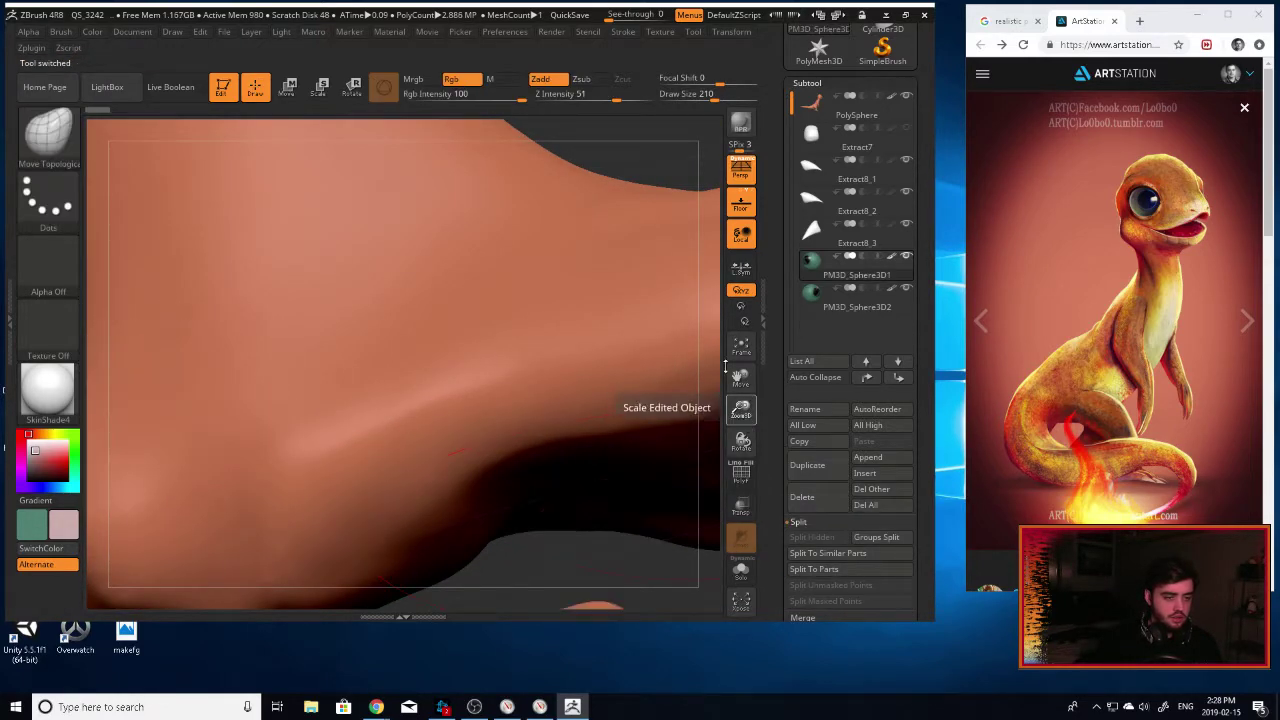
Duplicate the middle toe's claw and move the copy back to the heel of the clawed foot.
left_click_drag(744, 414, 618, 337)
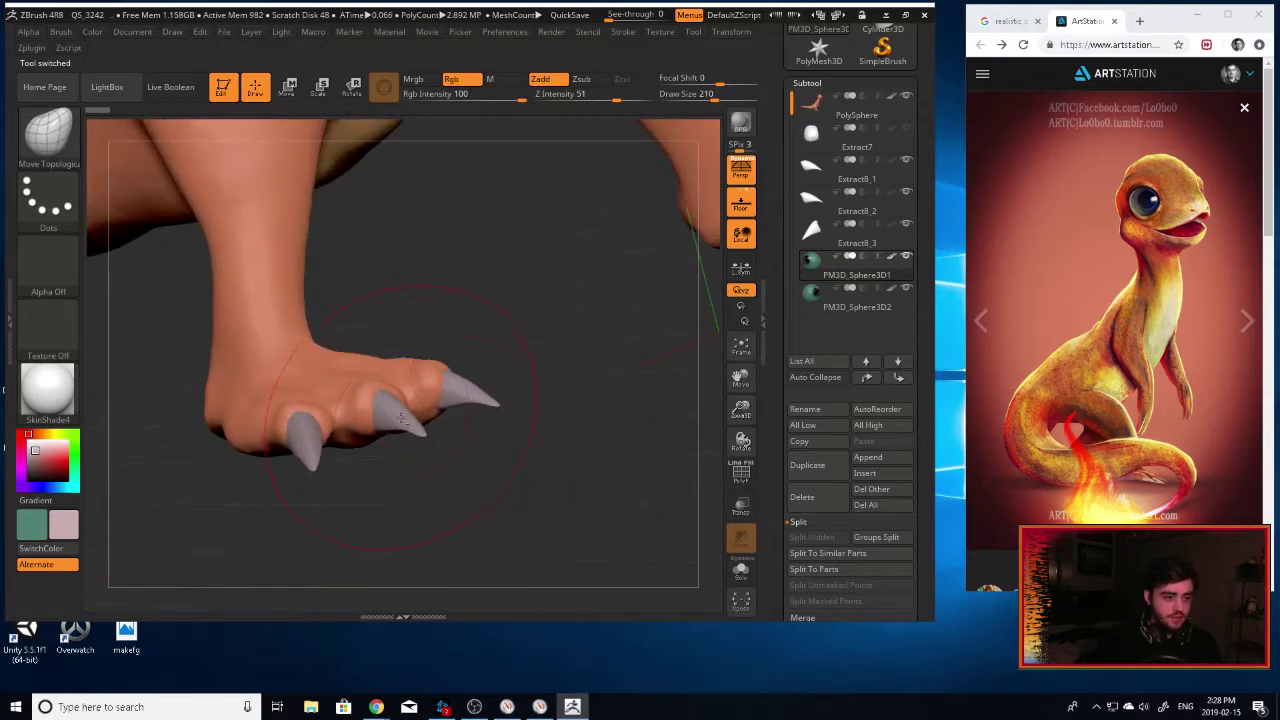
left_click(401, 418, "alt")
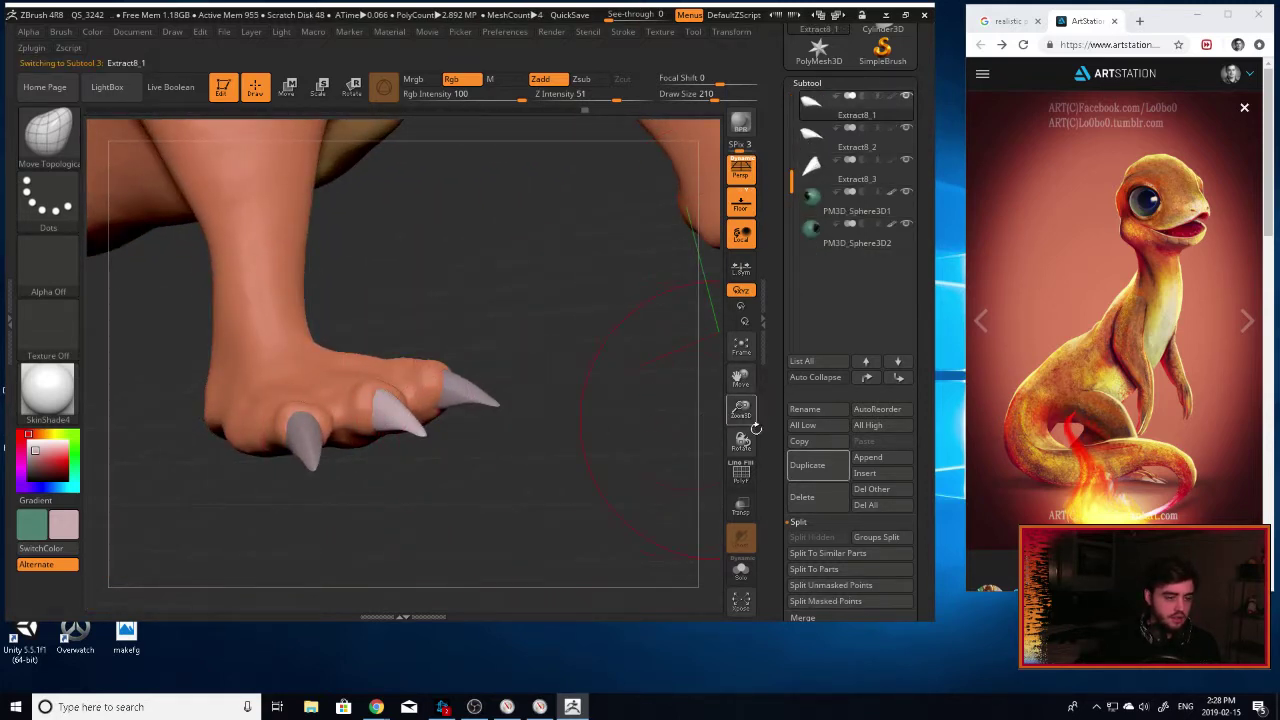
left_click(826, 465)
left_click_drag(430, 425, 720, 385)
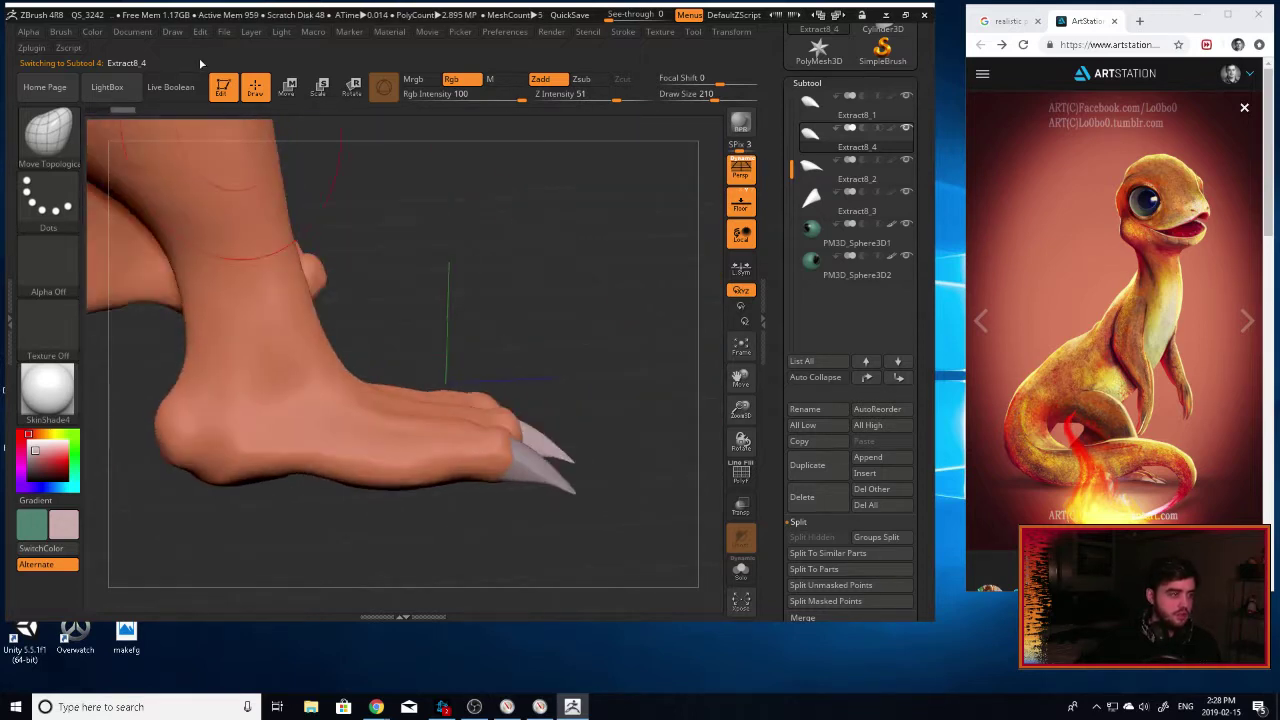
left_click(288, 86)
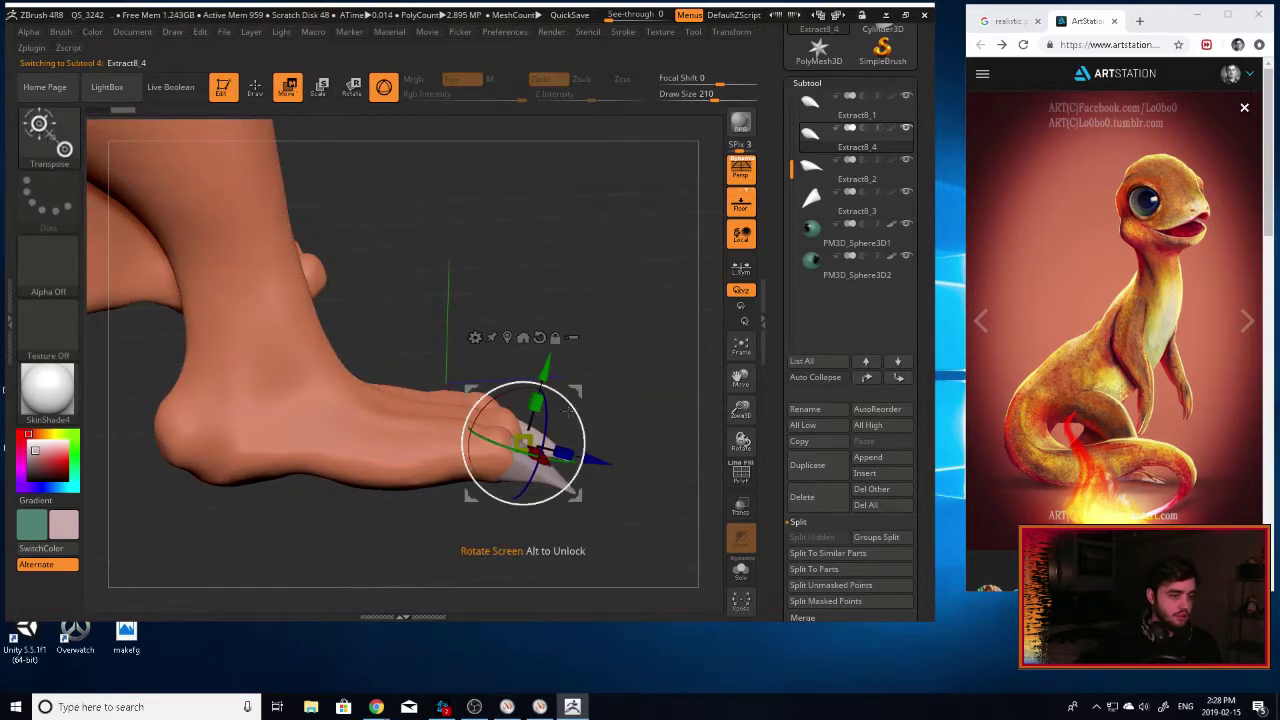
left_click_drag(635, 402, 229, 369, "shift")
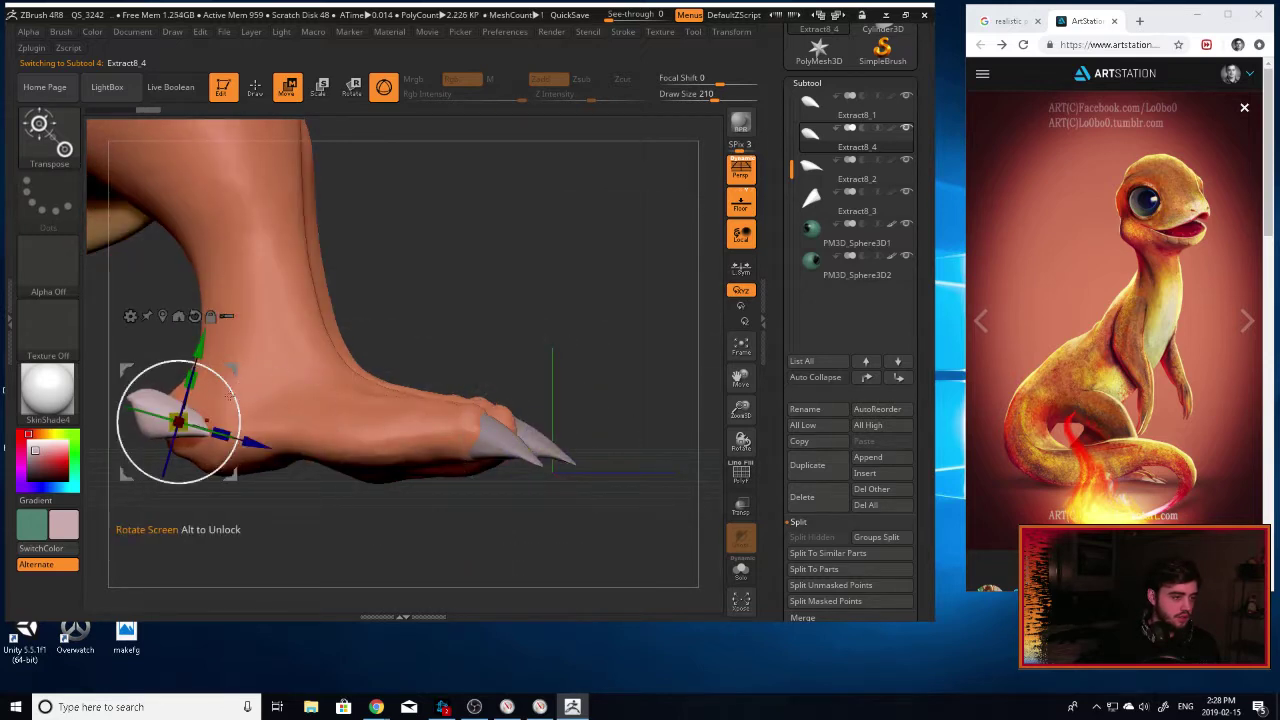
left_click_drag(326, 474, 475, 535)
Rotate and position the duplicated claw so its base sits centred in the heel and its tip points backward.
left_click_drag(208, 430, 134, 434)
left_click_drag(191, 401, 195, 421)
left_click_drag(320, 470, 465, 456)
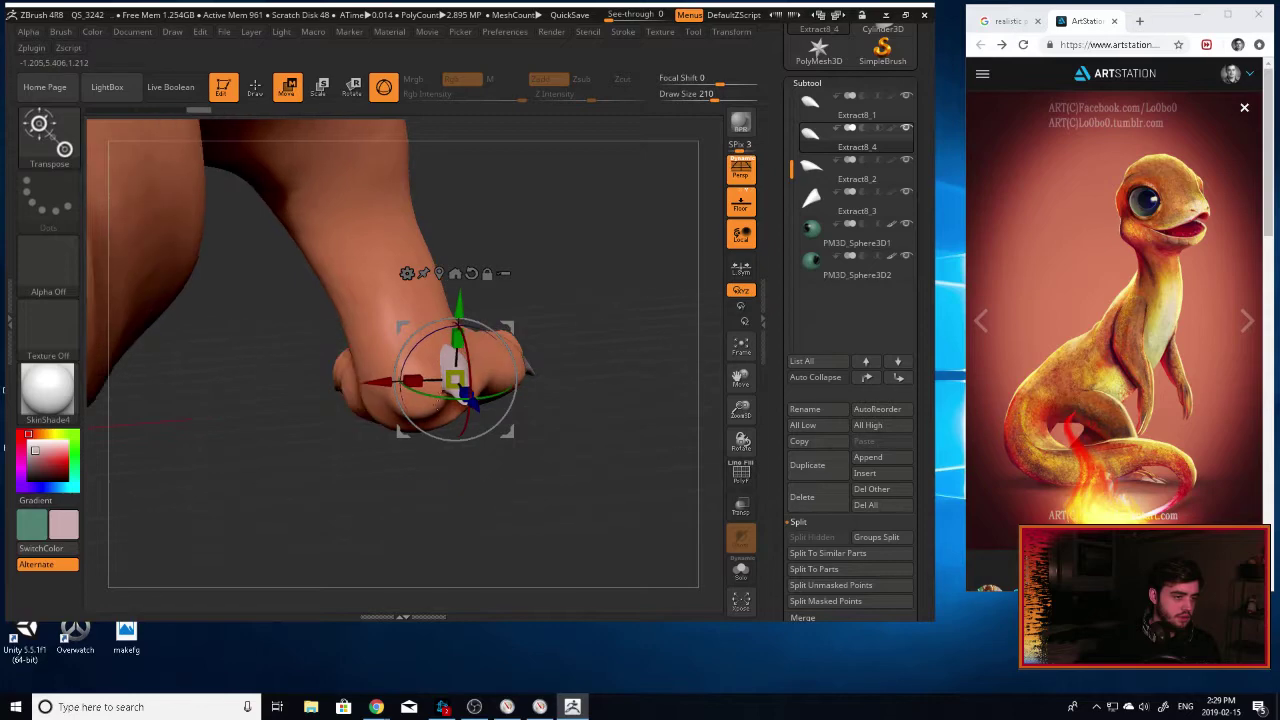
left_click_drag(455, 378, 454, 369)
left_click_drag(510, 434, 472, 458)
left_click_drag(586, 406, 422, 340)
left_click_drag(610, 385, 435, 421)
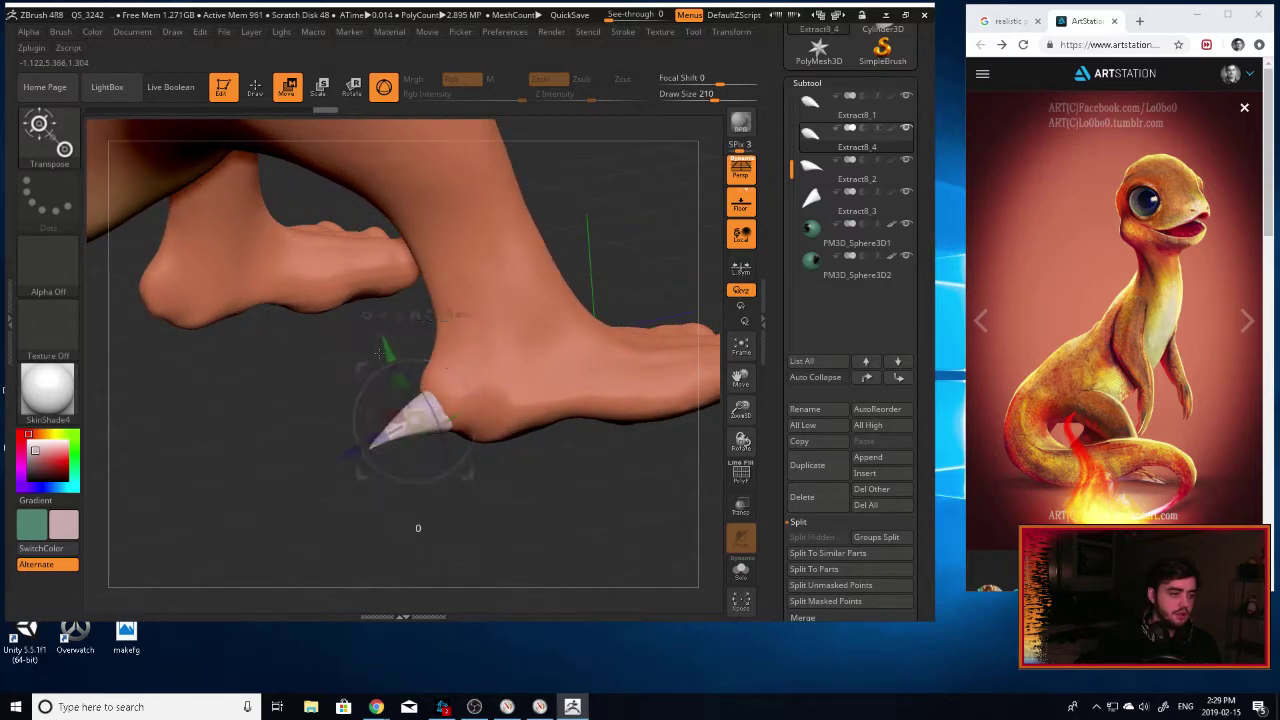
left_click_drag(616, 470, 617, 401)
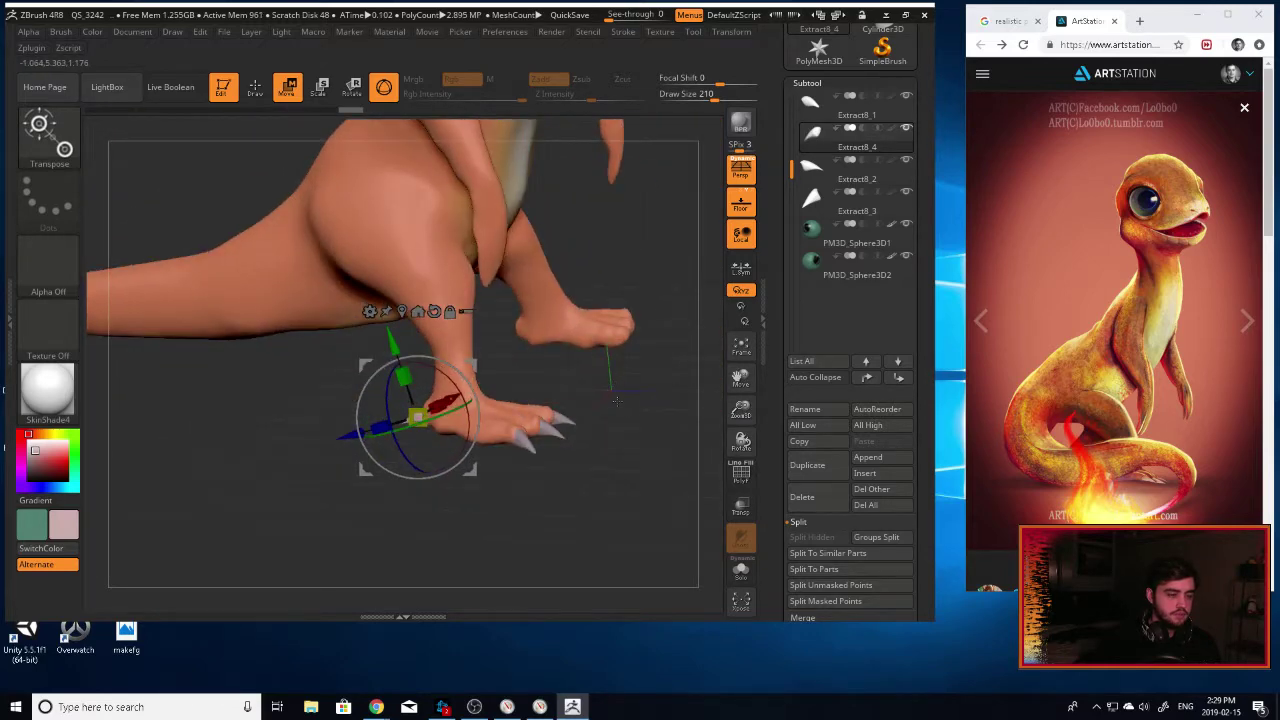
Switch to the Move Topological brush and quick-save the project.
key("b")
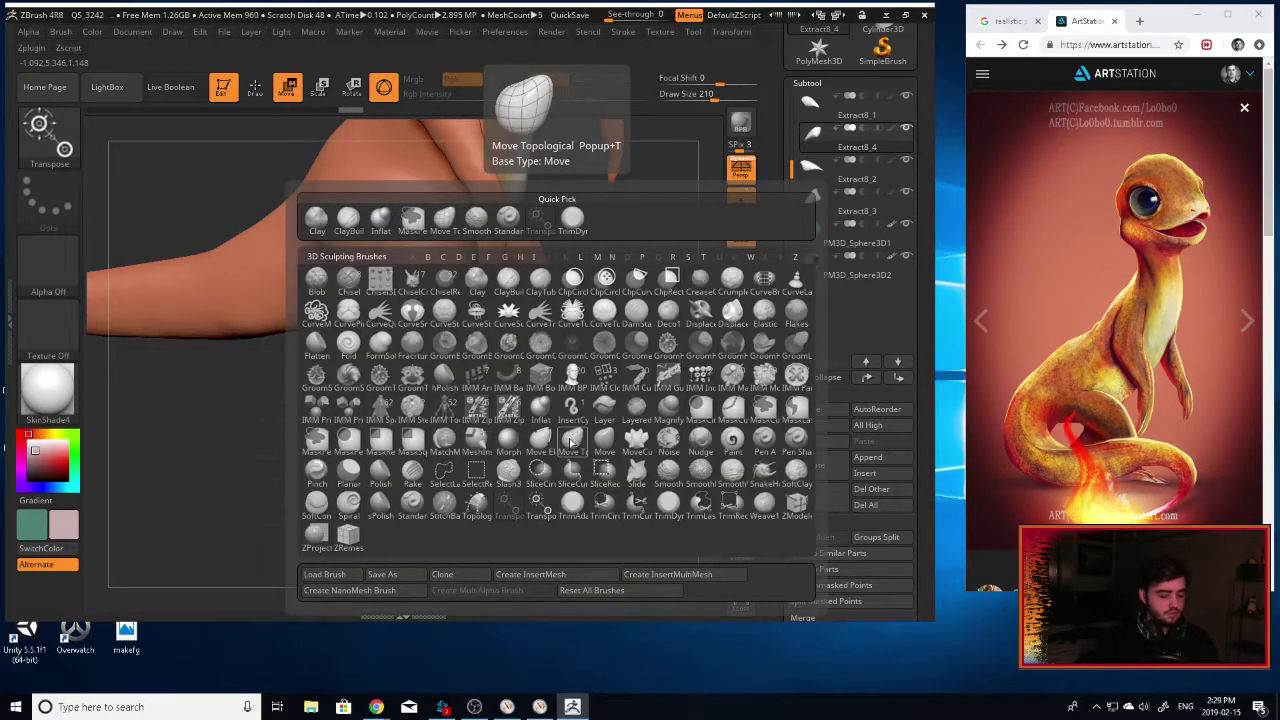
key("m")
key("t")
mouse_move(604, 470)
left_mouse_down()
mouse_move(742, 407)
mouse_move(706, 290)
left_mouse_up()
left_click_drag(620, 425, 486, 249)
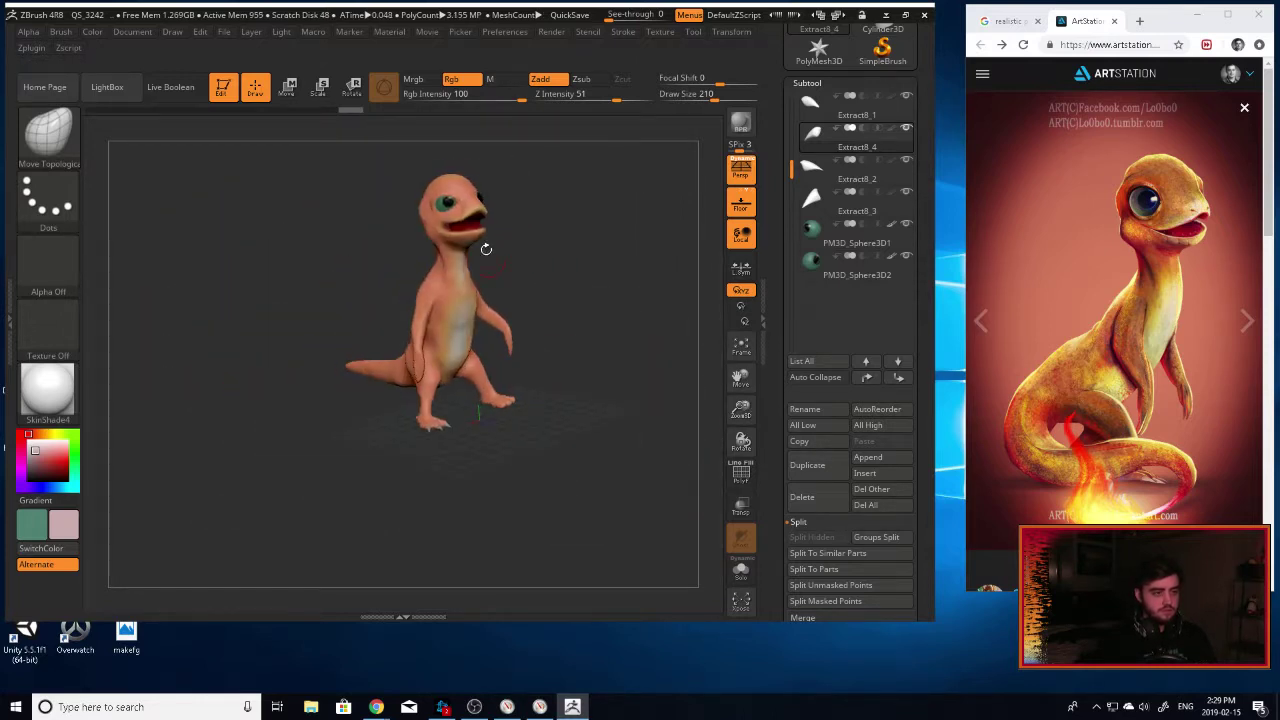
left_click(569, 14)
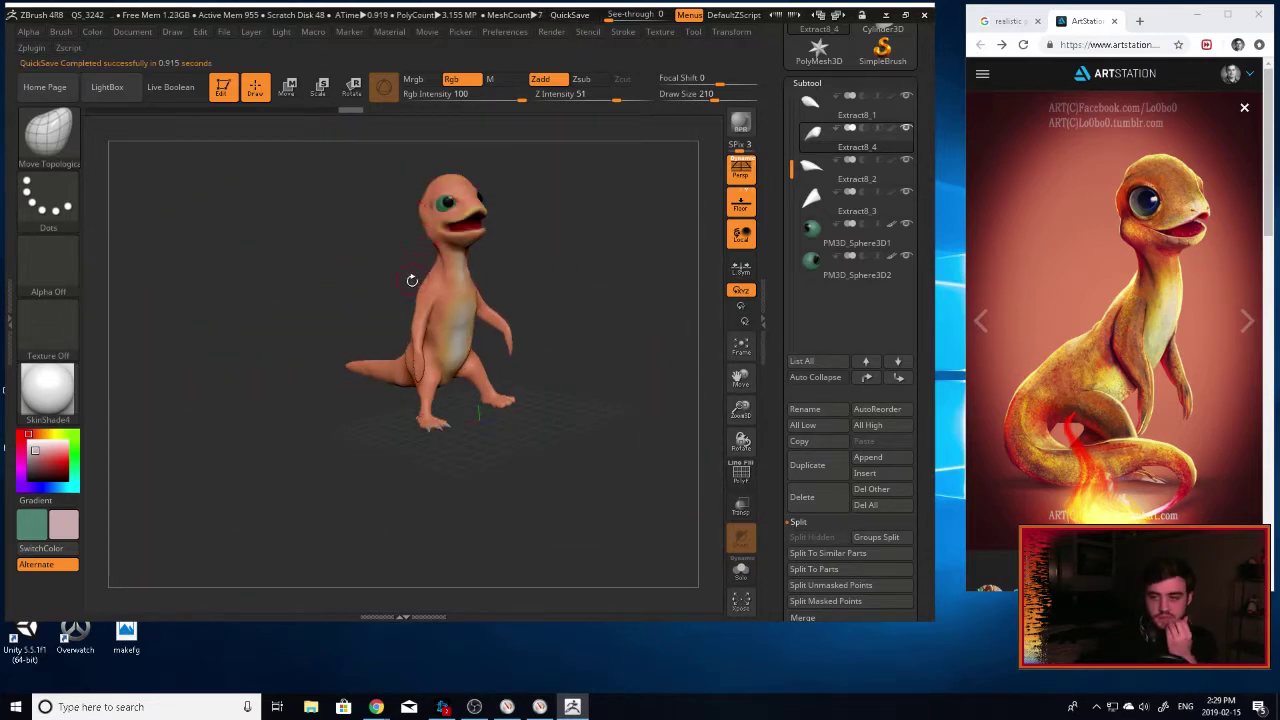
Select the body and swell the skin around the heel claw's base with the Inflat brush at draw size 34.
left_click_drag(475, 469, 590, 462)
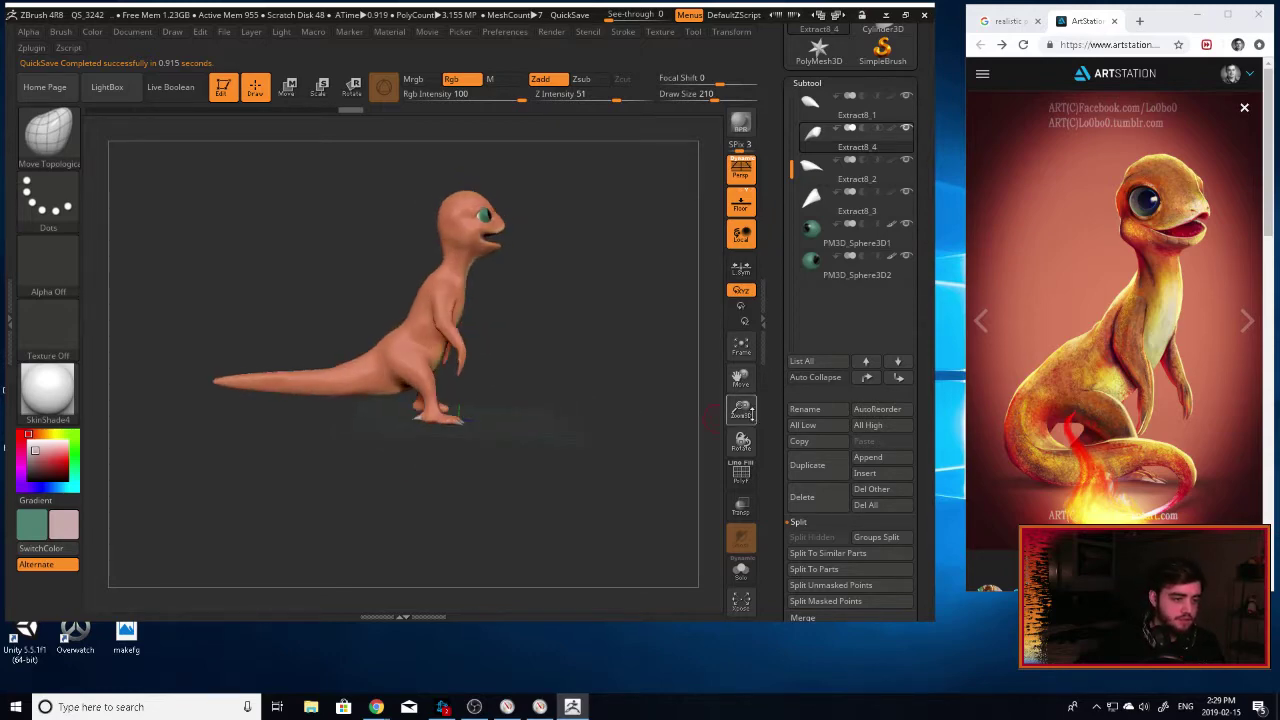
left_click_drag(740, 411, 782, 500)
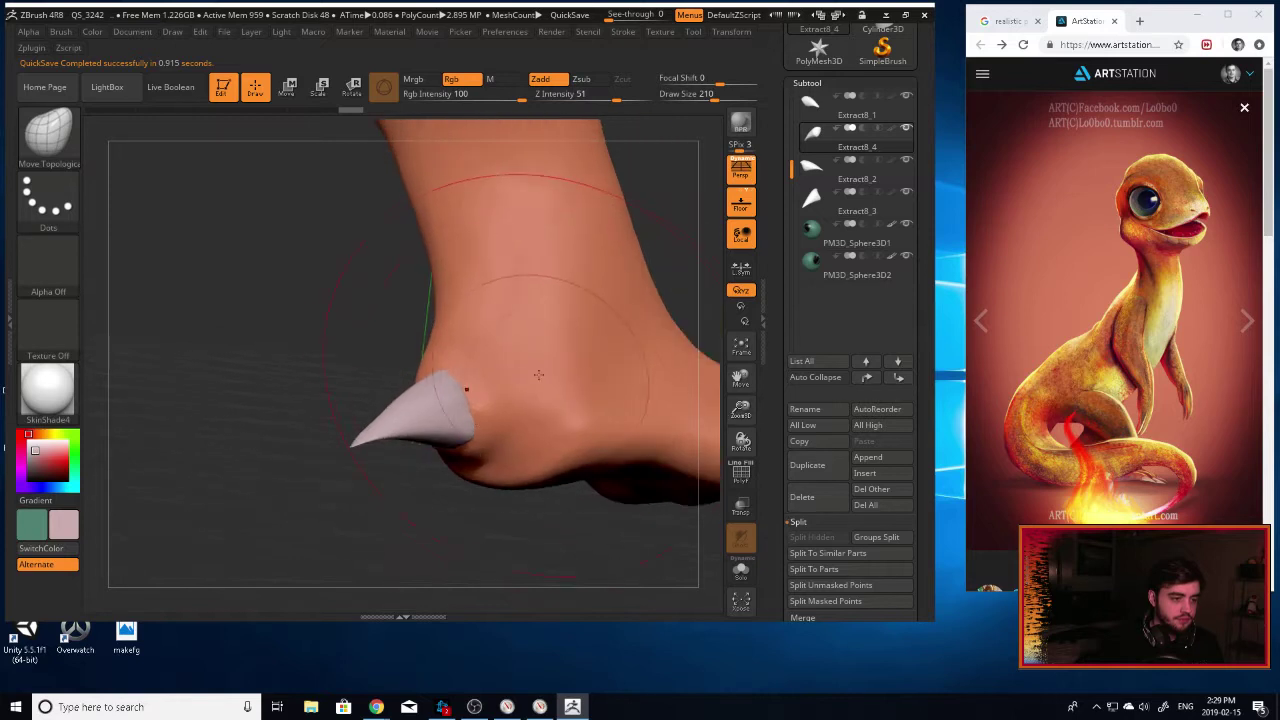
left_click(542, 362, "alt")
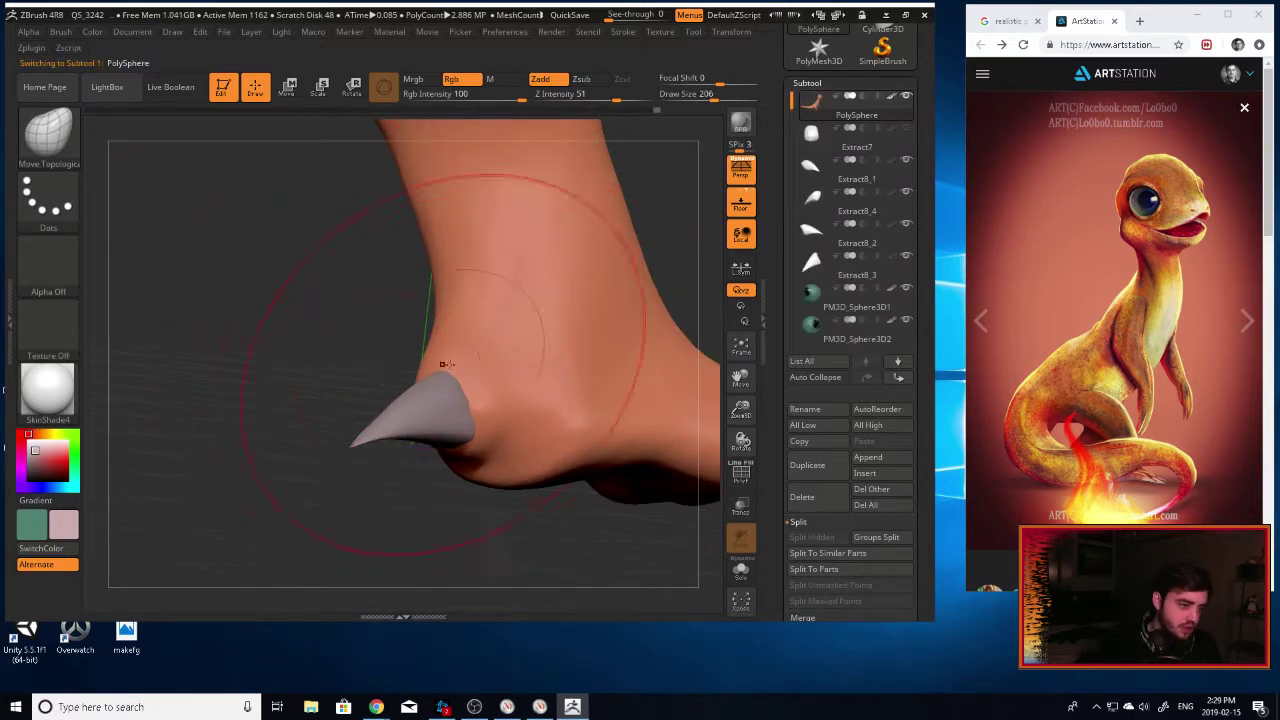
left_click_drag(443, 366, 435, 367)
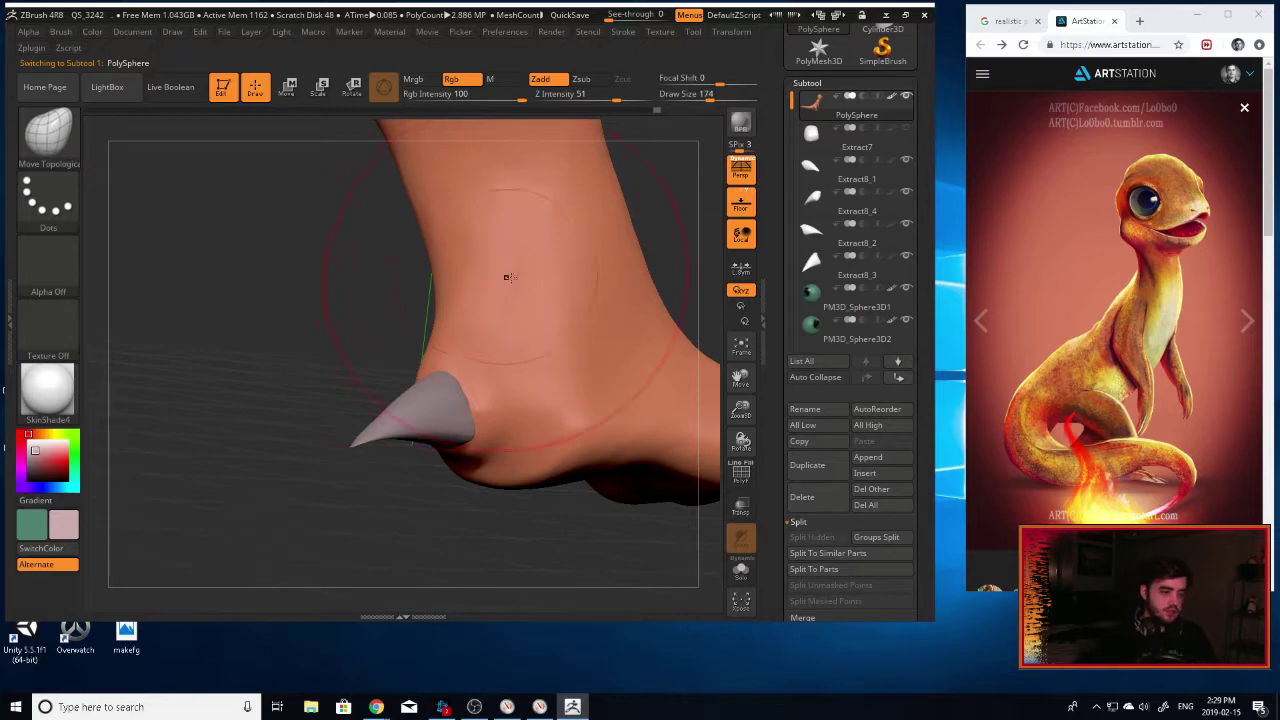
key("s")
left_click_drag(463, 358, 441, 358)
key("[")
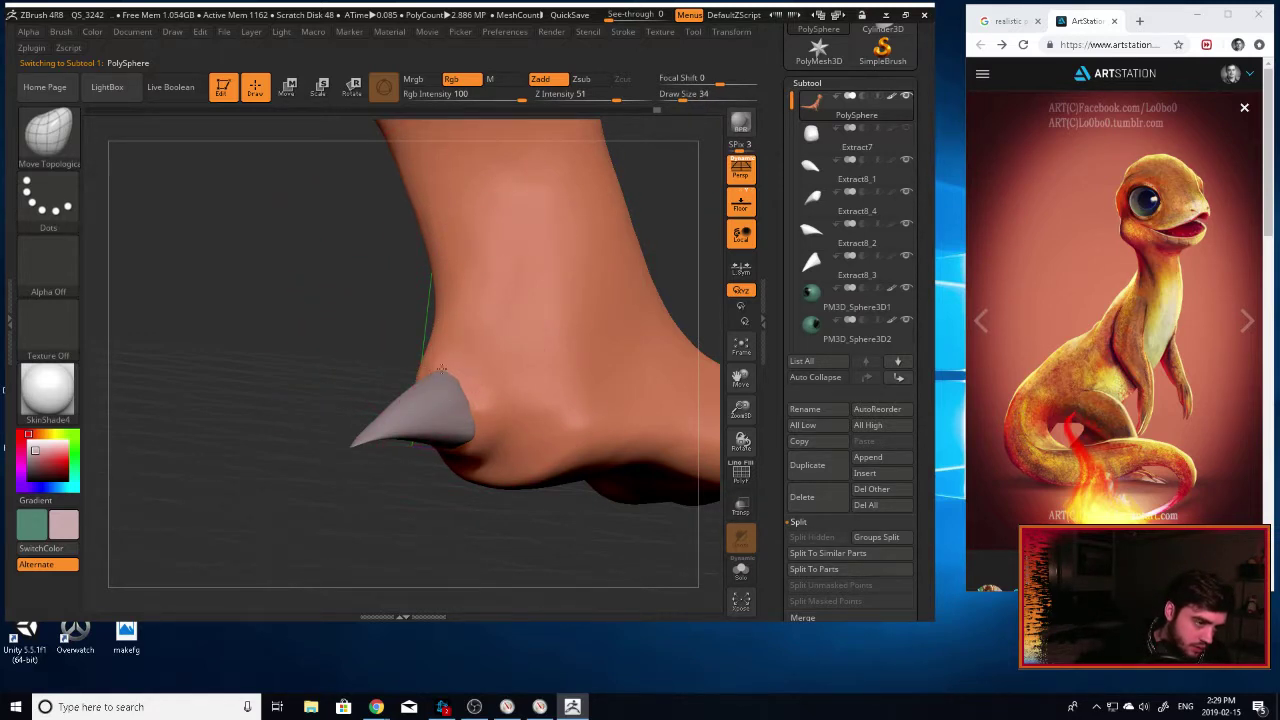
key("b")
key("i")
key("n")
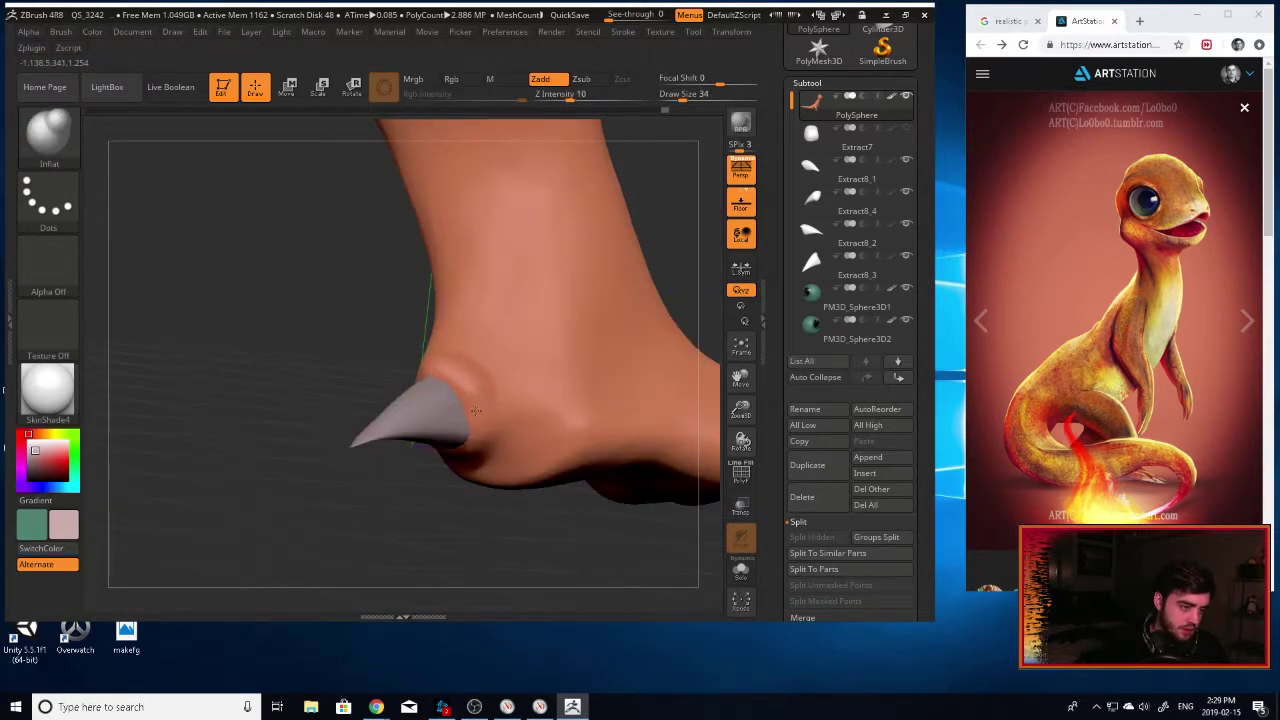
left_click_drag(389, 470, 417, 380)
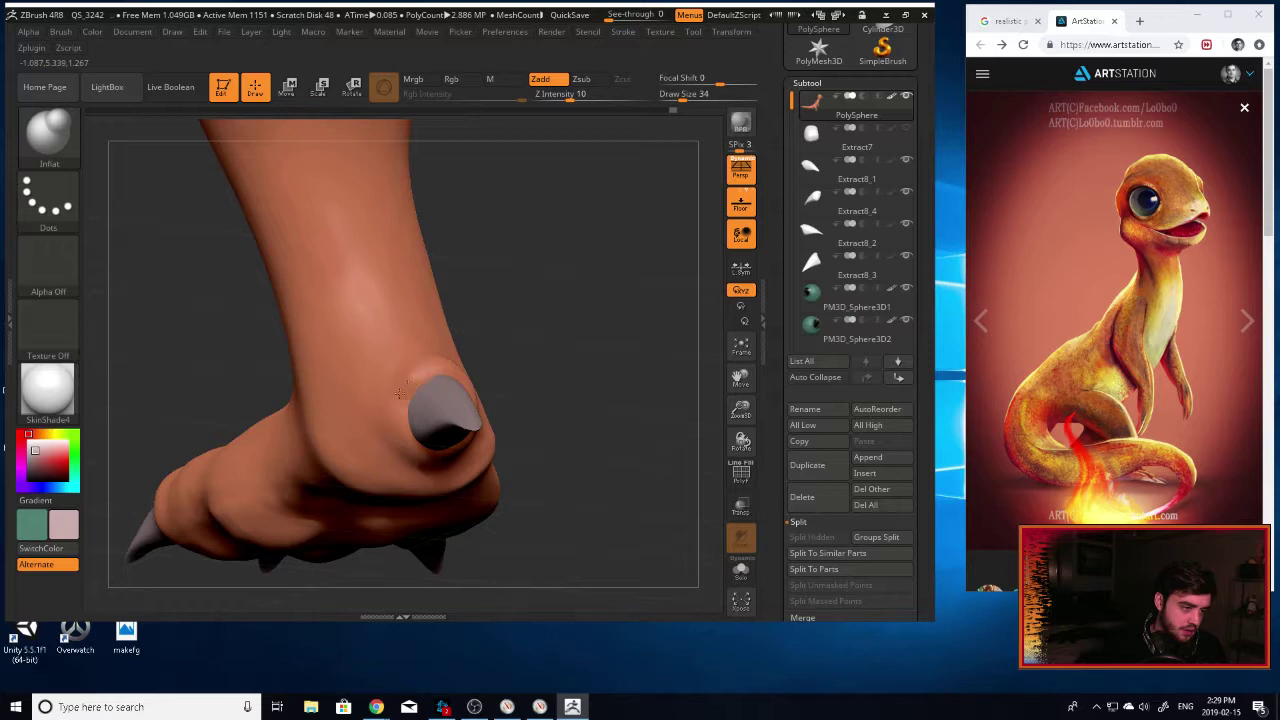
Raise a tendon ridge running up the back of the ankle from the heel claw with Inflat, and smooth it.
left_click_drag(612, 405, 490, 398)
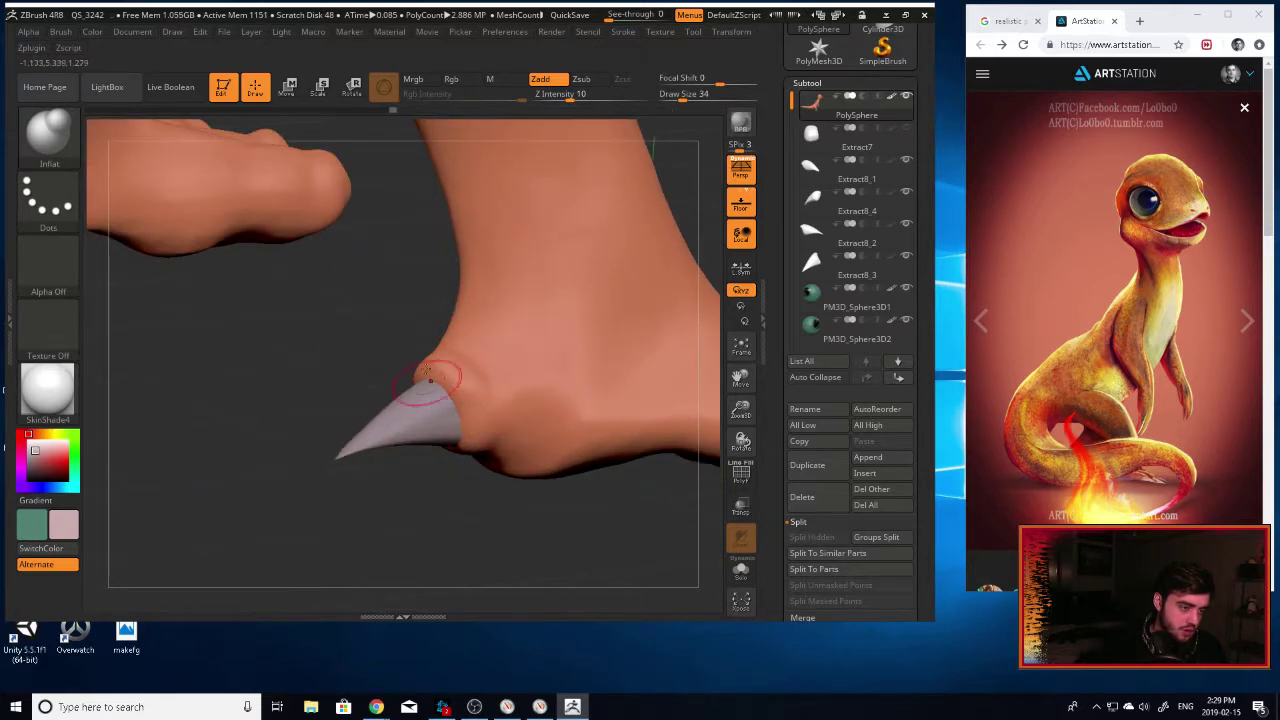
left_click_drag(318, 305, 432, 296)
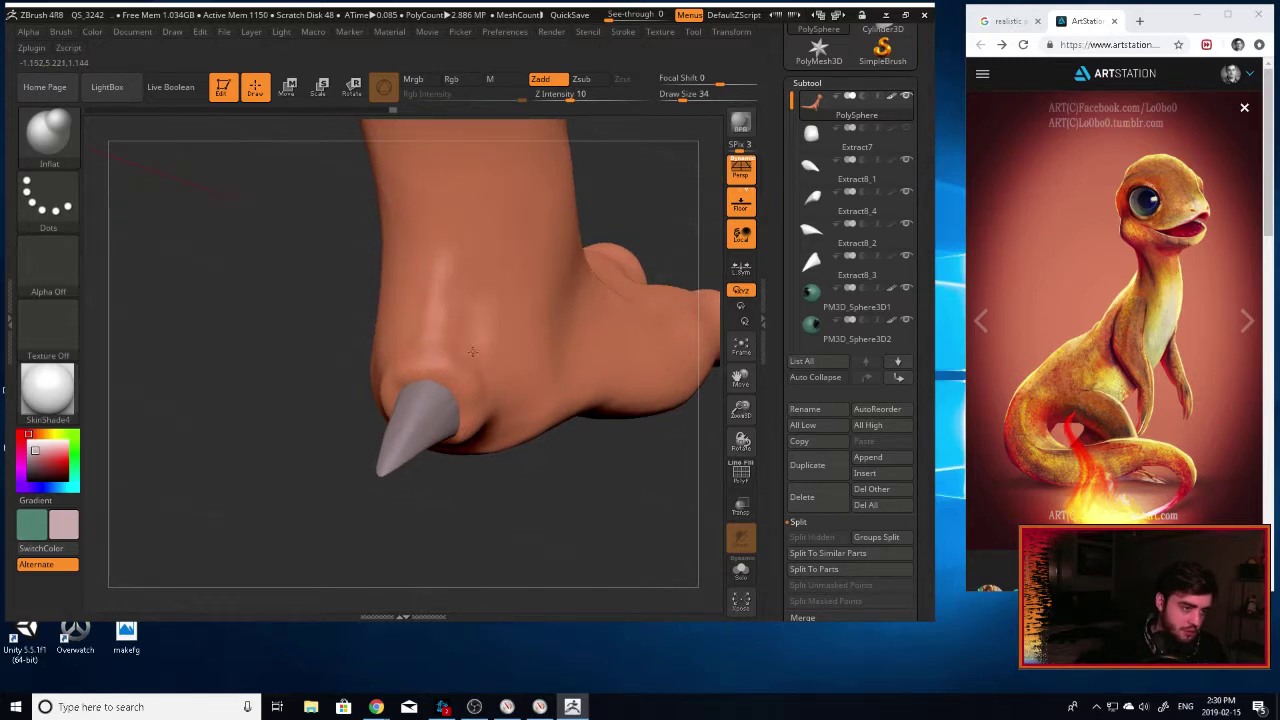
left_click_drag(301, 385, 449, 314)
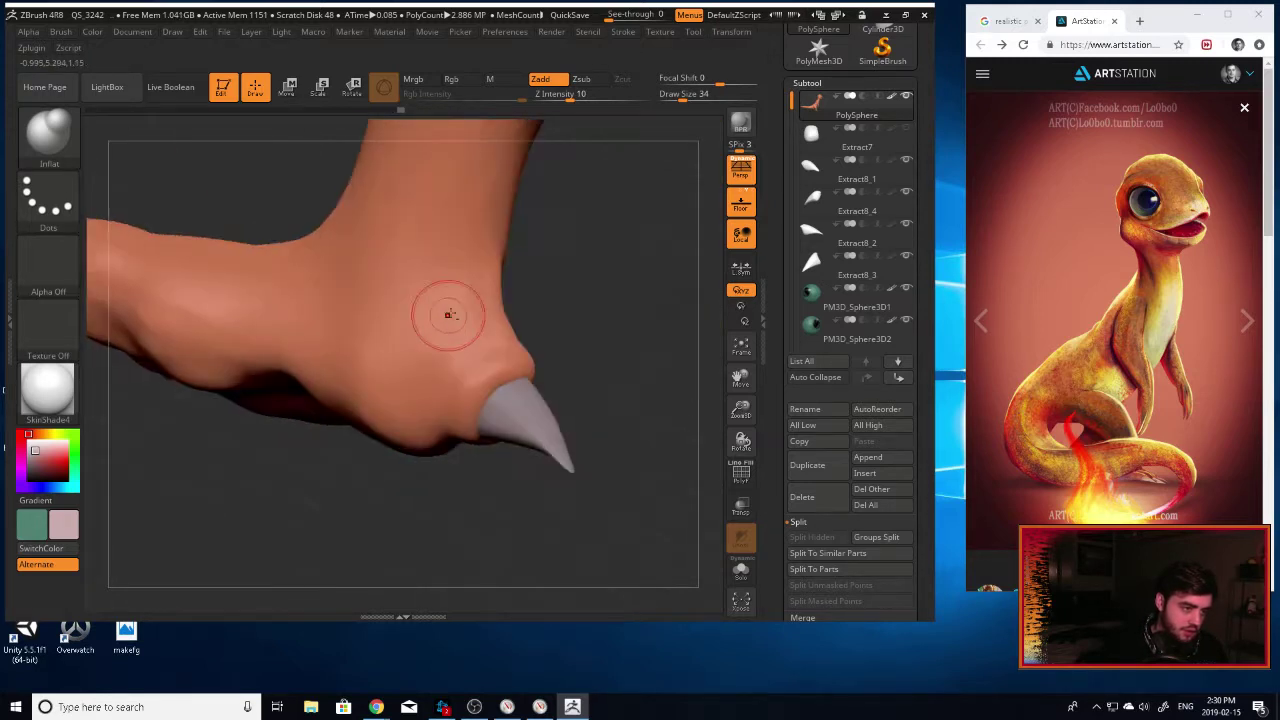
key("shift")
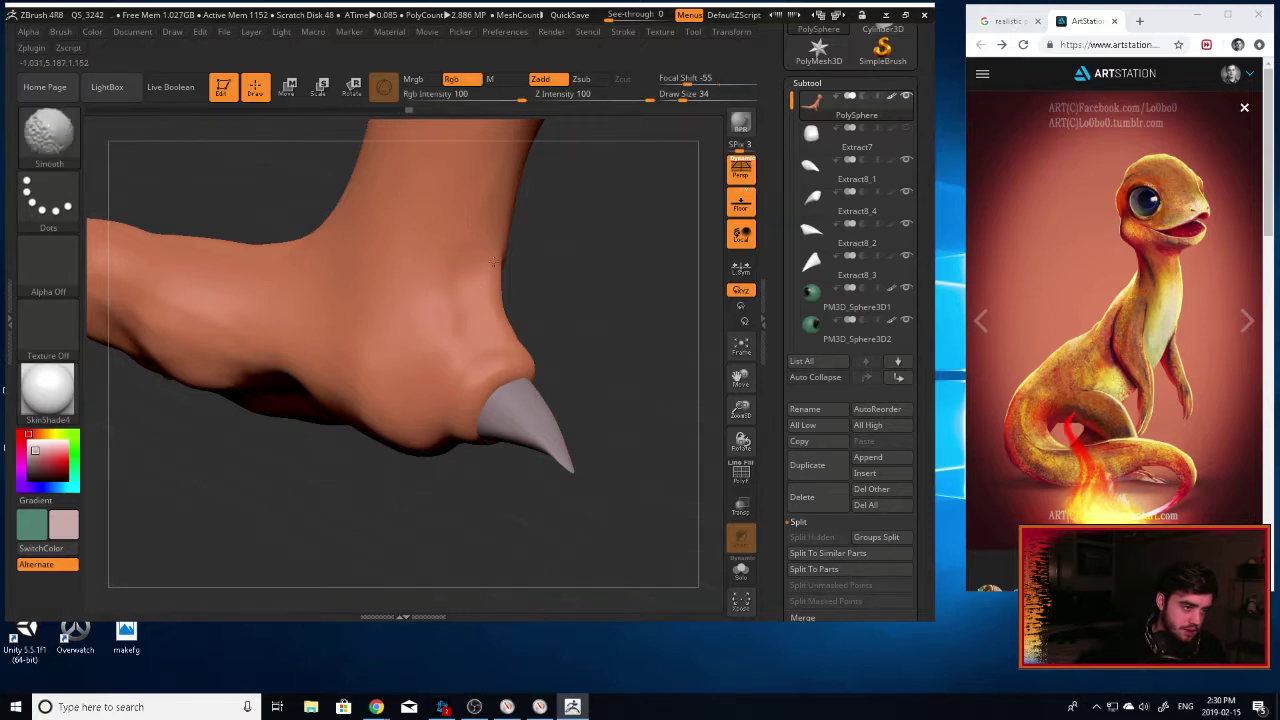
left_click_drag(657, 331, 500, 351)
key("shift")
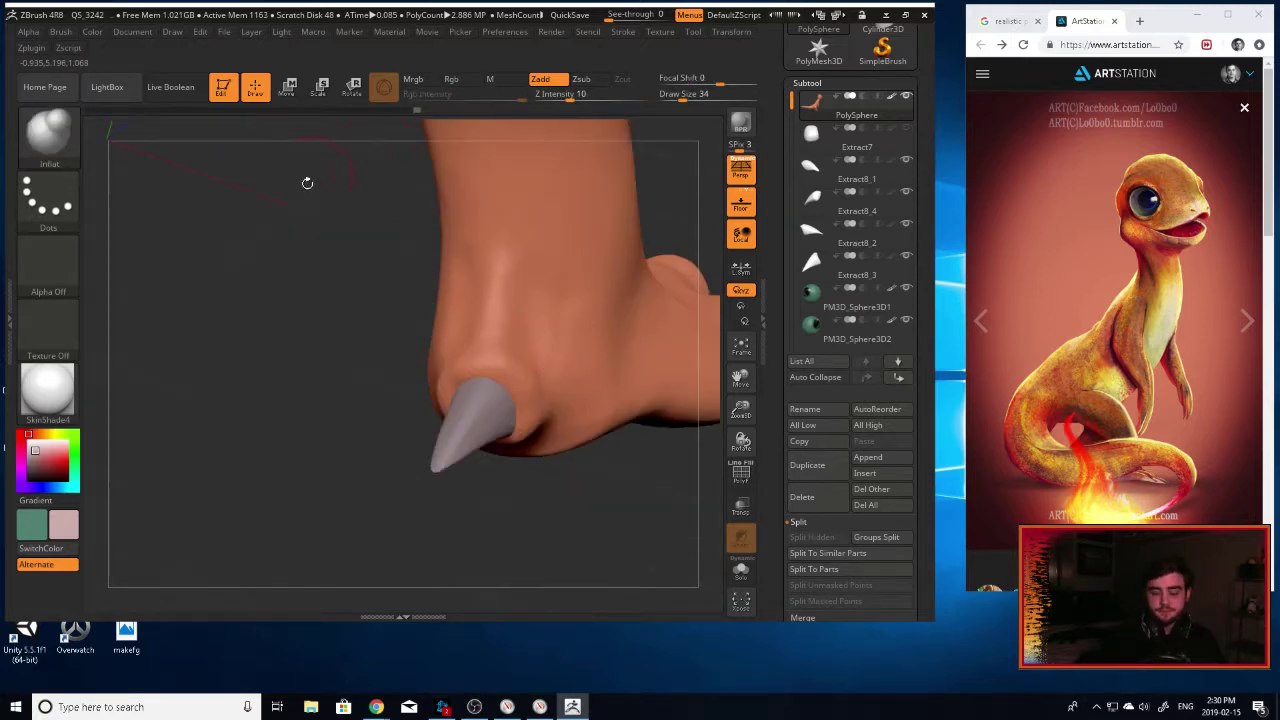
left_click_drag(352, 348, 449, 300)
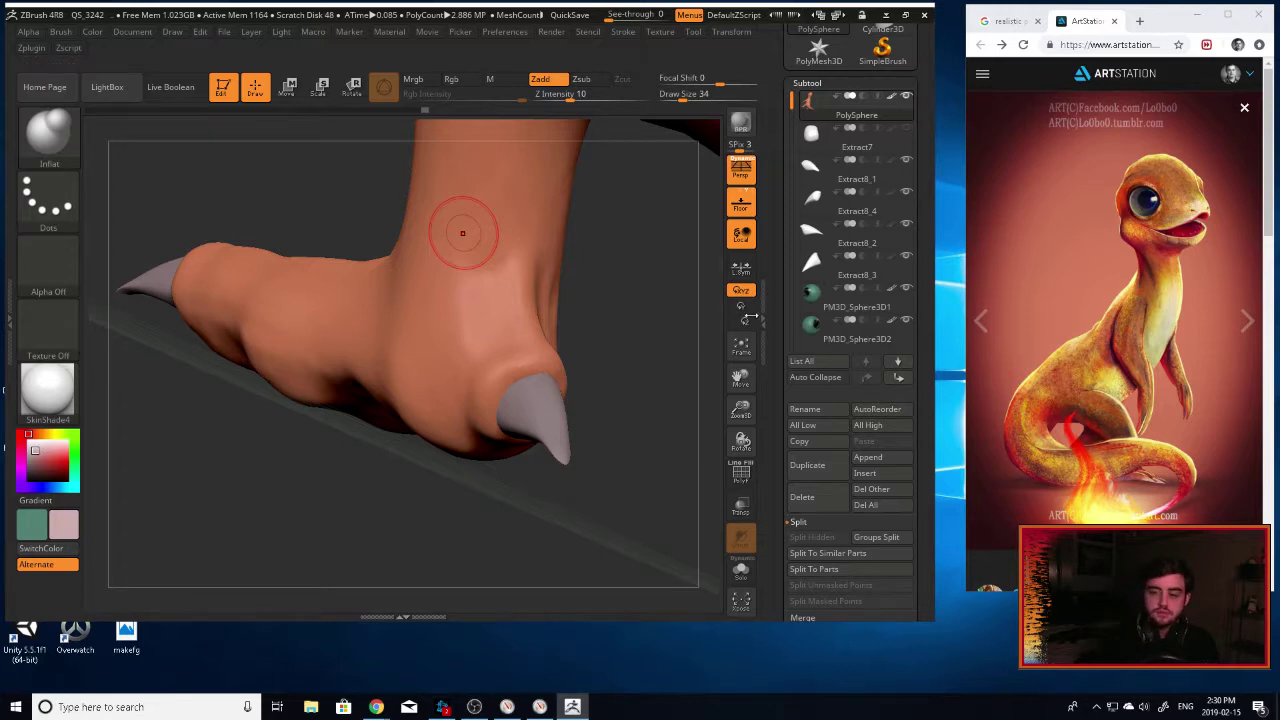
Build up a rounded ankle bone on the side of the clawed foot with Inflat at draw size 94.
left_click_drag(663, 429, 564, 317)
left_click_drag(741, 408, 741, 441)
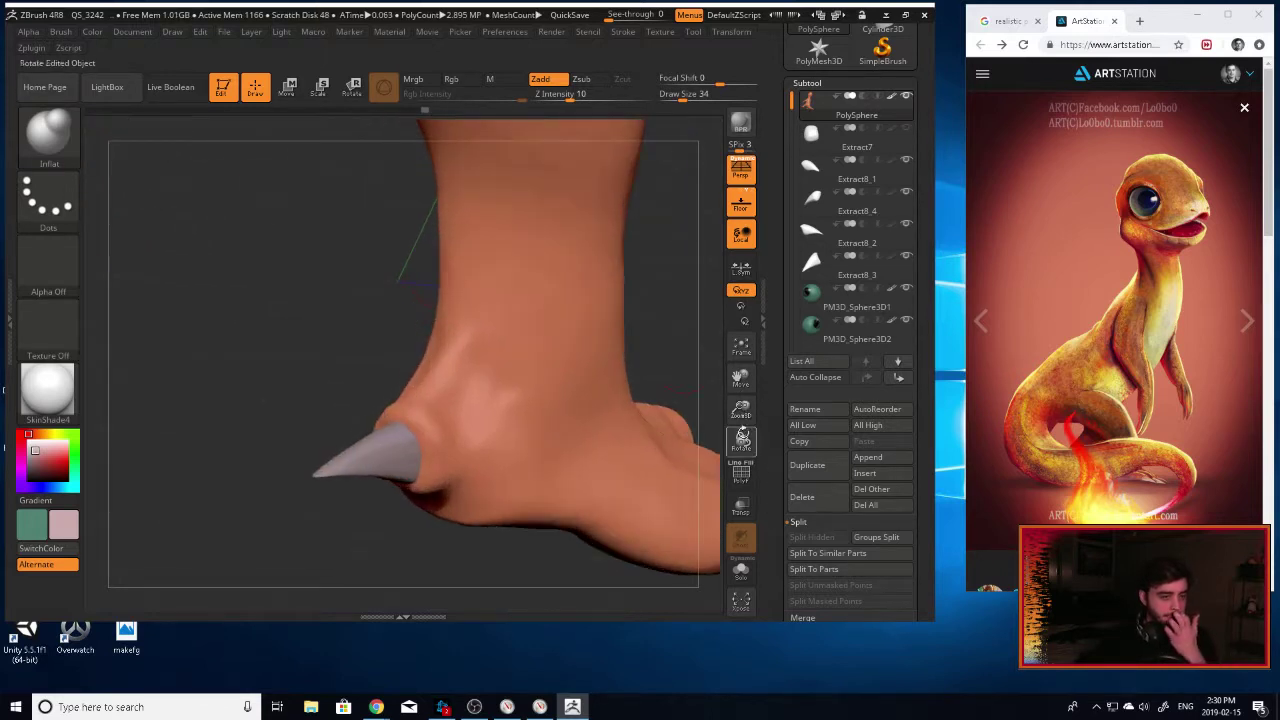
left_click_drag(740, 370, 563, 324)
mouse_move(509, 404)
left_mouse_down()
mouse_move(488, 402)
mouse_move(580, 400)
mouse_move(476, 420)
left_mouse_up()
key("bracketright")
key("bracketright")
key("bracketright")
key("bracketright")
key("bracketleft")
key("bracketleft")
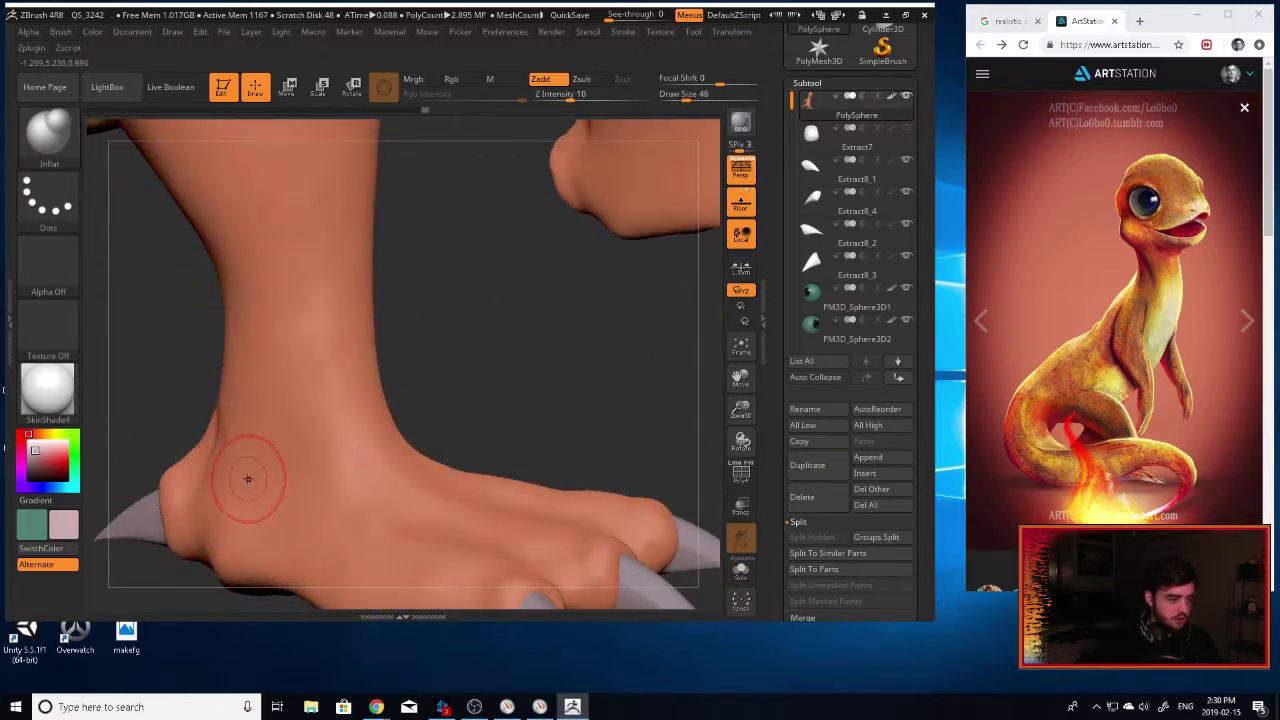
key("bracketright")
key("bracketright")
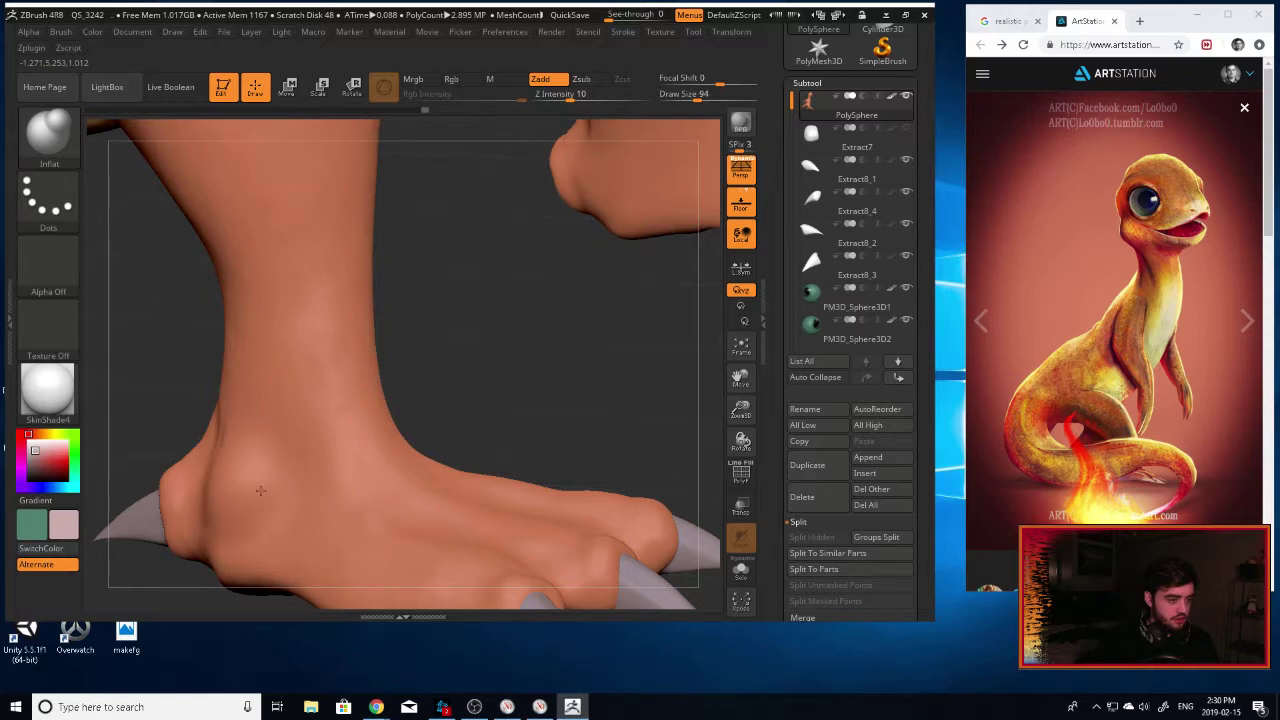
left_click_drag(300, 486, 441, 420)
left_click_drag(312, 465, 290, 450)
Touch up the lower leg above the ankle with Inflat at draw size 94, and quick-save the project.
left_click_drag(706, 374, 690, 290, "alt")
mouse_move(630, 390)
left_mouse_down()
mouse_move(380, 420)
mouse_move(256, 413)
left_mouse_up()
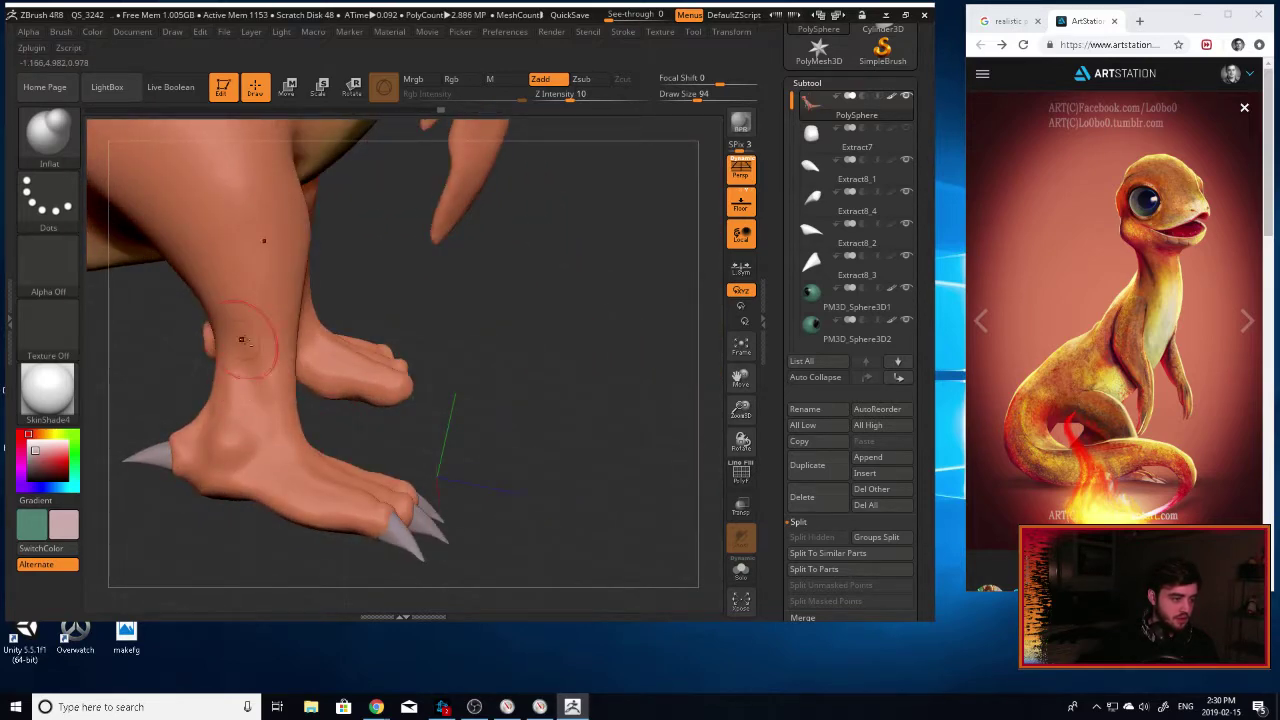
mouse_move(560, 370)
left_mouse_down()
mouse_move(320, 375)
mouse_move(271, 353)
left_mouse_up()
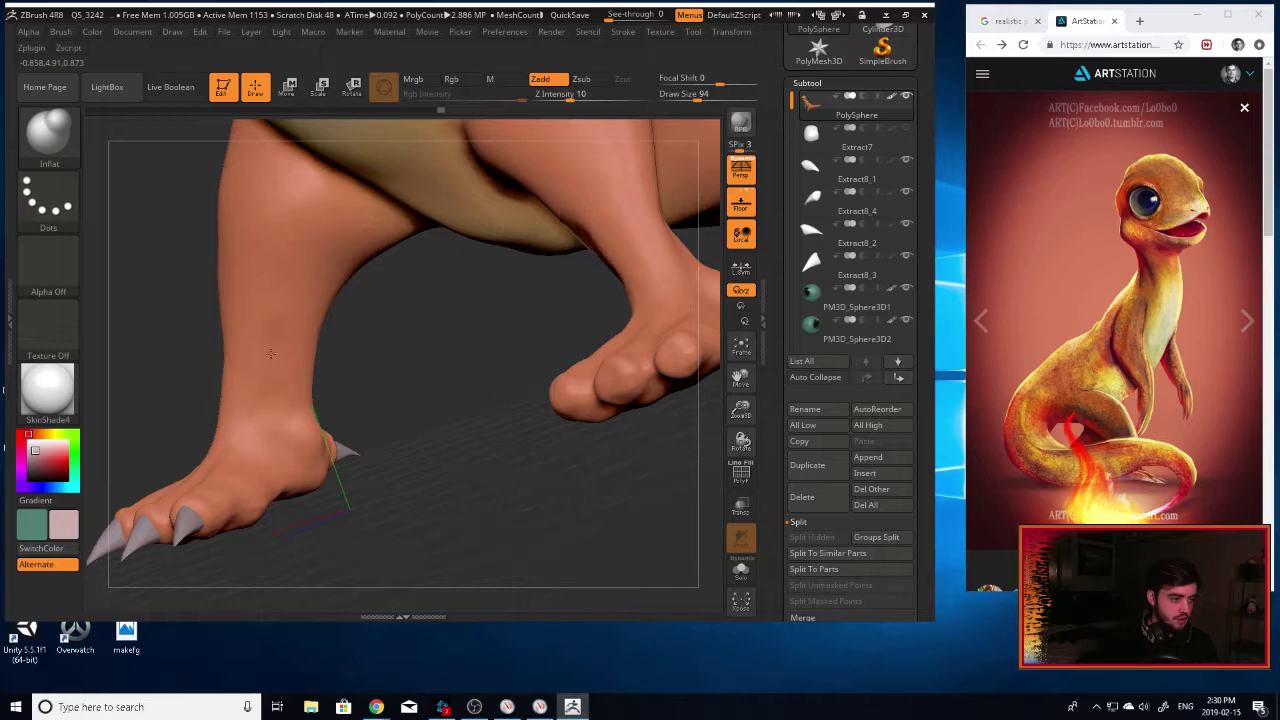
left_click(569, 14)
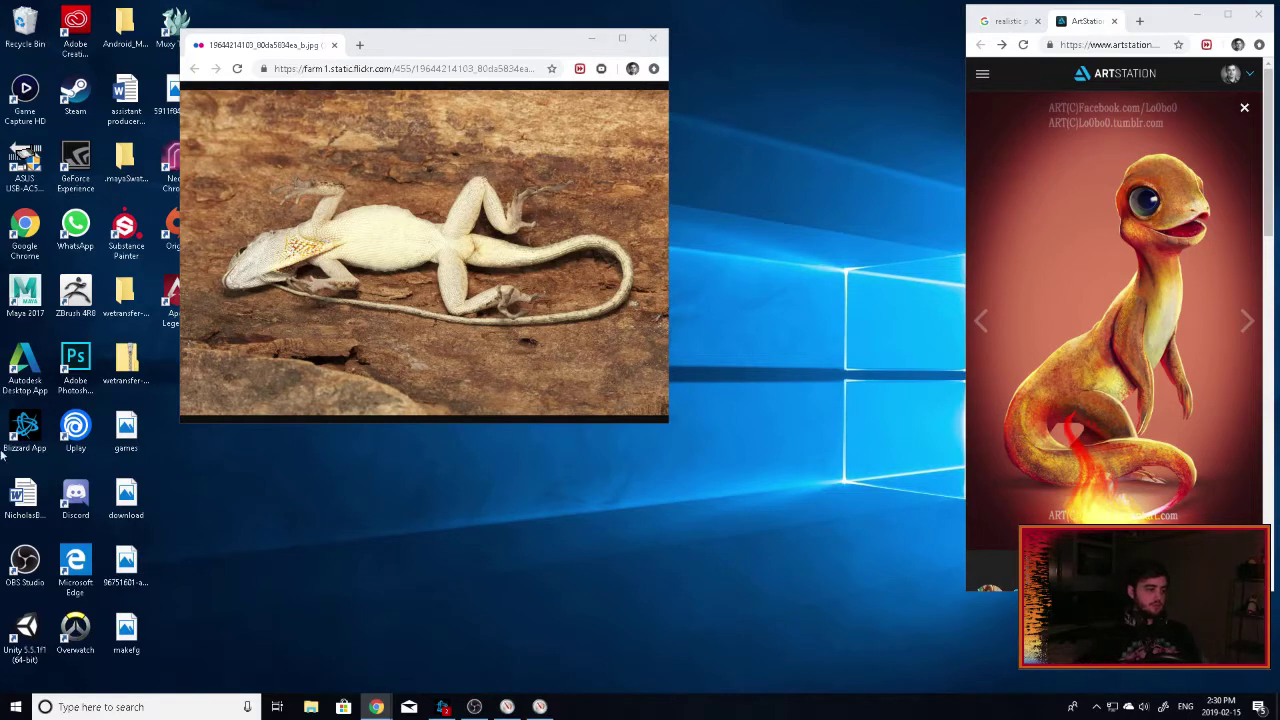
Launch ZBrush 4R8 again from the desktop.
double_click(90, 297)
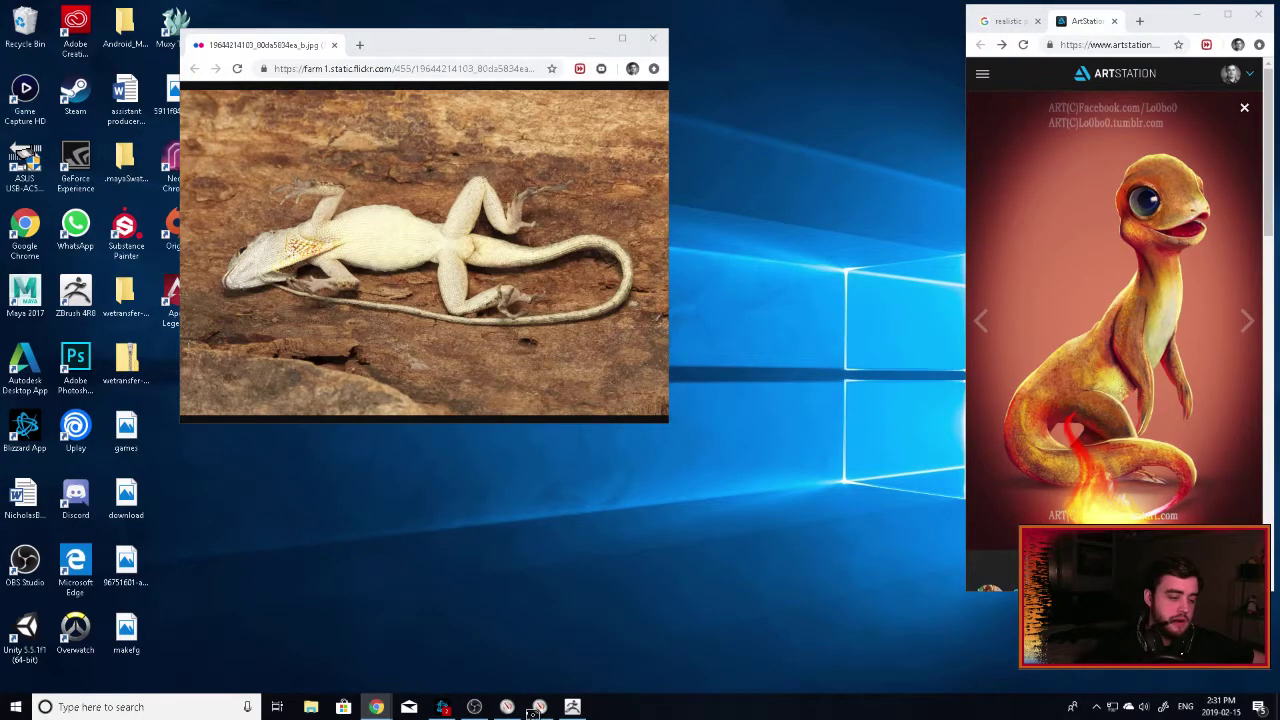
Bring up the restarted ZBrush window, close its home page, and resize the window to fill the space beside the reference picture.
left_click(574, 707)
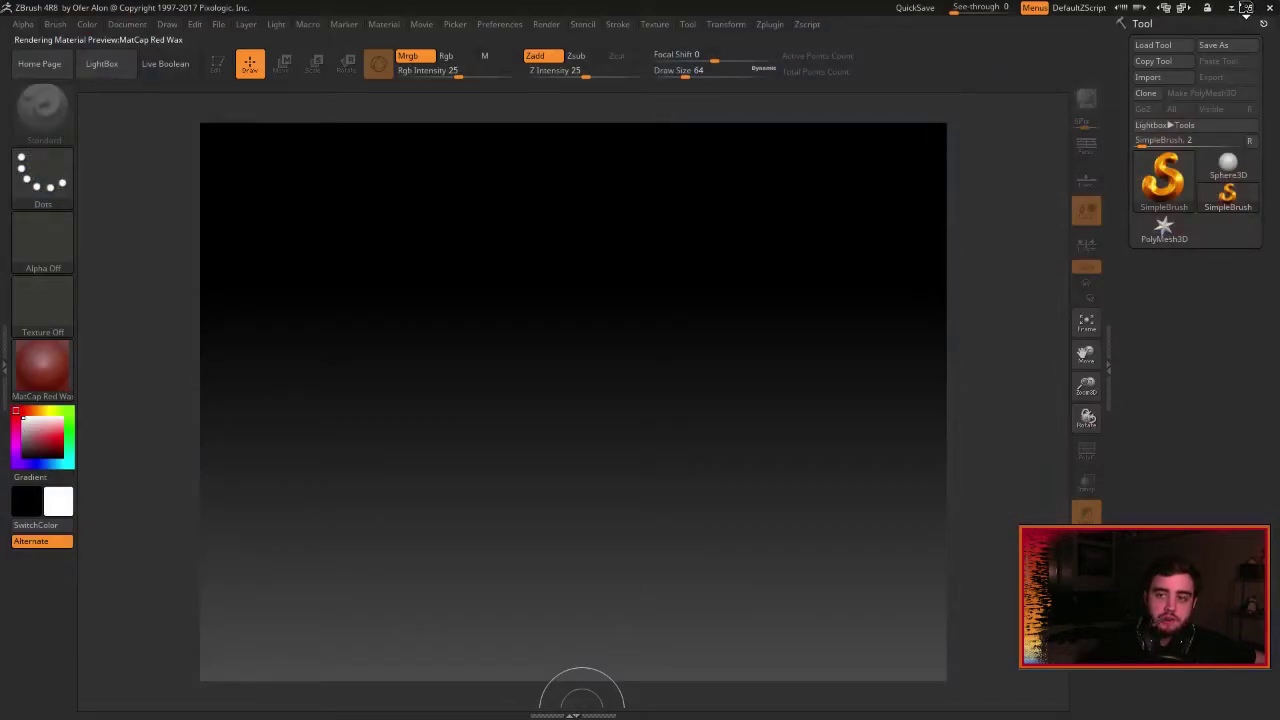
left_click(1245, 8)
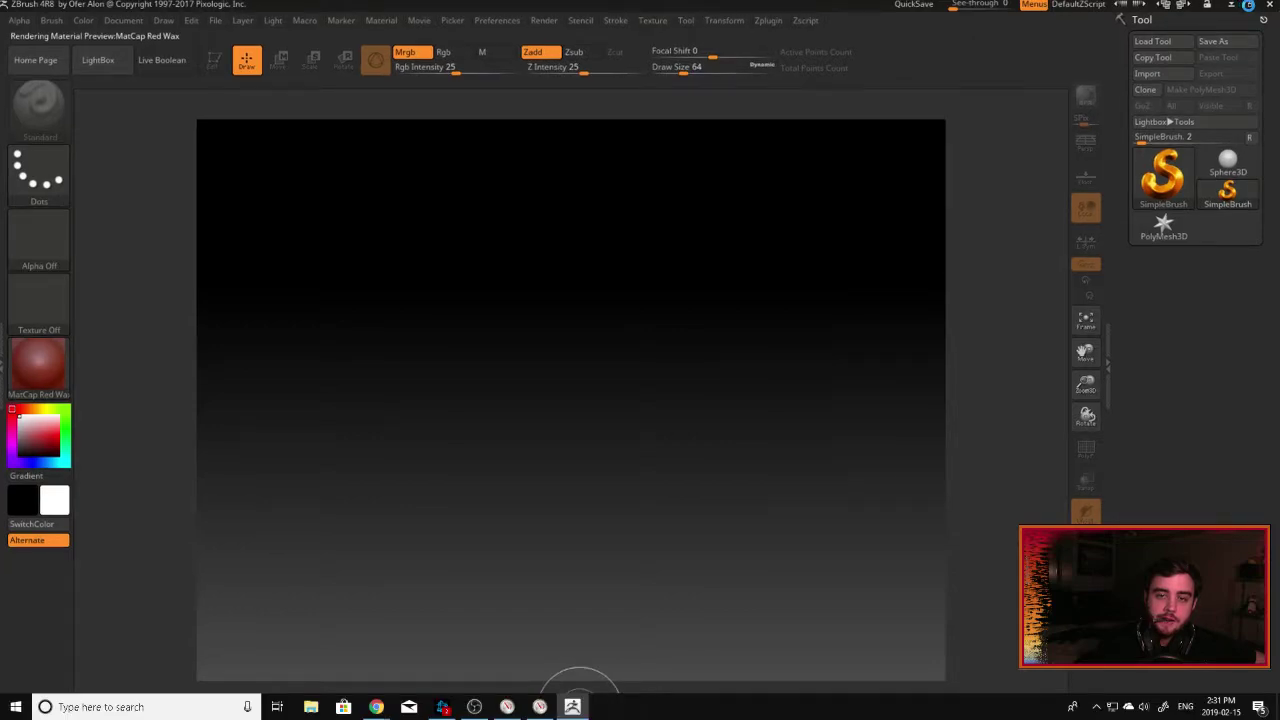
left_click(1249, 6)
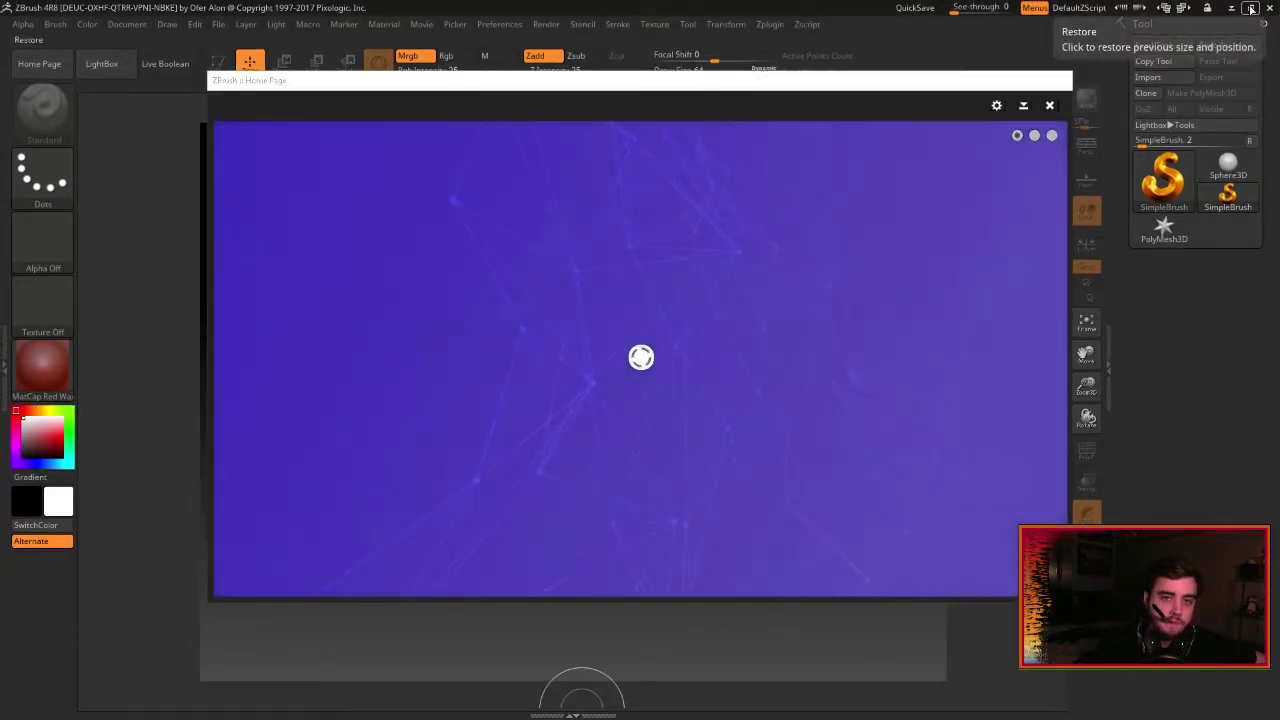
left_click(1249, 7)
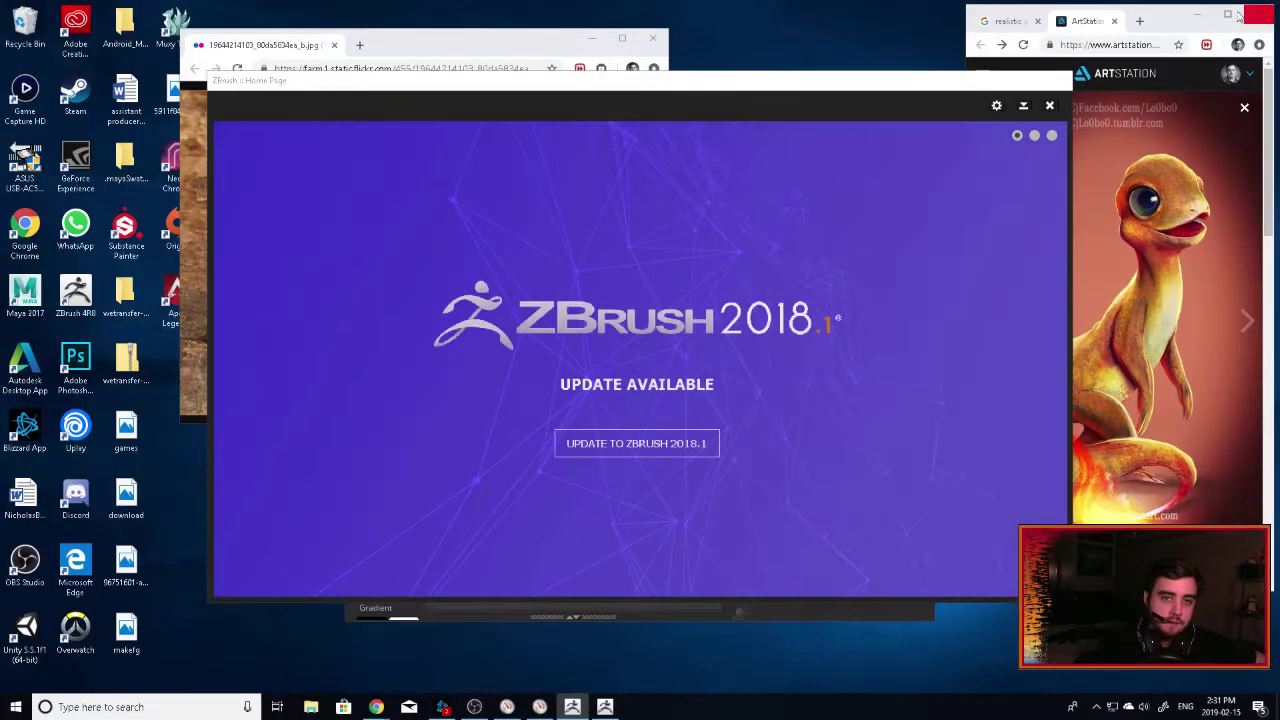
left_click(1049, 106)
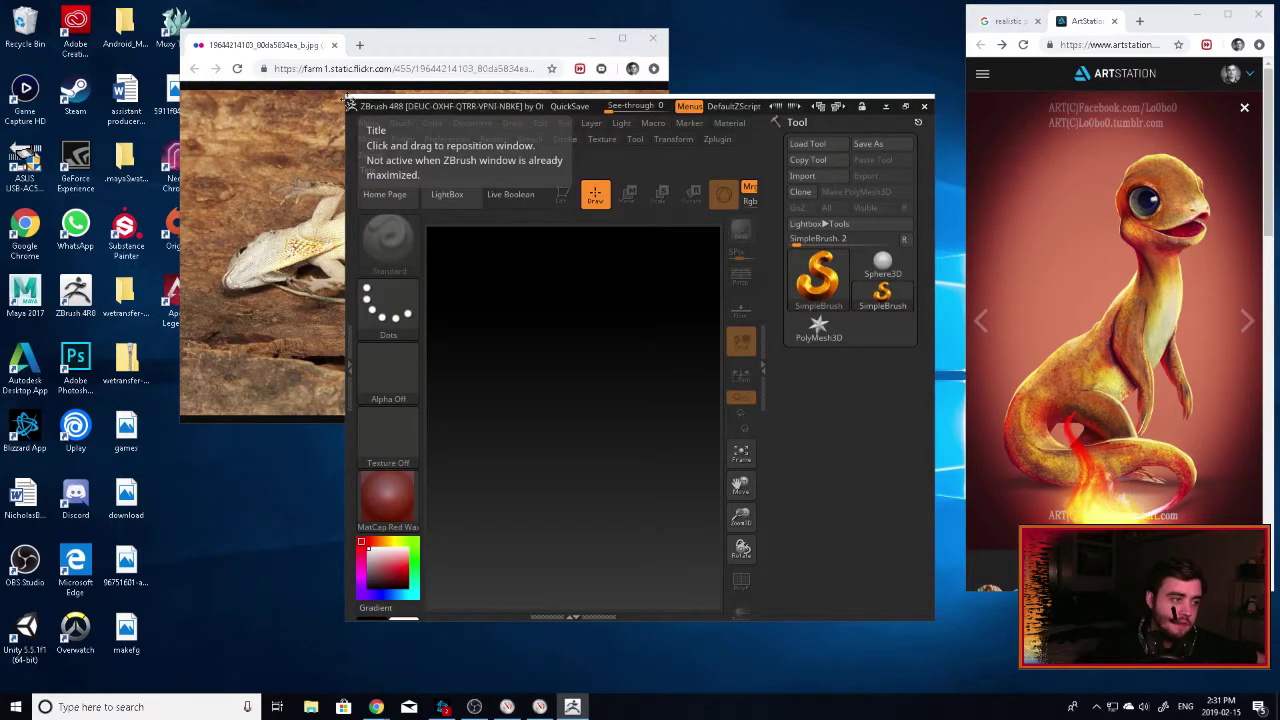
left_click_drag(357, 106, 3, 6)
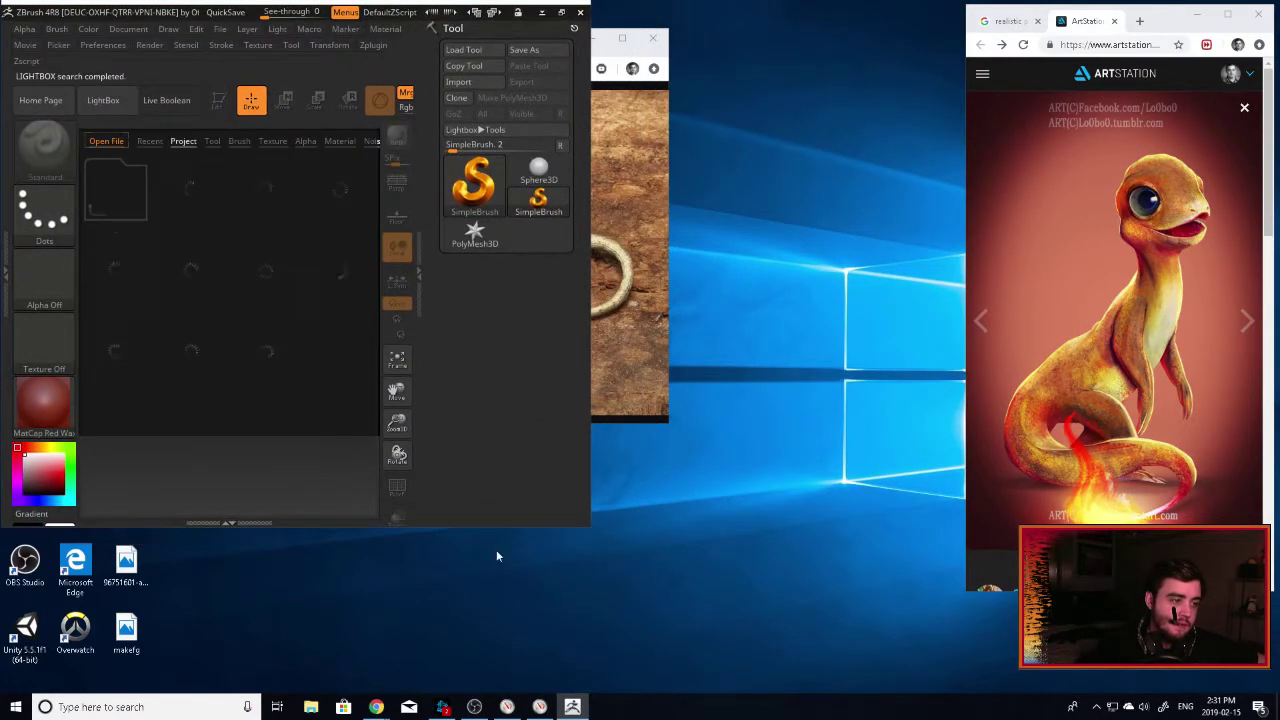
left_click_drag(595, 527, 966, 697)
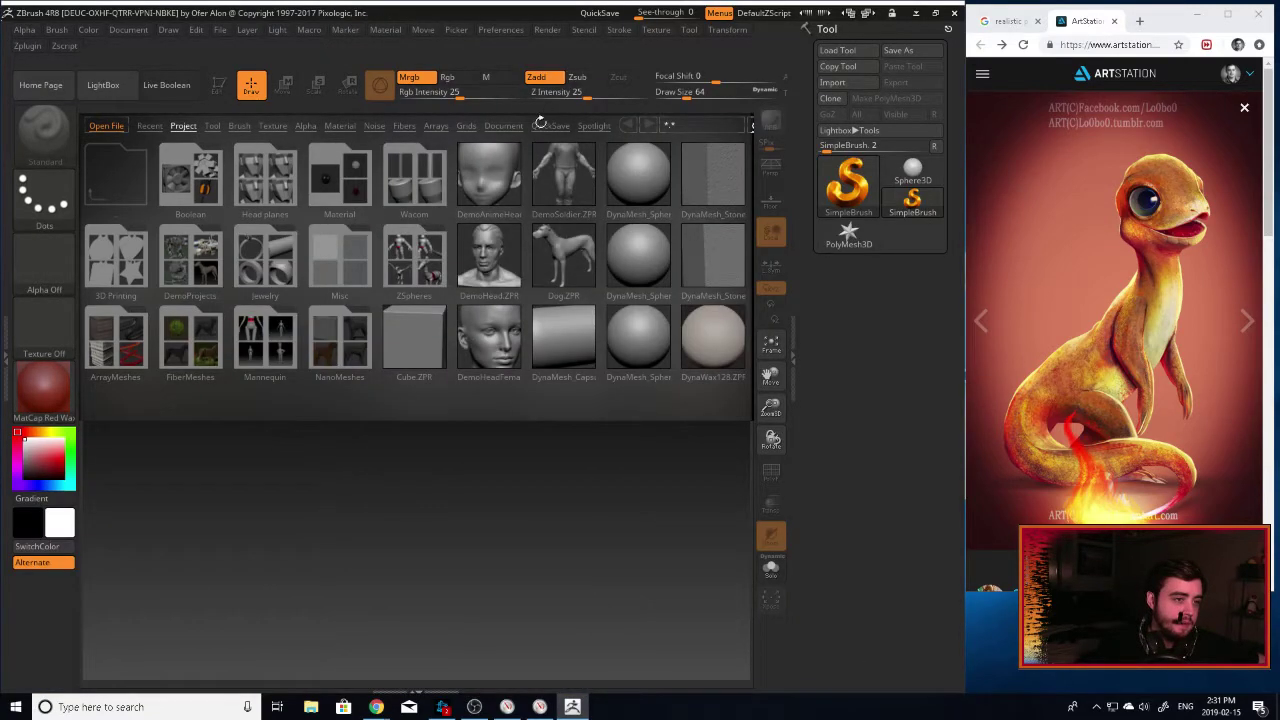
Open the quick-saved project QS_3252.ZPR from LightBox.
left_click(550, 126)
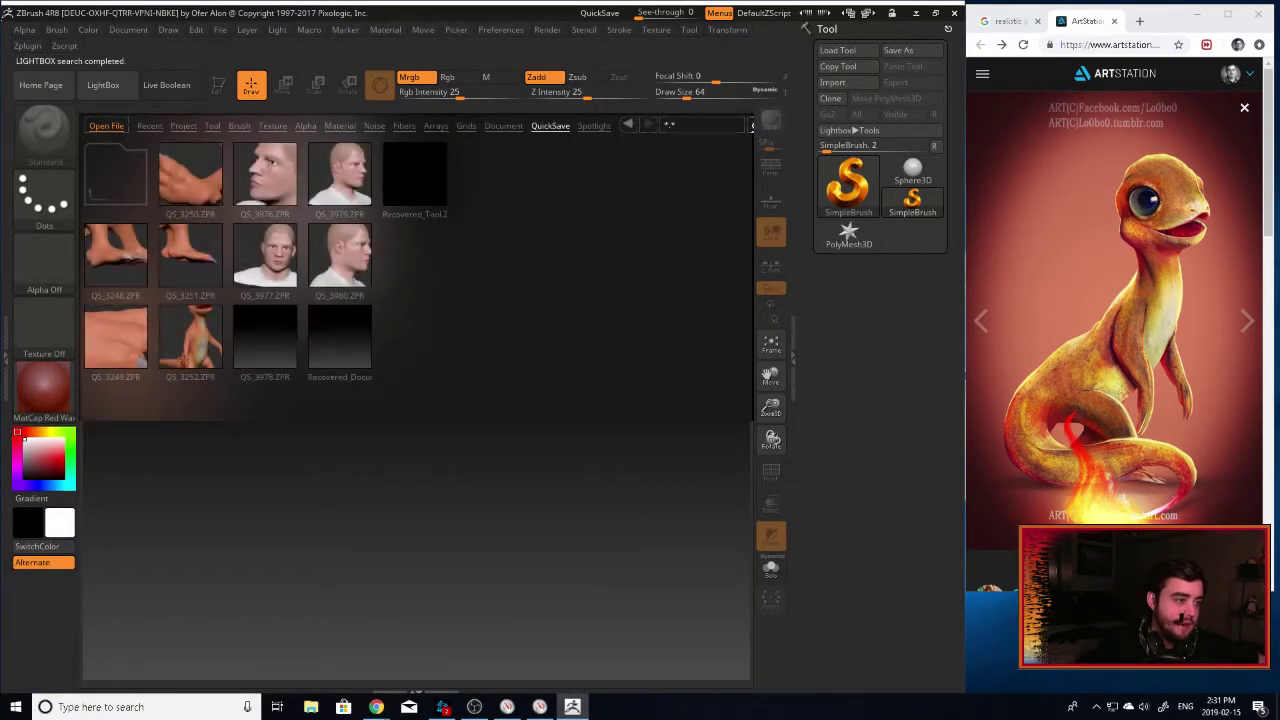
left_click(196, 330)
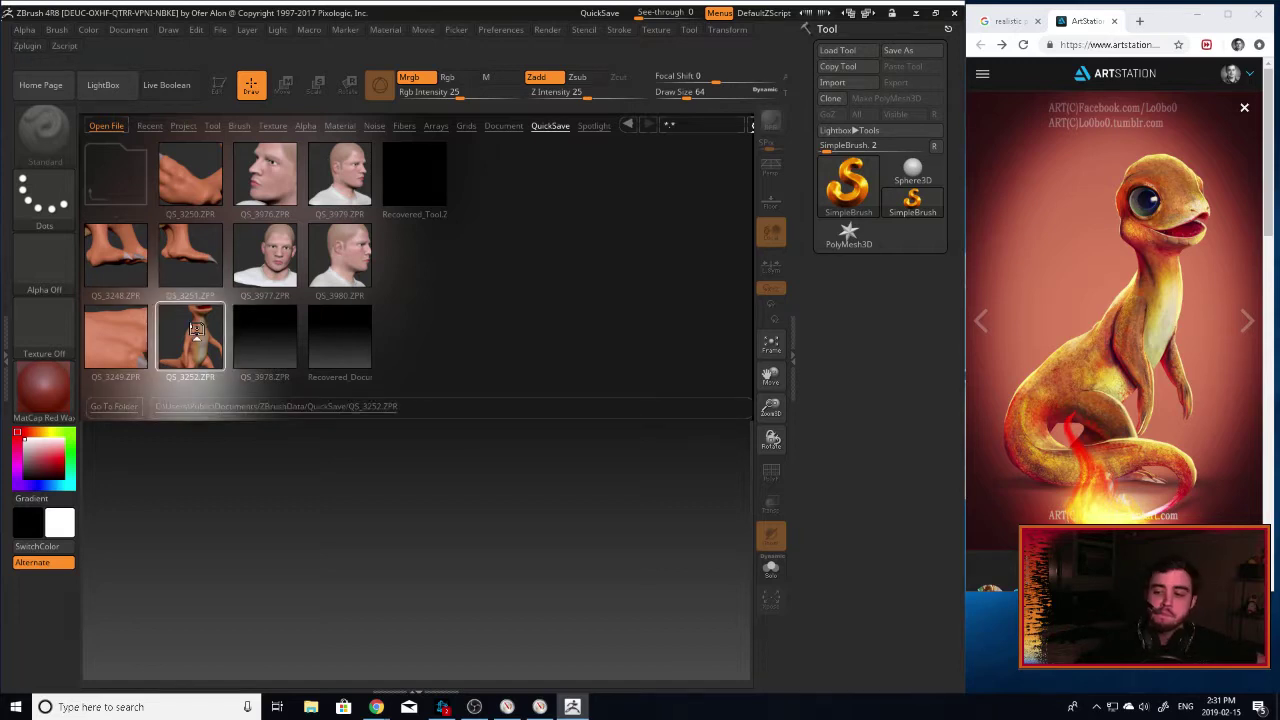
double_click(196, 330)
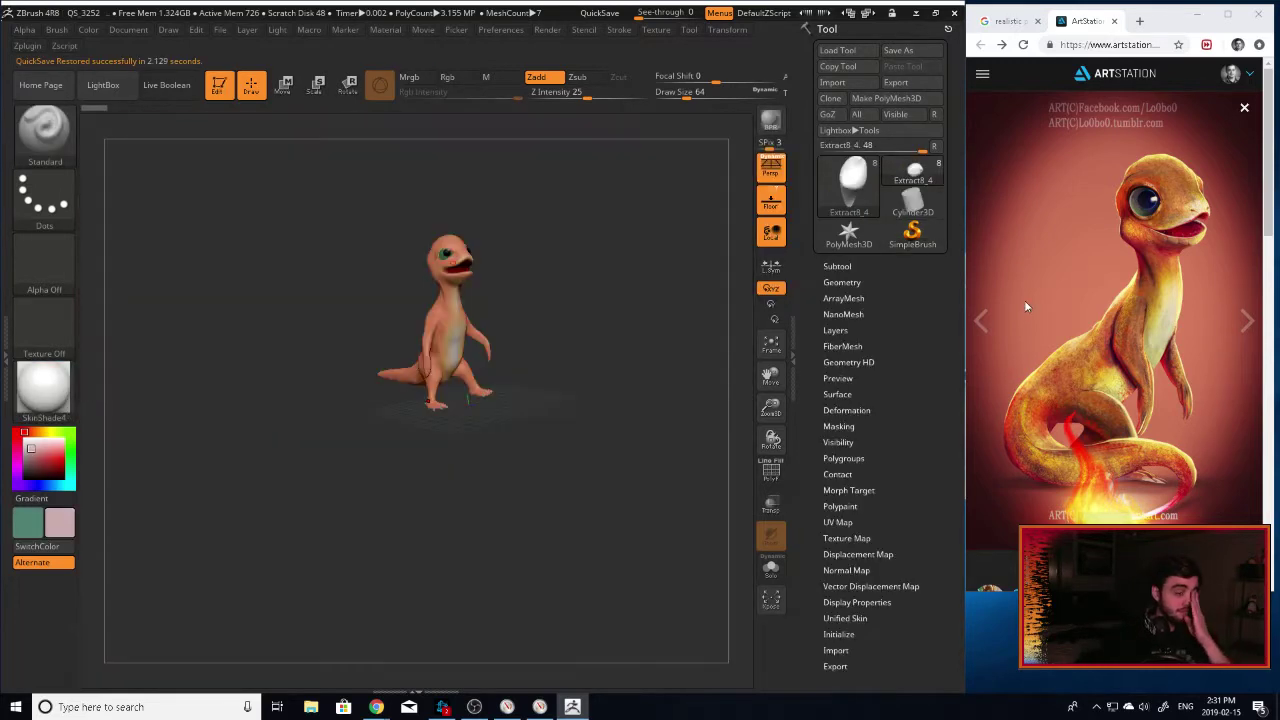
Select the creature's body subtool and swell the skin around the base of the heel claw with Inflat at draw size 40.
left_click_drag(590, 410, 745, 437, "alt")
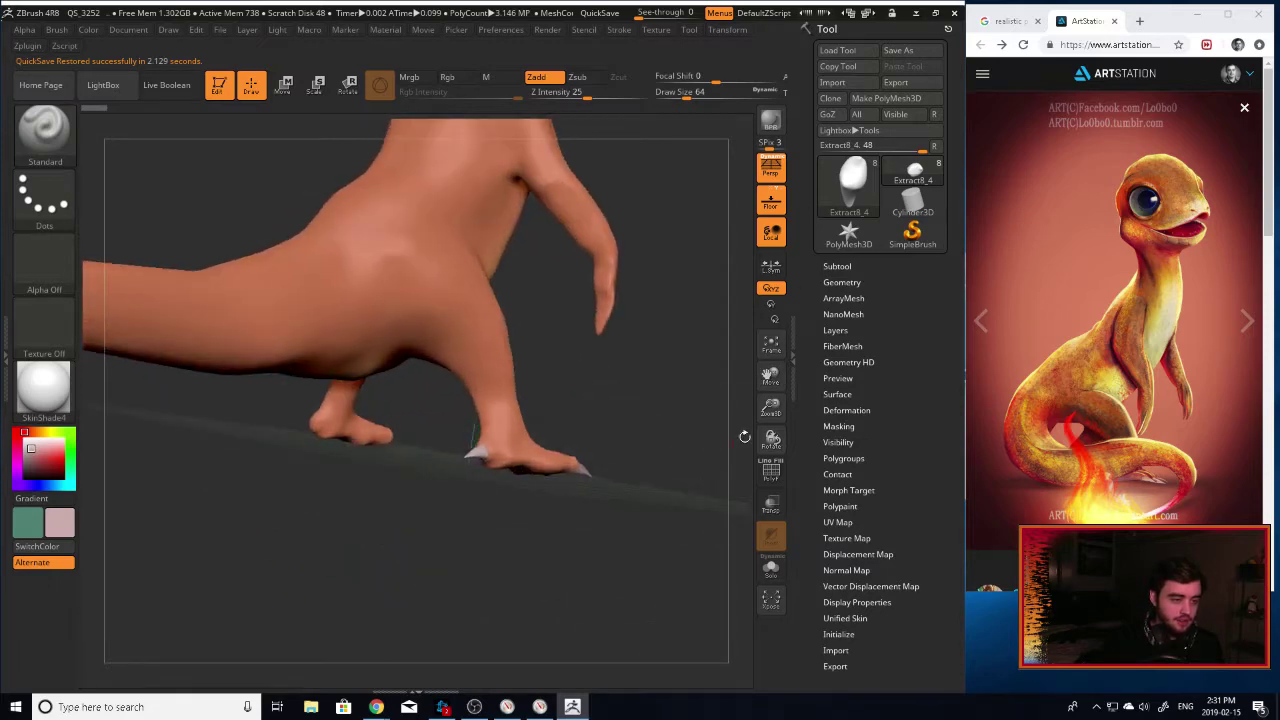
left_click(521, 434, "alt")
left_click_drag(660, 420, 655, 590, "alt")
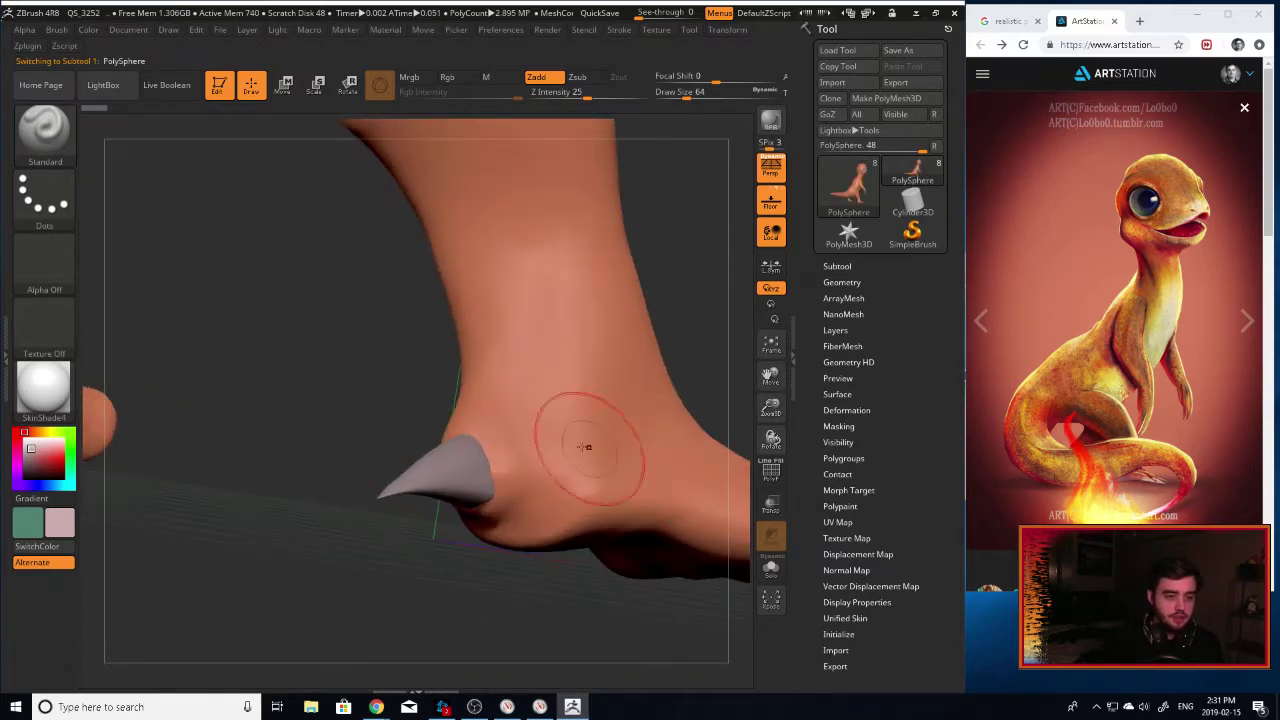
key("b")
key("i")
key("n")
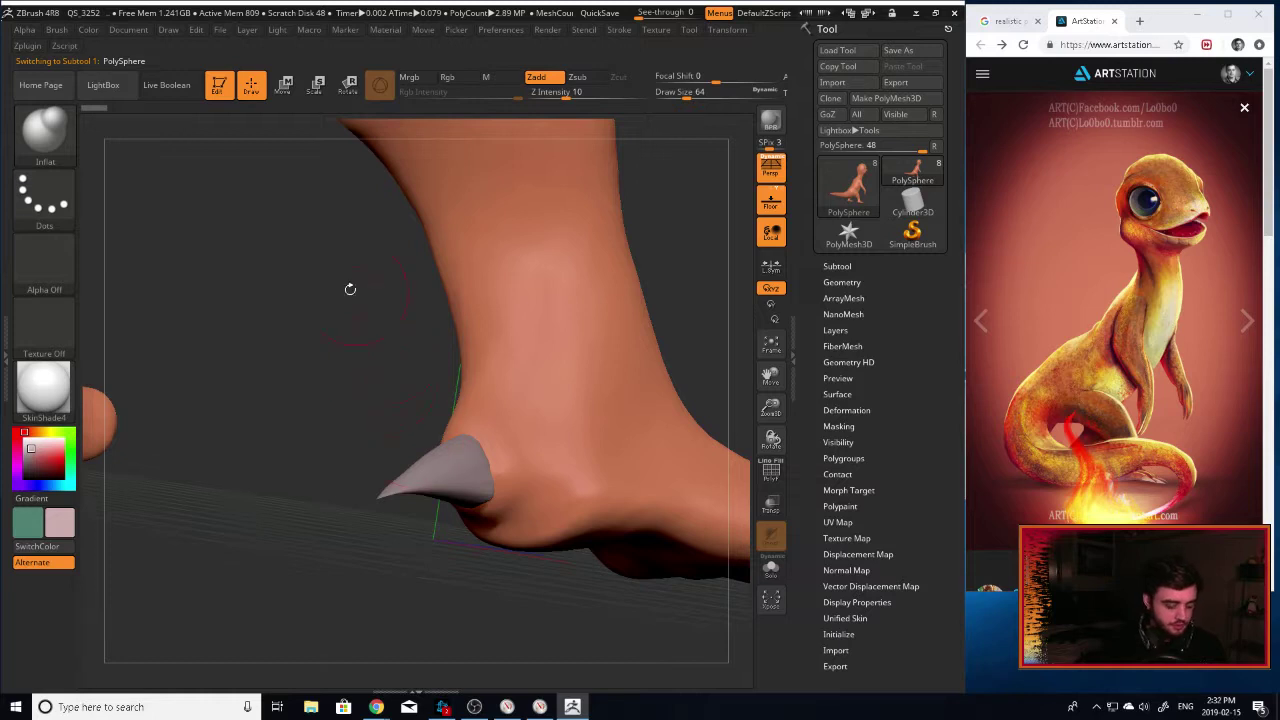
key("bracketleft")
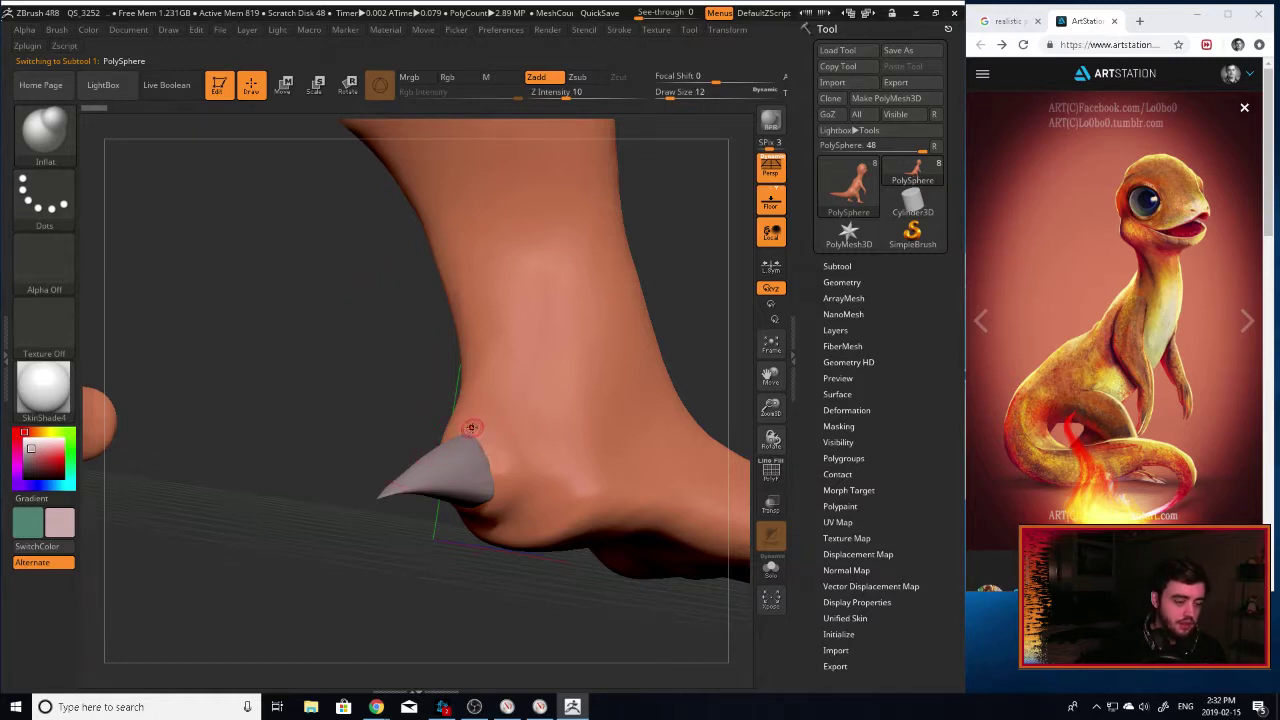
key("bracketright")
key("bracketright")
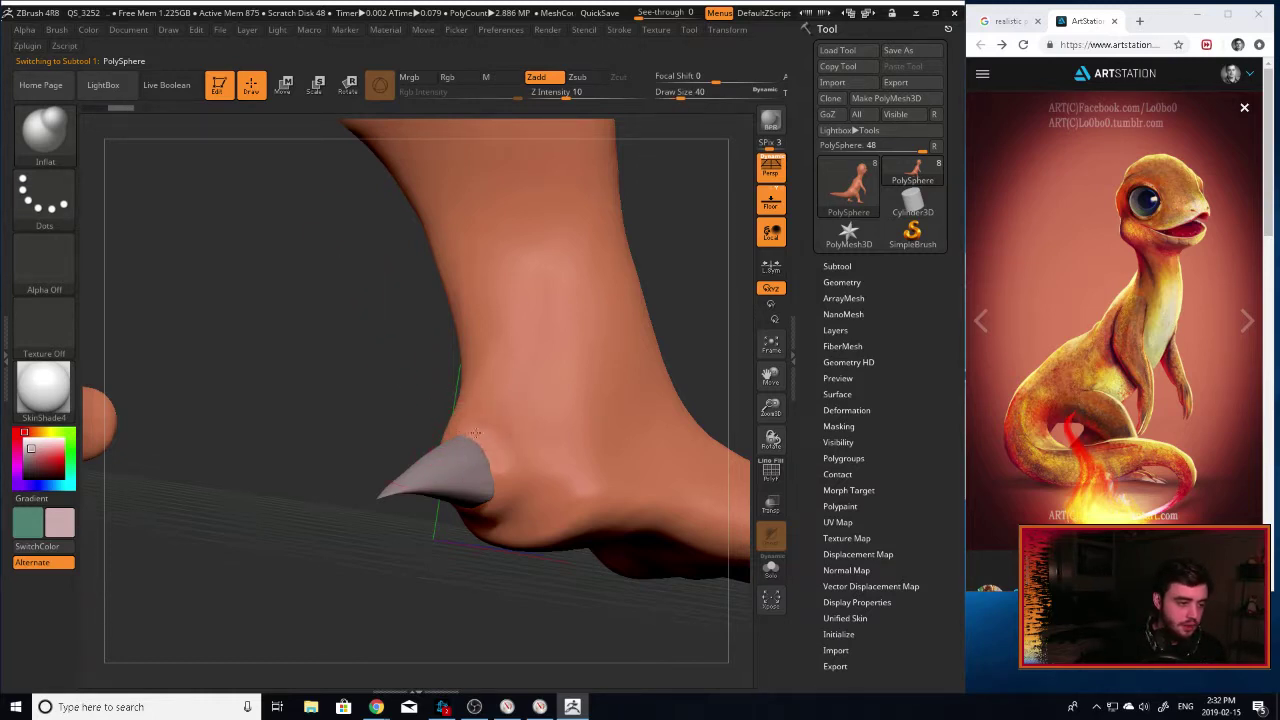
mouse_move(475, 433)
left_mouse_down()
mouse_move(495, 450)
mouse_move(489, 500)
mouse_move(590, 505)
left_mouse_up()
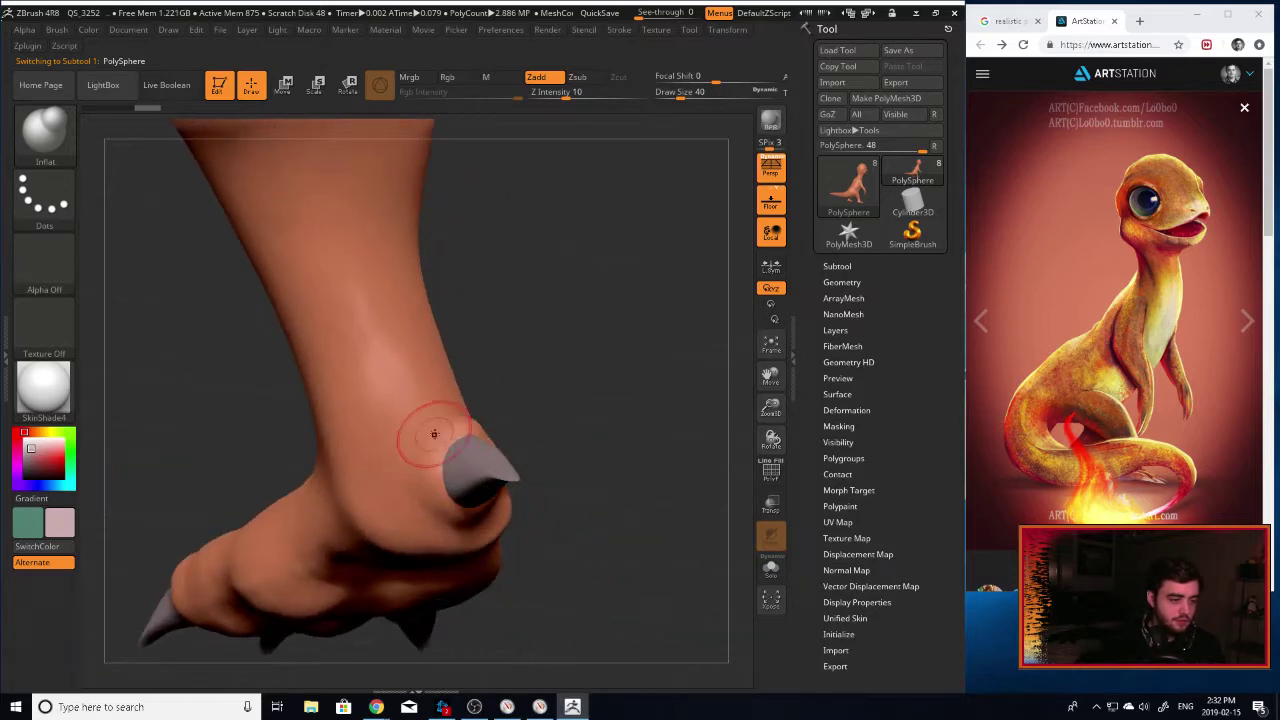
Raise the tendon above the heel claw up the back of the ankle with Inflat at draw size 40, and smooth it.
left_click_drag(540, 400, 496, 426)
left_click_drag(429, 380, 468, 404)
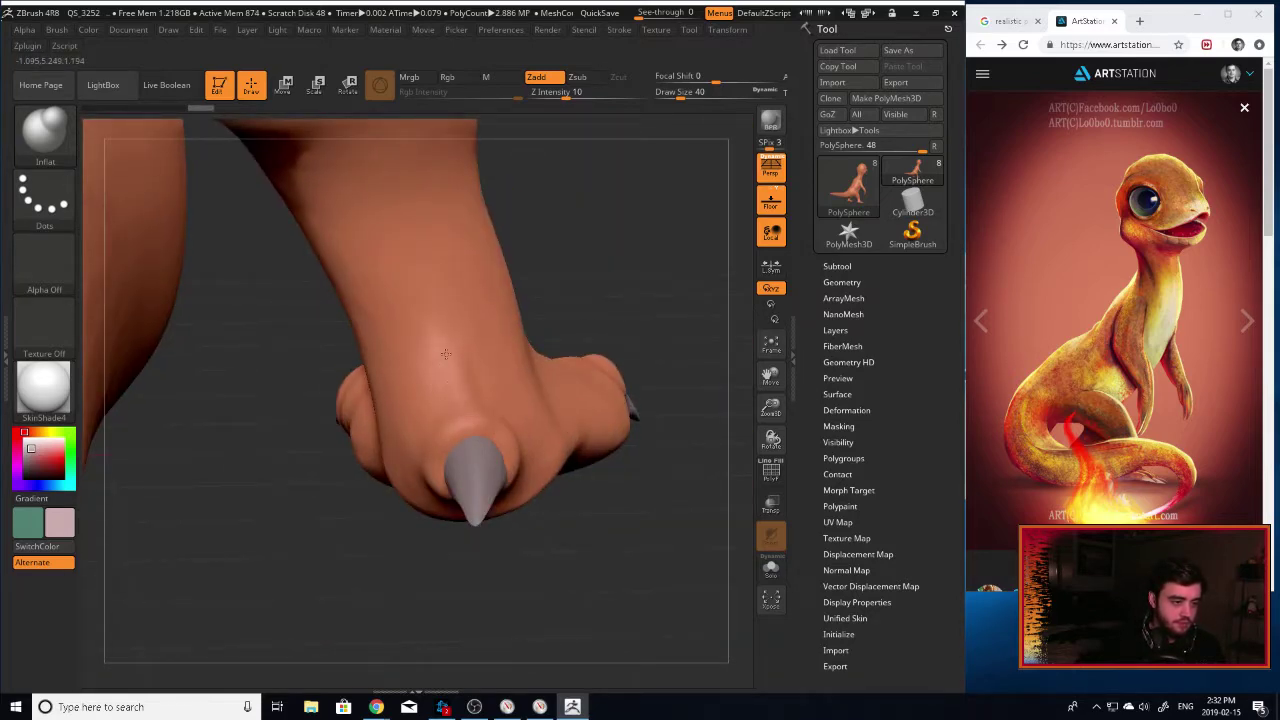
left_click_drag(445, 353, 417, 371)
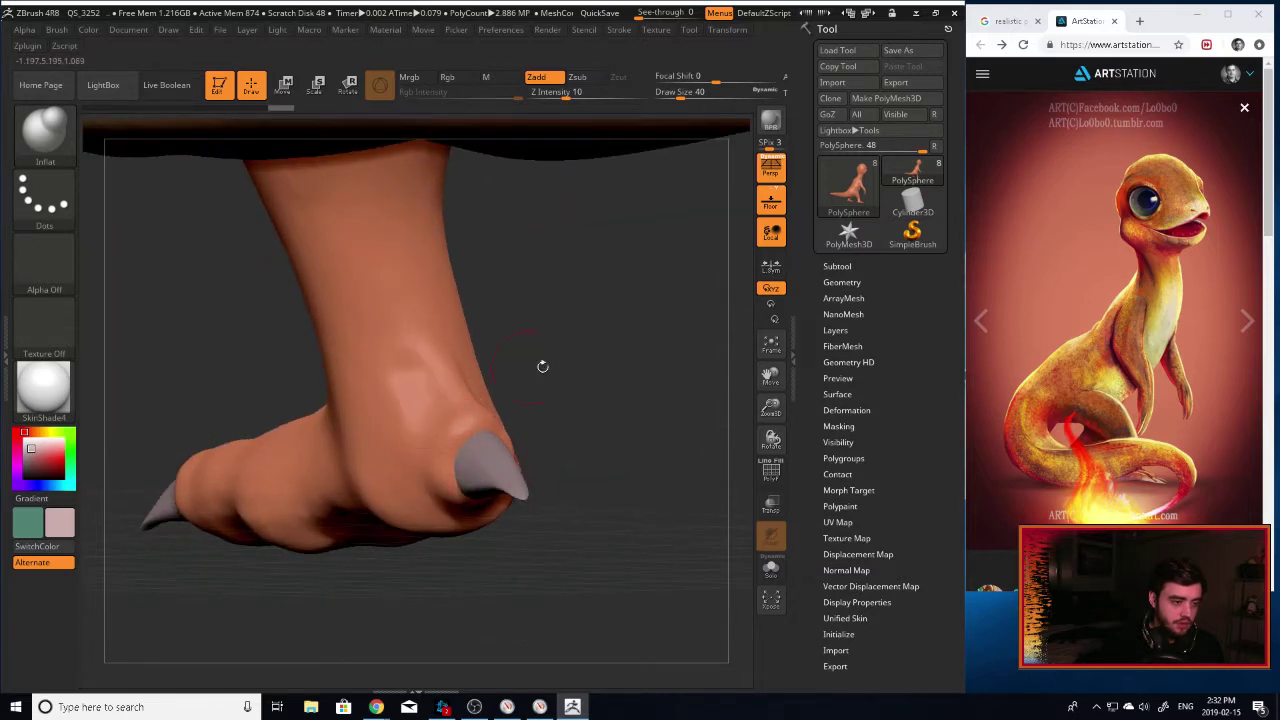
left_click_drag(542, 366, 509, 383)
key("shift")
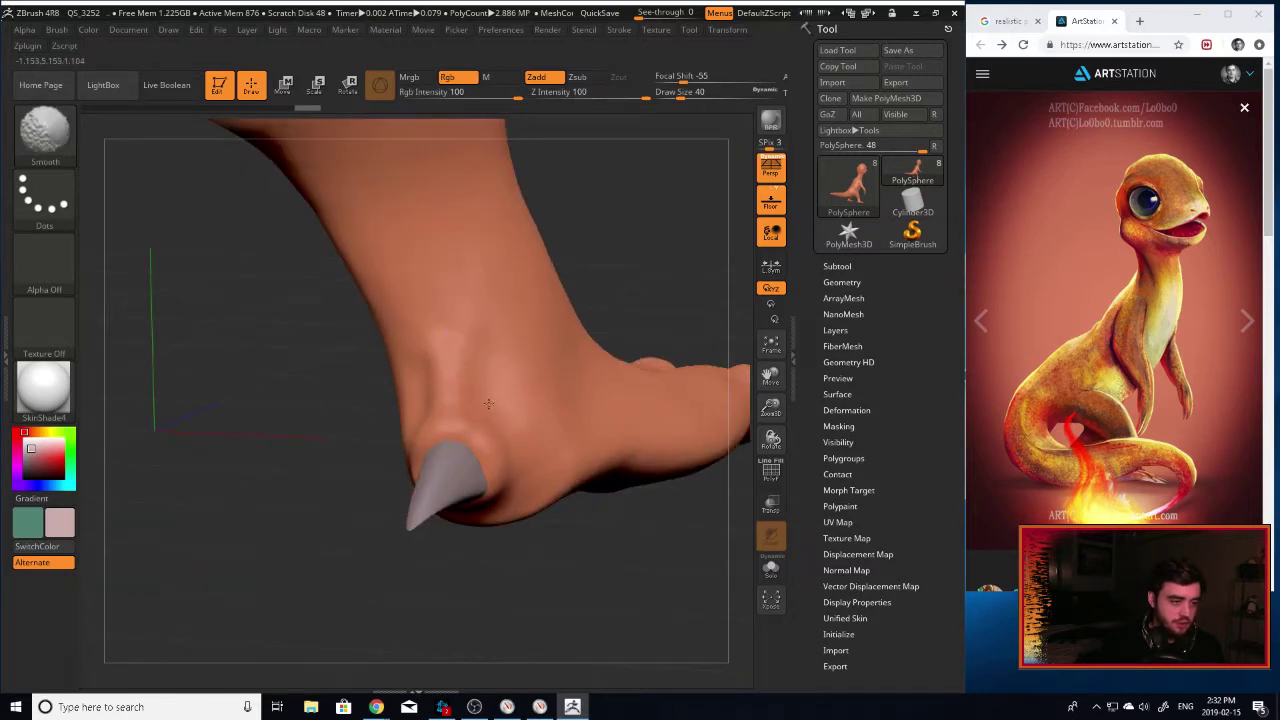
mouse_move(396, 452)
left_mouse_down()
mouse_move(690, 415)
mouse_move(471, 271)
left_mouse_up()
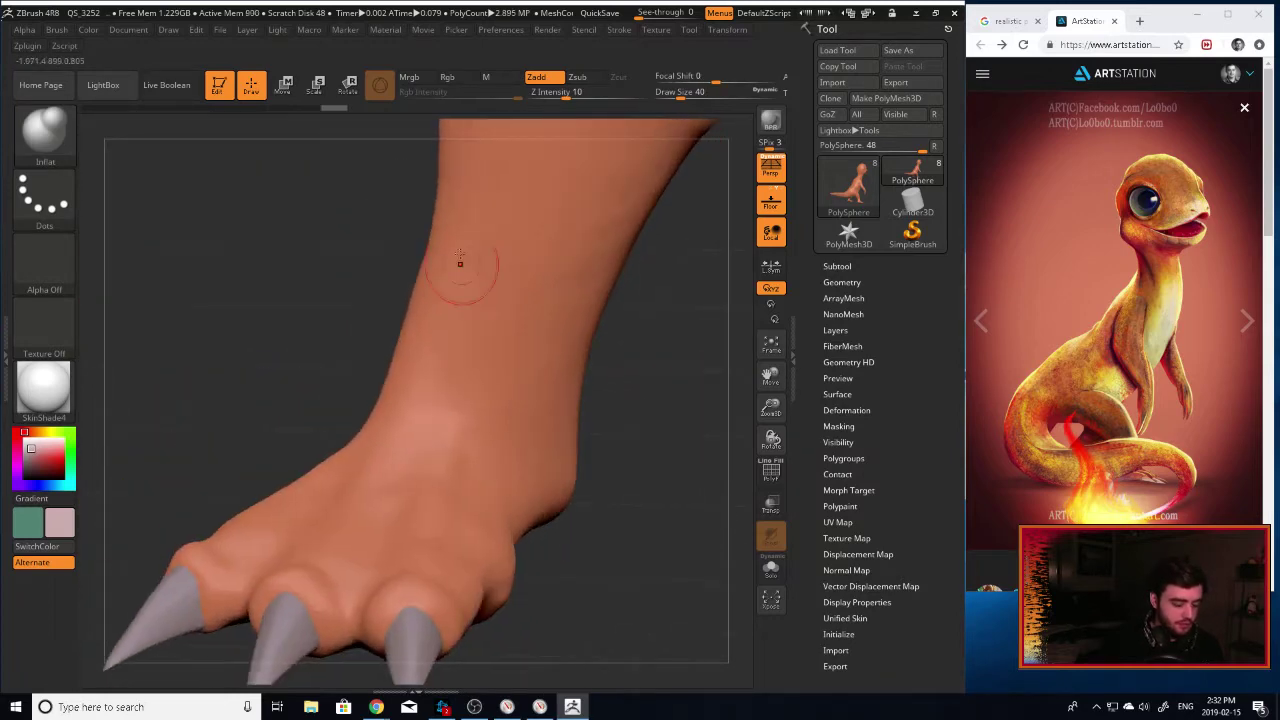
Build up the ankle bones on both sides of the clawed foot with Inflat at draw size 76, and smooth them.
left_click_drag(641, 466, 501, 457)
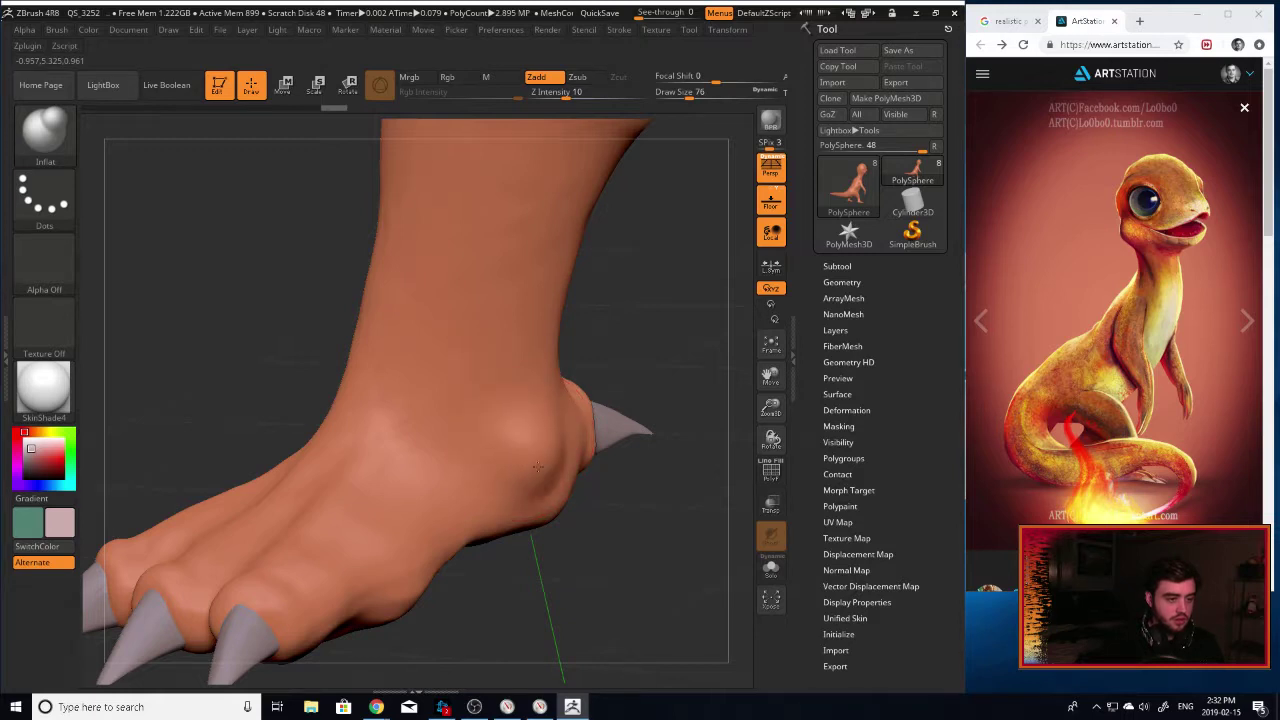
left_click_drag(268, 450, 530, 442)
left_click_drag(437, 400, 436, 408)
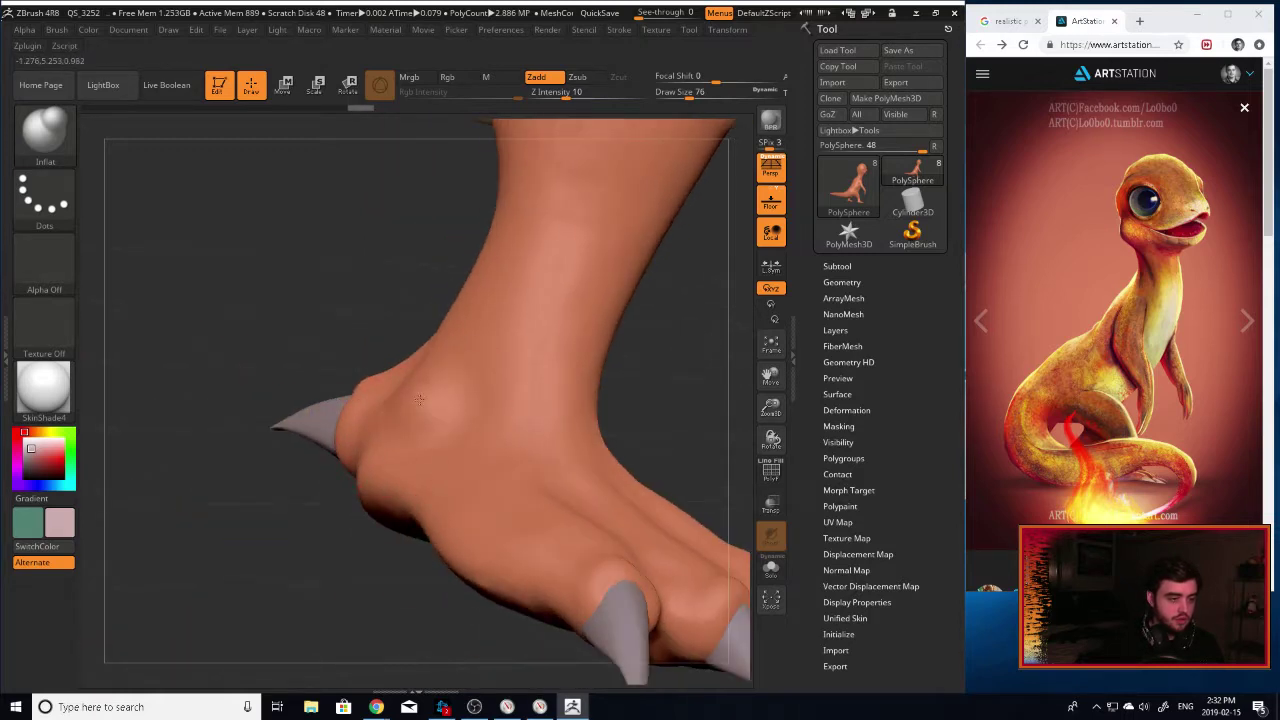
left_click_drag(337, 289, 491, 343)
key("shift")
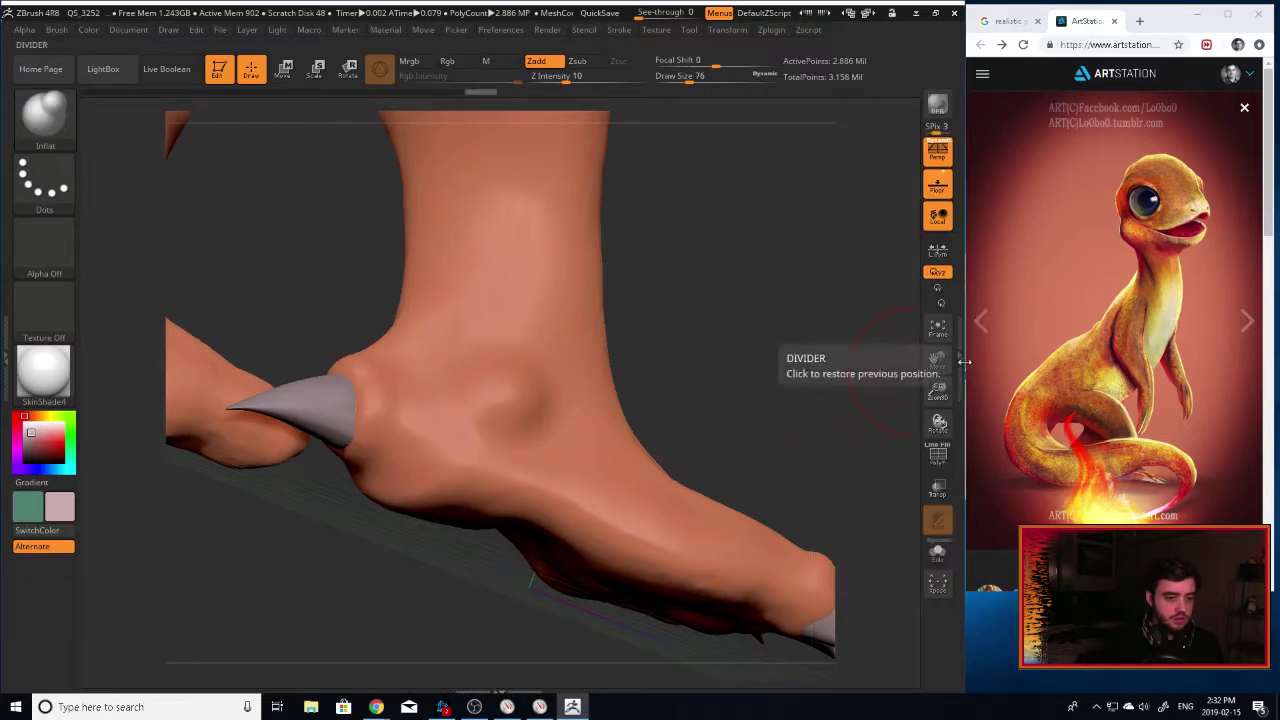
Shape the front and sides of the lower leg above the ankle with Inflat at draw size 84, smoothing the transitions.
left_click_drag(771, 408, 458, 350)
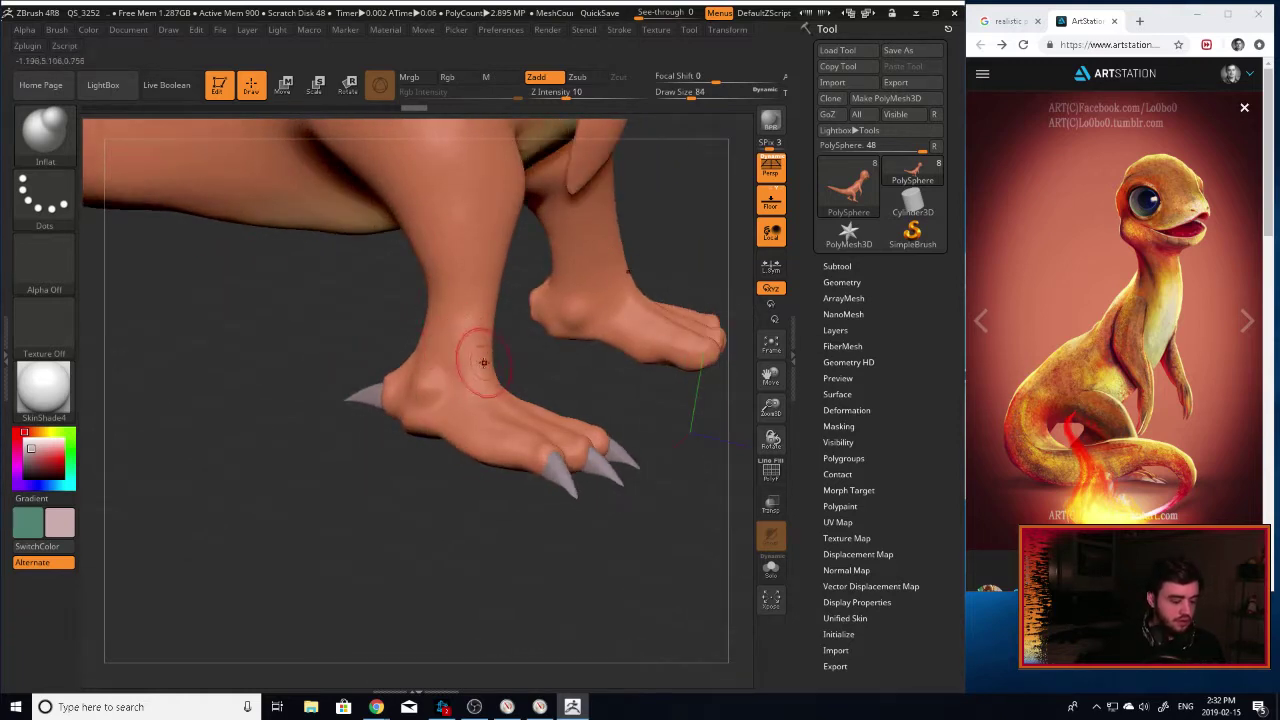
left_click_drag(443, 306, 463, 334)
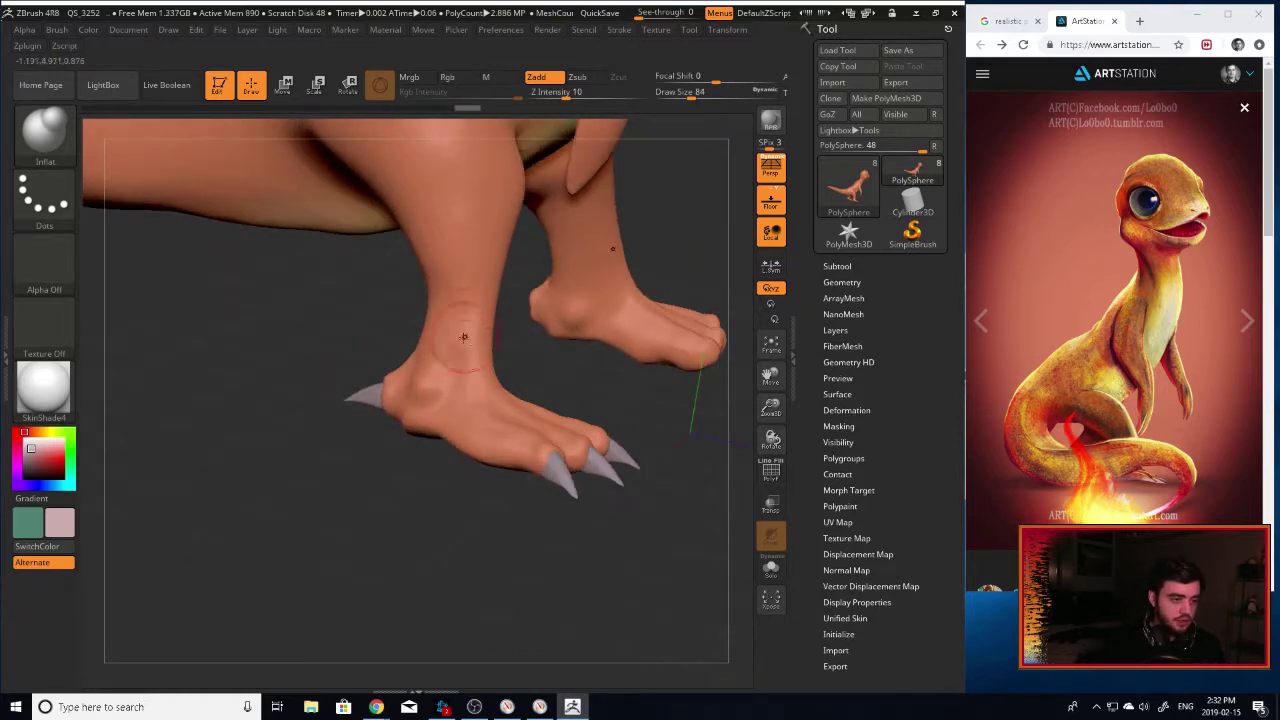
left_click_drag(680, 270, 501, 315)
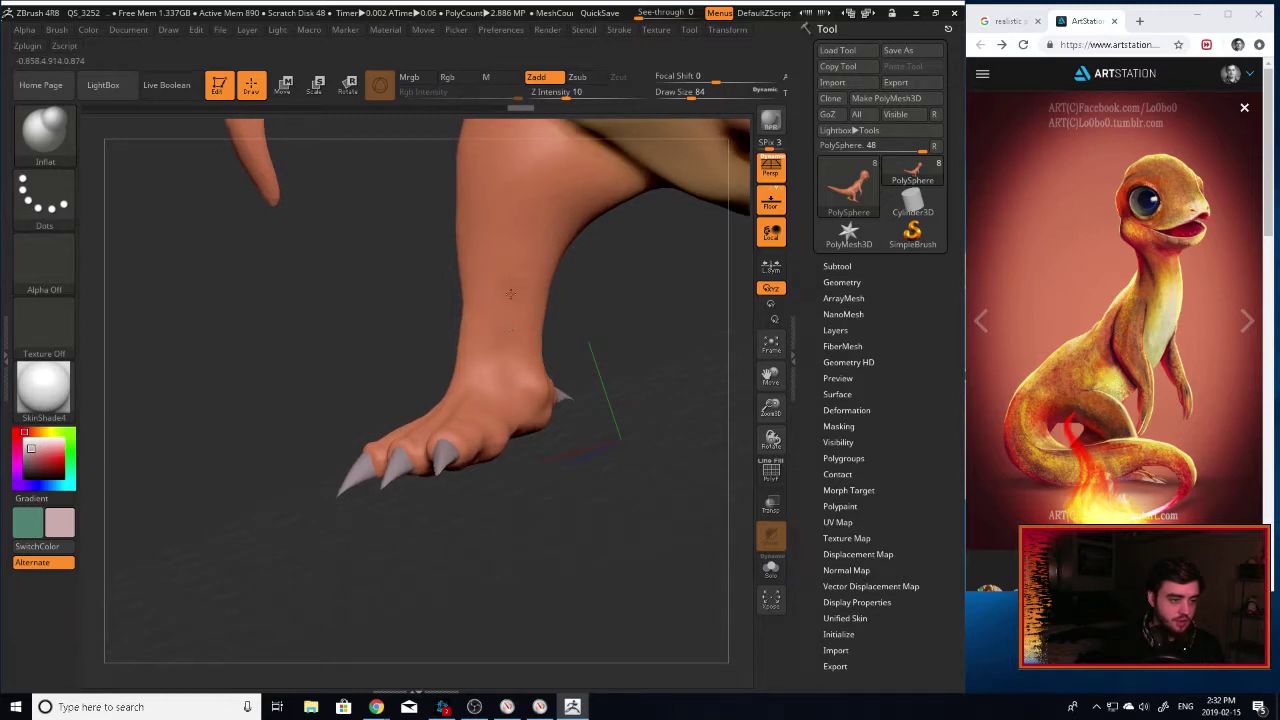
left_click_drag(349, 362, 497, 302)
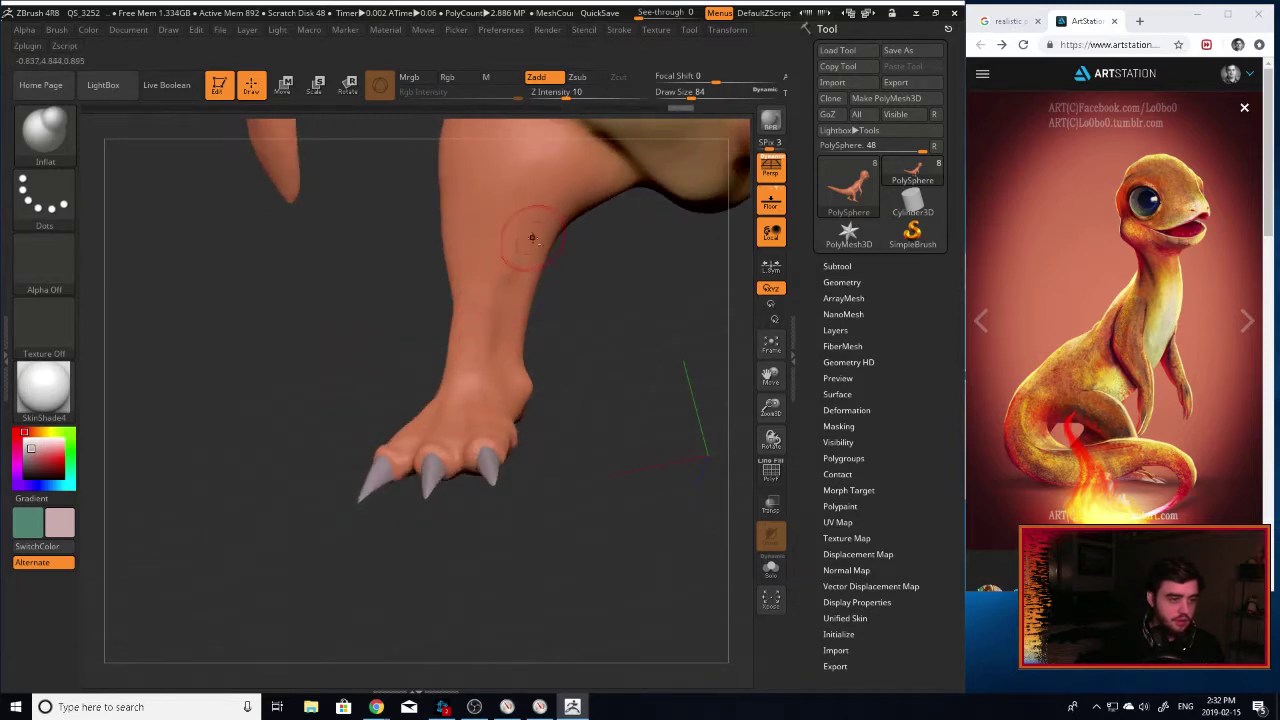
left_click_drag(531, 300, 531, 286, "shift")
left_click_drag(556, 328, 626, 370)
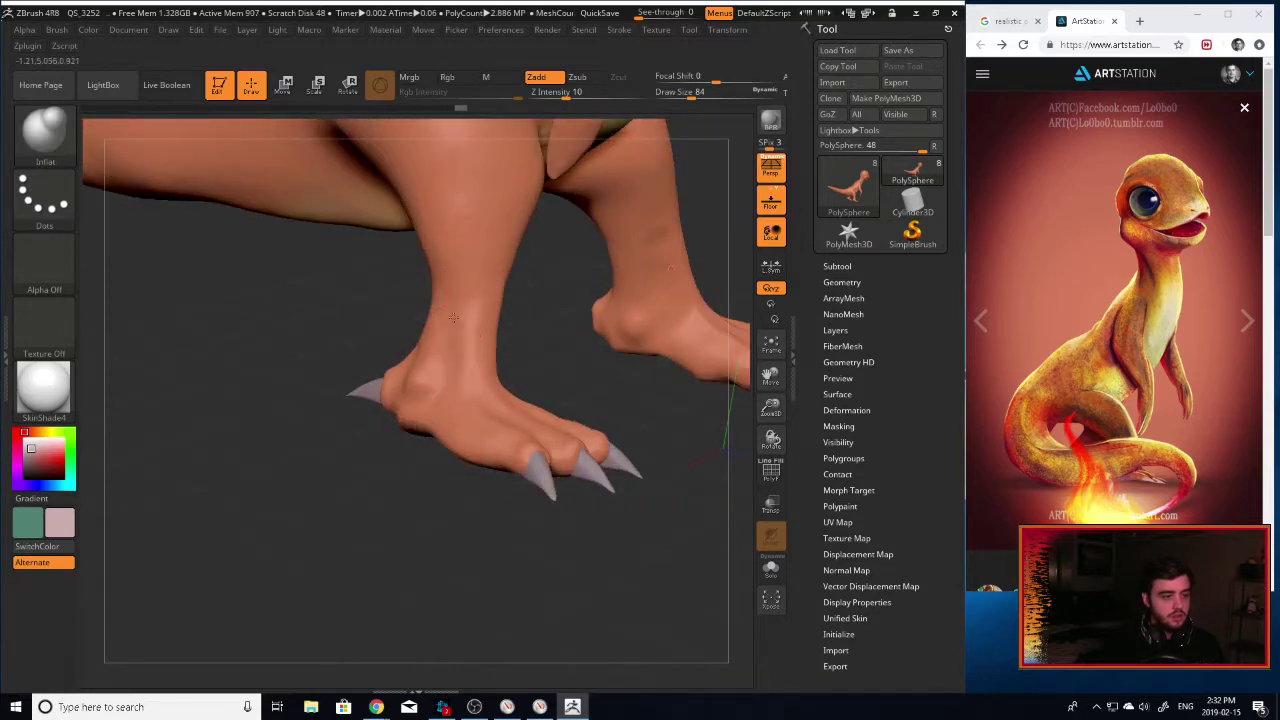
left_click_drag(540, 295, 504, 335)
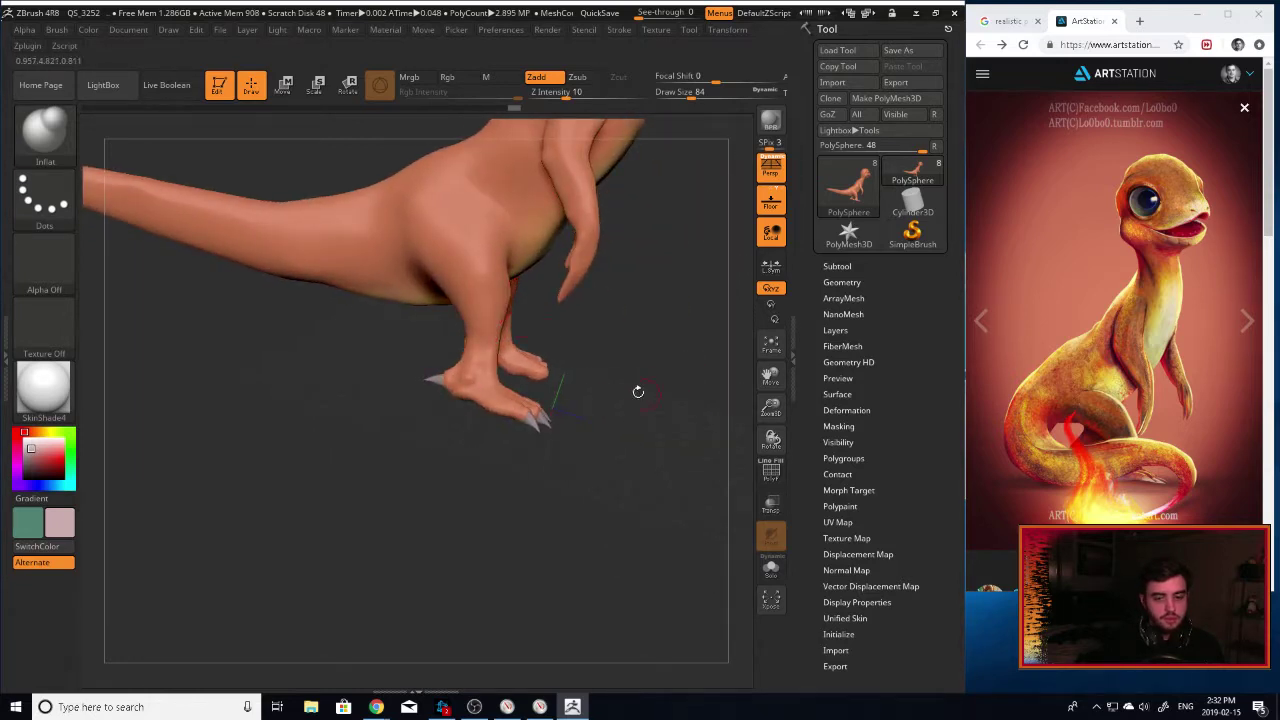
Bulk up the inner side of the upper leg near the belly with Inflat at draw size 132, and smooth it.
left_click_drag(769, 408, 737, 457)
left_click_drag(712, 410, 633, 403)
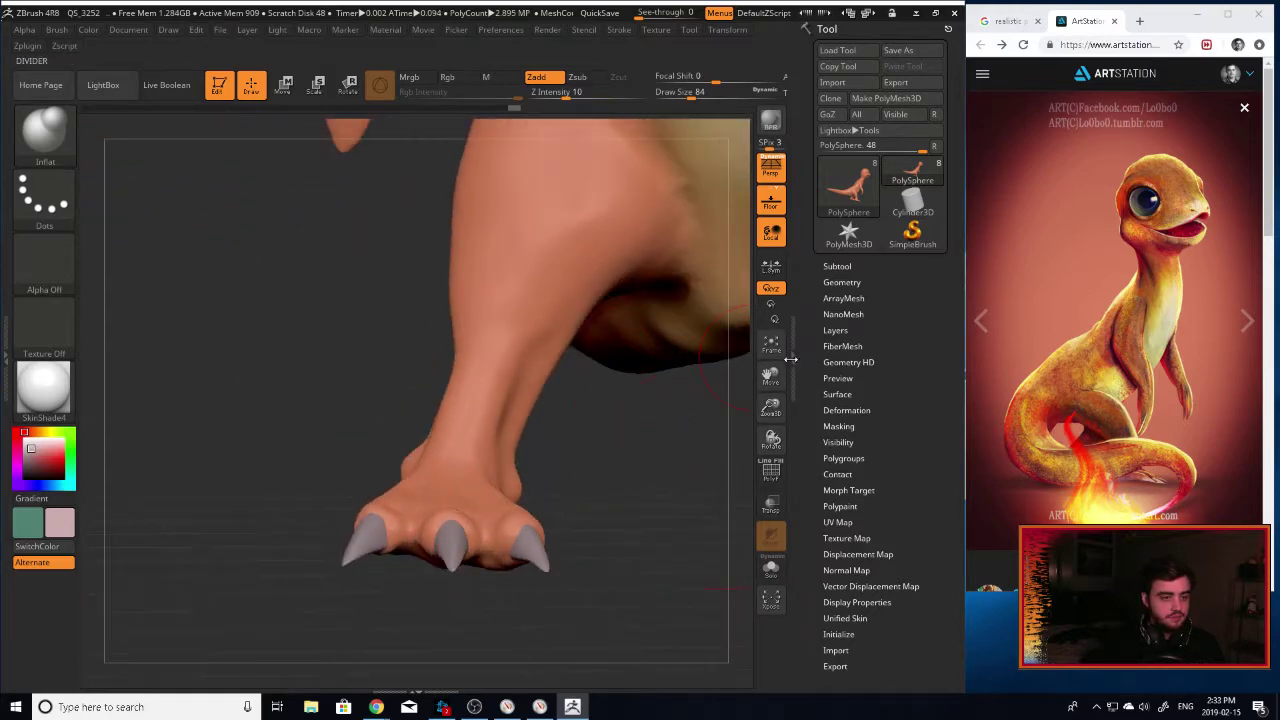
left_click_drag(772, 374, 651, 478)
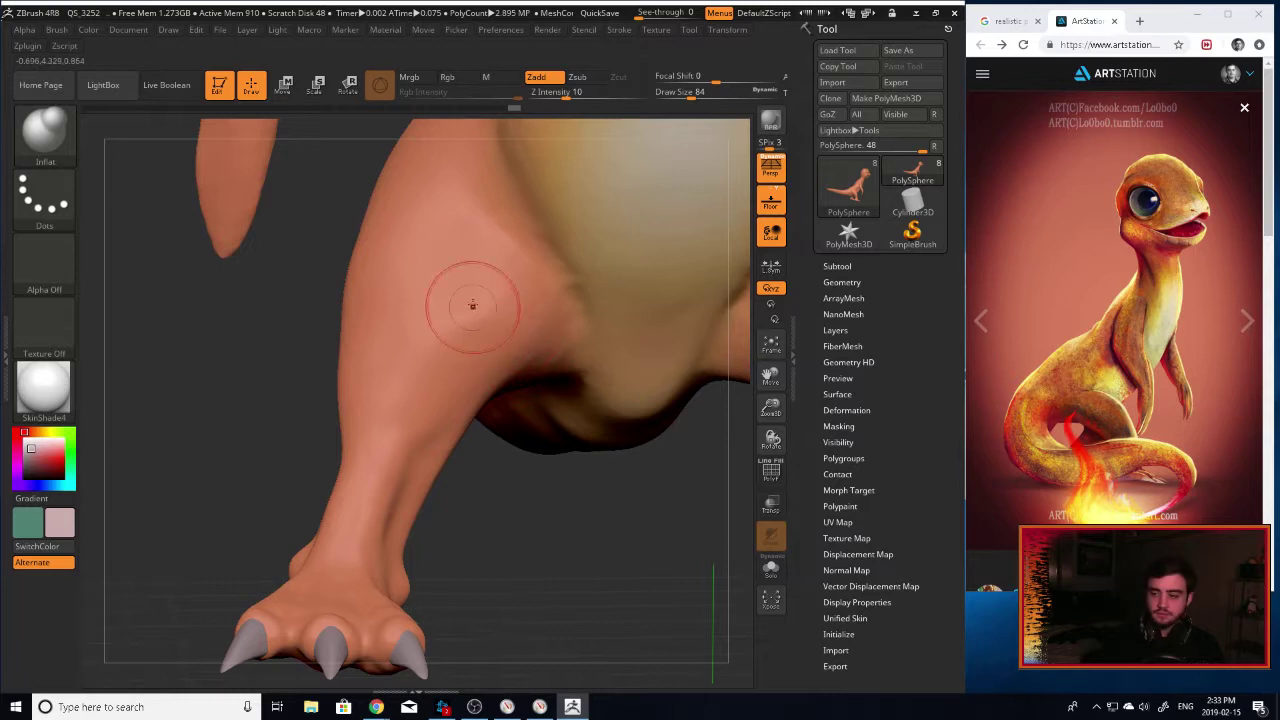
key("bracketright")
key("bracketright")
key("bracketright")
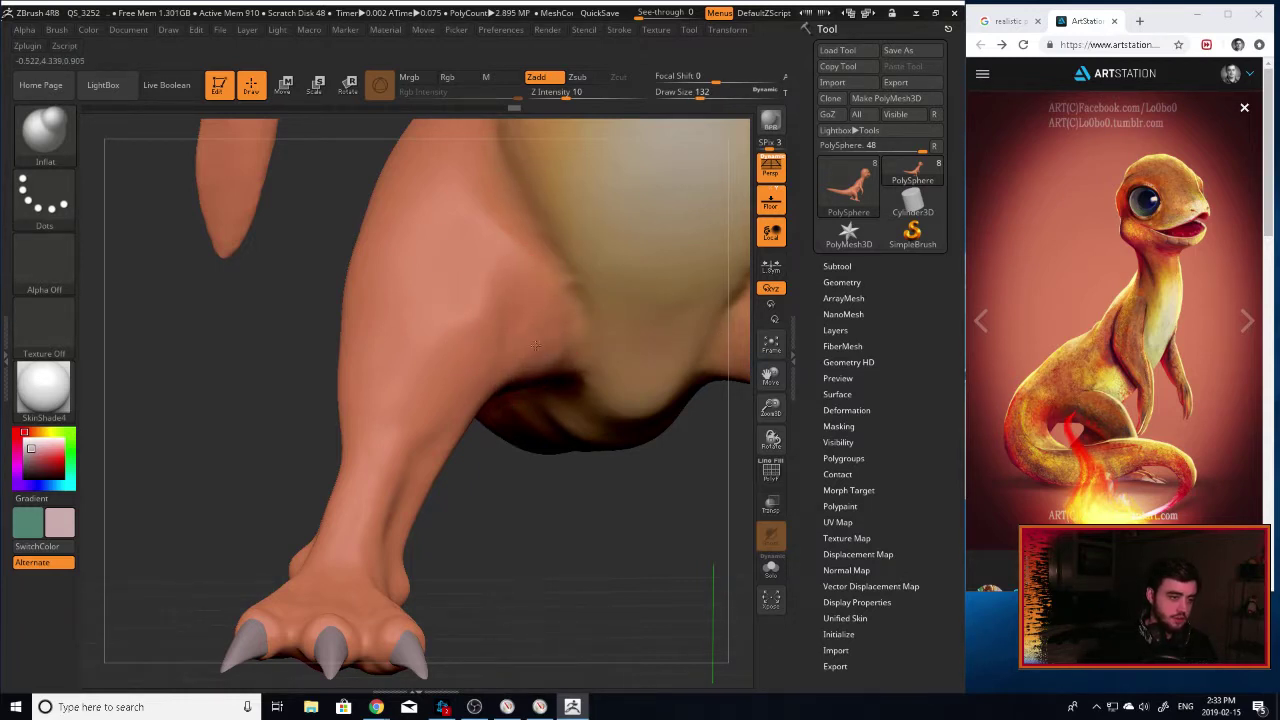
mouse_move(541, 365)
left_mouse_down()
mouse_move(514, 289)
mouse_move(505, 314)
left_mouse_up()
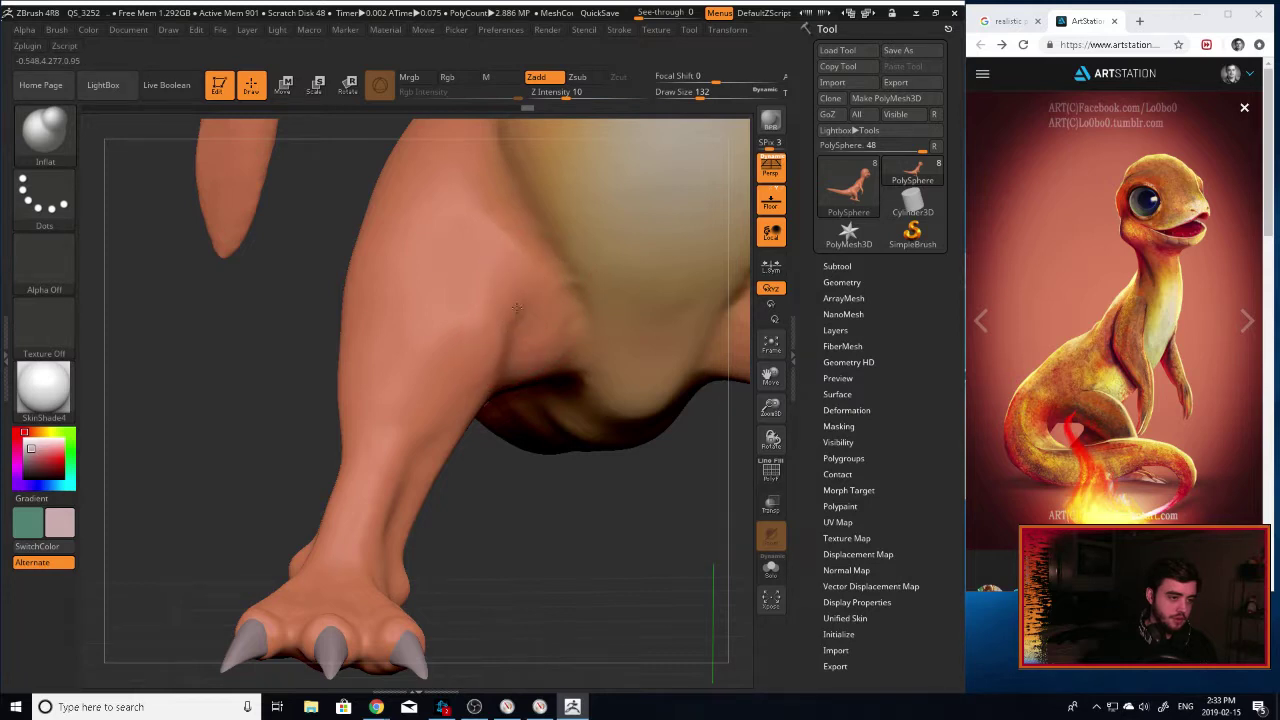
key("shift")
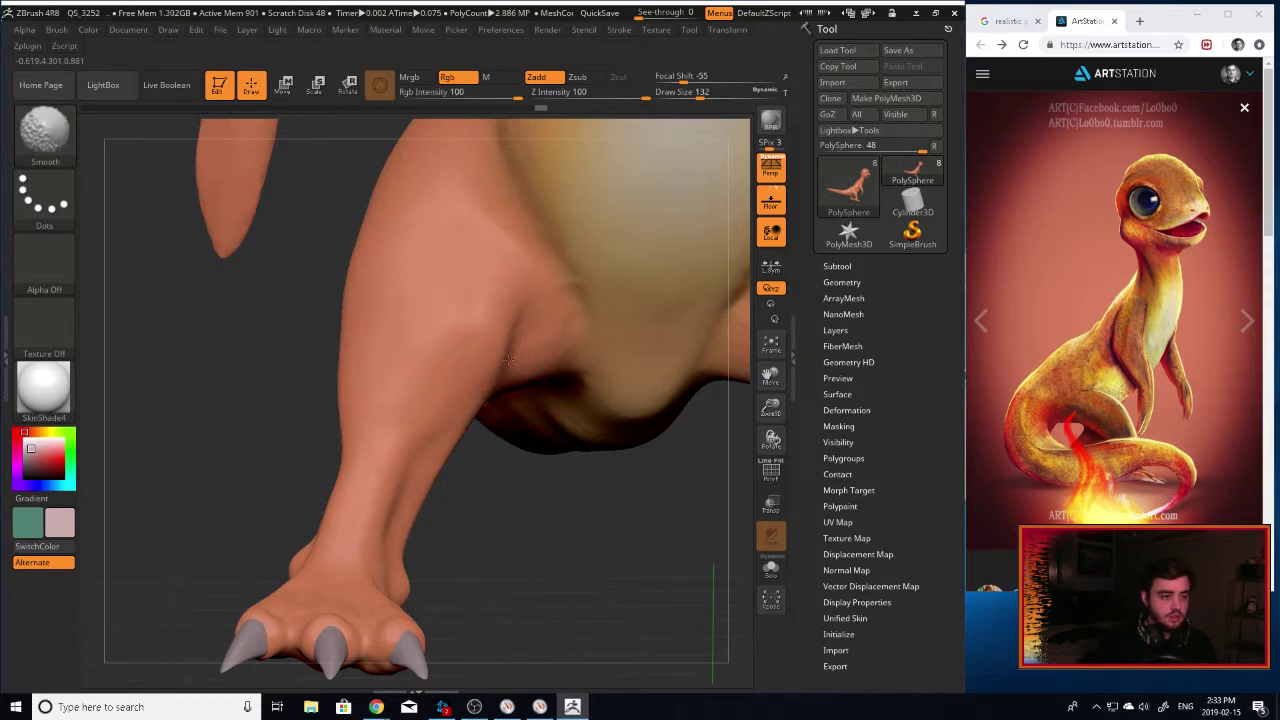
left_click_drag(508, 360, 563, 487, "shift")
left_click_drag(771, 408, 736, 322)
mouse_move(545, 452)
left_mouse_down()
mouse_move(690, 455)
mouse_move(543, 451)
mouse_move(554, 429)
left_mouse_up()
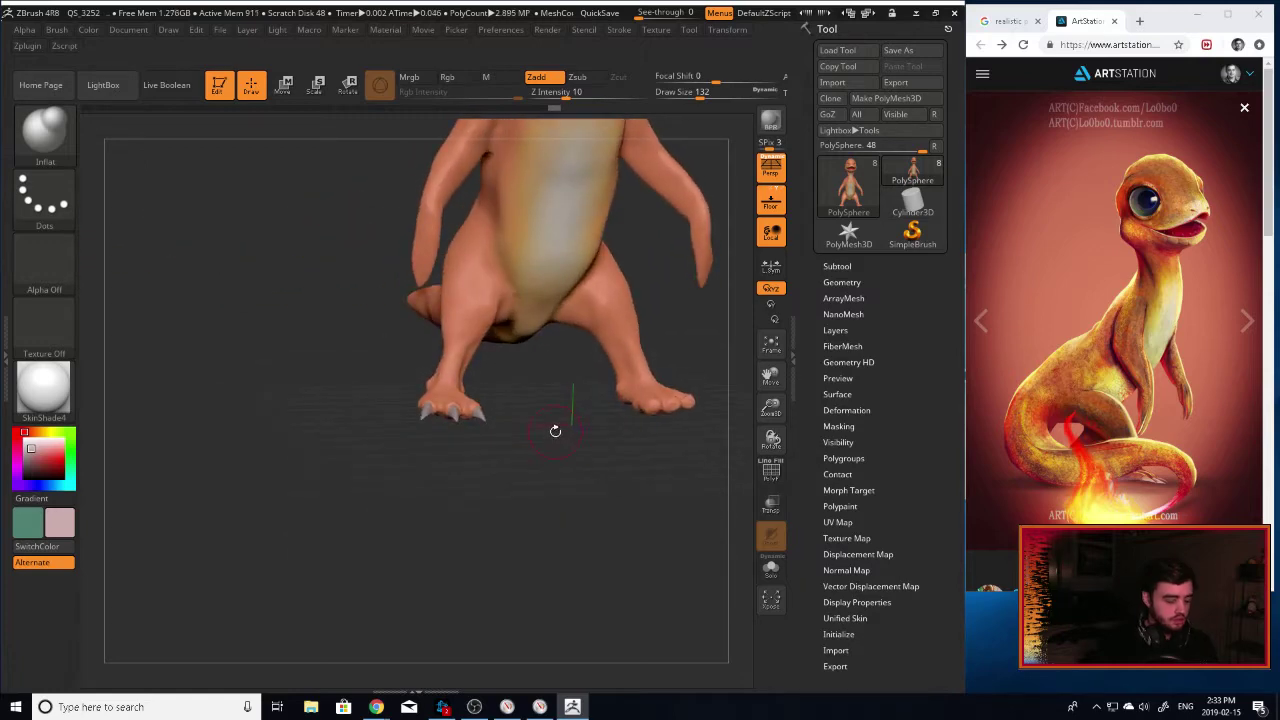
key("b")
key("m")
key("t")
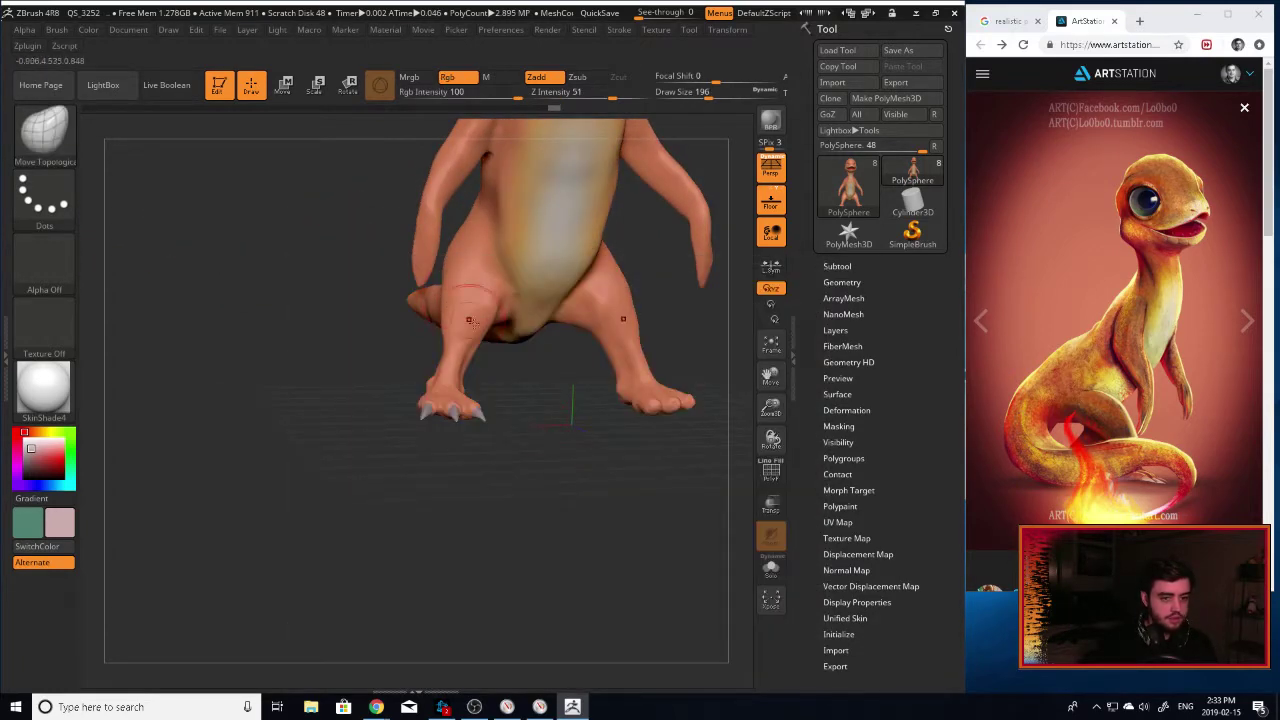
Build up the front of the knee and lower thigh with Inflat at draw size 200, and smooth the bulge.
left_click_drag(572, 415, 540, 415)
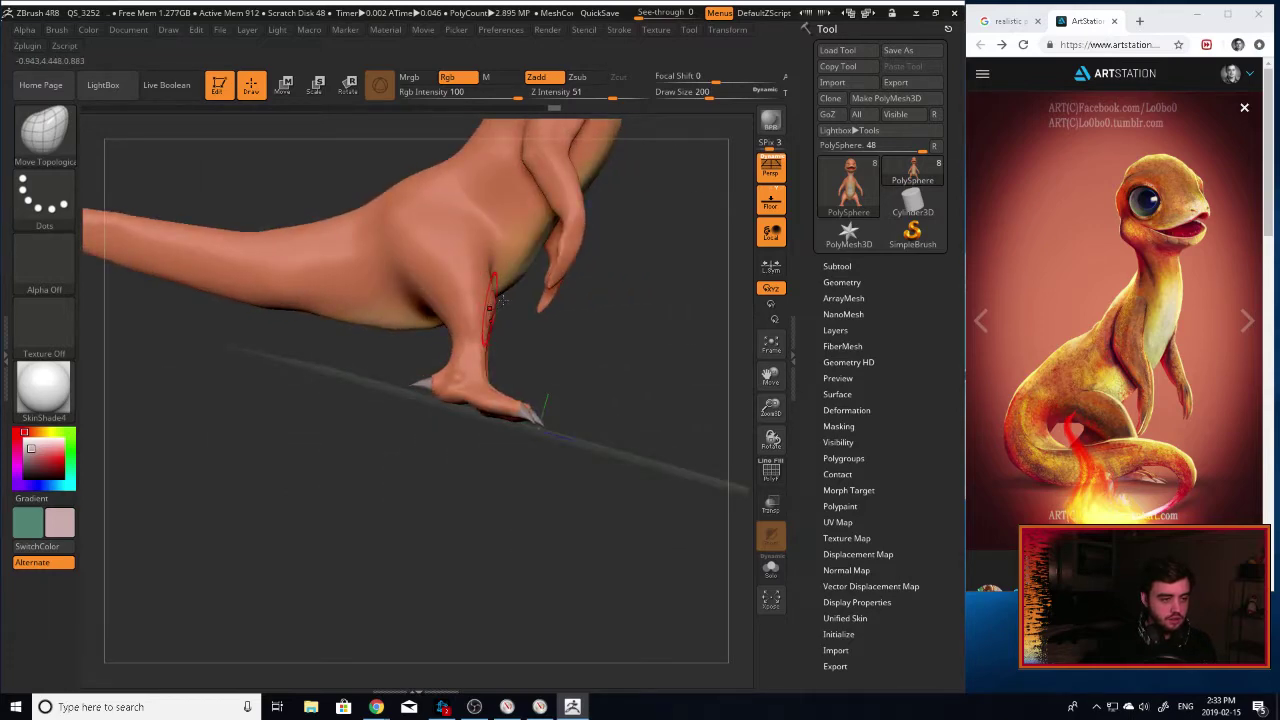
left_click_drag(771, 406, 900, 530)
left_click_drag(680, 430, 539, 399)
key("b")
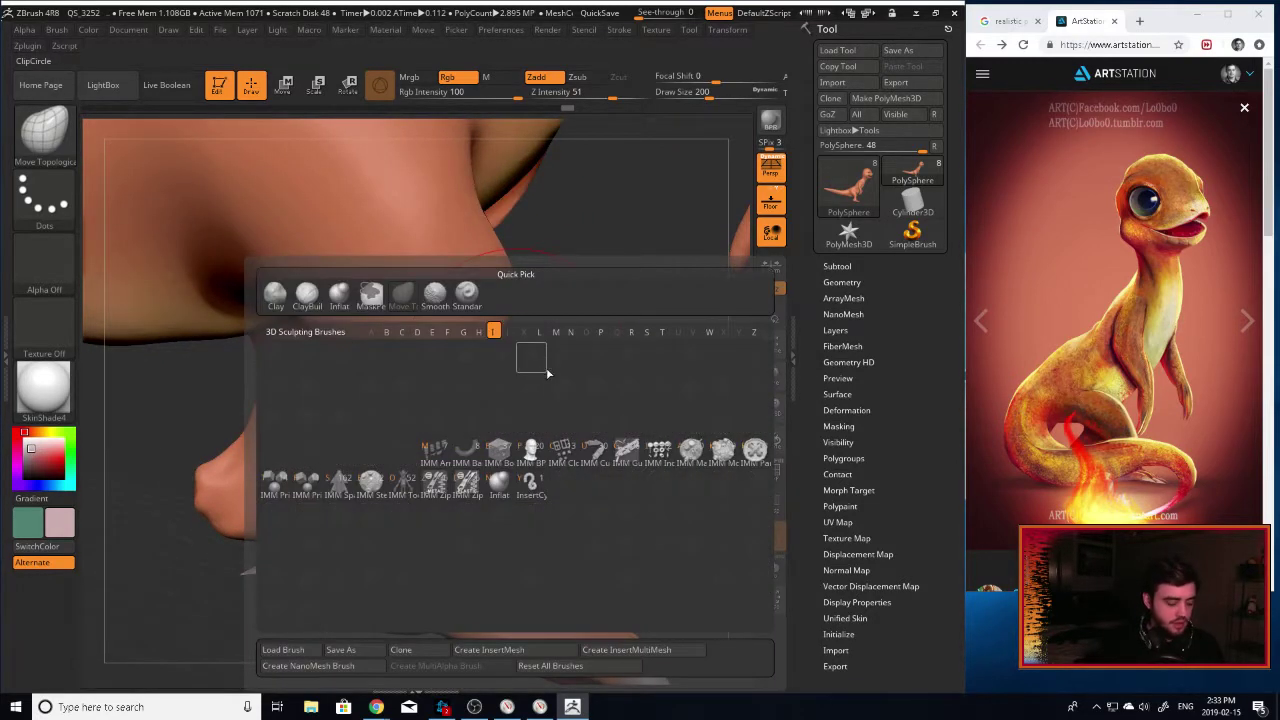
key("i")
key("n")
mouse_move(591, 311)
left_mouse_down()
mouse_move(507, 323)
mouse_move(609, 371)
mouse_move(506, 329)
mouse_move(503, 280)
left_mouse_up()
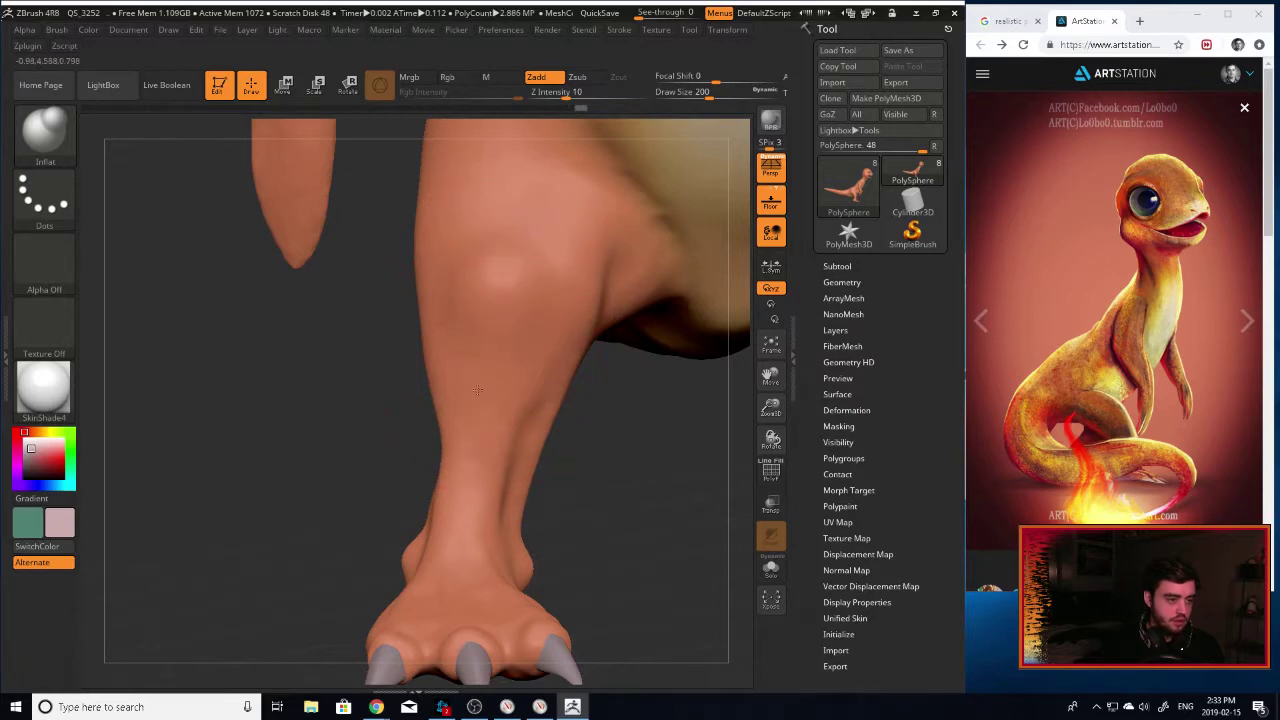
left_click_drag(339, 427, 340, 393)
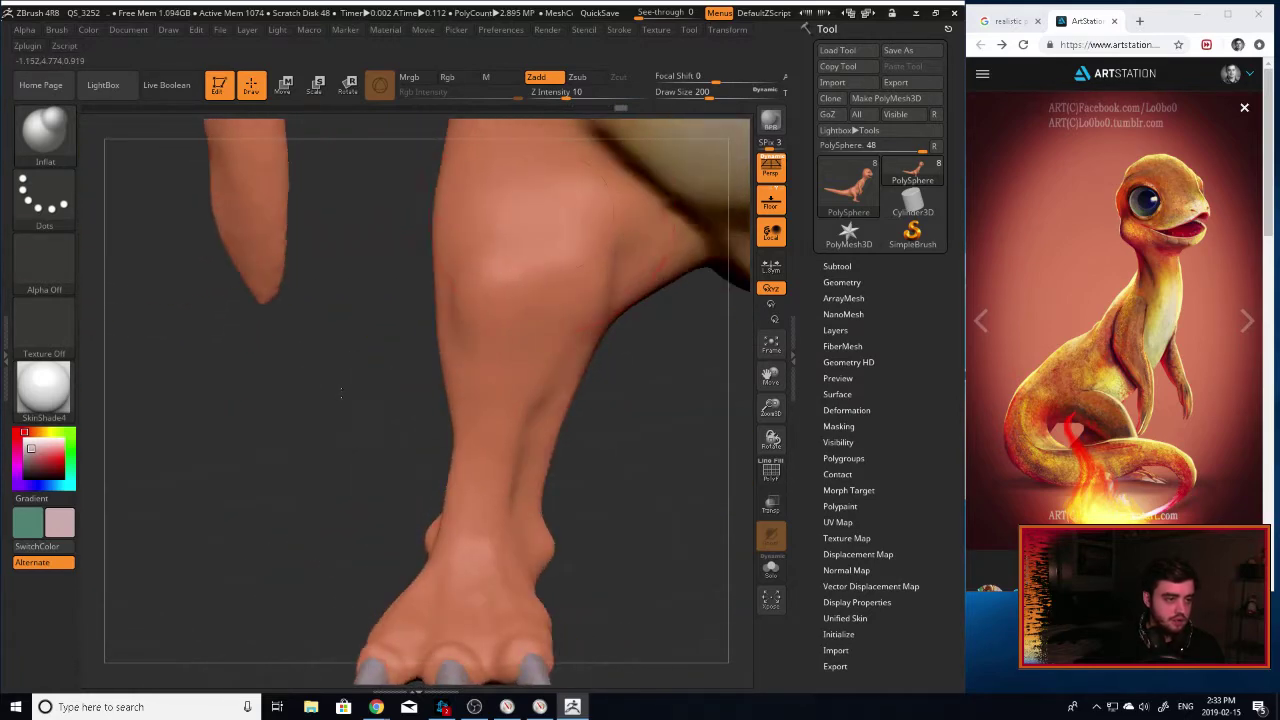
left_click_drag(526, 179, 511, 188)
left_click_drag(556, 227, 535, 260, "shift")
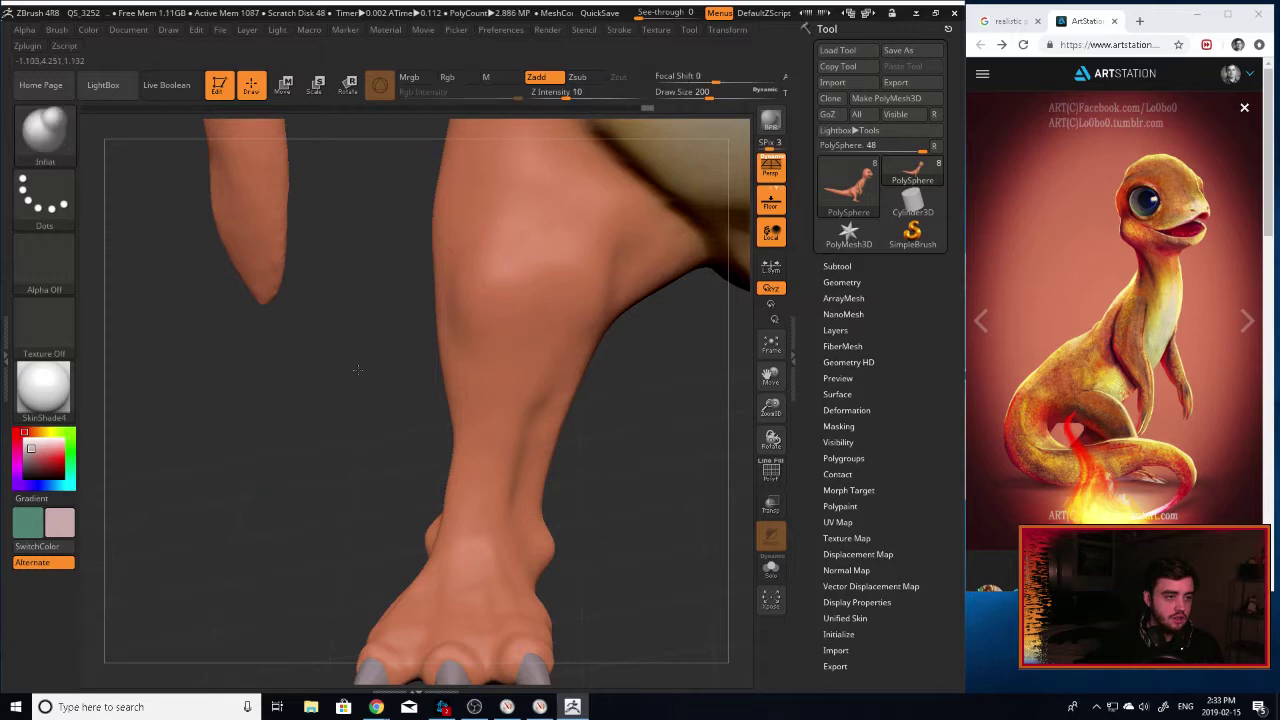
left_click_drag(345, 372, 407, 335)
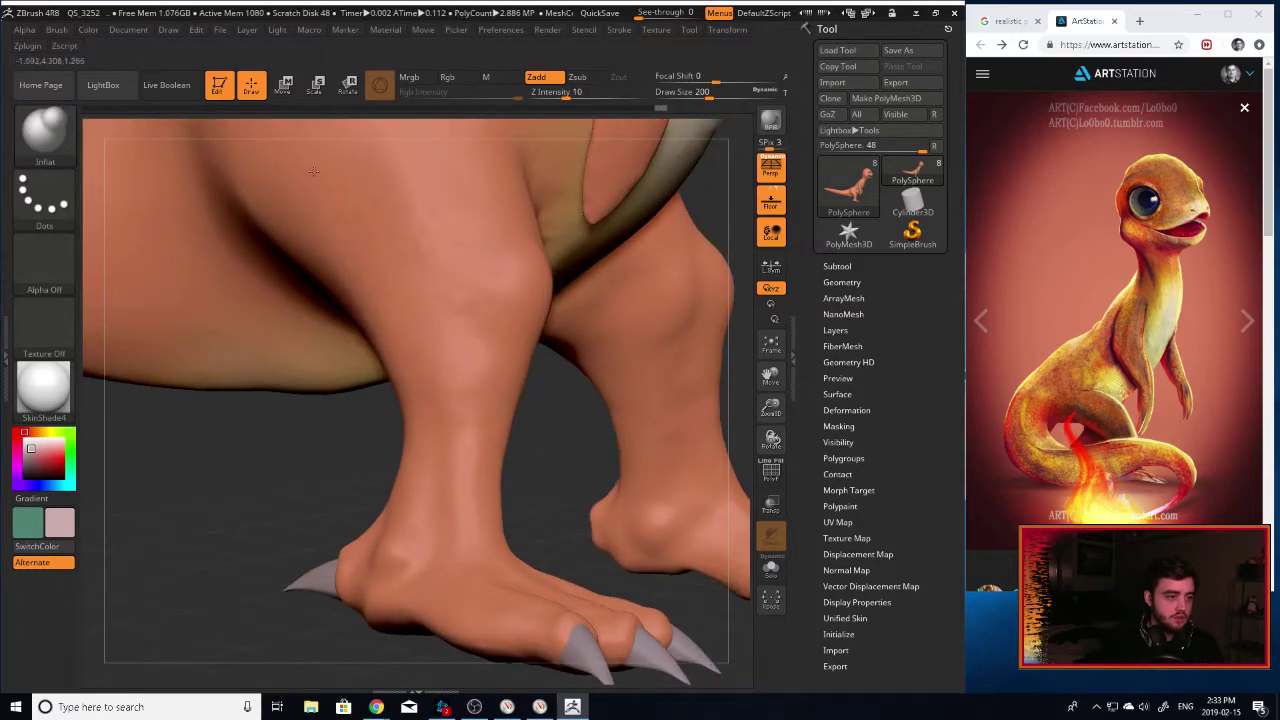
Add muscle volume to the outer side of the thigh with Inflat at draw size 200, and smooth the transitions.
mouse_move(770, 376)
left_mouse_down()
mouse_move(797, 434)
mouse_move(787, 528)
left_mouse_up()
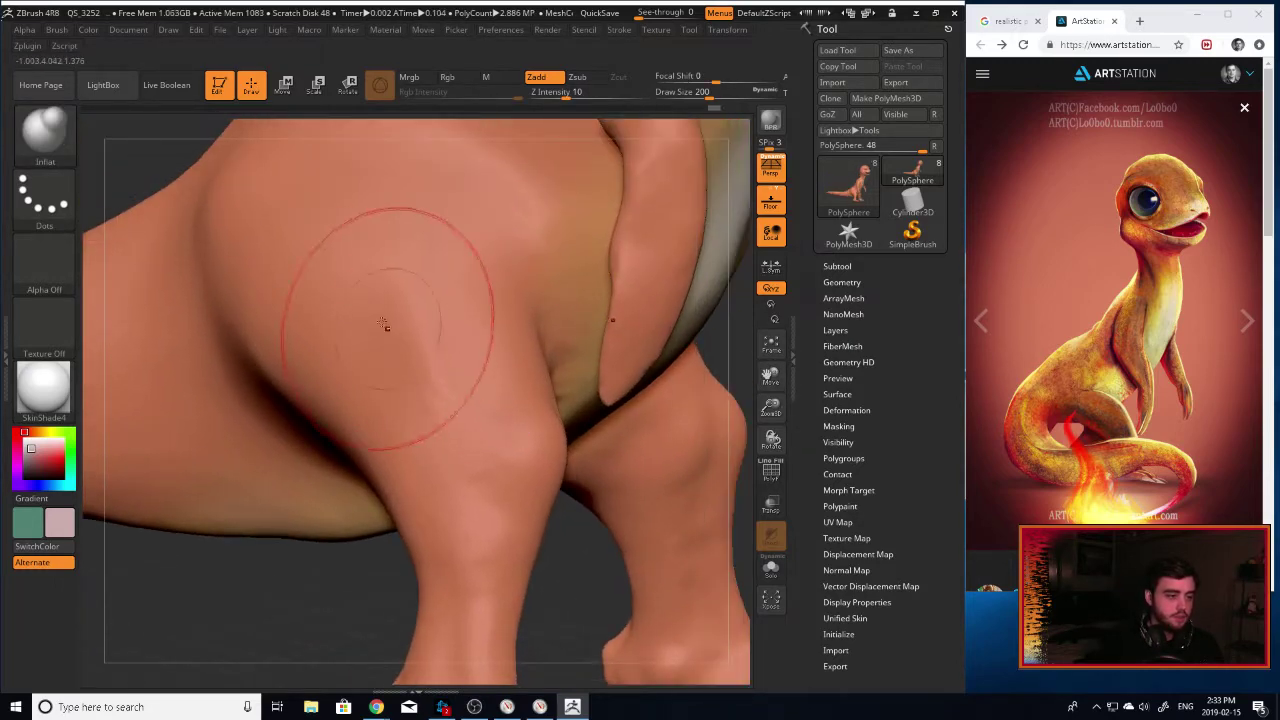
left_click_drag(386, 323, 451, 400)
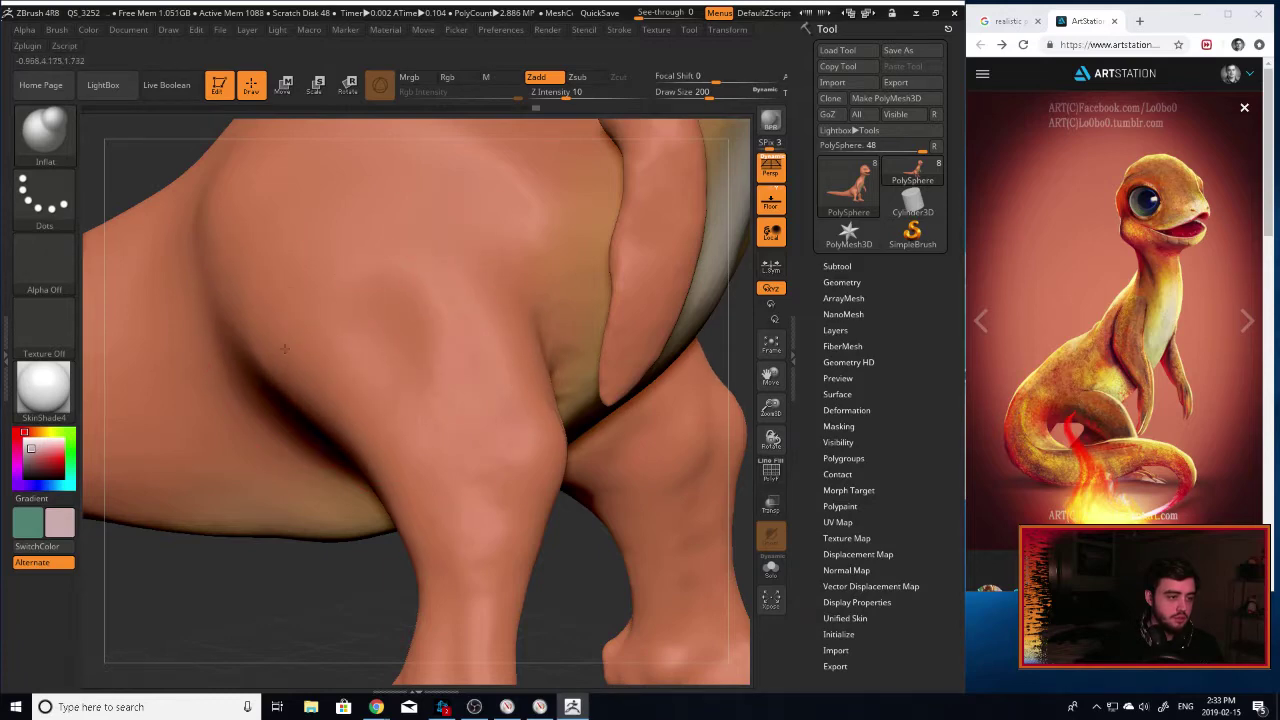
mouse_move(370, 572)
left_mouse_down()
mouse_move(272, 545)
mouse_move(306, 538)
left_mouse_up()
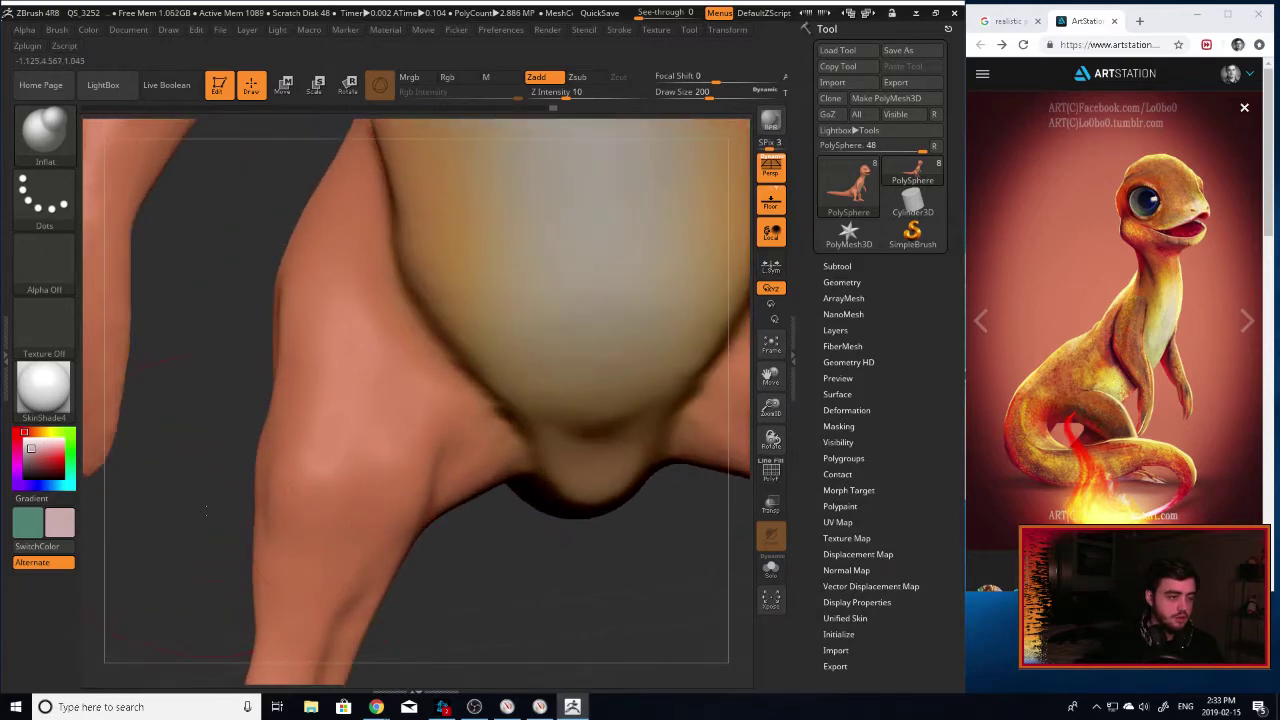
left_click_drag(238, 509, 329, 316)
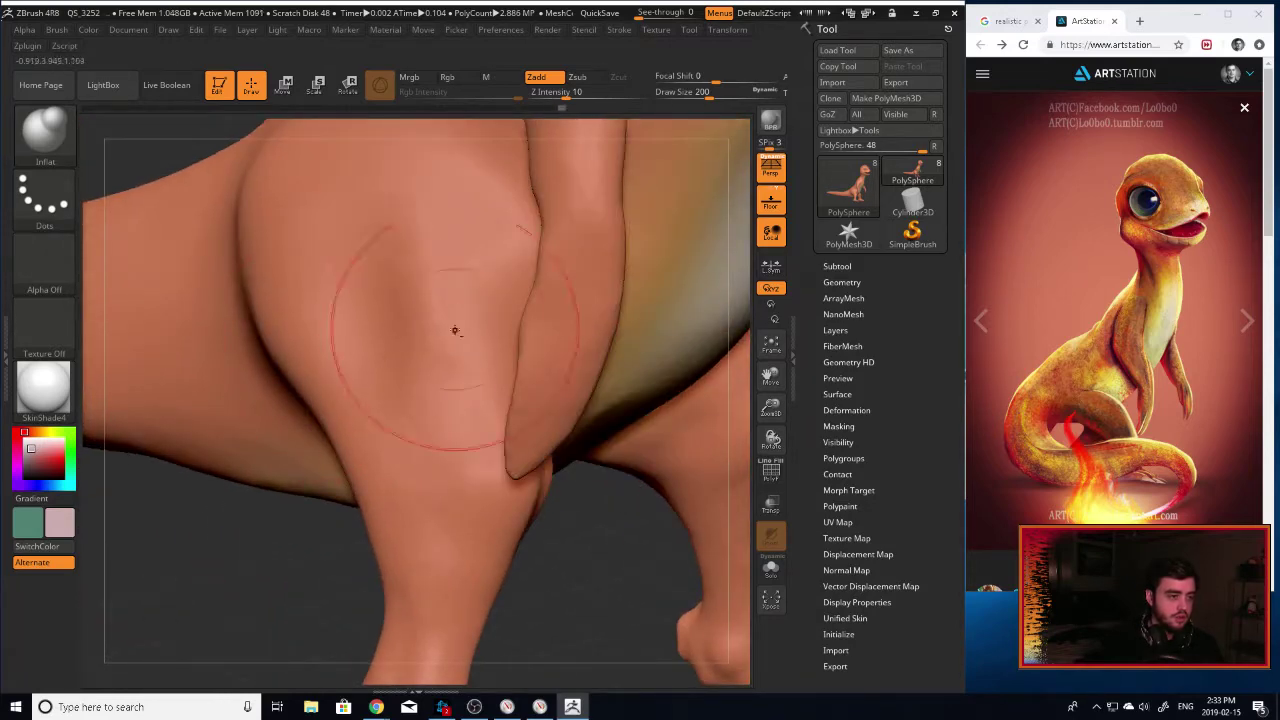
mouse_move(583, 517)
left_mouse_down()
mouse_move(563, 533)
mouse_move(470, 535)
left_mouse_up()
left_click_drag(417, 411, 400, 375, "shift")
mouse_move(145, 388)
left_mouse_down()
mouse_move(229, 391)
mouse_move(440, 350)
left_mouse_up()
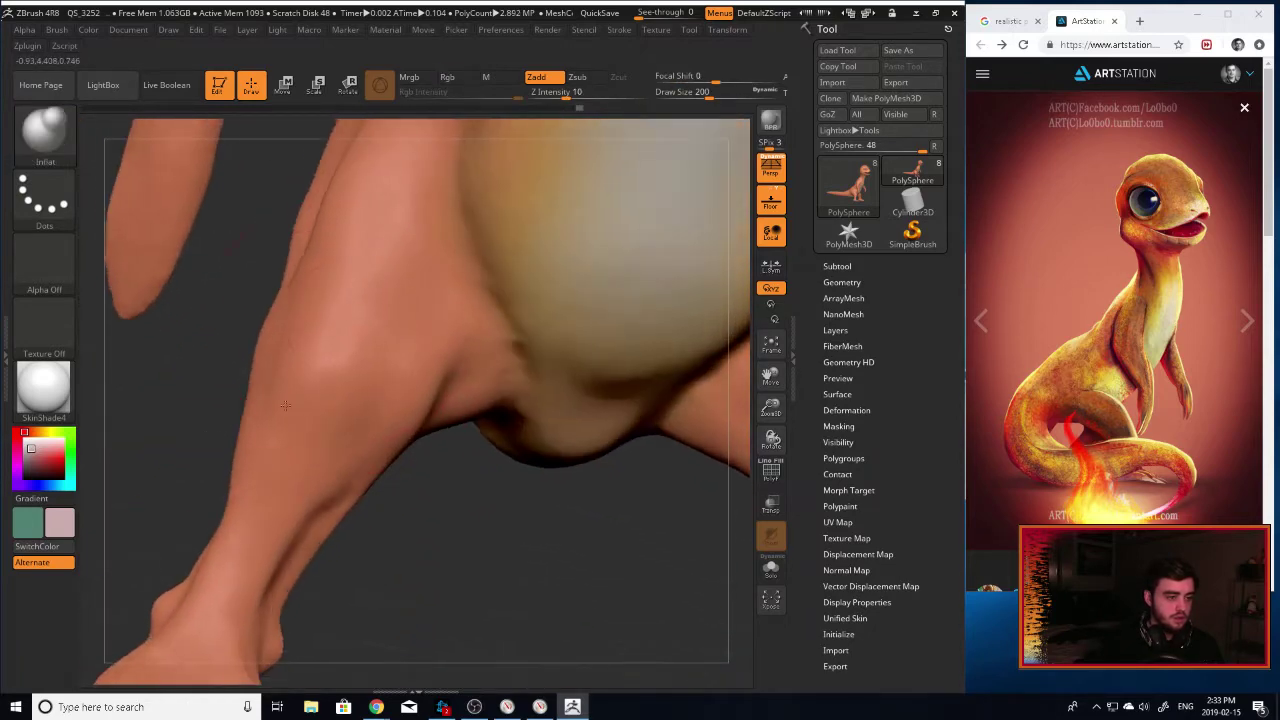
Fill out the inner thigh and its underside where it meets the belly with Inflat, reducing the draw size to 152.
left_click_drag(437, 340, 439, 370)
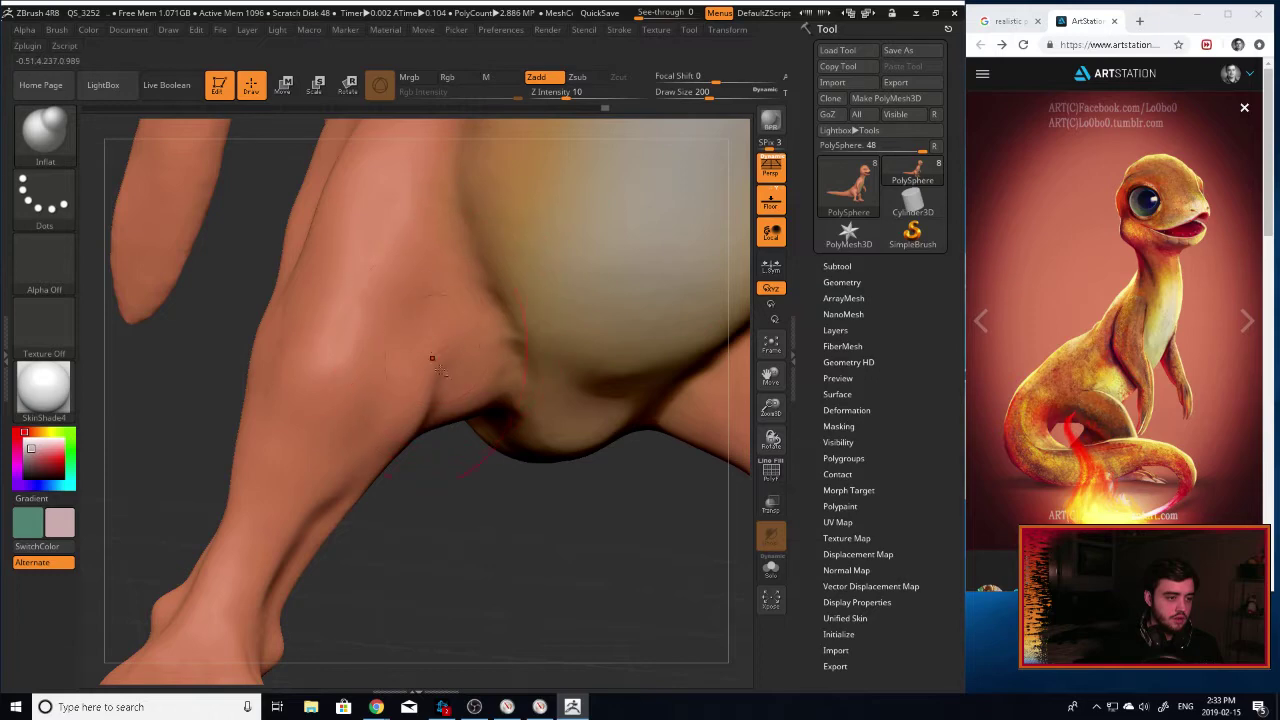
right_click_drag(484, 375, 475, 402)
left_click_drag(474, 401, 435, 488)
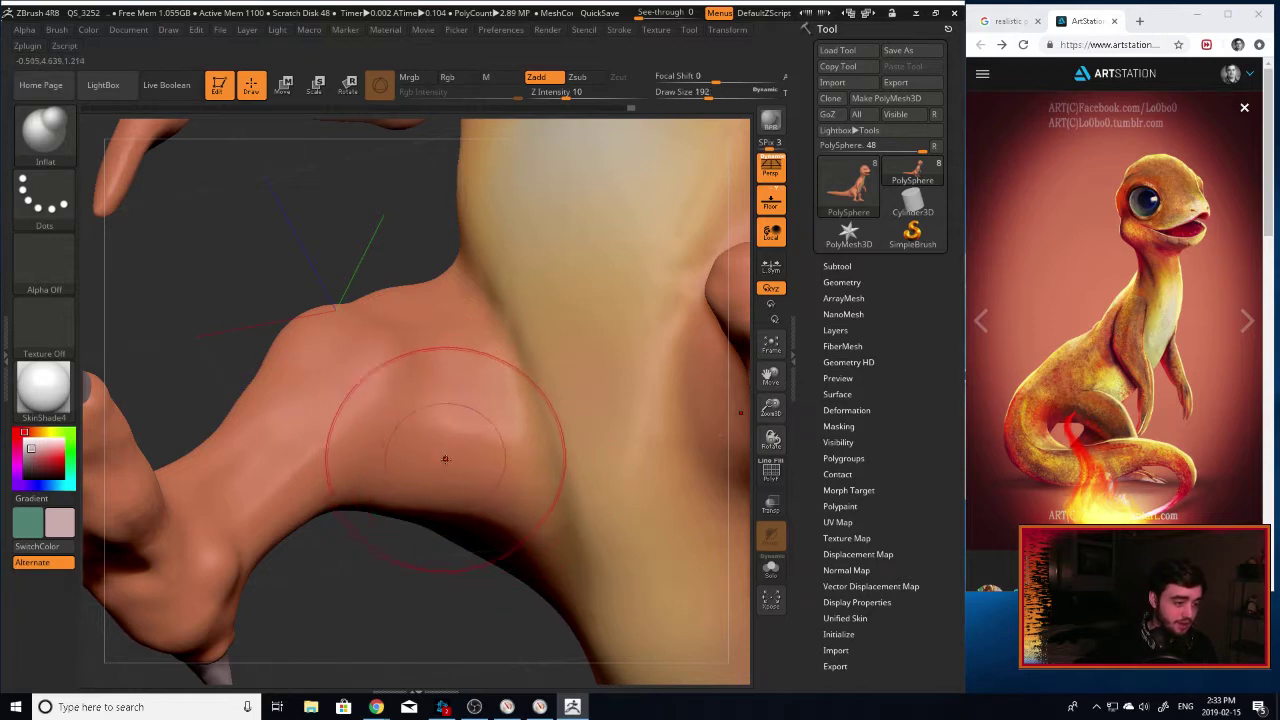
key("bracketleft")
key("bracketleft")
mouse_move(409, 476)
left_mouse_down()
mouse_move(427, 462)
mouse_move(417, 400)
left_mouse_up()
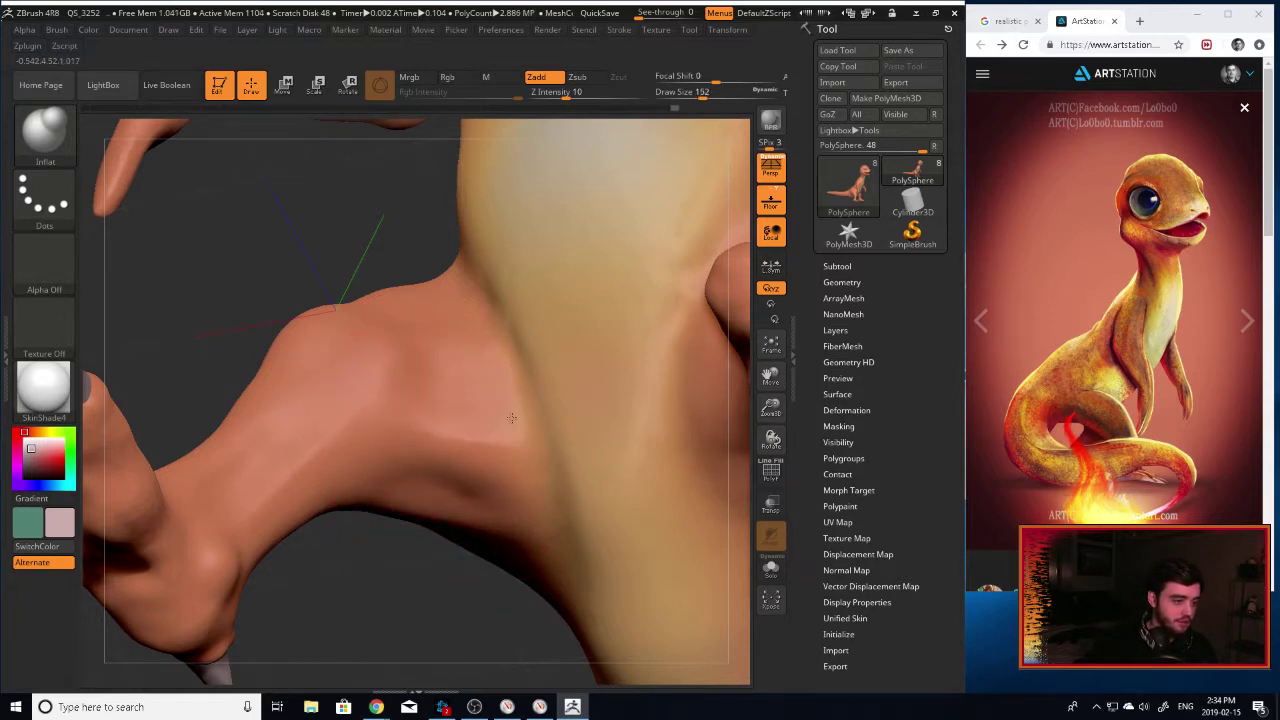
left_click_drag(471, 472, 540, 538)
mouse_move(450, 516)
left_mouse_down()
mouse_move(515, 545)
mouse_move(552, 525)
left_mouse_up()
Define the kneecap and the forms beside and below it with Inflat, reducing the draw size to 128 and down to 84.
mouse_move(250, 325)
left_mouse_down()
mouse_move(248, 265)
mouse_move(240, 370)
mouse_move(237, 327)
mouse_move(397, 442)
left_mouse_up()
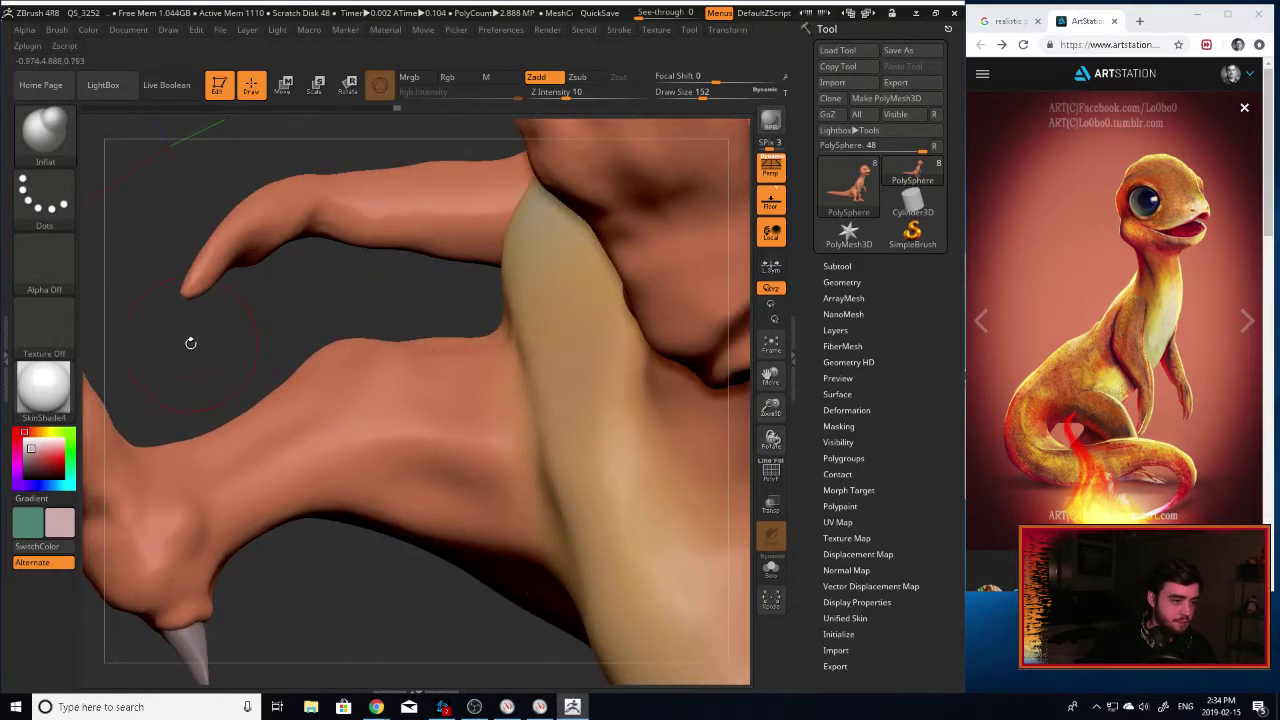
left_click_drag(190, 343, 383, 411)
mouse_move(187, 332)
left_mouse_down()
mouse_move(186, 368)
mouse_move(232, 432)
mouse_move(222, 444)
mouse_move(614, 386)
left_mouse_up()
left_click_drag(774, 404, 735, 335)
mouse_move(525, 490)
left_mouse_down()
mouse_move(380, 444)
mouse_move(470, 365)
mouse_move(812, 335)
mouse_move(756, 343)
left_mouse_up()
left_click_drag(773, 406, 824, 505)
left_click_drag(678, 500, 625, 492)
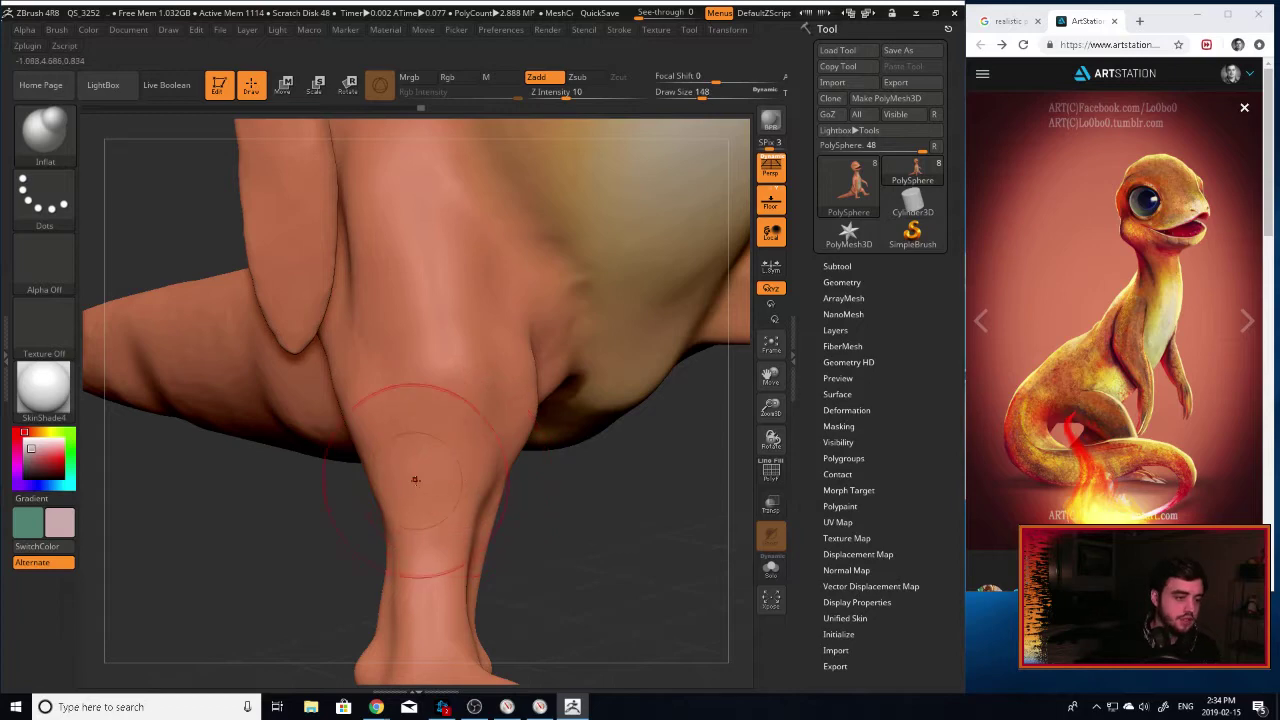
key("[")
mouse_move(447, 407)
left_mouse_down()
mouse_move(440, 425)
mouse_move(460, 380)
left_mouse_up()
mouse_move(620, 545)
left_mouse_down()
mouse_move(705, 543)
mouse_move(582, 535)
left_mouse_up()
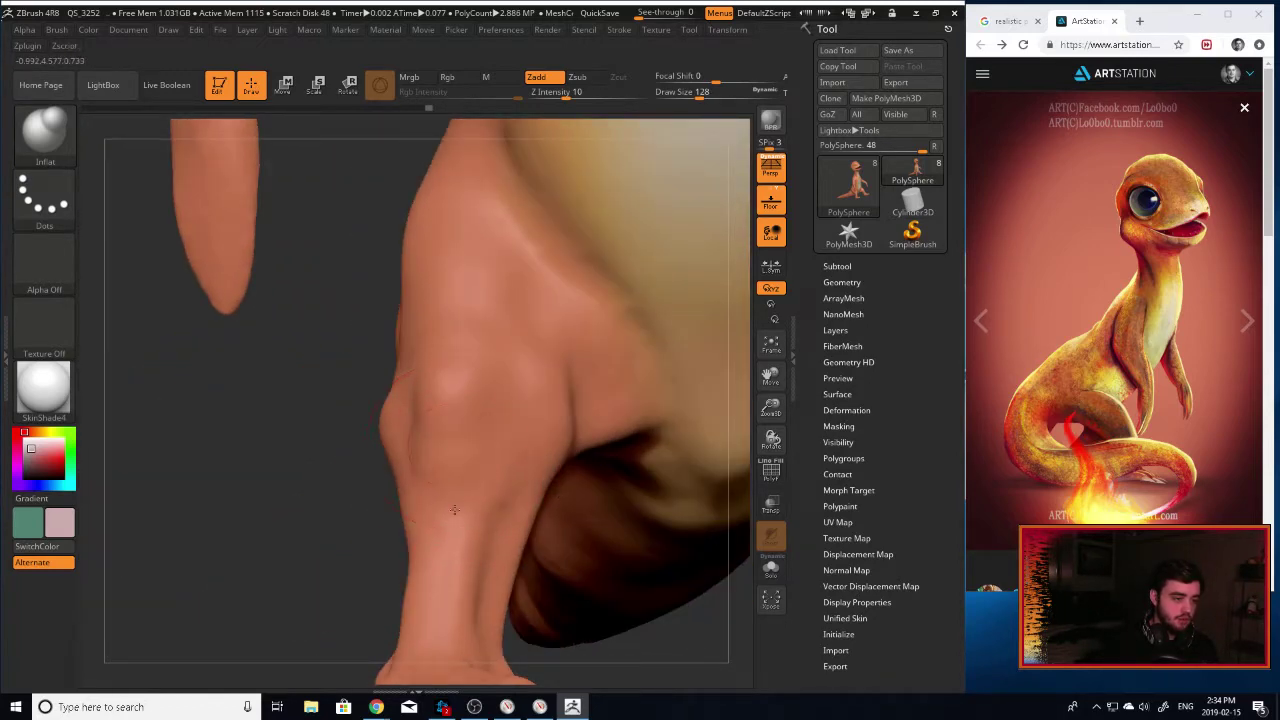
key("[")
key("[")
key("[")
left_click_drag(452, 446, 450, 442)
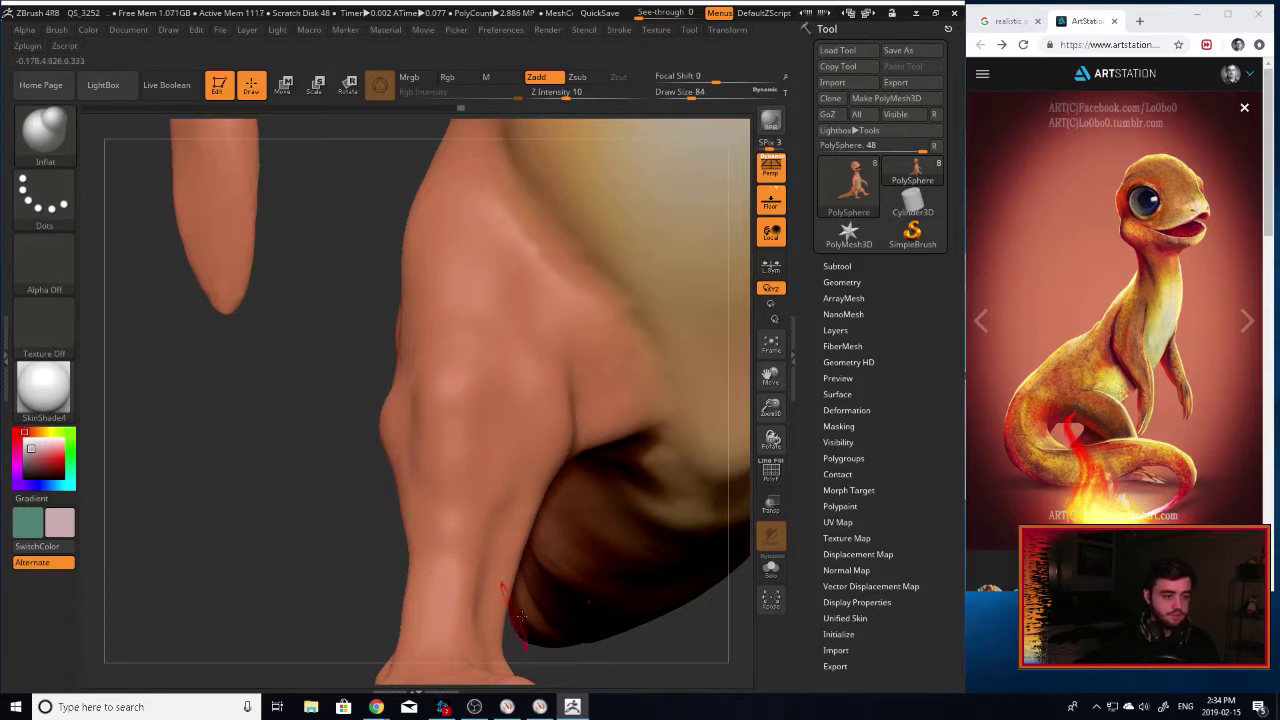
Delete the leftover Extract7 subtool from the model.
left_click_drag(660, 643, 614, 577)
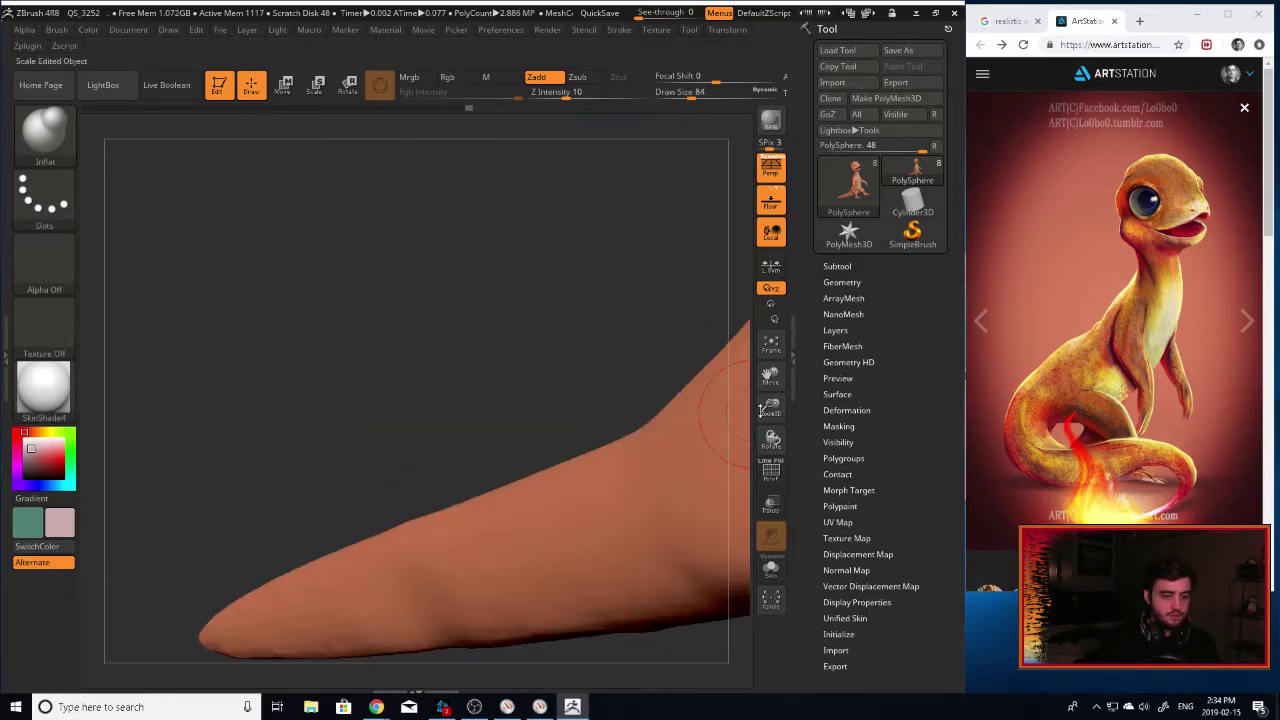
mouse_move(682, 364)
left_mouse_down("alt")
mouse_move(567, 363)
mouse_move(325, 318)
mouse_move(296, 345)
left_mouse_up("alt")
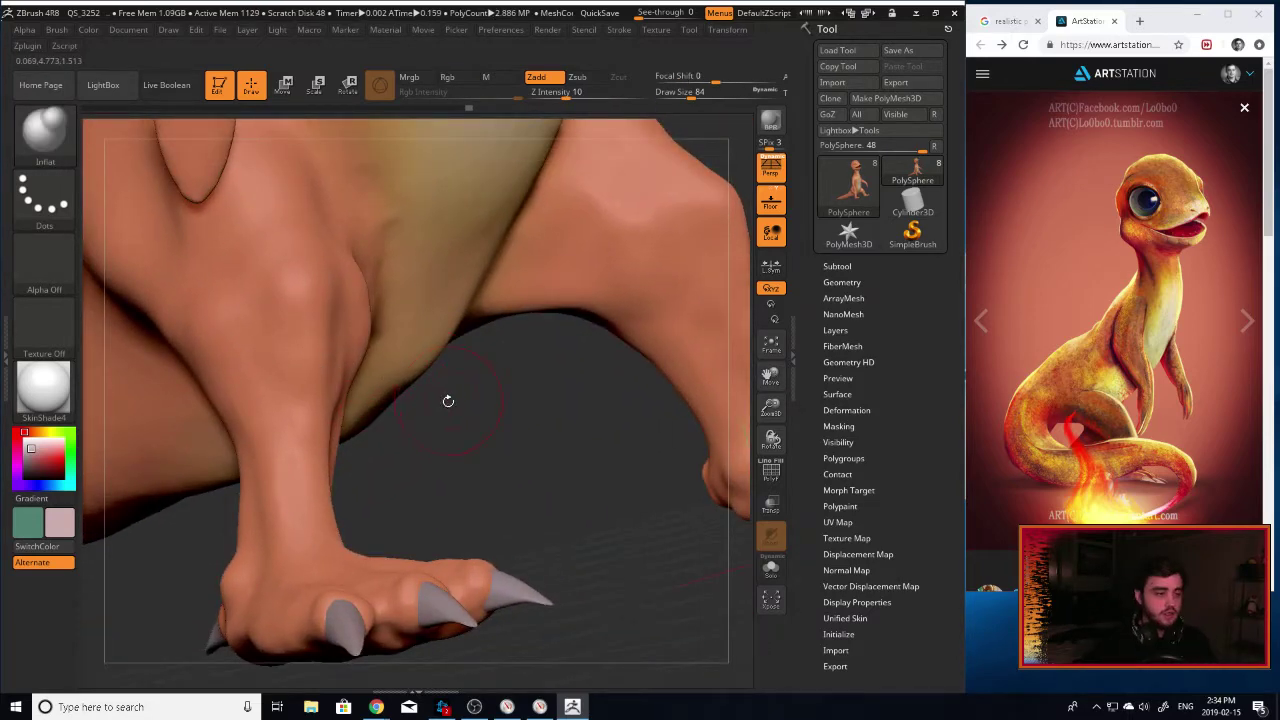
left_click_drag(505, 466, 550, 521)
left_click_drag(770, 404, 610, 308)
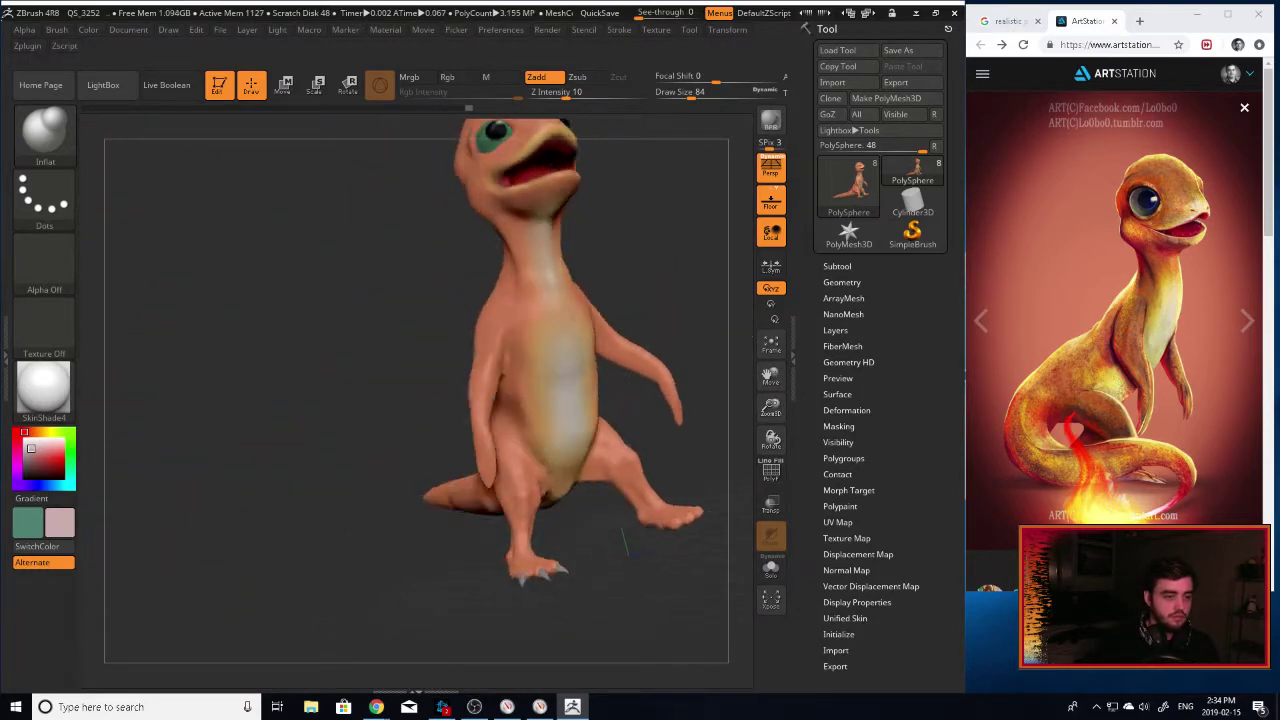
mouse_move(622, 542)
left_mouse_down()
mouse_move(660, 391)
mouse_move(680, 451)
mouse_move(720, 455)
mouse_move(834, 390)
left_mouse_up()
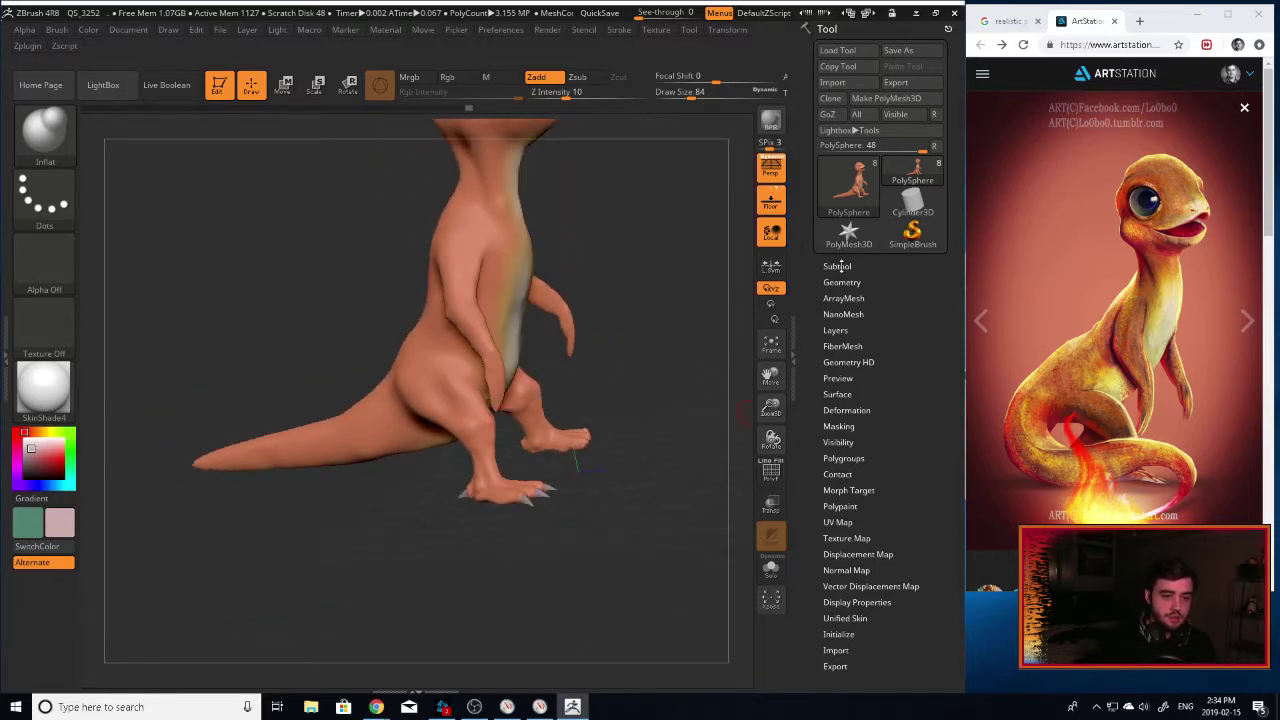
left_click(837, 265)
mouse_move(894, 343)
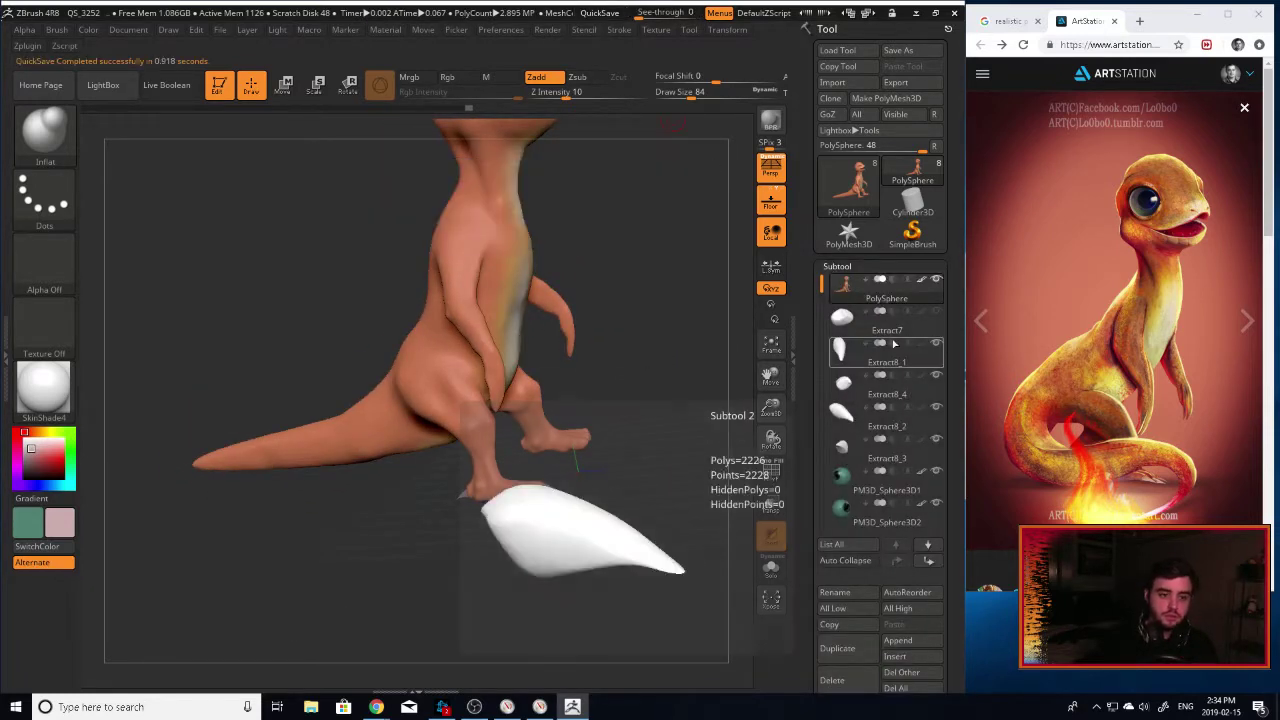
left_click(870, 318)
left_click_drag(666, 500, 697, 479)
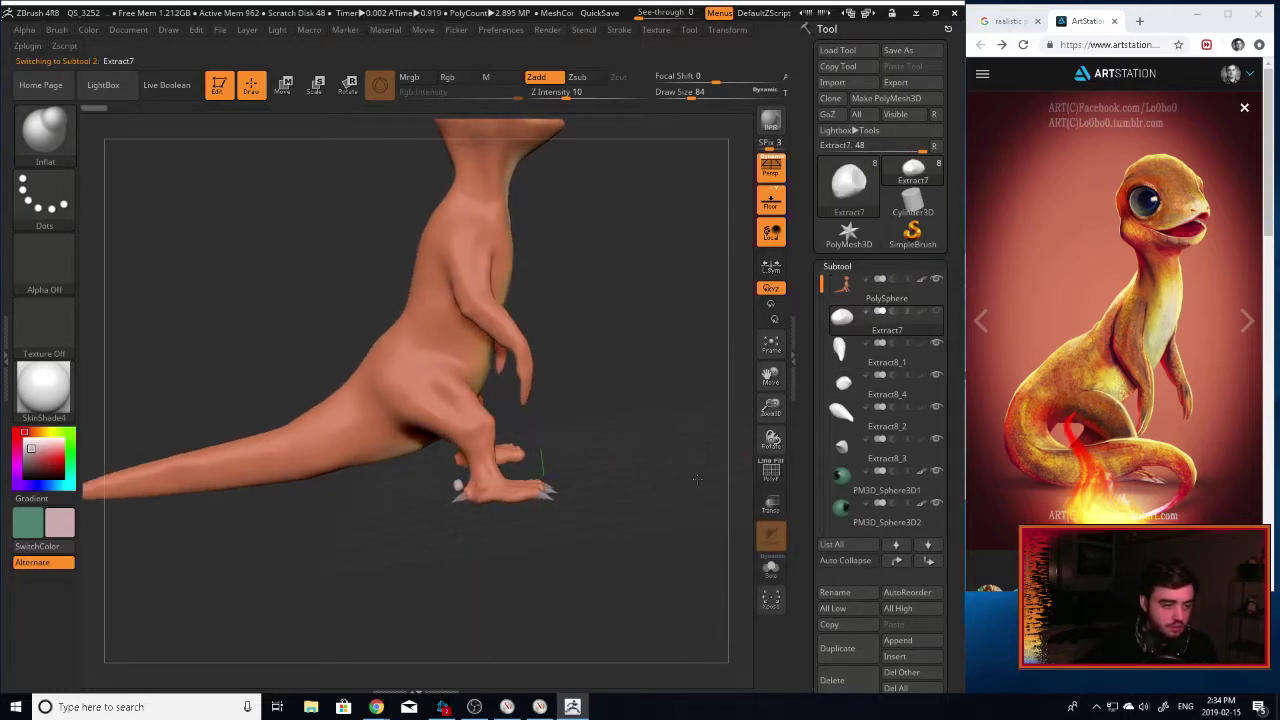
left_click(830, 672)
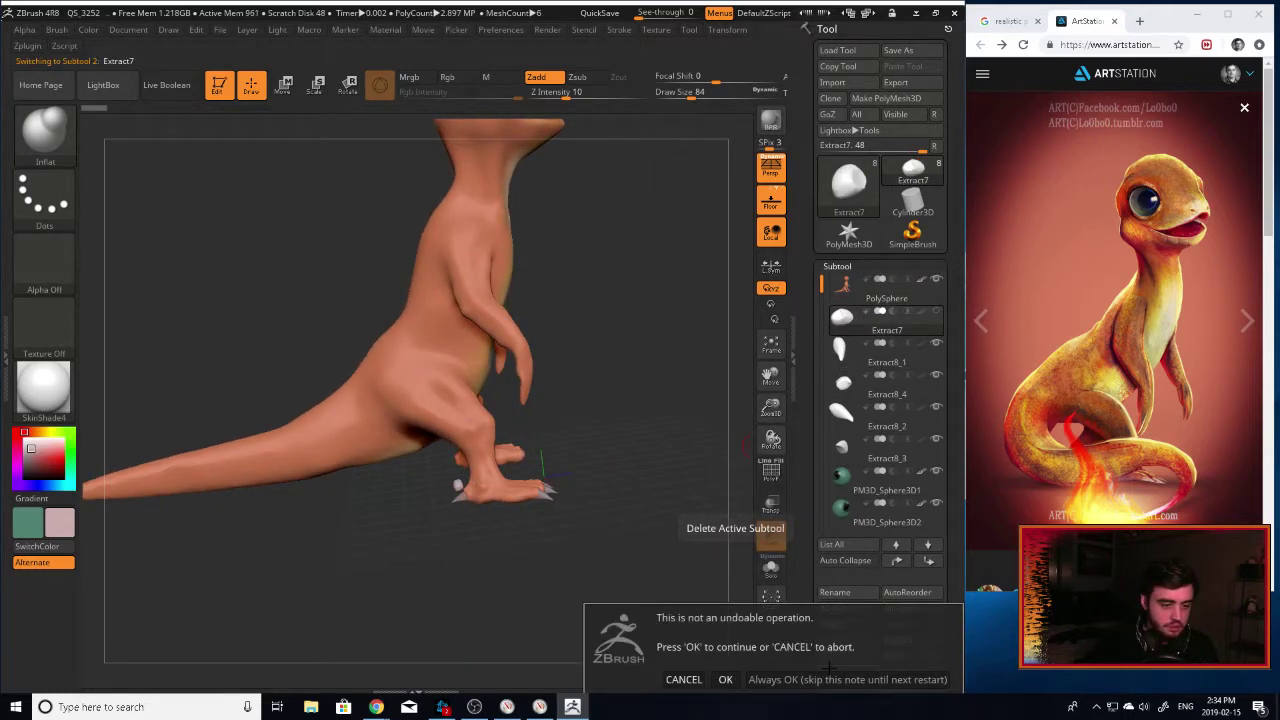
left_click(724, 679)
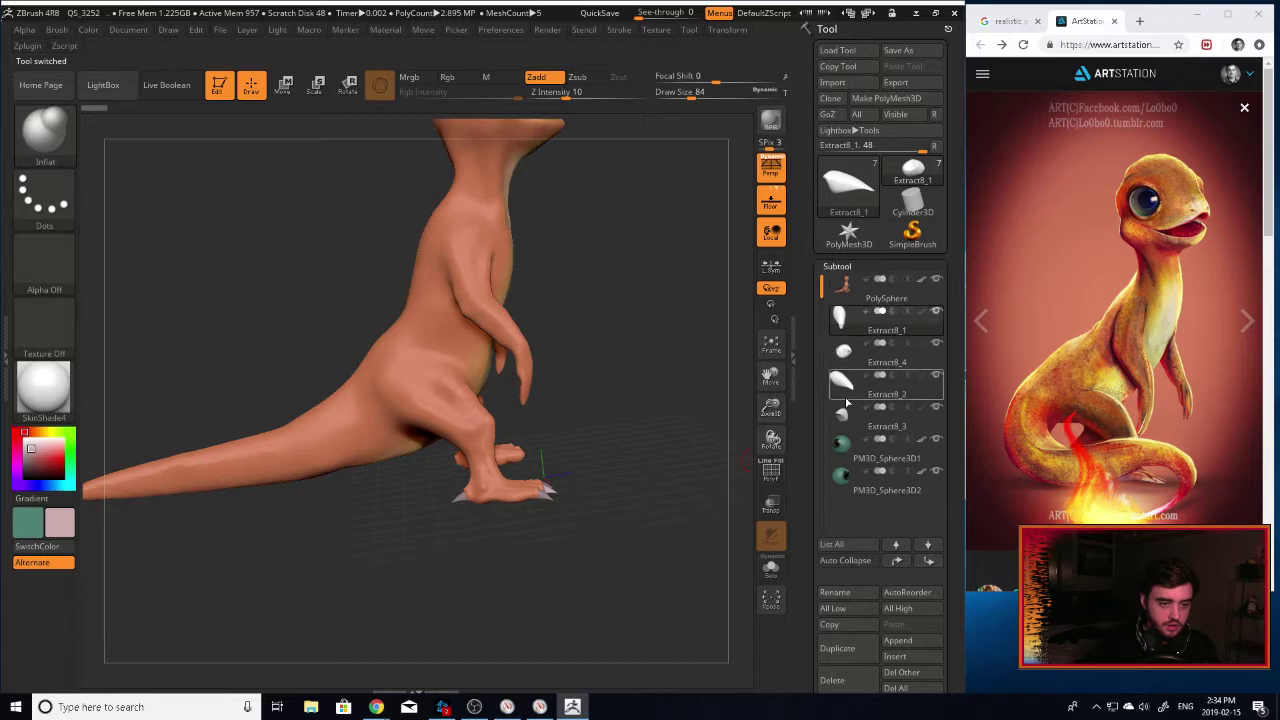
Merge the four separate claw subtools into a single subtool and duplicate the merged set.
scroll(918, 510, "down", 3)
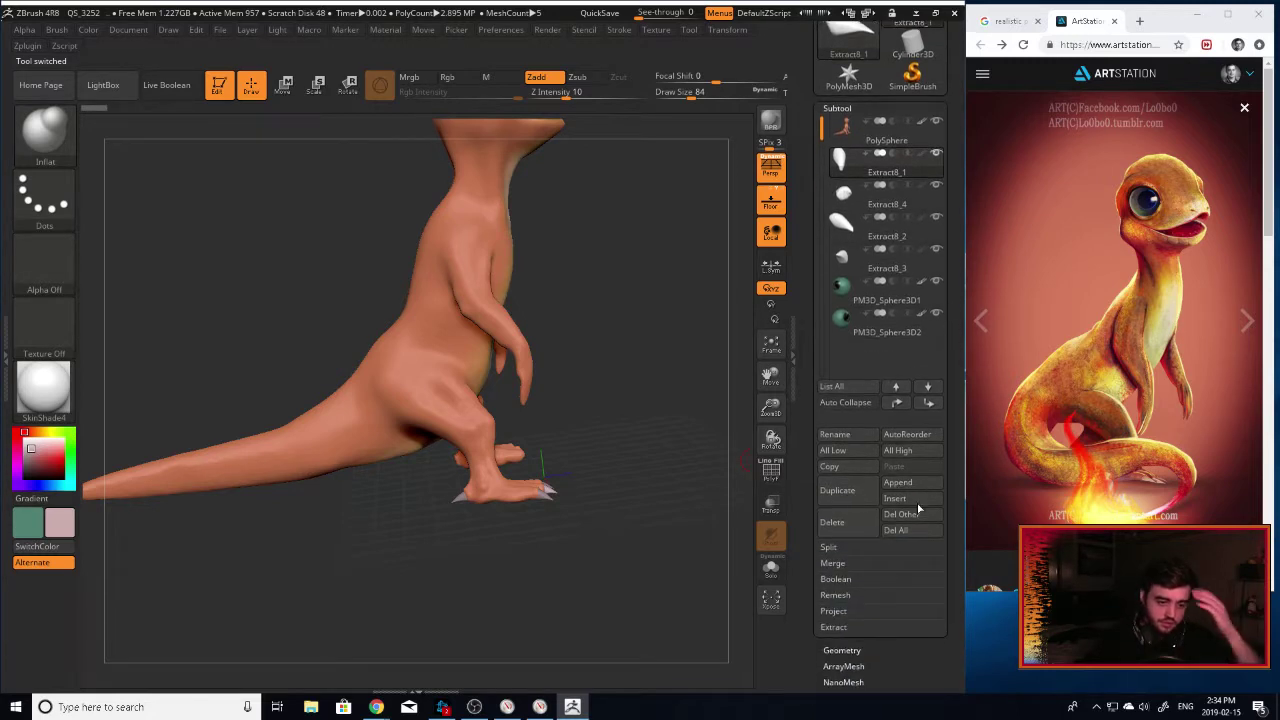
left_click(833, 563)
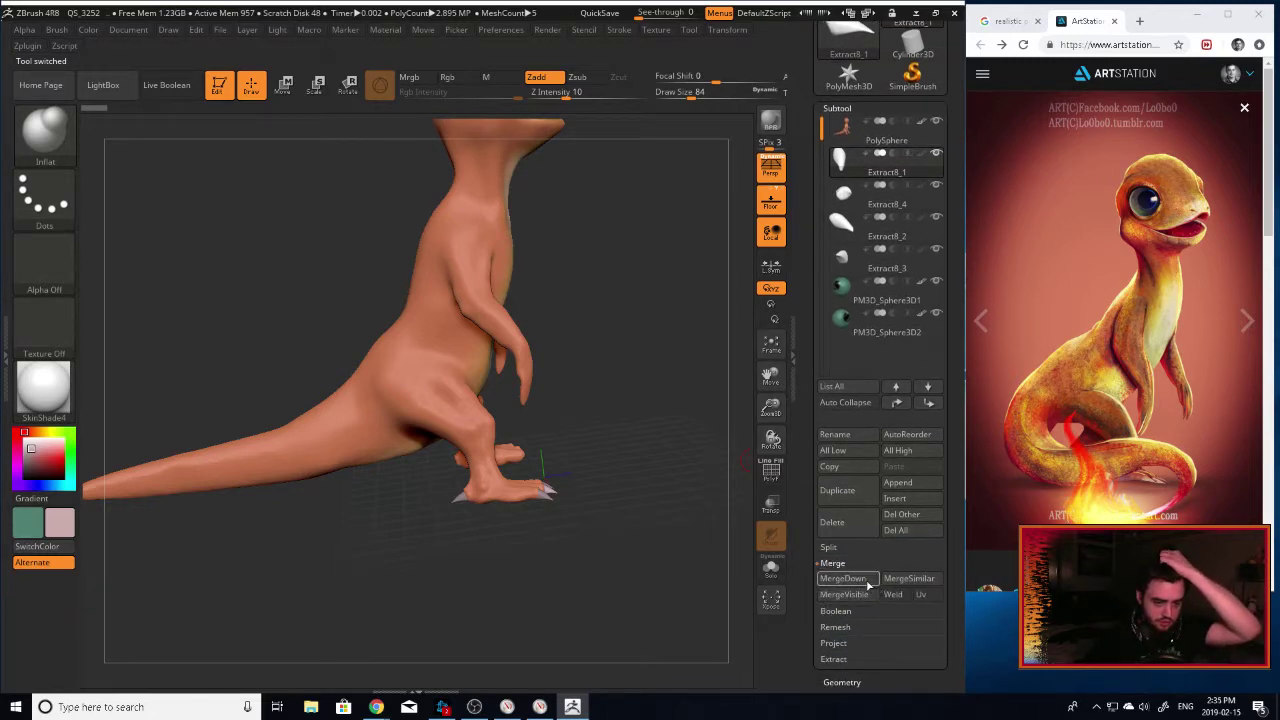
left_click(862, 579)
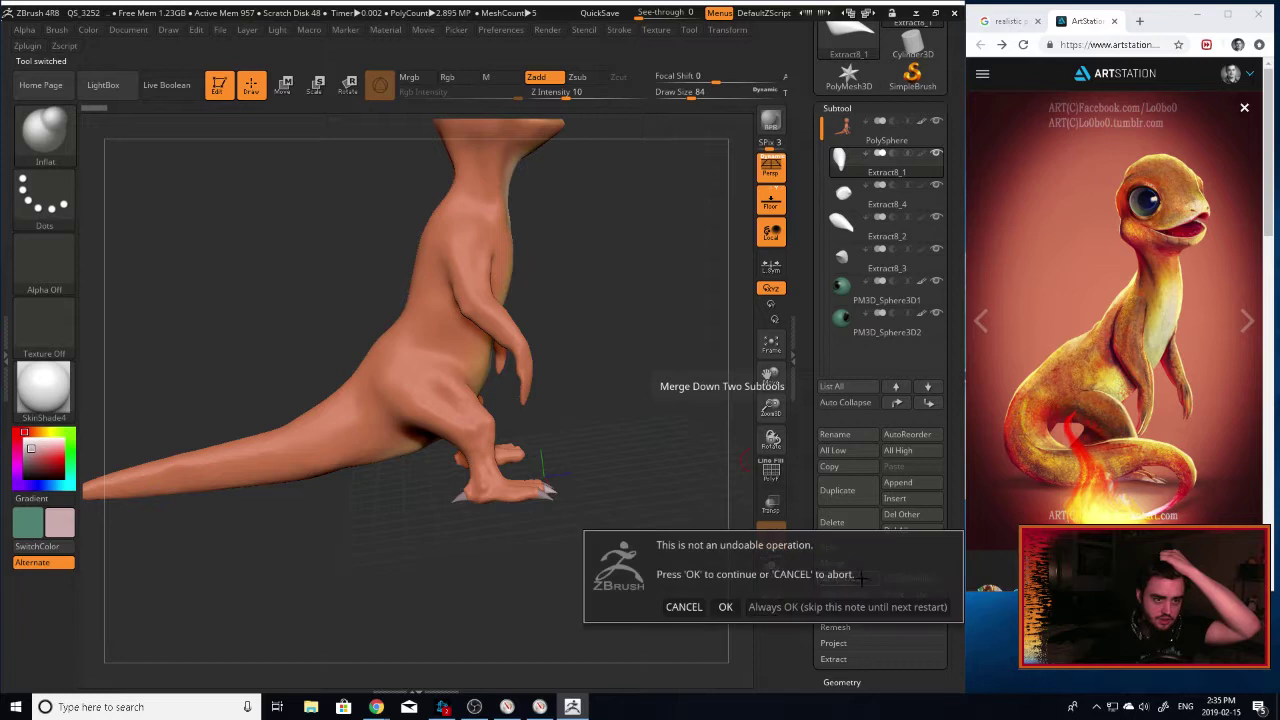
left_click(752, 608)
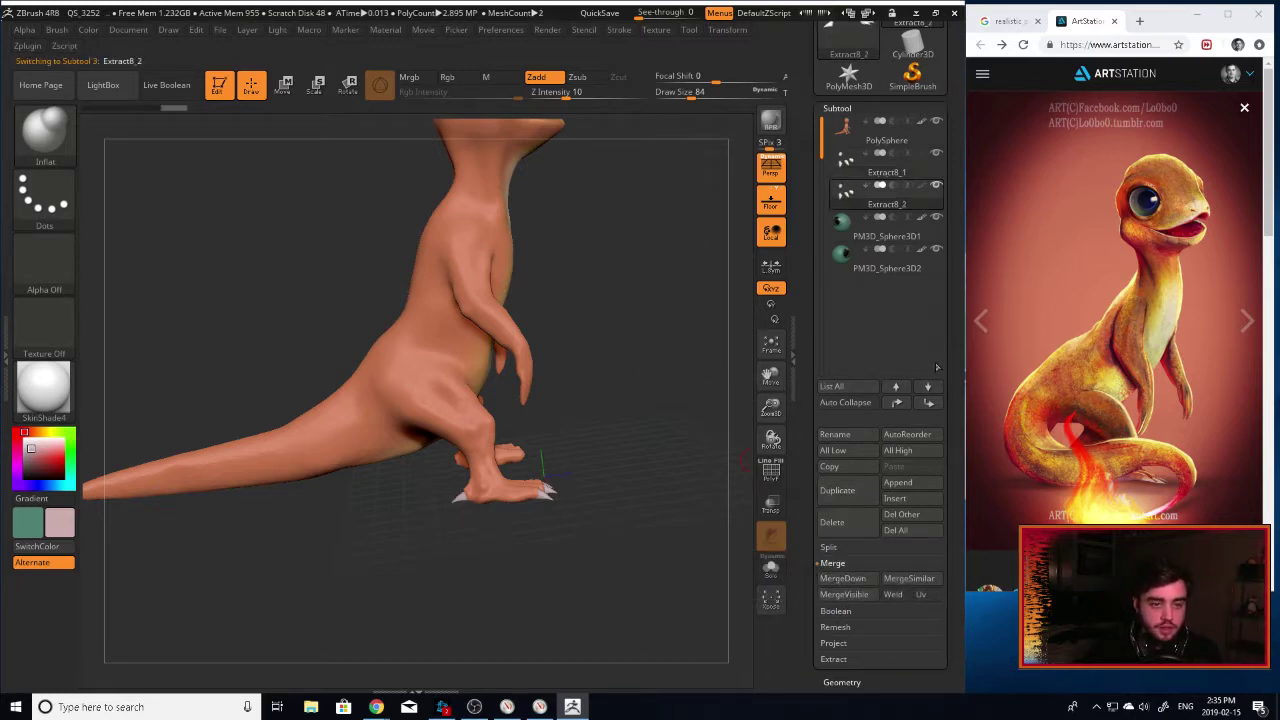
Mirror the duplicated claw set onto the opposite foot with the Mirror deformation.
scroll(937, 367, "down", 3)
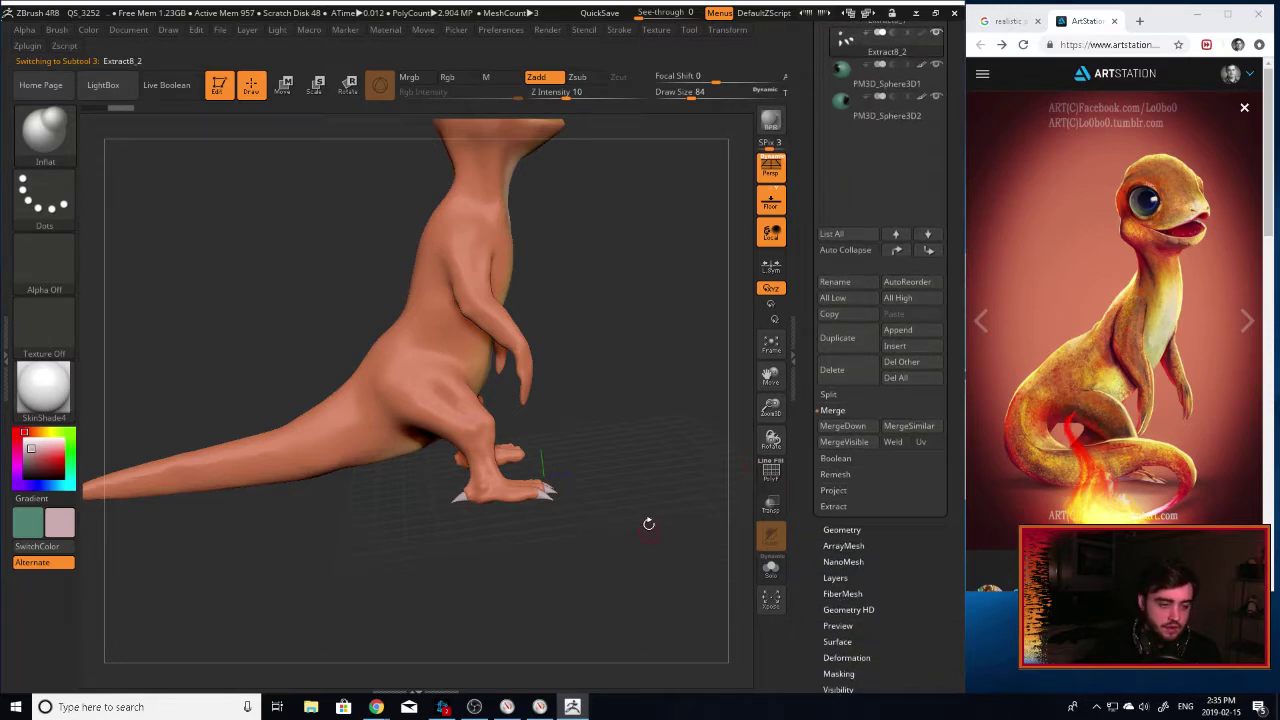
left_click_drag(648, 524, 744, 552)
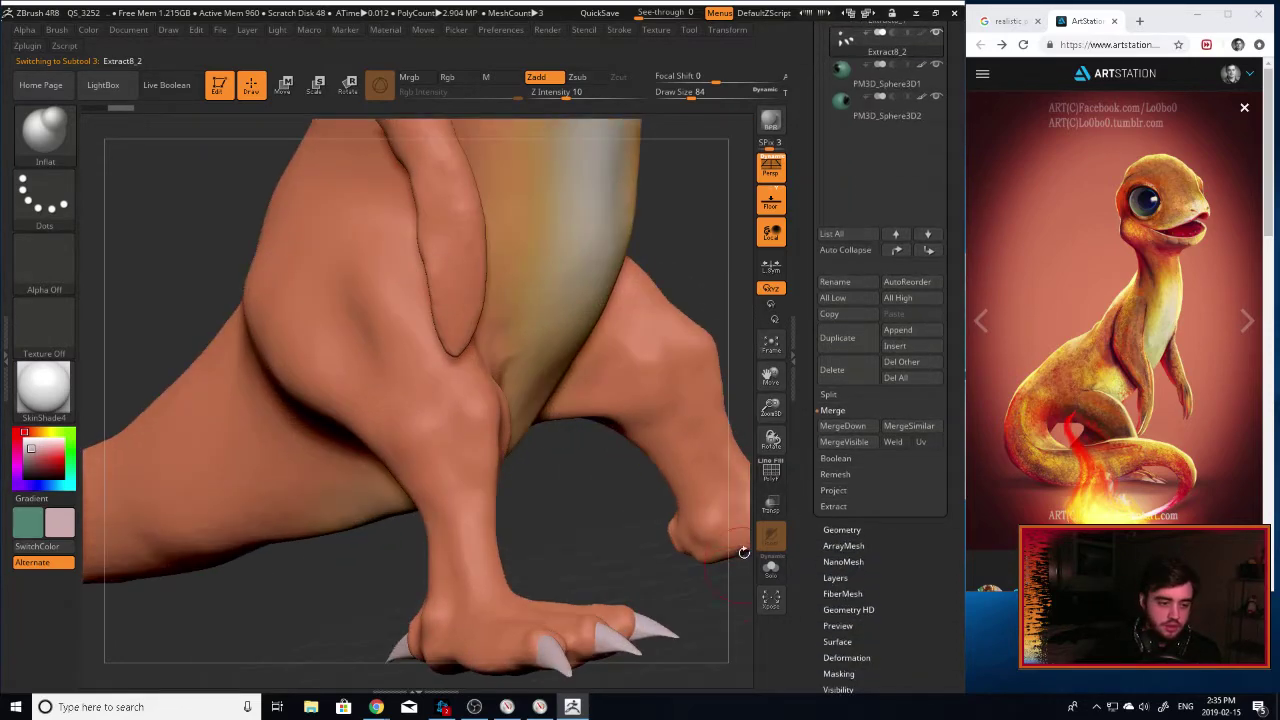
left_click_drag(769, 377, 446, 234)
left_click_drag(644, 361, 730, 350)
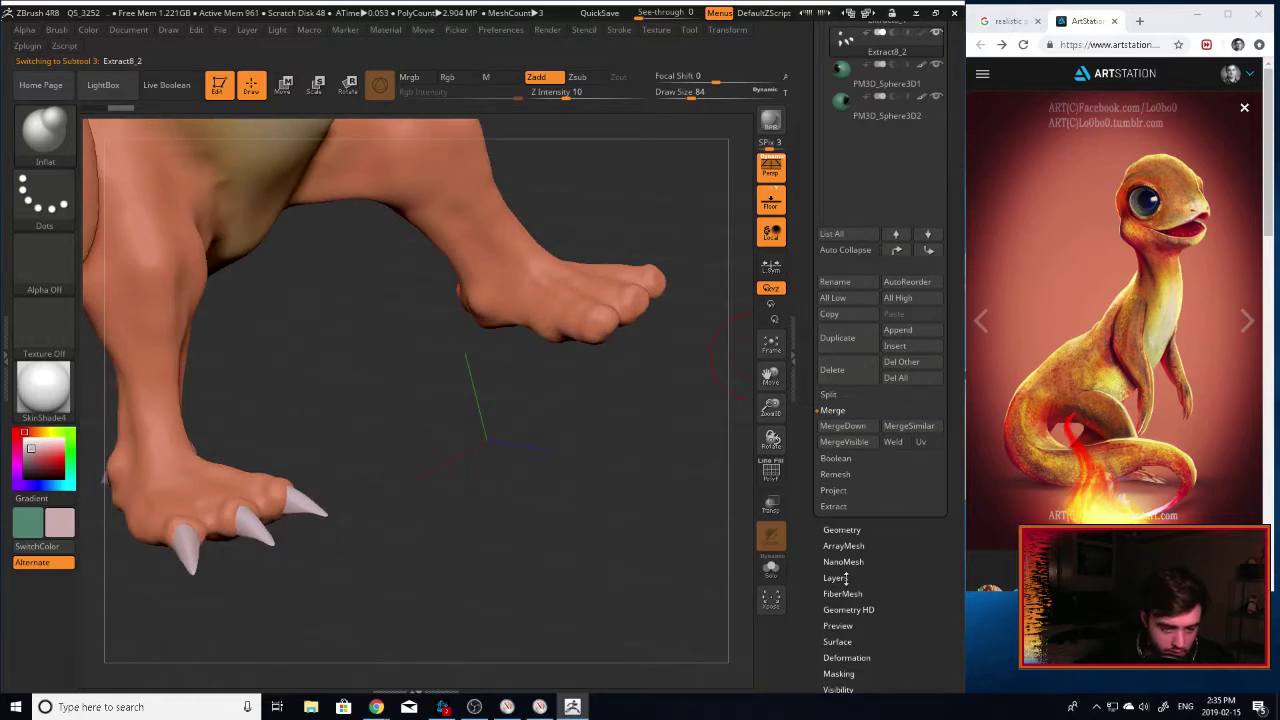
left_click(845, 656)
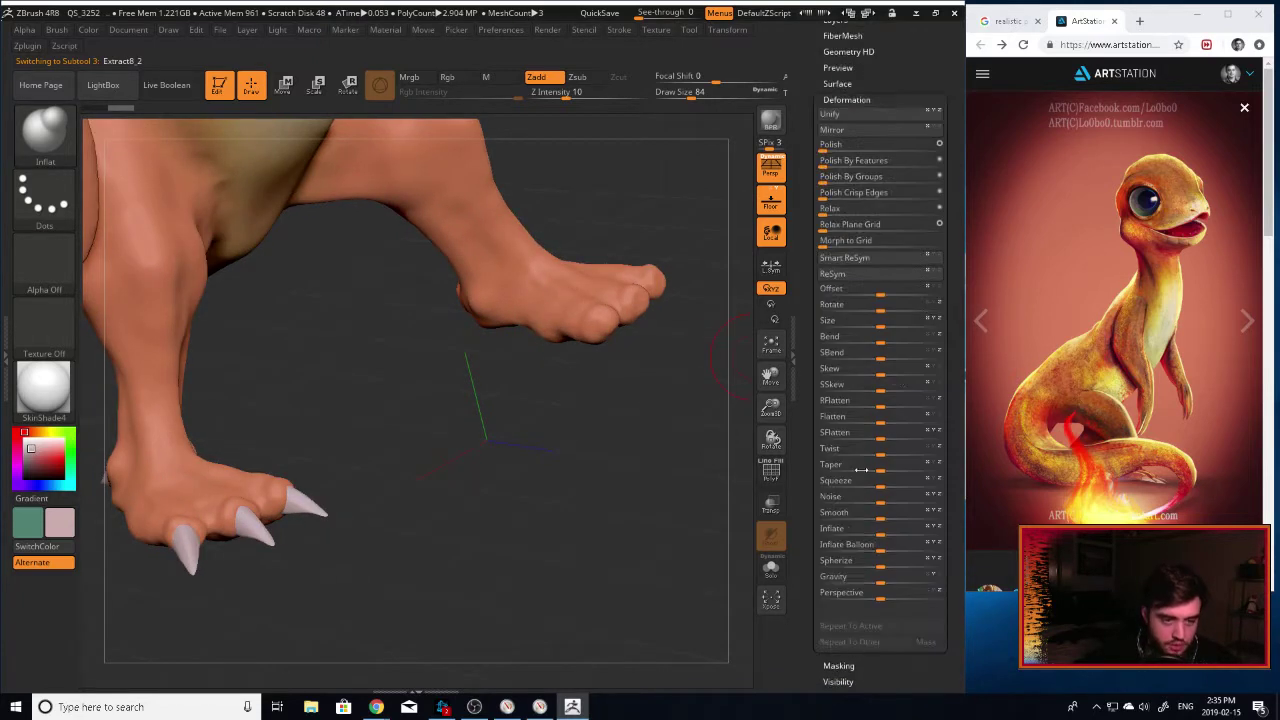
left_click(892, 133)
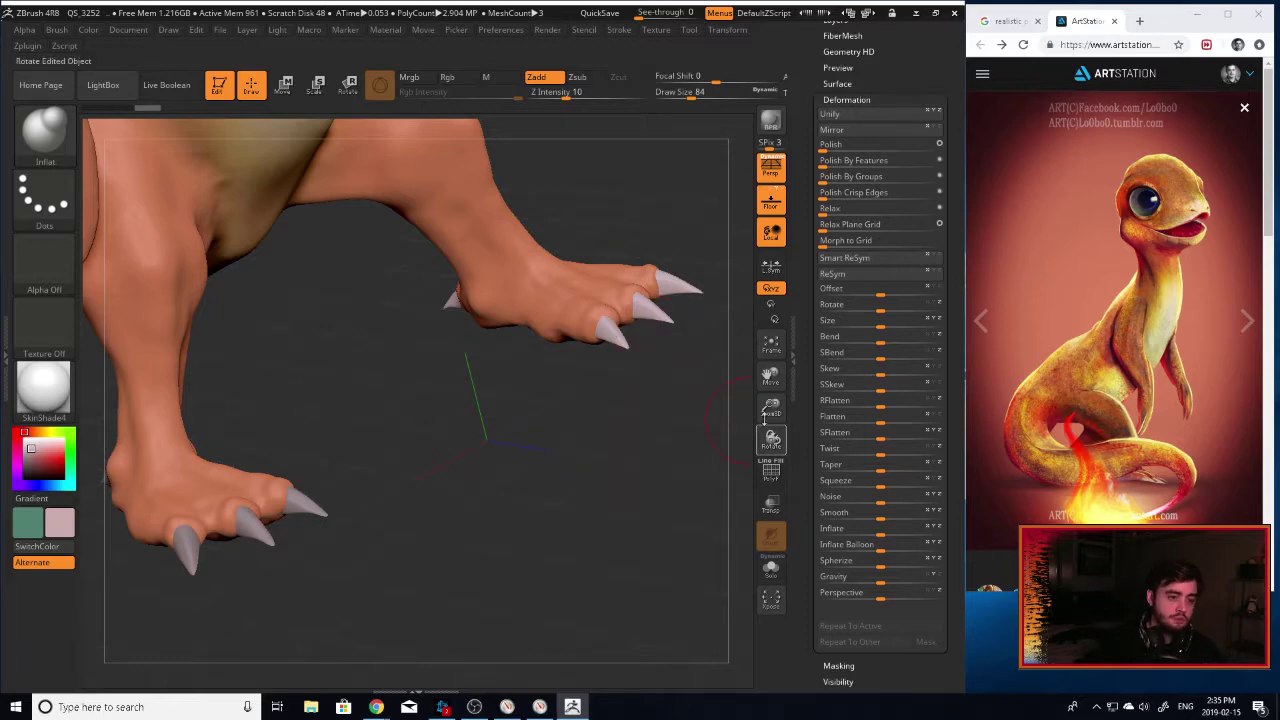
Reshape the contour of the body subtool's outer tail with the Move Topological brush at draw size 280.
left_click_drag(770, 415, 856, 518)
left_click_drag(690, 375, 632, 355)
left_click_drag(573, 325, 437, 277)
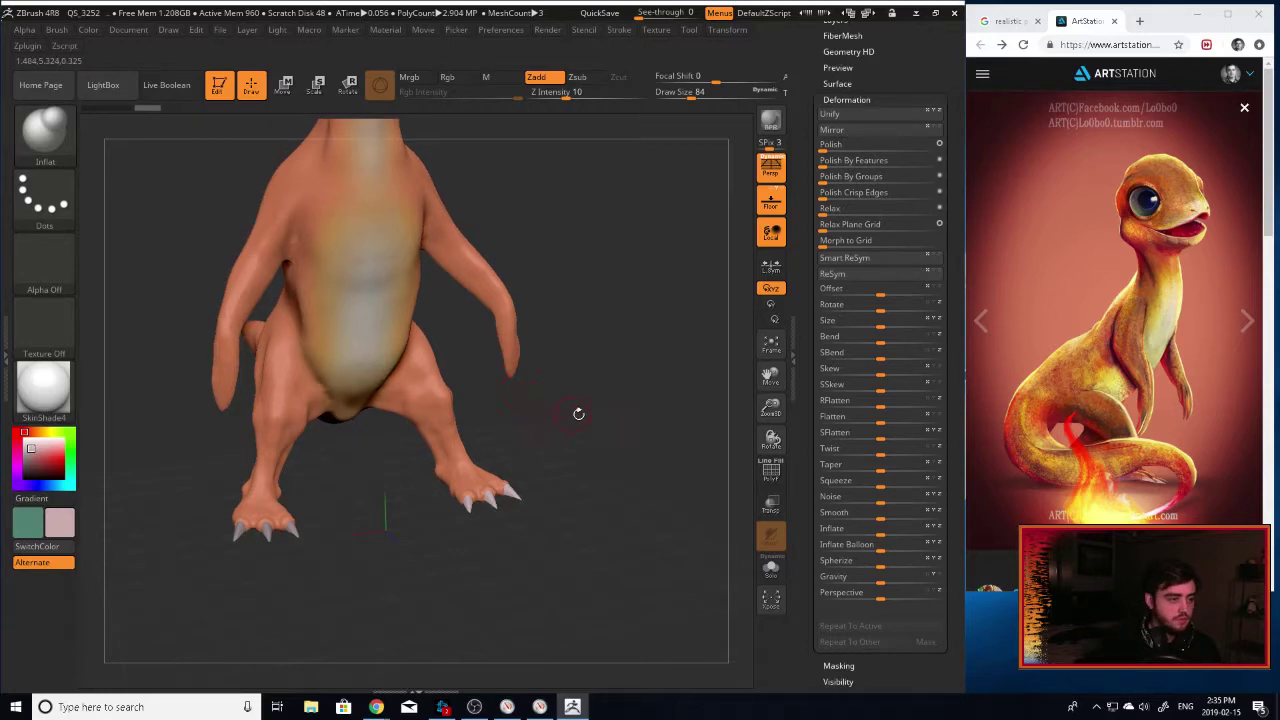
key("b")
key("m")
key("t")
mouse_move(603, 403)
left_mouse_down()
mouse_move(555, 276)
mouse_move(802, 230)
left_mouse_up()
left_click_drag(770, 375, 466, 417)
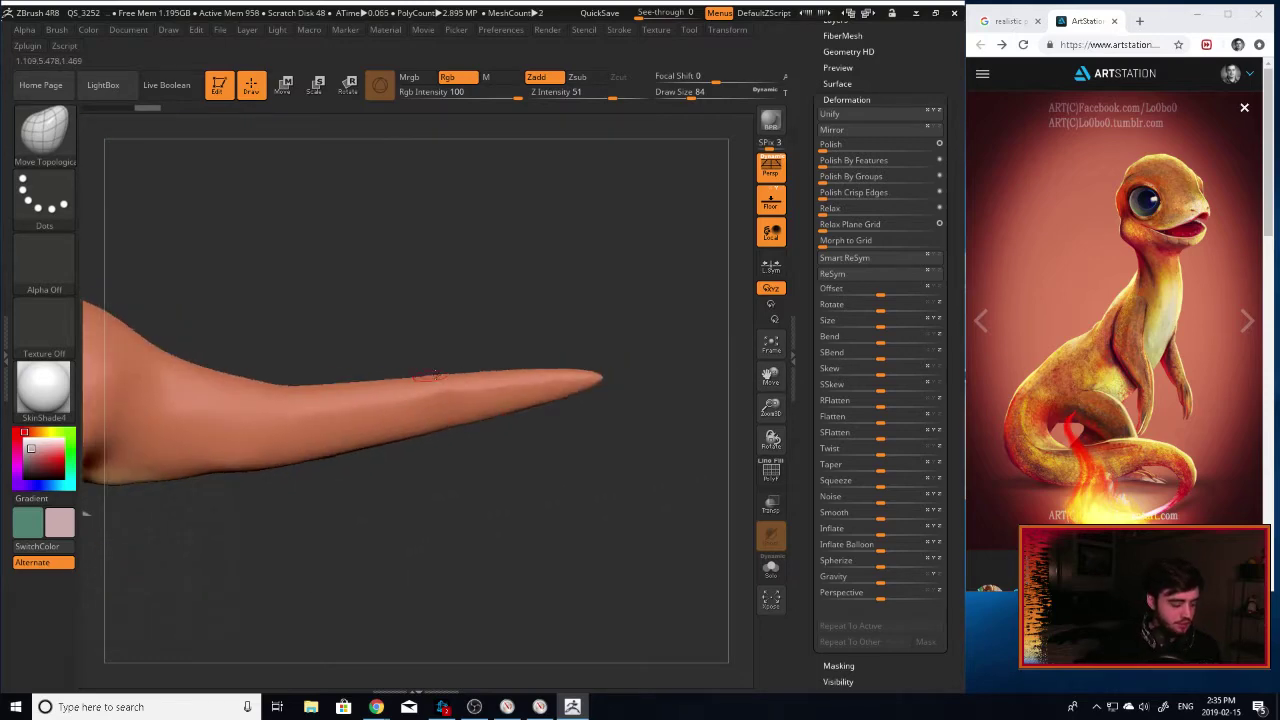
left_click(453, 393, "alt")
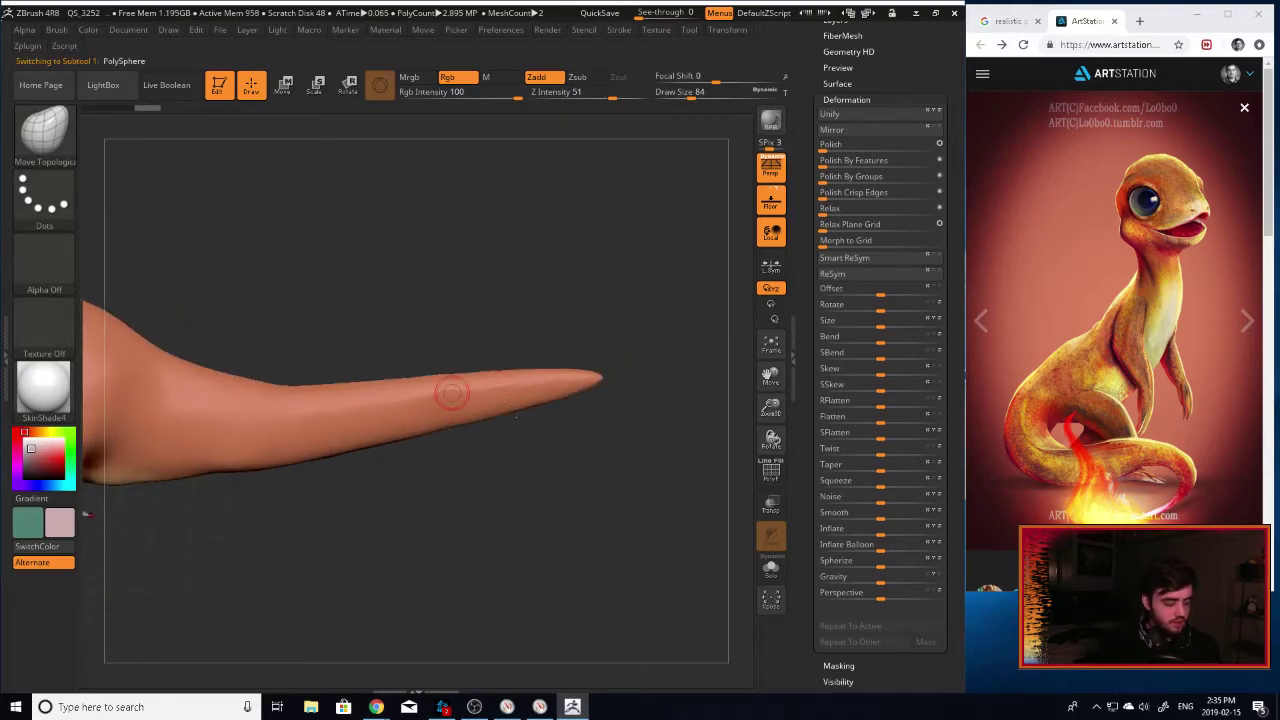
key("t")
key("b")
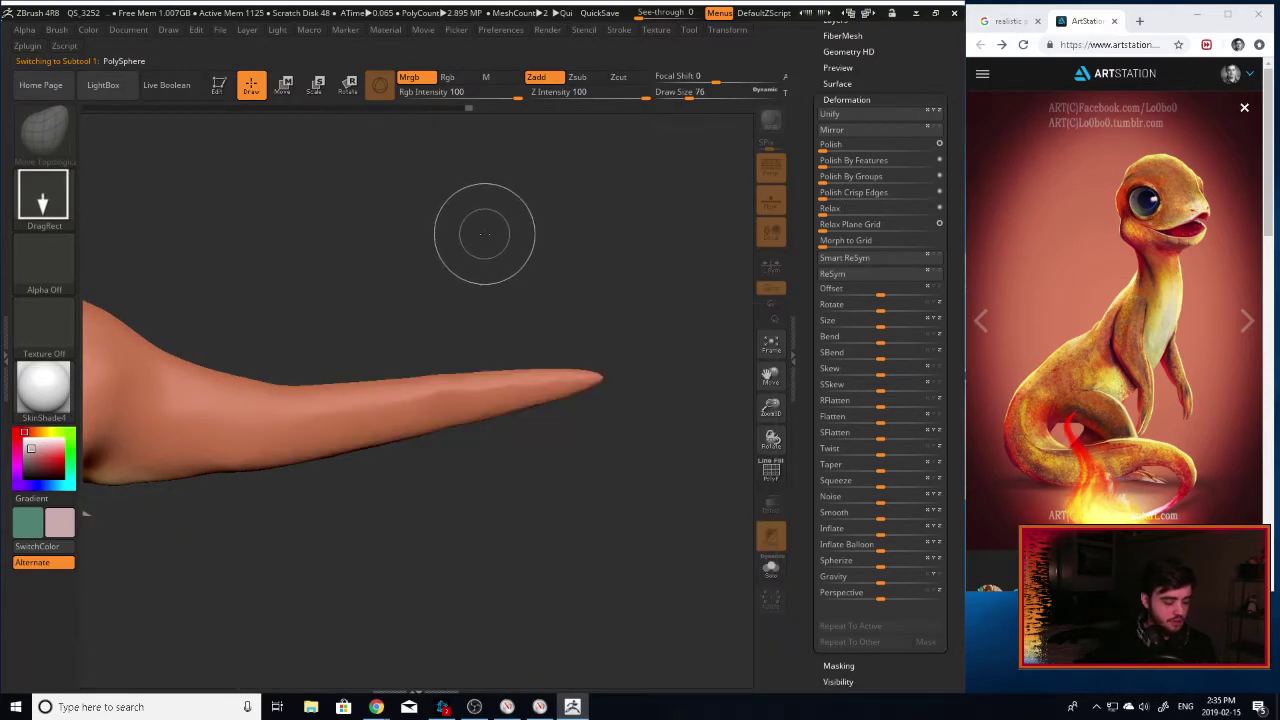
key("t")
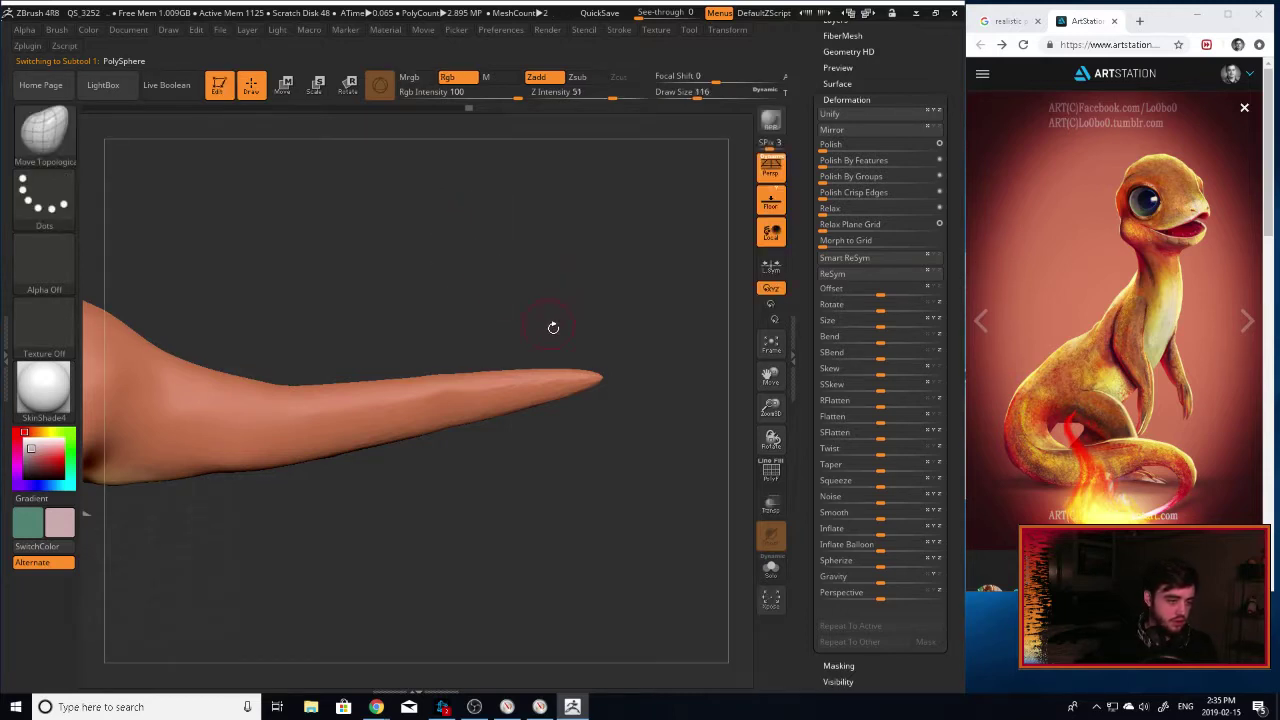
left_click_drag(549, 336, 560, 373)
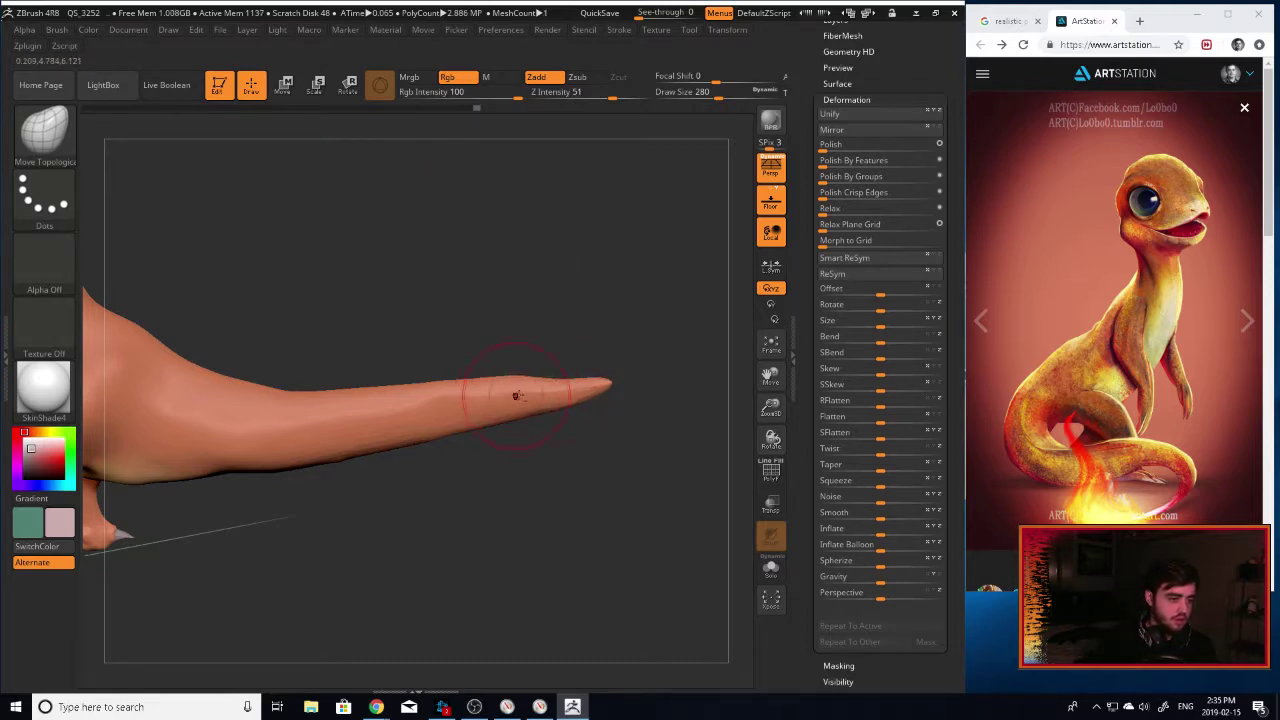
left_click_drag(538, 381, 547, 394)
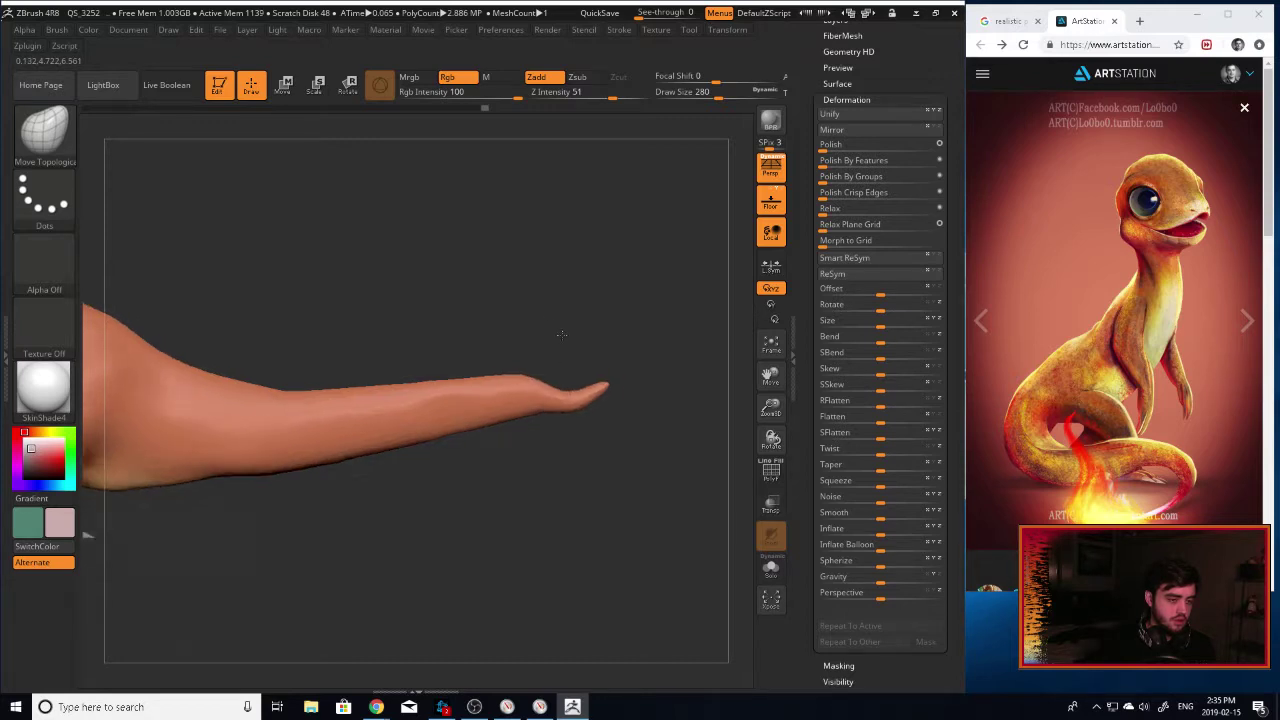
mouse_move(562, 338)
left_mouse_down()
mouse_move(582, 336)
mouse_move(564, 338)
left_mouse_up()
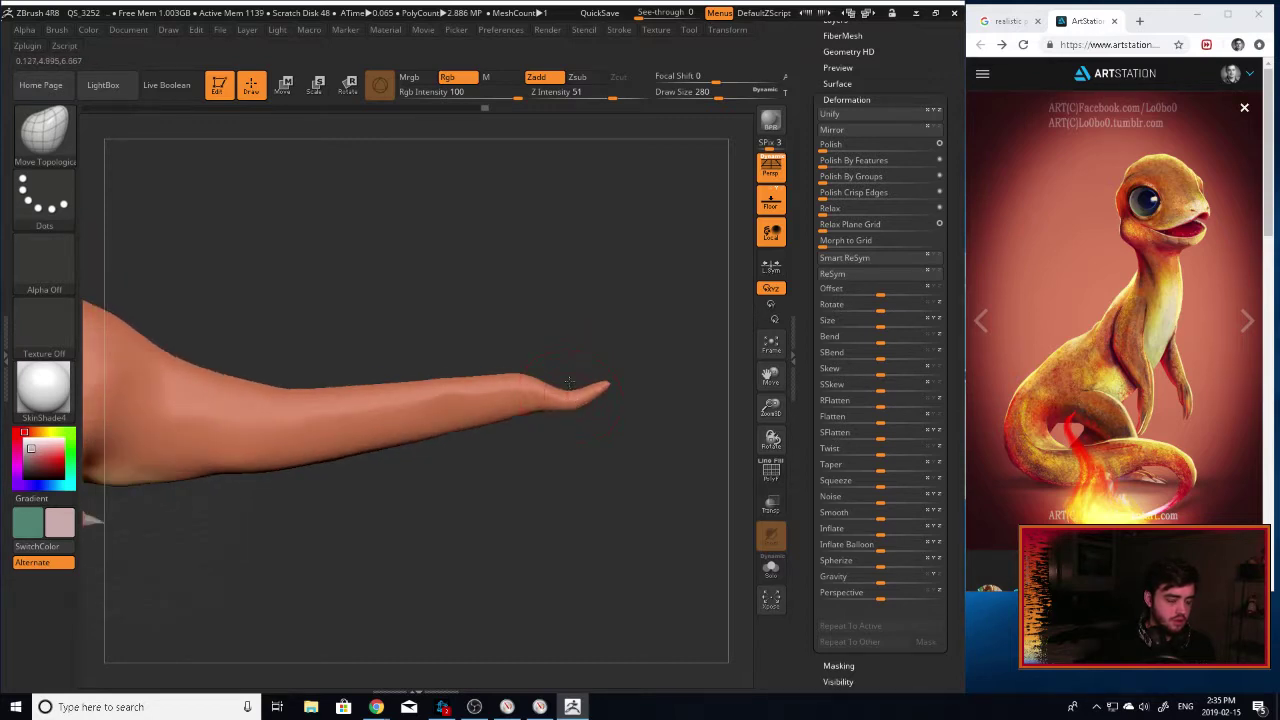
left_click_drag(569, 382, 436, 384)
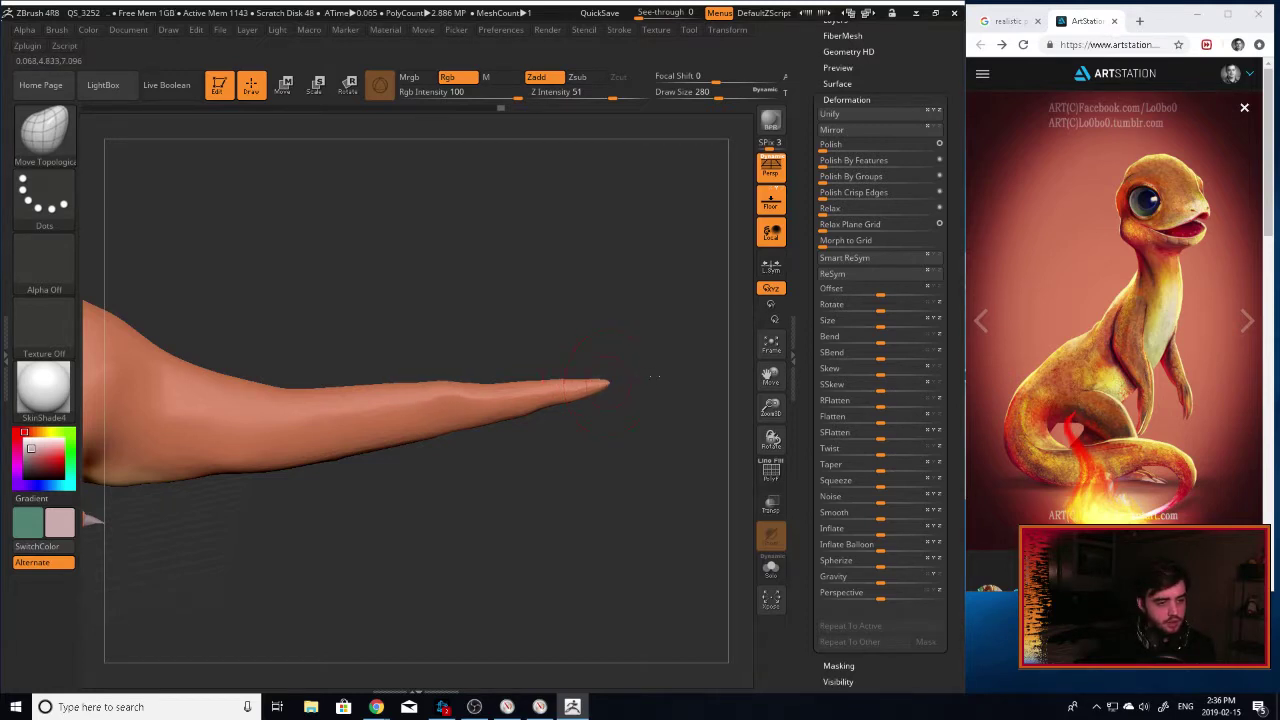
Pull the tail tip outward into a longer, thinner point and smooth it.
left_click_drag(598, 385, 655, 377)
key("shift")
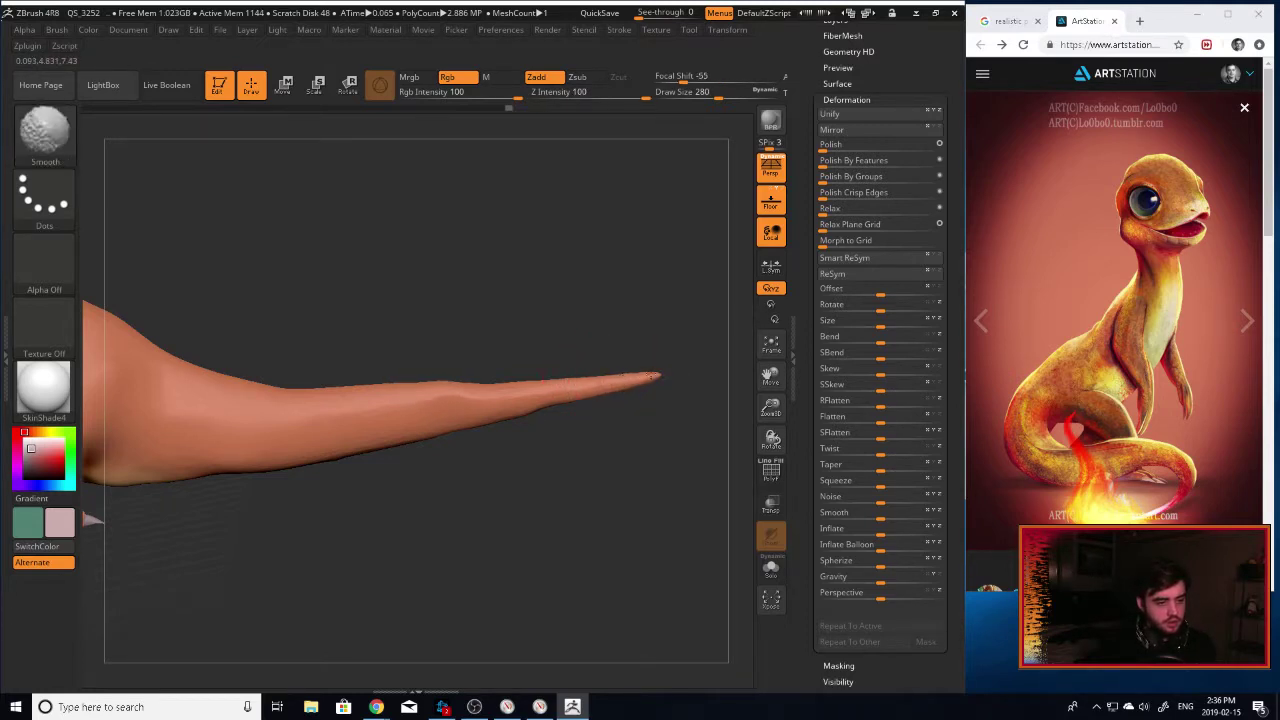
left_click_drag(632, 382, 627, 386)
left_click_drag(345, 255, 307, 183, "alt")
Choose the Inflat brush and set its stroke type to FreeHand.
key("b")
key("i")
key("n")
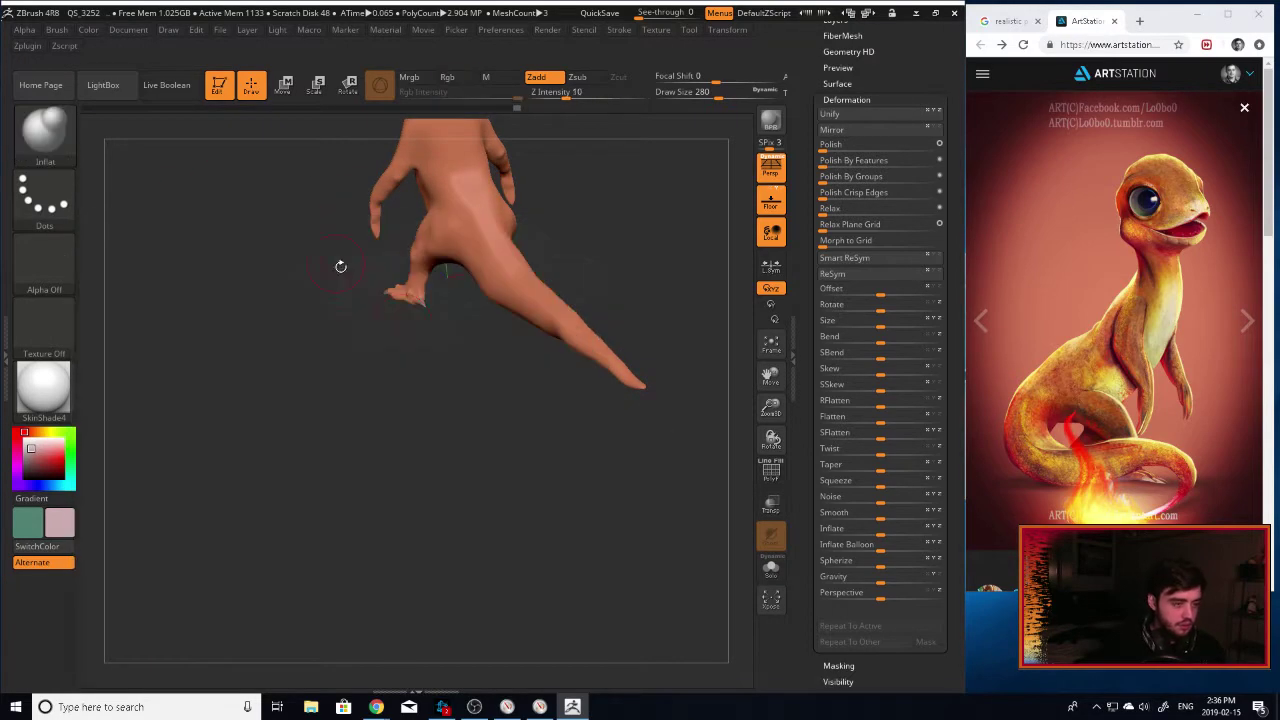
left_click_drag(706, 278, 601, 395, "alt")
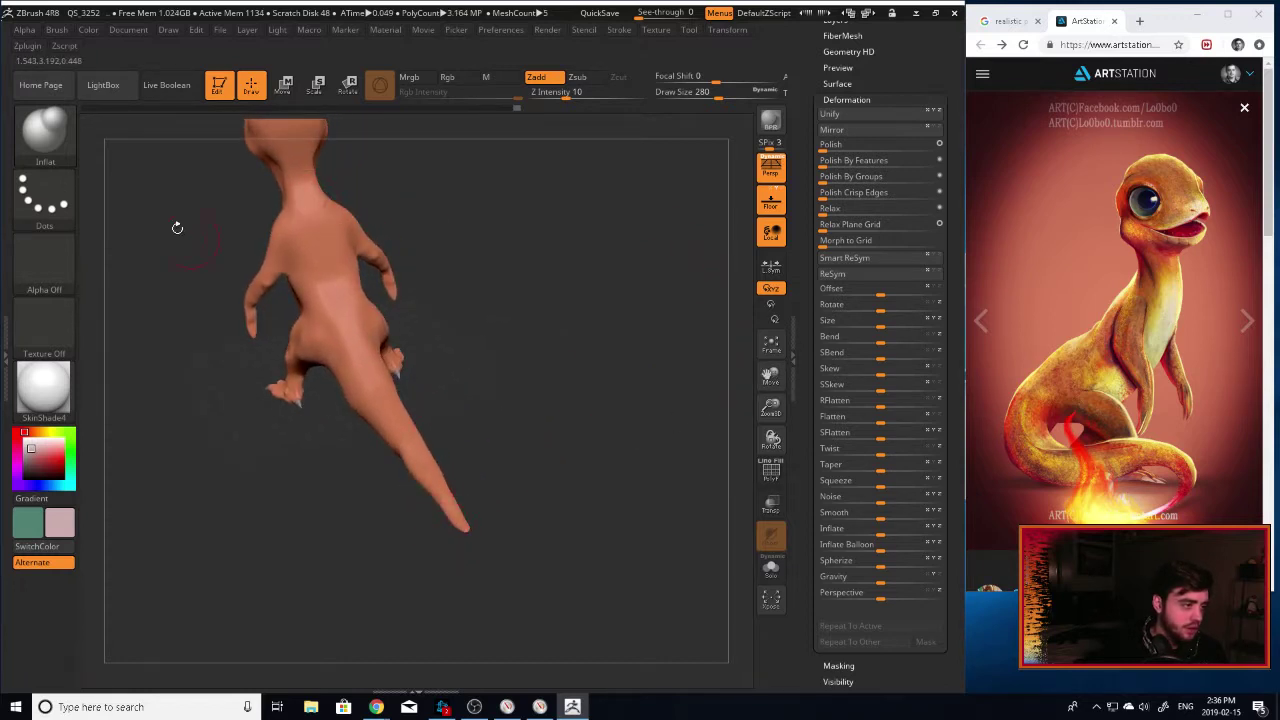
left_click(44, 196)
left_click(253, 209)
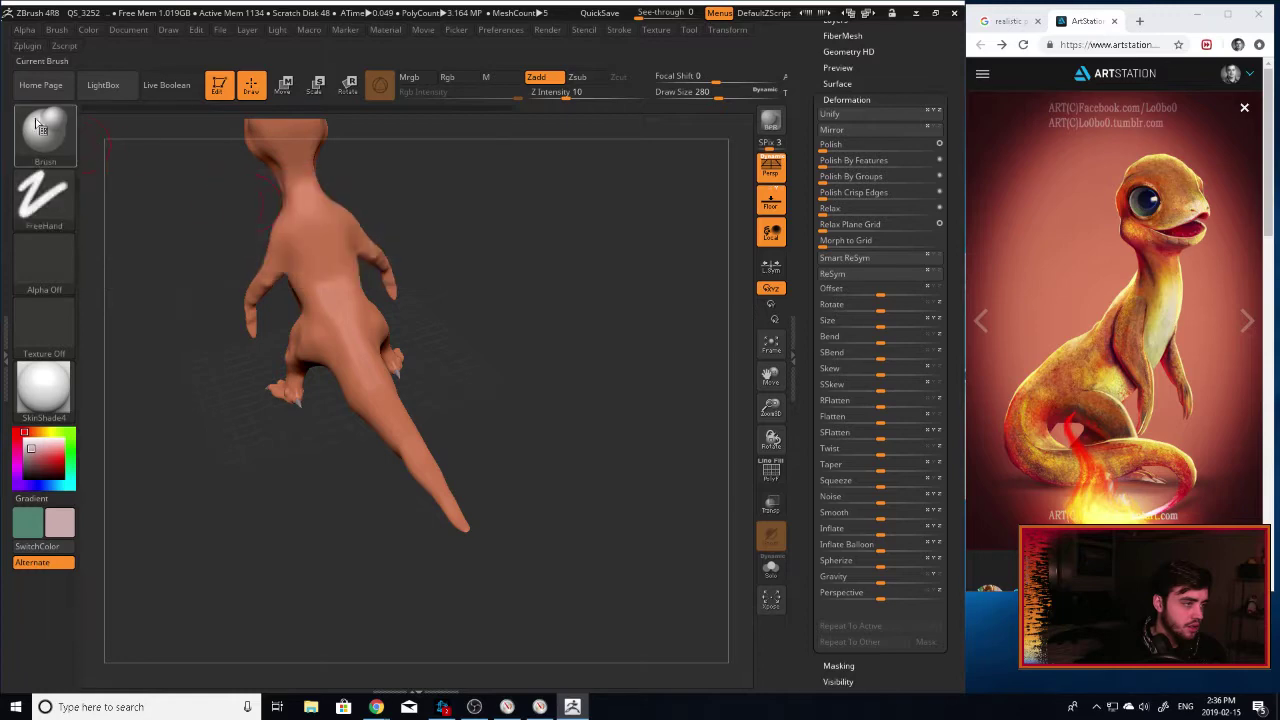
left_click(36, 124)
left_click(205, 398)
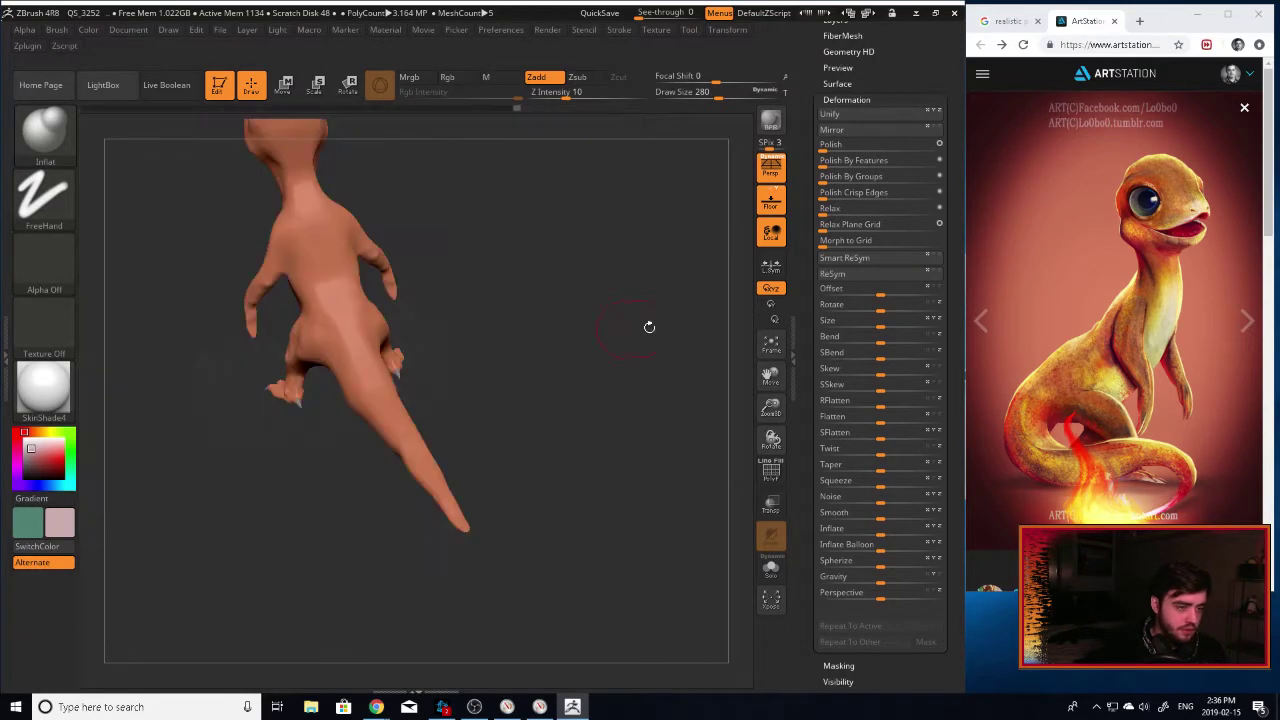
Draw a line along the top of the tail with DamStandard at draw size 136 and smooth it.
left_click_drag(649, 327, 651, 380)
key("b")
key("d")
key("s")
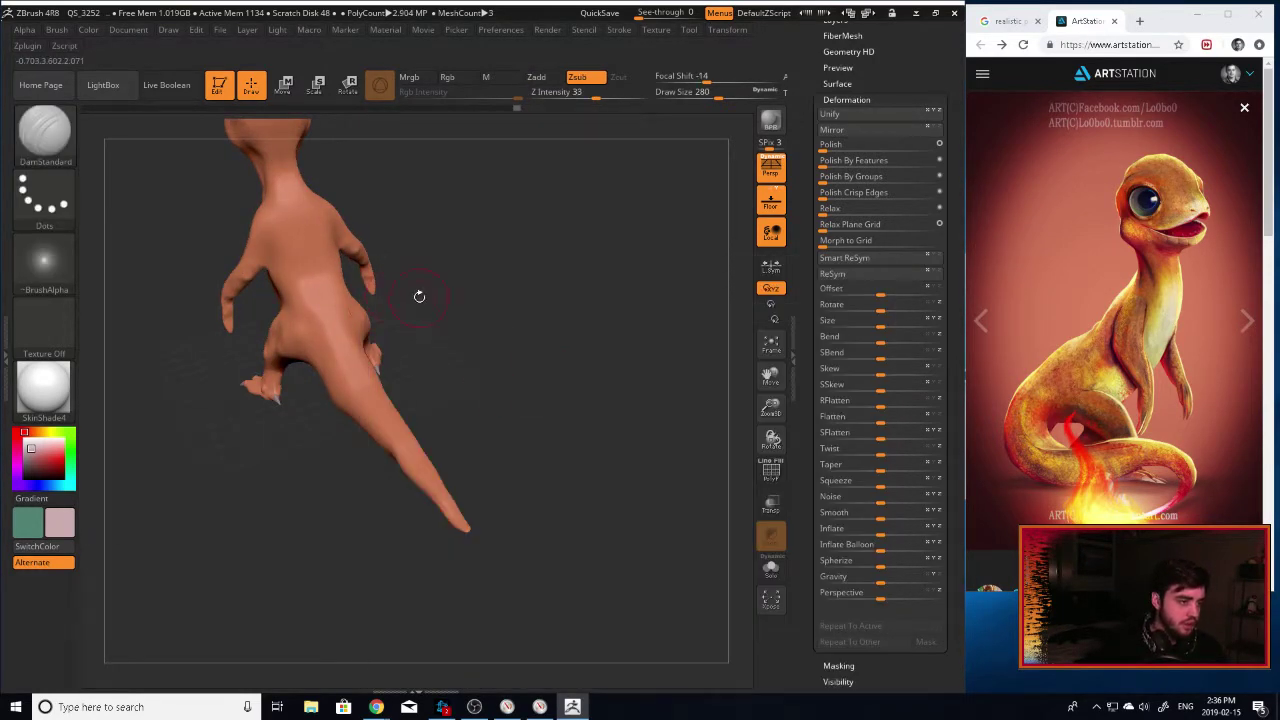
left_click_drag(419, 296, 367, 277)
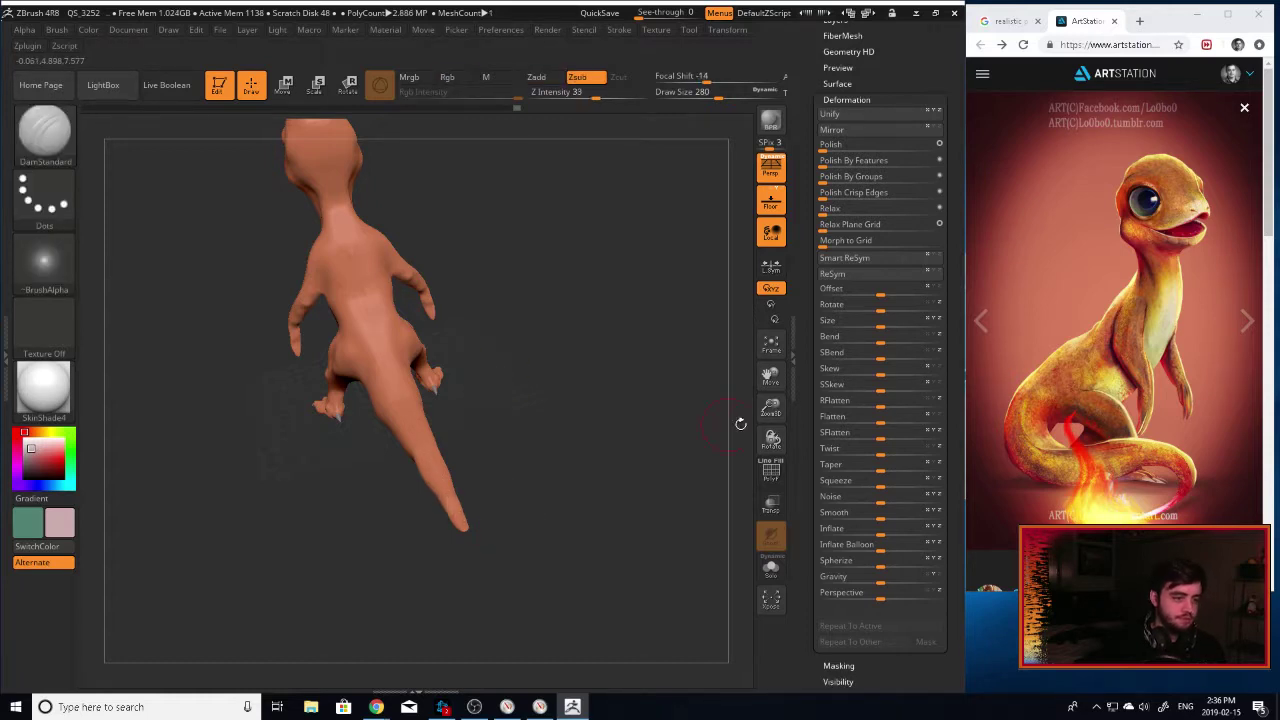
left_click_drag(771, 409, 648, 124)
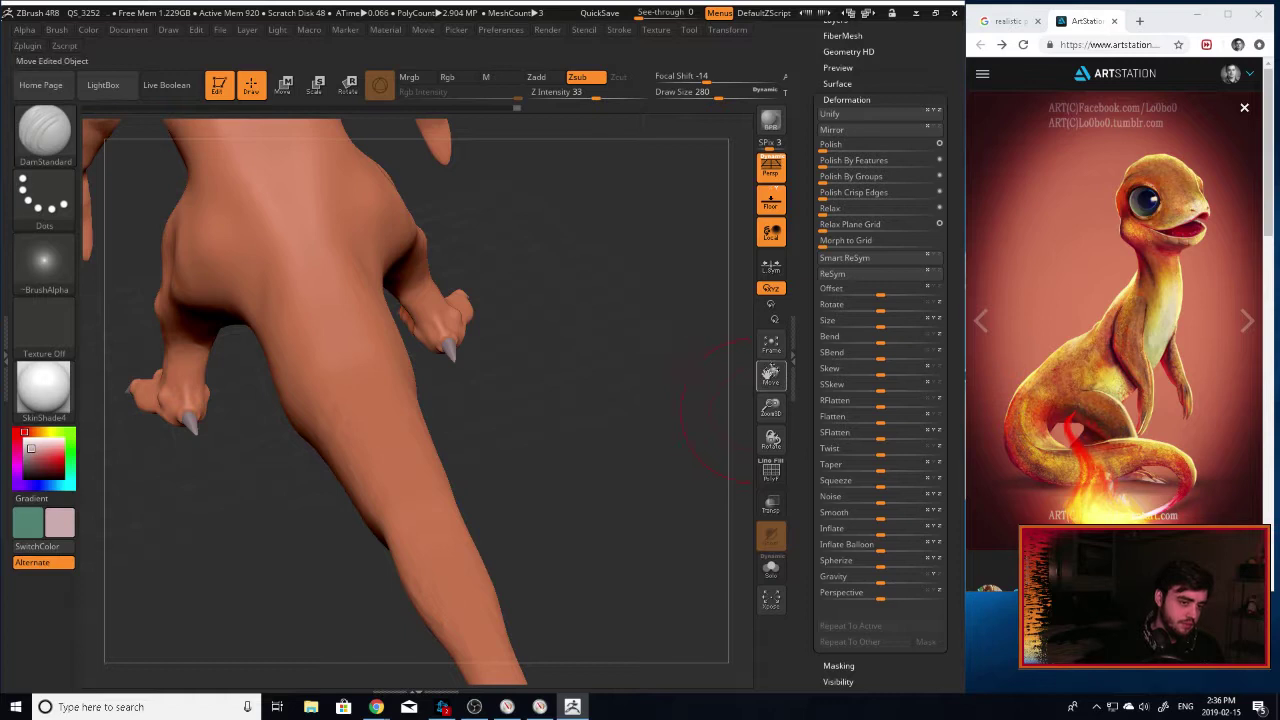
left_click_drag(771, 376, 696, 214)
mouse_move(506, 438)
left_mouse_down()
mouse_move(545, 437)
mouse_move(492, 444)
mouse_move(371, 343)
left_mouse_up()
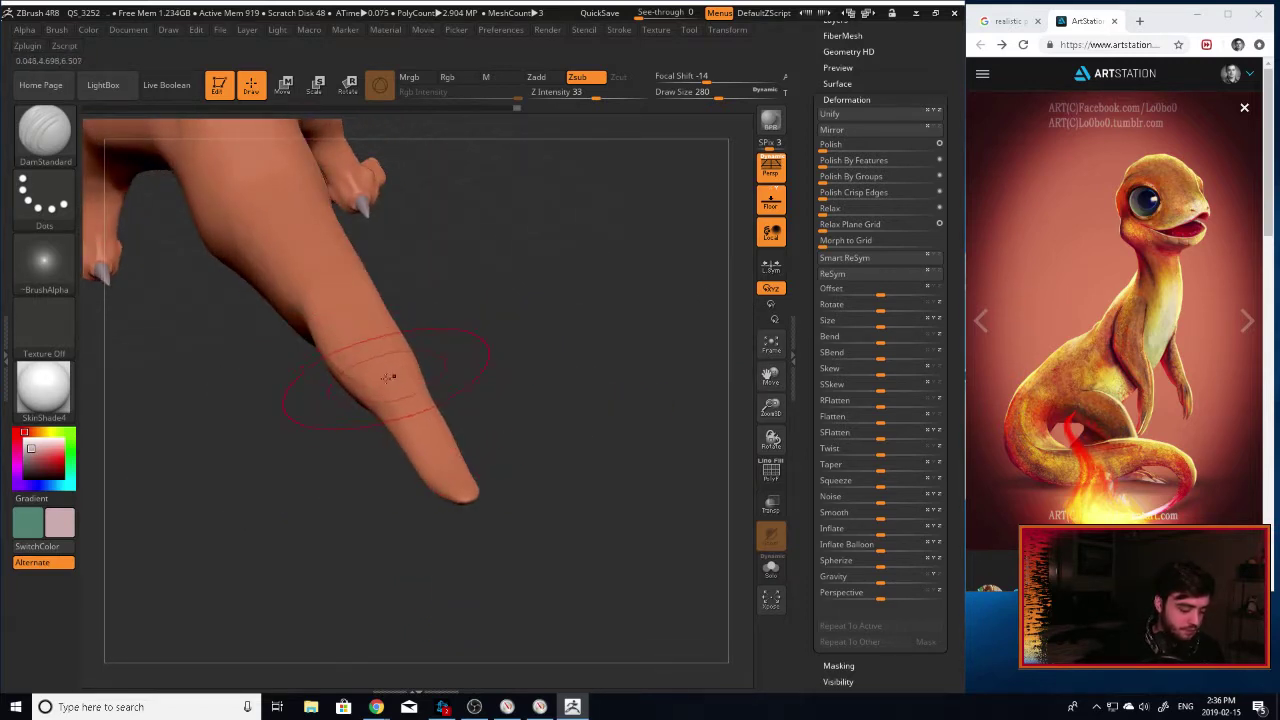
key("bracketleft")
key("bracketleft")
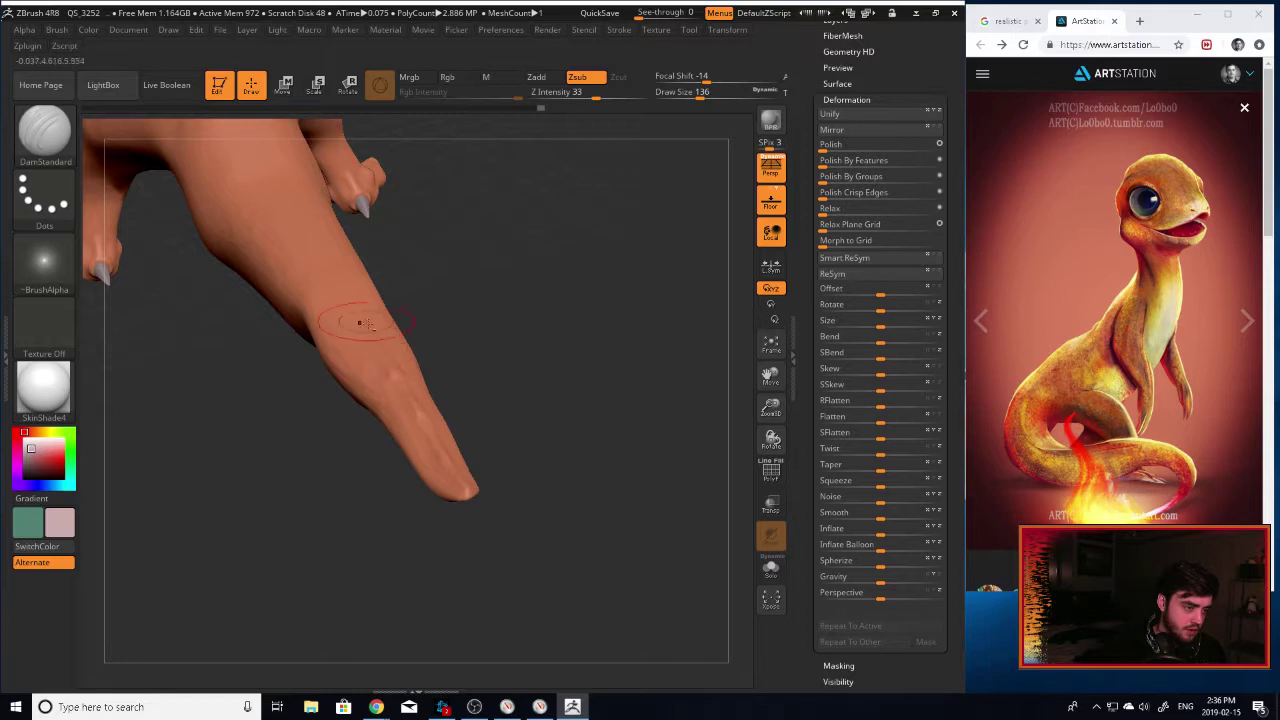
key("shift")
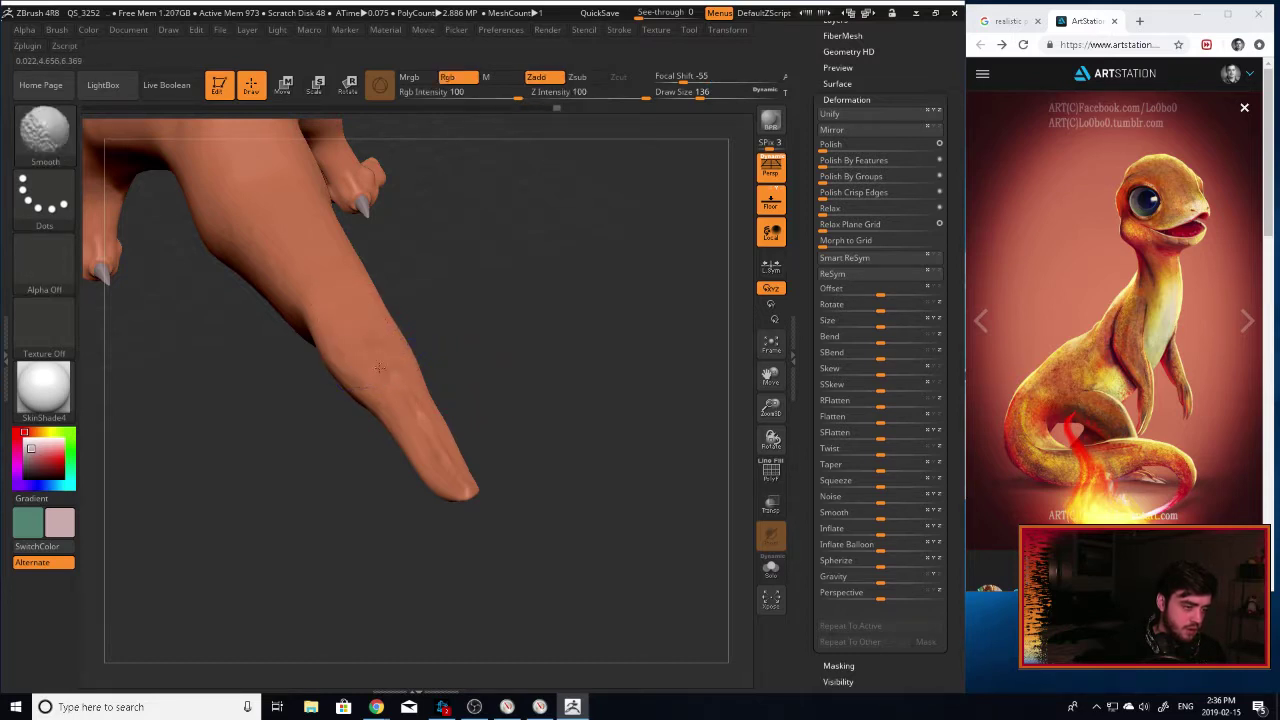
Extend the DamStandard spine line from the tail over the hips and lower back, smoothing it into the surface.
mouse_move(505, 475)
left_mouse_down()
mouse_move(548, 395)
mouse_move(534, 397)
mouse_move(494, 332)
mouse_move(561, 413)
mouse_move(499, 454)
left_mouse_up()
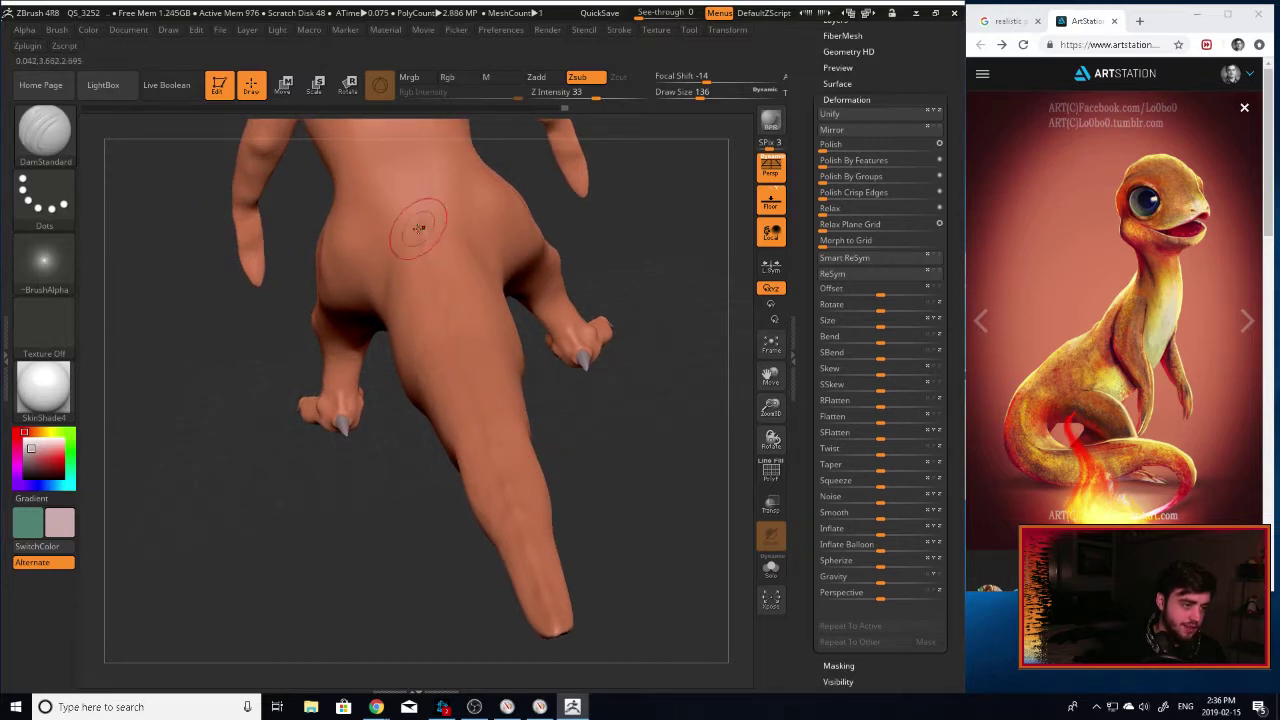
key("shift")
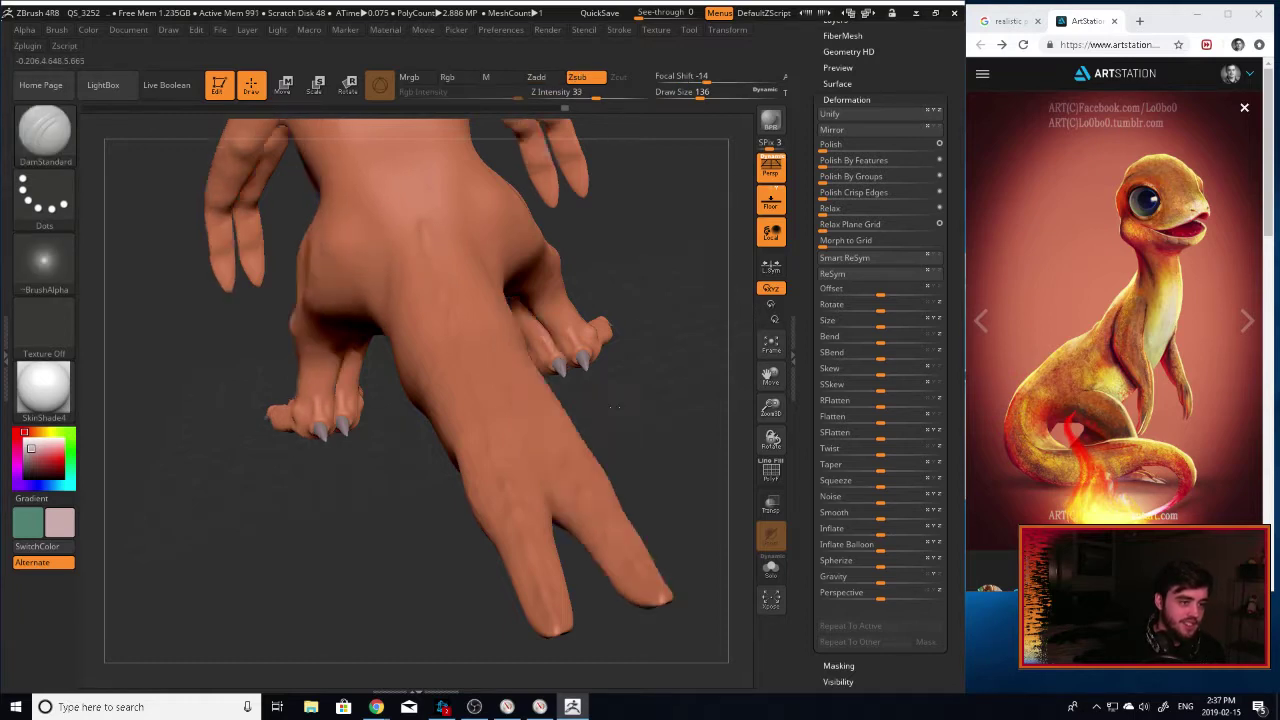
mouse_move(560, 400)
left_mouse_down()
mouse_move(617, 226)
mouse_move(600, 351)
mouse_move(573, 384)
mouse_move(429, 377)
left_mouse_up()
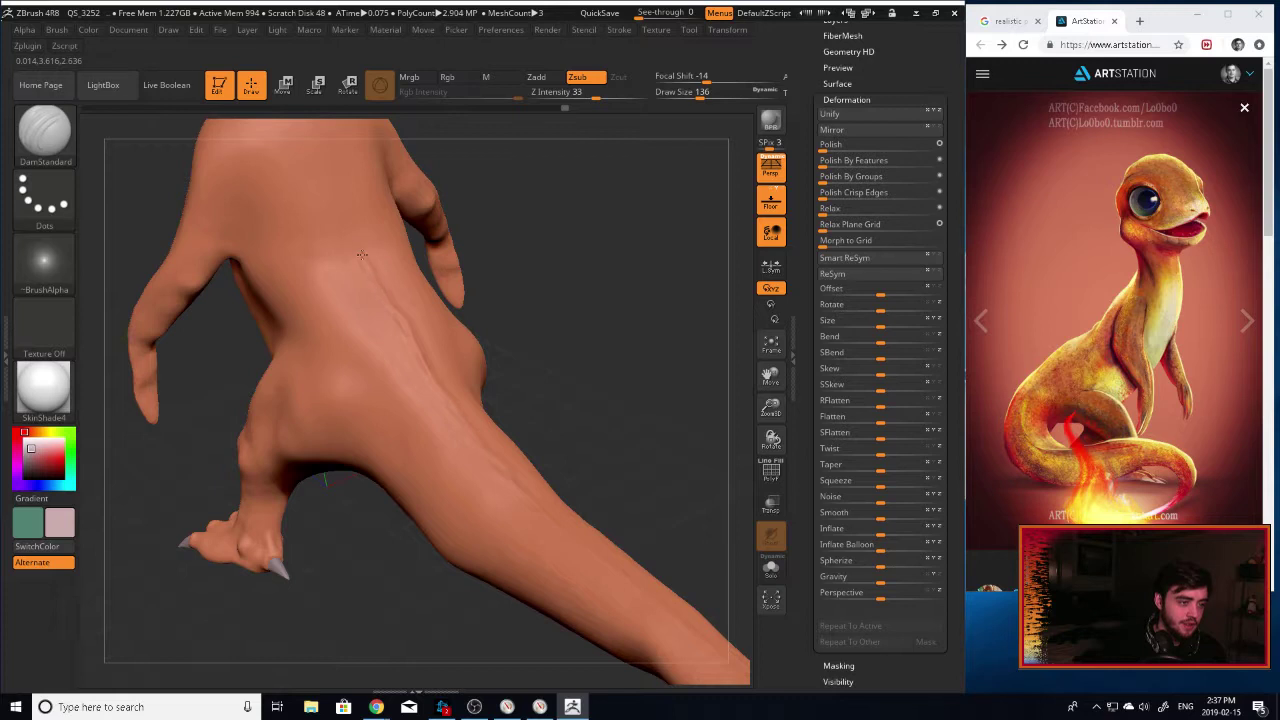
key("shift")
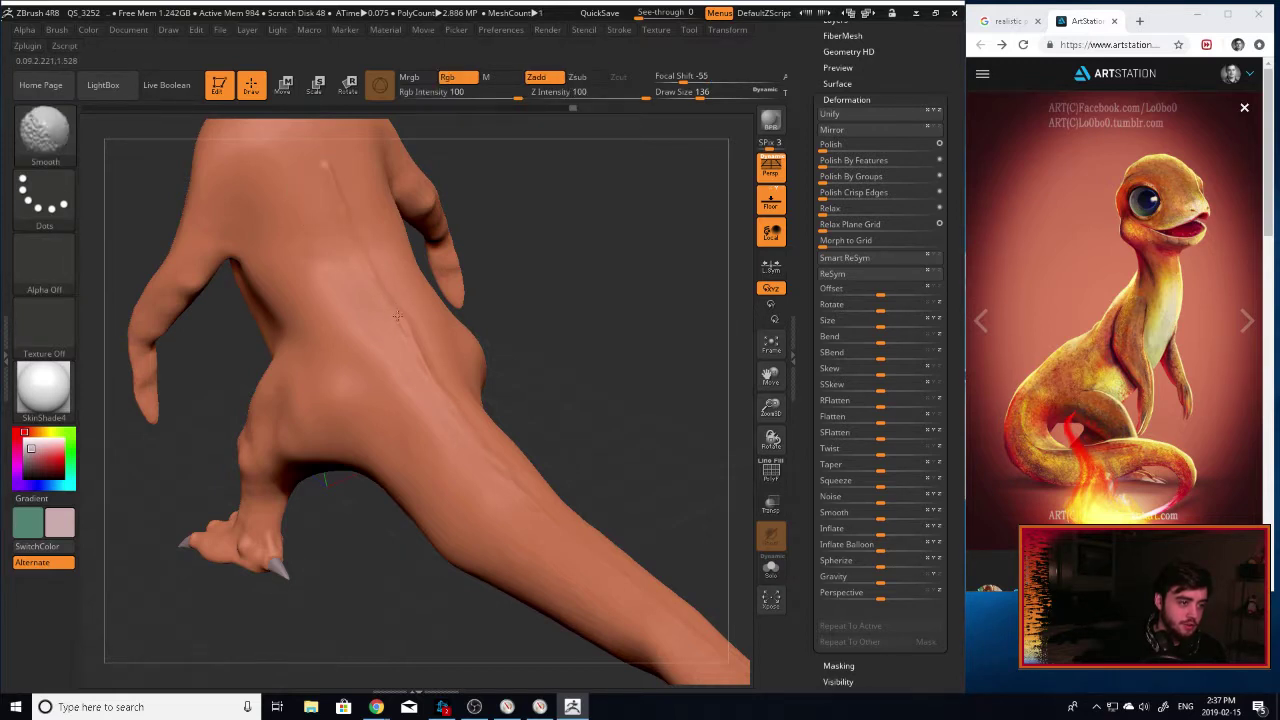
left_click_drag(449, 386, 406, 337, "shift")
Redo the upper part of the spine line with DamStandard, carrying it to the base of the neck, and soften it.
left_click_drag(510, 190, 627, 390, "alt")
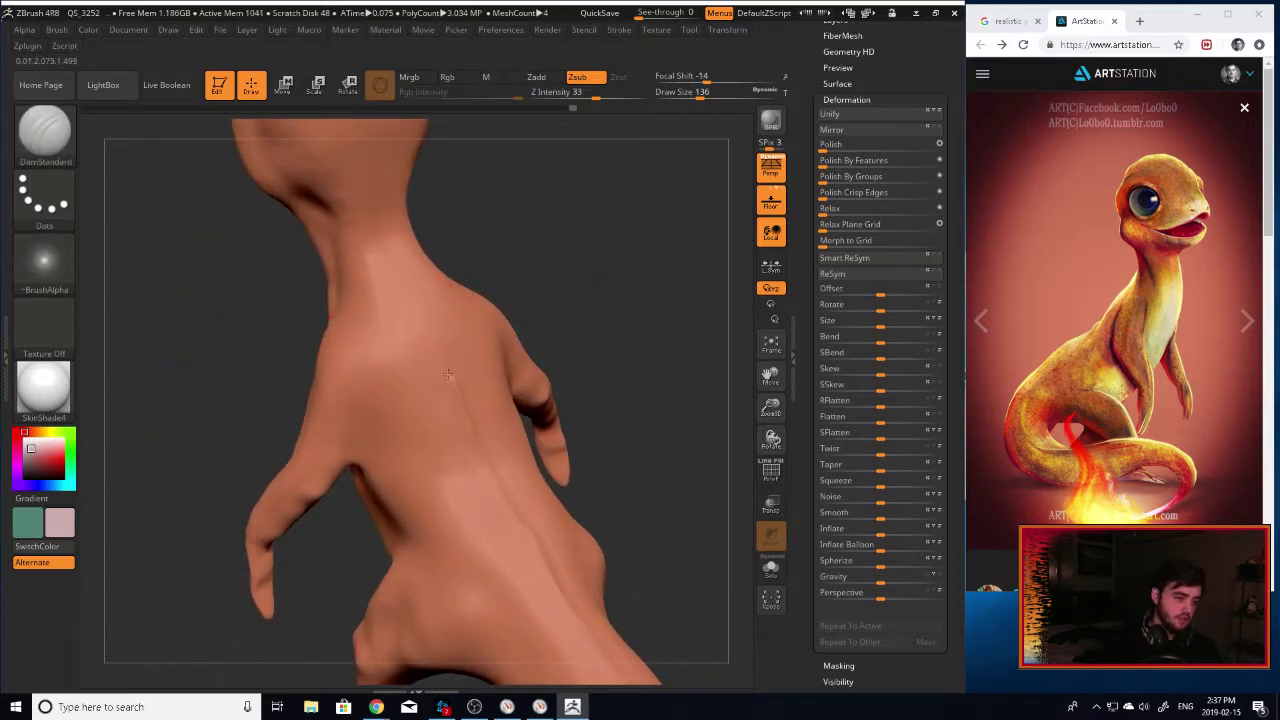
key("ctrl+z")
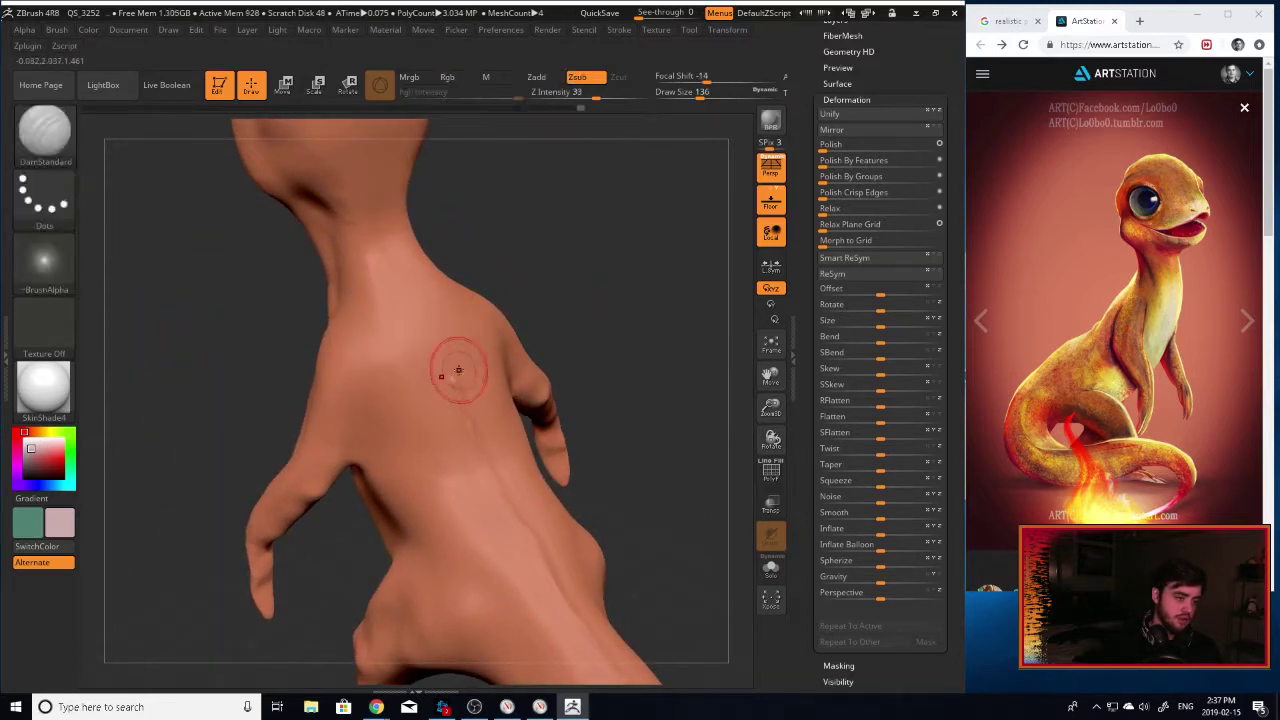
left_click_drag(451, 372, 450, 375)
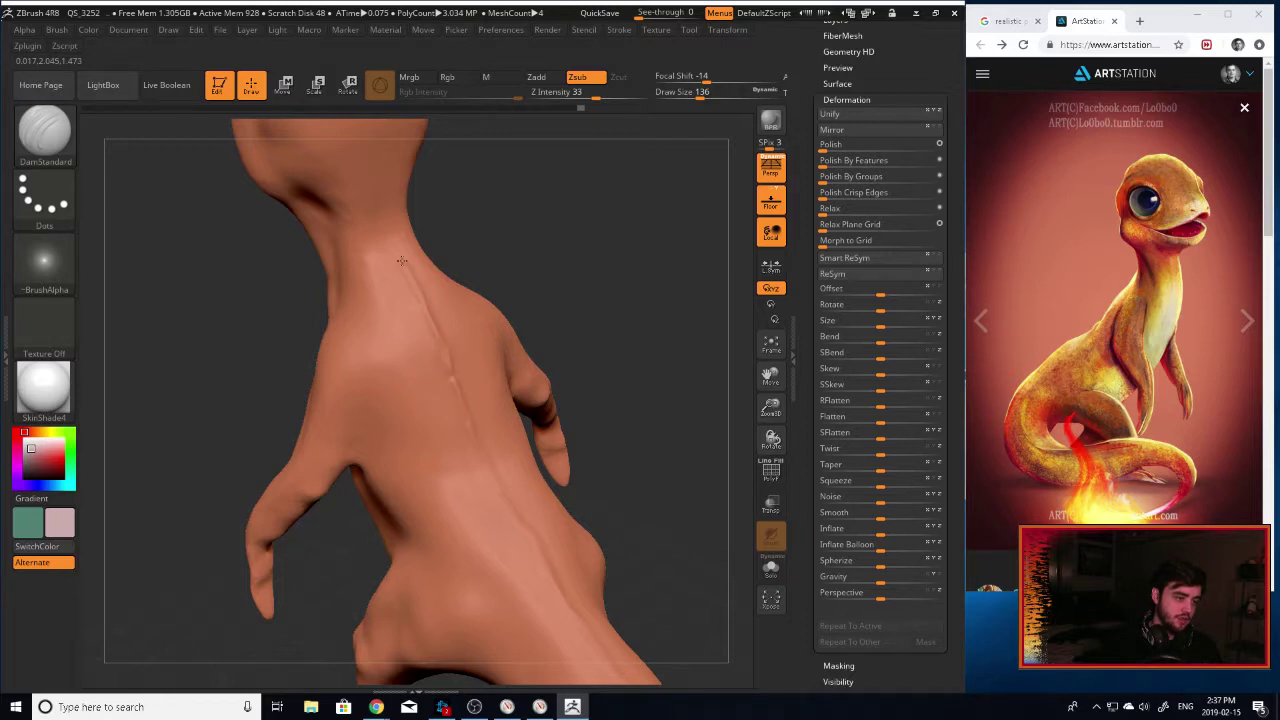
left_click_drag(401, 261, 417, 299, "shift")
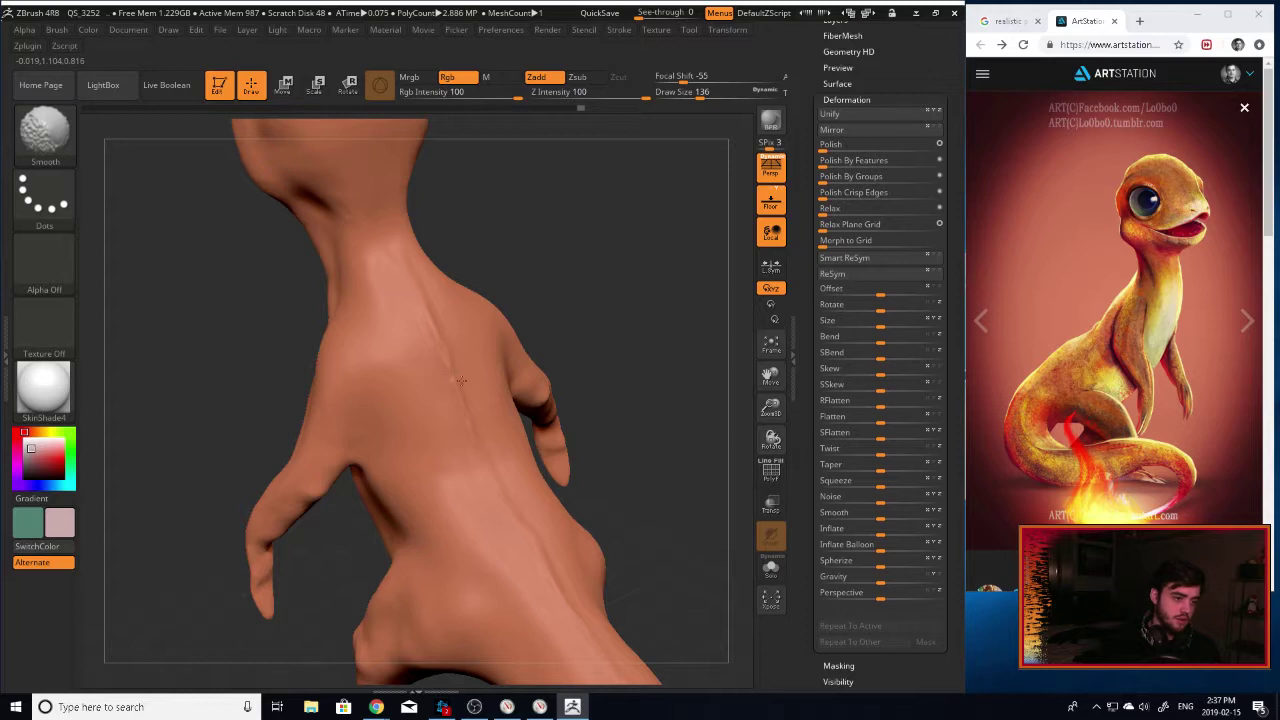
Inflate the surface along the upper spine line and back with the Inflat brush, raising the draw size to 240.
mouse_move(574, 314)
left_mouse_down()
mouse_move(523, 373)
mouse_move(552, 358)
left_mouse_up()
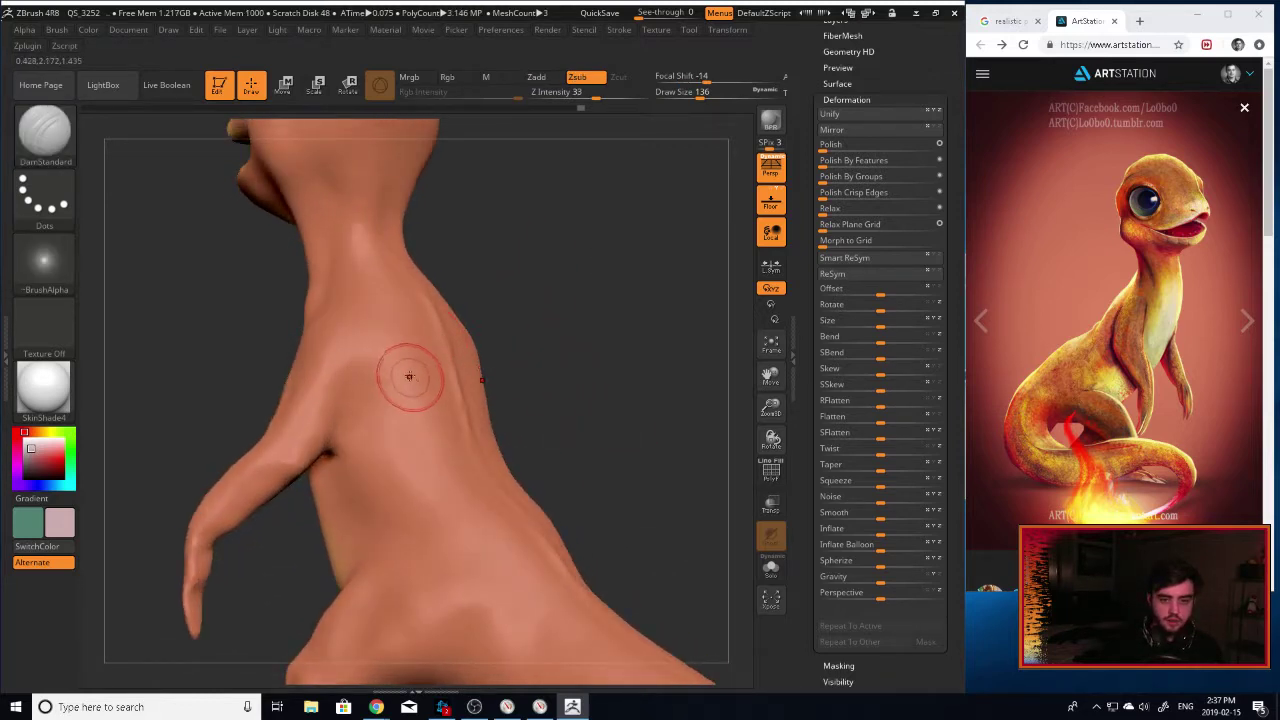
mouse_move(786, 367)
left_mouse_down()
mouse_move(805, 292)
mouse_move(771, 300)
left_mouse_up()
key("b")
key("i")
key("n")
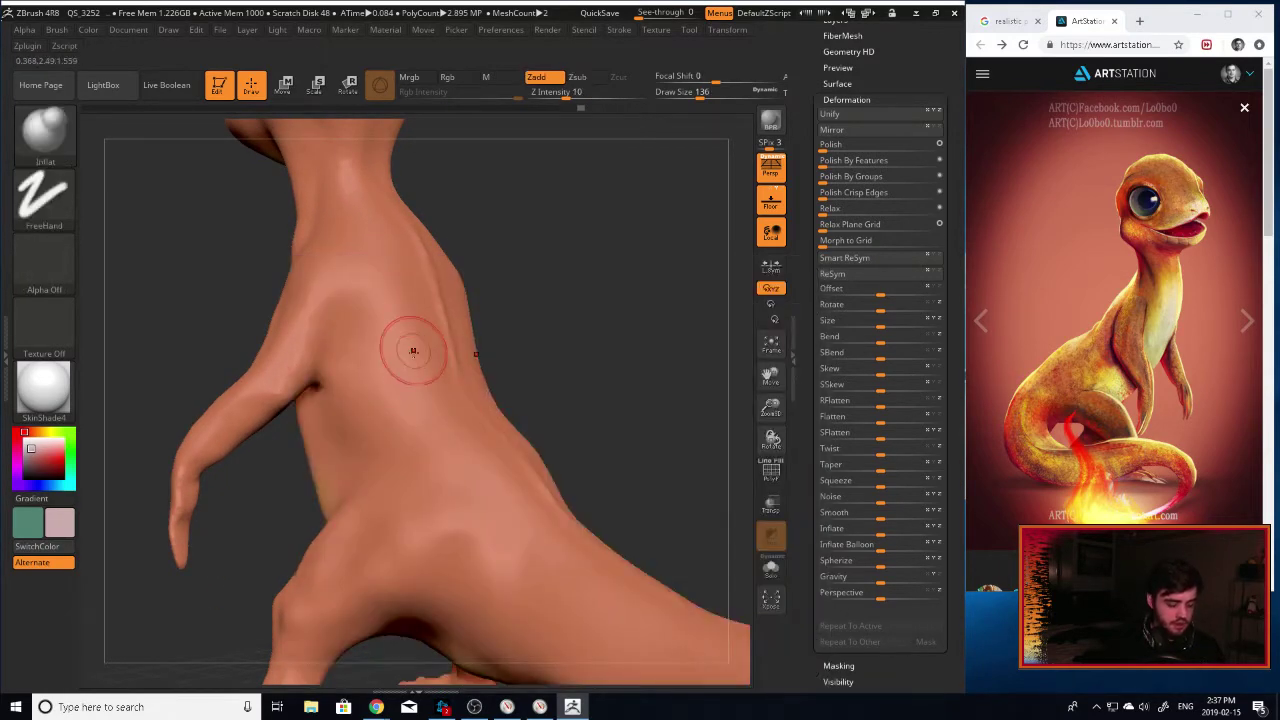
left_click_drag(407, 234, 402, 222)
key("]")
key("]")
key("]")
key("]")
key("]")
key("]")
key("]")
key("]")
key("]")
key("]")
key("]")
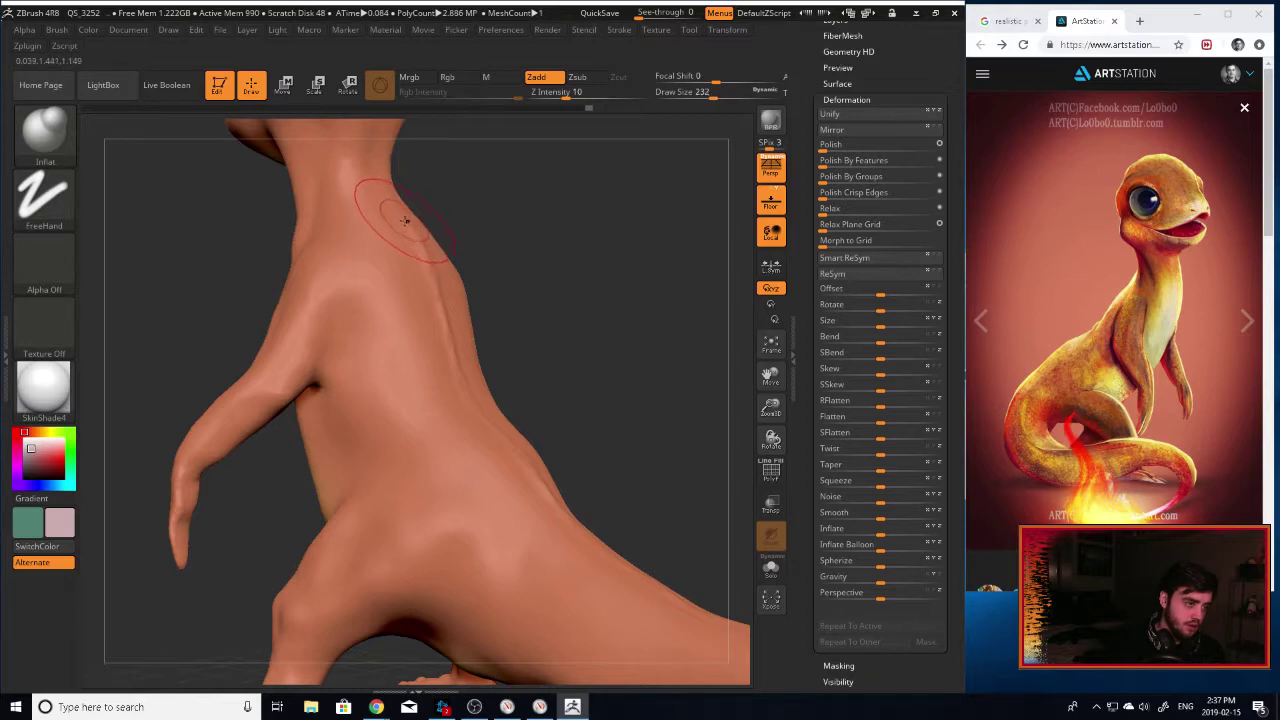
left_click_drag(433, 308, 458, 360)
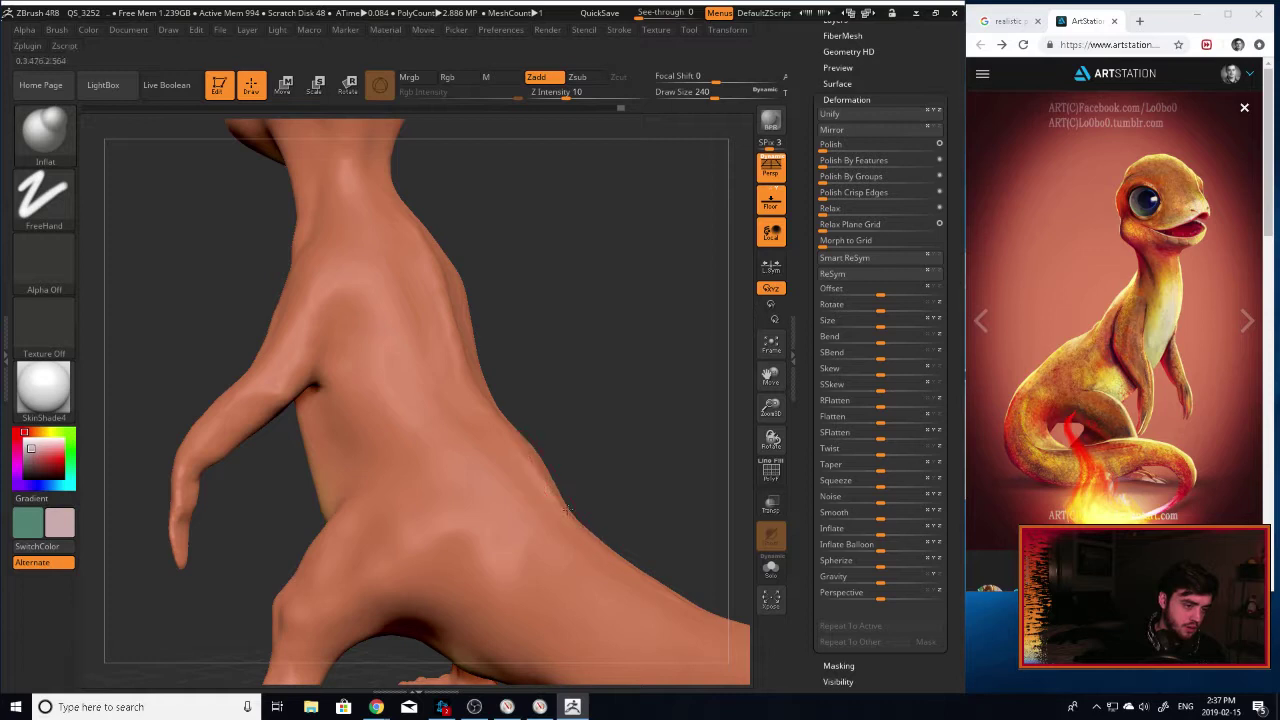
Inflate the spine around the tail base and below the neck, reducing the Inflat draw size to 120.
mouse_move(754, 396)
left_mouse_down()
mouse_move(680, 320)
mouse_move(543, 366)
mouse_move(286, 371)
mouse_move(312, 420)
mouse_move(394, 501)
left_mouse_up()
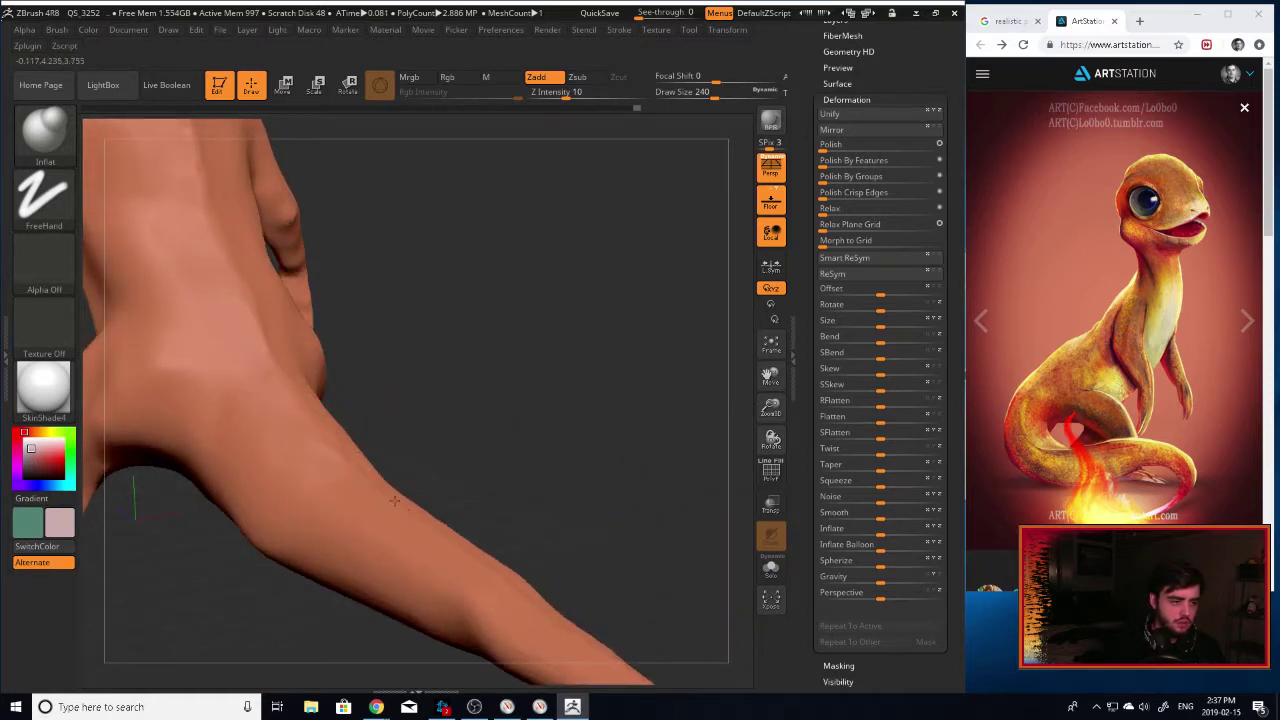
left_click_drag(434, 378, 590, 430)
left_click_drag(625, 330, 455, 334)
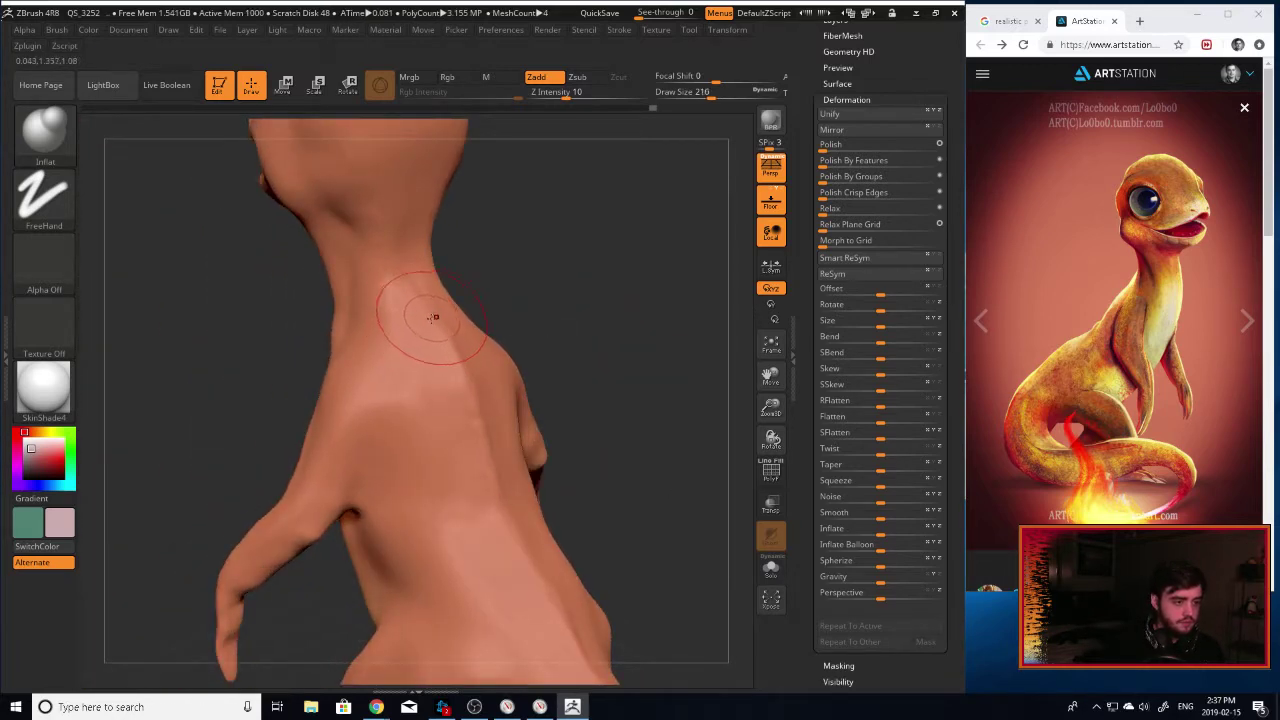
key("bracketleft")
key("bracketleft")
key("[")
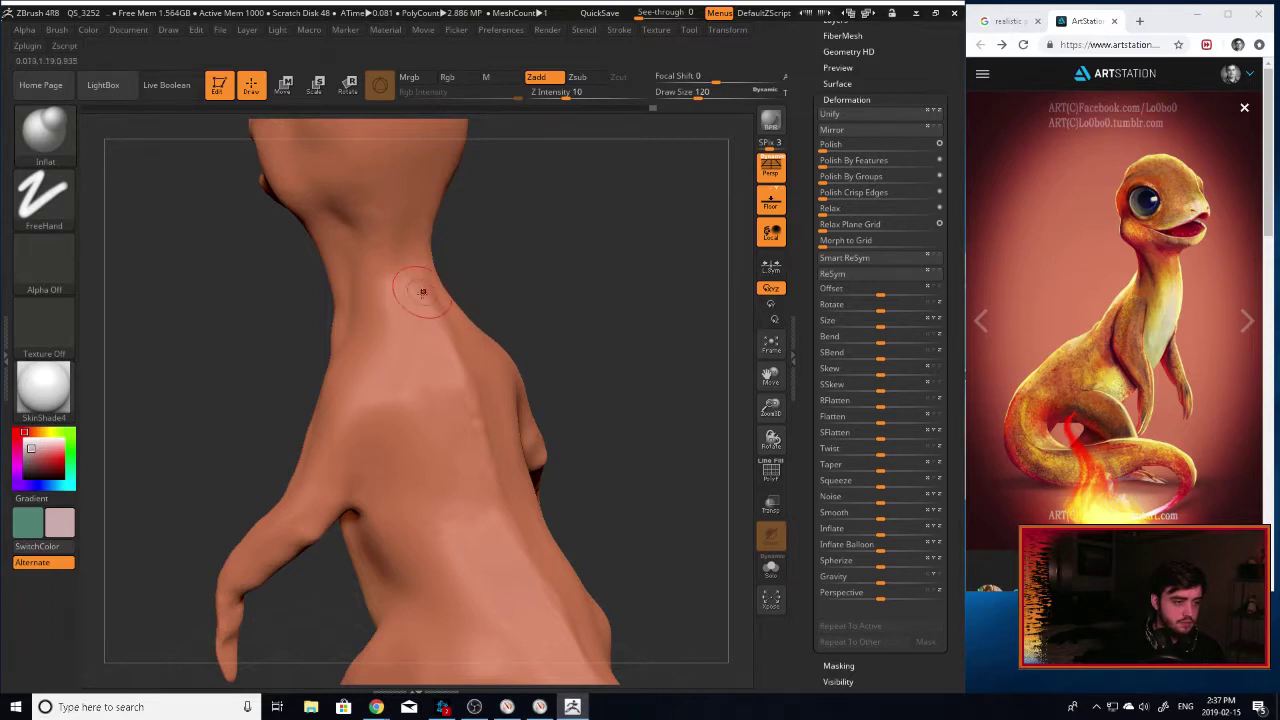
Check the body from the front and quick-save the project.
left_click_drag(547, 311, 772, 100)
left_click_drag(657, 255, 796, 240)
left_click(590, 13)
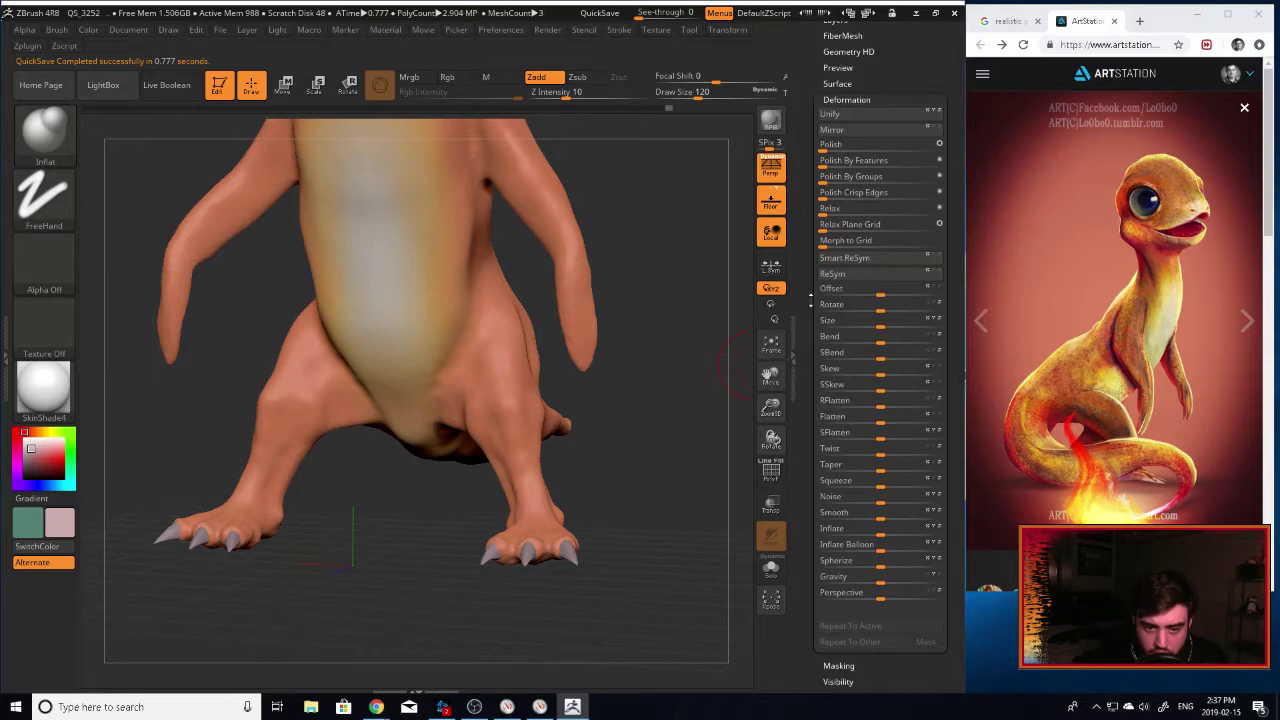
Carve a crease around the inner elbow with DamStandard at draw size 120 and smooth it into the arm.
left_click_drag(684, 325, 573, 336)
left_click_drag(771, 408, 768, 480)
mouse_move(767, 373)
left_mouse_down()
mouse_move(803, 340)
mouse_move(851, 235)
mouse_move(833, 227)
left_mouse_up()
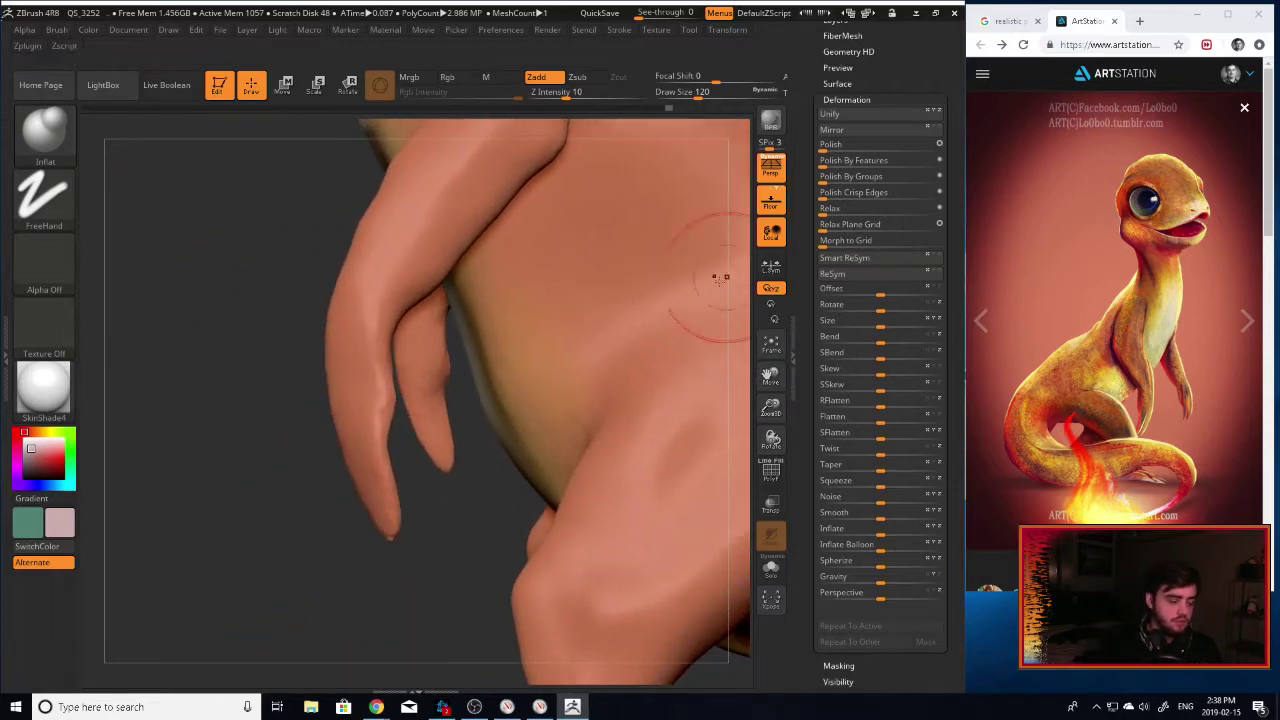
key("b")
key("d")
key("s")
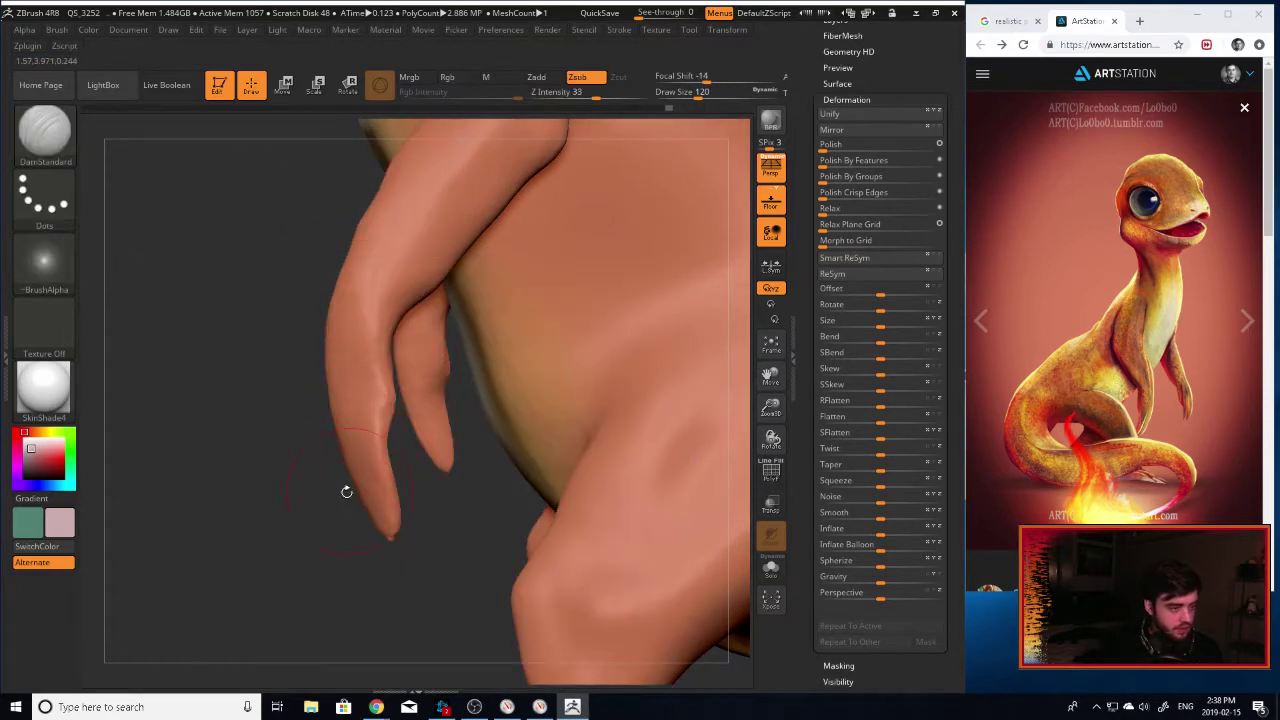
mouse_move(346, 490)
left_mouse_down()
mouse_move(275, 480)
mouse_move(197, 252)
left_mouse_up()
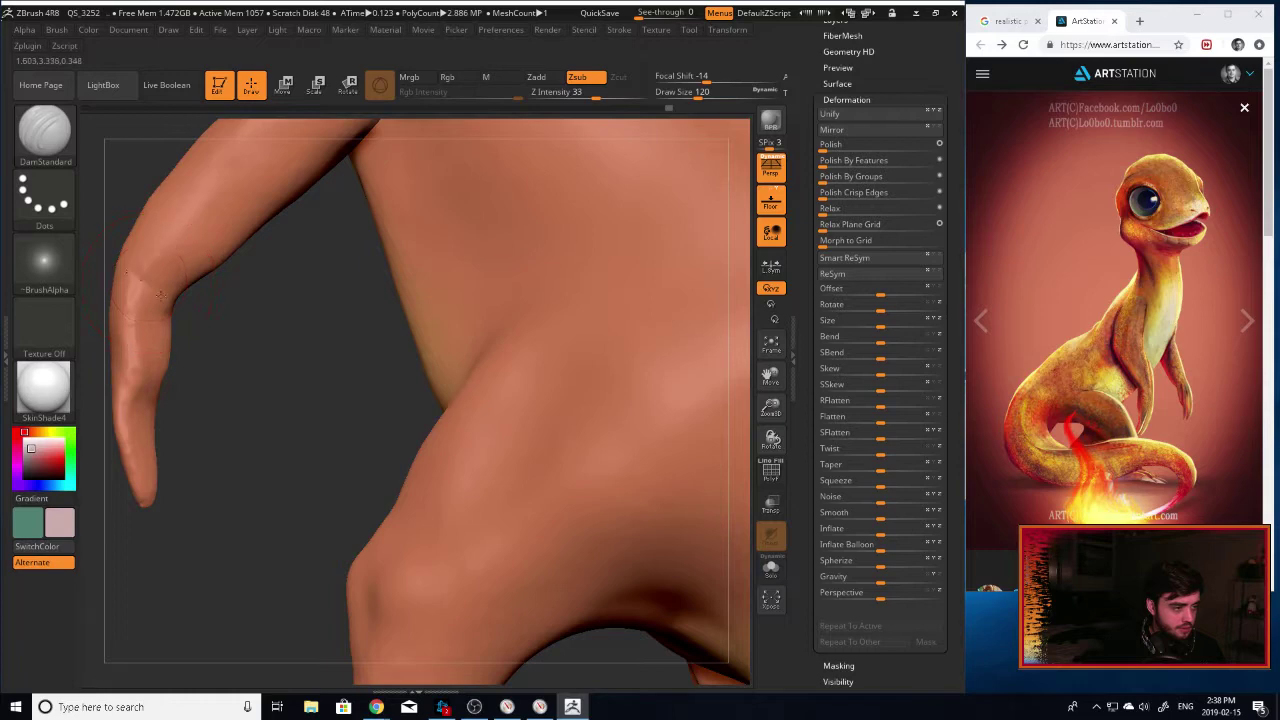
mouse_move(160, 295)
left_mouse_down("shift")
mouse_move(200, 251)
mouse_move(211, 303)
mouse_move(390, 312)
left_mouse_up("shift")
mouse_move(308, 308)
left_mouse_down()
mouse_move(322, 293)
mouse_move(185, 293)
left_mouse_up()
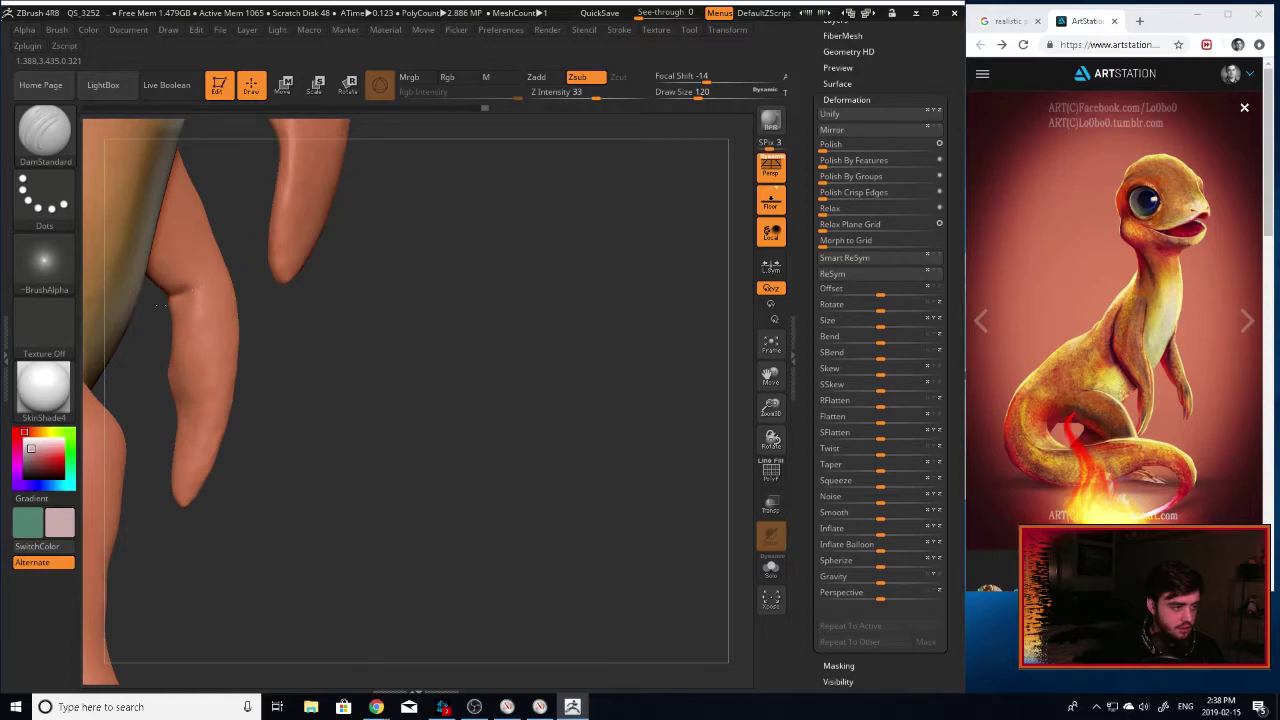
key("shift")
mouse_move(174, 301)
left_mouse_down()
mouse_move(186, 297)
mouse_move(175, 294)
left_mouse_up()
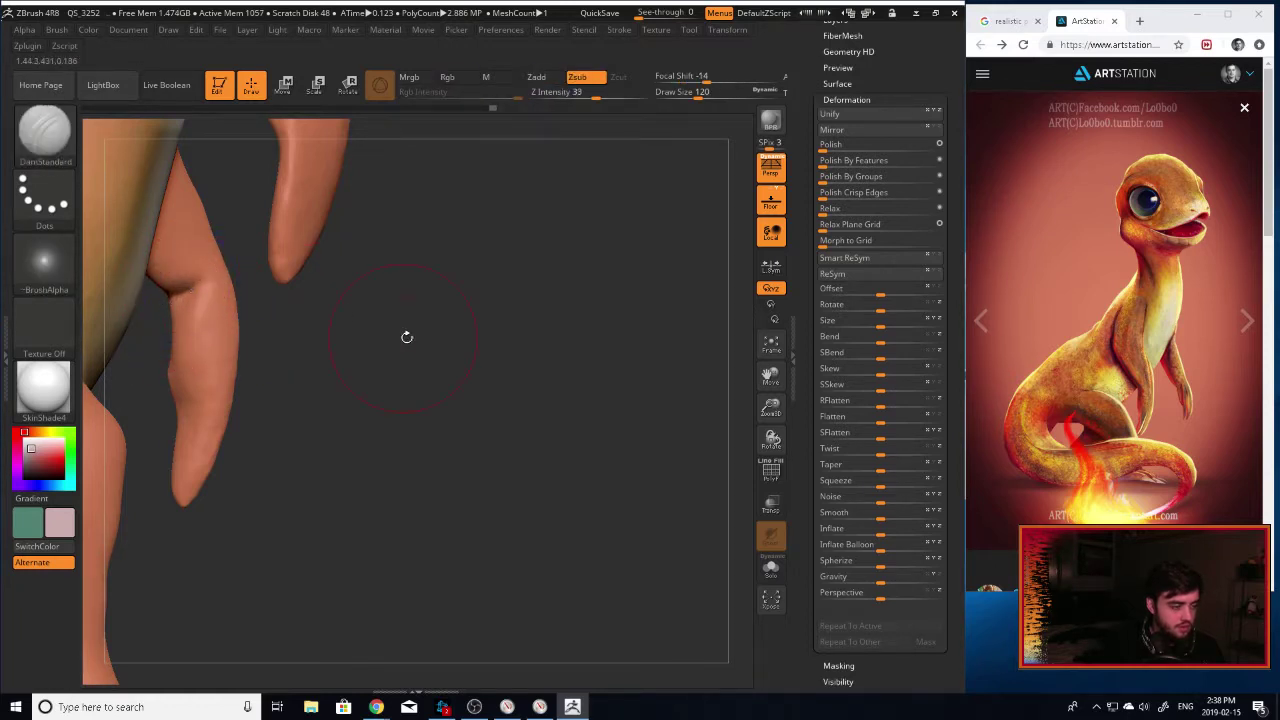
mouse_move(406, 336)
left_mouse_down()
mouse_move(270, 334)
mouse_move(146, 291)
mouse_move(159, 290)
left_mouse_up()
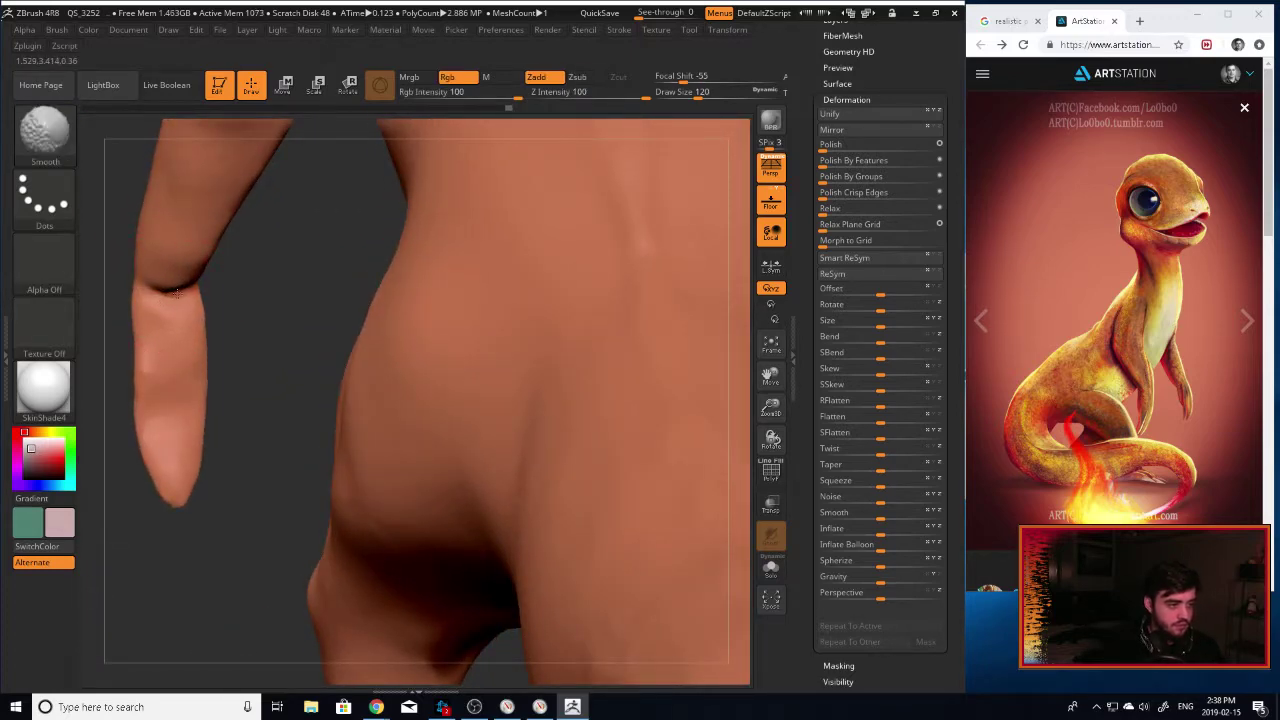
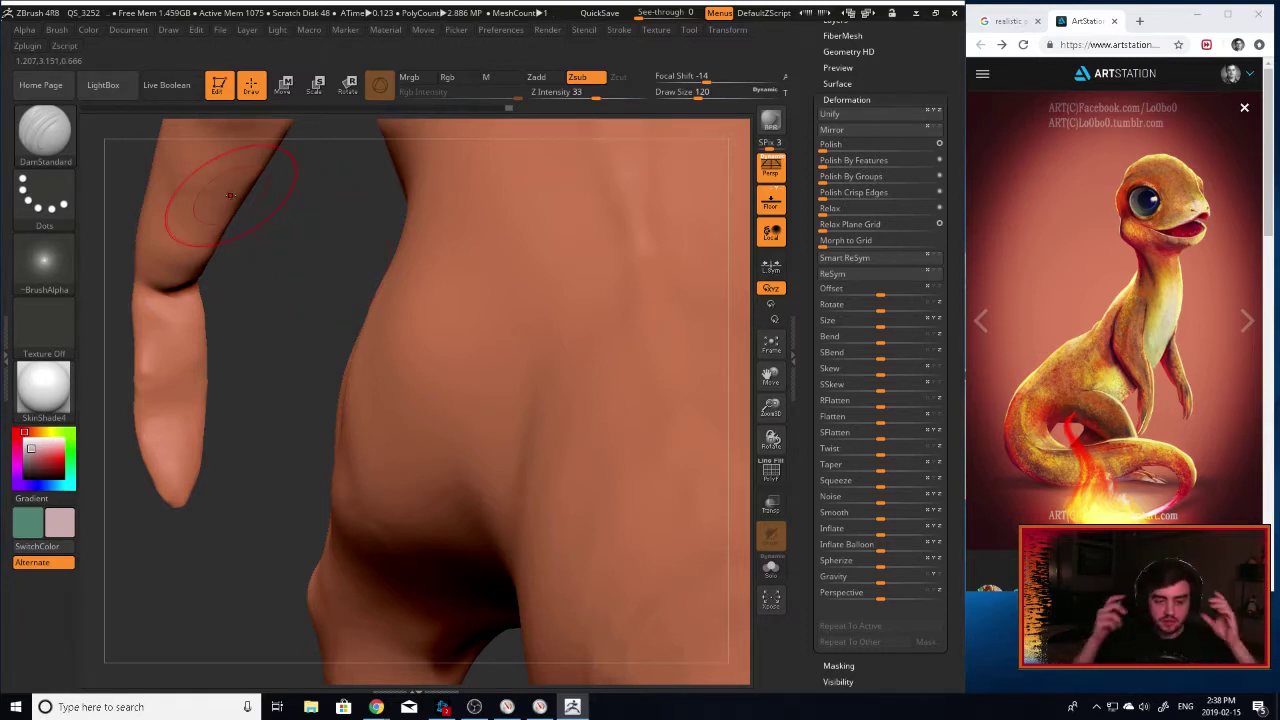
key("alt+Tab")
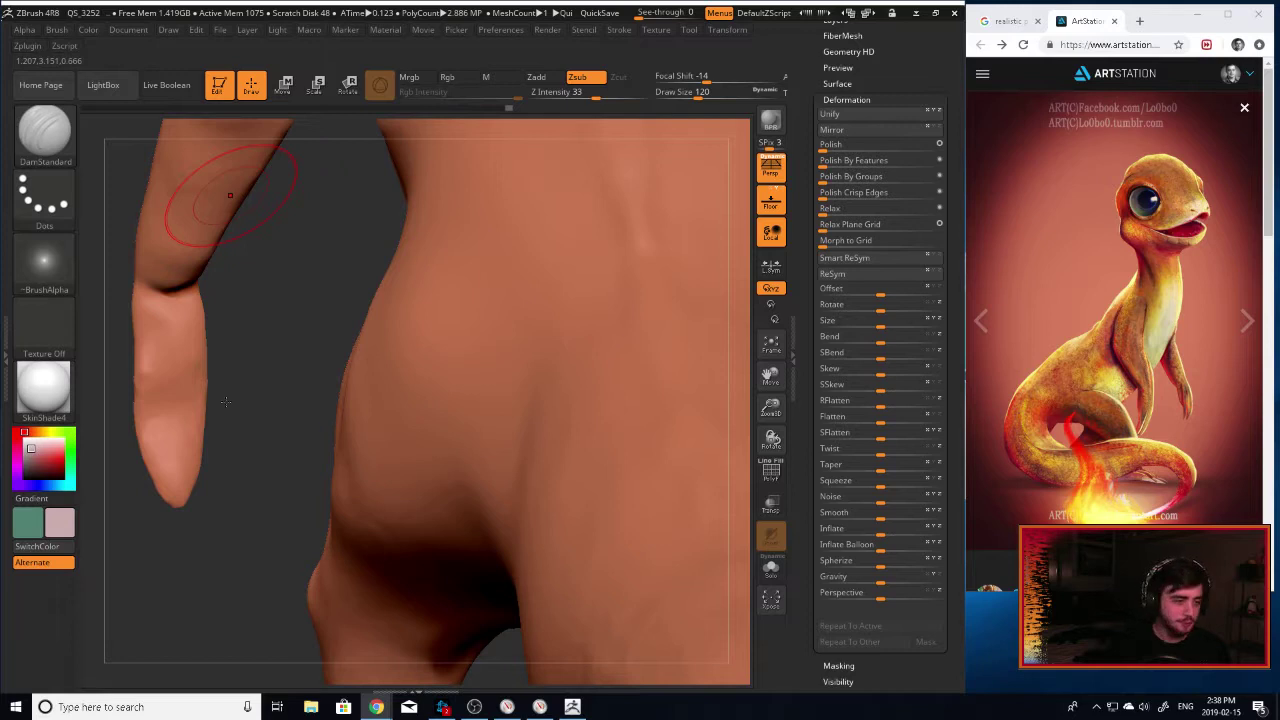
left_click_drag(274, 366, 545, 346)
mouse_move(771, 407)
left_mouse_down()
mouse_move(769, 351)
mouse_move(771, 420)
left_mouse_up()
left_click_drag(771, 376, 811, 246)
key("b")
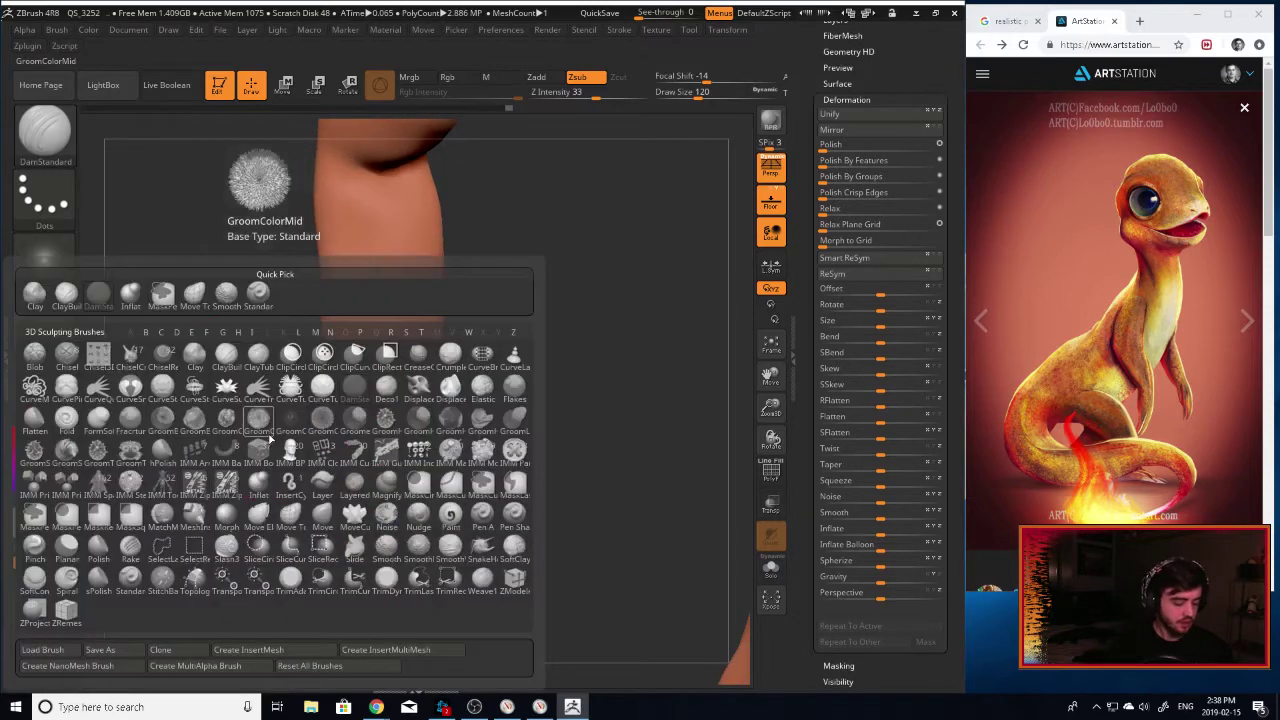
key("c")
key("l")
Carve the first two finger grooves lengthwise into the back of the hand with DamStandard at draw size 36.
key("b")
key("d")
key("s")
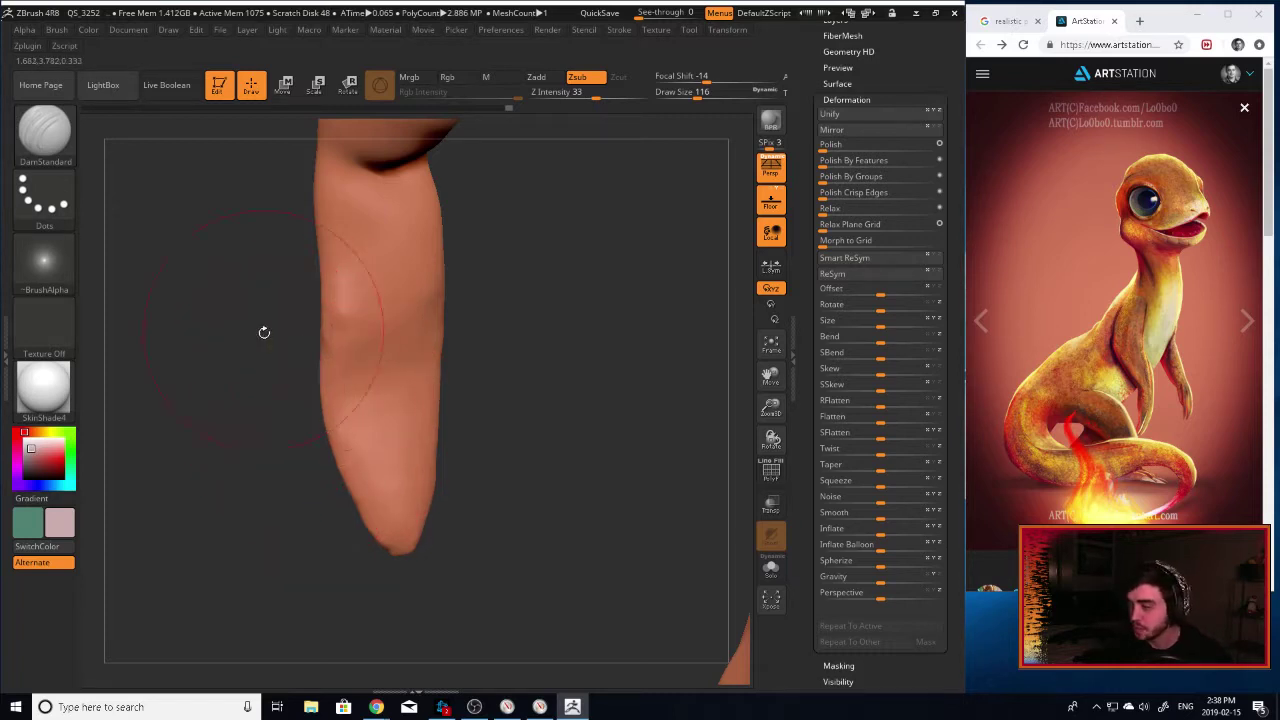
key("bracketleft")
key("bracketleft")
key("bracketleft")
key("bracketleft")
key("bracketleft")
key("bracketleft")
key("bracketleft")
key("bracketleft")
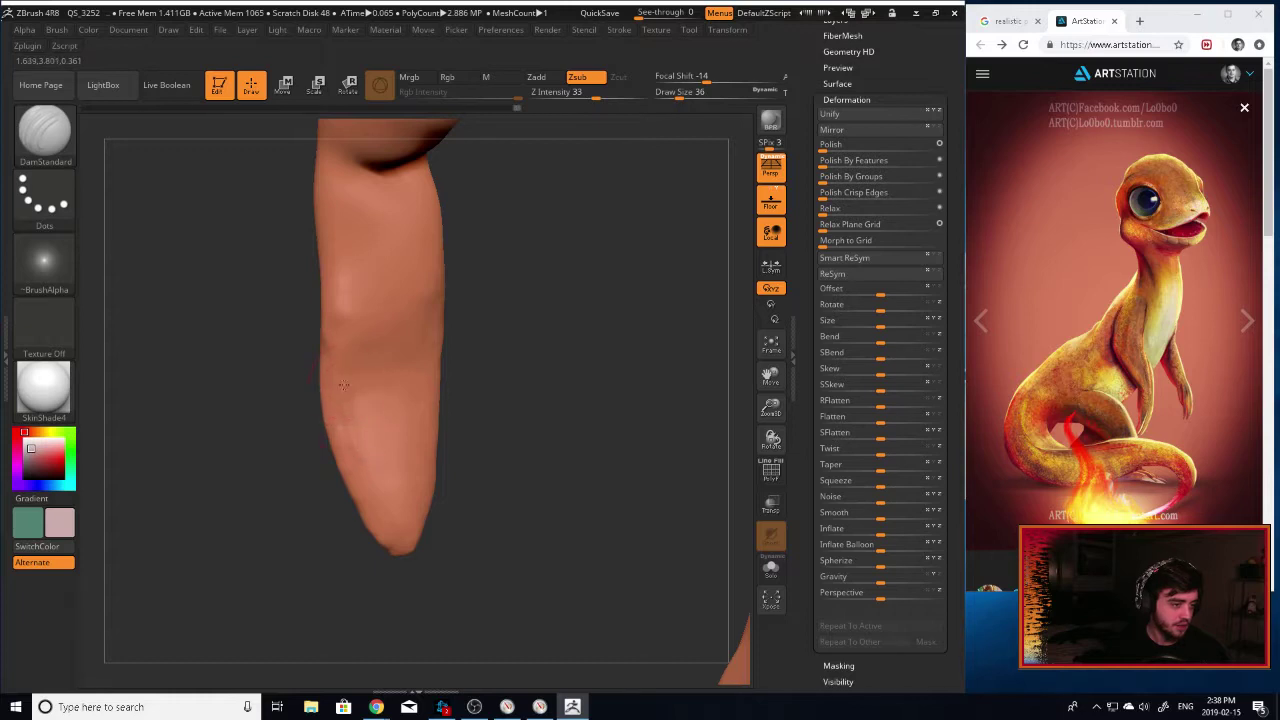
left_click_drag(380, 538, 390, 549)
left_click_drag(372, 383, 392, 470)
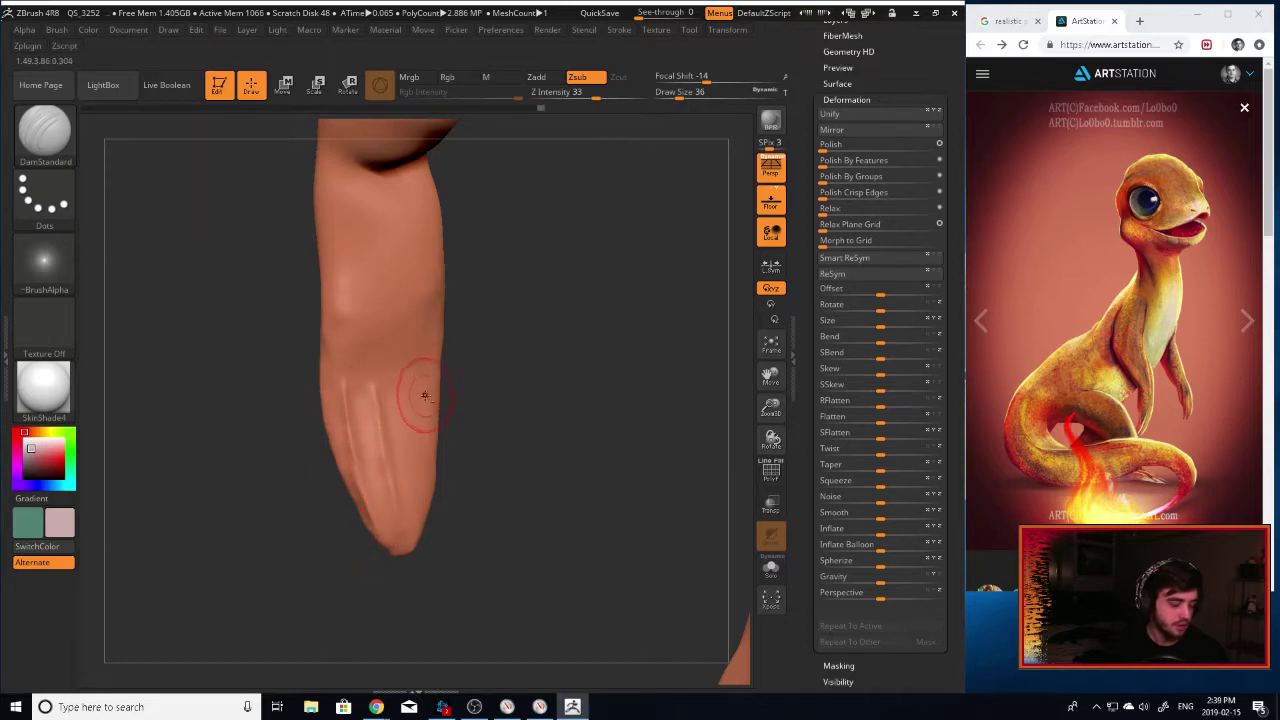
Undo the last groove stroke and carve the remaining finger grooves across the back of the hand with DamStandard.
left_click_drag(504, 405, 440, 400)
key("ctrl")
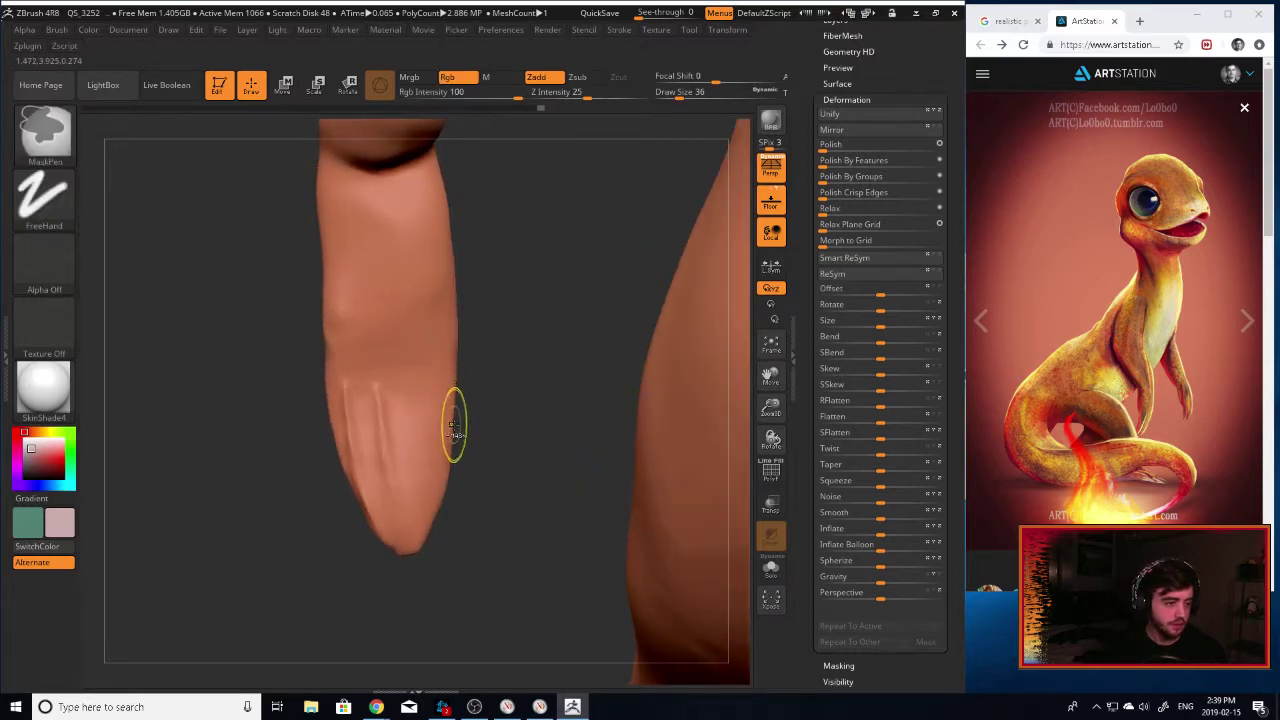
key("ctrl+z")
key("ctrl+z")
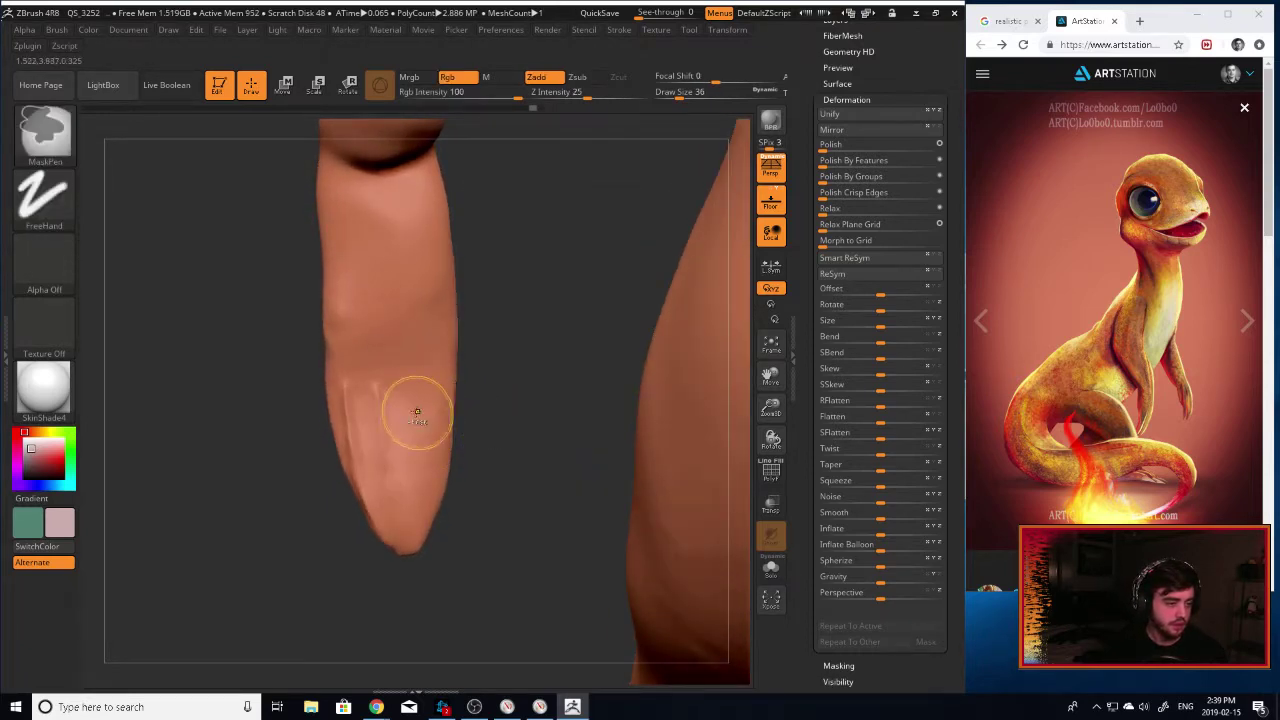
left_click_drag(393, 402, 404, 492)
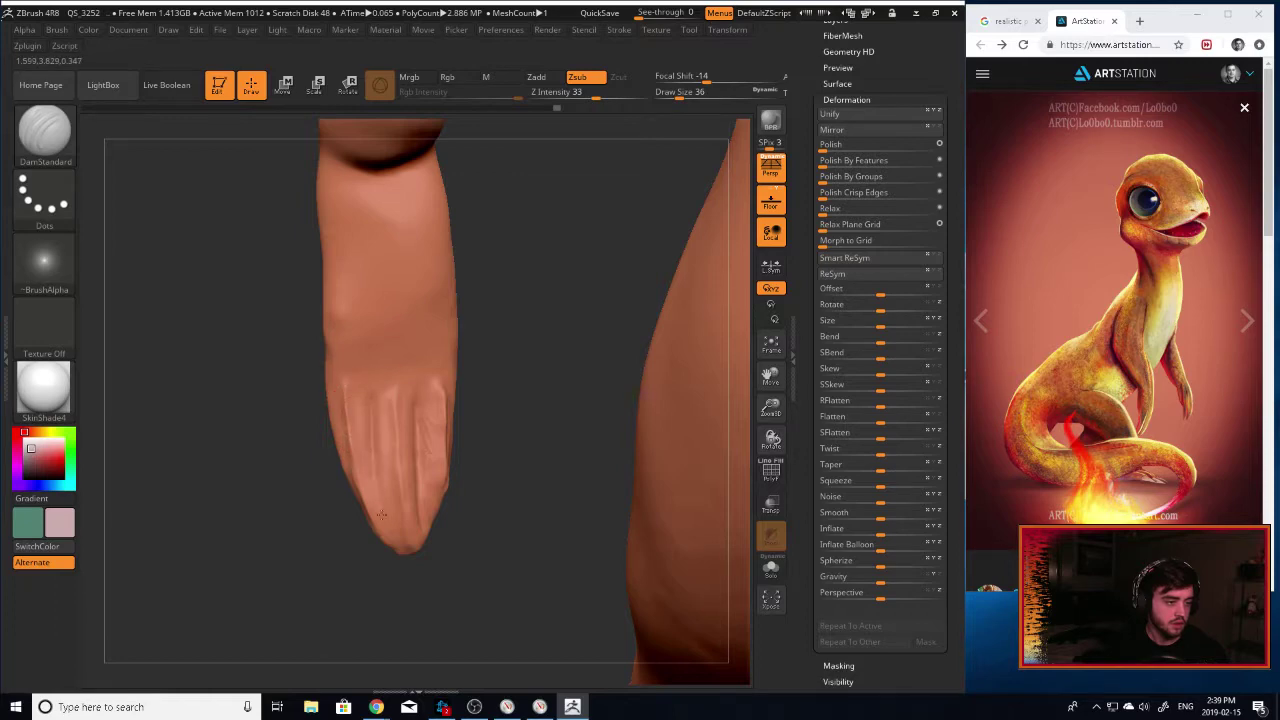
Soften the finger grooves on the back of the hand and quick-save the project.
key("shift")
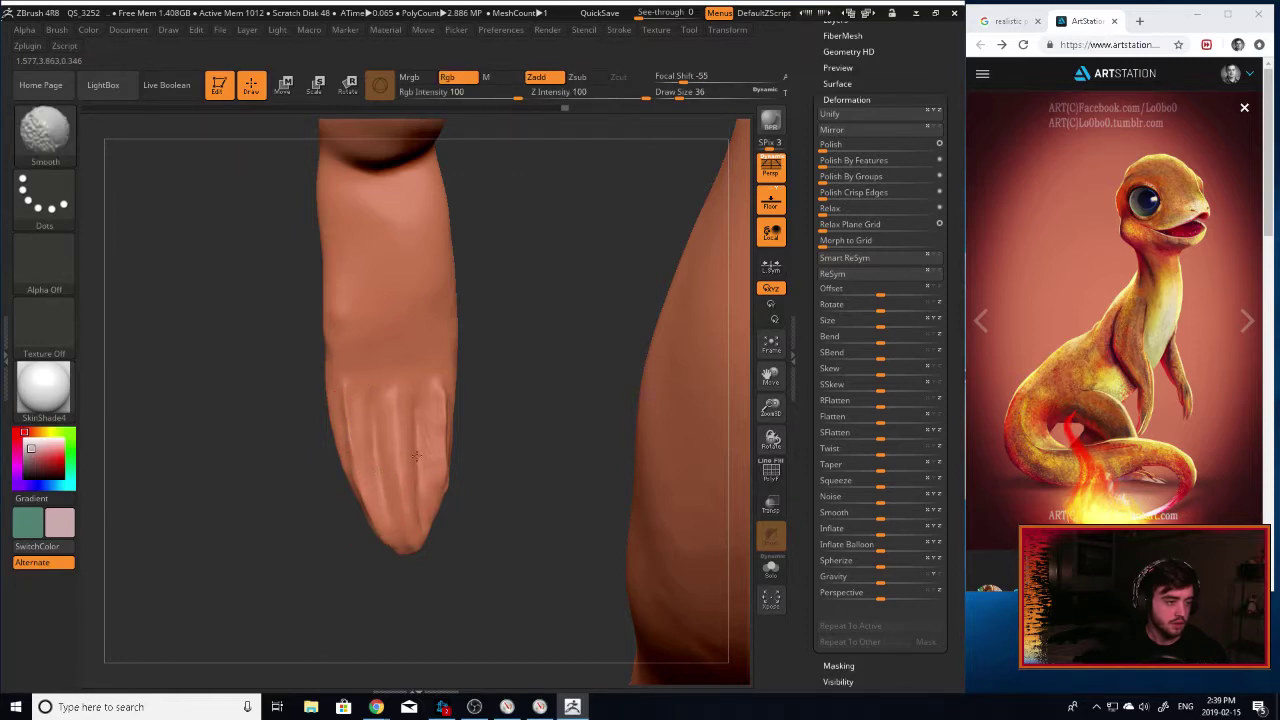
left_click_drag(344, 394, 344, 387, "shift")
left_click_drag(580, 440, 432, 474)
left_click(603, 13)
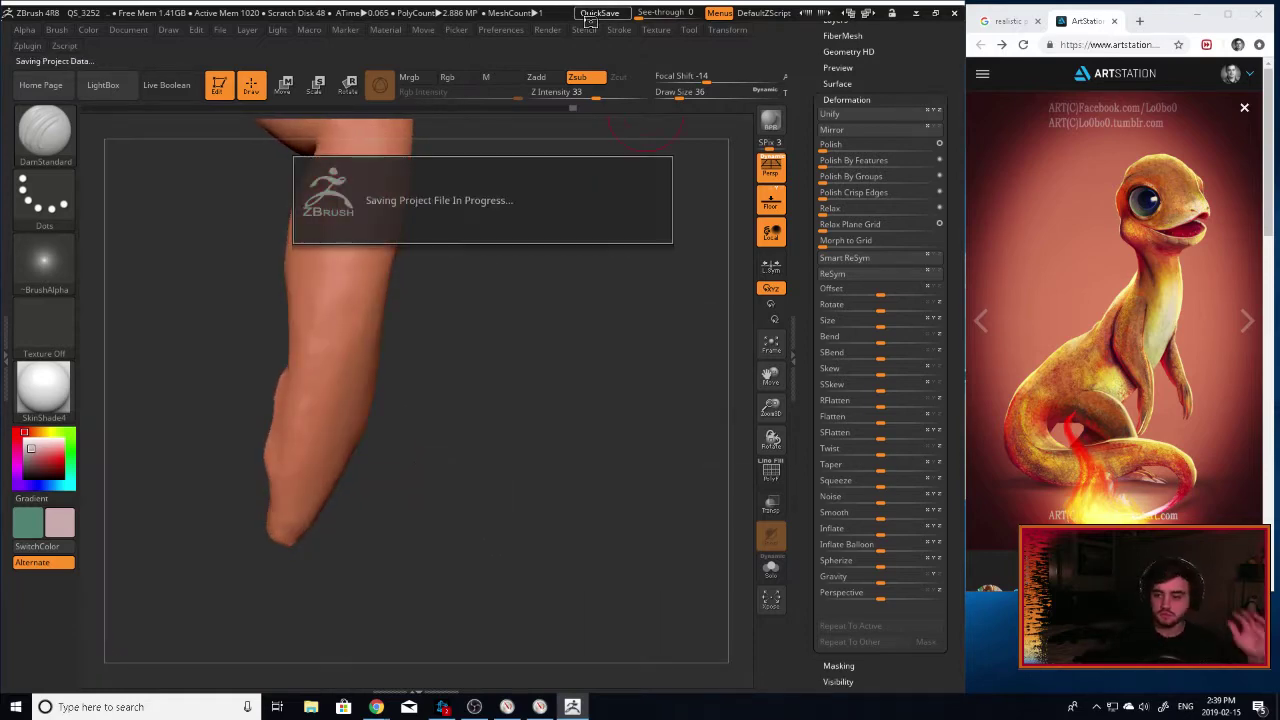
Carve finger grooves into the front-facing side of the hand with DamStandard, running them toward the fingertips.
left_click_drag(548, 320, 570, 455)
left_click_drag(504, 521, 430, 475)
mouse_move(390, 437)
left_mouse_down("shift")
mouse_move(384, 403)
mouse_move(404, 481)
left_mouse_up("shift")
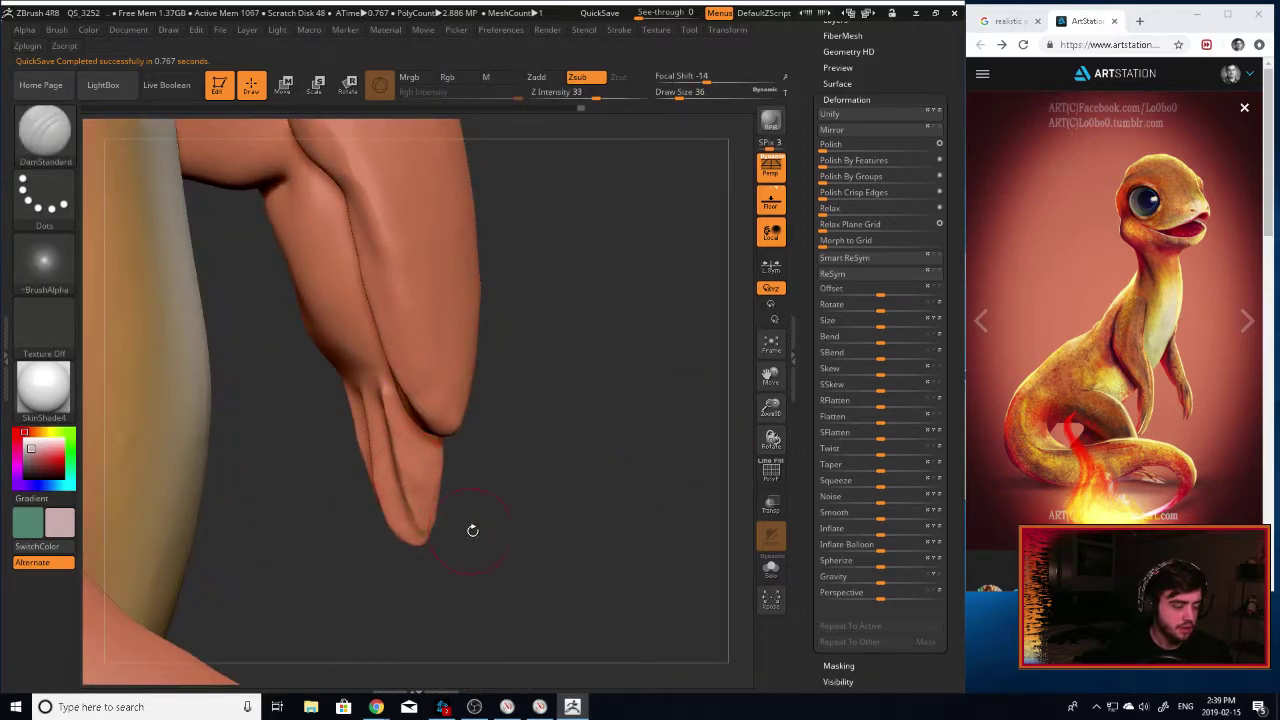
left_click_drag(471, 529, 606, 520)
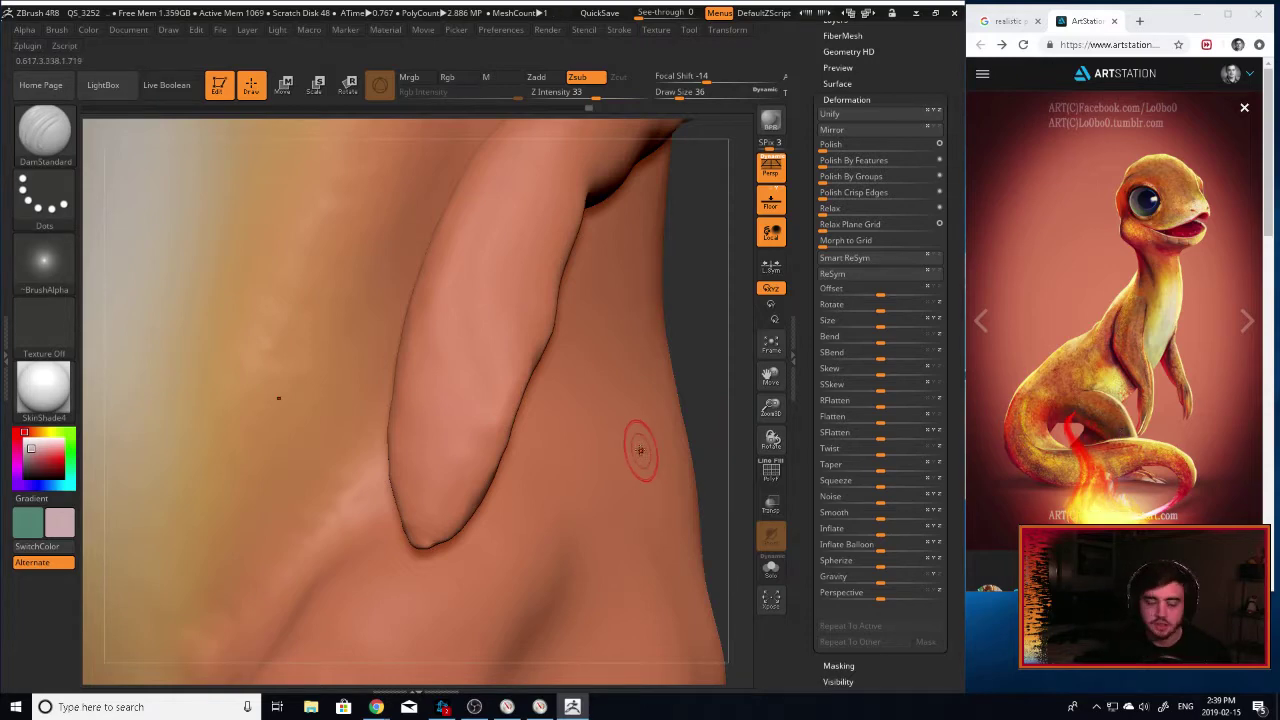
left_click_drag(717, 362, 525, 389)
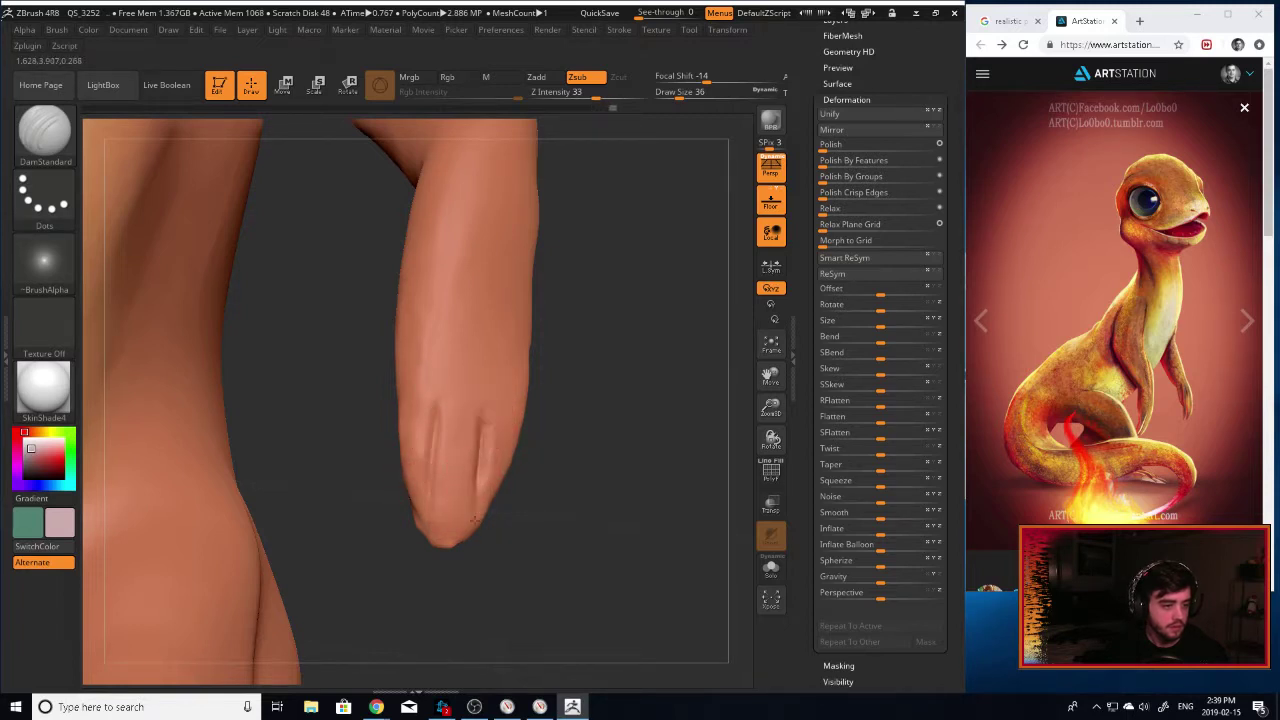
left_click_drag(447, 505, 454, 450)
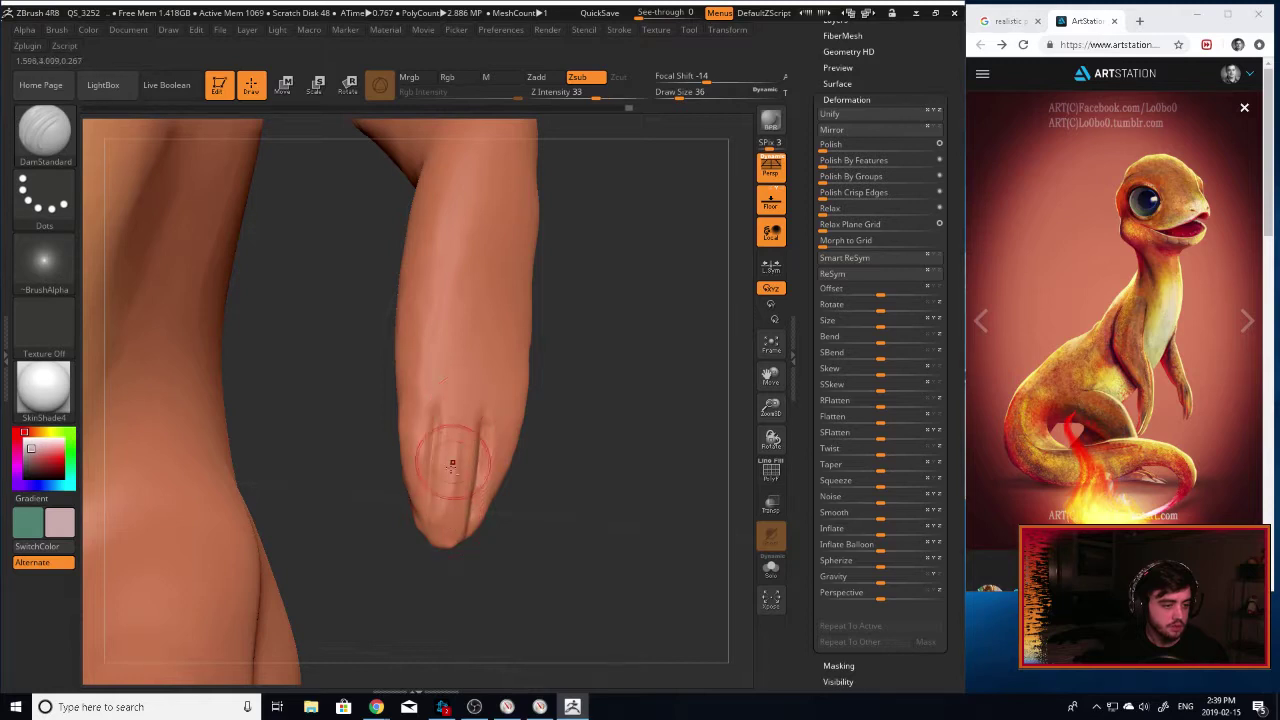
left_click_drag(442, 515, 454, 450)
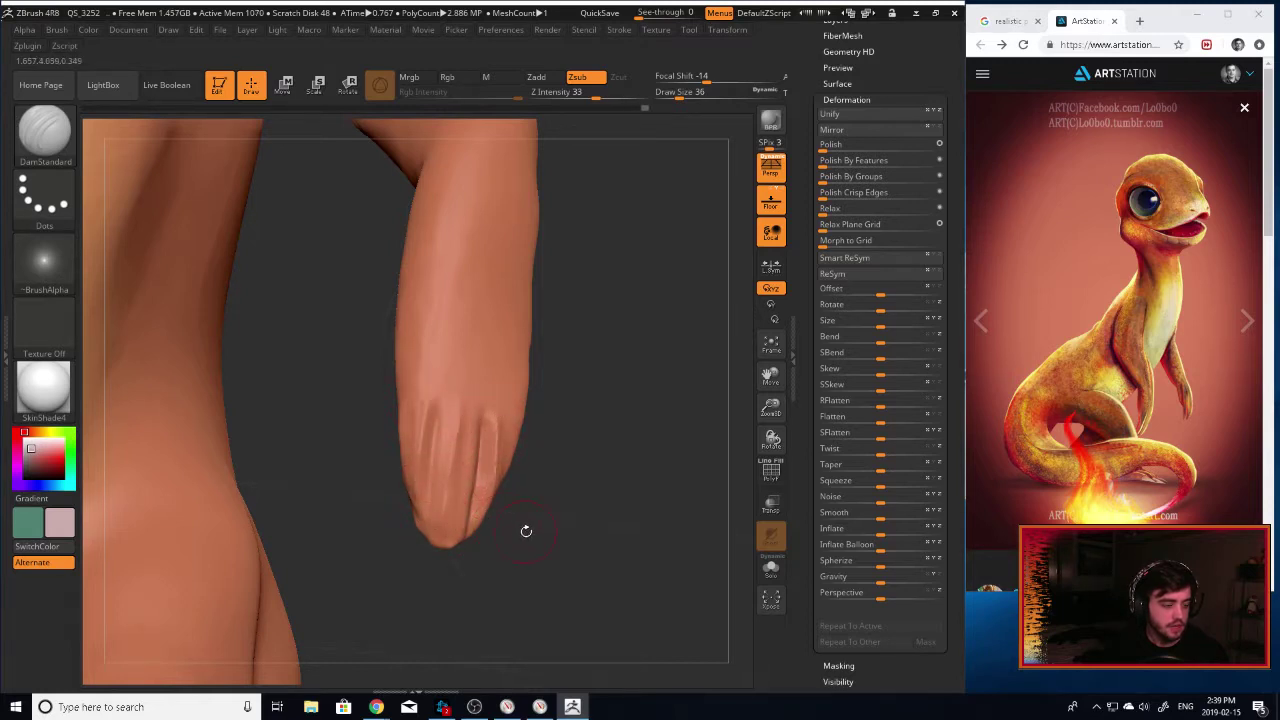
Smooth the front-facing finger grooves and redraw the one nearest the body.
left_click_drag(526, 531, 457, 443)
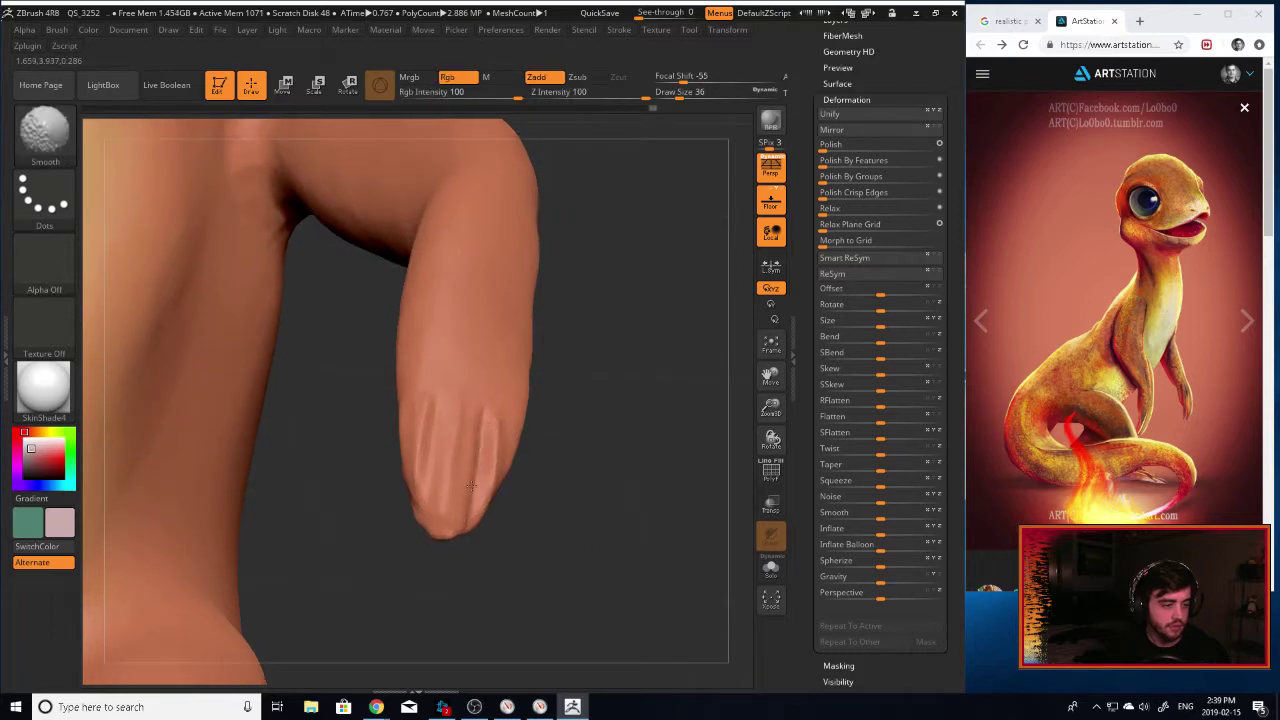
mouse_move(471, 486)
left_mouse_down("shift")
mouse_move(492, 470)
mouse_move(425, 507)
left_mouse_up("shift")
left_click_drag(436, 402, 424, 506)
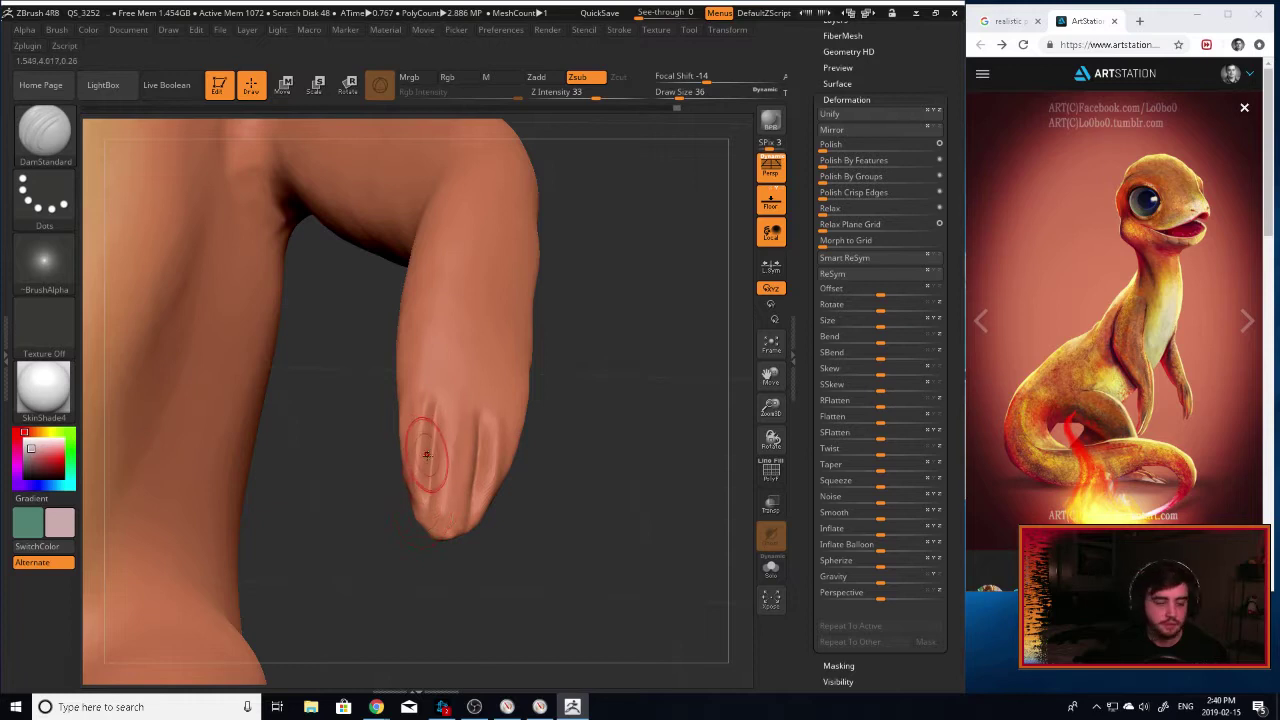
left_click_drag(426, 450, 427, 426, "shift")
Deepen the grooves between the fingers from several sides of the hand with DamStandard.
left_click_drag(609, 434, 407, 509)
mouse_move(585, 465)
left_mouse_down()
mouse_move(558, 449)
mouse_move(543, 382)
mouse_move(527, 380)
left_mouse_up()
left_click_drag(511, 528, 409, 520)
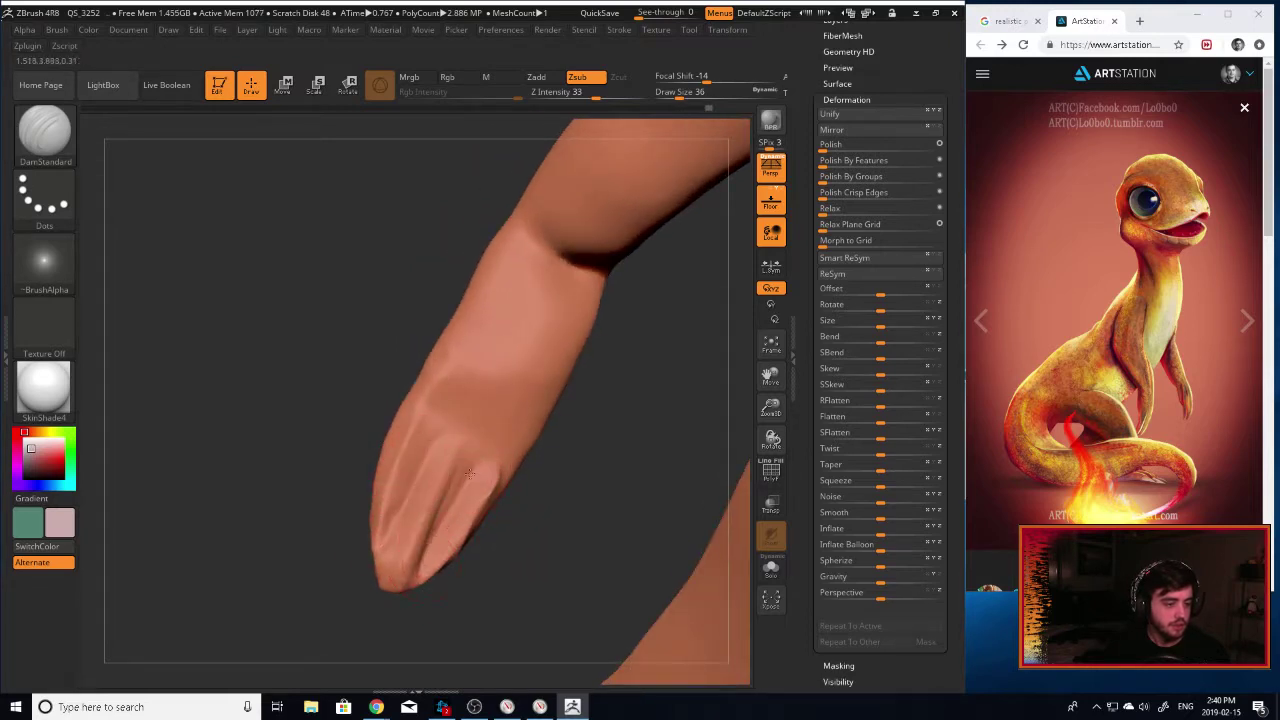
mouse_move(323, 529)
left_mouse_down()
mouse_move(400, 497)
mouse_move(585, 463)
left_mouse_up()
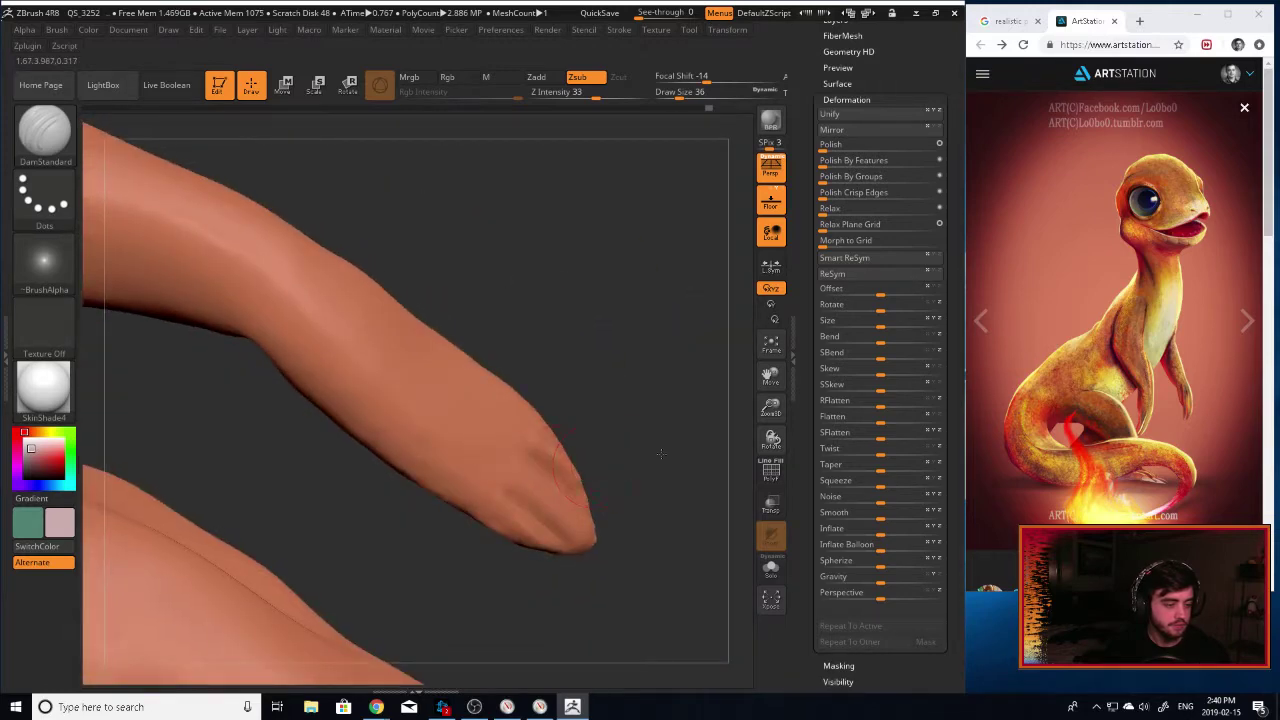
left_click_drag(660, 449, 630, 452)
mouse_move(532, 464)
left_mouse_down()
mouse_move(580, 501)
mouse_move(566, 500)
left_mouse_up()
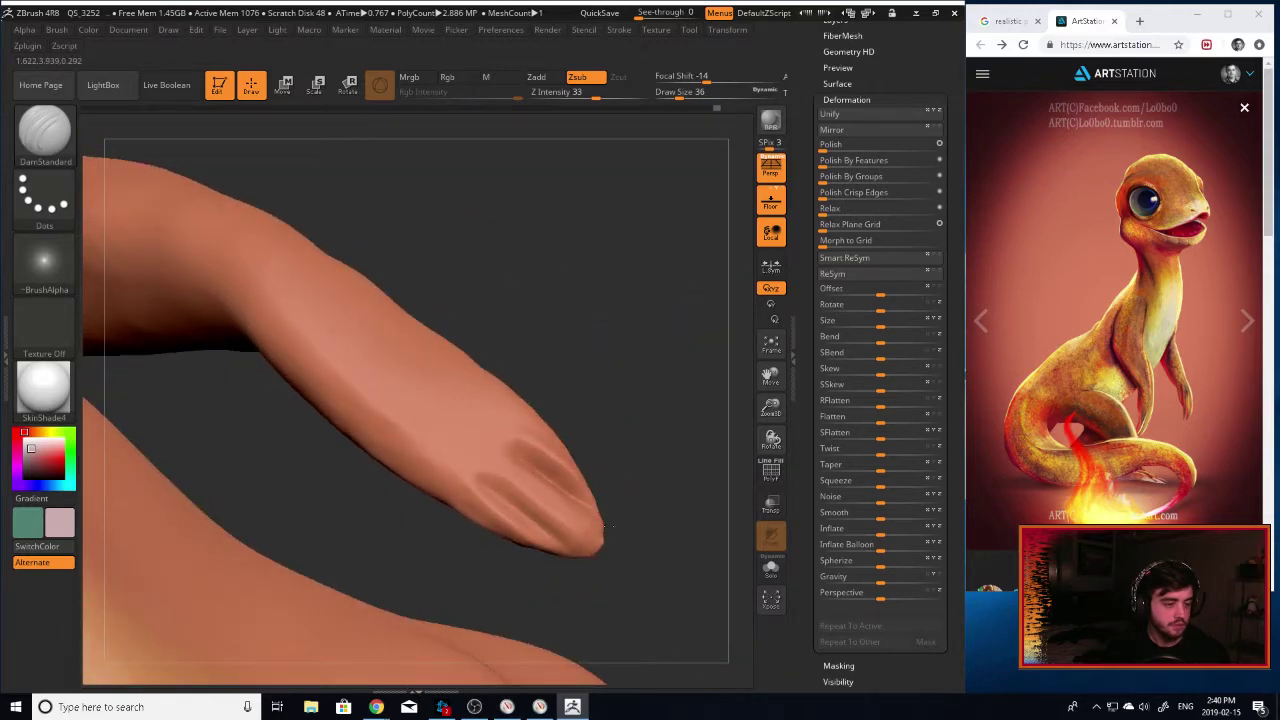
Deepen the groove between the fingers toward the fingertips with DamStandard and quick-save the project.
mouse_move(487, 488)
left_mouse_down()
mouse_move(544, 536)
mouse_move(603, 557)
left_mouse_up()
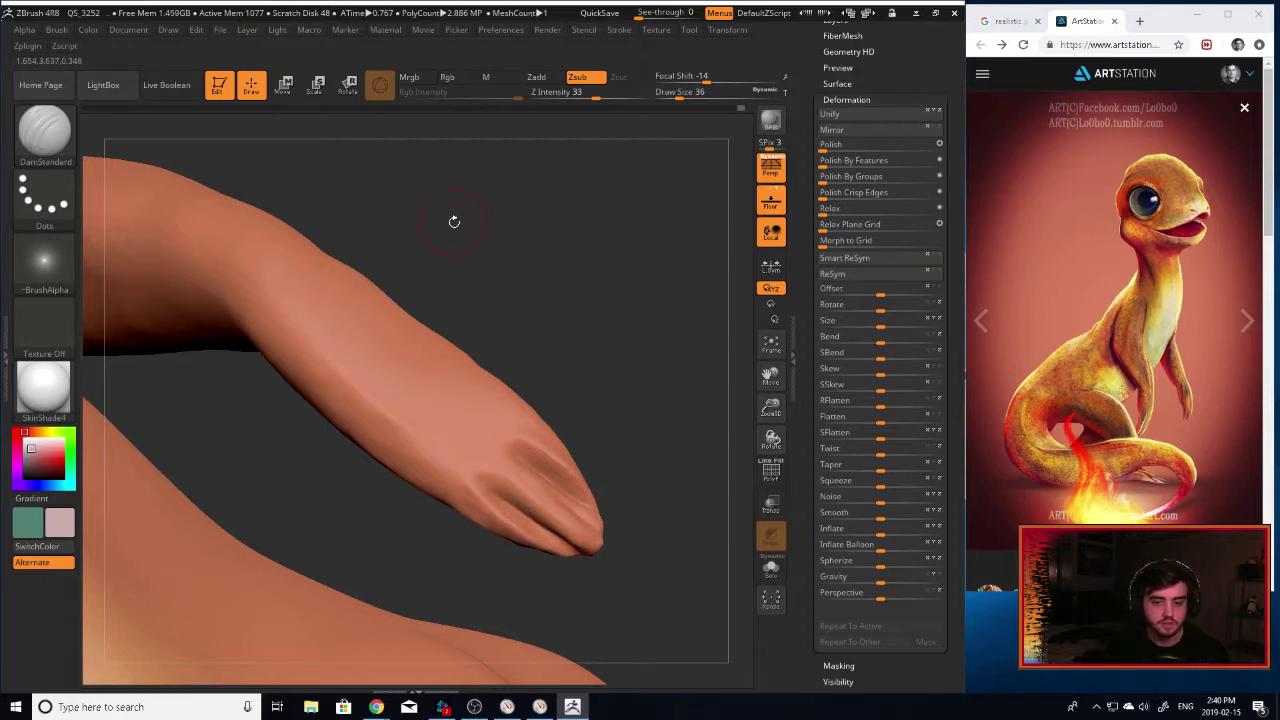
left_click(598, 20)
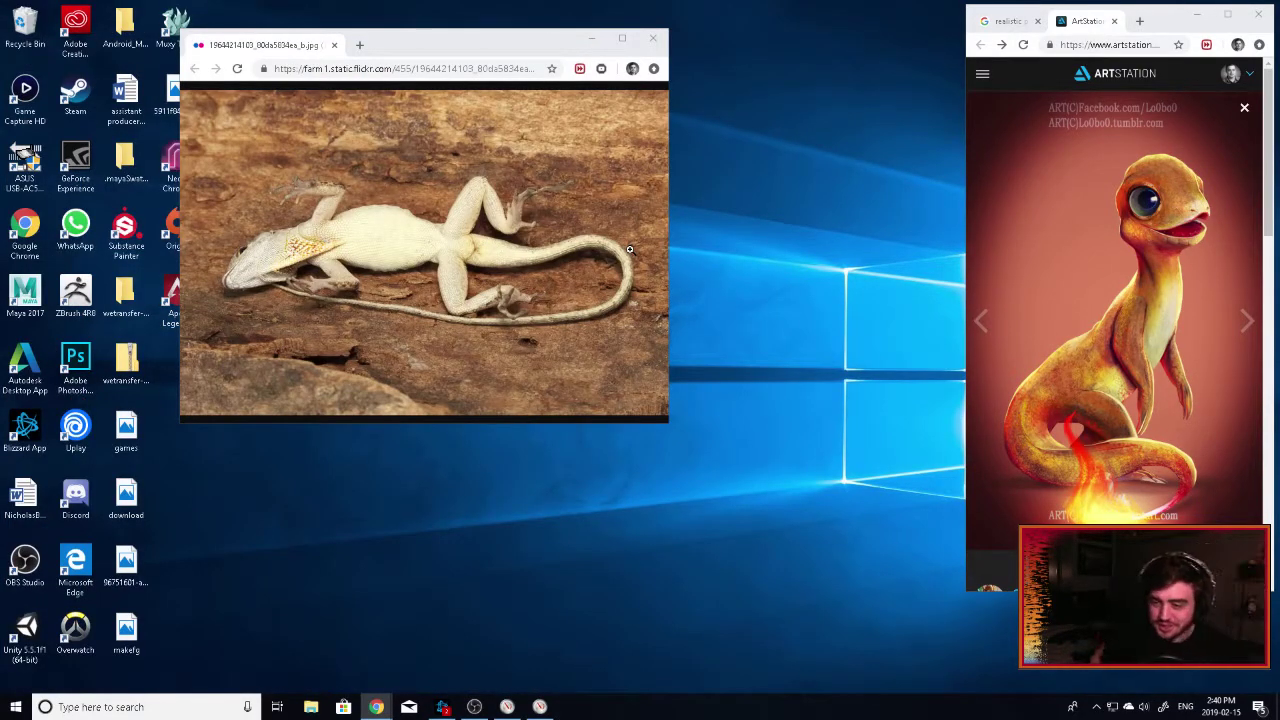
Relaunch ZBrush and open the quick-saved project QS_3255.ZPR.
double_click(78, 285)
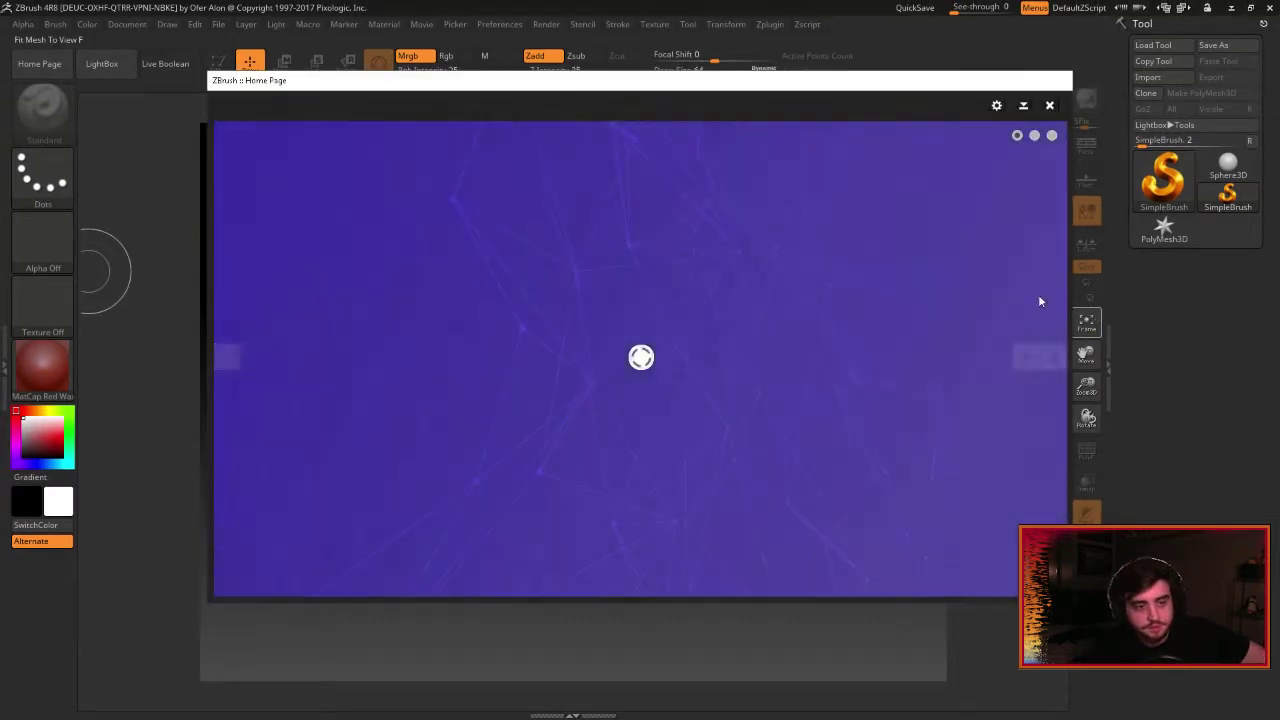
left_click(1049, 106)
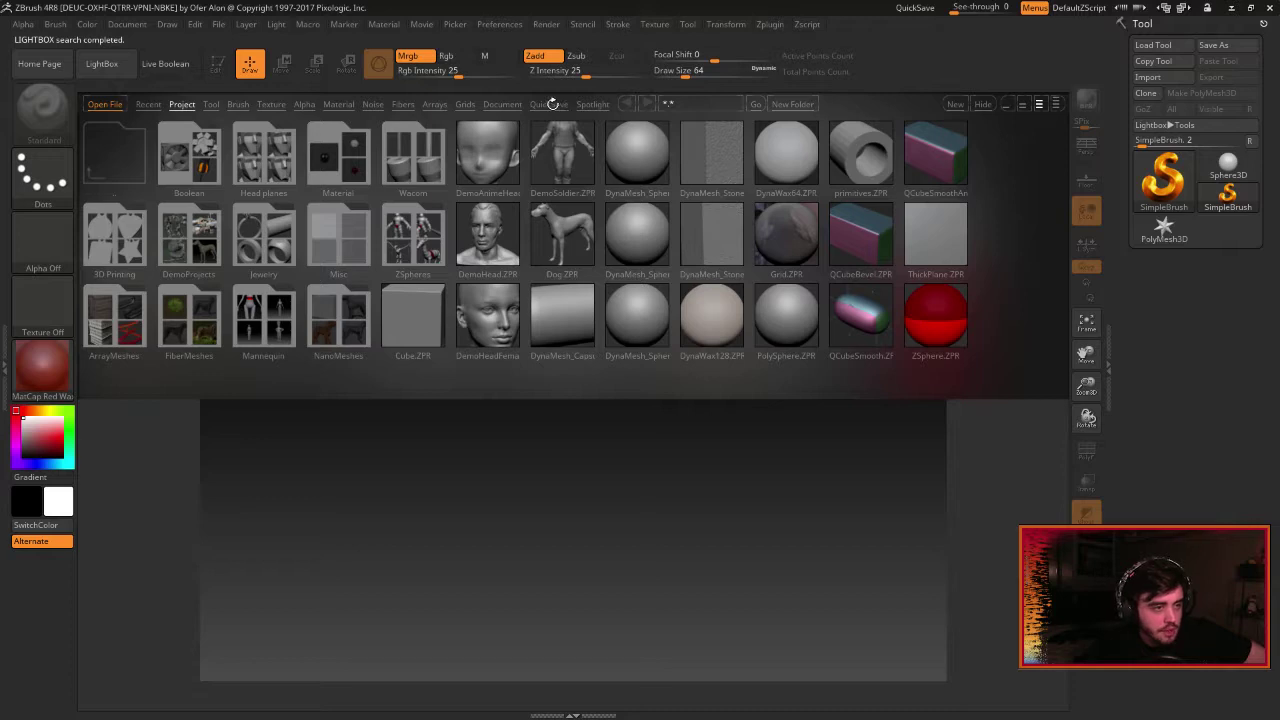
left_click(552, 105)
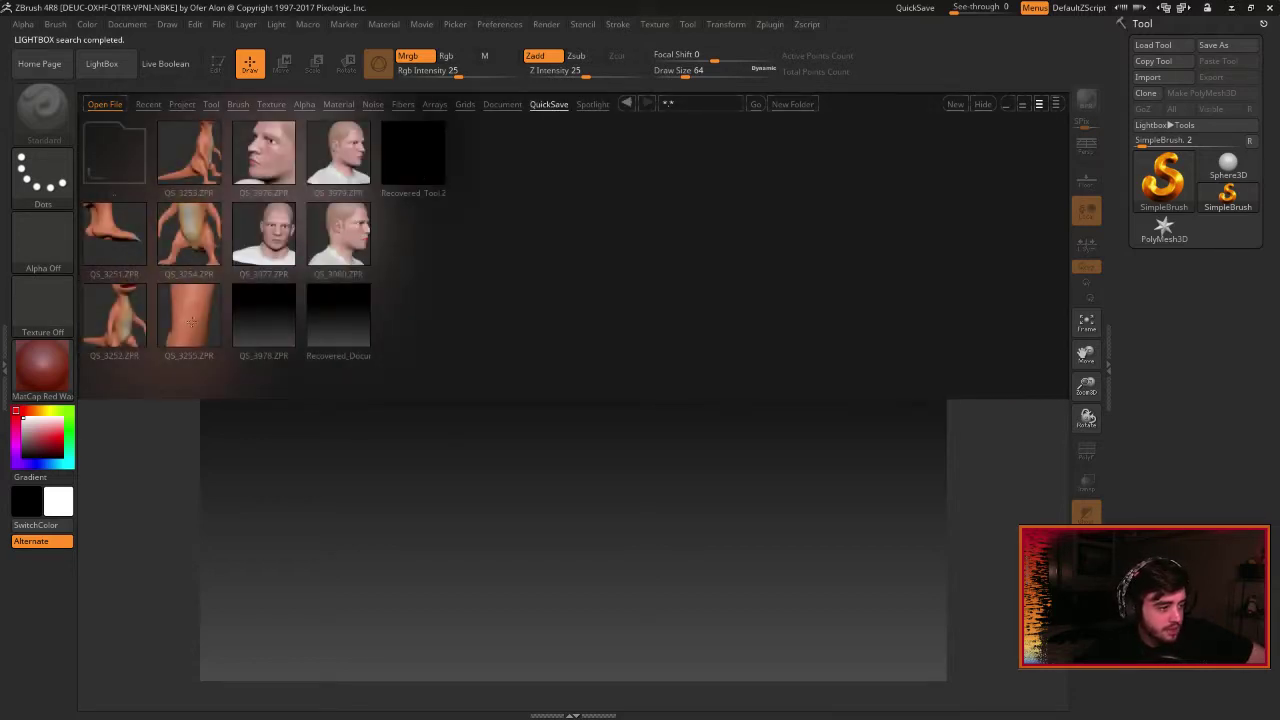
double_click(191, 321)
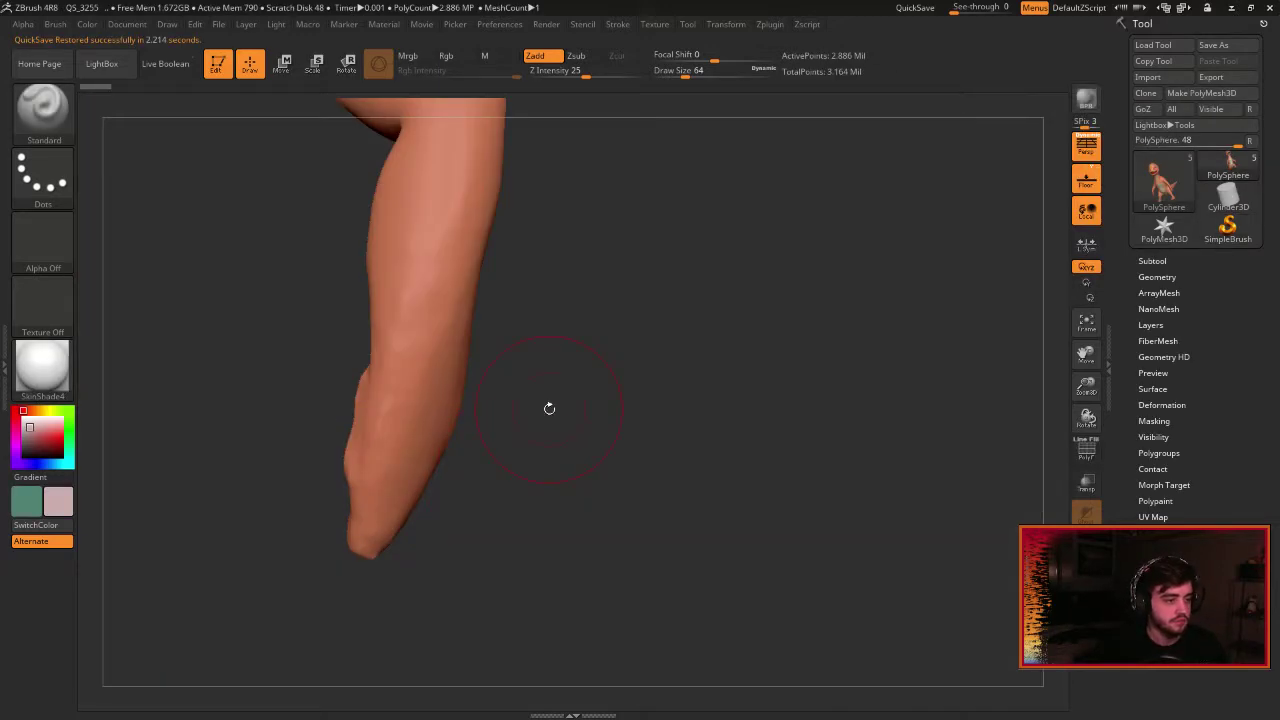
Deepen the finger groove on the body-facing side of the hand with DamStandard, extending it toward the fingertip.
left_click_drag(549, 408, 467, 402)
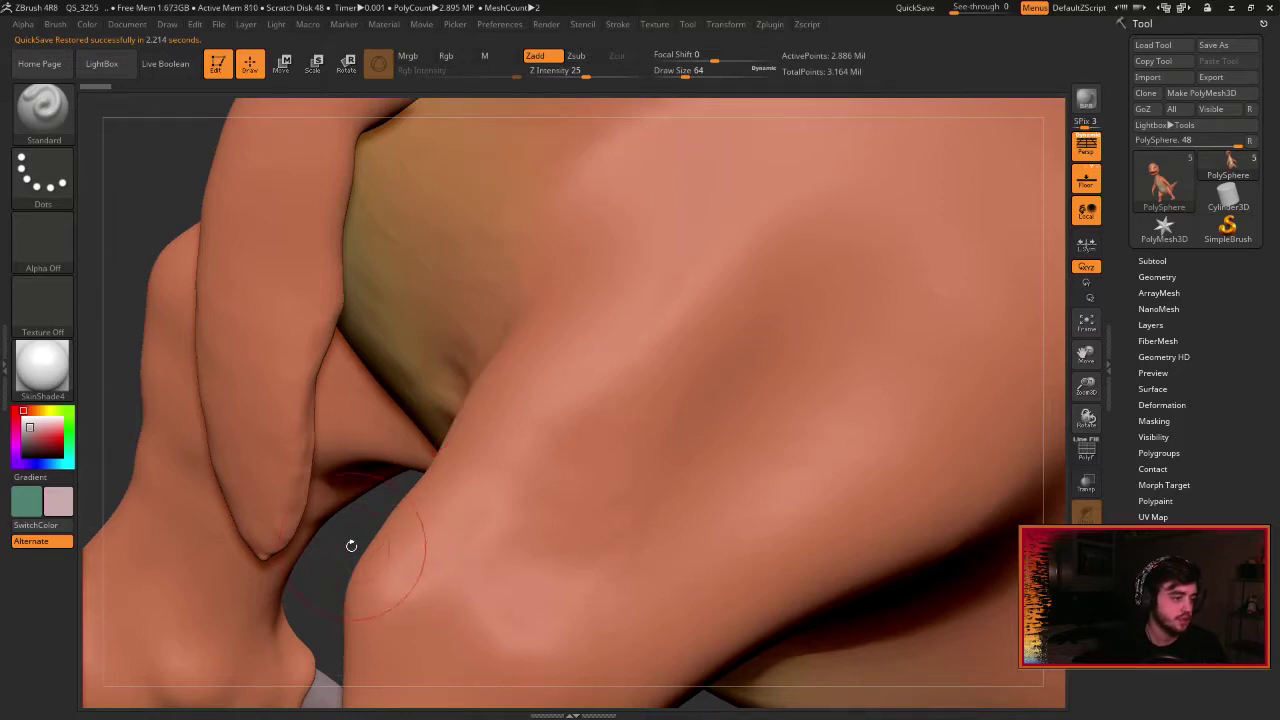
mouse_move(351, 545)
left_mouse_down()
mouse_move(360, 521)
mouse_move(451, 514)
mouse_move(472, 527)
left_mouse_up()
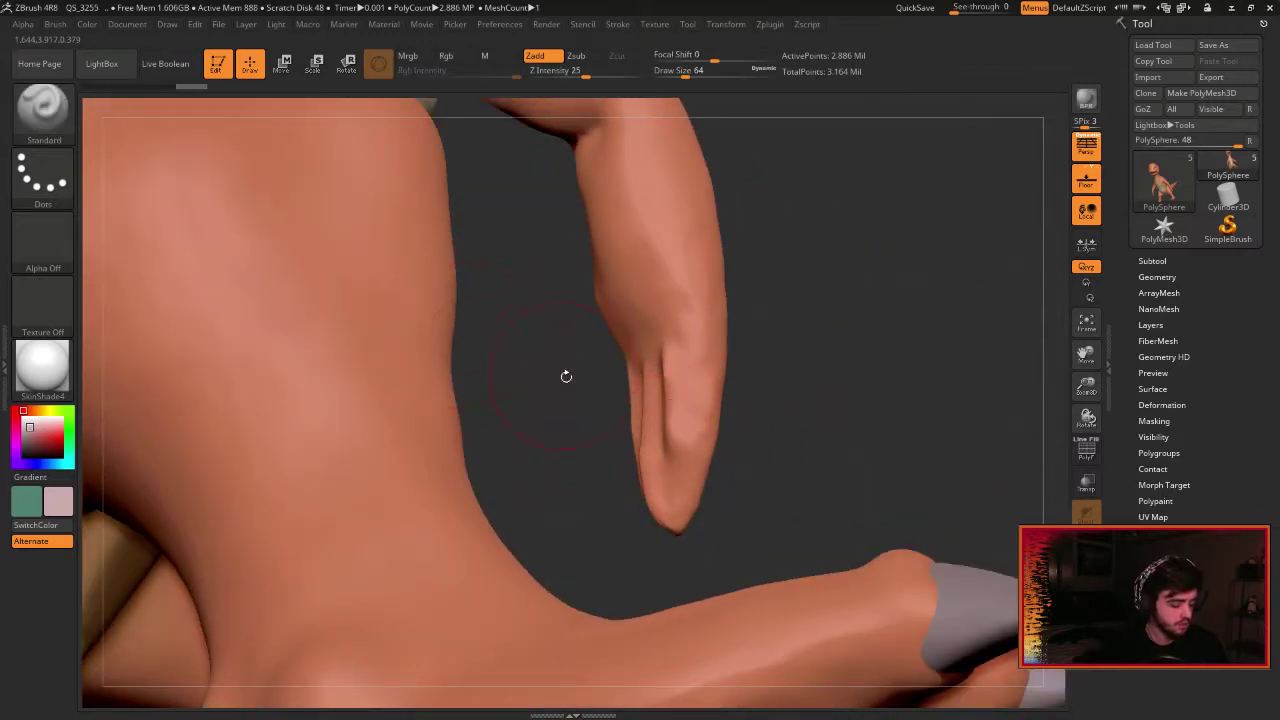
key("b")
key("d")
key("s")
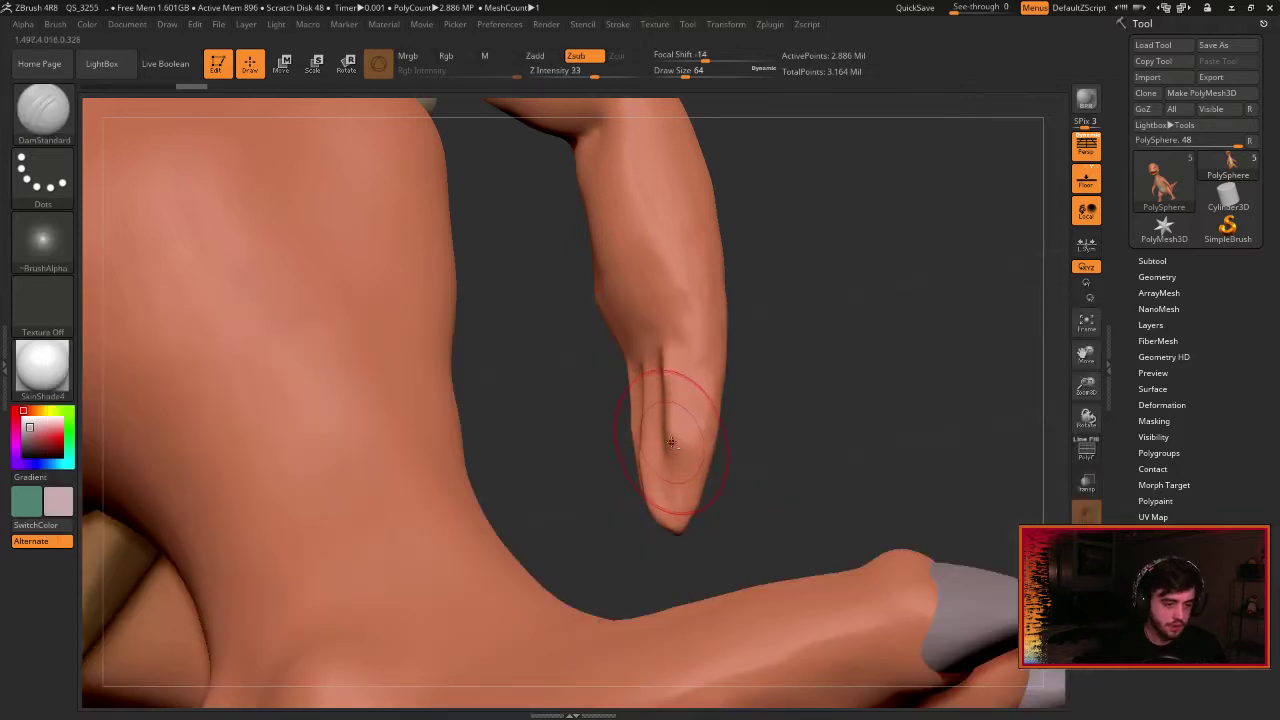
left_click_drag(673, 476, 675, 502)
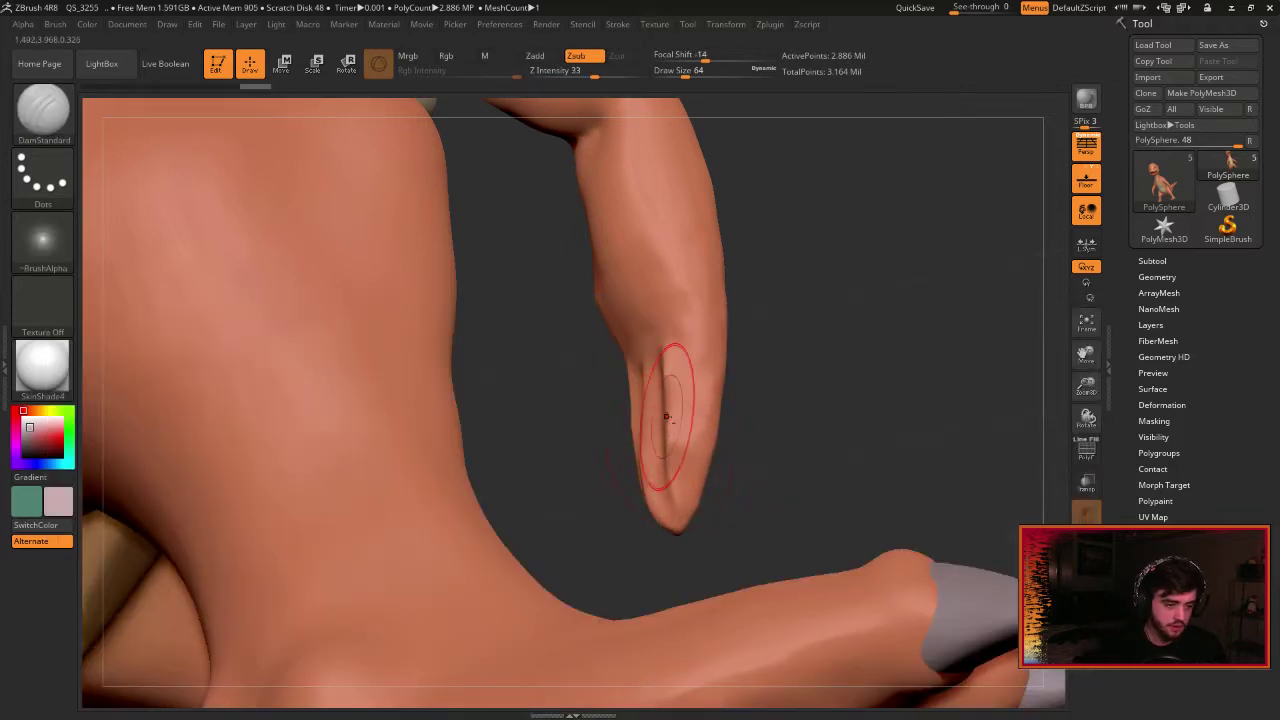
left_click_drag(666, 417, 669, 461)
mouse_move(831, 380)
left_mouse_down()
mouse_move(677, 373)
mouse_move(815, 380)
mouse_move(728, 363)
mouse_move(738, 444)
left_mouse_up()
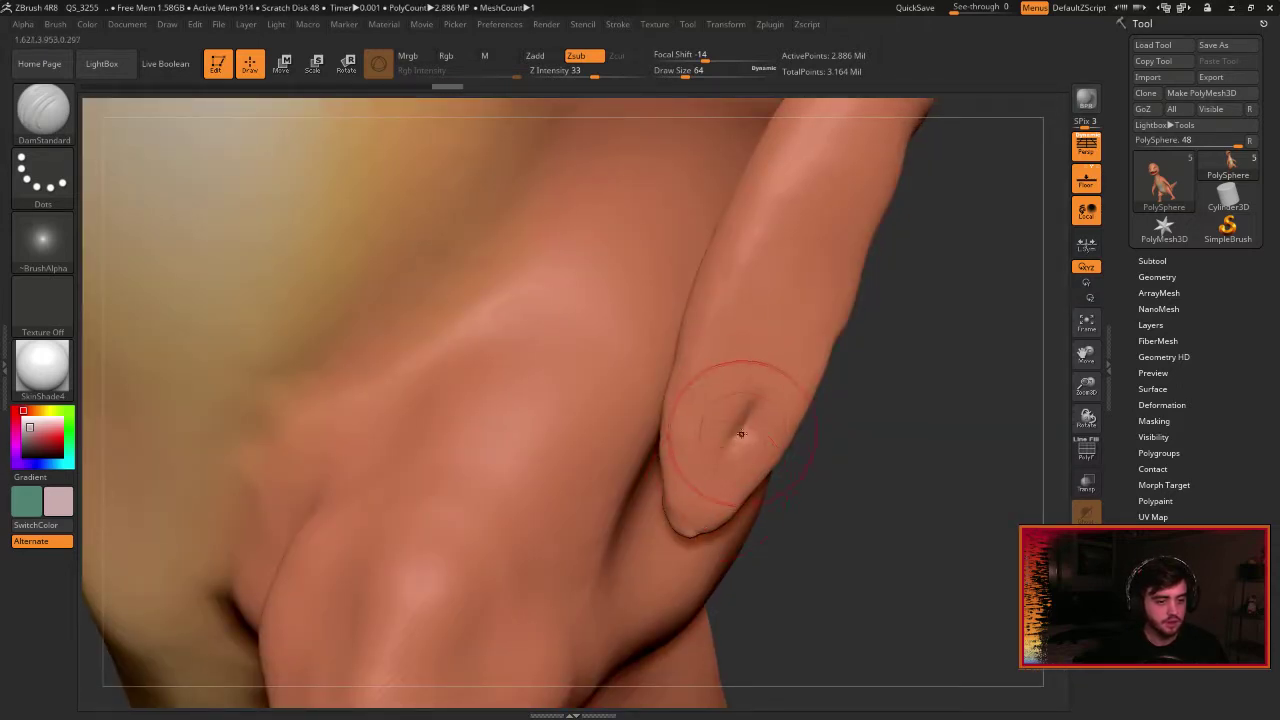
key("ctrl+z")
key("ctrl+z")
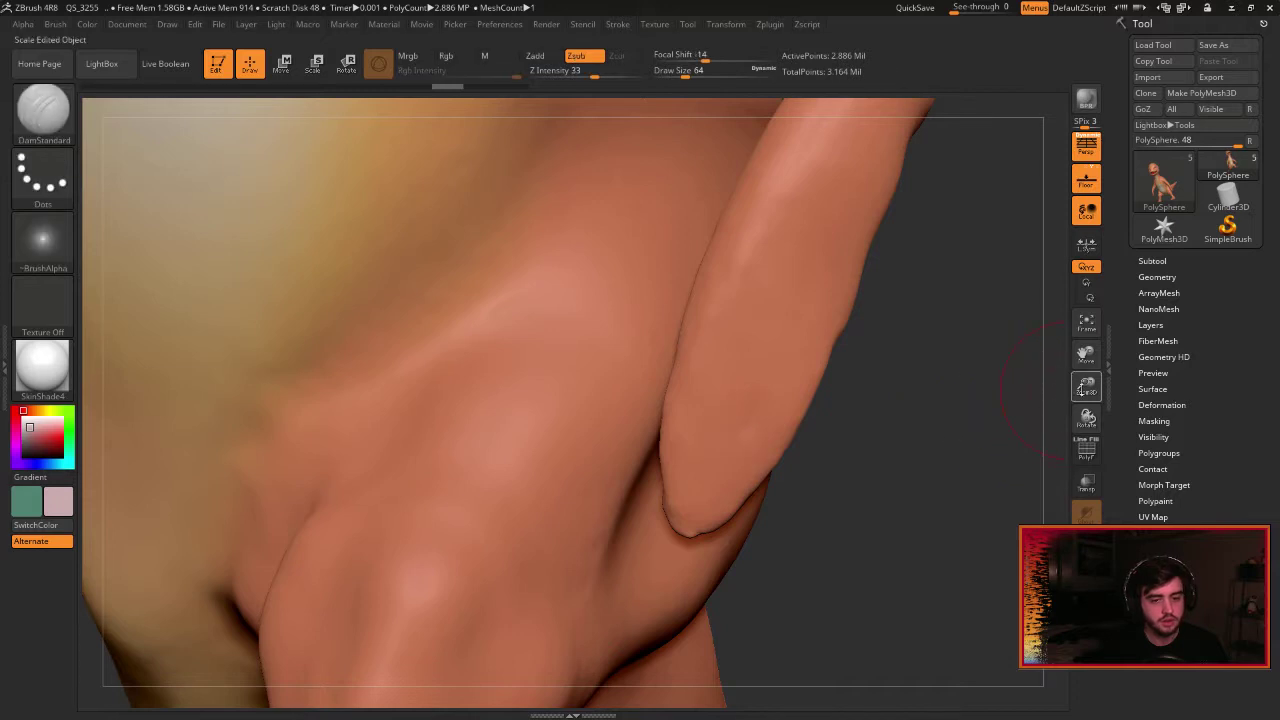
Frame the whole creature and resize the ZBrush window so it sits beside the reference artwork.
left_click_drag(1086, 386, 1014, 377)
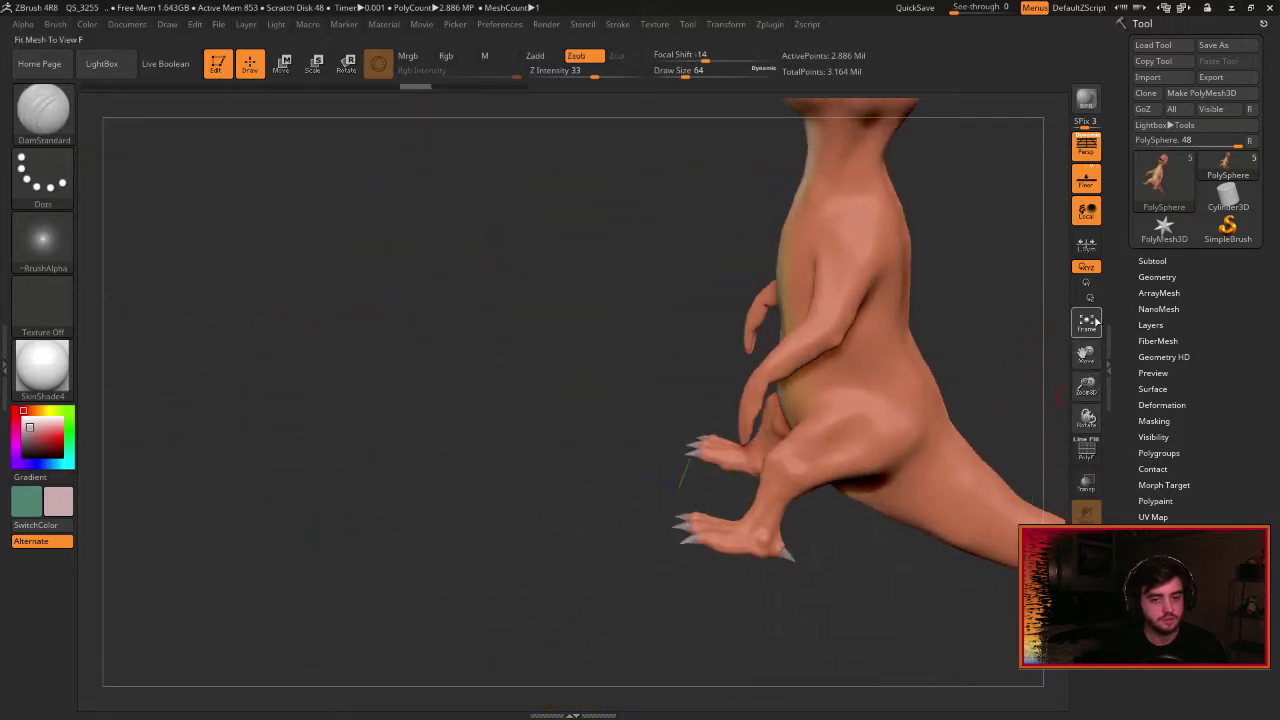
left_click(1084, 323)
left_click_drag(760, 420, 1027, 115)
left_click(1249, 7)
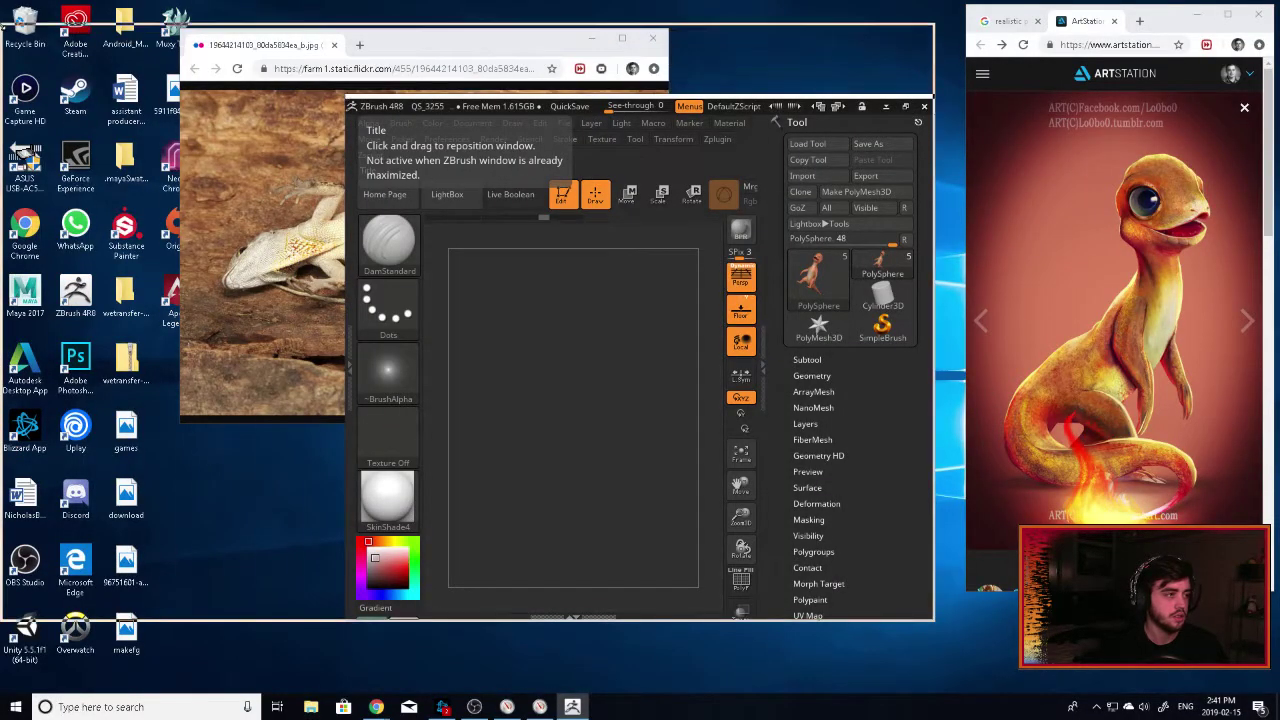
left_click_drag(343, 96, 2, 2)
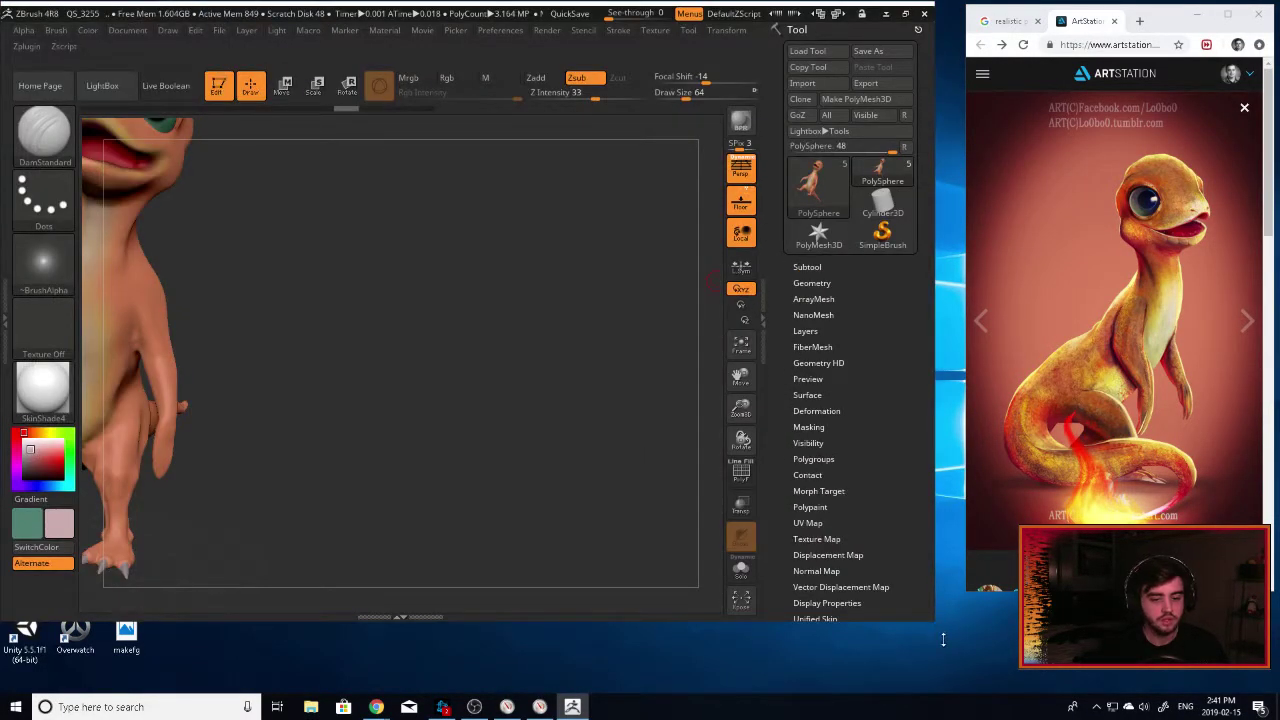
left_click_drag(942, 639, 968, 692)
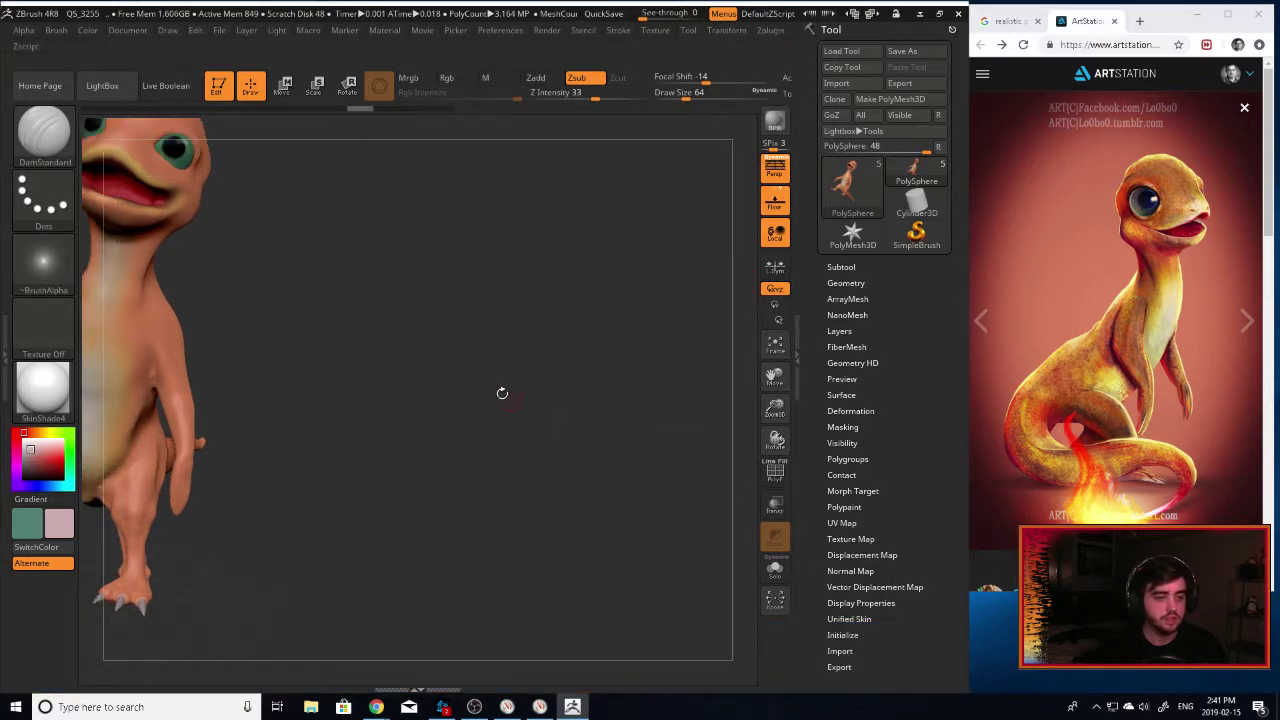
Carve a small nostril slit into the side of the snout with DamStandard at draw size 28.
left_click_drag(502, 393, 649, 369, "alt")
left_click_drag(557, 323, 515, 306)
left_click_drag(766, 376, 882, 690)
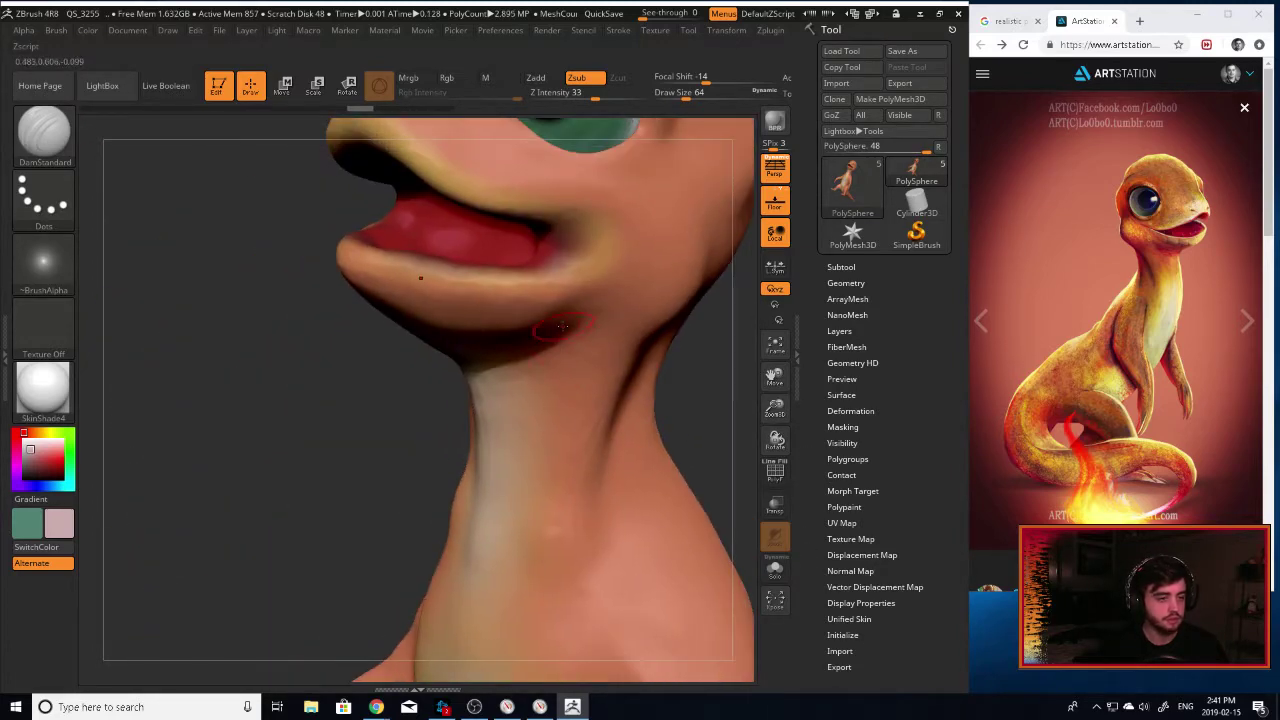
left_click_drag(775, 376, 890, 629)
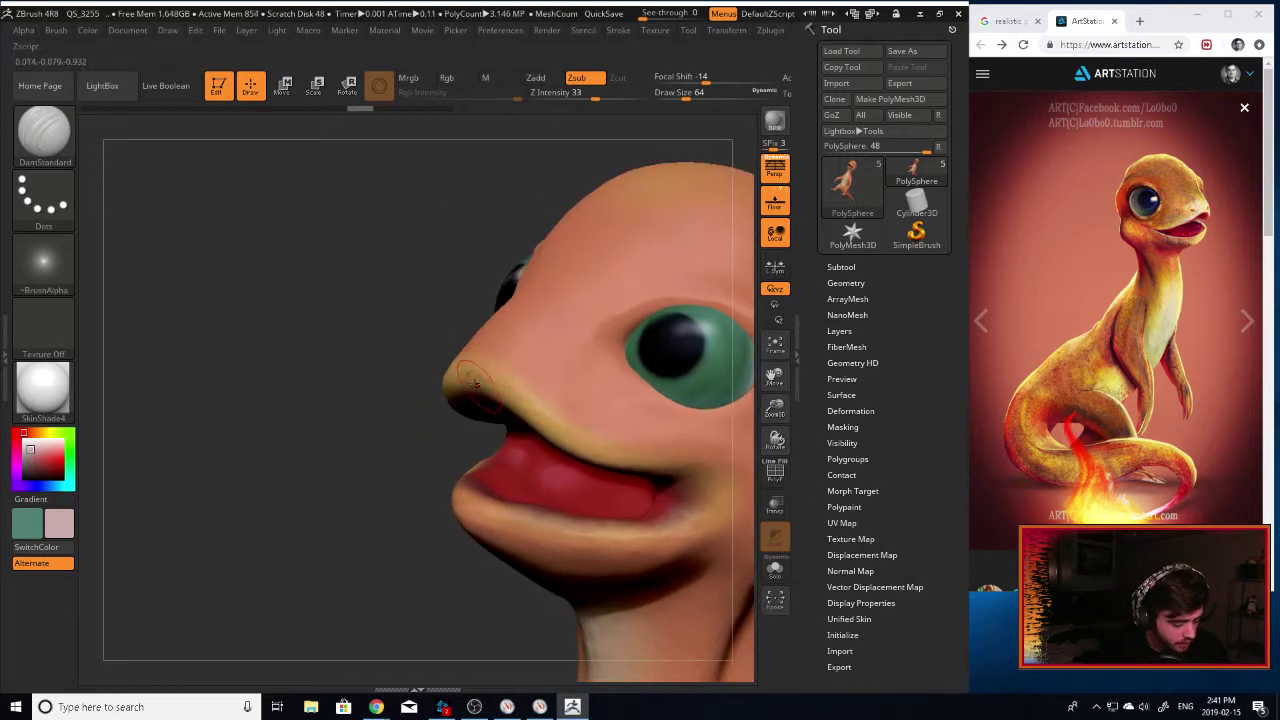
key("bracketleft")
key("bracketleft")
key("bracketleft")
key("bracketleft")
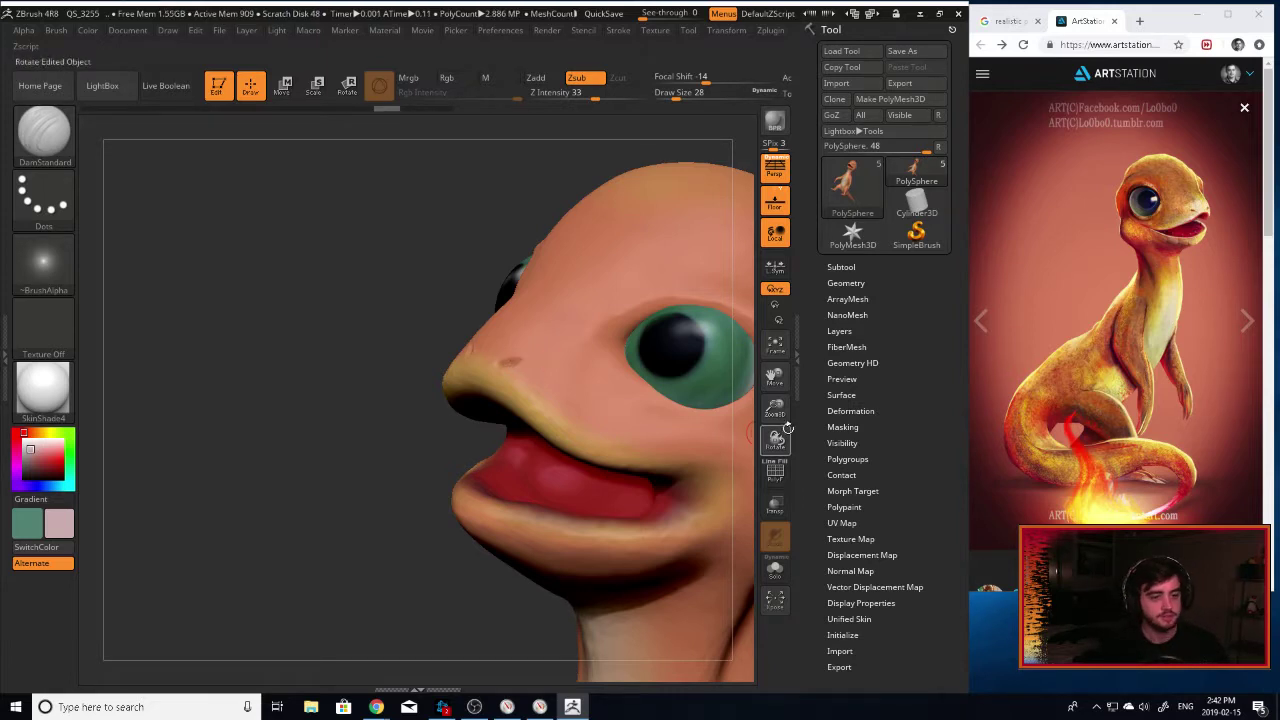
Carve a crease along the upper eyelid rim and a second fold line above it with DamStandard.
left_click_drag(775, 408, 791, 660)
left_click_drag(775, 377, 643, 535)
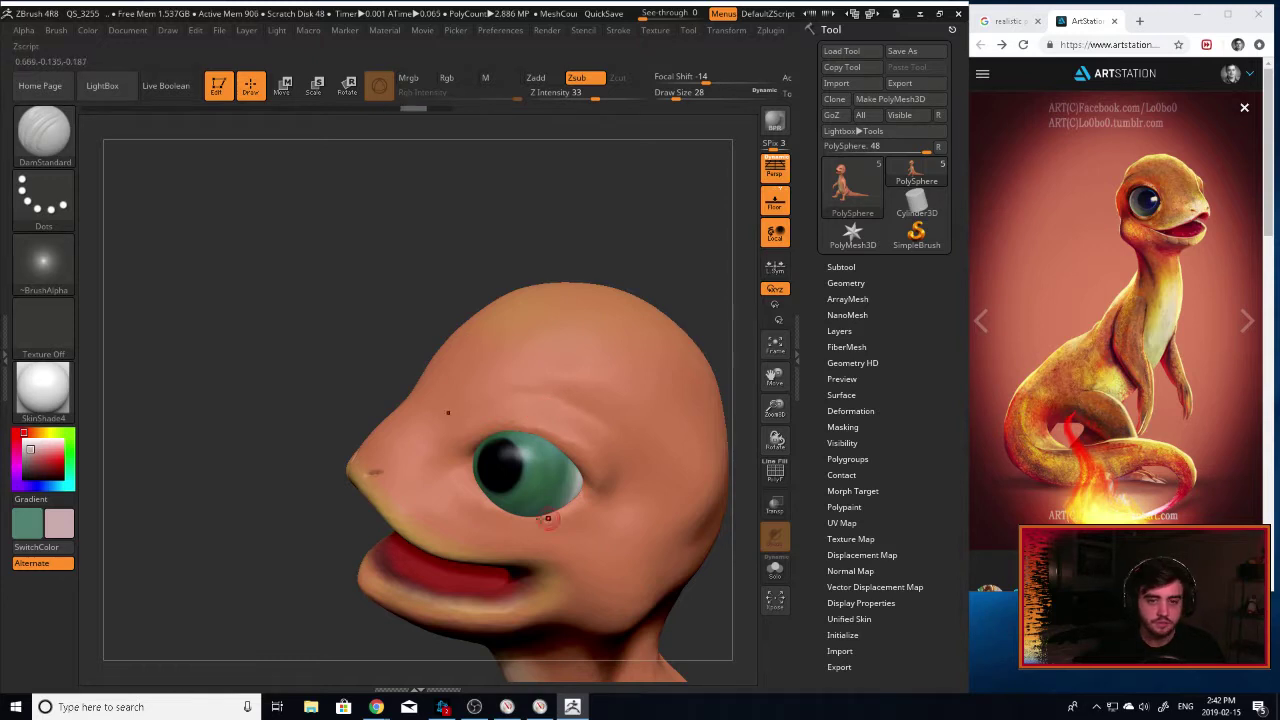
left_click_drag(776, 413, 666, 414)
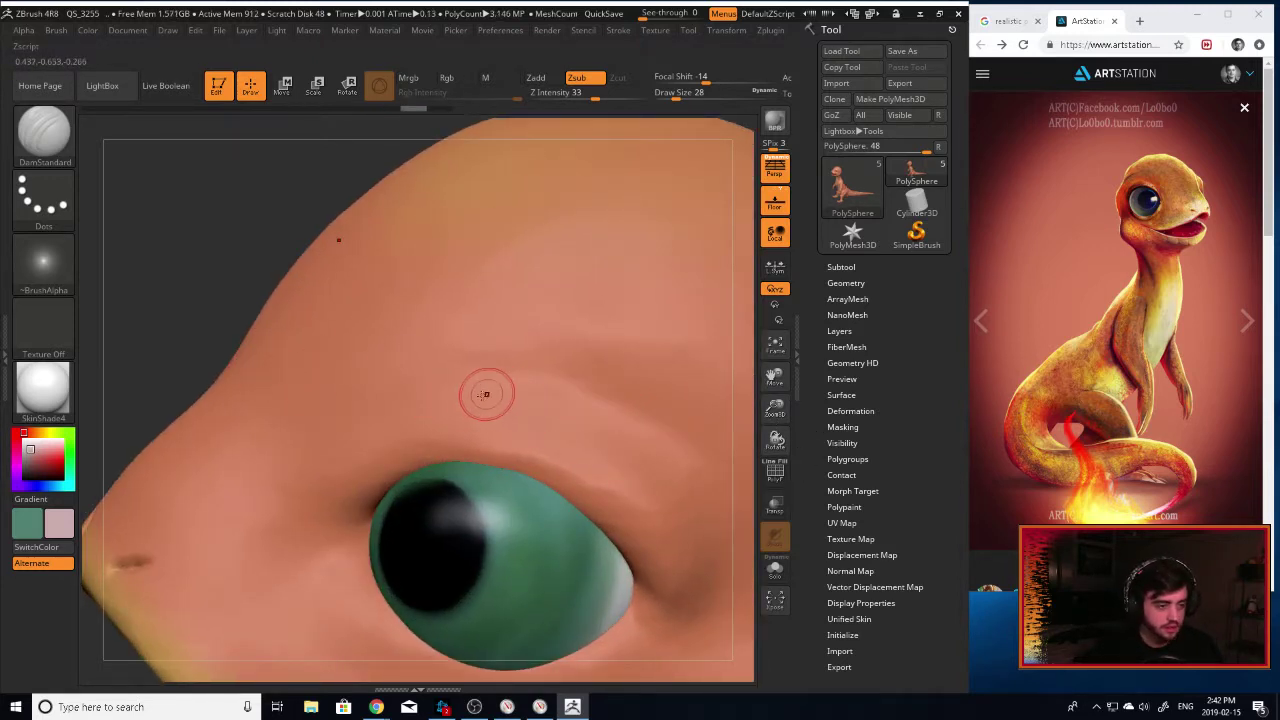
mouse_move(183, 306)
left_mouse_down()
mouse_move(186, 284)
mouse_move(429, 423)
left_mouse_up()
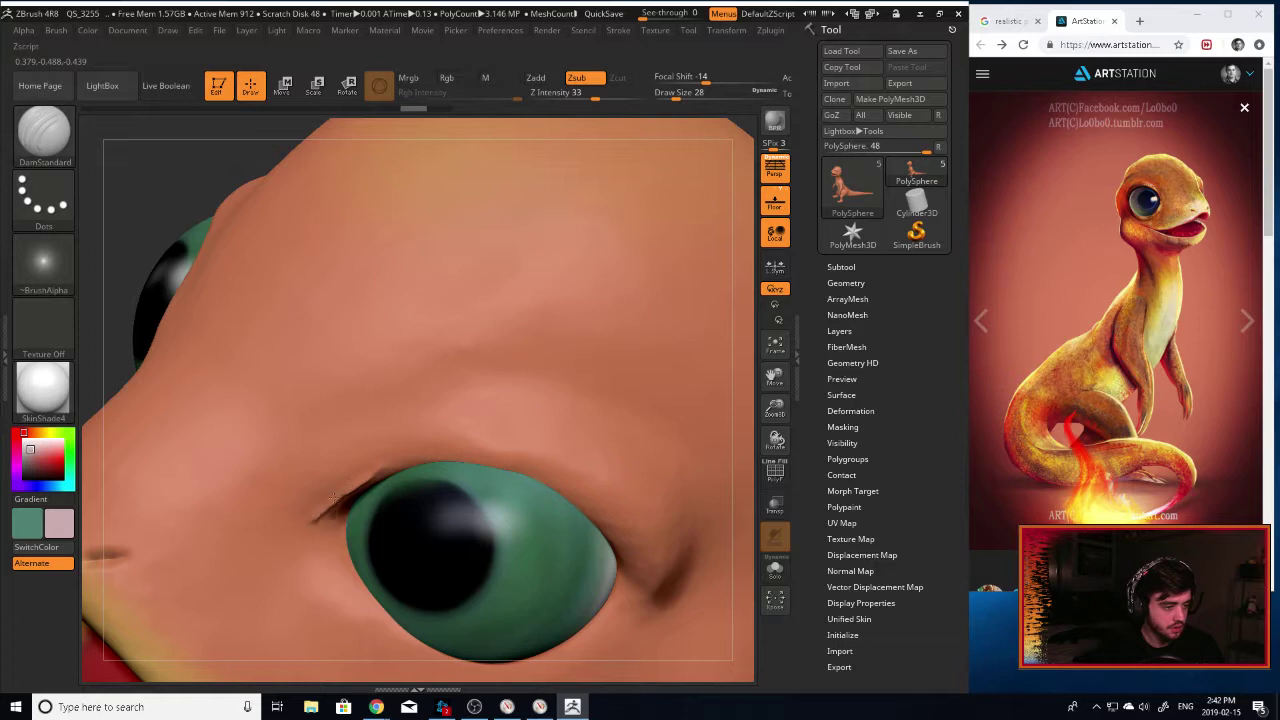
mouse_move(393, 462)
left_mouse_down()
mouse_move(505, 458)
mouse_move(592, 490)
left_mouse_up()
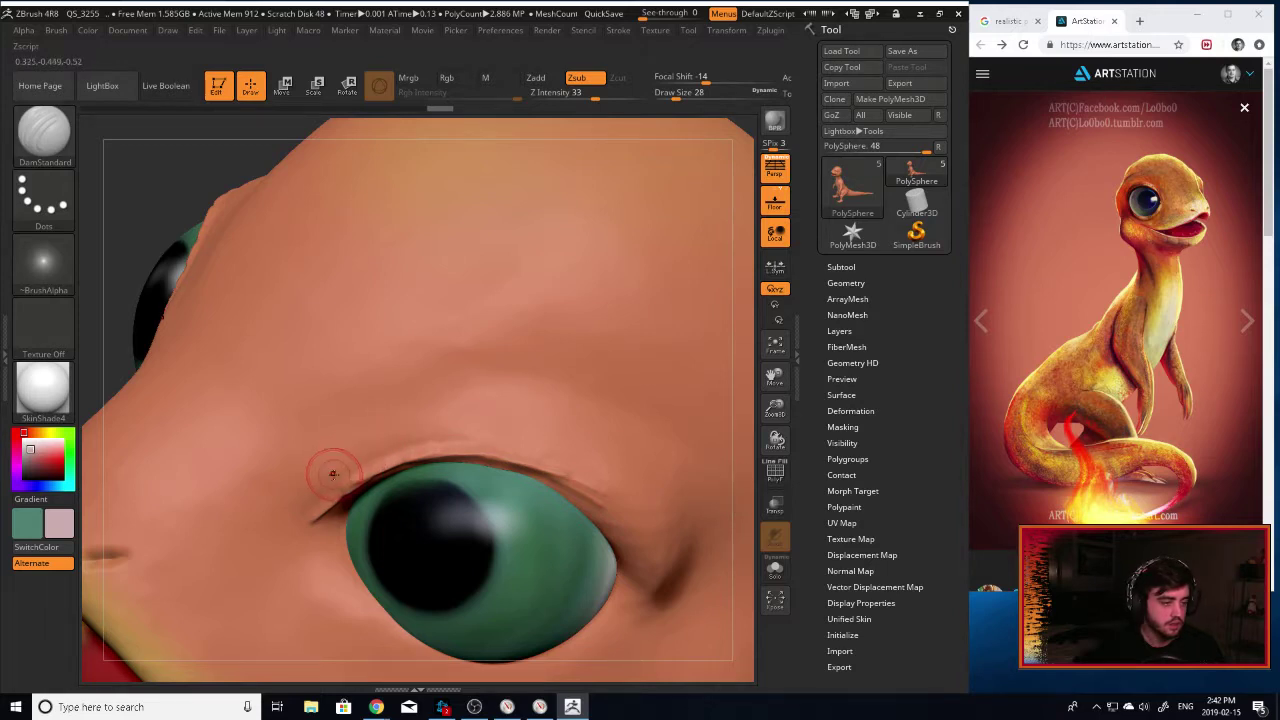
mouse_move(345, 440)
left_mouse_down()
mouse_move(470, 408)
mouse_move(560, 417)
left_mouse_up()
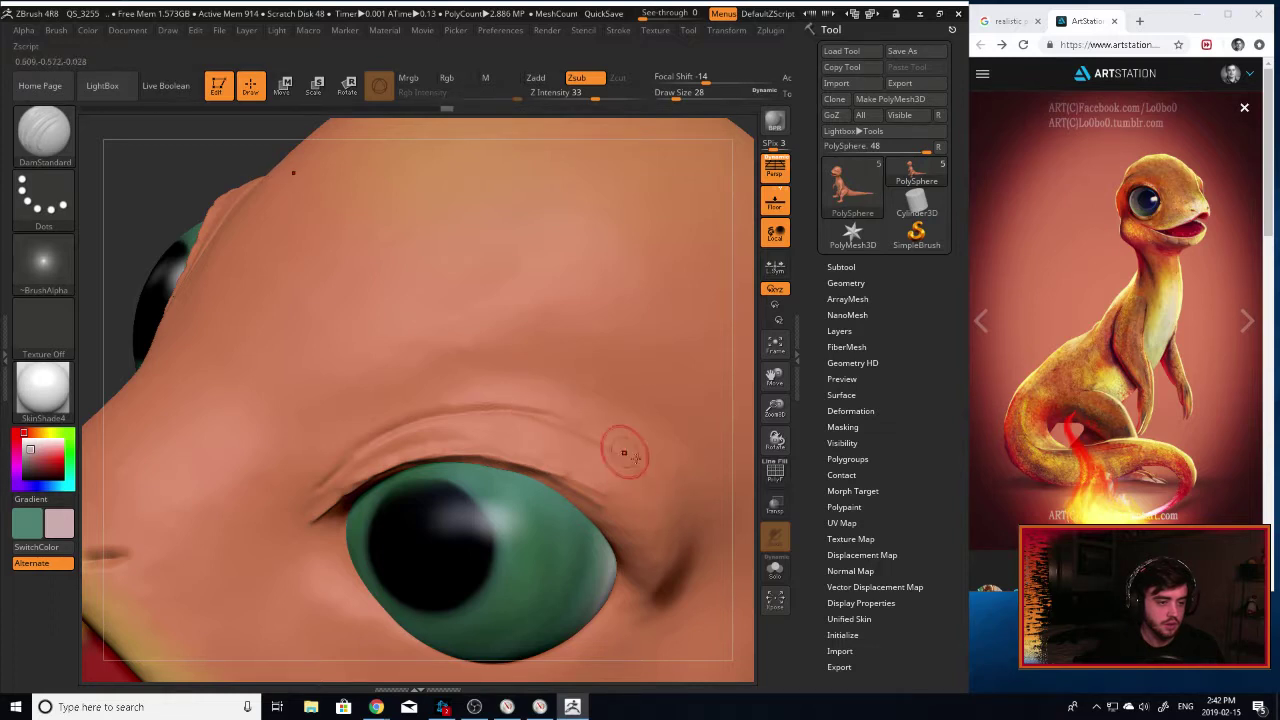
Continue the eyelid fold around the eye's outer corner, outline the lower eyelid, and smooth the inner corner.
mouse_move(775, 440)
left_mouse_down()
mouse_move(714, 386)
mouse_move(690, 420)
left_mouse_up()
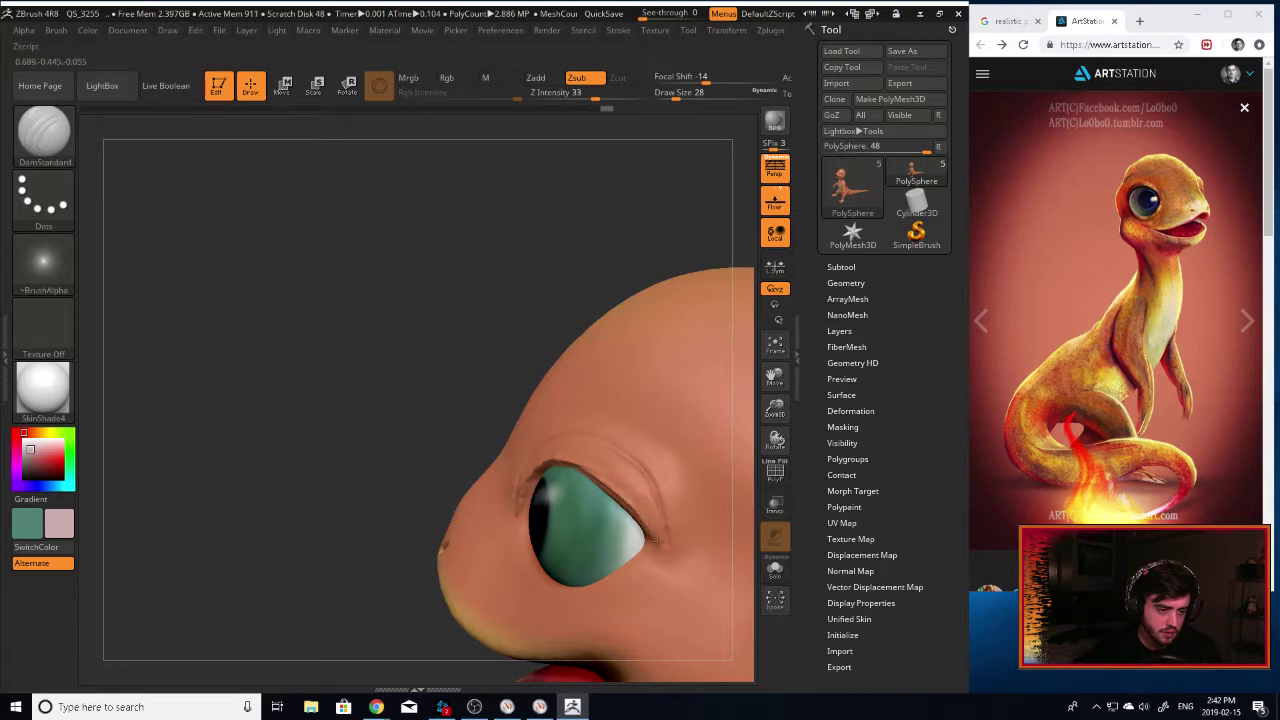
left_click_drag(449, 408, 481, 398)
mouse_move(482, 399)
right_mouse_down()
mouse_move(428, 397)
mouse_move(415, 381)
right_mouse_up()
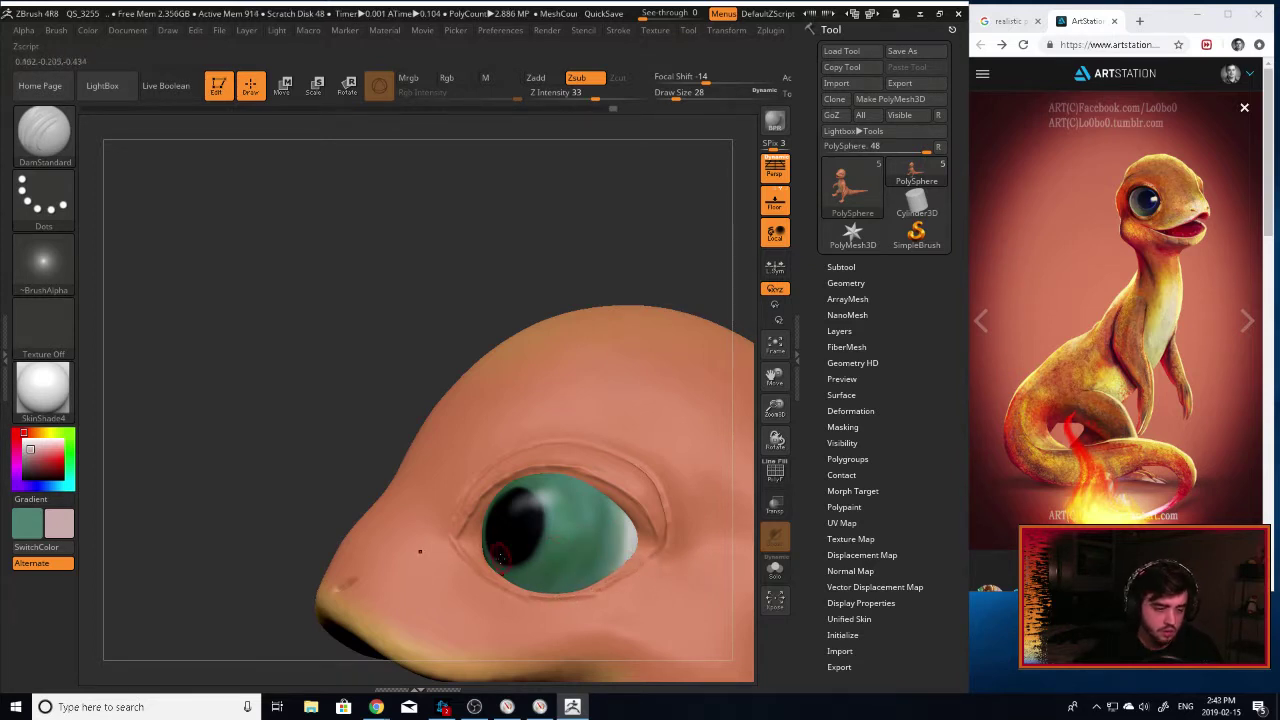
mouse_move(766, 417)
left_mouse_down()
mouse_move(836, 290)
mouse_move(748, 280)
left_mouse_up()
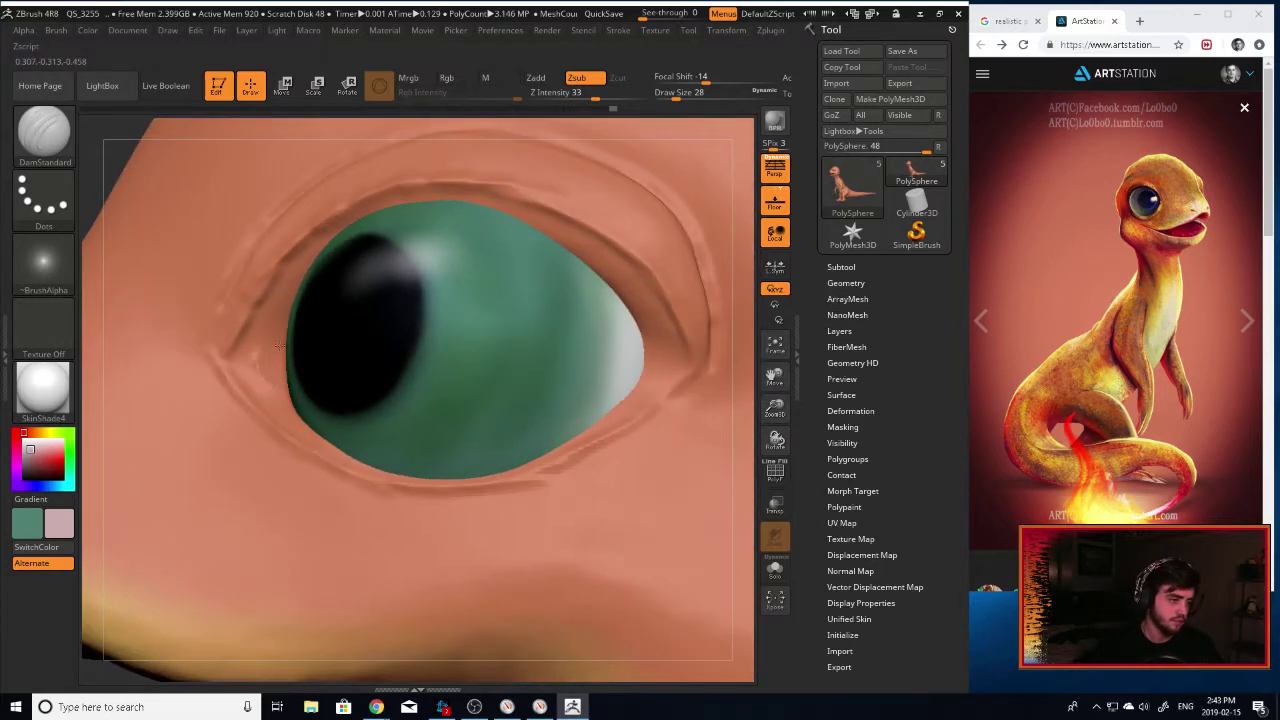
key("shift")
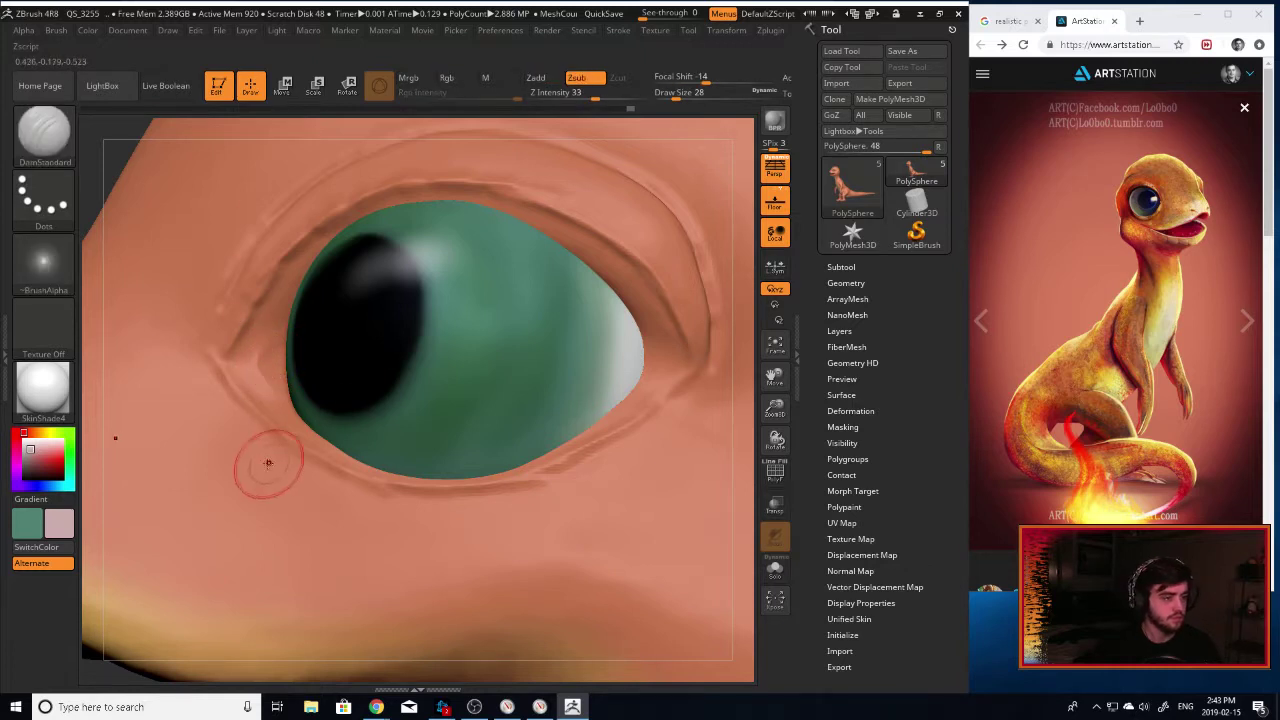
Work the upper eyelid fold near the outer corner with the Inflat brush and switch to TrimAdaptive.
left_click_drag(745, 328, 586, 329)
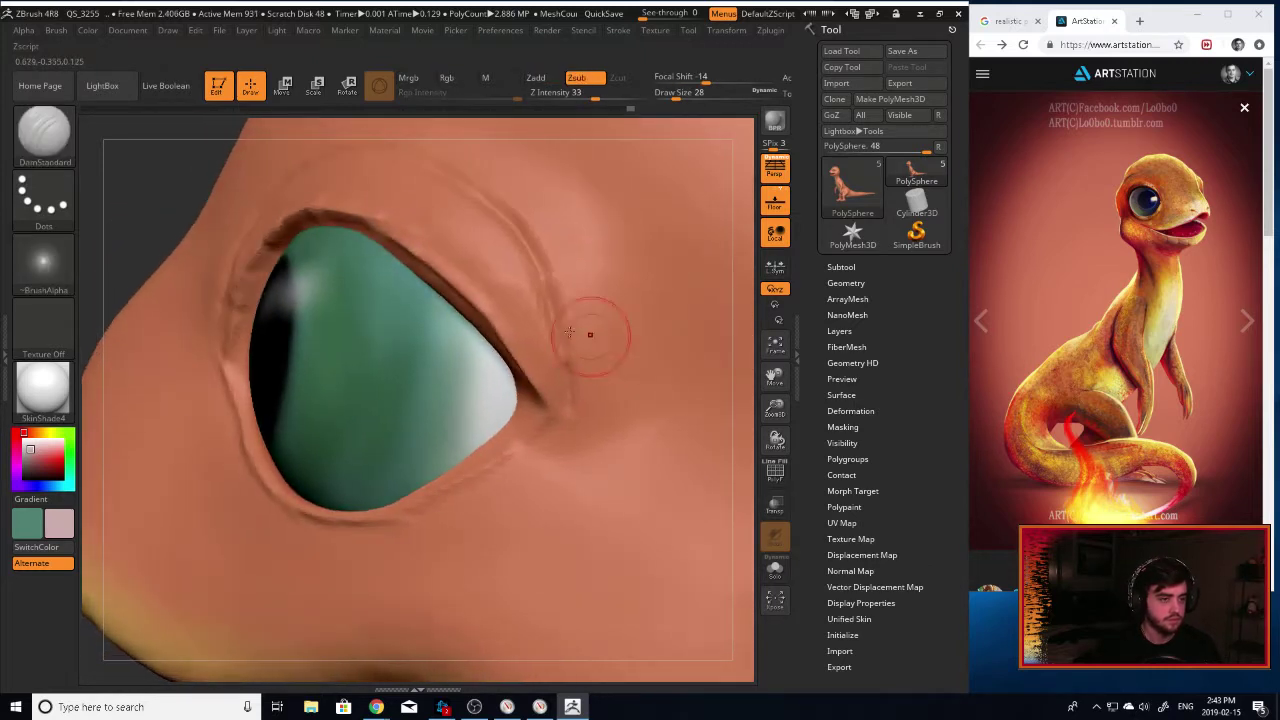
key("b")
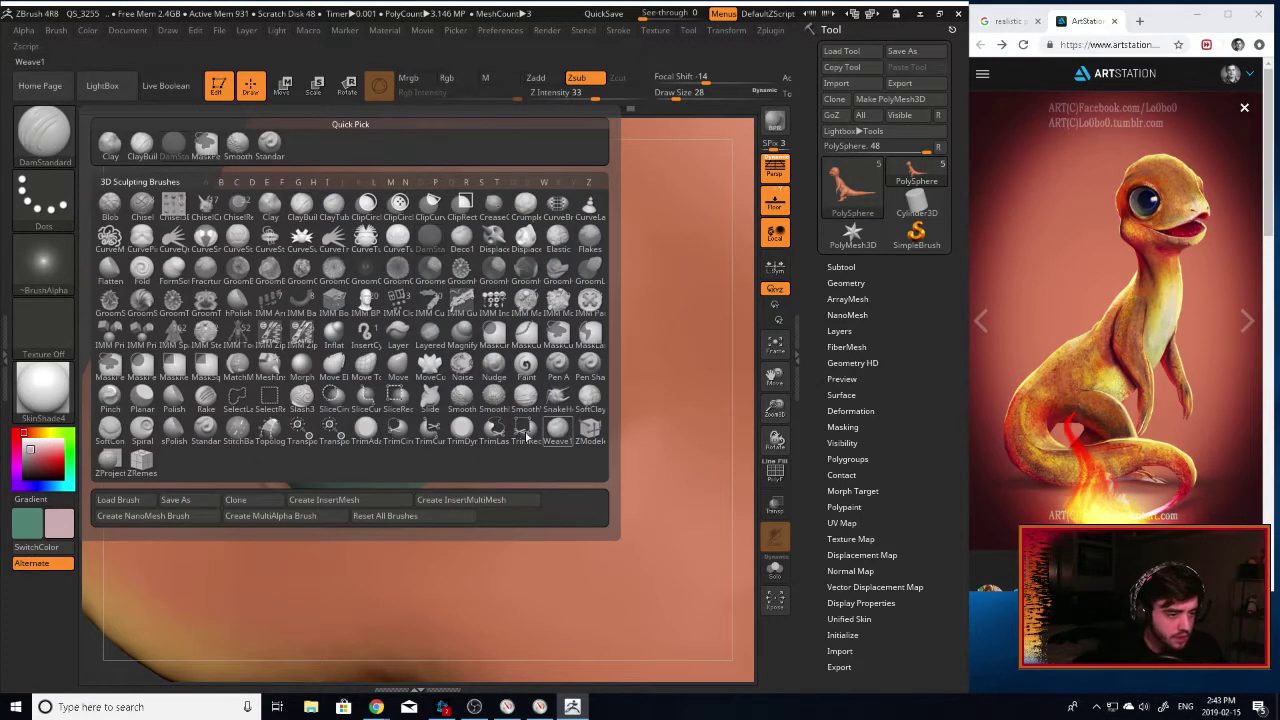
left_click(334, 332)
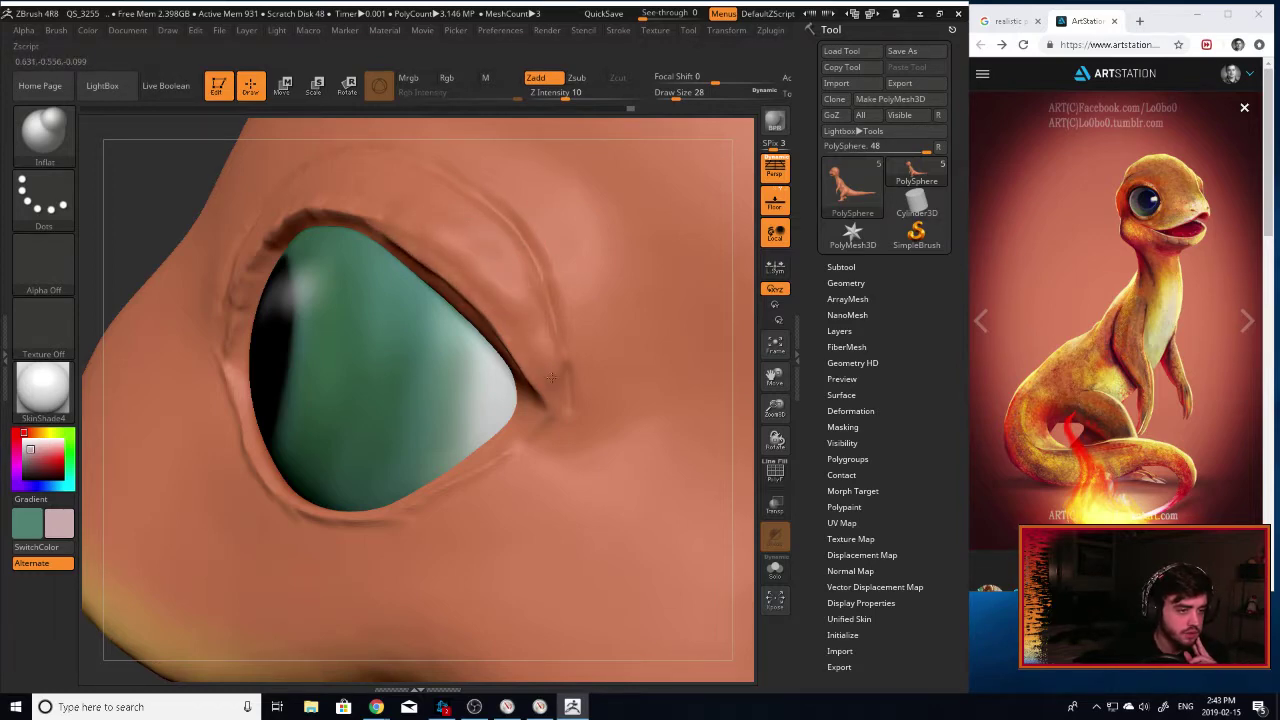
left_click(44, 140)
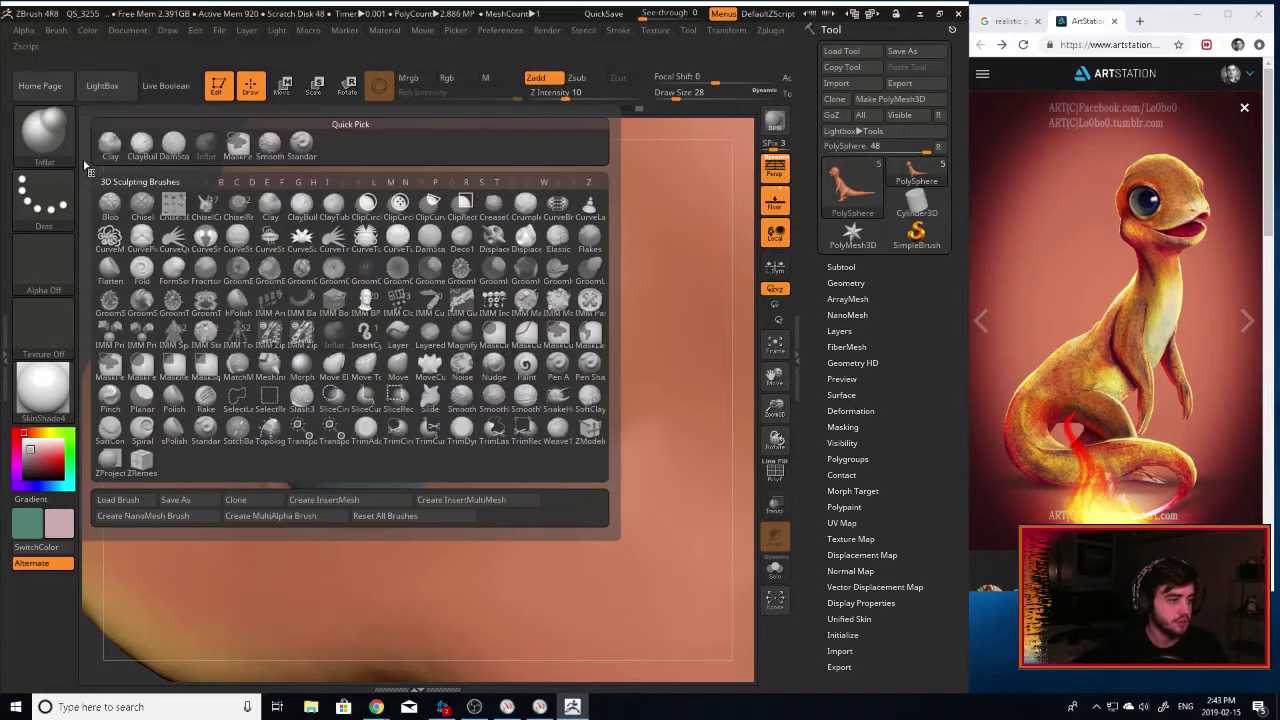
left_click(366, 427)
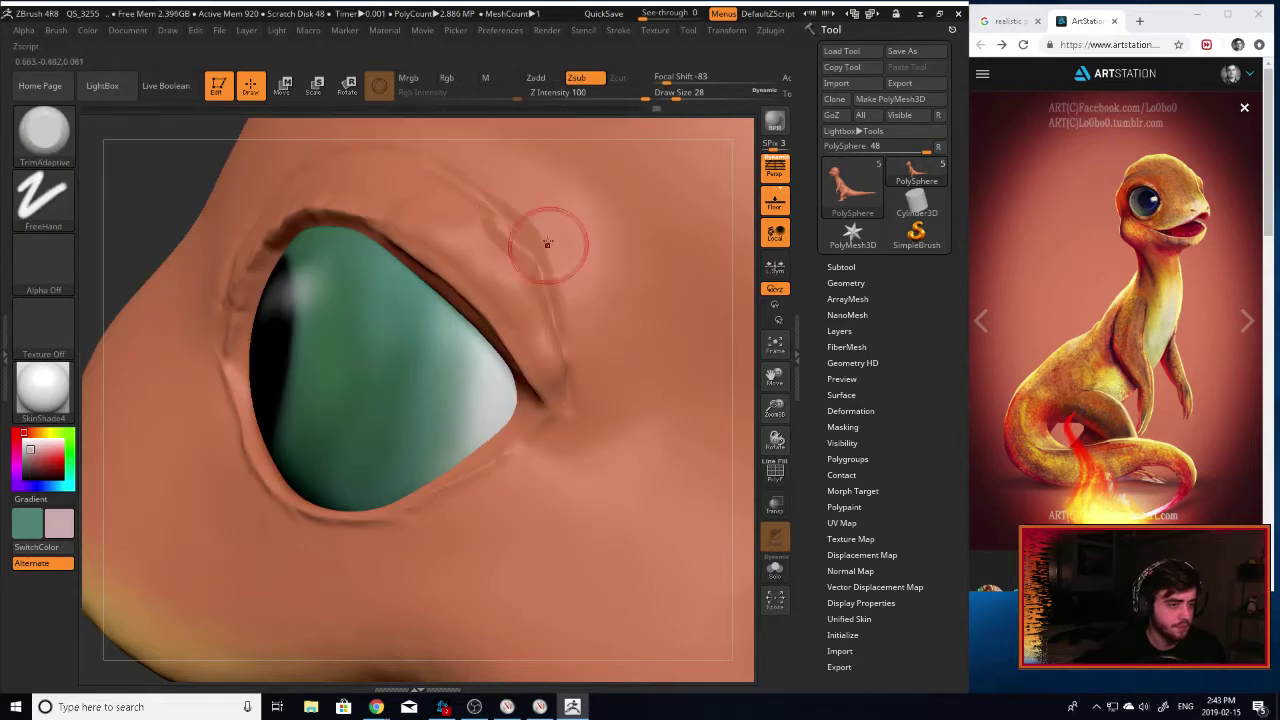
left_click_drag(586, 230, 537, 168)
left_click_drag(525, 214, 472, 206)
left_click_drag(512, 150, 448, 120)
key("ctrl")
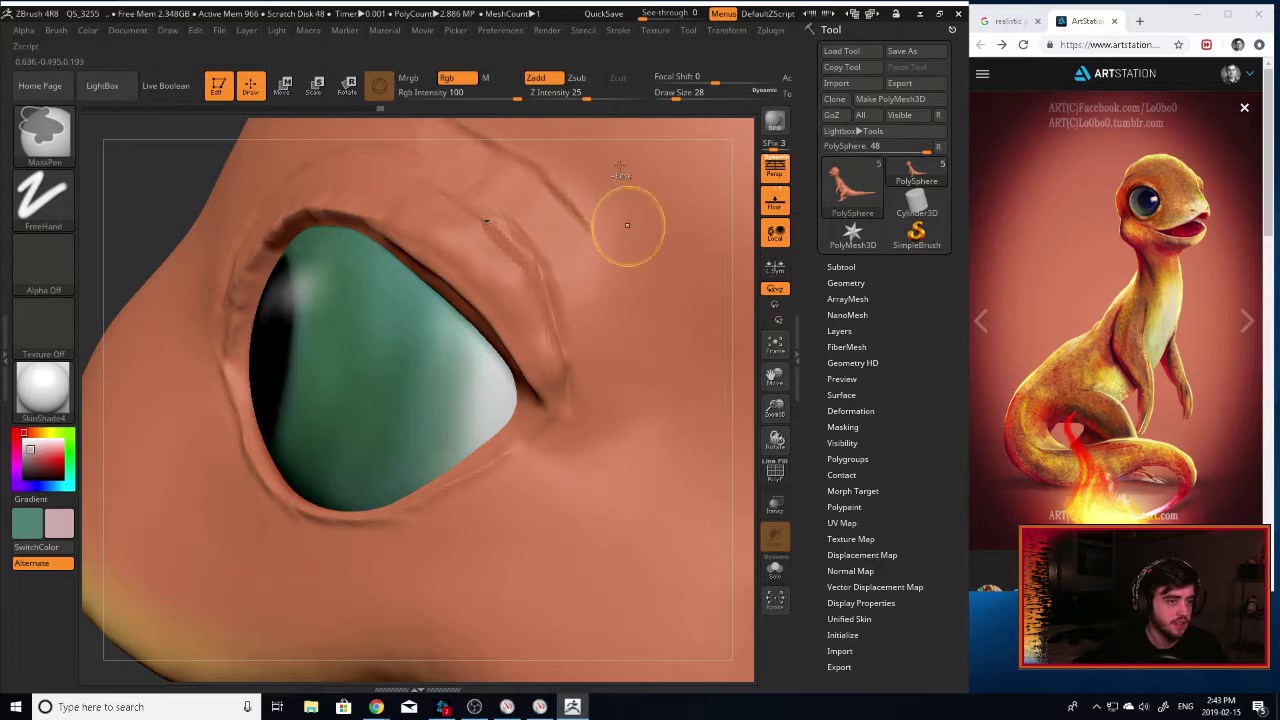
key("ctrl+z")
key("ctrl+z")
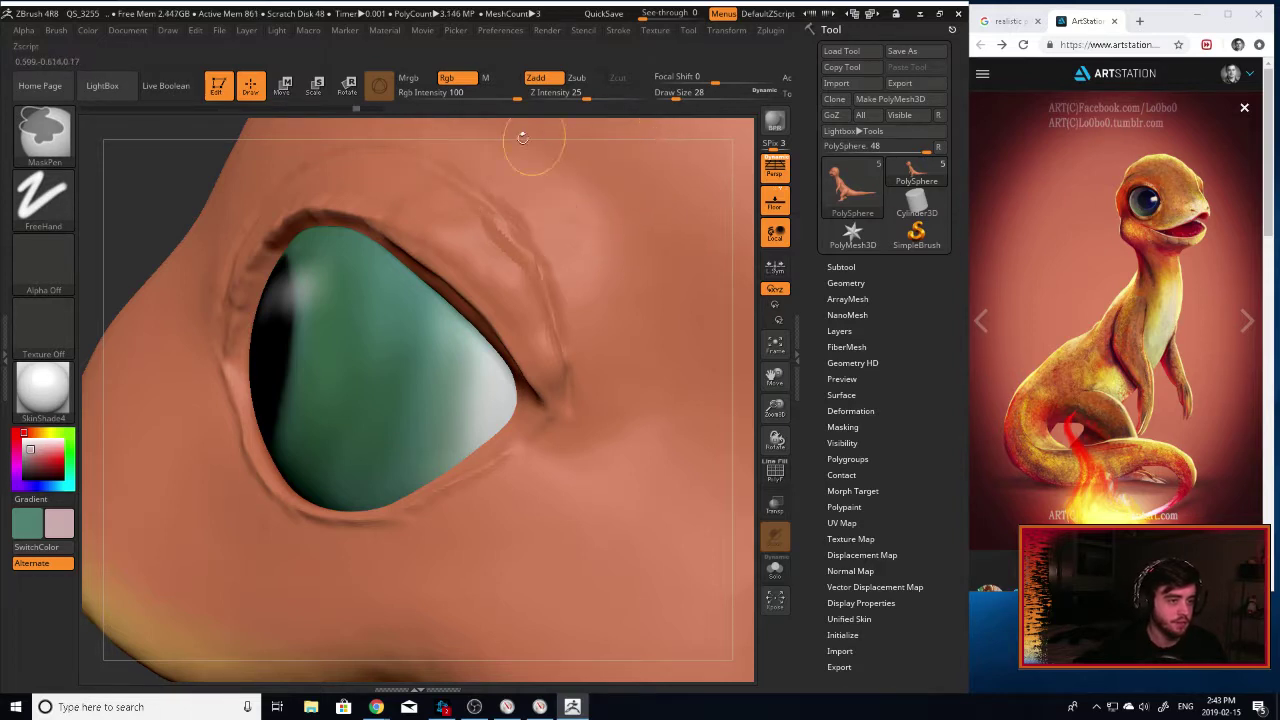
Undo the earlier trimming strokes along the upper eyelid crease.
key("ctrl+z")
key("ctrl+z")
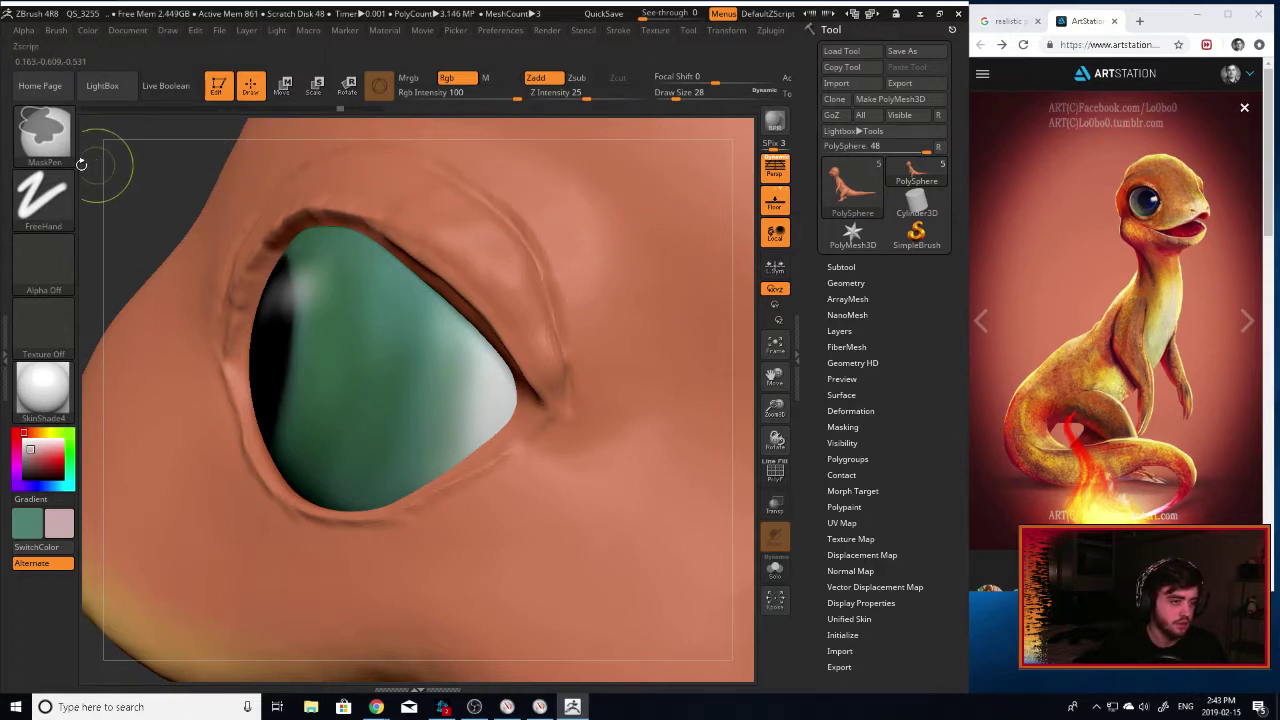
left_click(33, 140)
left_click(114, 251)
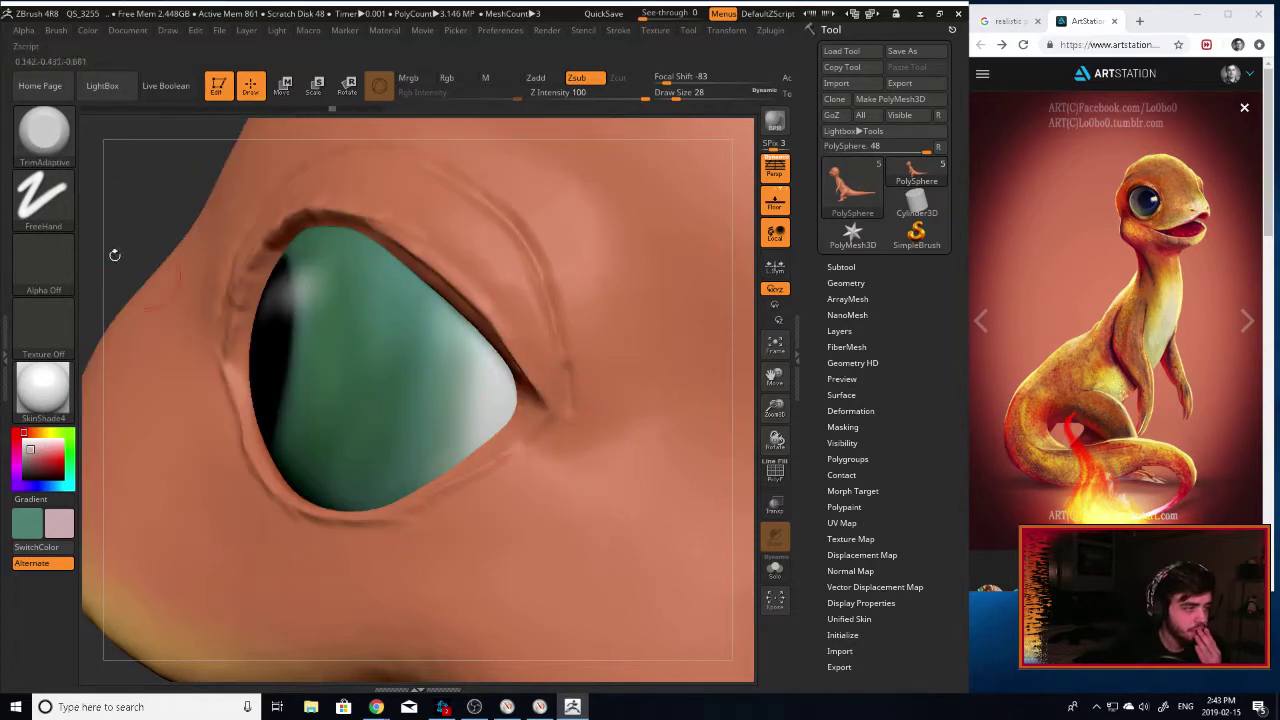
Polish the upper eyelid and its crease near the eye corner using the Polish brush with Rgb colour turned off.
left_click(43, 135)
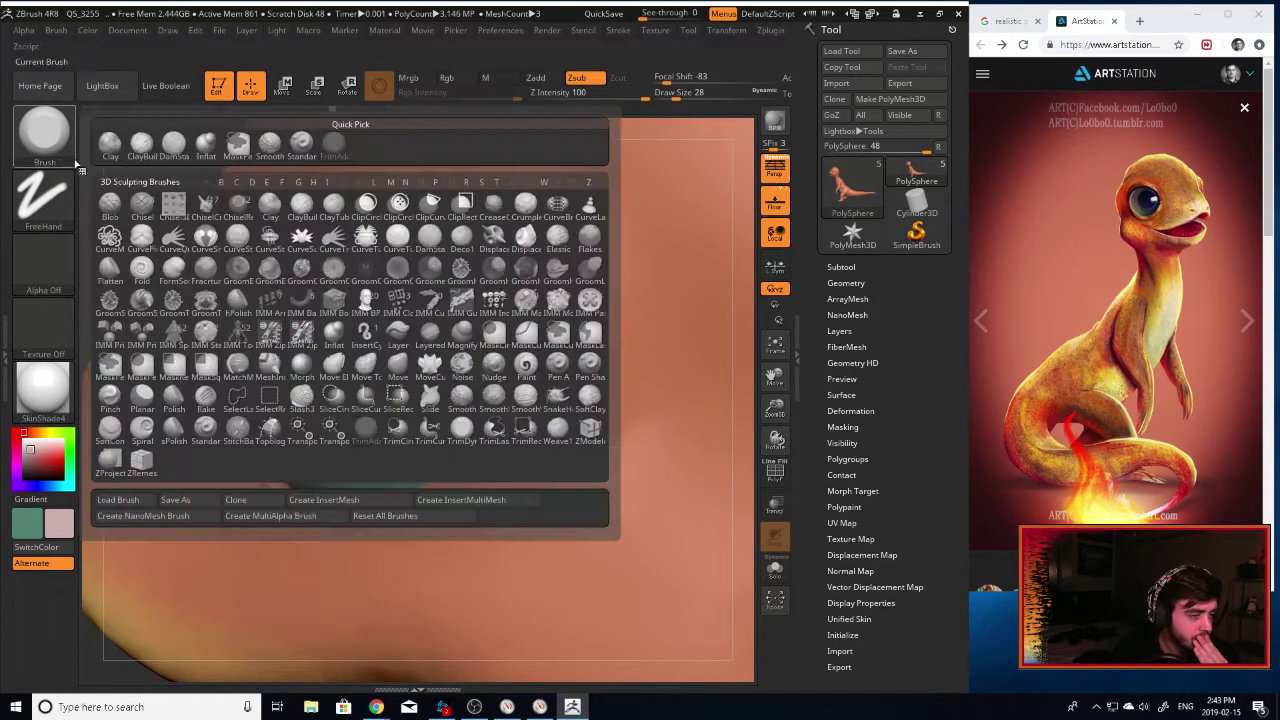
left_click(173, 400)
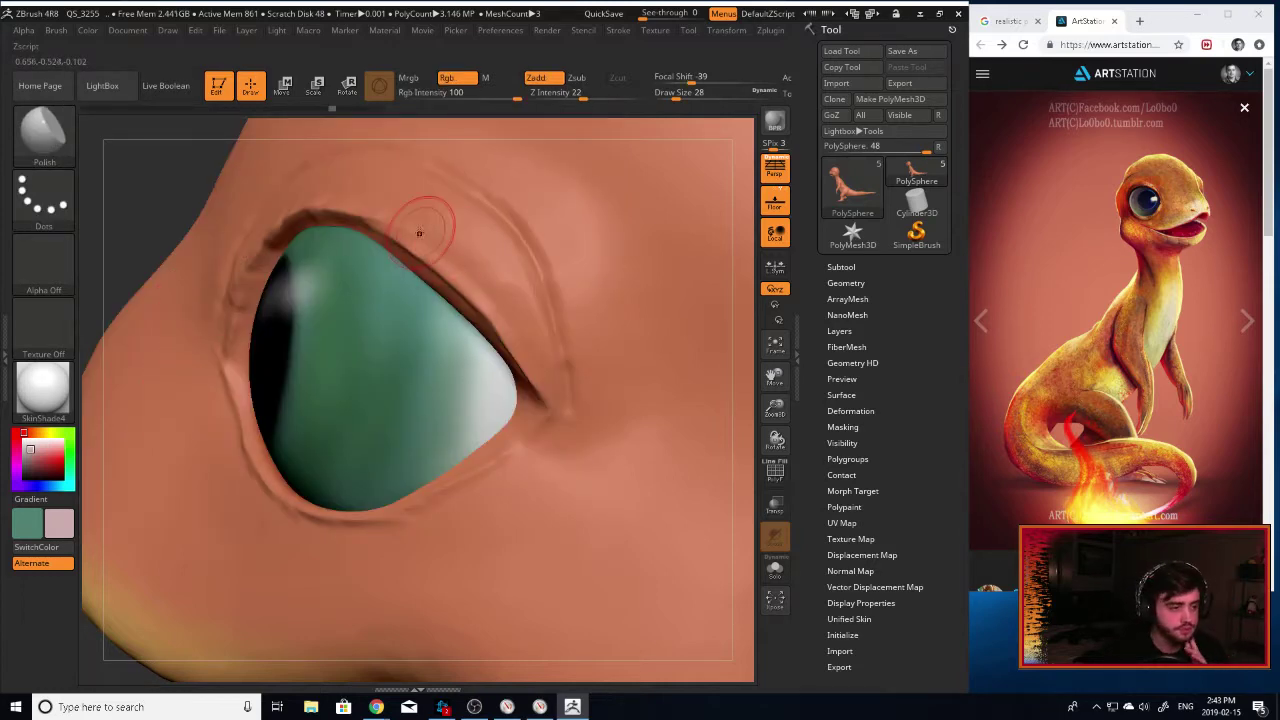
left_click_drag(471, 253, 493, 284)
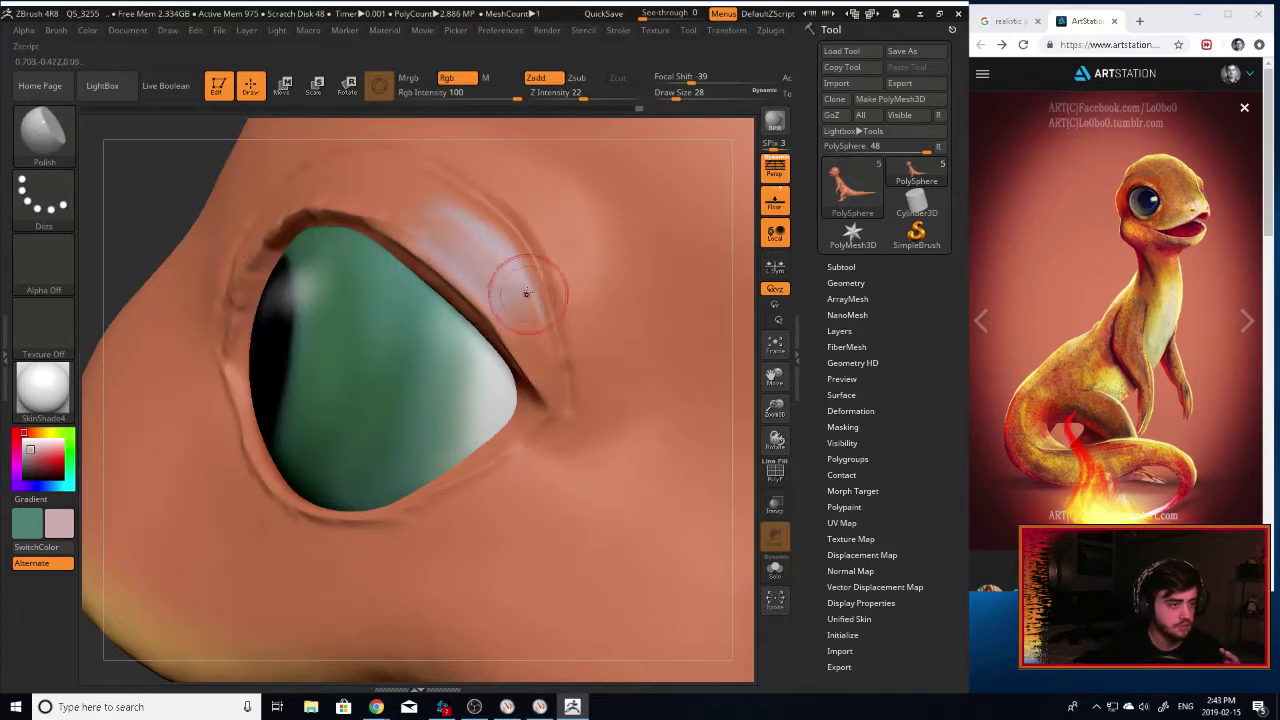
key("ctrl+shift")
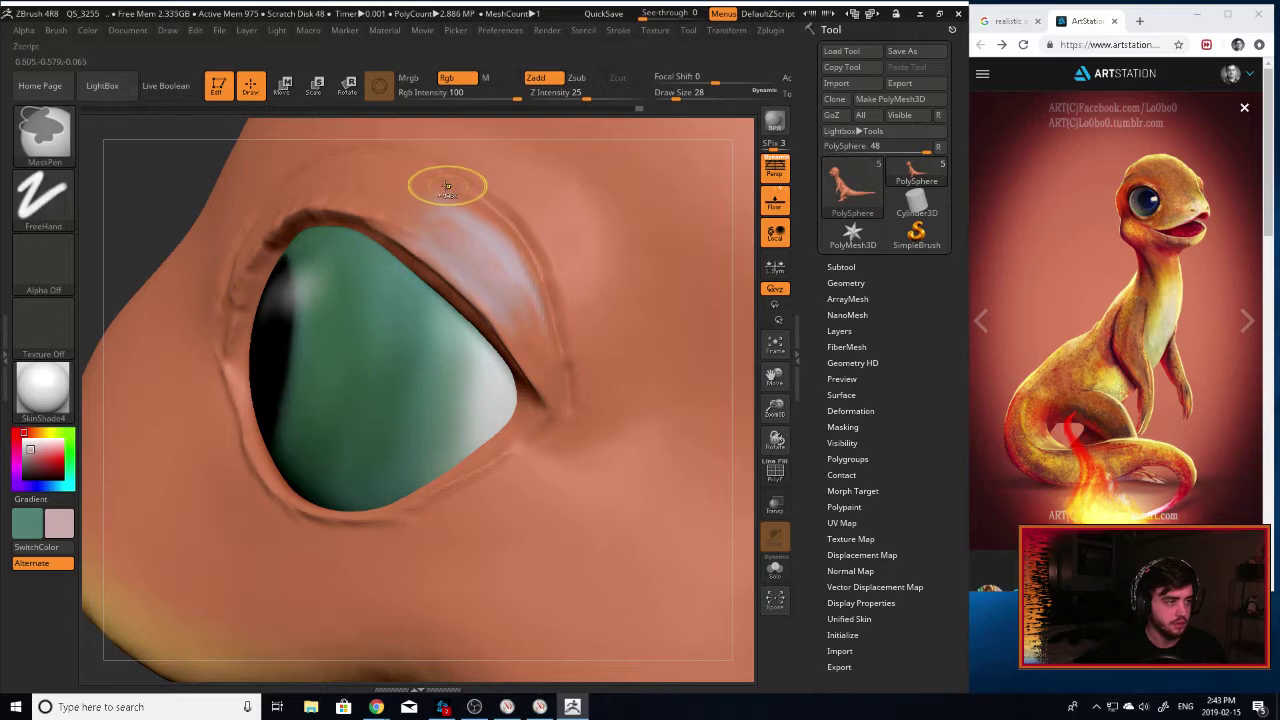
key("ctrl+z")
left_click(458, 79)
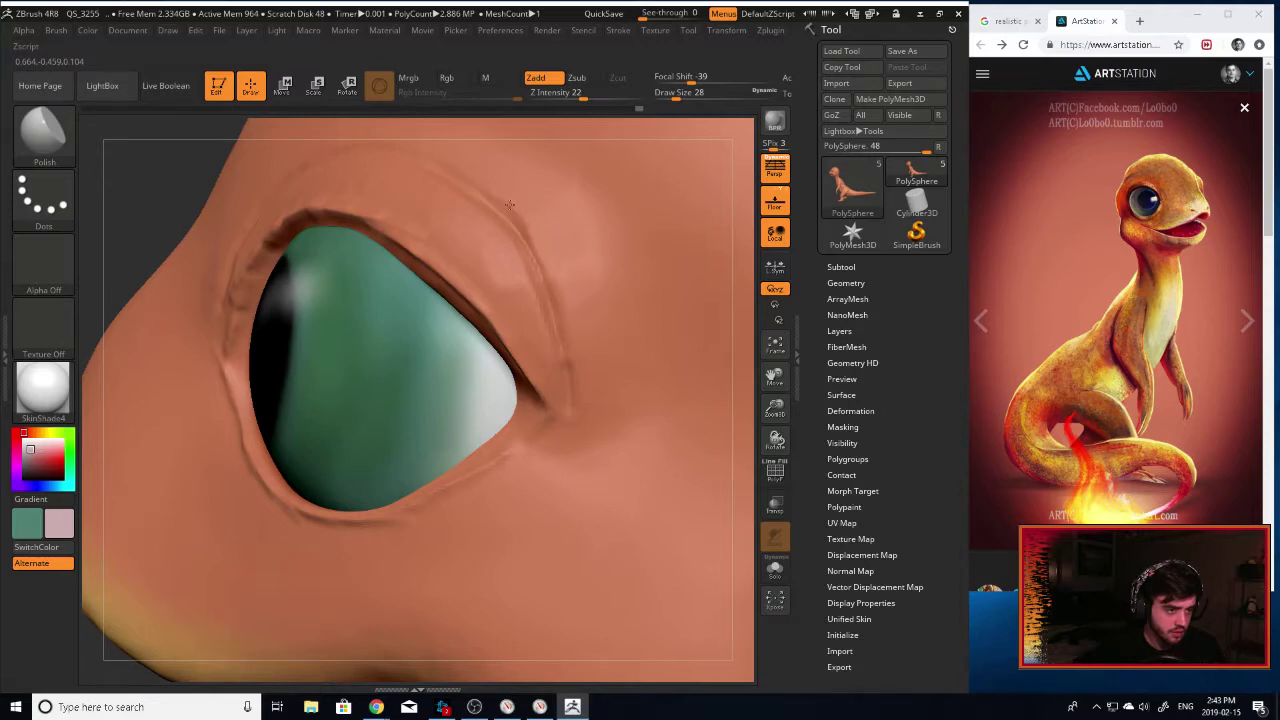
mouse_move(766, 351)
left_mouse_down()
mouse_move(799, 358)
mouse_move(778, 345)
left_mouse_up()
left_click_drag(737, 245, 660, 258)
left_click_drag(522, 243, 547, 287)
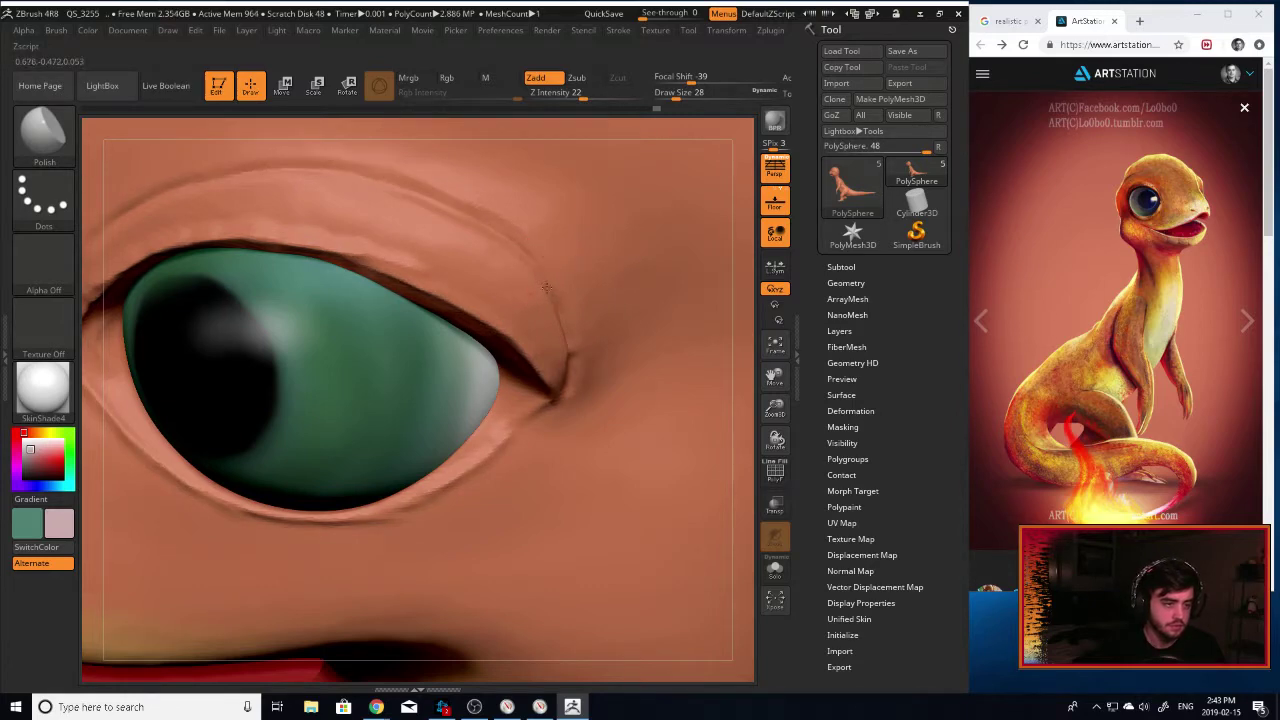
Trim the skin above the upper eyelid crease using the TrimAdaptive brush at Z Intensity 6 and Draw Size 12.
left_click(44, 130)
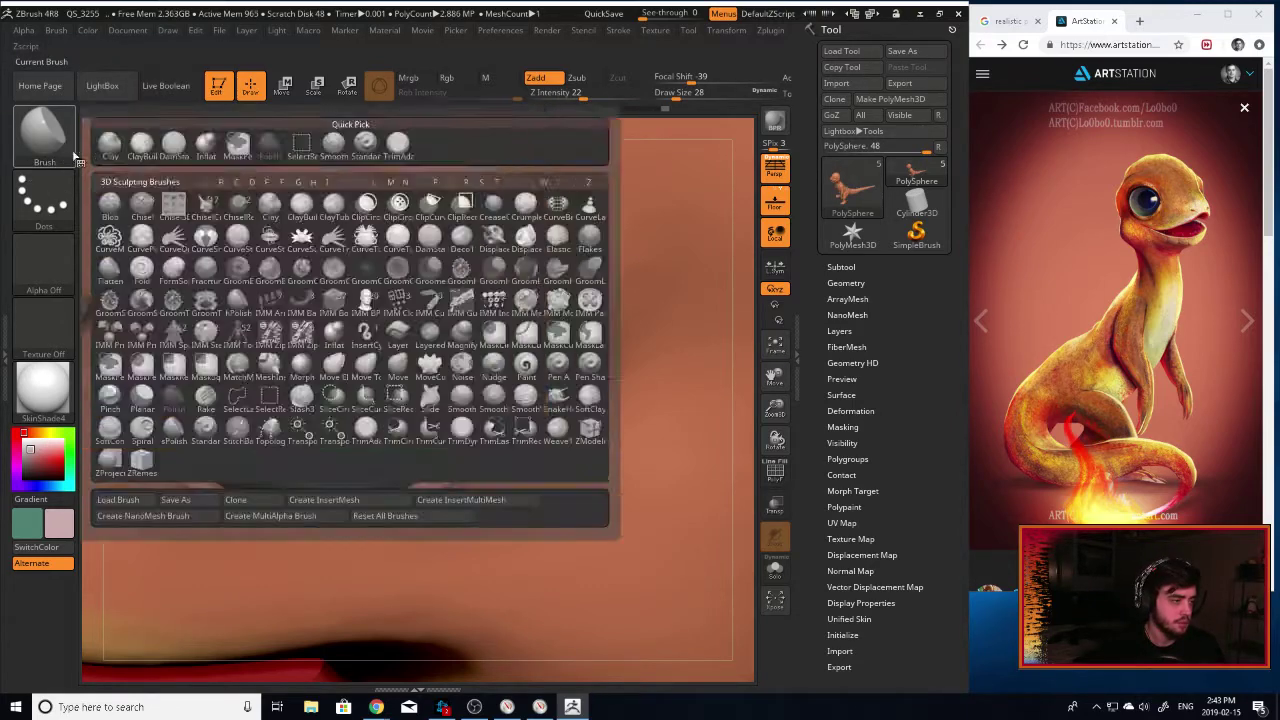
left_click(240, 283)
left_click(44, 130)
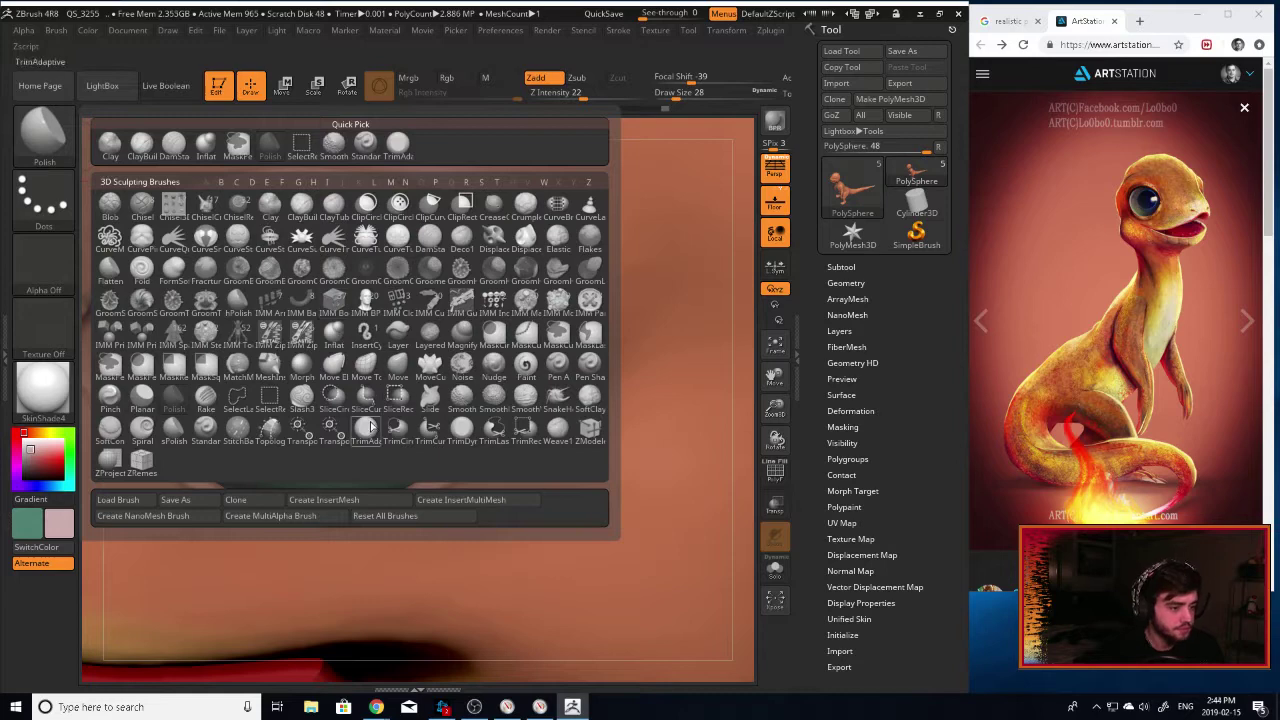
left_click(372, 428)
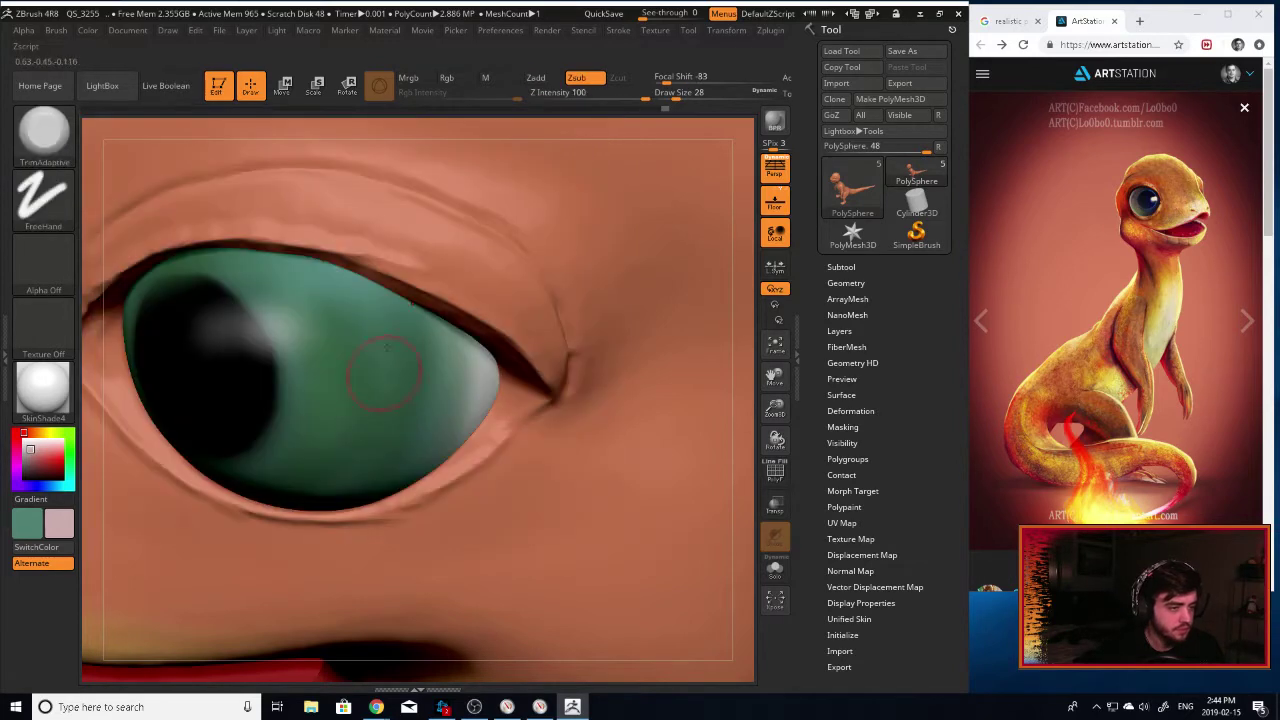
left_click(573, 93)
left_click(557, 93)
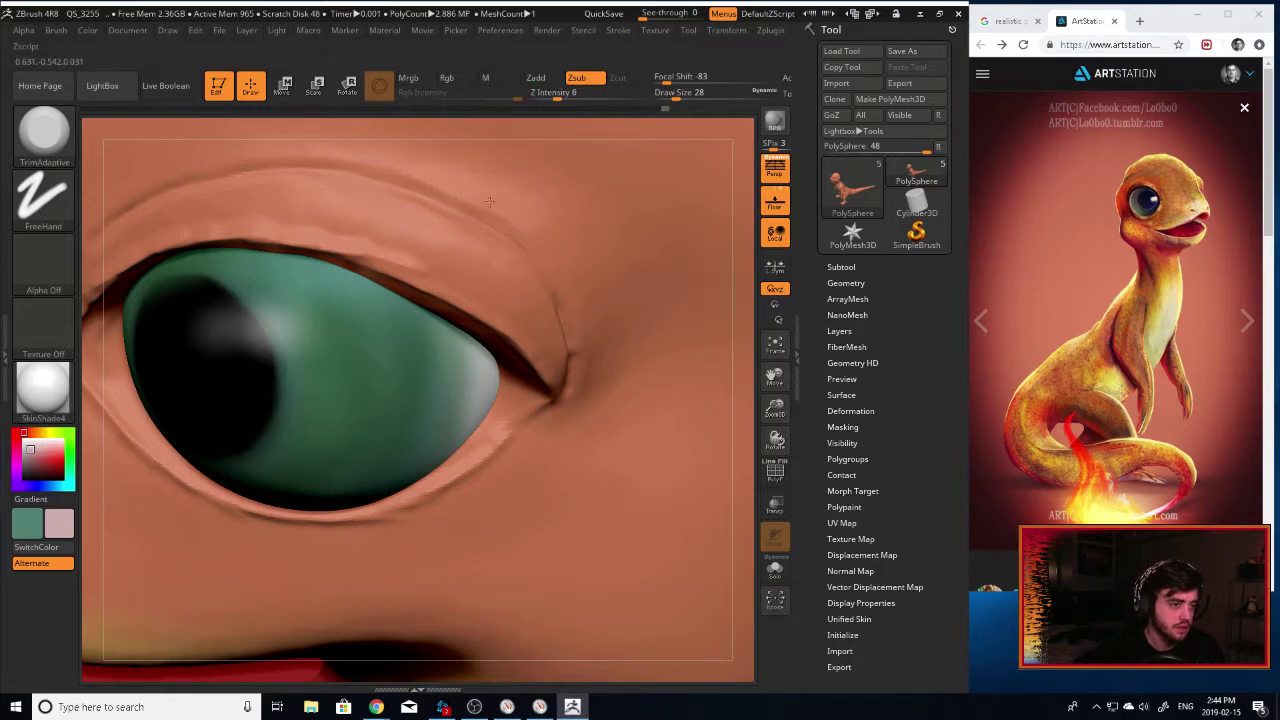
key("[")
key("[")
key("[")
key("[")
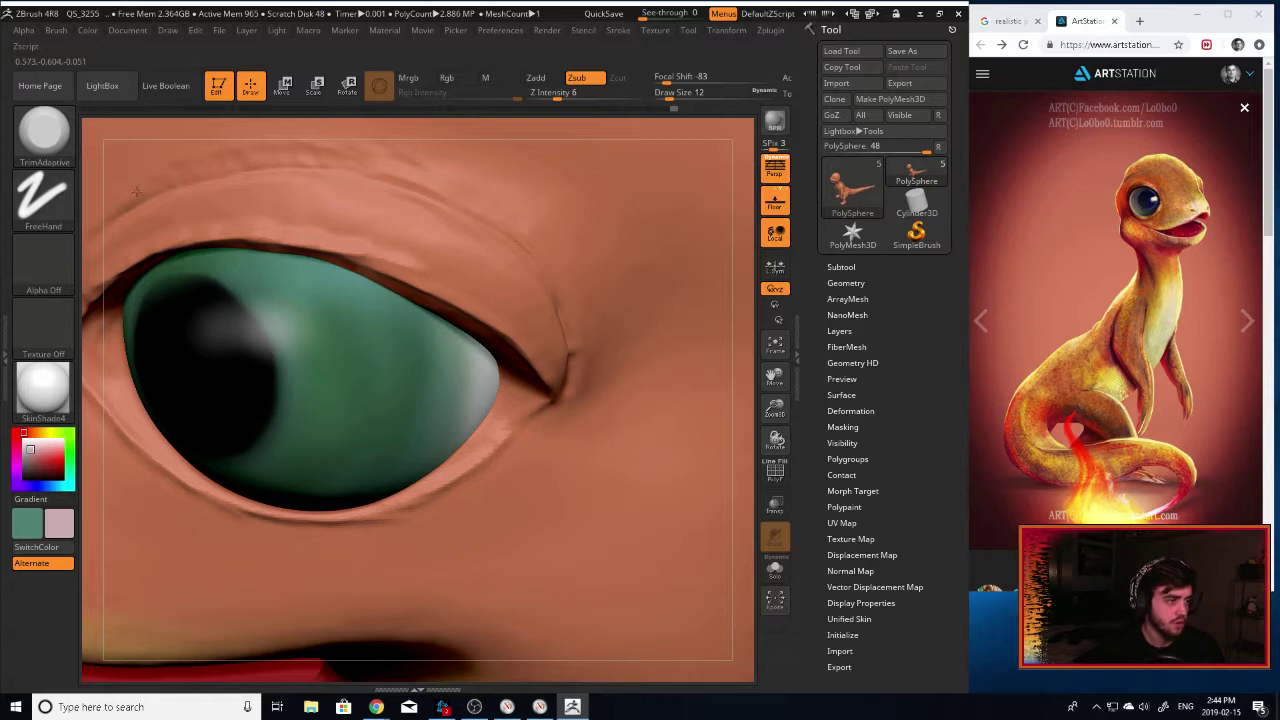
Smooth the trimmed skin along the upper eyelid crease down toward the eye corner.
key("shift")
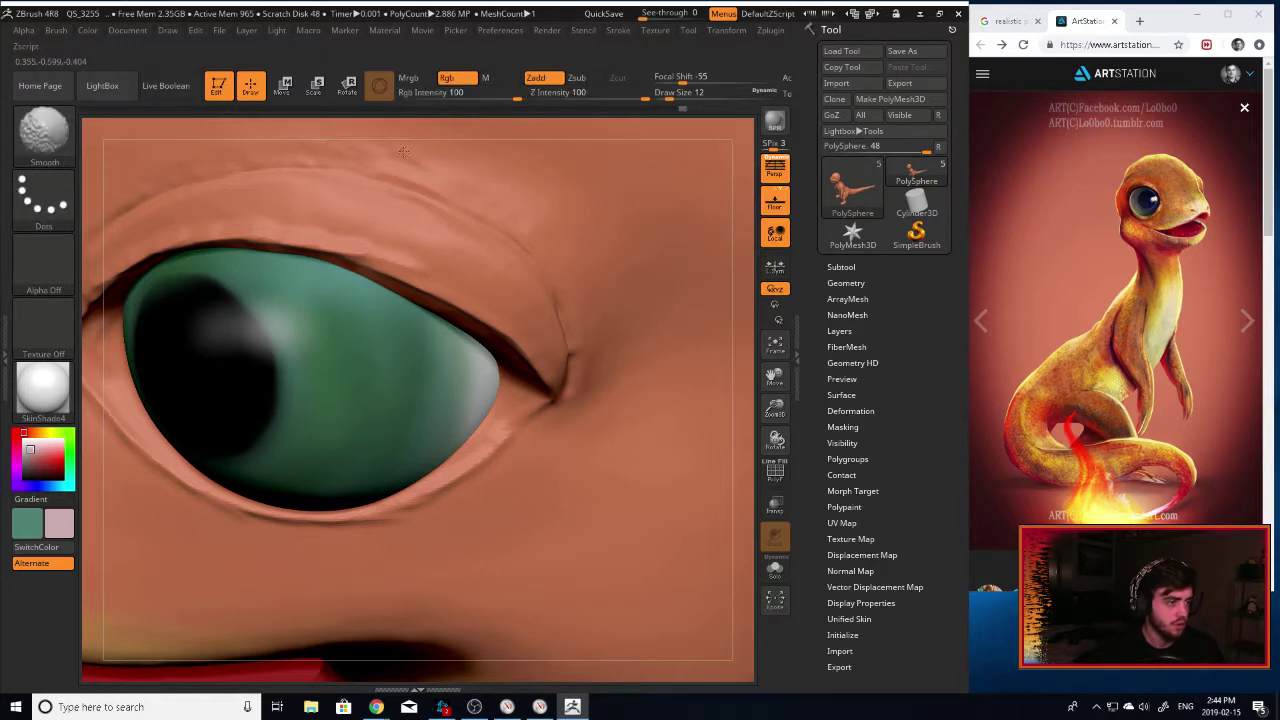
key("alt")
key("shift")
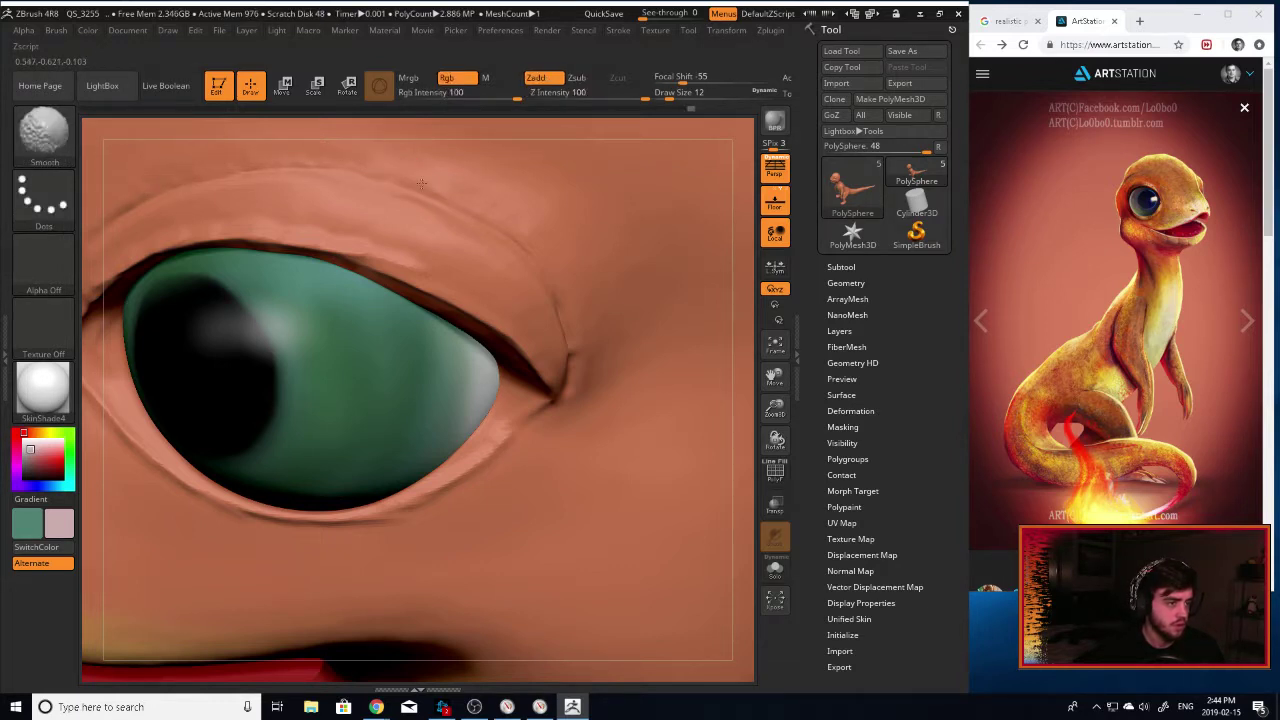
left_click_drag(491, 215, 562, 294, "shift")
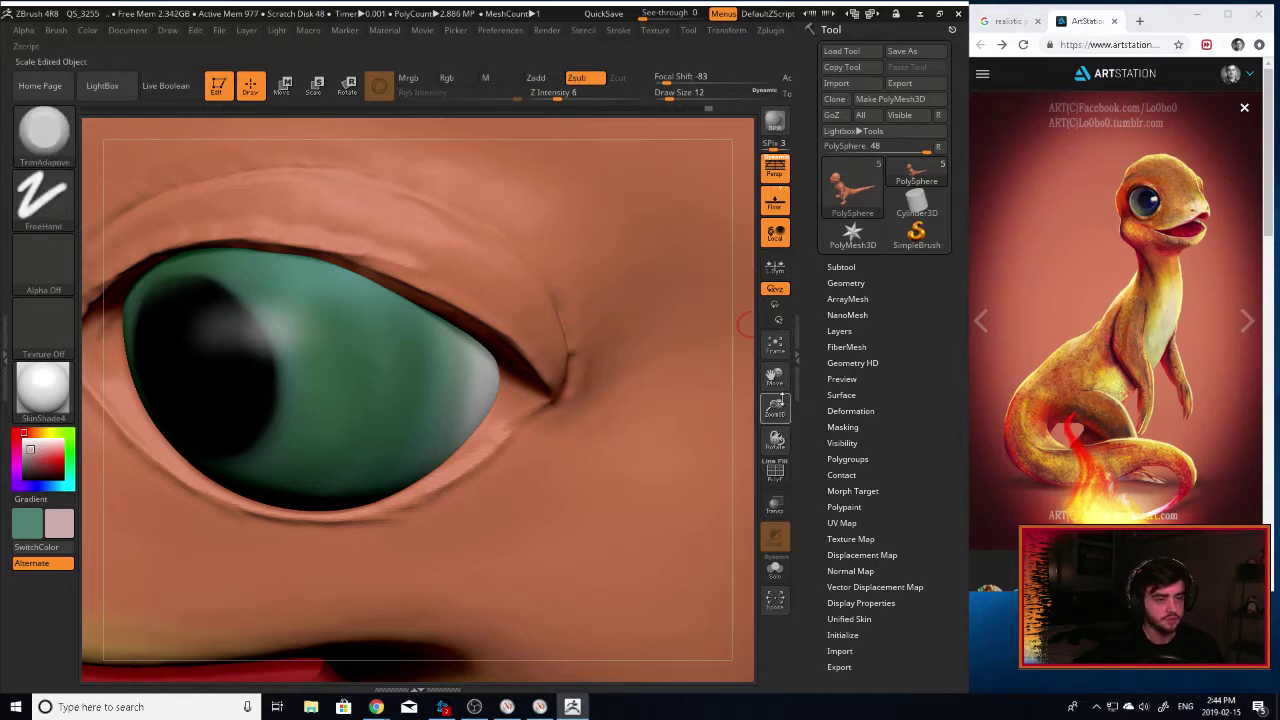
Smooth the remaining rough spots on the brow and upper eyelid fold, working from several angles.
left_click_drag(751, 372, 483, 263)
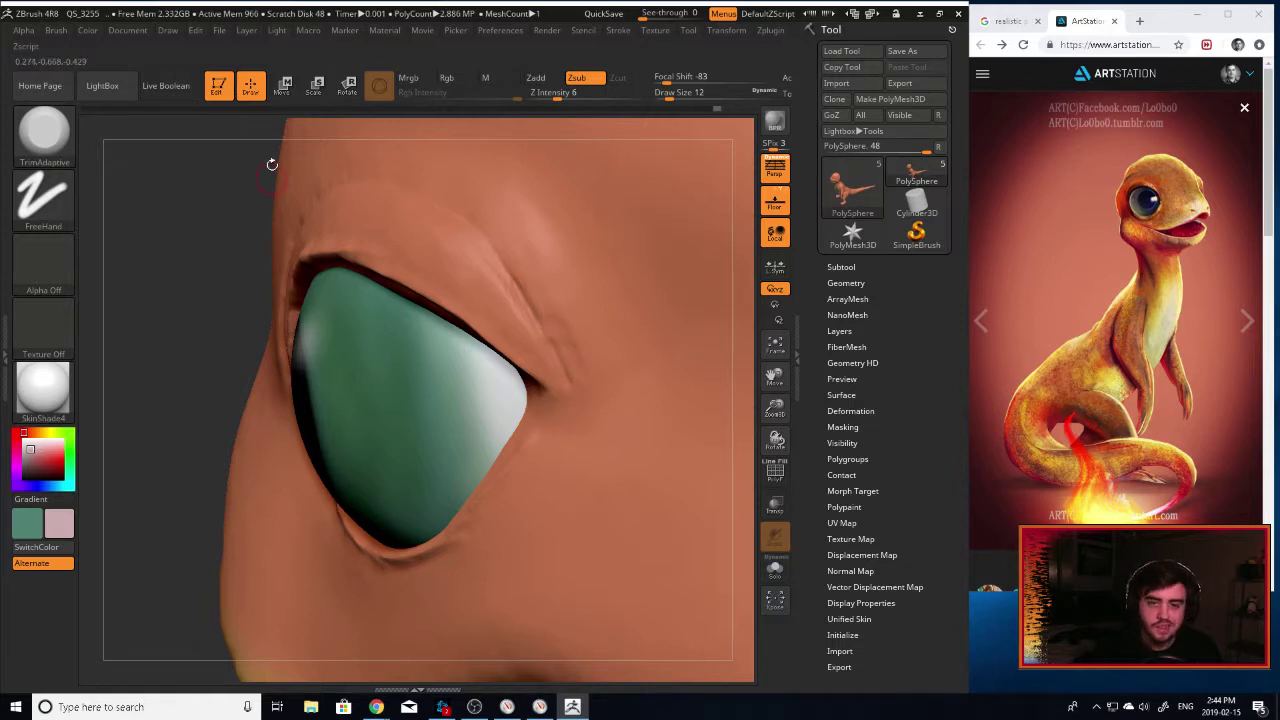
key("shift")
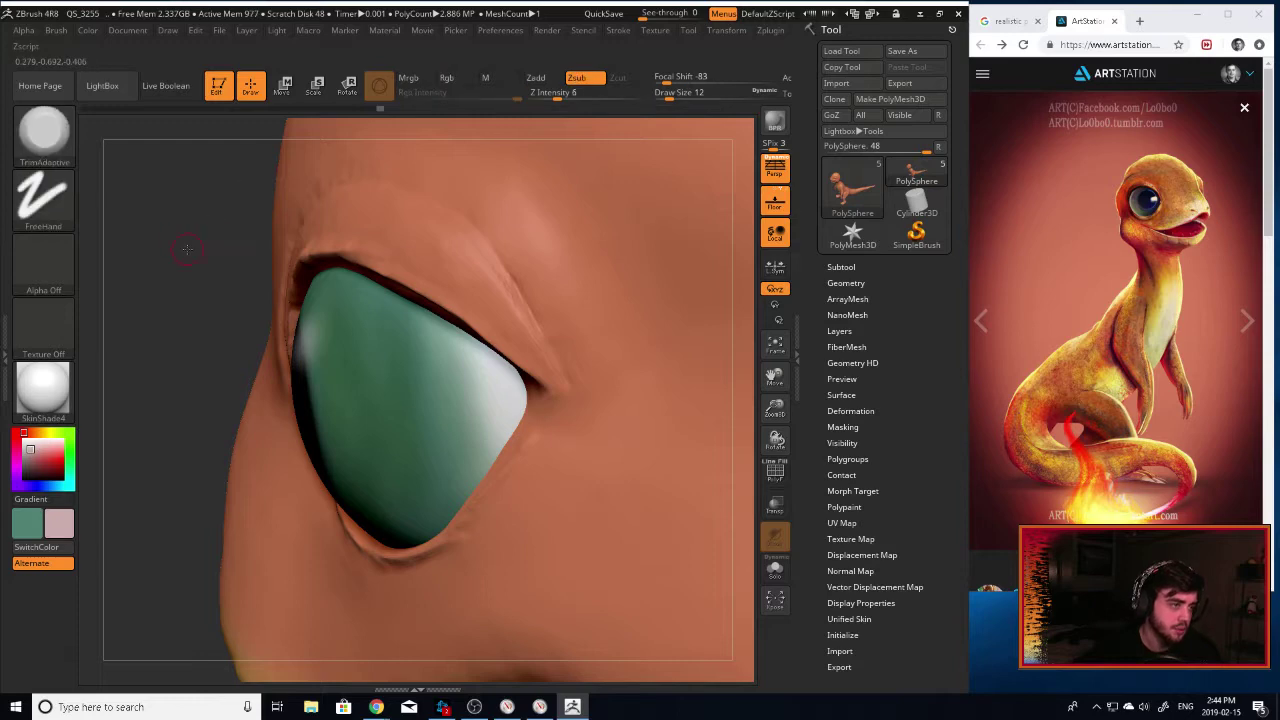
left_click_drag(188, 246, 225, 235)
left_click_drag(286, 171, 248, 184, "shift")
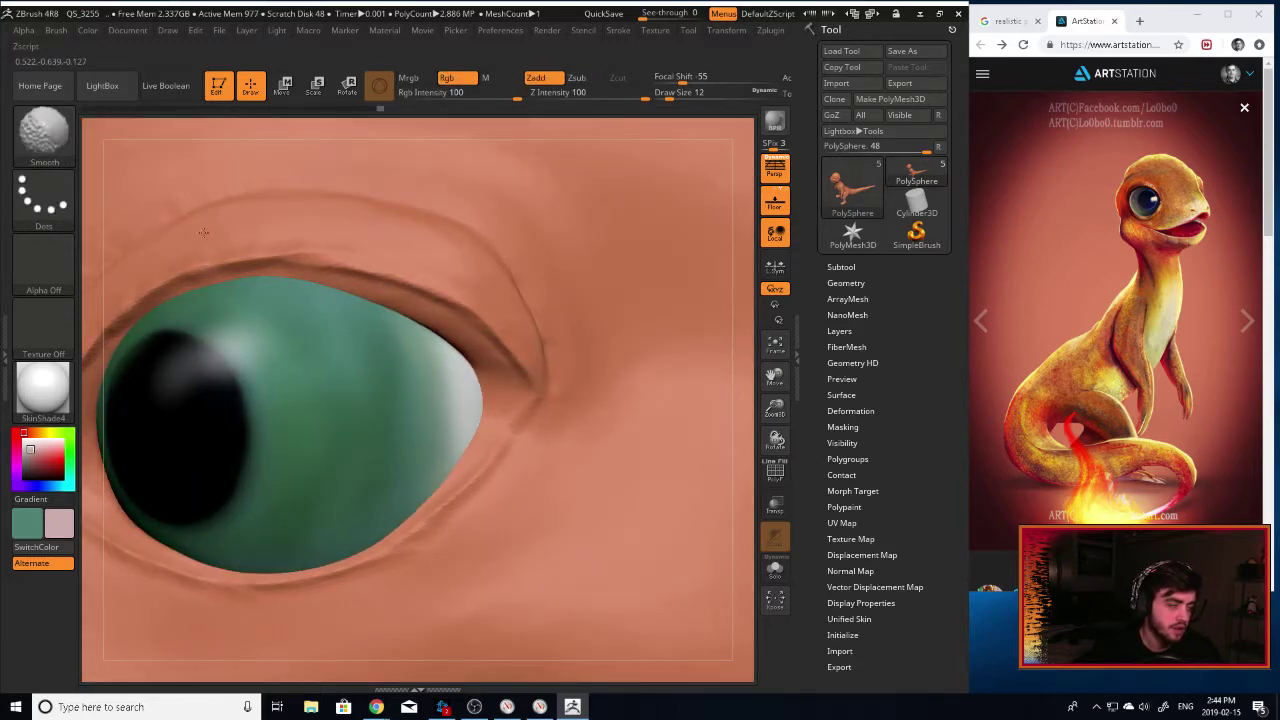
left_click_drag(742, 309, 811, 303)
left_click_drag(611, 301, 571, 306)
key("shift")
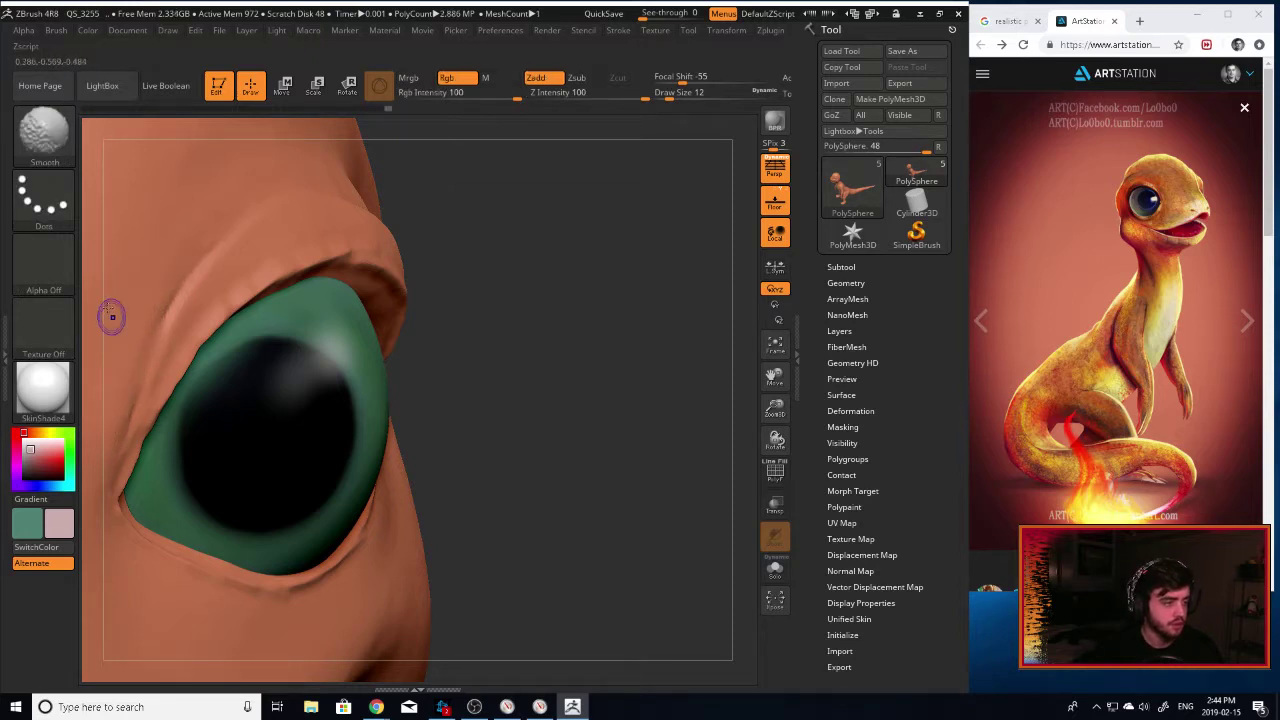
Mask a narrow strip along the outside of the upper eyelid crease, from the brow down to the eye's inner corner.
mouse_move(193, 240)
left_mouse_down("ctrl")
mouse_move(163, 289)
mouse_move(209, 242)
left_mouse_up("ctrl")
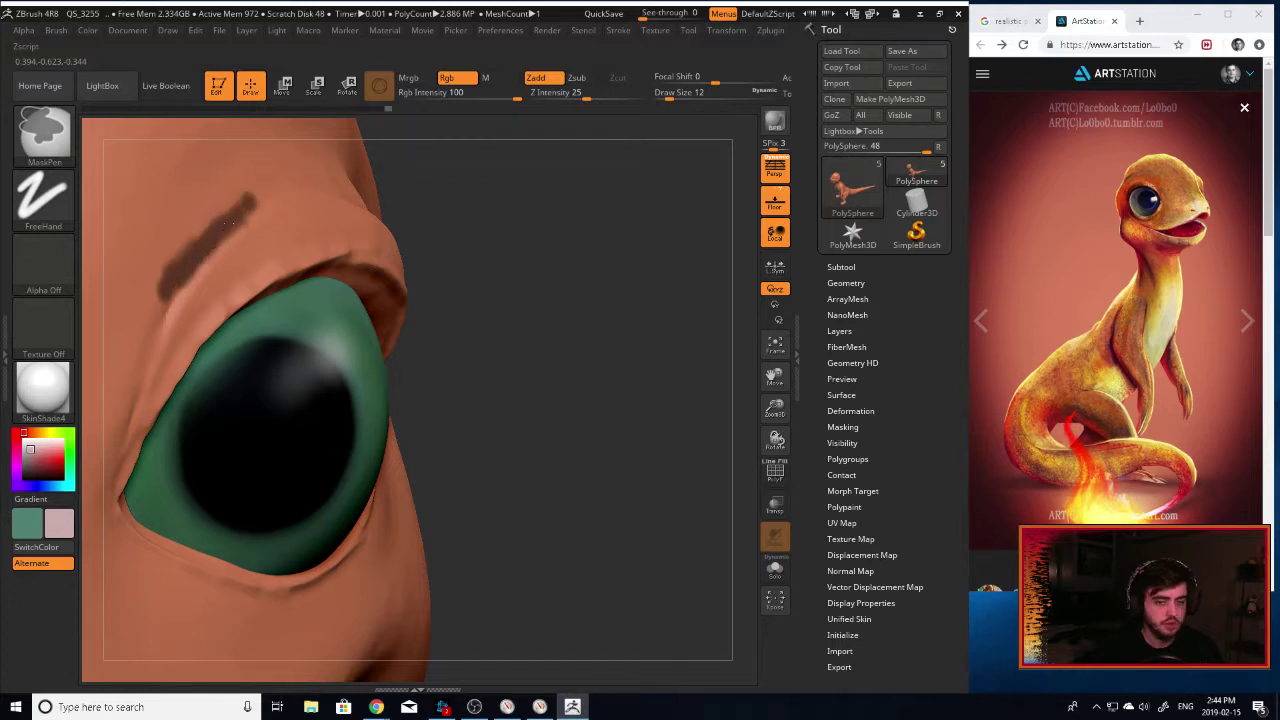
key("alt")
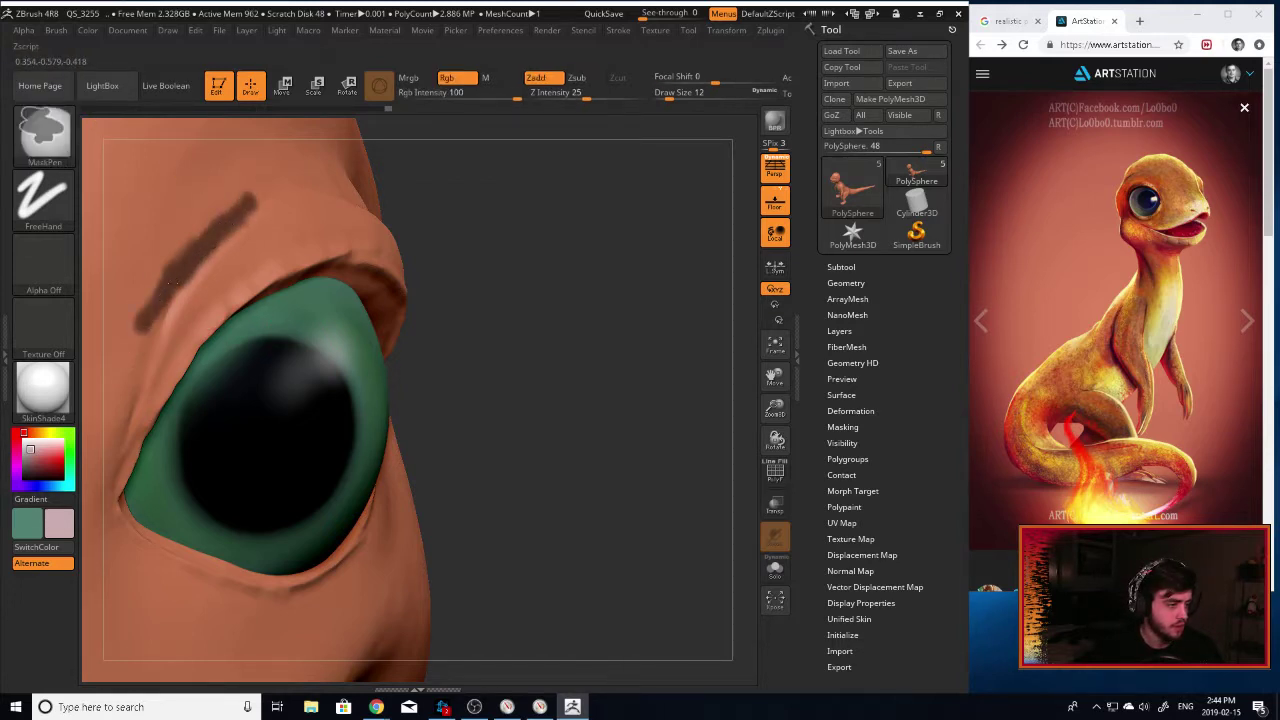
left_click_drag(466, 329, 669, 332, "alt")
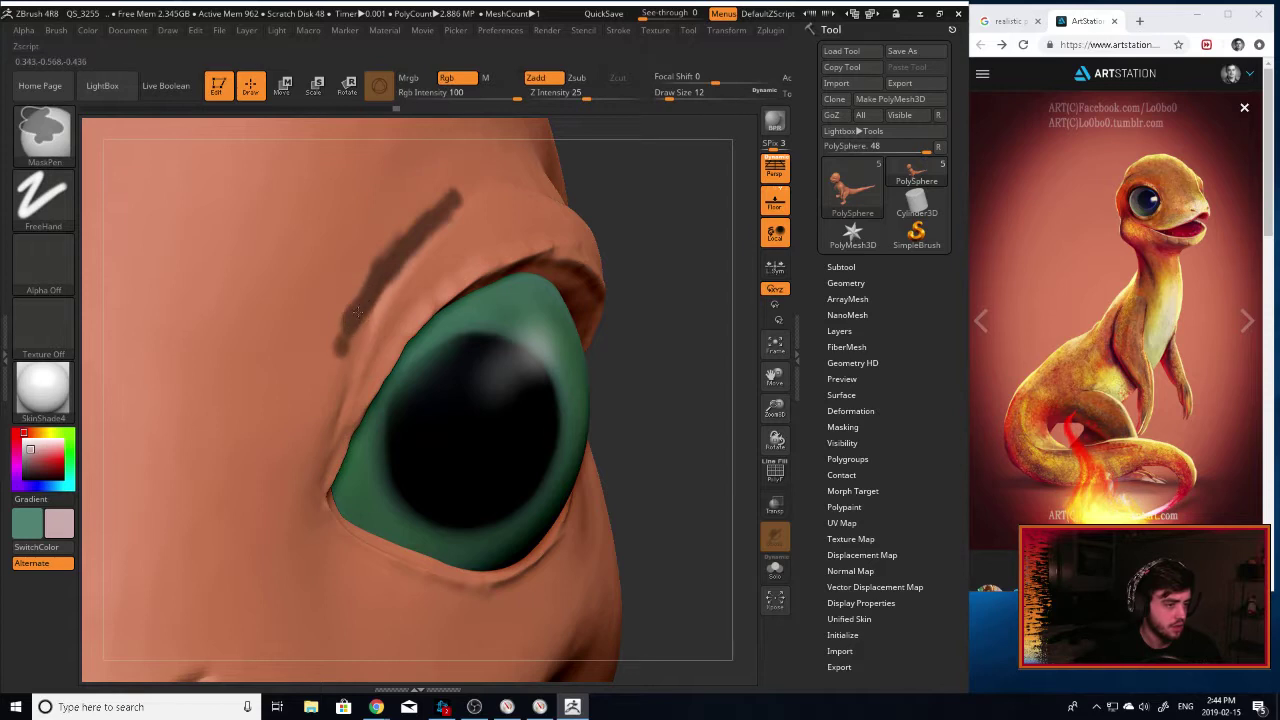
left_click_drag(350, 342, 333, 384, "ctrl")
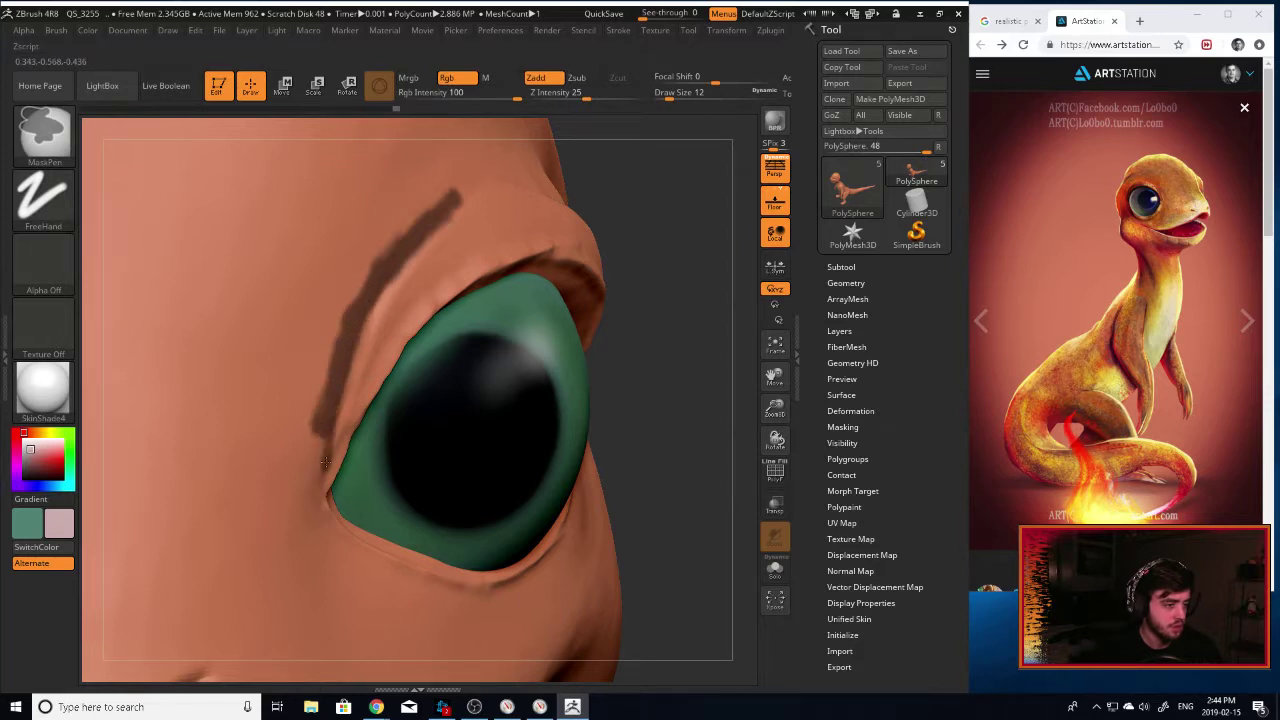
left_click_drag(318, 440, 307, 482, "ctrl")
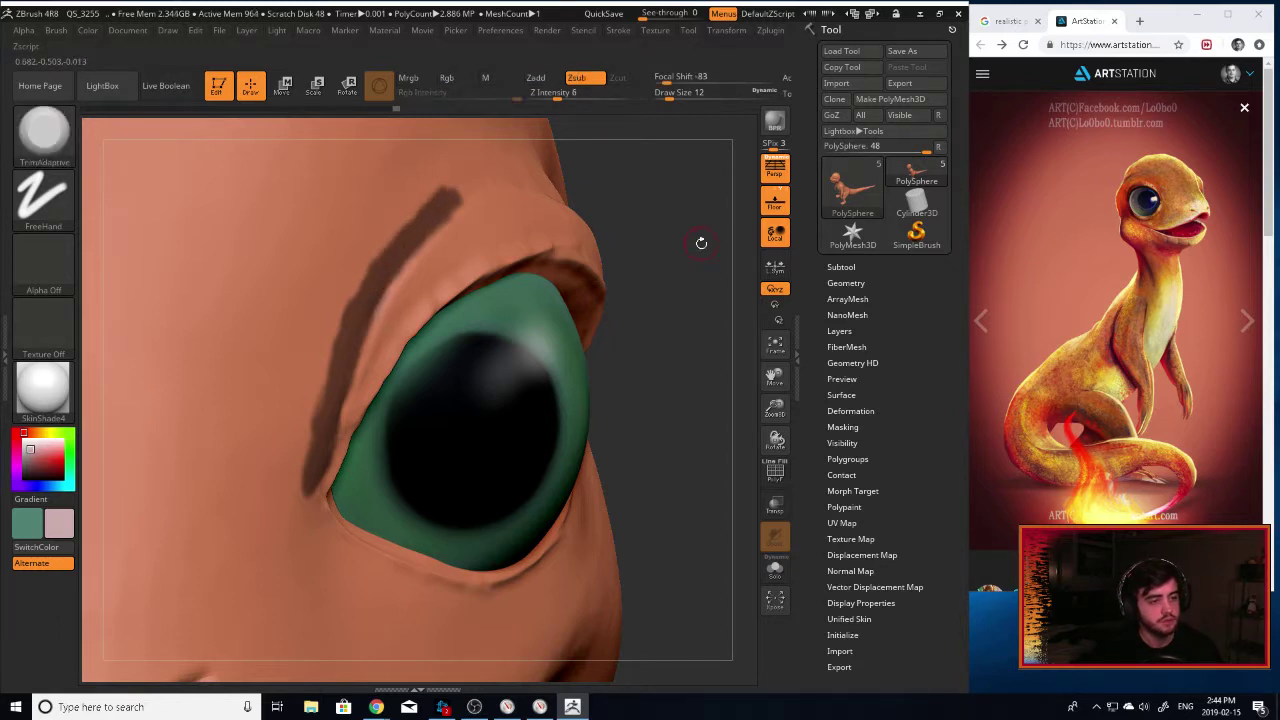
Trim and inflate the upper eyelid beside the masked strip with the TrimAdaptive and Inflat brushes at Draw Size 20.
mouse_move(700, 243)
left_mouse_down()
mouse_move(532, 282)
mouse_move(544, 281)
left_mouse_up()
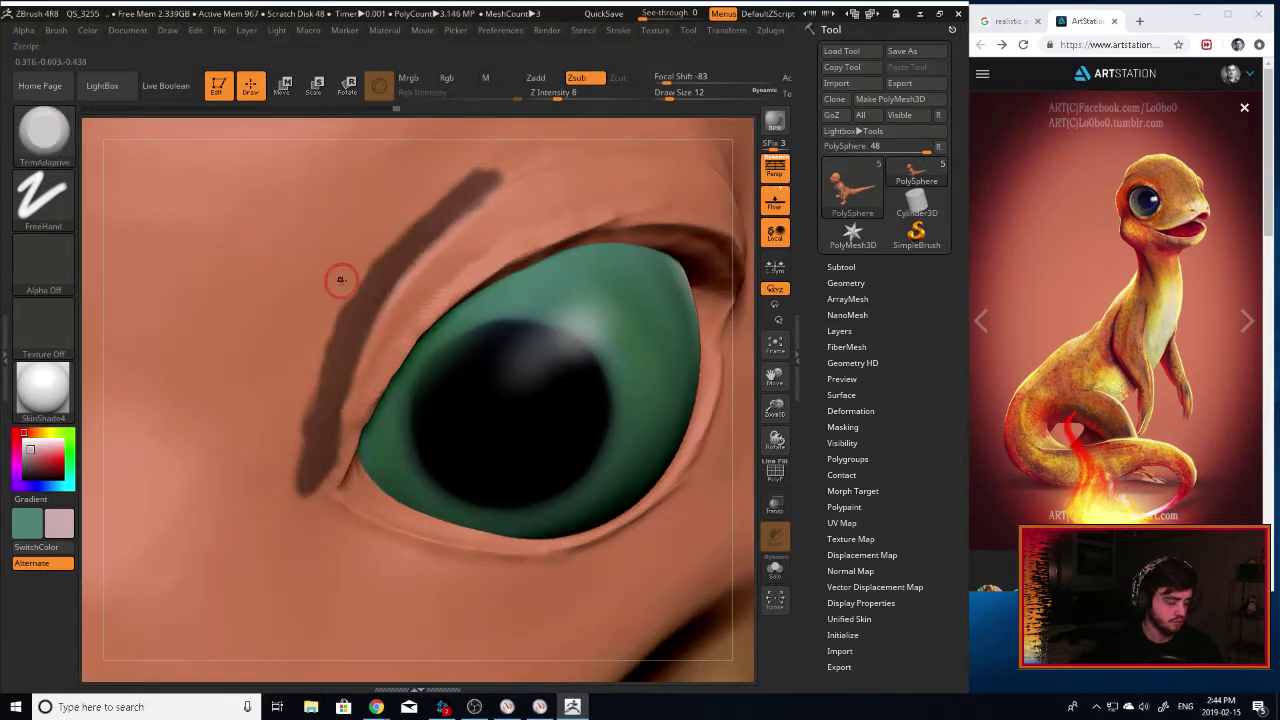
key("b")
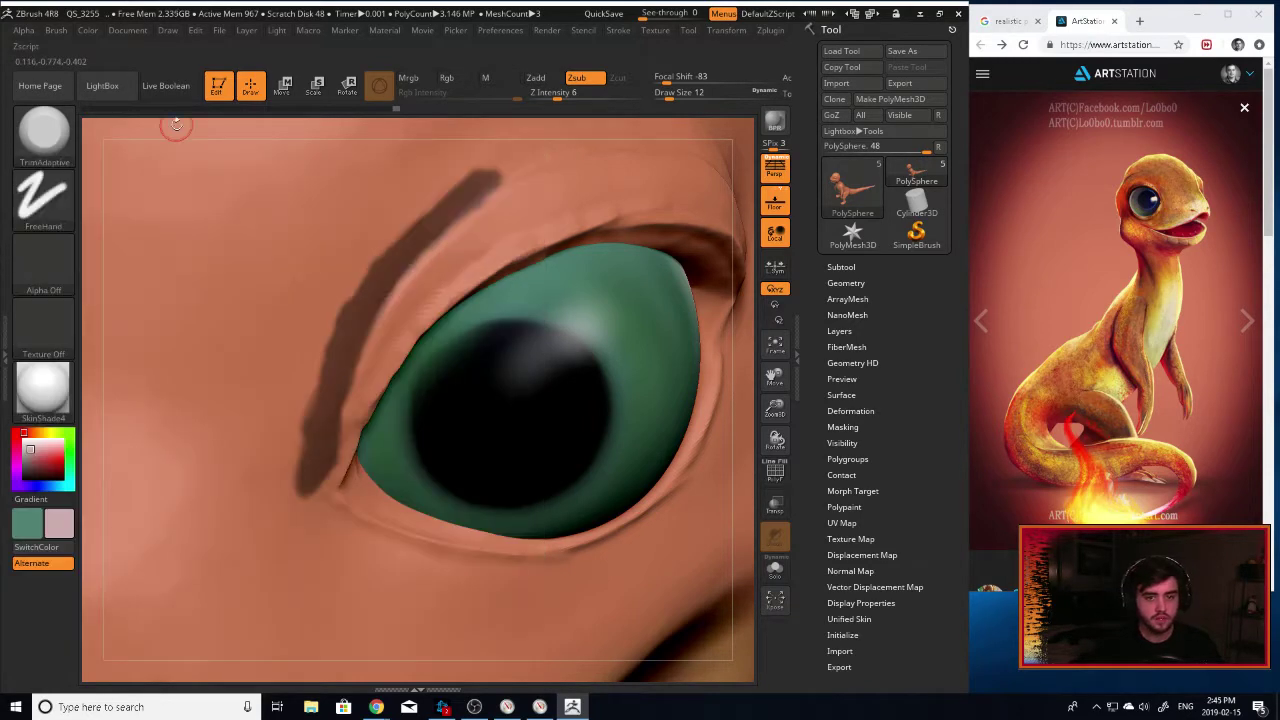
key("]")
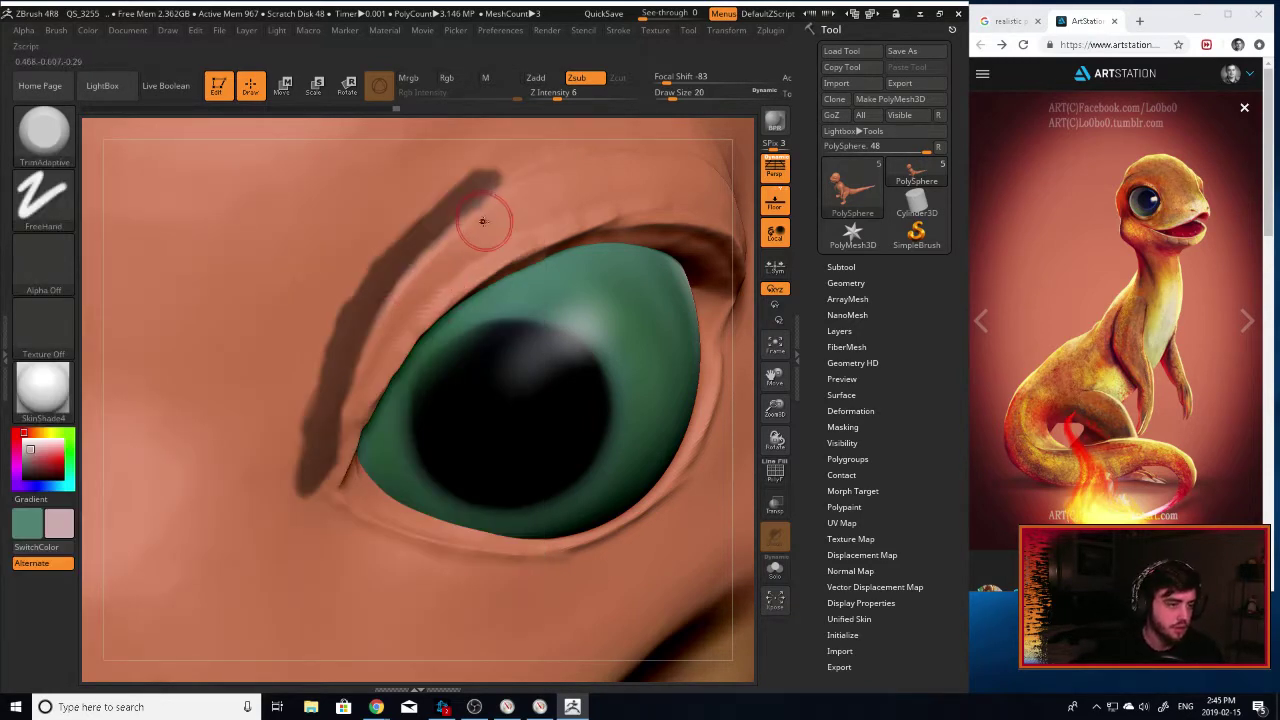
left_click_drag(483, 221, 473, 222)
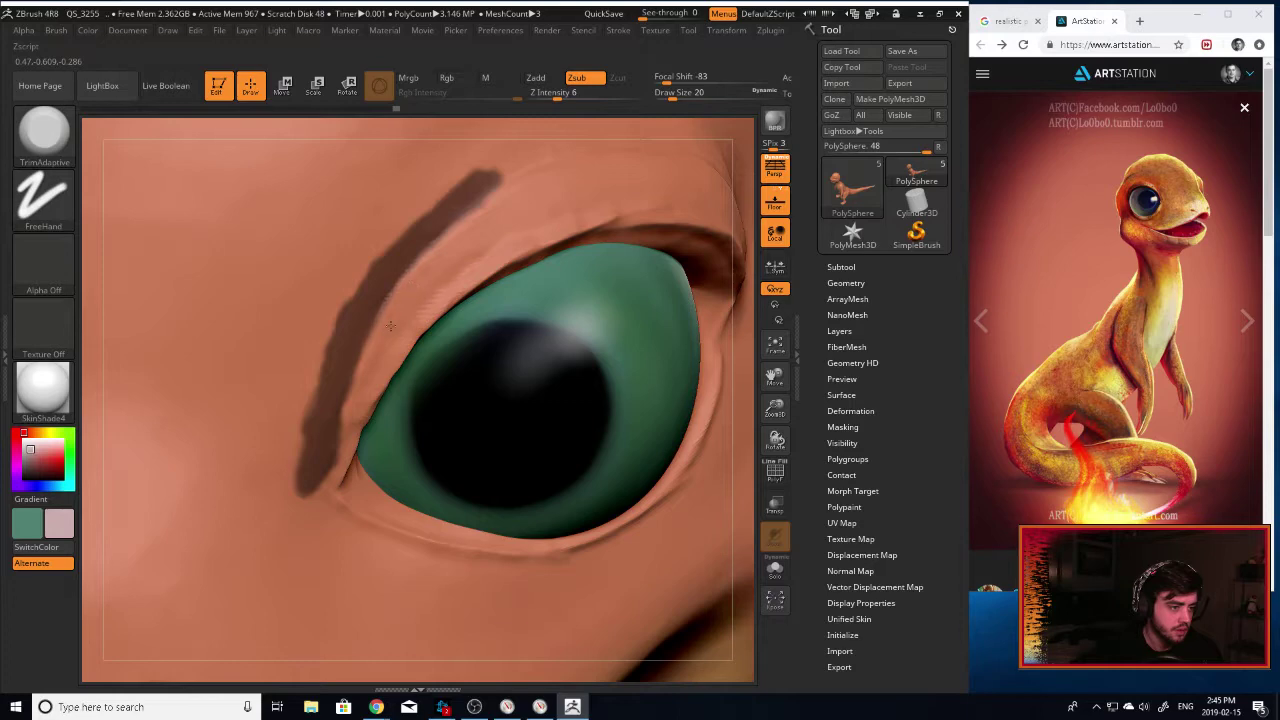
key("b")
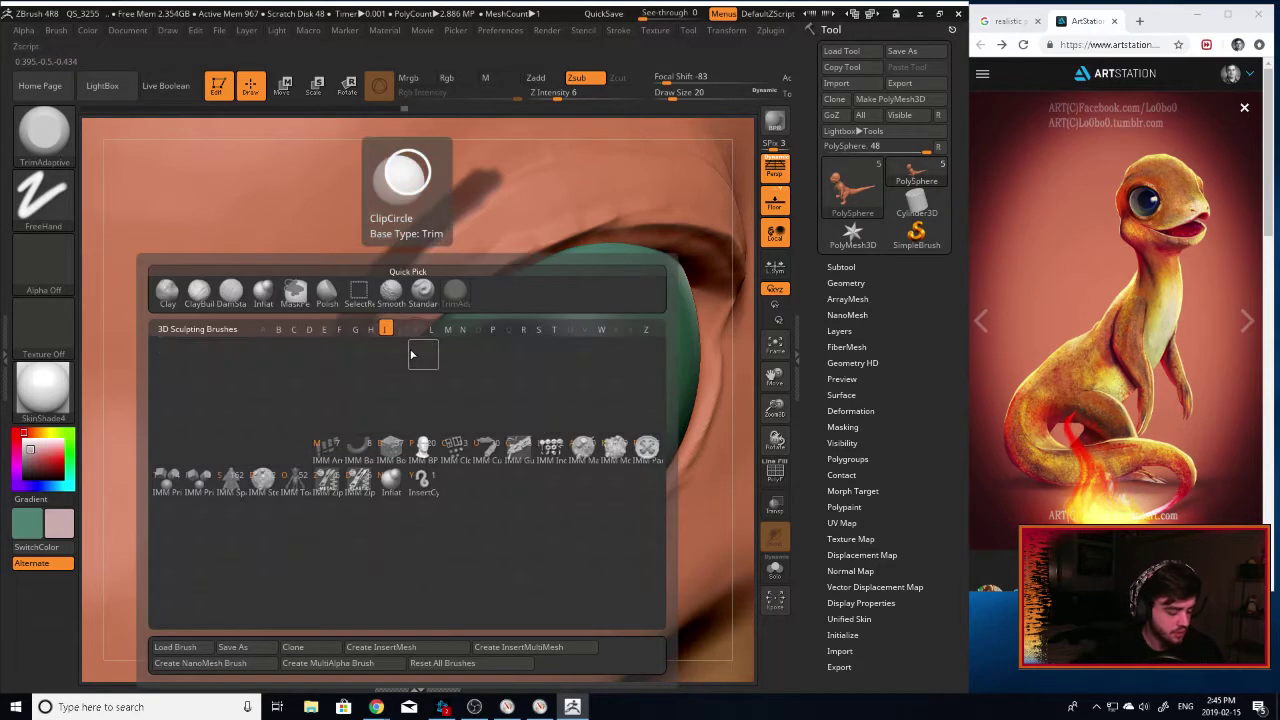
key("n")
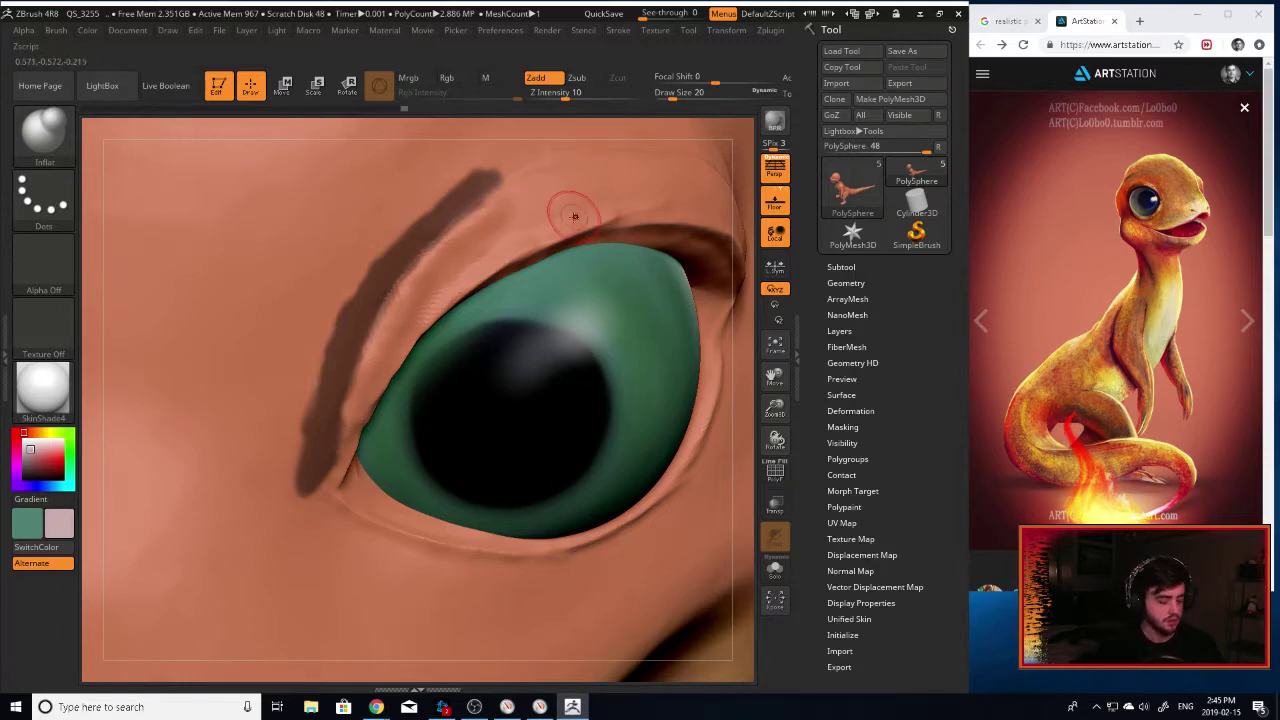
Clear the mask beside the upper eyelid and smooth the eyelid crease and the skin around it.
key("b")
key("m")
key("t")
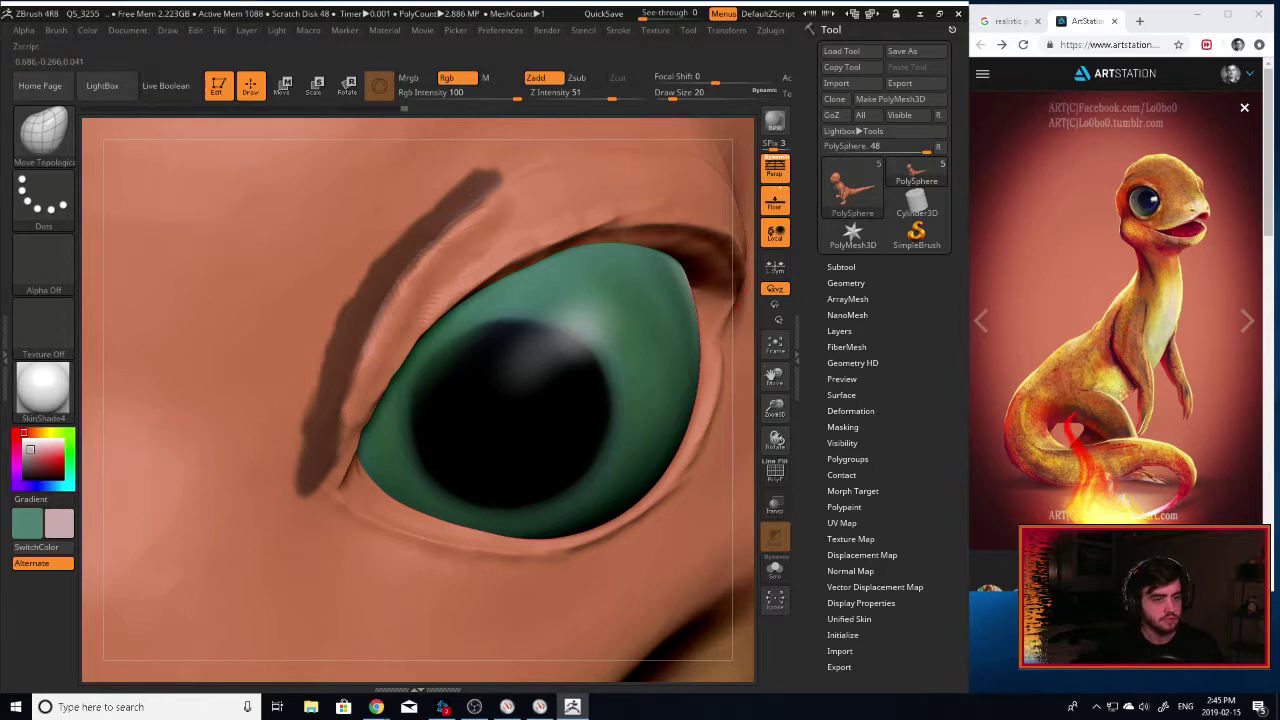
left_click_drag(776, 407, 615, 424)
mouse_move(550, 395)
left_mouse_down()
mouse_move(620, 363)
mouse_move(588, 385)
mouse_move(599, 378)
mouse_move(590, 357)
left_mouse_up()
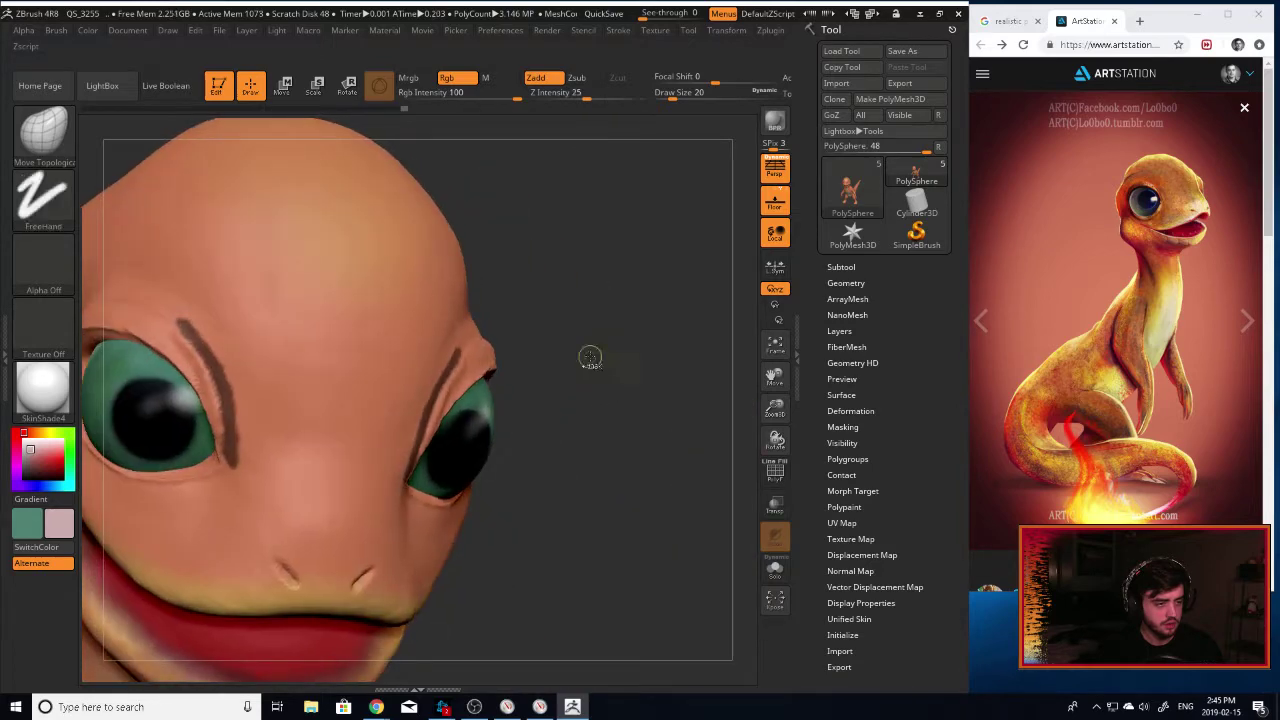
key("ctrl+z")
left_click_drag(631, 409, 632, 392)
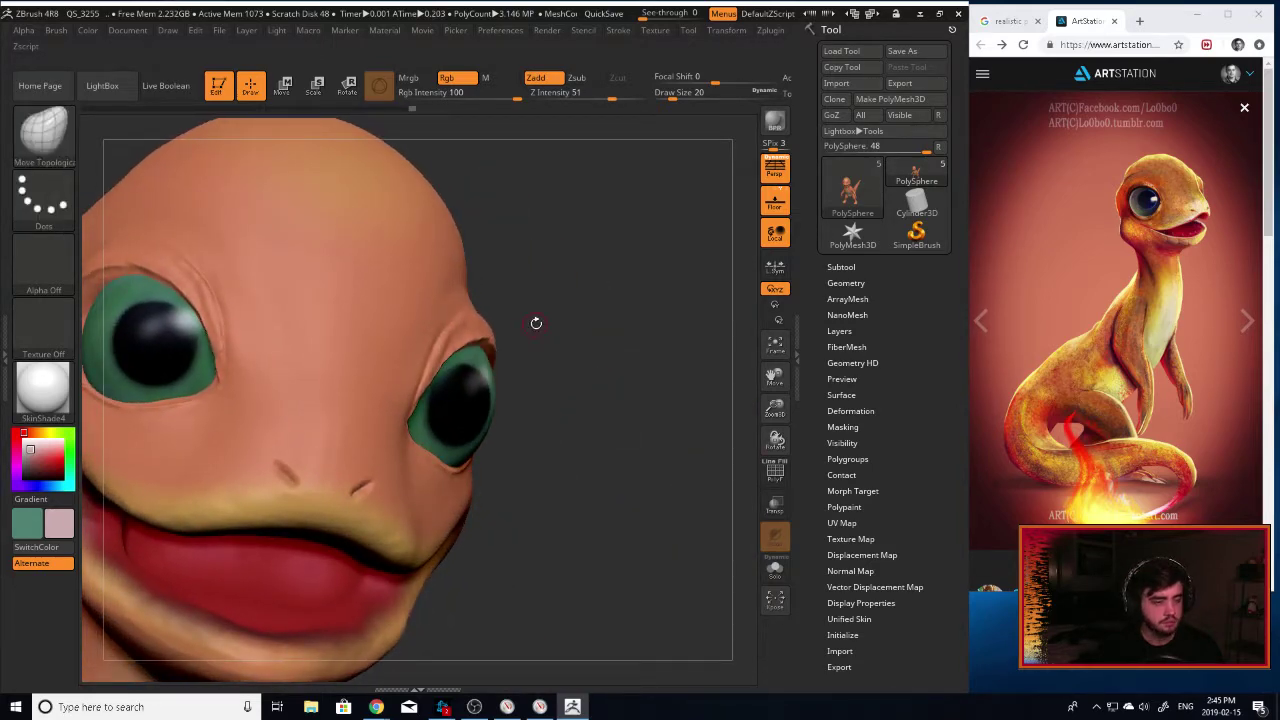
left_click_drag(536, 323, 520, 326)
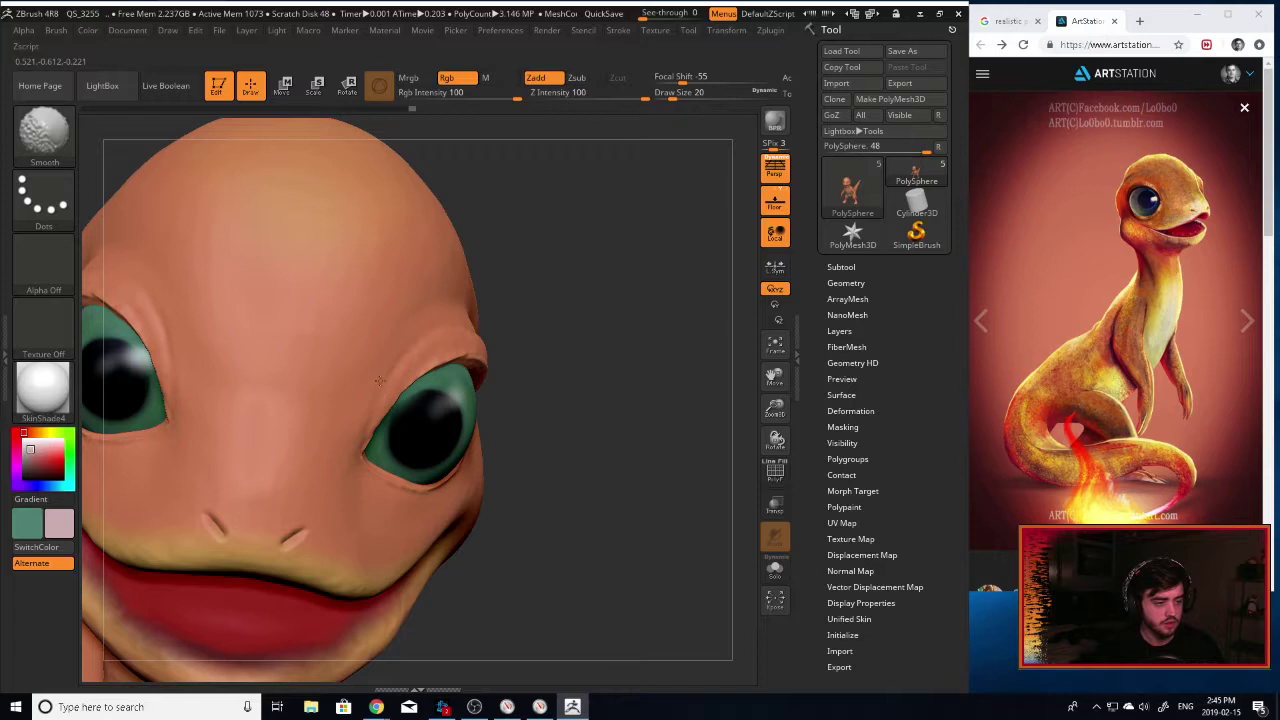
mouse_move(600, 328)
left_mouse_down()
mouse_move(506, 340)
mouse_move(515, 345)
left_mouse_up()
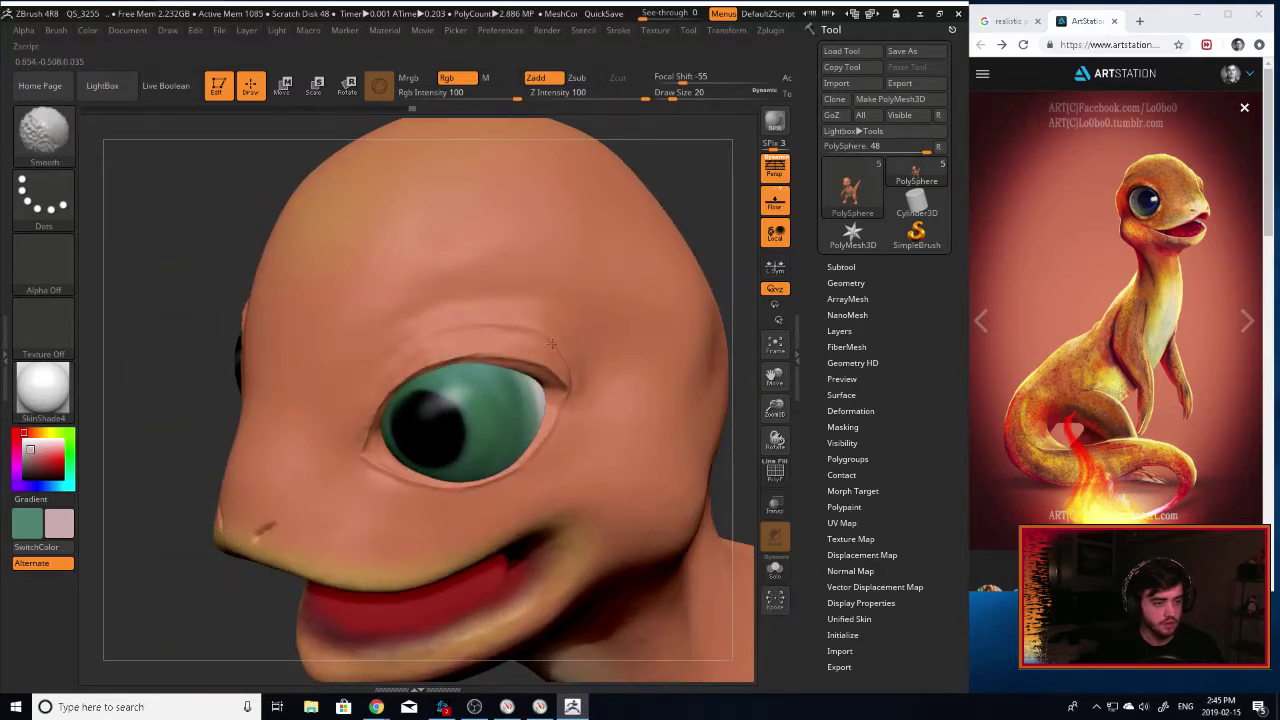
Pull the eye's inner corner in toward the eyeball with the Move Topological brush at Draw Size 108.
key("b")
key("m")
key("t")
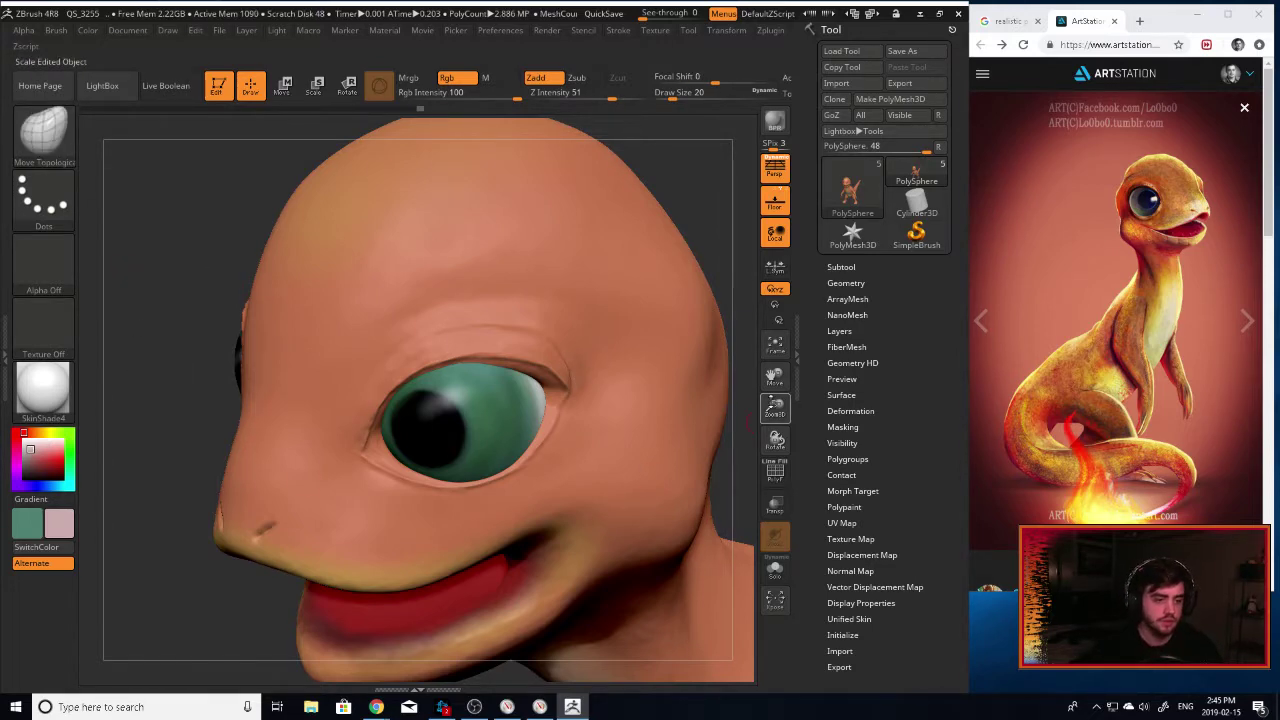
left_click_drag(775, 406, 809, 306)
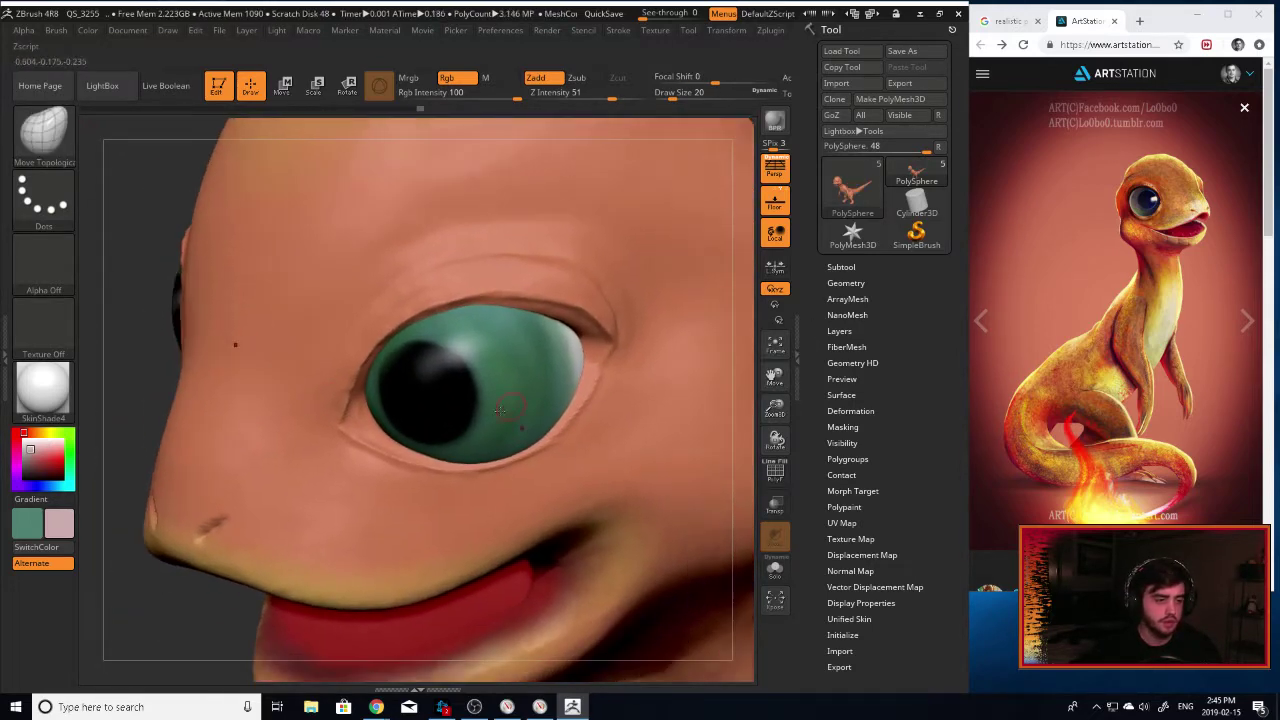
key("space")
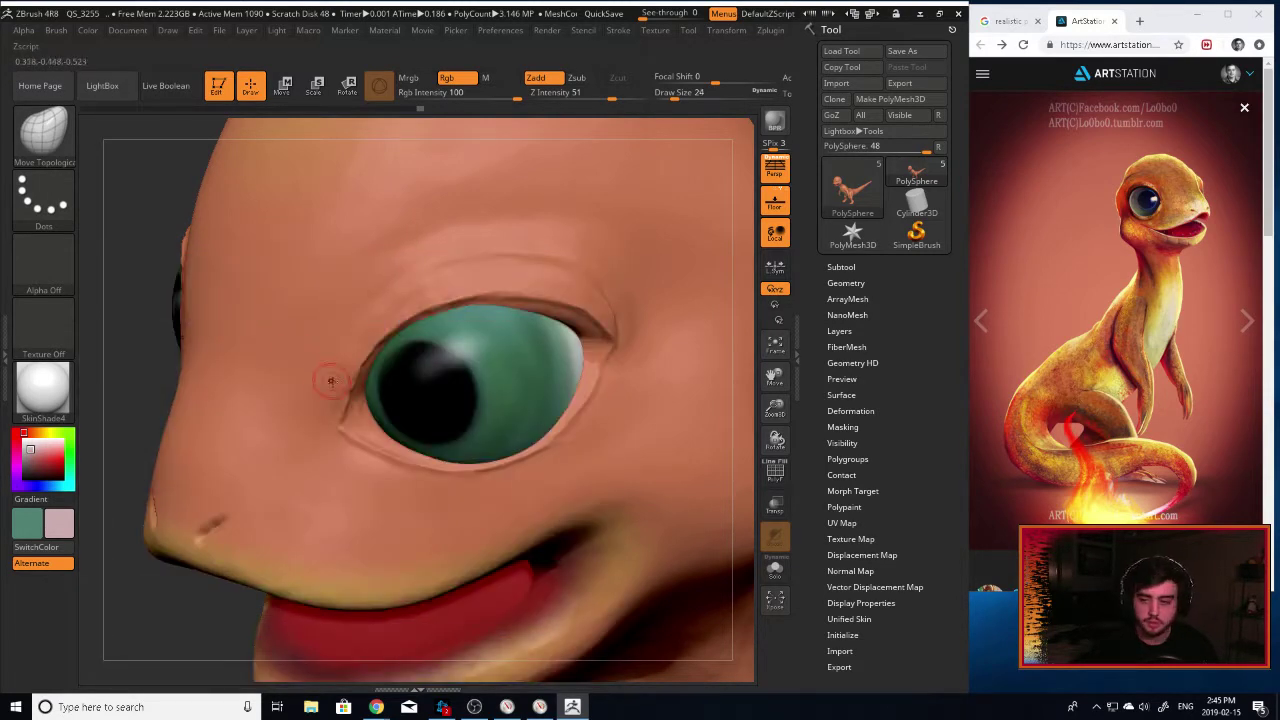
key("]")
key("]")
key("]")
key("]")
key("]")
key("]")
key("]")
key("]")
key("]")
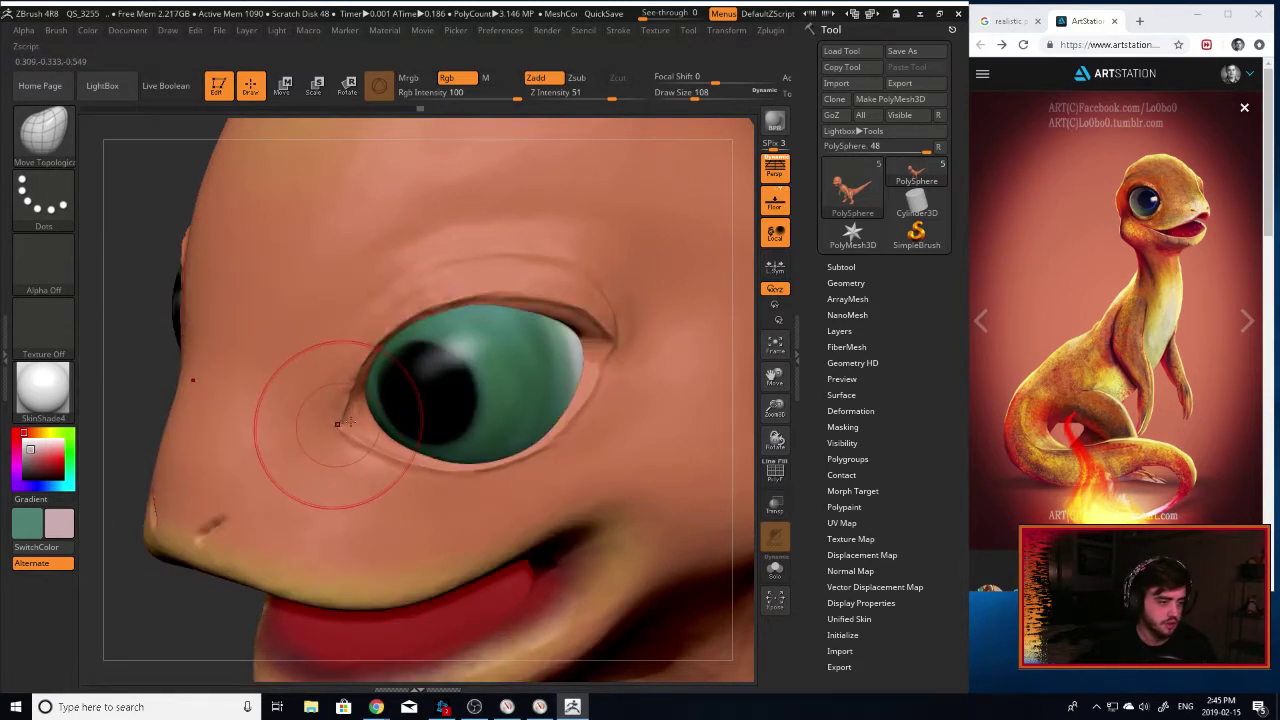
left_click_drag(343, 424, 370, 410)
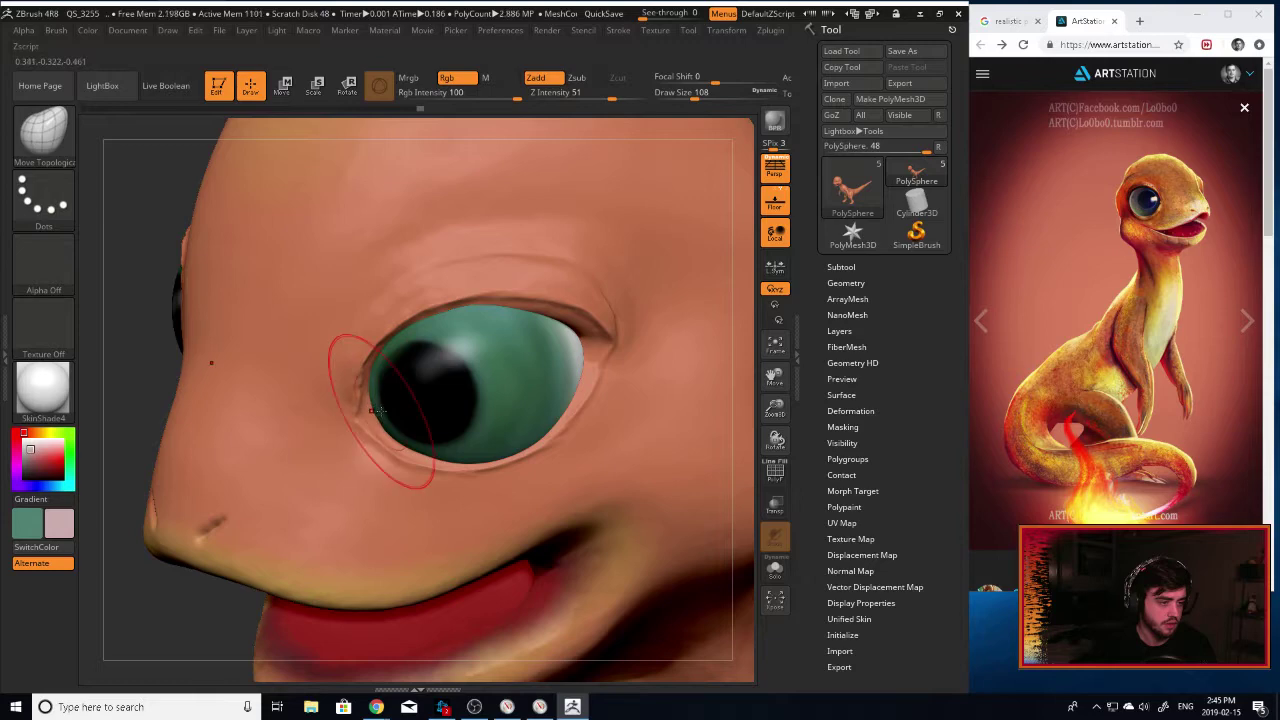
Display the eyeballs as transparent ghosts to expose the sockets, and set up the Inflat brush at Draw Size 44.
key("b")
key("i")
key("n")
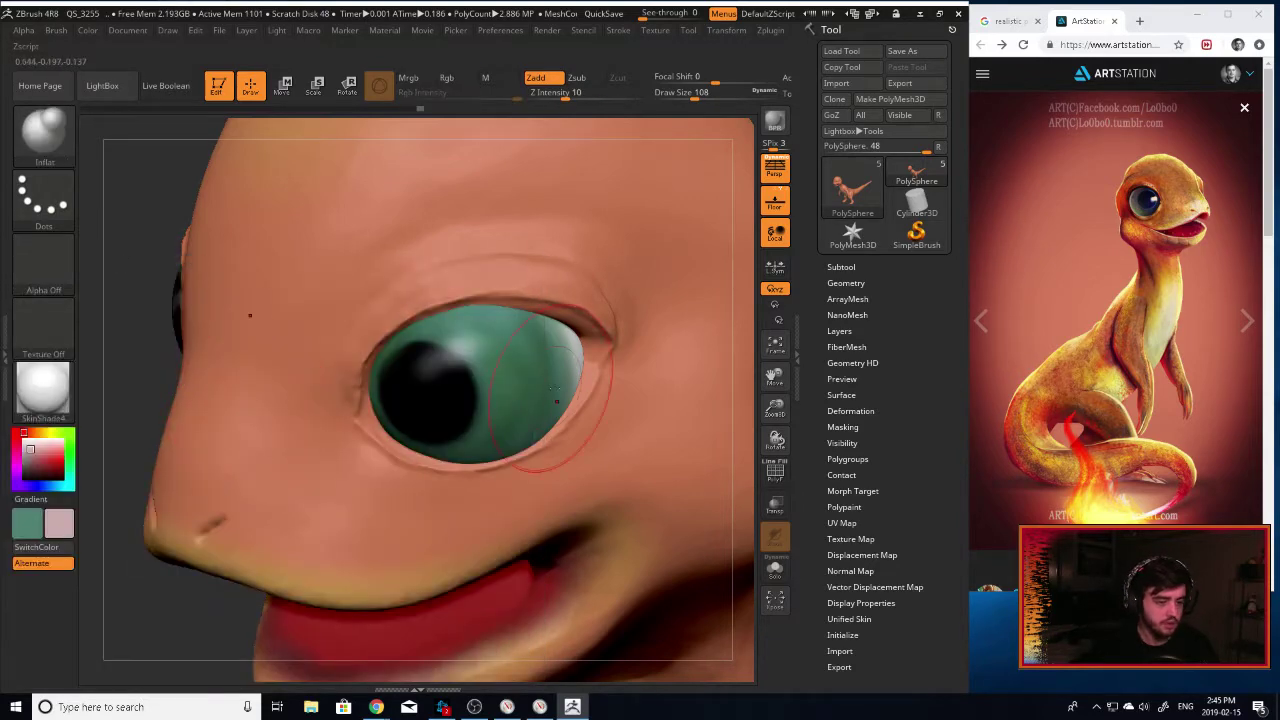
left_click(774, 568)
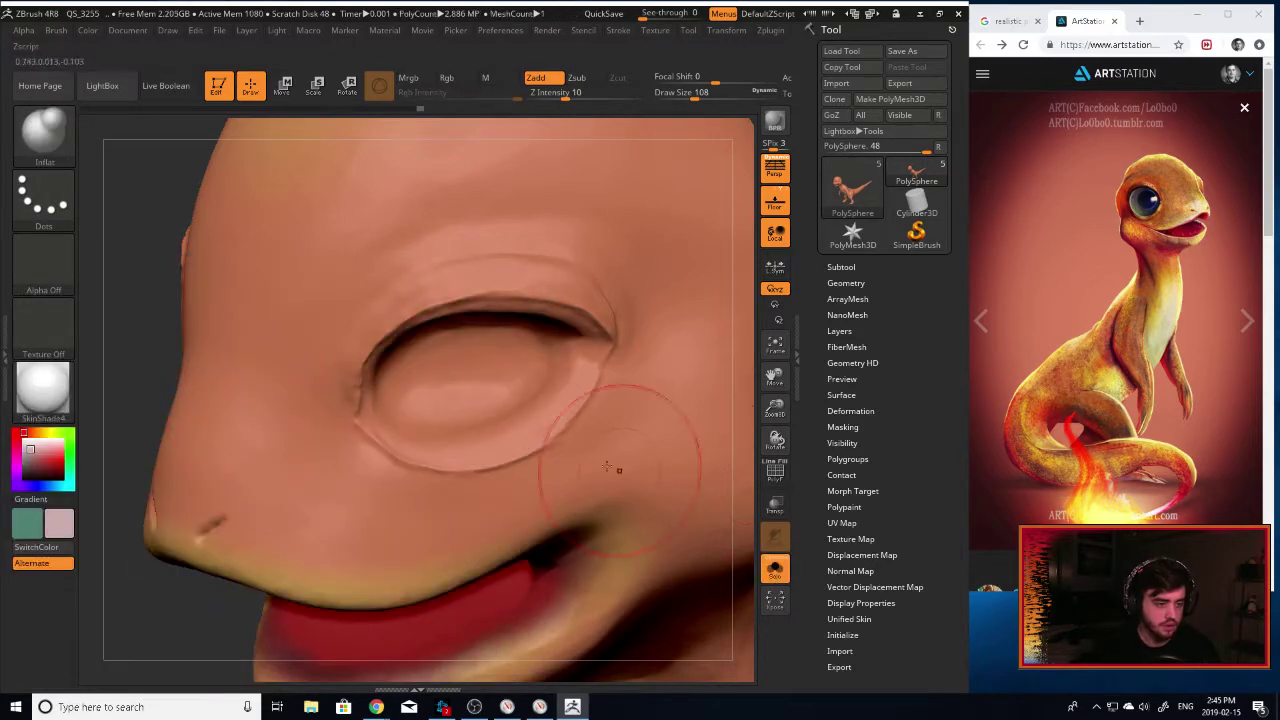
left_click(774, 567)
left_click(773, 506)
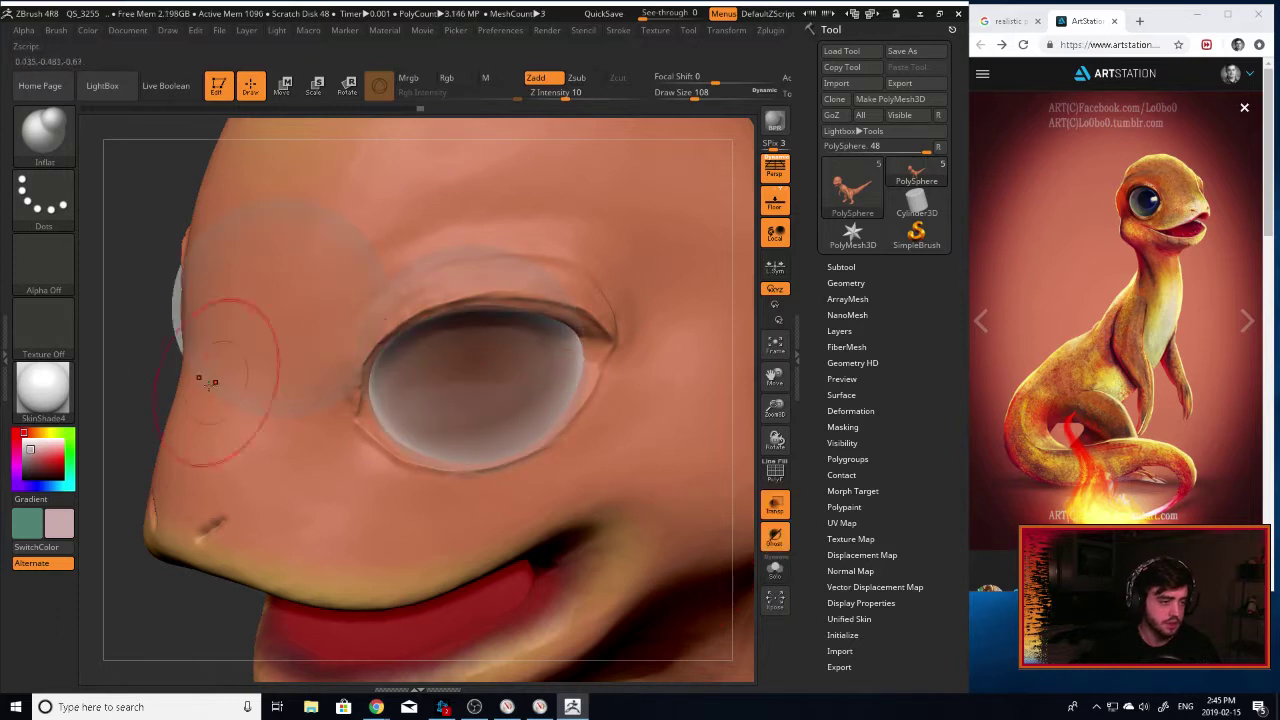
left_click_drag(150, 392, 90, 400)
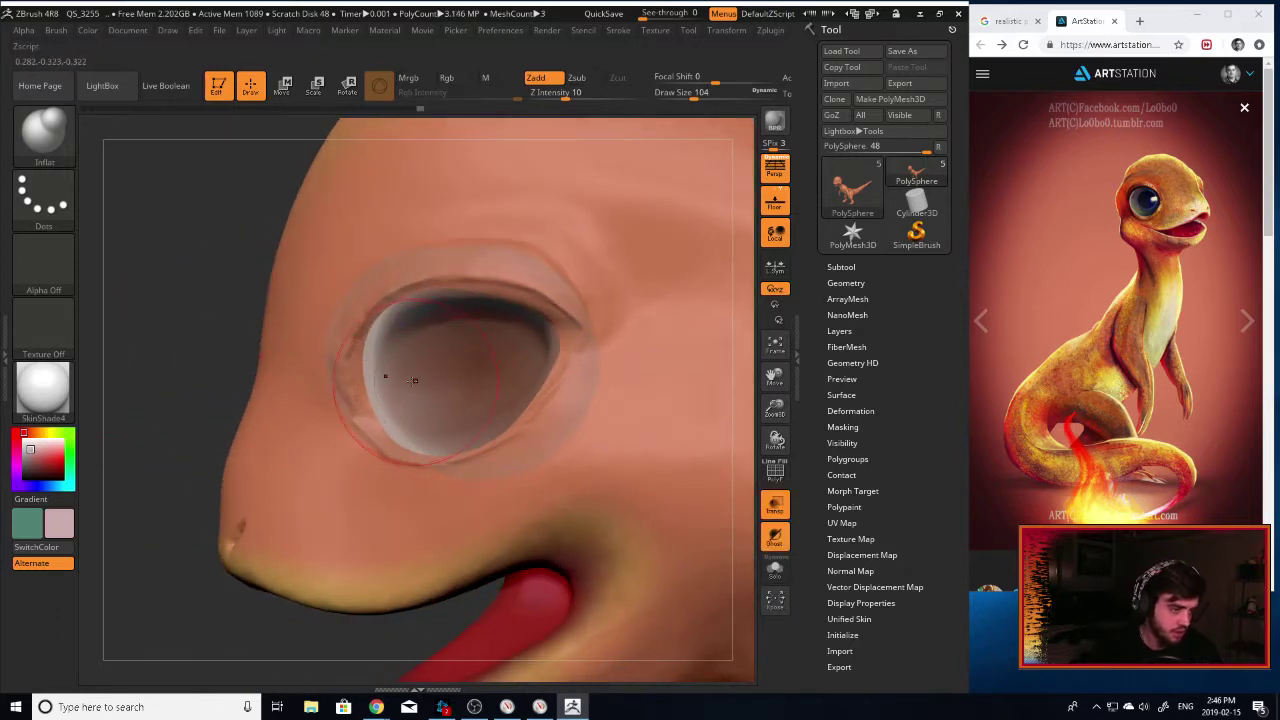
key("[")
key("[")
key("[")
key("[")
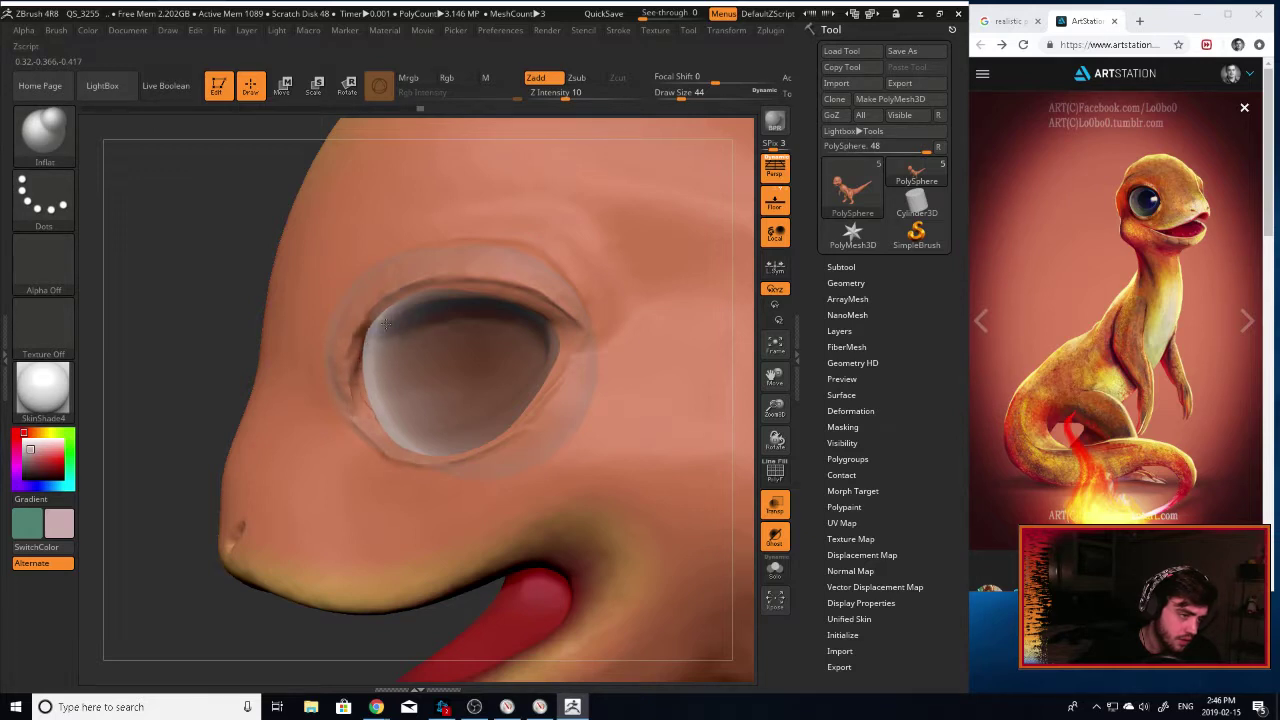
Try to inflate the inner wall of the eye socket along its upper and outer edges.
mouse_move(424, 307)
left_mouse_down()
mouse_move(465, 291)
mouse_move(522, 299)
mouse_move(551, 347)
left_mouse_up()
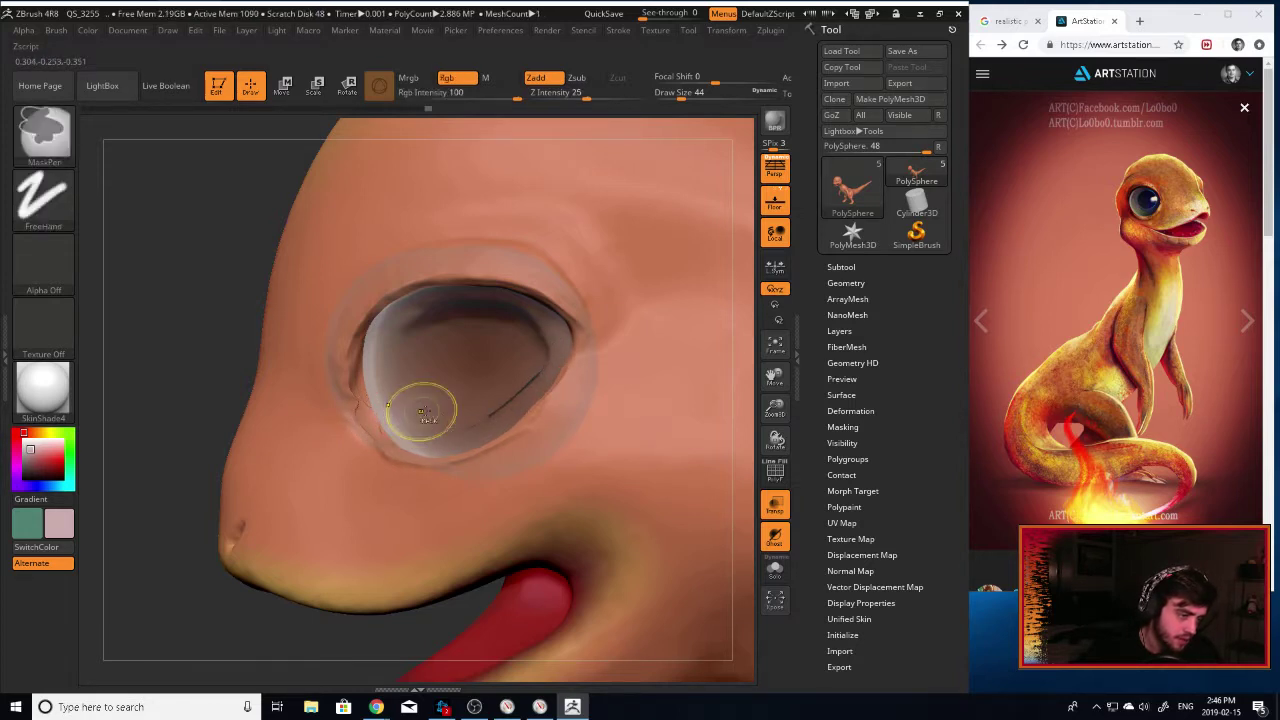
key("ctrl+z")
left_click_drag(414, 411, 389, 402, "shift")
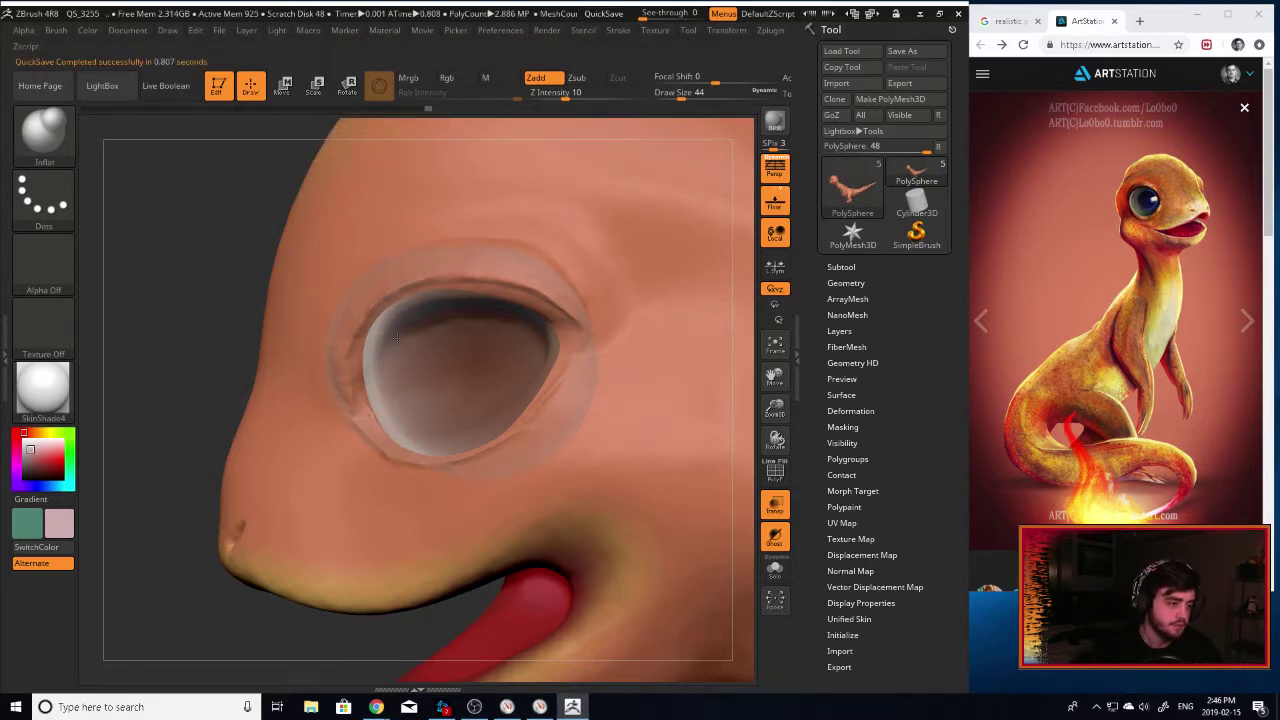
Inflate the inside of the socket beneath the upper eyelid, from the inner to the outer corner, and quick-save the project.
mouse_move(397, 337)
left_mouse_down()
mouse_move(483, 300)
mouse_move(547, 315)
left_mouse_up()
left_click_drag(209, 327, 774, 480)
left_click_drag(774, 375, 615, 342)
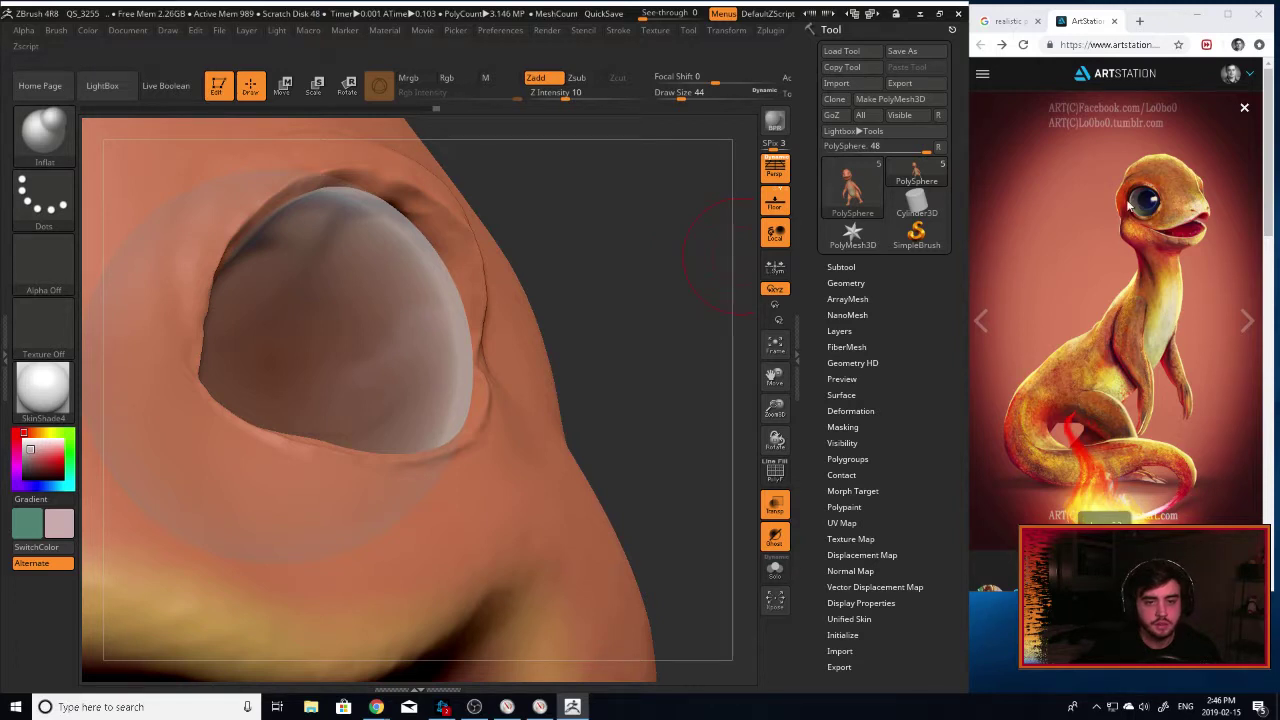
mouse_move(543, 280)
left_mouse_down()
mouse_move(428, 252)
mouse_move(453, 245)
mouse_move(450, 226)
mouse_move(346, 198)
left_mouse_up()
left_click(608, 15)
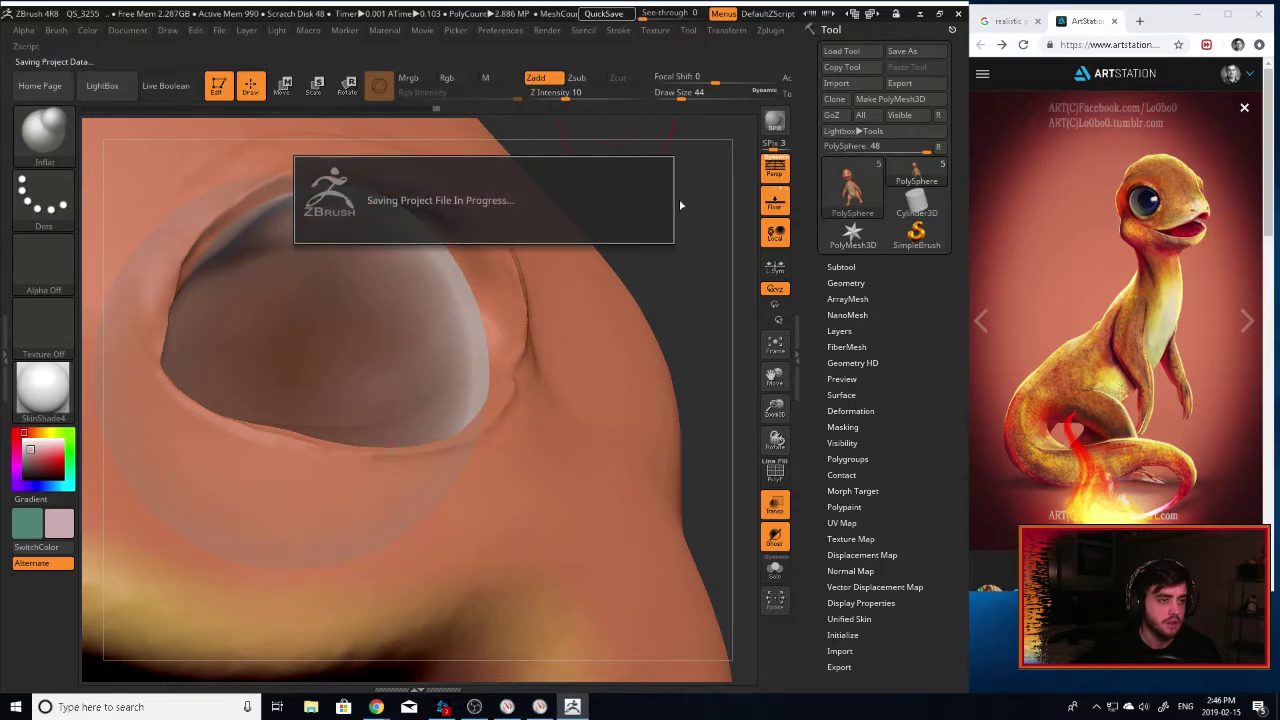
Inflate the socket rim around the outer and inner eye corners, and smooth the ledge under the upper eyelid.
mouse_move(680, 217)
left_mouse_down()
mouse_move(690, 294)
mouse_move(454, 340)
left_mouse_up()
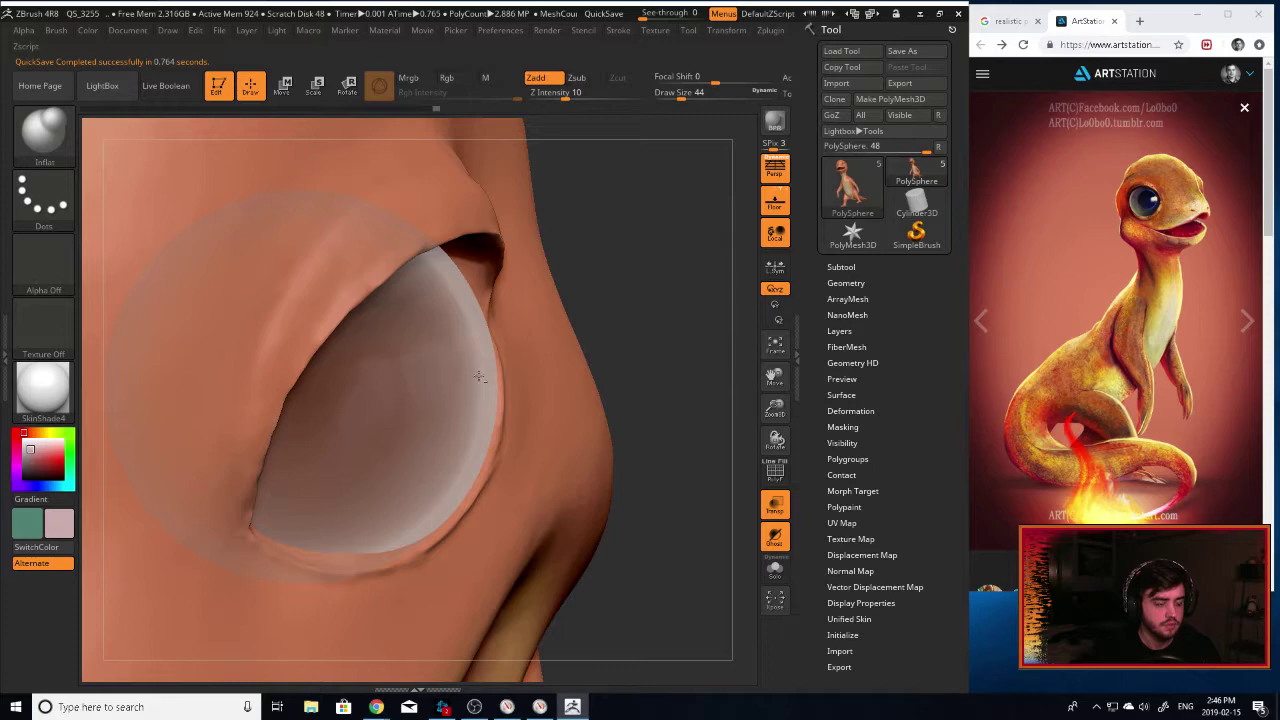
mouse_move(650, 340)
left_mouse_down()
mouse_move(708, 338)
mouse_move(688, 330)
left_mouse_up()
left_click_drag(473, 336, 432, 331)
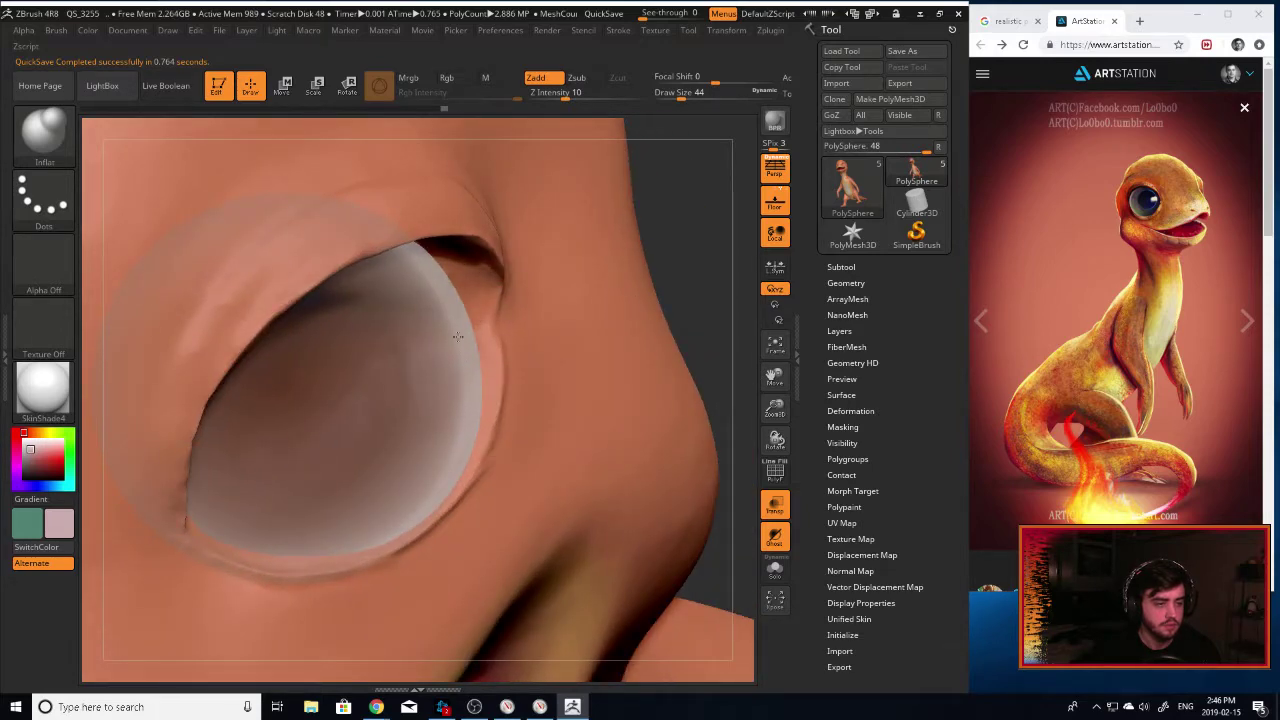
left_click_drag(718, 256, 677, 272)
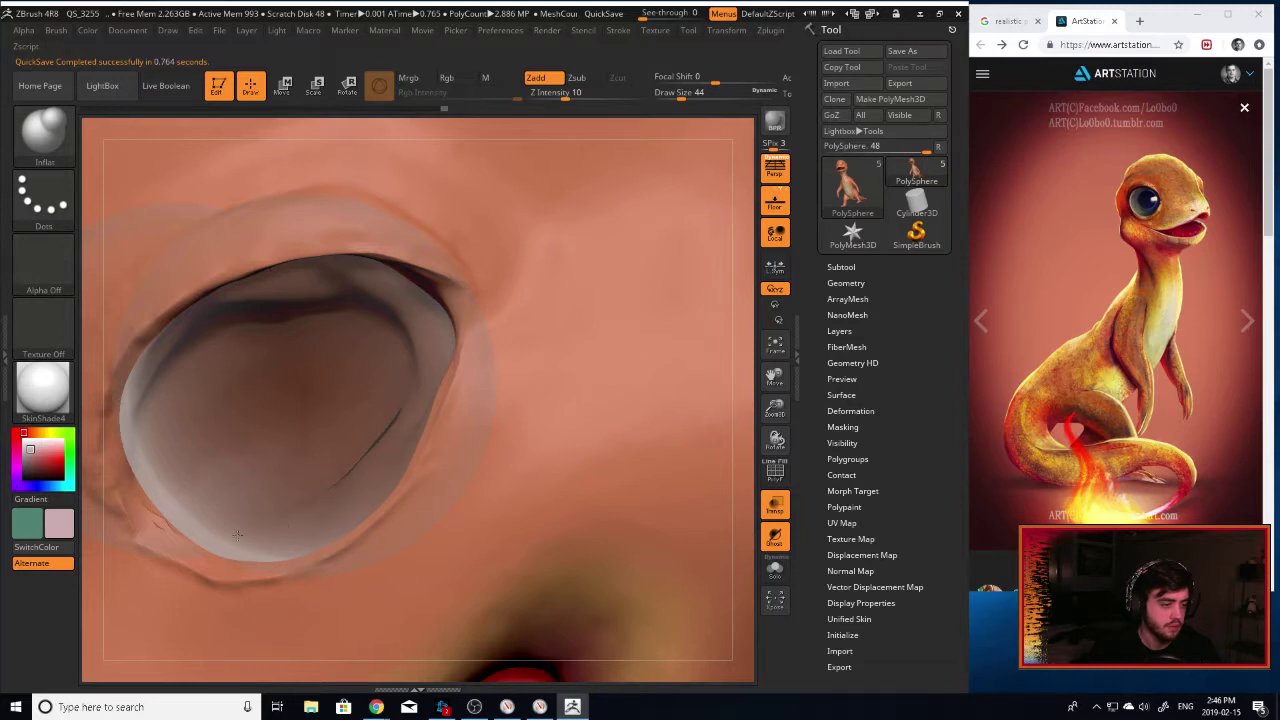
left_click_drag(178, 538, 165, 518)
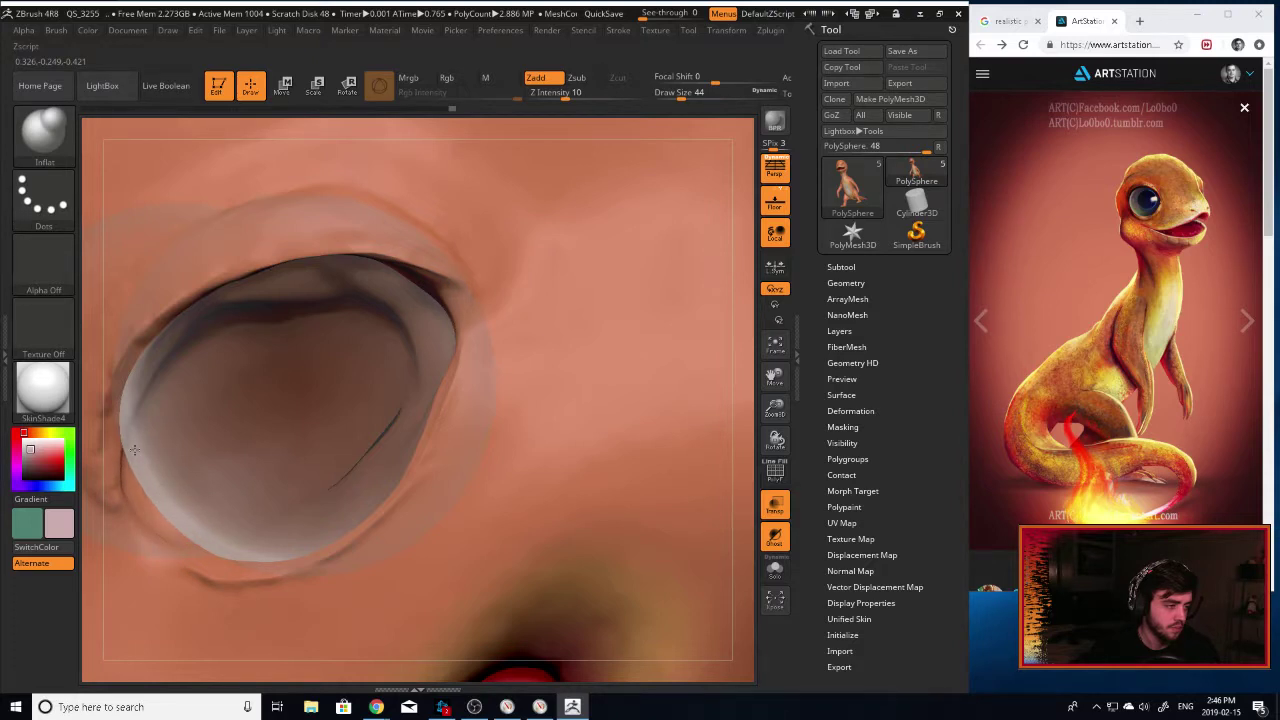
mouse_move(134, 450)
left_mouse_down()
mouse_move(135, 400)
mouse_move(177, 351)
left_mouse_up()
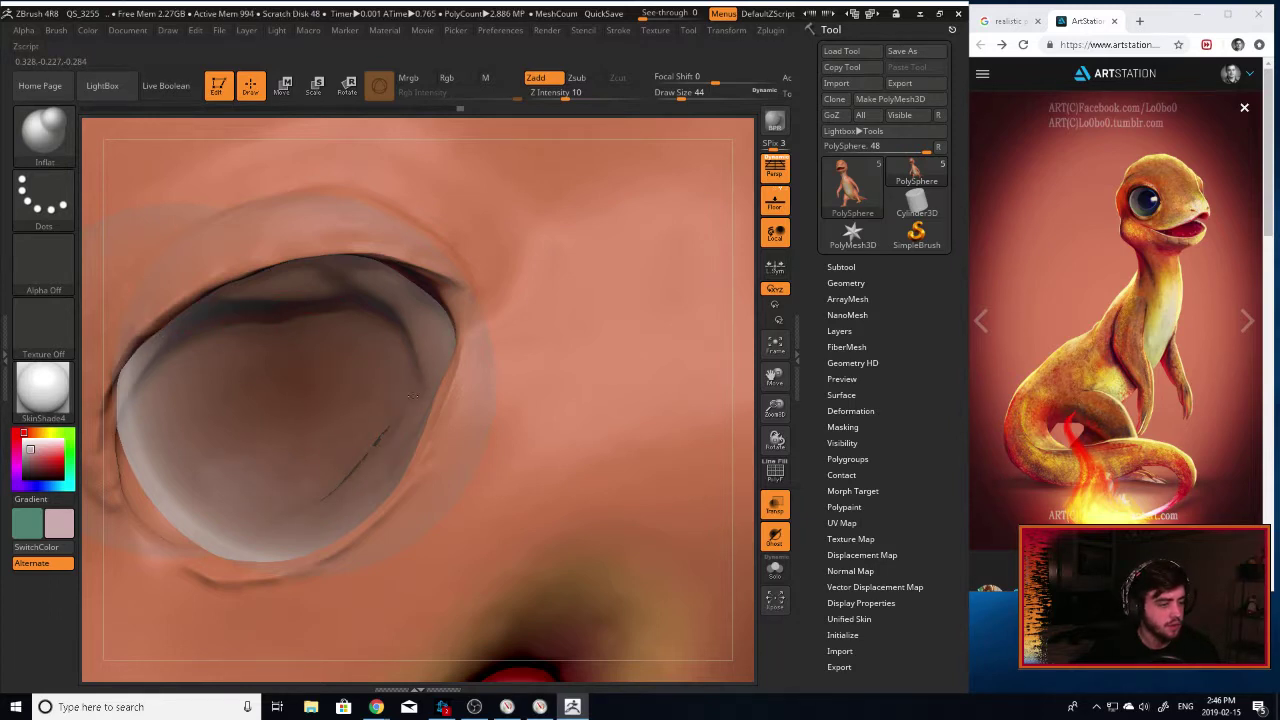
mouse_move(413, 396)
left_mouse_down()
mouse_move(408, 312)
mouse_move(330, 296)
mouse_move(231, 303)
mouse_move(380, 287)
mouse_move(410, 300)
mouse_move(367, 294)
left_mouse_up()
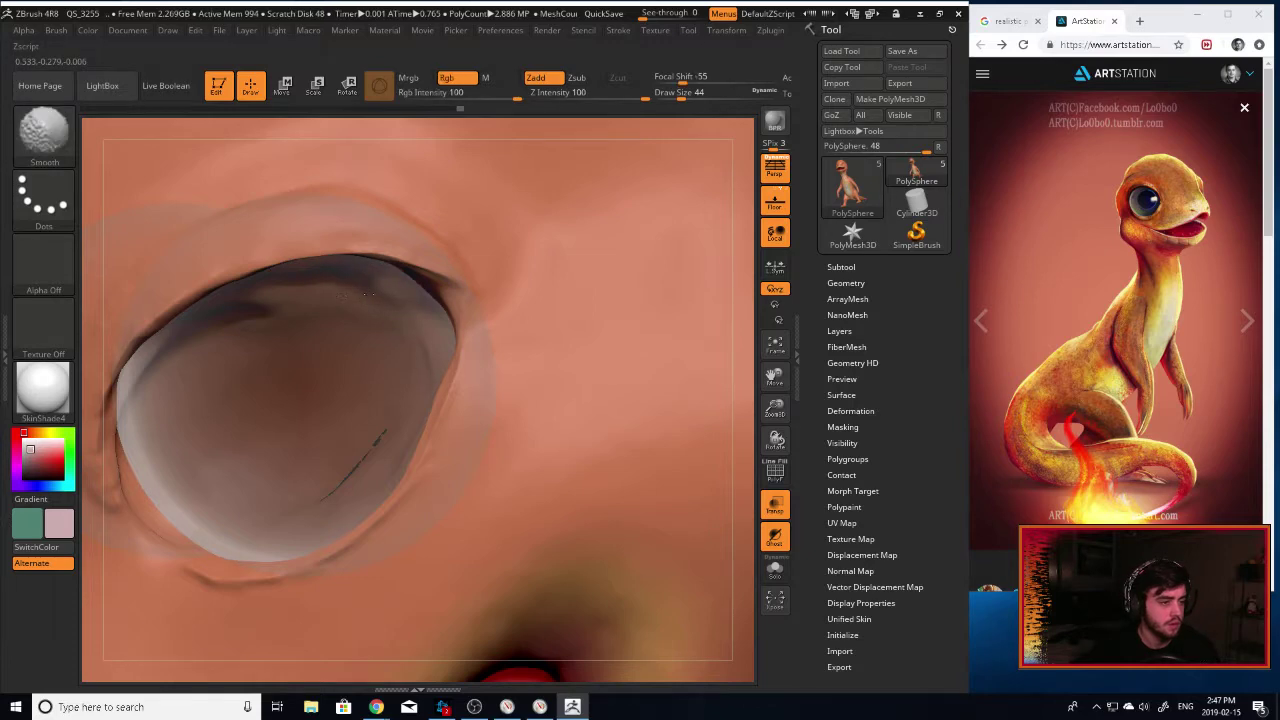
Quick-save the project and reshape the outer end of the upper eyelid with the Move Topological brush at Draw Size 224.
left_click_drag(743, 346, 786, 333)
mouse_move(660, 395)
left_mouse_down()
mouse_move(592, 314)
mouse_move(560, 312)
left_mouse_up()
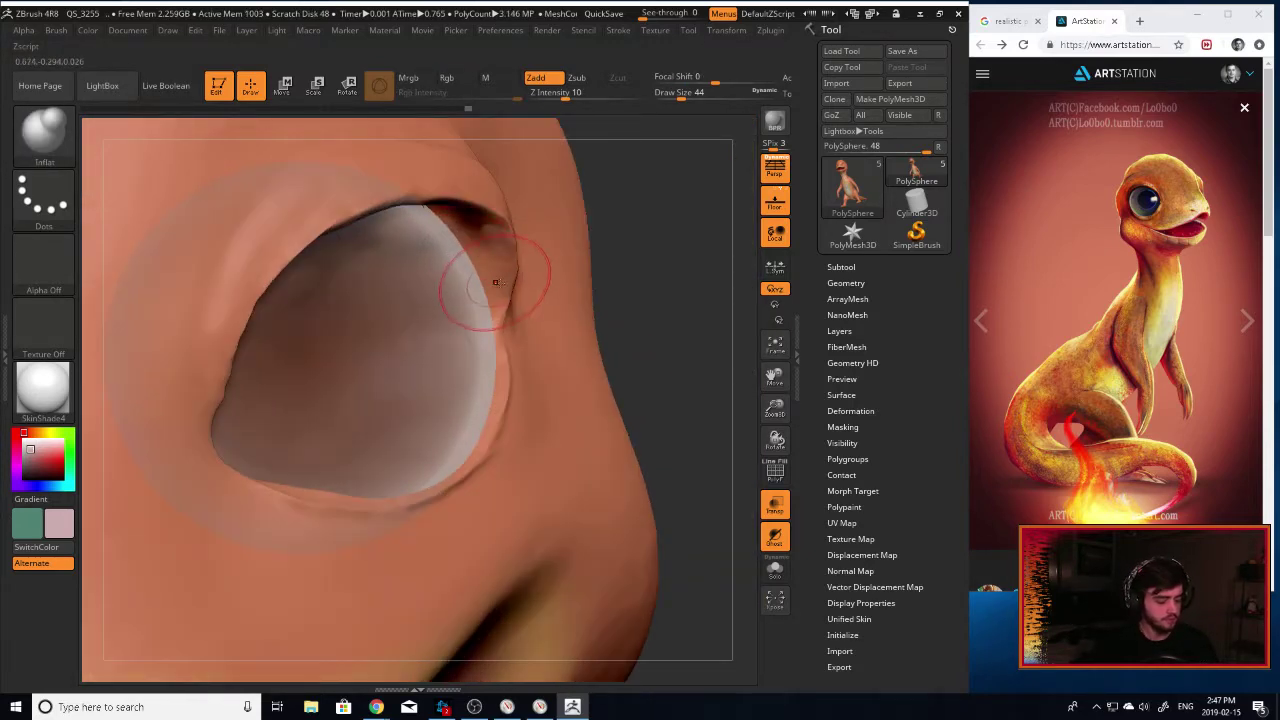
key("b")
key("m")
key("t")
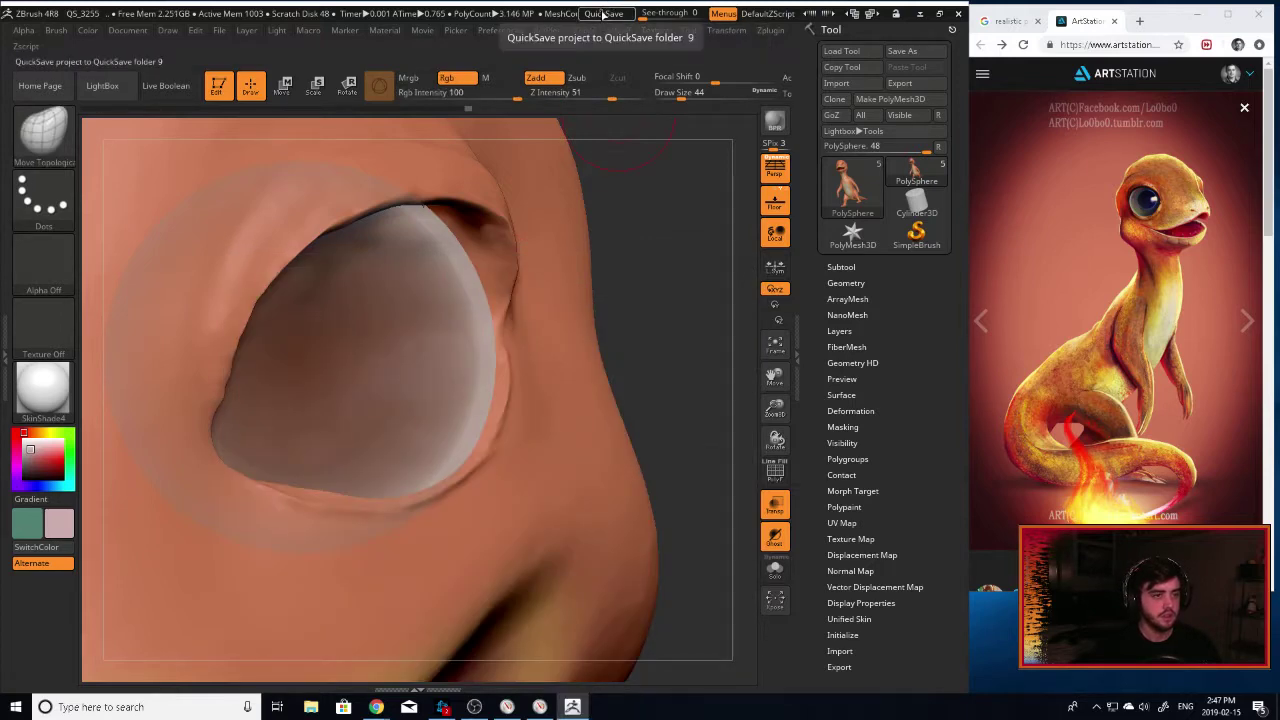
left_click(603, 13)
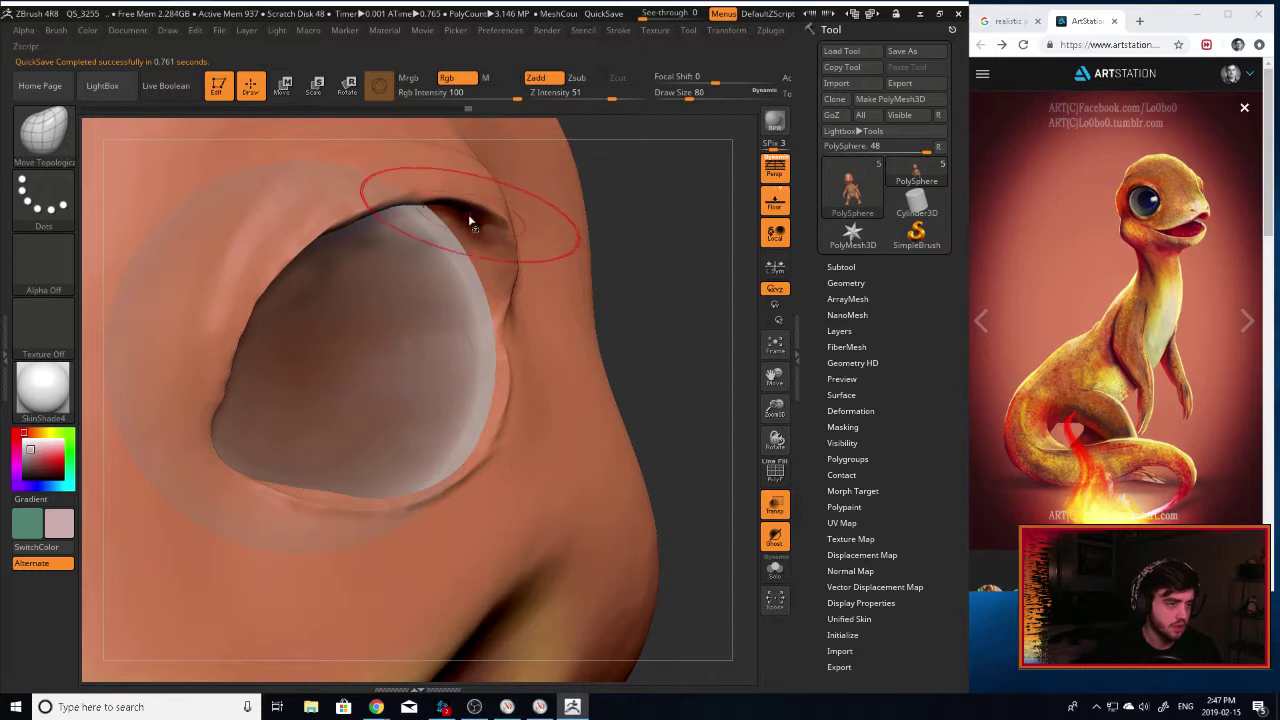
left_click(712, 97)
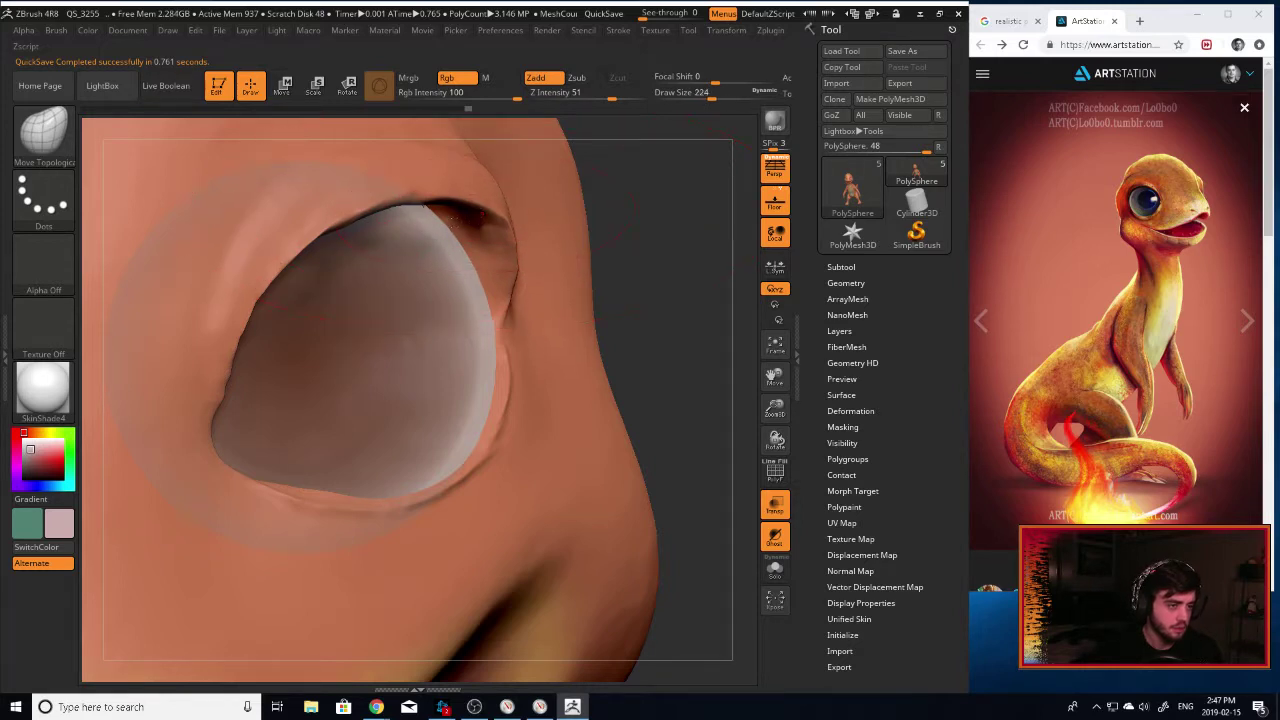
left_click_drag(443, 223, 416, 233)
mouse_move(495, 245)
right_mouse_down()
mouse_move(335, 271)
mouse_move(560, 375)
right_mouse_up()
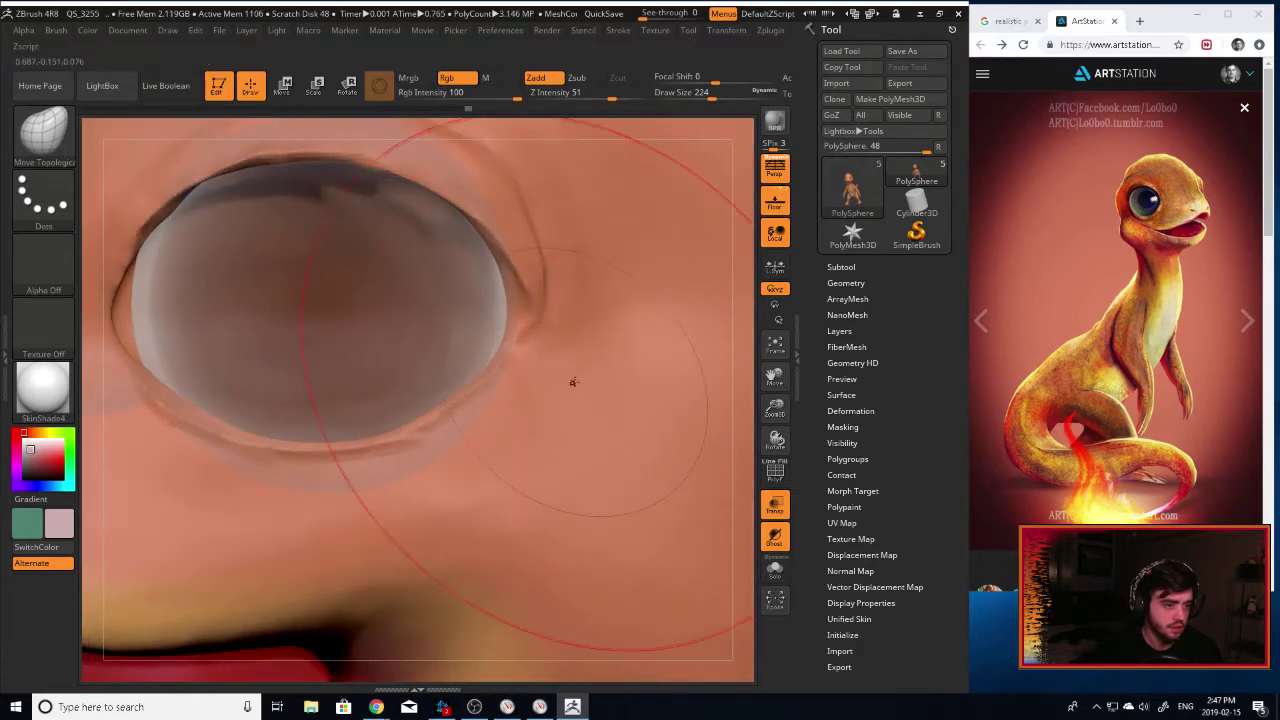
Even out the jagged upper eyelid edge near the eye's inner corner, using a smaller brush.
left_click_drag(775, 409, 720, 357)
right_click_drag(720, 357, 800, 355)
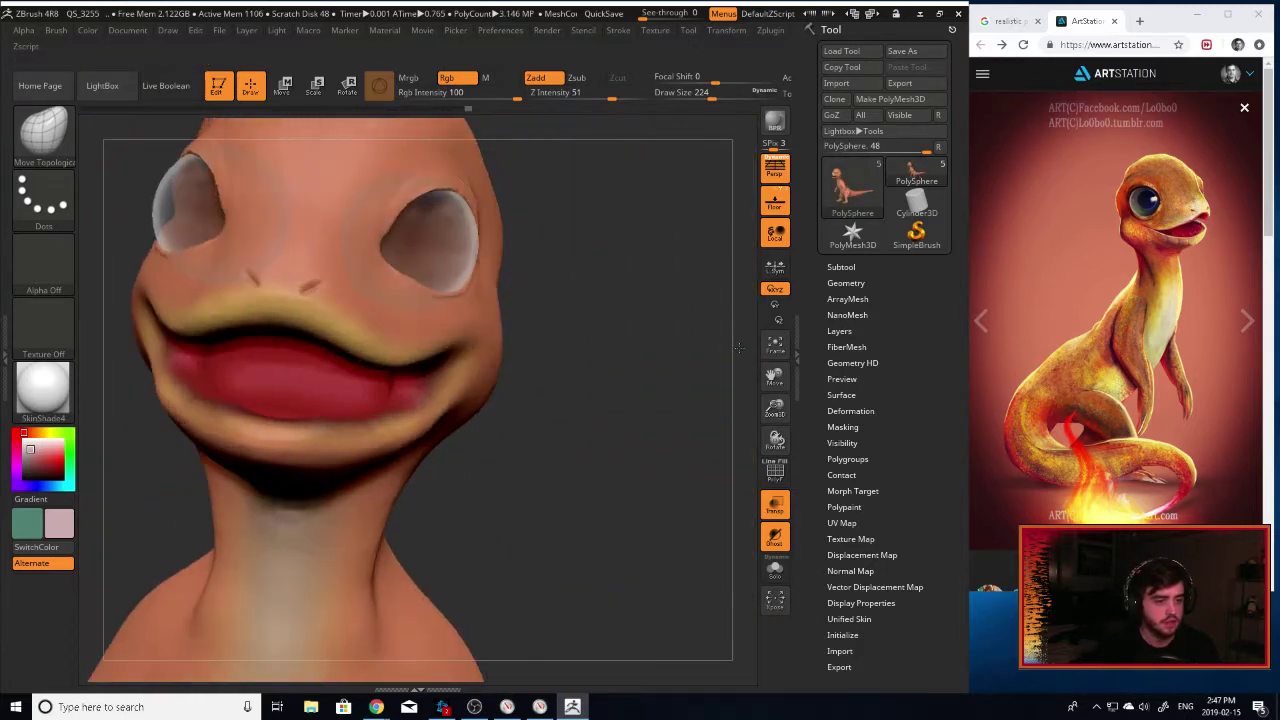
left_click_drag(775, 377, 780, 445)
right_click_drag(680, 375, 613, 377)
left_click_drag(613, 377, 719, 359)
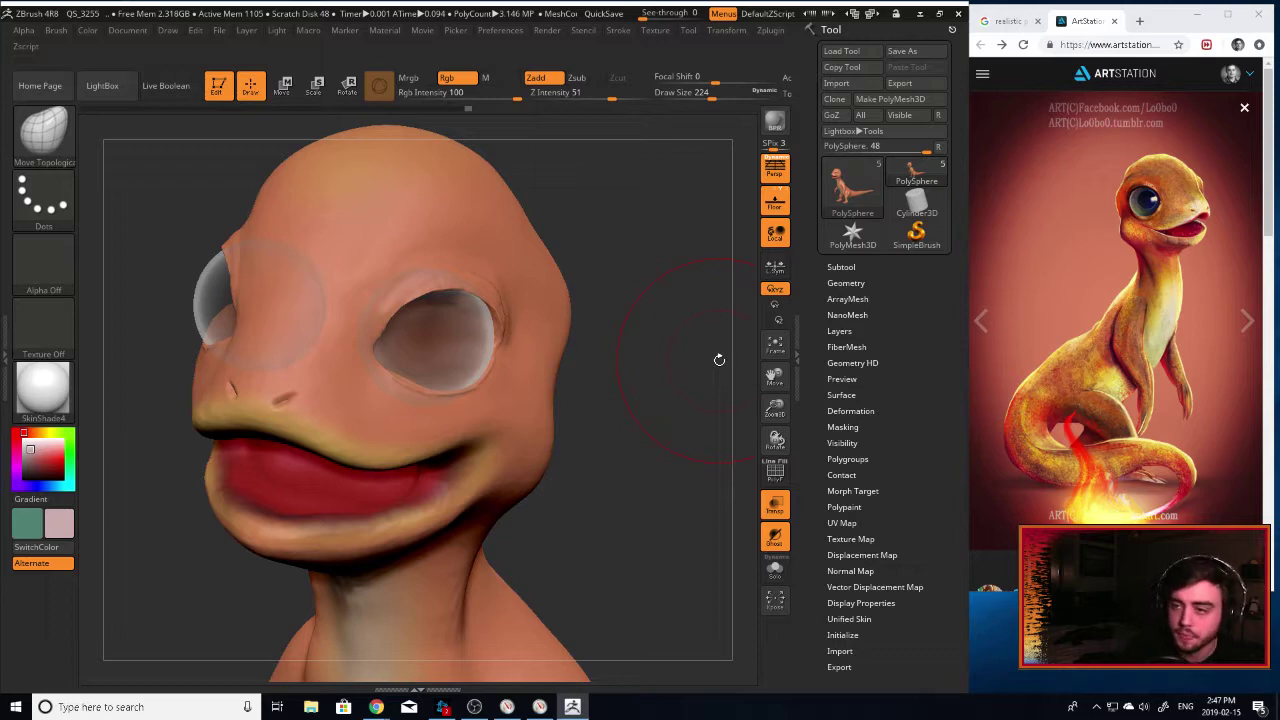
left_click_drag(775, 408, 856, 472)
left_click_drag(777, 379, 1127, 422)
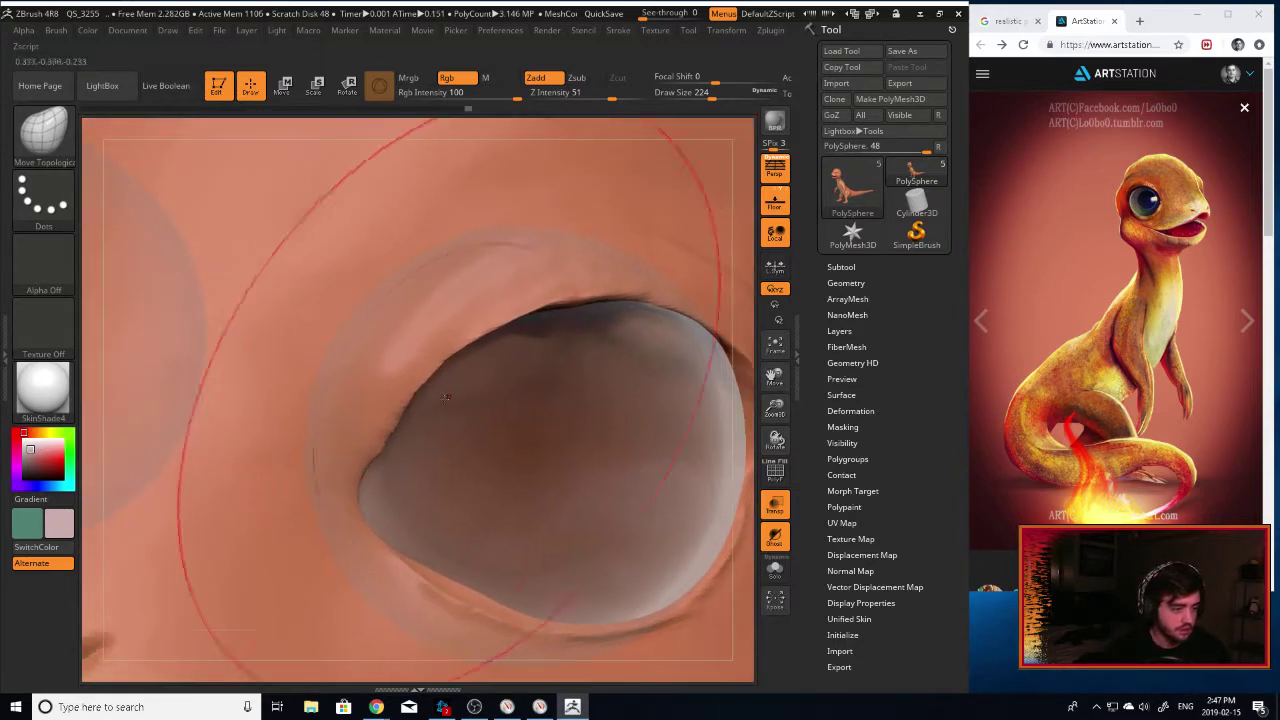
key("bracketleft")
key("bracketleft")
key("bracketleft")
key("bracketleft")
key("bracketleft")
key("bracketleft")
key("bracketleft")
key("bracketleft")
key("bracketleft")
key("bracketleft")
key("bracketleft")
key("bracketleft")
key("bracketleft")
key("bracketleft")
key("bracketleft")
key("bracketleft")
key("bracketleft")
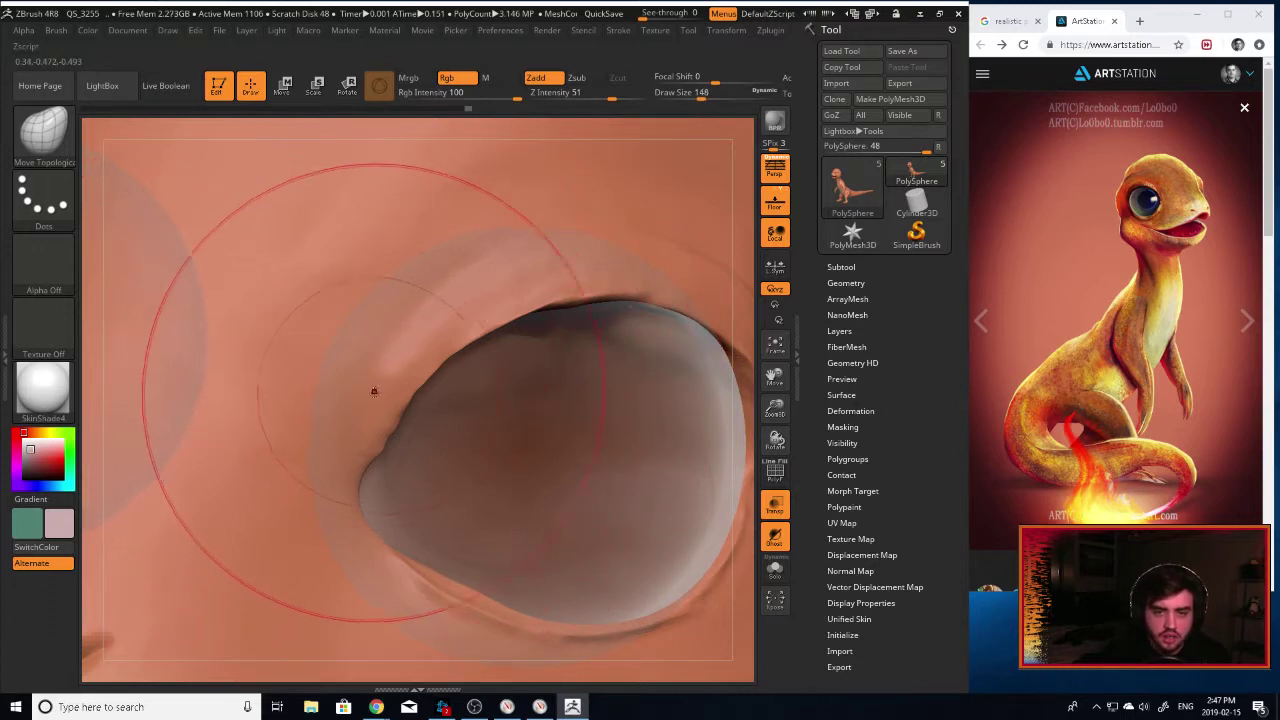
key("shift")
left_click_drag(396, 434, 390, 434, "shift")
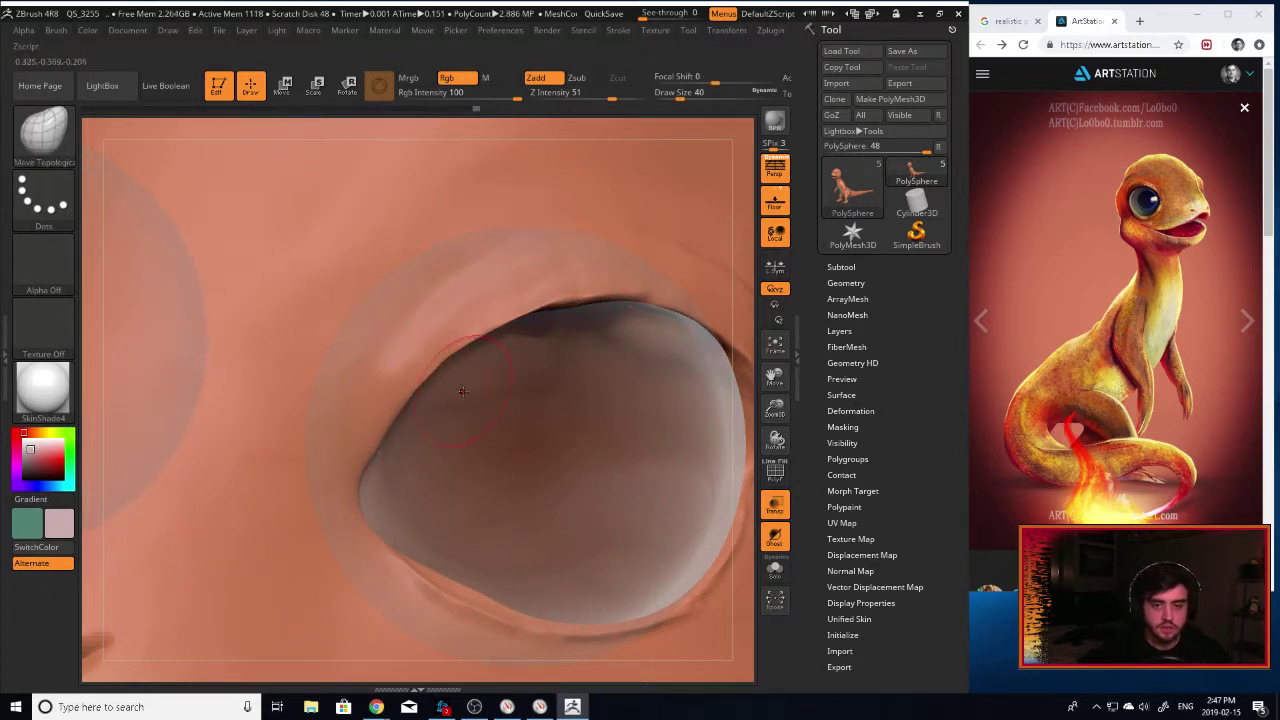
Bring in the Inflat brush at Draw Size 16 for work on the lower eyelid near the inner eye corner.
mouse_move(775, 378)
left_mouse_down()
mouse_move(760, 258)
mouse_move(711, 218)
left_mouse_up()
mouse_move(733, 486)
left_mouse_down()
mouse_move(714, 443)
mouse_move(698, 466)
left_mouse_up()
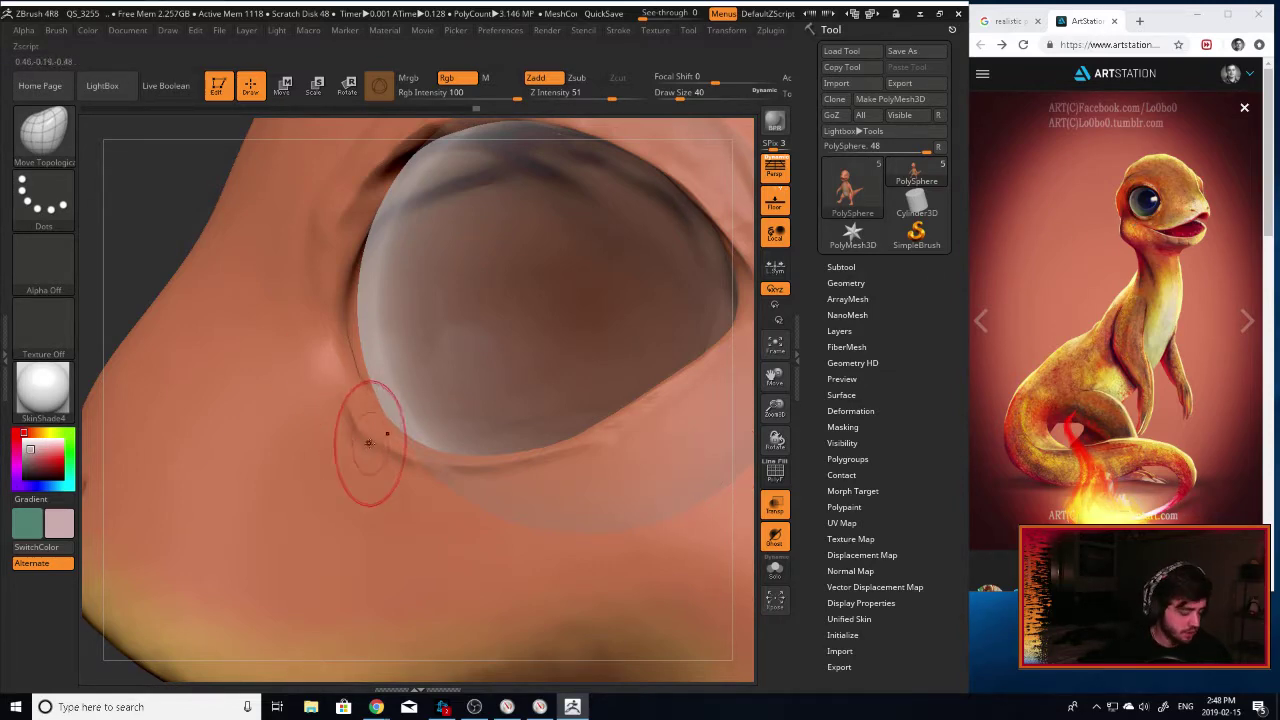
key("b")
key("i")
key("n")
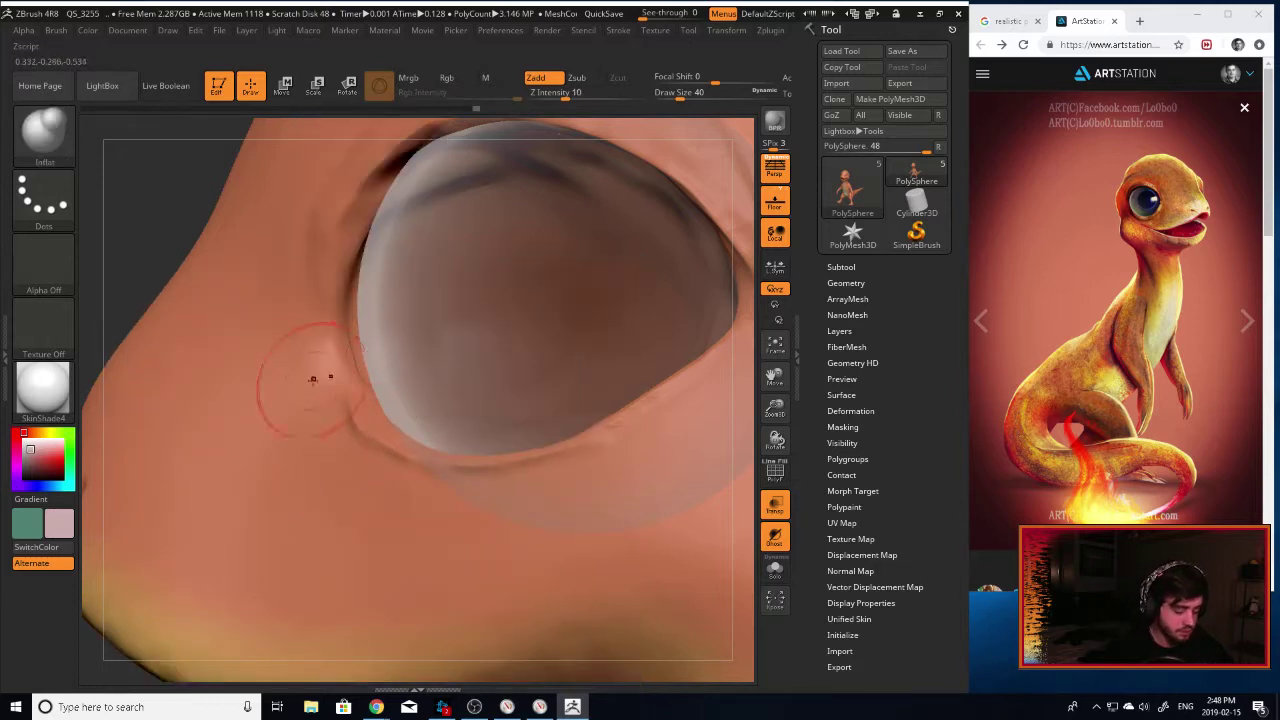
key("[")
key("[")
left_click_drag(133, 229, 162, 228)
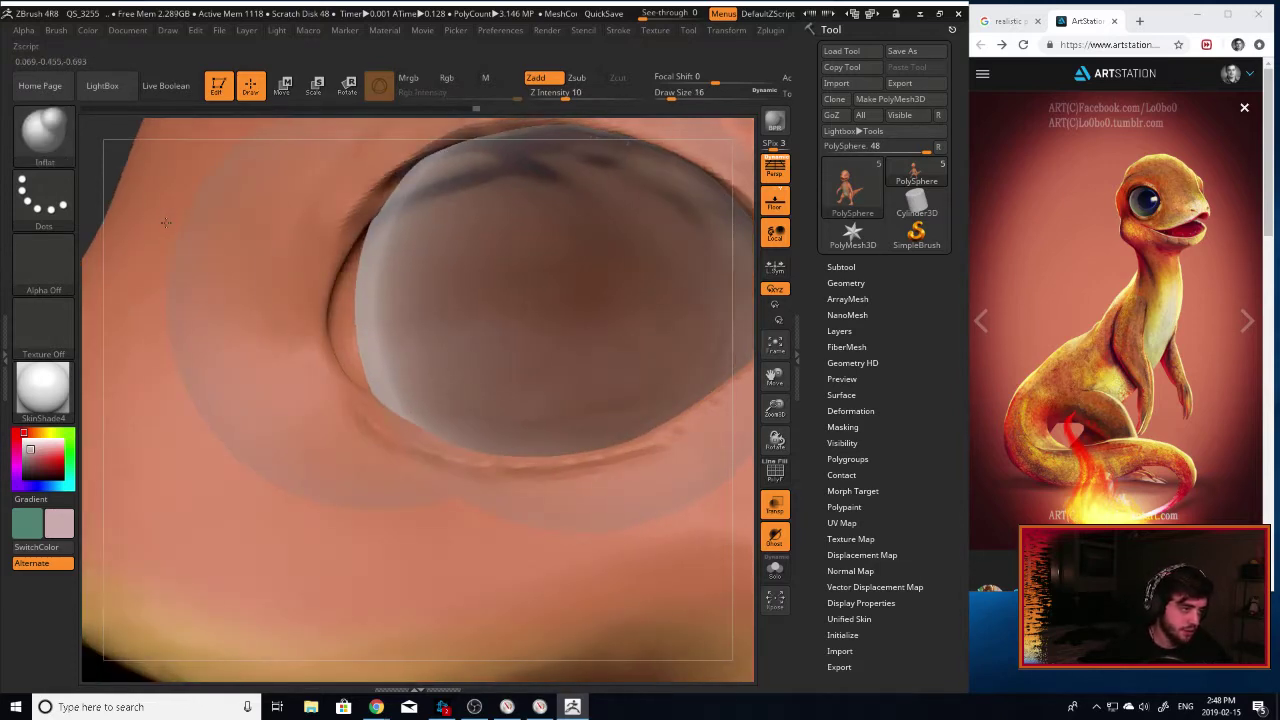
Mask a strip of skin directly beneath the lower eyelid, from the inner to the outer eye corner.
mouse_move(318, 382)
left_mouse_down("ctrl")
mouse_move(405, 463)
mouse_move(505, 478)
left_mouse_up("ctrl")
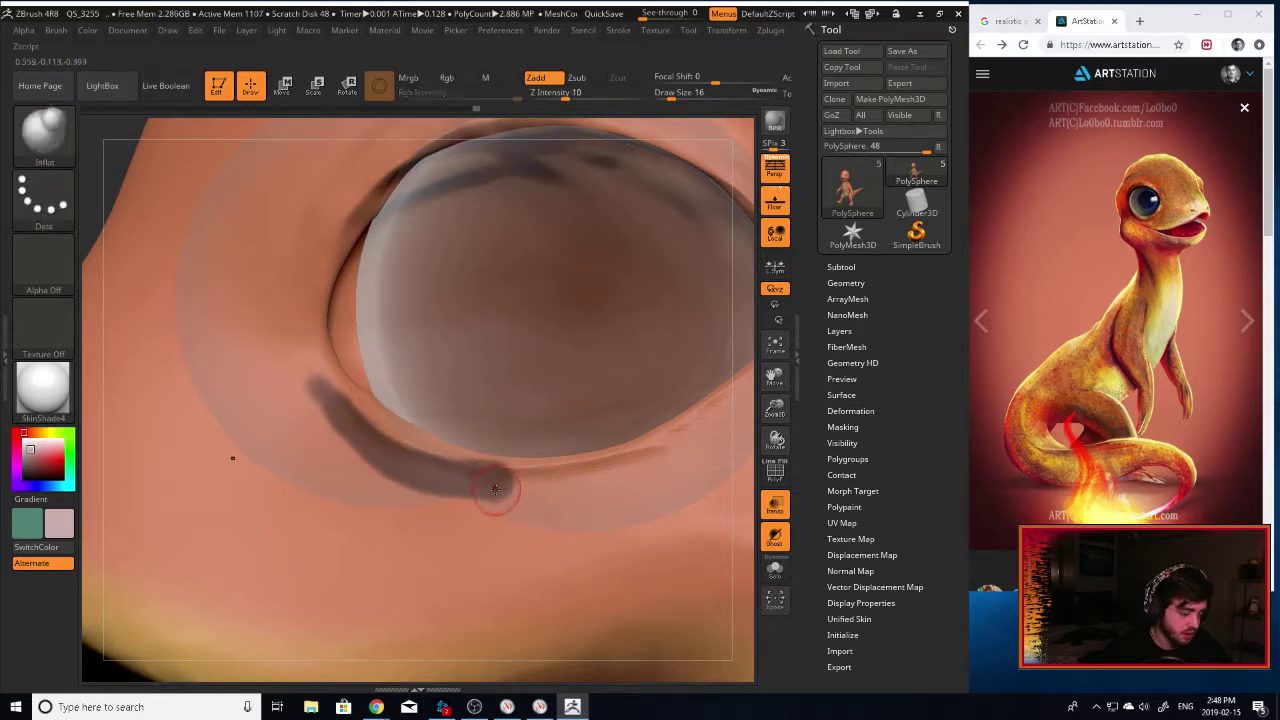
key("ctrl+z")
mouse_move(305, 392)
left_mouse_down("ctrl")
mouse_move(388, 456)
mouse_move(470, 485)
mouse_move(620, 481)
mouse_move(716, 440)
left_mouse_up("ctrl")
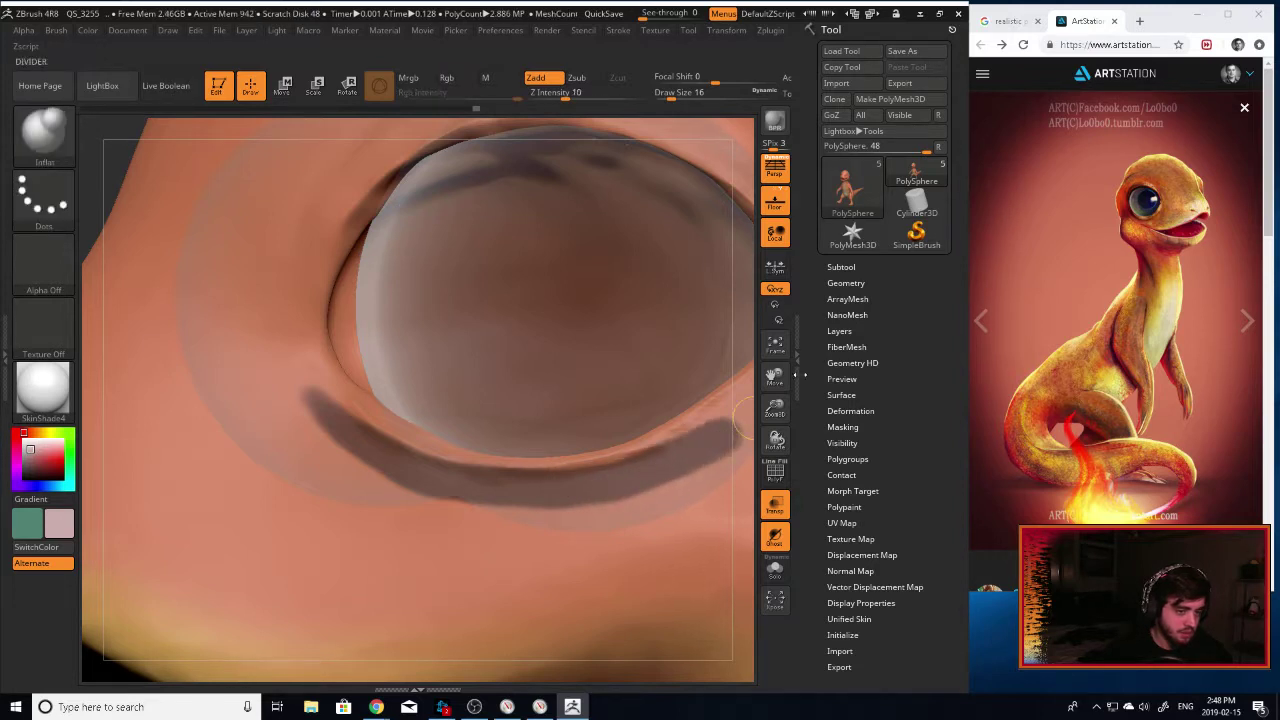
left_click_drag(758, 391, 637, 422)
mouse_move(404, 538)
left_mouse_down("ctrl")
mouse_move(476, 478)
mouse_move(514, 420)
left_mouse_up("ctrl")
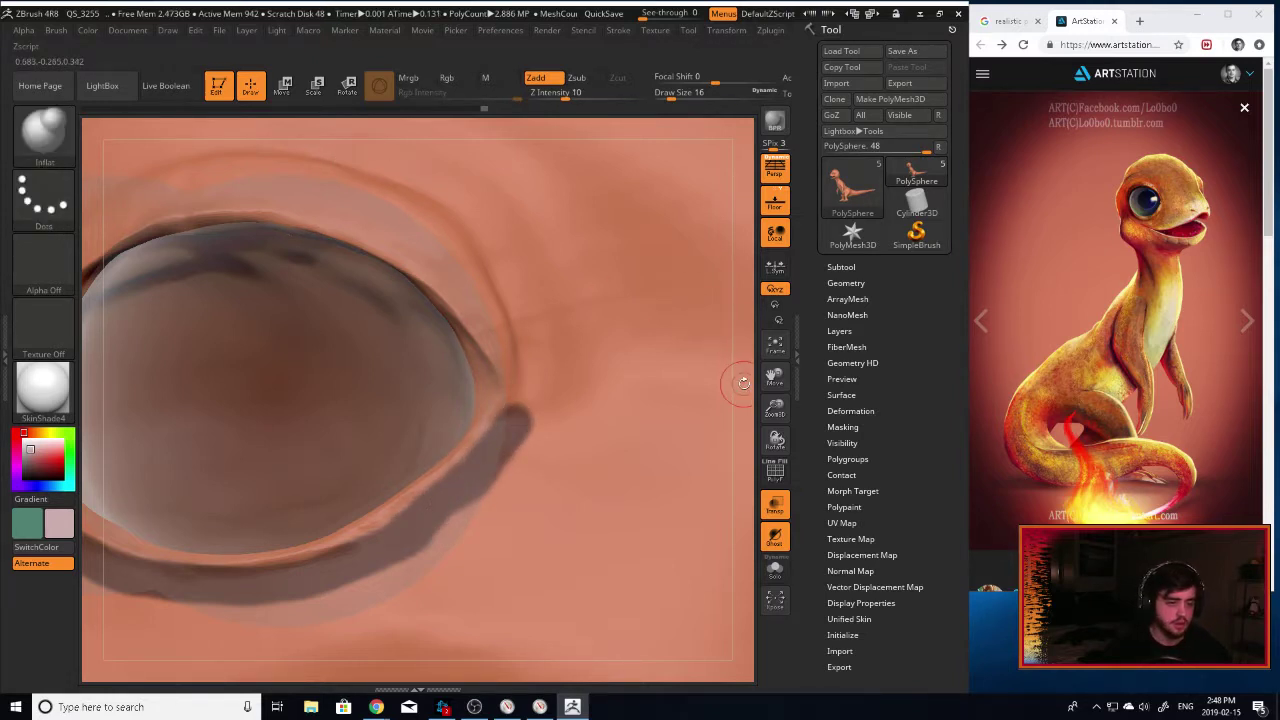
left_click_drag(774, 378, 1098, 298)
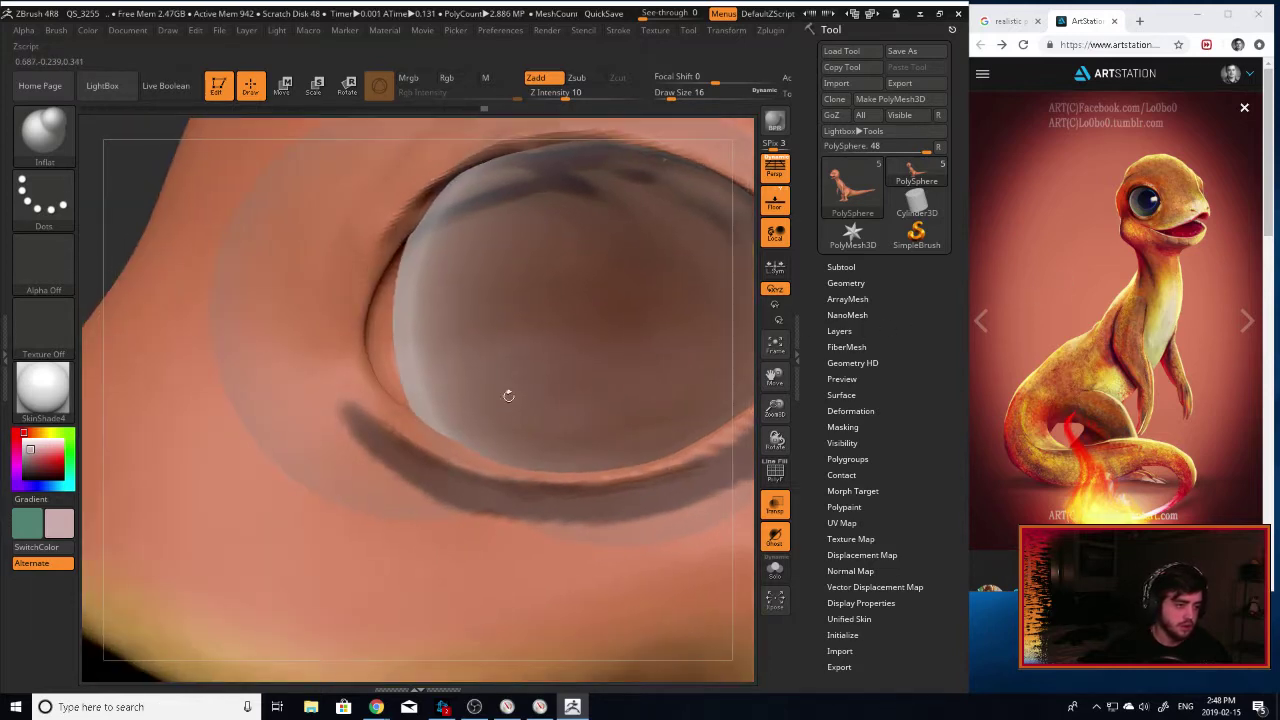
left_click_drag(306, 364, 335, 403, "ctrl")
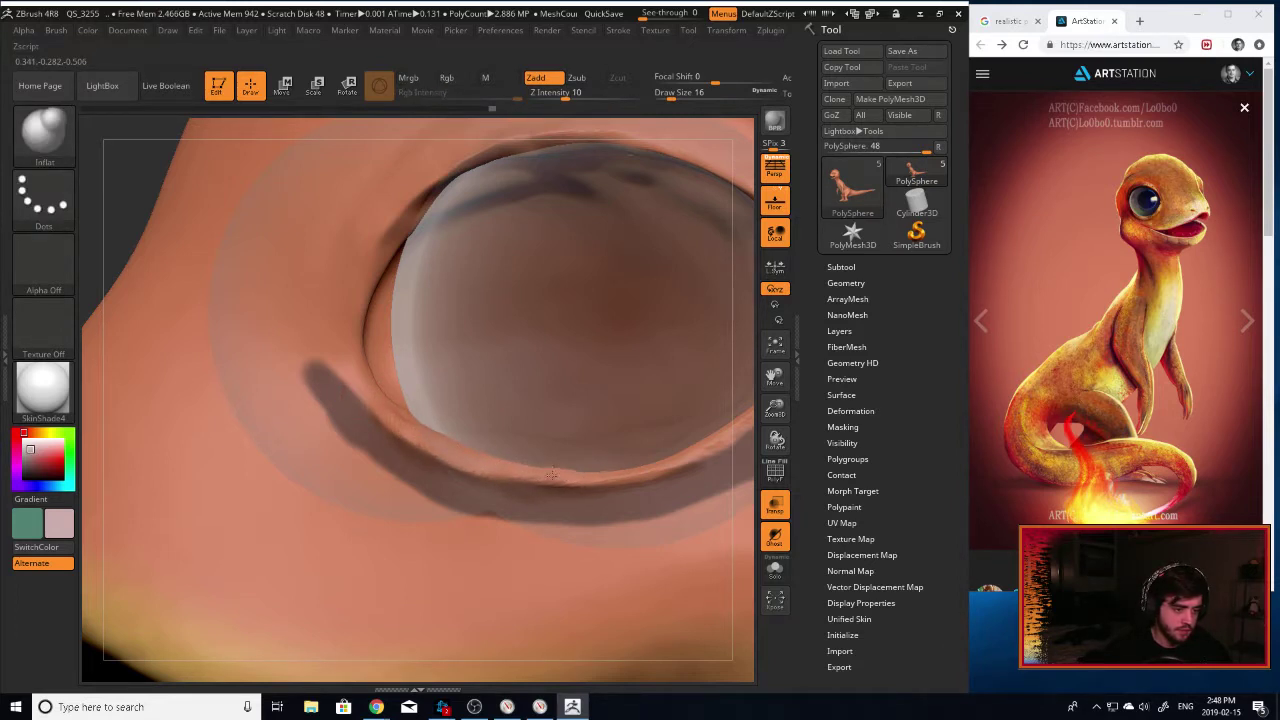
Inflate the lower eyelid's rim along the masked strip, and clear the mask.
left_click_drag(552, 475, 600, 478)
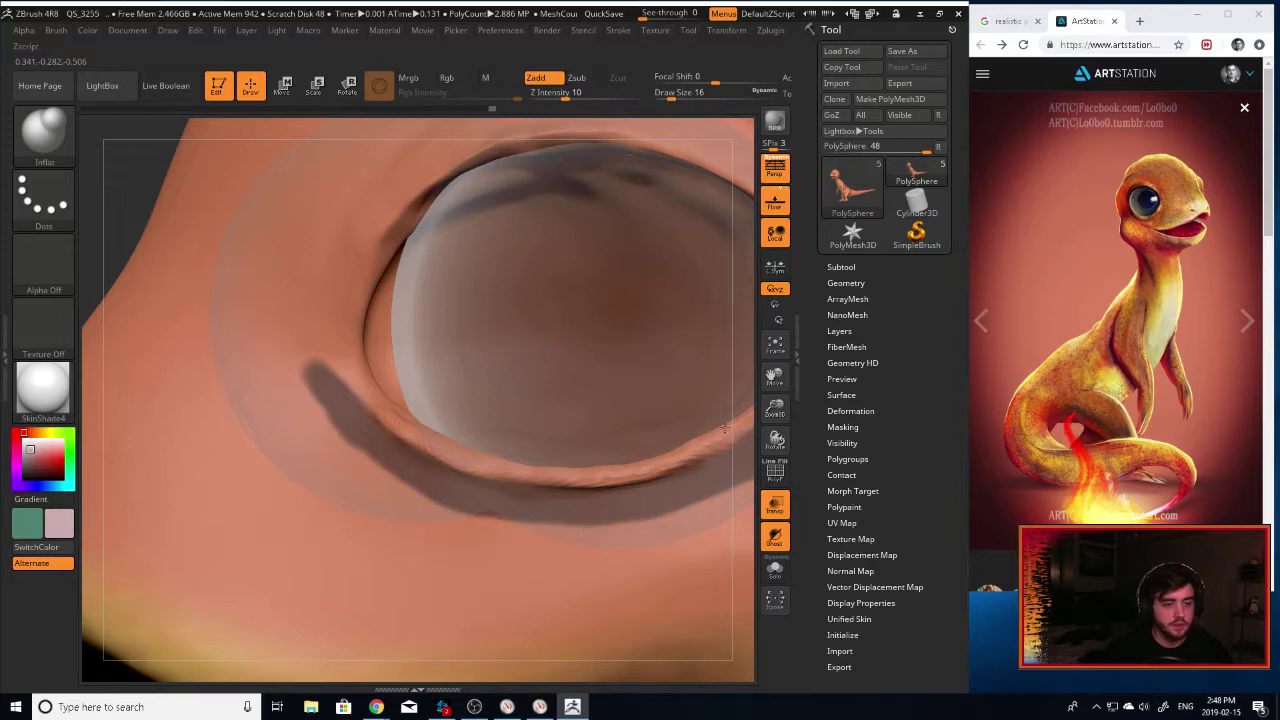
left_click_drag(775, 377, 640, 414)
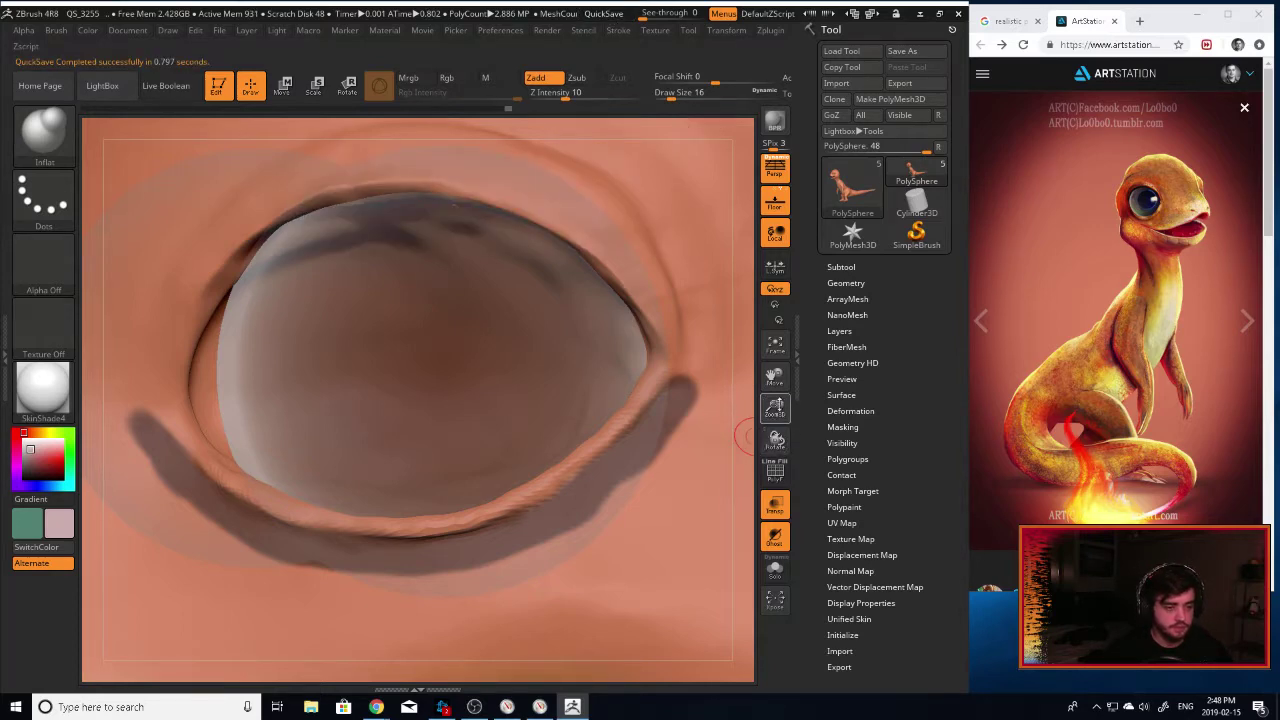
left_click_drag(750, 437, 350, 480, "alt")
mouse_move(320, 475)
left_mouse_down()
mouse_move(480, 468)
mouse_move(295, 458)
left_mouse_up()
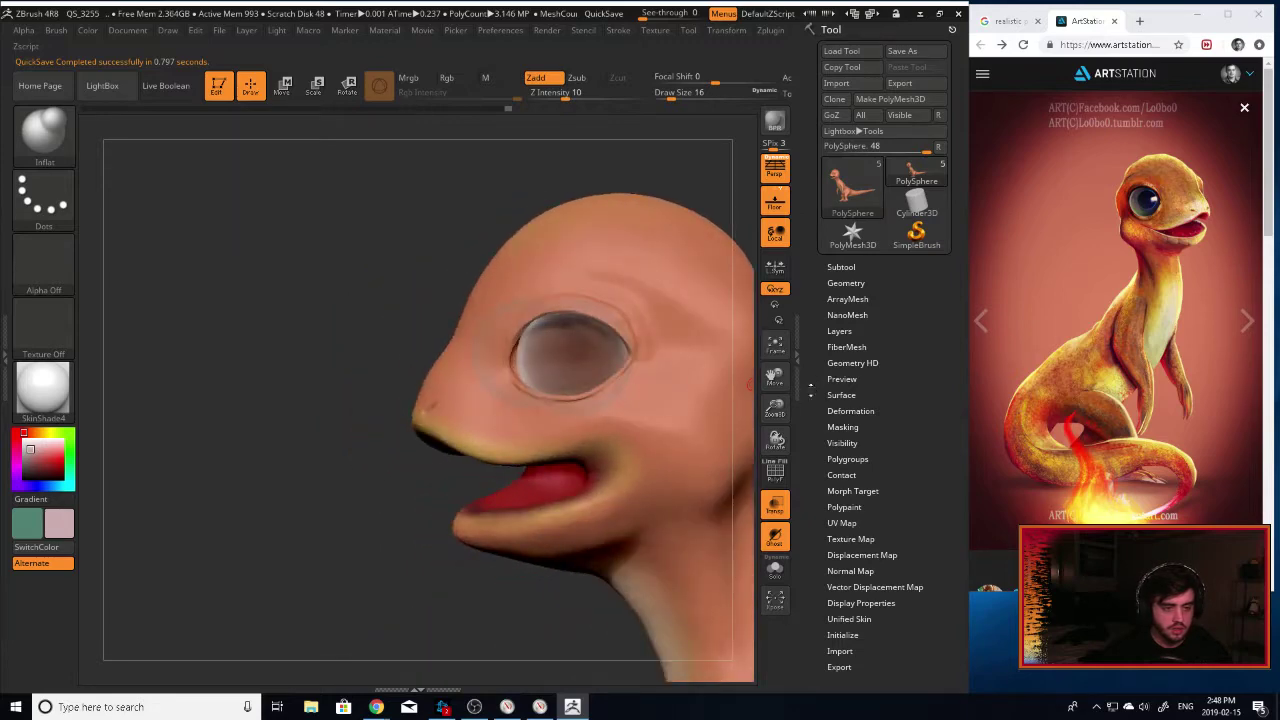
mouse_move(775, 408)
left_mouse_down()
mouse_move(735, 396)
mouse_move(631, 474)
mouse_move(605, 462)
left_mouse_up()
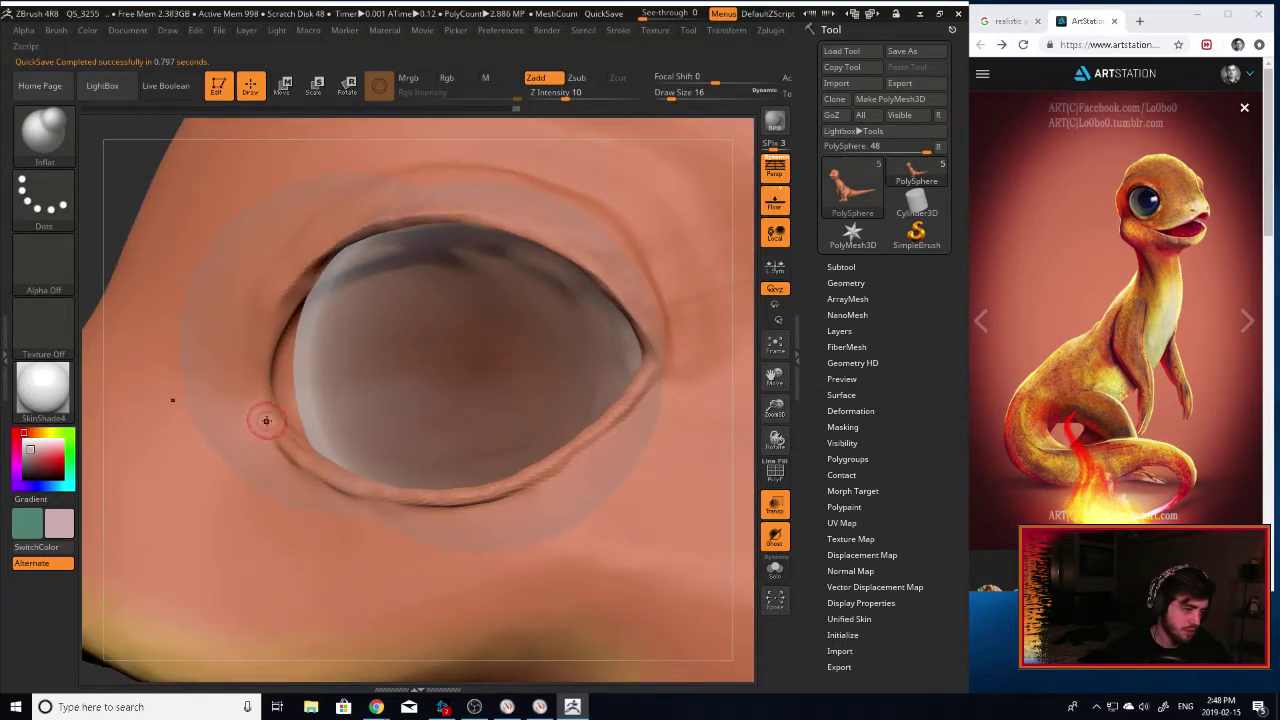
Smooth the lower eyelid's rim from the inner corner across to the outer corner.
left_click_drag(267, 422, 273, 429, "shift")
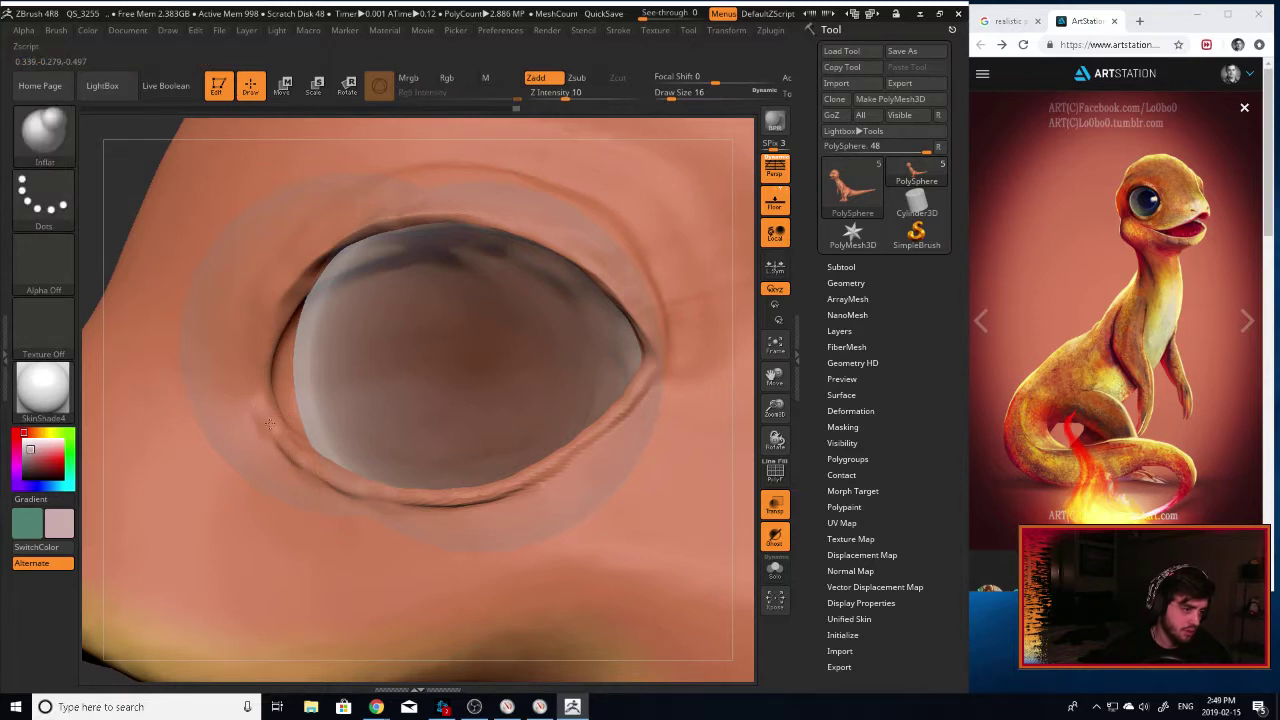
key("shift")
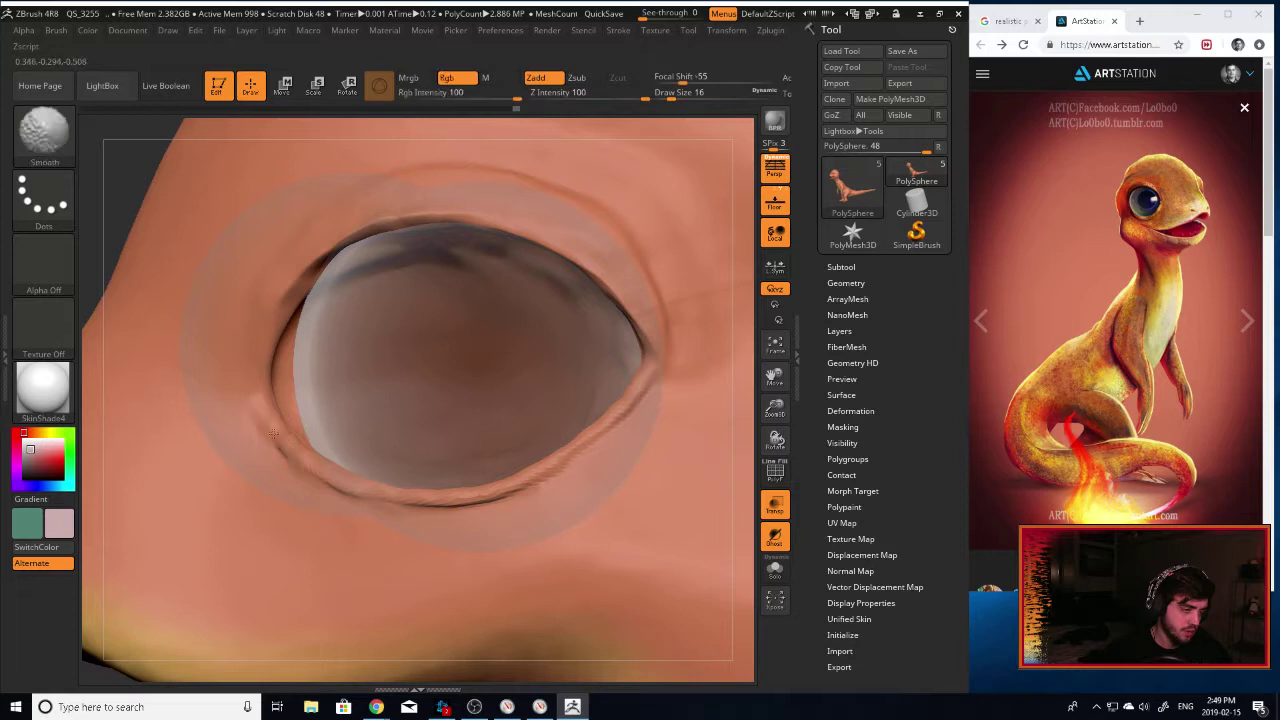
left_click_drag(354, 491, 394, 491, "shift")
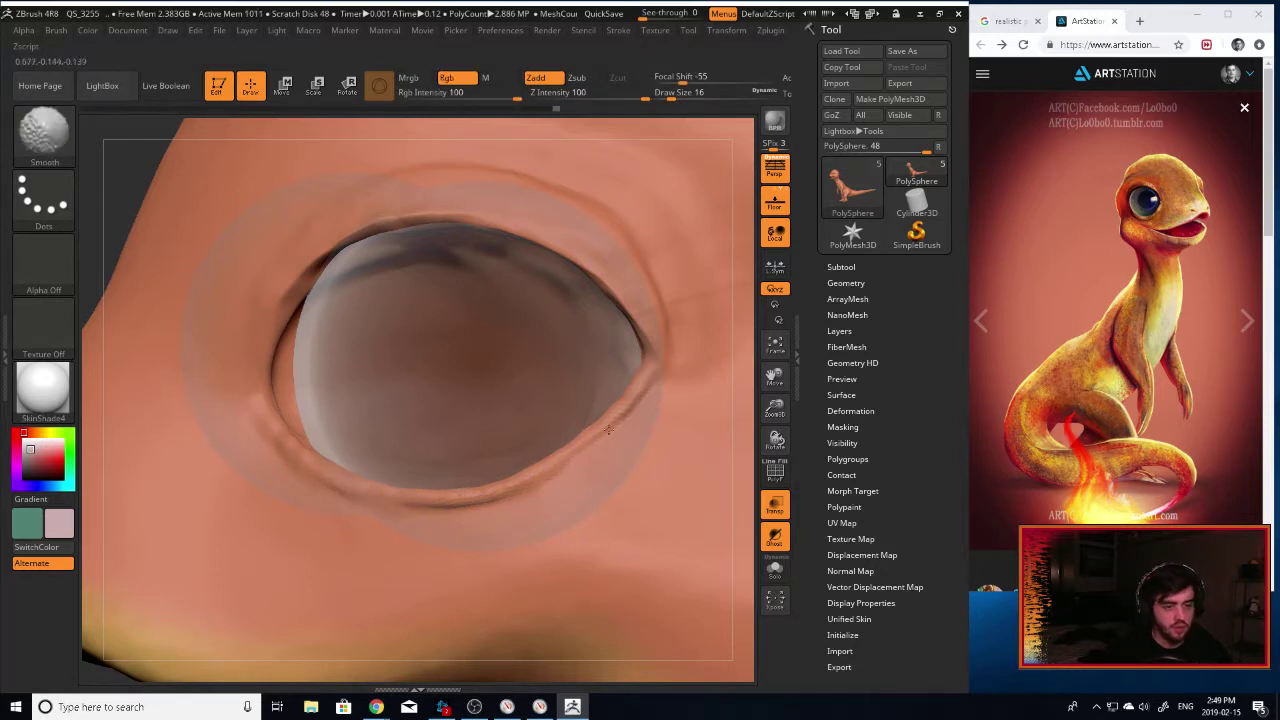
left_click_drag(553, 276, 477, 250, "shift")
Refine the crease under the lower eyelid's outer end with the DamStandard brush at Z Intensity 6.
key("b")
key("d")
key("s")
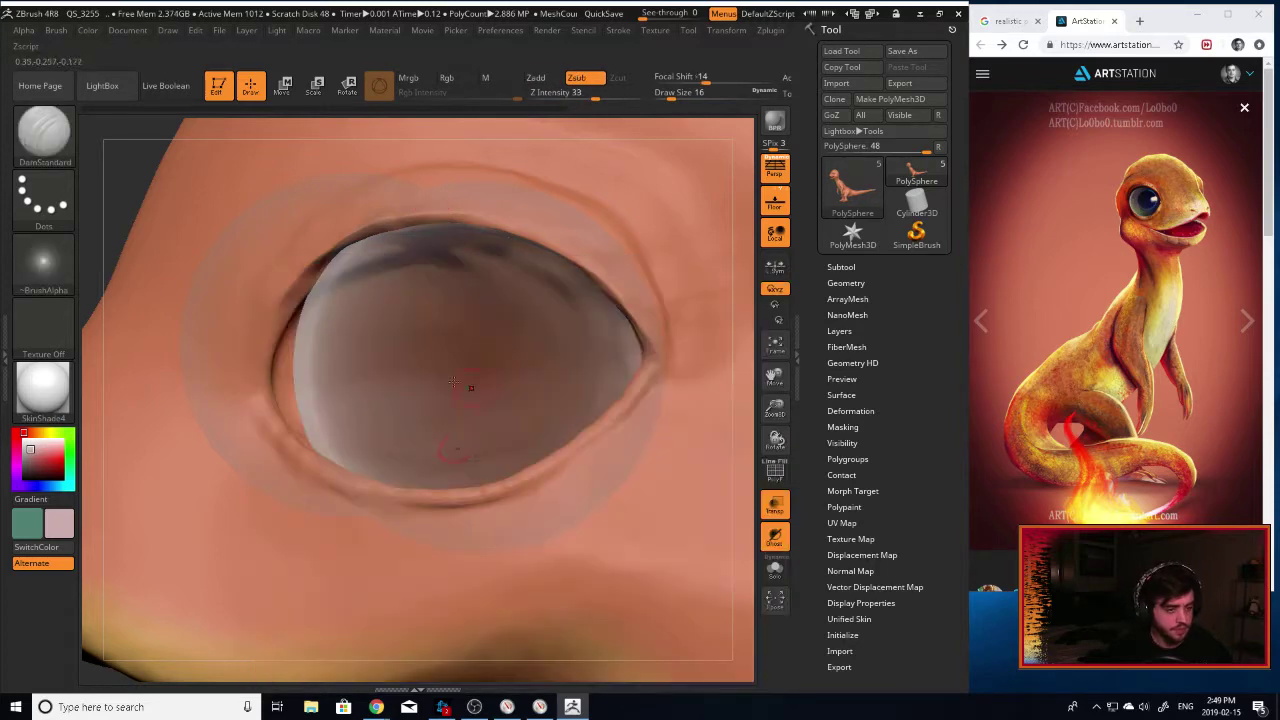
left_click_drag(580, 95, 557, 95)
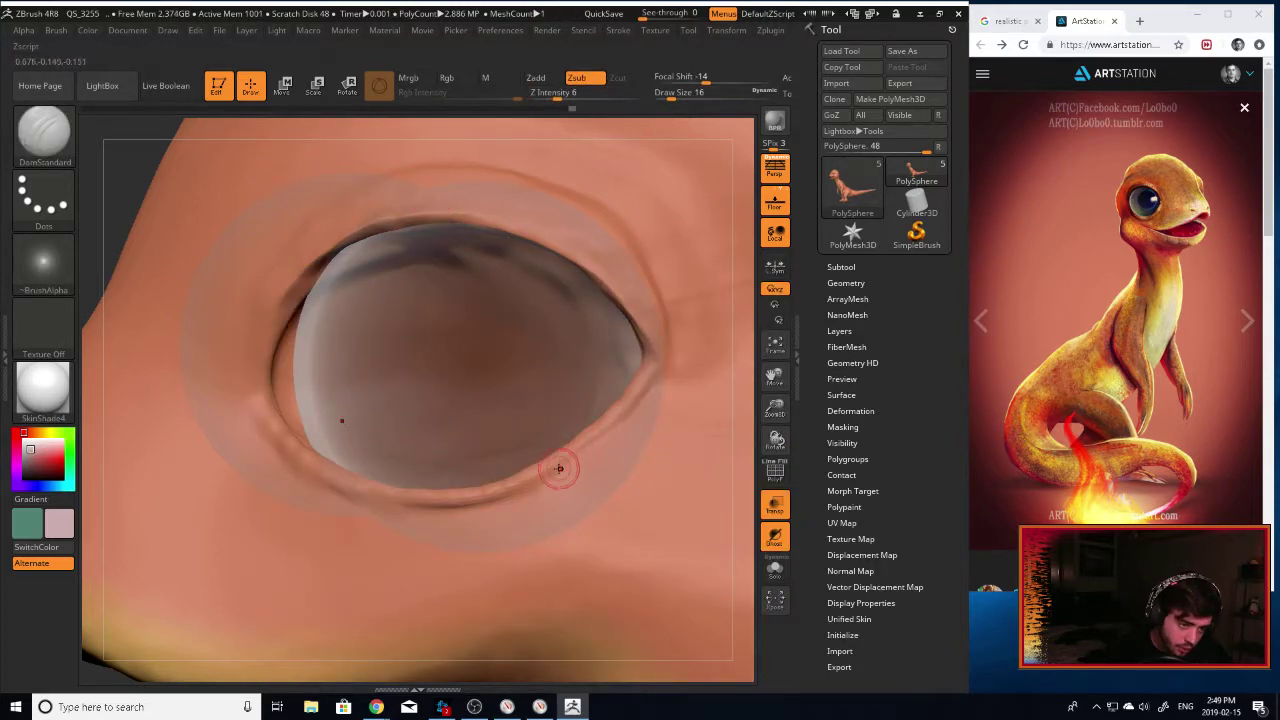
left_click_drag(627, 414, 652, 389)
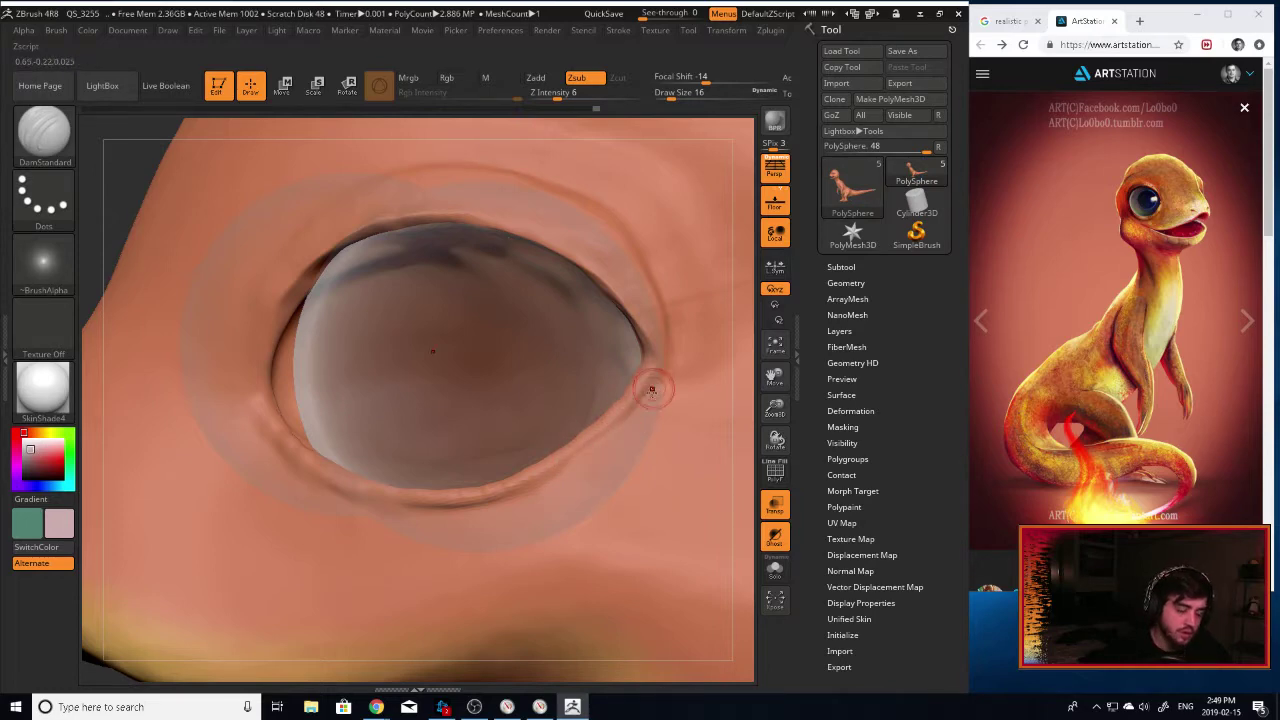
Reshape and smooth the outer part of the lower eyelid with Move Topological at Draw Size 32, and quick-save the project.
key("b")
key("m")
key("t")
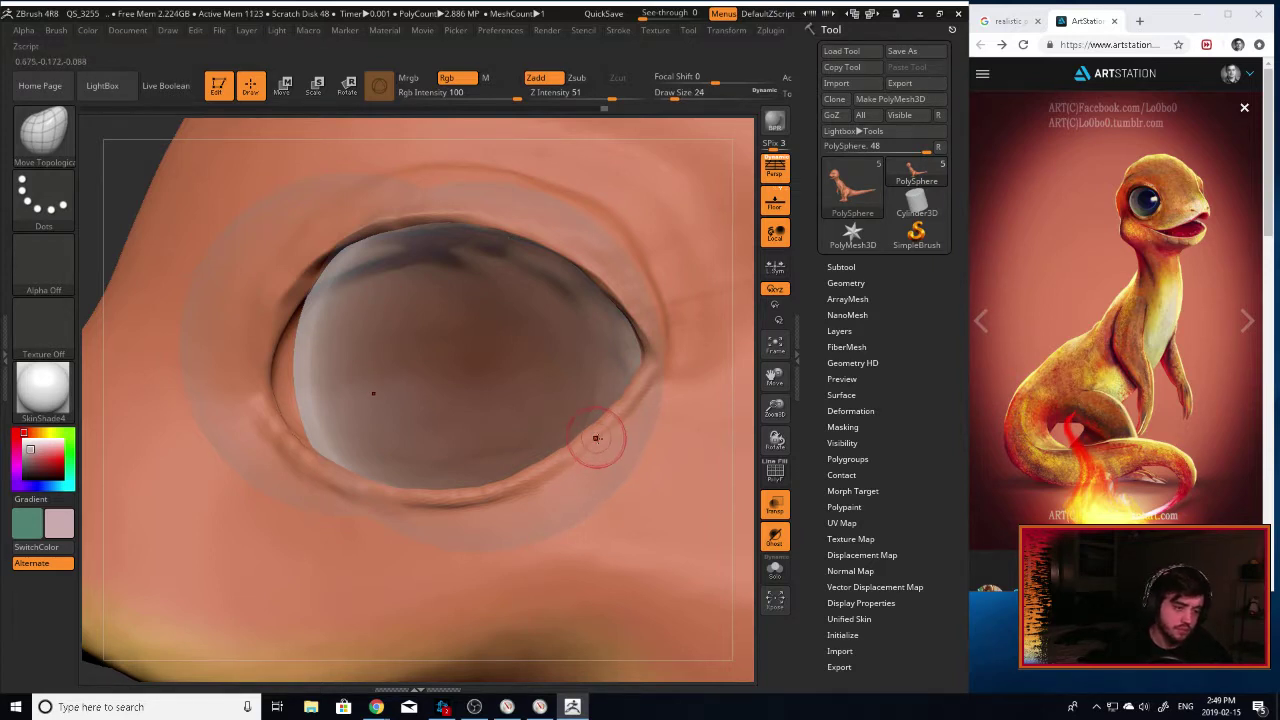
key("bracketright")
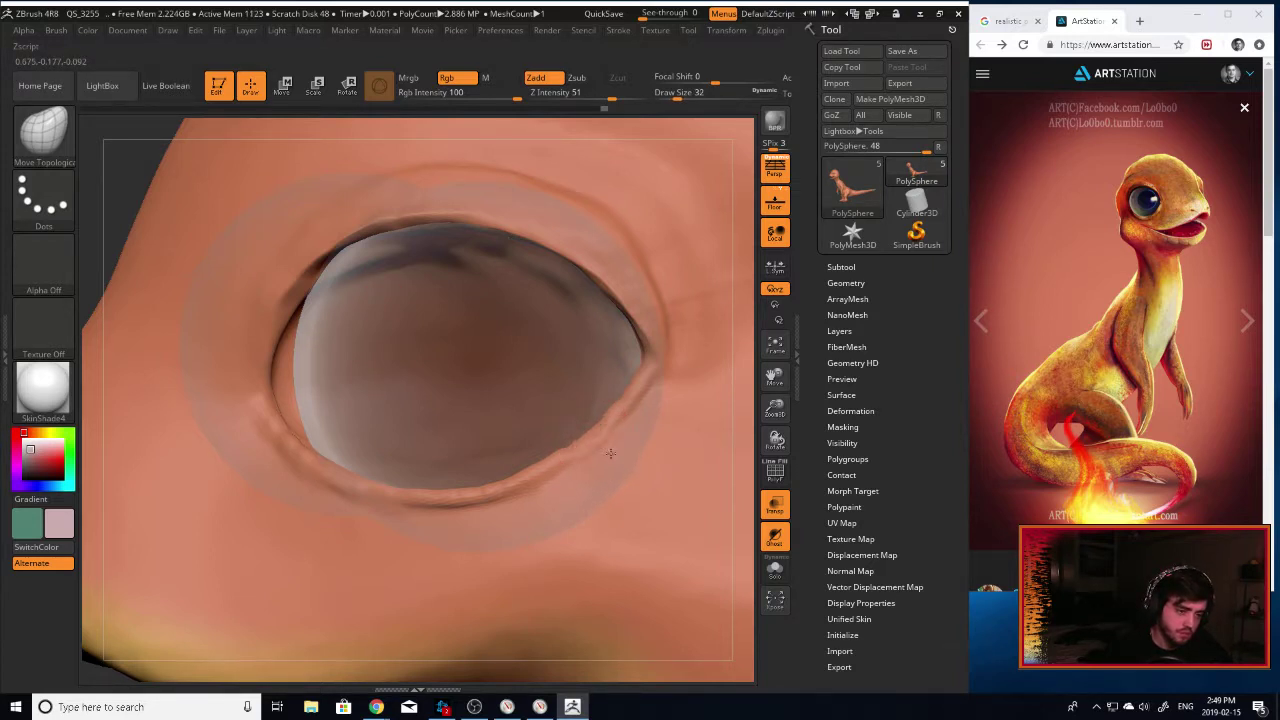
left_click_drag(643, 382, 606, 418, "shift")
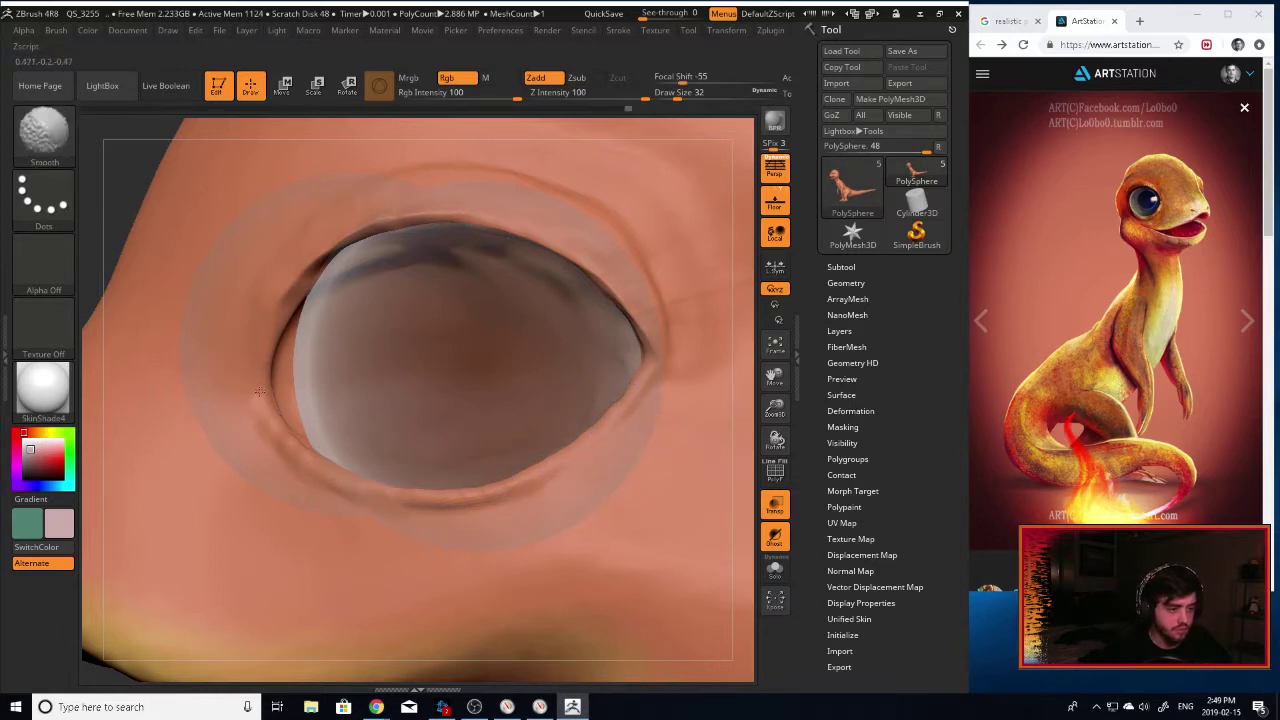
left_click_drag(739, 440, 711, 318, "alt")
mouse_move(660, 398)
left_mouse_down()
mouse_move(745, 406)
mouse_move(672, 410)
mouse_move(688, 404)
left_mouse_up()
left_click(610, 14)
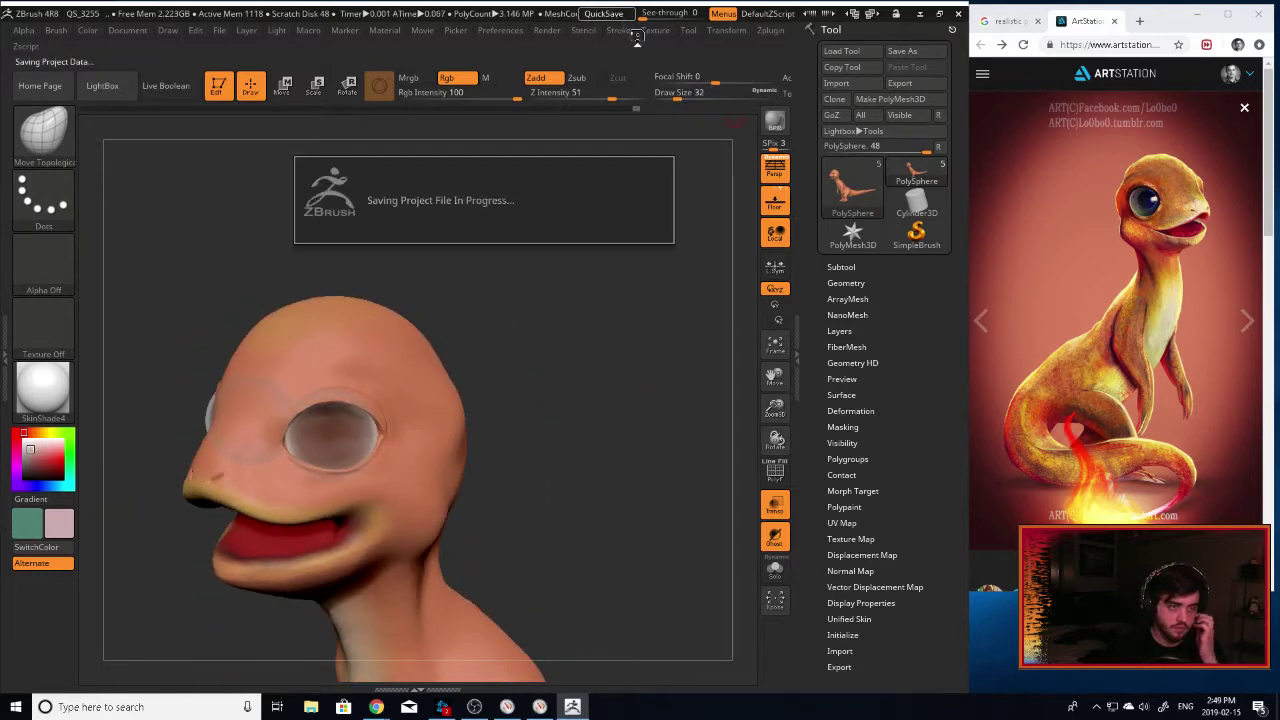
Carve a crease from the mouth corner up into the cheek with the DamStandard brush at Draw Size 32 and Z Intensity 6.
left_click_drag(590, 484, 737, 328)
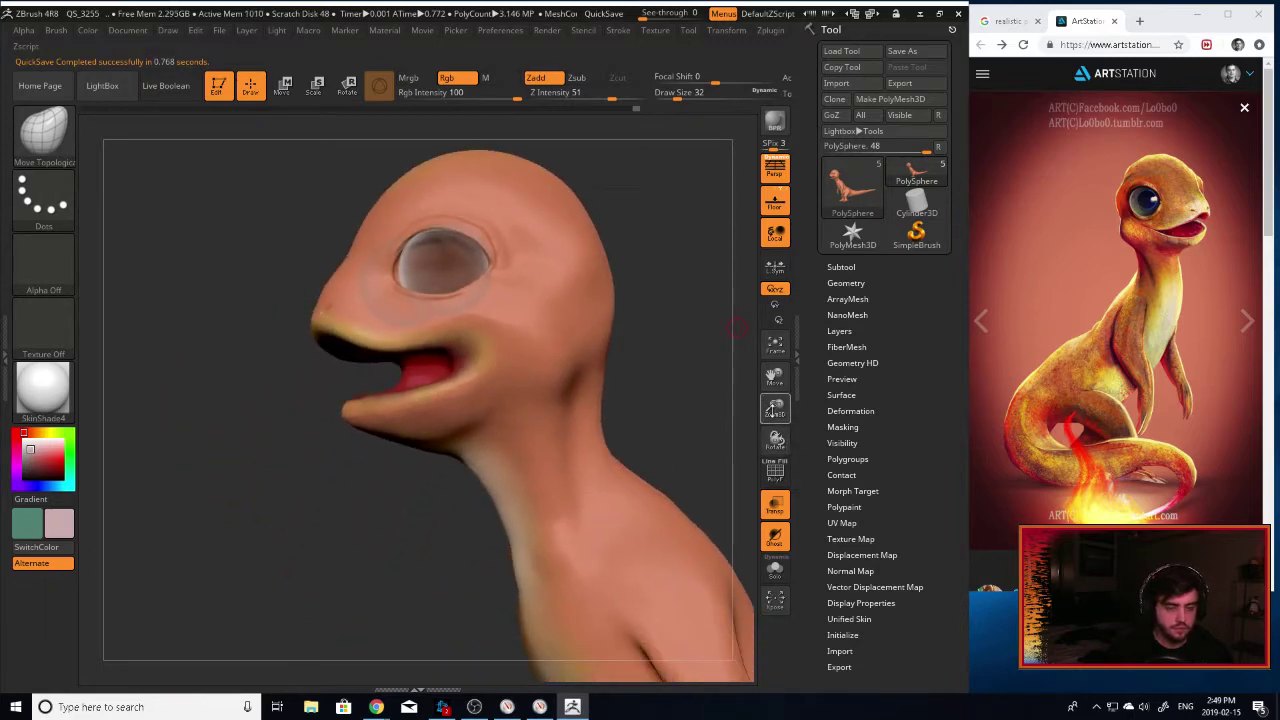
left_click_drag(771, 411, 803, 404)
left_click_drag(718, 352, 552, 228, "alt")
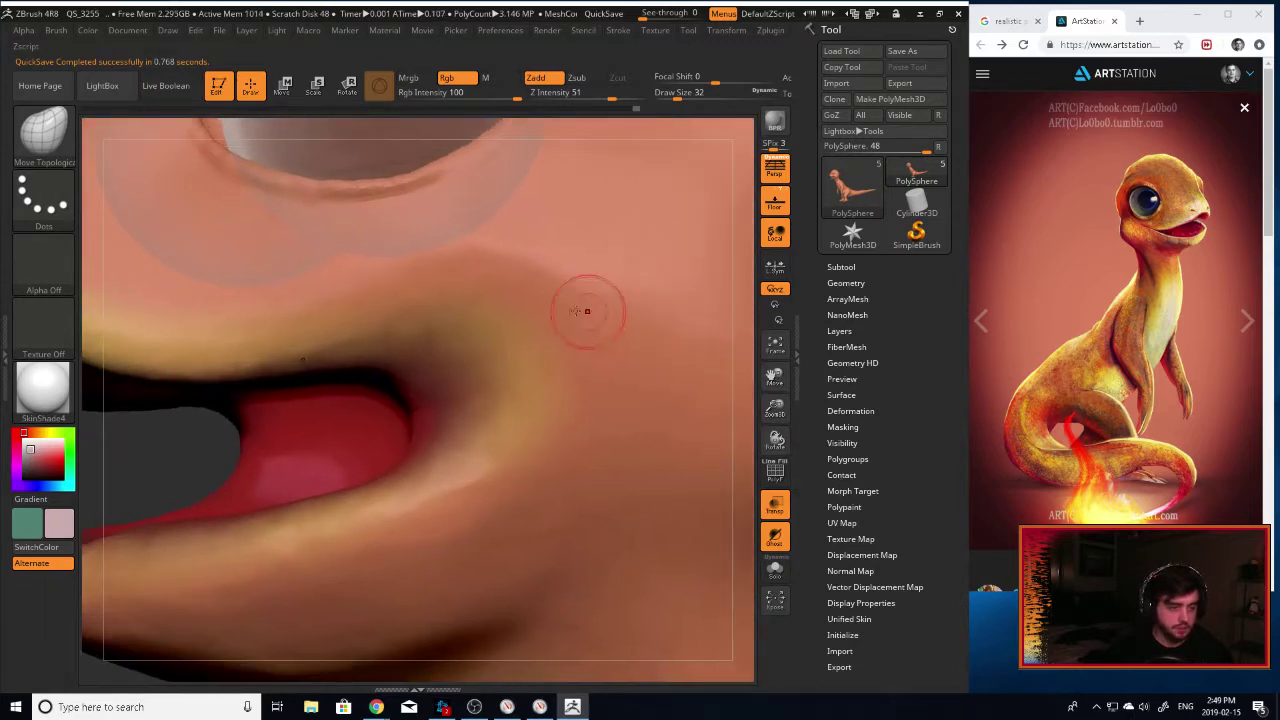
key("b")
key("d")
key("s")
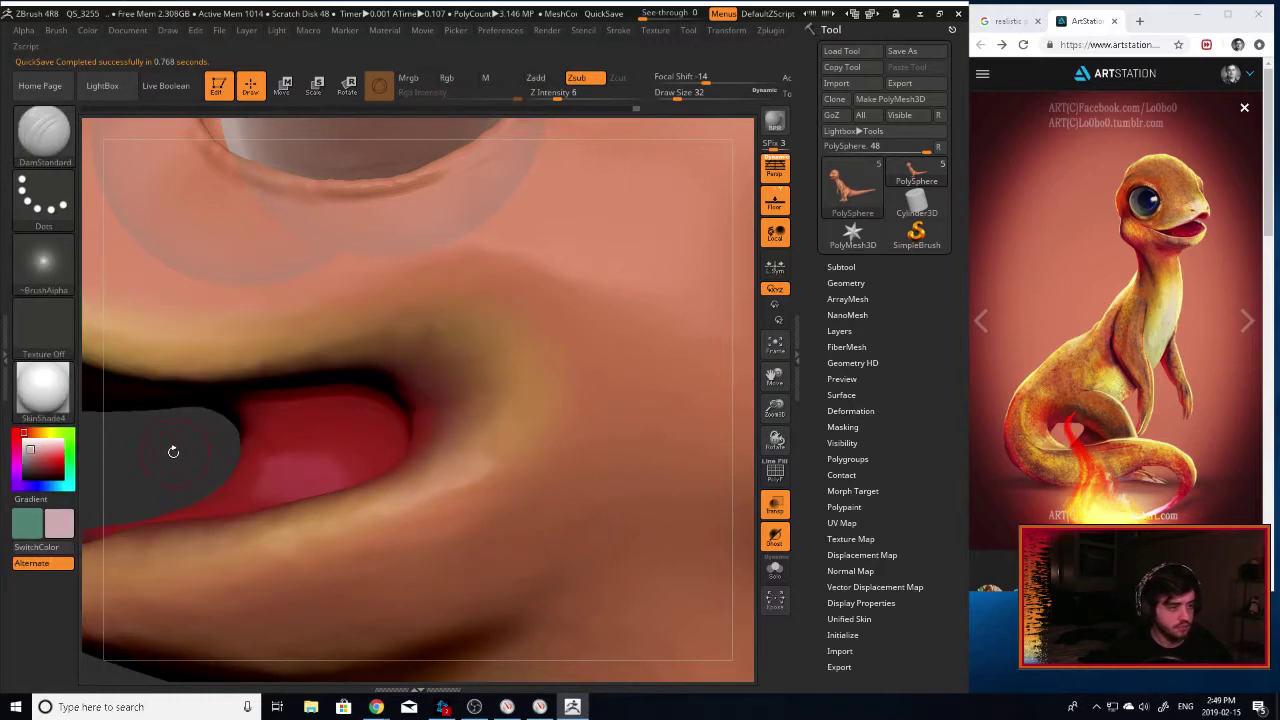
right_click_drag(171, 449, 177, 320)
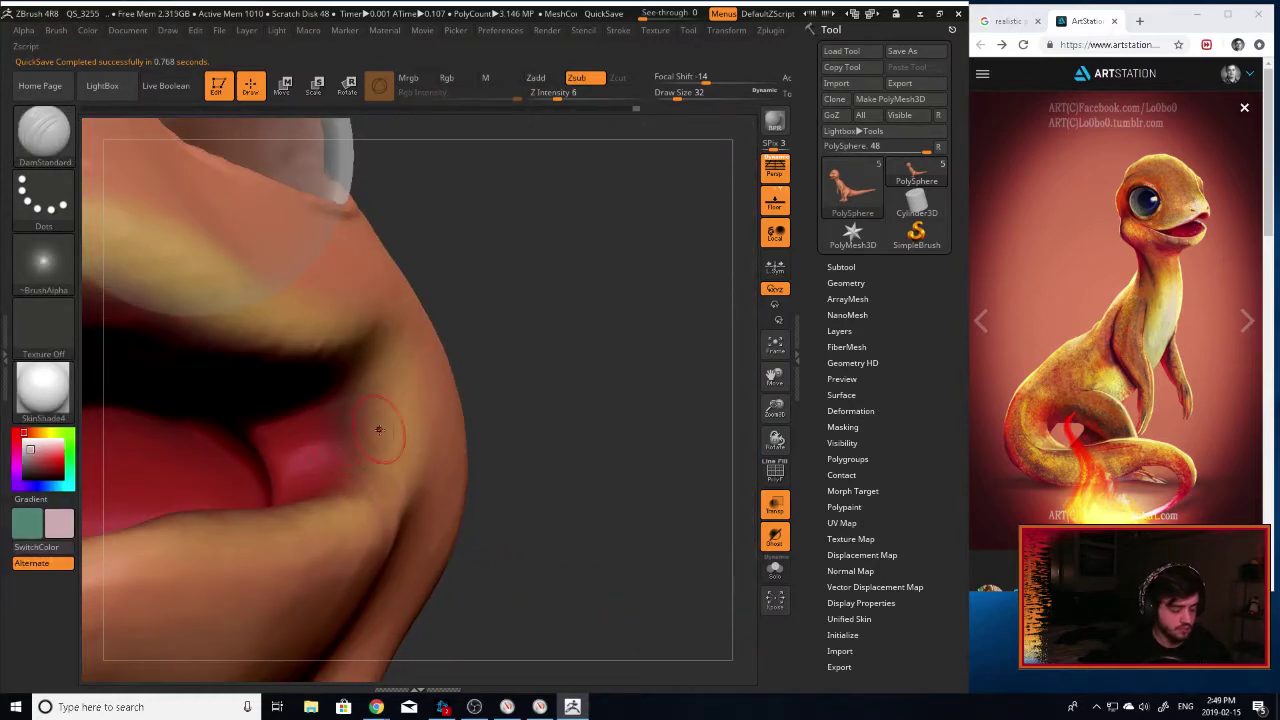
left_click_drag(646, 326, 620, 360)
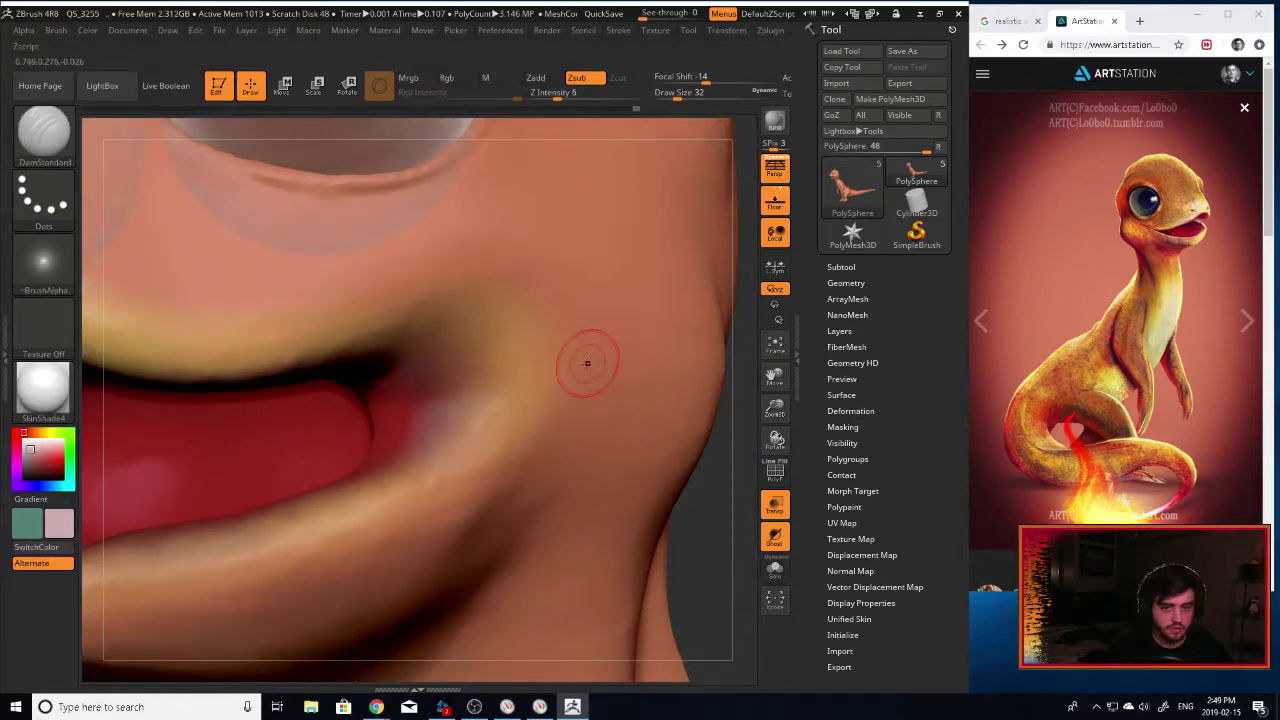
left_click_drag(769, 408, 762, 439)
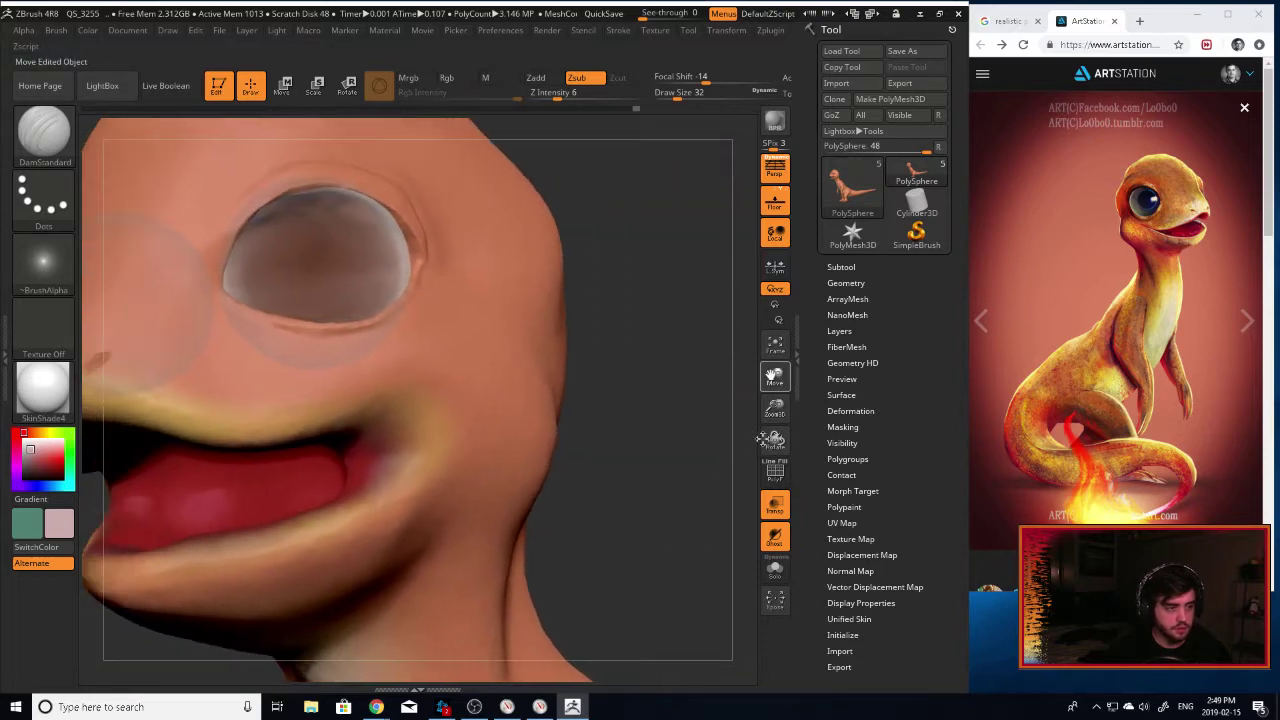
left_click_drag(668, 425, 708, 420)
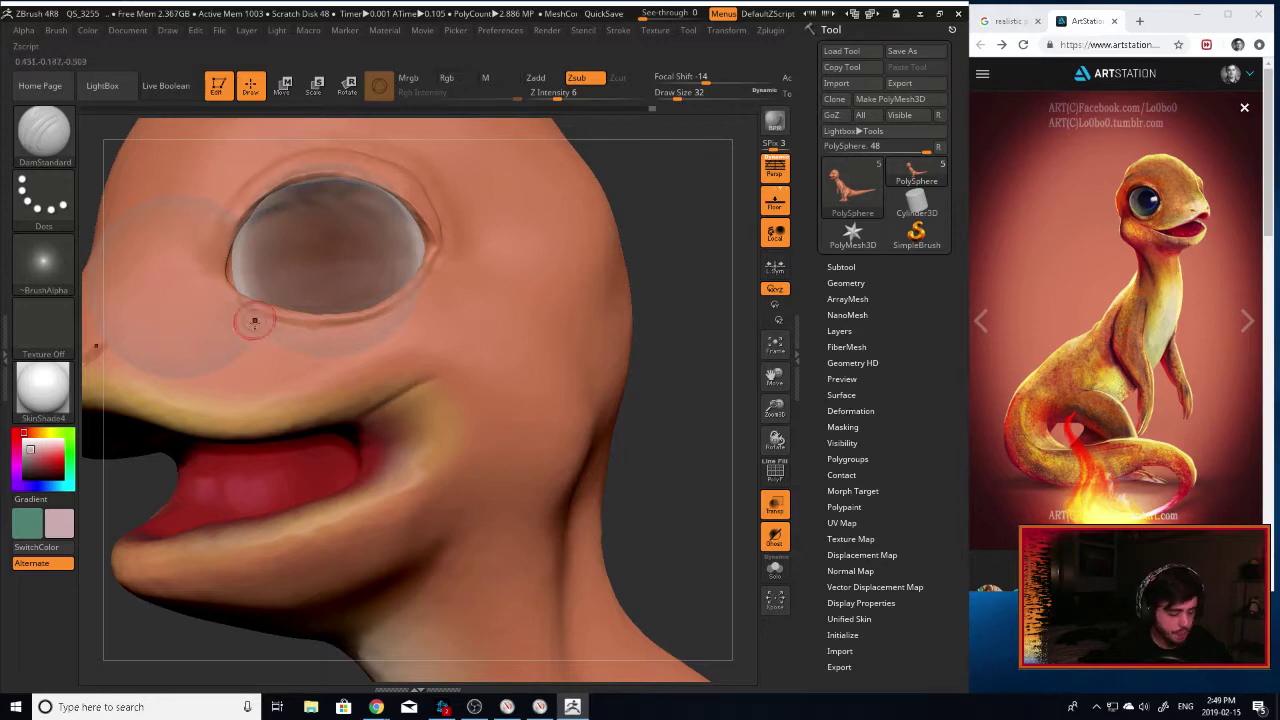
Narrow the mouth corner by pulling the rear of the lower lip up and forward with Move Topological at Draw Size 116.
key("b")
key("m")
key("t")
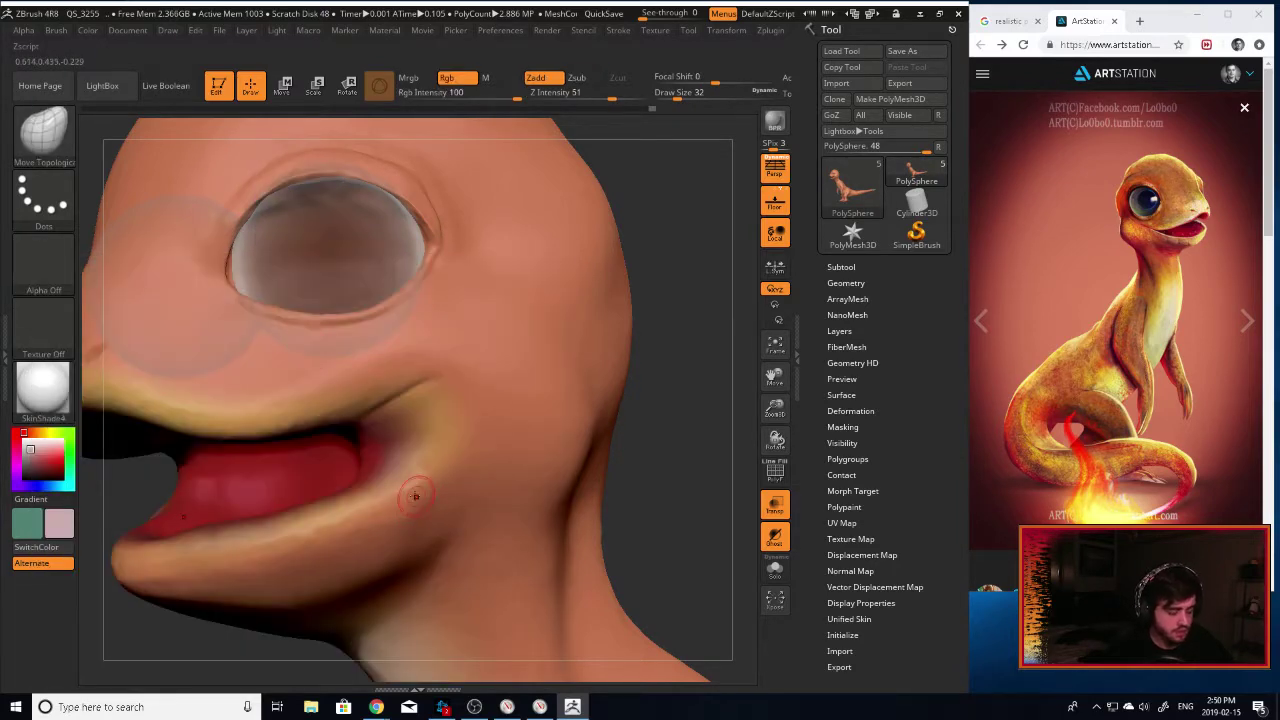
key("bracketright")
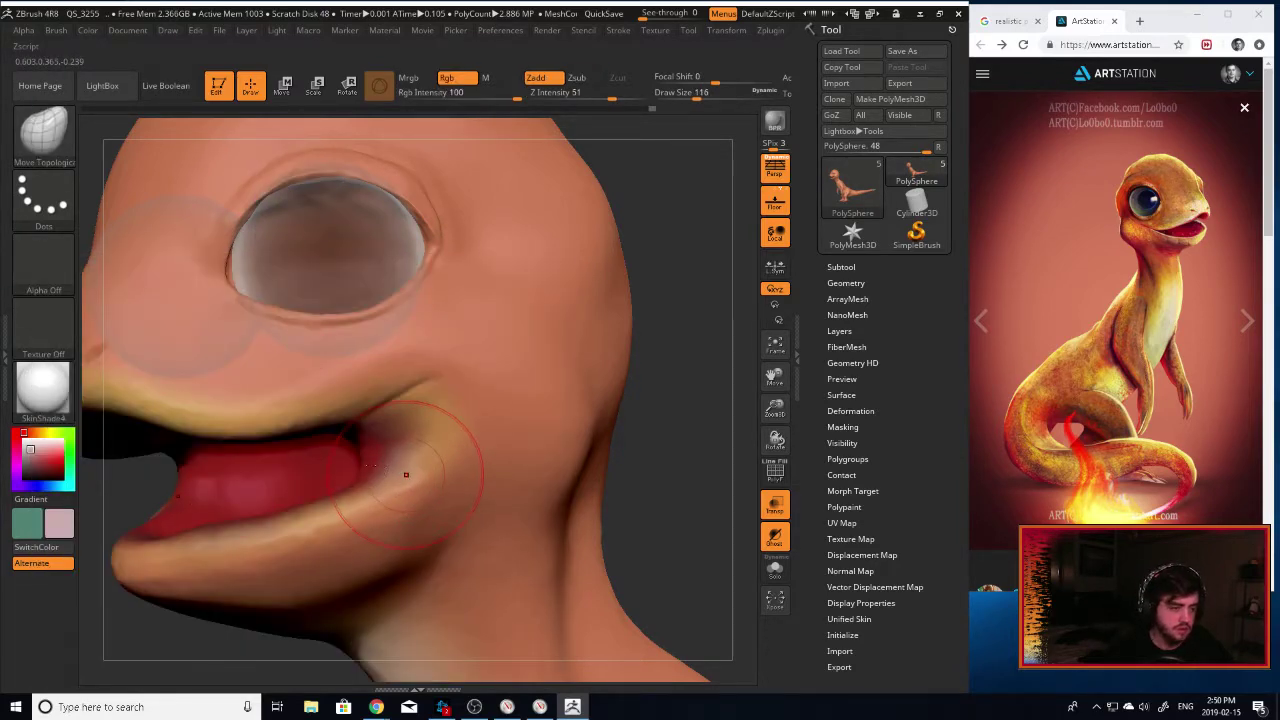
mouse_move(399, 486)
left_mouse_down()
mouse_move(372, 458)
mouse_move(351, 486)
mouse_move(312, 479)
mouse_move(245, 501)
left_mouse_up()
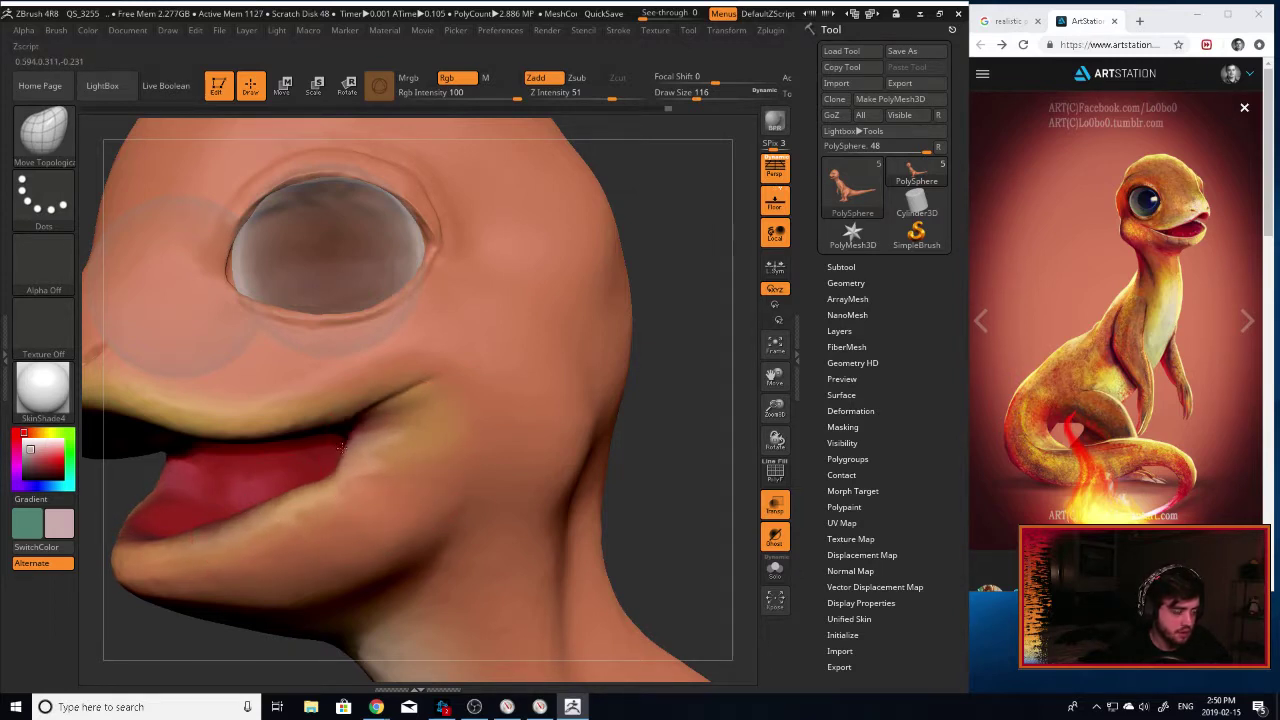
Fine-tune the lip edge at the mouth corner crease, using the Move Topological brush at Draw Size 60.
mouse_move(698, 394)
left_mouse_down()
mouse_move(730, 405)
mouse_move(657, 402)
mouse_move(748, 402)
mouse_move(779, 388)
mouse_move(778, 440)
left_mouse_up()
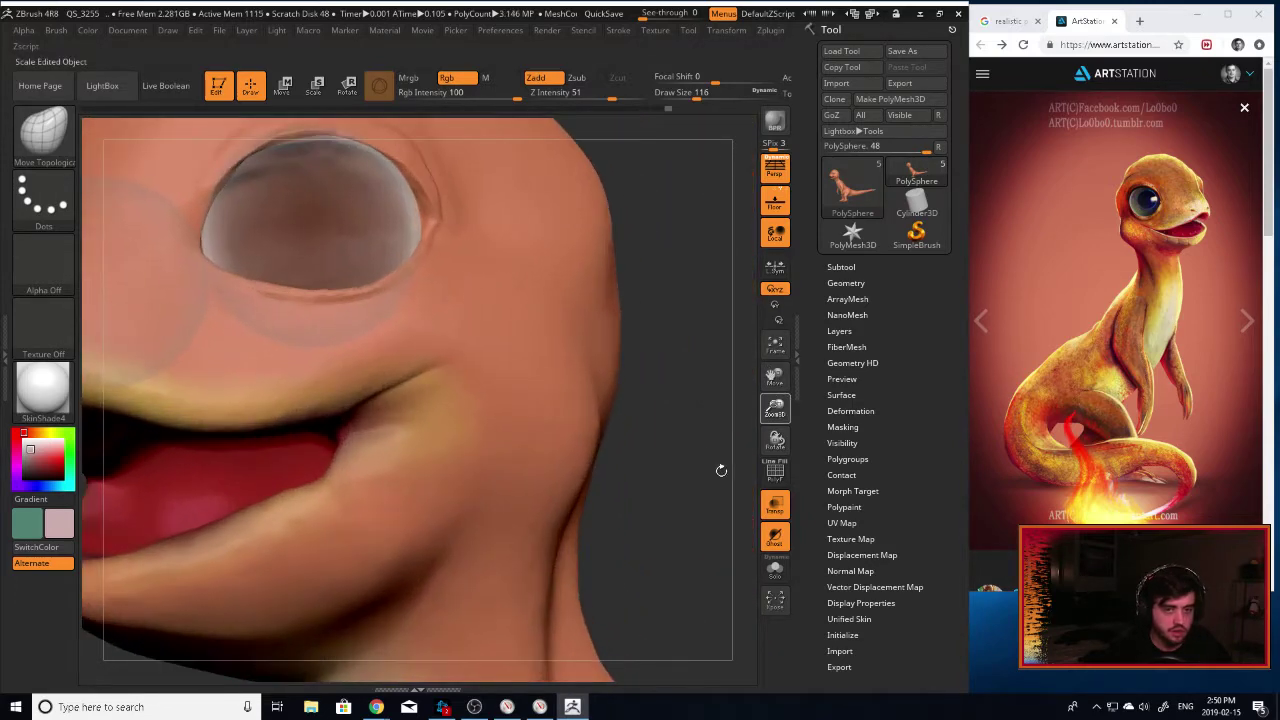
mouse_move(720, 471)
left_mouse_down()
mouse_move(668, 468)
mouse_move(676, 458)
left_mouse_up()
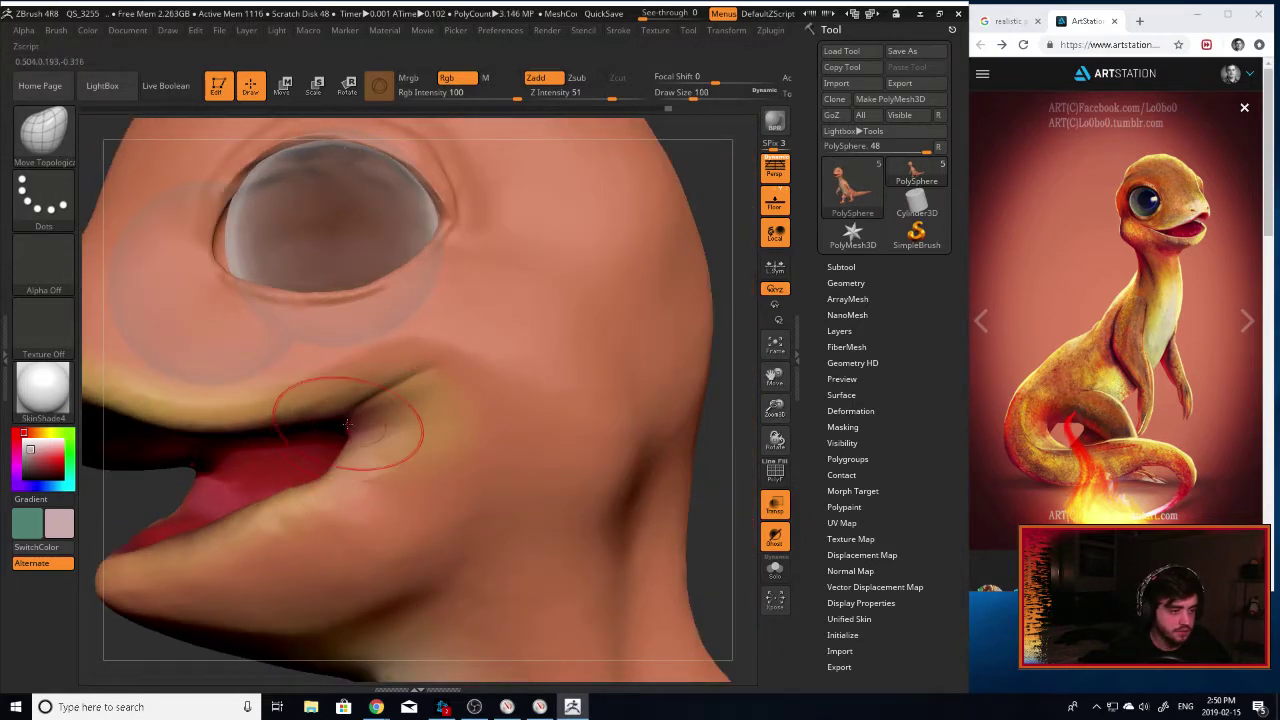
key("[")
key("[")
key("[")
key("[")
key("[")
left_click_drag(413, 395, 411, 397)
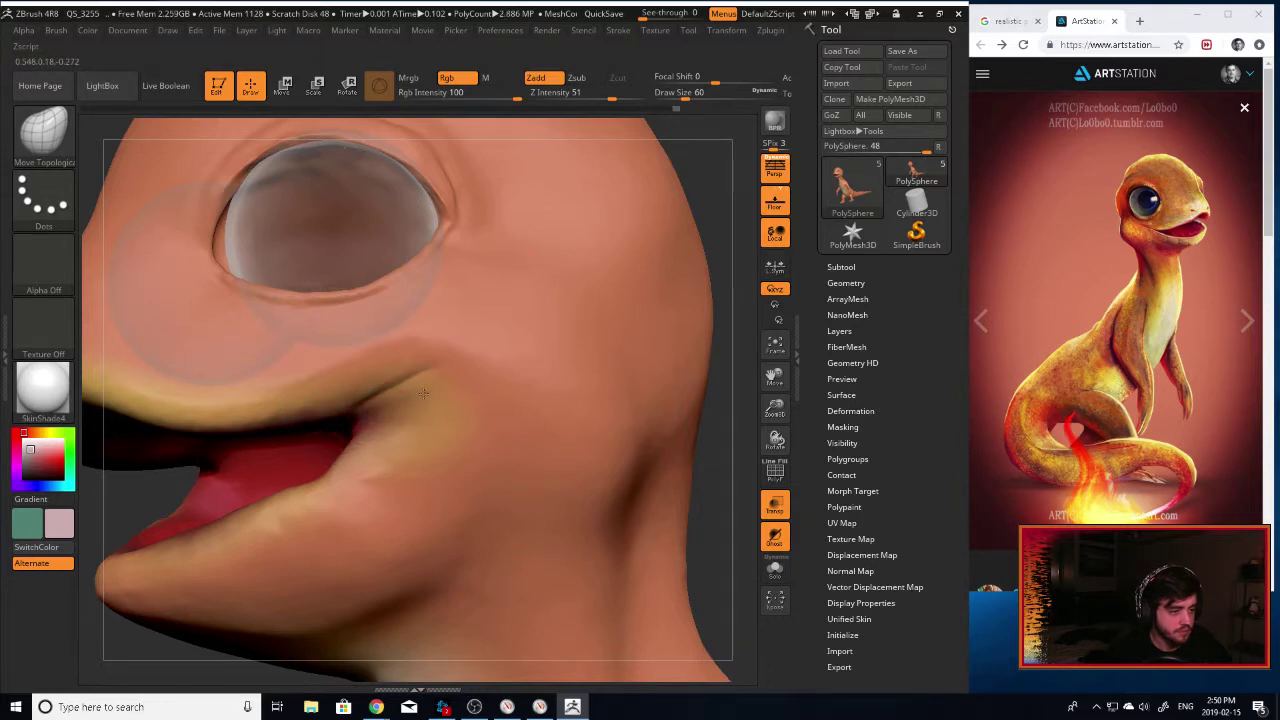
Reshape the rear edge of the lower lip leading to the mouth corner, using Move Topological at Draw Size 108.
left_click_drag(405, 397, 400, 414)
left_click_drag(775, 408, 745, 350)
left_click_drag(606, 360, 594, 398)
right_click_drag(594, 398, 467, 344)
left_click_drag(773, 402, 783, 512)
left_click_drag(775, 376, 872, 352)
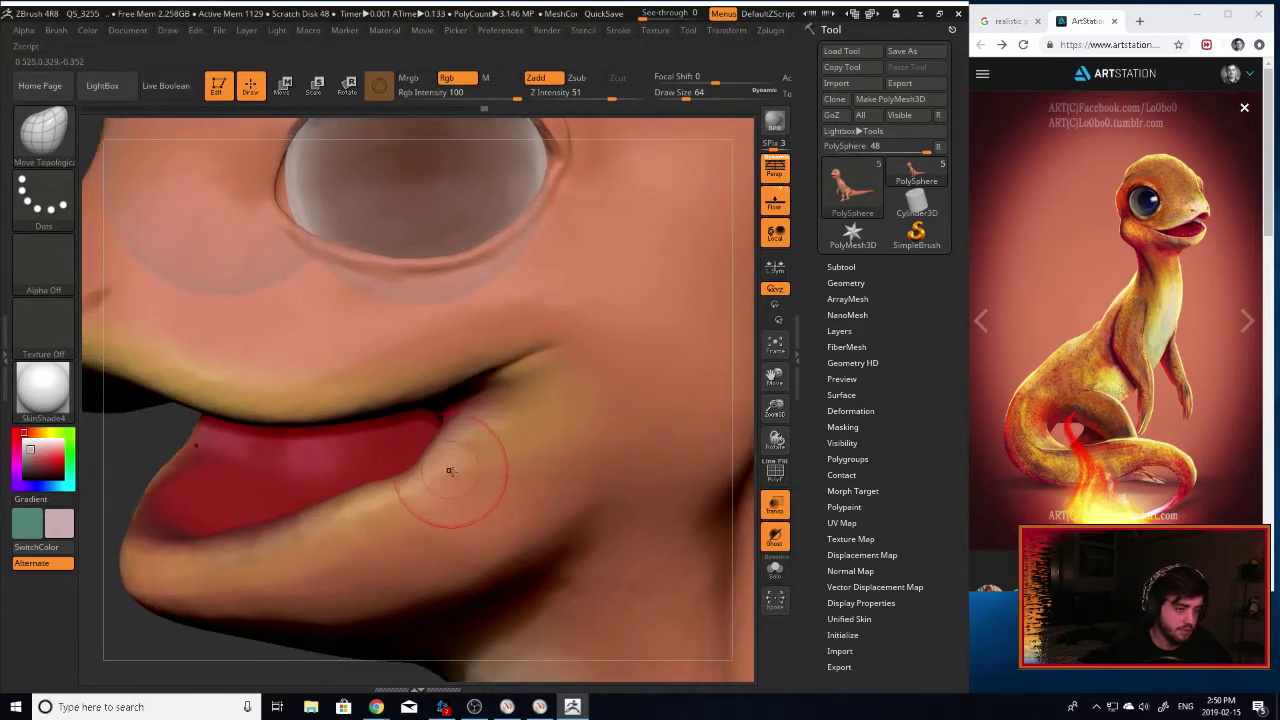
key("]")
mouse_move(406, 479)
left_mouse_down()
mouse_move(378, 448)
mouse_move(280, 545)
left_mouse_up()
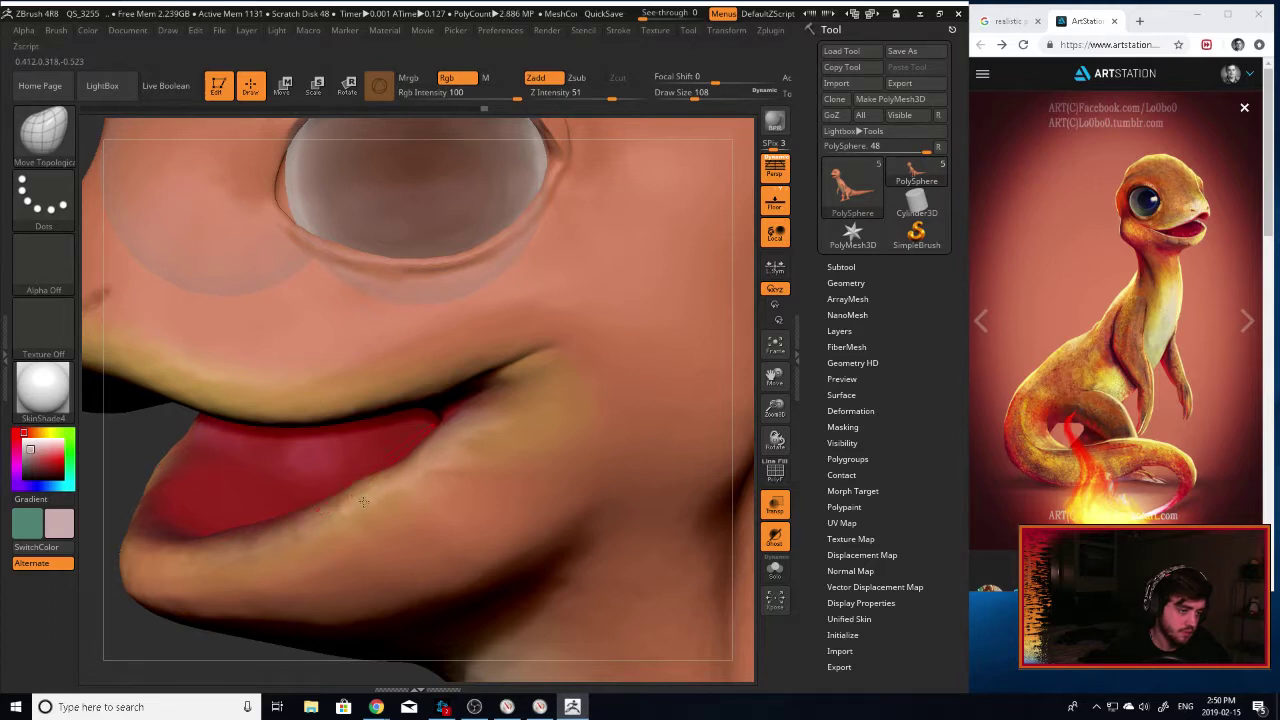
left_click_drag(363, 502, 368, 506)
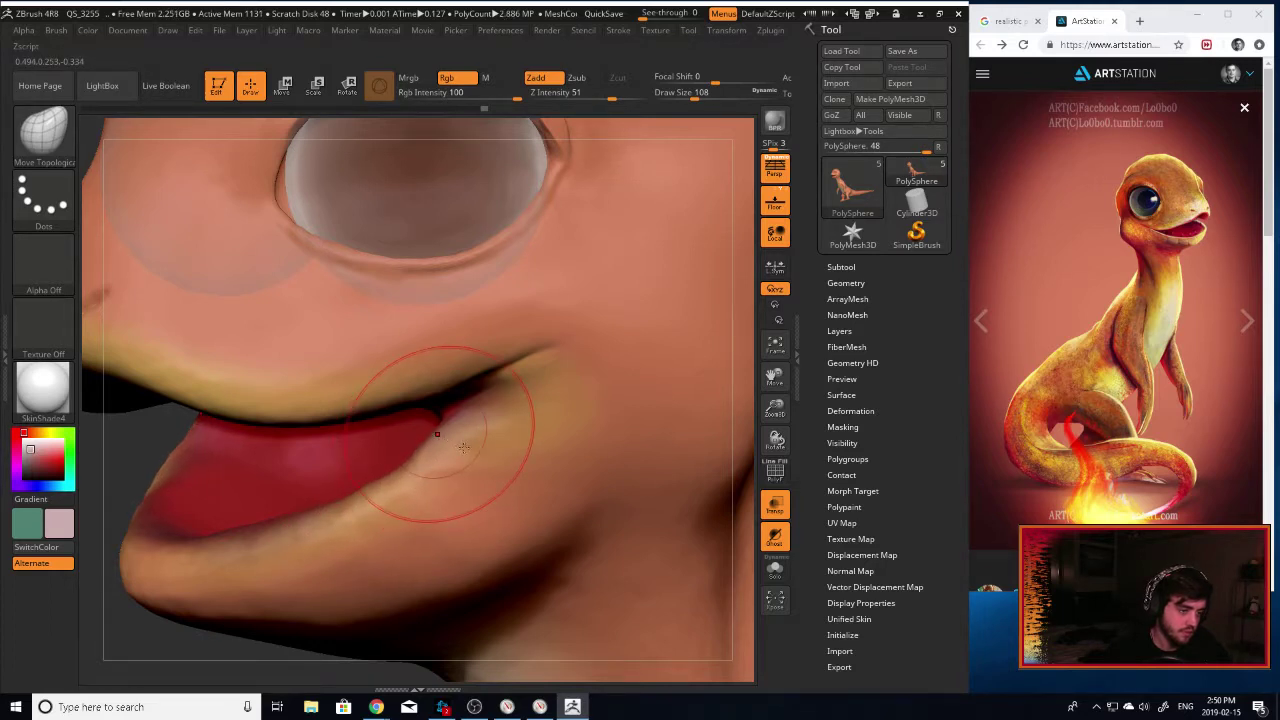
left_click_drag(464, 448, 477, 460)
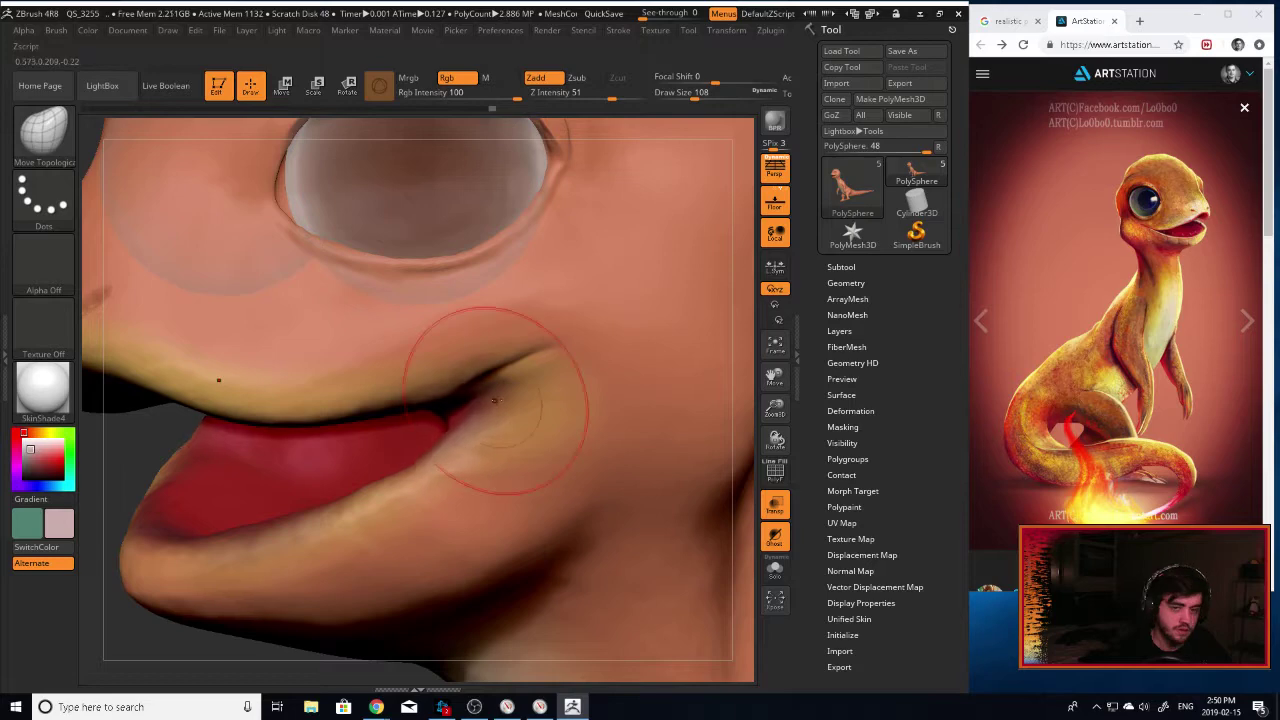
Deepen the mouth corner crease with DamStandard at Draw Size 52 and Z Intensity 21, and smooth its lower end.
key("bracketleft")
key("bracketleft")
key("bracketleft")
key("bracketleft")
key("bracketleft")
key("bracketleft")
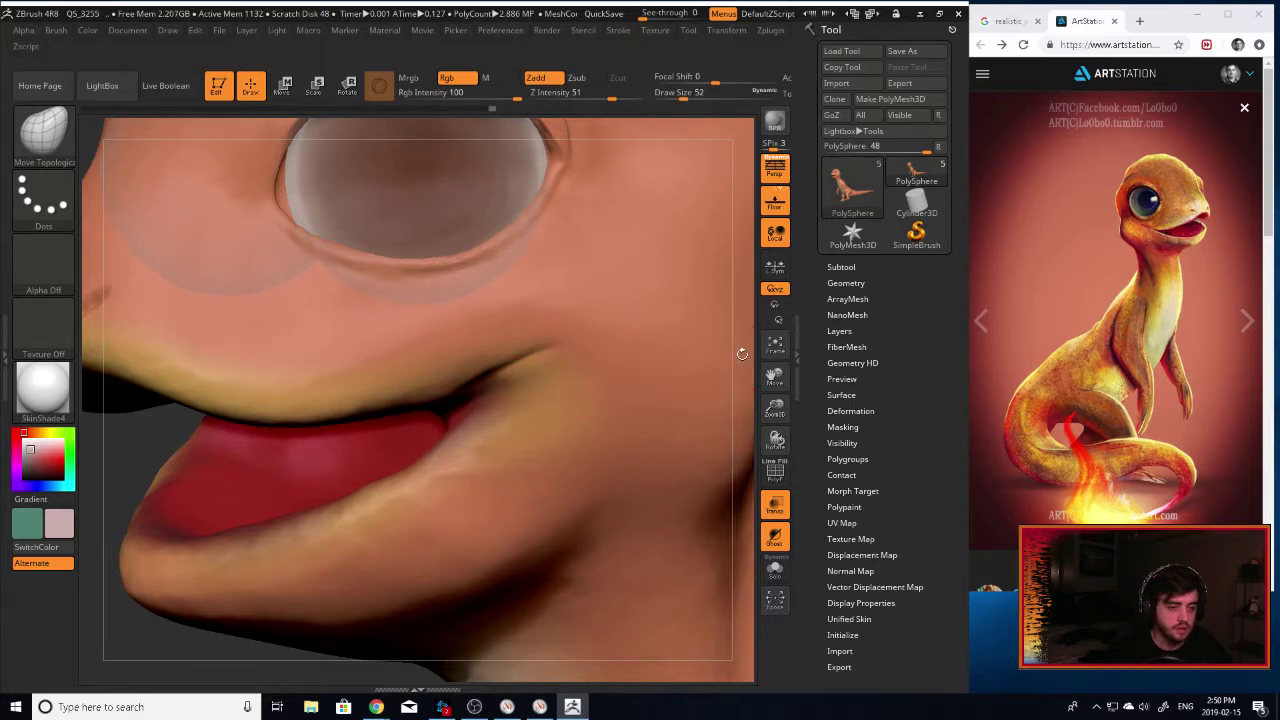
left_click_drag(743, 354, 737, 291)
key("b")
key("d")
key("s")
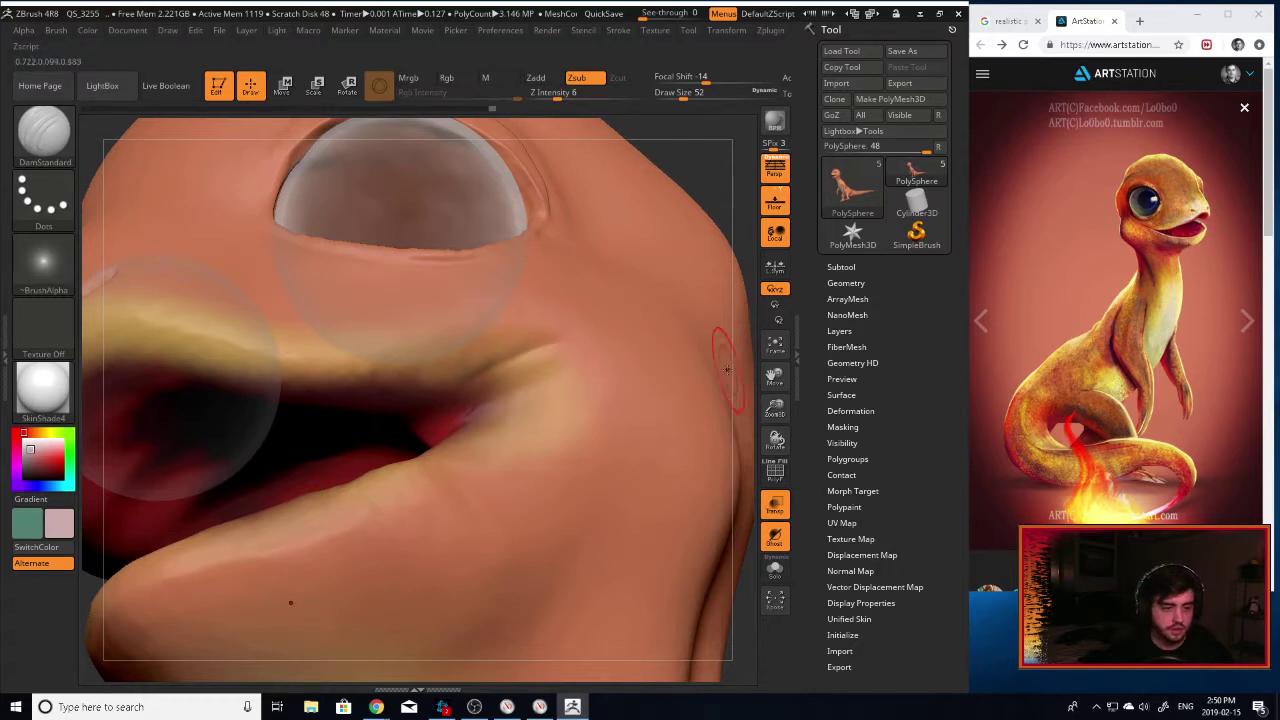
mouse_move(743, 349)
left_mouse_down()
mouse_move(763, 338)
mouse_move(748, 340)
left_mouse_up()
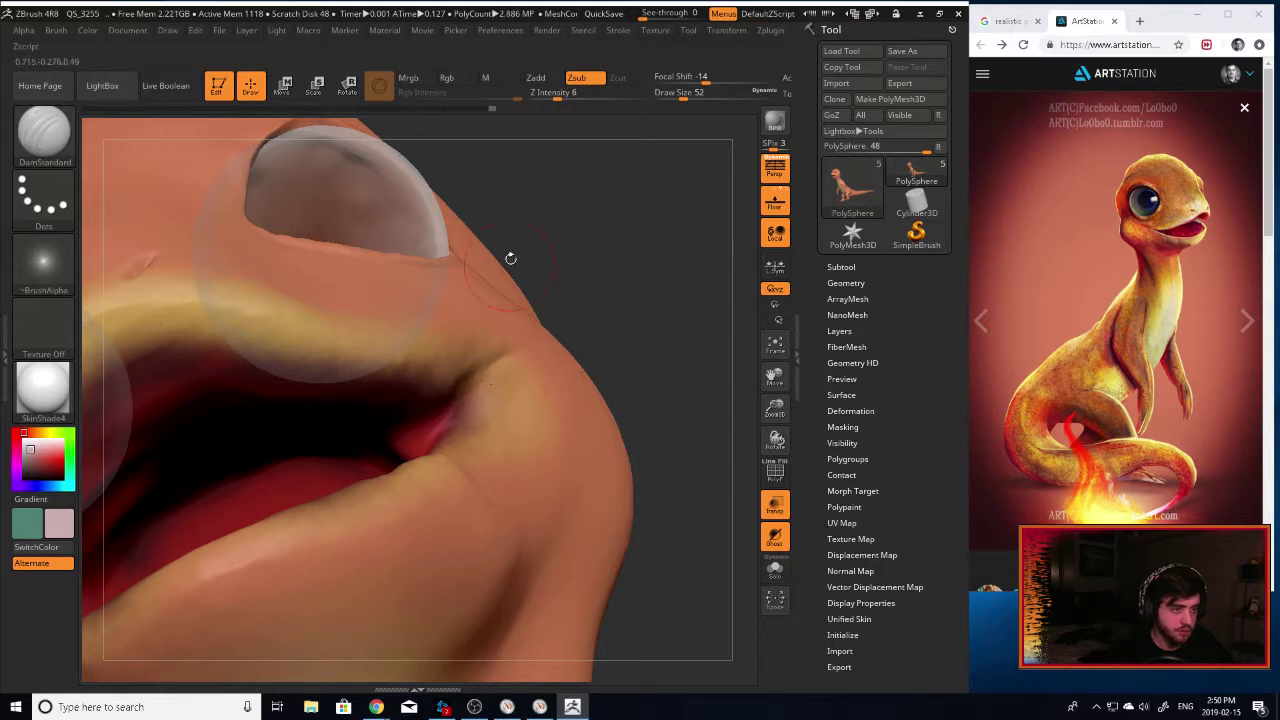
left_click_drag(570, 95, 582, 95)
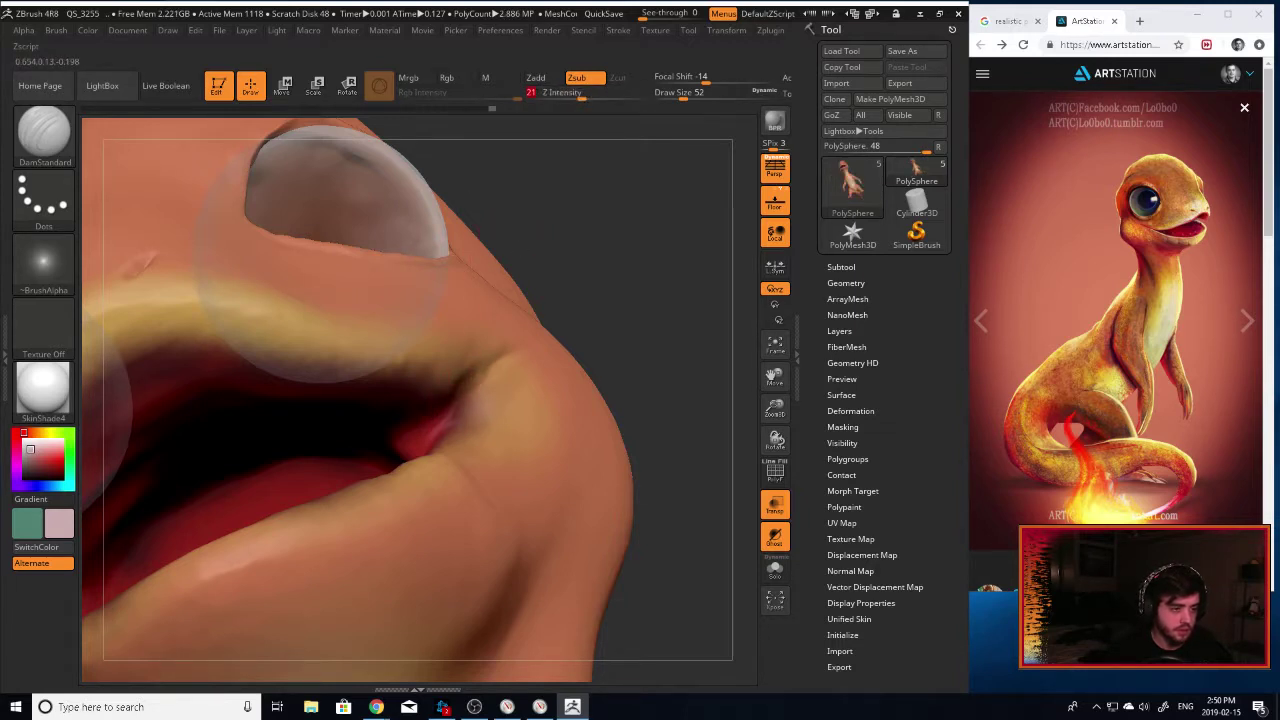
left_click_drag(445, 408, 430, 424)
left_click_drag(498, 372, 421, 430)
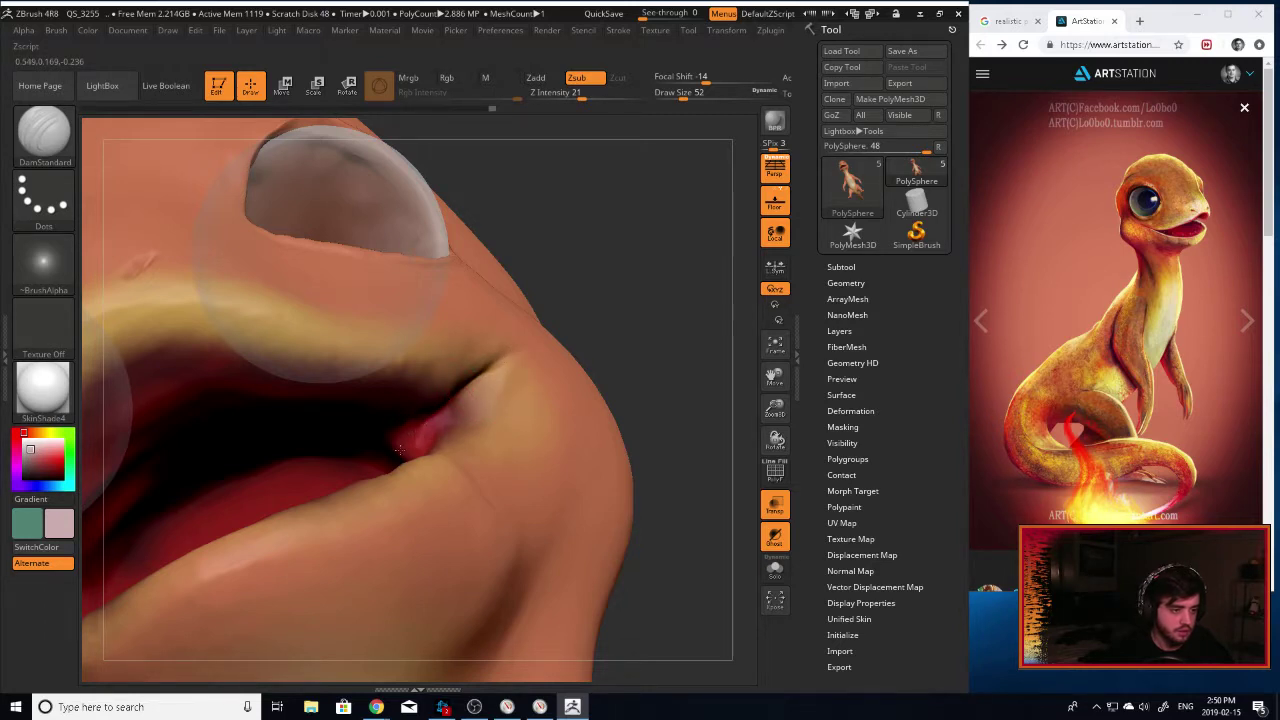
left_click_drag(412, 466, 440, 464, "shift")
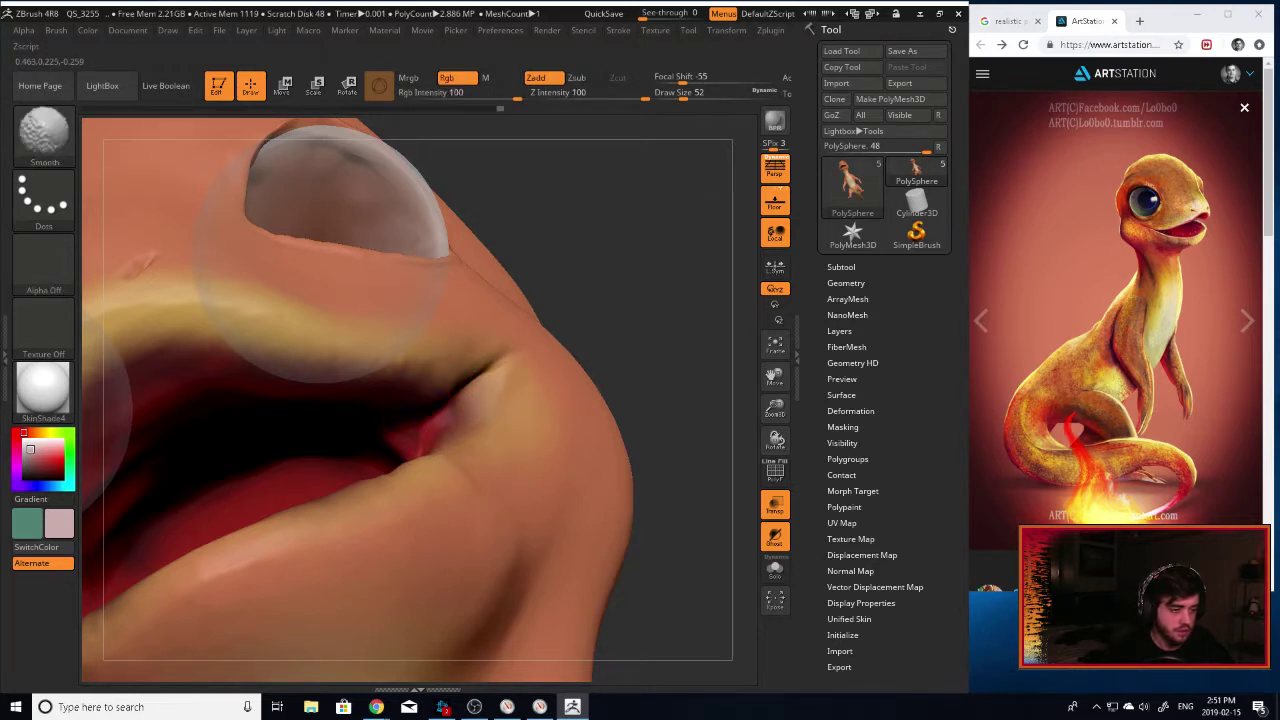
Fill out the red inner flesh at the mouth corner with the Inflat brush at Z Intensity 10, and smooth it.
left_click_drag(616, 320, 690, 308)
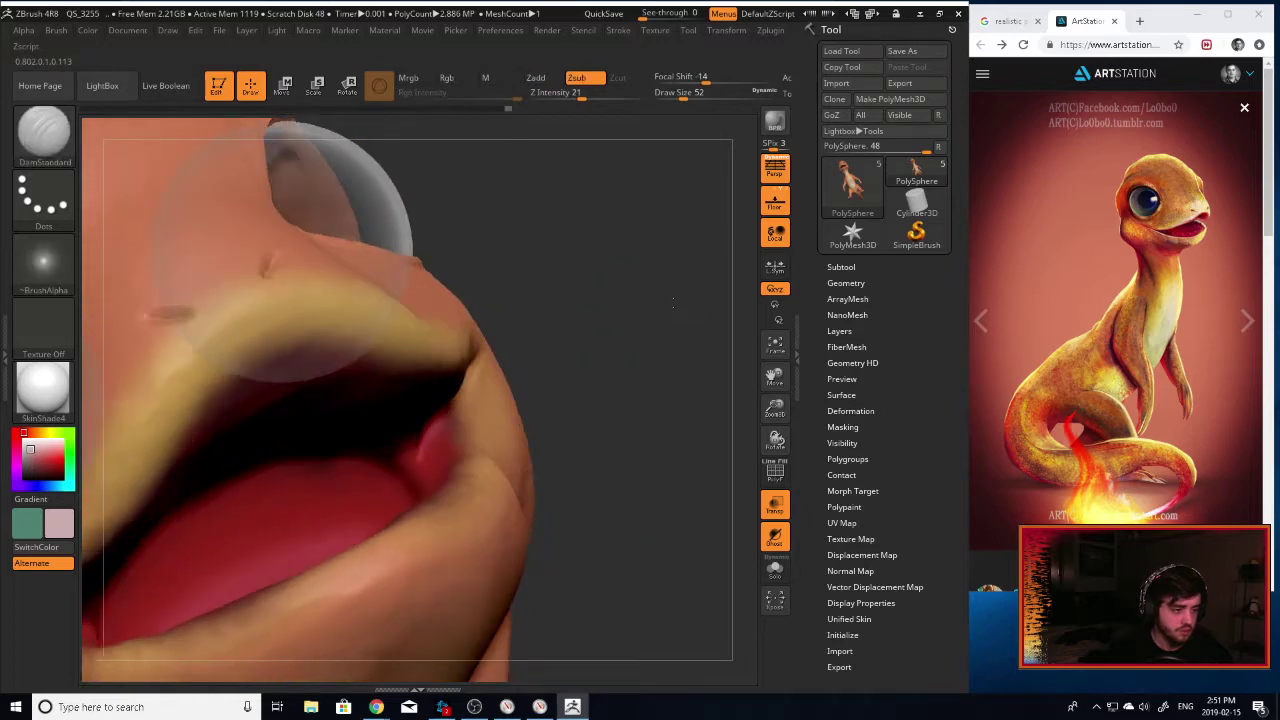
key("b")
key("i")
key("n")
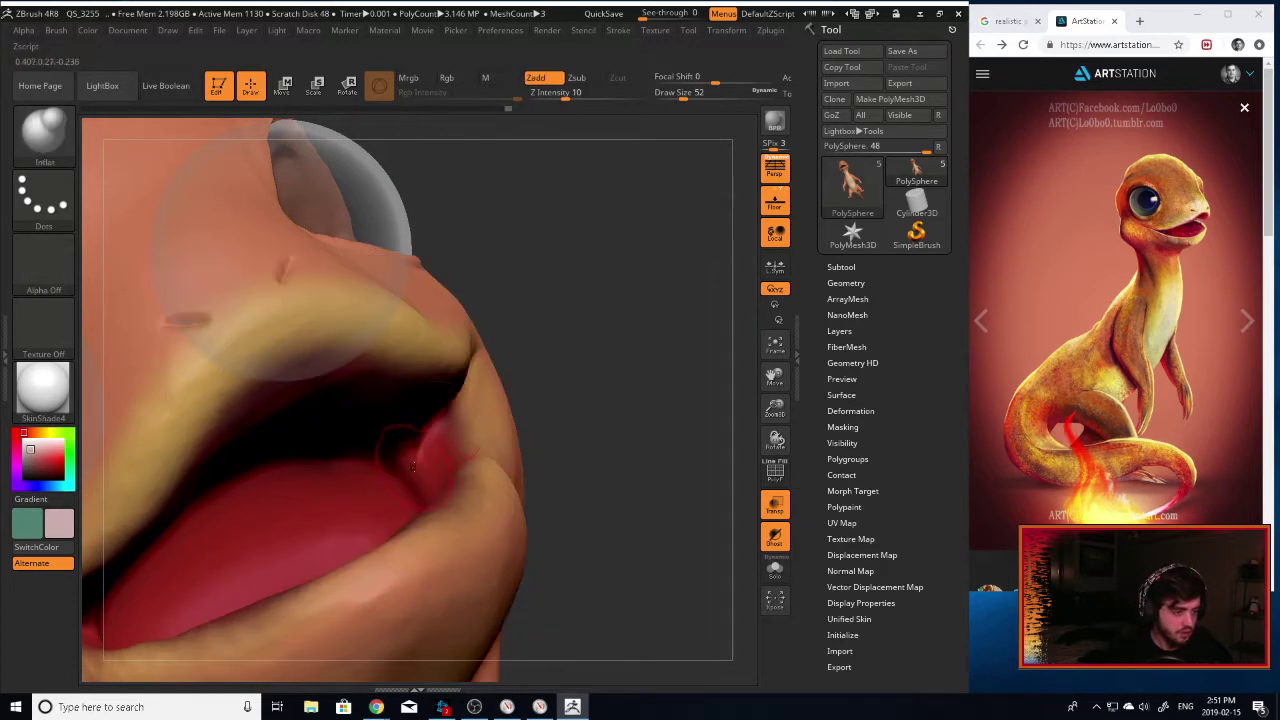
key("shift")
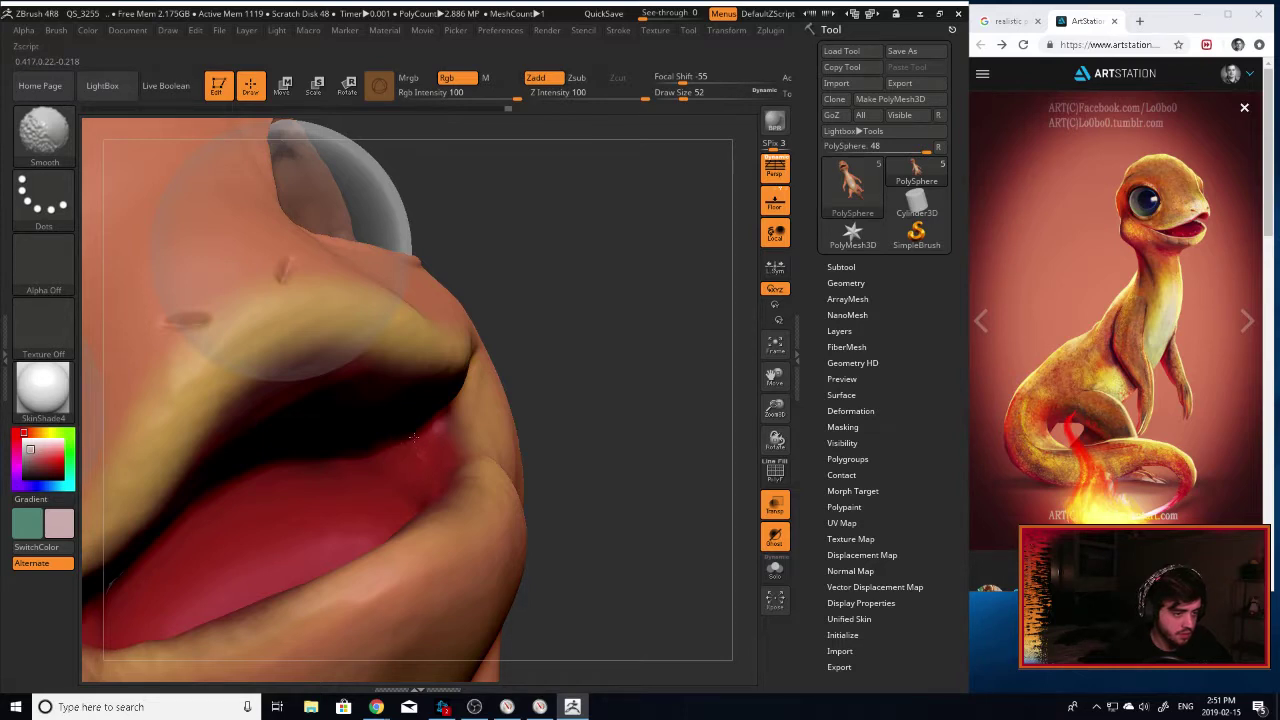
key("shift")
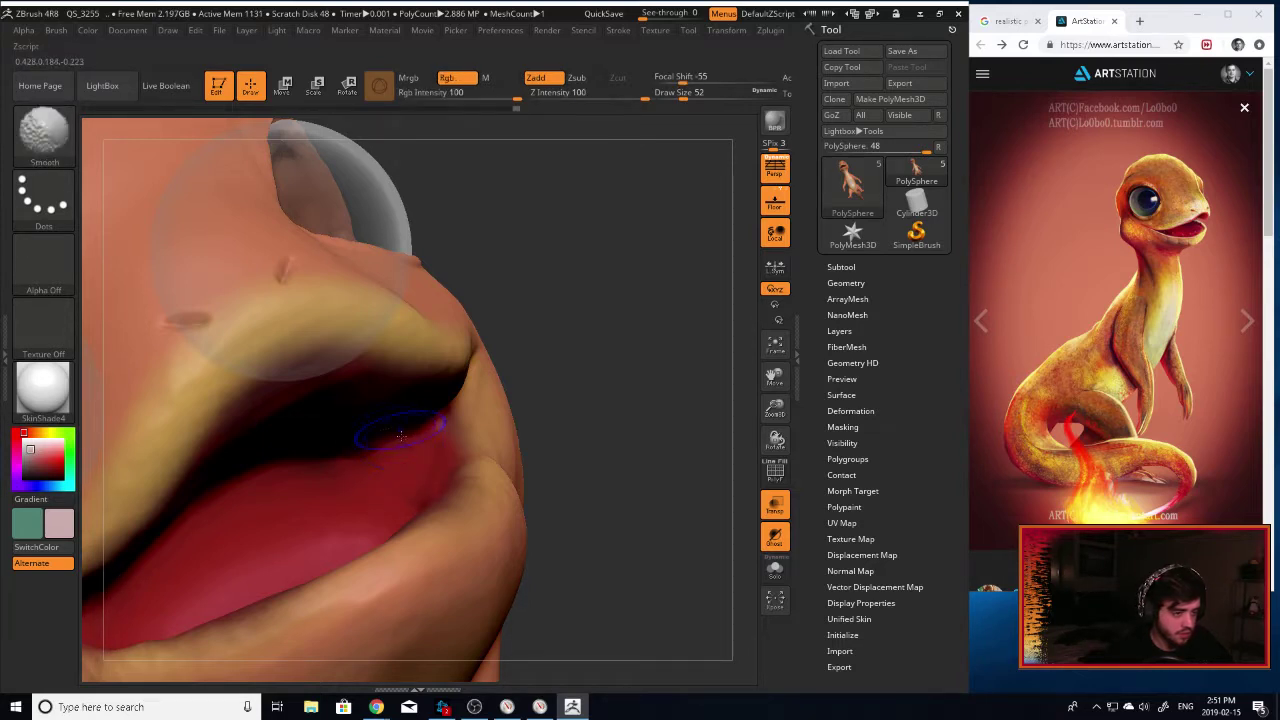
Hide the Tool palette to widen the canvas, check the mouth corner from several angles and quick-save the project.
left_click_drag(655, 392, 465, 385)
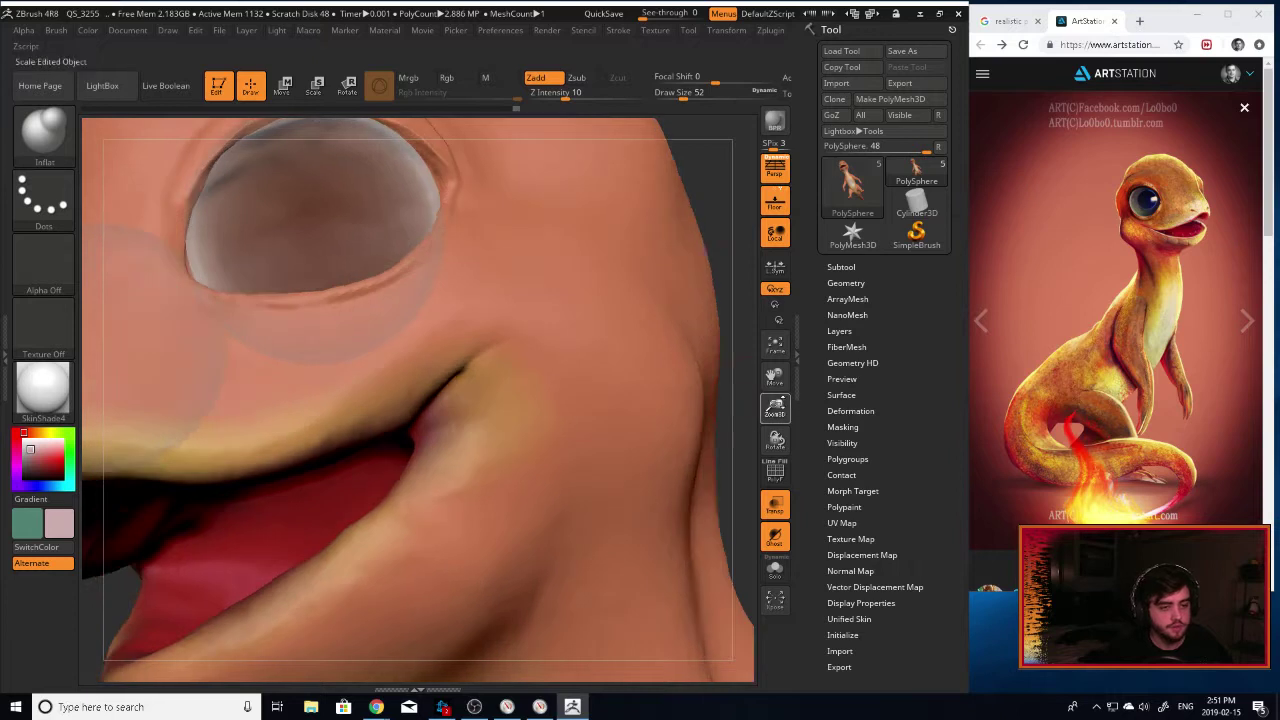
mouse_move(775, 408)
left_mouse_down()
mouse_move(699, 366)
mouse_move(692, 382)
mouse_move(606, 395)
mouse_move(638, 396)
left_mouse_up()
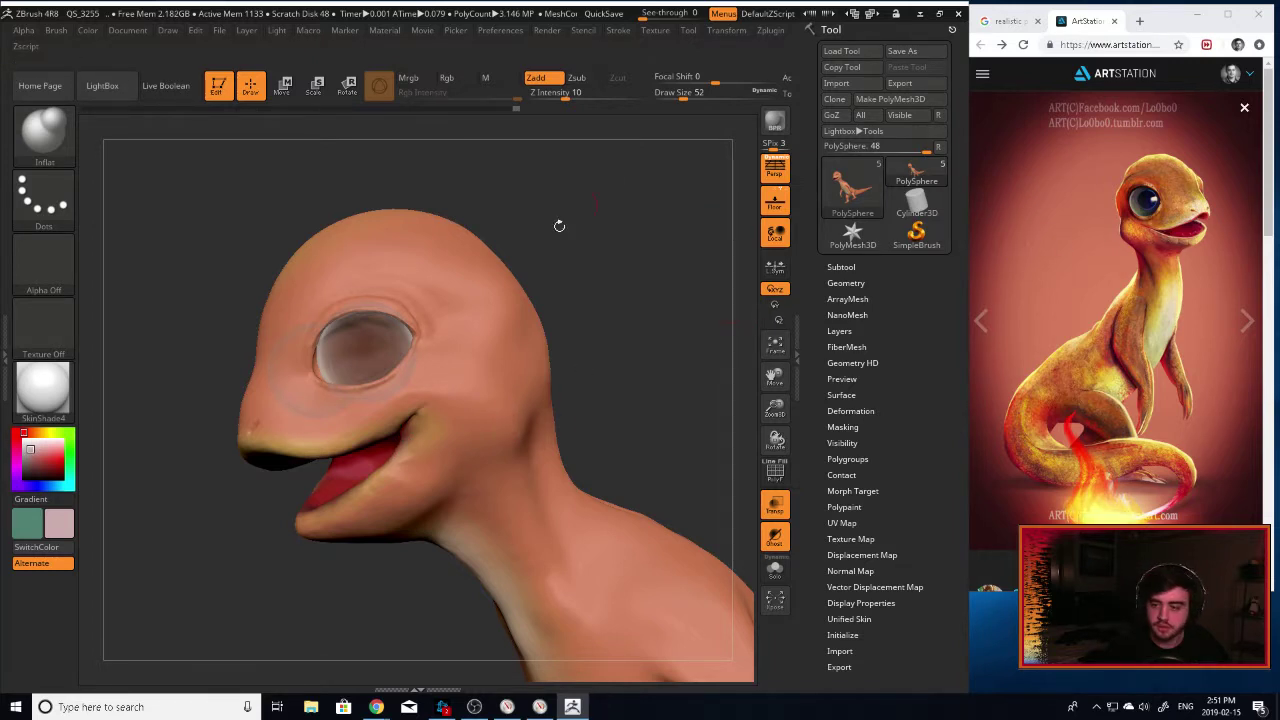
left_click_drag(638, 410, 644, 394)
left_click(796, 390)
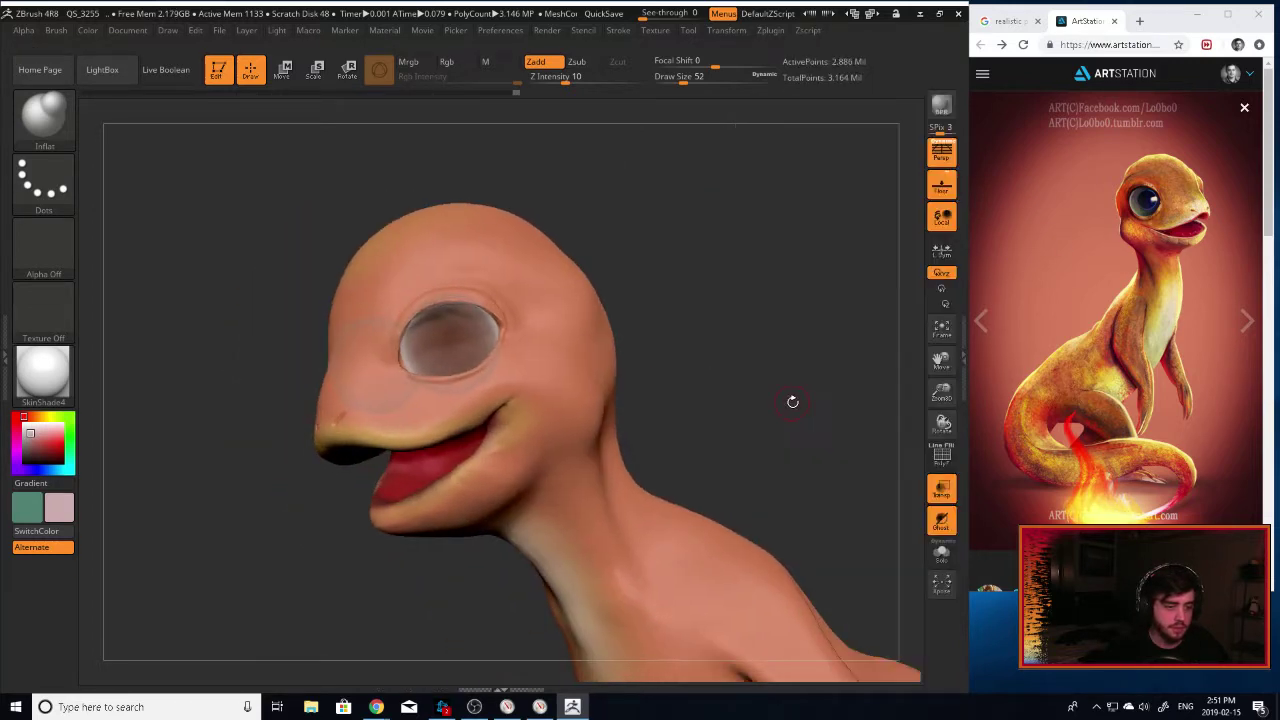
left_click_drag(941, 391, 858, 440)
left_click_drag(739, 392, 730, 391)
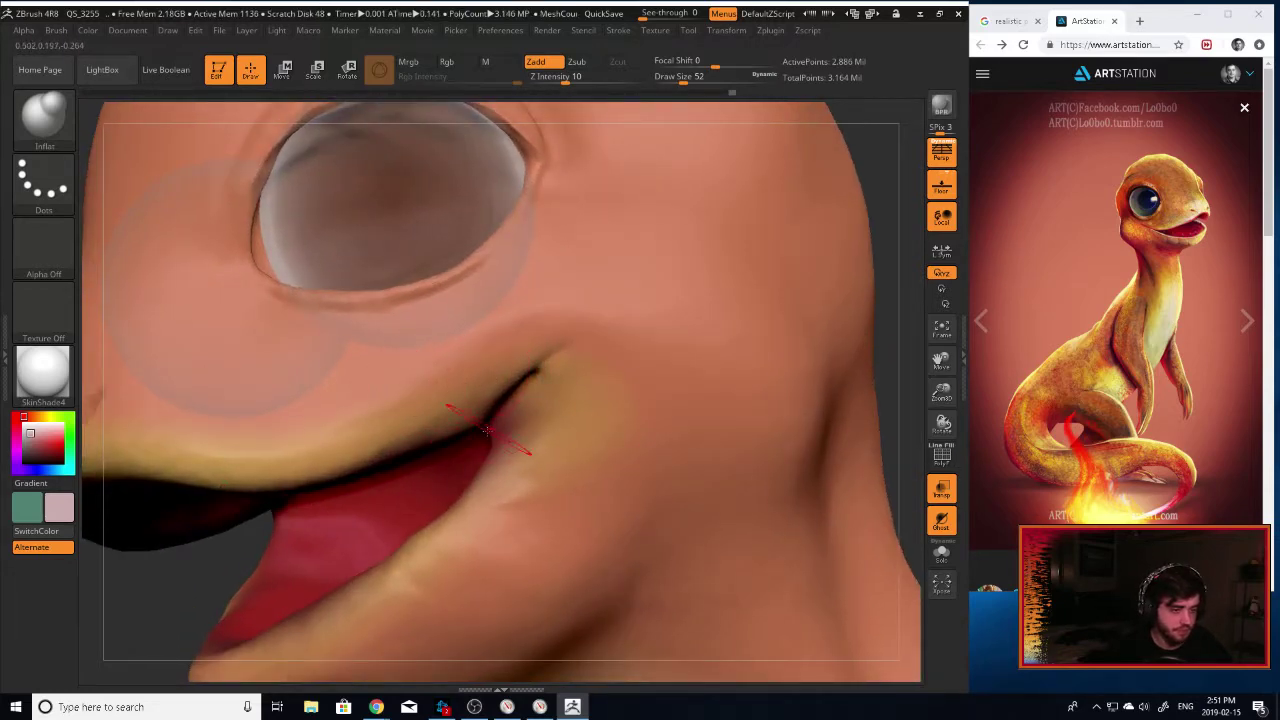
left_click_drag(901, 360, 905, 299)
left_click_drag(785, 326, 600, 363)
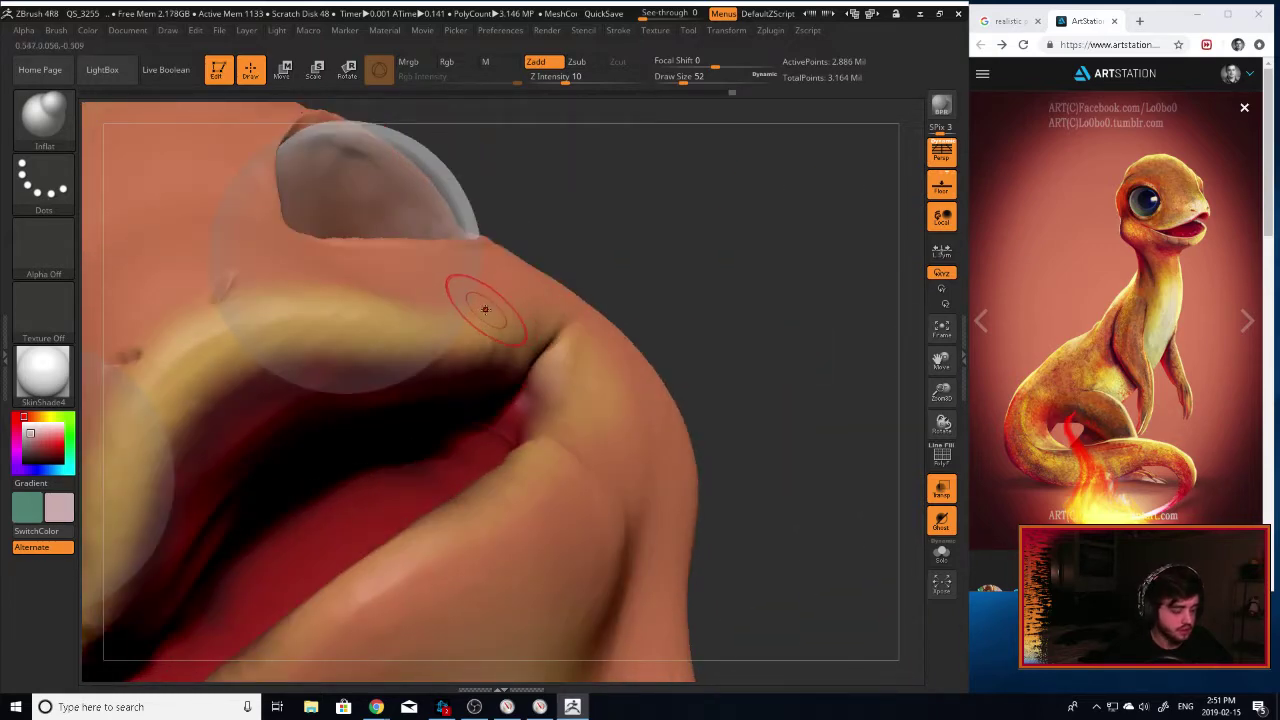
left_click(608, 16)
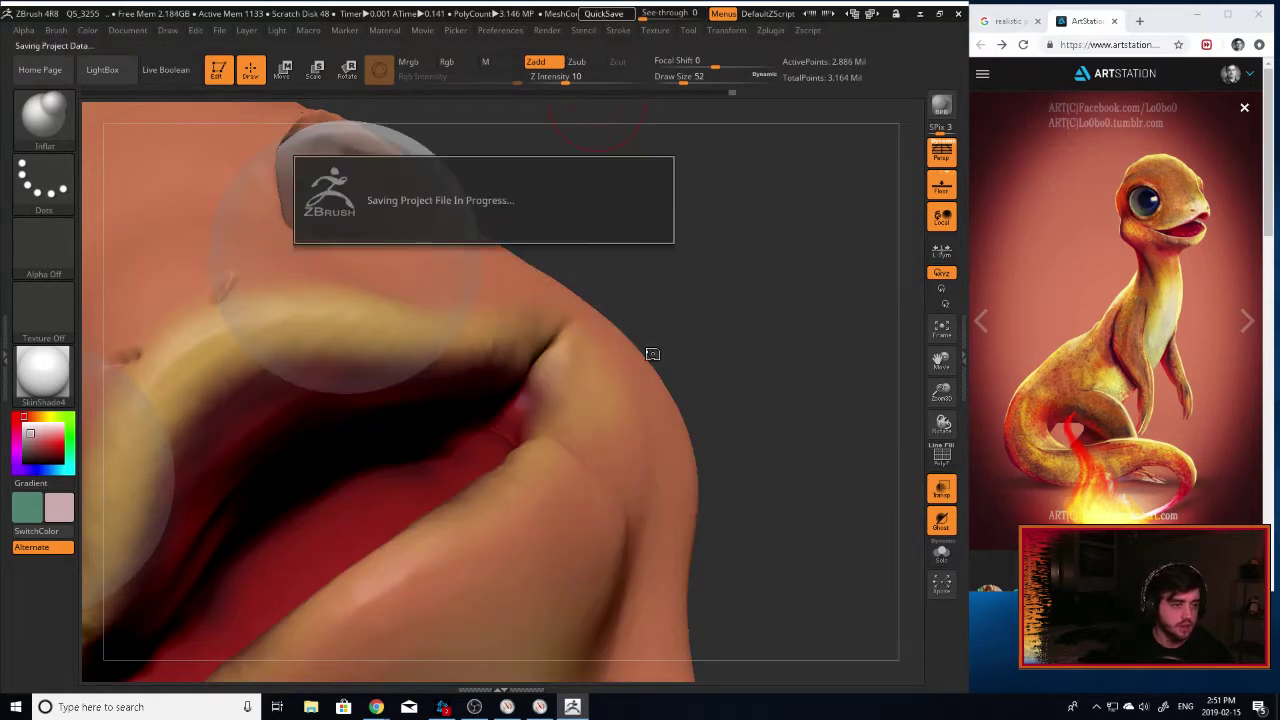
Thicken the skin along the mouth corner crease with the Inflat brush at Draw Size 52 and Z Intensity 10.
left_click_drag(543, 377, 542, 363)
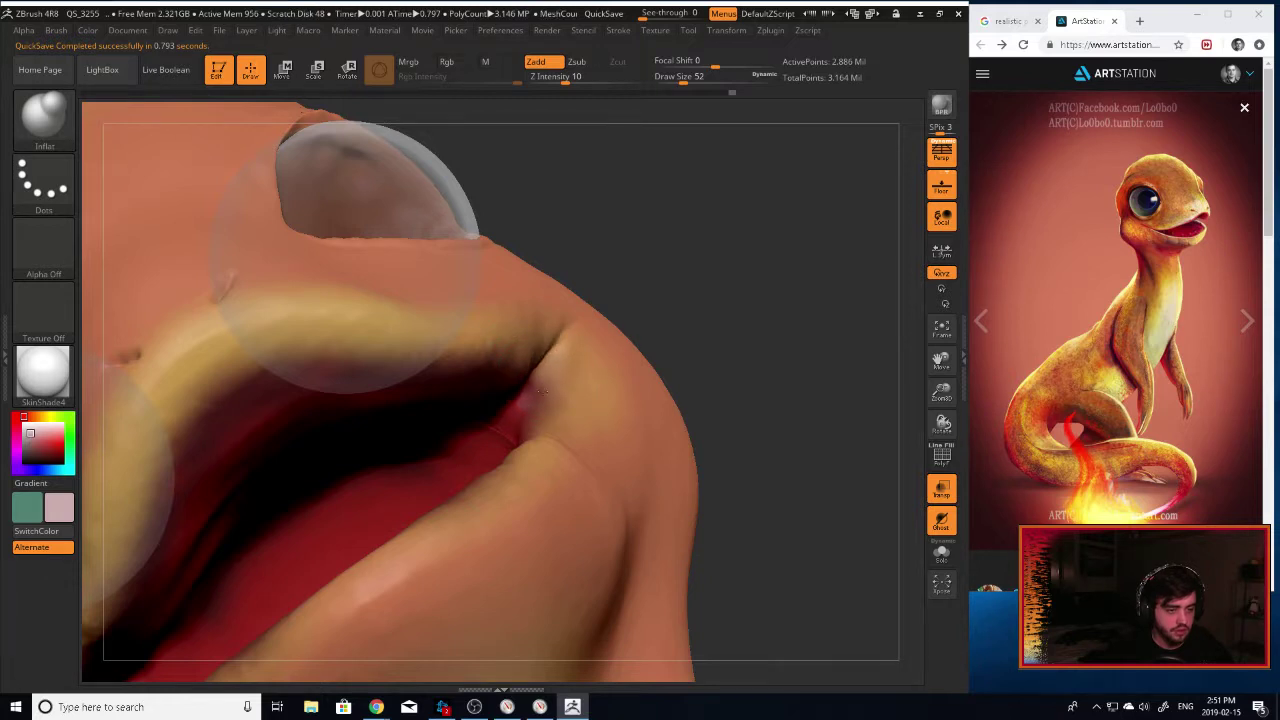
left_click_drag(531, 418, 534, 388)
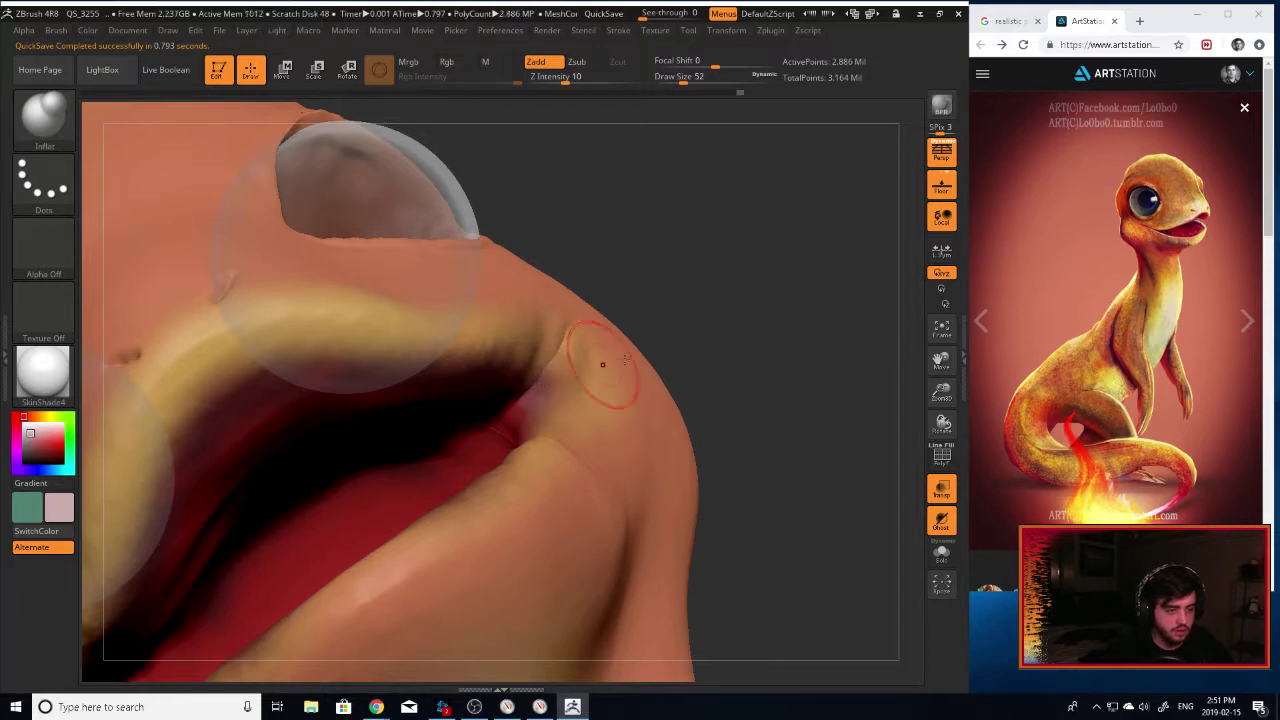
left_click_drag(740, 304, 580, 366)
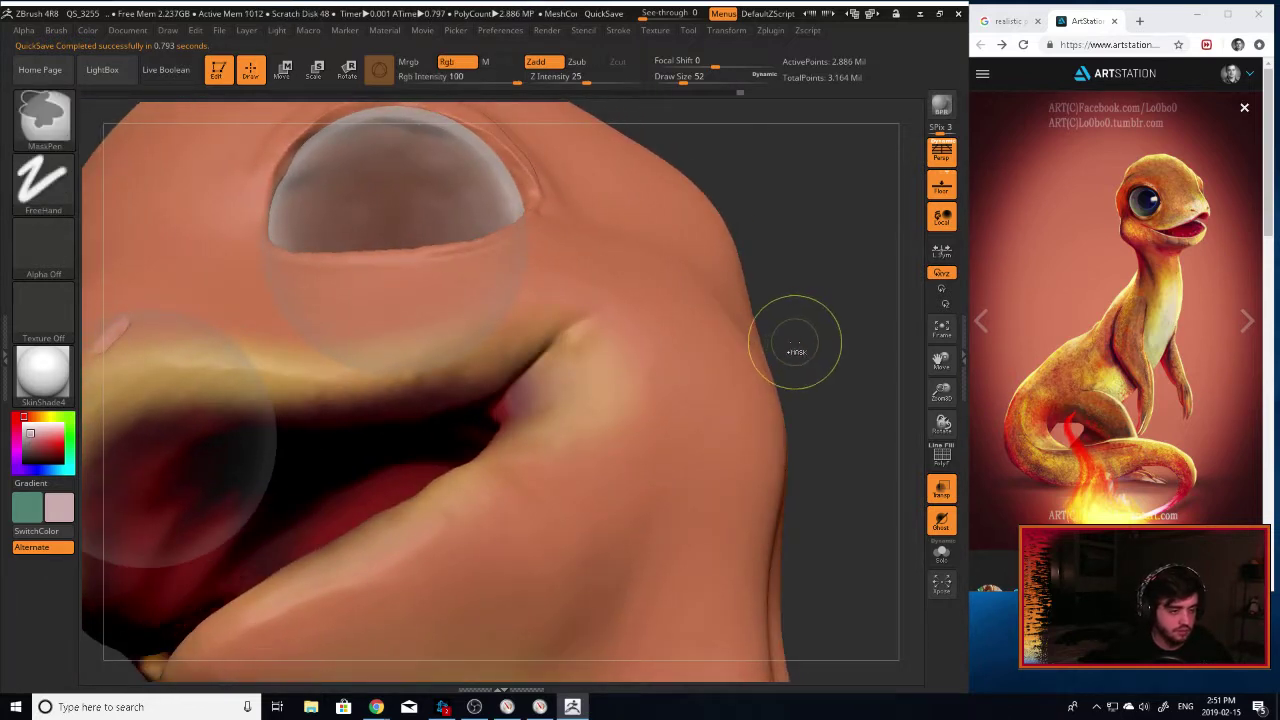
Try to carve the mouth corner deeper with DamStandard at Z Intensity 21, and undo the last stroke.
key("b")
key("d")
key("s")
left_click_drag(841, 325, 895, 290)
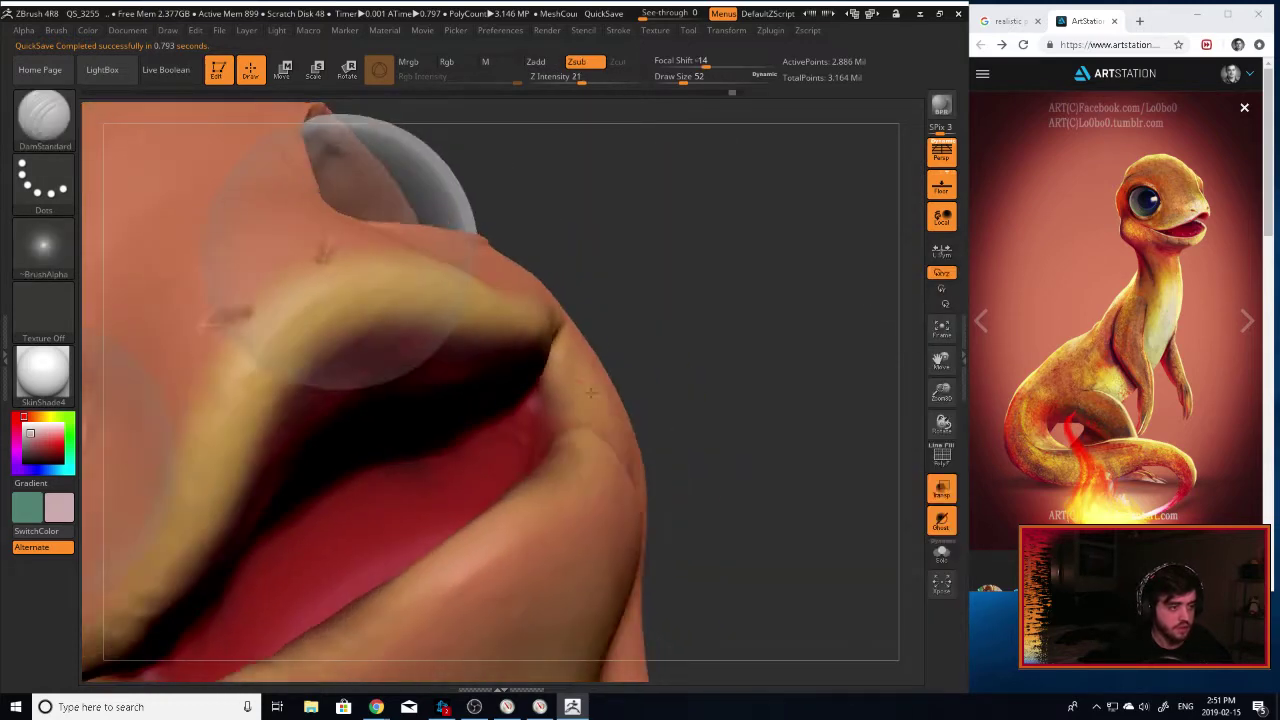
left_click_drag(690, 400, 672, 288)
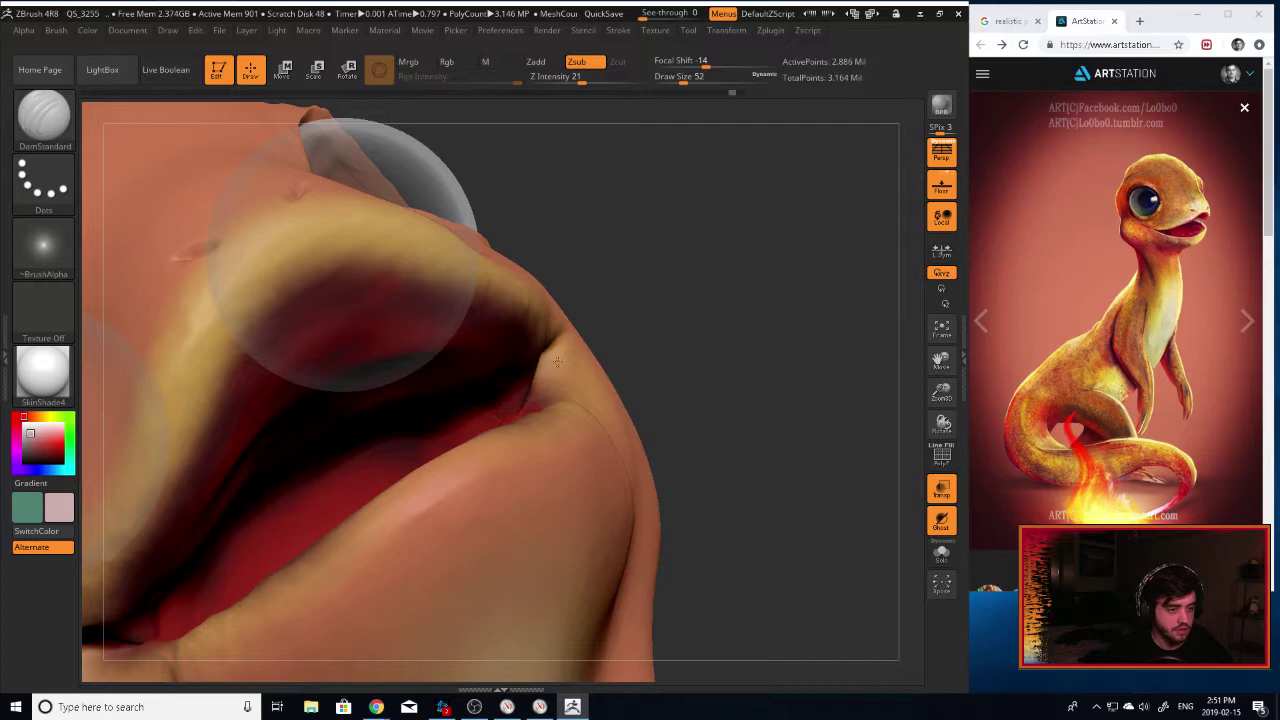
mouse_move(760, 310)
left_mouse_down()
mouse_move(742, 385)
mouse_move(690, 400)
mouse_move(715, 398)
left_mouse_up()
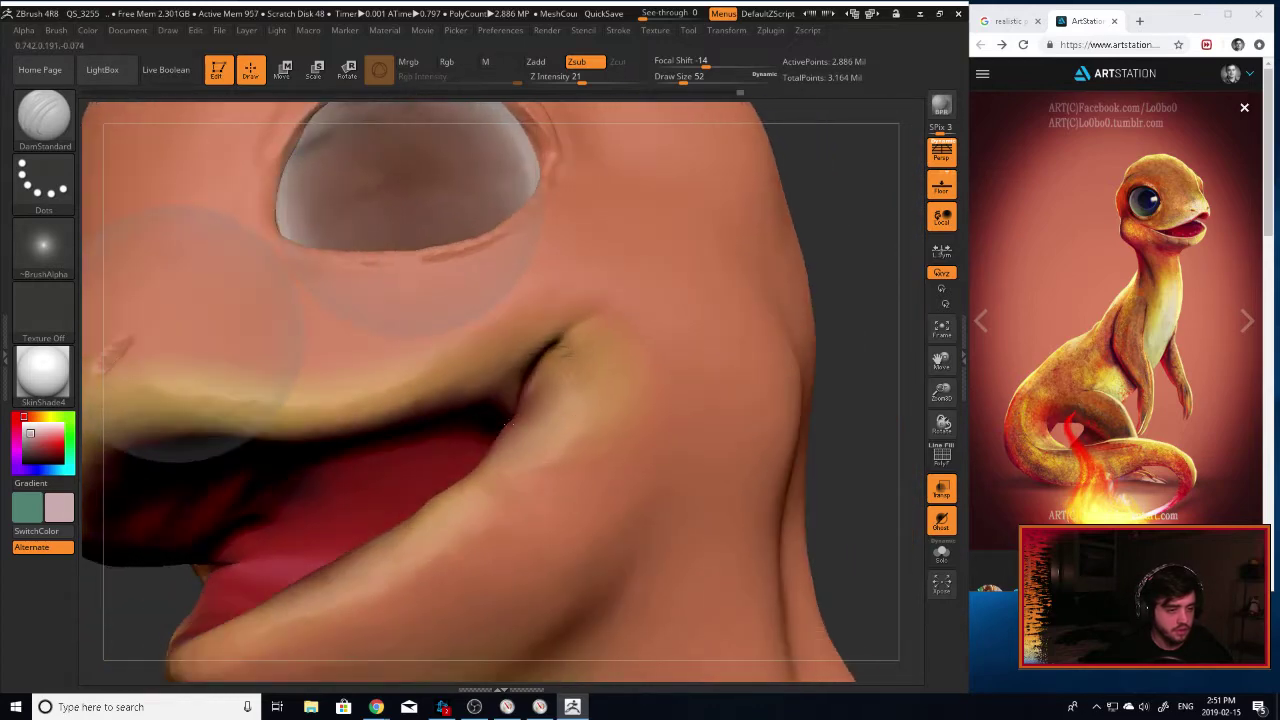
key("ctrl+z")
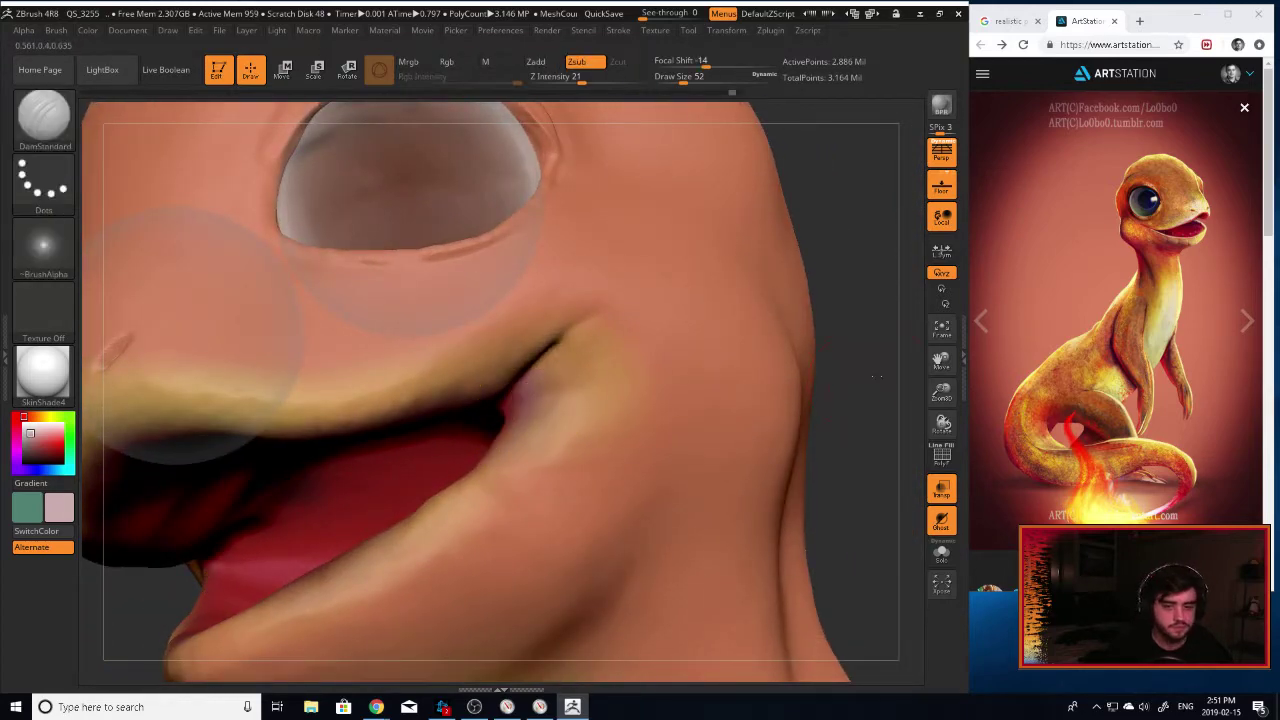
Adjust the inner edge of the mouth corner up towards the crease, using Move Topological at Draw Size 68.
mouse_move(837, 387)
left_mouse_down()
mouse_move(826, 388)
mouse_move(835, 405)
mouse_move(645, 408)
left_mouse_up()
key("b")
key("m")
key("t")
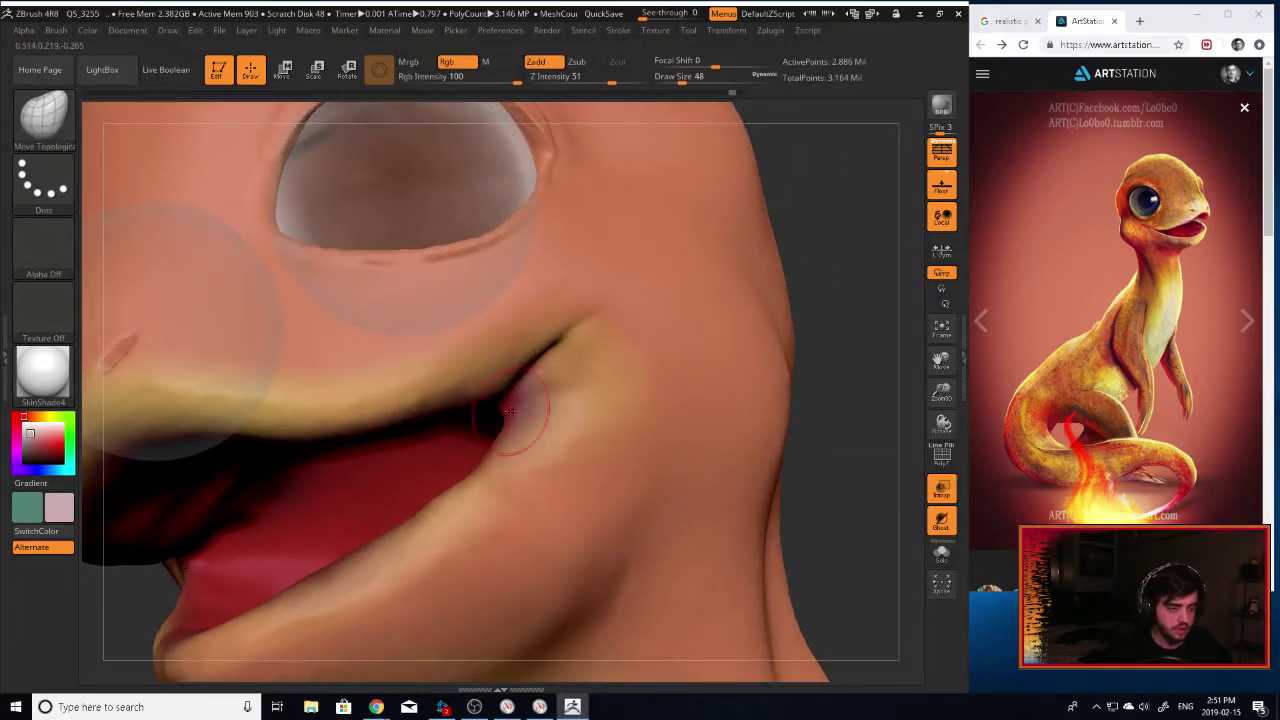
key("bracketright")
key("bracketright")
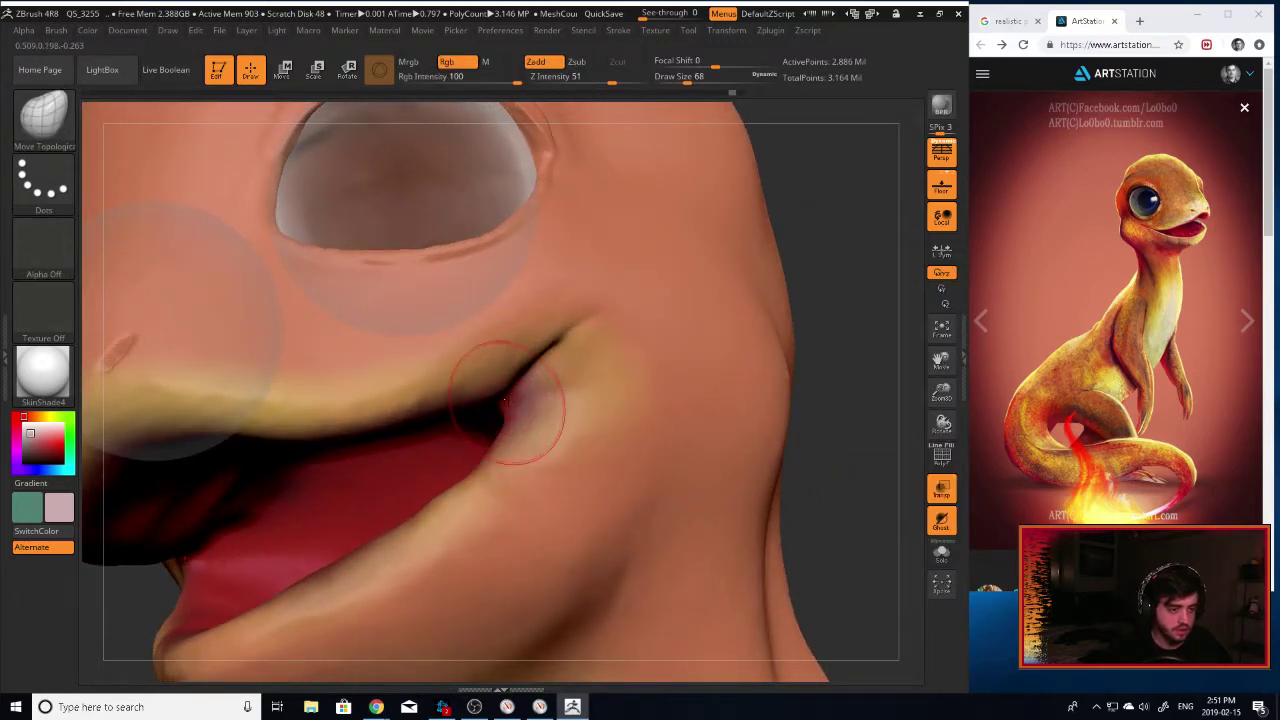
left_click_drag(526, 405, 550, 337)
Pull the rear edge of the lower lip forward and up over the inside of the mouth corner with Move Topological.
left_click_drag(861, 322, 840, 314)
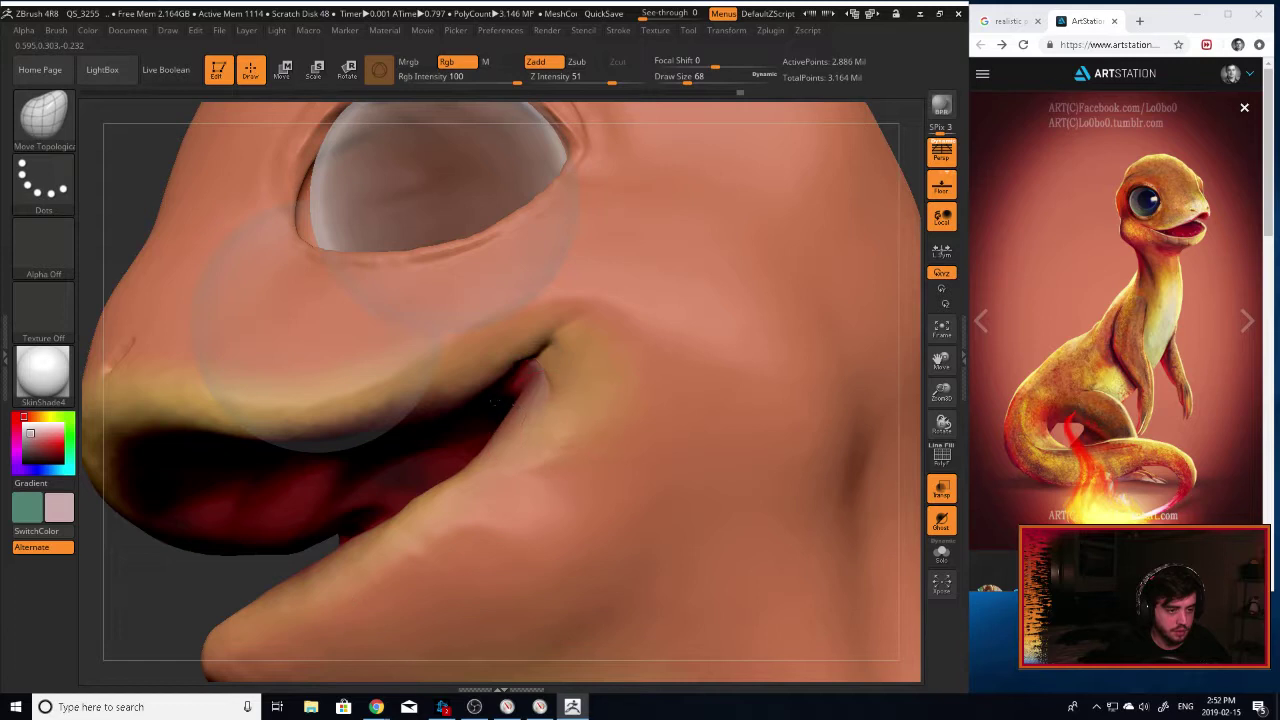
mouse_move(552, 431)
left_mouse_down()
mouse_move(576, 396)
mouse_move(496, 346)
left_mouse_up()
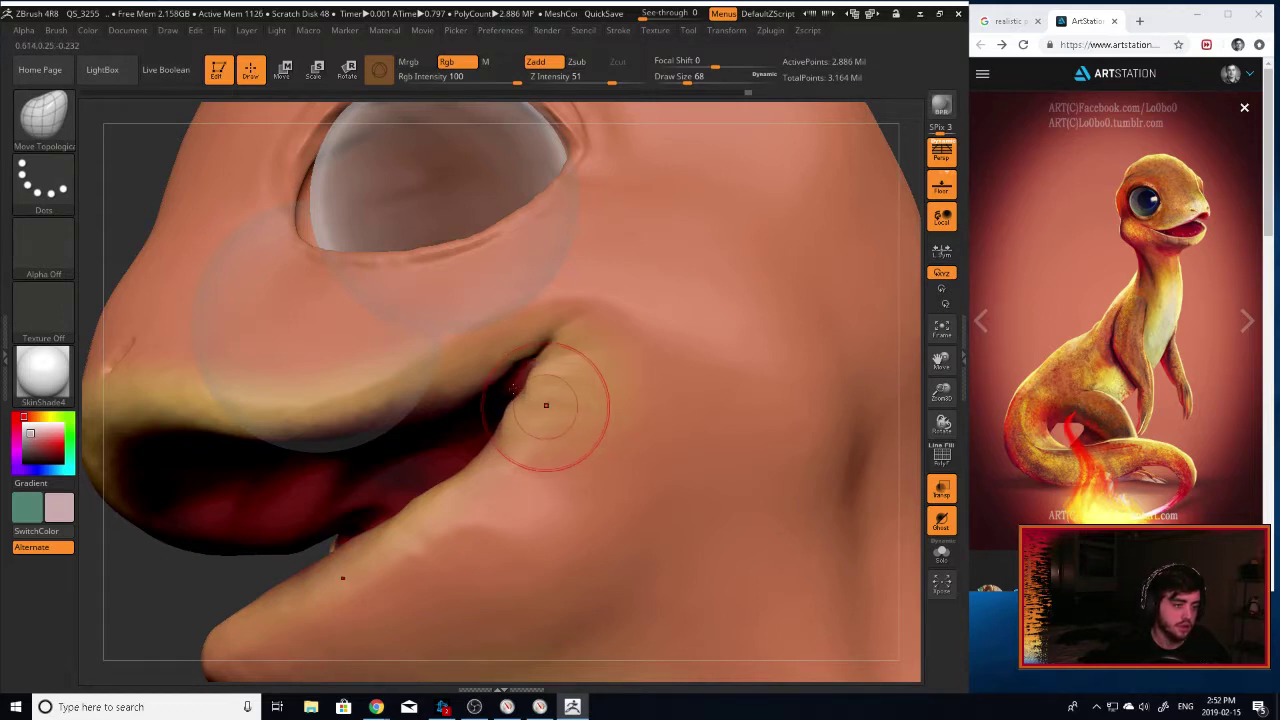
left_click_drag(542, 403, 518, 404)
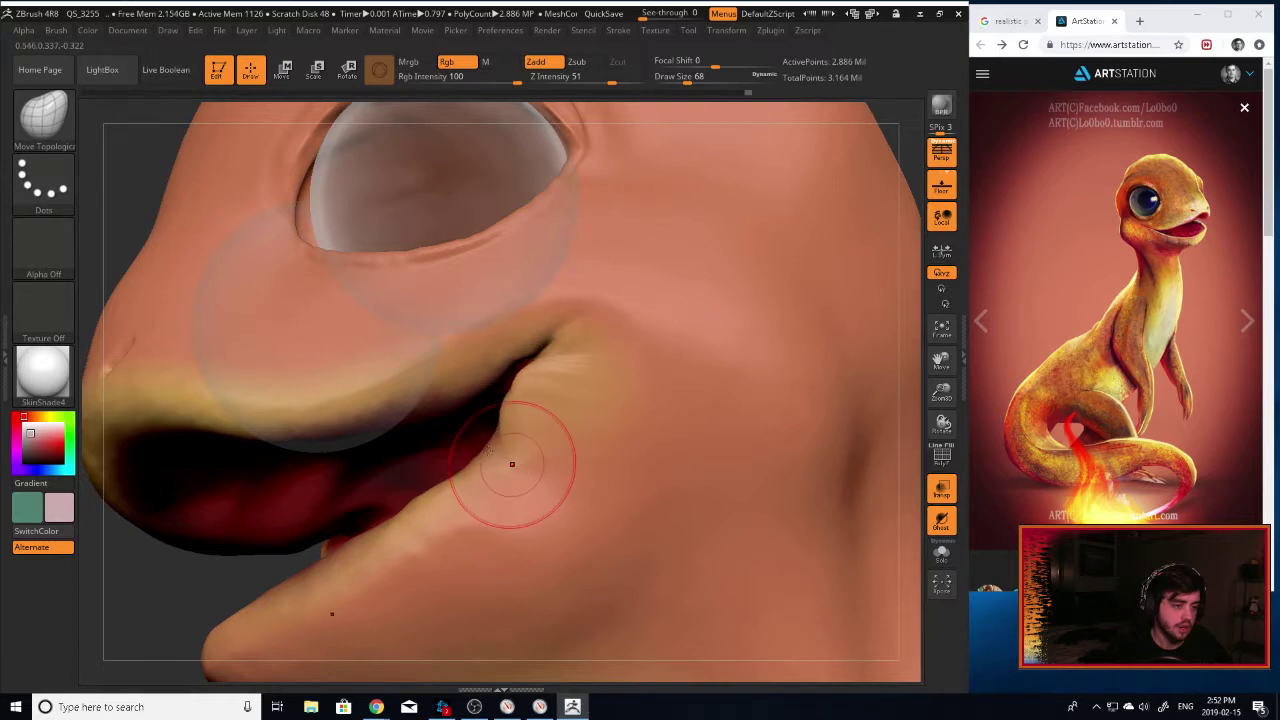
left_click_drag(512, 464, 443, 432)
Smooth the lower lip and cheek beside the mouth corner at Draw Size 128, and check the whole head in side view.
key("bracketright")
key("bracketright")
key("bracketright")
key("bracketright")
key("bracketright")
key("bracketright")
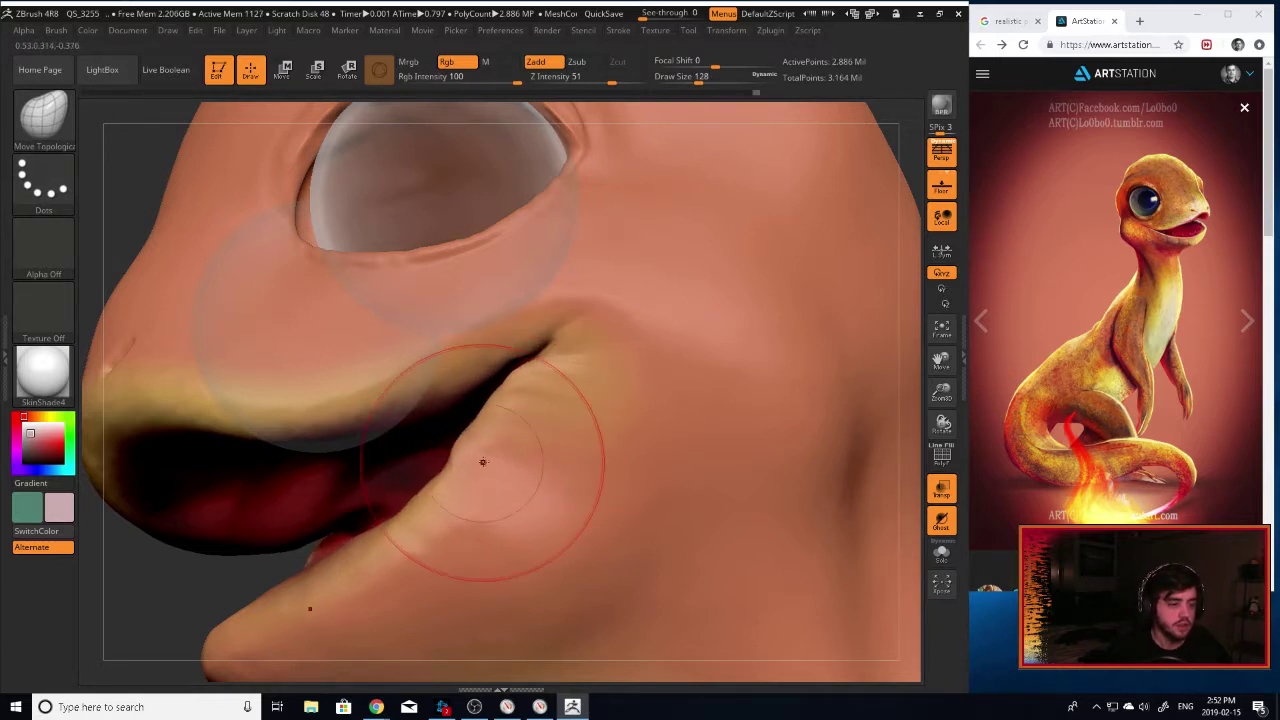
left_click_drag(568, 444, 558, 454, "shift")
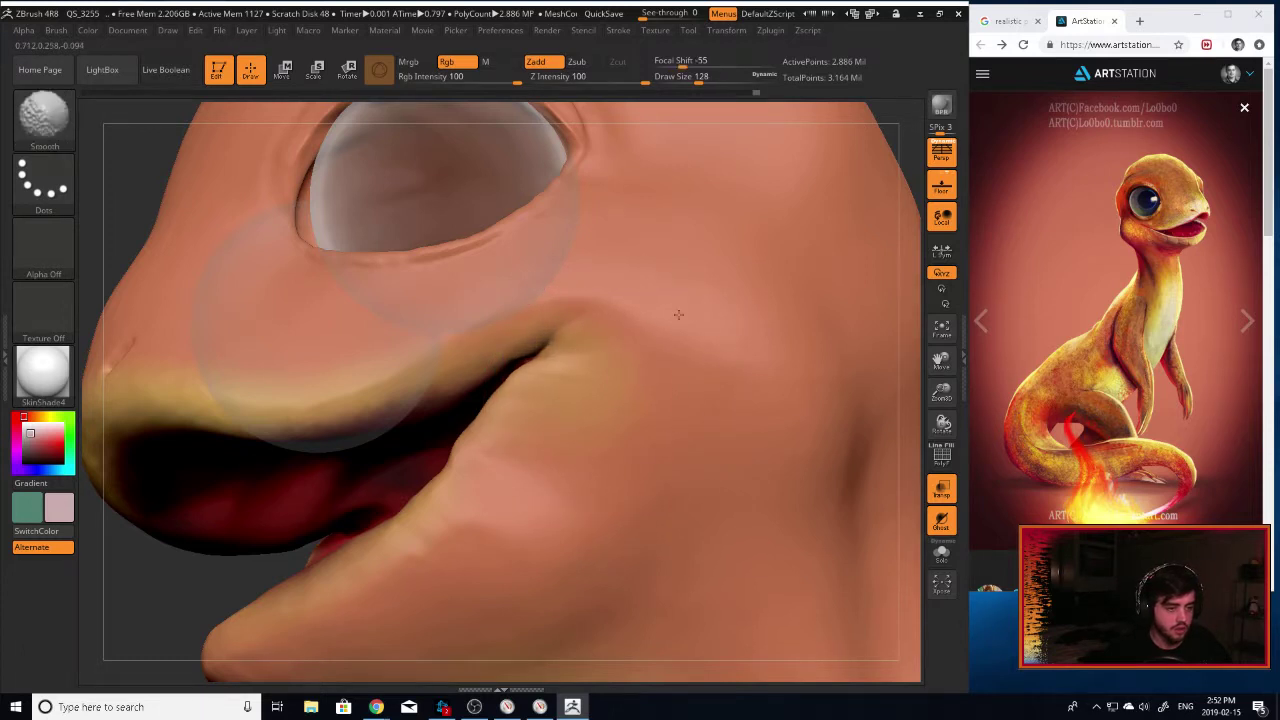
left_click_drag(942, 391, 920, 294)
left_click_drag(876, 348, 815, 385)
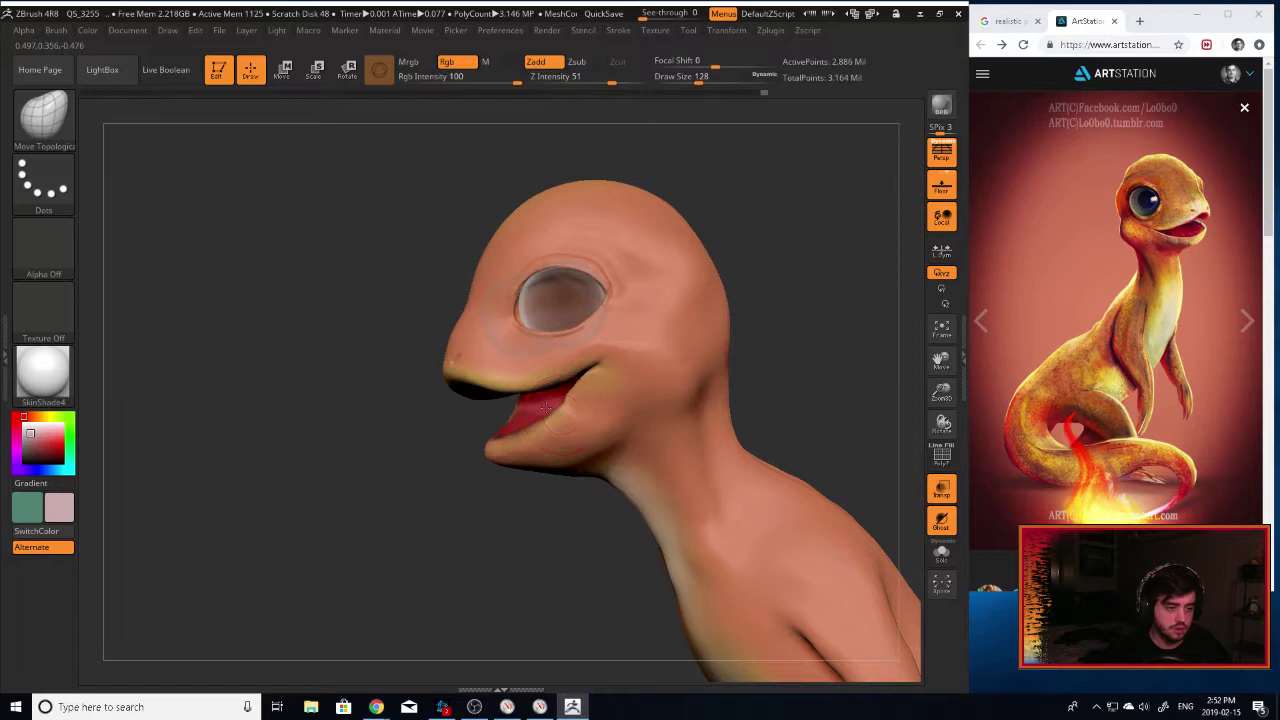
Quick-save the project and check the head from the front and from below.
left_click(612, 14)
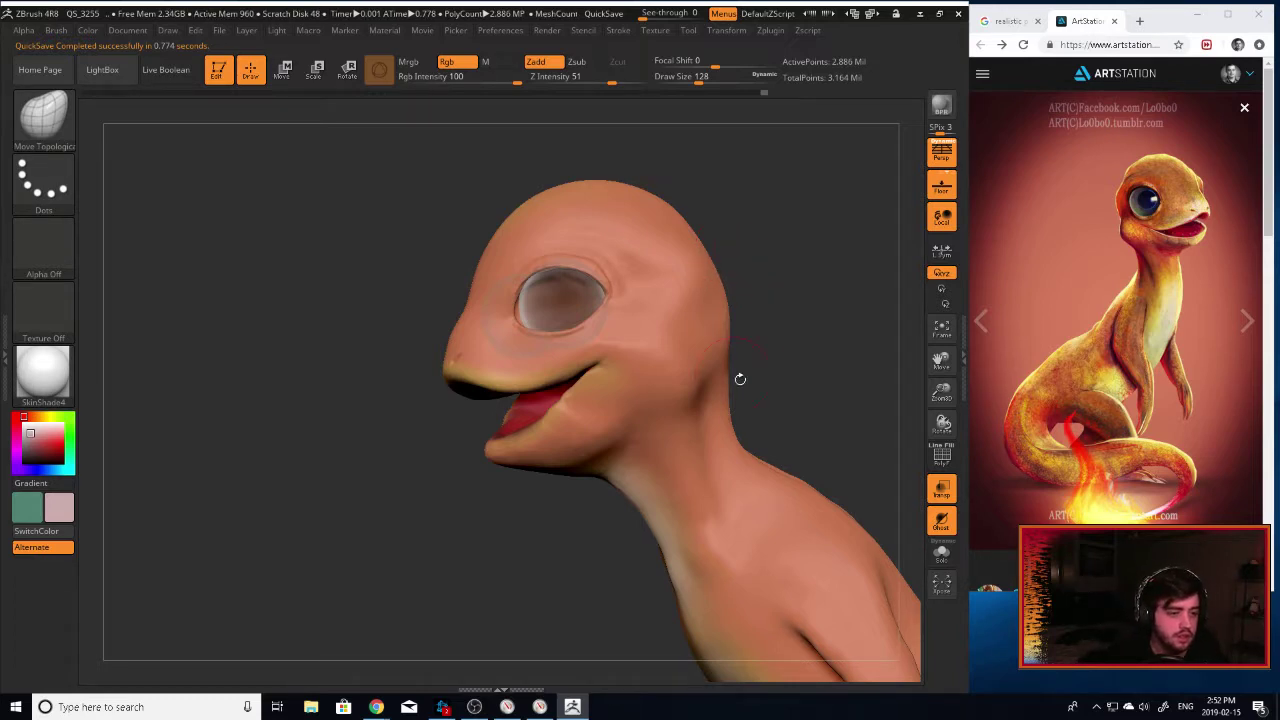
left_click_drag(740, 379, 641, 272)
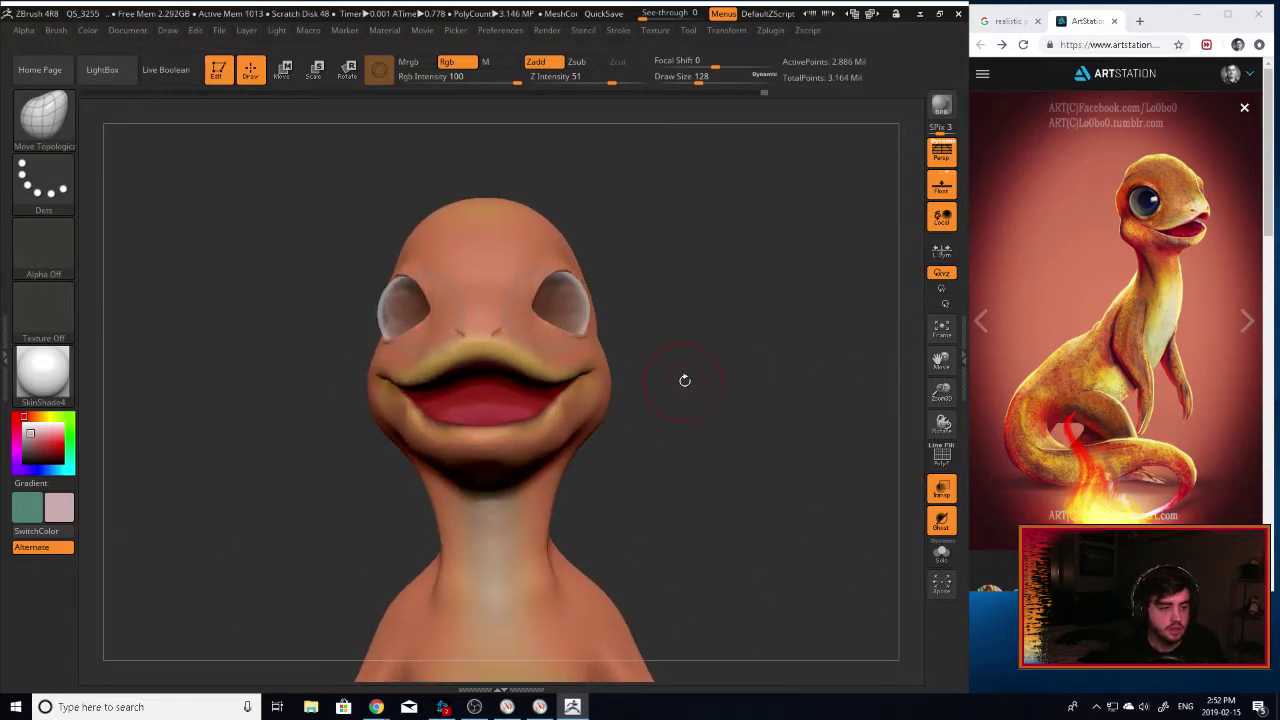
left_click_drag(684, 380, 805, 352)
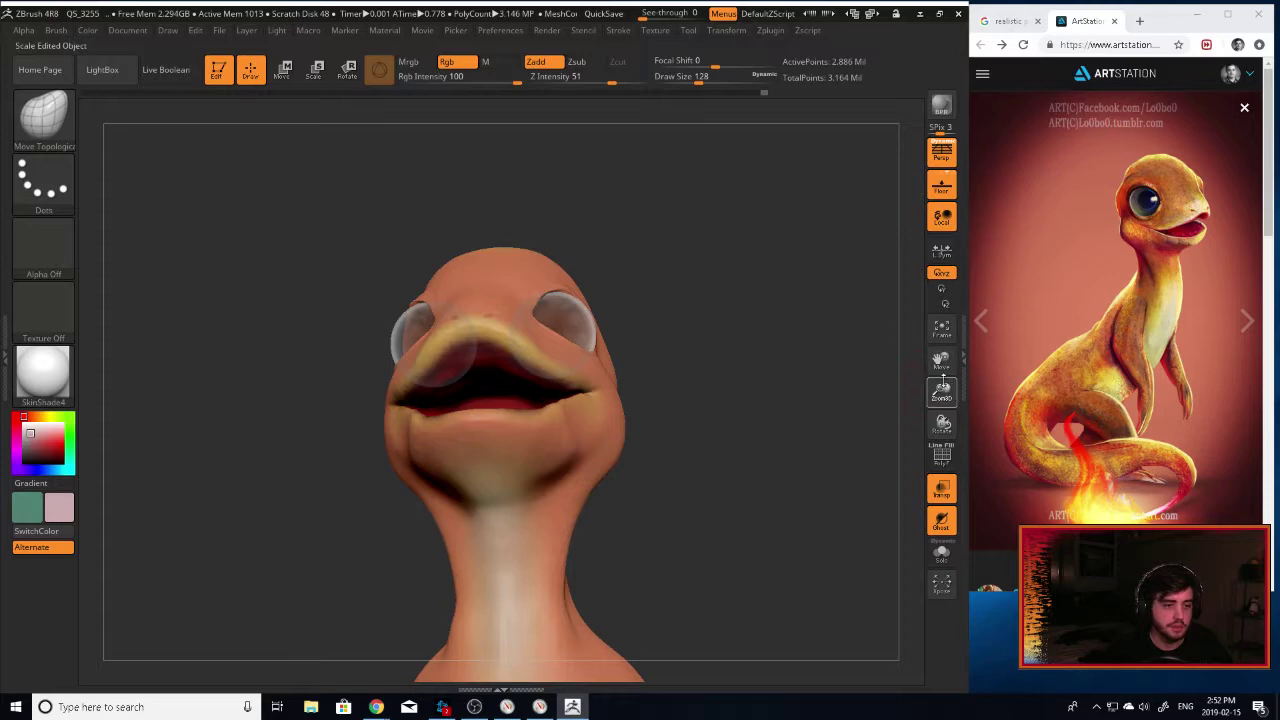
Swell the roof of the mouth with Inflat at Draw Size 72 and Z Intensity 10, and smooth the lower lip's upper edge.
left_click_drag(943, 381, 970, 470)
left_click_drag(888, 436, 862, 398)
left_click_drag(941, 360, 1072, 488)
key("b")
key("i")
key("n")
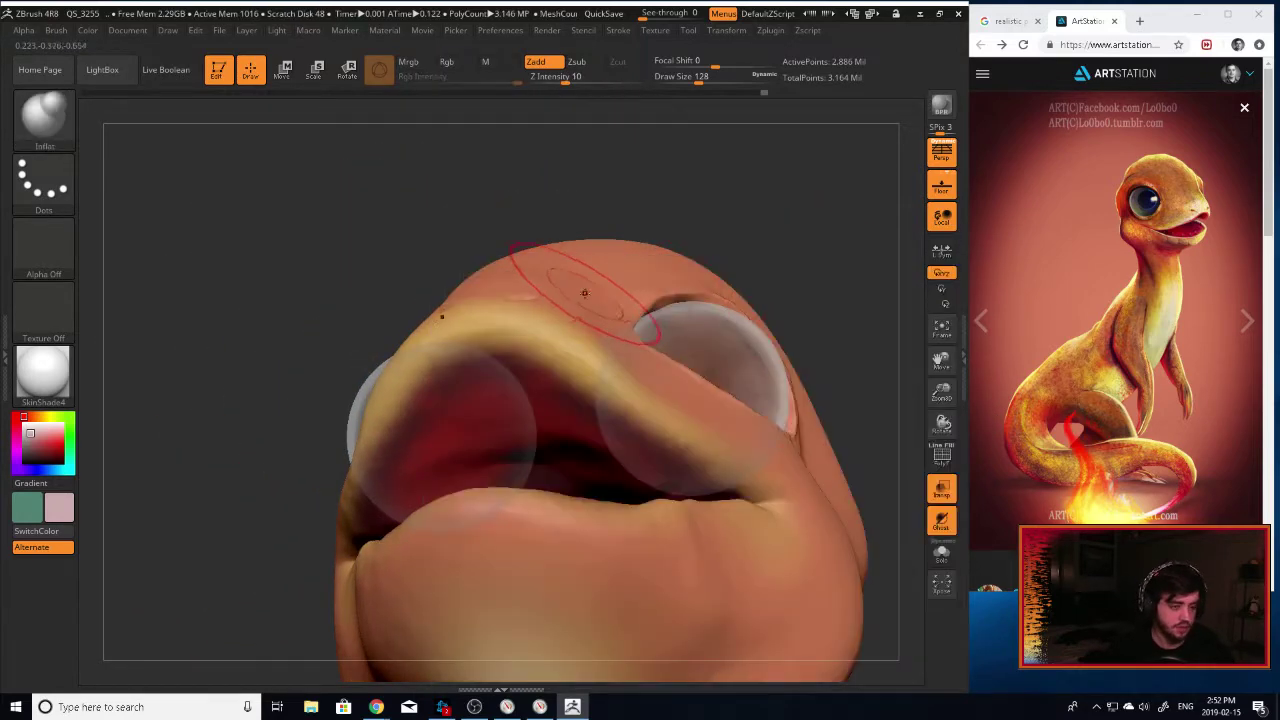
key("bracketleft")
key("bracketleft")
key("bracketleft")
key("bracketleft")
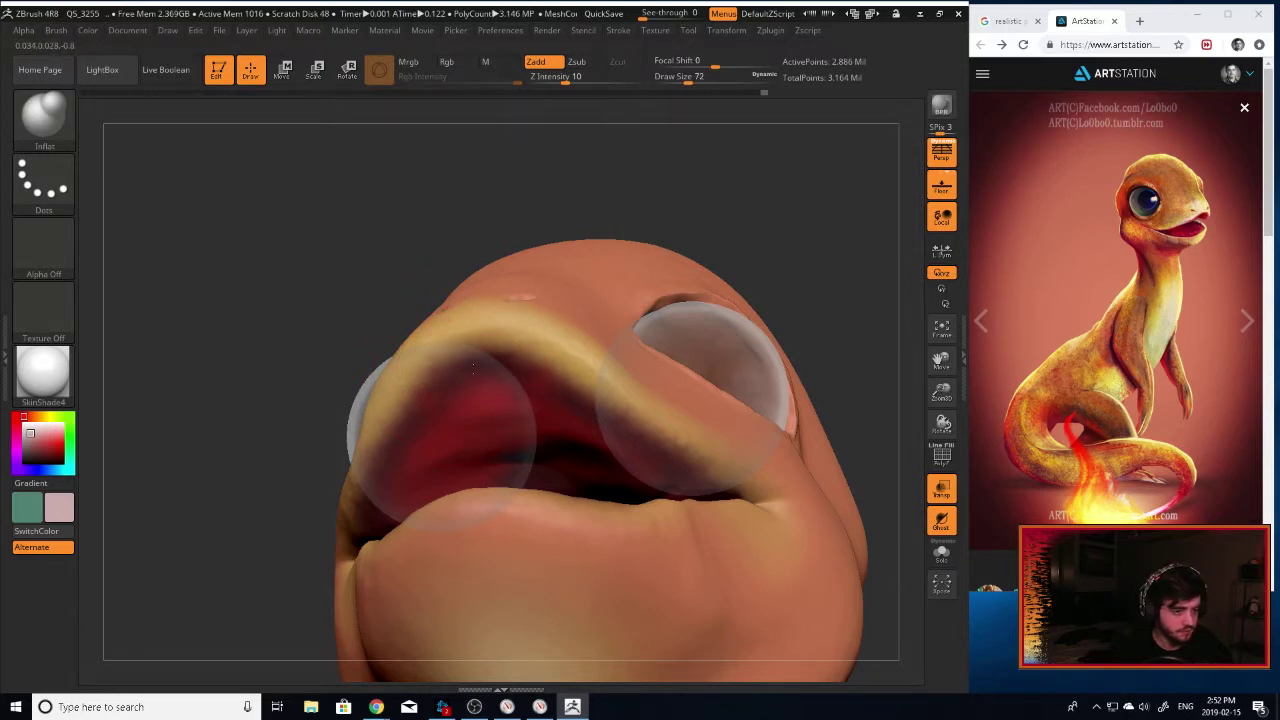
mouse_move(473, 368)
left_mouse_down()
mouse_move(484, 350)
mouse_move(414, 404)
mouse_move(402, 390)
mouse_move(438, 466)
mouse_move(475, 452)
mouse_move(392, 478)
mouse_move(405, 440)
left_mouse_up()
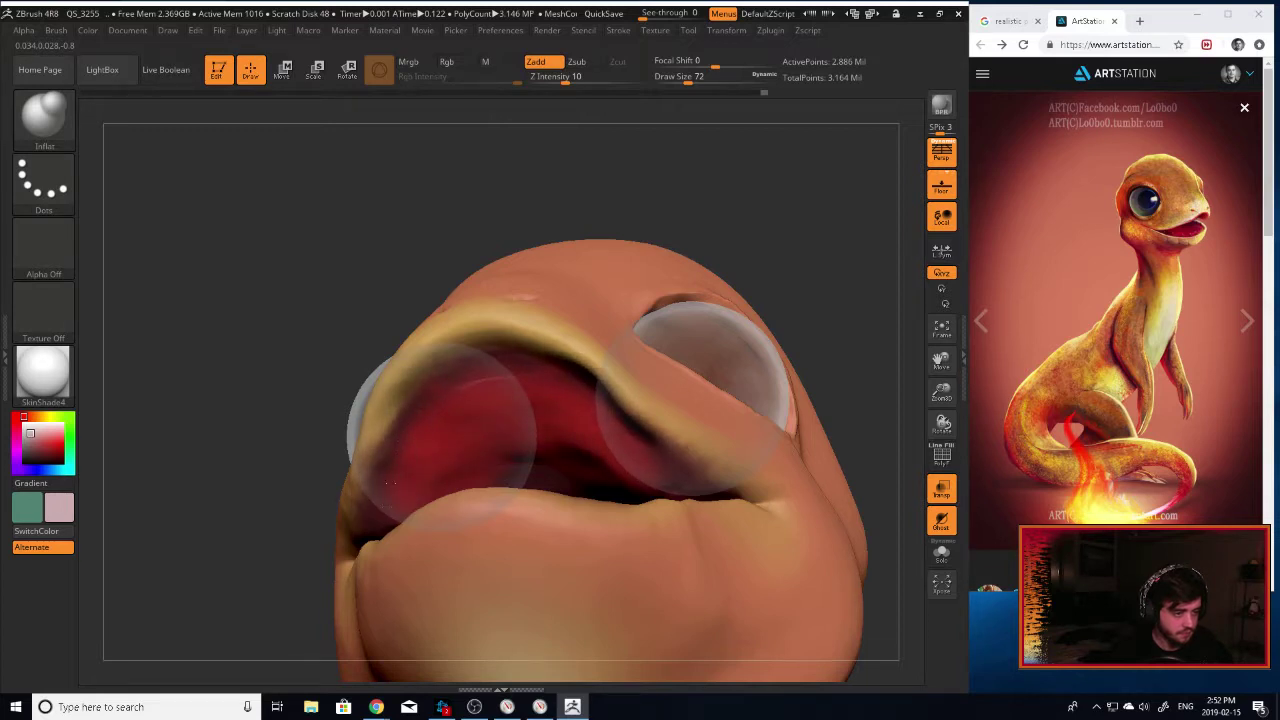
left_click_drag(391, 484, 388, 496)
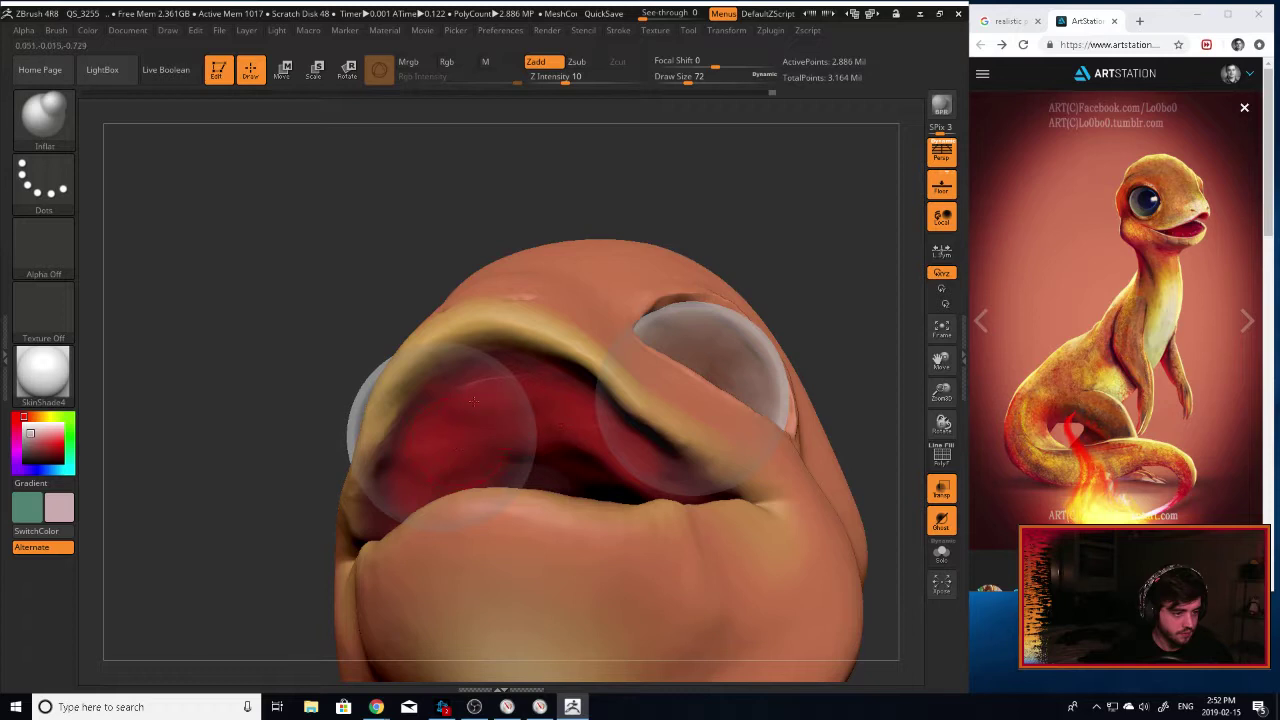
mouse_move(514, 411)
left_mouse_down()
mouse_move(562, 498)
mouse_move(614, 505)
left_mouse_up()
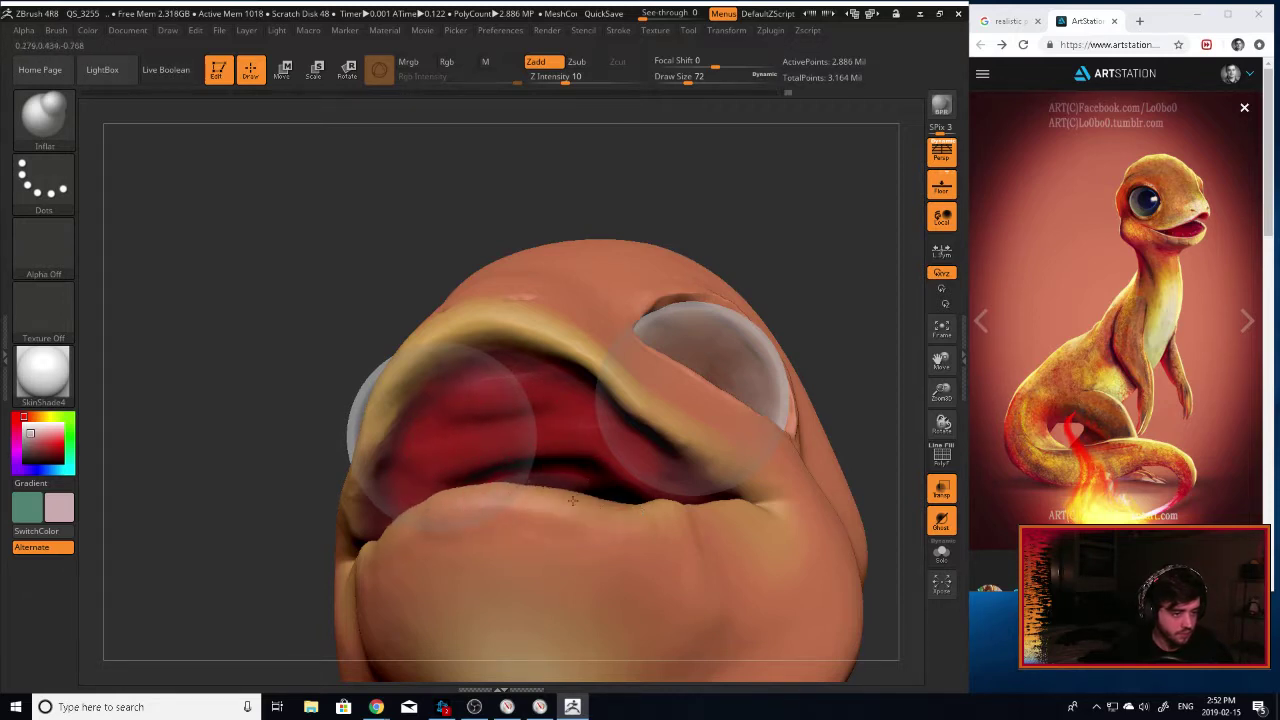
key("shift")
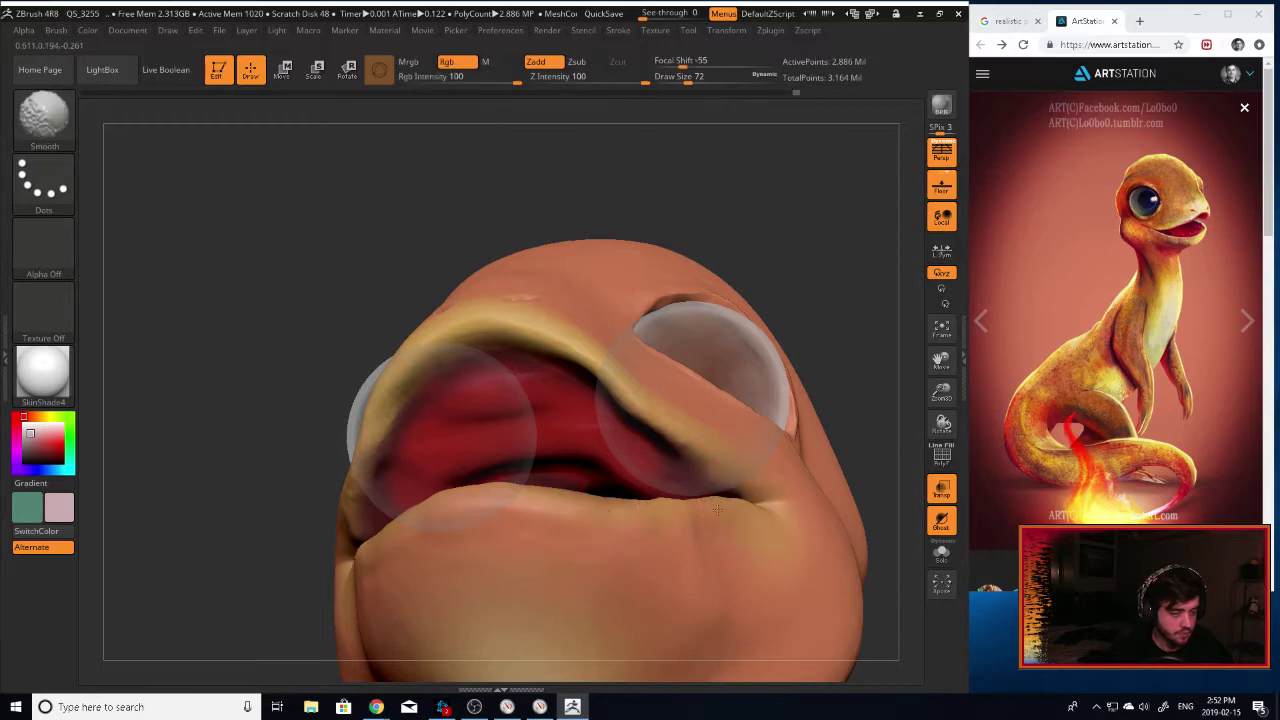
left_click_drag(820, 294, 835, 391)
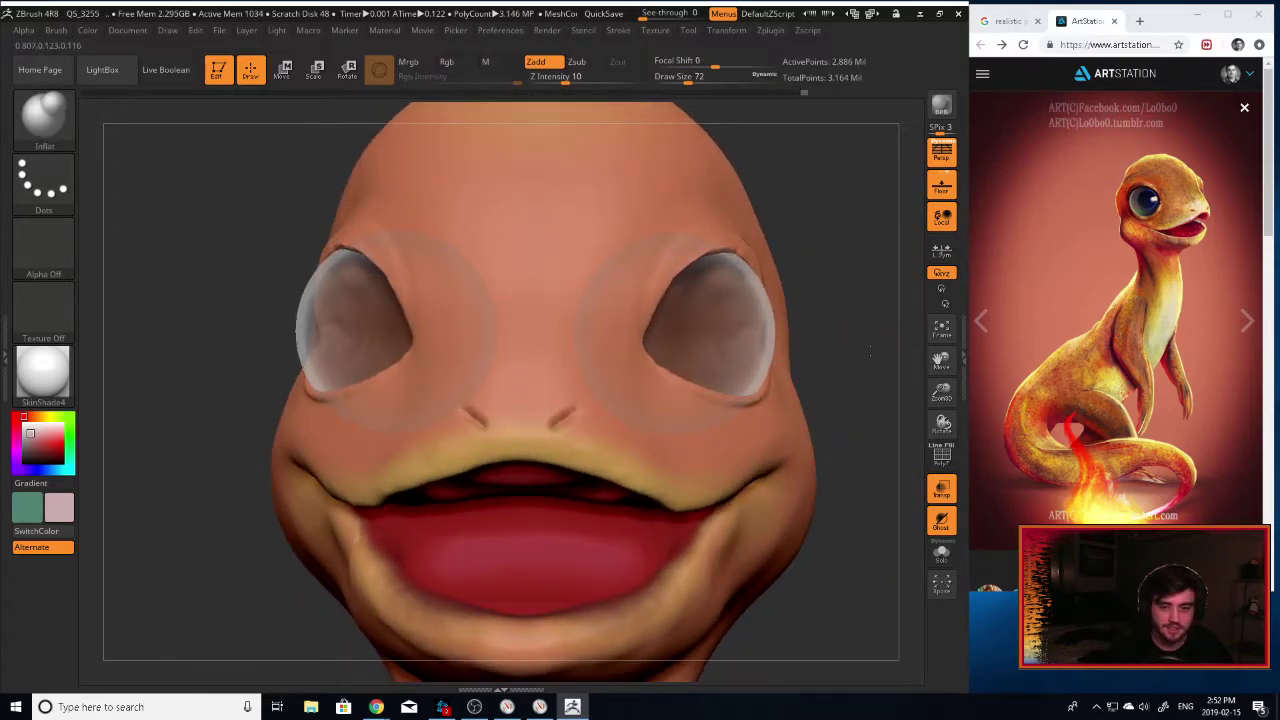
Build up the red floor of the mouth behind the lower lip with Inflat at Draw Size 72, and smooth it.
left_click_drag(806, 515, 828, 397, "alt")
left_click_drag(842, 440, 838, 535)
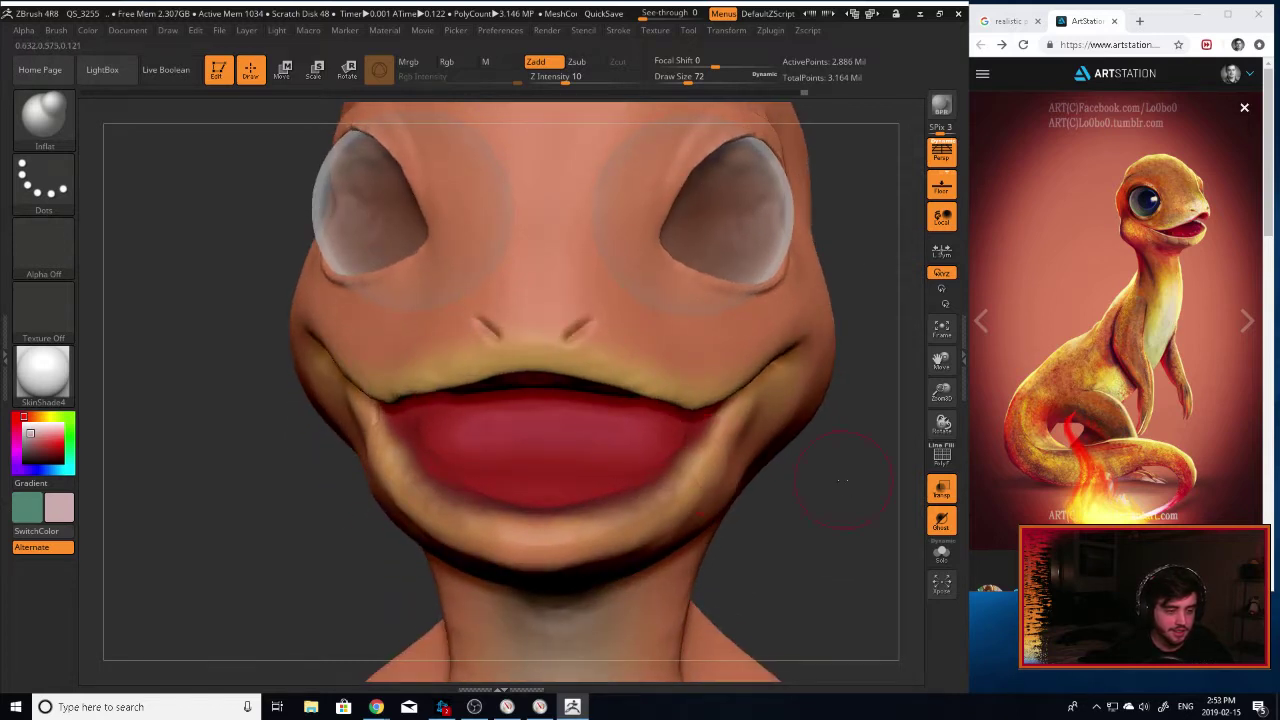
left_click_drag(843, 481, 600, 435)
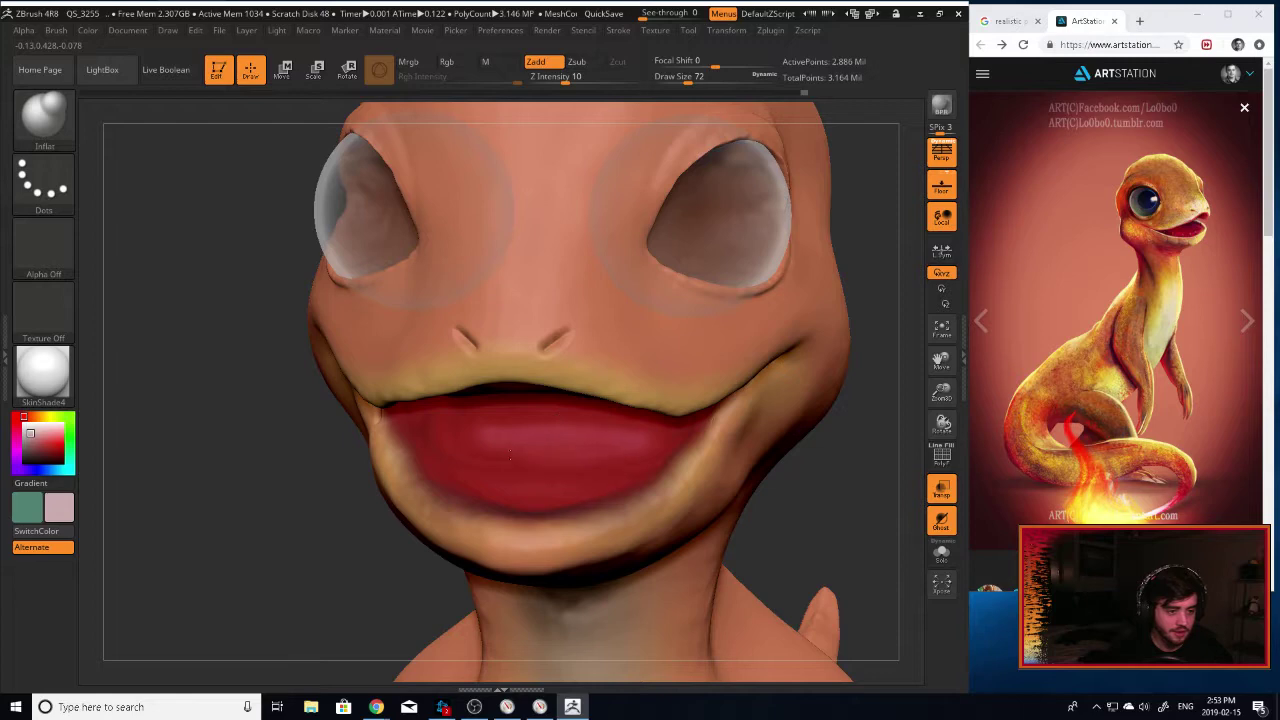
left_click_drag(350, 655, 351, 627)
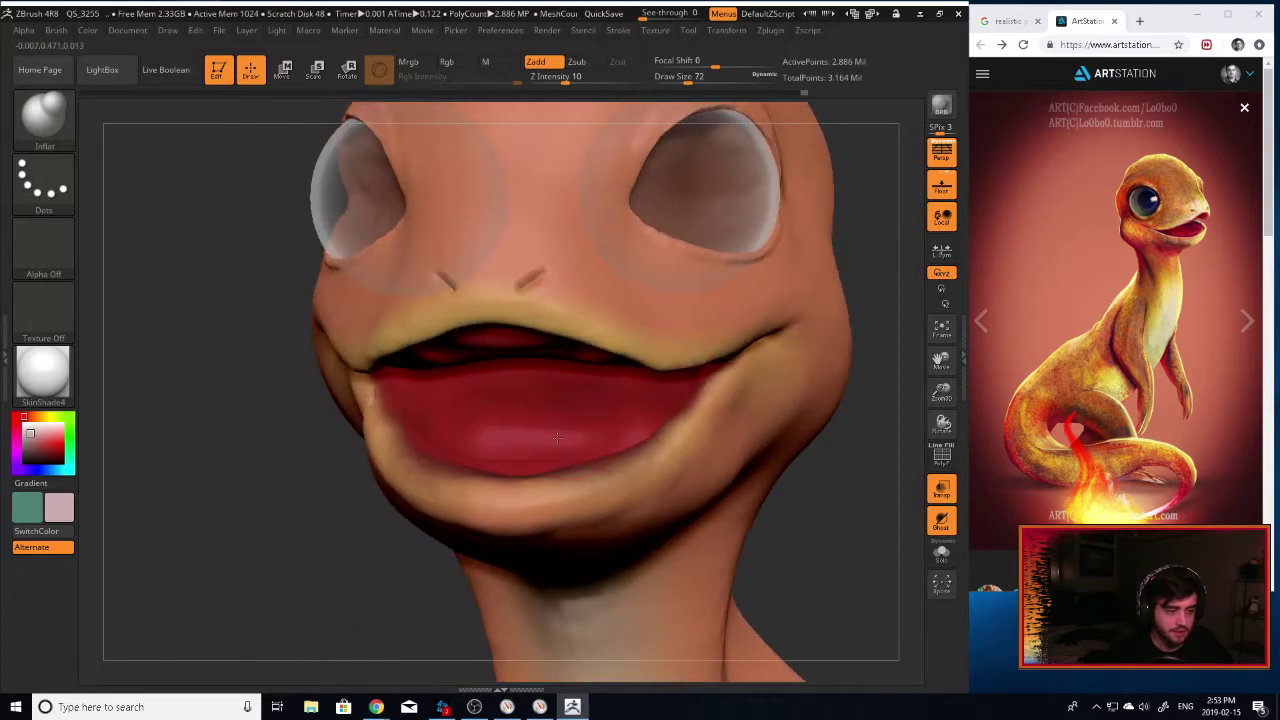
mouse_move(492, 436)
left_mouse_down()
mouse_move(540, 440)
mouse_move(545, 428)
mouse_move(496, 428)
mouse_move(544, 447)
mouse_move(530, 415)
mouse_move(478, 427)
left_mouse_up()
key("shift")
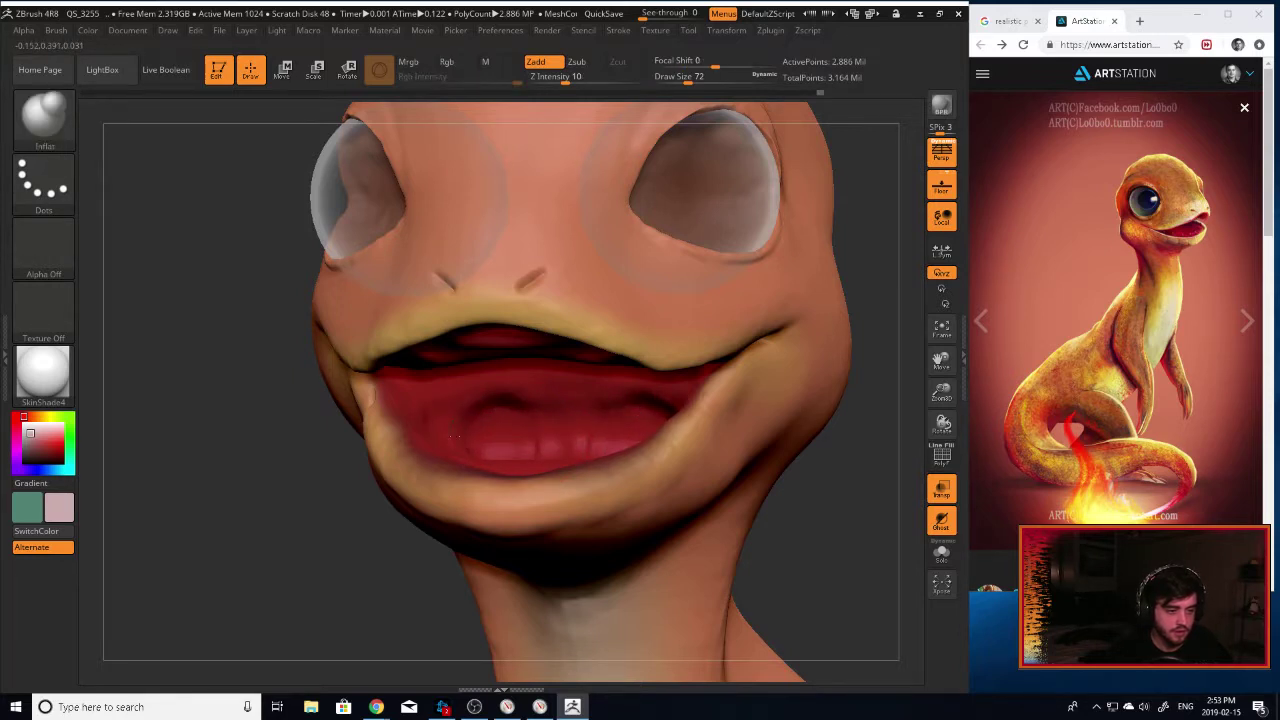
left_click_drag(938, 393, 834, 266)
left_click_drag(700, 410, 725, 420)
left_click_drag(527, 426, 534, 415, "shift")
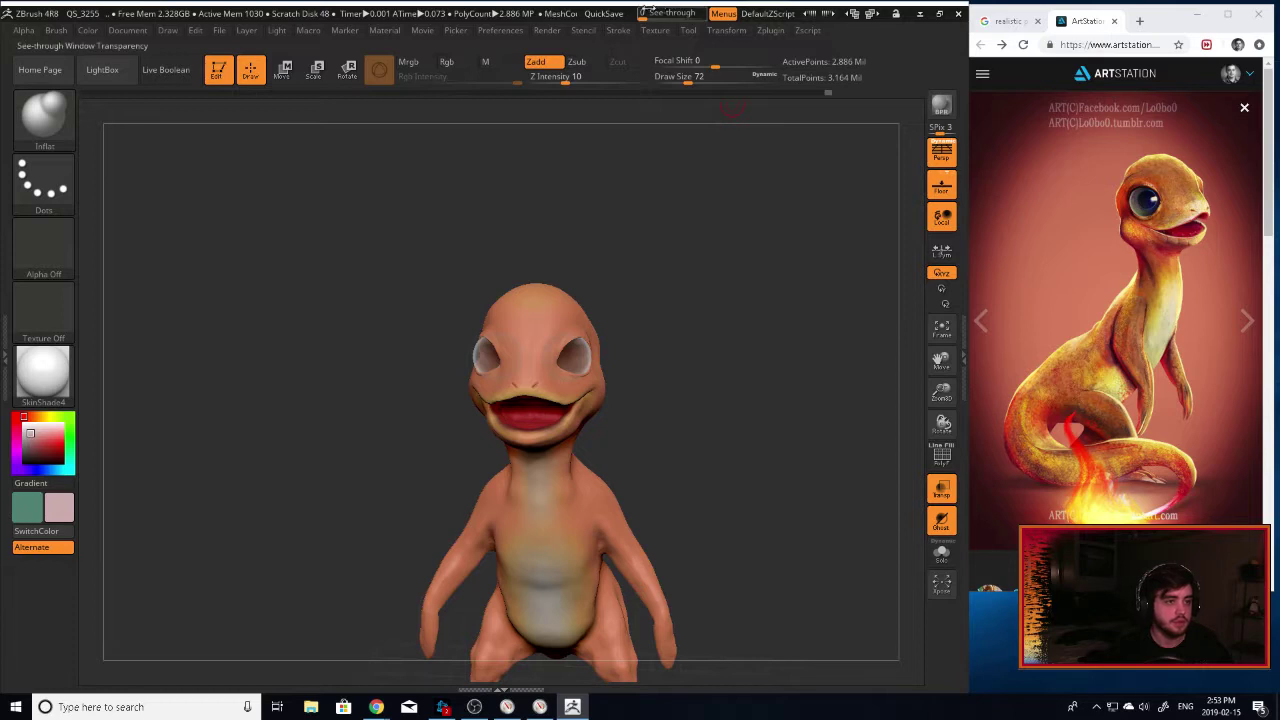
Quick-save the project and check the whole creature in a three-quarter side view.
left_click(604, 13)
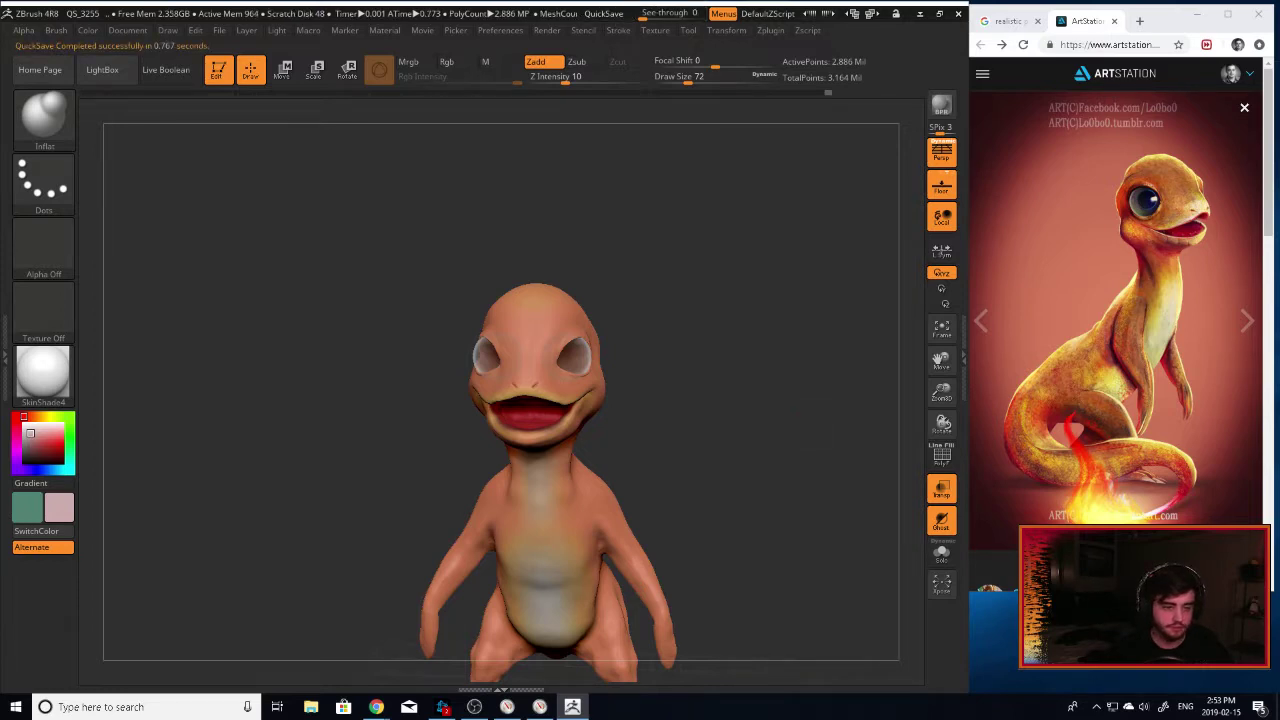
left_click_drag(790, 418, 911, 332)
left_click_drag(837, 462, 650, 398)
left_click_drag(874, 391, 867, 384)
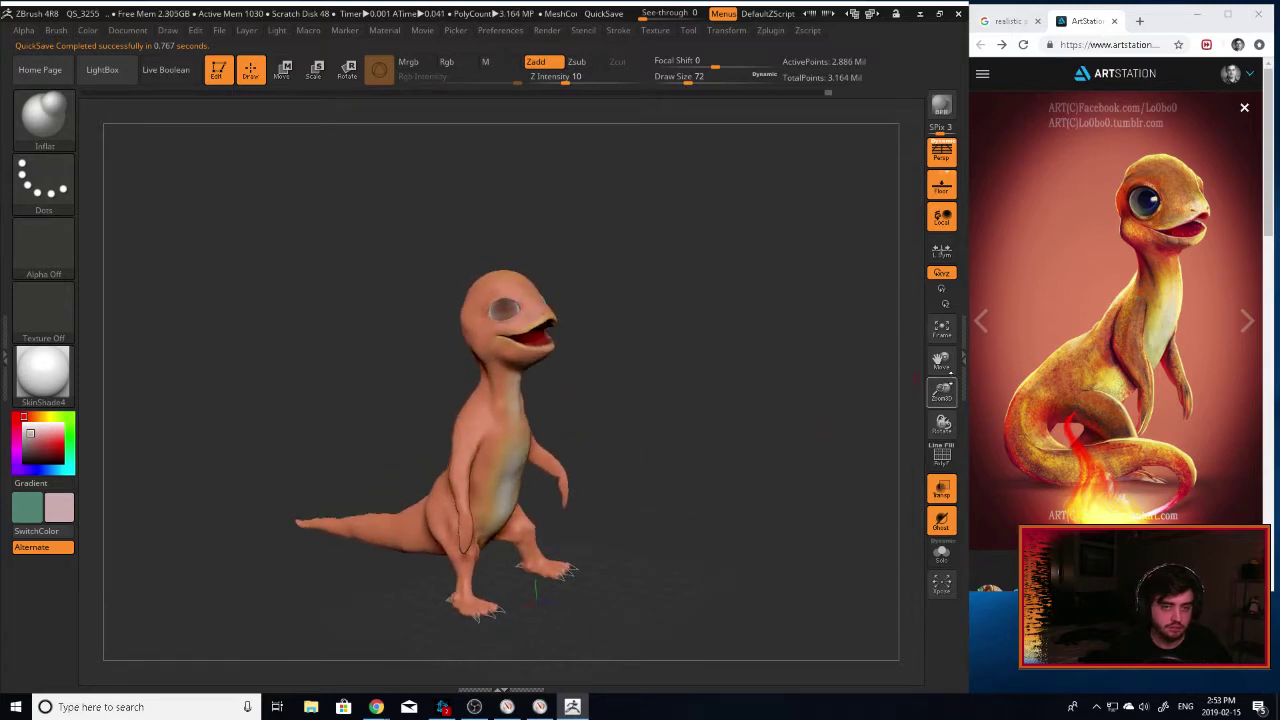
Pull the front tip of the lower lip up and slightly forward with Move Topological at Draw Size 148.
left_click_drag(951, 378, 962, 462)
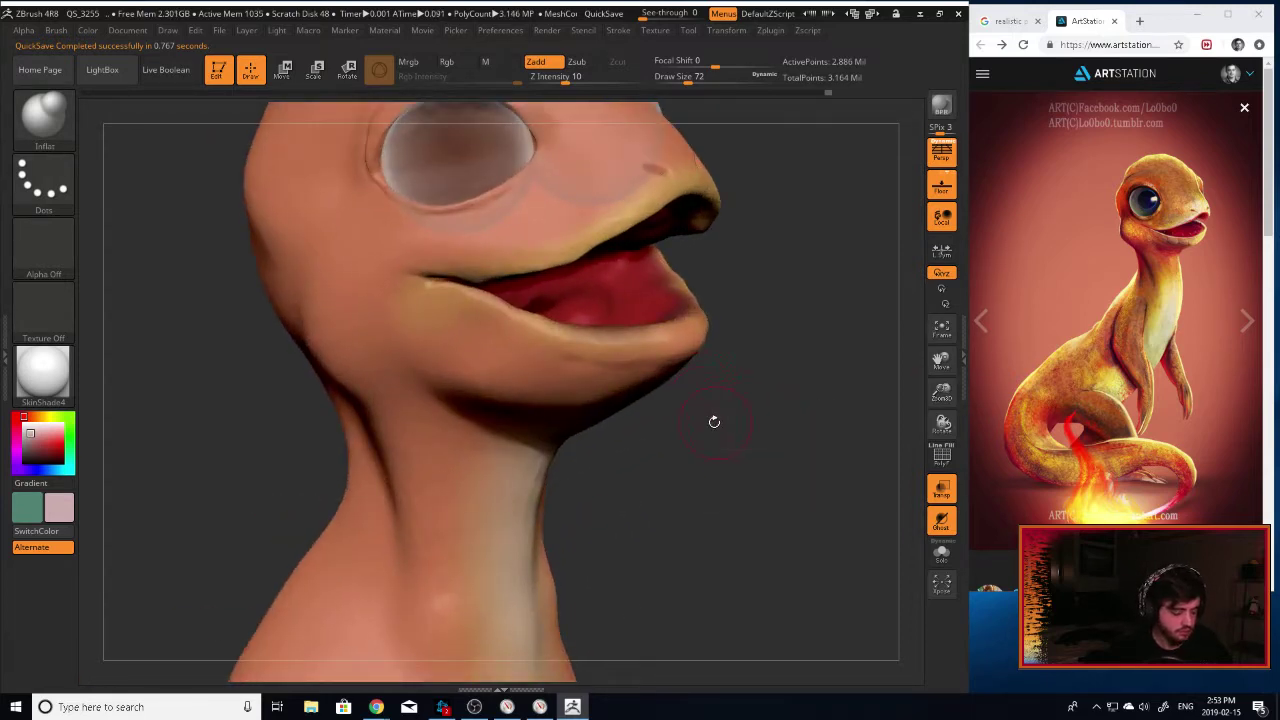
key("b")
key("m")
key("t")
mouse_move(722, 440)
left_mouse_down()
mouse_move(749, 447)
mouse_move(768, 430)
left_mouse_up()
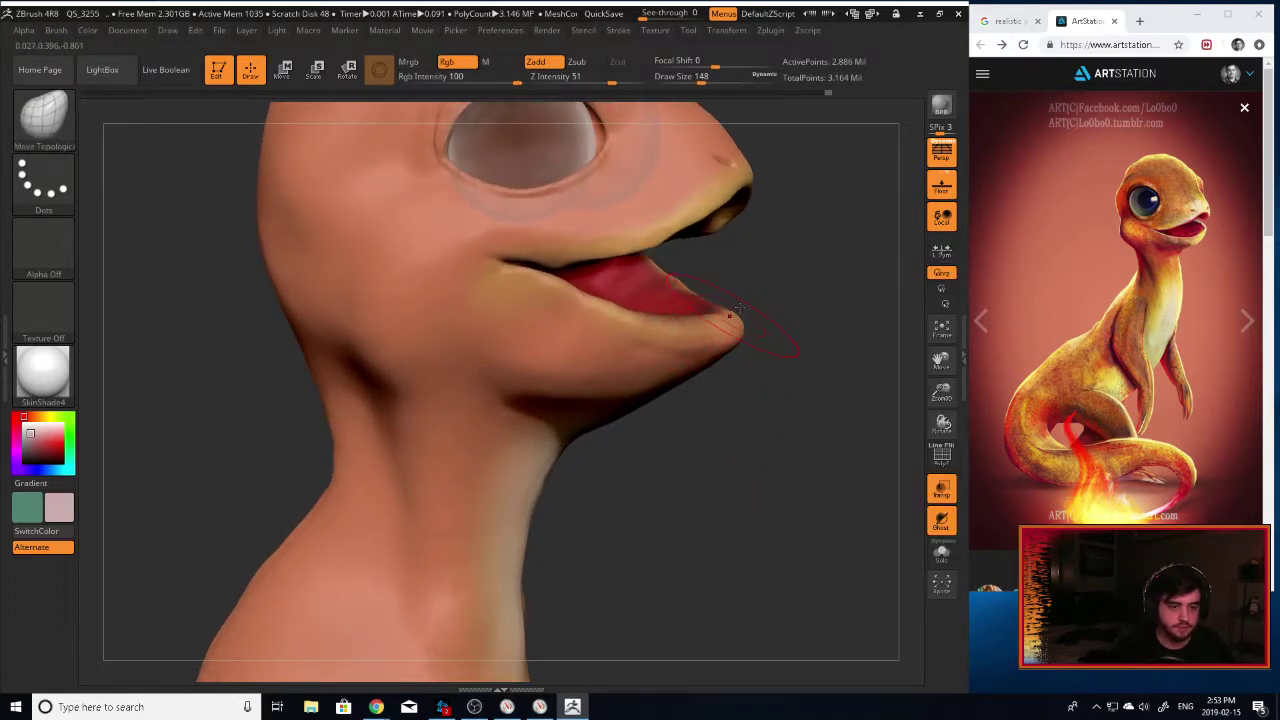
mouse_move(753, 296)
left_mouse_down()
mouse_move(736, 321)
mouse_move(658, 296)
left_mouse_up()
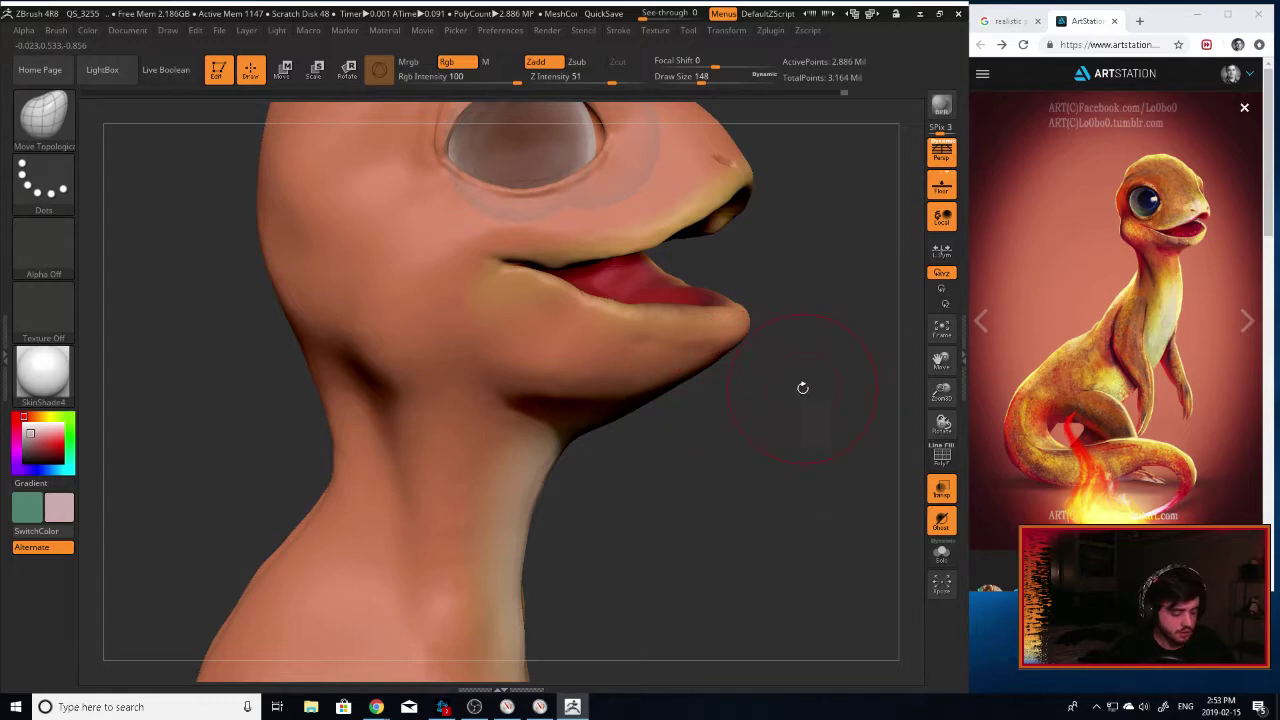
Raise rounded bumps along the front of the lower lip with Inflat at Draw Size 48 and Z Intensity 10.
key("b")
key("i")
key("n")
left_click_drag(941, 392, 890, 447)
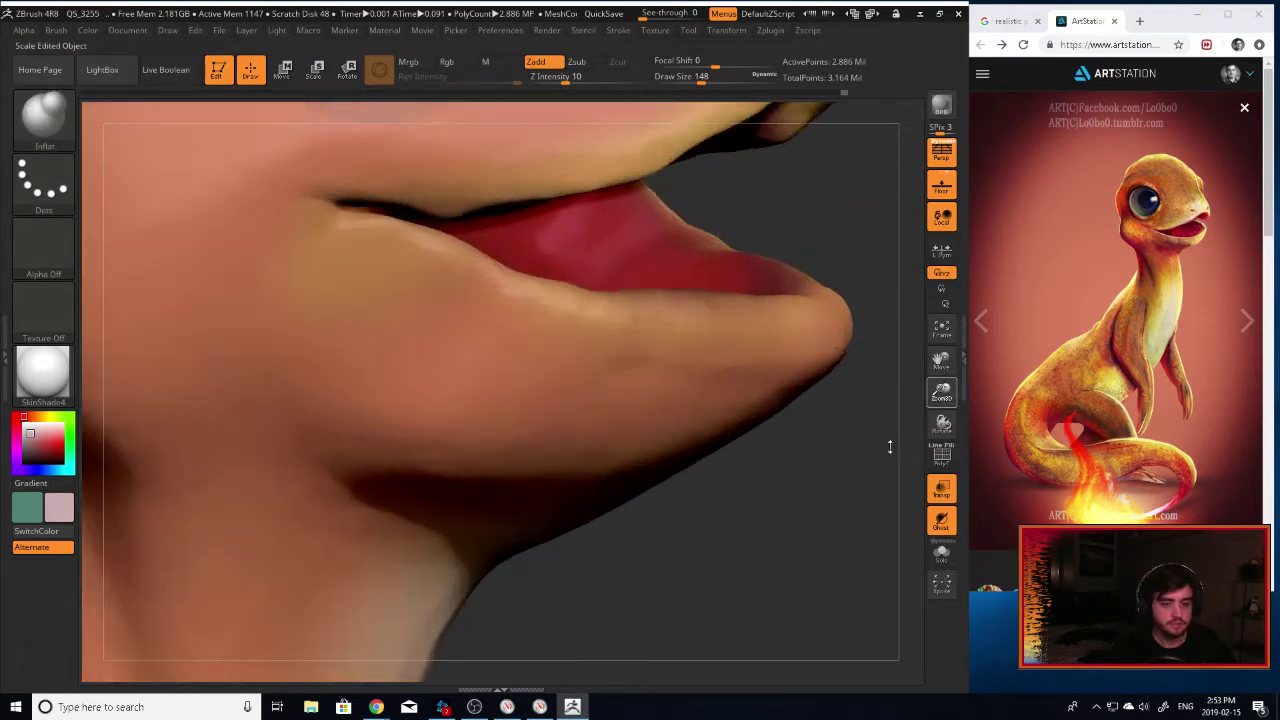
right_click_drag(890, 447, 735, 408)
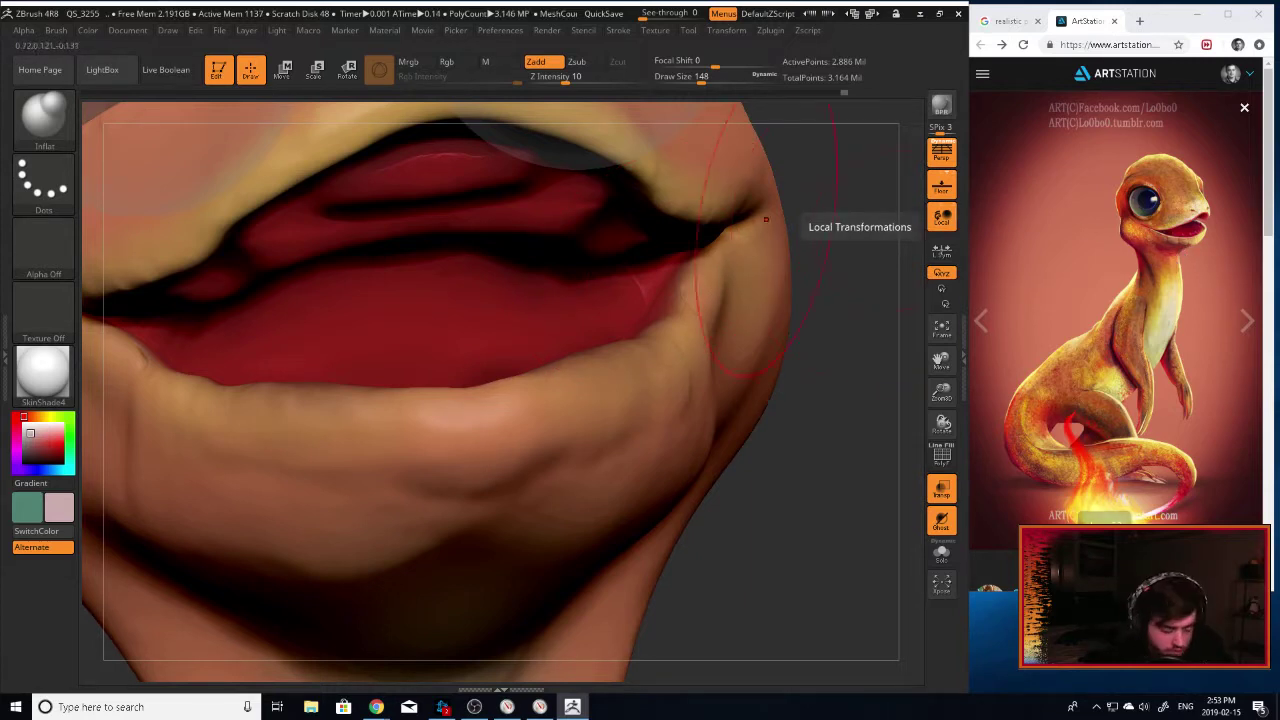
key("[")
key("[")
key("[")
key("[")
key("[")
key("[")
key("[")
key("[")
key("[")
key("[")
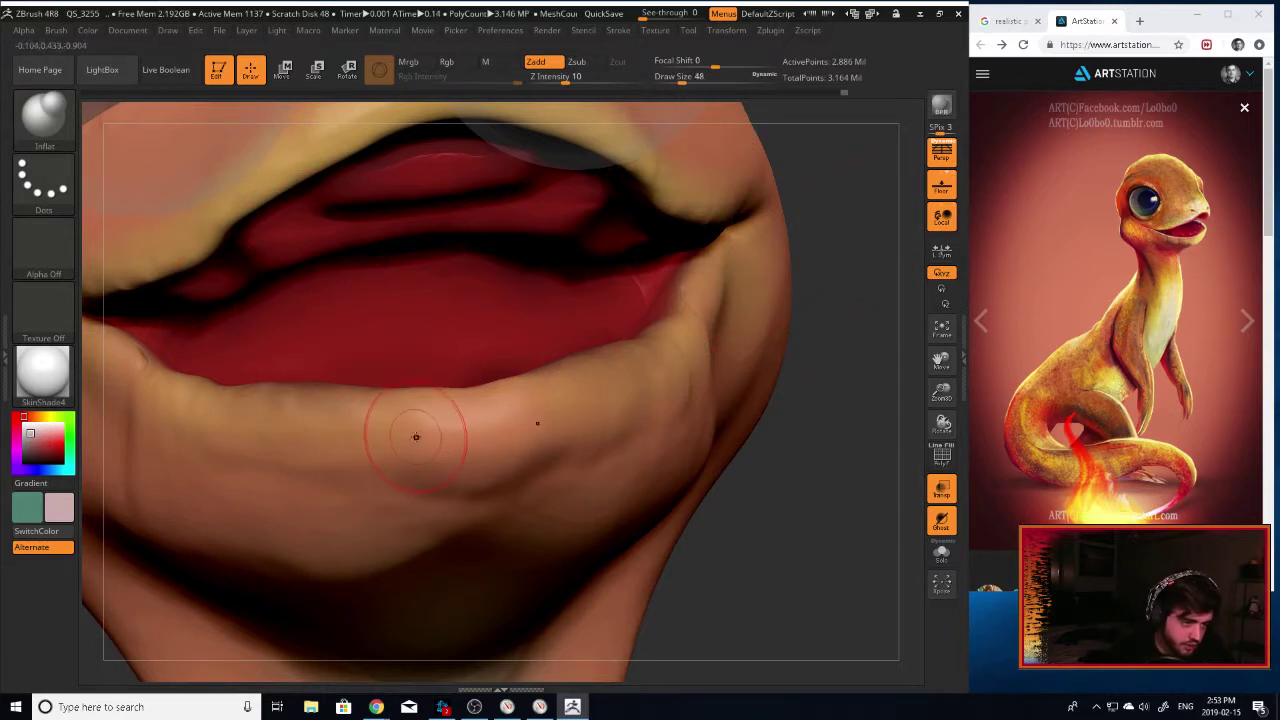
left_click_drag(399, 426, 442, 461)
left_click_drag(441, 472, 462, 472)
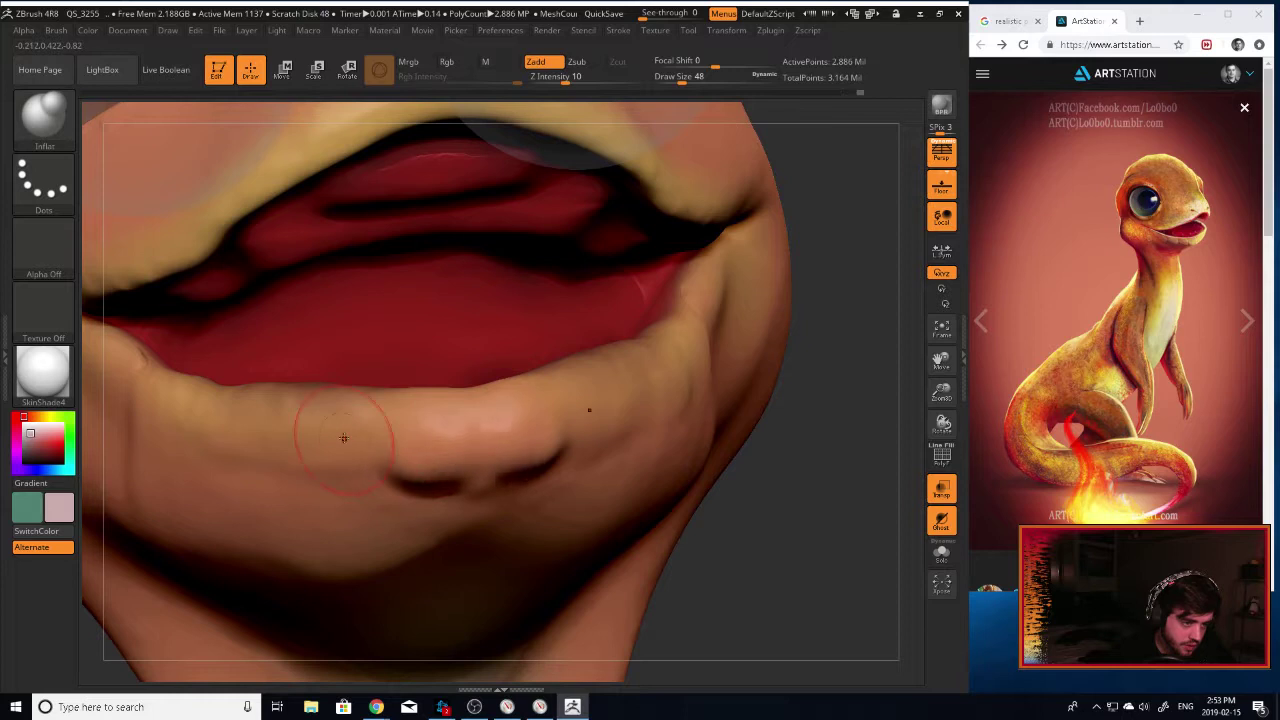
mouse_move(350, 442)
left_mouse_down()
mouse_move(345, 456)
mouse_move(306, 446)
mouse_move(356, 440)
left_mouse_up()
Continue the row of inflated bumps along the side of the lower lip towards the mouth corner.
mouse_move(752, 483)
left_mouse_down()
mouse_move(786, 478)
mouse_move(664, 338)
left_mouse_up()
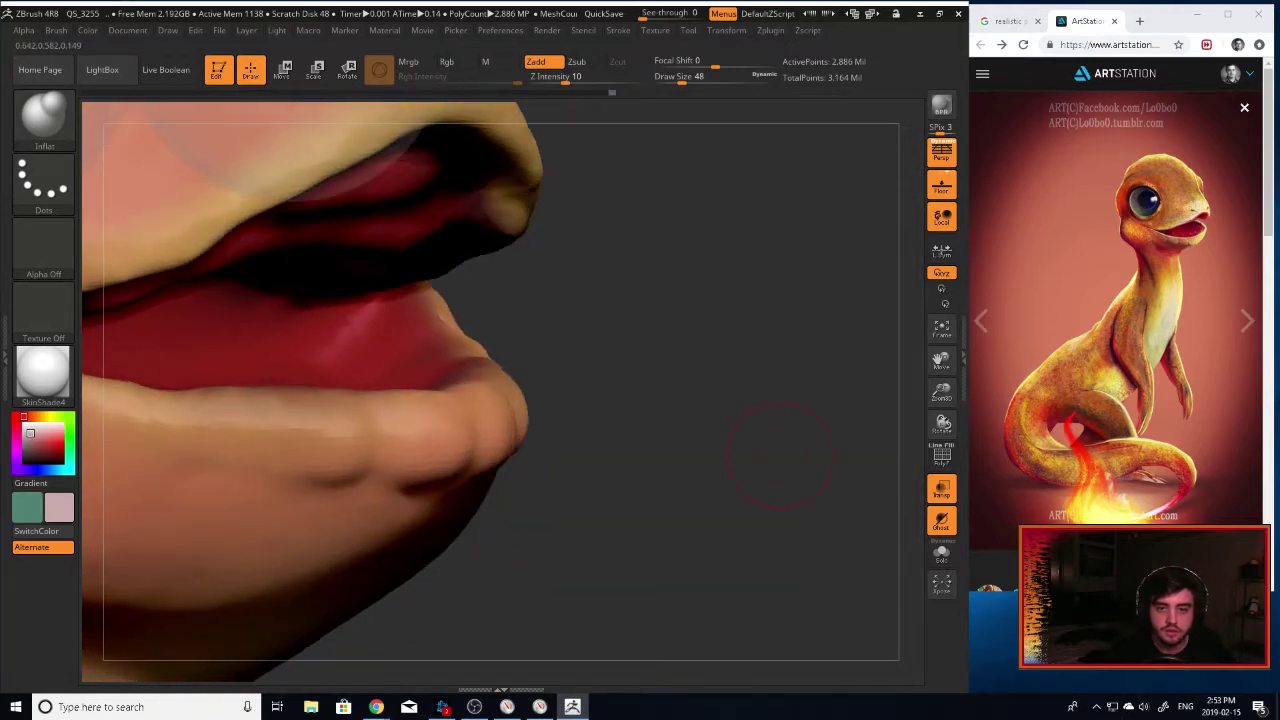
mouse_move(579, 456)
left_mouse_down()
mouse_move(510, 431)
mouse_move(545, 436)
left_mouse_up()
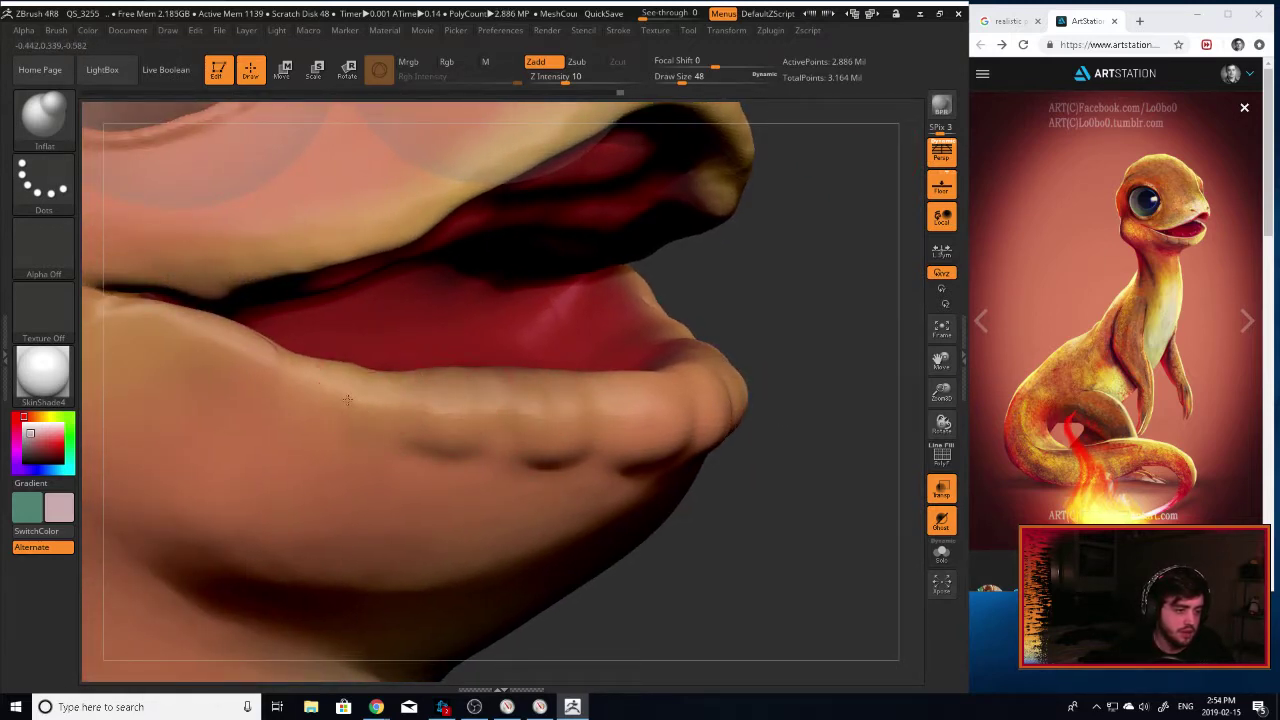
left_click_drag(347, 400, 335, 401)
left_click_drag(787, 472, 900, 486, "alt")
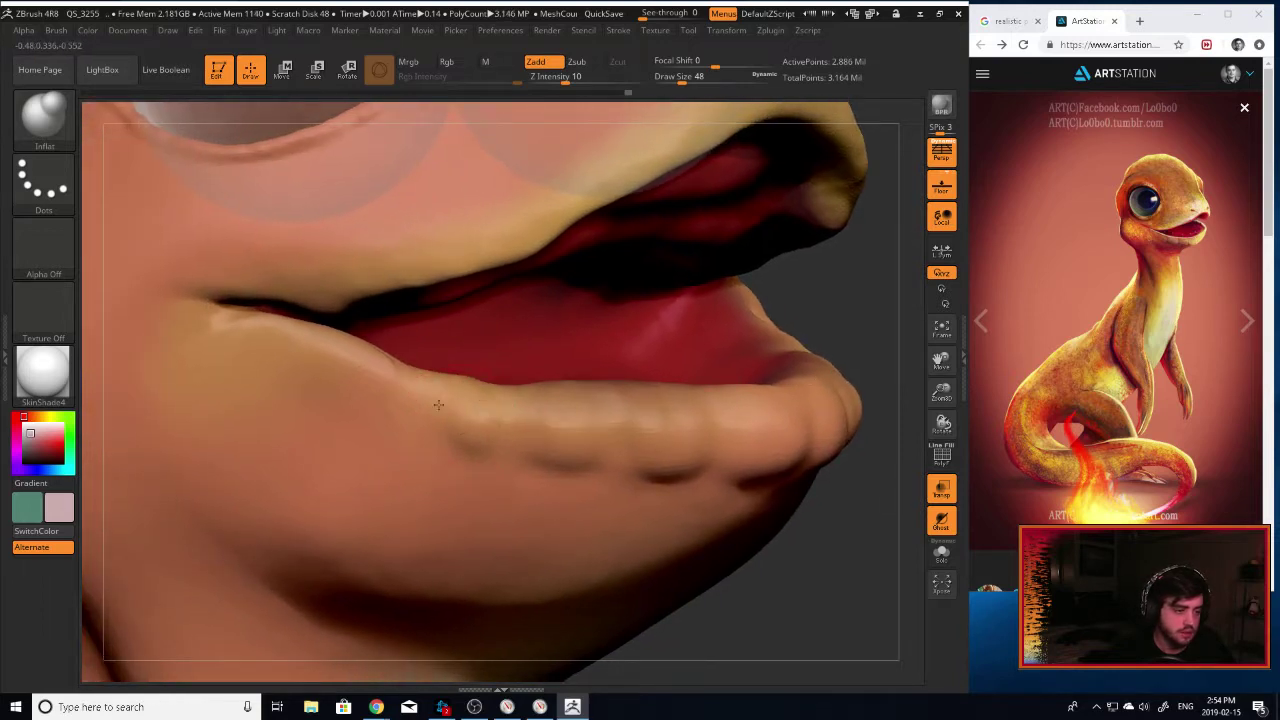
left_click_drag(448, 398, 456, 412)
left_click_drag(396, 384, 390, 386)
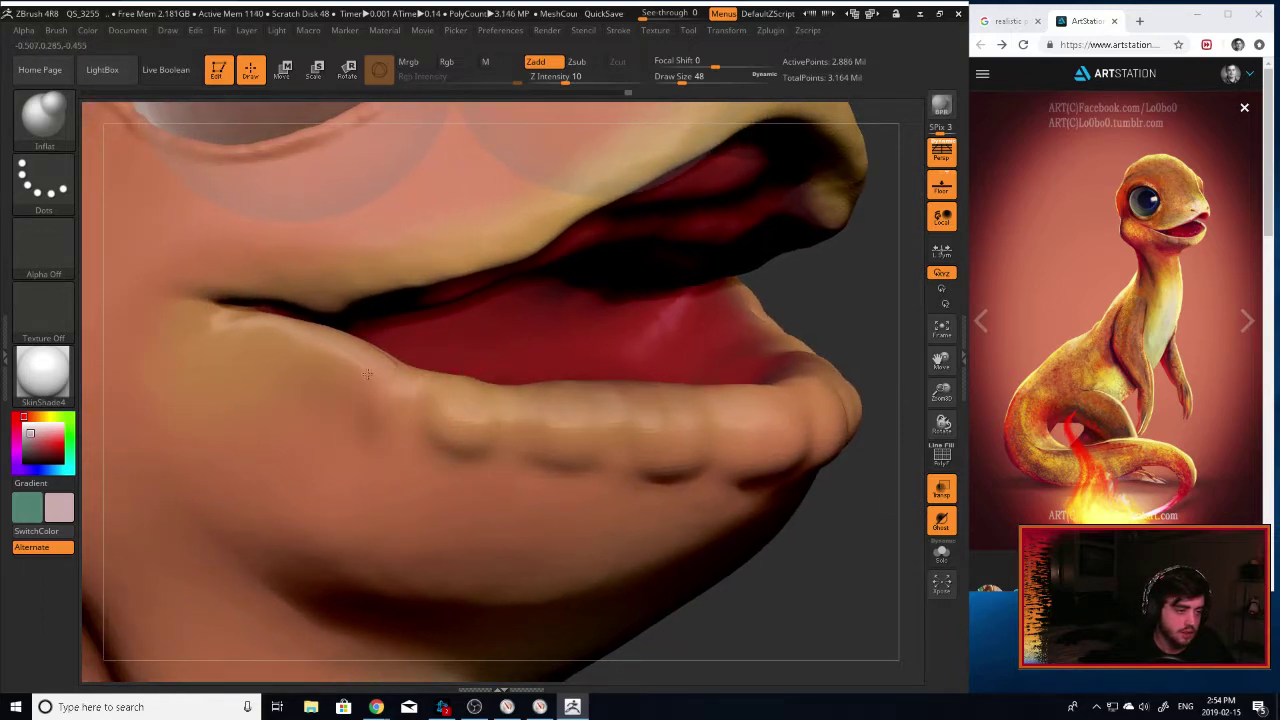
Carve grooves between and beneath the lower-lip bumps with DamStandard at Draw Size 48 and Z Intensity 21, and quick-save the project.
key("b")
key("d")
key("s")
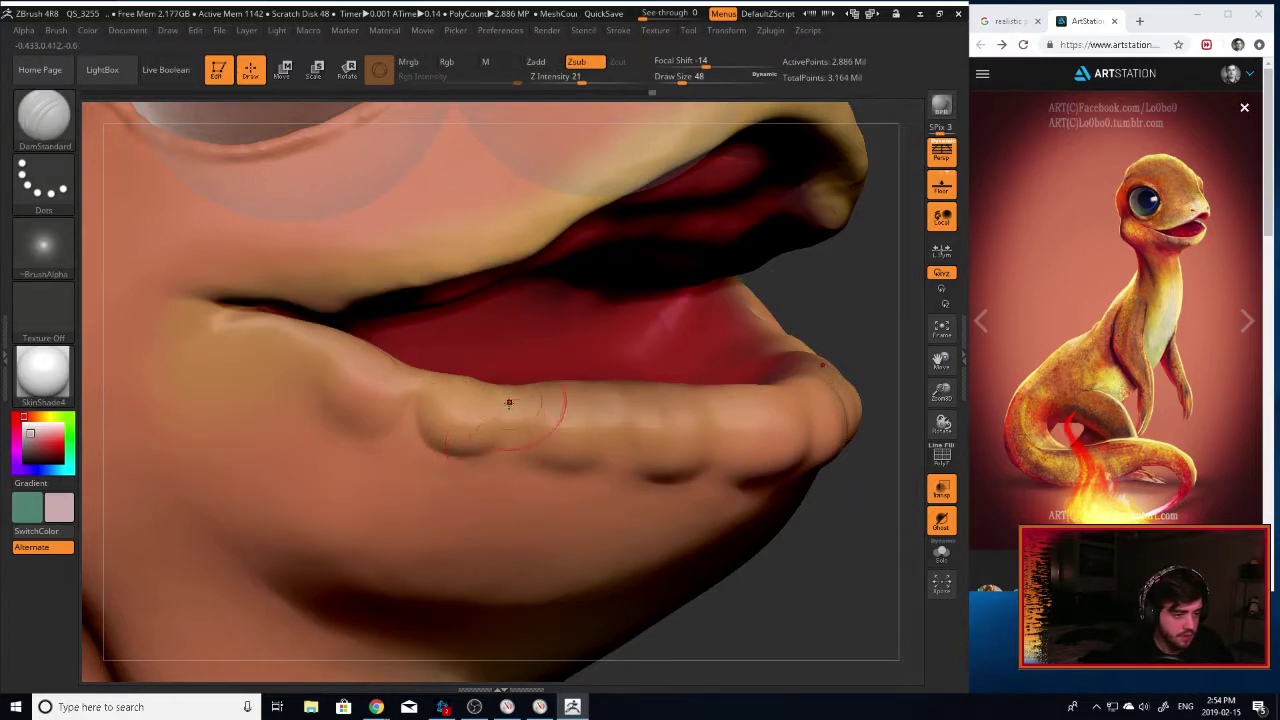
left_click_drag(524, 409, 538, 417)
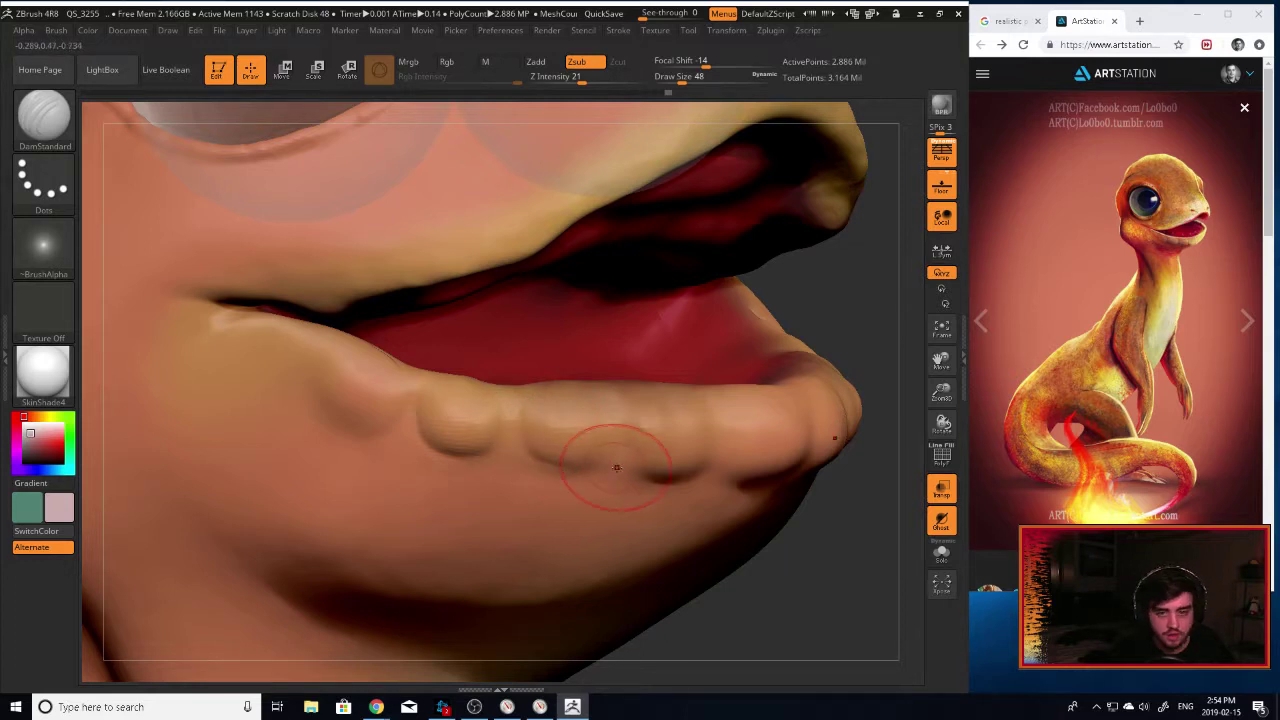
left_click_drag(586, 461, 631, 432)
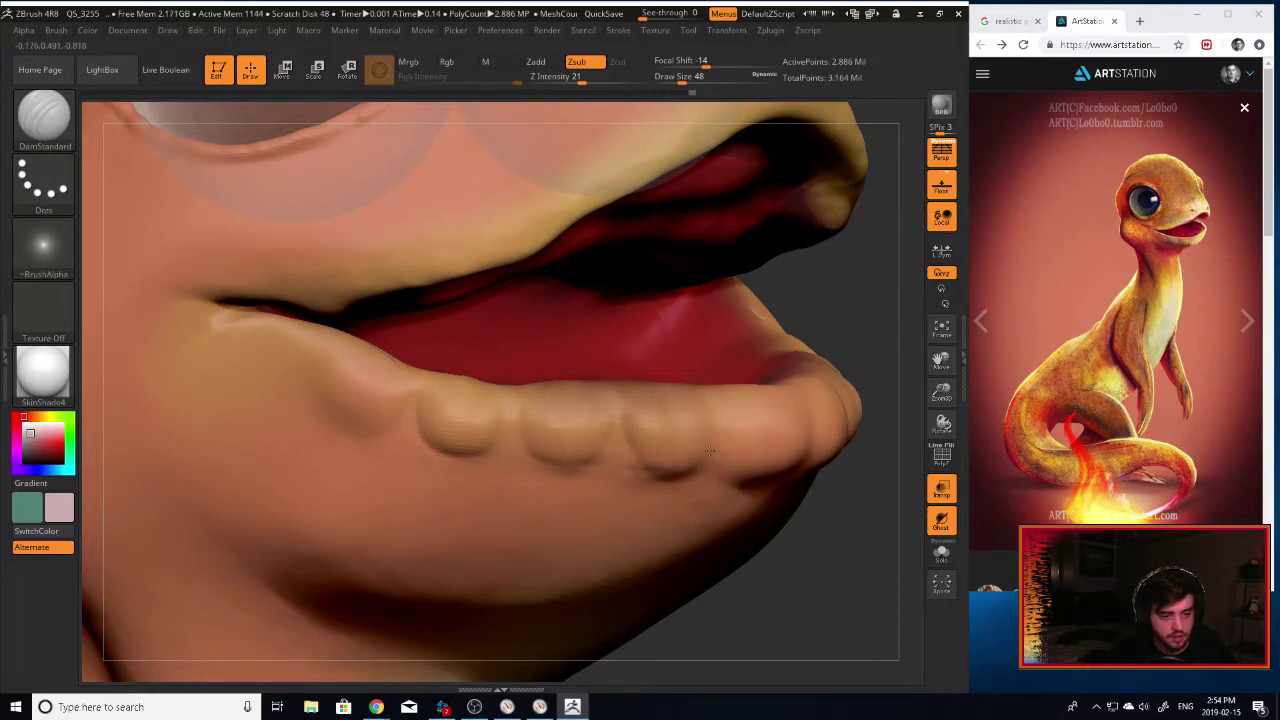
mouse_move(835, 529)
left_mouse_down()
mouse_move(827, 492)
mouse_move(781, 477)
mouse_move(806, 428)
left_mouse_up()
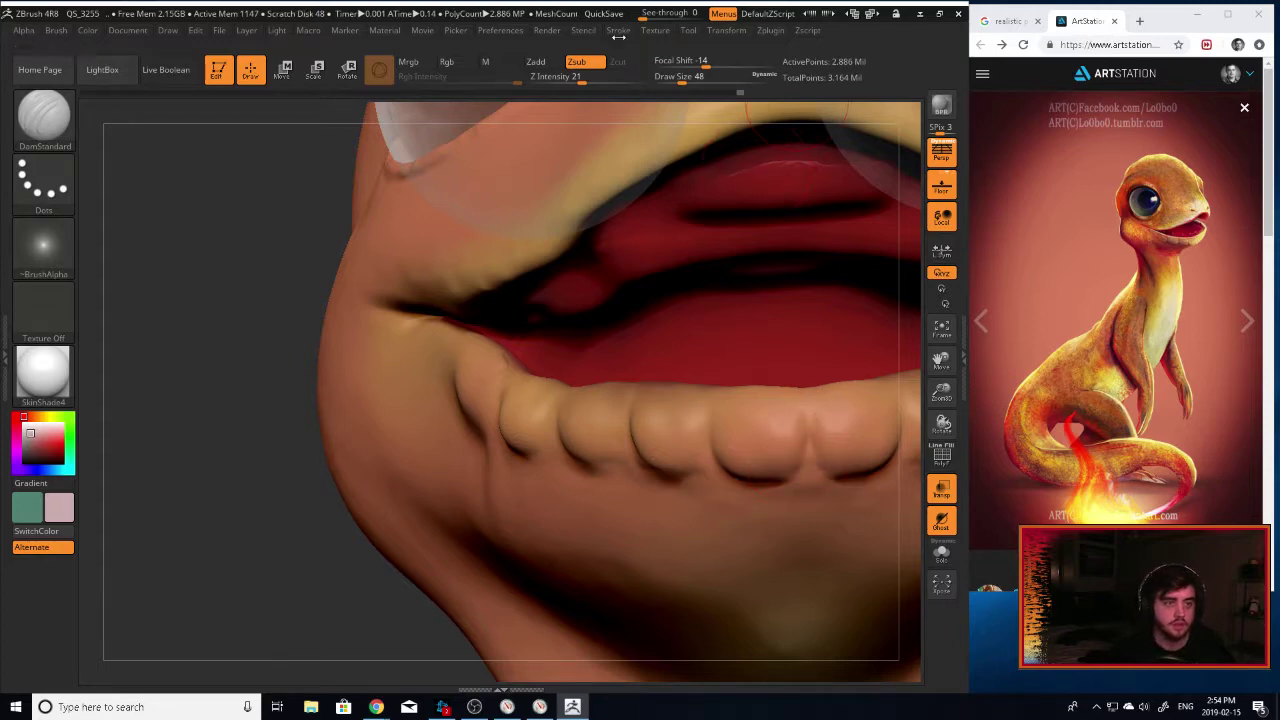
left_click(596, 15)
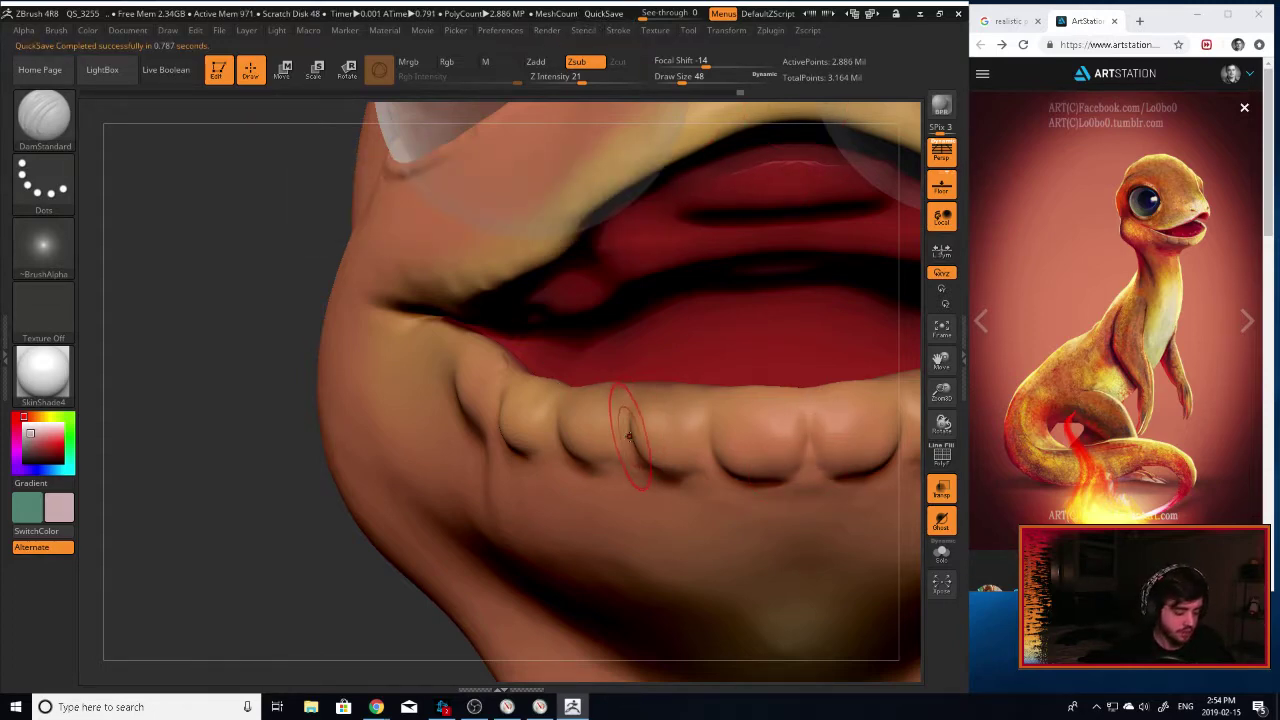
Widen the front lower-lip bumps with Move Topological at Draw Size 56 so that neighbouring bumps sit closer together.
key("b")
key("t")
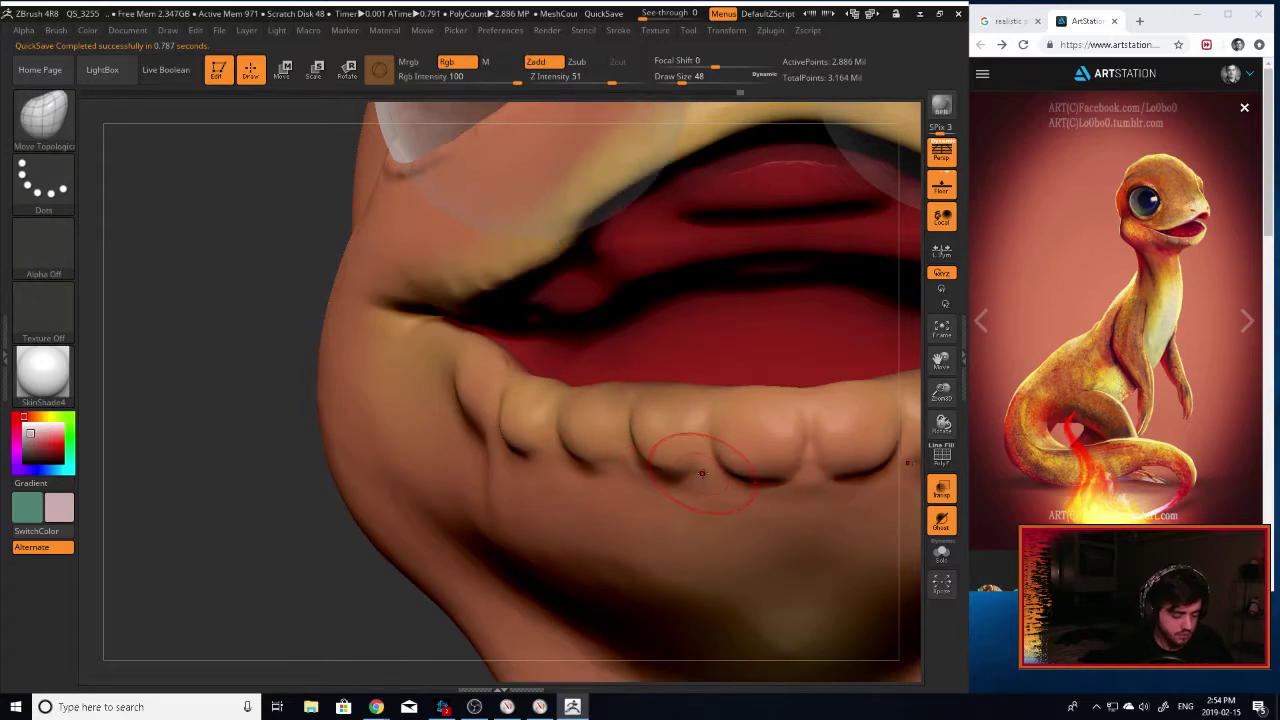
key("bracketright")
key("bracketright")
left_click_drag(296, 556, 392, 552)
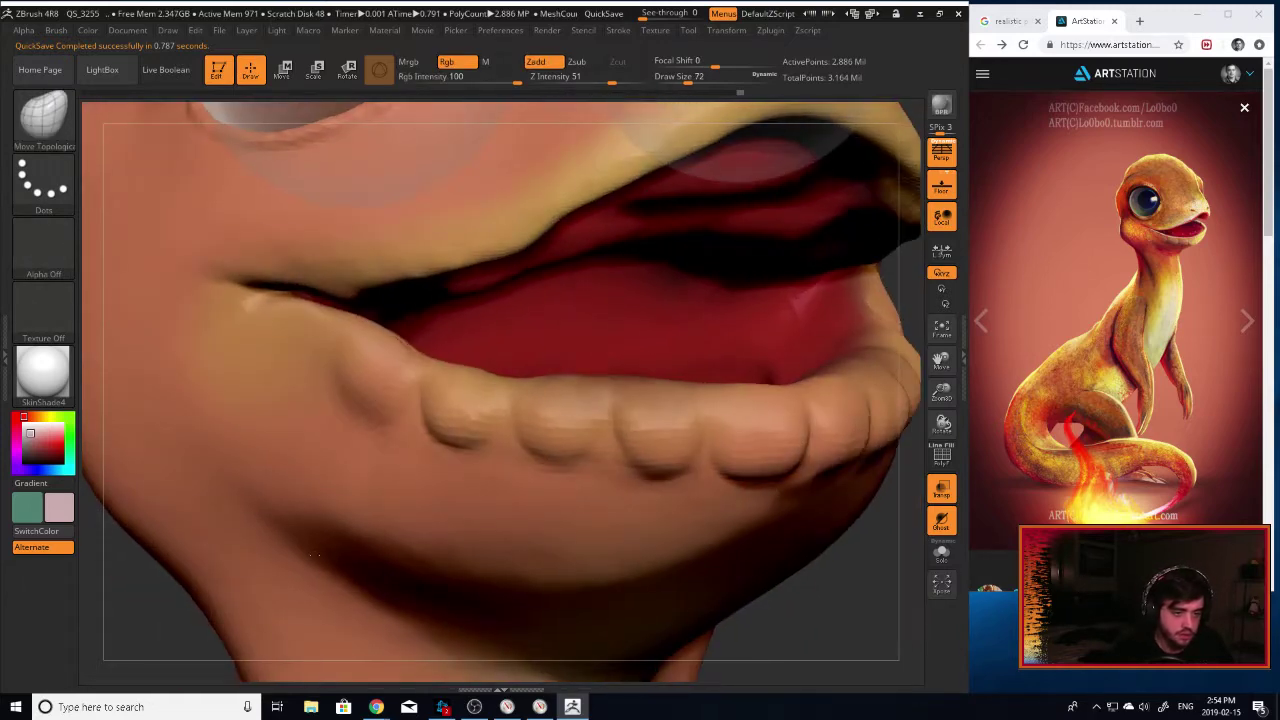
key("bracketleft")
key("bracketleft")
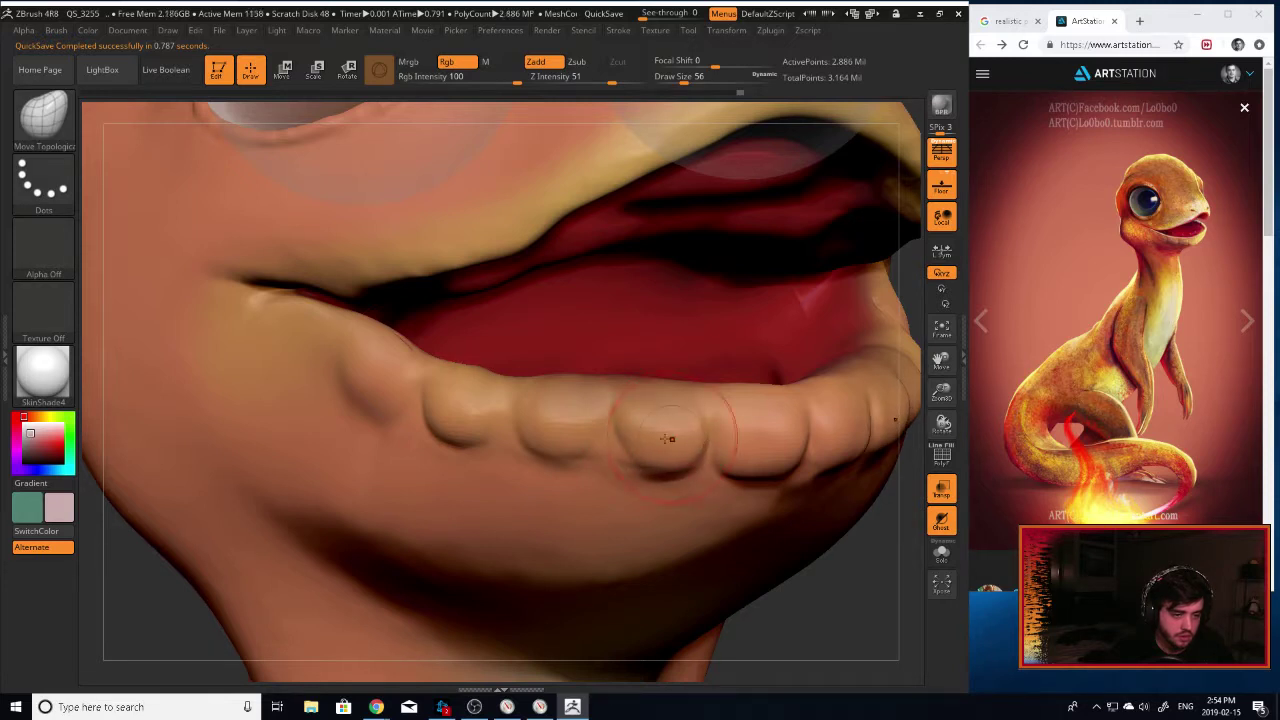
left_click_drag(605, 432, 589, 430)
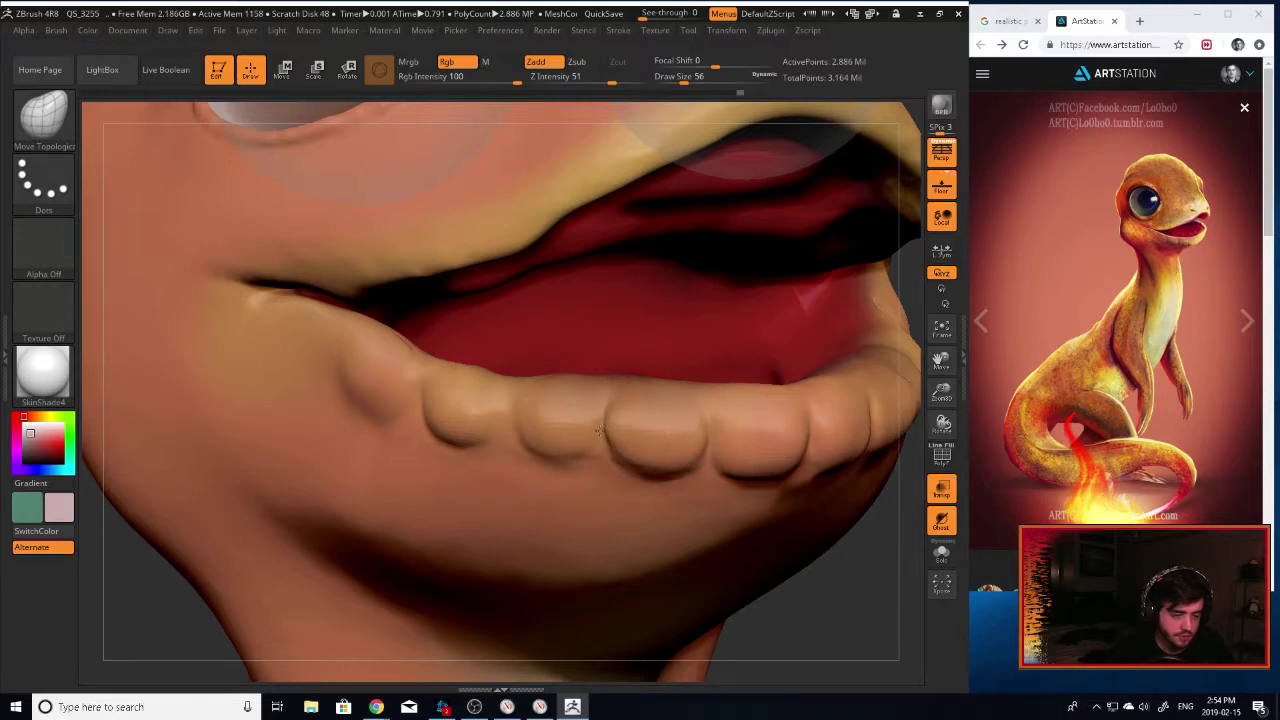
left_click_drag(706, 476, 708, 432)
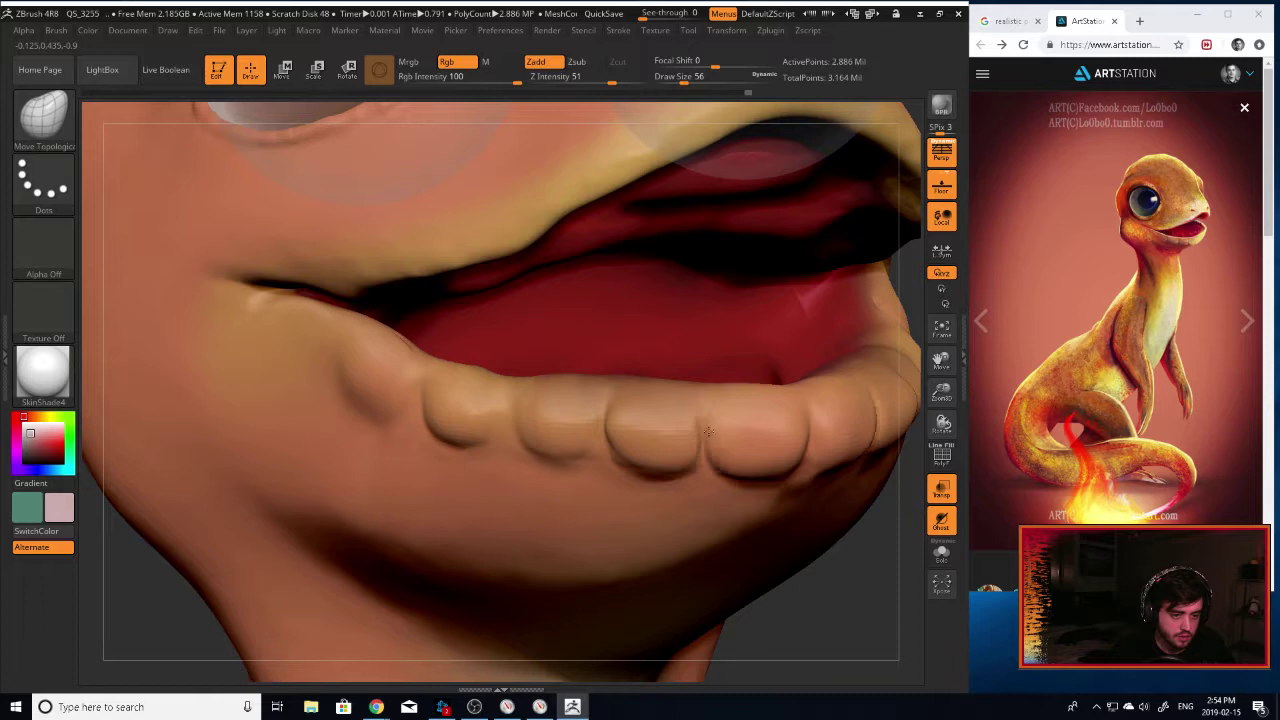
Reshape the bumps along the side of the lower lip to narrow their gaps, and quick-save the project.
left_click_drag(768, 605, 848, 572)
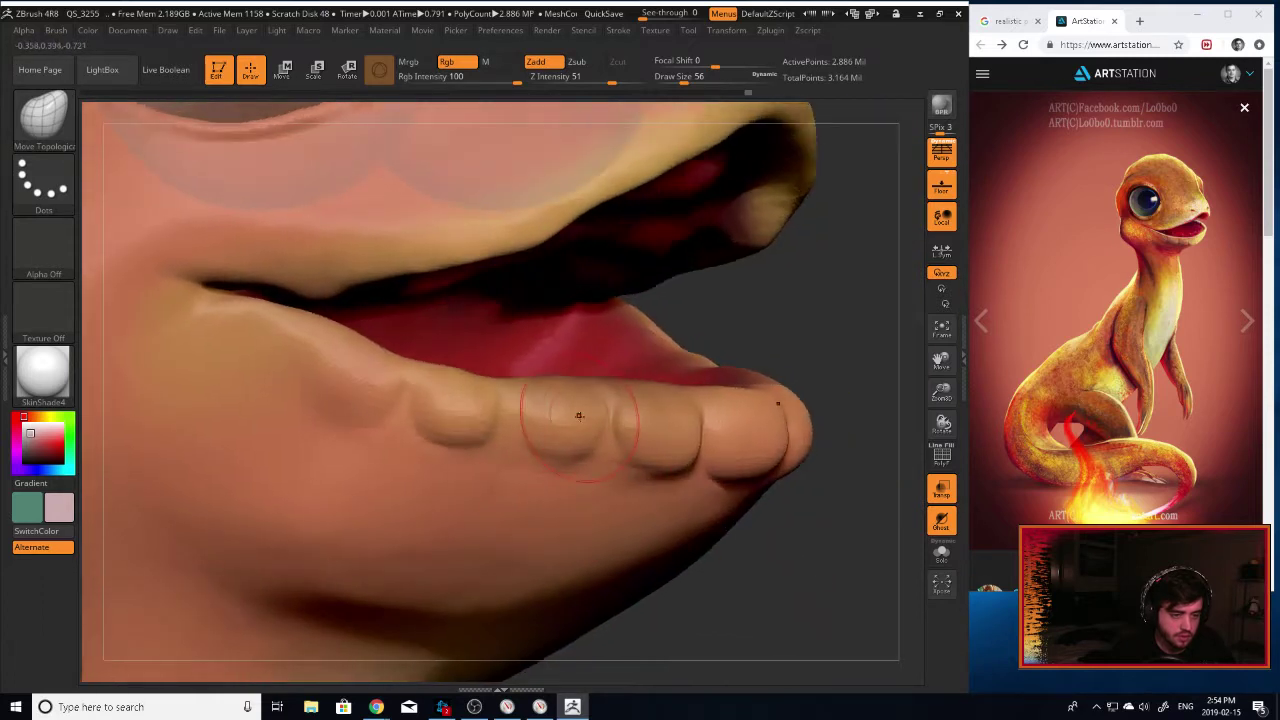
left_click_drag(614, 462, 618, 428)
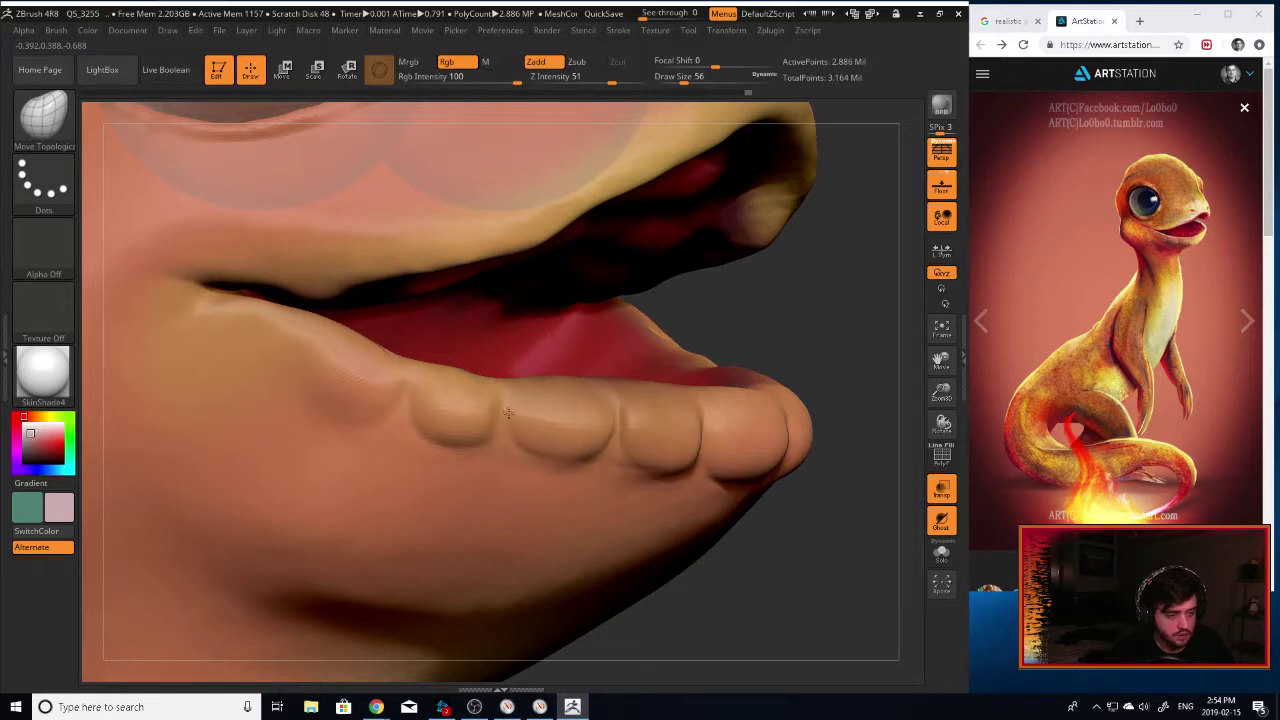
mouse_move(508, 413)
left_mouse_down()
mouse_move(552, 440)
mouse_move(547, 456)
left_mouse_up()
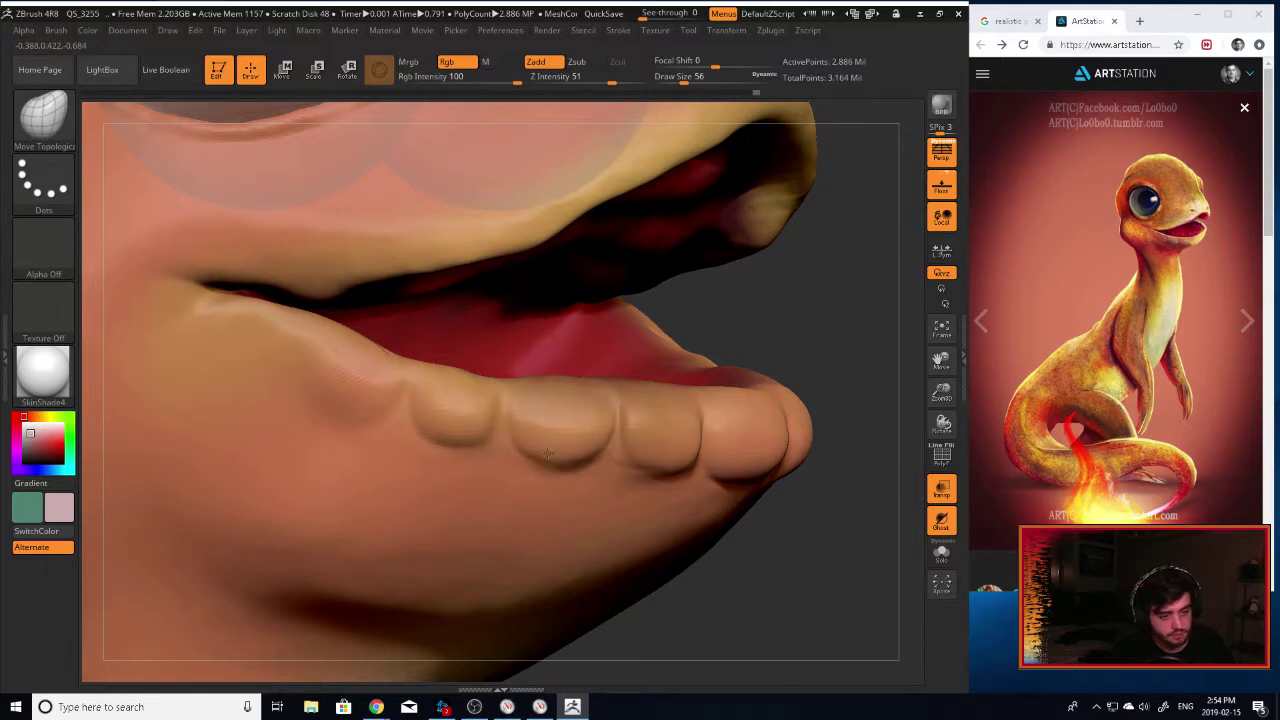
left_click_drag(484, 405, 495, 410)
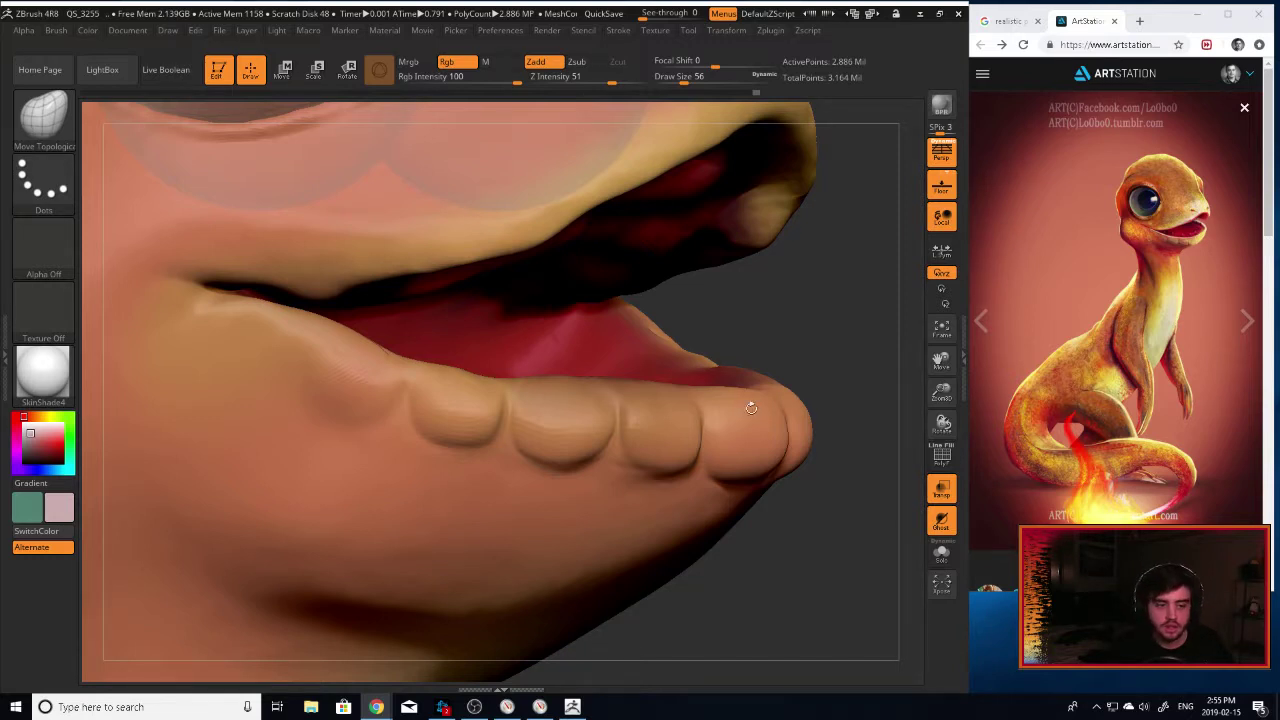
left_click(790, 291)
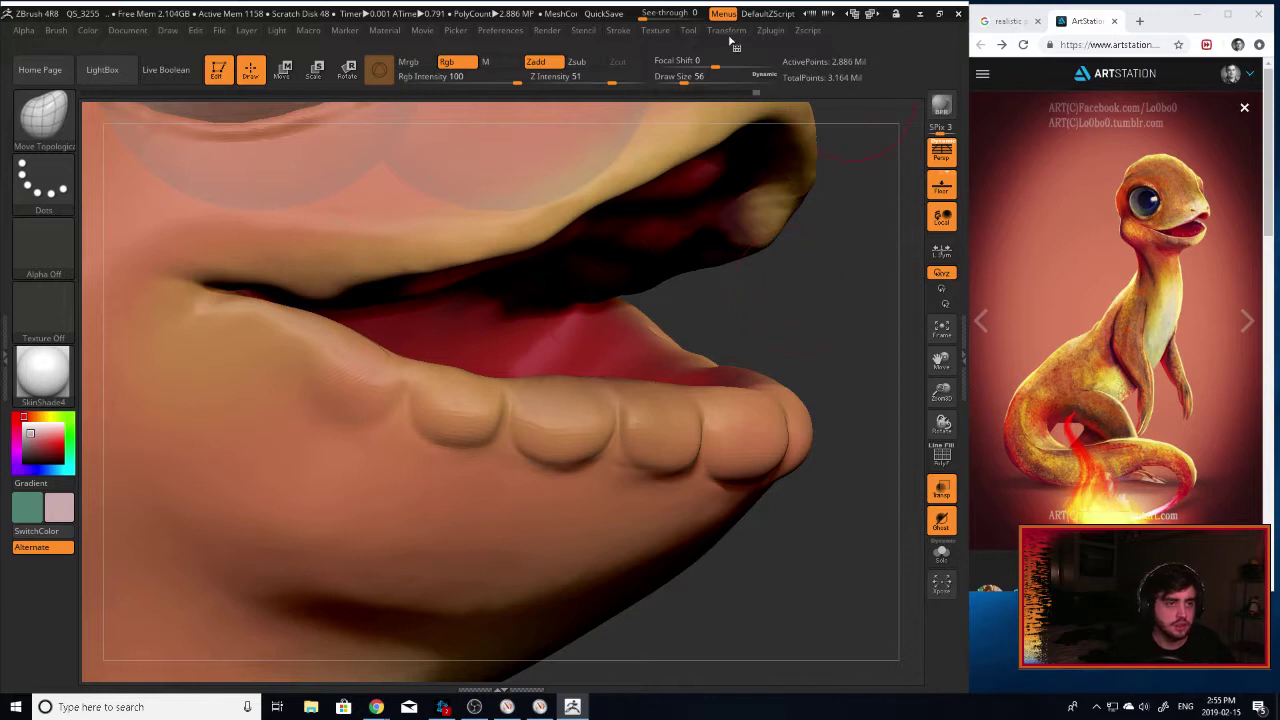
left_click(617, 14)
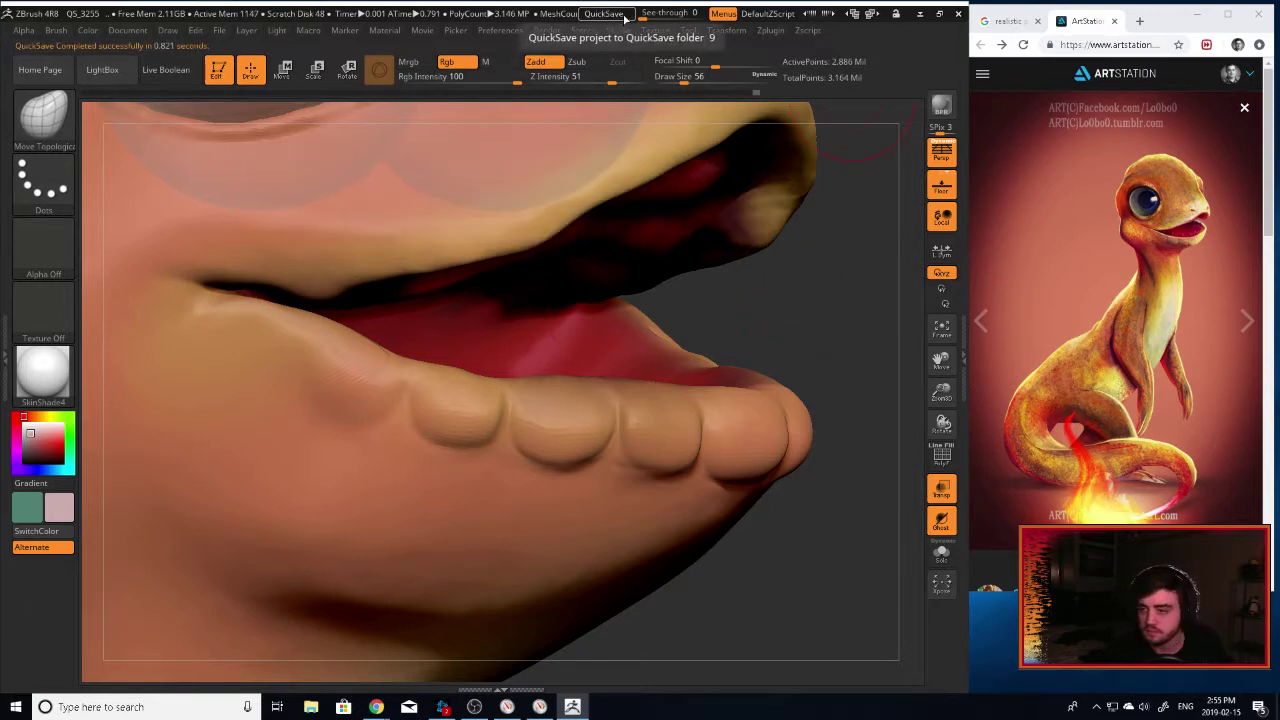
Compare the mouth with the whole head and smooth down the row of lower-lip bumps.
left_click_drag(830, 300, 890, 330)
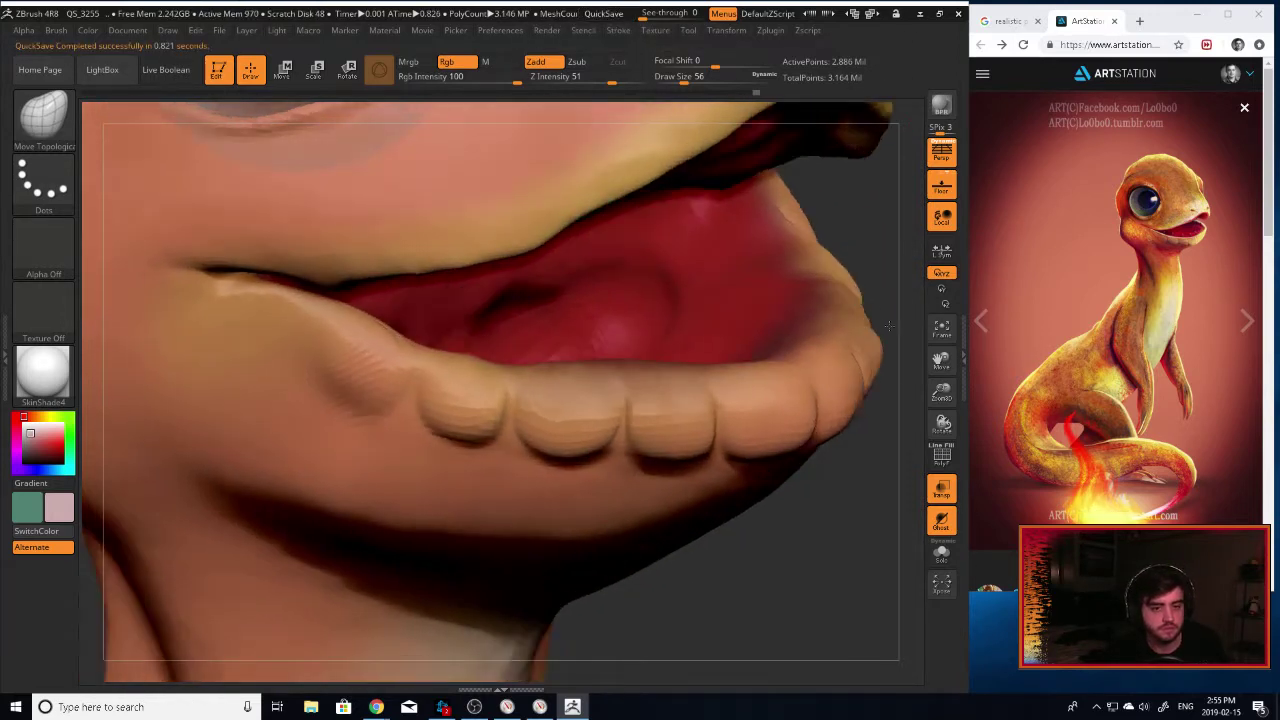
left_click_drag(942, 393, 918, 285)
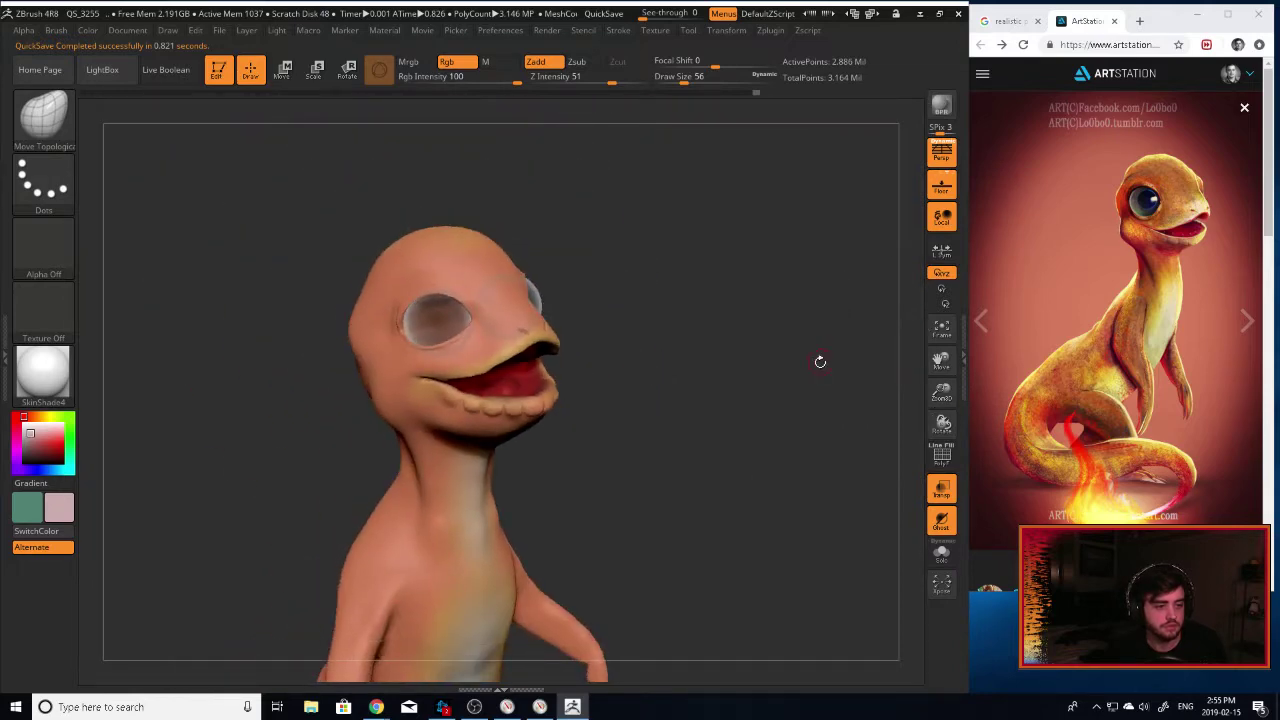
mouse_move(820, 363)
left_mouse_down()
mouse_move(780, 350)
mouse_move(842, 354)
left_mouse_up()
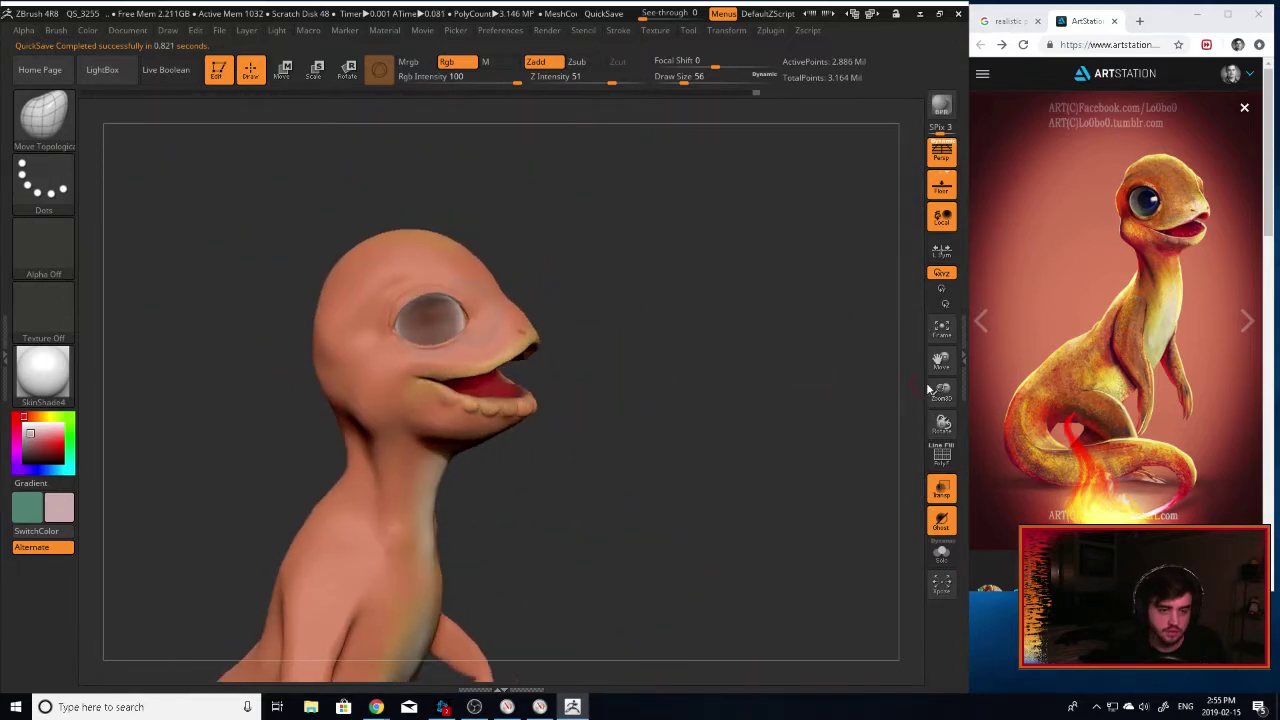
left_click_drag(942, 392, 971, 471)
left_click_drag(830, 370, 780, 370)
key("shift")
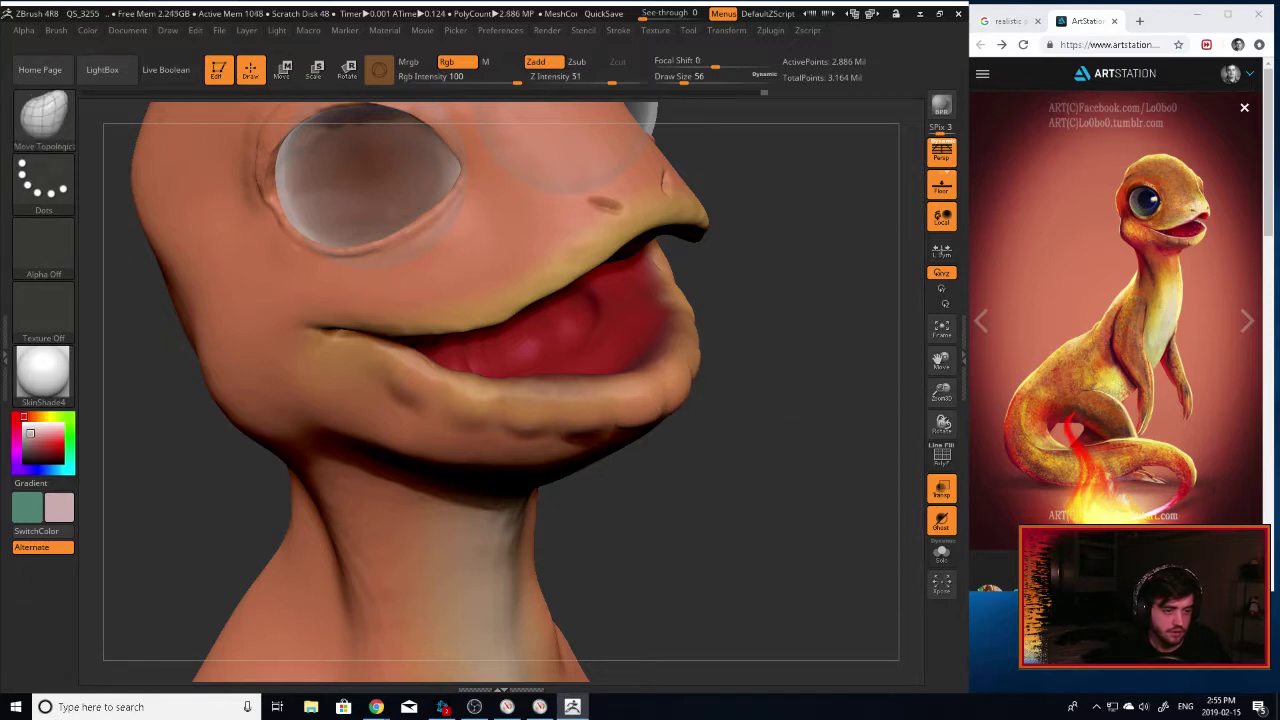
Examine the whole creature's proportions and mouth shape from several angles against the reference.
left_click_drag(755, 378, 812, 386)
left_click_drag(942, 392, 893, 250)
left_click_drag(832, 402, 765, 420)
left_click_drag(718, 456, 605, 292, "alt")
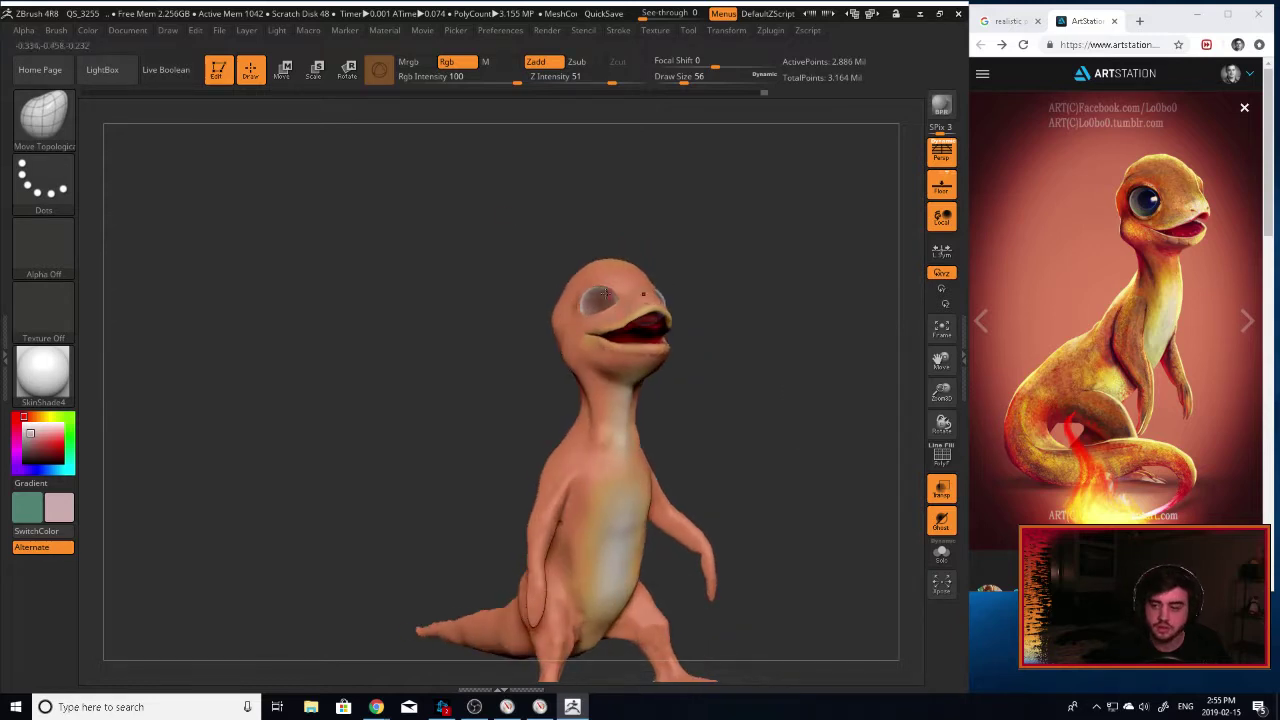
key("shift")
mouse_move(694, 412)
left_mouse_down()
mouse_move(746, 429)
mouse_move(761, 285)
mouse_move(770, 366)
mouse_move(912, 388)
mouse_move(921, 311)
mouse_move(955, 375)
mouse_move(958, 292)
left_mouse_up()
left_click_drag(757, 342, 893, 427)
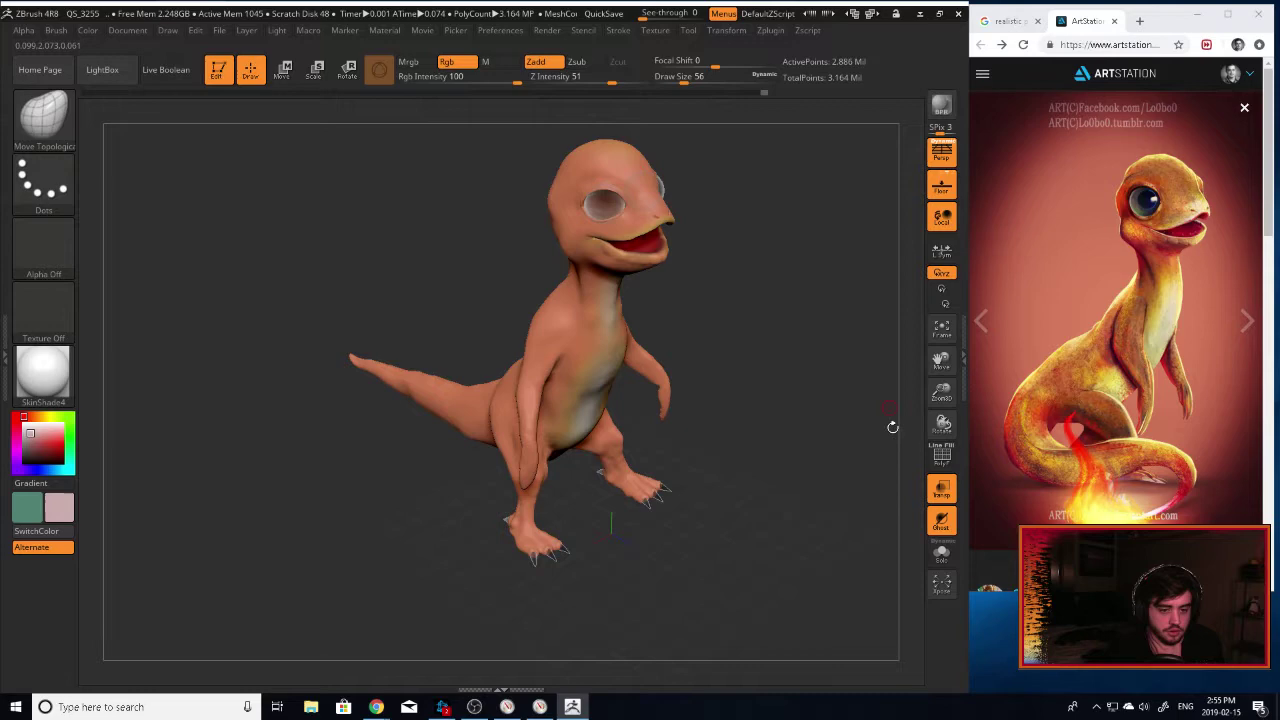
Turn off Transparency so the eyes and claws appear solid, and quick-save the project.
left_click(942, 490)
left_click_drag(737, 366, 685, 209)
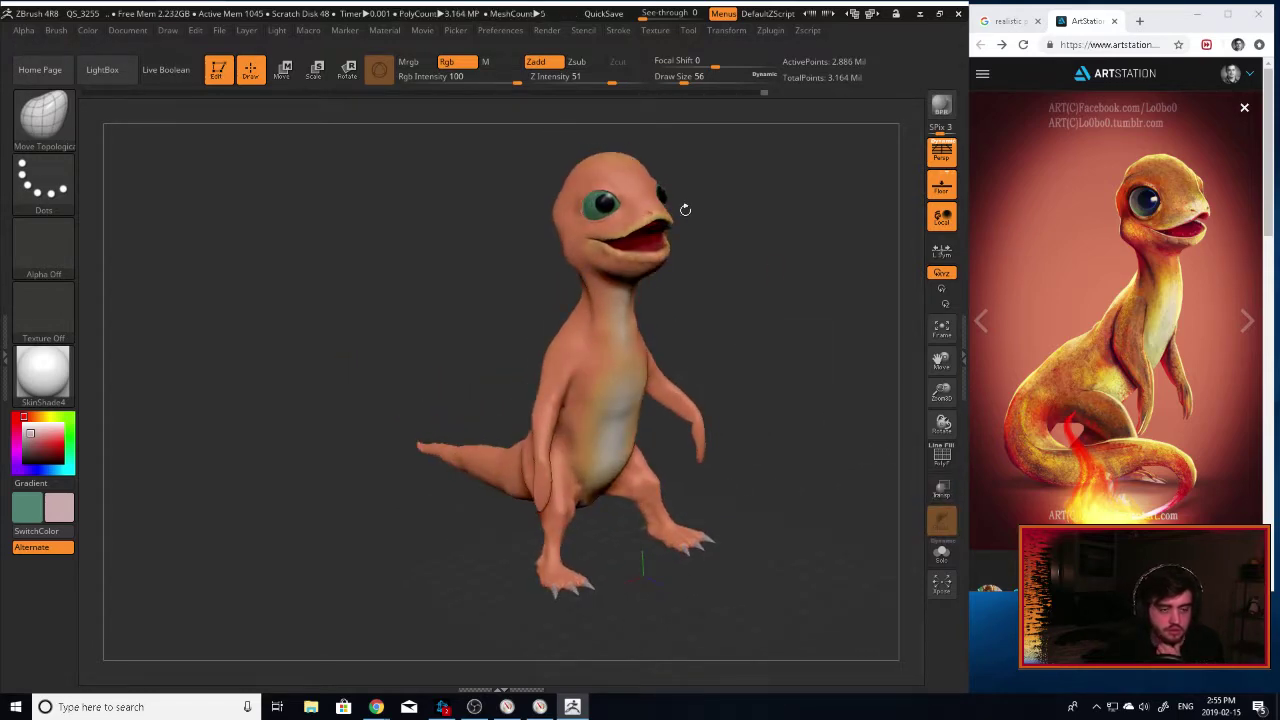
left_click(42, 115)
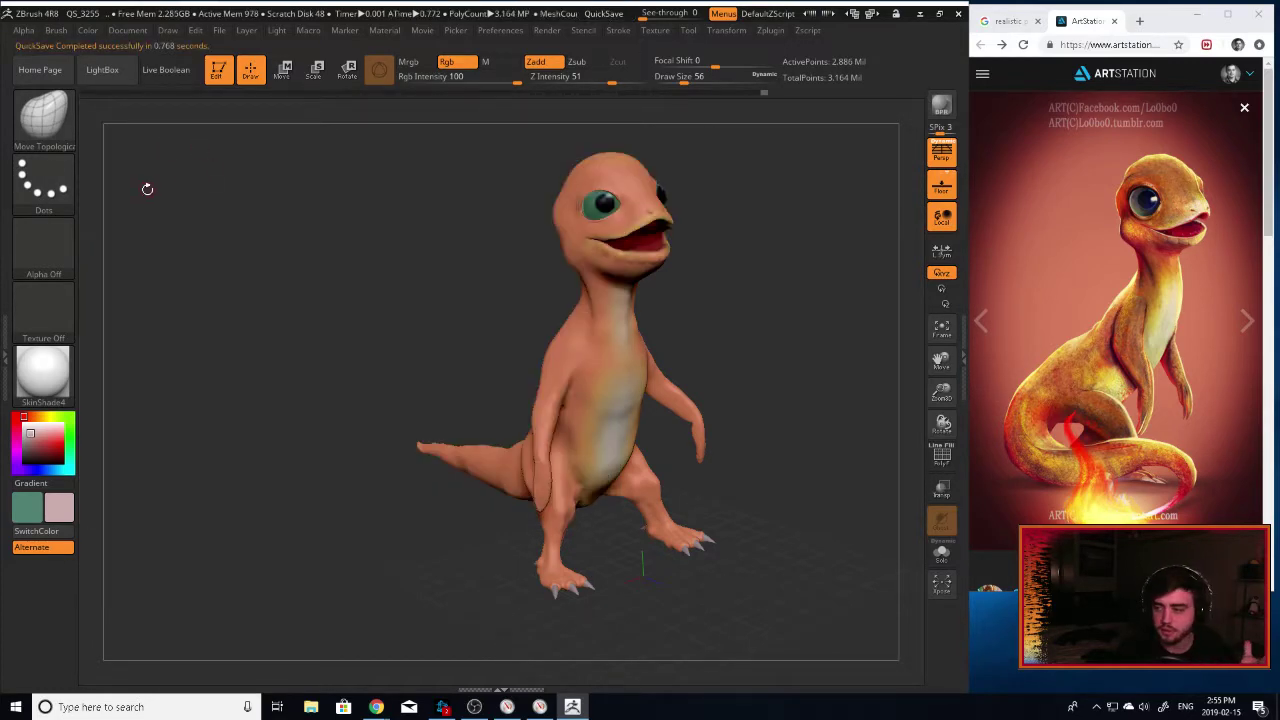
Choose the Noise brush with only Rgb enabled, and undo a few test strokes on the shoulder.
left_click(40, 113)
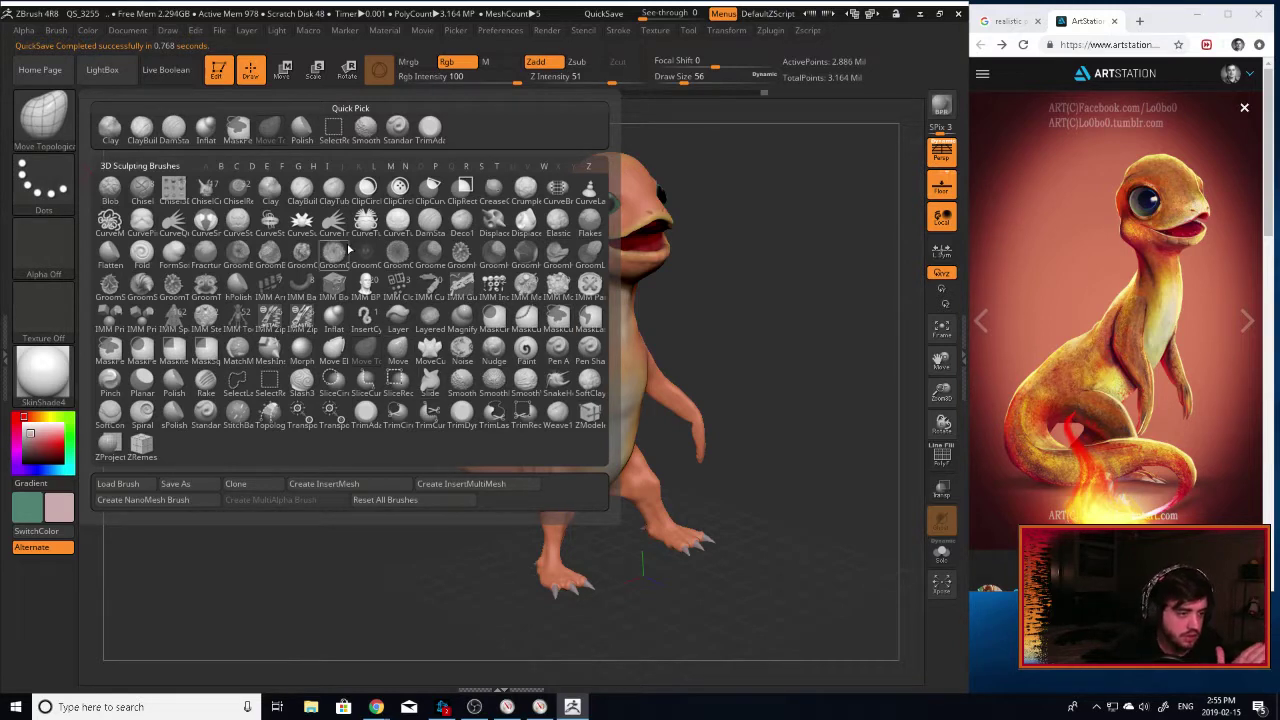
left_click(460, 352)
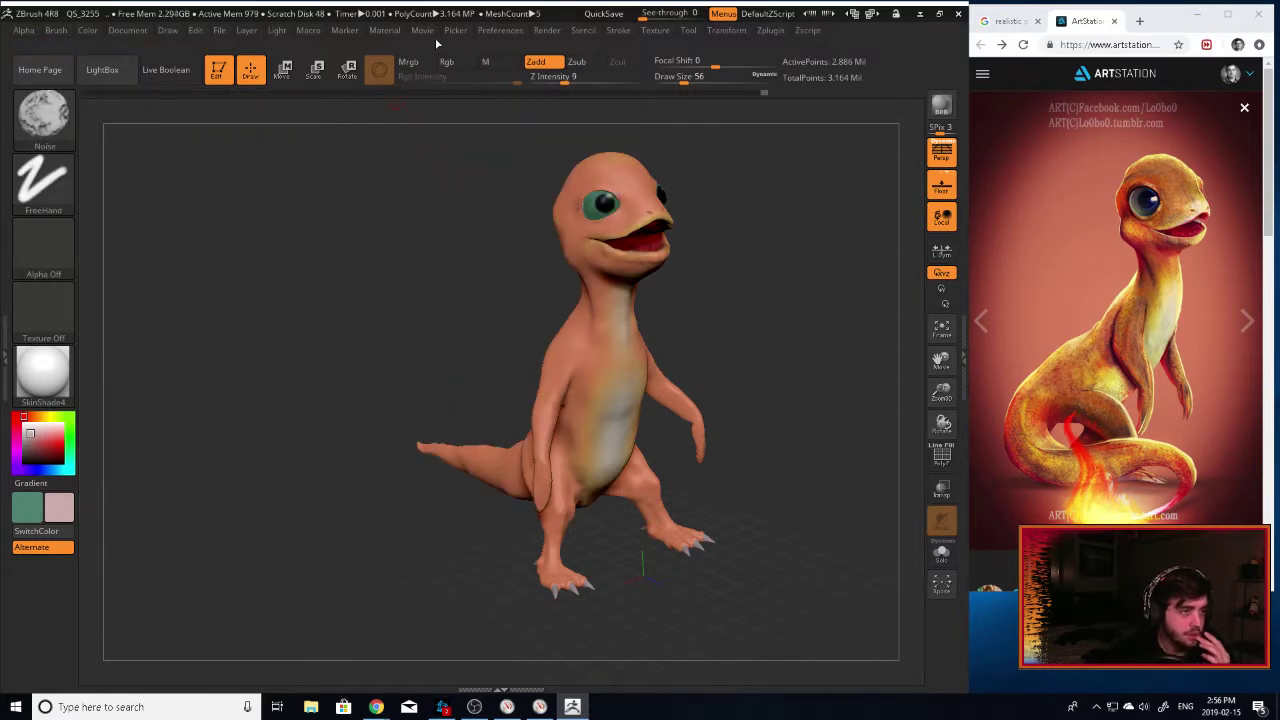
left_click(447, 62)
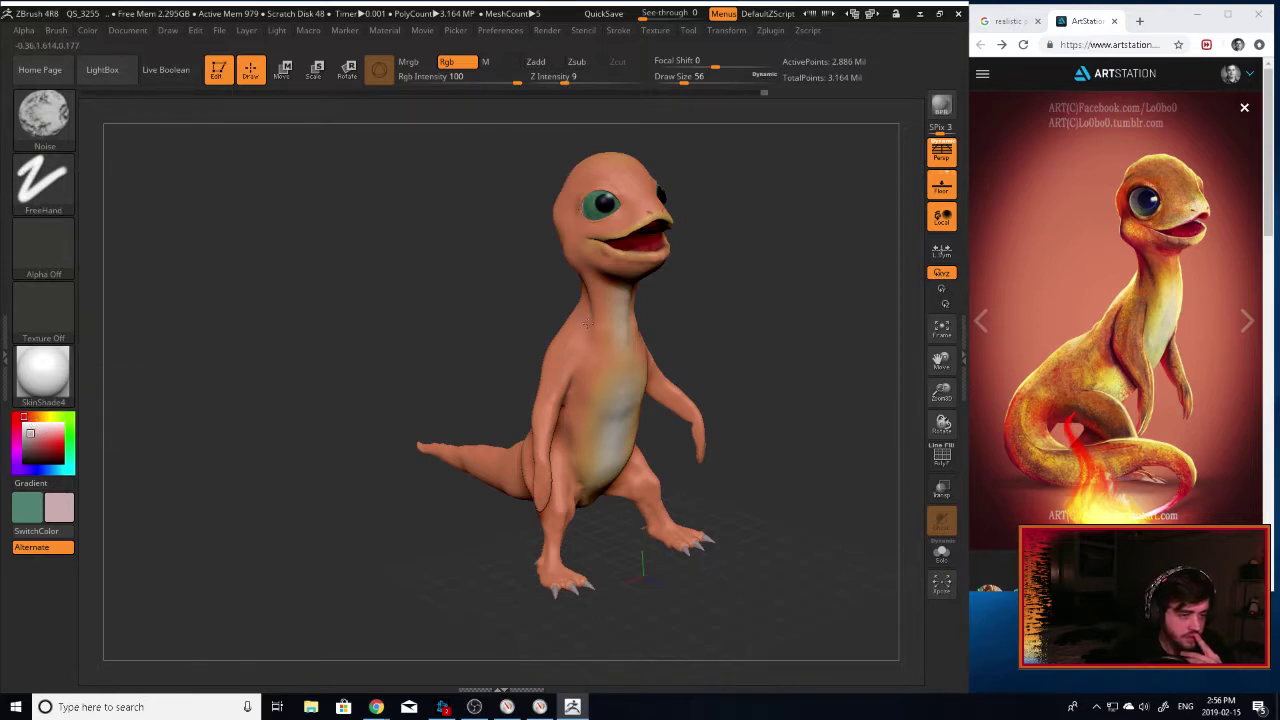
left_click_drag(941, 393, 815, 384)
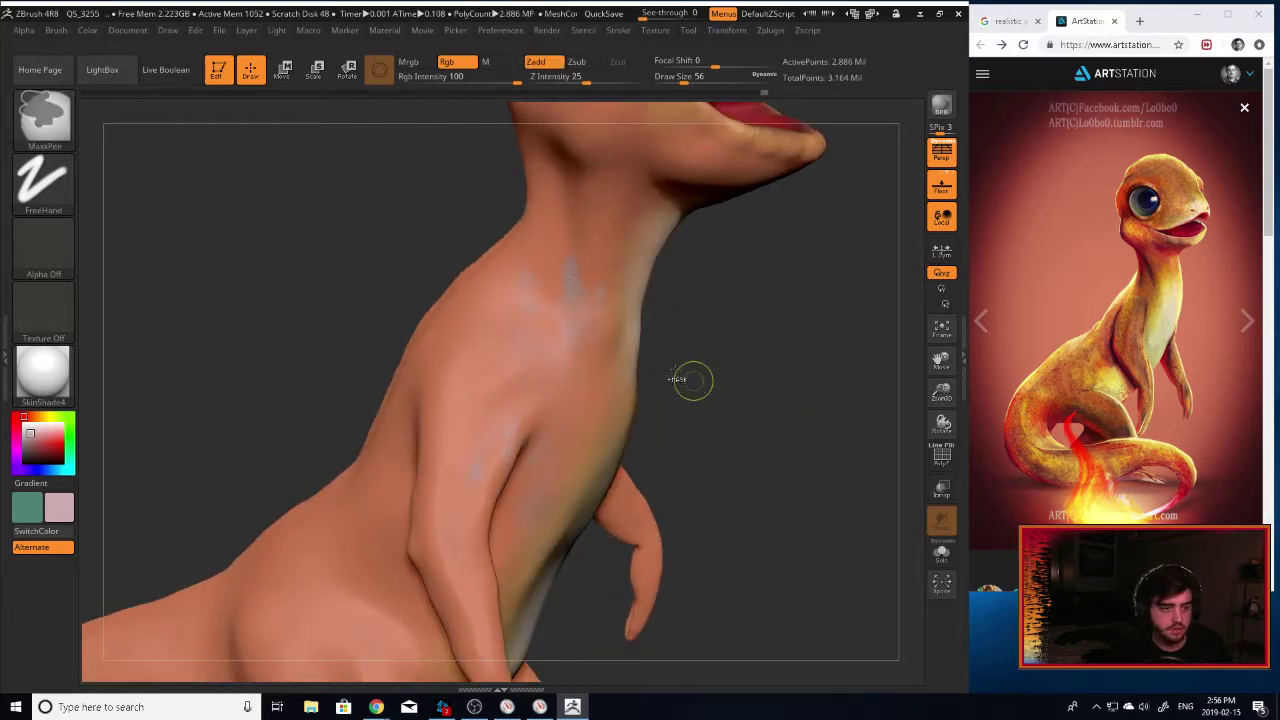
key("ctrl+z")
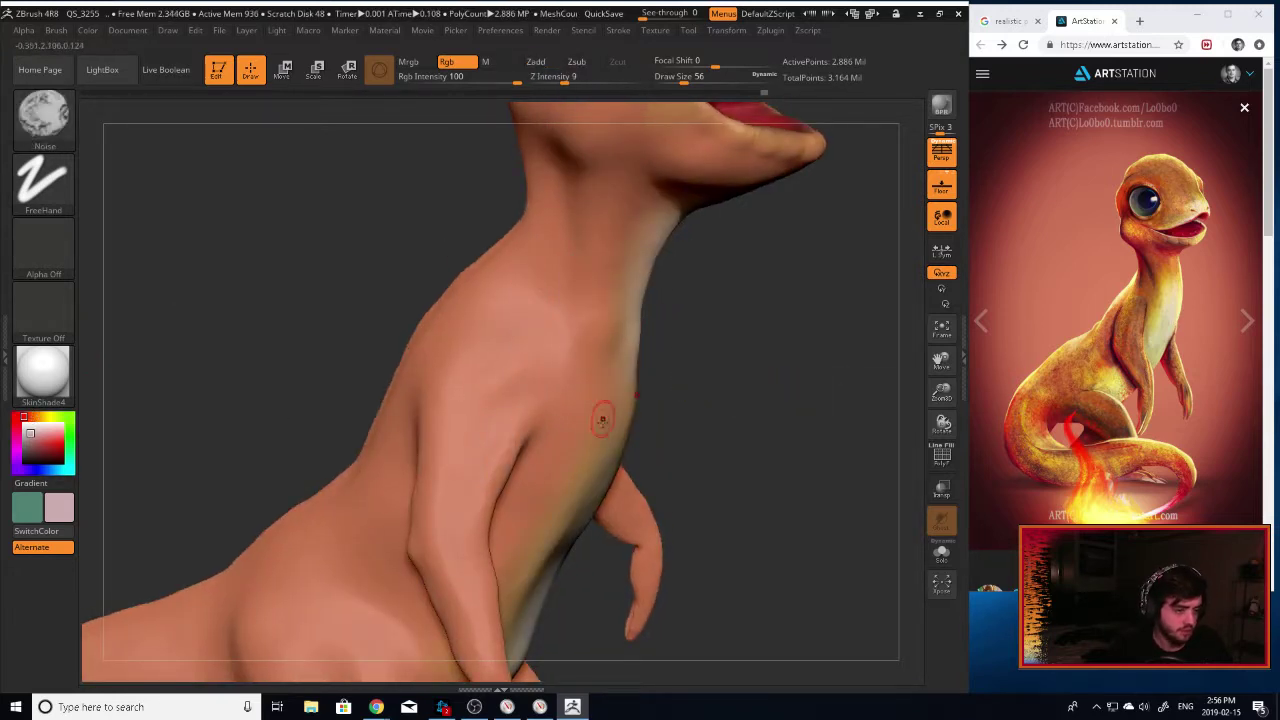
Sample a tan-orange from the body and paint speckles over the shoulder, neck and back with Noise at Draw Size 244.
key("c")
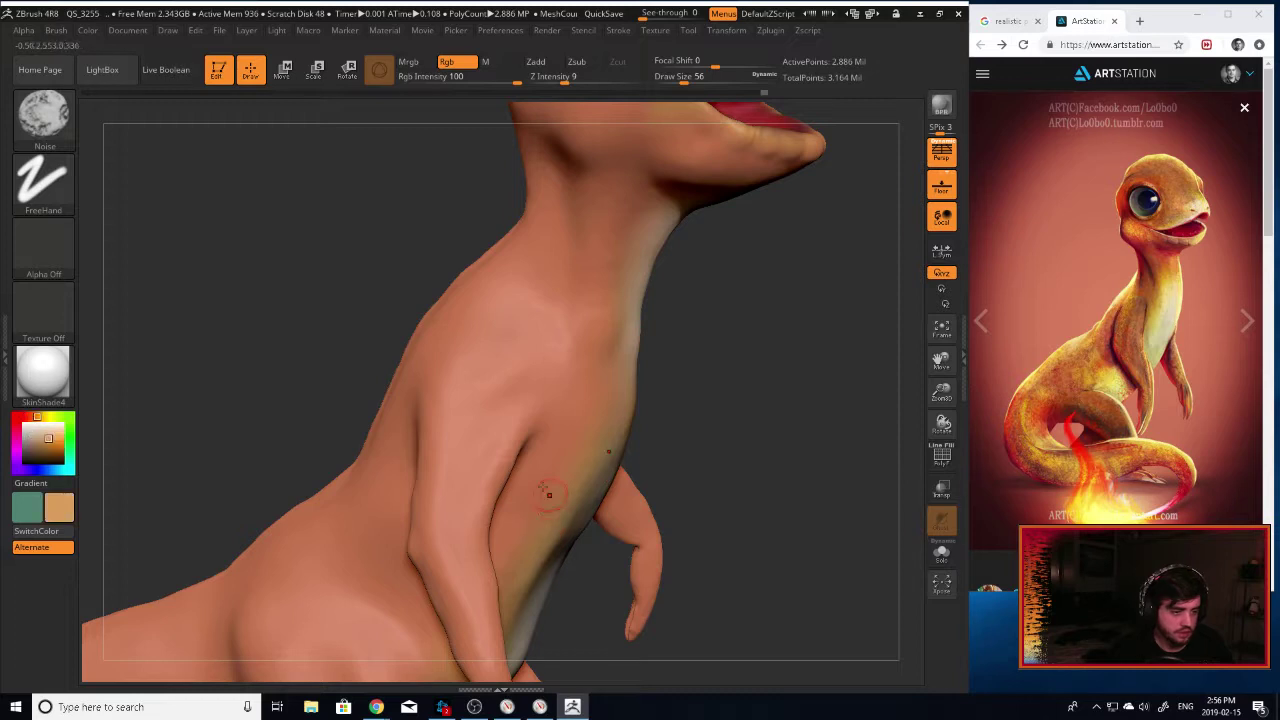
key("]")
key("]")
key("]")
key("]")
key("]")
key("]")
key("]")
key("]")
key("]")
key("]")
key("]")
key("]")
key("]")
key("]")
key("]")
key("]")
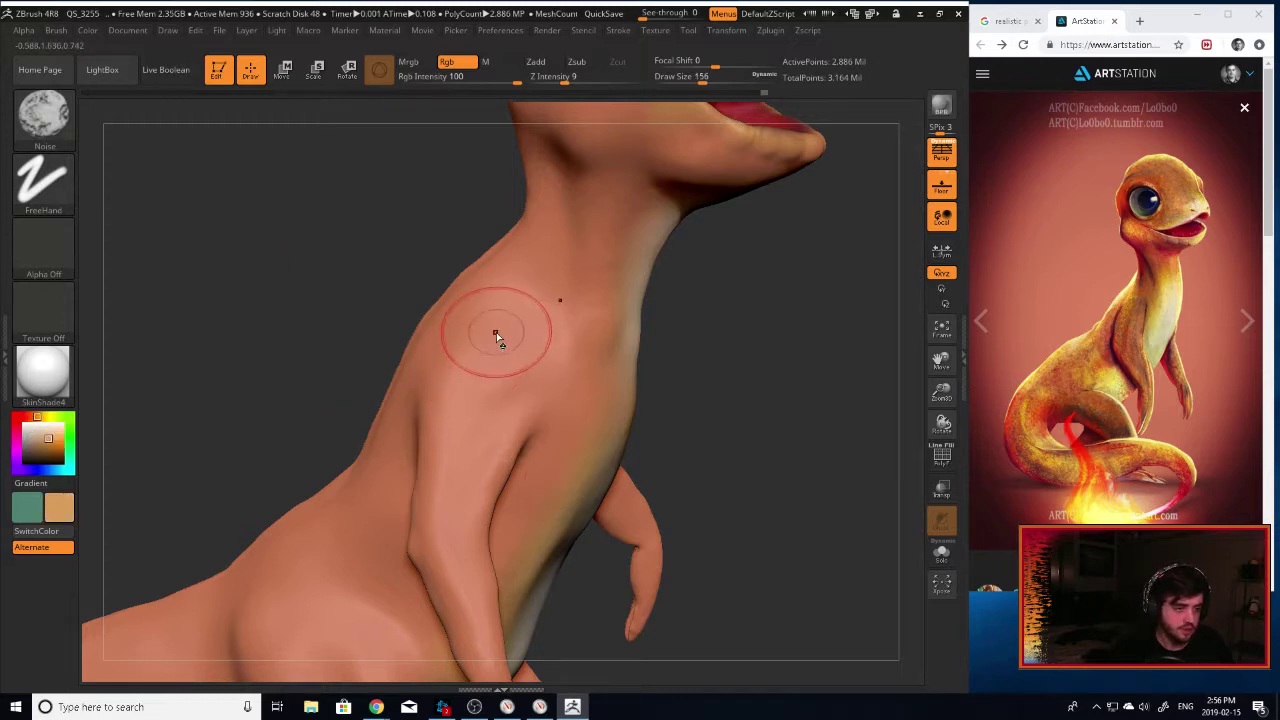
key("]")
key("]")
key("]")
mouse_move(512, 322)
left_mouse_down()
mouse_move(465, 350)
mouse_move(478, 368)
mouse_move(416, 377)
left_mouse_up()
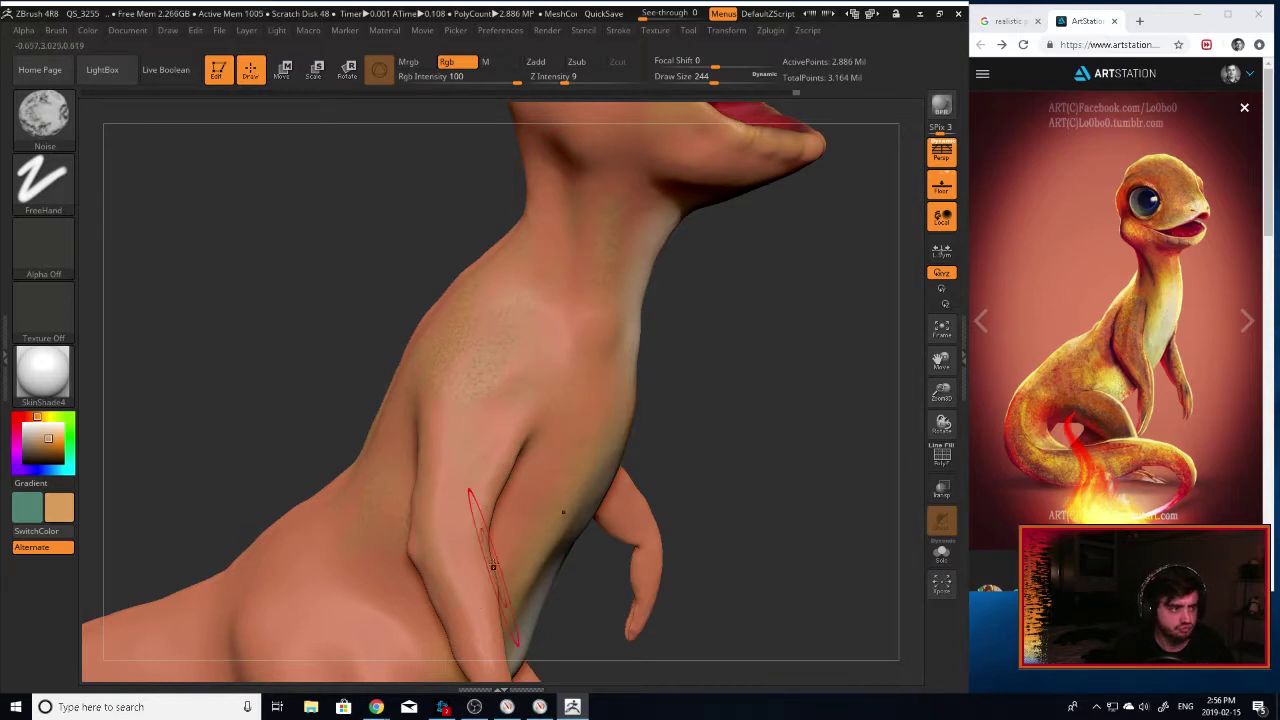
left_click_drag(655, 443, 737, 443)
mouse_move(560, 398)
left_mouse_down()
mouse_move(629, 388)
mouse_move(637, 400)
left_mouse_up()
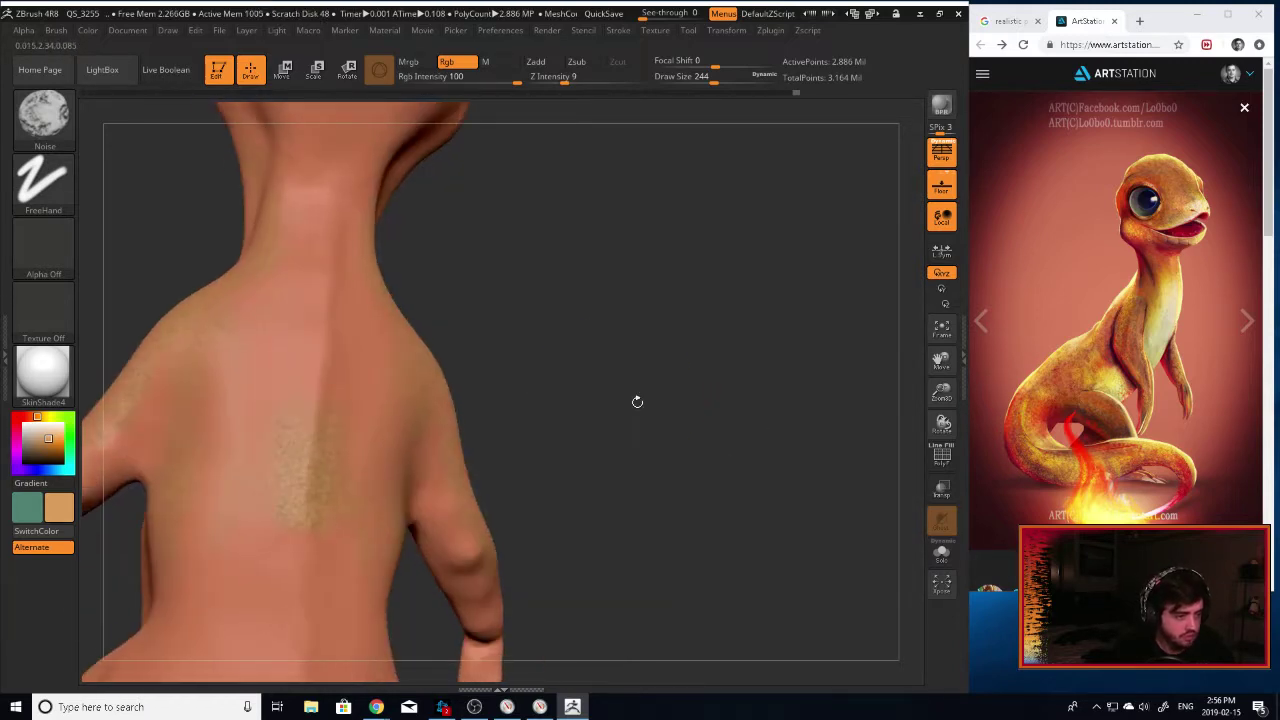
Step back through the undo history to remove the speckled noise paint from the body.
key("ctrl")
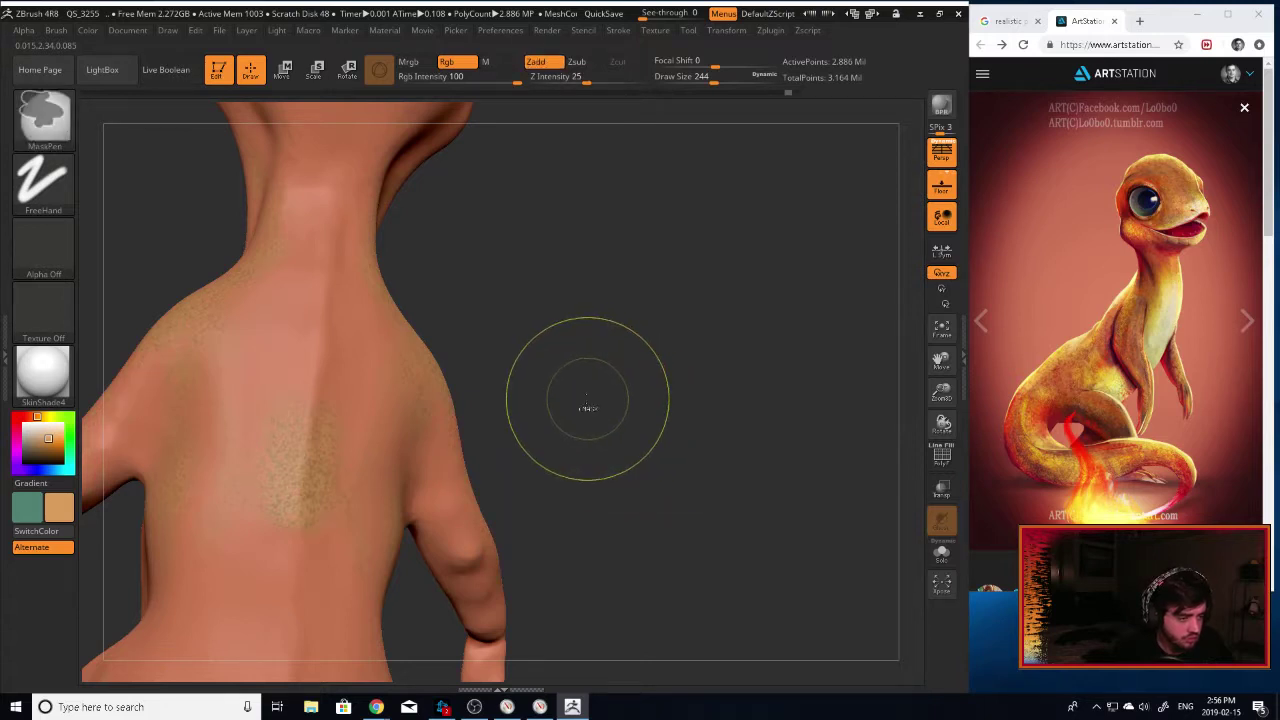
left_click(738, 94)
mouse_move(740, 300)
left_mouse_down()
mouse_move(710, 320)
mouse_move(425, 365)
mouse_move(540, 381)
left_mouse_up()
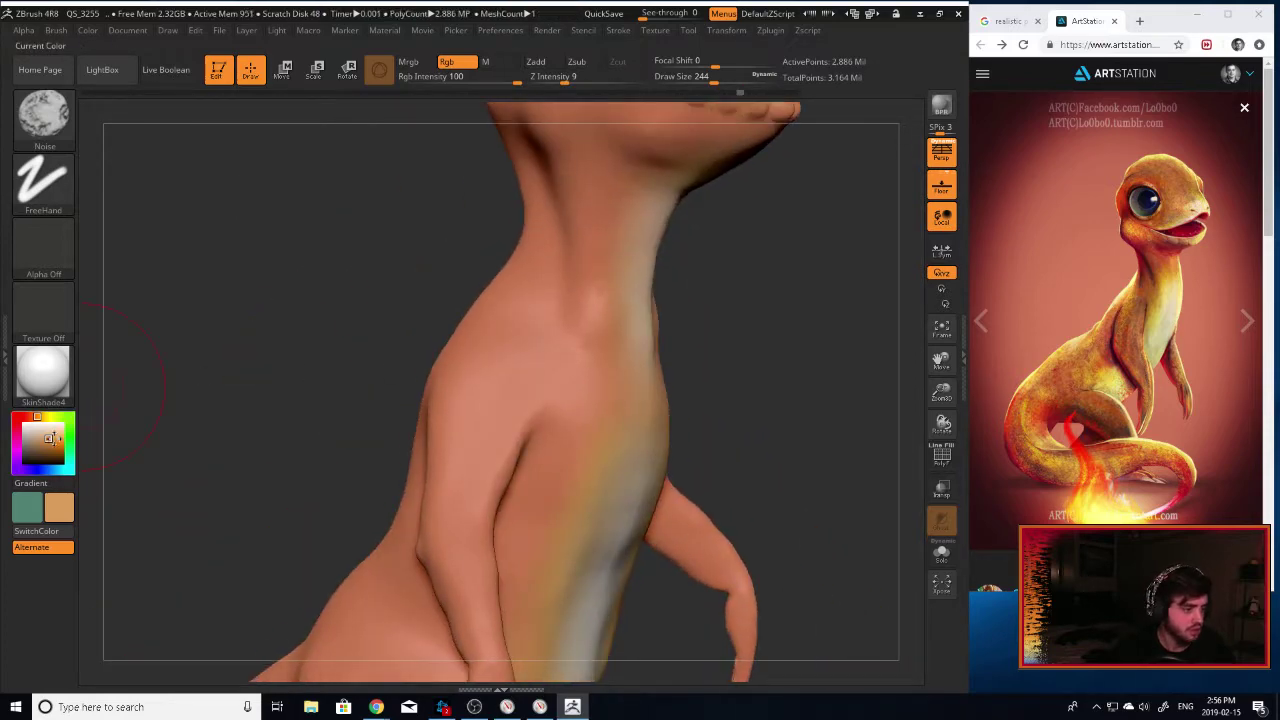
Set the secondary colour to orange (Red 215, Green 102, Blue 53) and the main colour to yellow (Red 218, Green 195, Blue 91).
left_click(26, 510)
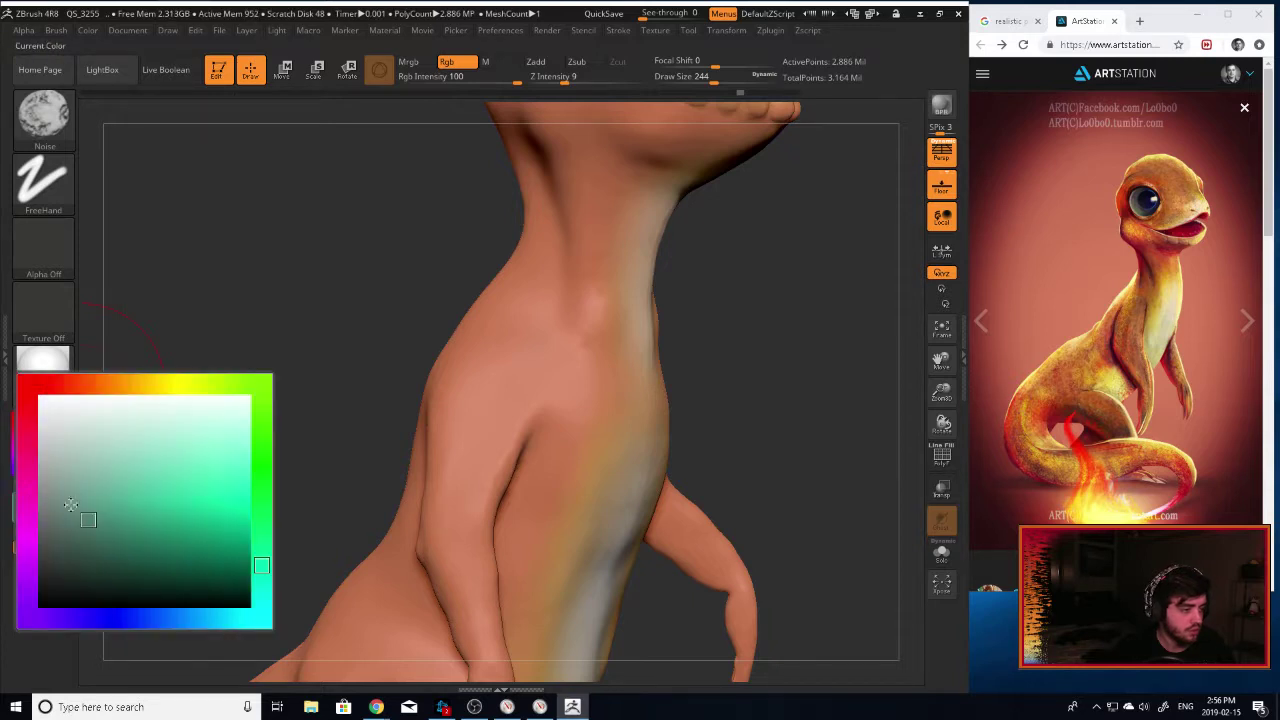
left_click_drag(785, 392, 686, 486)
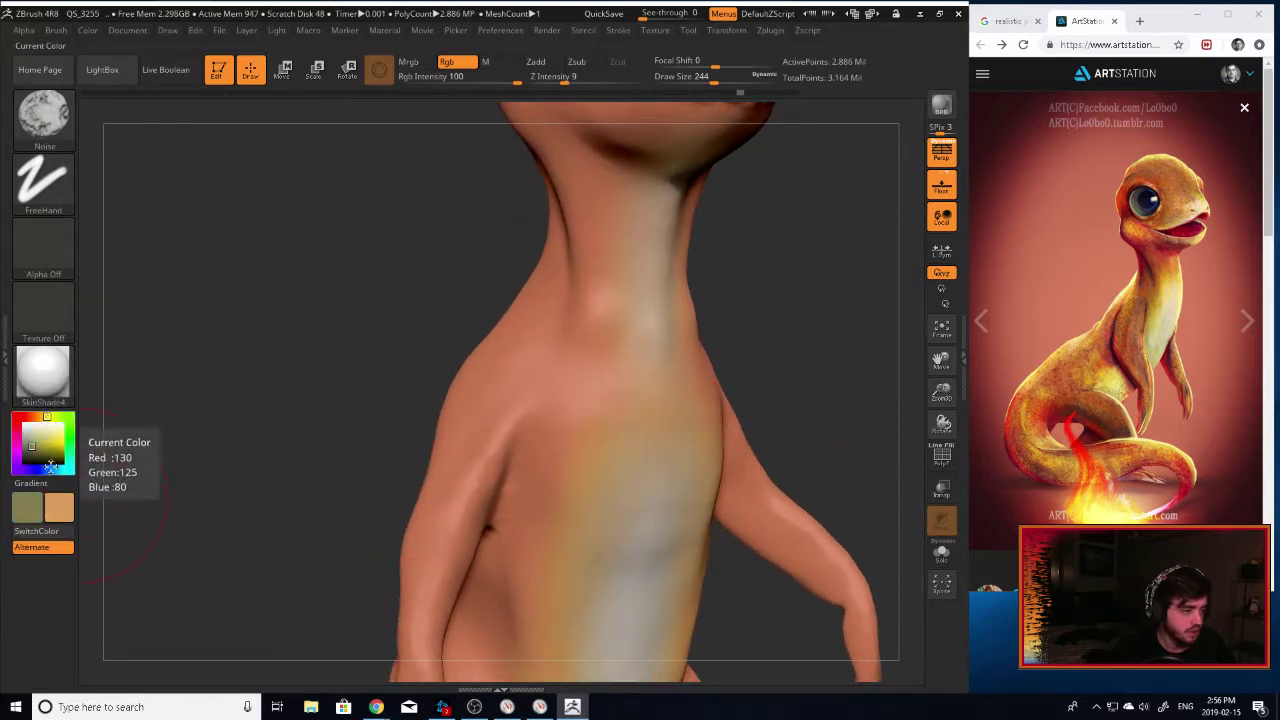
left_click(47, 418)
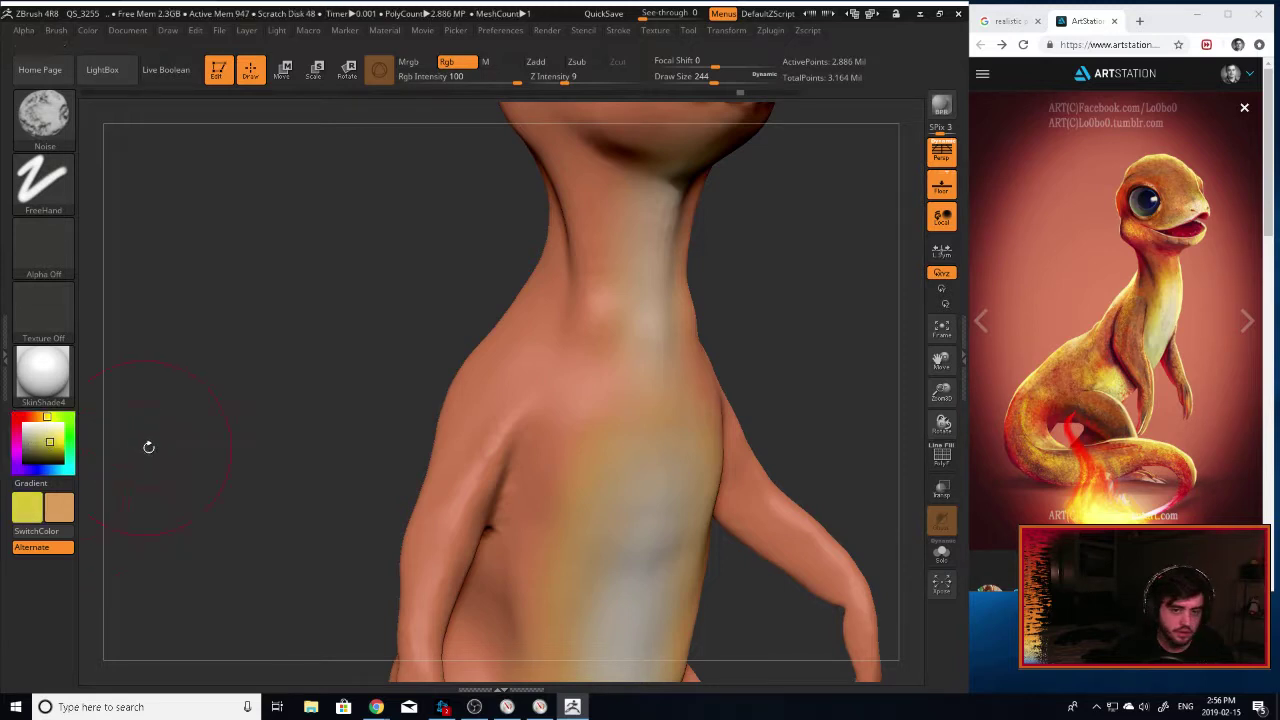
left_click(31, 418)
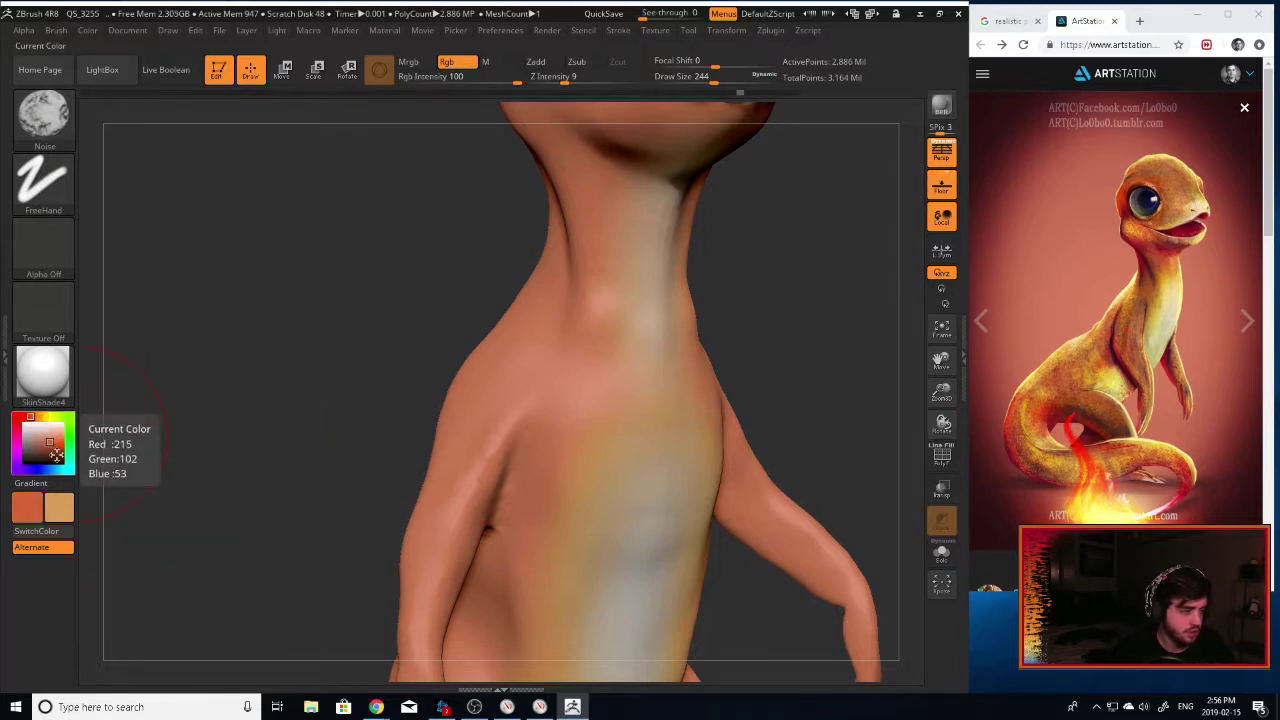
left_click(66, 507)
left_click(158, 381)
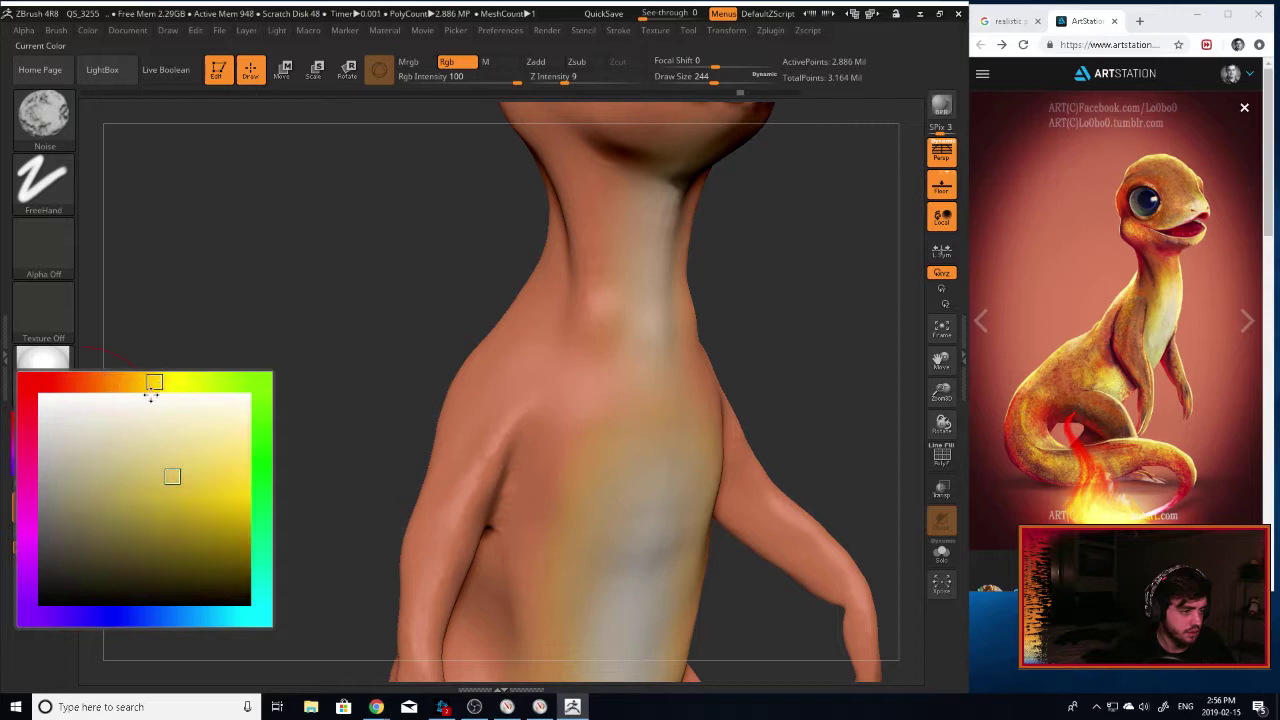
Try yellow Noise speckles across the creature's chest and shoulder, and undo the strokes.
mouse_move(487, 417)
left_mouse_down()
mouse_move(546, 429)
mouse_move(560, 352)
left_mouse_up()
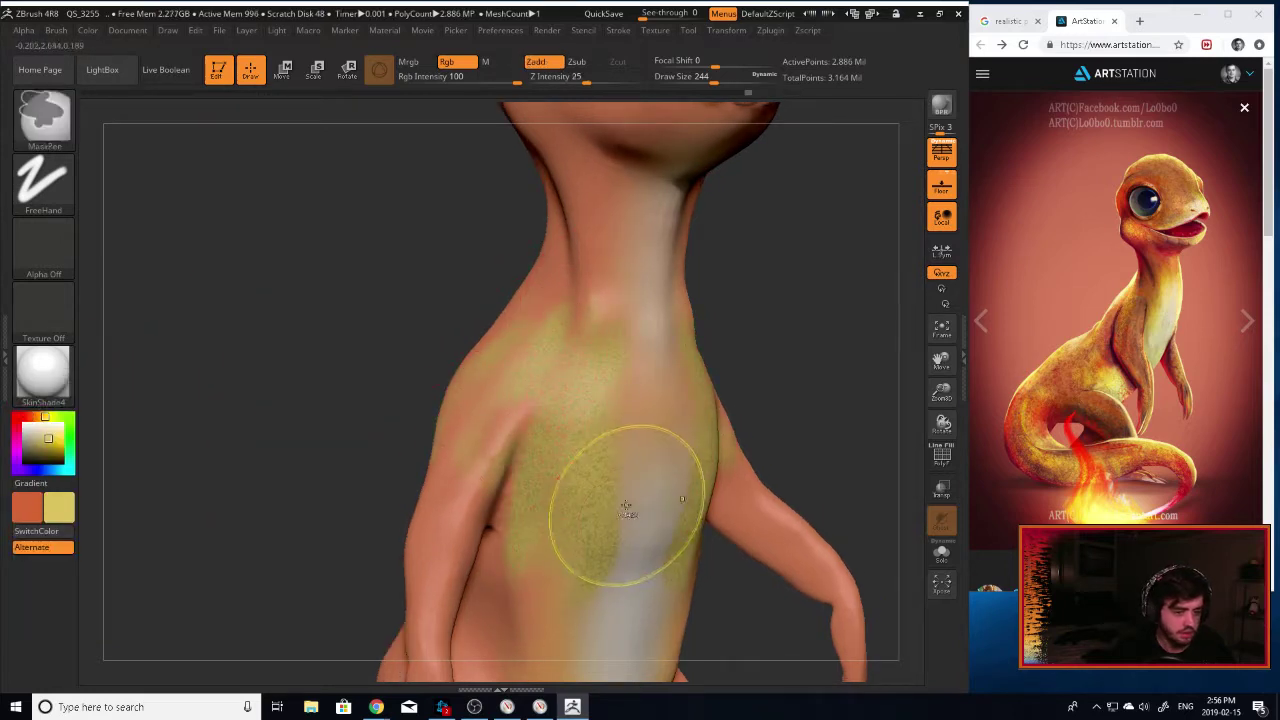
key("ctrl+z")
key("ctrl+z")
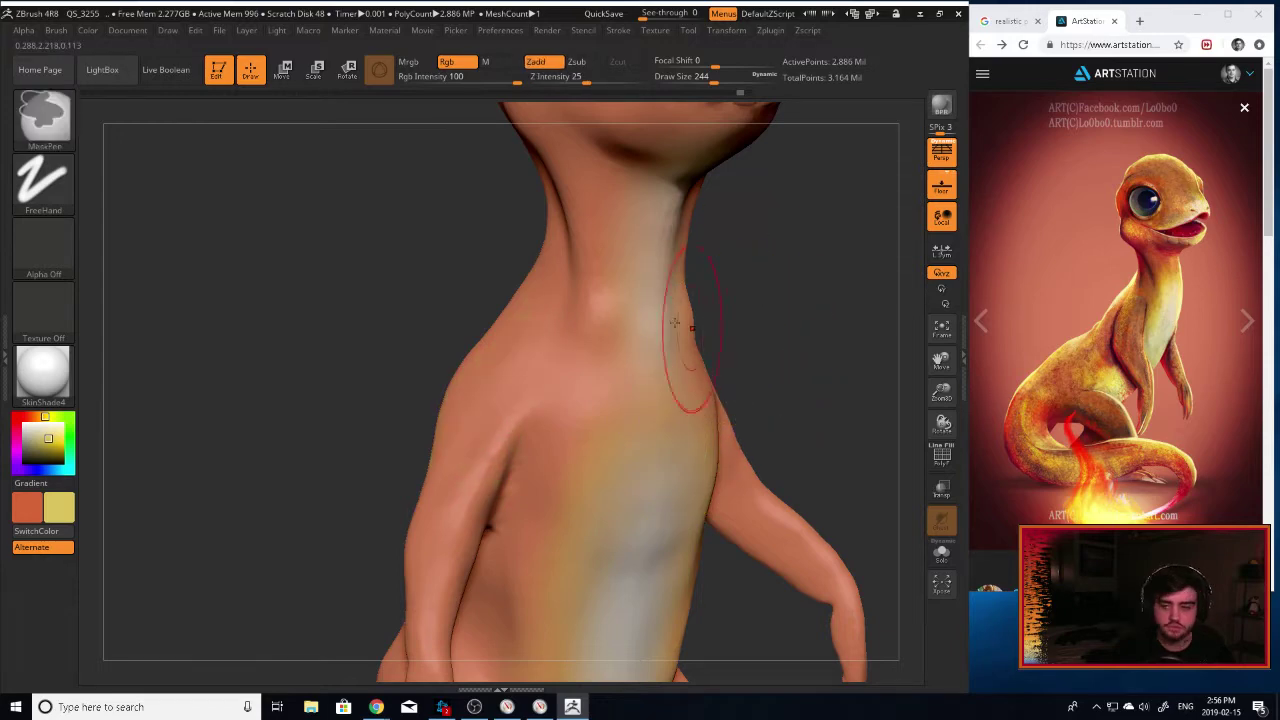
Choose the Paint brush with the Spray stroke and spray yellow over the shoulder and upper back at Draw Size 244.
left_click_drag(804, 326, 888, 334)
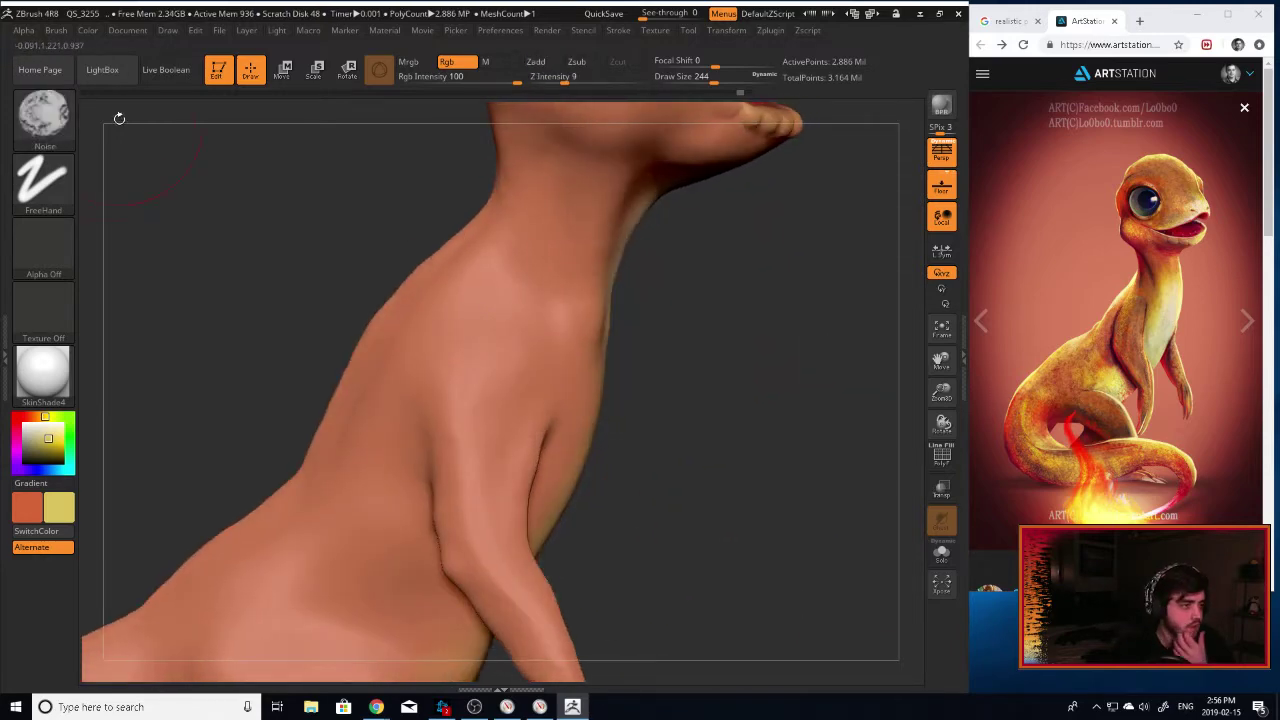
left_click(53, 127)
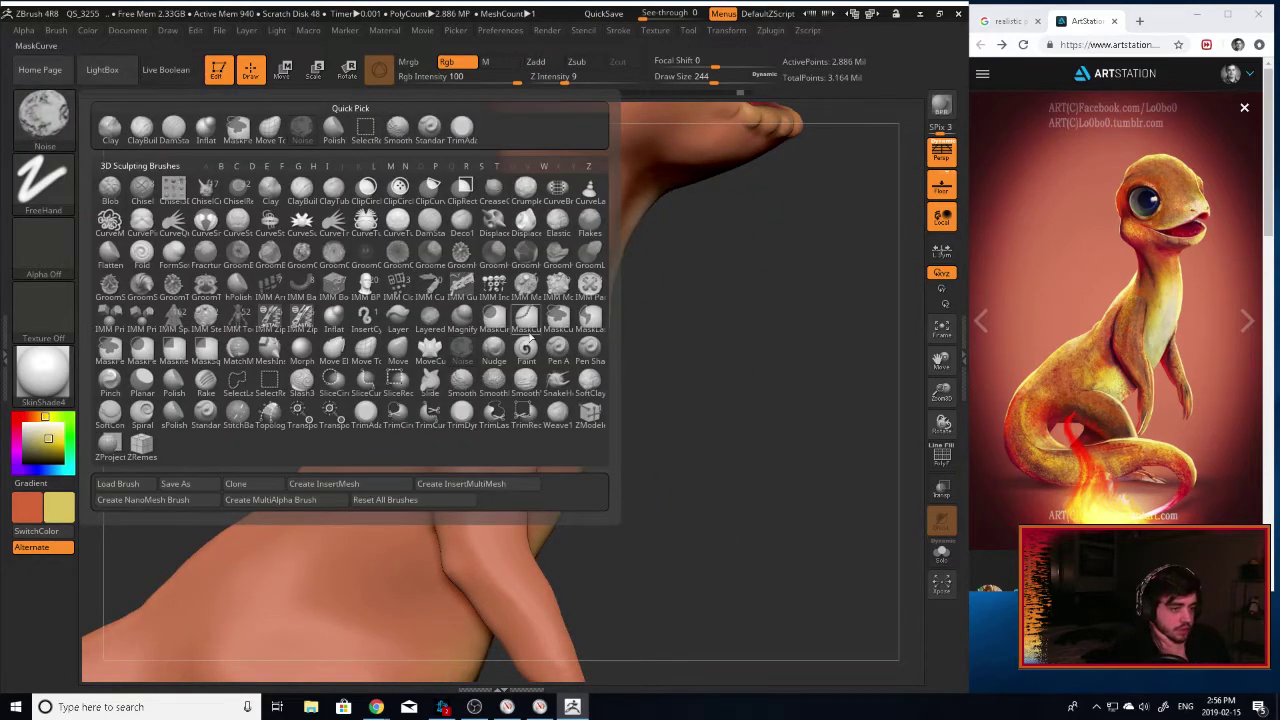
left_click(526, 342)
left_click(50, 187)
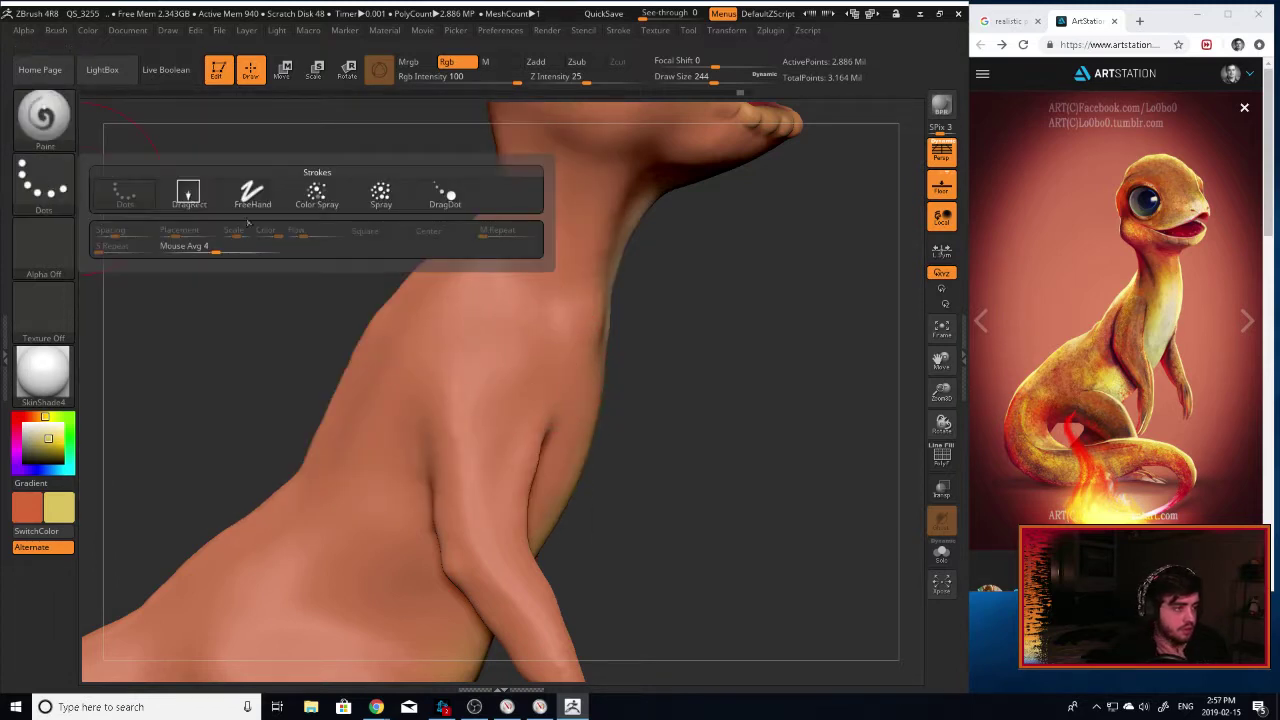
left_click(380, 195)
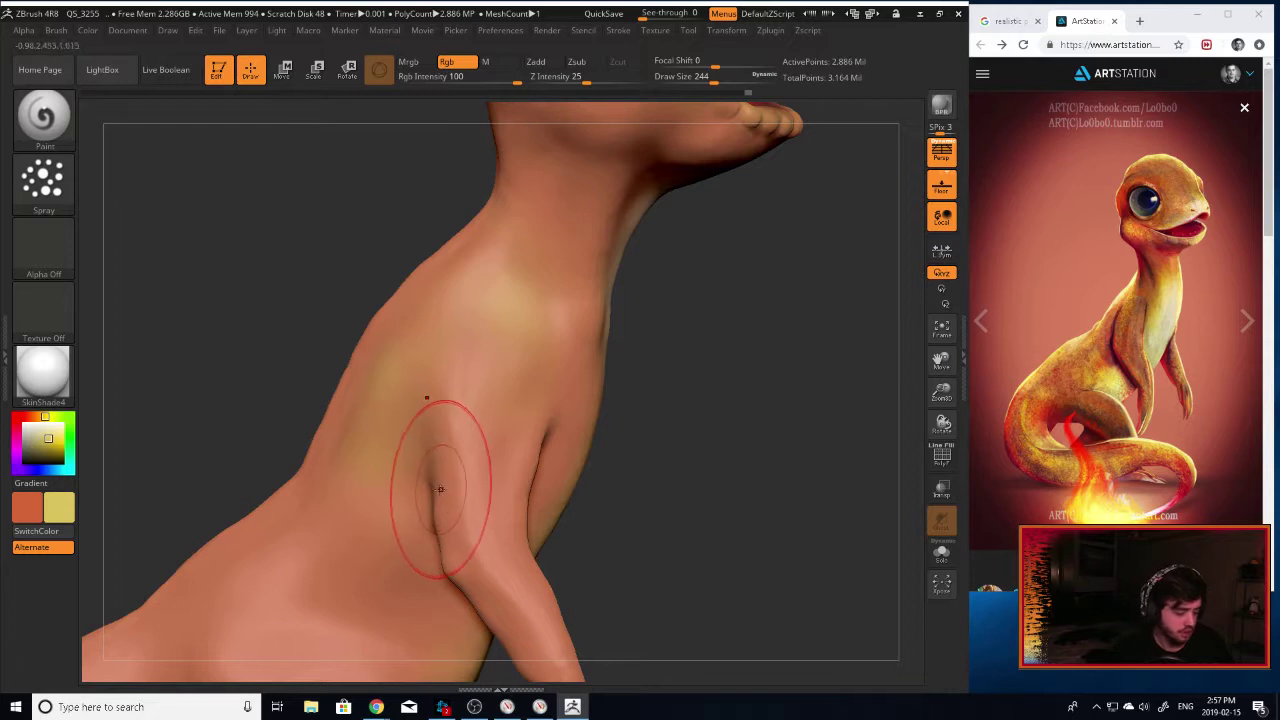
key("ctrl")
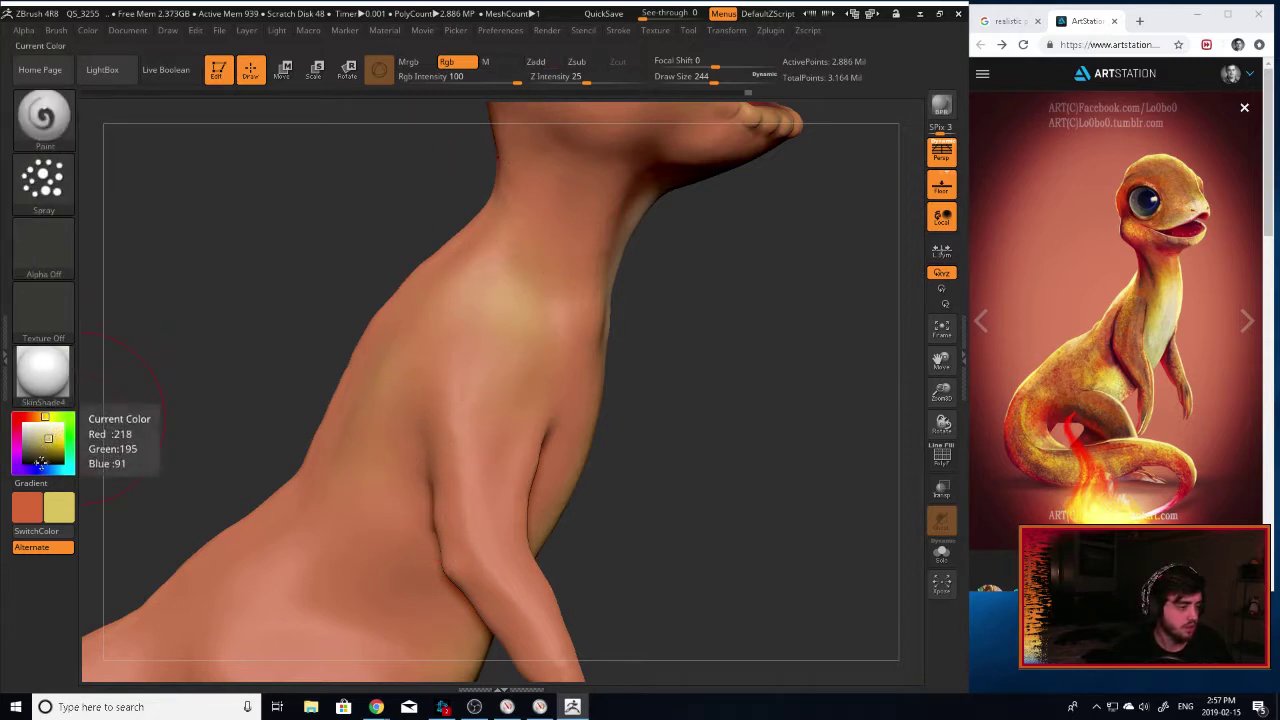
Swap the main and secondary colours and spray orange over the creature's back and the flank behind the arm.
left_click(30, 505)
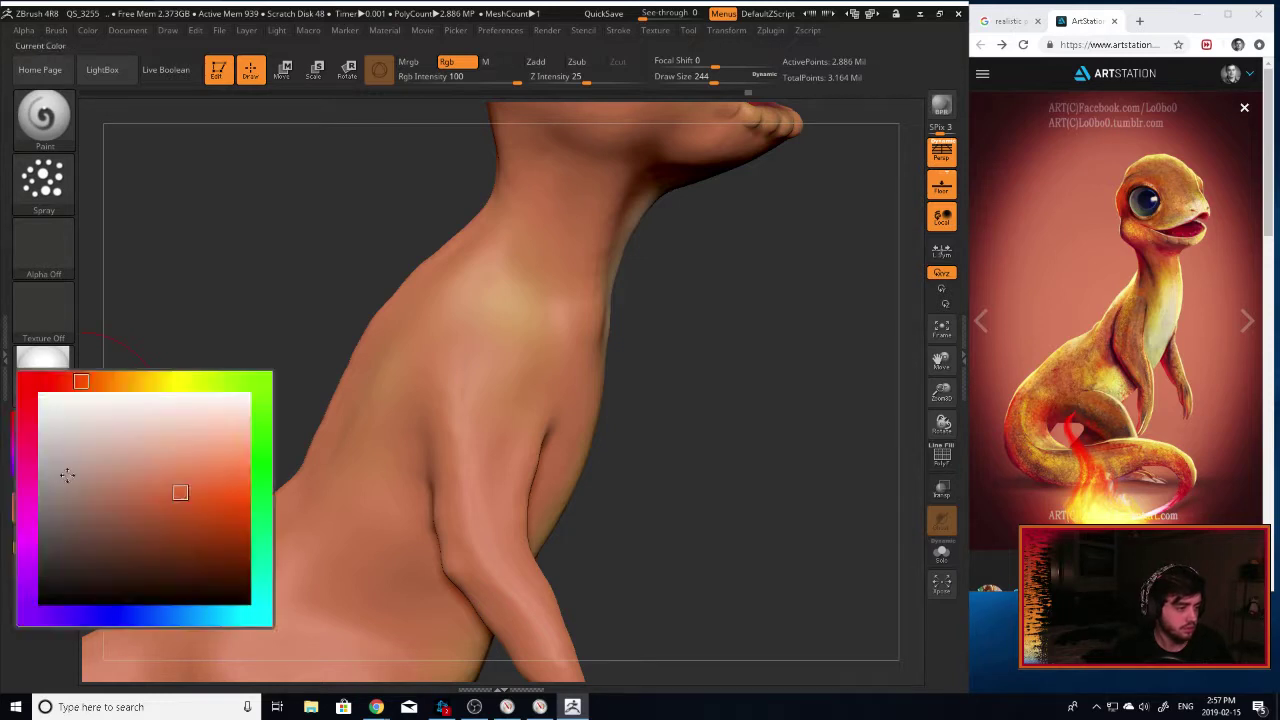
left_click(63, 471)
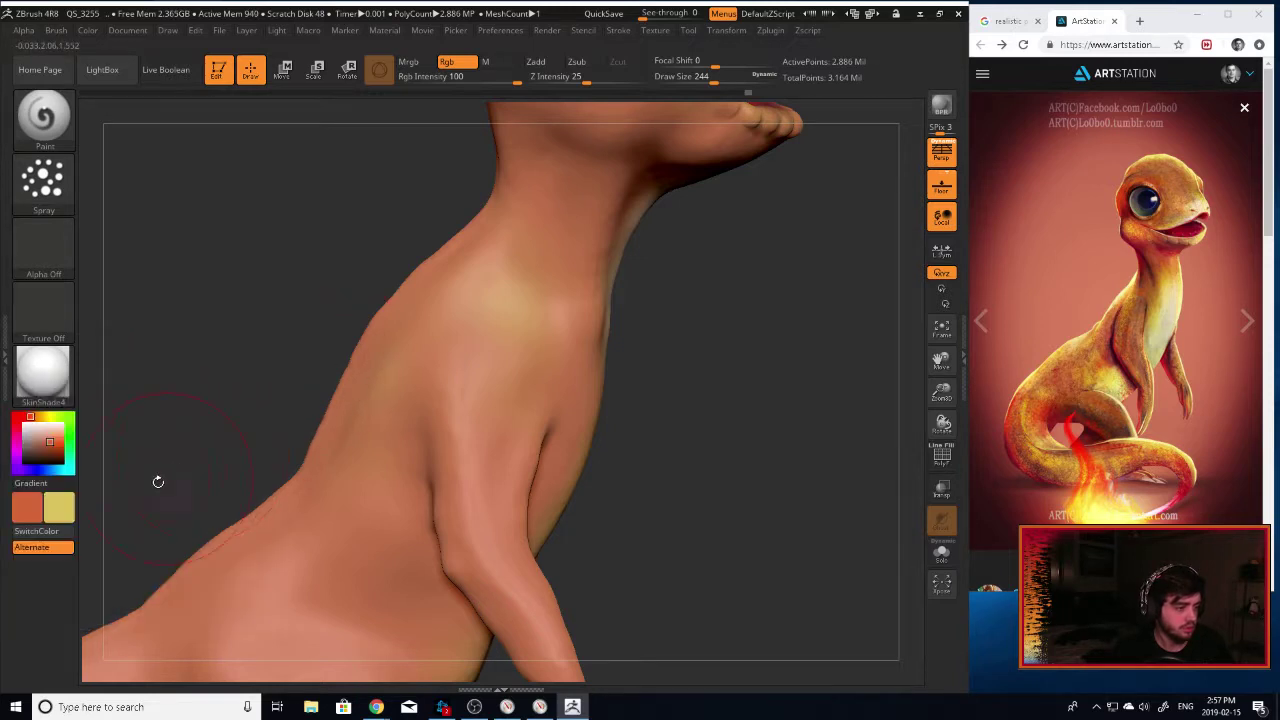
left_click(70, 535)
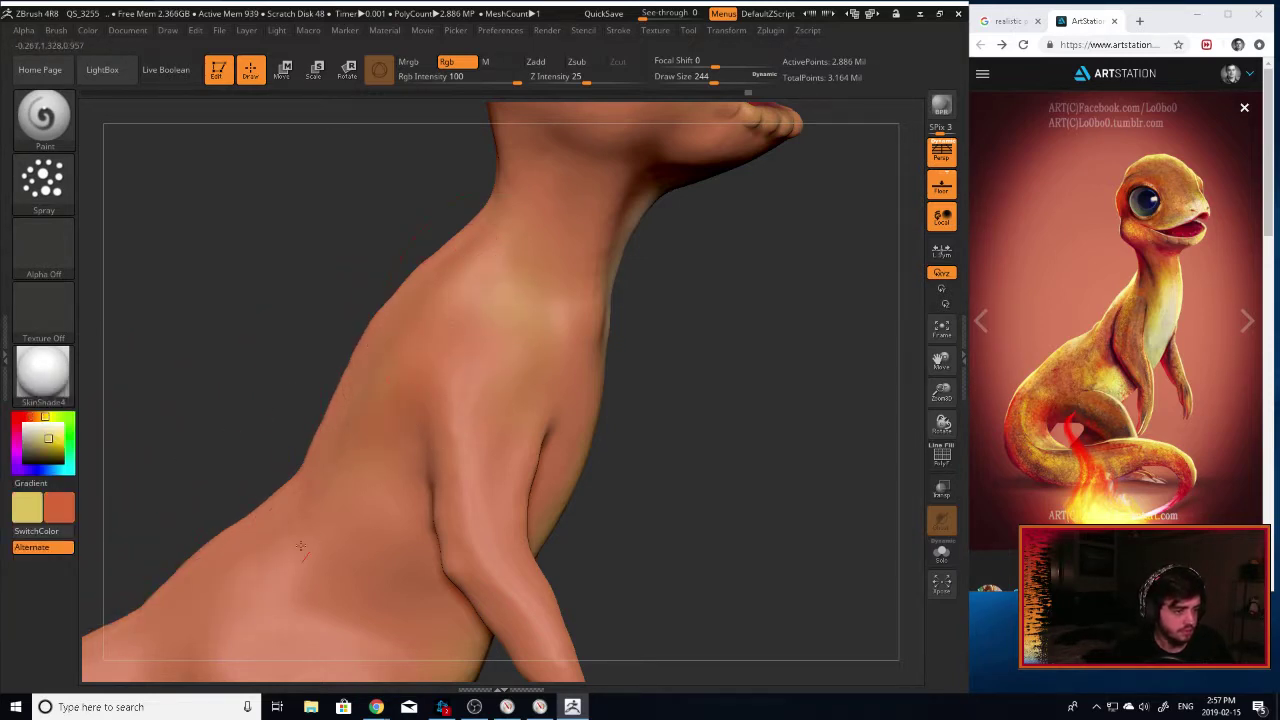
mouse_move(690, 460)
left_mouse_down()
mouse_move(734, 402)
mouse_move(533, 348)
left_mouse_up()
mouse_move(438, 330)
left_mouse_down()
mouse_move(406, 386)
mouse_move(403, 446)
left_mouse_up()
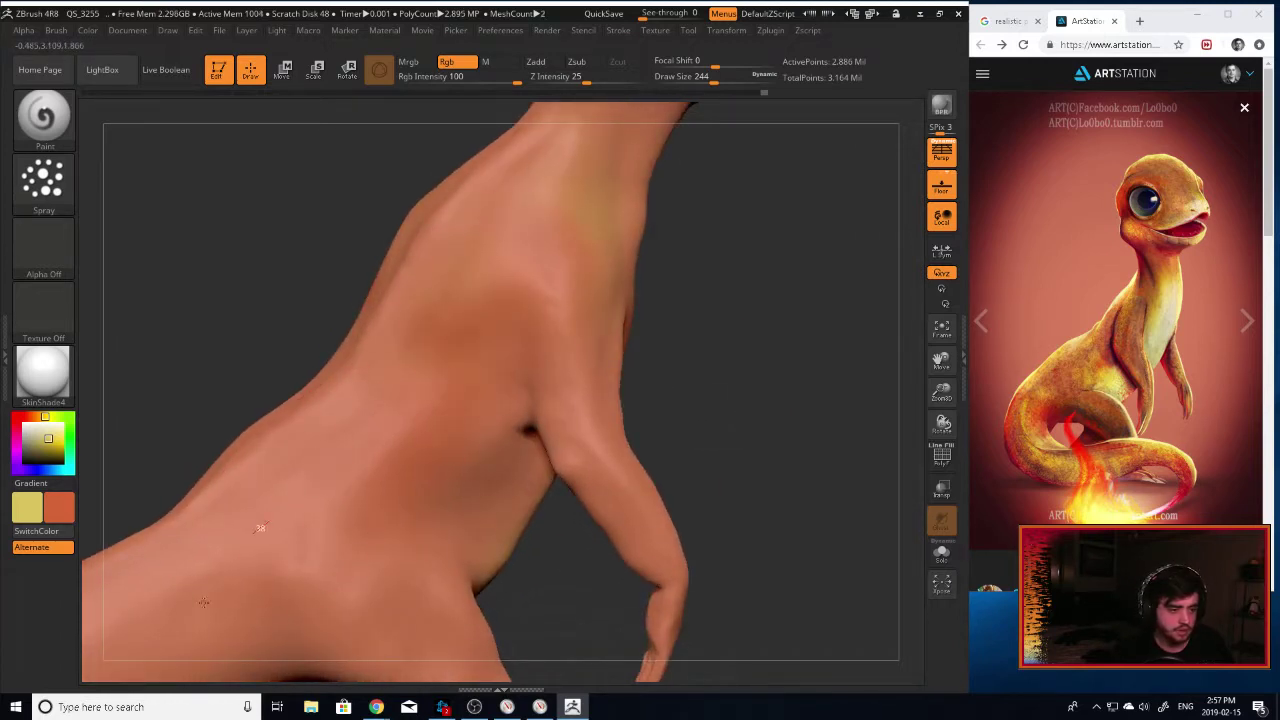
Spray orange over the hips, tail and head with the Paint brush, and quick-save the project.
left_click_drag(774, 363, 860, 350, "alt")
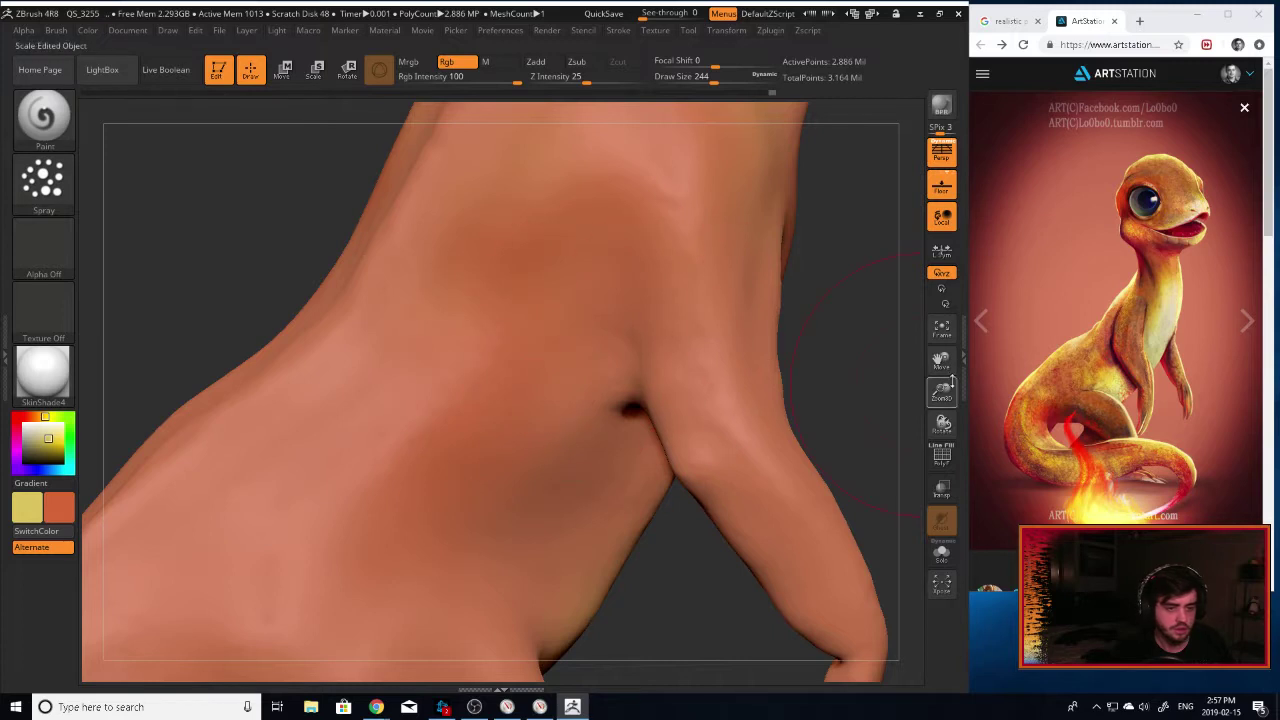
left_click_drag(950, 383, 945, 455)
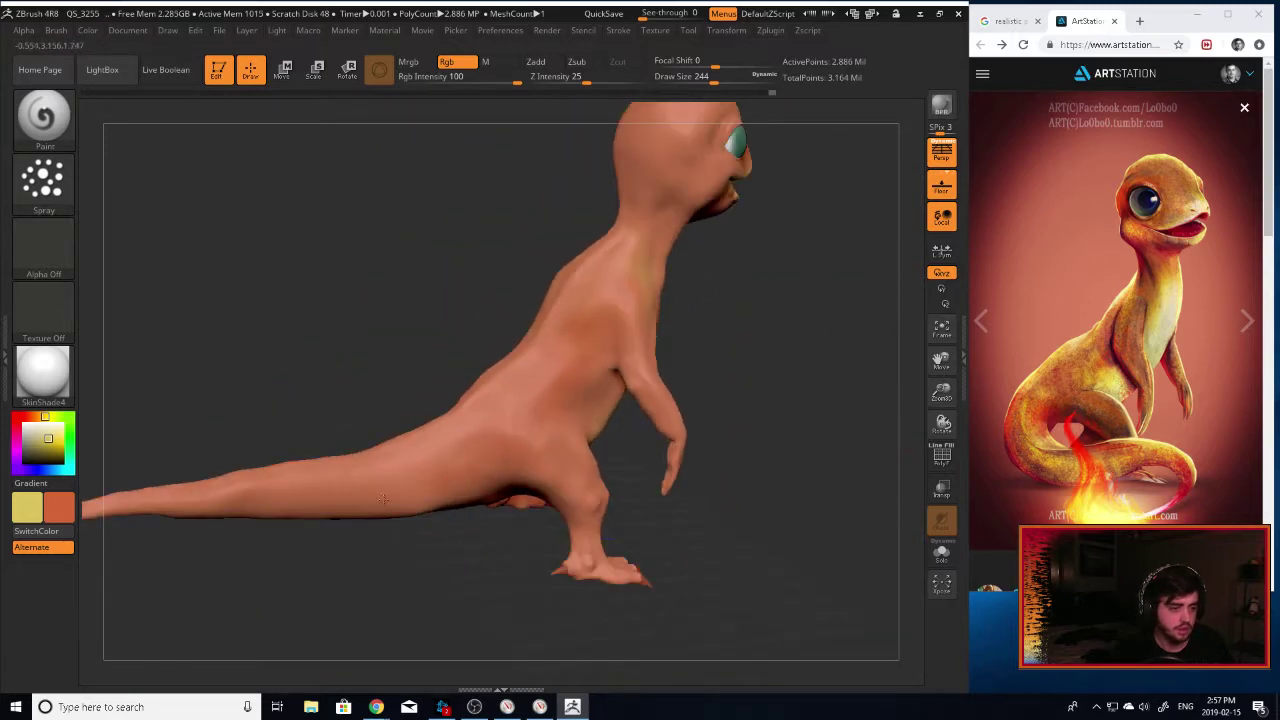
left_click_drag(506, 418, 418, 474)
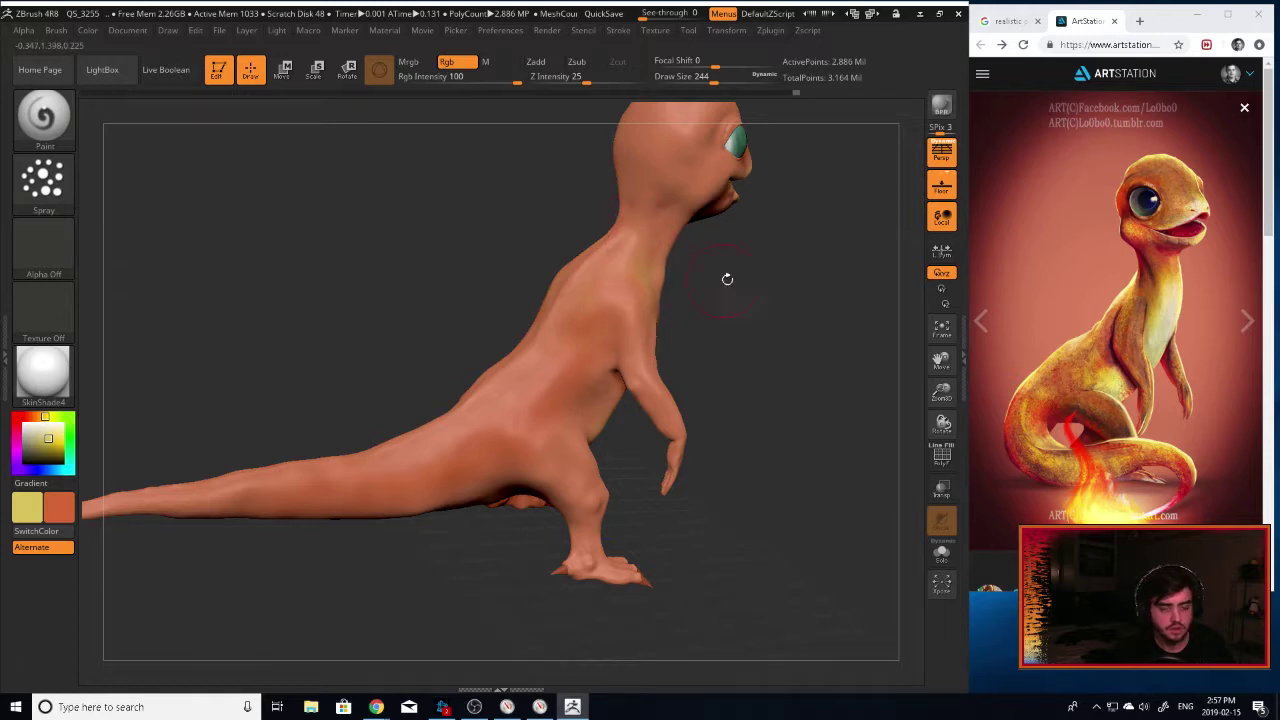
left_click_drag(727, 279, 662, 380, "alt")
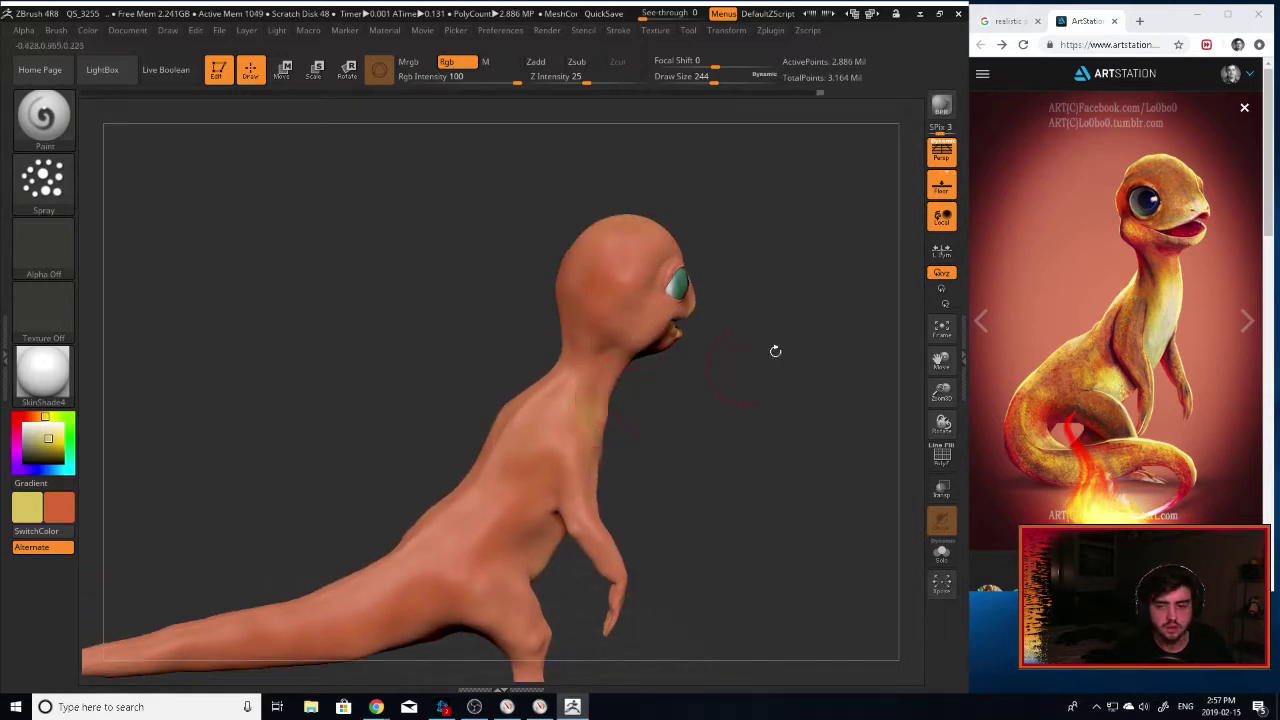
left_click(605, 15)
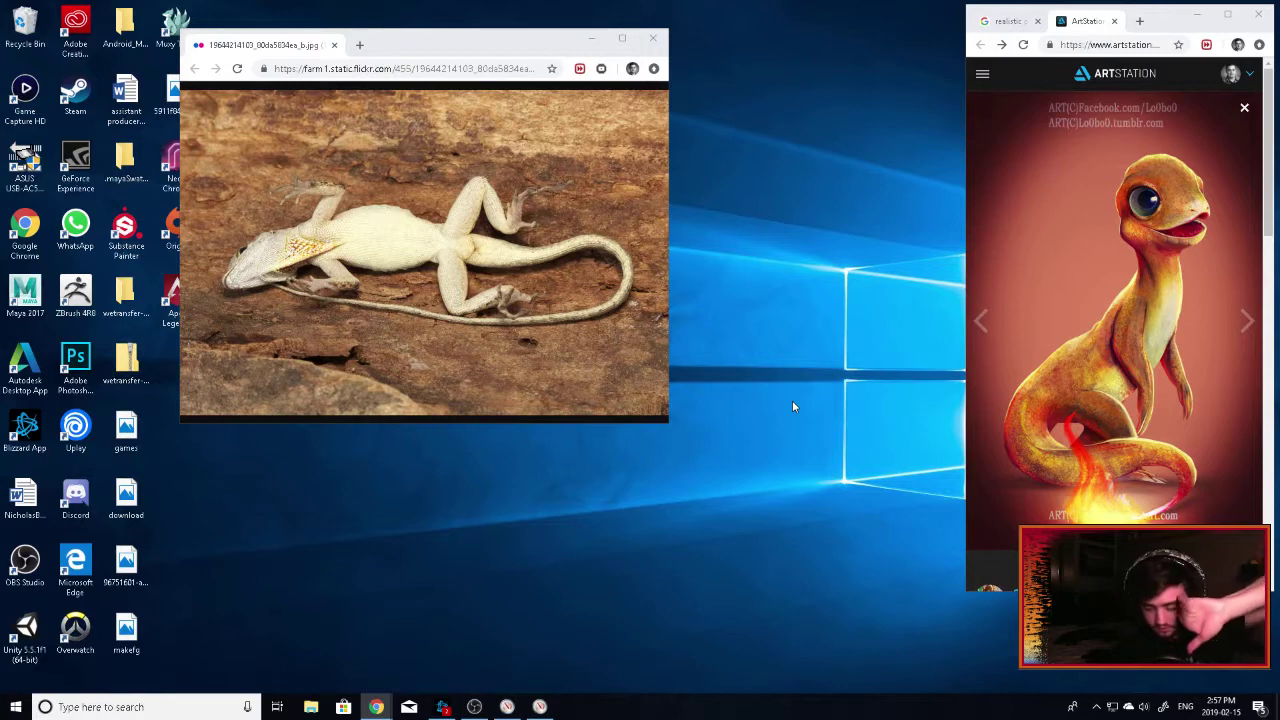
Relaunch ZBrush 4R8, dismiss its home page, and restore the creature project from quick-save QS_3266.ZPR.
double_click(80, 298)
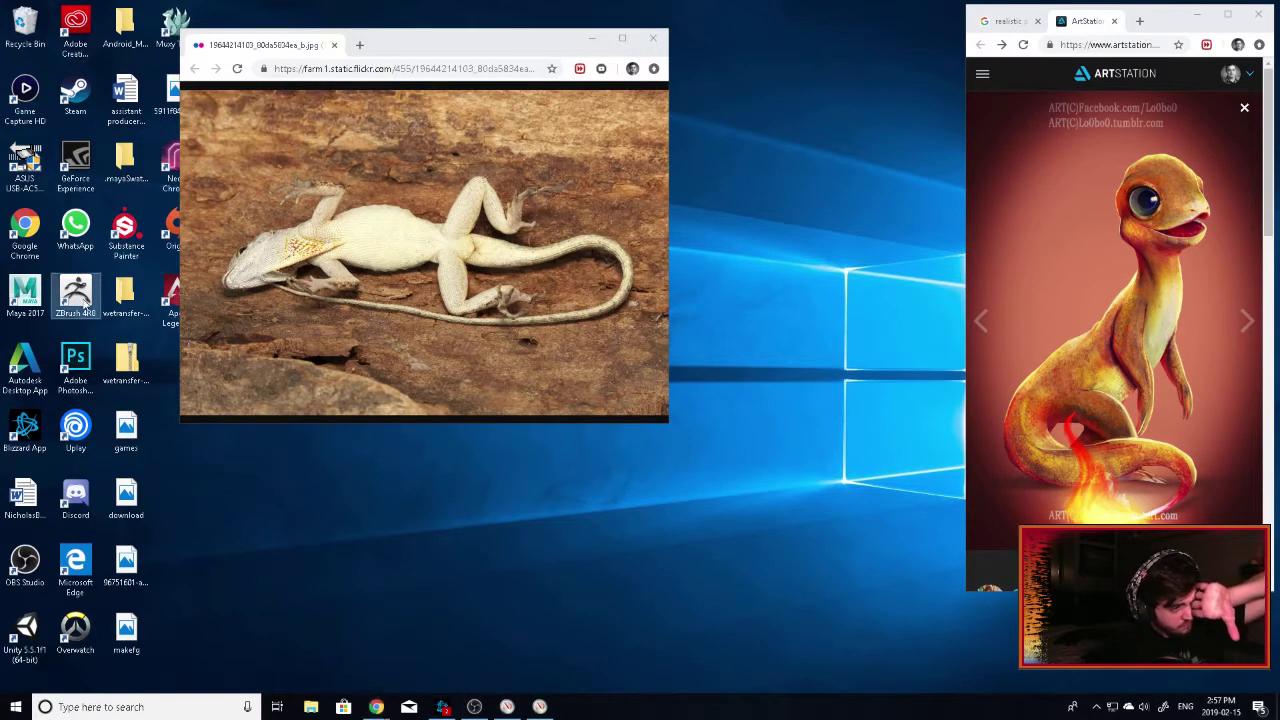
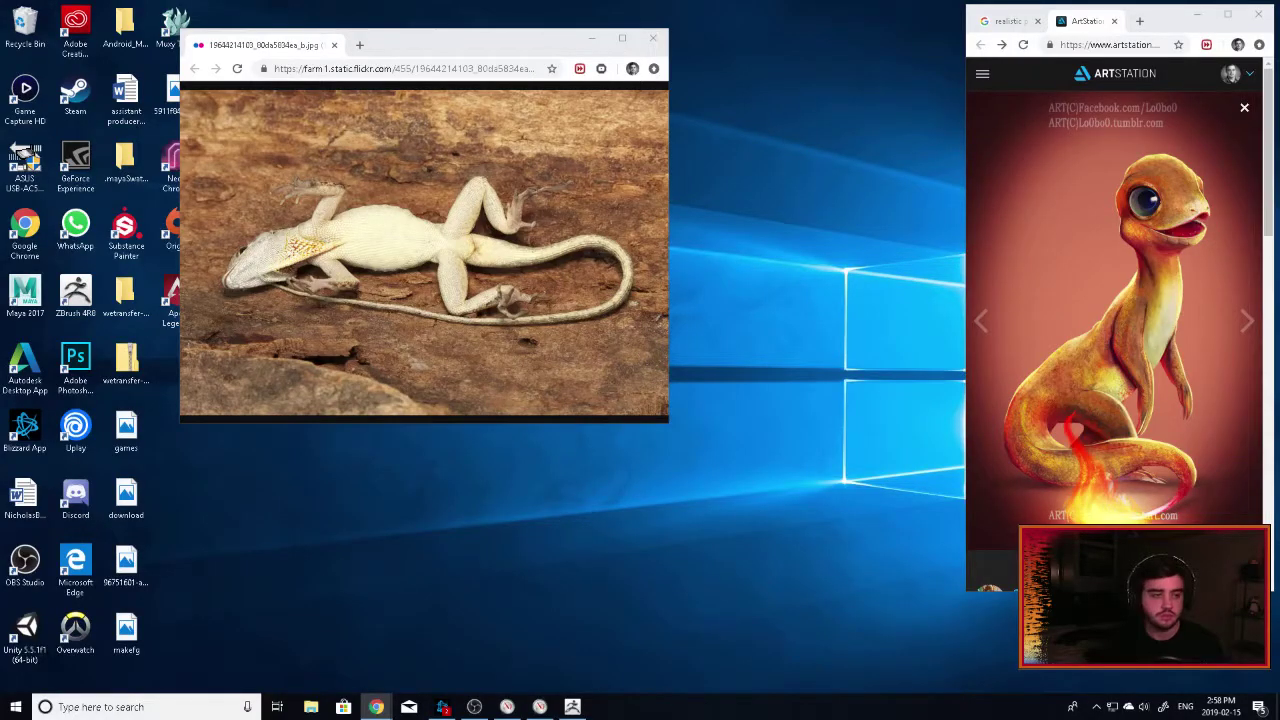
left_click(572, 707)
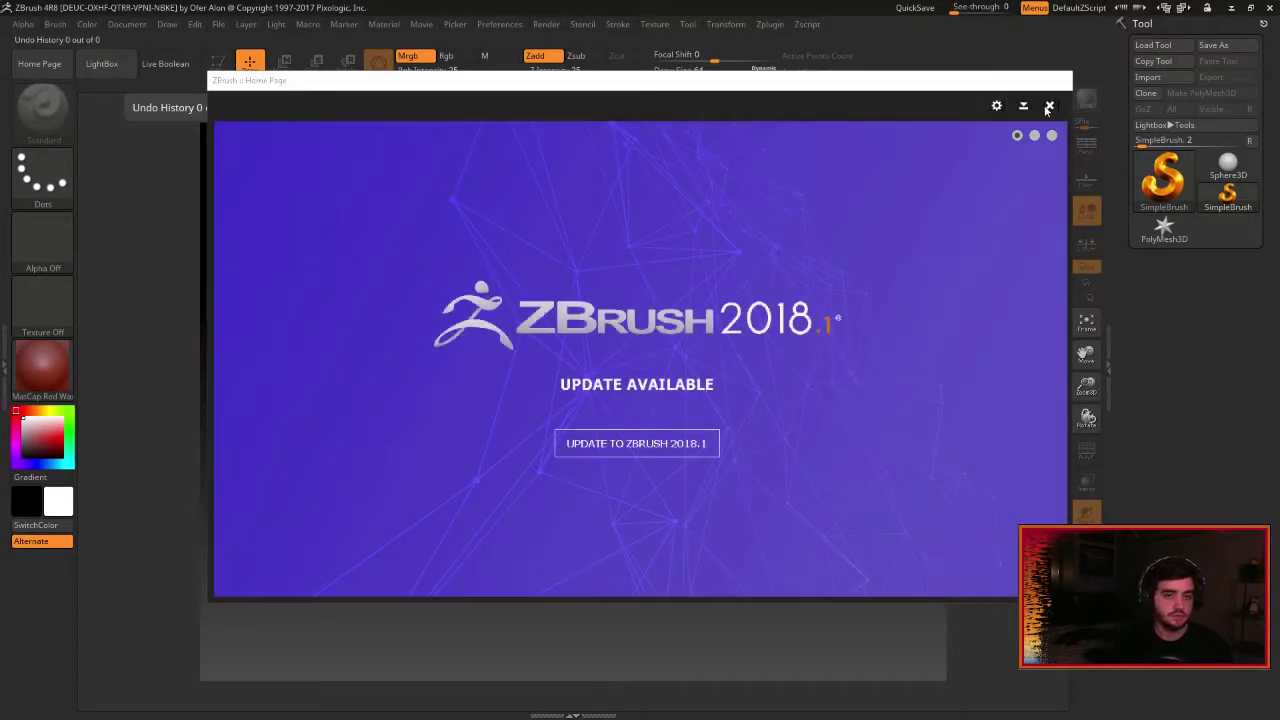
left_click(1049, 106)
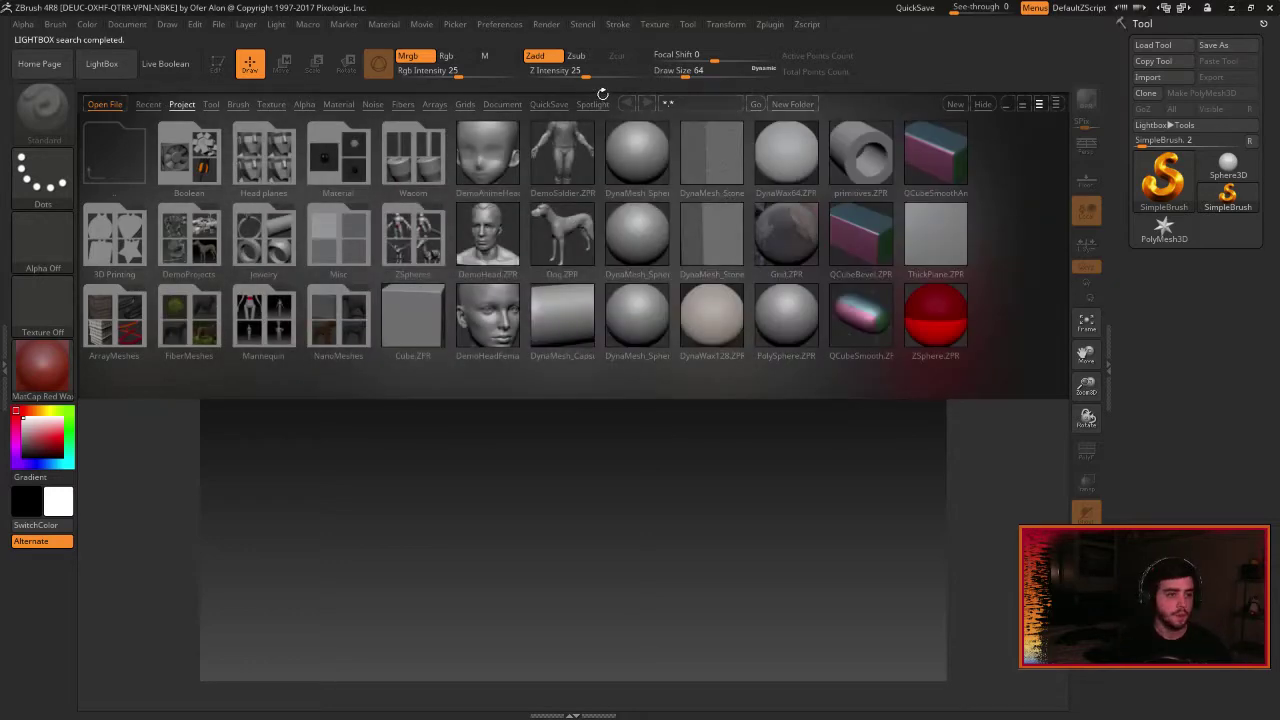
left_click(553, 104)
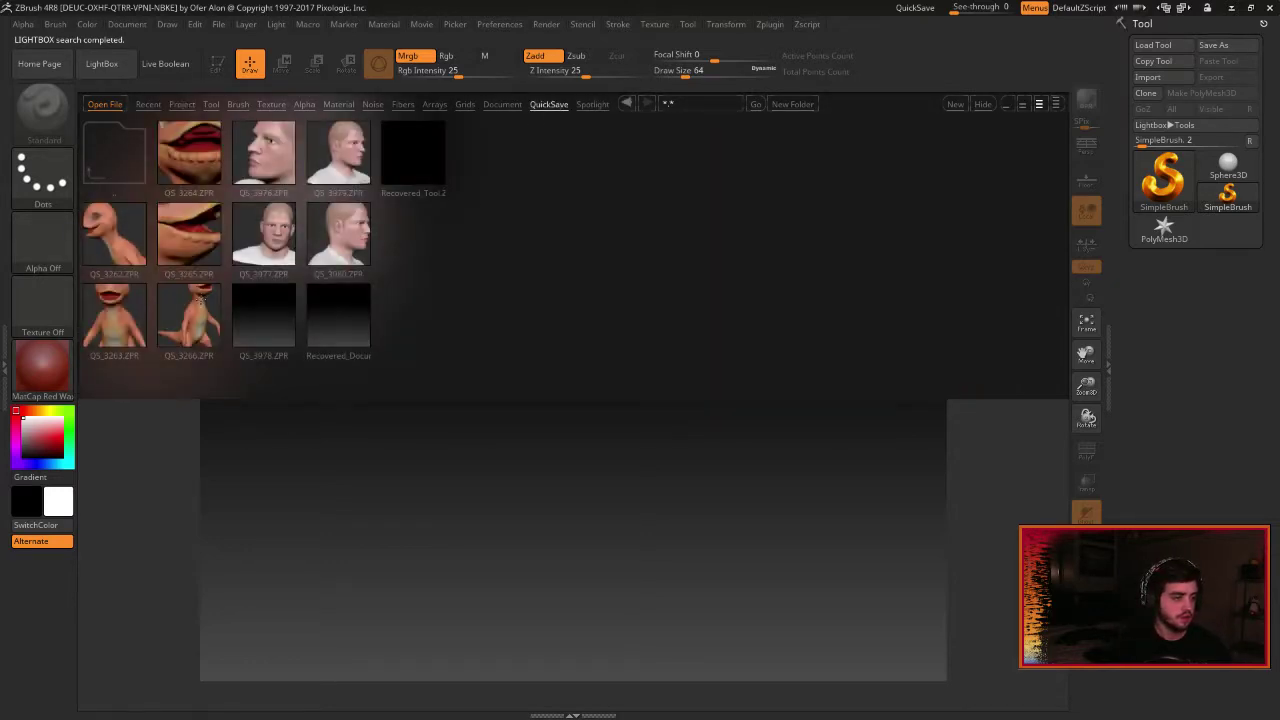
left_click(201, 300)
double_click(201, 304)
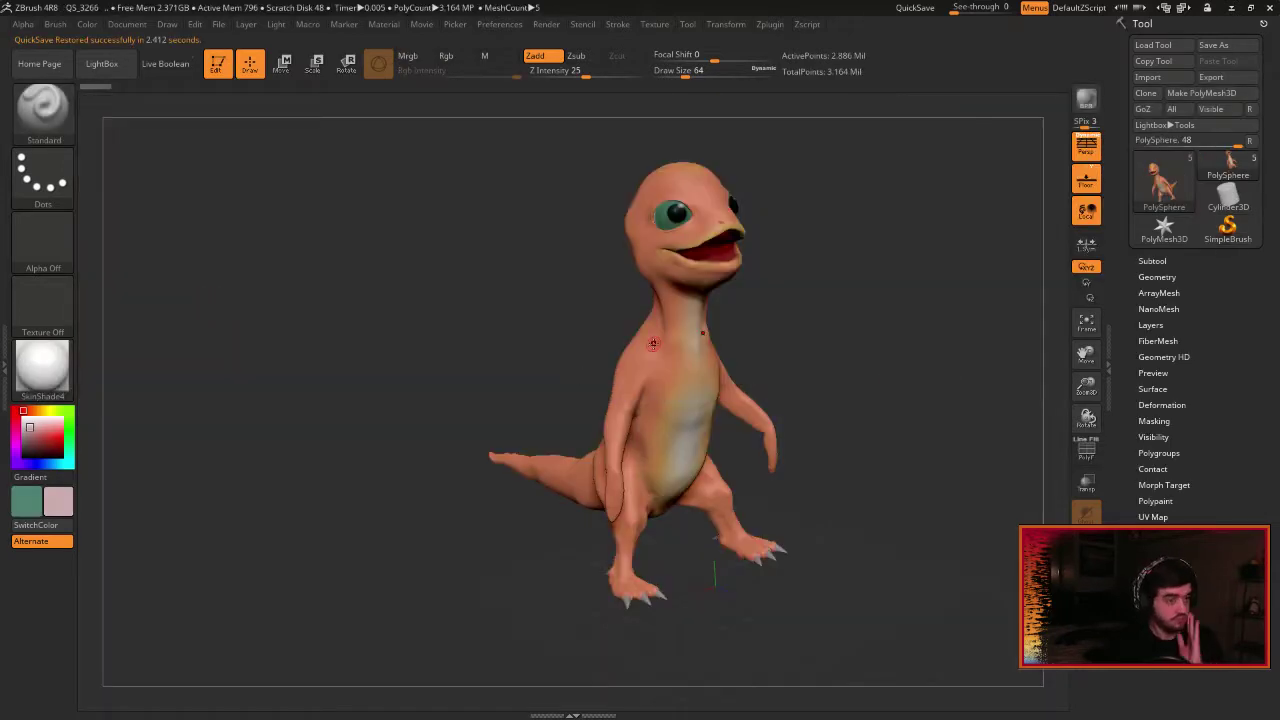
Show the subtool list, choose the Paint brush with the Color Spray stroke, and sample the salmon-orange skin colour from the body.
left_click_drag(838, 357, 719, 338)
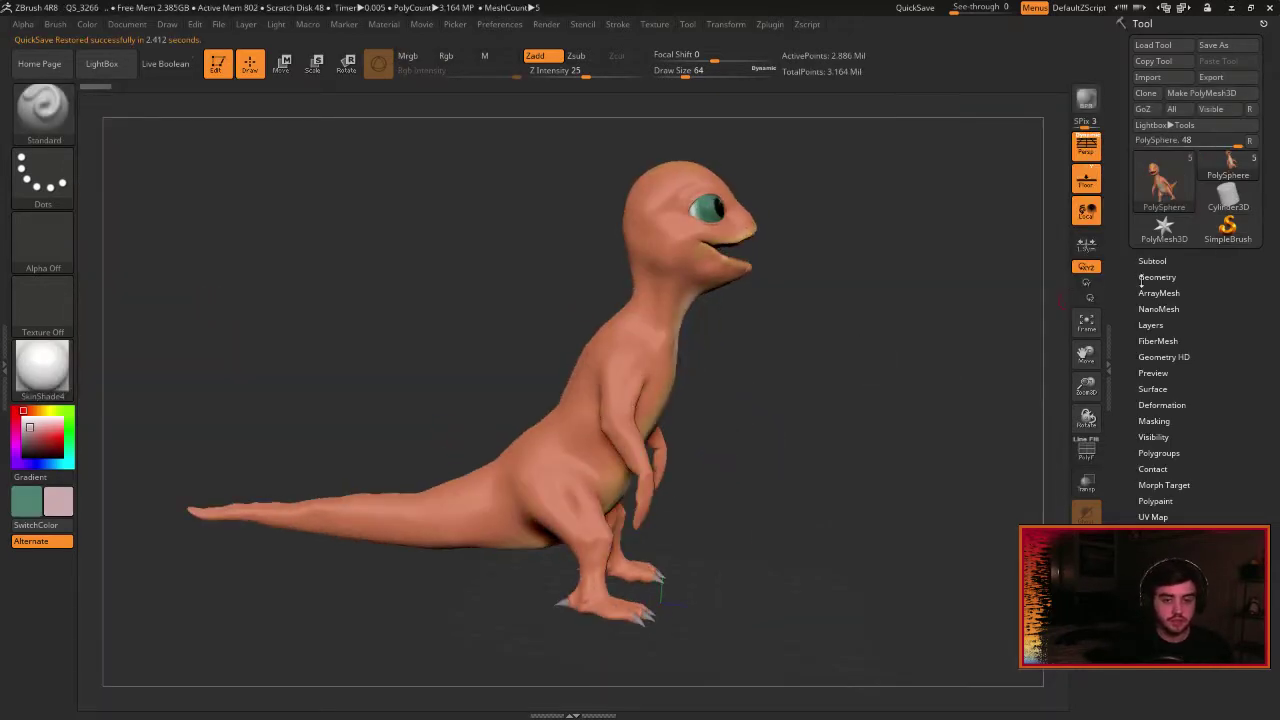
left_click(1152, 260)
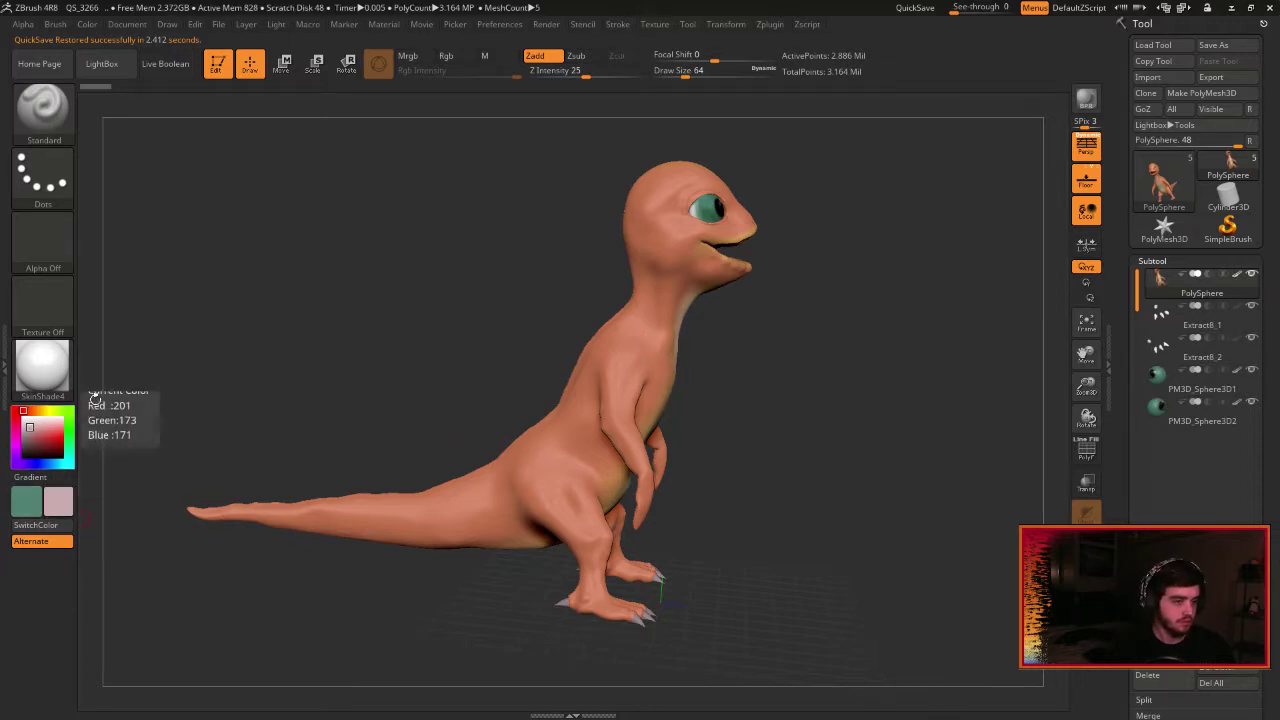
left_click(58, 128)
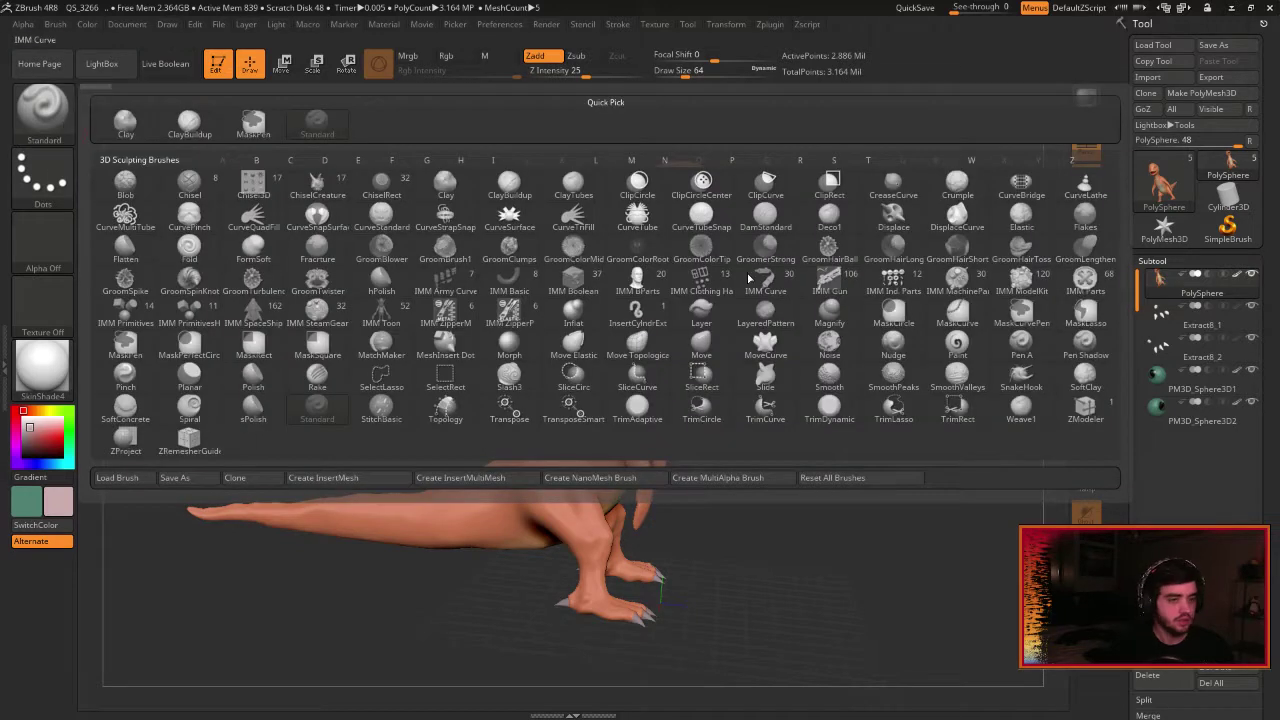
left_click(950, 340)
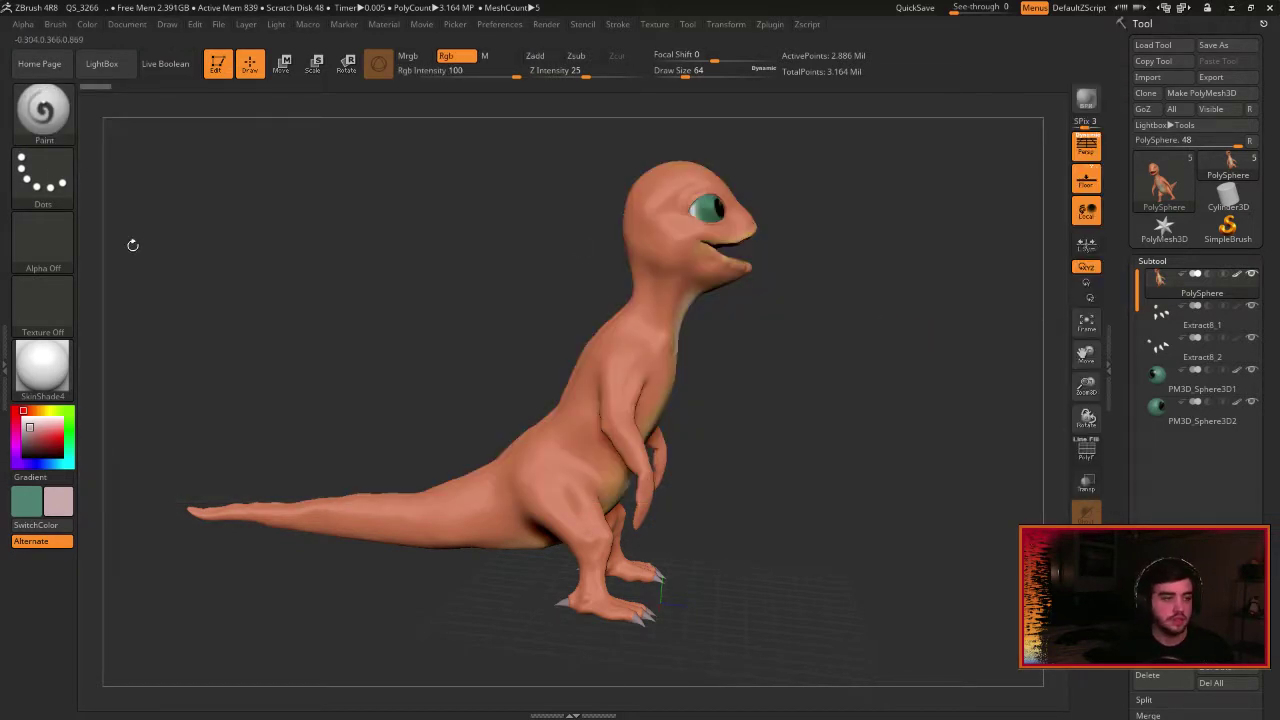
left_click(42, 122)
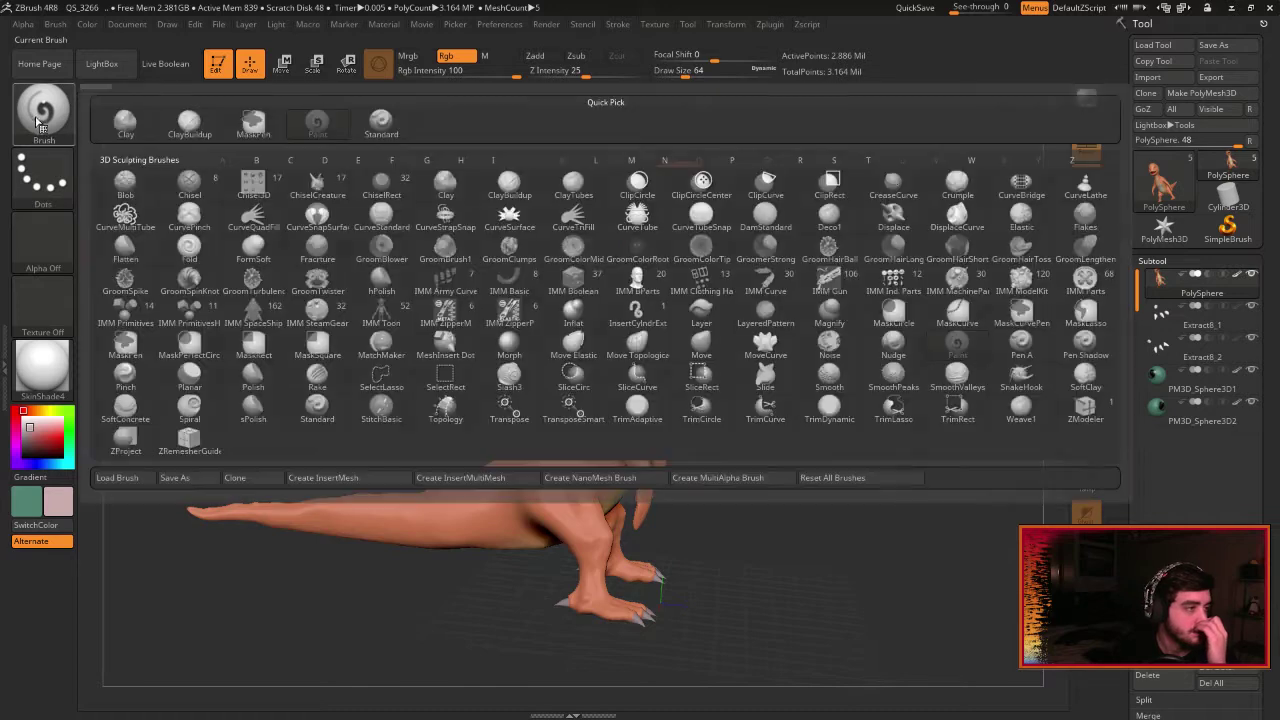
left_click(44, 178)
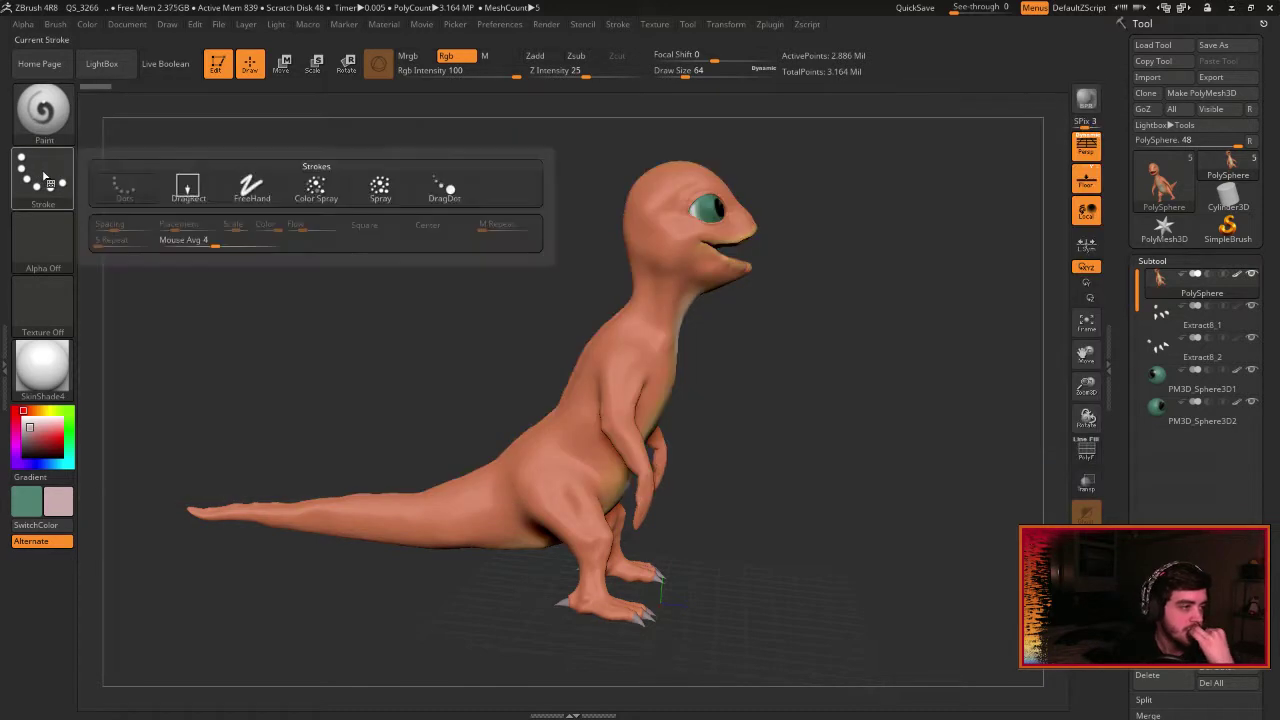
left_click(313, 190)
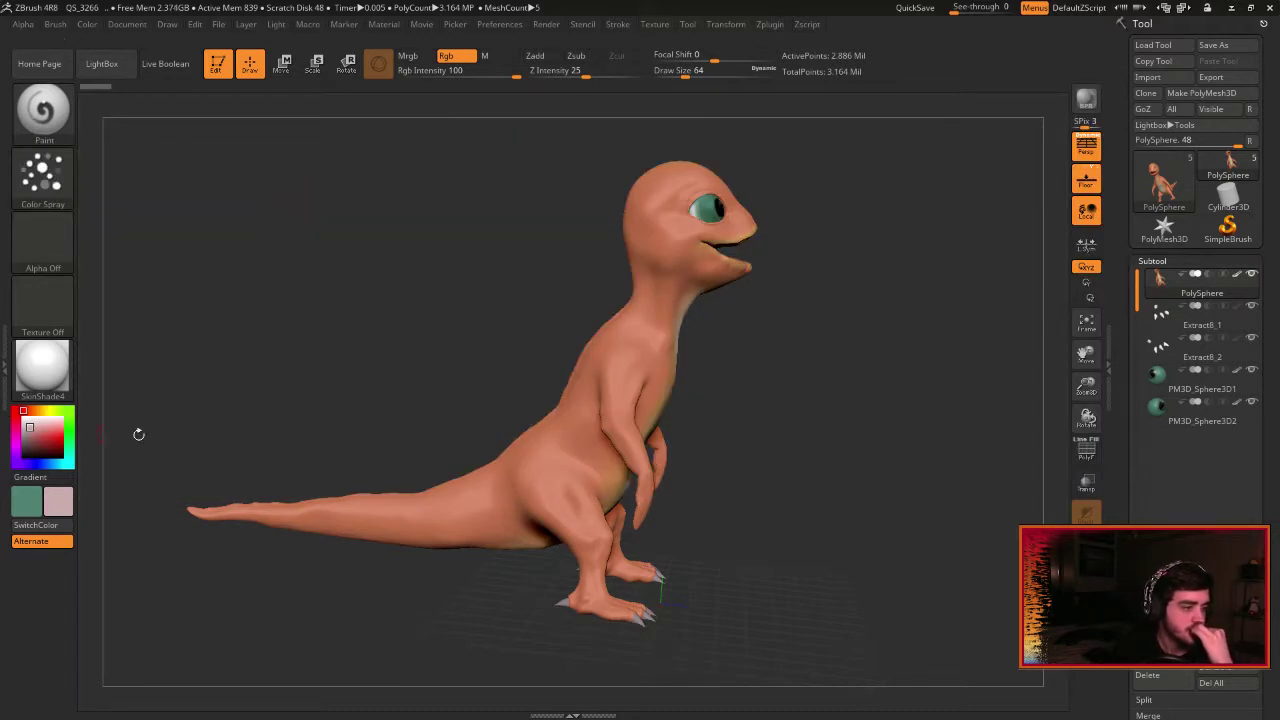
key("c")
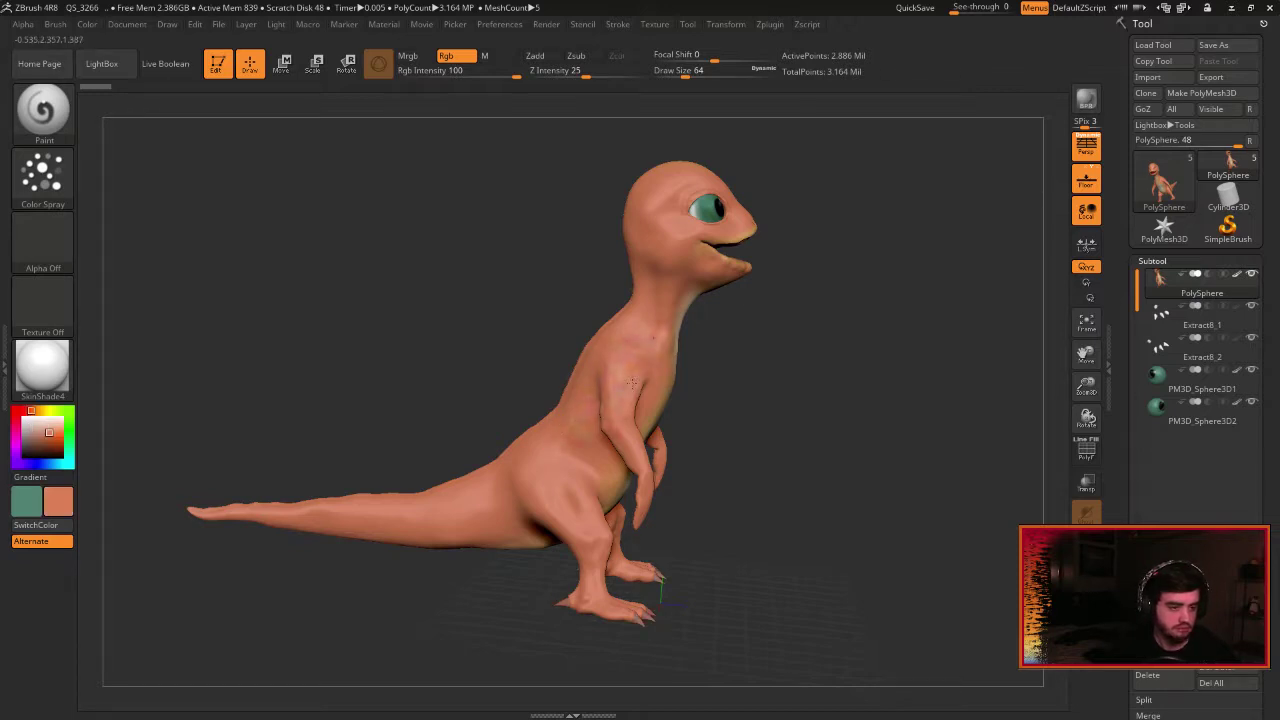
Try Color Spray and Spray strokes on the creature's arm and chest, undoing each one.
left_click_drag(632, 382, 640, 466)
key("ctrl+z")
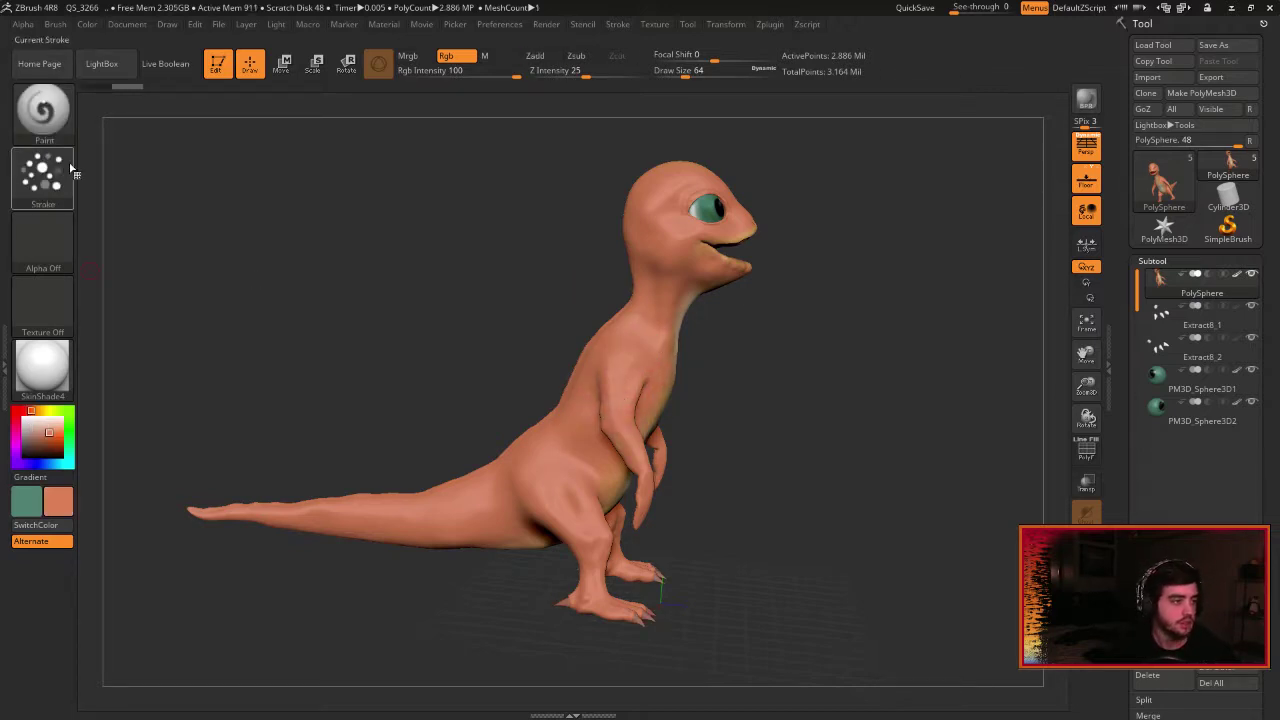
left_click(43, 175)
left_click(390, 197)
left_click_drag(618, 348, 666, 329)
key("ctrl+z")
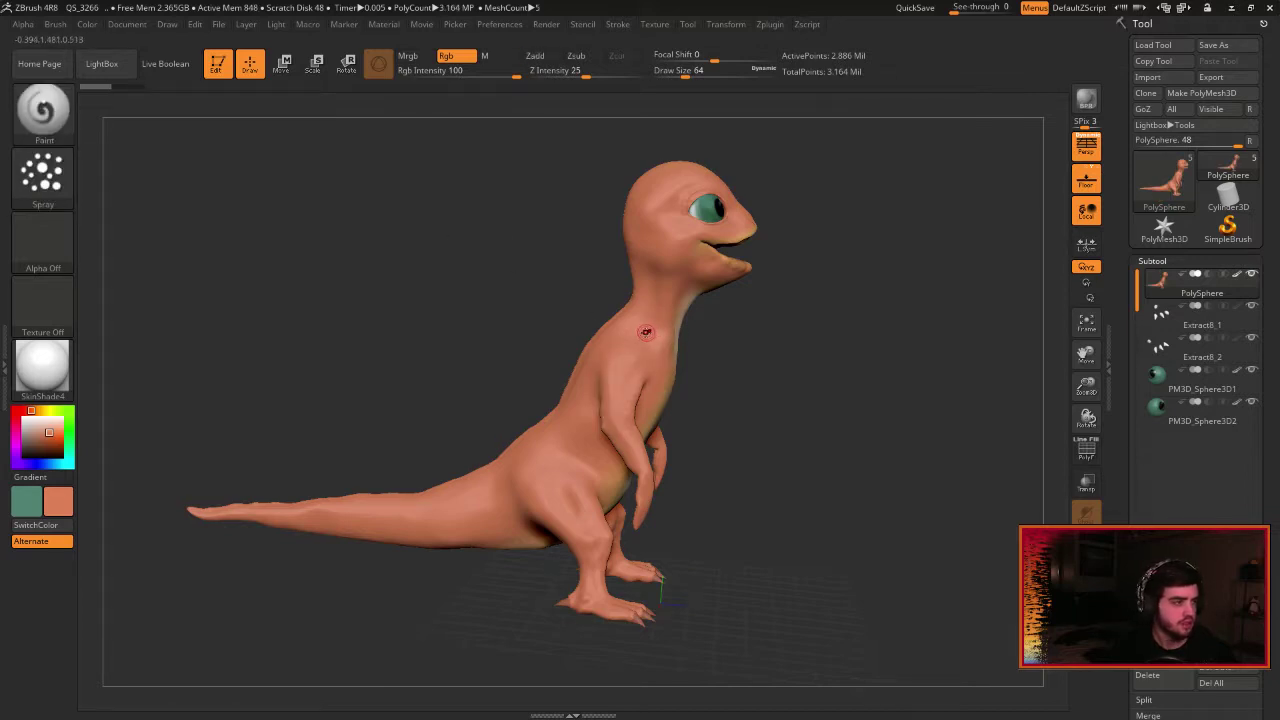
Turn off Alternate colour, enlarge the brush to 164, and spray salmon-orange over the creature's shoulder.
left_click(54, 546)
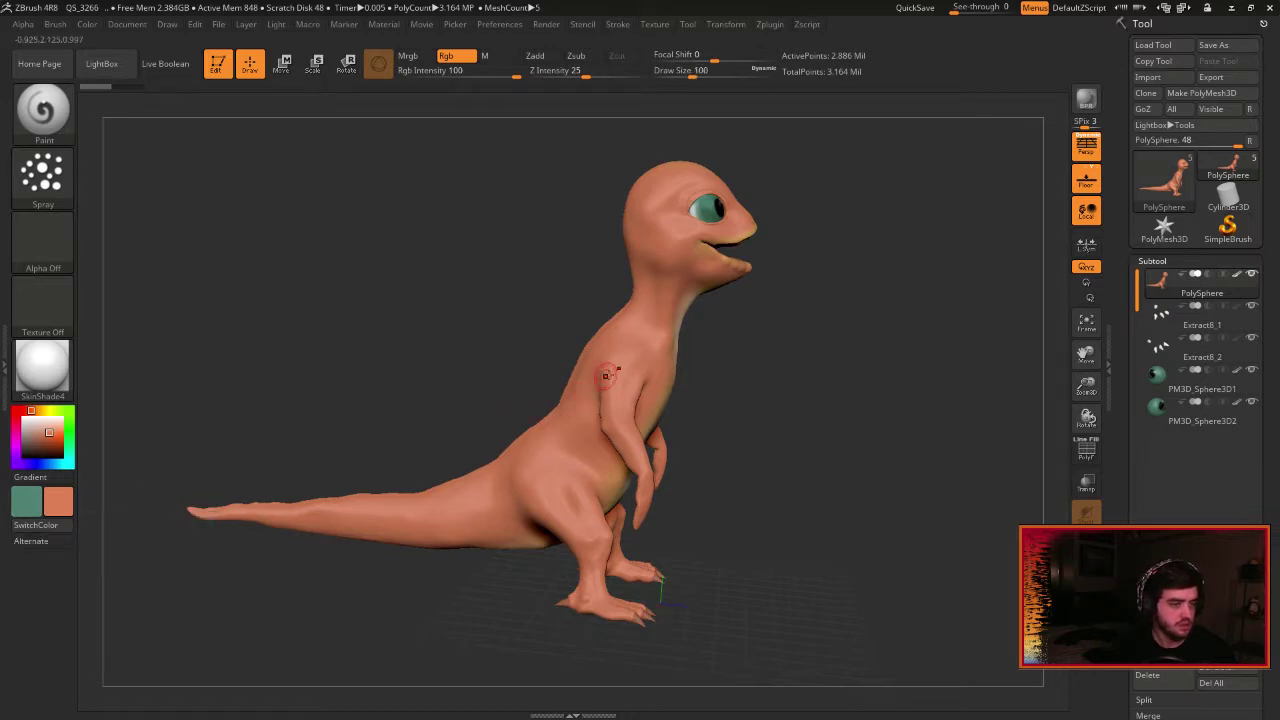
key("bracketright")
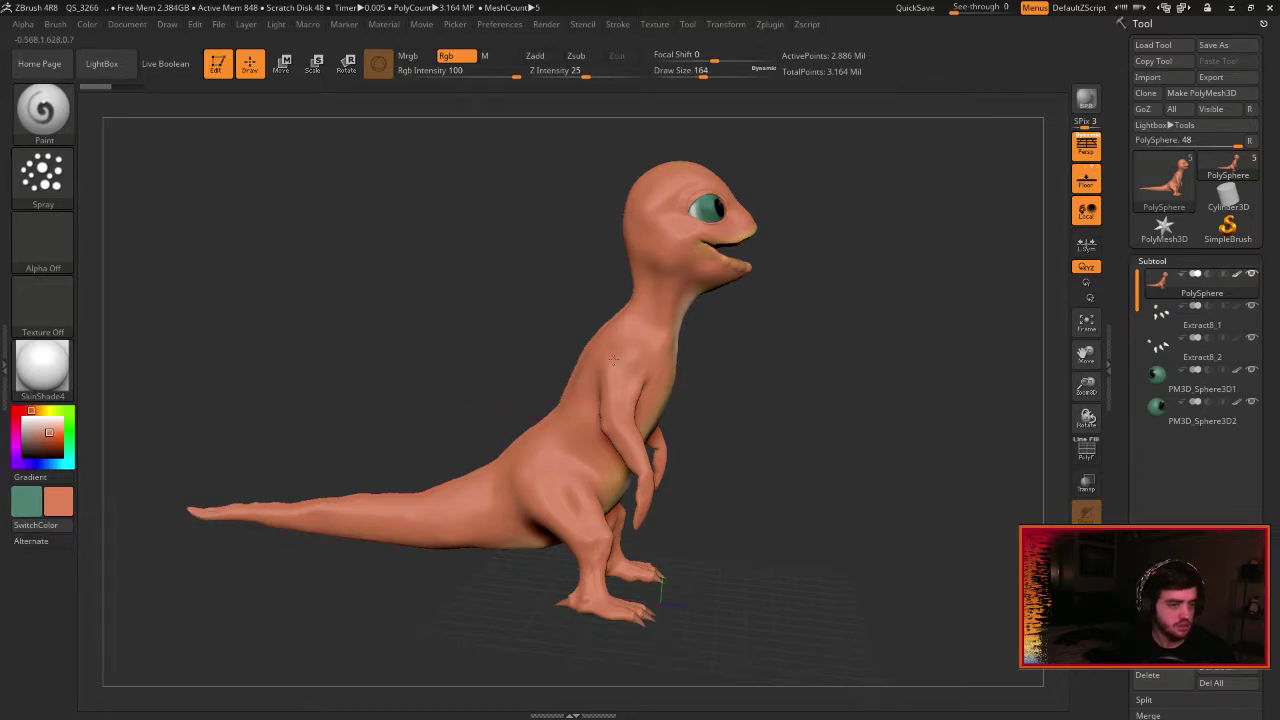
mouse_move(613, 360)
left_mouse_down()
mouse_move(608, 394)
mouse_move(567, 438)
mouse_move(640, 355)
left_mouse_up()
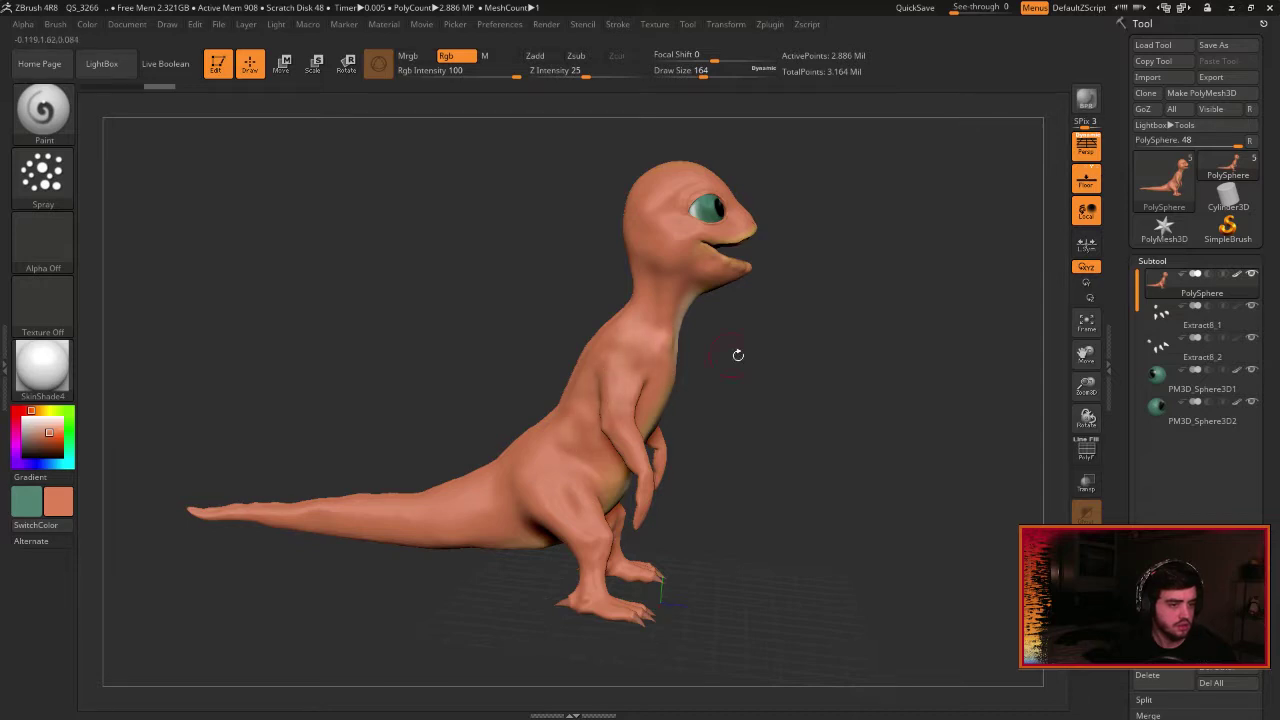
mouse_move(738, 355)
left_mouse_down()
mouse_move(667, 338)
mouse_move(662, 415)
mouse_move(695, 430)
mouse_move(650, 420)
mouse_move(682, 440)
mouse_move(682, 345)
left_mouse_up()
mouse_move(786, 366)
left_mouse_down()
mouse_move(863, 341)
mouse_move(808, 352)
left_mouse_up()
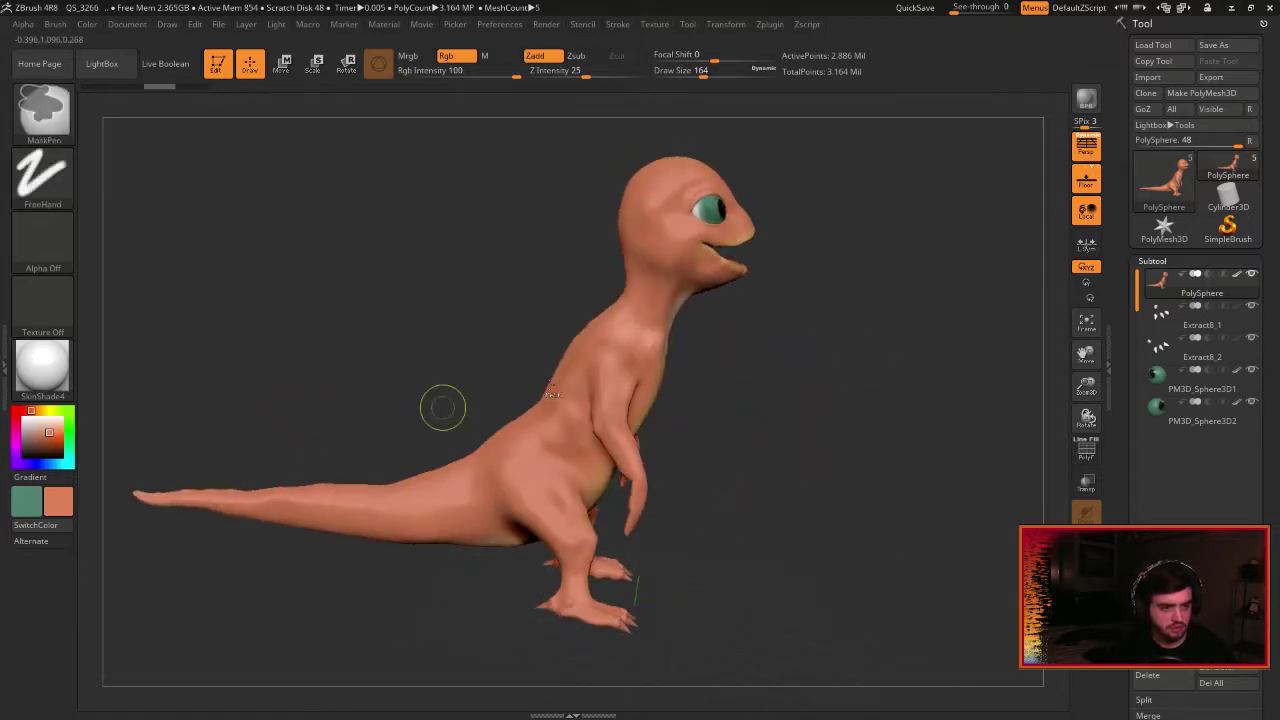
Switch the Paint brush's stroke to FreeHand and set the main colour to dark red.
right_click_drag(442, 408, 265, 239, "ctrl")
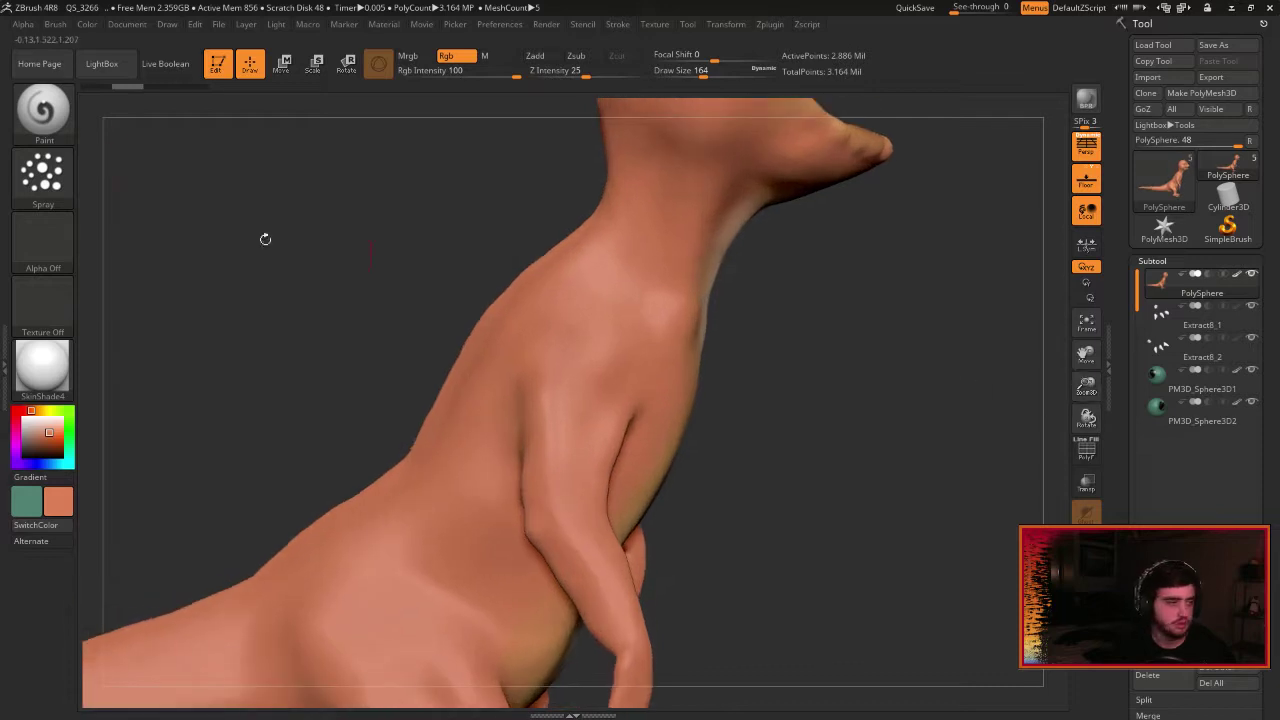
left_click(50, 180)
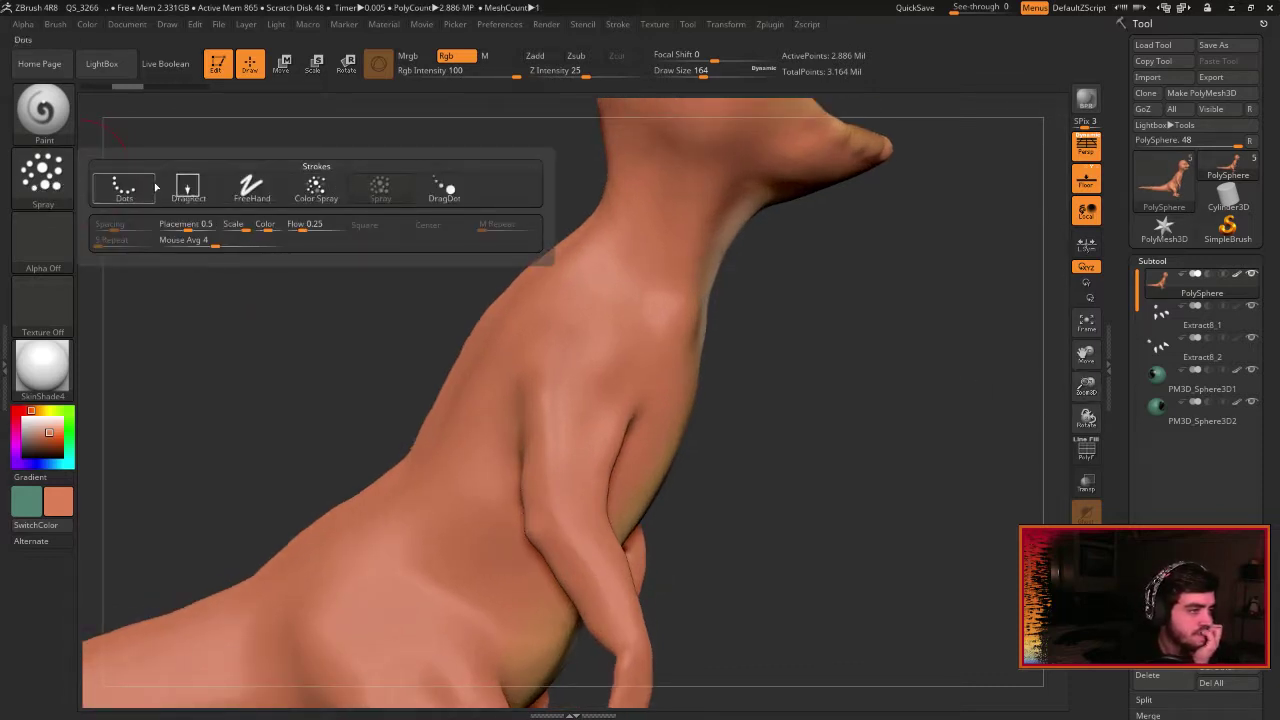
left_click(268, 190)
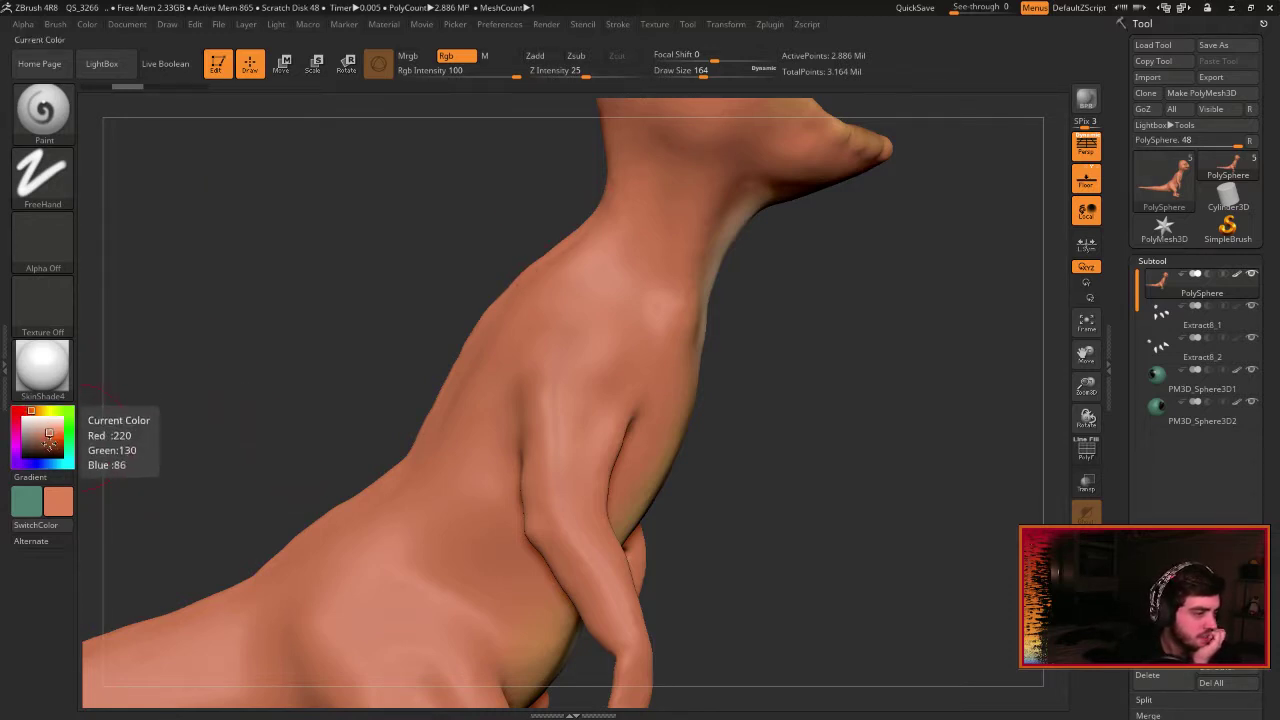
left_click(46, 441)
left_click(23, 411)
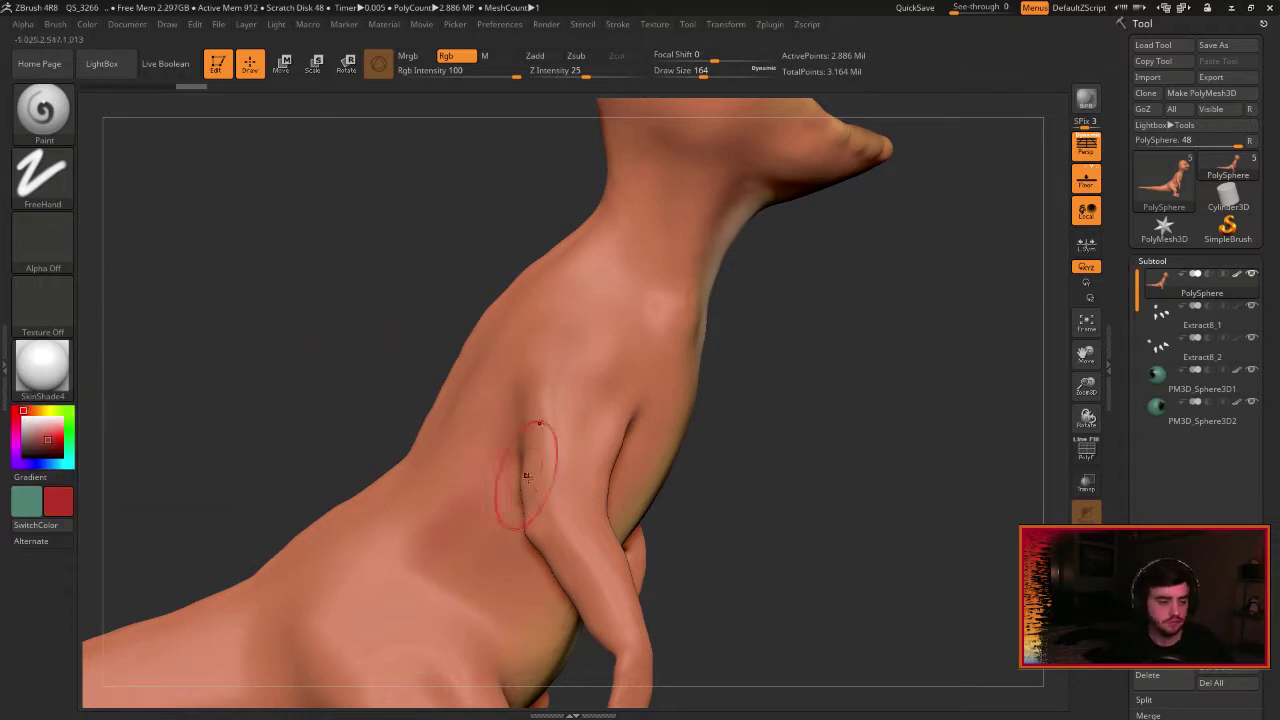
Enlarge the brush to 356 and paint soft red shading over the back and flank behind the arm.
key("bracketright")
key("bracketright")
key("bracketright")
key("bracketright")
key("bracketright")
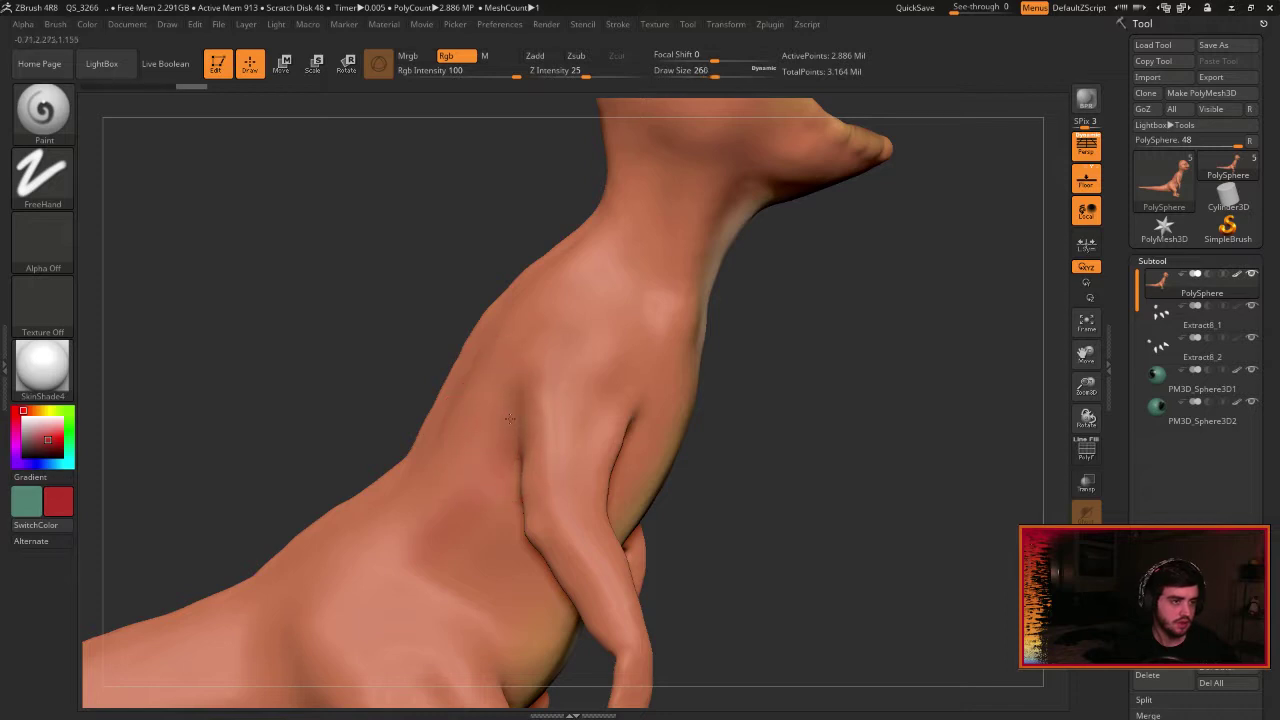
key("shift")
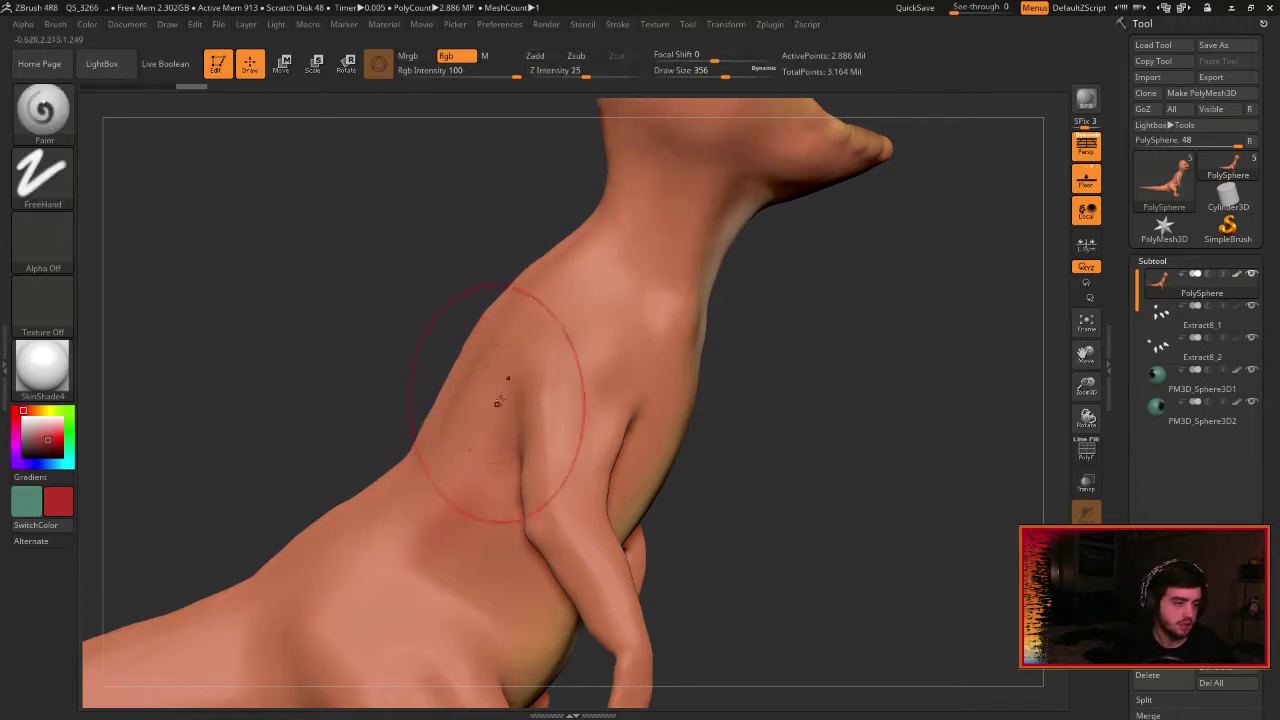
left_click_drag(496, 404, 480, 446)
mouse_move(677, 266)
left_mouse_down()
mouse_move(590, 325)
mouse_move(565, 365)
left_mouse_up()
Restore the ZBrush window from full screen, then move and resize it to sit beside the reference illustration.
left_click(1252, 7)
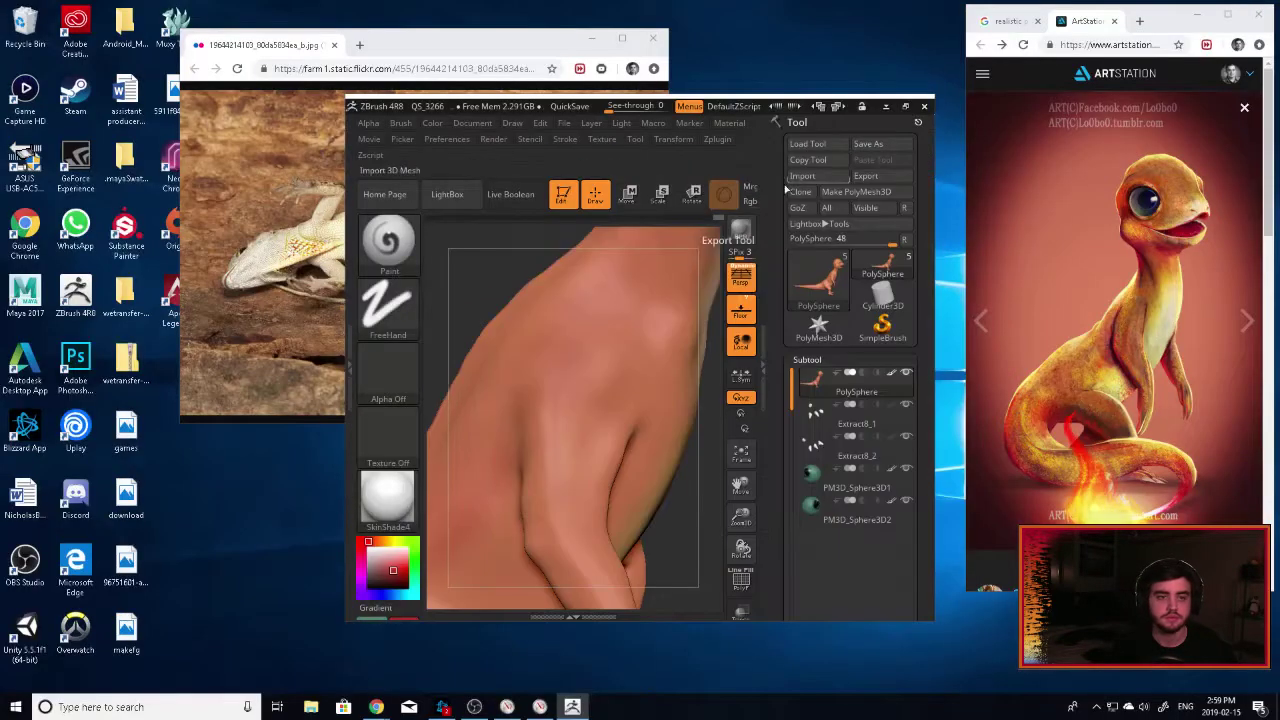
left_click(340, 94)
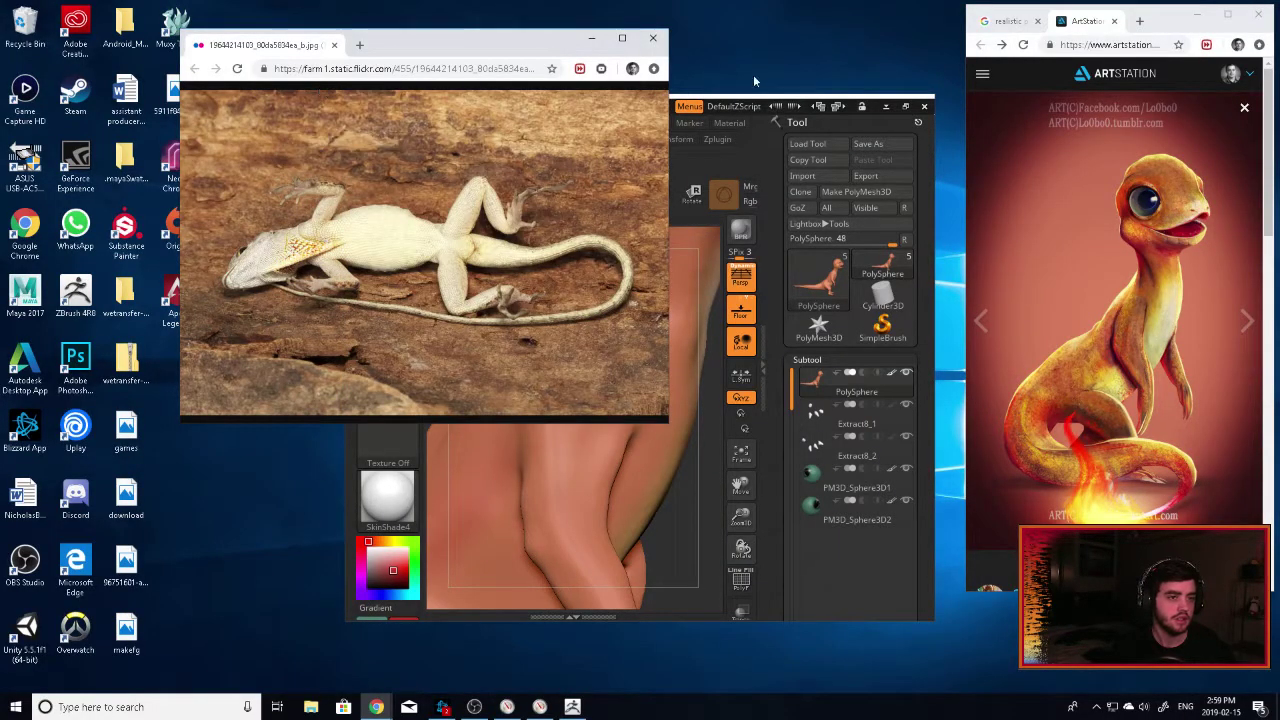
left_click(735, 100)
left_click_drag(350, 104, 5, 11)
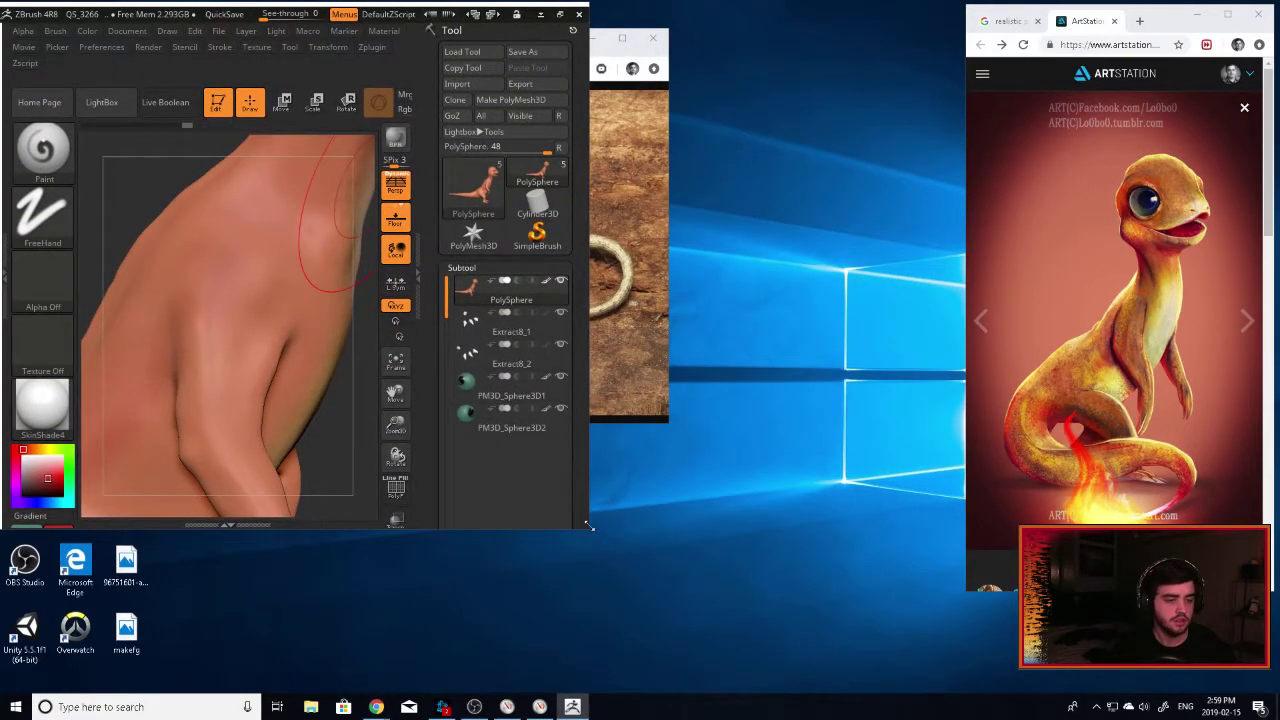
left_click_drag(588, 525, 930, 692)
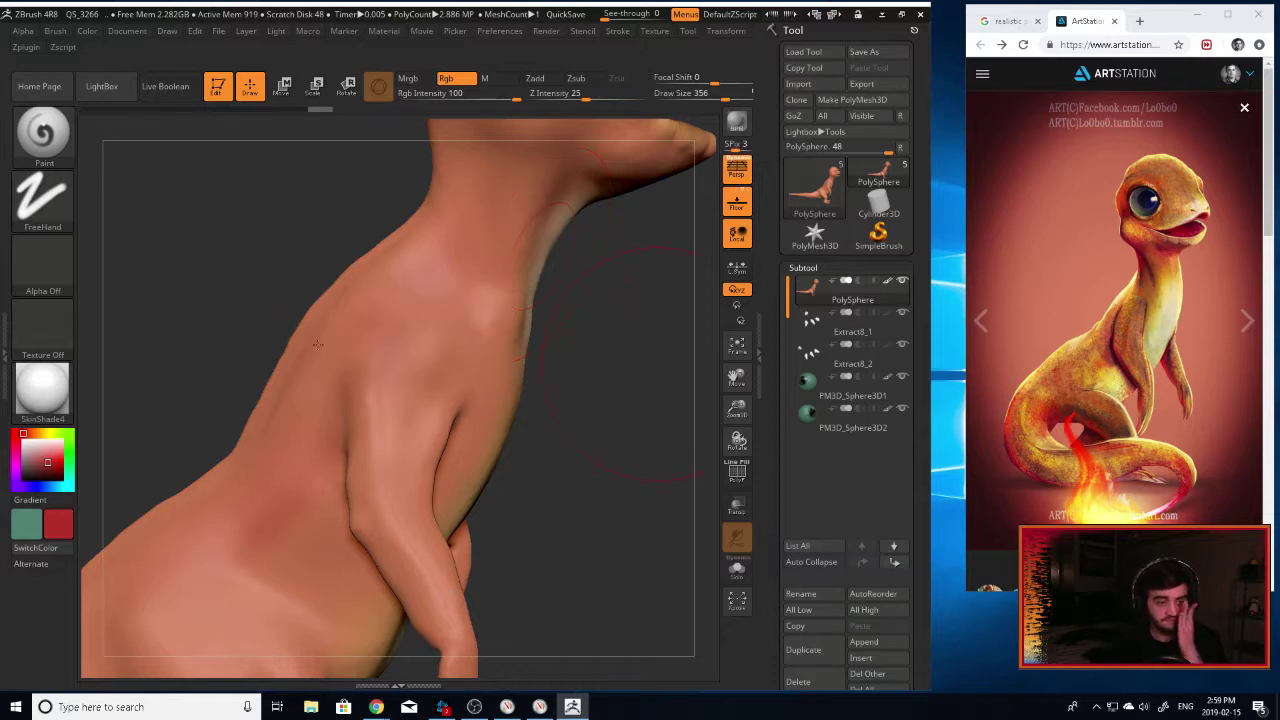
Paint soft red shading around the creature's flank, shoulder and neck.
mouse_move(581, 446)
left_mouse_down()
mouse_move(560, 452)
mouse_move(629, 460)
mouse_move(434, 429)
mouse_move(449, 457)
mouse_move(457, 400)
mouse_move(444, 459)
left_mouse_up()
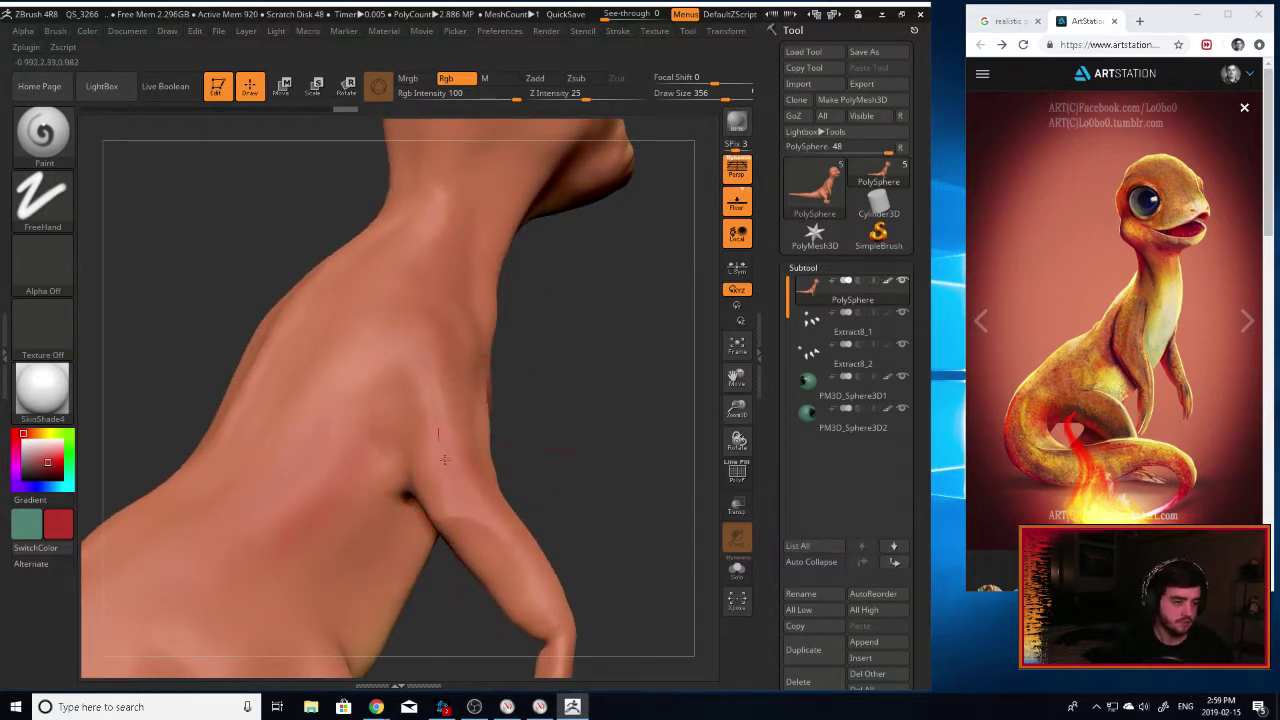
left_click_drag(634, 517, 429, 414)
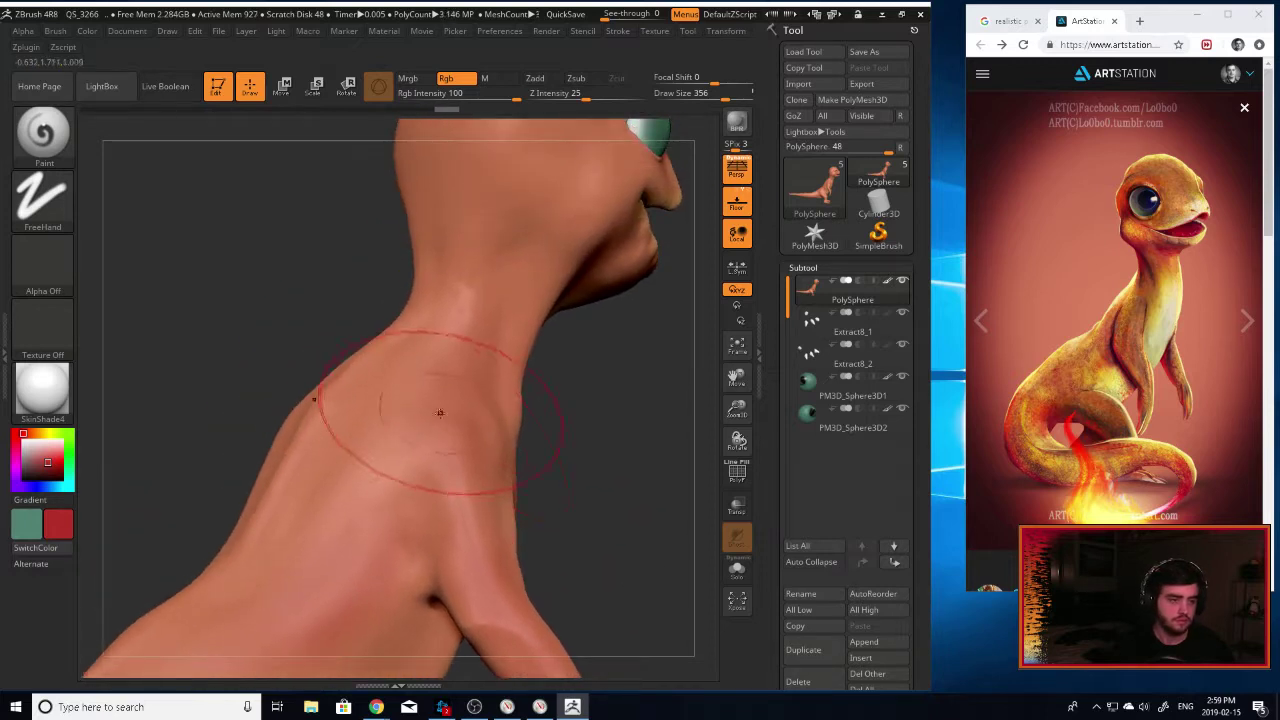
mouse_move(634, 374)
left_mouse_down("alt")
mouse_move(586, 574)
mouse_move(571, 582)
mouse_move(574, 489)
left_mouse_up("alt")
mouse_move(524, 390)
left_mouse_down()
mouse_move(457, 340)
mouse_move(416, 335)
left_mouse_up()
left_click_drag(550, 418, 480, 355)
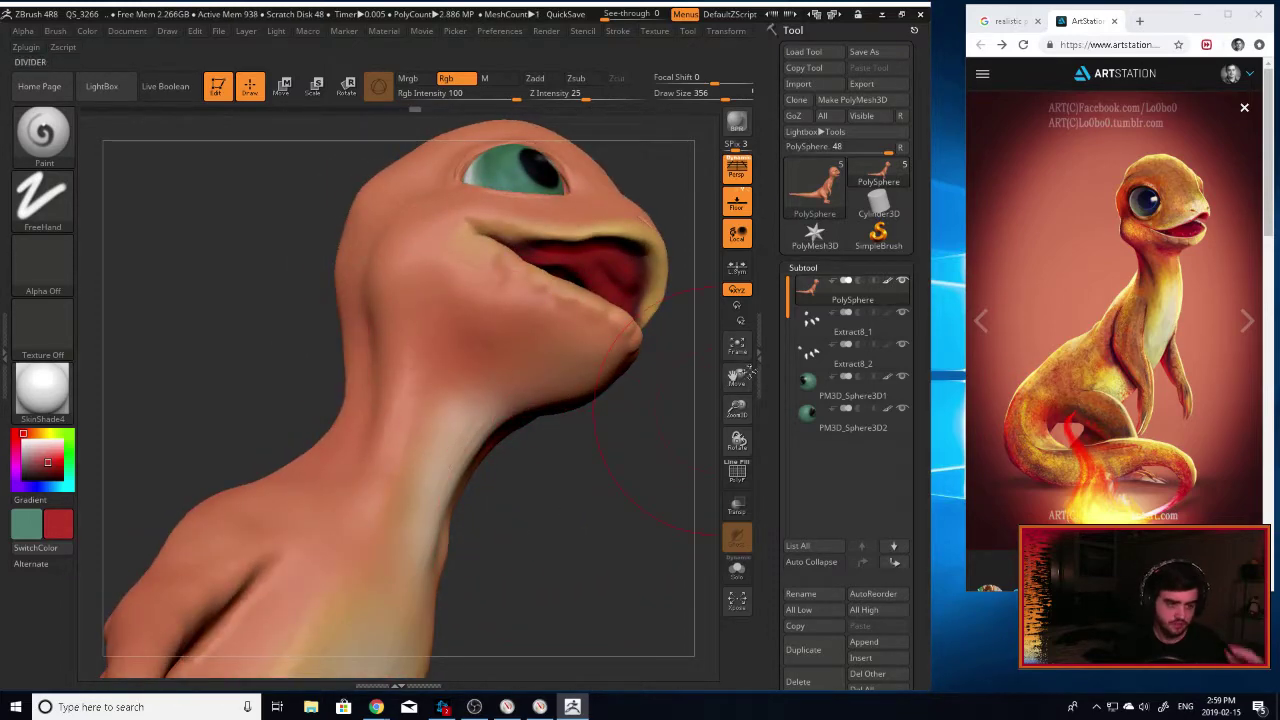
Select the claw subtools Extract8_1 and Extract8_2 and colour the claws light grey.
left_click_drag(737, 410, 643, 512)
left_click(817, 331)
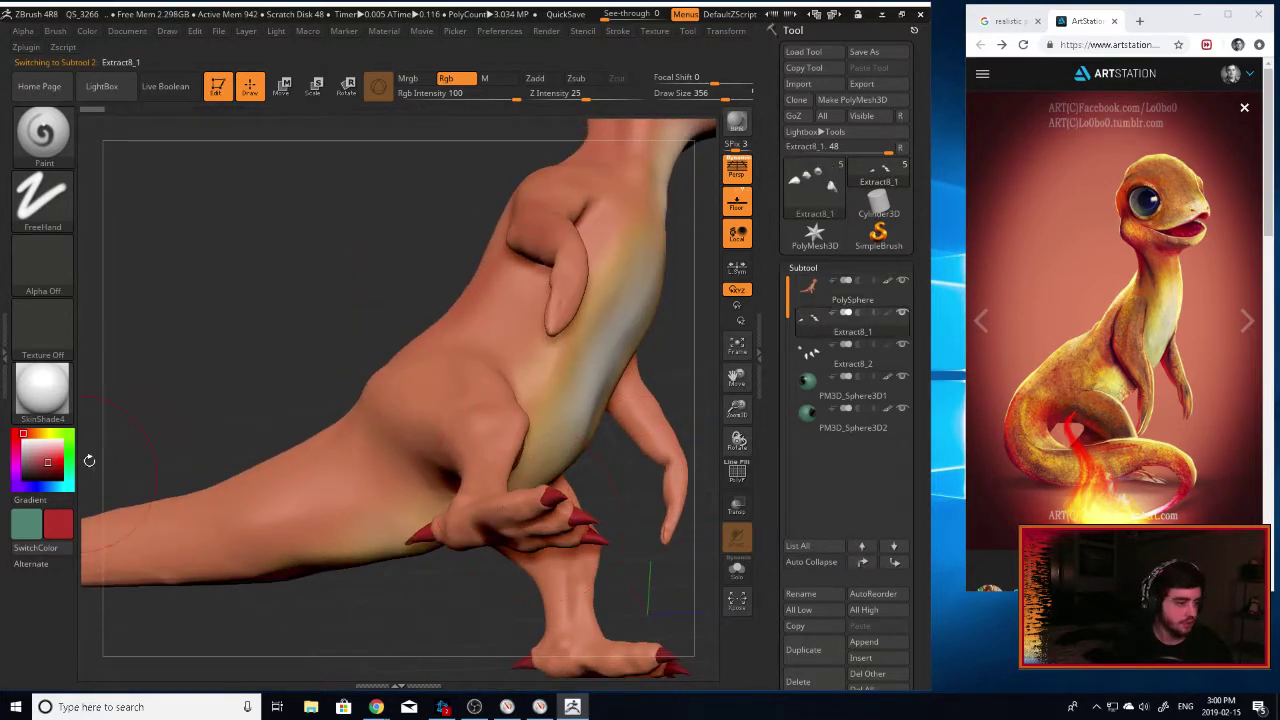
left_click_drag(29, 452, 17, 438)
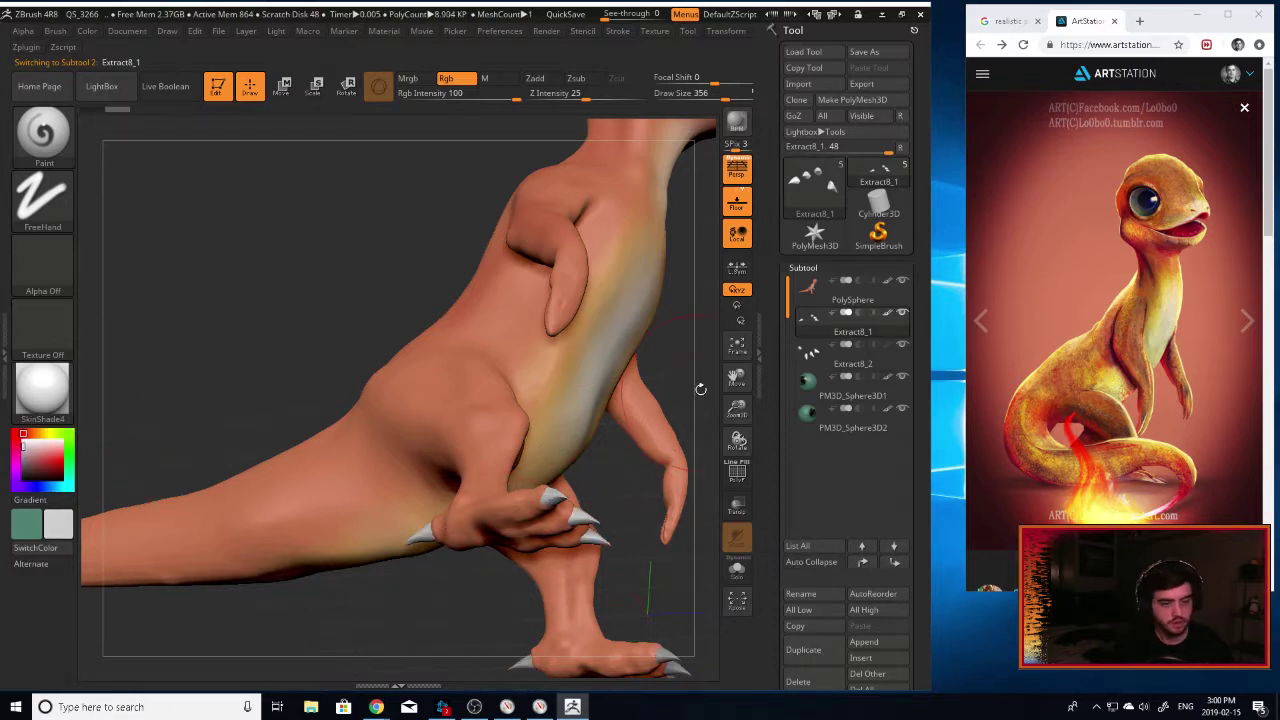
left_click_drag(701, 389, 695, 335)
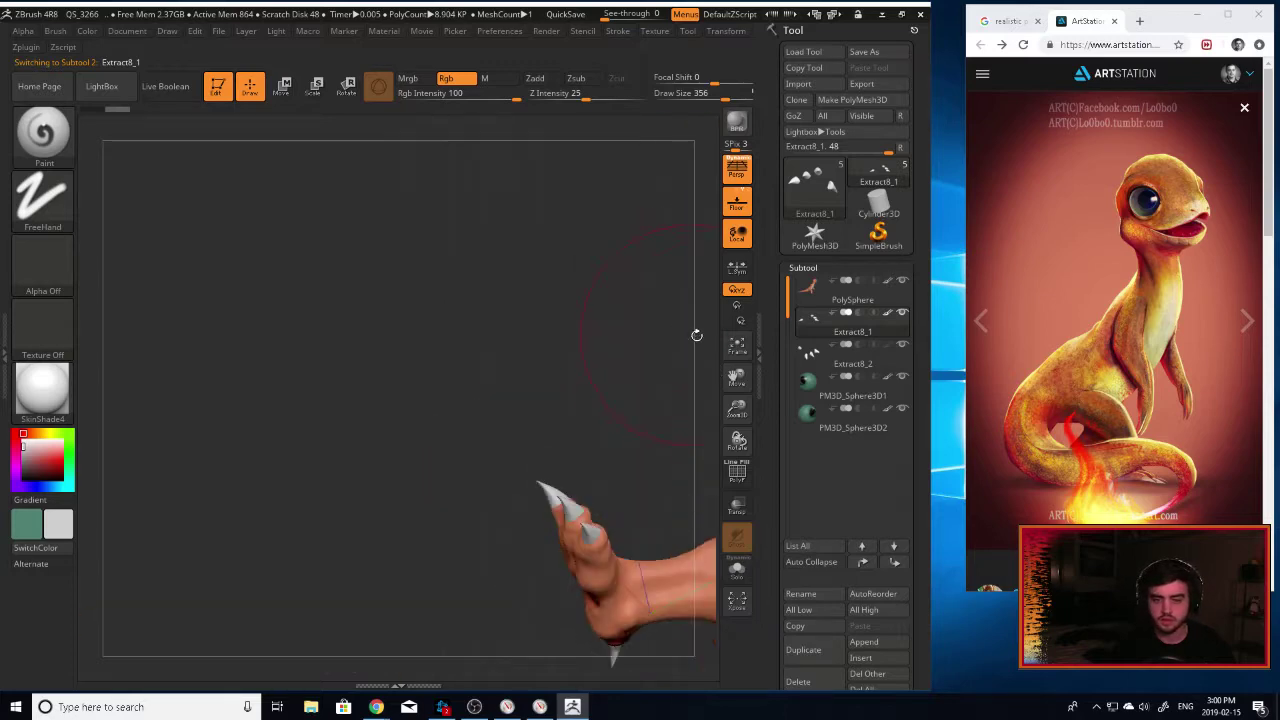
left_click(842, 355)
left_click_drag(737, 378, 537, 203)
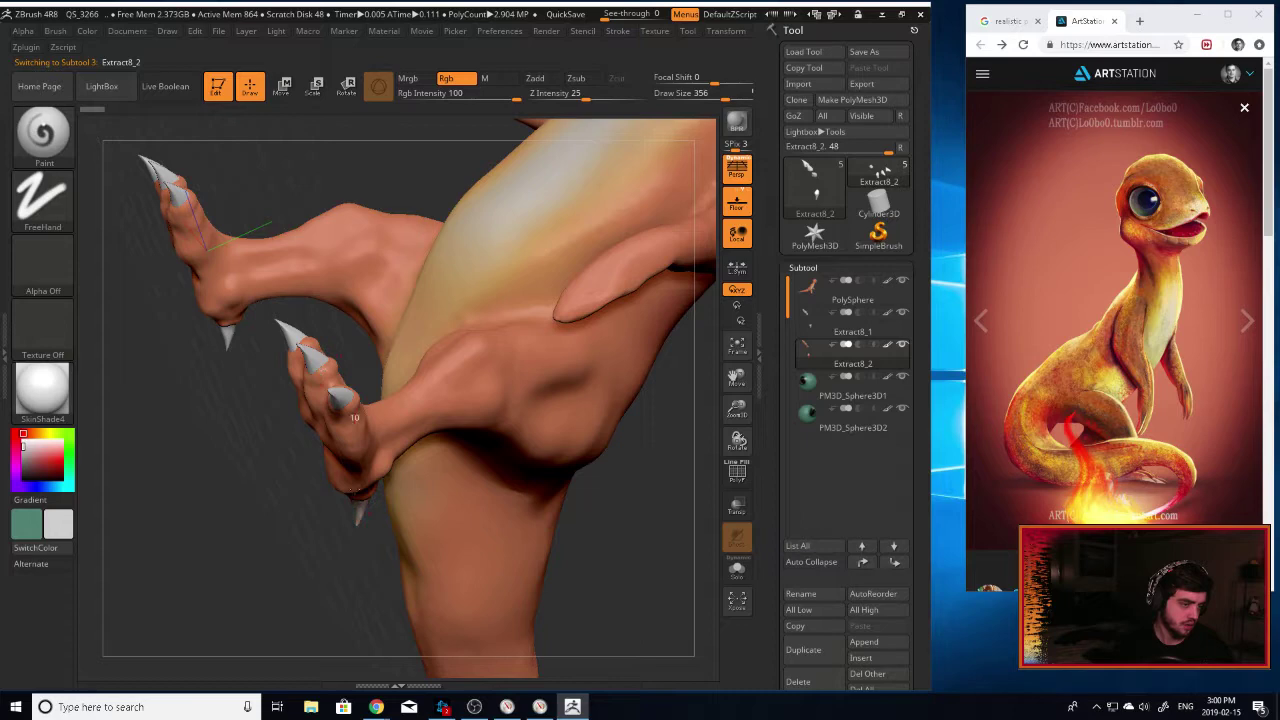
left_click_drag(275, 297, 458, 385)
left_click(746, 349)
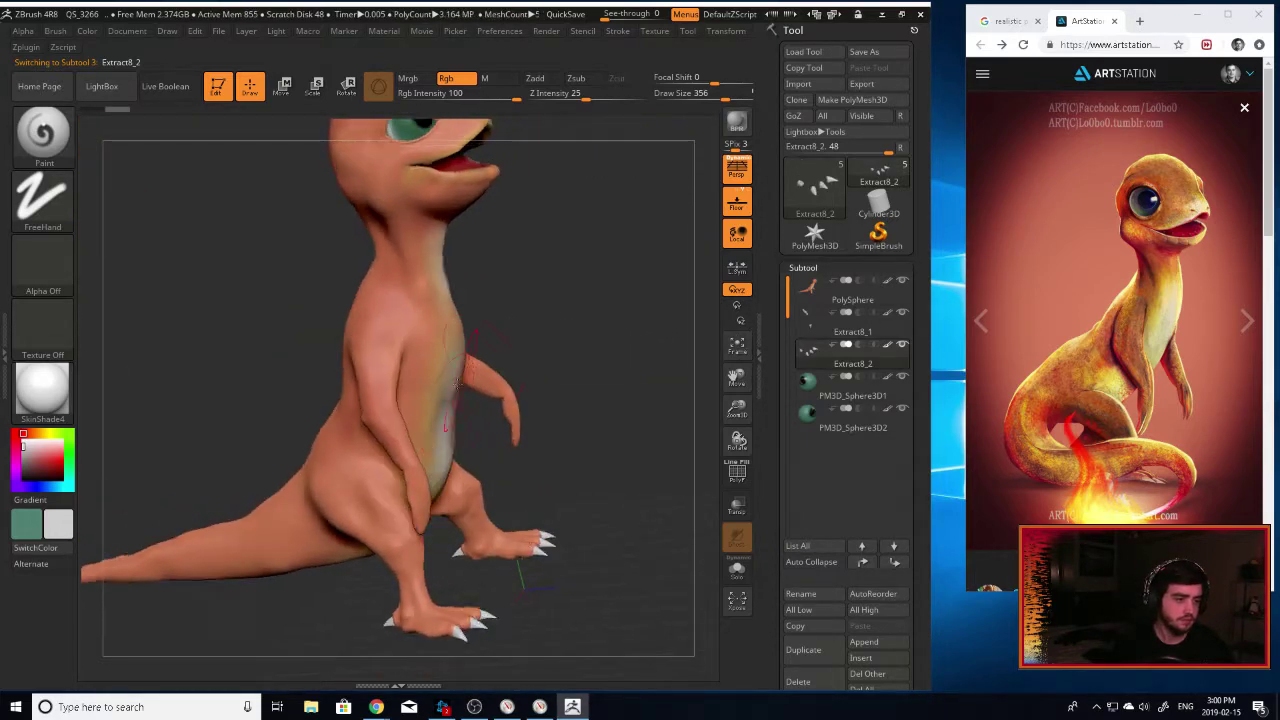
Reselect the body subtool, sample its orange skin colour, and shift that colour's hue to red.
left_click(386, 392, "alt")
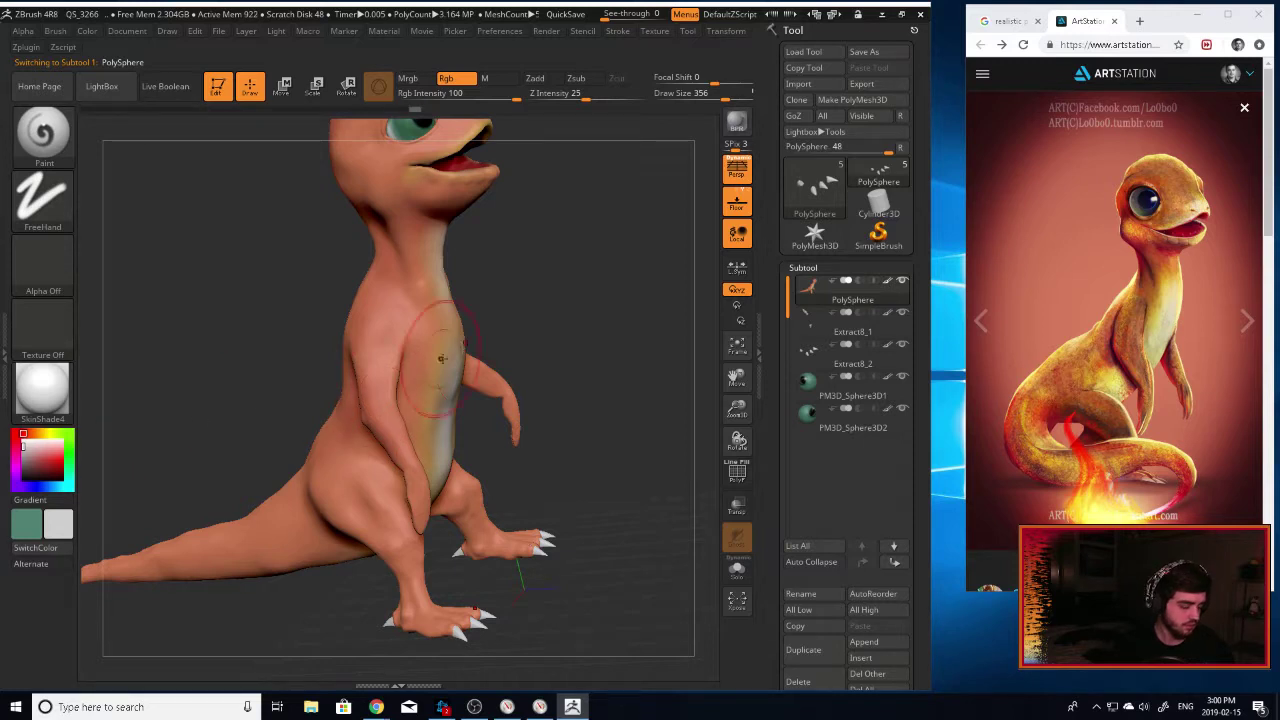
key("c")
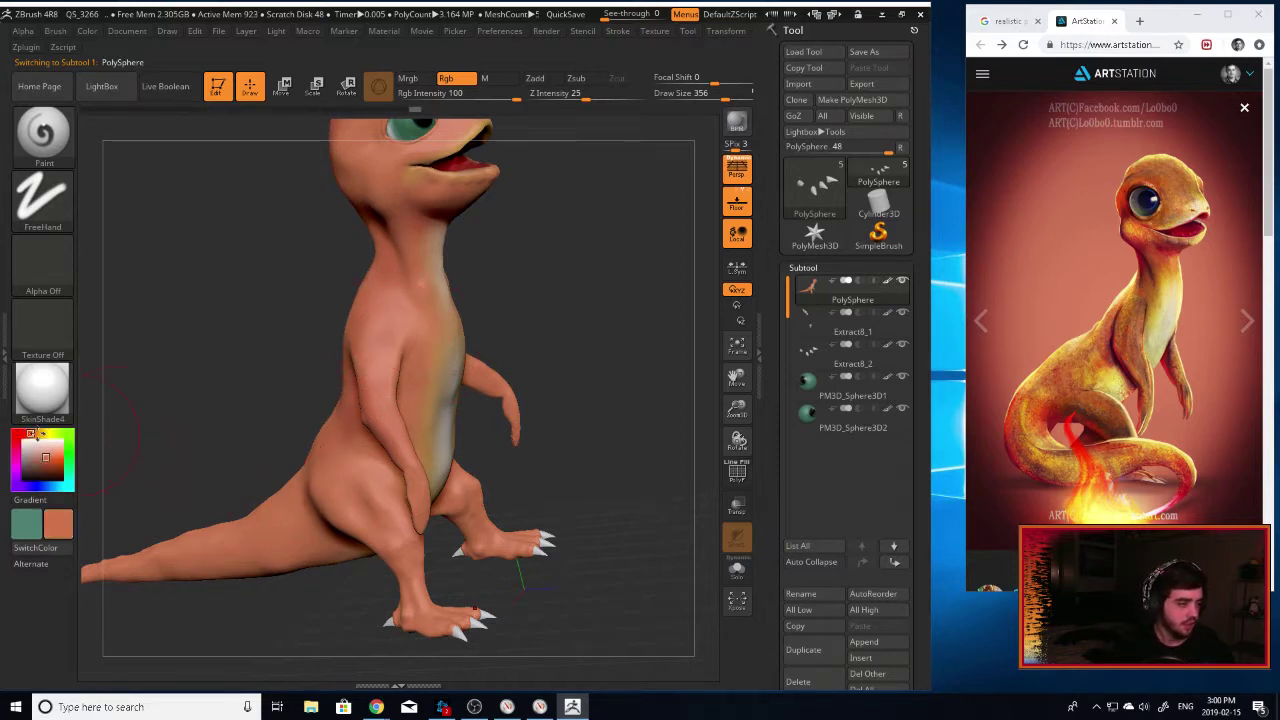
left_click_drag(32, 433, 16, 434)
Paint red over the tail, its tip, and the thigh of the hind leg.
left_click_drag(223, 431, 334, 429)
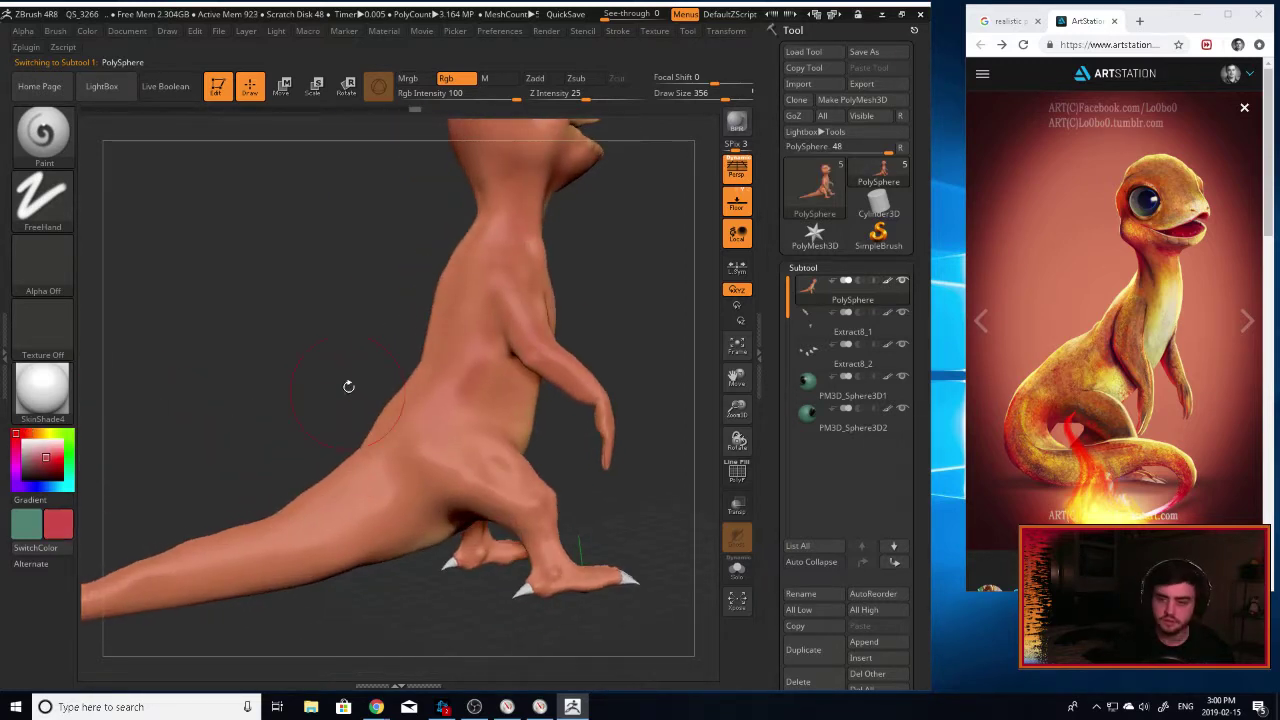
left_click_drag(308, 376, 409, 280, "alt")
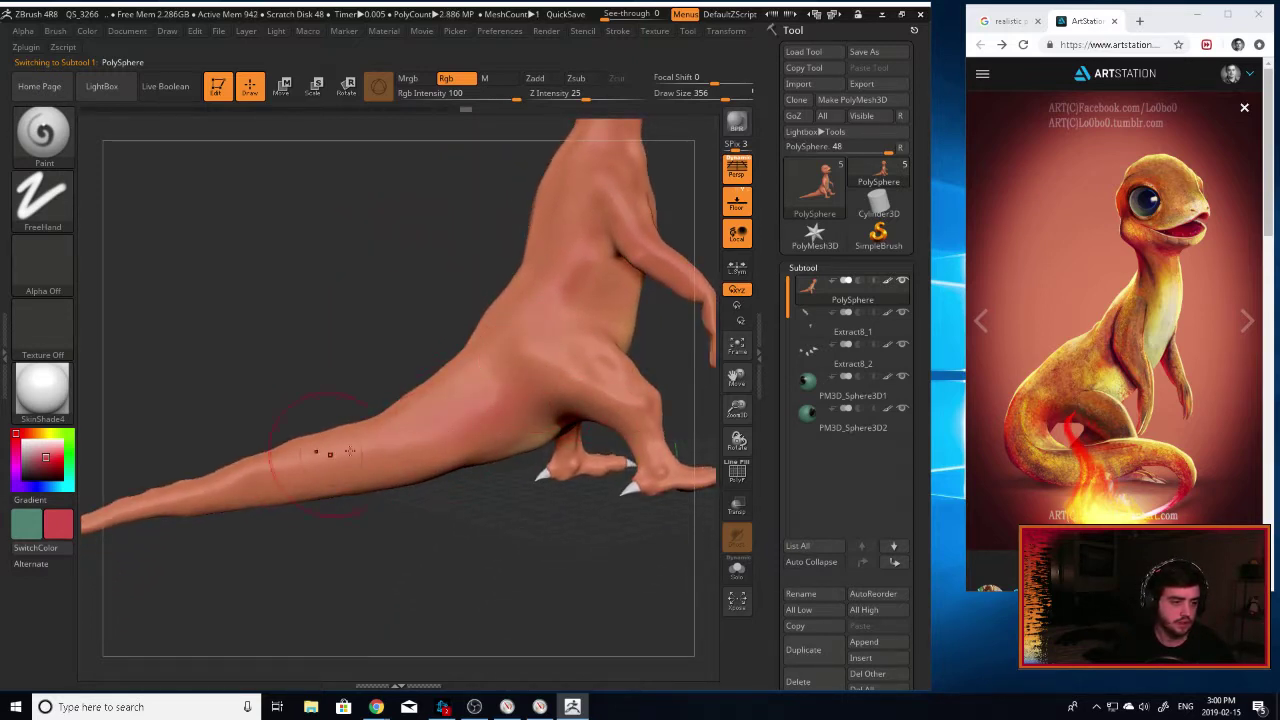
left_click_drag(335, 530, 487, 471, "alt")
left_click_drag(248, 456, 270, 444)
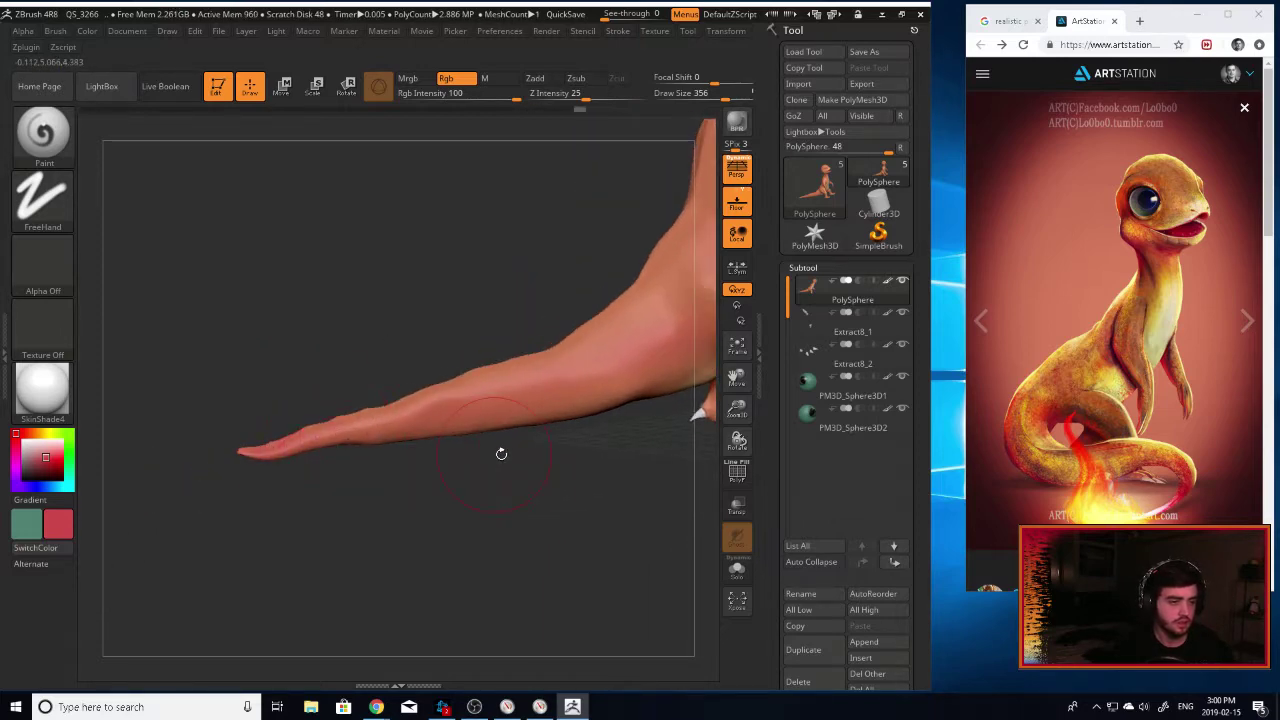
mouse_move(501, 453)
right_mouse_down()
mouse_move(412, 540)
mouse_move(355, 430)
right_mouse_up()
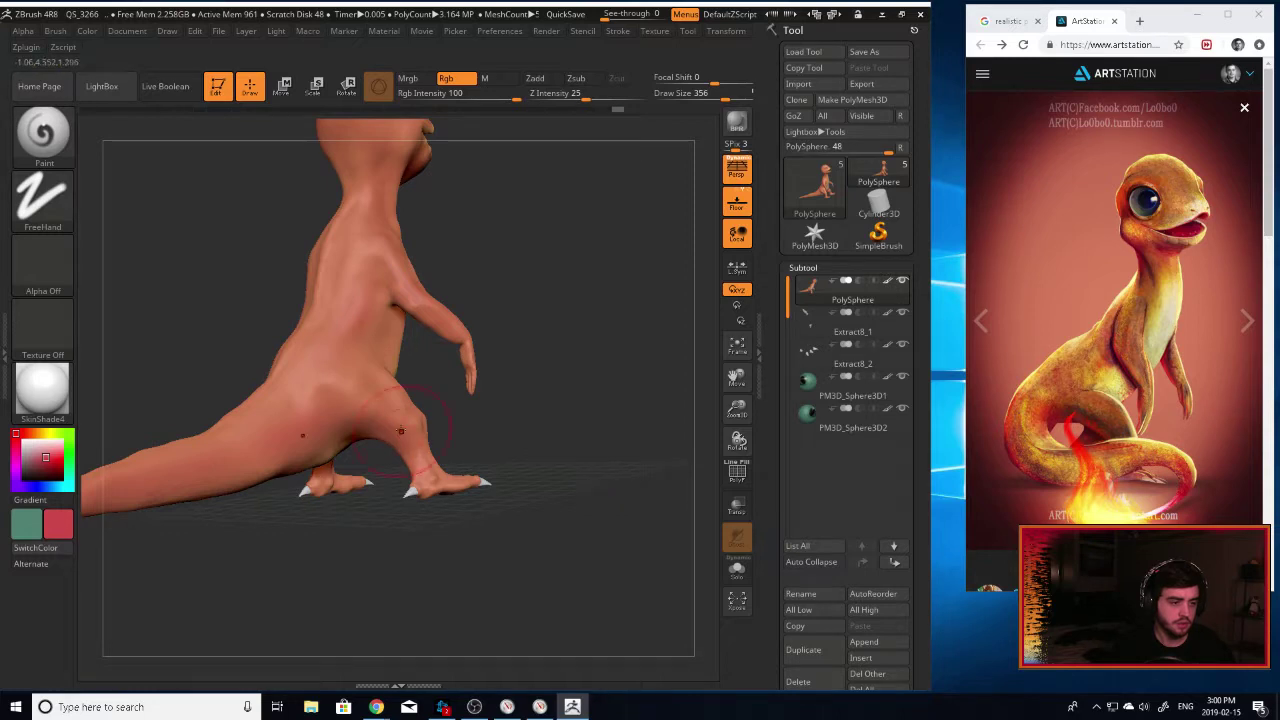
right_click_drag(440, 497, 465, 540)
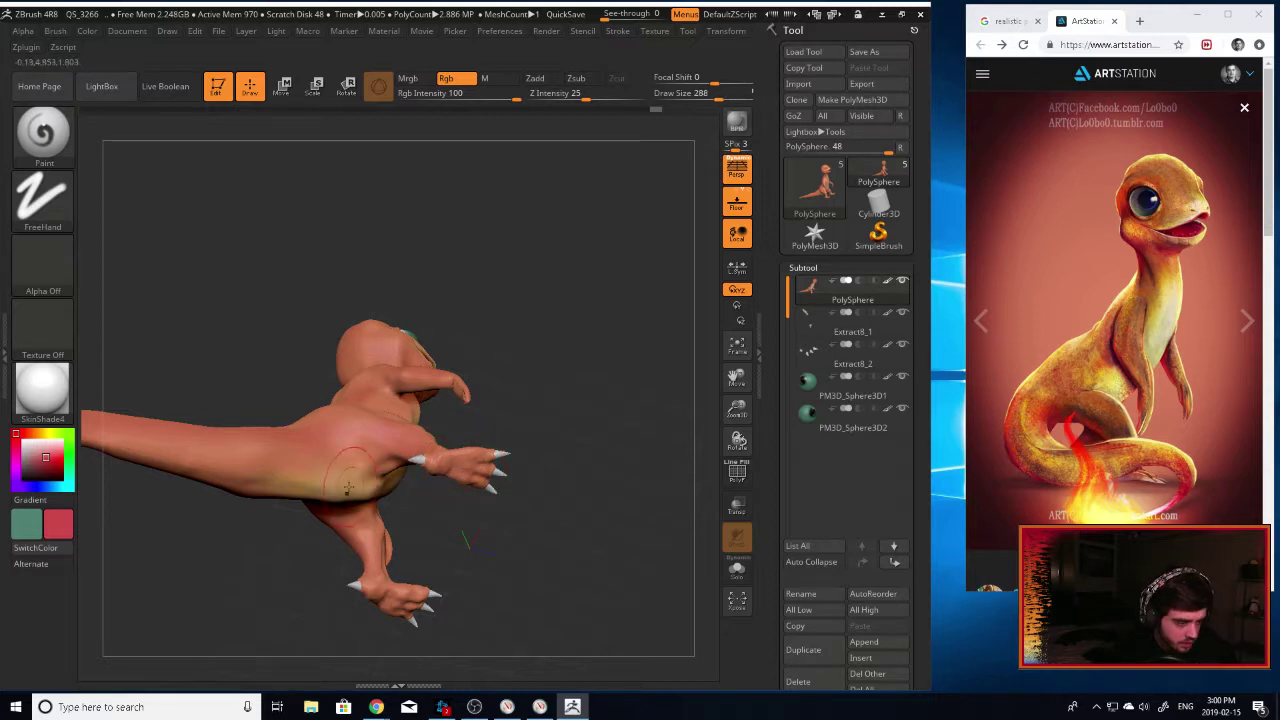
Sample a light tan from the skin, shrink the brush to a draw size of about 112, and paint the palm of the hand.
key("c")
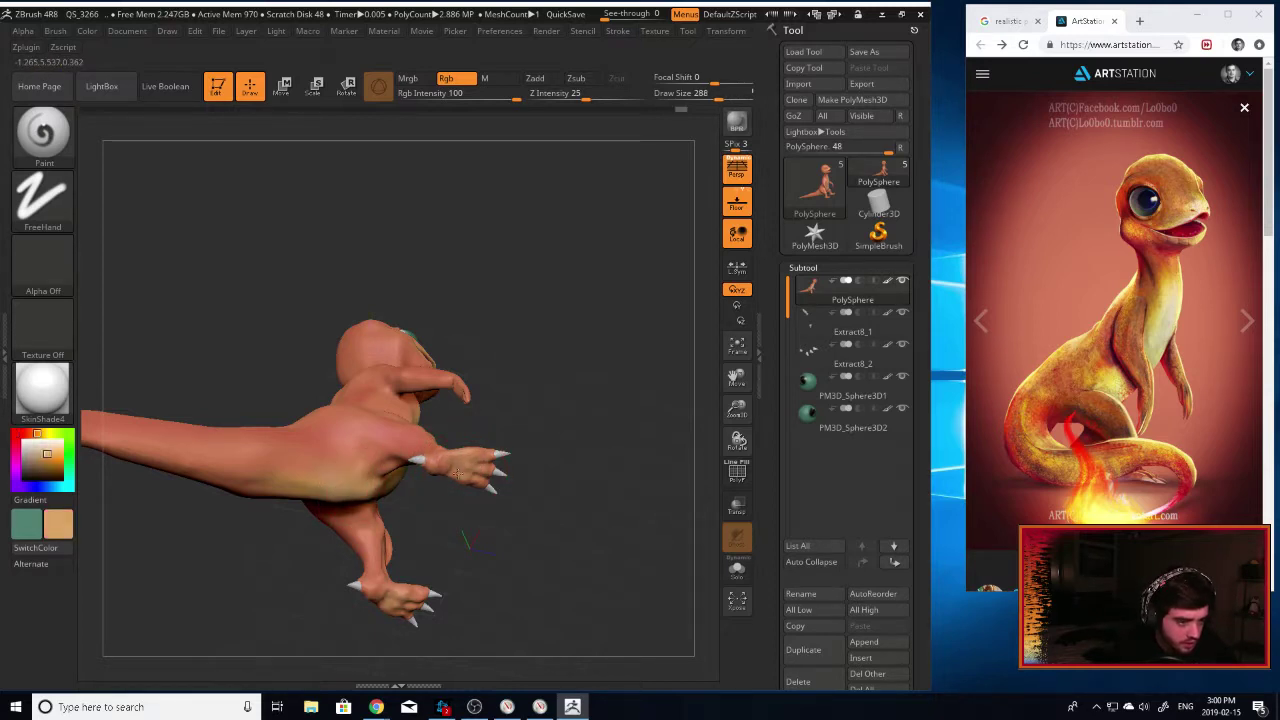
mouse_move(556, 466)
right_mouse_down()
mouse_move(498, 469)
mouse_move(571, 484)
right_mouse_up()
left_click_drag(477, 530, 570, 522)
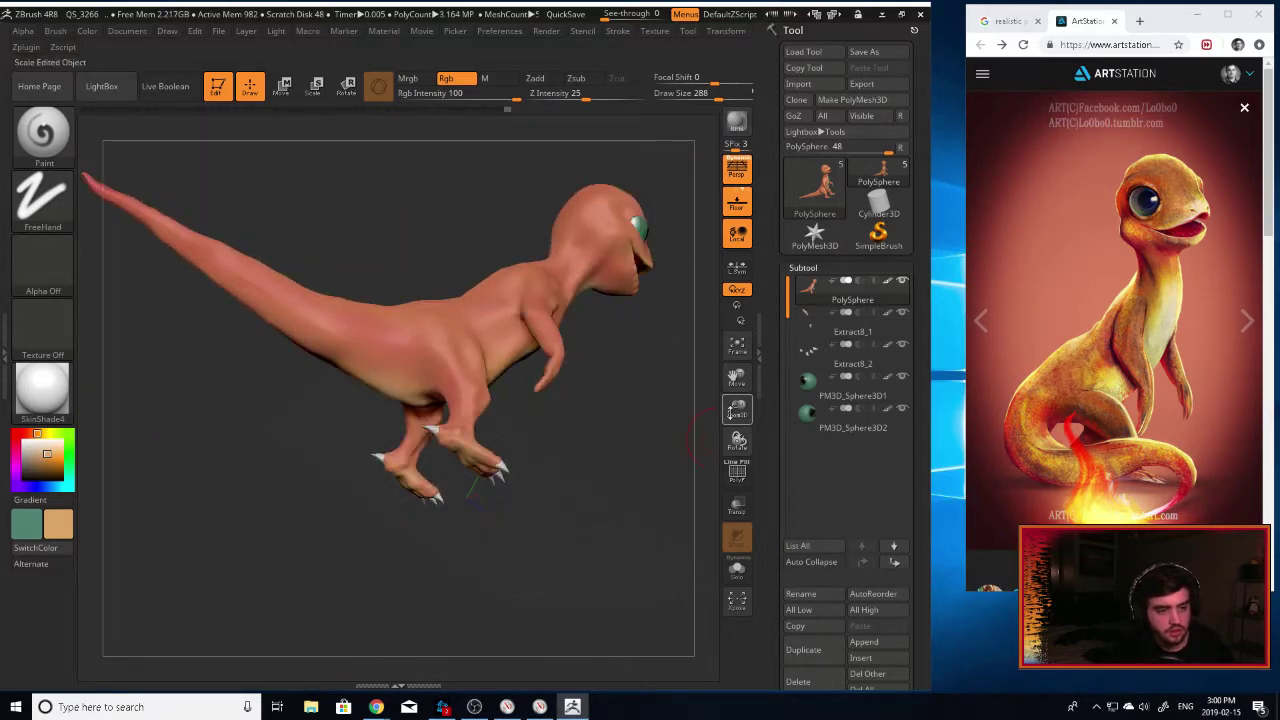
left_click_drag(738, 410, 750, 550)
left_click_drag(580, 503, 483, 431)
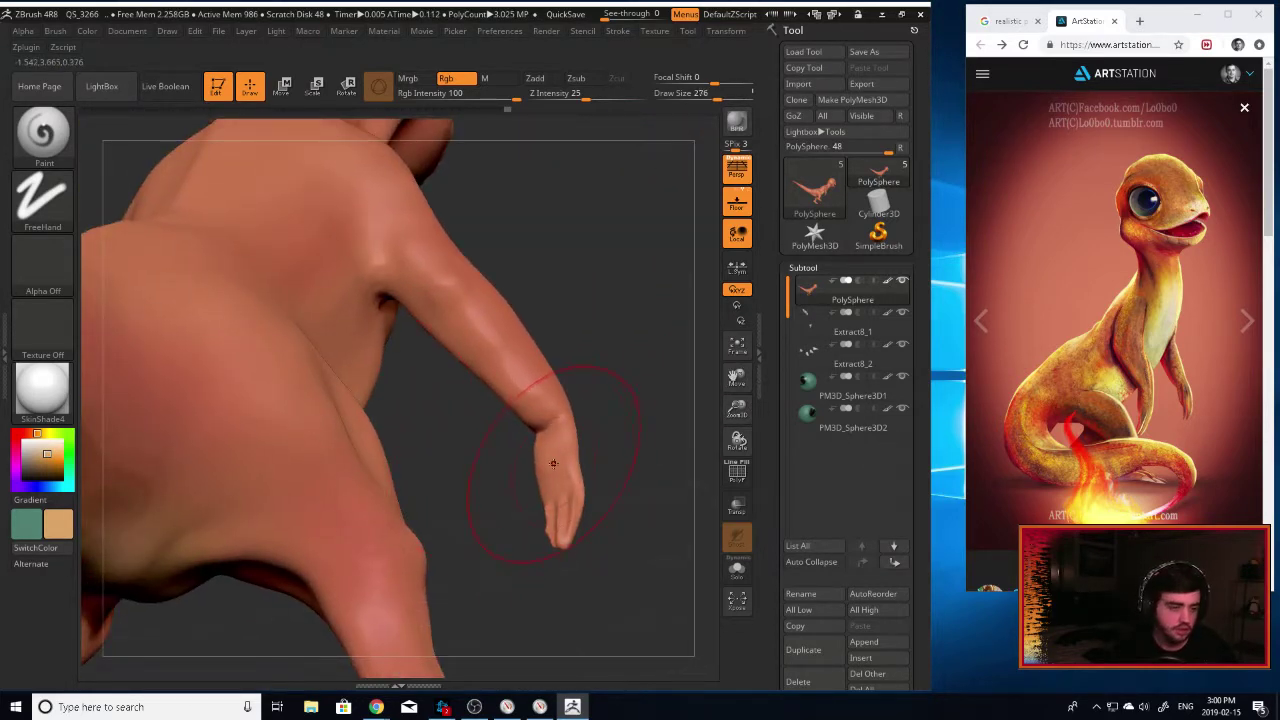
key("bracketleft")
key("bracketleft")
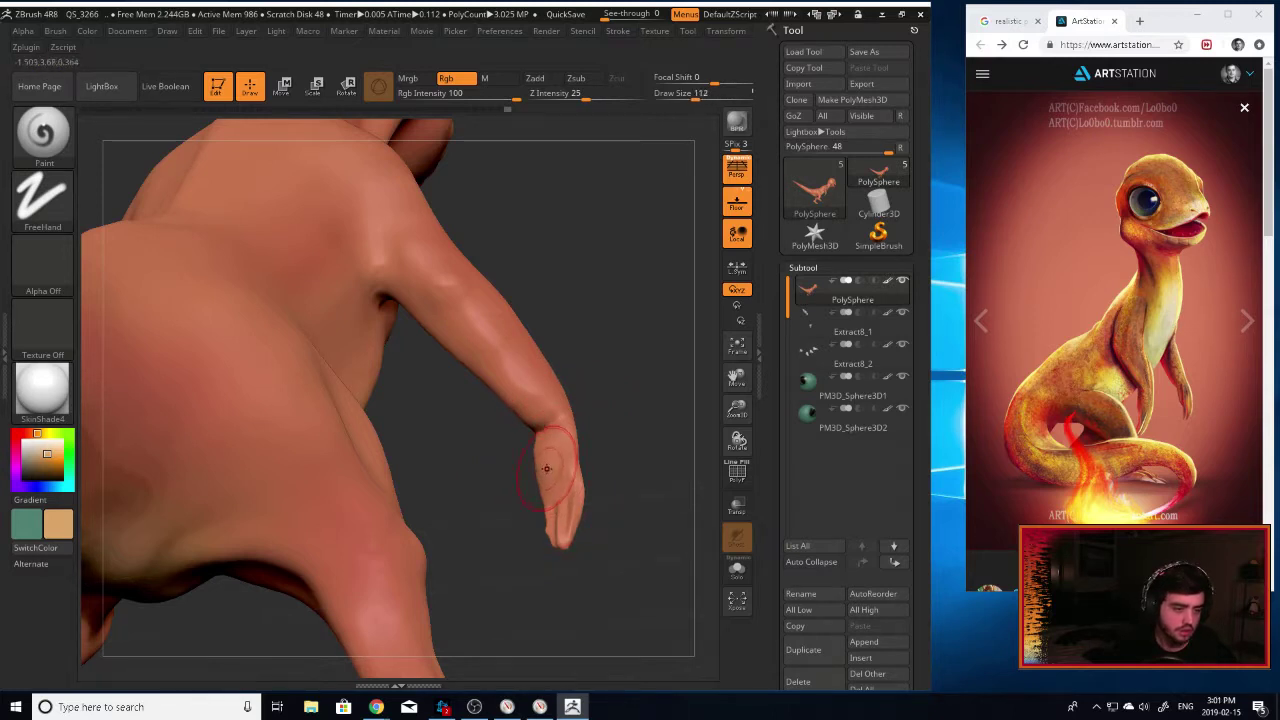
left_click_drag(548, 468, 549, 476)
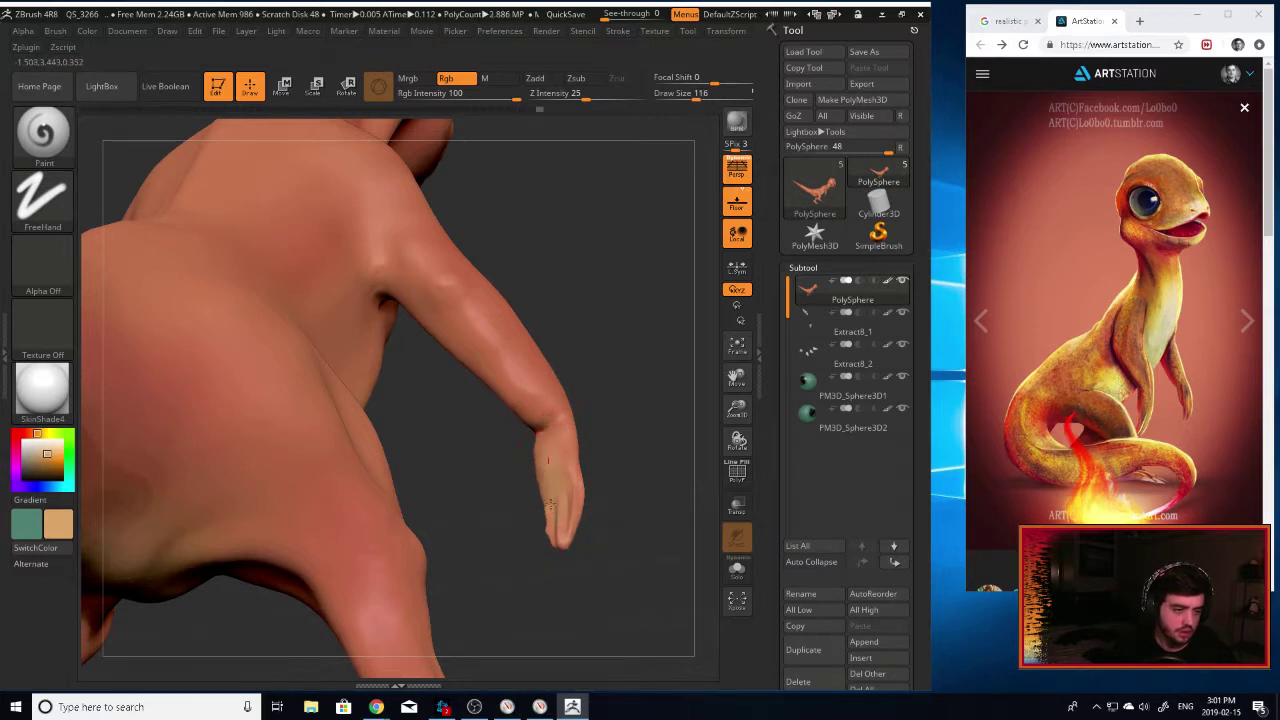
left_click_drag(641, 459, 447, 334)
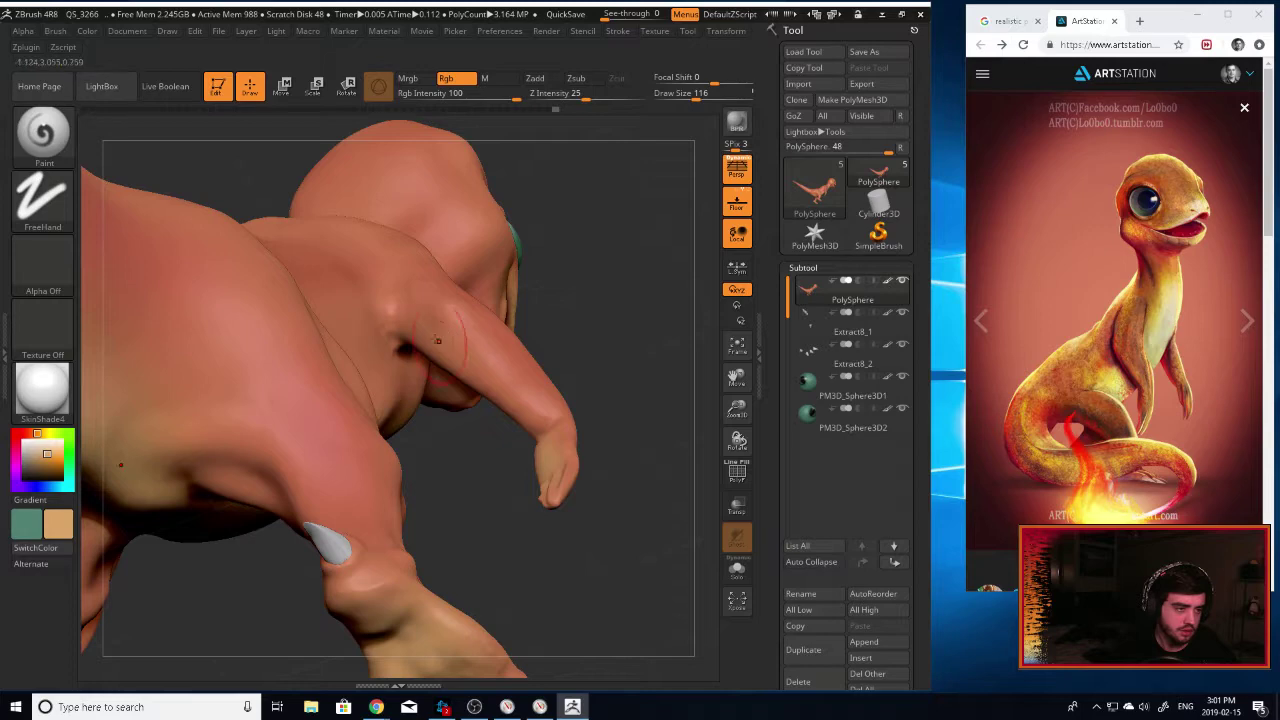
left_click_drag(645, 364, 593, 320)
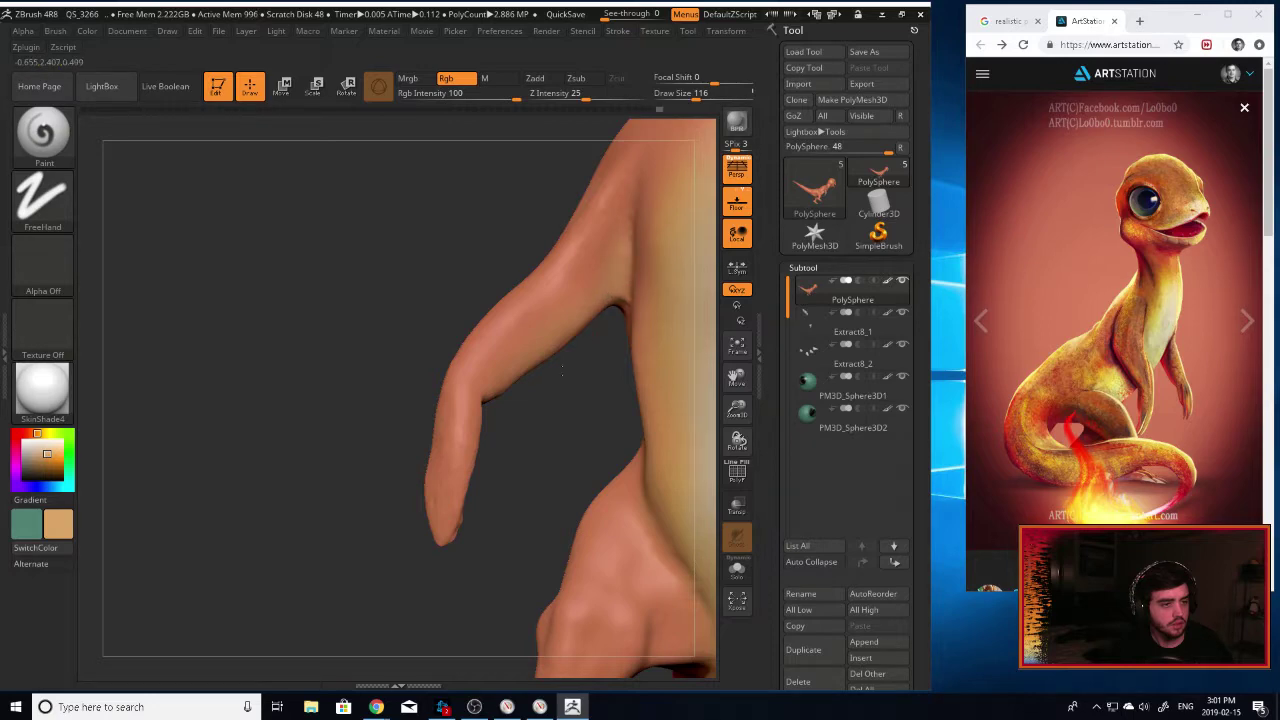
left_click_drag(508, 457, 68, 478)
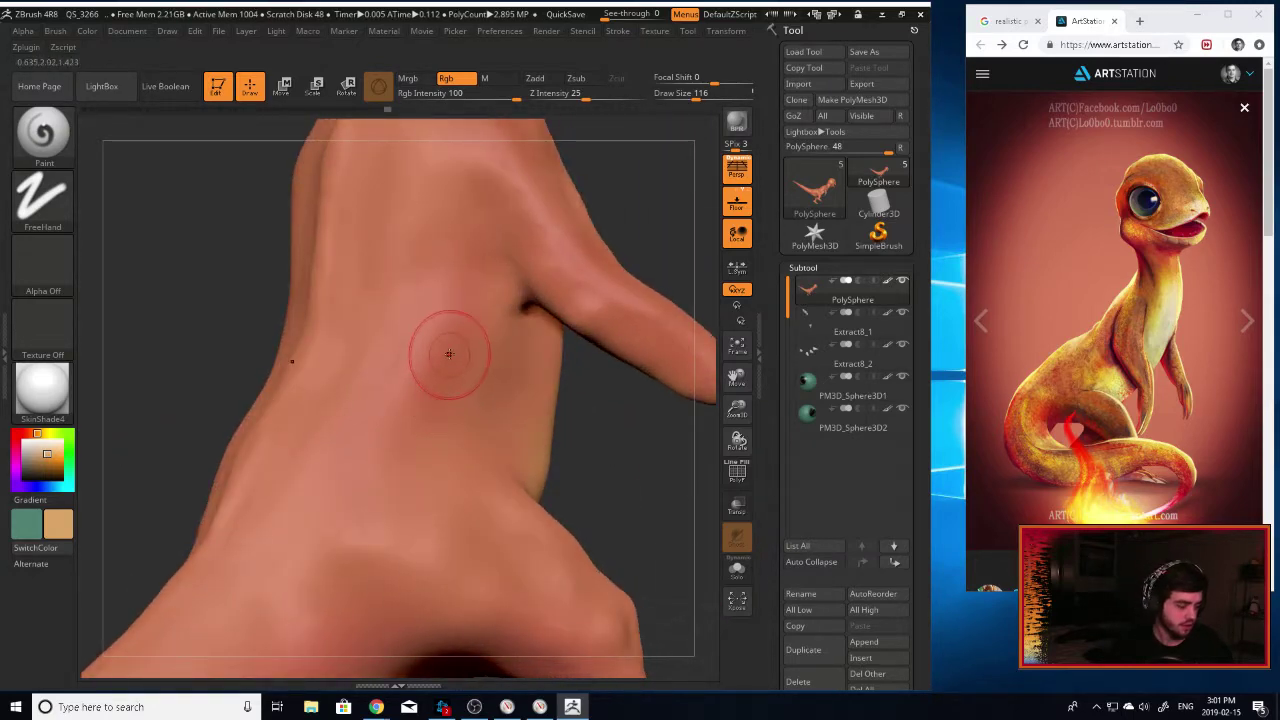
Sample an orange-red from the skin and paint it over the flank behind the arm and the lower hind leg.
key("c")
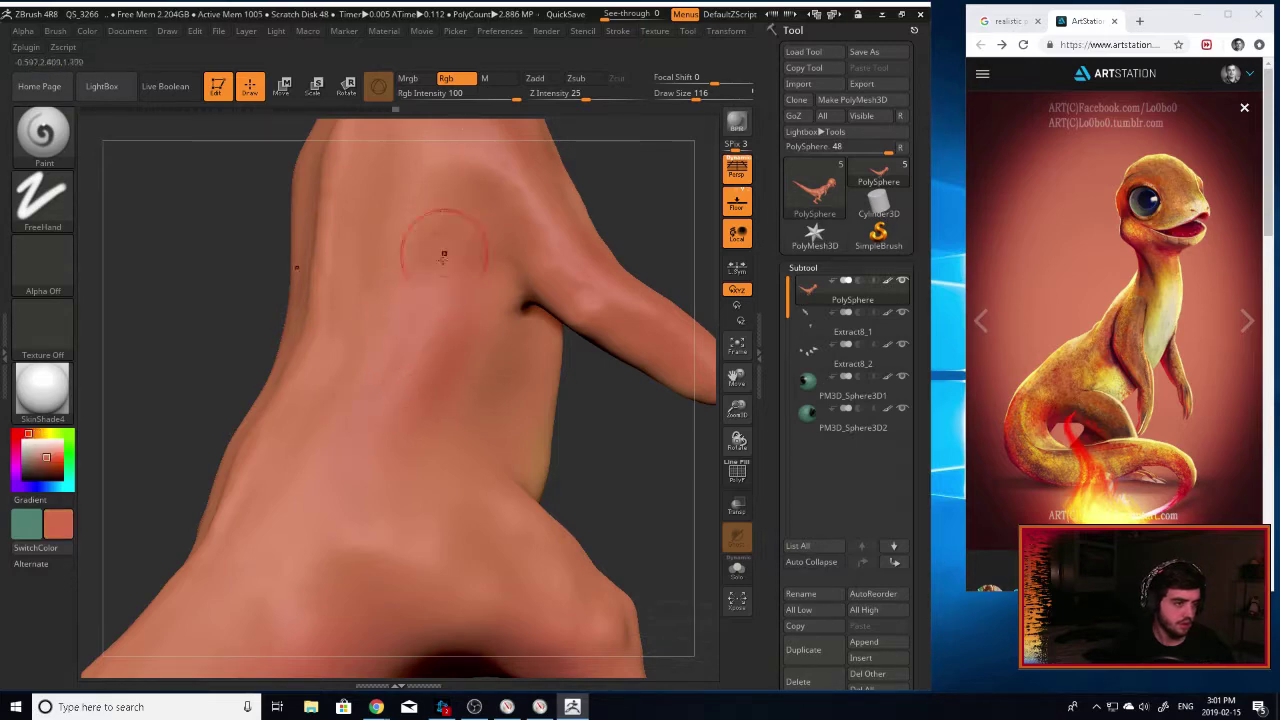
left_click_drag(630, 437, 514, 377)
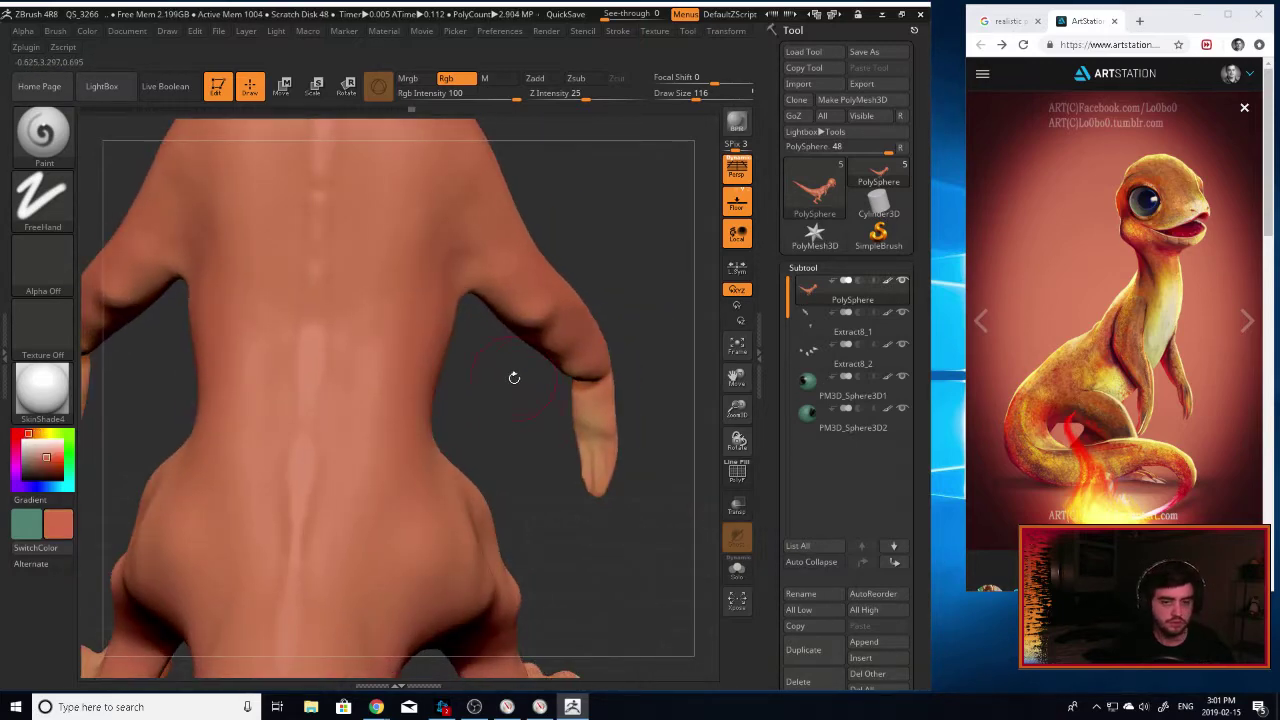
mouse_move(549, 488)
left_mouse_down()
mouse_move(495, 410)
mouse_move(447, 275)
left_mouse_up()
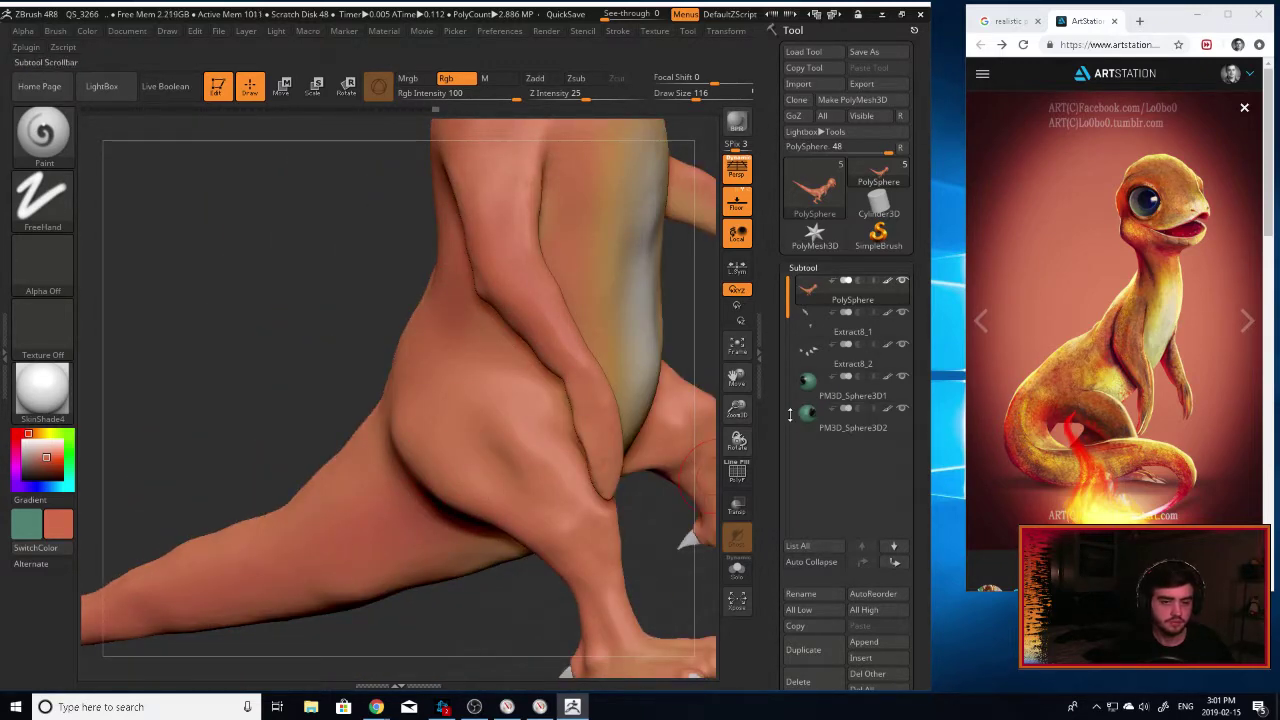
left_click_drag(737, 379, 597, 296)
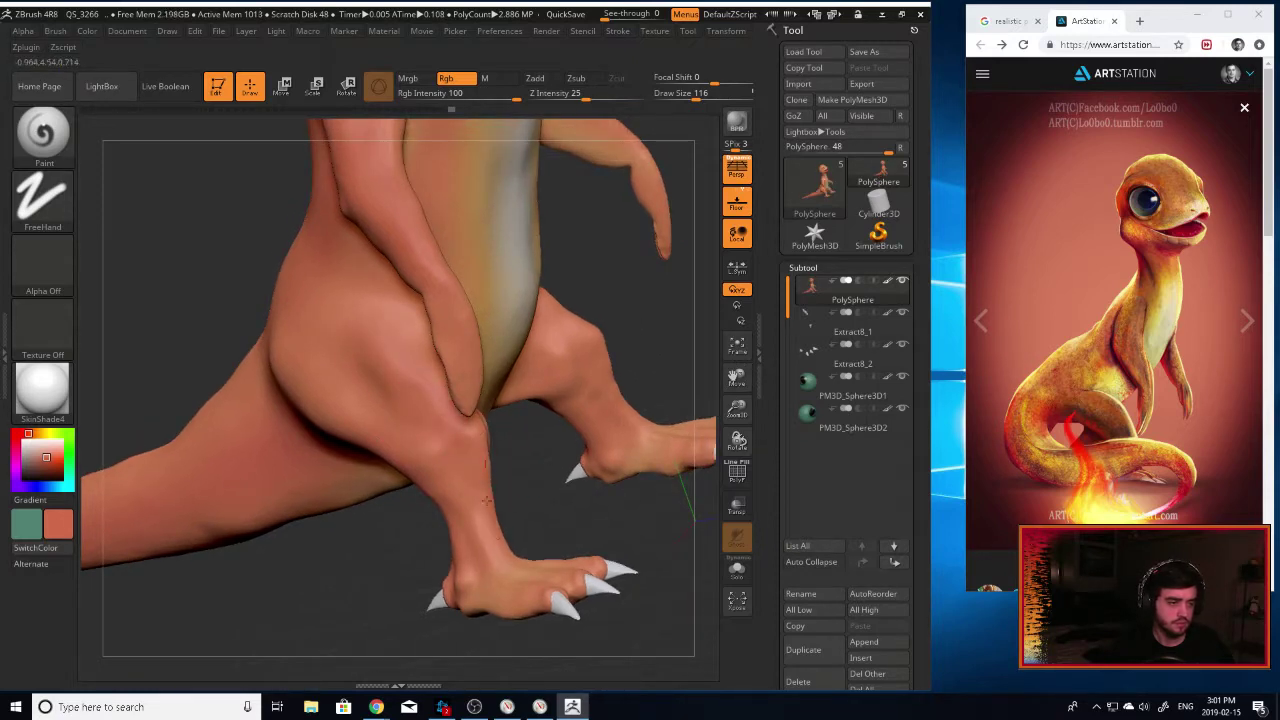
left_click_drag(565, 518, 553, 582)
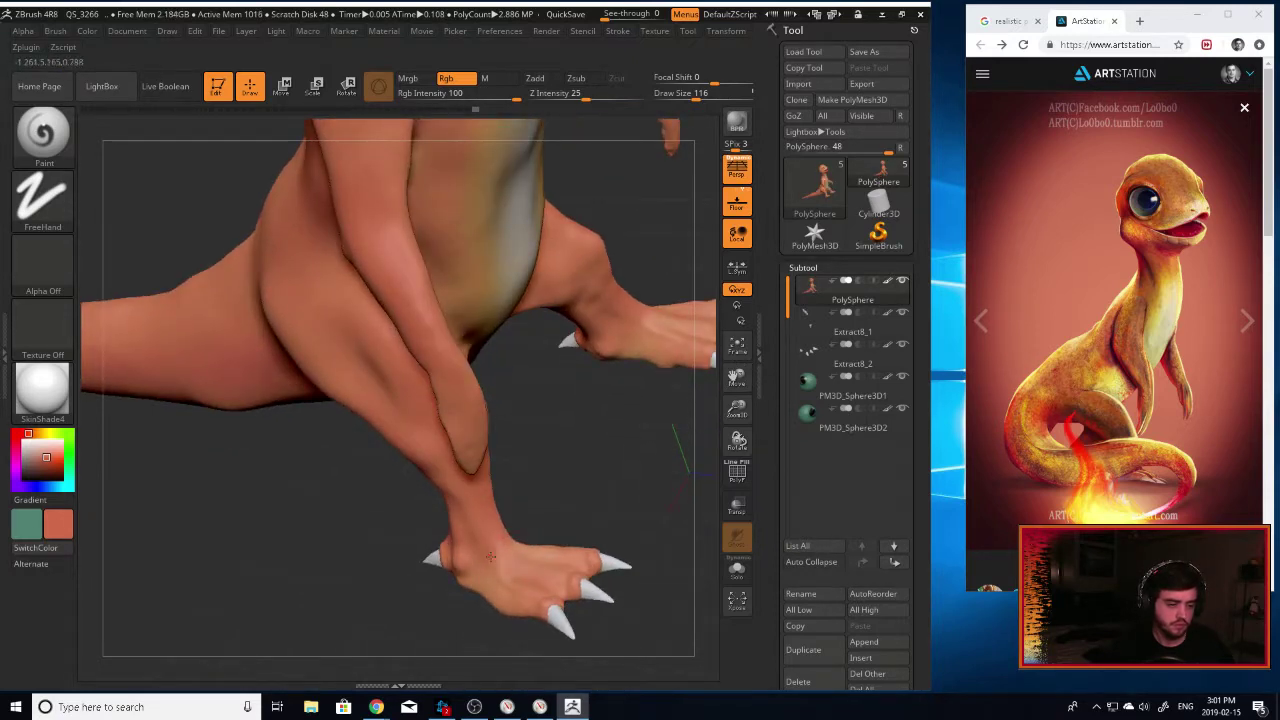
left_click_drag(490, 557, 552, 560)
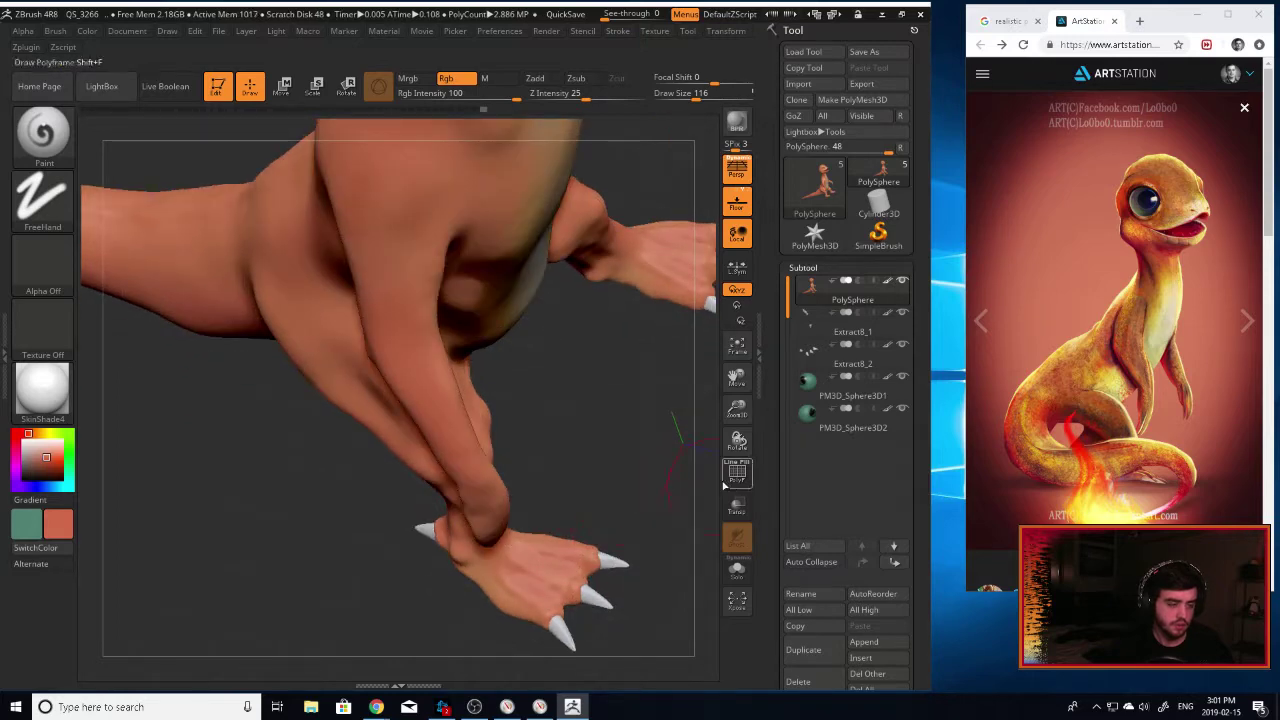
Reduce the brush's draw size to 64 and paint orange-red shading over the ankle, the top of the foot and its outer edge.
left_click_drag(729, 412, 731, 385)
left_click_drag(733, 377, 695, 243)
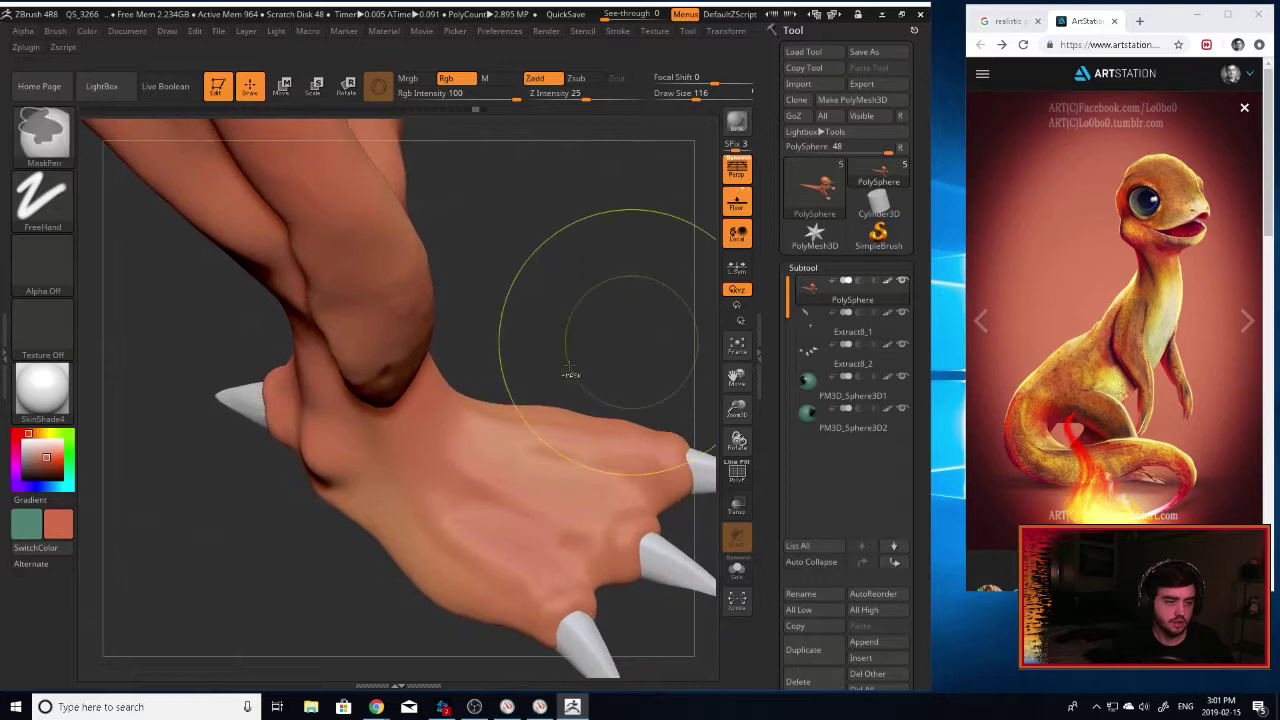
left_click_drag(574, 357, 474, 277)
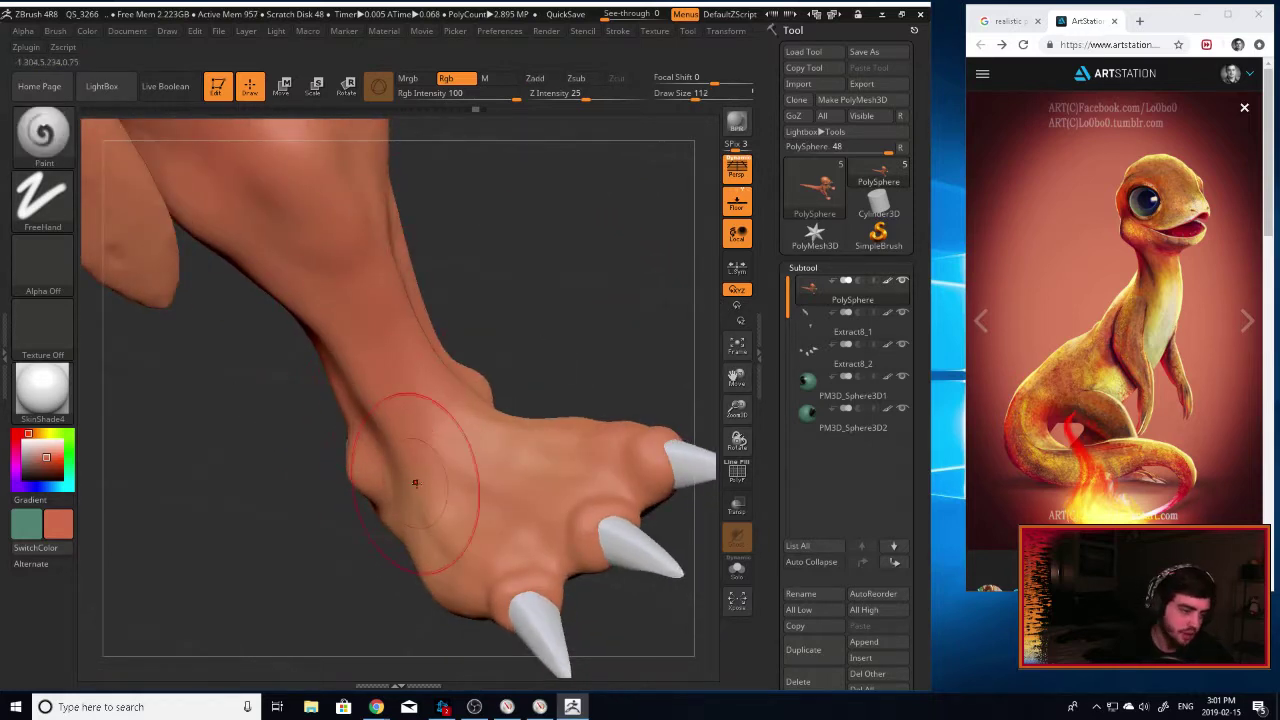
key("bracketleft")
key("bracketleft")
key("bracketleft")
key("bracketleft")
key("bracketleft")
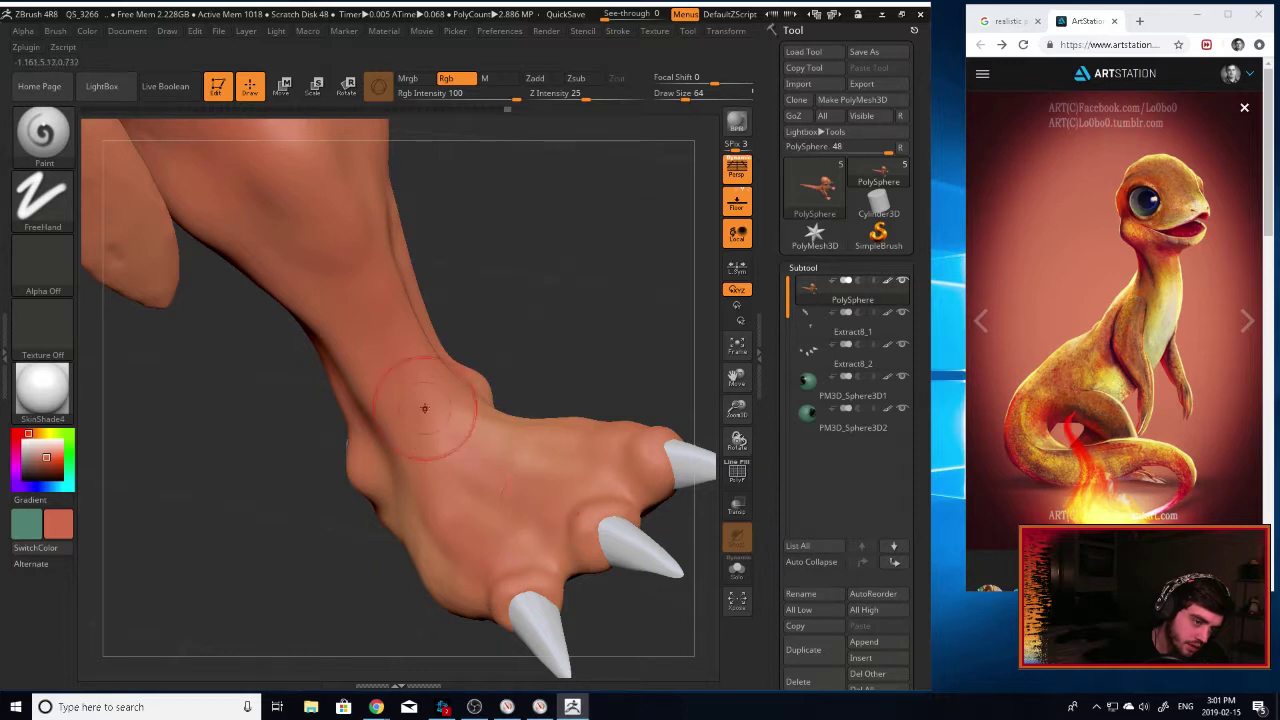
left_click_drag(579, 385, 555, 412)
mouse_move(539, 410)
left_mouse_down()
mouse_move(491, 420)
mouse_move(661, 478)
left_mouse_up()
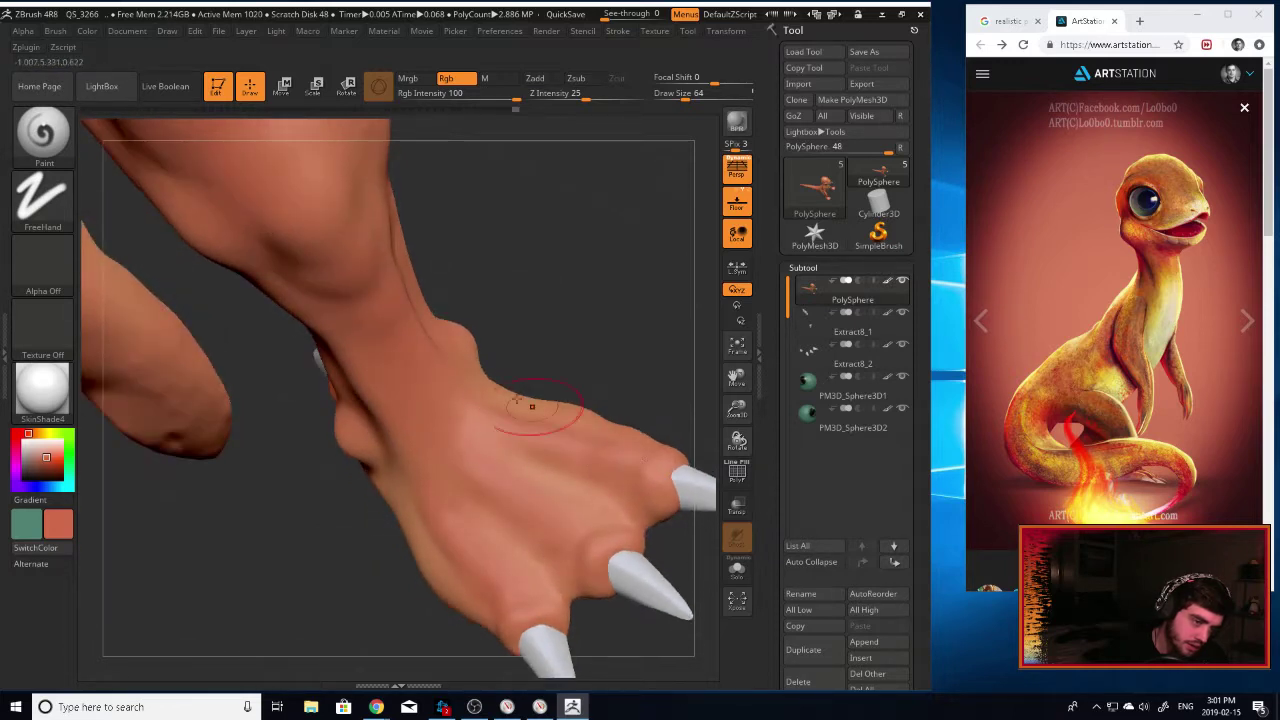
left_click_drag(457, 543, 345, 513)
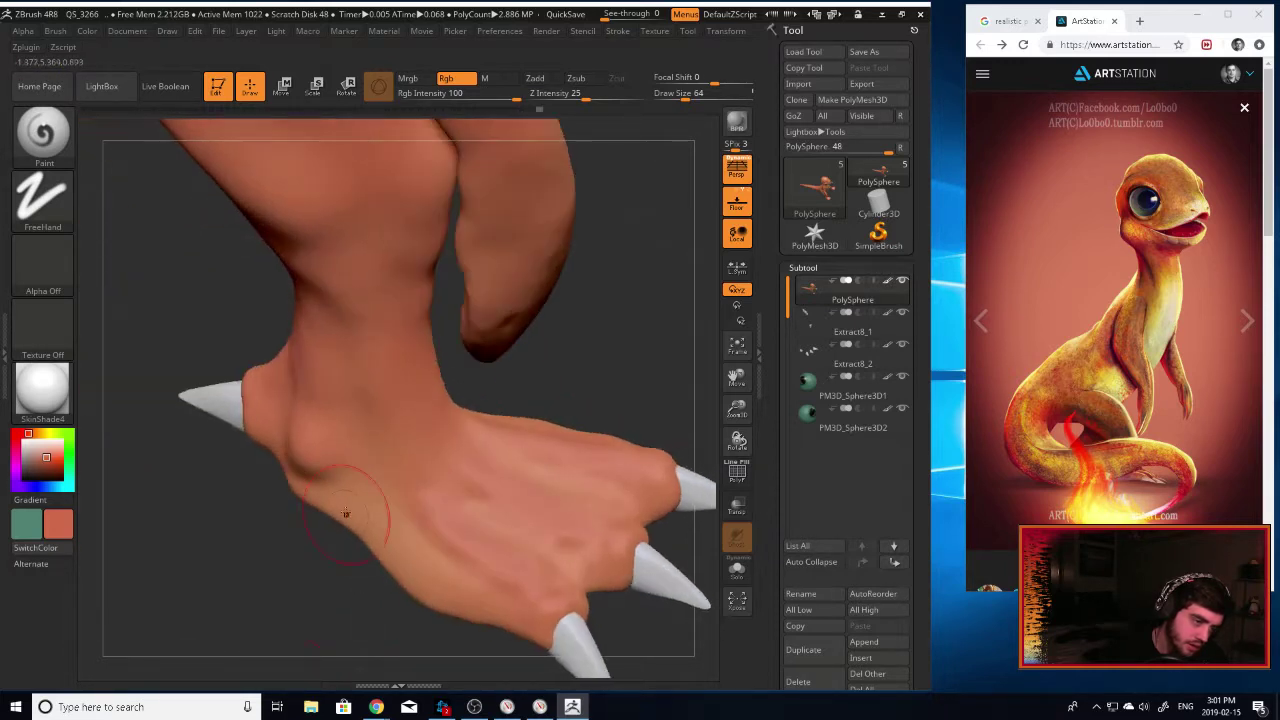
left_click_drag(437, 576, 351, 478)
Paint orange-red shading over the heel, toe pads and sole of the hind foot.
left_click_drag(640, 318, 474, 306)
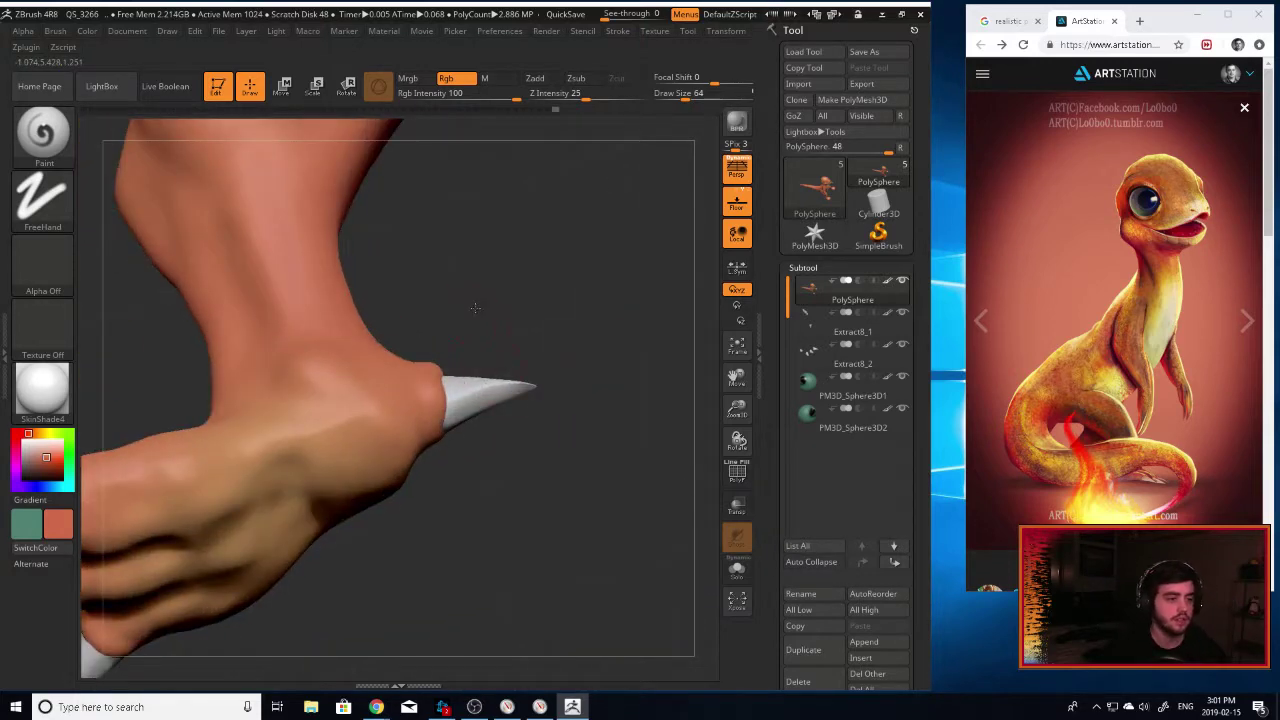
left_click_drag(297, 437, 248, 453)
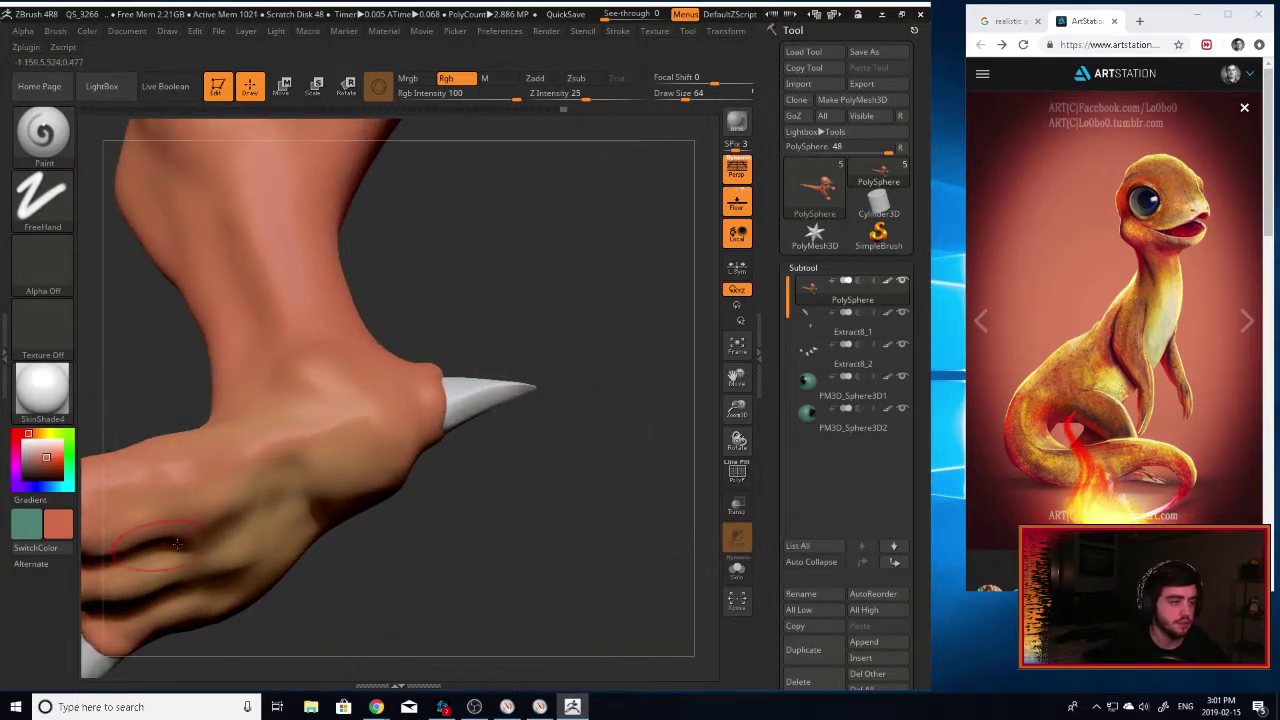
mouse_move(478, 467)
left_mouse_down()
mouse_move(470, 506)
mouse_move(370, 493)
left_mouse_up()
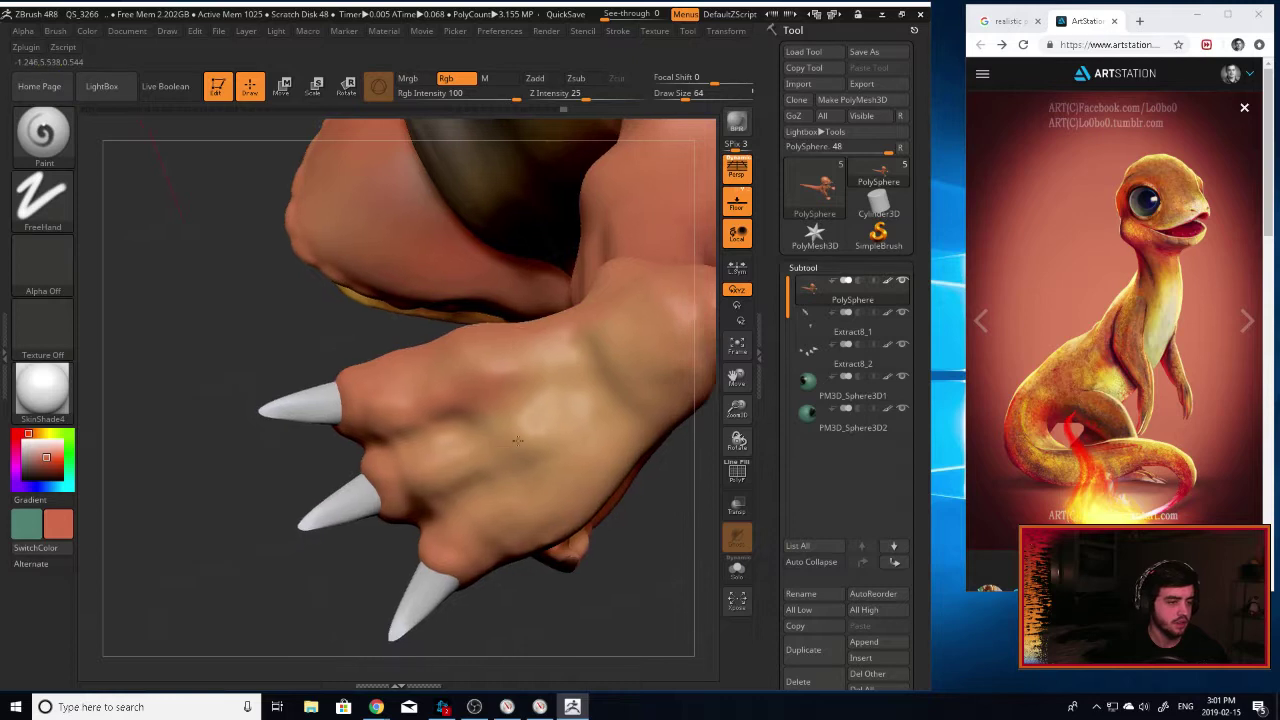
left_click_drag(492, 527, 536, 503)
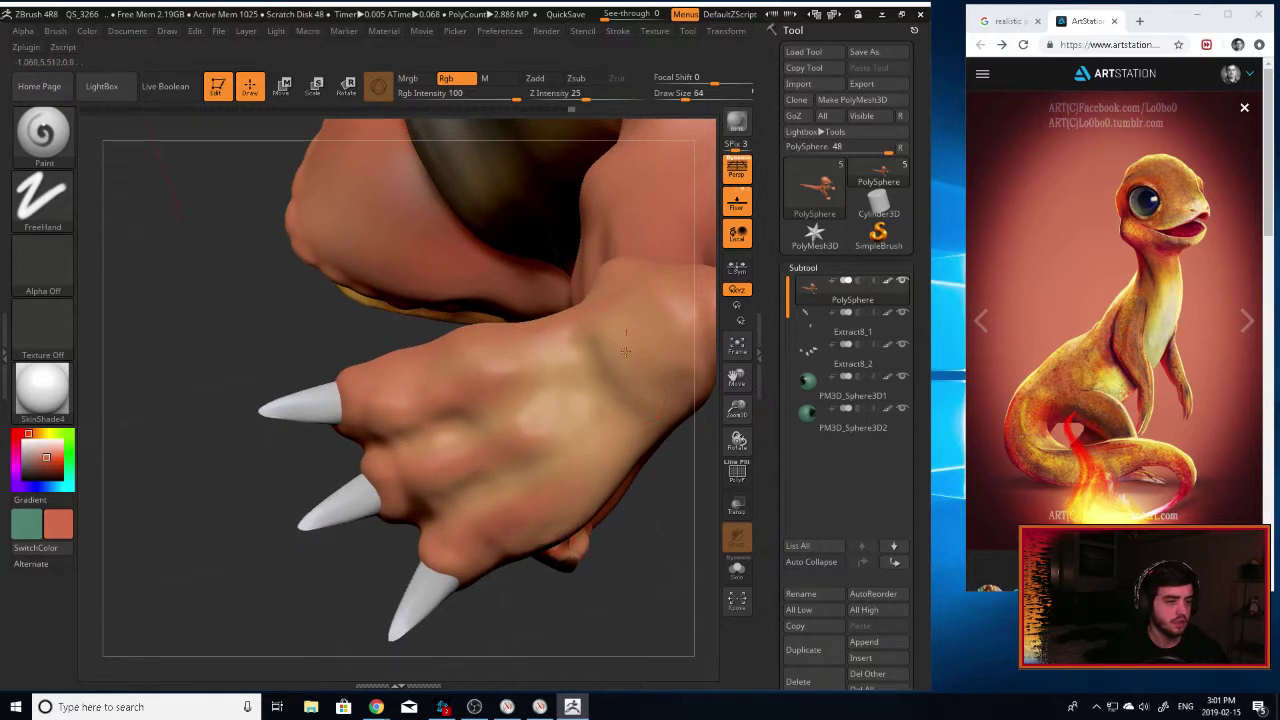
left_click_drag(638, 364, 652, 340)
mouse_move(530, 350)
left_mouse_down()
mouse_move(548, 392)
mouse_move(520, 352)
mouse_move(562, 385)
mouse_move(585, 385)
mouse_move(565, 451)
left_mouse_up()
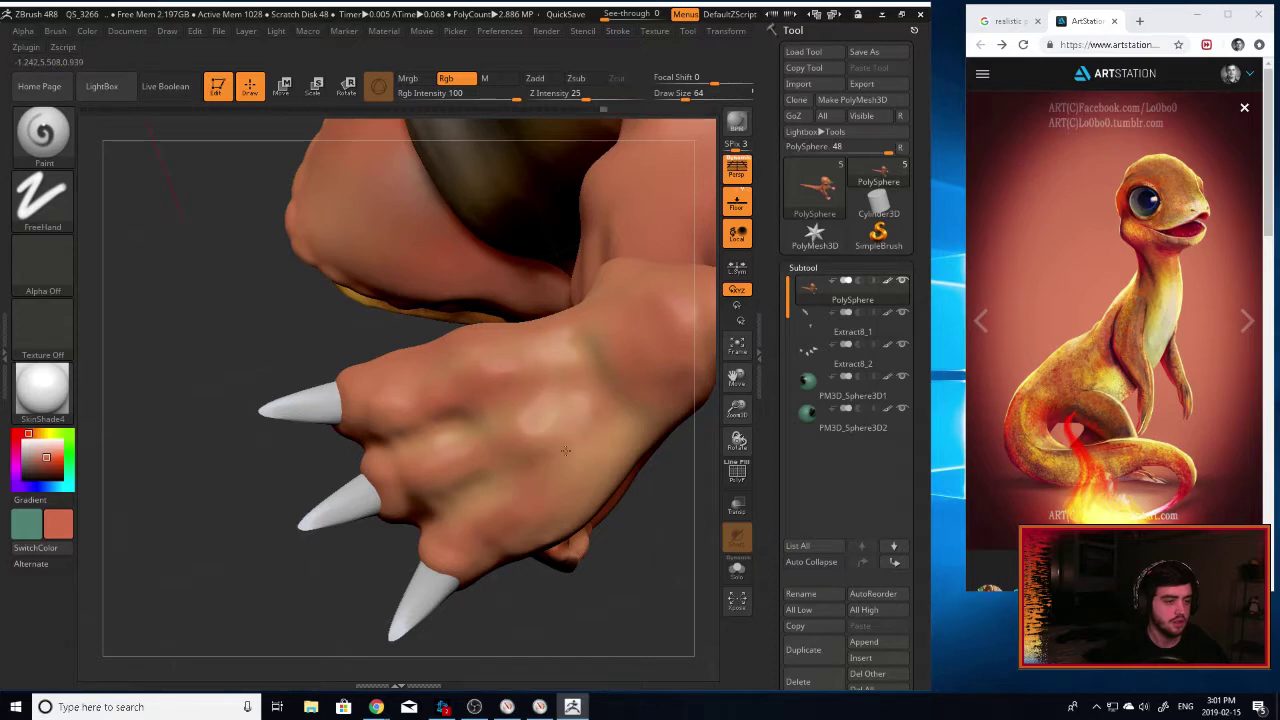
left_click_drag(737, 408, 735, 330)
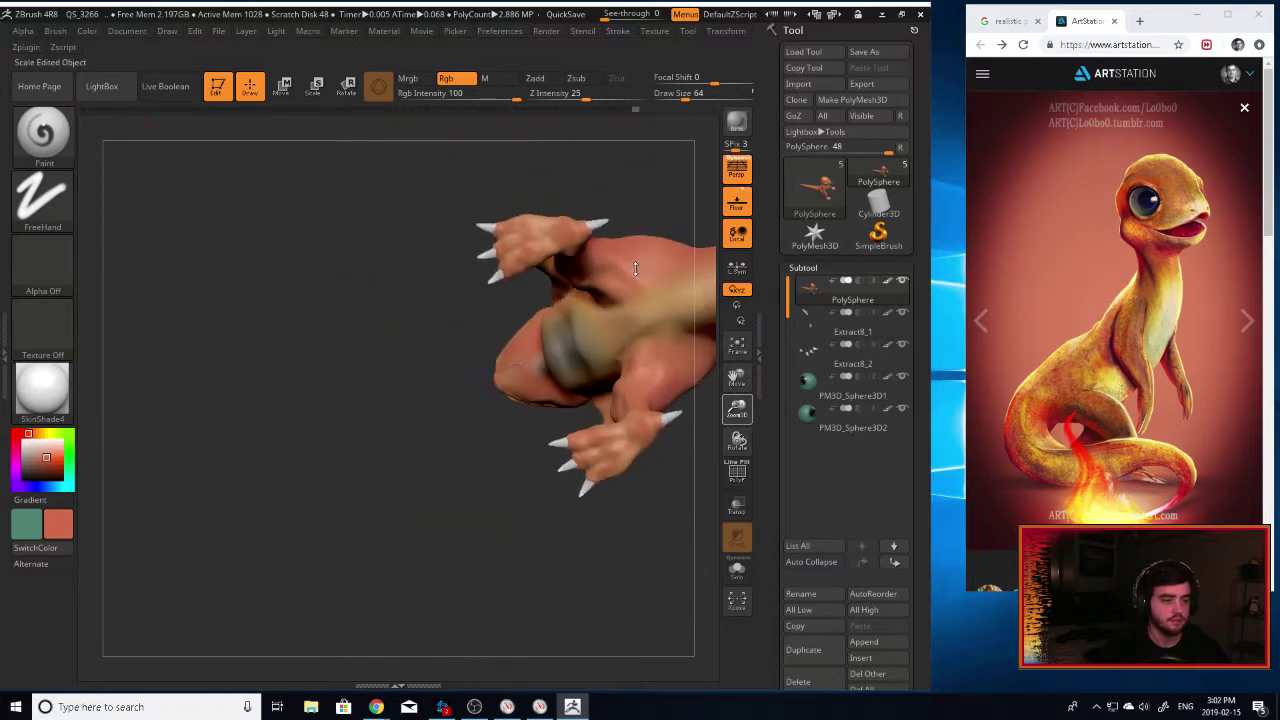
left_click_drag(420, 290, 307, 262)
left_click_drag(542, 368, 490, 215)
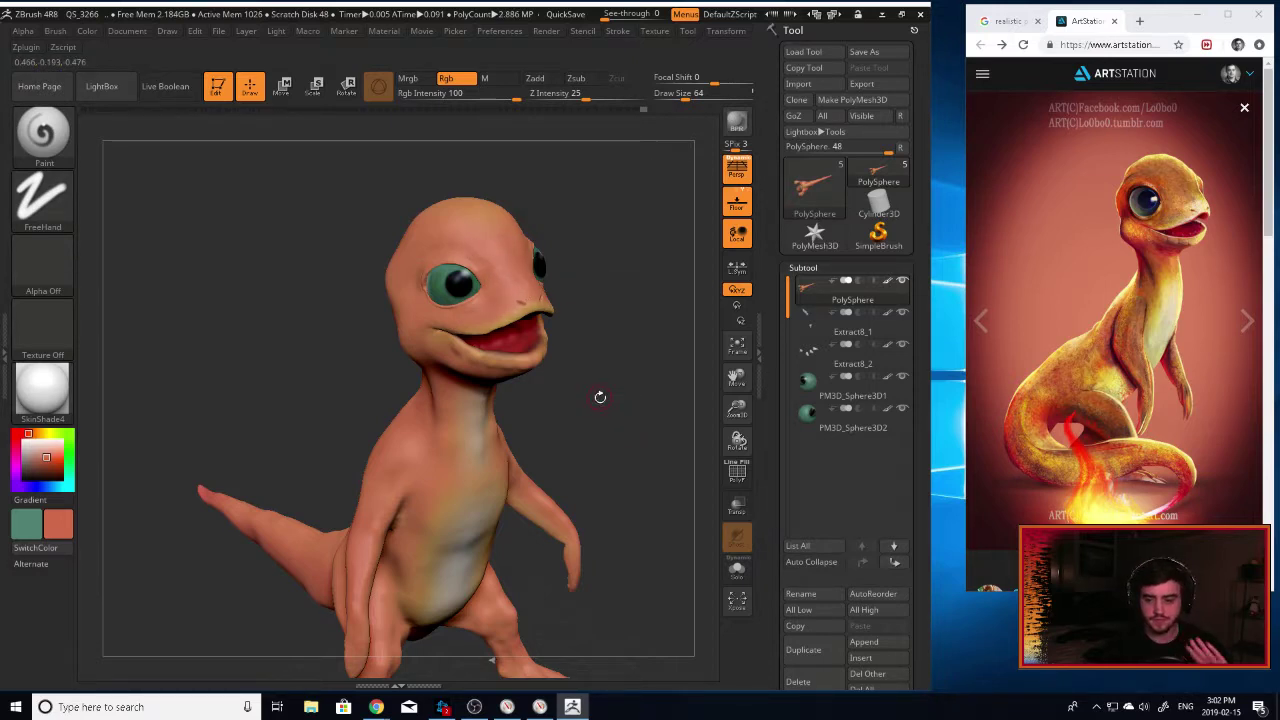
Shift the paint colour's hue to golden orange, undo the test stroke, and set the brush's Focal Shift to 70.
mouse_move(655, 420)
left_mouse_down()
mouse_move(566, 422)
mouse_move(525, 376)
mouse_move(480, 378)
left_mouse_up()
left_click(38, 433)
mouse_move(398, 414)
left_mouse_down()
mouse_move(385, 475)
mouse_move(390, 435)
left_mouse_up()
key("ctrl+z")
mouse_move(603, 500)
left_mouse_down()
mouse_move(653, 429)
mouse_move(700, 395)
left_mouse_up()
left_click_drag(640, 430, 690, 425)
left_click_drag(714, 80, 755, 80)
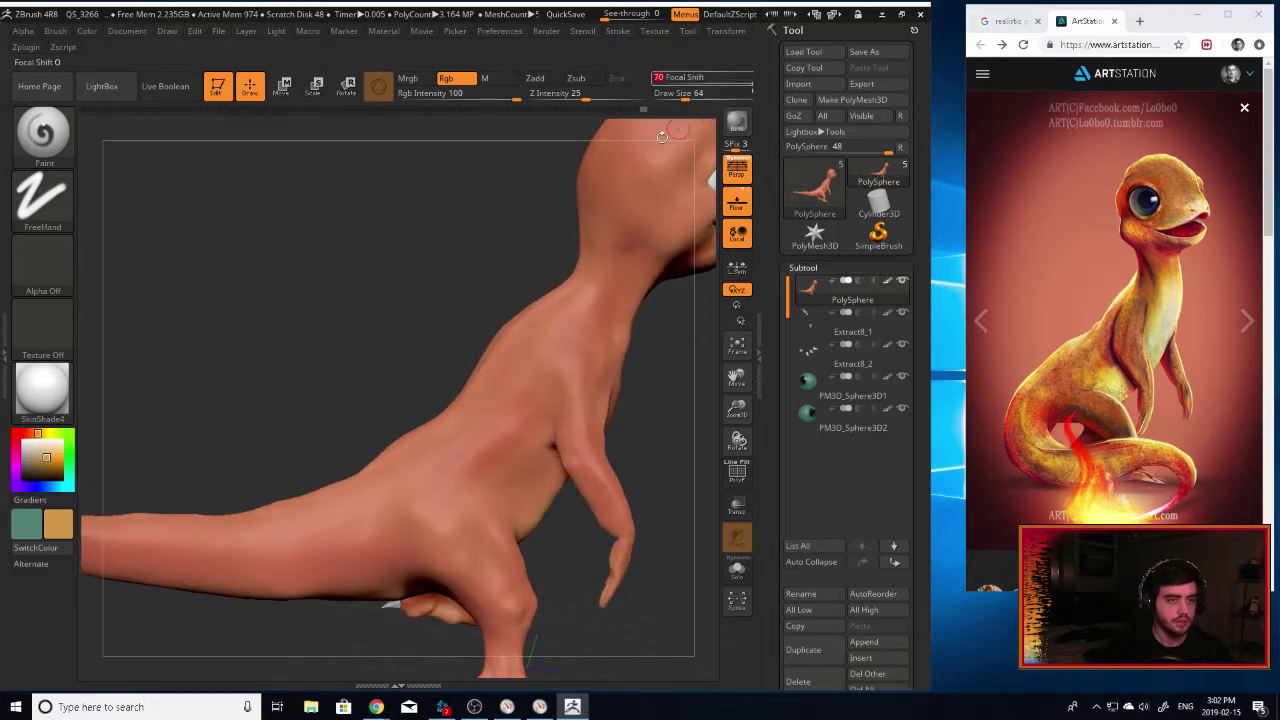
left_click_drag(509, 300, 495, 272)
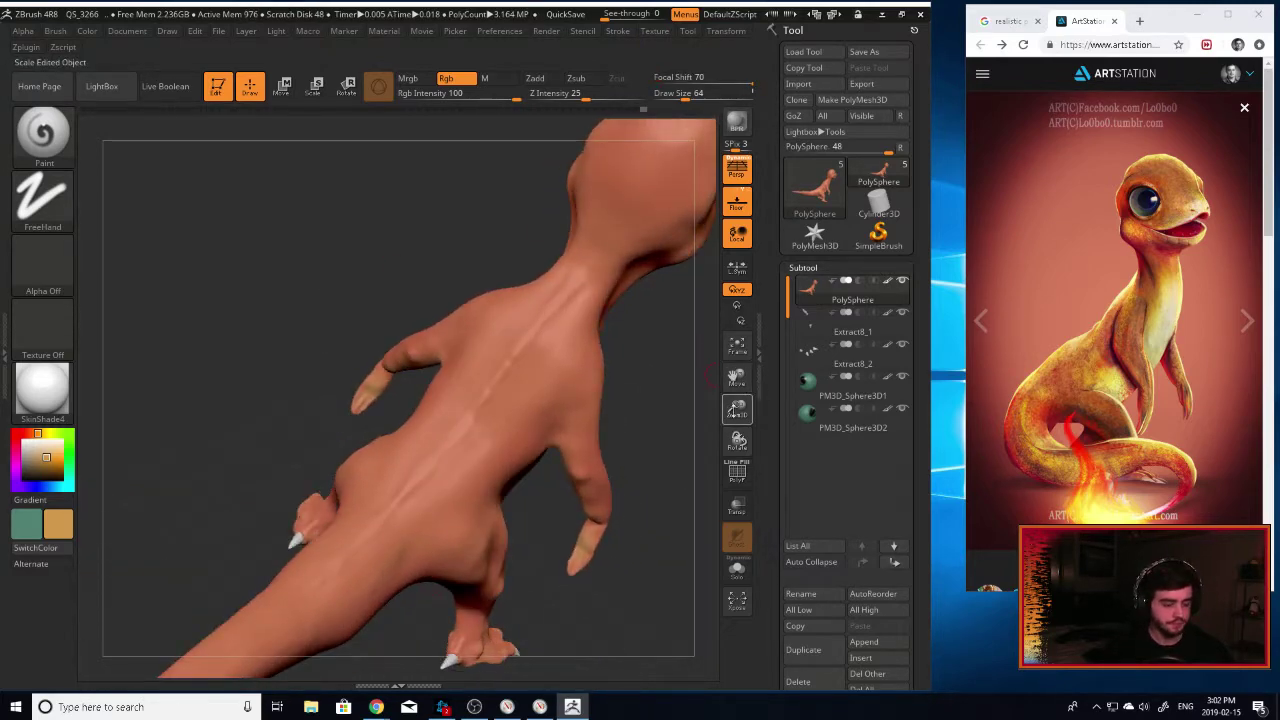
Enlarge the brush to a draw size of about 172 and paint a thin golden stripe down the spine from the neck.
key("bracketright")
key("bracketright")
key("bracketright")
key("bracketright")
key("bracketright")
key("bracketright")
key("bracketright")
key("bracketright")
key("bracketright")
key("bracketright")
key("bracketright")
key("bracketright")
key("bracketright")
key("bracketright")
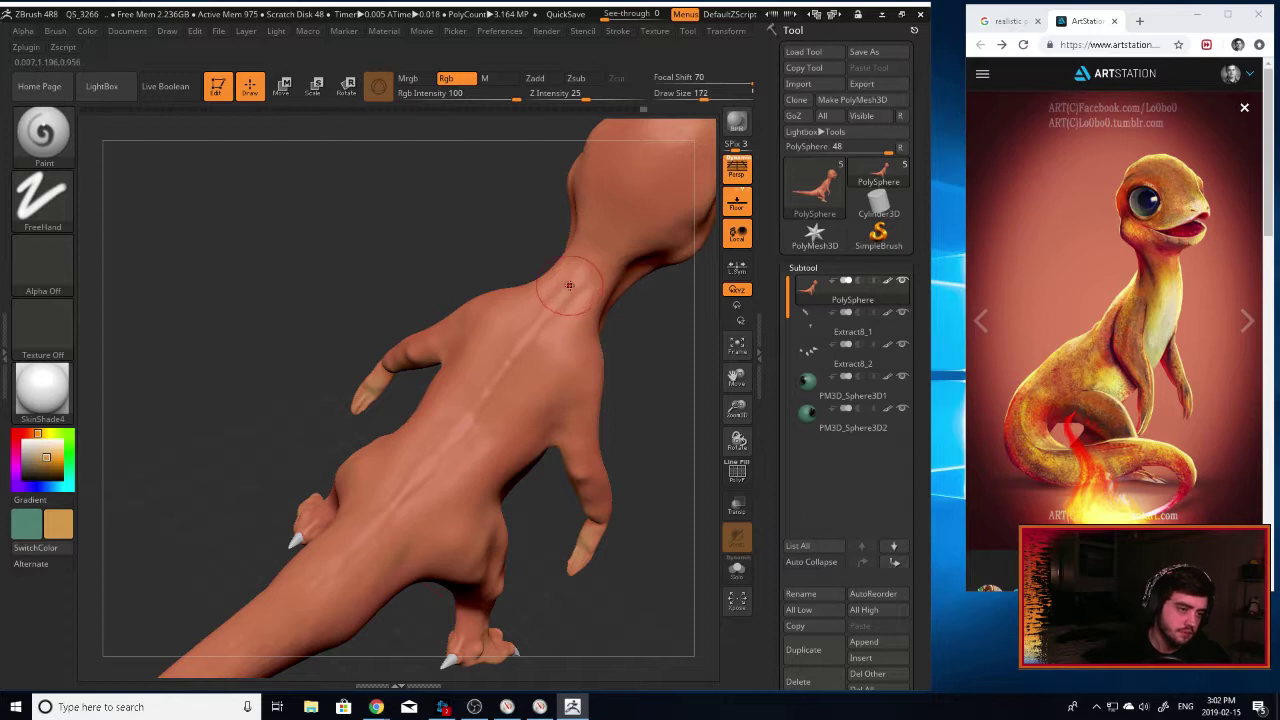
left_click_drag(577, 277, 538, 323)
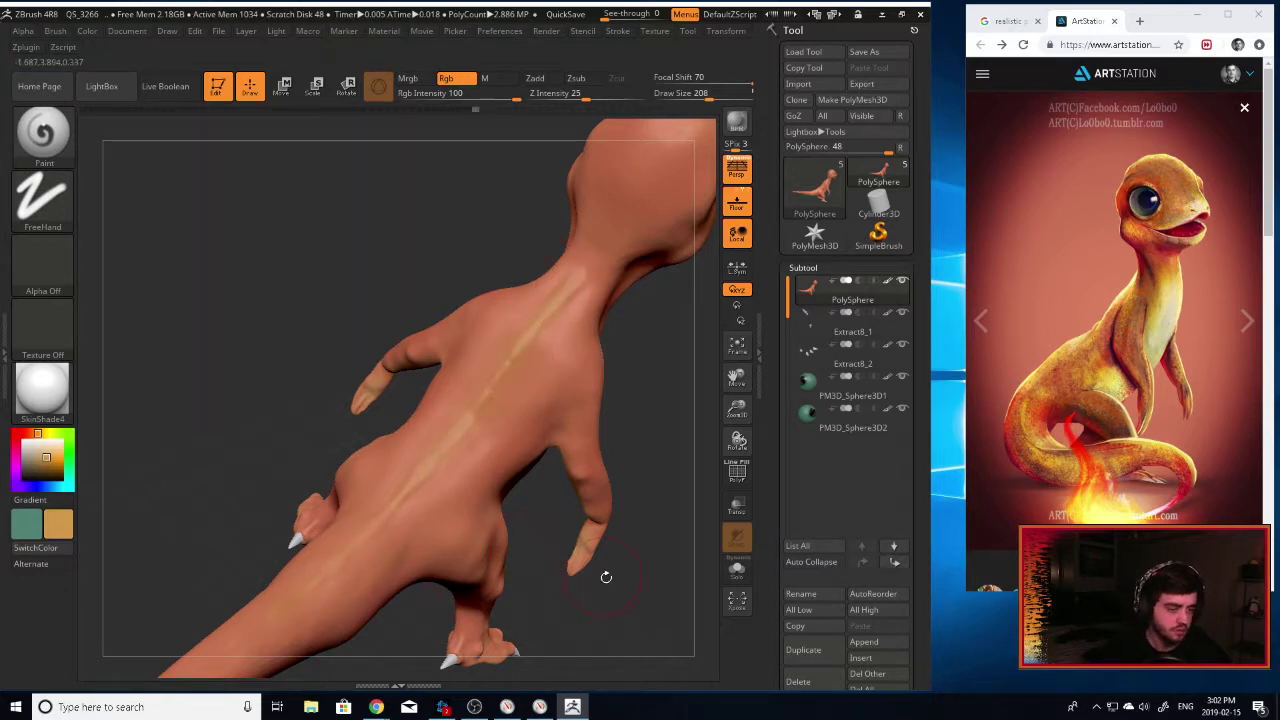
Extend the golden stripe along the top of the tail towards its tip, and frame the whole creature.
left_click_drag(606, 577, 432, 447)
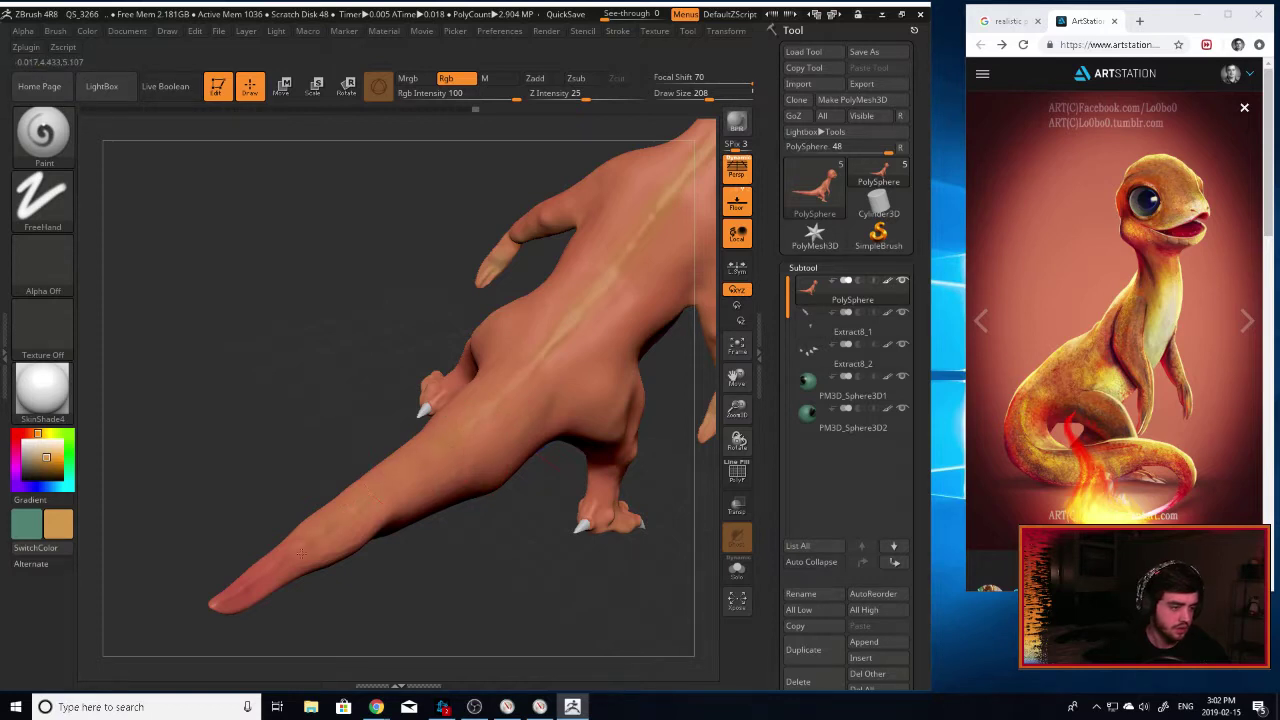
left_click_drag(558, 580, 486, 517)
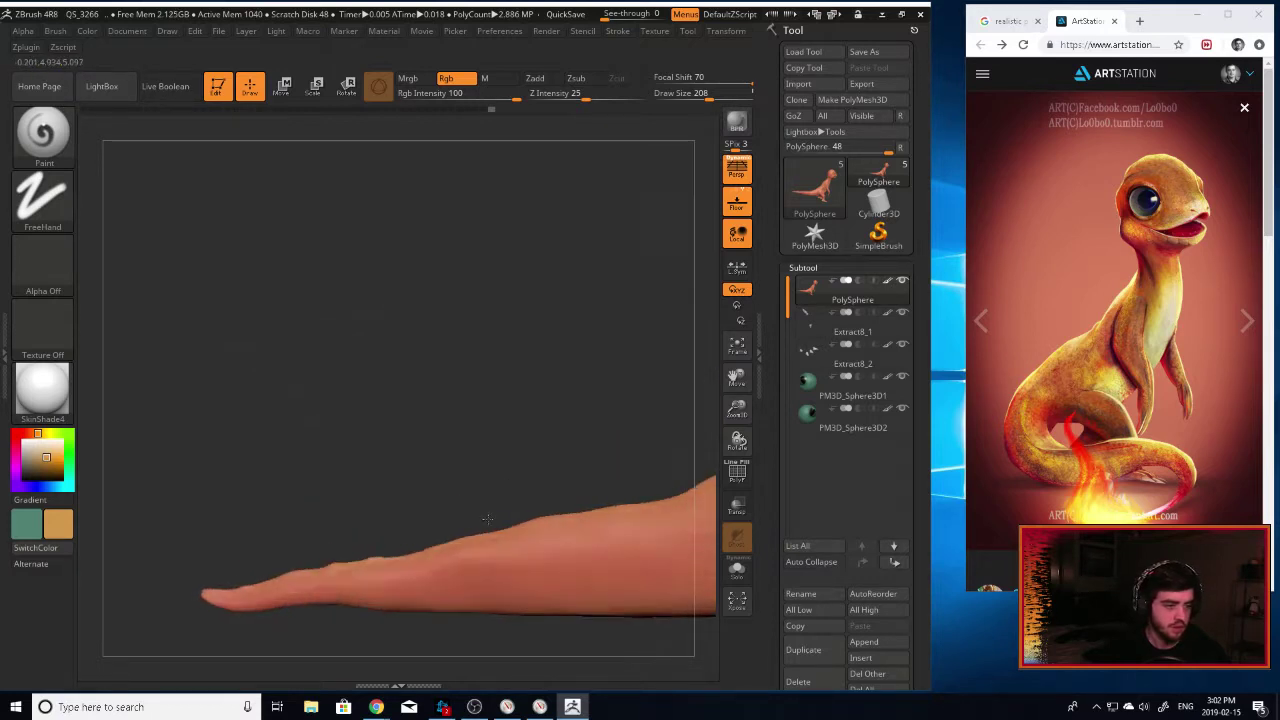
mouse_move(555, 460)
left_mouse_down()
mouse_move(482, 446)
mouse_move(560, 452)
left_mouse_up()
left_click_drag(737, 409, 493, 376)
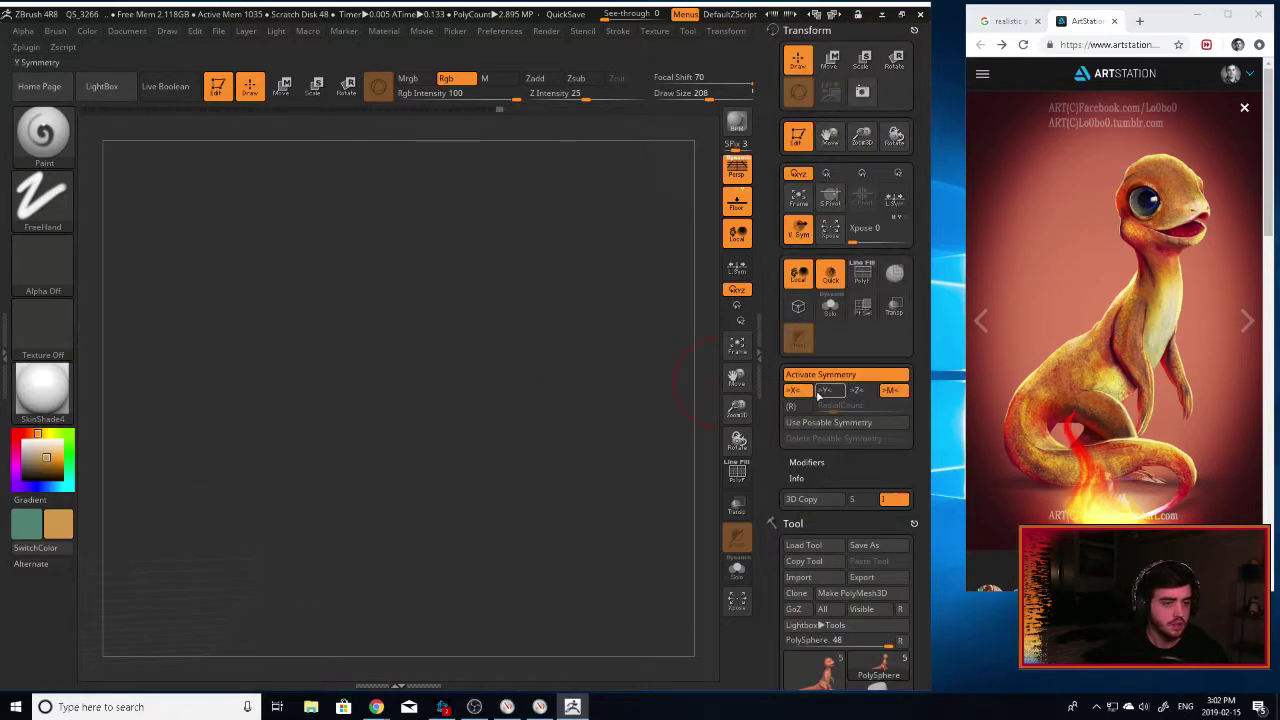
left_click(736, 346)
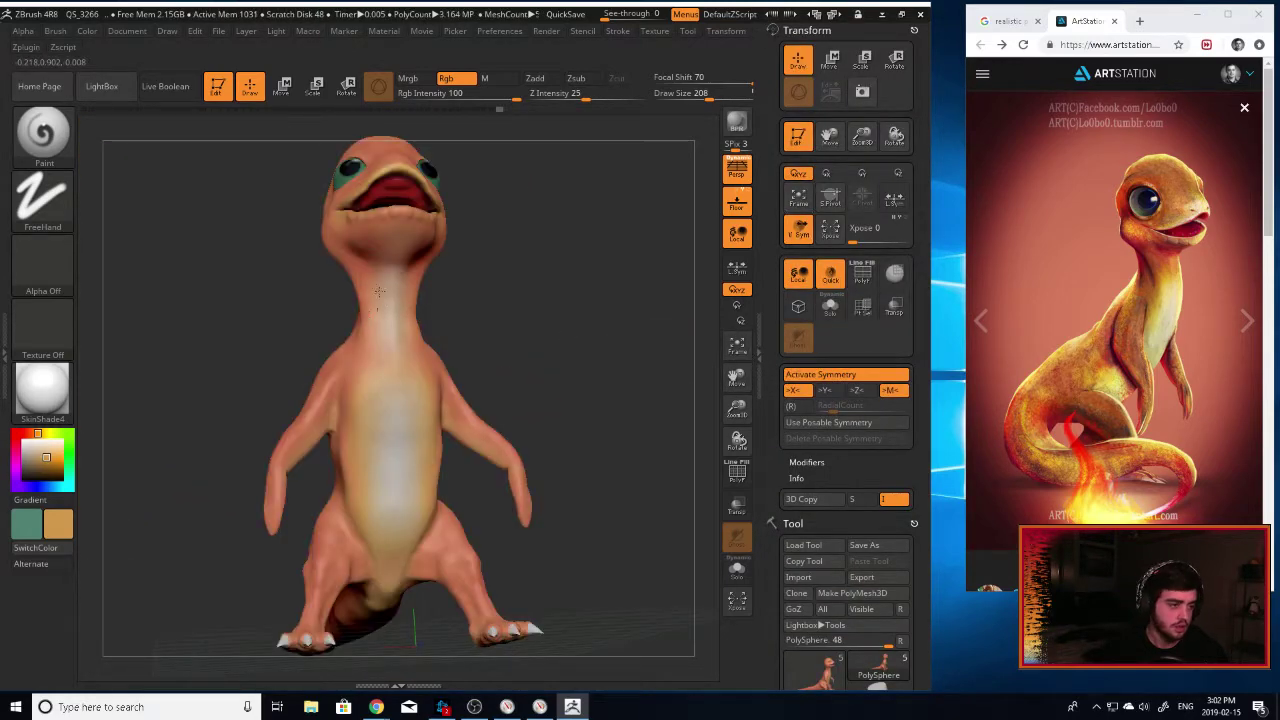
mouse_move(520, 325)
left_mouse_down()
mouse_move(514, 250)
mouse_move(536, 275)
mouse_move(524, 301)
left_mouse_up()
left_click_drag(526, 223, 550, 318, "alt")
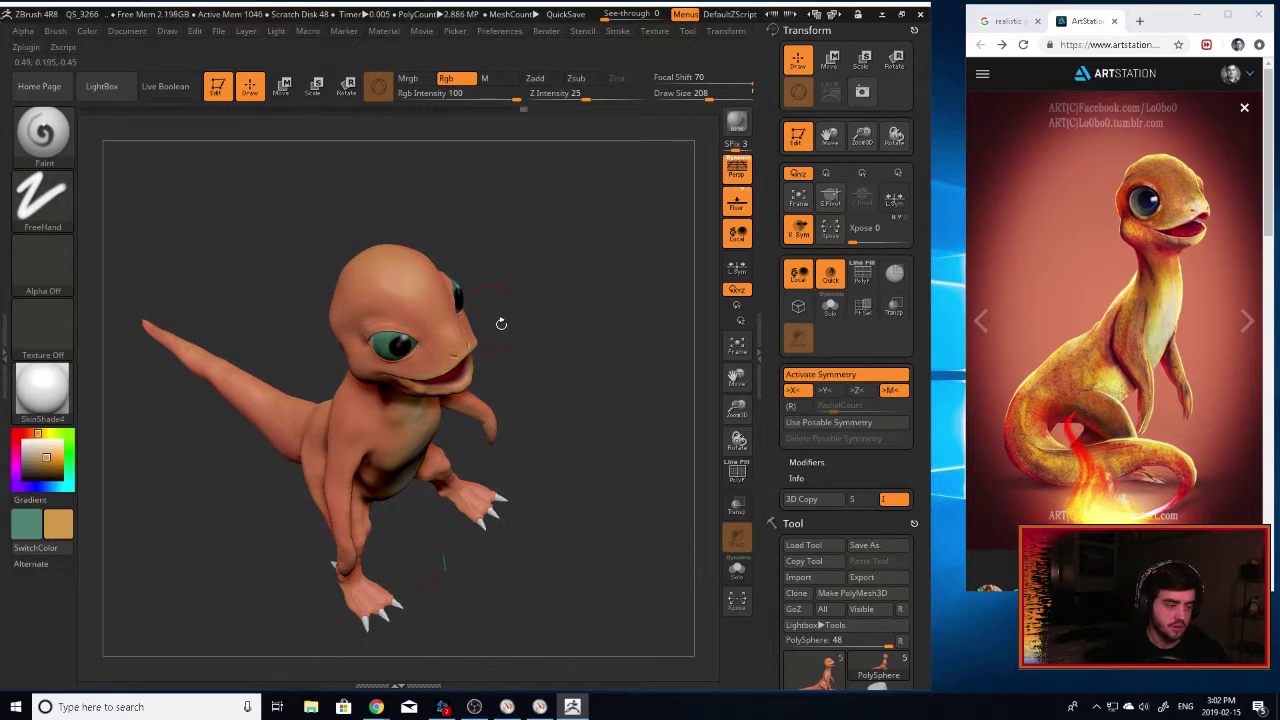
Paint golden tan on the cheek behind the mouth, smooth it, and blend it with orange sampled from the skin towards the jaw.
left_click_drag(501, 324, 560, 272)
left_click_drag(380, 395, 349, 385)
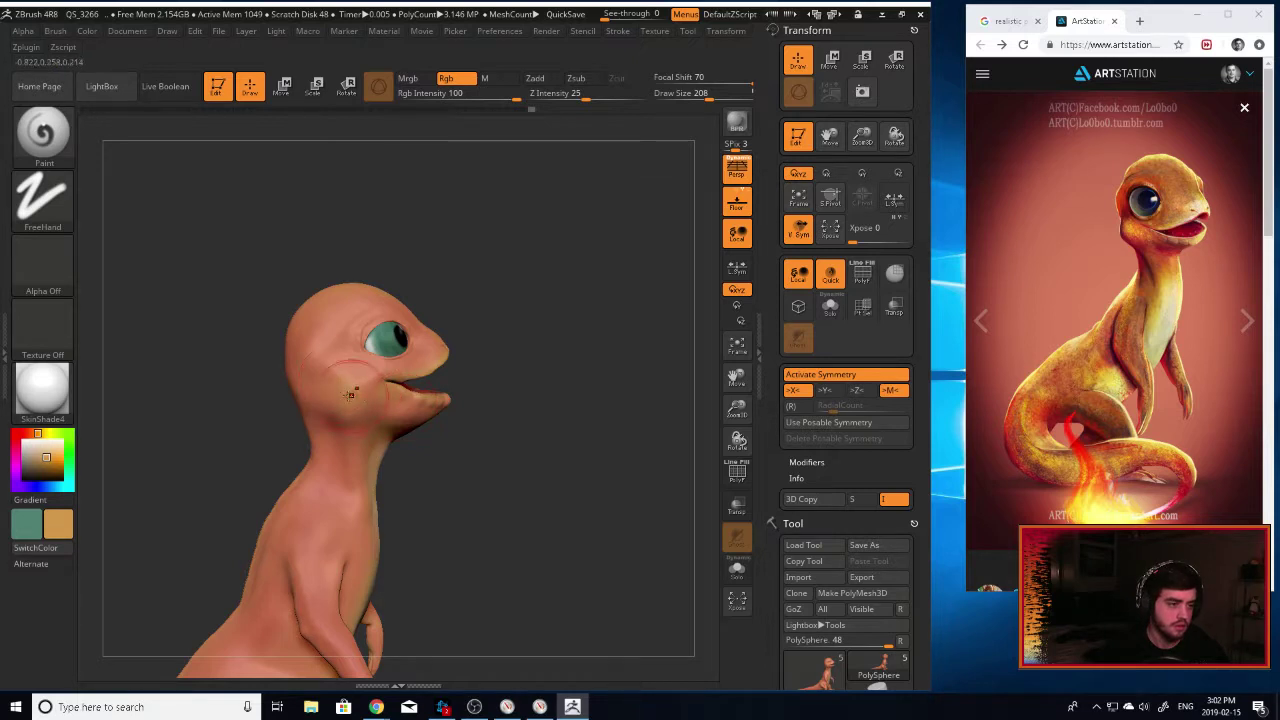
key("shift")
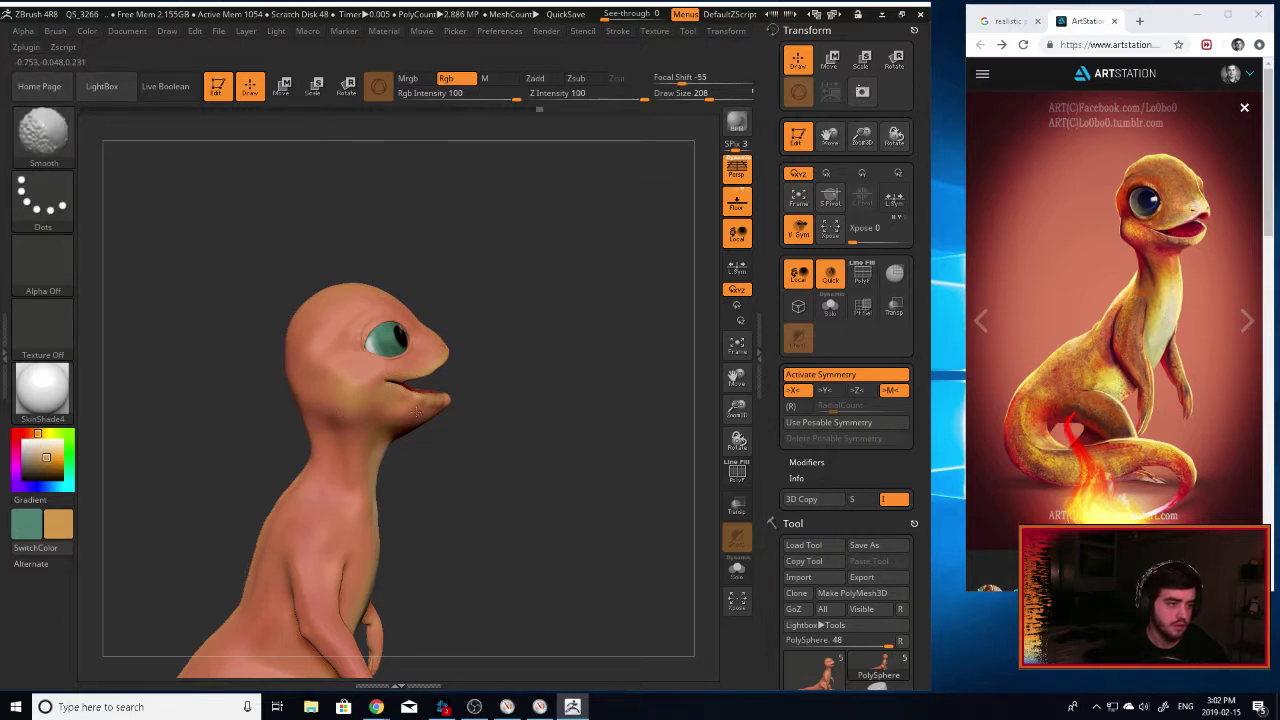
left_click_drag(586, 443, 447, 468)
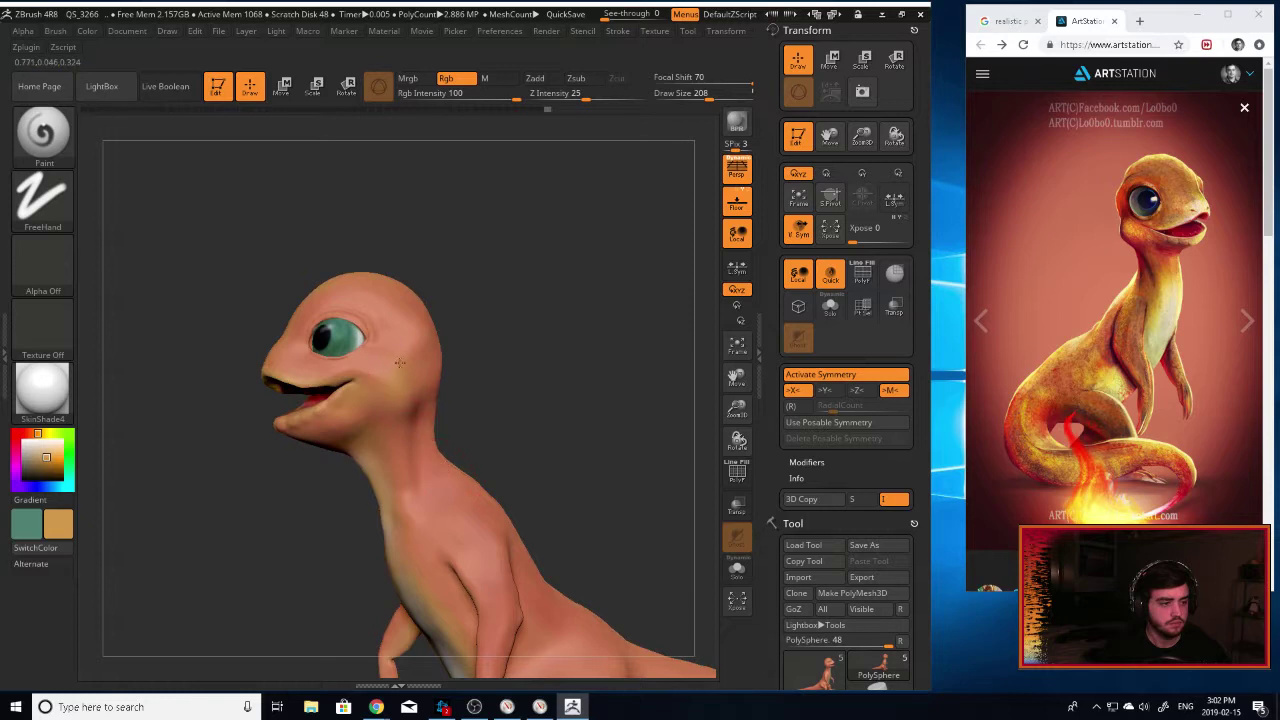
key("c")
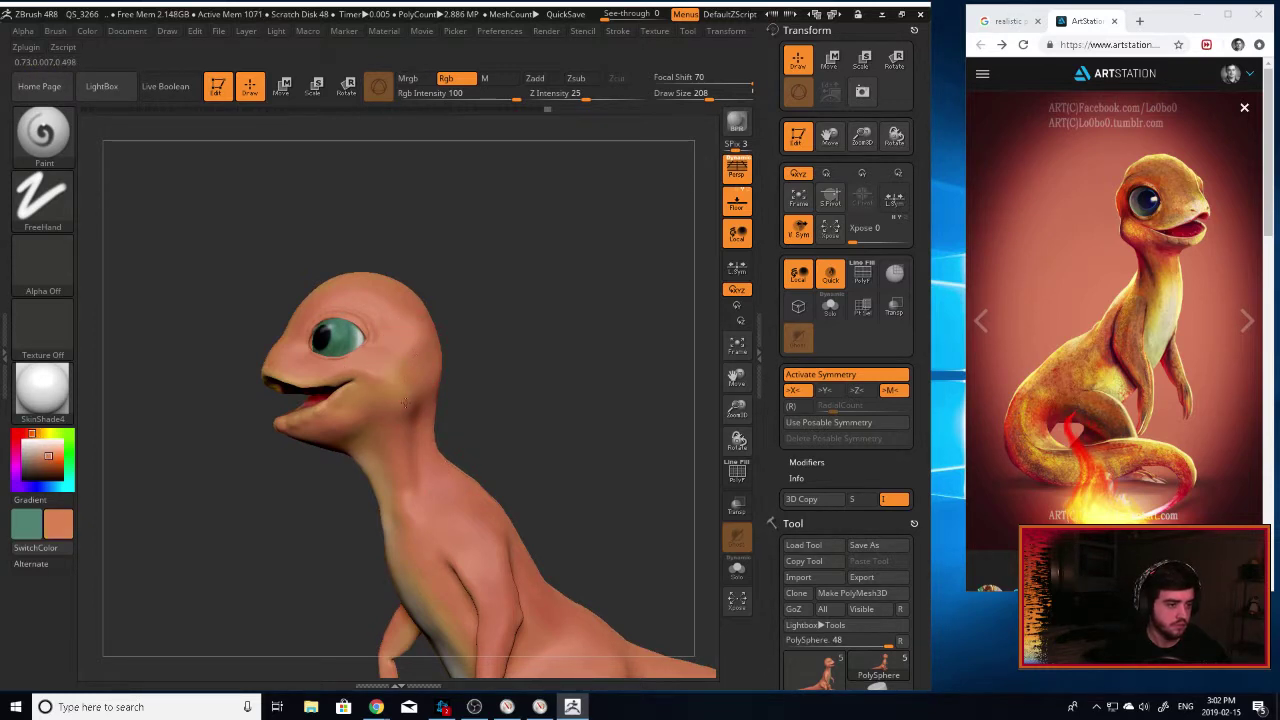
mouse_move(392, 378)
left_mouse_down()
mouse_move(338, 400)
mouse_move(342, 411)
left_mouse_up()
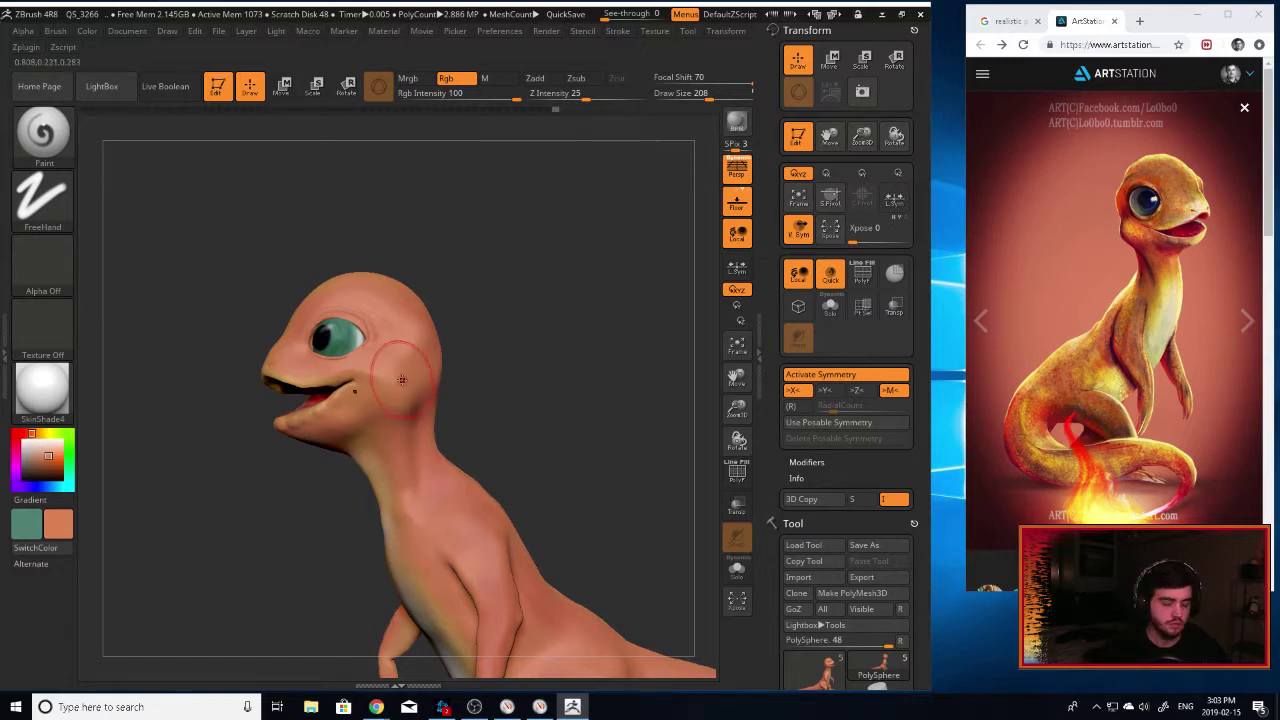
key("c")
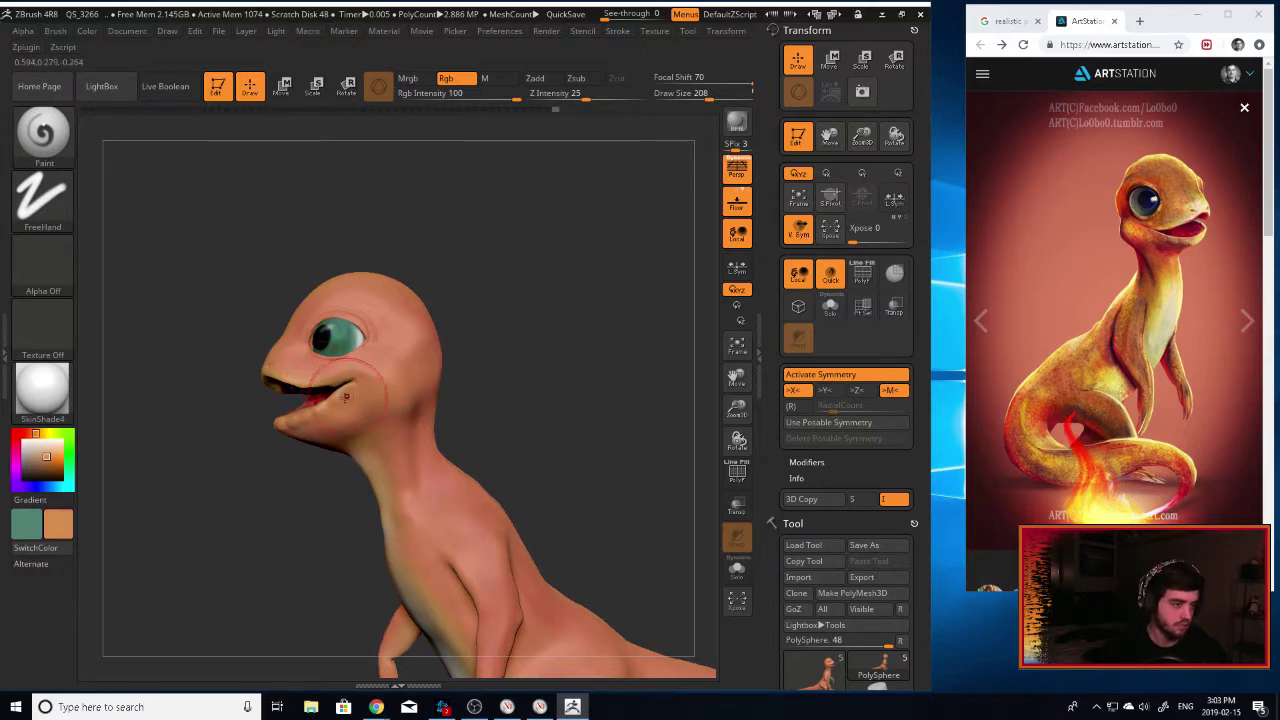
Sample the light tan from the belly and paint it down the creature's belly to even out its colour.
left_click_drag(466, 428, 626, 449)
left_click_drag(392, 437, 399, 167, "alt")
left_click_drag(556, 412, 190, 310)
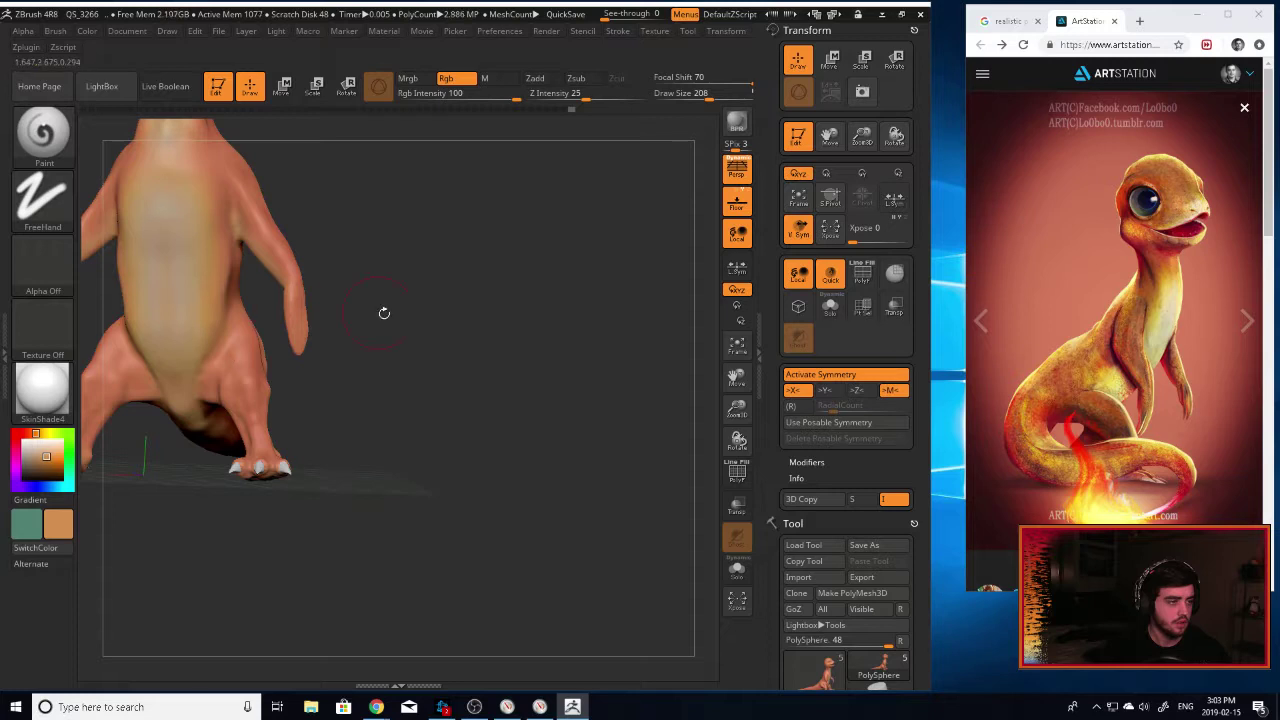
left_click_drag(384, 313, 353, 311)
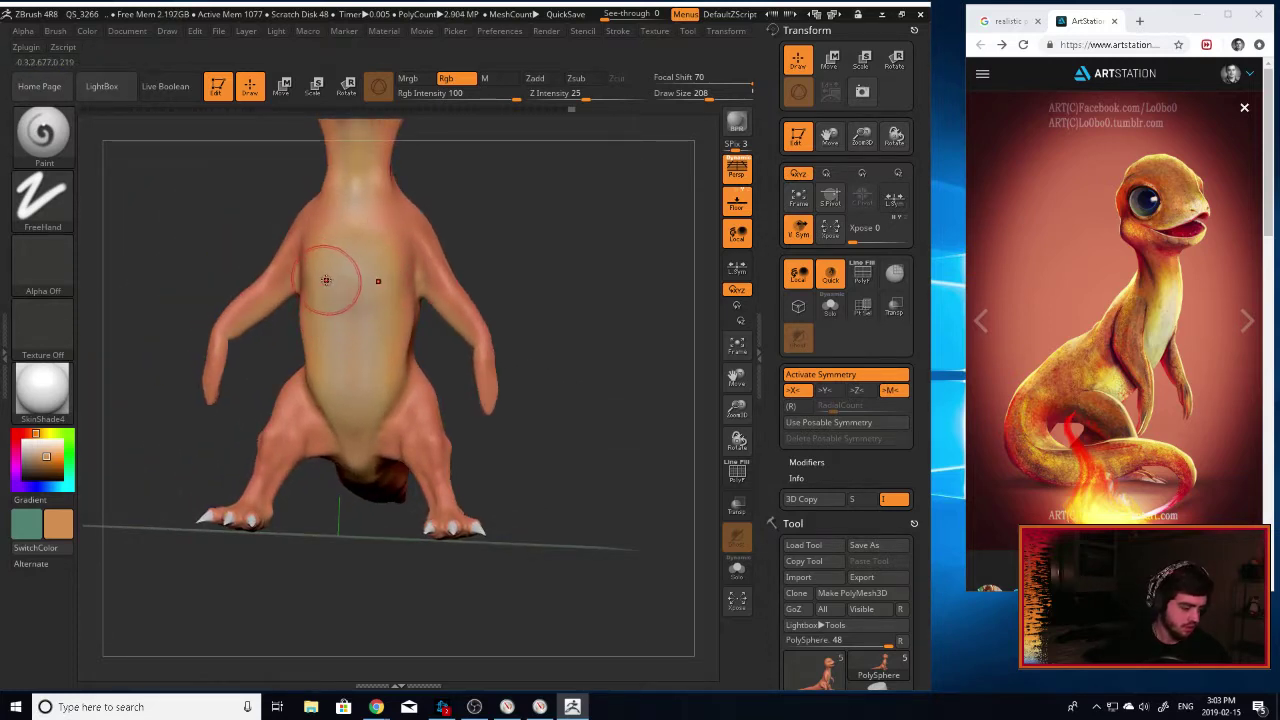
key("c")
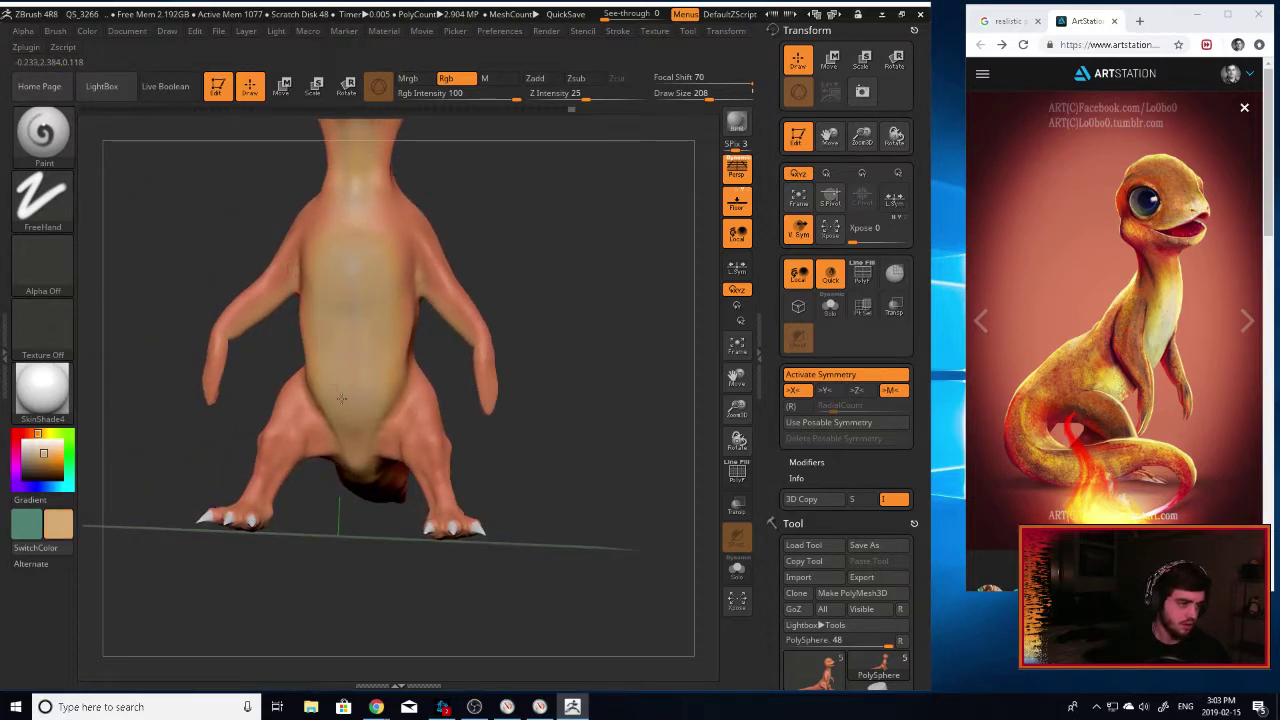
left_click_drag(338, 338, 344, 428)
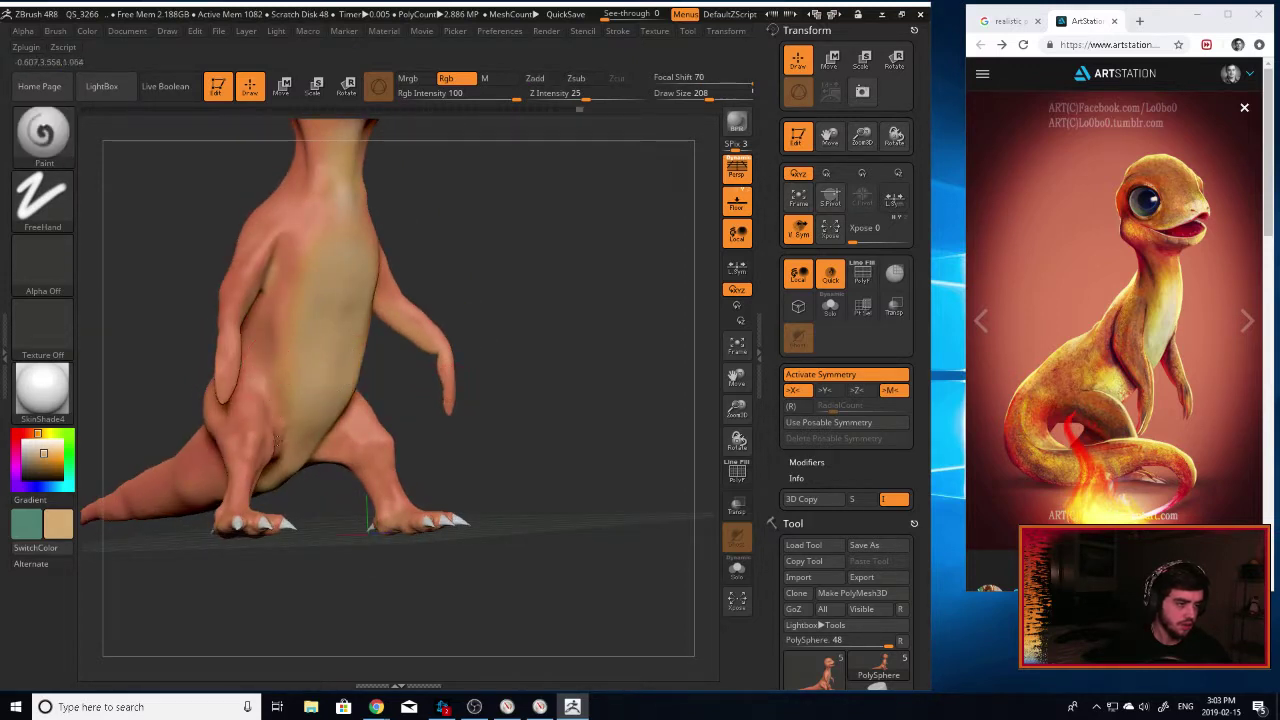
left_click_drag(170, 283, 373, 458)
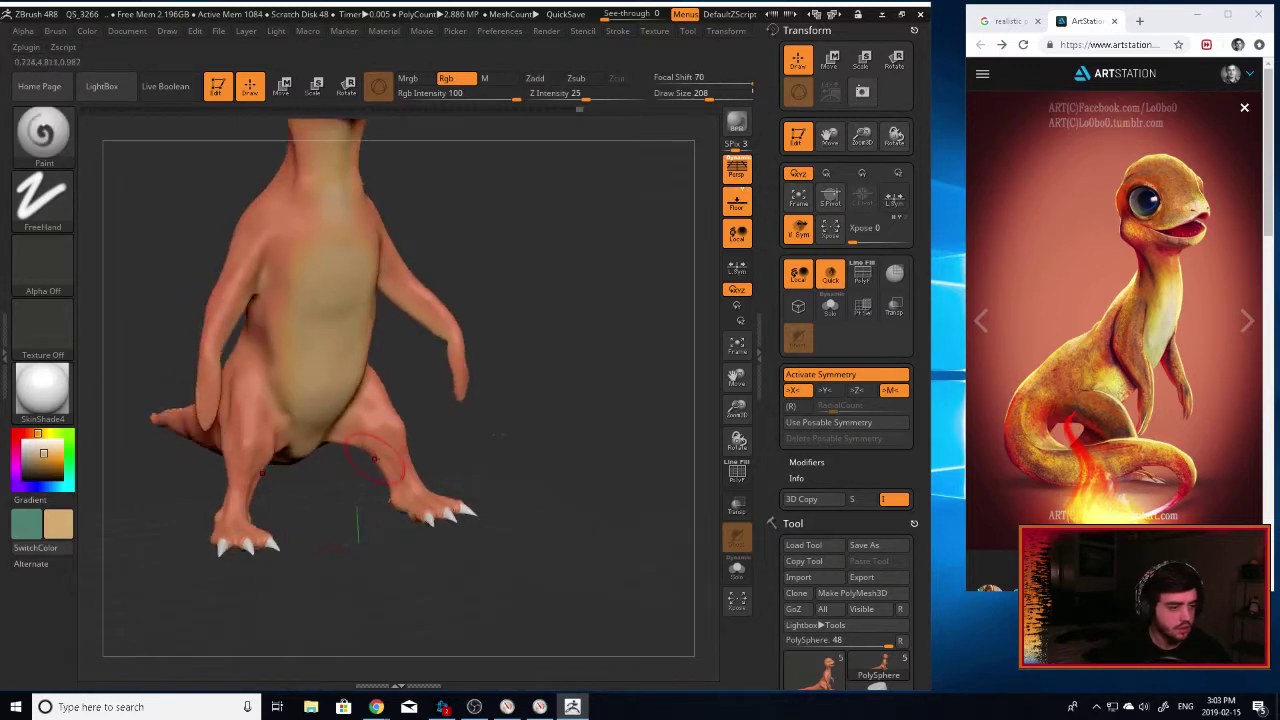
Switch to the Move Topological brush, enlarge it to a draw size of about 468, and reshape the back of the head.
left_click_drag(544, 465, 618, 340)
left_click_drag(737, 377, 460, 385)
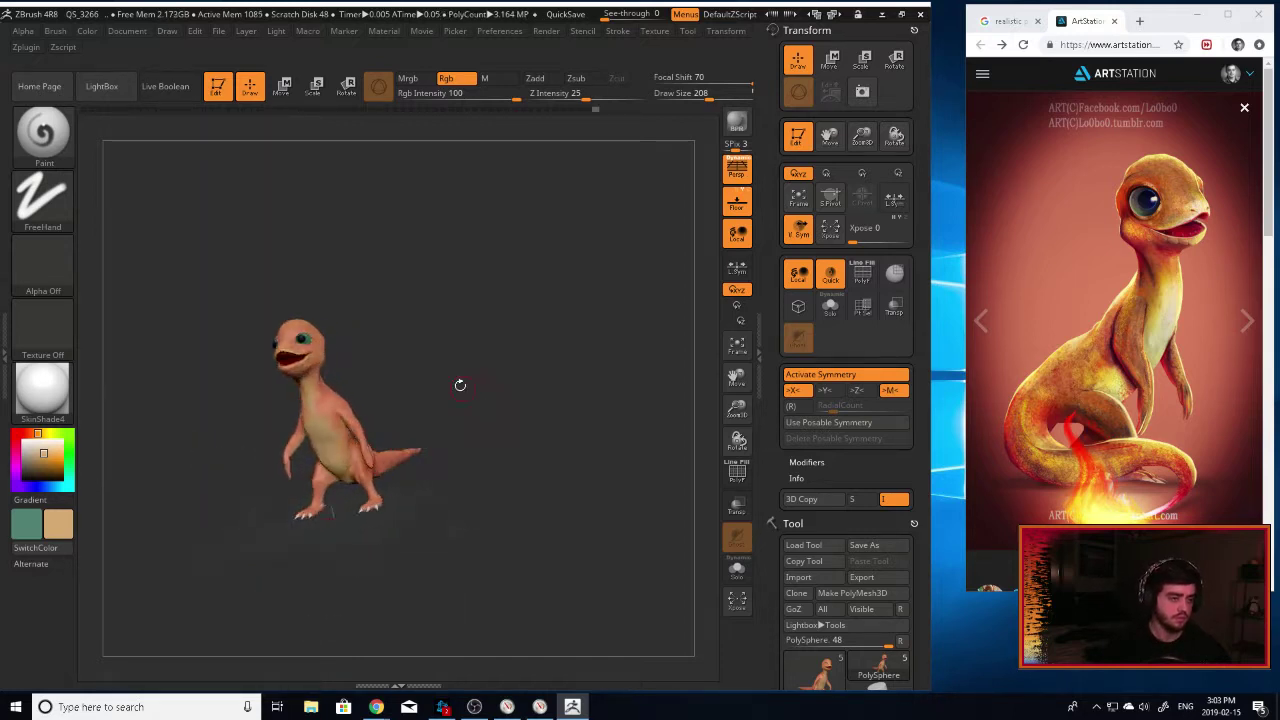
left_click_drag(690, 438, 546, 416)
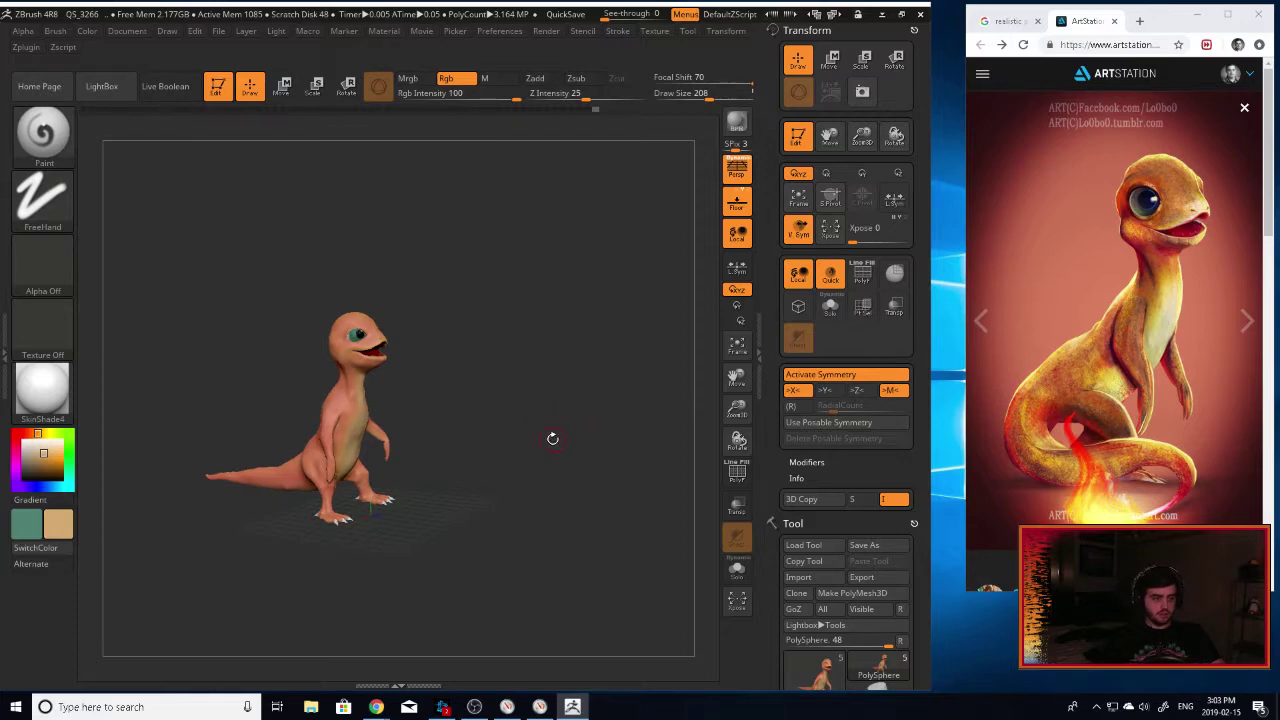
left_click_drag(707, 412, 783, 457, "alt")
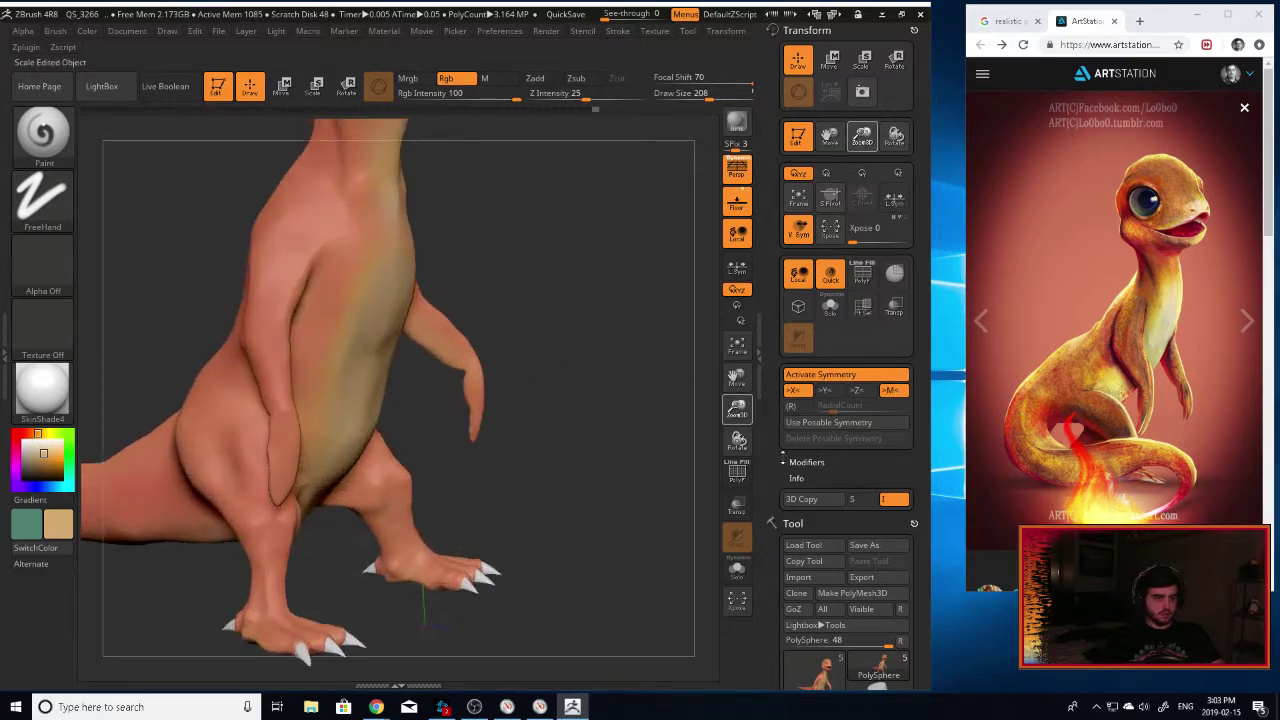
left_click_drag(590, 402, 706, 630, "alt")
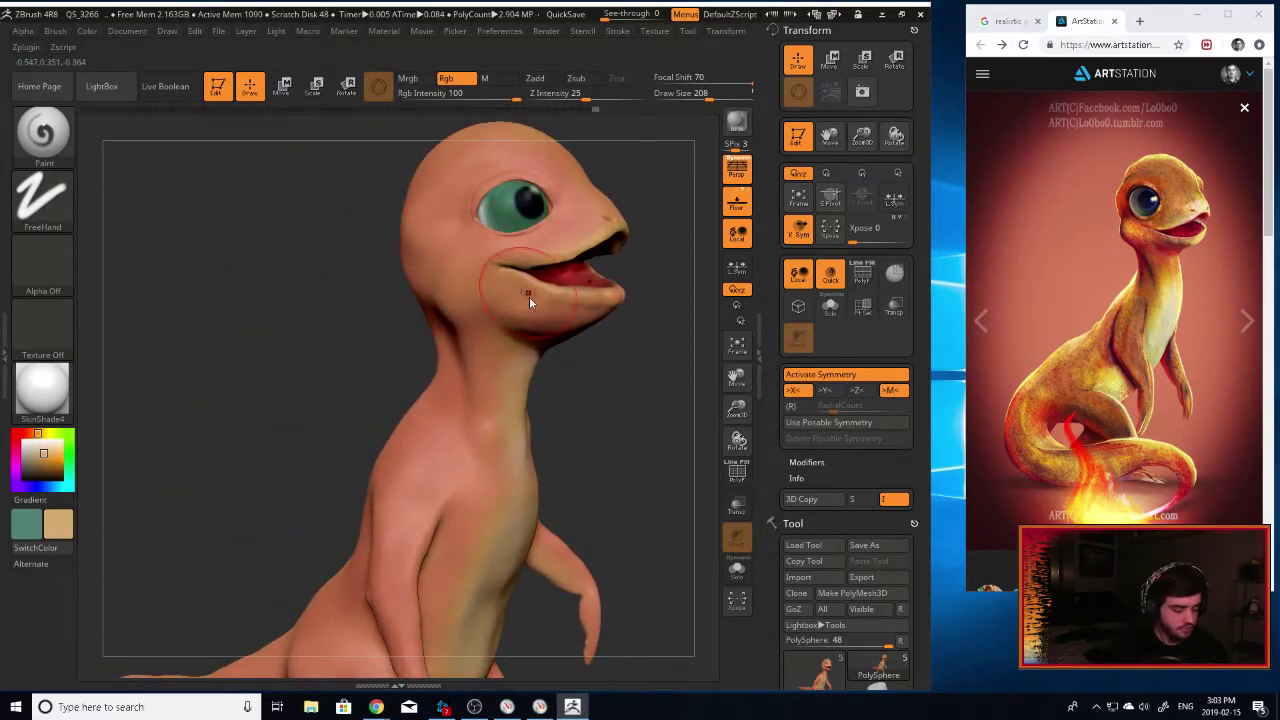
key("b")
key("m")
key("t")
key("]")
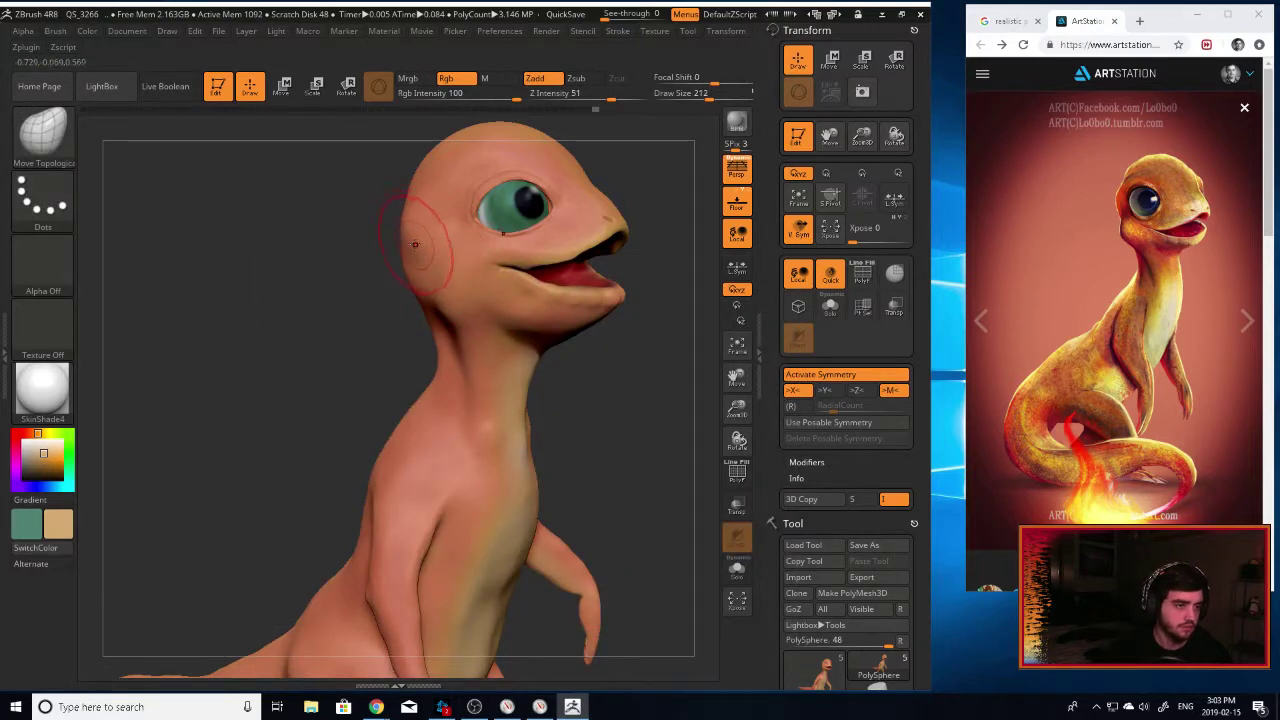
left_click_drag(397, 245, 406, 230)
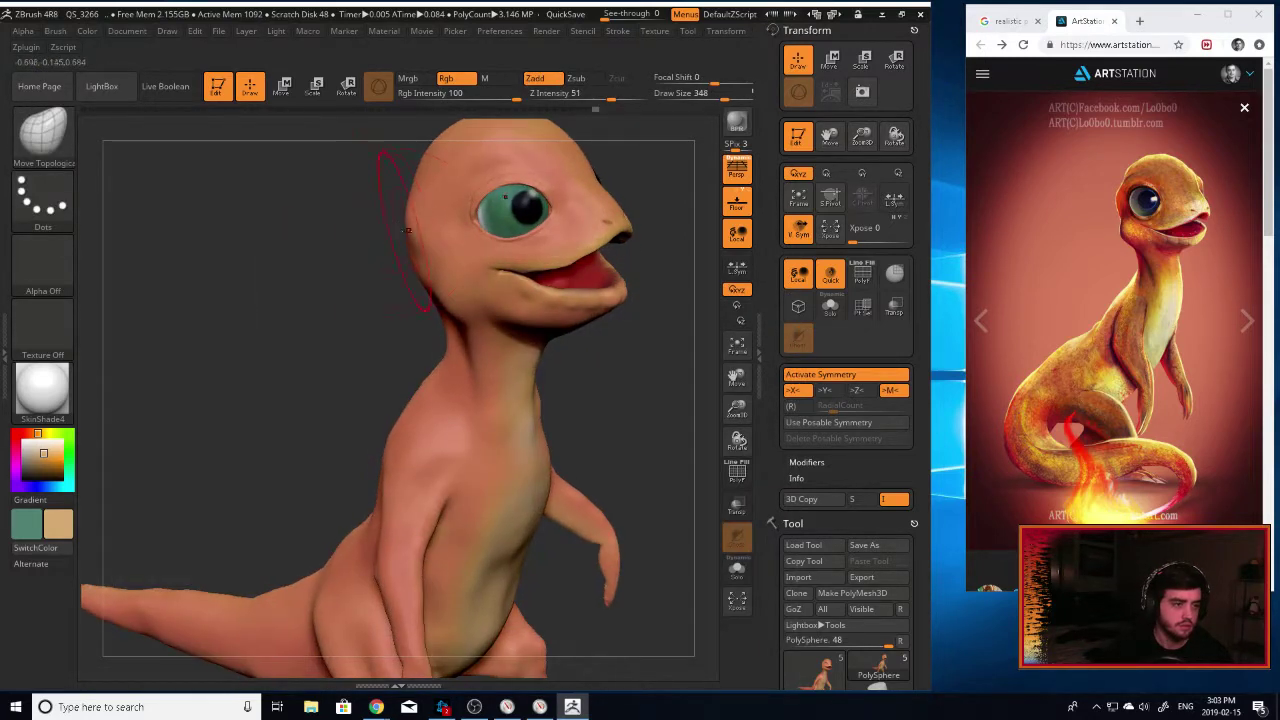
key("bracketright")
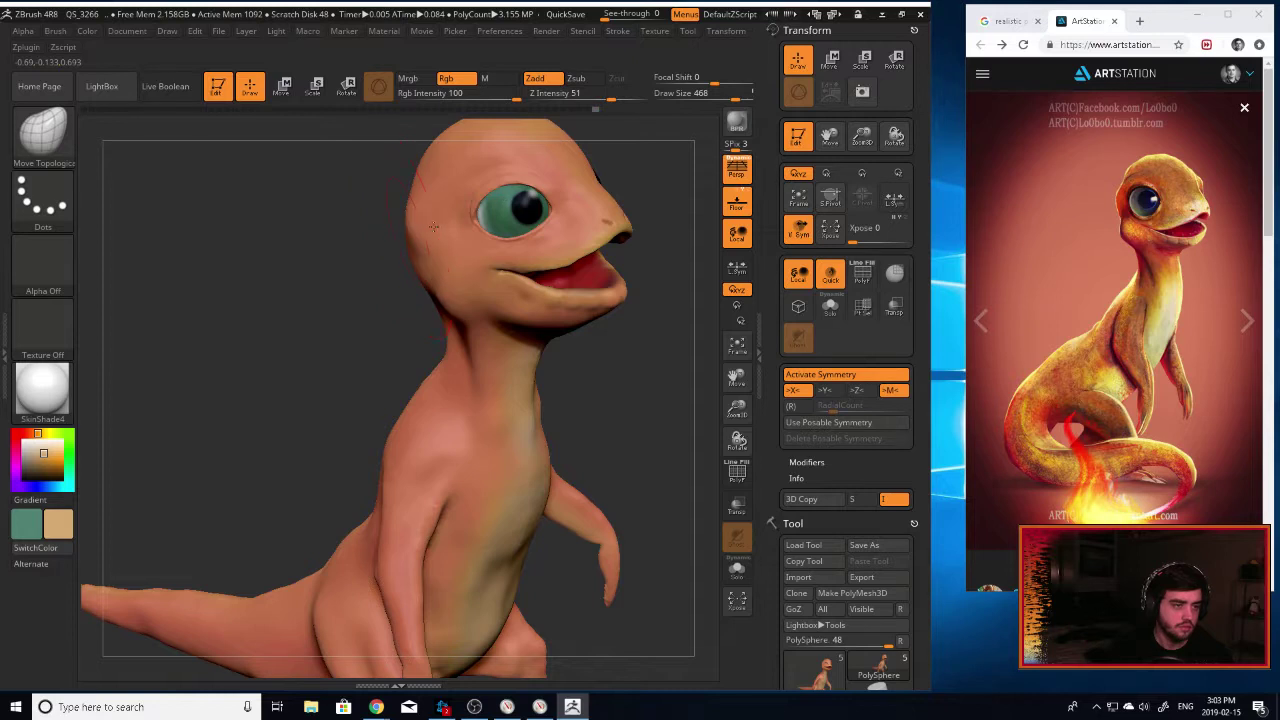
left_click_drag(440, 226, 443, 226)
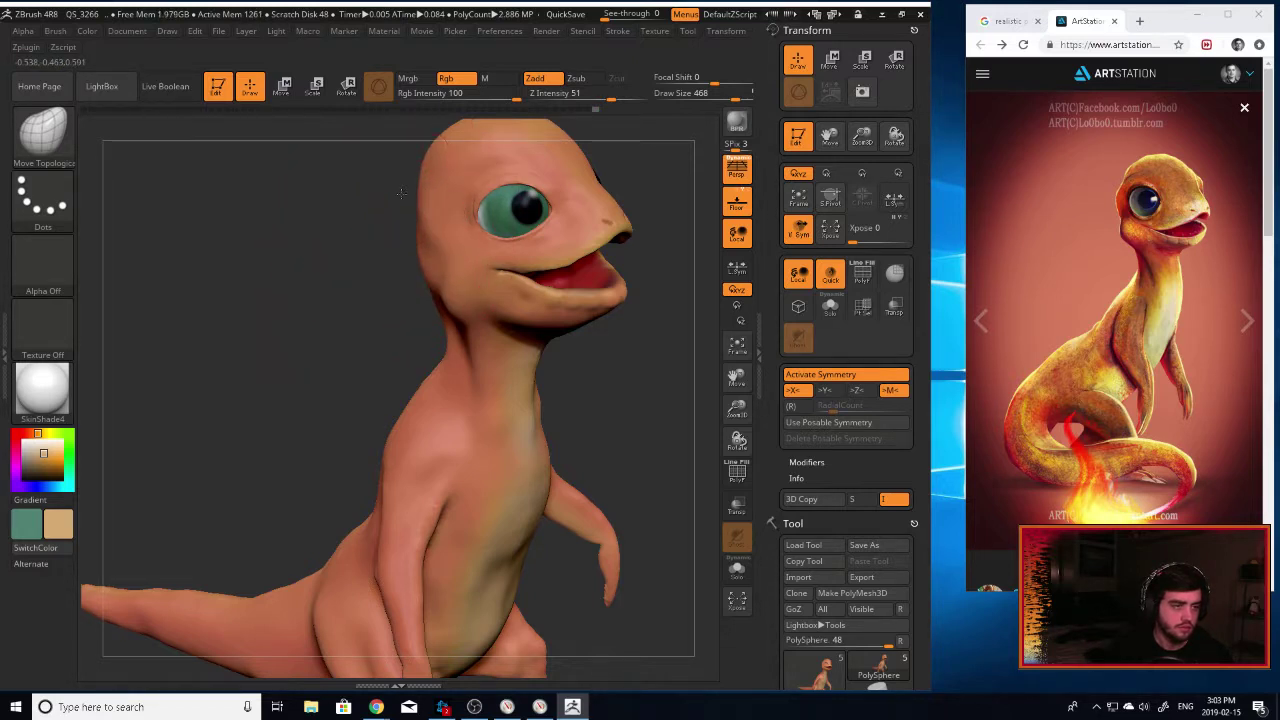
left_click_drag(401, 194, 396, 196)
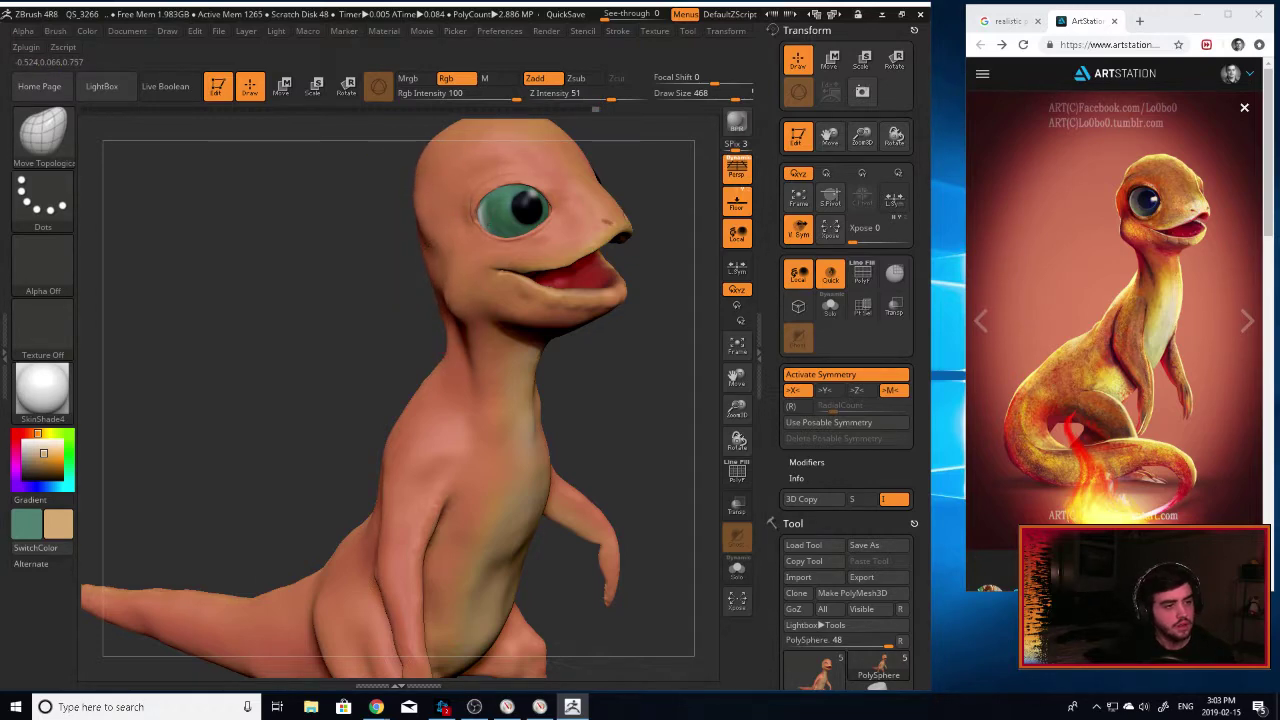
Reduce the brush to a draw size of 352, undo the last stroke, and reshape the back of the head above the neck.
mouse_move(716, 372)
left_mouse_down()
mouse_move(709, 363)
mouse_move(701, 381)
mouse_move(560, 330)
mouse_move(386, 243)
mouse_move(410, 320)
mouse_move(432, 295)
left_mouse_up()
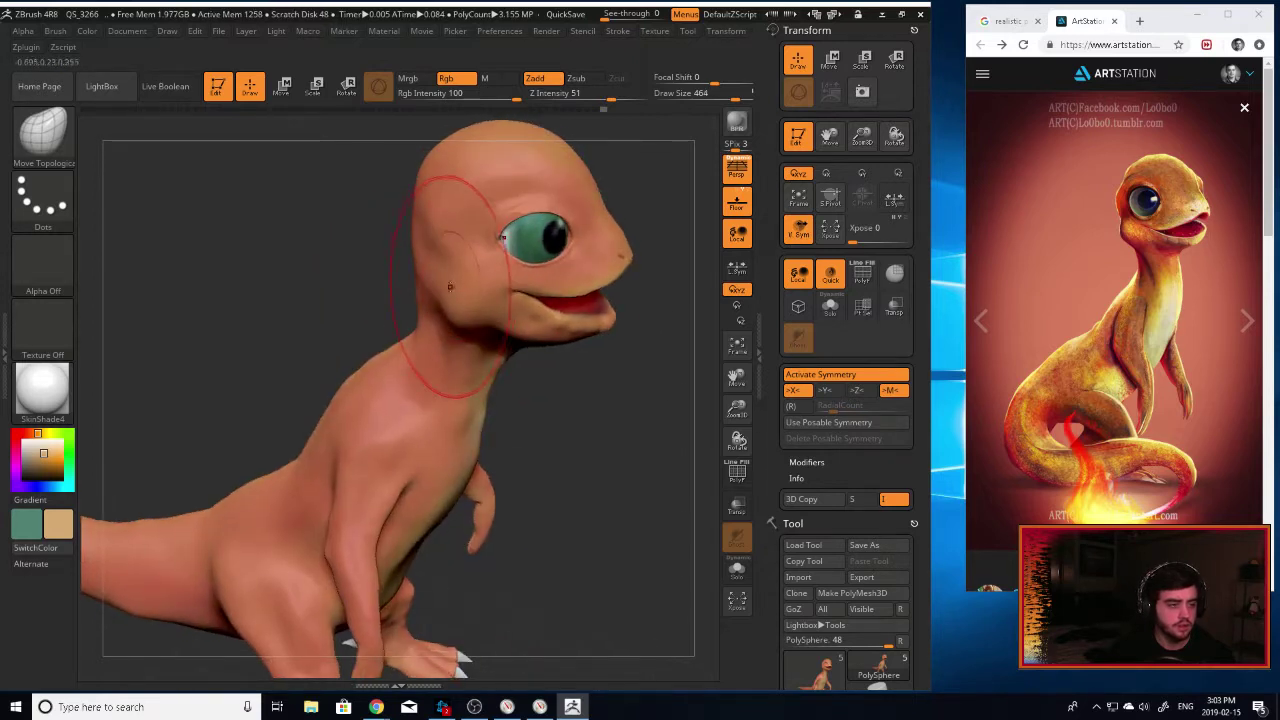
key("bracketleft")
key("bracketleft")
key("bracketleft")
key("bracketleft")
key("bracketleft")
key("bracketleft")
key("bracketleft")
key("bracketleft")
key("bracketleft")
key("bracketleft")
key("bracketleft")
key("bracketleft")
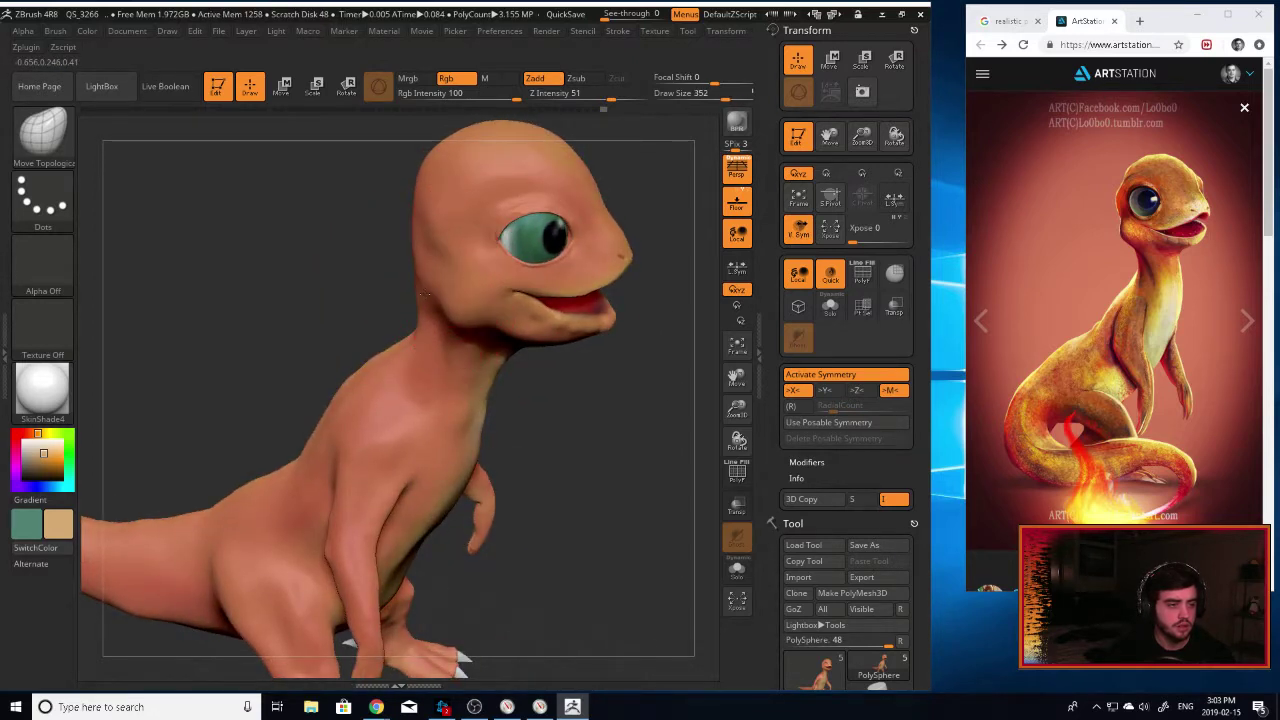
key("ctrl+z")
left_click_drag(362, 307, 440, 284)
mouse_move(363, 294)
left_mouse_down()
mouse_move(391, 303)
mouse_move(387, 270)
left_mouse_up()
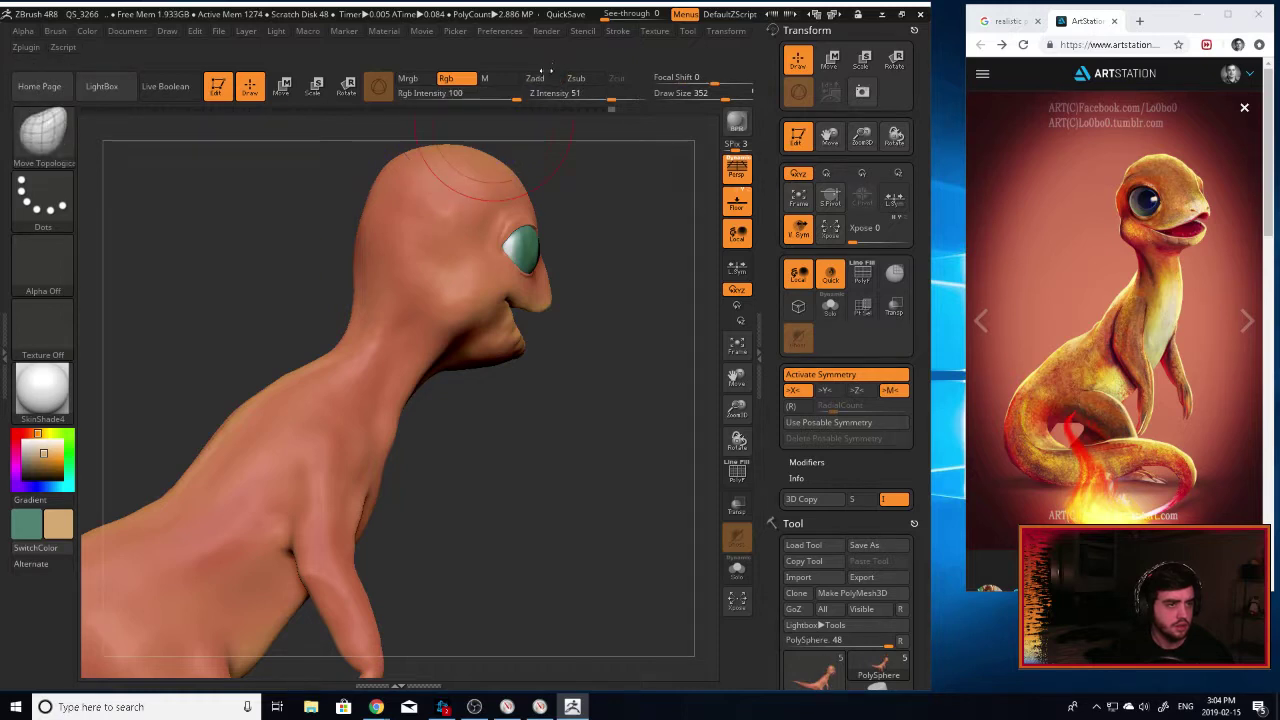
left_click_drag(380, 252, 376, 255, "shift")
mouse_move(585, 385)
left_mouse_down()
mouse_move(548, 364)
mouse_move(580, 370)
left_mouse_up()
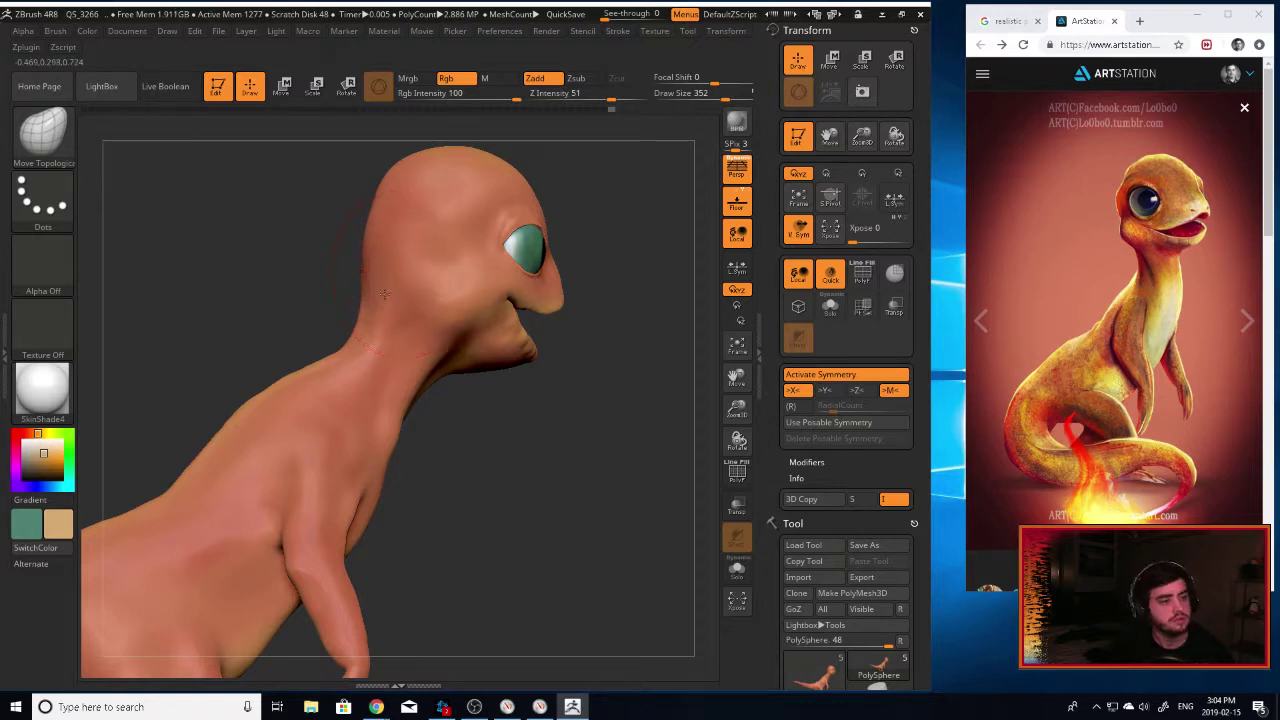
Examine the whole creature from the side, front and three-quarter views, near and far, against the reference illustration.
left_click_drag(616, 361, 663, 363)
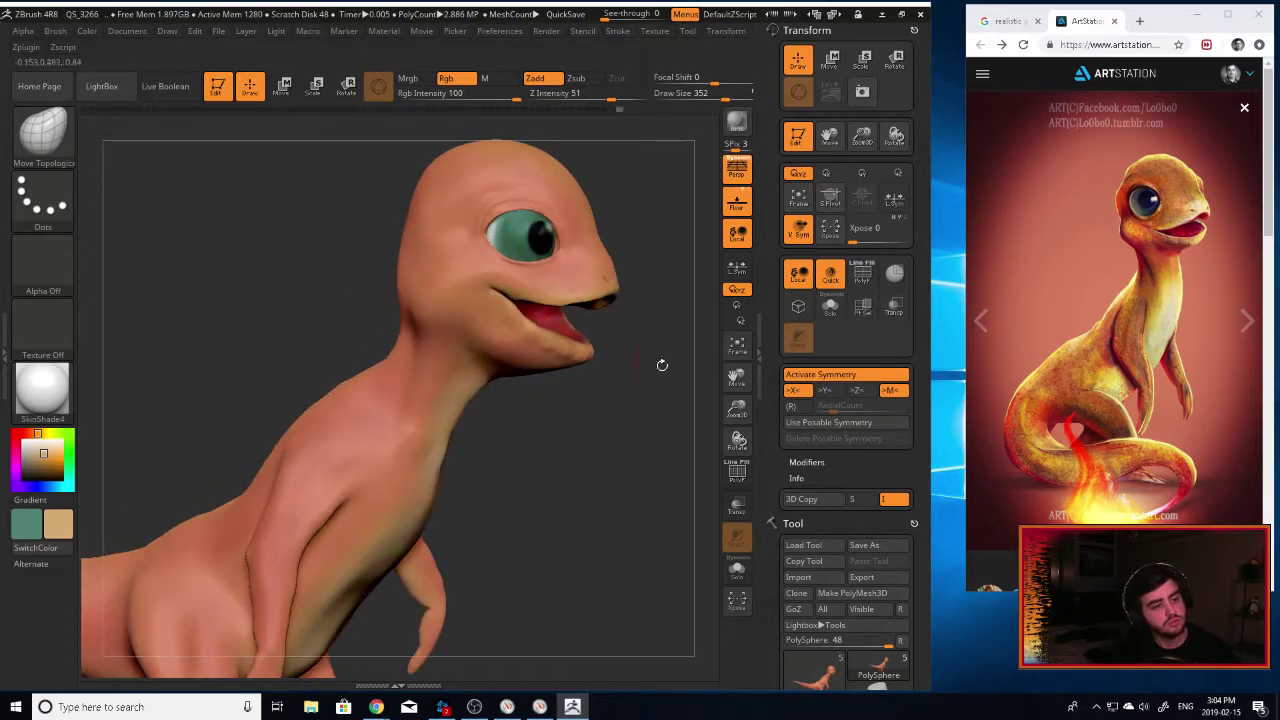
left_click(737, 320)
left_click(737, 289)
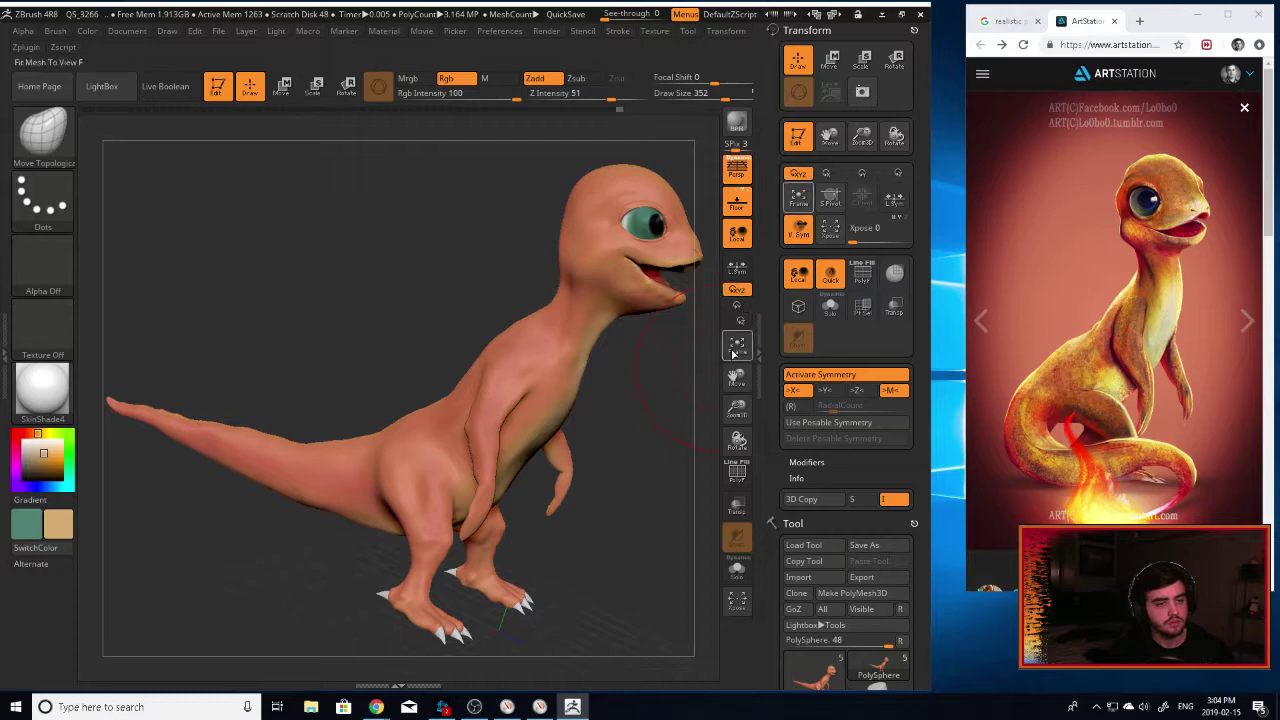
left_click_drag(689, 369, 690, 305)
left_click_drag(735, 375, 600, 334)
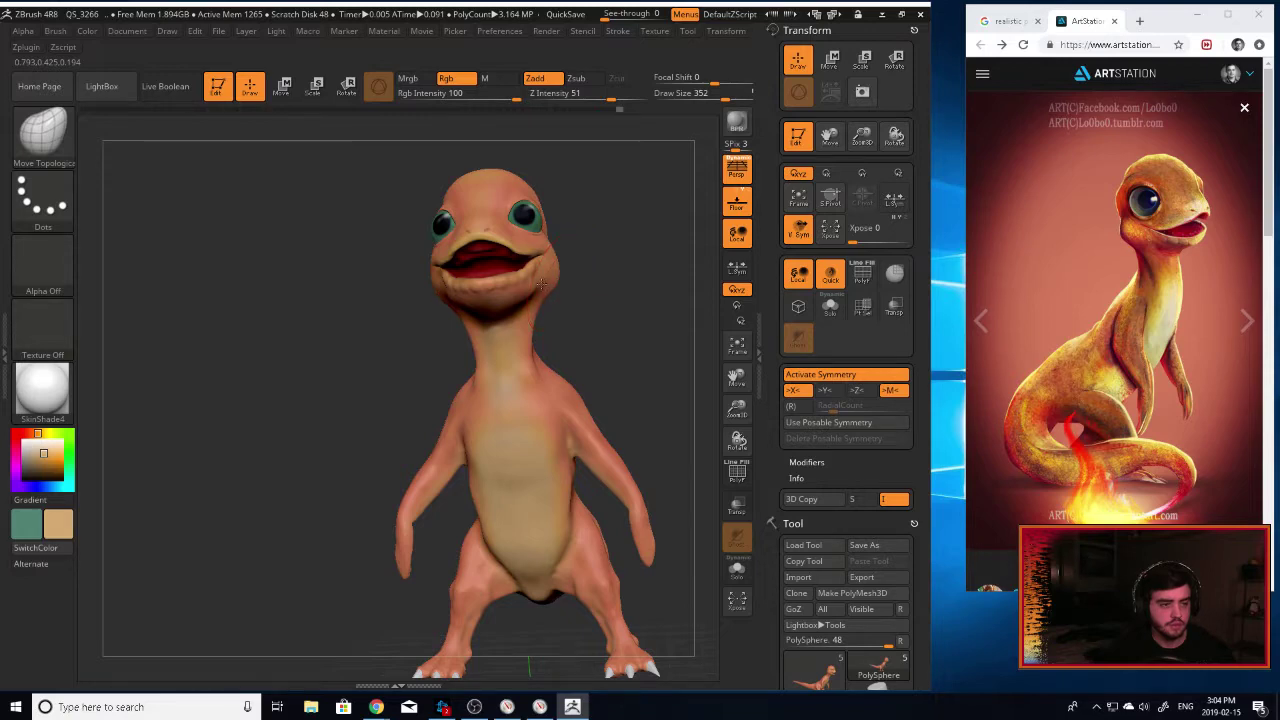
left_click_drag(607, 295, 653, 332)
left_click_drag(737, 411, 712, 322)
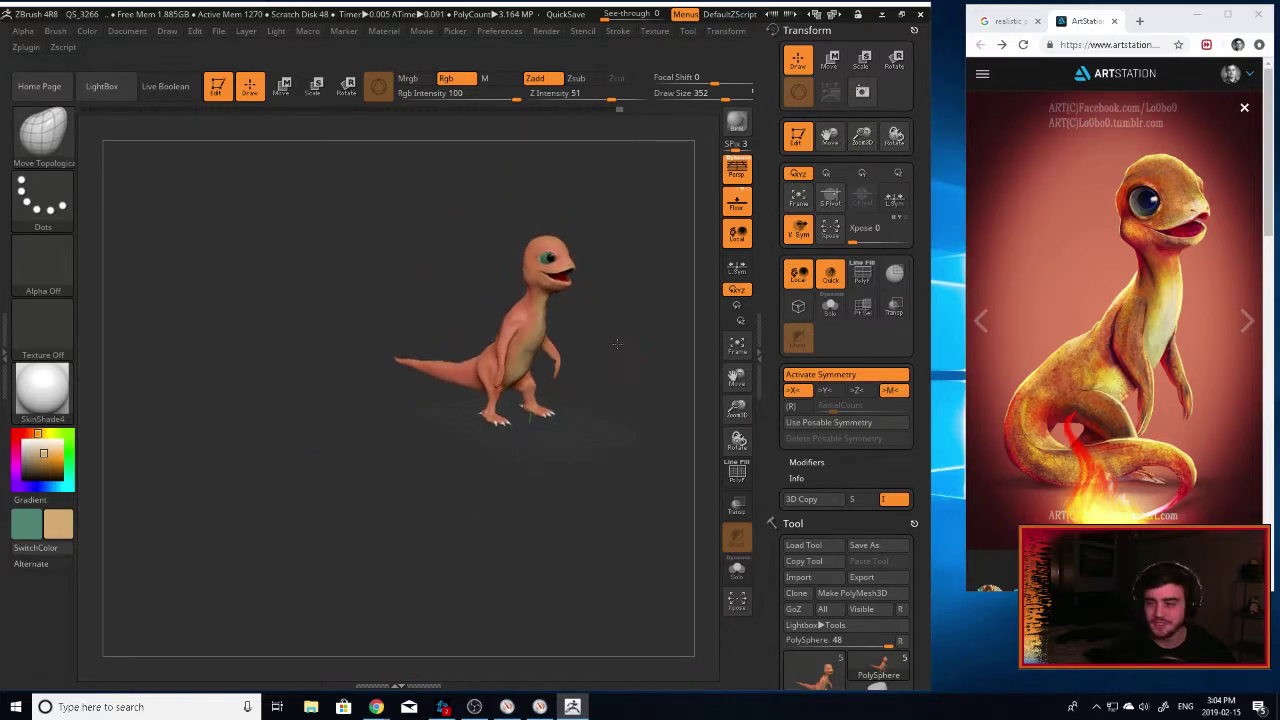
mouse_move(620, 342)
left_mouse_down()
mouse_move(603, 336)
mouse_move(623, 335)
left_mouse_up()
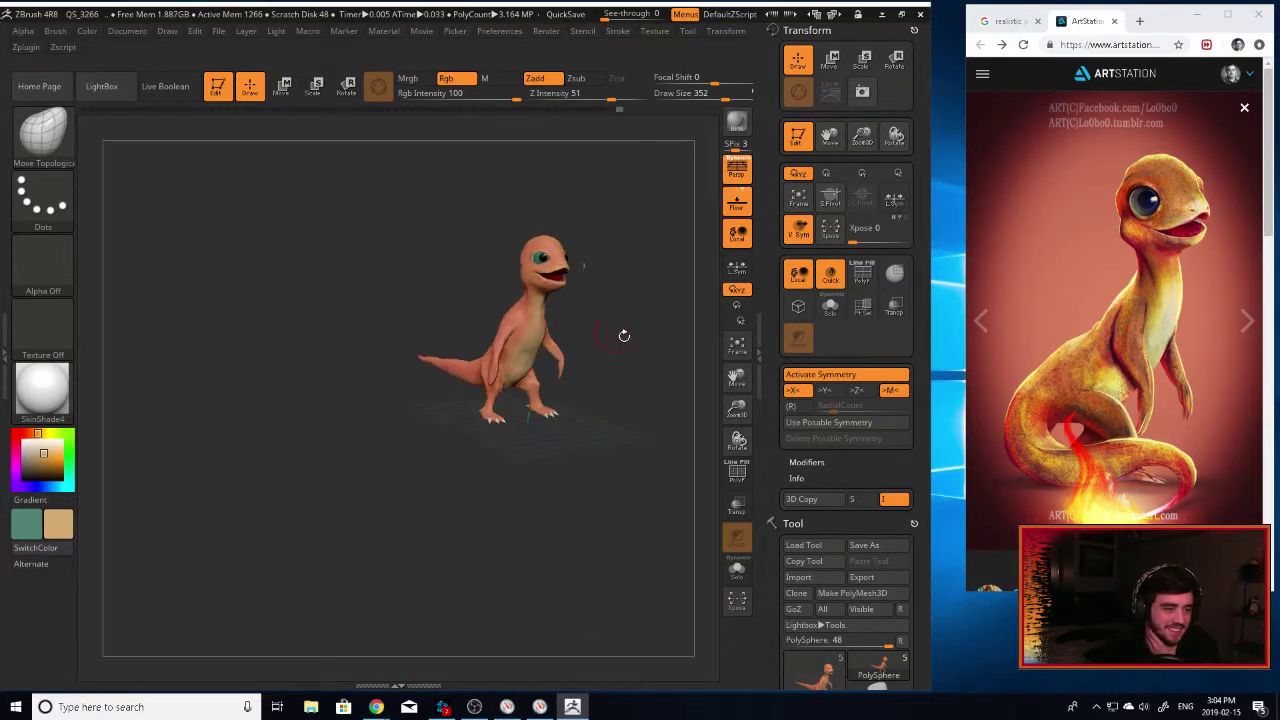
left_click_drag(737, 409, 736, 400)
left_click_drag(737, 377, 676, 422)
left_click_drag(680, 356, 637, 355)
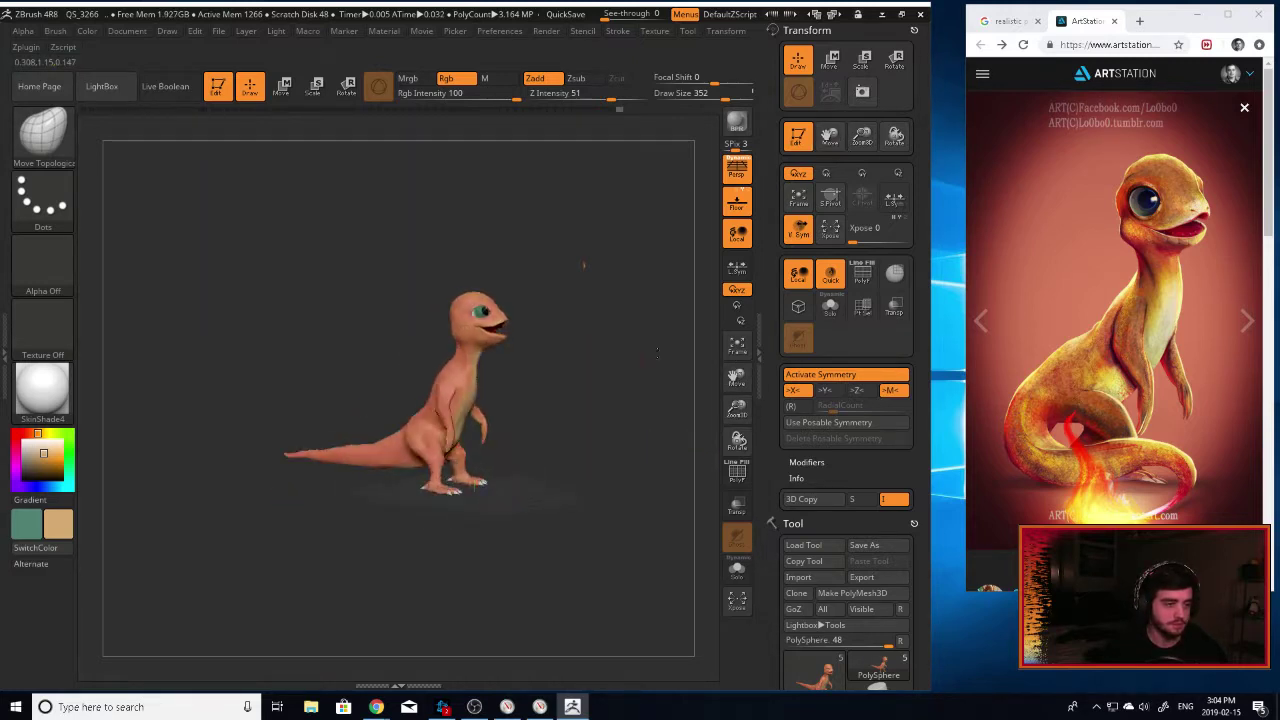
left_click_drag(738, 405, 623, 385)
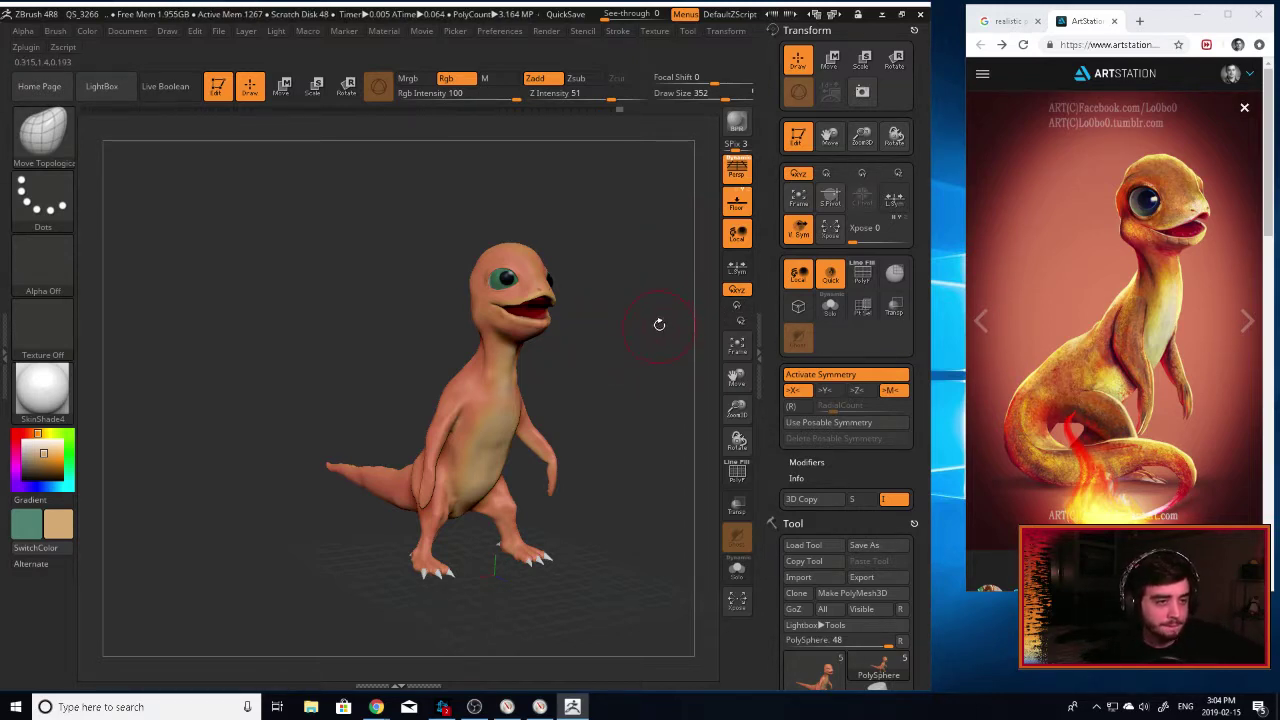
left_click_drag(658, 321, 654, 396)
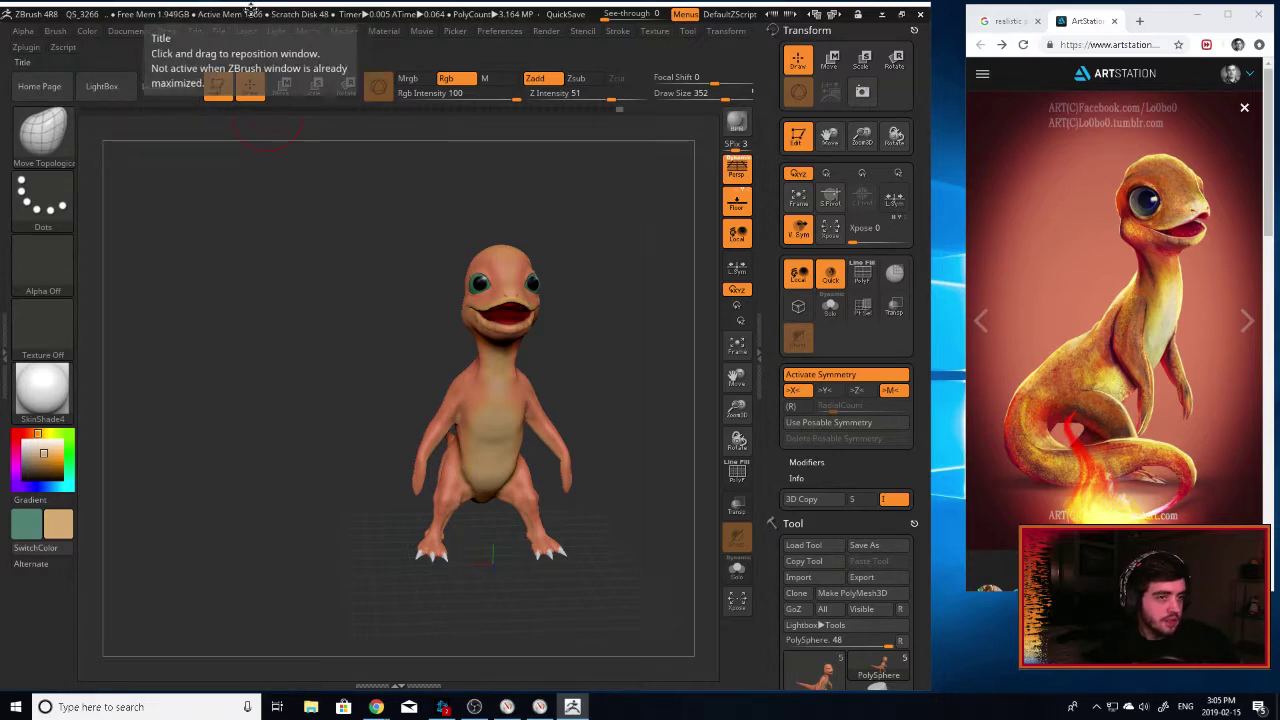
Move the current sculpting window off this display and launch ZBrush 4R8 from the desktop.
left_click_drag(252, 8, 1279, 12)
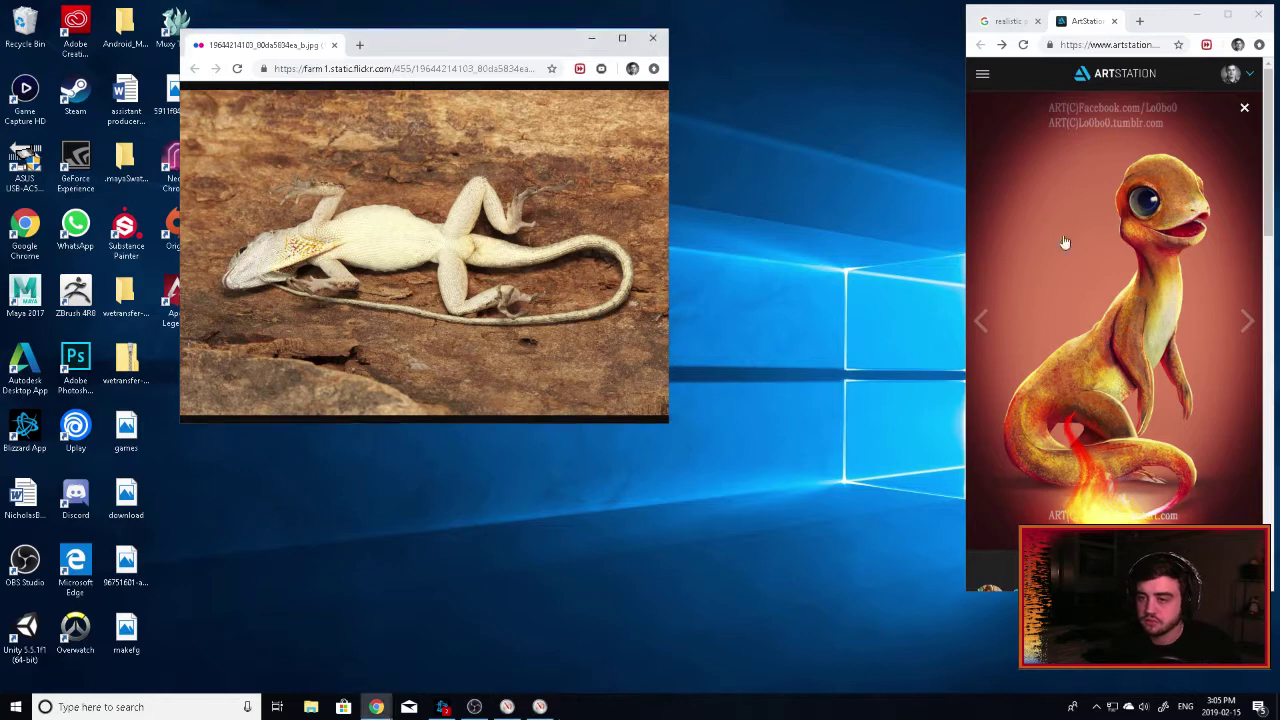
double_click(73, 292)
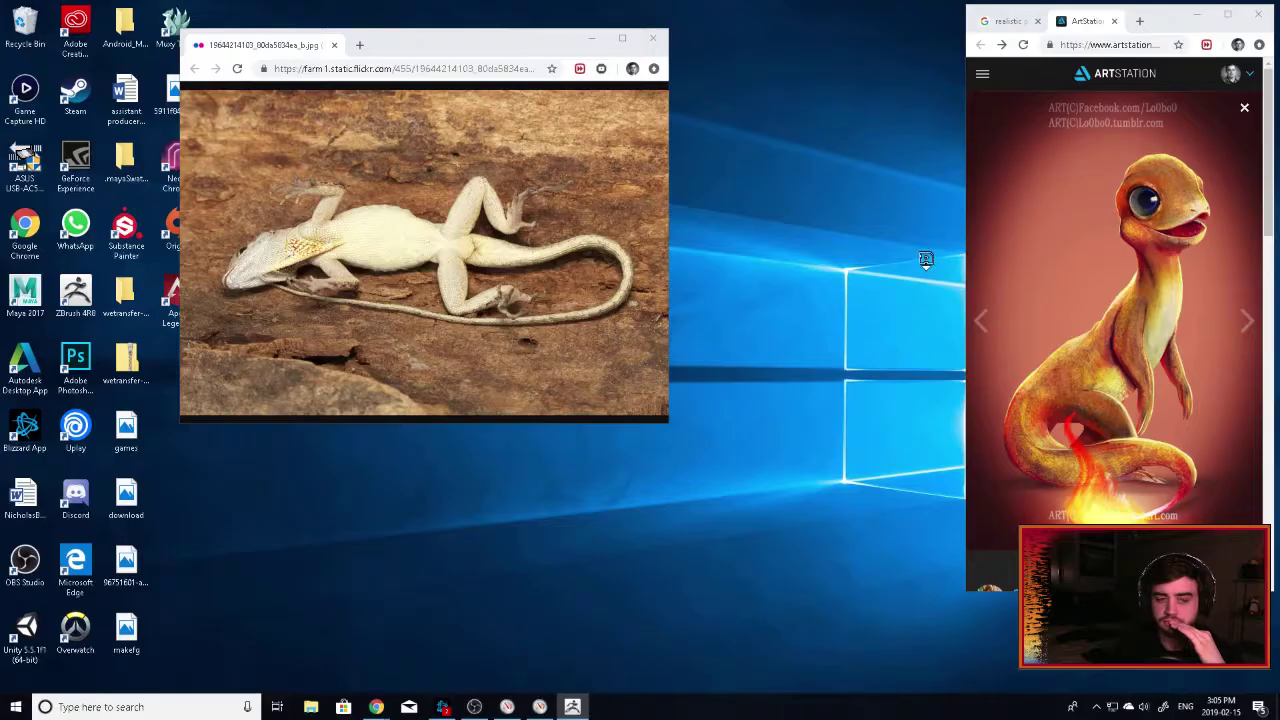
left_click(572, 707)
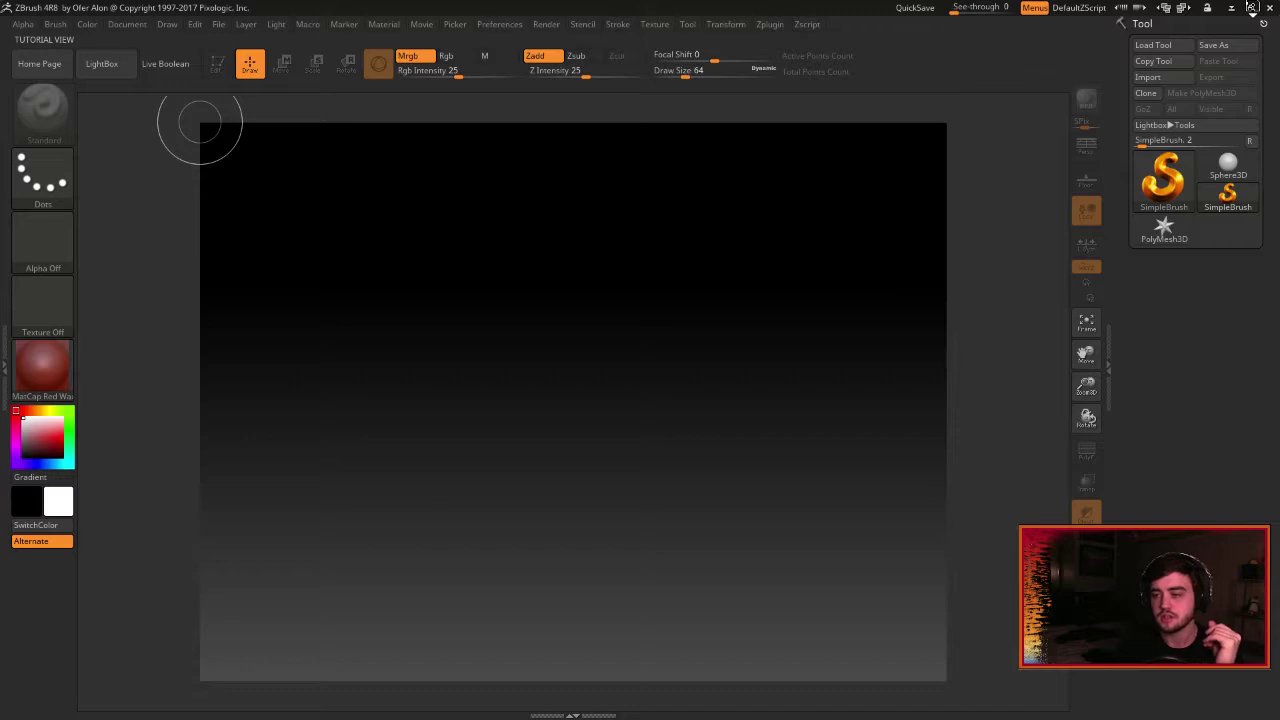
Take the newly opened ZBrush window out of full screen, close its Home Page, and move the window off this display.
left_click(1250, 7)
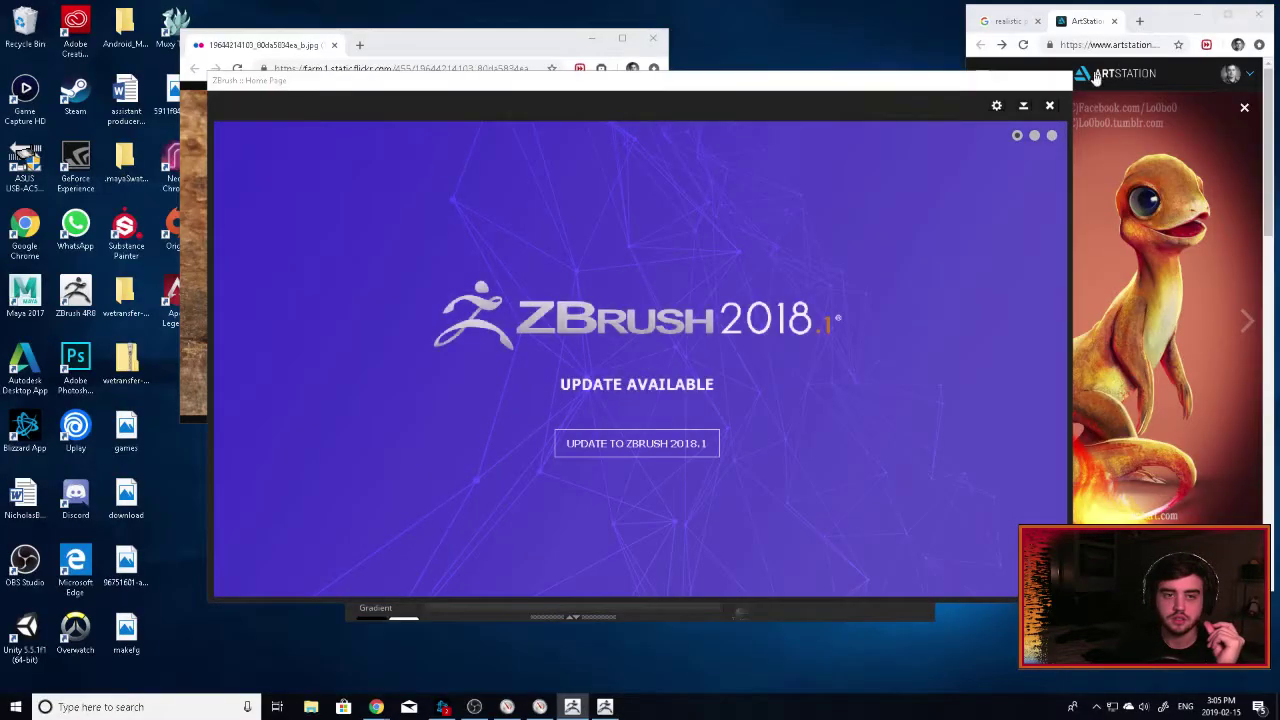
left_click(1049, 105)
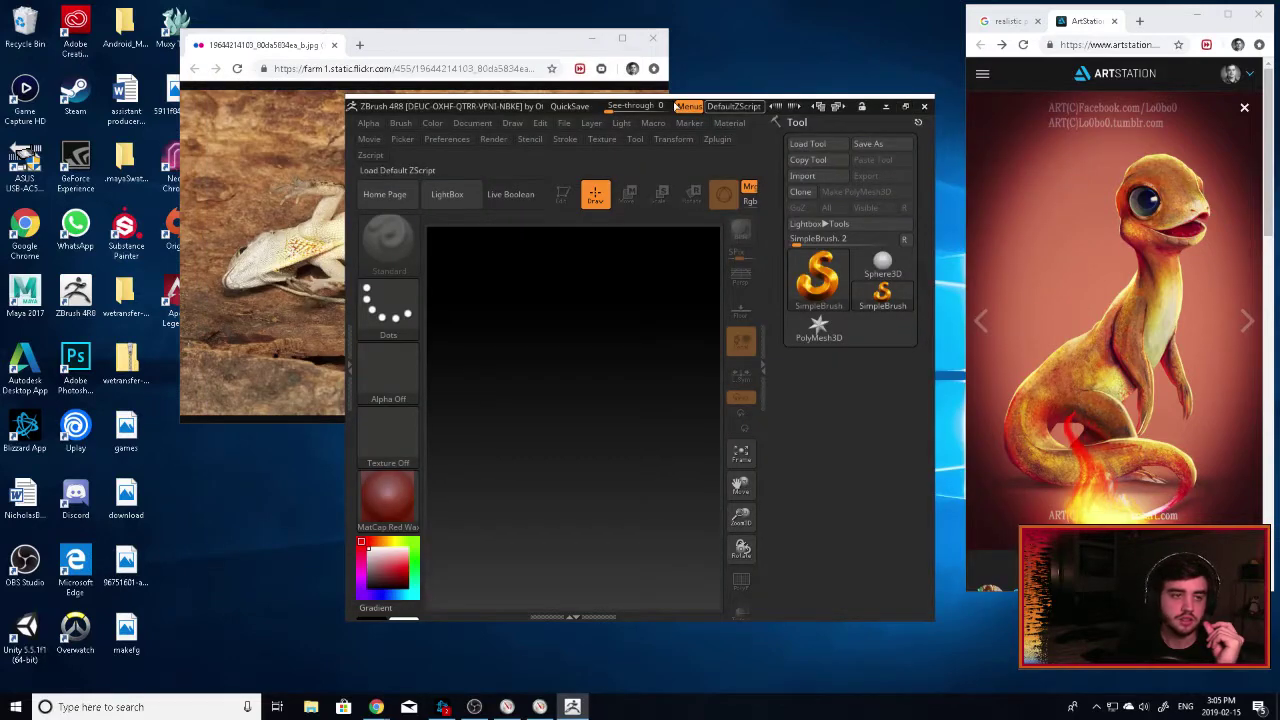
left_click_drag(499, 100, 1279, 30)
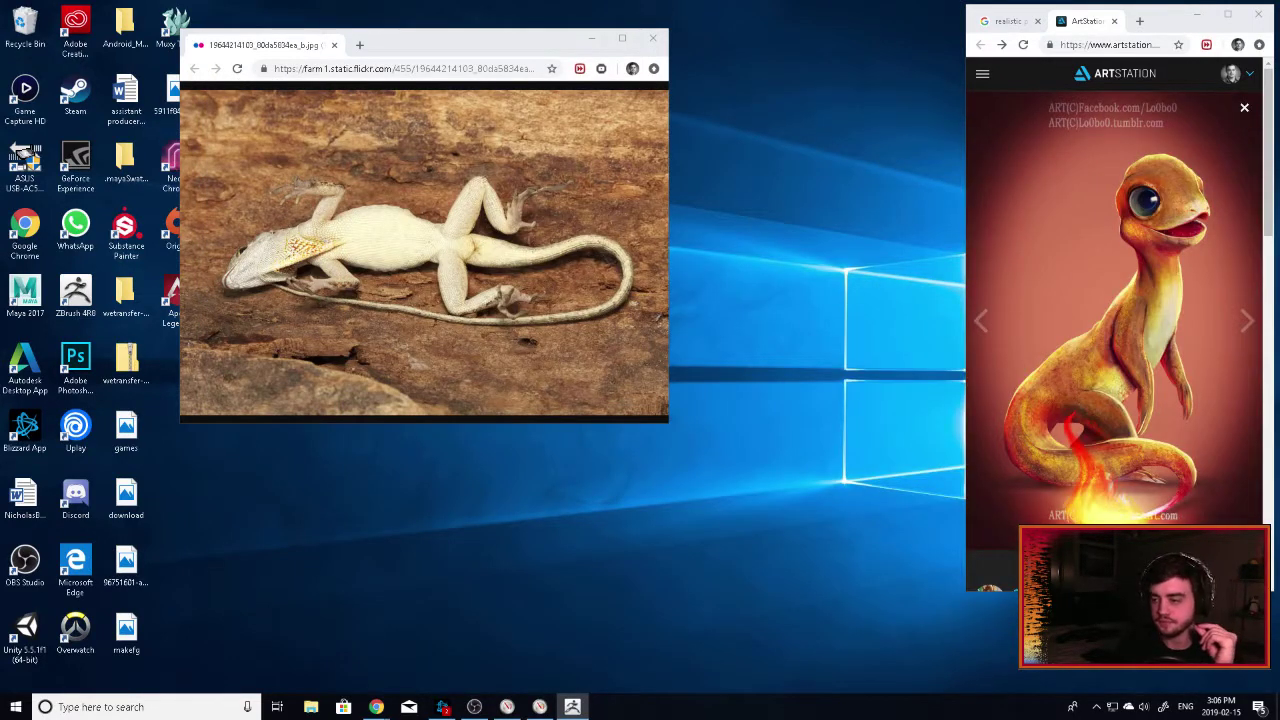